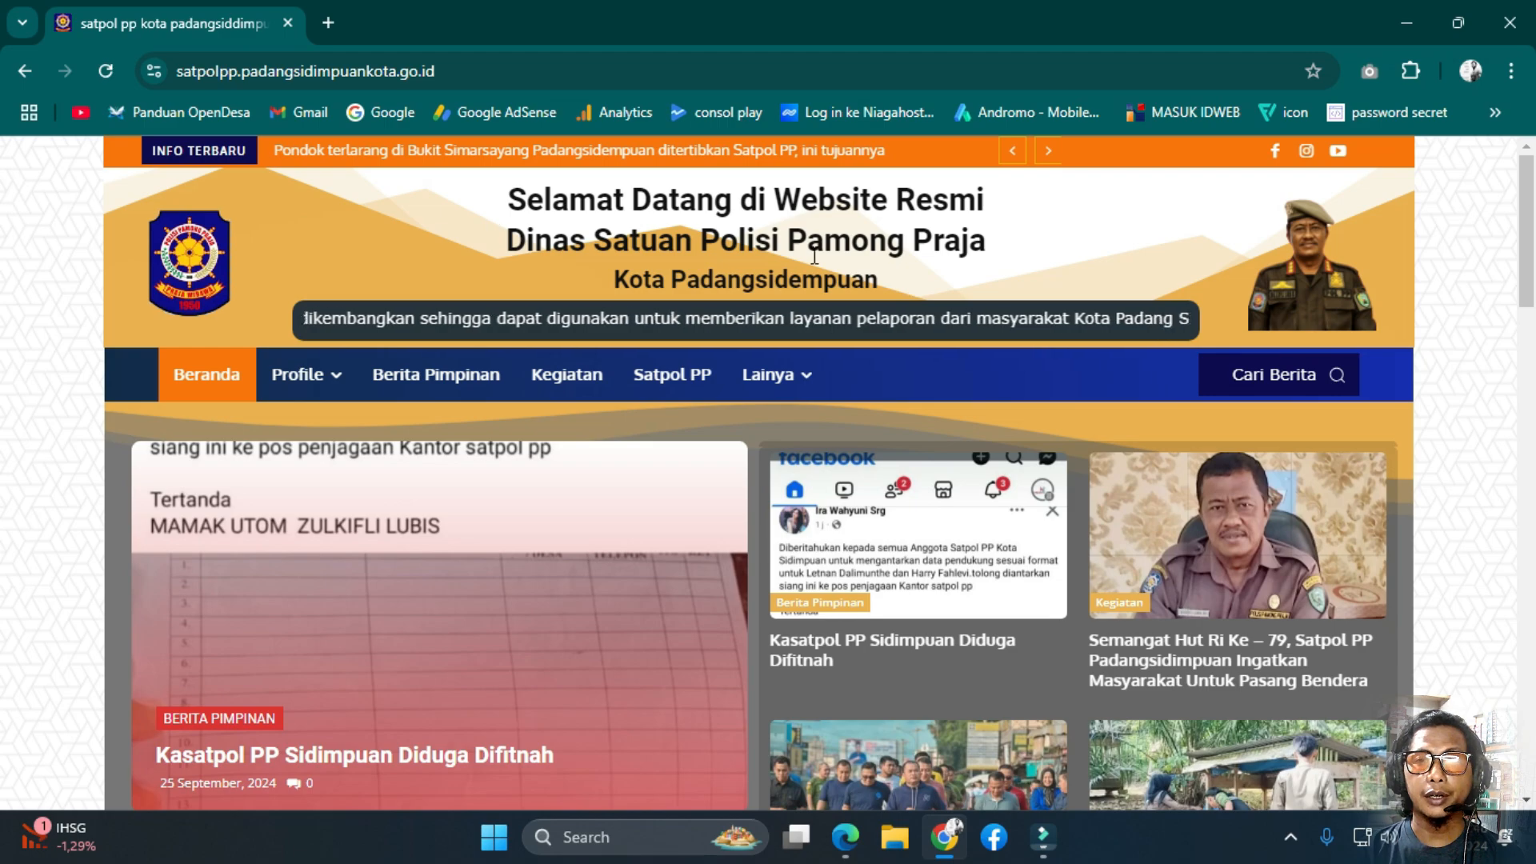
Step: Go to the site's /wp-admin login address
mouse_move(771, 474)
scroll(960, 416, down, 10)
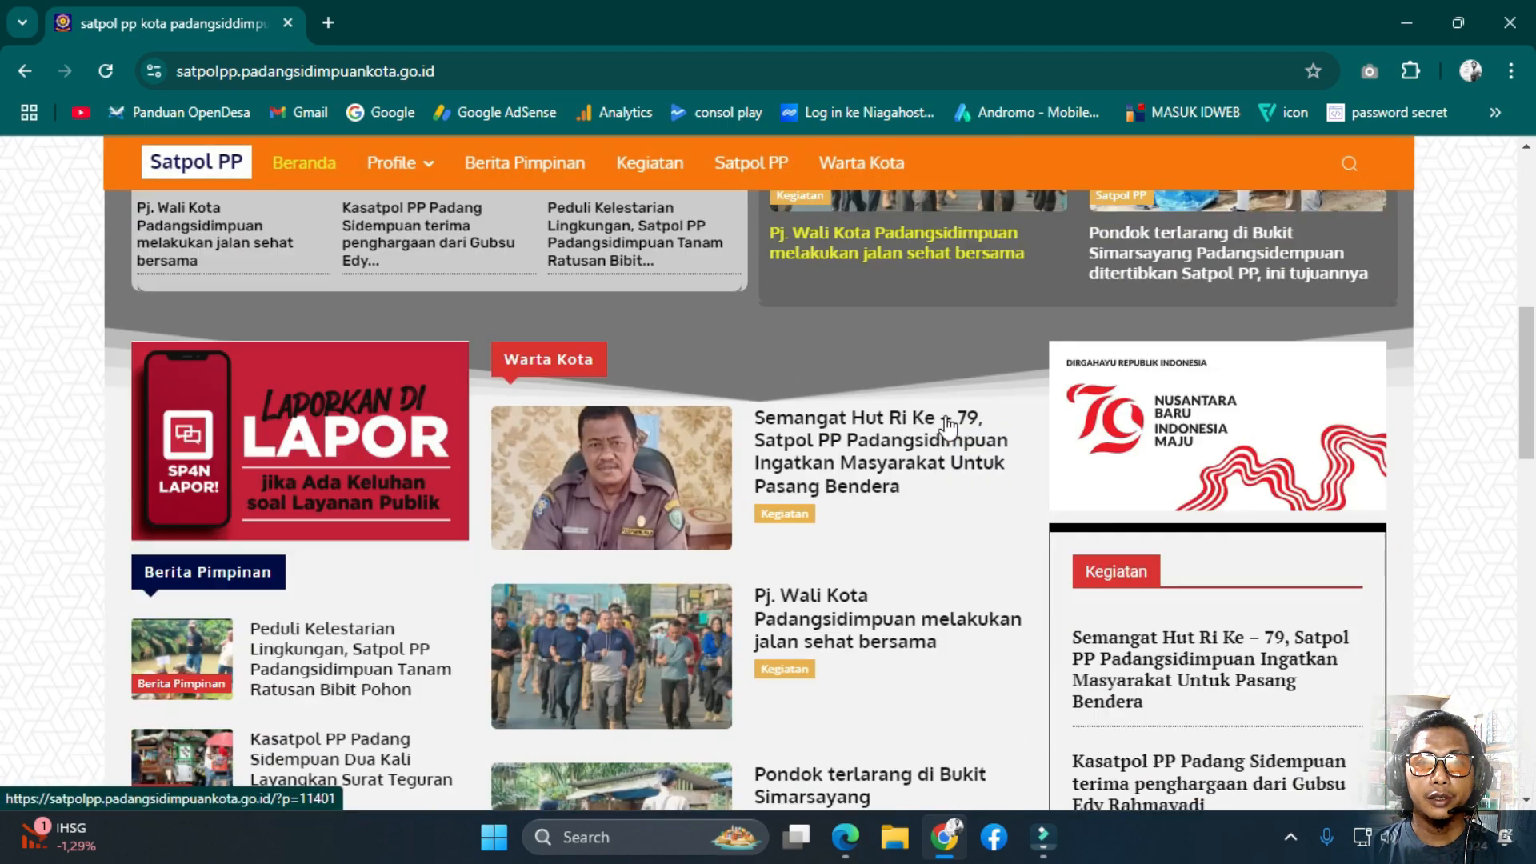
scroll(947, 423, down, 10)
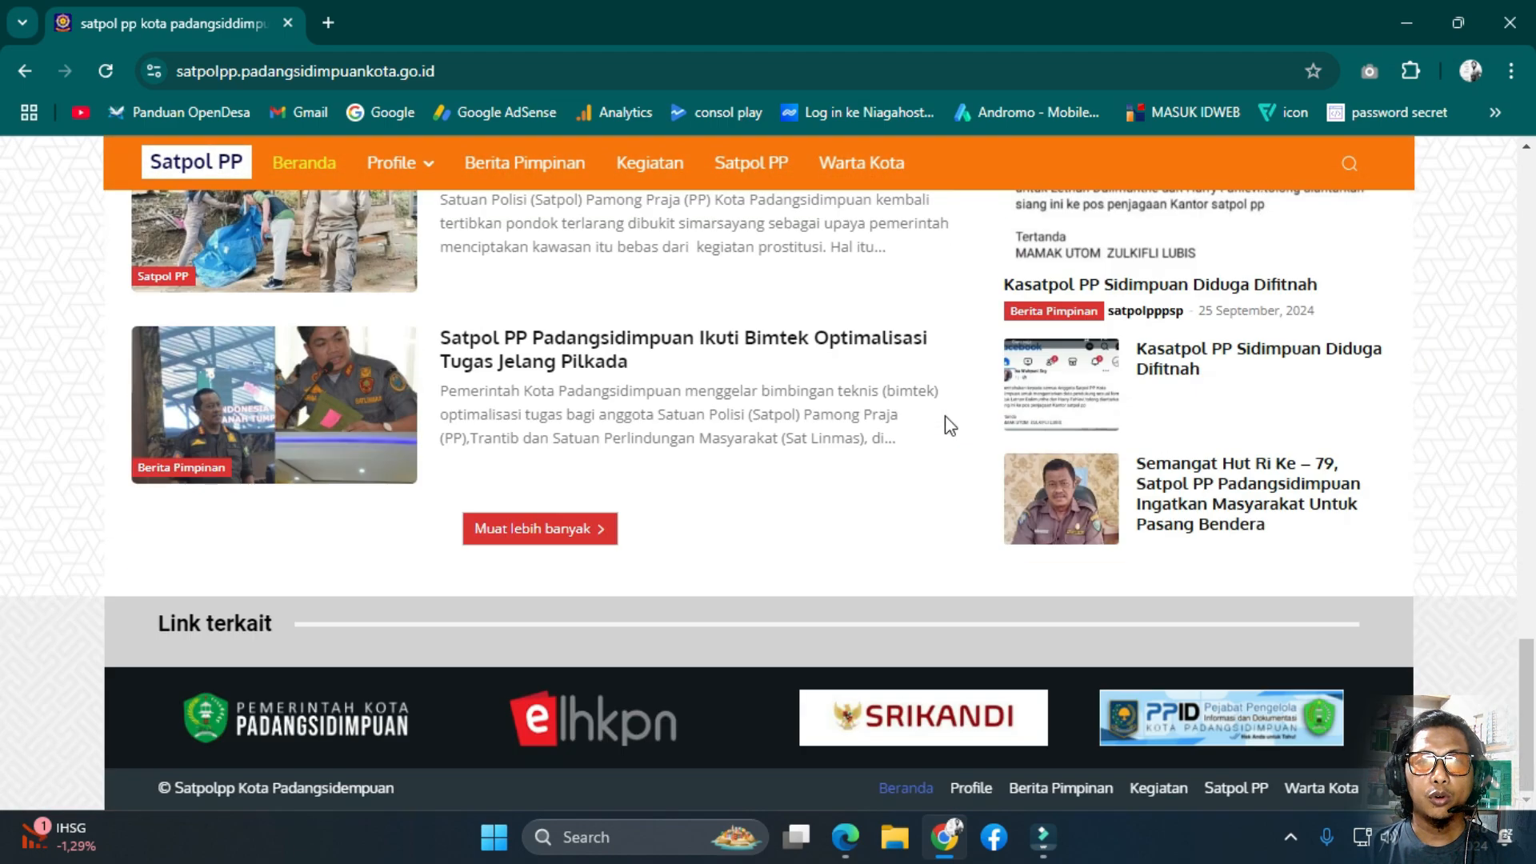
scroll(947, 424, up, 3)
scroll(950, 425, up, 15)
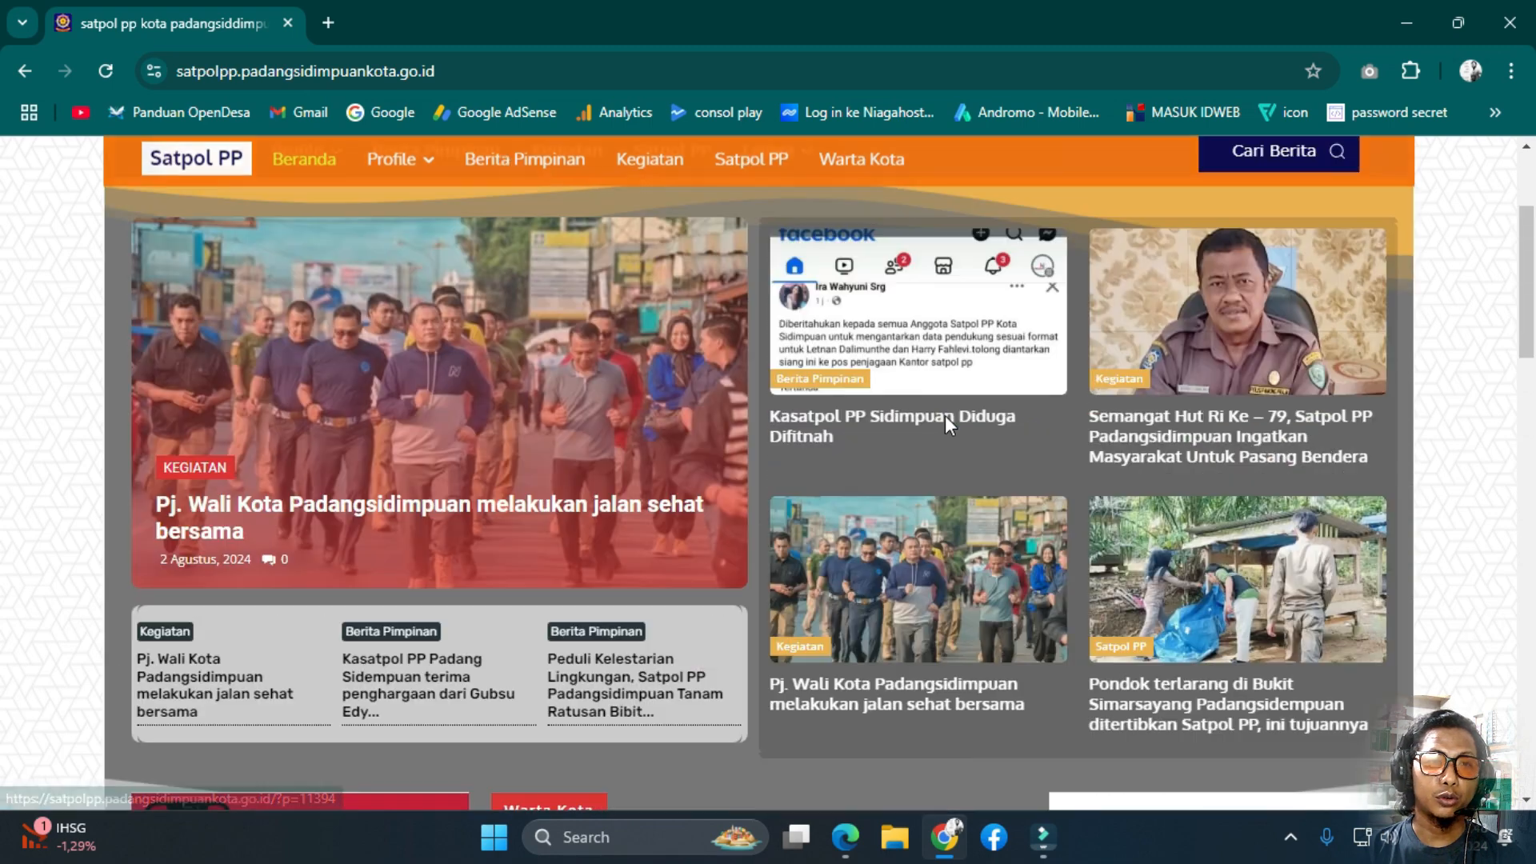
scroll(947, 426, down, 3)
scroll(946, 426, up, 3)
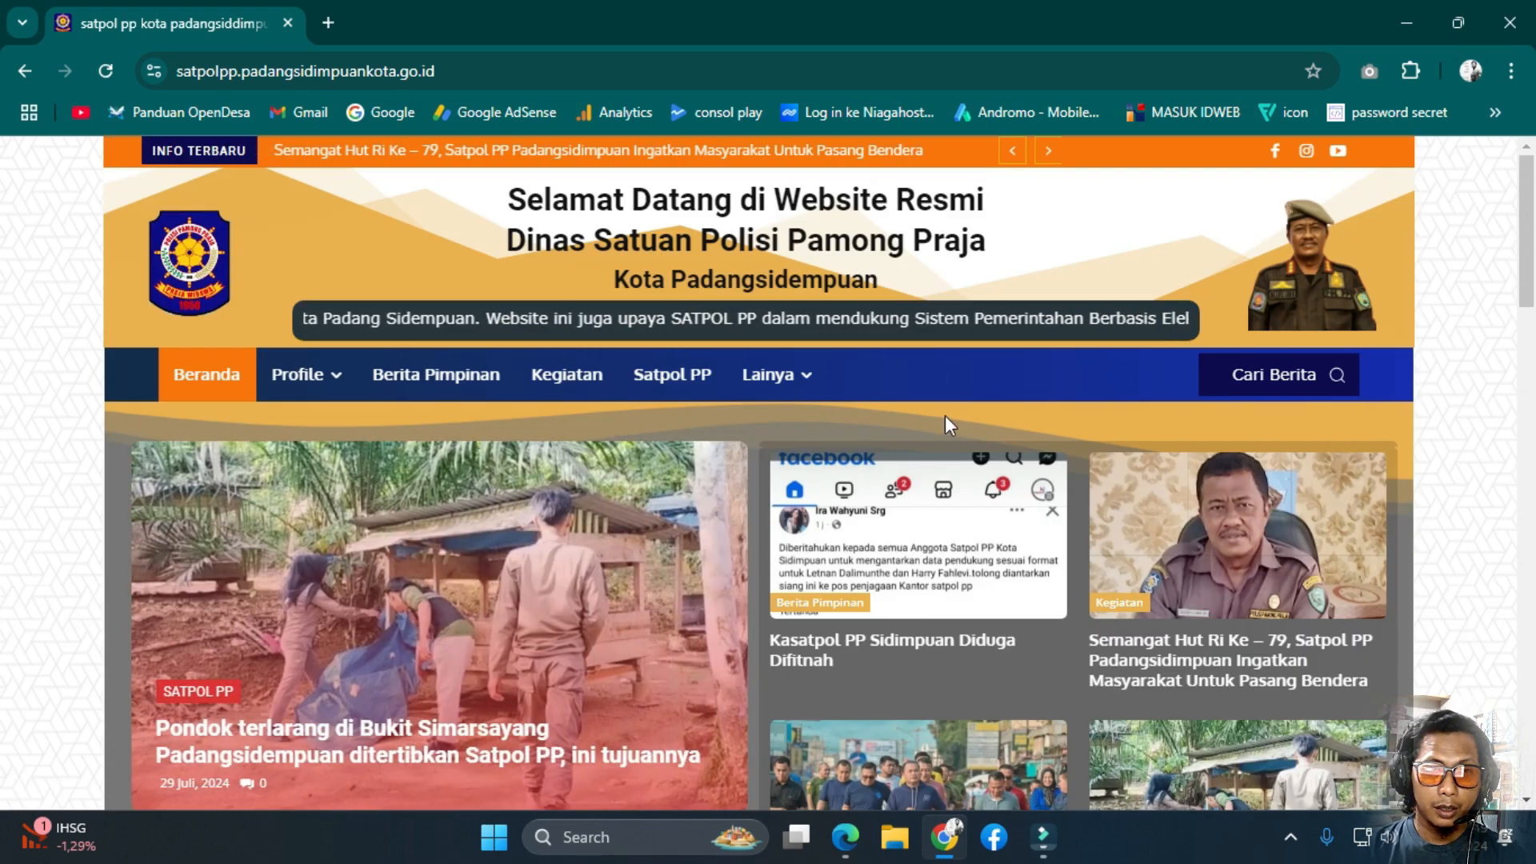
scroll(824, 436, down, 3)
scroll(823, 436, up, 3)
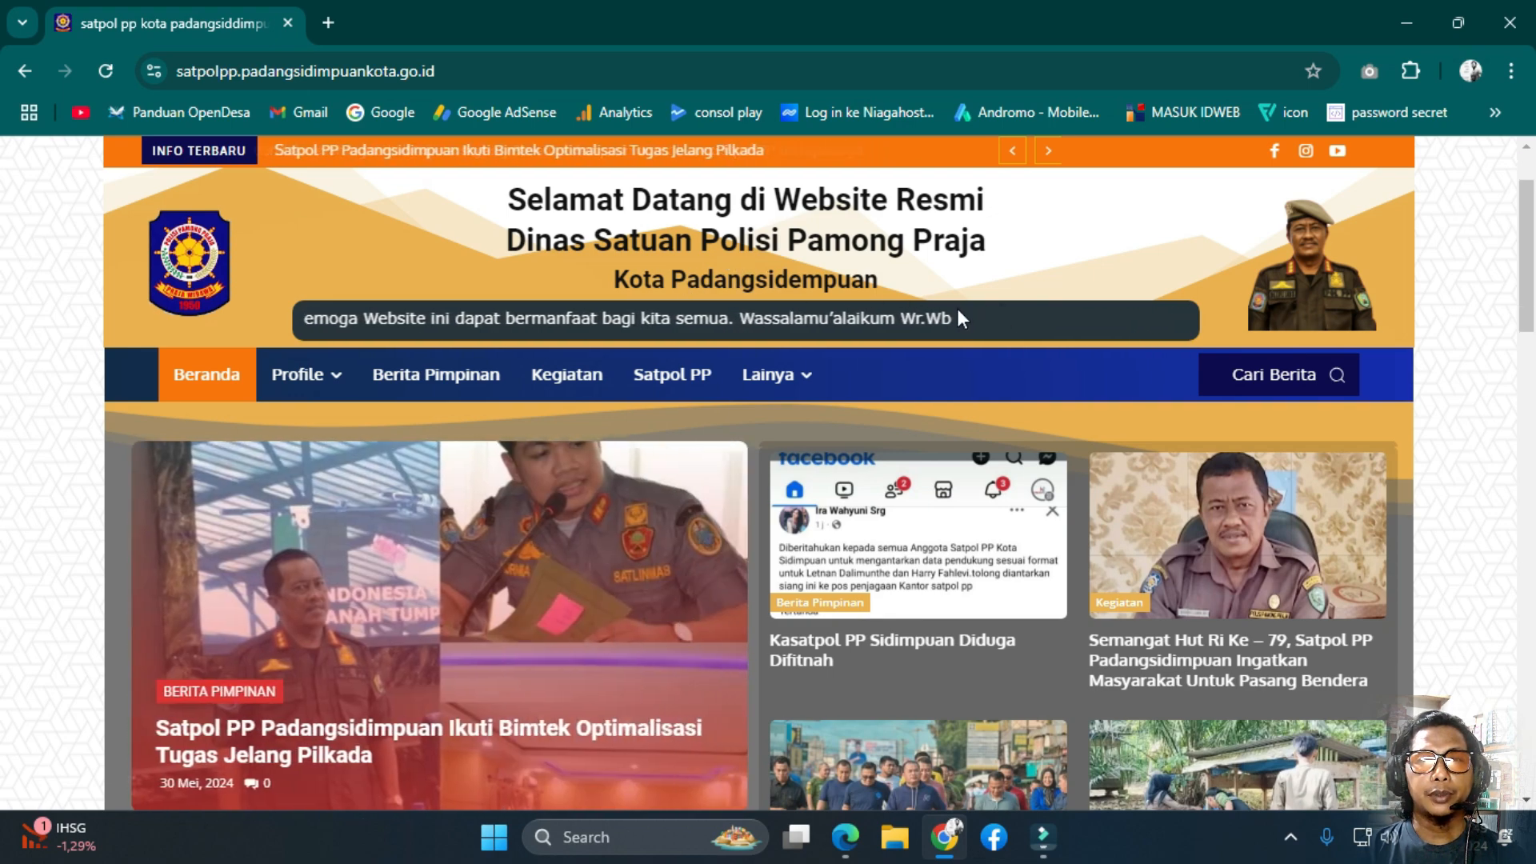
scroll(958, 308, down, 2)
scroll(957, 309, up, 2)
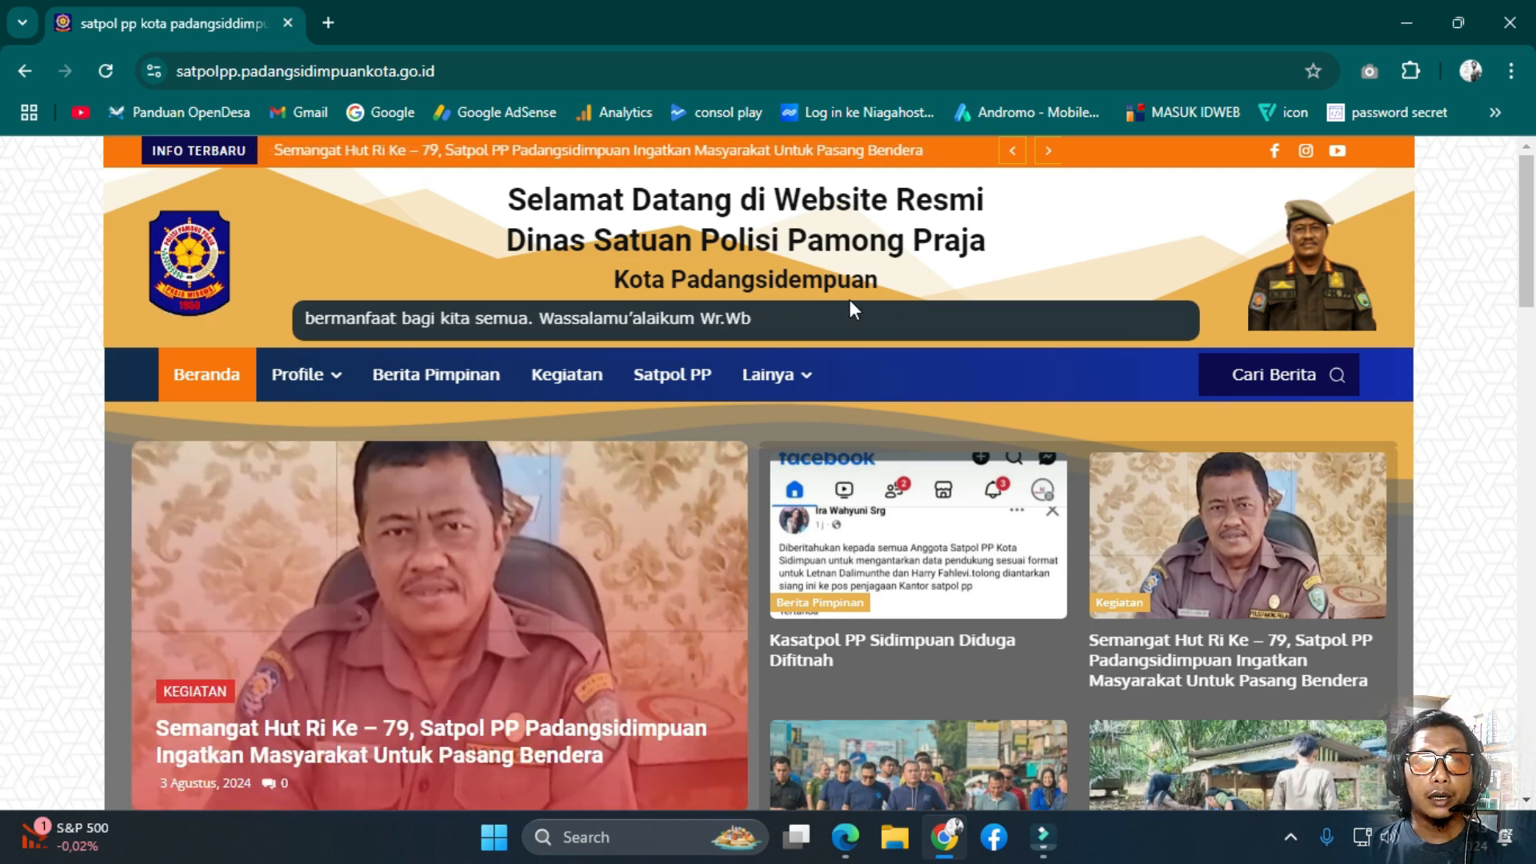
scroll(848, 299, down, 2)
scroll(848, 299, up, 2)
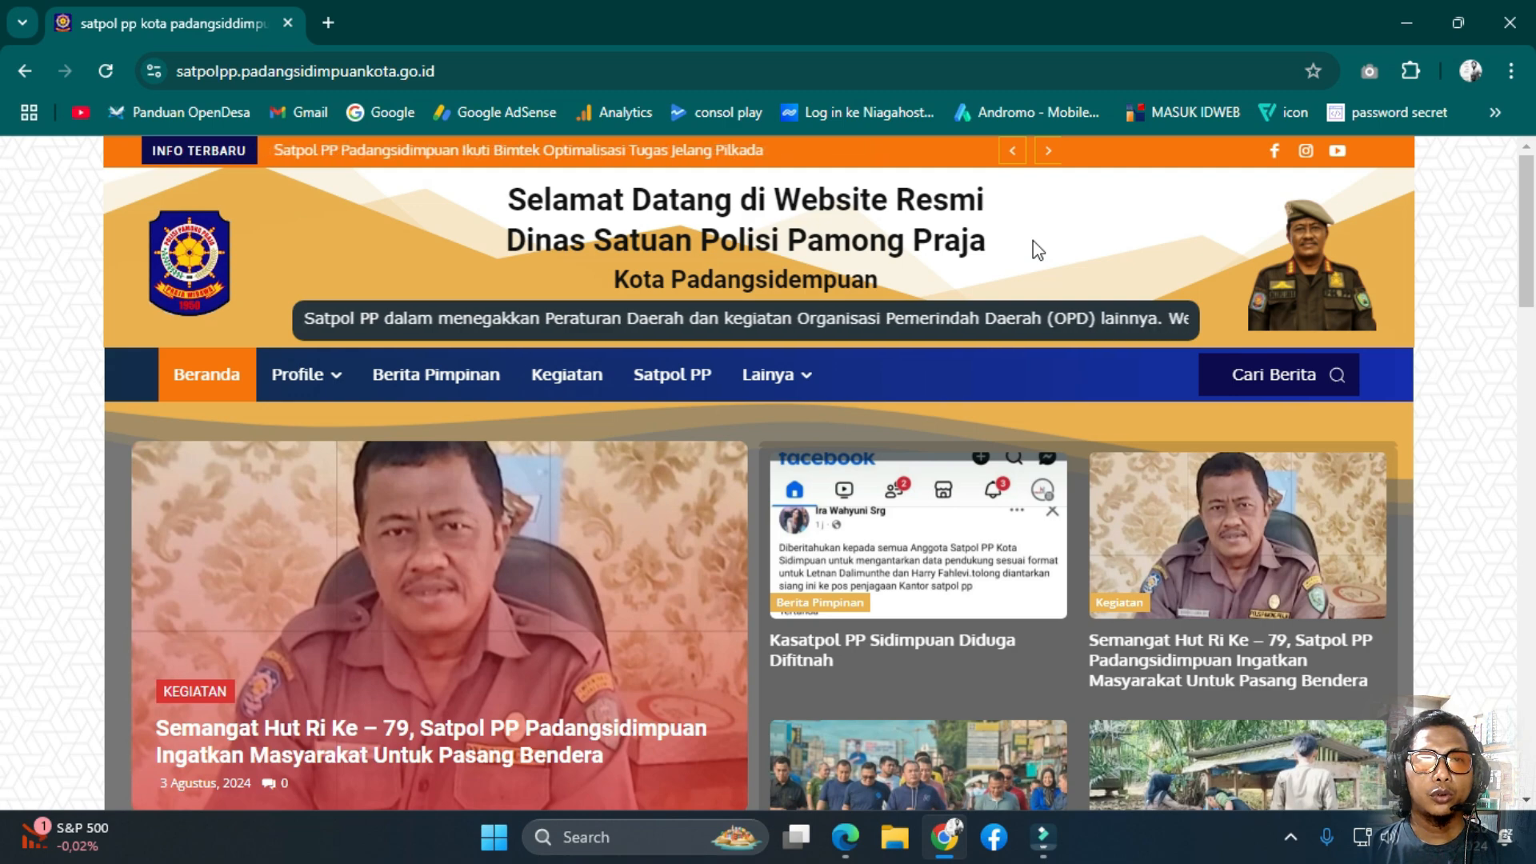
click(499, 71)
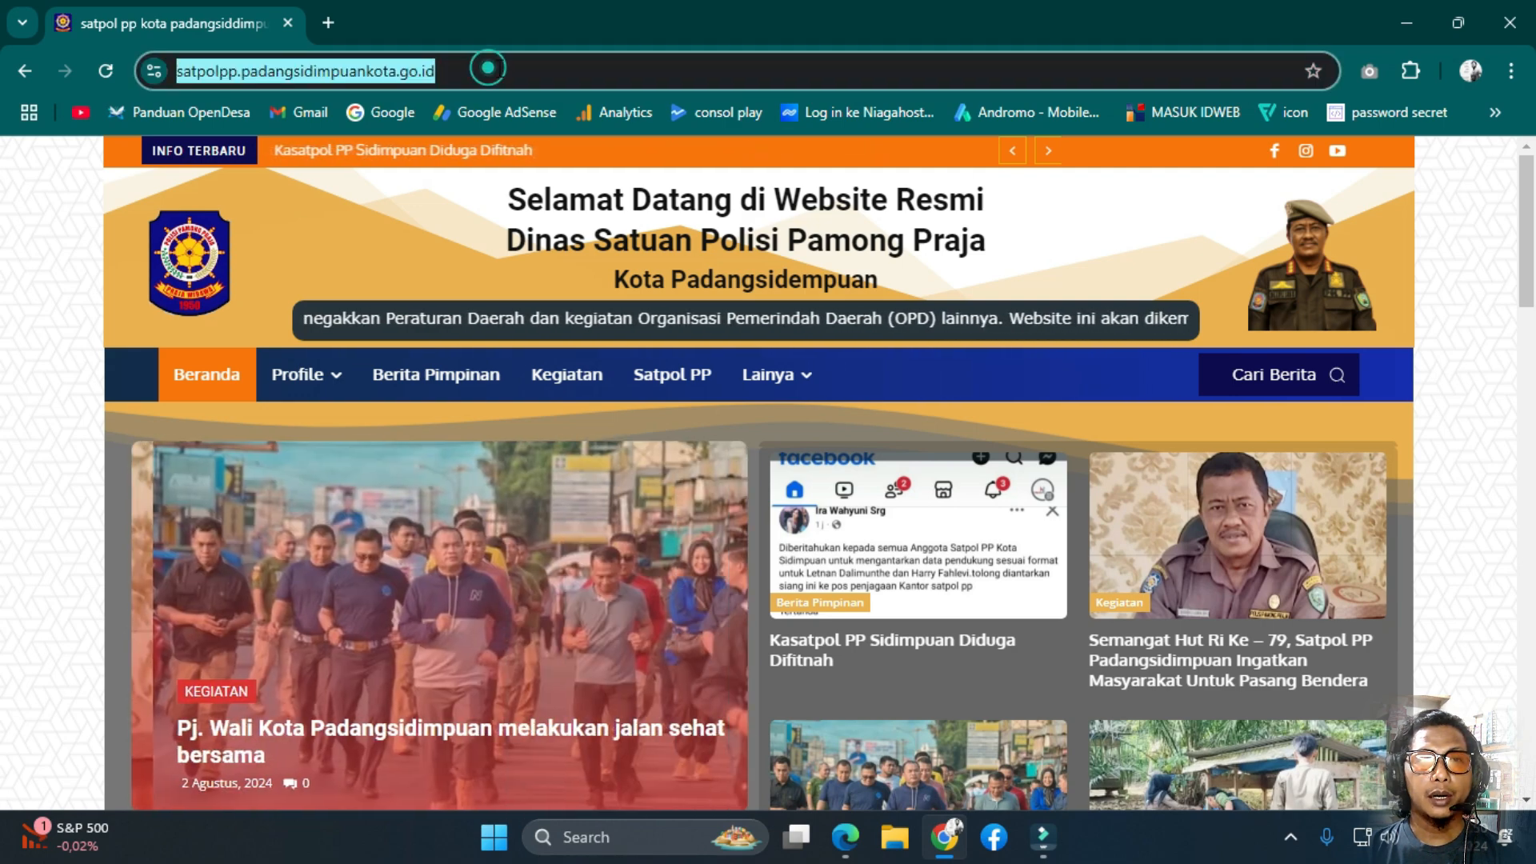
click(508, 67)
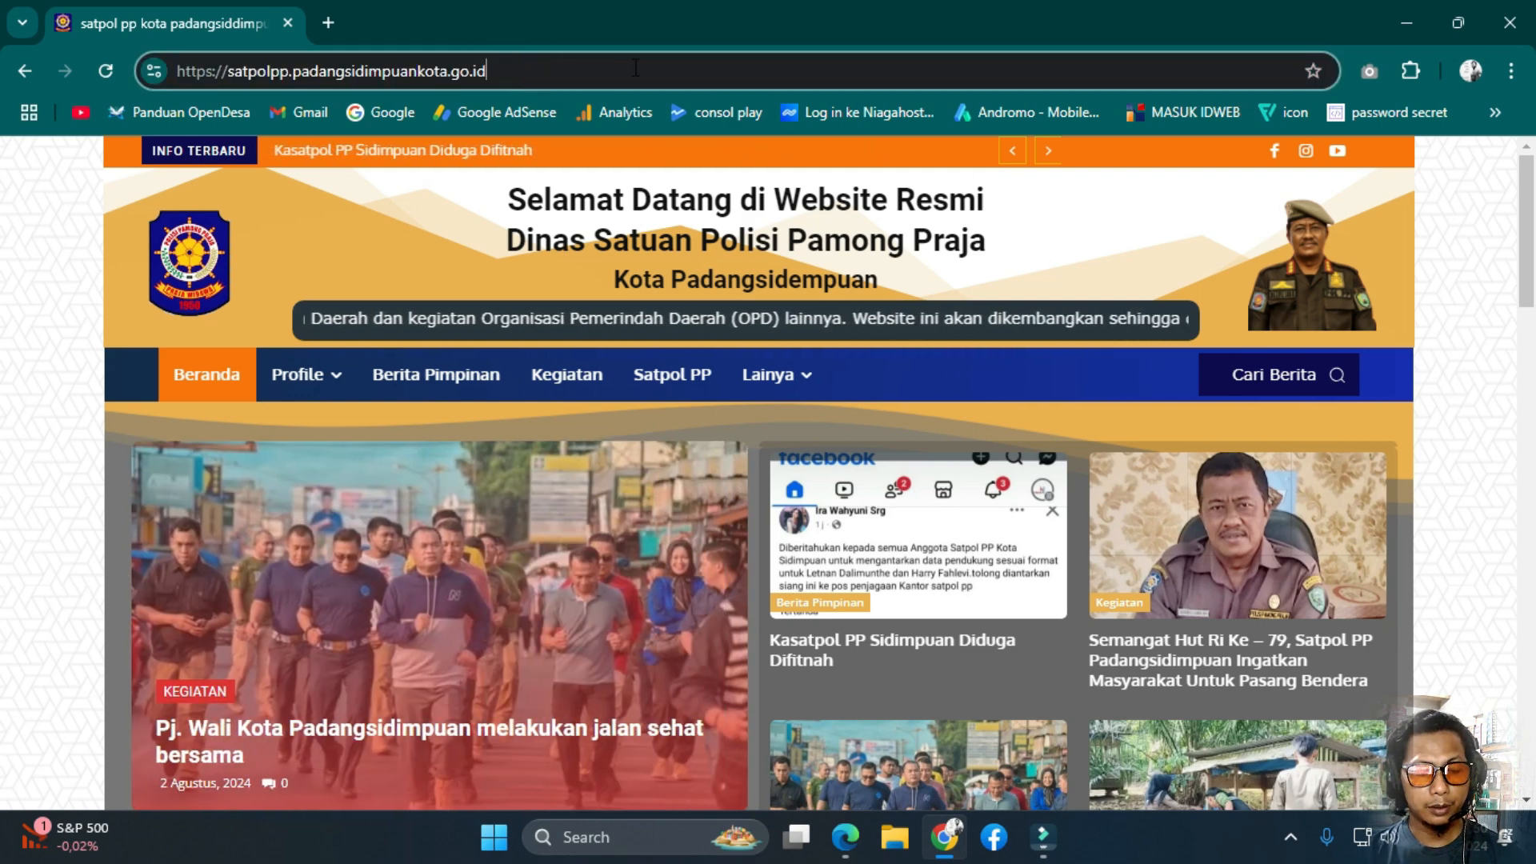
text(/w)
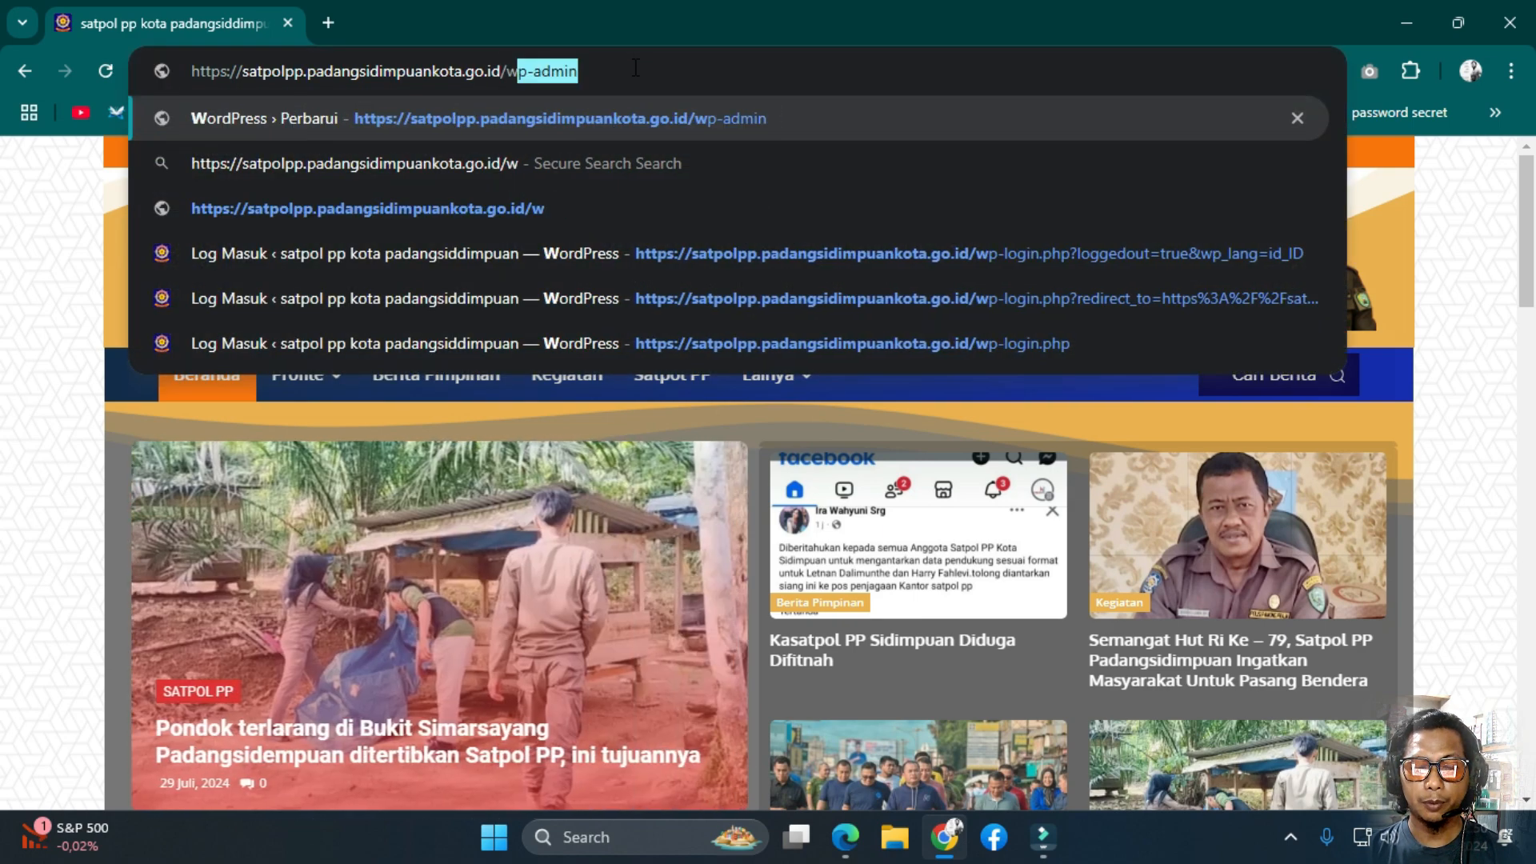
text(p-admin)
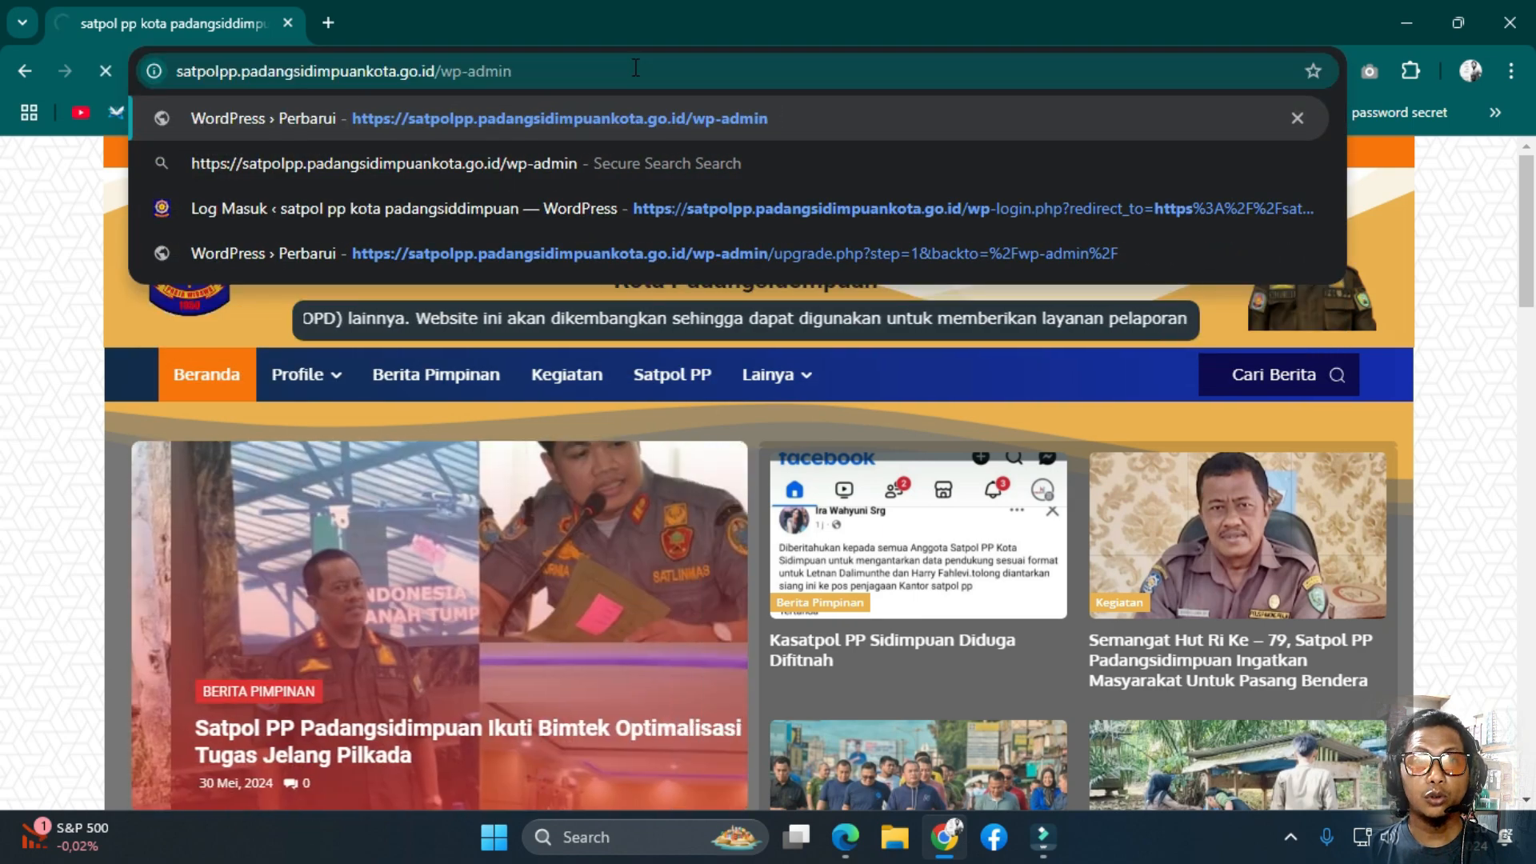
key(Return)
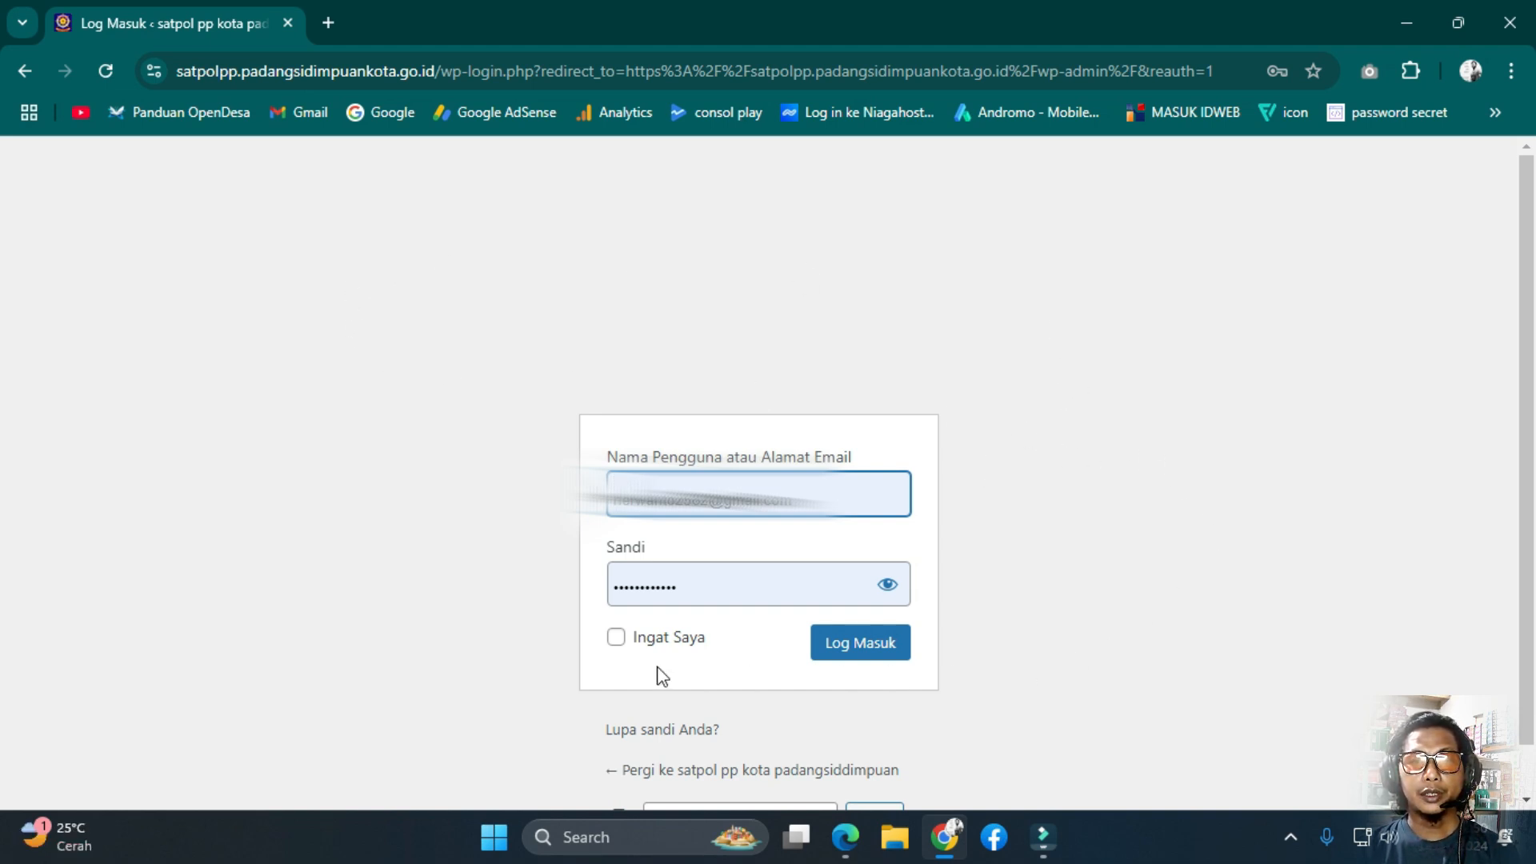
Step: Log in with the saved autofilled credentials via Log Masuk
double_click(806, 507)
click(978, 523)
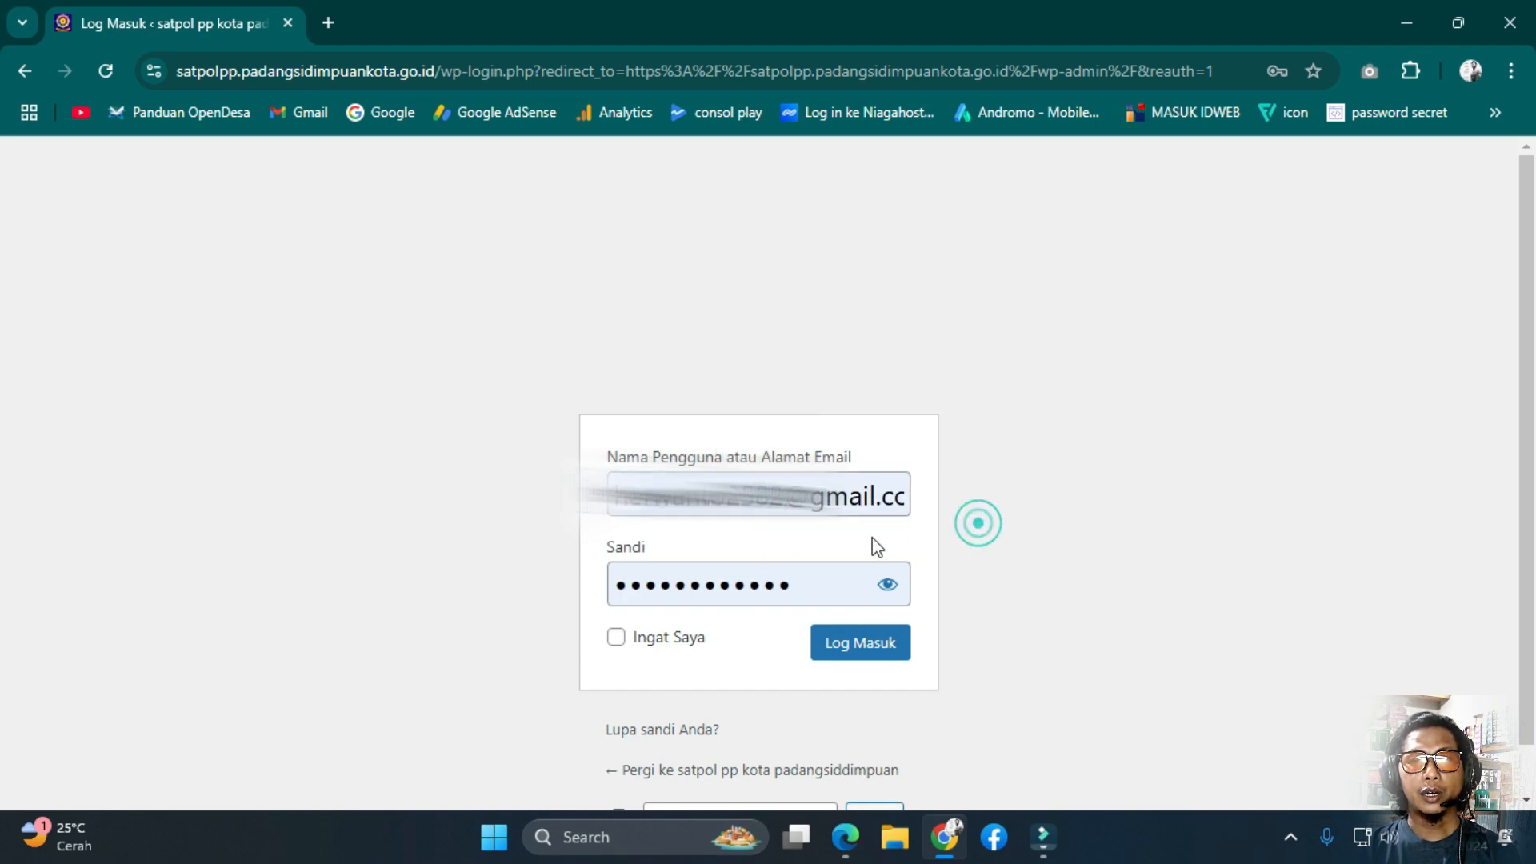
click(872, 659)
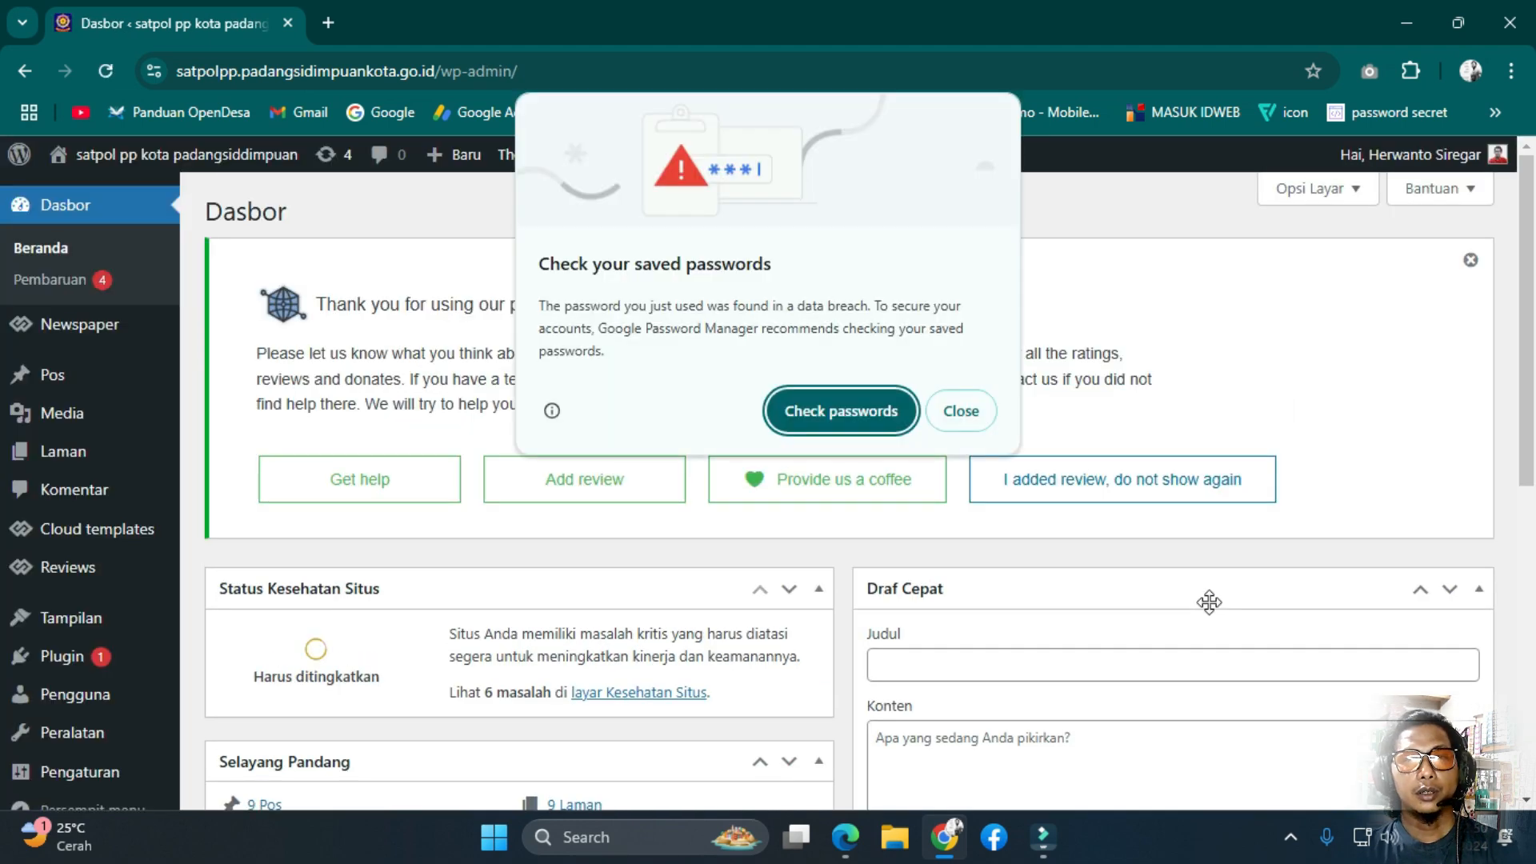
Step: Dismiss the password warning, open Kunjungi Situs in a new tab, and browse the homepage
click(957, 408)
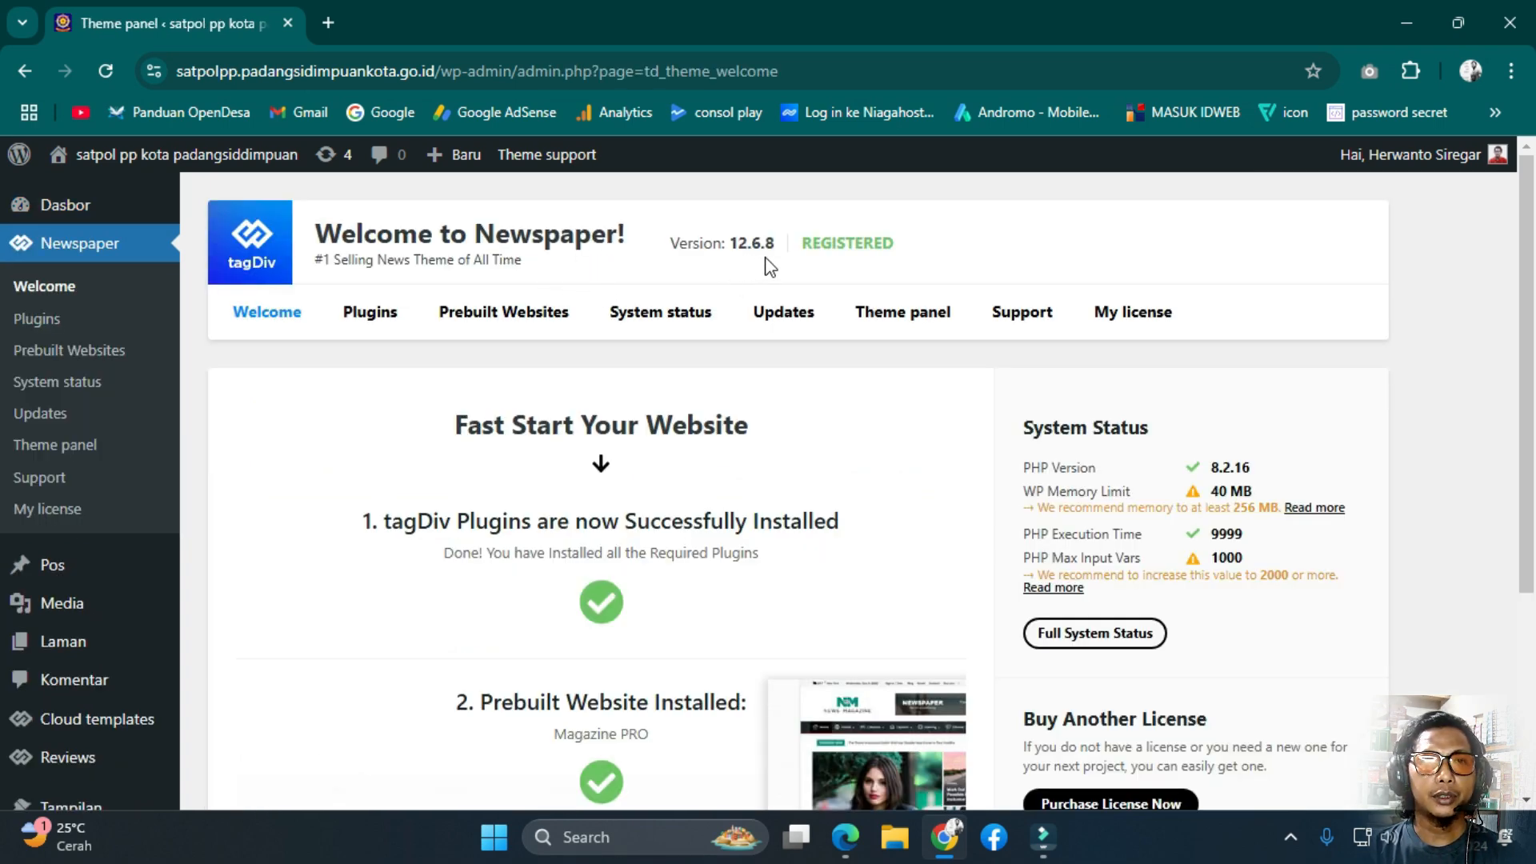
mouse_move(157, 162)
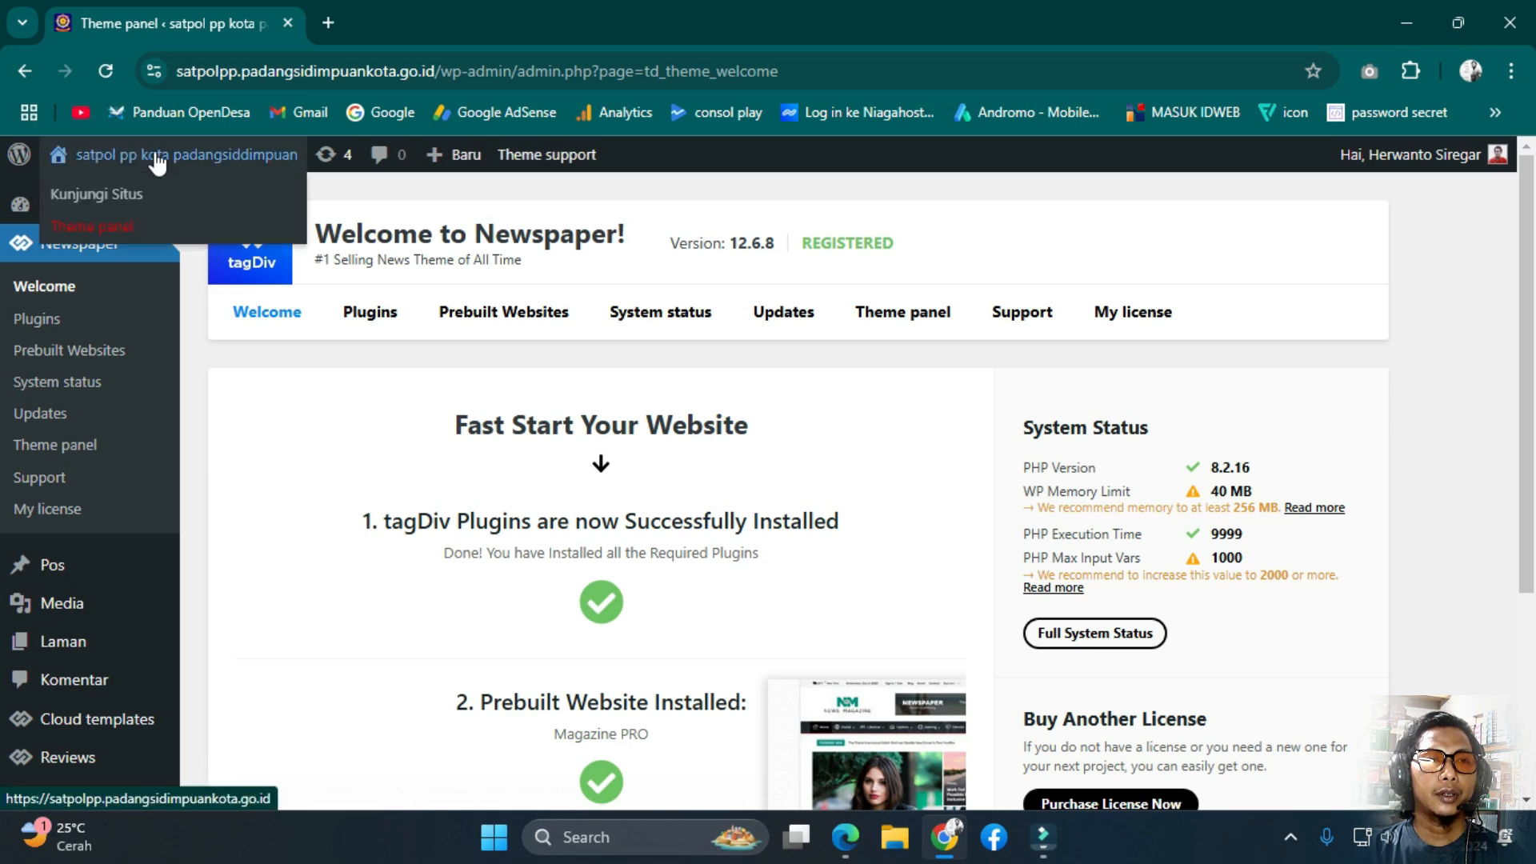
right_click(128, 202)
click(232, 213)
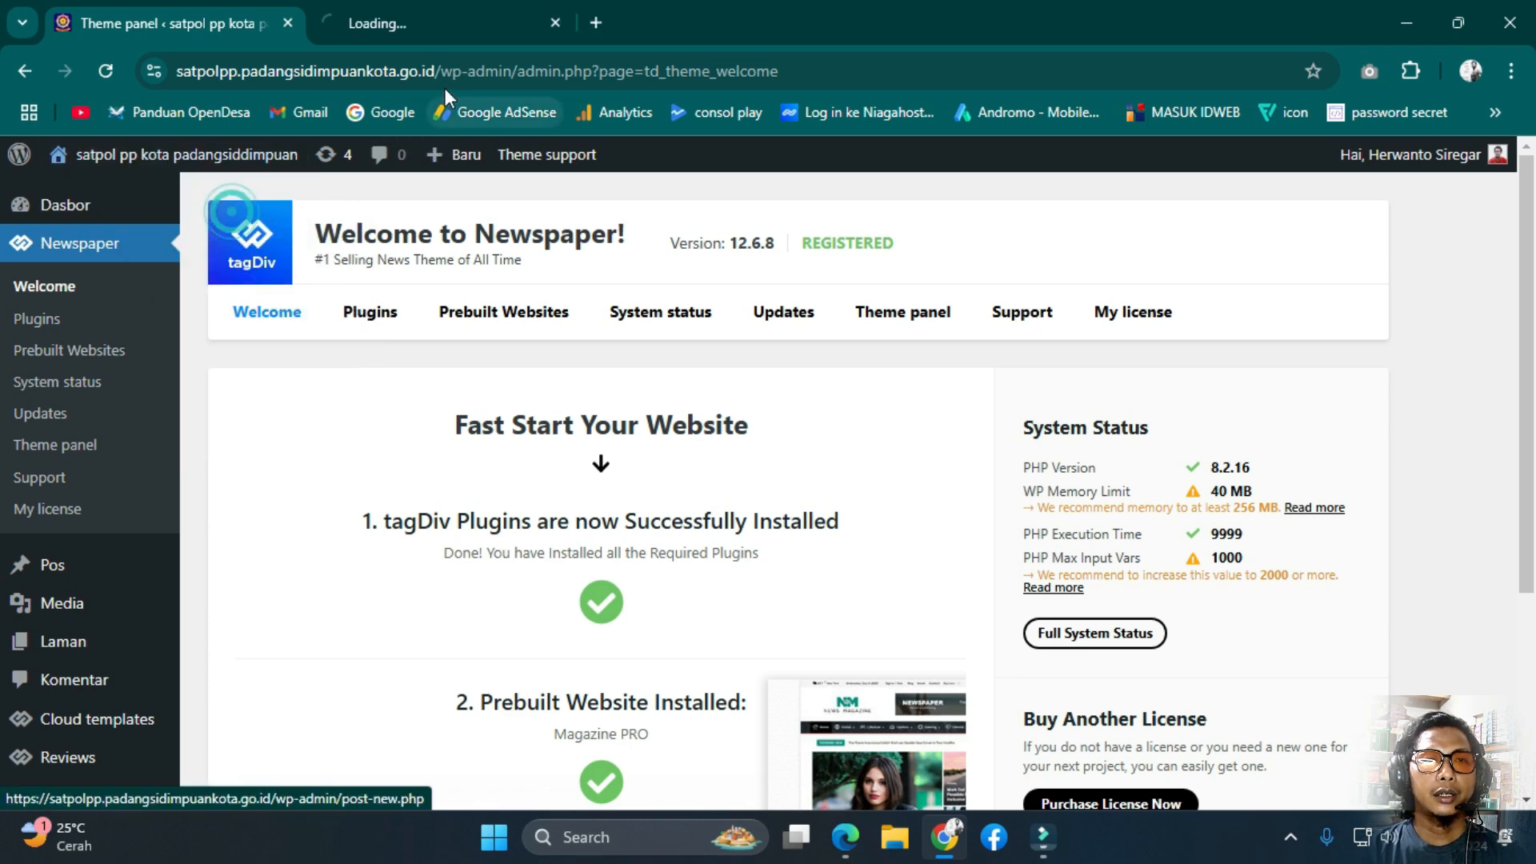
click(421, 22)
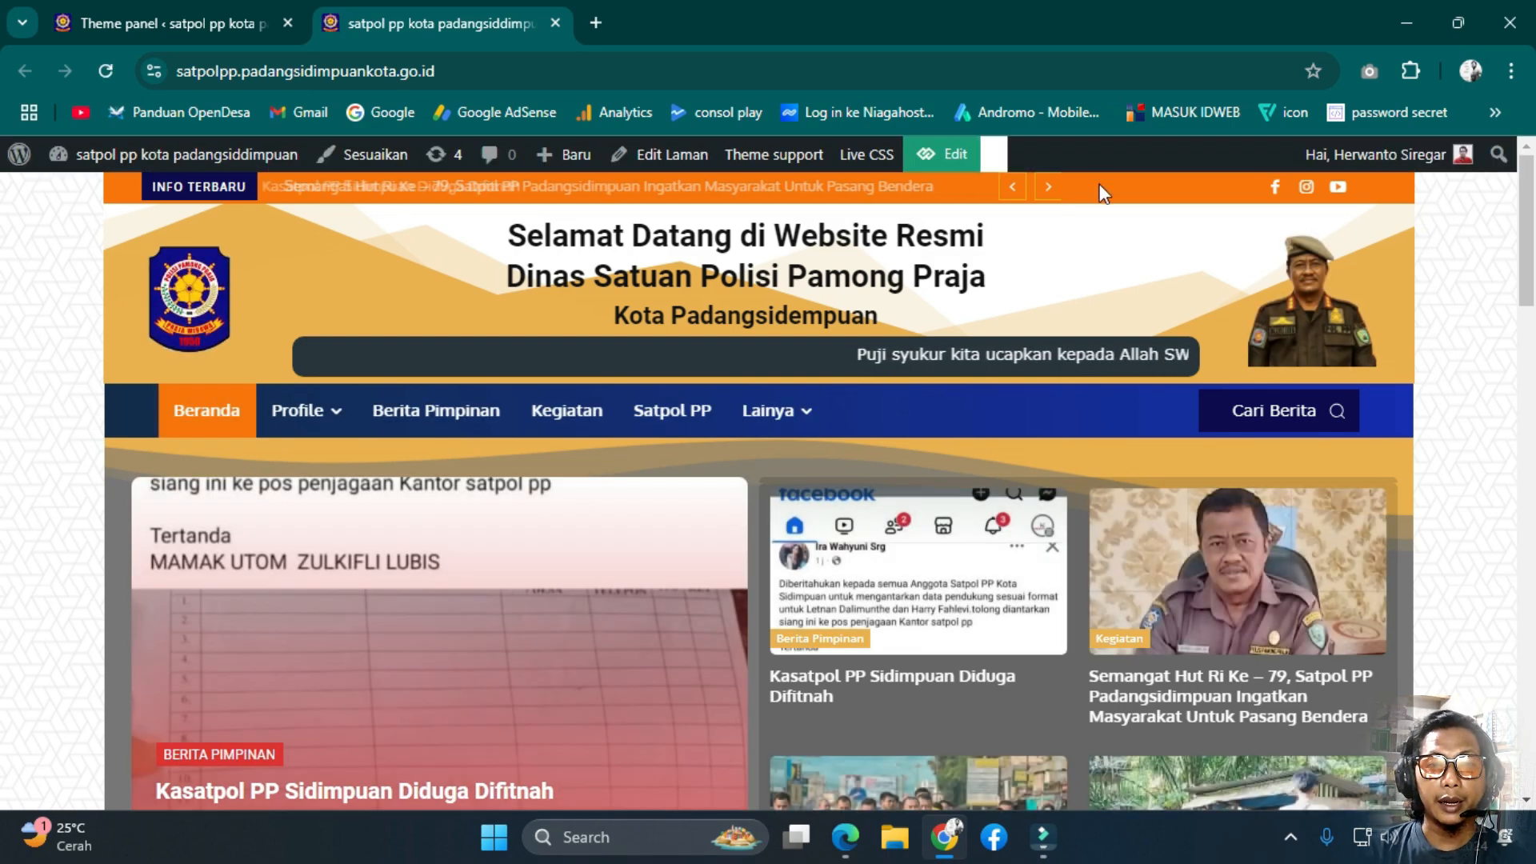
scroll(972, 528, down, 1)
scroll(972, 529, down, 15)
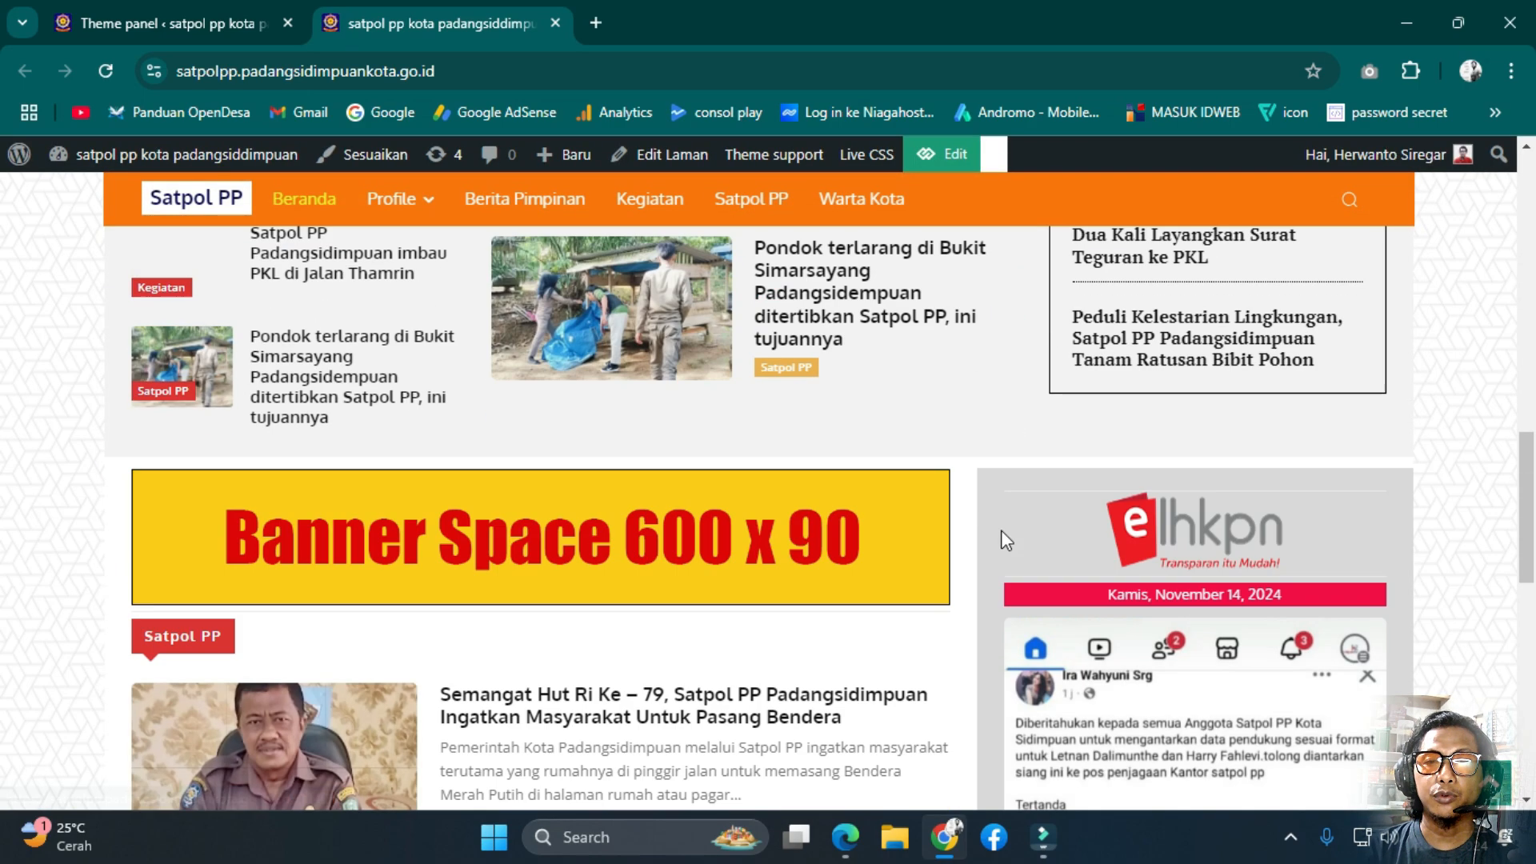
scroll(957, 618, up, 15)
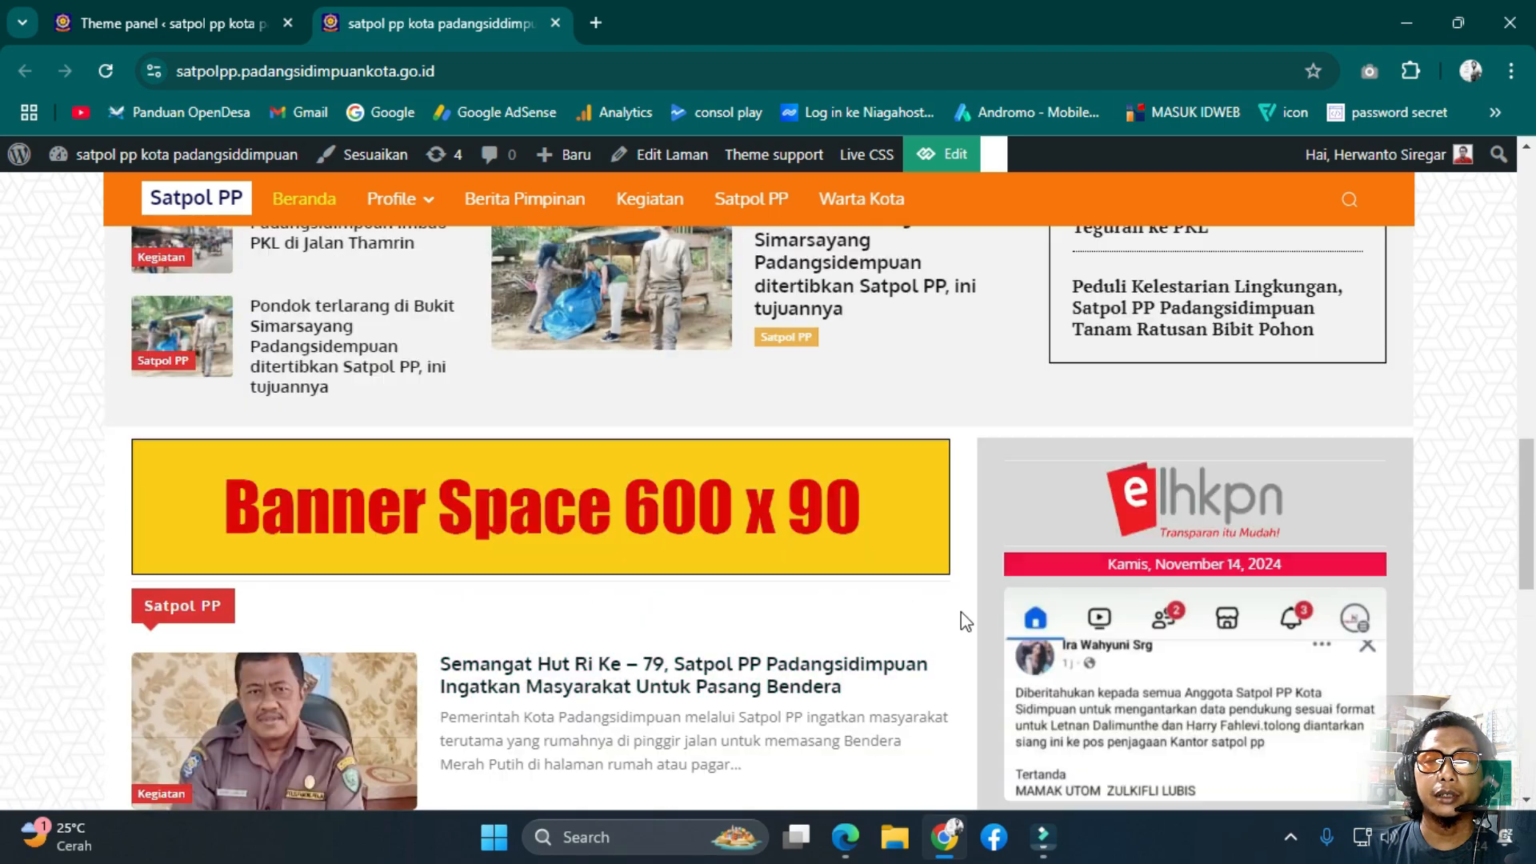
scroll(961, 606, up, 2)
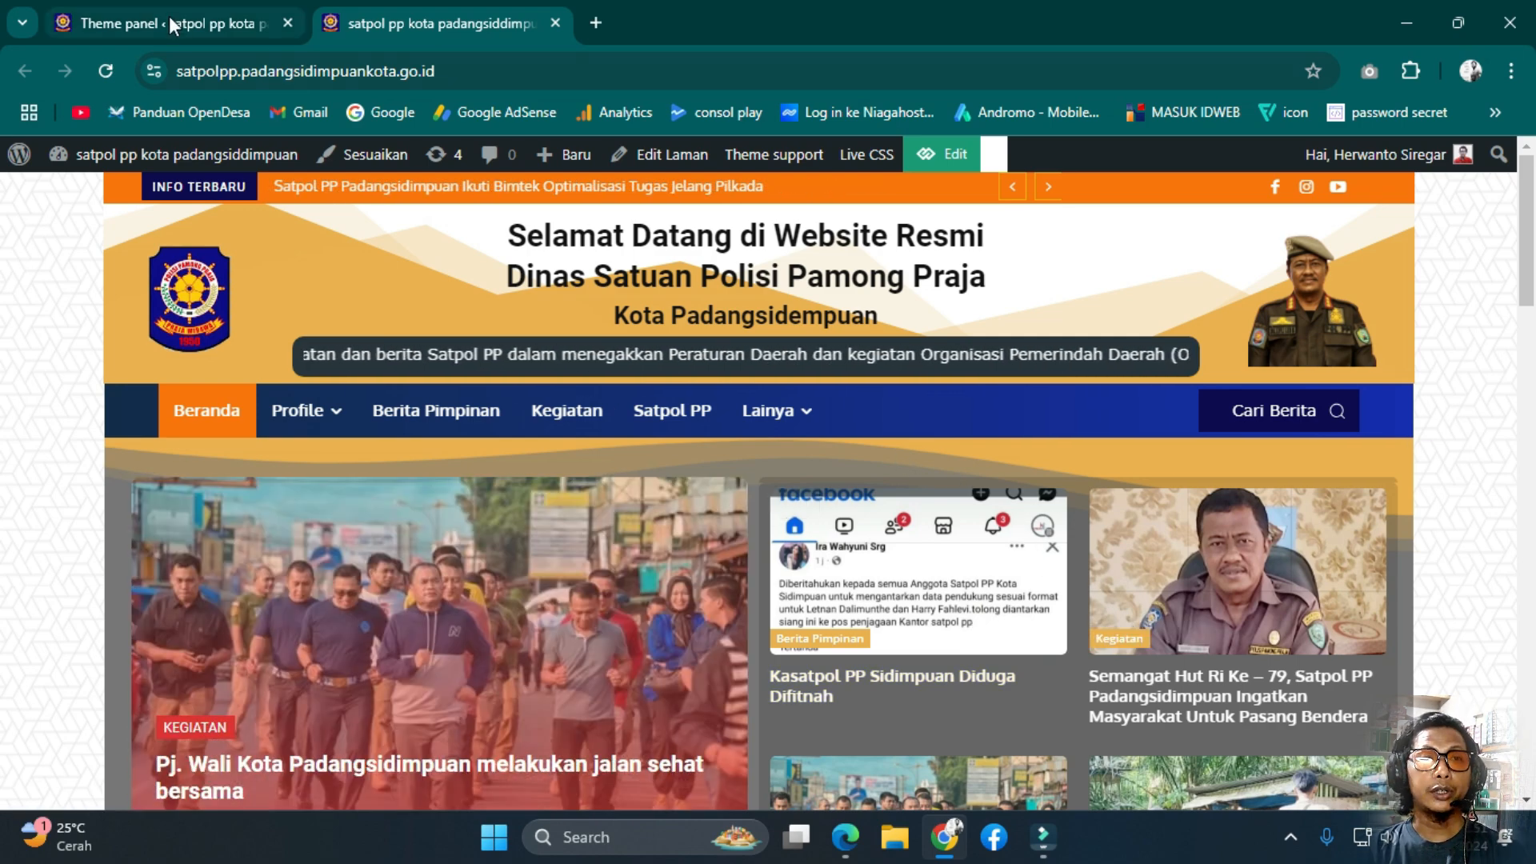
click(170, 16)
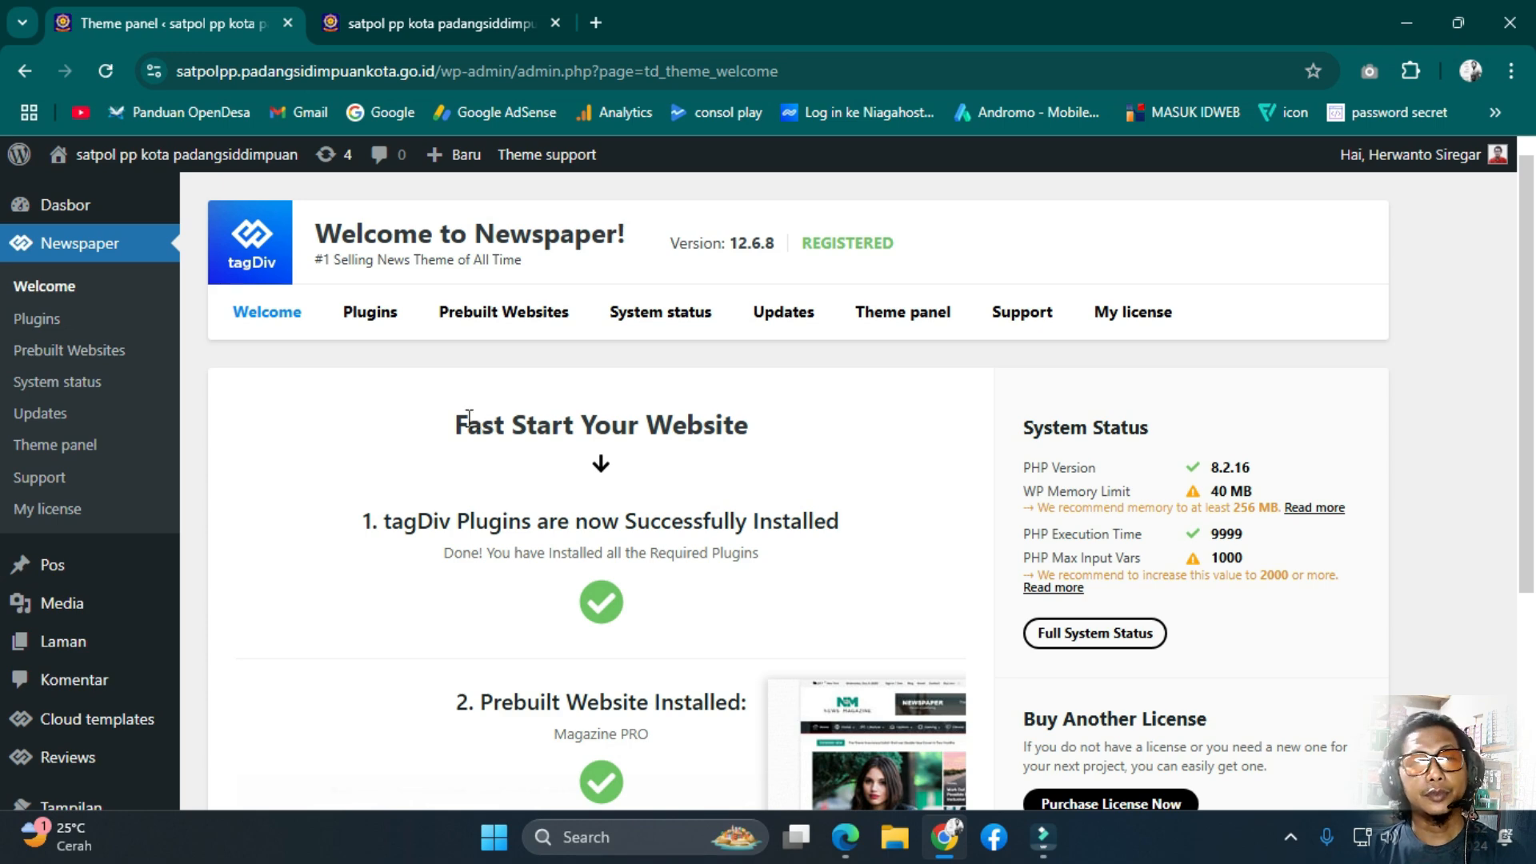
scroll(398, 509, down, 5)
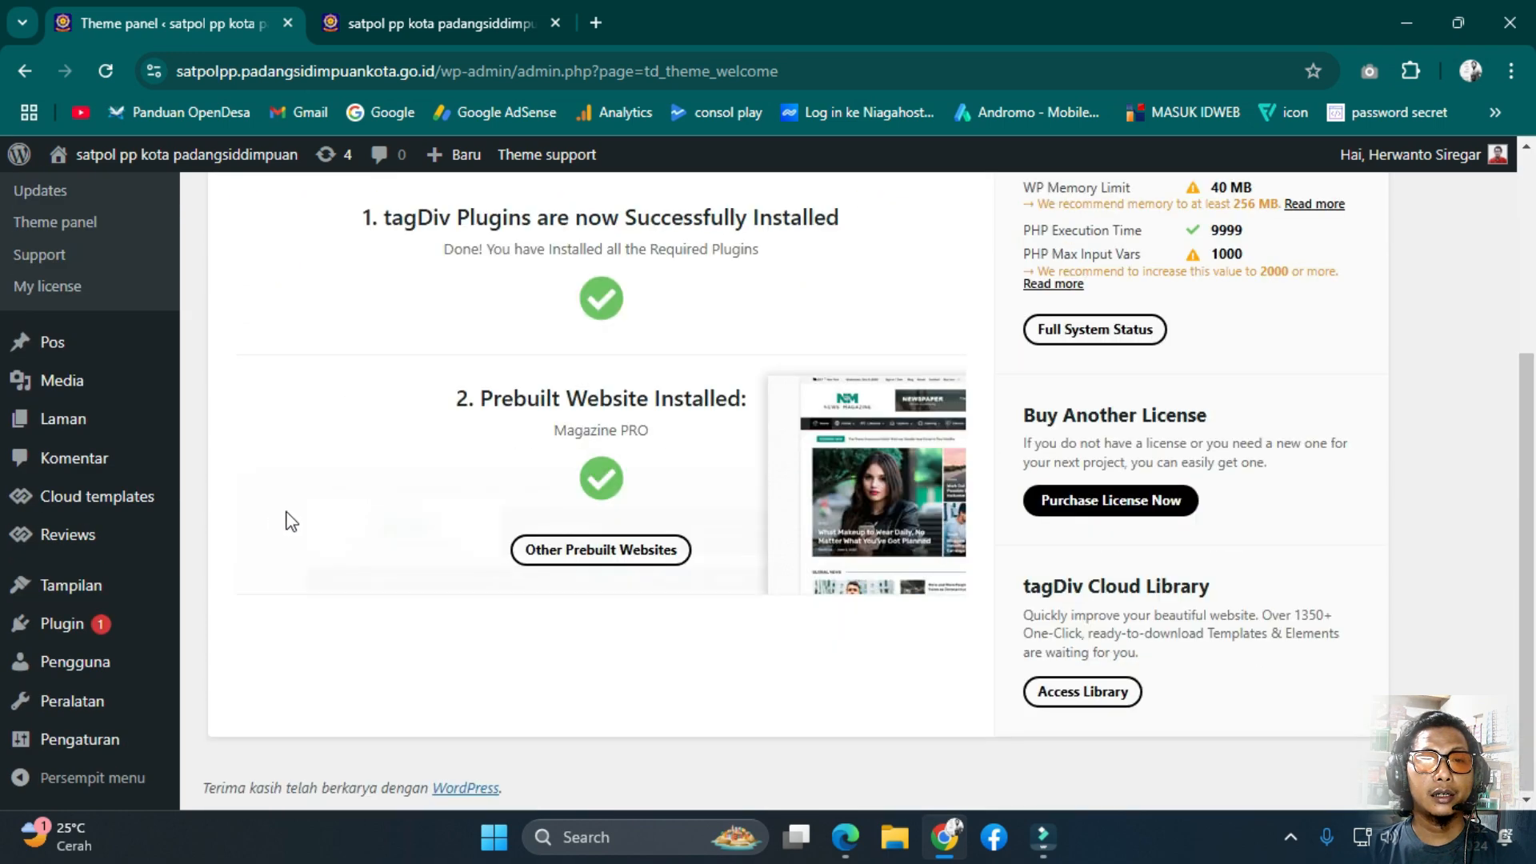
scroll(288, 521, up, 4)
scroll(354, 500, up, 1)
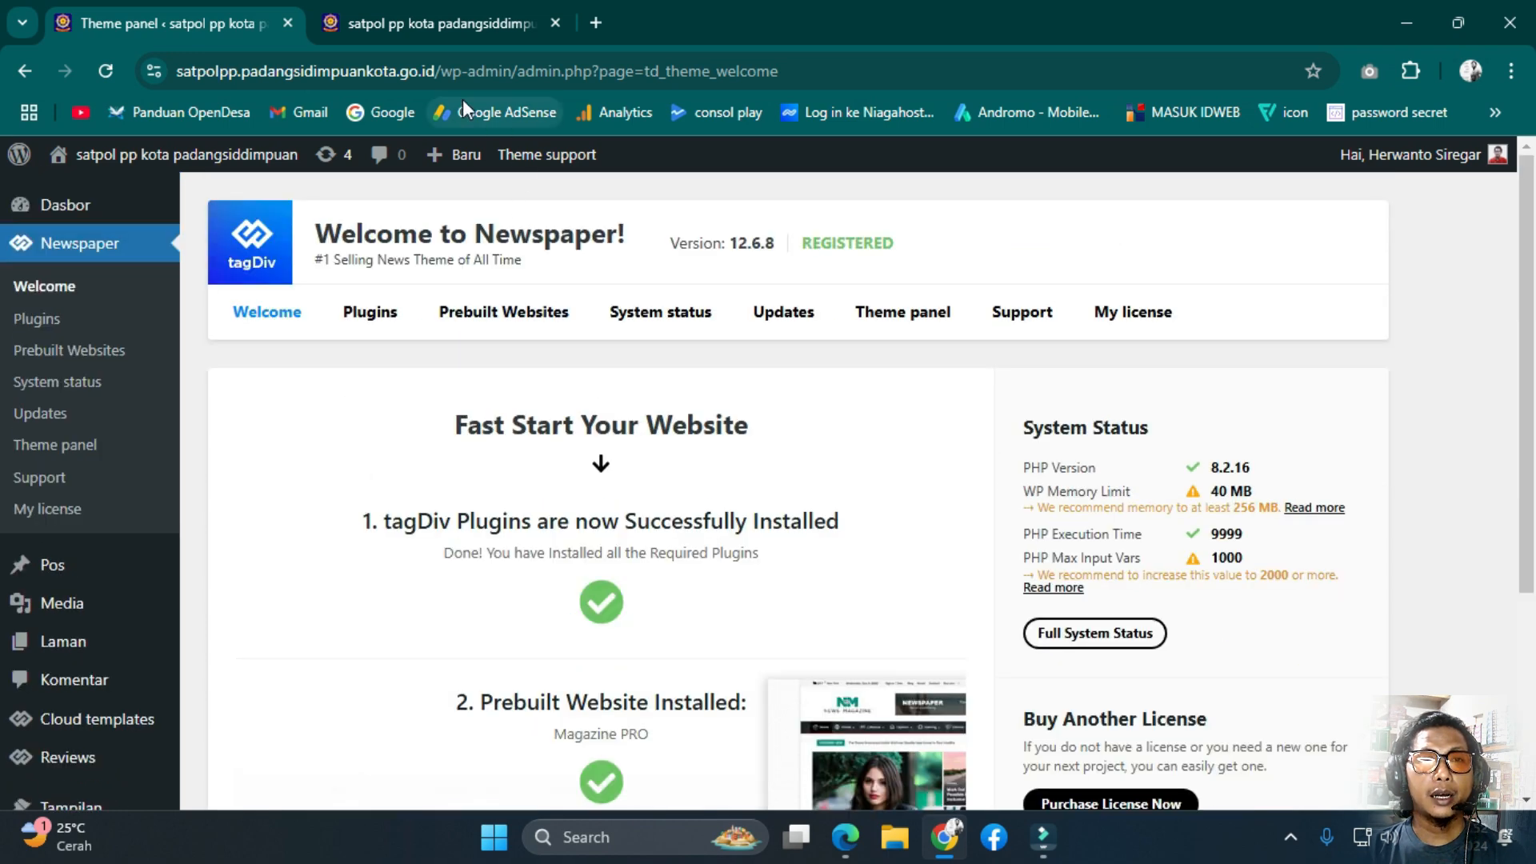
click(422, 23)
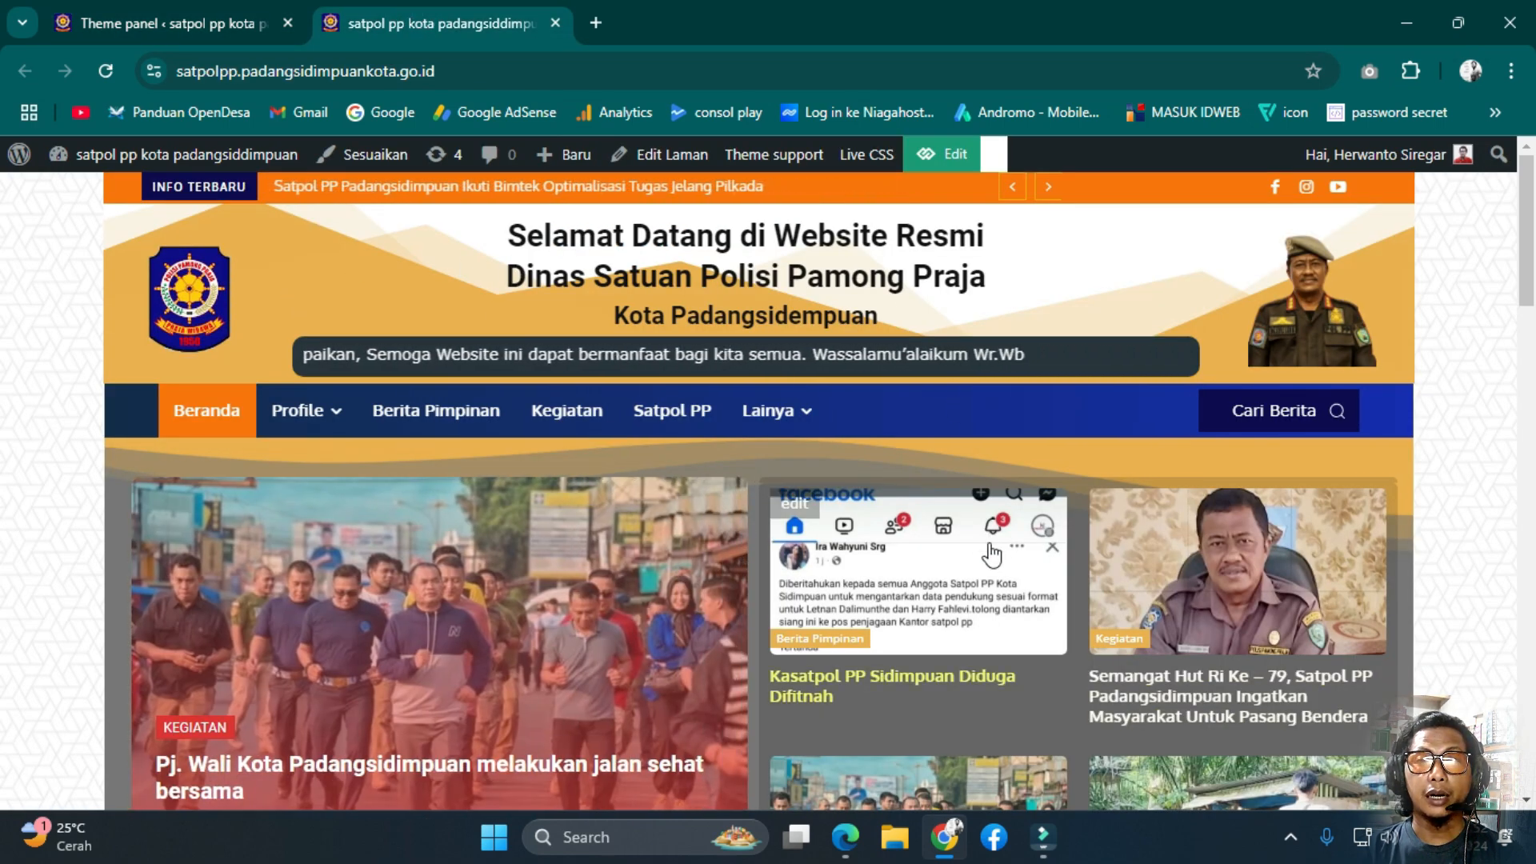
scroll(996, 531, down, 8)
scroll(997, 531, down, 7)
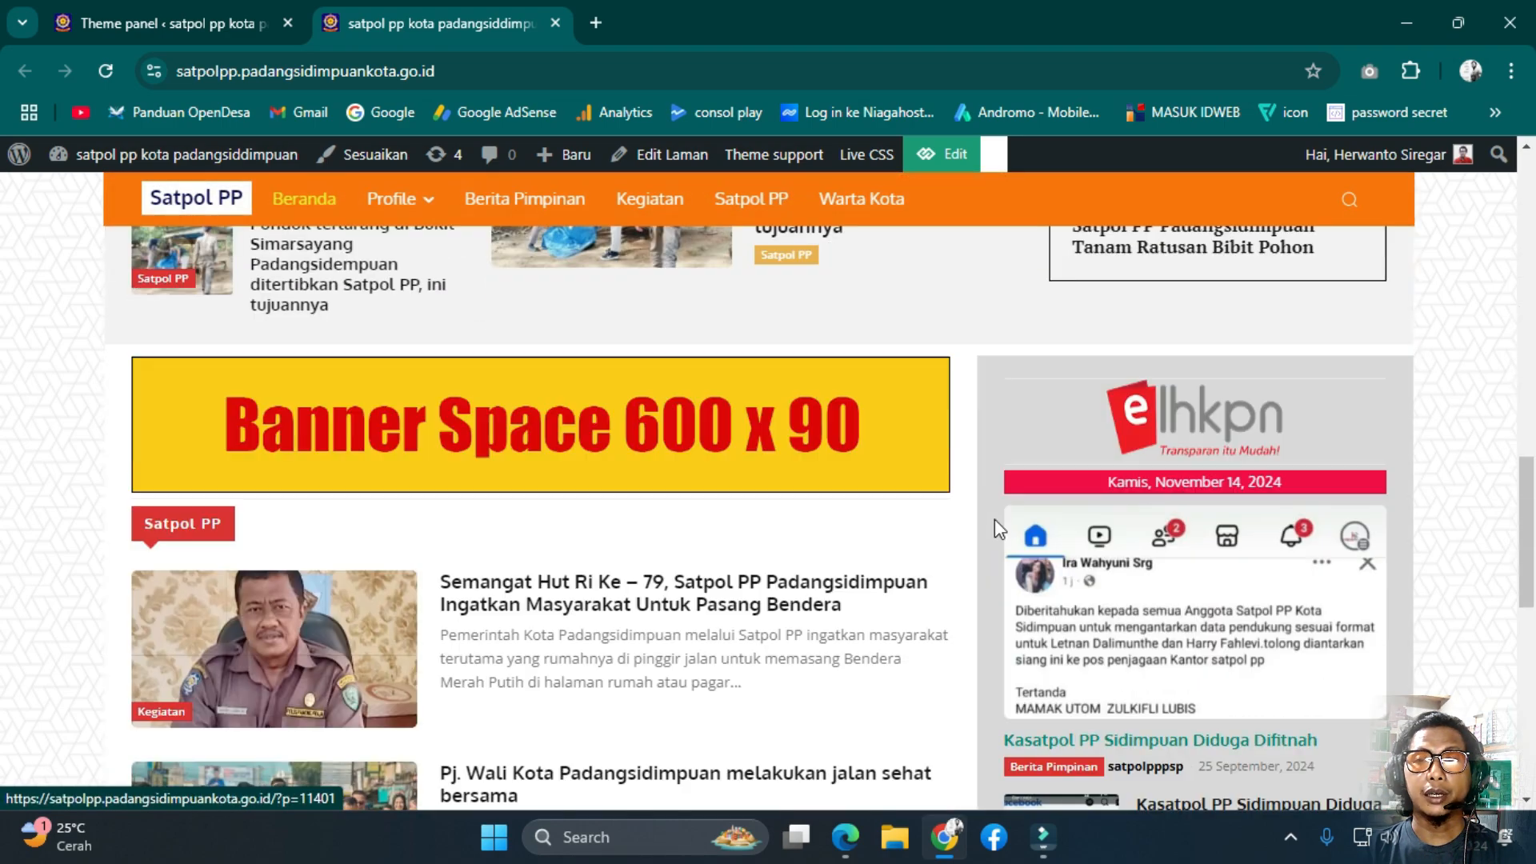
scroll(995, 516, up, 15)
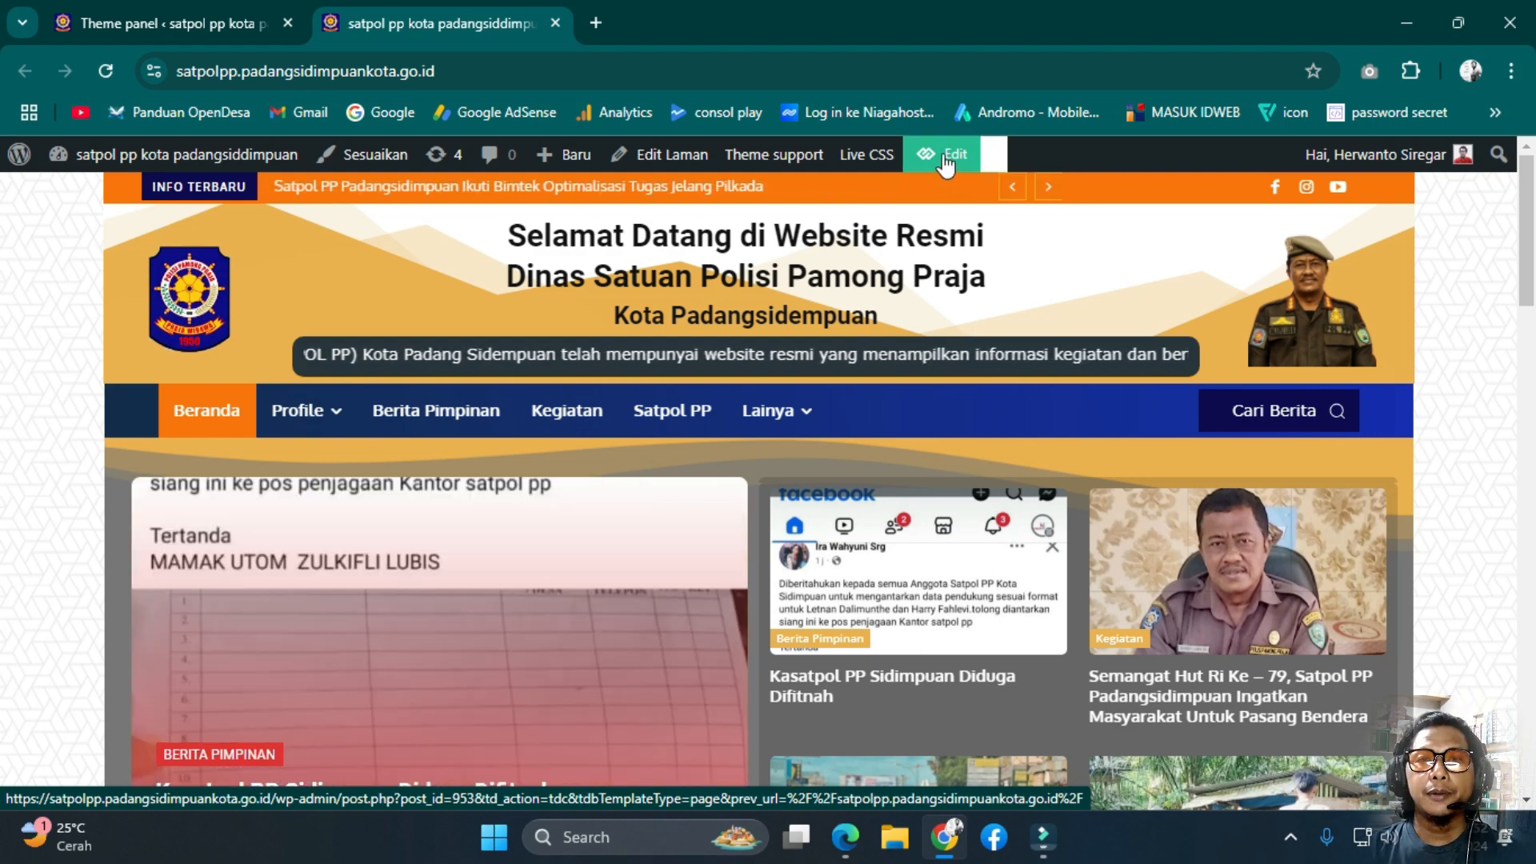
Step: Open the Beranda homepage editor in a new tab placed before the site tab
right_click(944, 156)
click(992, 183)
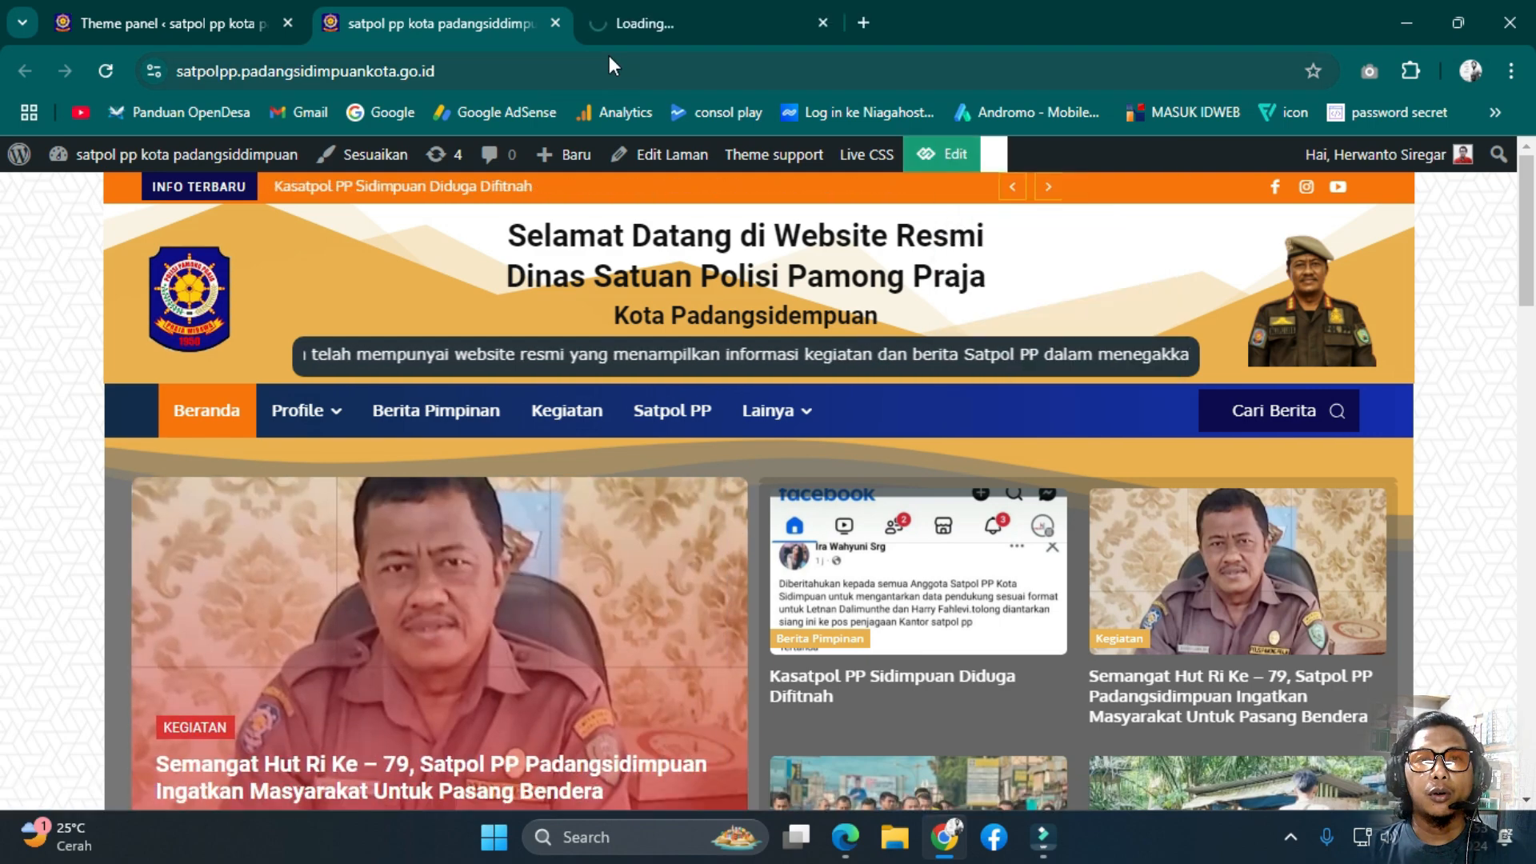
click(584, 24)
drag(562, 27, 447, 19)
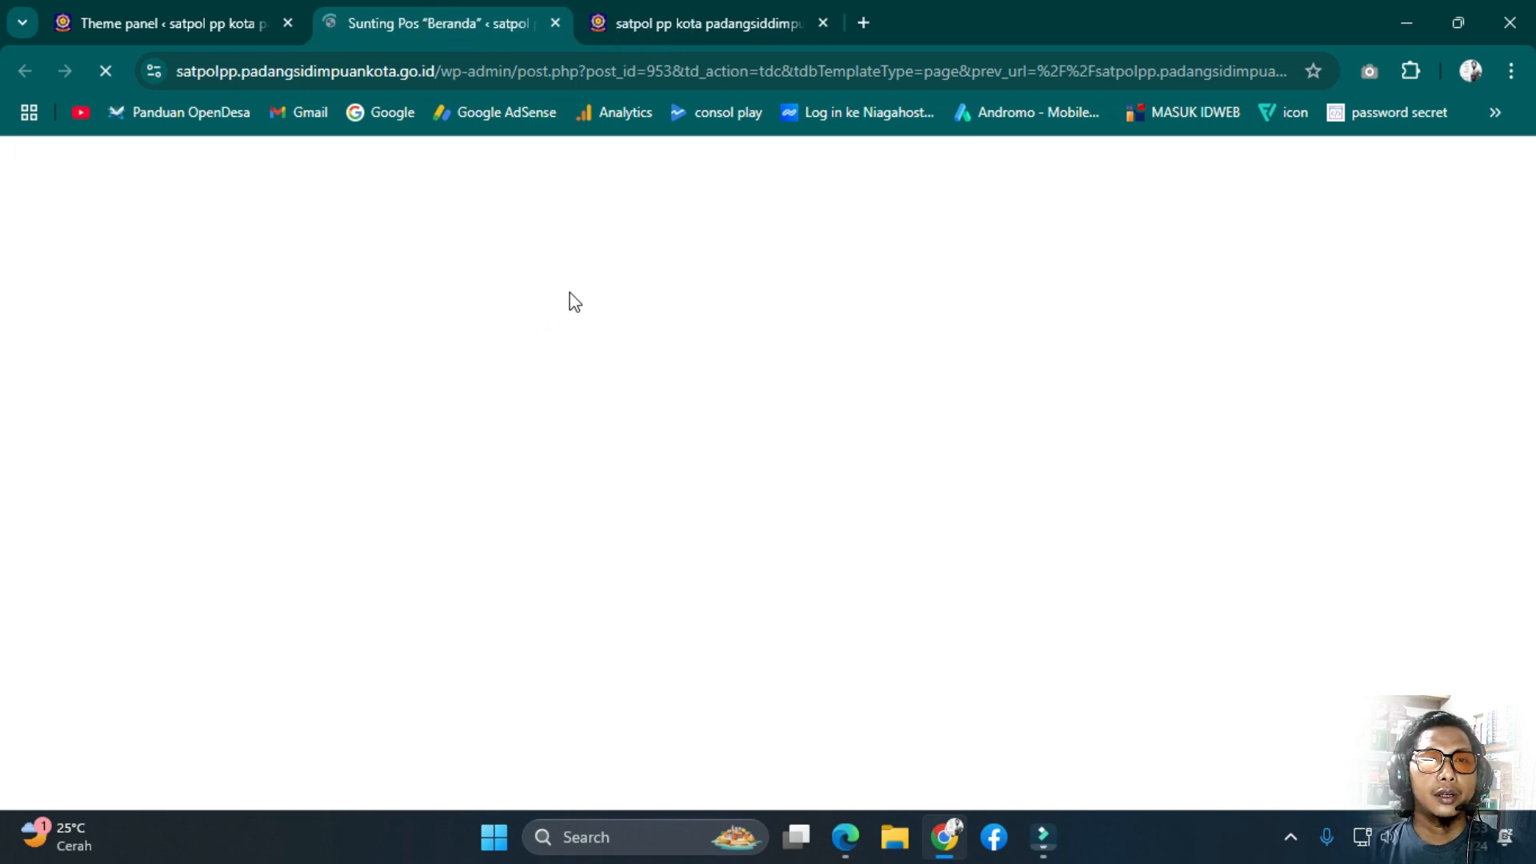
Step: Review the live homepage, then return to the tagDiv Composer editor tab
click(693, 21)
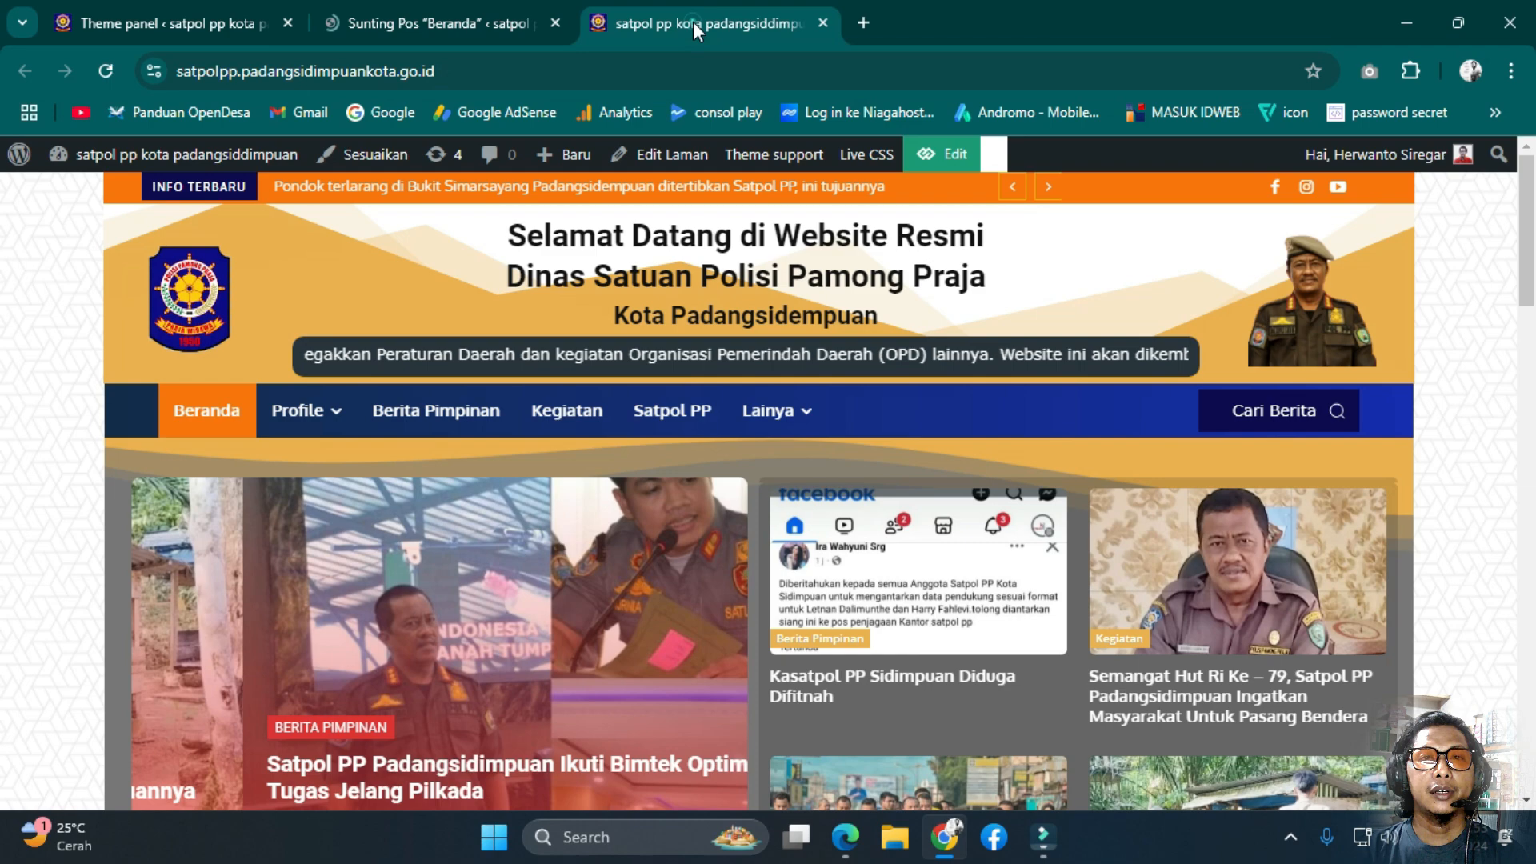
scroll(845, 448, down, 3)
scroll(844, 463, up, 3)
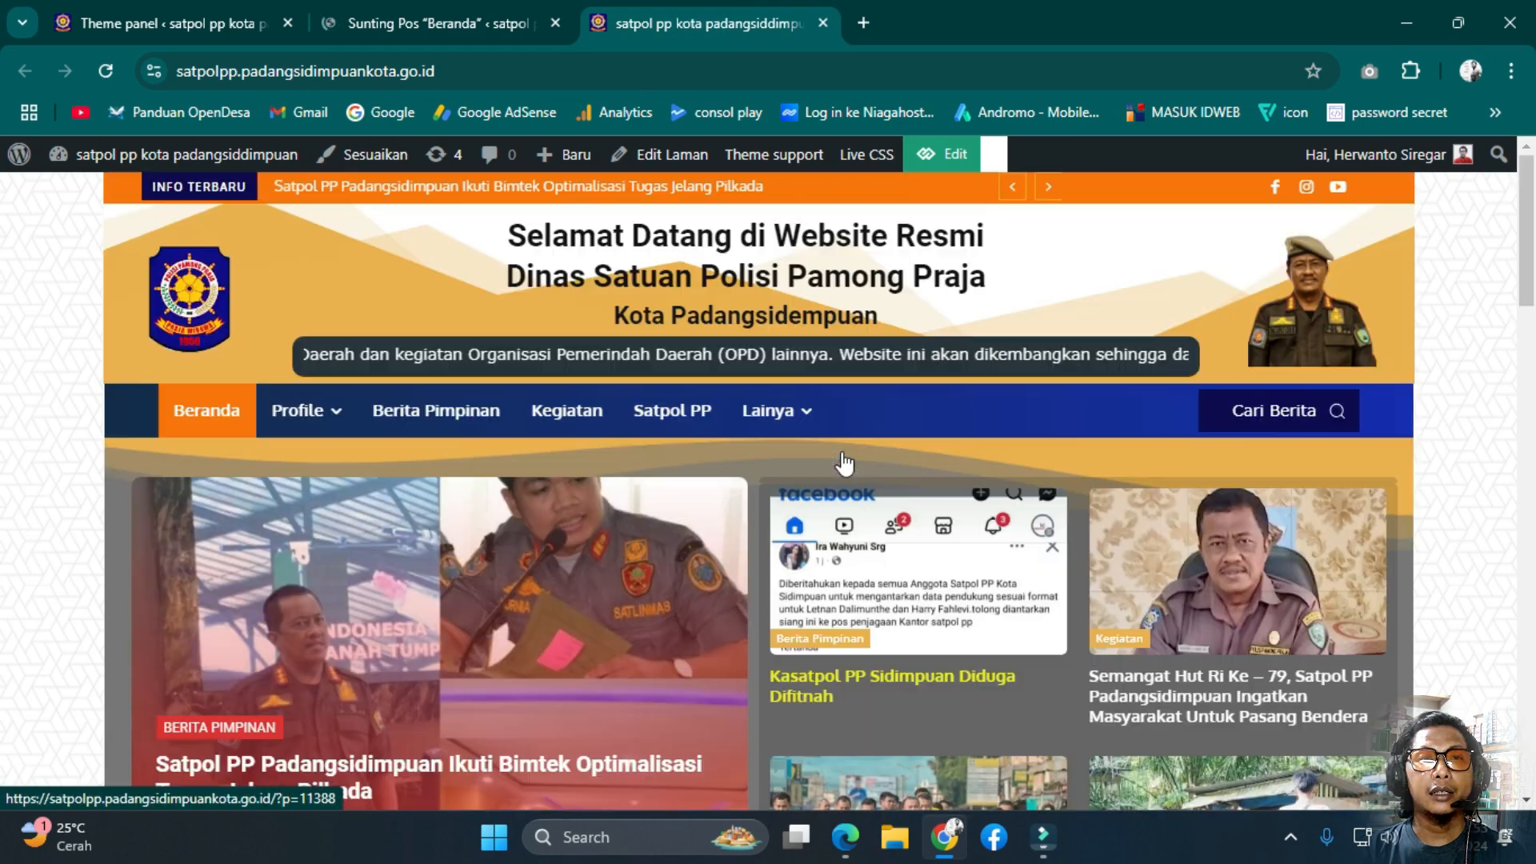
click(432, 22)
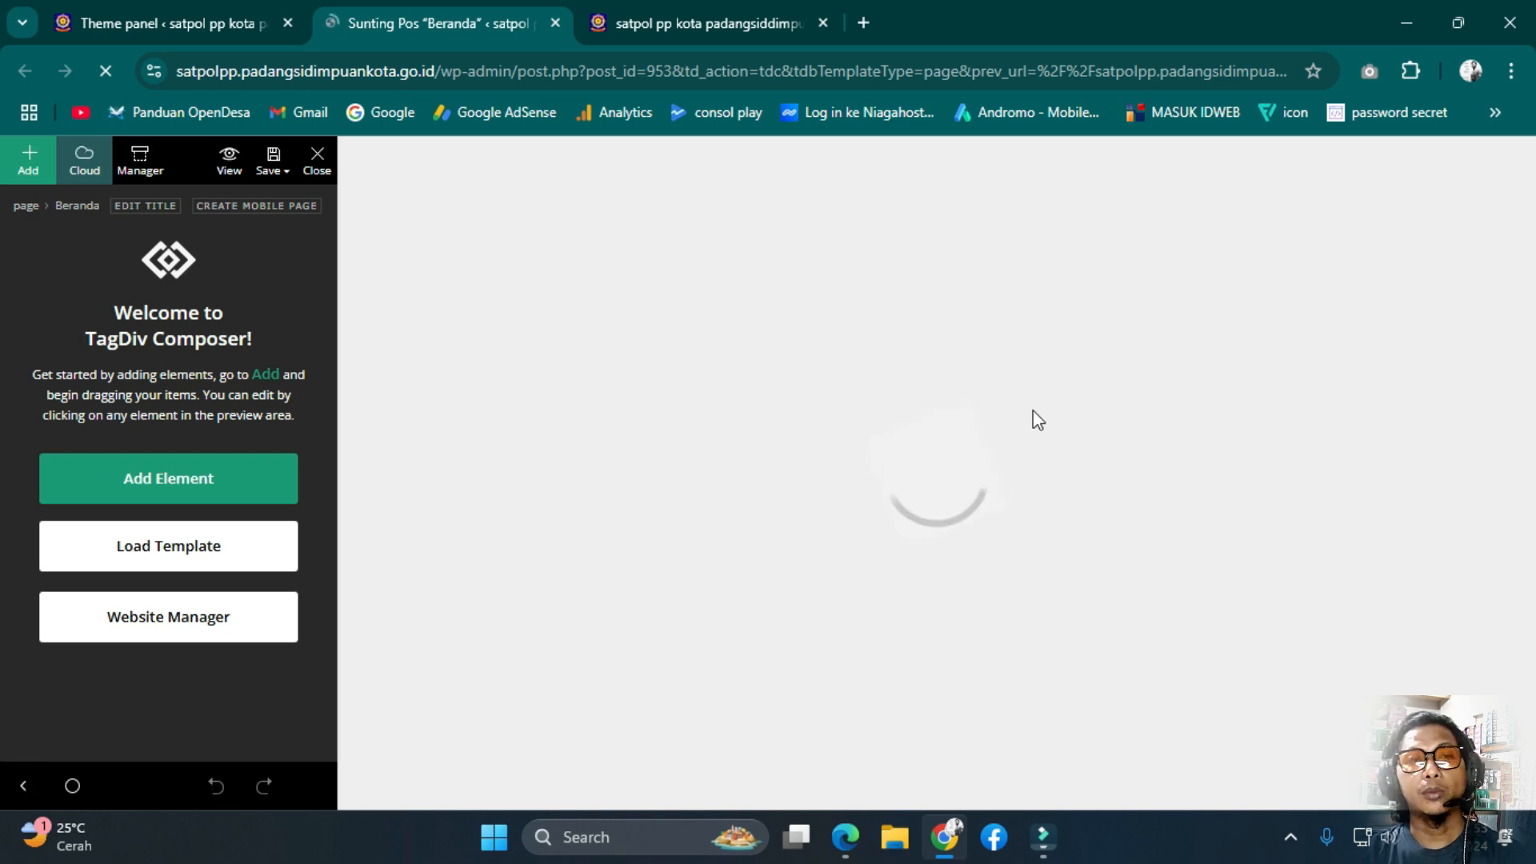
Step: Zoom the browser to 90% and compare the editor with the live homepage
key(ctrl+minus)
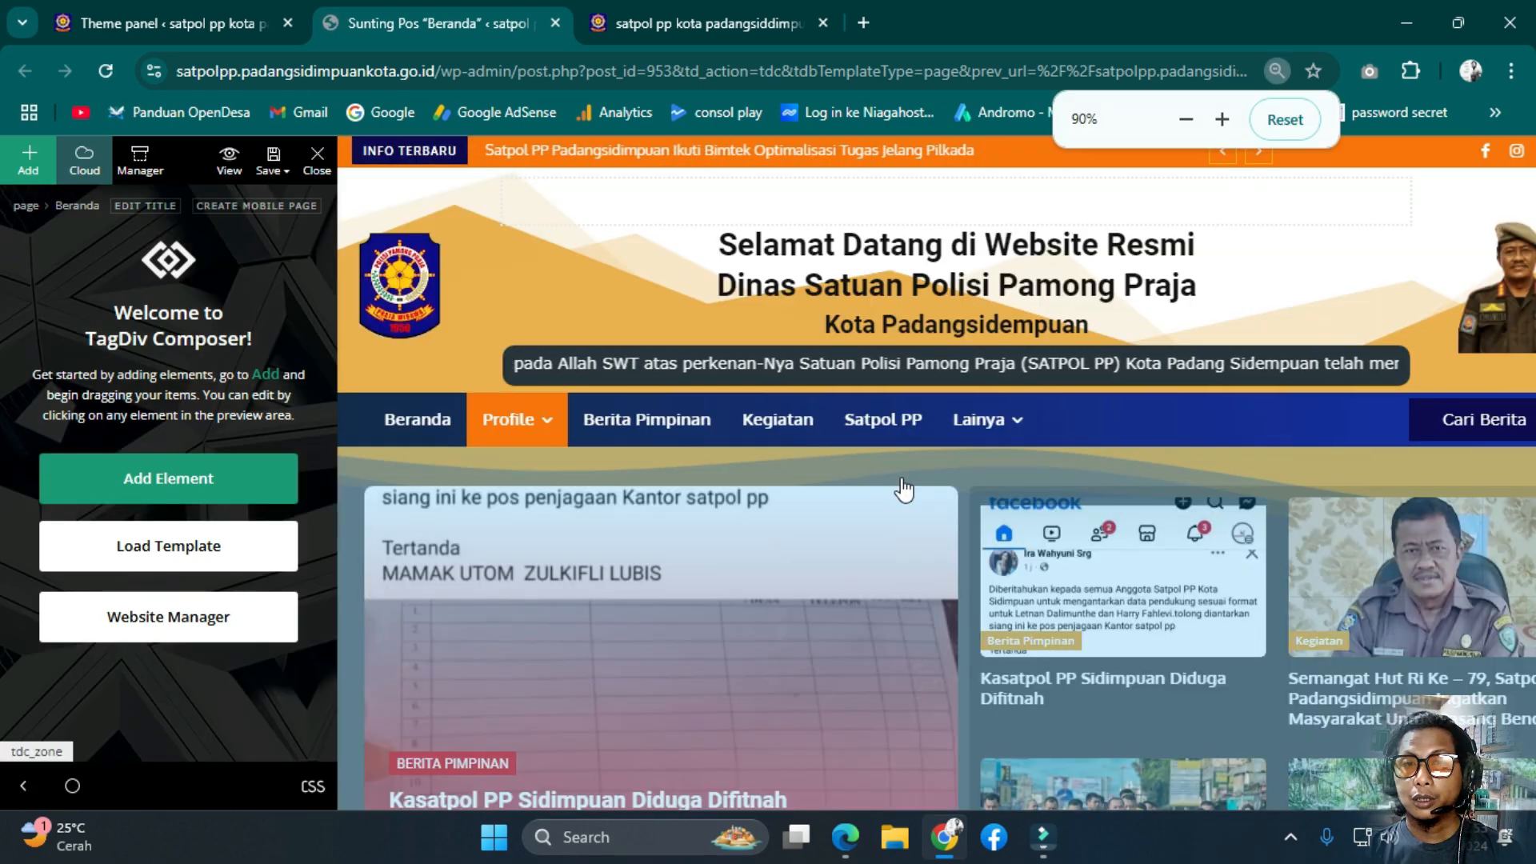
scroll(863, 509, down, 10)
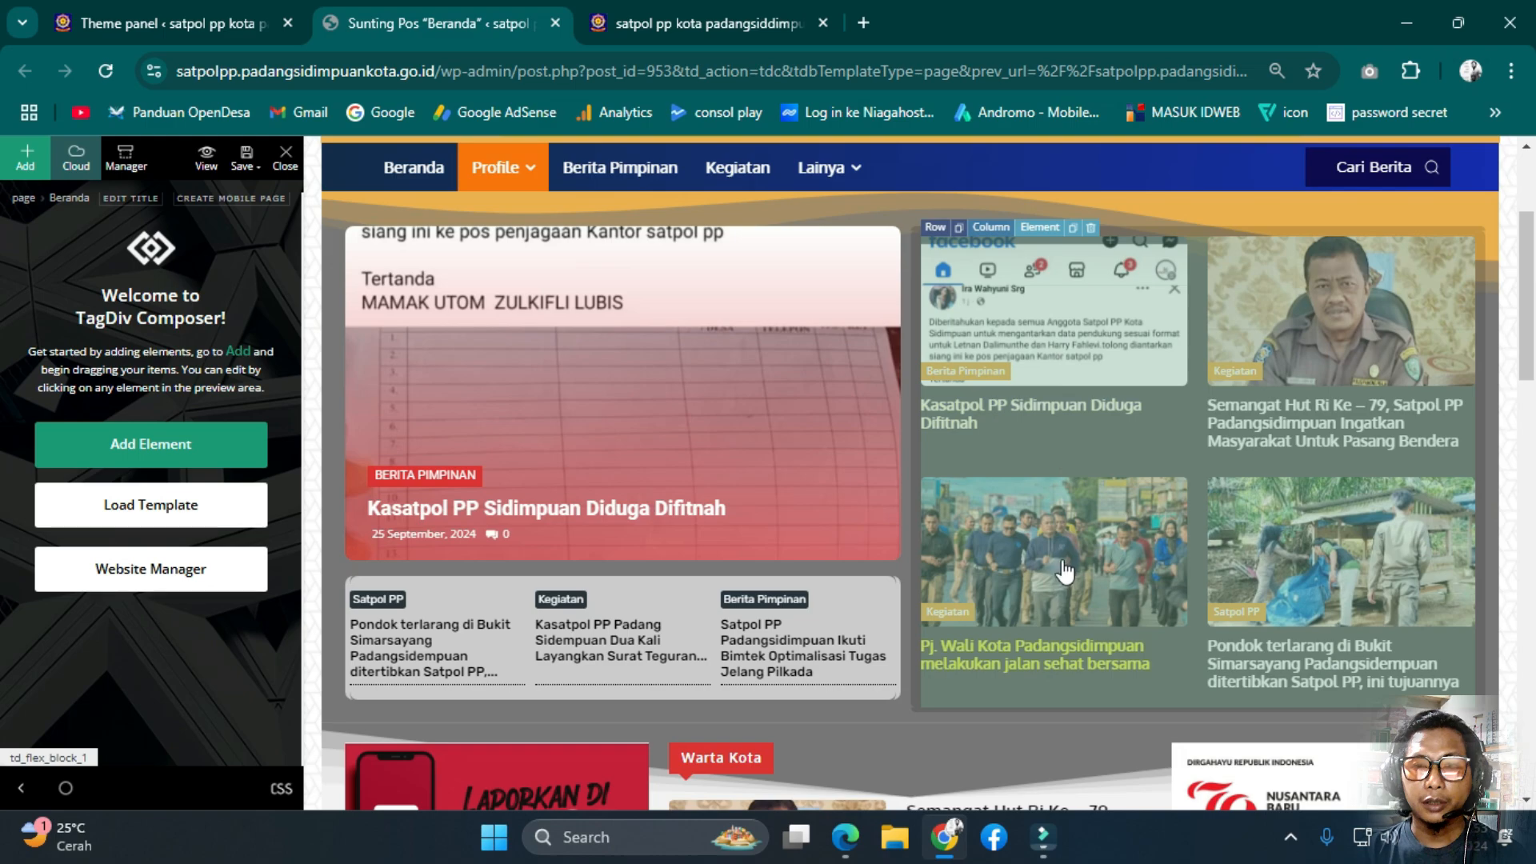
scroll(1064, 568, up, 10)
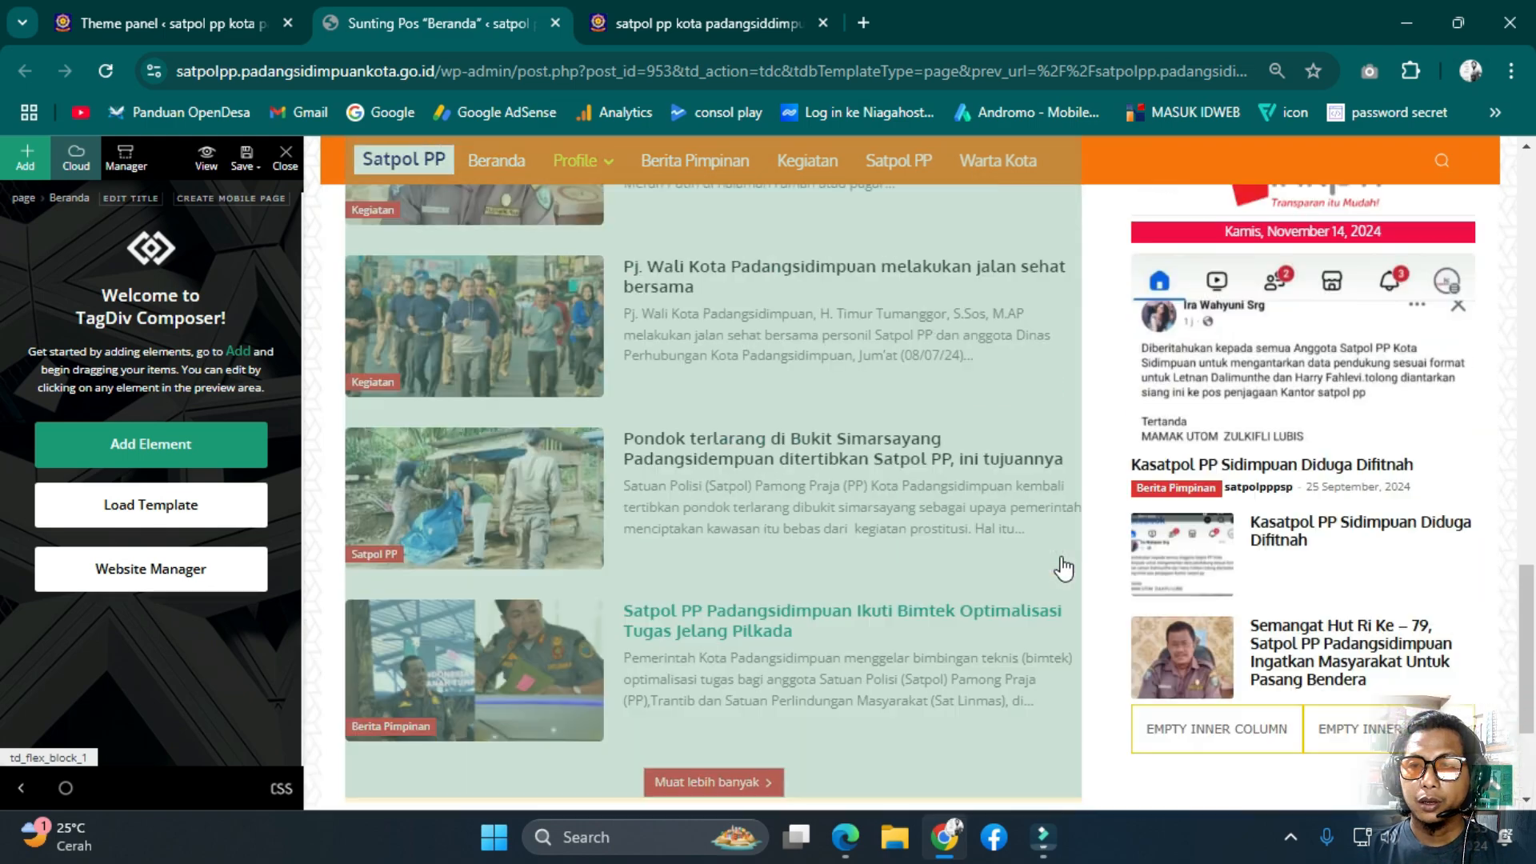
scroll(1064, 568, up, 3)
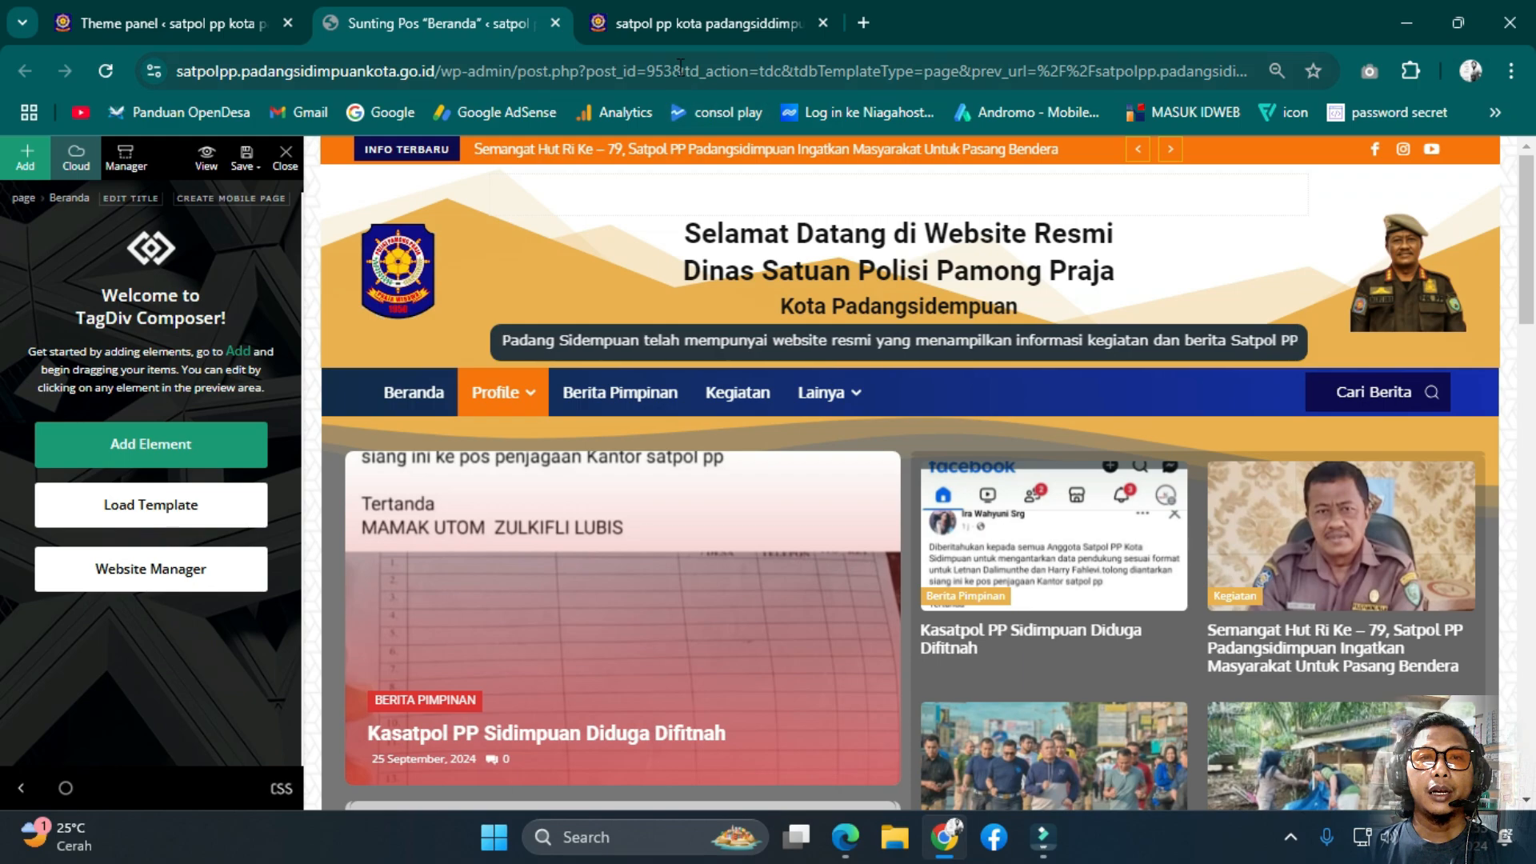
click(675, 22)
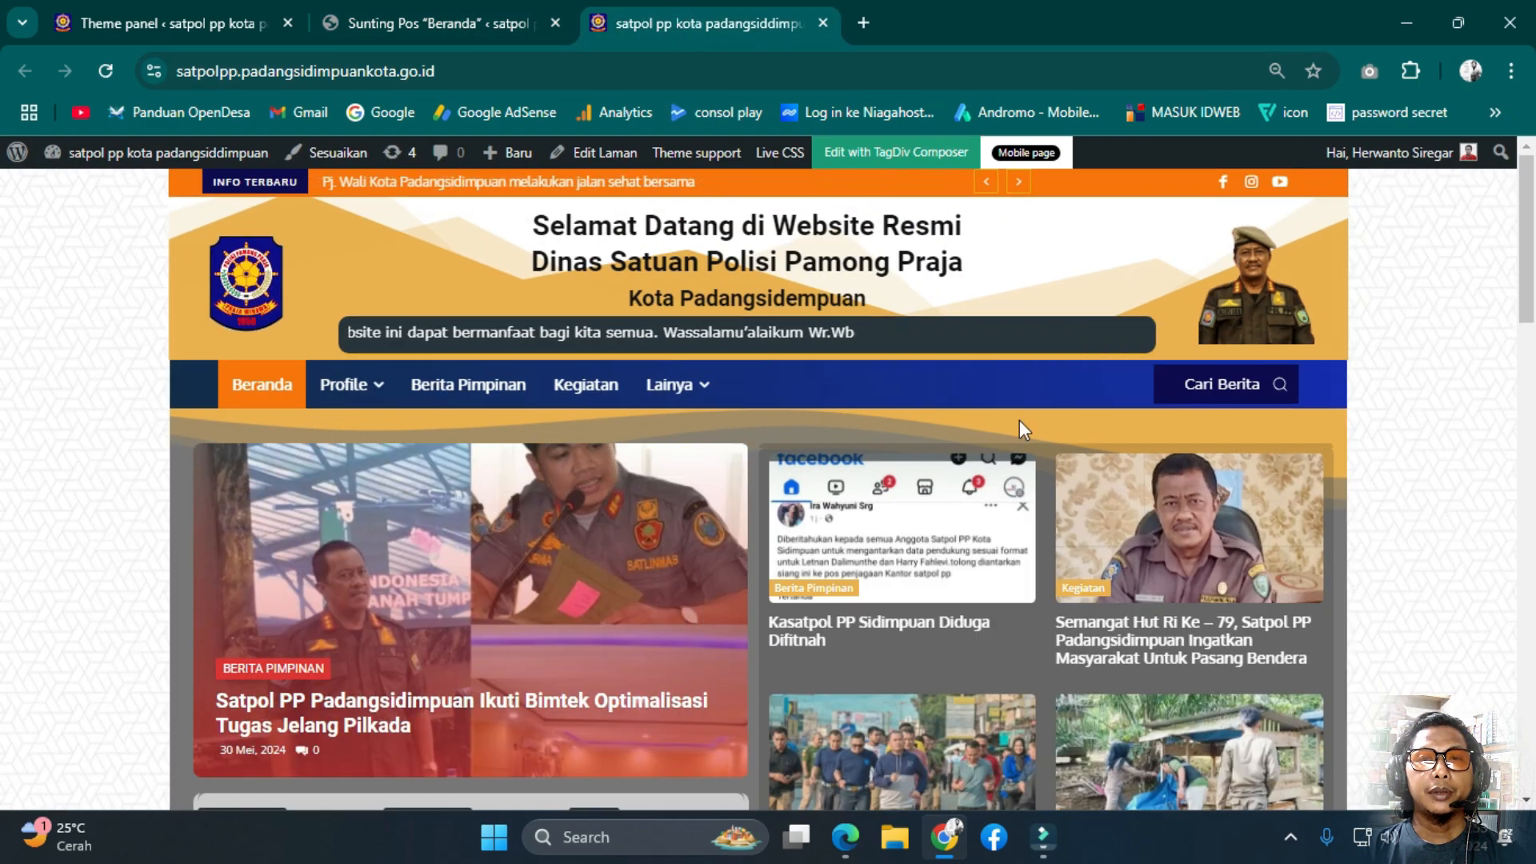
scroll(886, 488, down, 10)
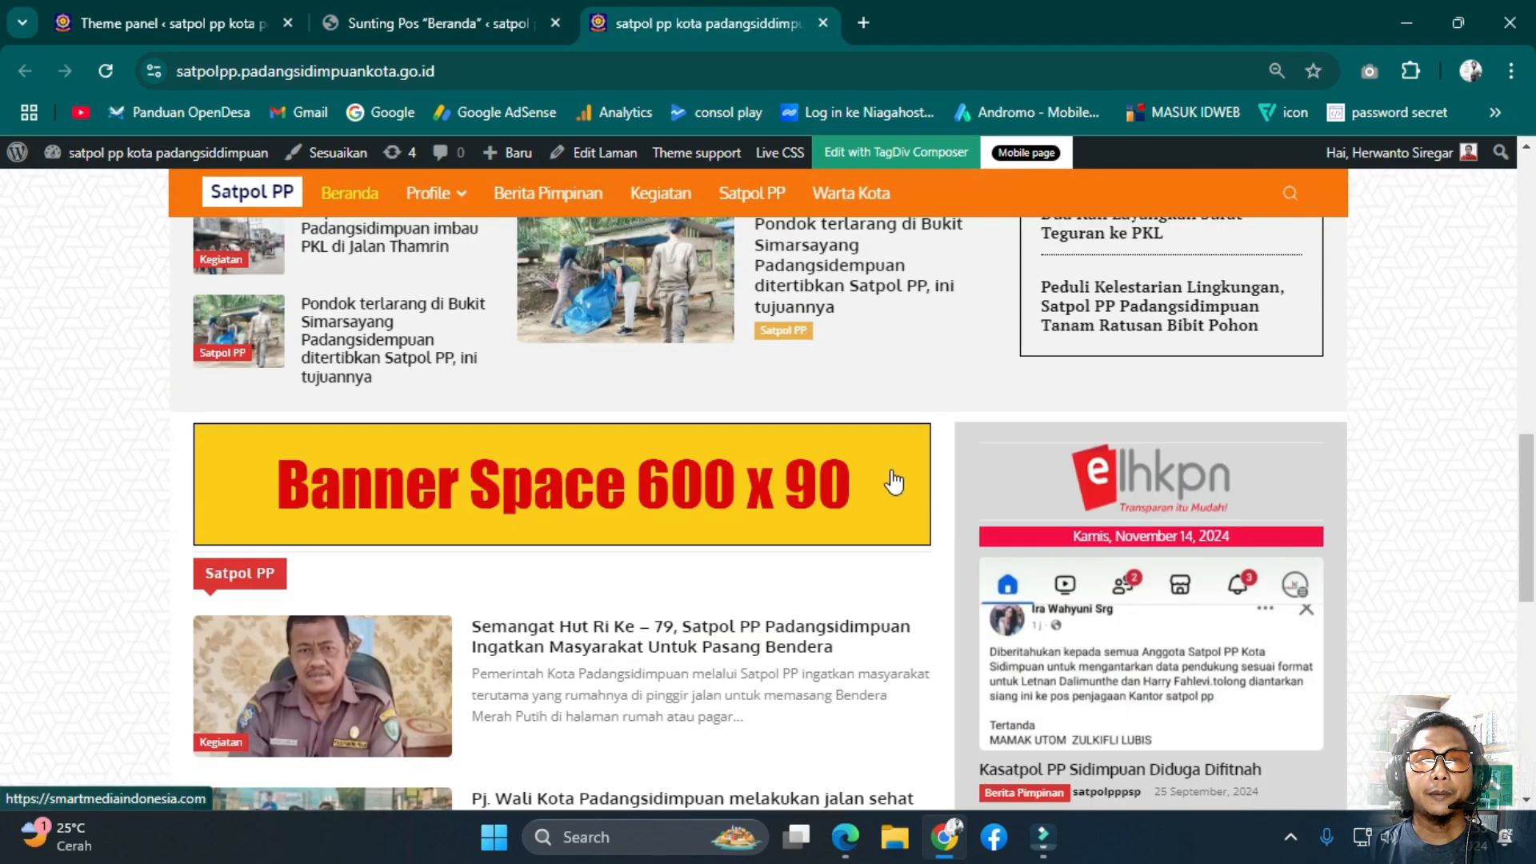
scroll(891, 472, up, 10)
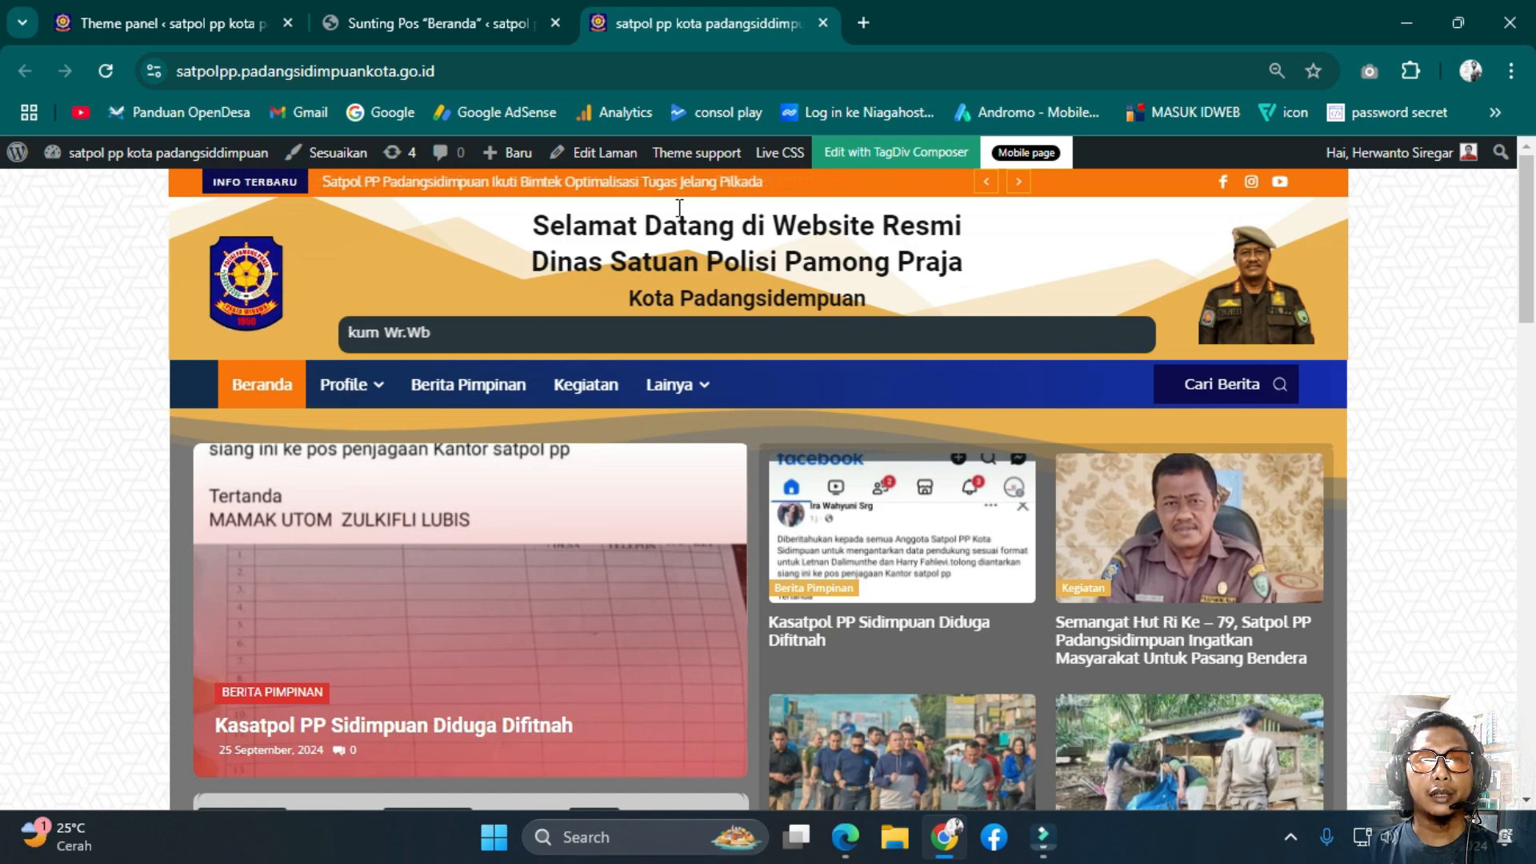
click(418, 23)
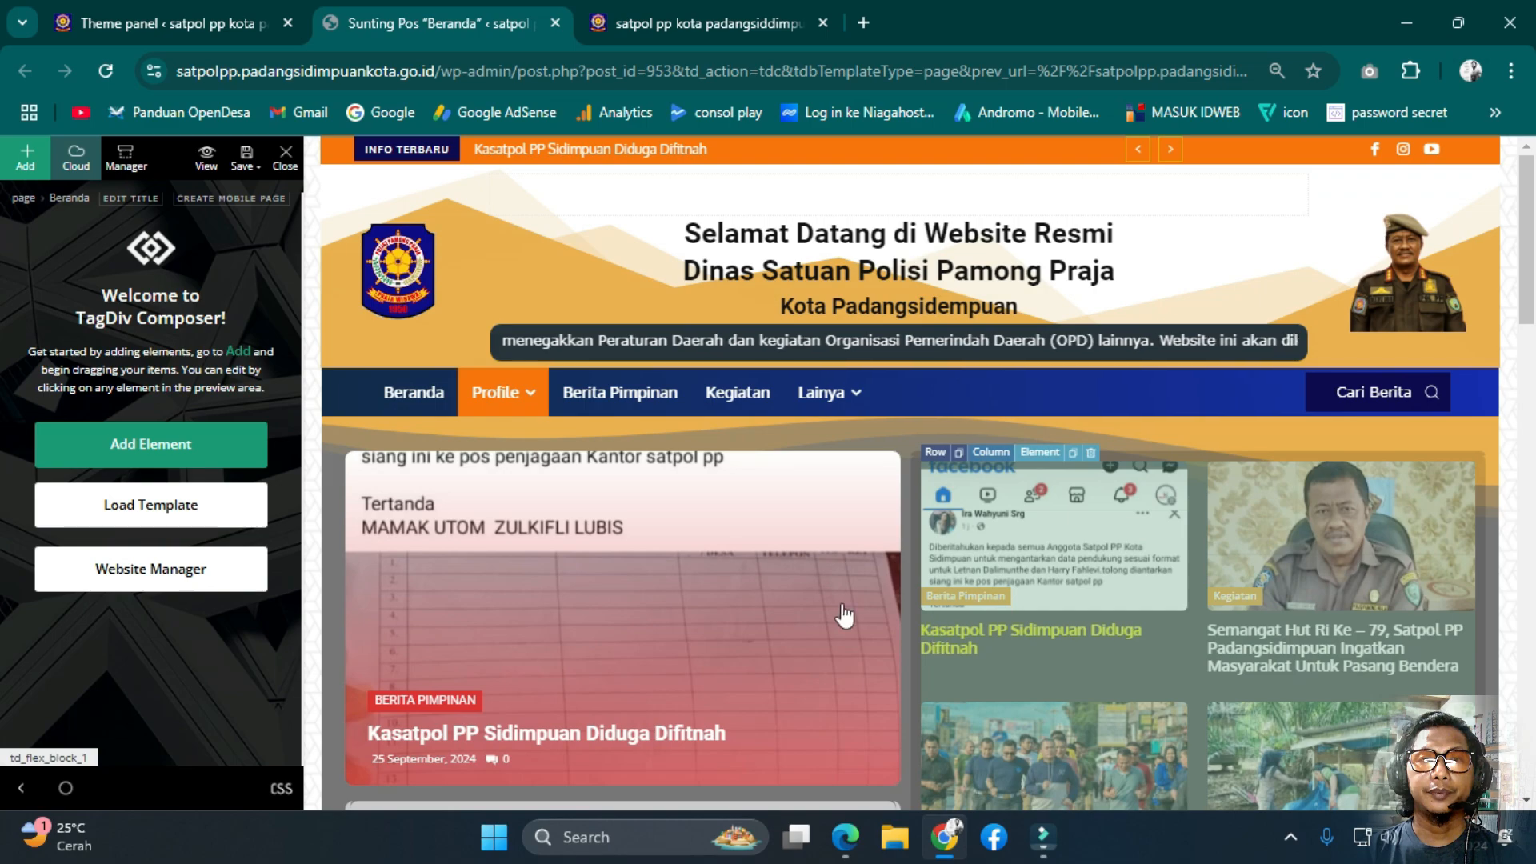
Step: Select the header's welcome title to show its Column title settings
scroll(790, 608, down, 10)
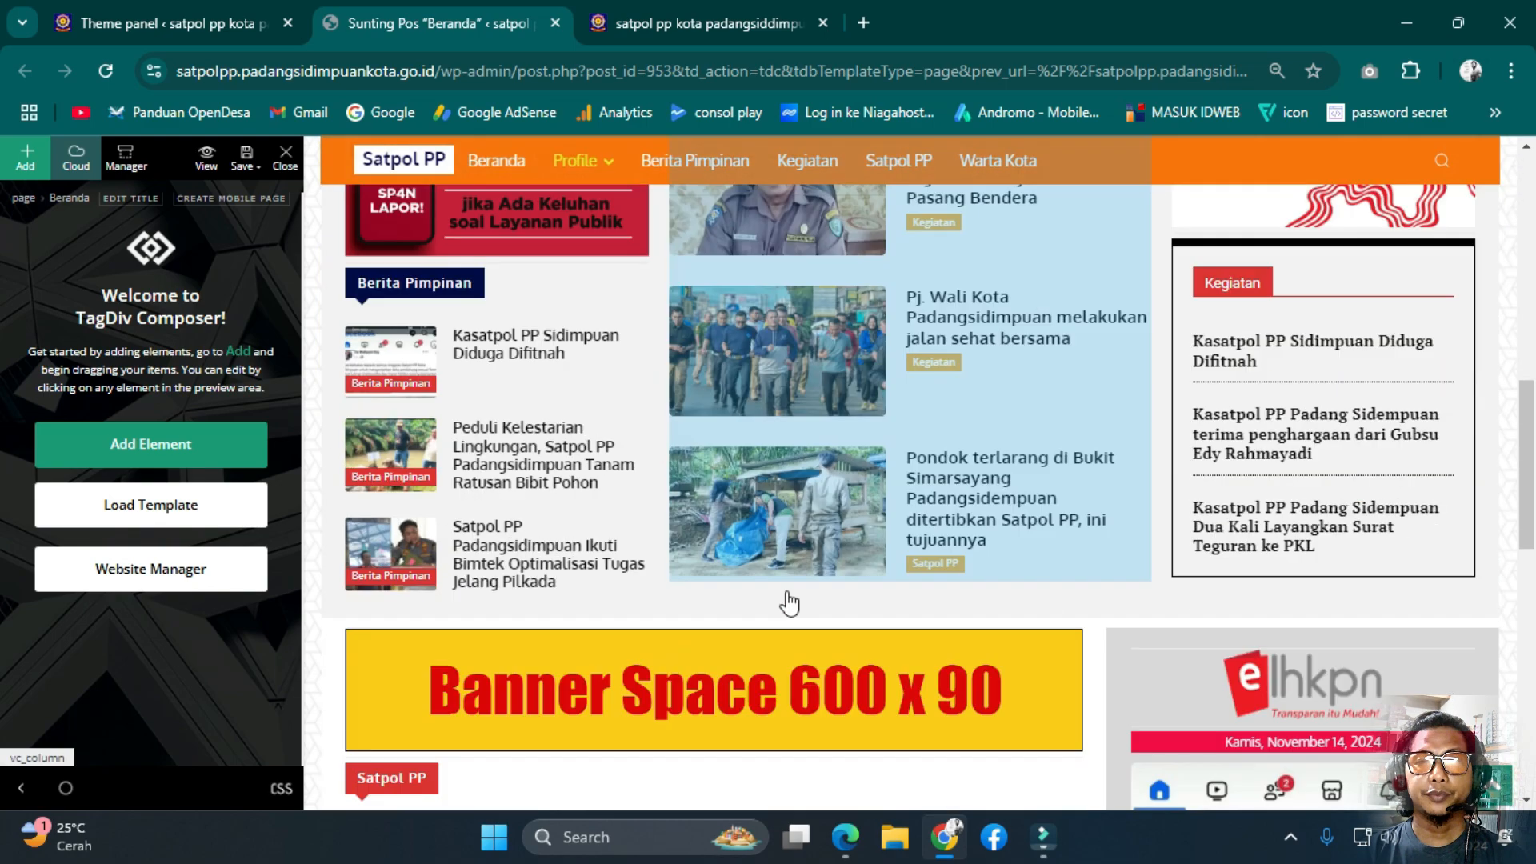
scroll(790, 604, up, 10)
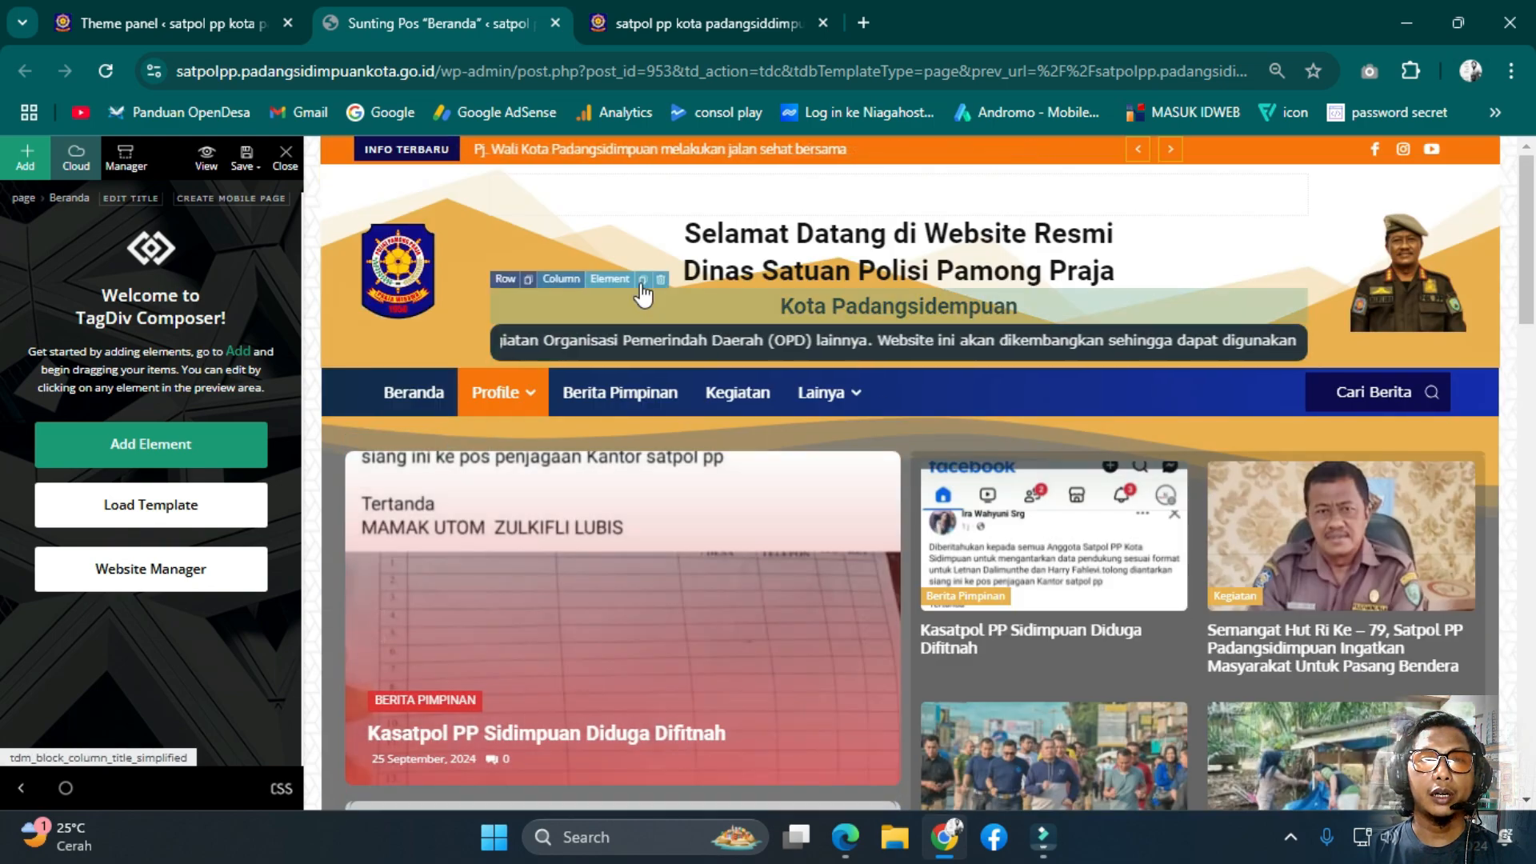
click(641, 287)
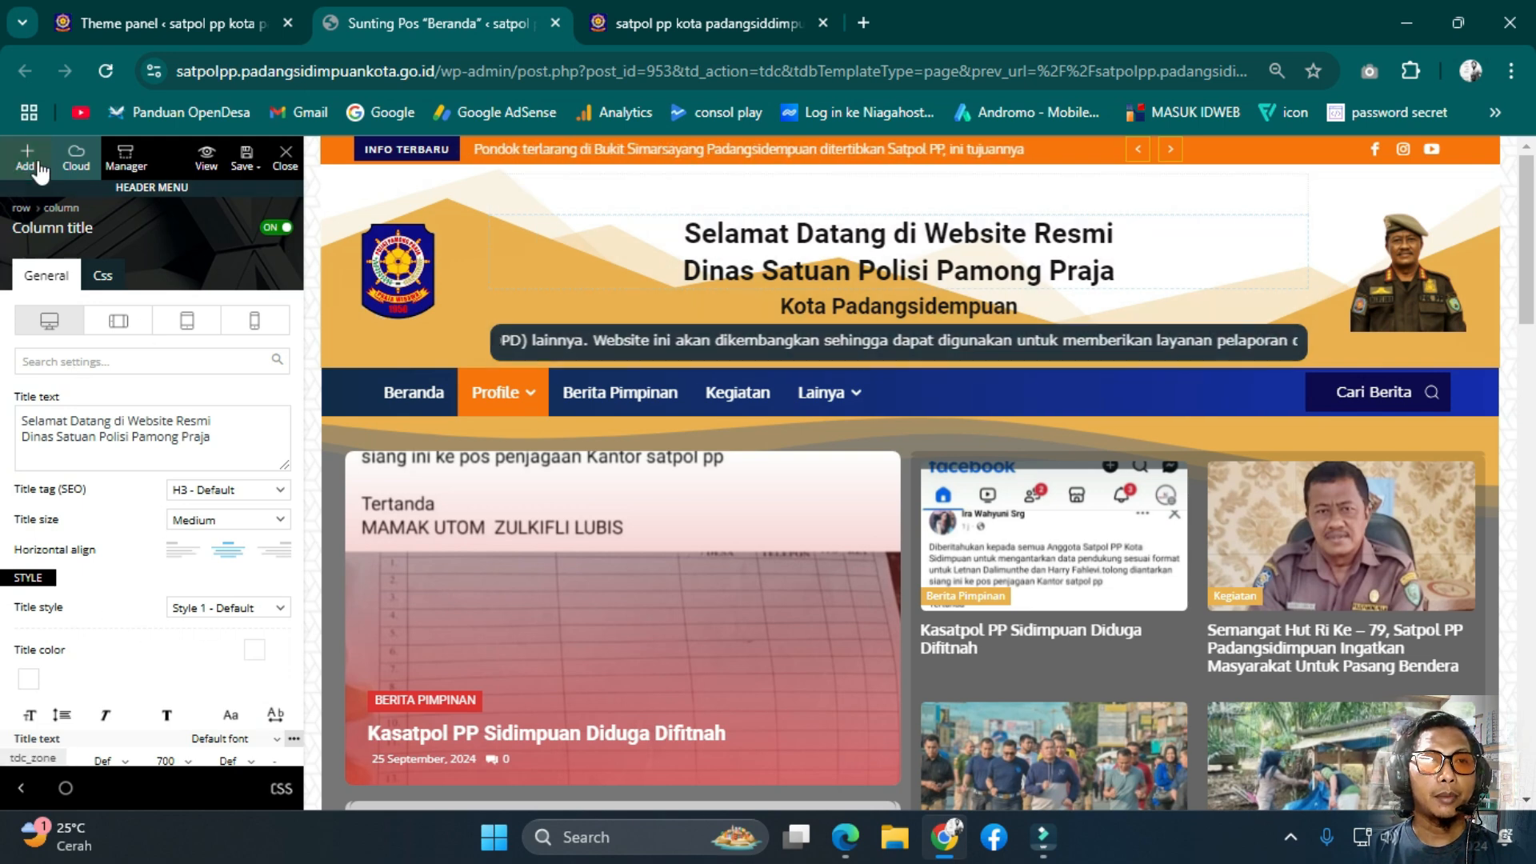
Step: Browse the Add elements list, then select the Info terbaru news ticker
click(25, 156)
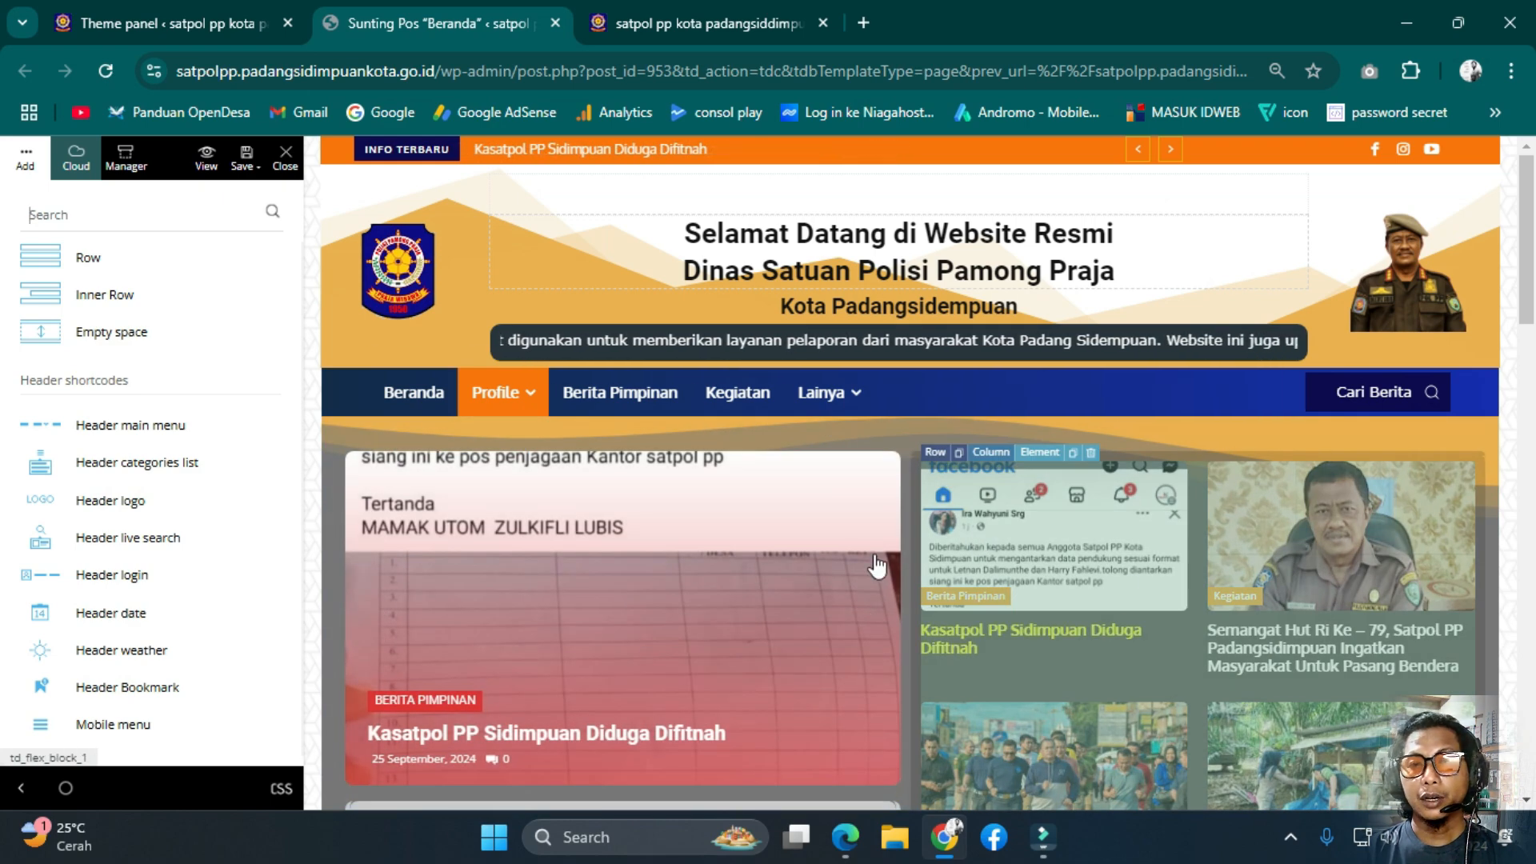
scroll(1101, 600, down, 3)
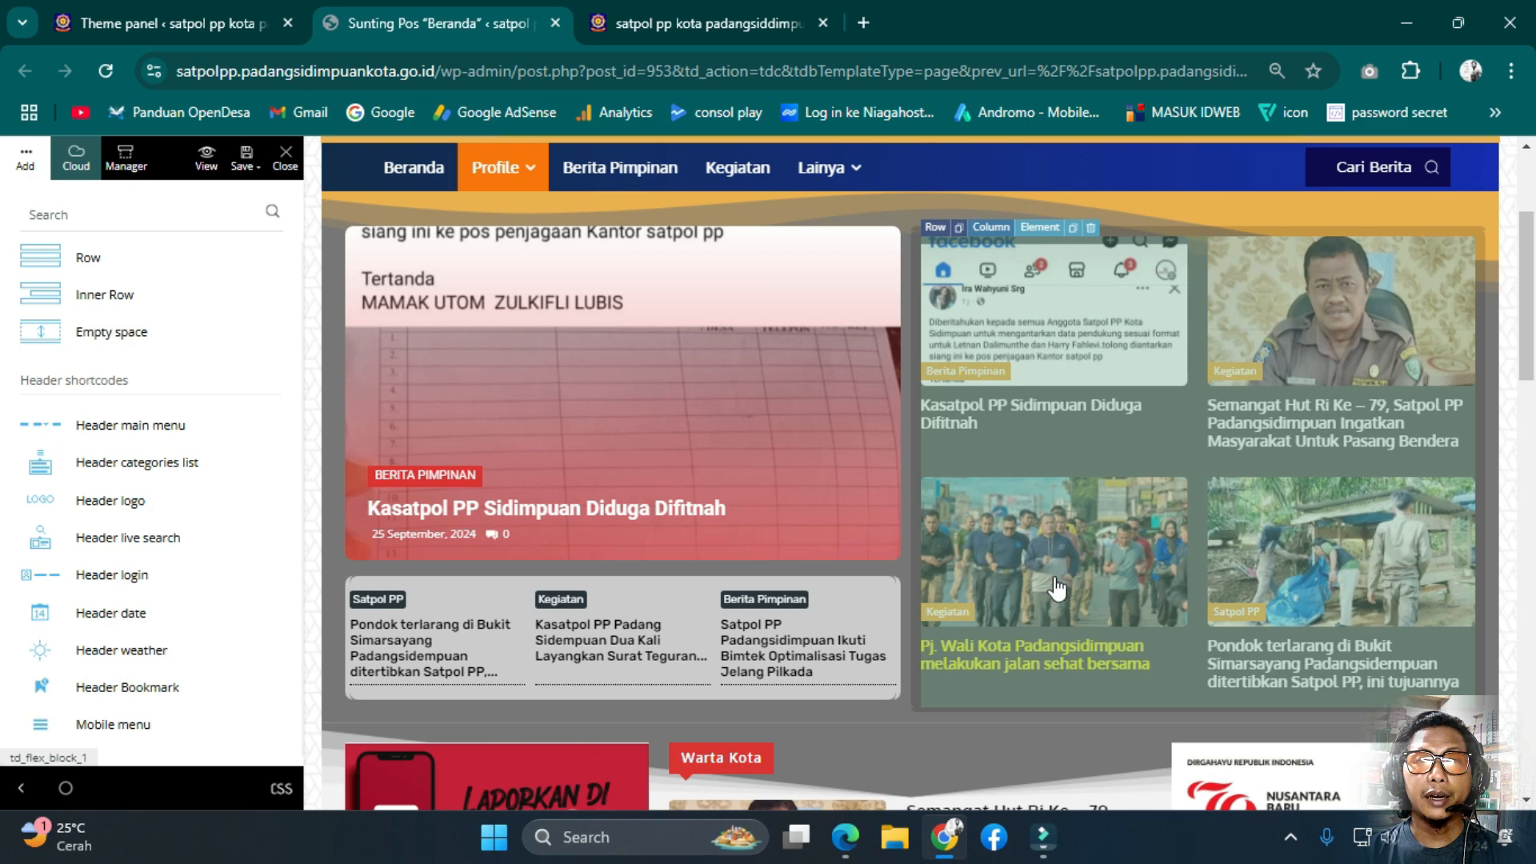
scroll(1057, 588, up, 3)
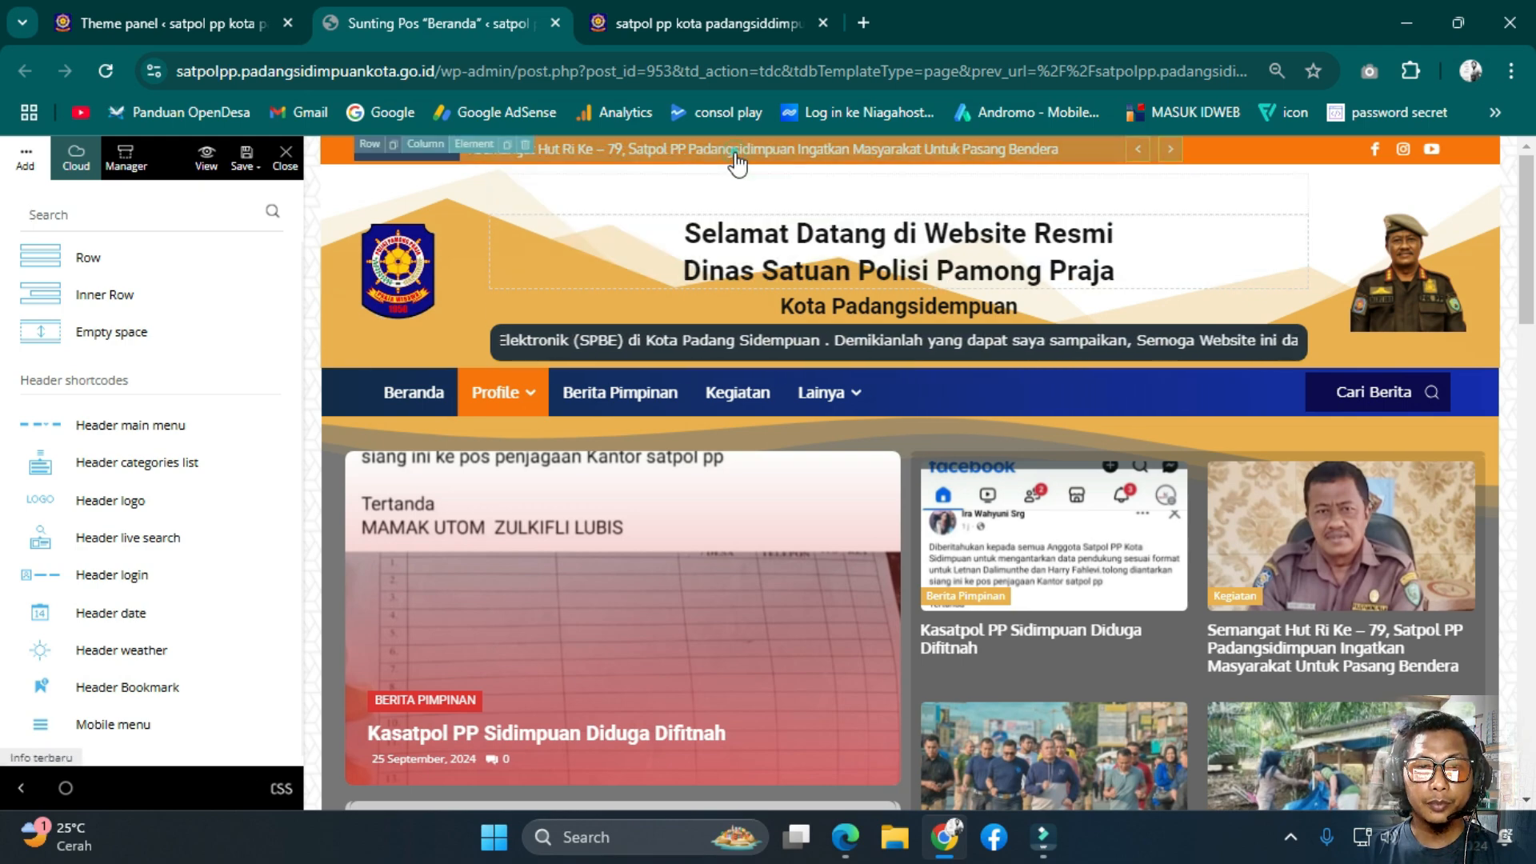
click(734, 154)
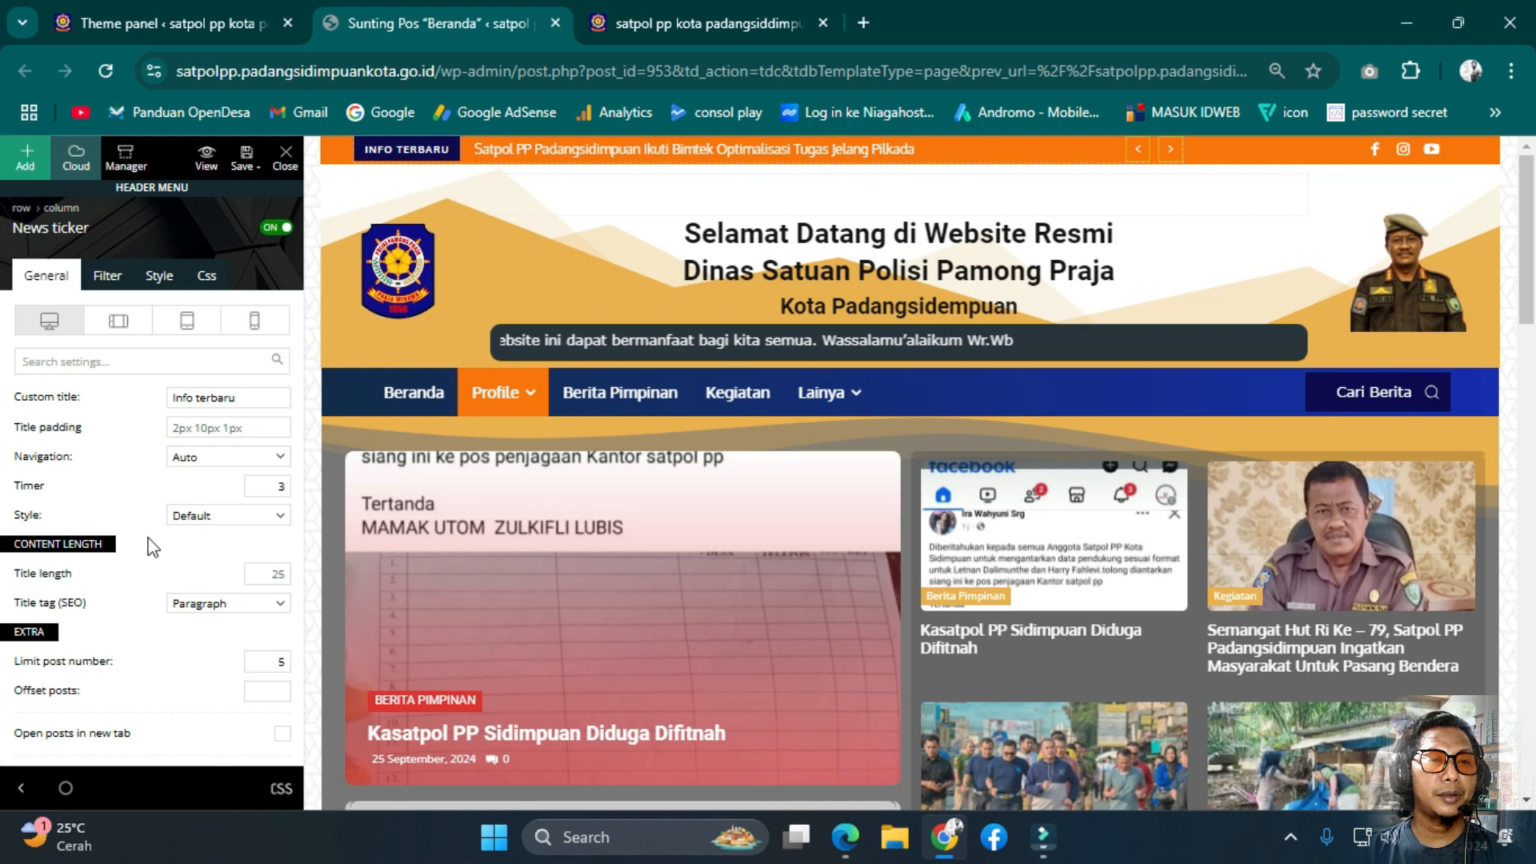
Step: Check the ticker's post limit of 5, then keep its Filter category on All categories
scroll(194, 527, down, 2)
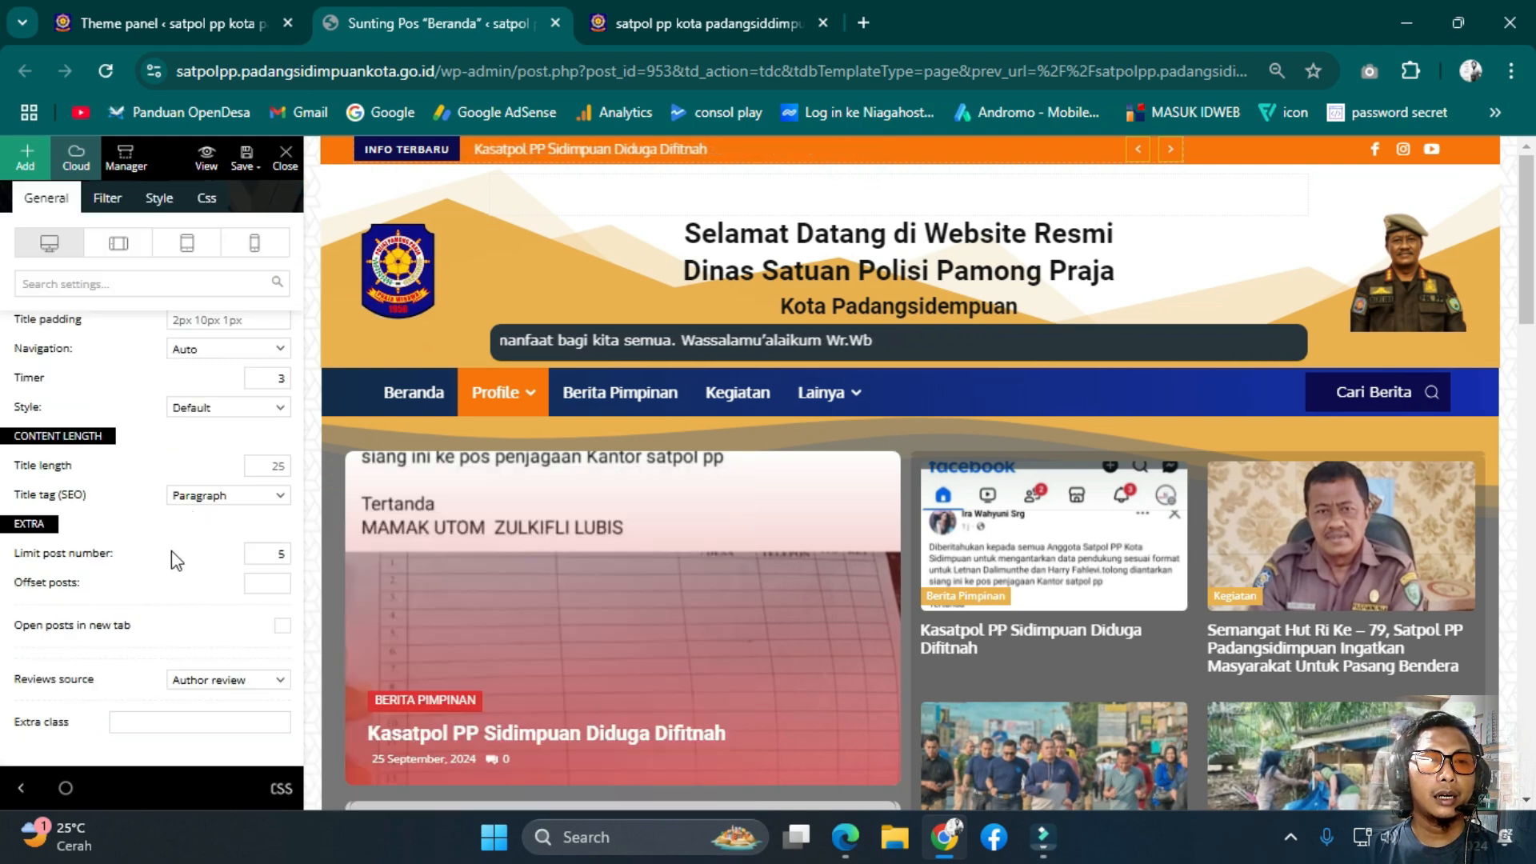
drag(284, 558, 251, 563)
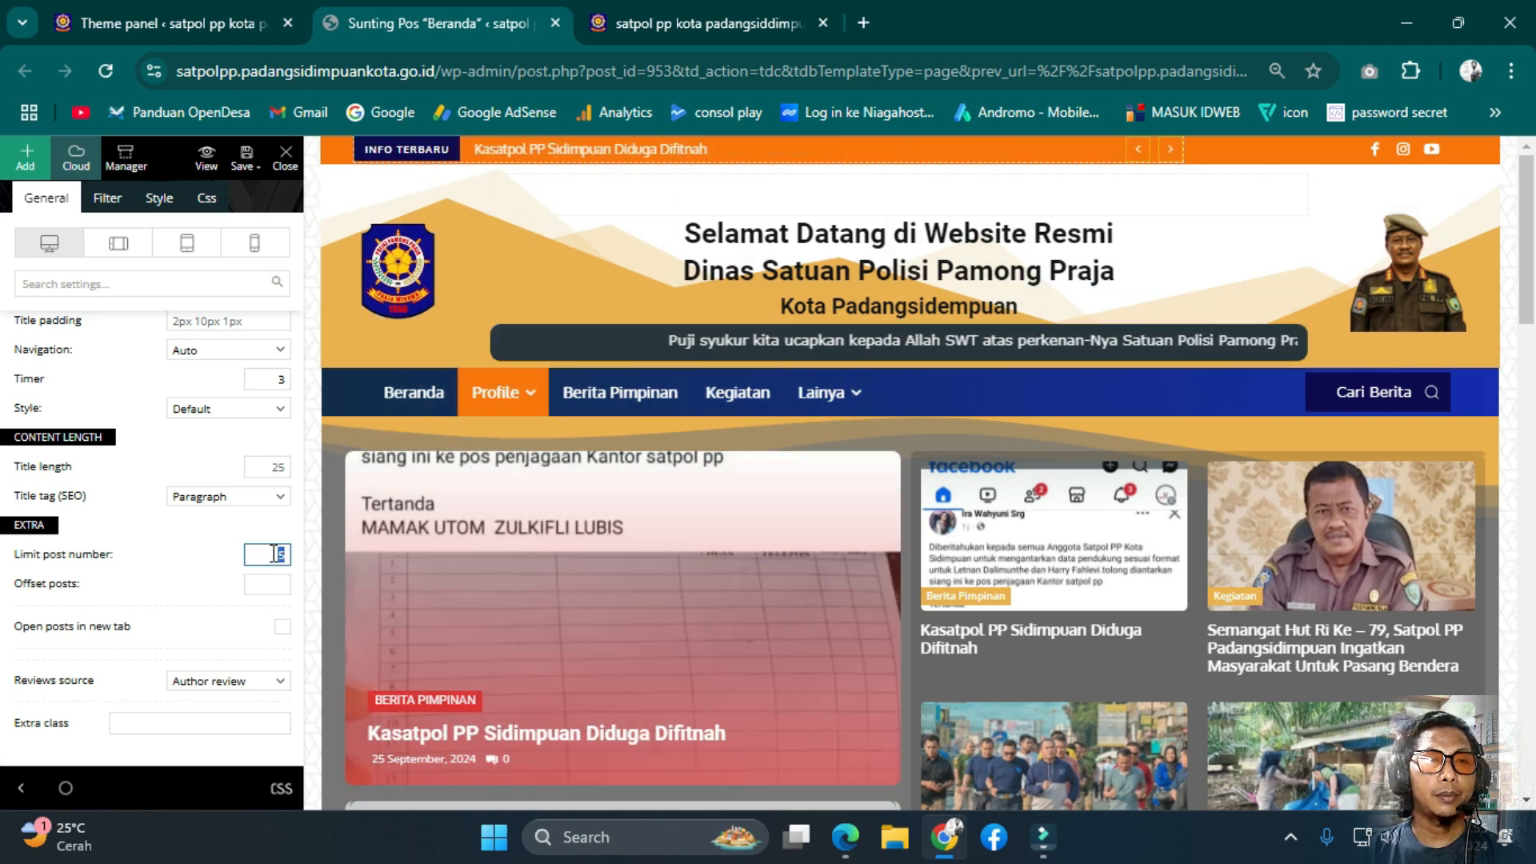
scroll(177, 582, up, 2)
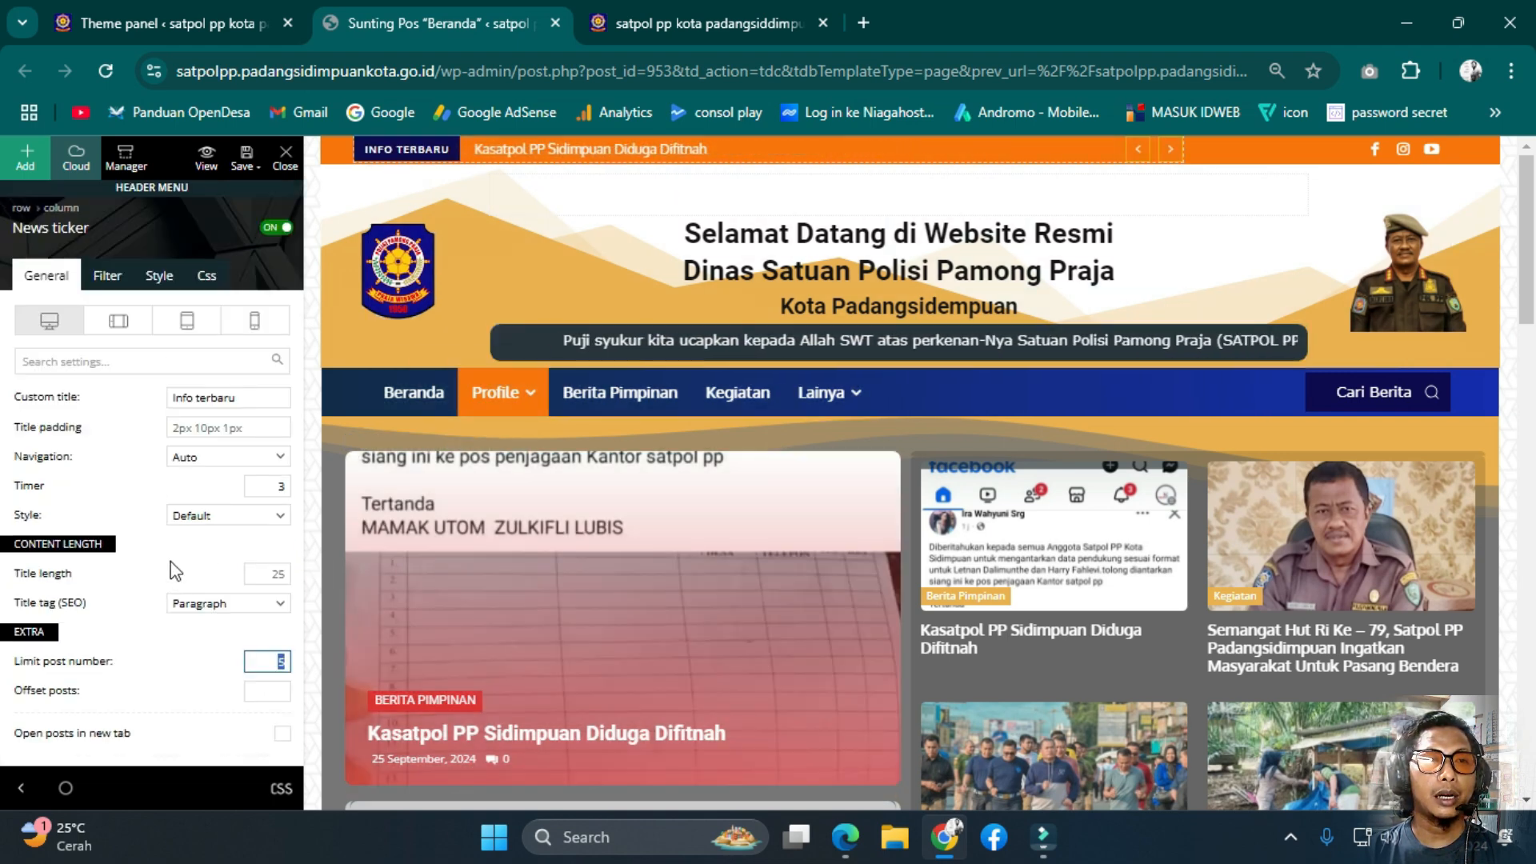
click(109, 276)
scroll(267, 430, down, 1)
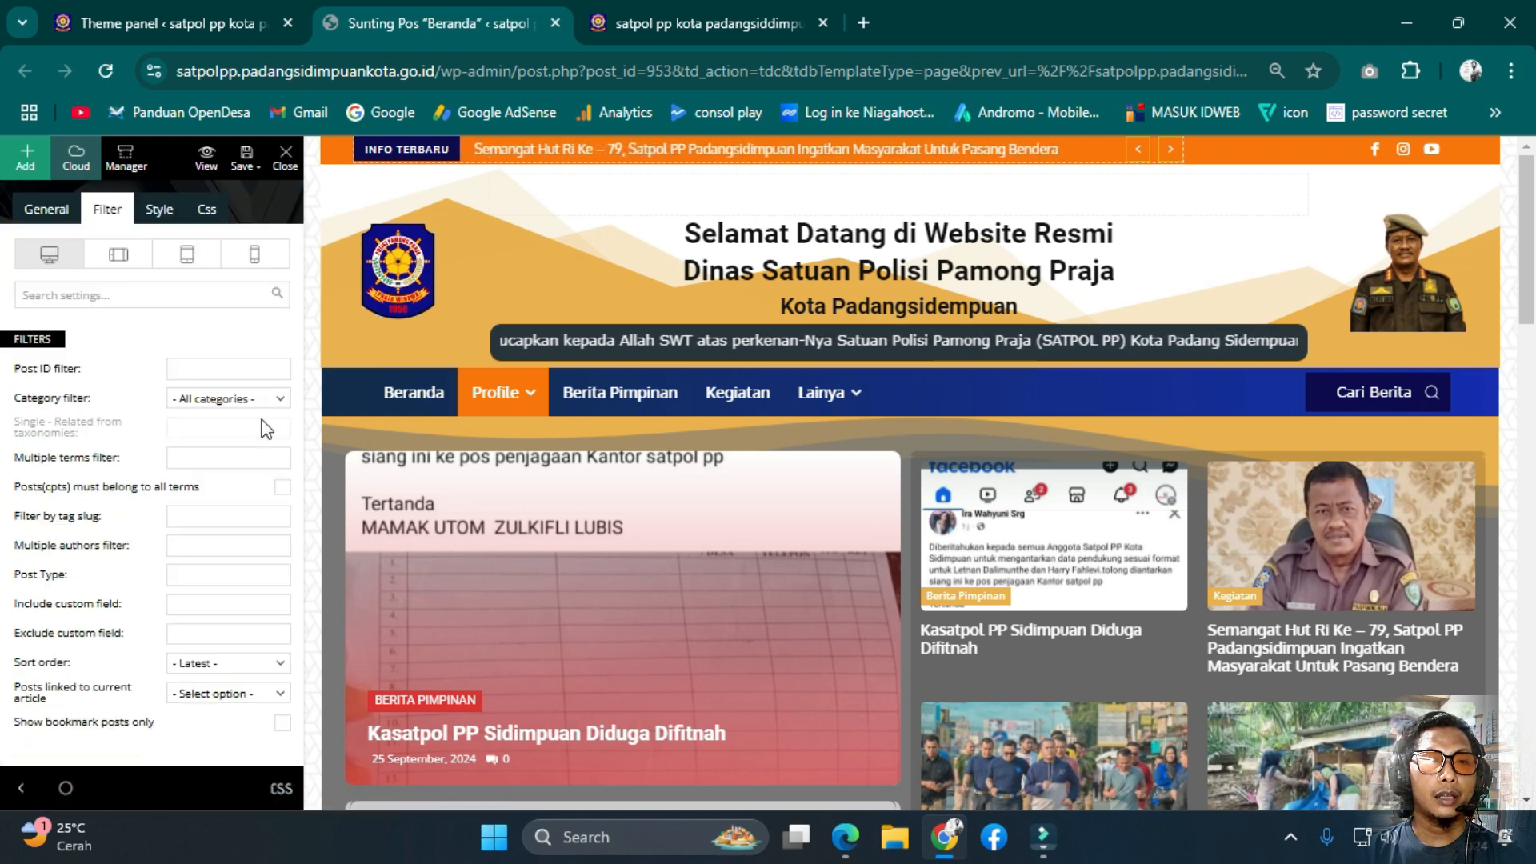
click(266, 400)
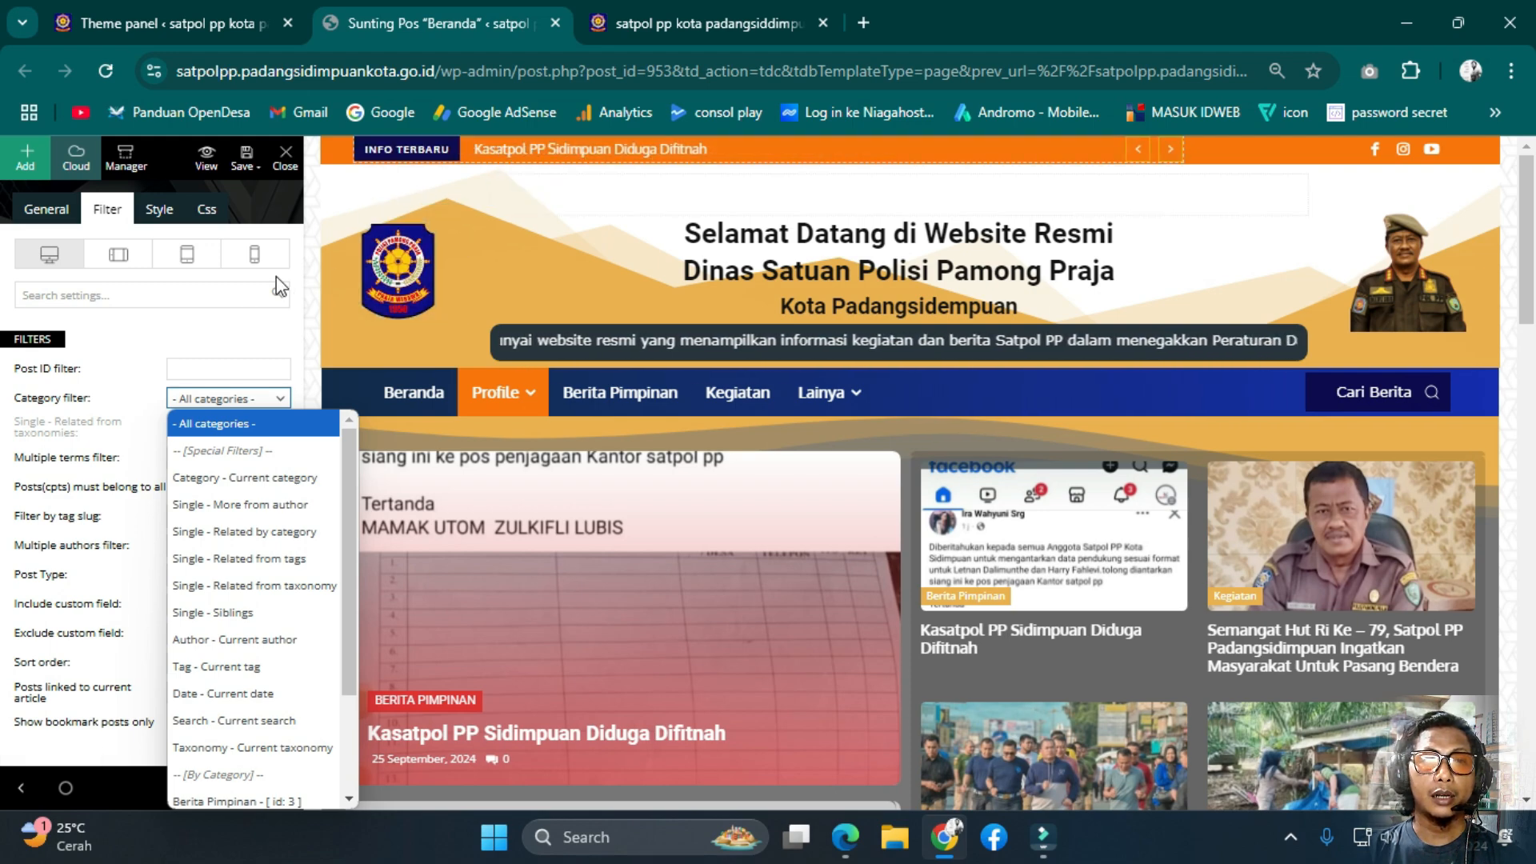
click(199, 343)
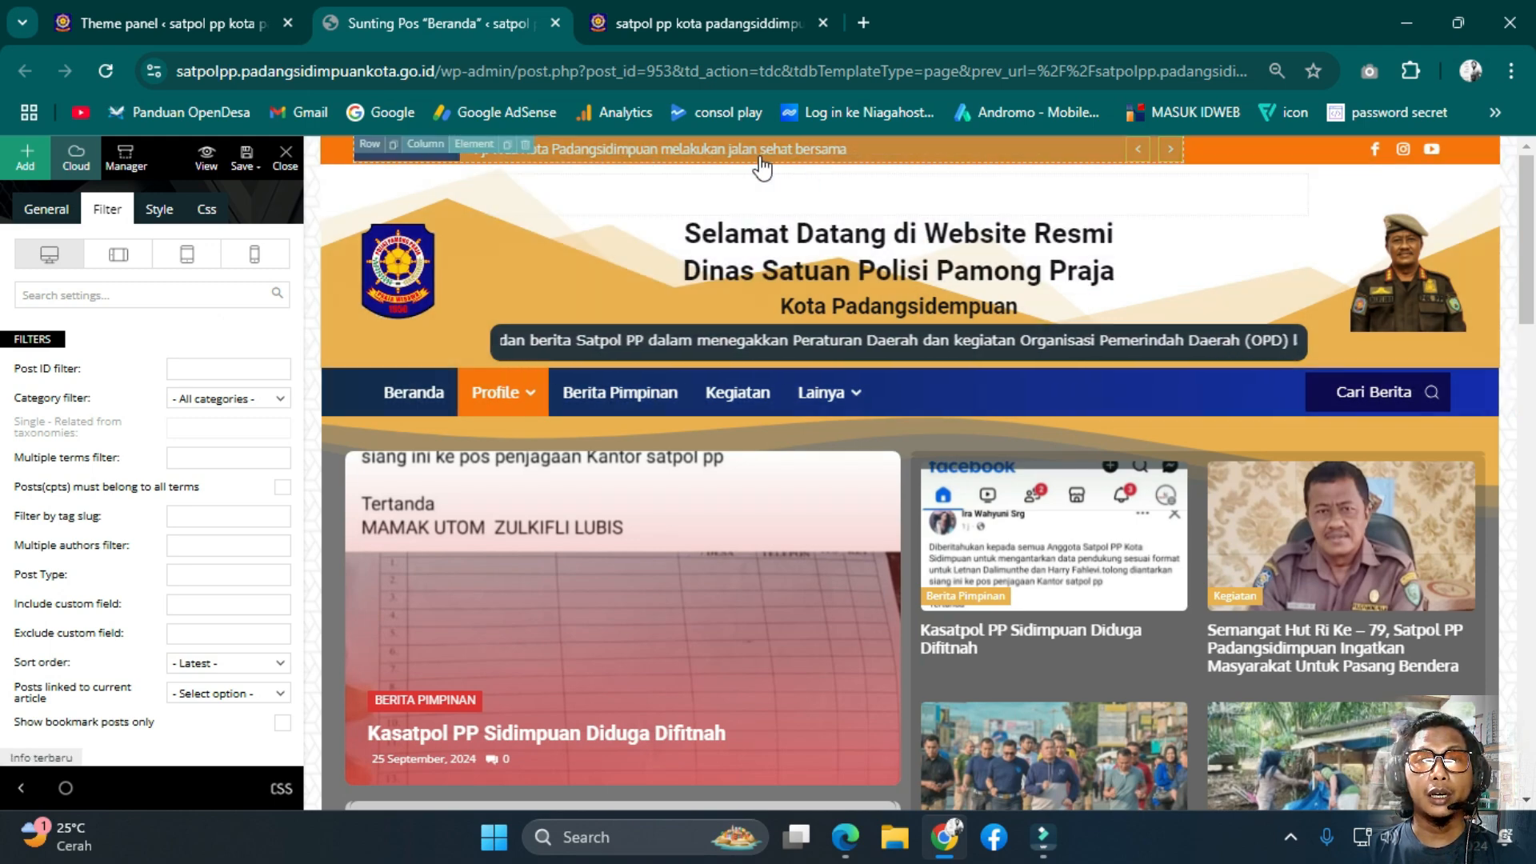
Step: Check the live homepage and come back to the editor
click(690, 28)
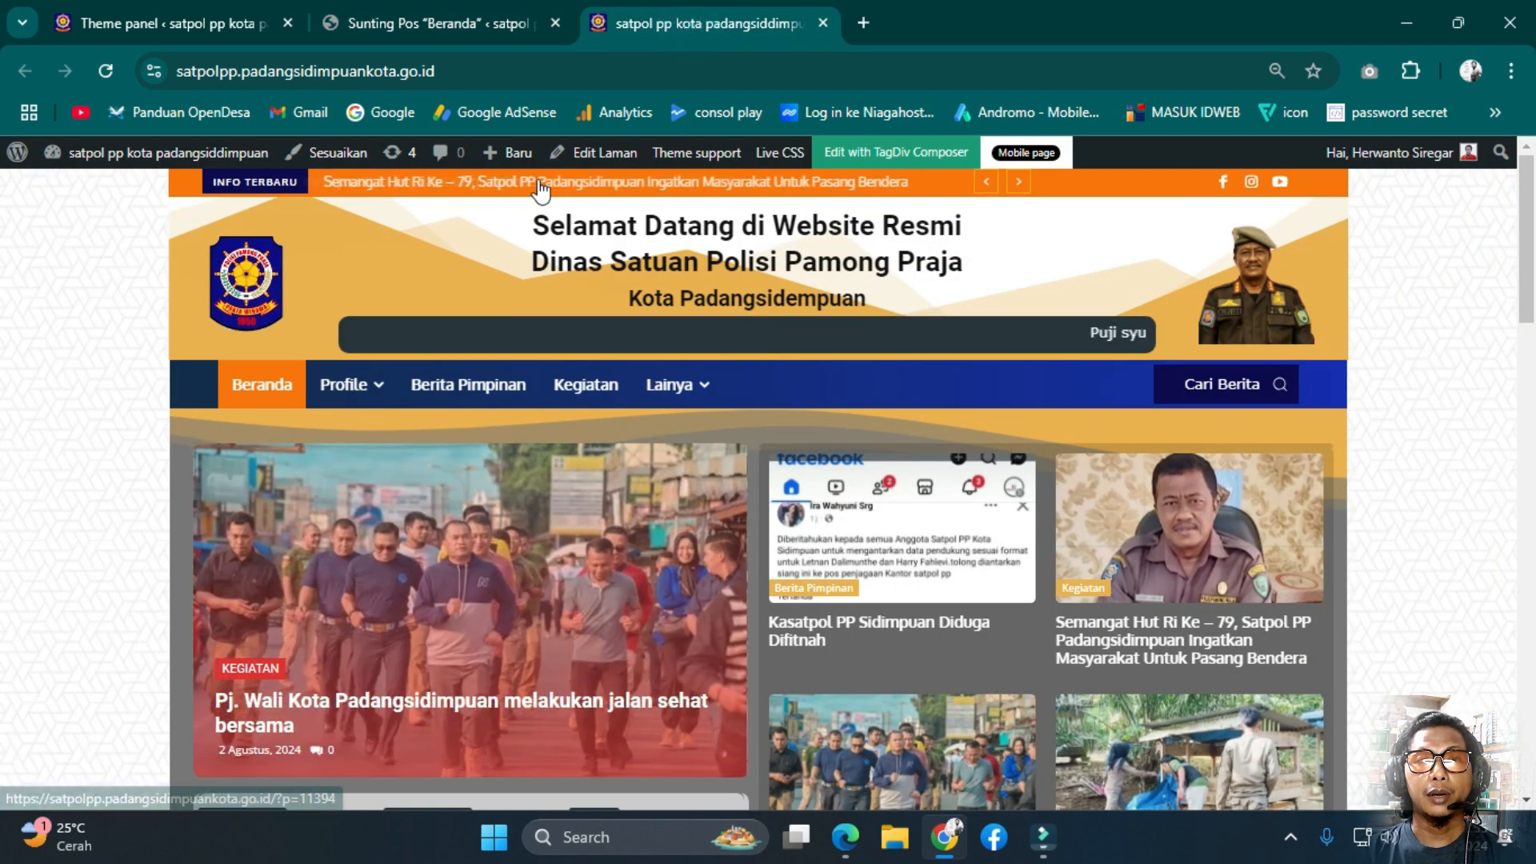
click(453, 24)
scroll(559, 324, down, 4)
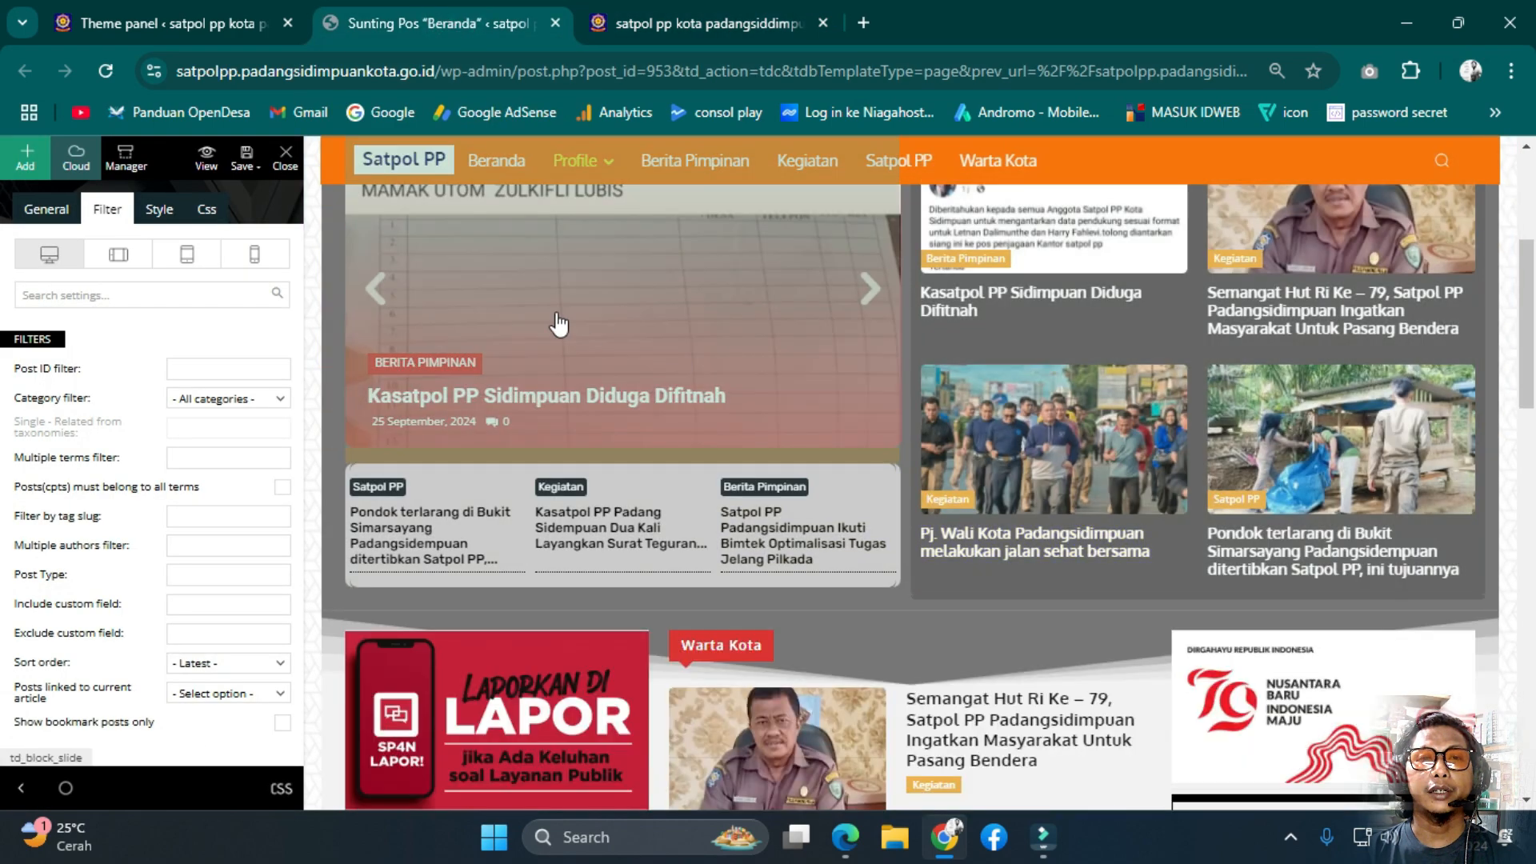
scroll(648, 376, up, 2)
scroll(760, 419, up, 3)
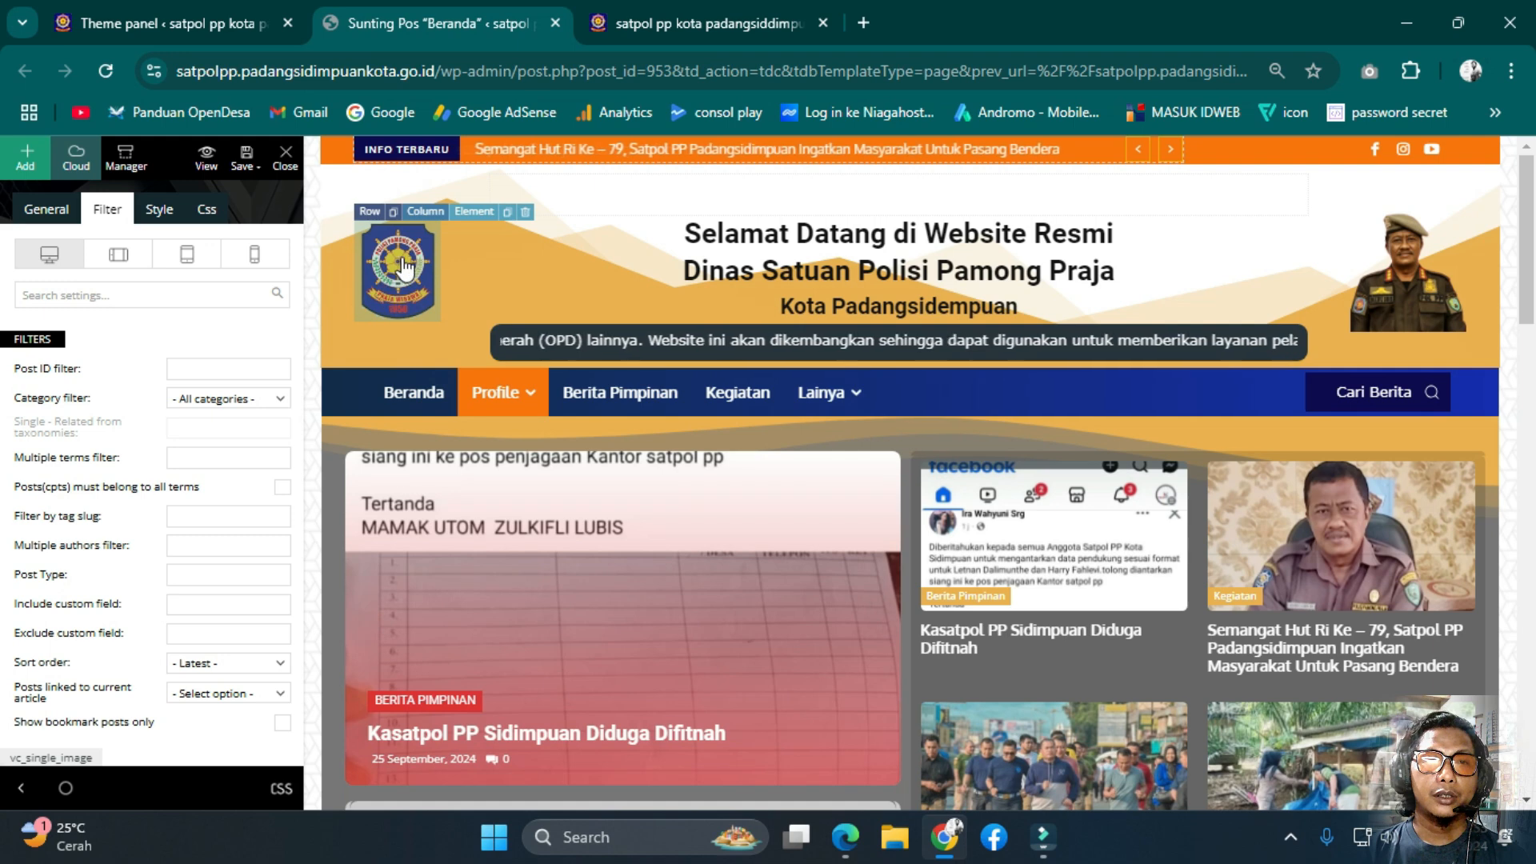
Step: Select the header logo to show its image settings (height 100, width 85)
click(424, 281)
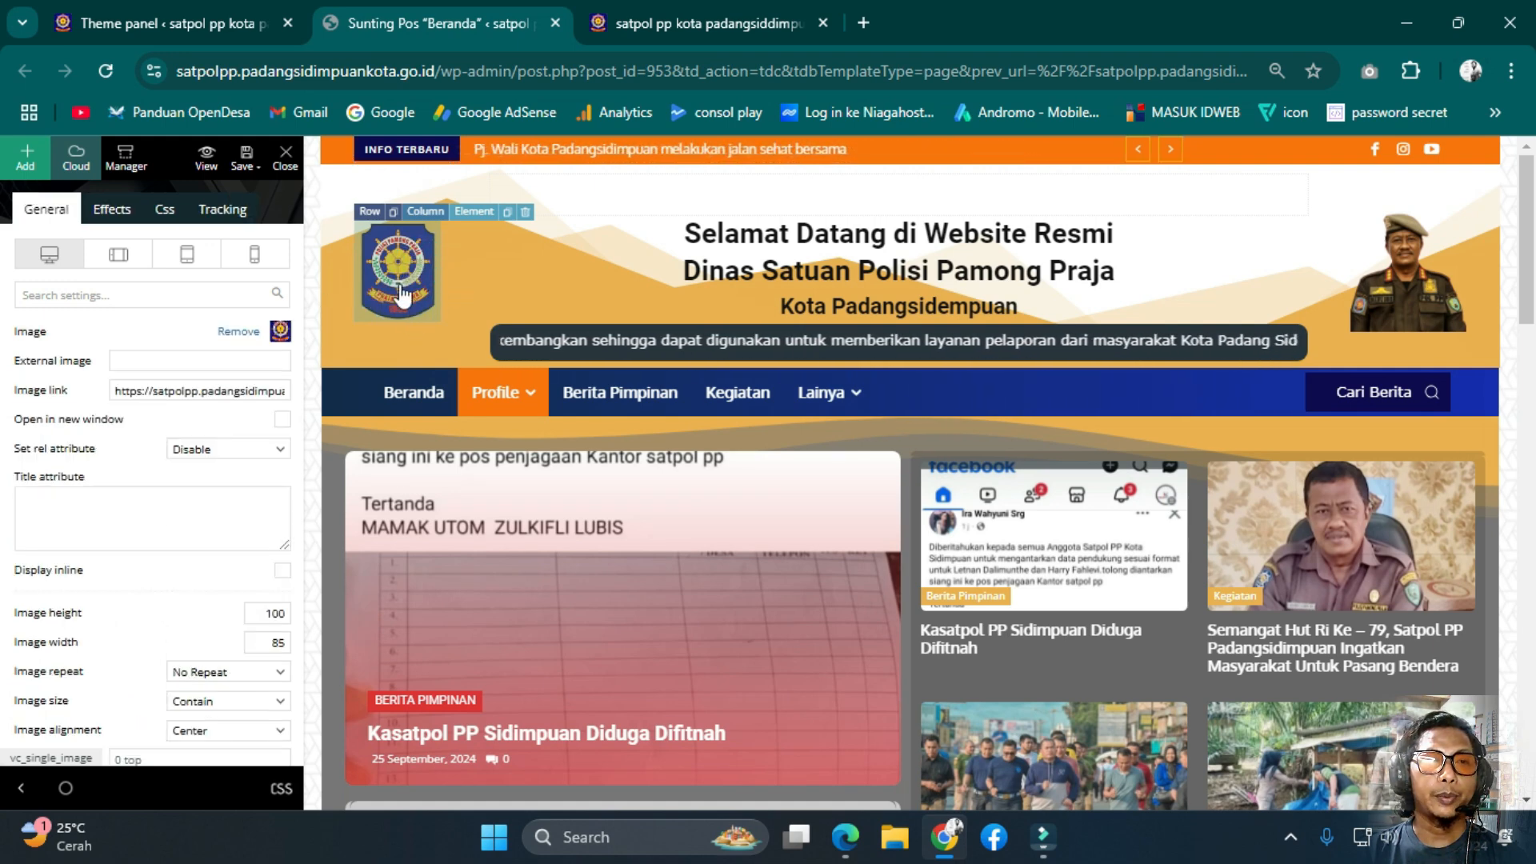
scroll(142, 338, up, 1)
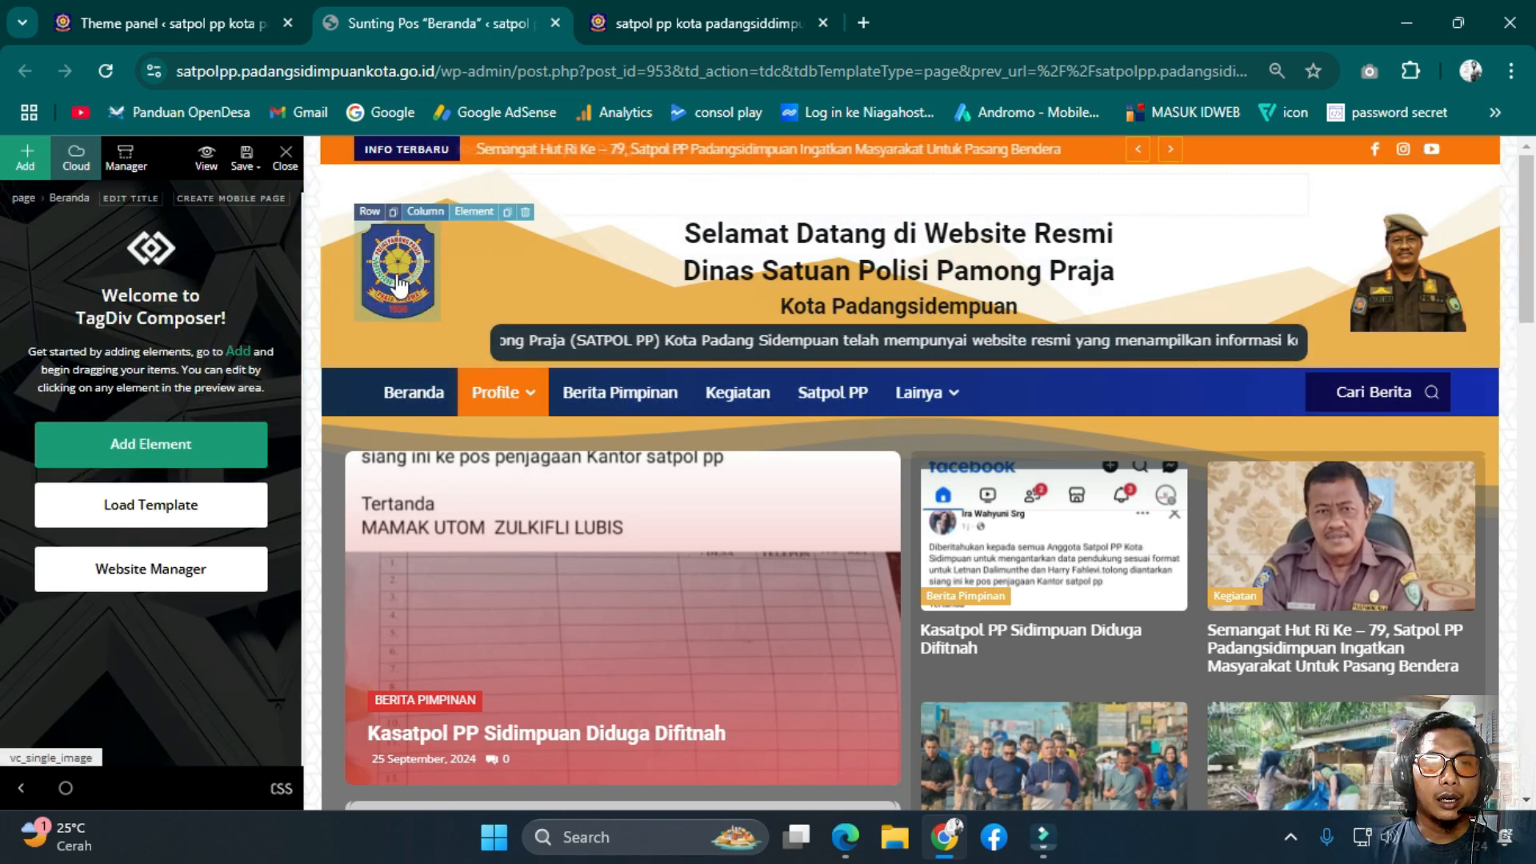
click(397, 284)
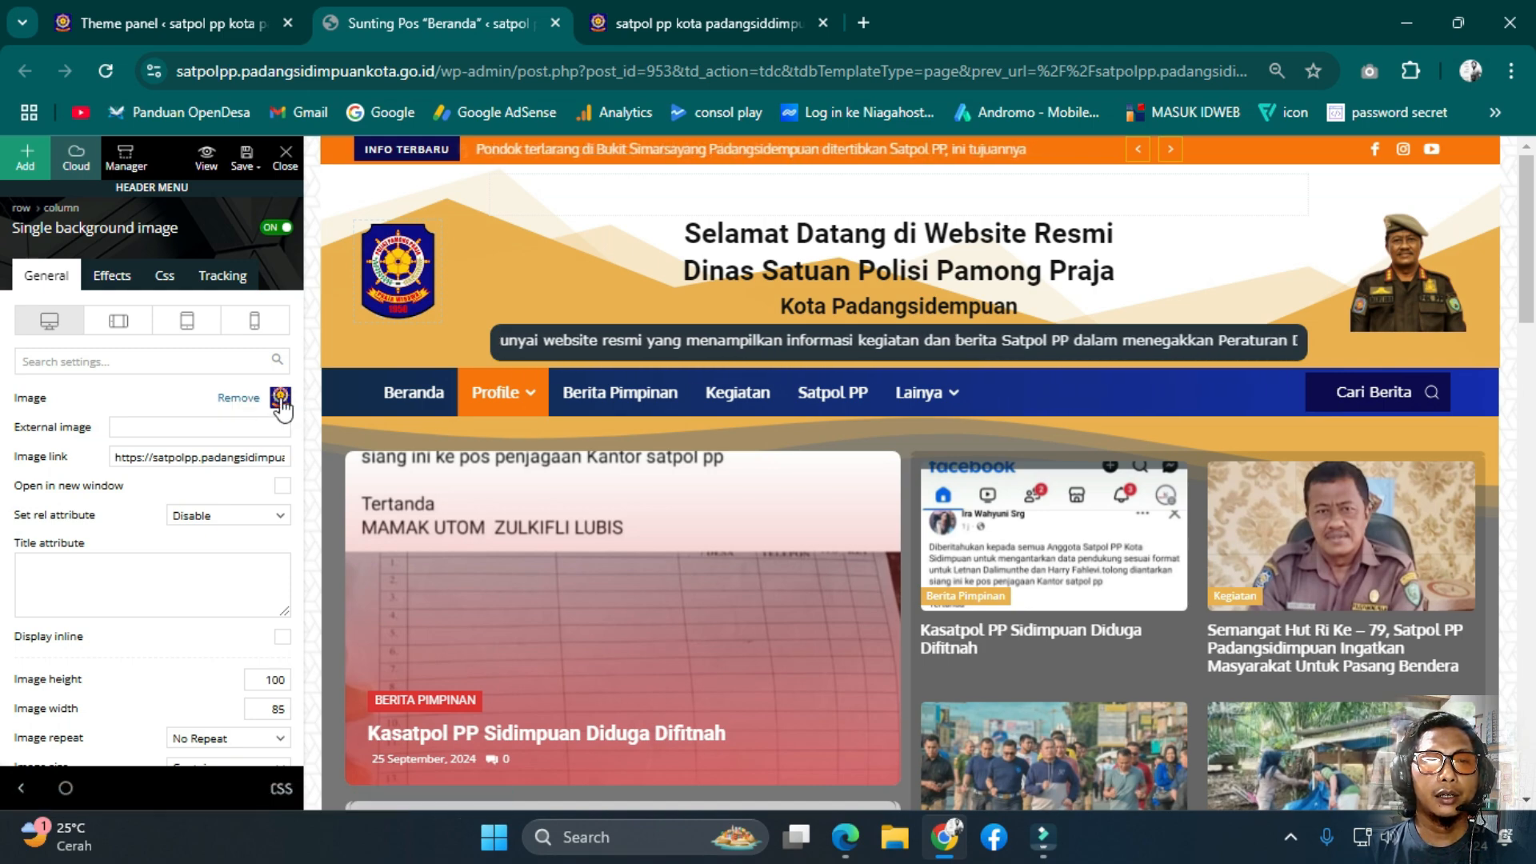
click(281, 400)
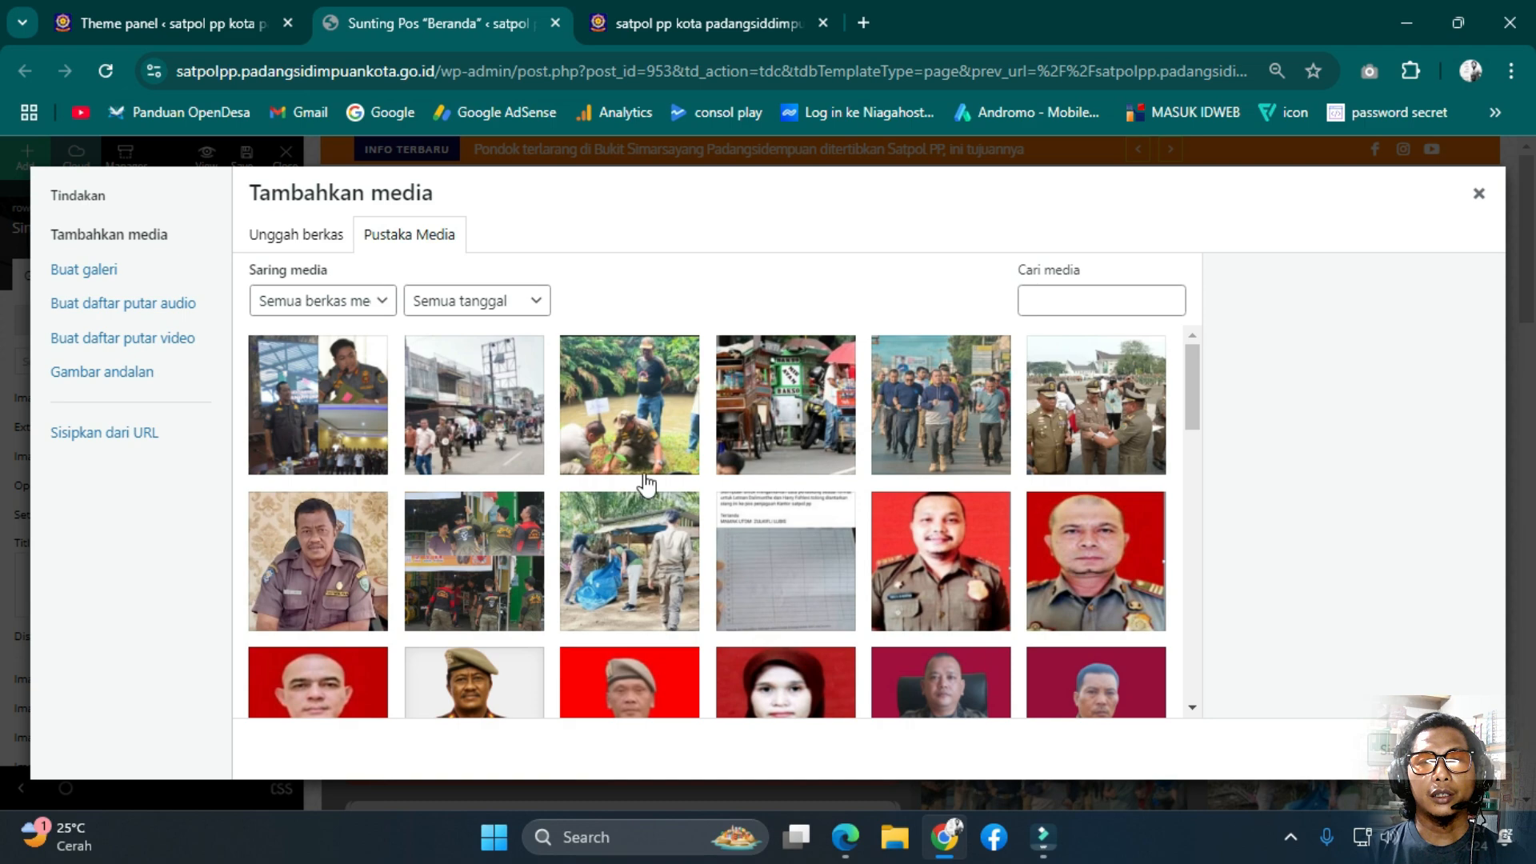
scroll(797, 584, down, 4)
scroll(797, 576, up, 4)
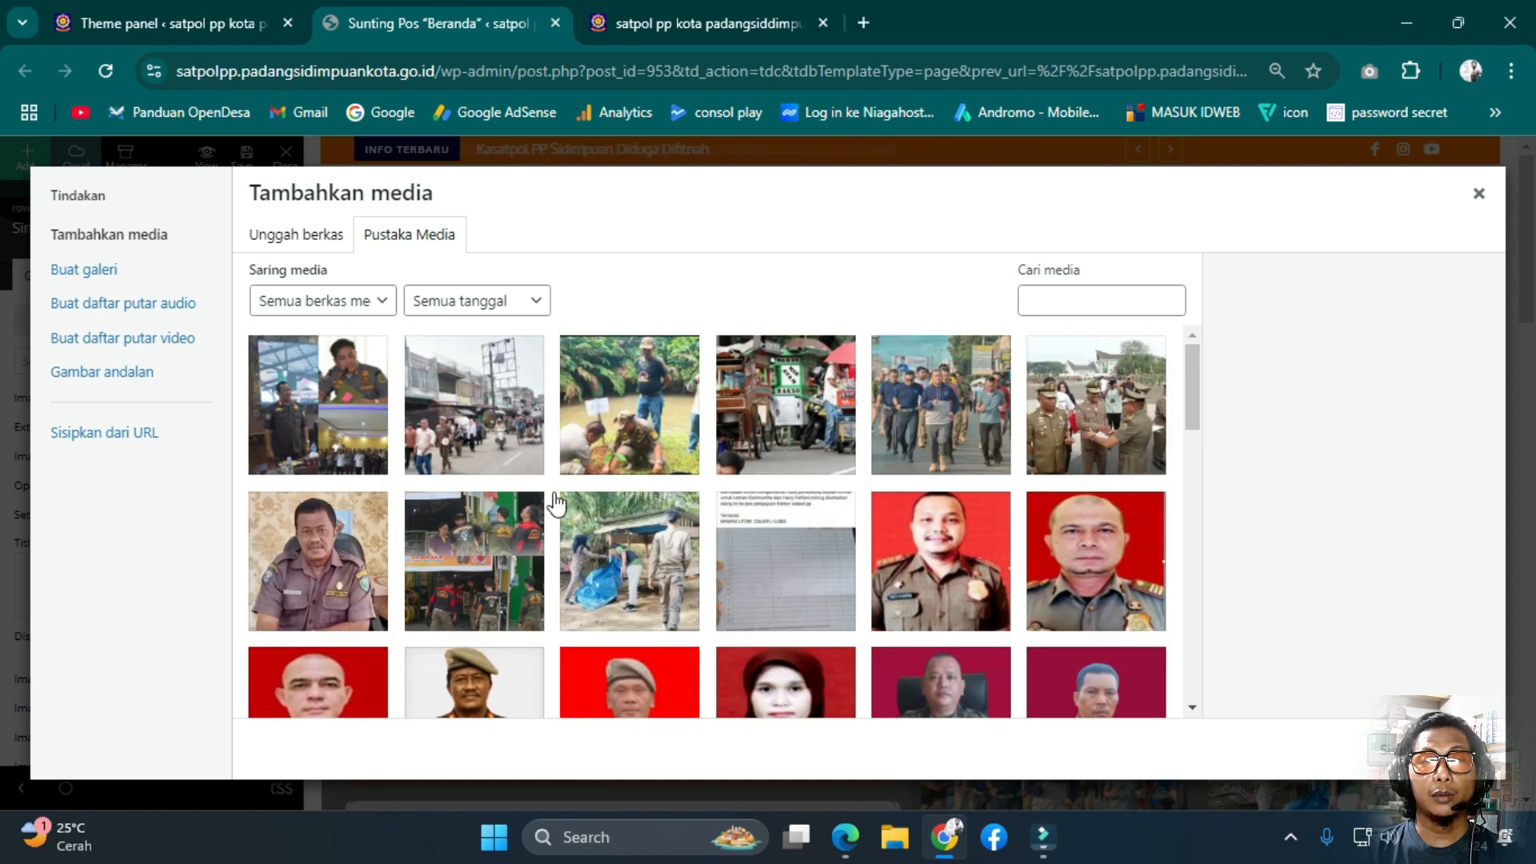
click(281, 241)
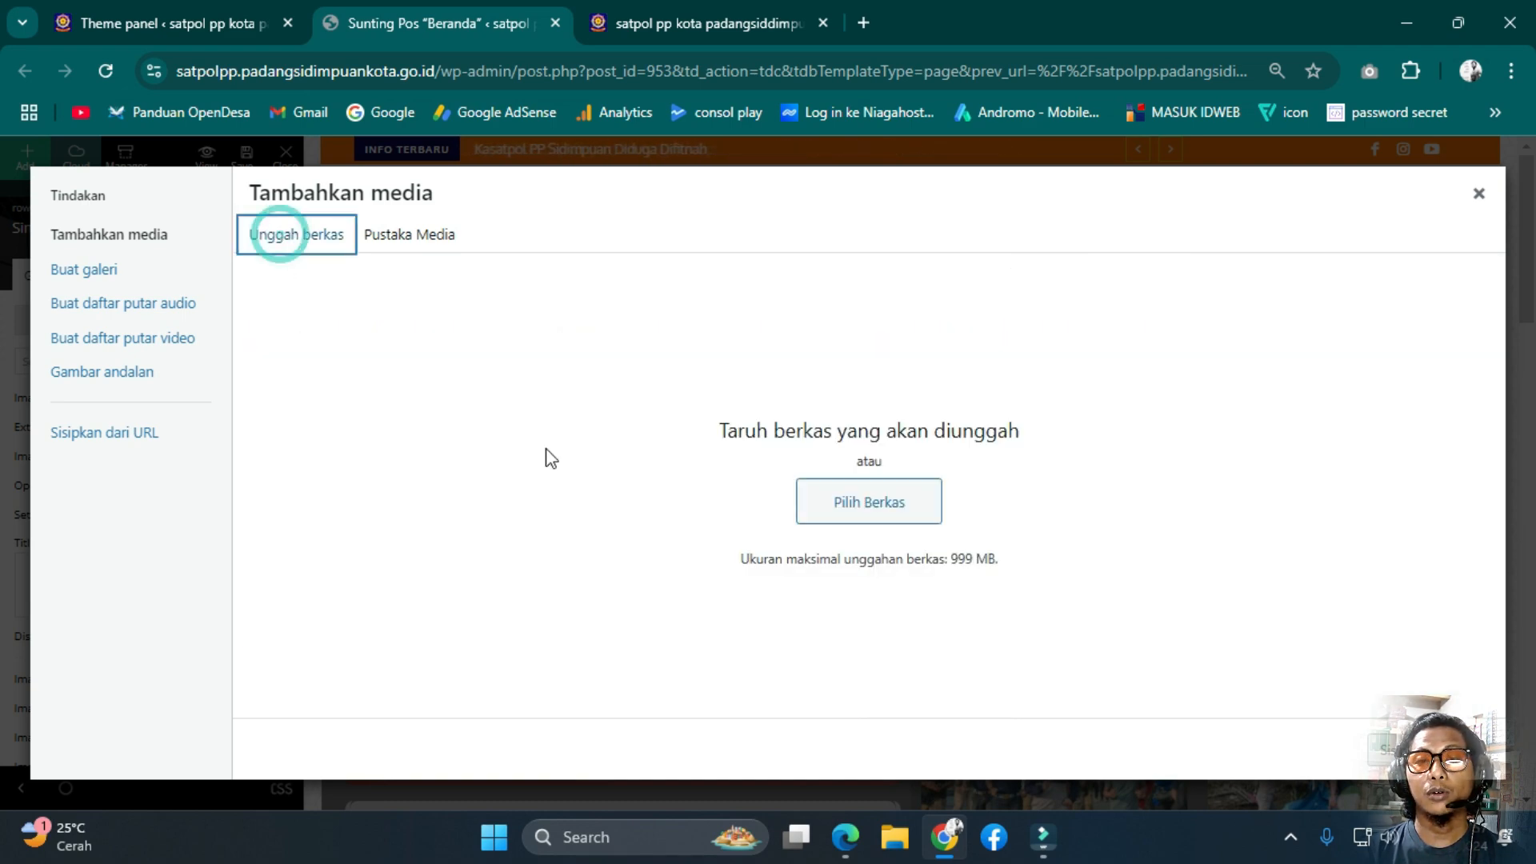
click(878, 516)
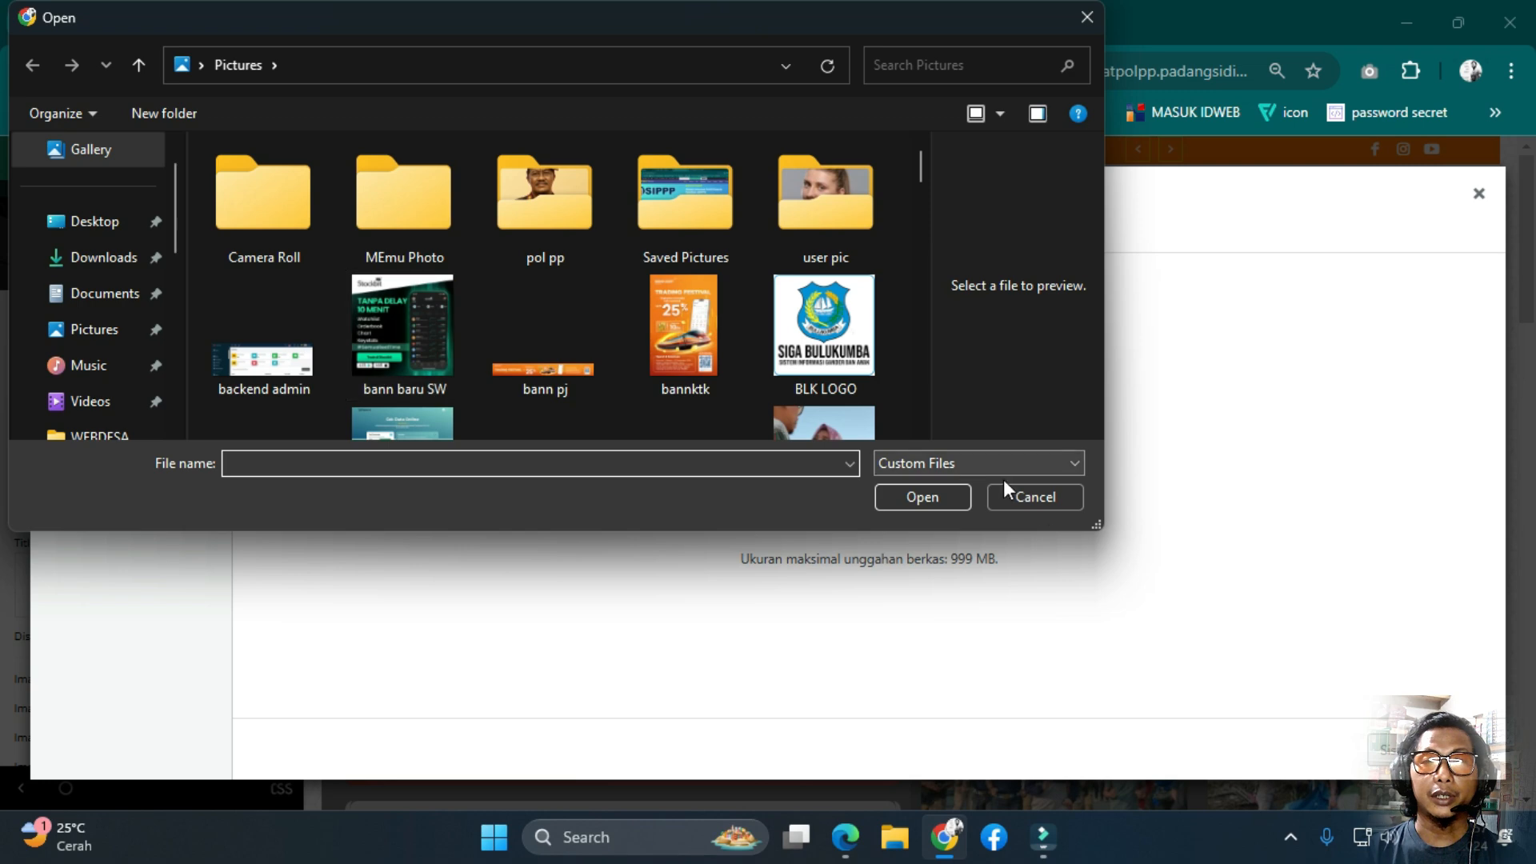
click(1085, 17)
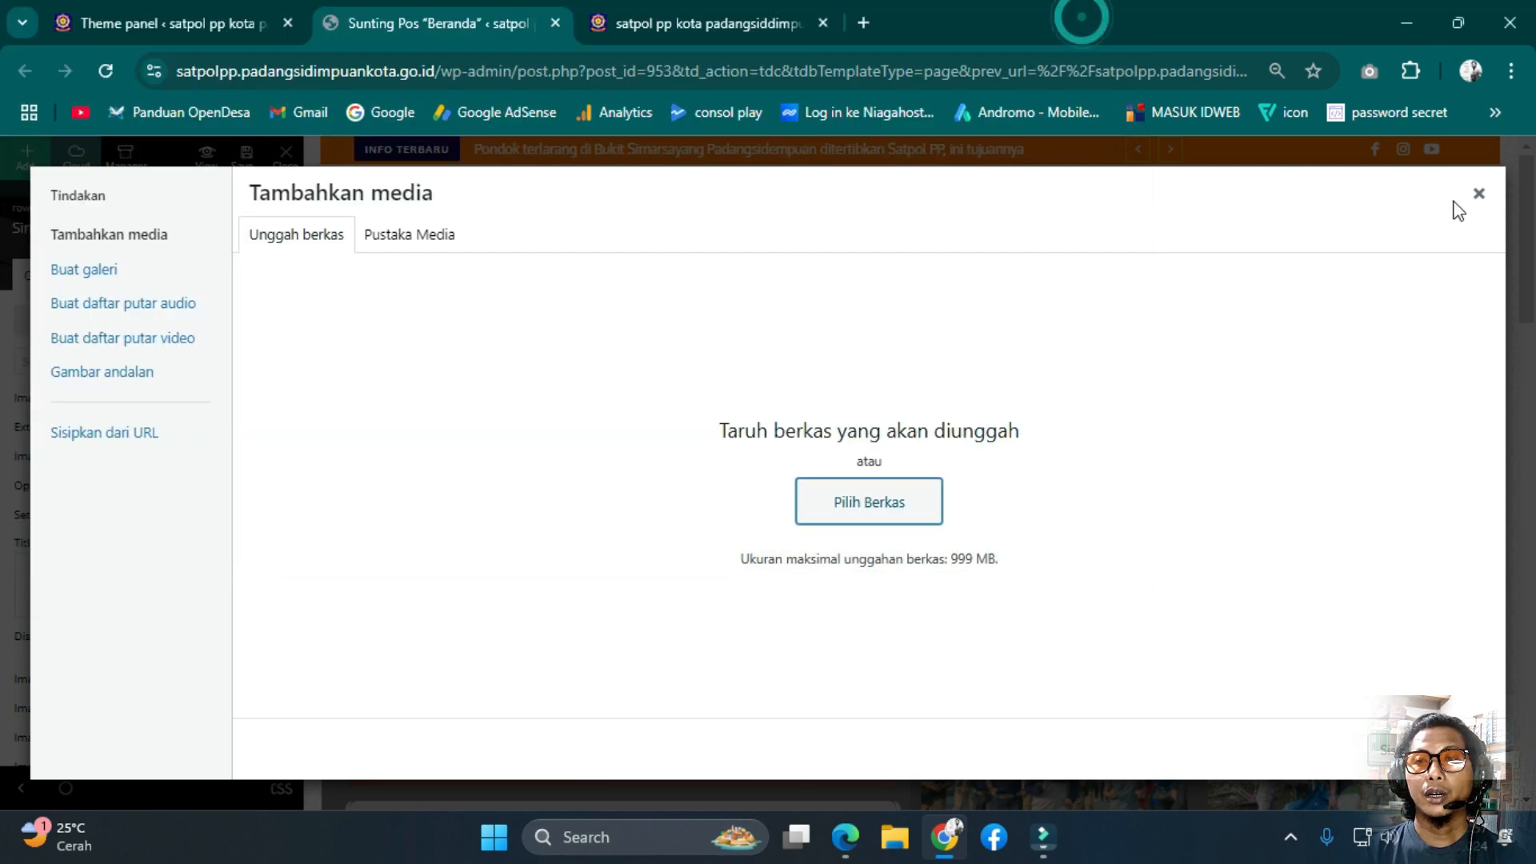
click(1478, 194)
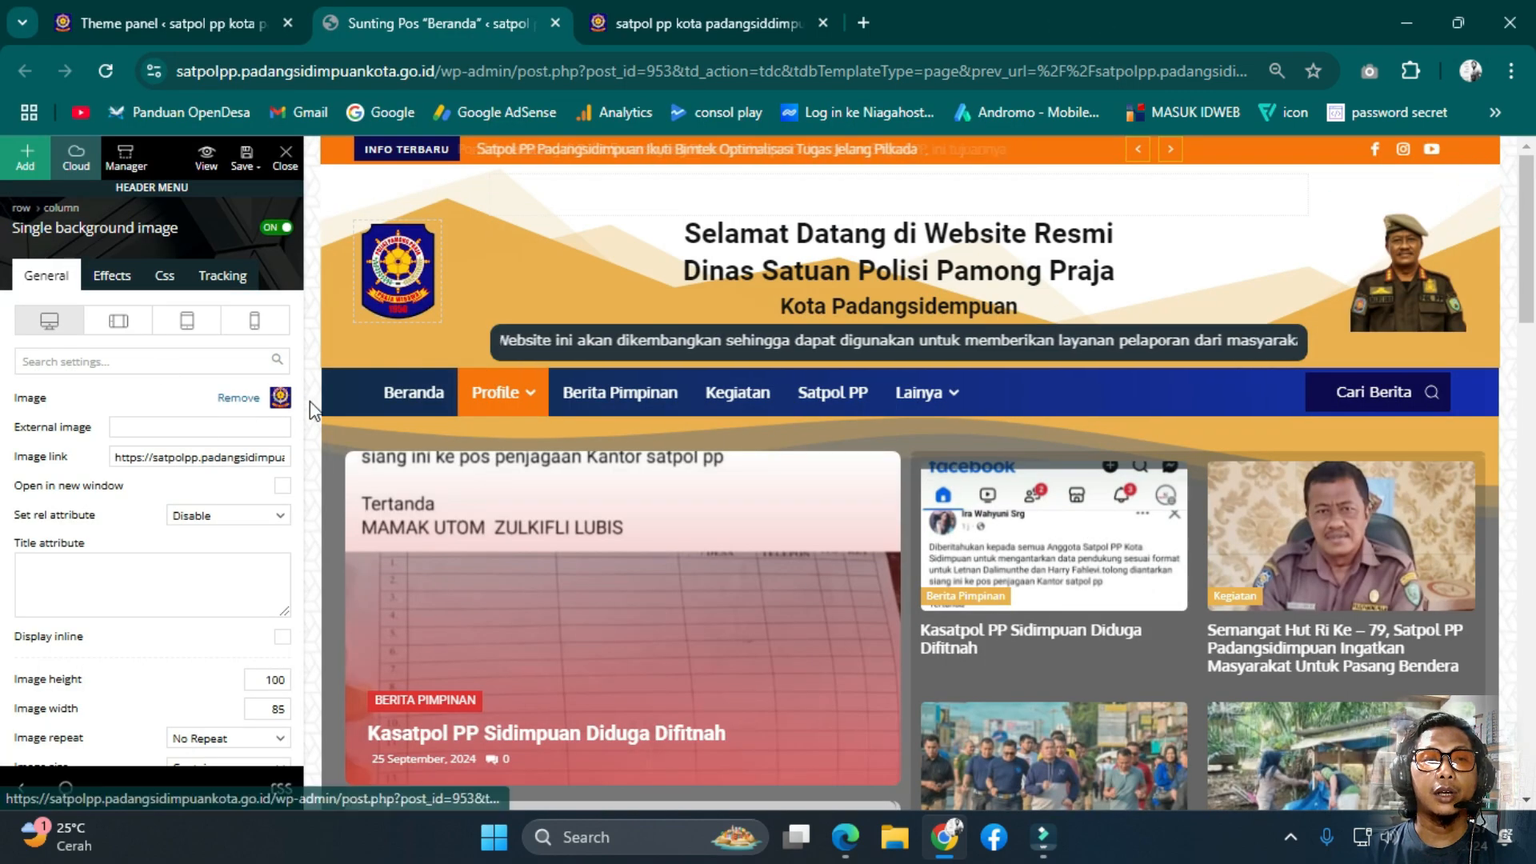
Step: Set the header welcome title's Title text font size to 30
click(244, 158)
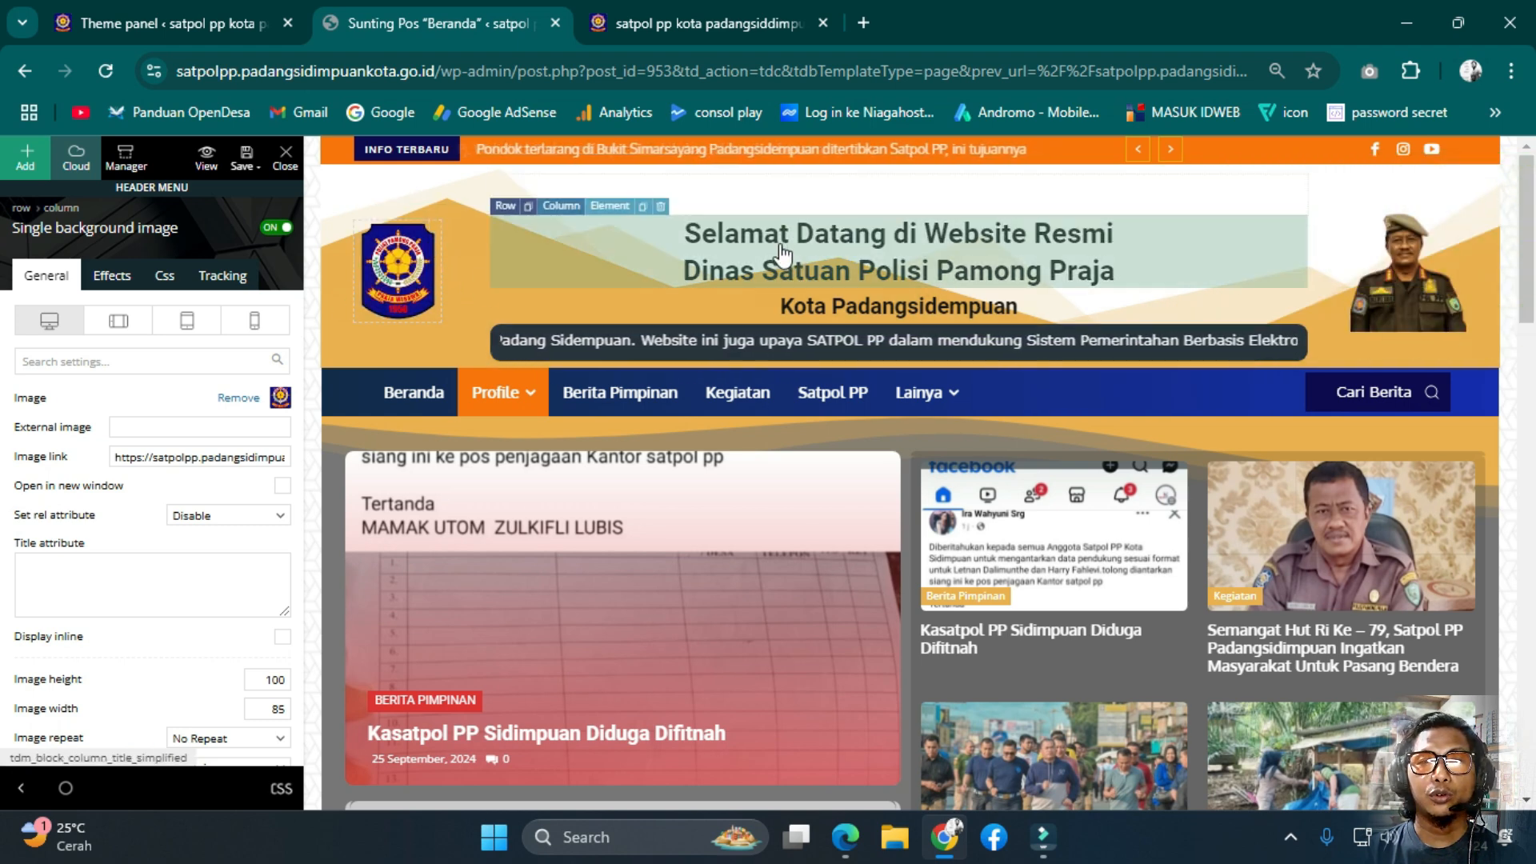
click(874, 249)
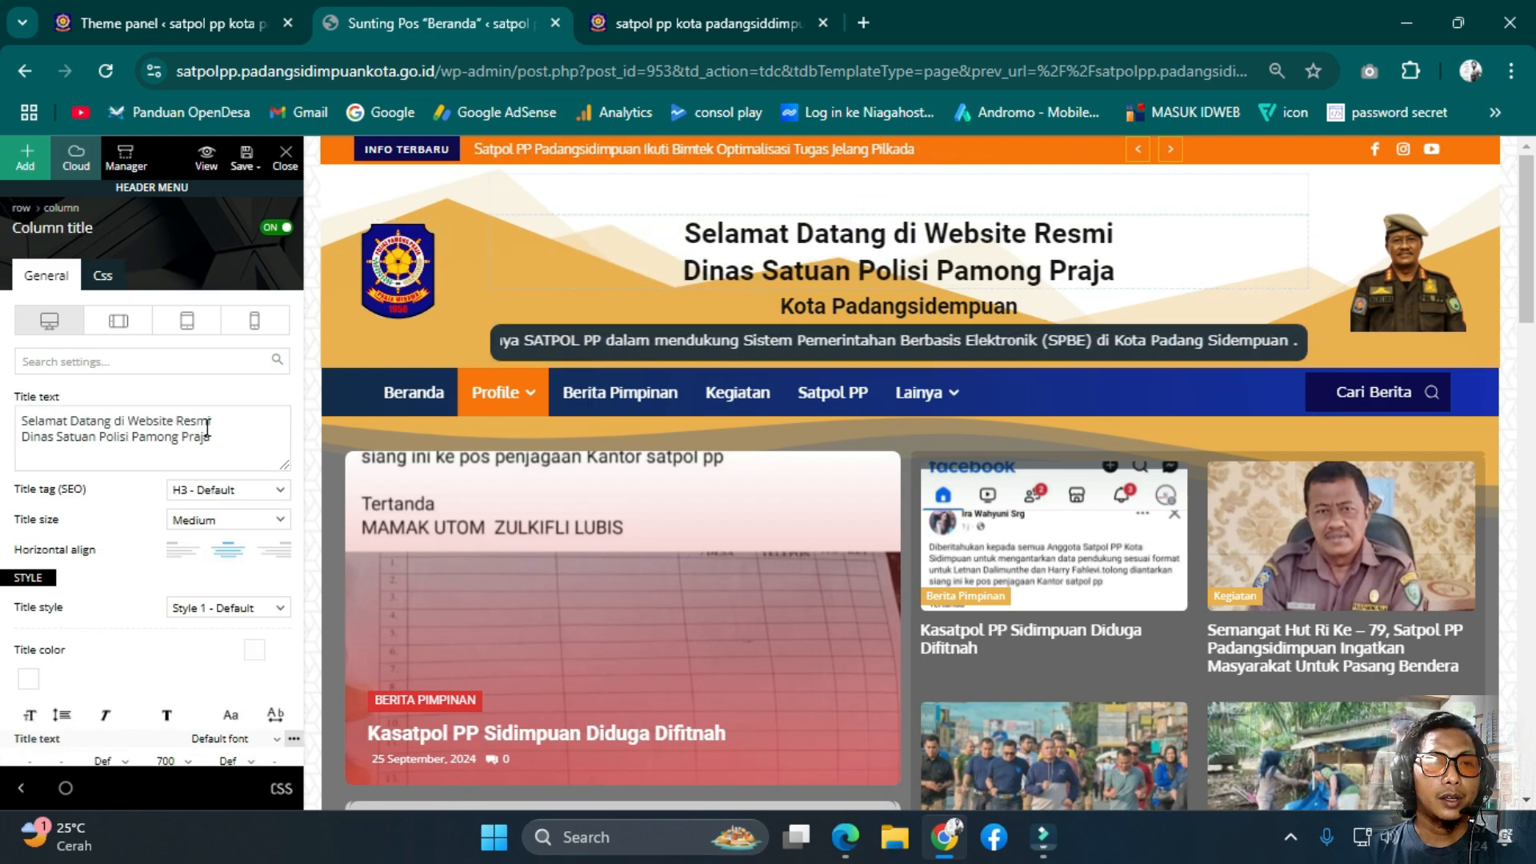
click(119, 424)
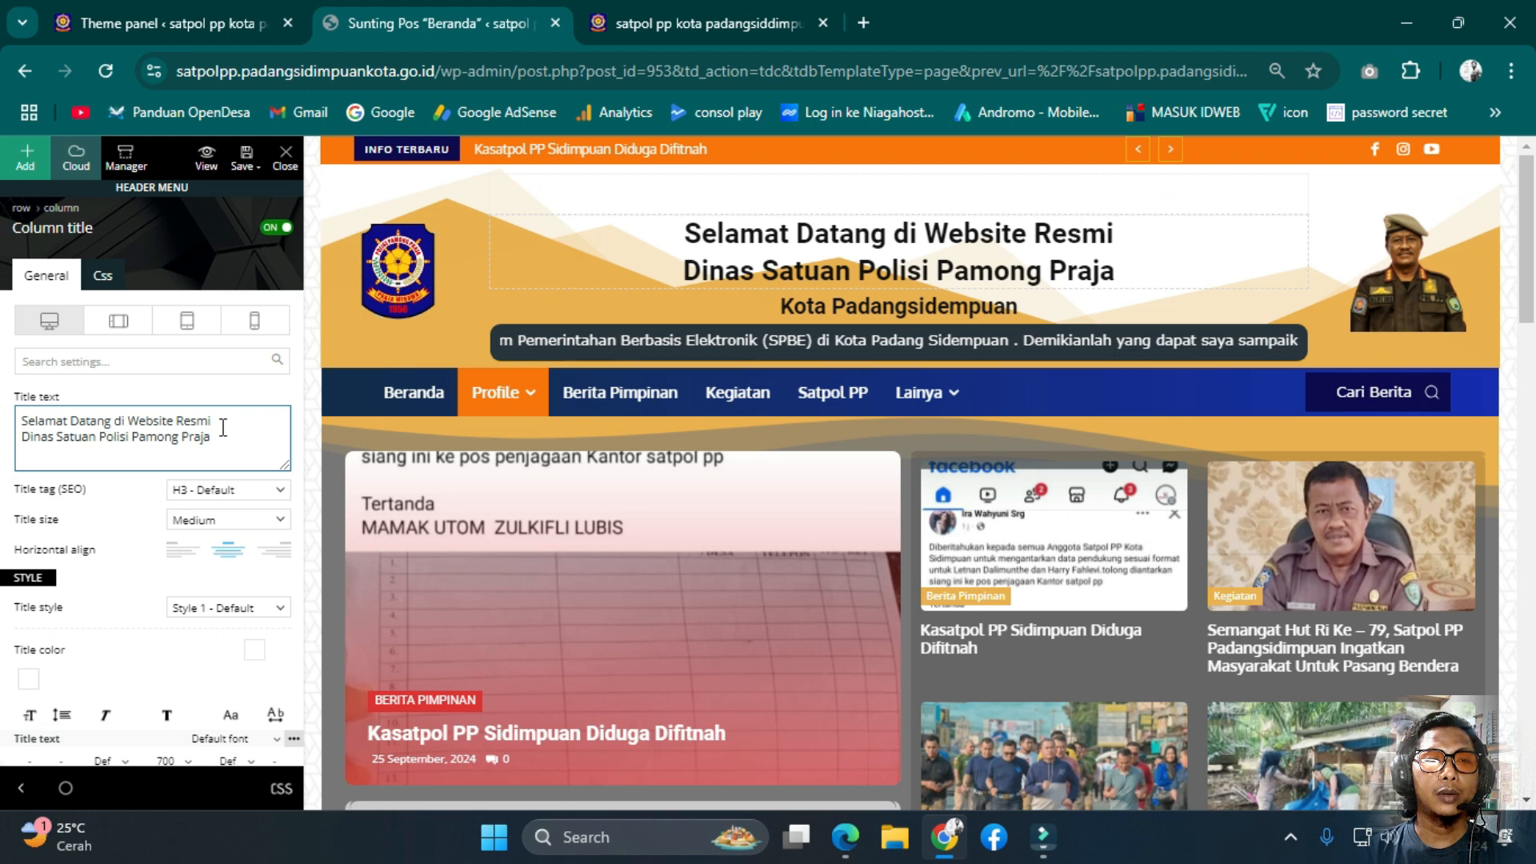
scroll(156, 572, down, 1)
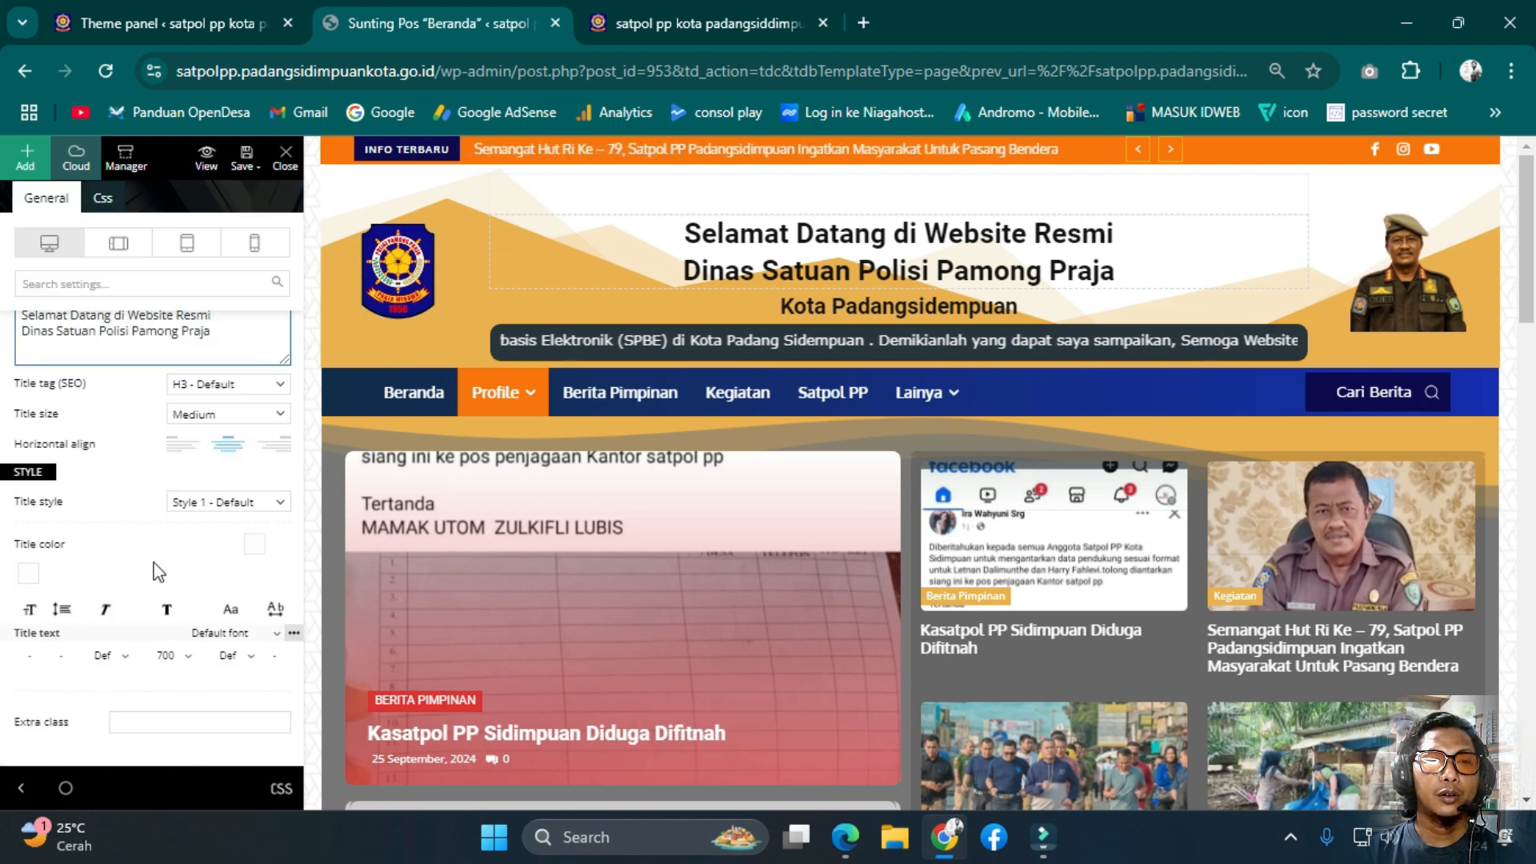
scroll(158, 562, up, 1)
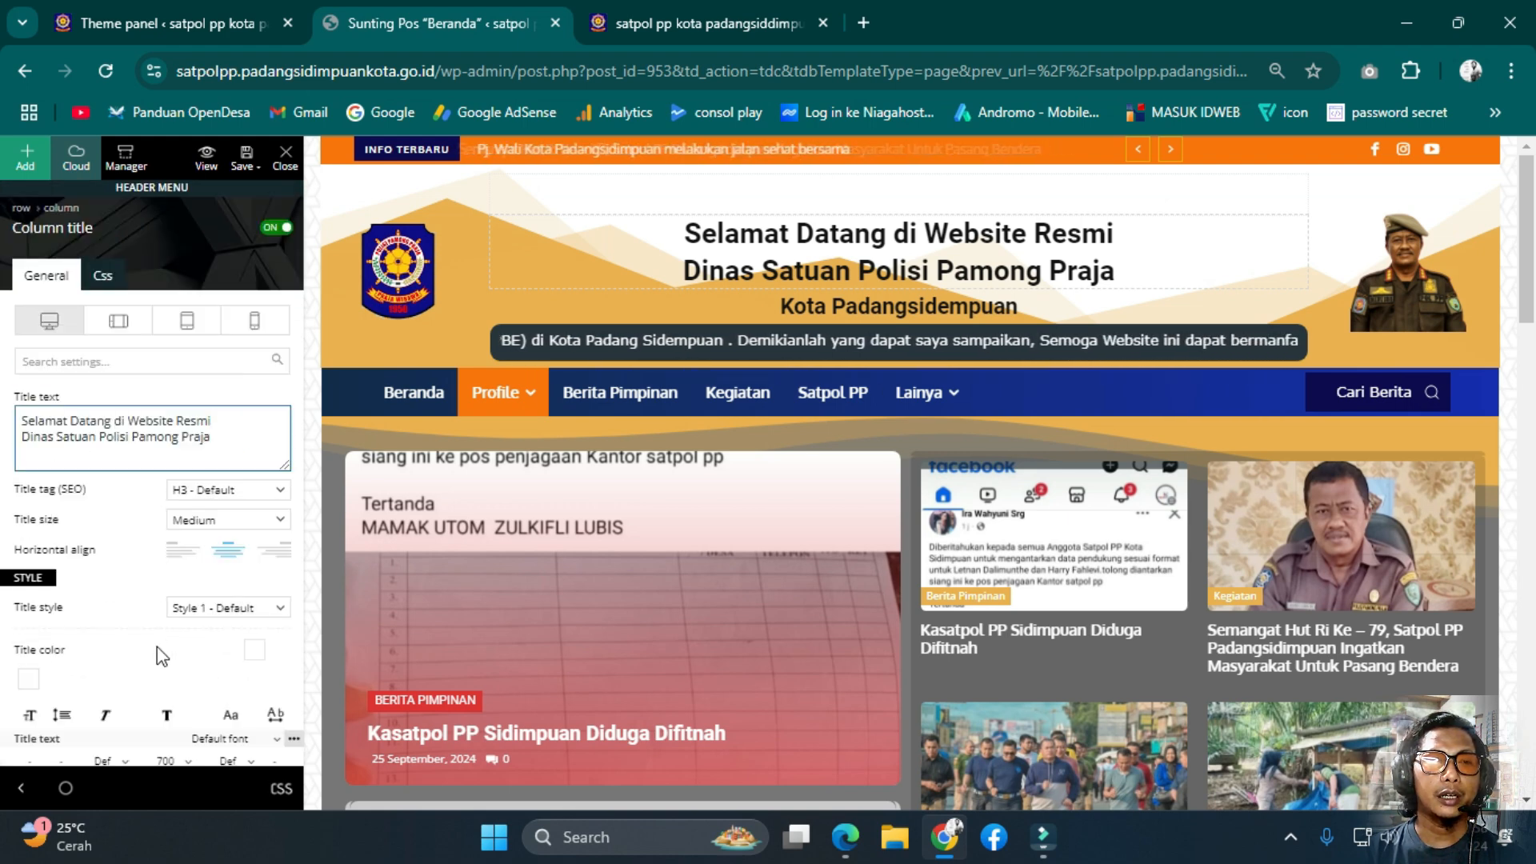
scroll(144, 560, down, 1)
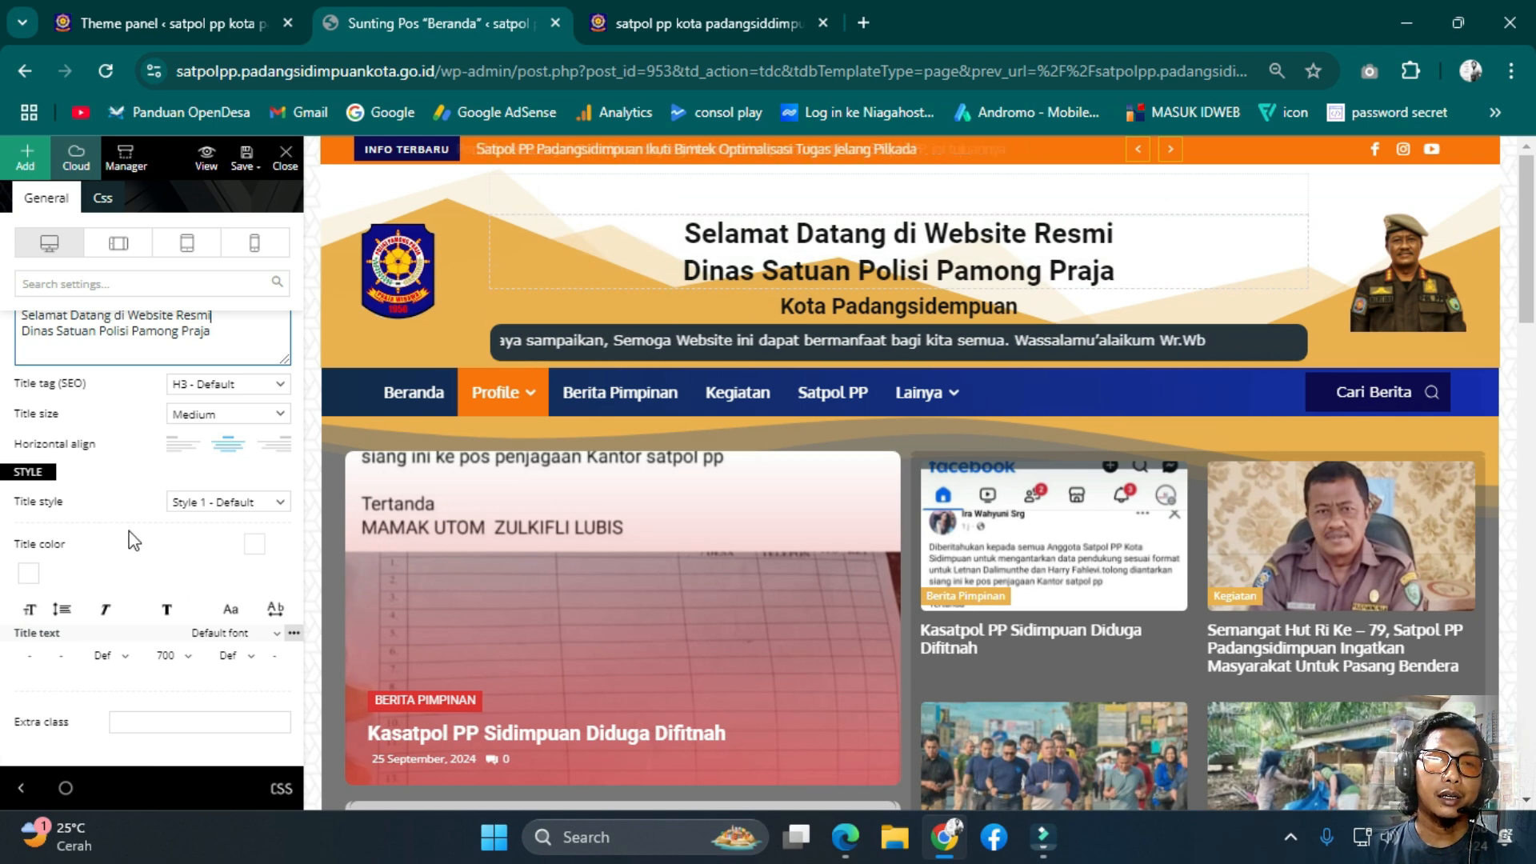
click(31, 655)
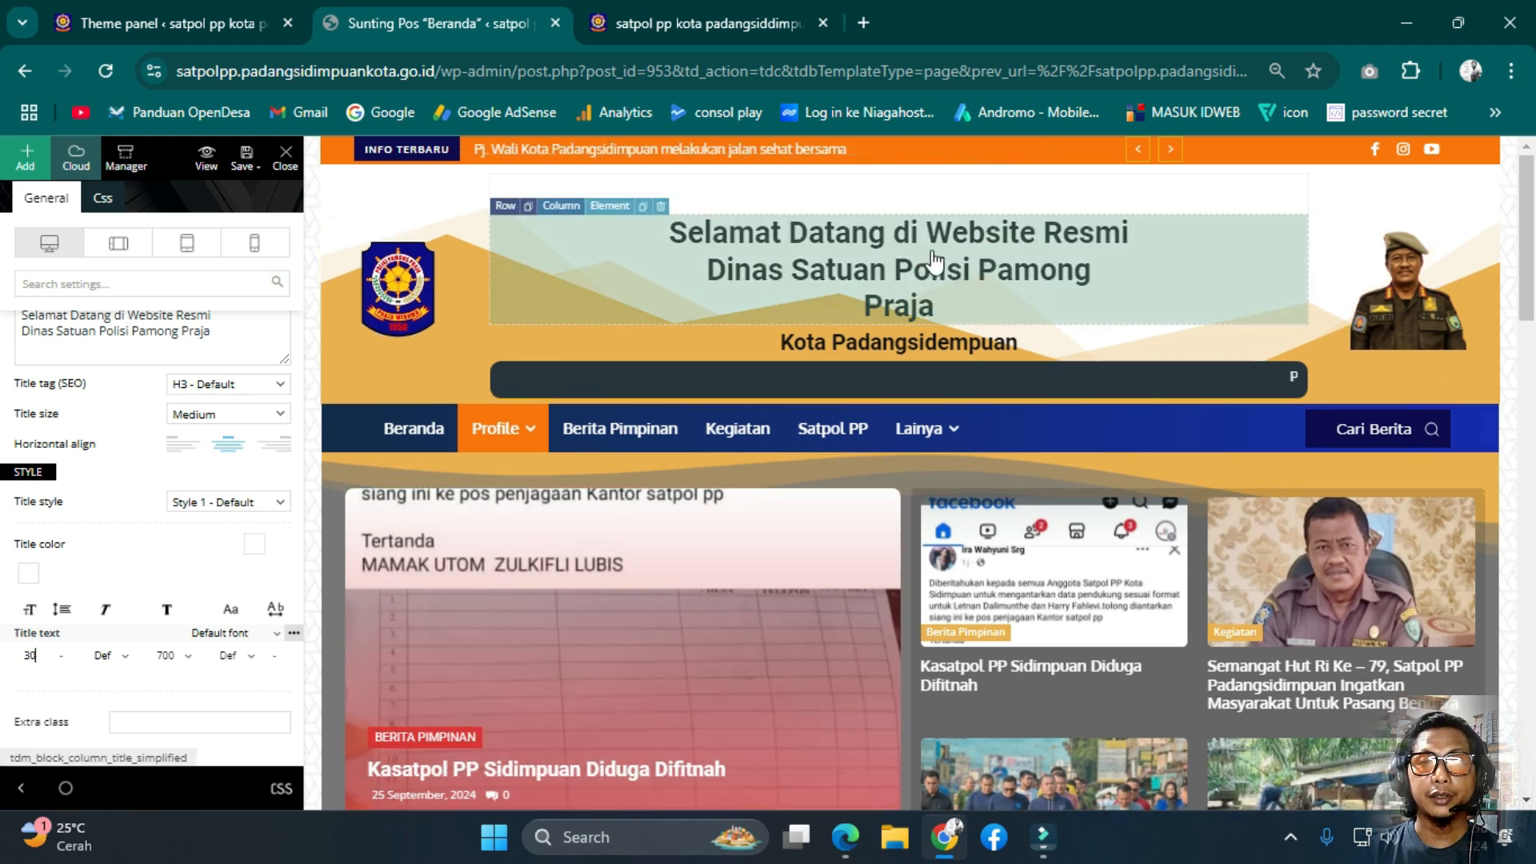
Step: Set the title to size 25, line height 1.2 and weight 900 - Black (Heavy)
double_click(33, 656)
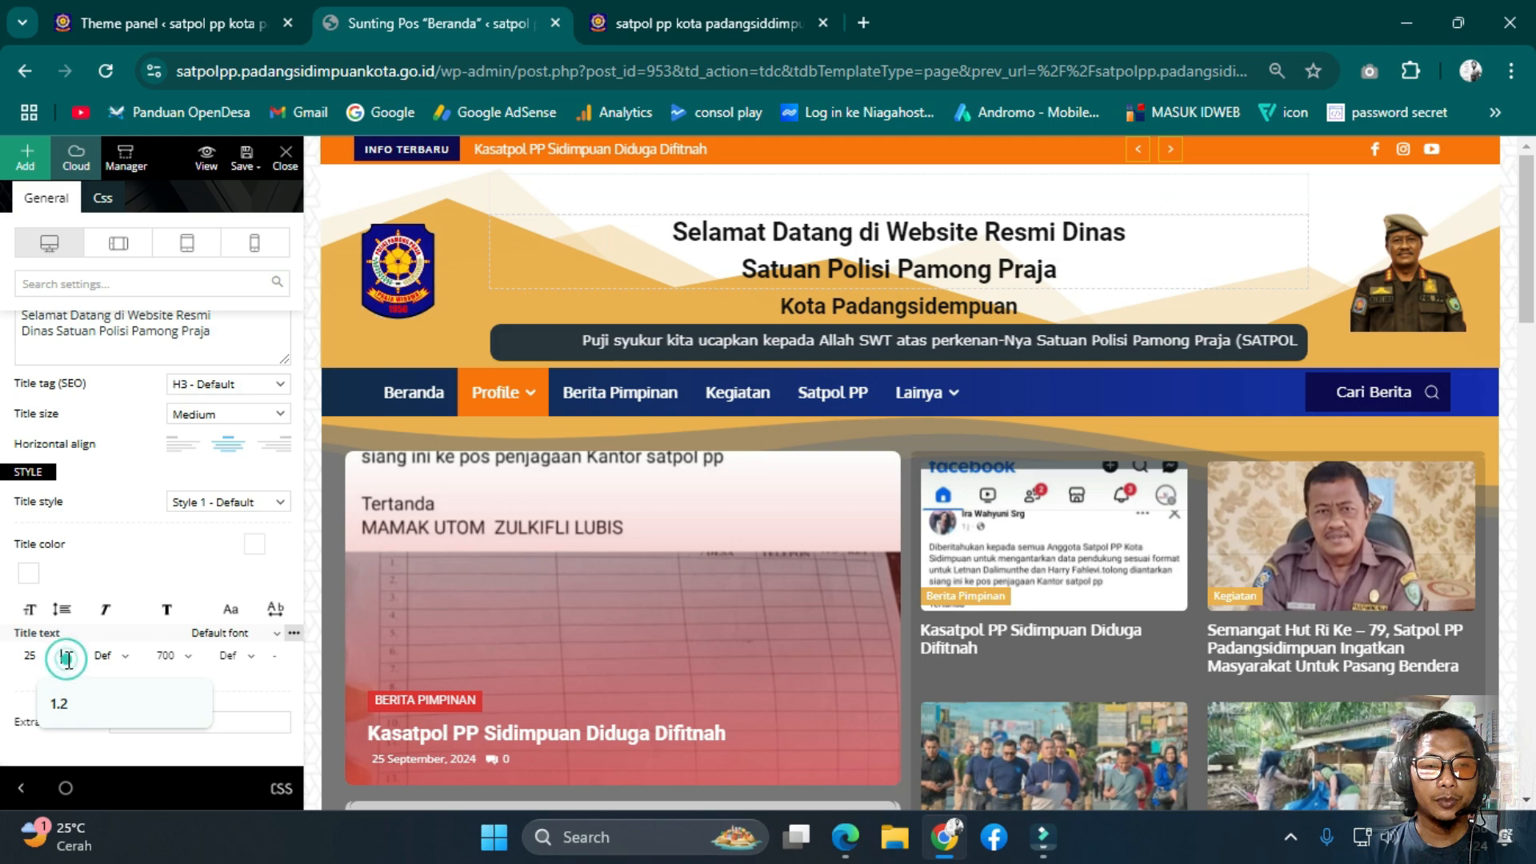
click(50, 703)
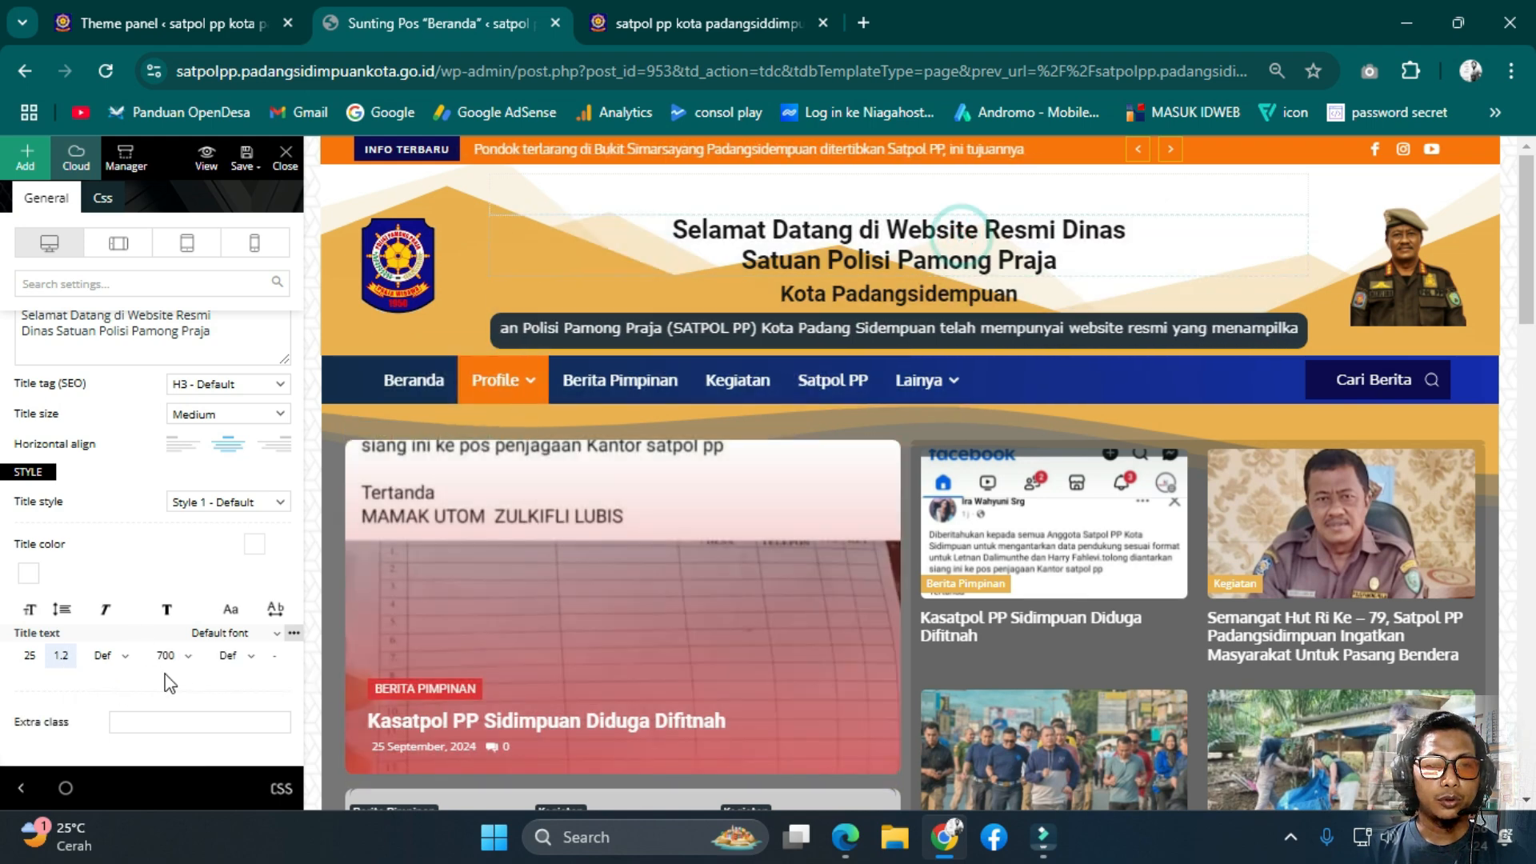
click(192, 659)
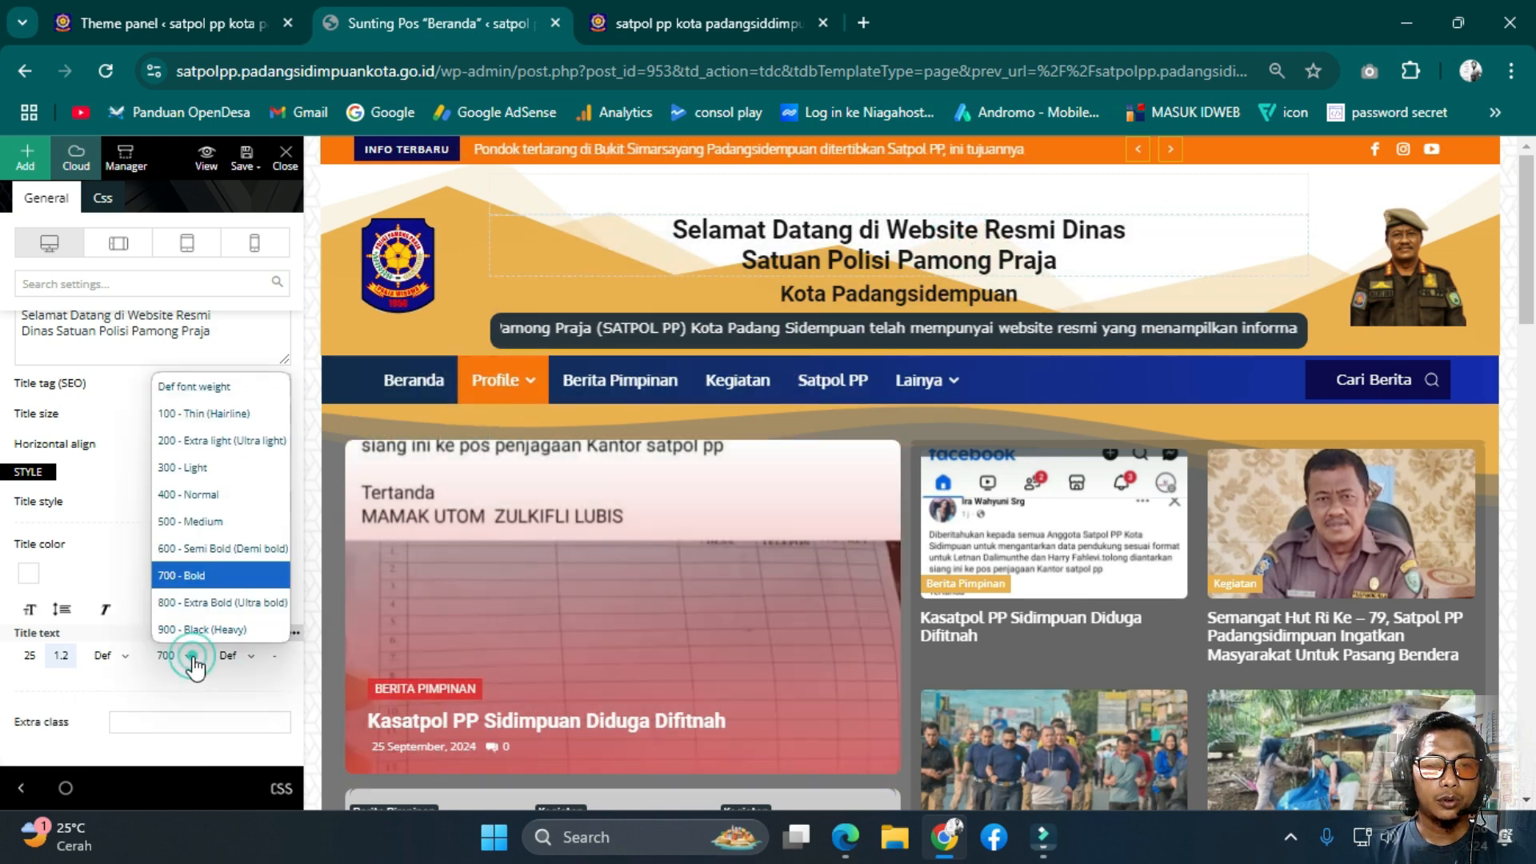
click(212, 608)
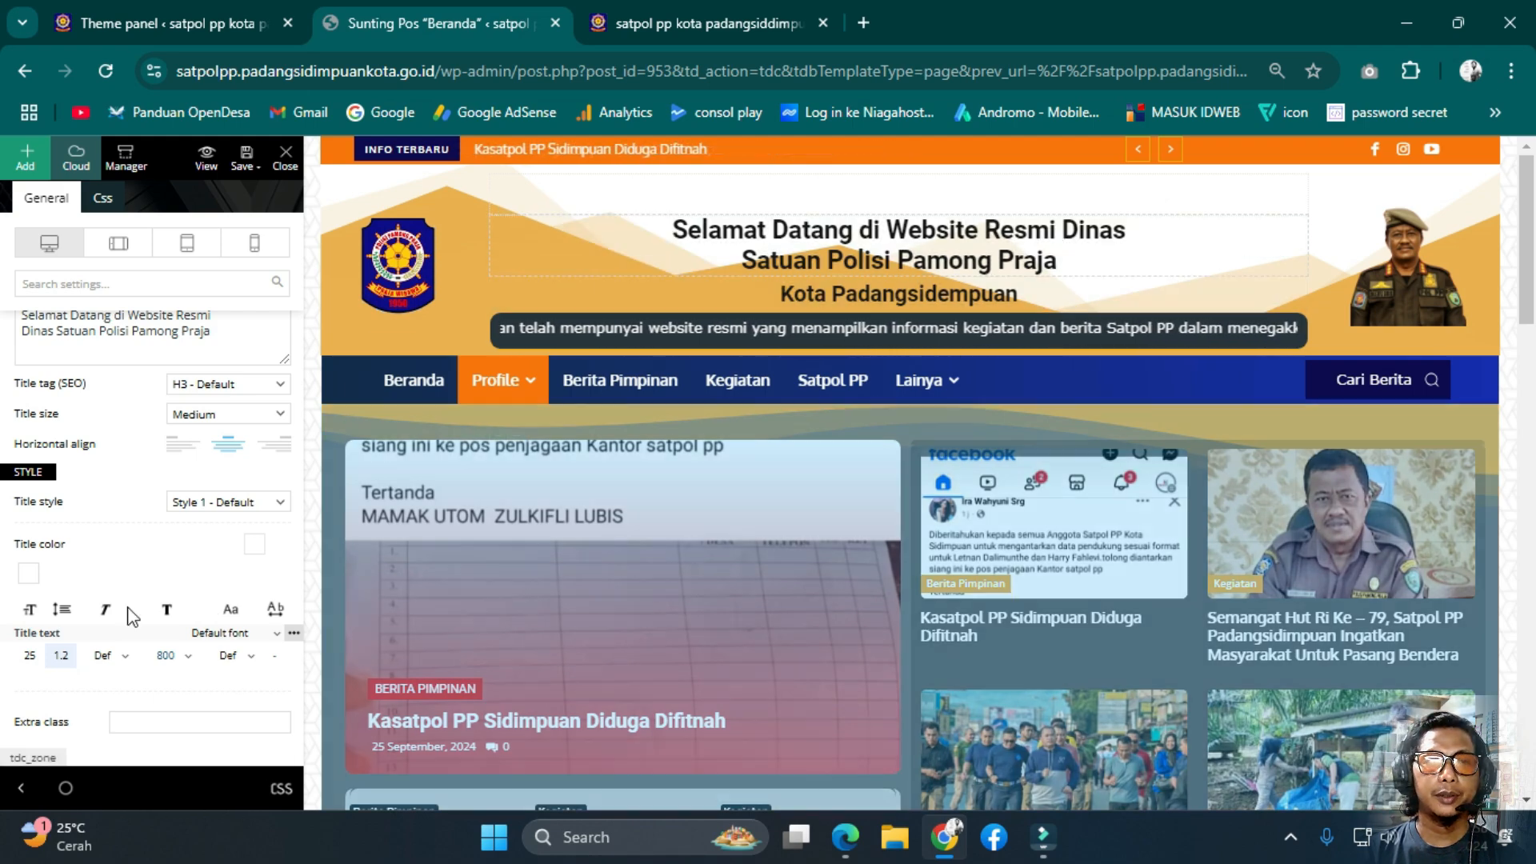
click(184, 658)
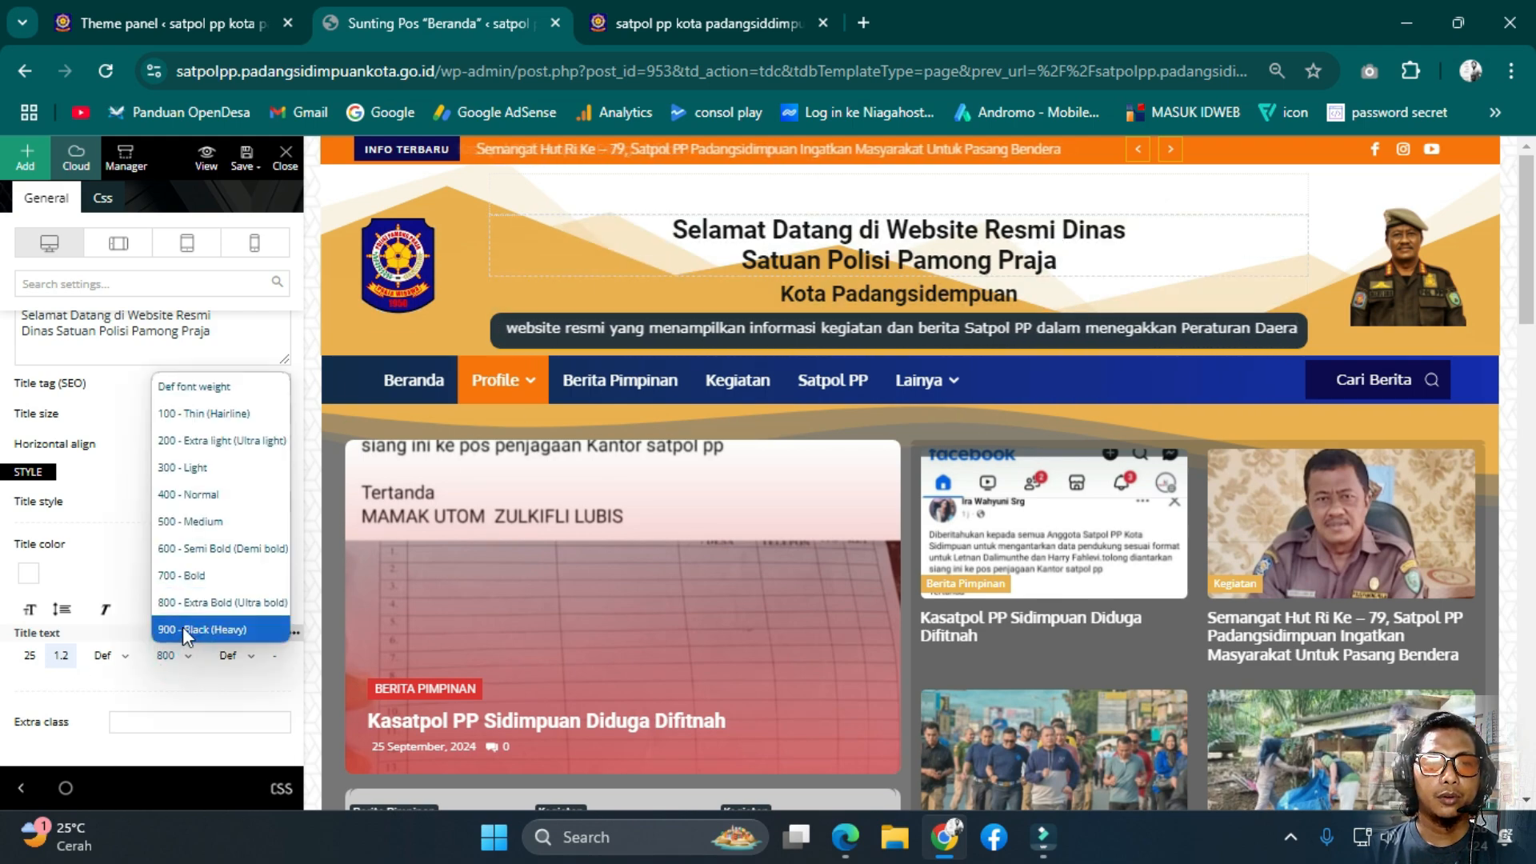
click(182, 628)
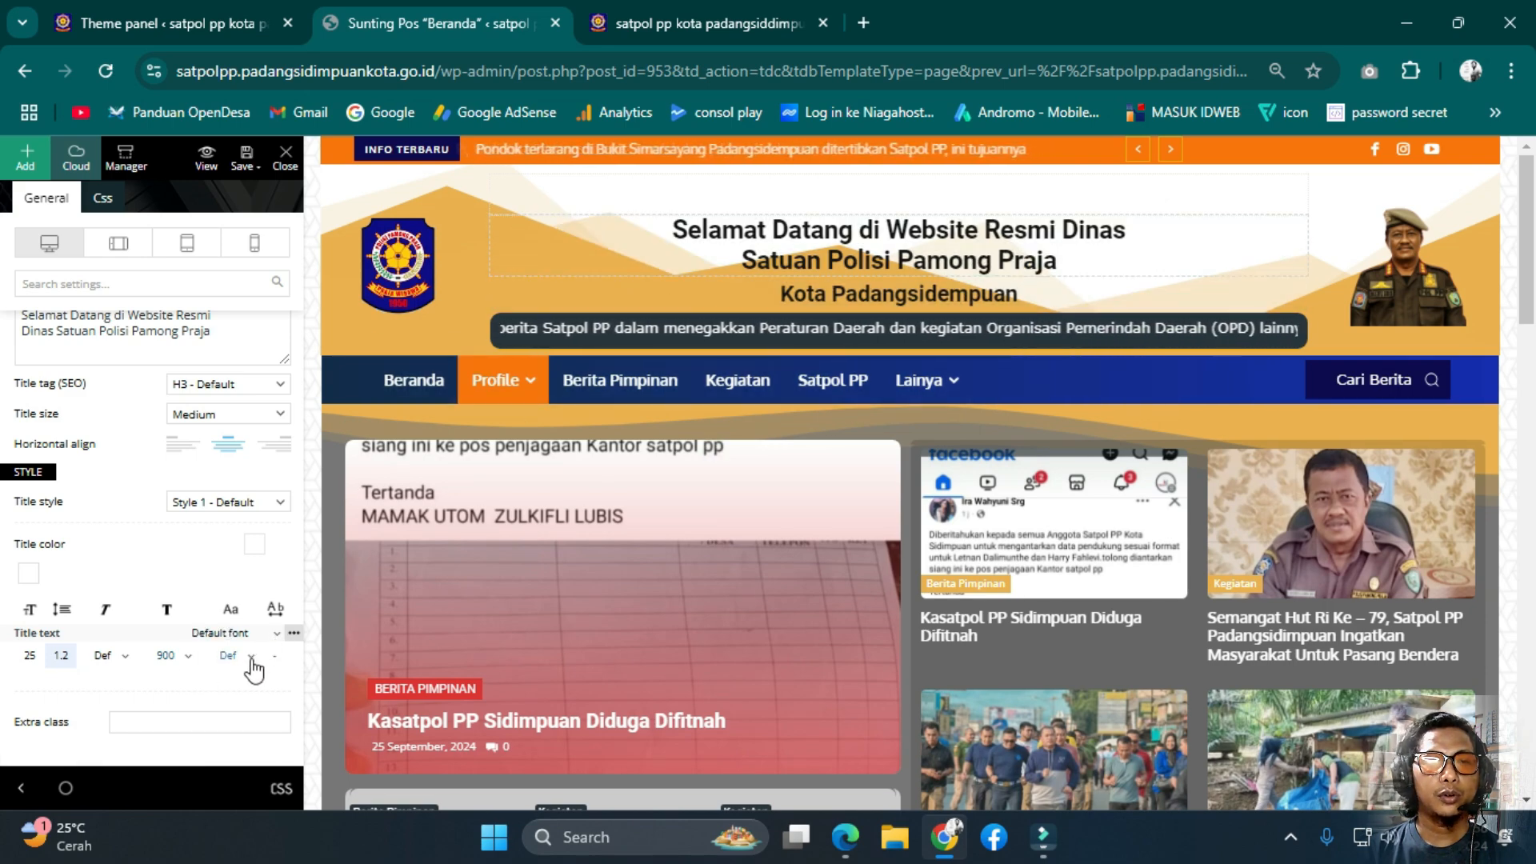
Step: Review the font style and font list options, keeping the Default font
click(251, 658)
click(251, 658)
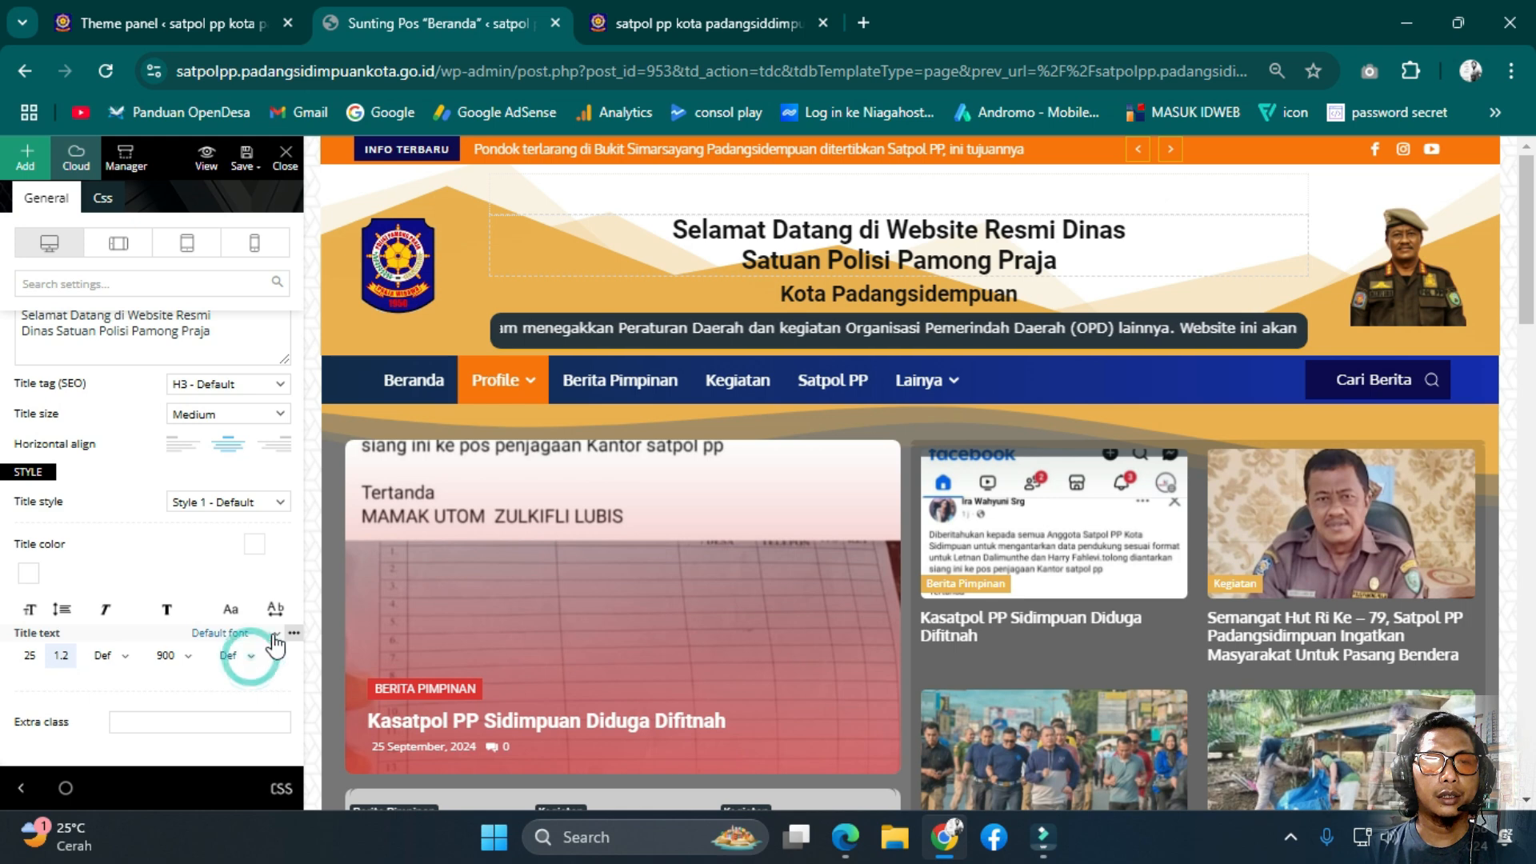
click(273, 636)
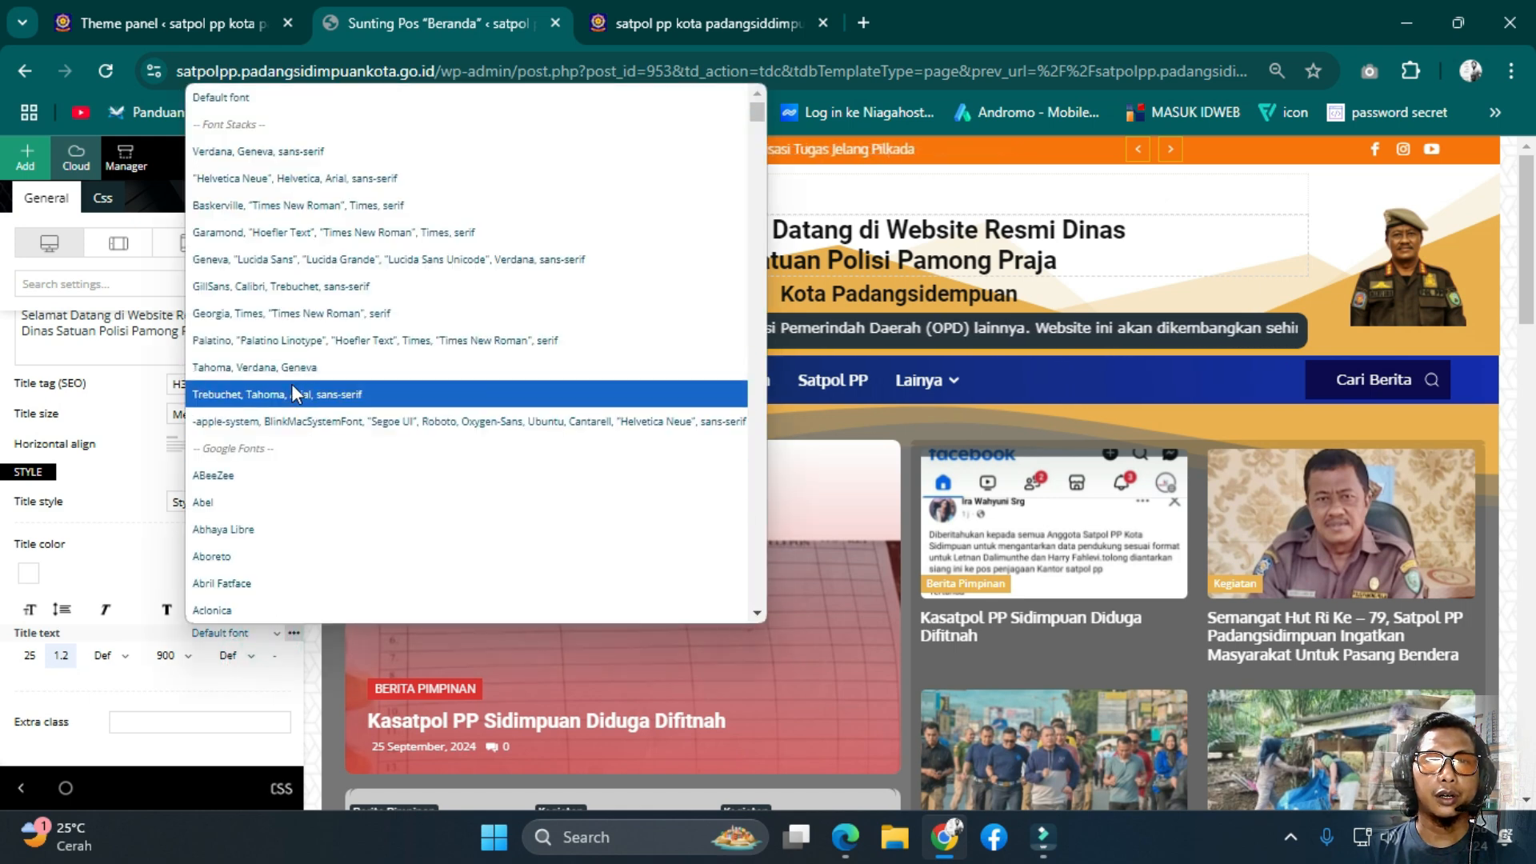
scroll(309, 381, down, 10)
scroll(310, 381, down, 15)
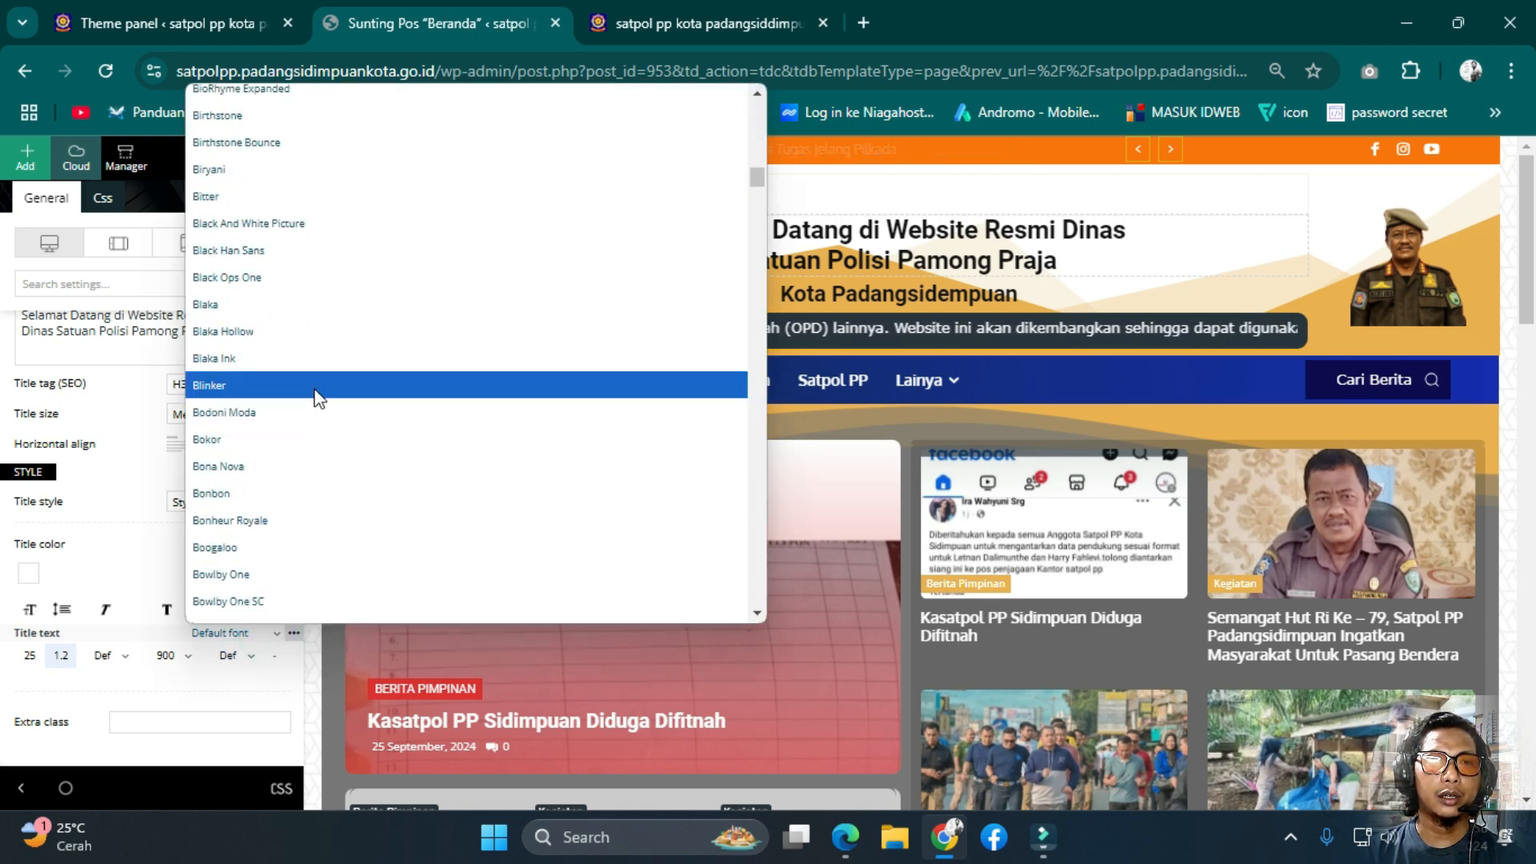
scroll(322, 410, down, 15)
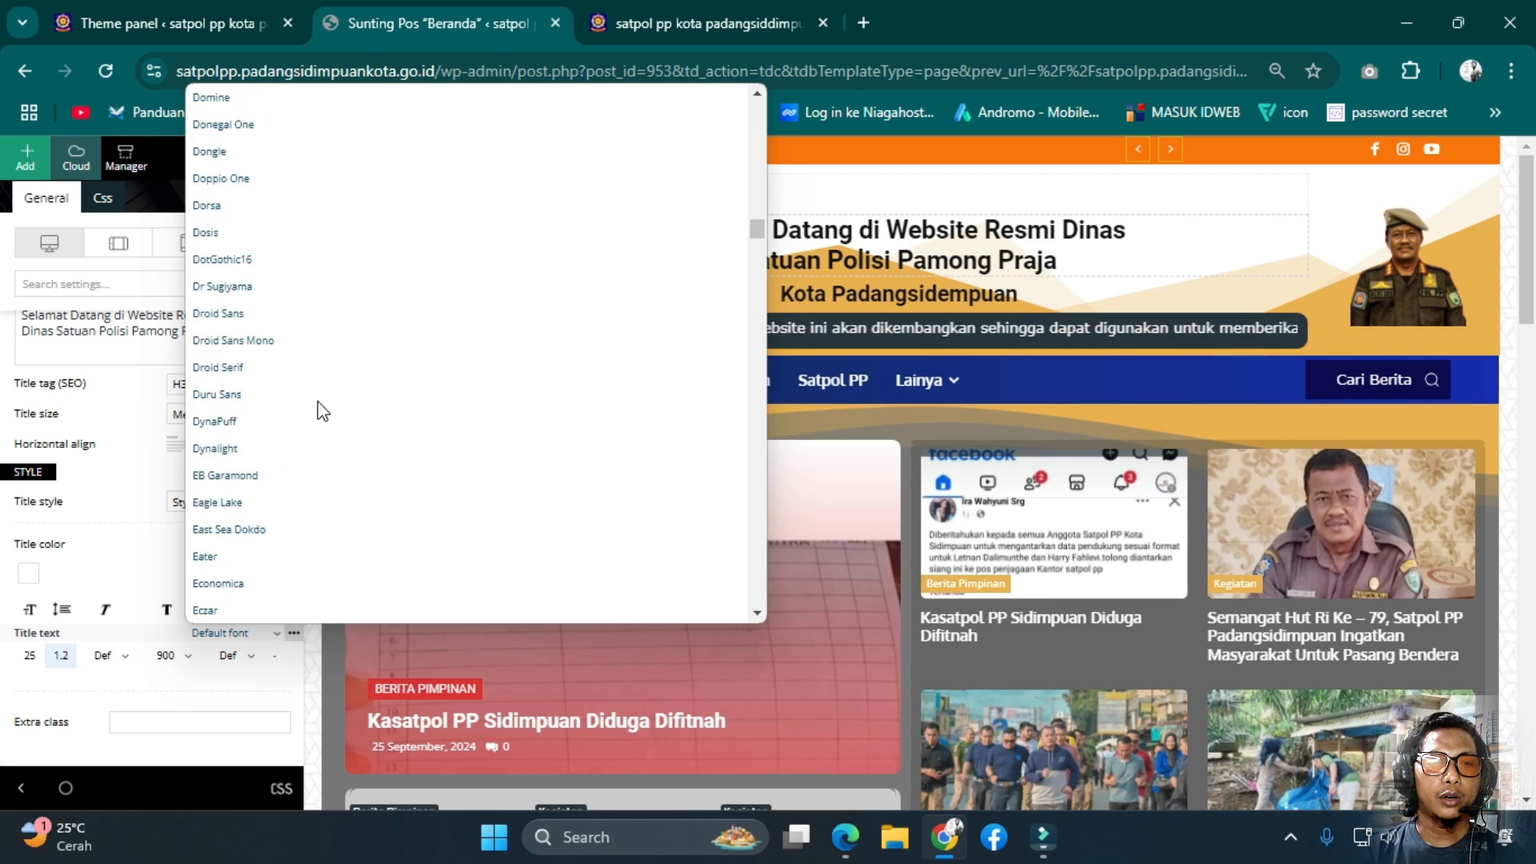
scroll(321, 410, down, 15)
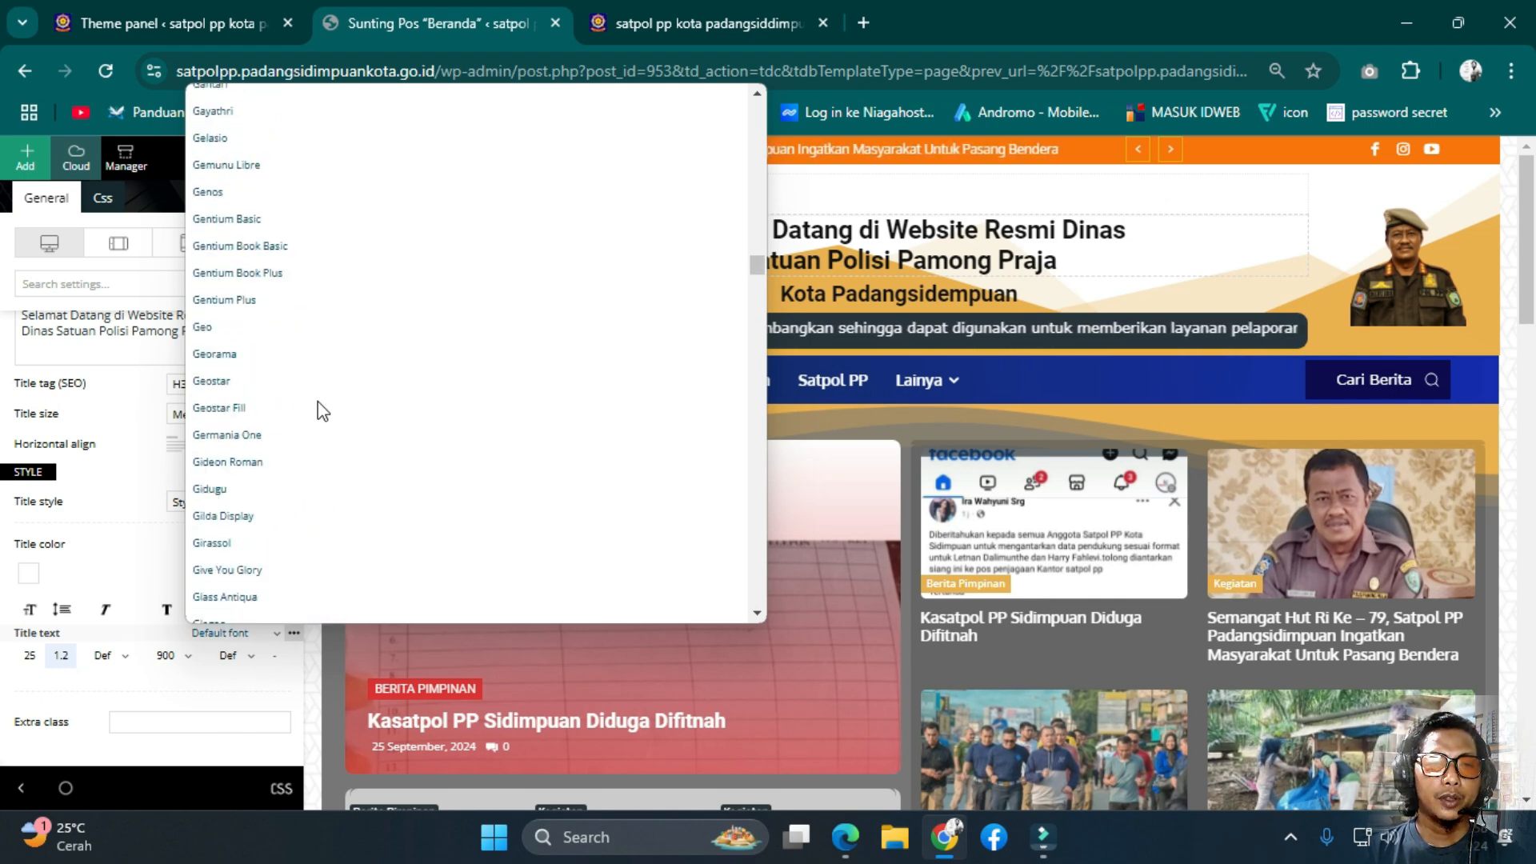
scroll(322, 409, down, 5)
click(132, 565)
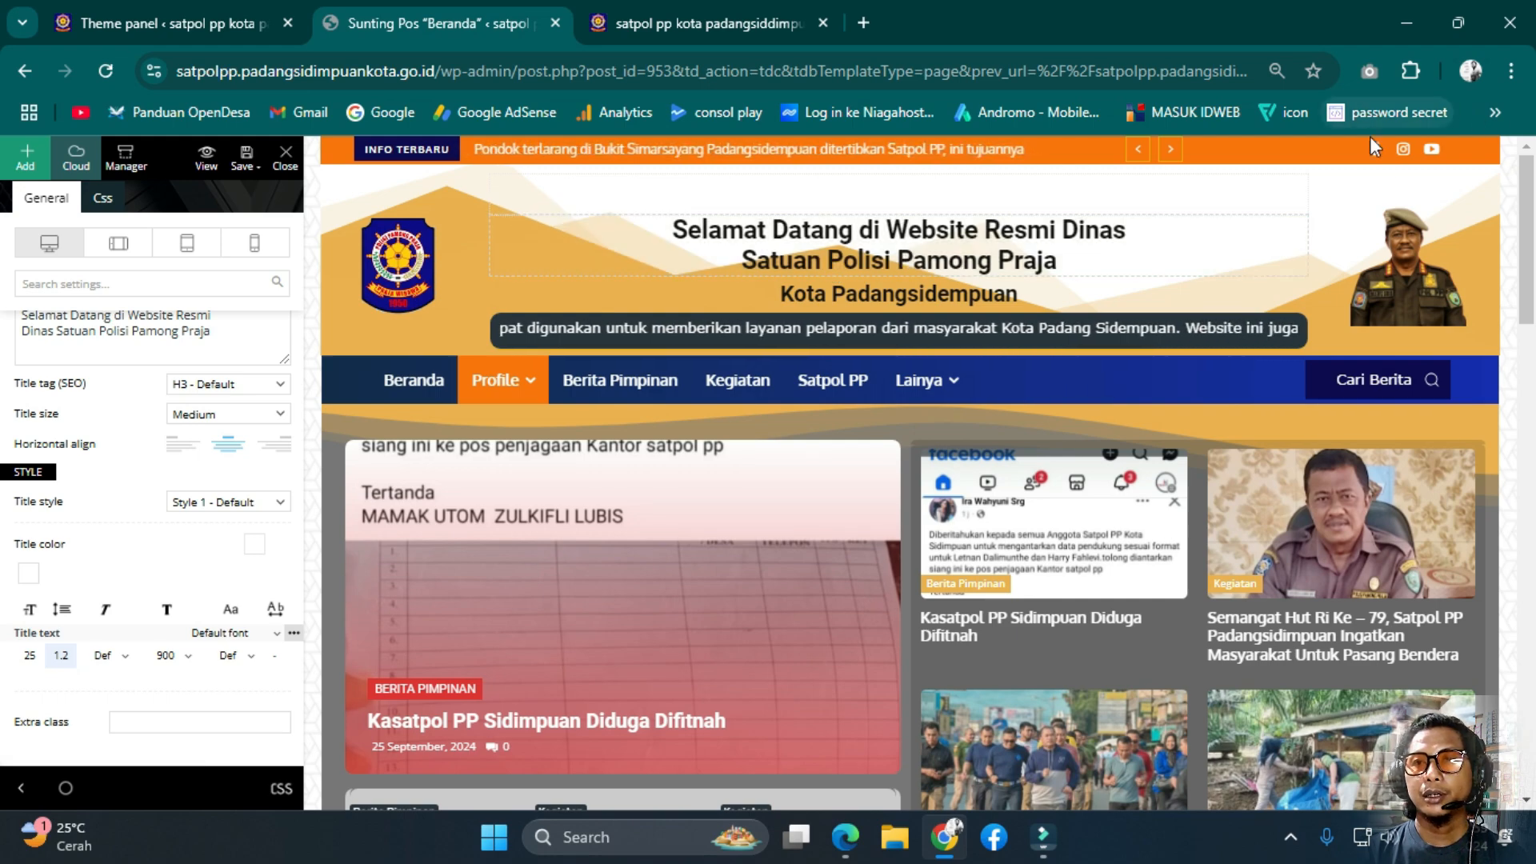
Step: Save all changes and confirm the two-line welcome title on the live homepage
click(252, 154)
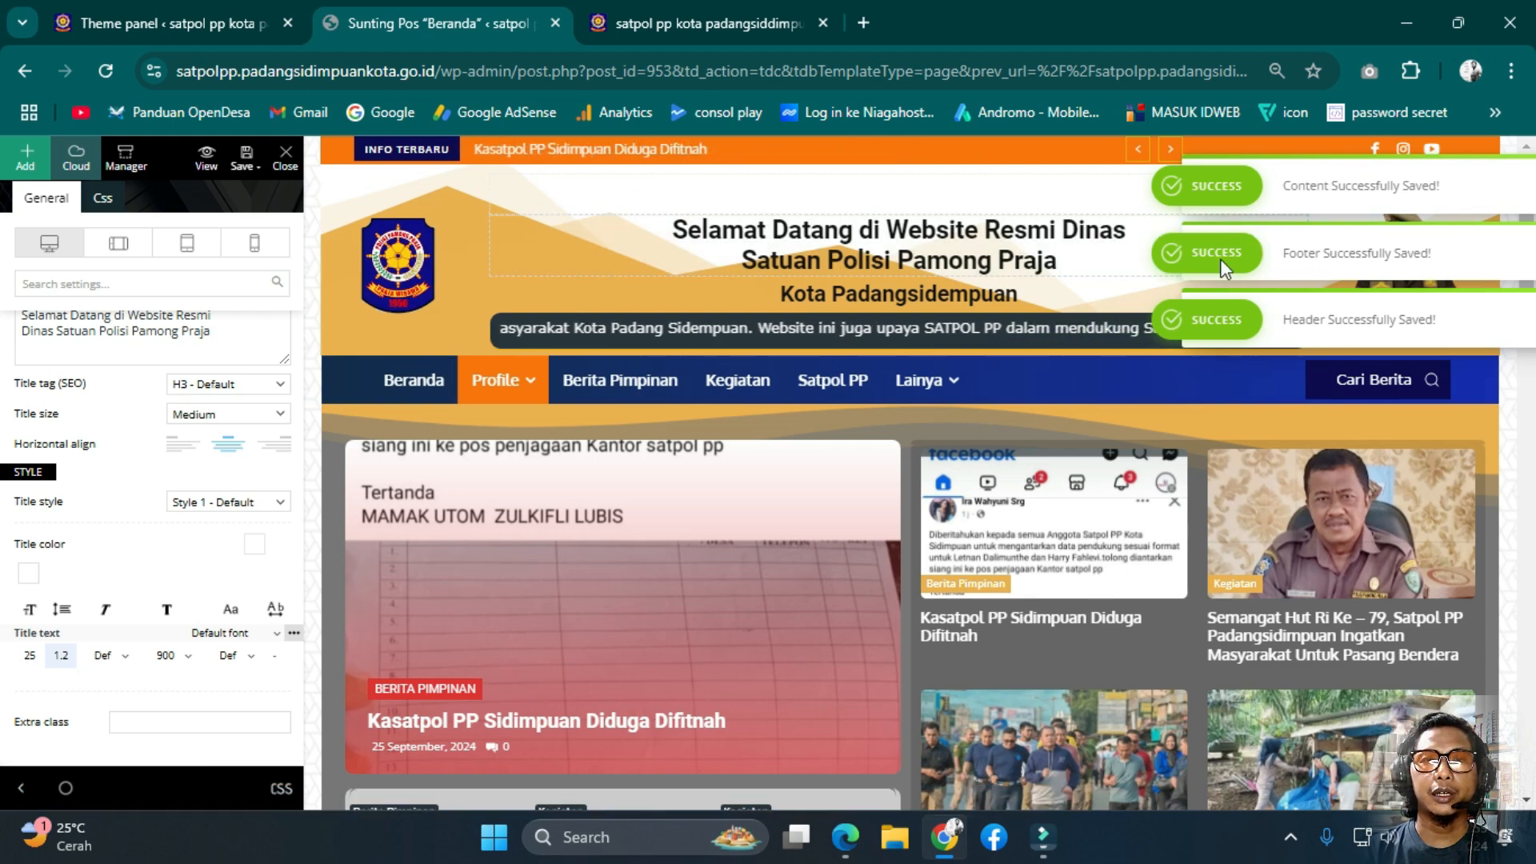
click(709, 12)
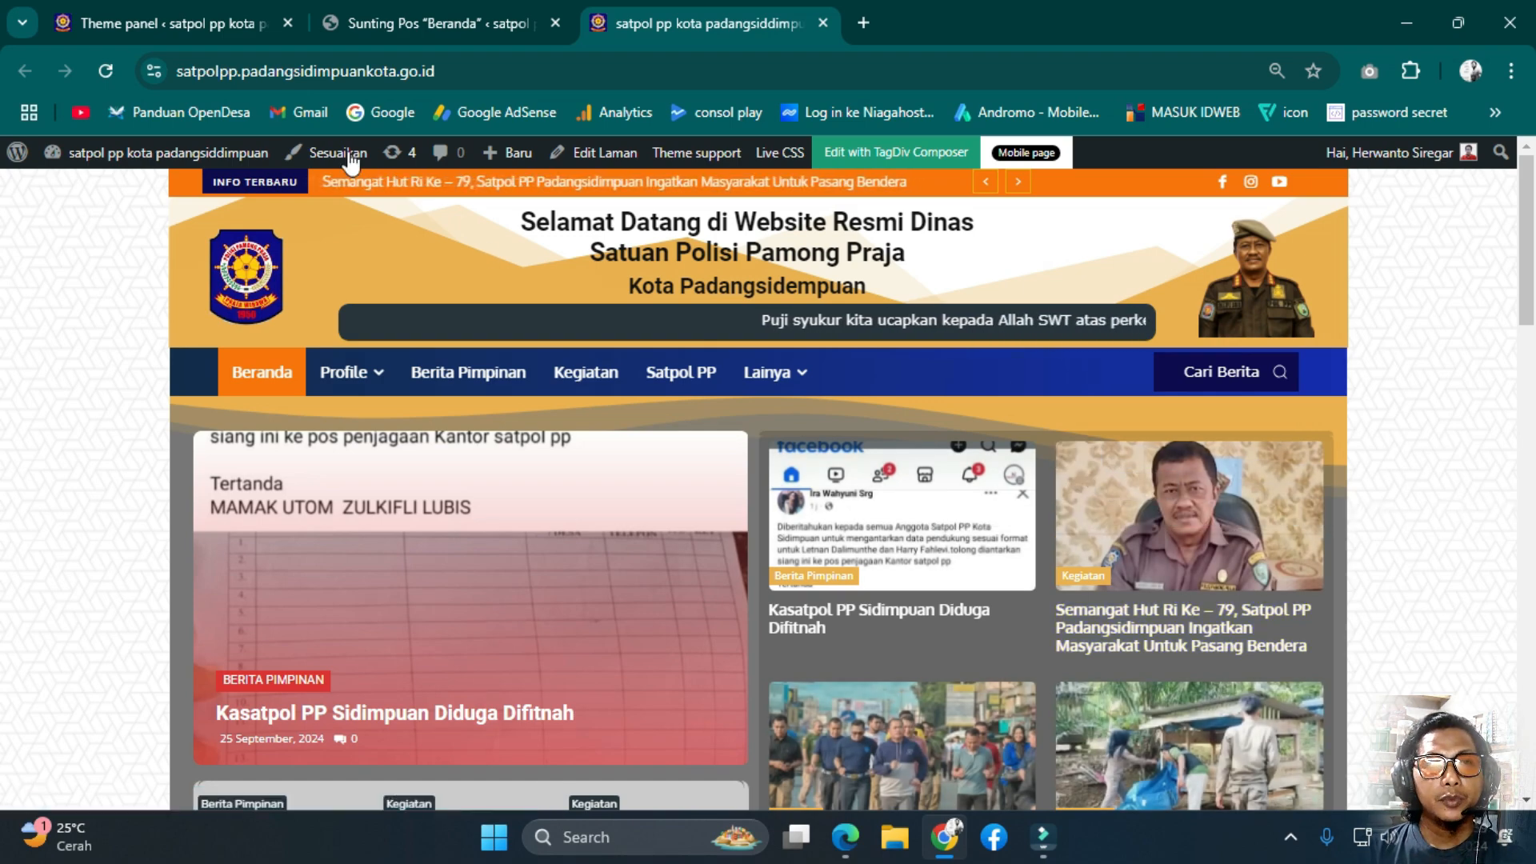
click(448, 22)
Step: Replace the header's right-side officer photo with pim.png from the media library
click(1378, 275)
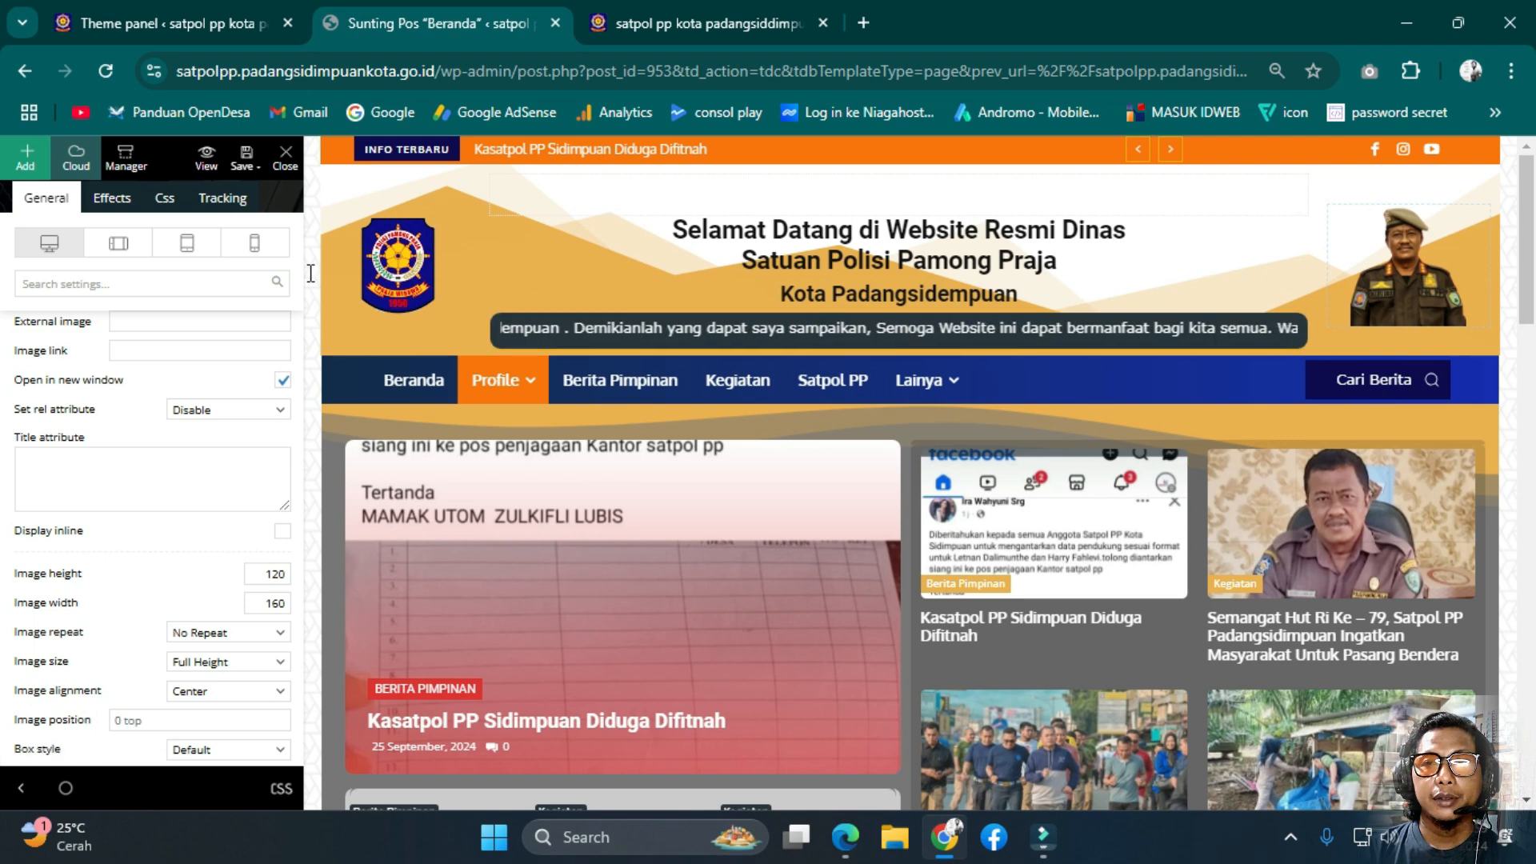
scroll(255, 473, up, 2)
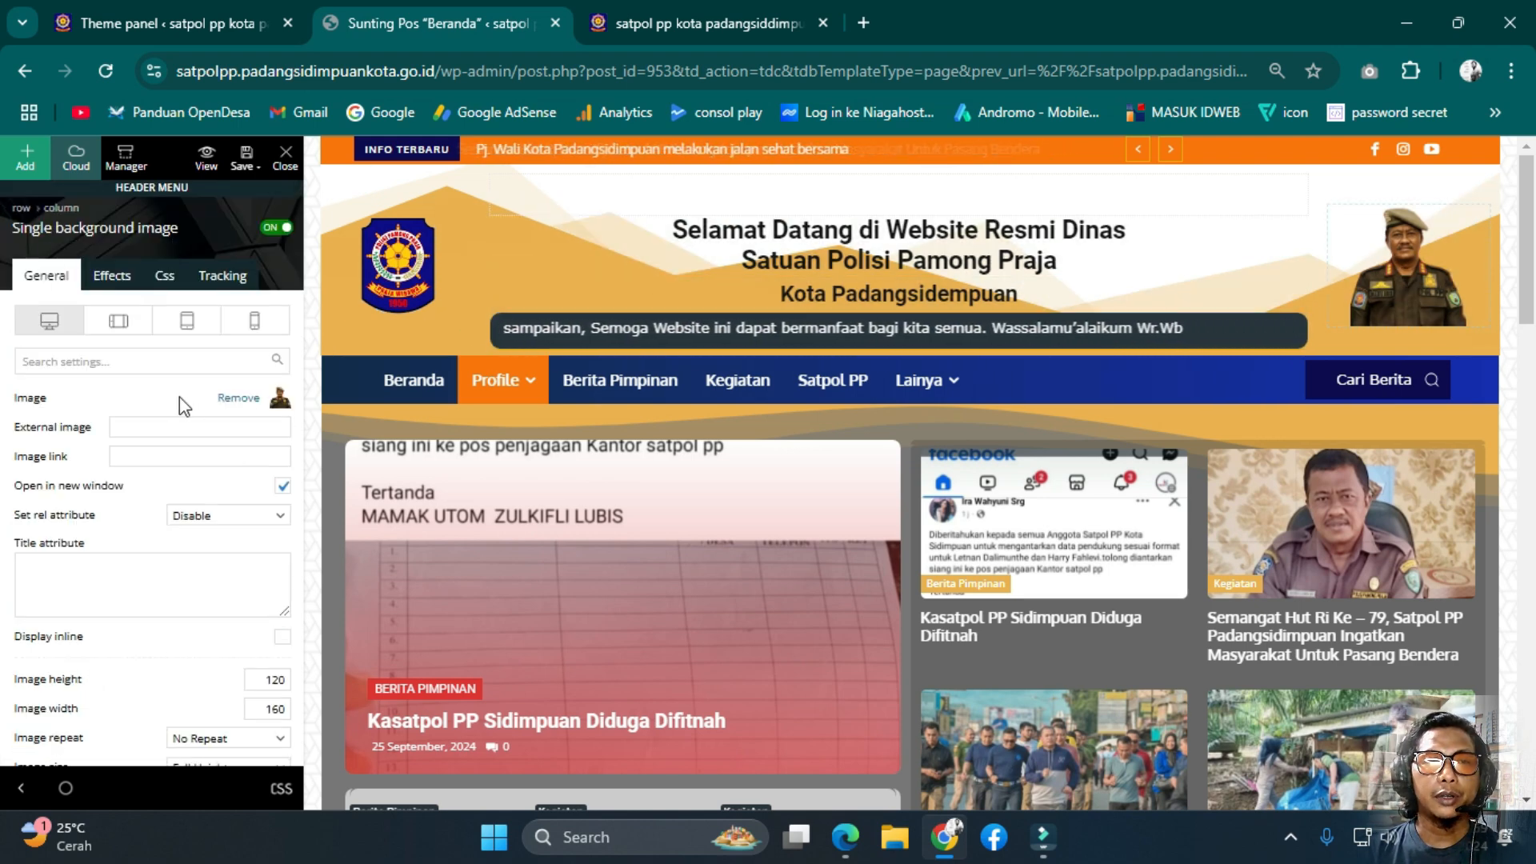
click(244, 400)
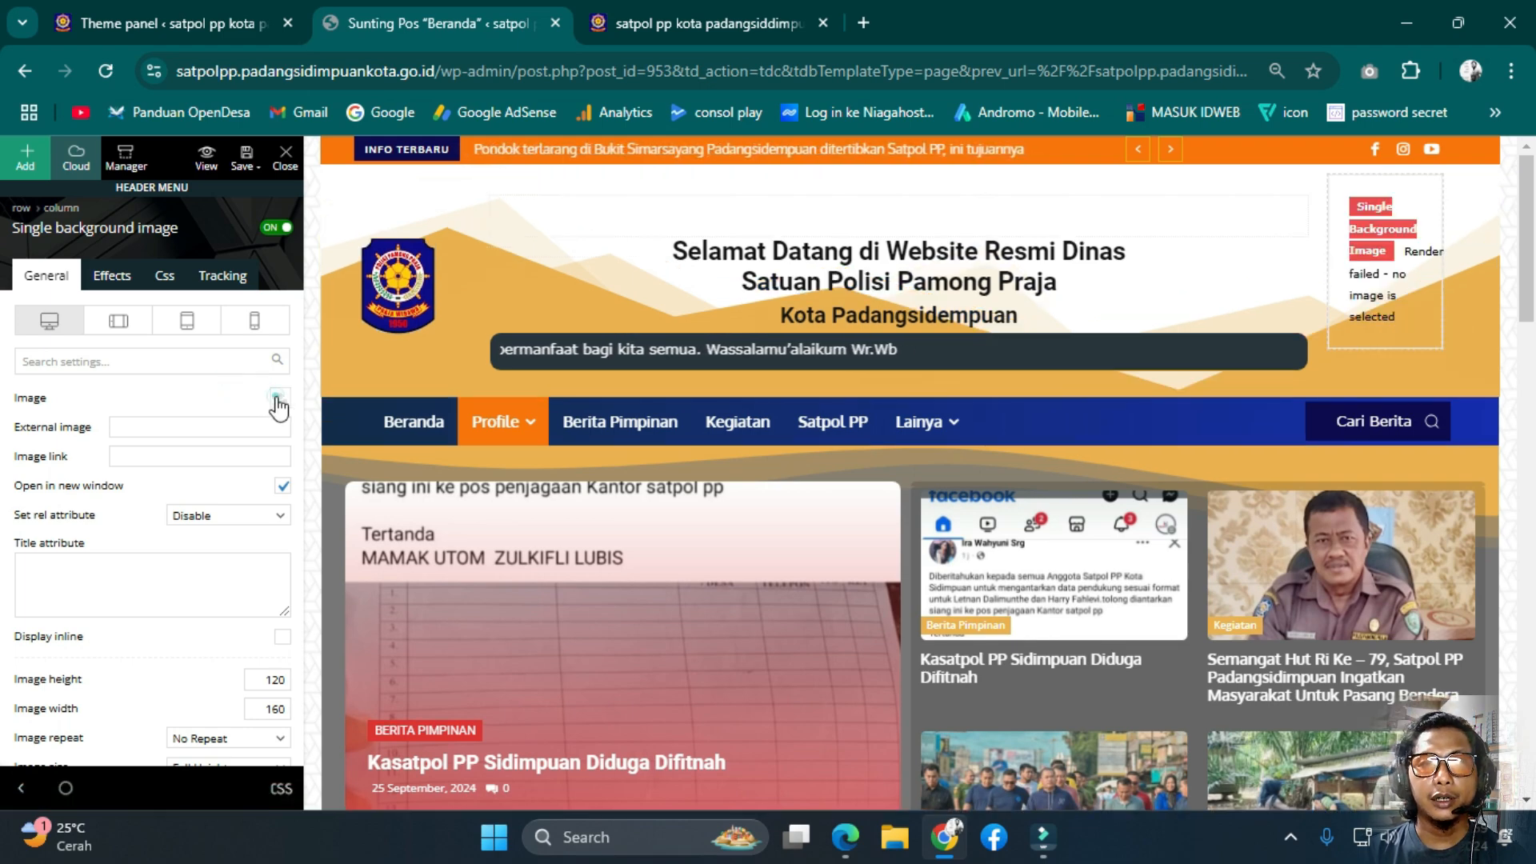
click(276, 397)
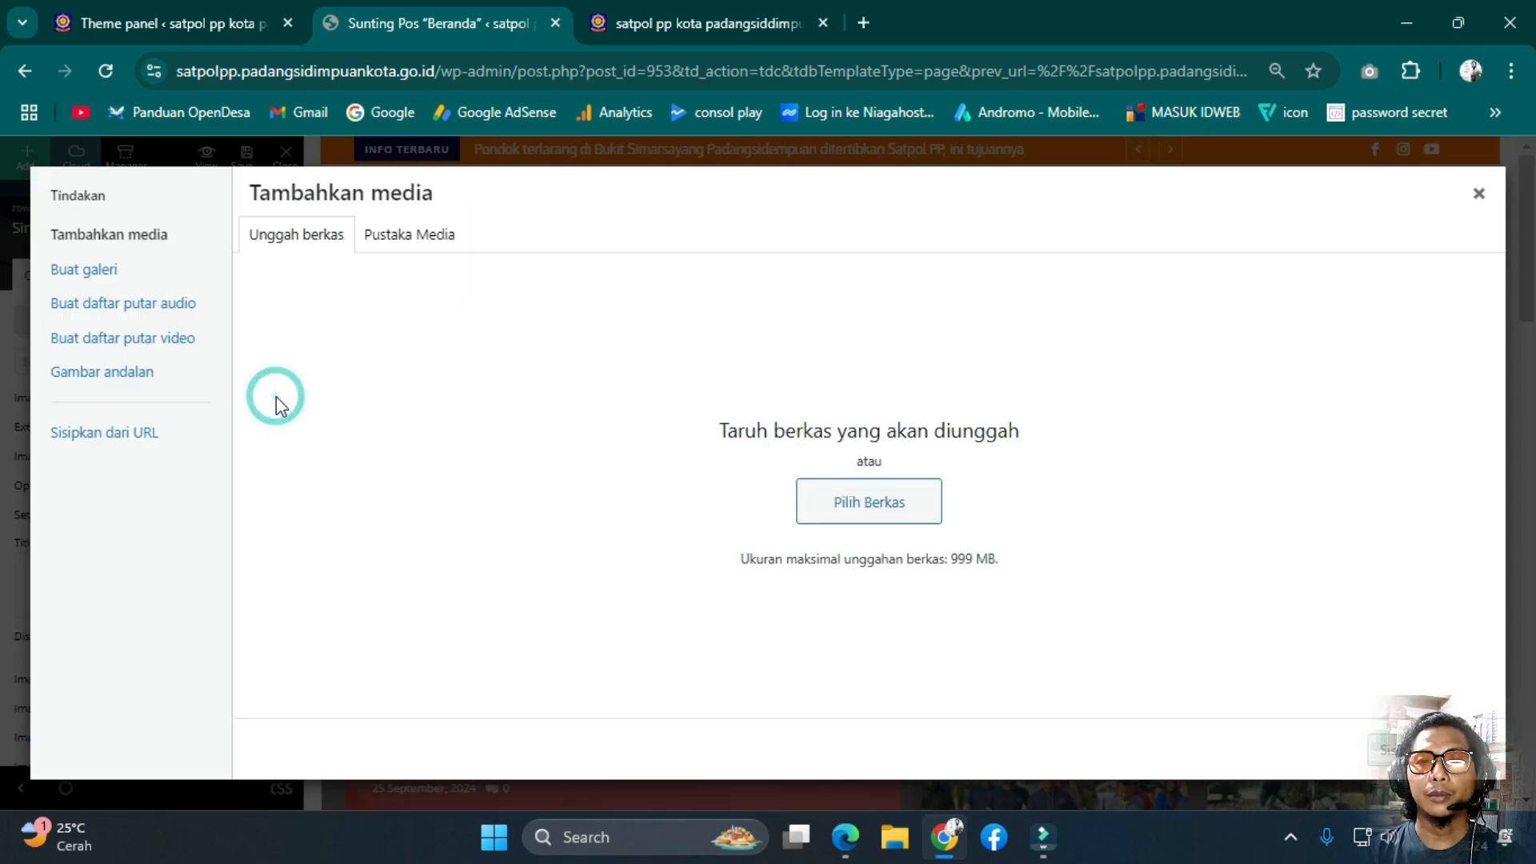
click(406, 237)
scroll(778, 491, down, 3)
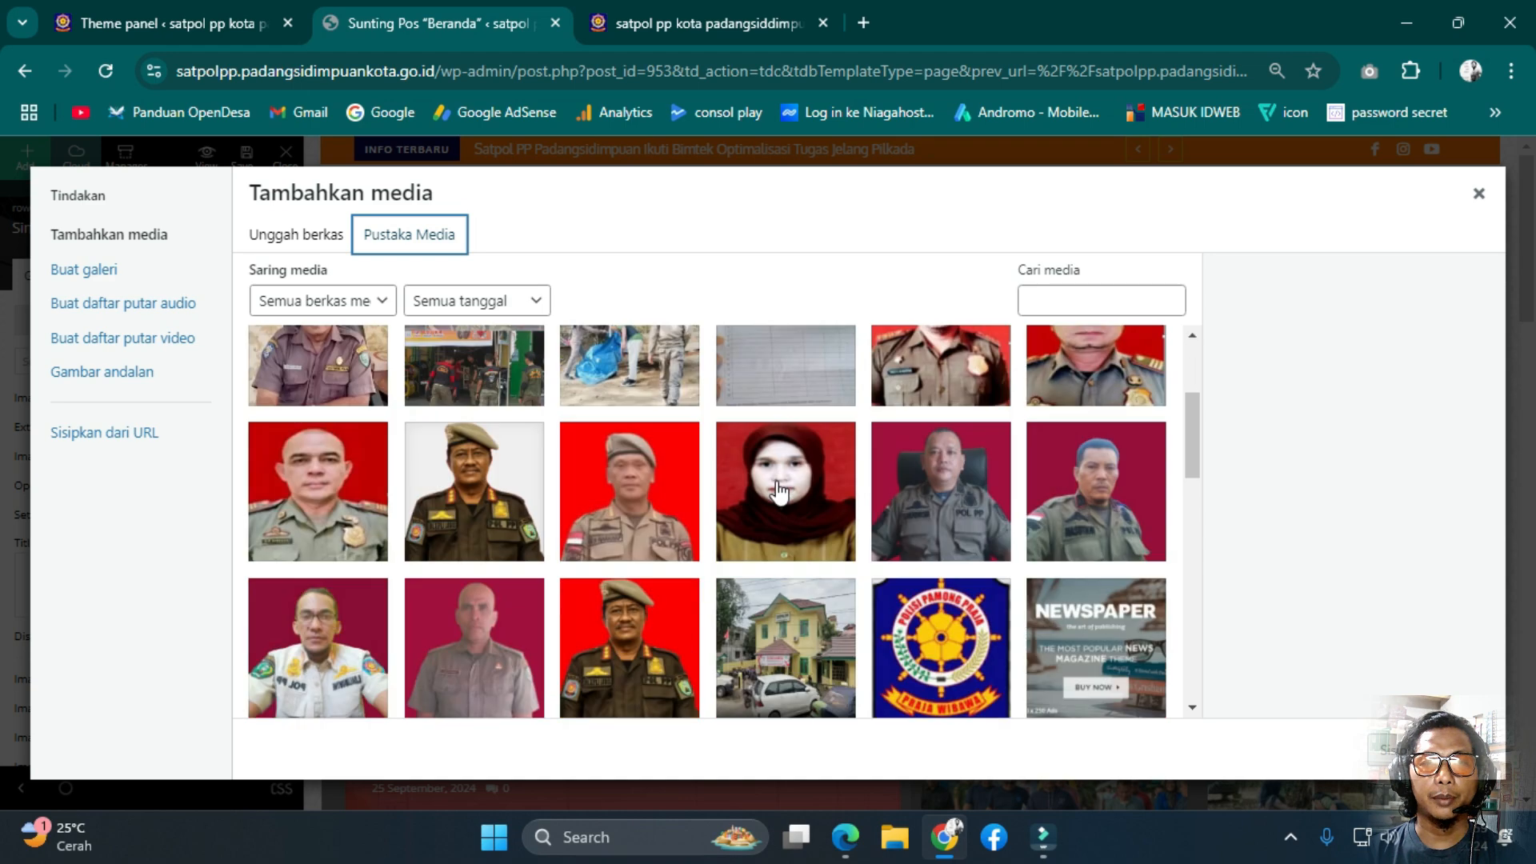
click(450, 478)
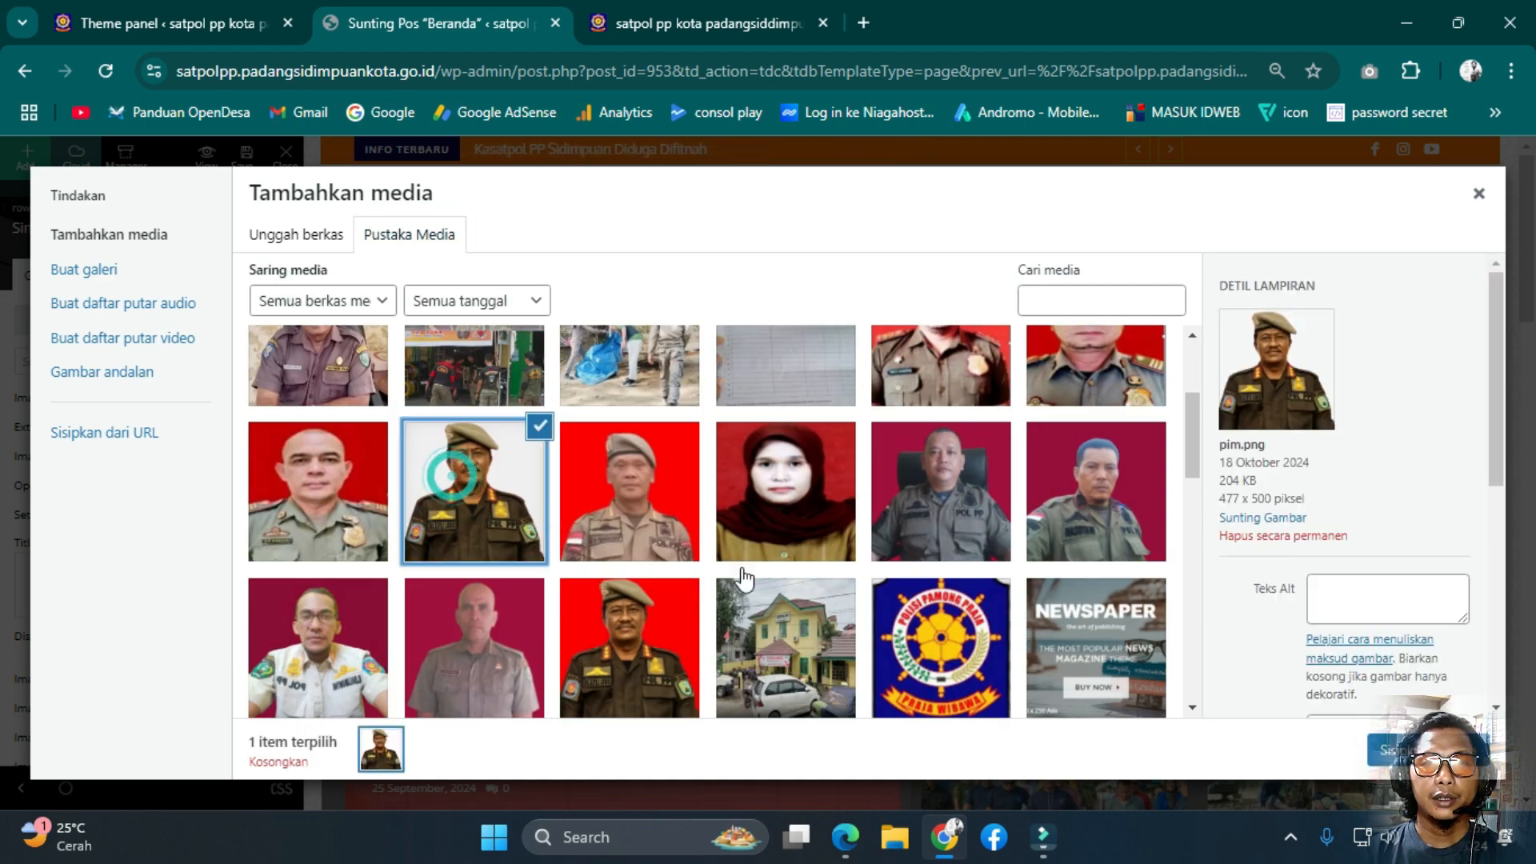
click(1396, 750)
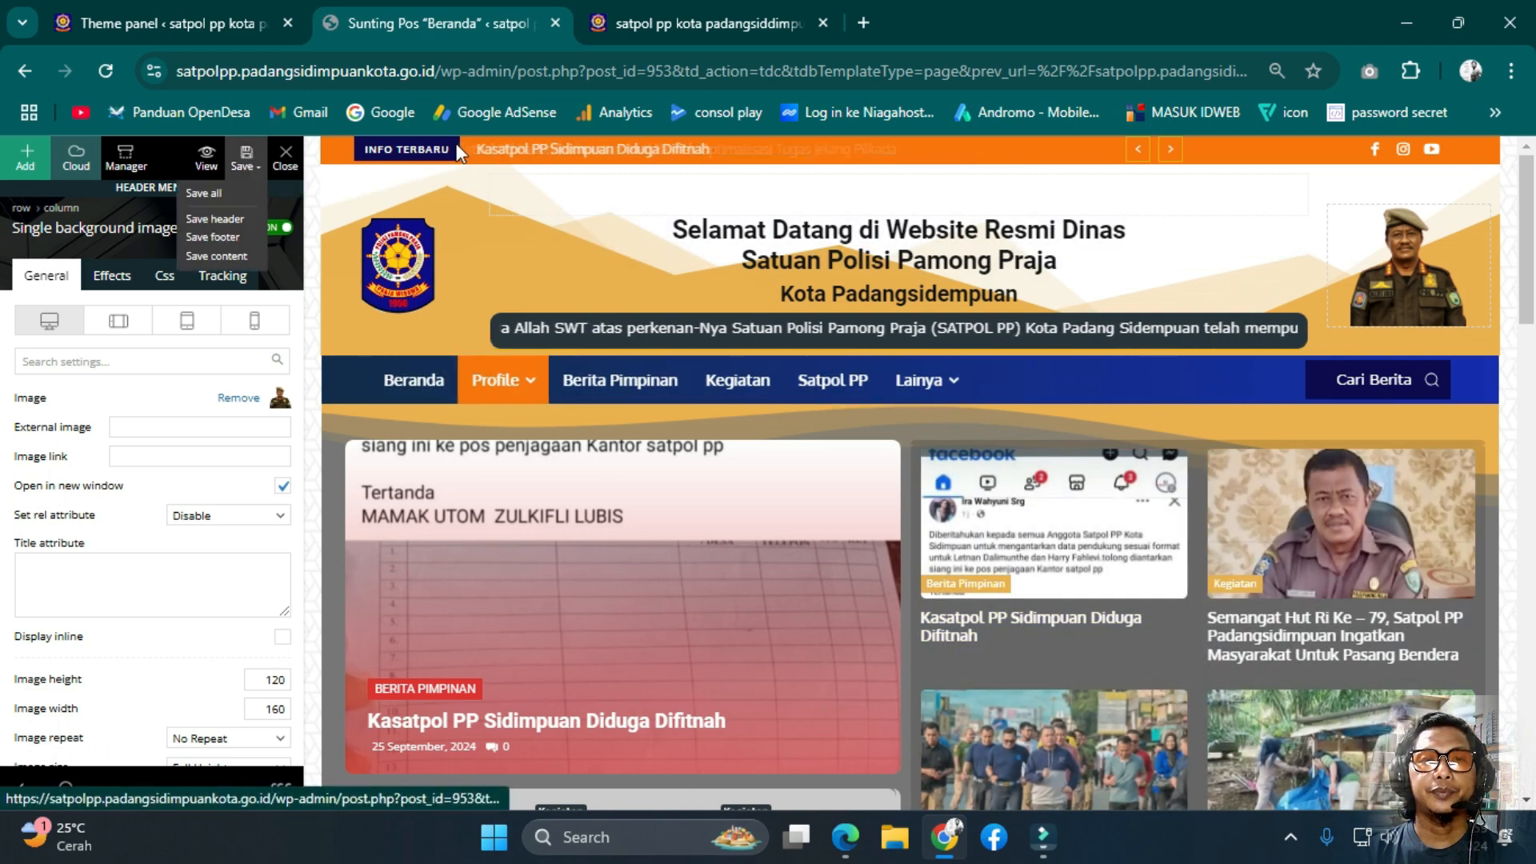
Step: Open the Raw HTML settings of the header's scrolling welcome marquee
click(841, 340)
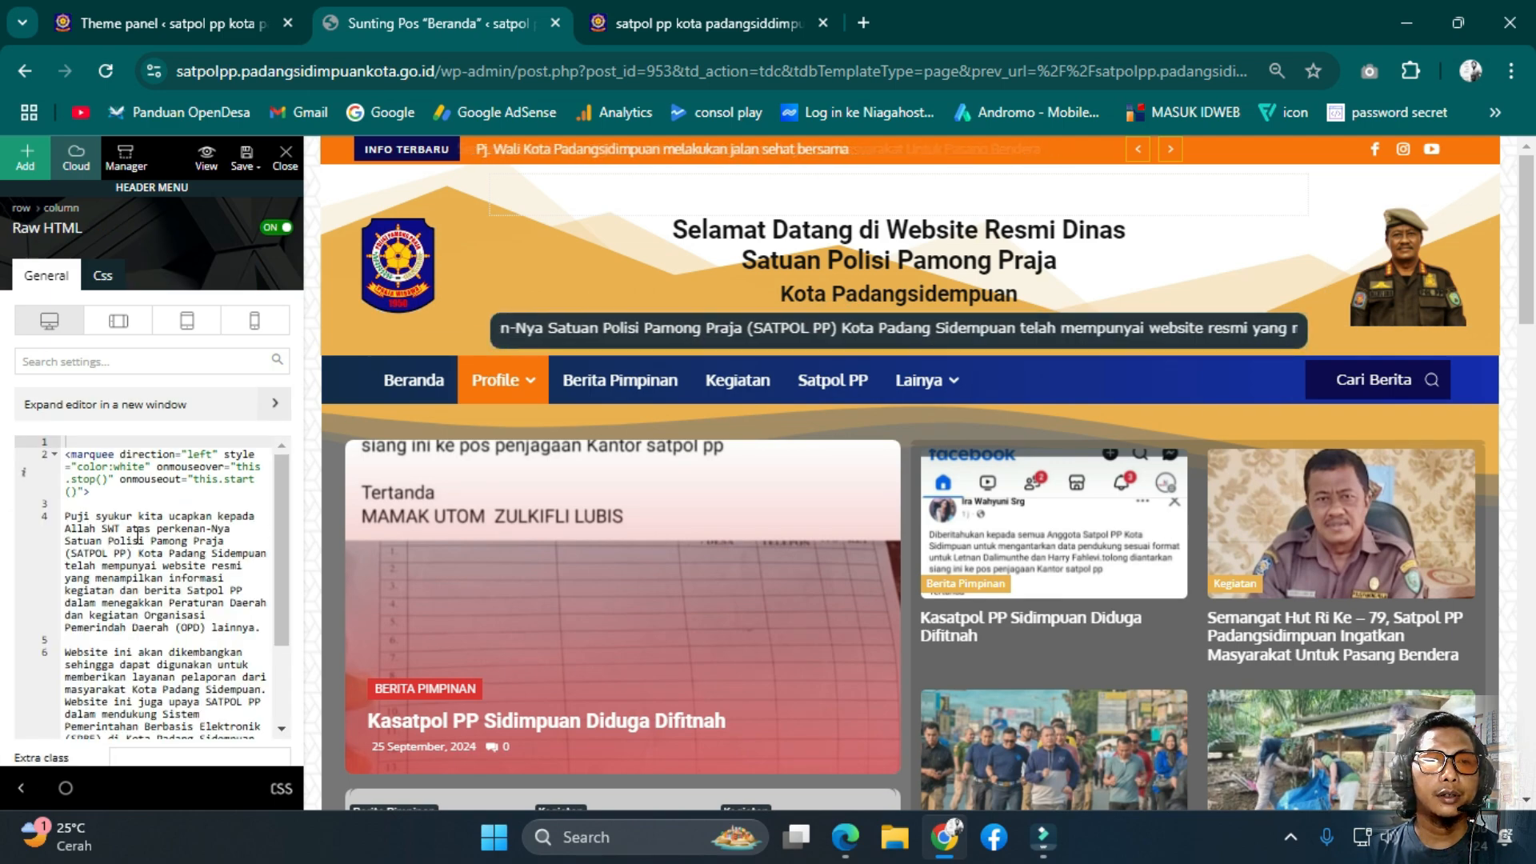
scroll(143, 532, down, 5)
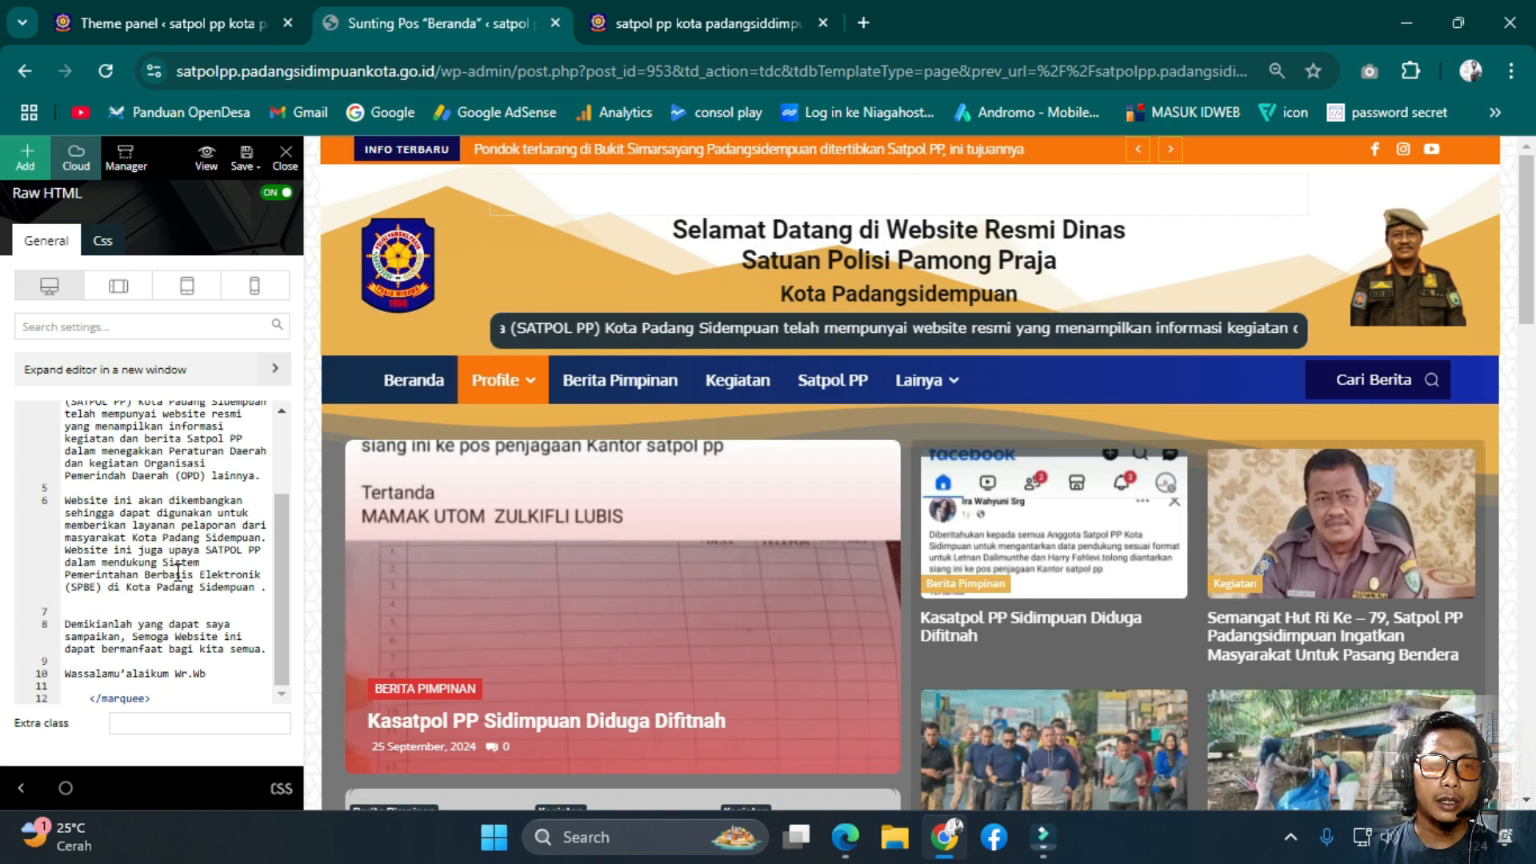
scroll(182, 572, up, 5)
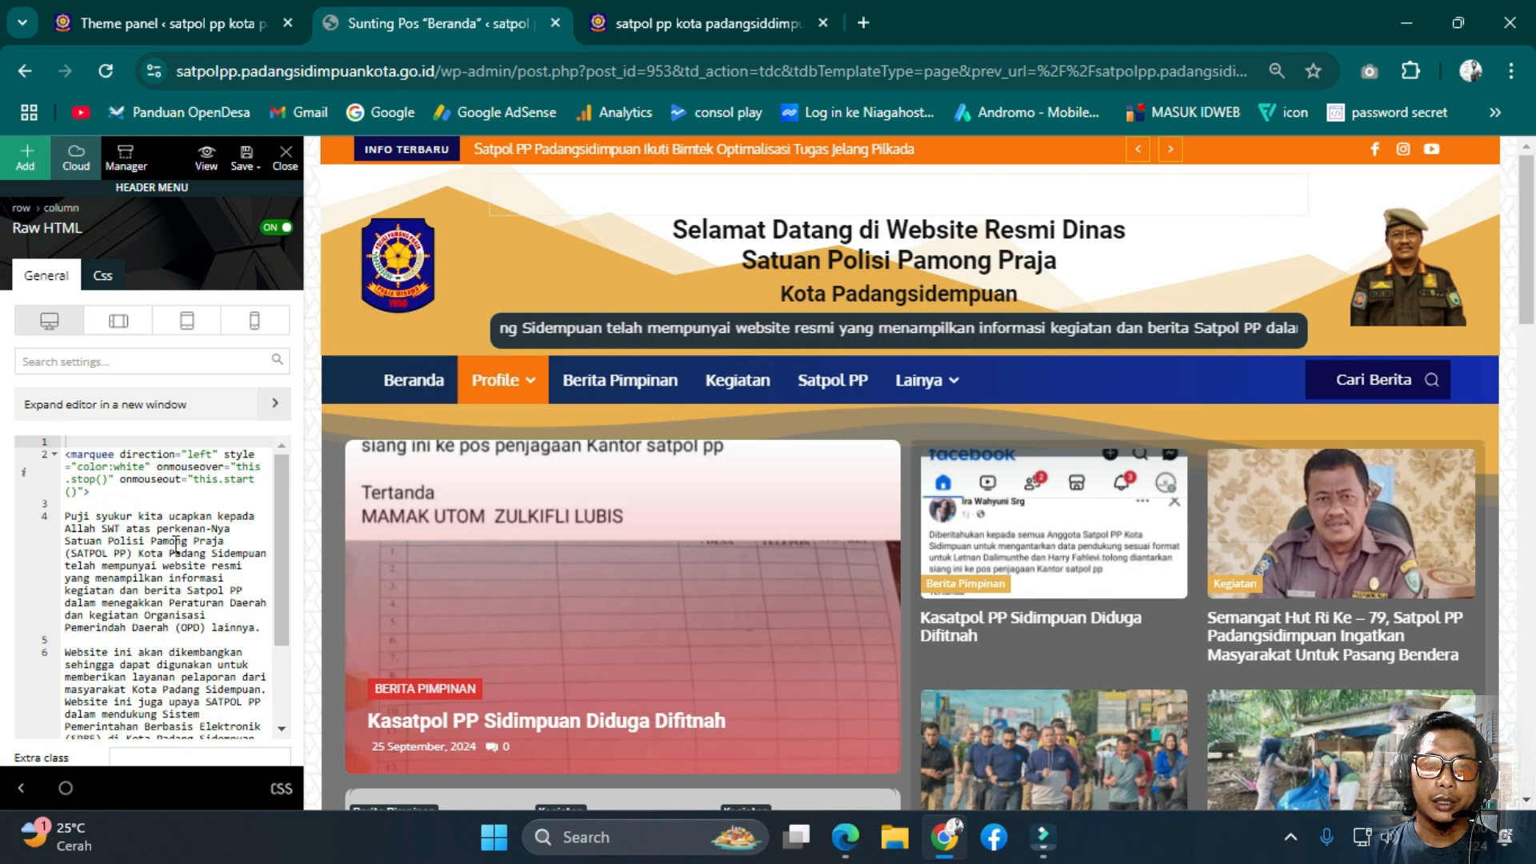
scroll(117, 541, down, 1)
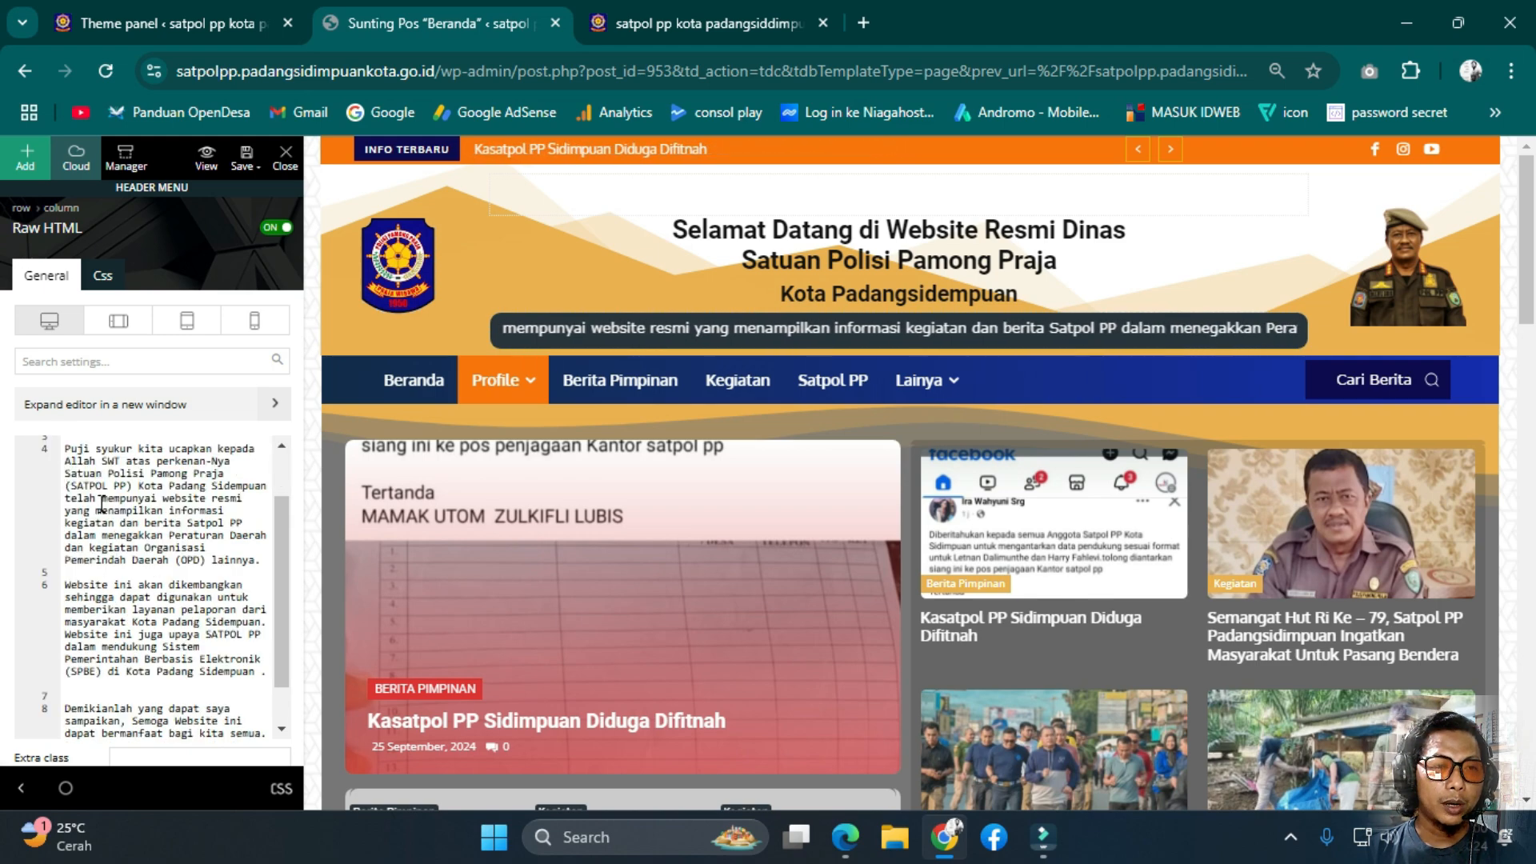
scroll(138, 486, up, 1)
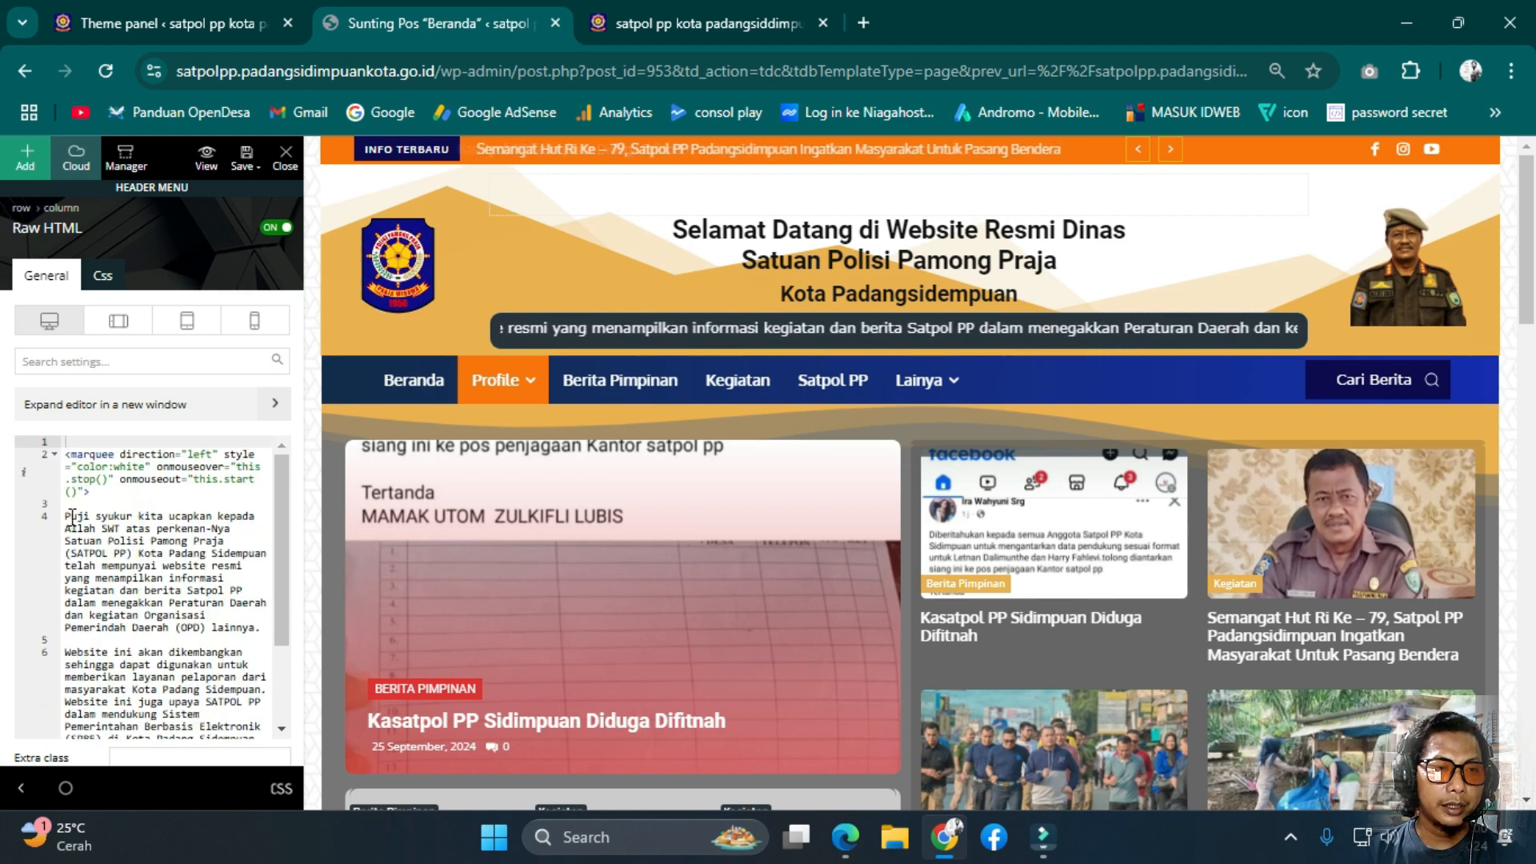
Step: Select the old greeting text, from line 4 through the Wassalamu'alaikum line
click(64, 517)
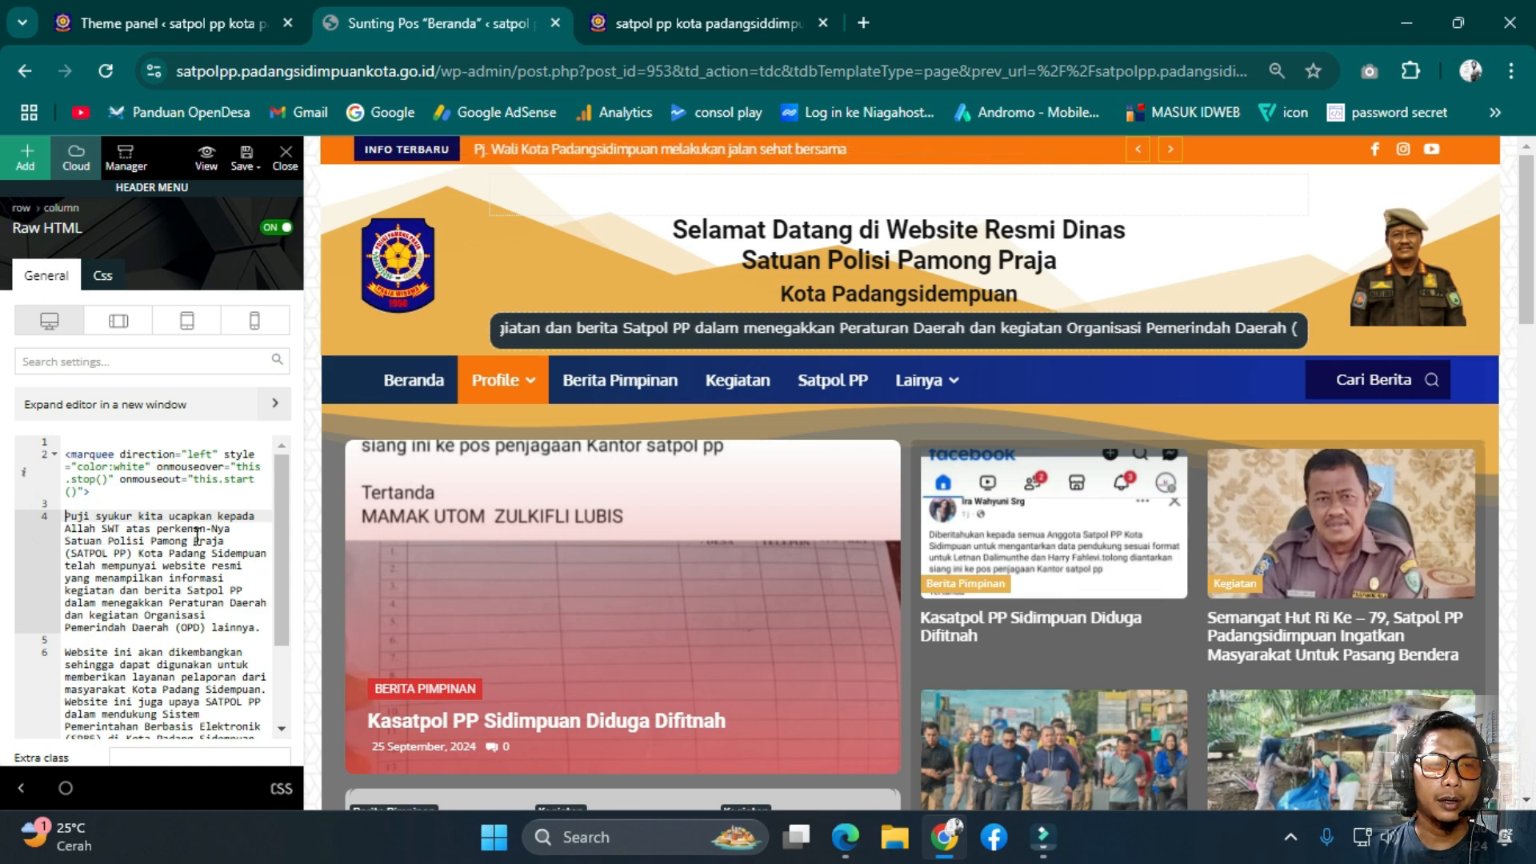
scroll(198, 549, down, 3)
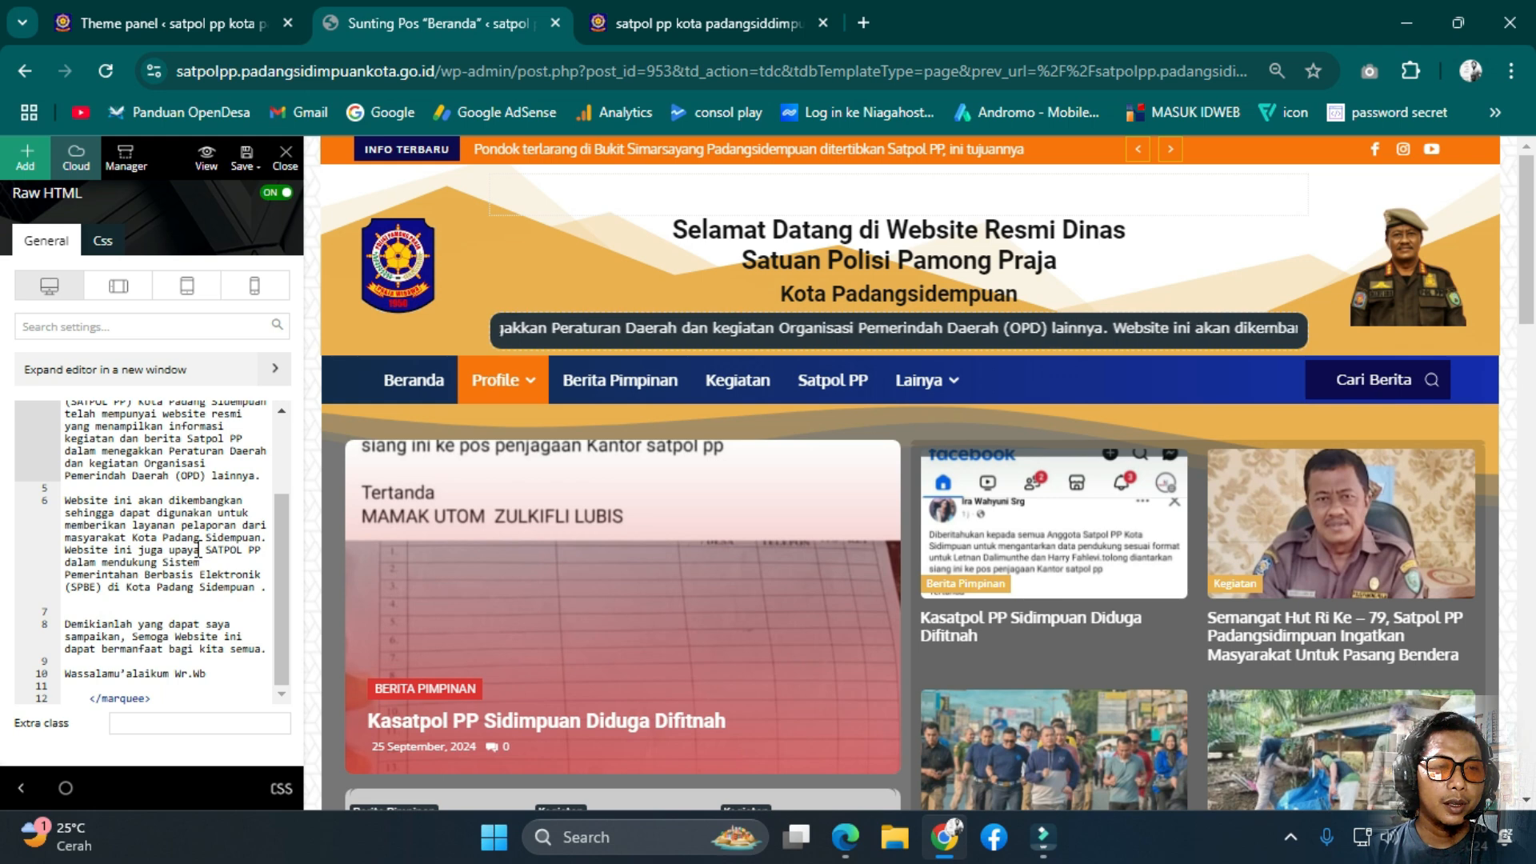
click(235, 670)
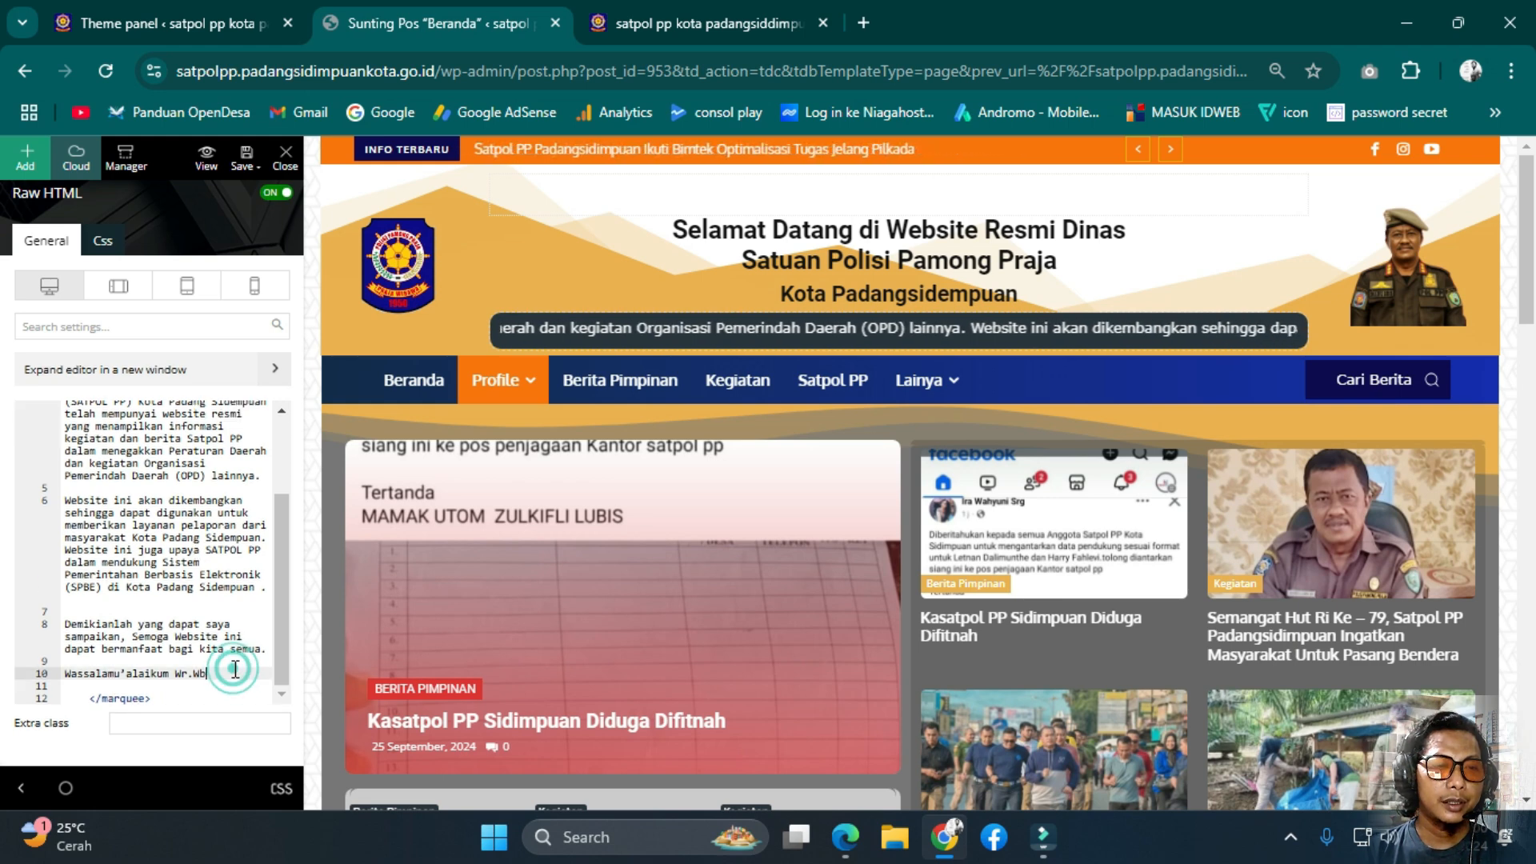
scroll(183, 605, up, 3)
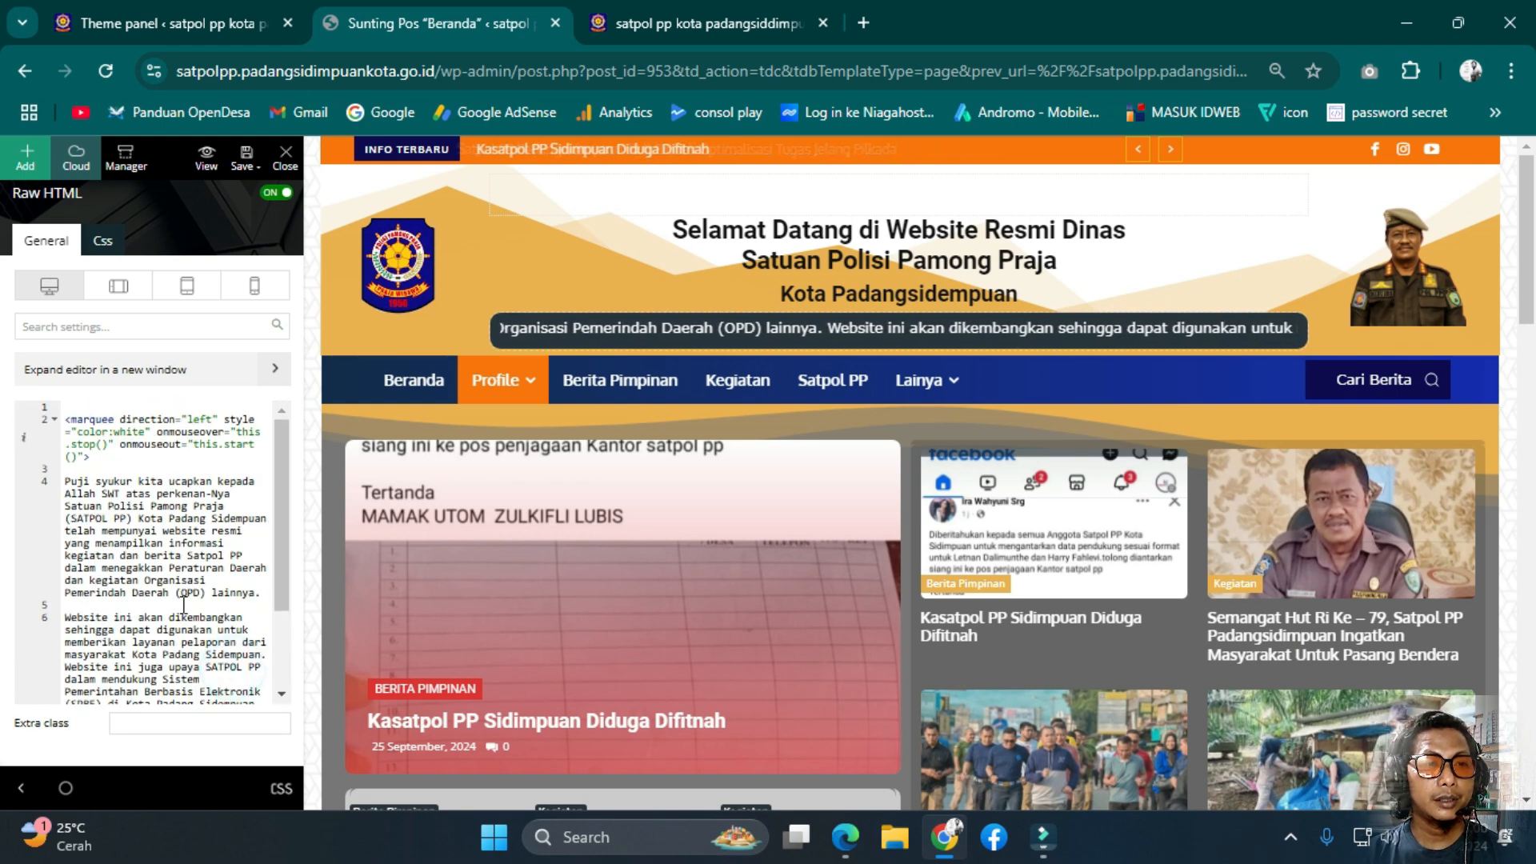
shift+click(67, 481)
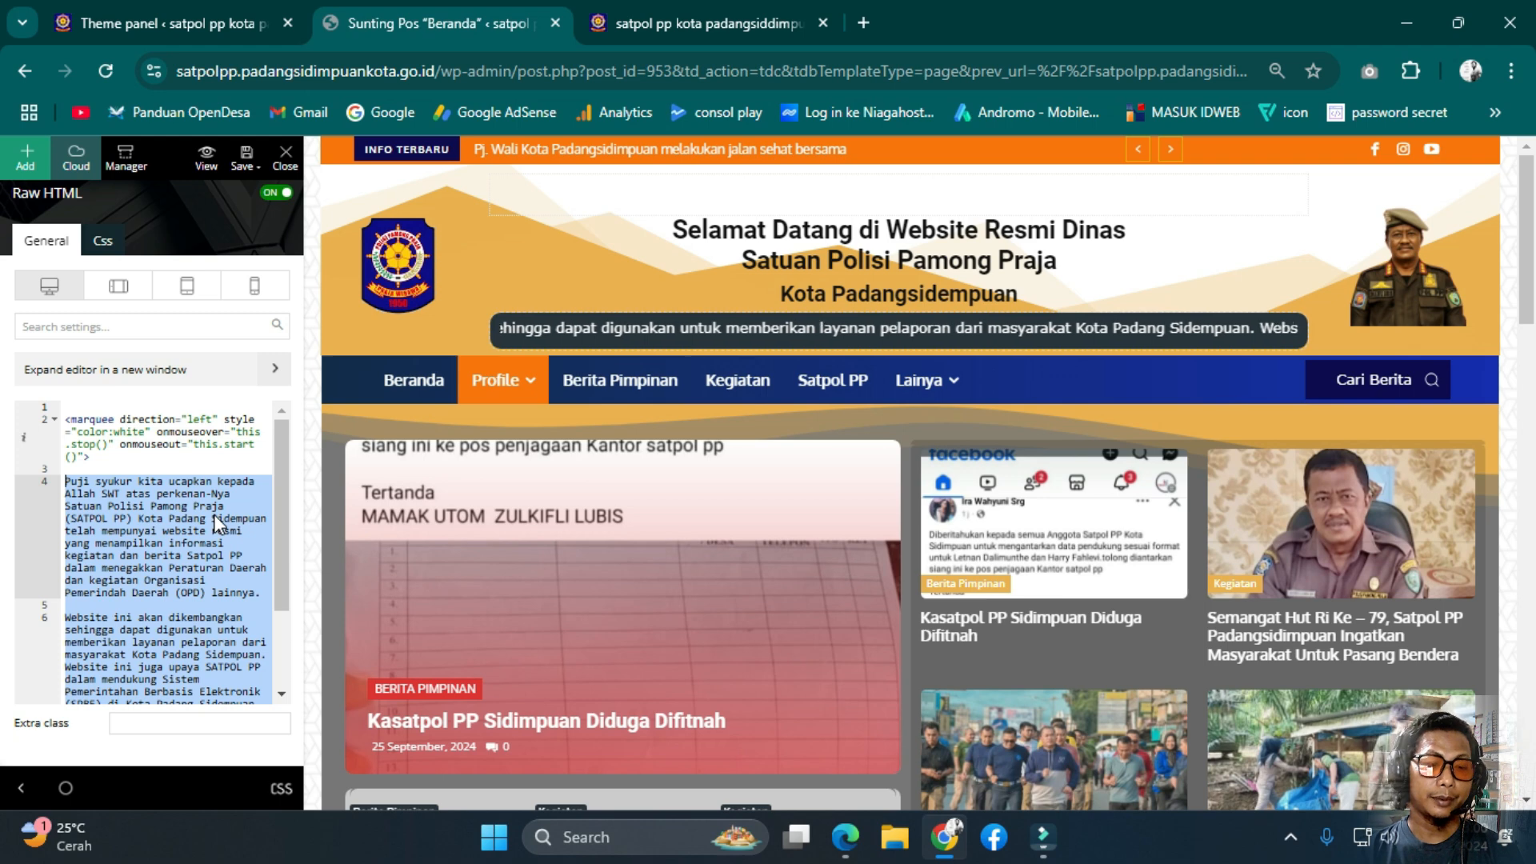
Step: Type 'Dinas Satuan Polisi Pamong Praja Kota Padangsidimpuan Mengucapkan Selamat Hari Pahlawan 2024' as the marquee text
text(Dinas Satuan P)
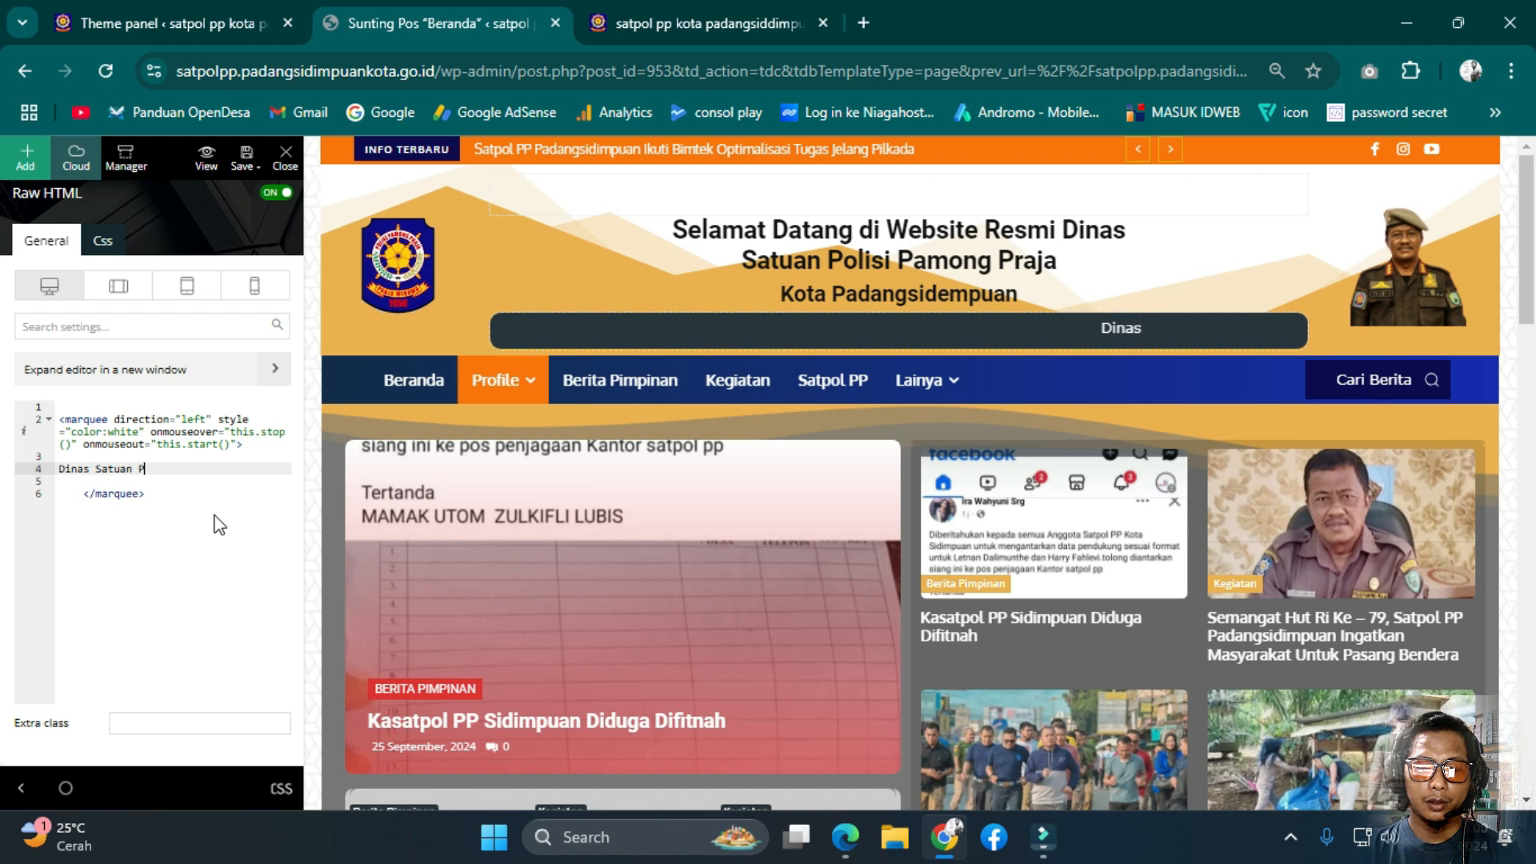
text(olisi)
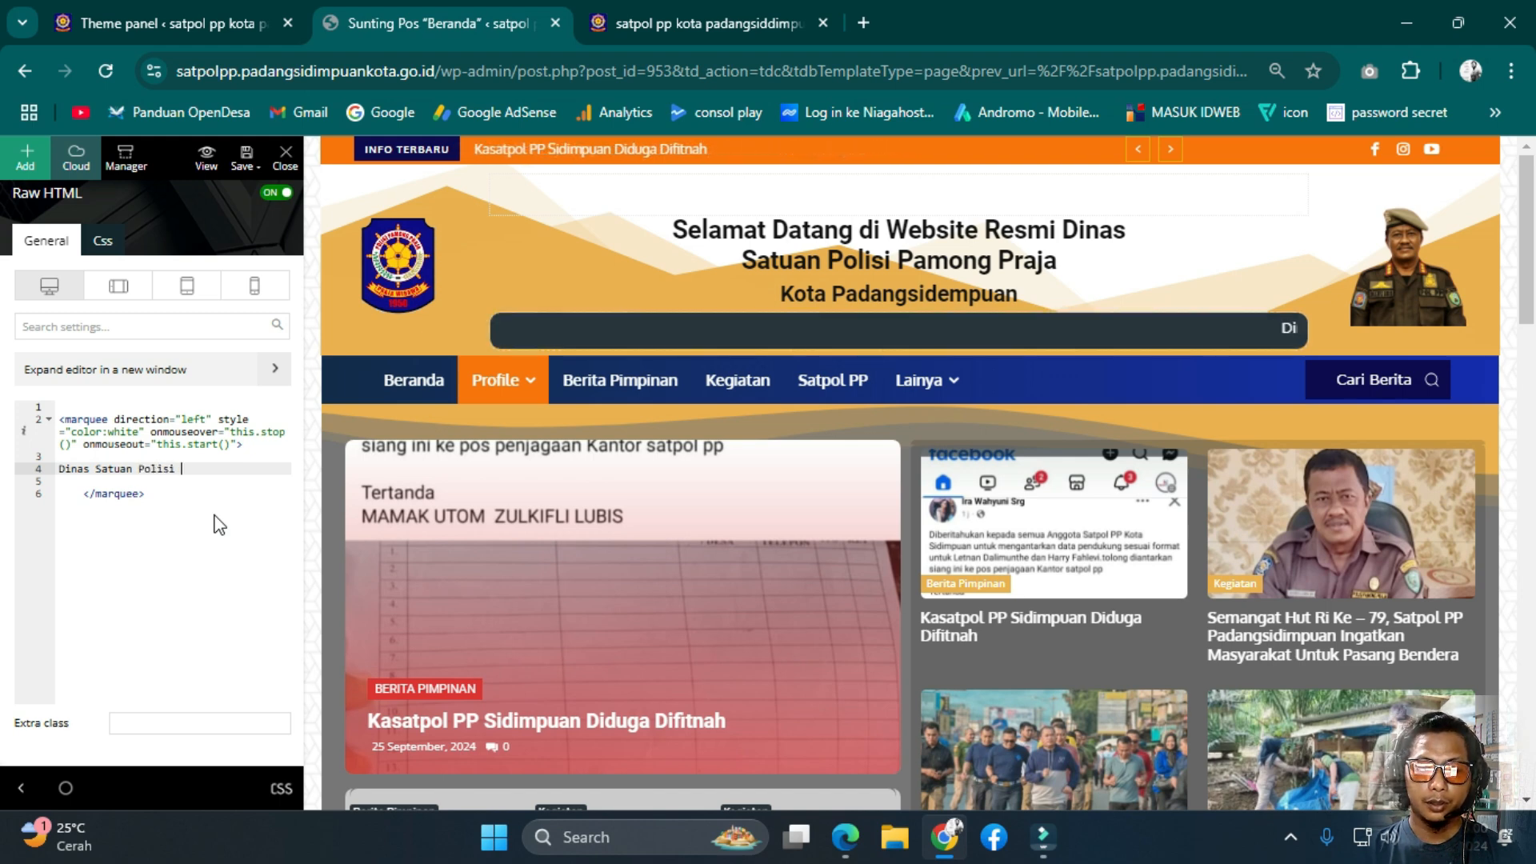
text( Pamong P)
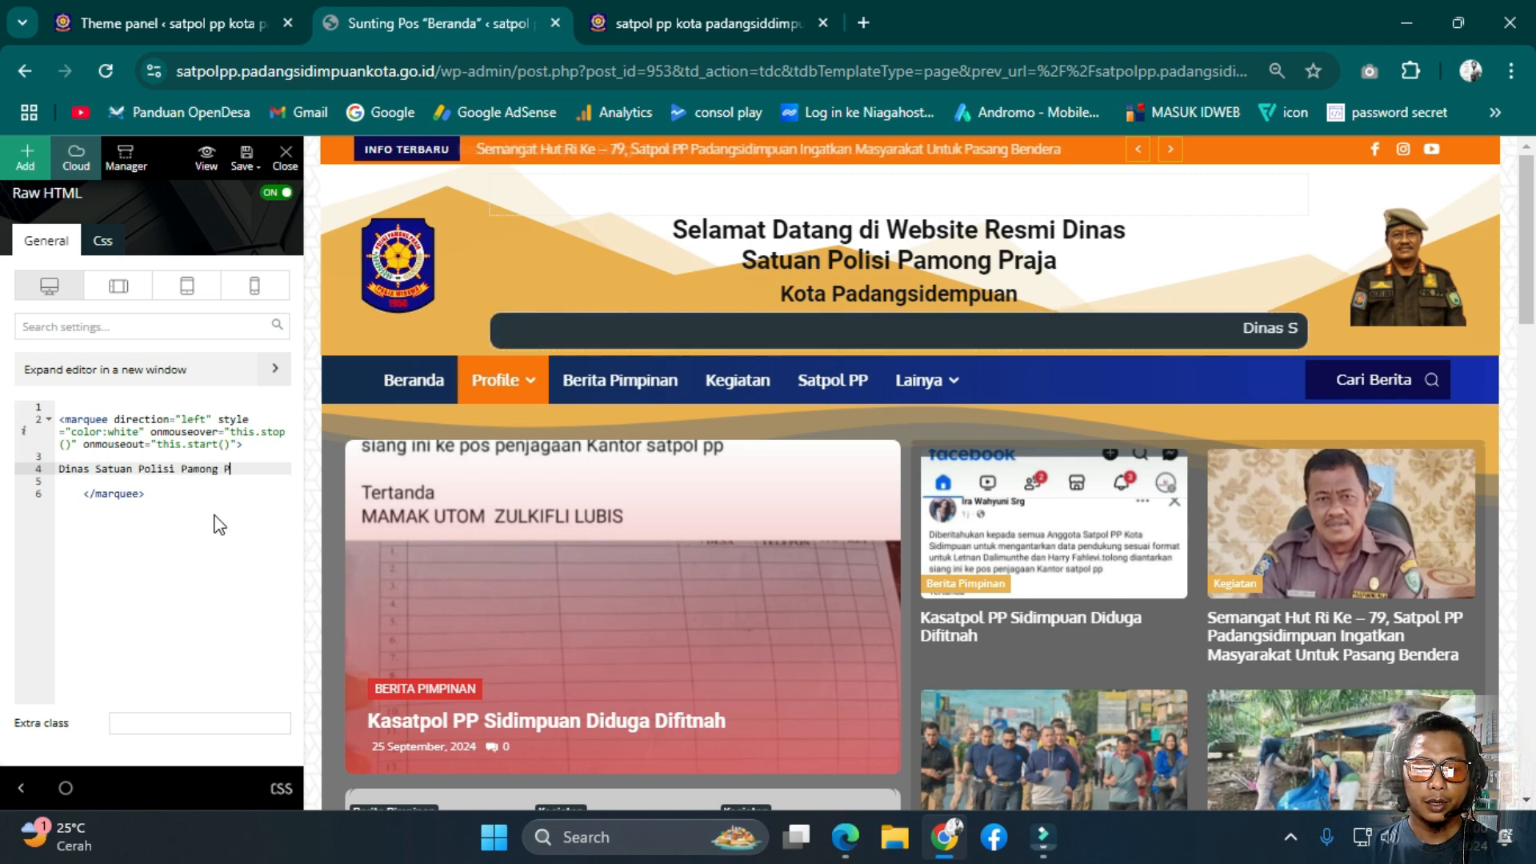
text(raja K)
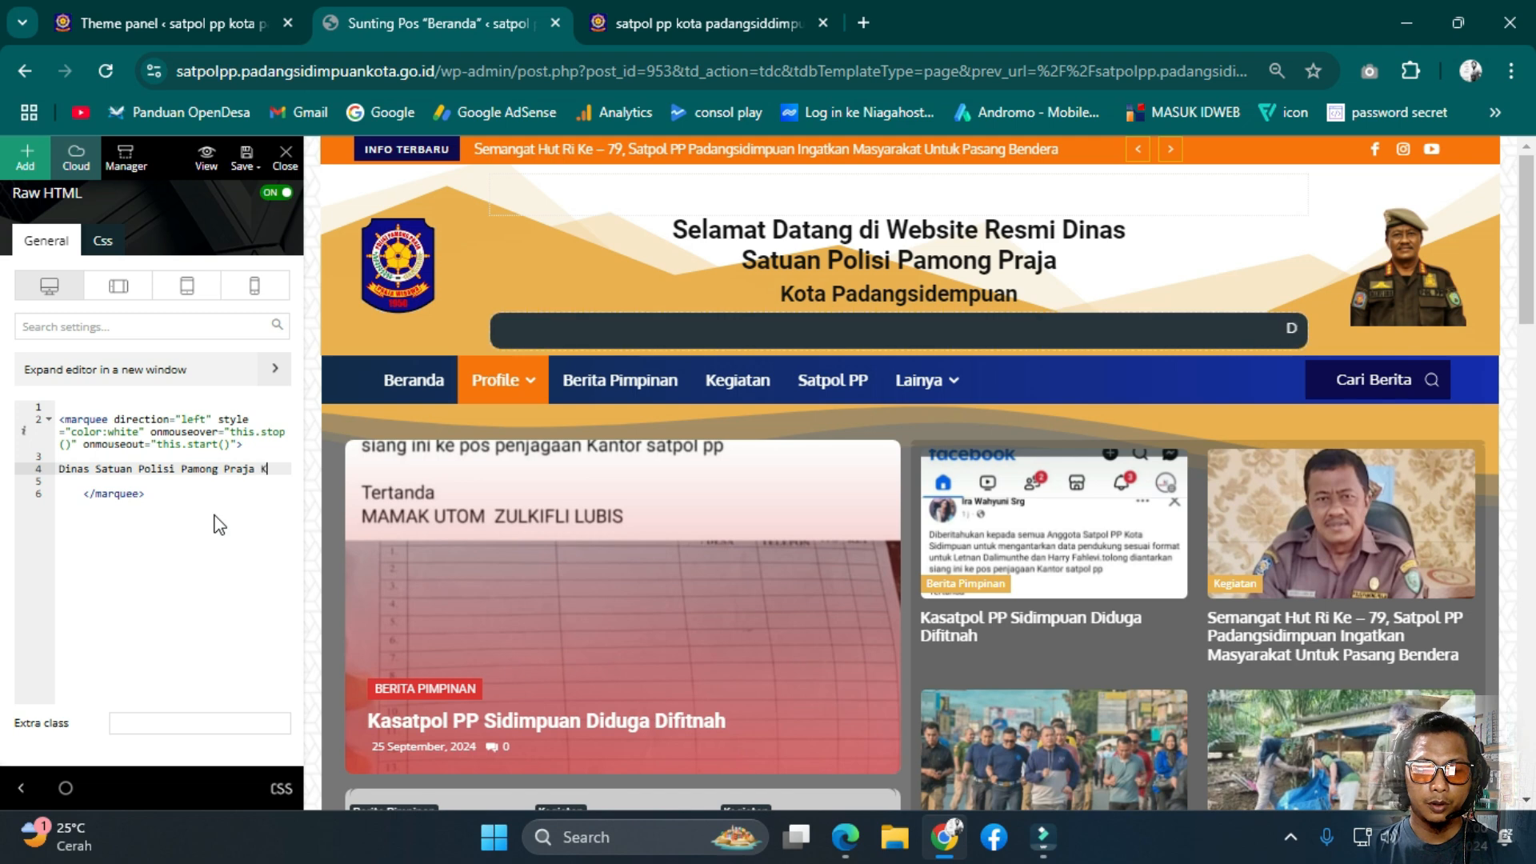
text(ota)
key(Return)
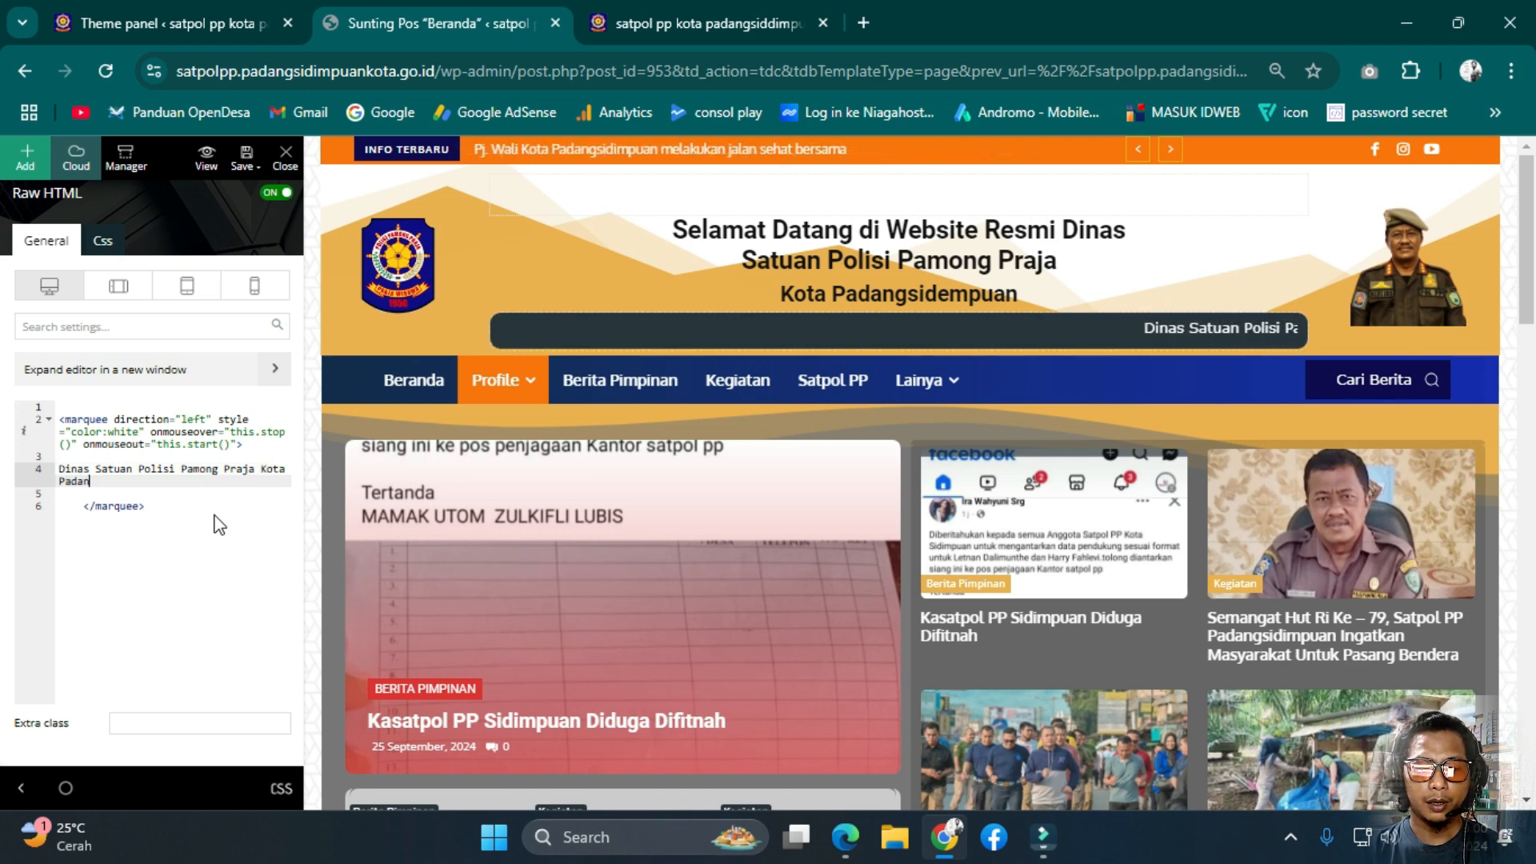
text(Padangsidimp)
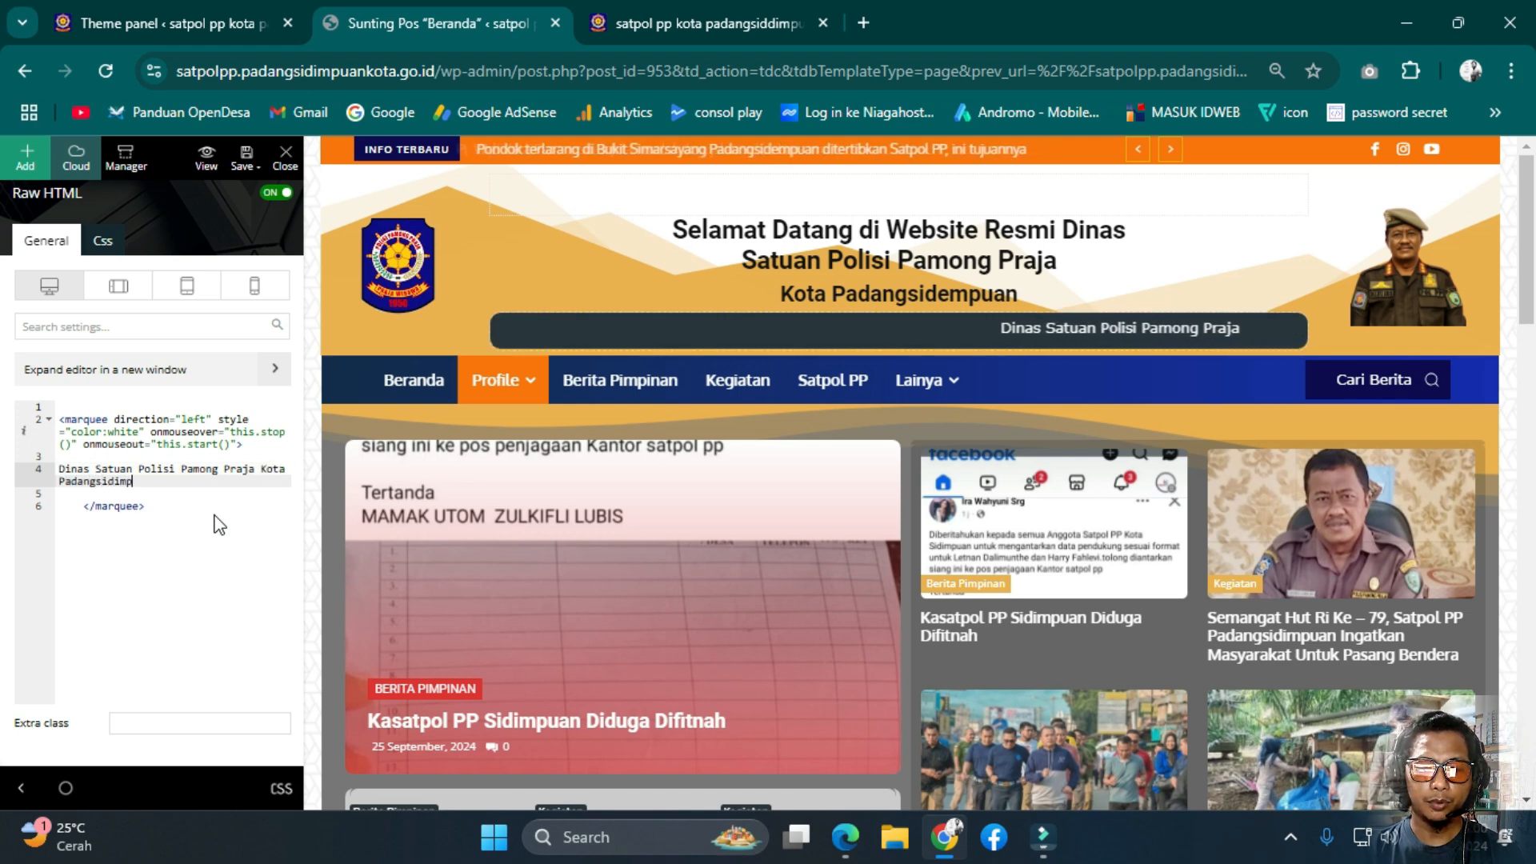
text(uan Me)
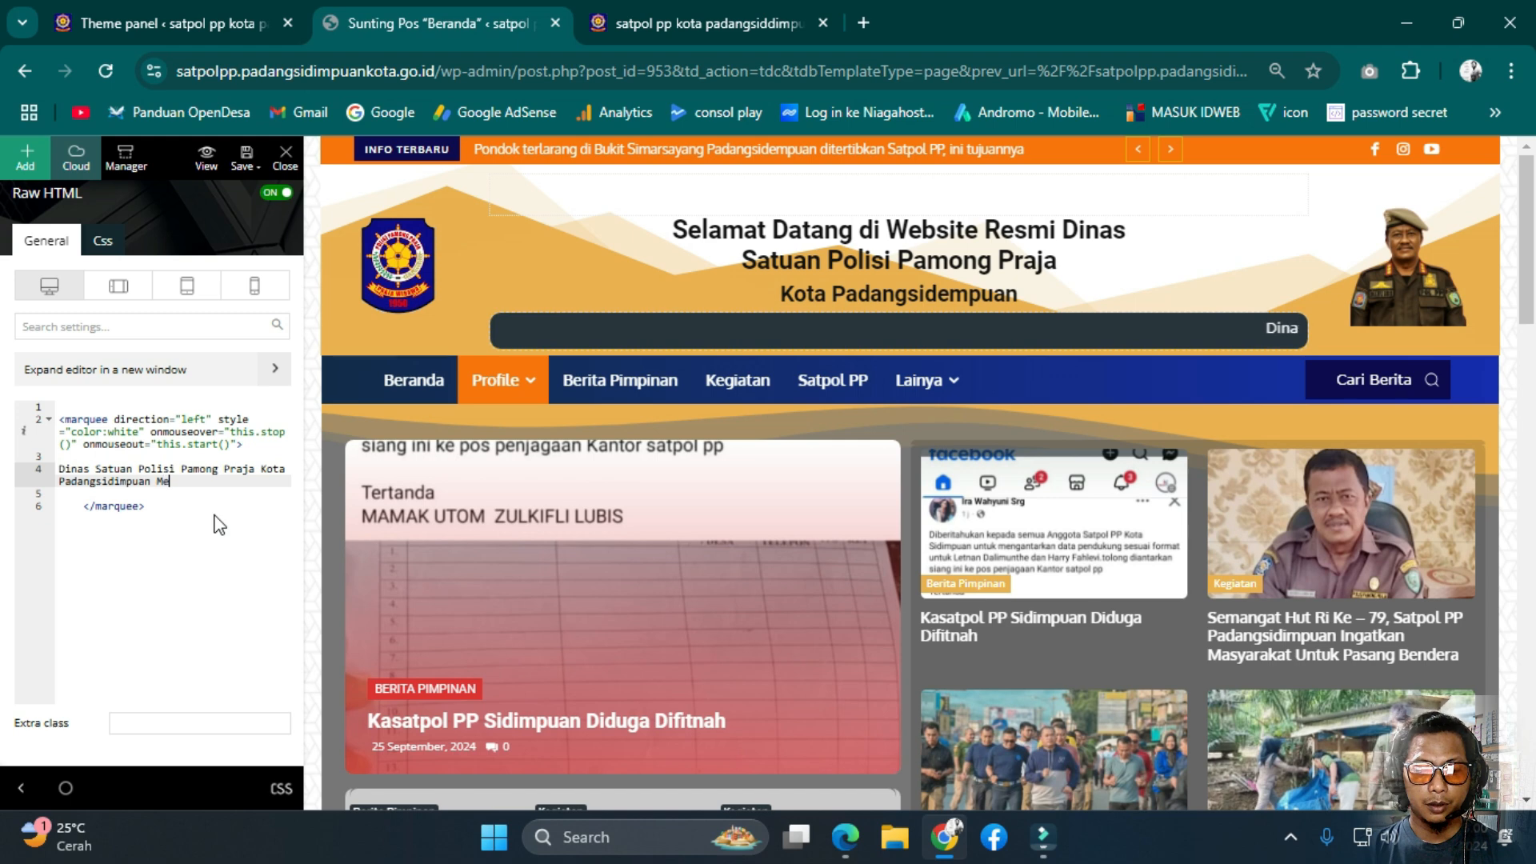
text(nguca)
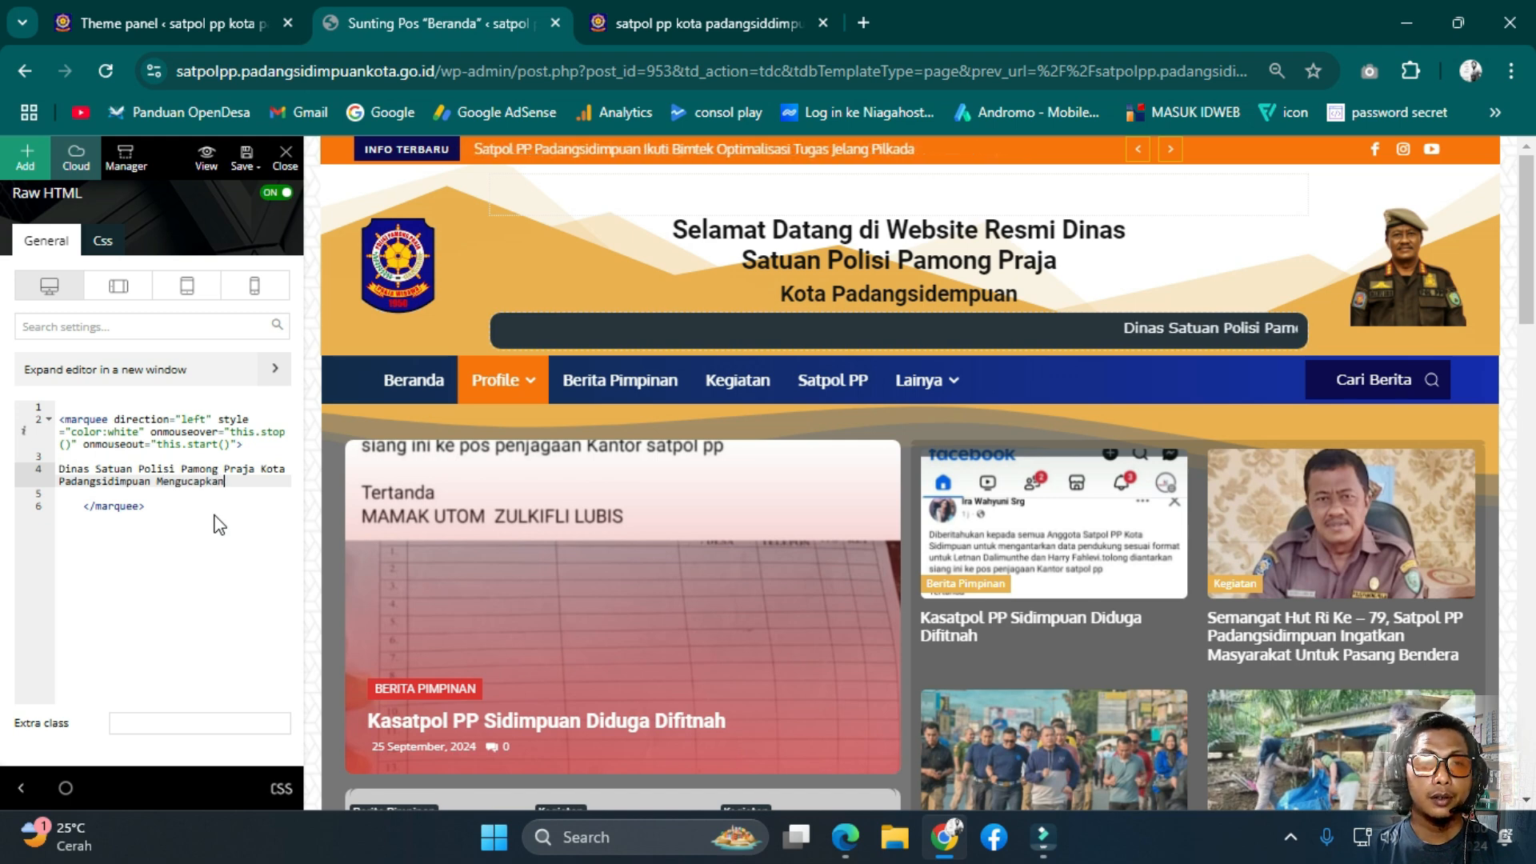
text(pkan Sela)
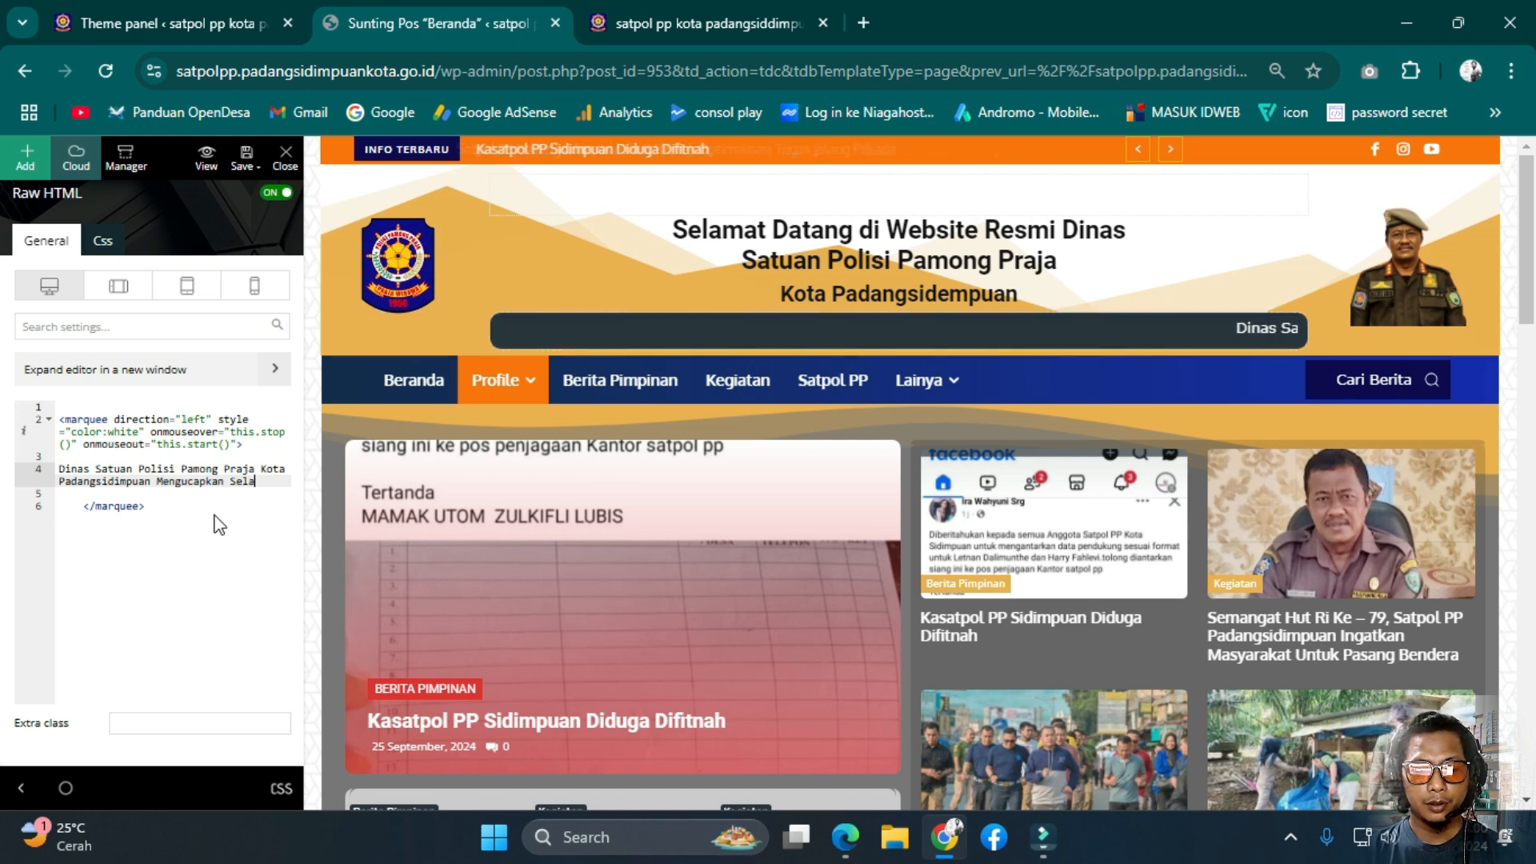
text(mat Hari)
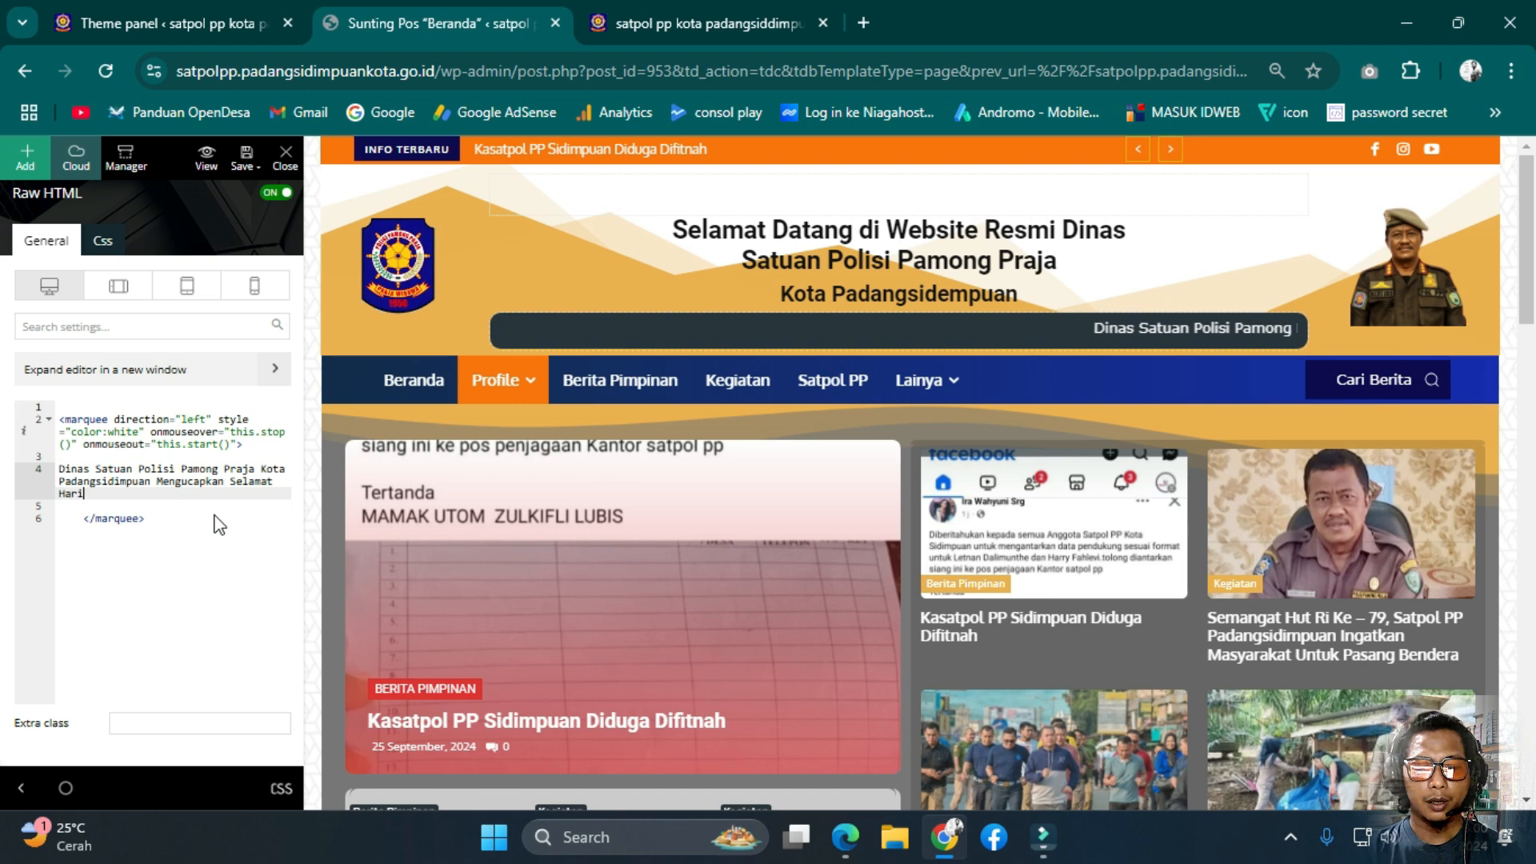
text( Pahlaw)
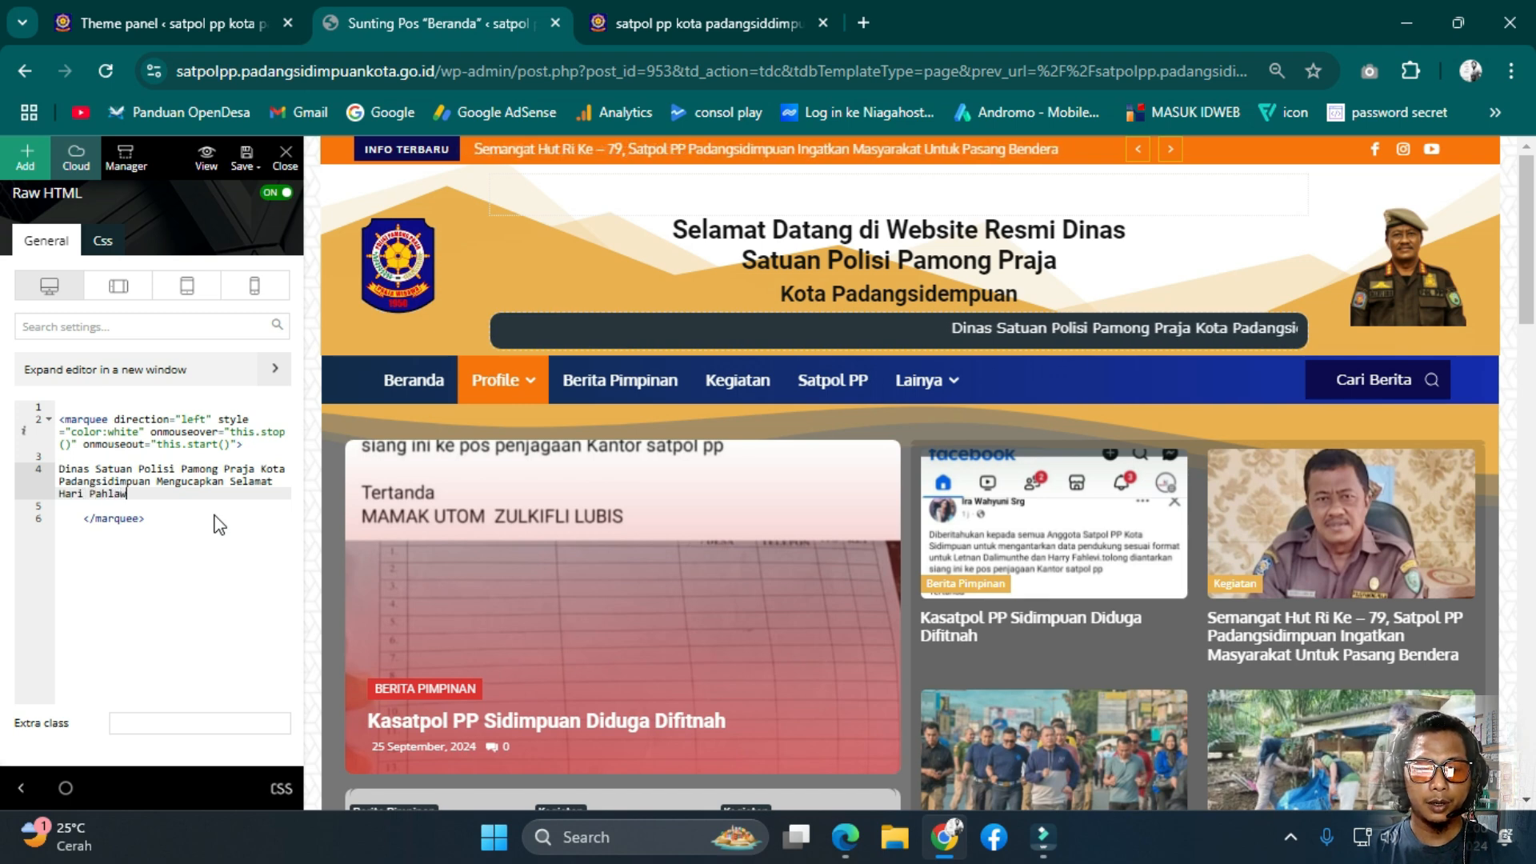
text(an 2024)
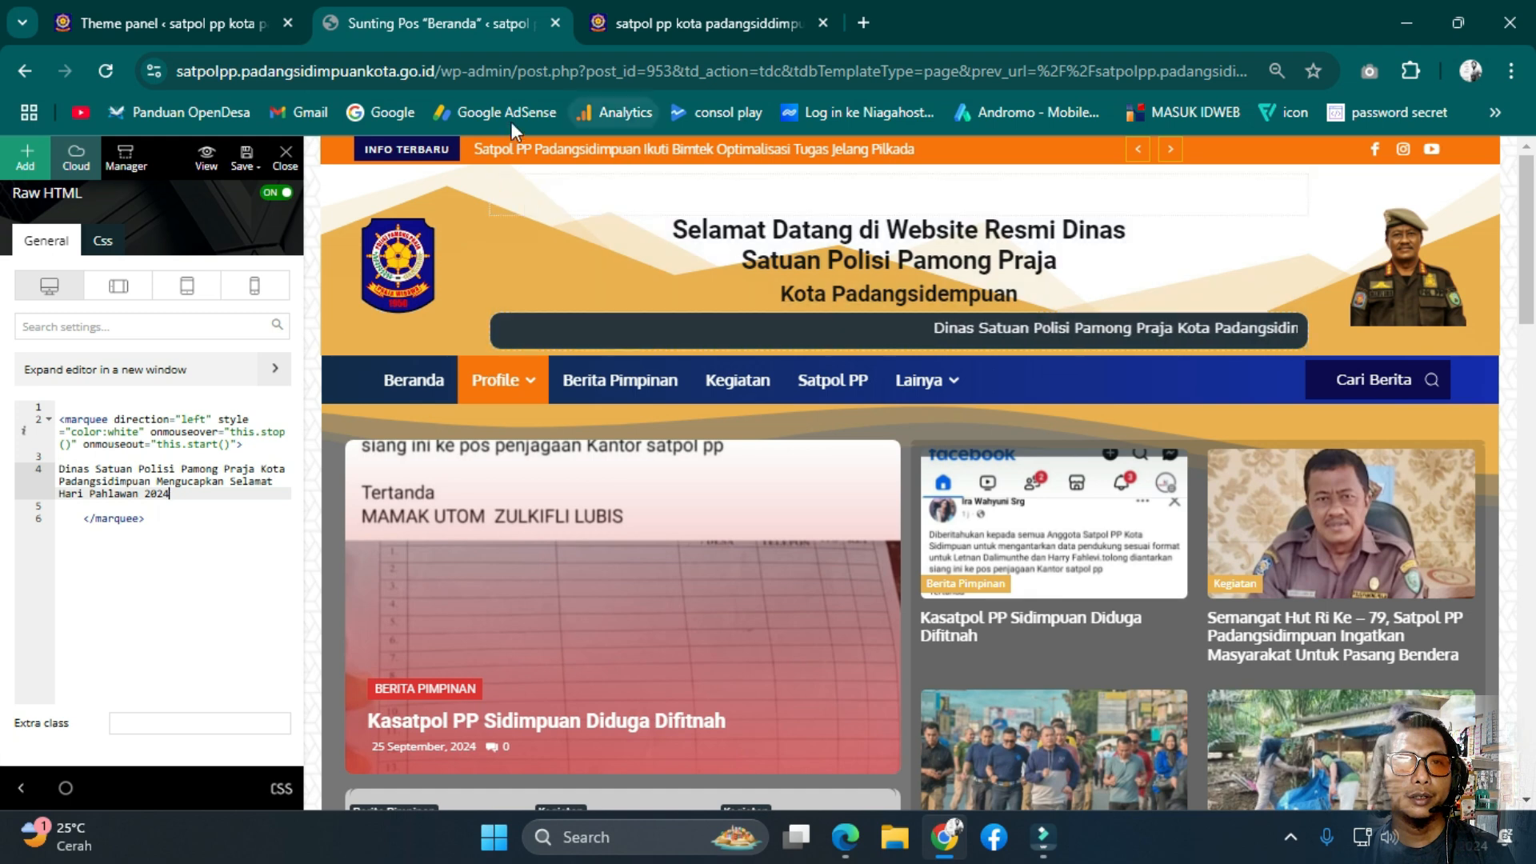
Step: Save all header, content and footer changes, then reload the live homepage to check the greeting
mouse_move(248, 162)
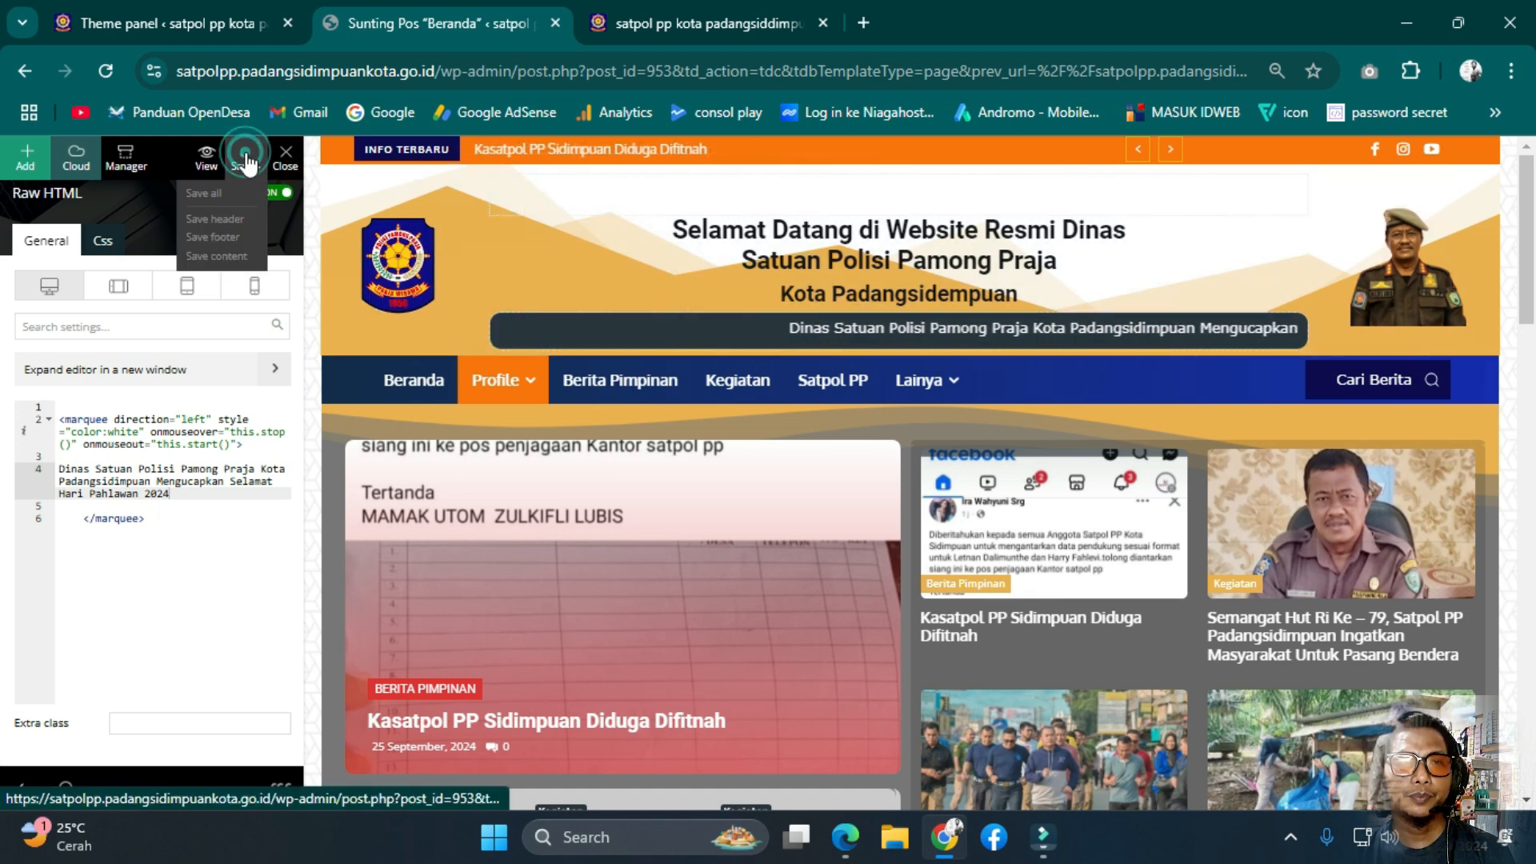
click(246, 160)
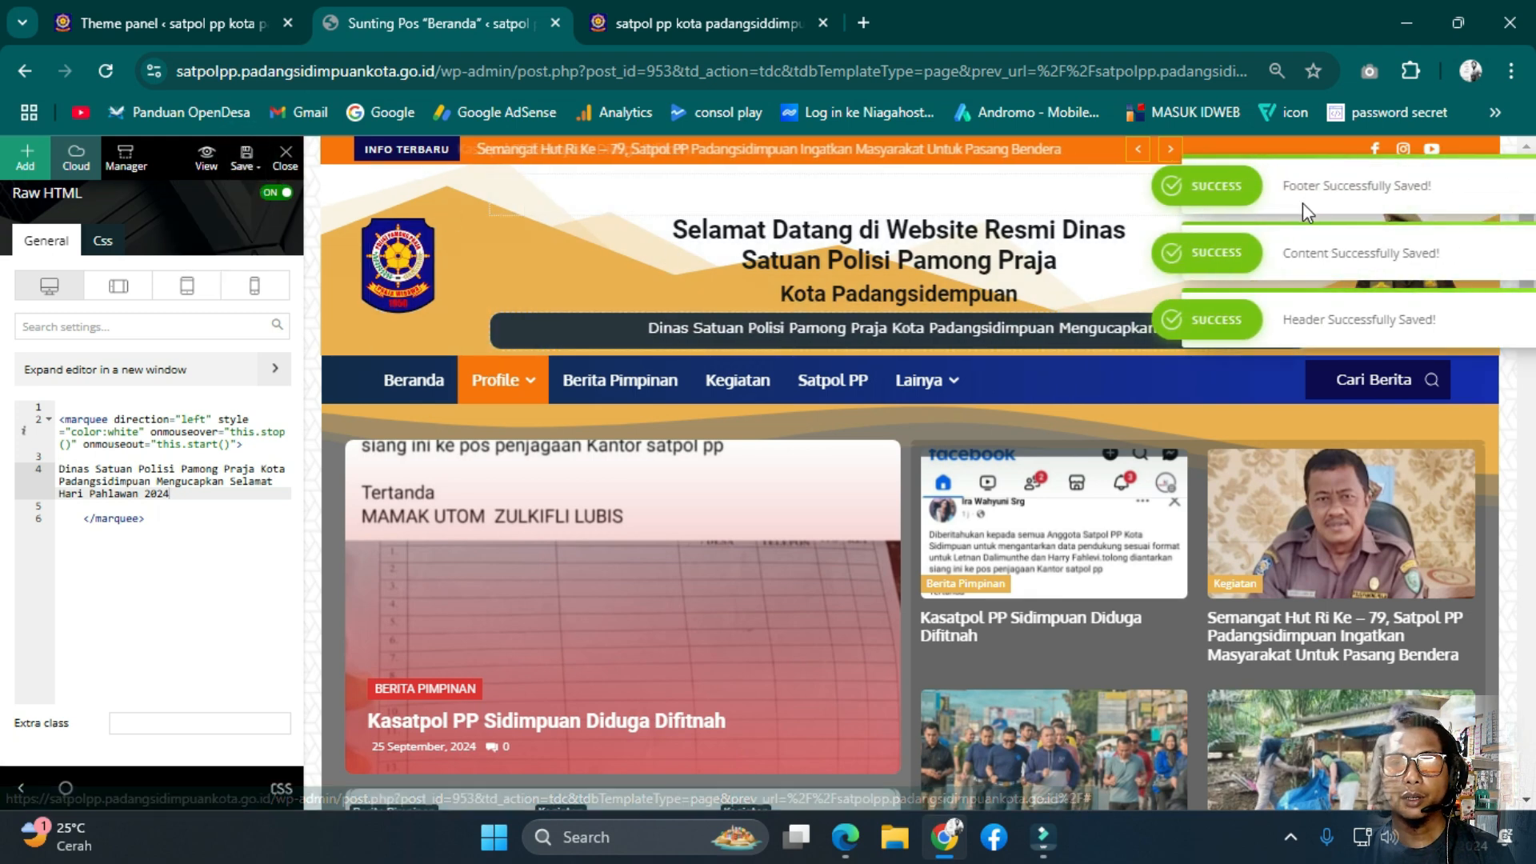
click(689, 18)
mouse_move(704, 382)
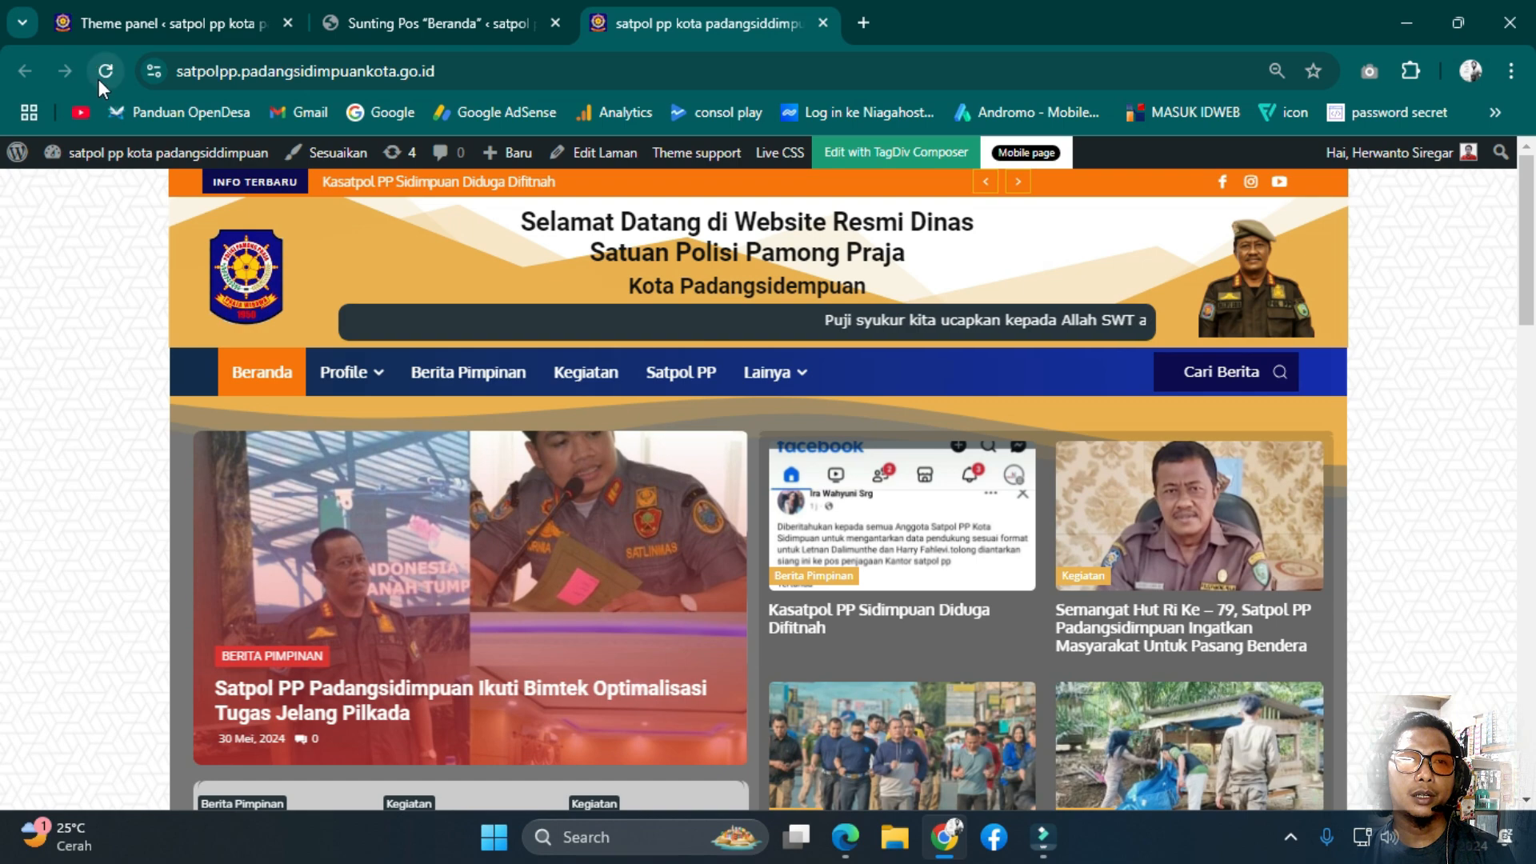
click(104, 75)
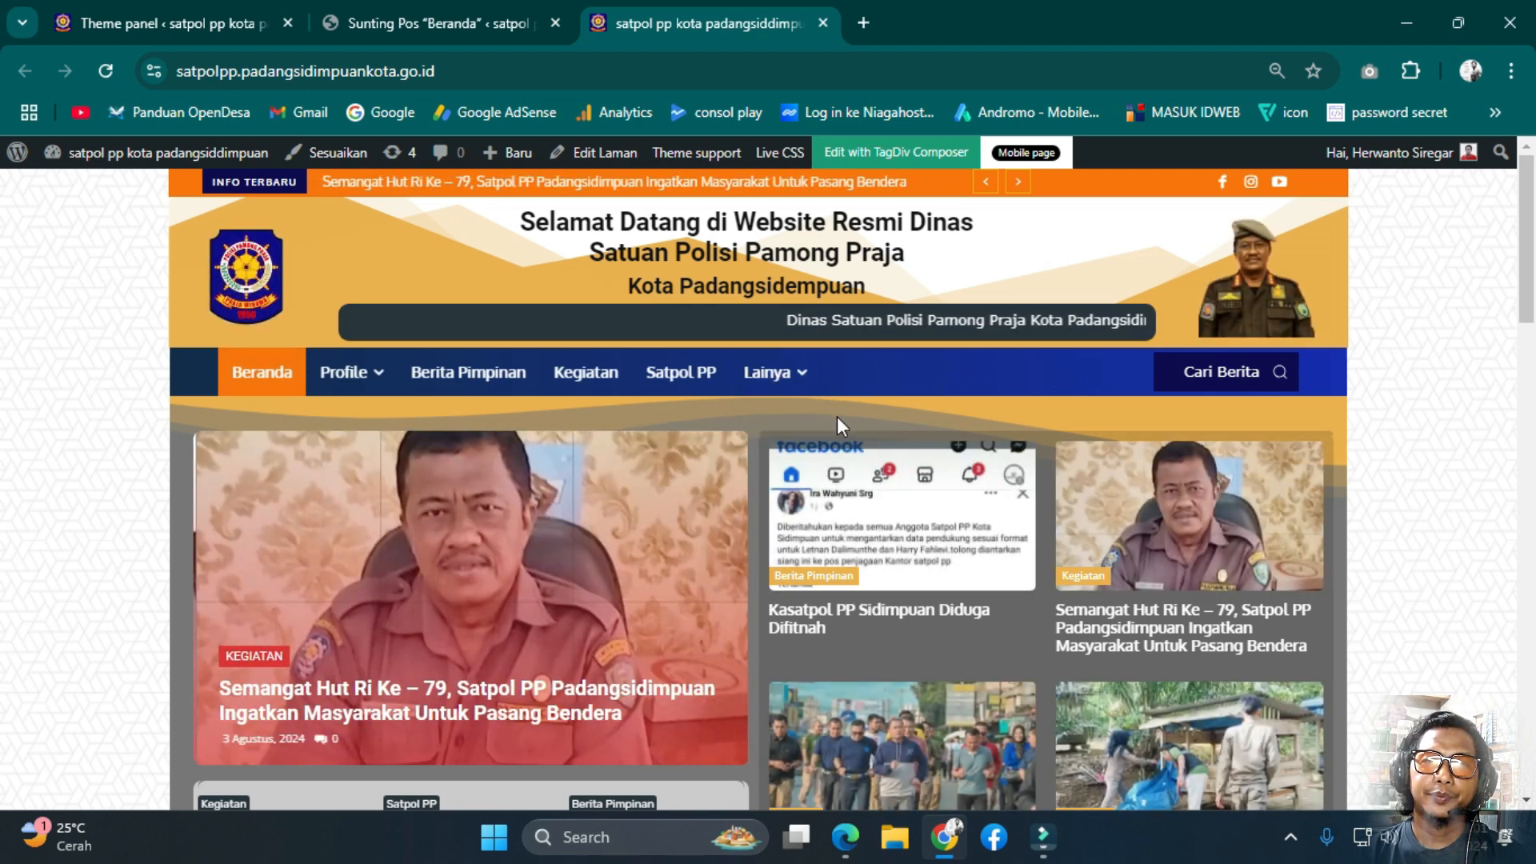
Step: Set the header navigation's menu source to All menu, after briefly trying Main Menu
click(467, 9)
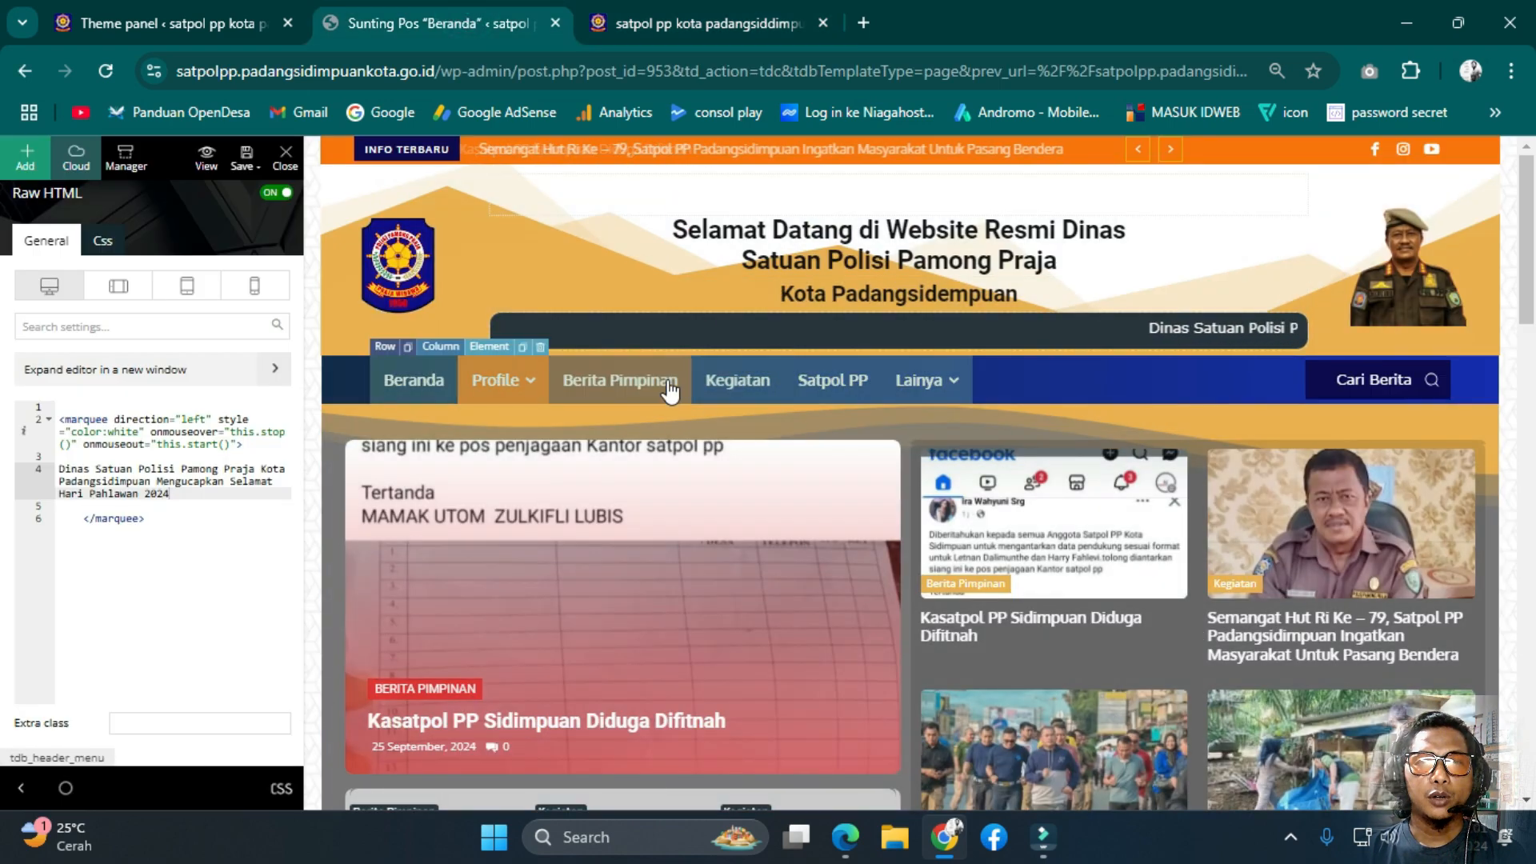
click(667, 384)
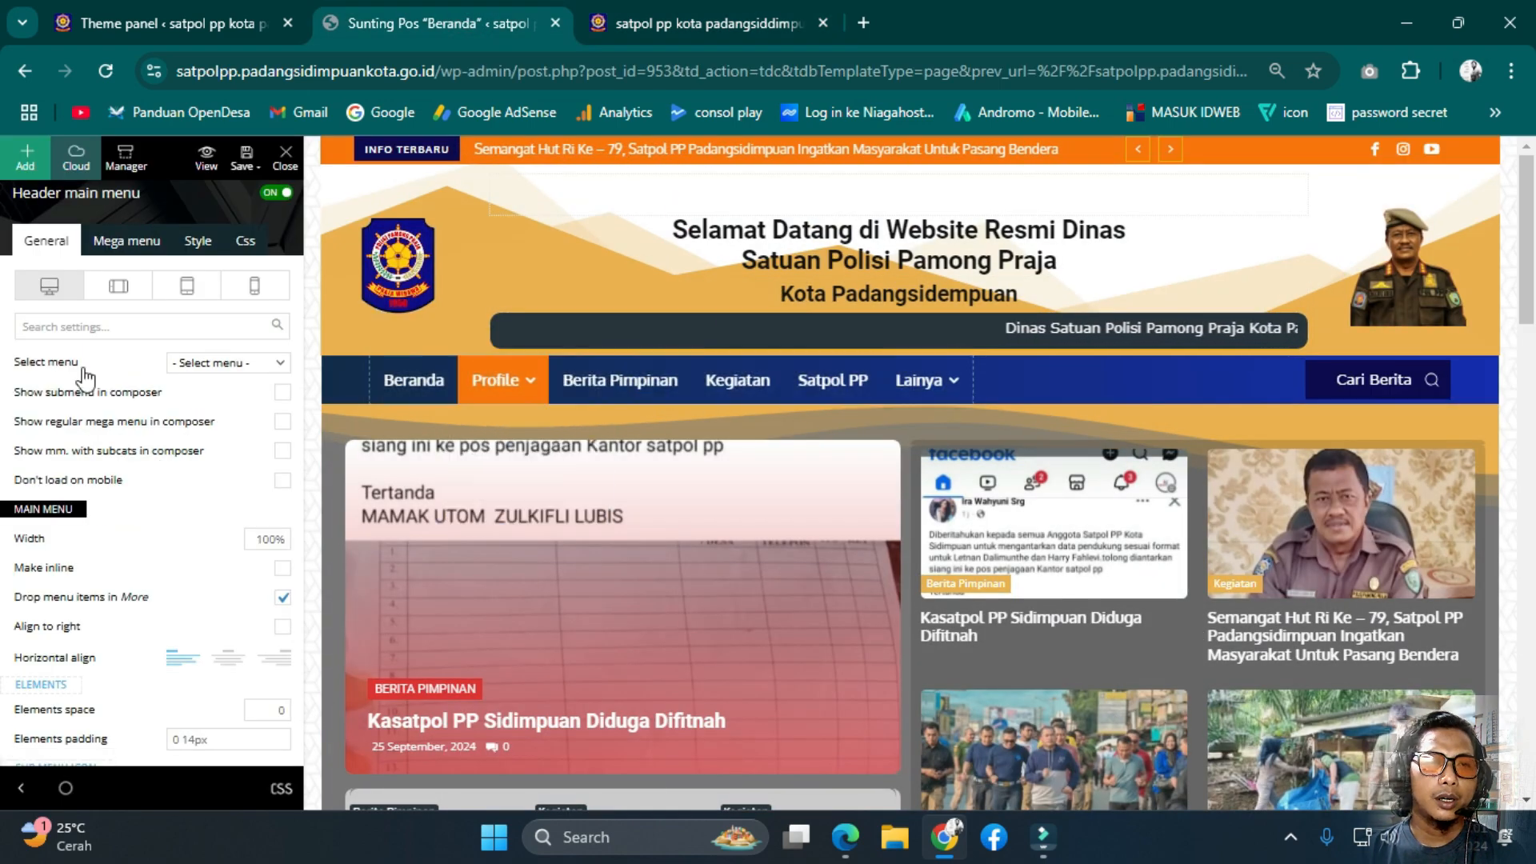
click(244, 364)
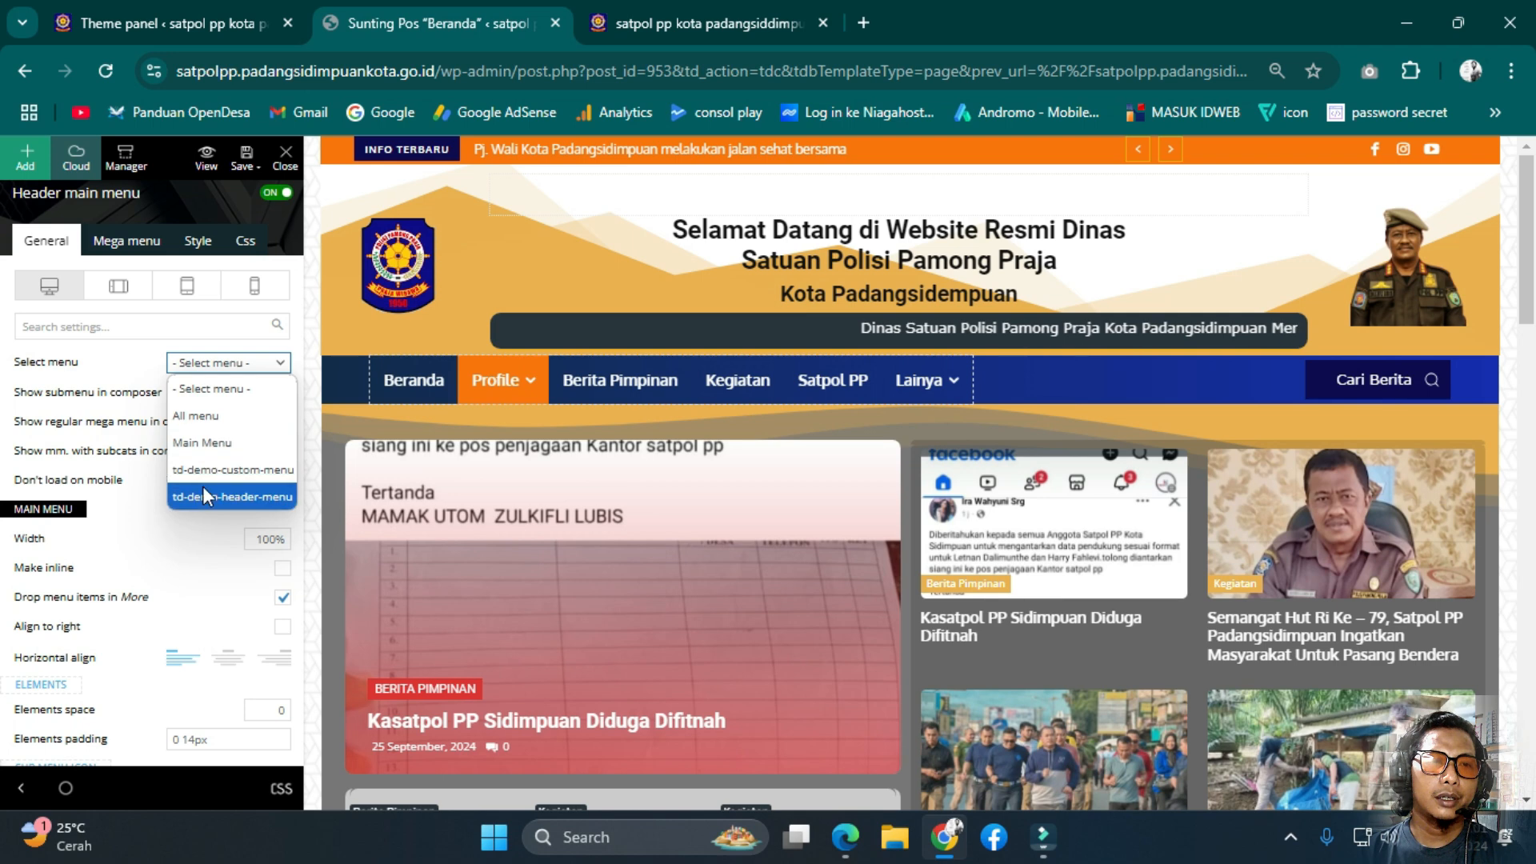
click(212, 401)
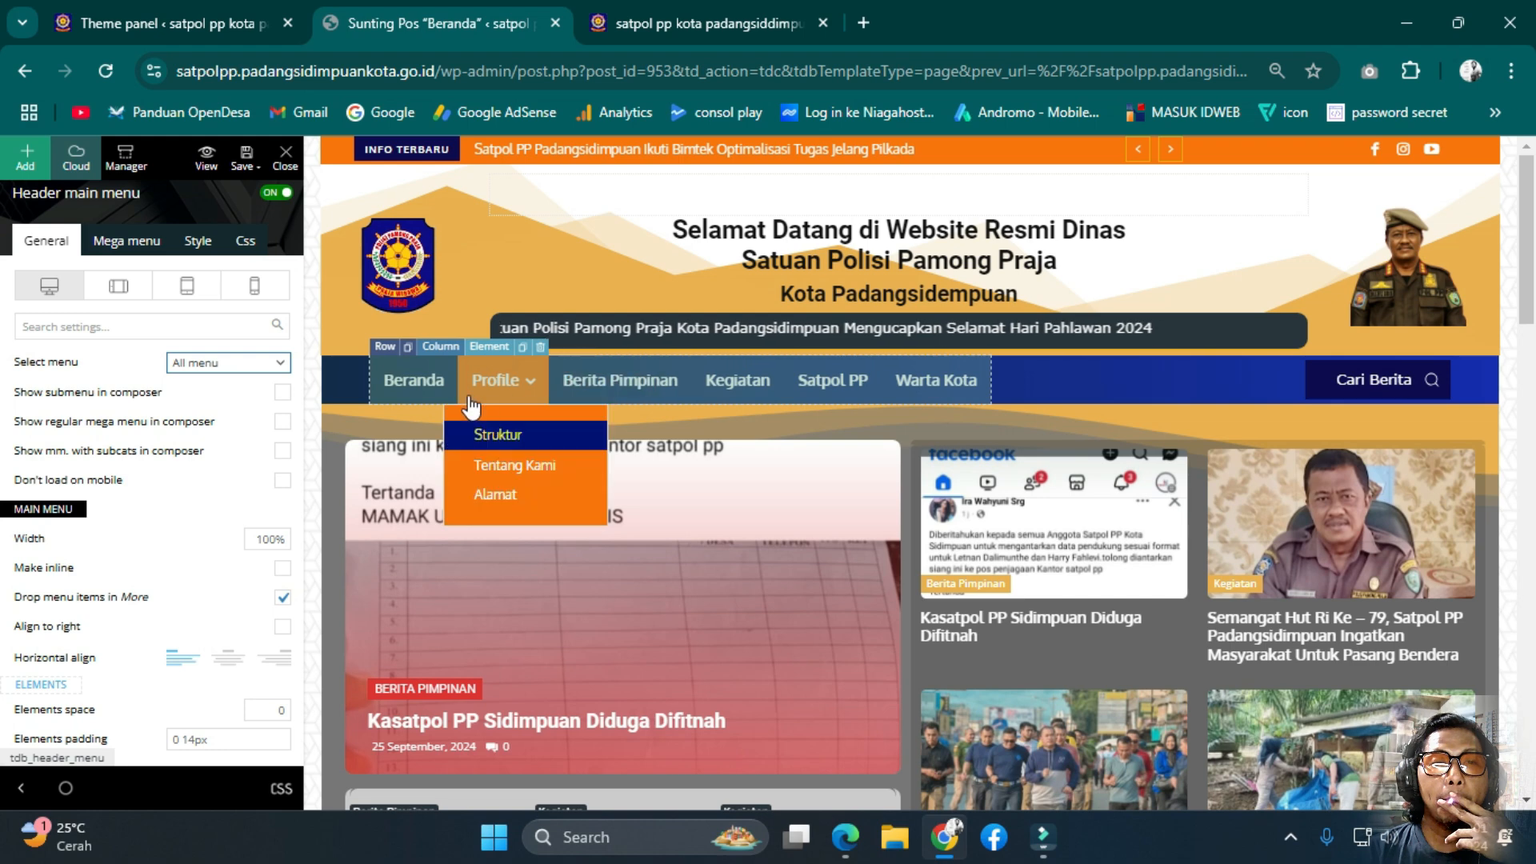
click(256, 365)
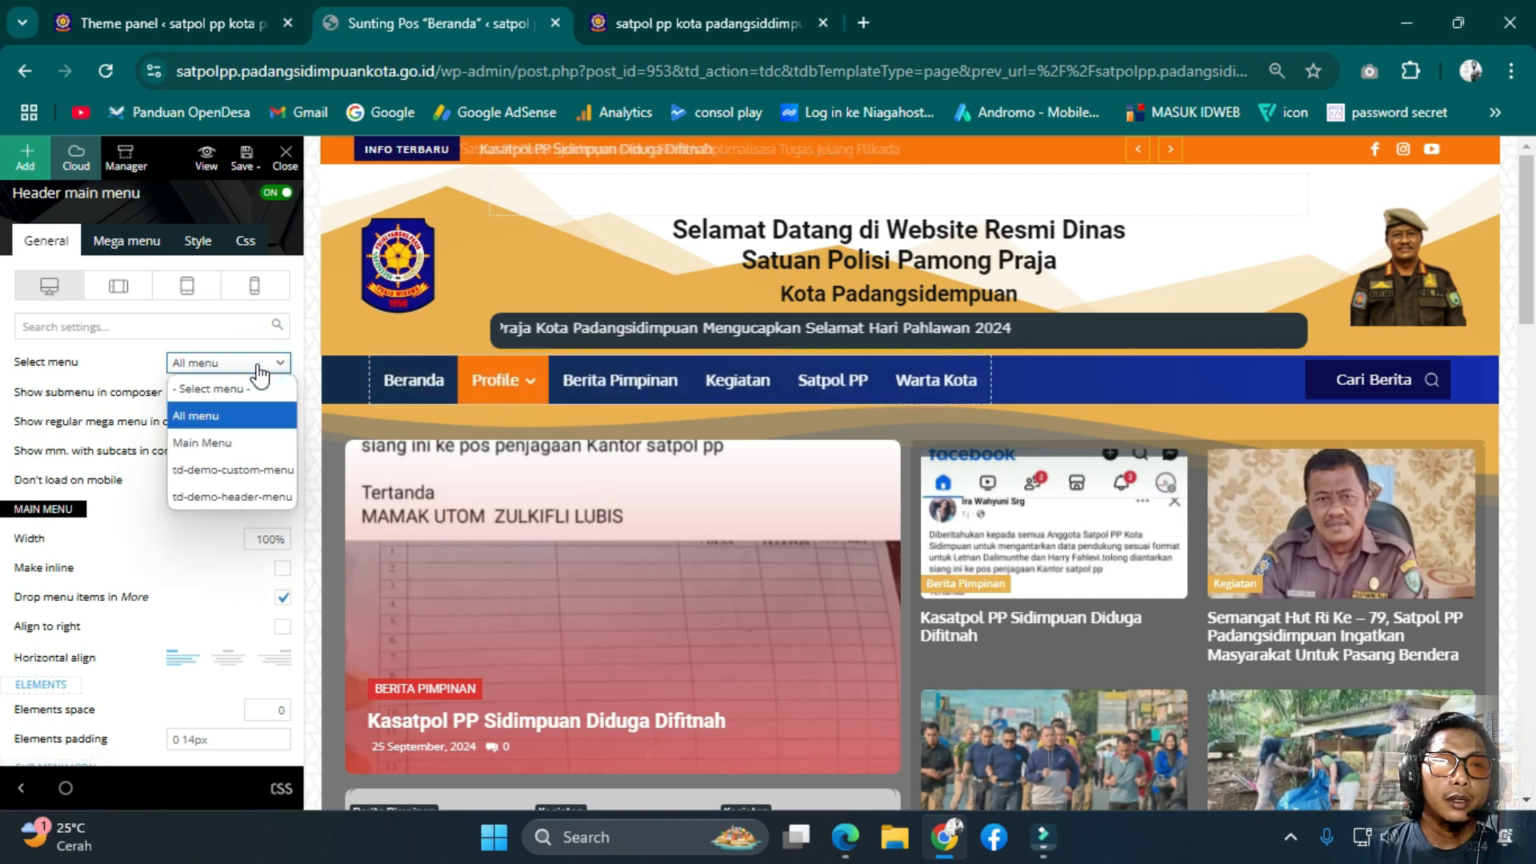
click(187, 444)
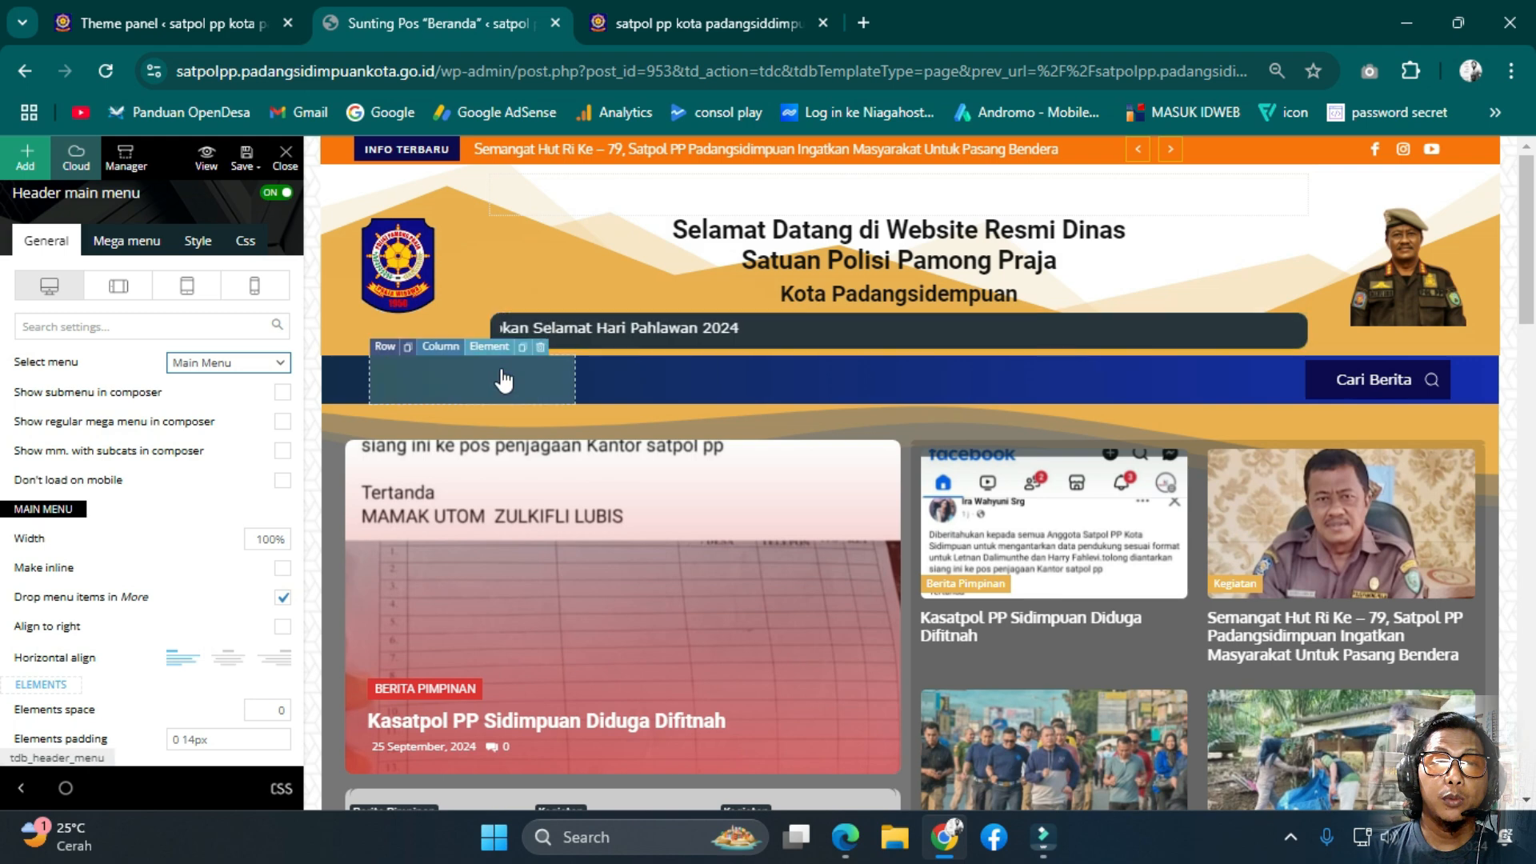
click(450, 374)
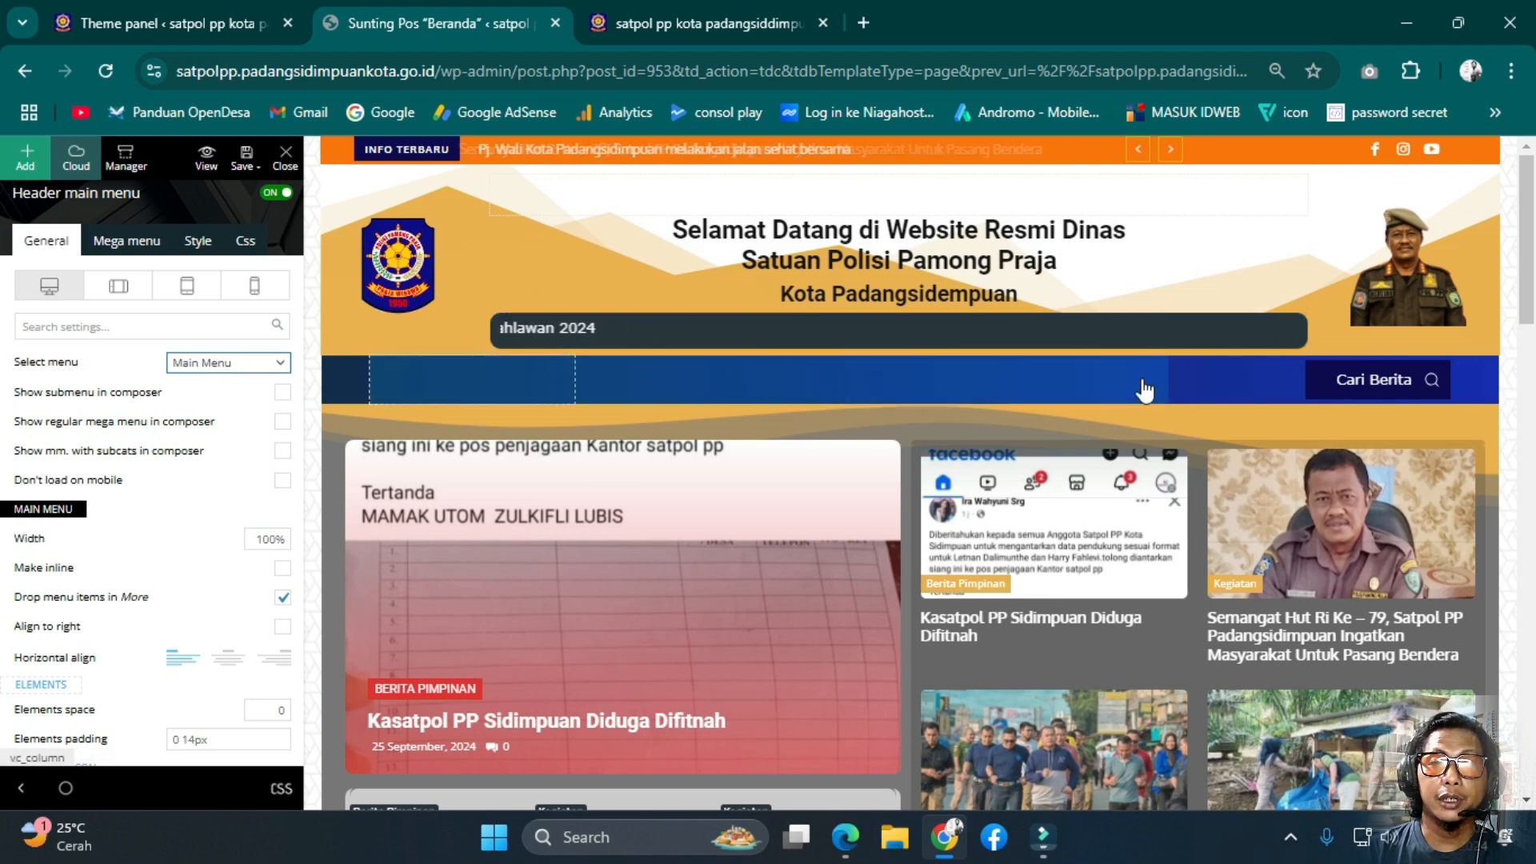
click(236, 376)
click(200, 416)
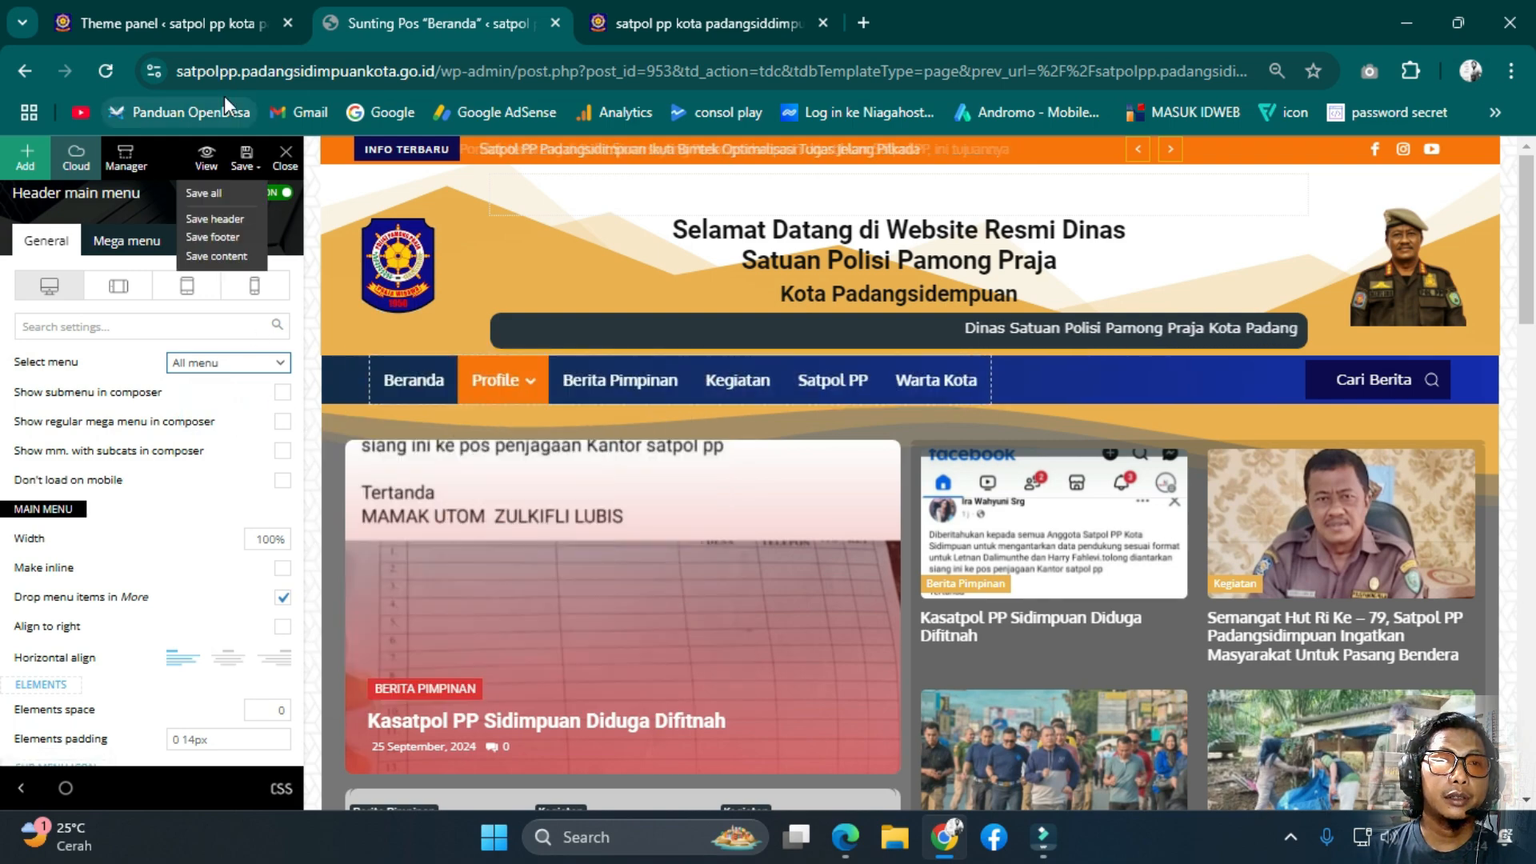
Step: Go to the WordPress Menus admin page from the theme panel tab
click(176, 23)
scroll(98, 588, down, 3)
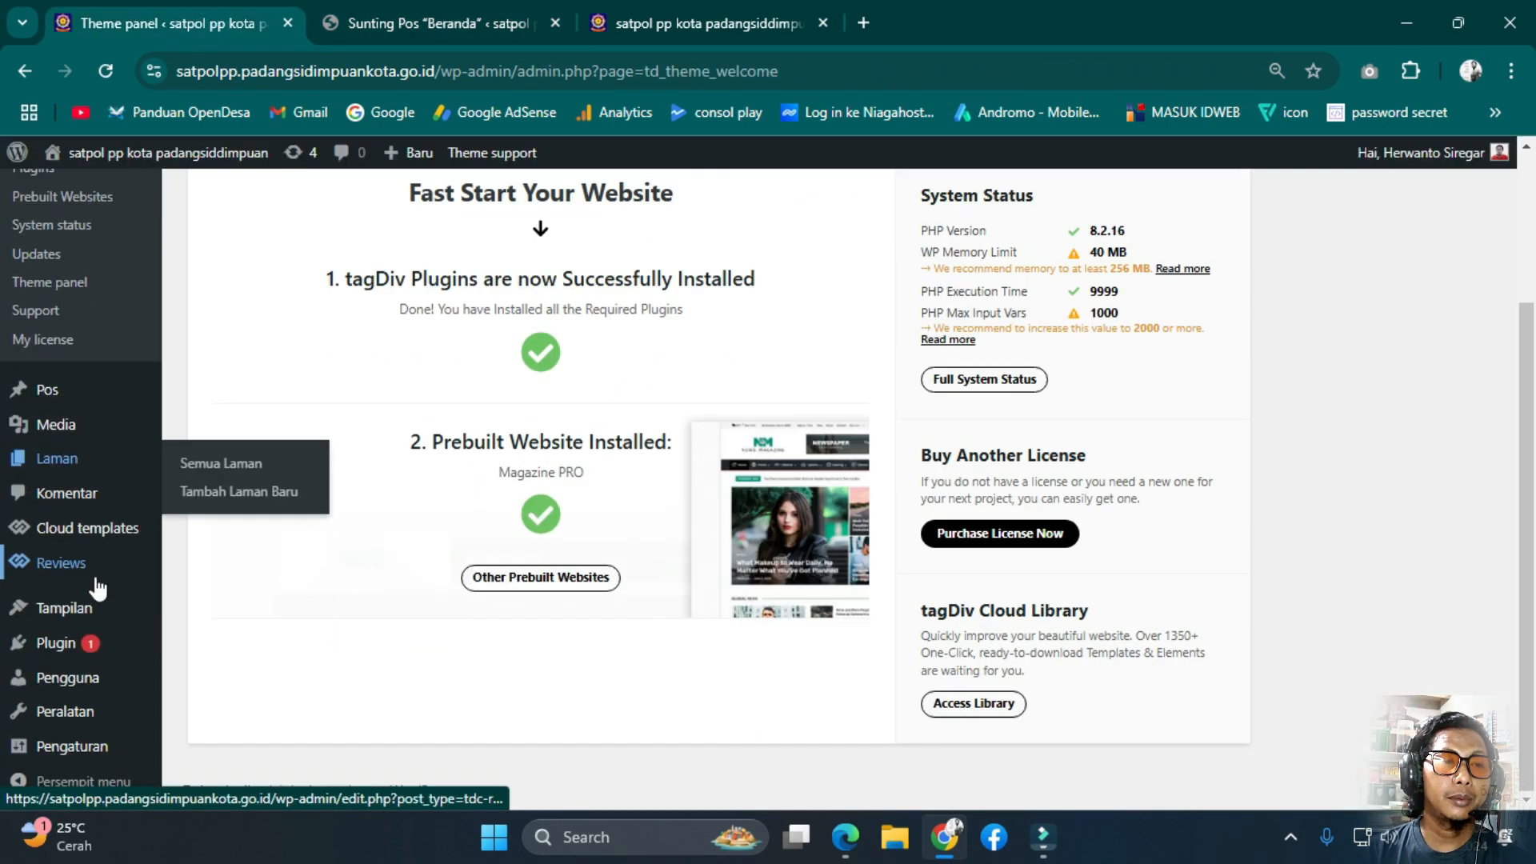
mouse_move(46, 616)
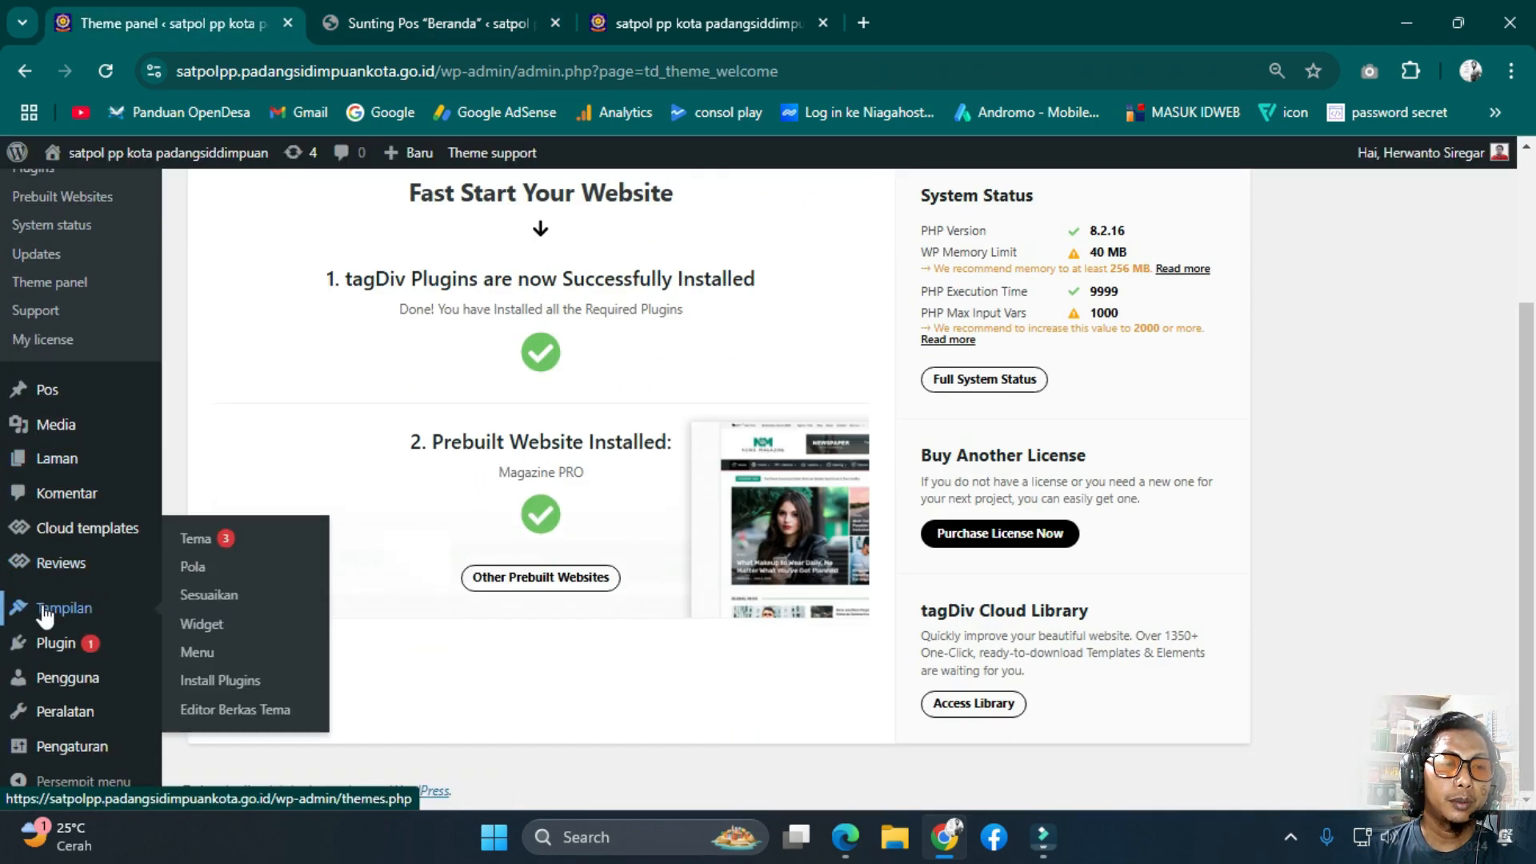
click(207, 652)
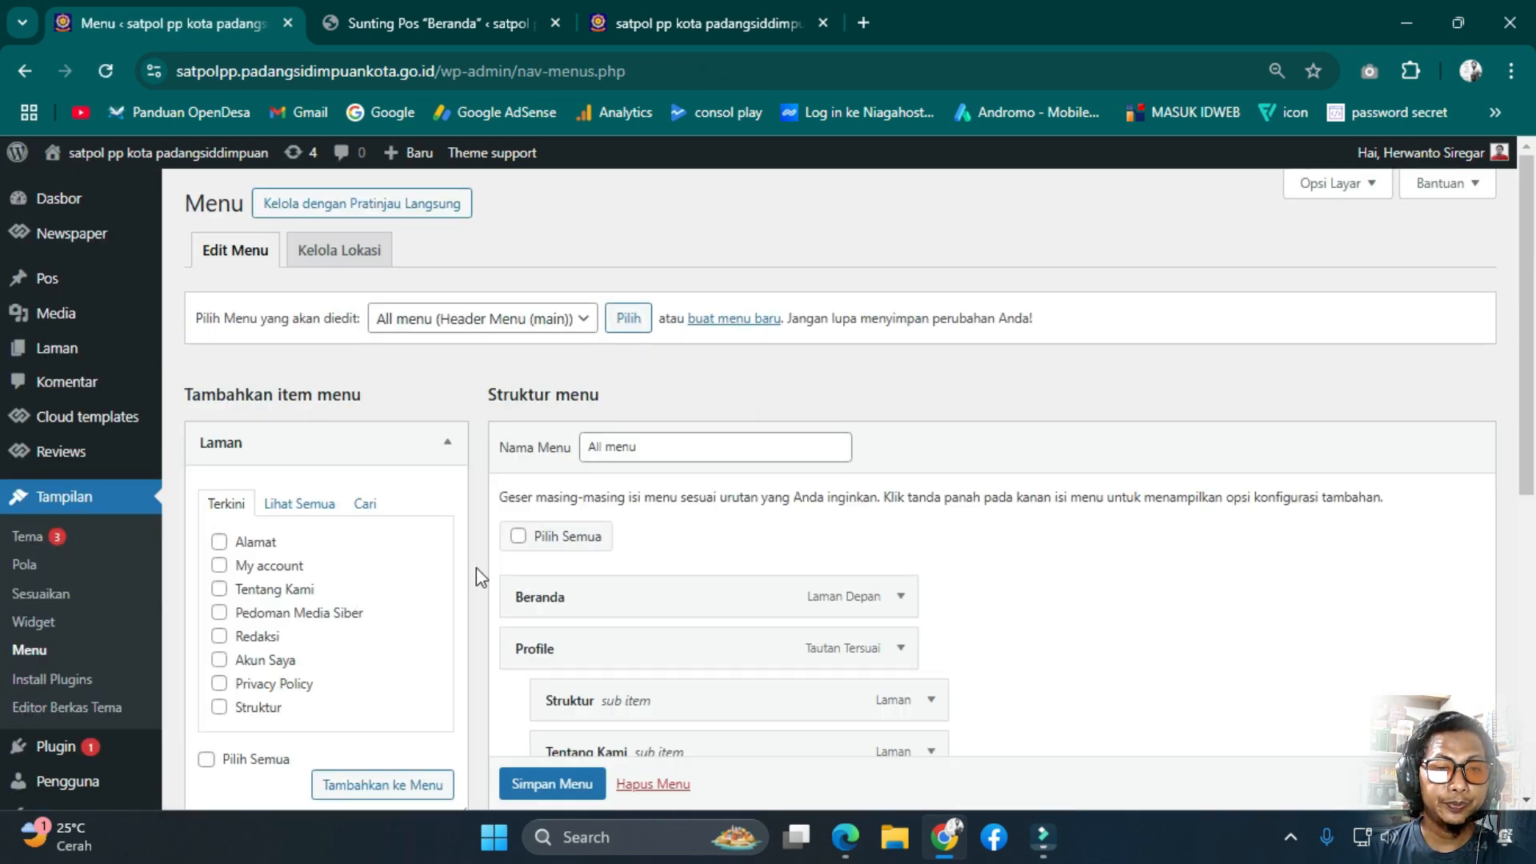
scroll(584, 584, down, 7)
scroll(605, 577, up, 1)
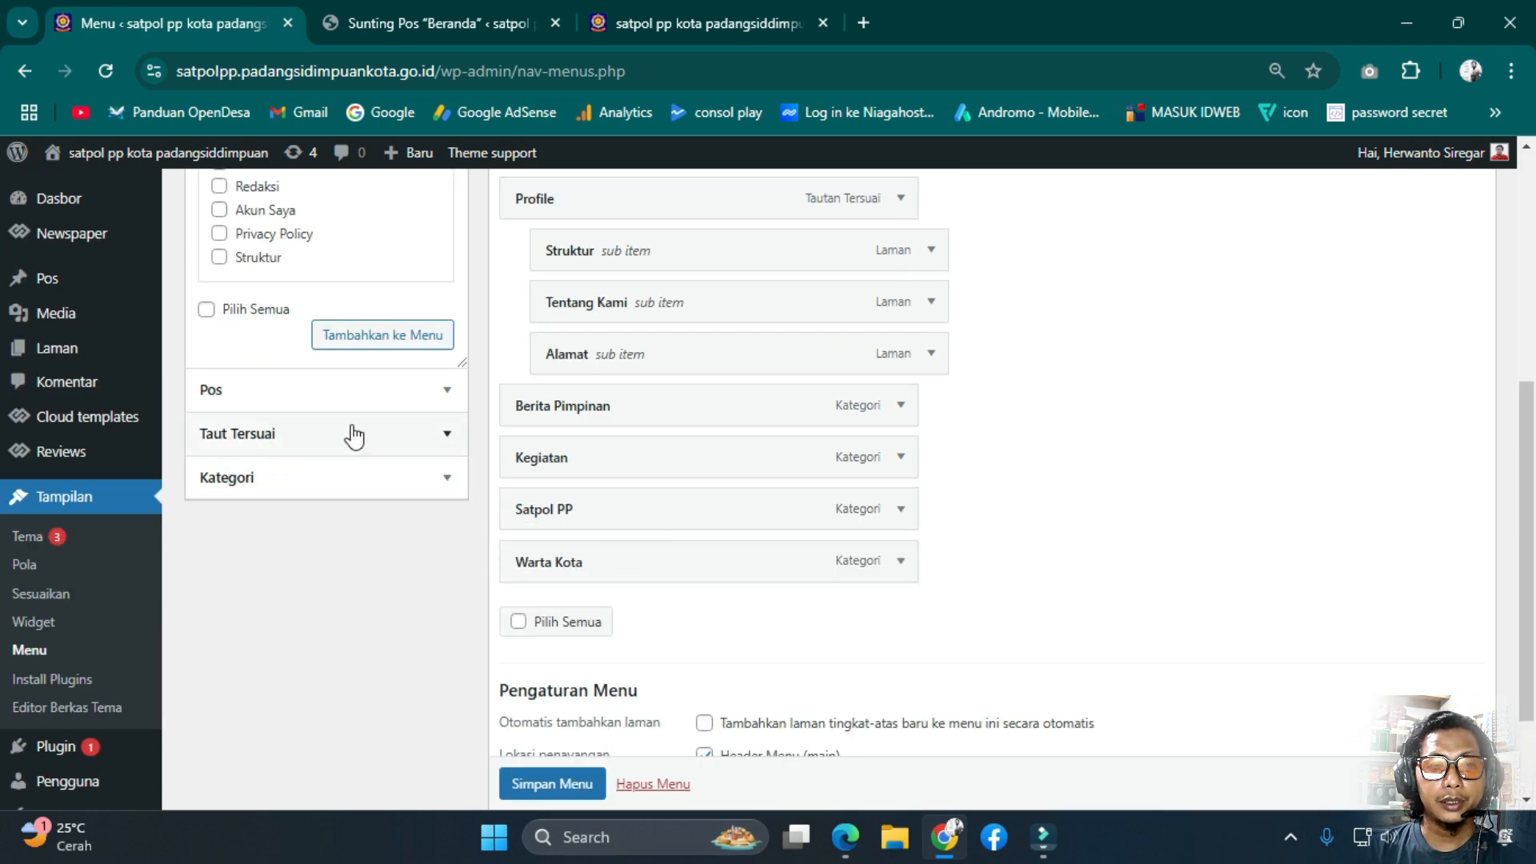
Step: Add the Berita Pimpinan category to All menu
click(380, 437)
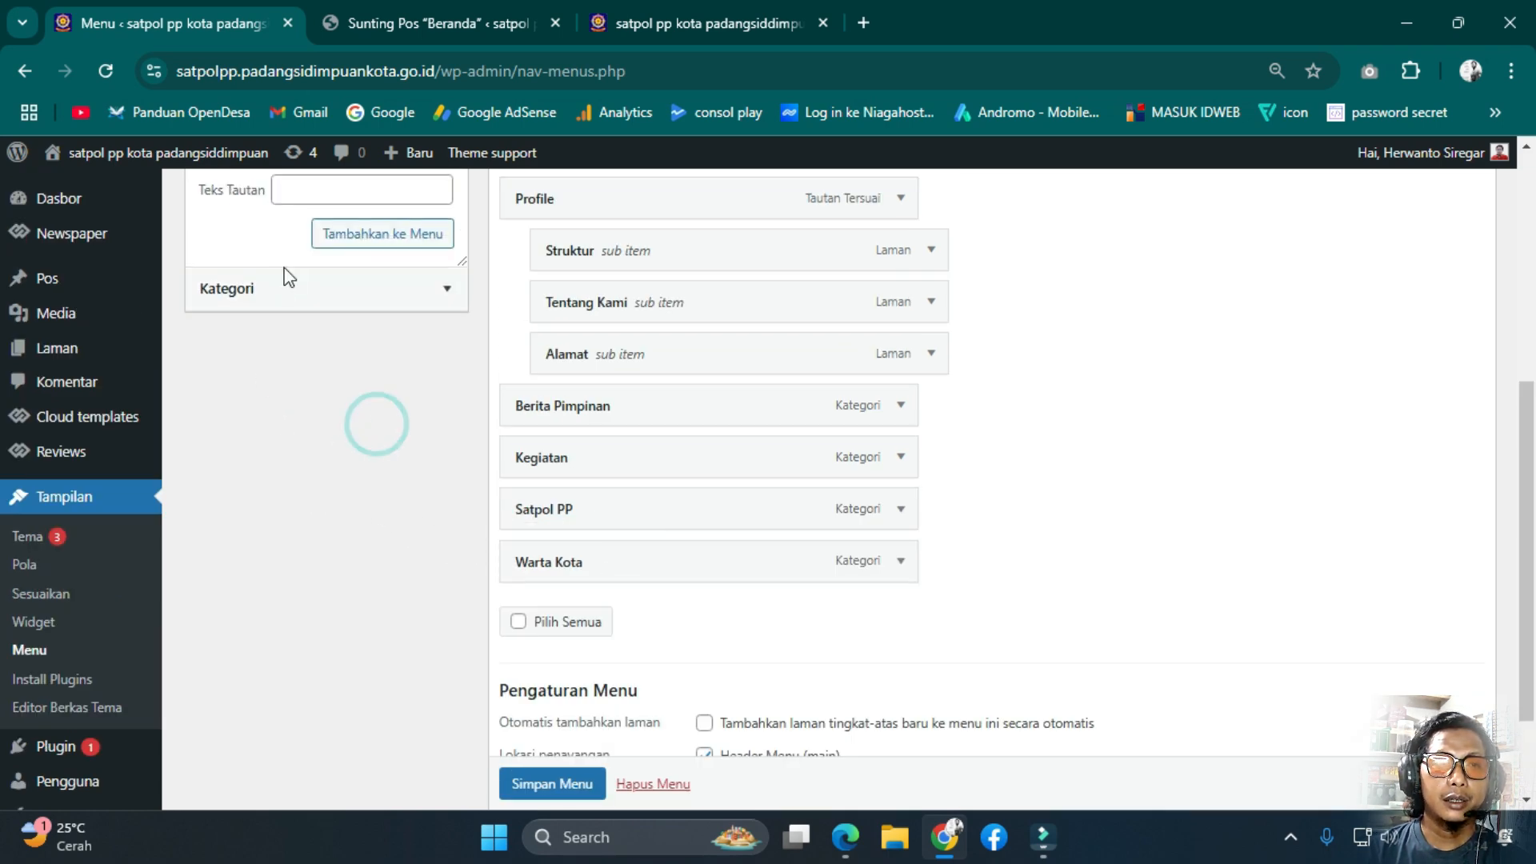
scroll(273, 381, up, 4)
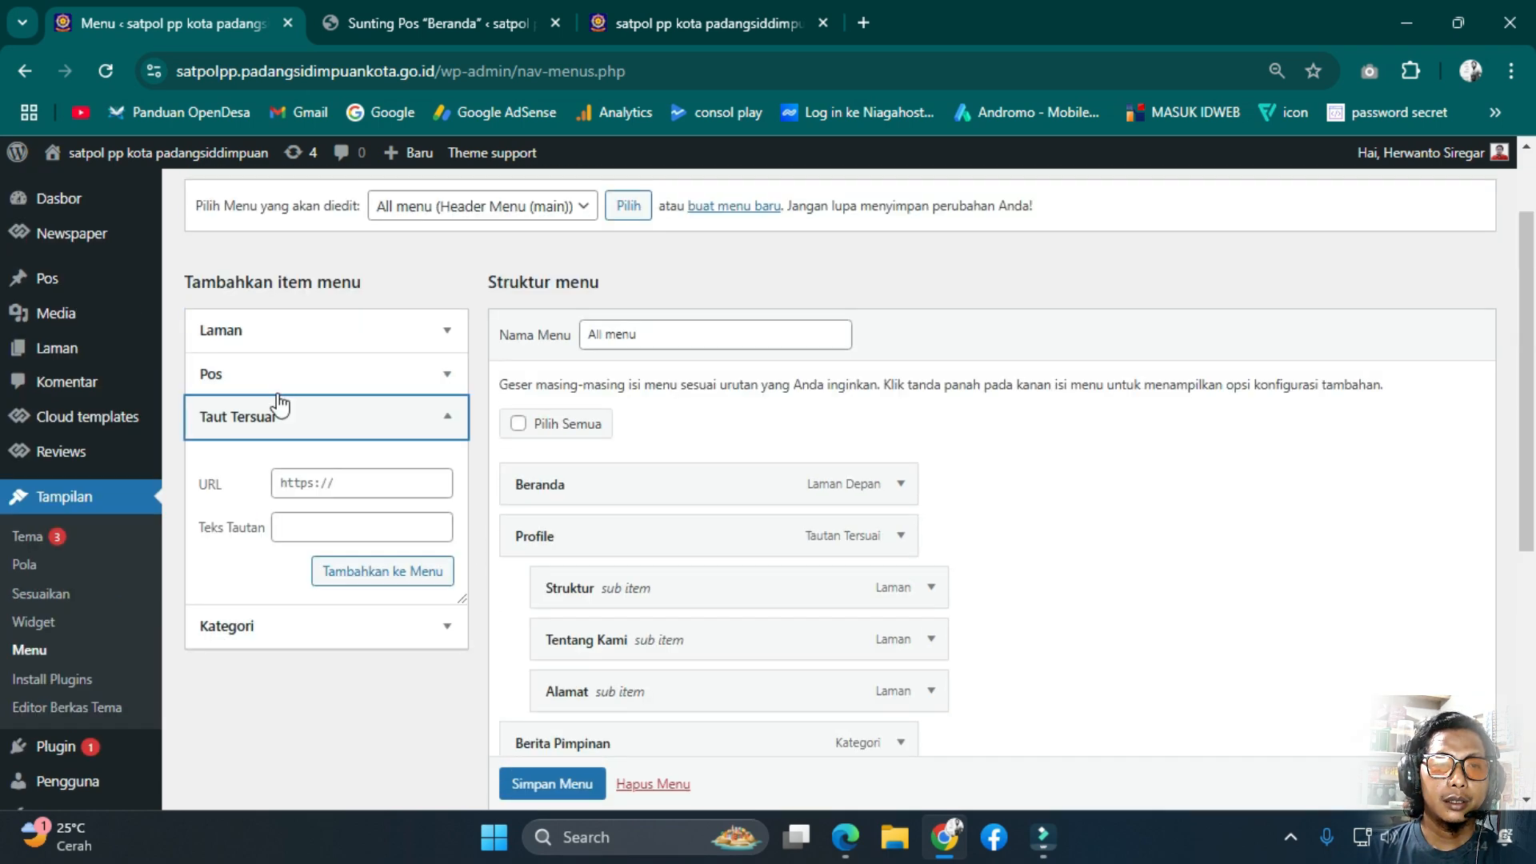
click(382, 625)
scroll(263, 600, down, 1)
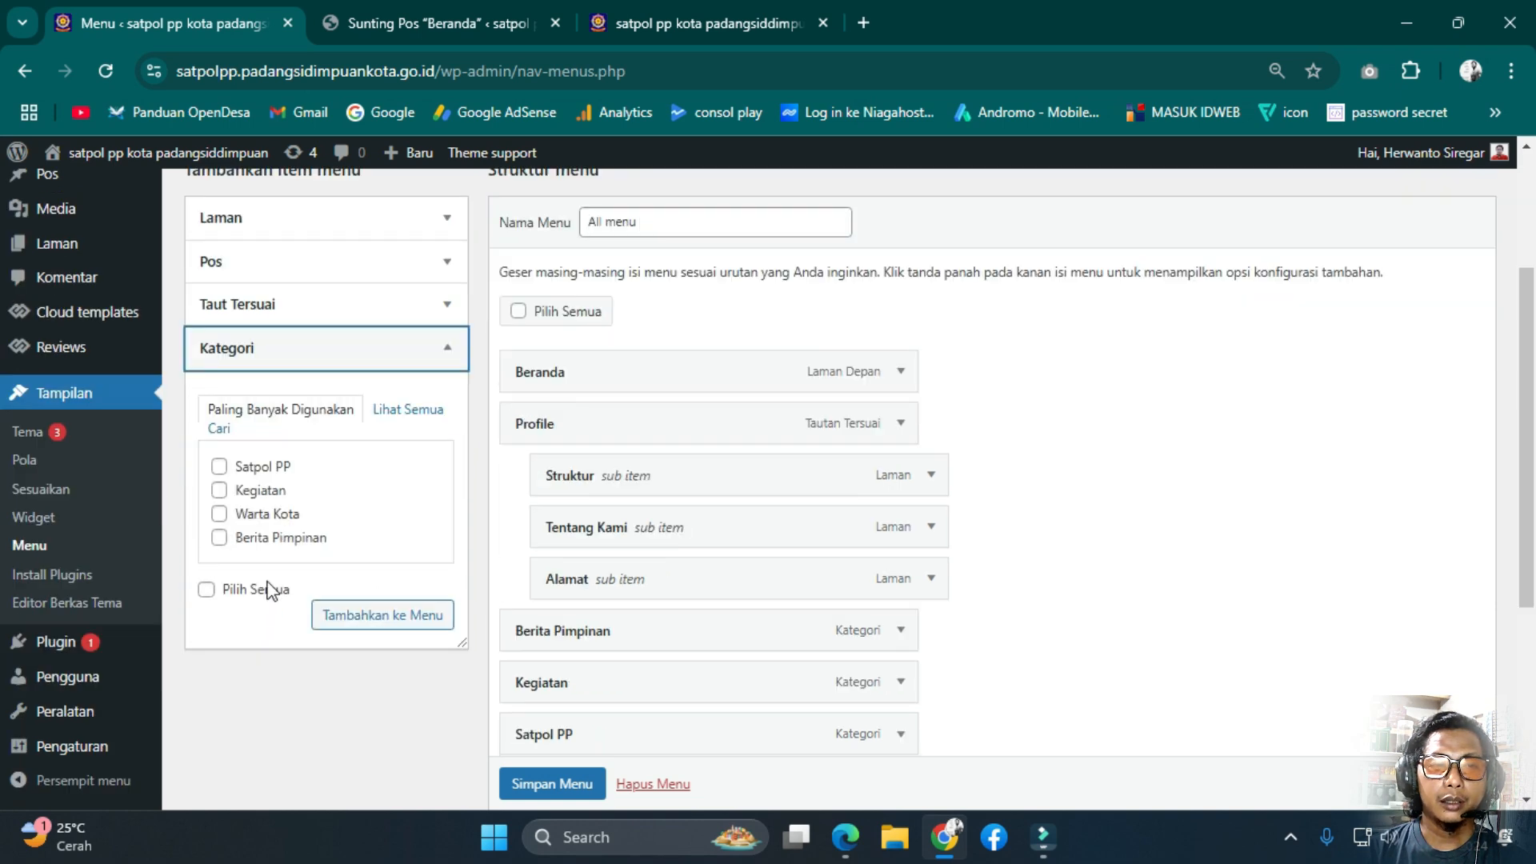
click(332, 547)
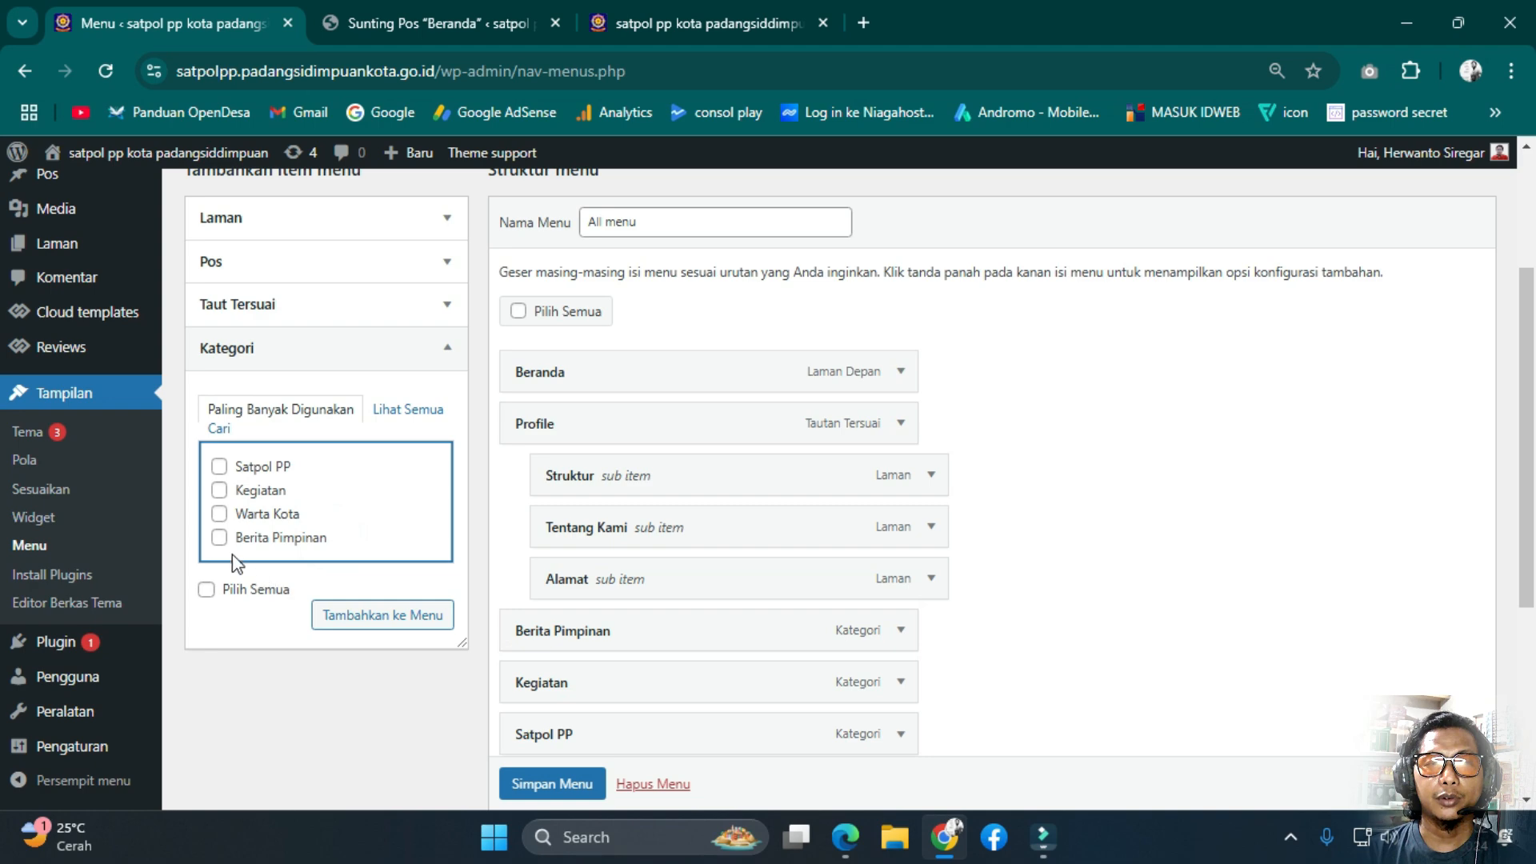
click(219, 538)
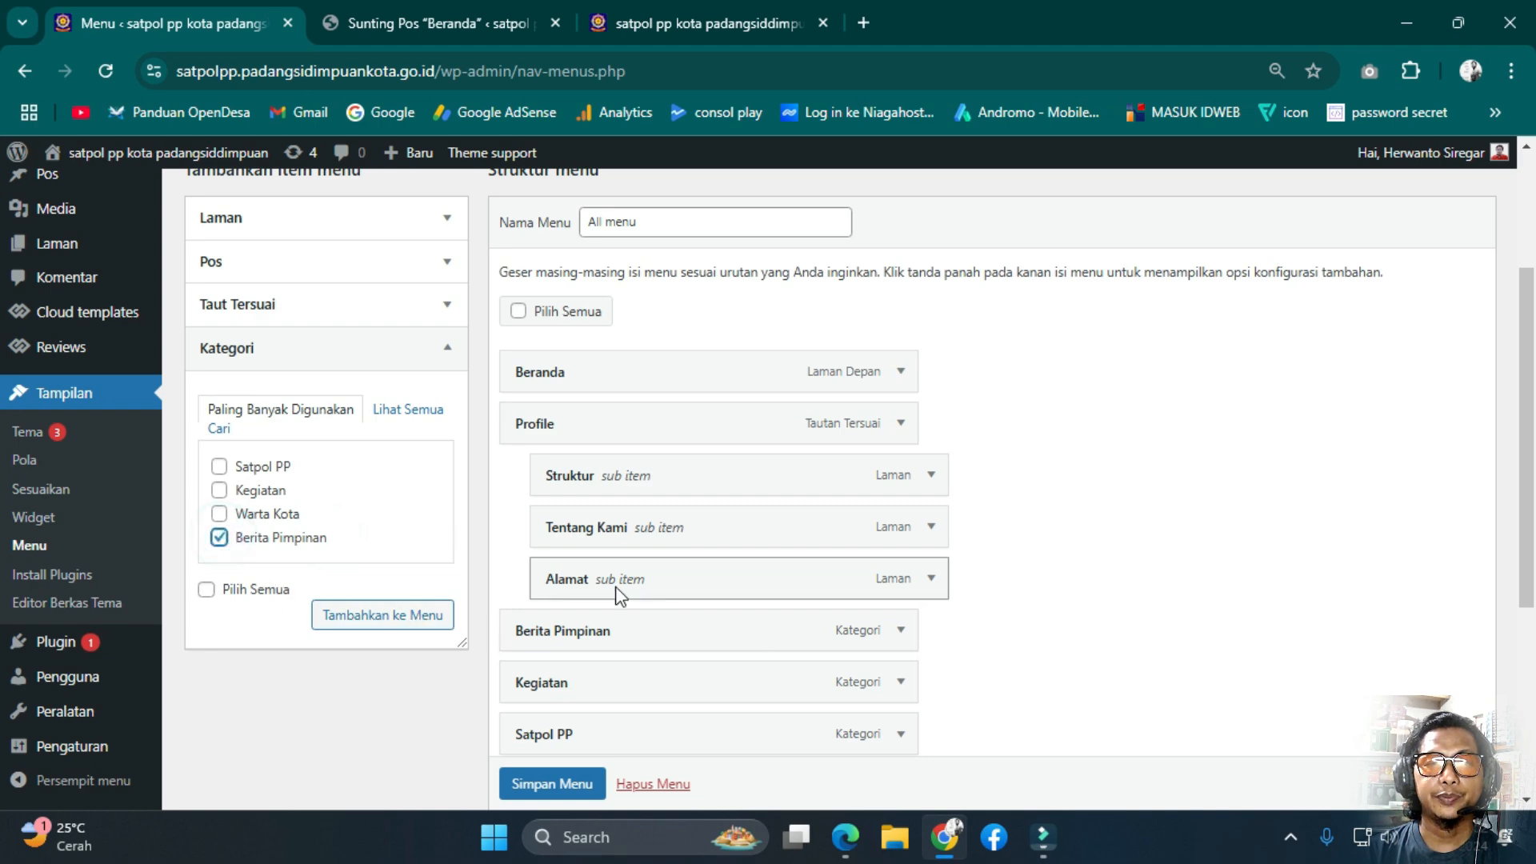
scroll(394, 530, down, 1)
click(368, 509)
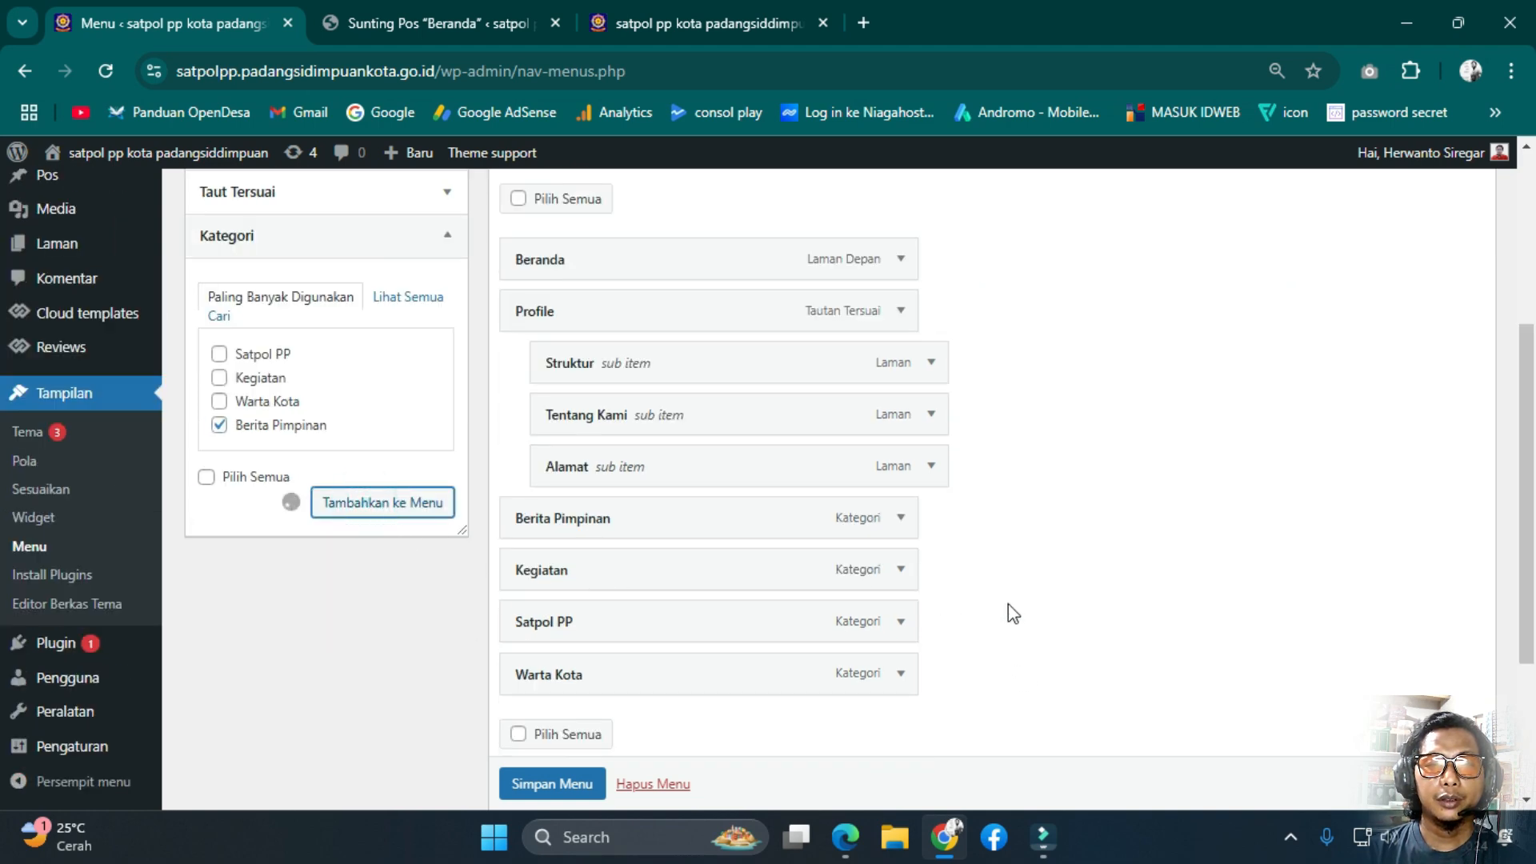
scroll(1026, 620, down, 2)
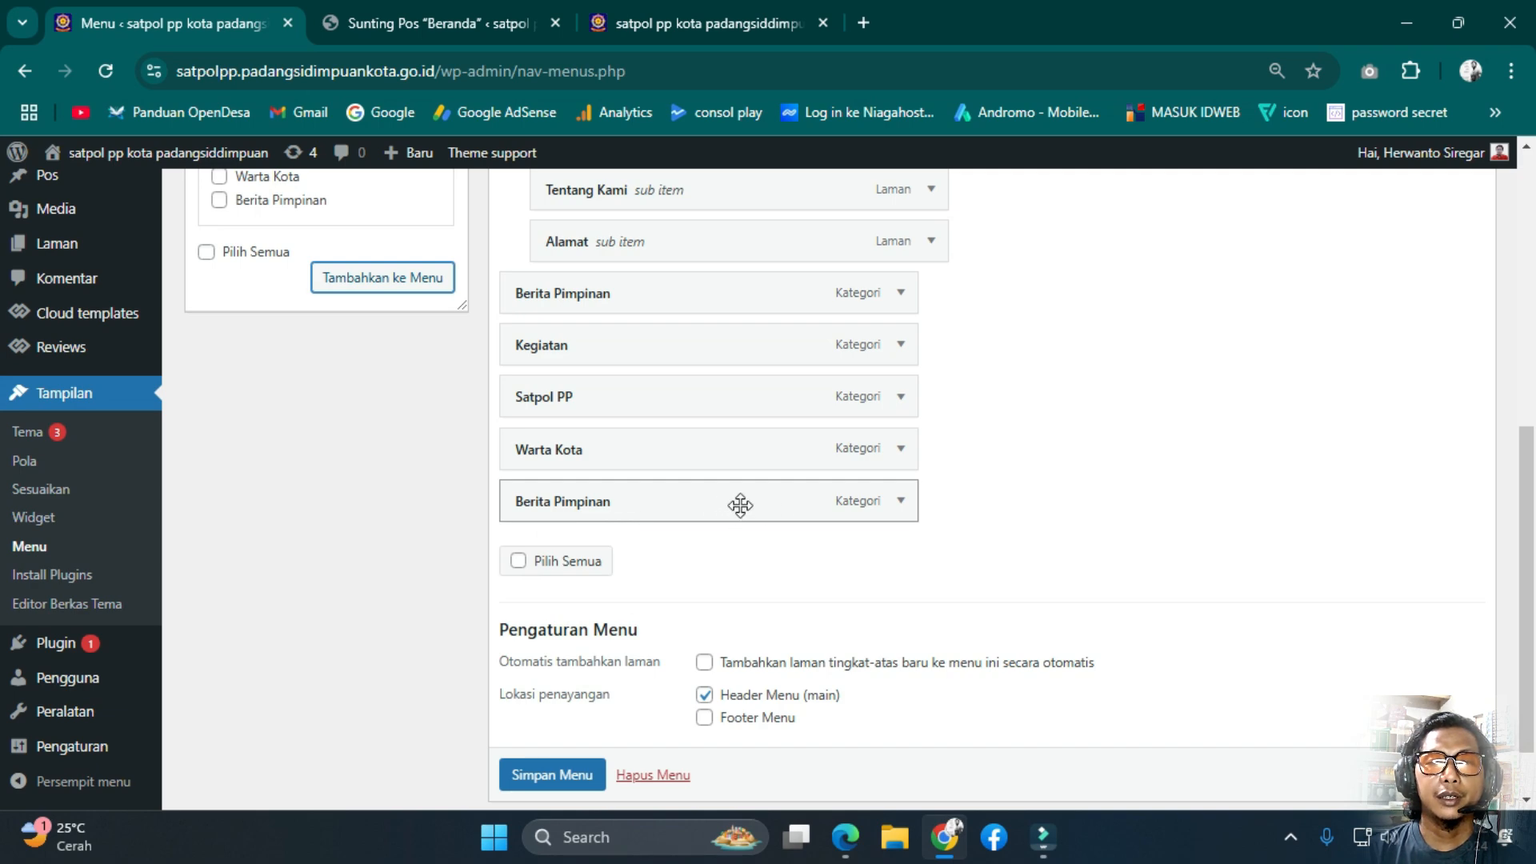
scroll(740, 505, up, 5)
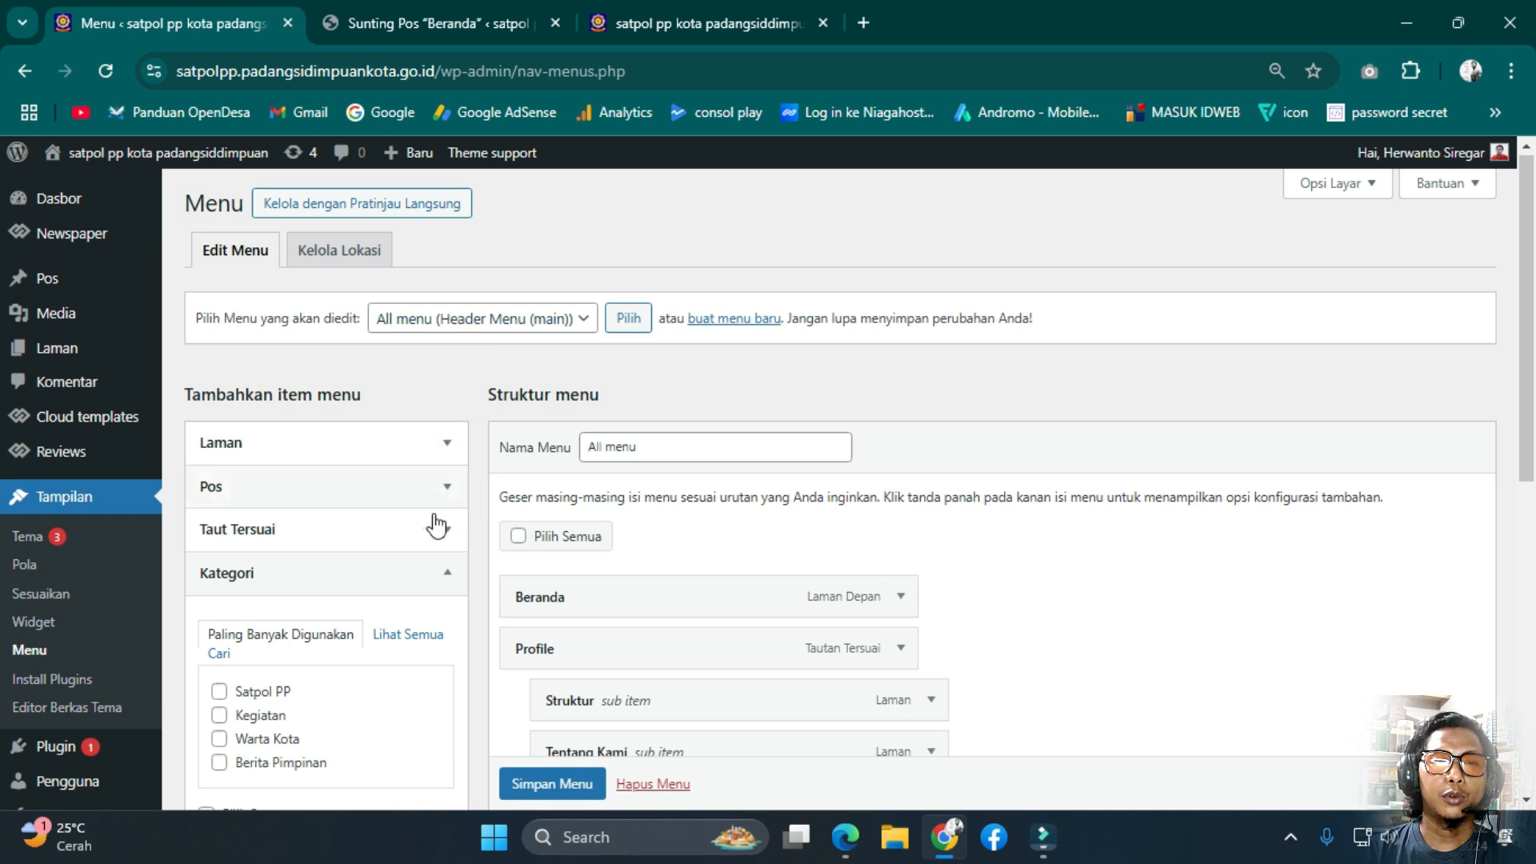
scroll(645, 583, down, 5)
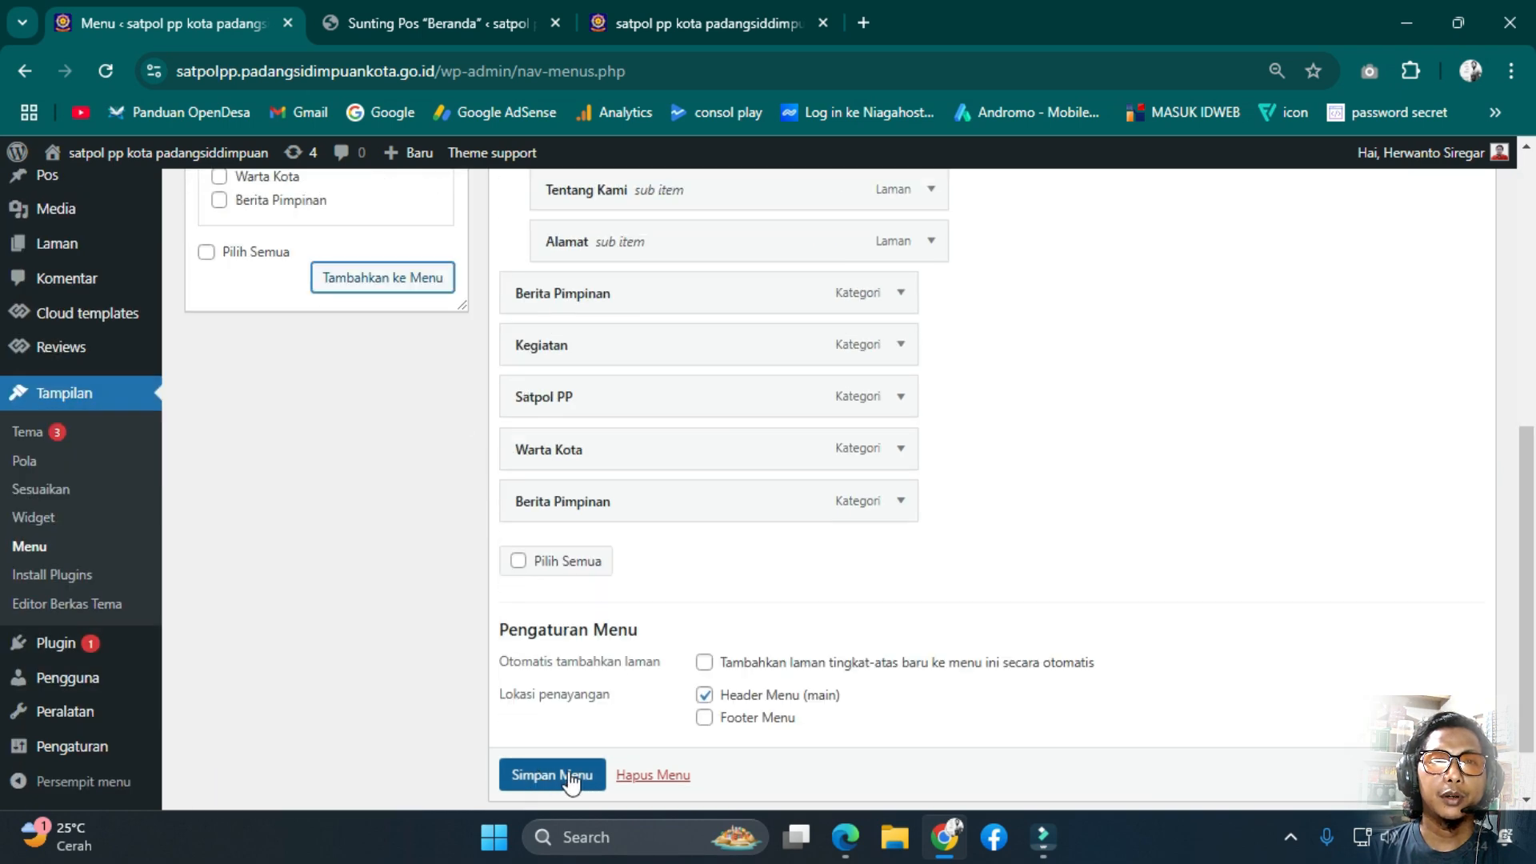
scroll(737, 448, up, 2)
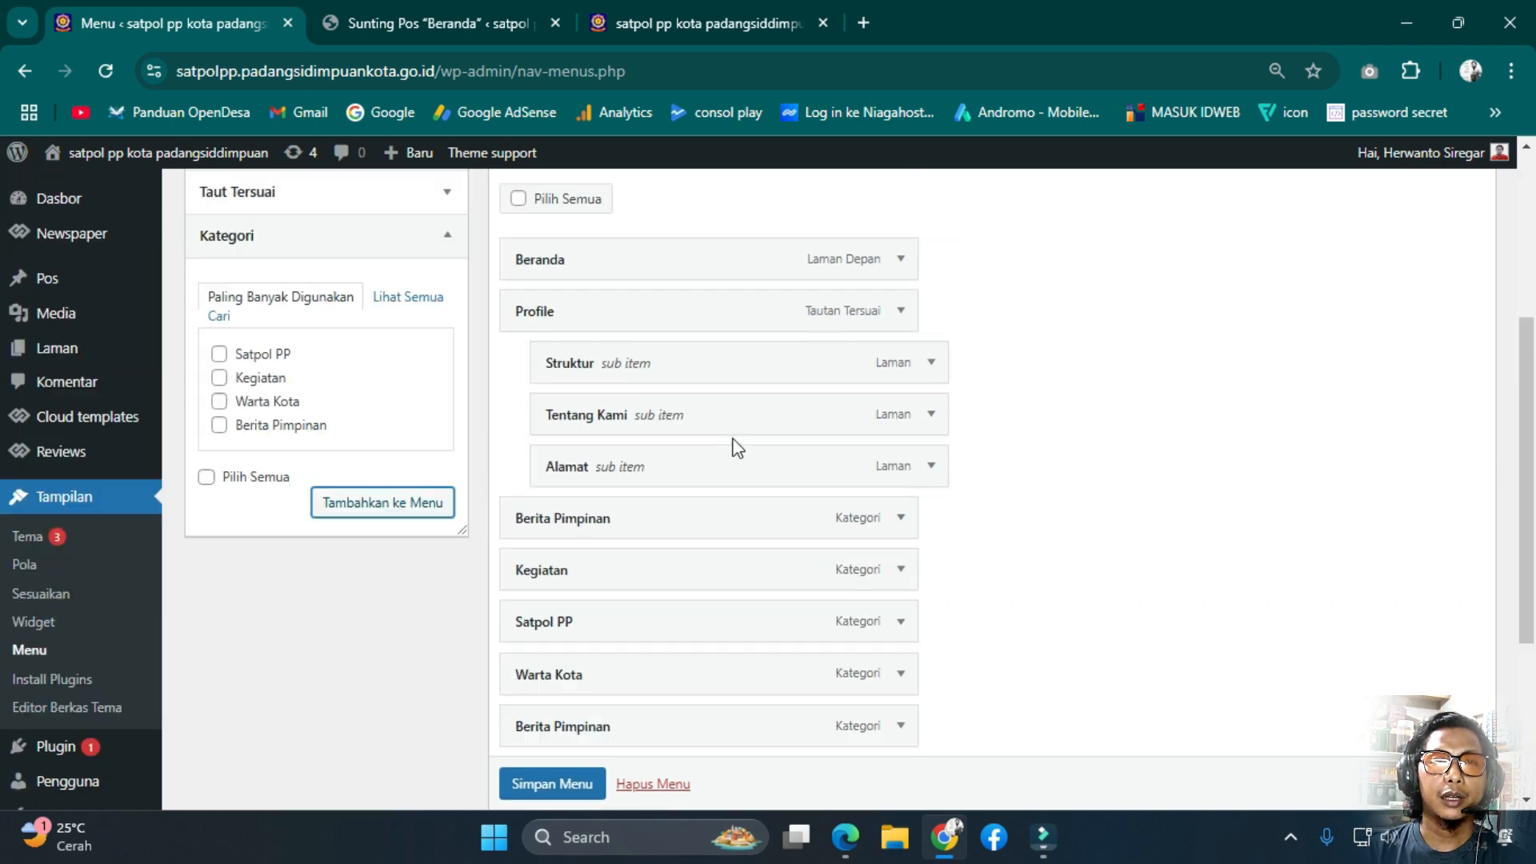
Step: Check the live site and editor tabs, then review All menu's structure
click(681, 23)
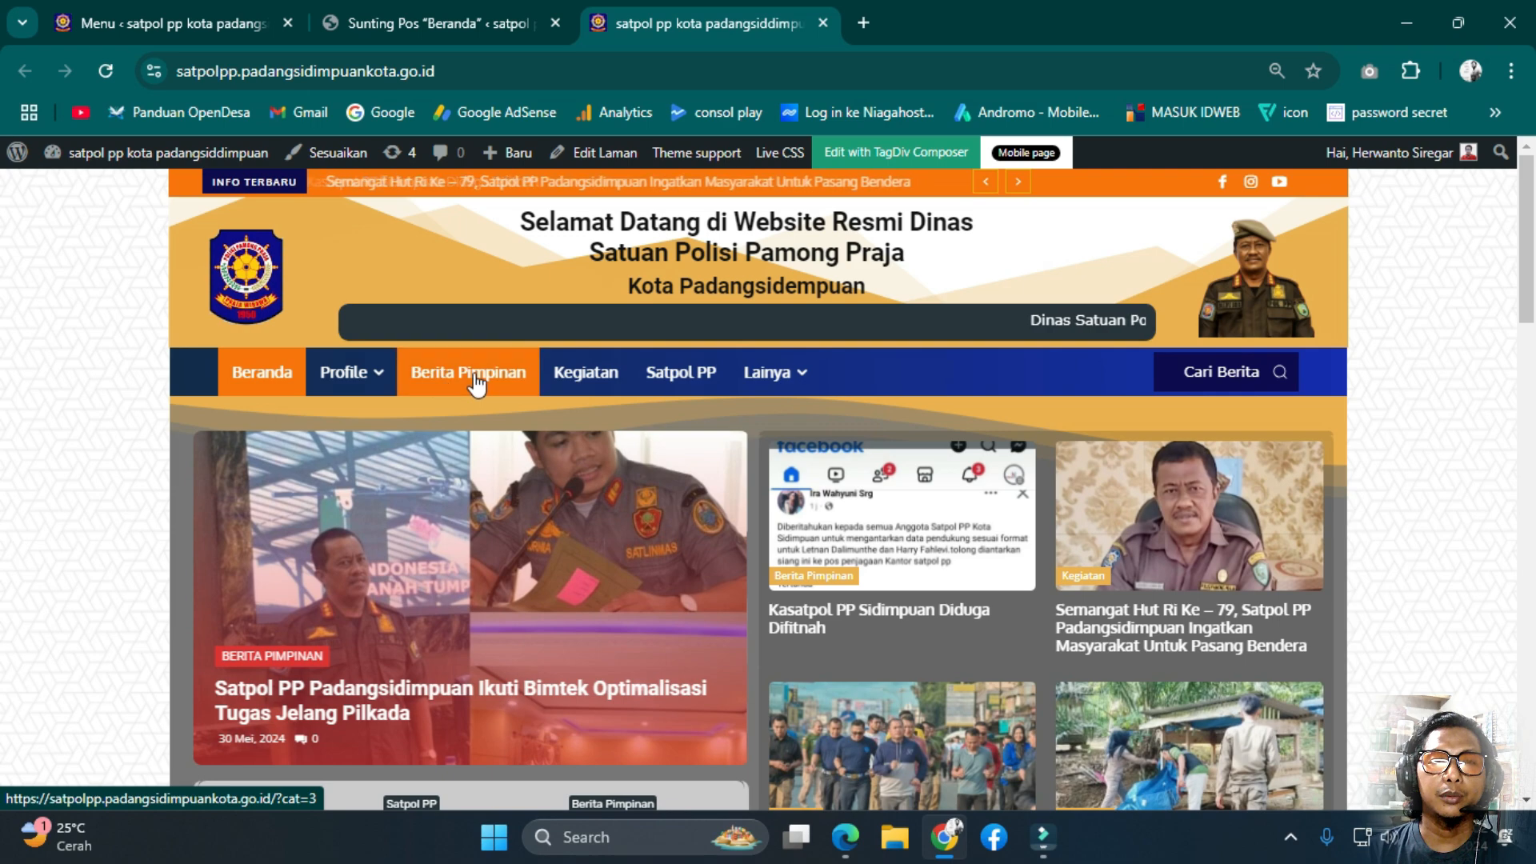
click(482, 6)
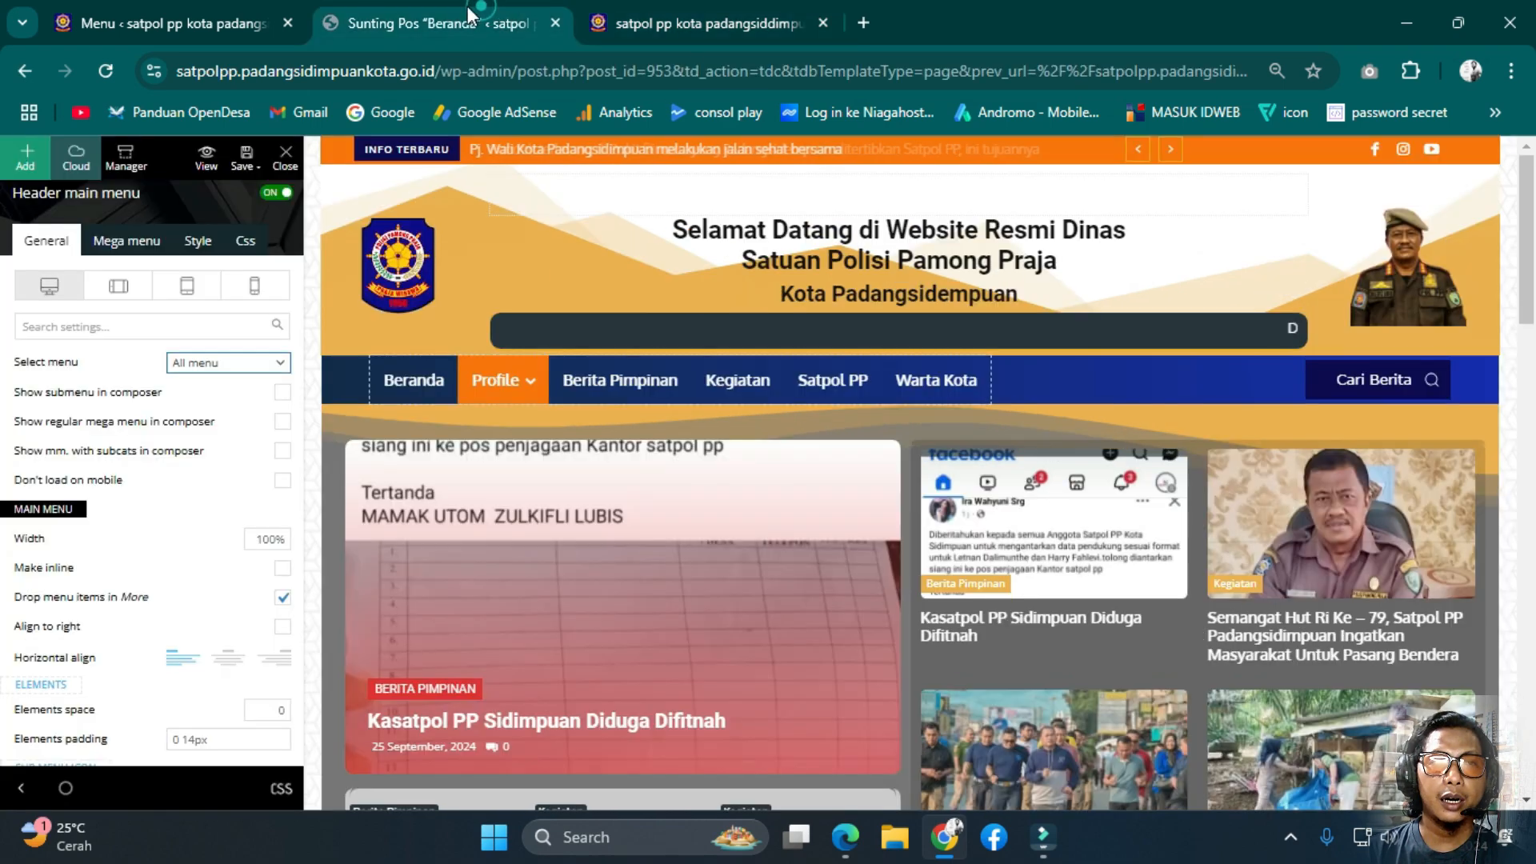
click(222, 8)
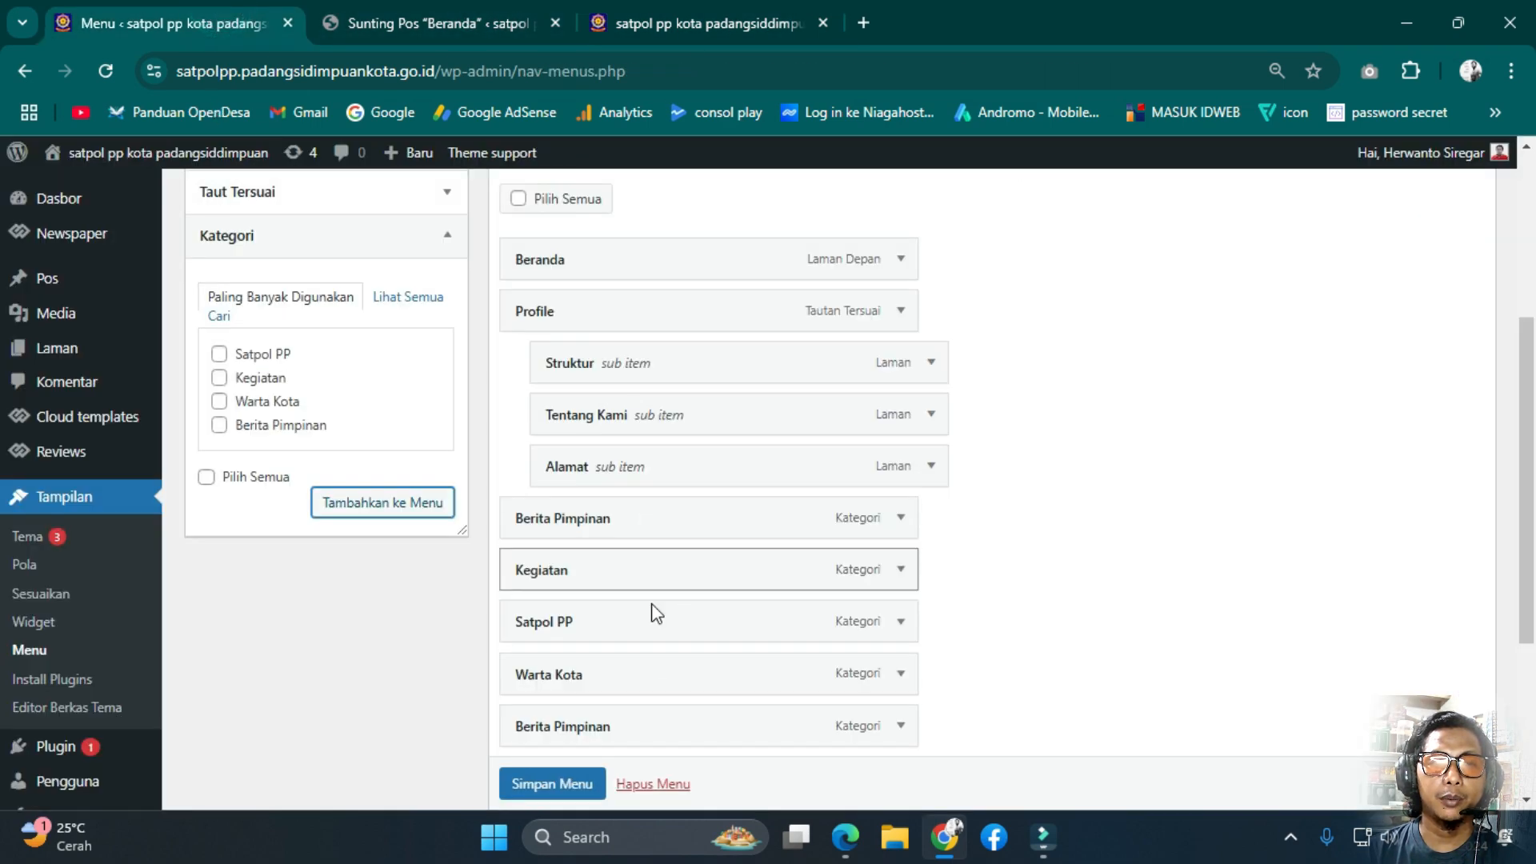
scroll(652, 608, down, 2)
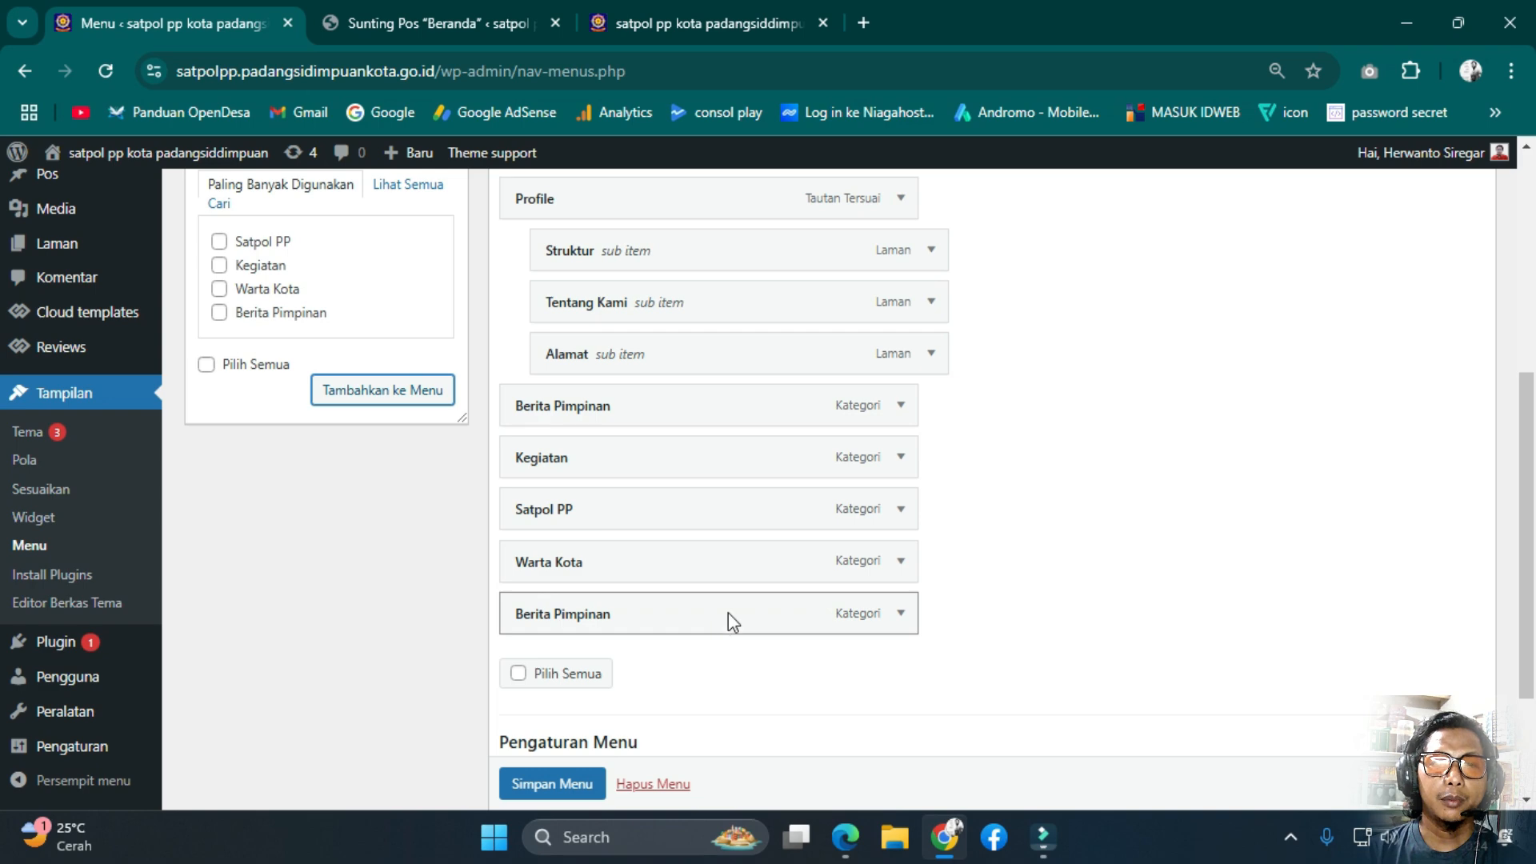
scroll(732, 608, down, 2)
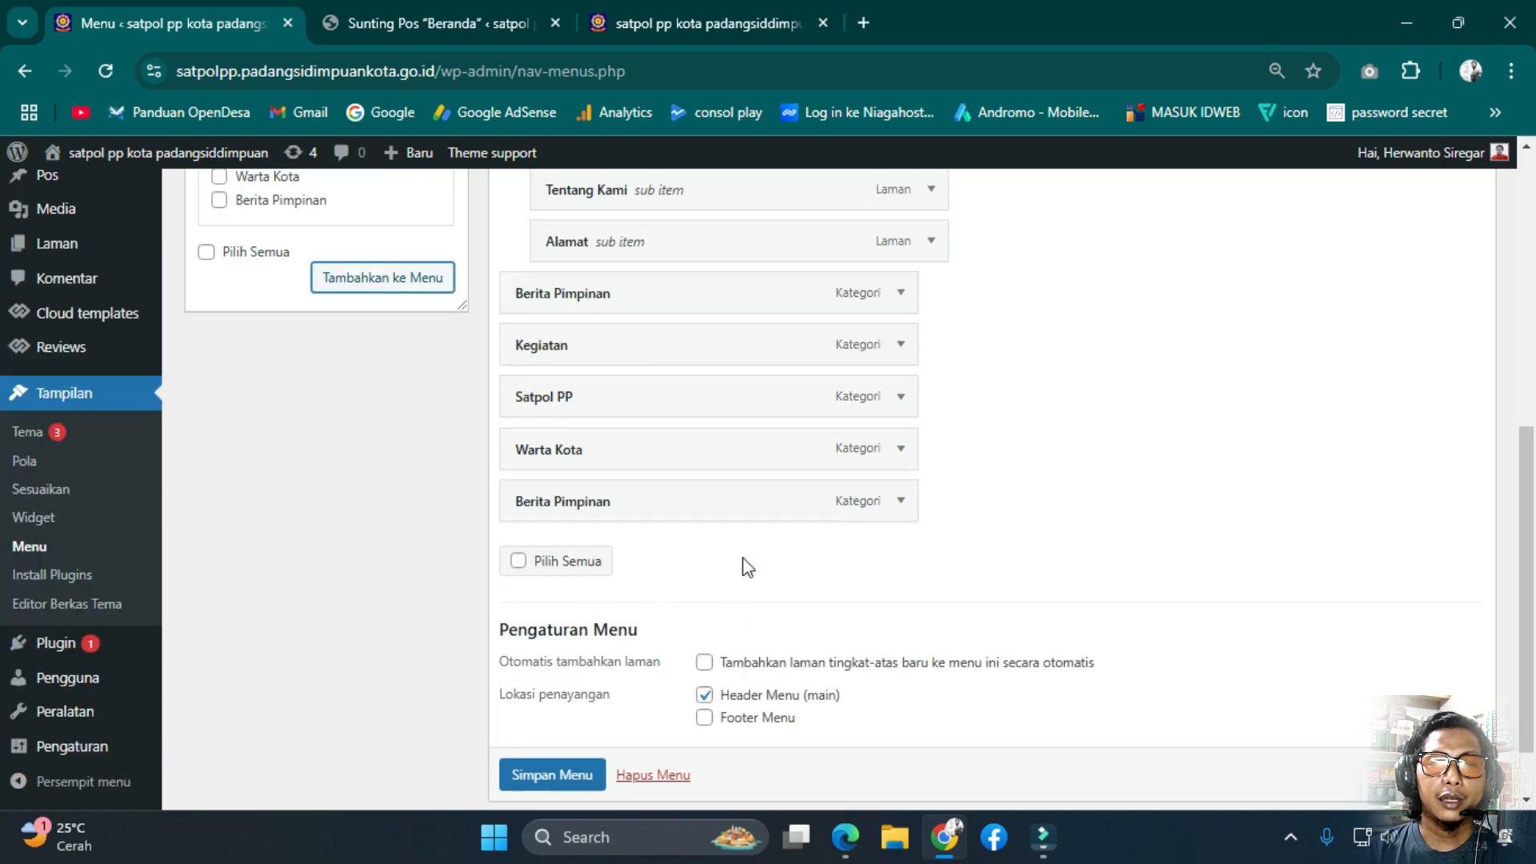
scroll(748, 568, up, 8)
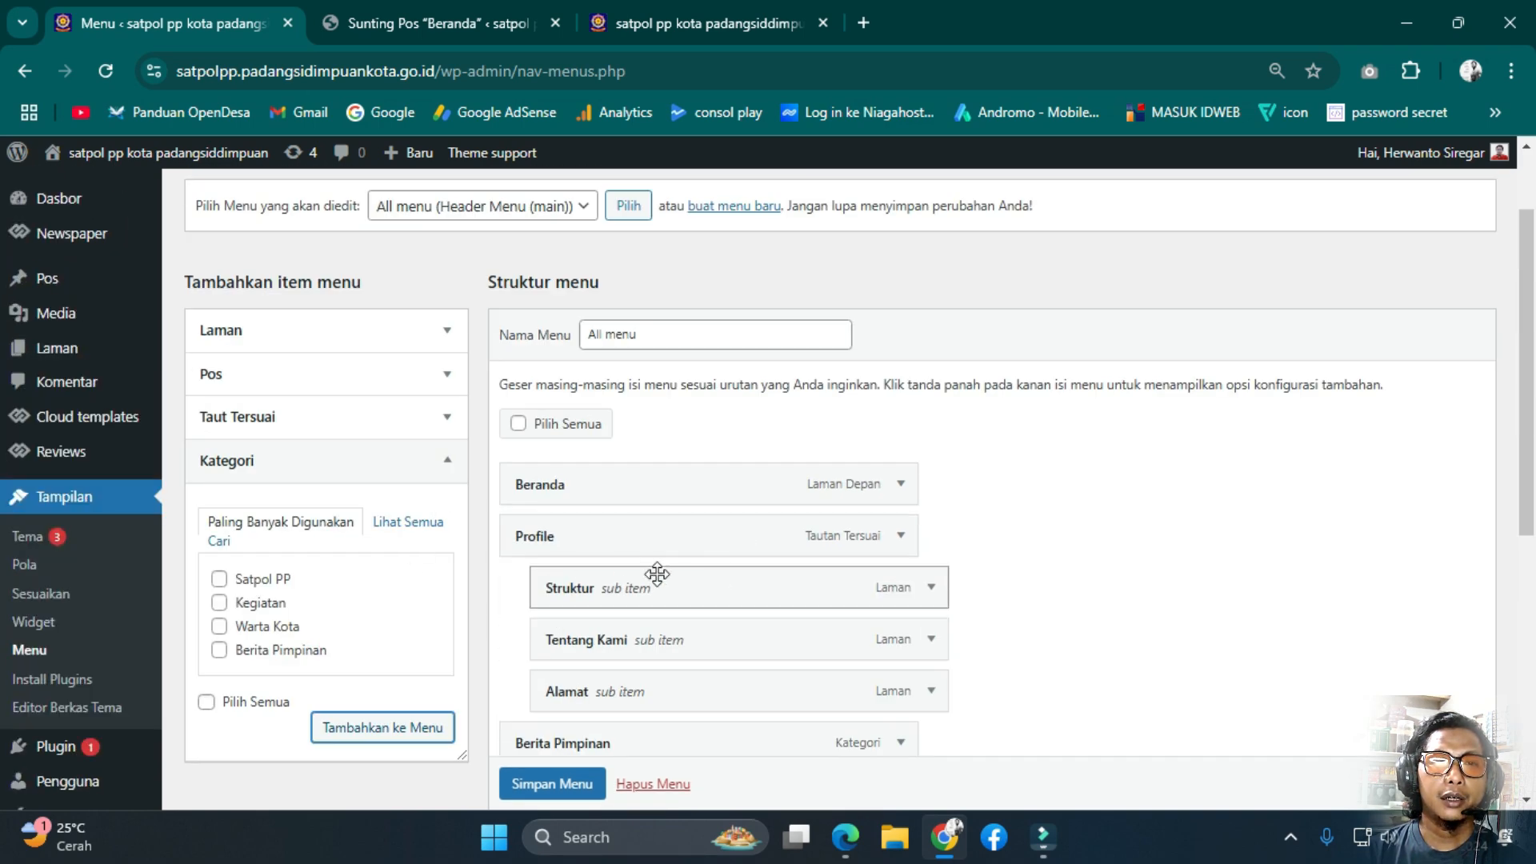
scroll(656, 574, up, 2)
Step: Back in the Beranda editor, show the Filter tab and select the Flex Block 1 news grid
click(479, 12)
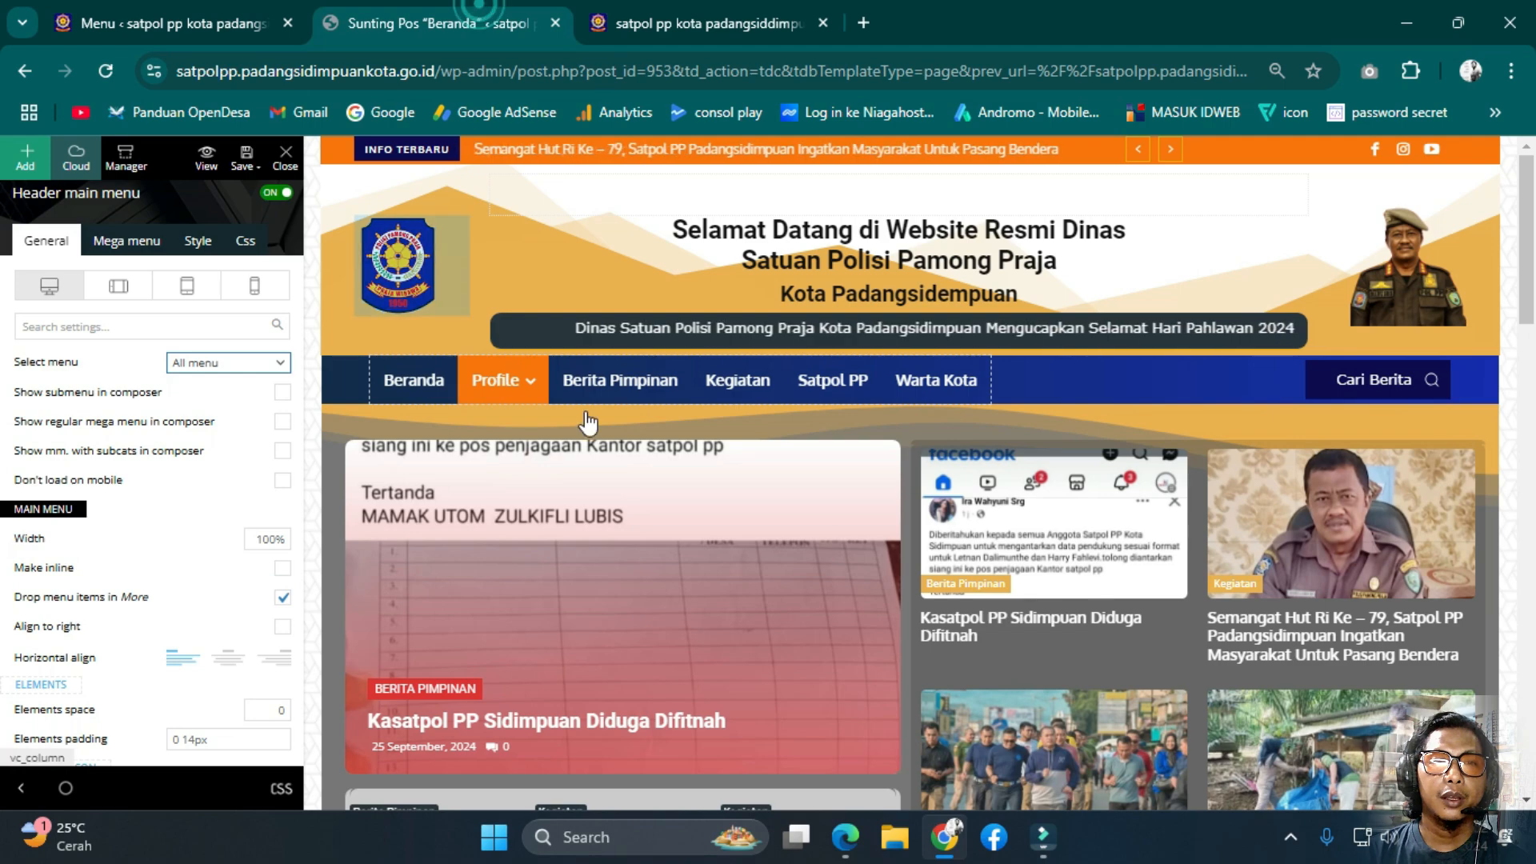
scroll(774, 518, down, 3)
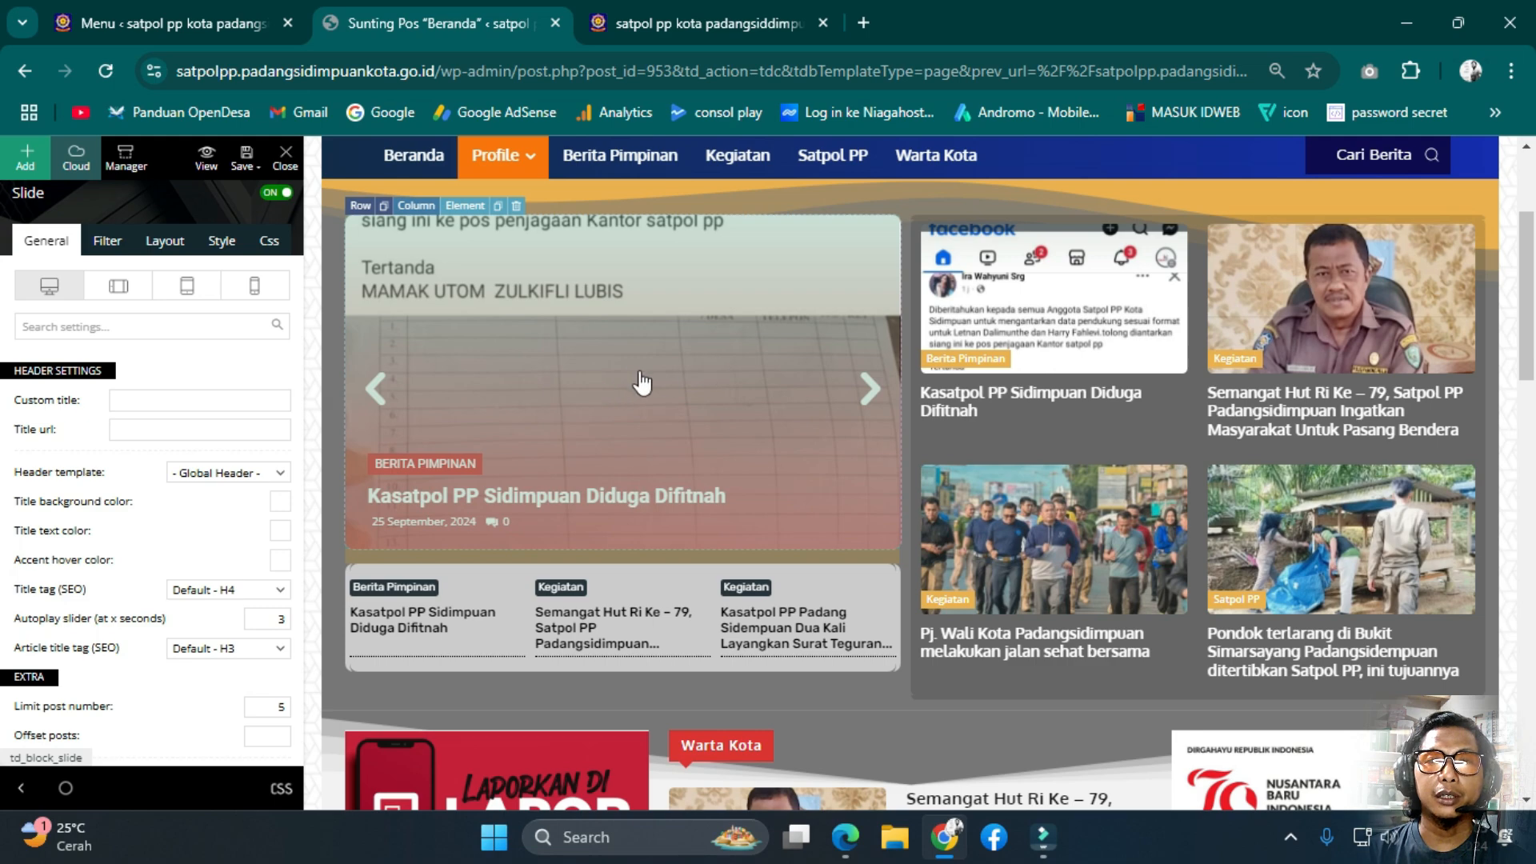
scroll(679, 425, up, 3)
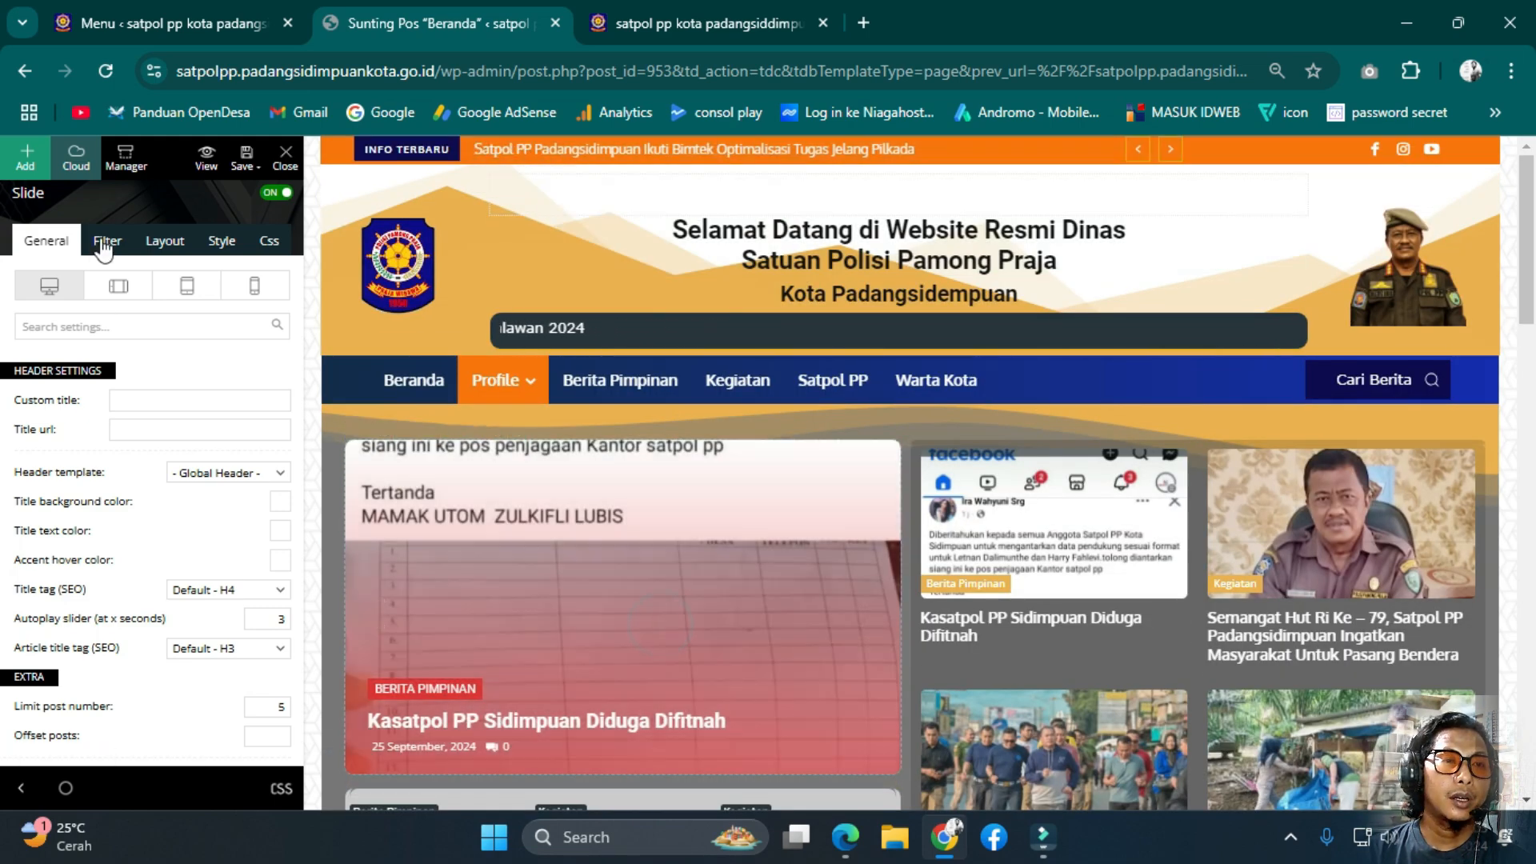
click(100, 239)
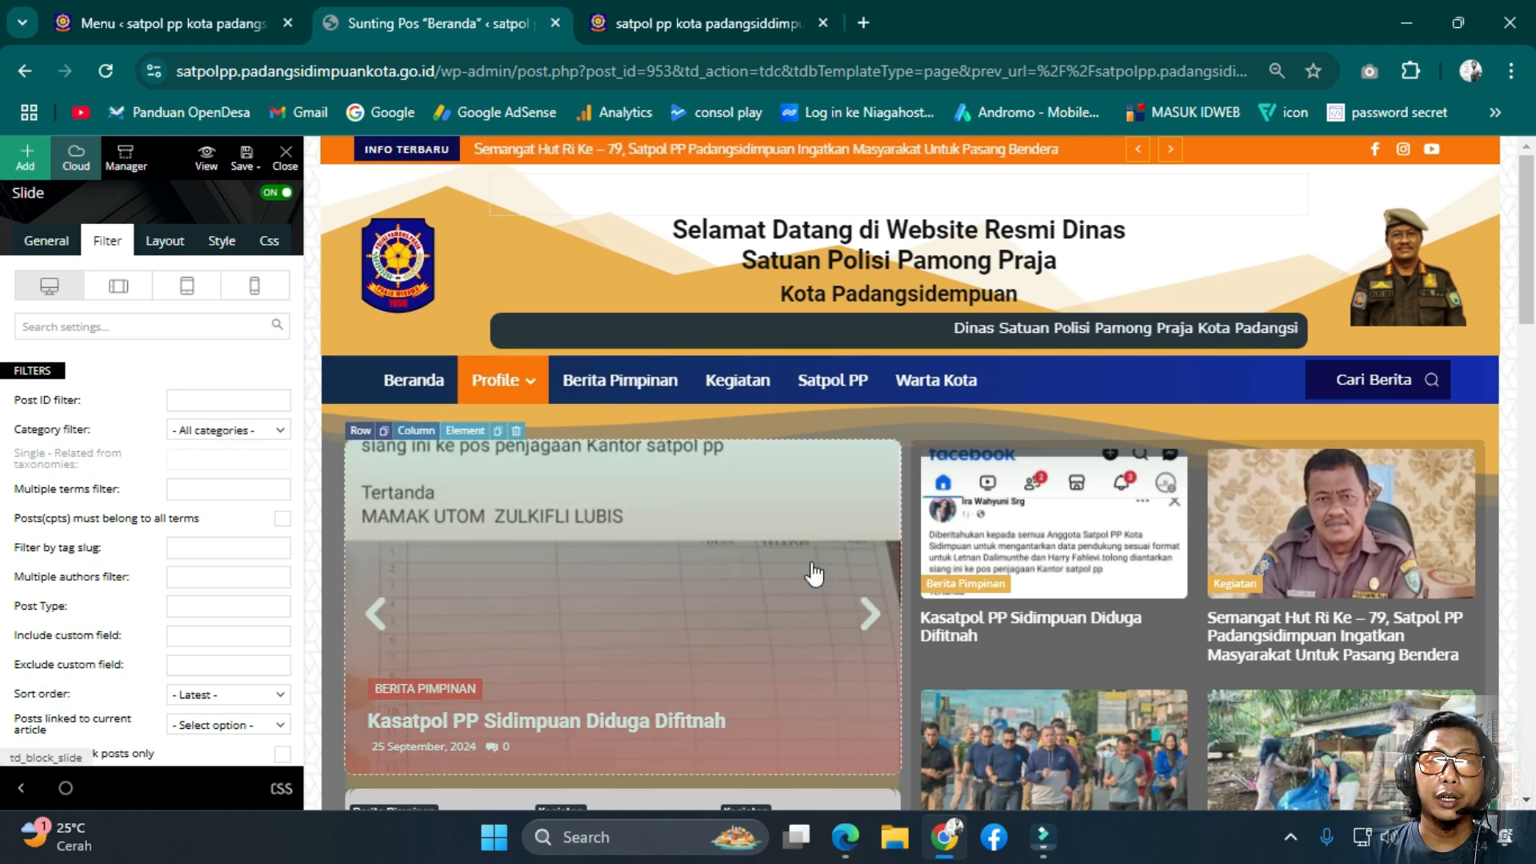
scroll(720, 555, down, 3)
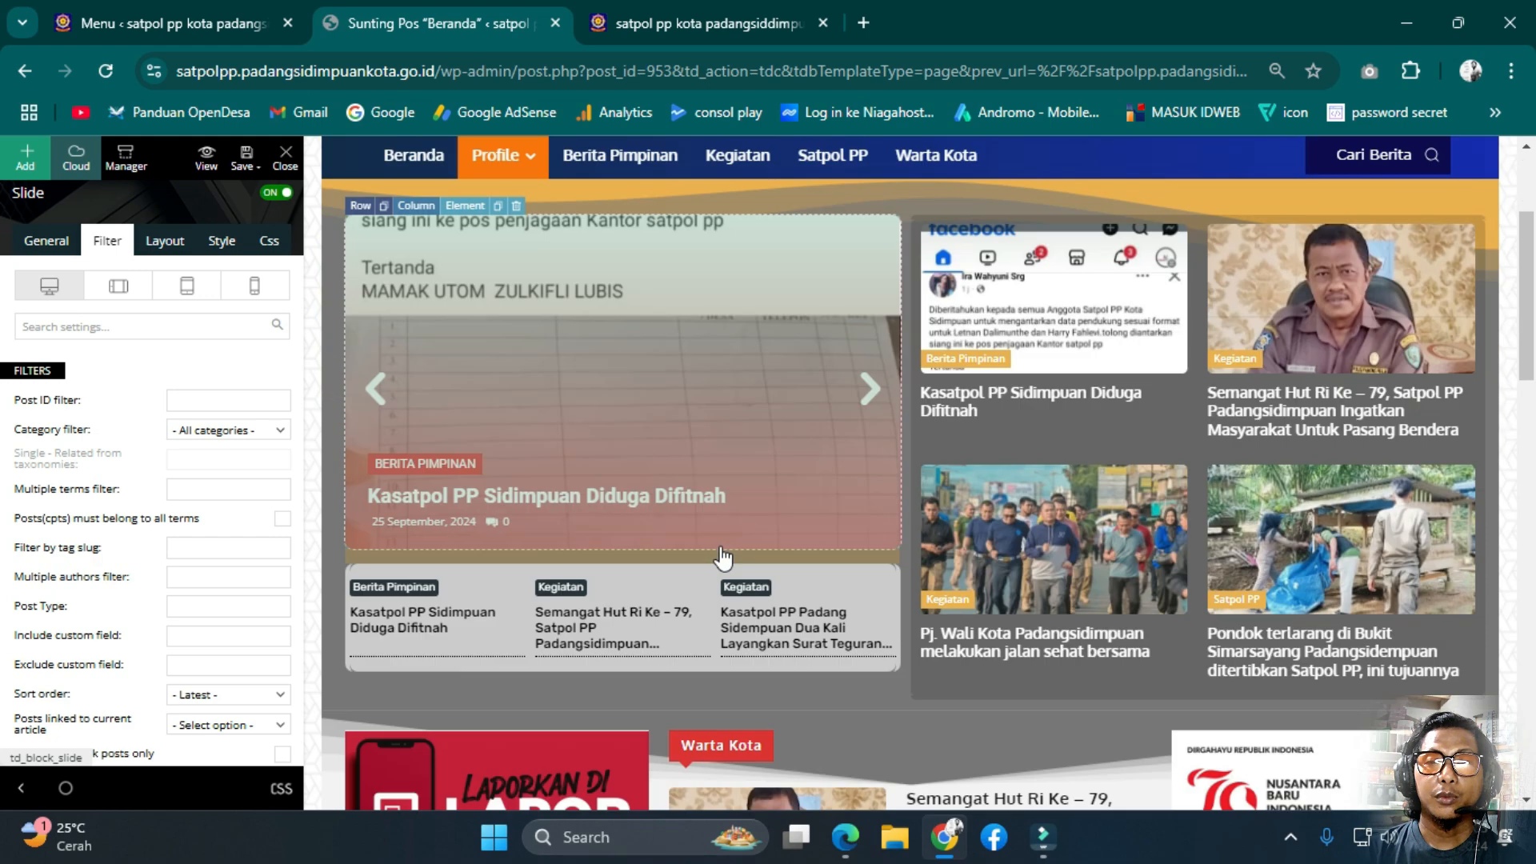
click(1133, 439)
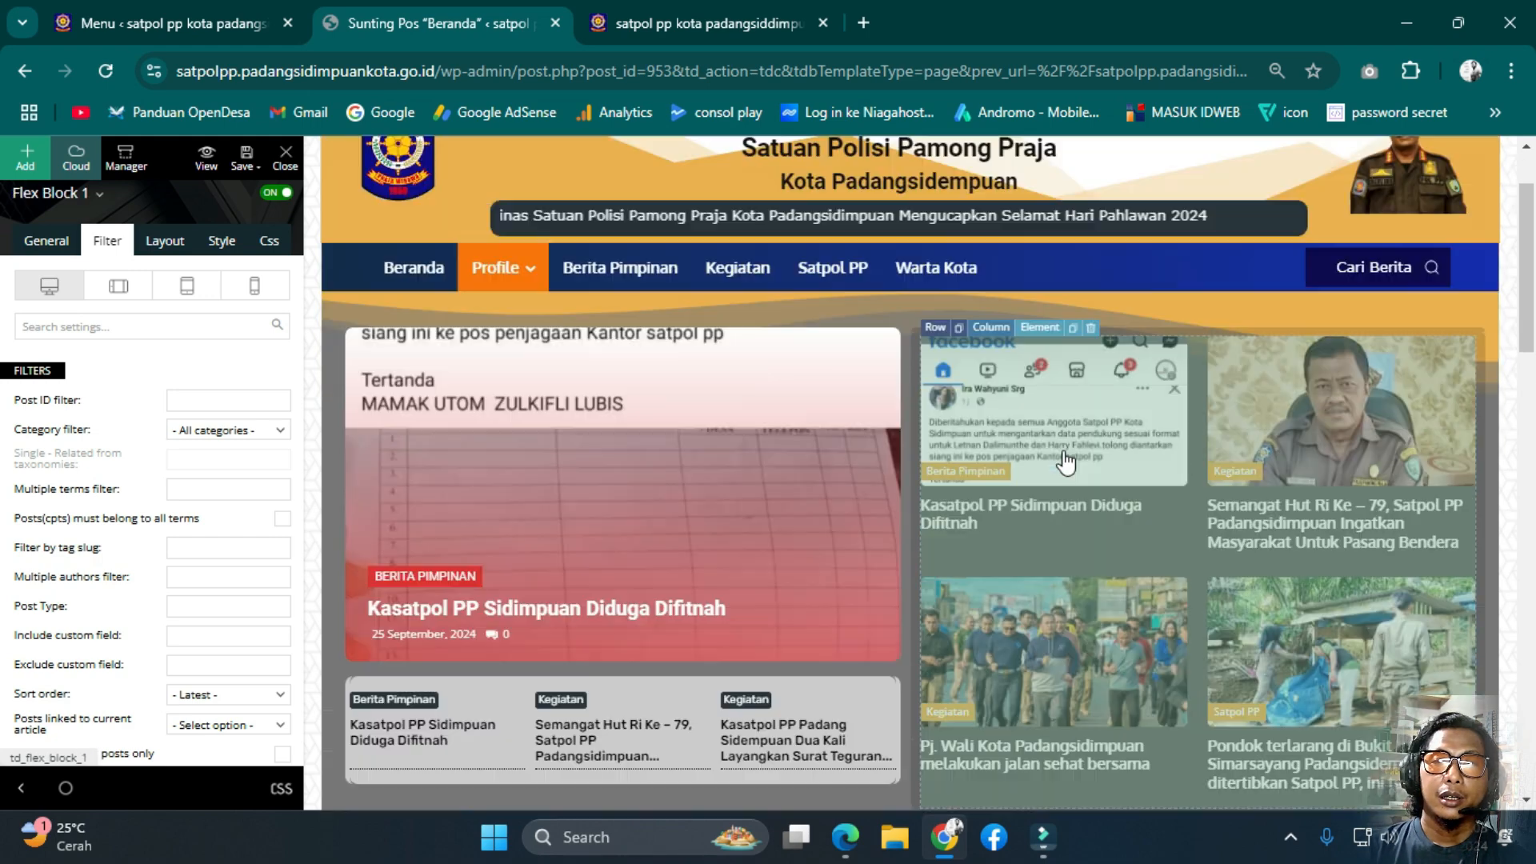
Step: Set Flex Block 1's category filter to Warta Kota - [id: 6], after first trying Satpol PP
scroll(1064, 459, up, 2)
click(250, 432)
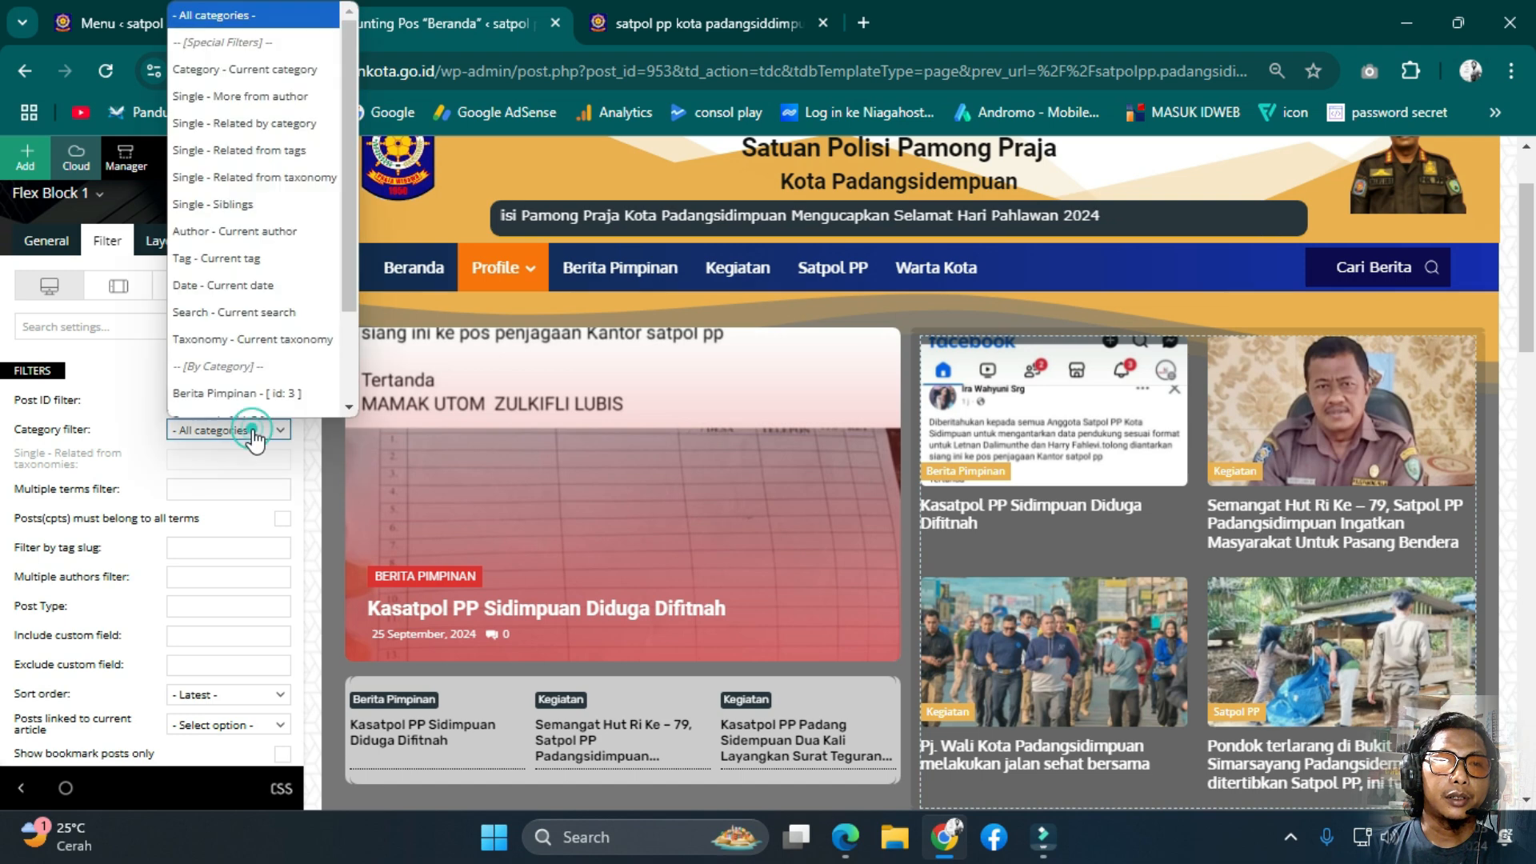
scroll(224, 345, down, 2)
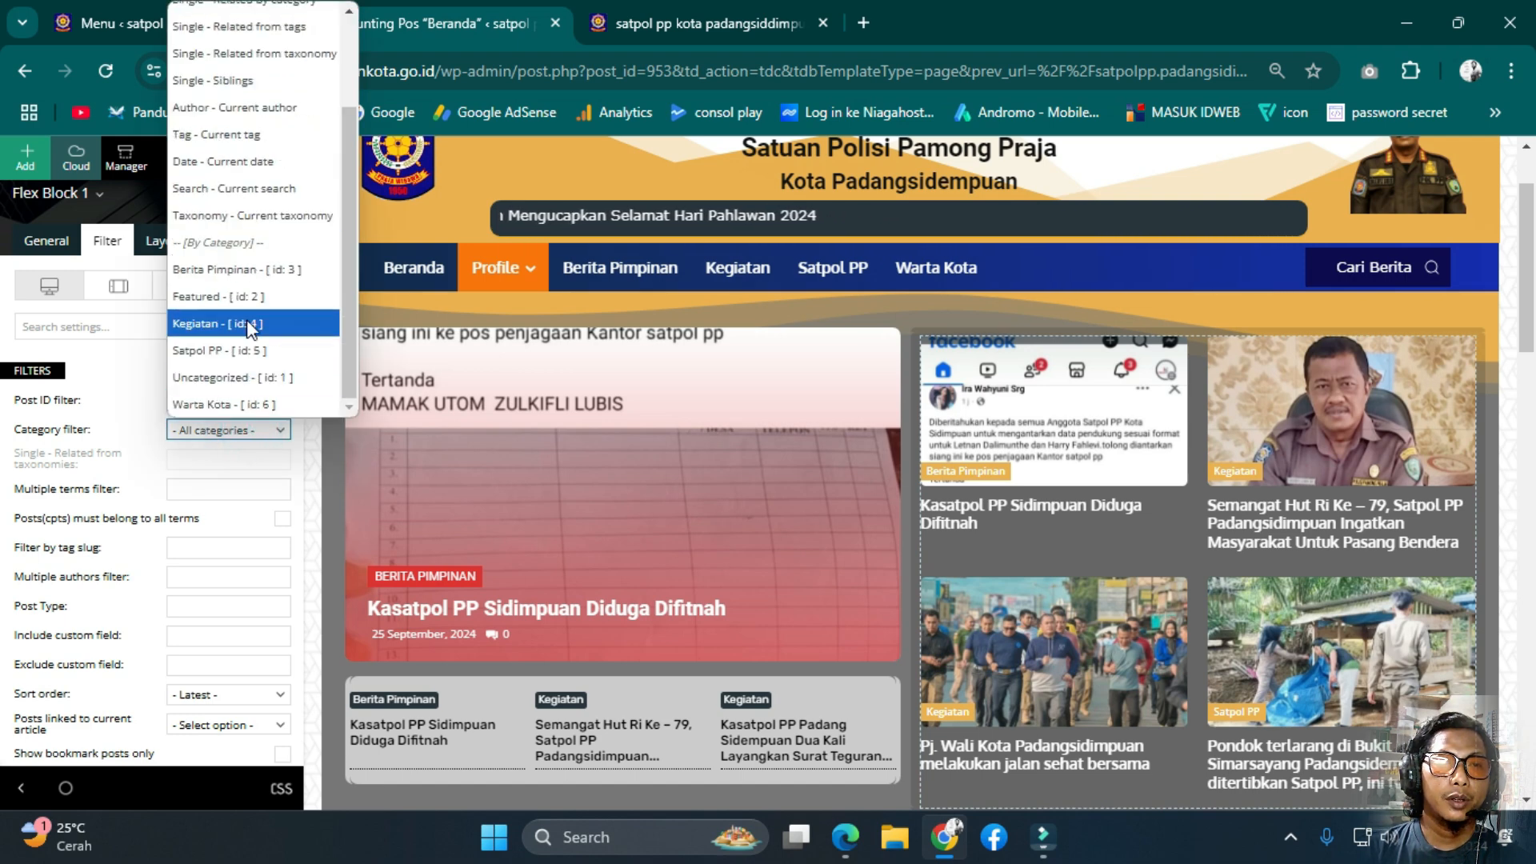
click(202, 352)
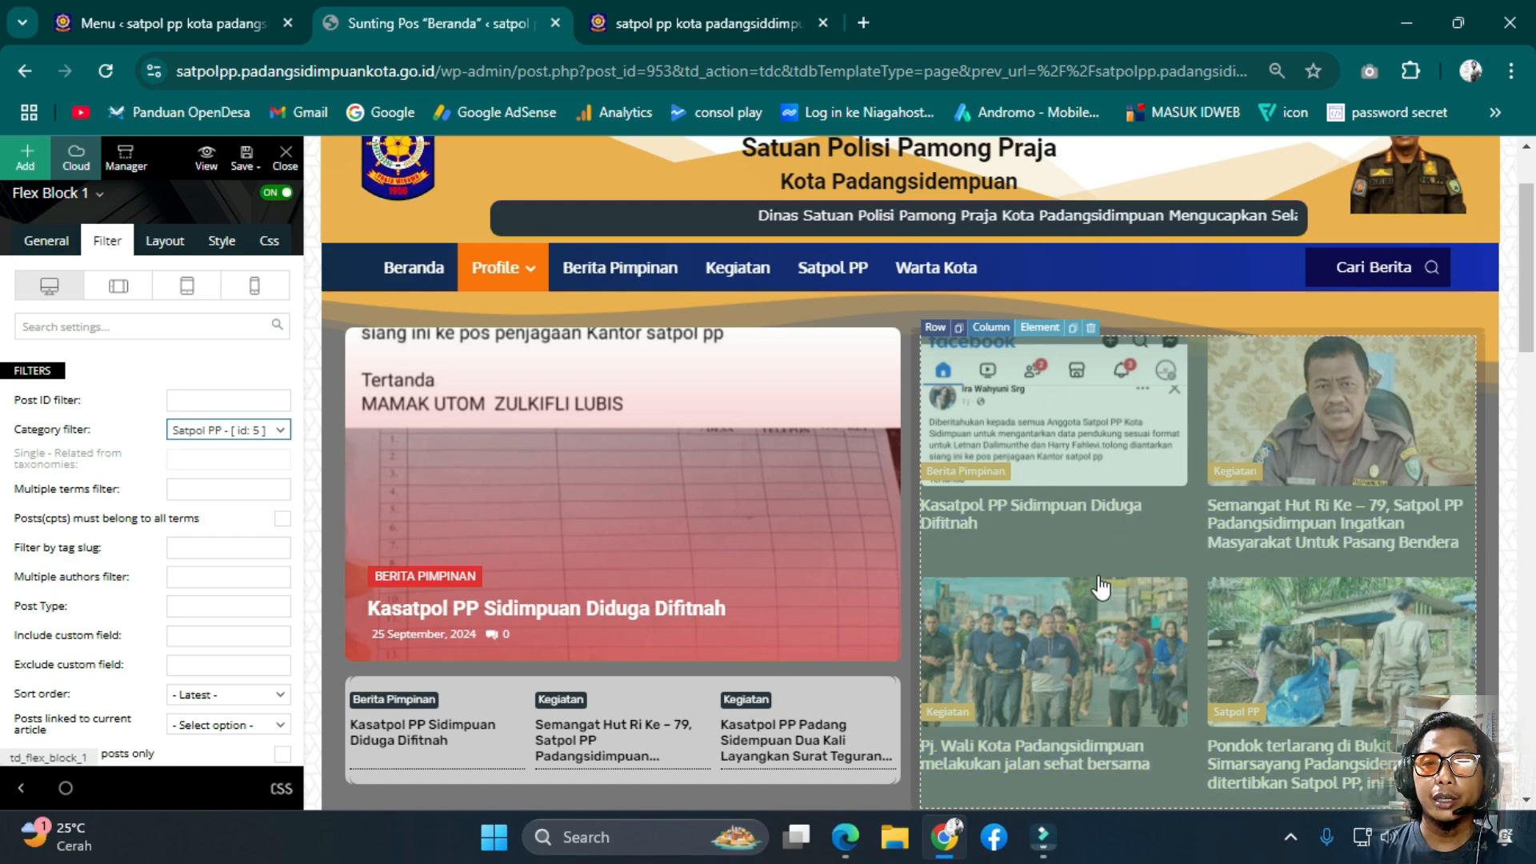
scroll(1089, 584, down, 1)
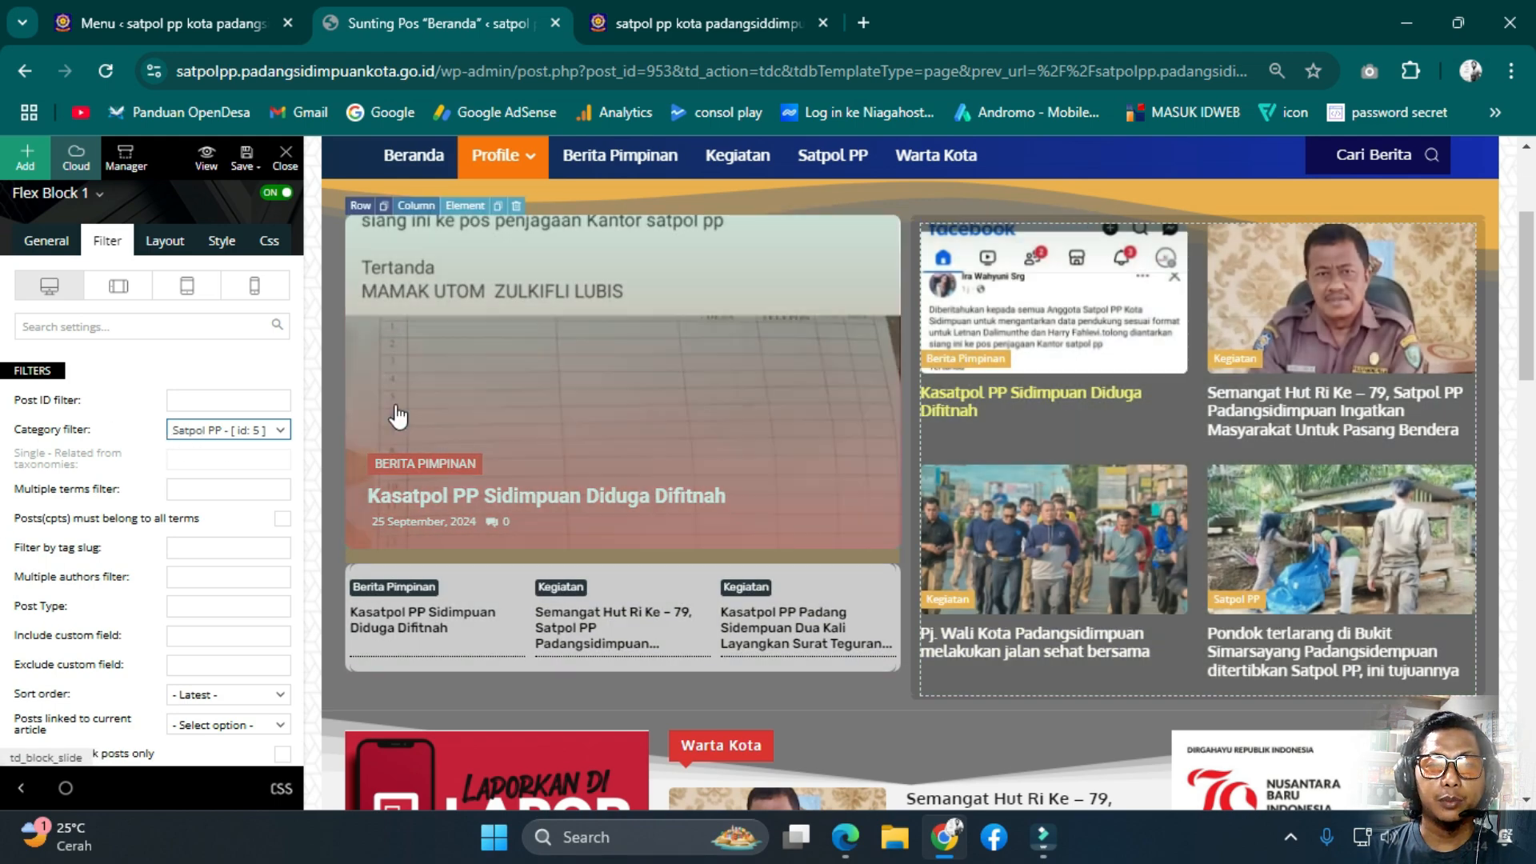
click(240, 432)
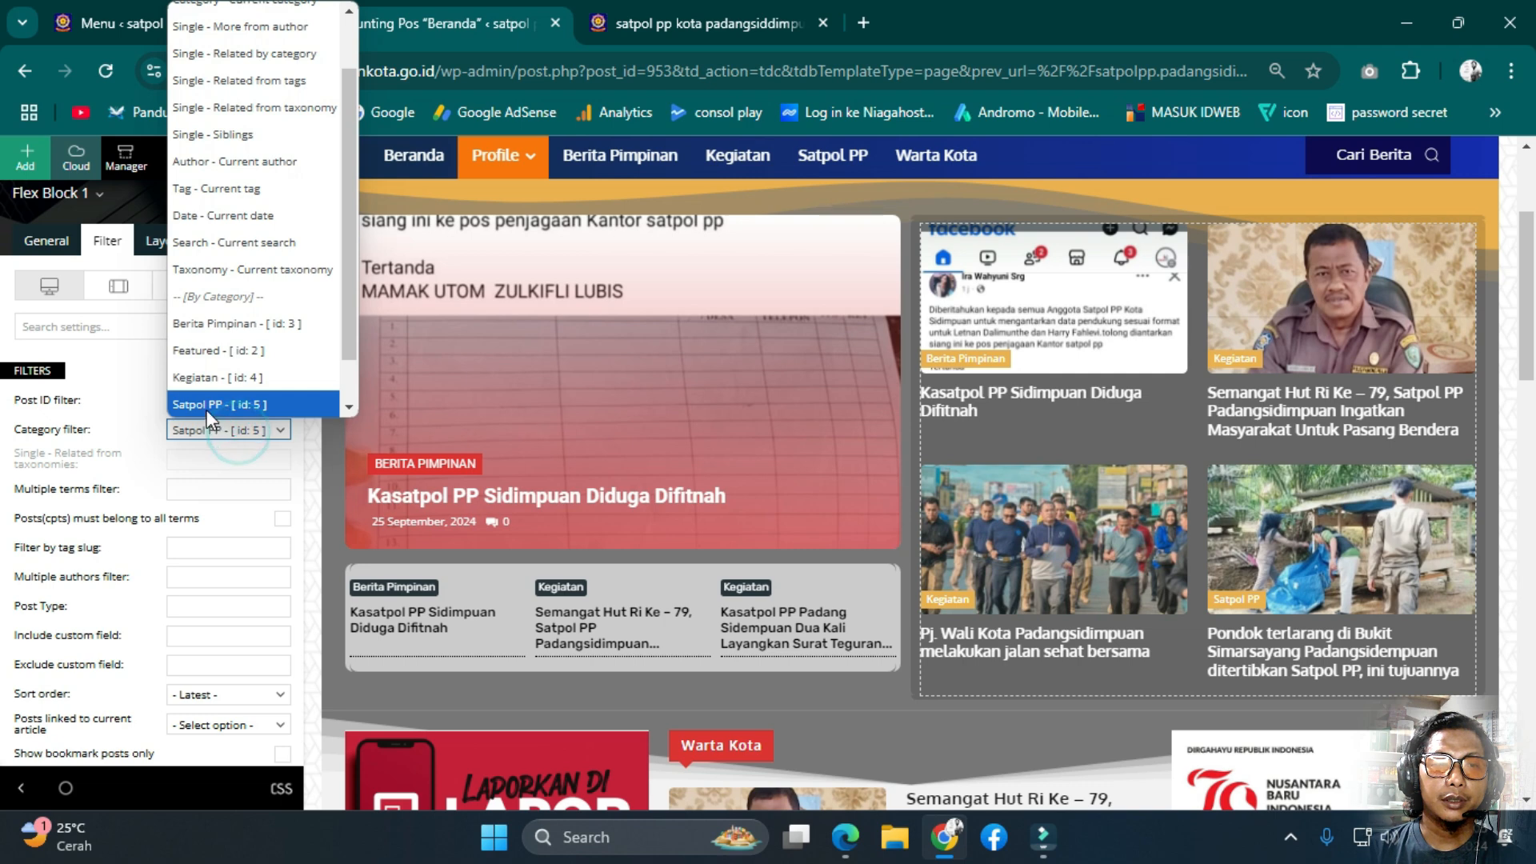
scroll(210, 404, down, 1)
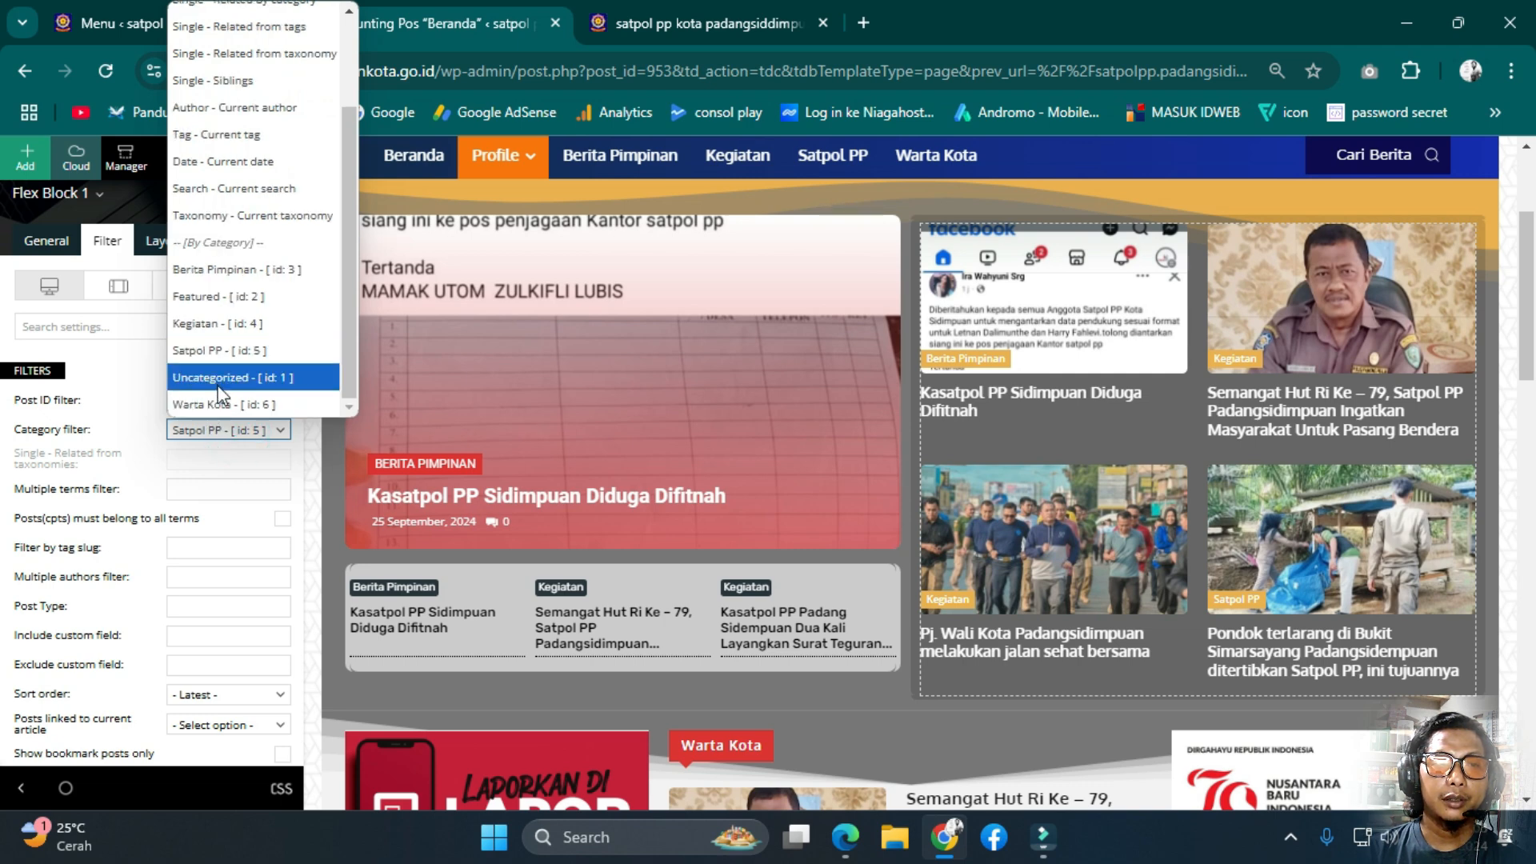
click(215, 404)
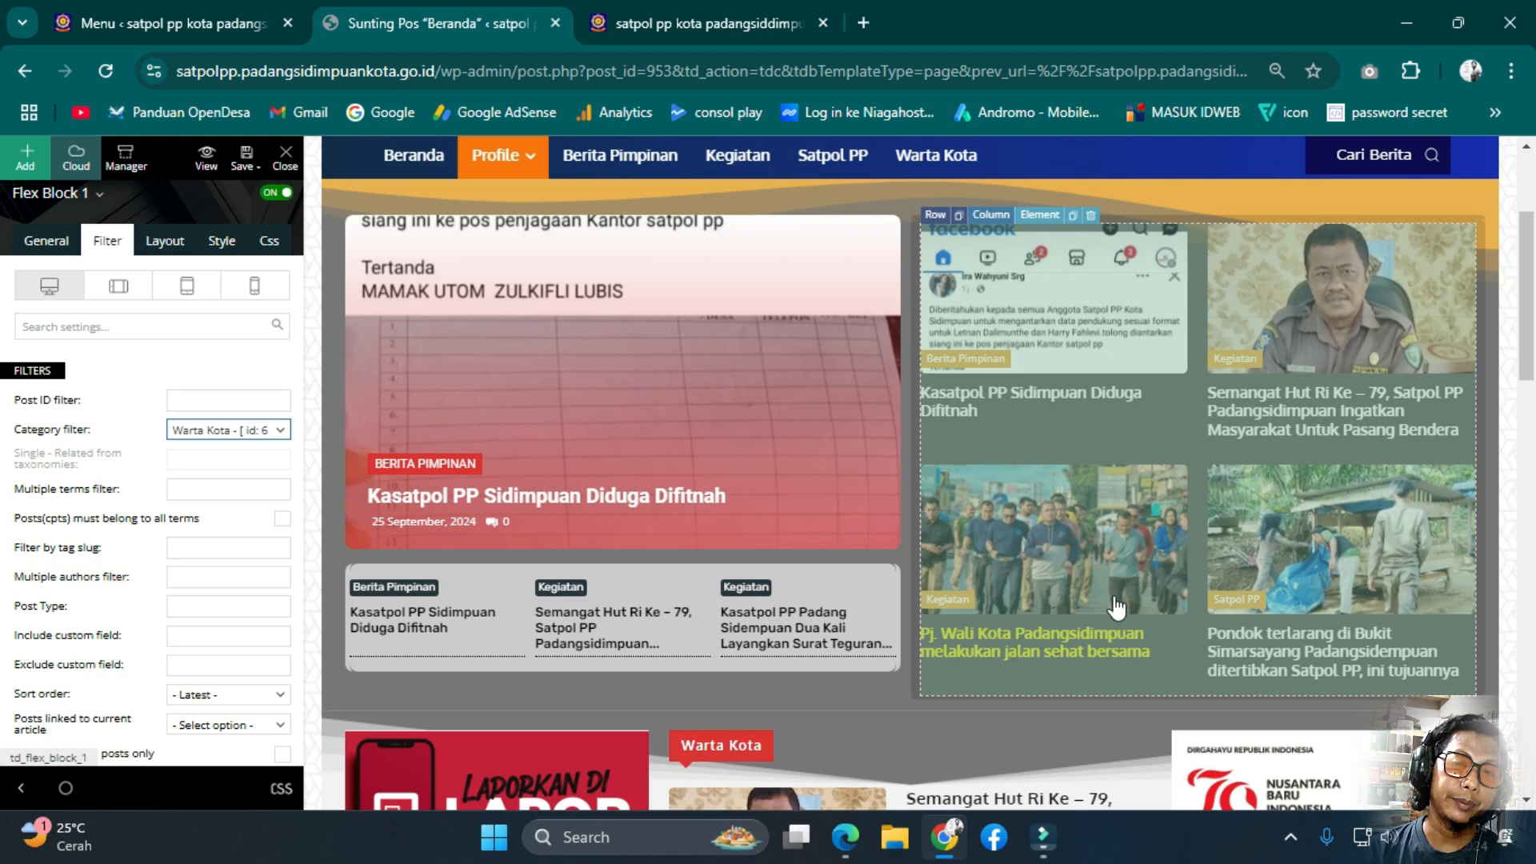
scroll(1117, 608, down, 2)
scroll(1108, 608, up, 2)
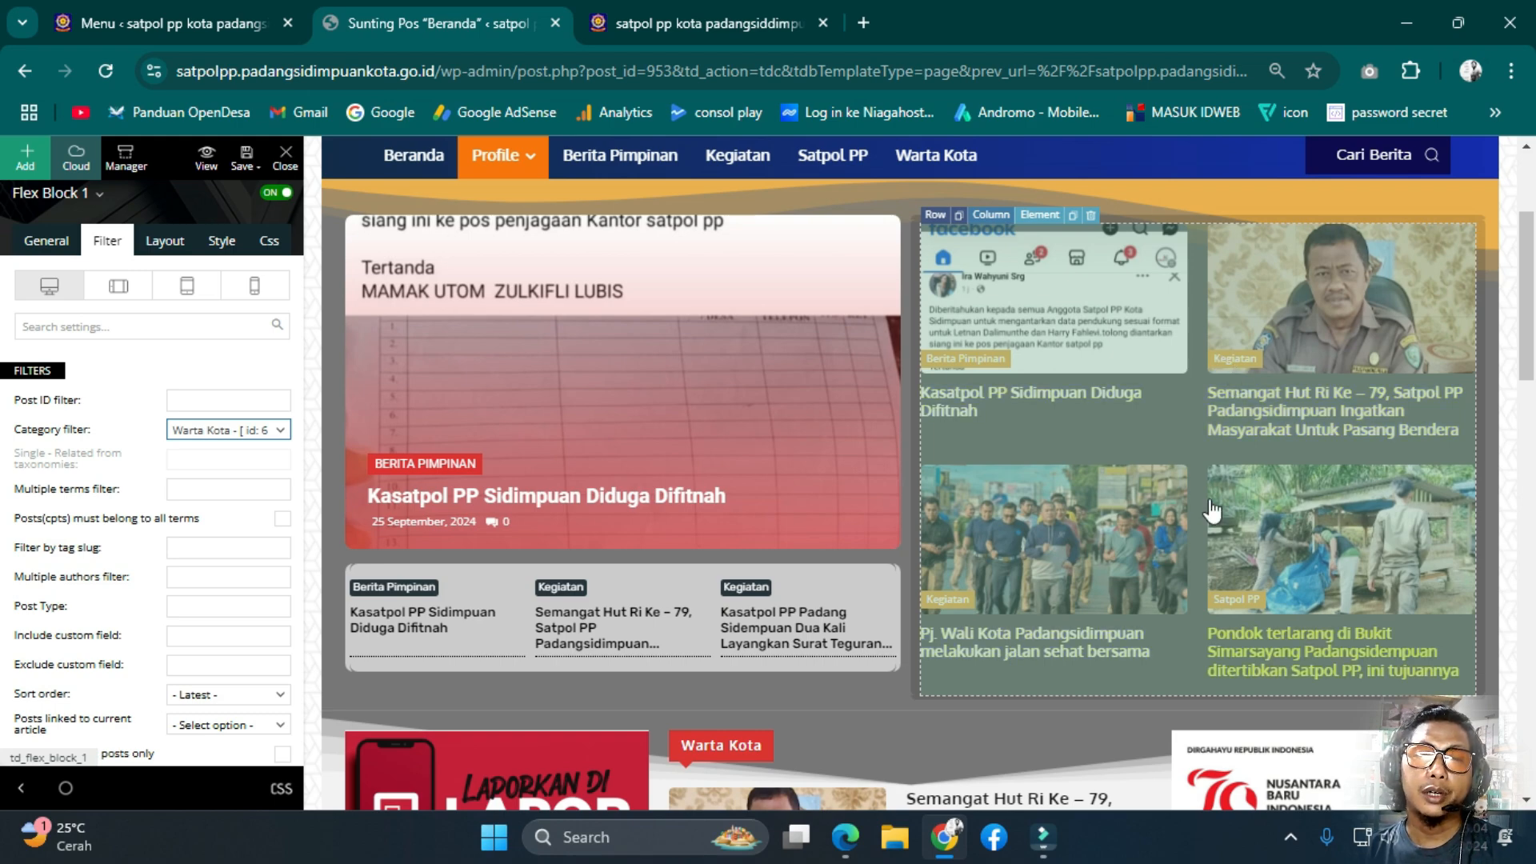
scroll(1213, 509, down, 6)
Step: Select the LAPOR banner below the slider to bring up its Ad box settings
scroll(1184, 570, down, 2)
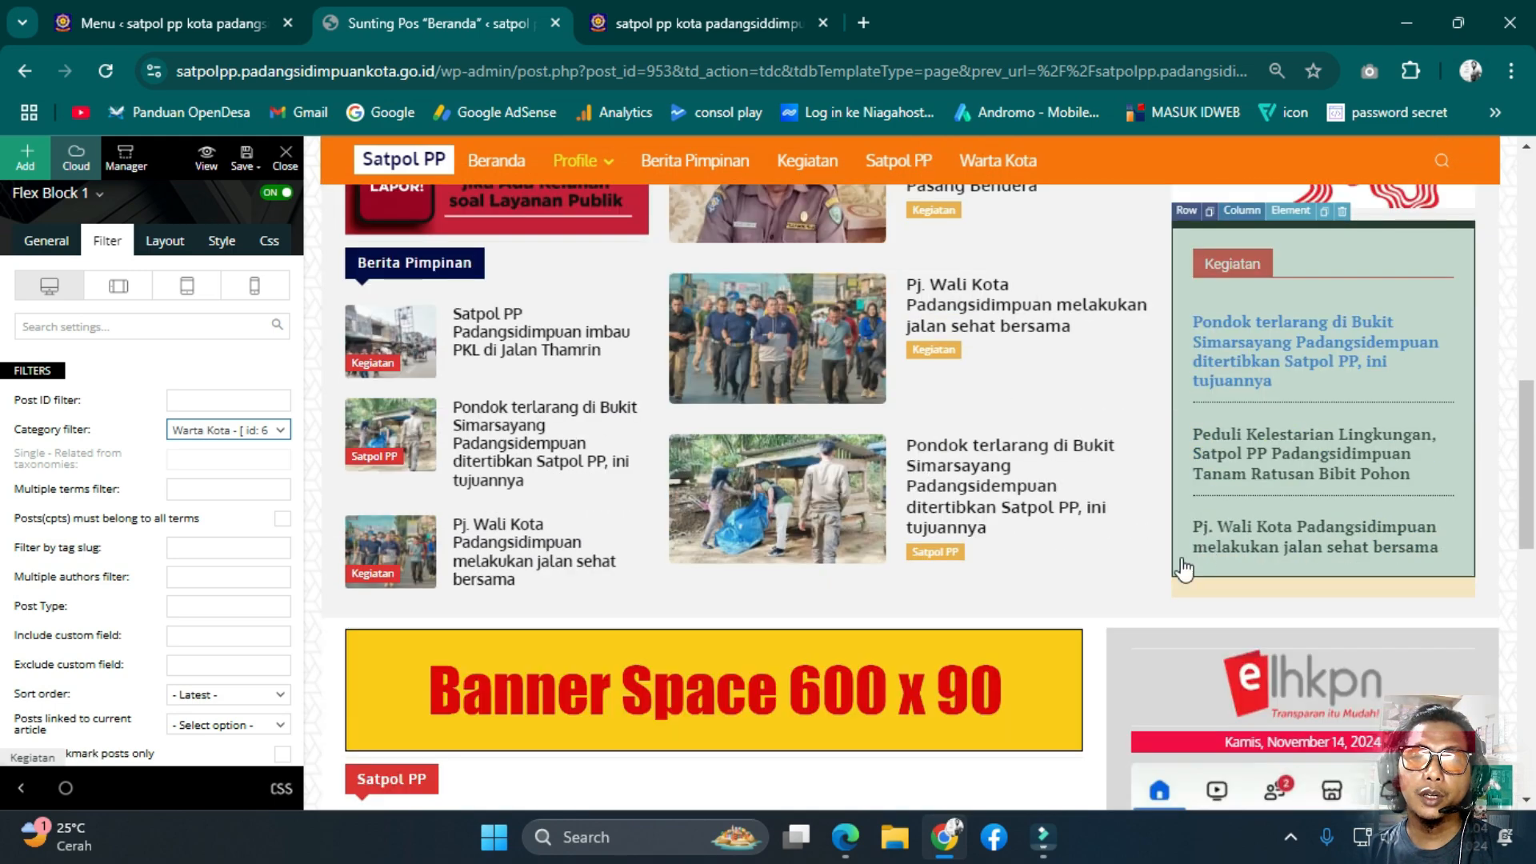
scroll(1184, 569, up, 3)
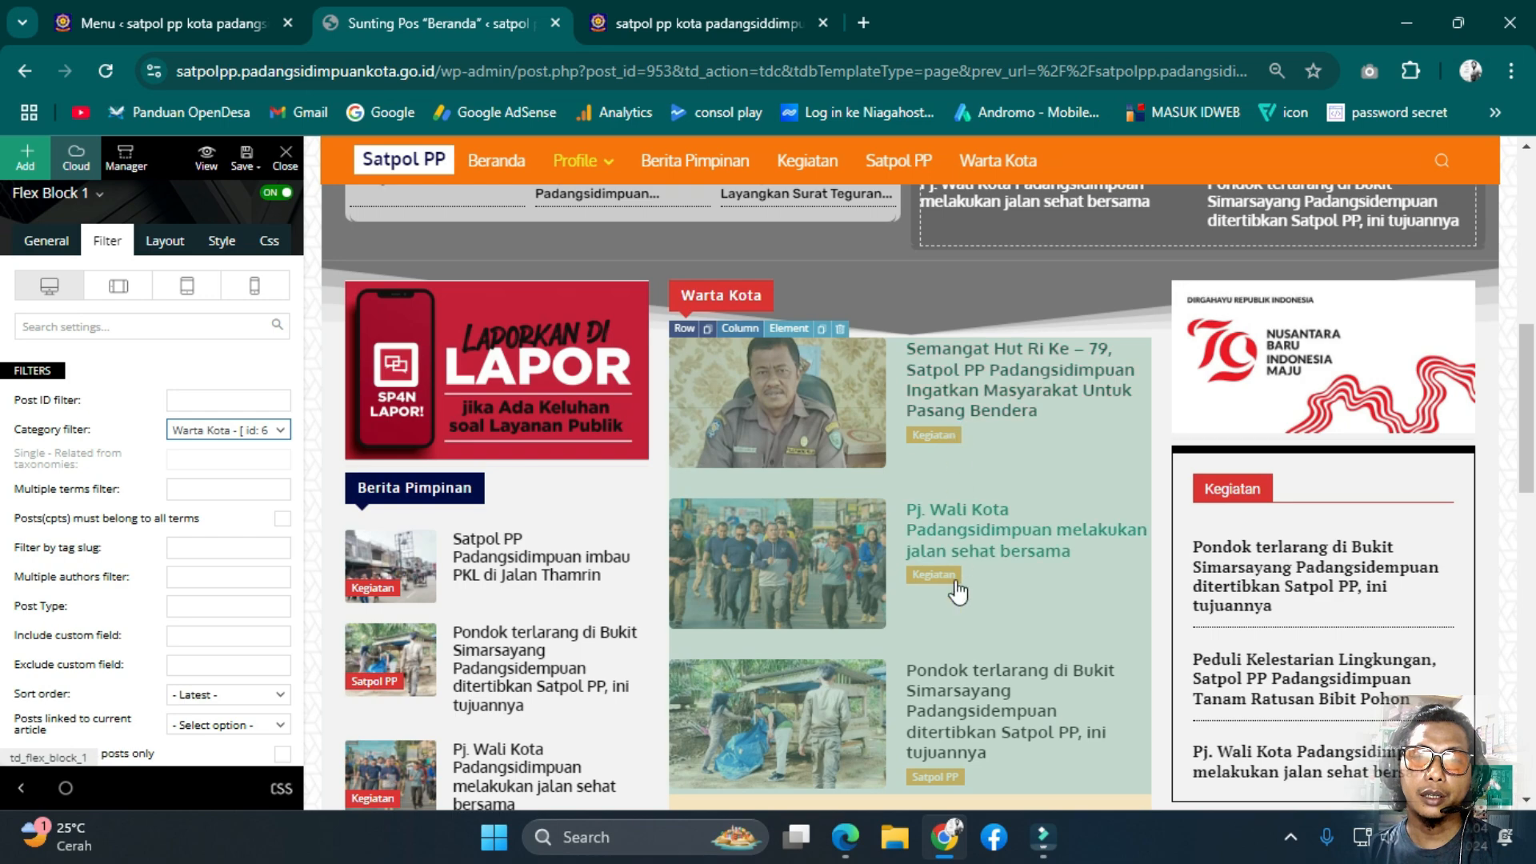
scroll(991, 632, up, 7)
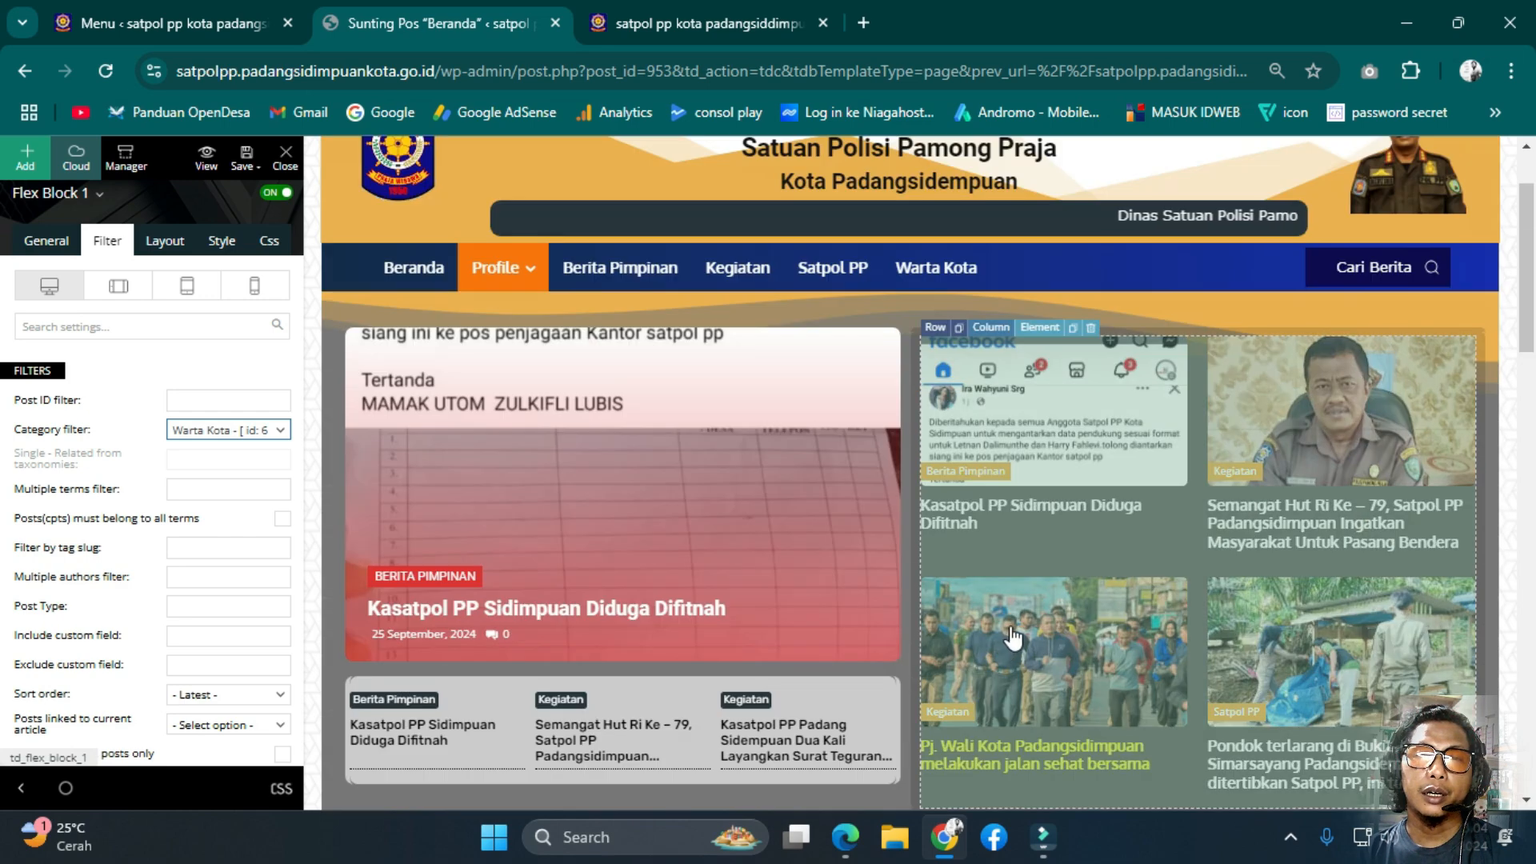
scroll(1013, 637, down, 6)
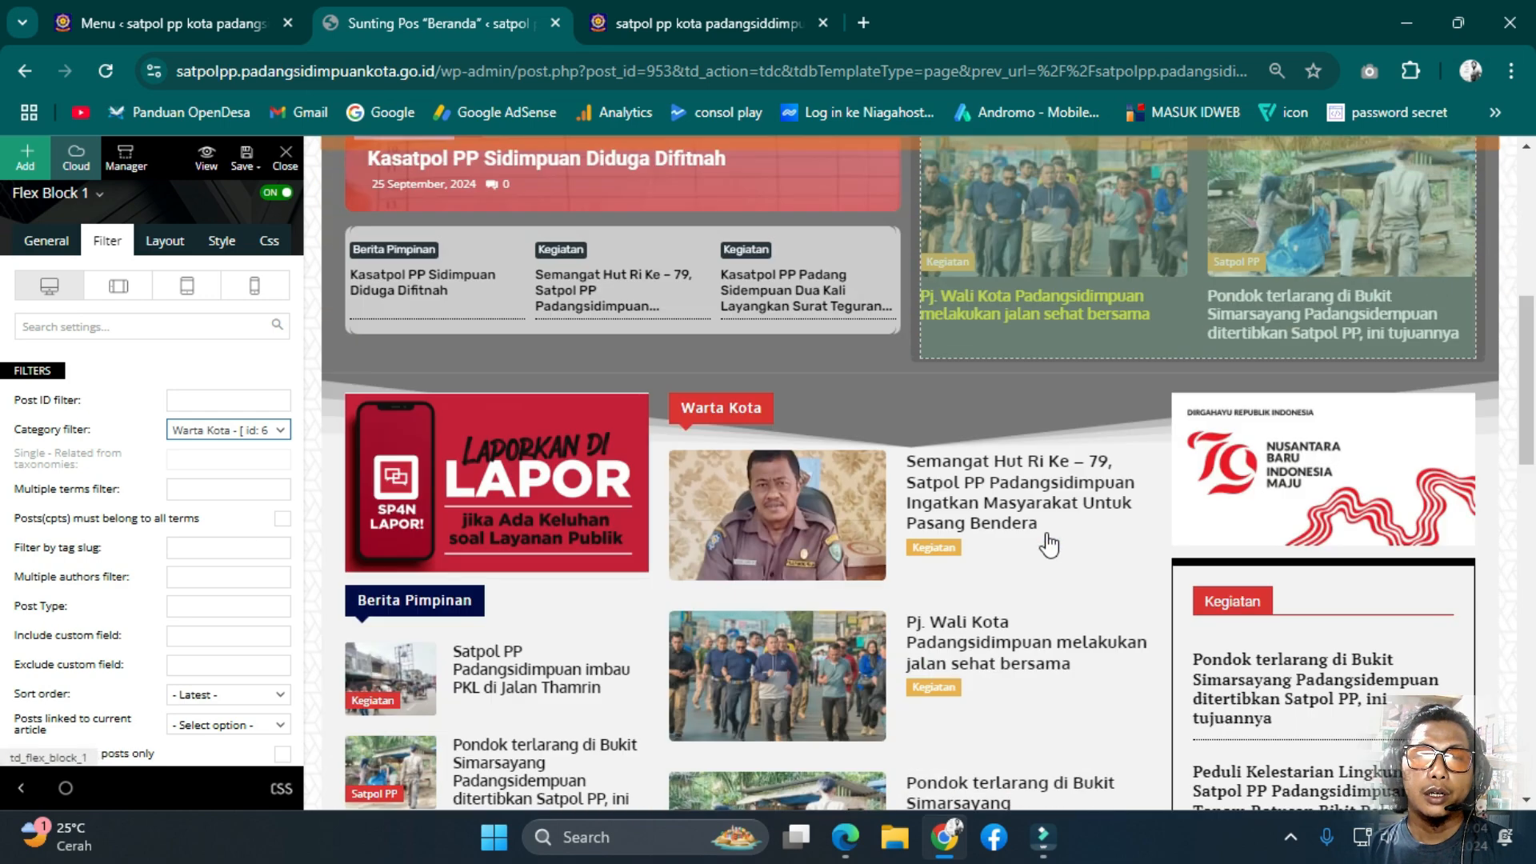
scroll(1048, 545, down, 3)
scroll(1049, 545, up, 1)
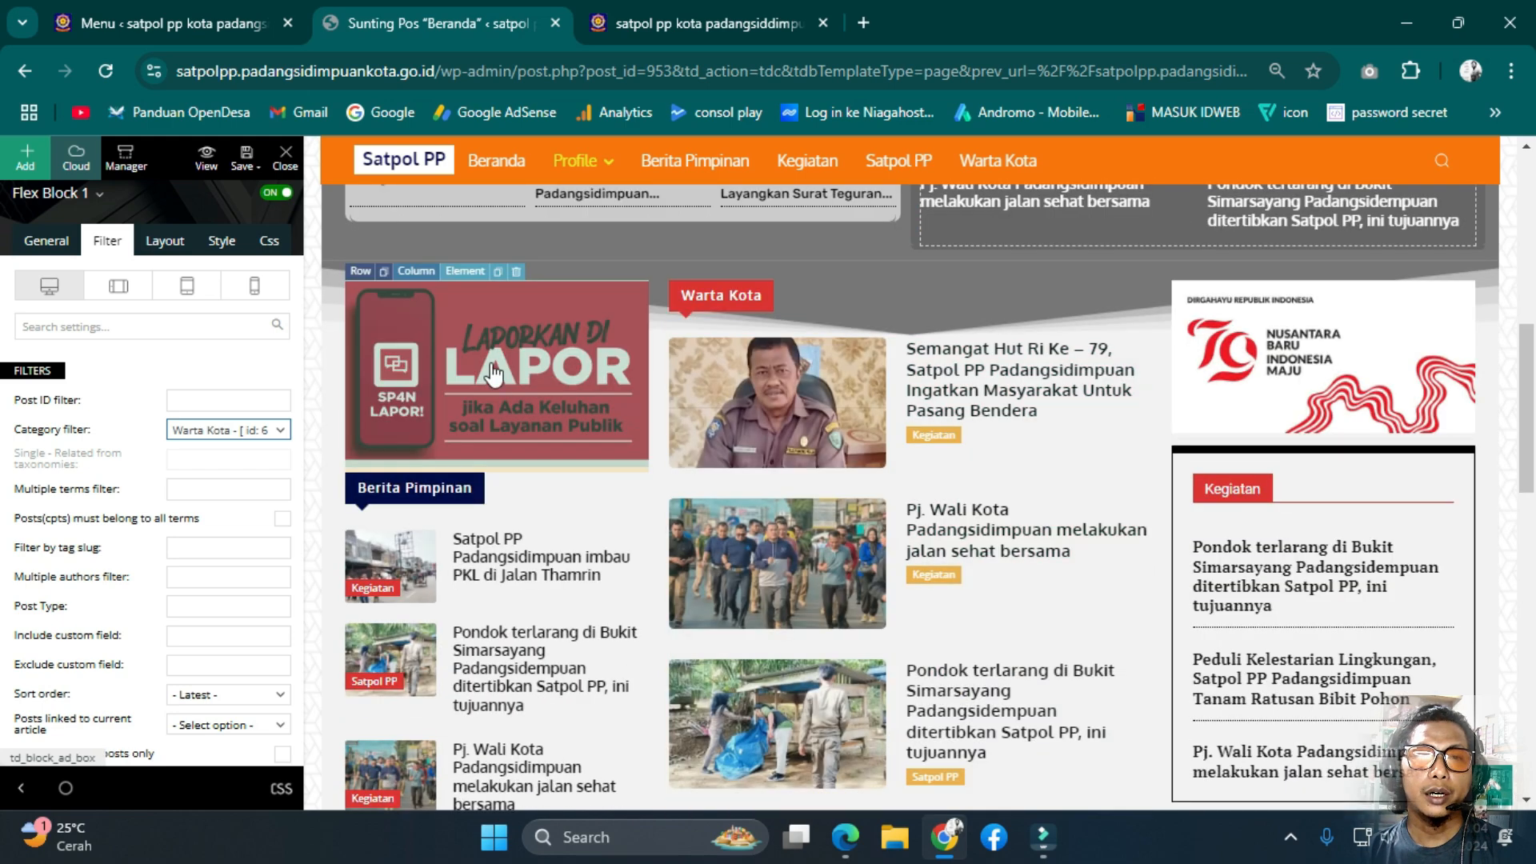
click(493, 375)
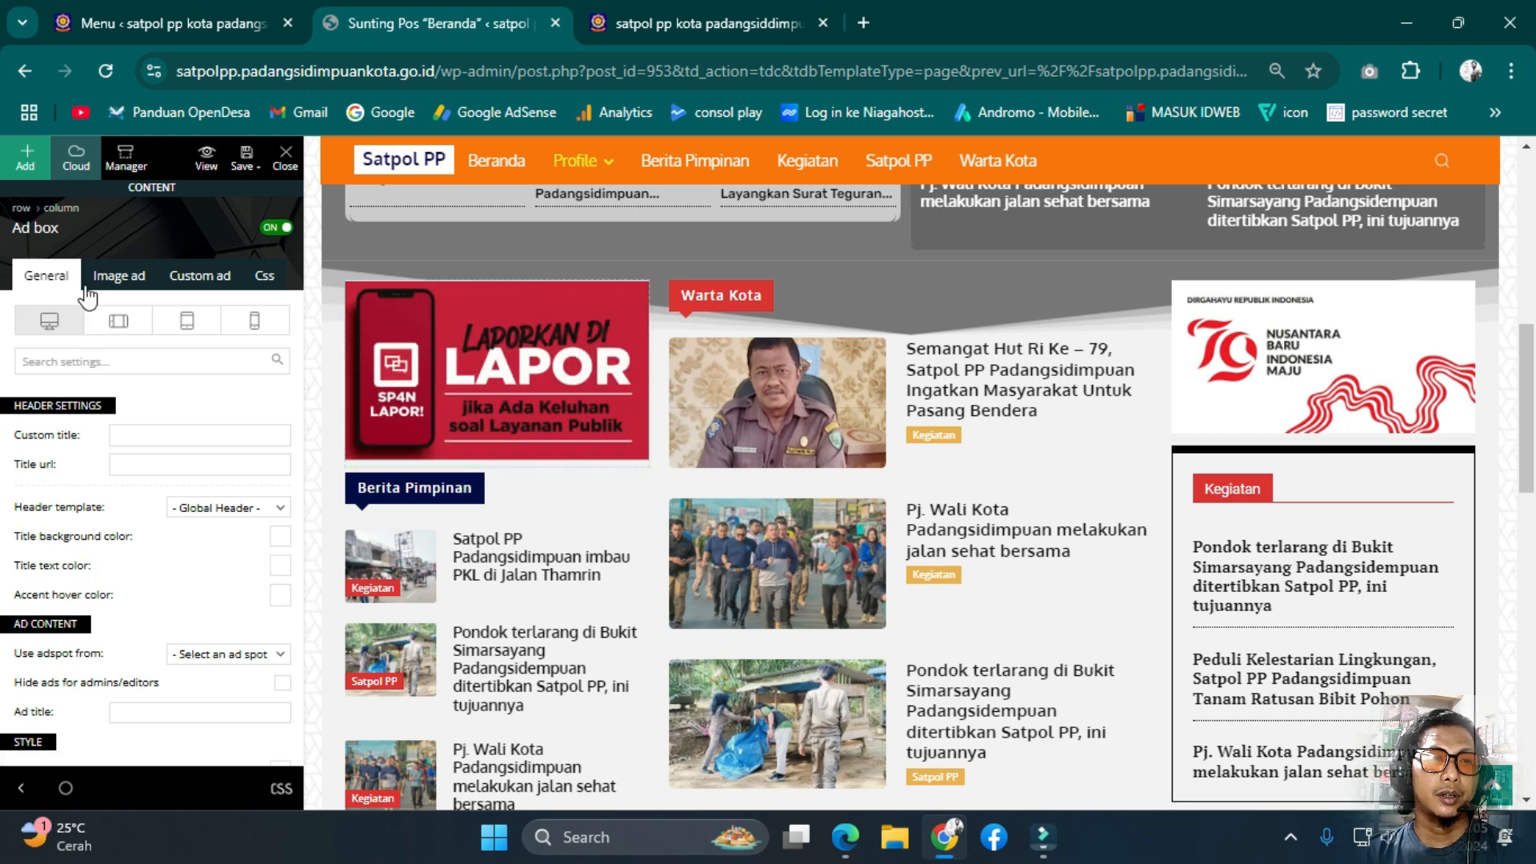
Step: Show the LAPOR Ad box's Image ad settings, with the banner image applied for all devices
click(112, 276)
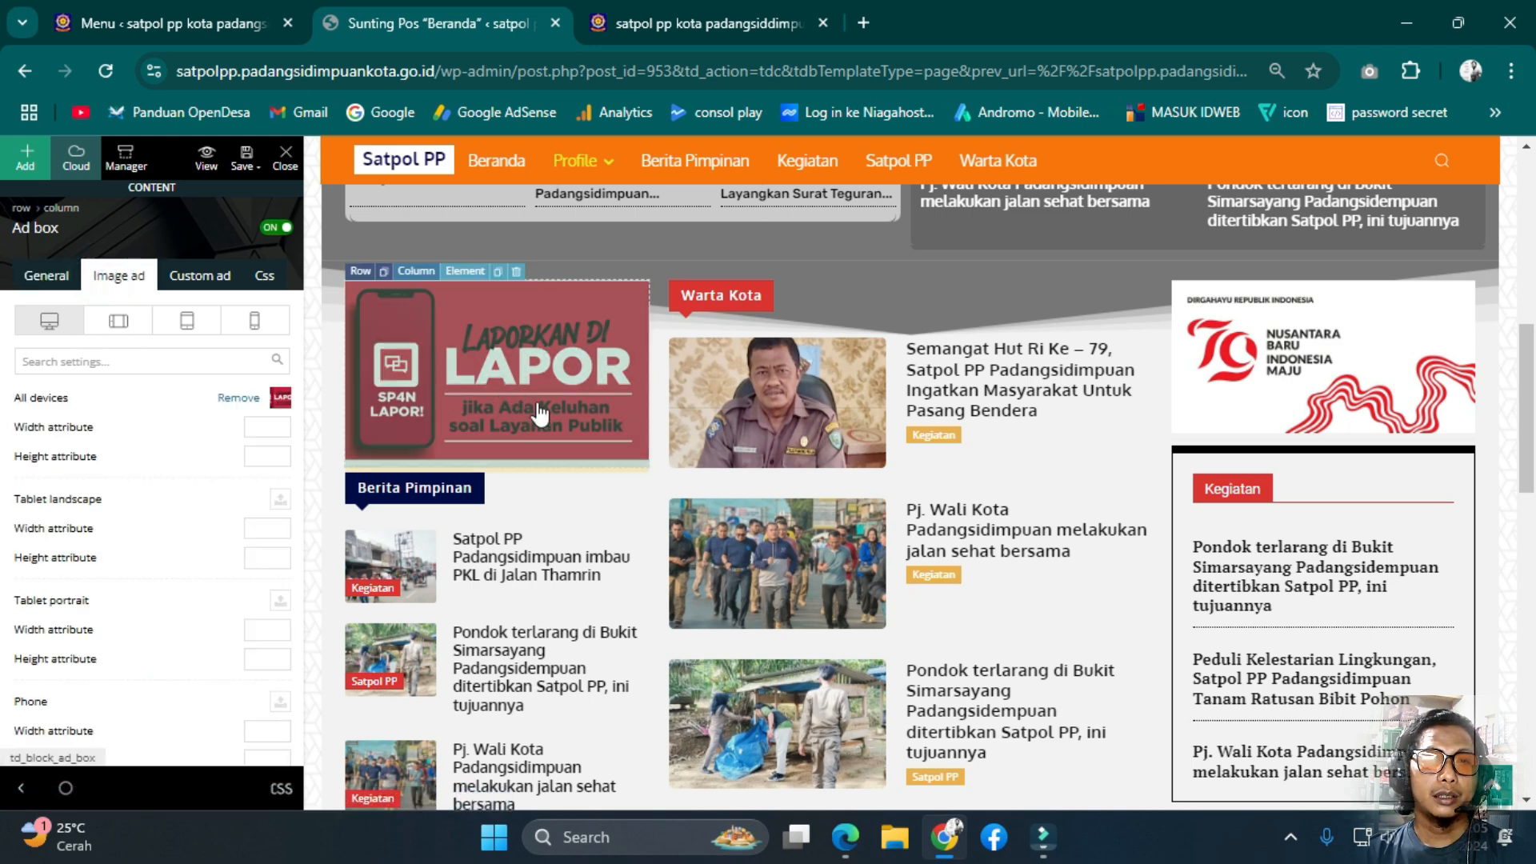
scroll(539, 415, up, 1)
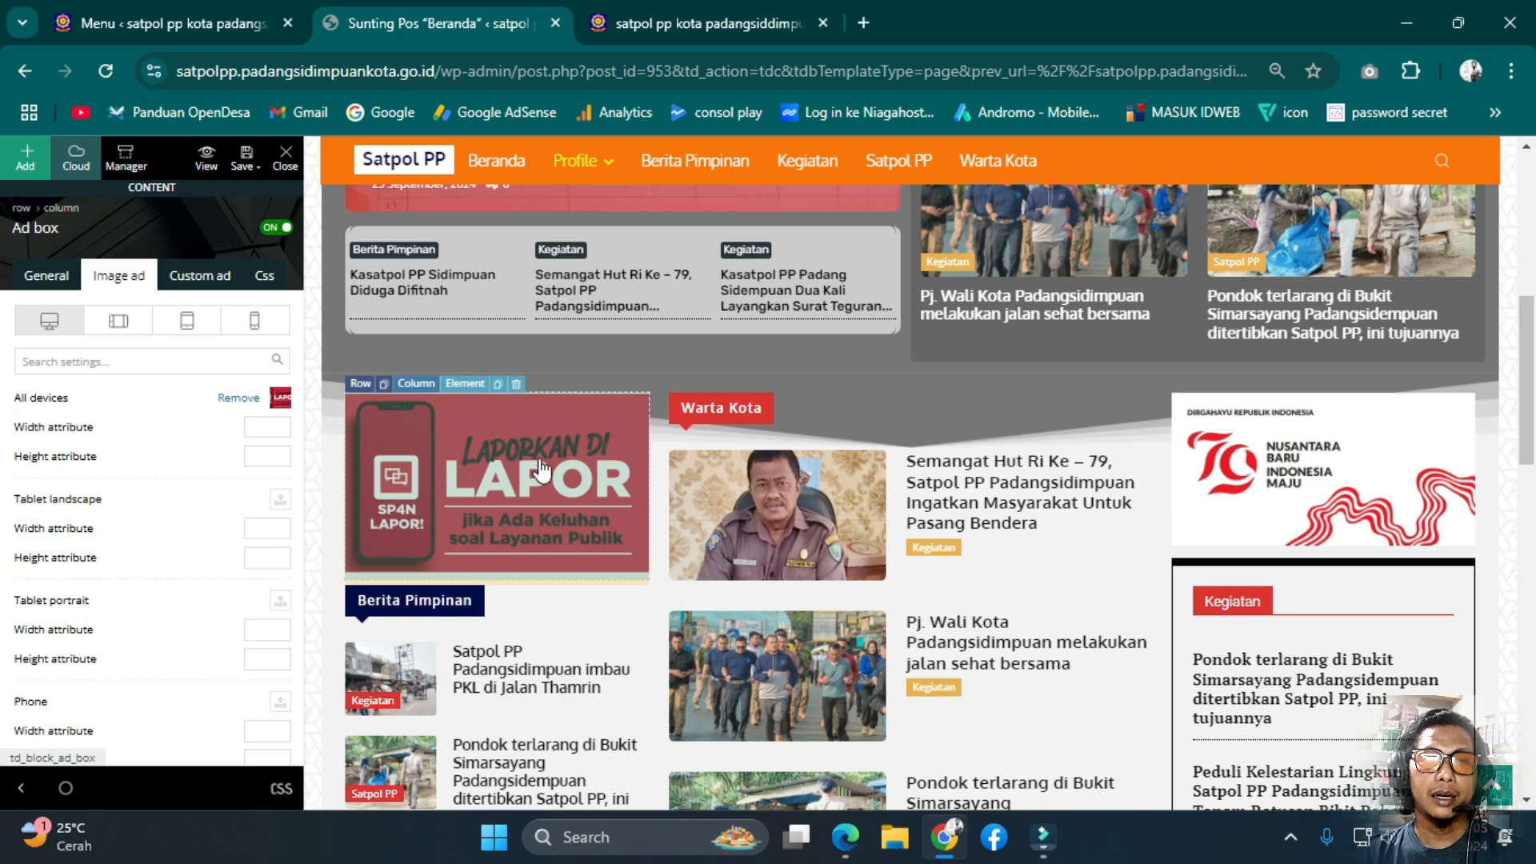
scroll(556, 487, down, 1)
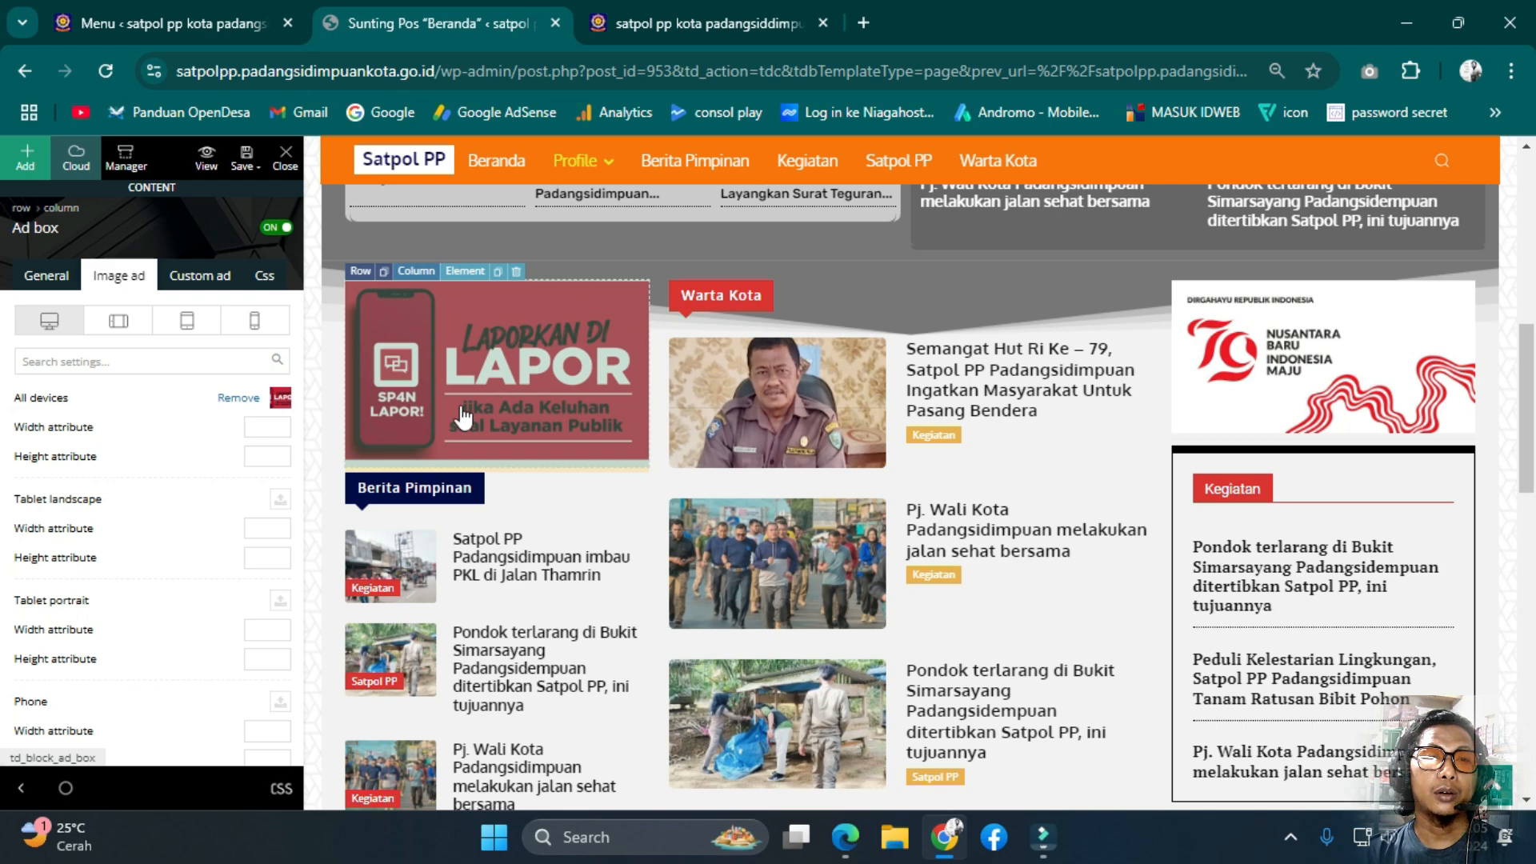
scroll(512, 416, up, 2)
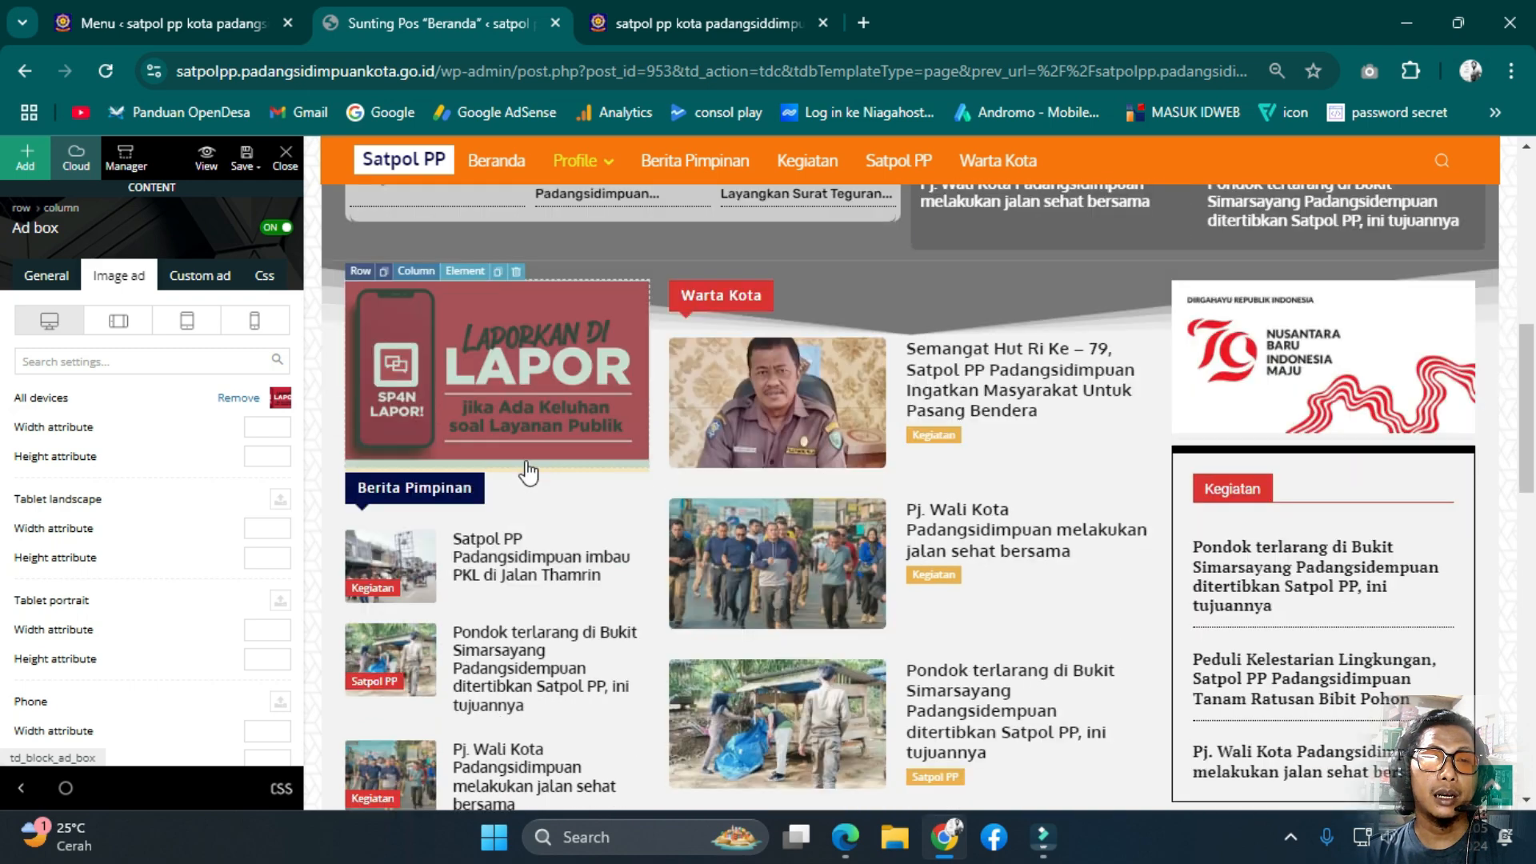
scroll(512, 500, down, 2)
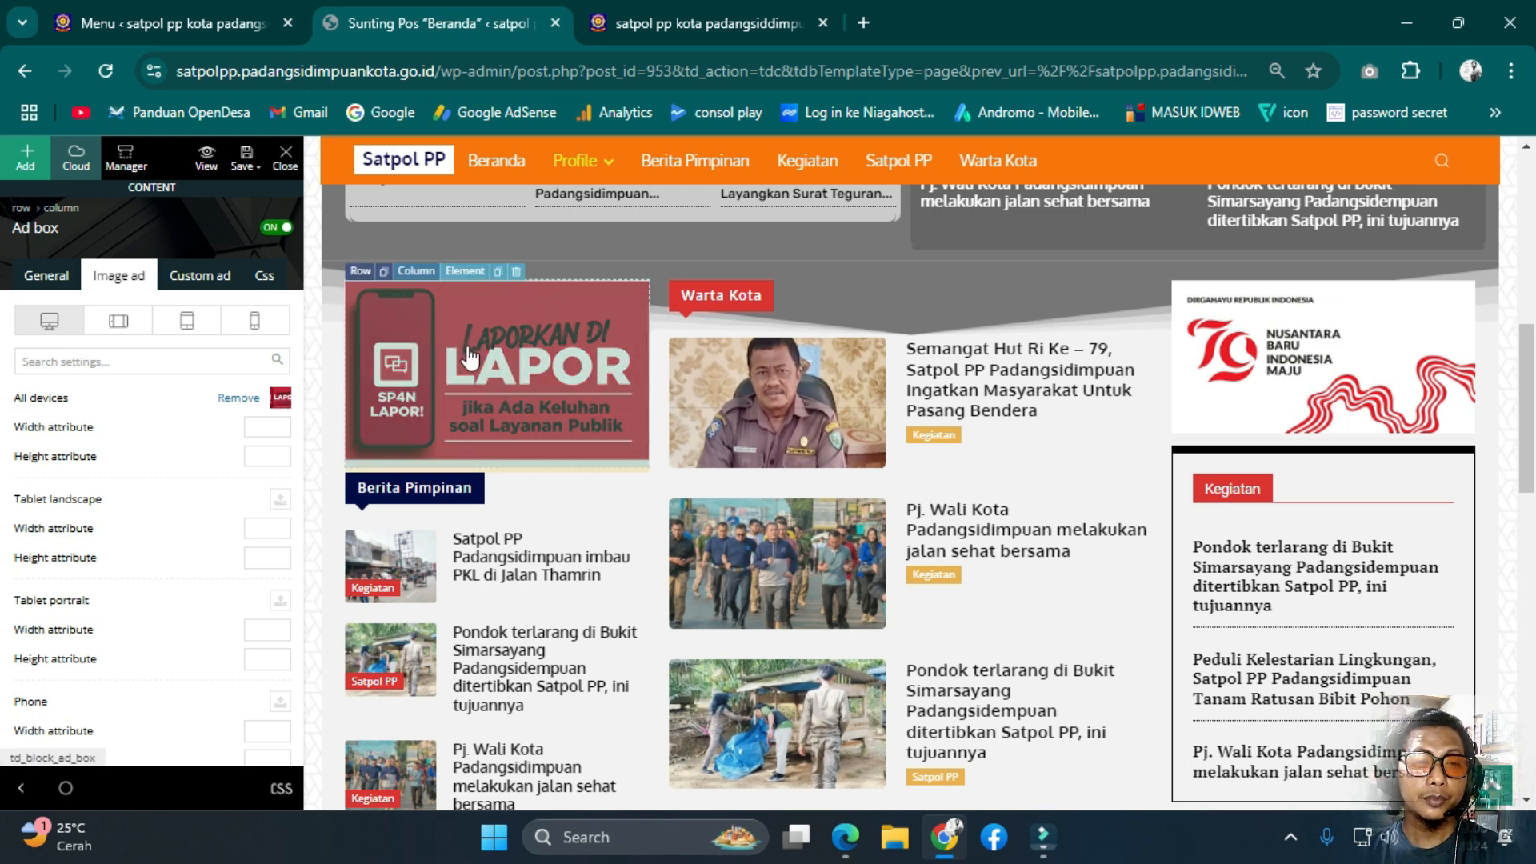
Step: Browse the media library for the LAPOR banner, then close it without choosing an image
click(510, 335)
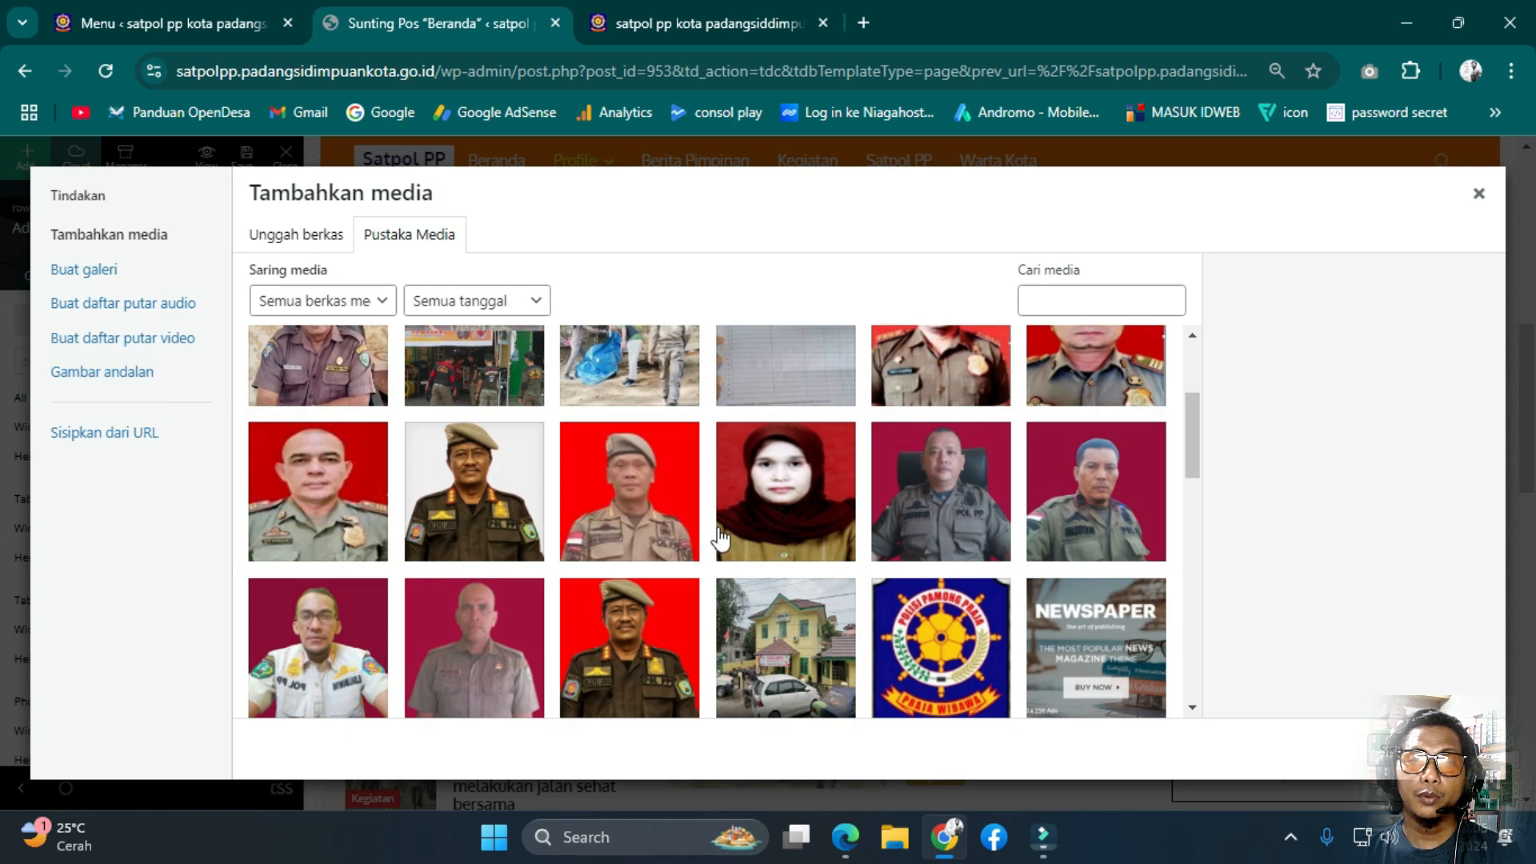
scroll(722, 537, down, 5)
scroll(788, 535, down, 1)
scroll(1094, 520, down, 1)
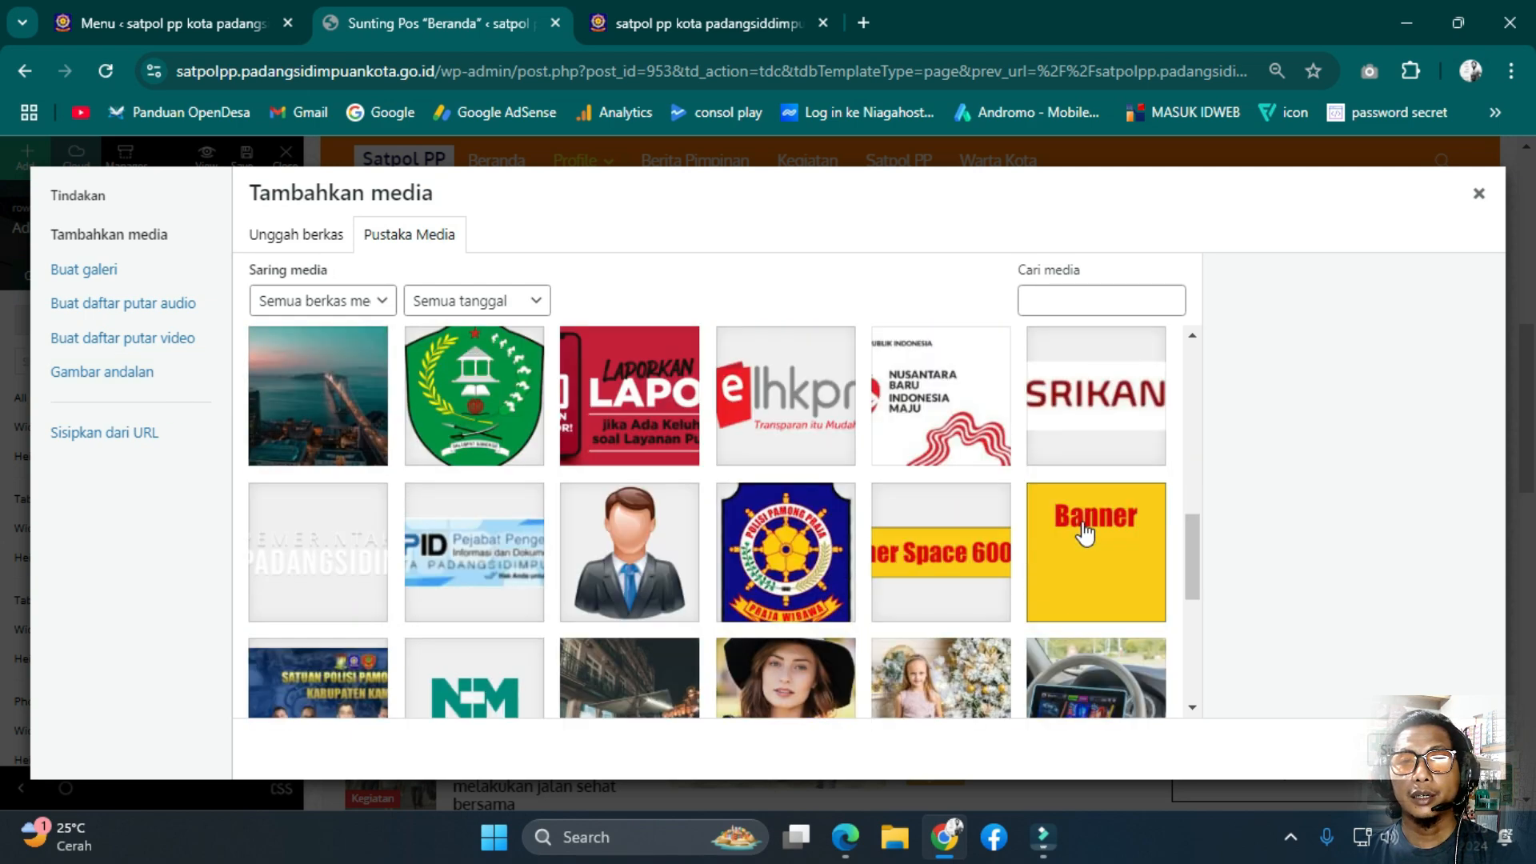
scroll(560, 537, down, 1)
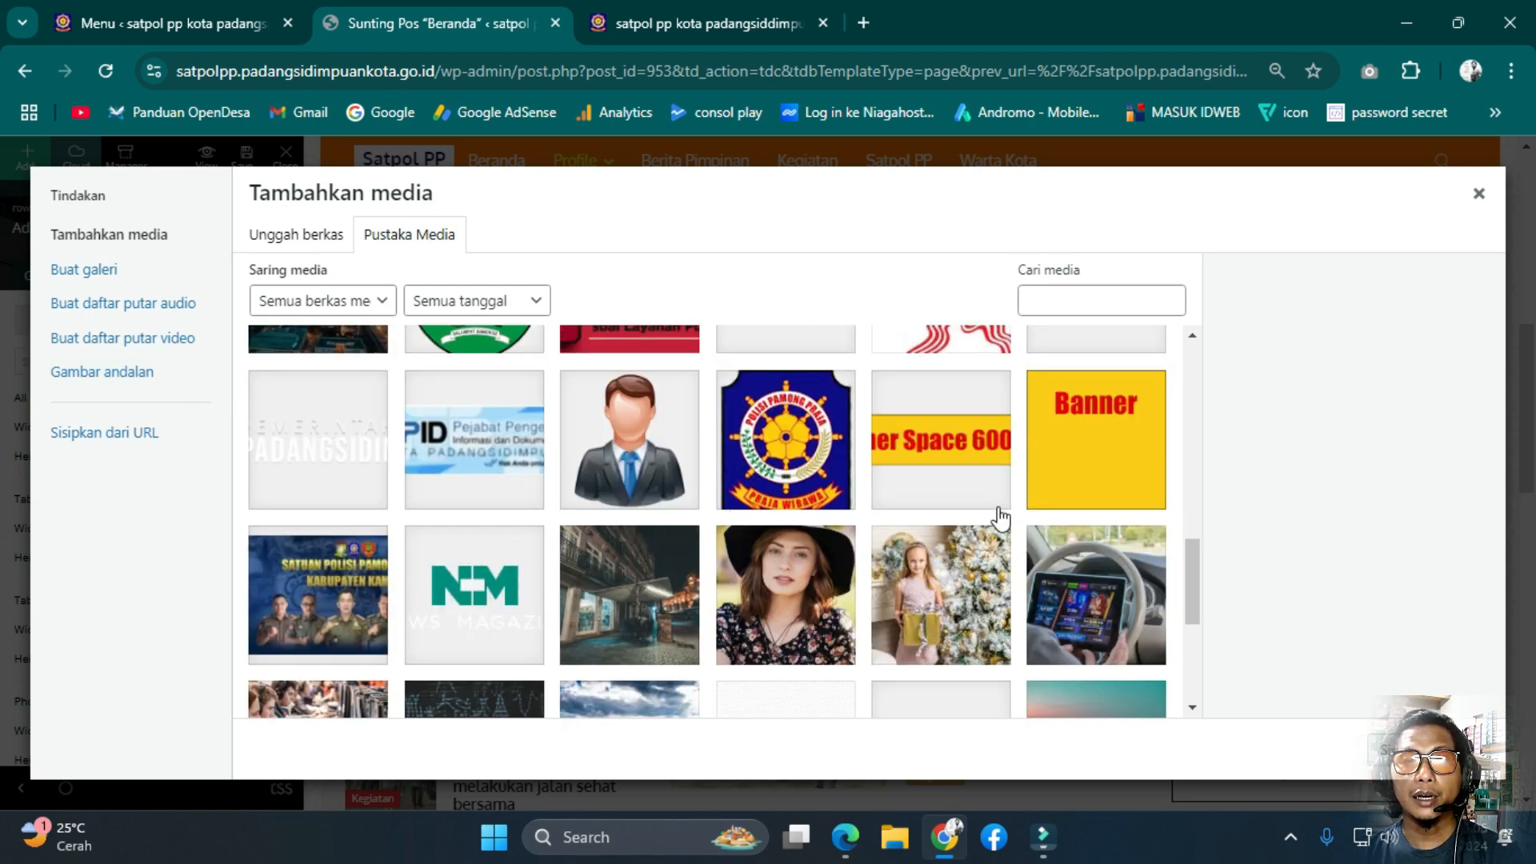
scroll(723, 554, down, 1)
scroll(722, 555, down, 10)
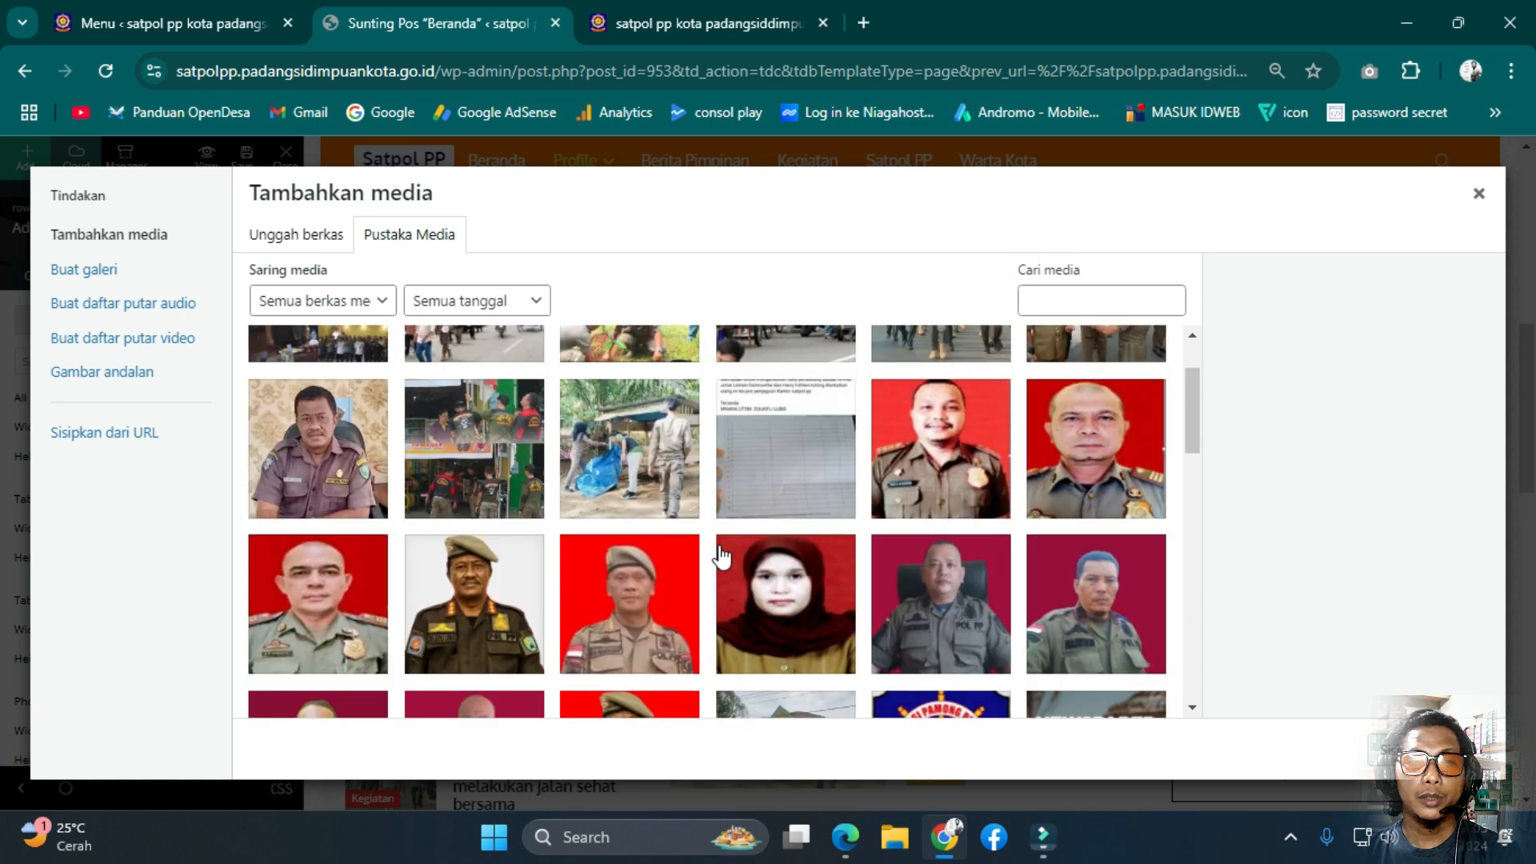
click(287, 234)
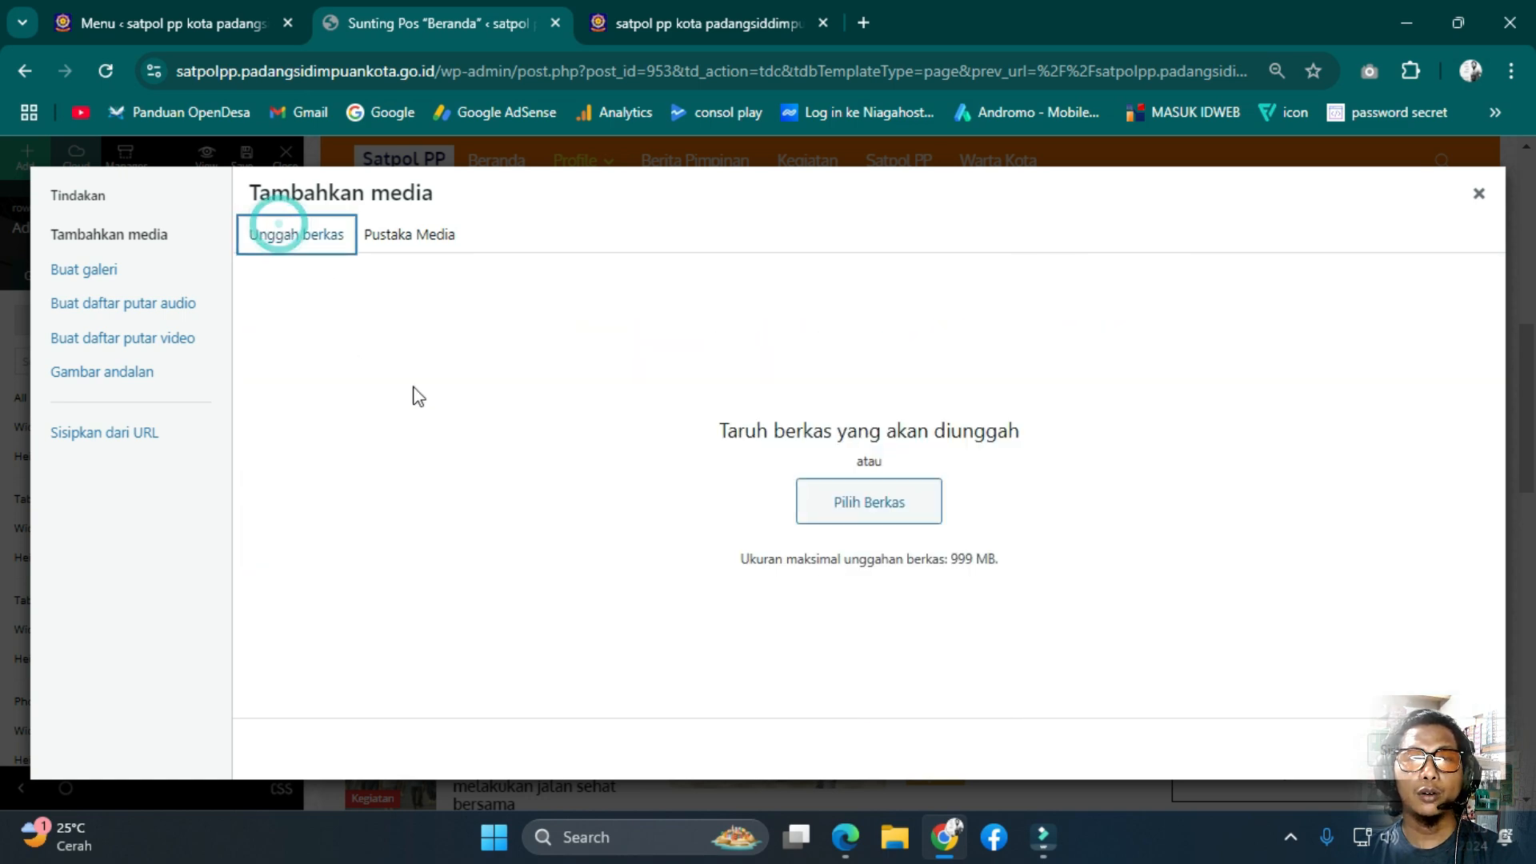
click(400, 238)
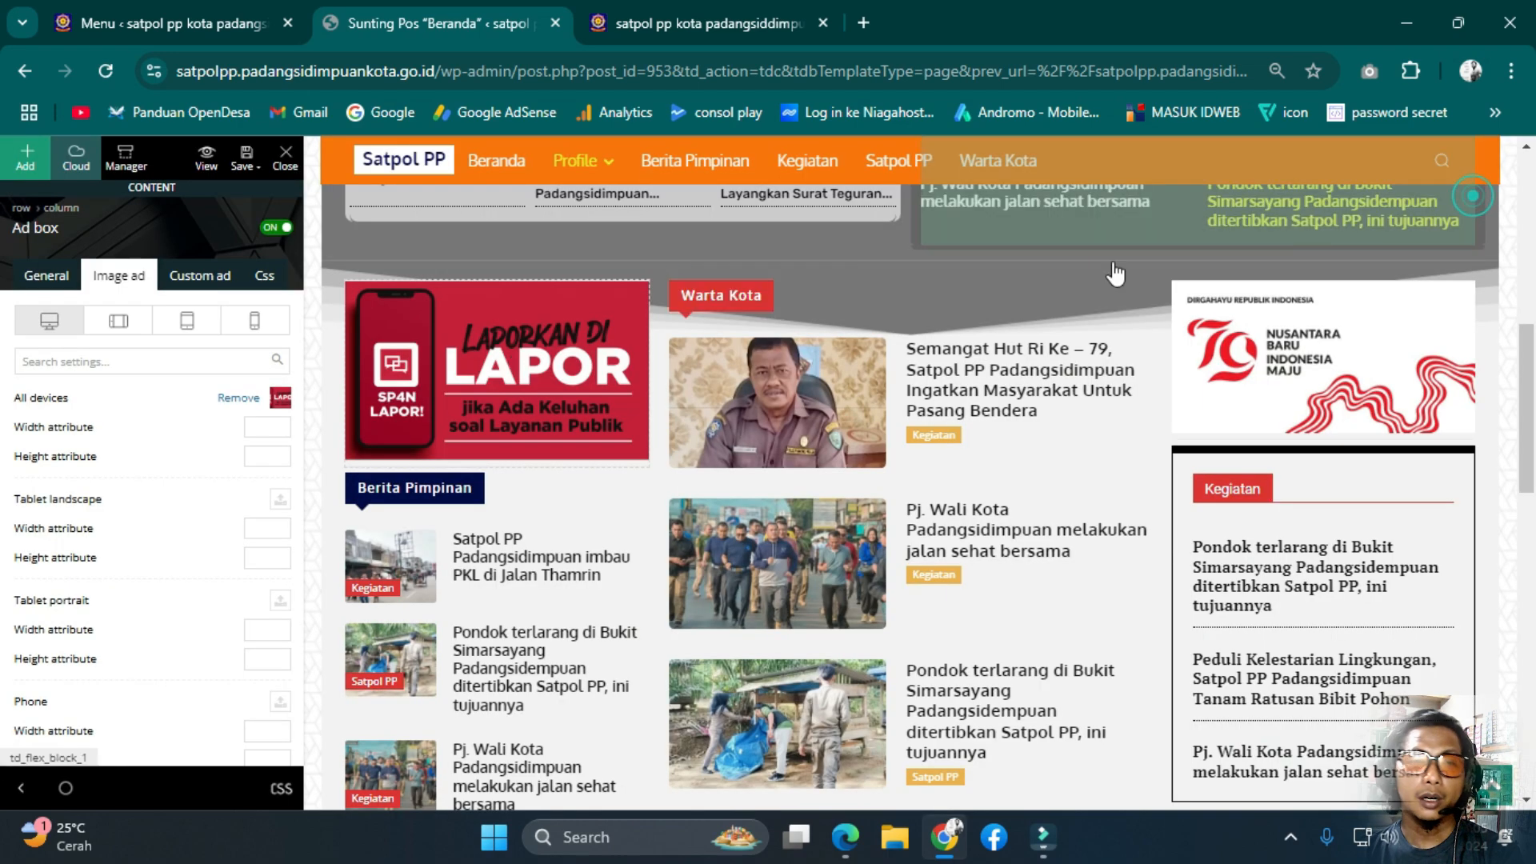
click(1477, 195)
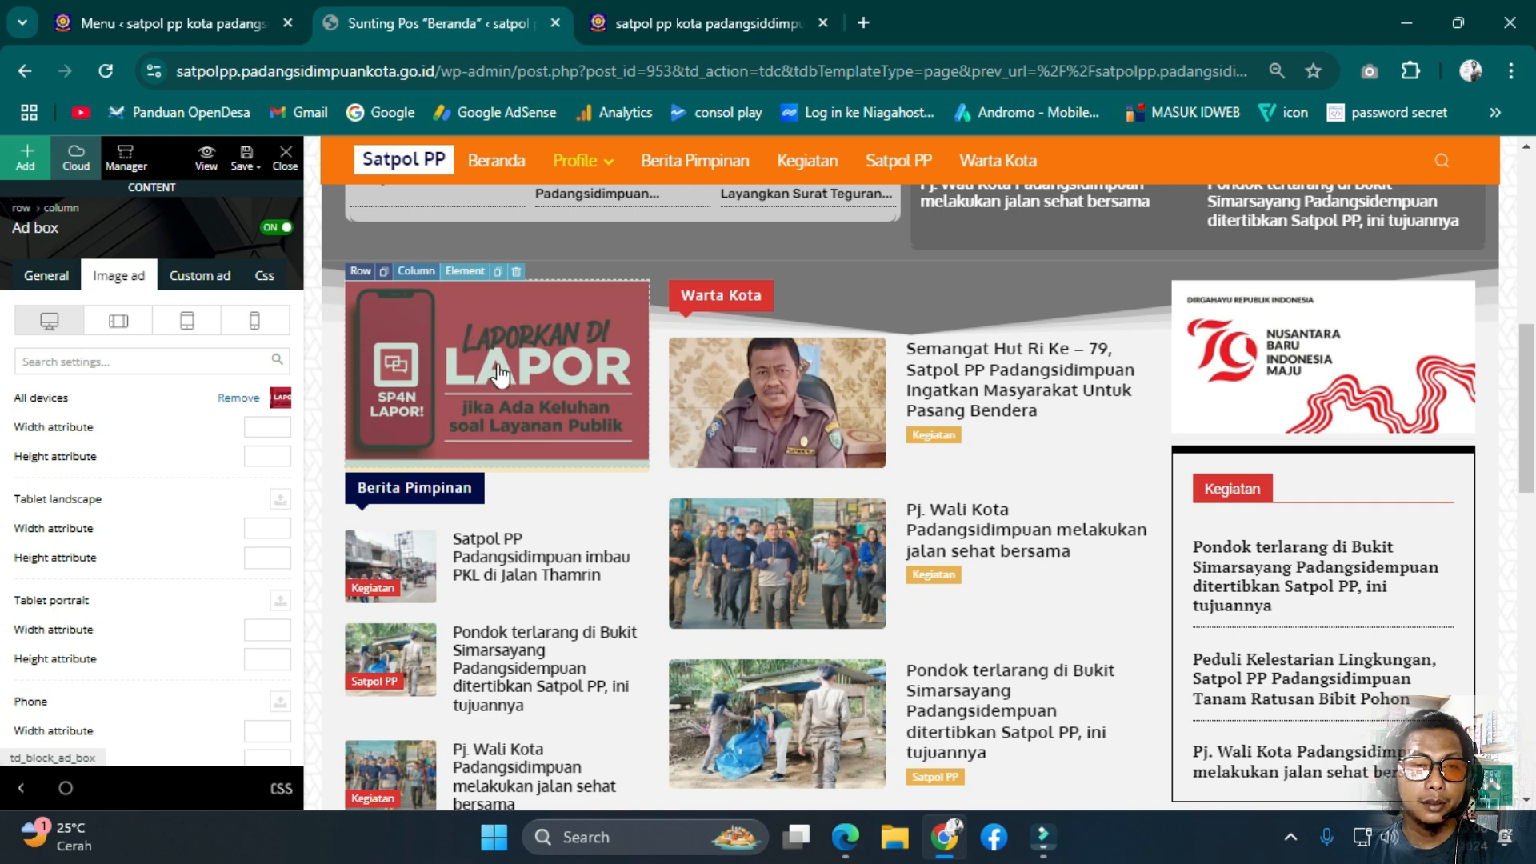
Step: Duplicate the LAPOR ad and set the copy's image to the uploaded hari-pahlawan-10-november picture
click(498, 272)
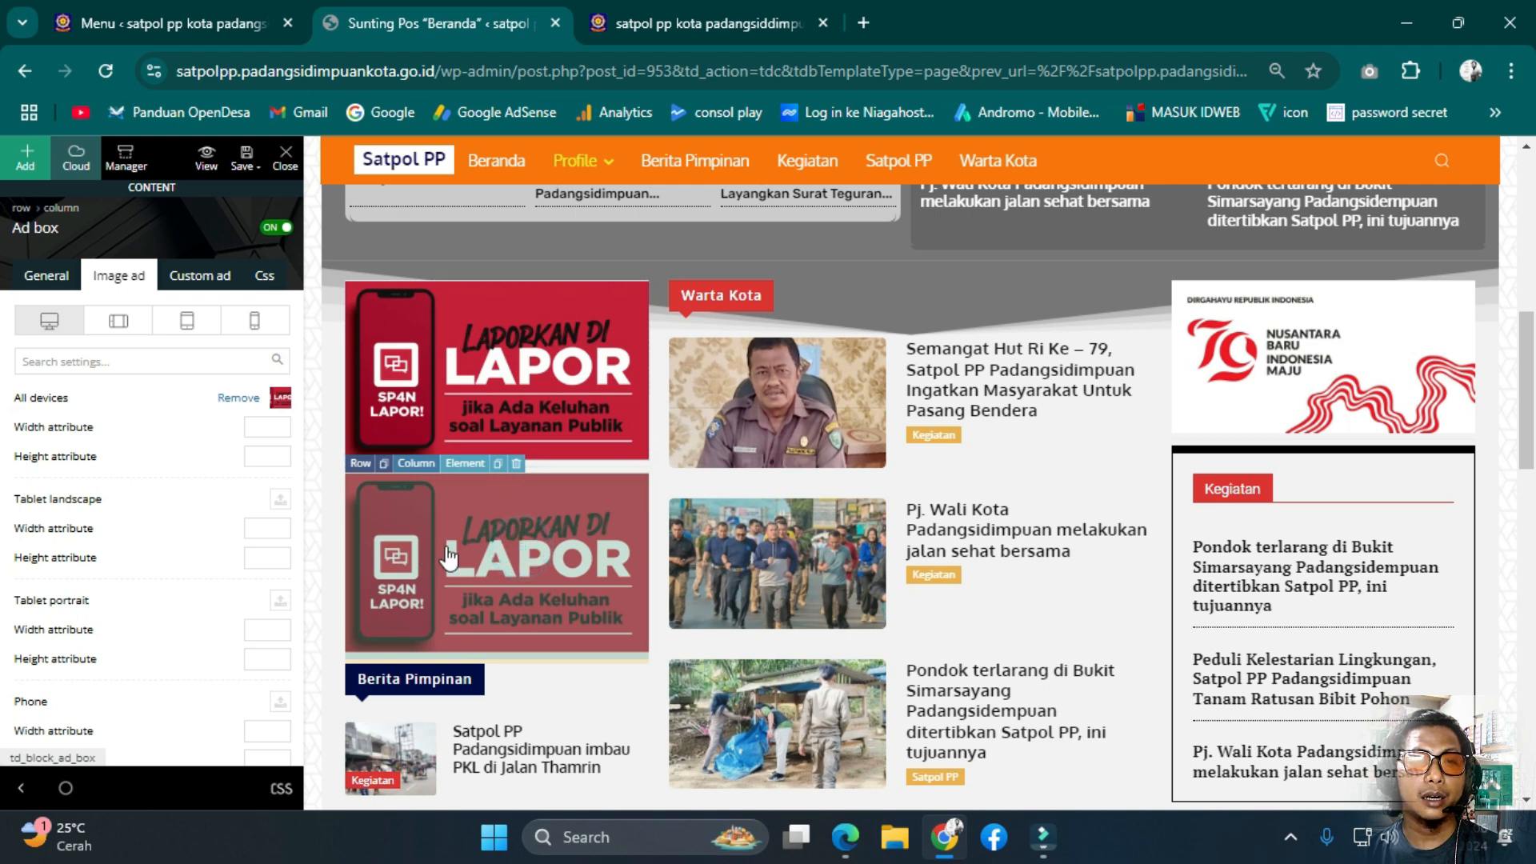
click(281, 398)
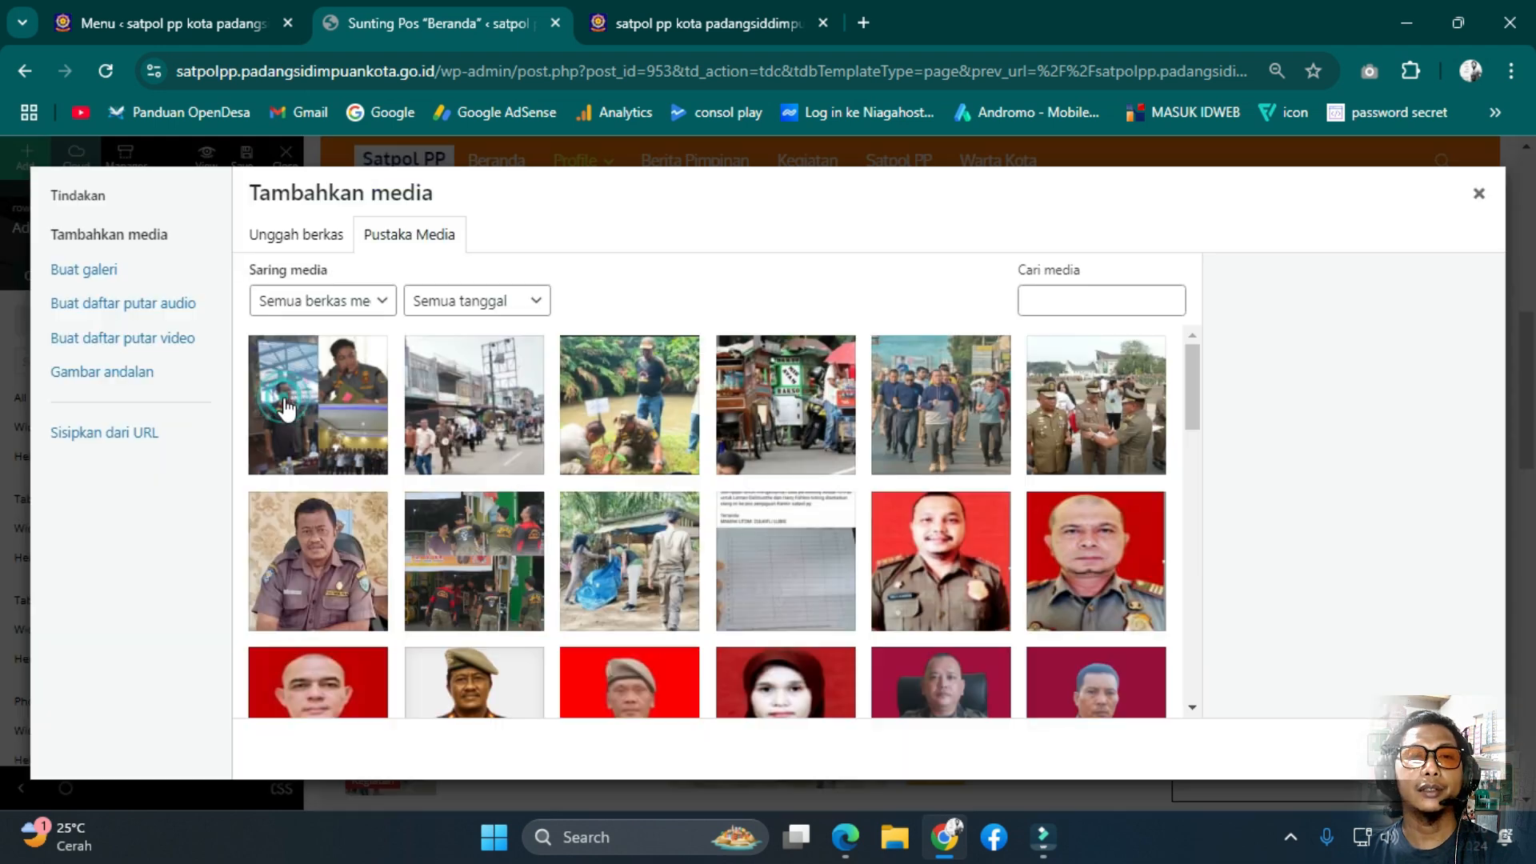
click(302, 240)
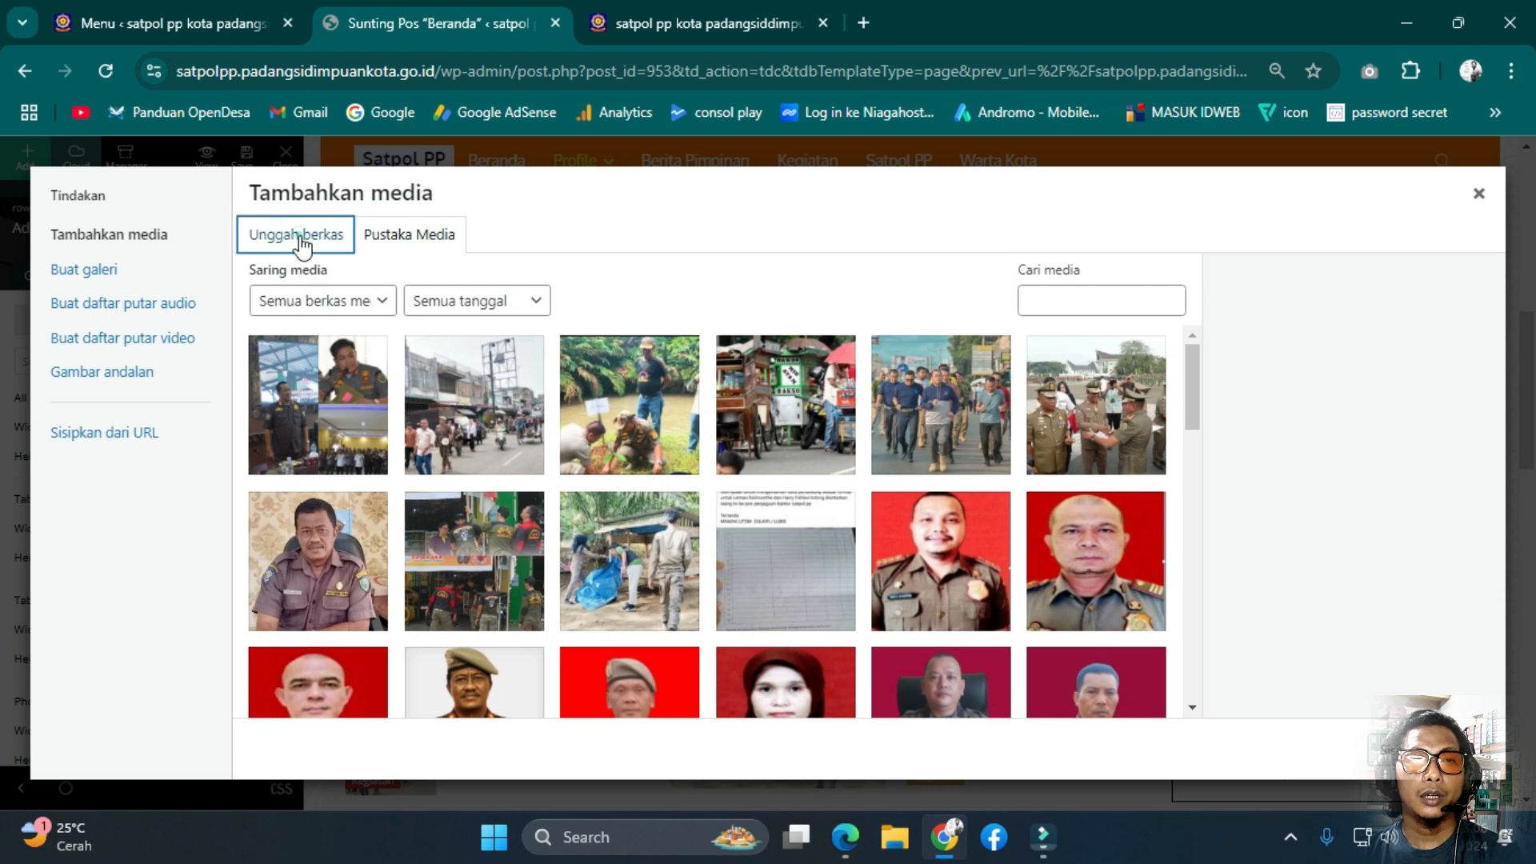
click(872, 502)
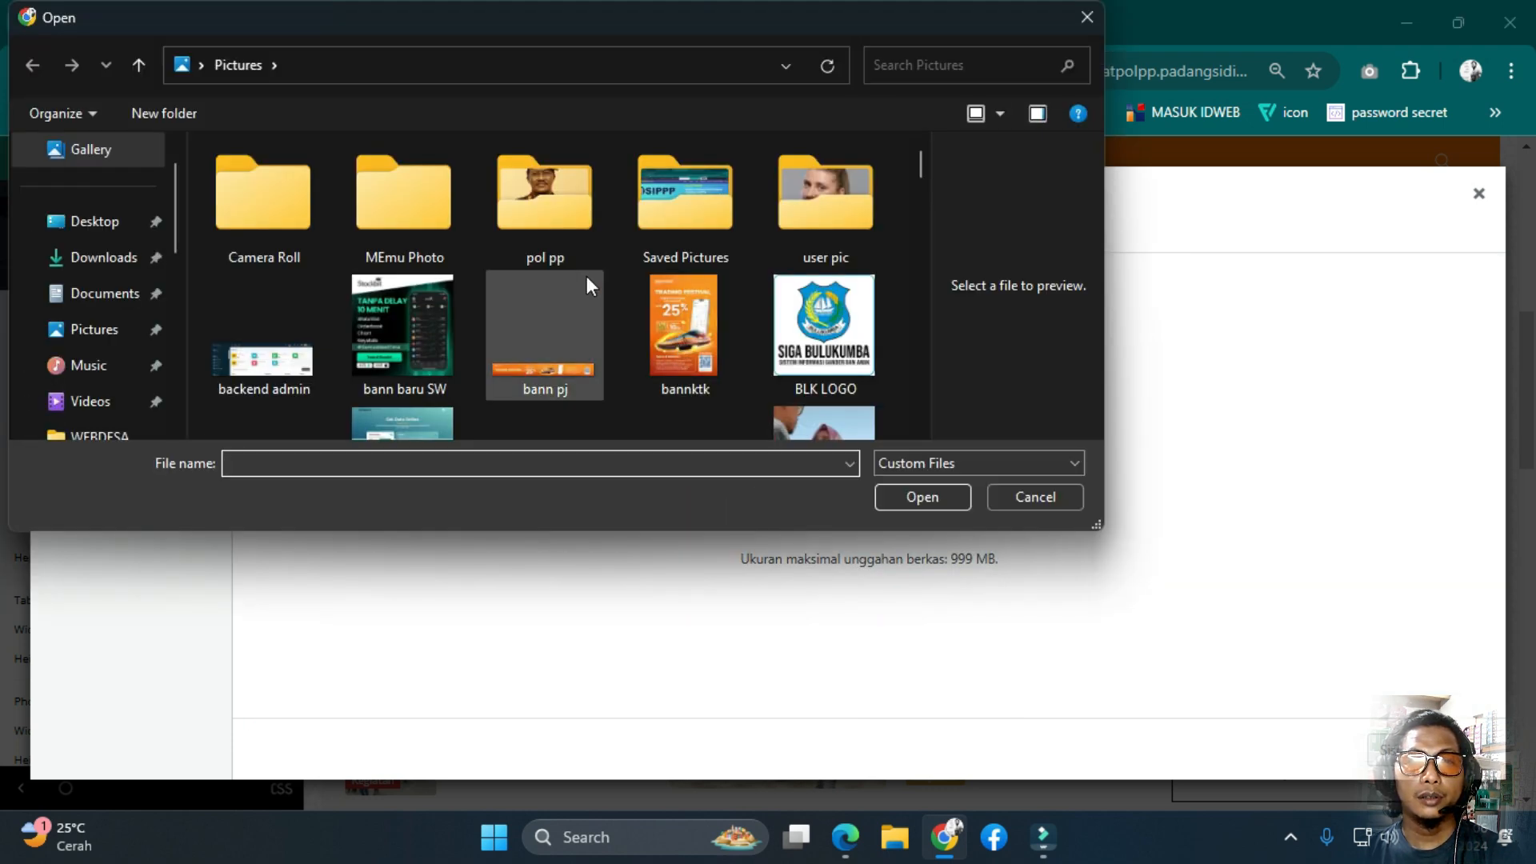
scroll(568, 332, down, 5)
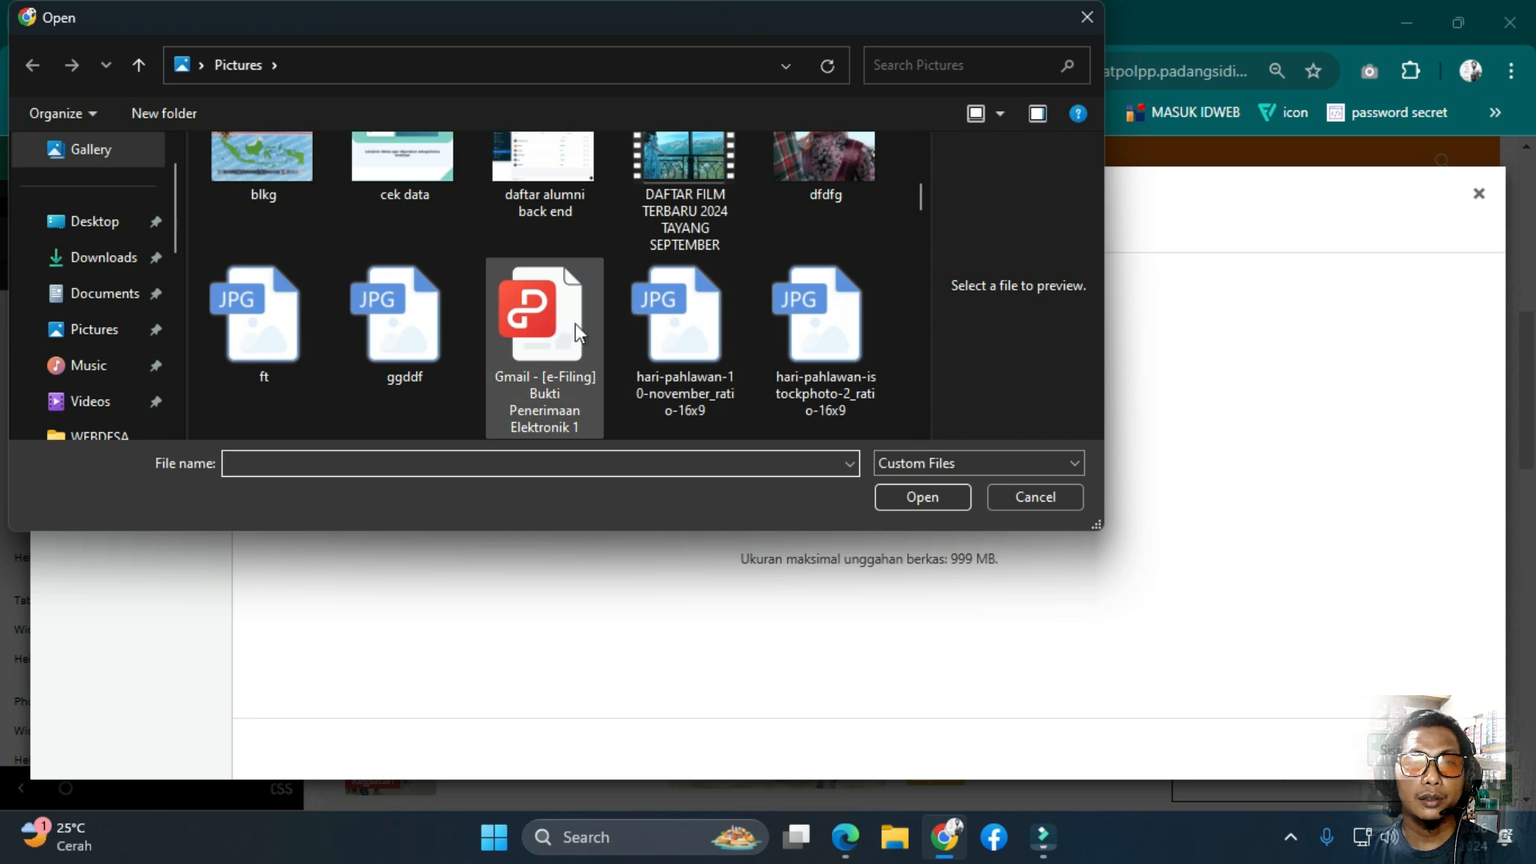
scroll(579, 325, up, 1)
scroll(636, 320, down, 2)
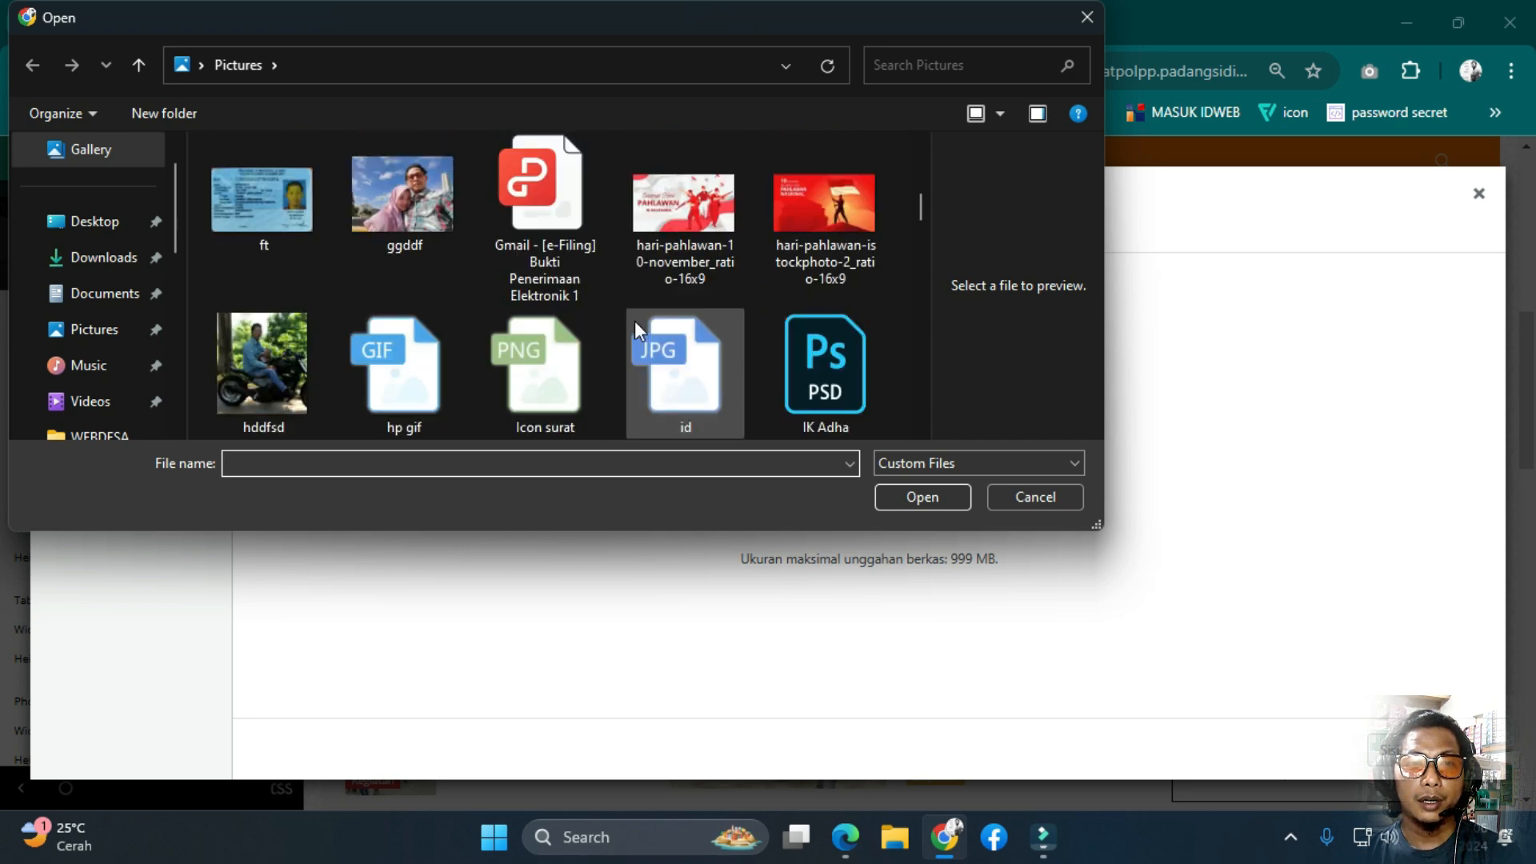
click(834, 211)
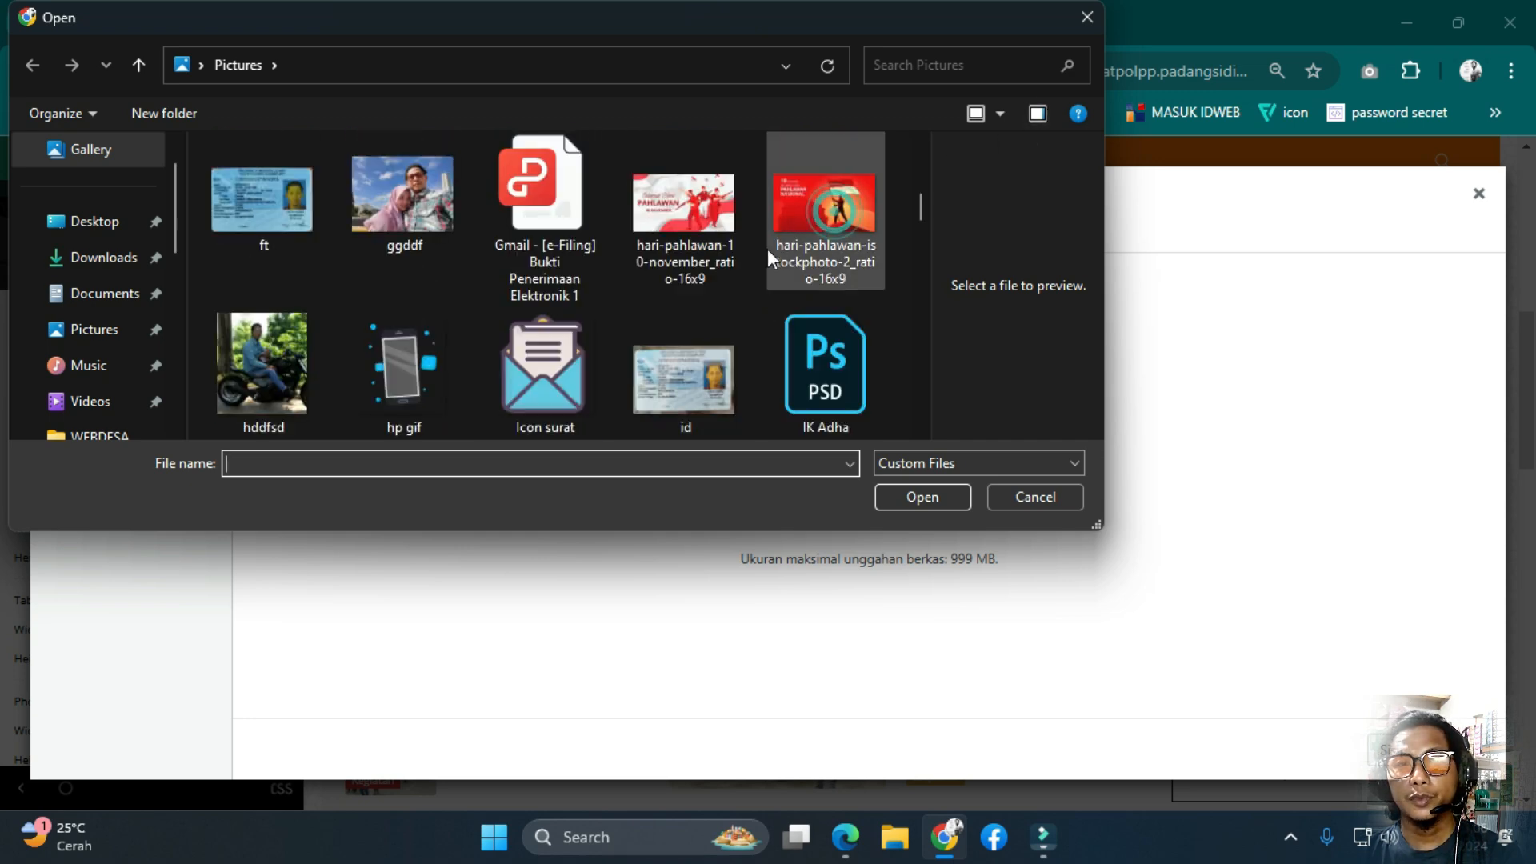
click(679, 218)
click(917, 496)
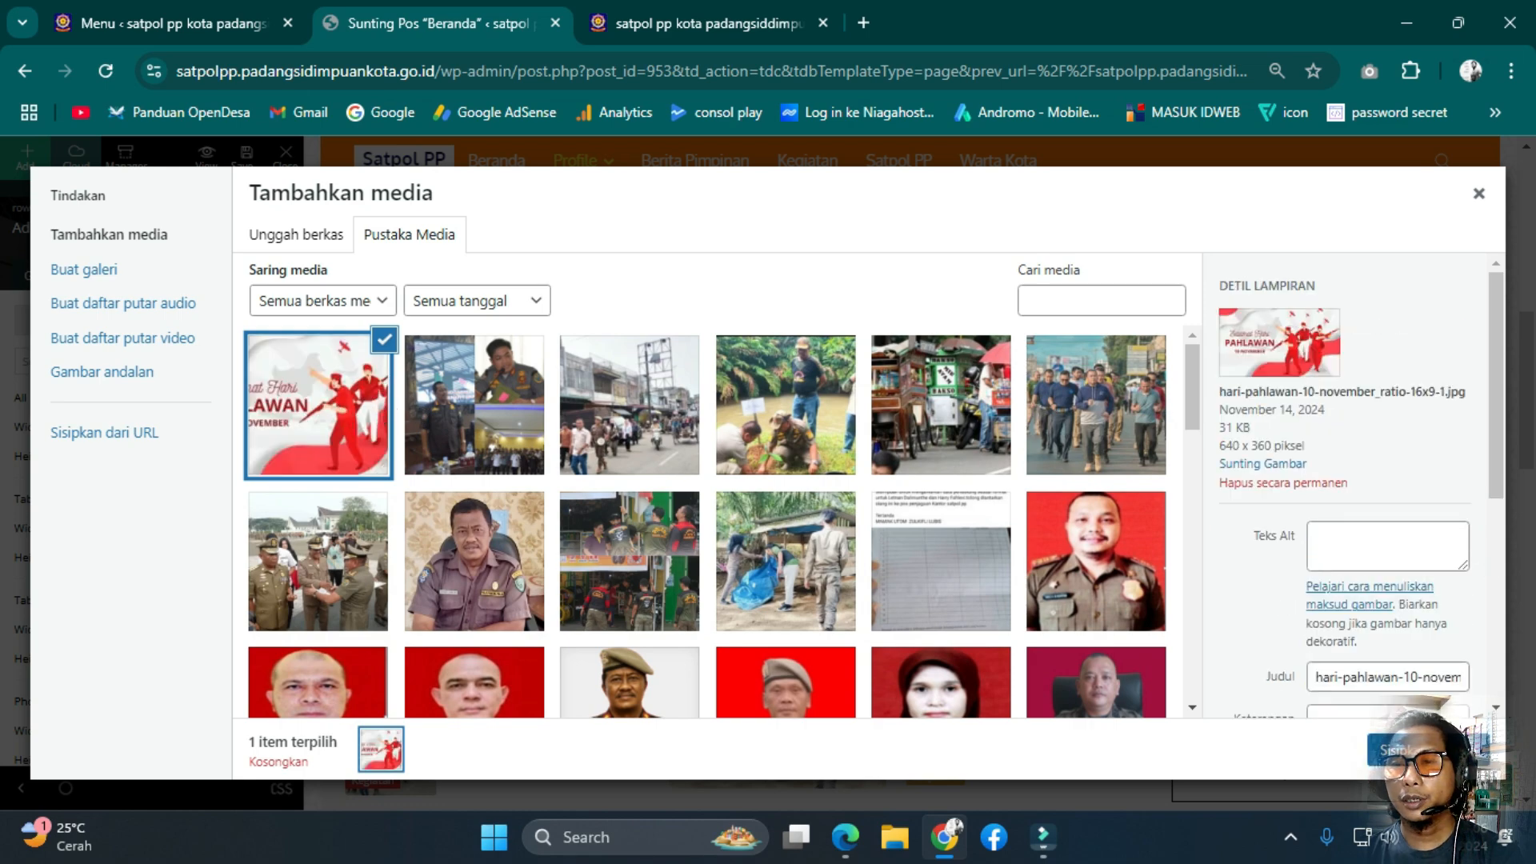
click(1391, 751)
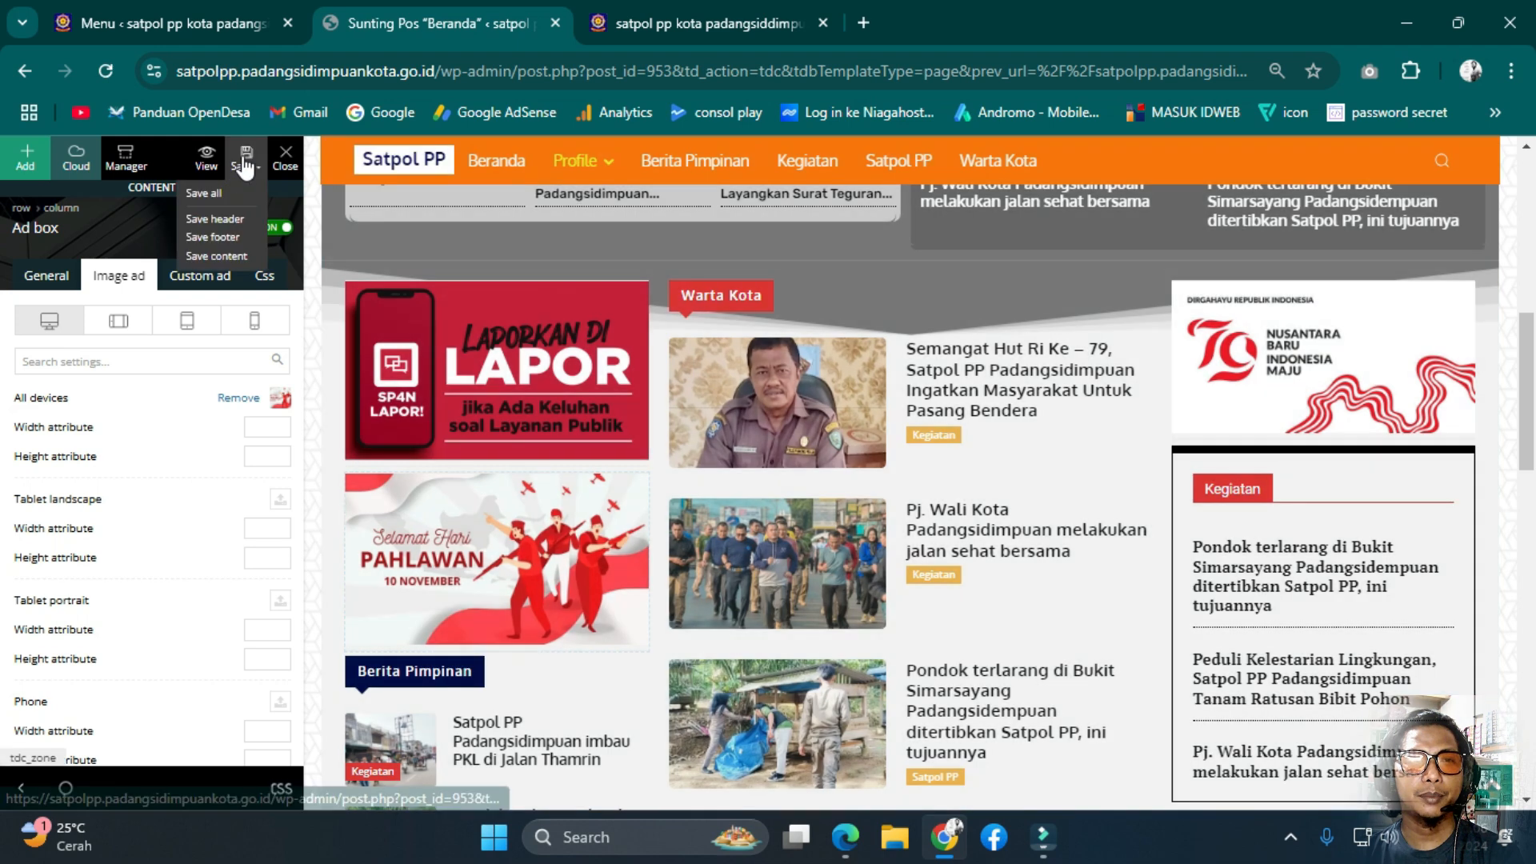
Step: Save all homepage changes and reload the live Satpol PP site to view the banners
click(243, 164)
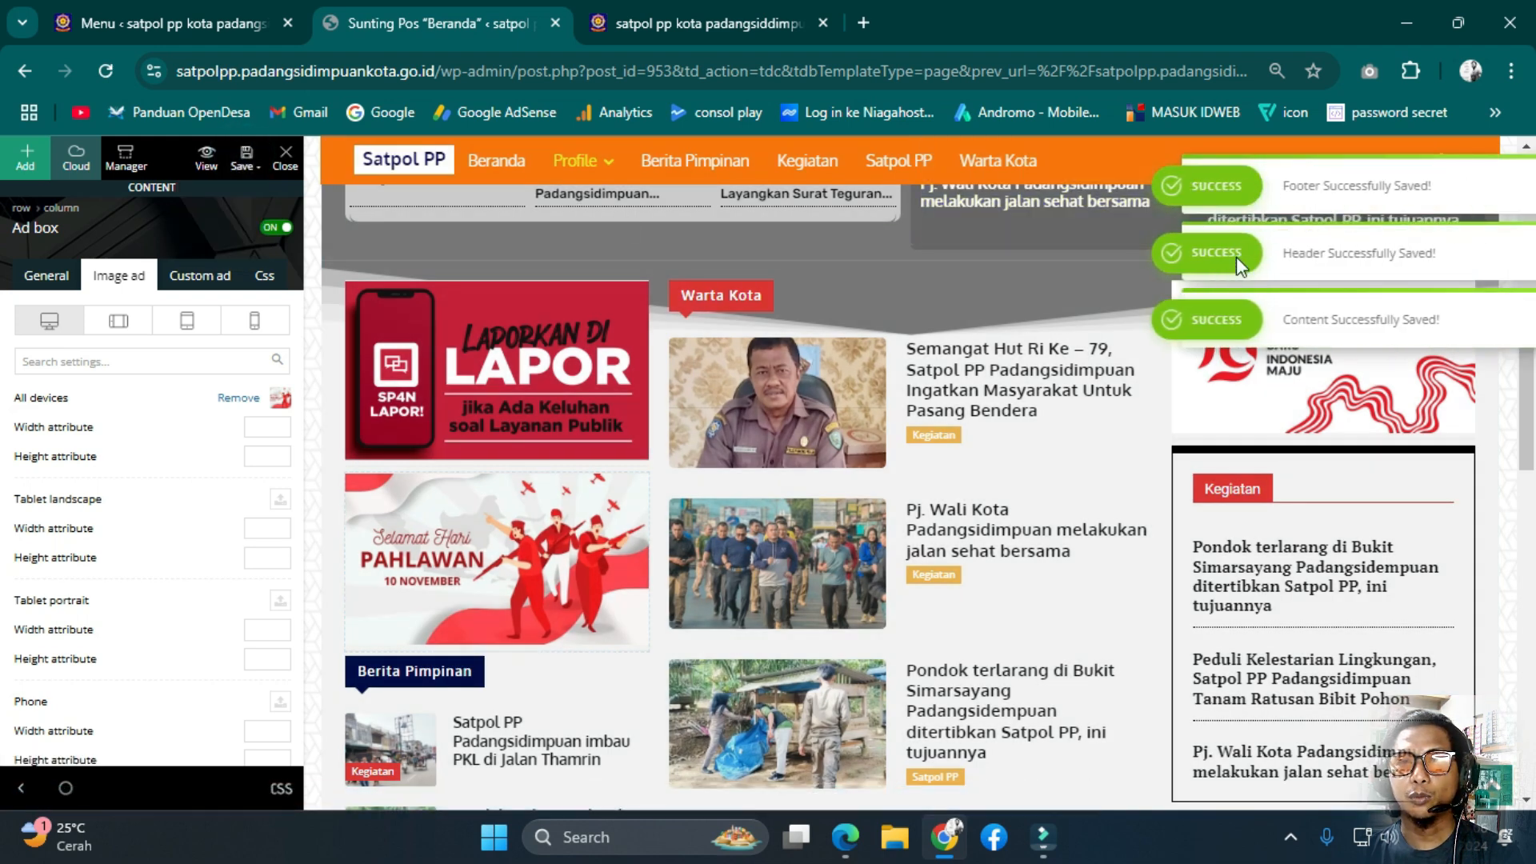
click(655, 23)
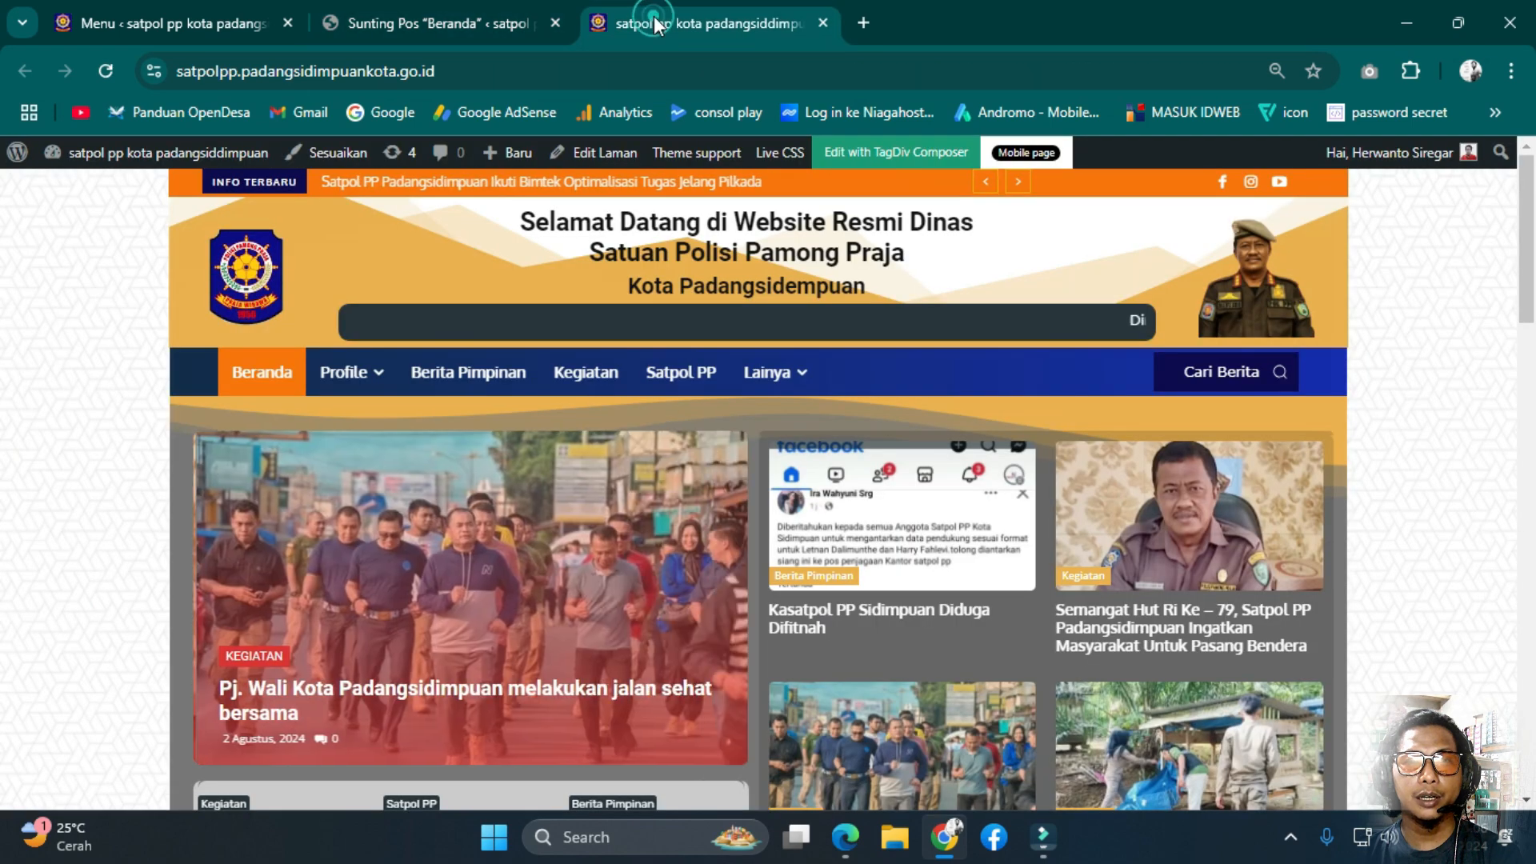
click(99, 67)
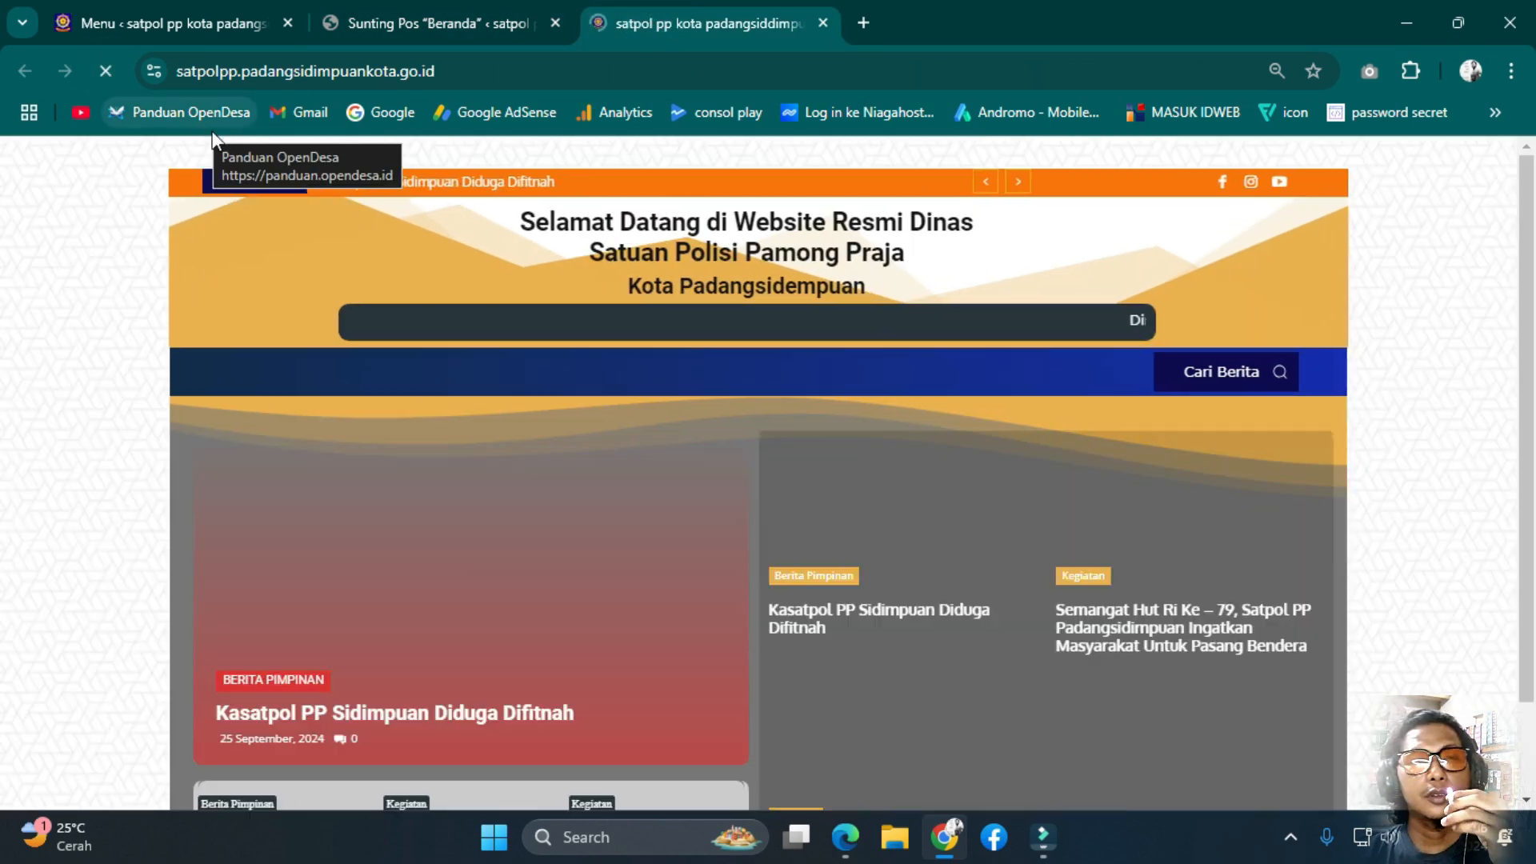
scroll(828, 474, down, 4)
scroll(828, 473, down, 4)
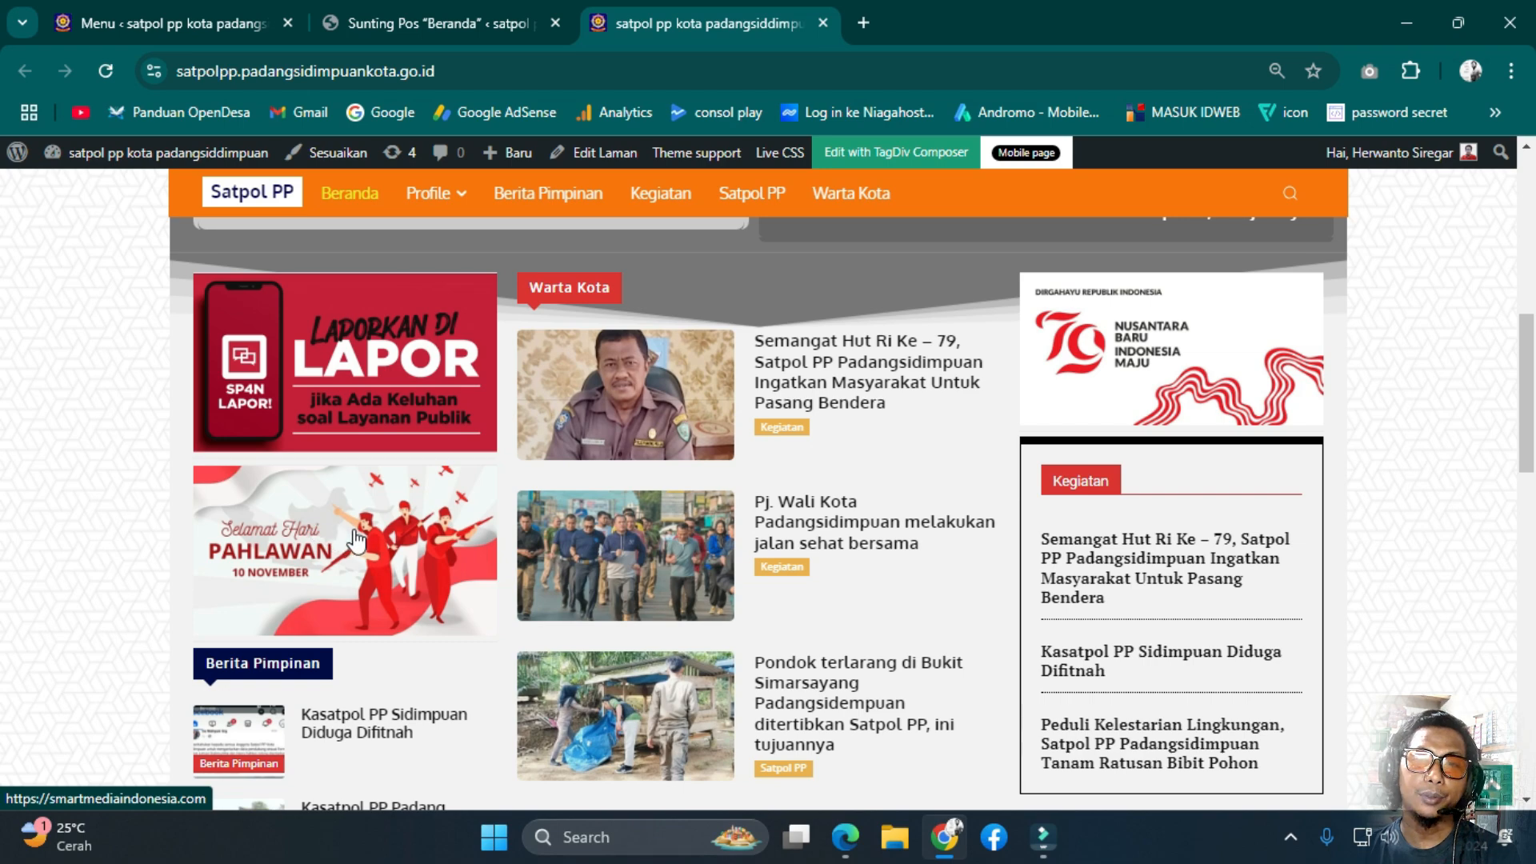
scroll(357, 542, up, 1)
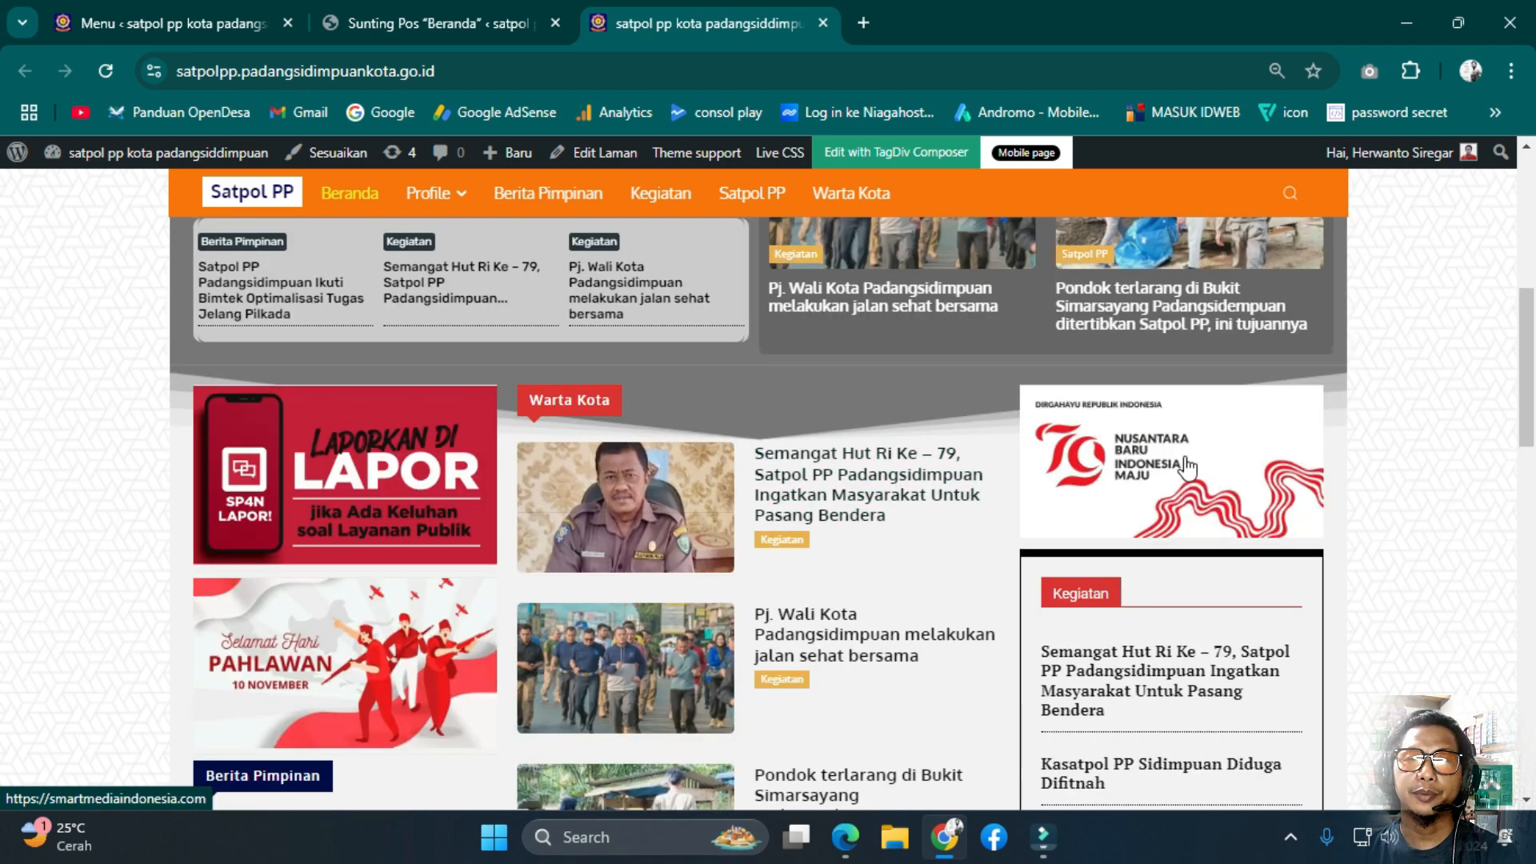
scroll(391, 572, down, 1)
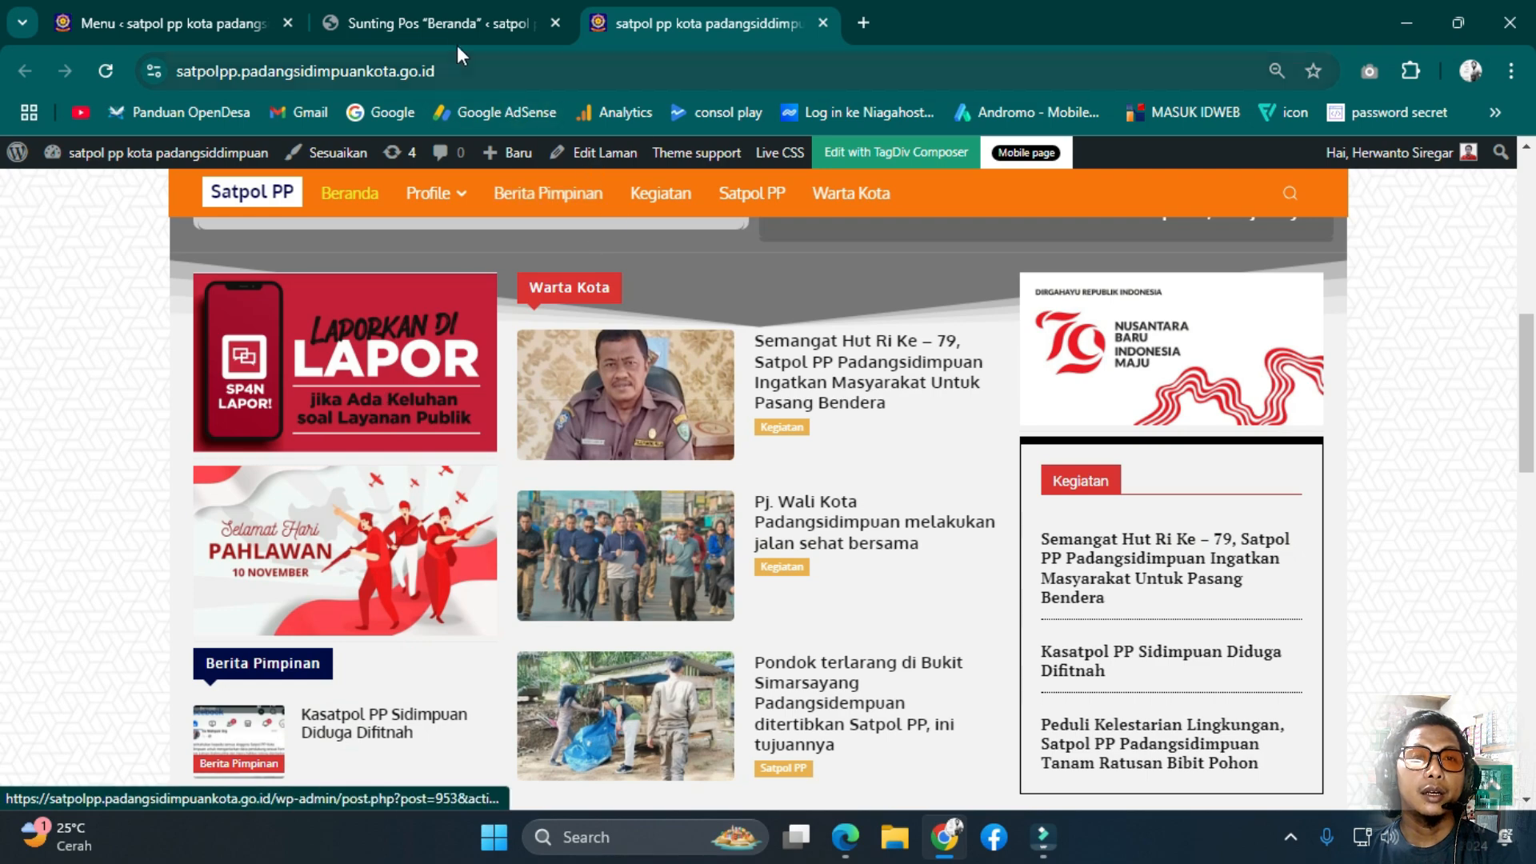
Step: Test the LAPOR banner link, which opens smartmediaindonesia.com, then return to the page editor
click(451, 16)
click(702, 16)
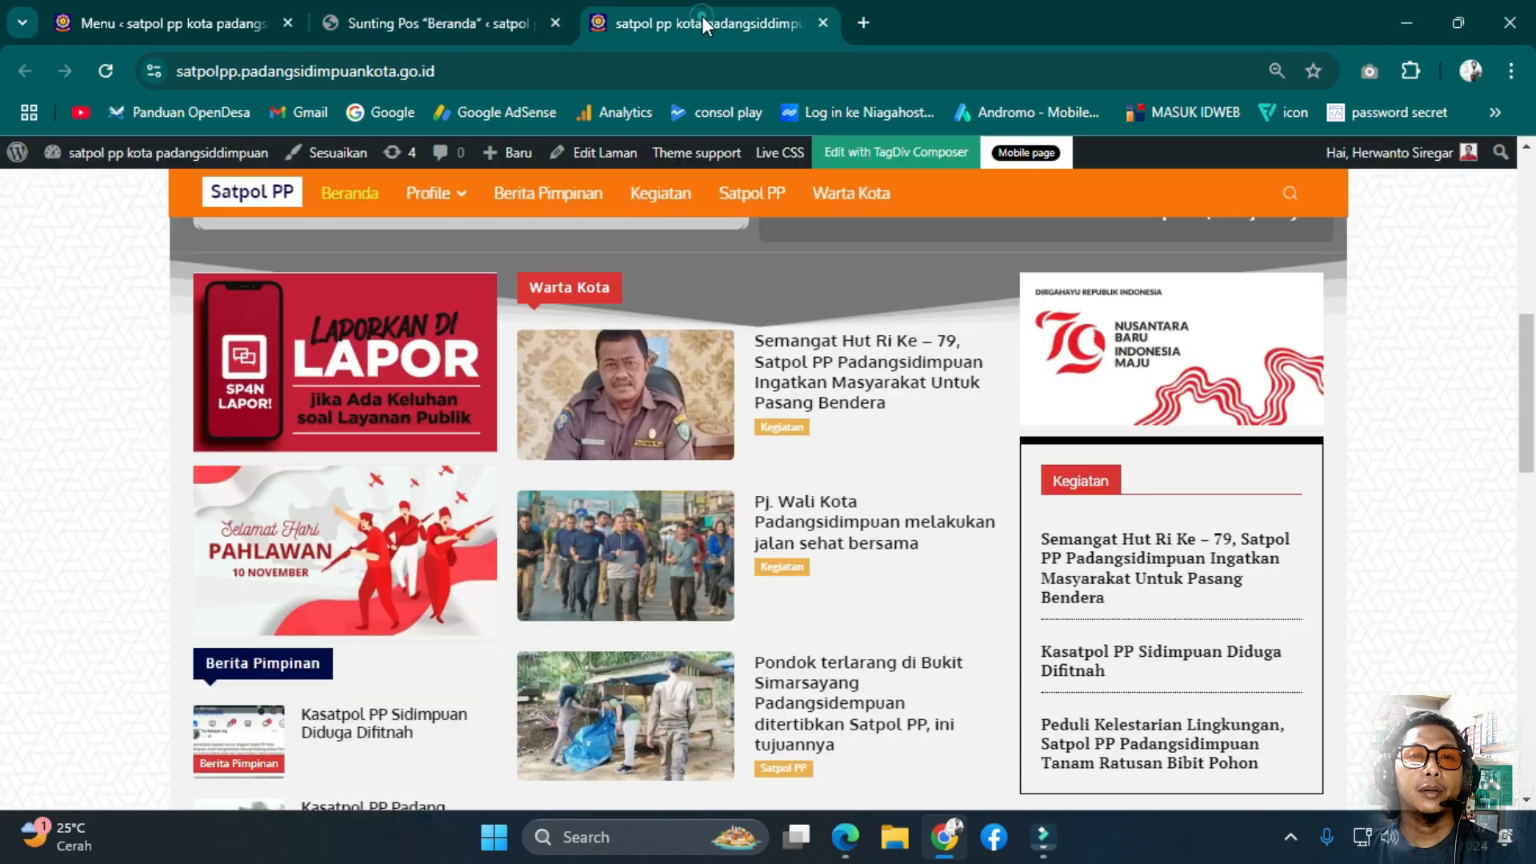
click(391, 366)
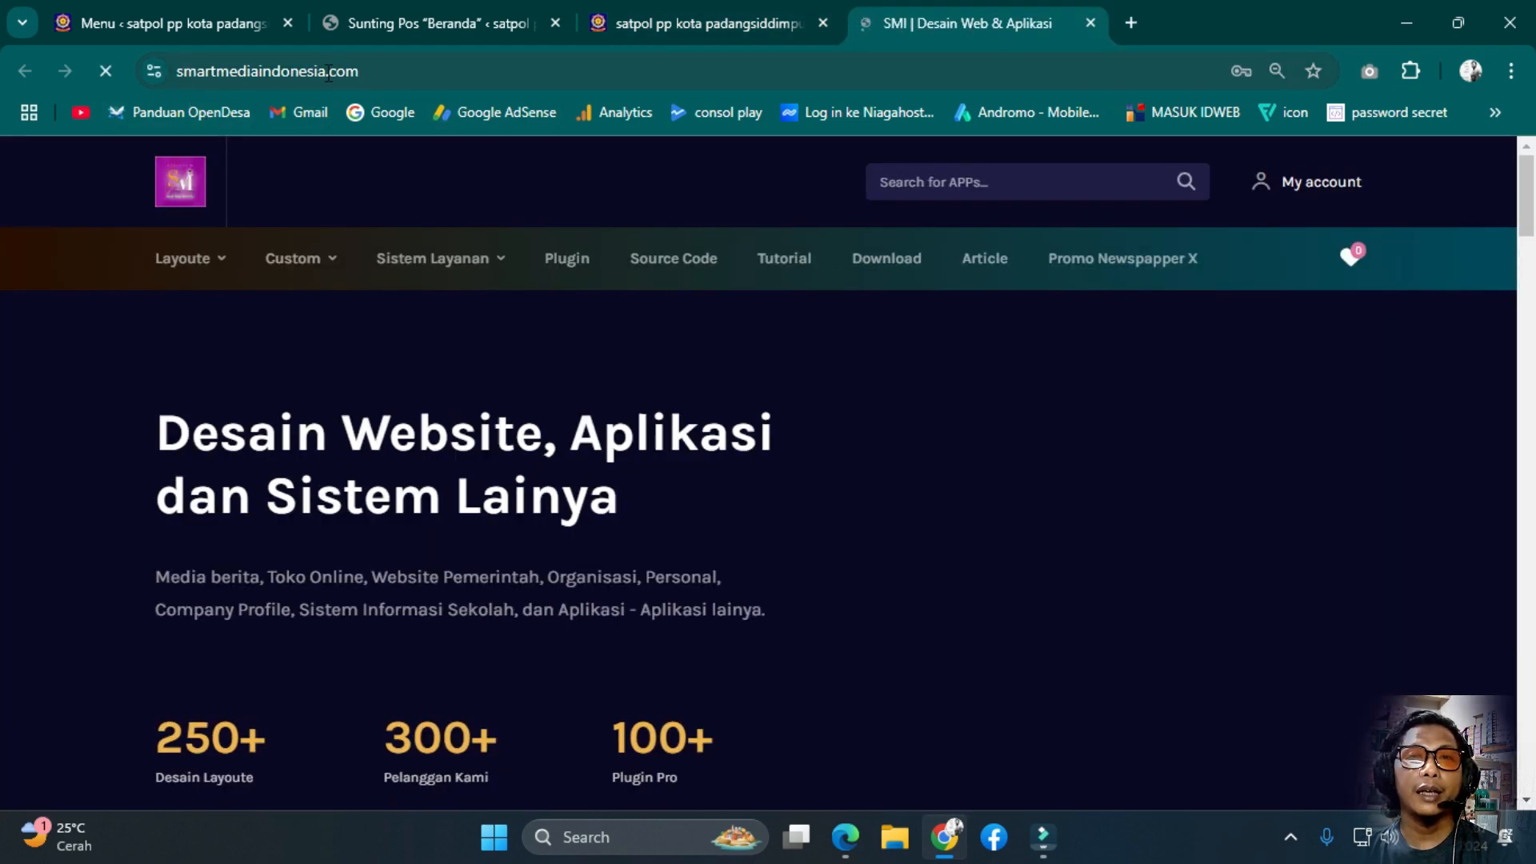
click(667, 21)
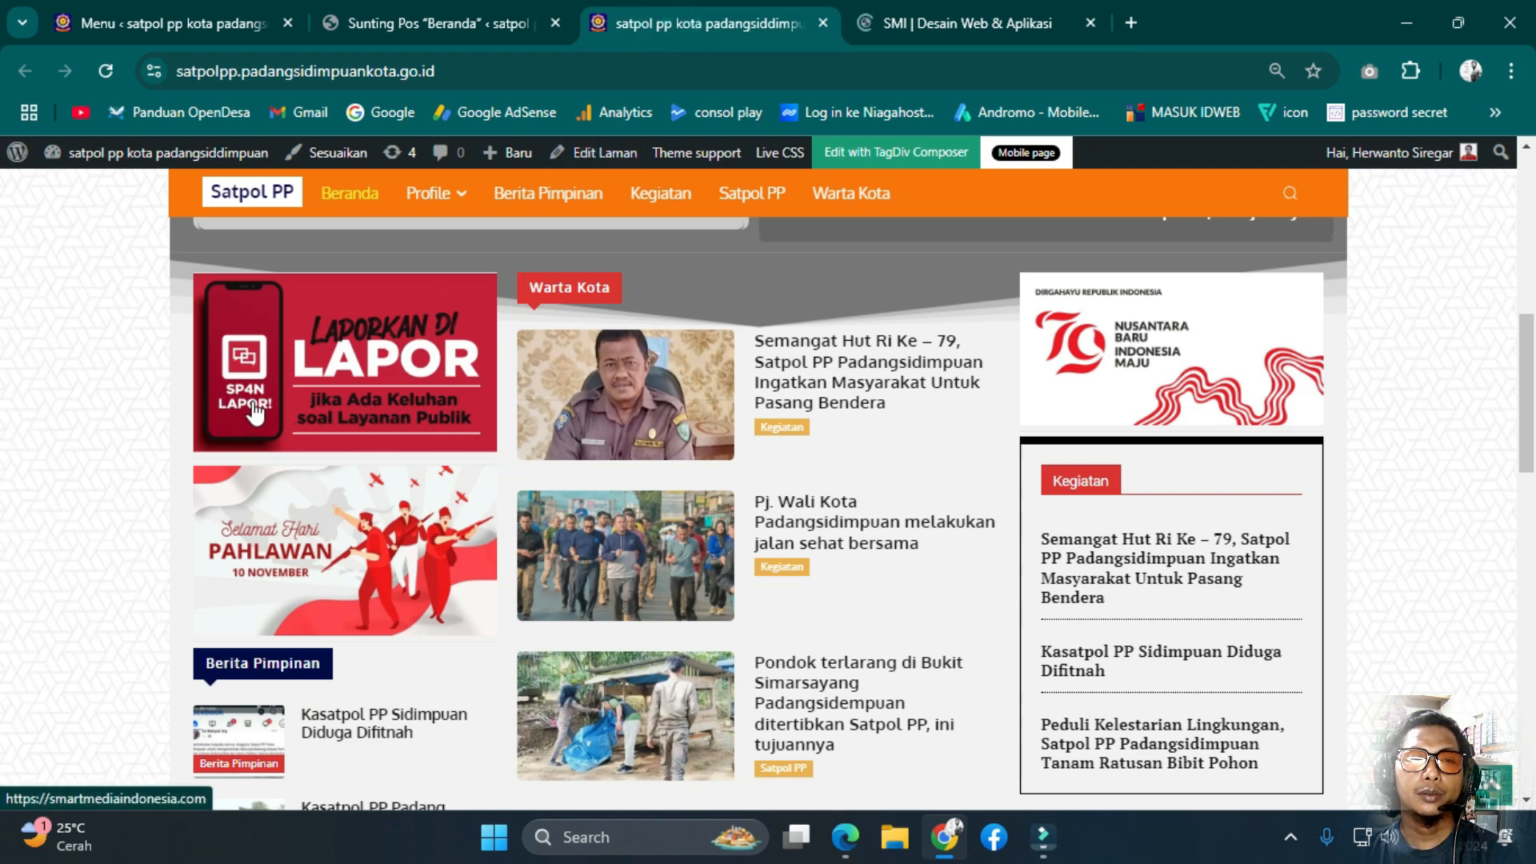
click(932, 24)
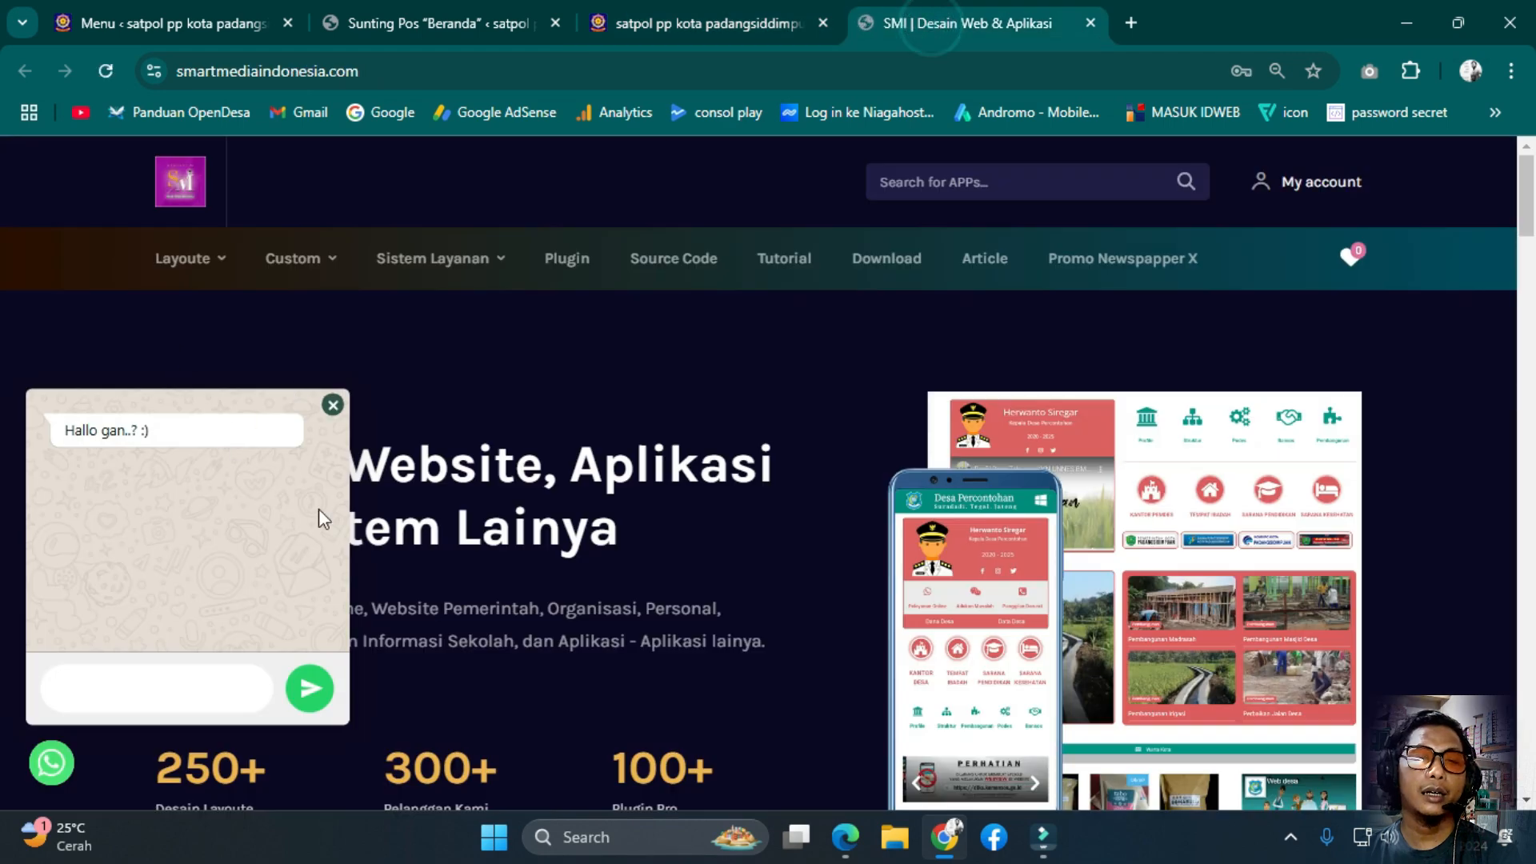
click(760, 24)
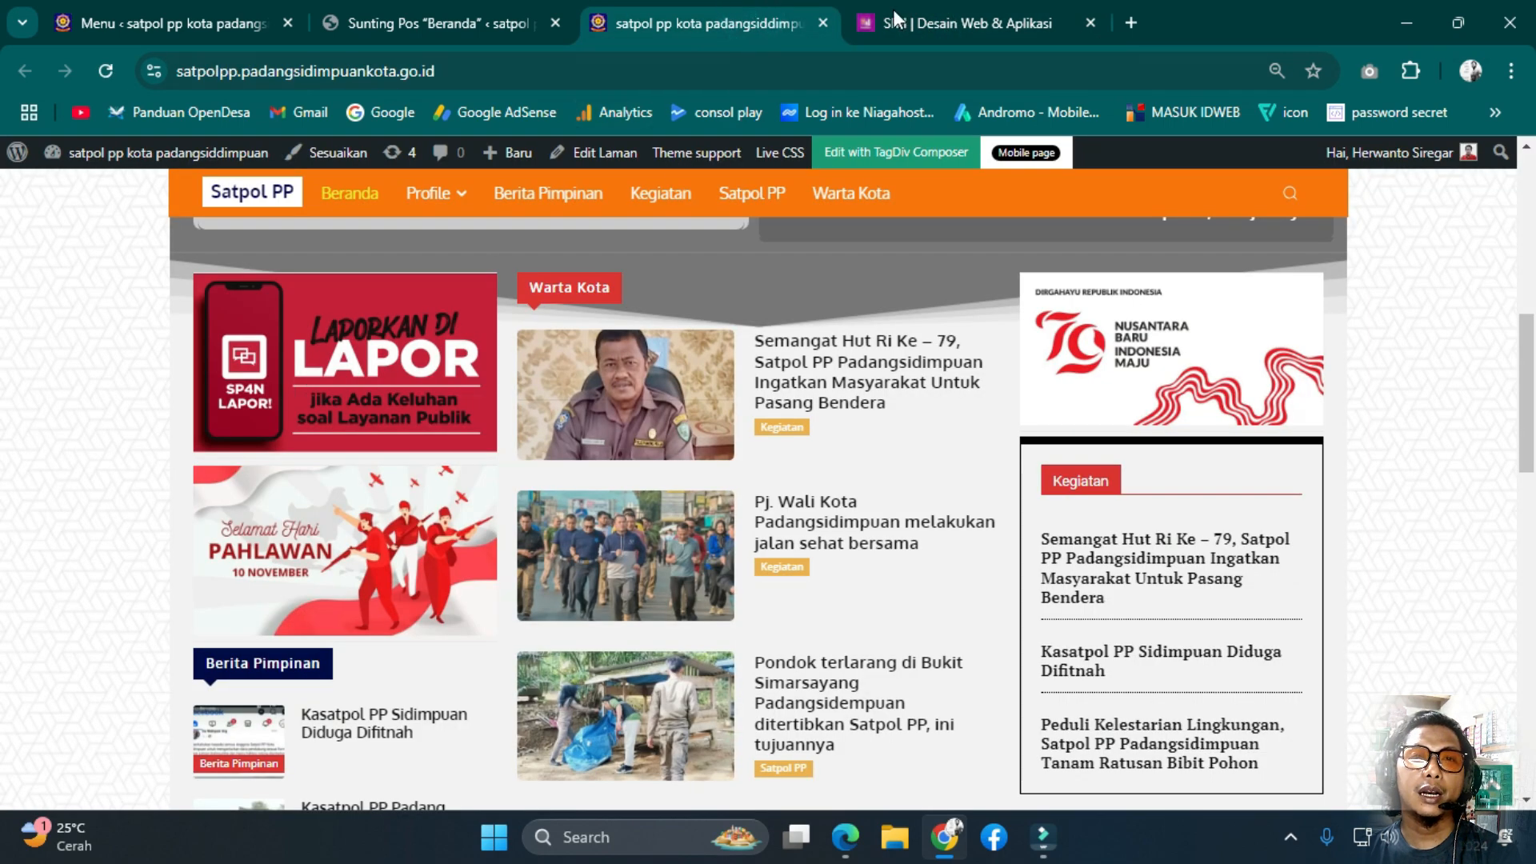
click(464, 17)
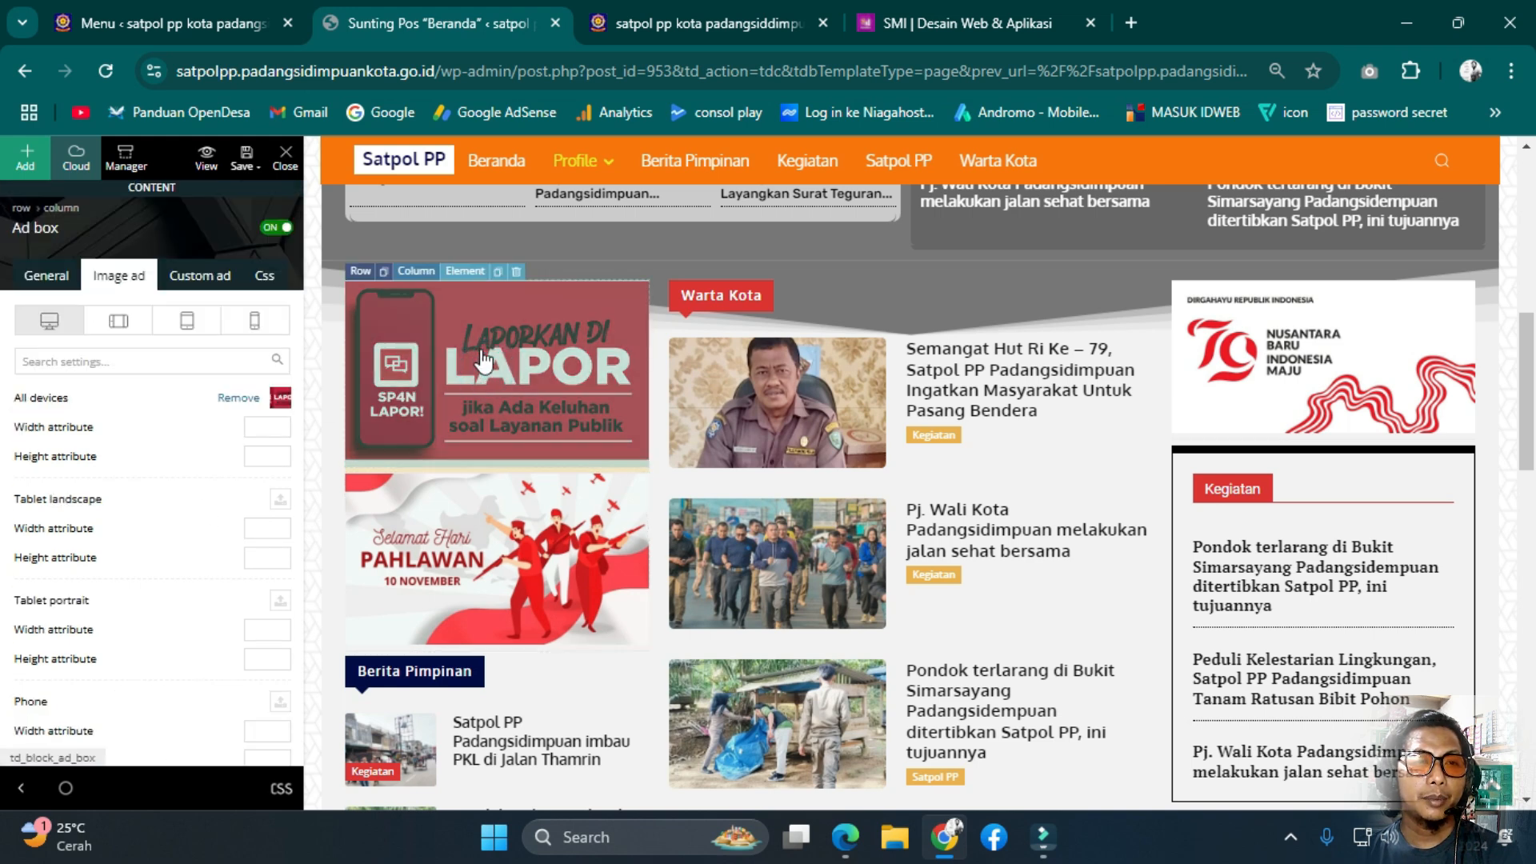
Step: Check the LAPOR ad's link field, then close the SMI | Desain Web & Aplikasi page
scroll(140, 460, down, 4)
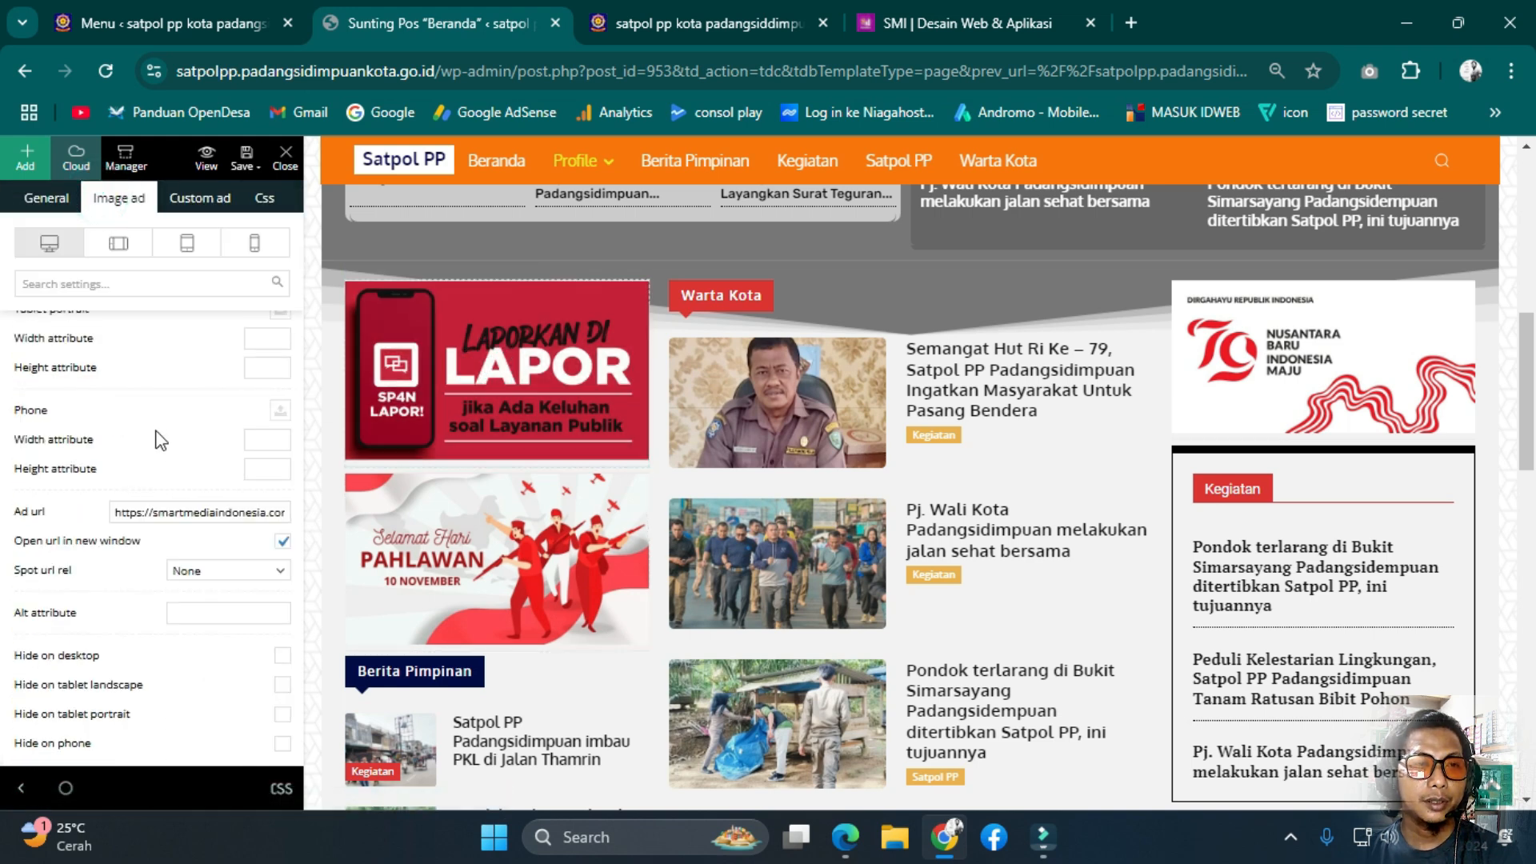
scroll(160, 441, up, 1)
scroll(164, 446, down, 2)
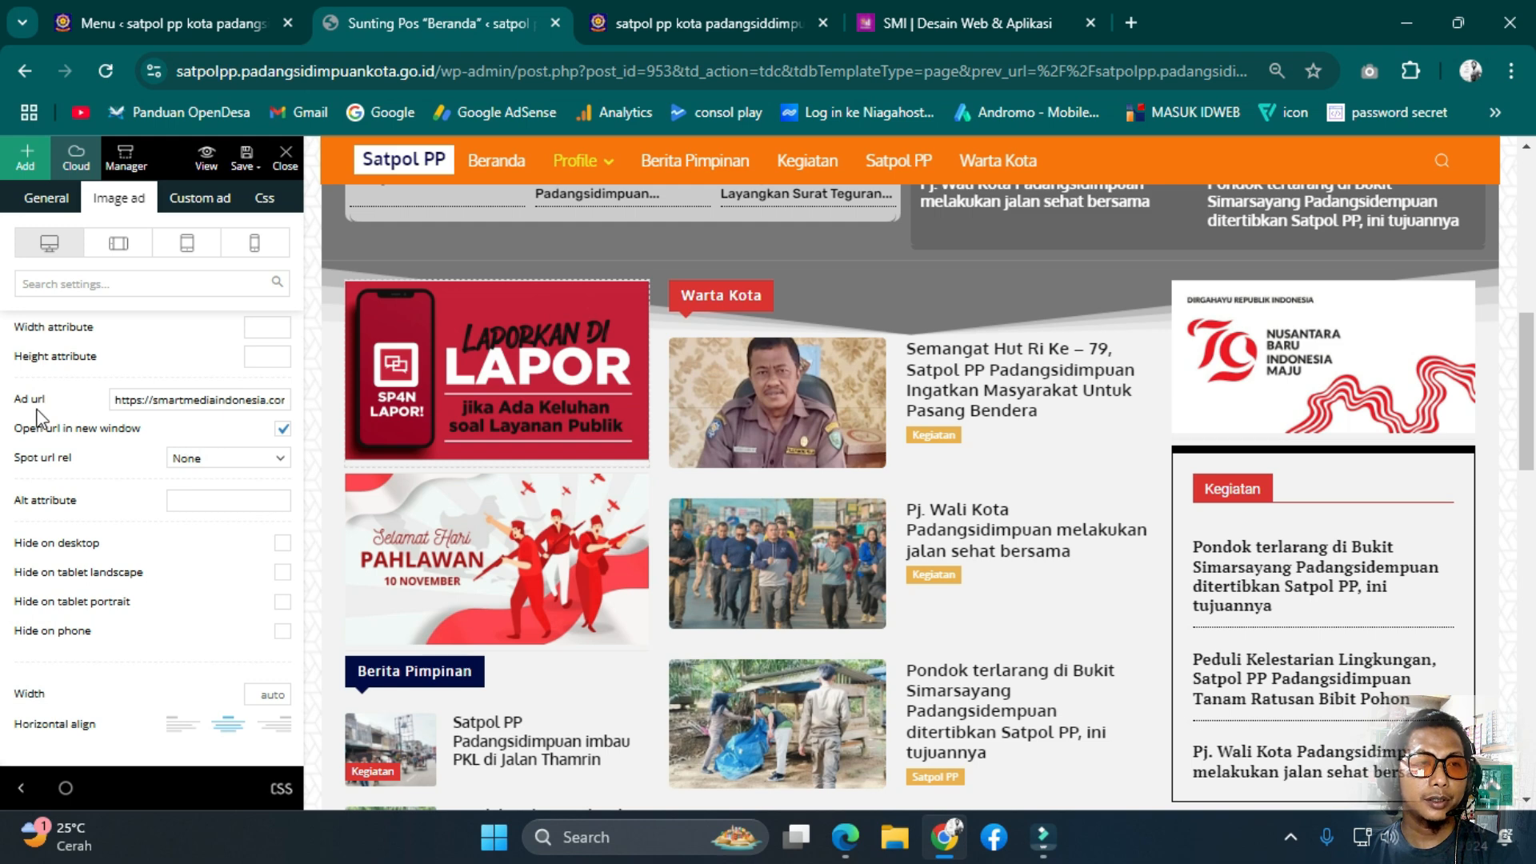
triple_click(200, 404)
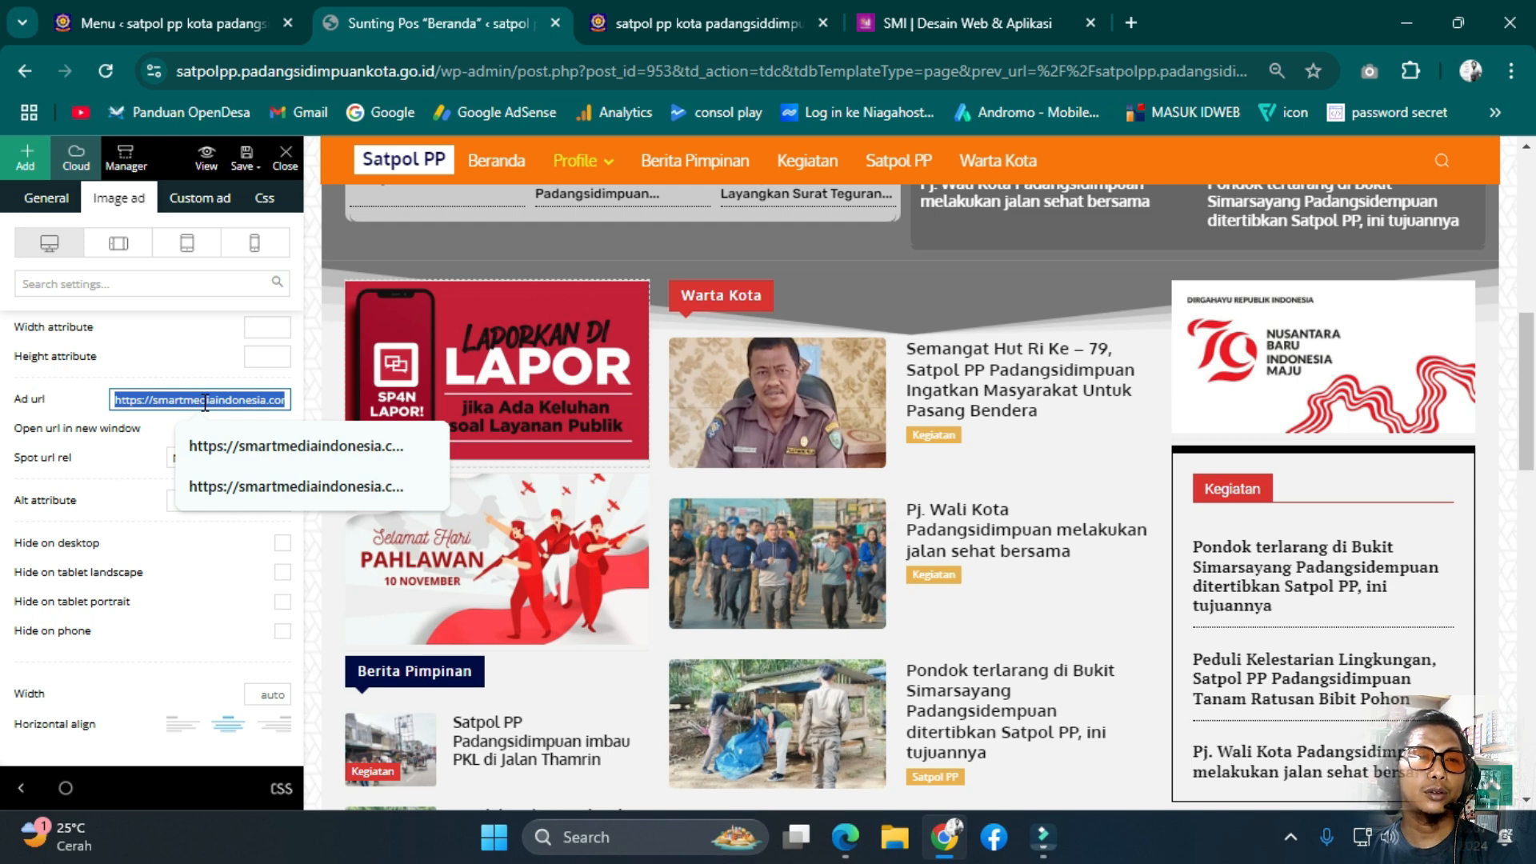
click(90, 396)
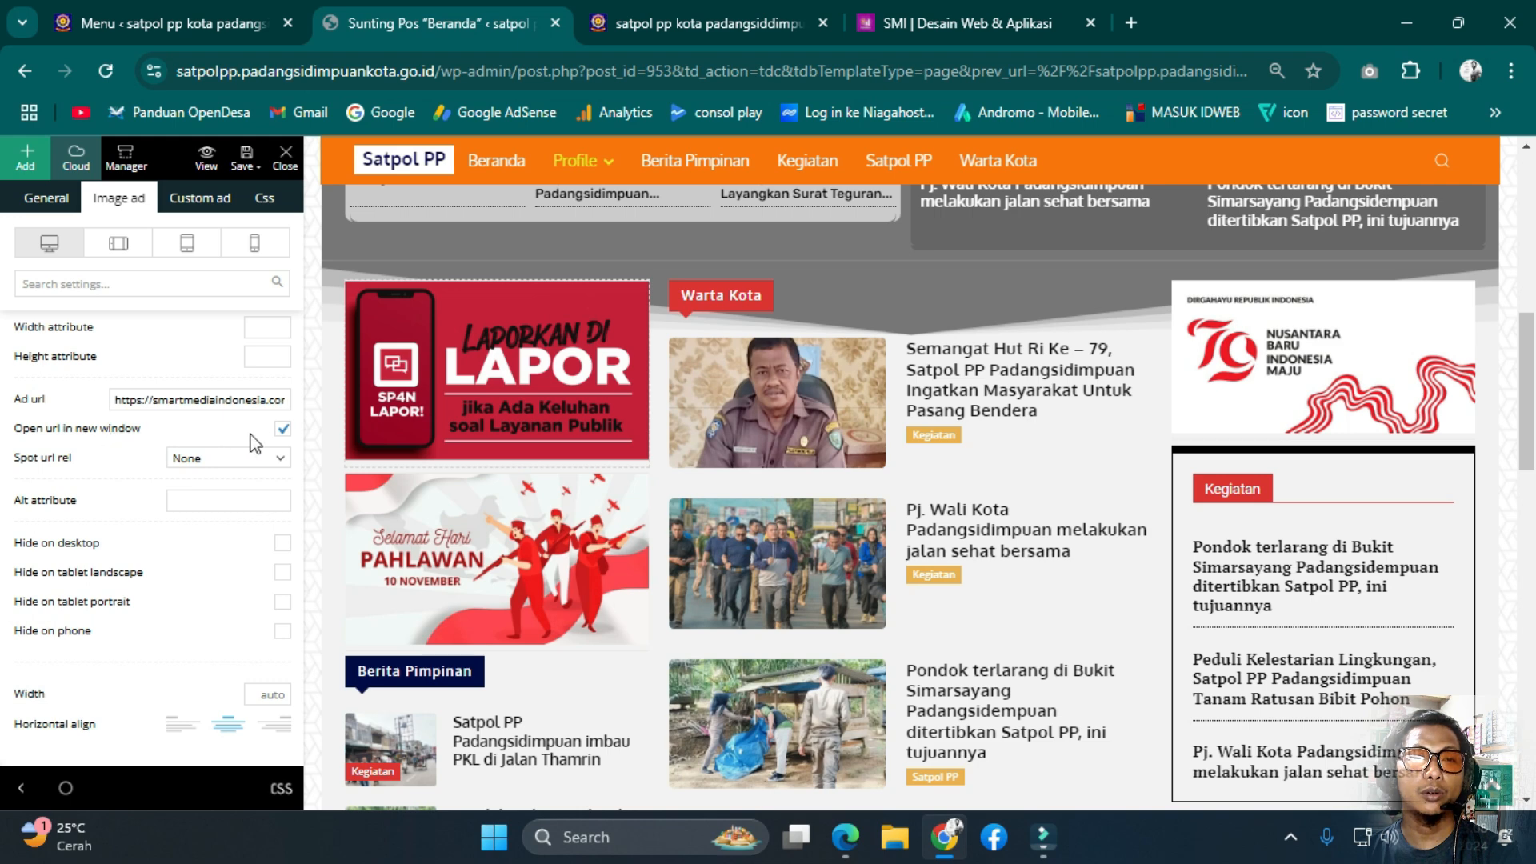
click(939, 10)
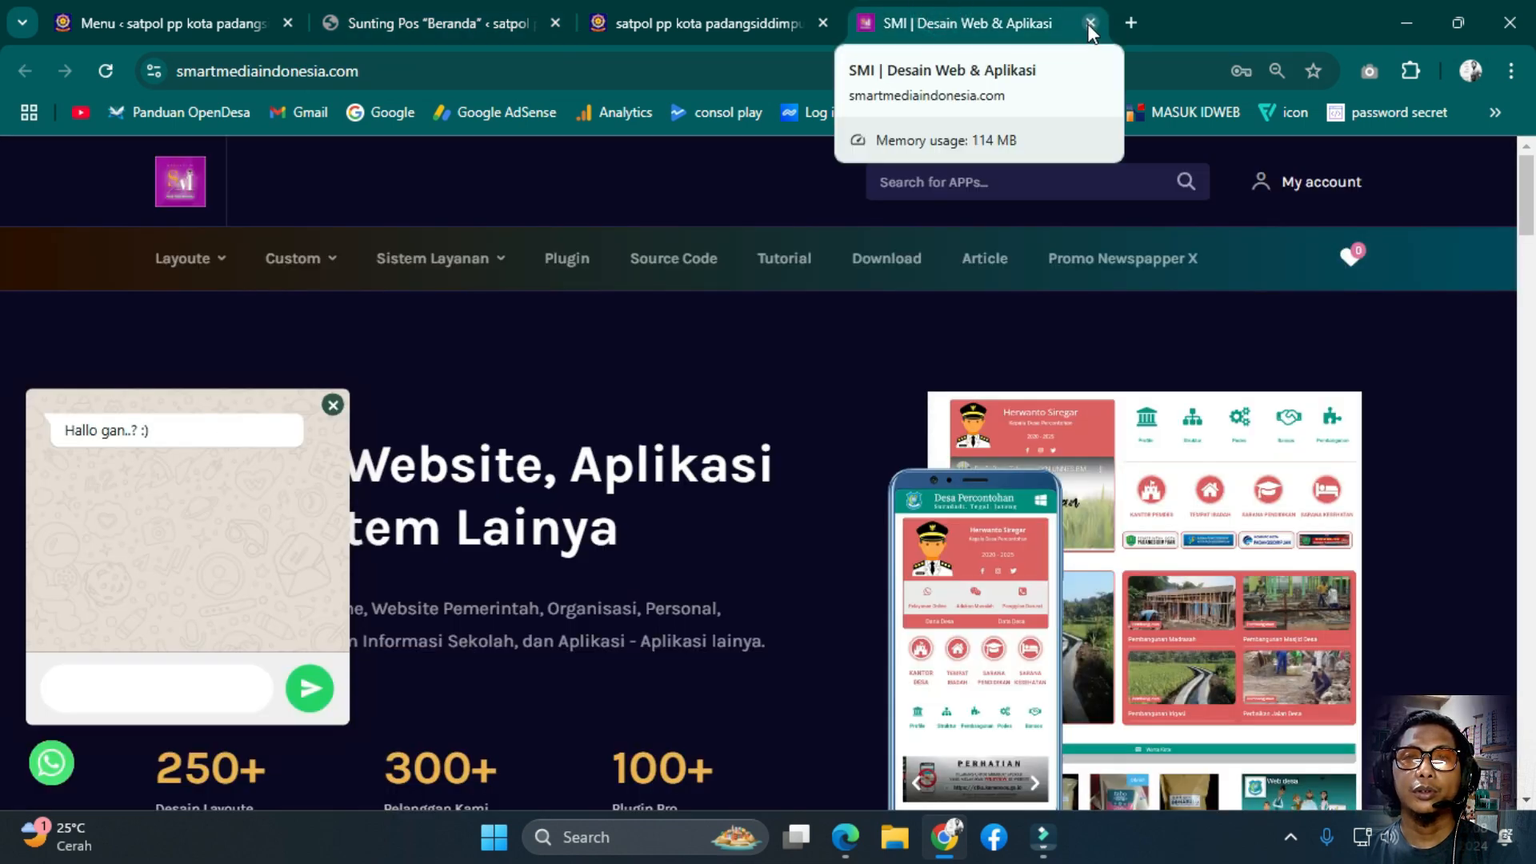
click(1090, 24)
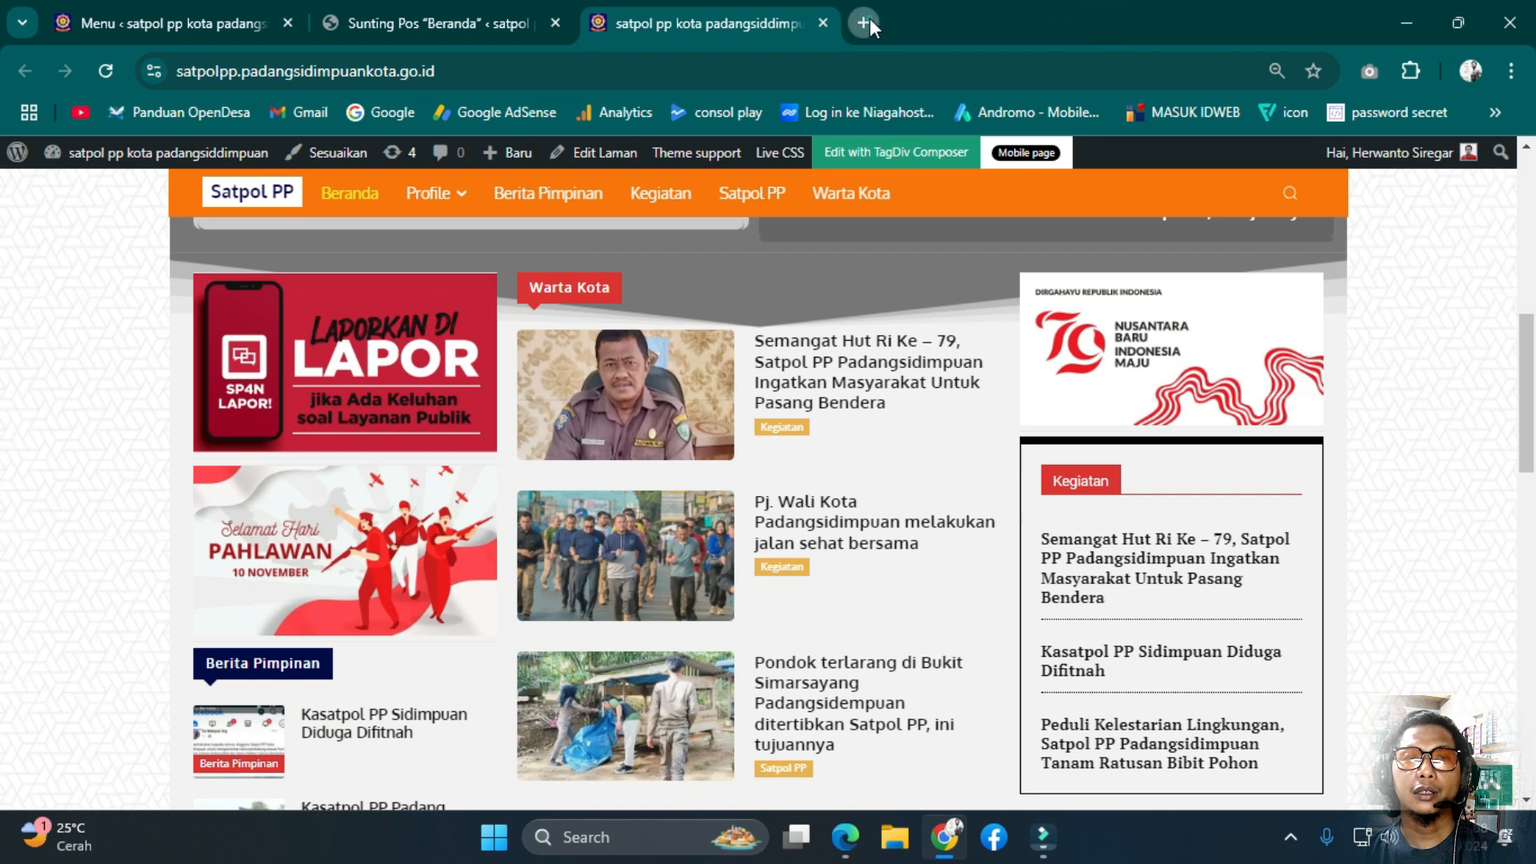
Step: Search Google for 'web lapor' in a new tab
click(870, 18)
click(380, 112)
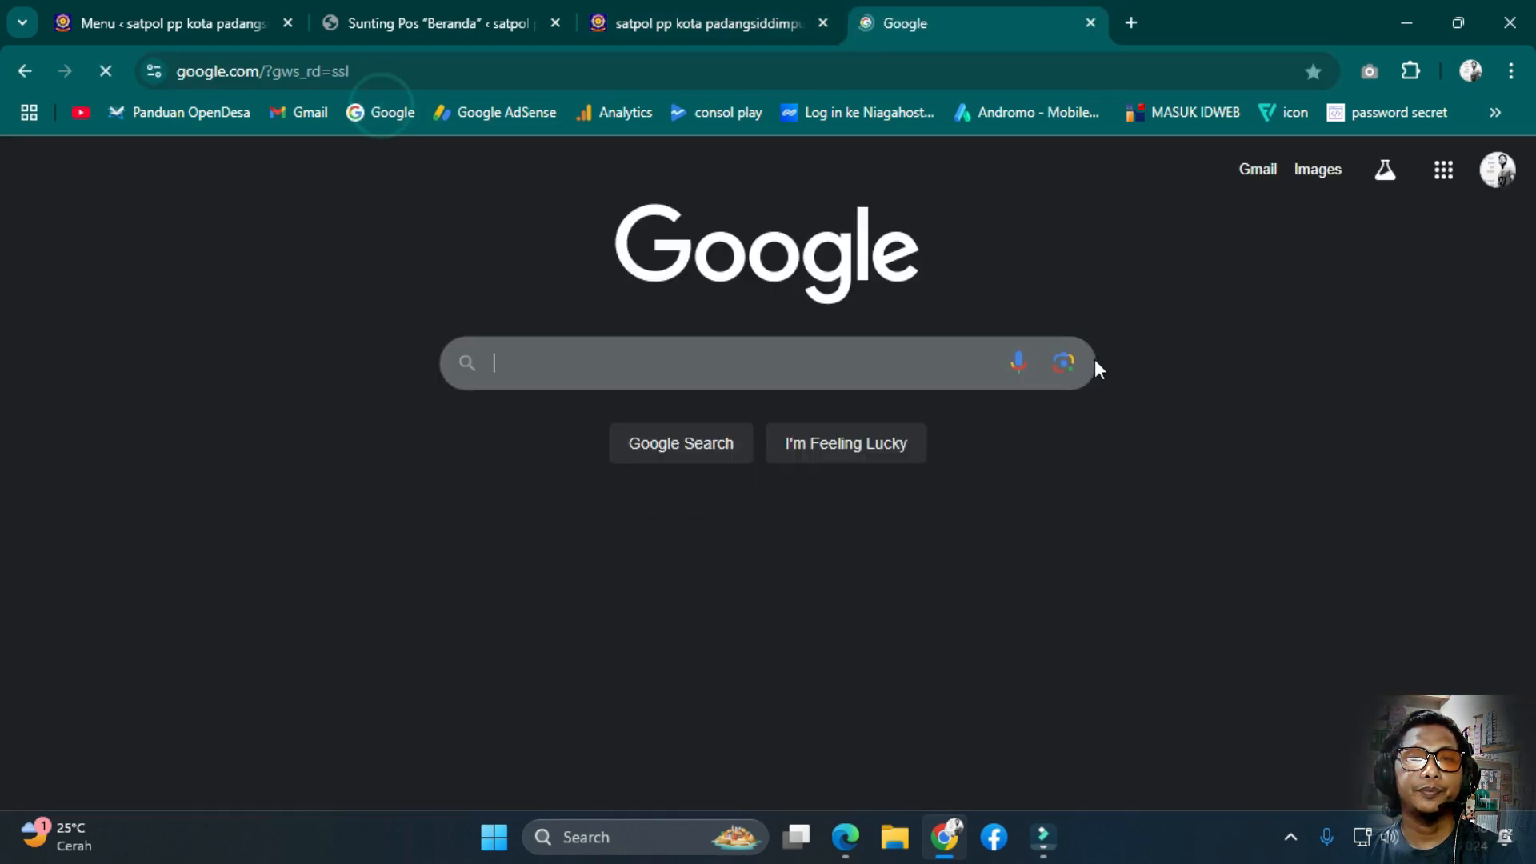
click(588, 350)
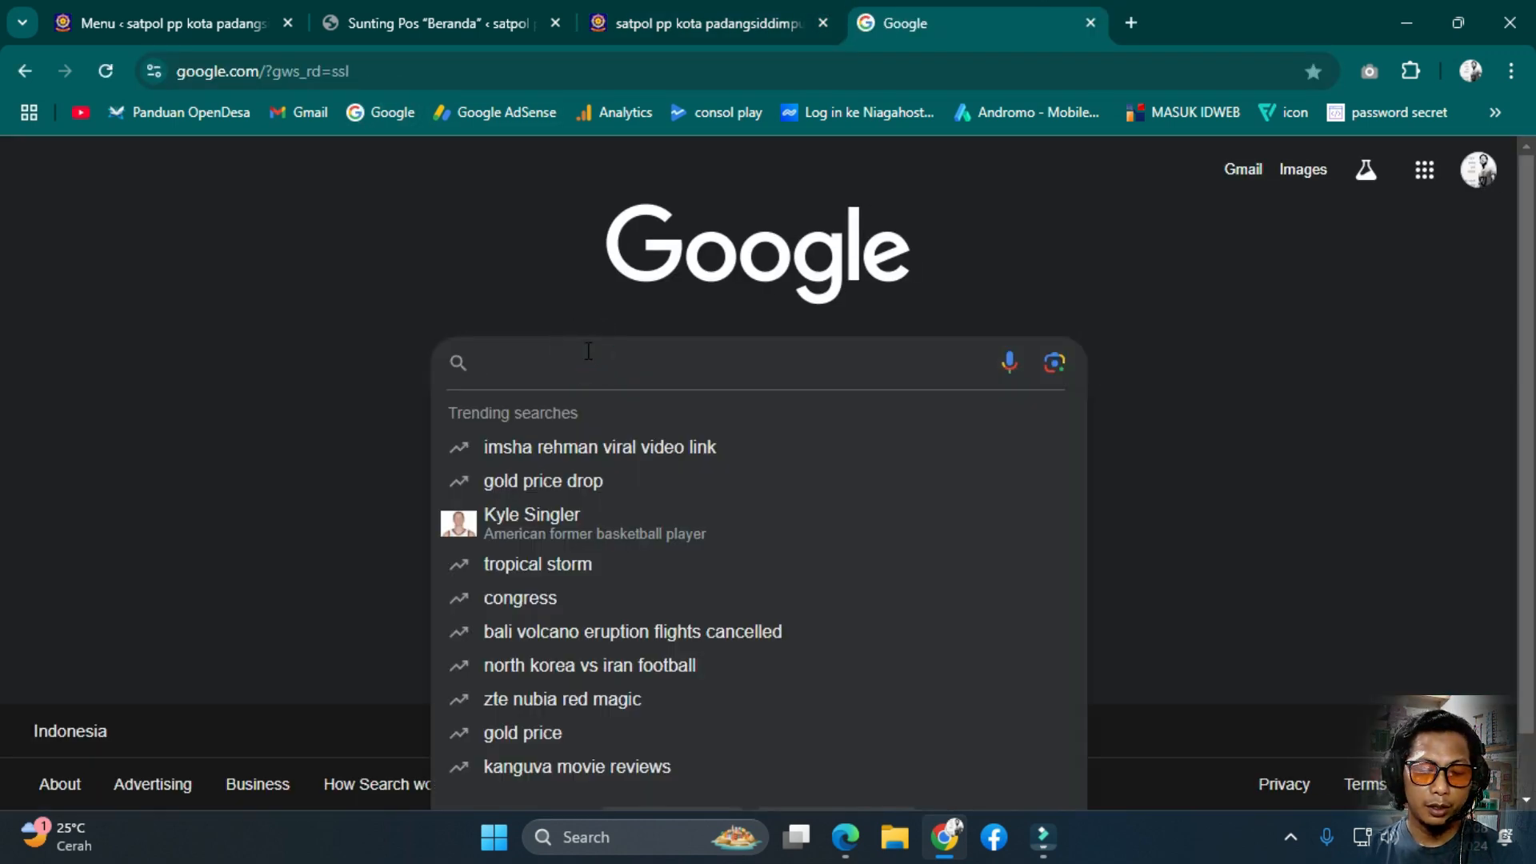
text(web lapor)
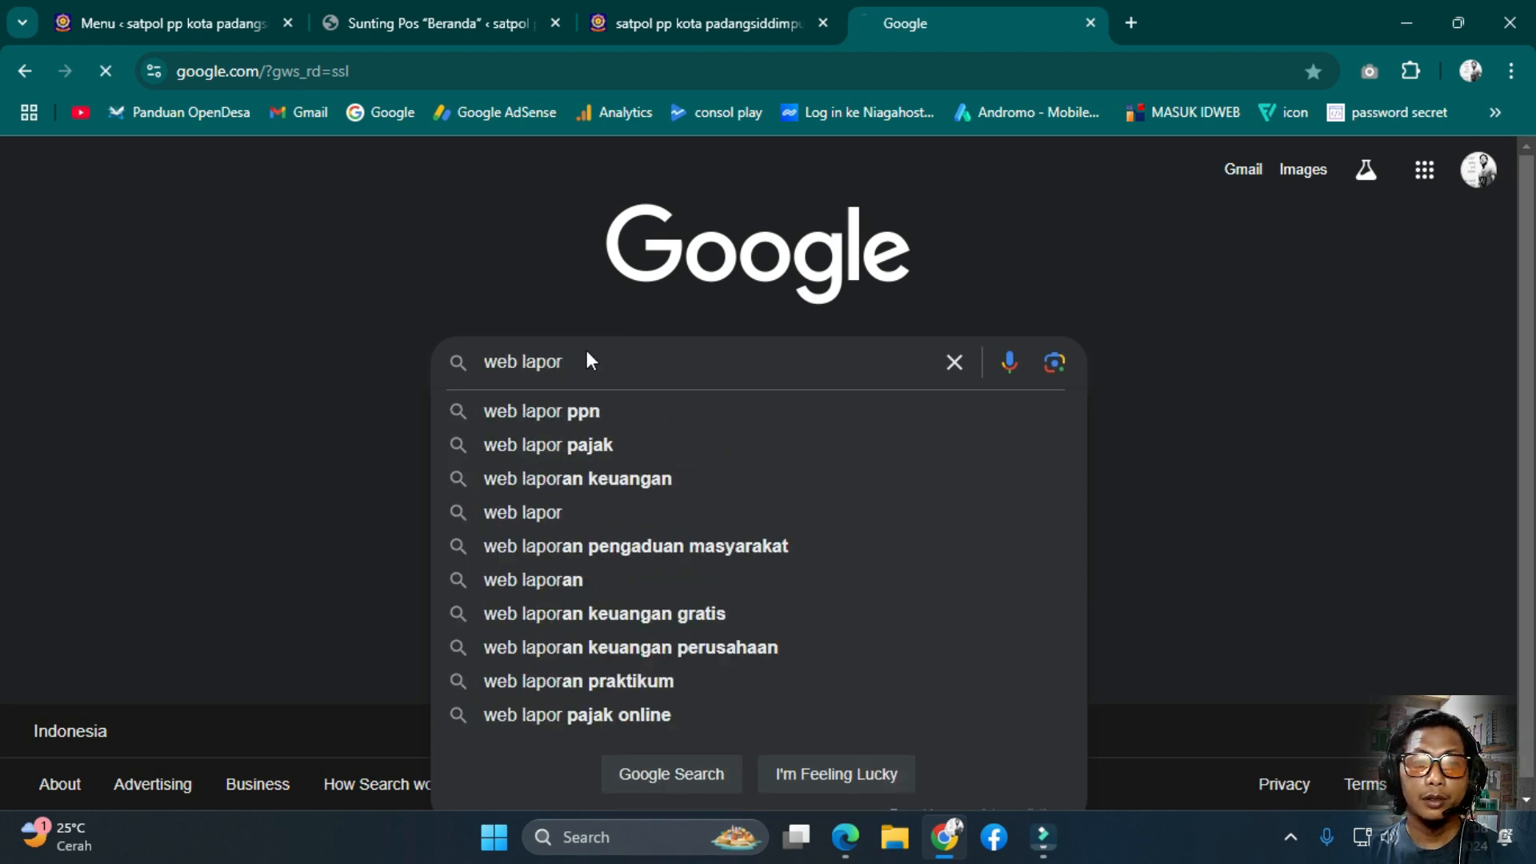
key(Return)
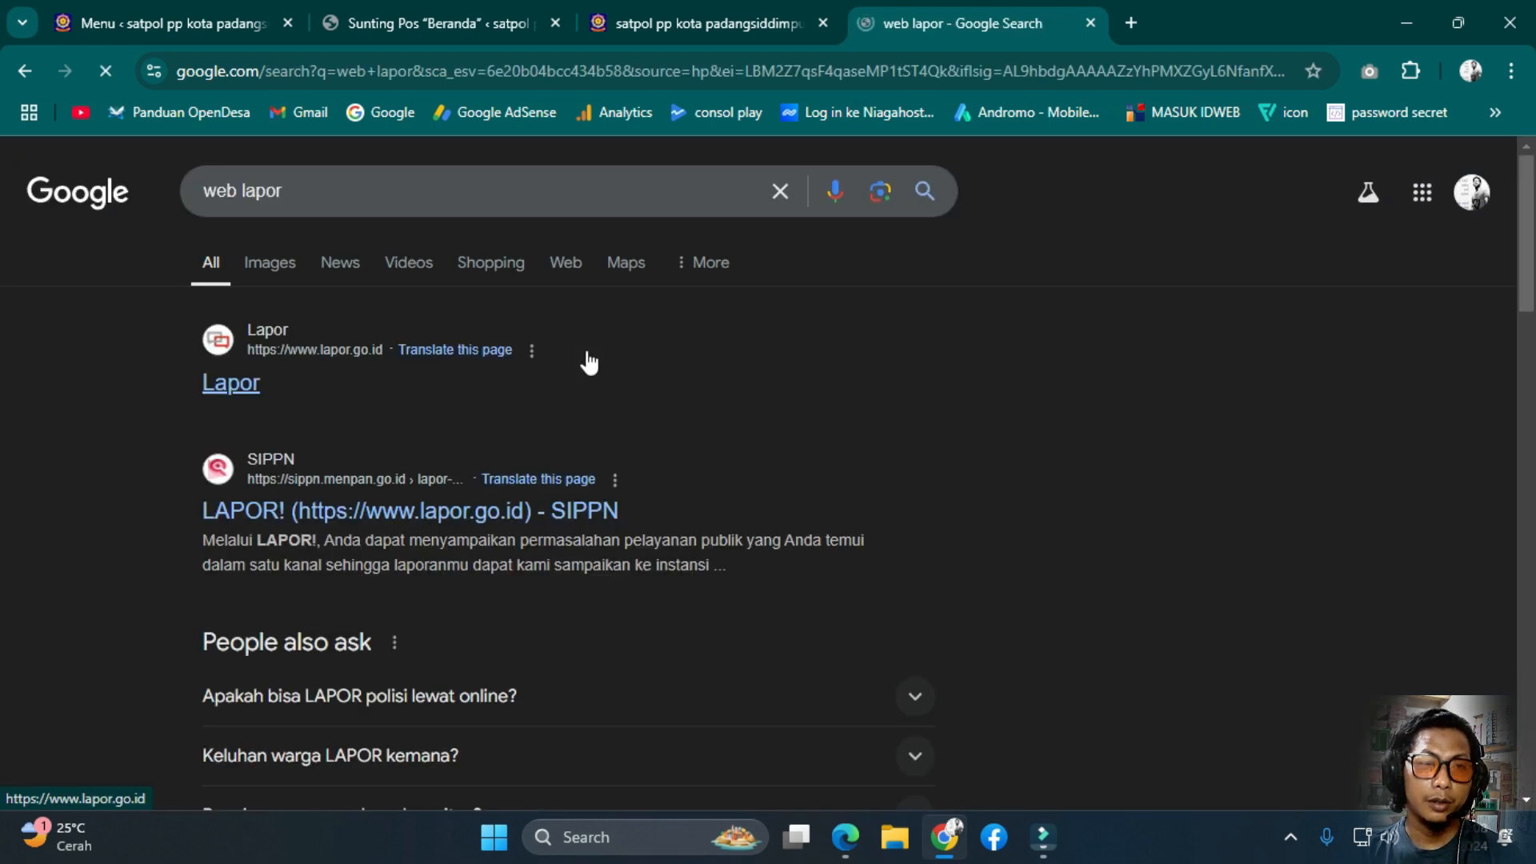
scroll(536, 411, down, 1)
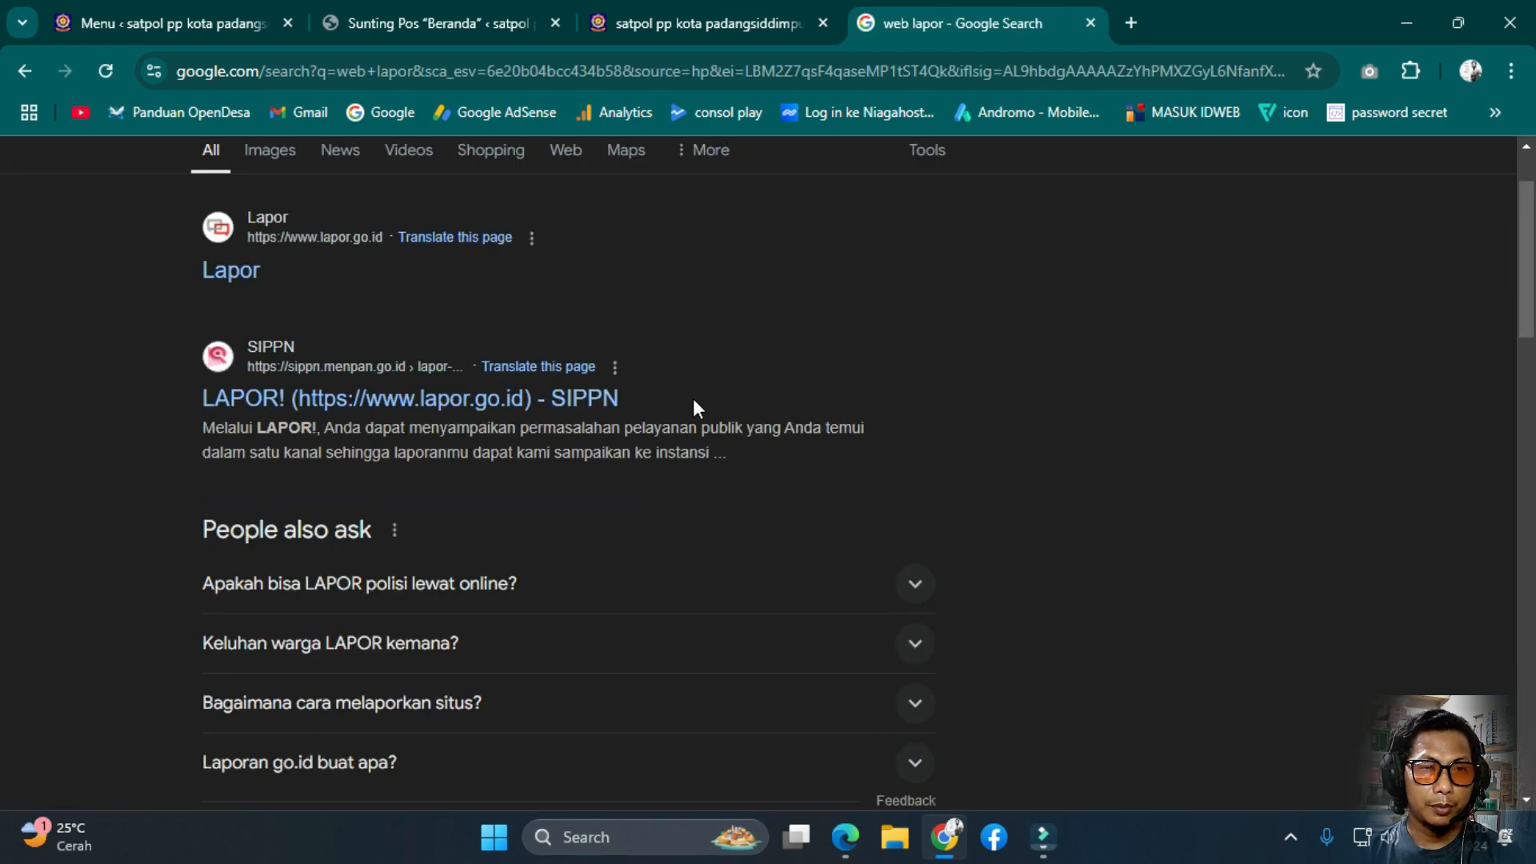
Step: Open the SIPPN result, copy its homepage address sippn.menpan.go.id, and close that page
right_click(468, 406)
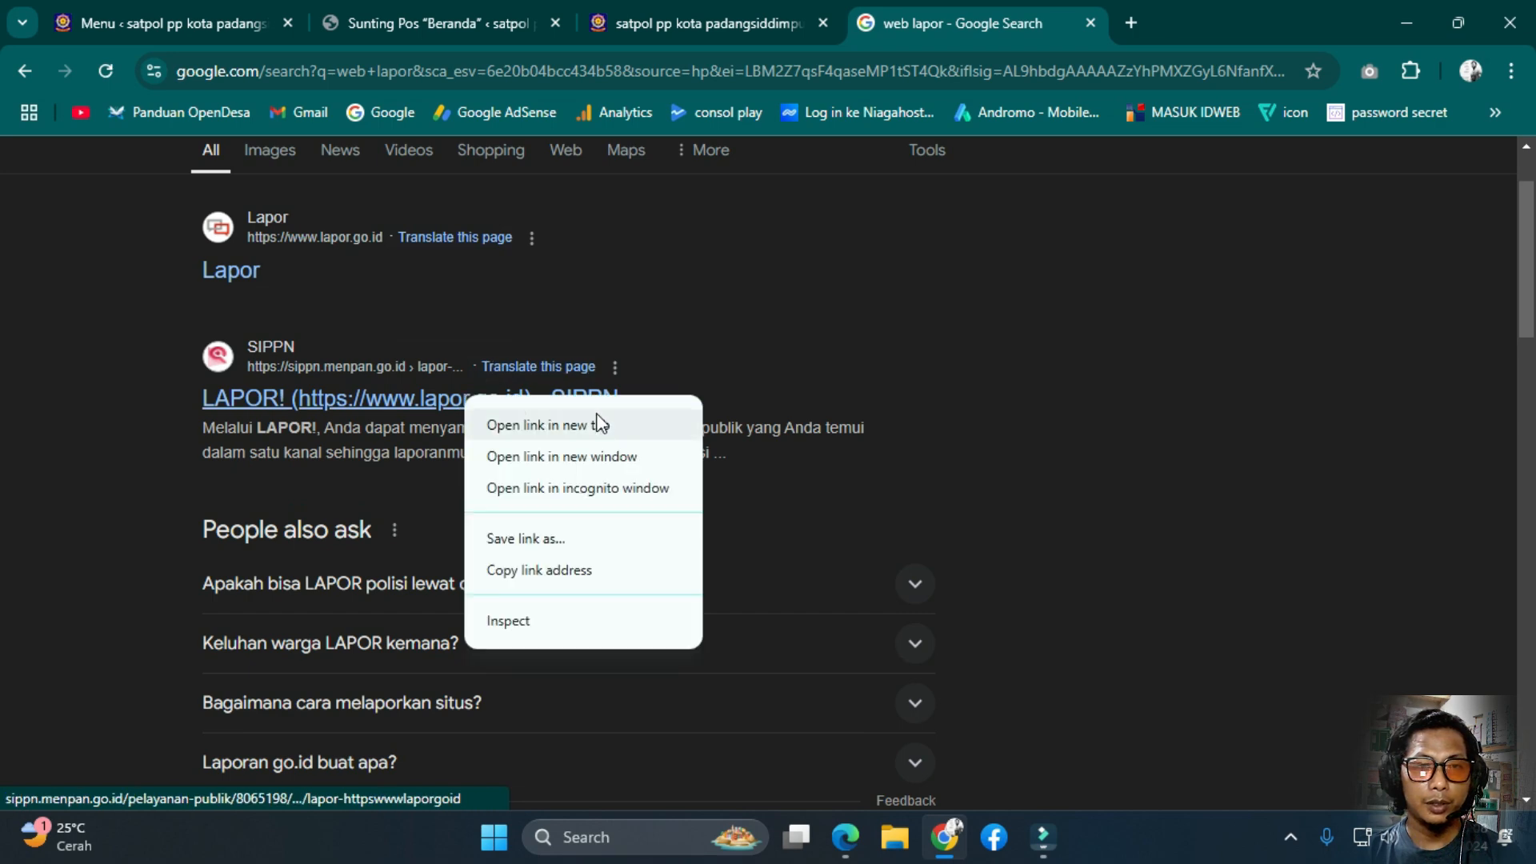
click(600, 431)
click(1129, 19)
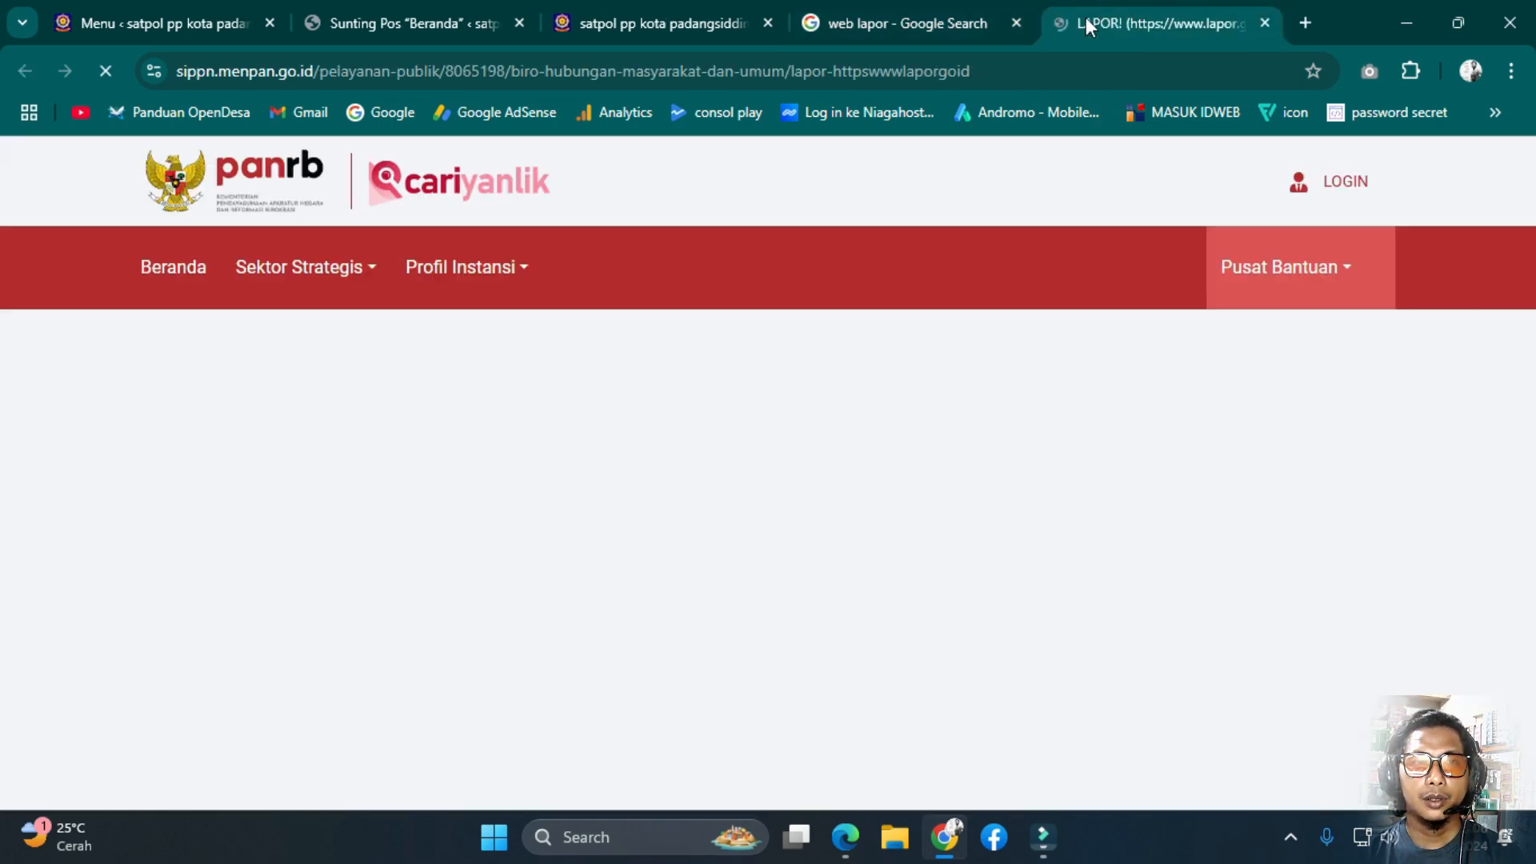
click(224, 182)
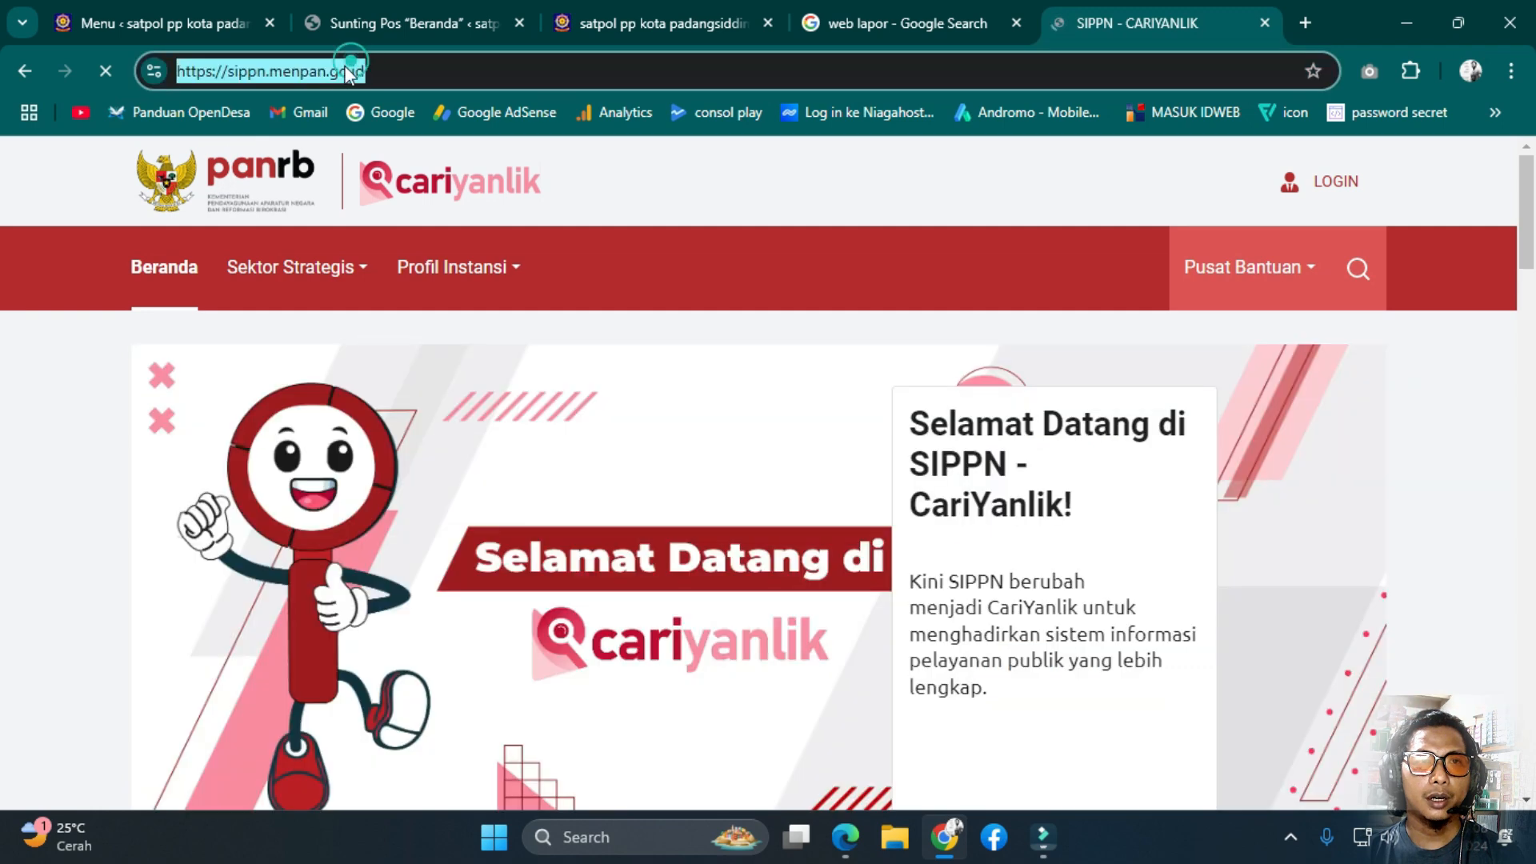
right_click(321, 72)
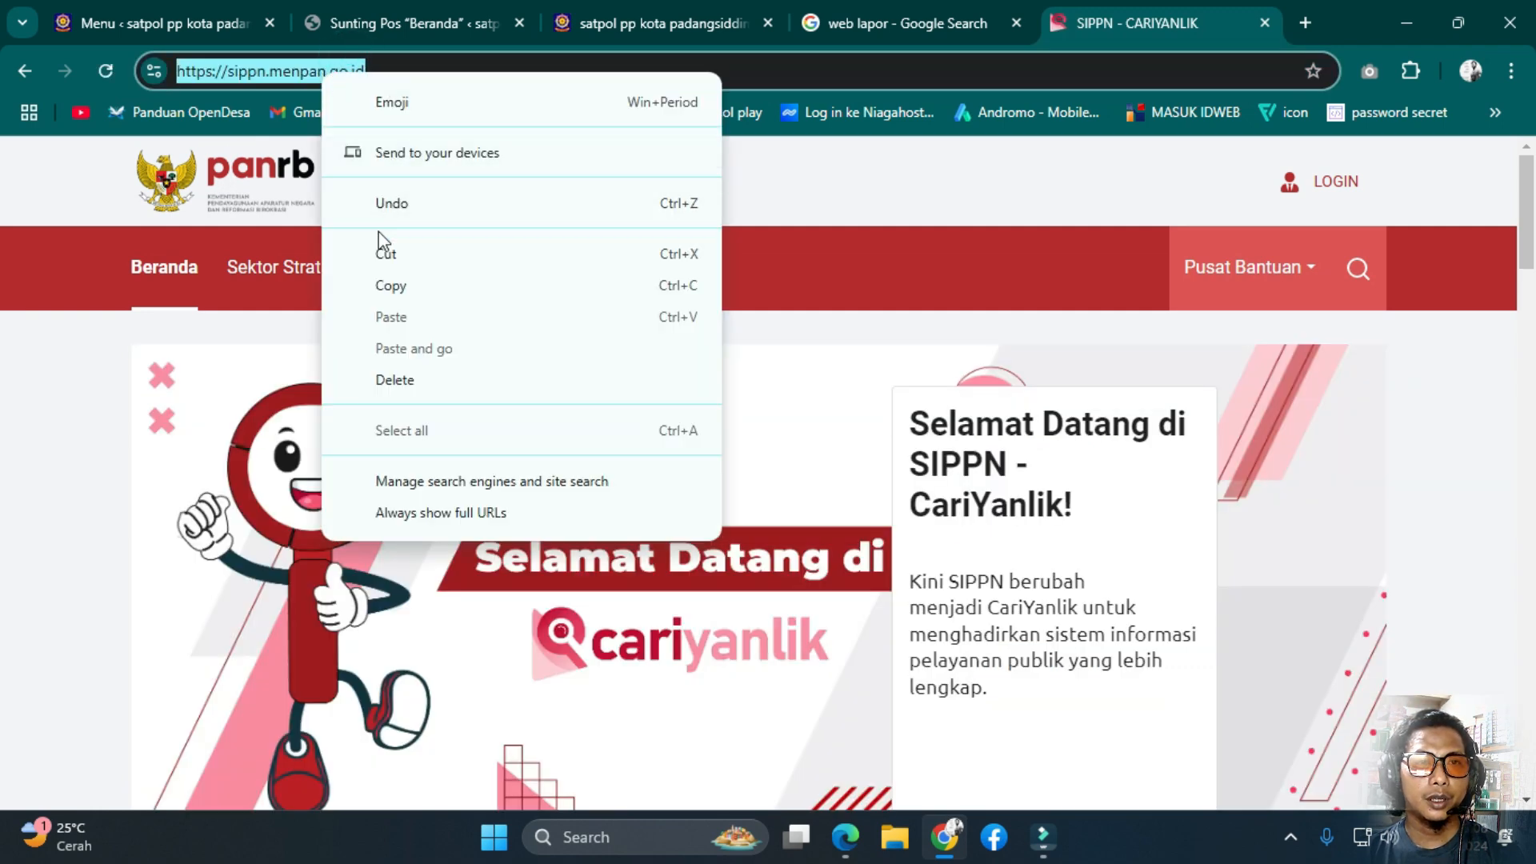
click(391, 293)
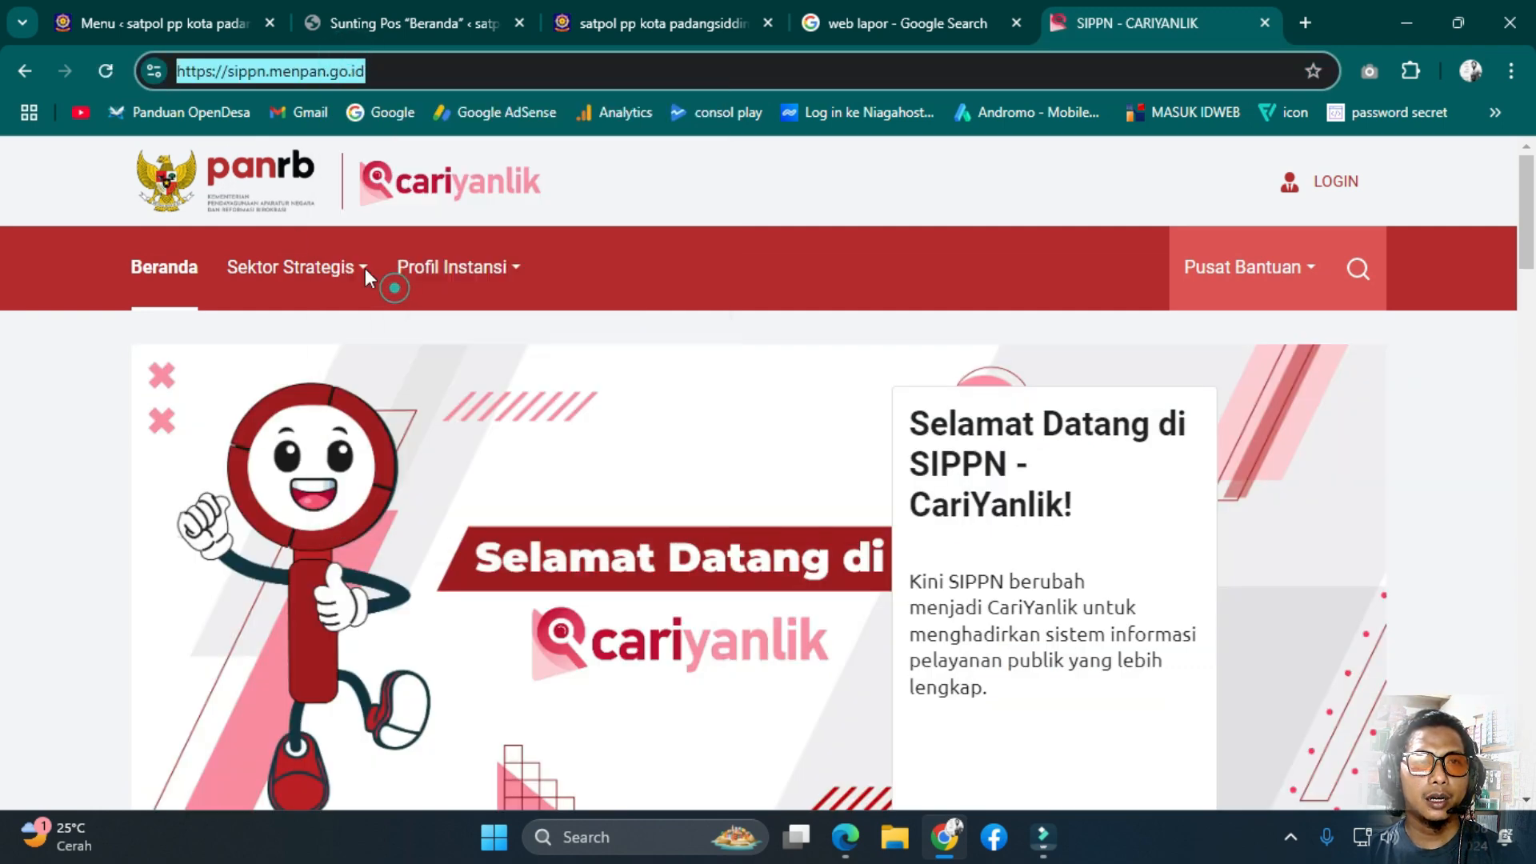
click(1262, 24)
click(718, 22)
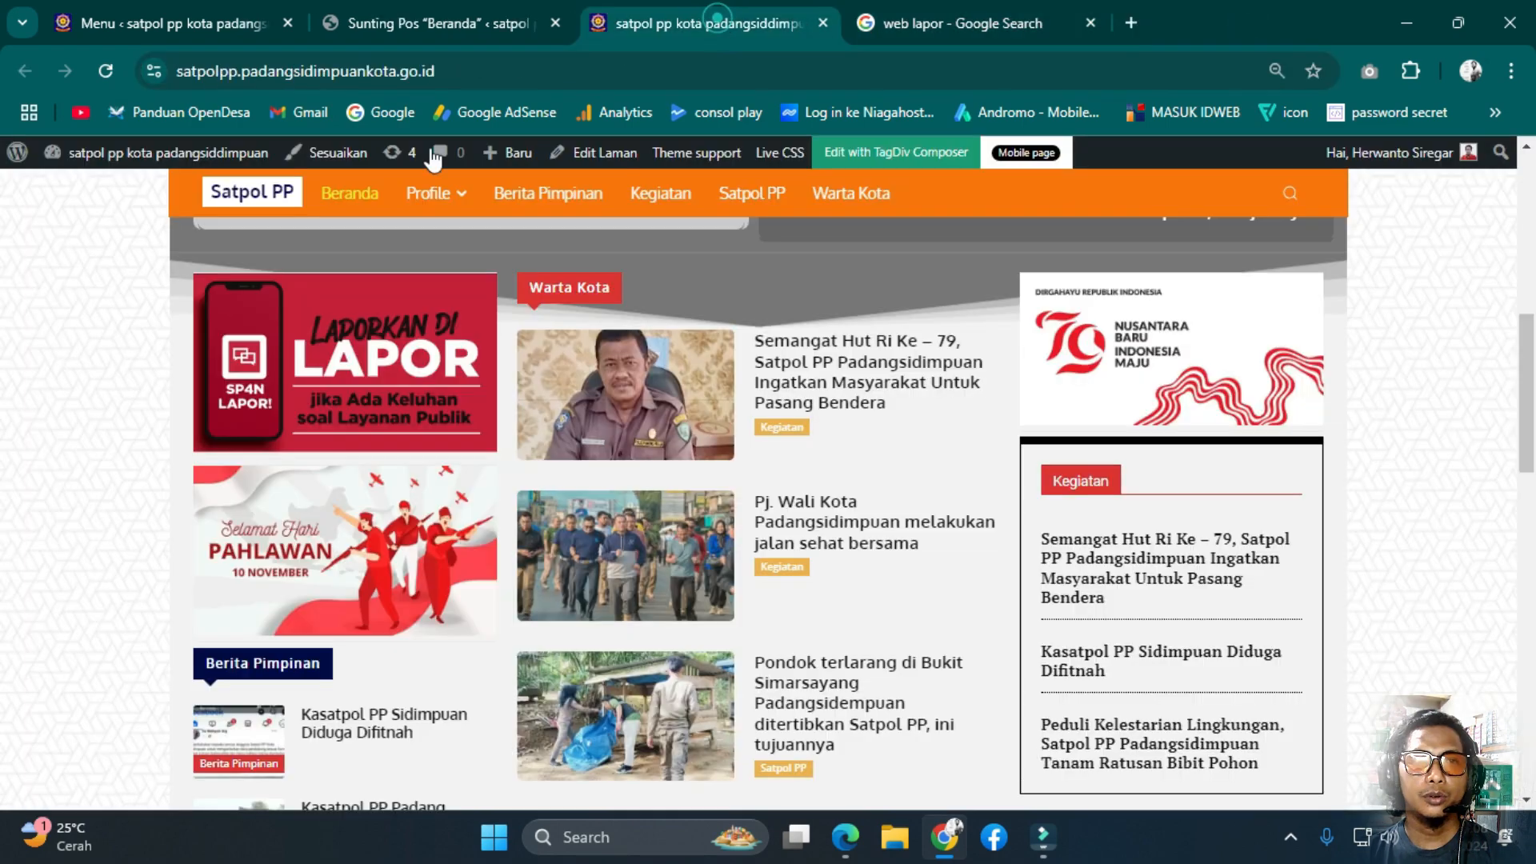
click(438, 24)
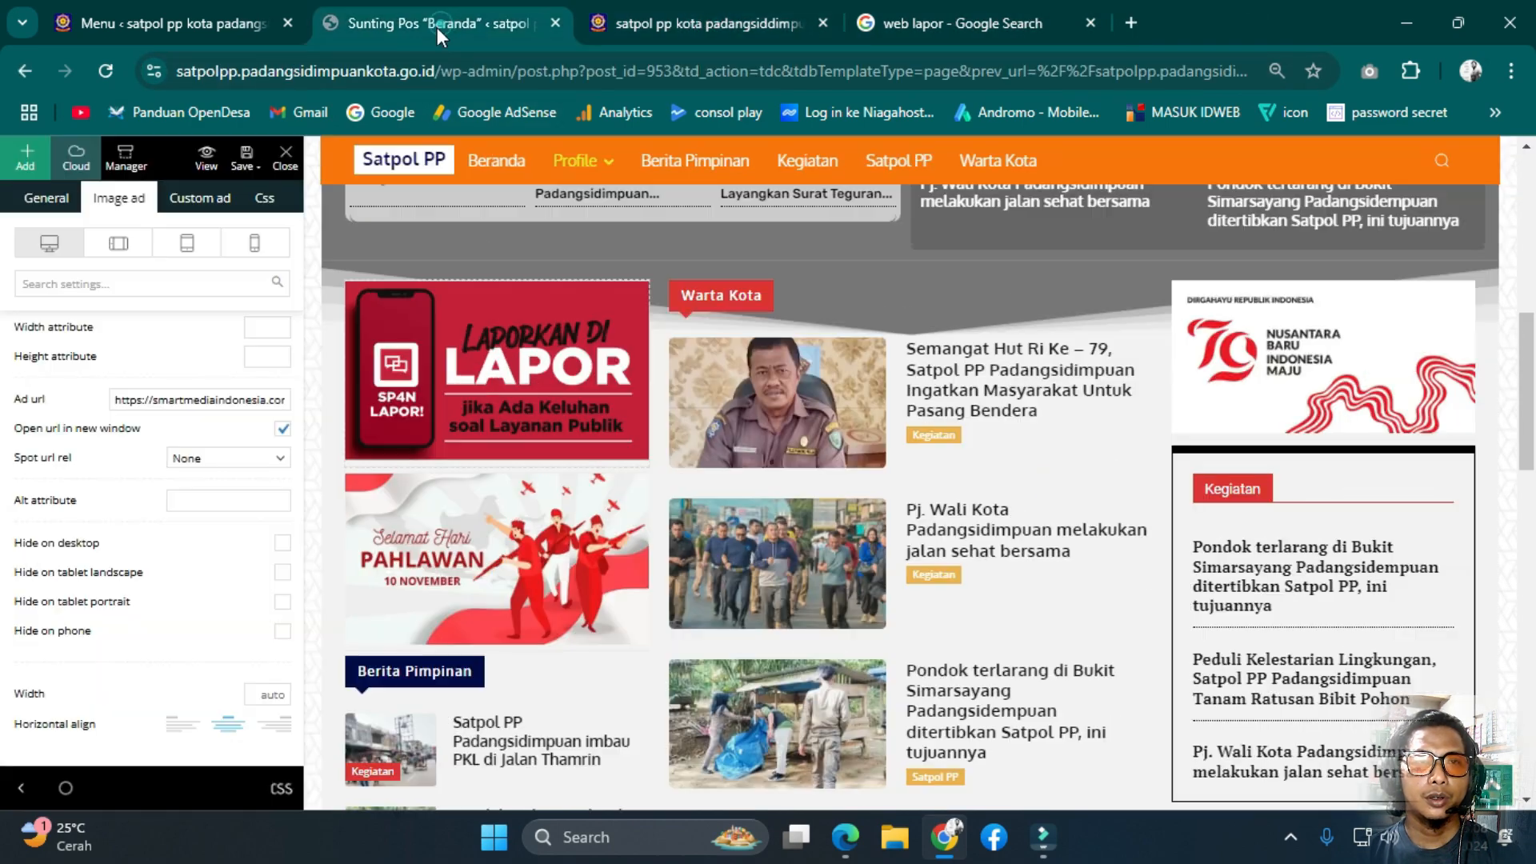
triple_click(220, 402)
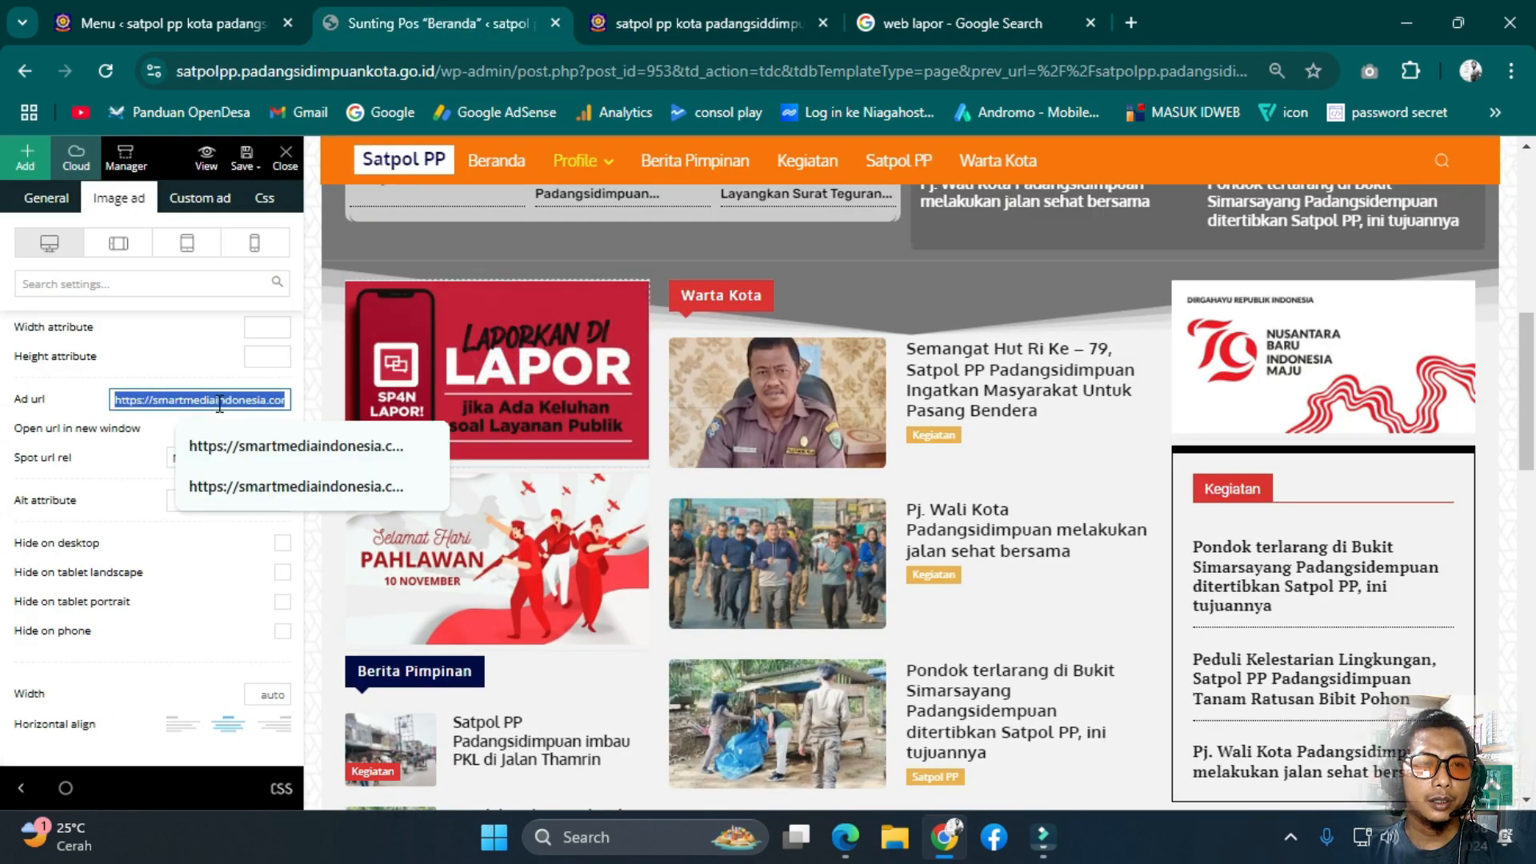
key(ctrl+v)
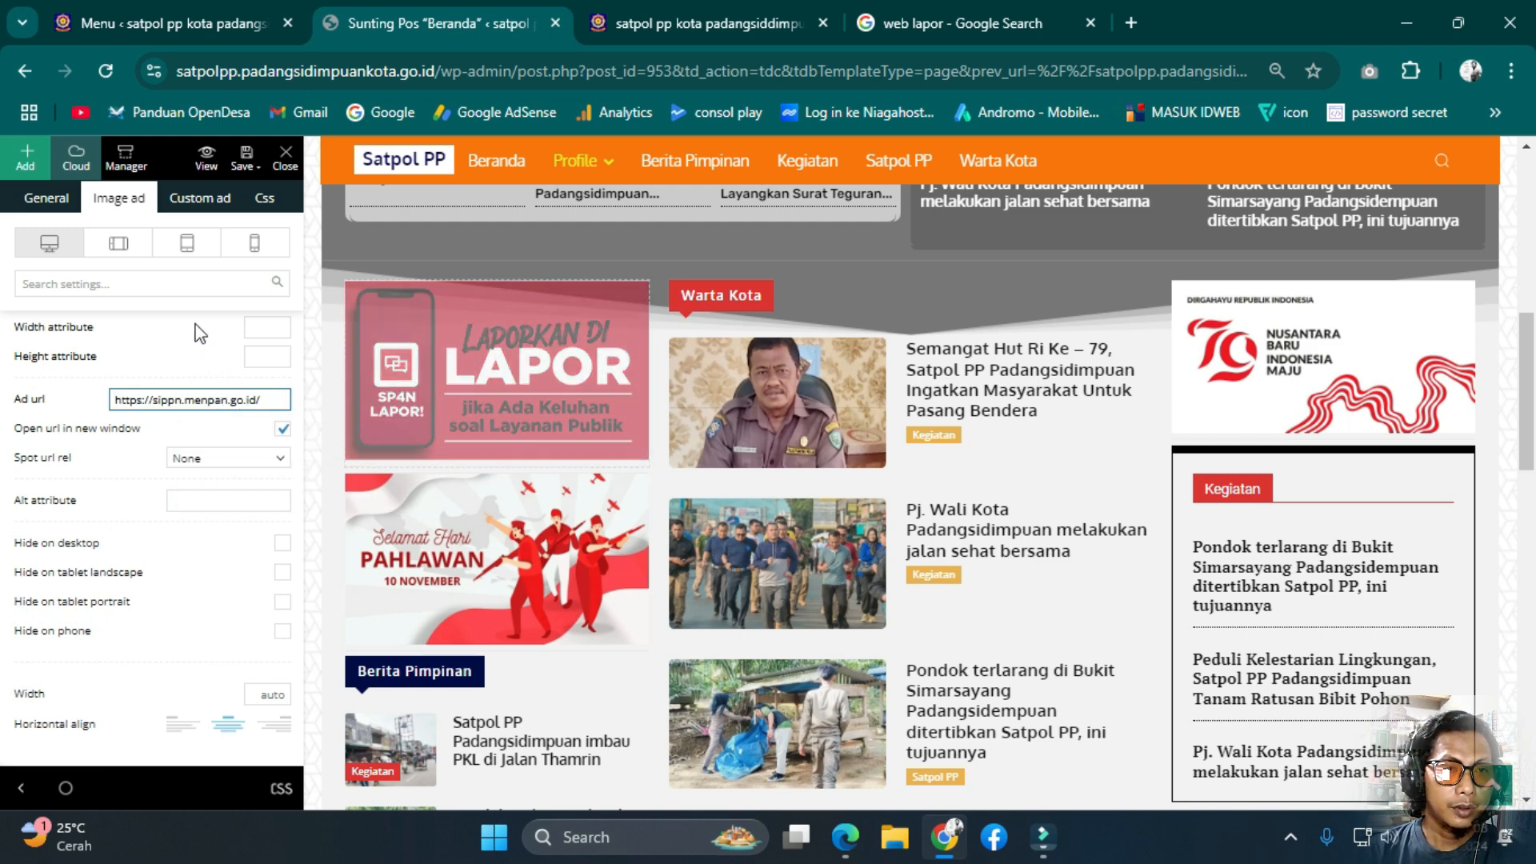
click(242, 153)
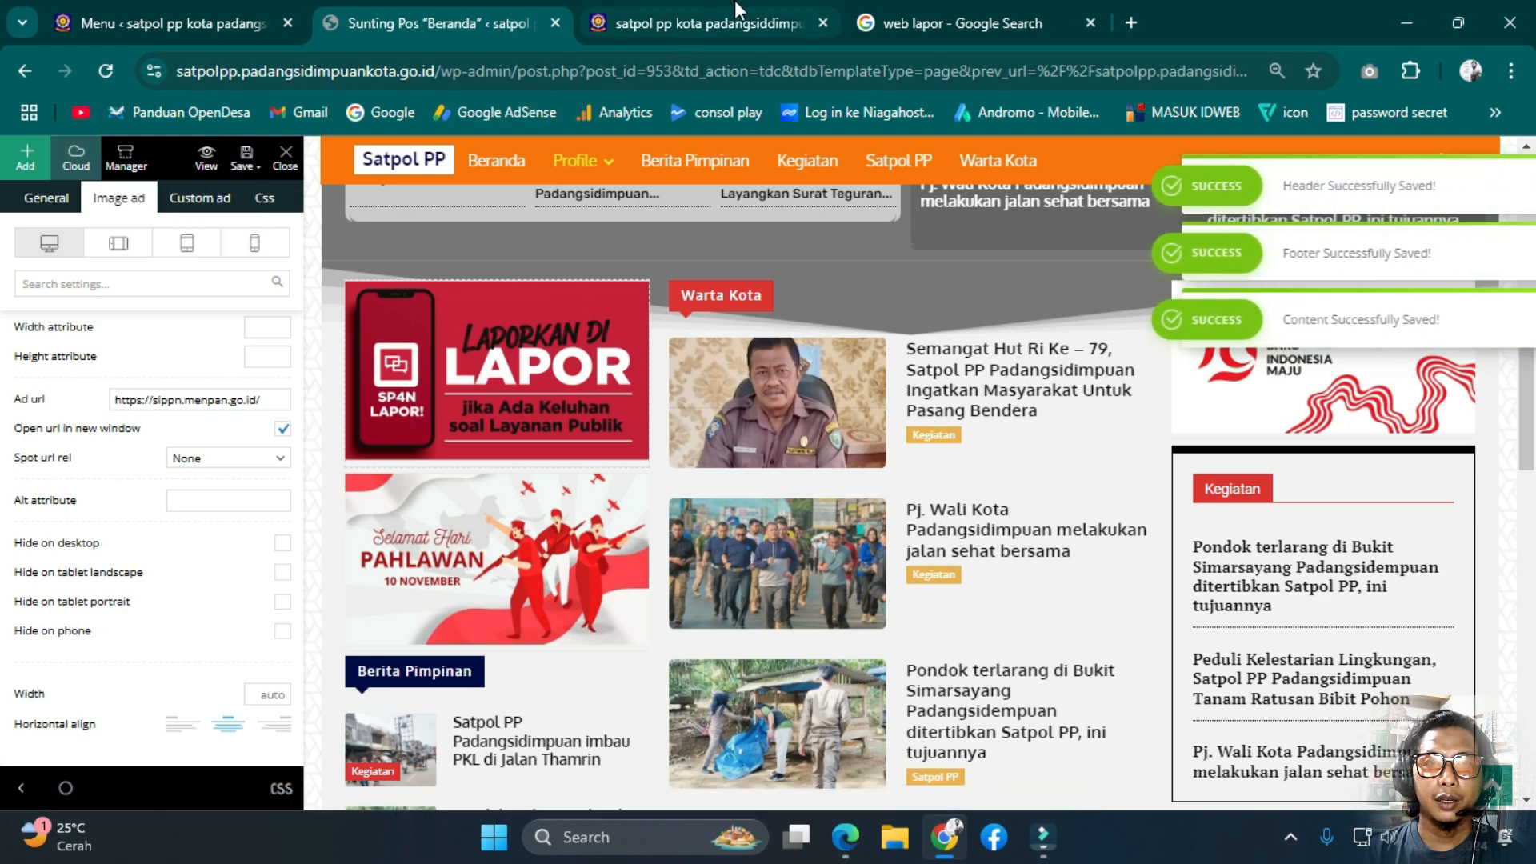
click(708, 23)
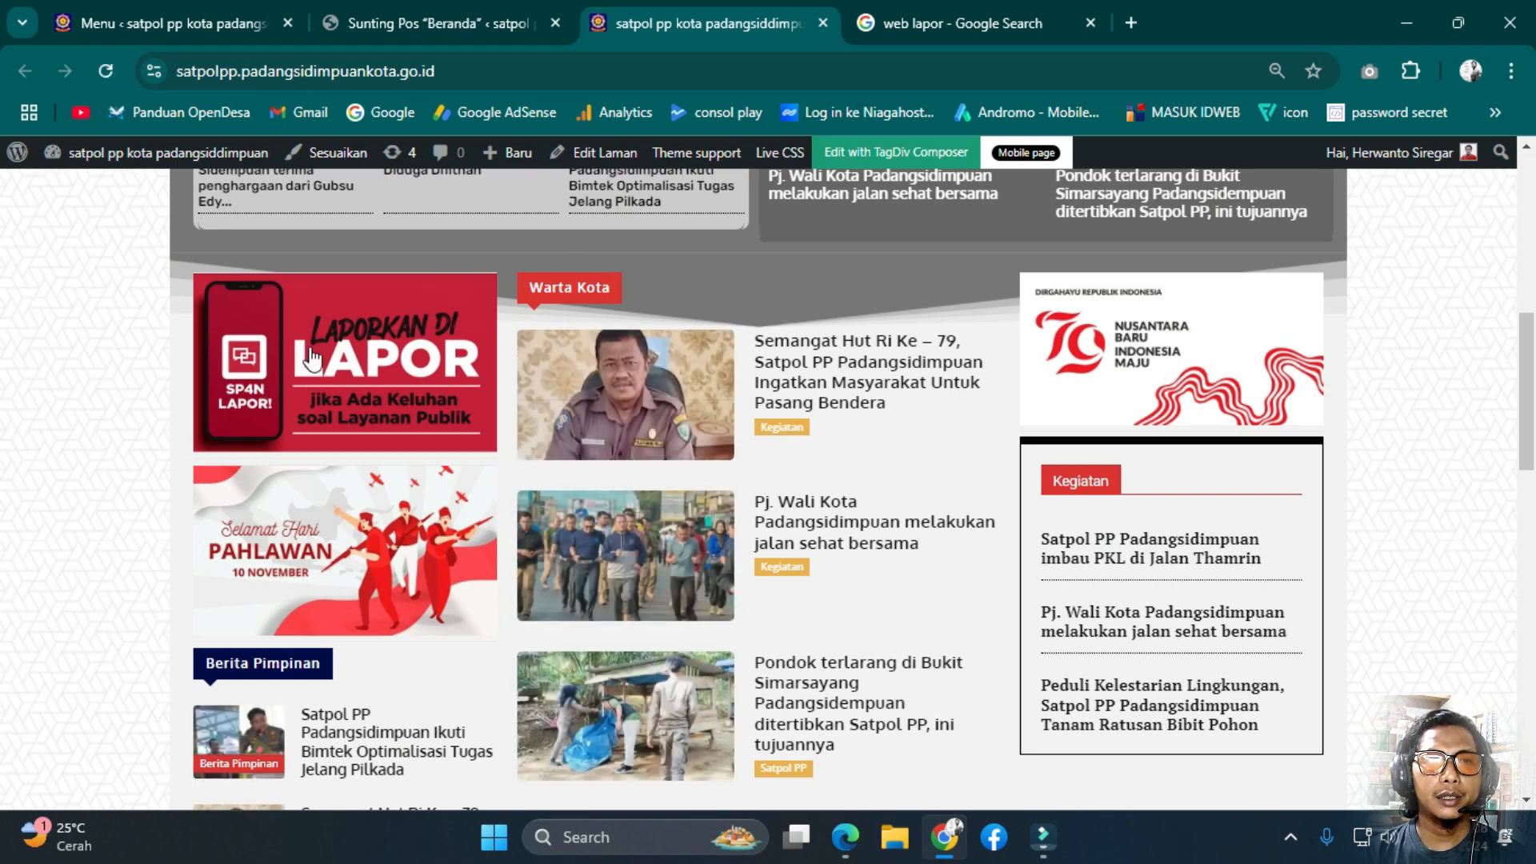
Step: Confirm the live LAPOR banner opens SIPPN CariYanlik in a new tab, then return to the homepage
click(361, 367)
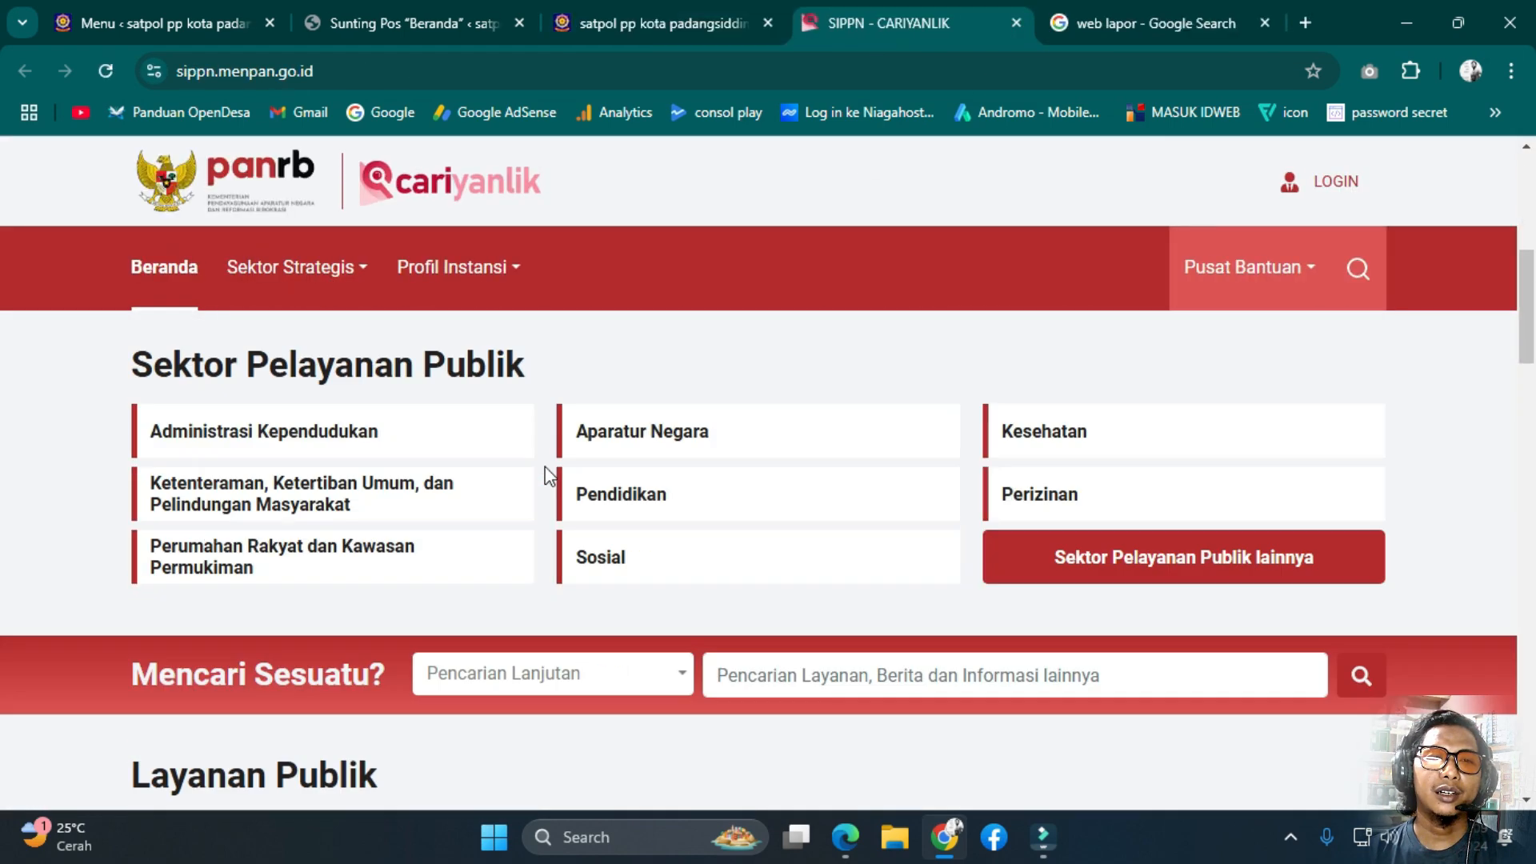
scroll(549, 476, down, 8)
scroll(573, 489, up, 7)
scroll(575, 489, up, 5)
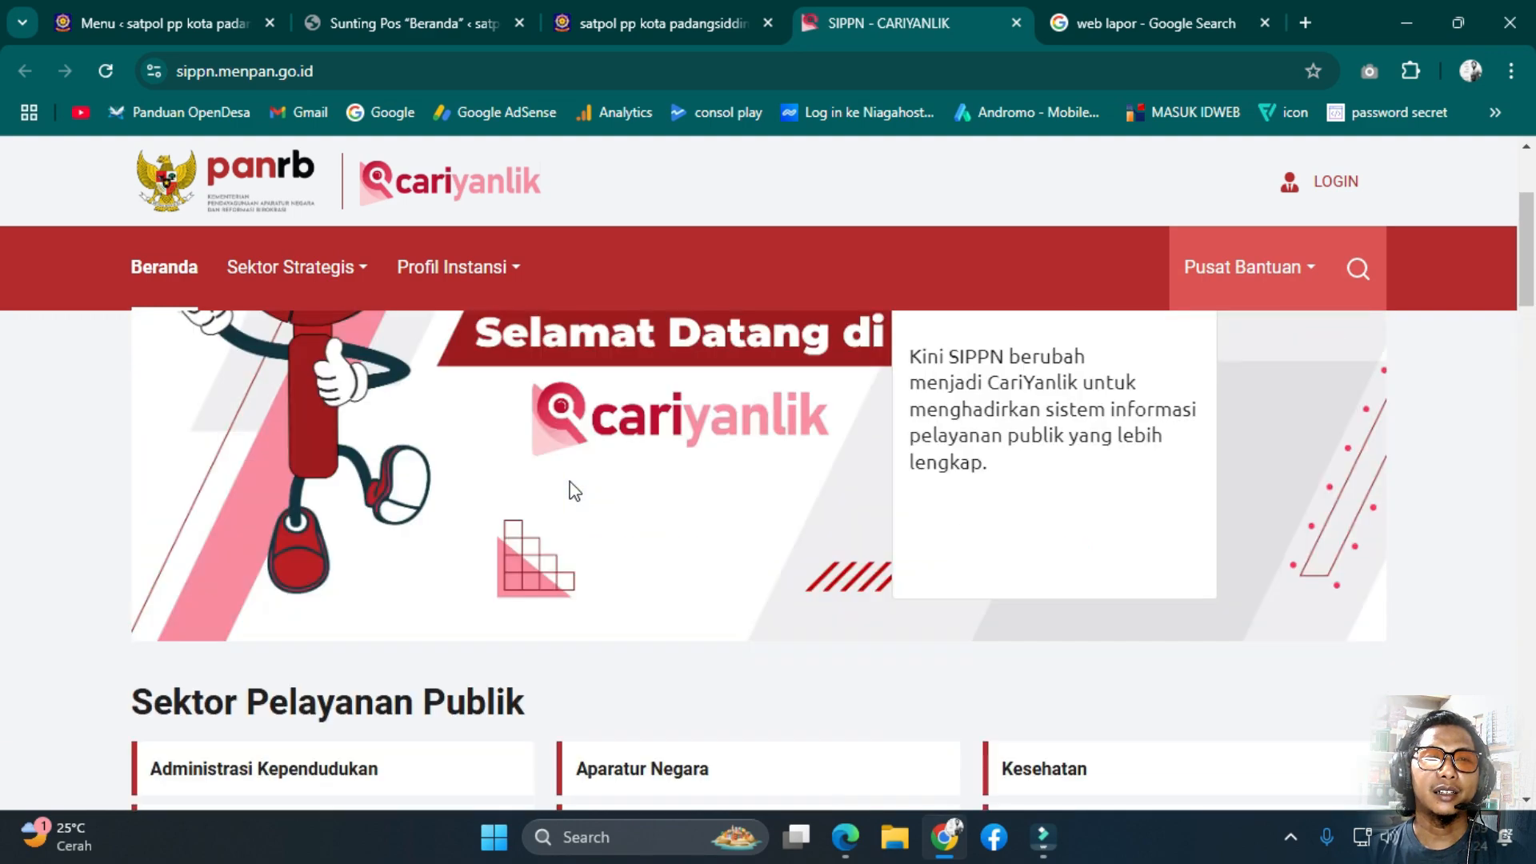
click(676, 16)
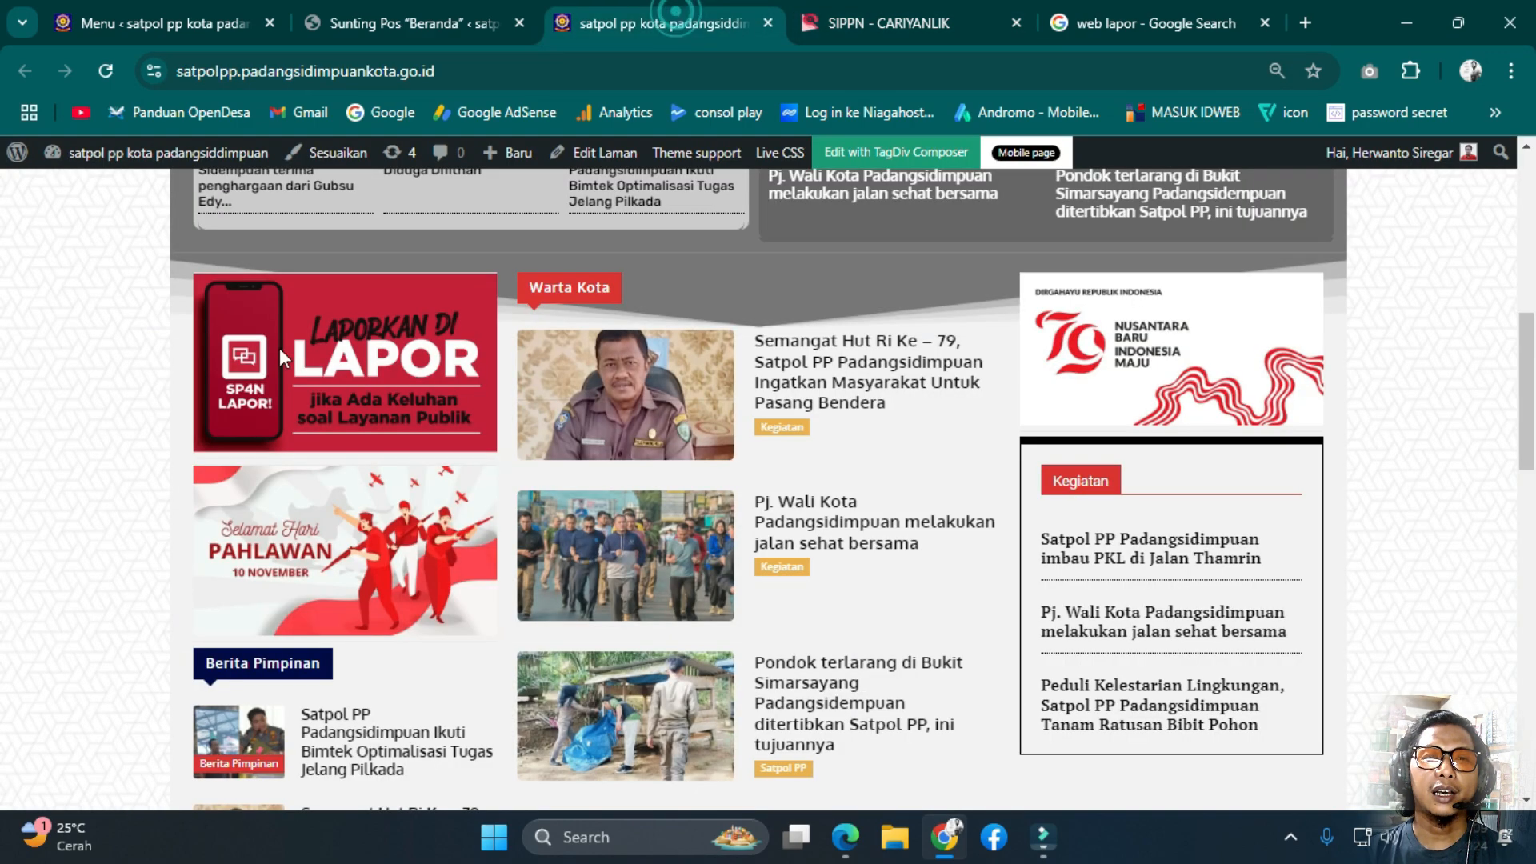
scroll(785, 469, up, 2)
scroll(786, 469, down, 5)
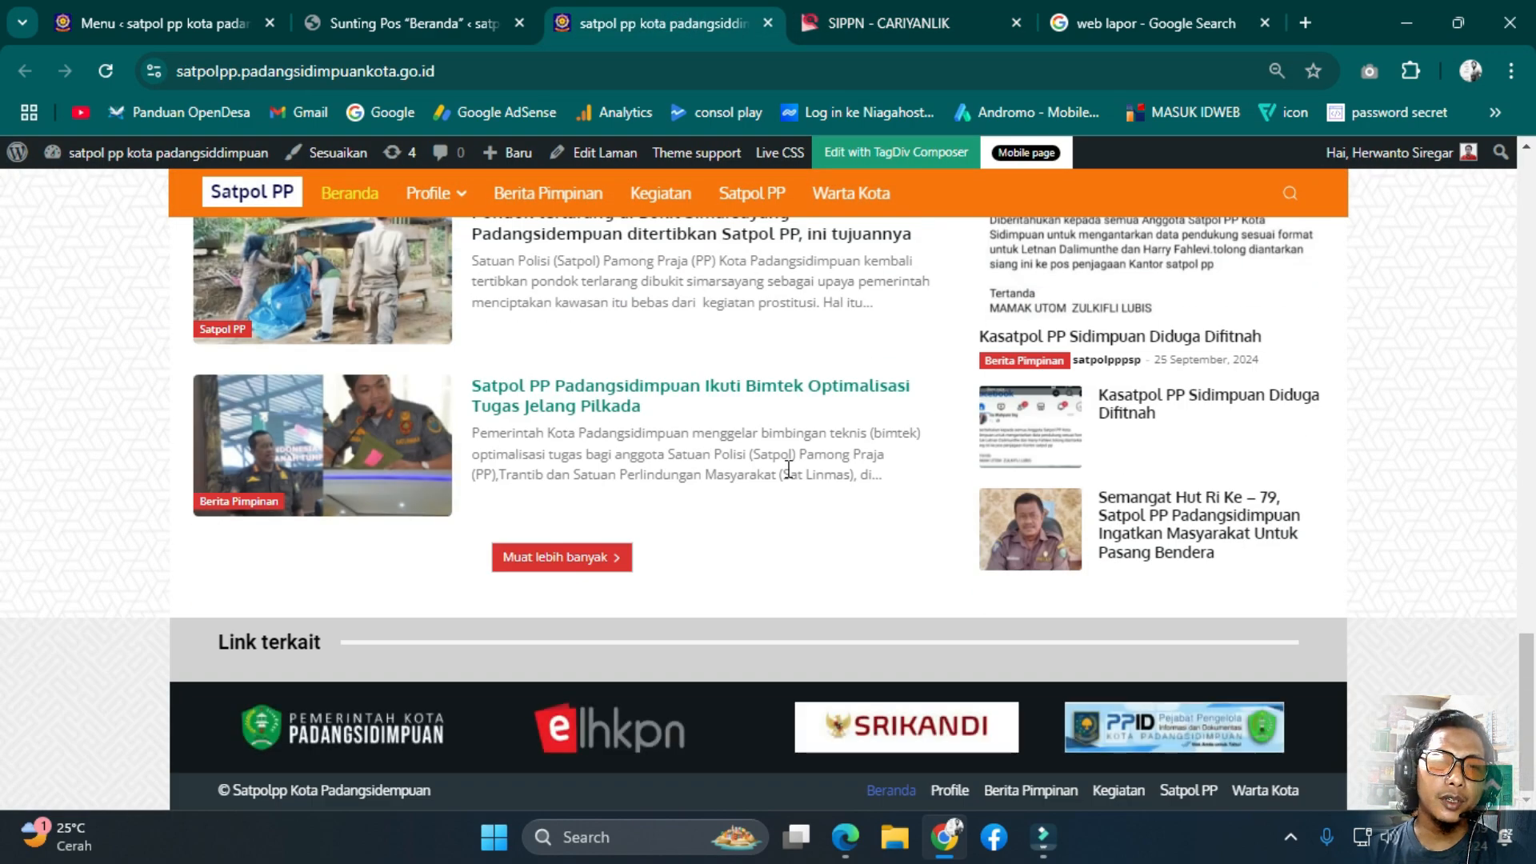
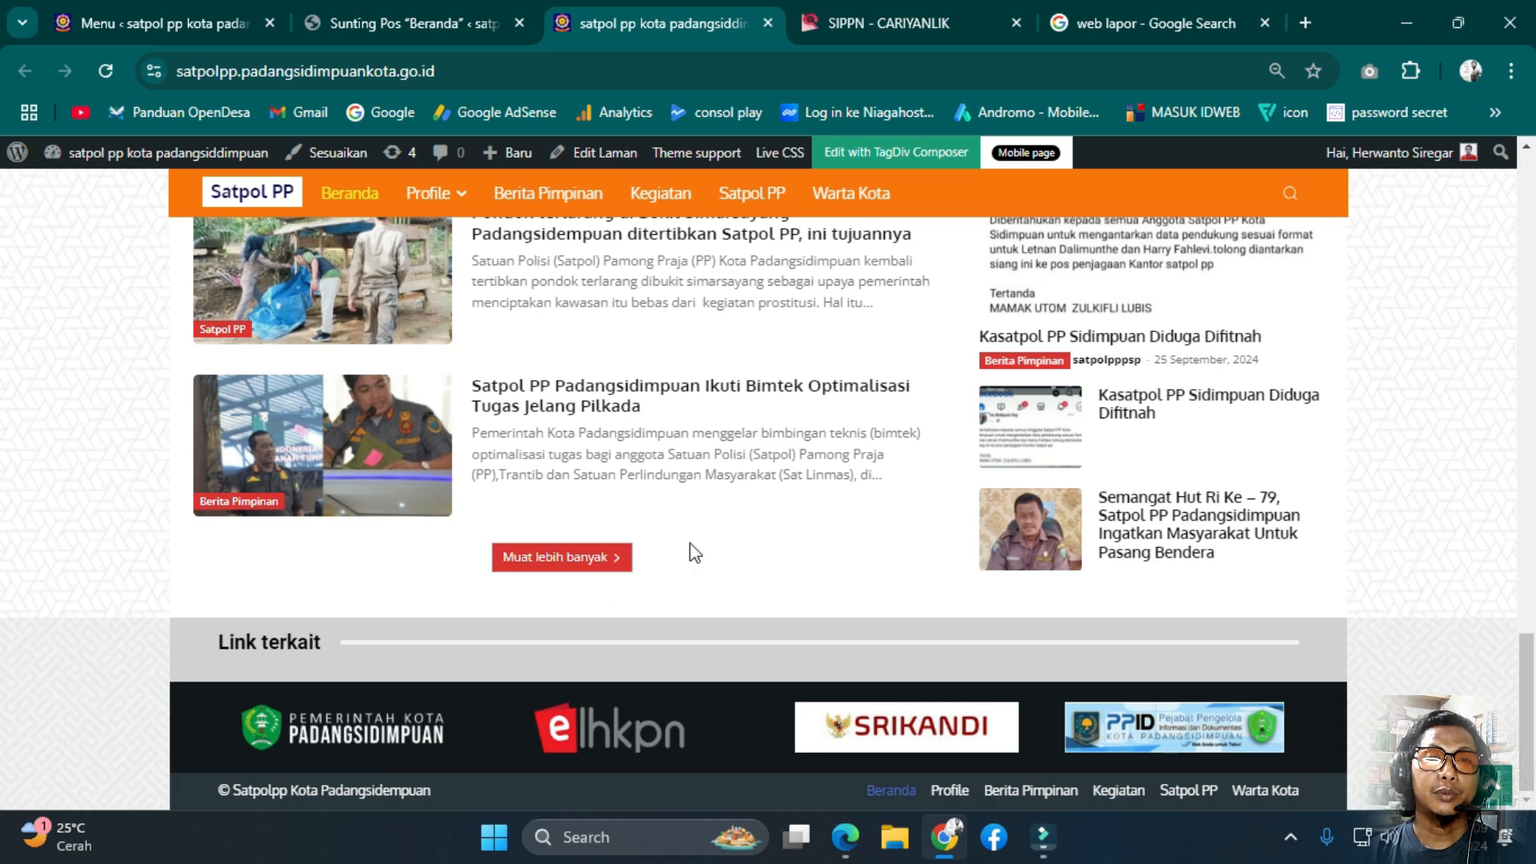
Step: Switch back to the 'Sunting Pos Beranda' tab with the homepage open in tagDiv Composer
click(370, 24)
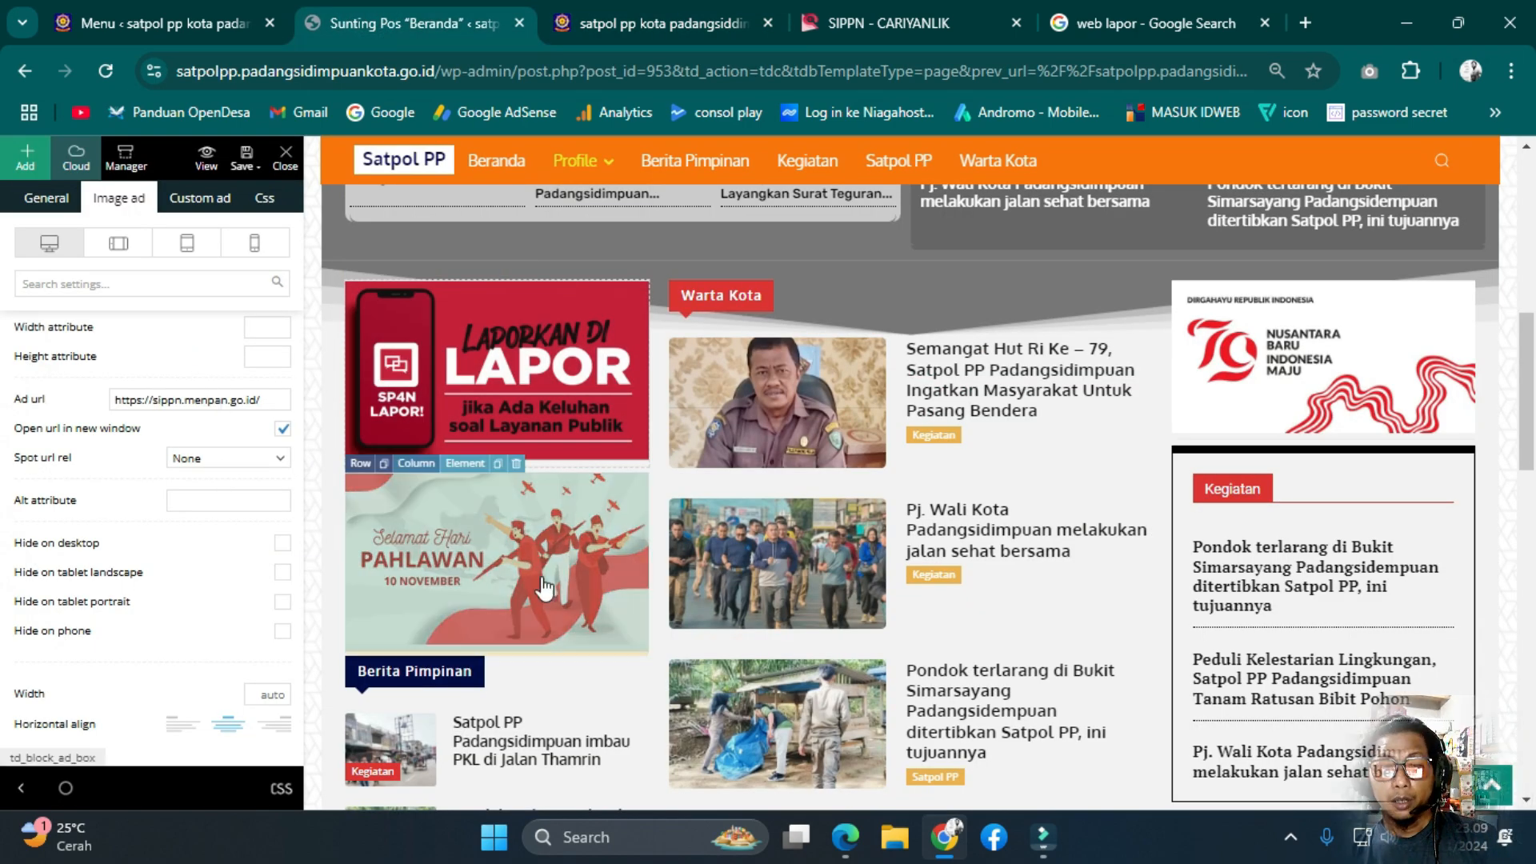
Step: Delete the Selamat Hari Pahlawan image ad, save all homepage changes, and bring up the live site
scroll(608, 544, down, 5)
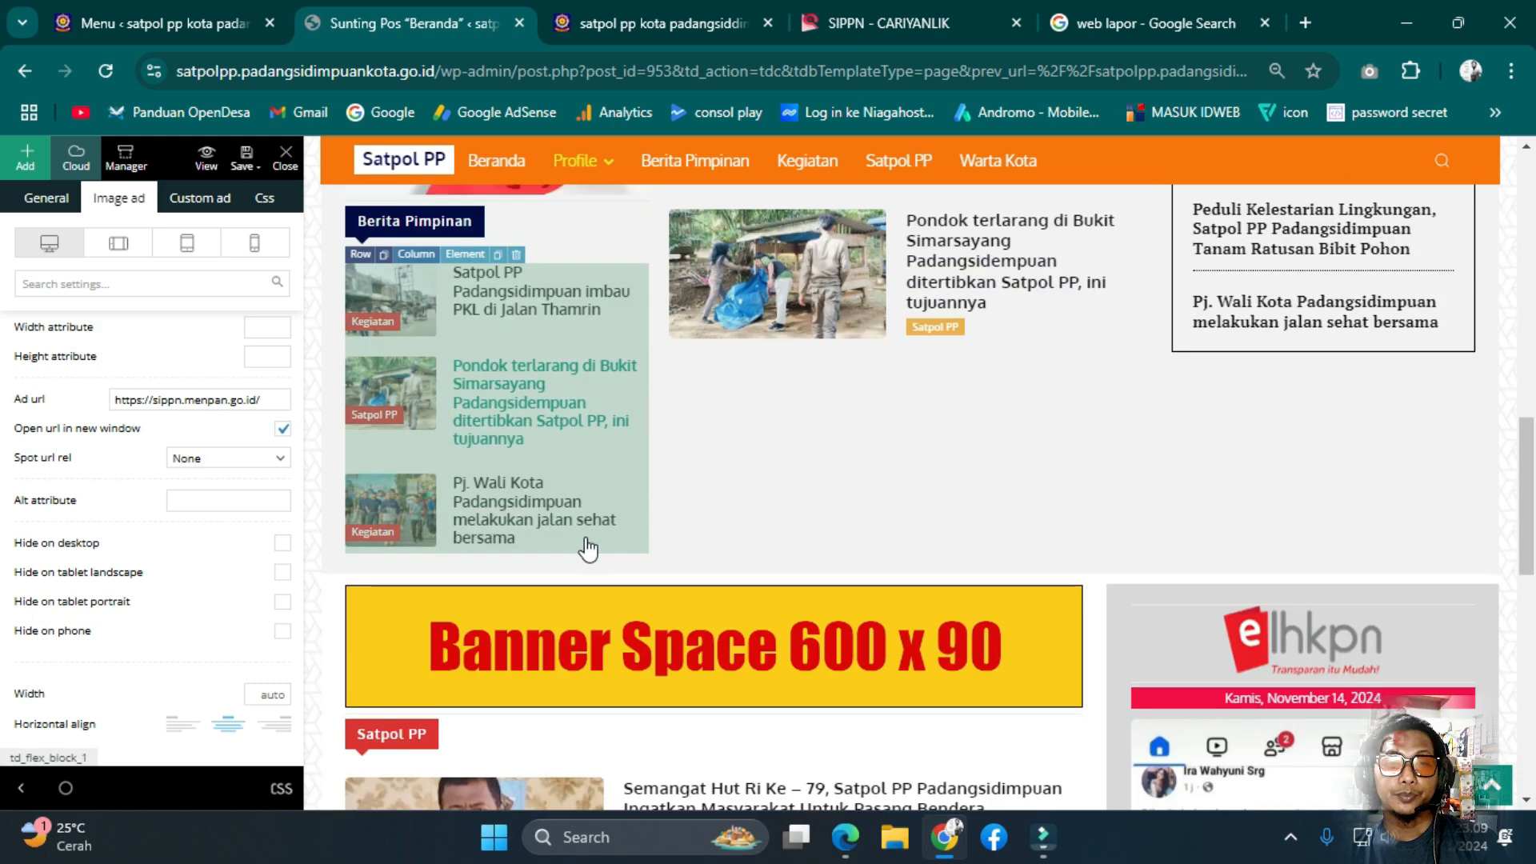
scroll(588, 549, up, 4)
scroll(463, 360, up, 1)
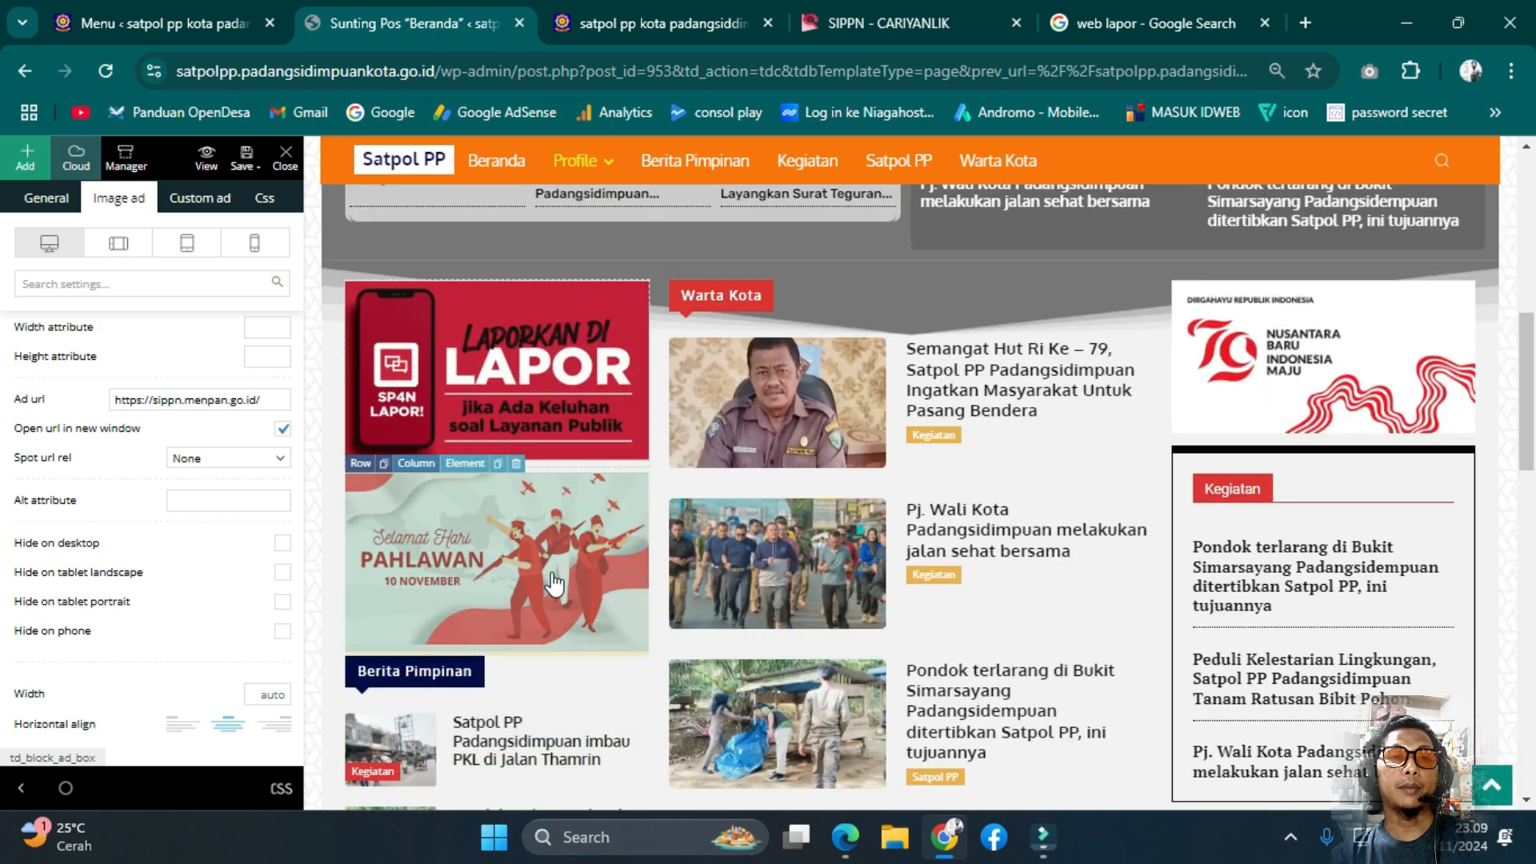
click(475, 534)
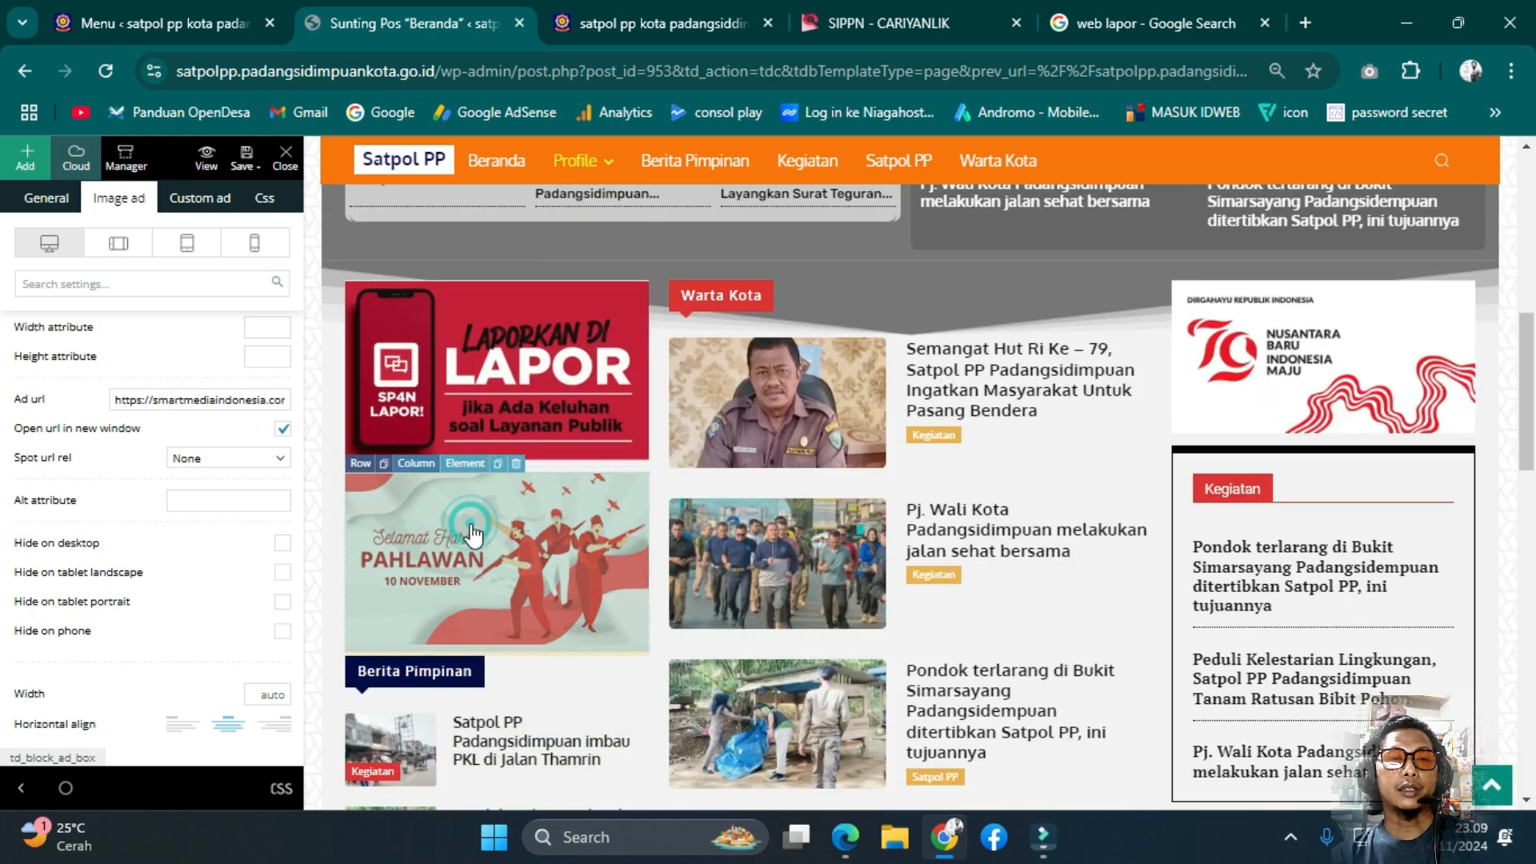
click(517, 472)
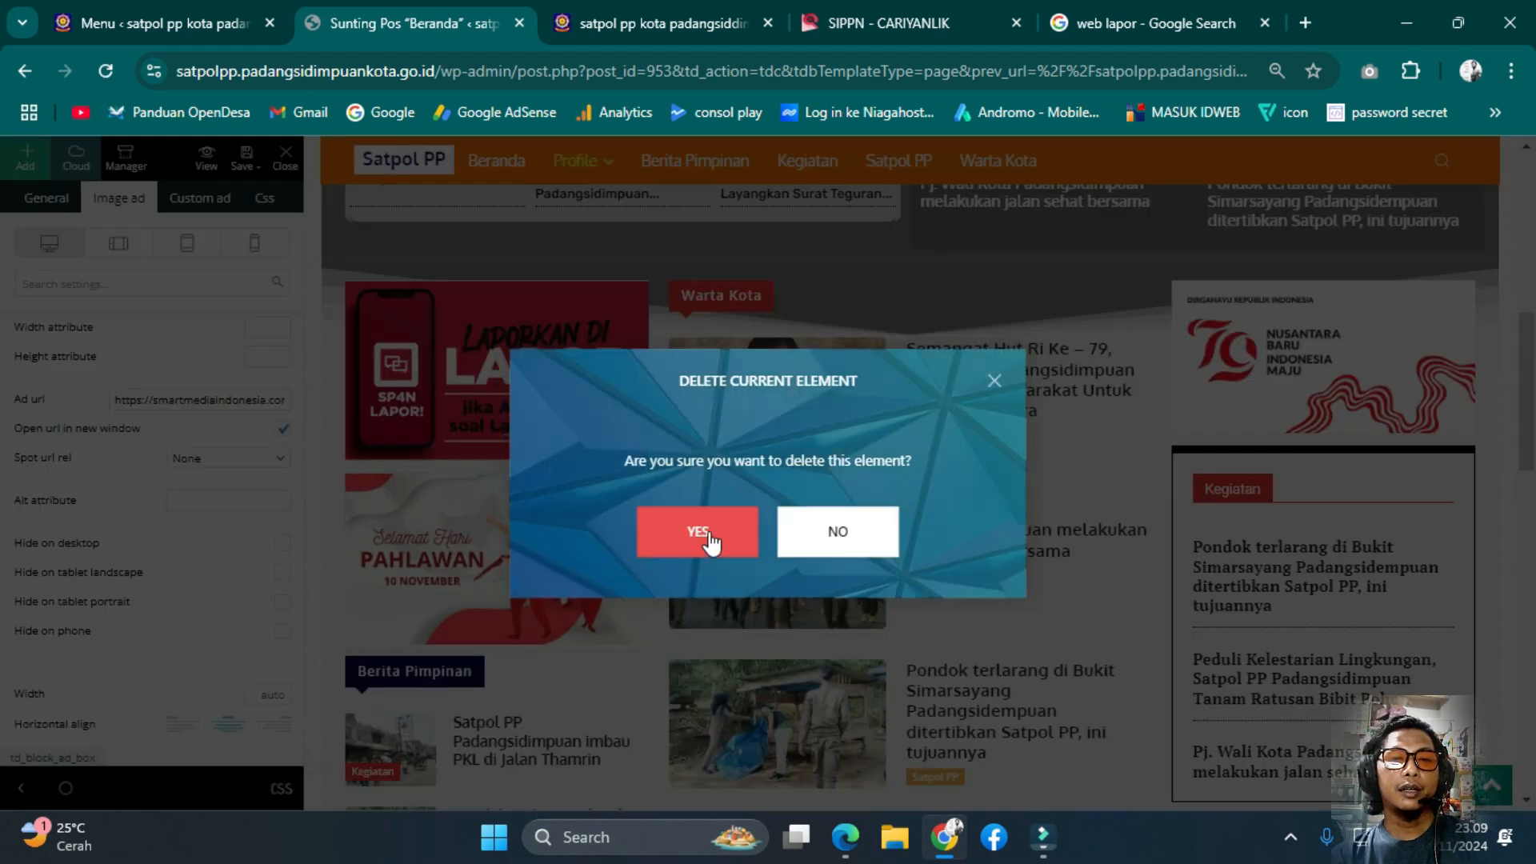
click(698, 532)
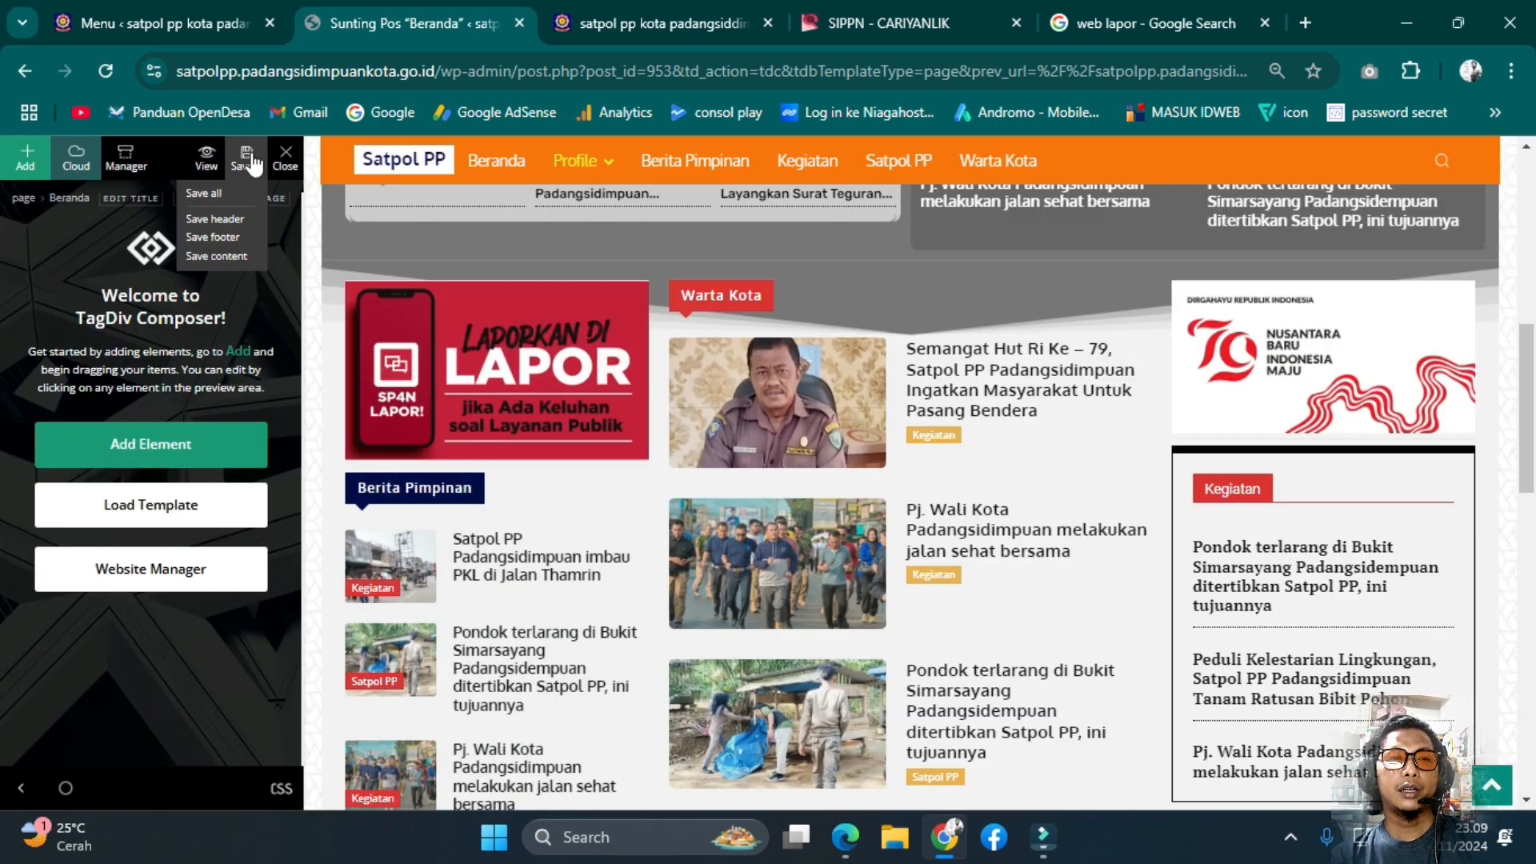
click(249, 162)
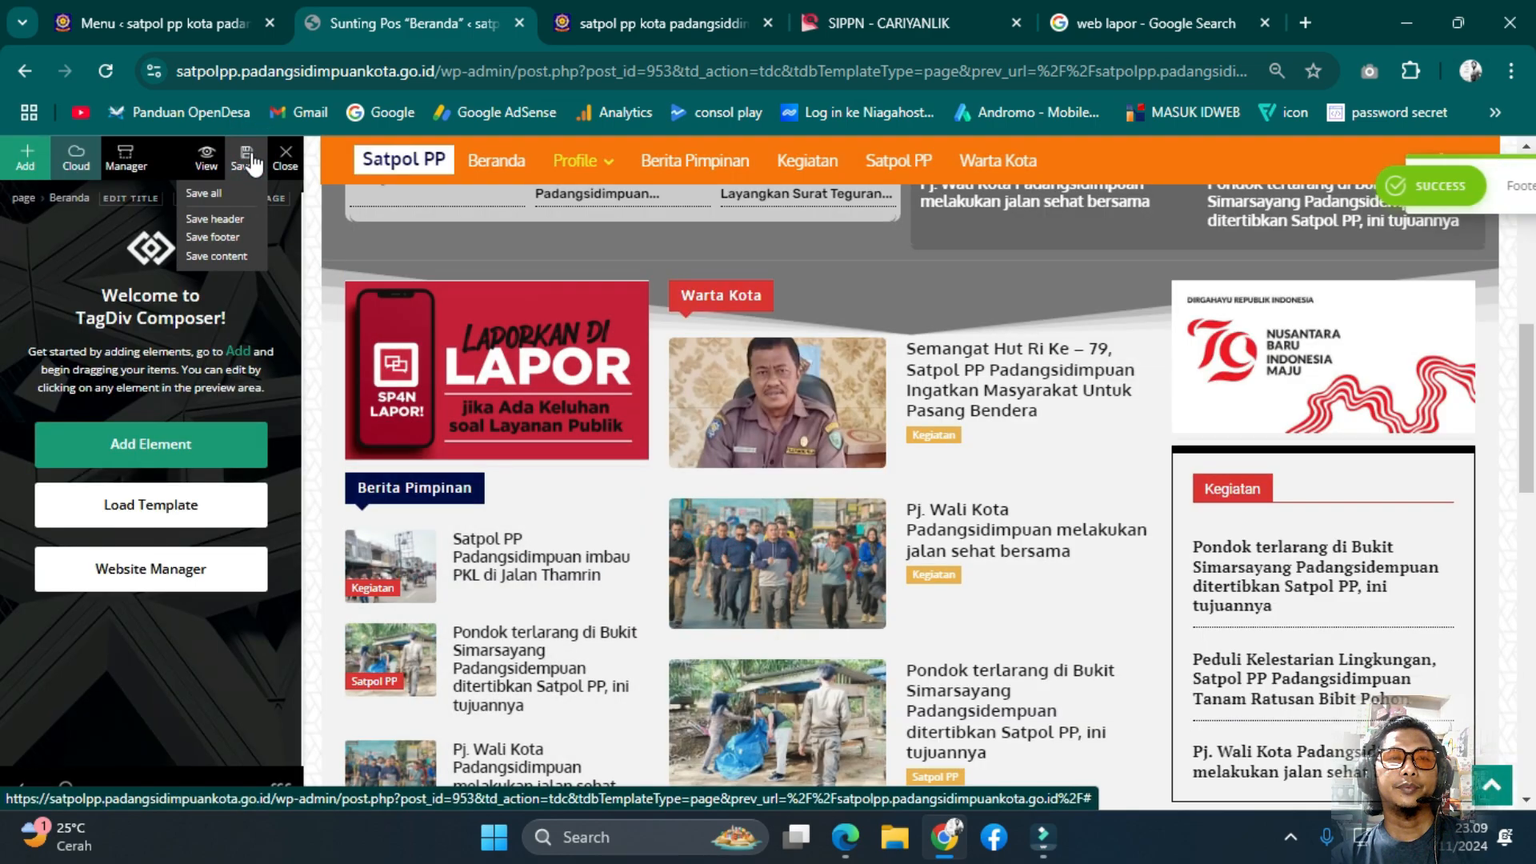
click(665, 22)
Step: Reload the live homepage and confirm only the LAPOR banner remains above Berita Pimpinan
scroll(463, 482, up, 10)
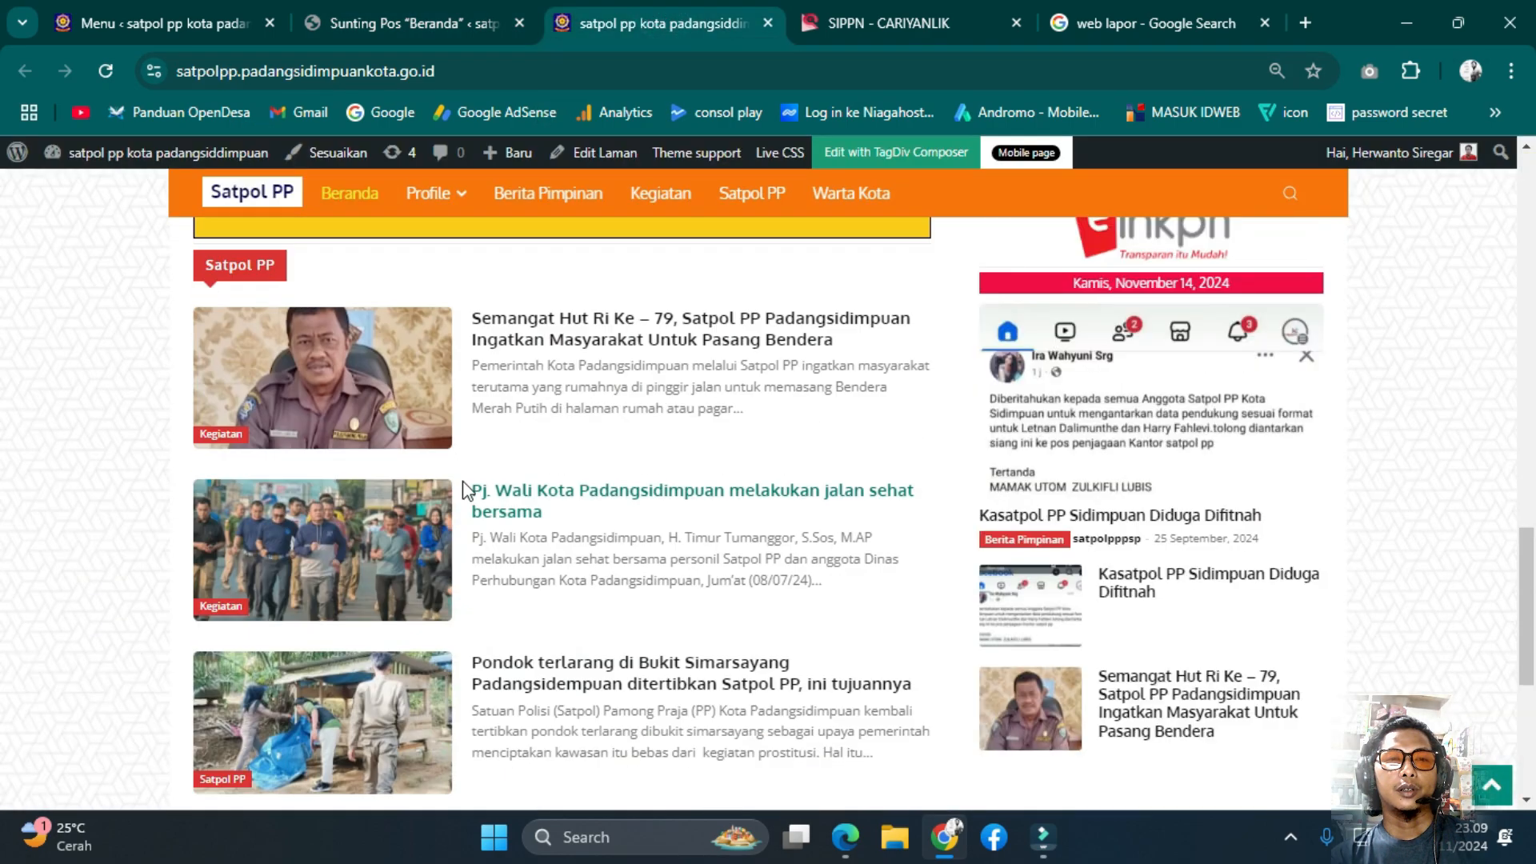
scroll(480, 489, up, 3)
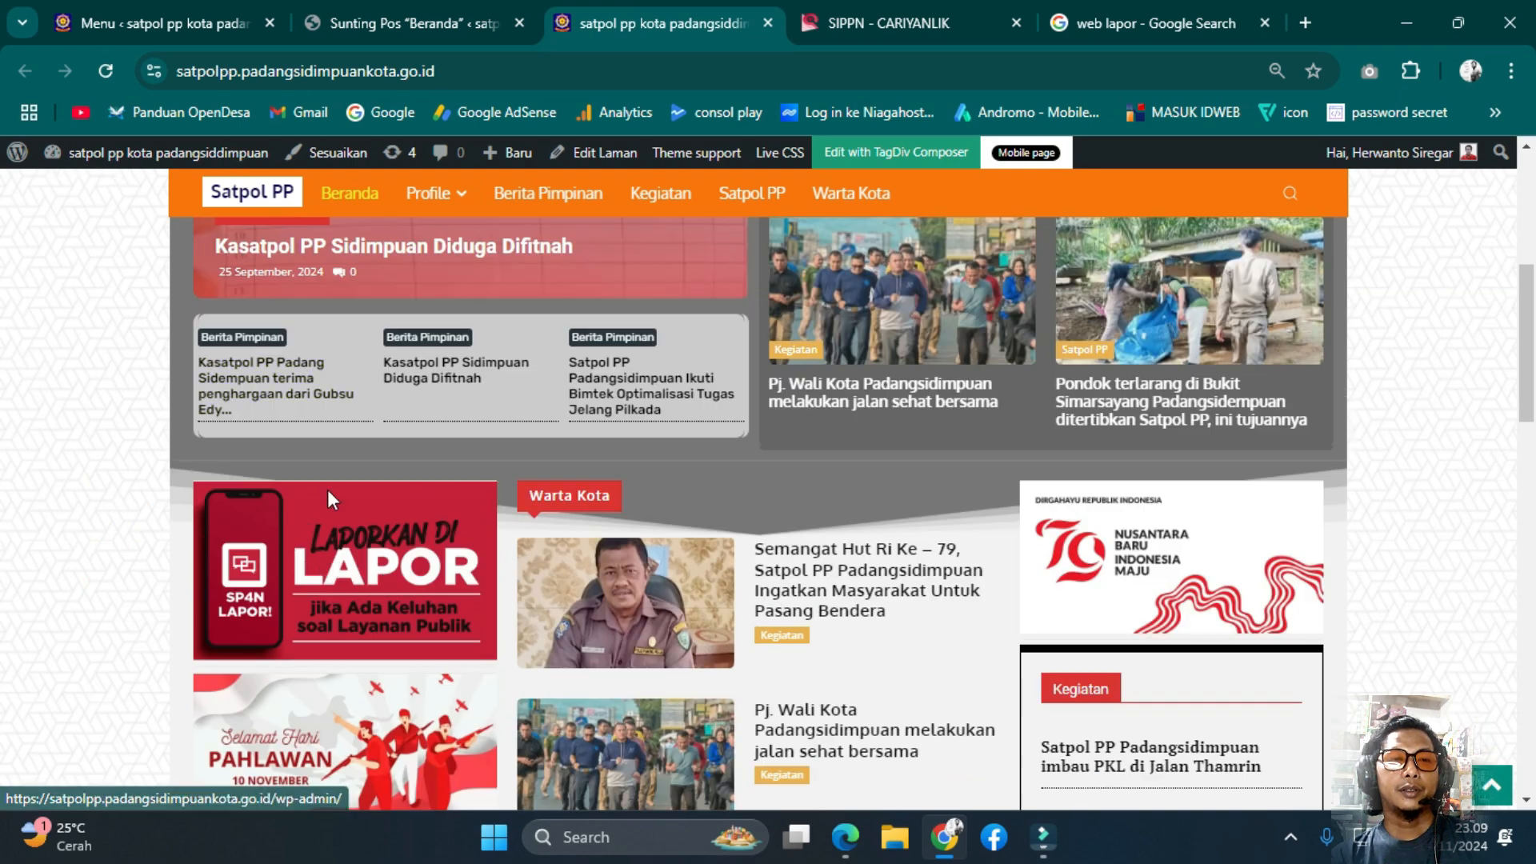
scroll(336, 528, down, 3)
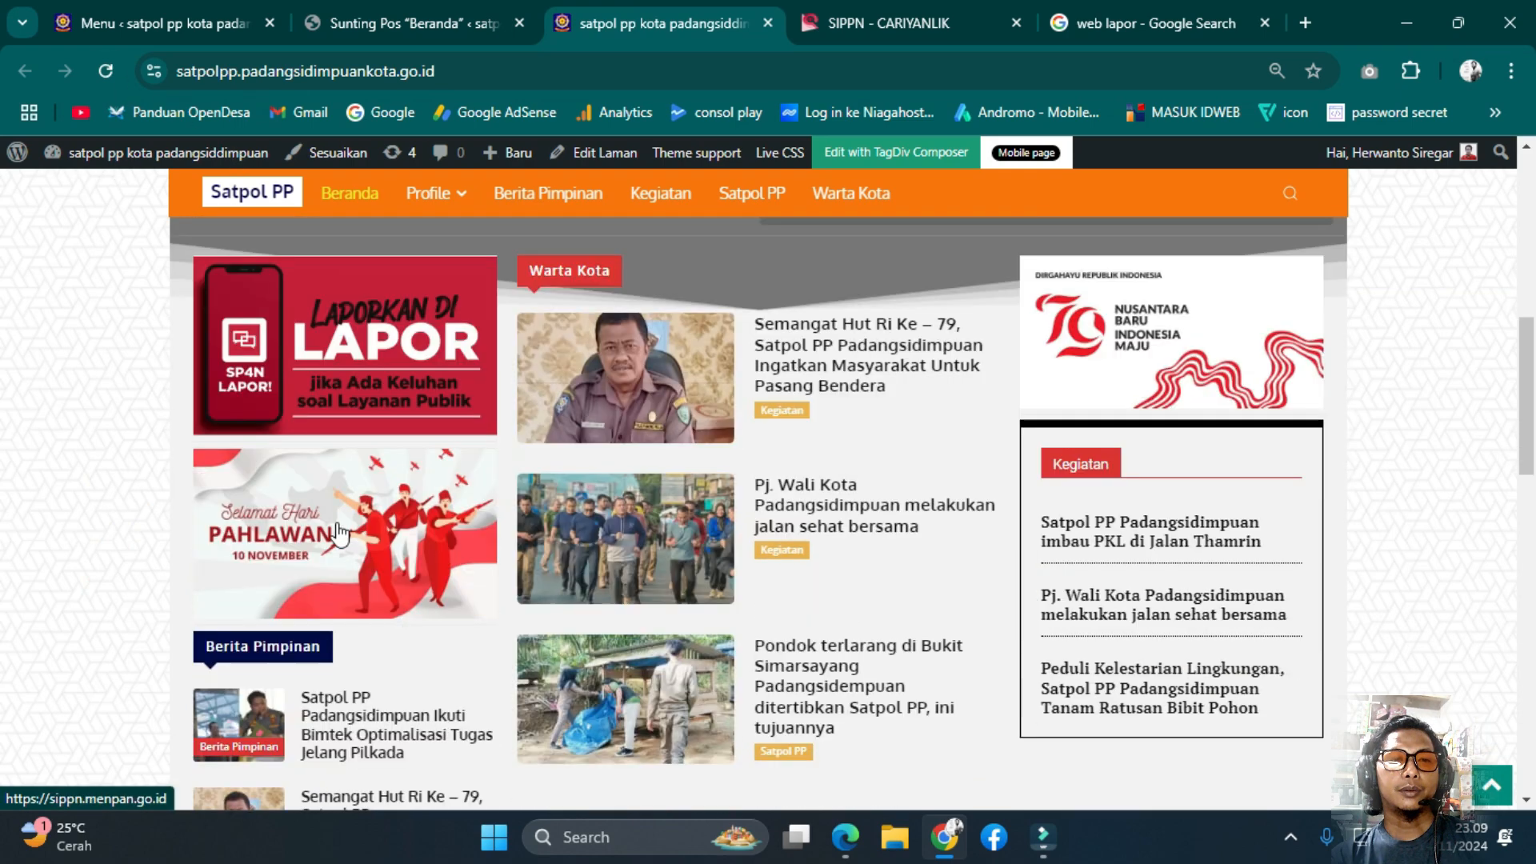
click(107, 71)
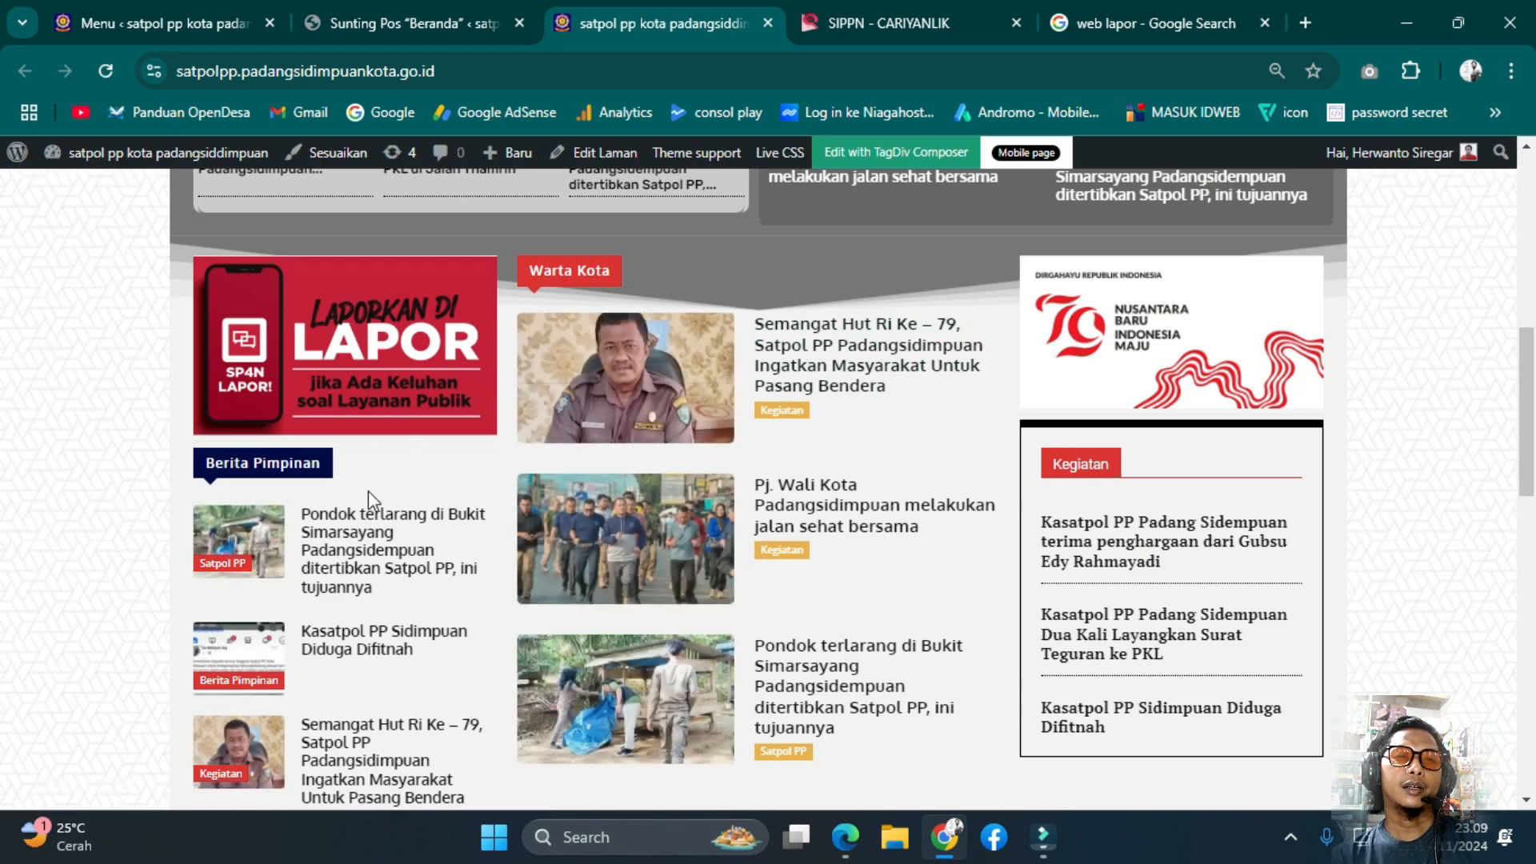
scroll(370, 493, up, 1)
scroll(392, 506, up, 1)
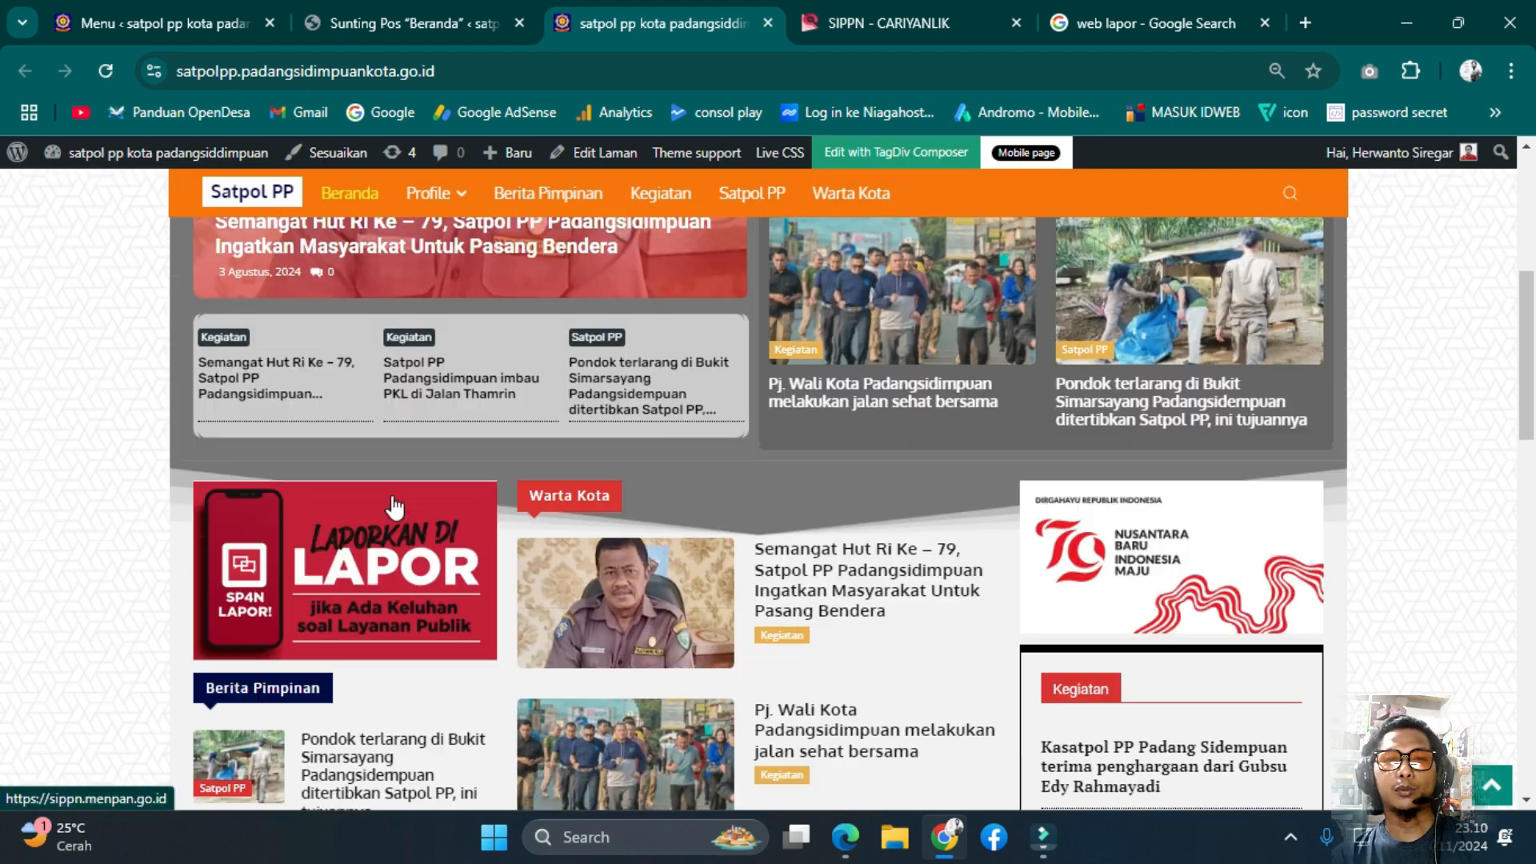
scroll(336, 569, down, 1)
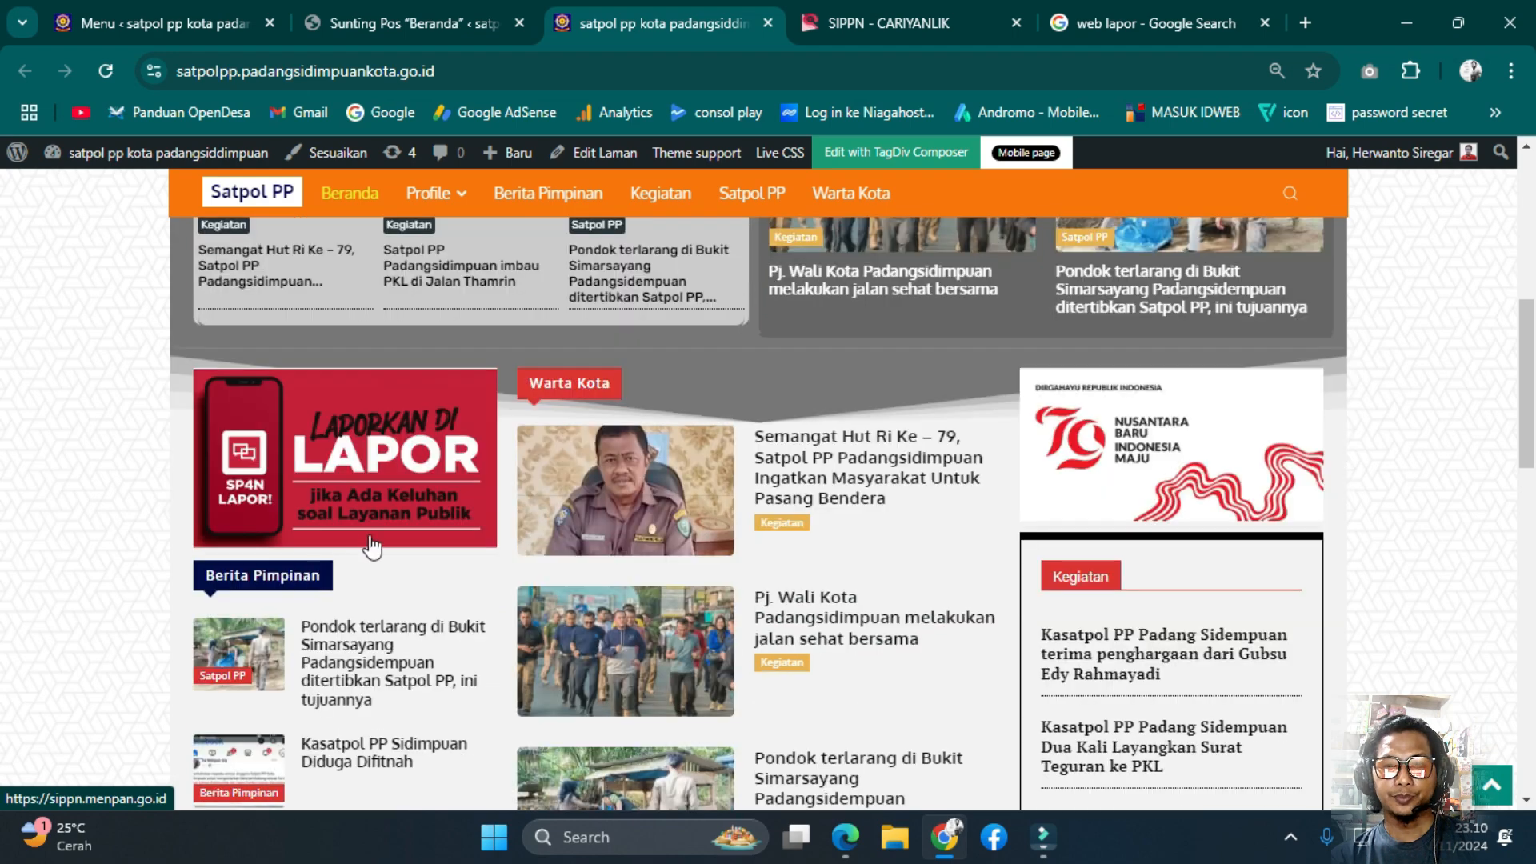
scroll(373, 549, up, 1)
Step: In the editor, open the Warta Kota posts block's category filter, leaving it on Warta Kota
click(384, 18)
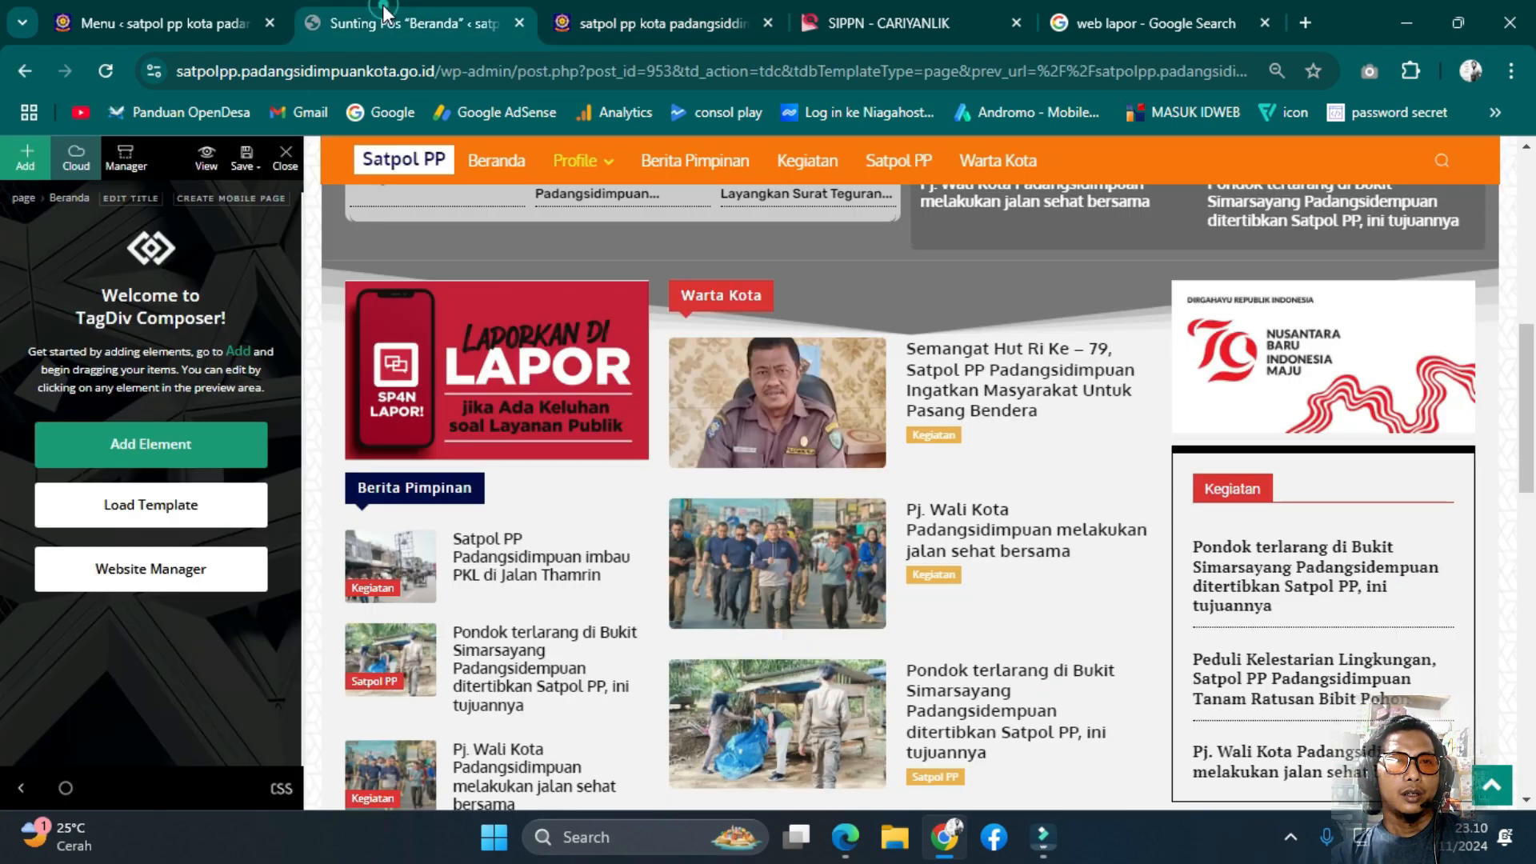
scroll(664, 524, down, 2)
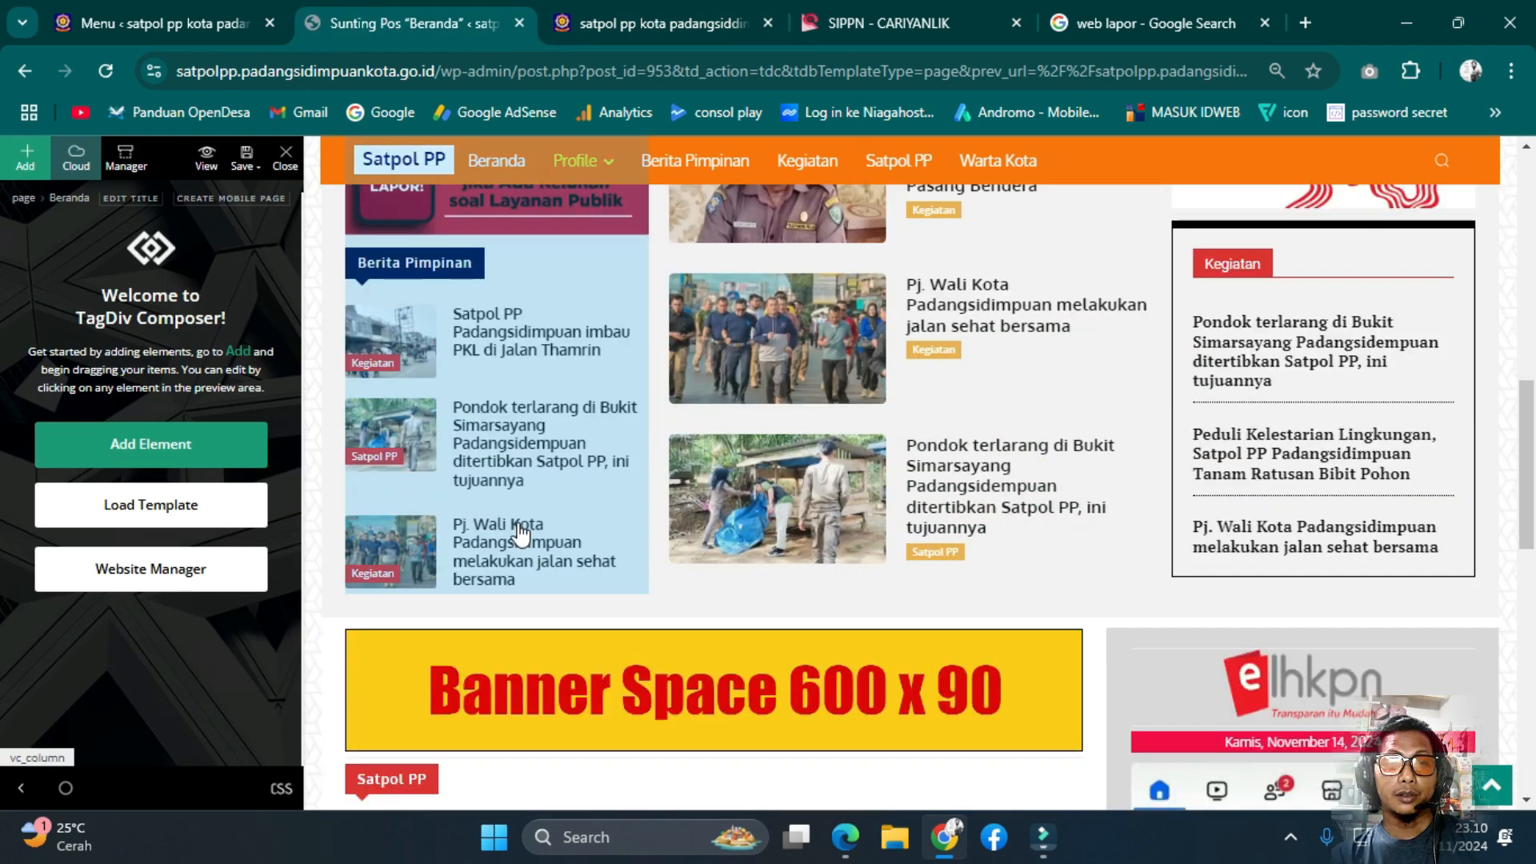
scroll(792, 464, up, 2)
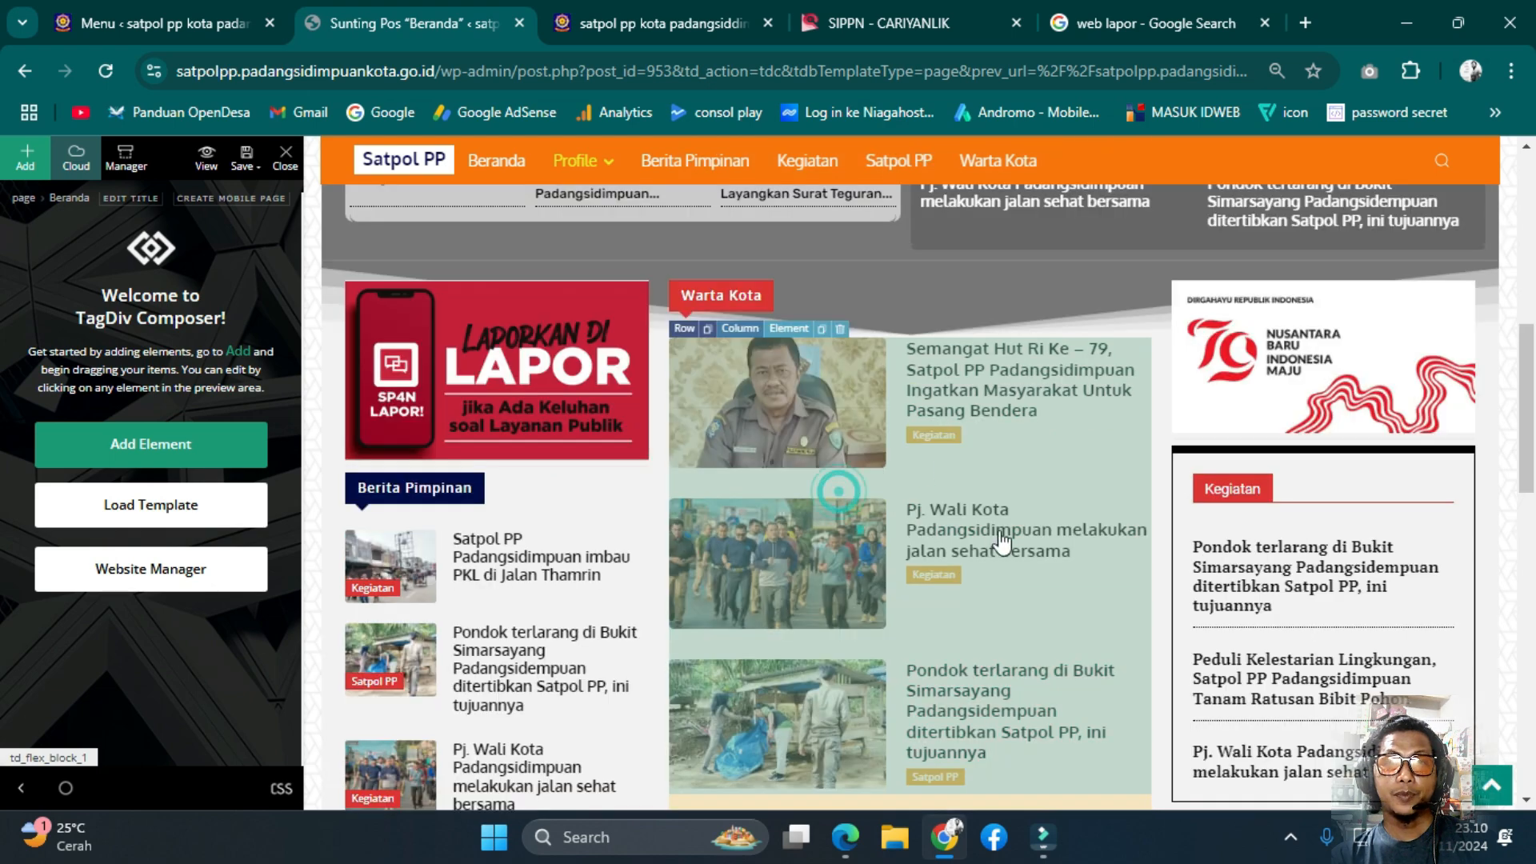
click(834, 492)
scroll(1080, 408, up, 2)
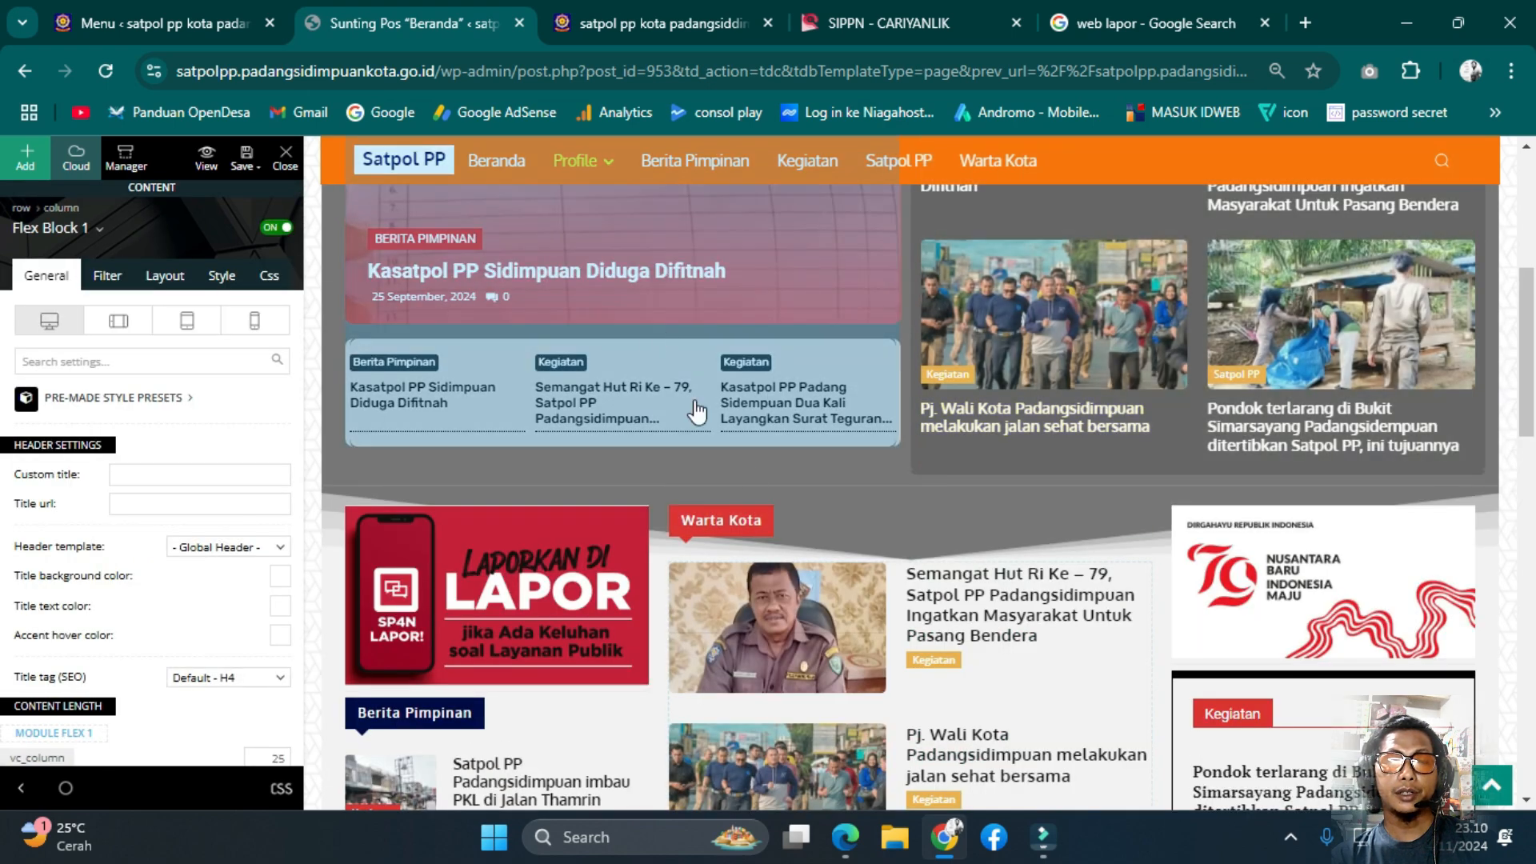
scroll(896, 592, down, 1)
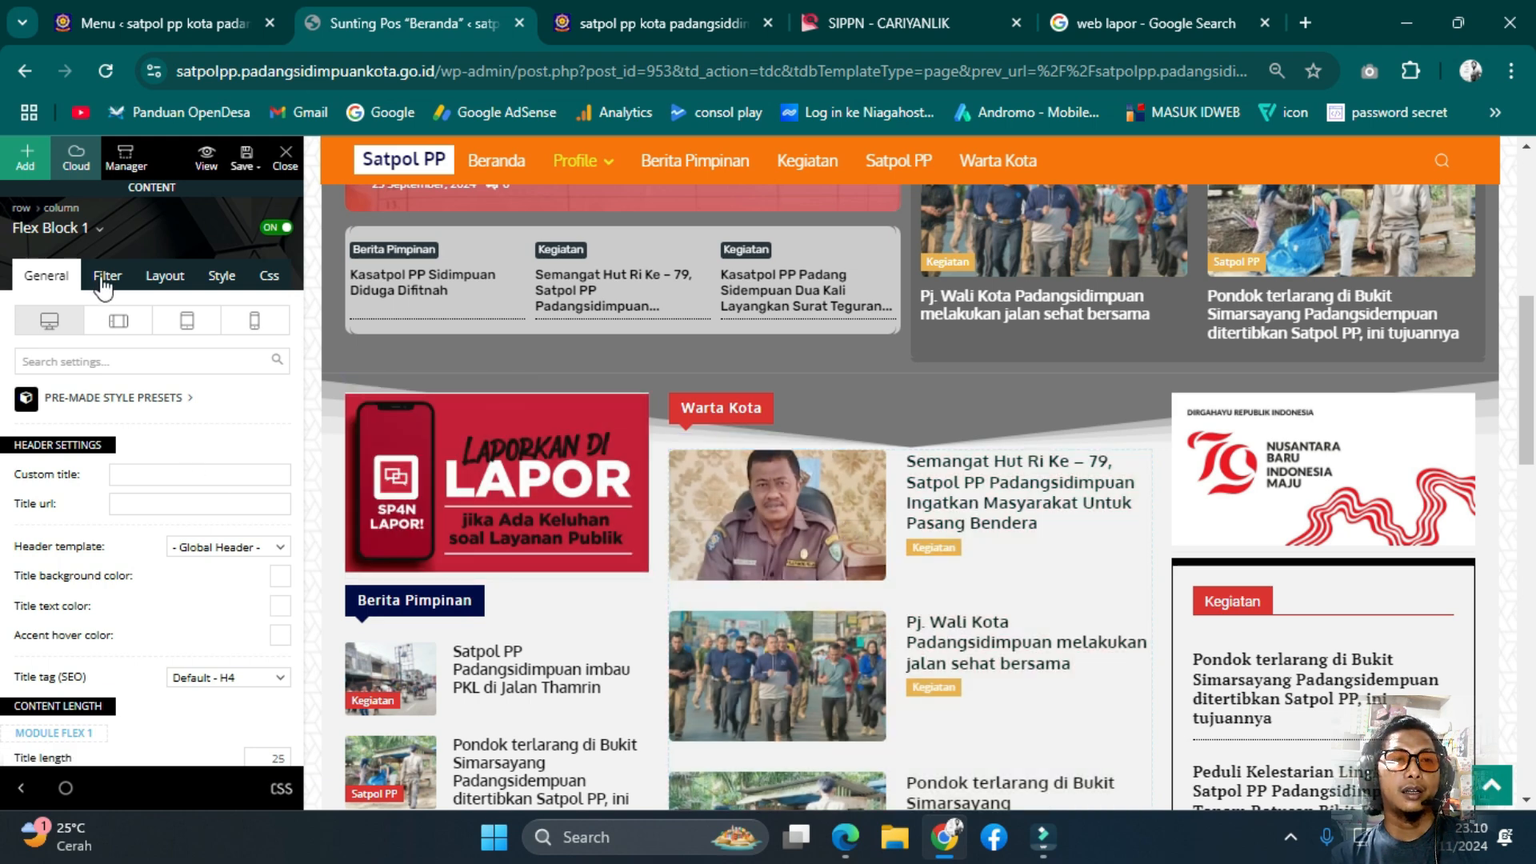
click(102, 280)
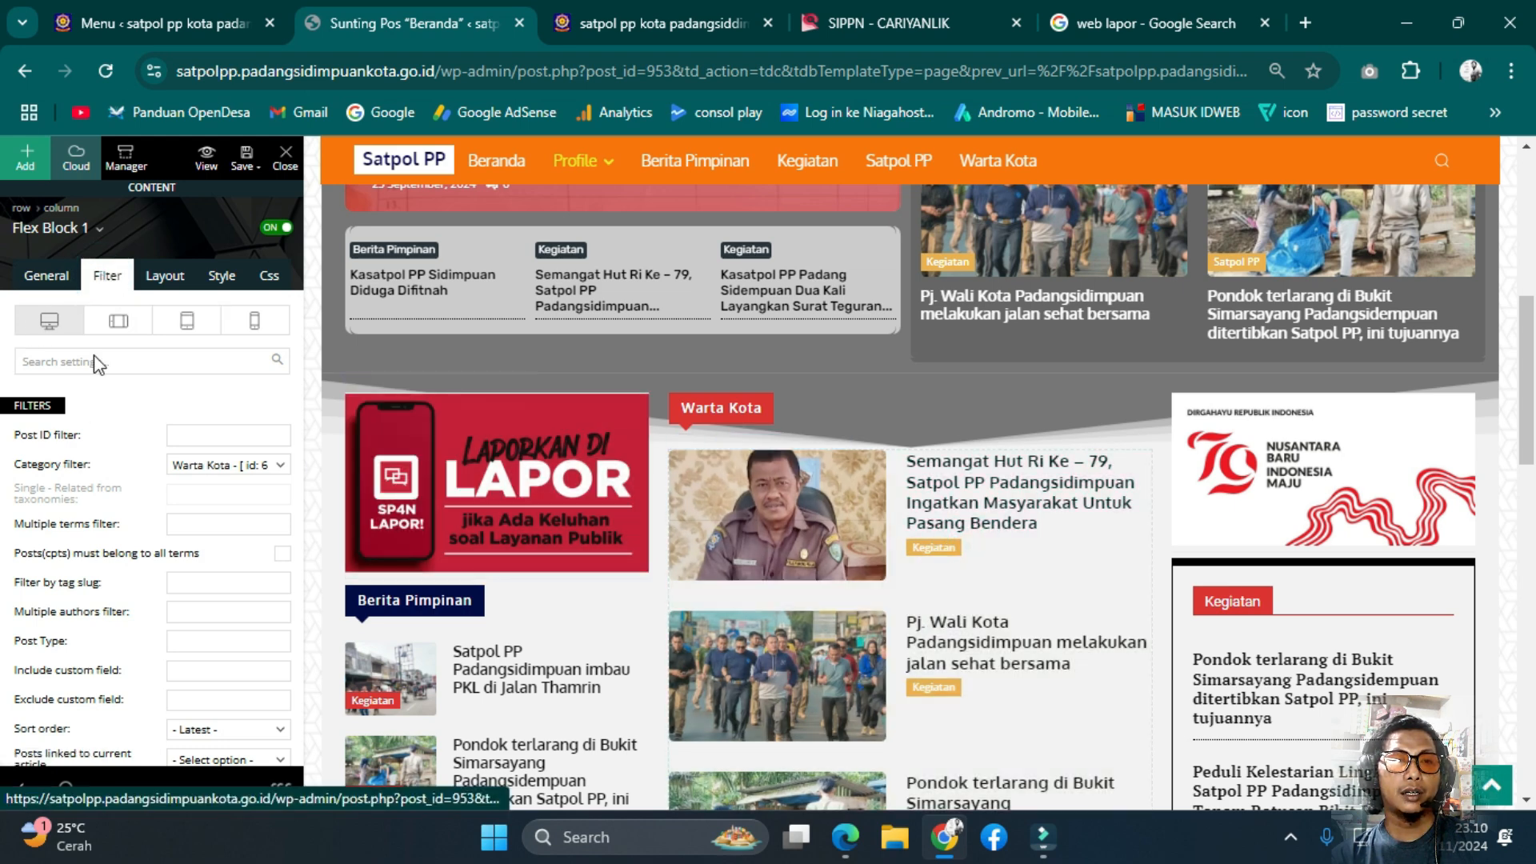
click(276, 471)
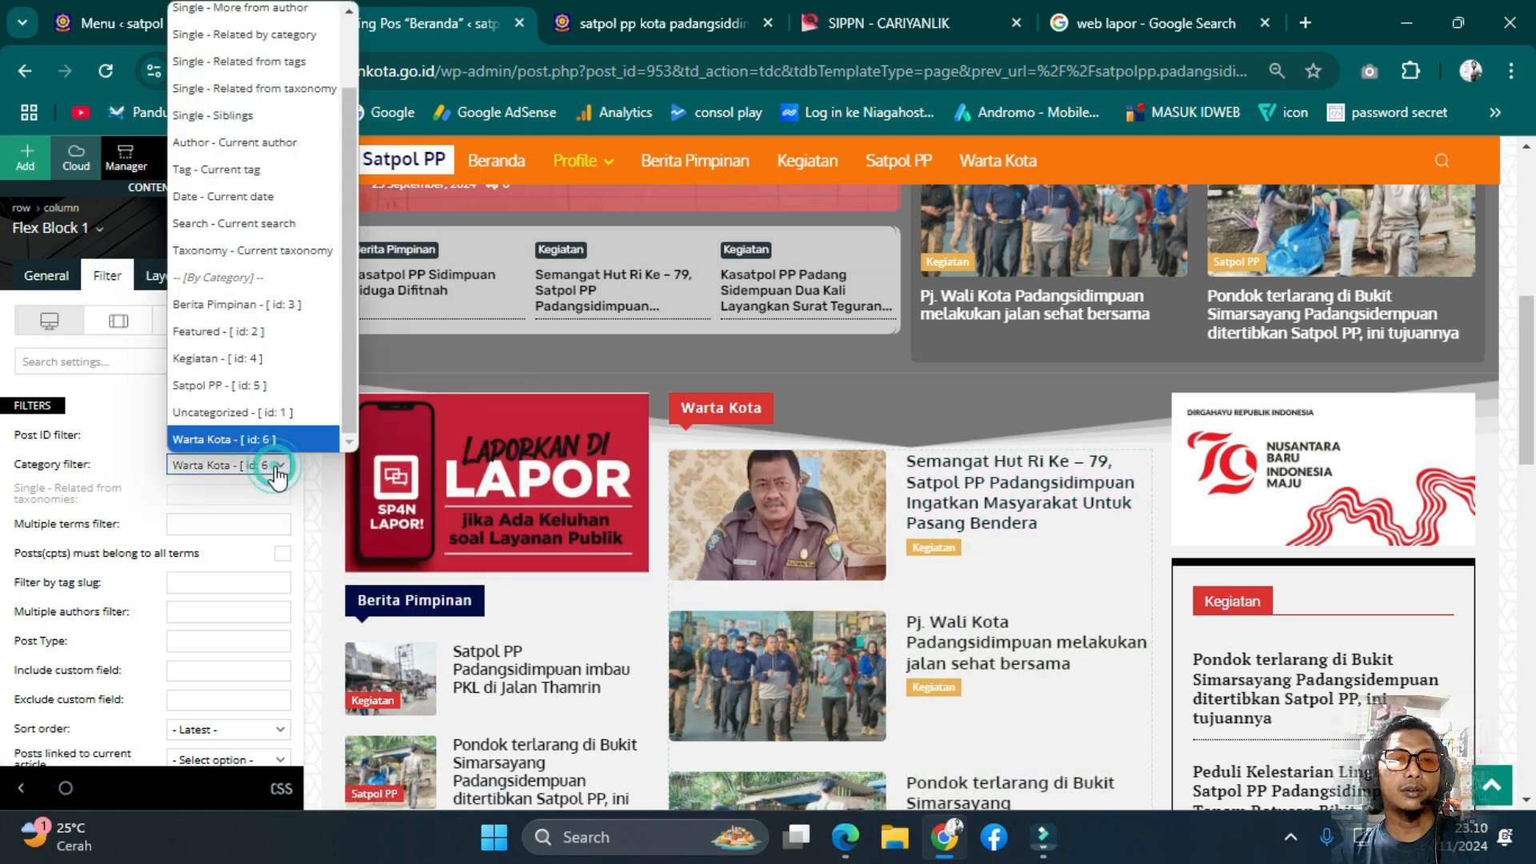
click(222, 439)
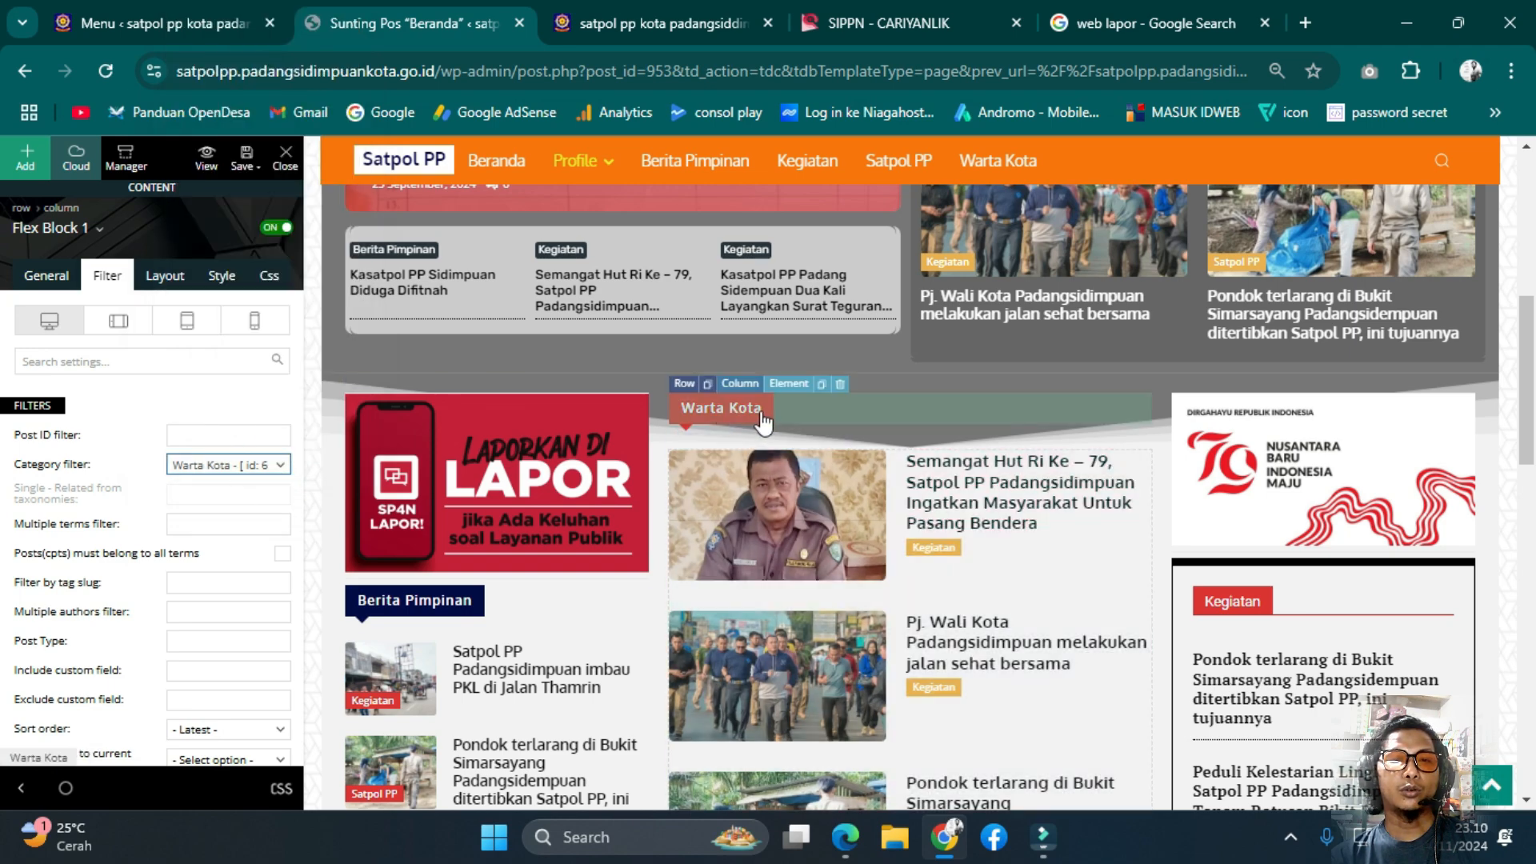
Step: Set Flex Block 1's category filter to Kegiatan
click(762, 416)
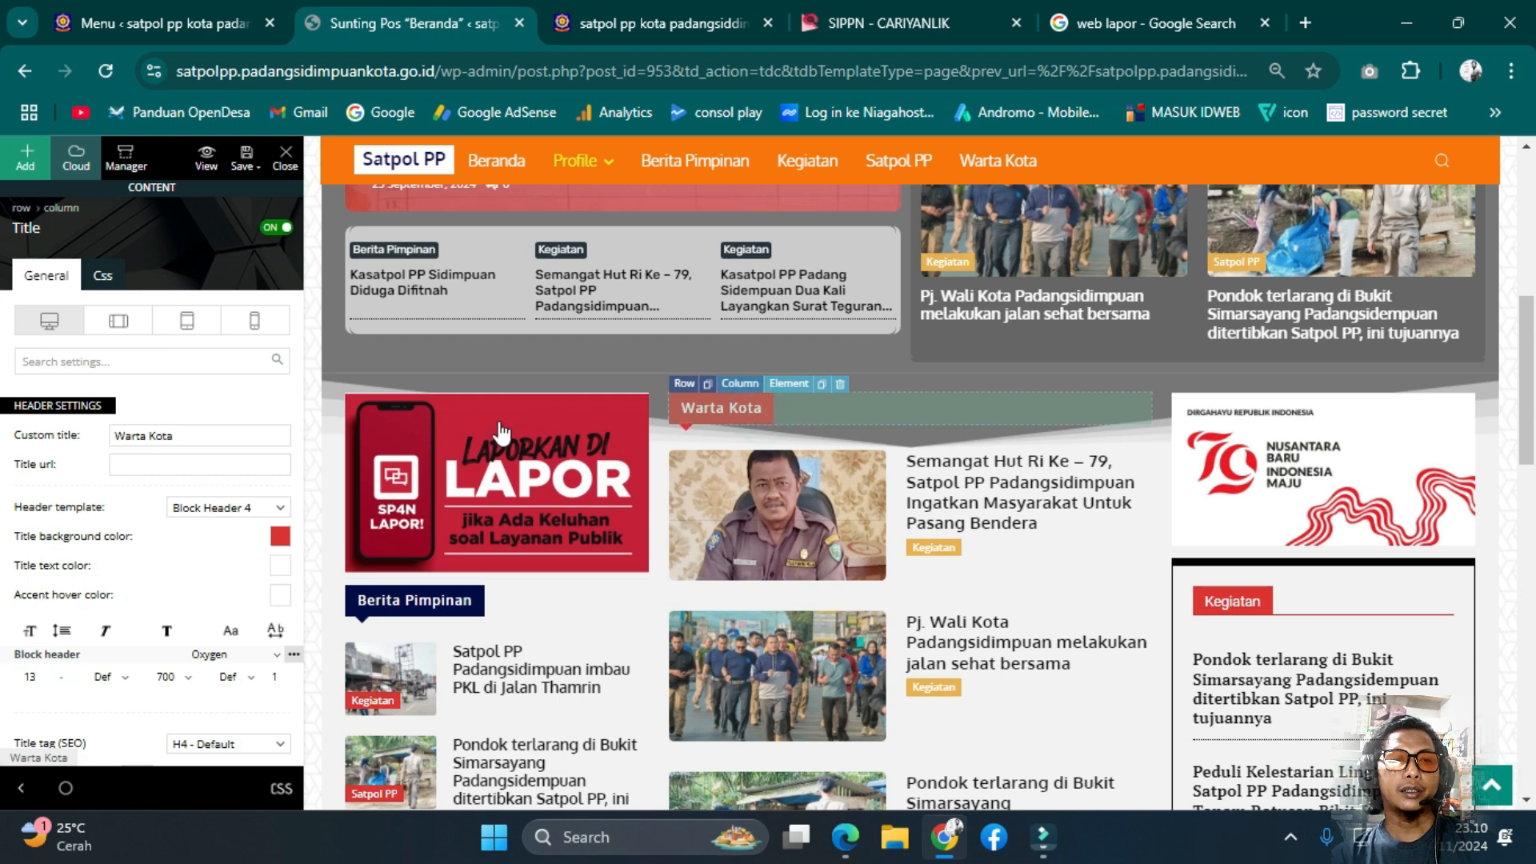
click(177, 436)
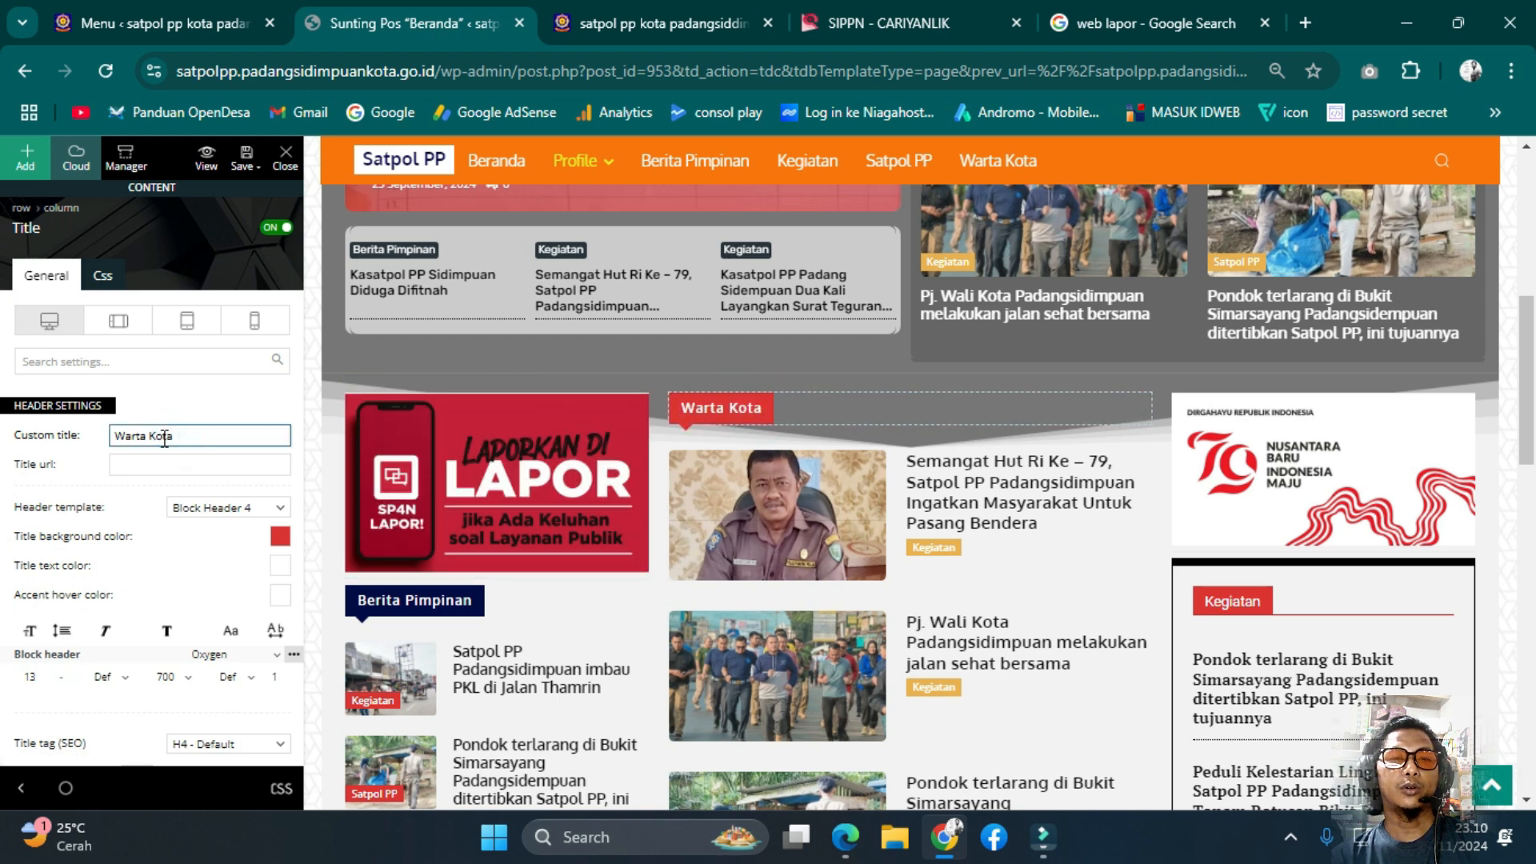
click(990, 558)
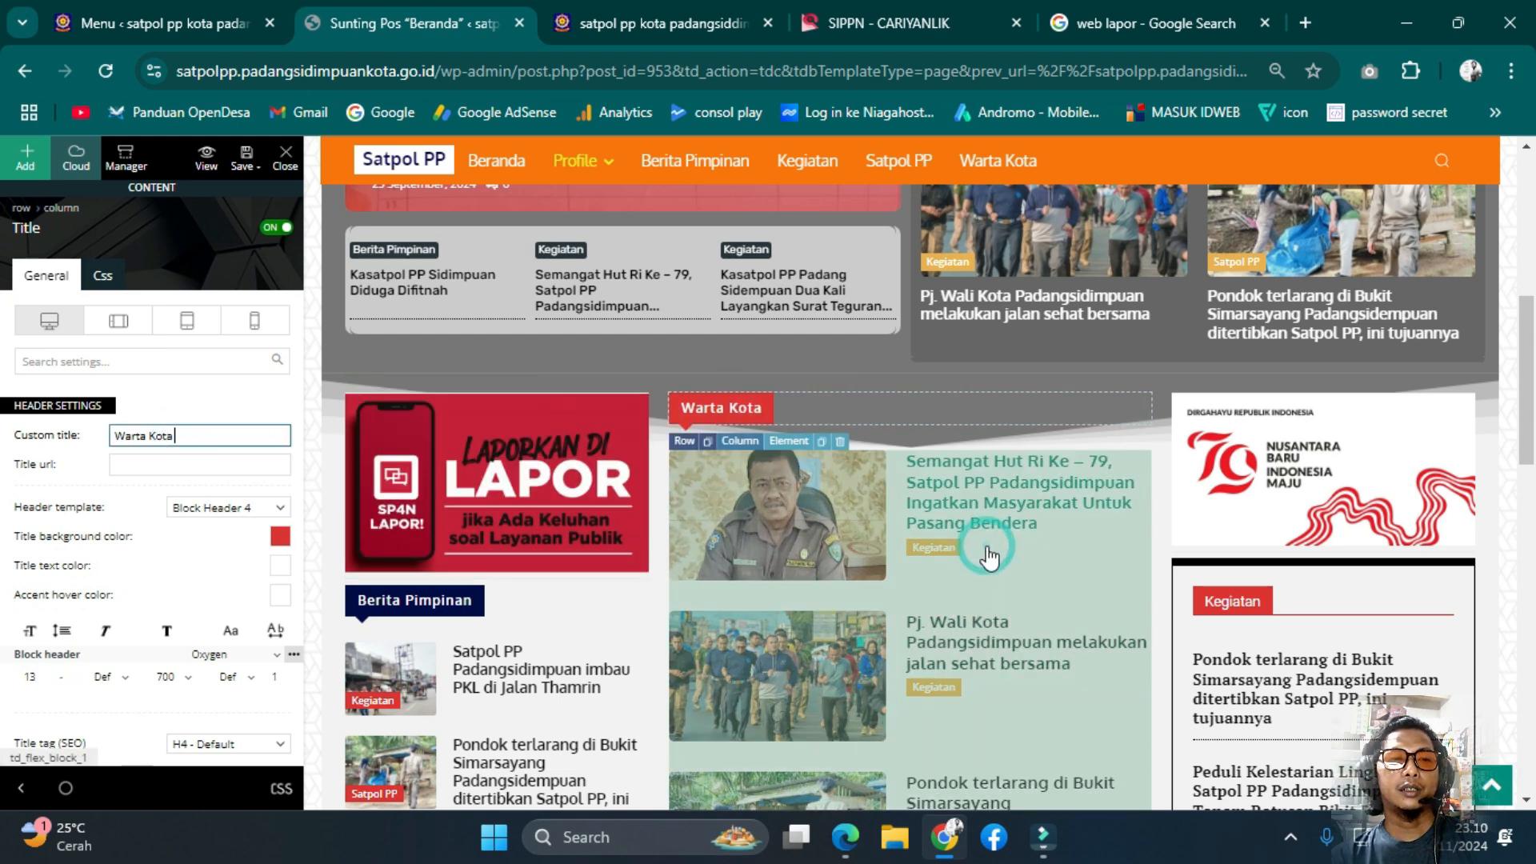
click(280, 465)
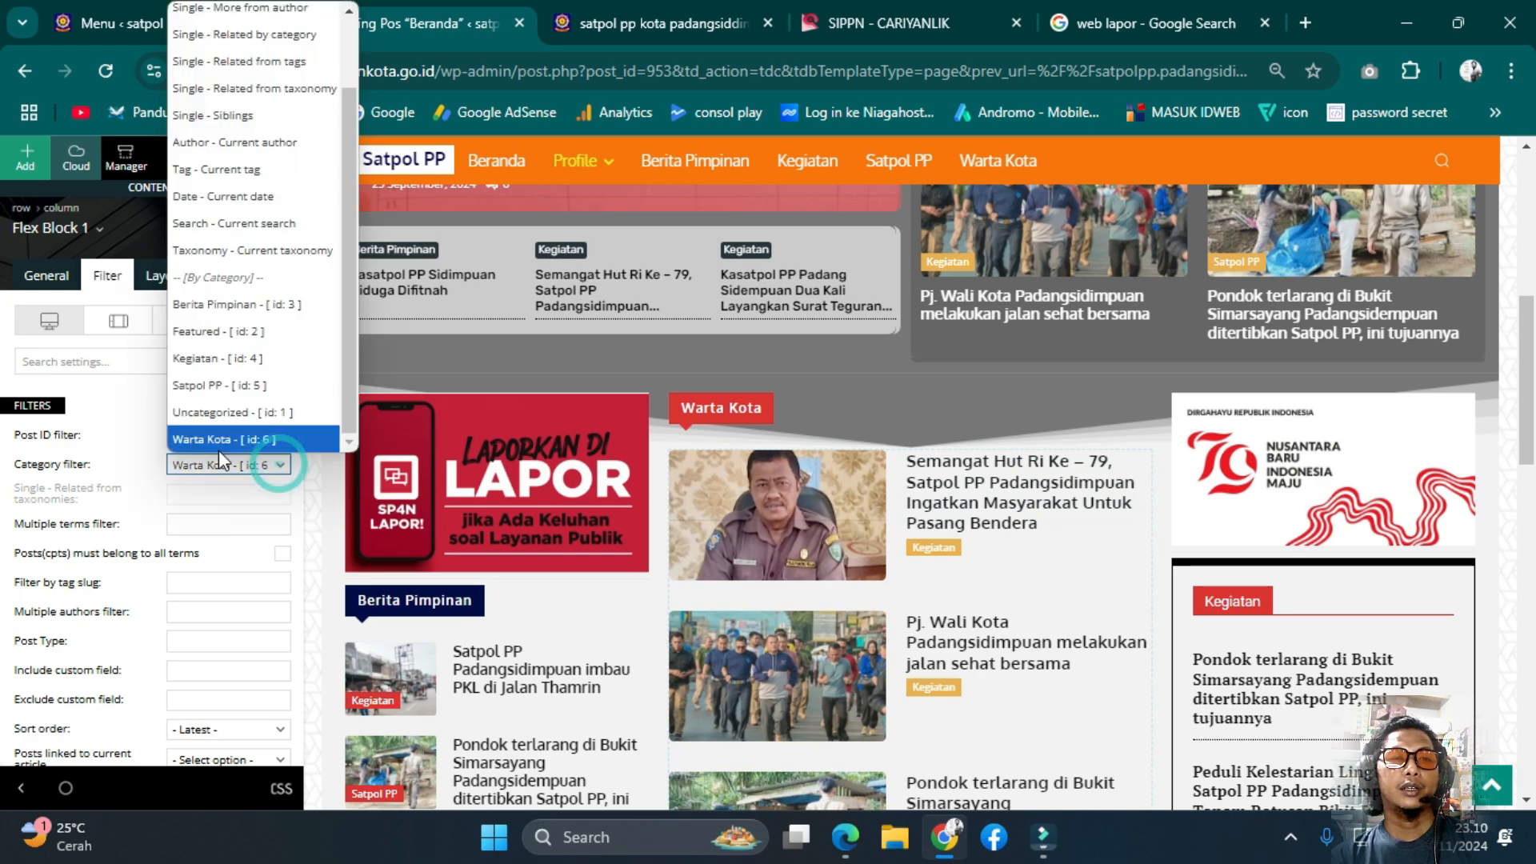
click(206, 362)
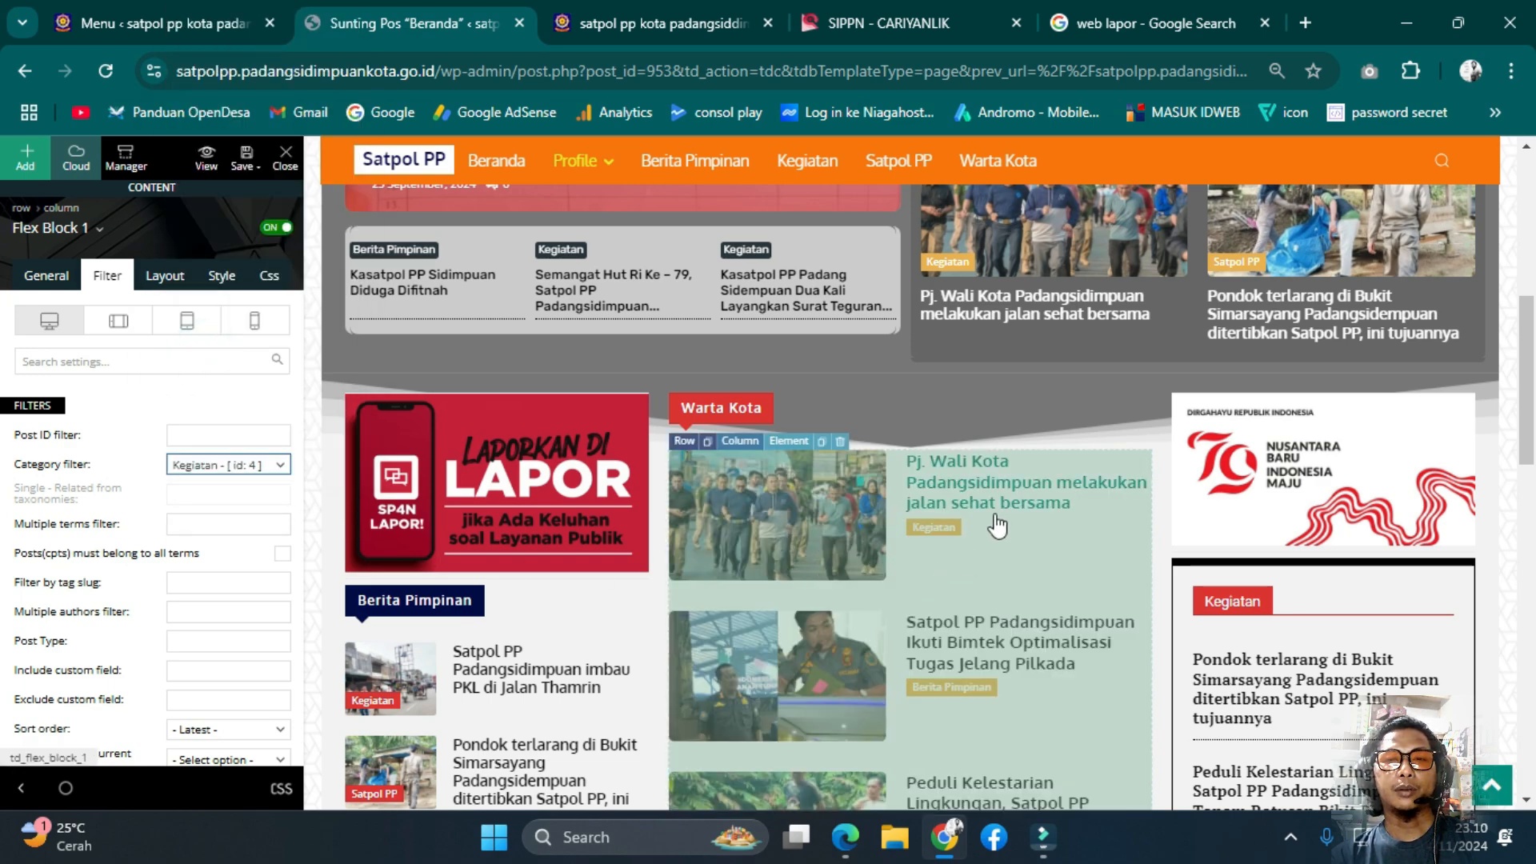
Step: Change the block heading's custom title to Kegiatan and save the homepage
scroll(808, 521, up, 1)
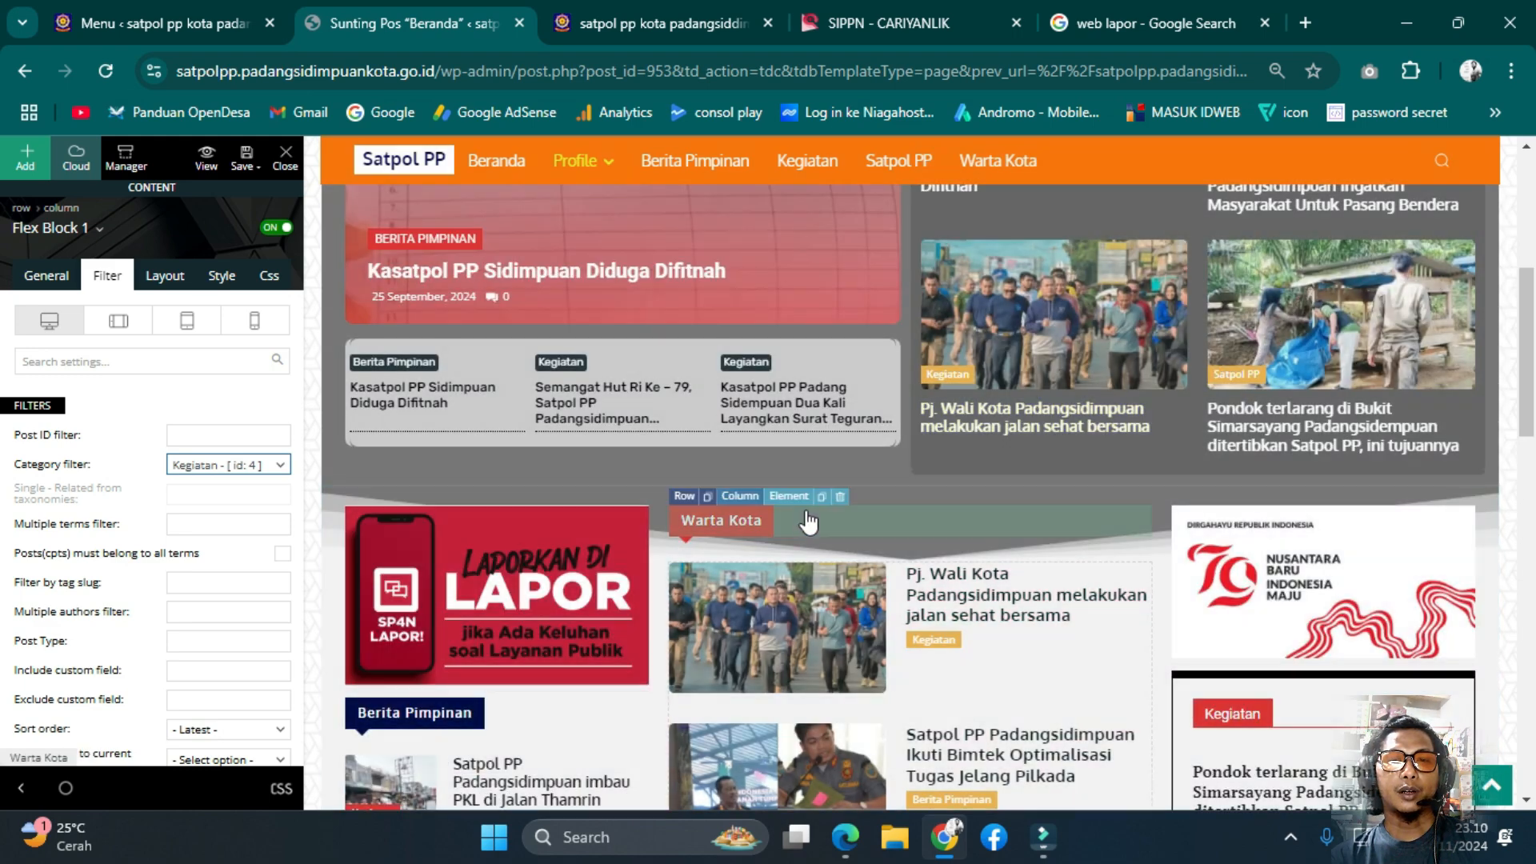
click(800, 527)
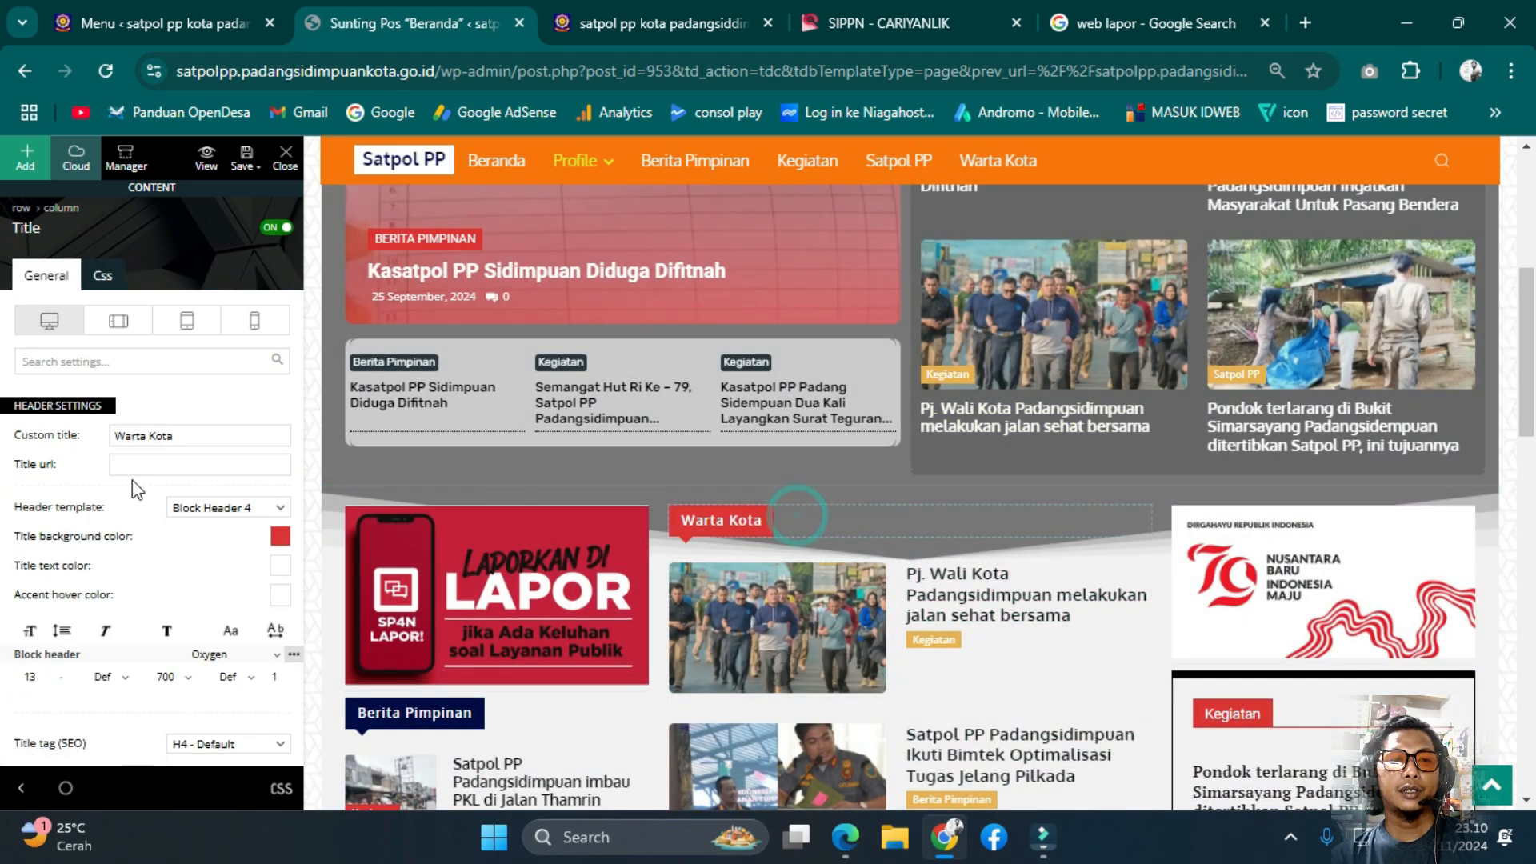
triple_click(206, 443)
text(Kegiatan)
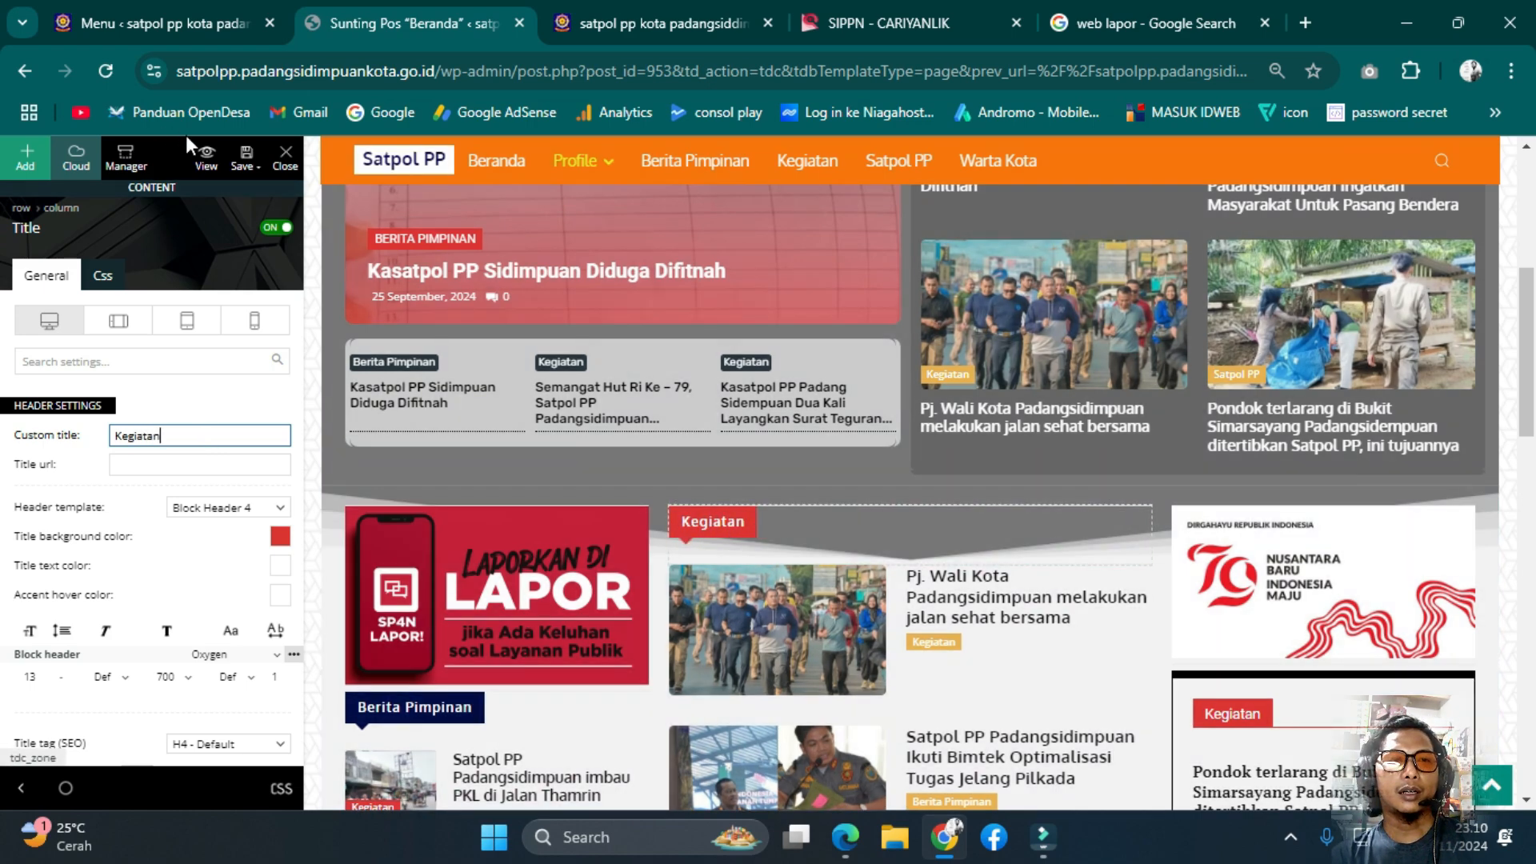
click(243, 157)
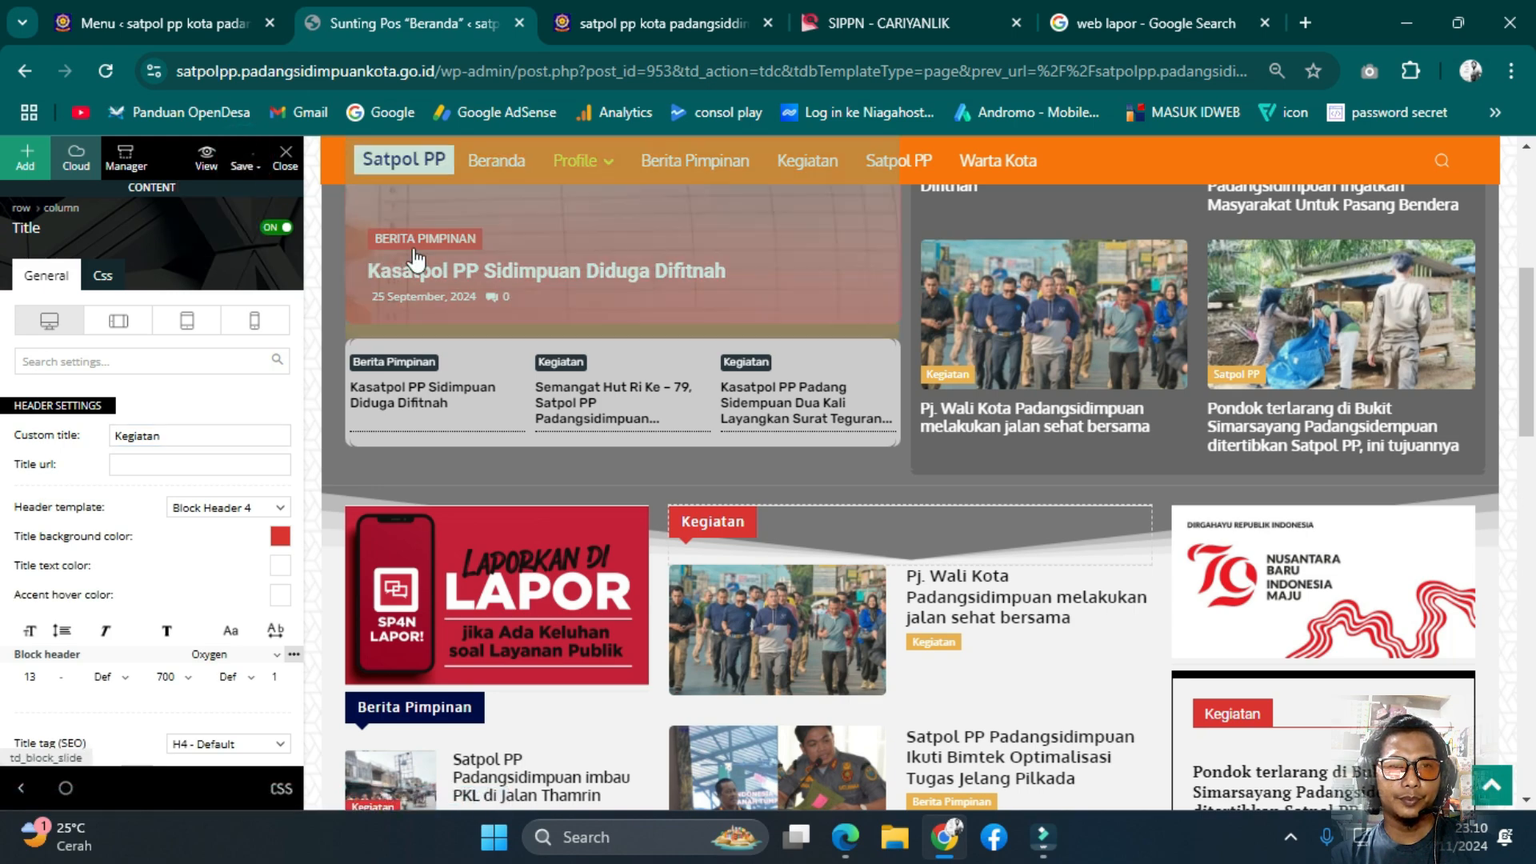
Step: Reload the live homepage to check the new Kegiatan block, then go back to the editor
click(627, 25)
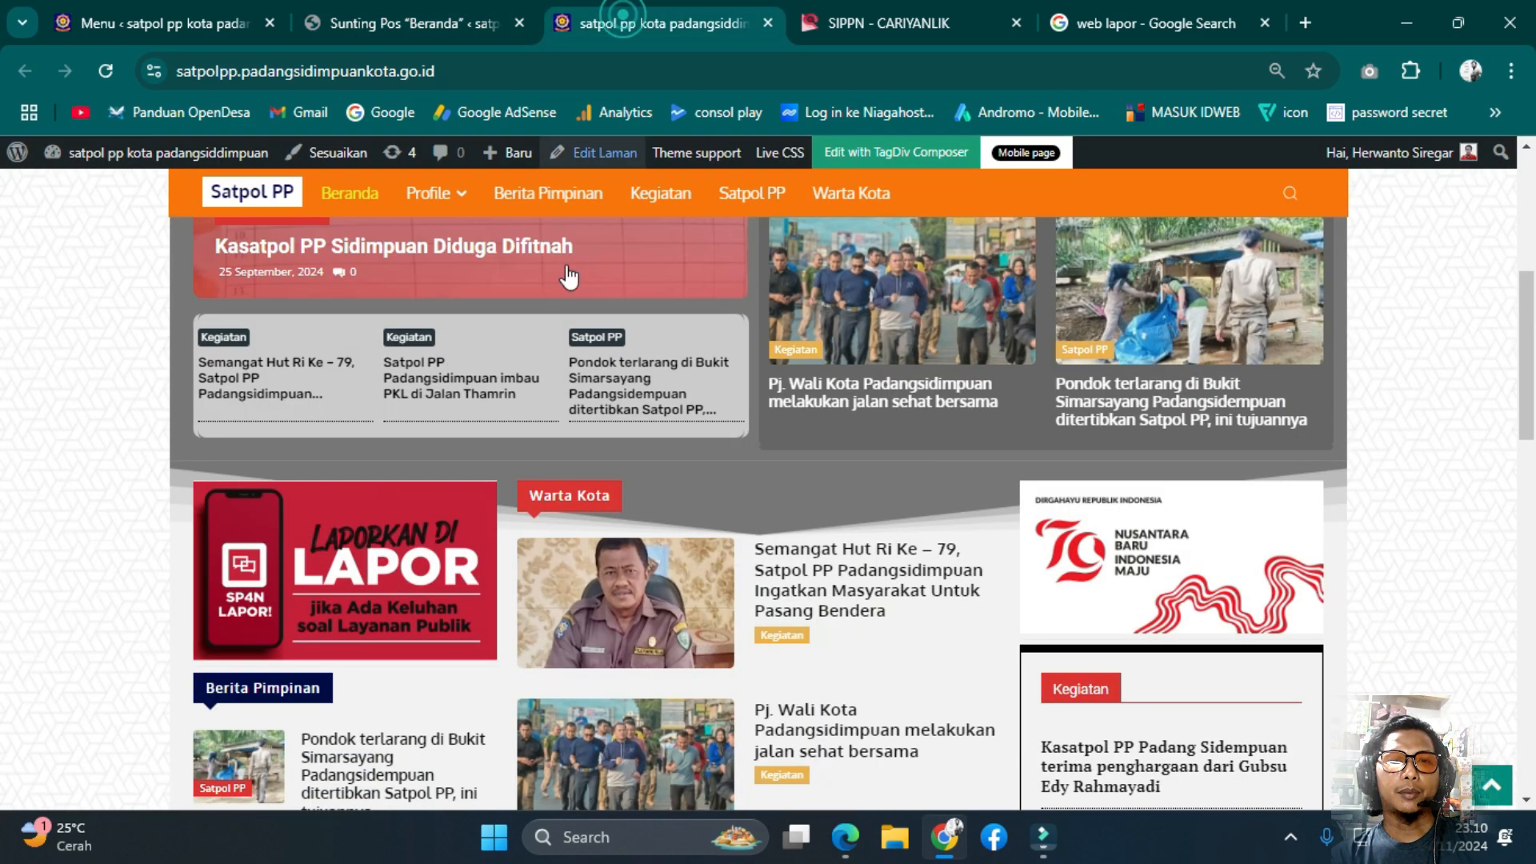
click(105, 72)
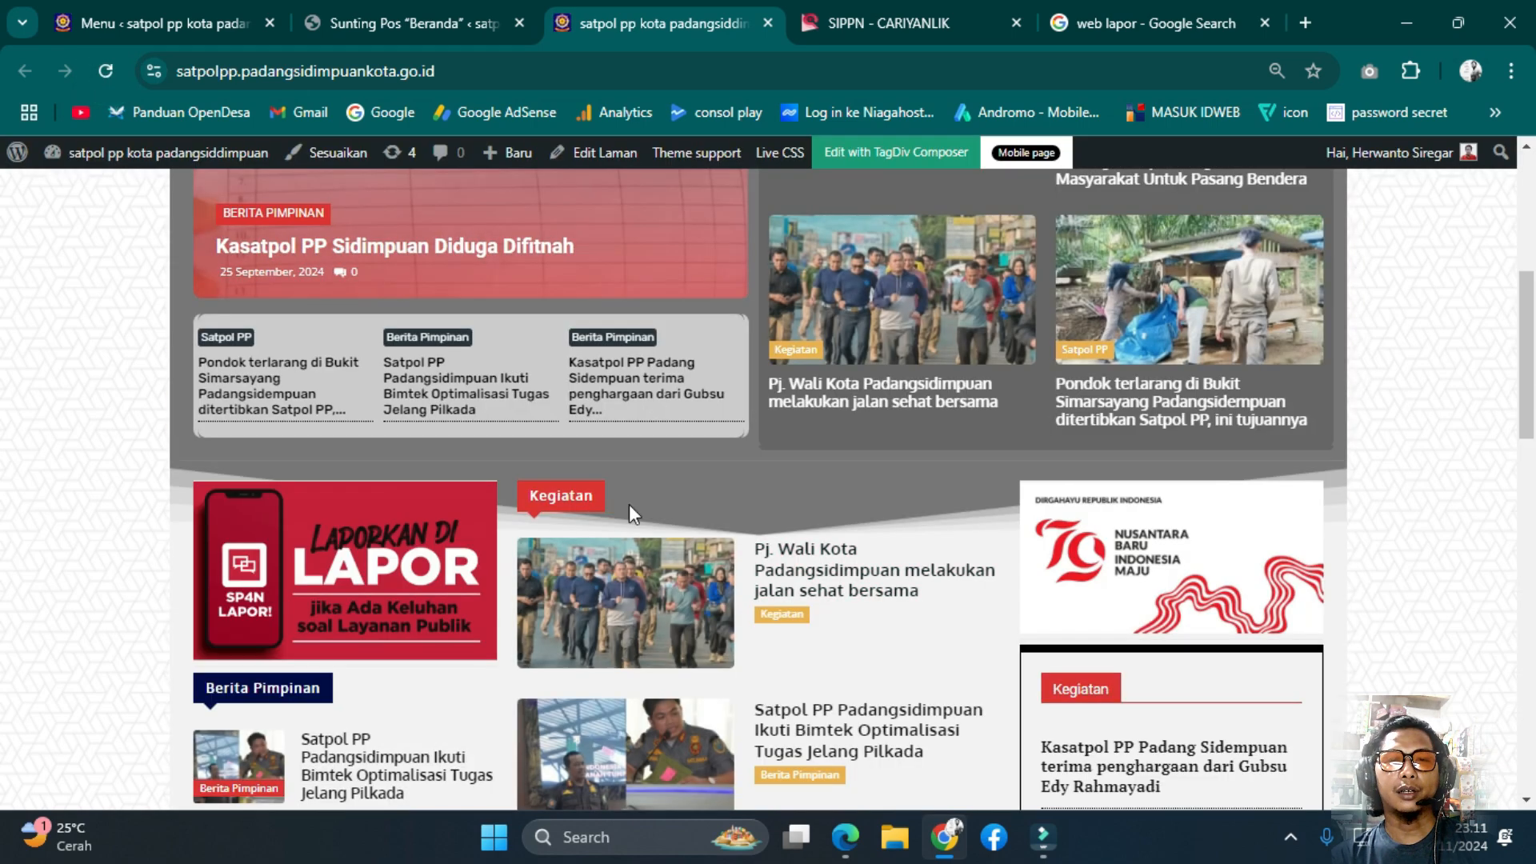
scroll(684, 661, down, 6)
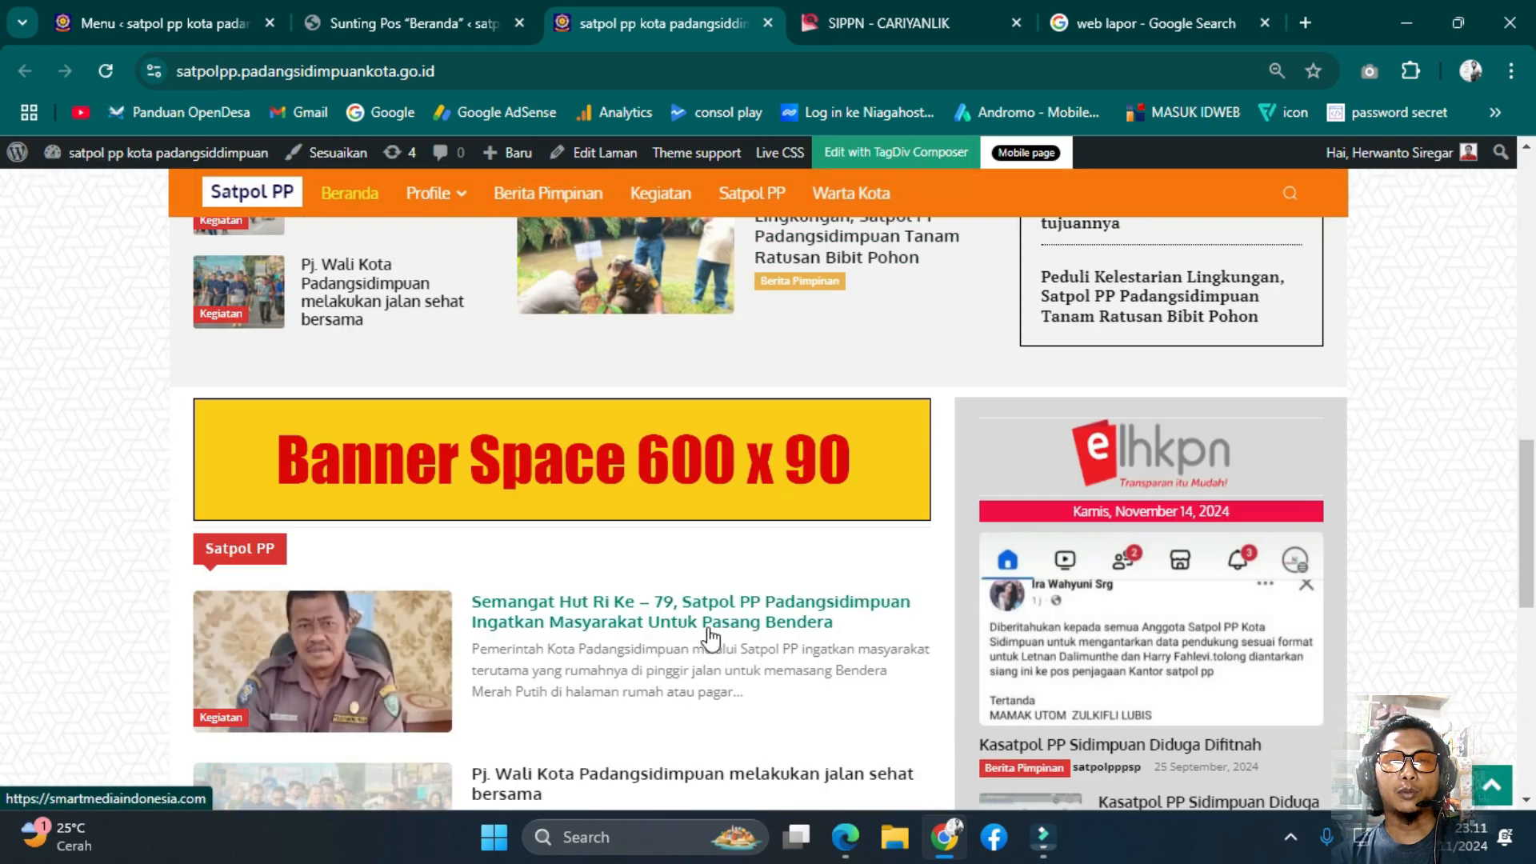
scroll(709, 632, up, 8)
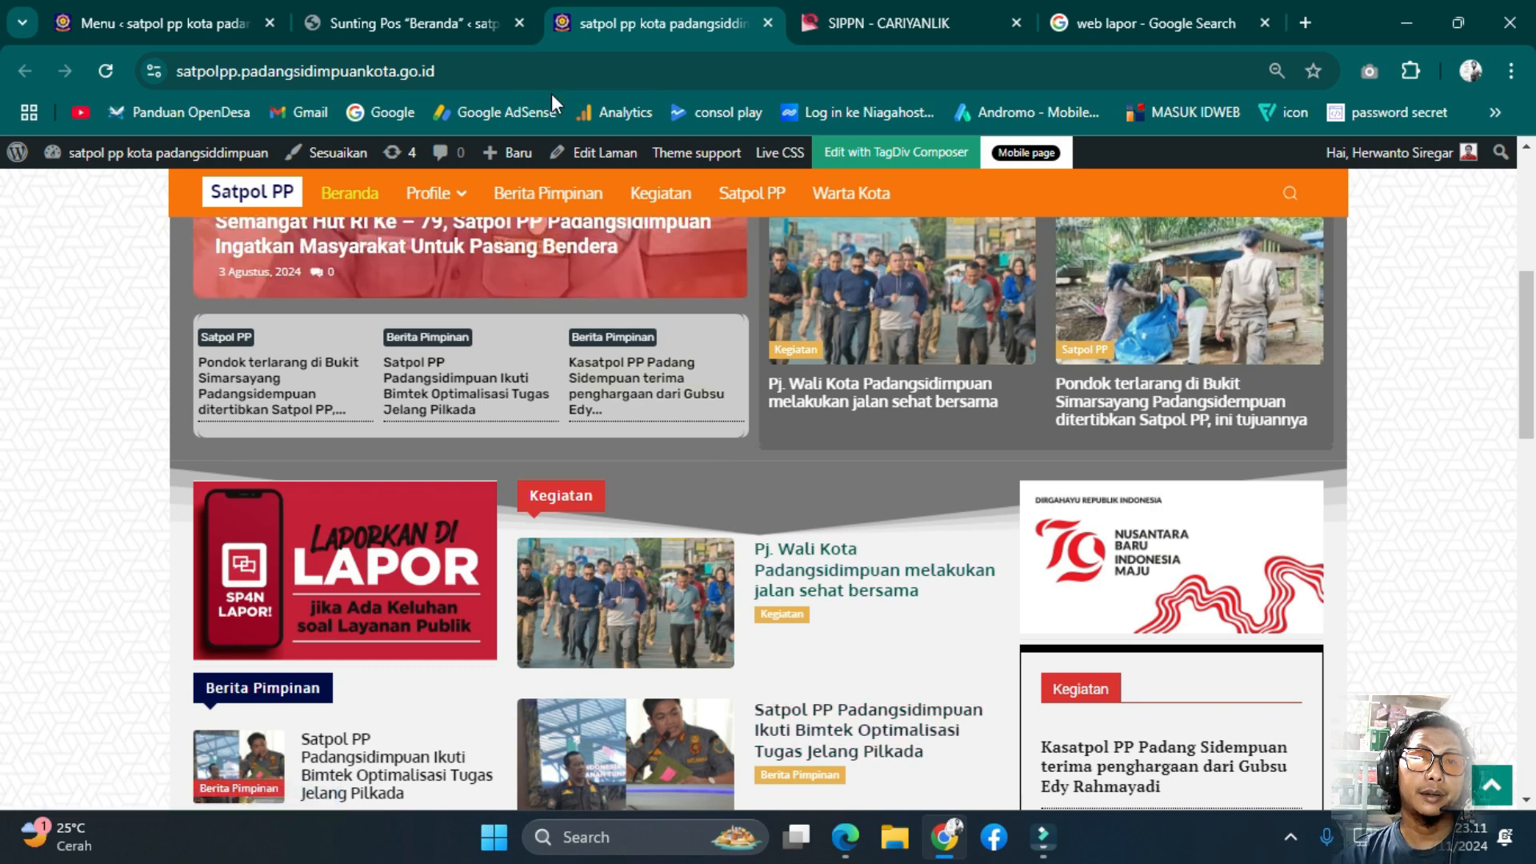
click(407, 13)
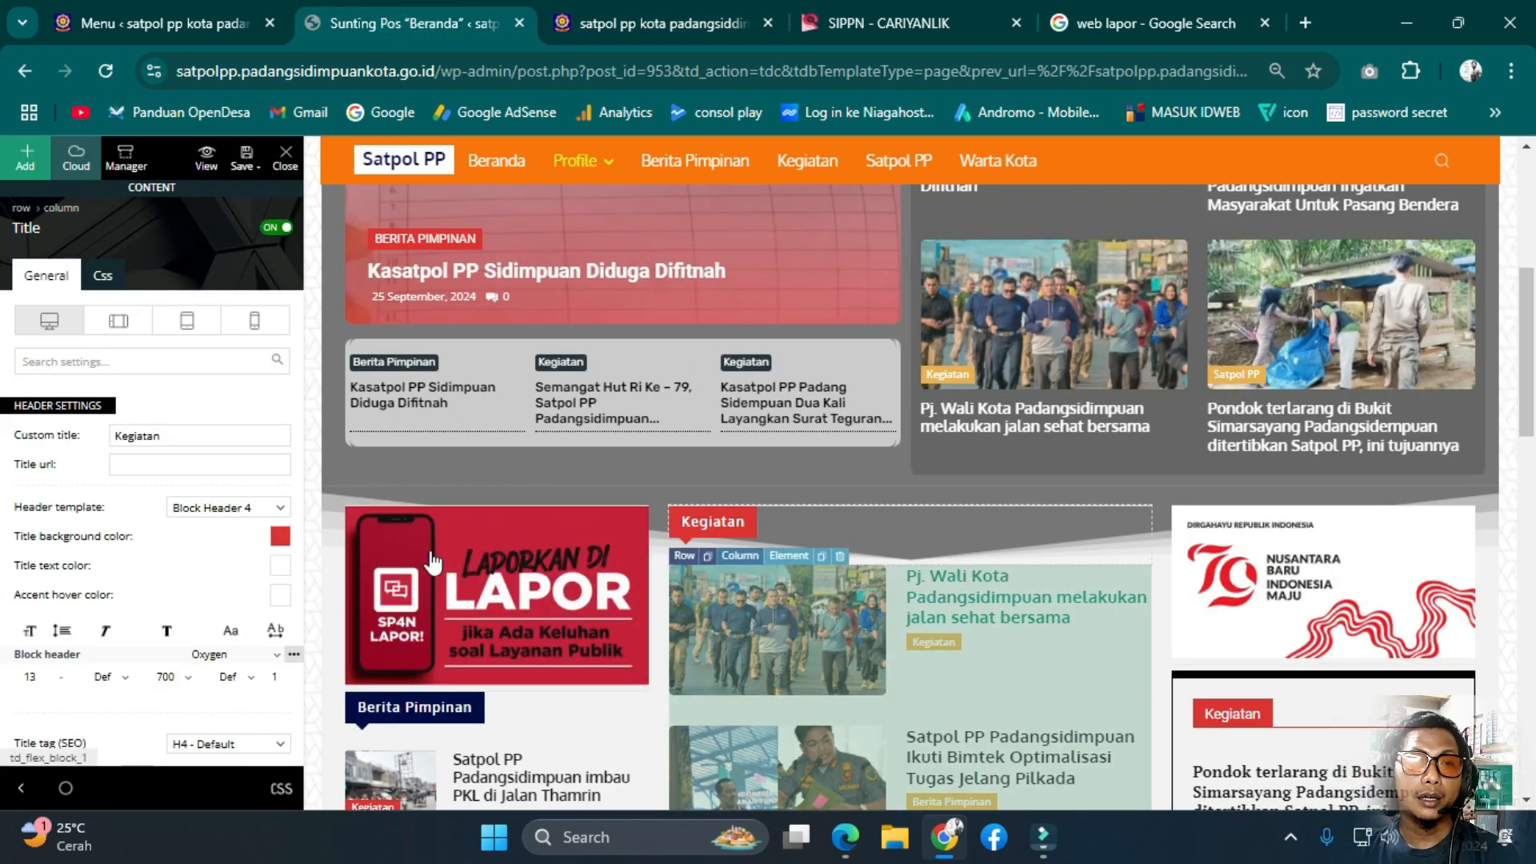
Step: Replace the block heading's custom title Kegiatan with 'Warta Kota'
double_click(183, 441)
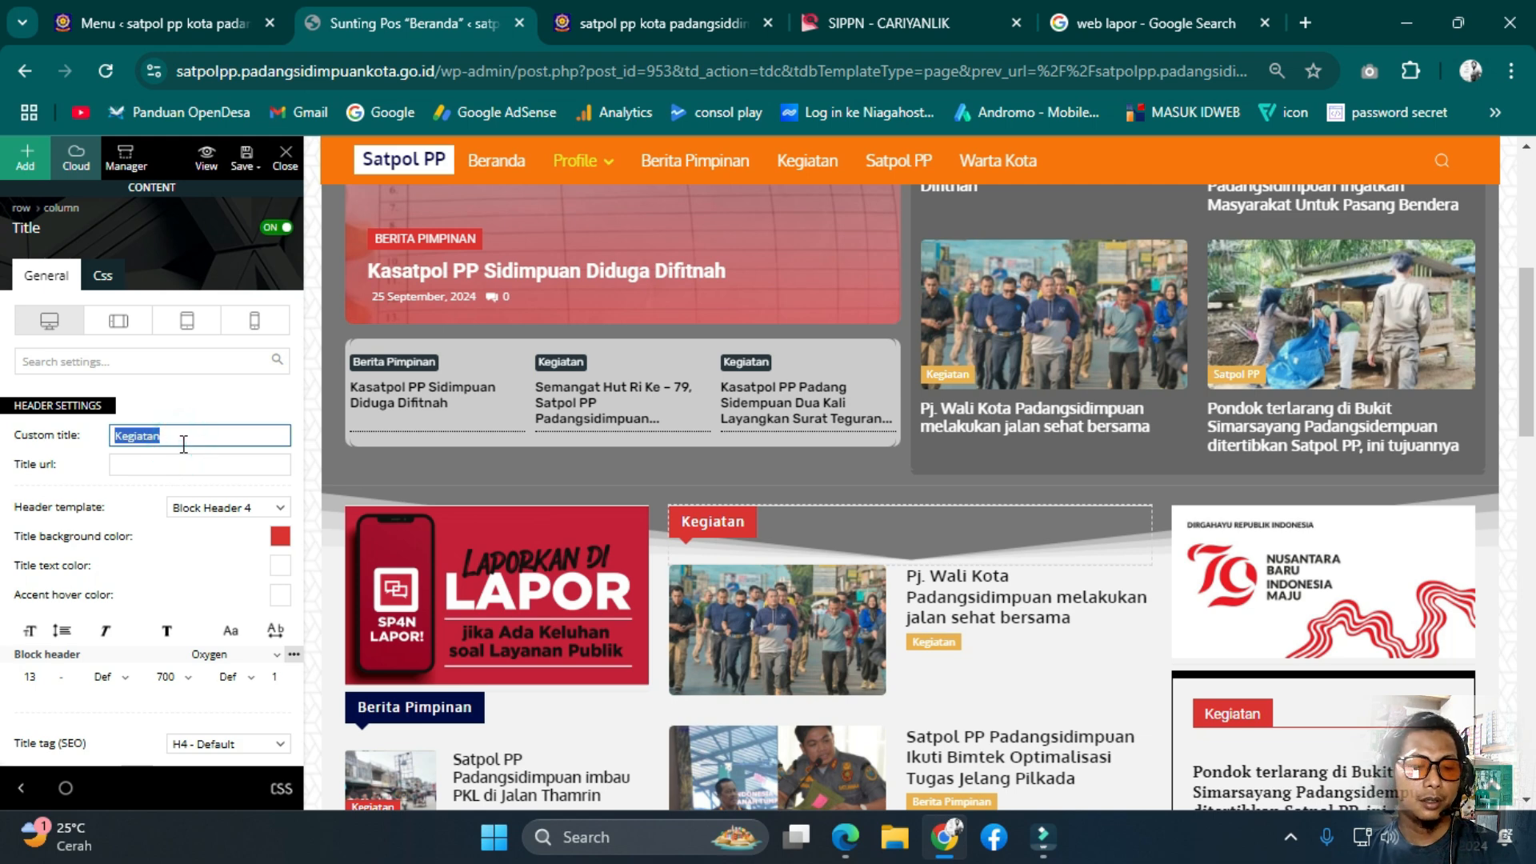
text(War)
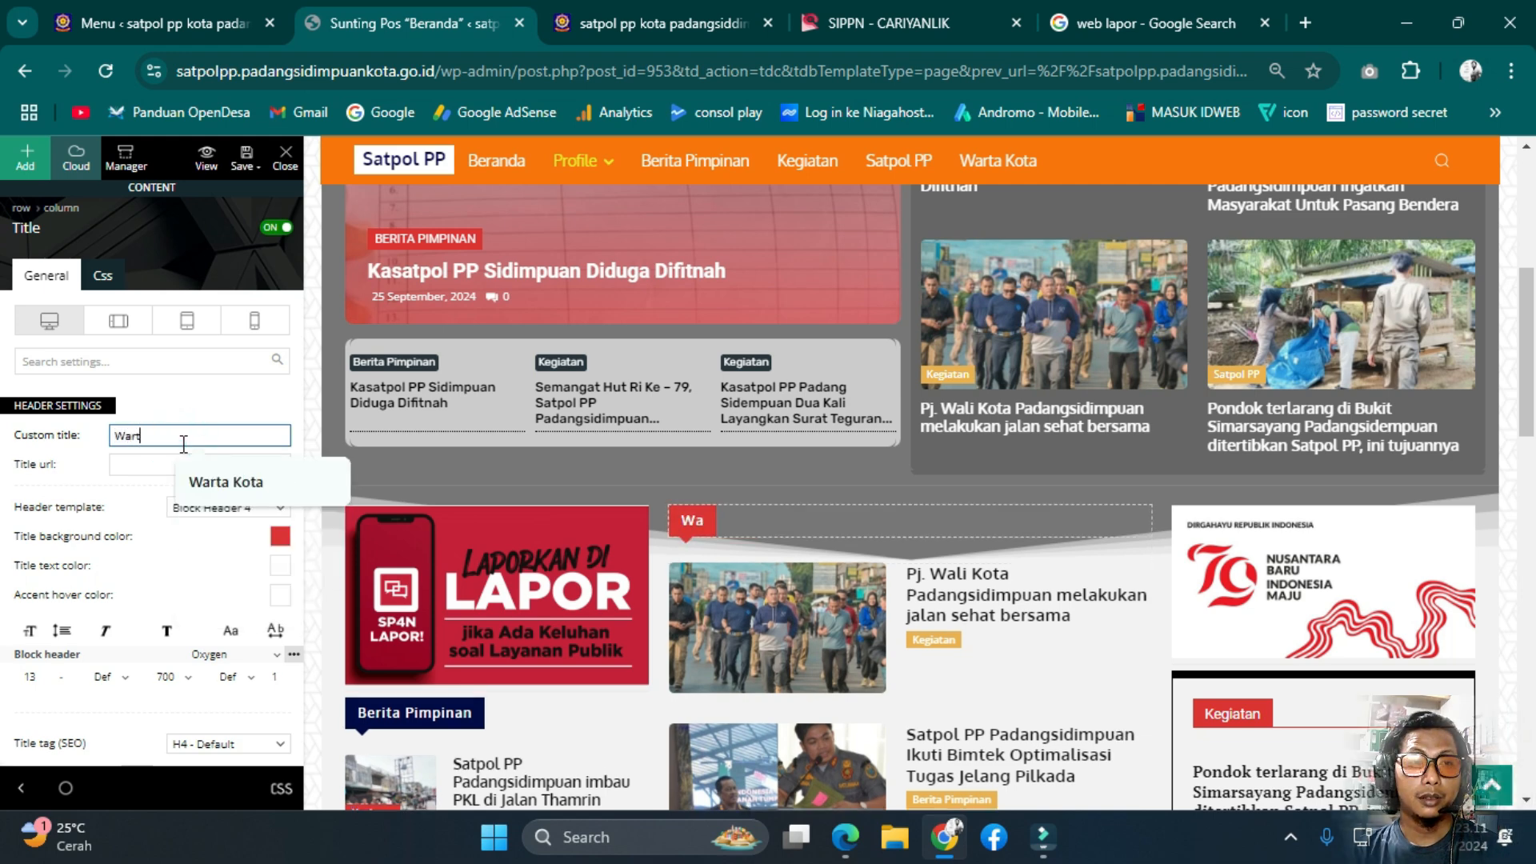
text(ta KO)
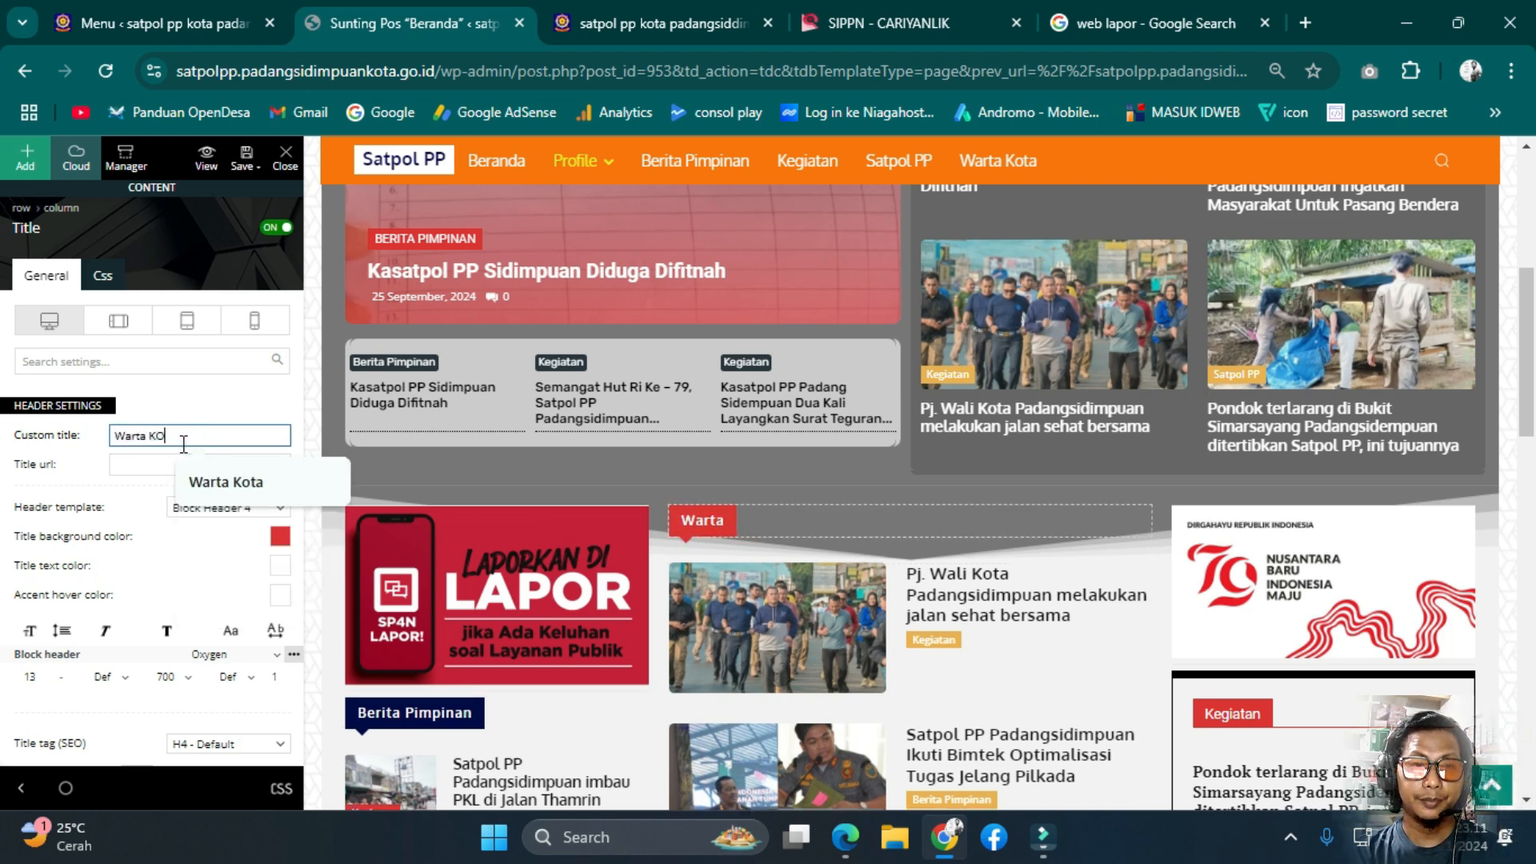
key(BackSpace)
key(BackSpace)
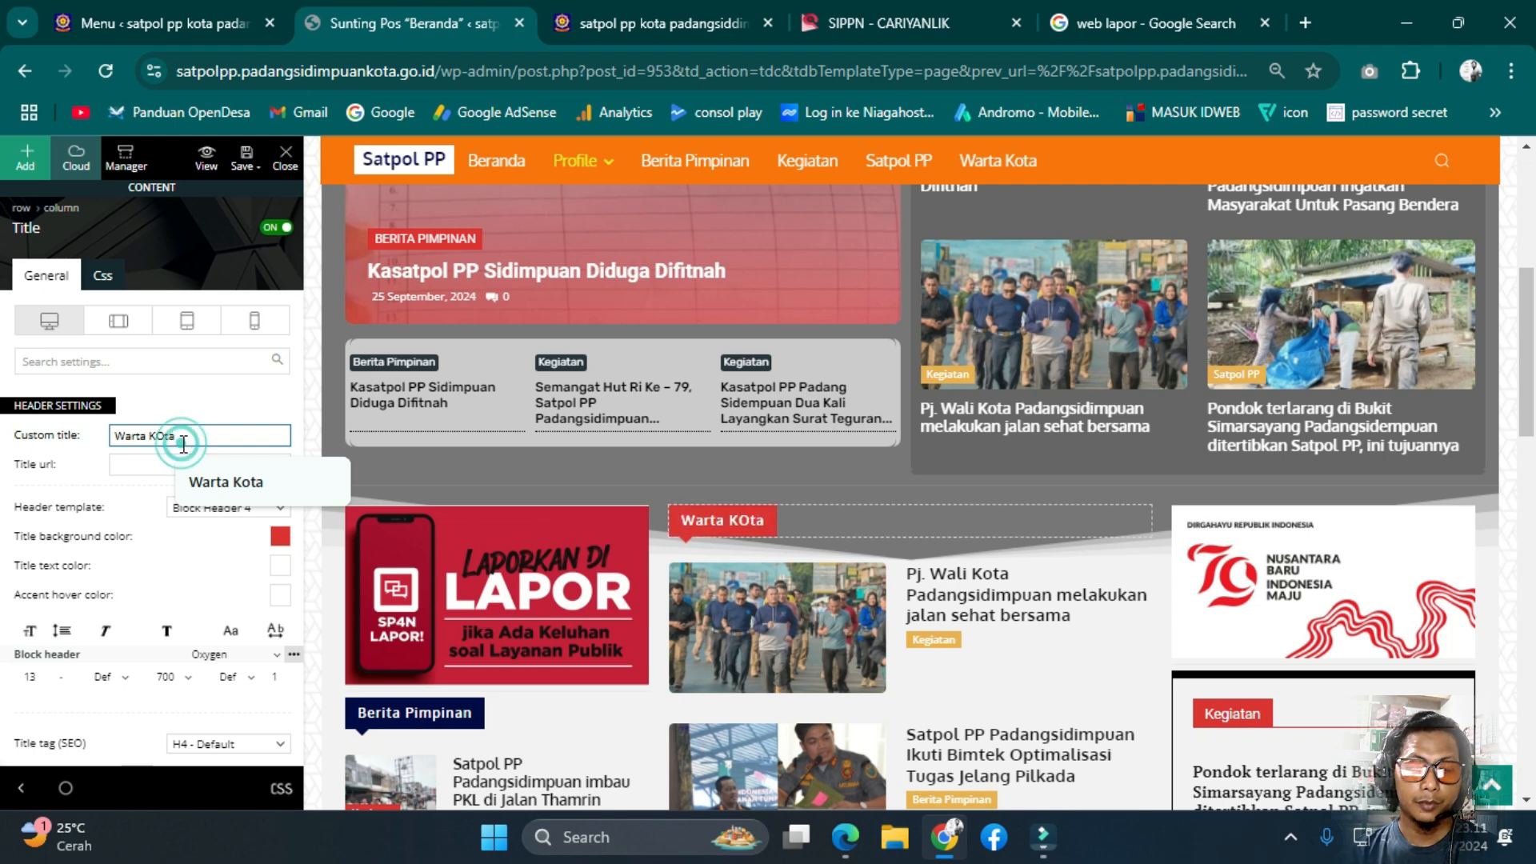
text(ota)
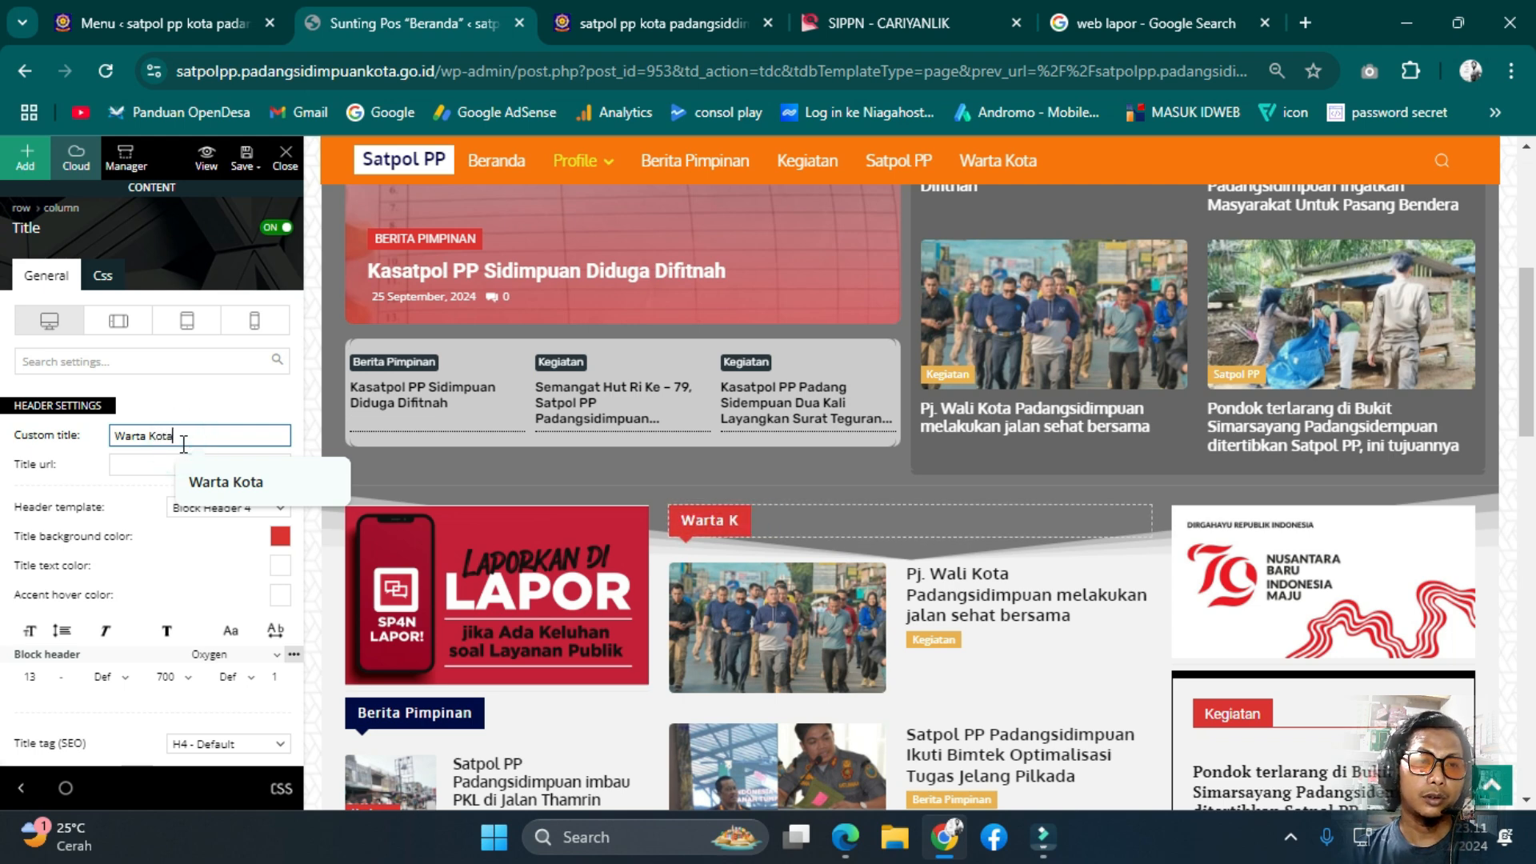
click(181, 392)
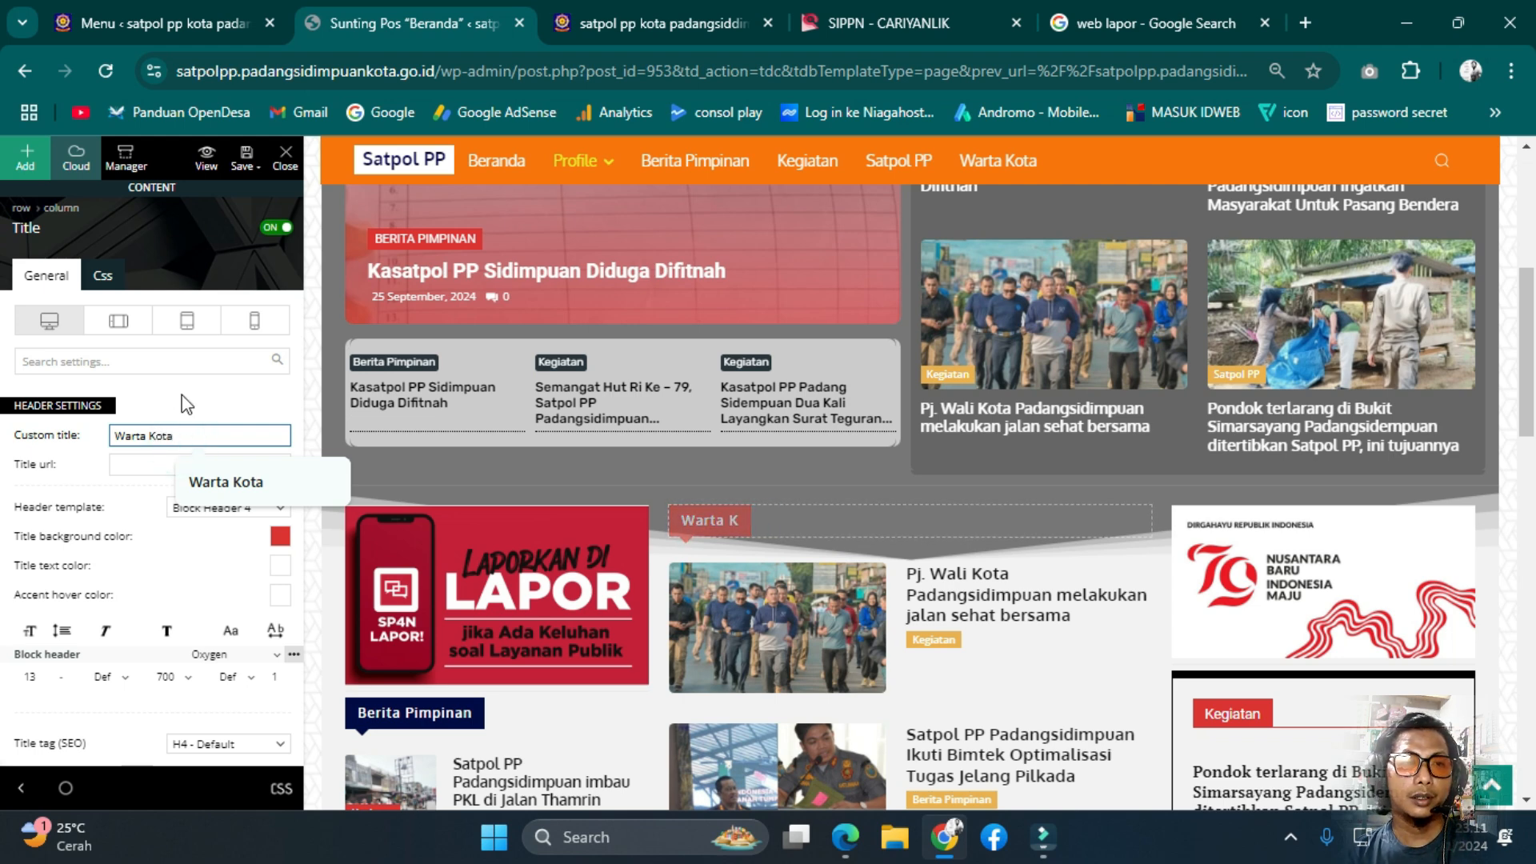
click(956, 680)
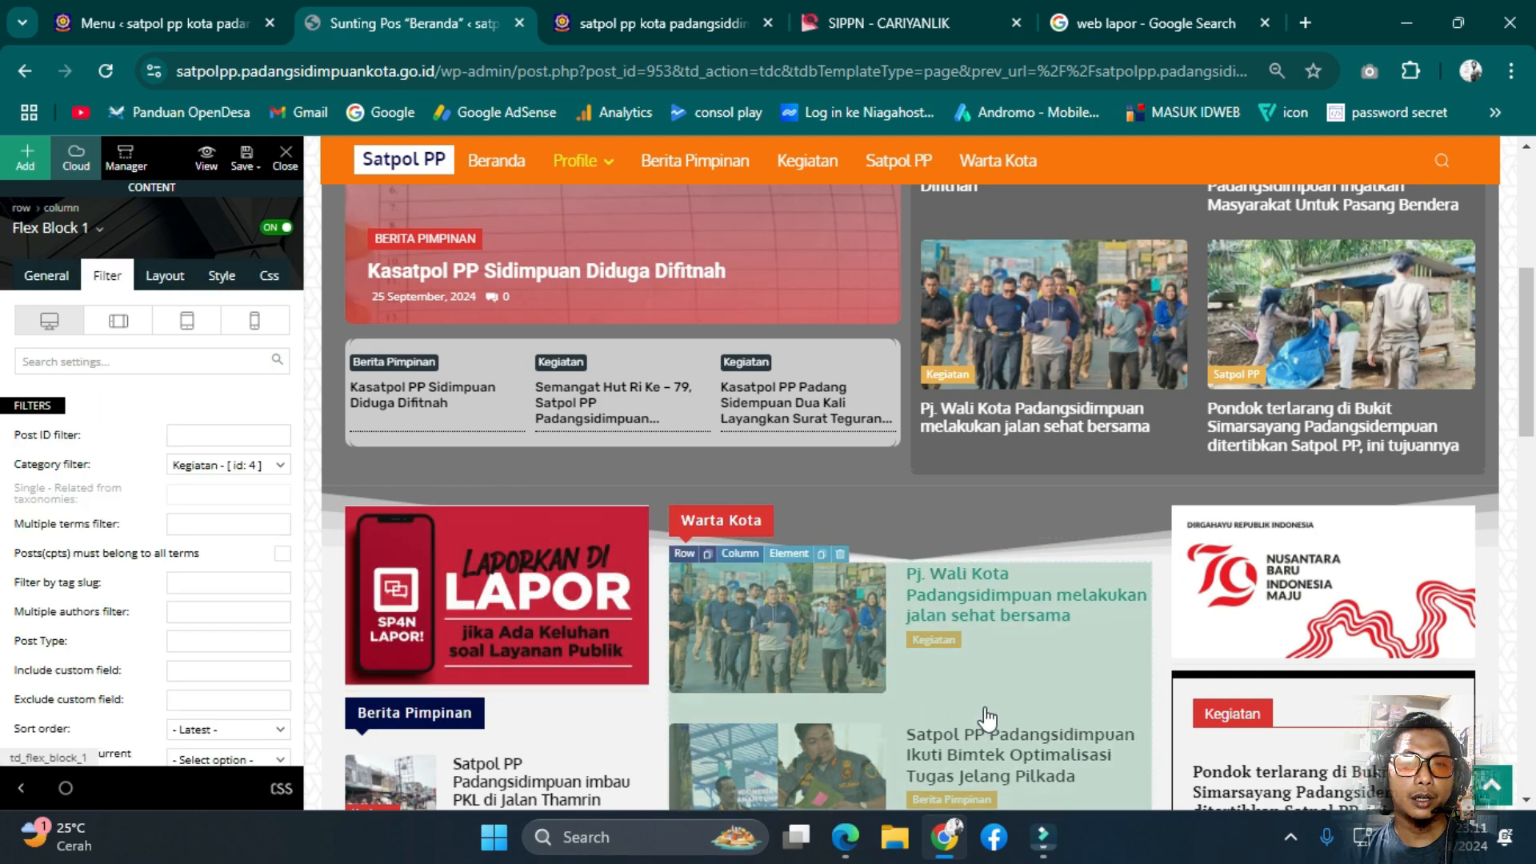
Step: Set Flex Block 1's category filter to 'Warta Kota - [id: 6]', save, and view the live site
click(238, 463)
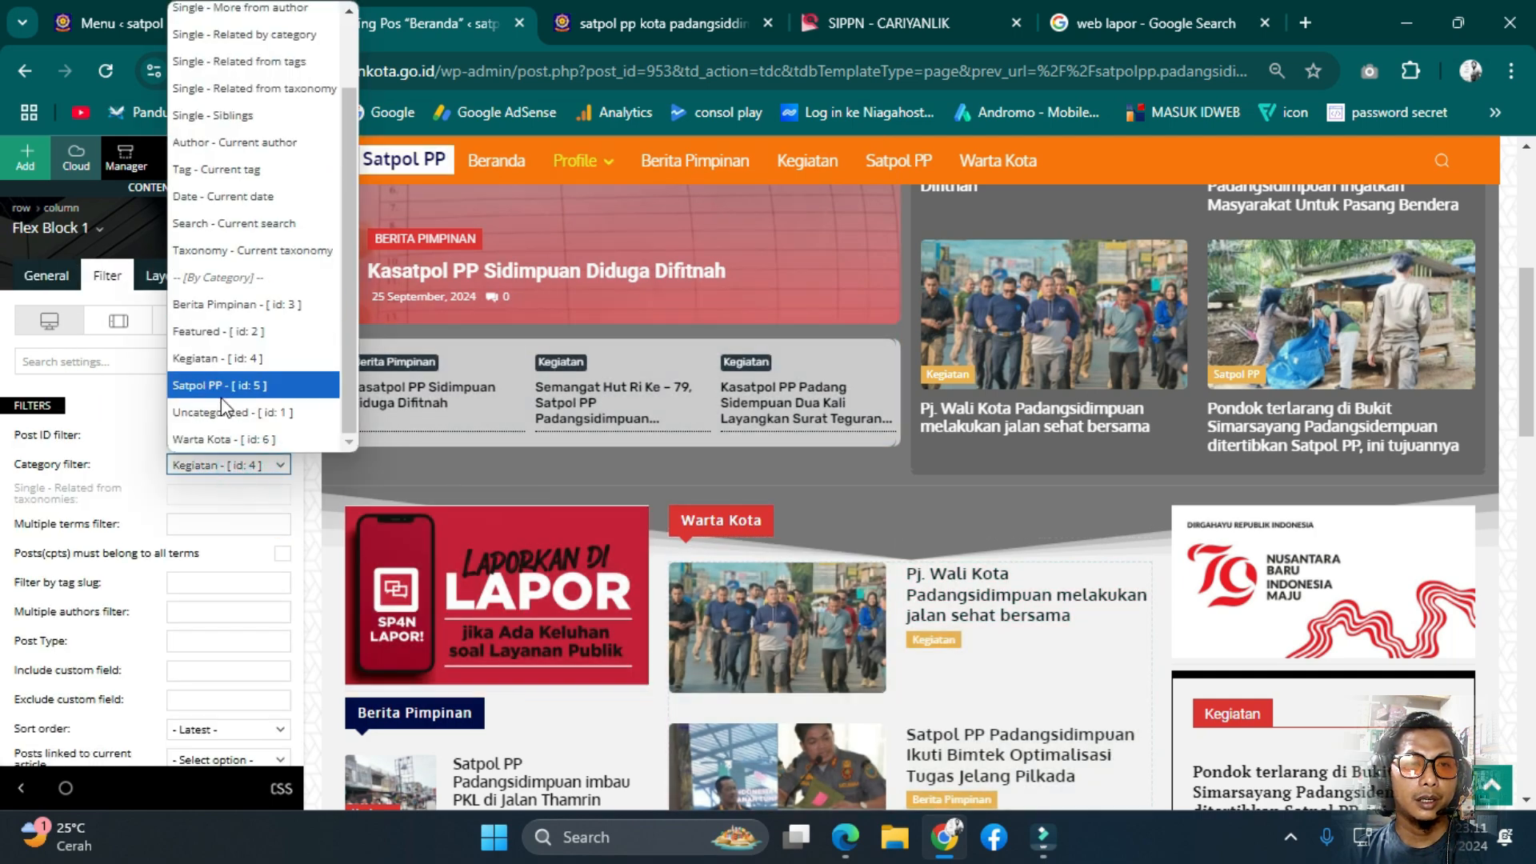
click(209, 438)
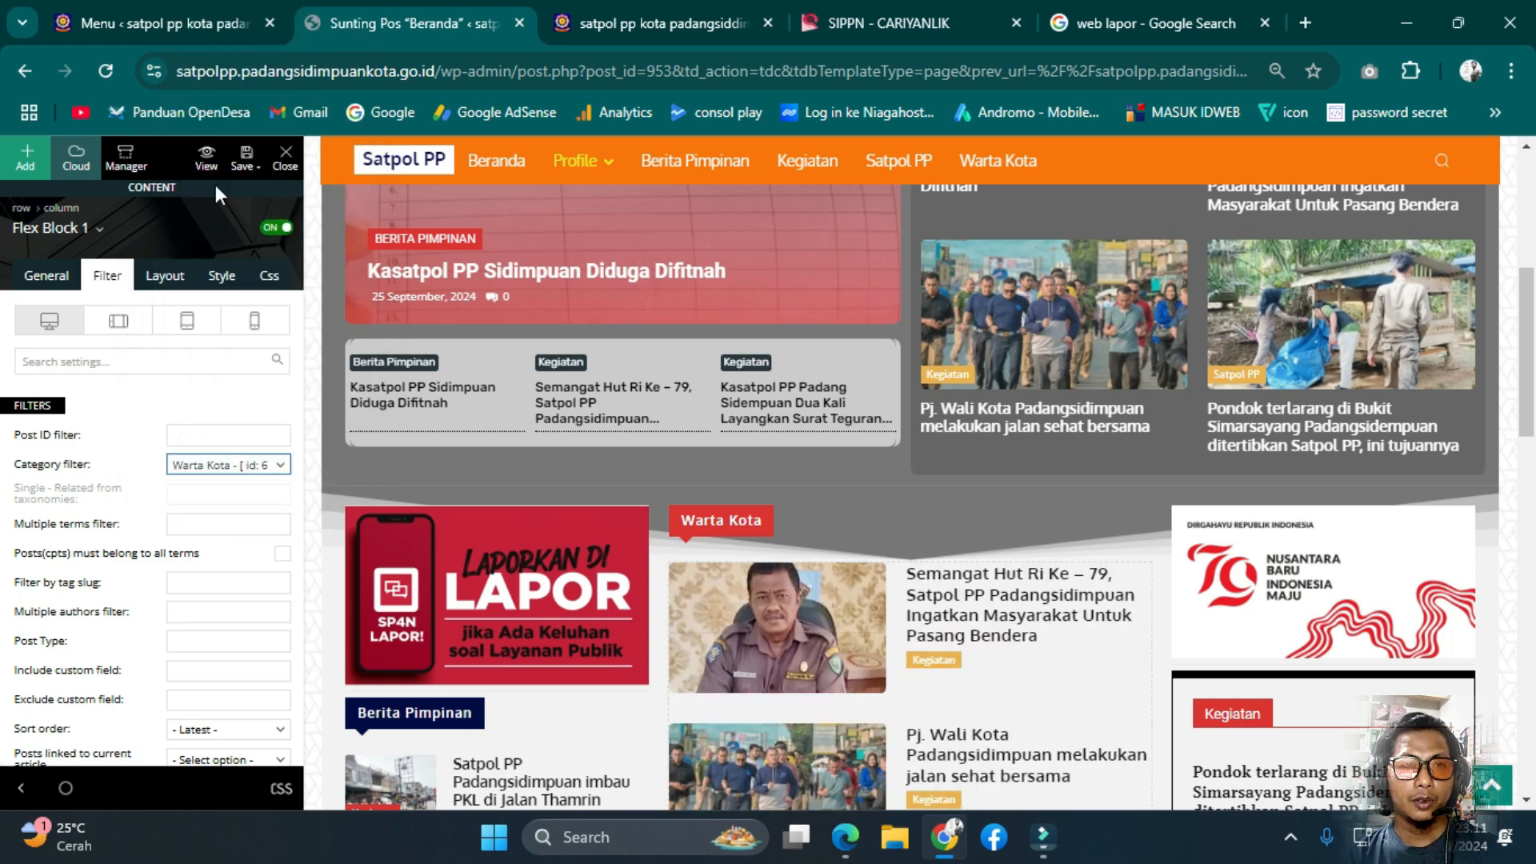
click(249, 161)
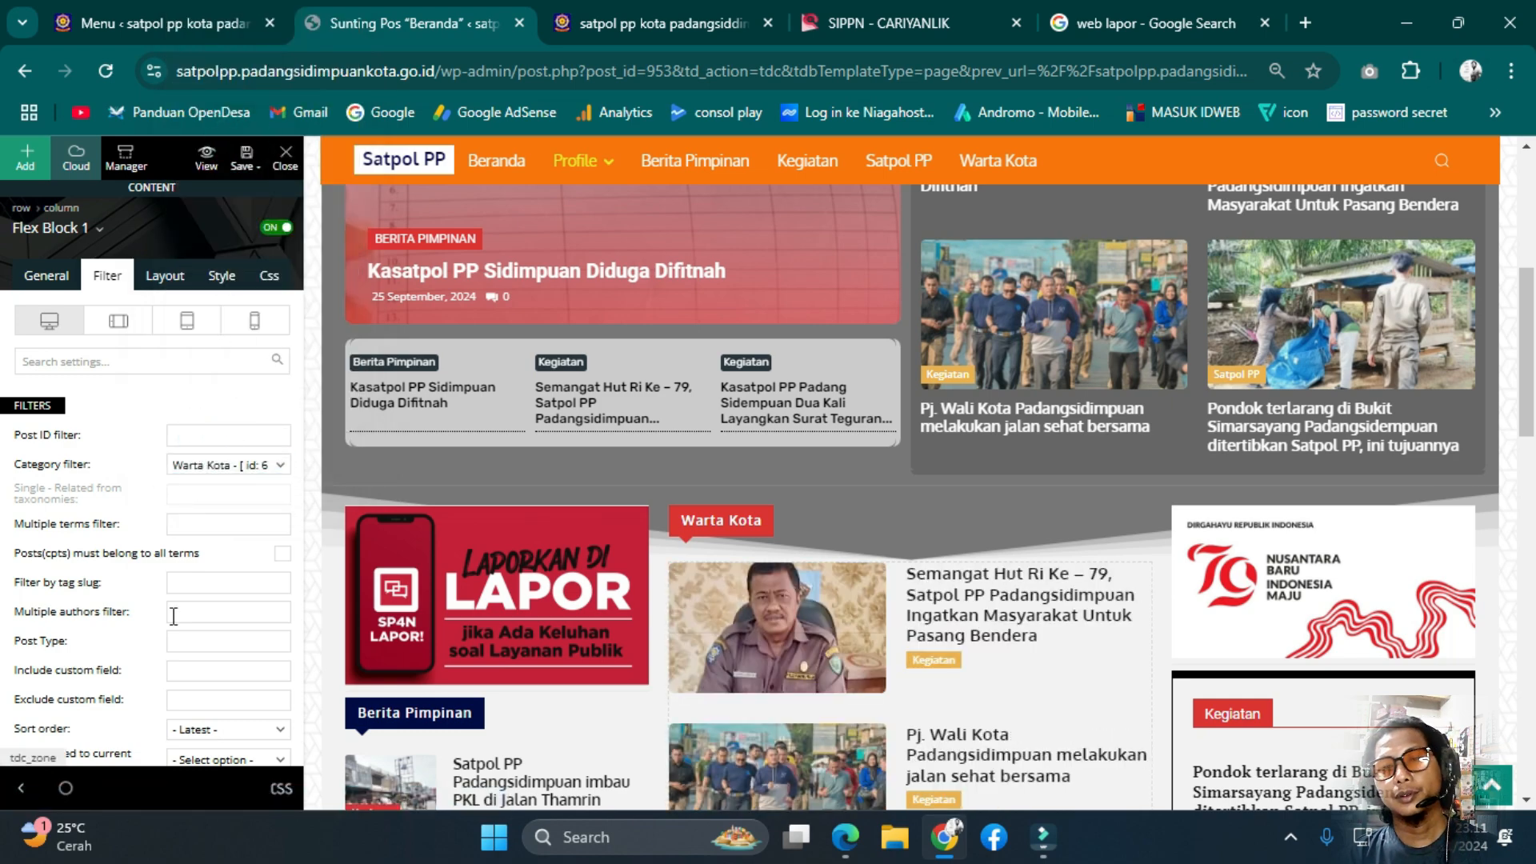
click(602, 10)
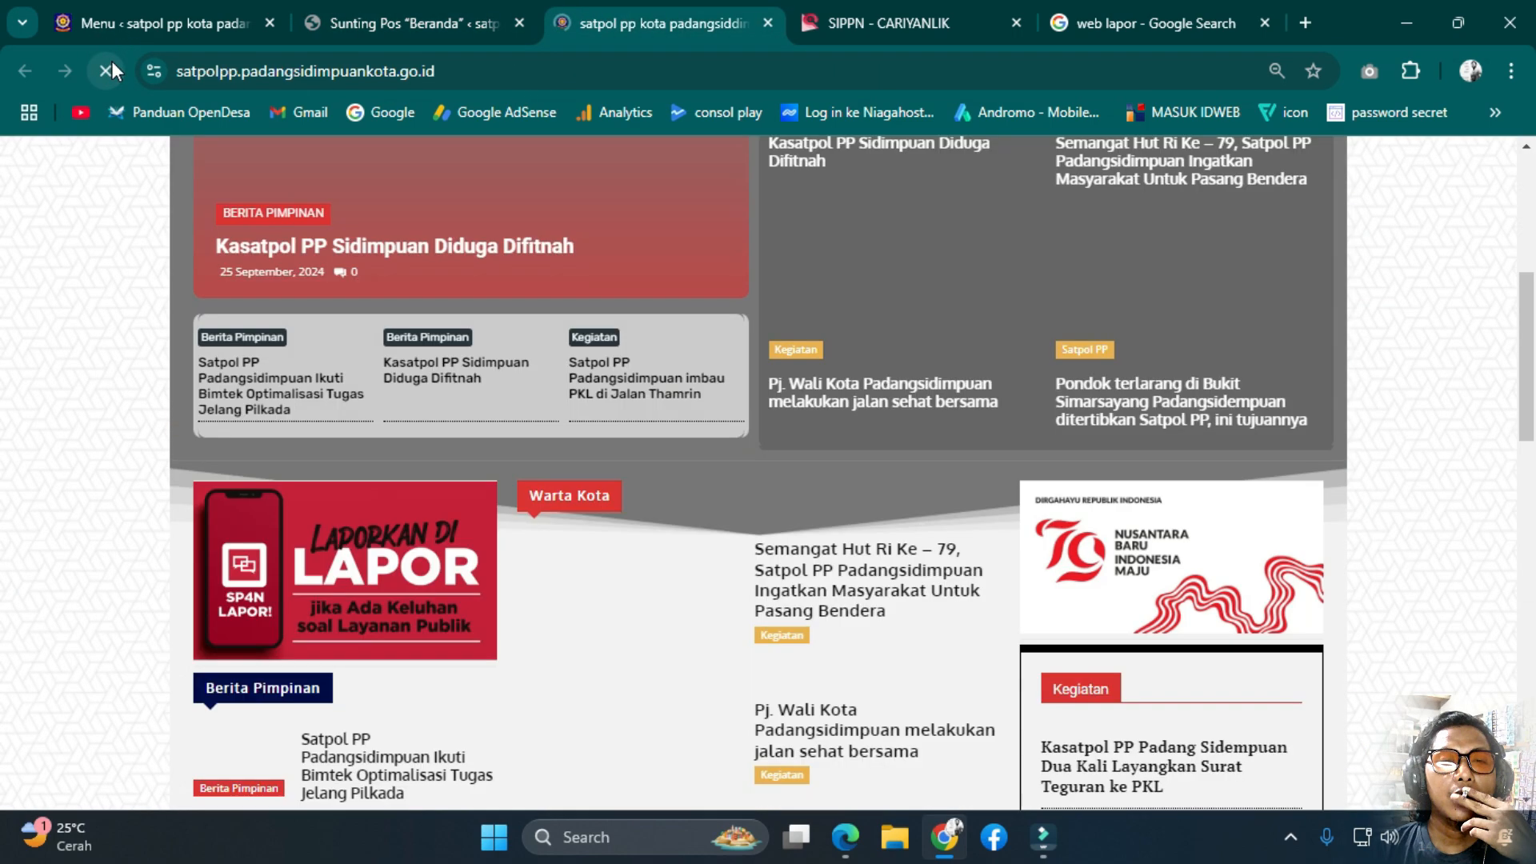
Step: In the editor, inspect the Berita Pimpinan heading, Kegiatan sidebar list and LAPOR banner settings
click(353, 24)
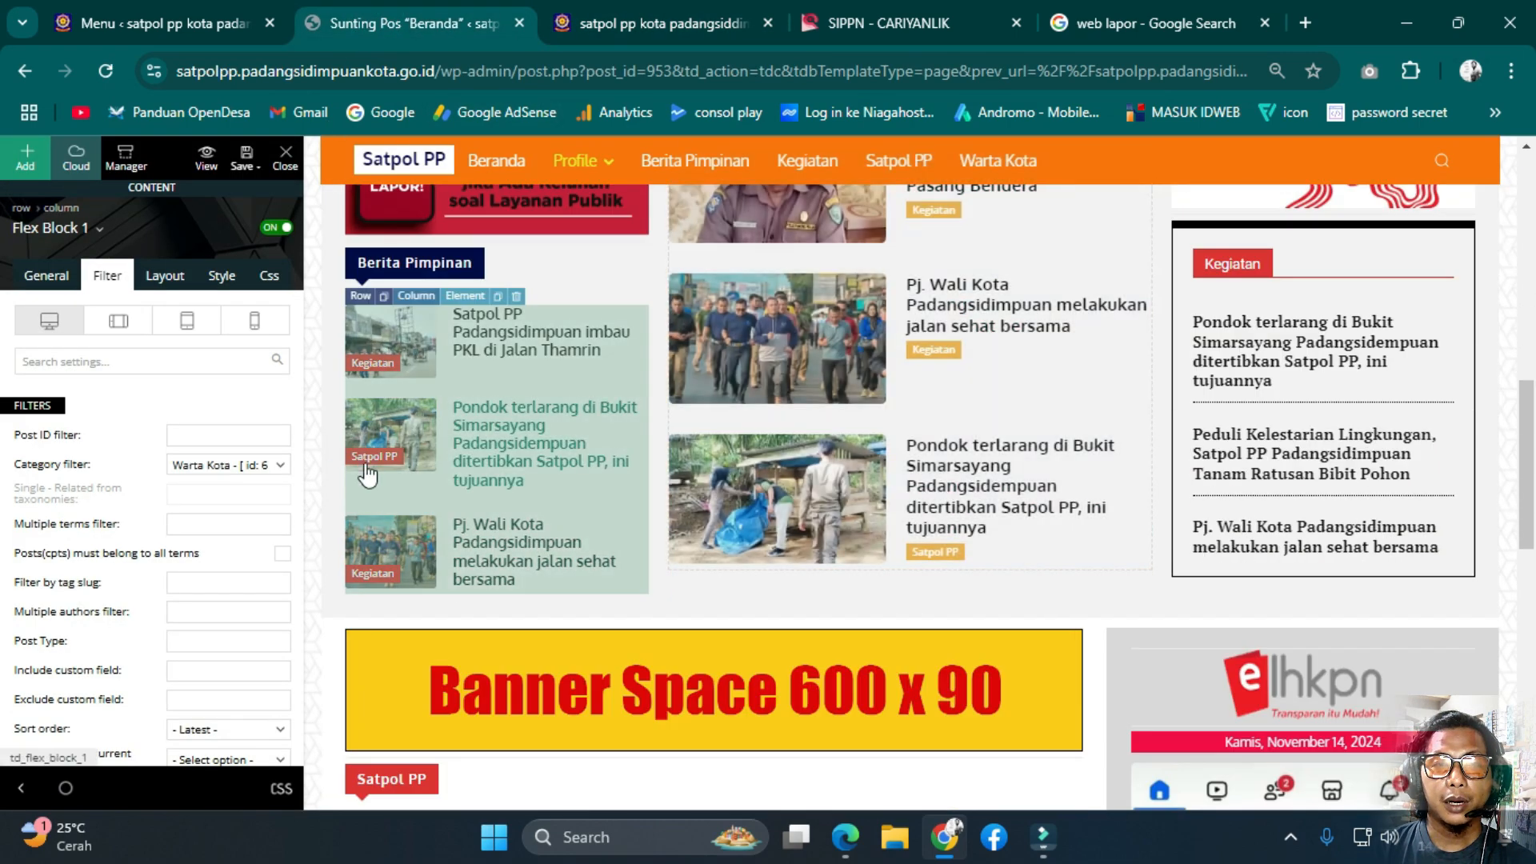
click(433, 268)
click(1287, 424)
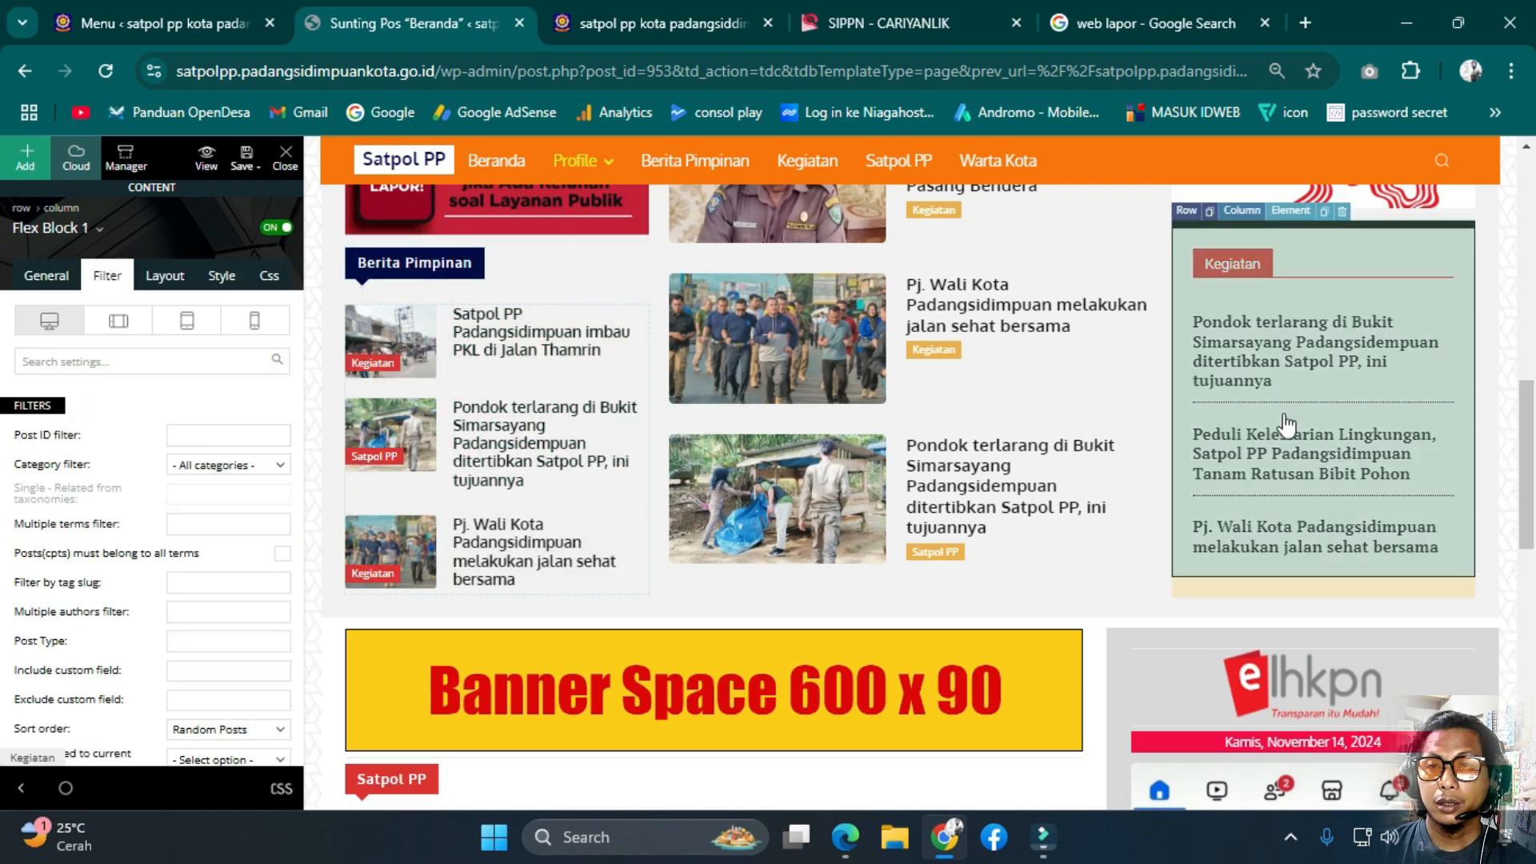
scroll(1288, 416, up, 3)
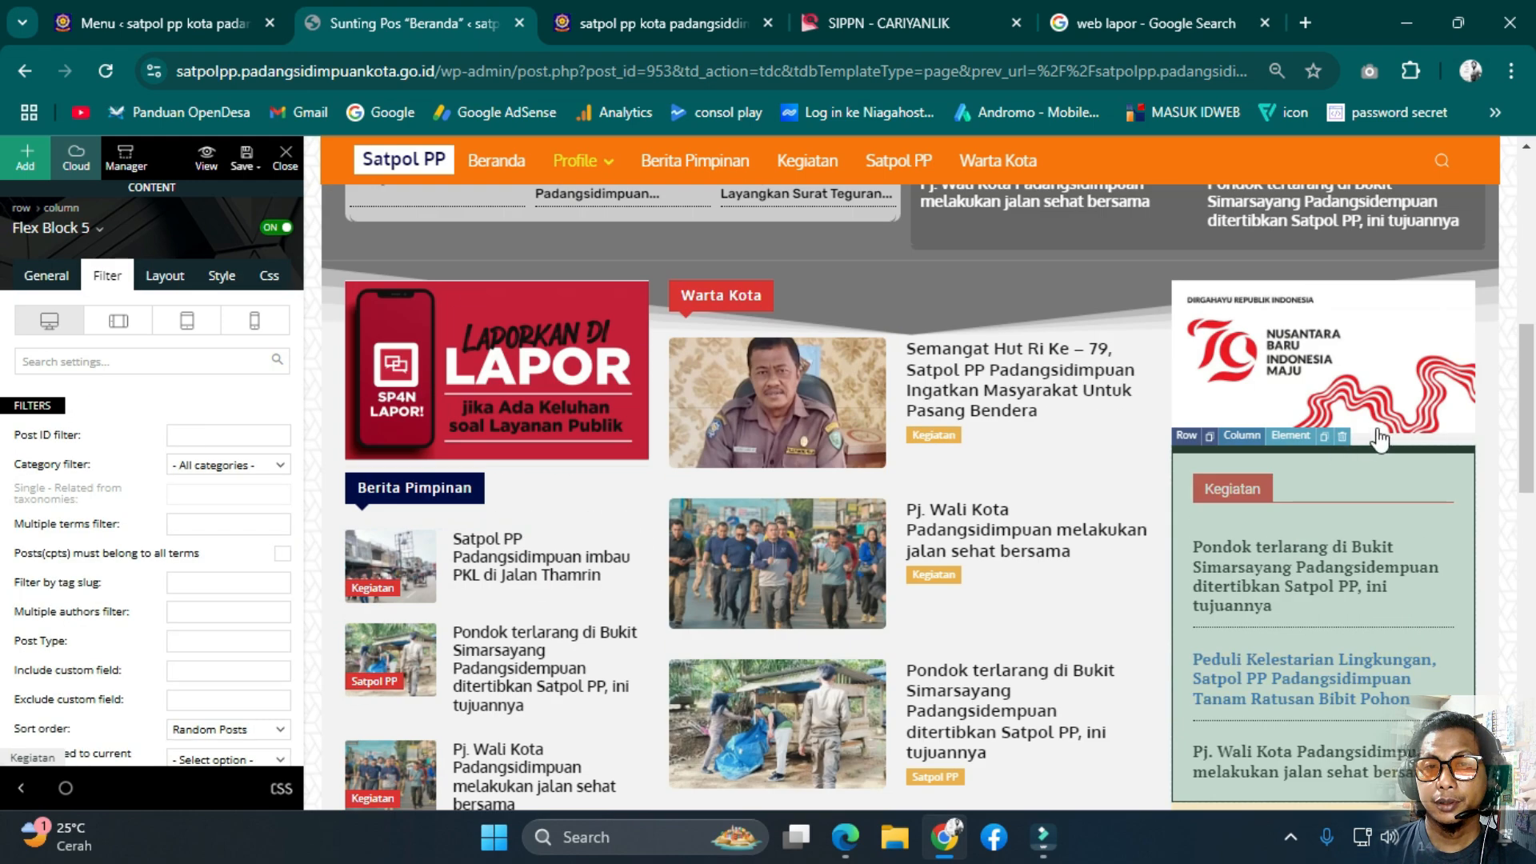
click(1316, 356)
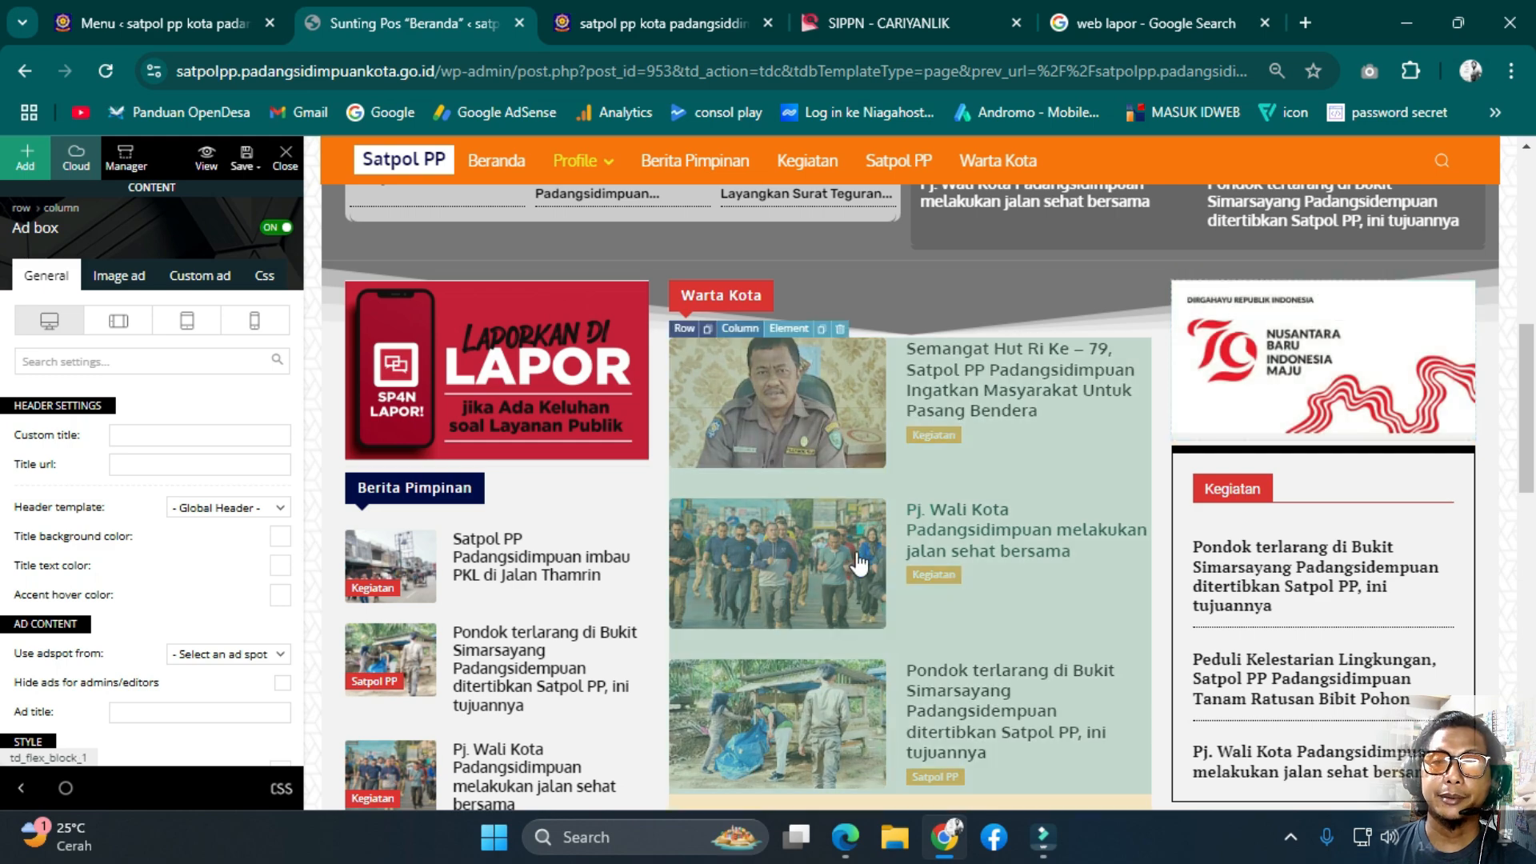
Step: Scroll down to inspect the Satpol PP post list and the Pemerintah Kota Padangsidimpuan footer logo
scroll(850, 566, down, 7)
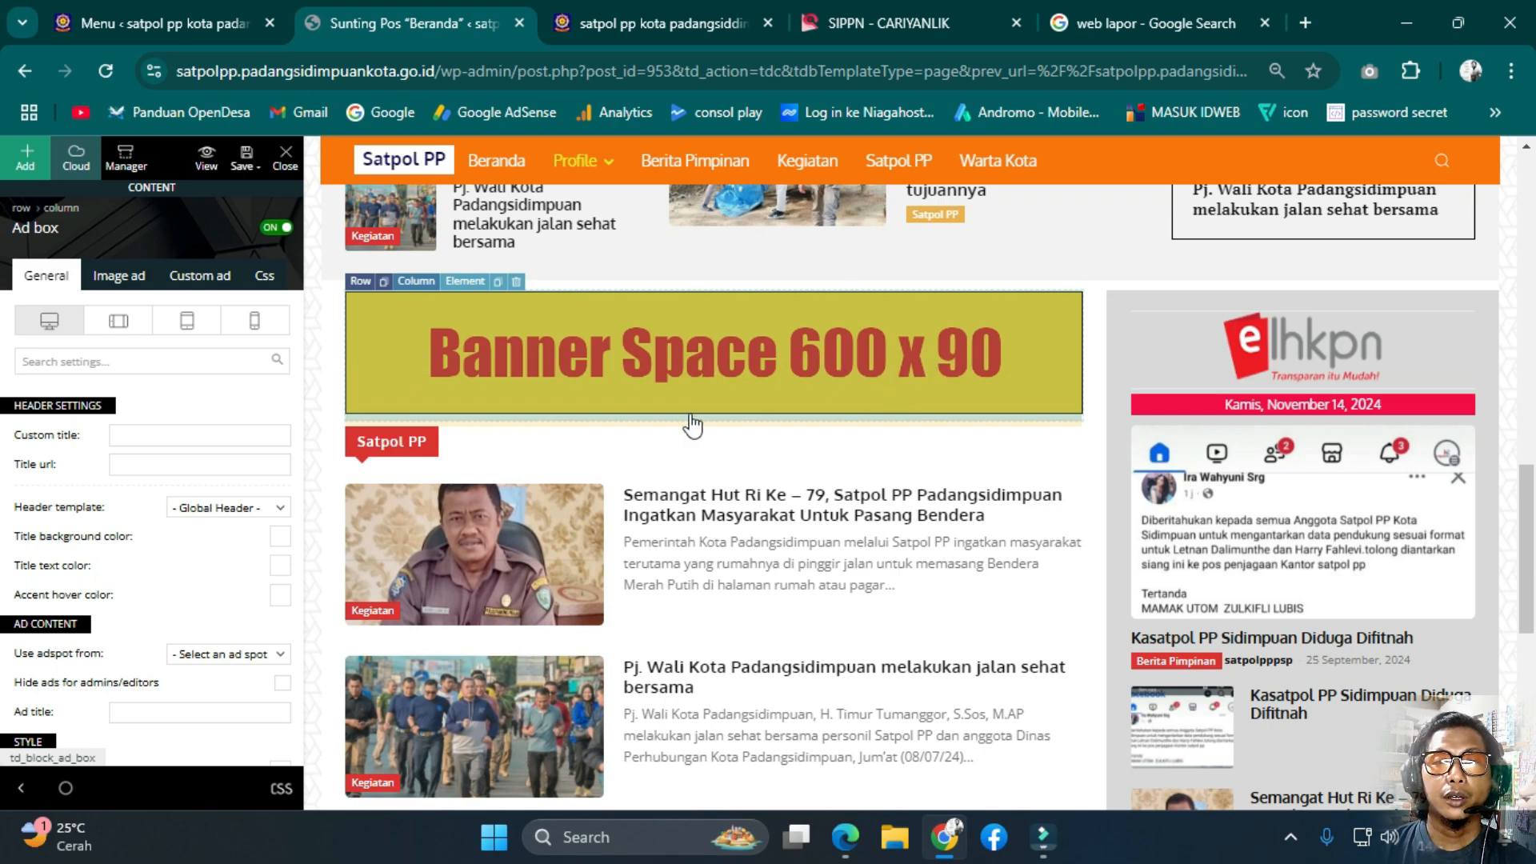
scroll(656, 426, up, 1)
scroll(808, 488, up, 4)
scroll(824, 486, down, 4)
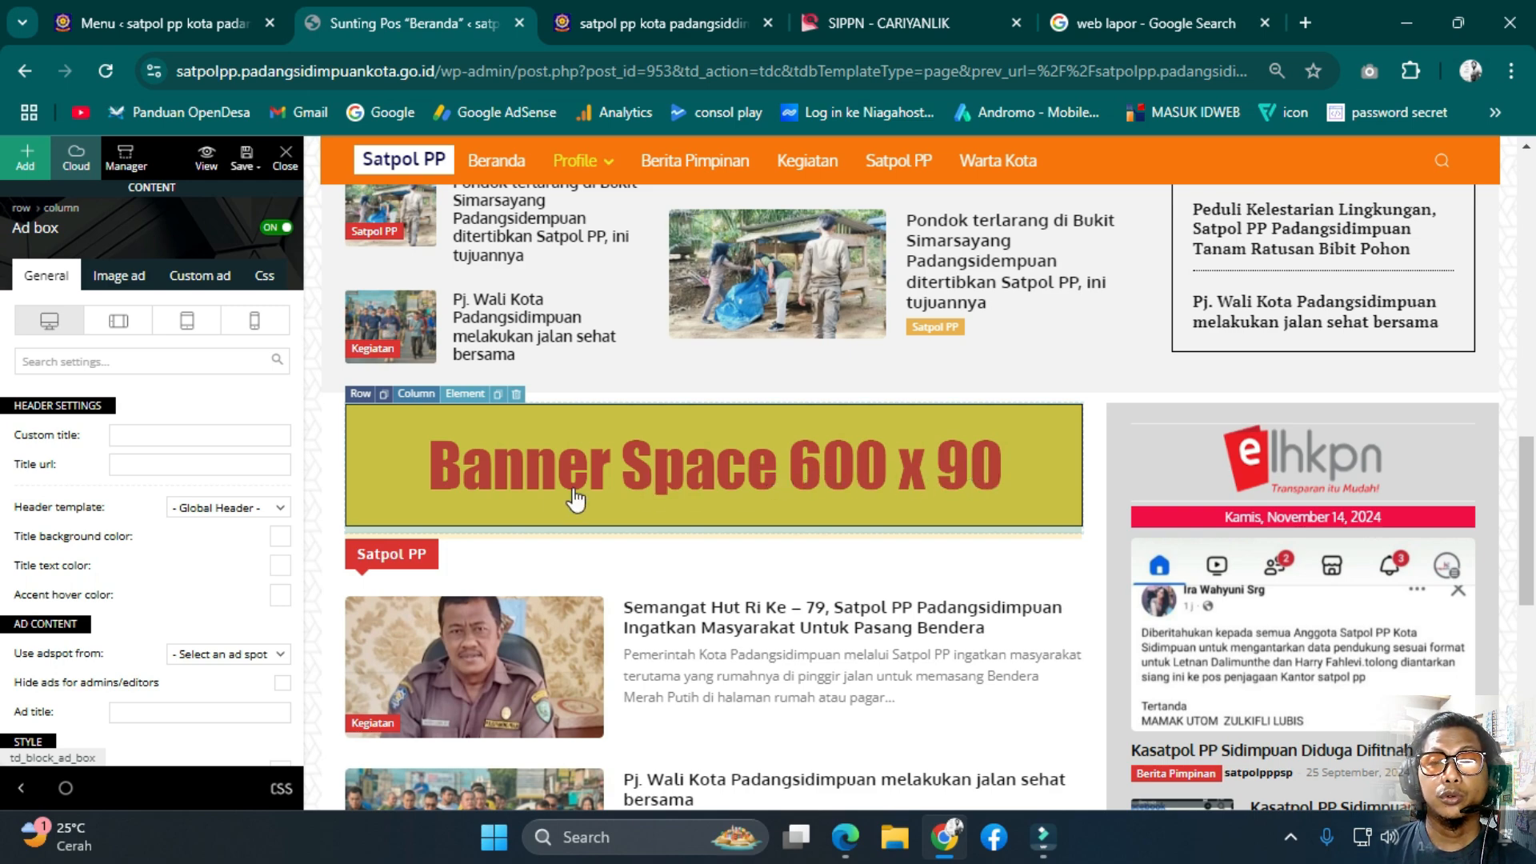
scroll(840, 484, up, 4)
scroll(840, 484, down, 3)
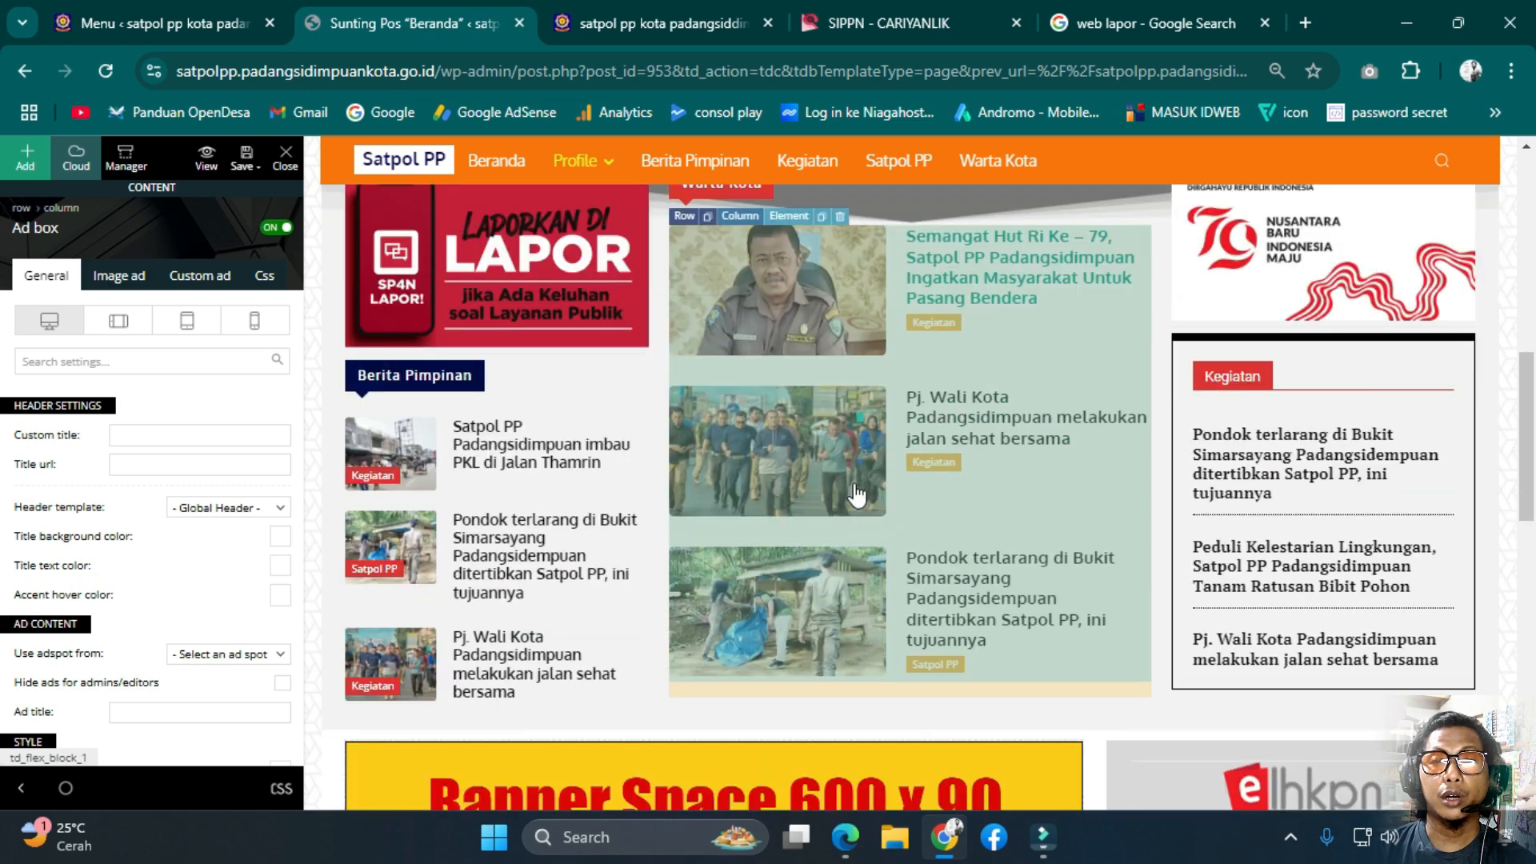
scroll(924, 701, down, 1)
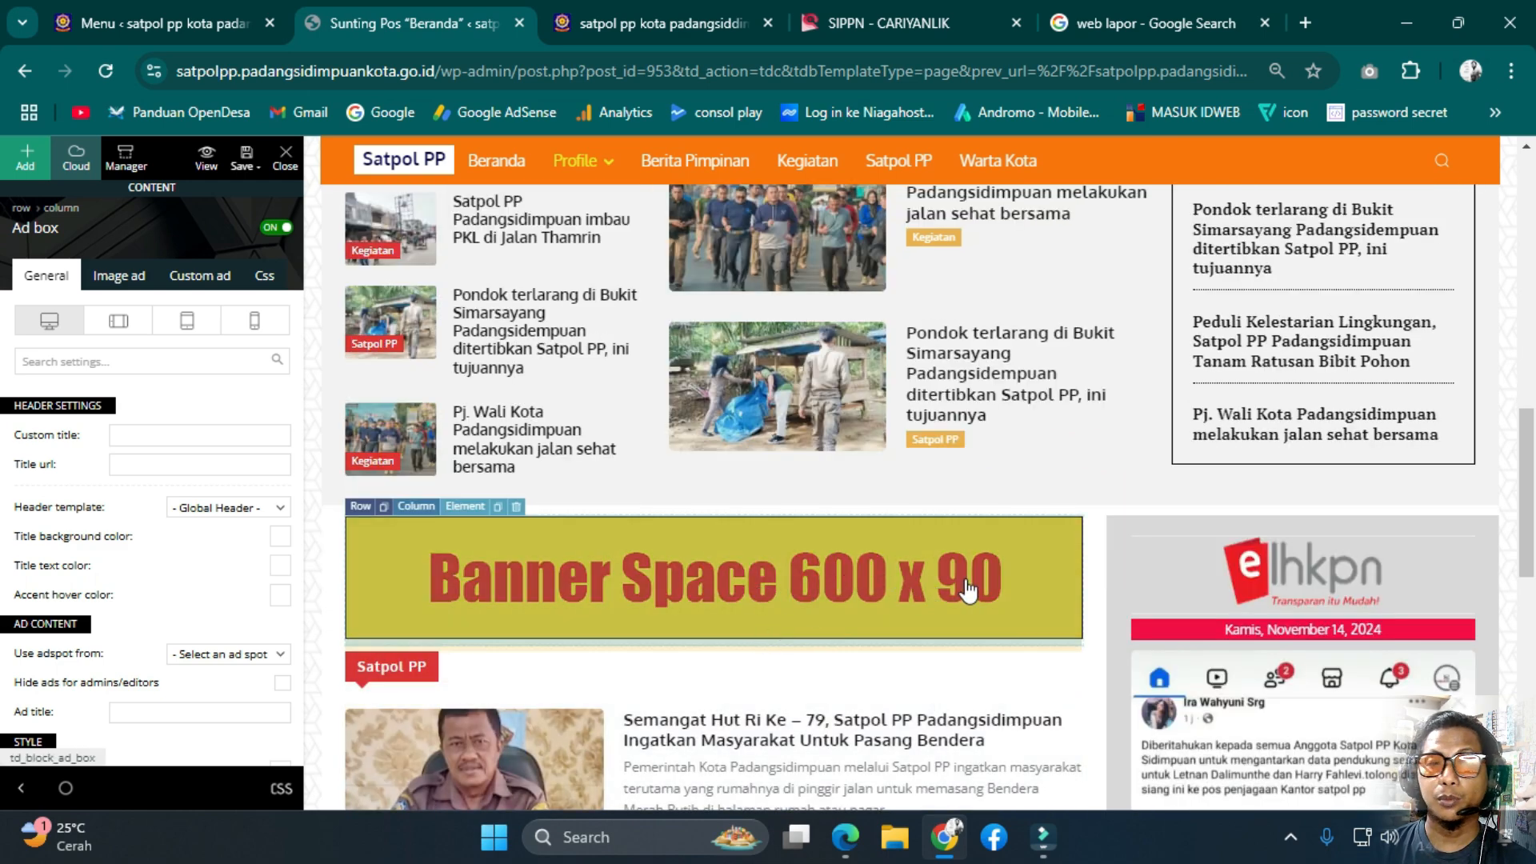
scroll(1045, 614, down, 5)
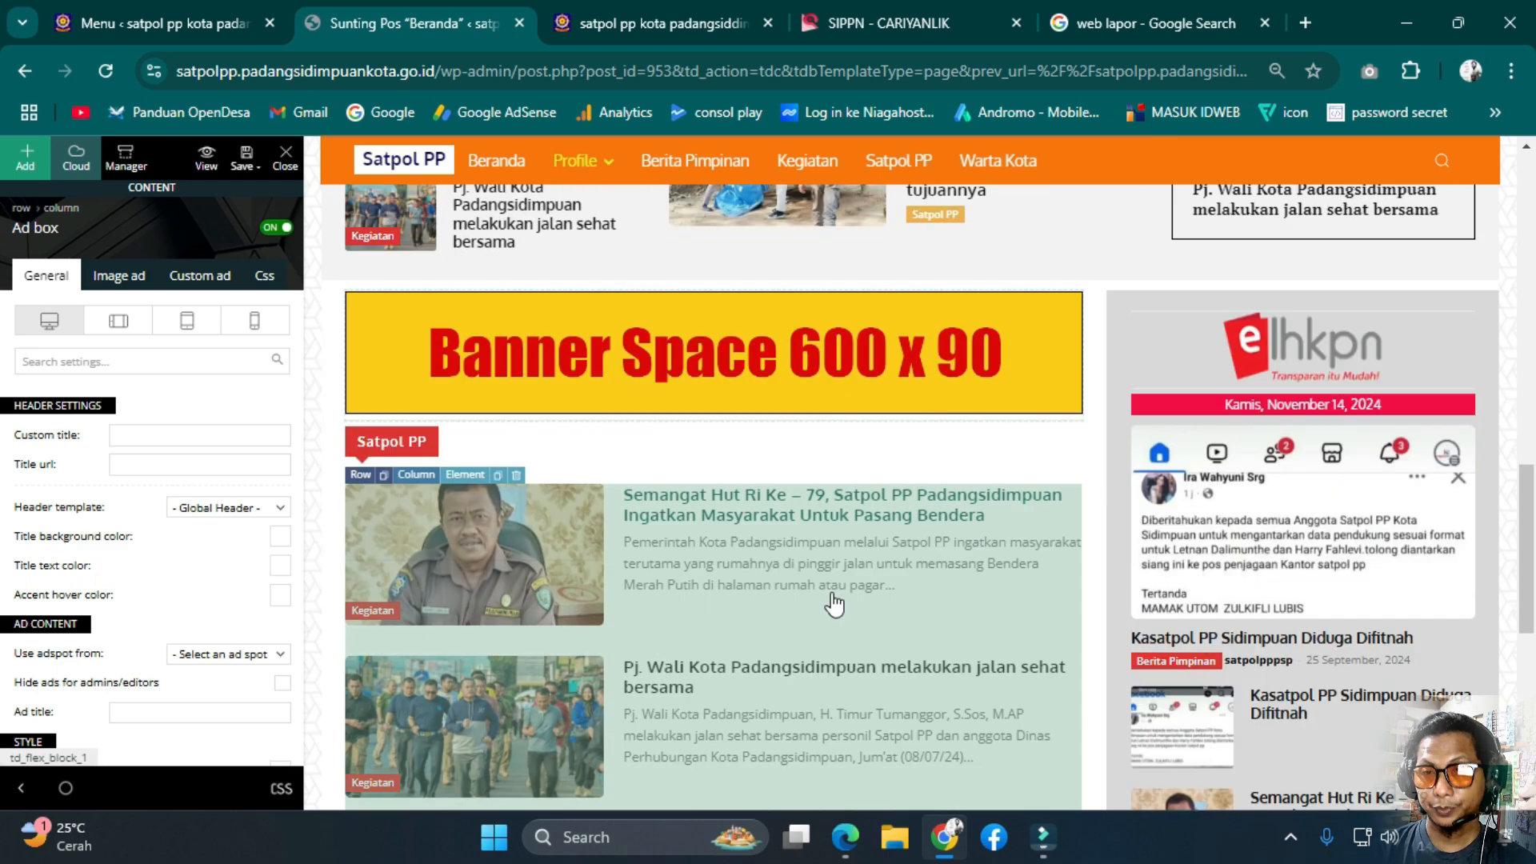
scroll(770, 596, down, 2)
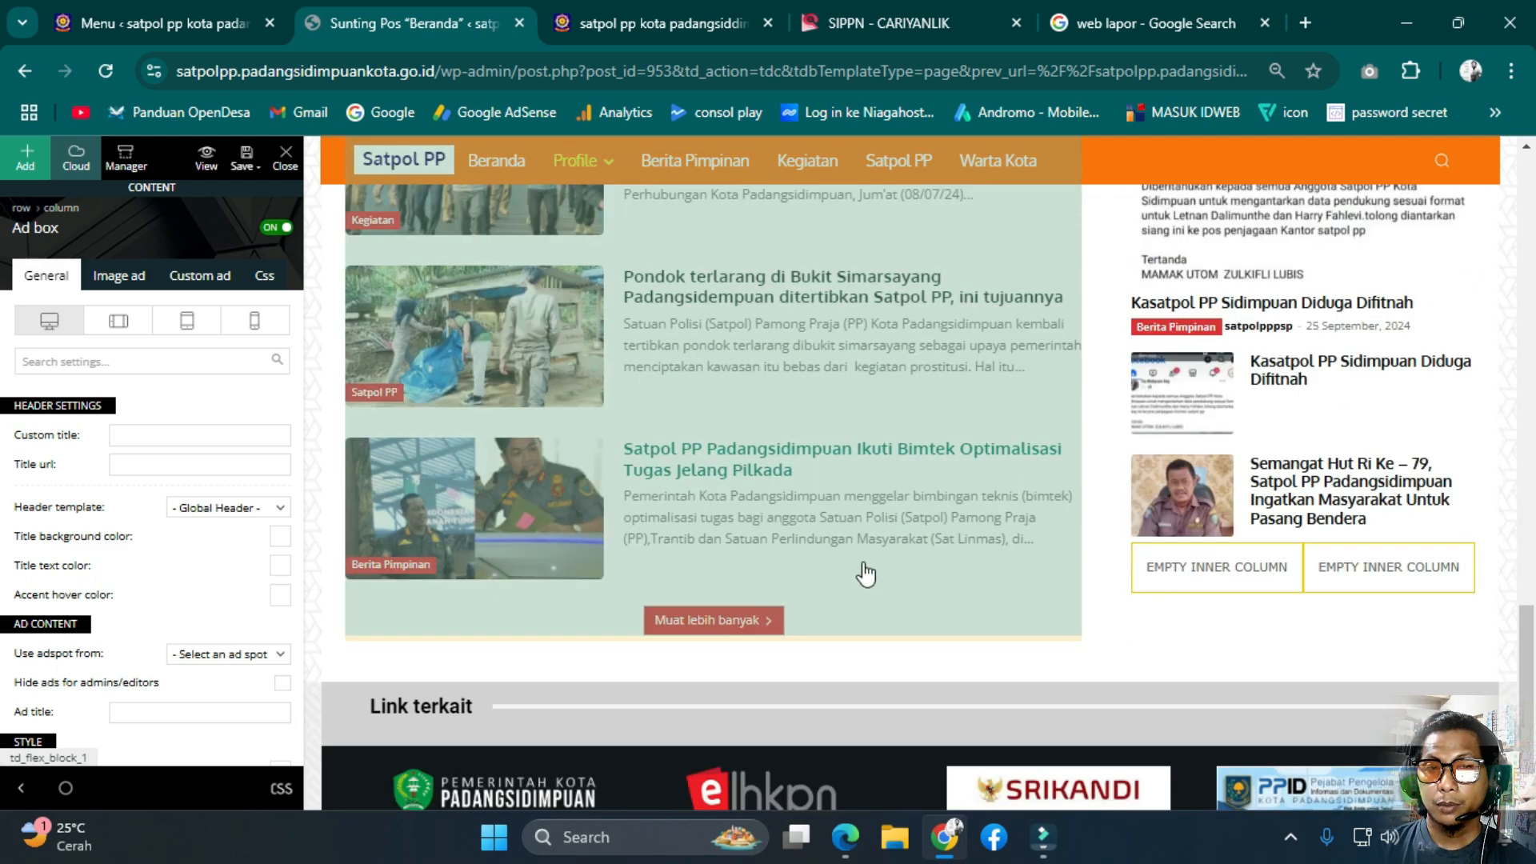
scroll(689, 512, up, 1)
click(833, 418)
scroll(658, 546, up, 3)
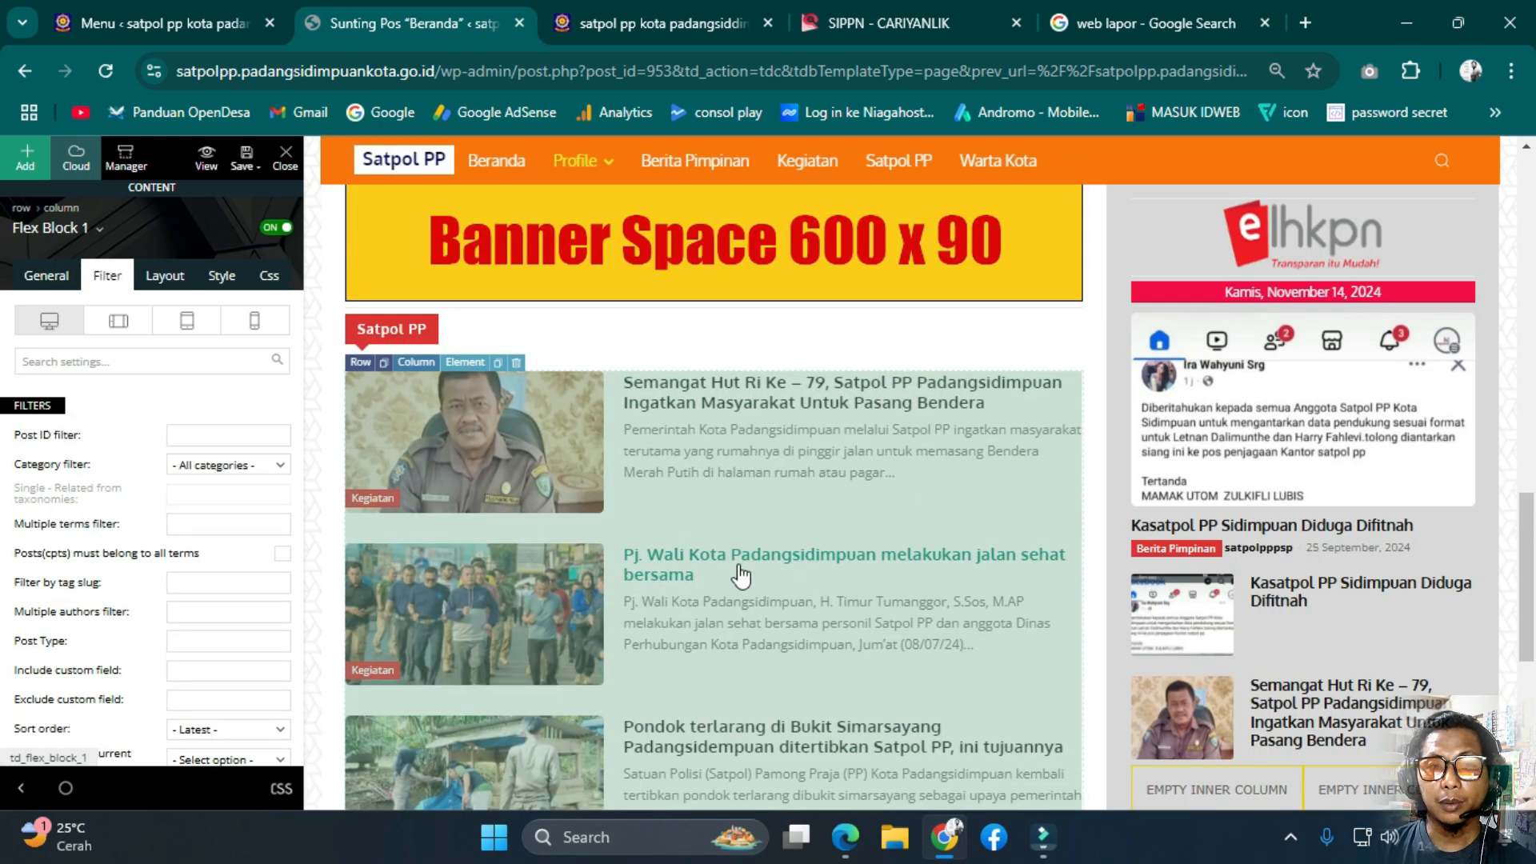
scroll(936, 632, down, 2)
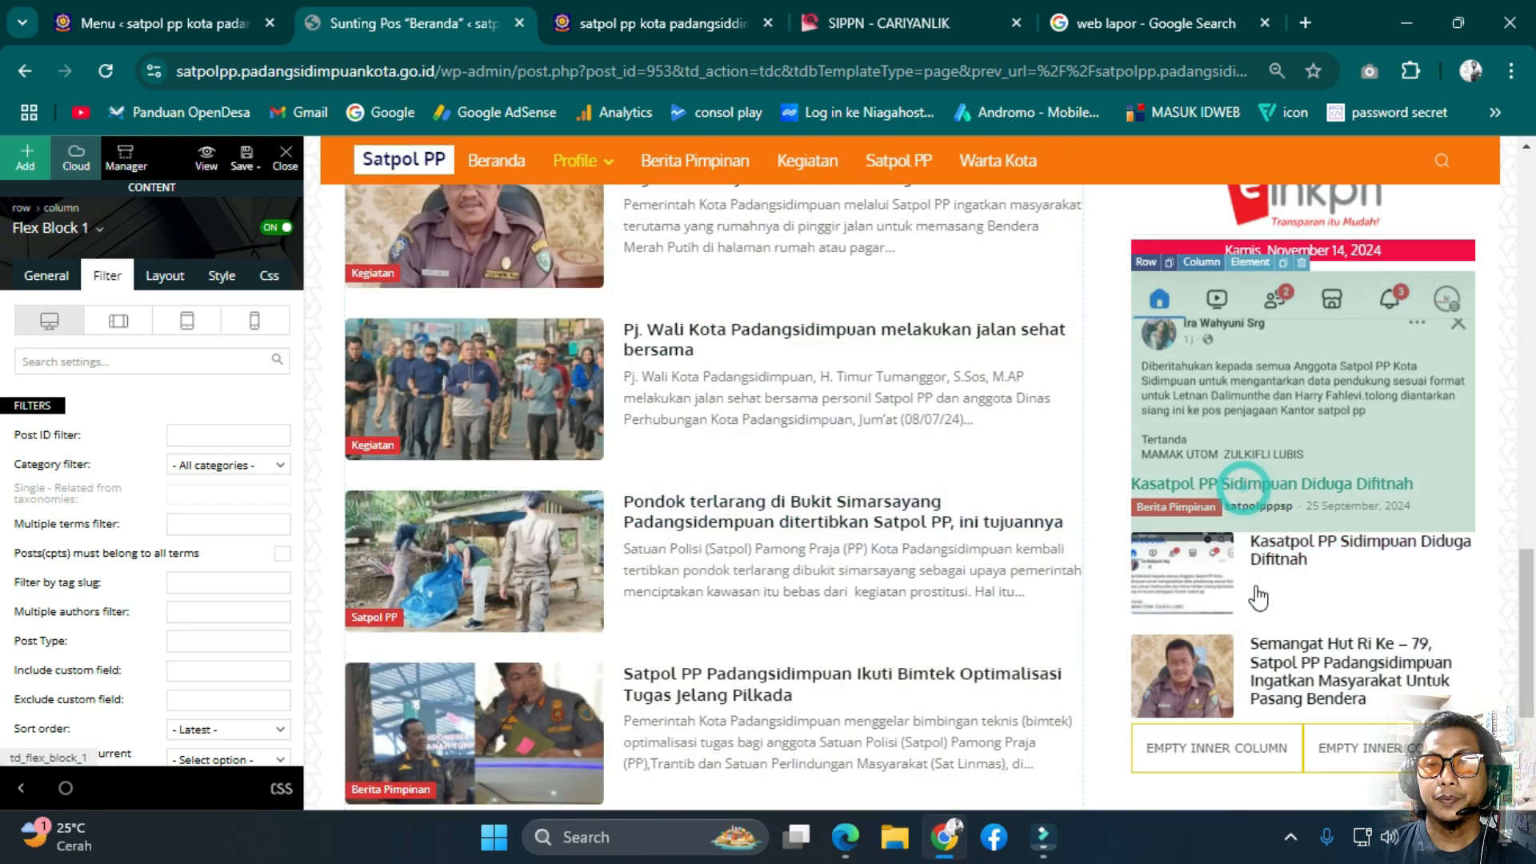
scroll(832, 600, down, 3)
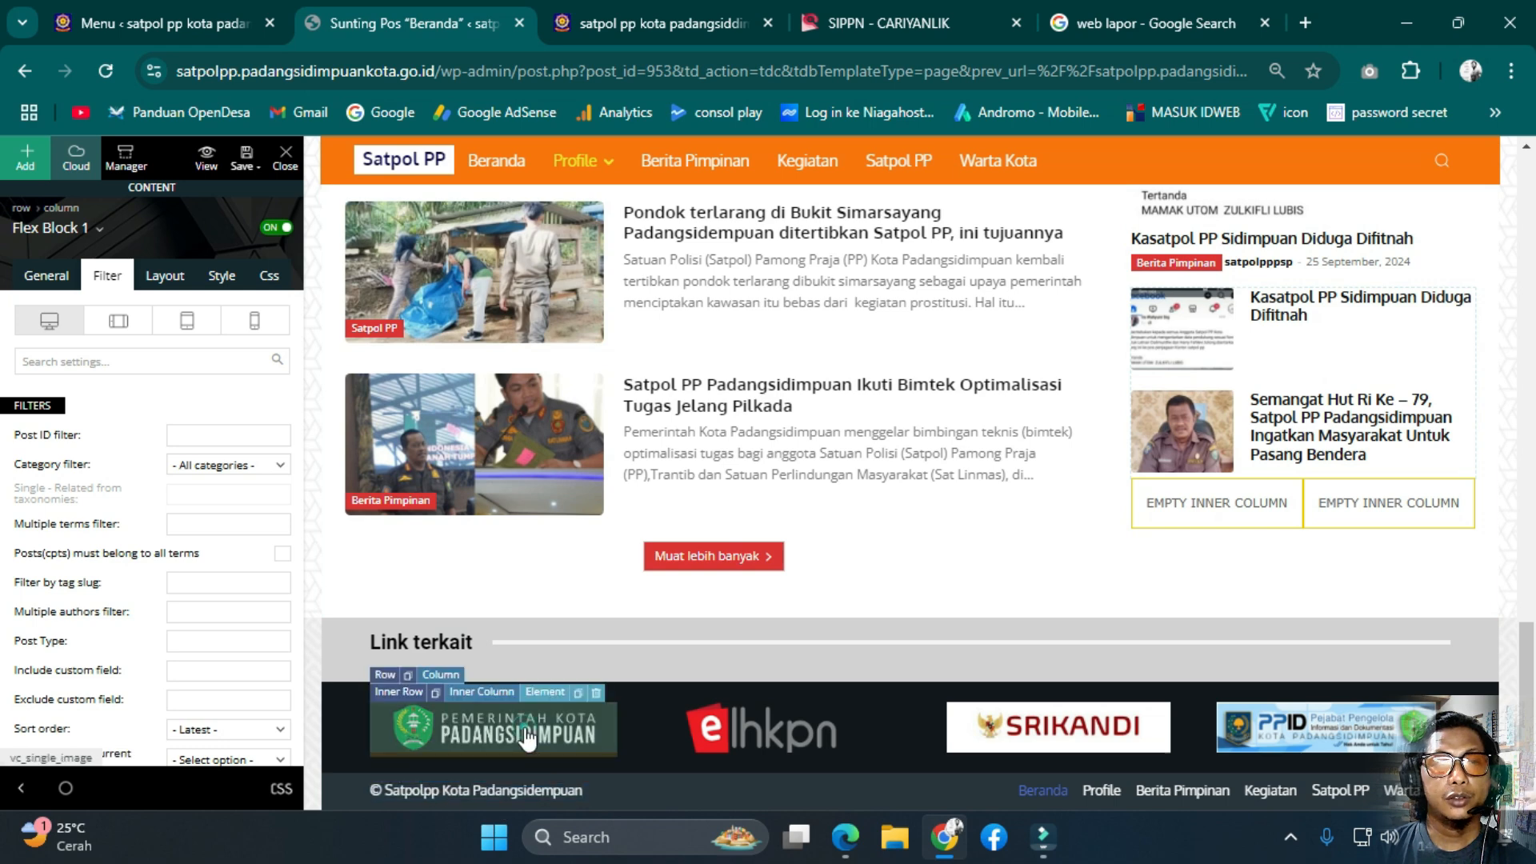
click(524, 740)
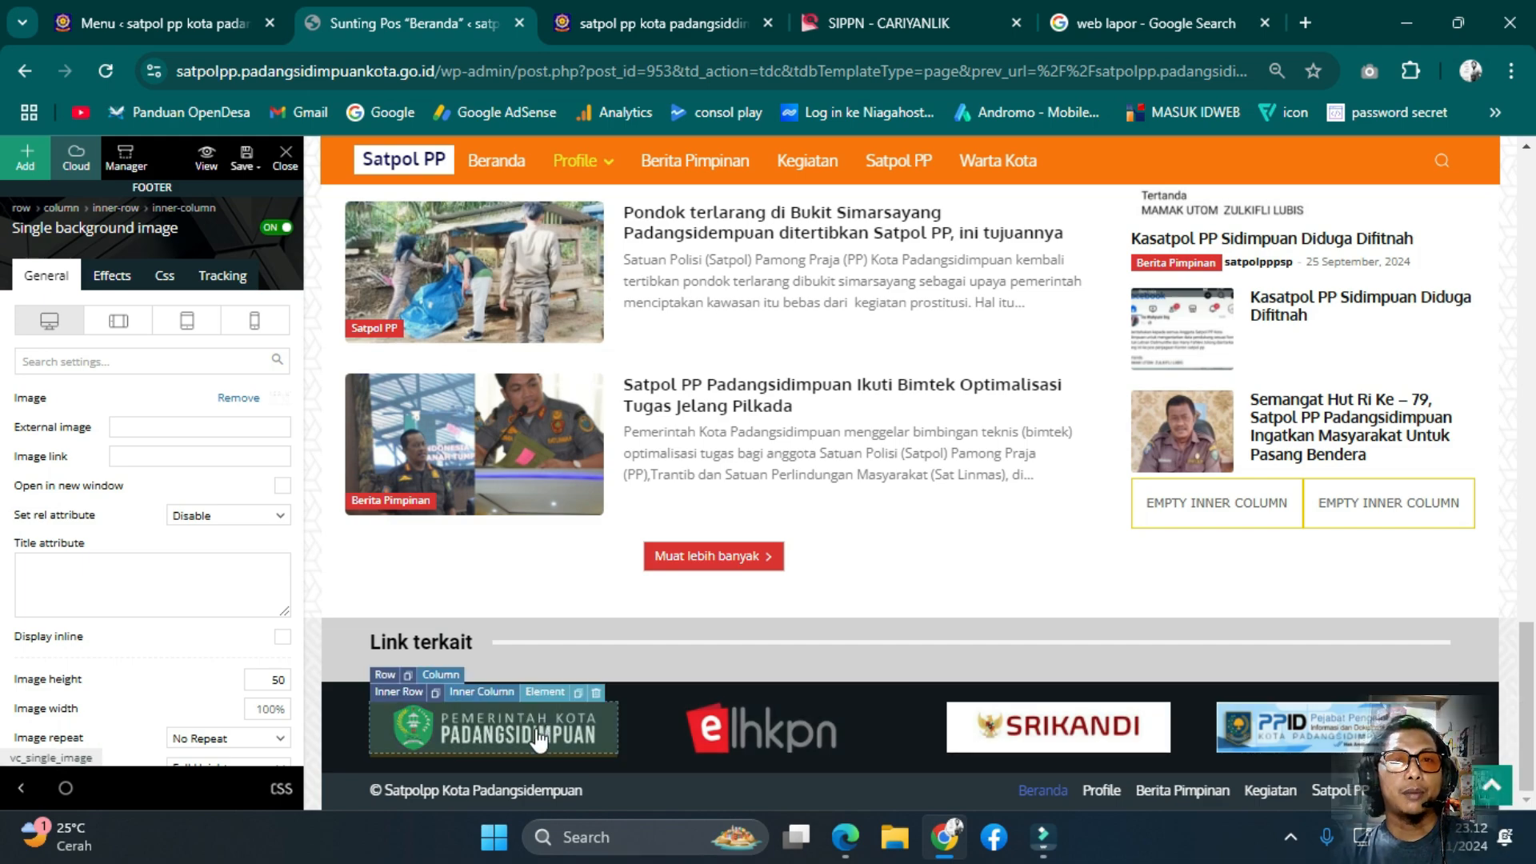
Step: Check the footer logo's link field, then select padangsidimpuankota.go.id in the live site's address bar
click(683, 8)
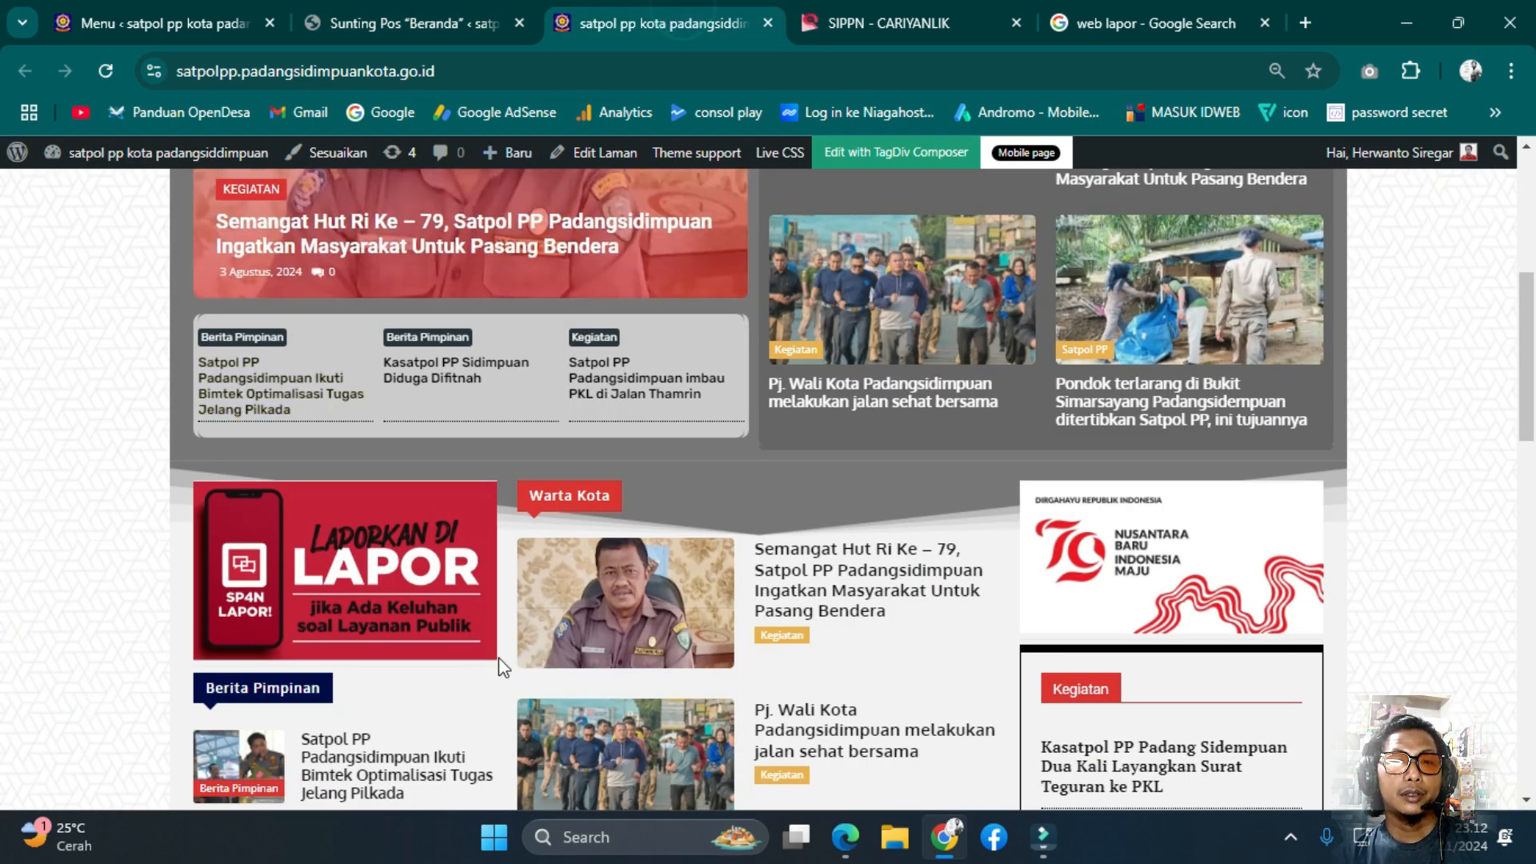
scroll(497, 658, down, 15)
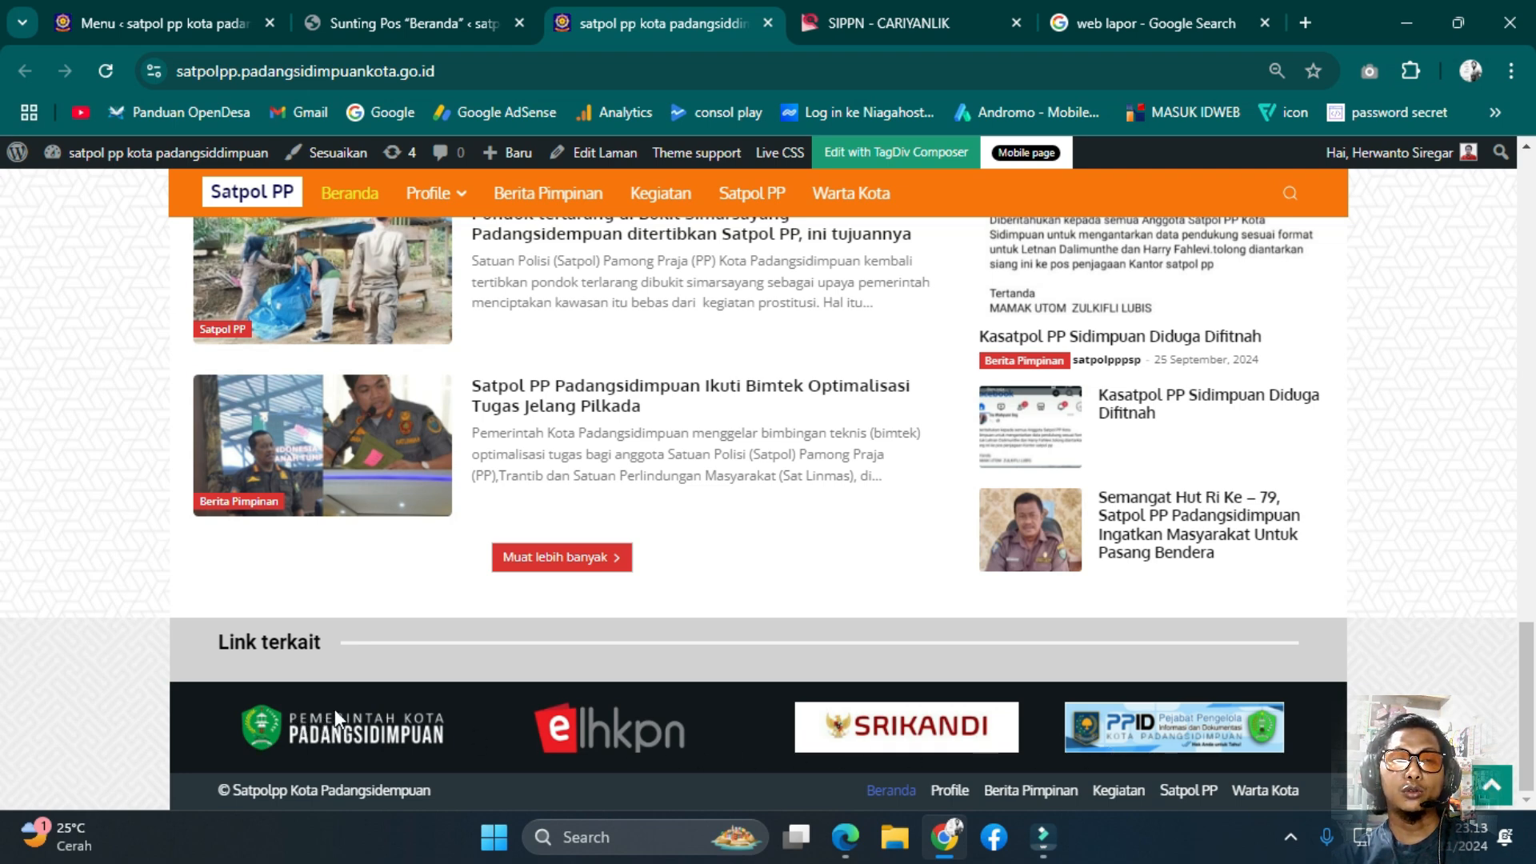
click(368, 13)
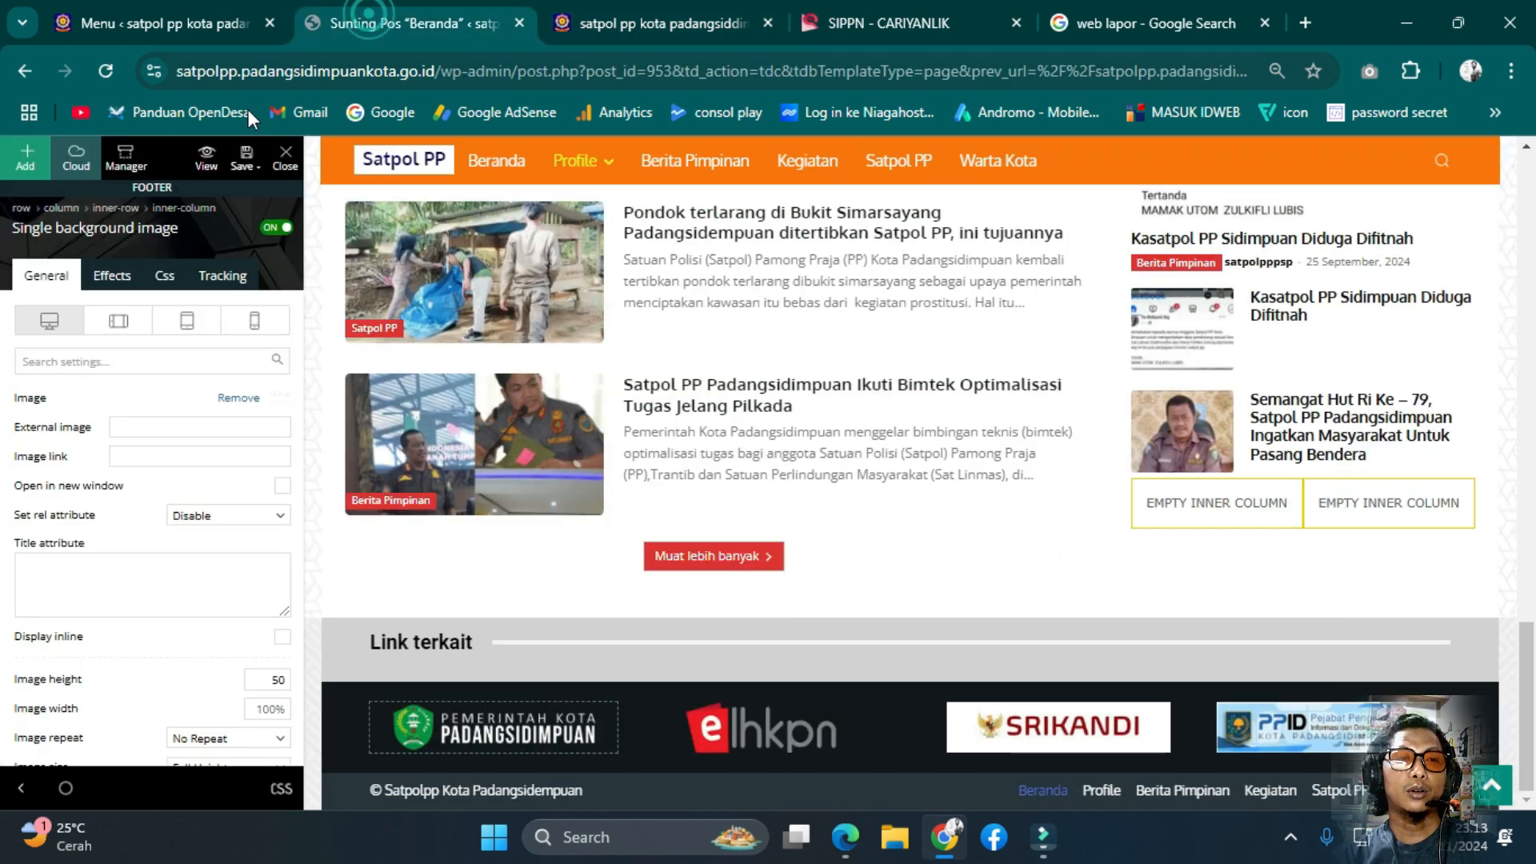
click(164, 456)
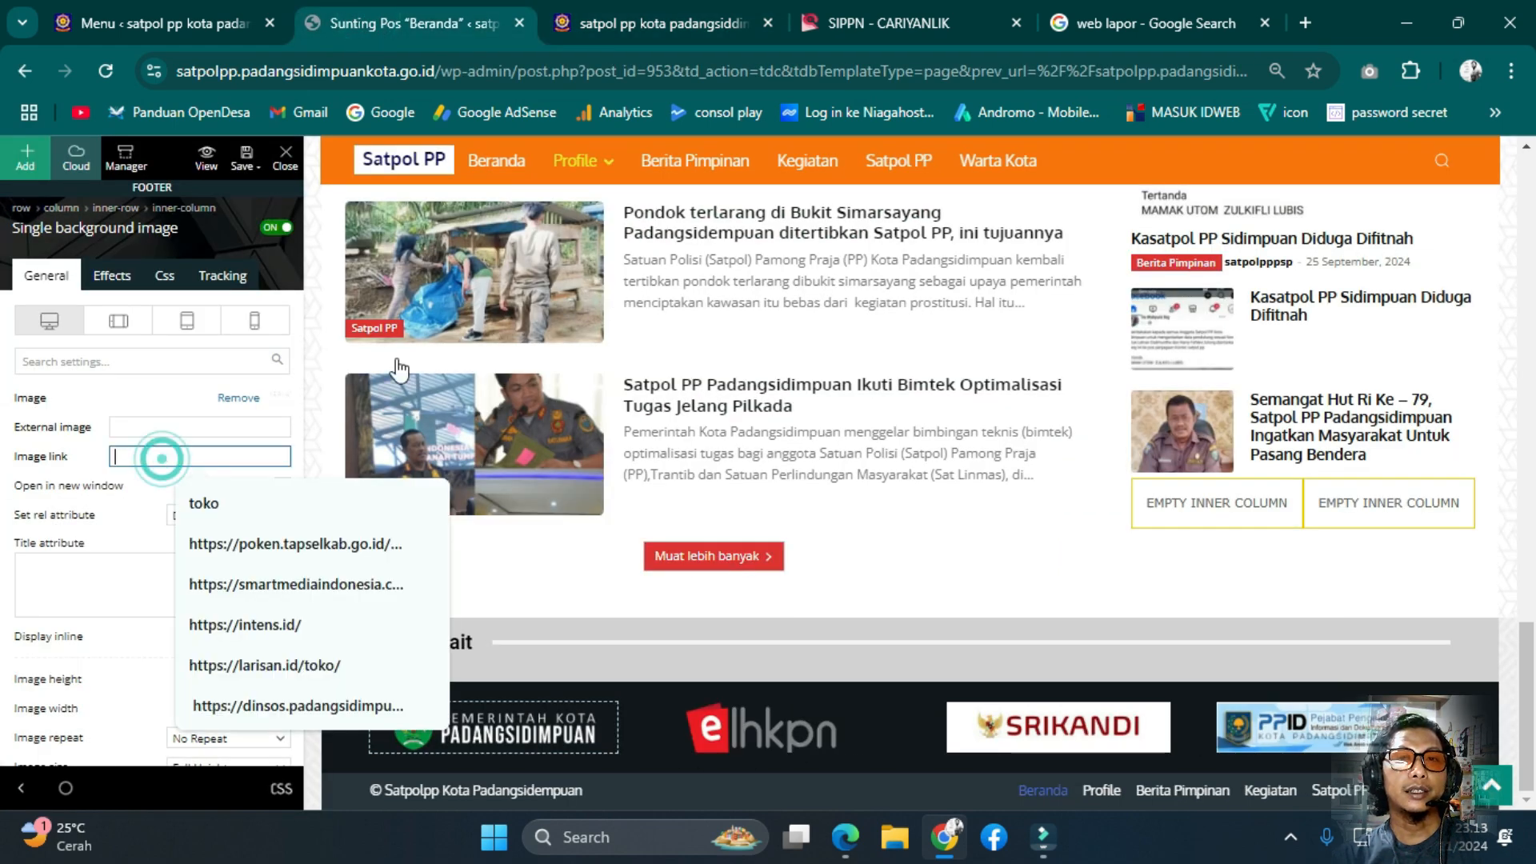
click(613, 13)
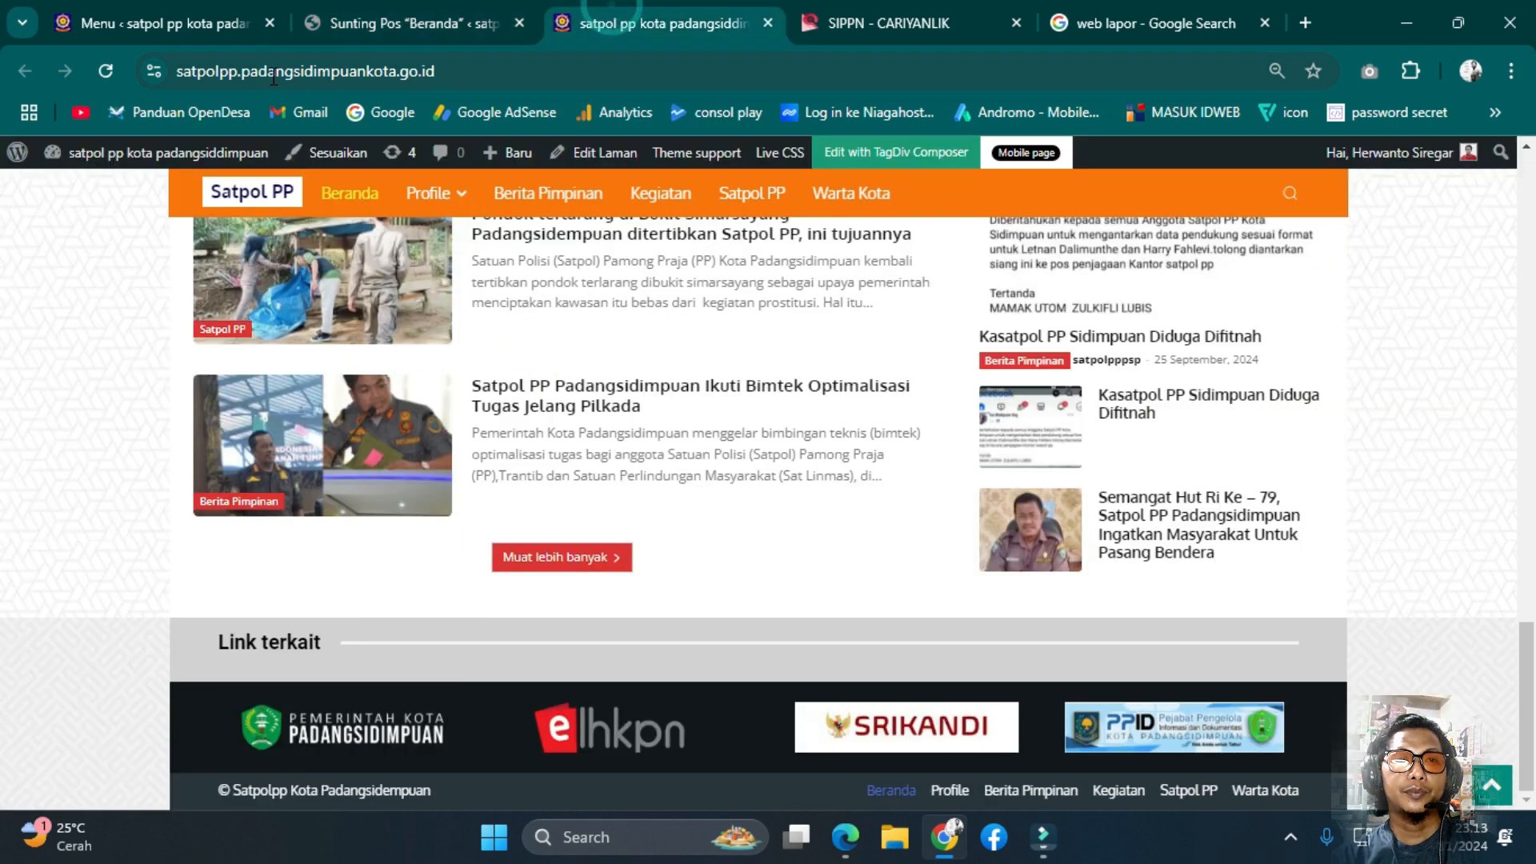
drag(245, 70, 462, 72)
key(ctrl+c)
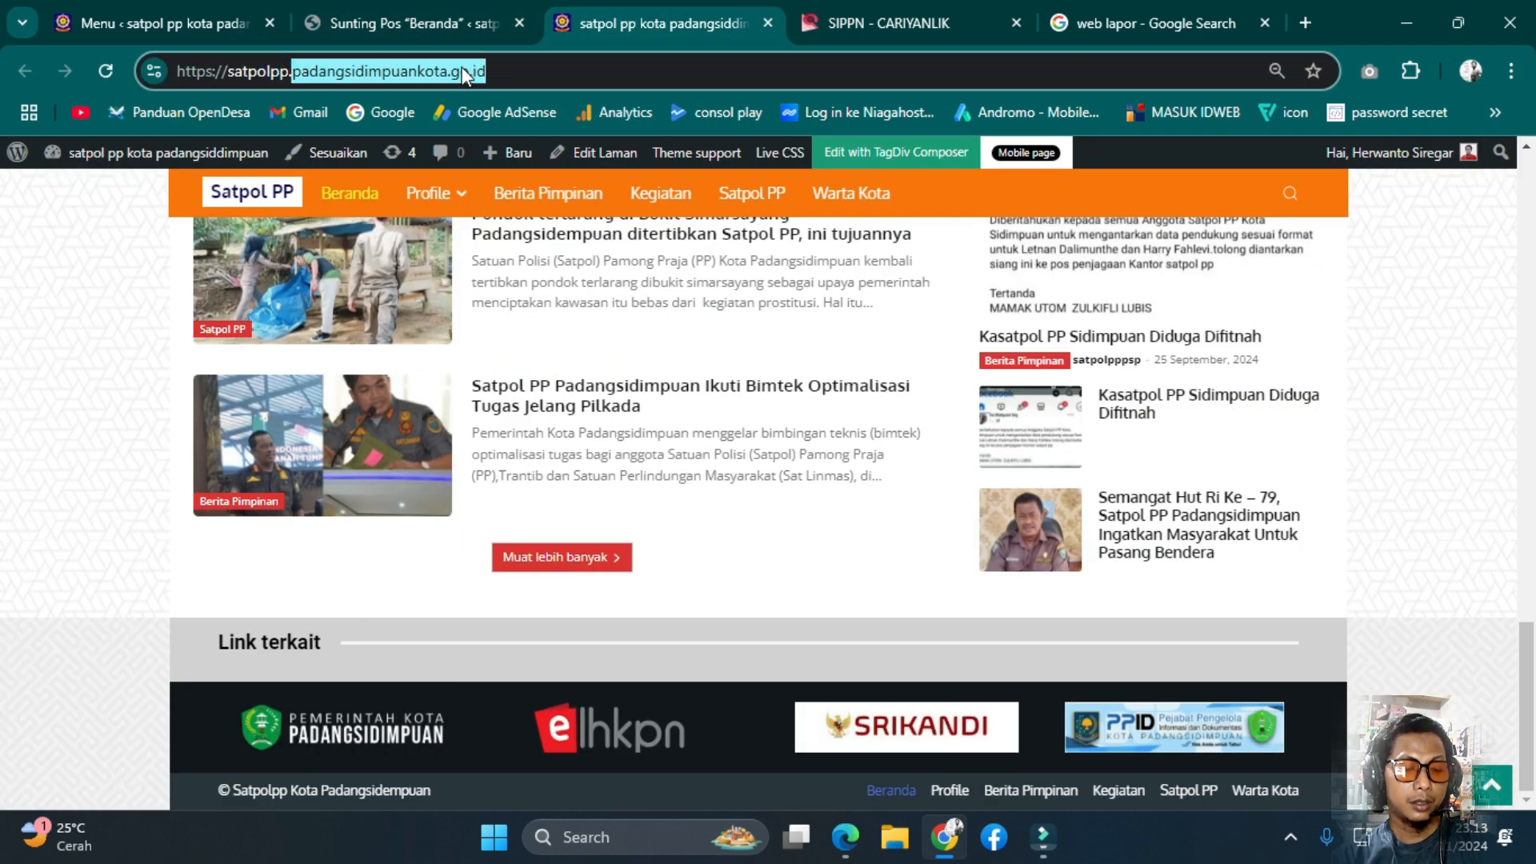
Step: Load padangsidimpuankota.go.id in the SIPPN tab to open the Padangsidimpuan city portal
click(908, 26)
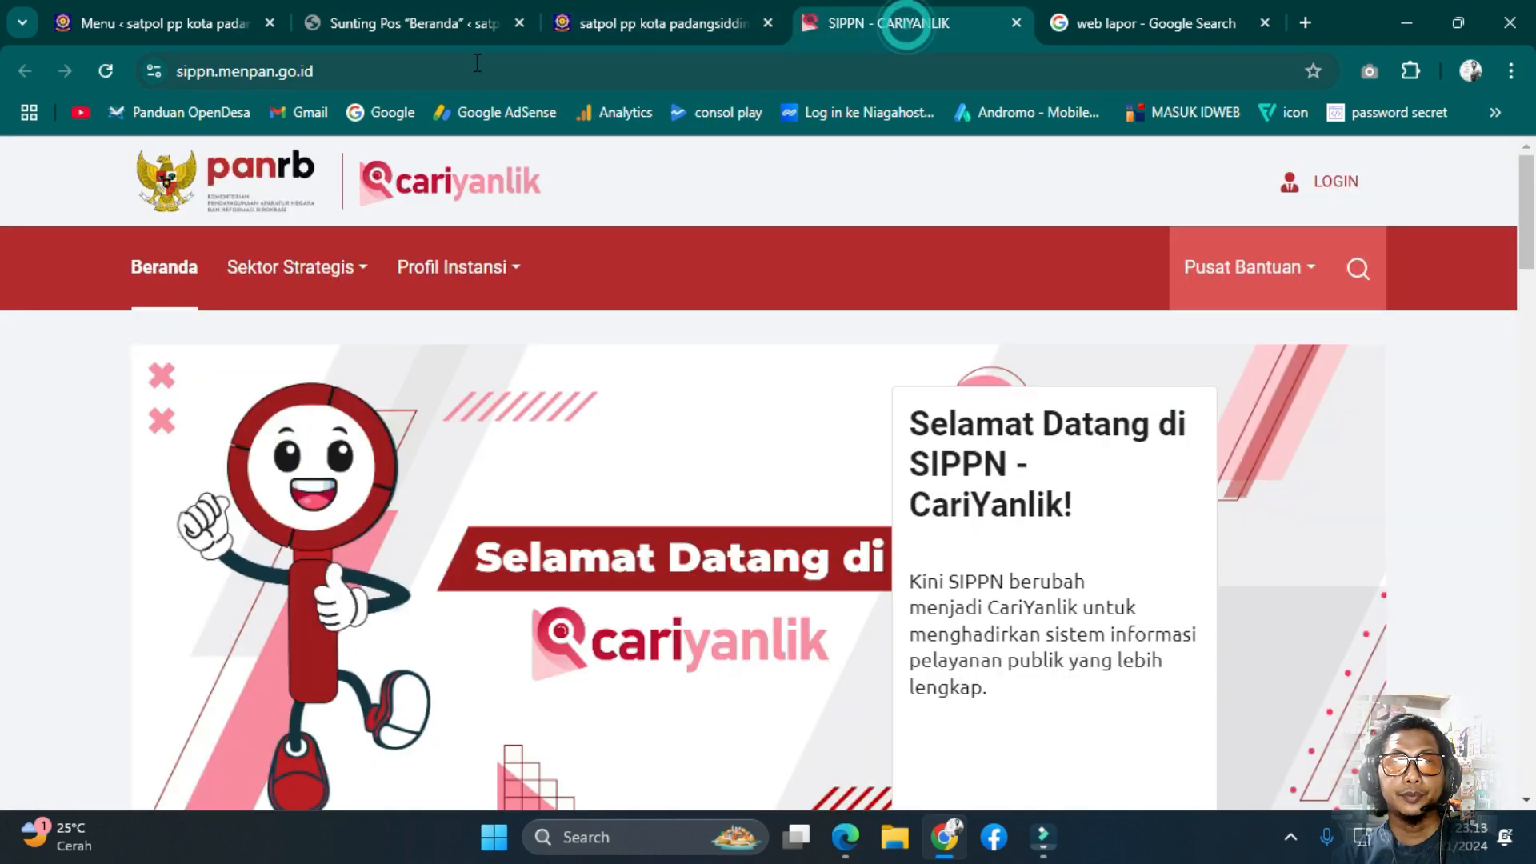
click(457, 64)
key(ctrl+v)
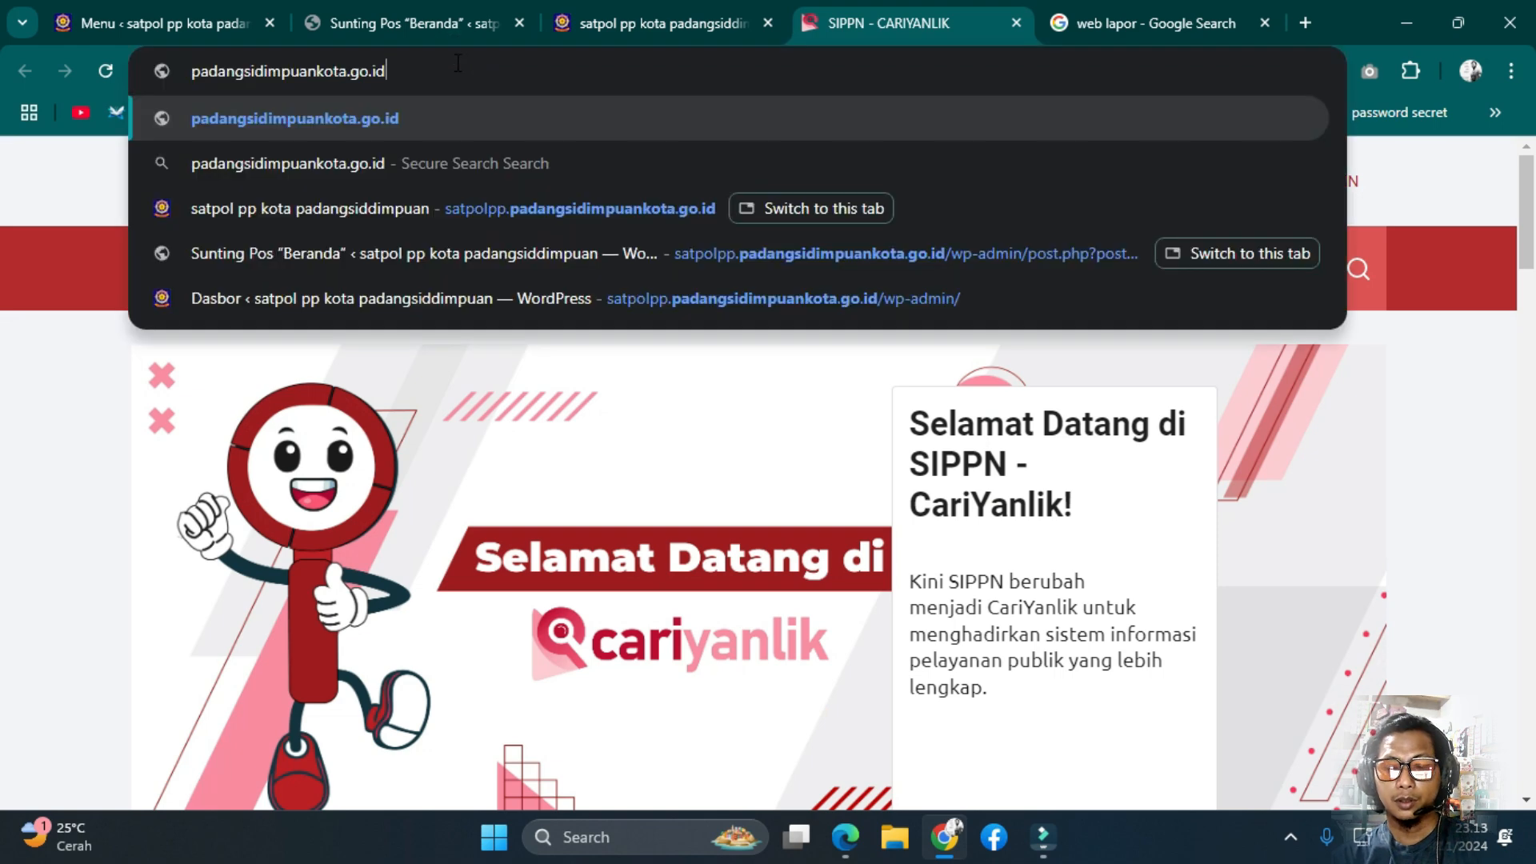
key(Return)
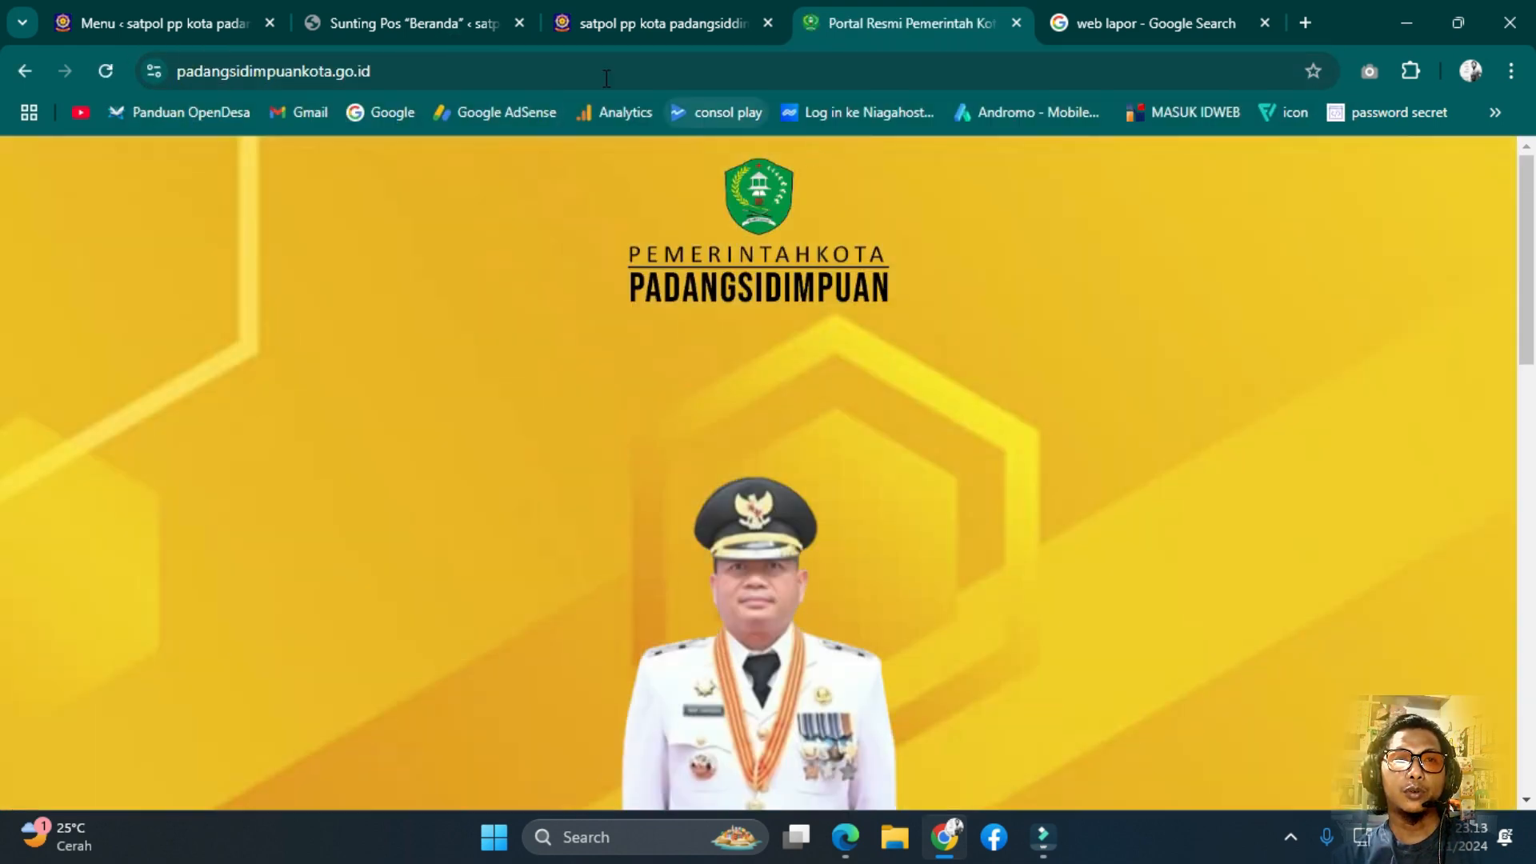
Step: Copy the city portal's full web address and return to the homepage editor
click(407, 70)
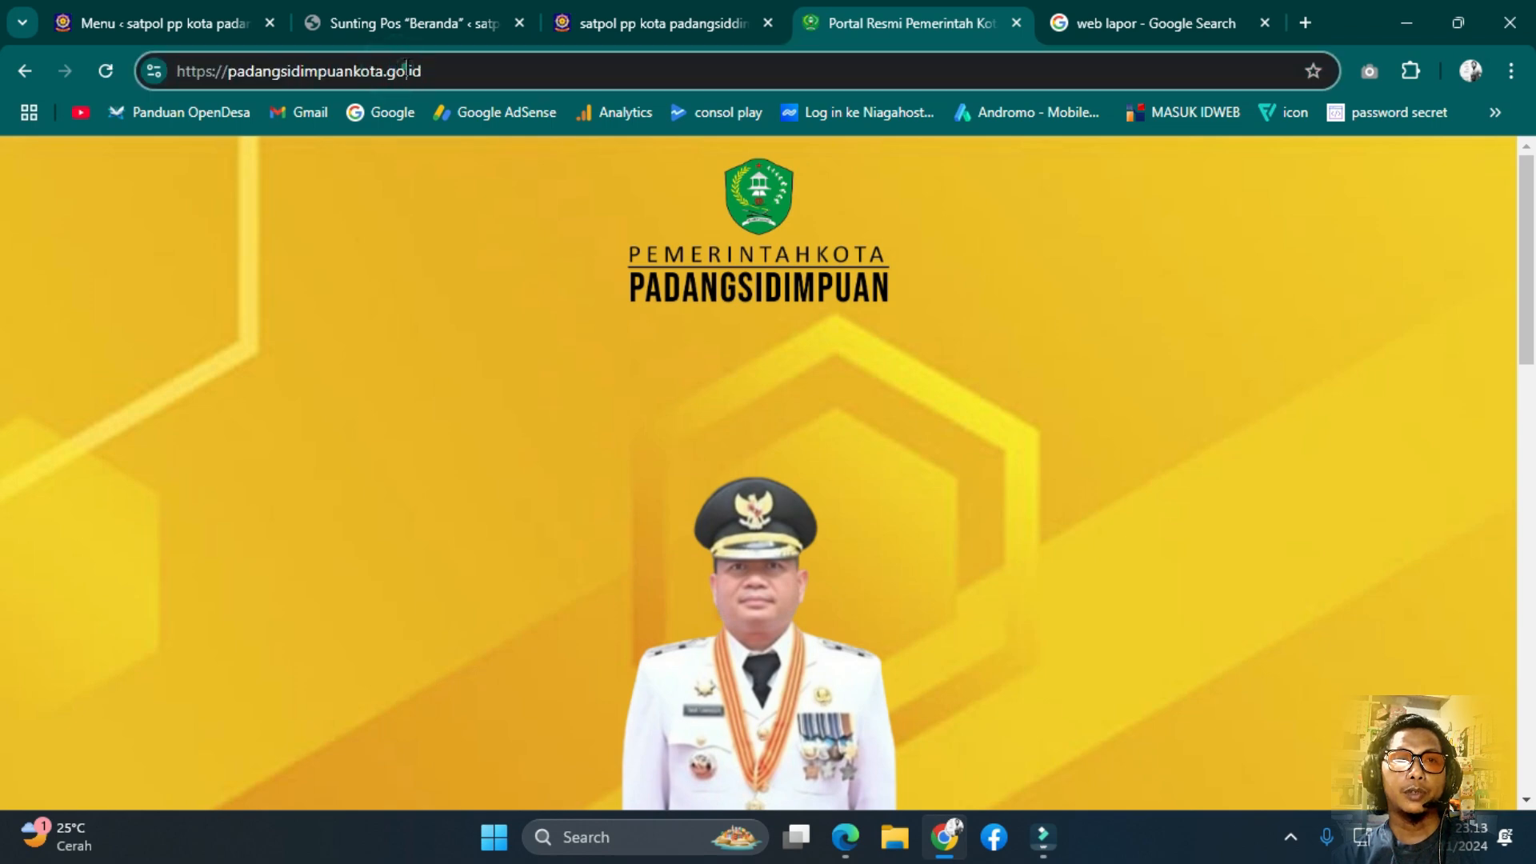
triple_click(406, 70)
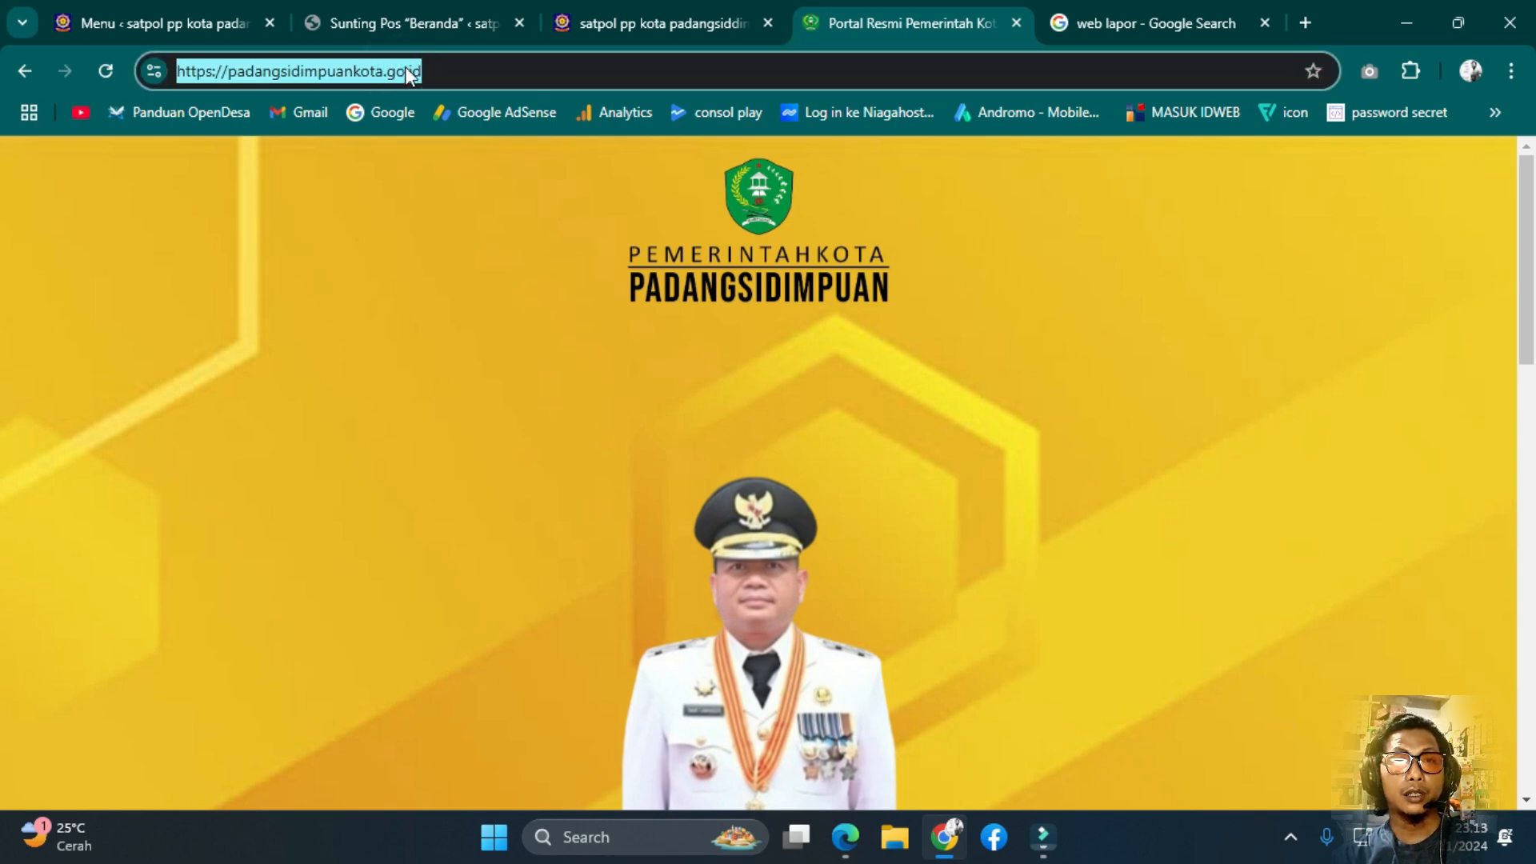
right_click(409, 71)
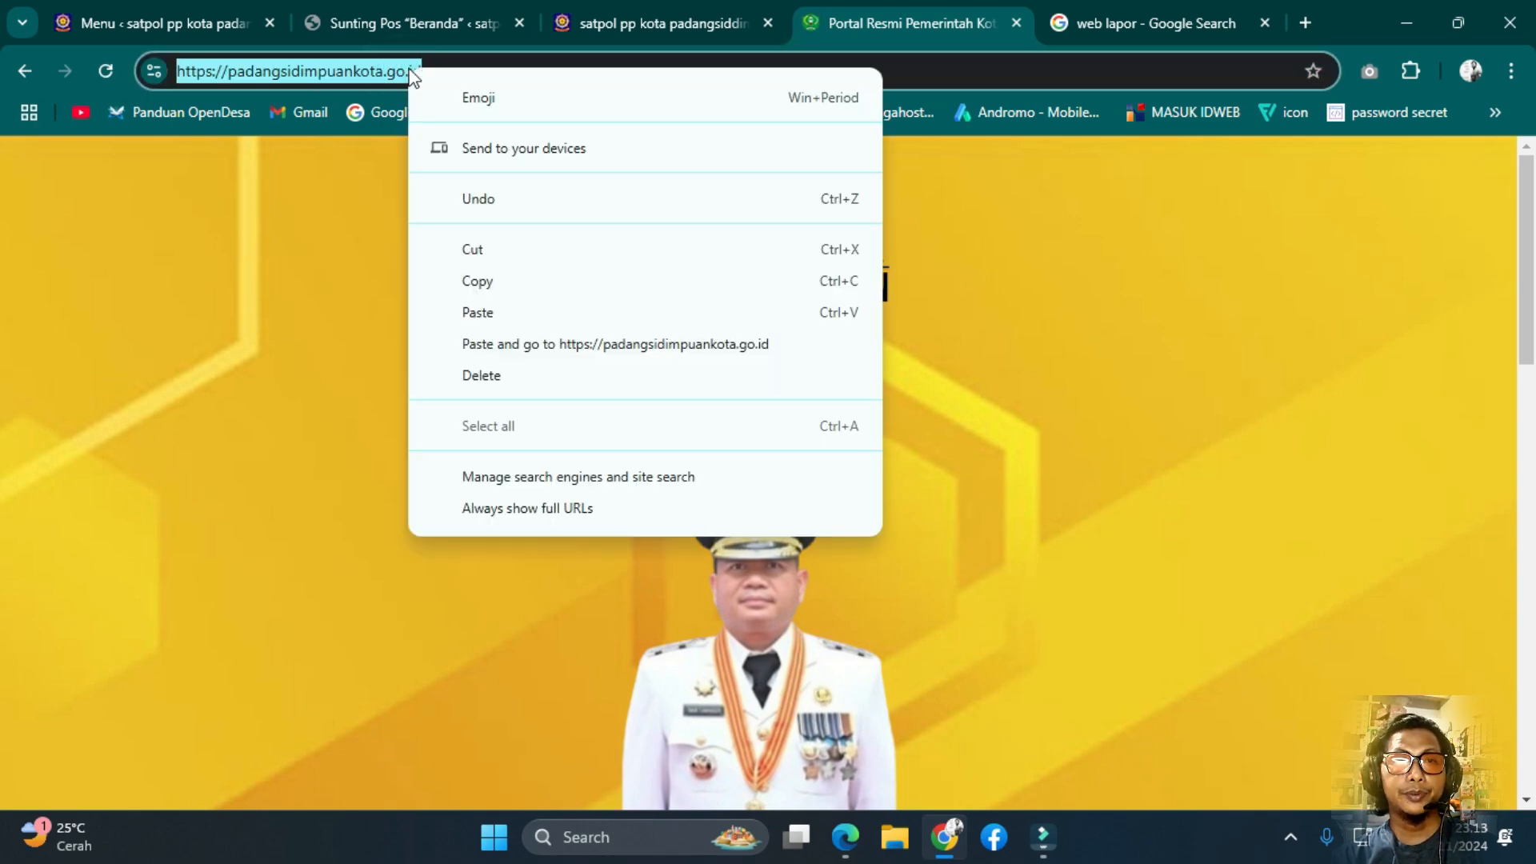
click(489, 281)
click(407, 22)
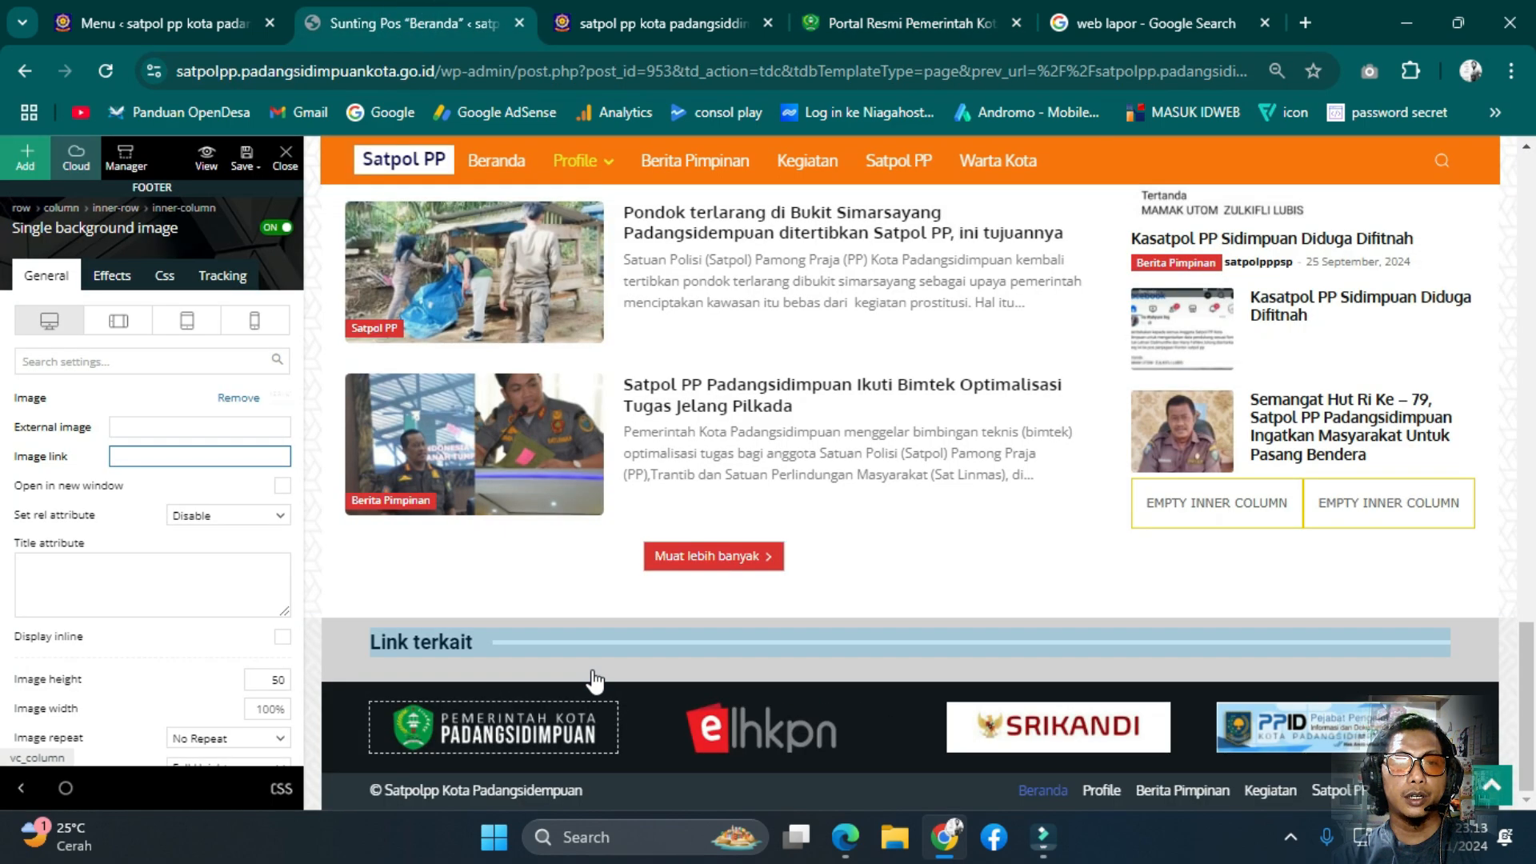
click(464, 725)
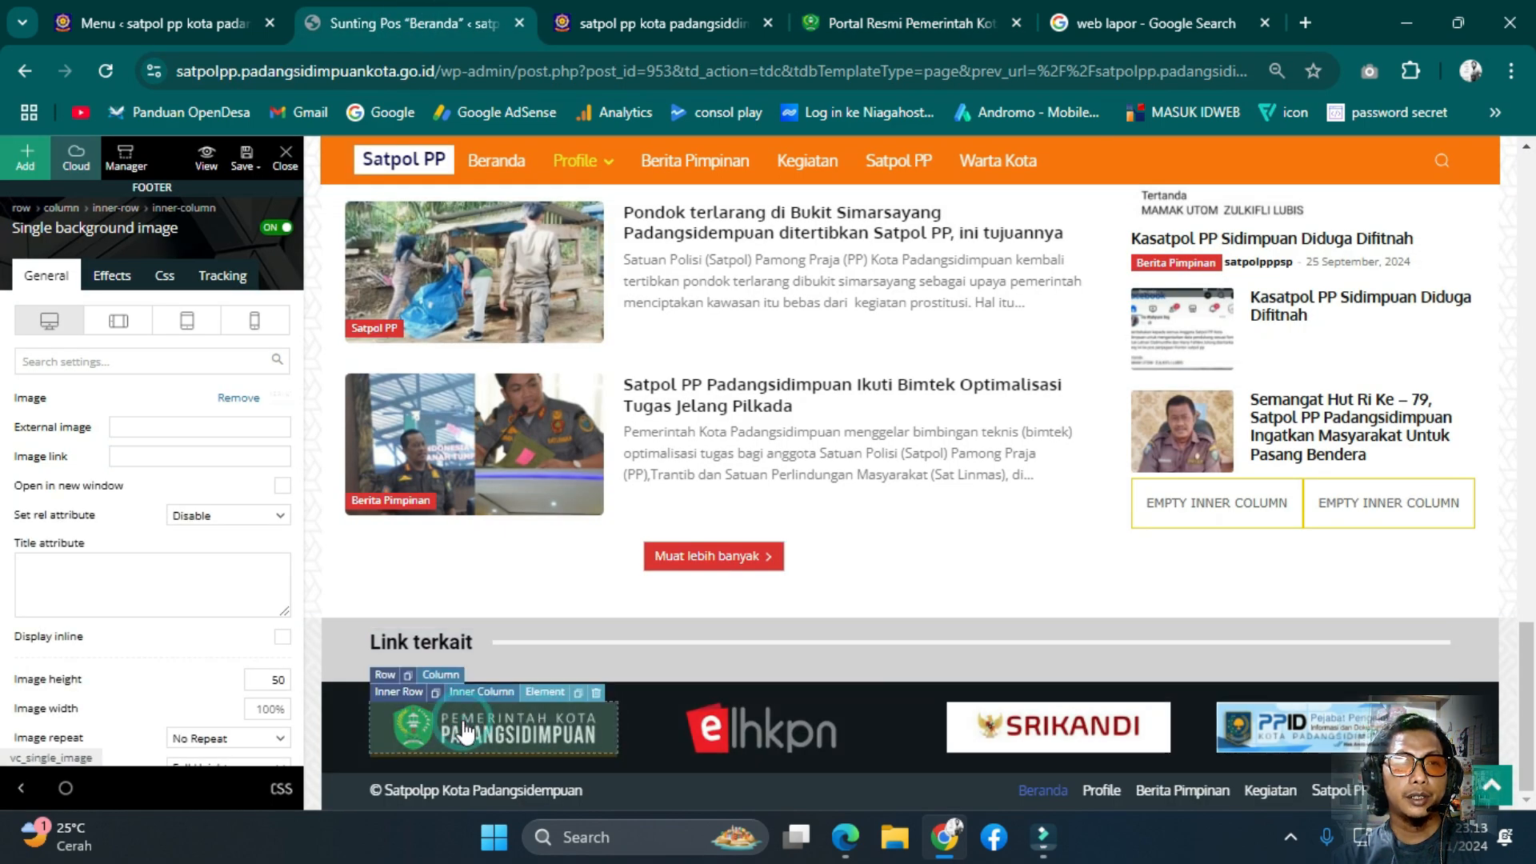
click(157, 459)
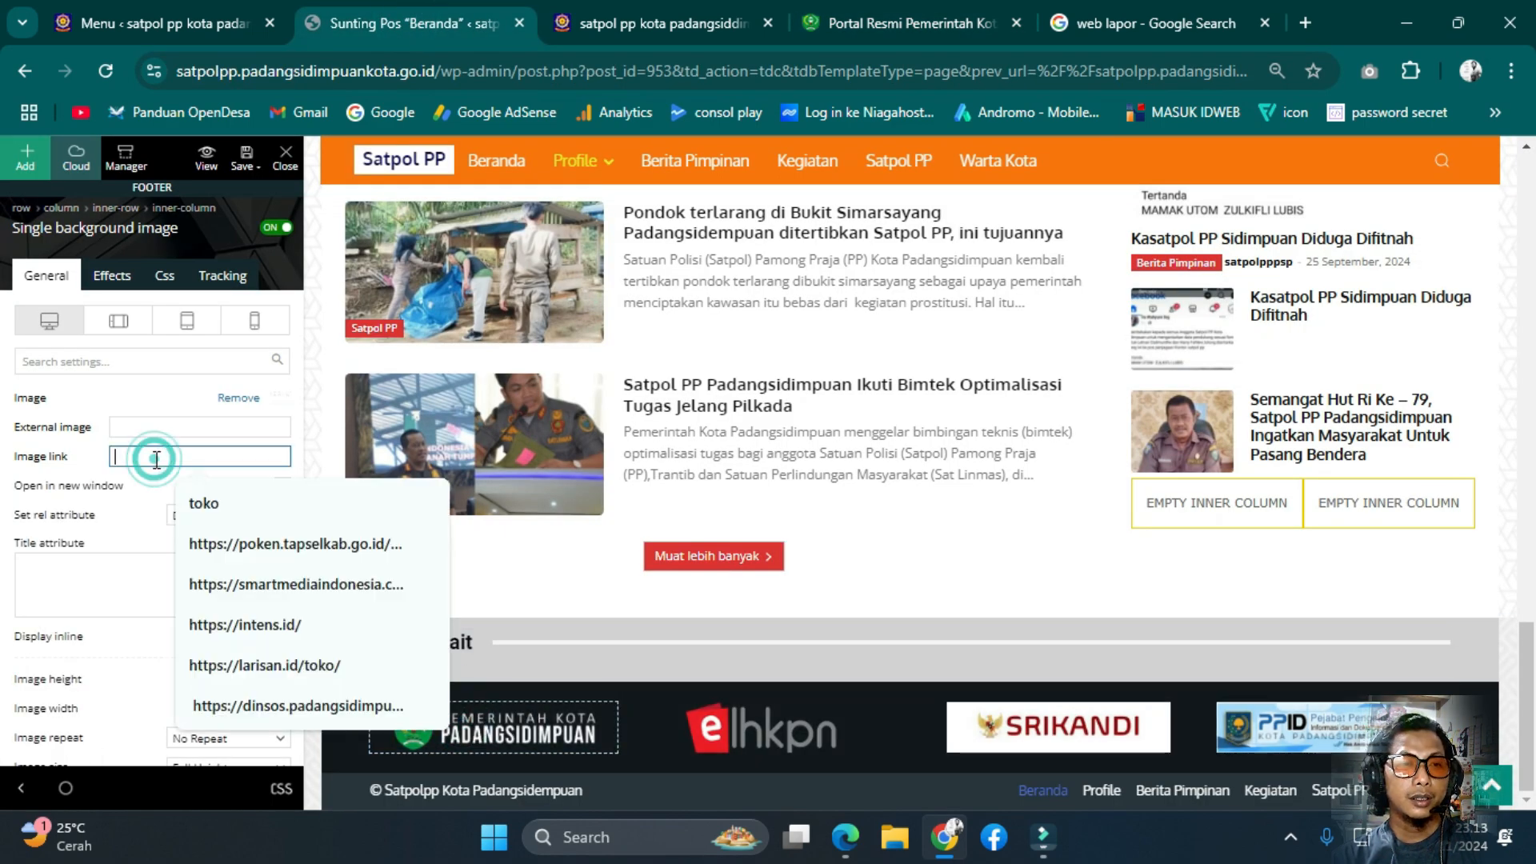
right_click(133, 457)
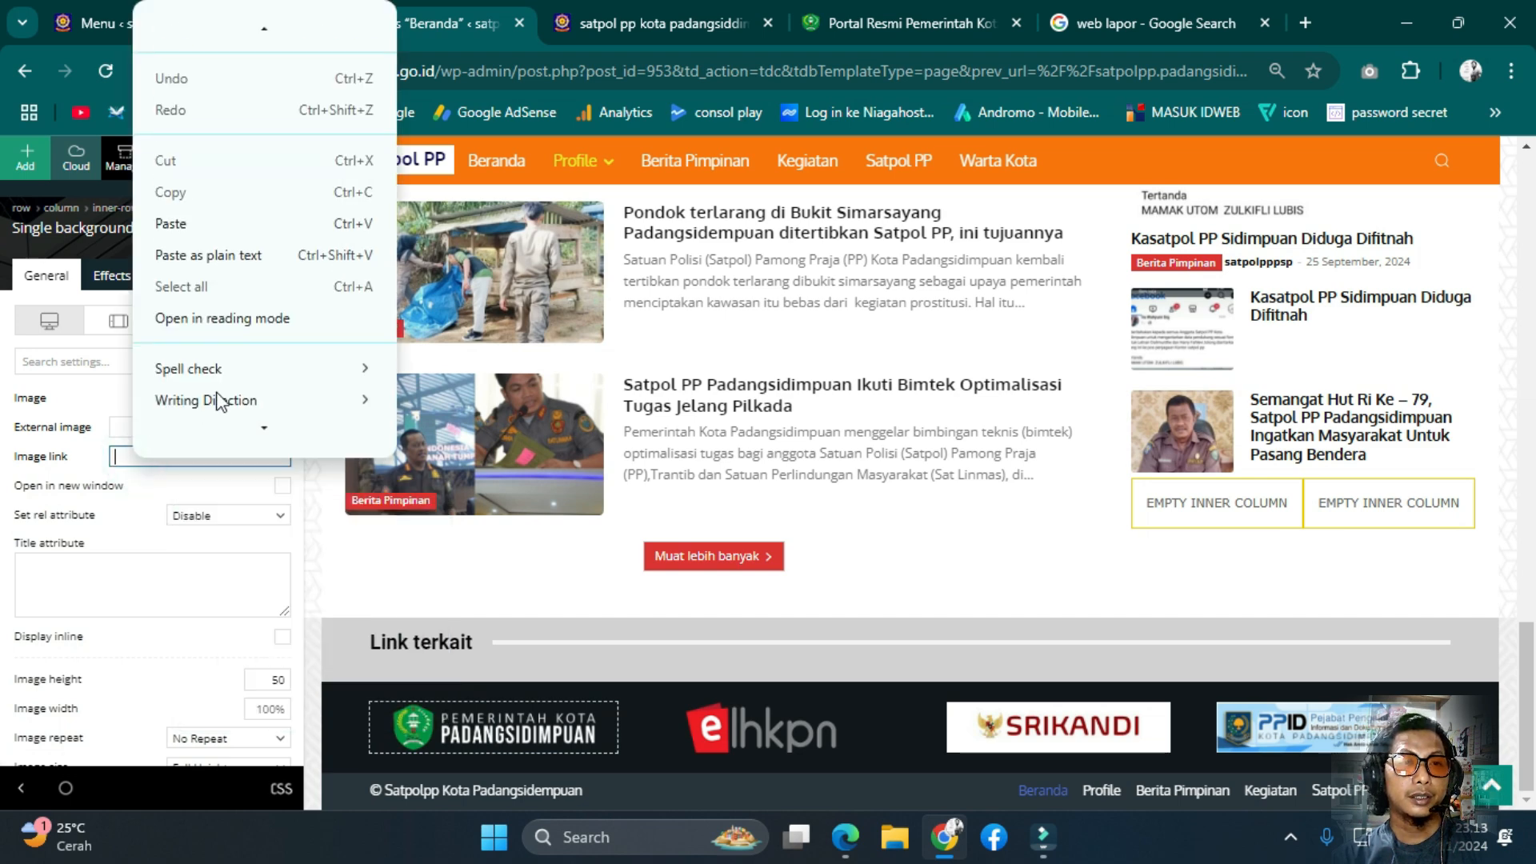
click(199, 219)
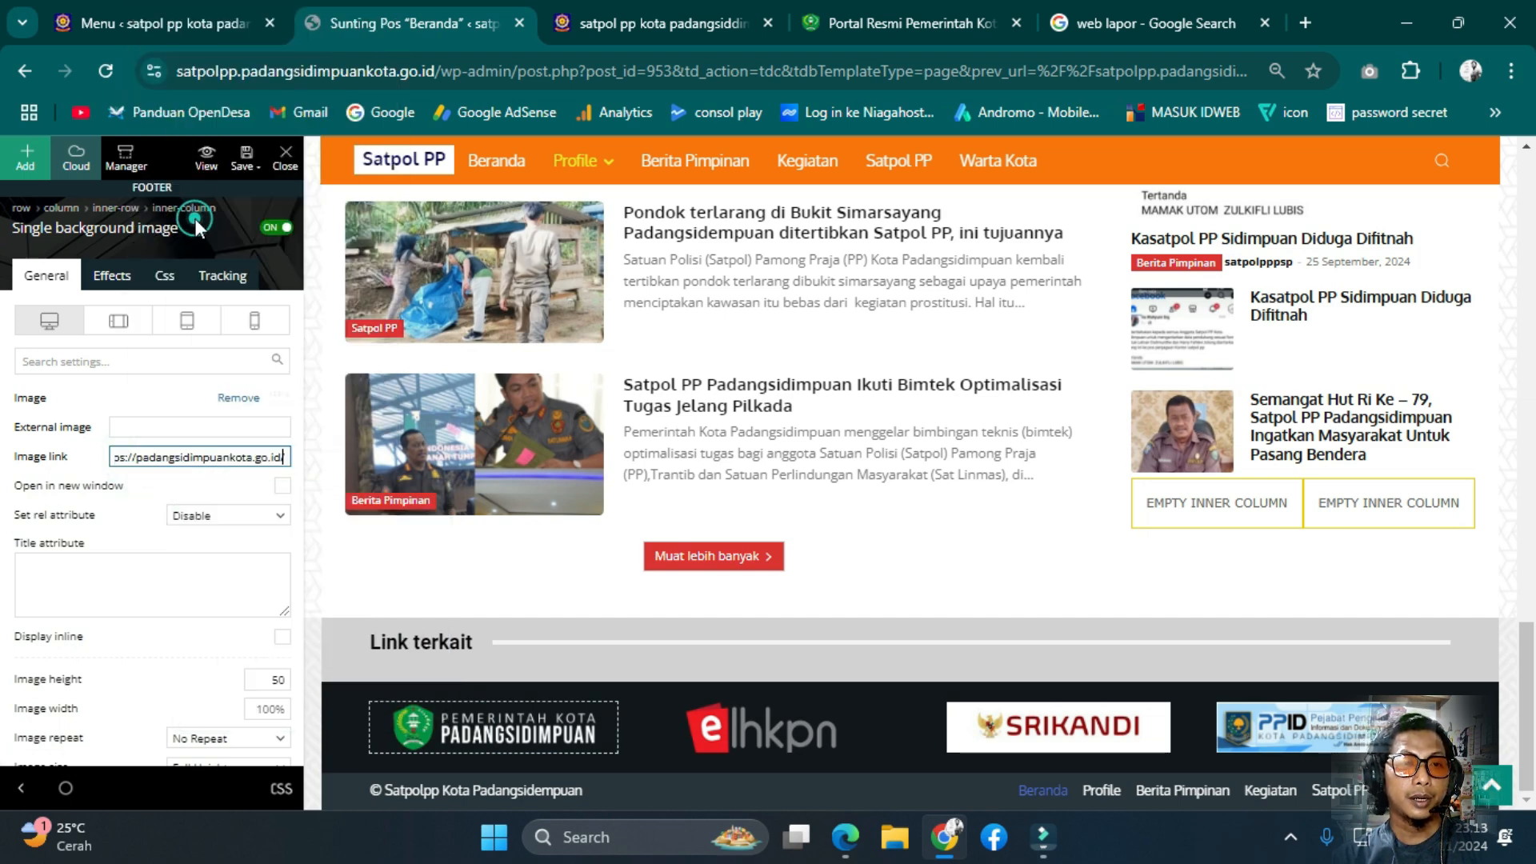
click(155, 486)
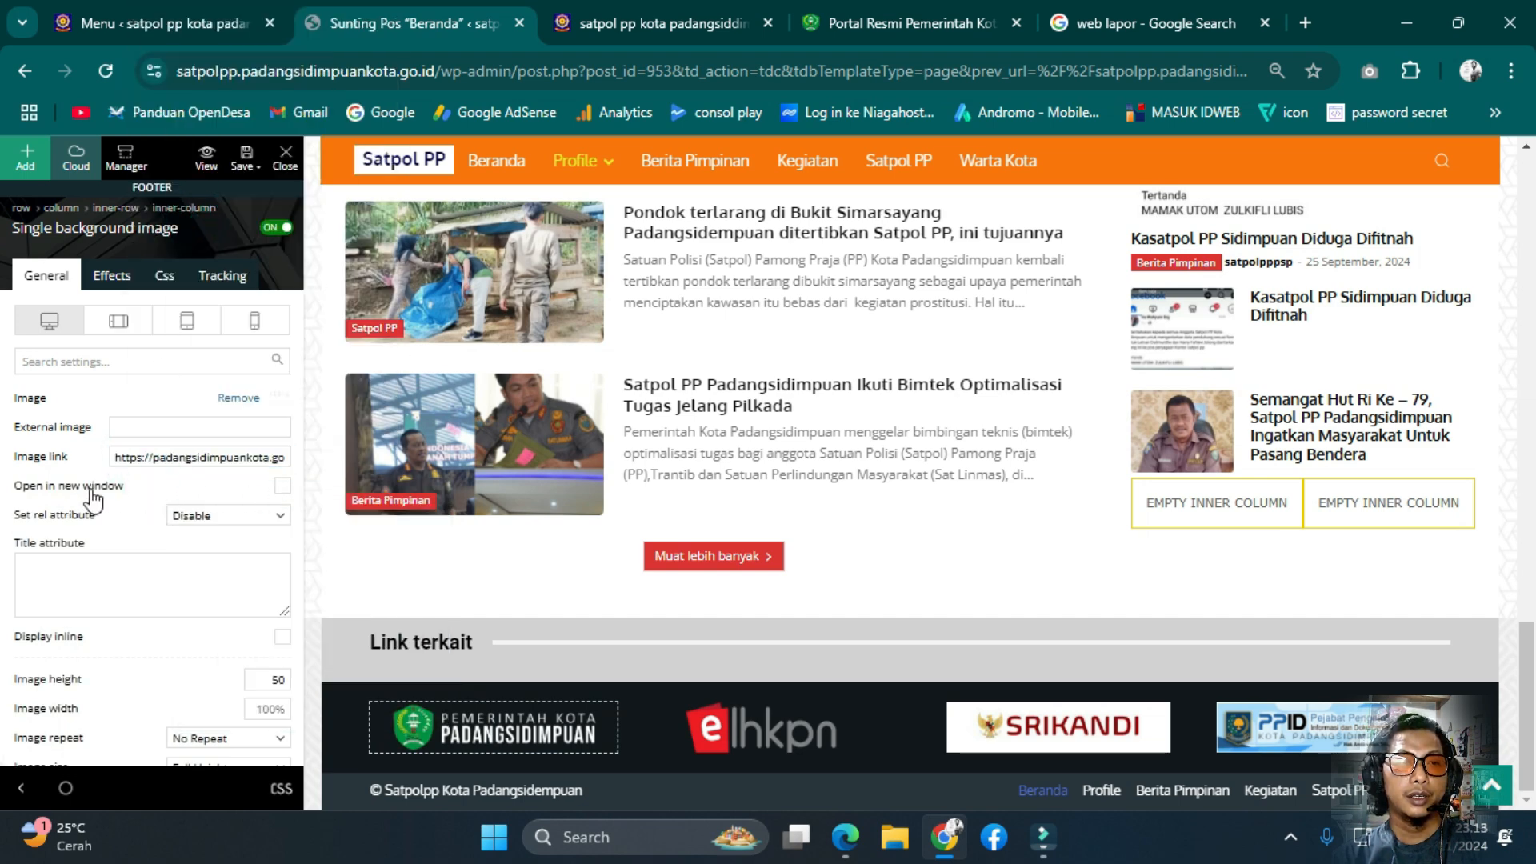
click(284, 490)
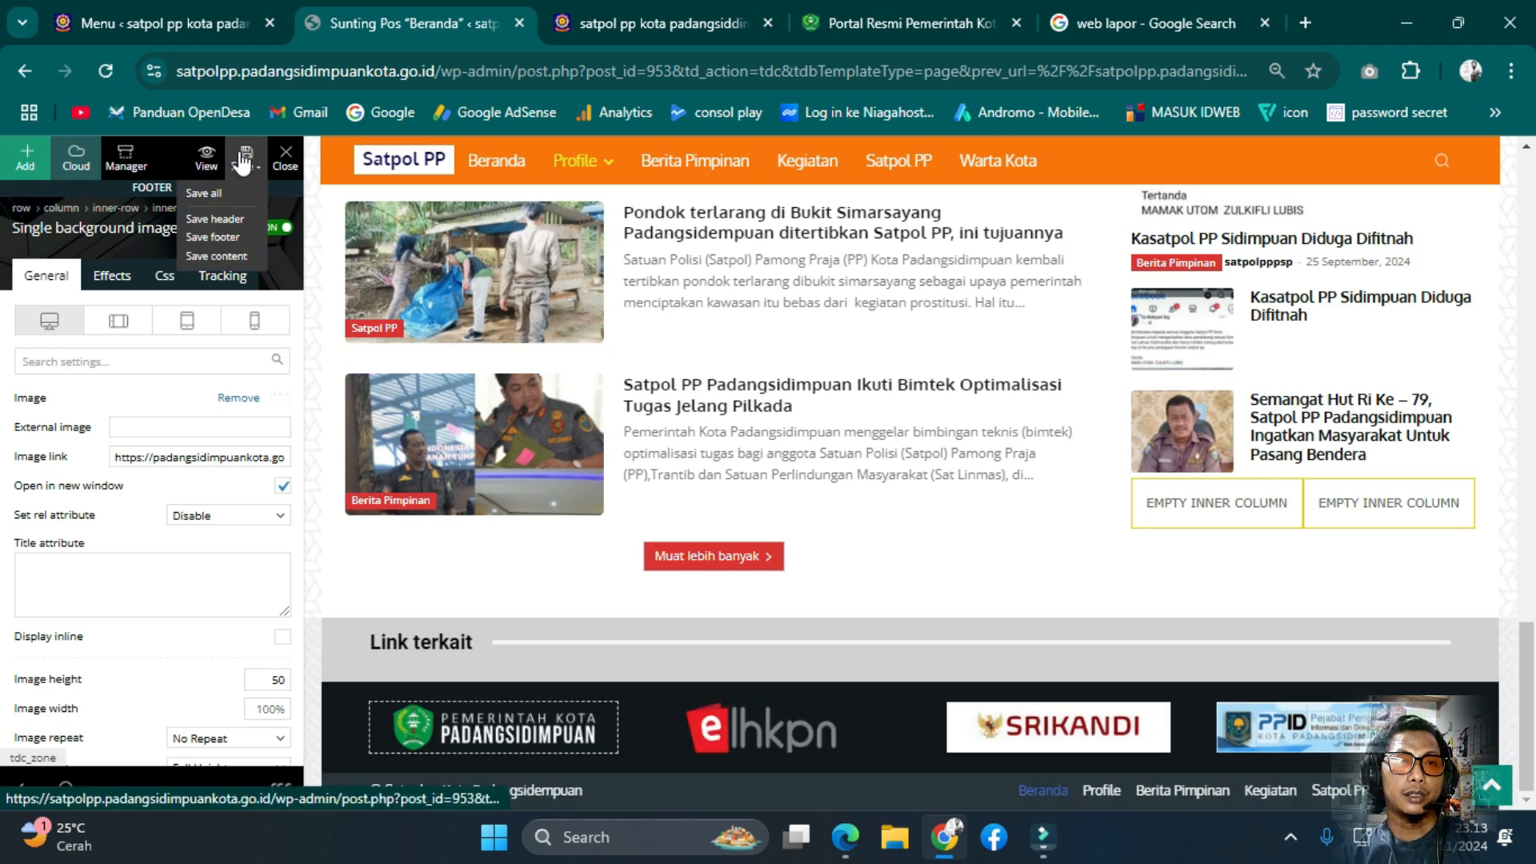
click(240, 156)
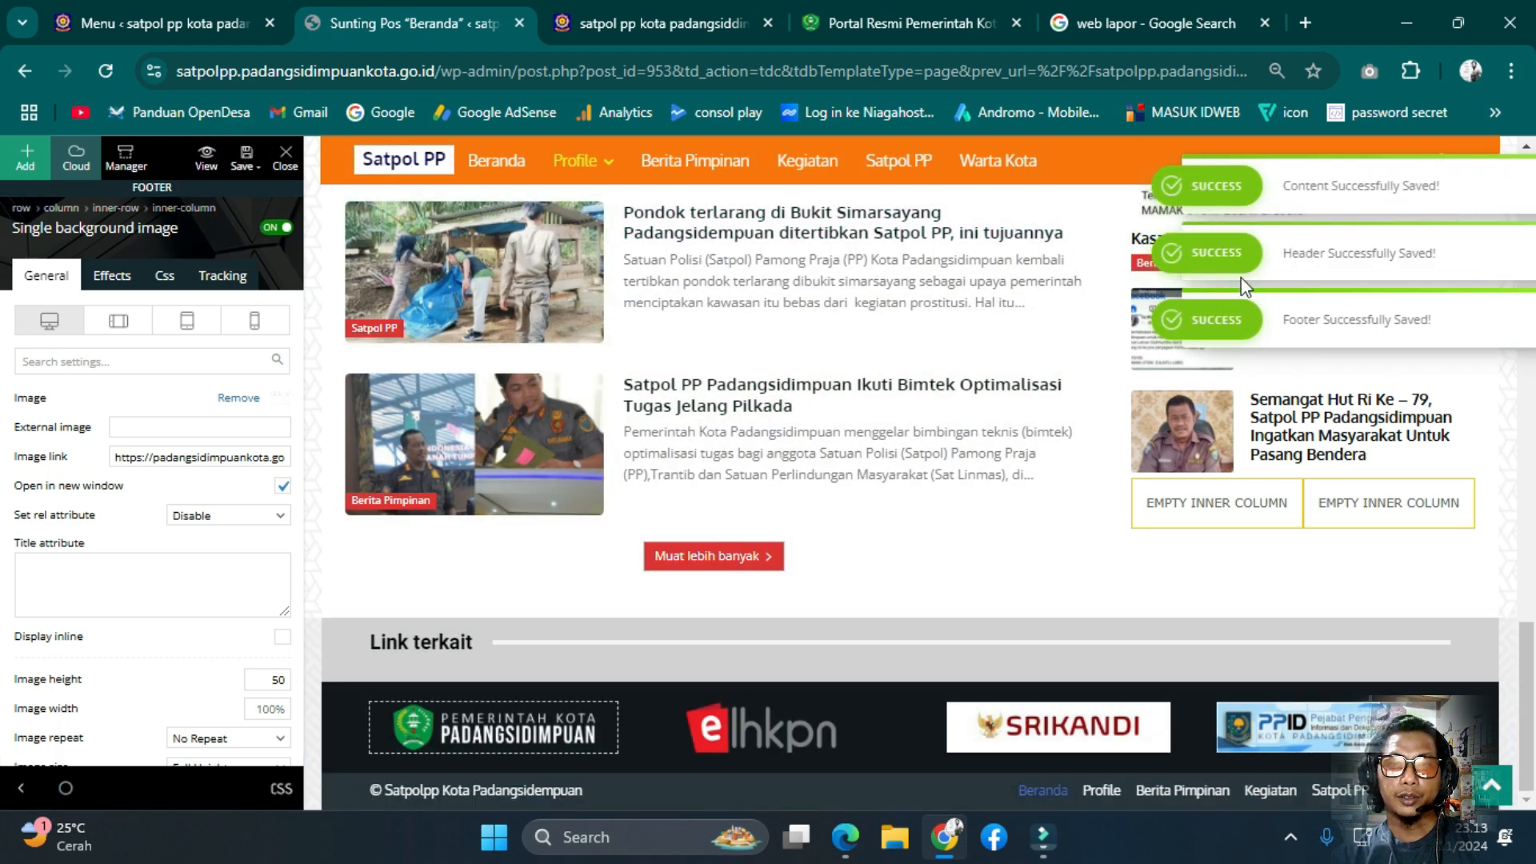
click(612, 16)
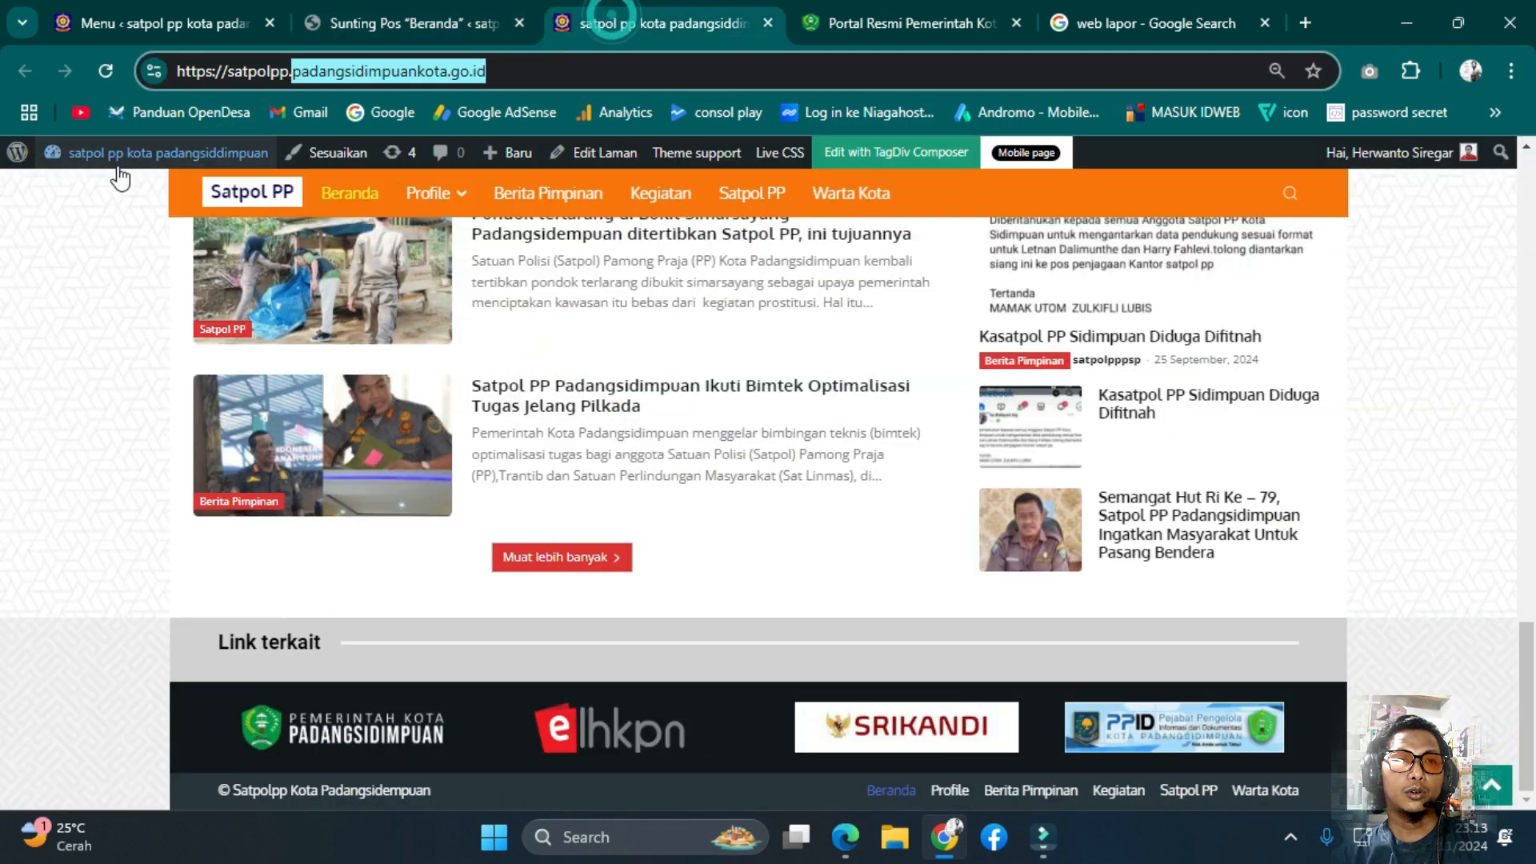
Step: Reload the live homepage and scroll down to the footer's Link terkait row
click(107, 68)
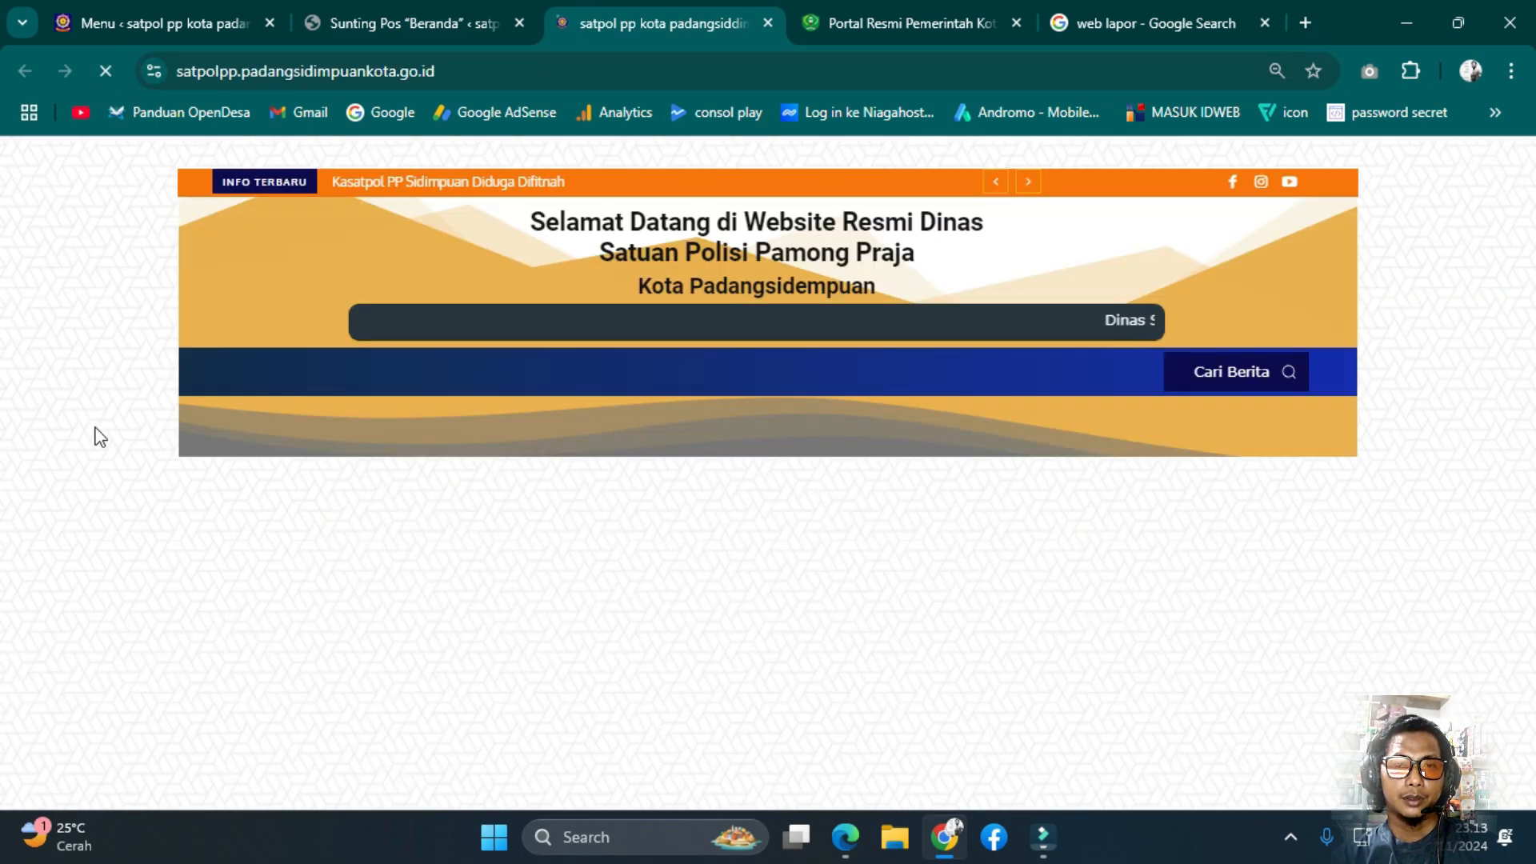
scroll(606, 514, down, 15)
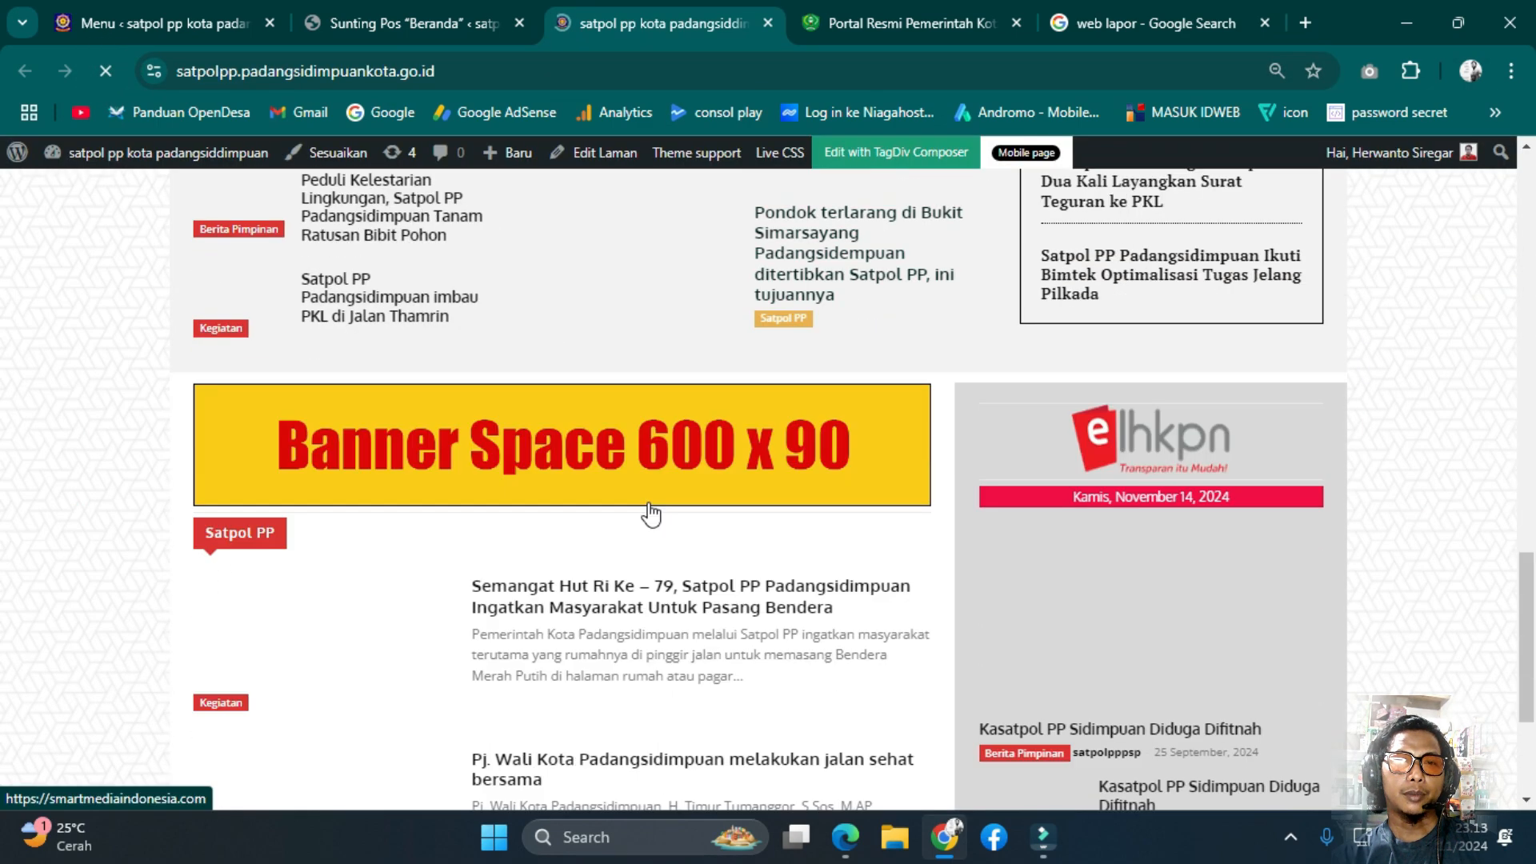
scroll(651, 515, down, 5)
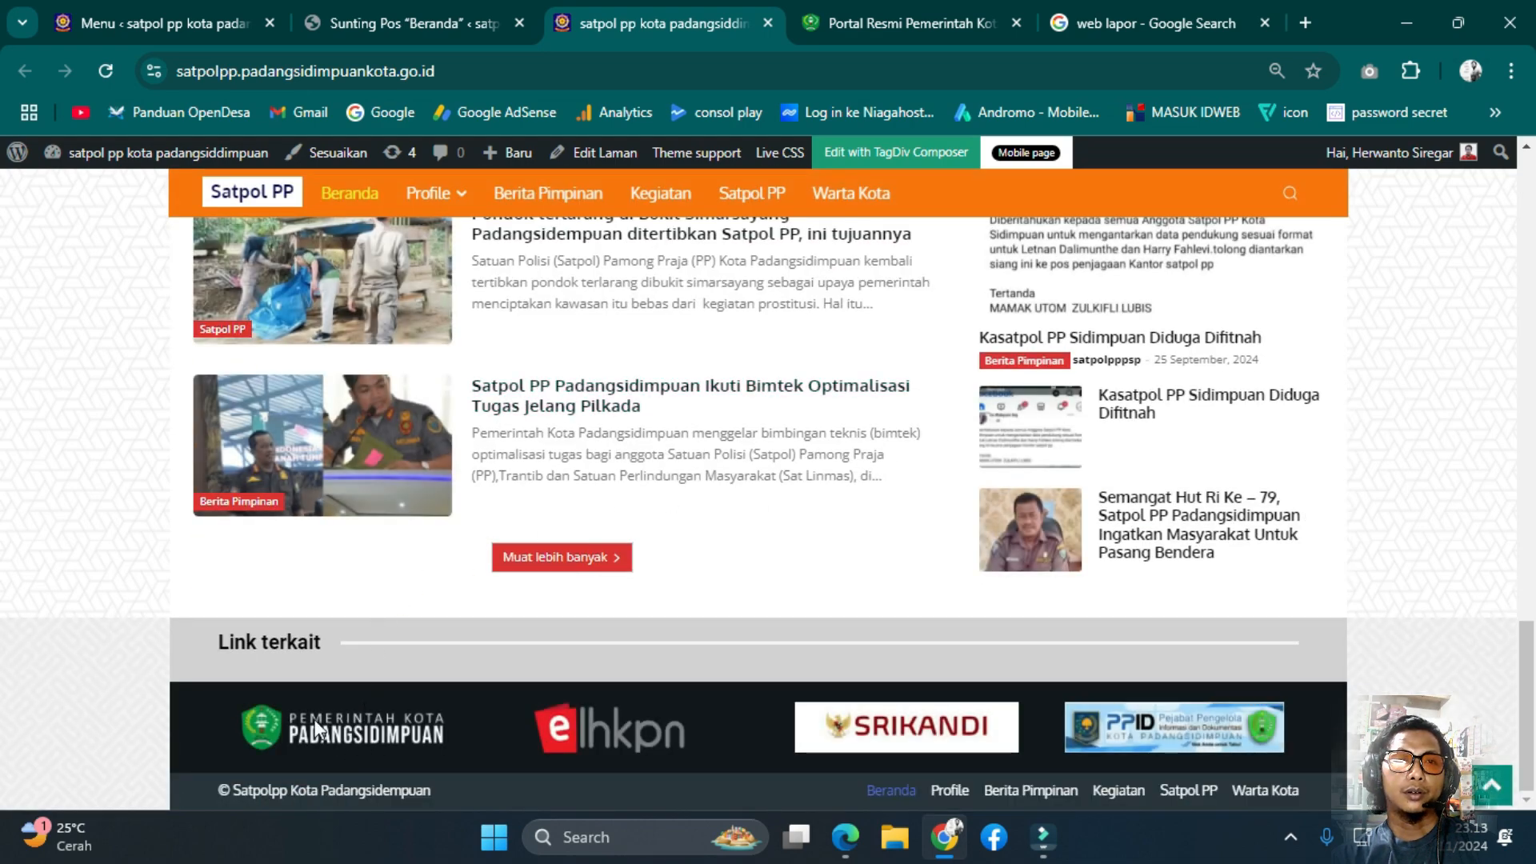
Step: Add and remove a trailing slash on the logo's go.id link, save, and return to the live site
click(386, 12)
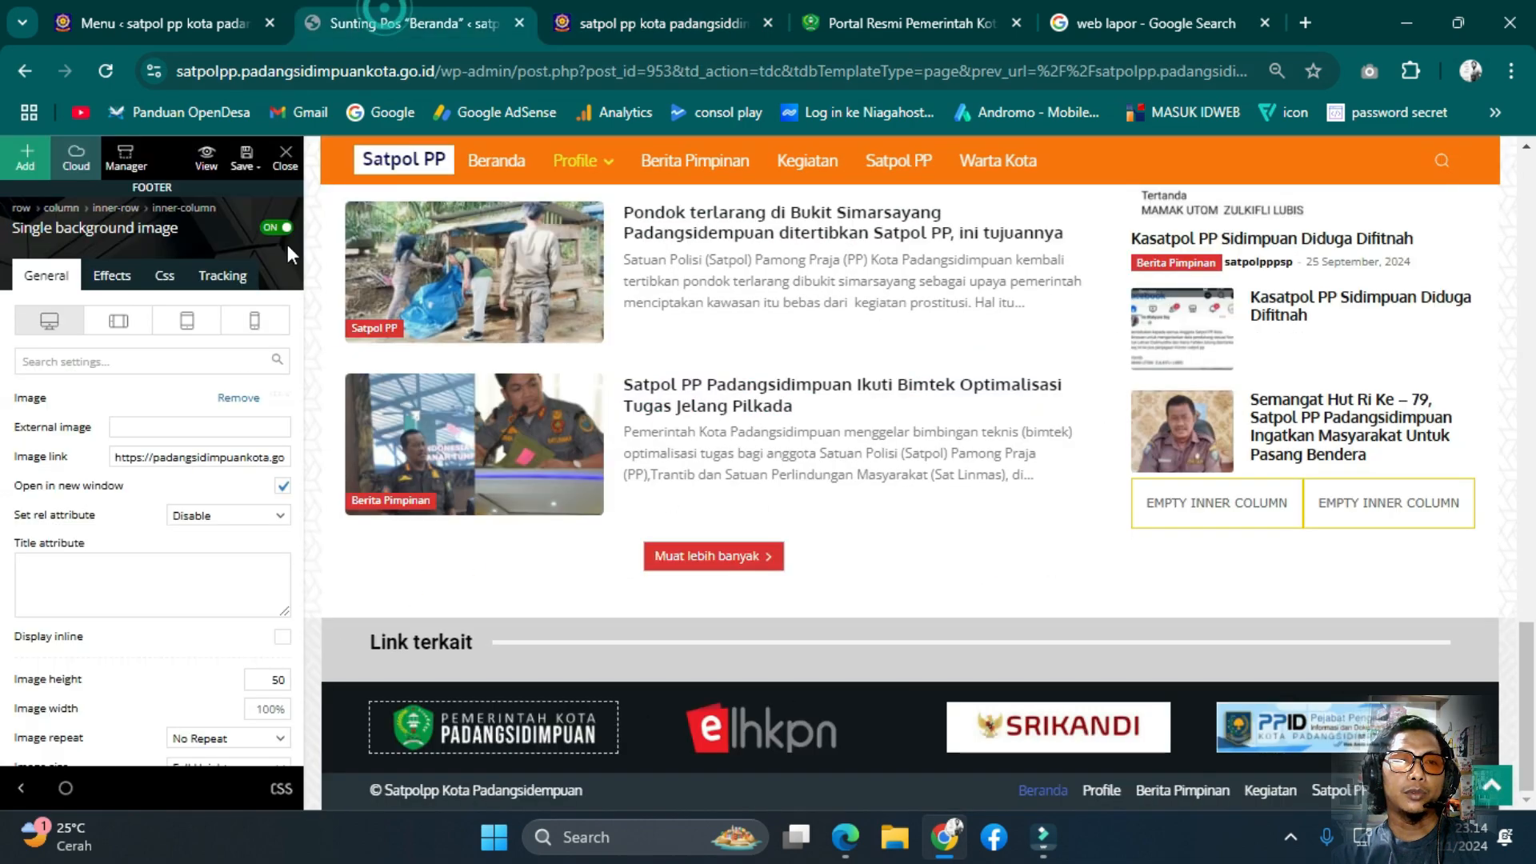
click(248, 458)
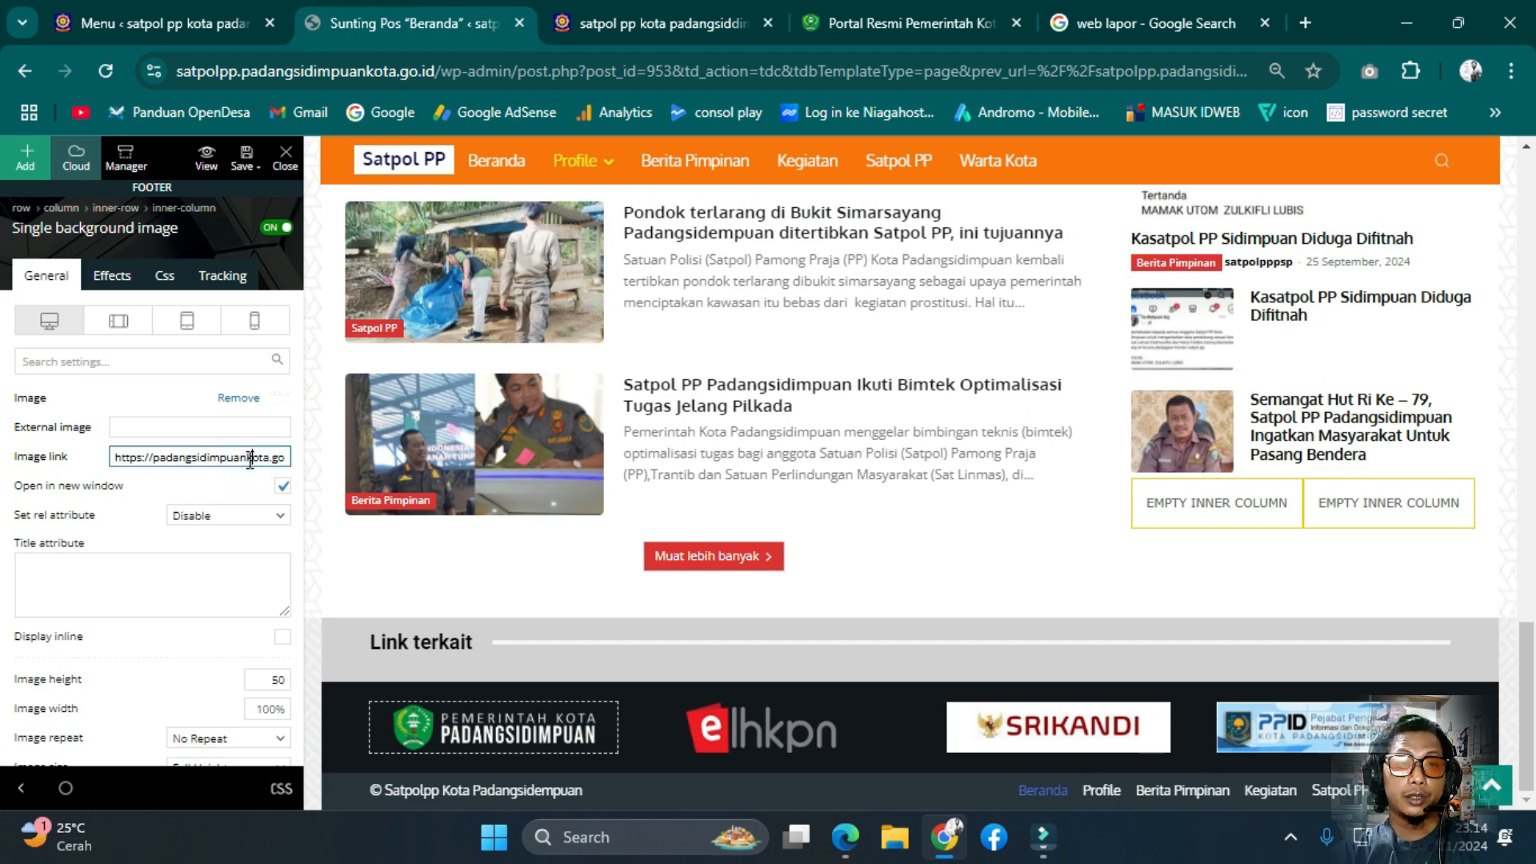
key(End)
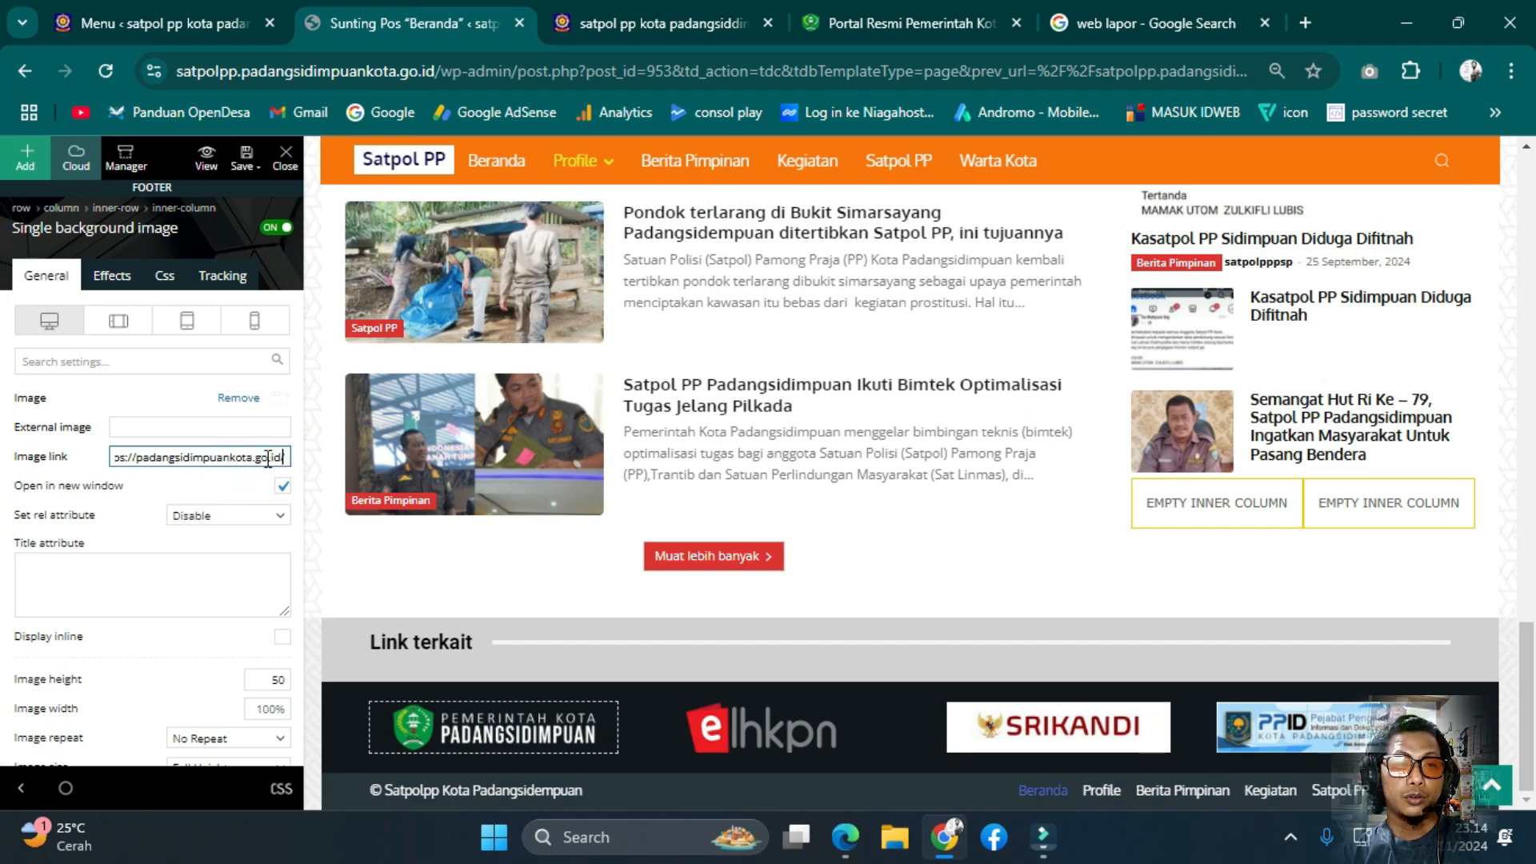
text(/)
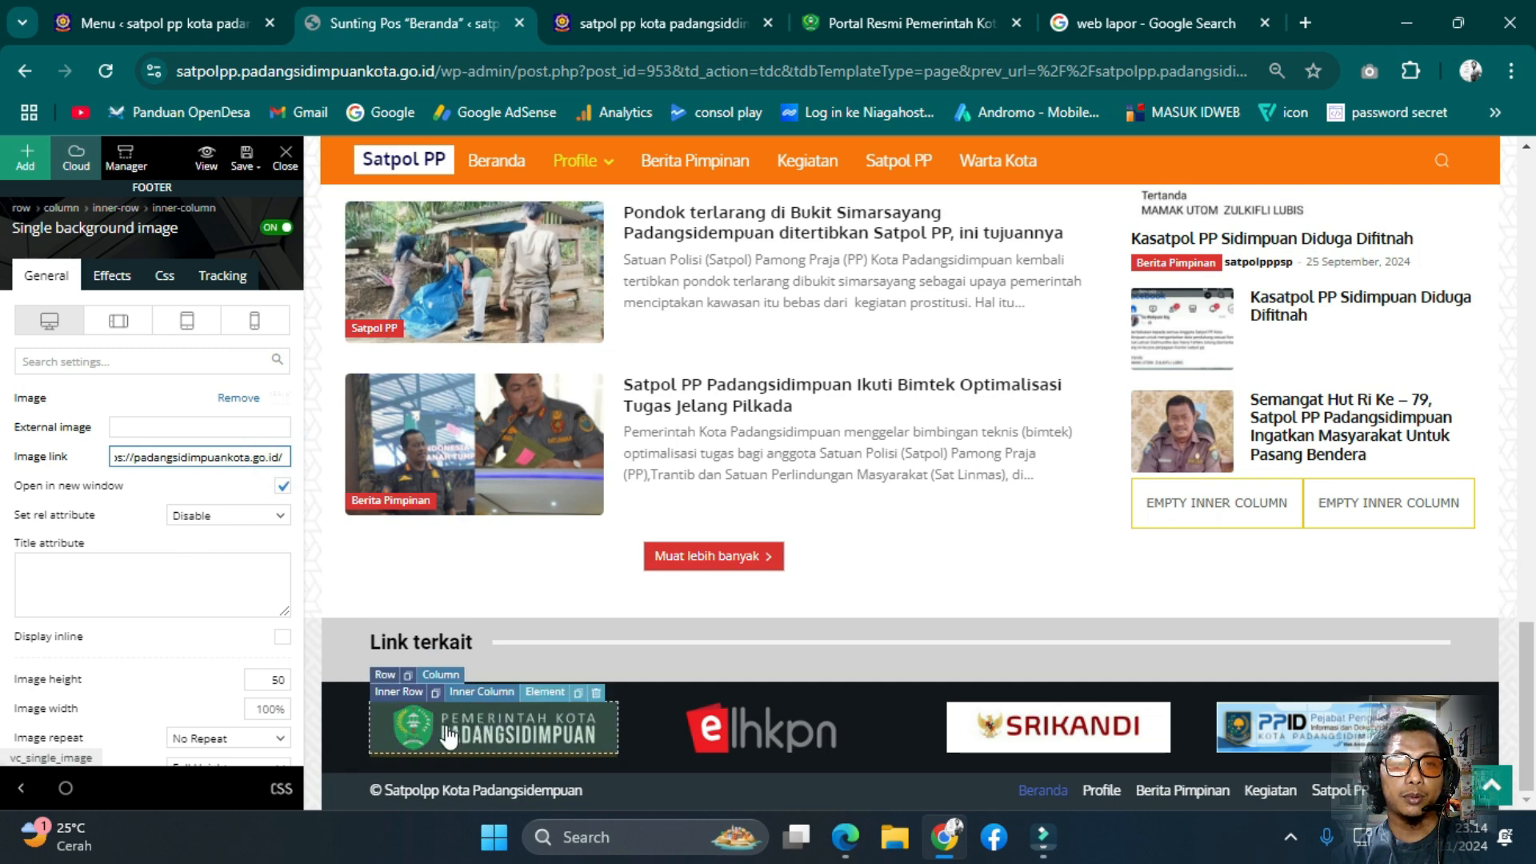
key(BackSpace)
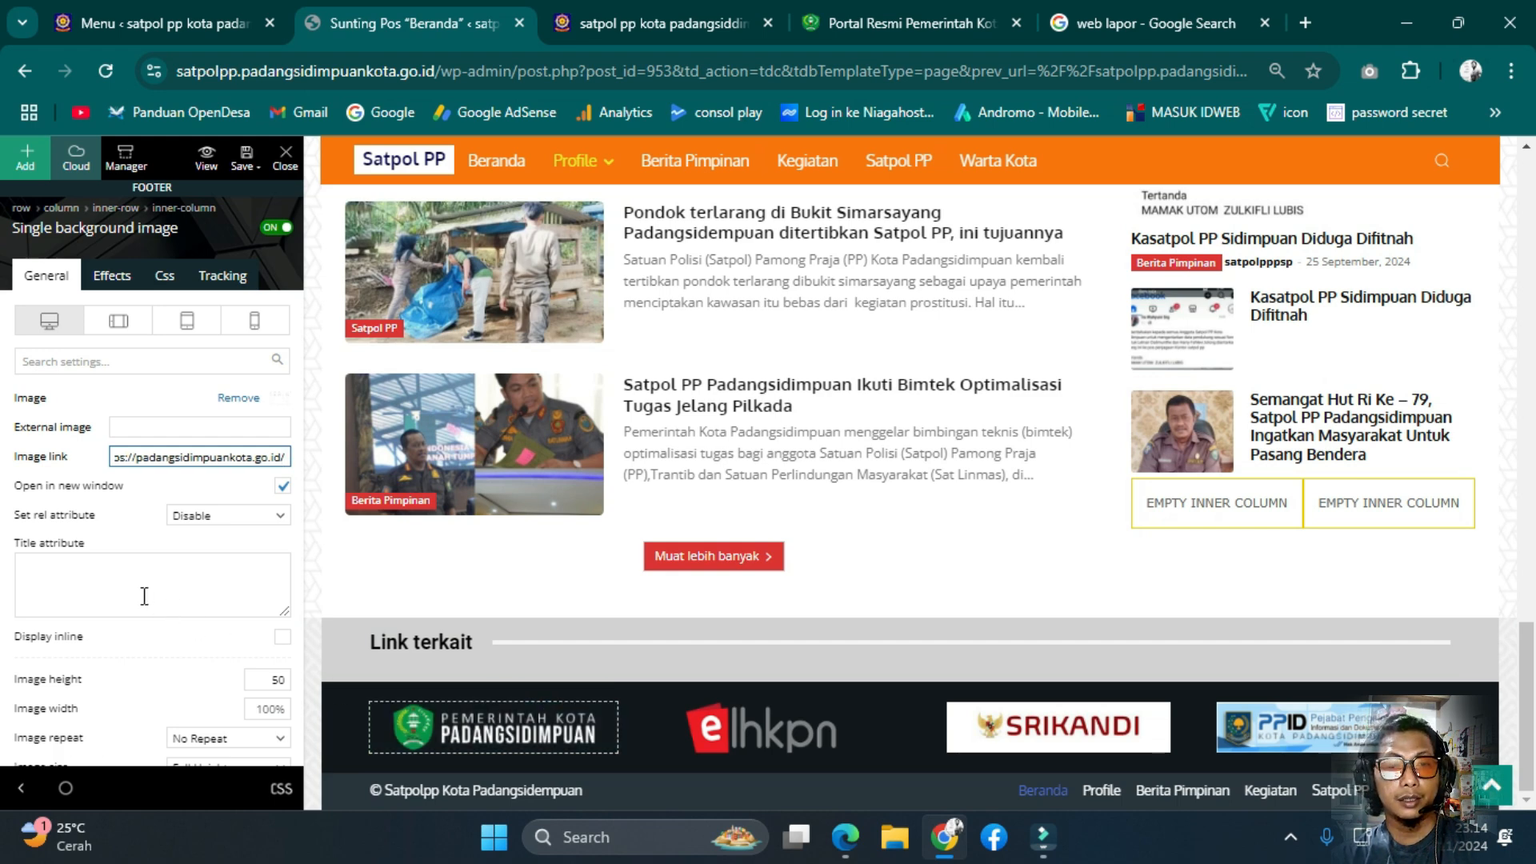
mouse_move(240, 157)
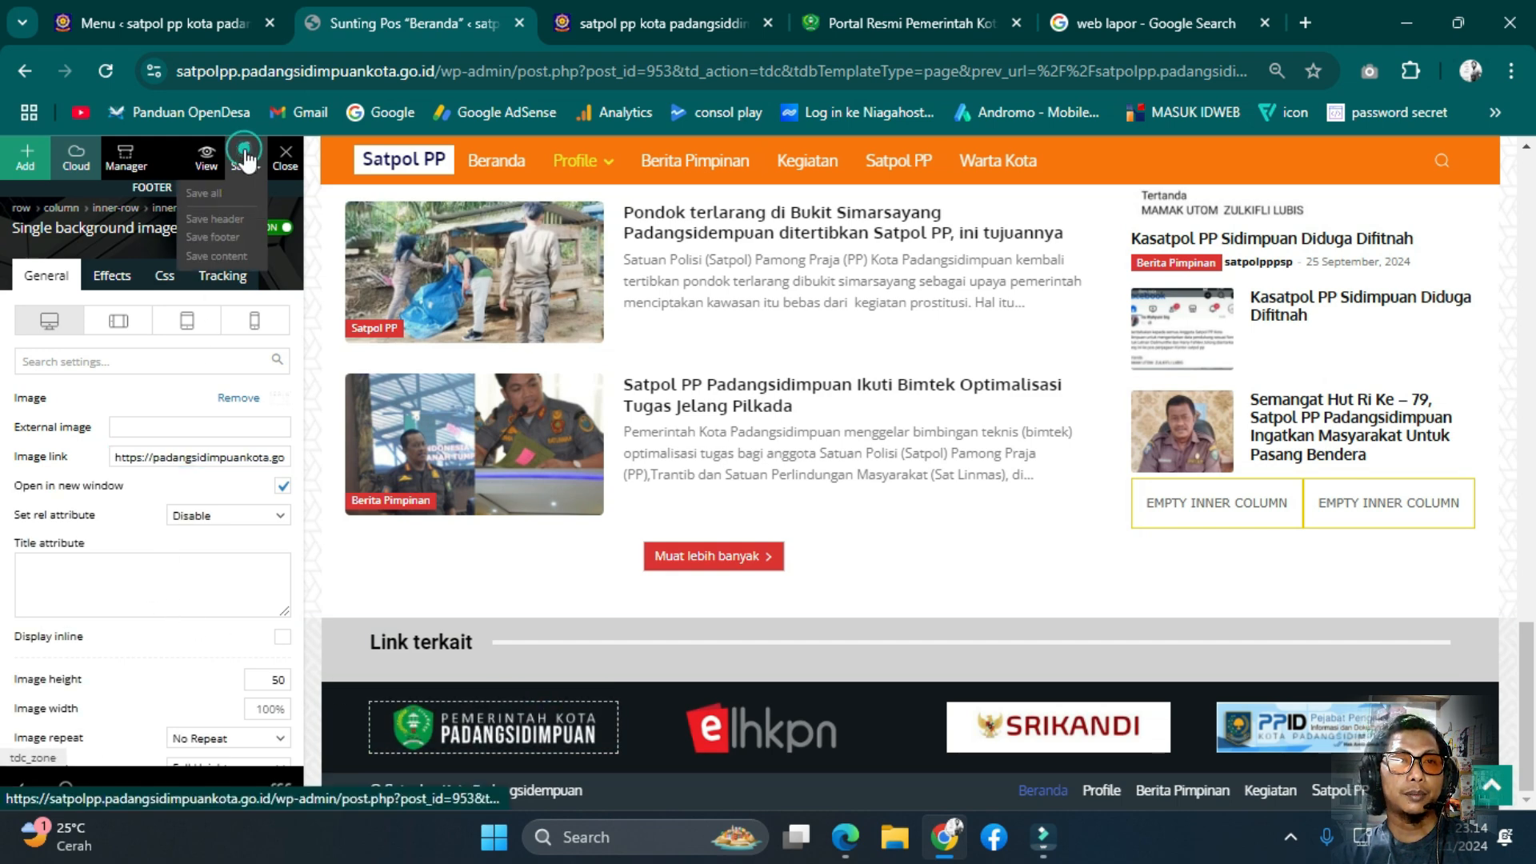
click(247, 161)
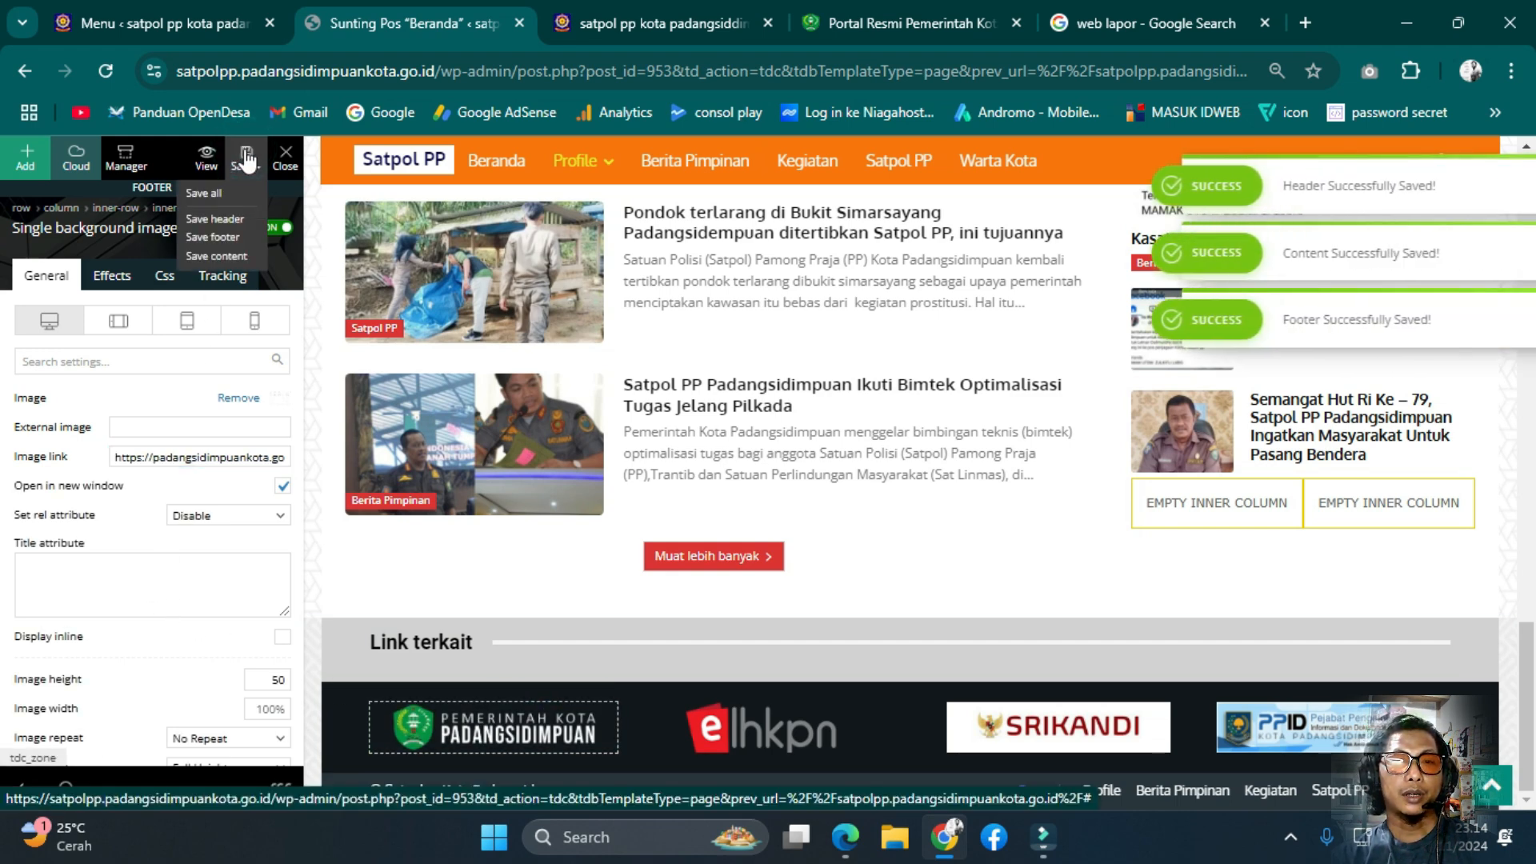
click(620, 17)
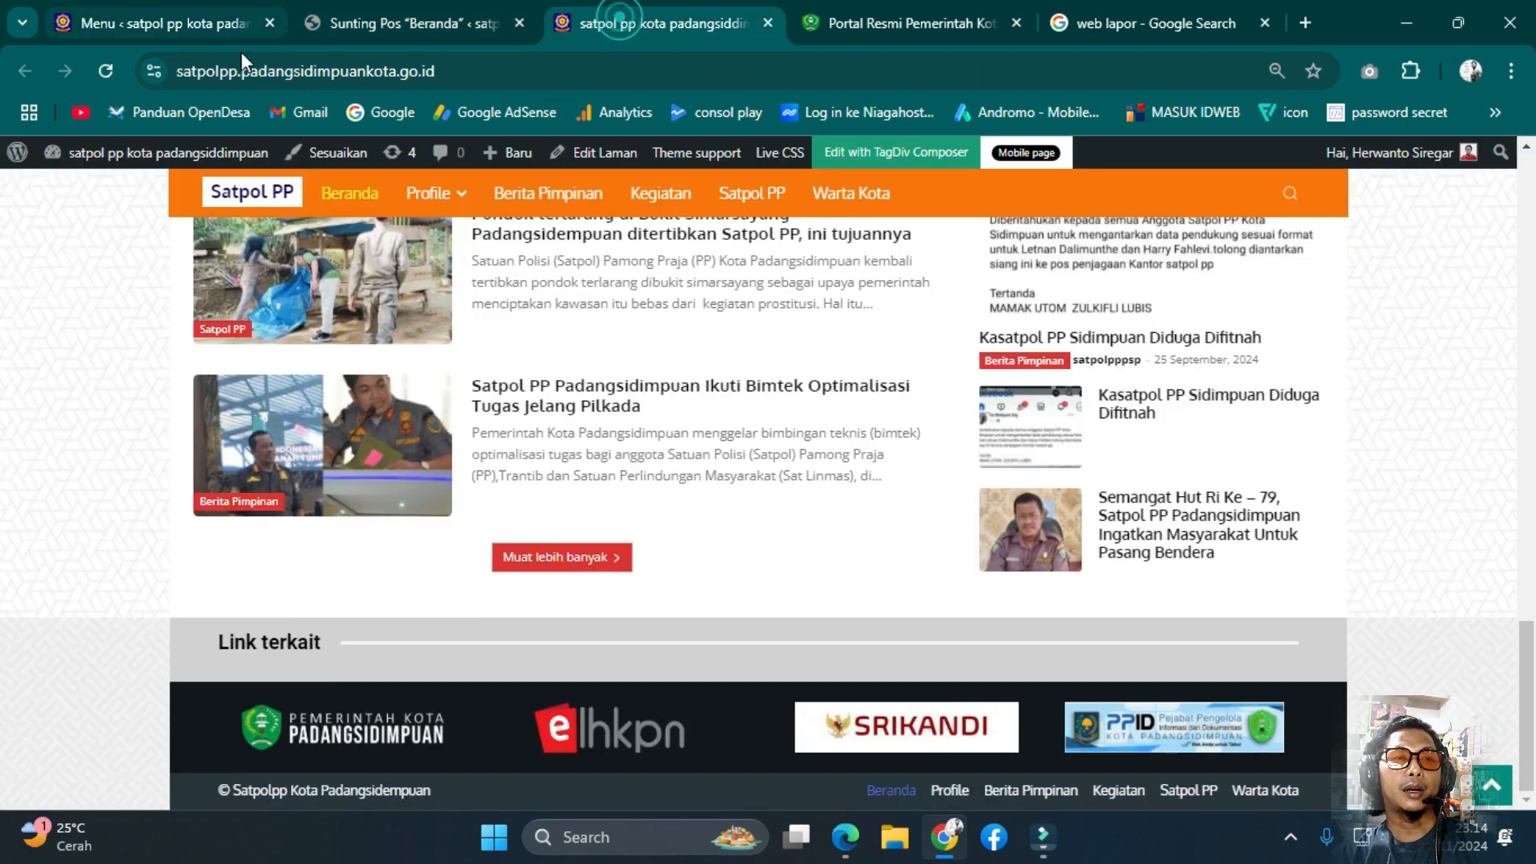
Step: Reload the live homepage and test the footer city logo link to padangsidimpuankota.go.id
click(97, 65)
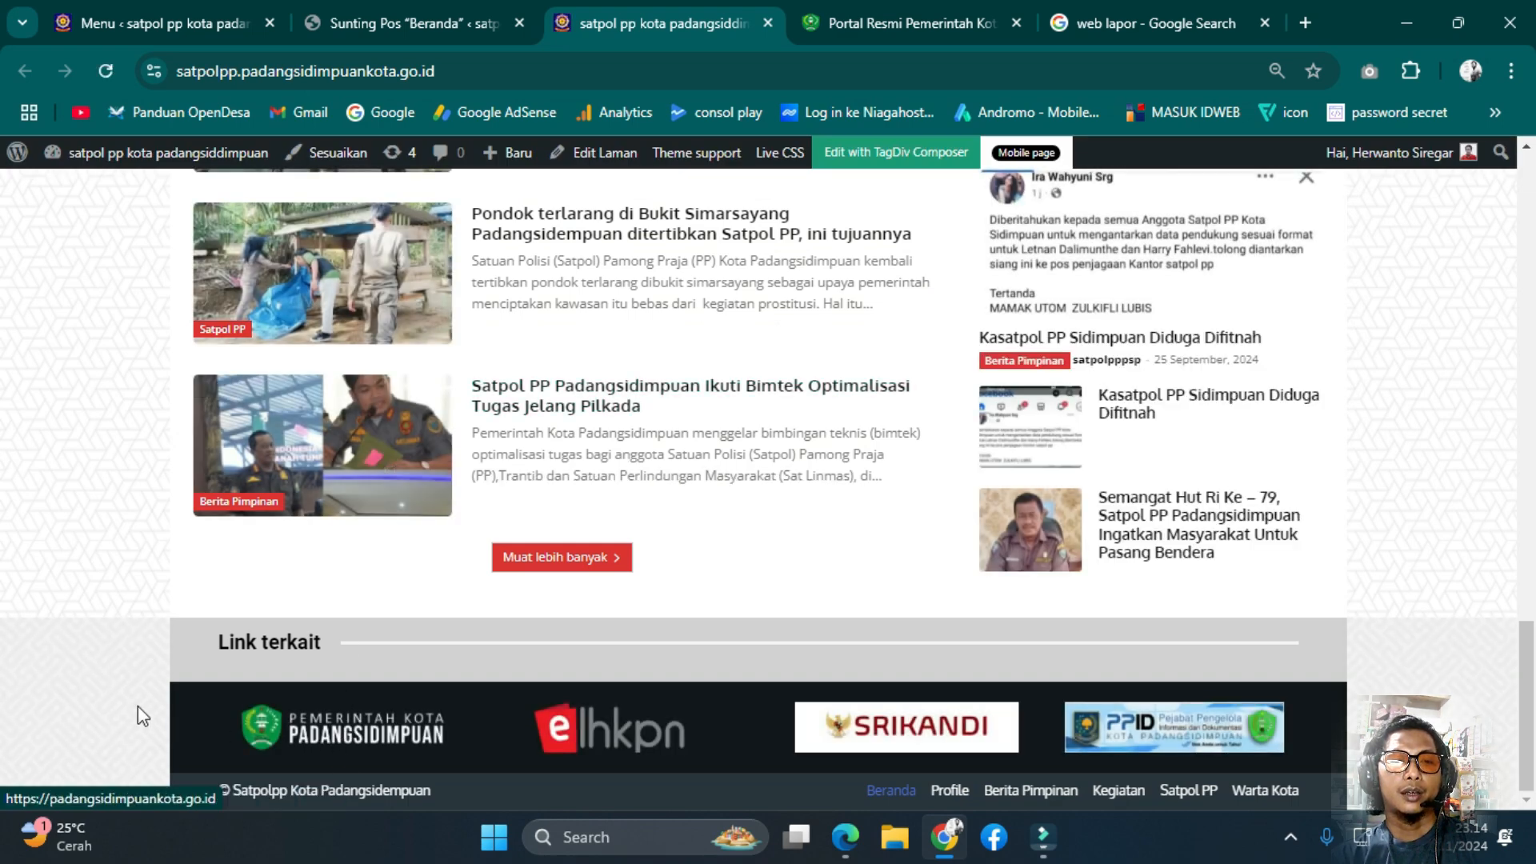
click(367, 736)
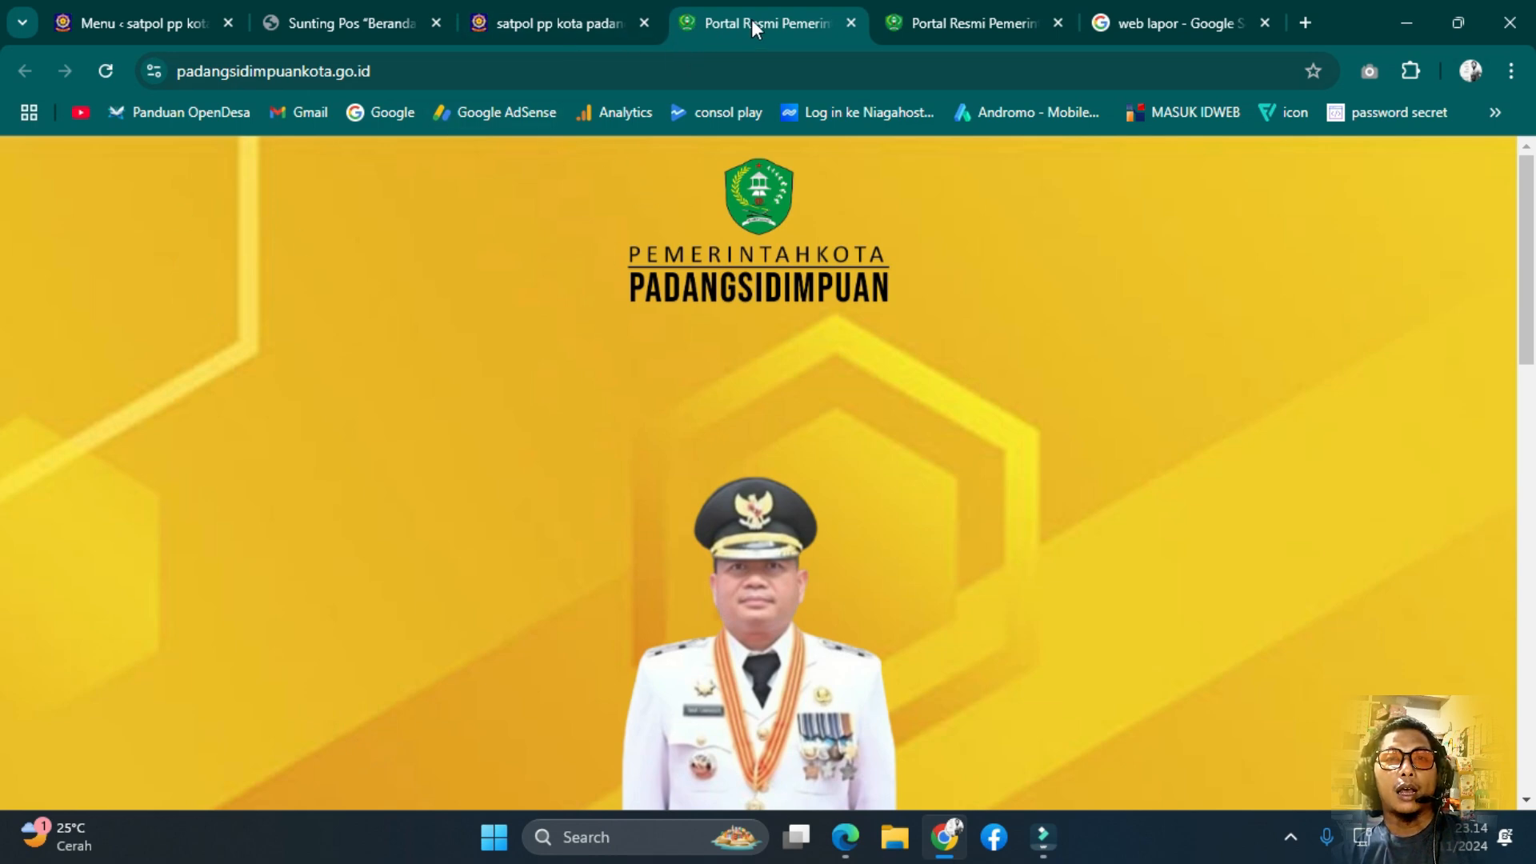
click(308, 64)
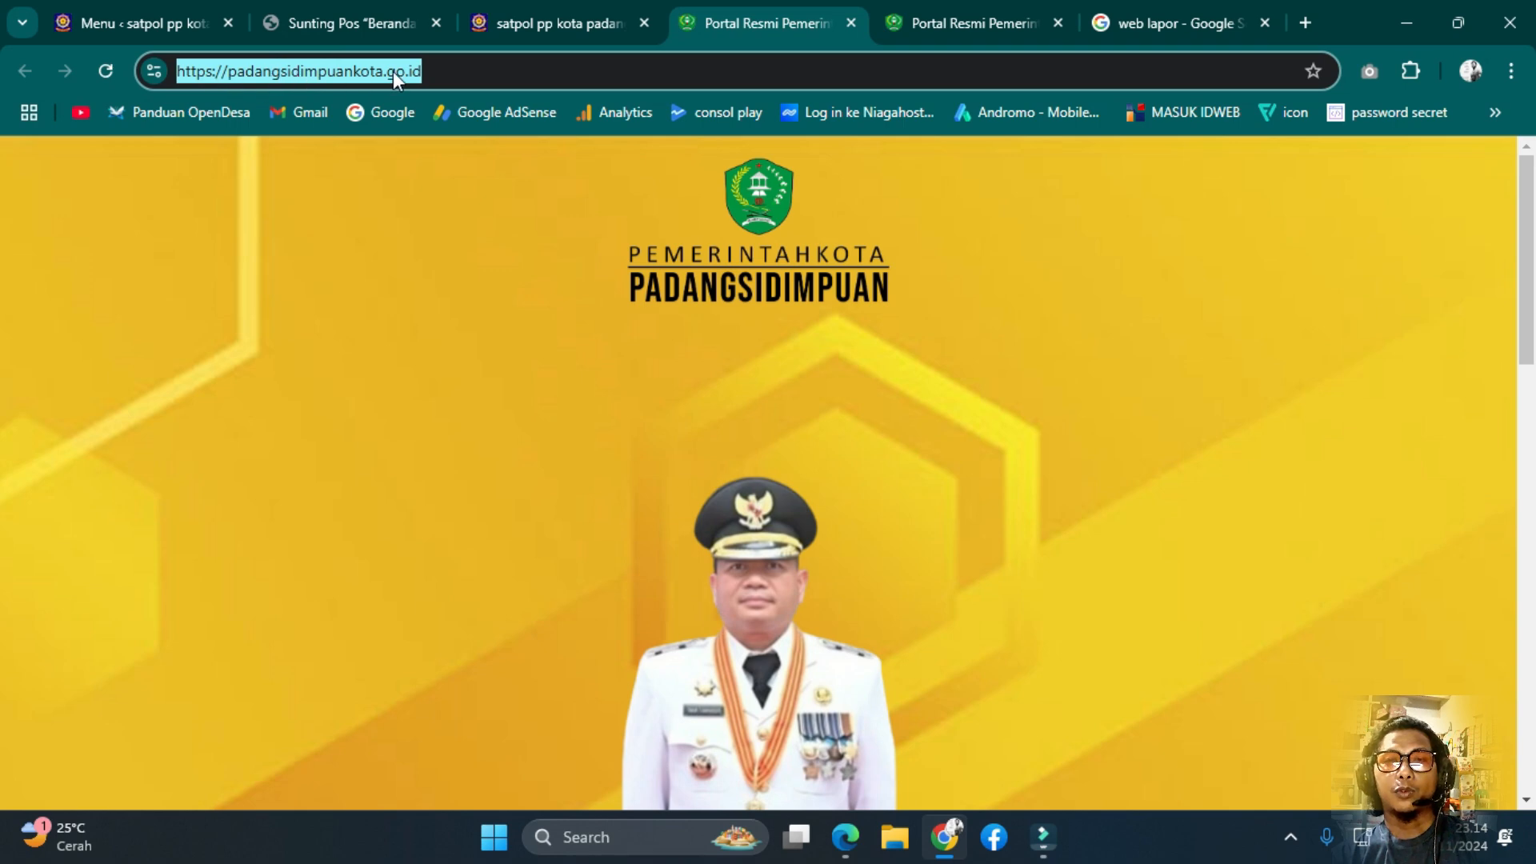
click(552, 23)
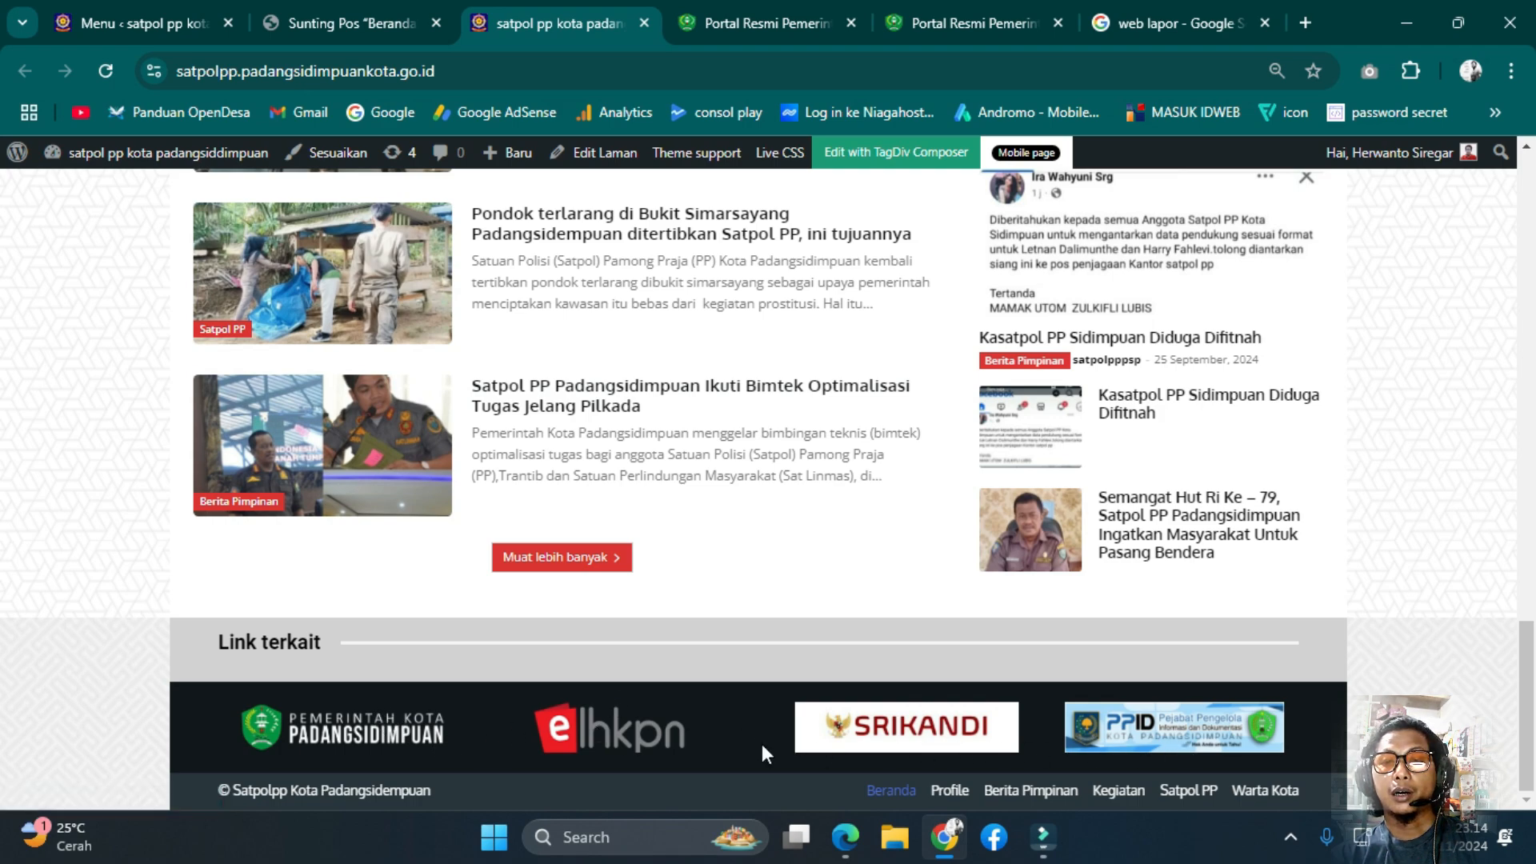
Step: In the composer, select the footer elhkpn logo, check its link, and remove its image
click(330, 24)
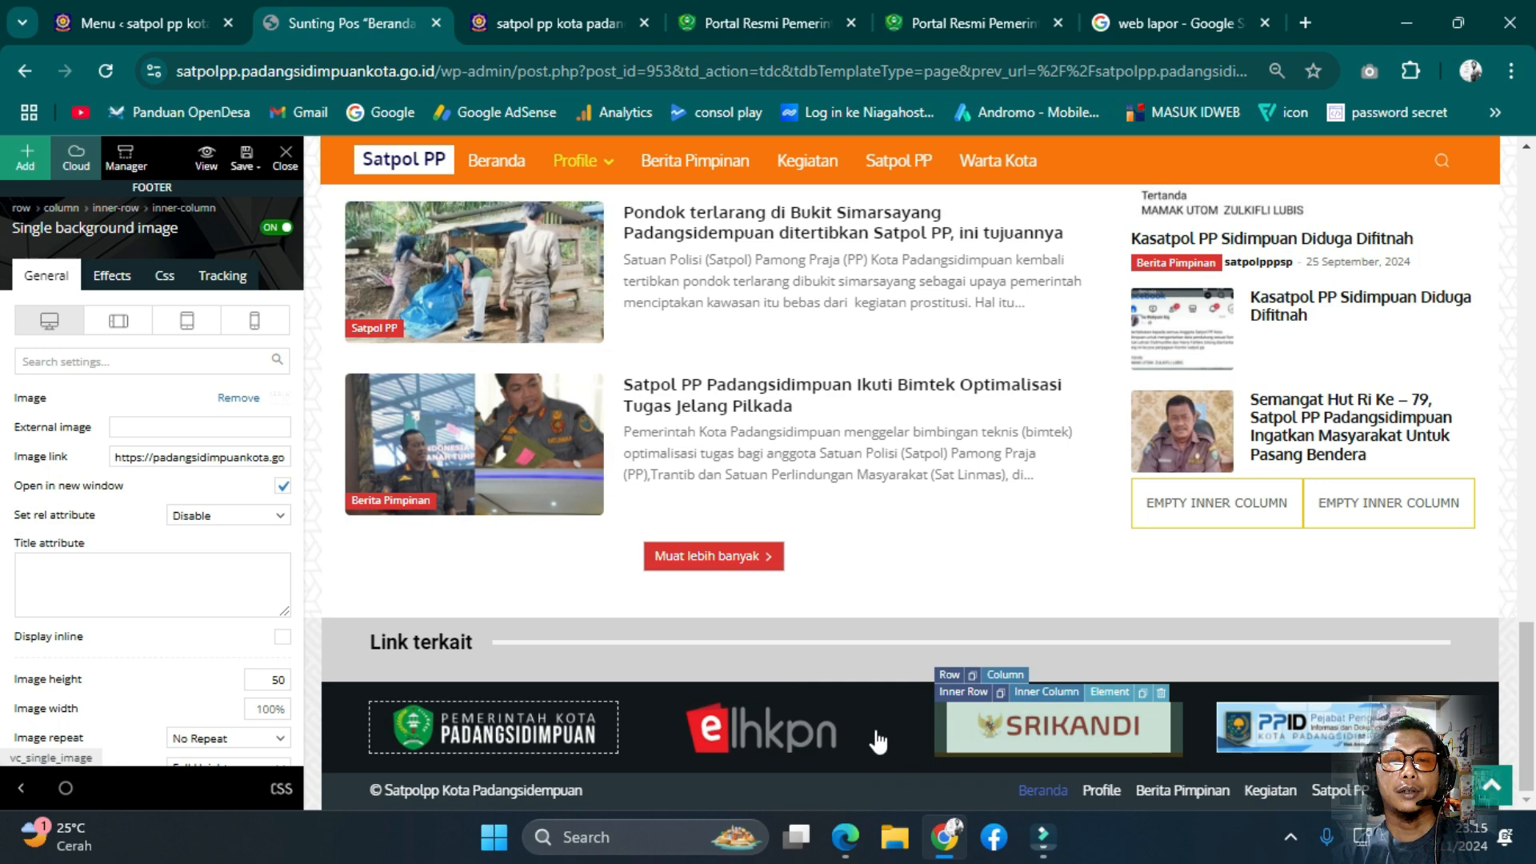
click(771, 745)
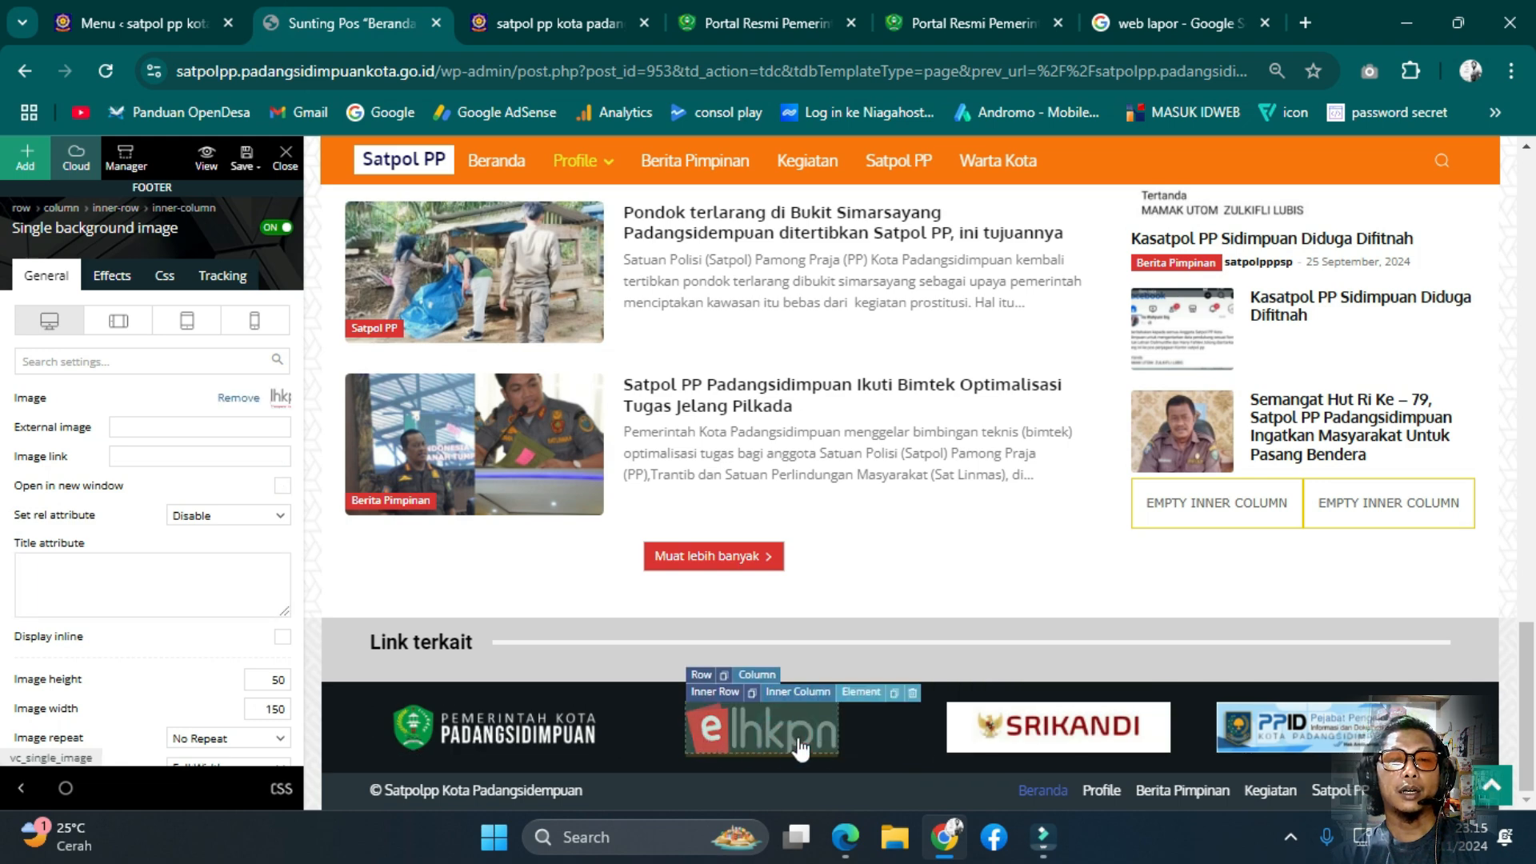
click(150, 454)
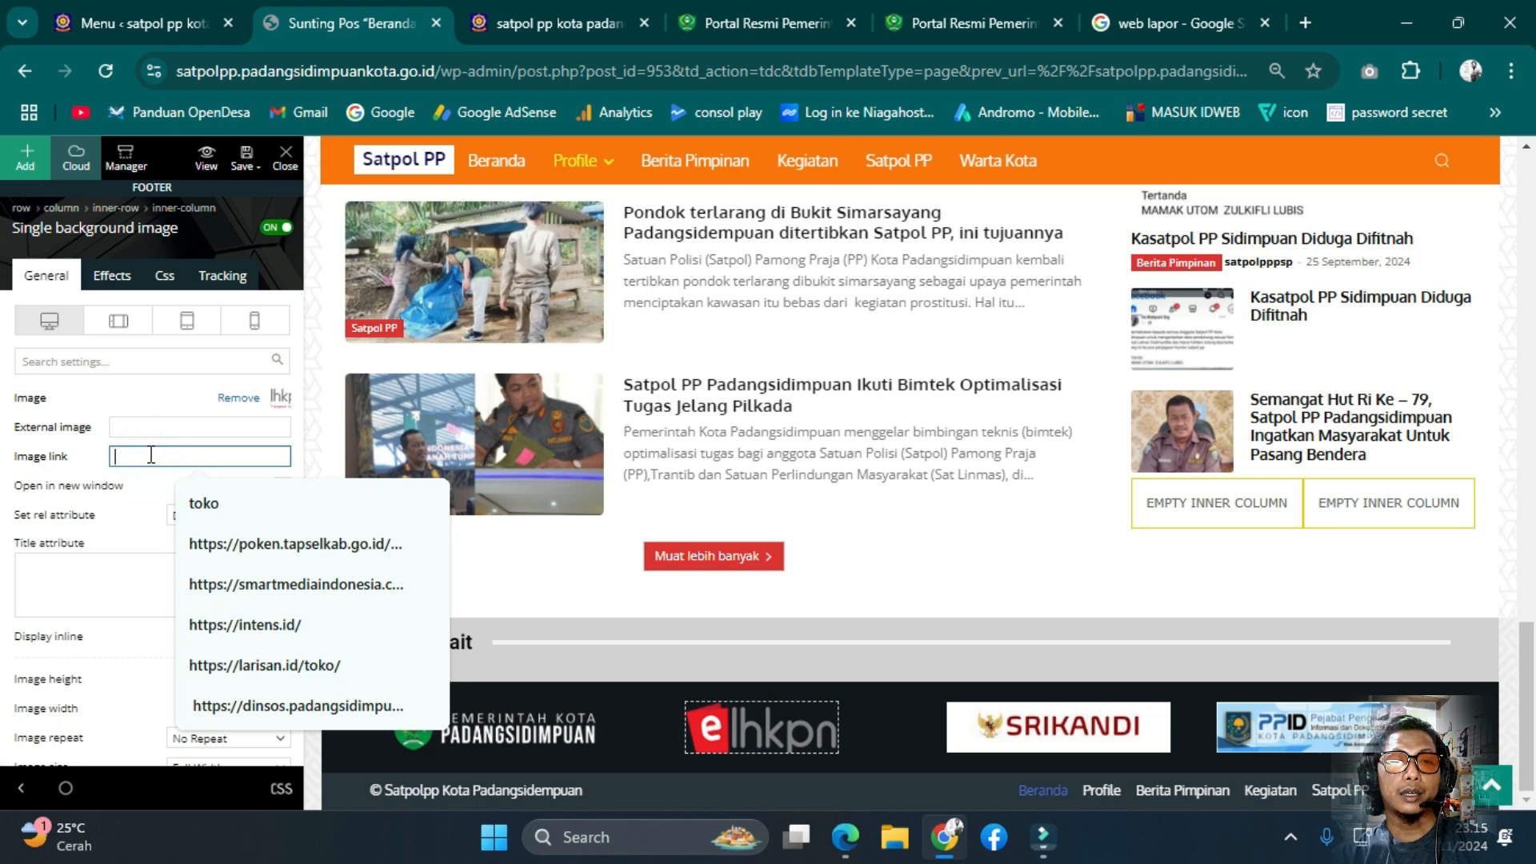
click(121, 519)
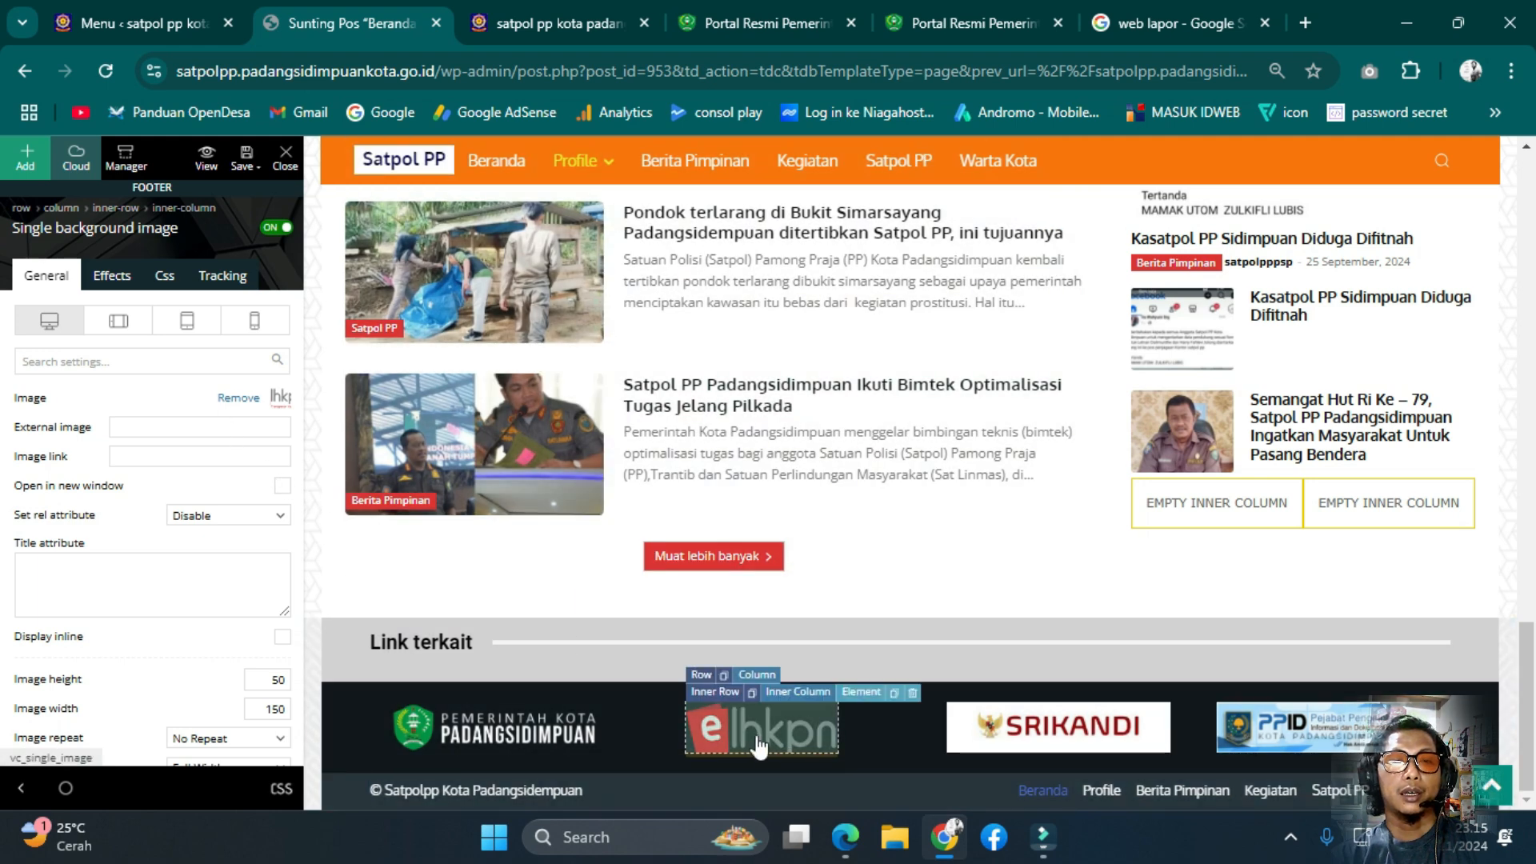
click(238, 400)
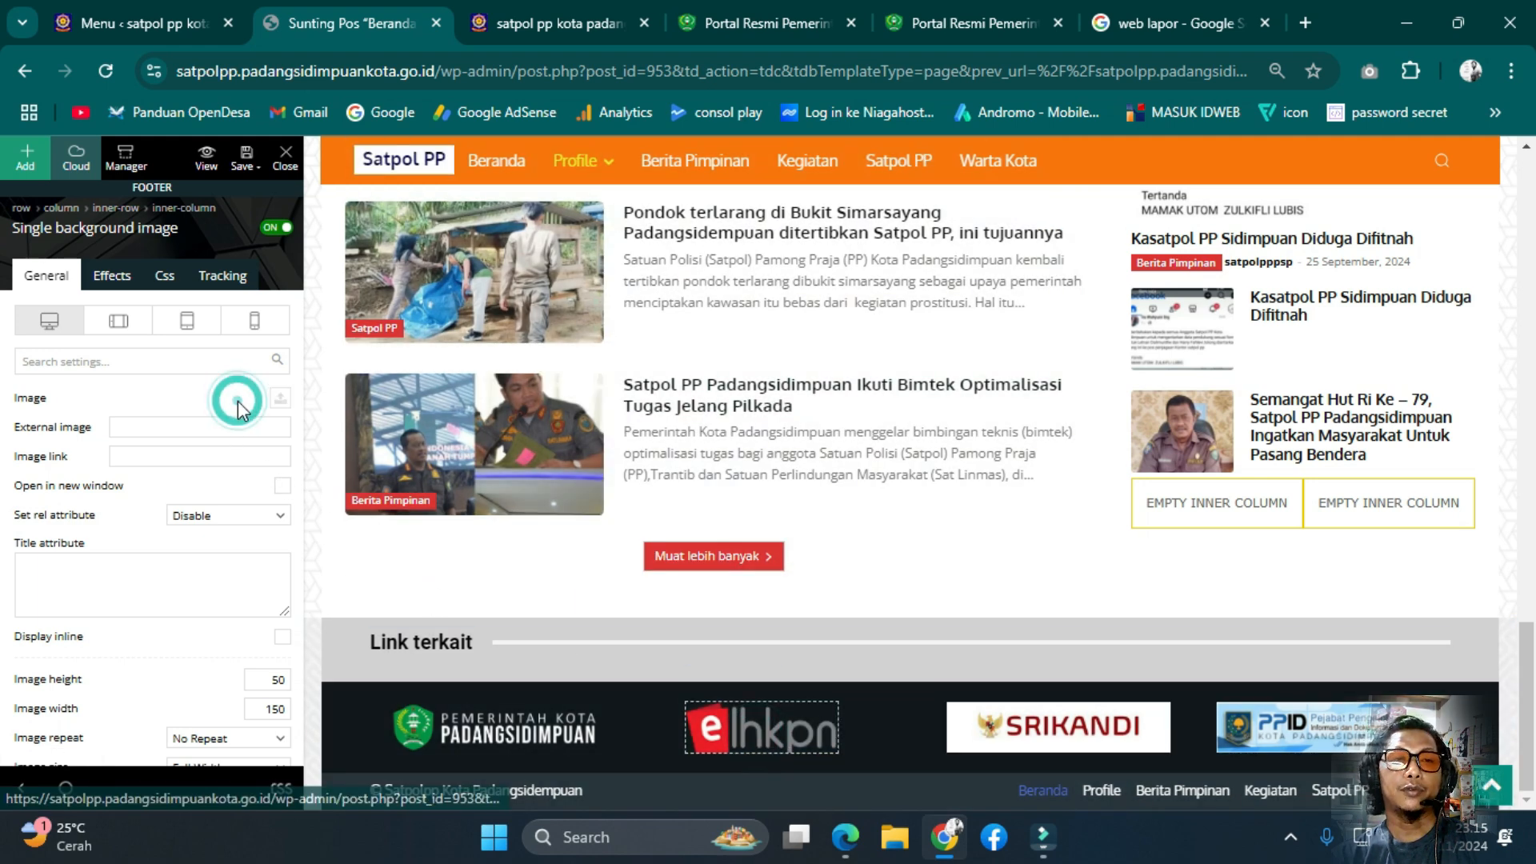
Step: Insert the NUSANTARA BARU INDONESIA MAJU banner from the media library into the empty footer slot
click(279, 404)
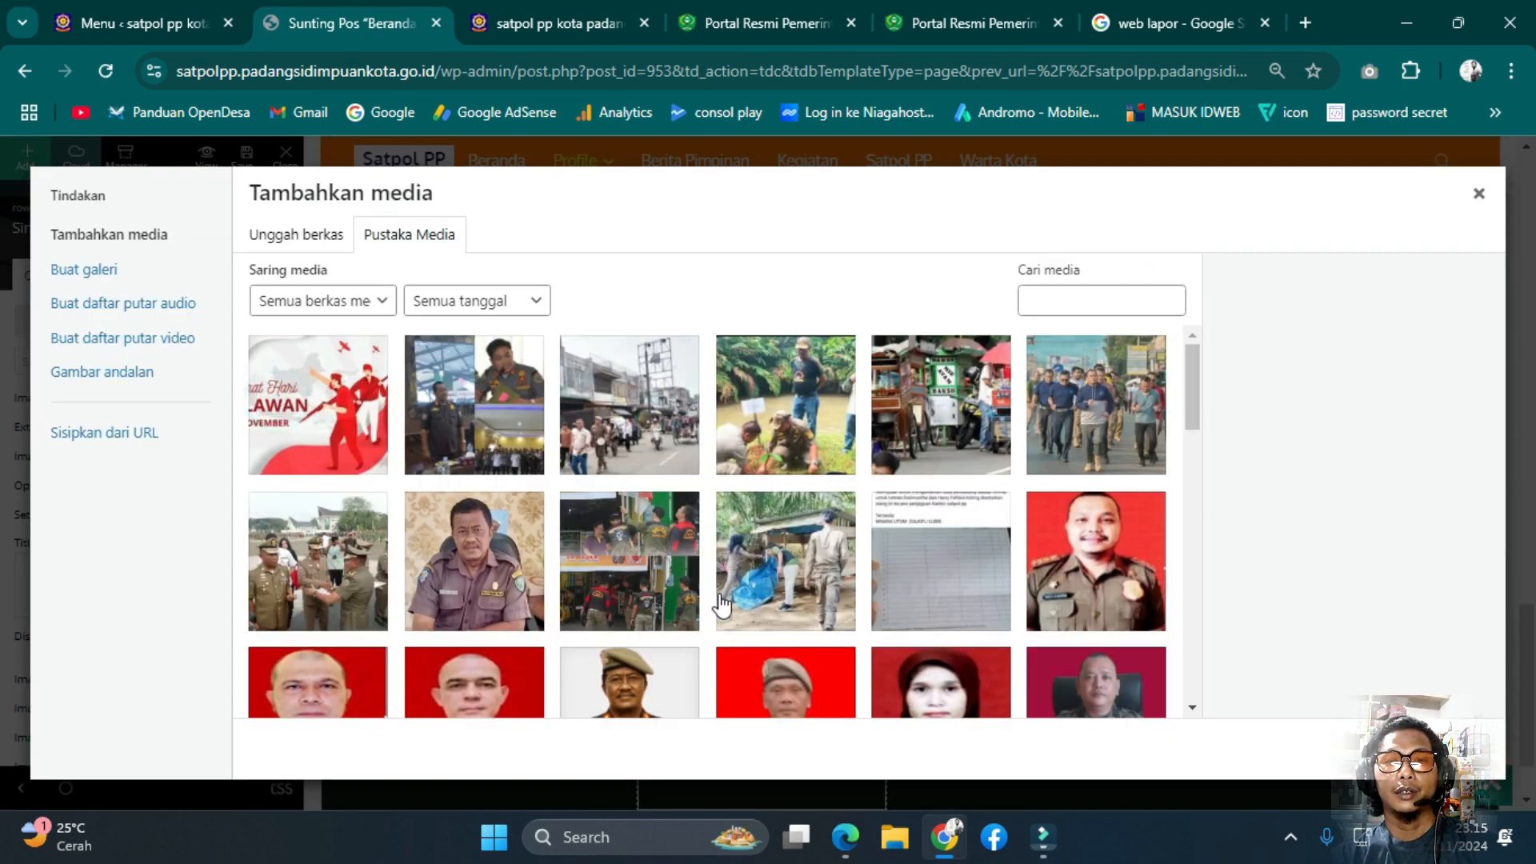
scroll(721, 602, down, 10)
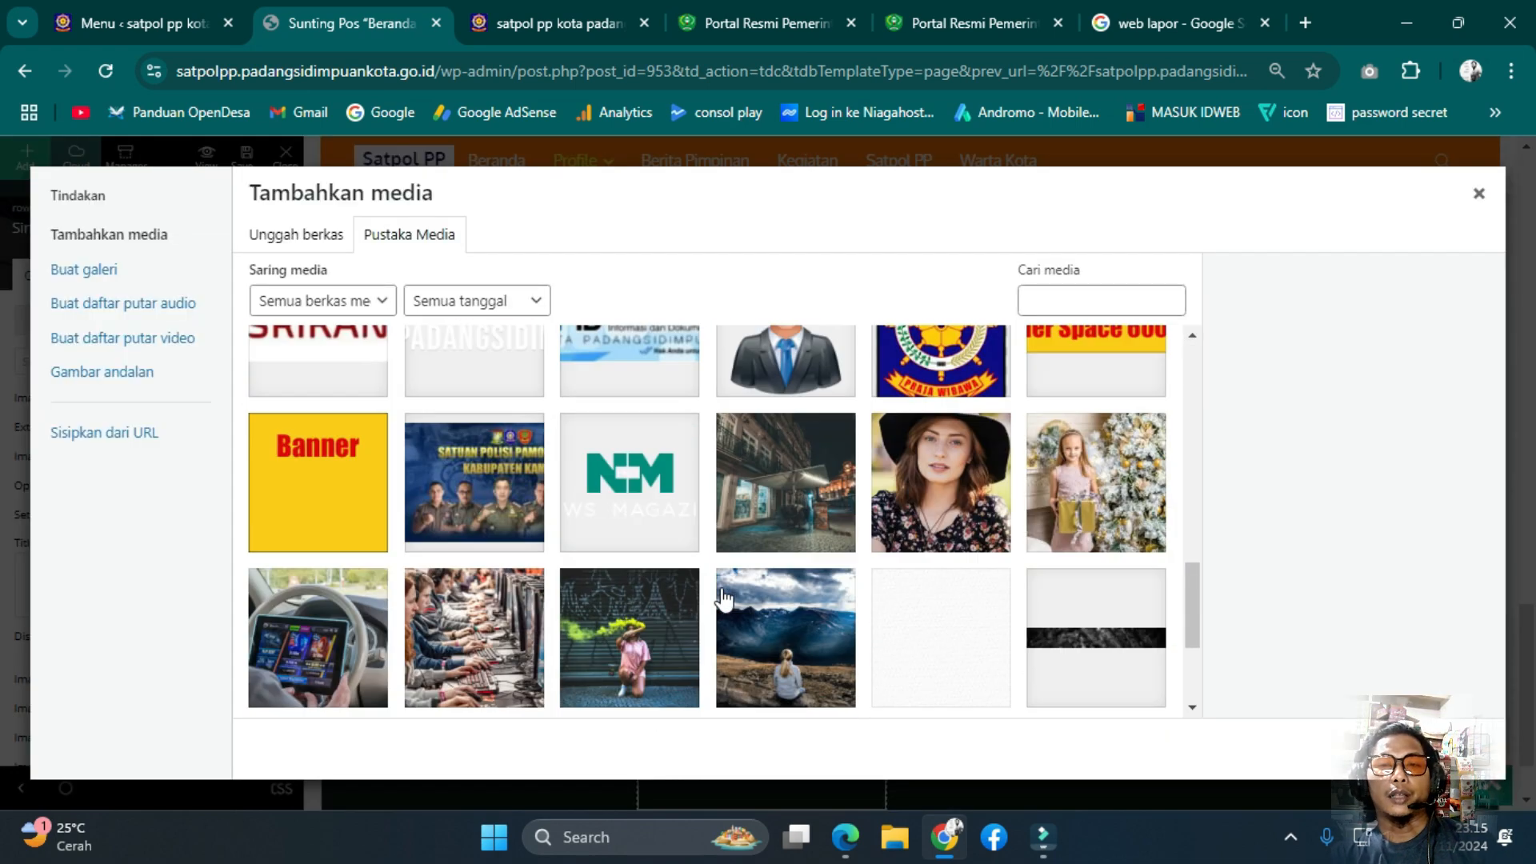
scroll(722, 598, up, 2)
scroll(723, 598, down, 2)
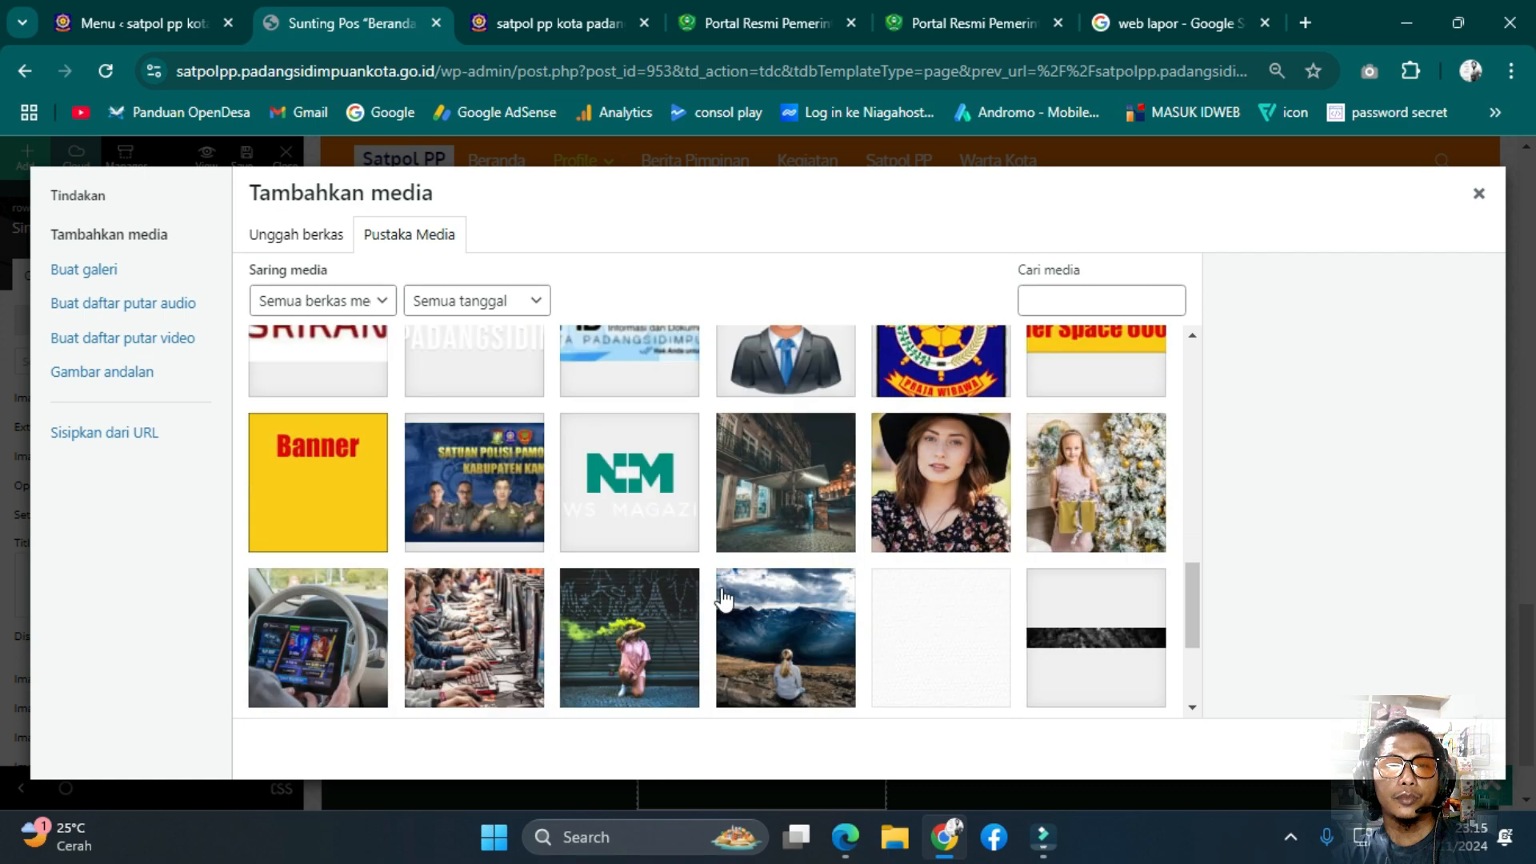
scroll(723, 598, down, 3)
scroll(722, 598, up, 8)
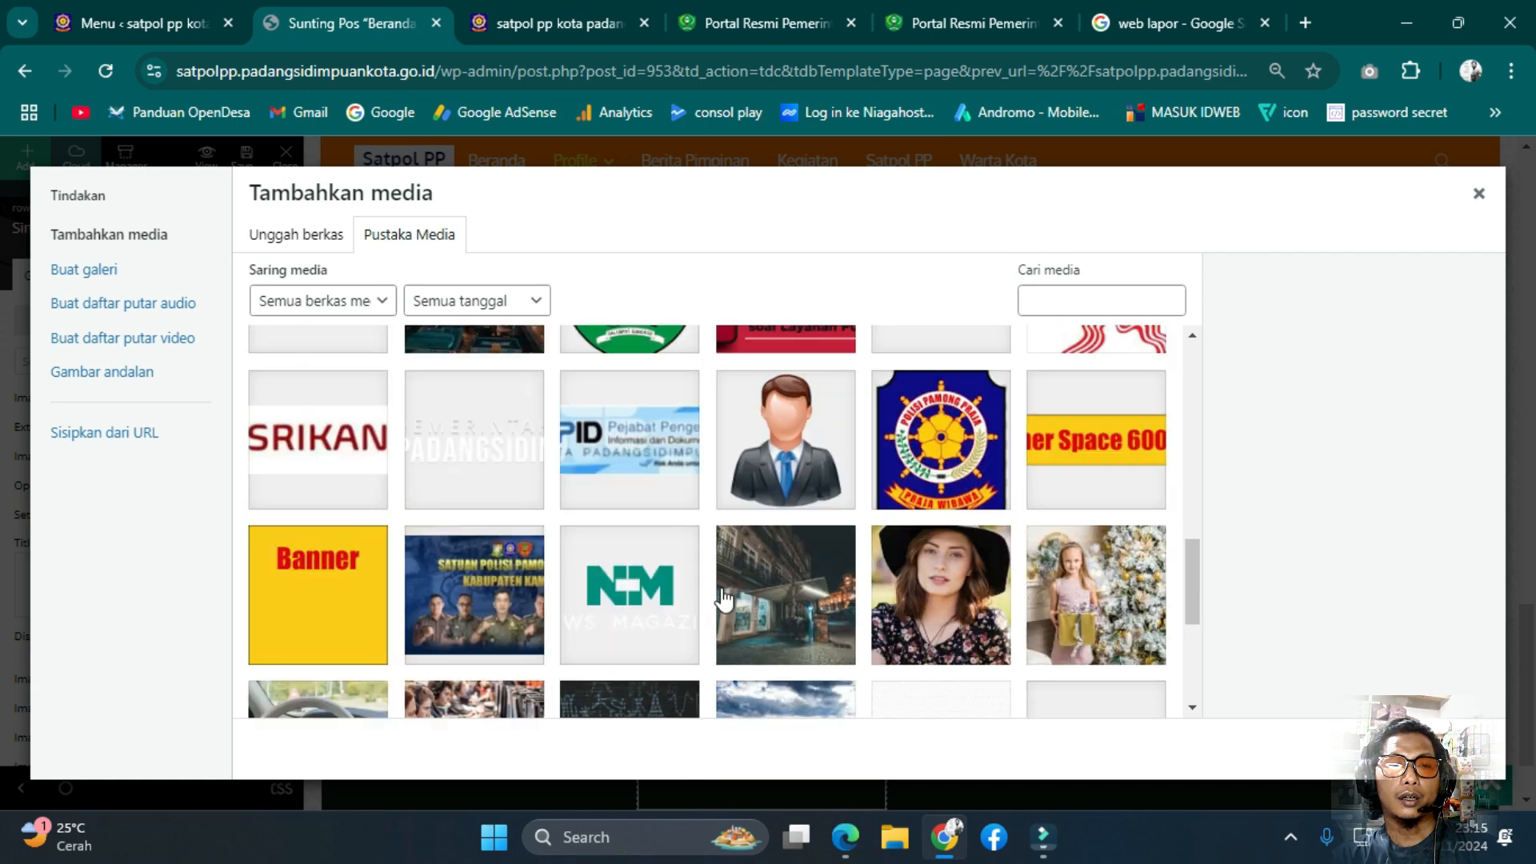
scroll(723, 599, down, 1)
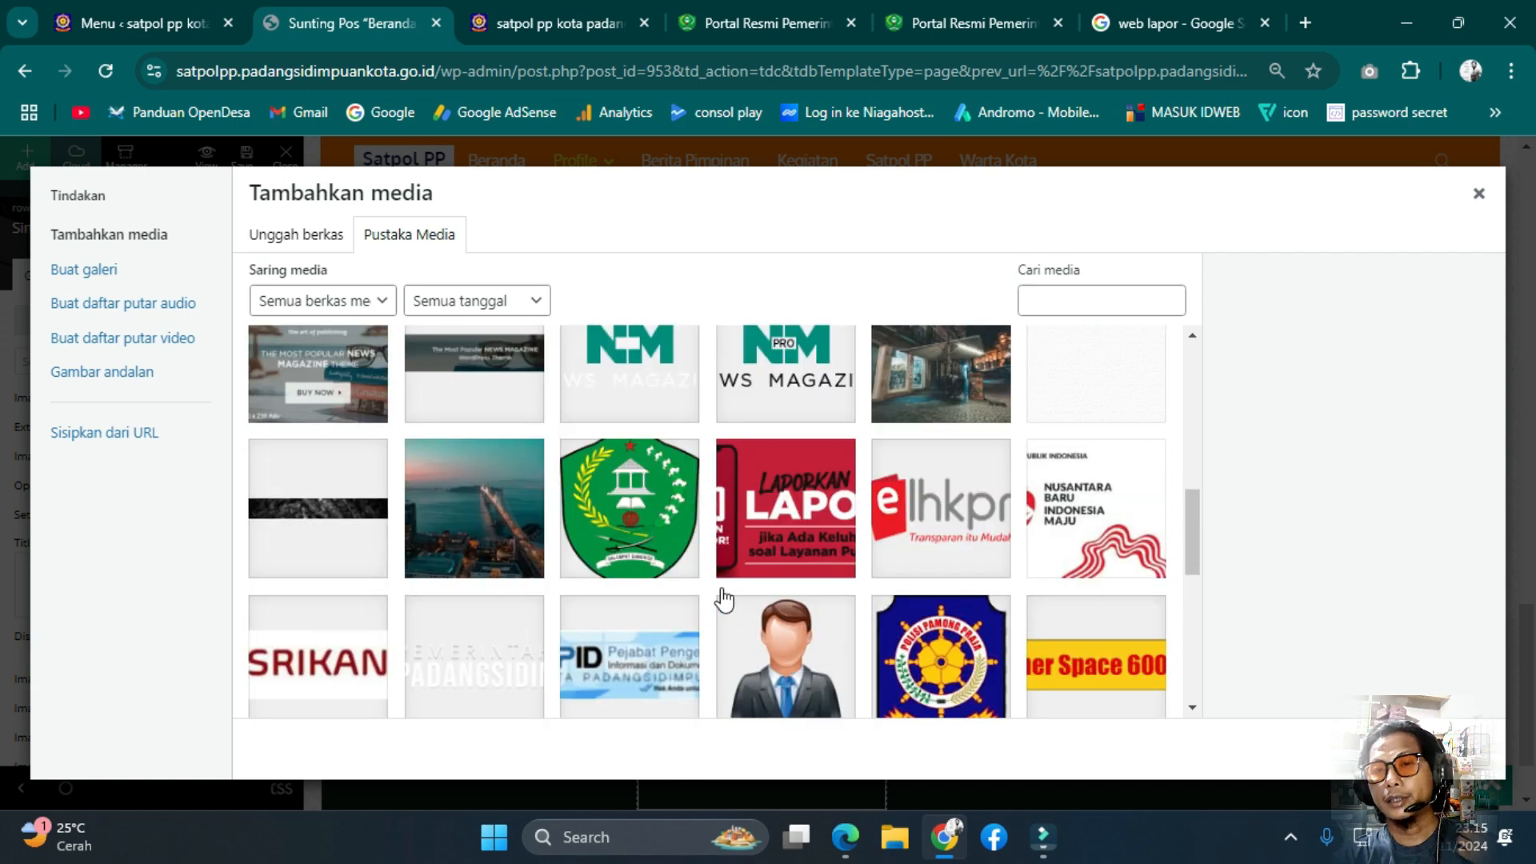
click(920, 531)
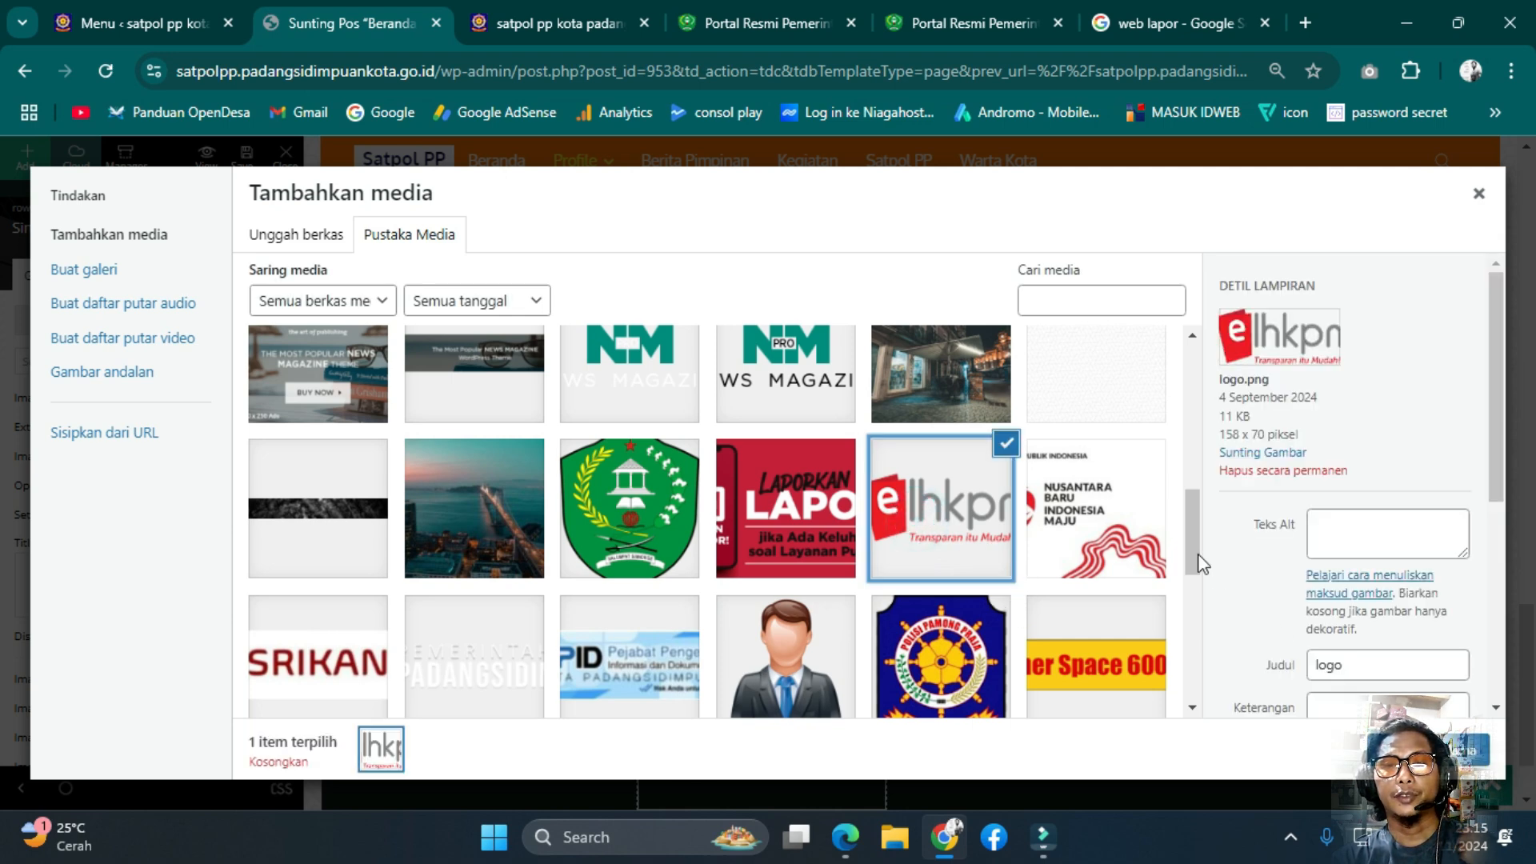
click(1124, 513)
click(622, 688)
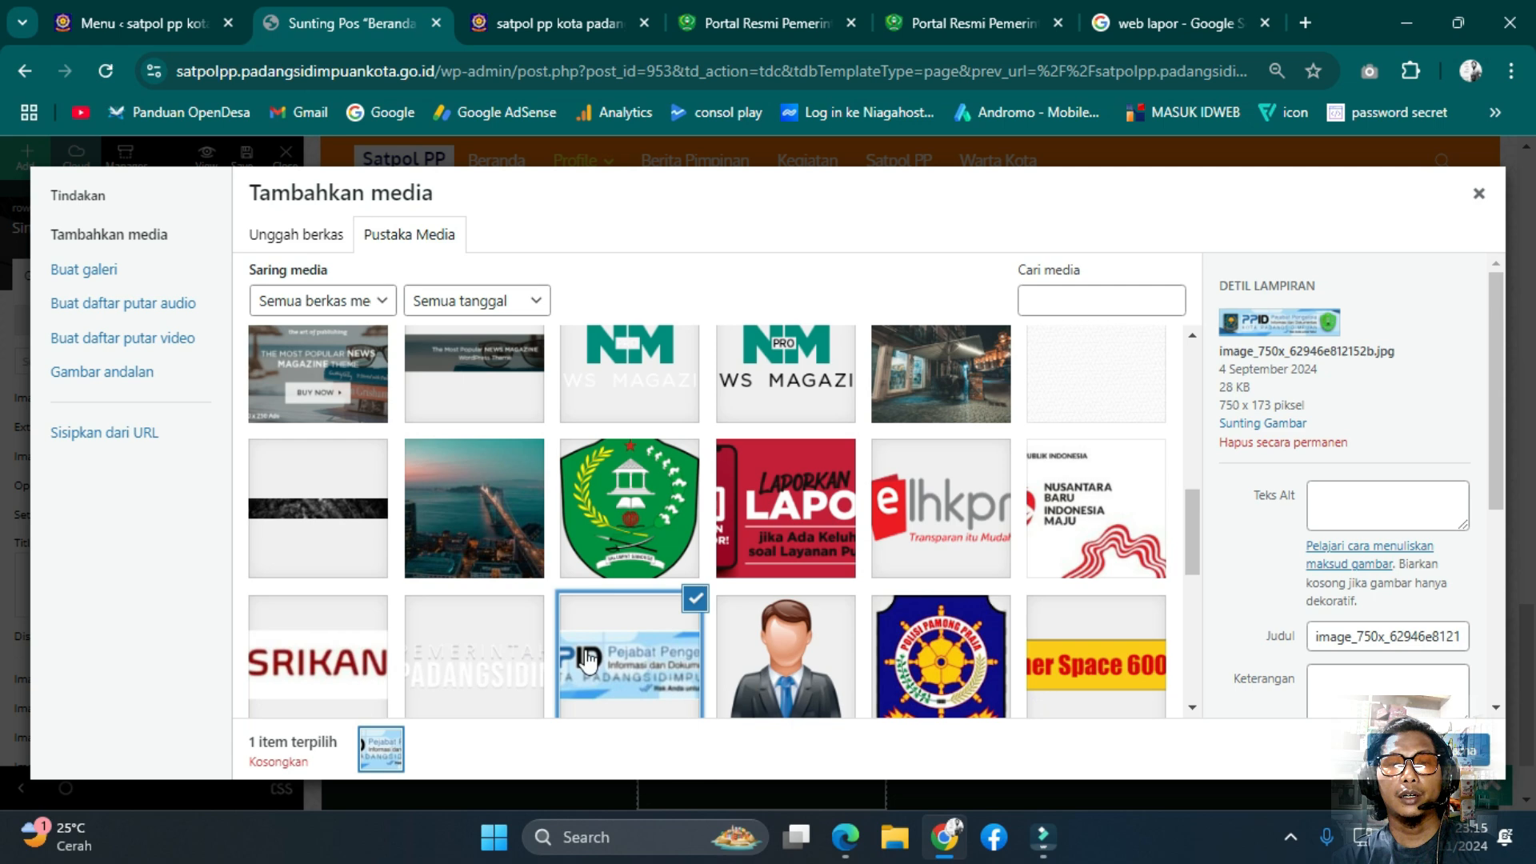
click(1092, 515)
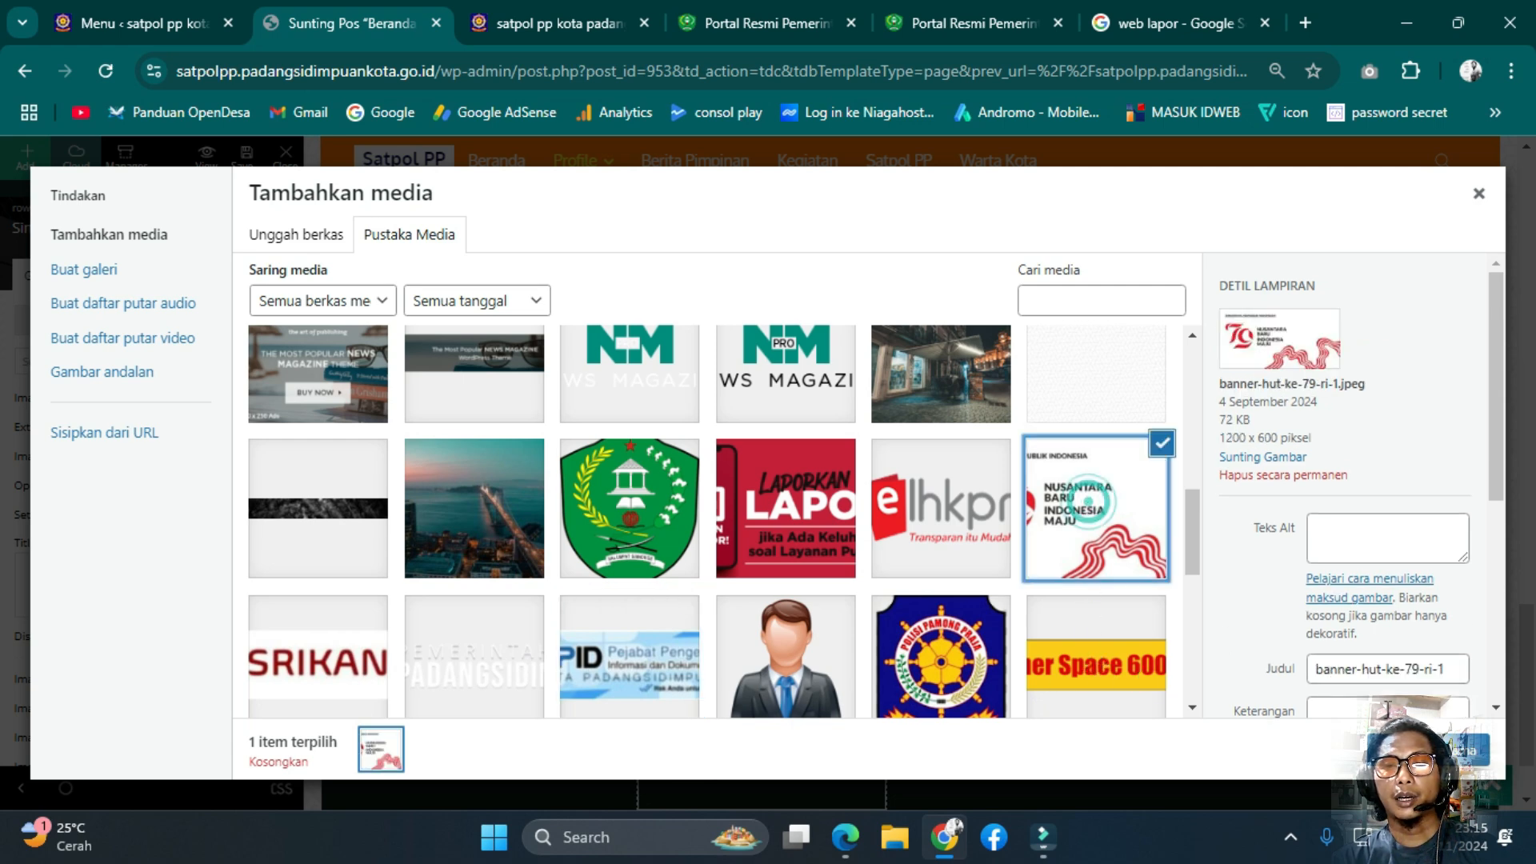
click(1439, 750)
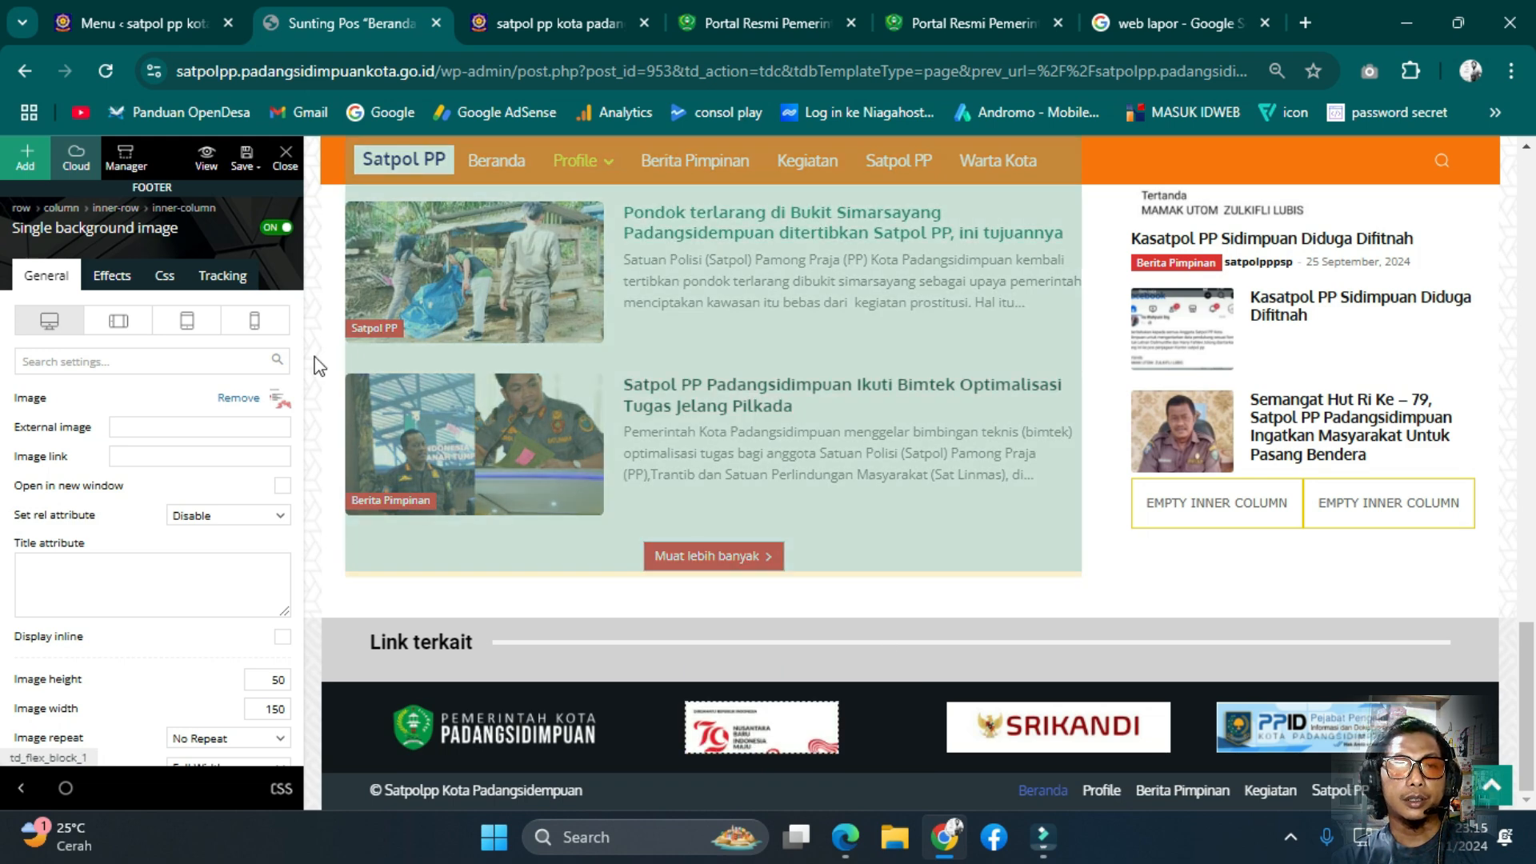
Step: Replace the banner with the elhkpn logo from the media library
click(276, 400)
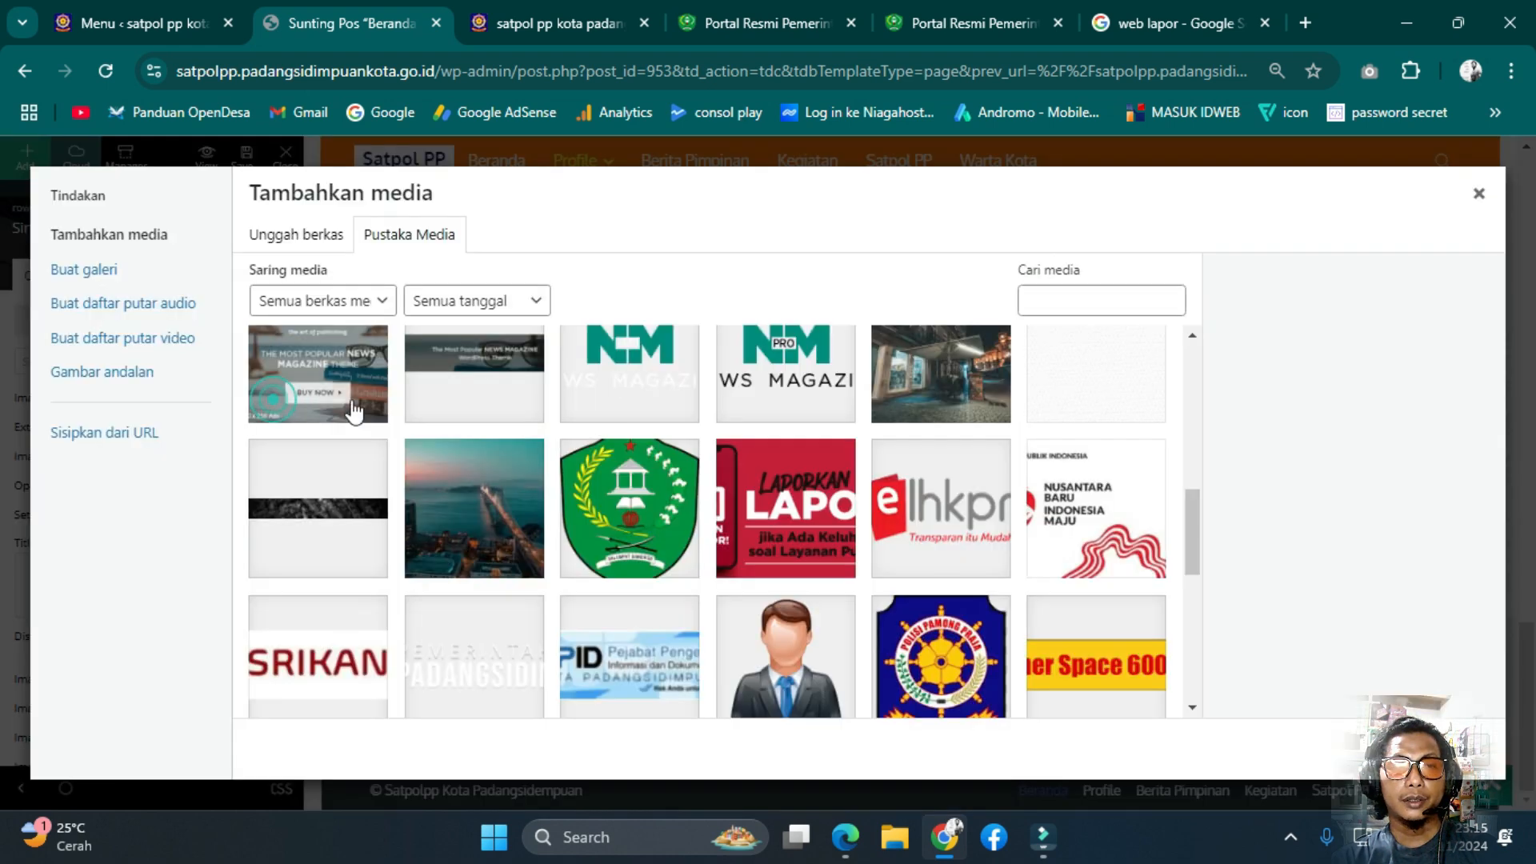
click(920, 520)
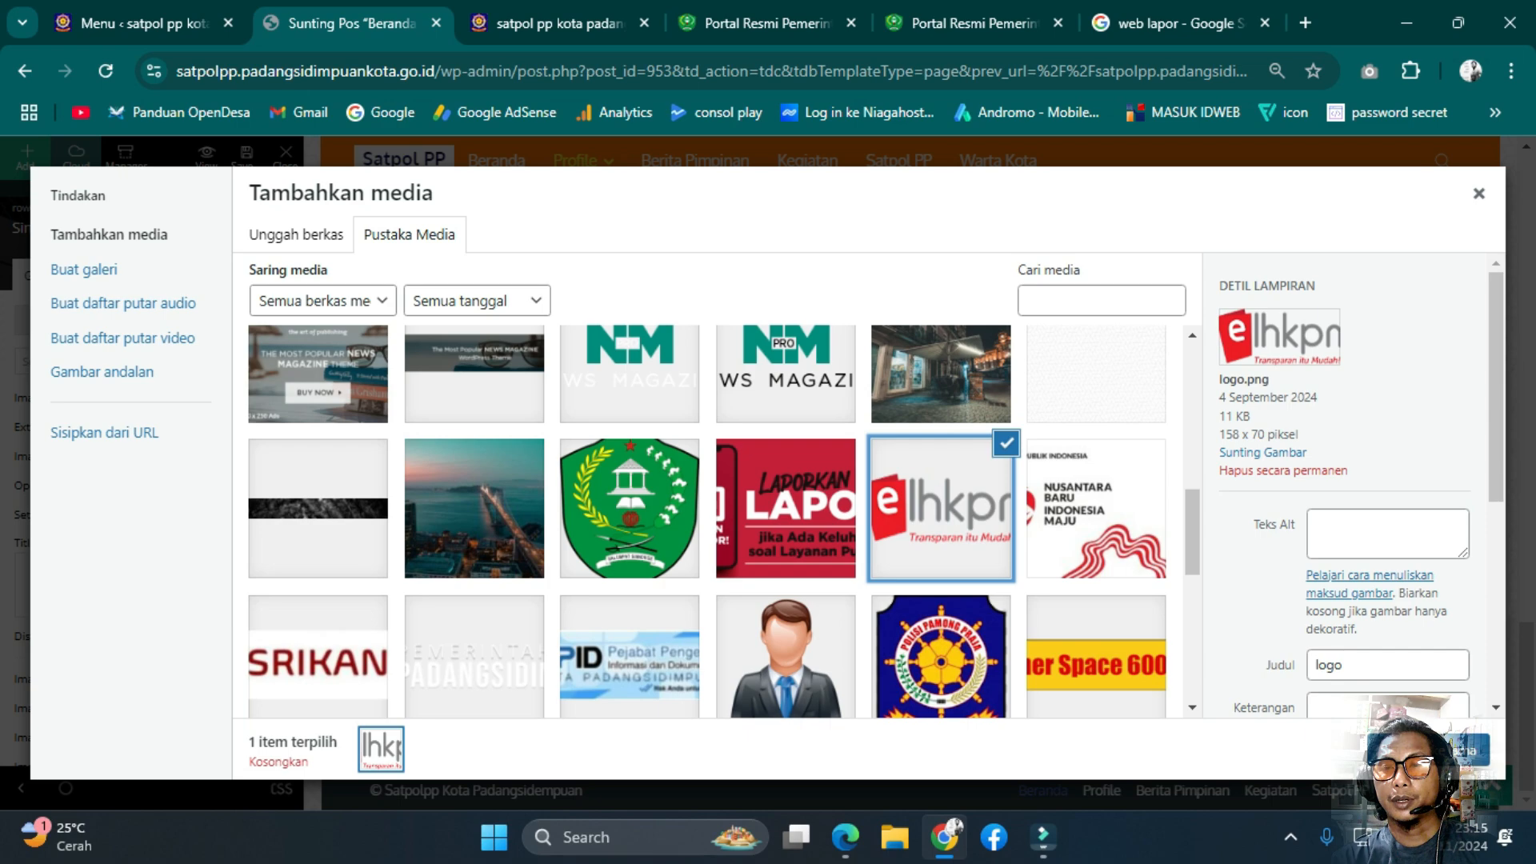
click(1440, 751)
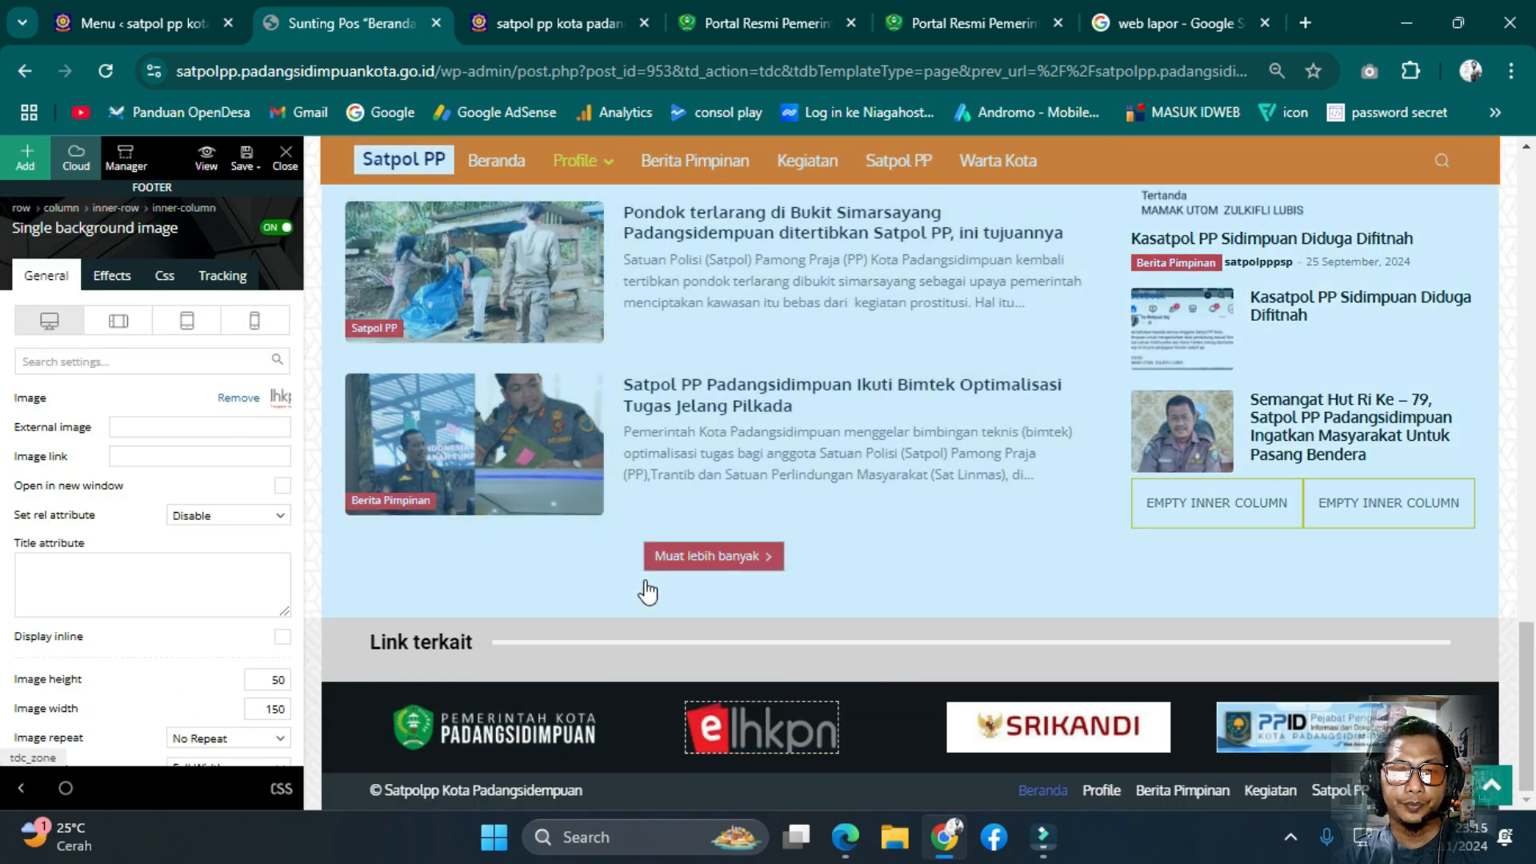
Step: Preview the homepage at phone width and scroll to check the layout
scroll(878, 645, up, 15)
scroll(951, 628, up, 5)
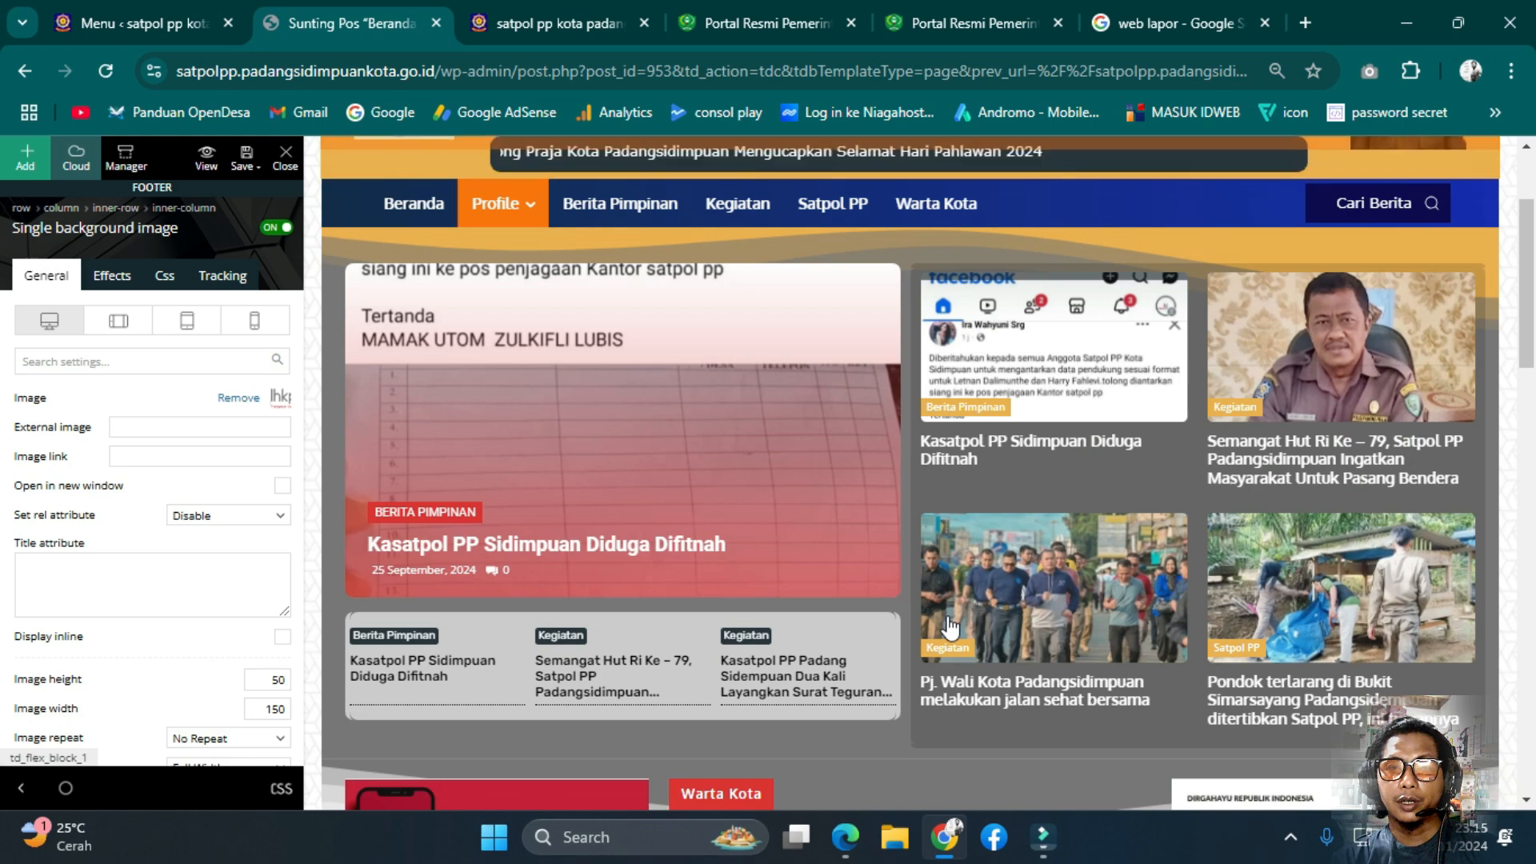
scroll(930, 623, down, 7)
scroll(951, 627, up, 4)
scroll(951, 627, up, 10)
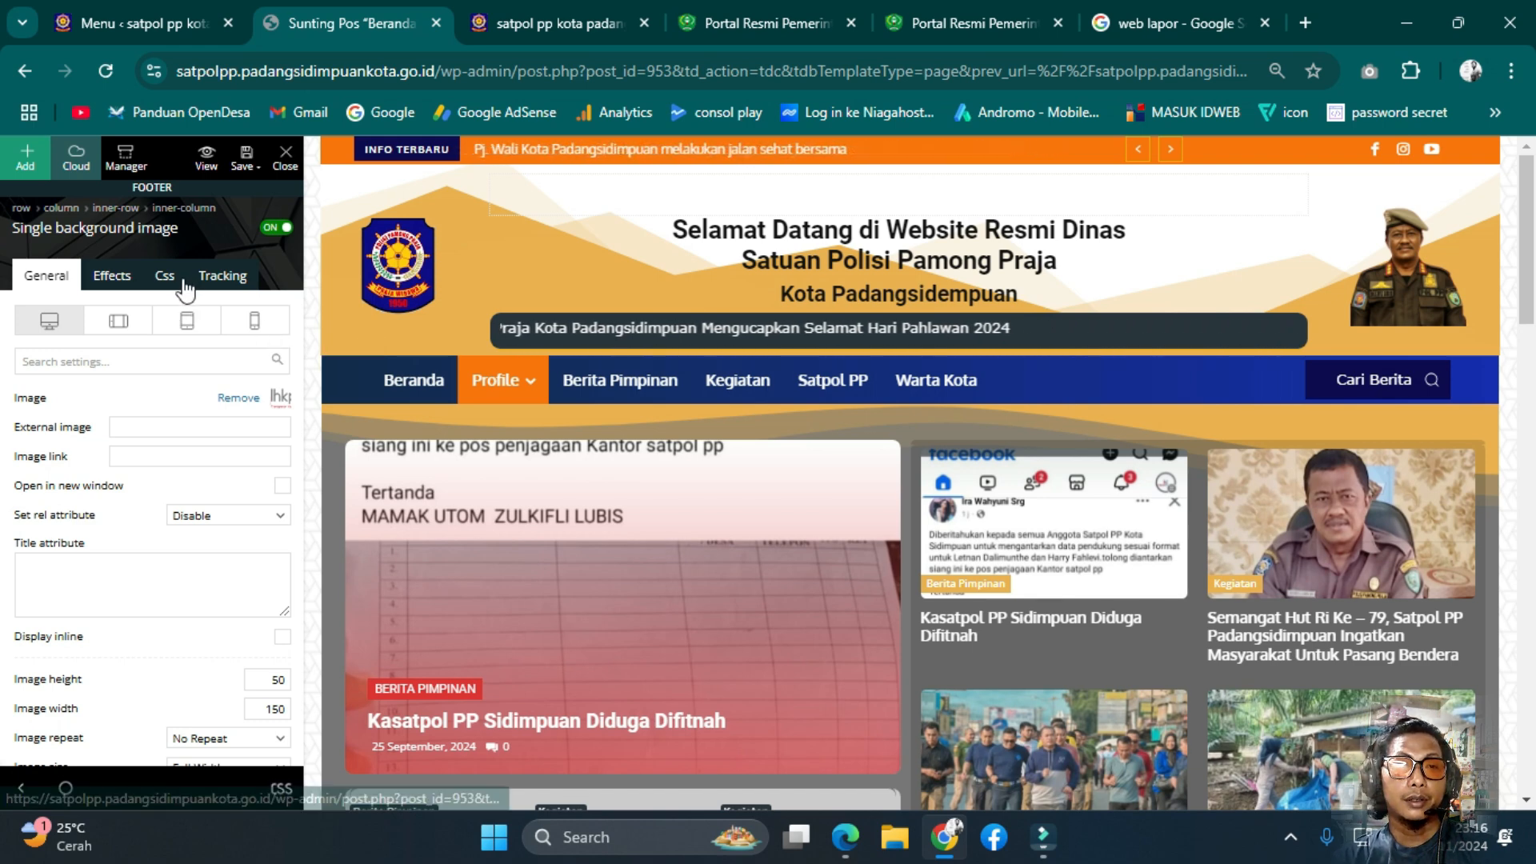
click(255, 326)
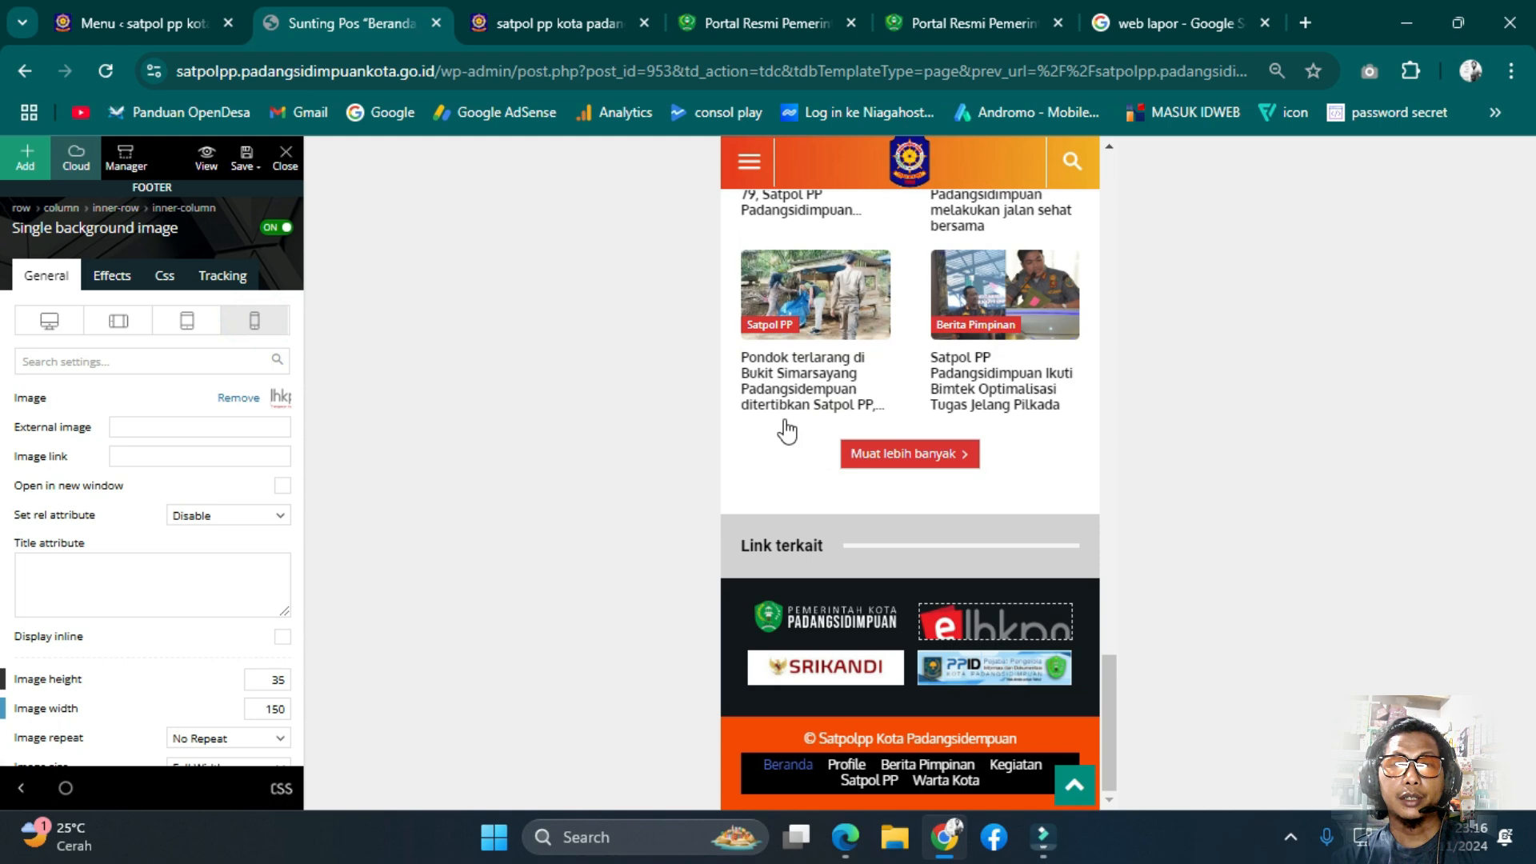
scroll(784, 432, up, 5)
scroll(926, 450, up, 10)
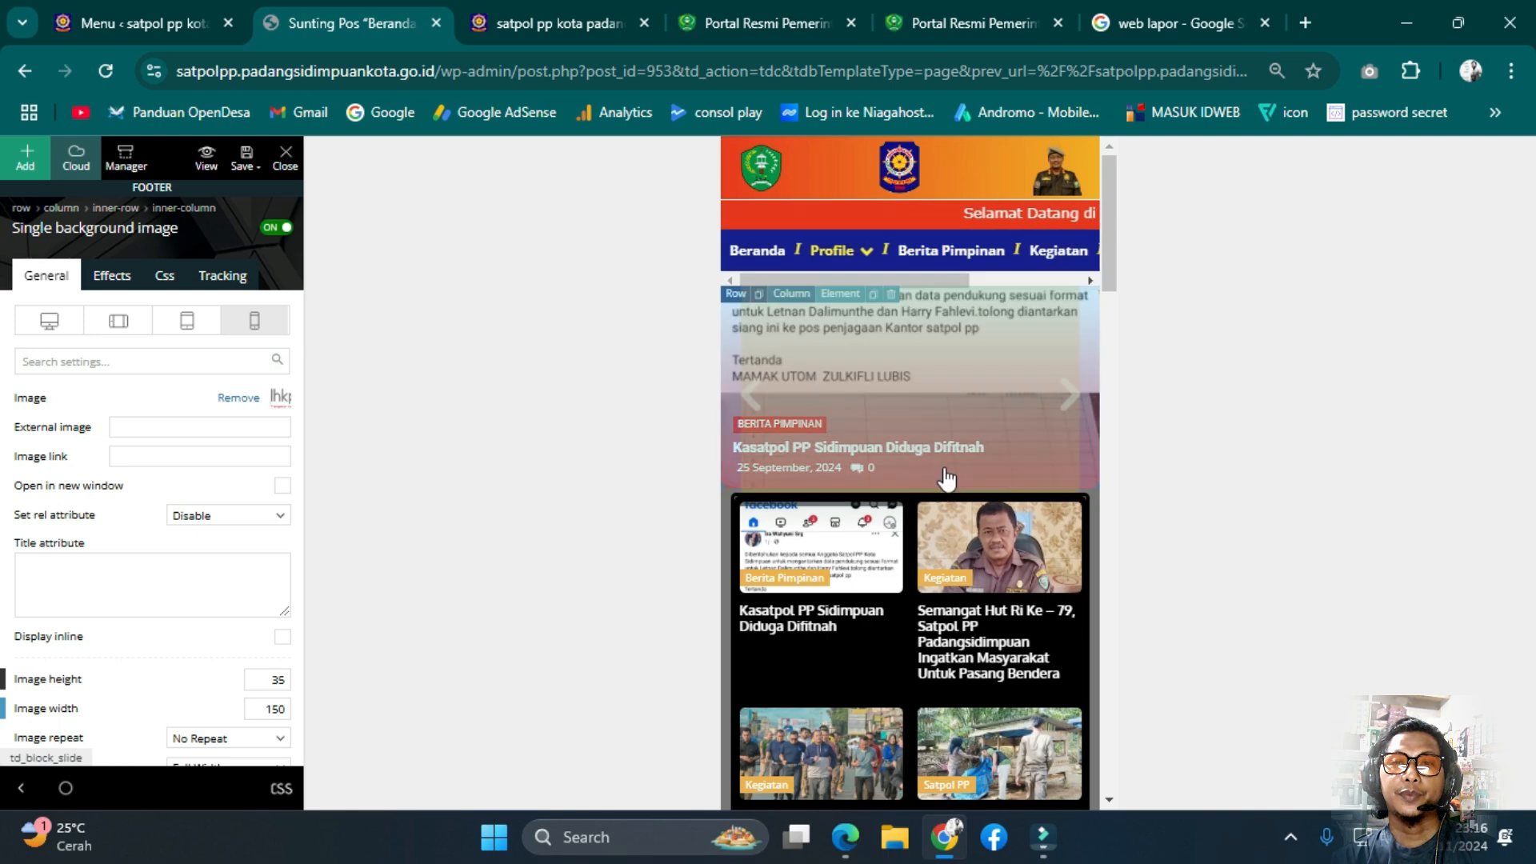
Step: Preview the homepage at tablet, landscape tablet and desktop widths
click(187, 324)
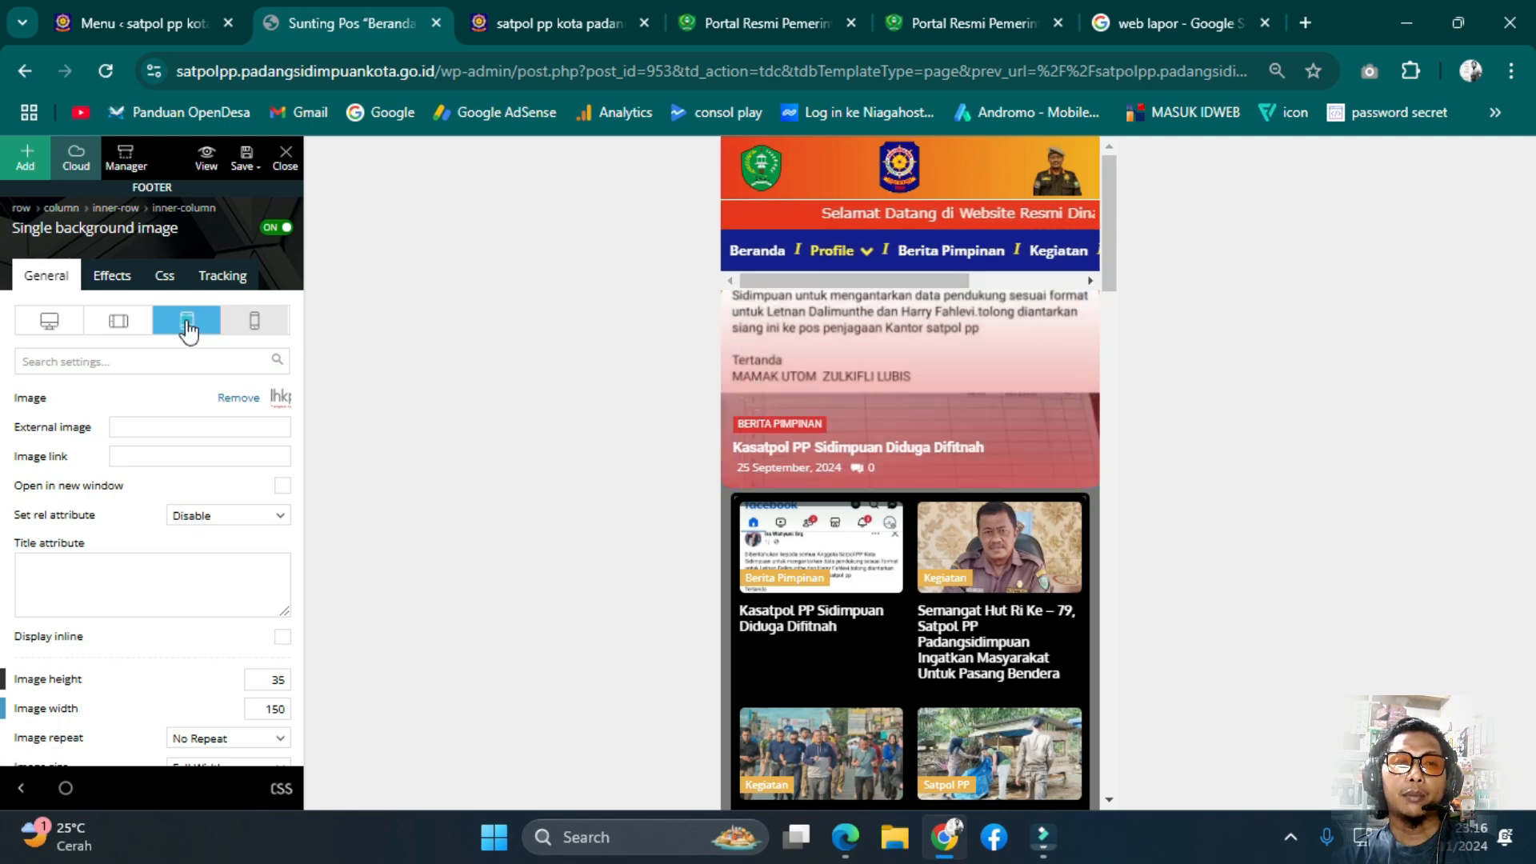
scroll(963, 388, up, 15)
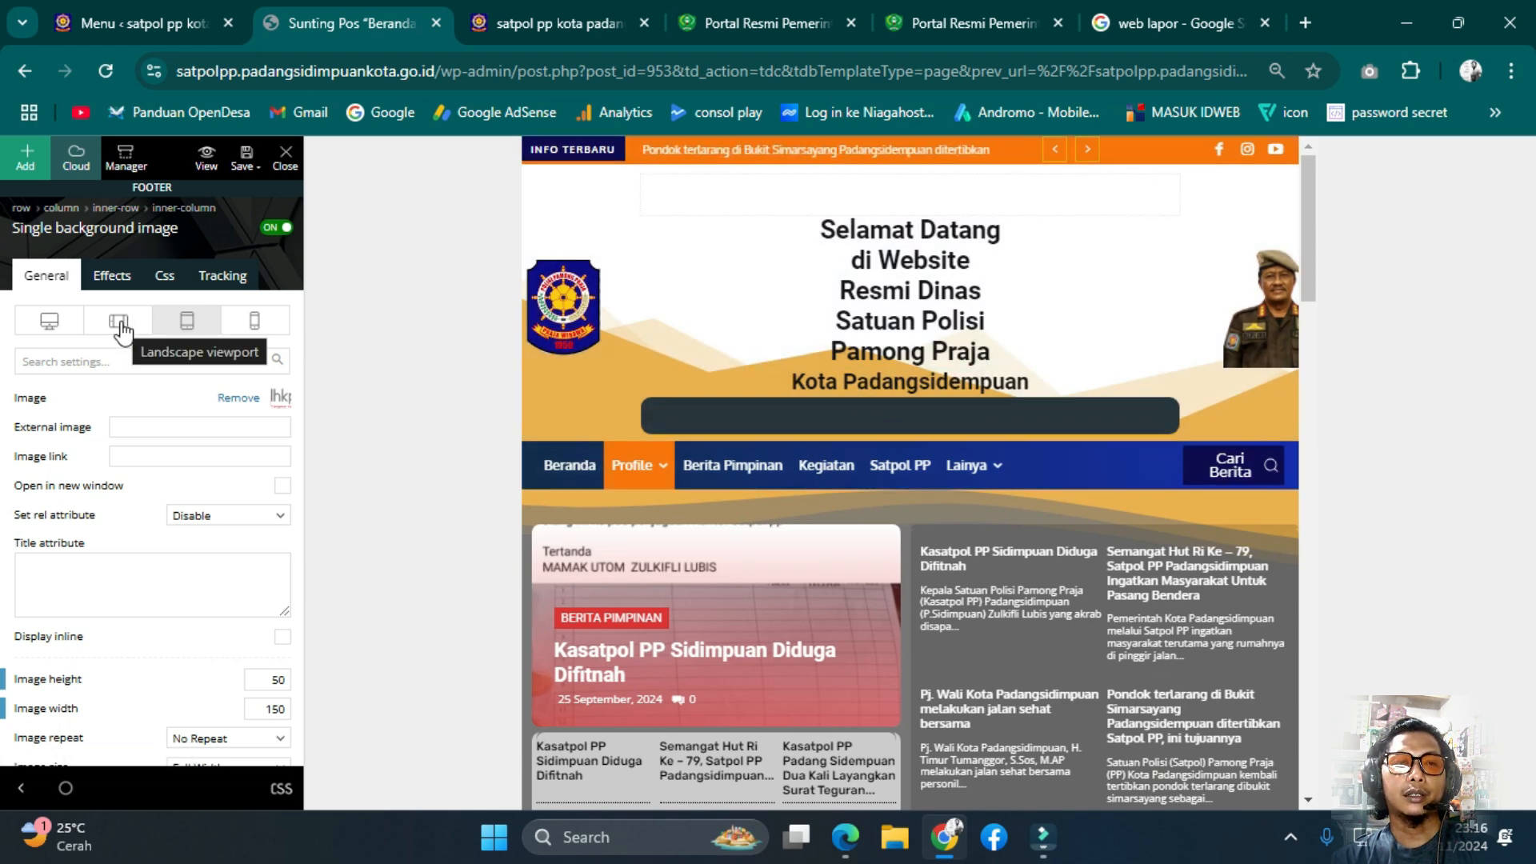
click(120, 330)
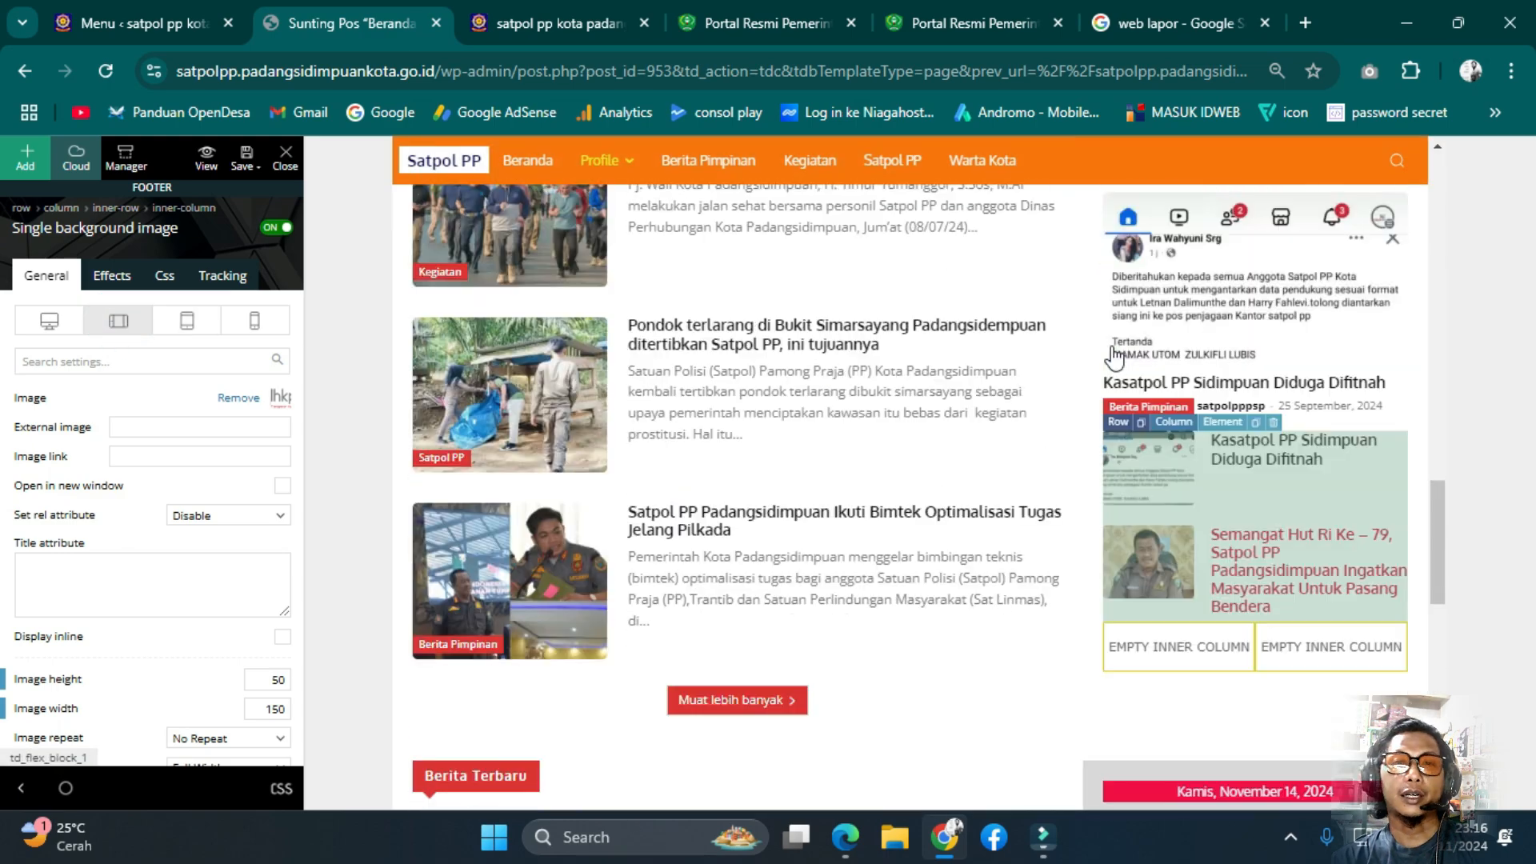
scroll(1114, 354, up, 15)
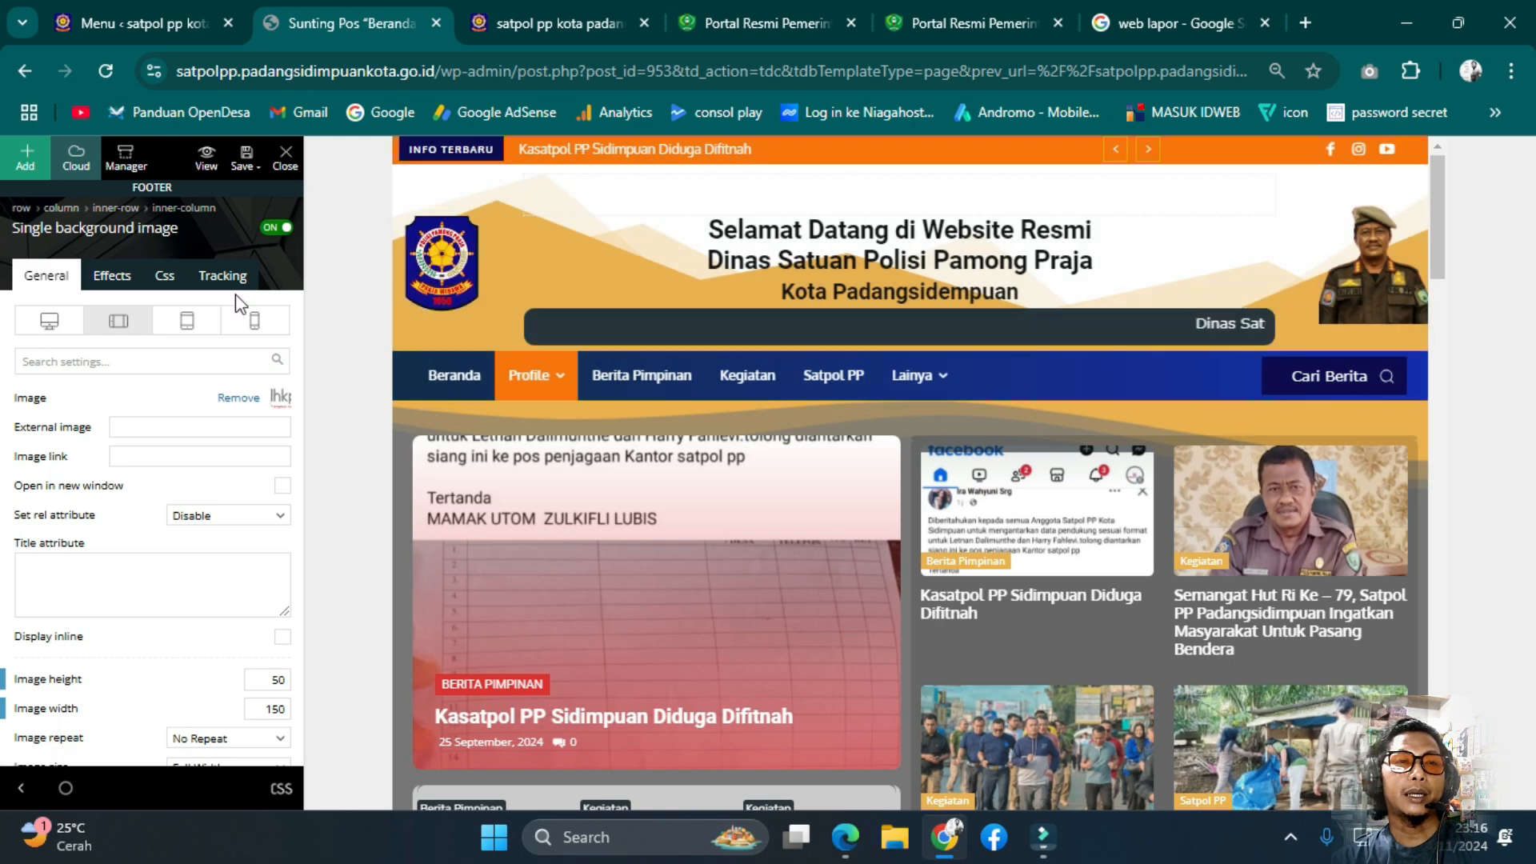
click(56, 321)
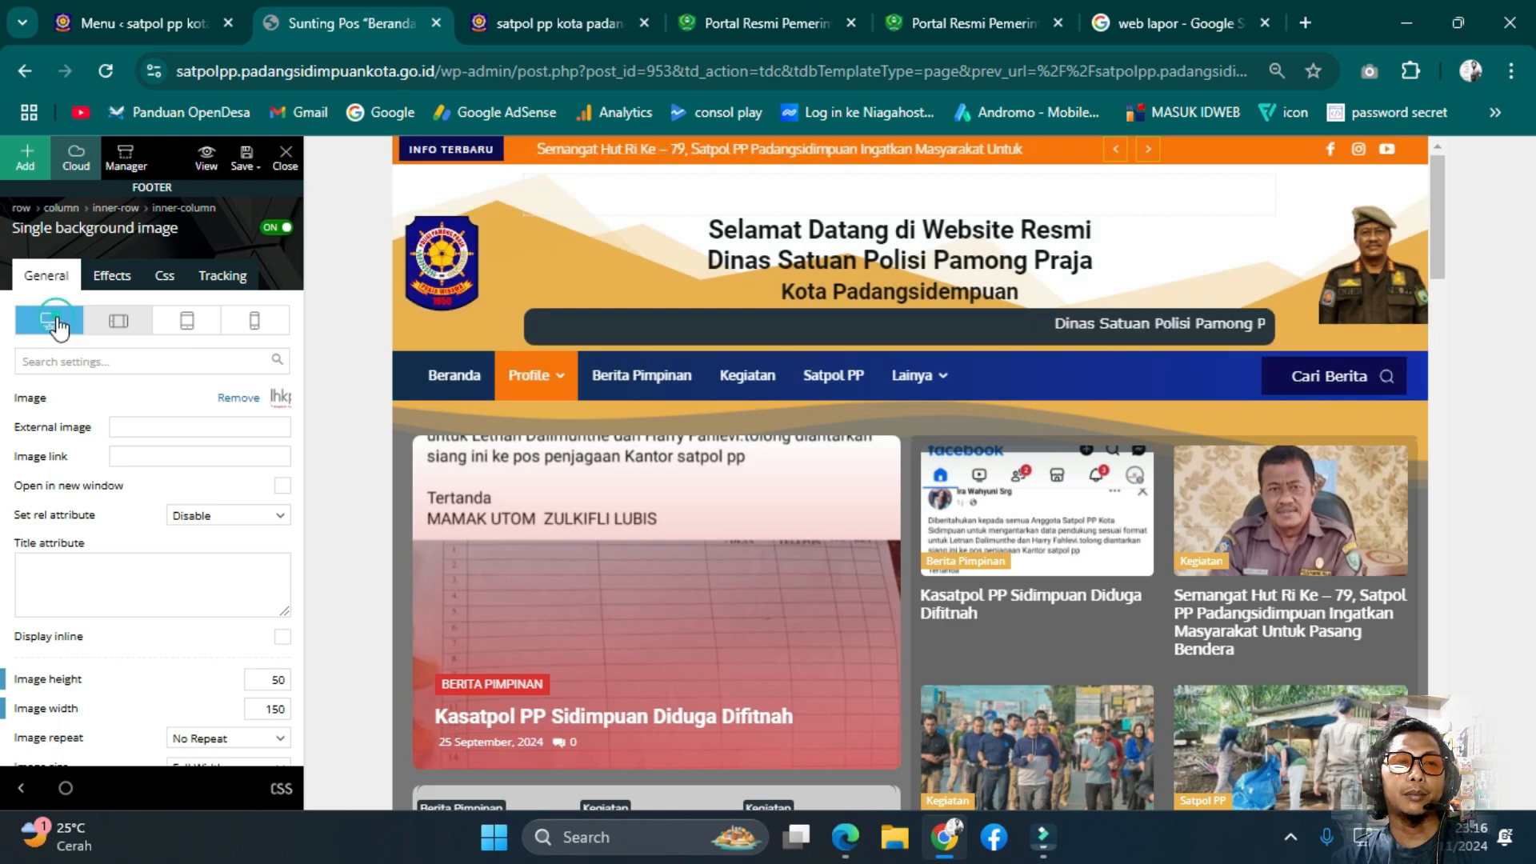
scroll(788, 384, up, 12)
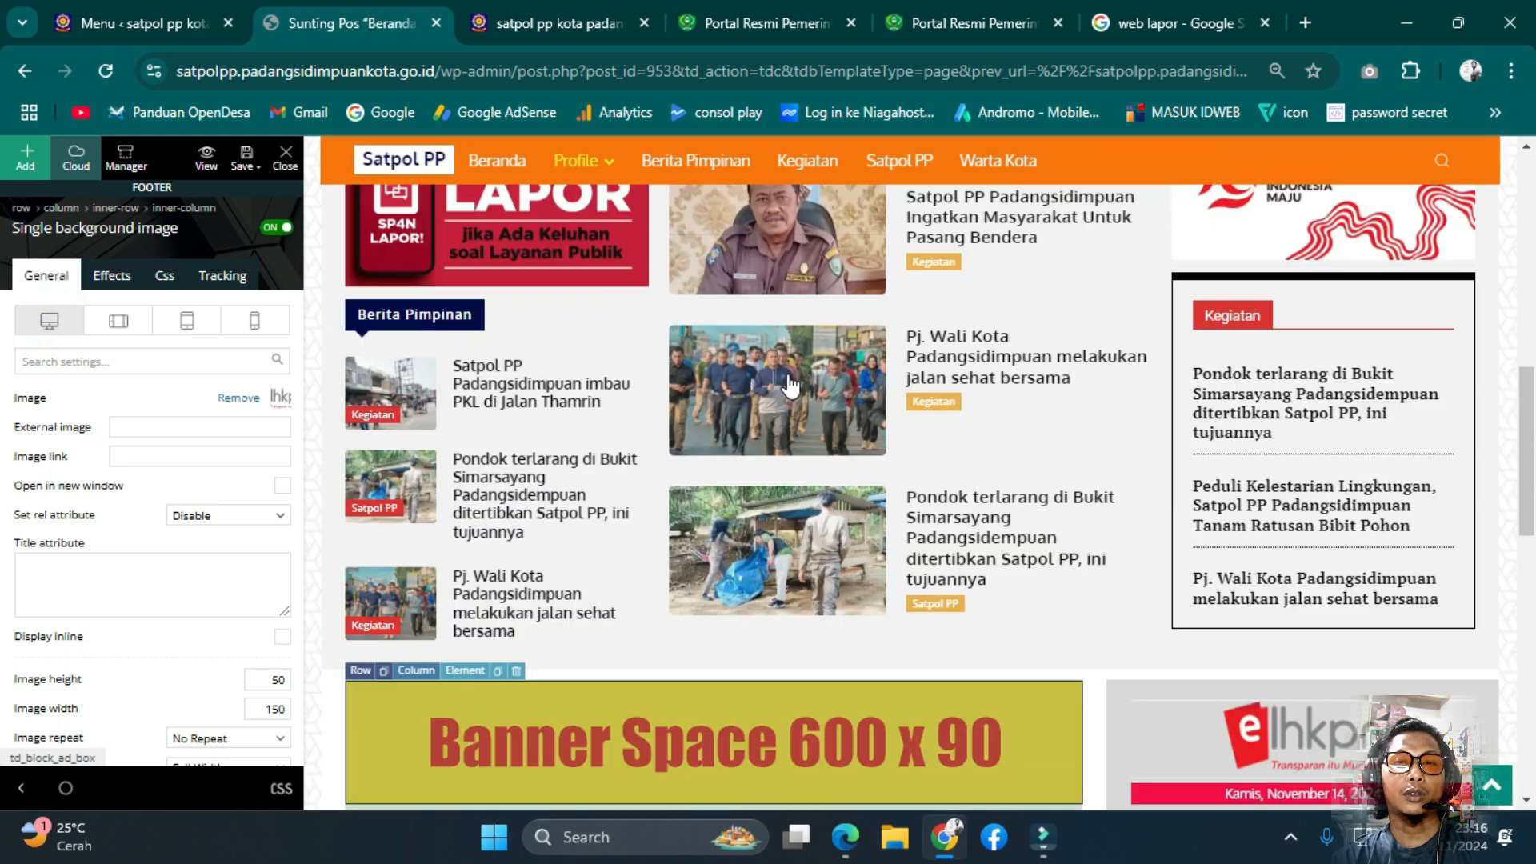
scroll(789, 384, up, 10)
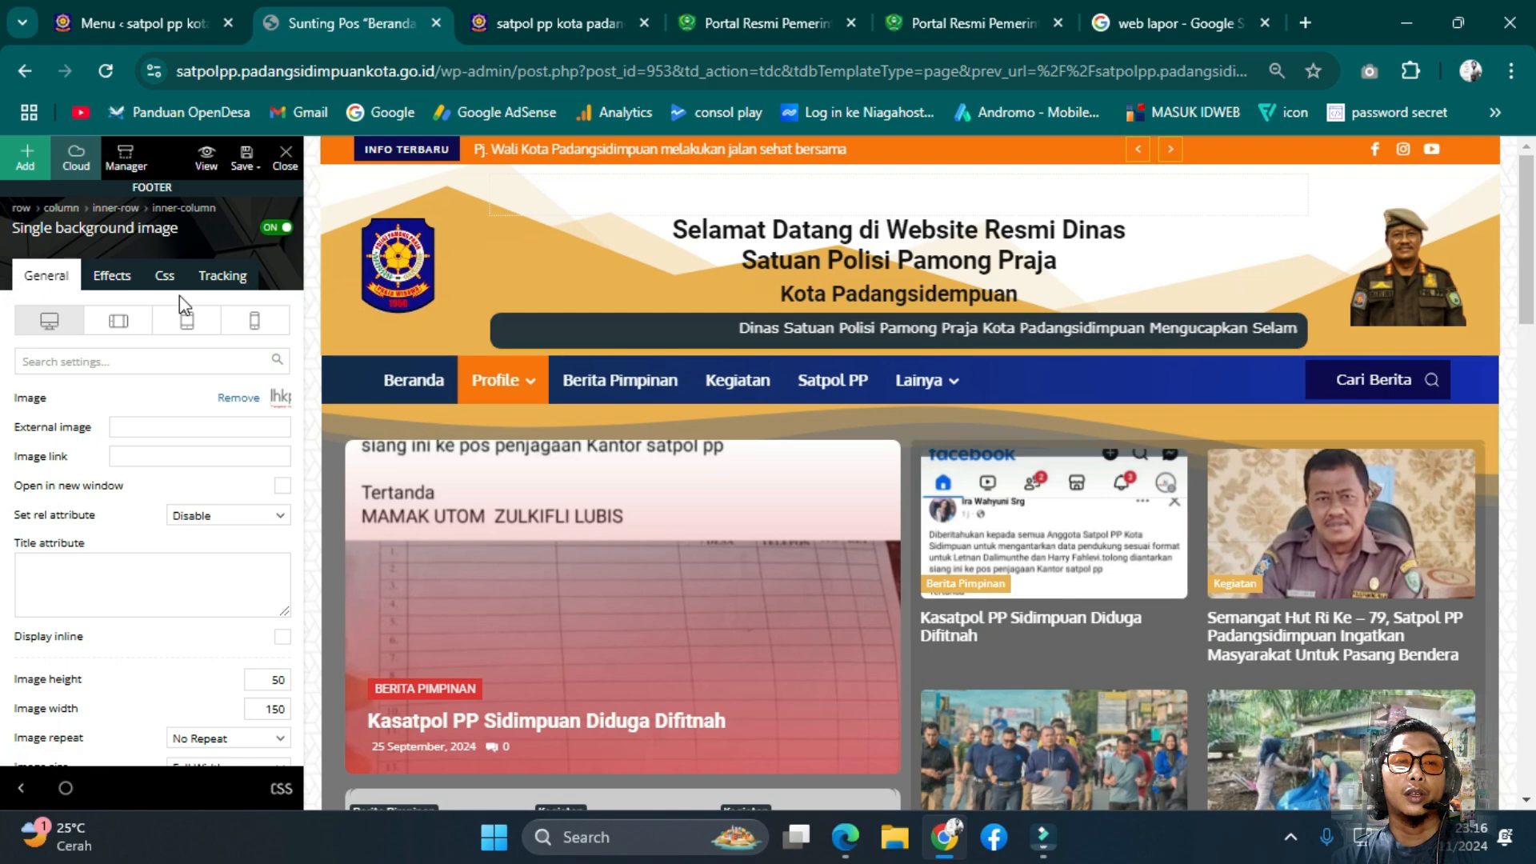
Step: Switch to the tablet portrait preview and check the layout
click(186, 321)
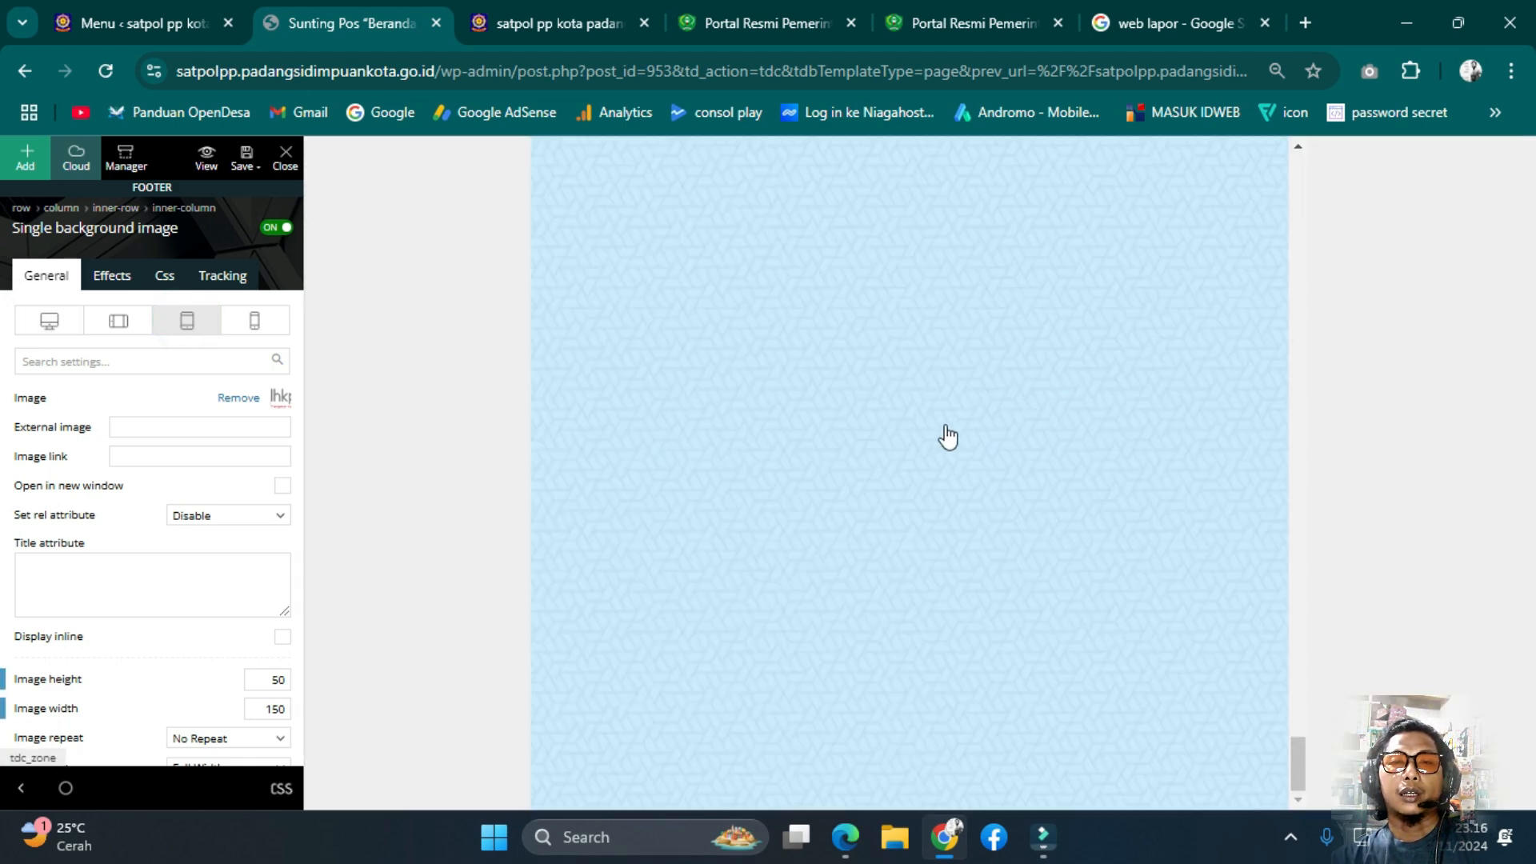
scroll(995, 412, up, 15)
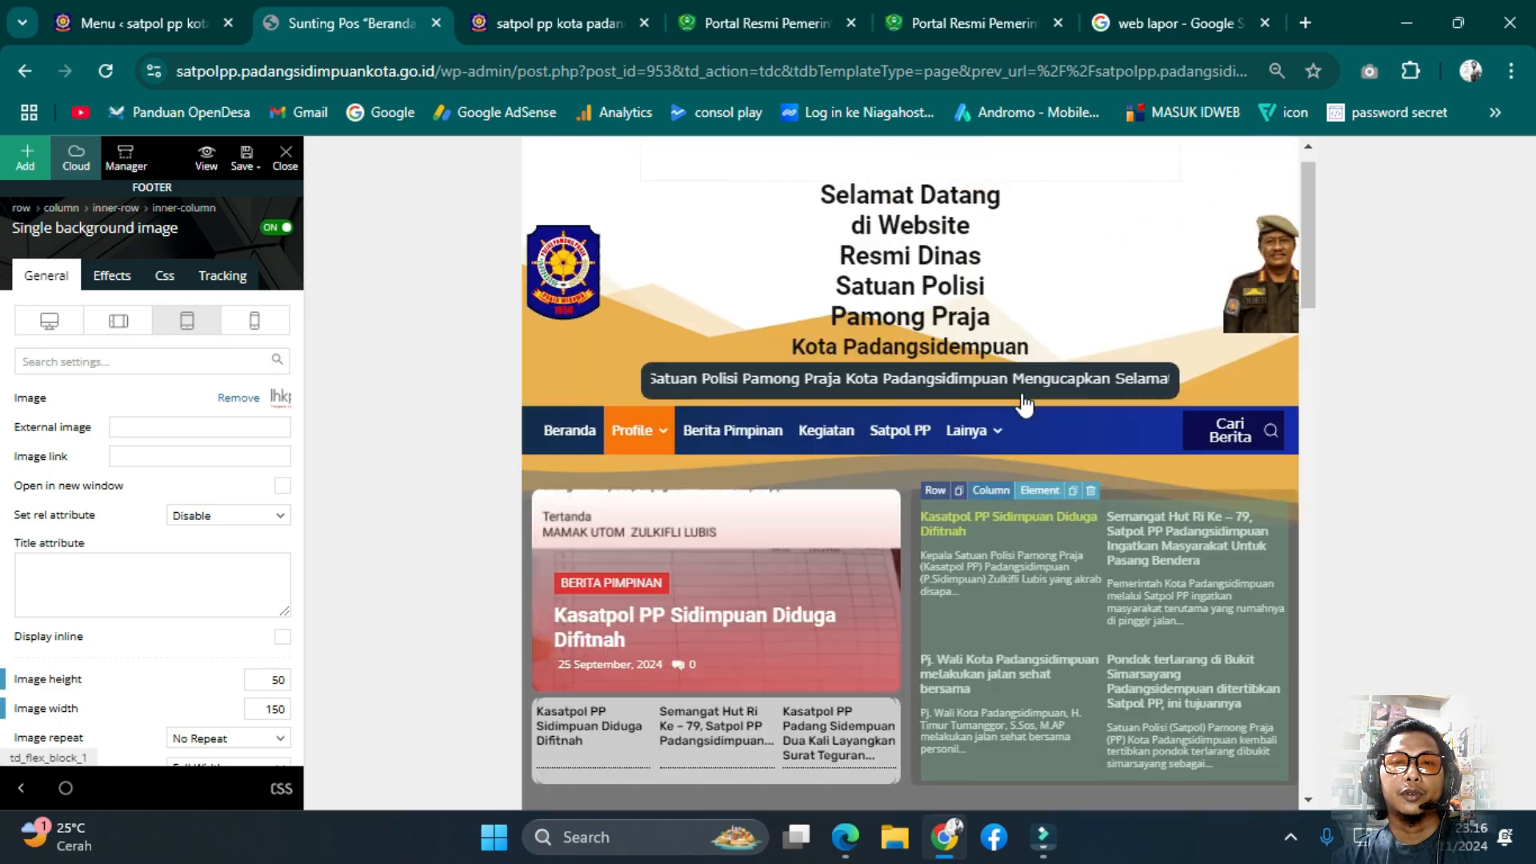
scroll(1024, 406, up, 1)
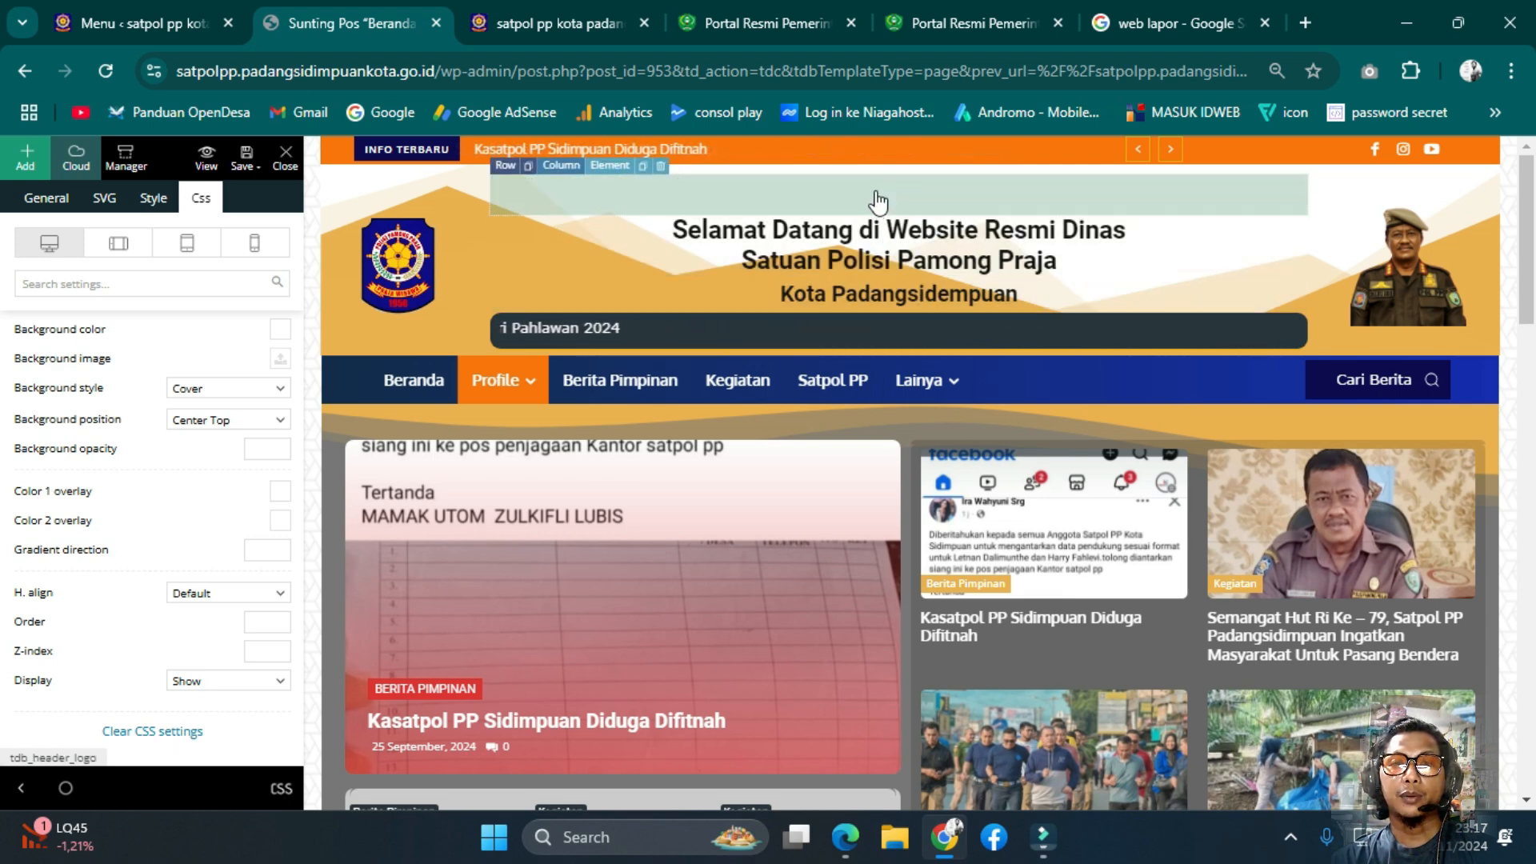
click(184, 252)
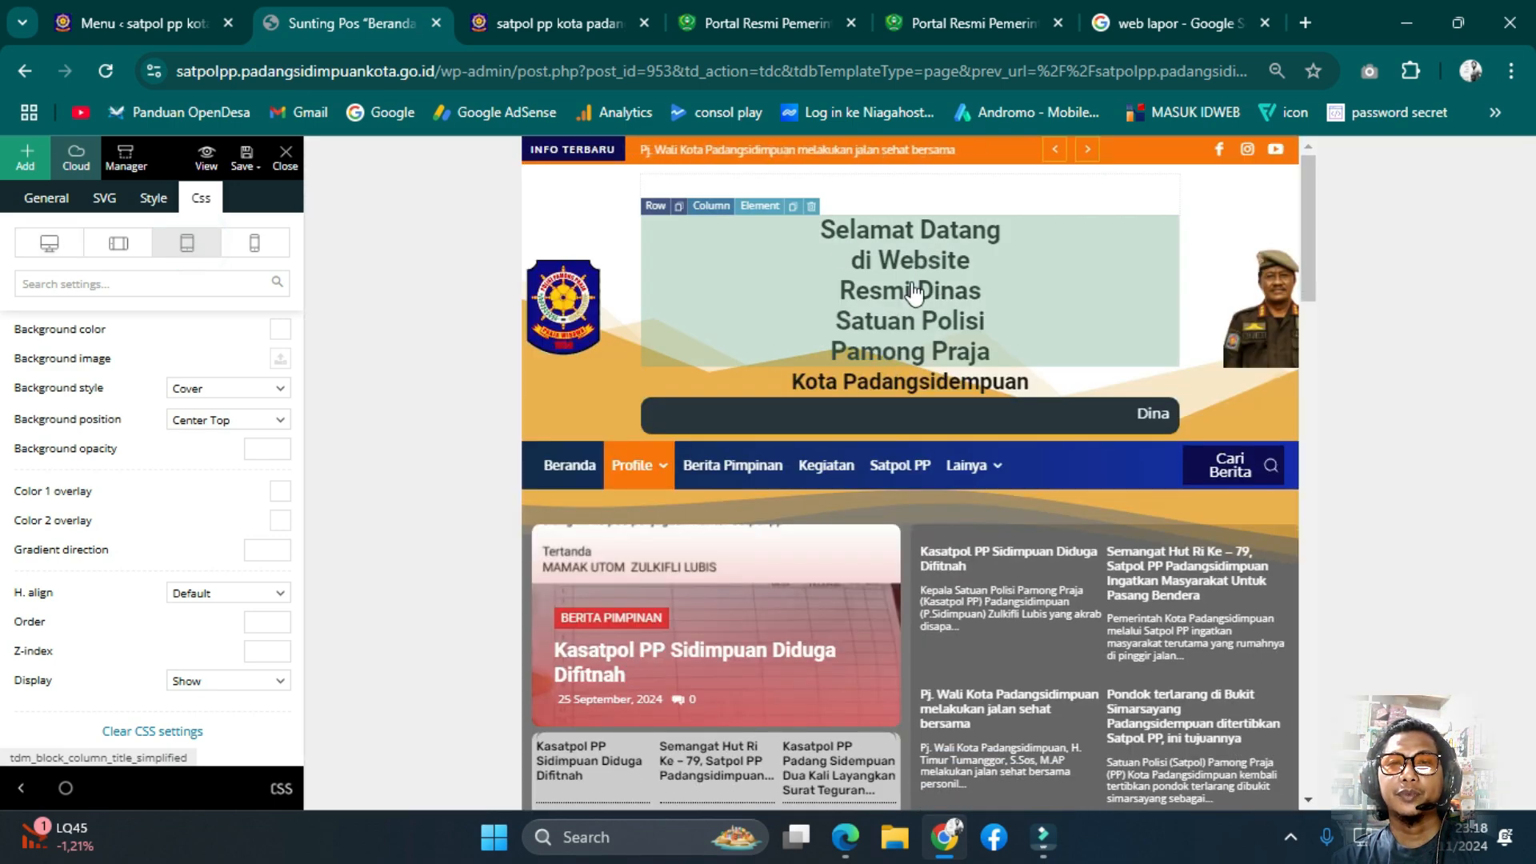
Step: Set the welcome heading's title font size to 15 in the mobile view
click(919, 309)
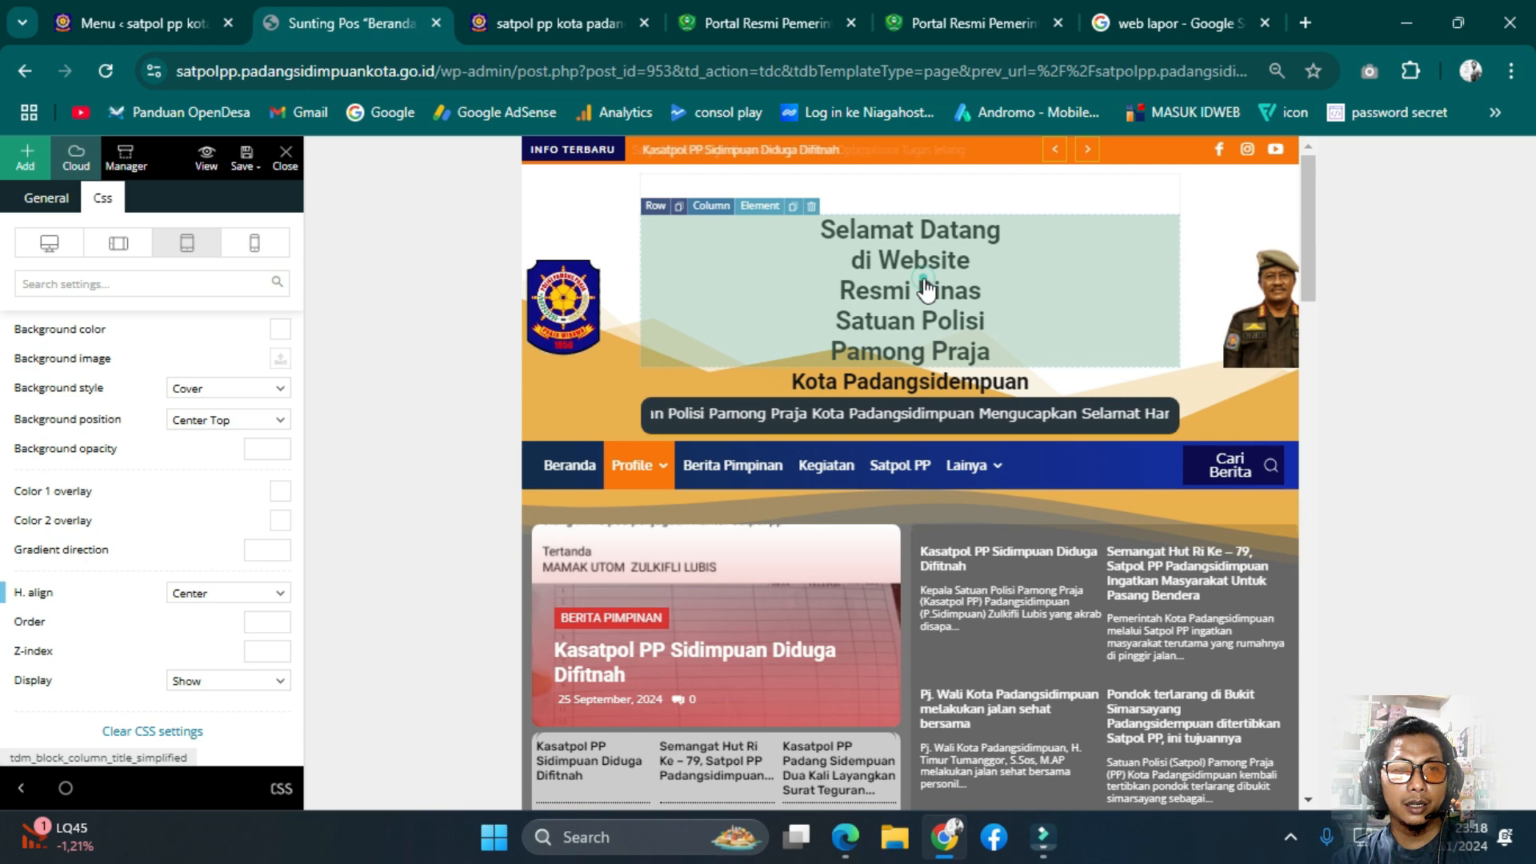
scroll(128, 436, up, 1)
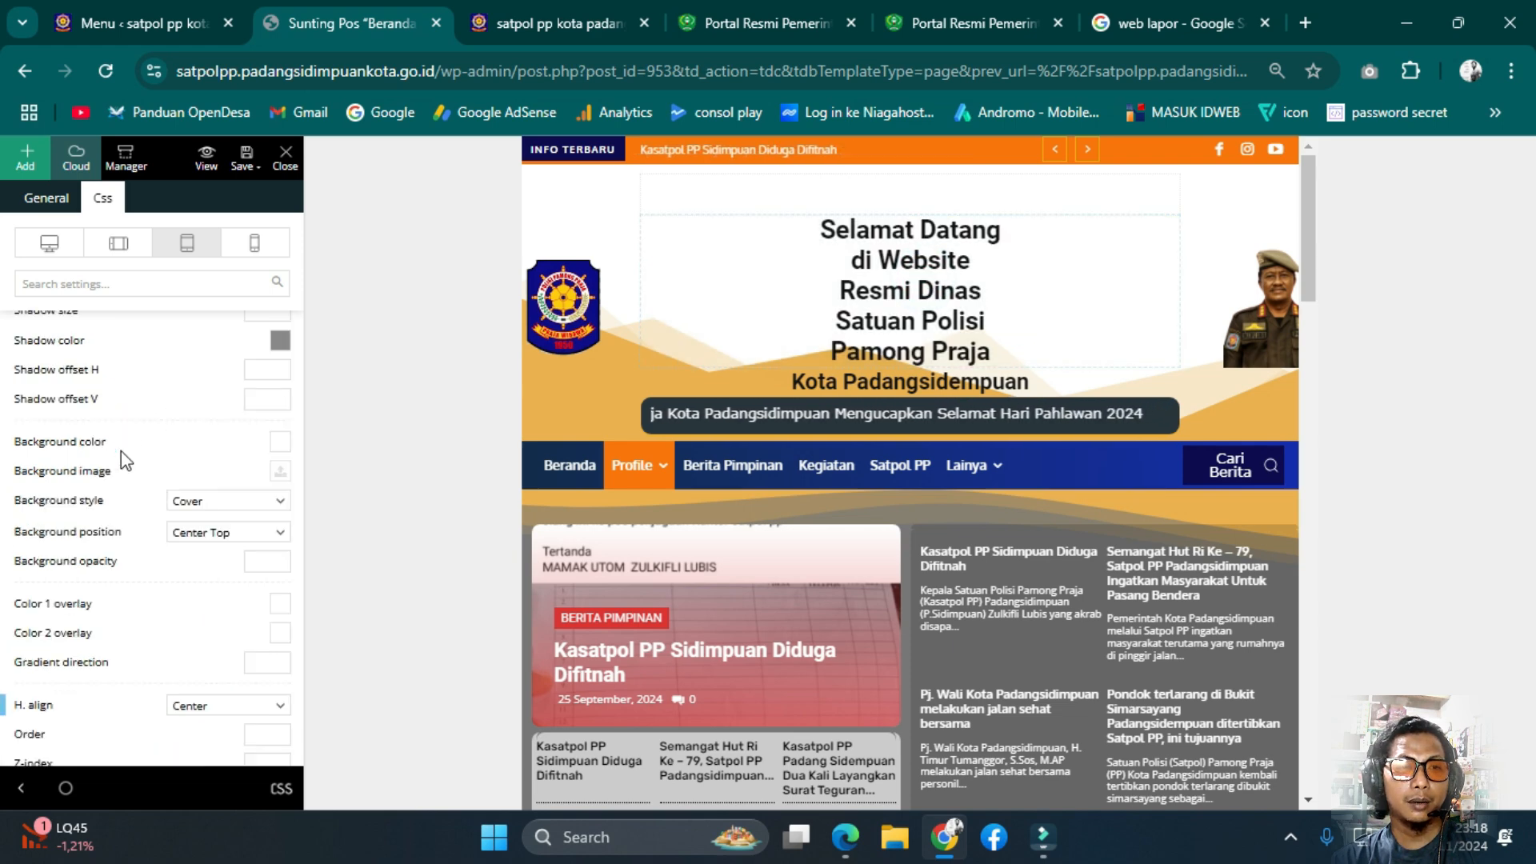
click(47, 200)
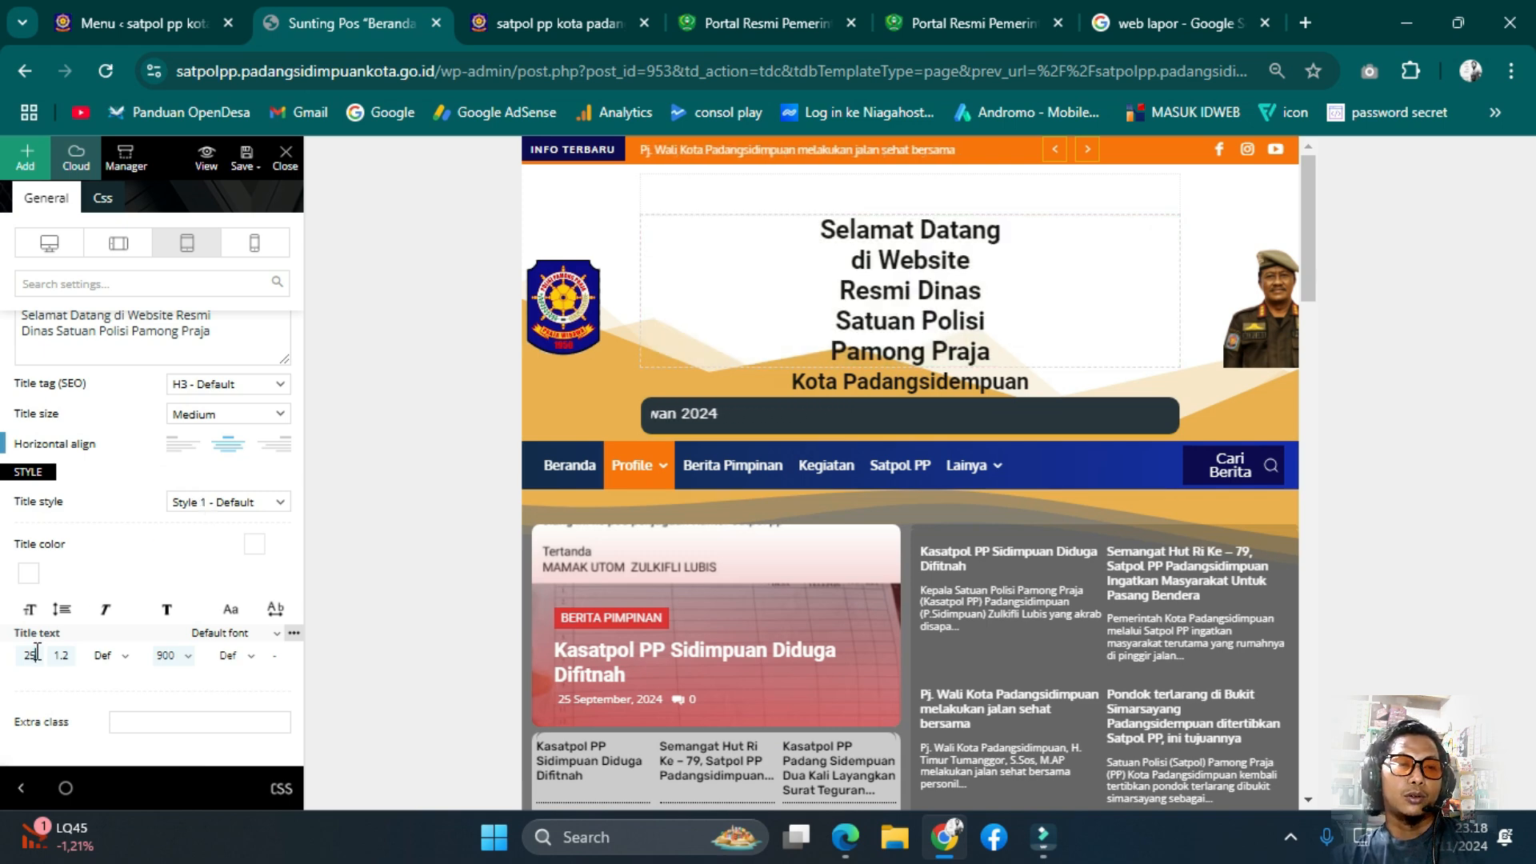
text(15)
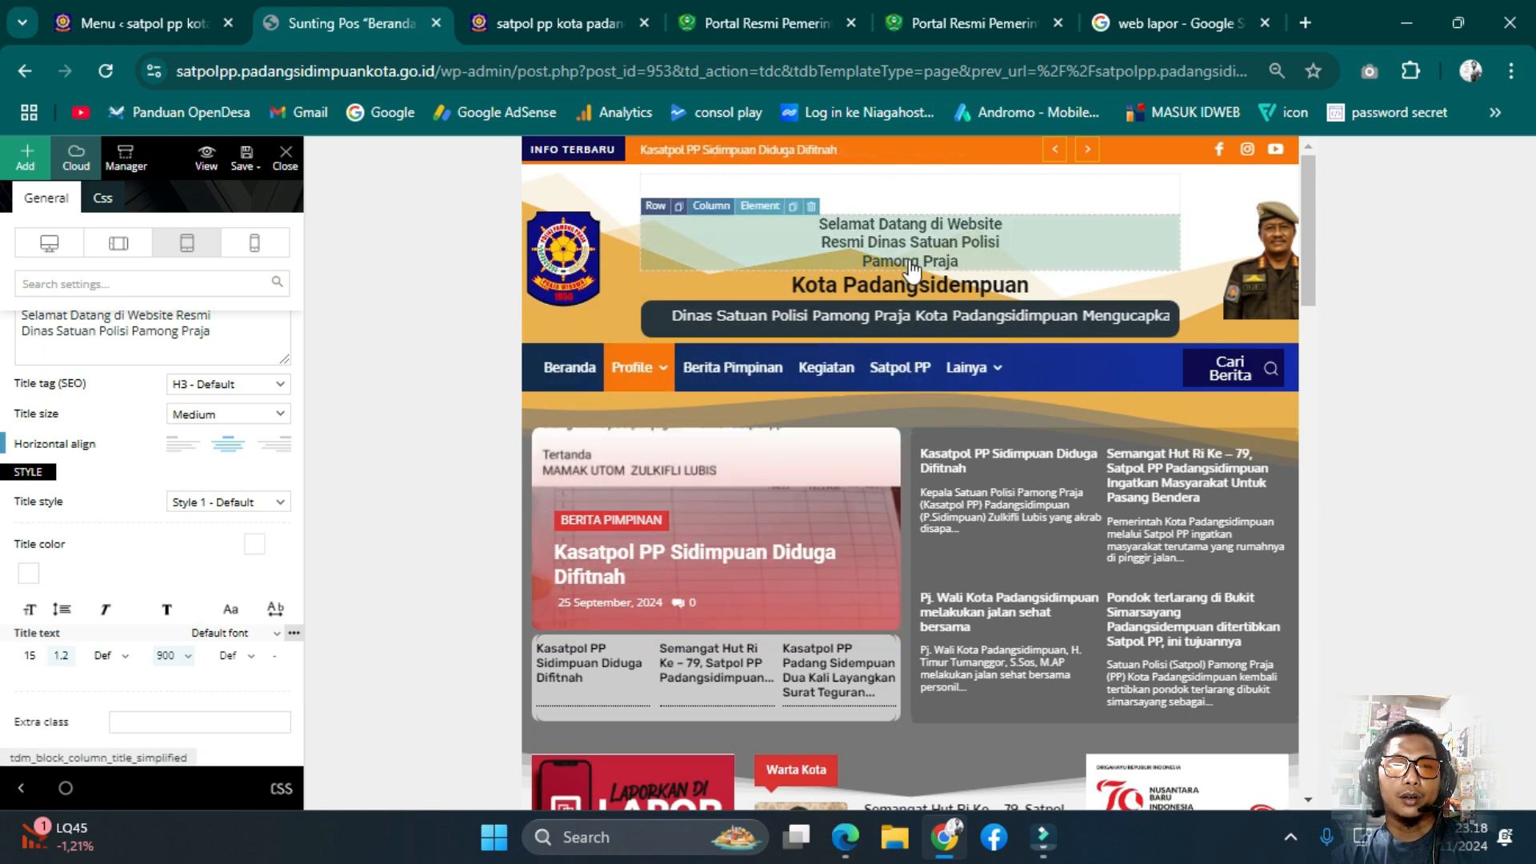
scroll(217, 401, up, 2)
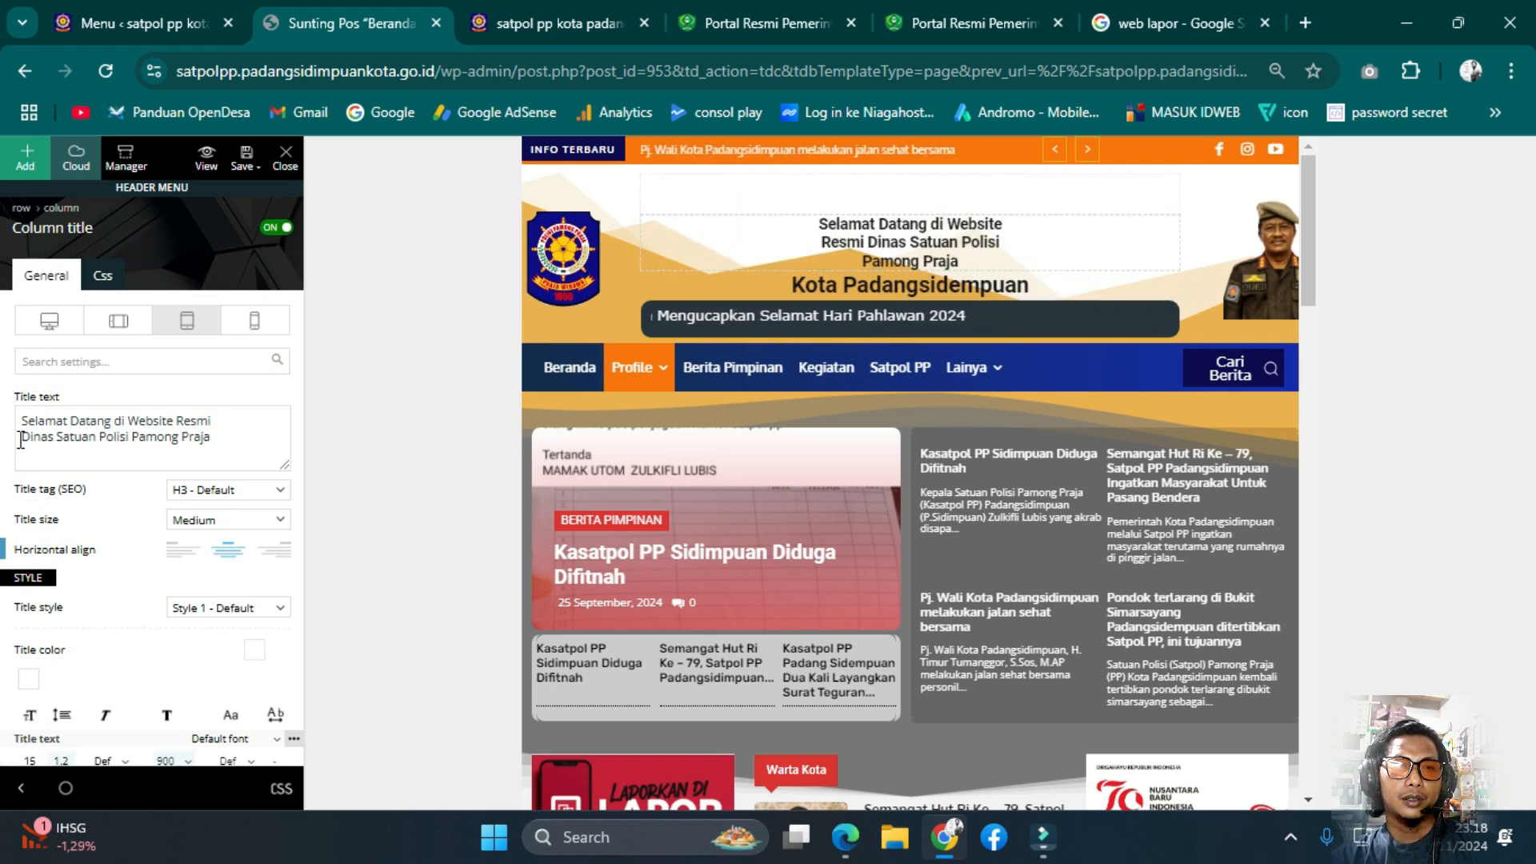
scroll(131, 619, down, 1)
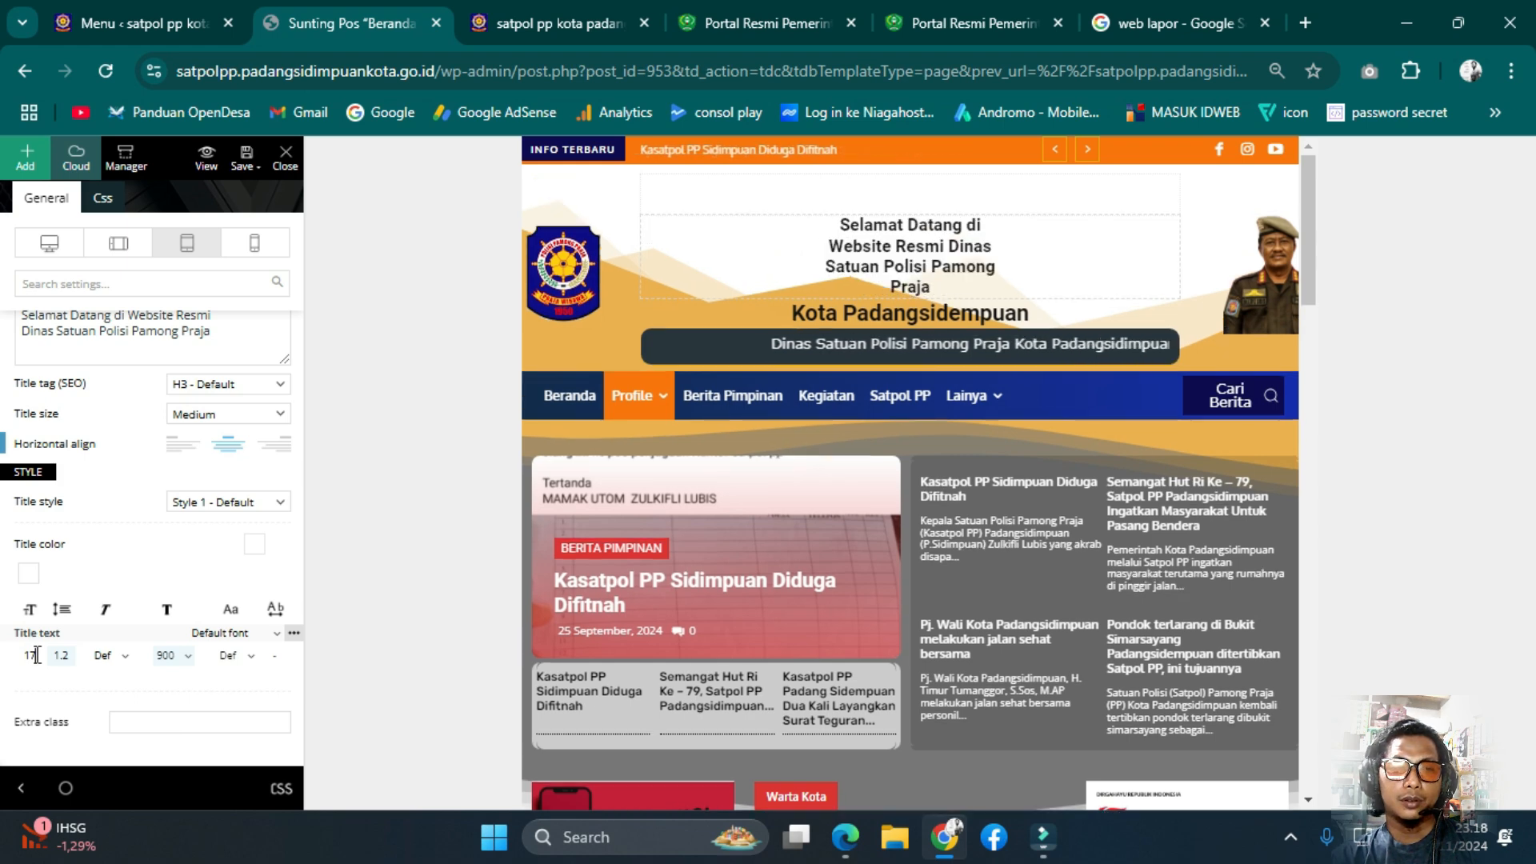
text(1)
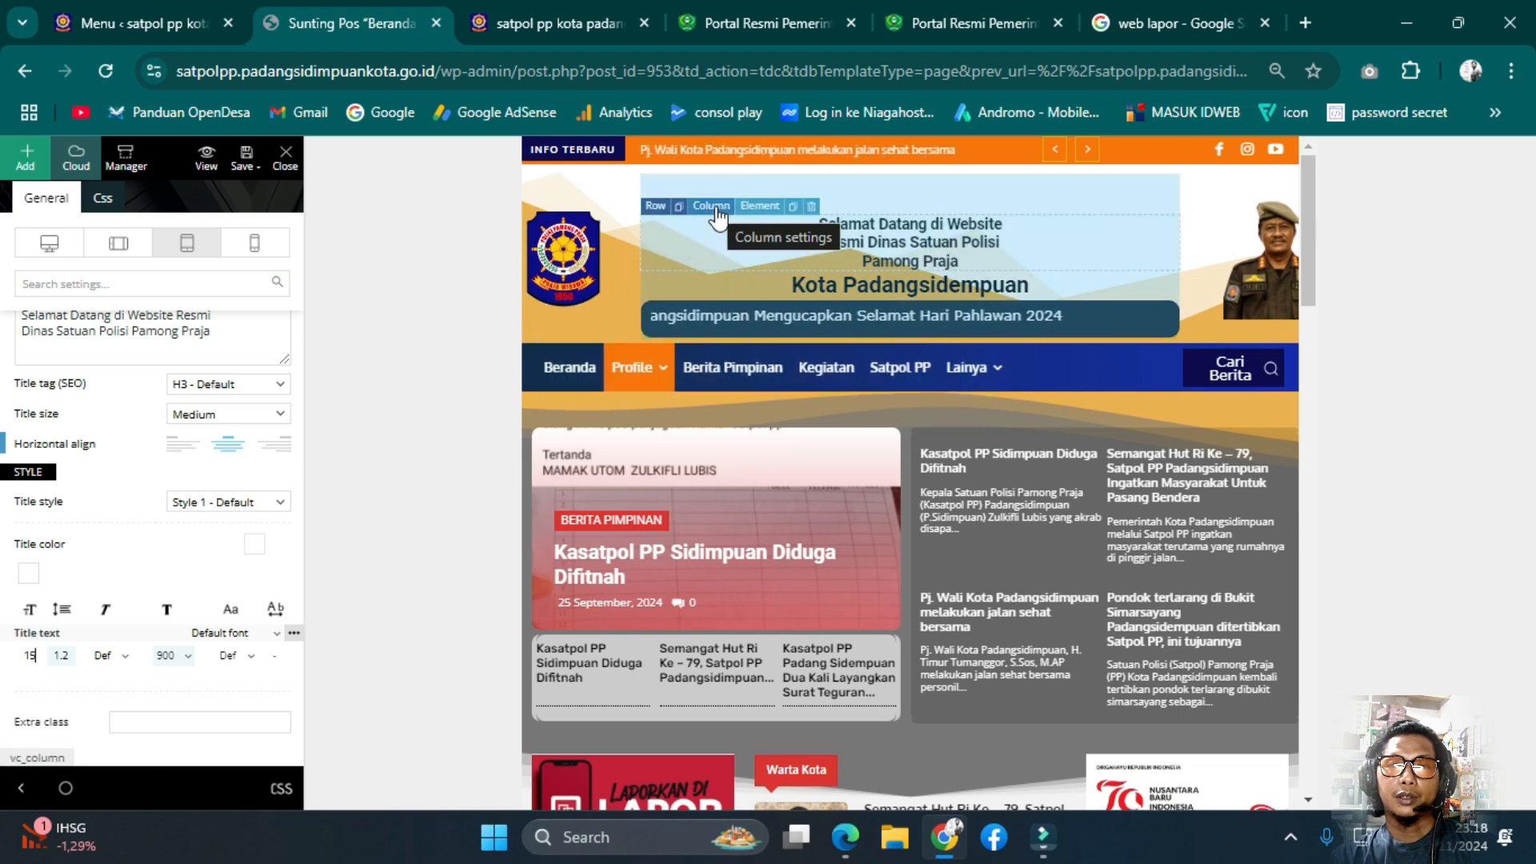
Step: Look through the heading's column and row settings, then return to its title settings
click(712, 205)
click(756, 207)
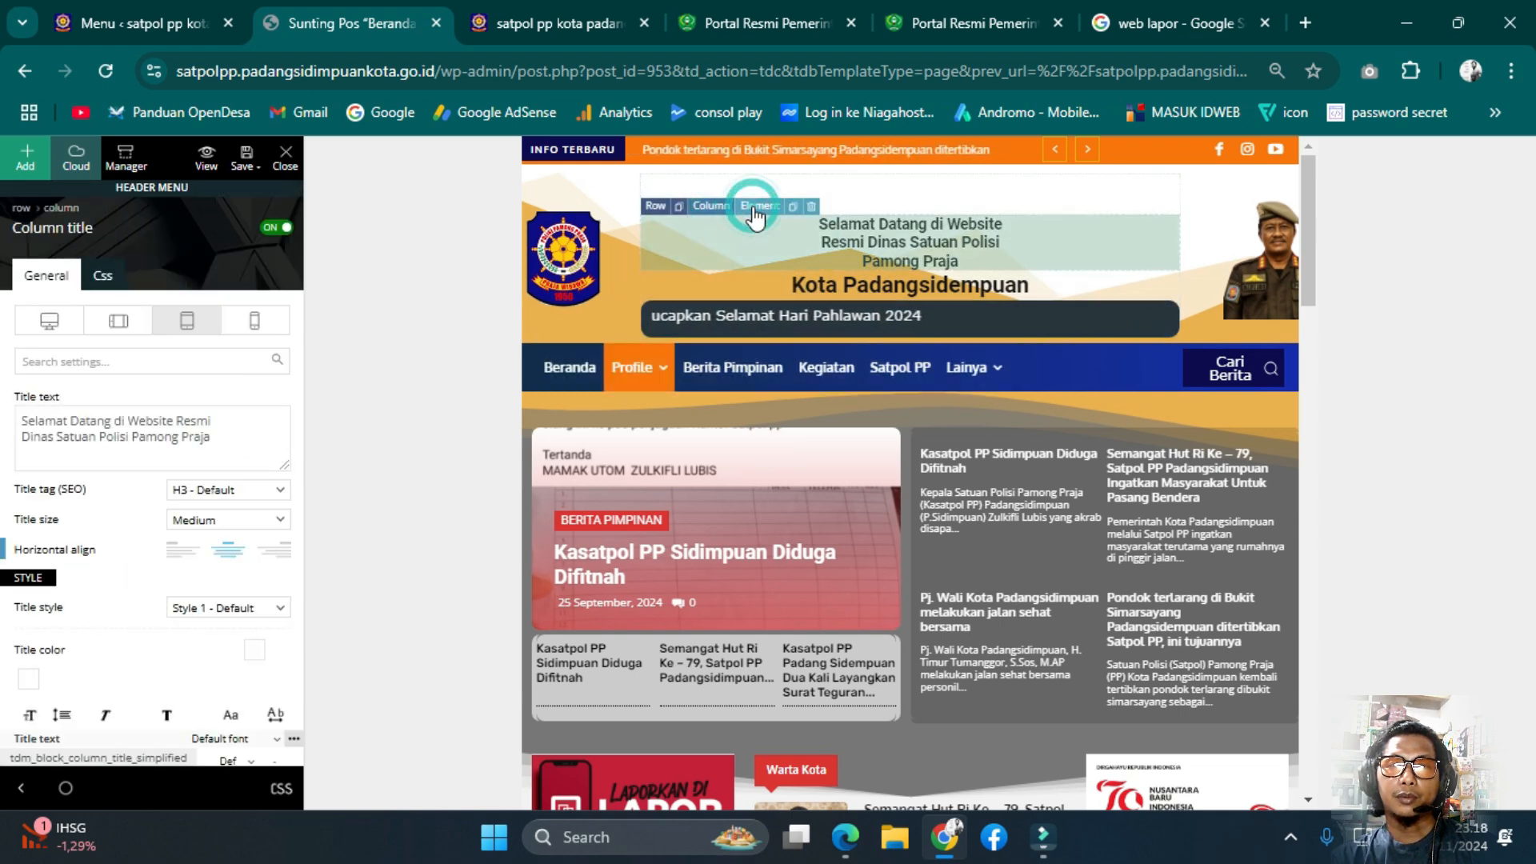
click(653, 208)
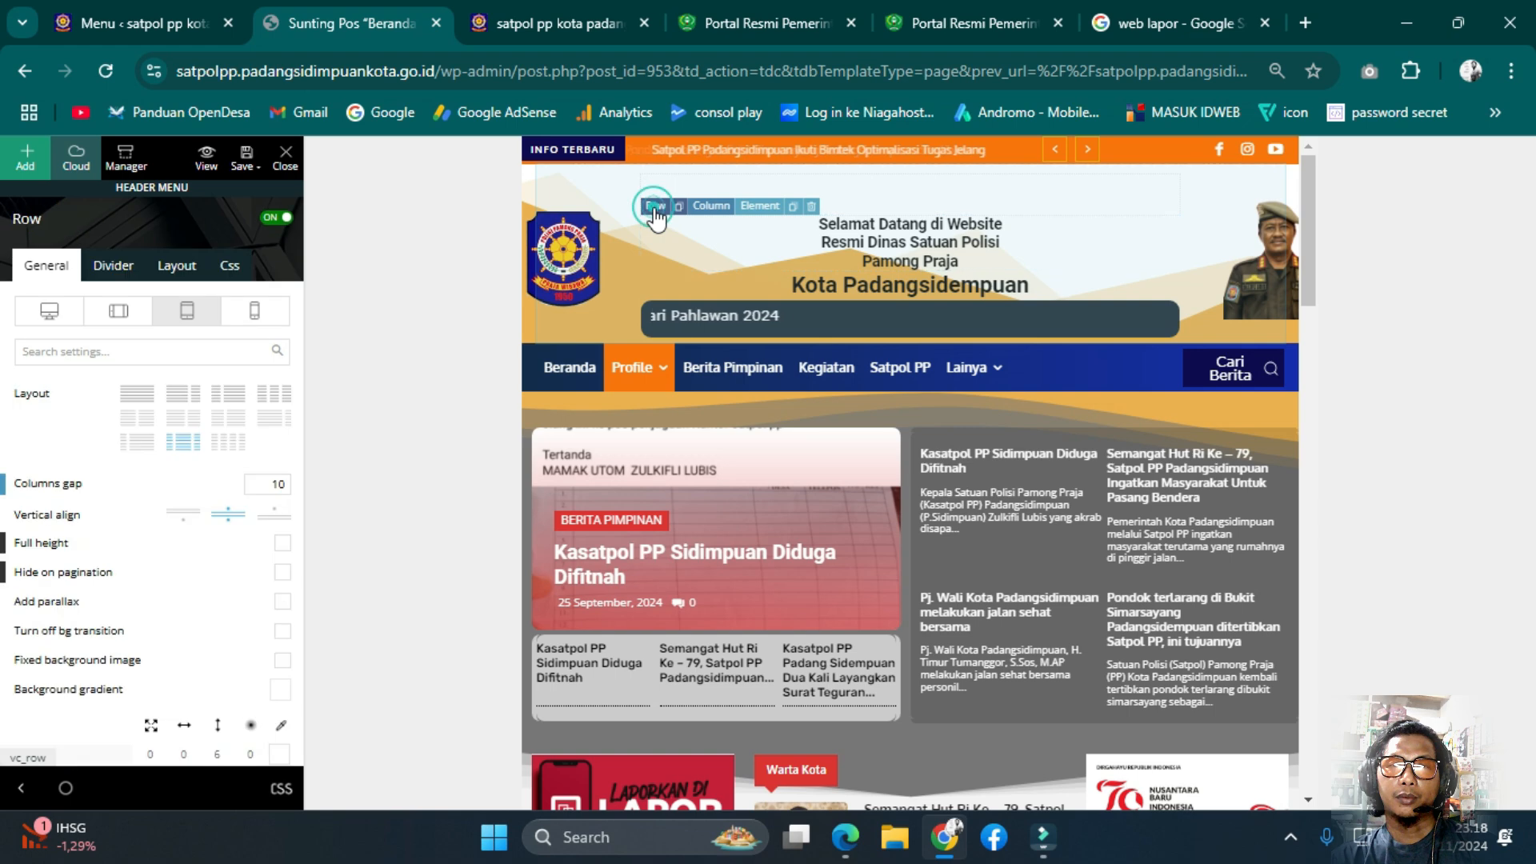
click(934, 240)
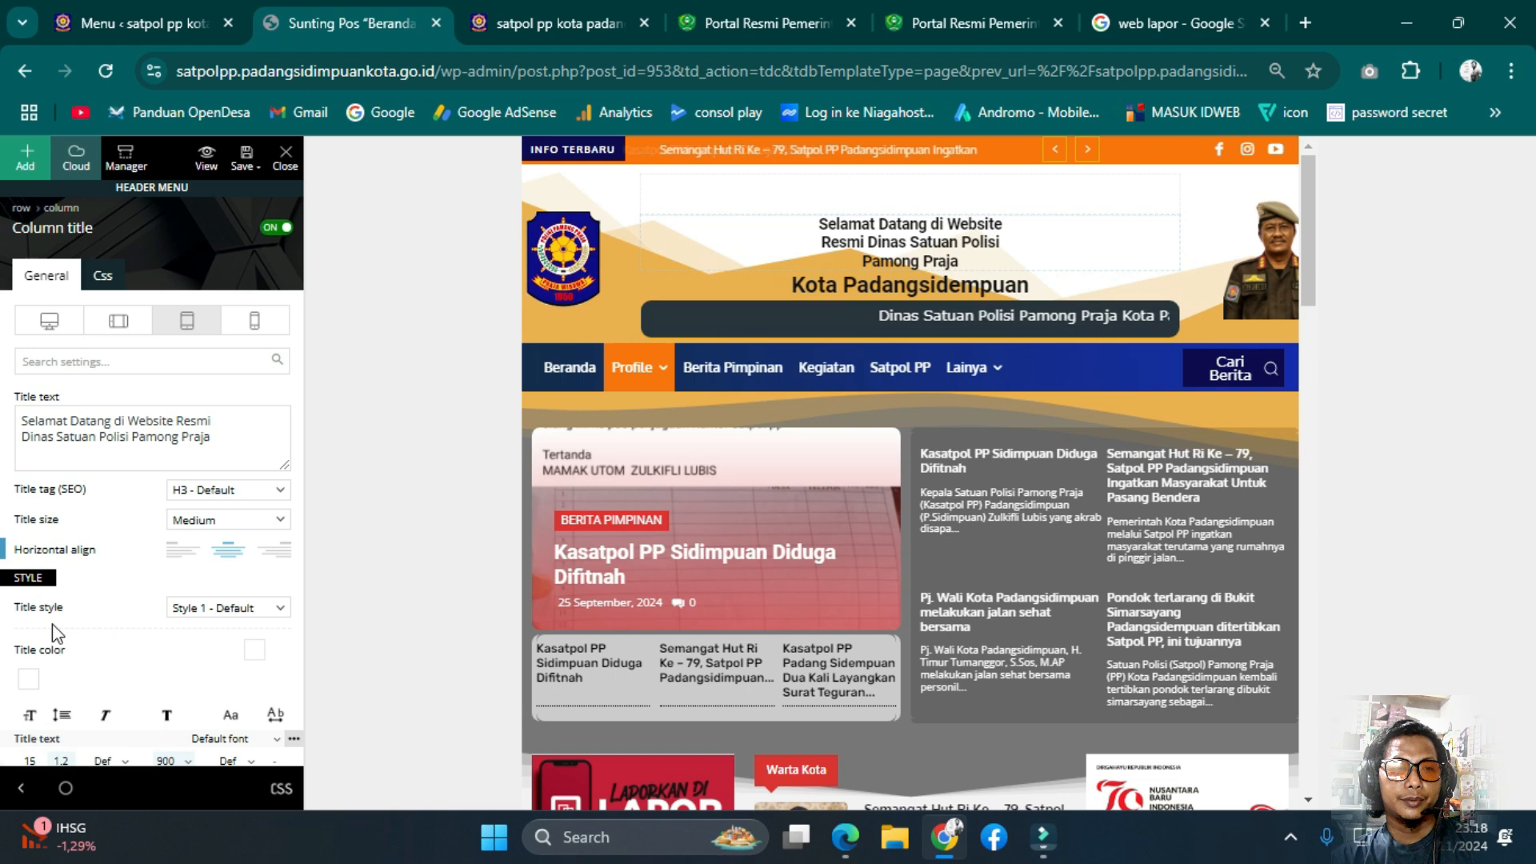
scroll(56, 648, down, 1)
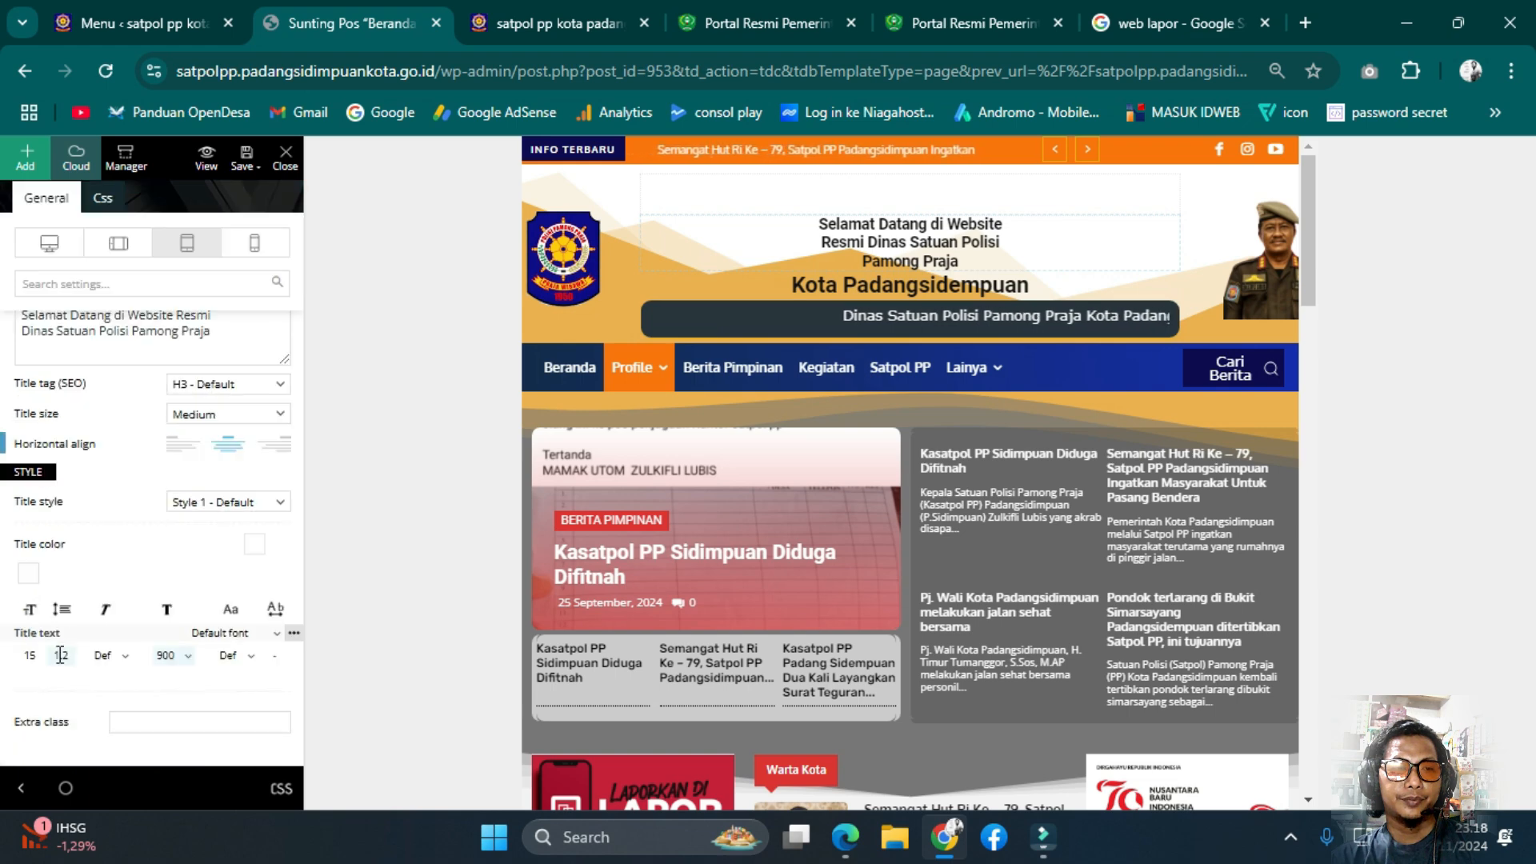
Step: Shrink the Kota Padangsidempuan title's font size, colour it red, and save all
click(957, 288)
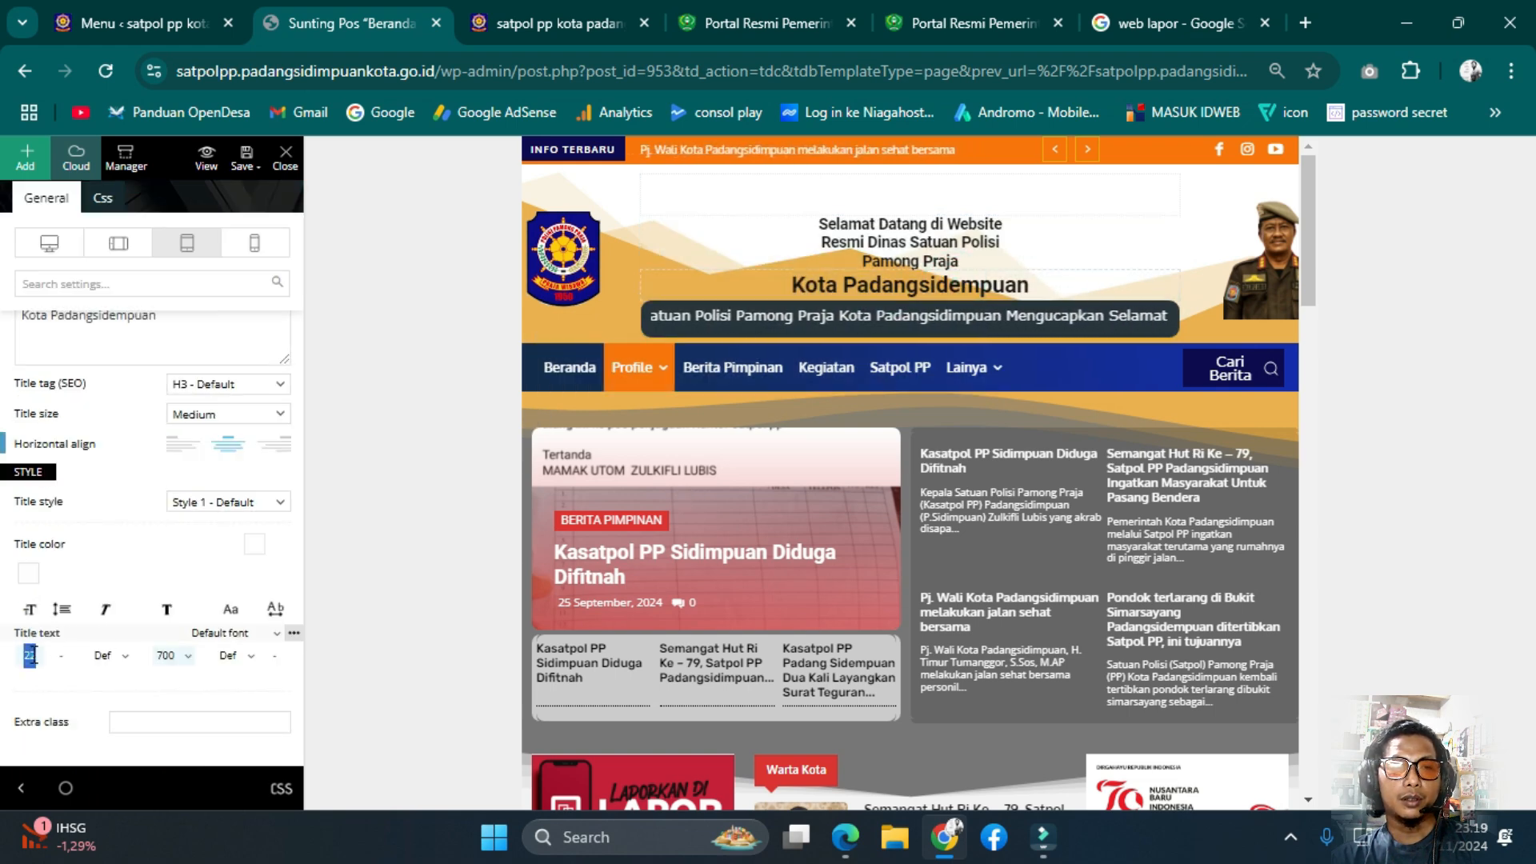
text(19)
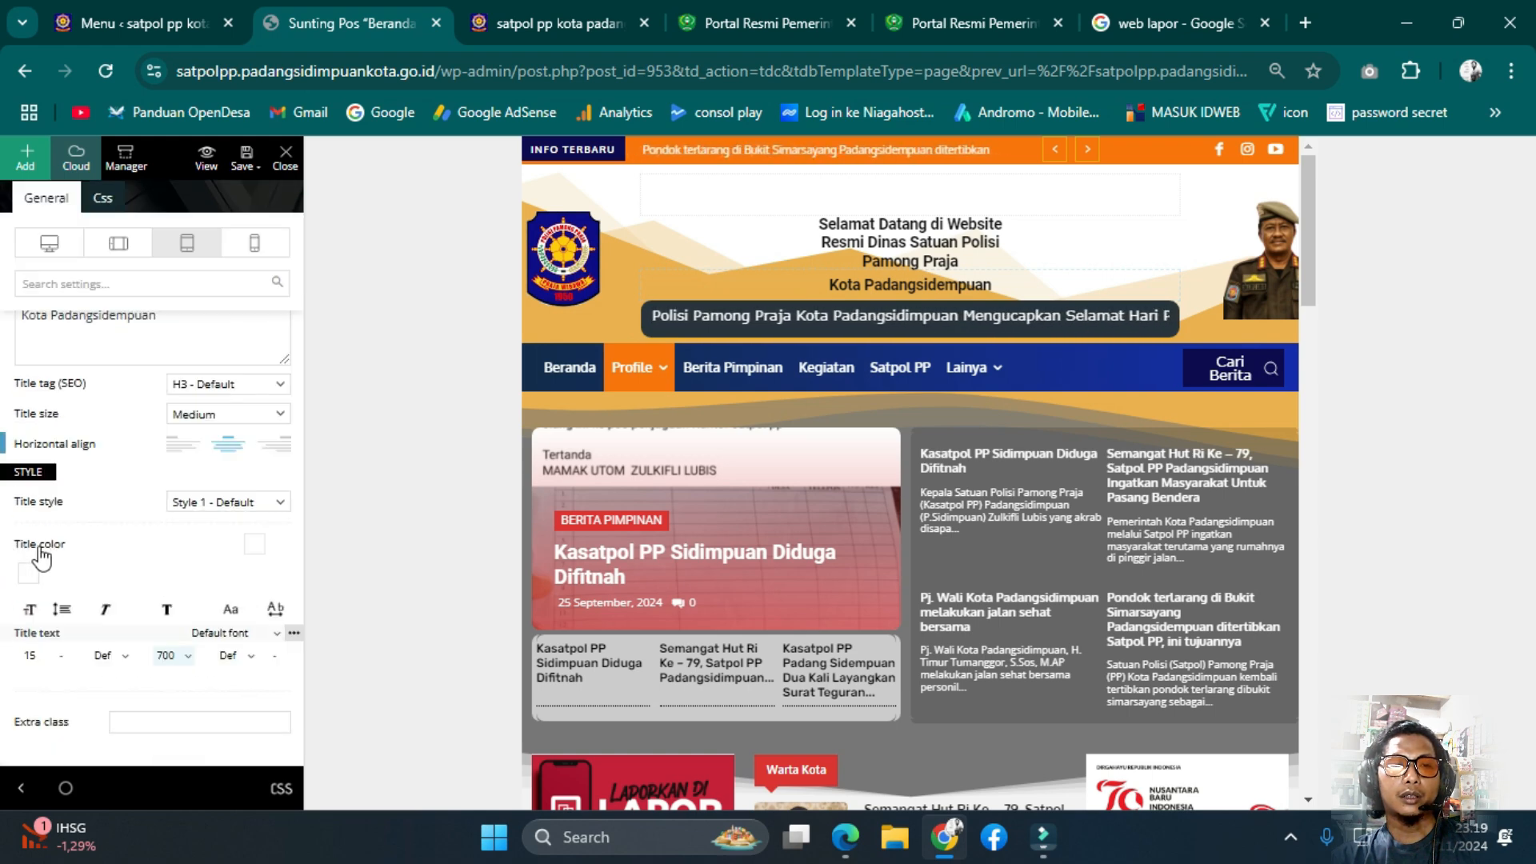
click(254, 544)
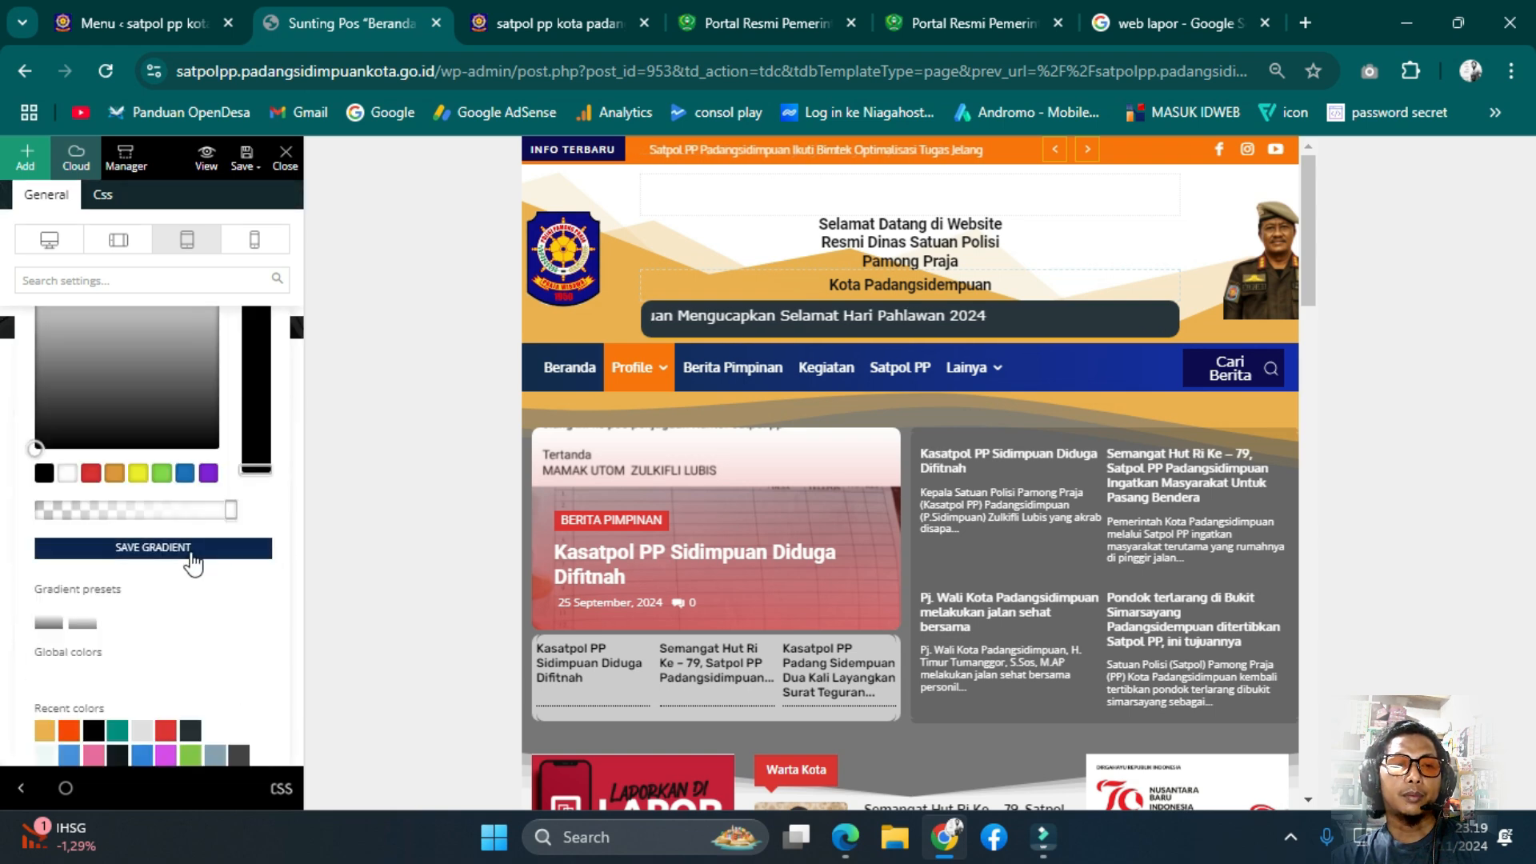
scroll(160, 576, down, 1)
click(166, 684)
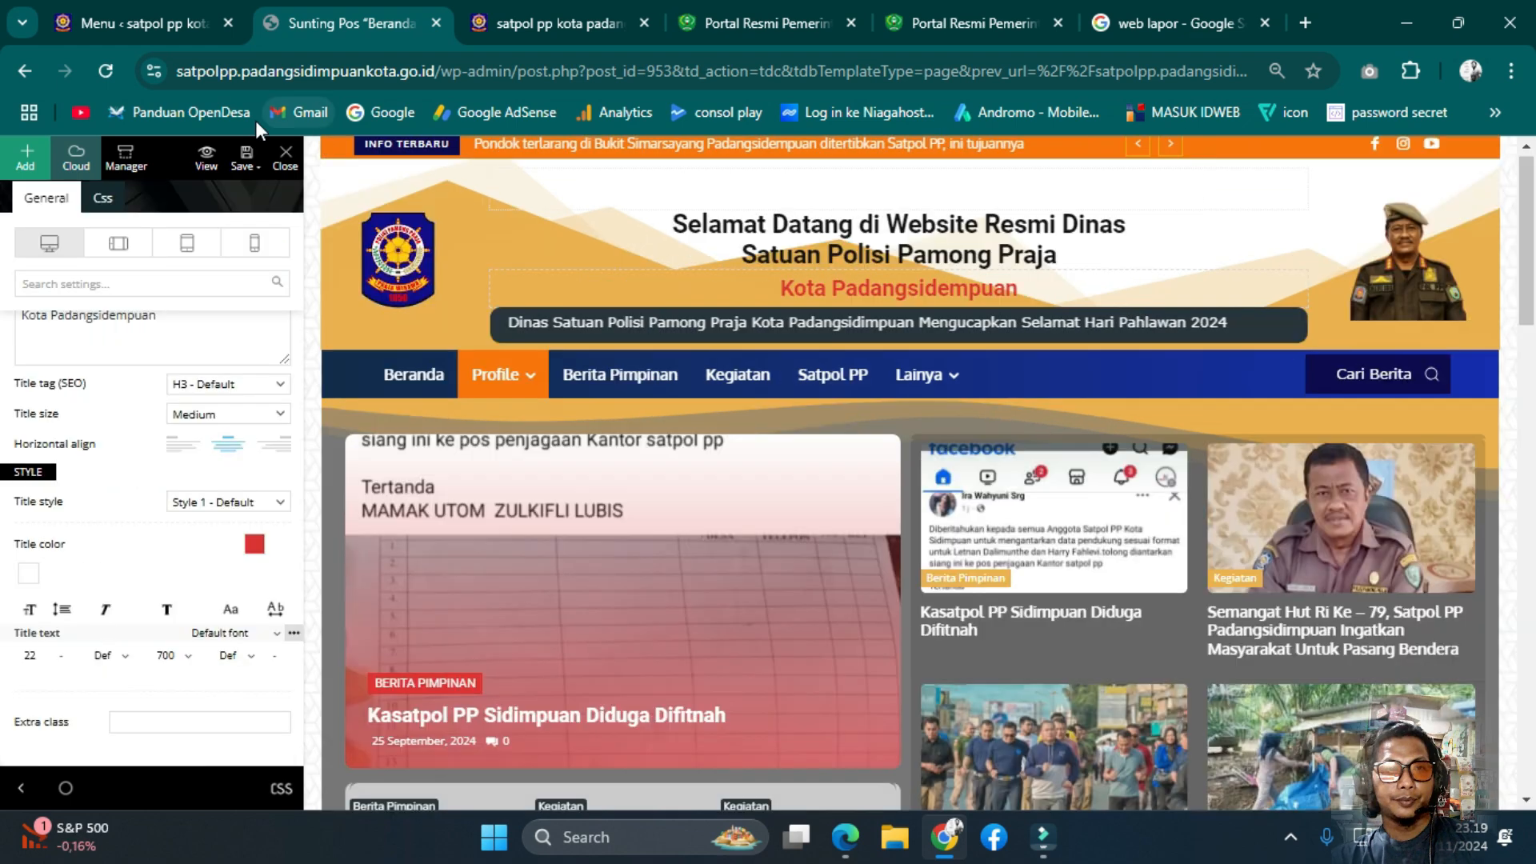
mouse_move(243, 161)
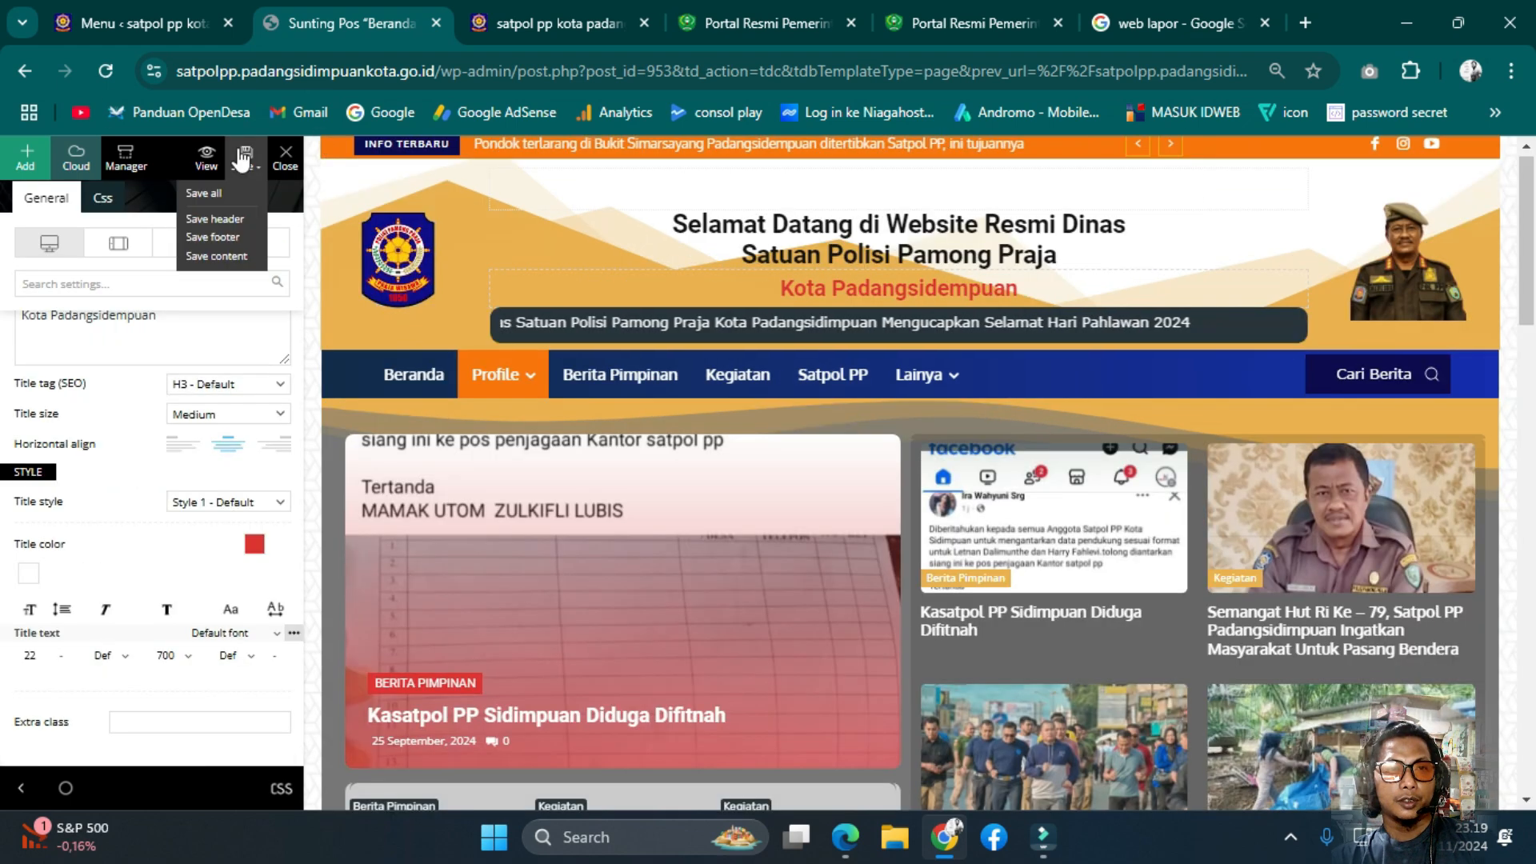
click(244, 191)
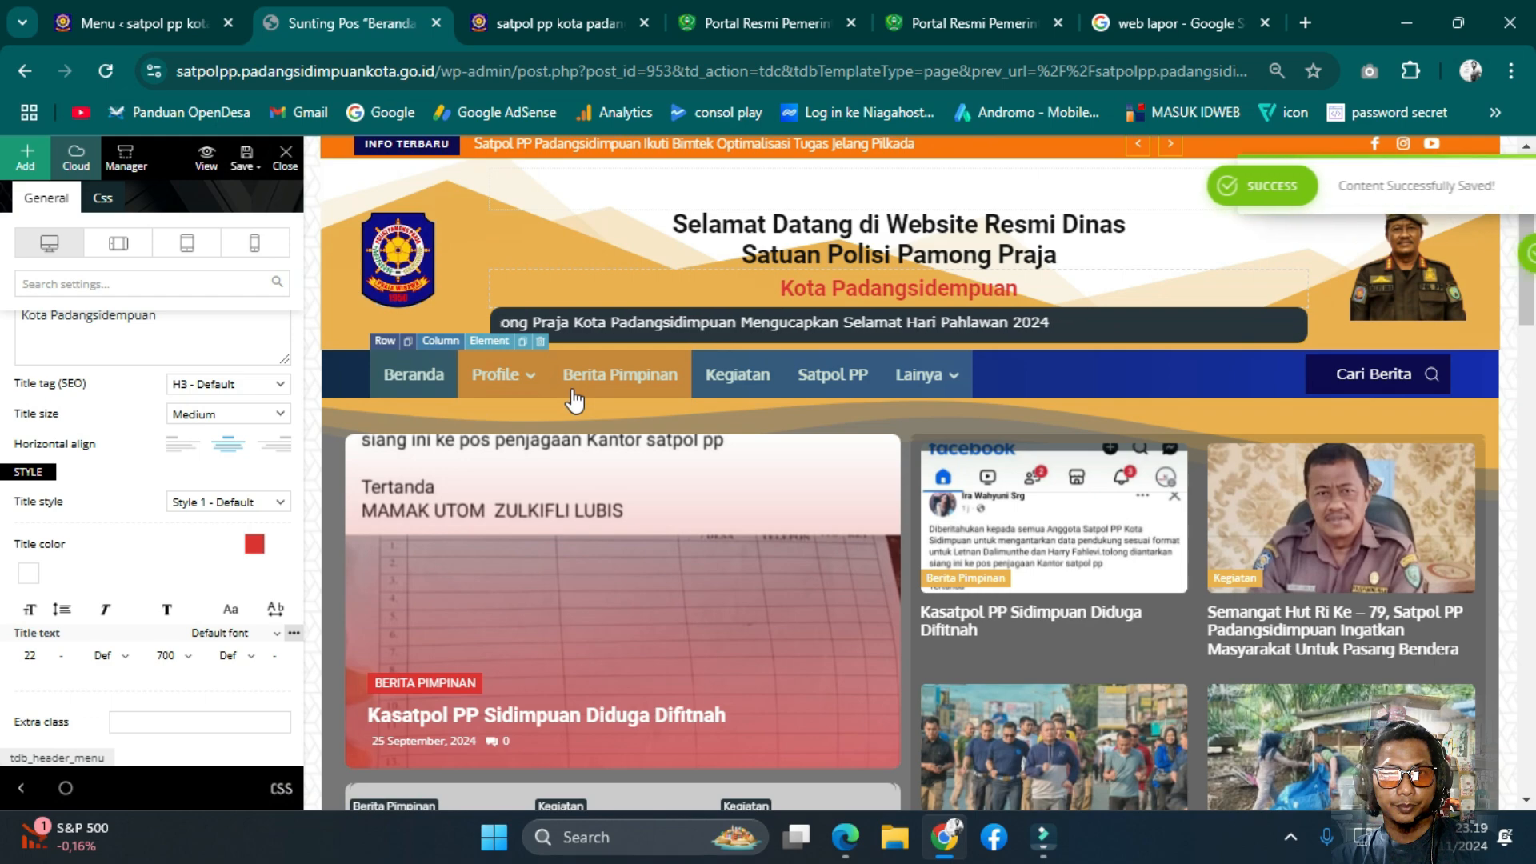
click(574, 8)
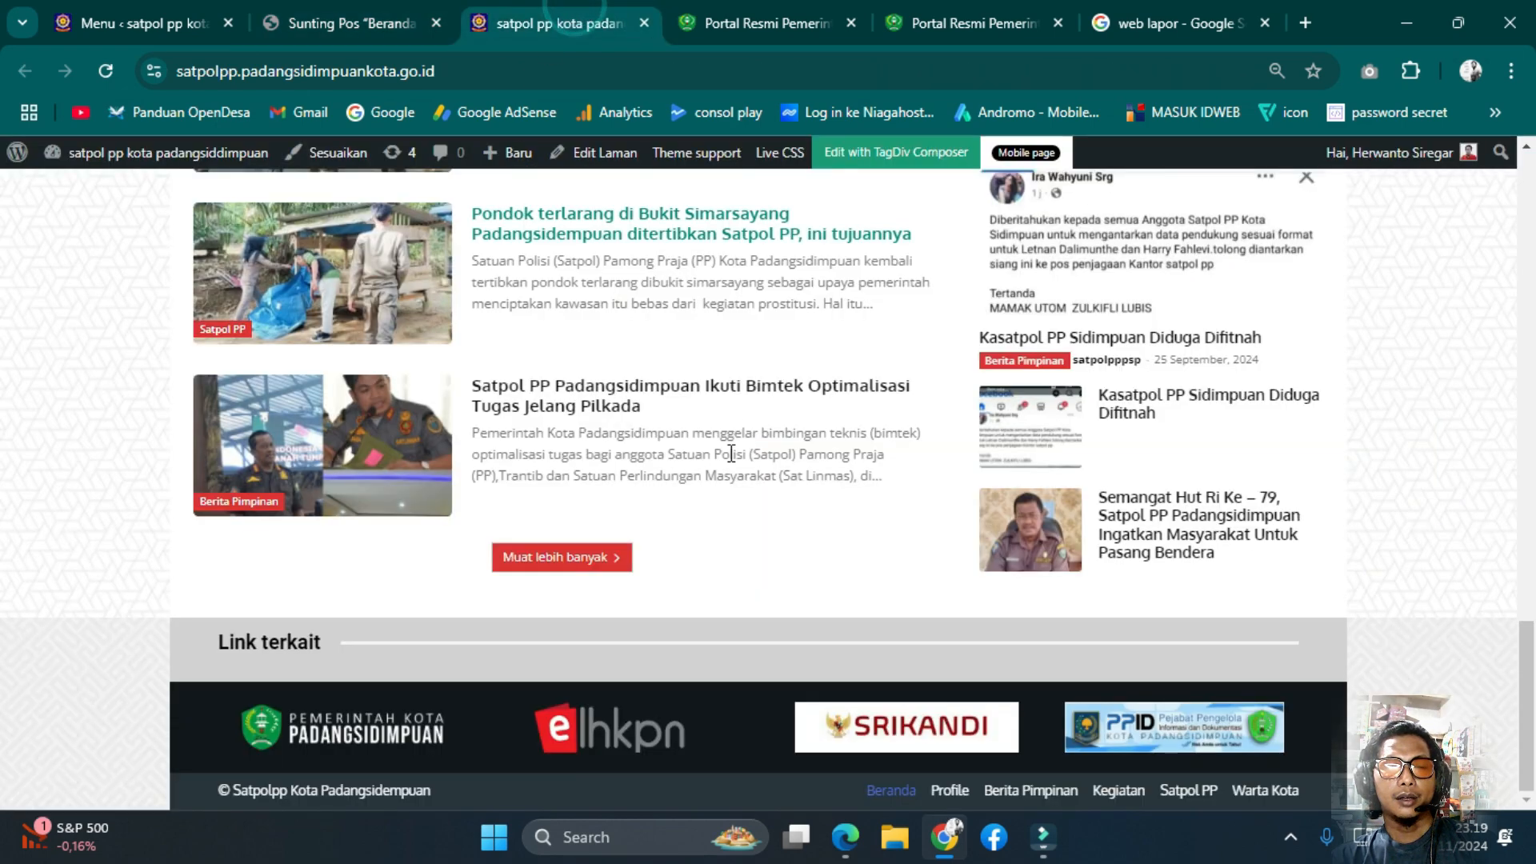
scroll(732, 454, up, 20)
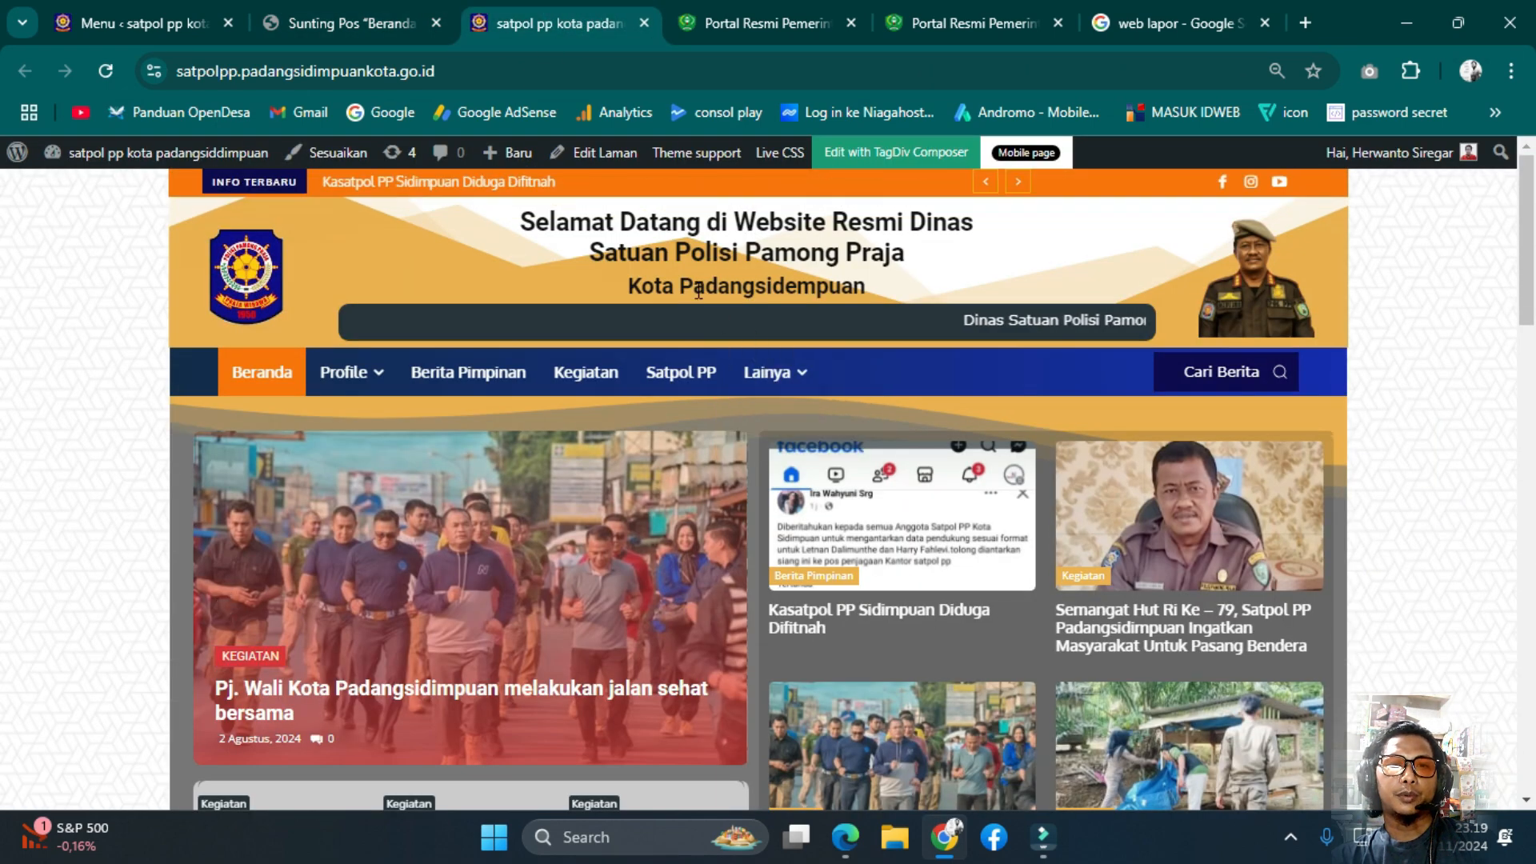
click(107, 70)
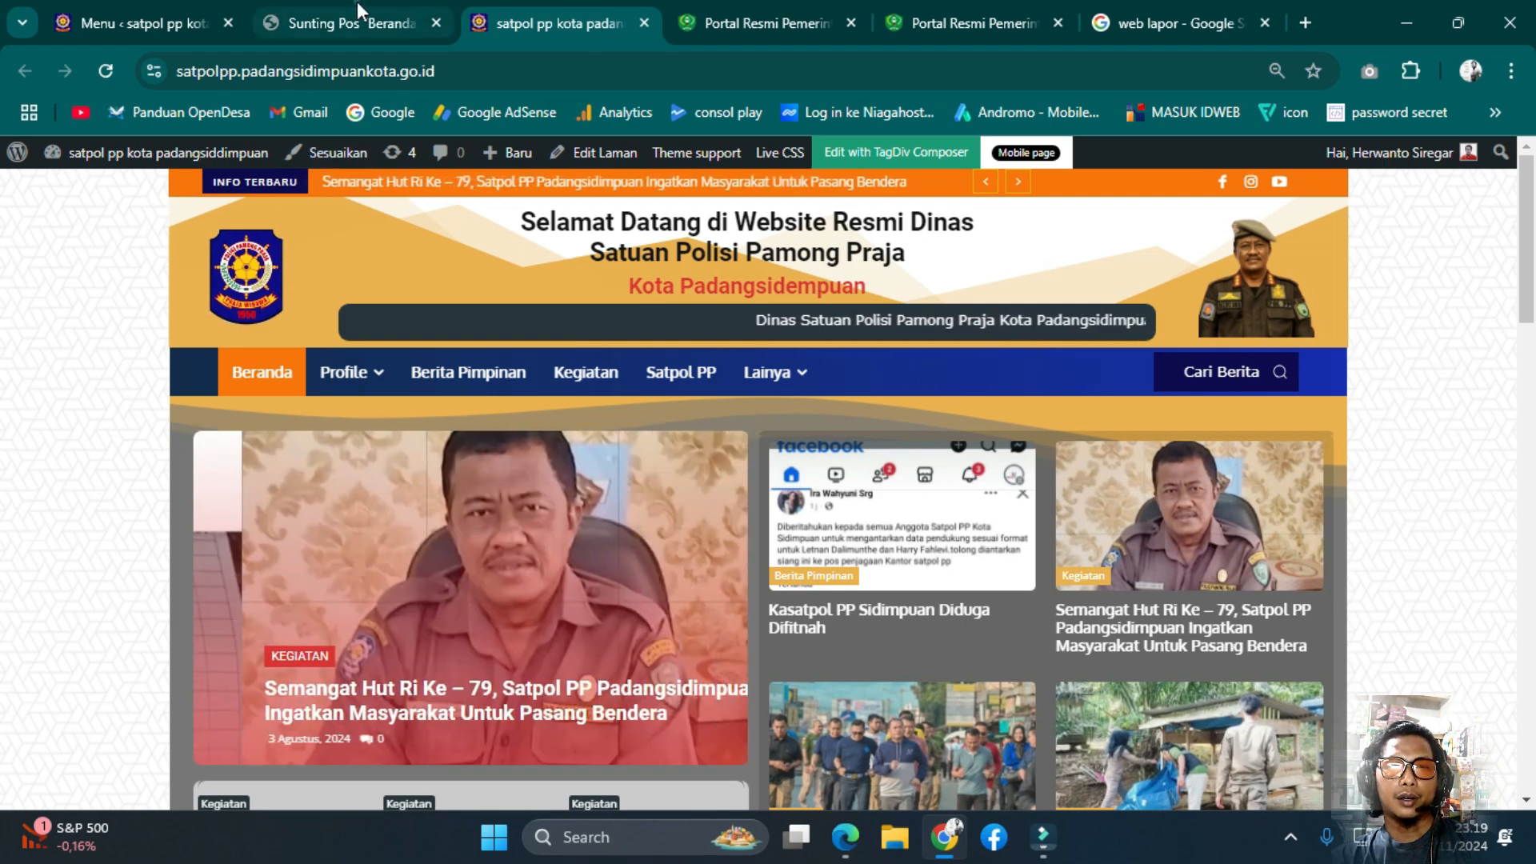
click(358, 4)
scroll(1029, 477, up, 3)
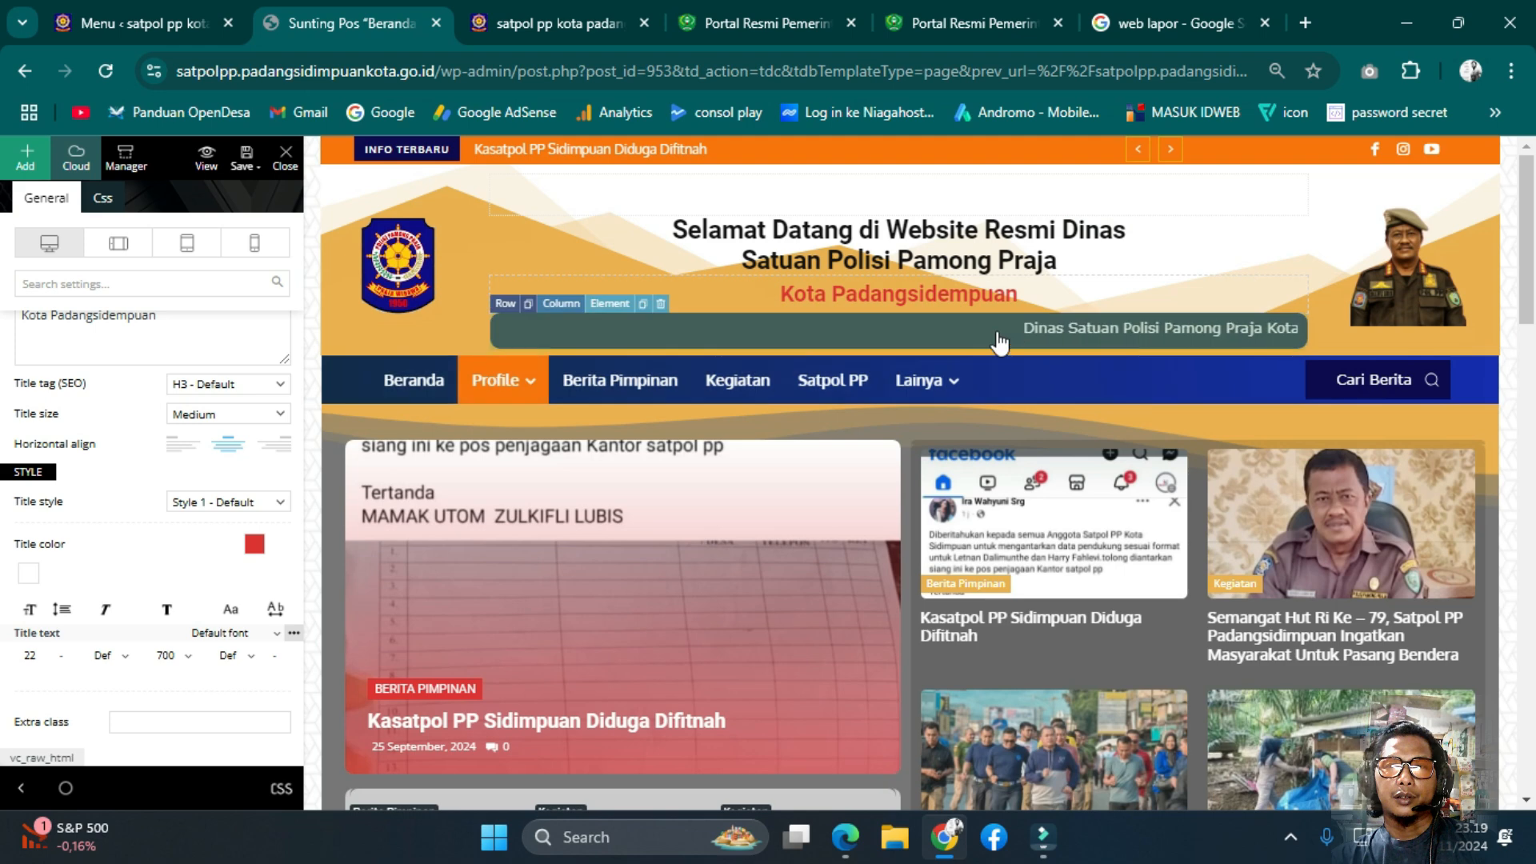
Step: Give the running-text bar's HTML block a yellow background
click(999, 340)
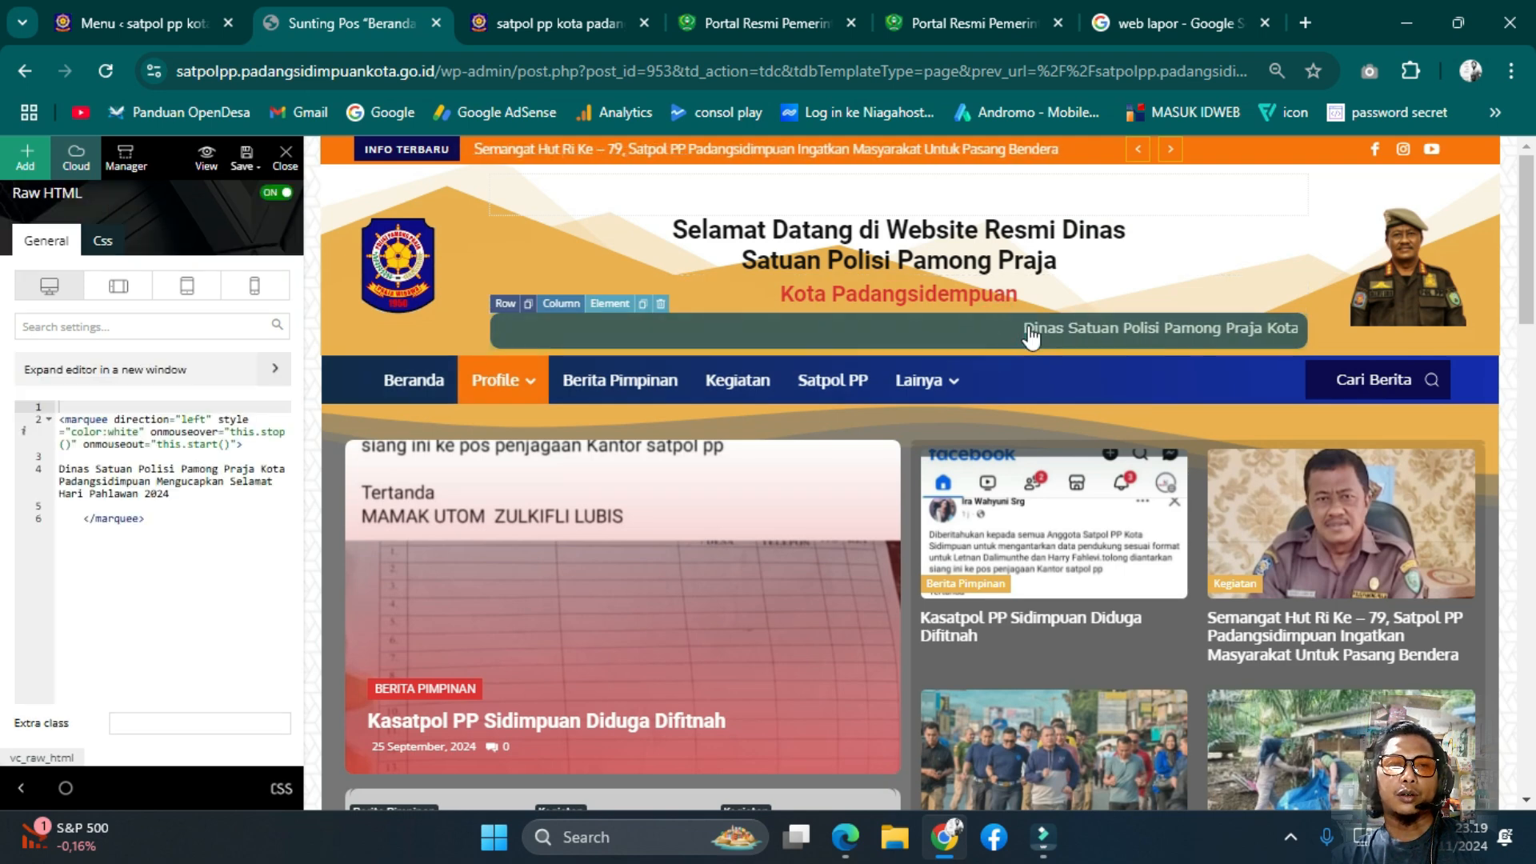
click(111, 253)
scroll(232, 590, down, 6)
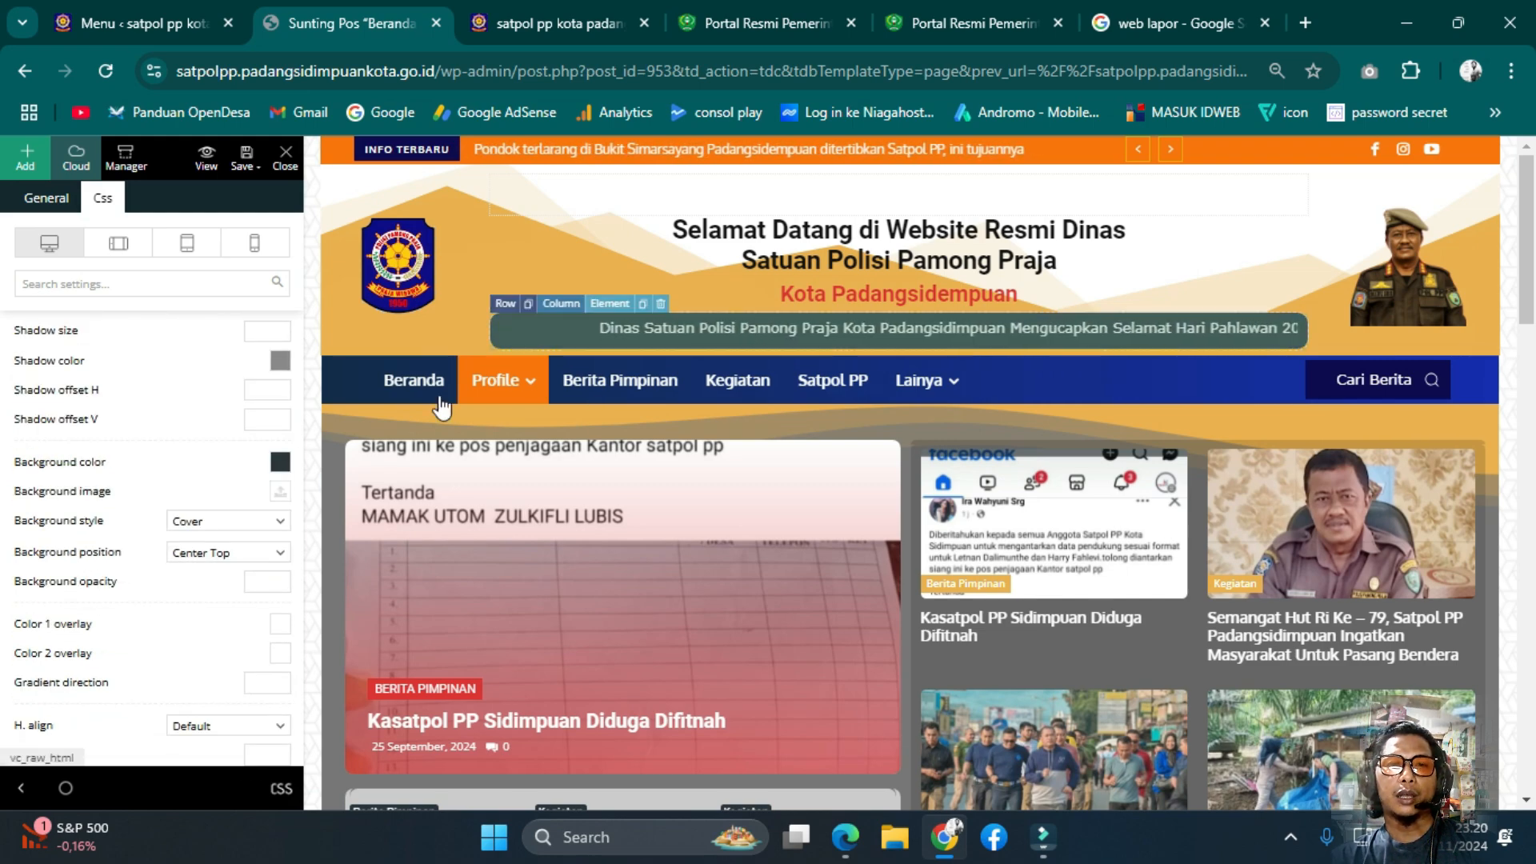
click(280, 462)
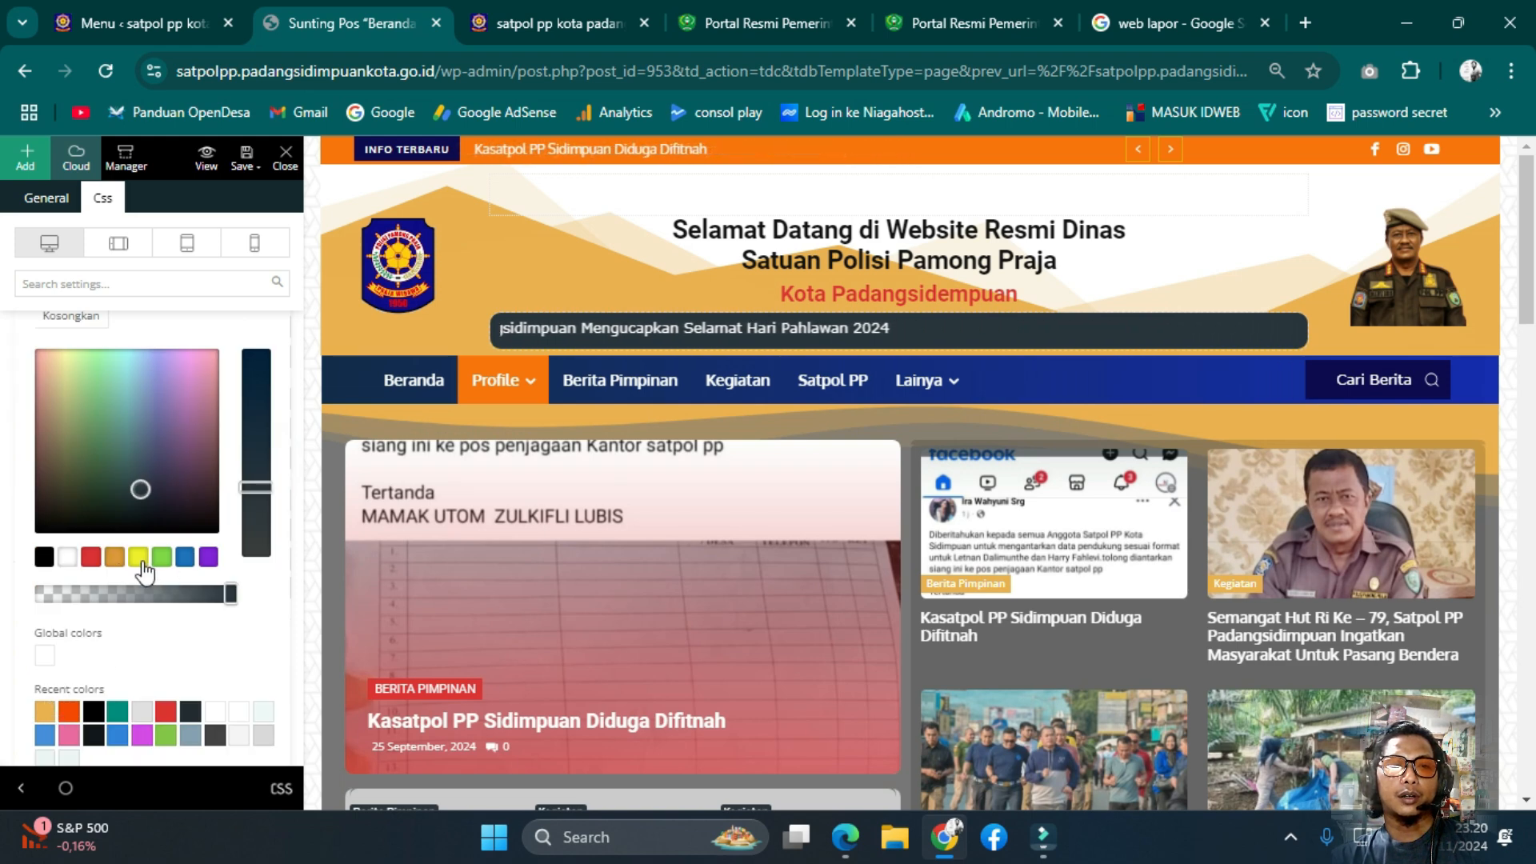
click(140, 560)
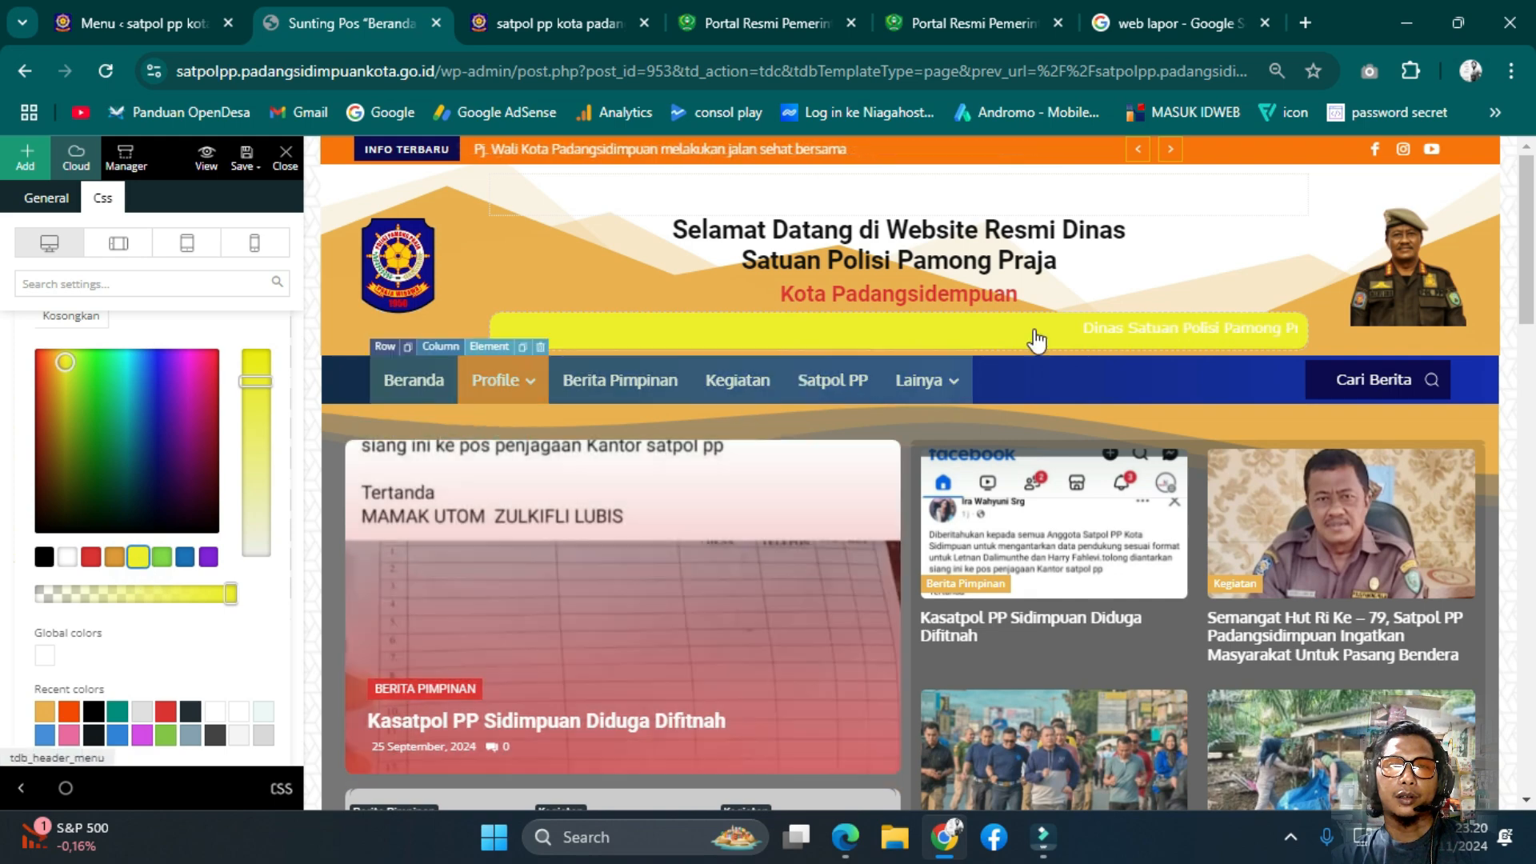
scroll(271, 600, up, 4)
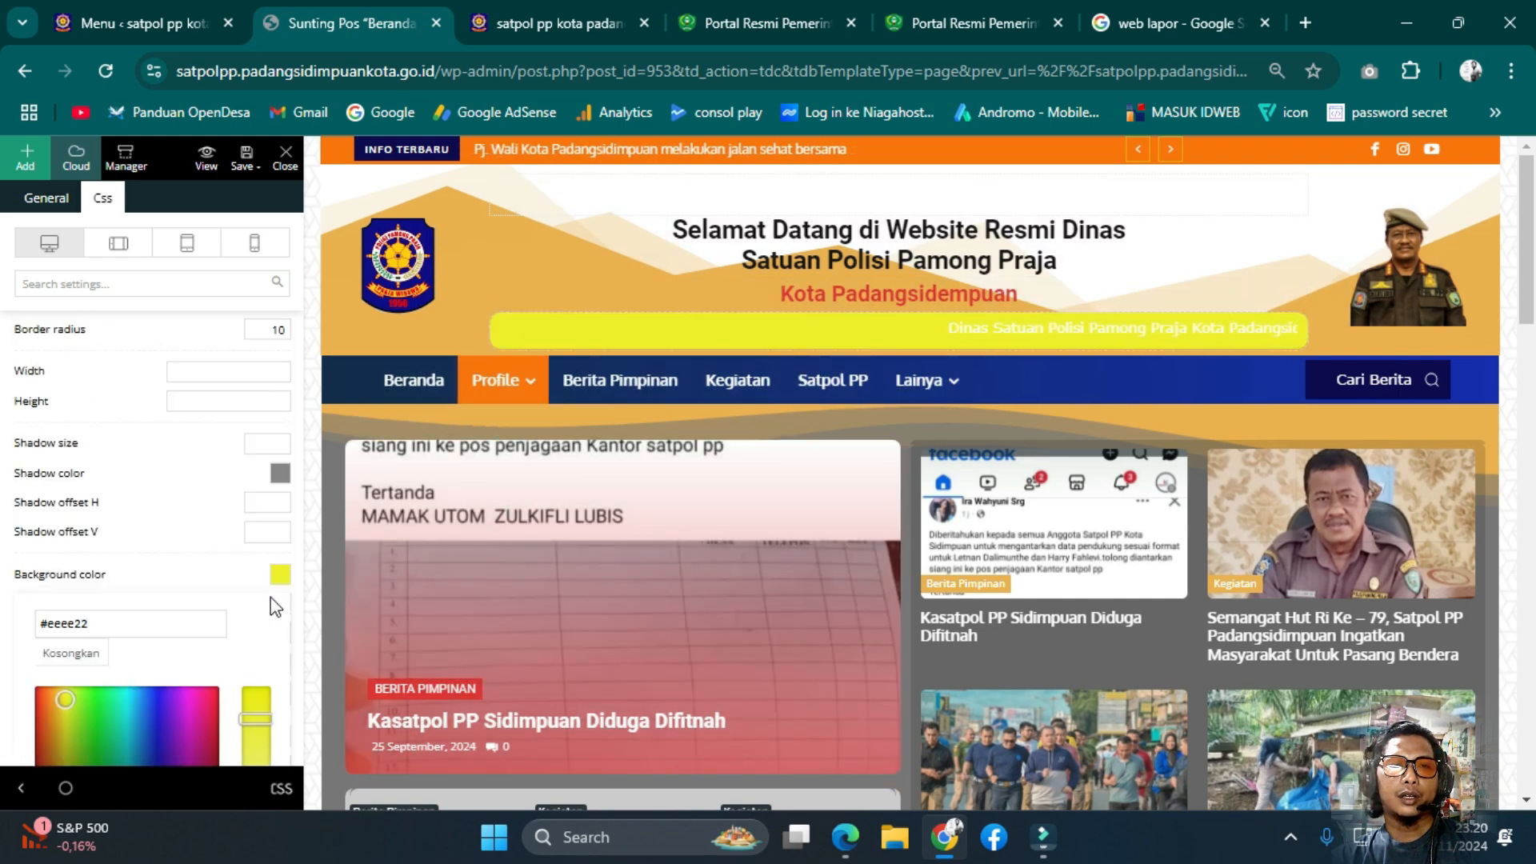
click(174, 568)
scroll(192, 480, up, 3)
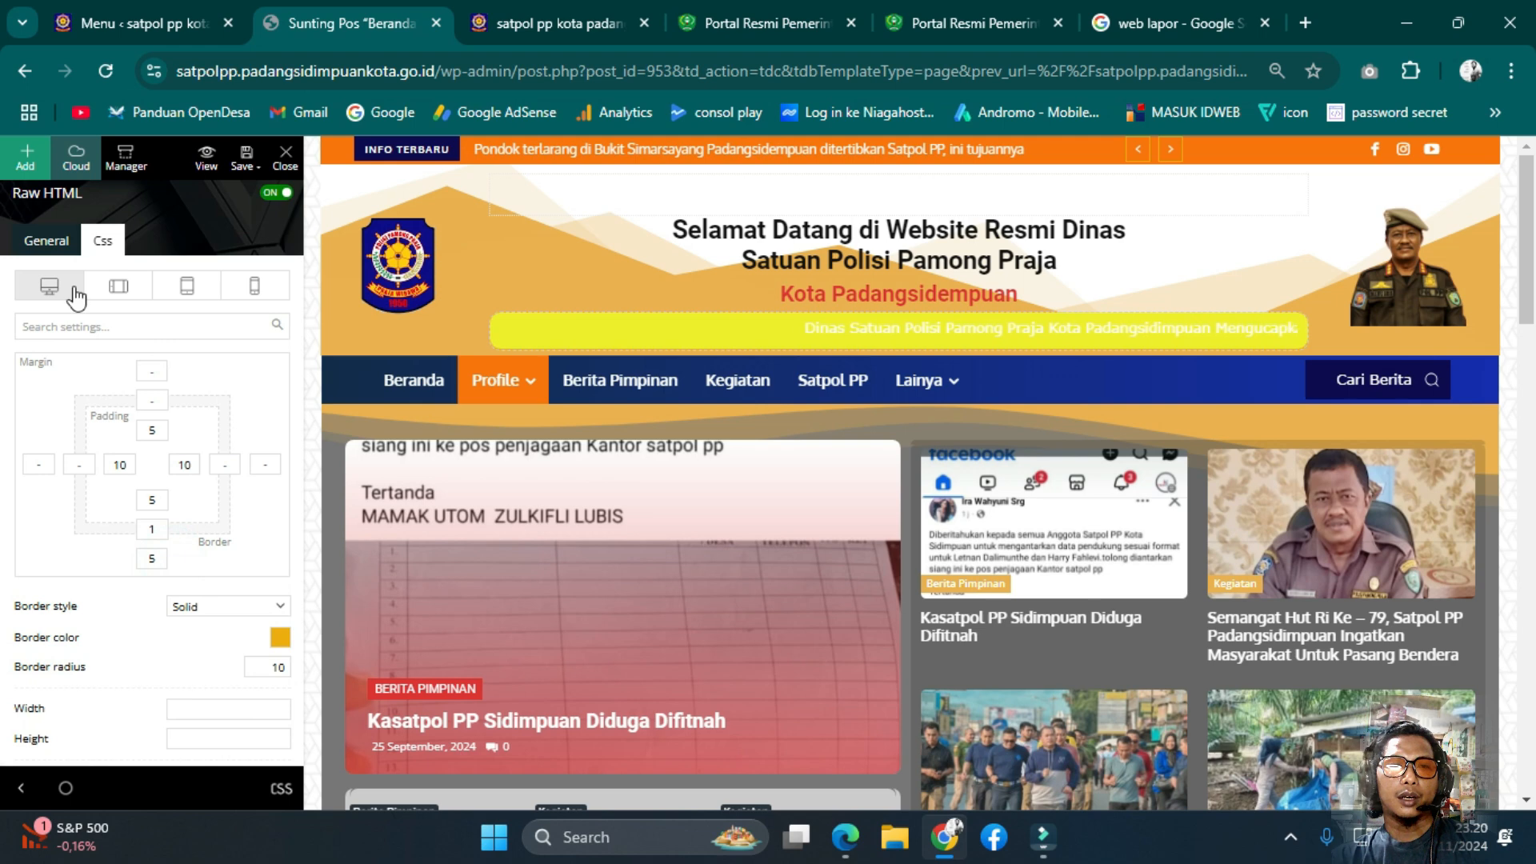
Step: Change the marquee text colour from white to black, save all, and view the live site
click(46, 241)
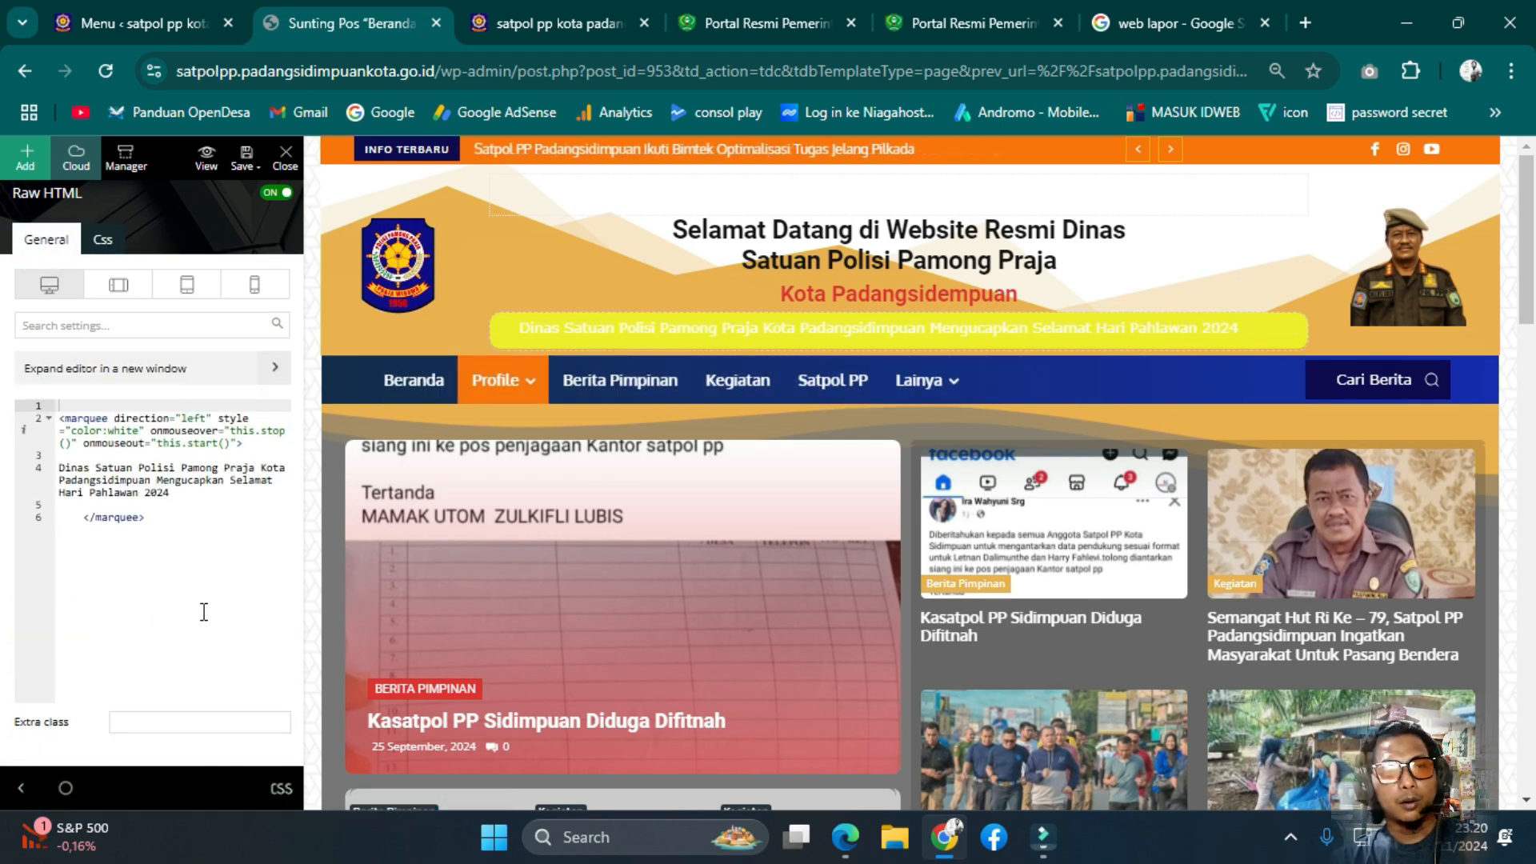
click(111, 432)
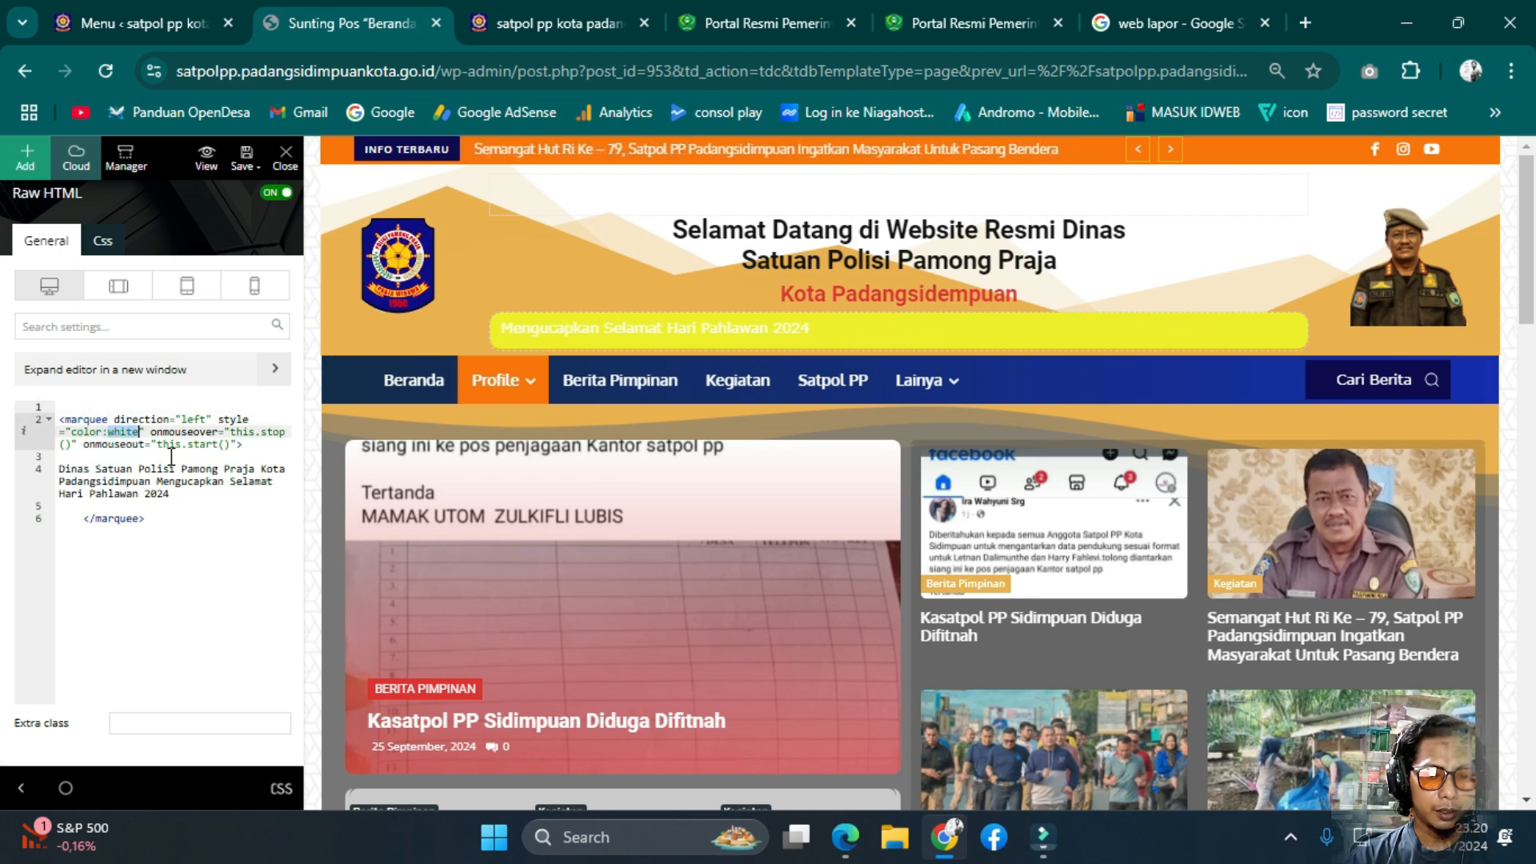
text(black)
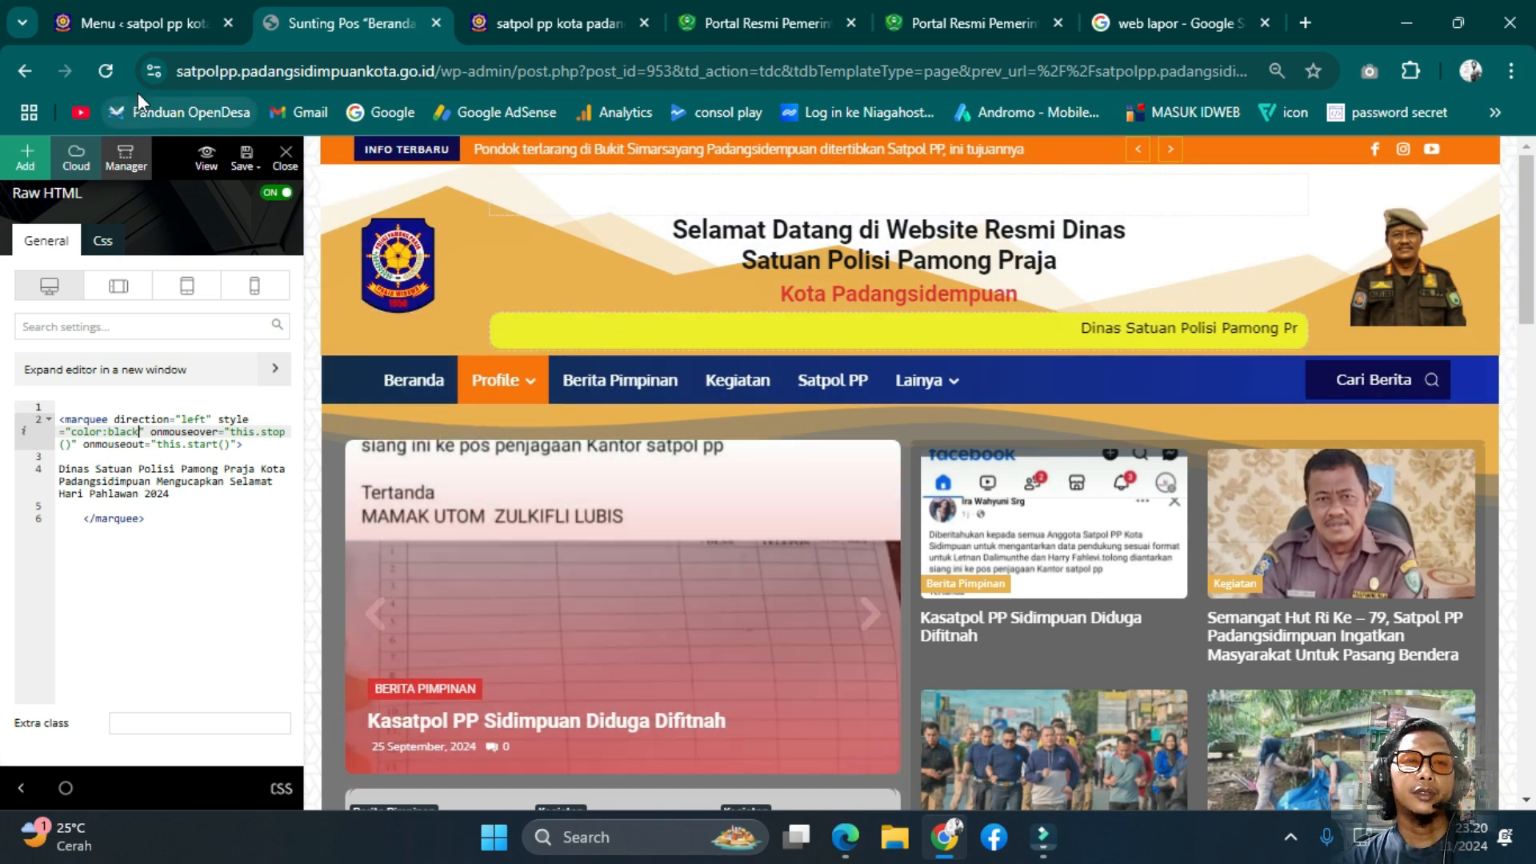
mouse_move(250, 158)
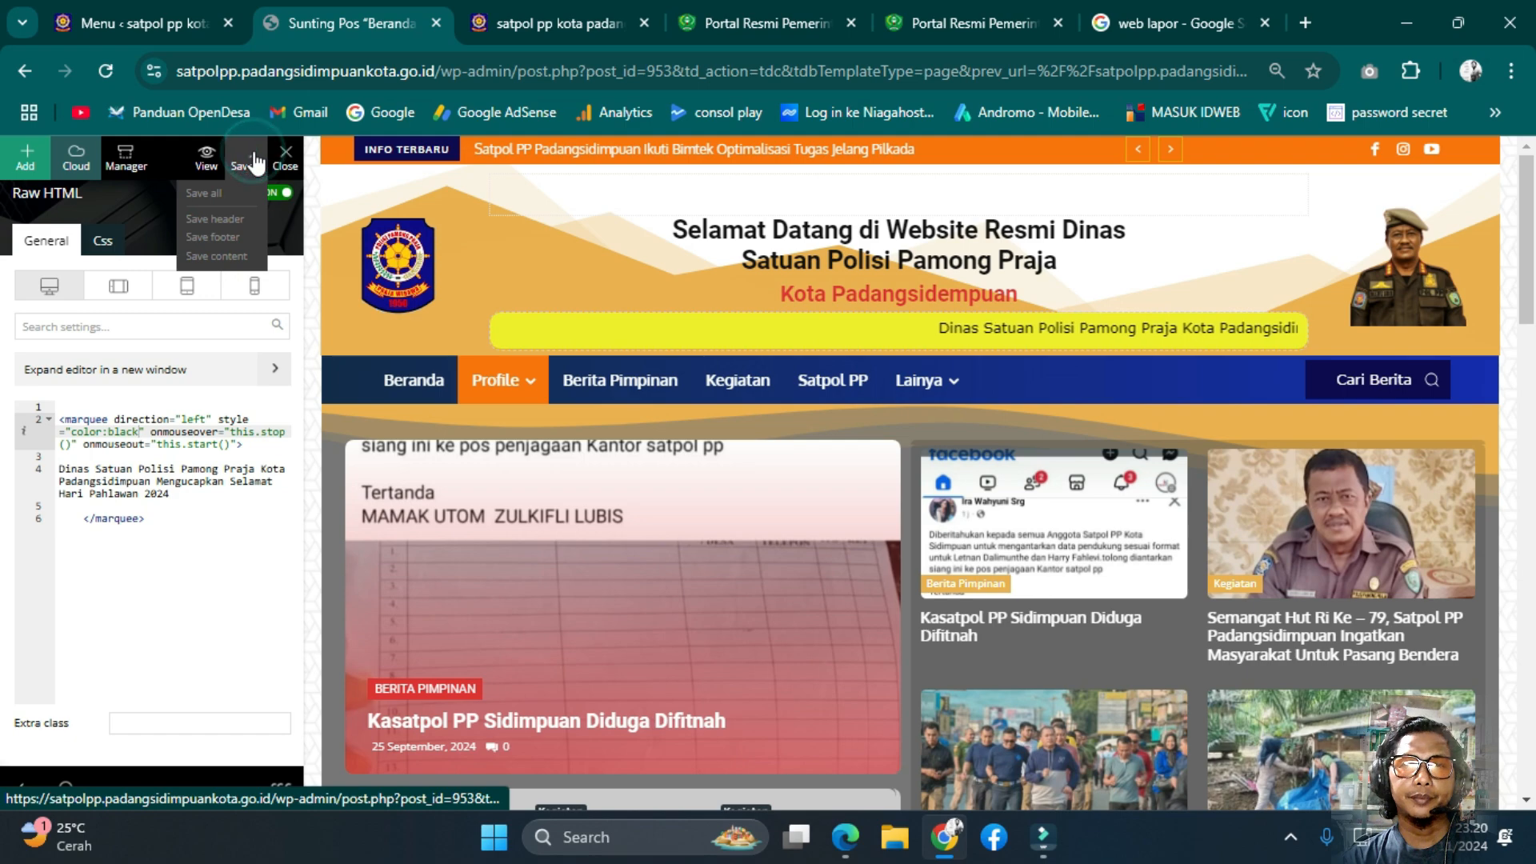
click(204, 193)
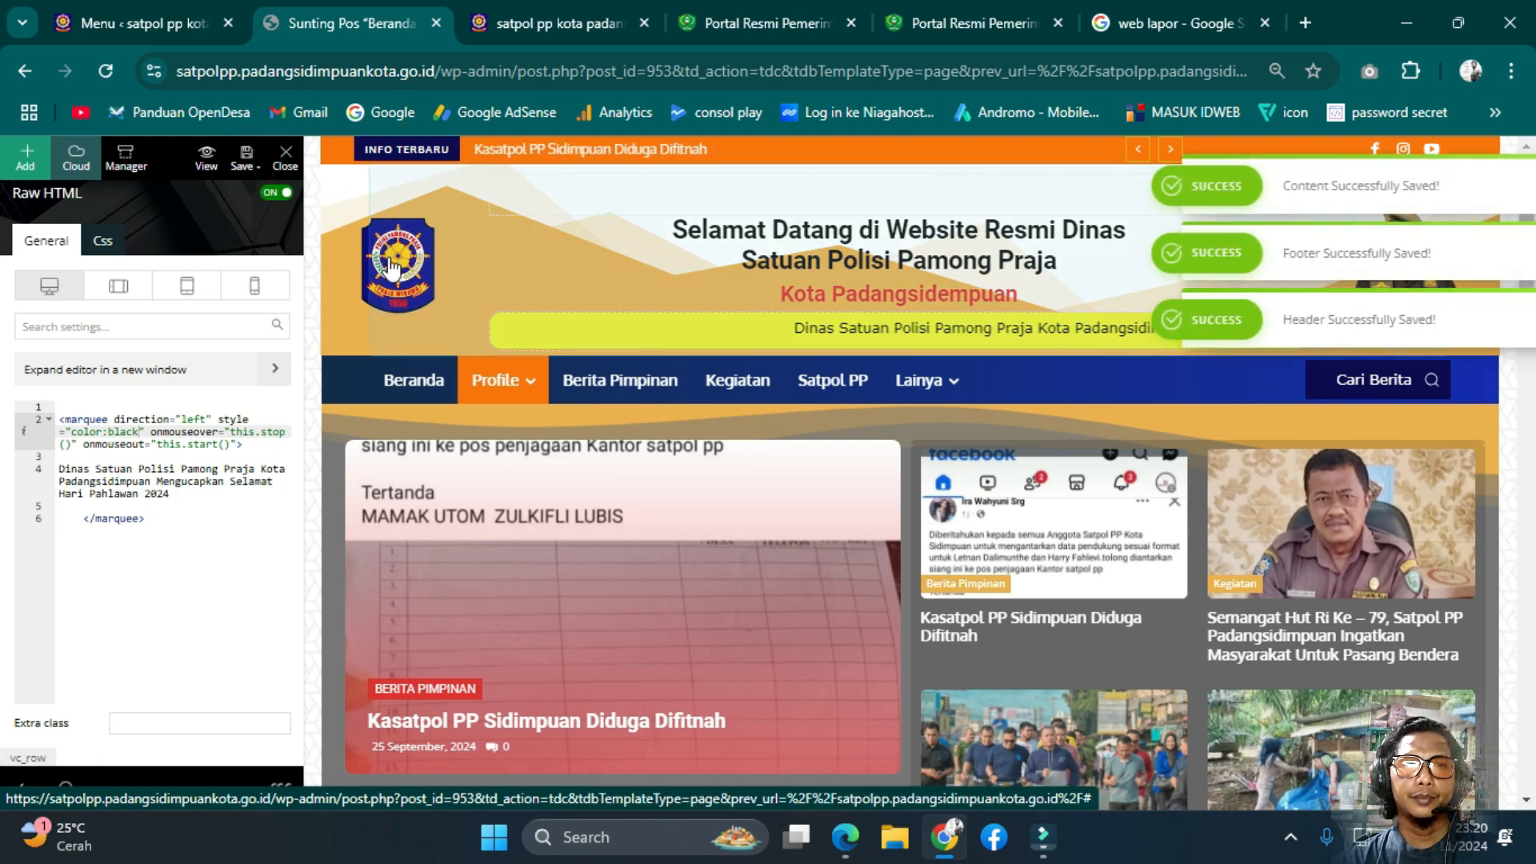
click(560, 23)
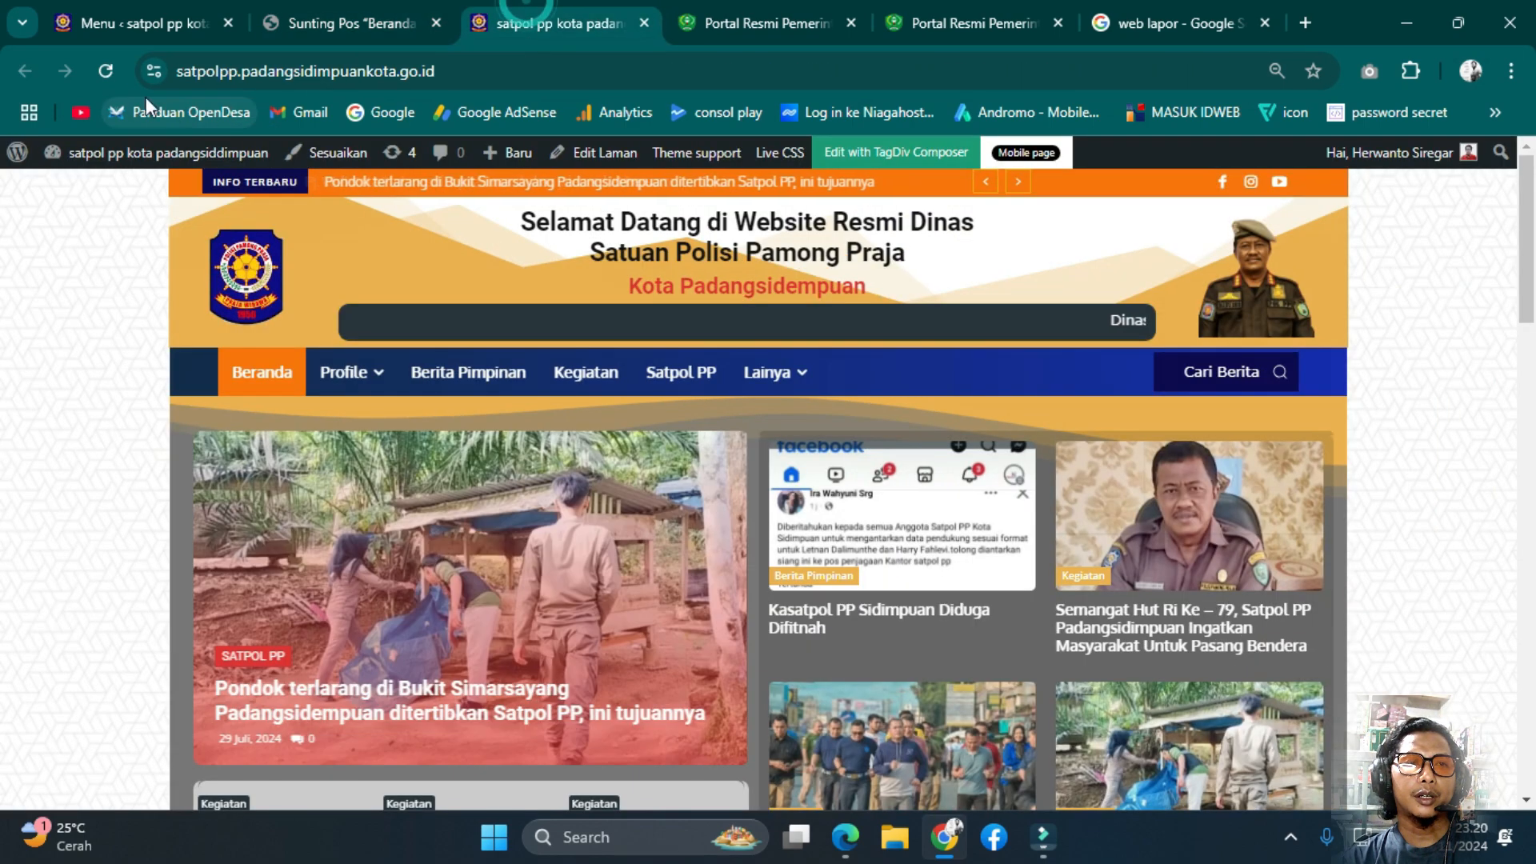
Step: Reload the live homepage, check the scrolling Hari Pahlawan banner, and return to the Beranda editor
click(106, 71)
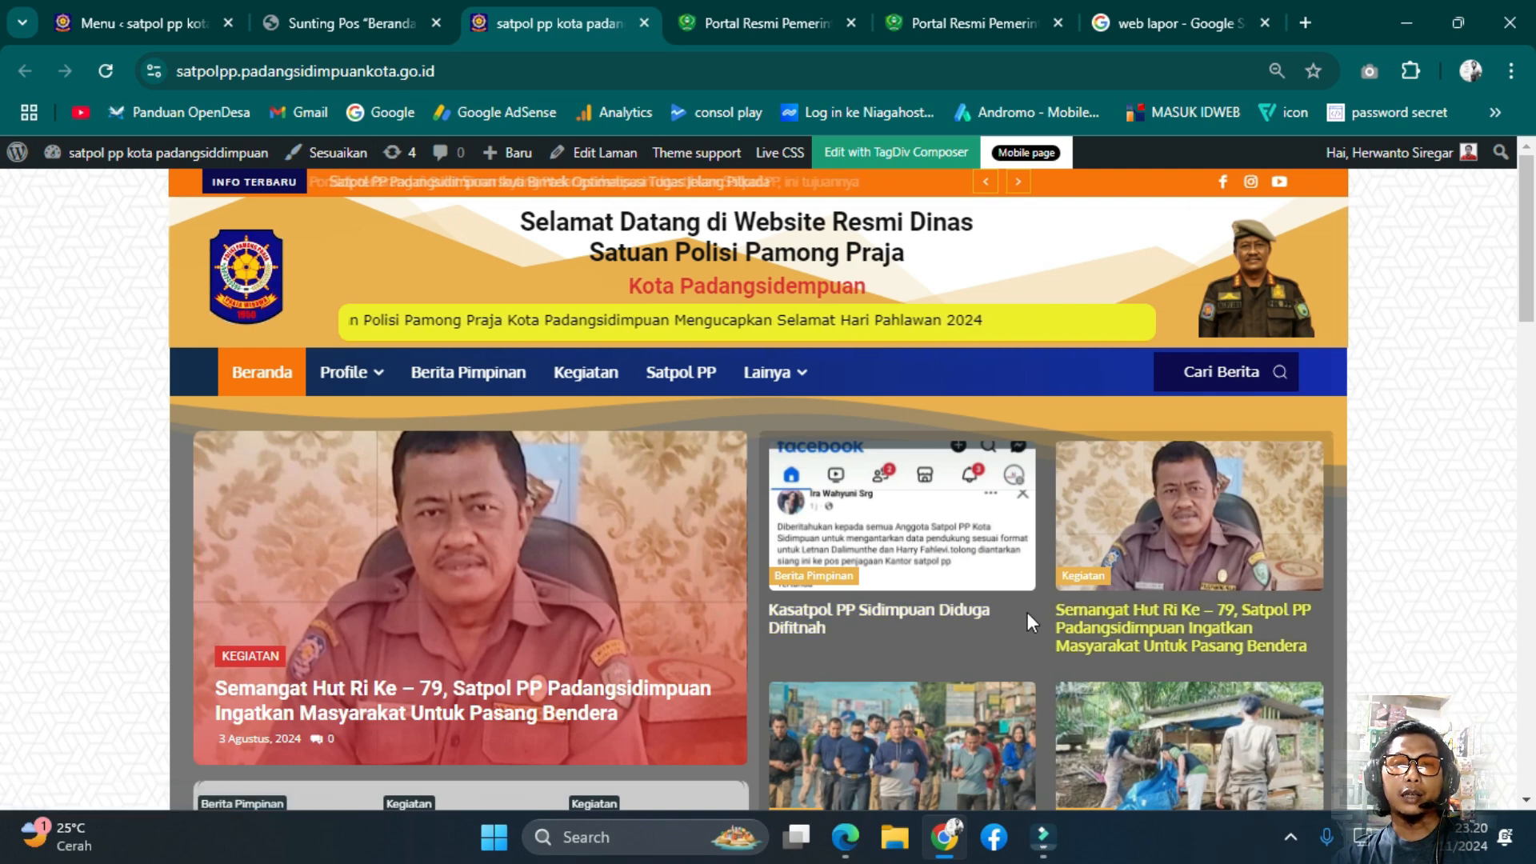
scroll(1025, 614, down, 1)
scroll(1029, 610, up, 1)
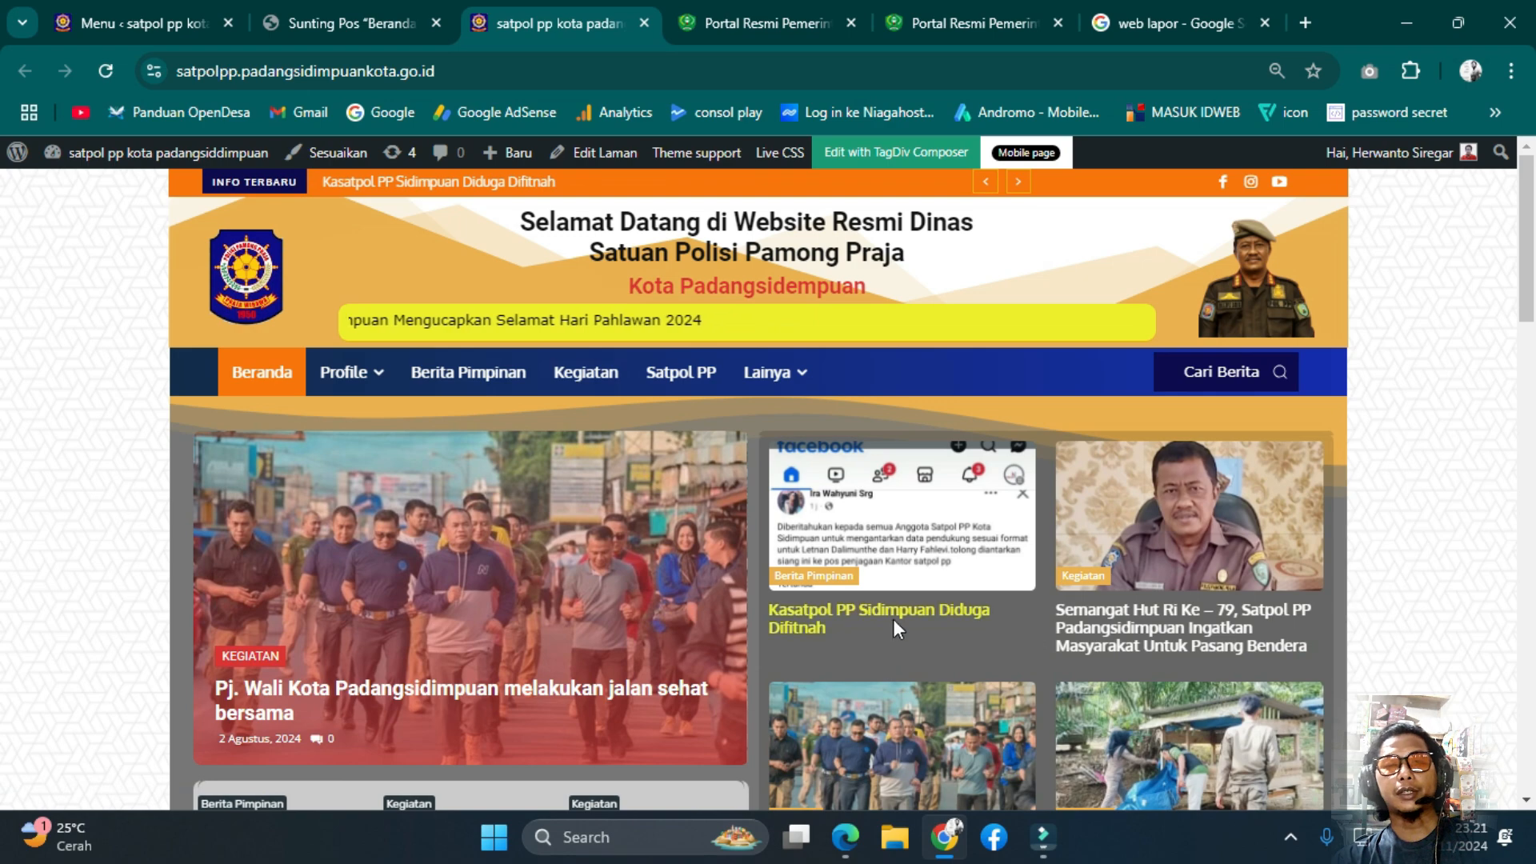
scroll(984, 593, down, 1)
scroll(998, 592, up, 1)
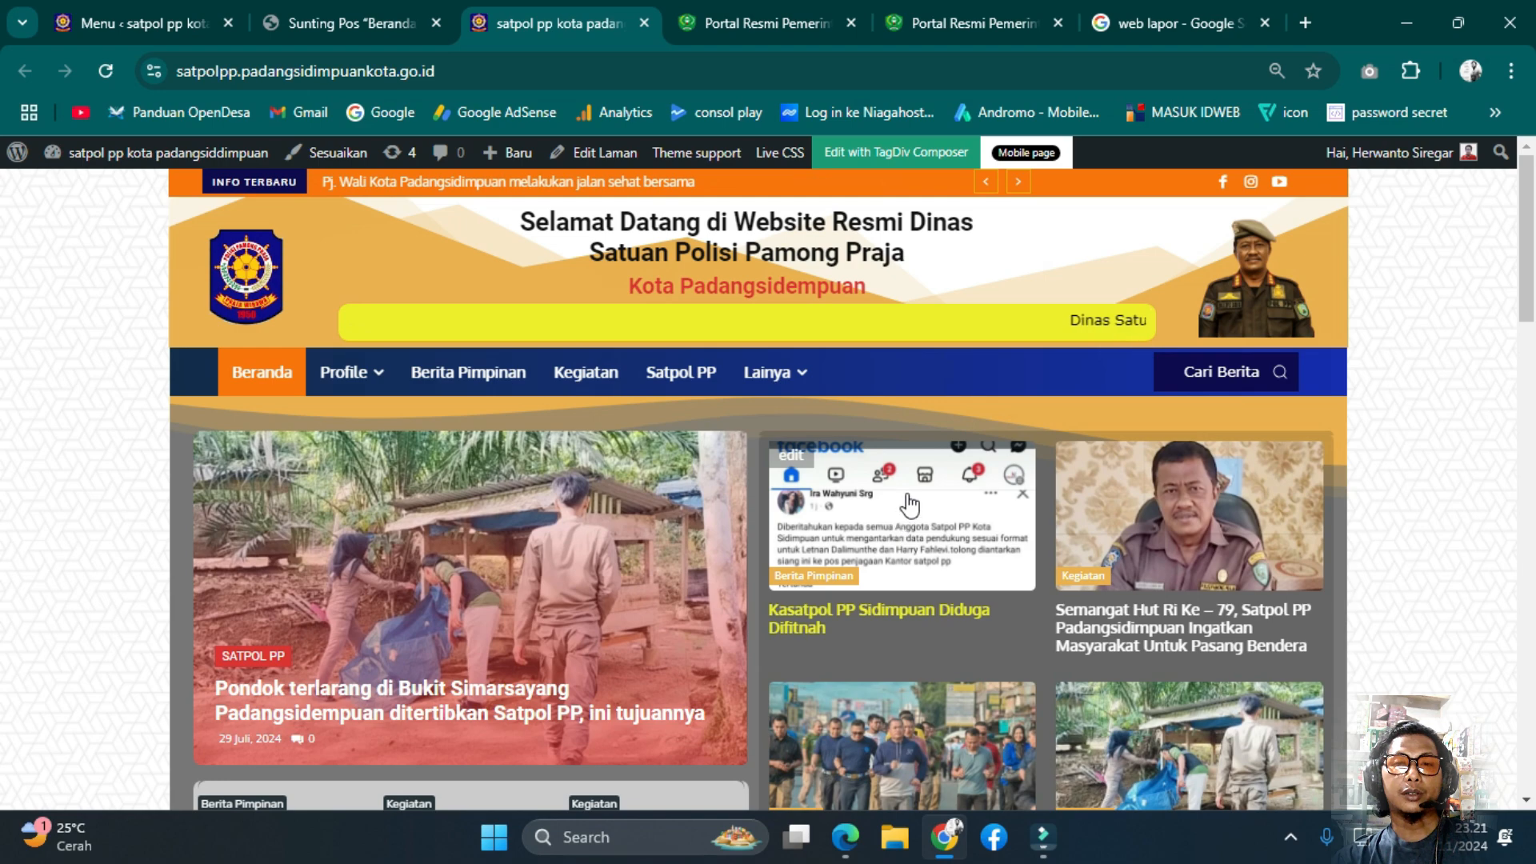
scroll(958, 445, down, 3)
scroll(958, 445, up, 3)
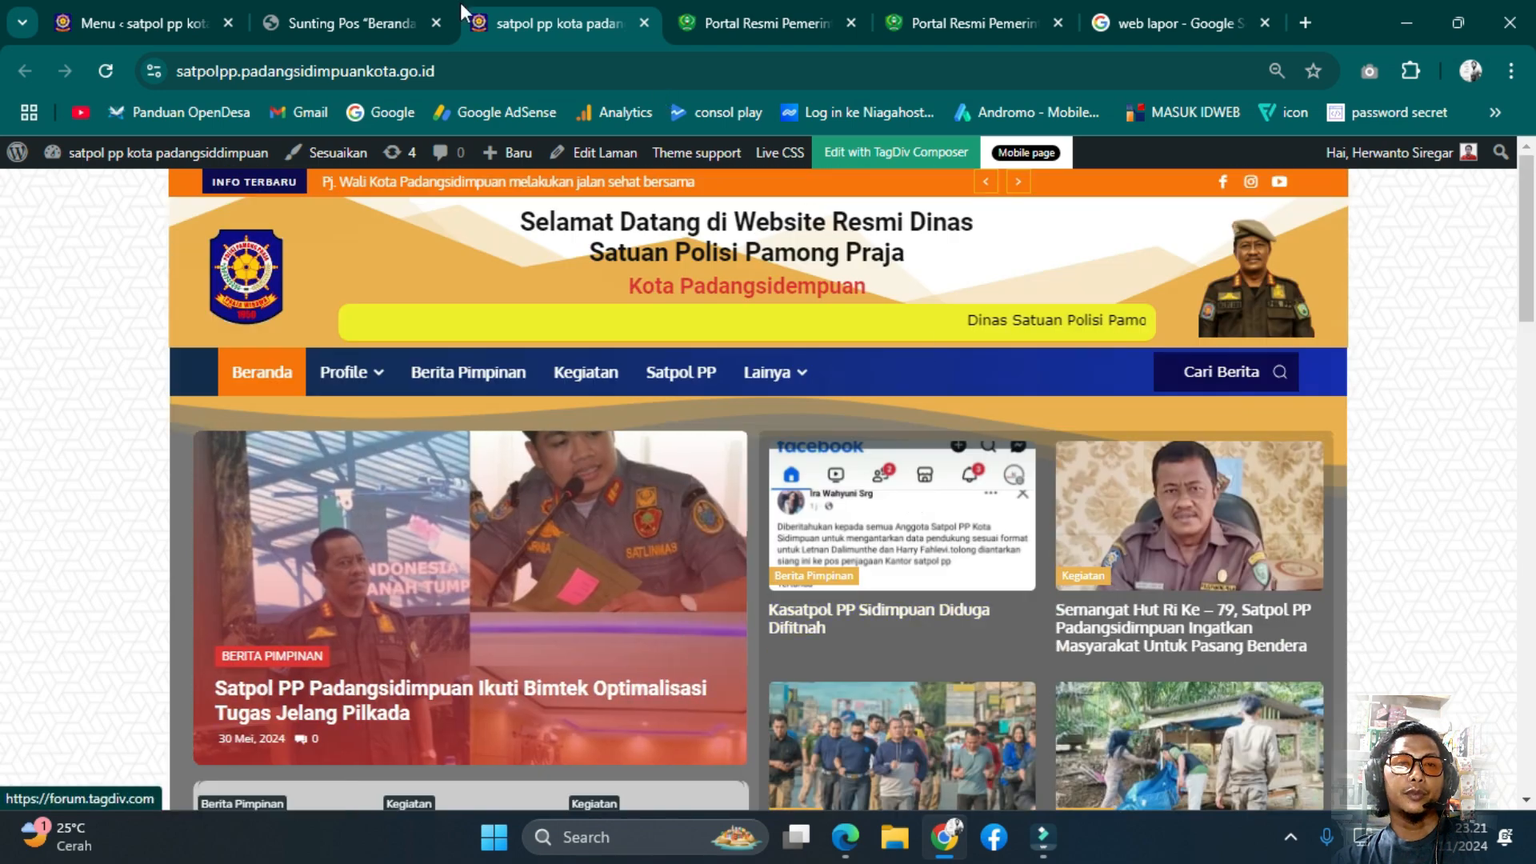
click(357, 1)
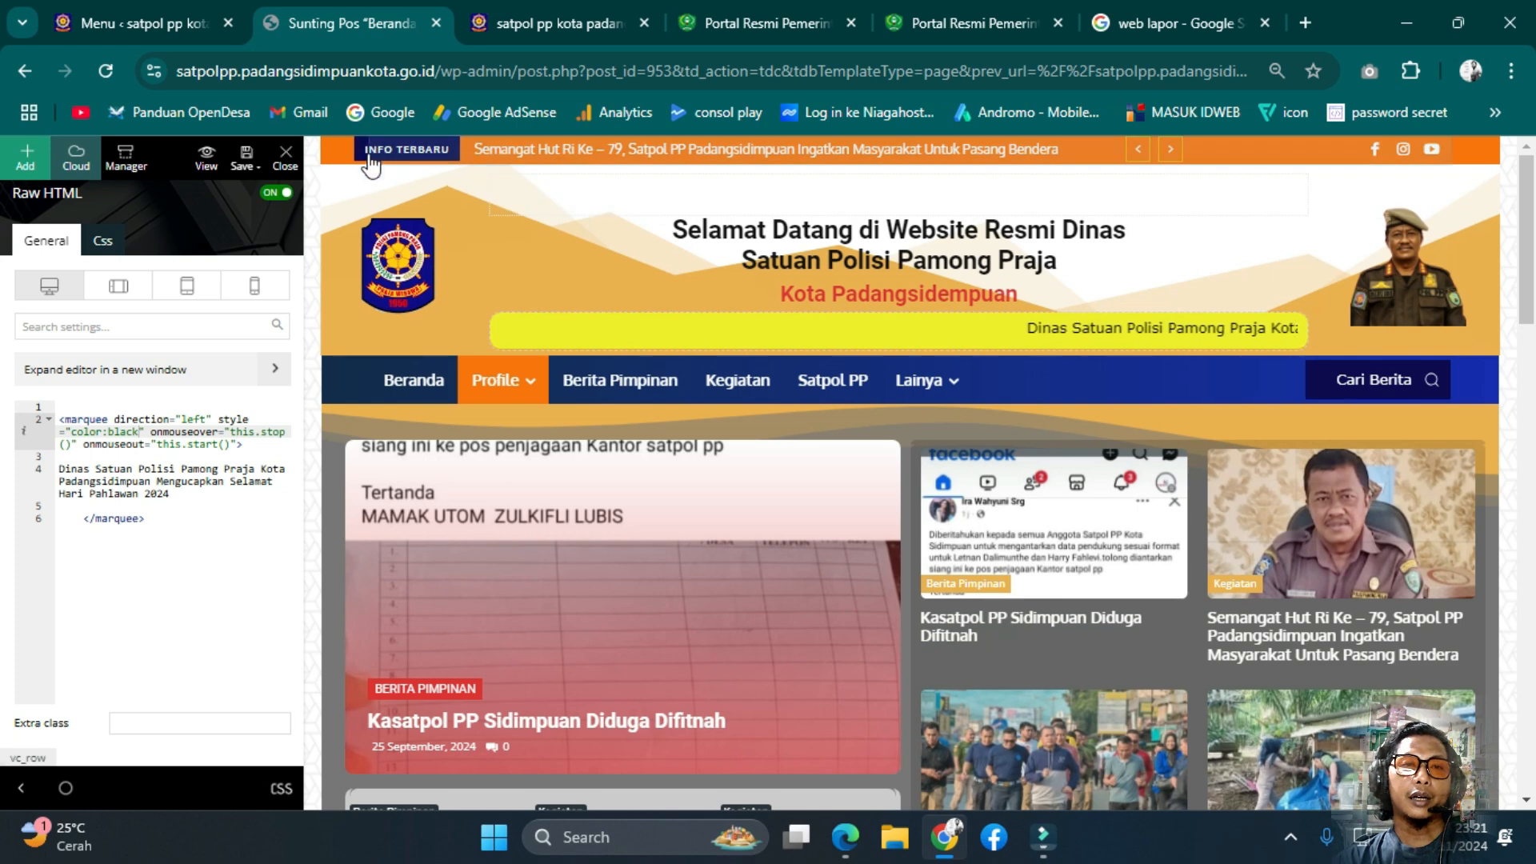
Step: Select the news ticker and look through its CSS, General and Style settings
click(684, 160)
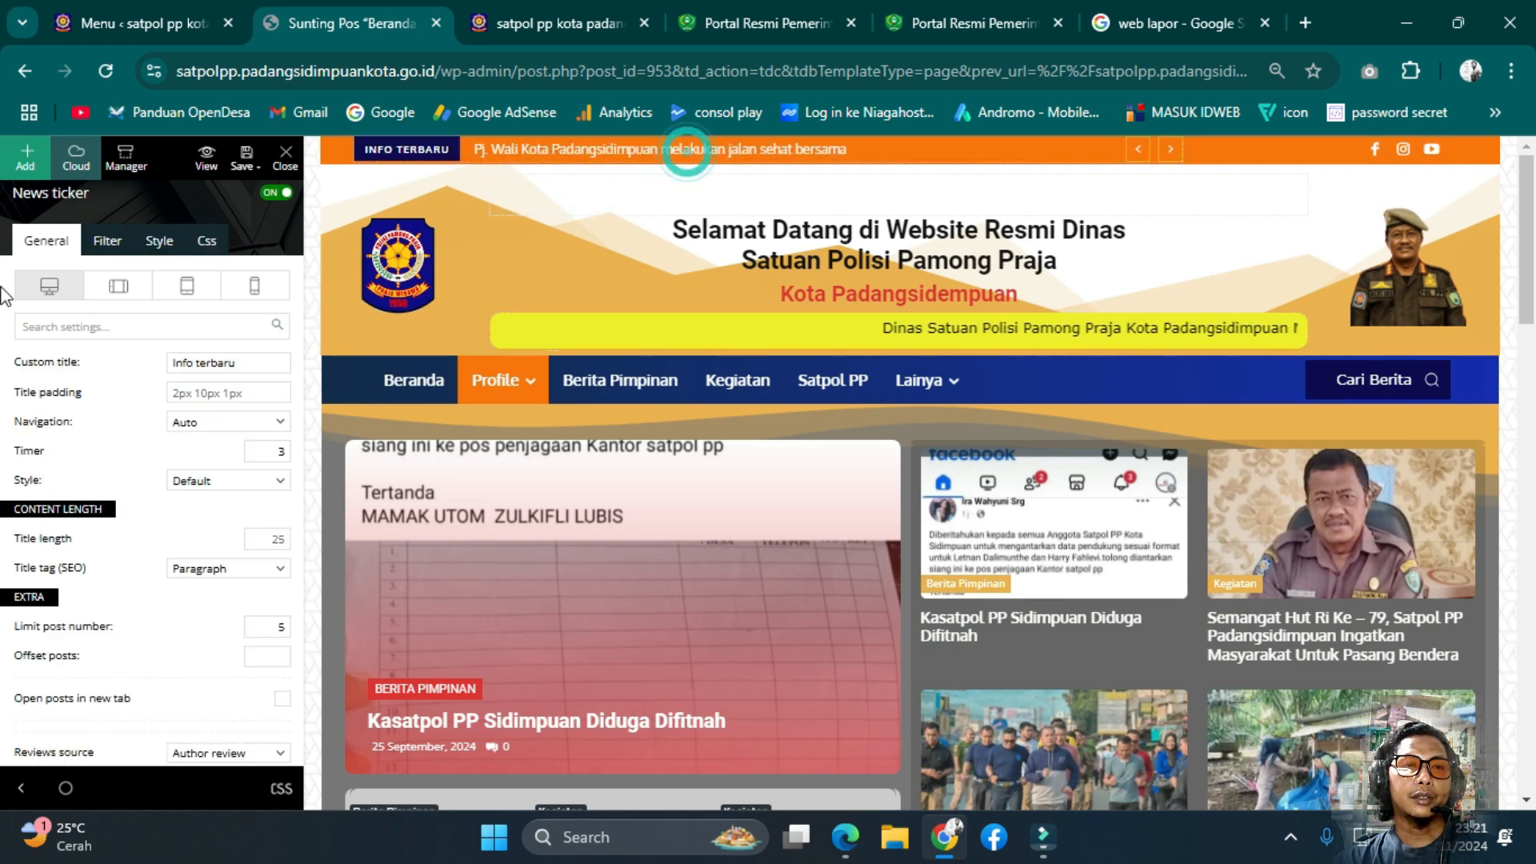
scroll(190, 499, down, 2)
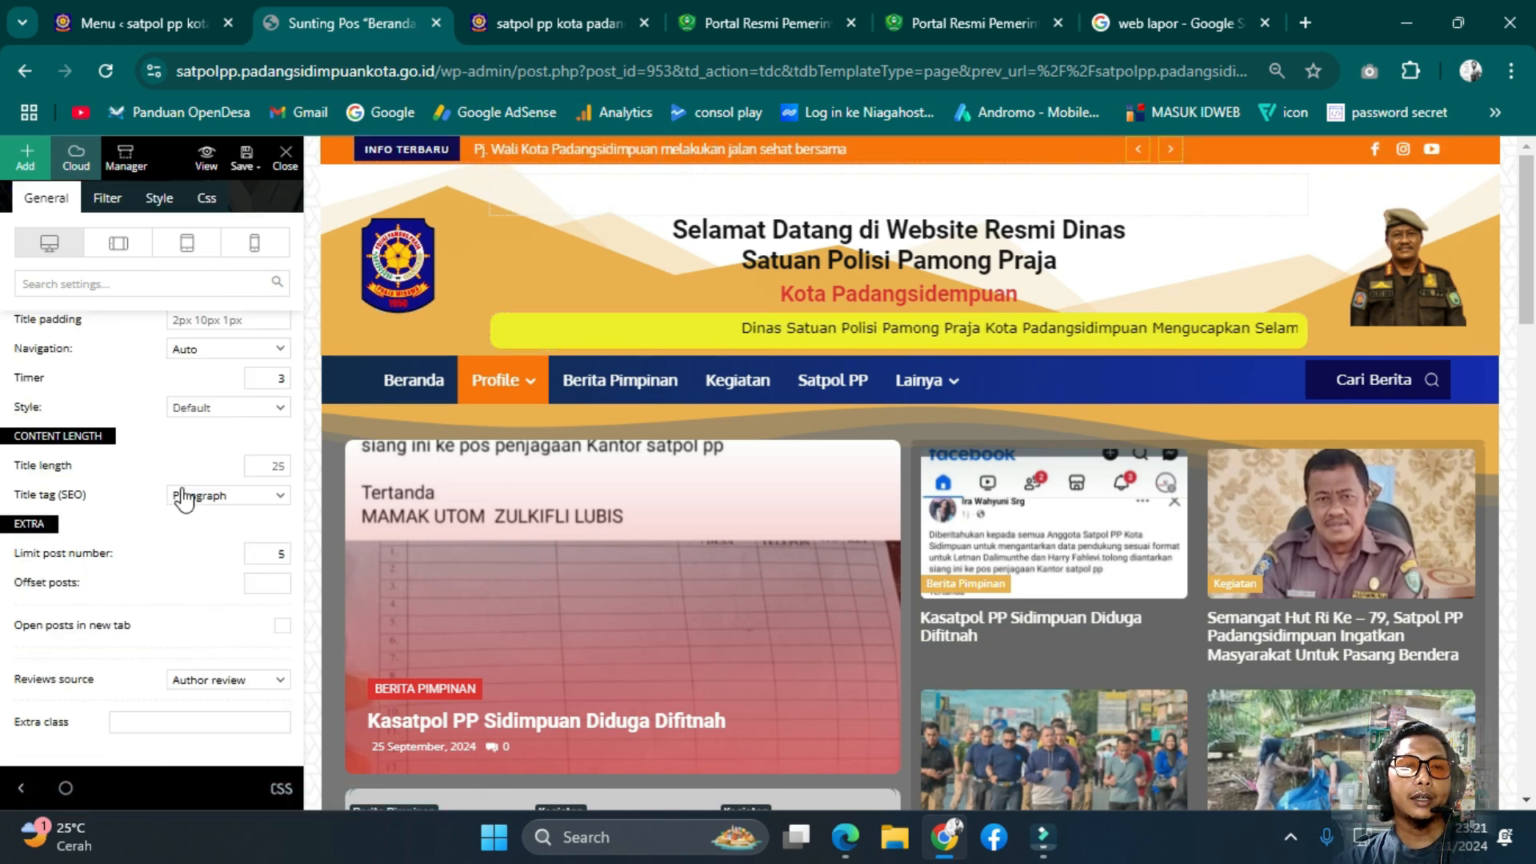
scroll(189, 493, up, 2)
click(207, 276)
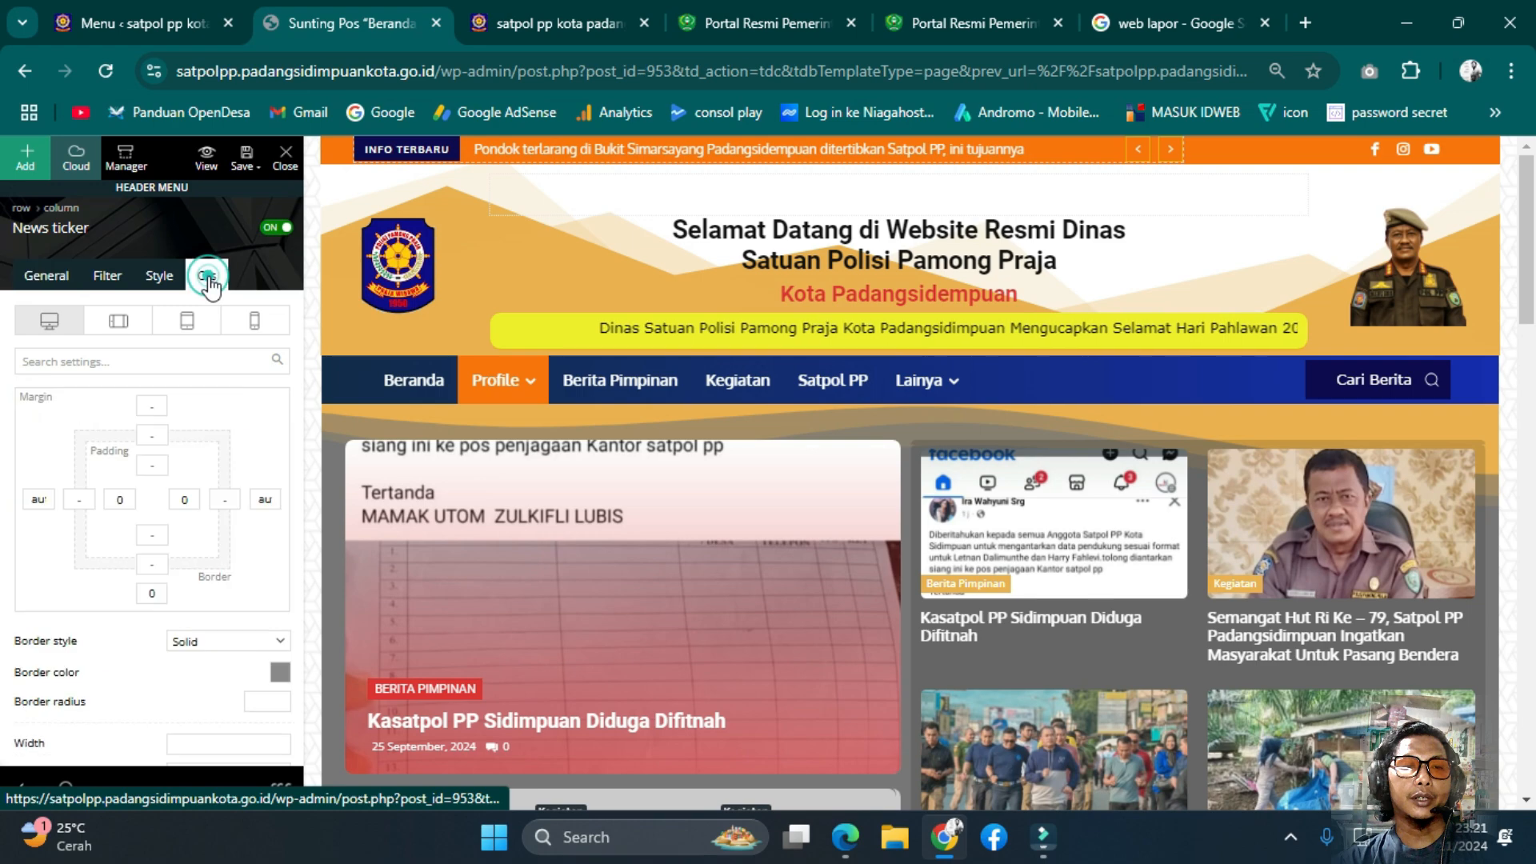
scroll(199, 561, down, 5)
scroll(192, 564, down, 2)
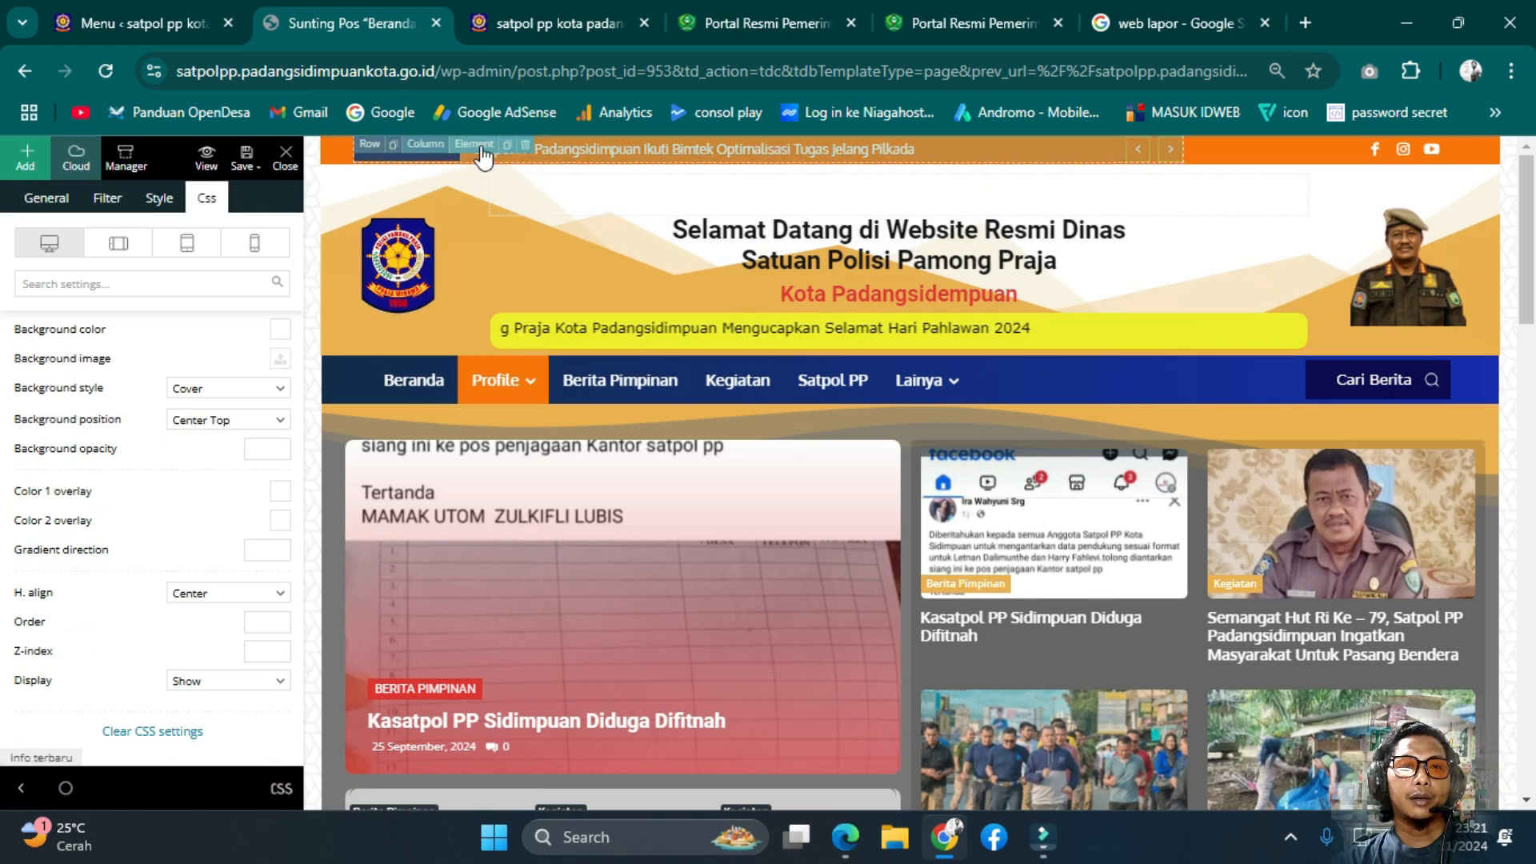
click(50, 199)
click(158, 200)
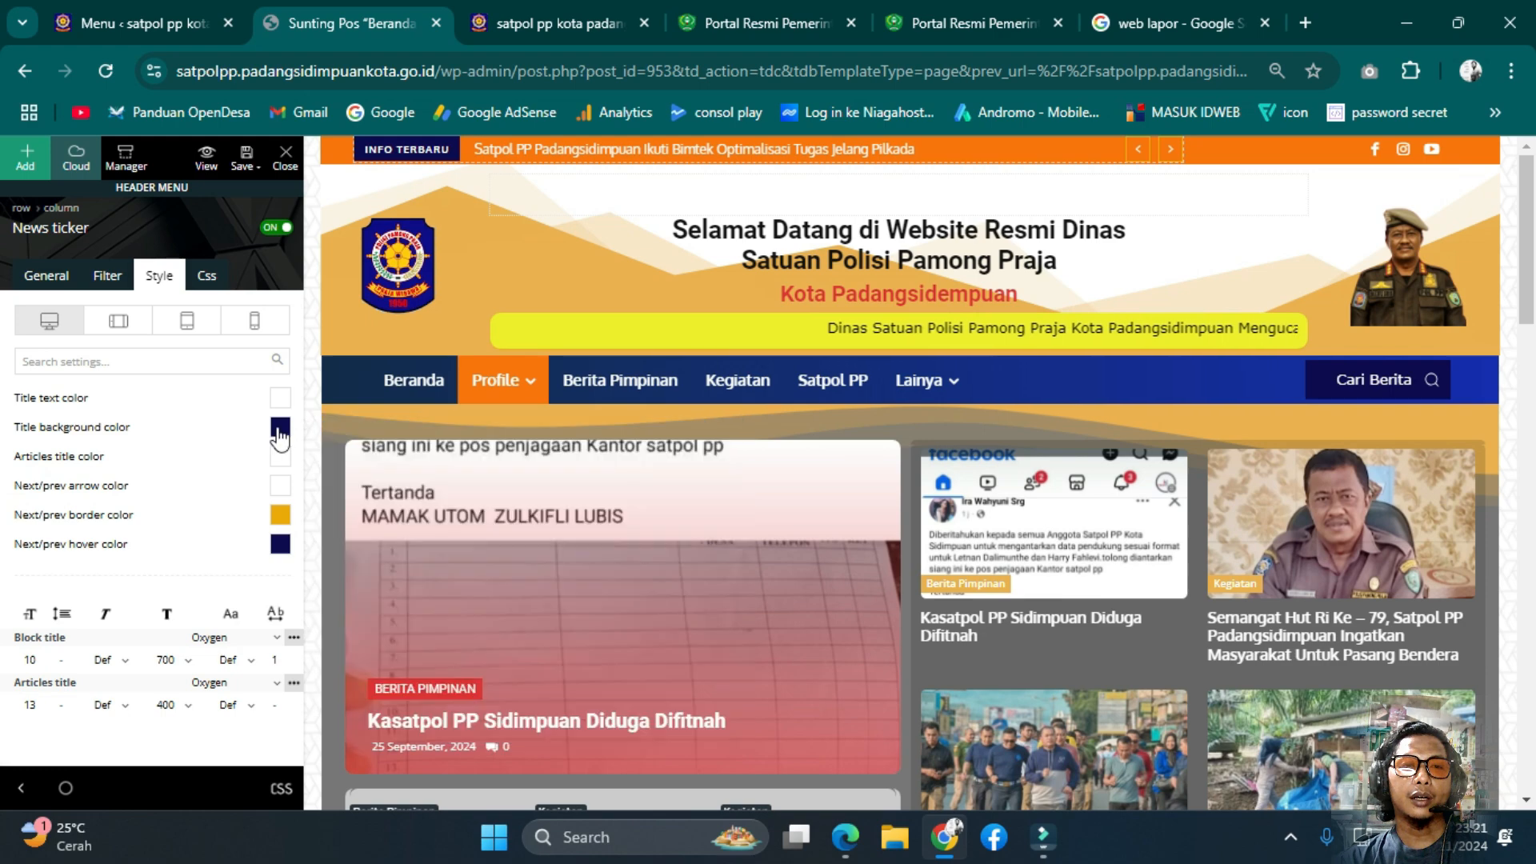
Step: Set the Info Terbaru ticker's title background colour to black, after trying red
click(280, 428)
scroll(135, 435, down, 2)
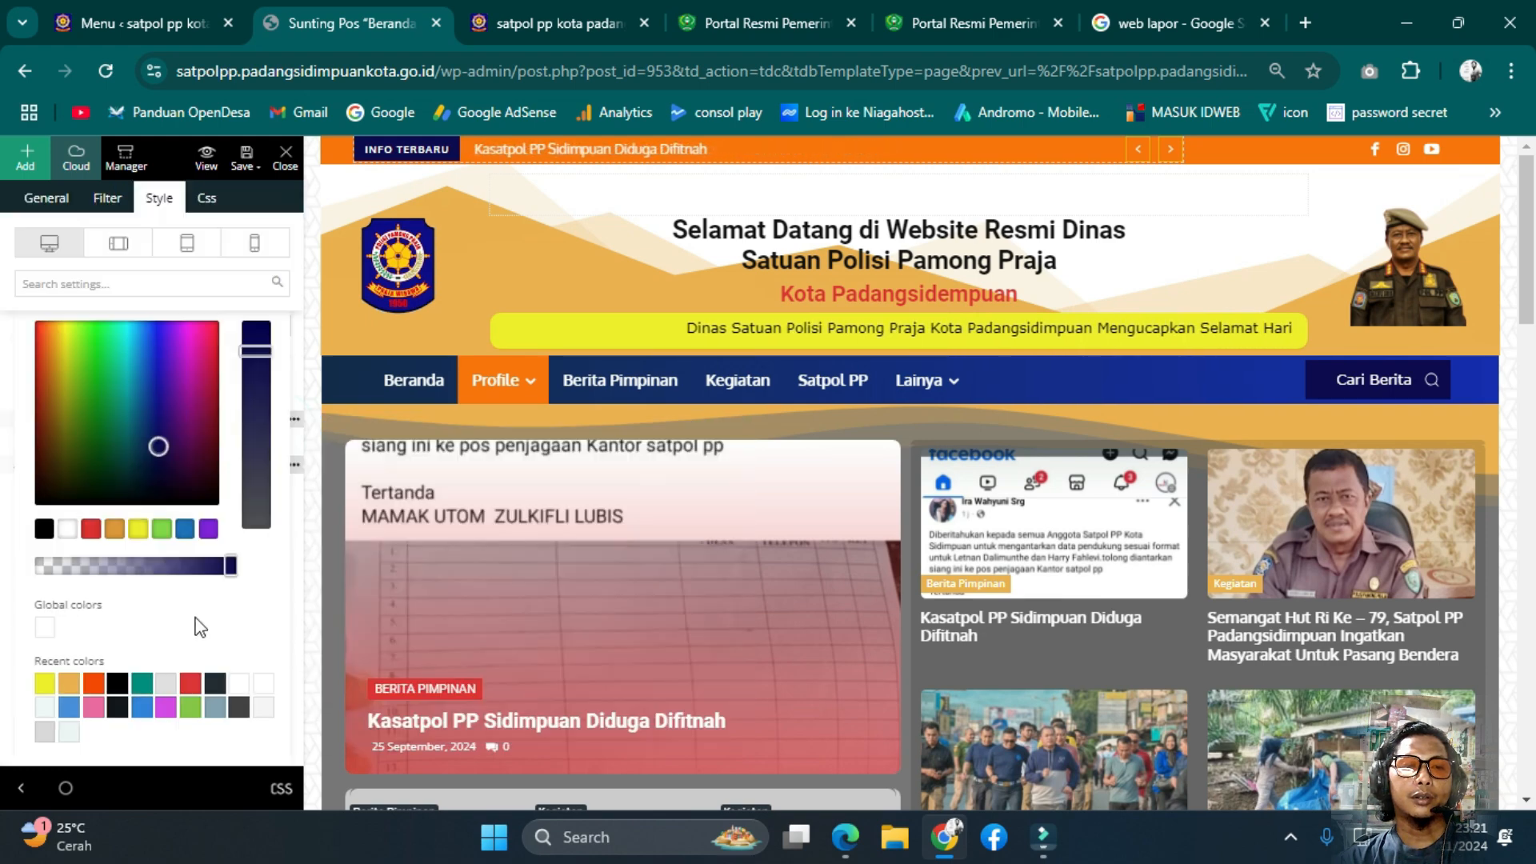
click(190, 687)
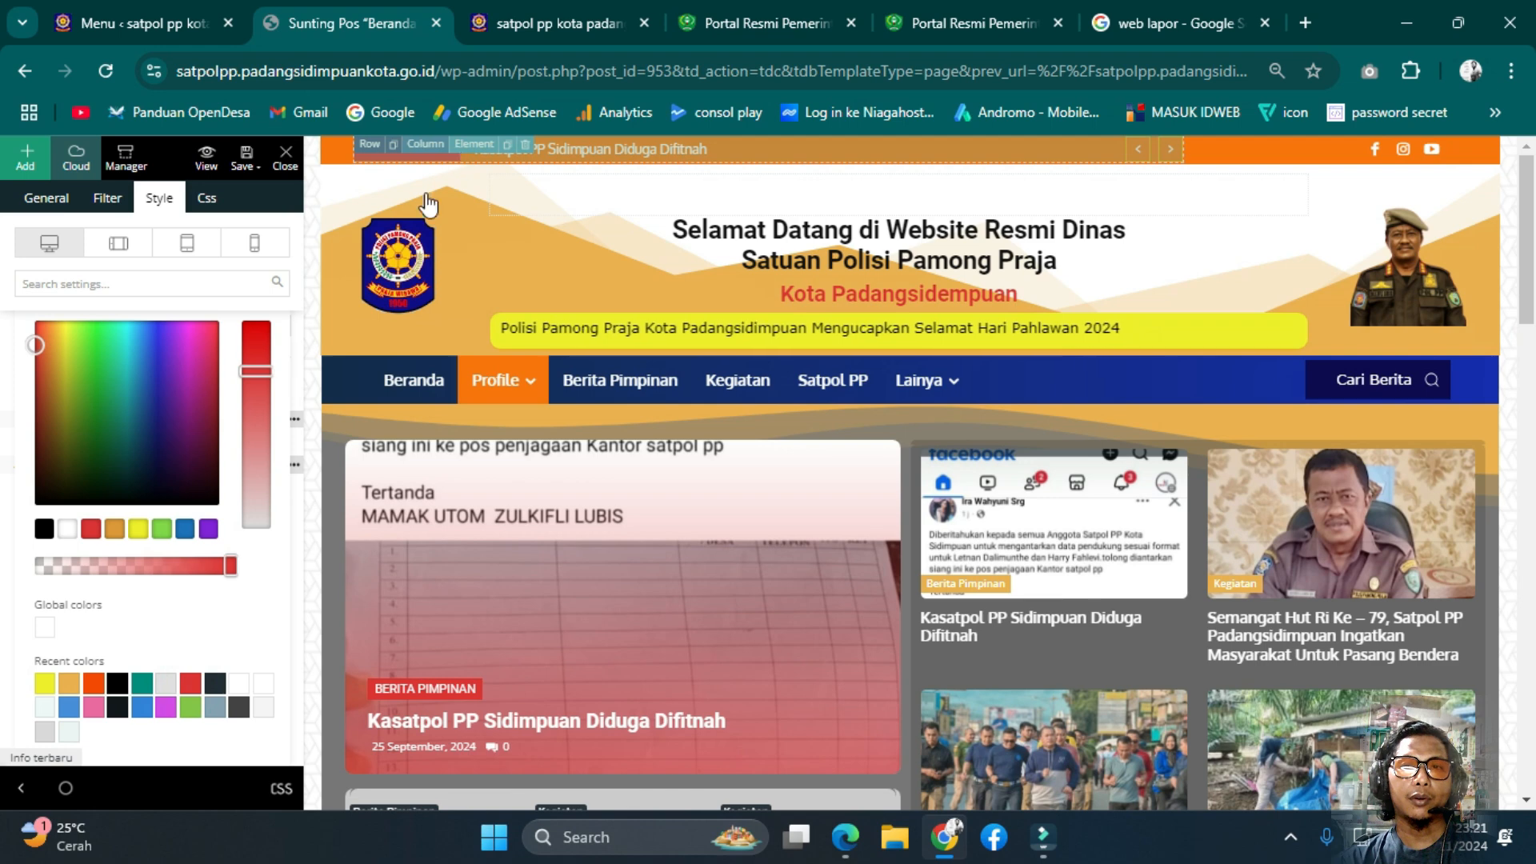
click(118, 684)
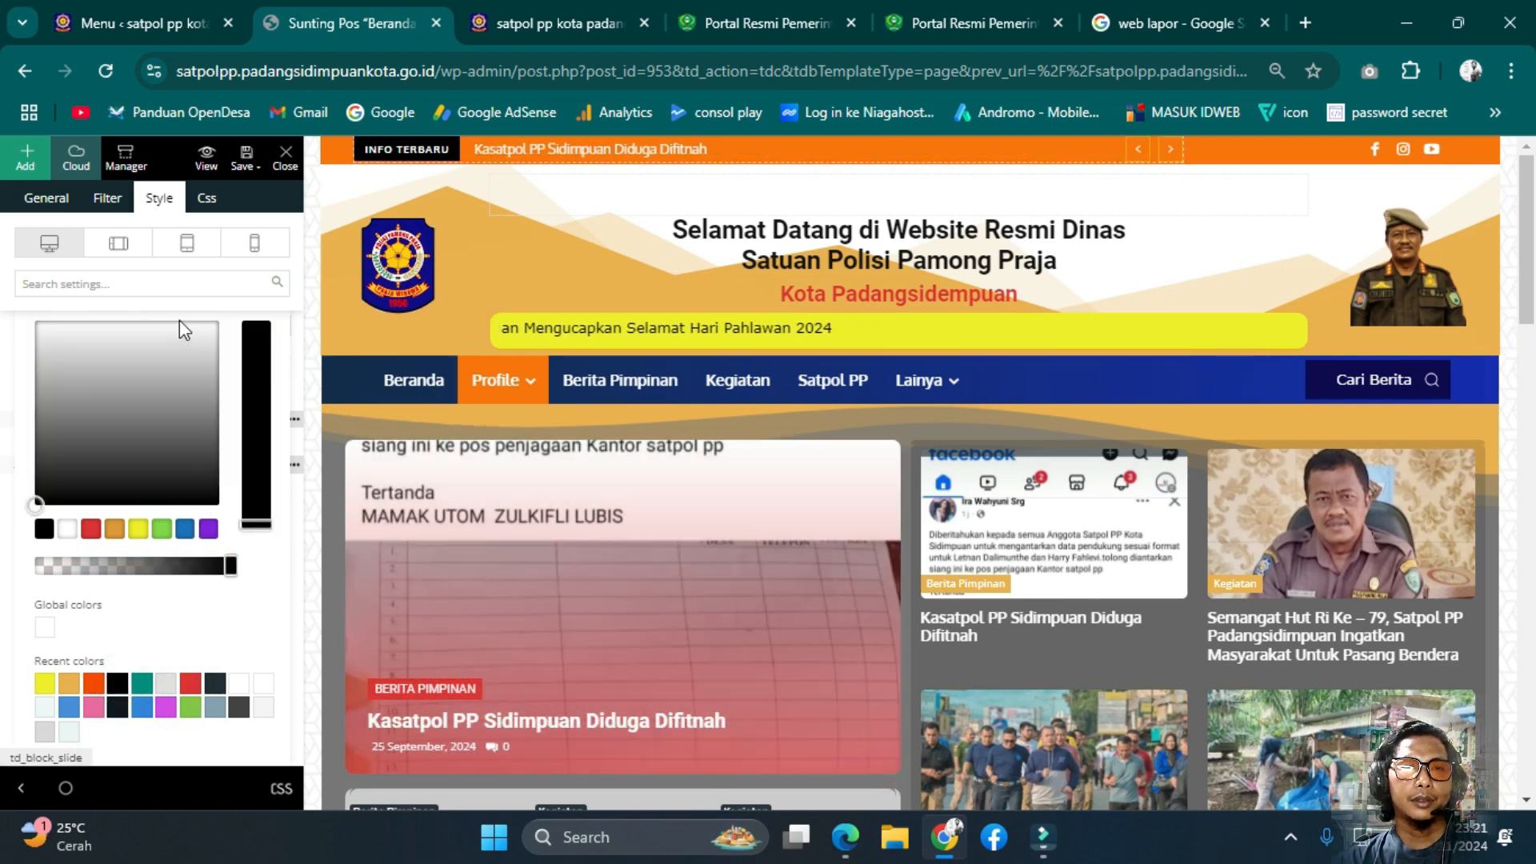
Step: Scroll through the full homepage preview and bring up the yellow marquee bar's Raw HTML settings
scroll(183, 457, up, 3)
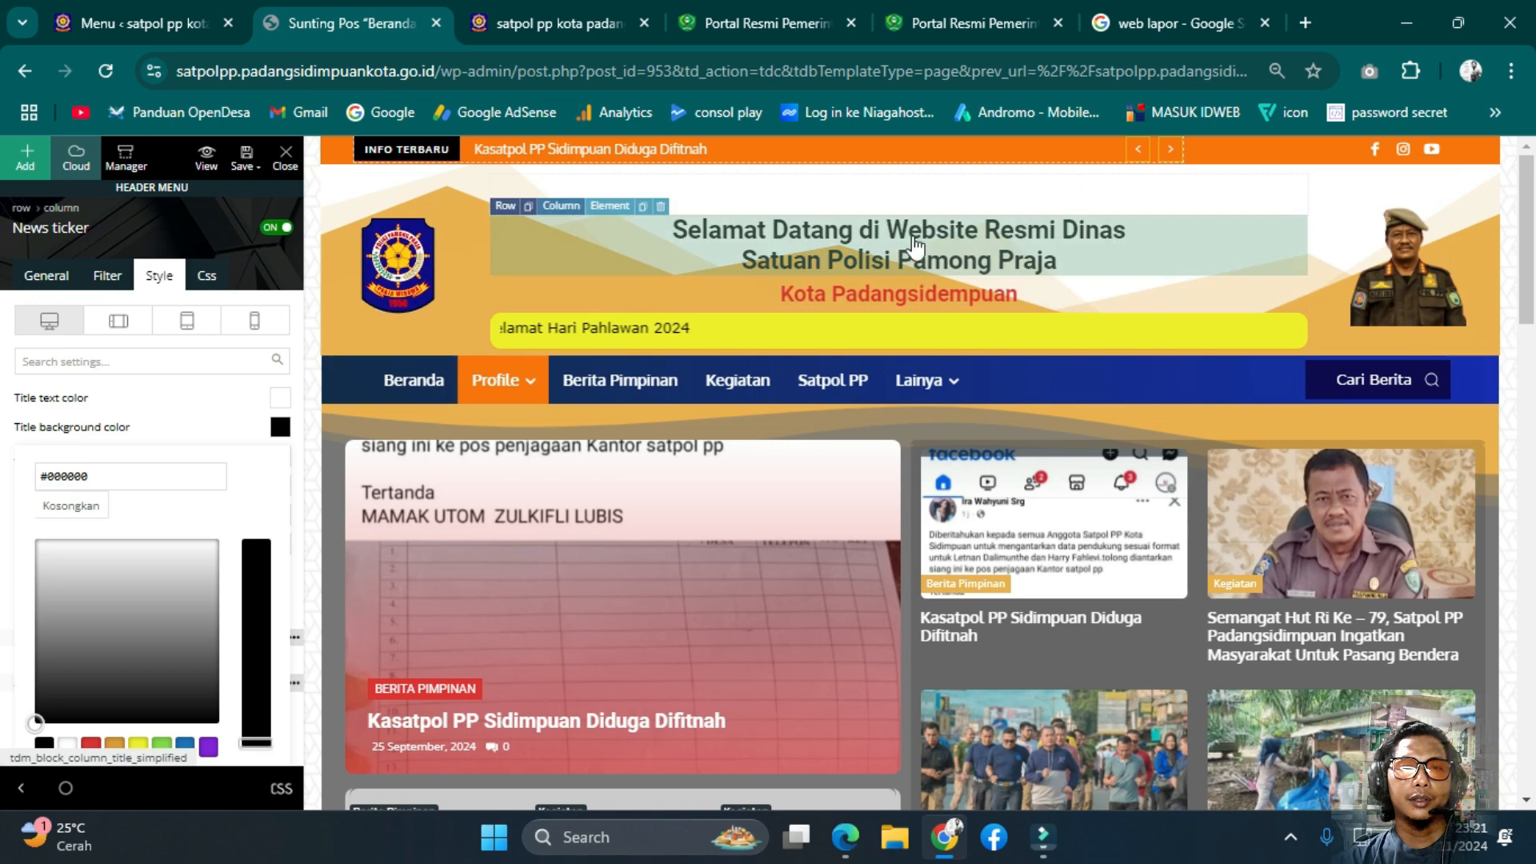
click(965, 252)
scroll(823, 544, down, 10)
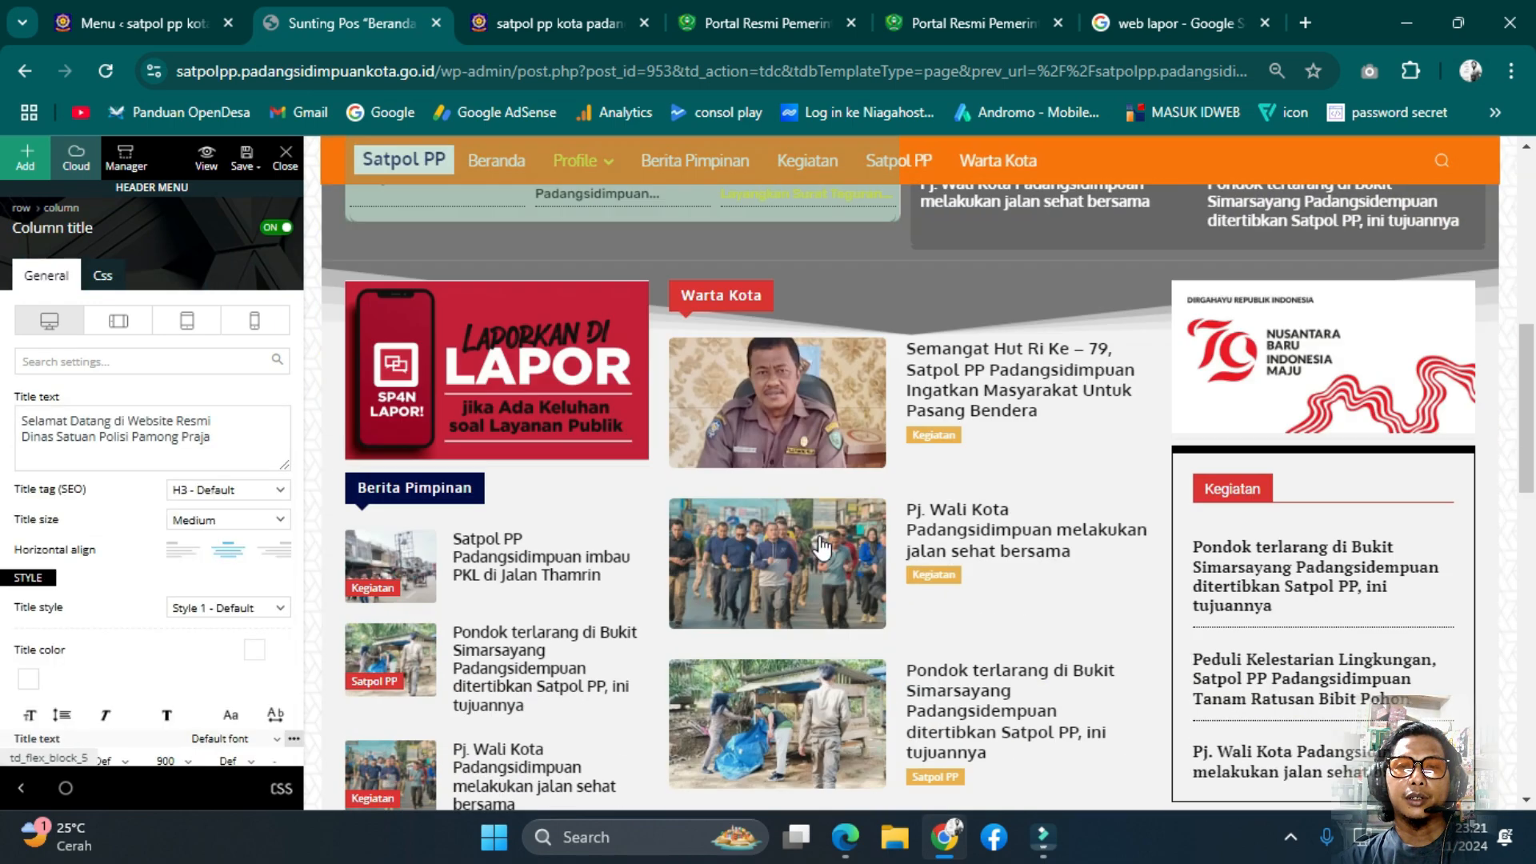
scroll(823, 544, down, 8)
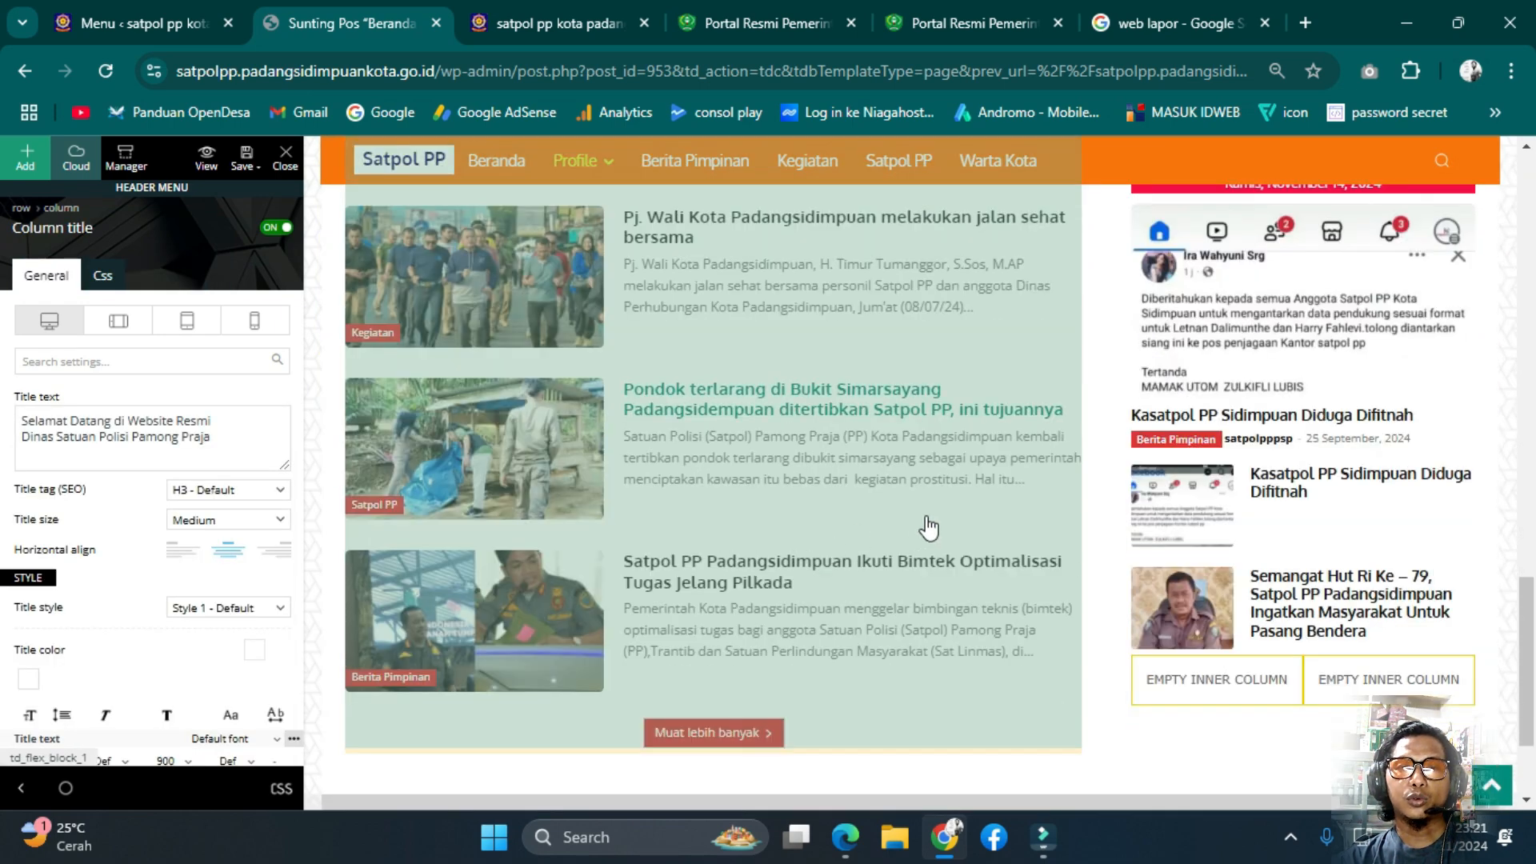
scroll(928, 528, down, 2)
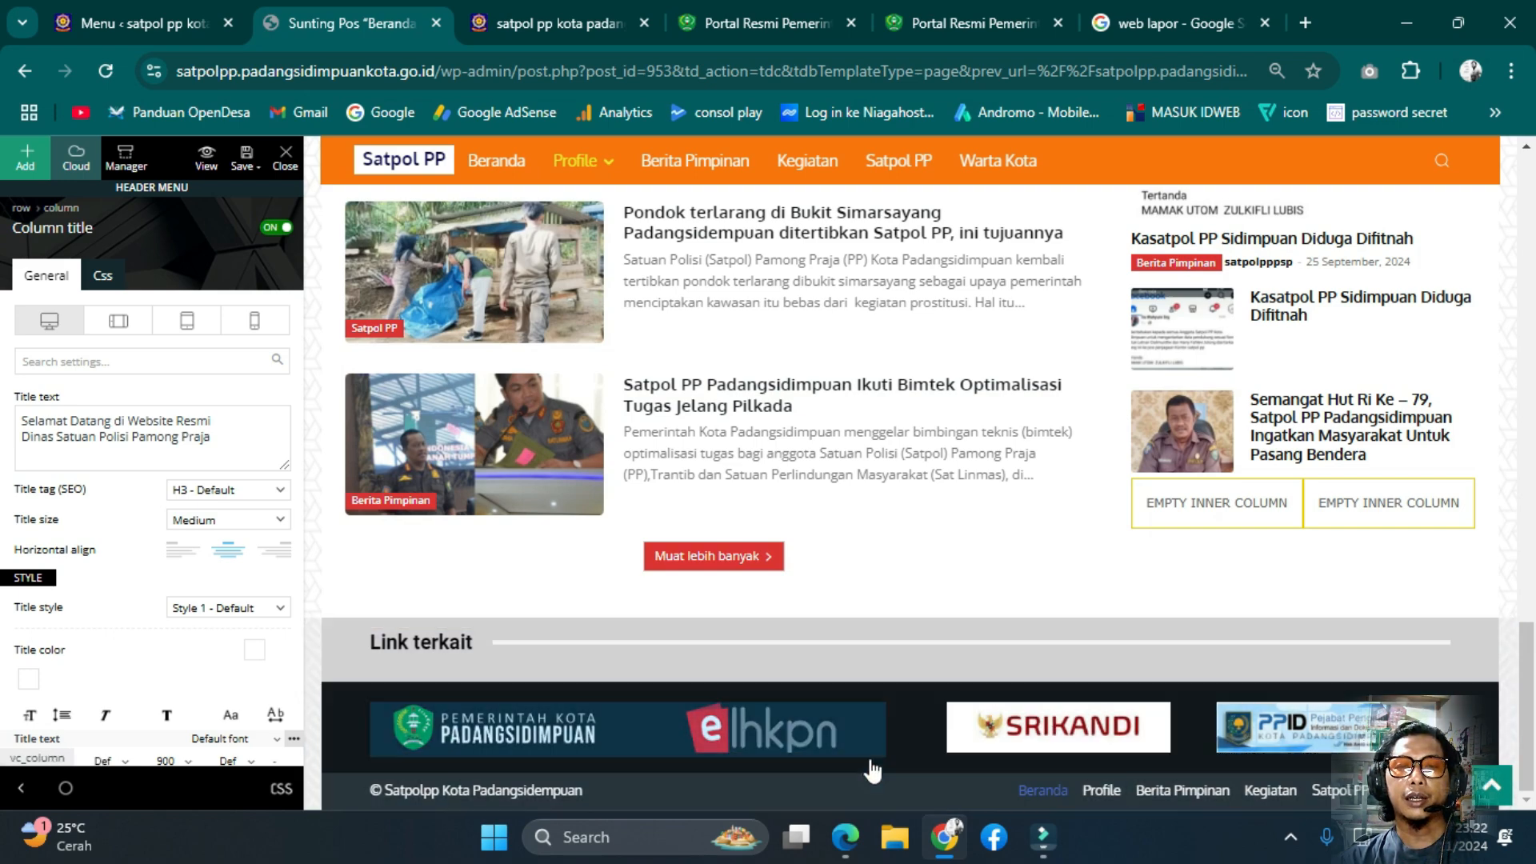
scroll(864, 720, up, 10)
scroll(854, 663, up, 10)
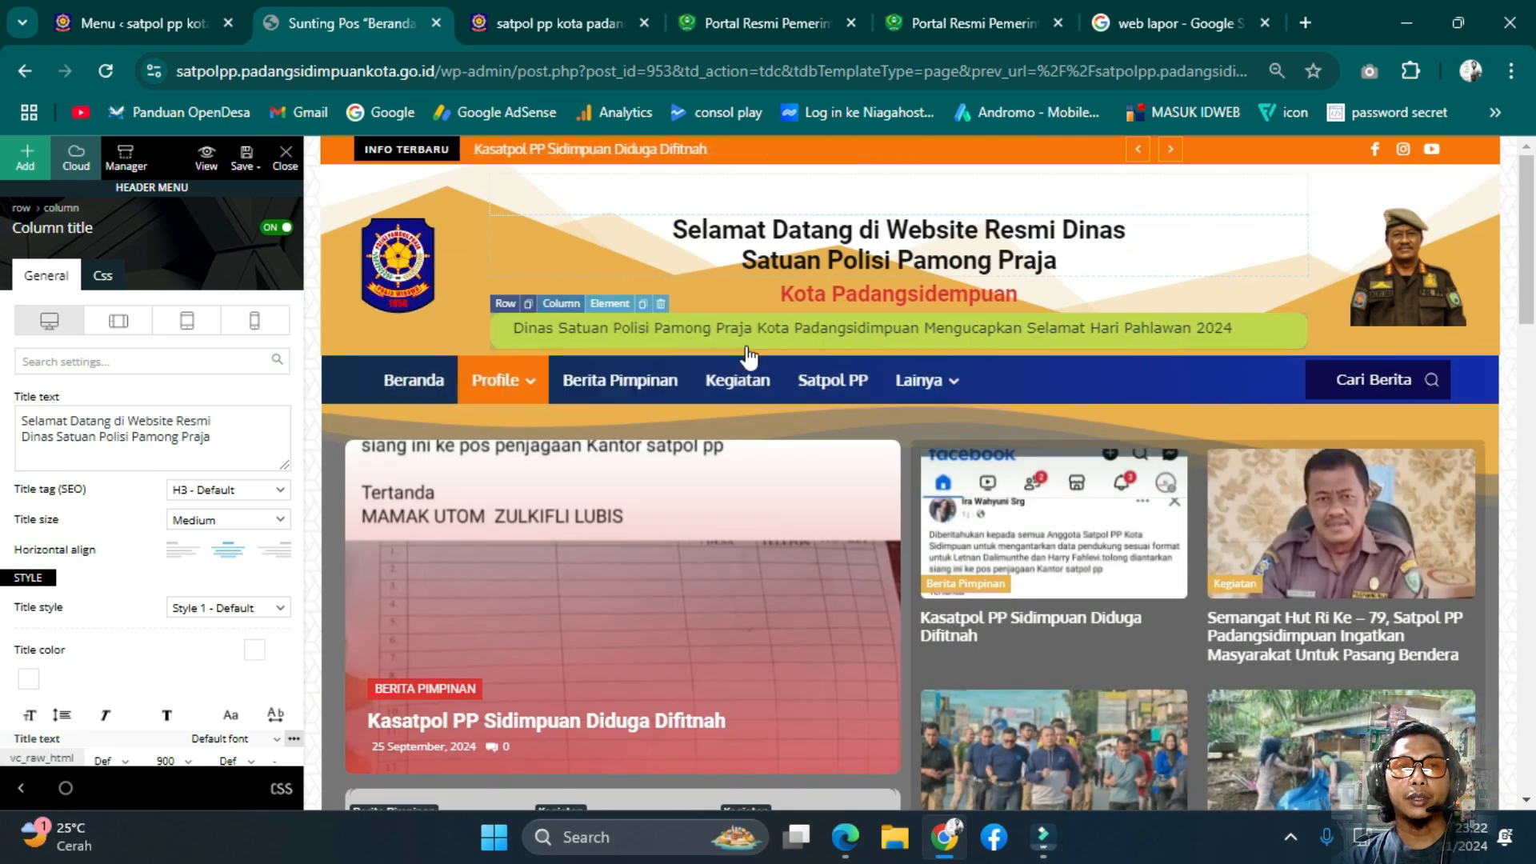
scroll(792, 320, down, 5)
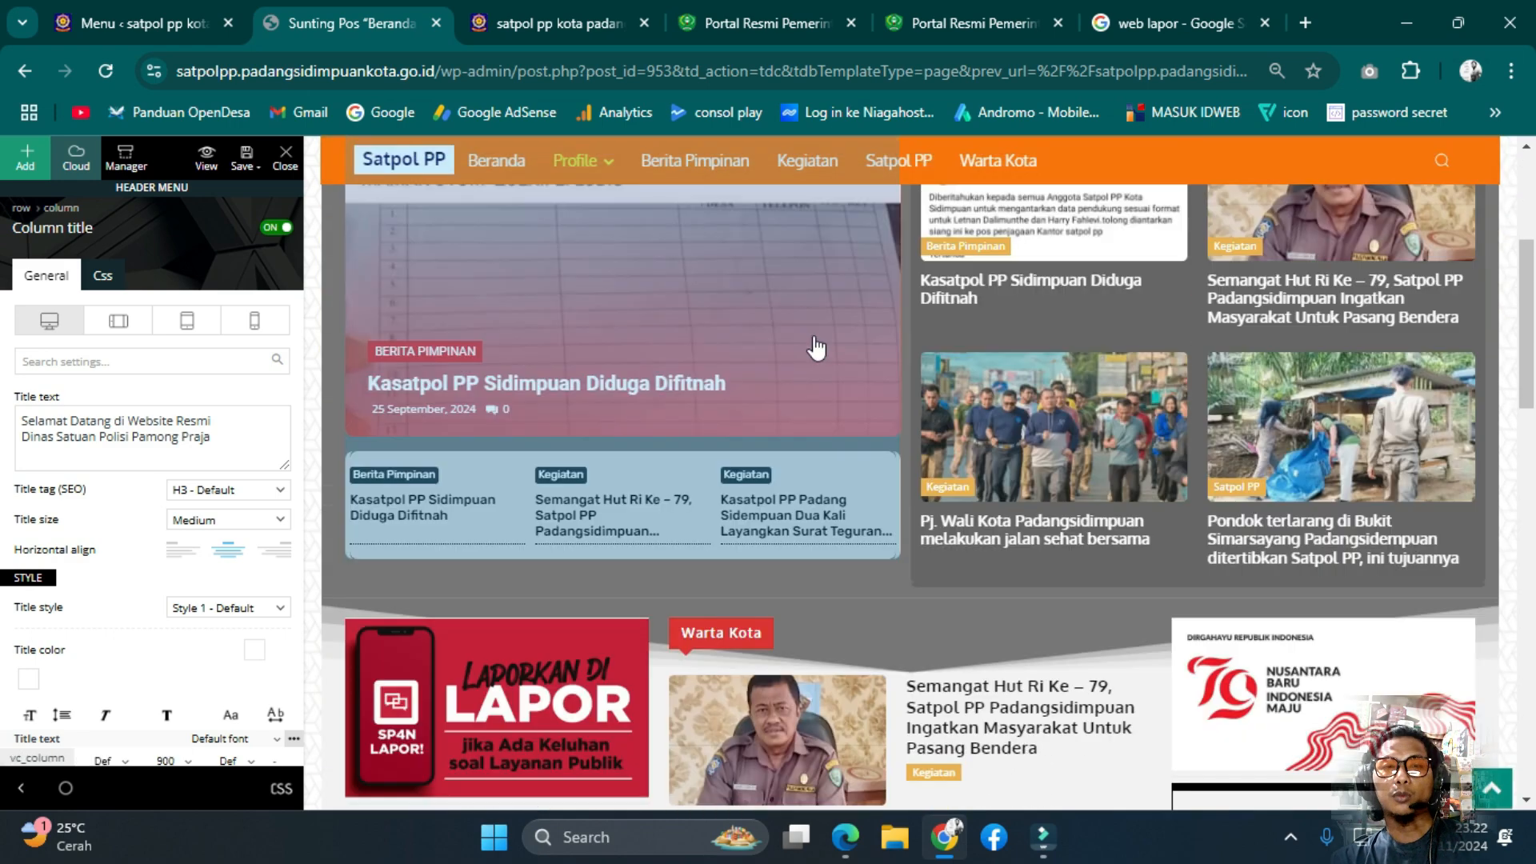
scroll(816, 349, up, 4)
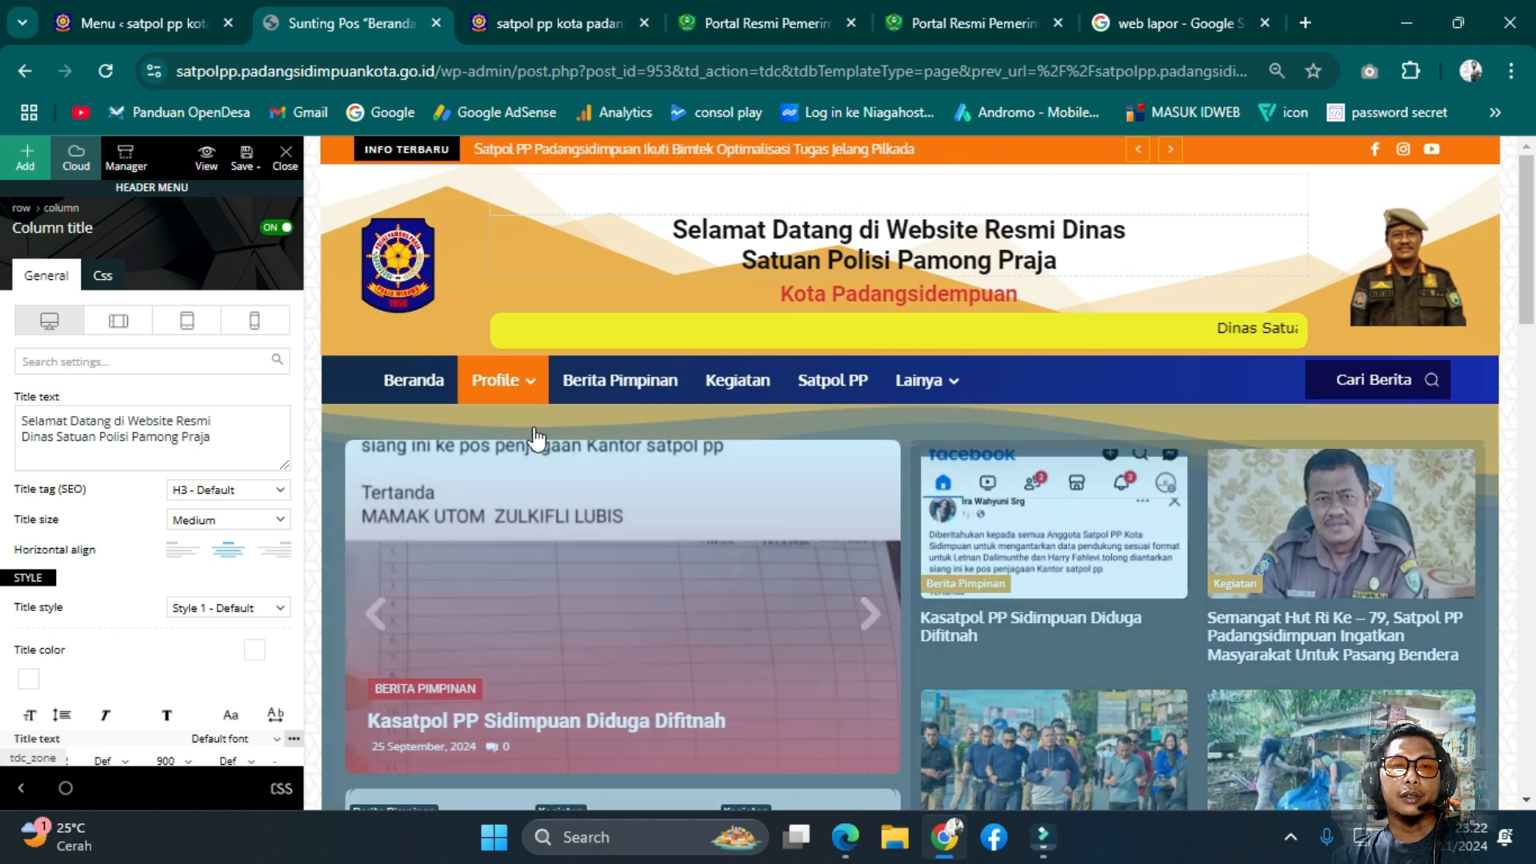
click(1137, 347)
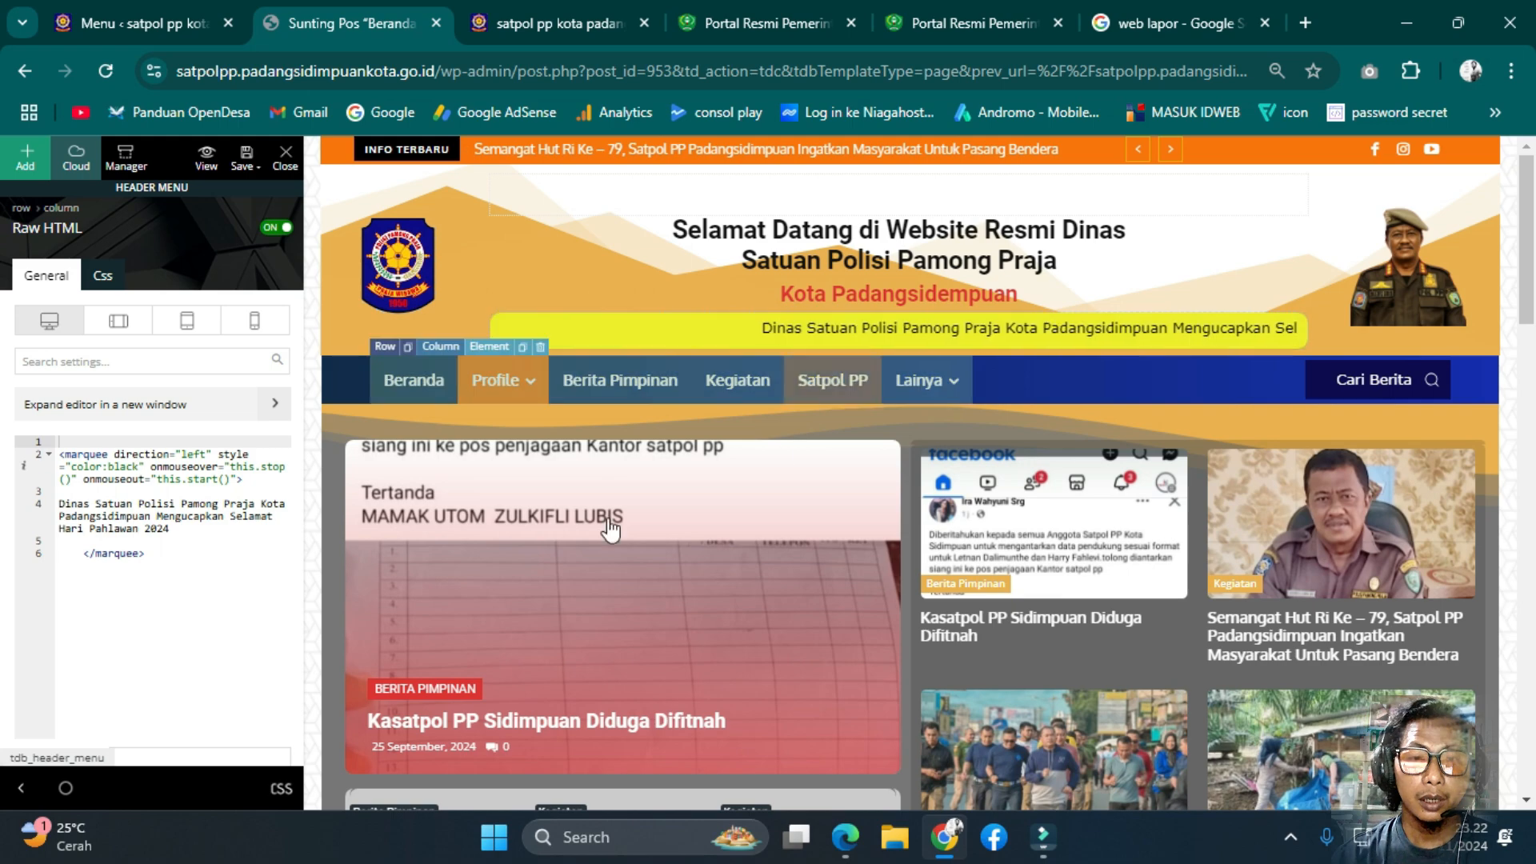
Step: Compare the desktop and phone layouts, then scroll the phone preview down to the Link terkait footer logos
click(254, 321)
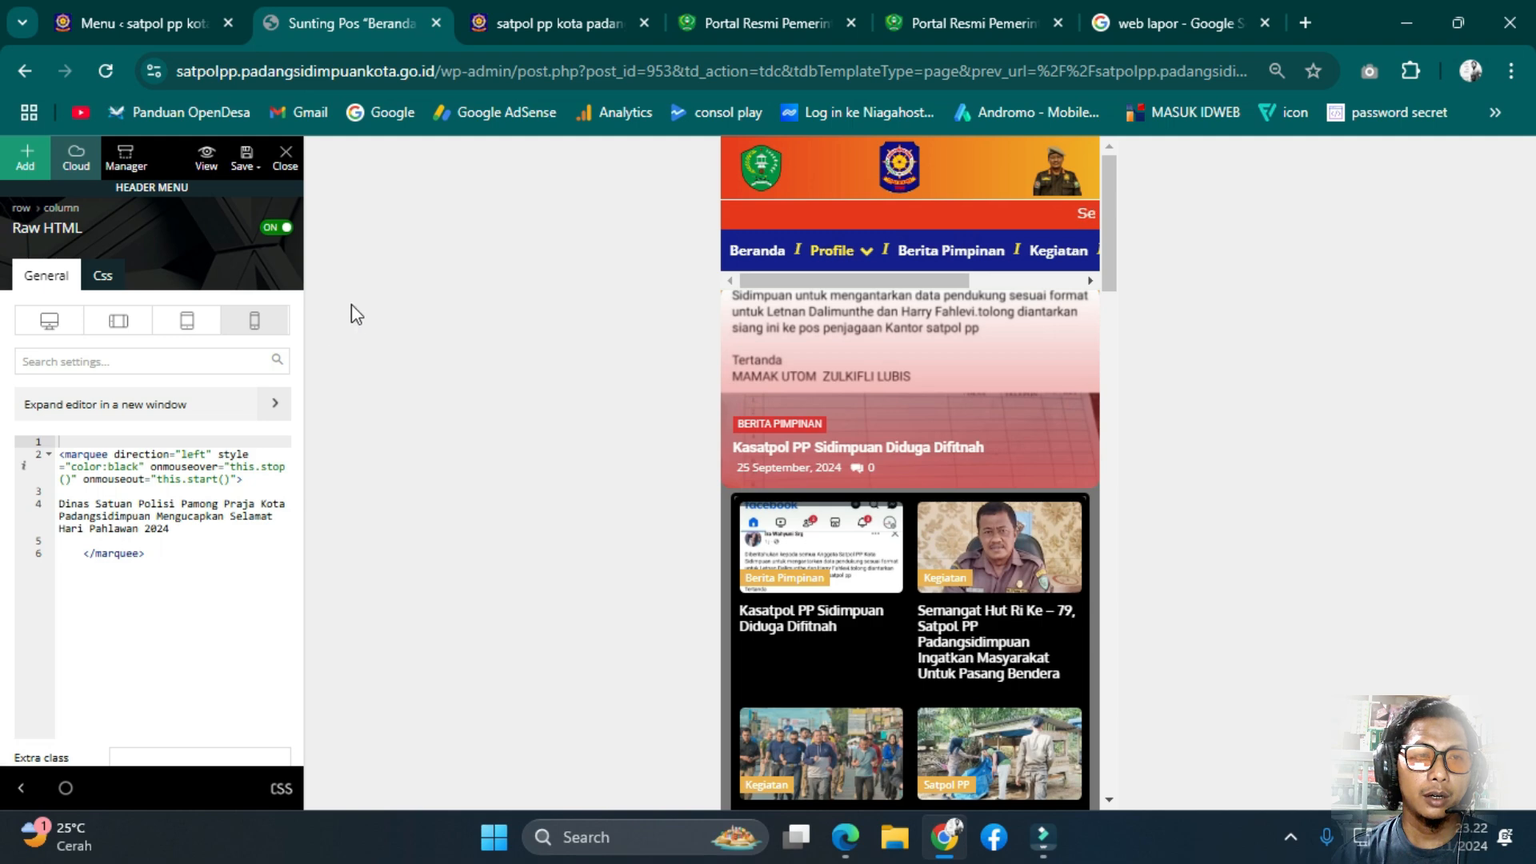
click(169, 515)
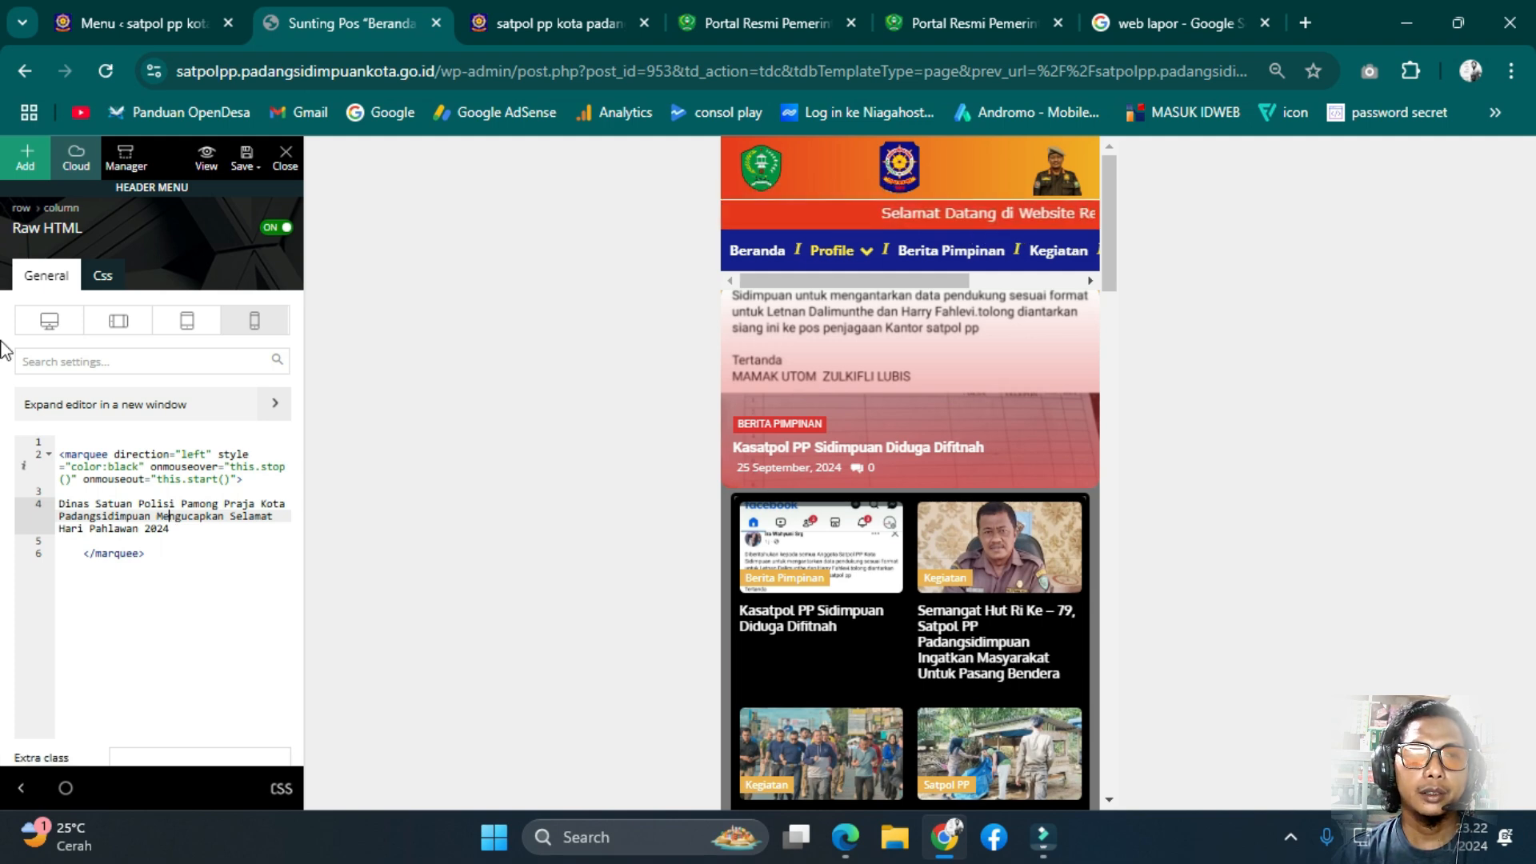
click(52, 322)
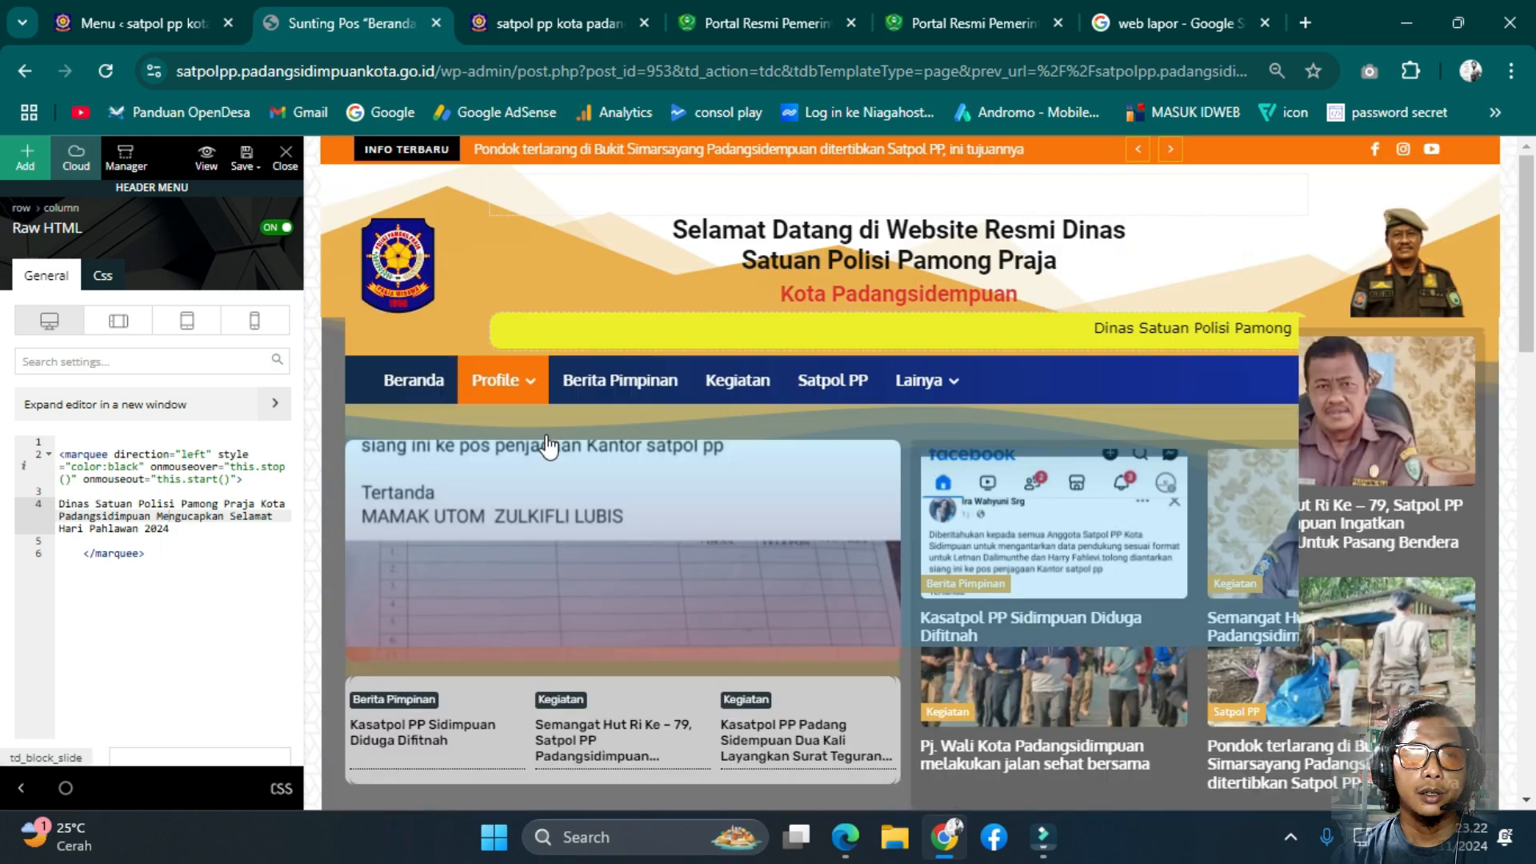
click(252, 320)
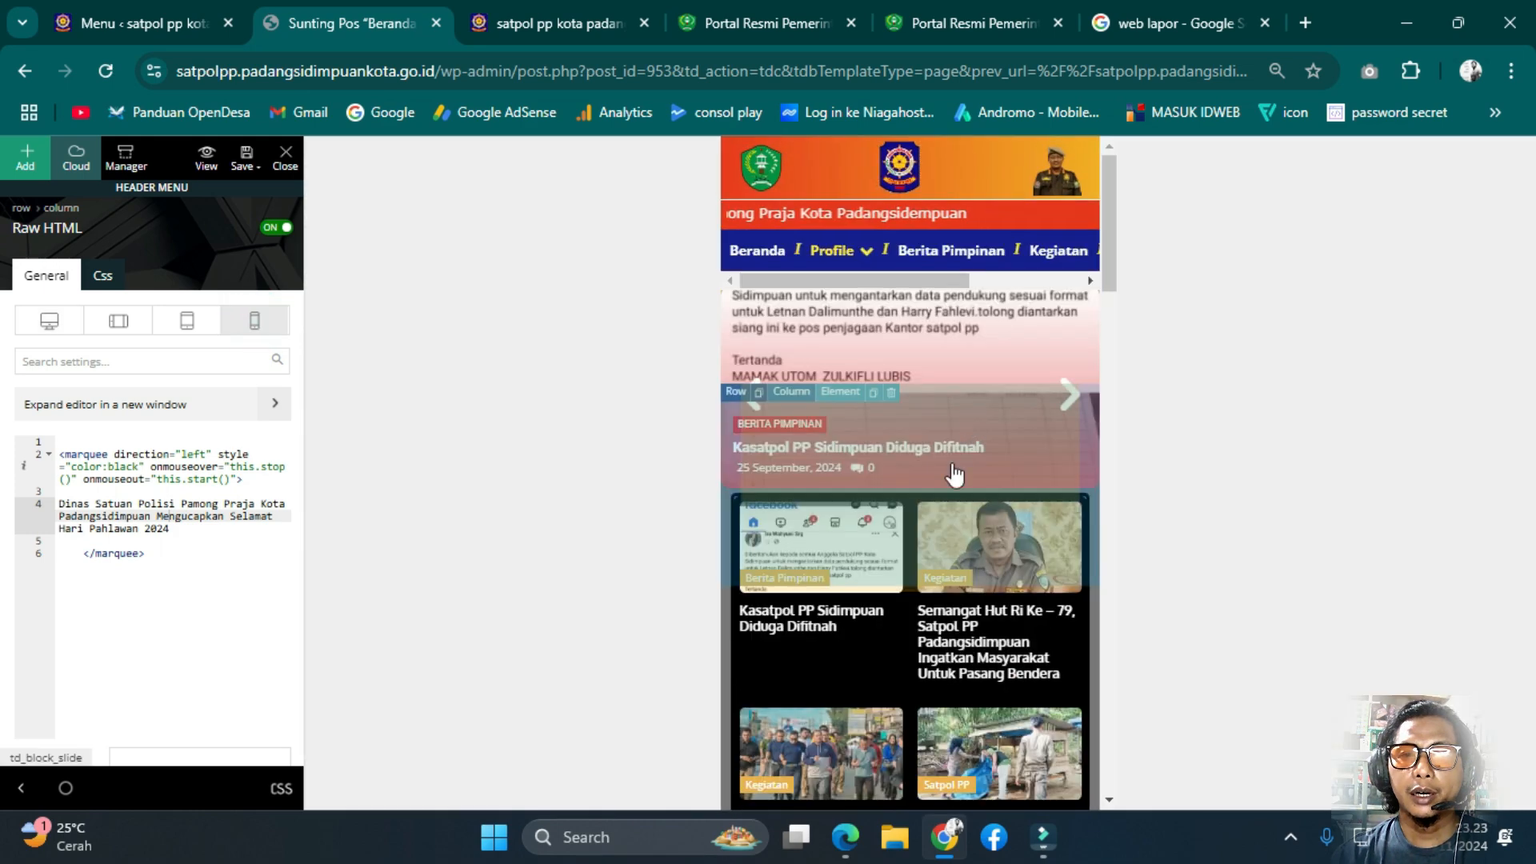
scroll(953, 480, down, 10)
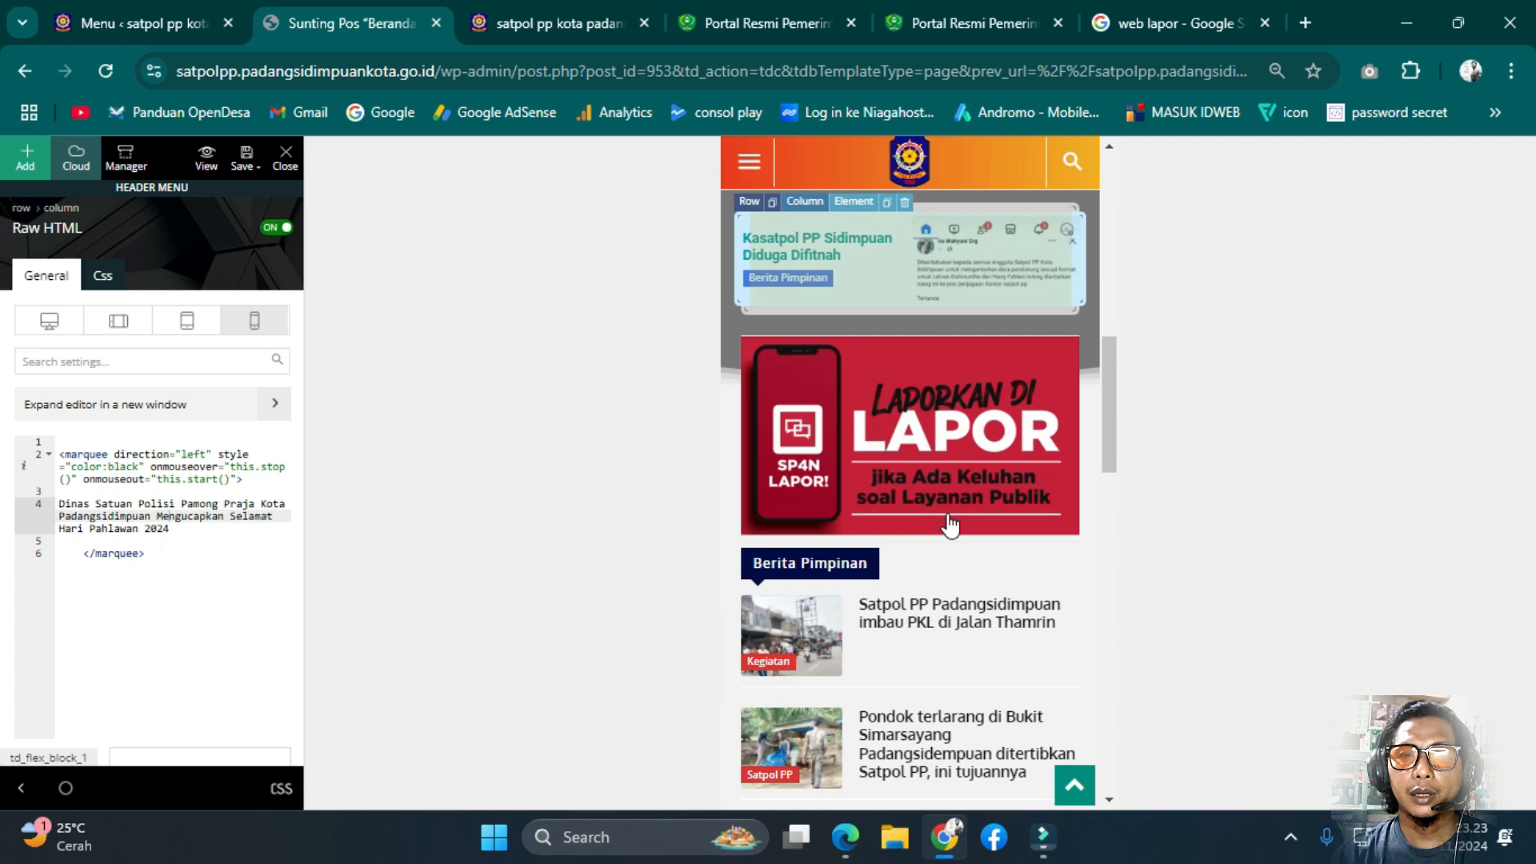
scroll(950, 525, down, 10)
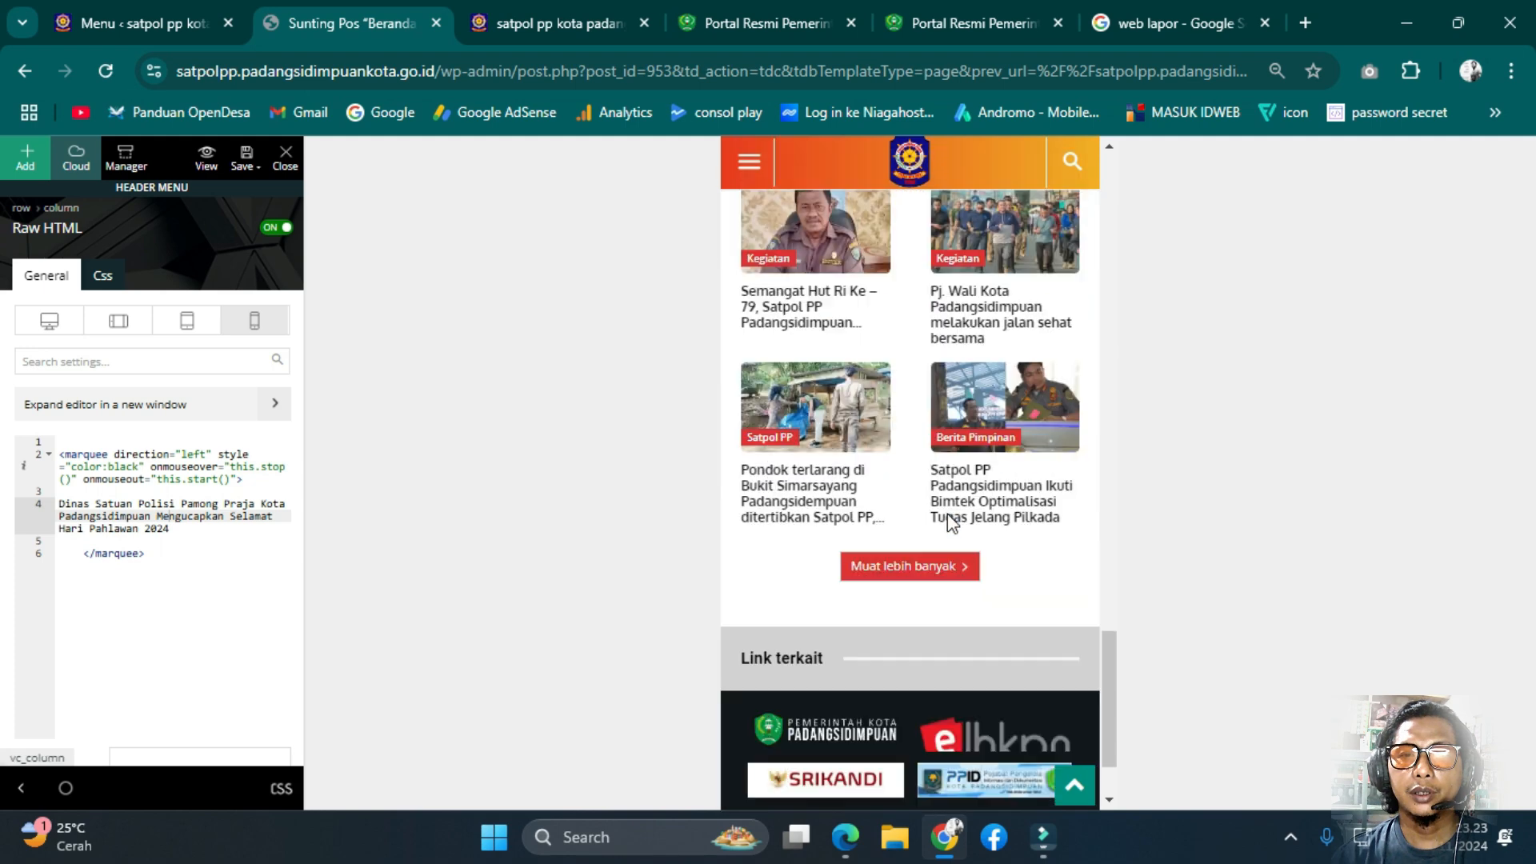
scroll(947, 513, down, 3)
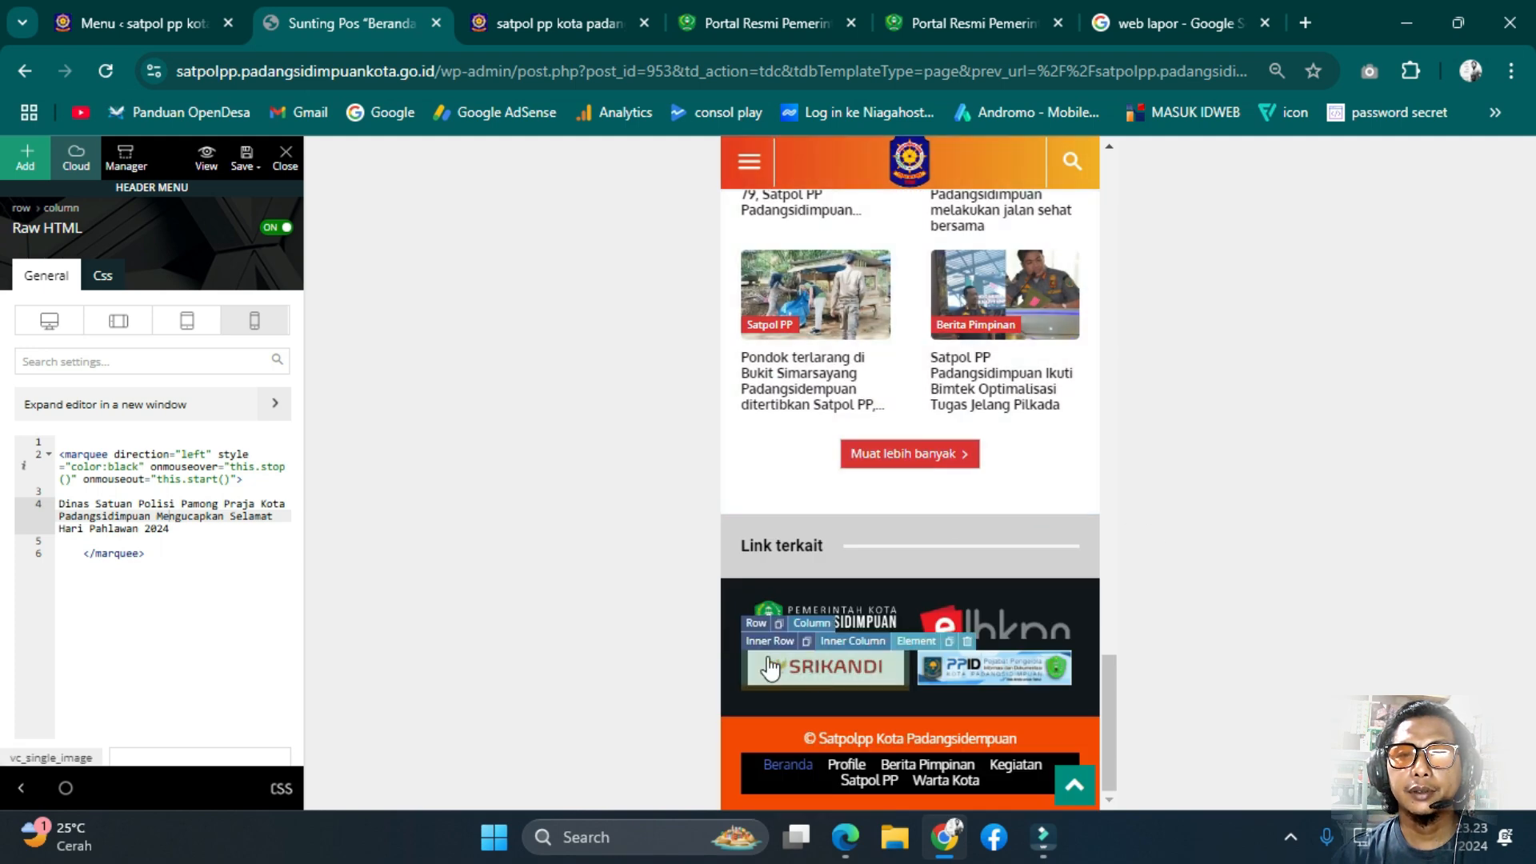
Step: Give the footer elhkpn logo an image width of 100 and save the page
click(986, 632)
scroll(176, 562, down, 2)
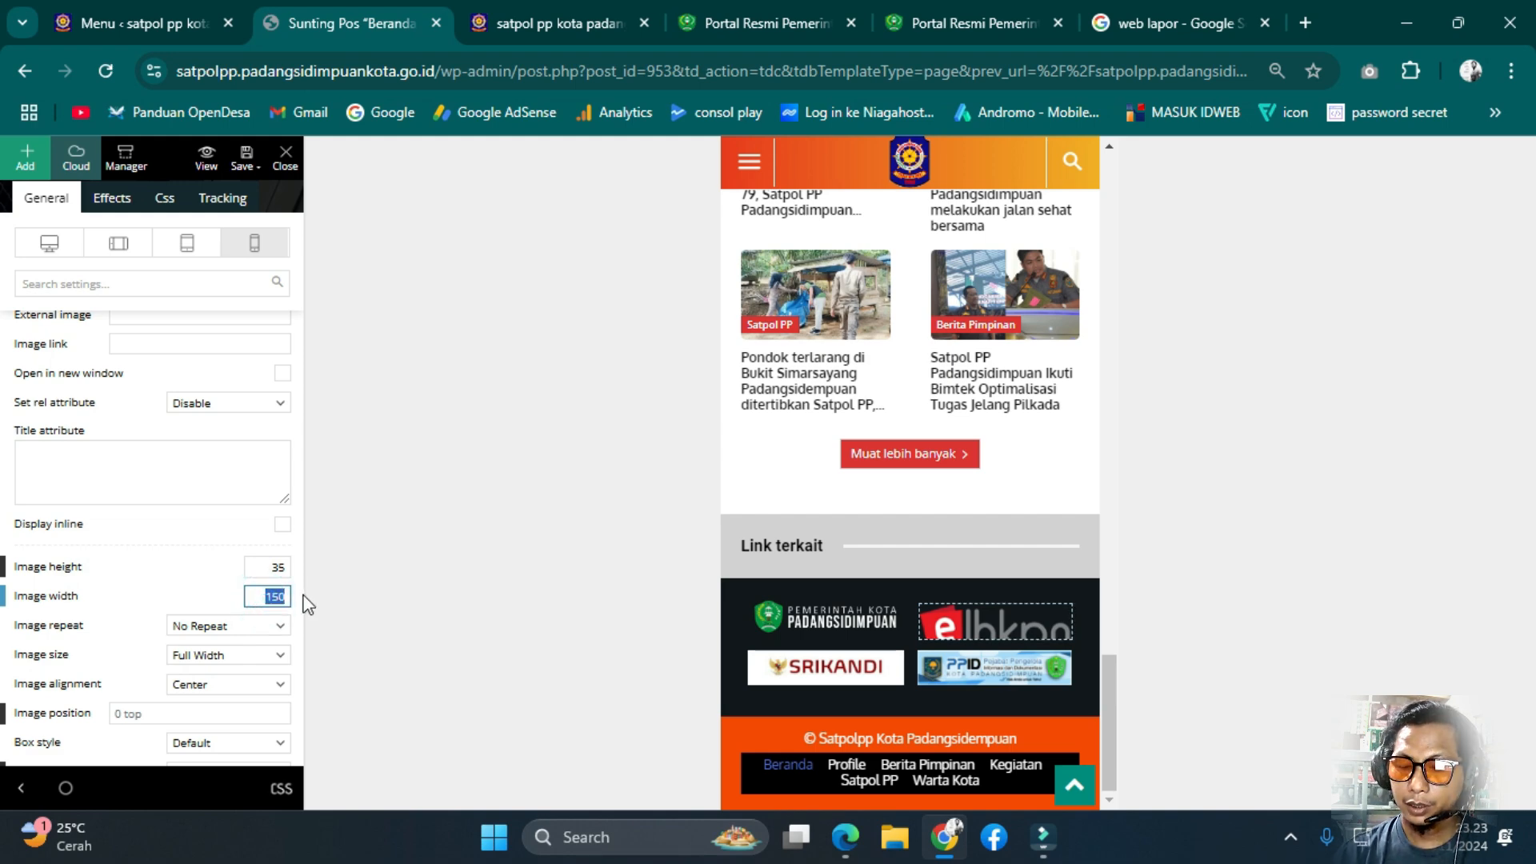
text(10)
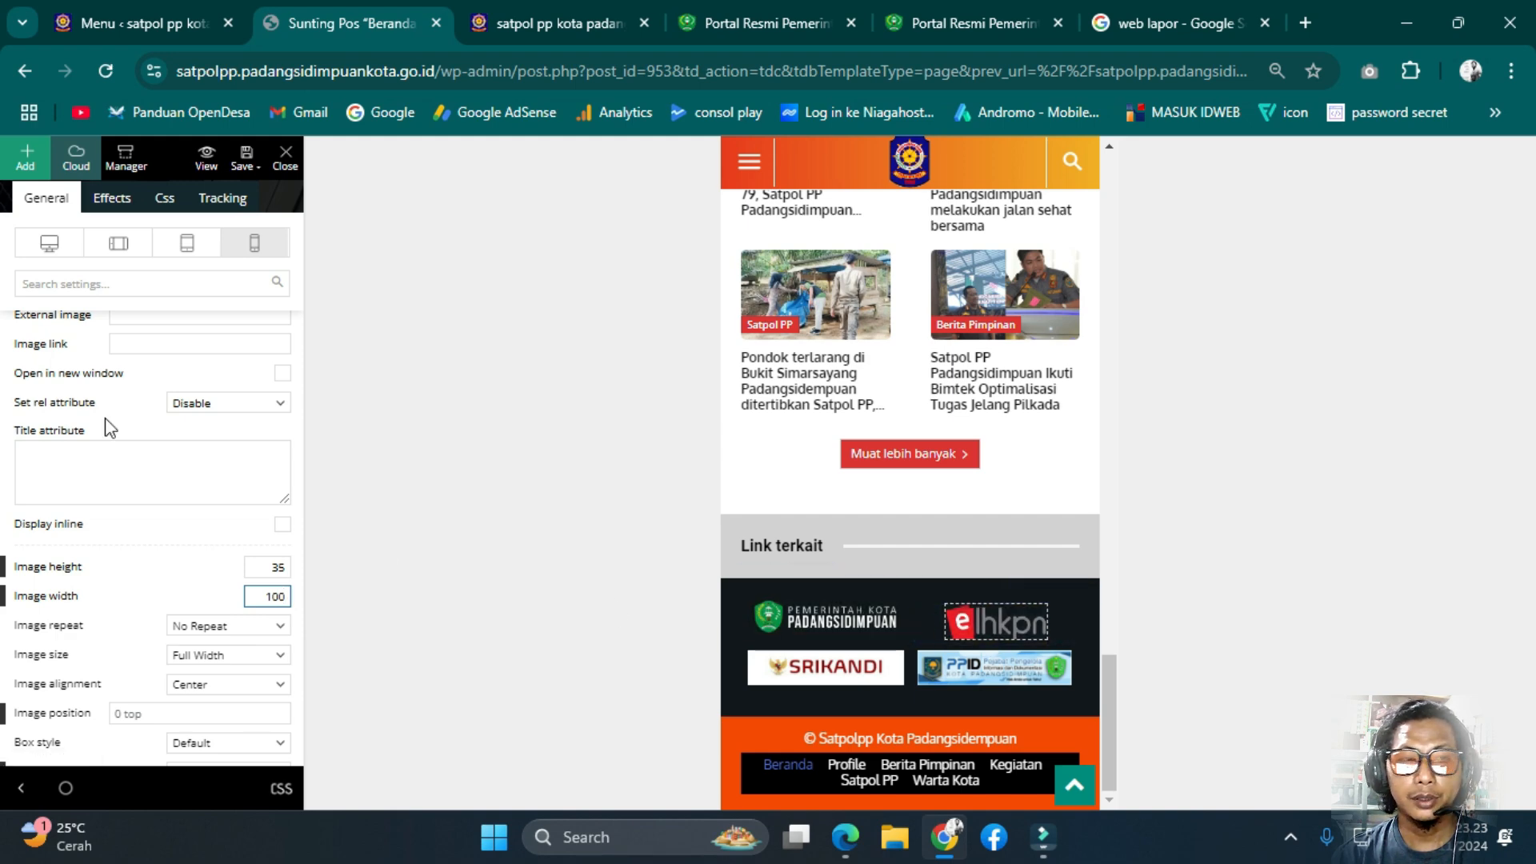
click(247, 160)
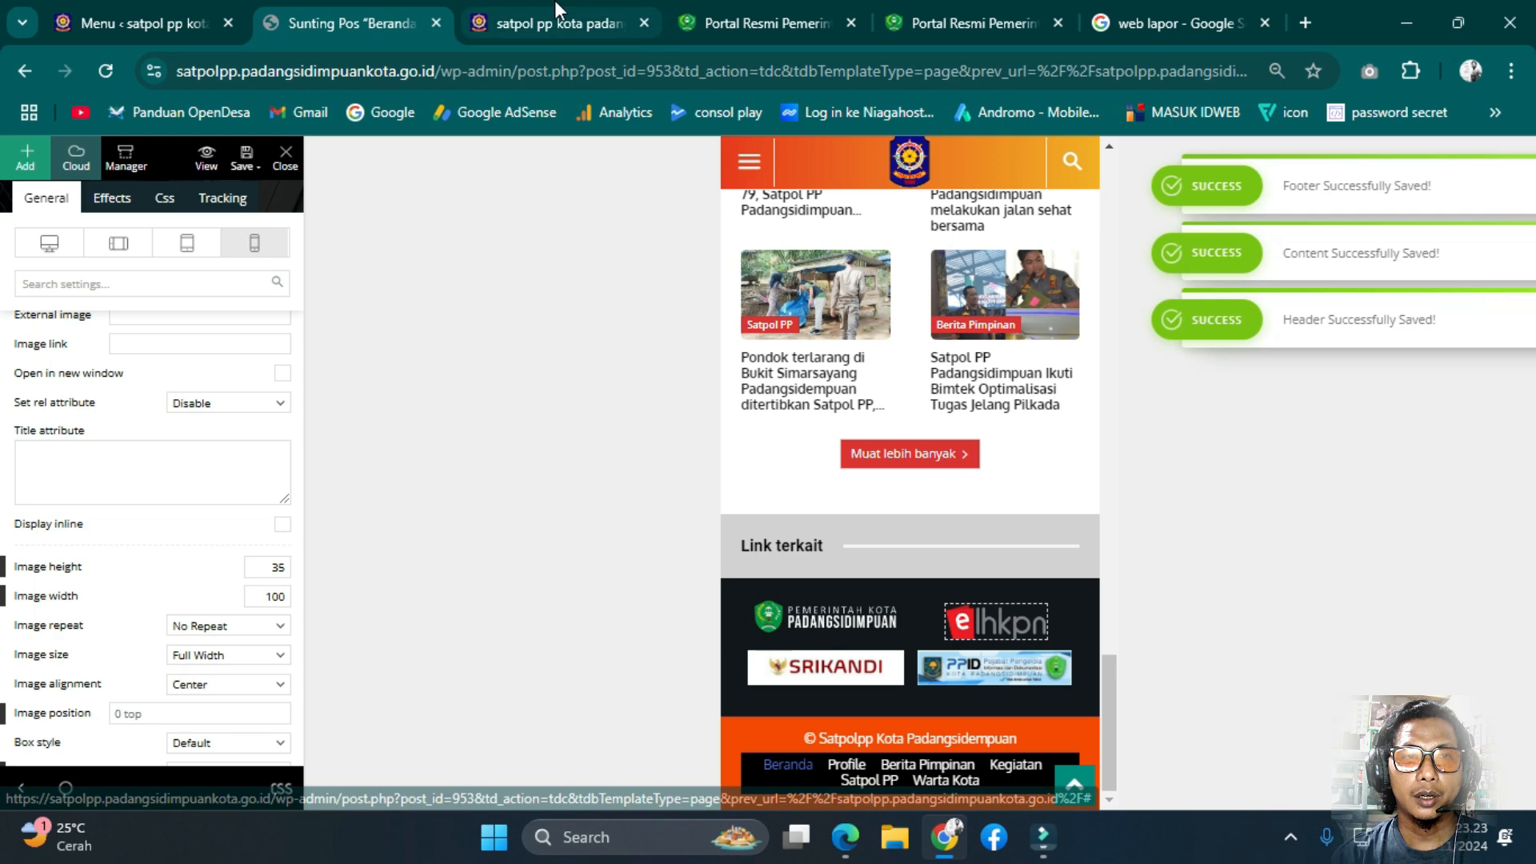
Step: Reload the live homepage tab and scroll it to check the saved footer changes
click(560, 24)
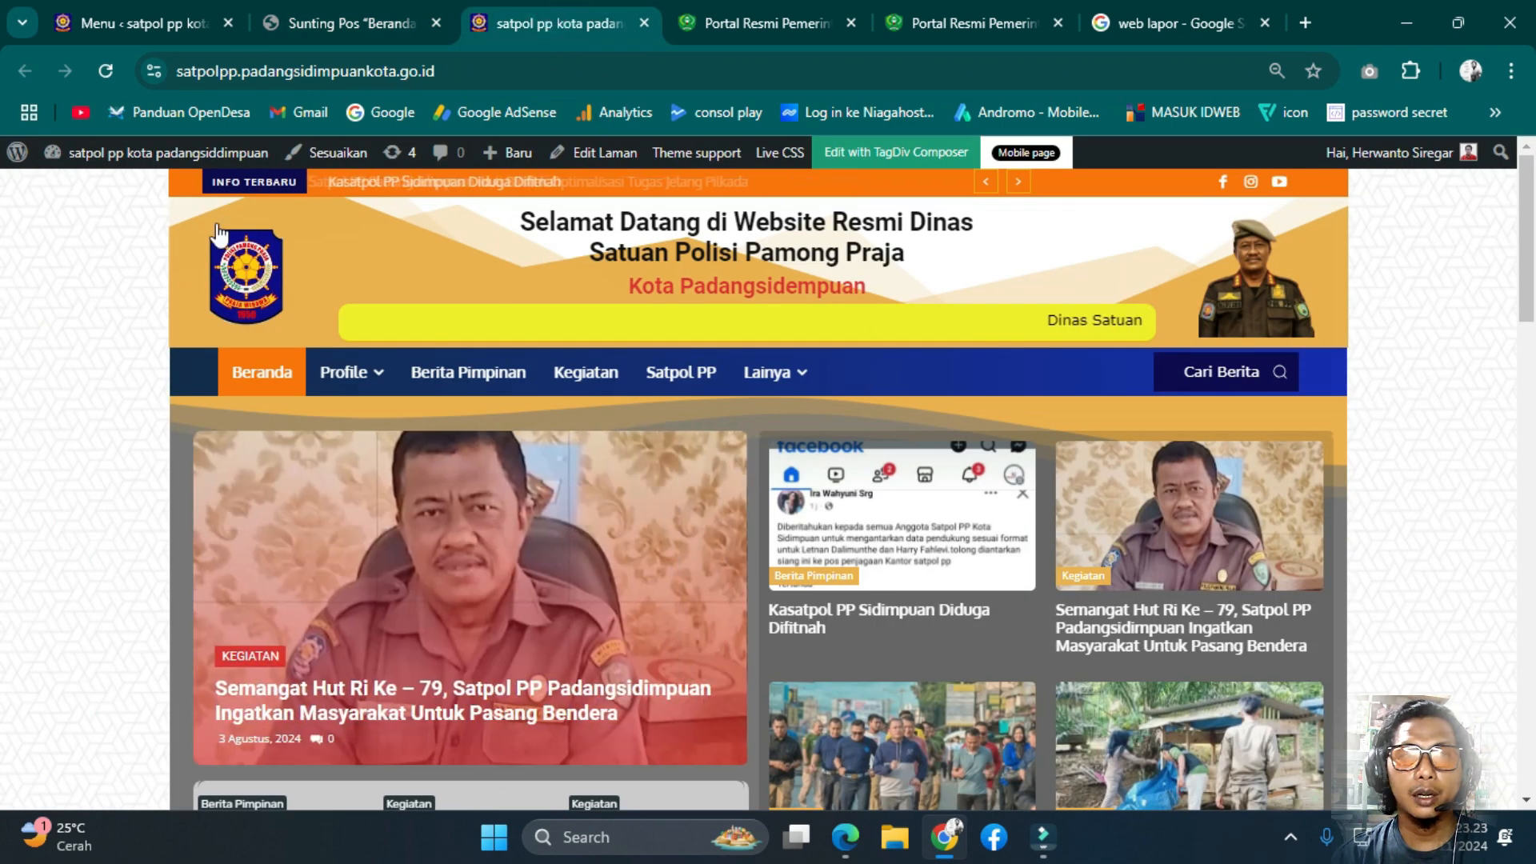
click(104, 61)
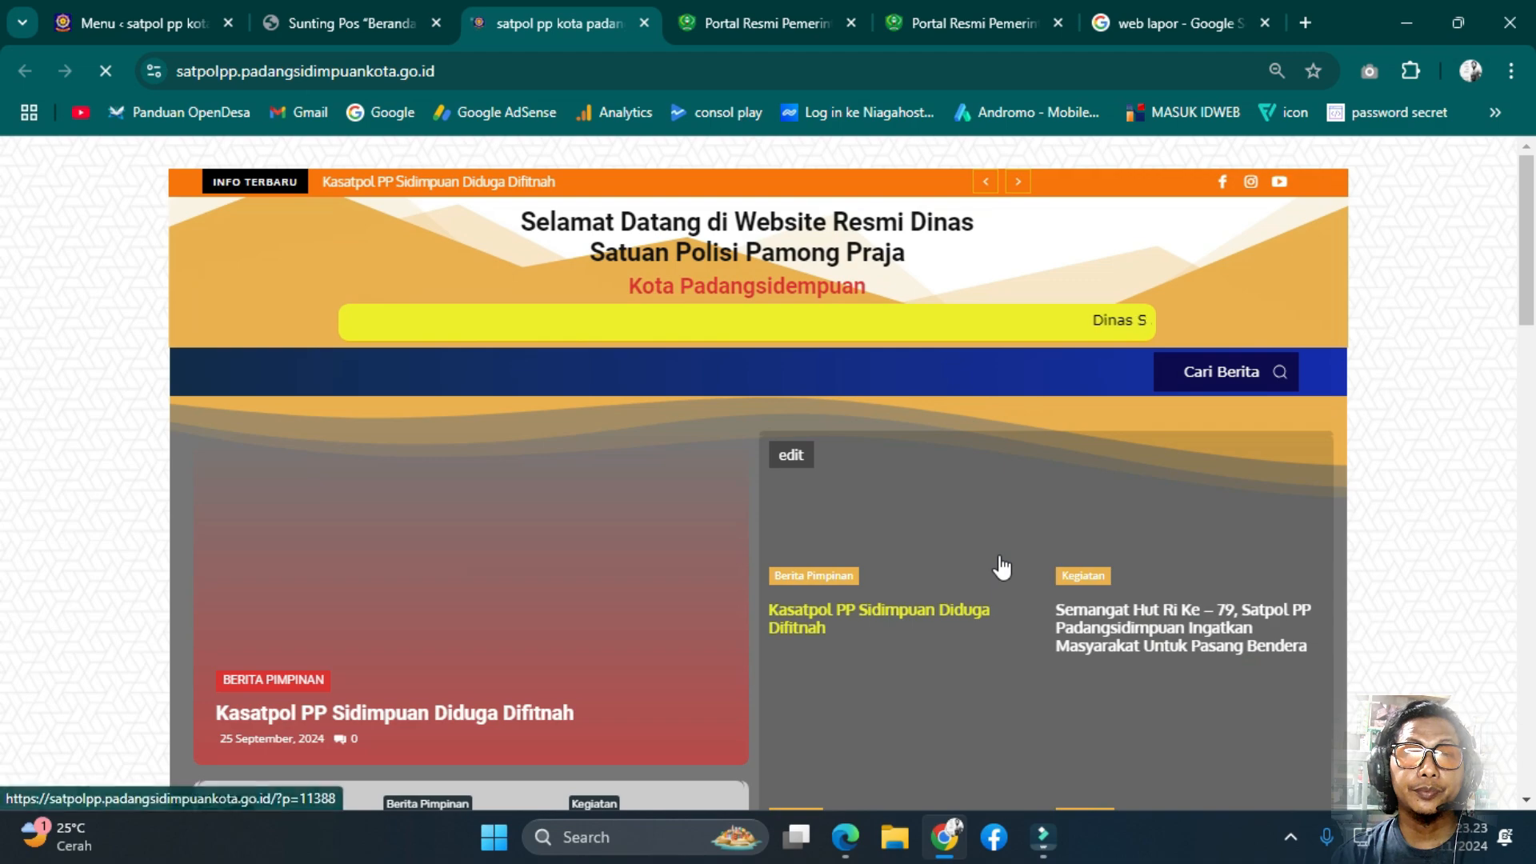
scroll(645, 573, down, 3)
scroll(645, 573, down, 10)
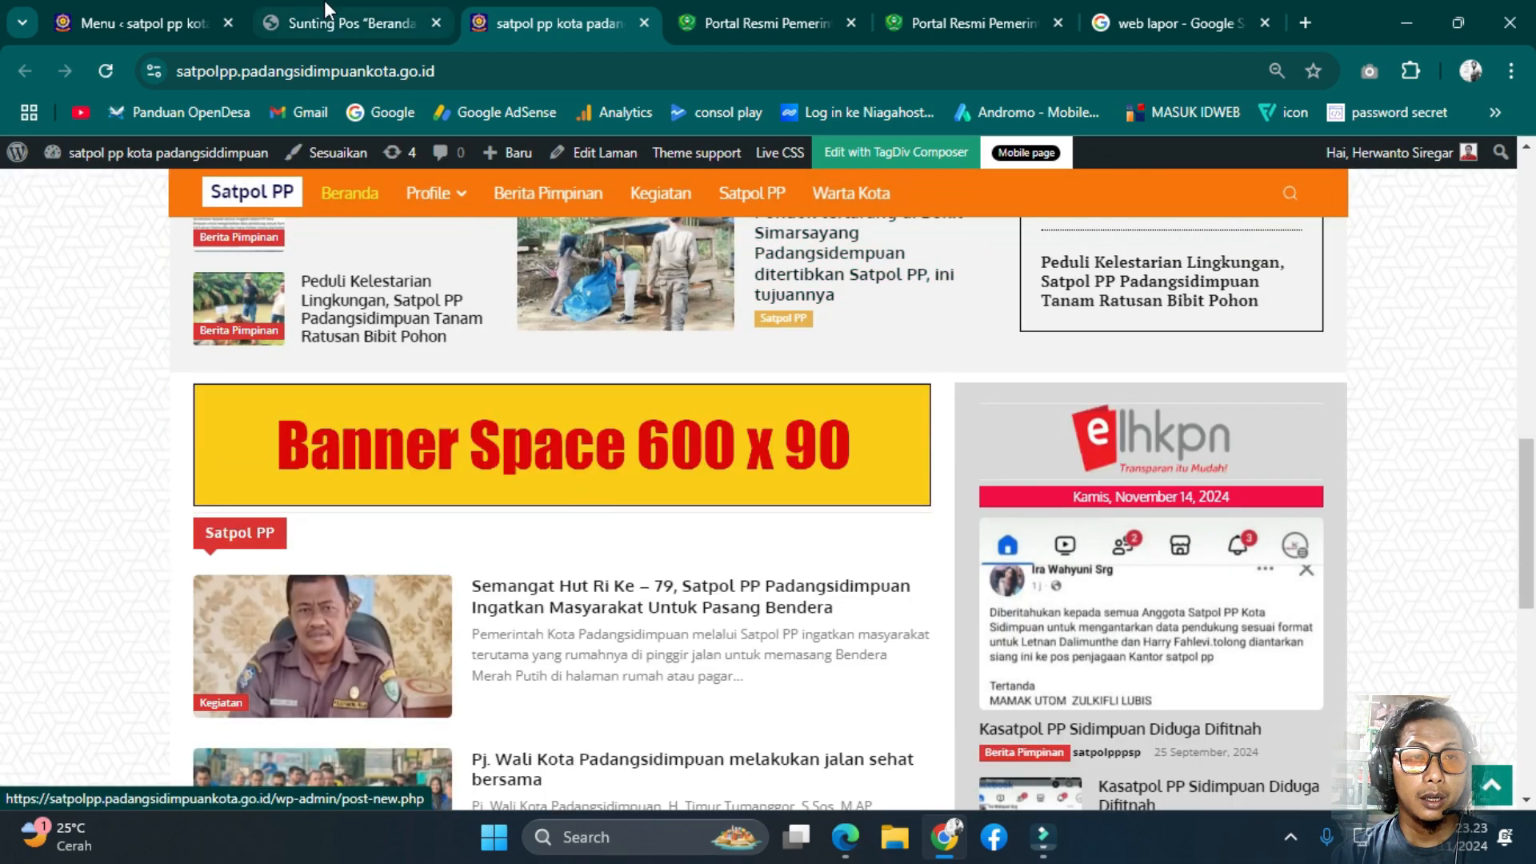
Step: Compare the Beranda page's desktop and mobile previews, then go back to the live site tab
click(324, 2)
scroll(152, 440, up, 2)
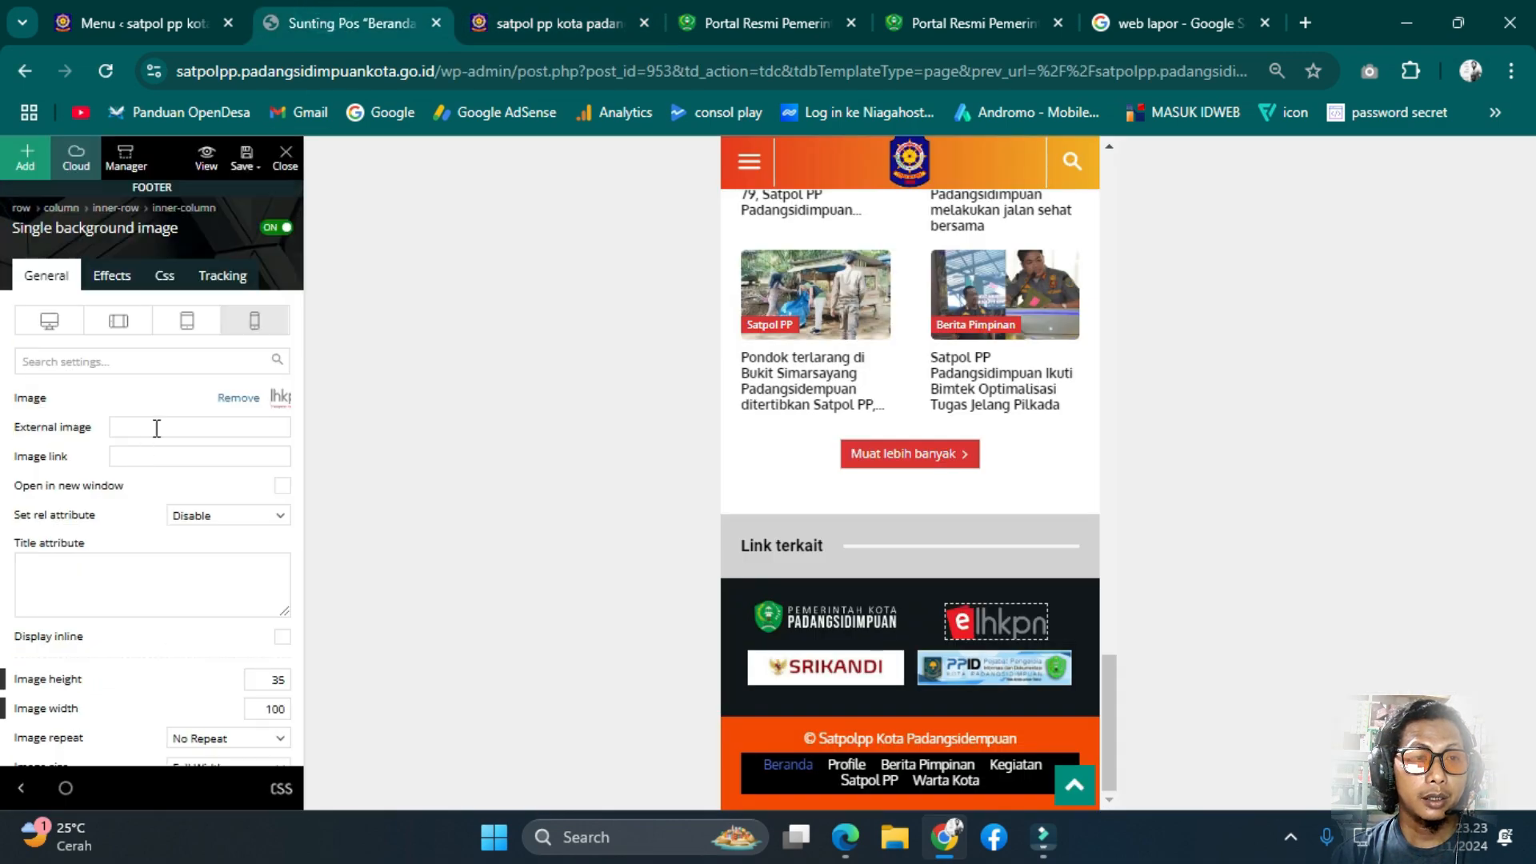
click(50, 323)
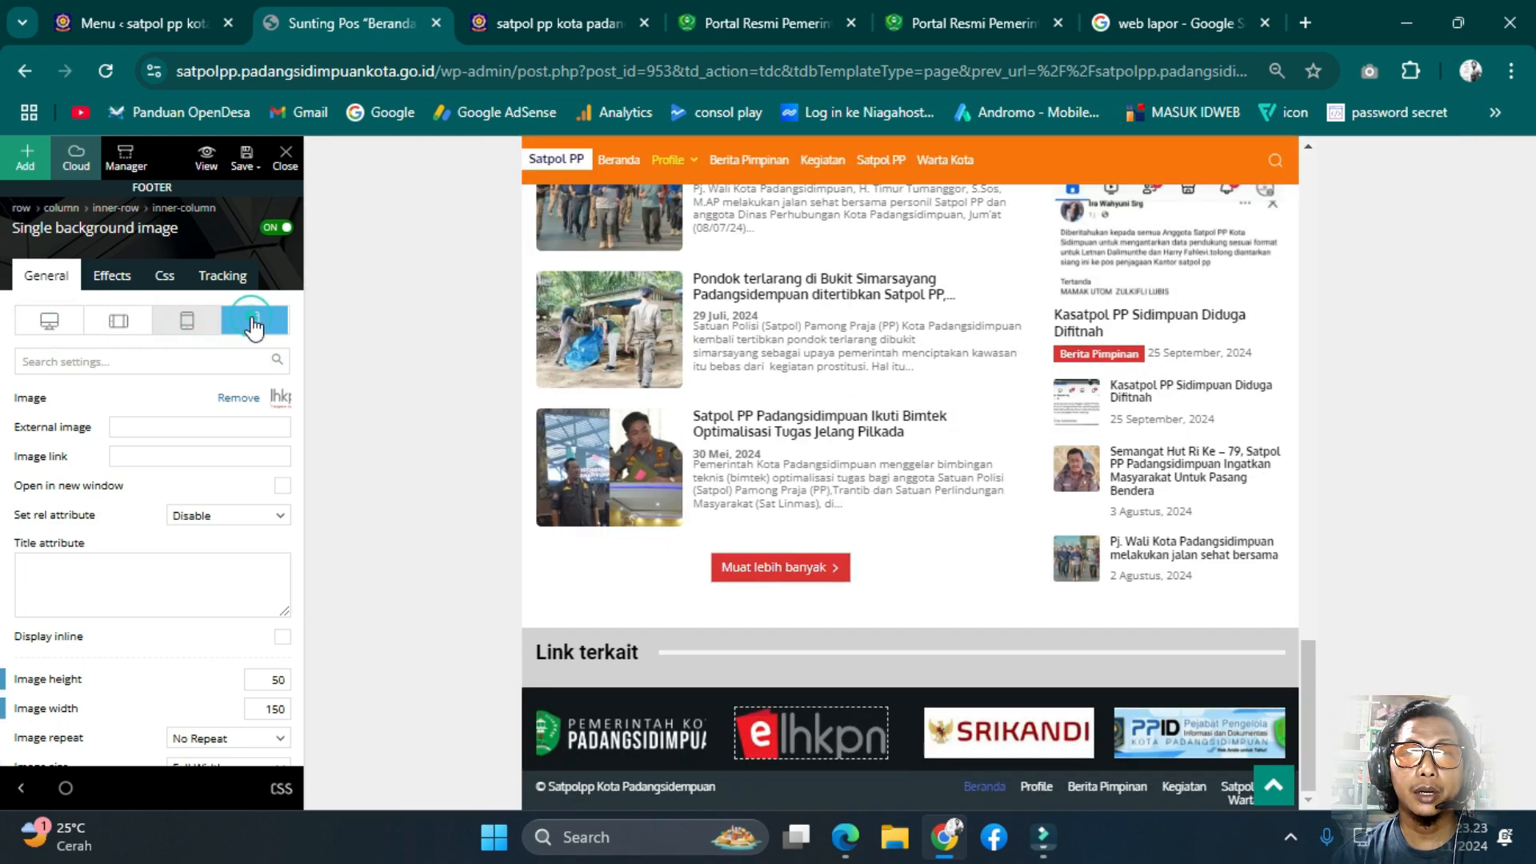
click(255, 324)
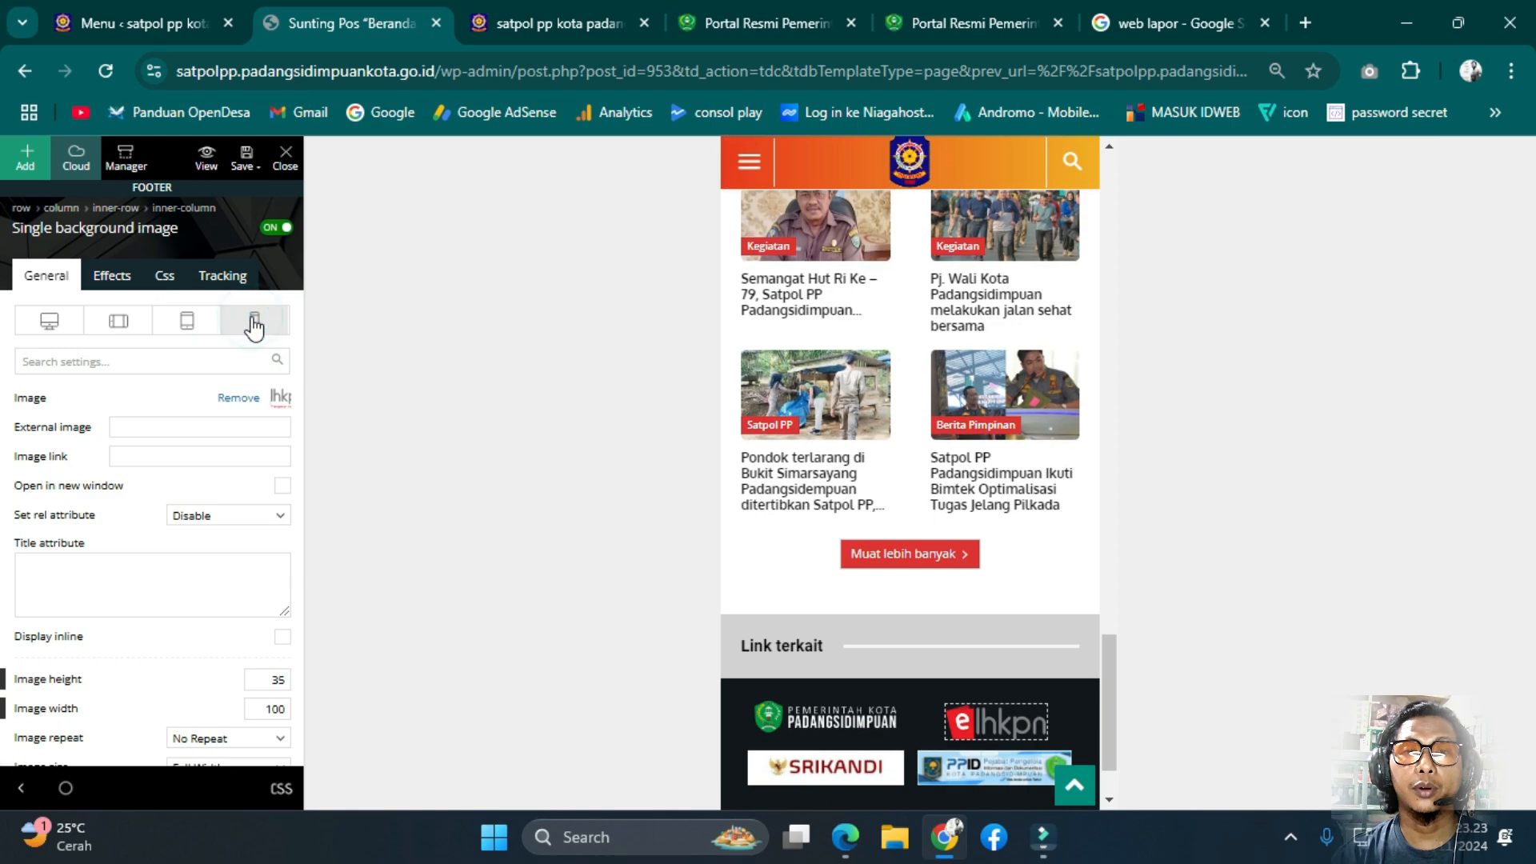
scroll(1014, 538, up, 15)
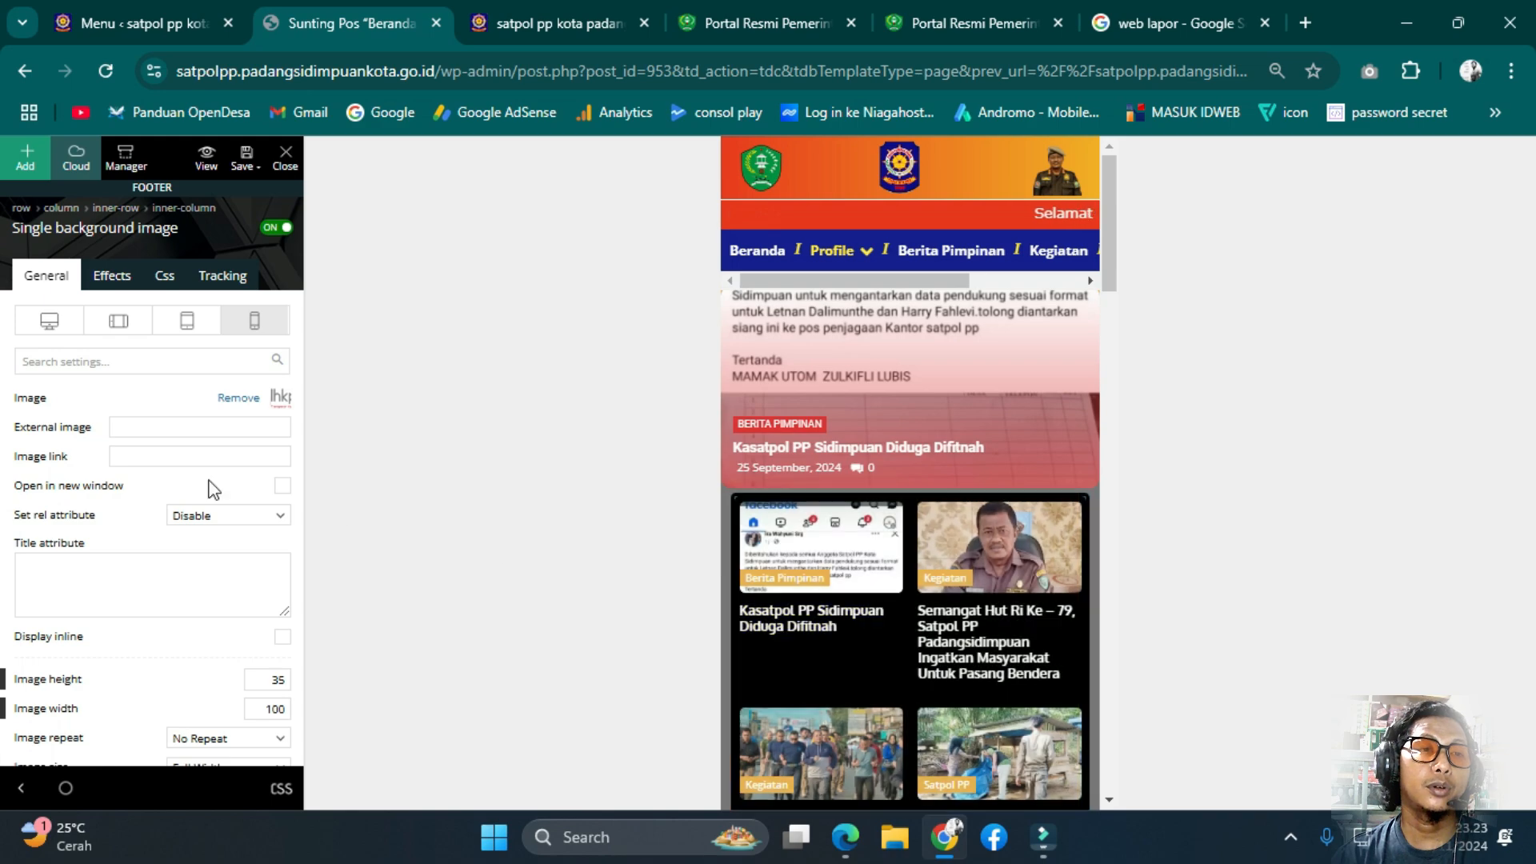
click(512, 22)
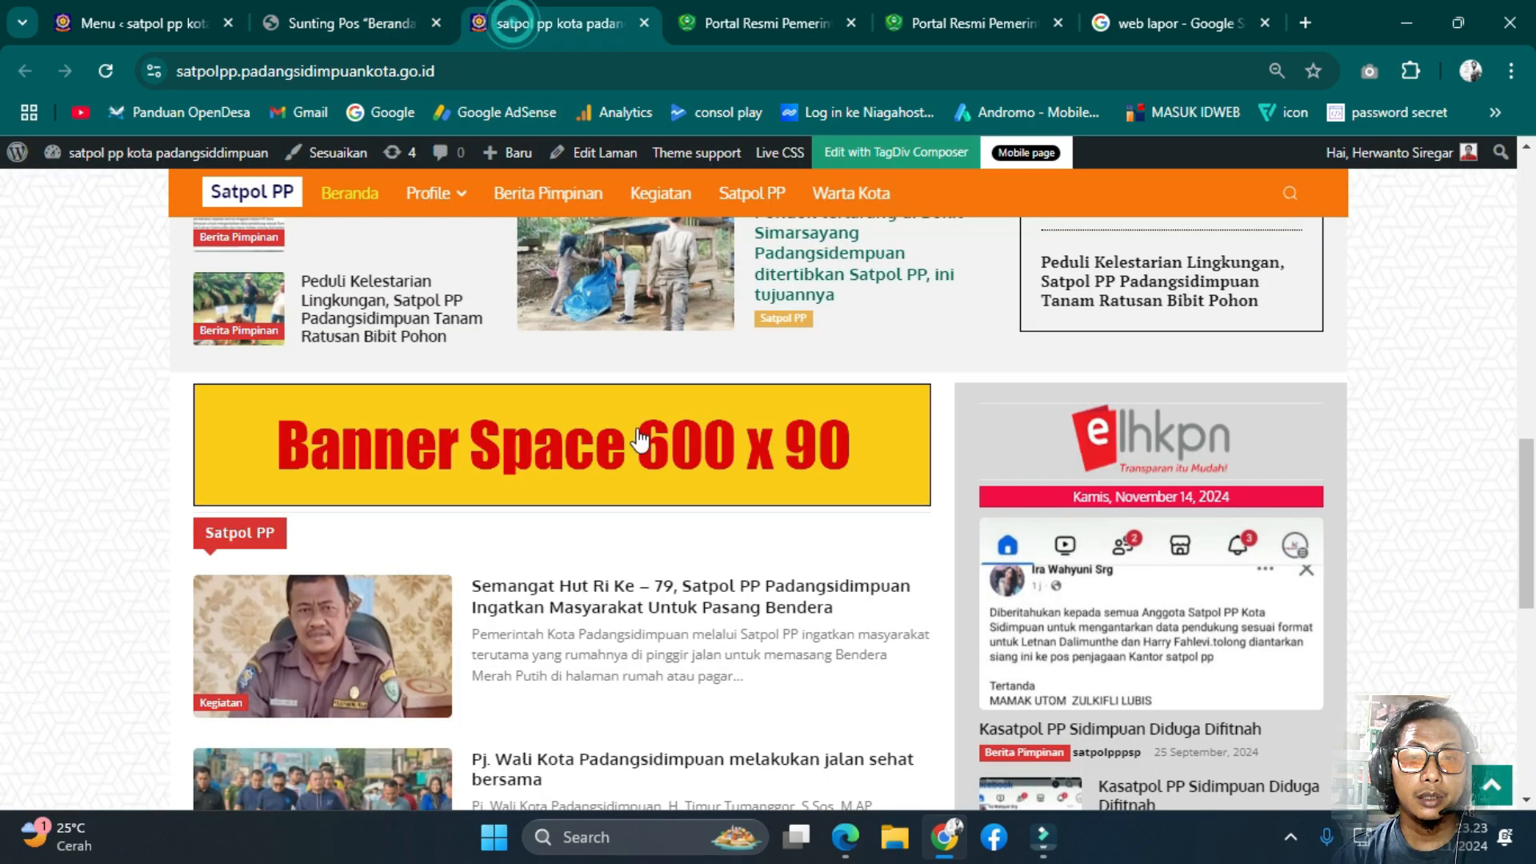
scroll(112, 150, down, 3)
scroll(112, 150, up, 3)
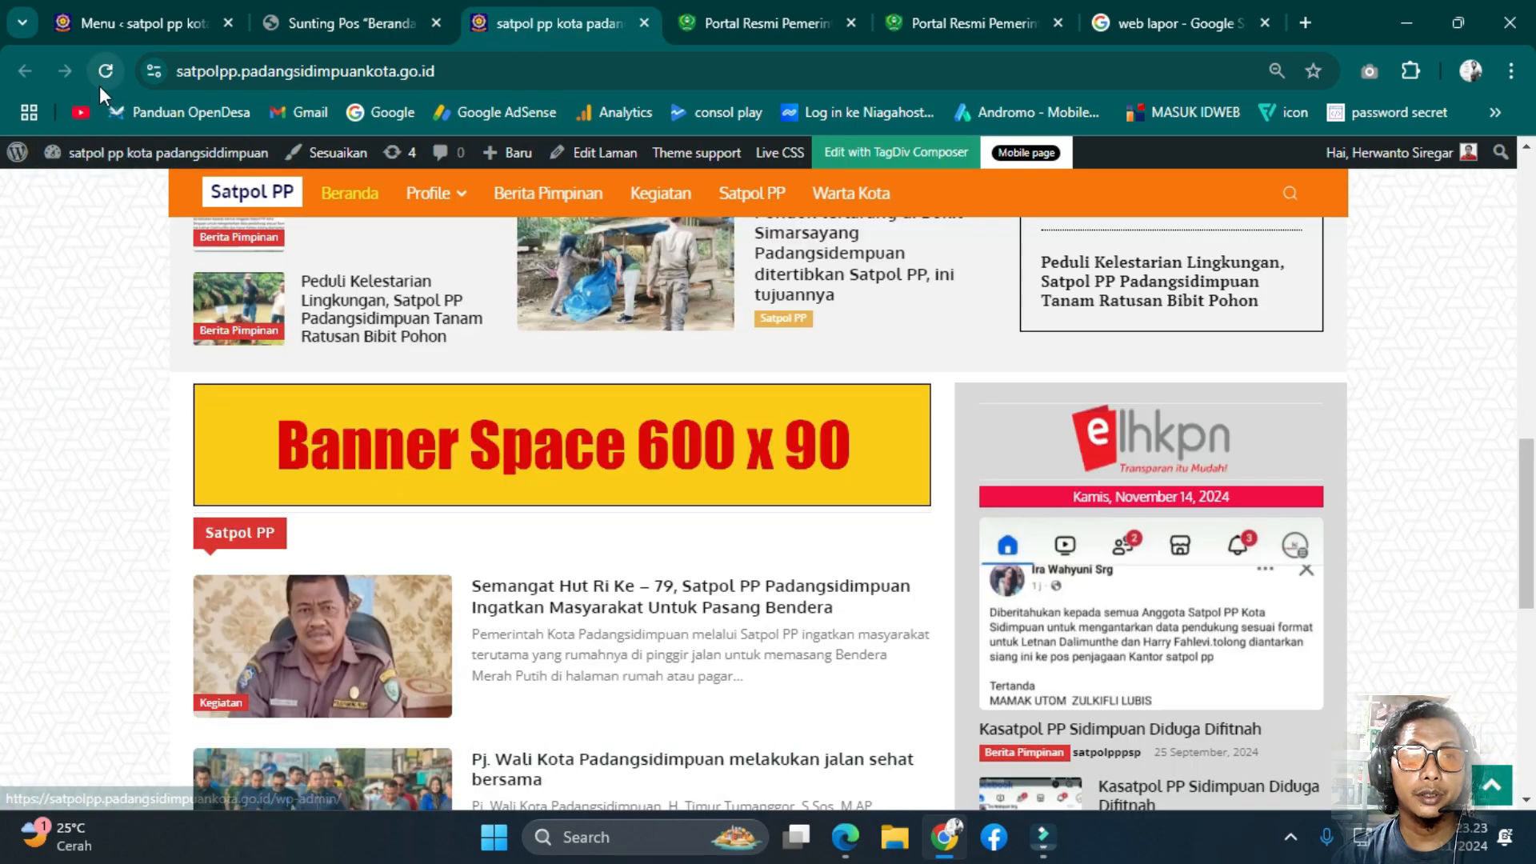
right_click(1365, 333)
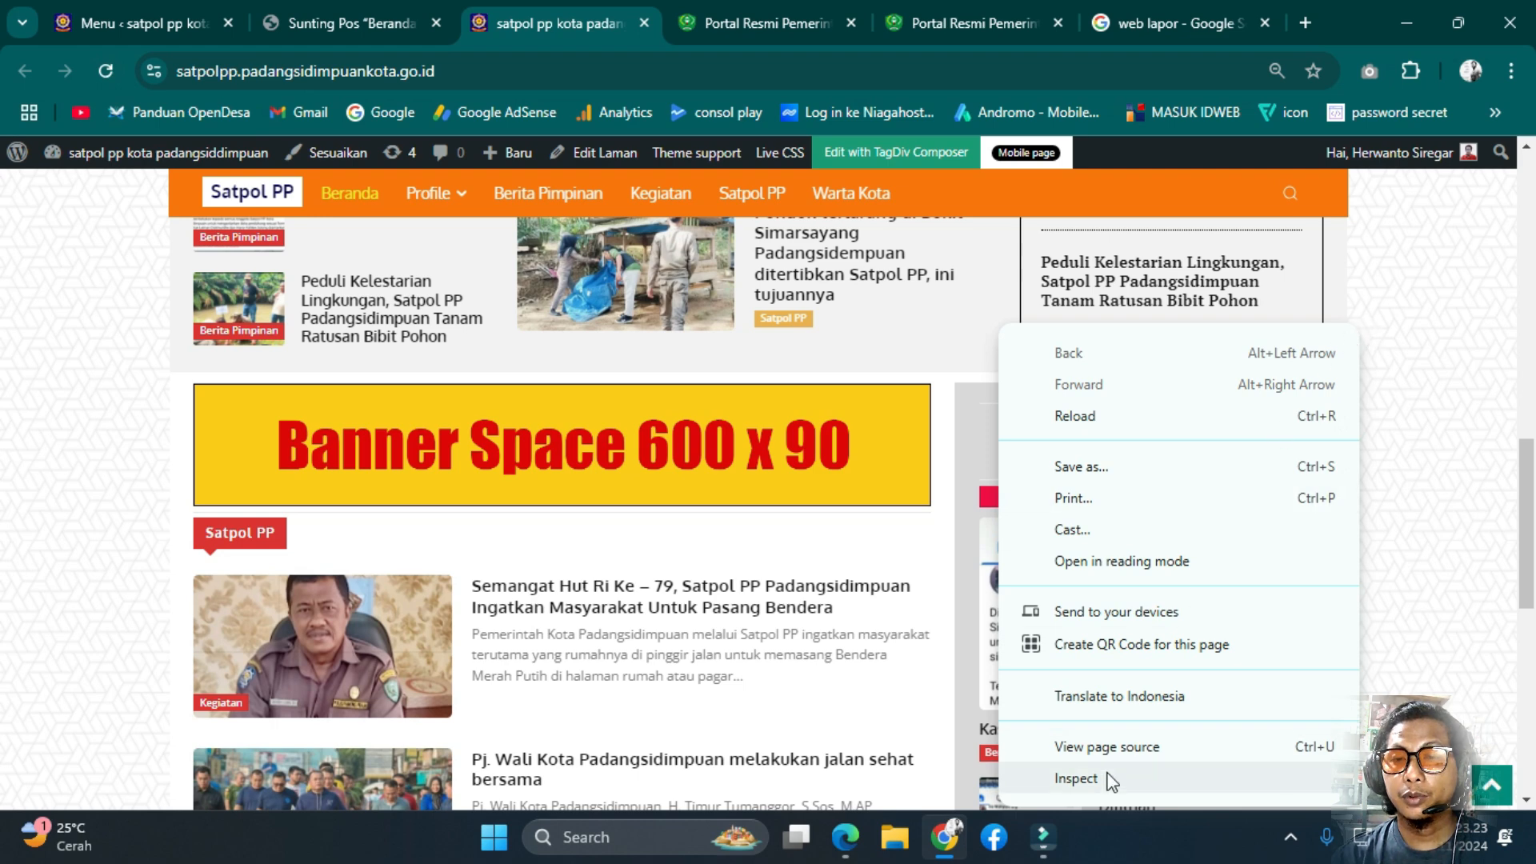
click(1081, 779)
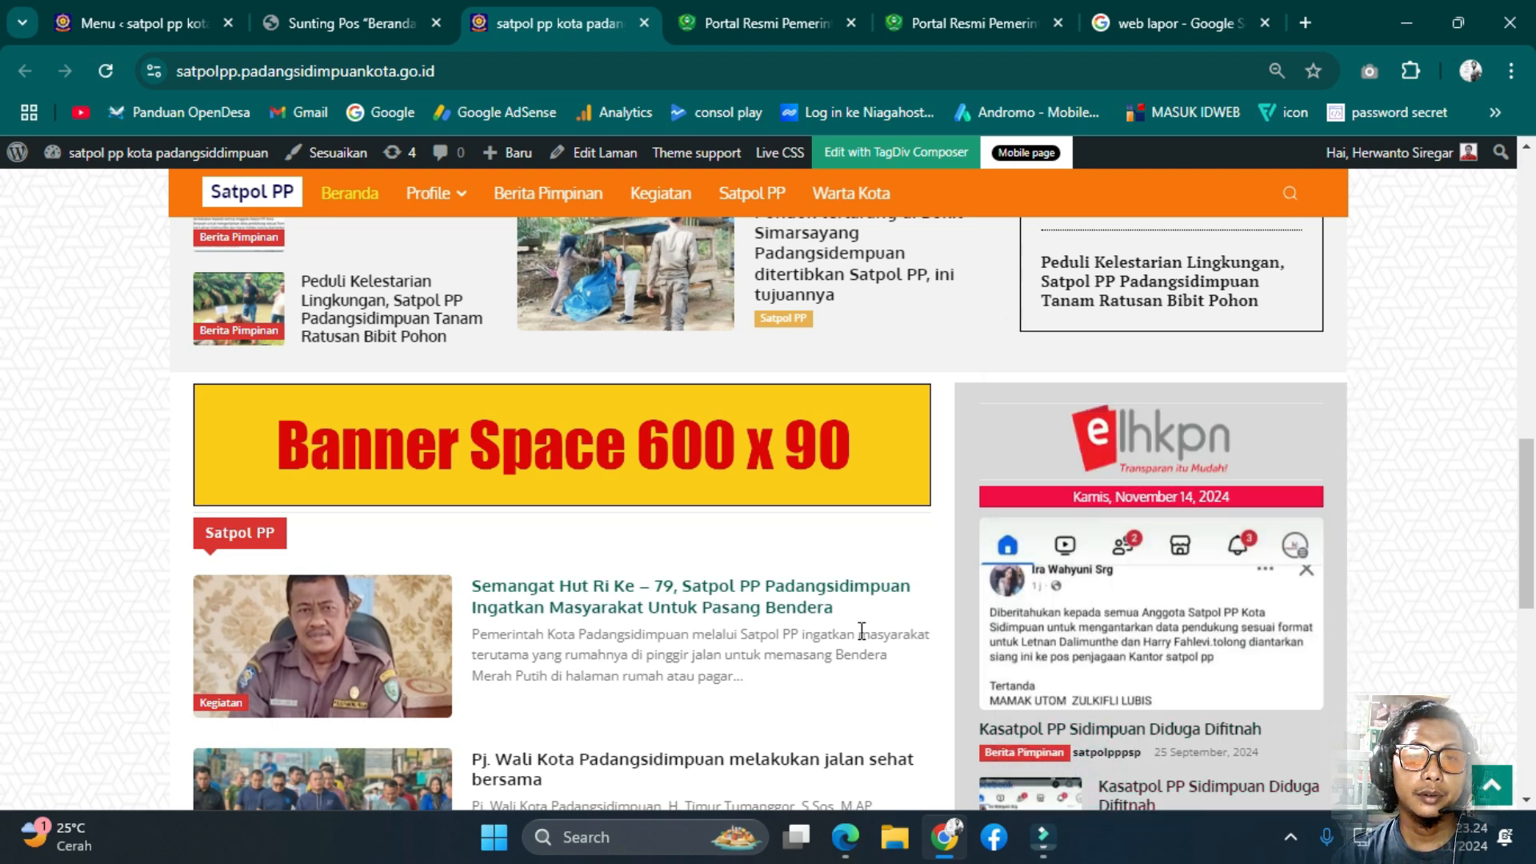
scroll(344, 528, up, 3)
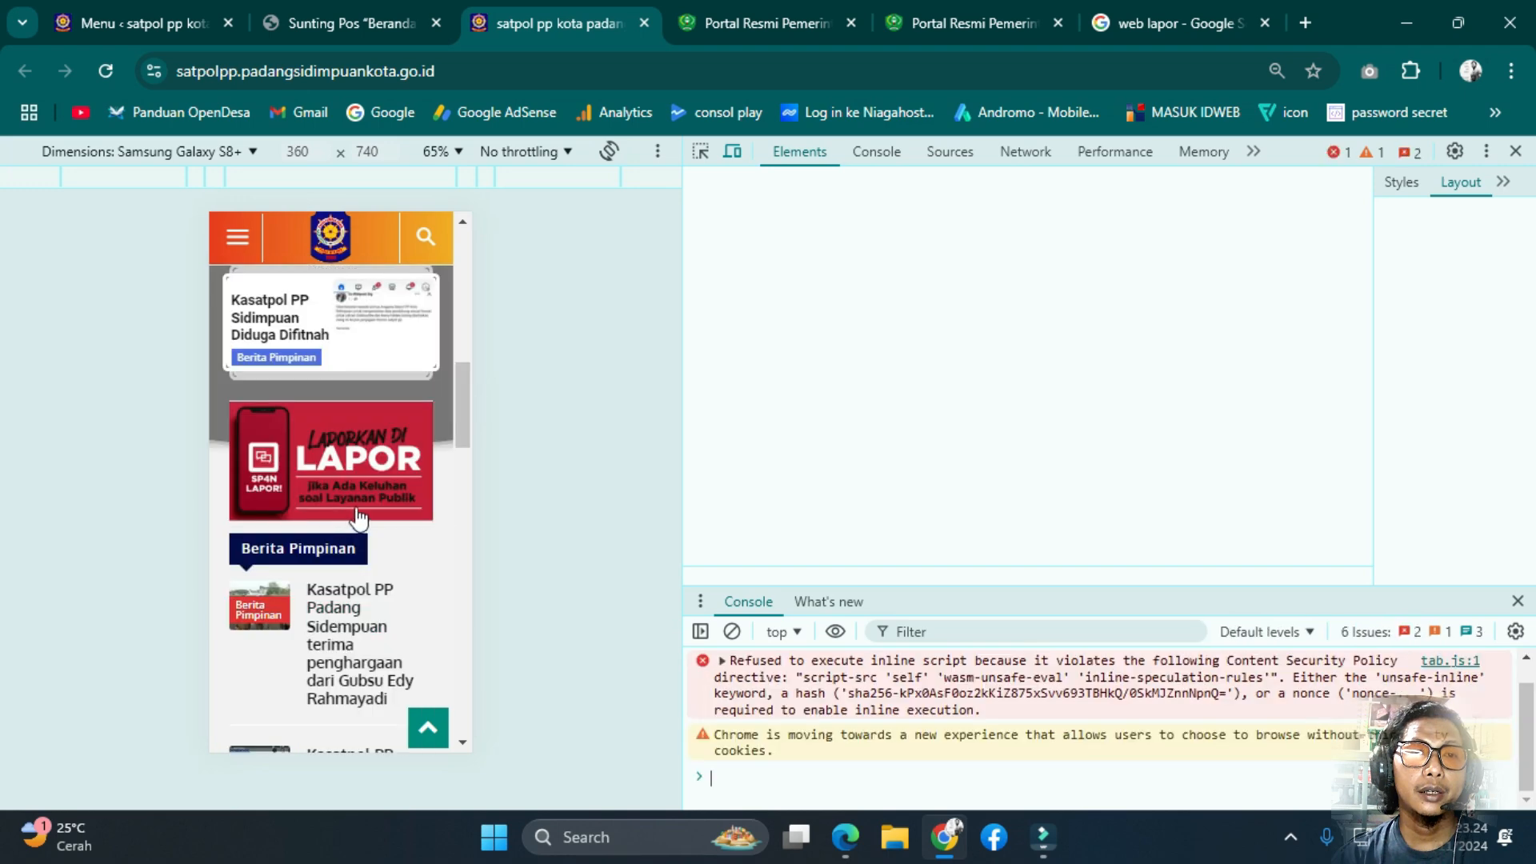
scroll(359, 518, up, 7)
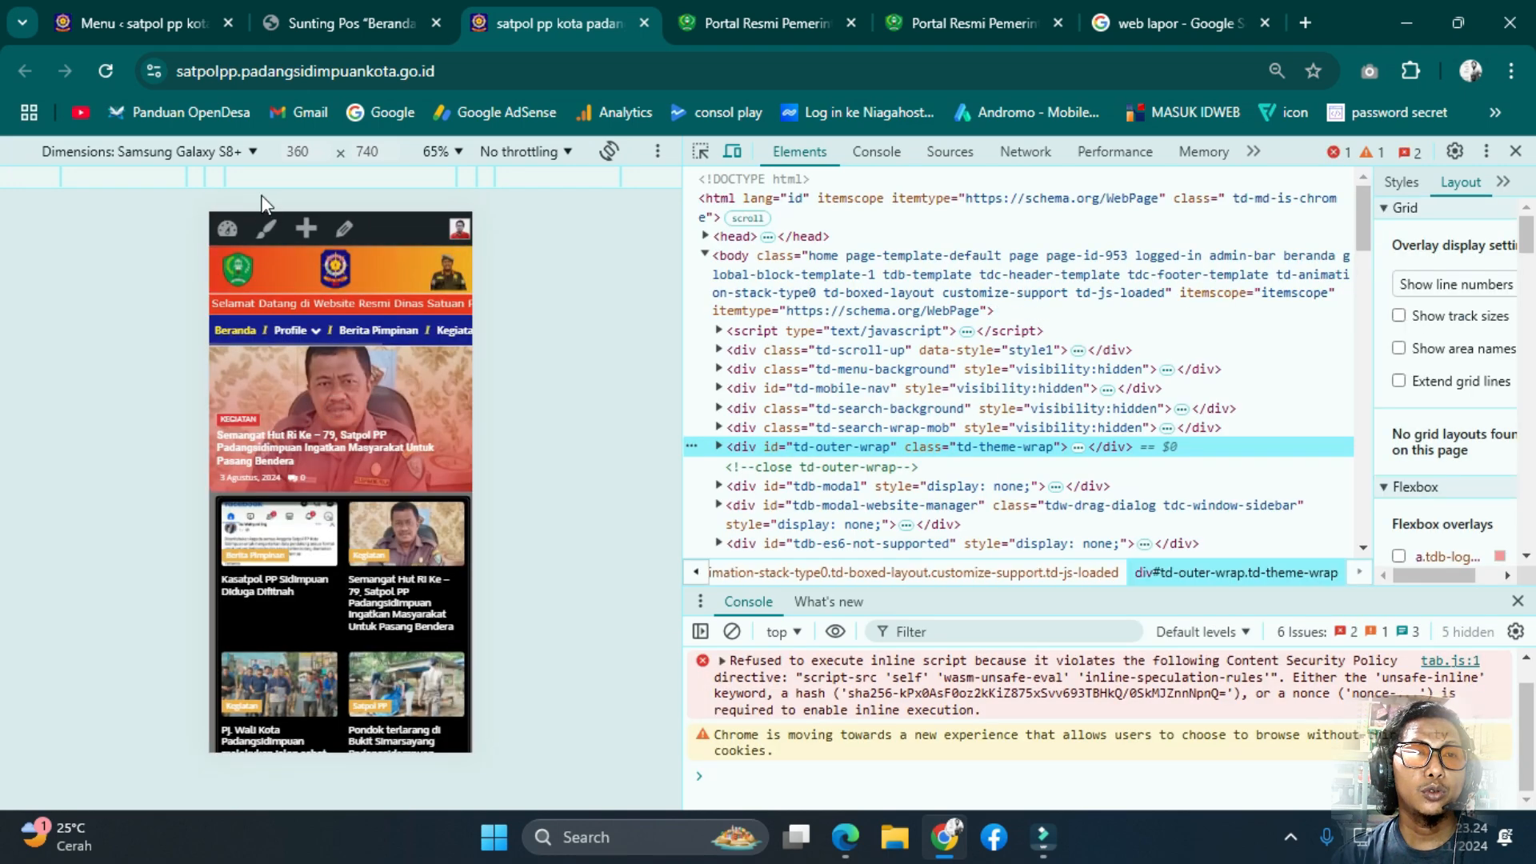
scroll(328, 600, down, 10)
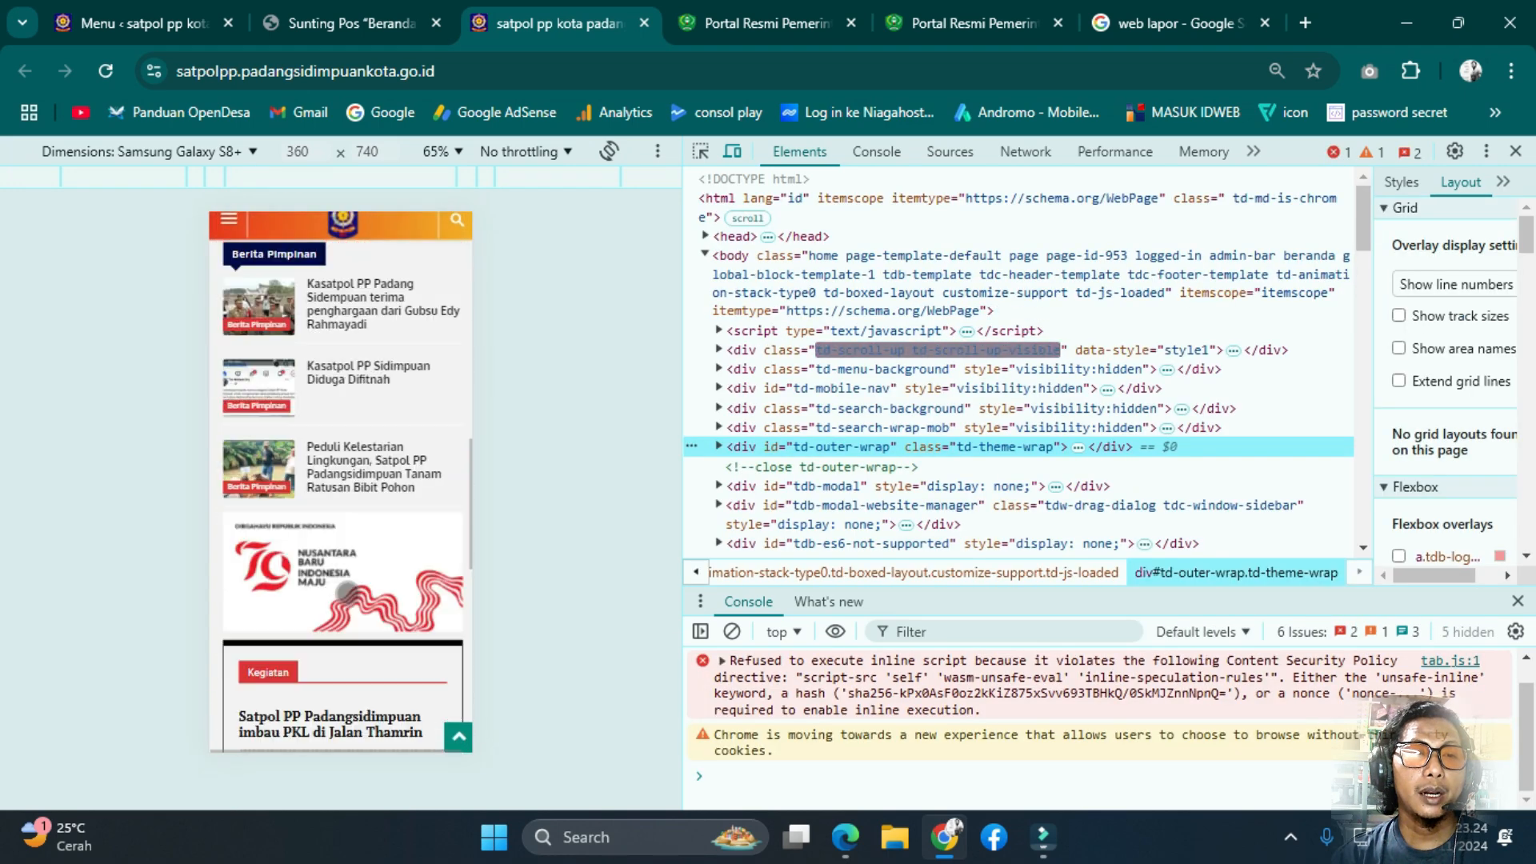
scroll(346, 592, down, 6)
scroll(346, 592, up, 10)
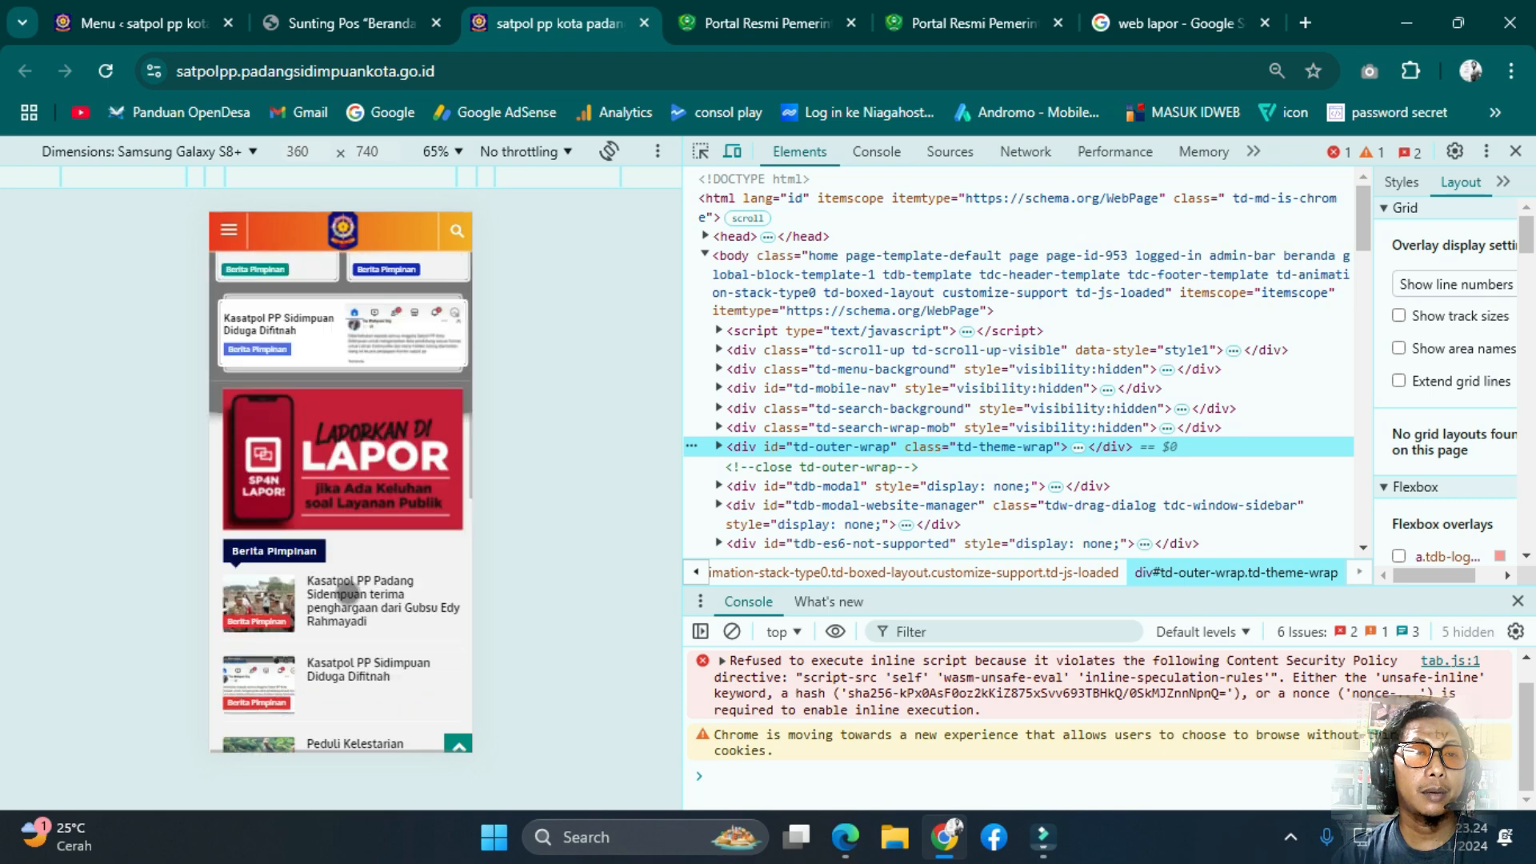
scroll(348, 593, up, 8)
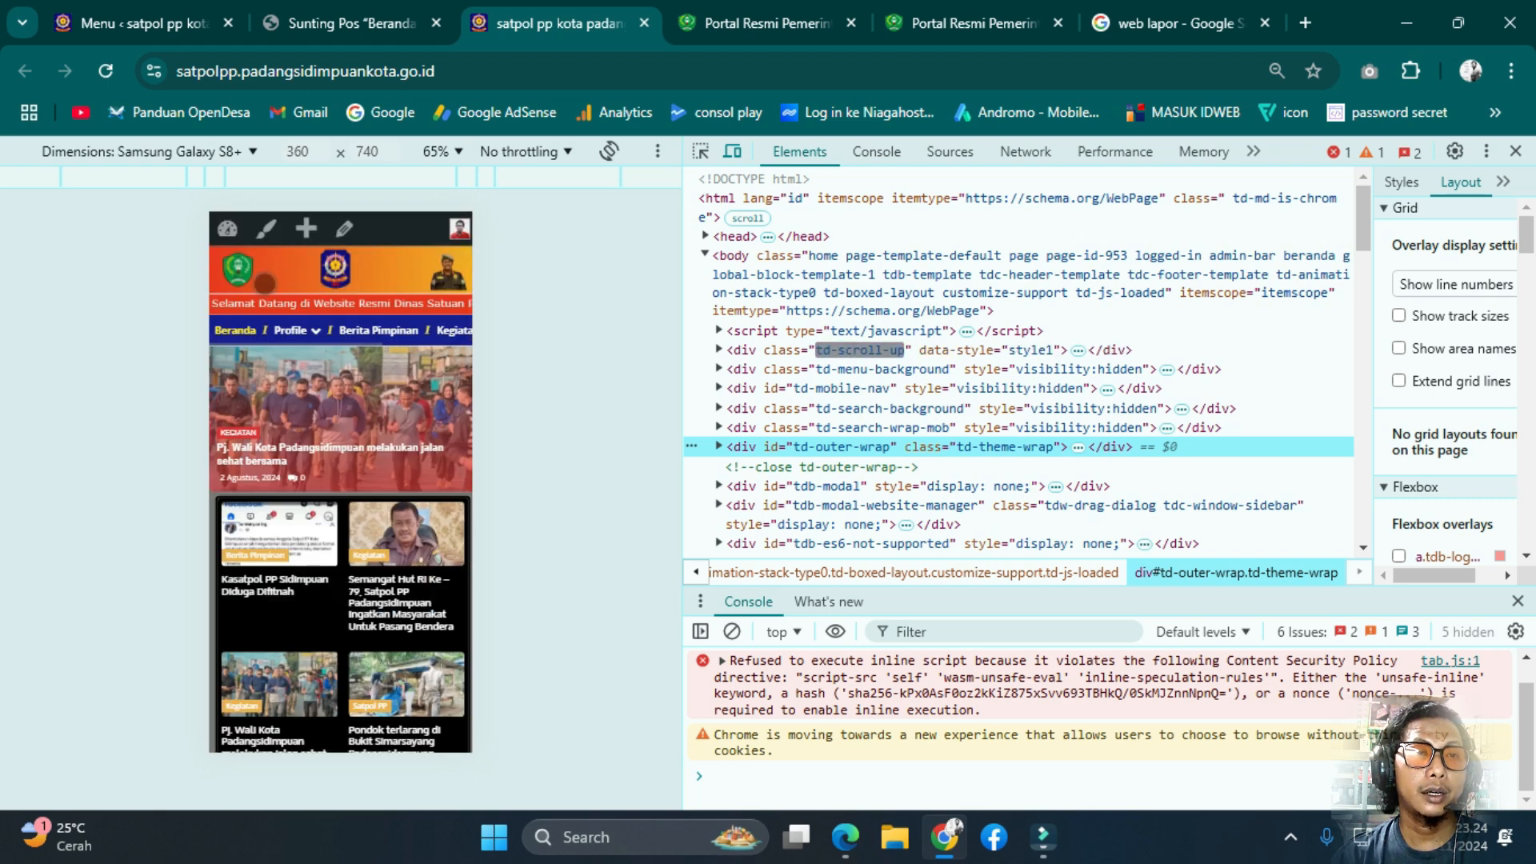
click(250, 151)
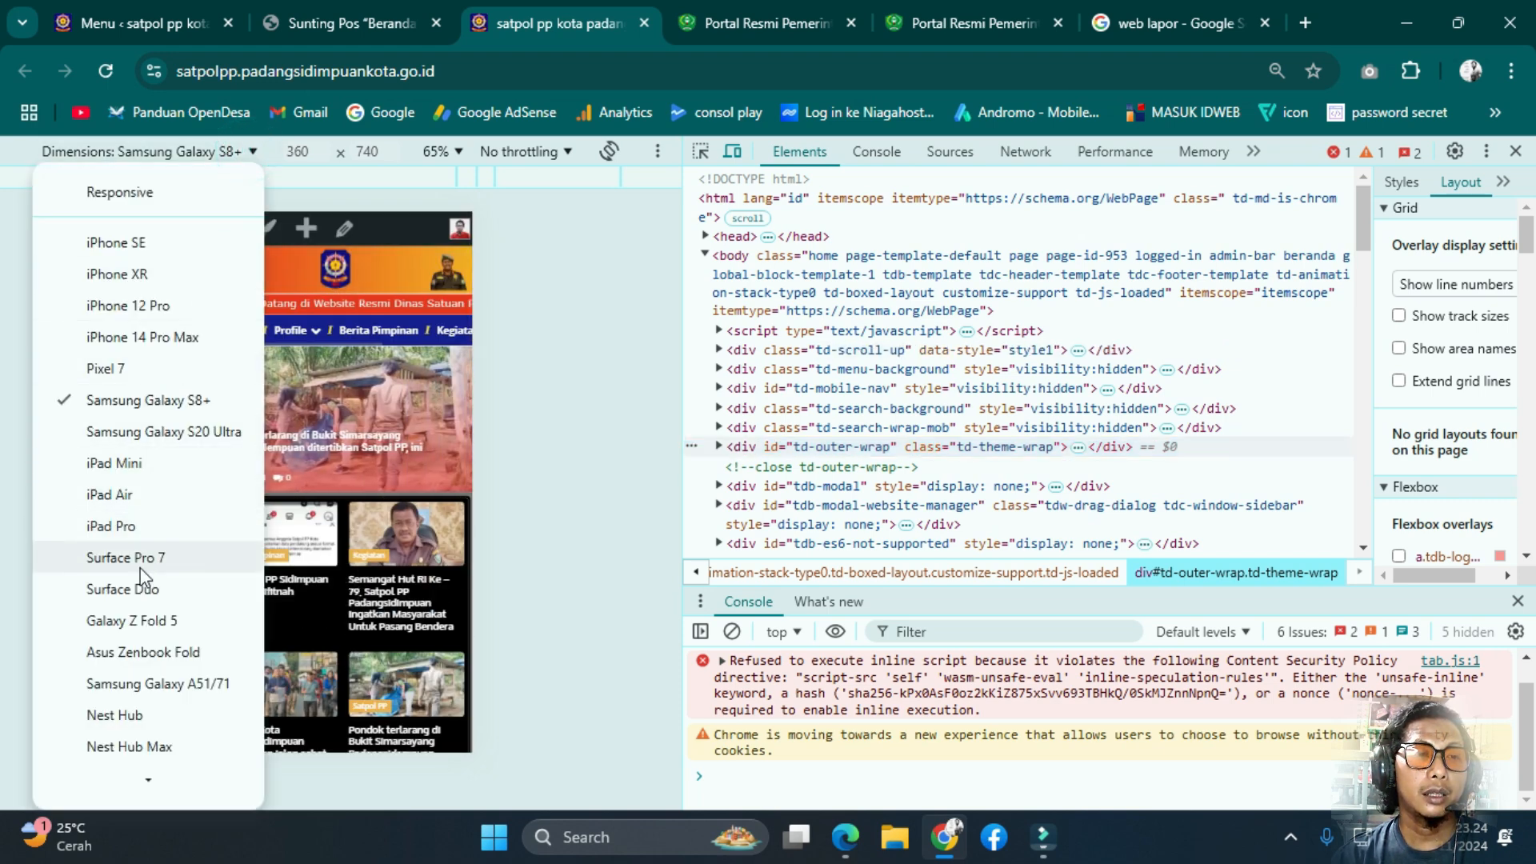
click(127, 716)
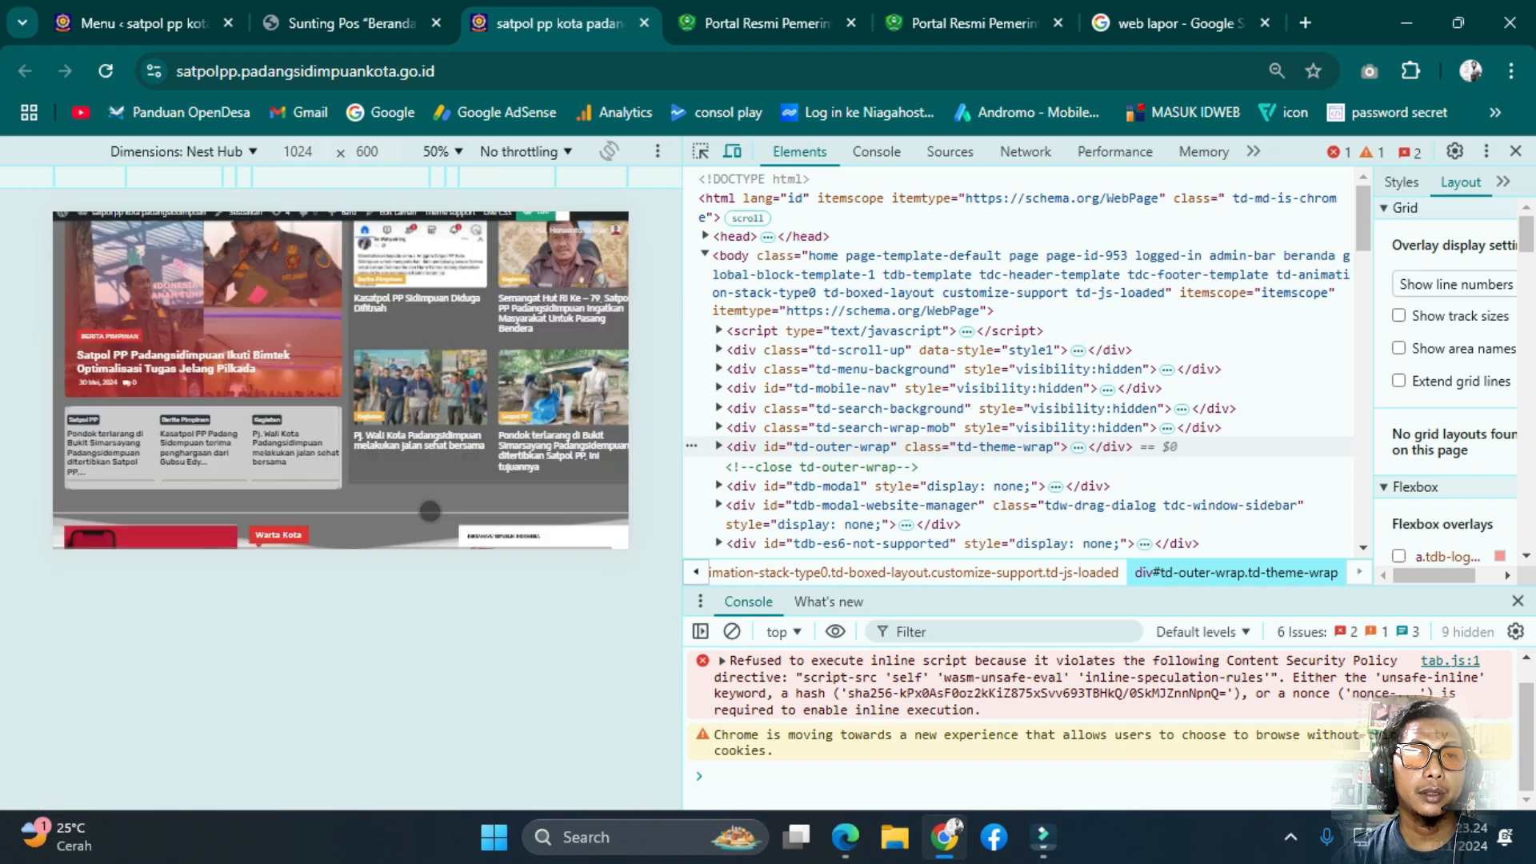
click(253, 151)
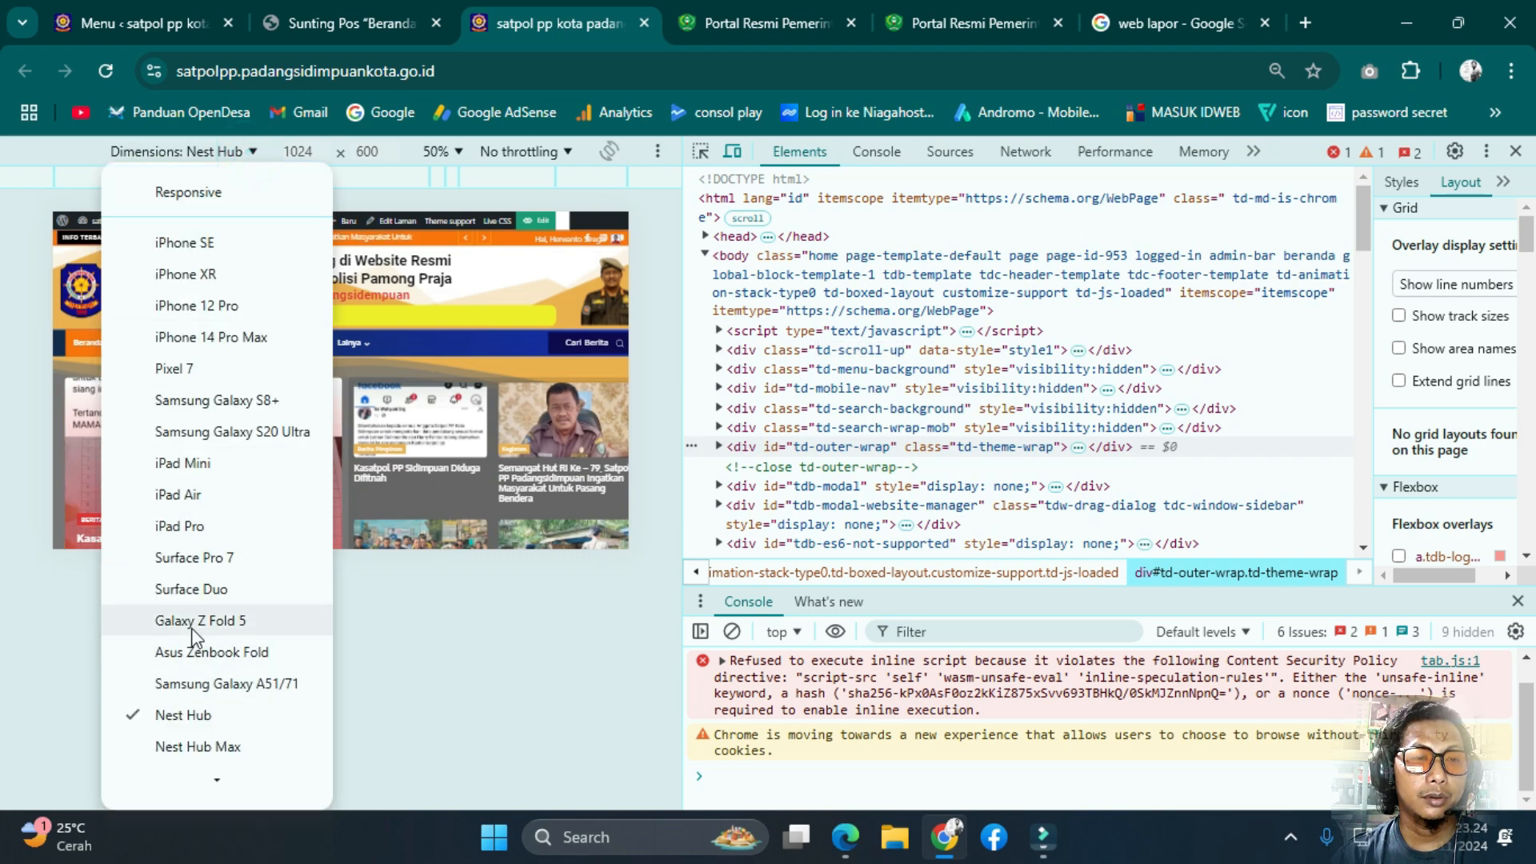
click(194, 589)
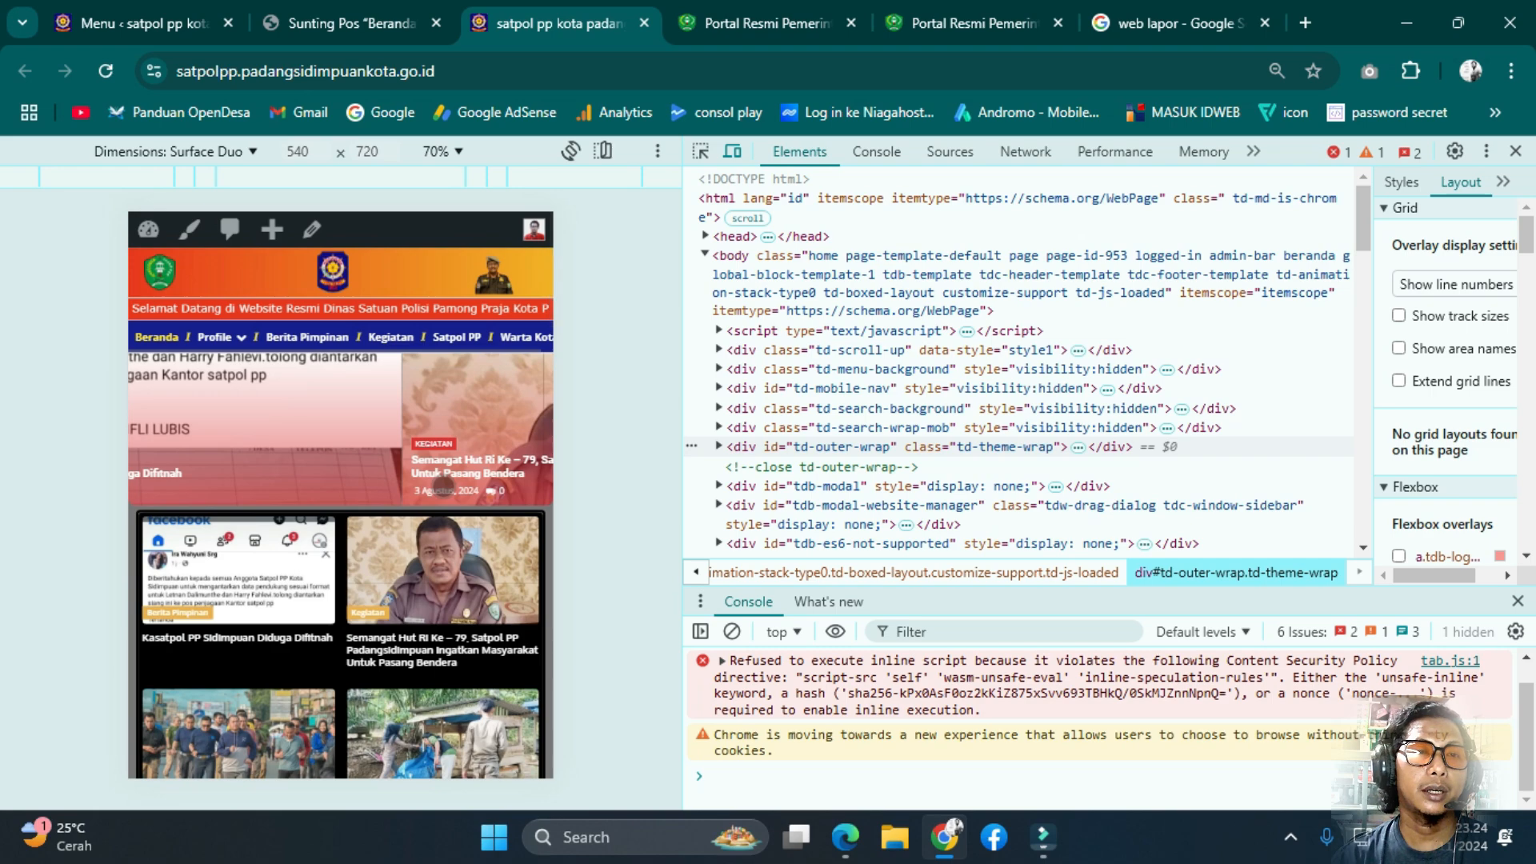
scroll(444, 488, down, 10)
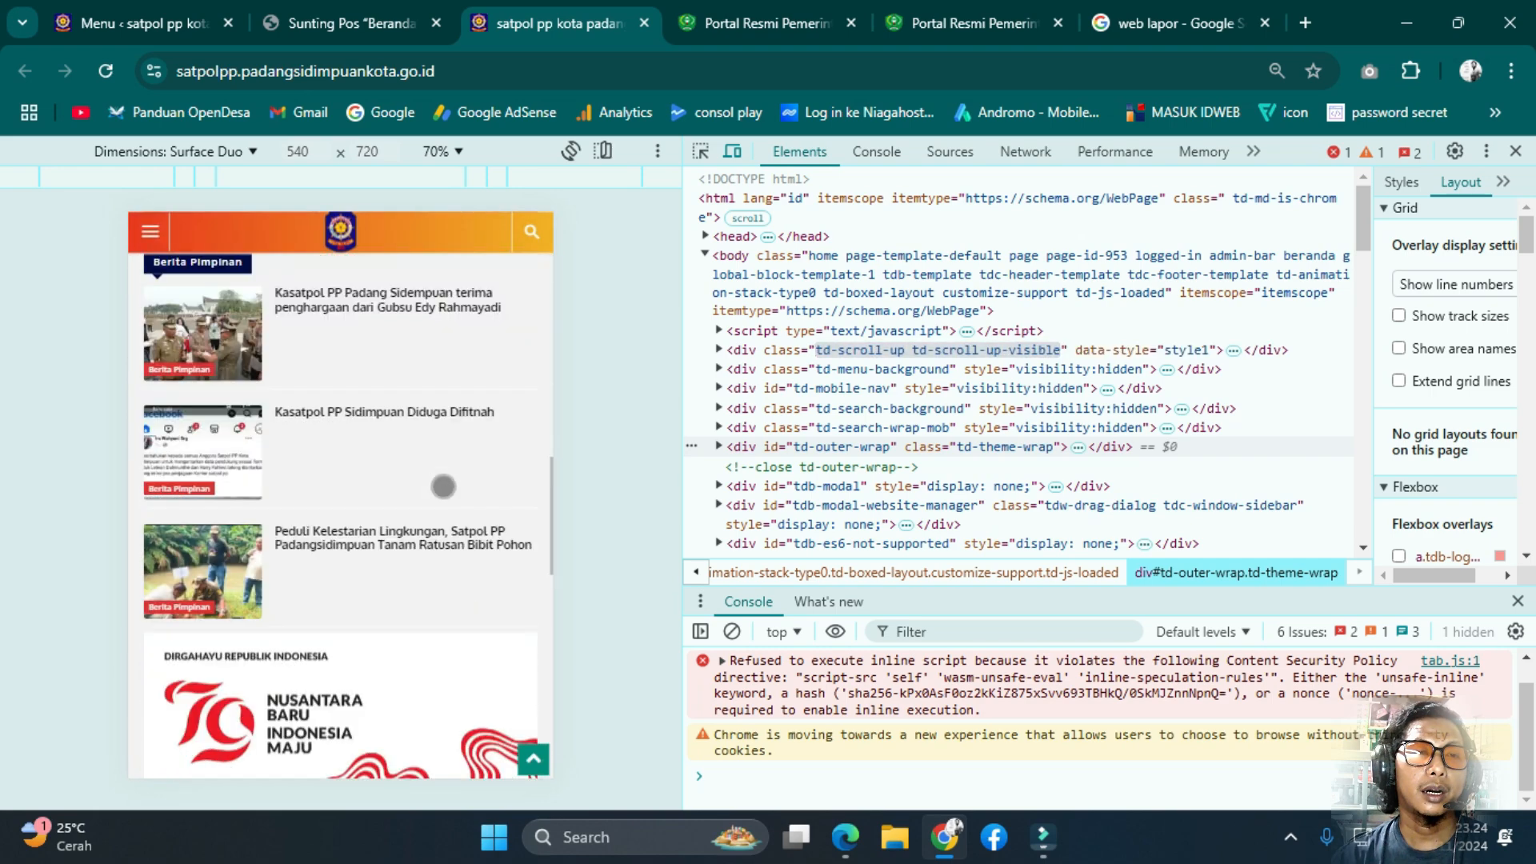
scroll(443, 486, down, 10)
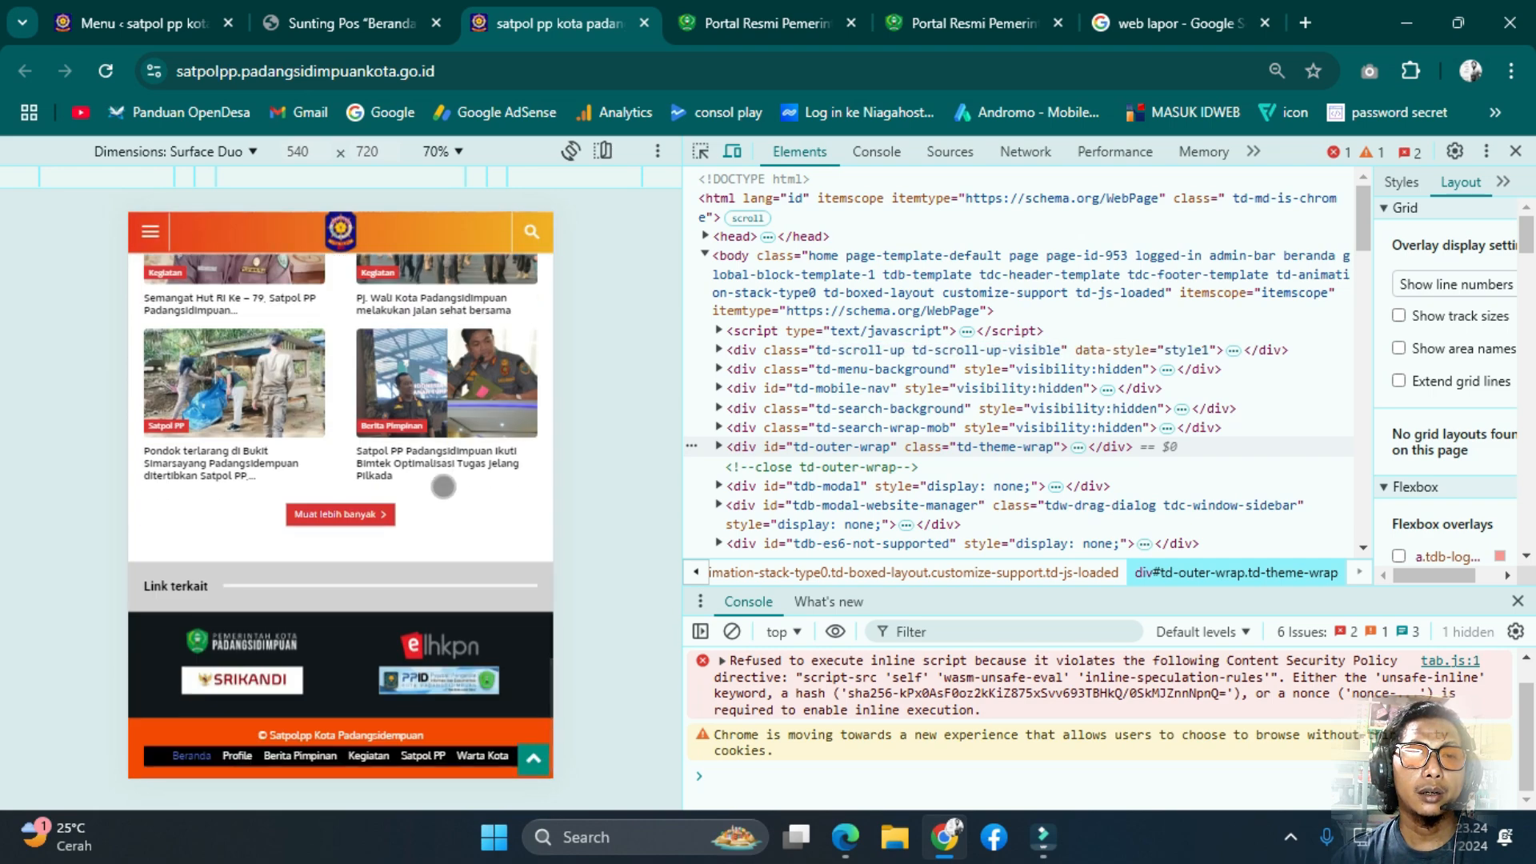
scroll(443, 486, up, 20)
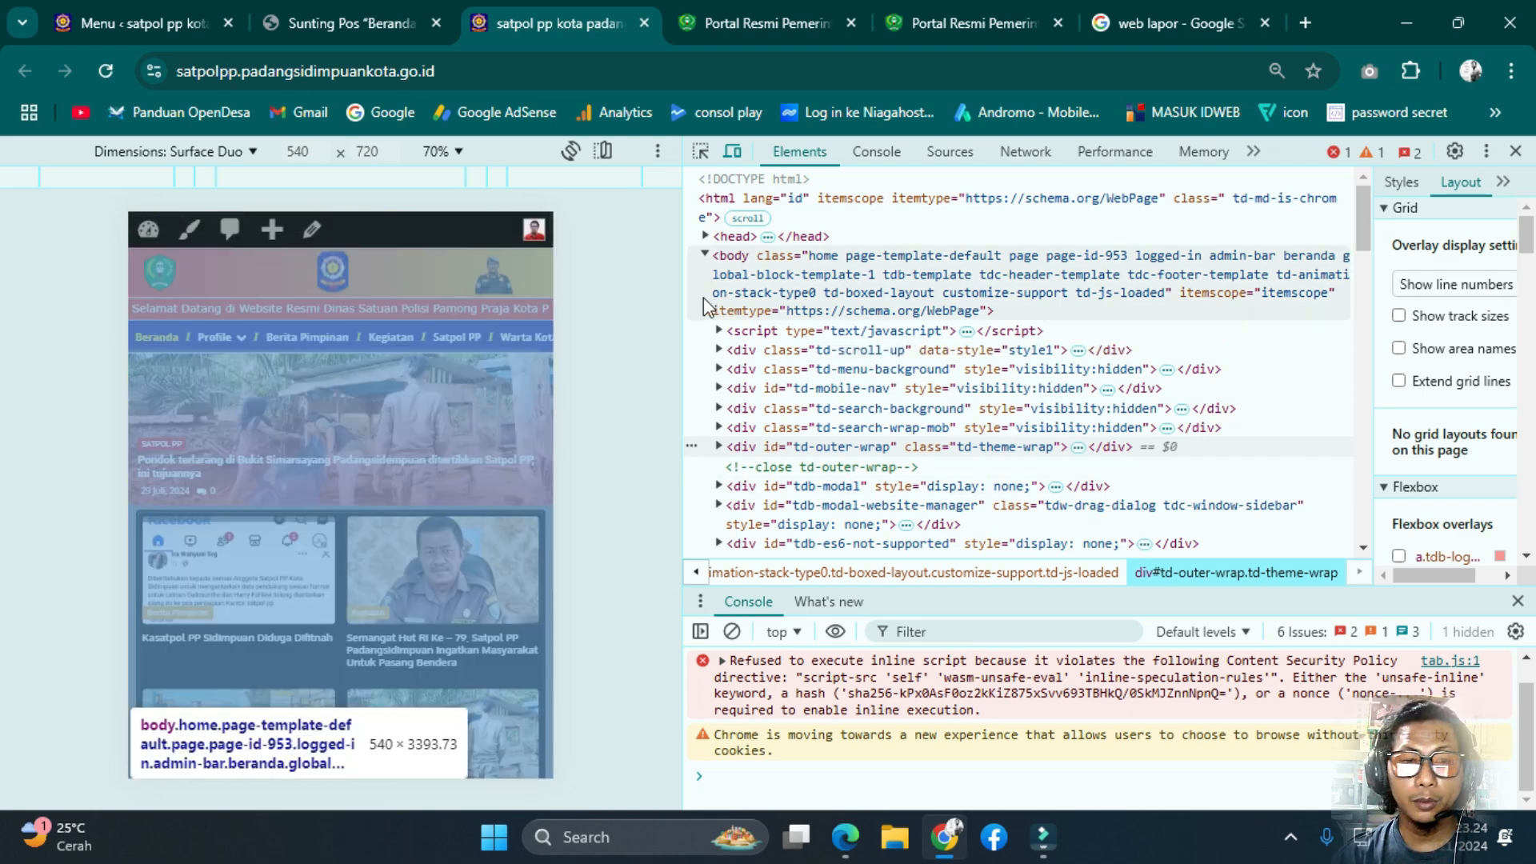
Step: Close the developer tools and scroll through the homepage in the Composer editor
click(1517, 157)
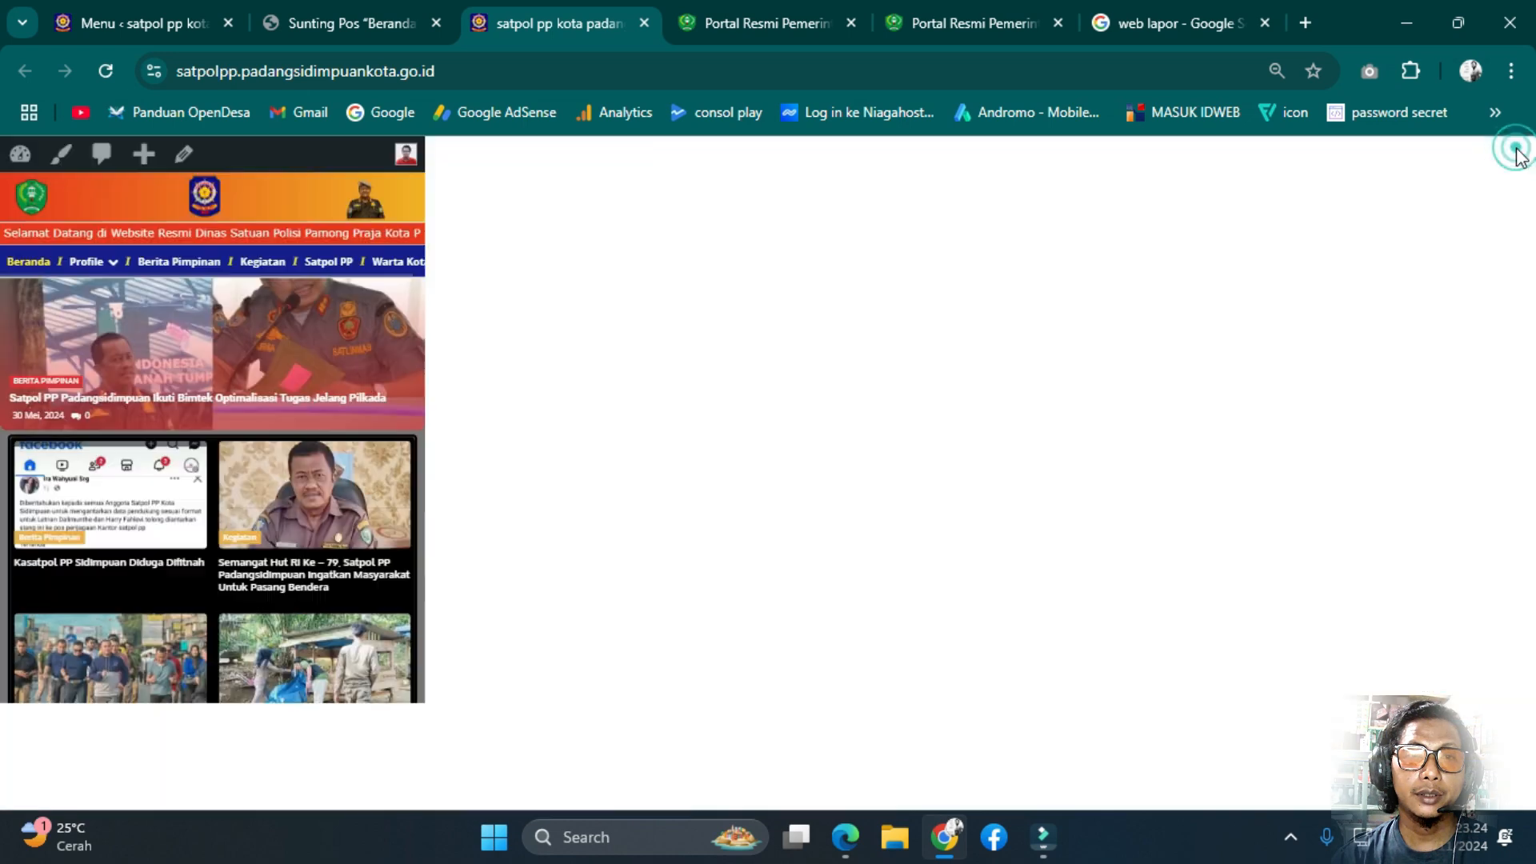
scroll(824, 535, down, 10)
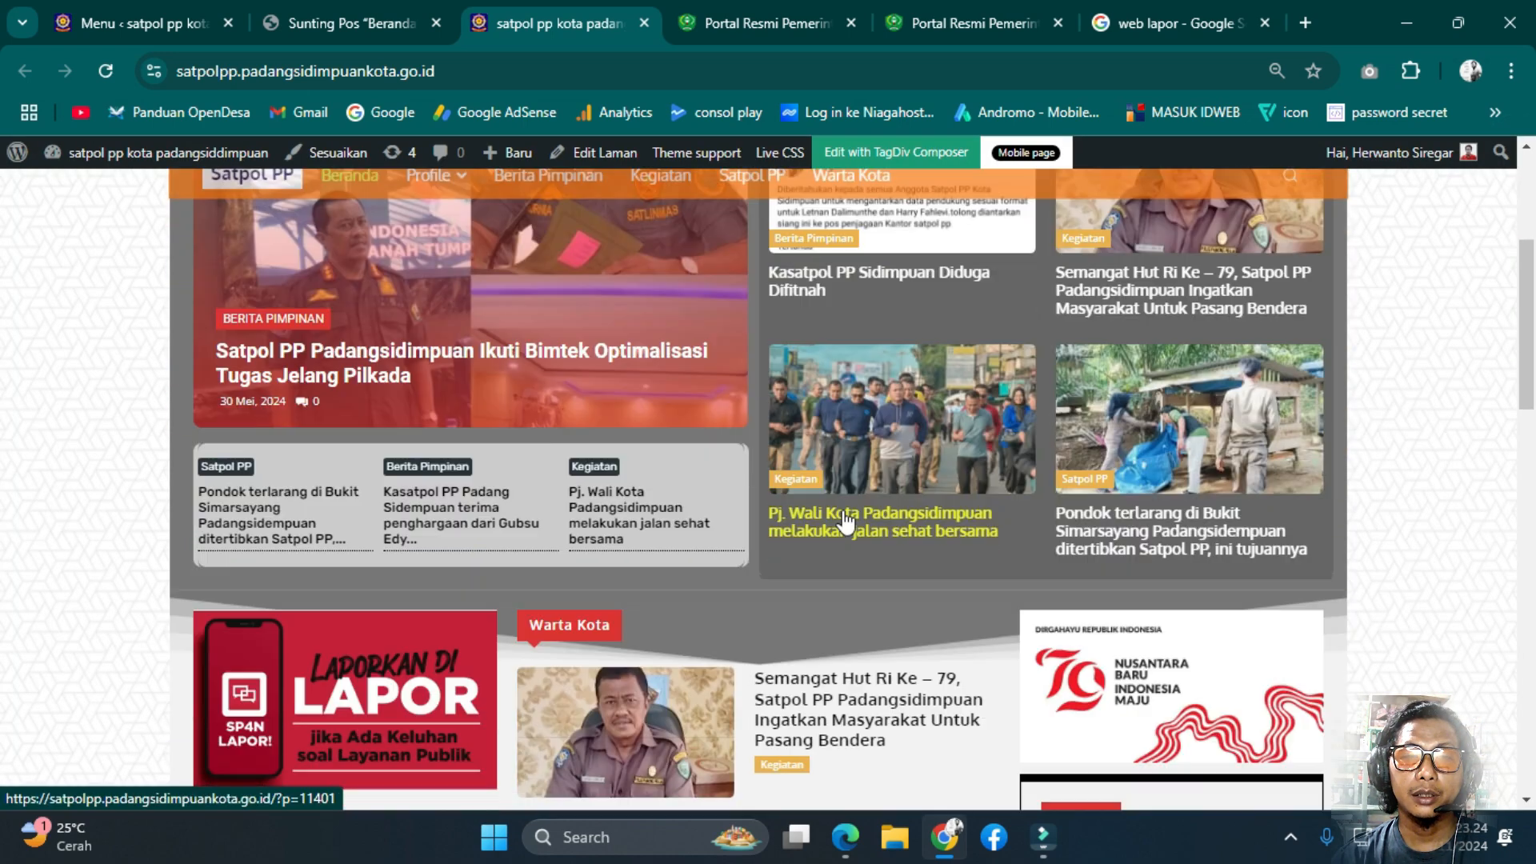
scroll(847, 504, up, 10)
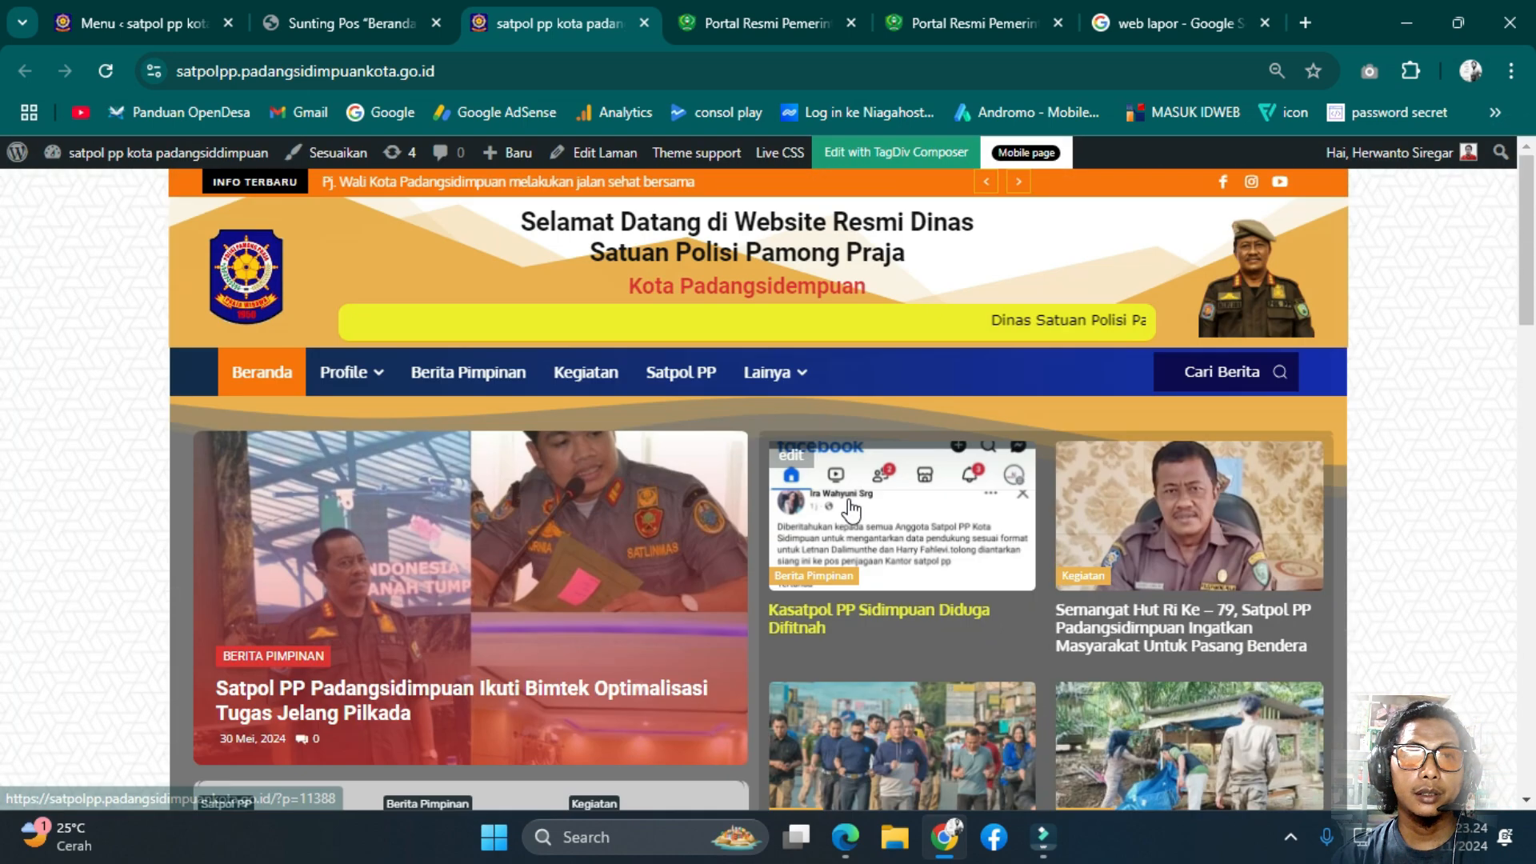
click(358, 20)
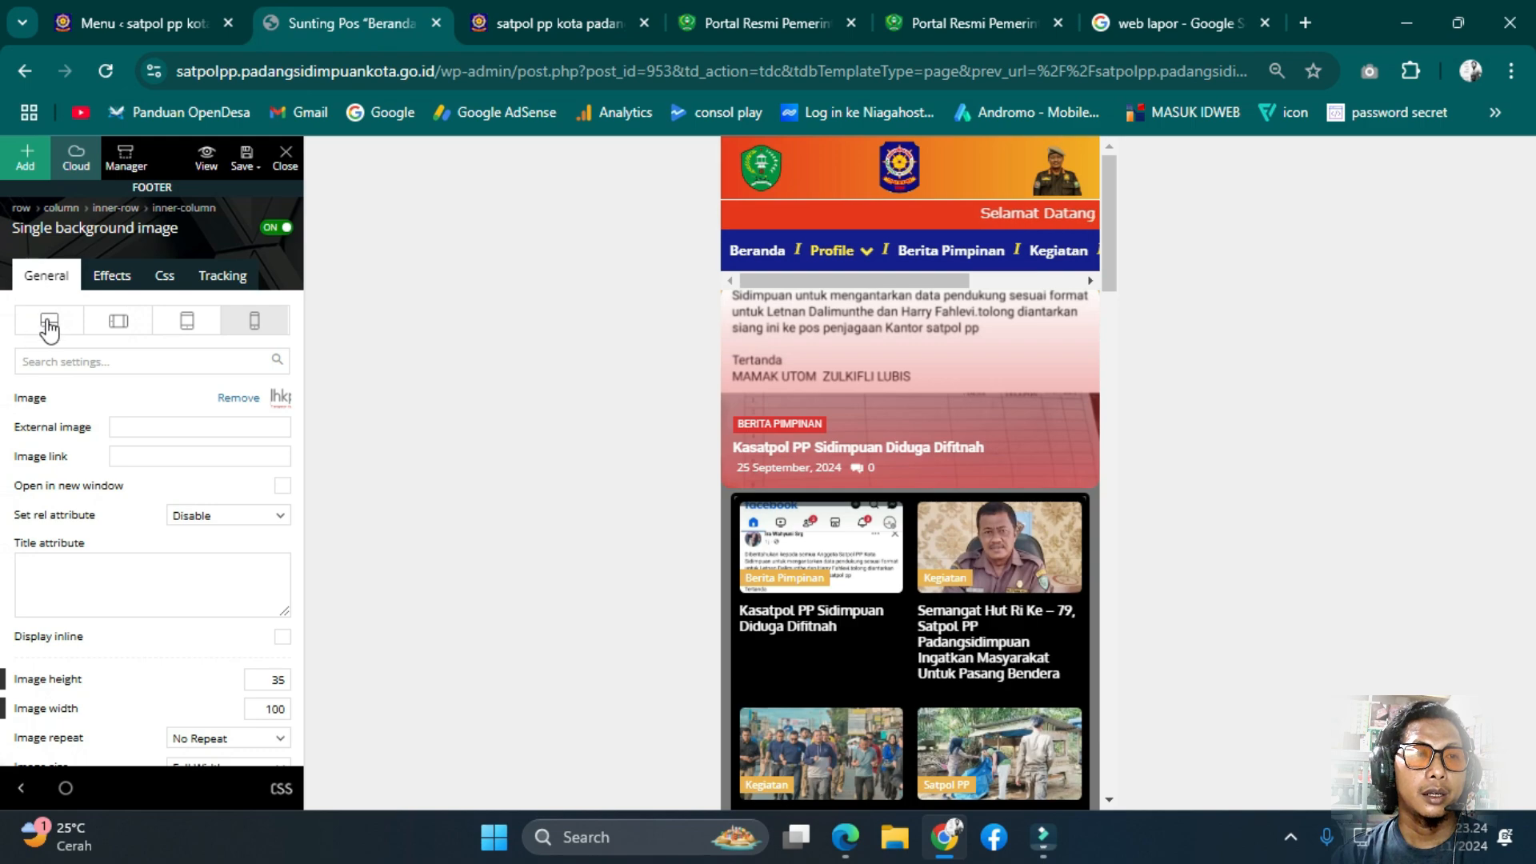
scroll(912, 463, up, 20)
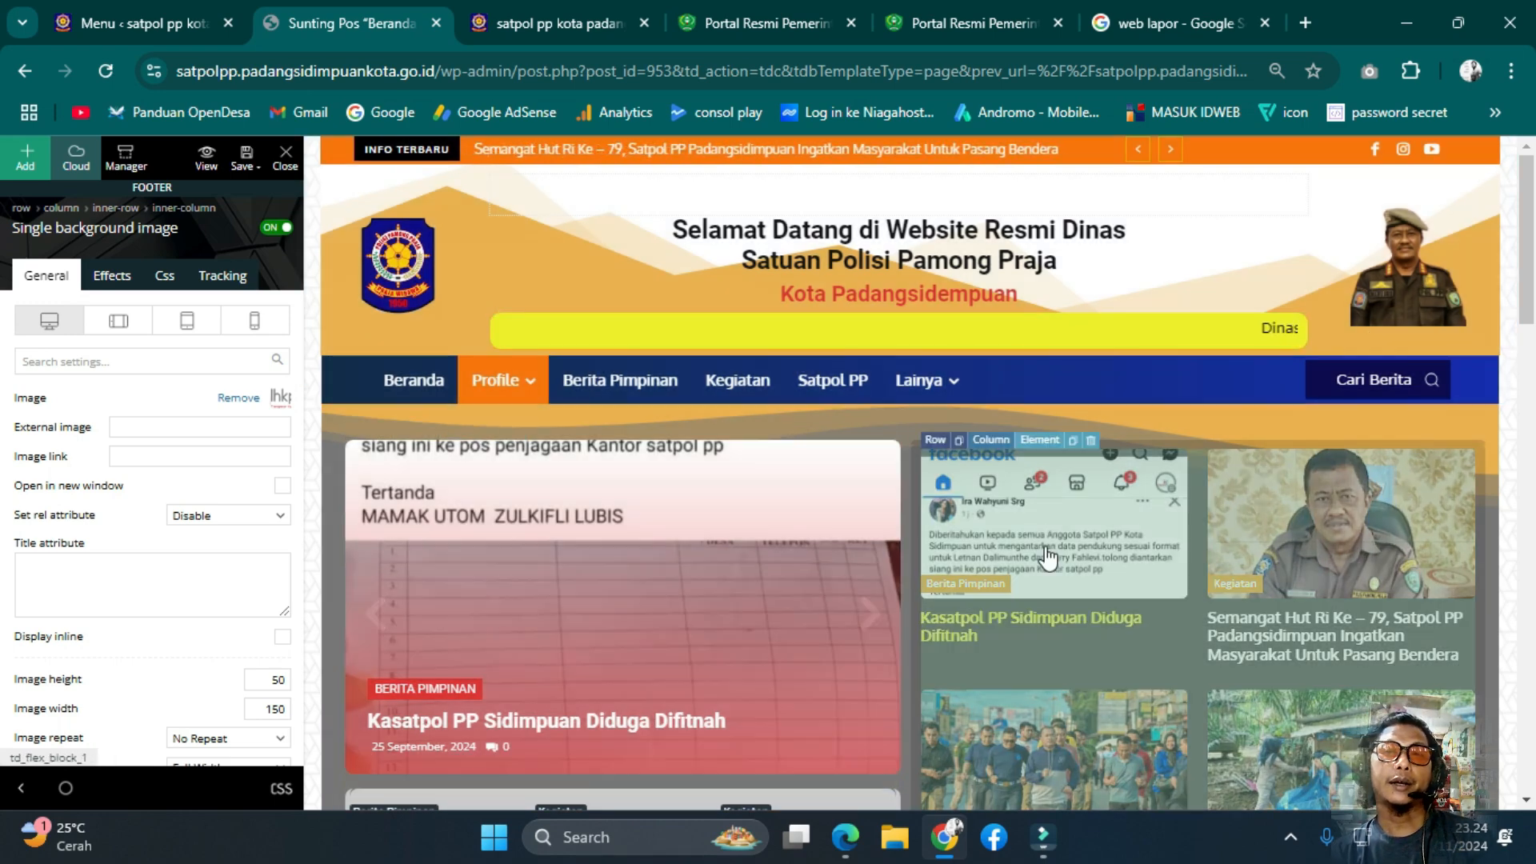
scroll(1063, 548, down, 3)
scroll(1063, 548, down, 15)
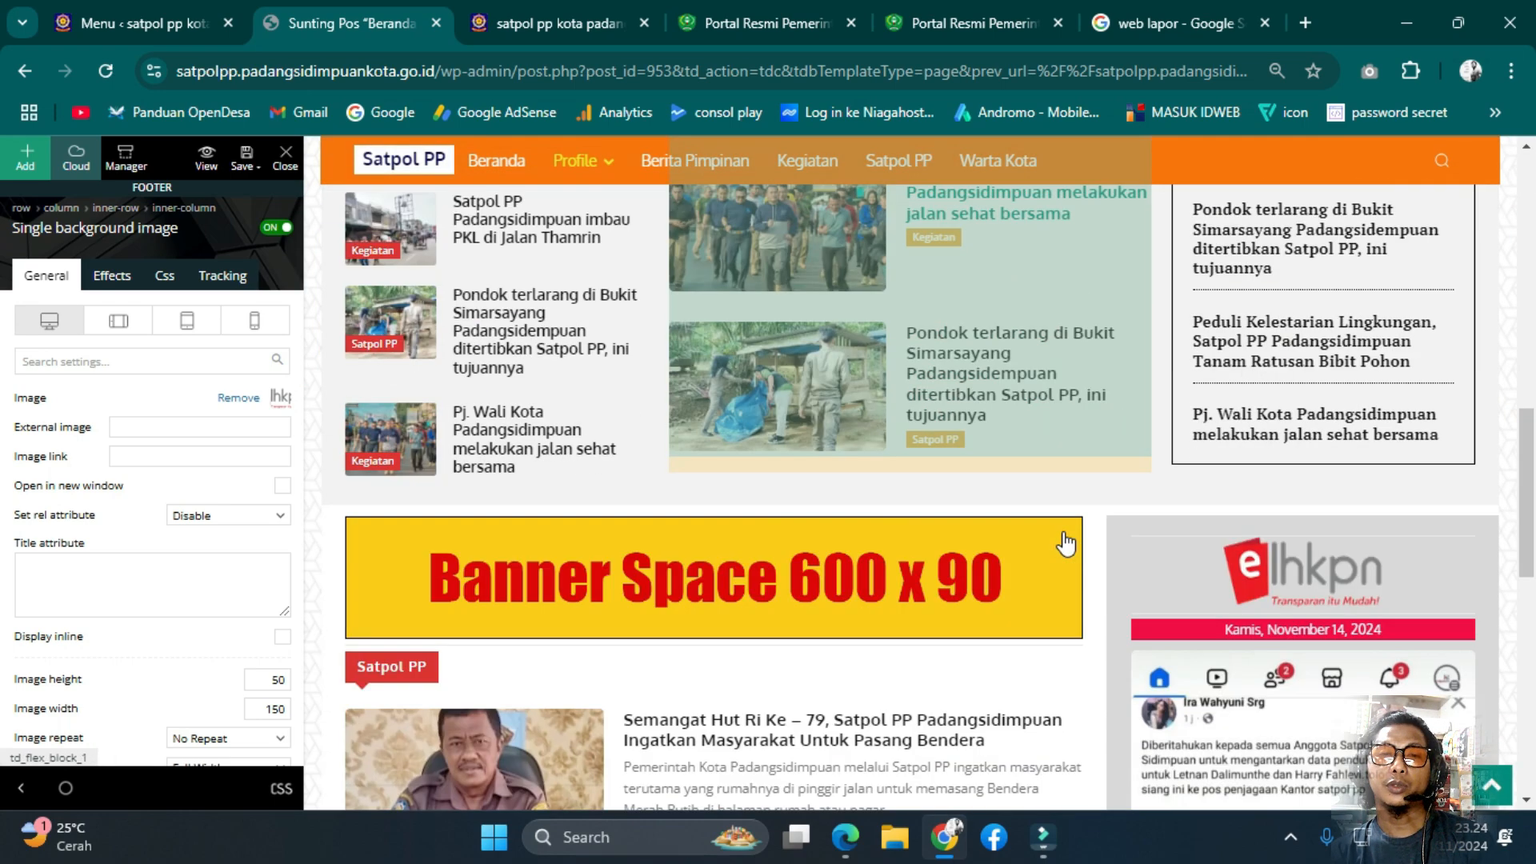
scroll(1064, 544, down, 7)
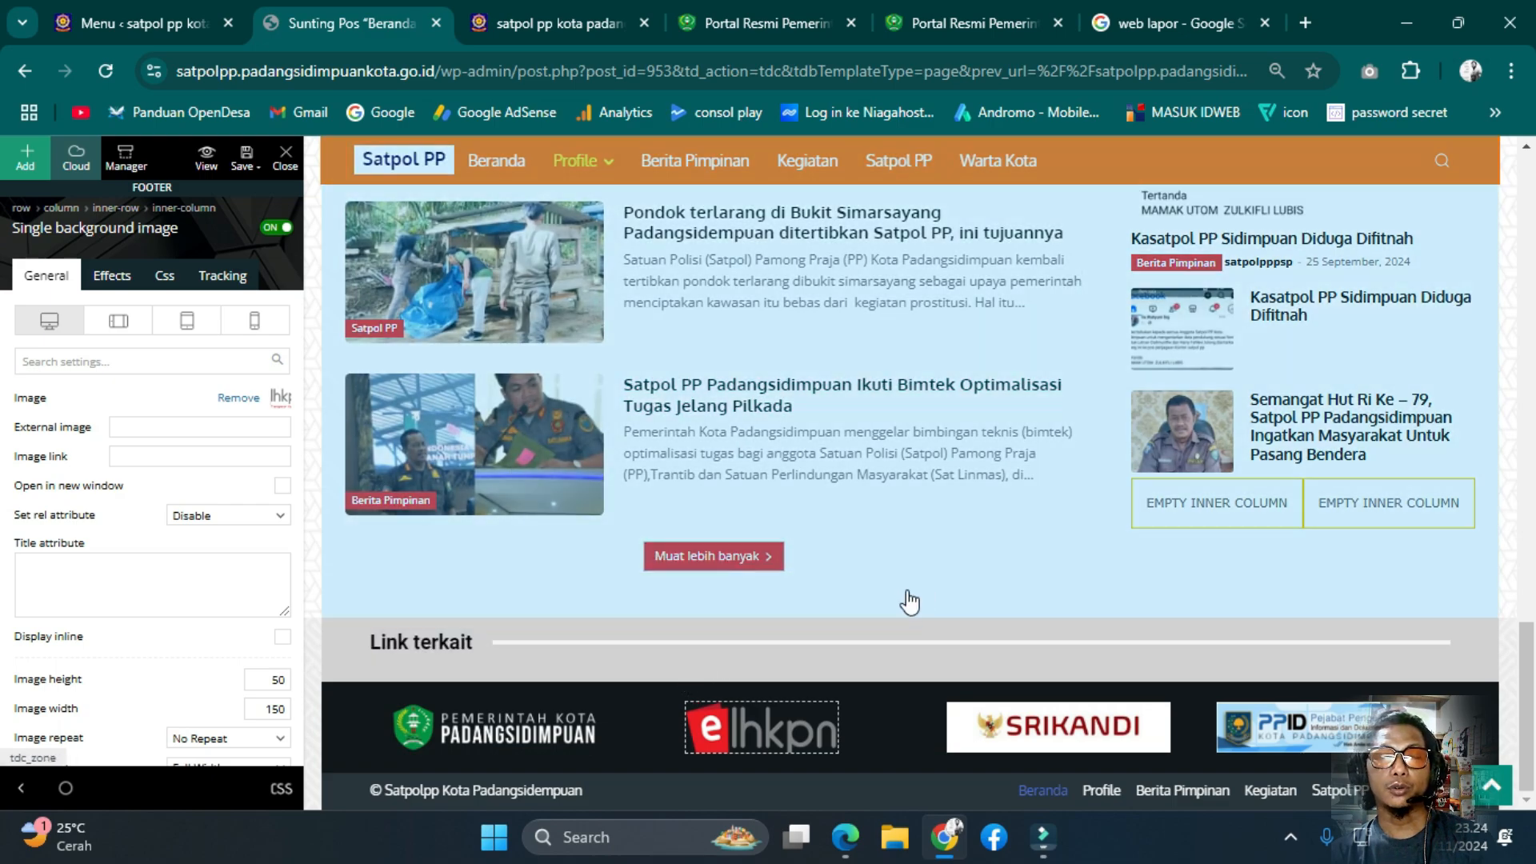
scroll(908, 583, up, 6)
scroll(926, 593, up, 8)
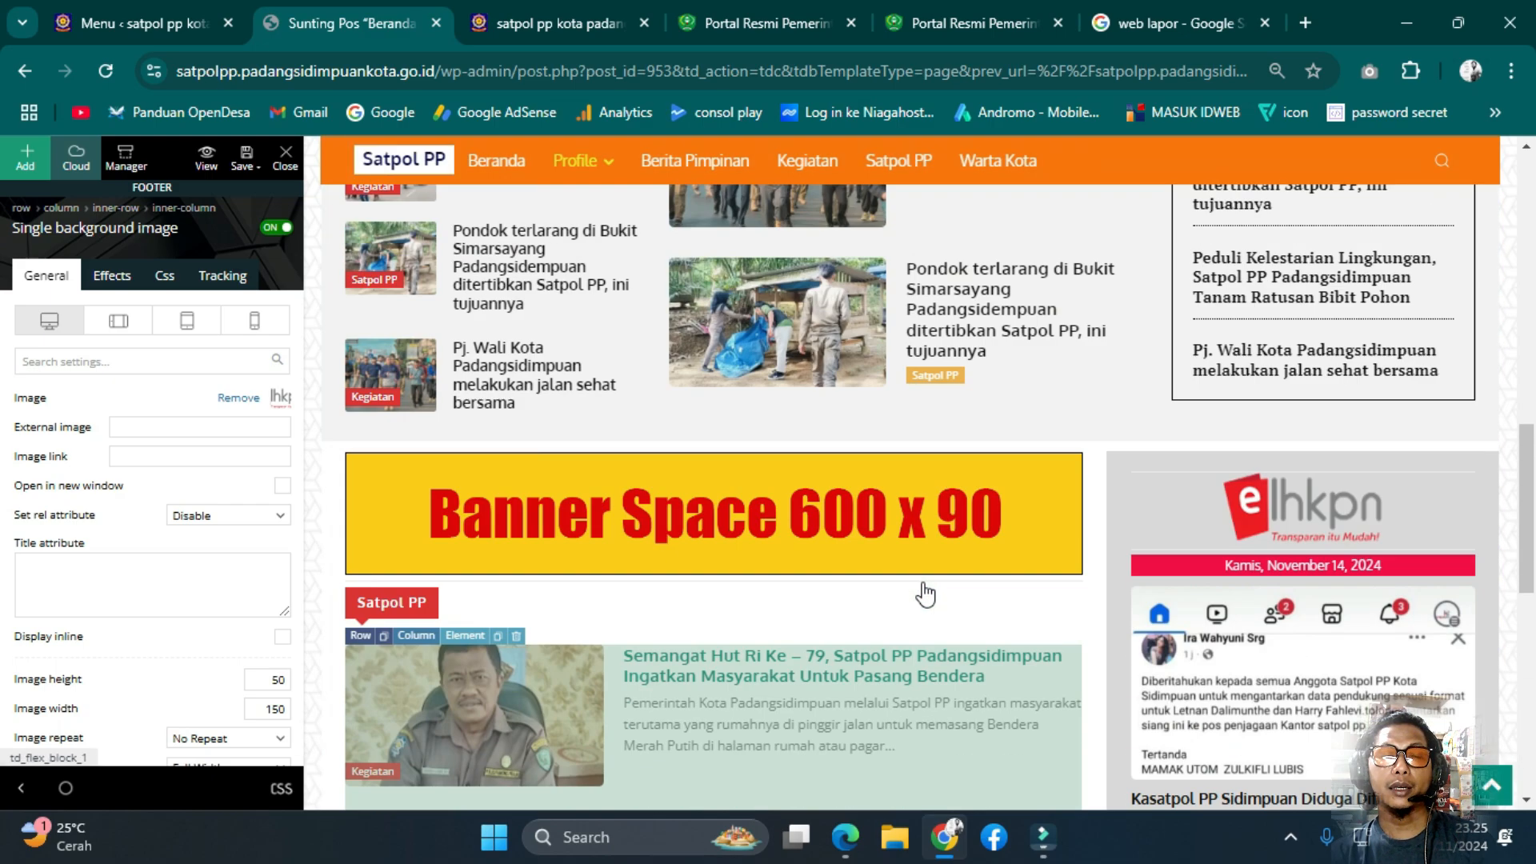
scroll(928, 584, down, 5)
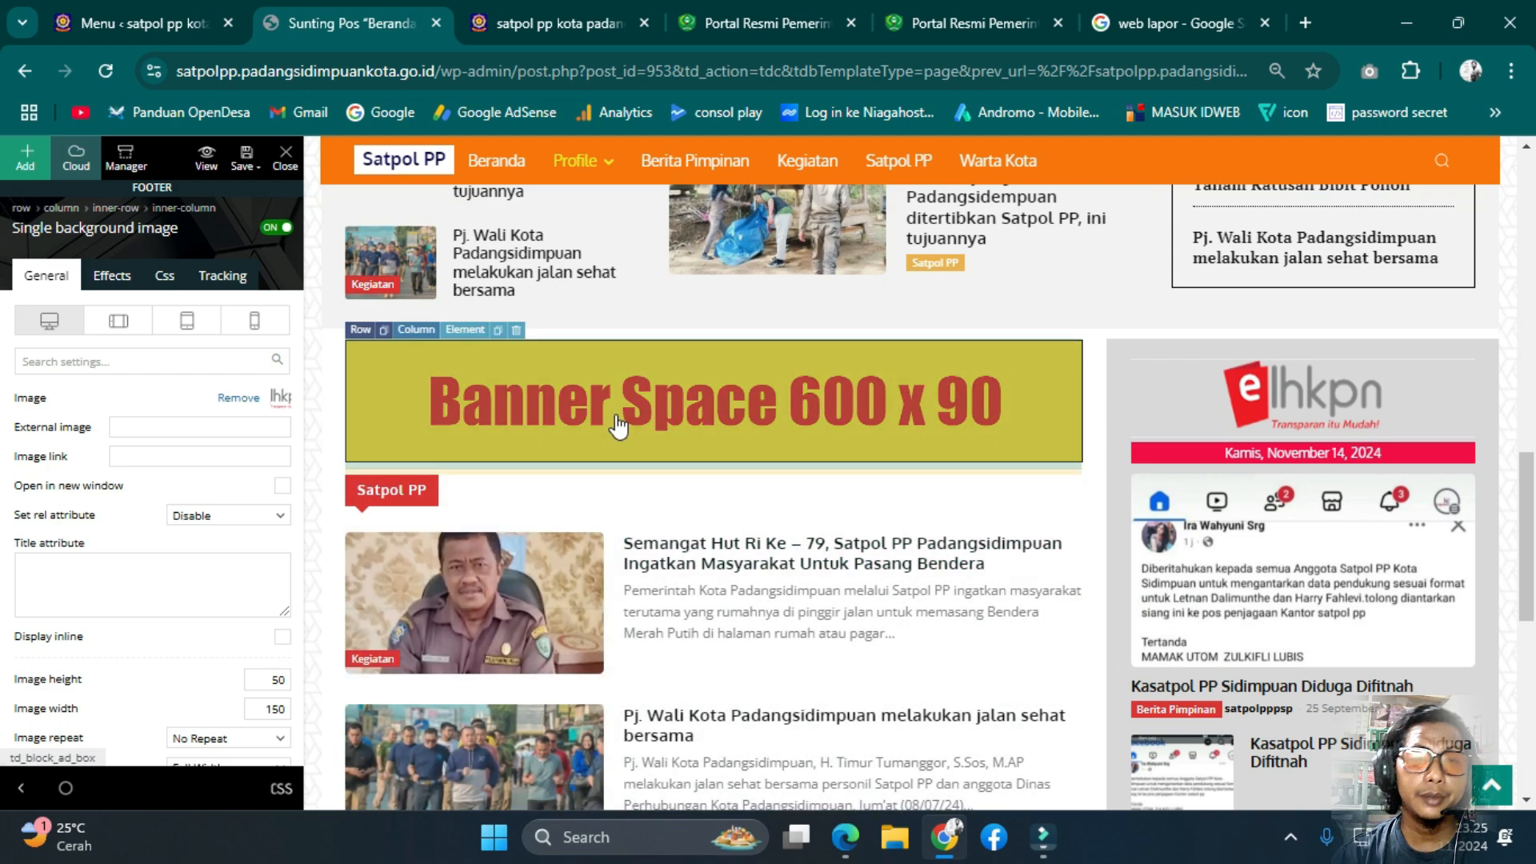
Step: Inspect the Banner Space 600 x 90 ad's Ad box settings, then close the page editor
click(621, 415)
scroll(328, 384, up, 2)
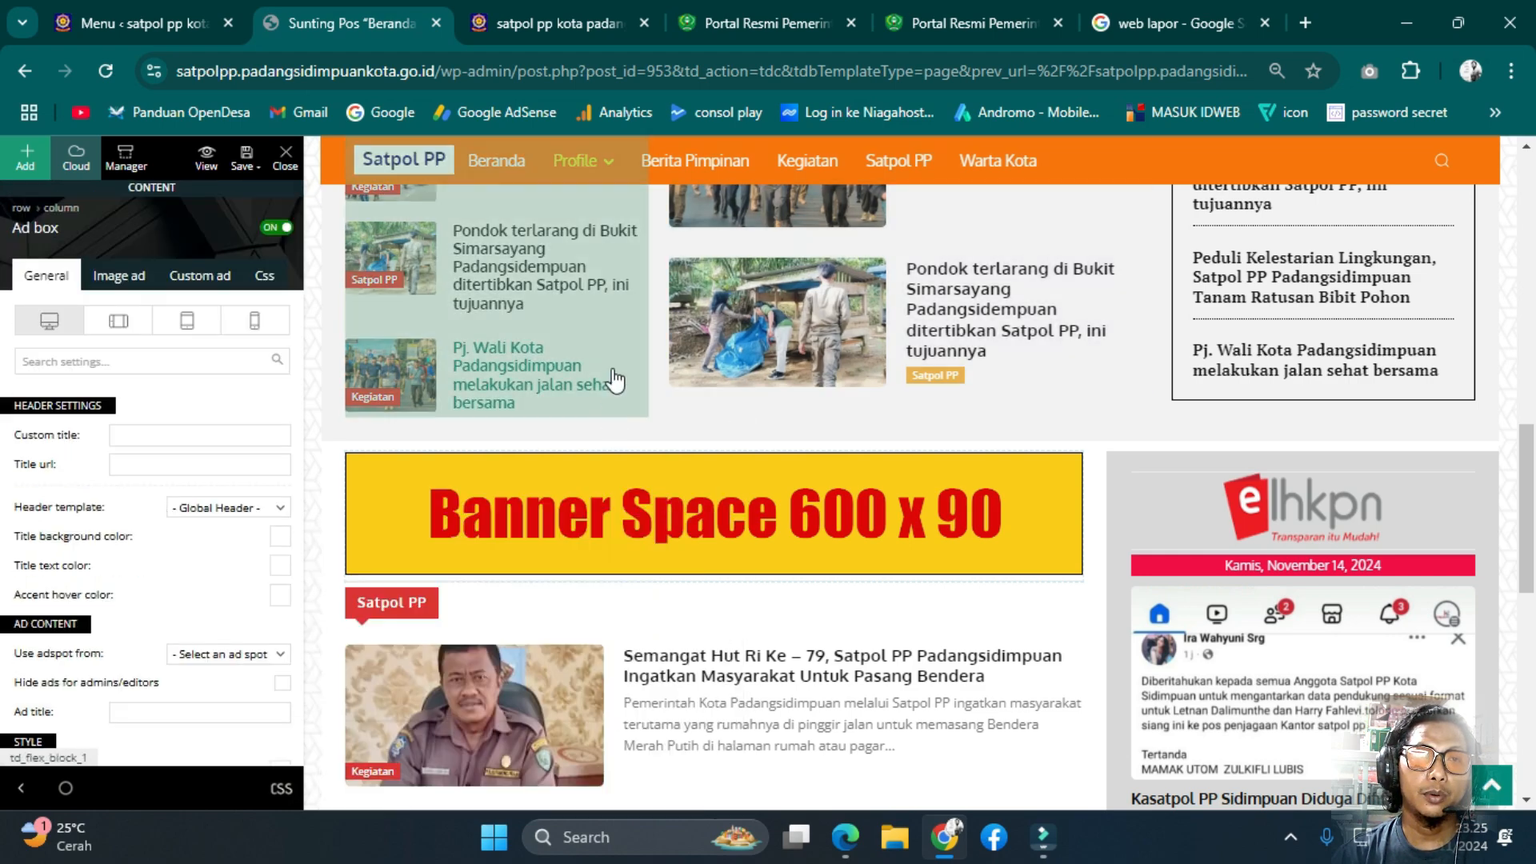
mouse_move(248, 164)
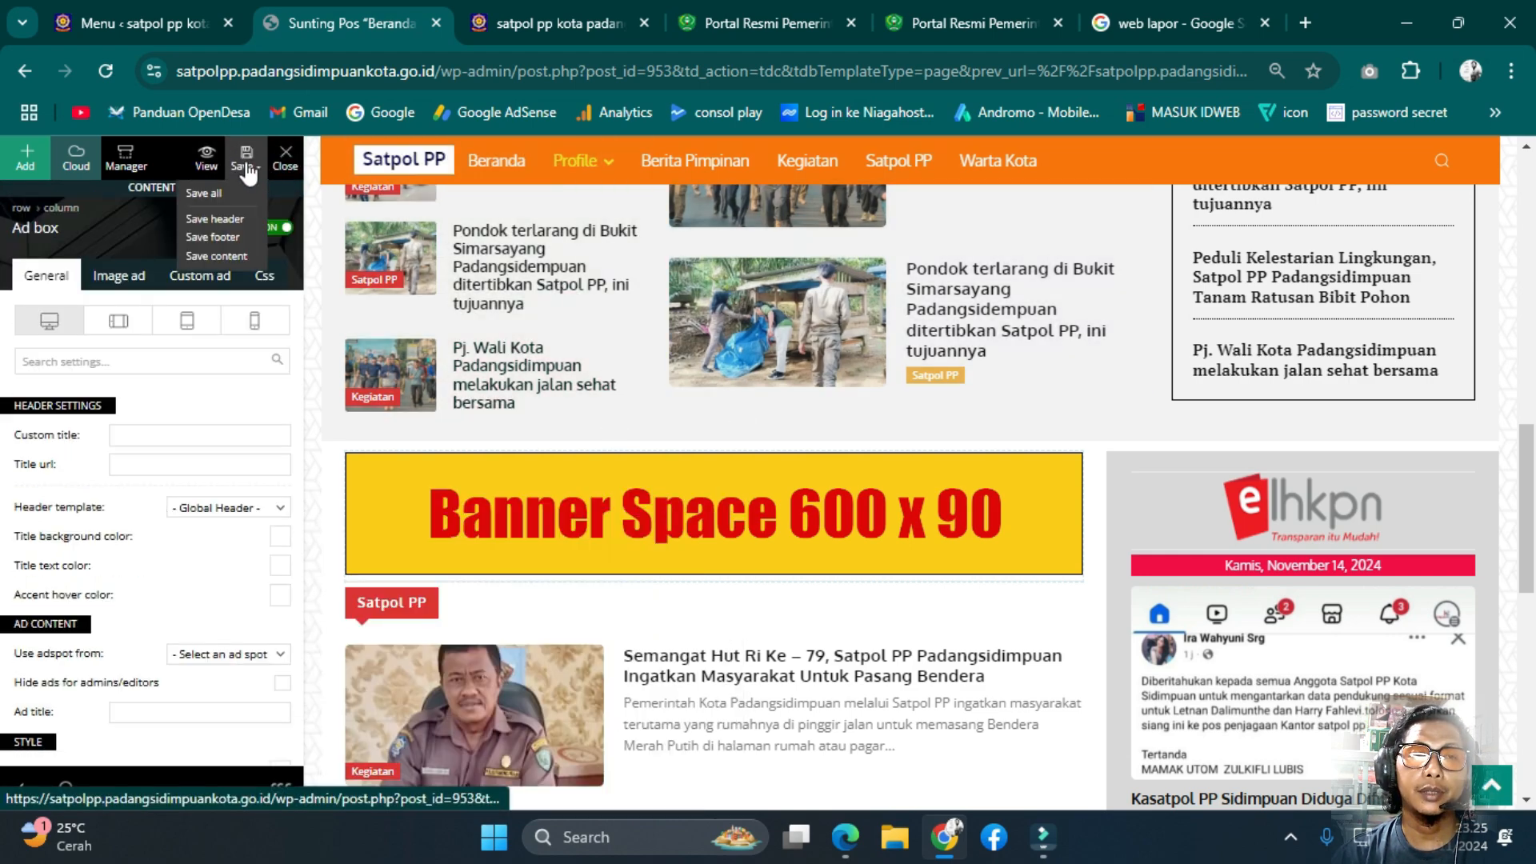
scroll(830, 432, up, 10)
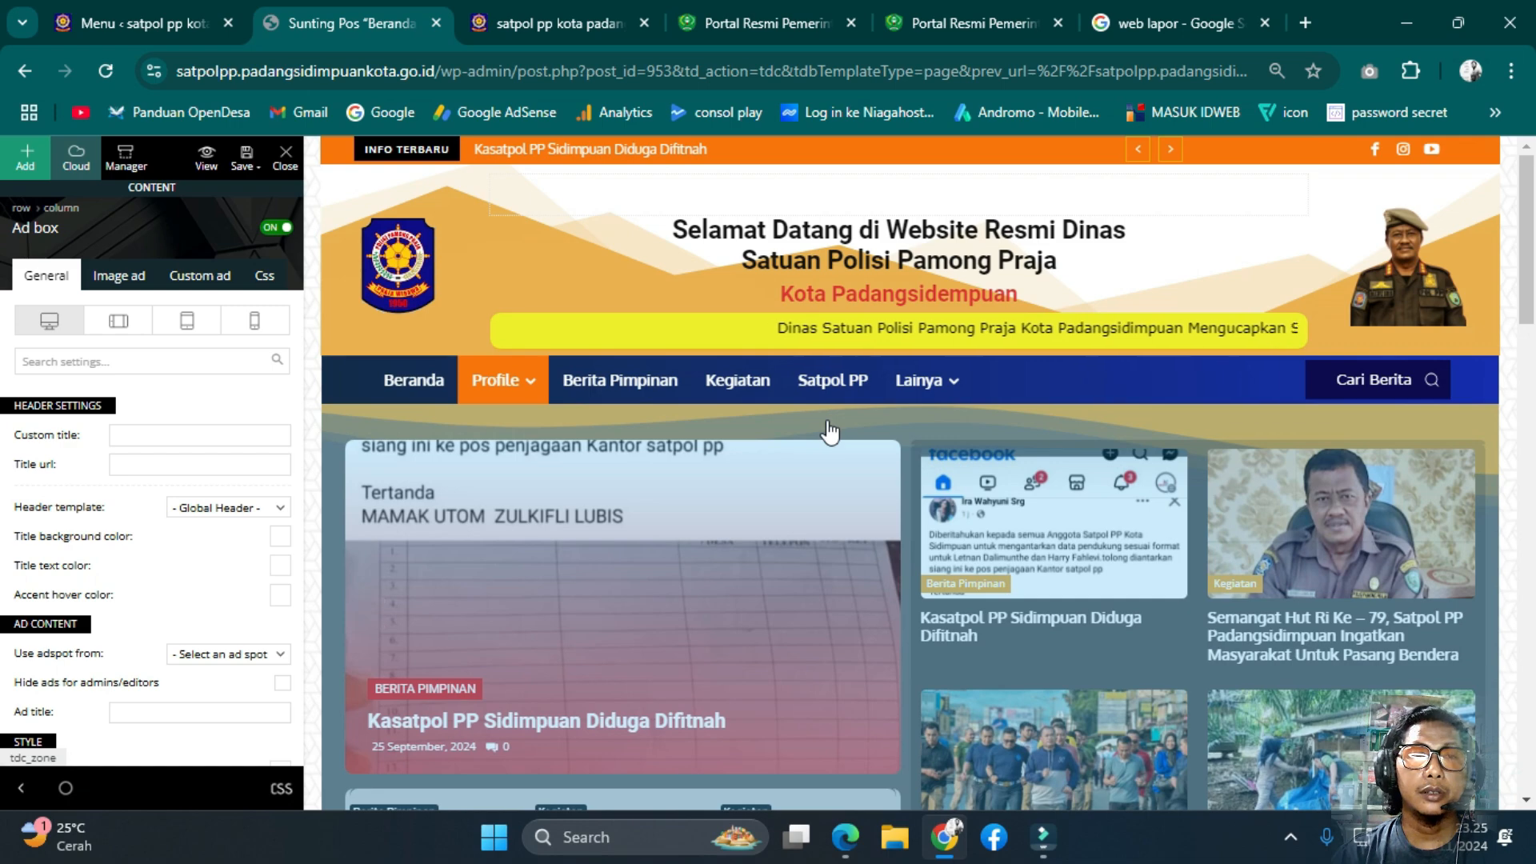
click(286, 152)
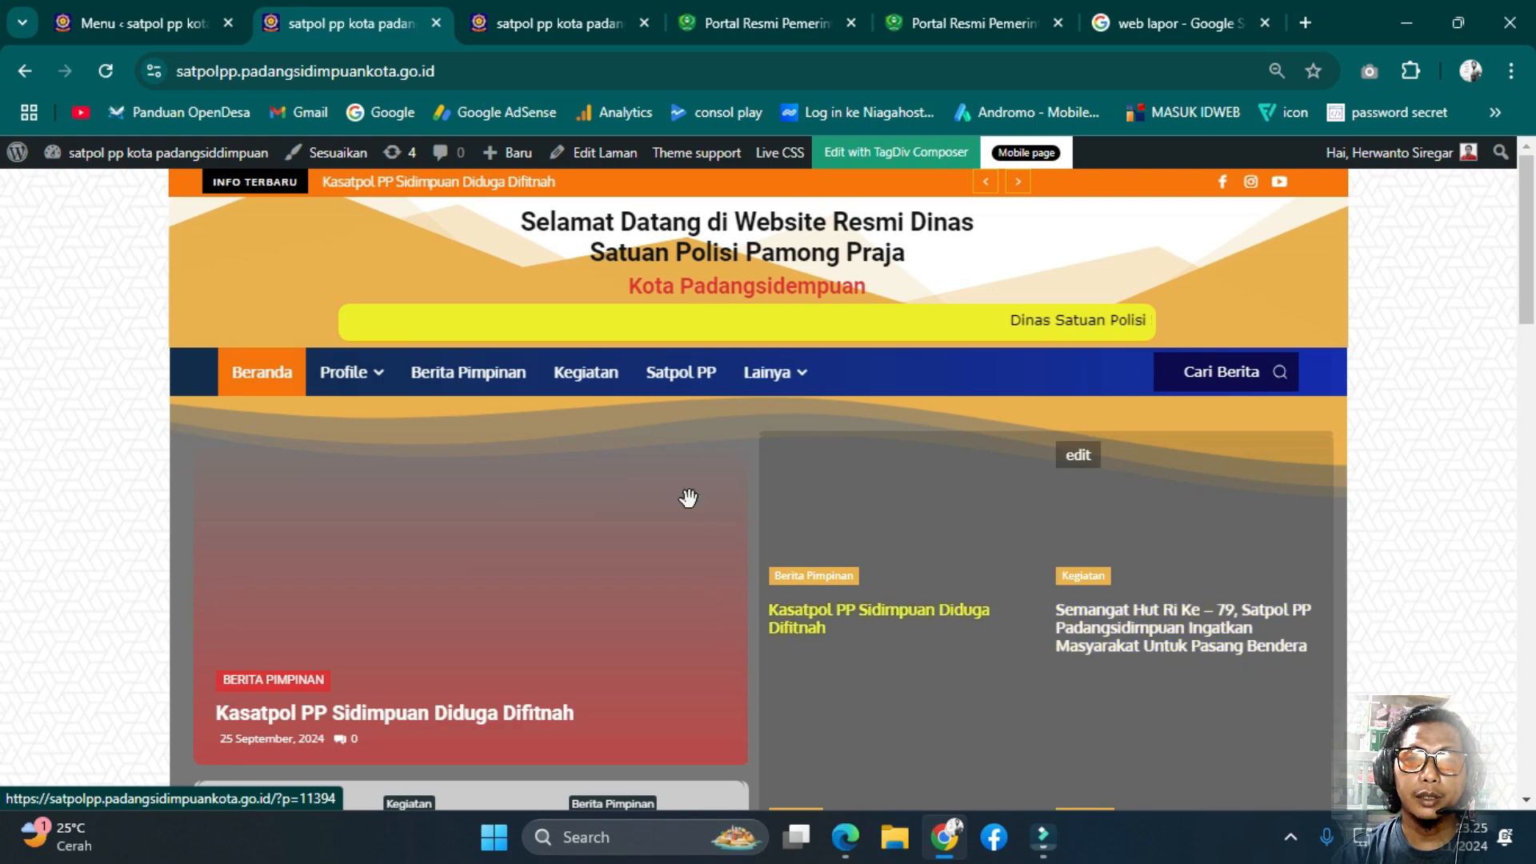
Step: Go from the Menu editor to the admin Dasbor, leaving without saving
scroll(688, 498, down, 5)
scroll(694, 522, up, 5)
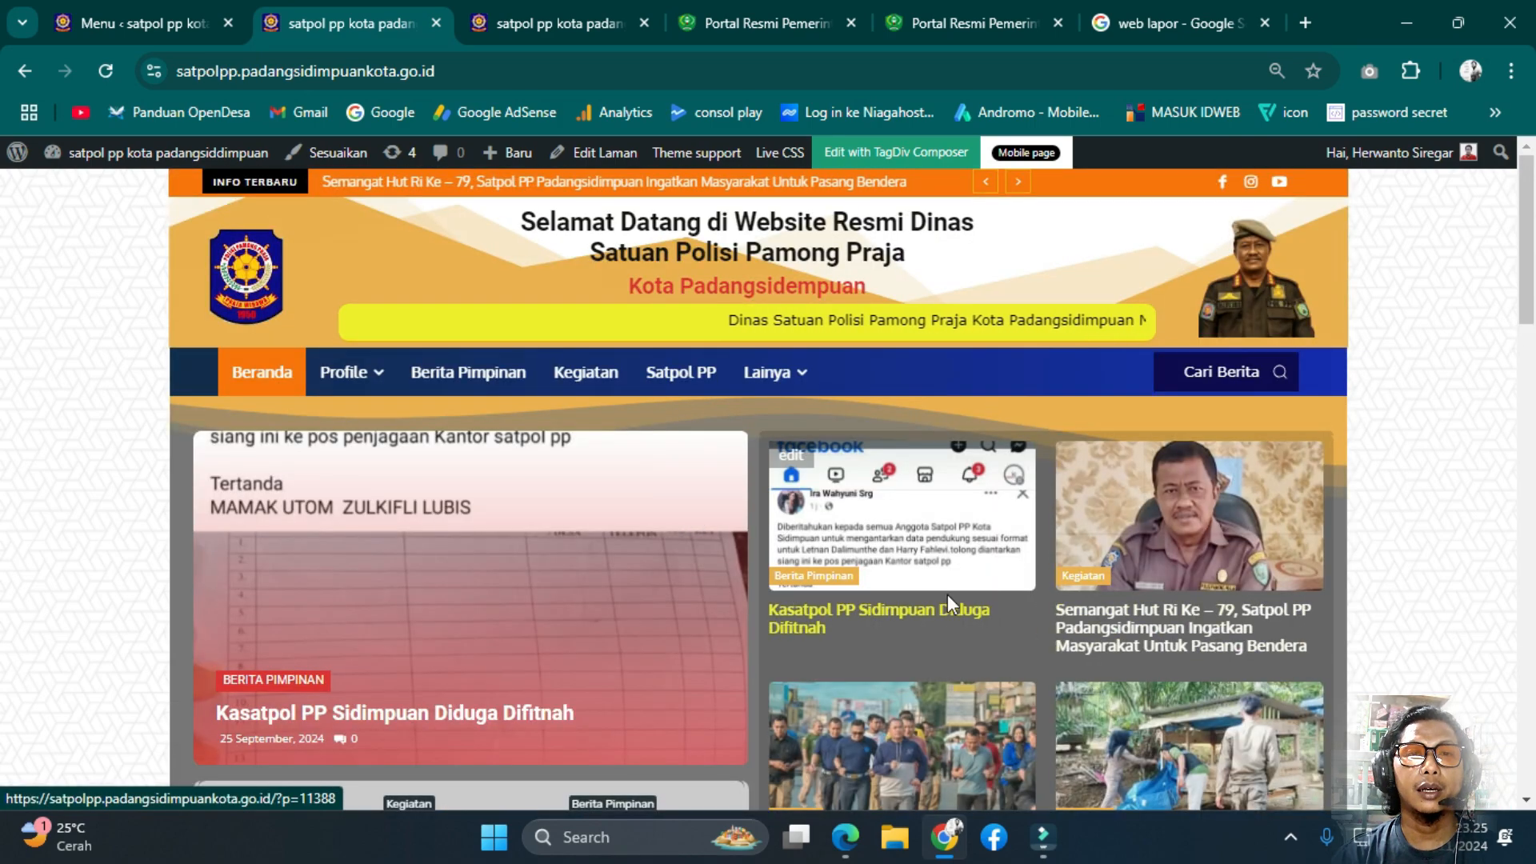
click(166, 29)
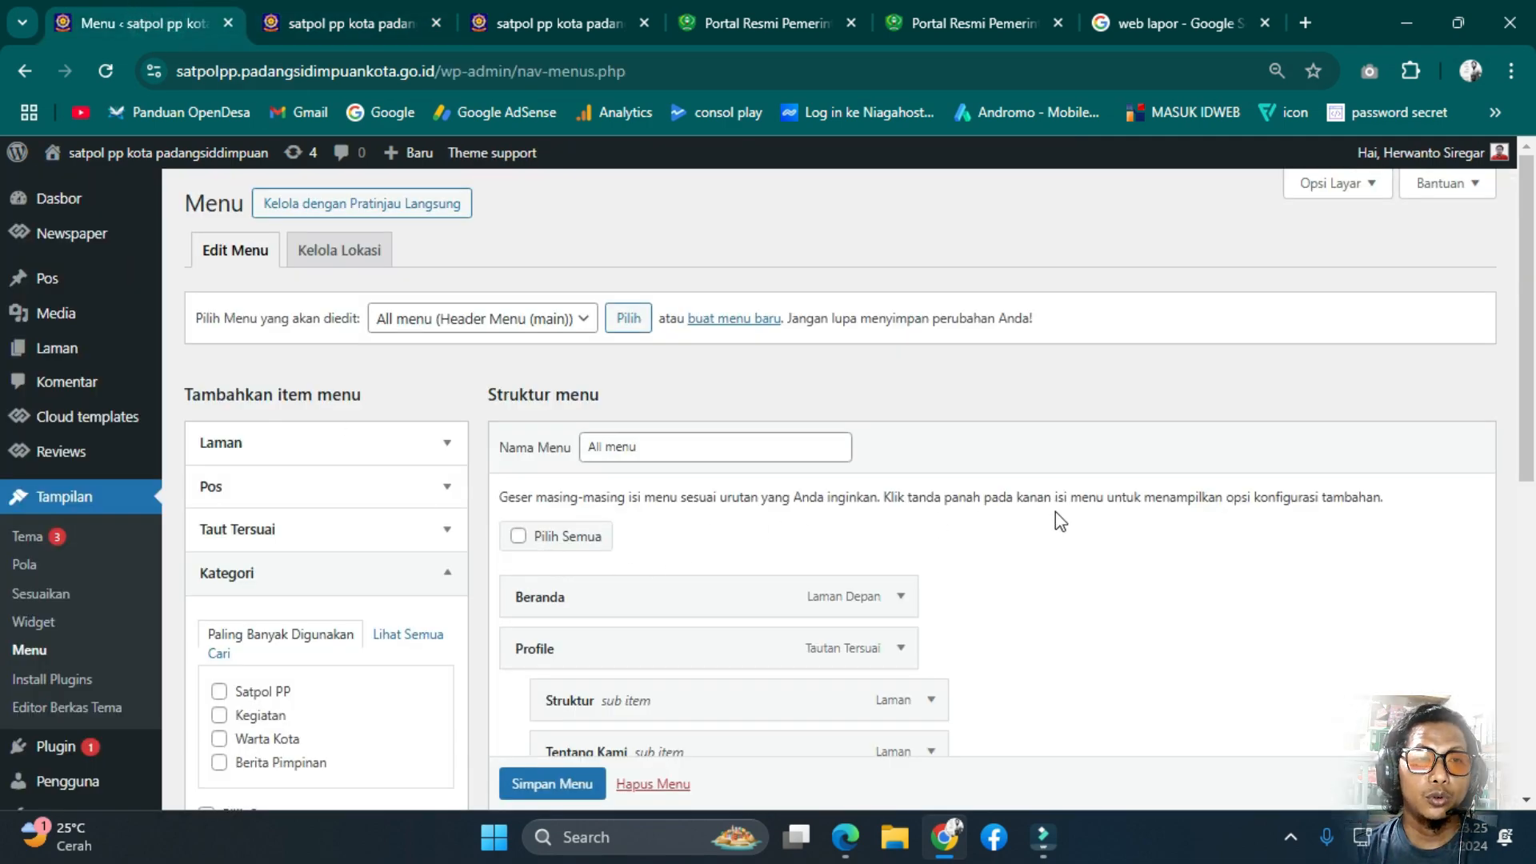
click(57, 200)
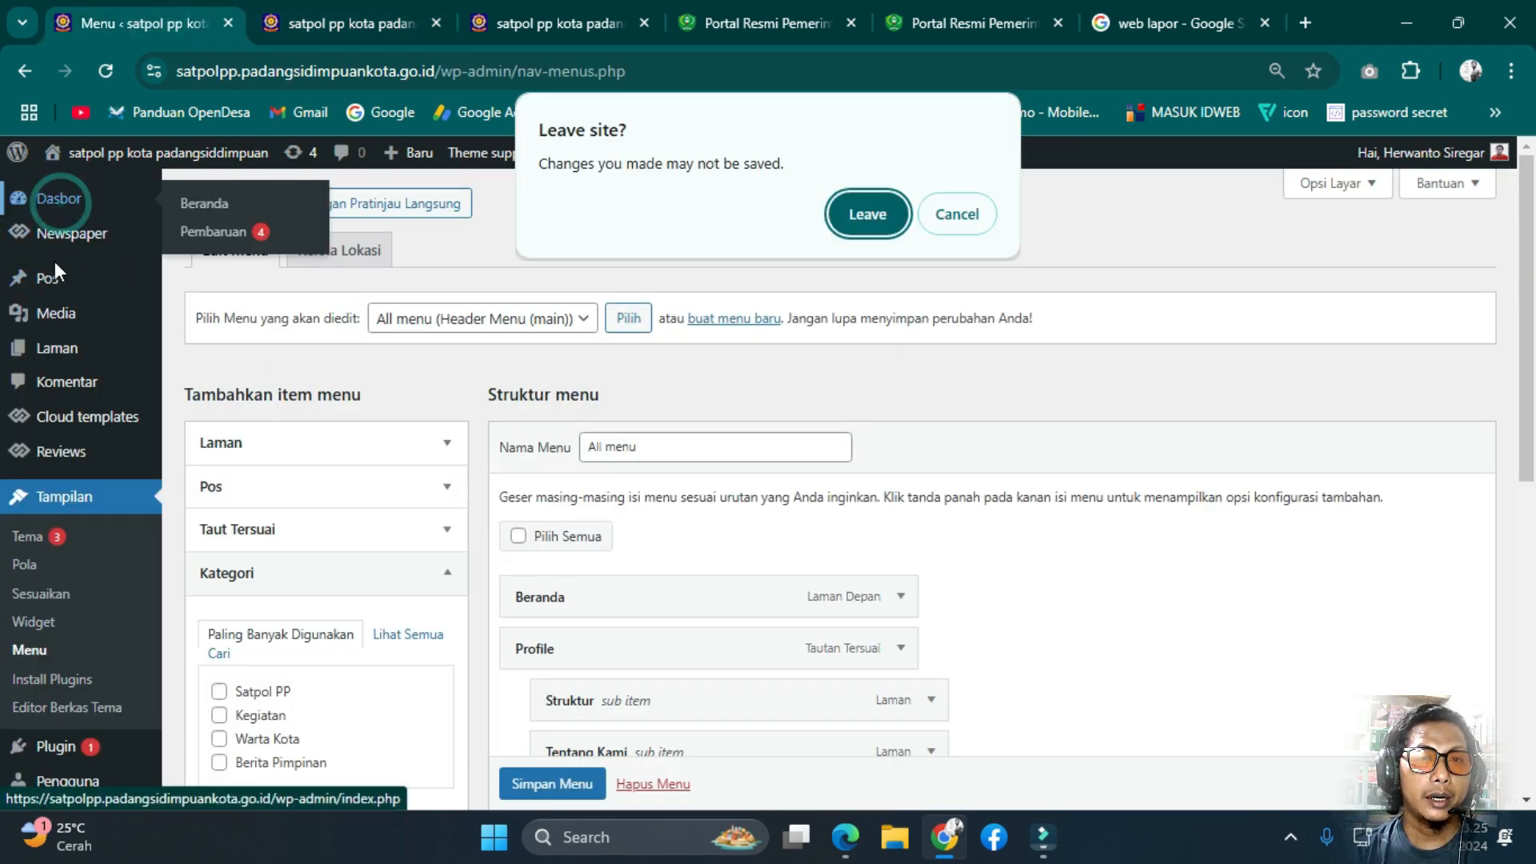
click(867, 213)
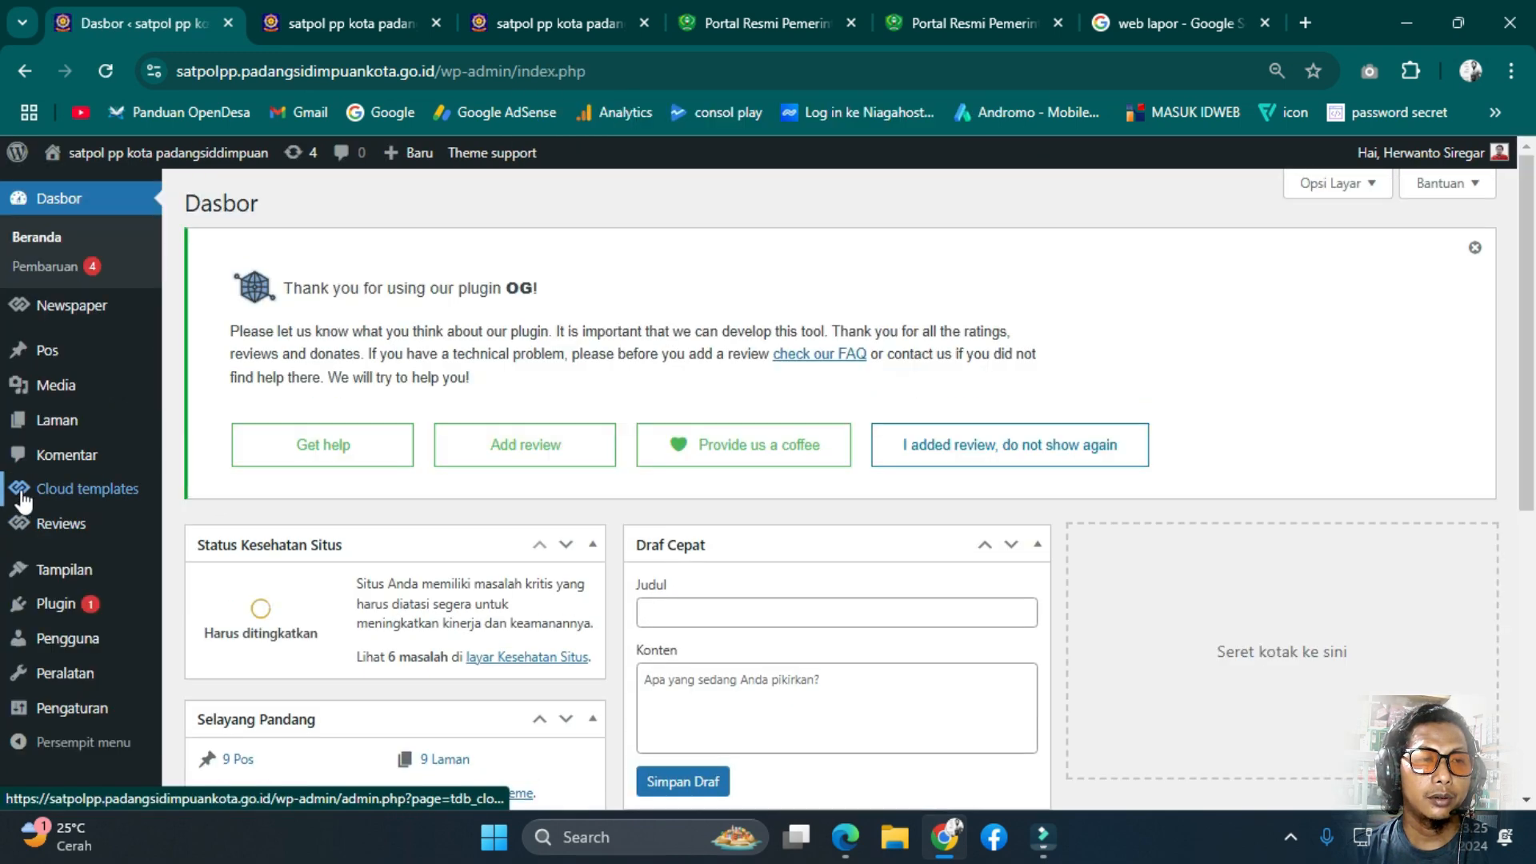
Step: Open the Pos list and scroll through all 9 posts
mouse_move(74, 362)
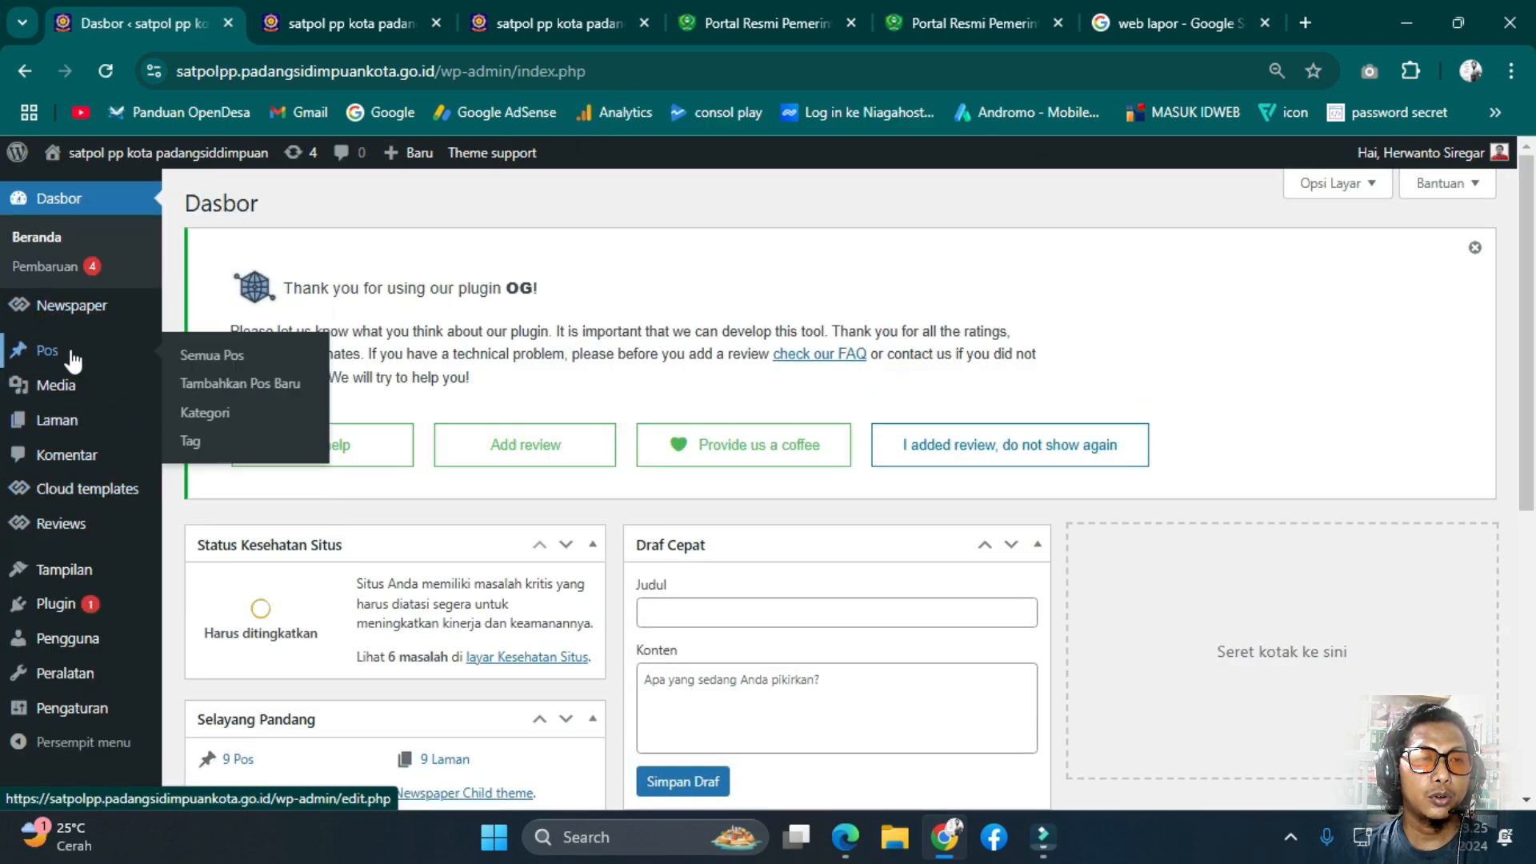
click(83, 355)
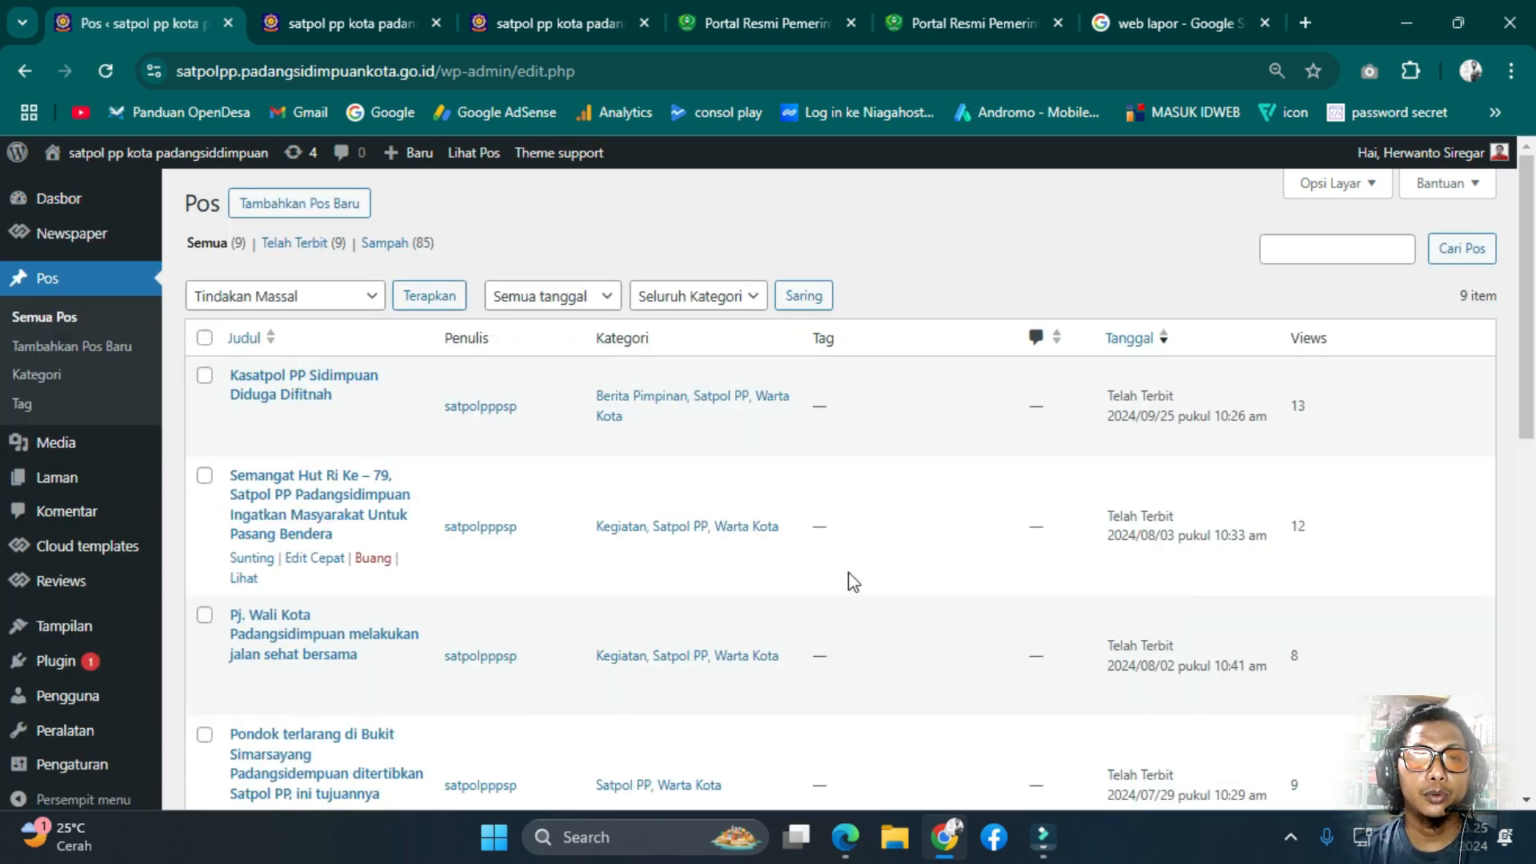
scroll(480, 560, down, 8)
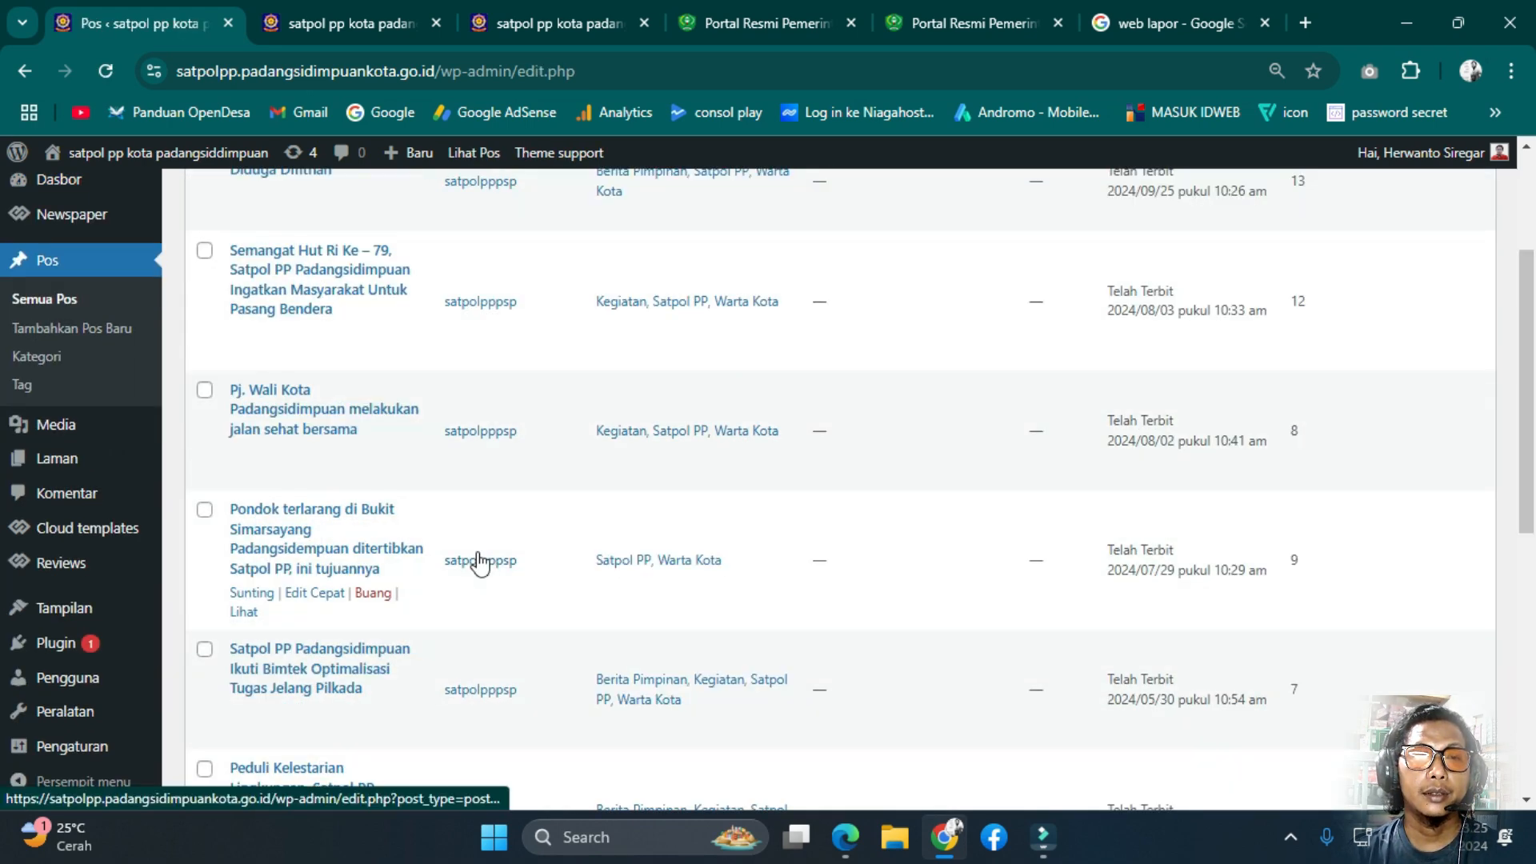
scroll(480, 560, up, 8)
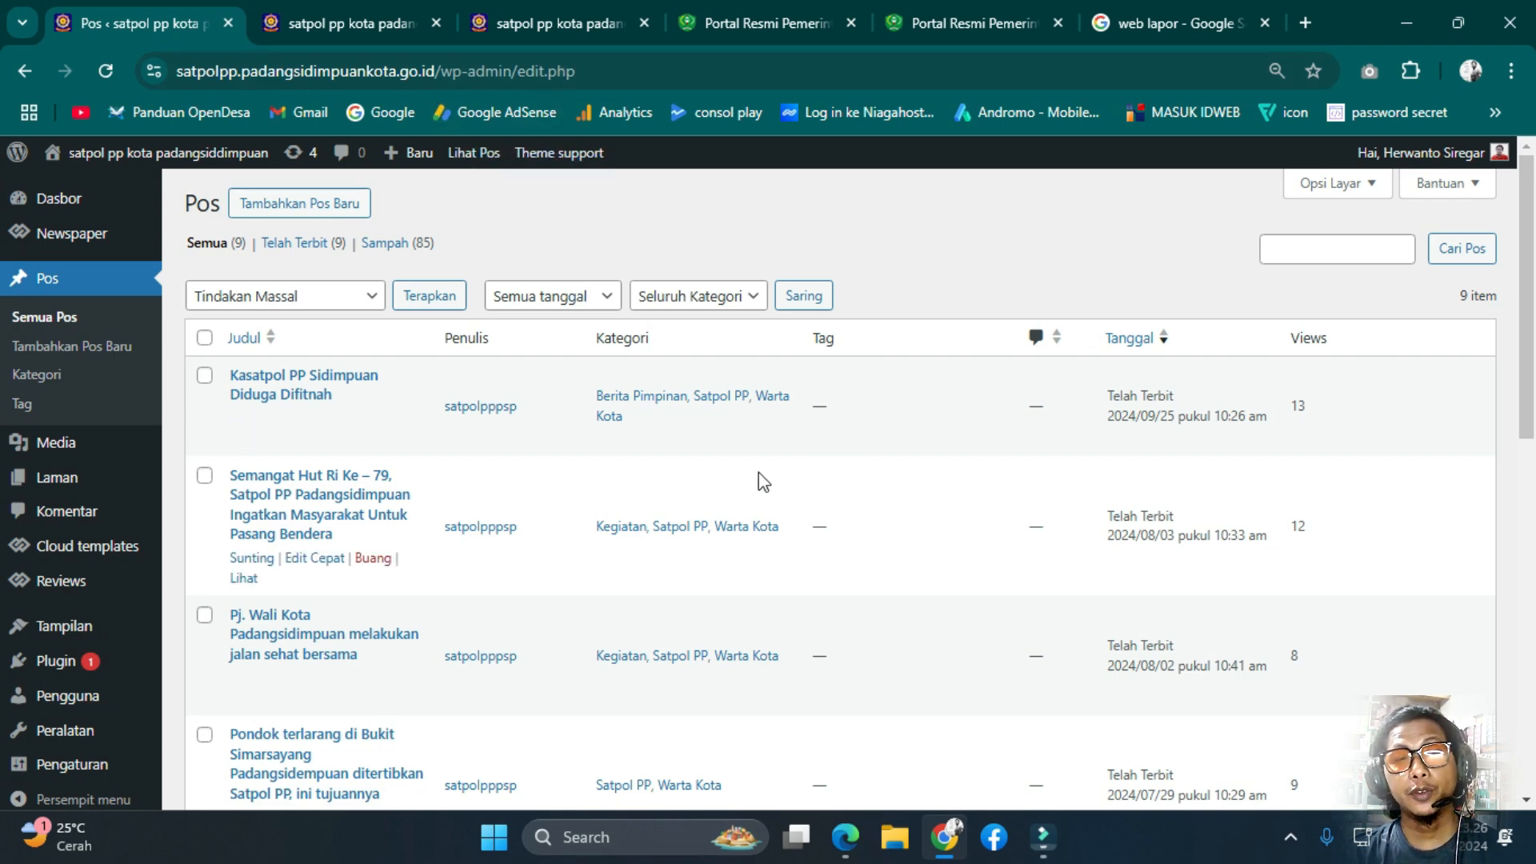
Step: Return to the admin Dasbor, whose overview counts 9 Pos and 9 Laman
click(69, 200)
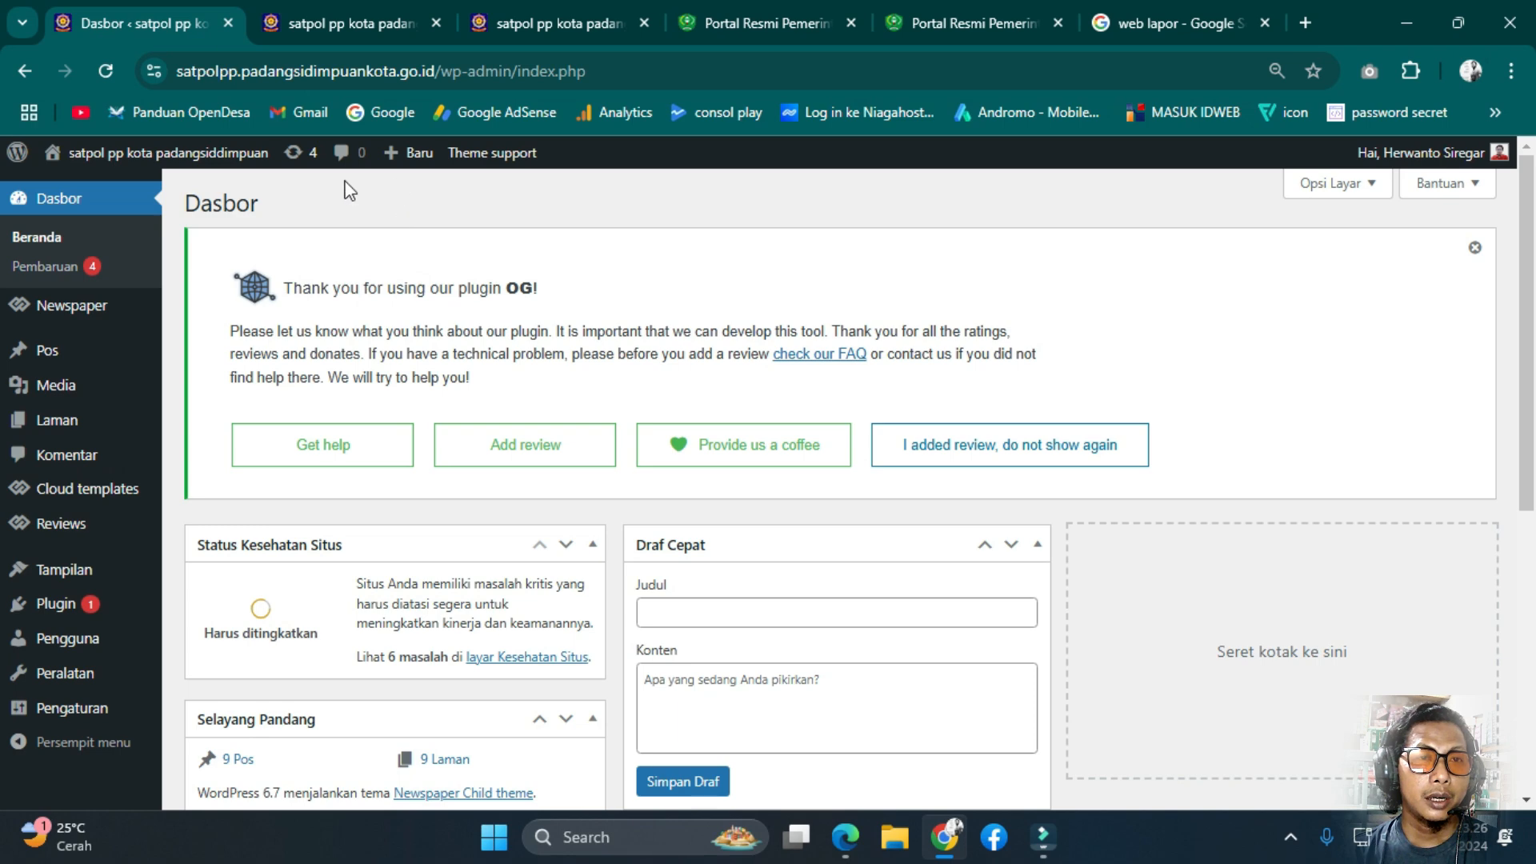
mouse_move(408, 162)
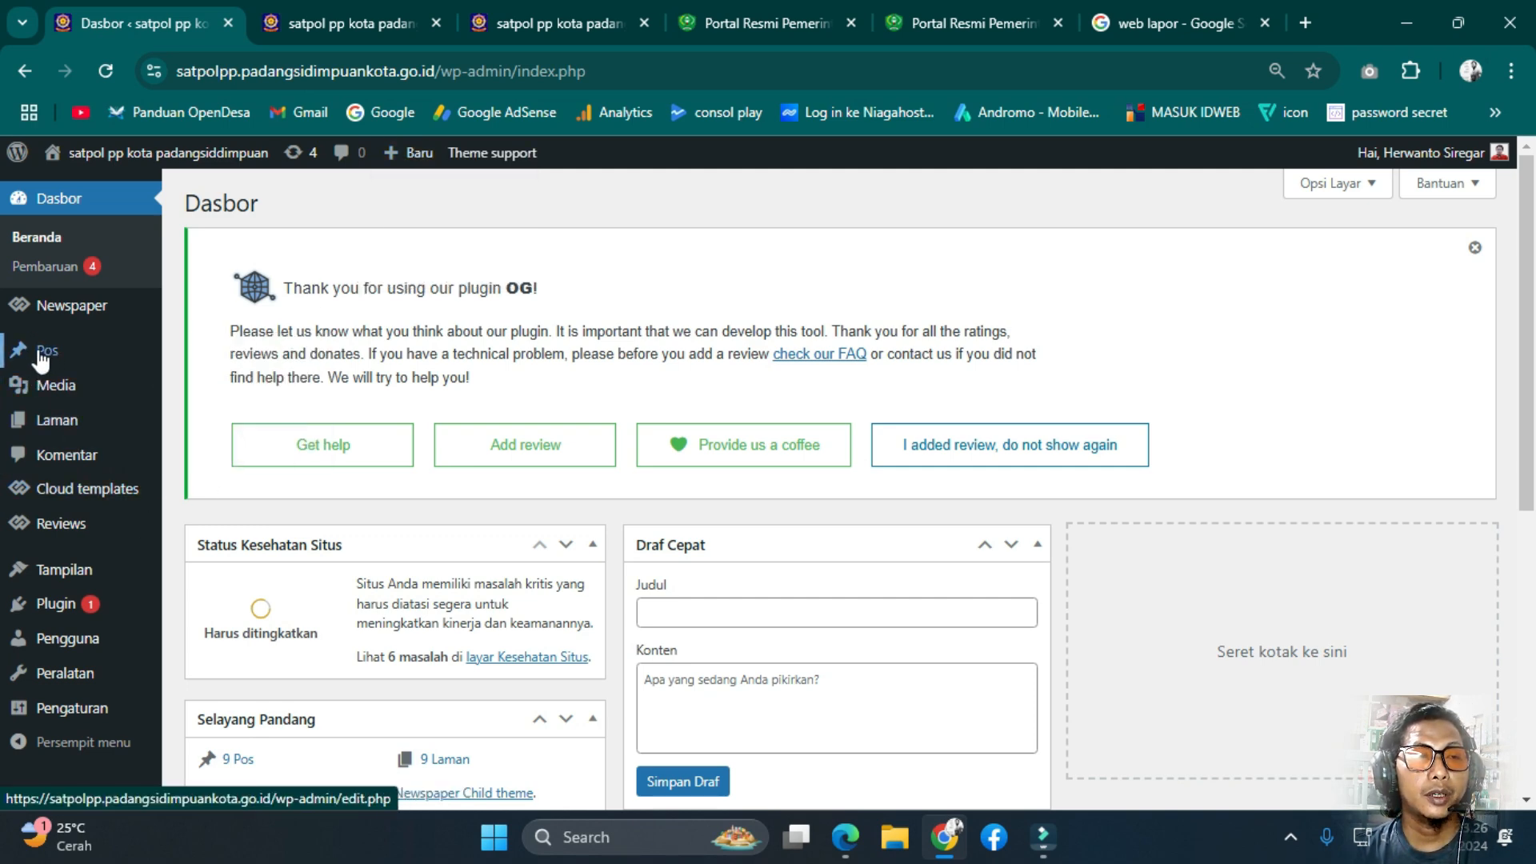
mouse_move(42, 364)
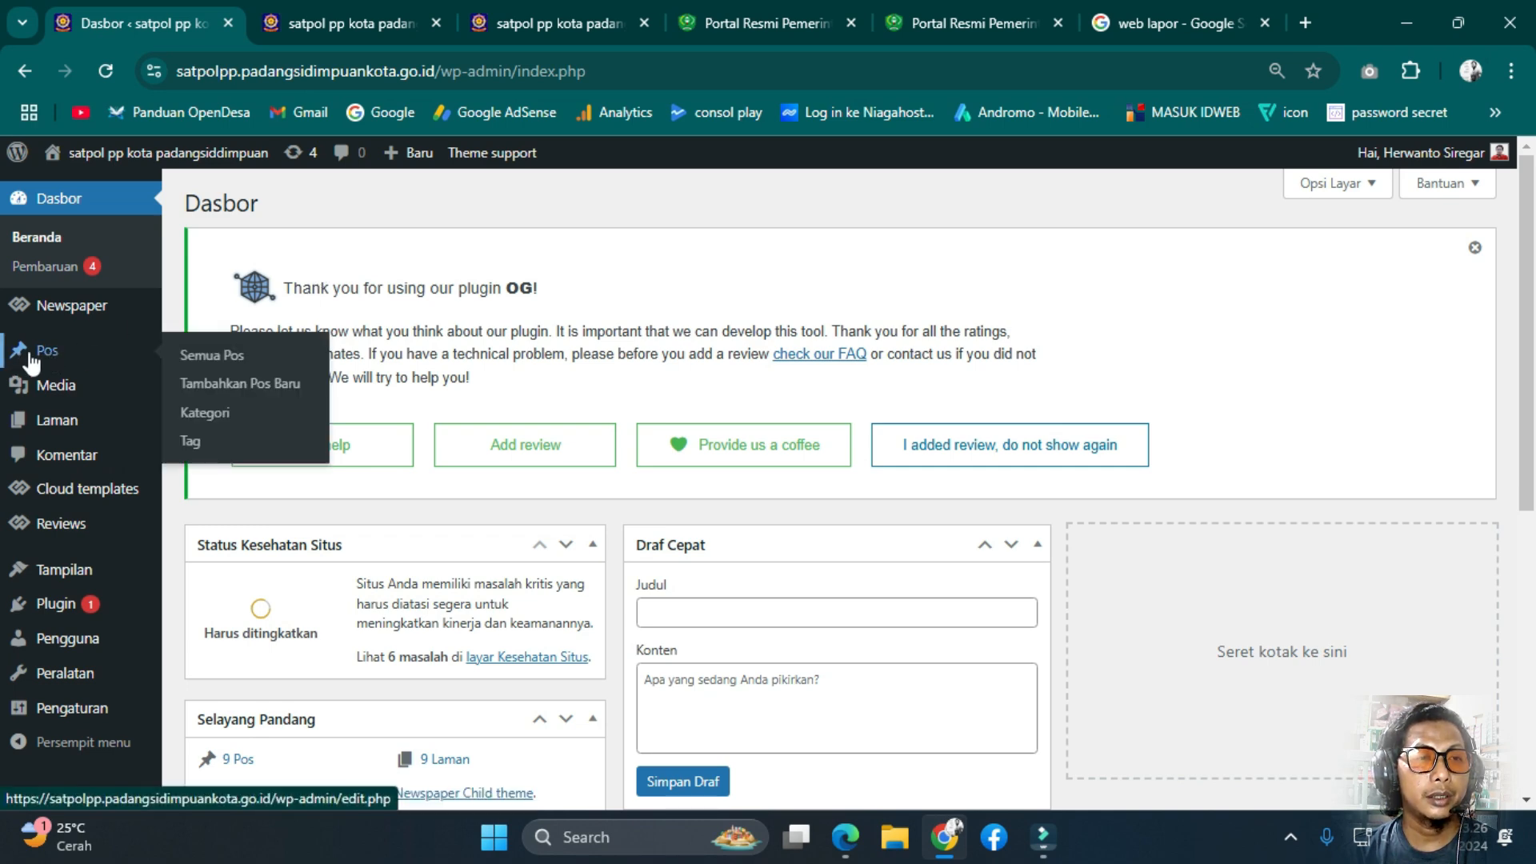
Step: Open Semua Pos and scroll through the nine published posts, checking categories and dates
click(222, 360)
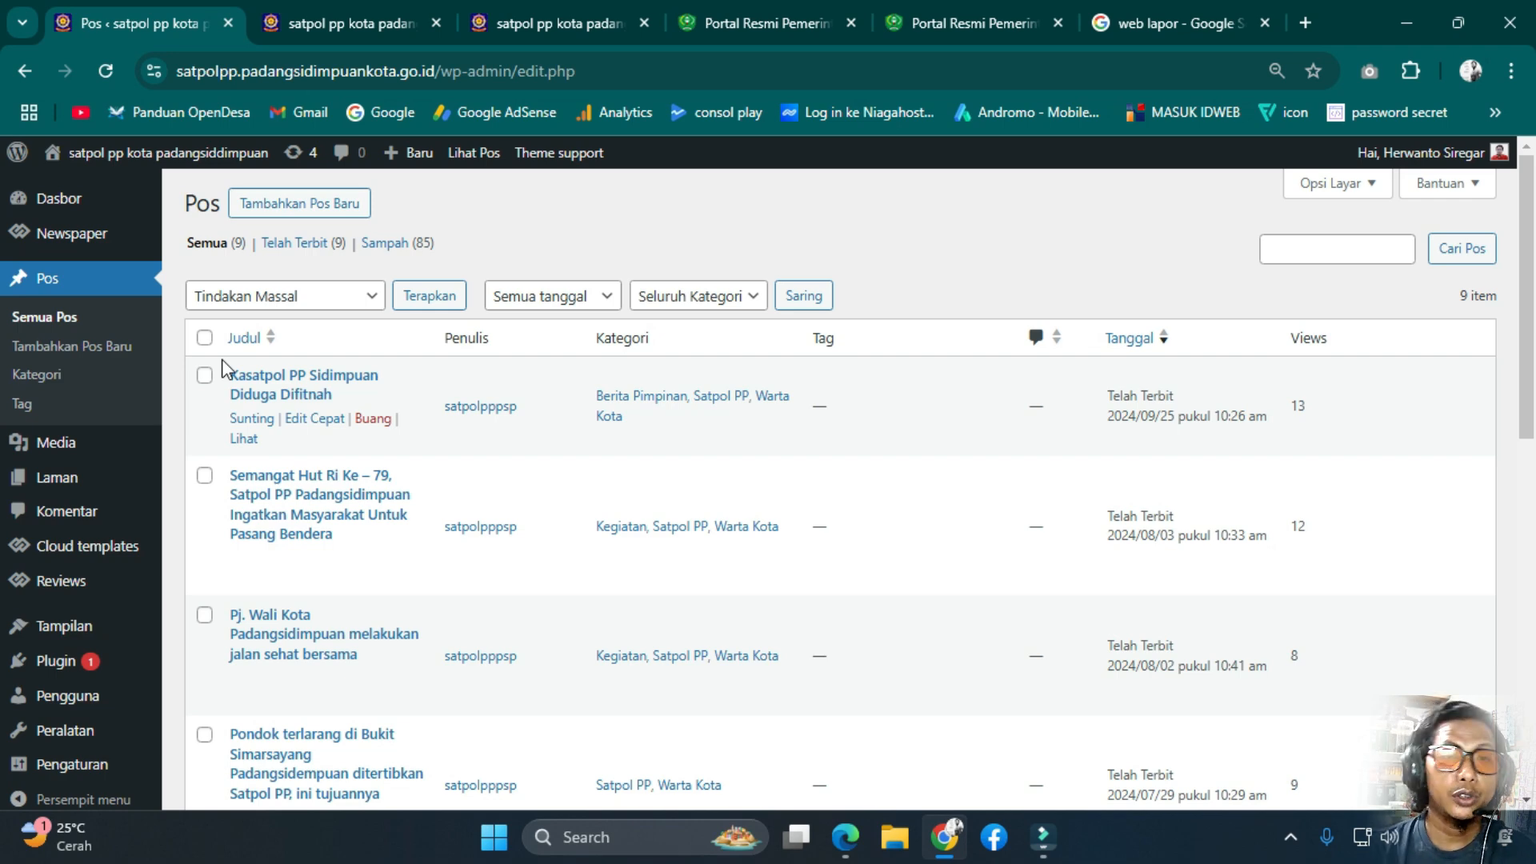
scroll(631, 526, down, 8)
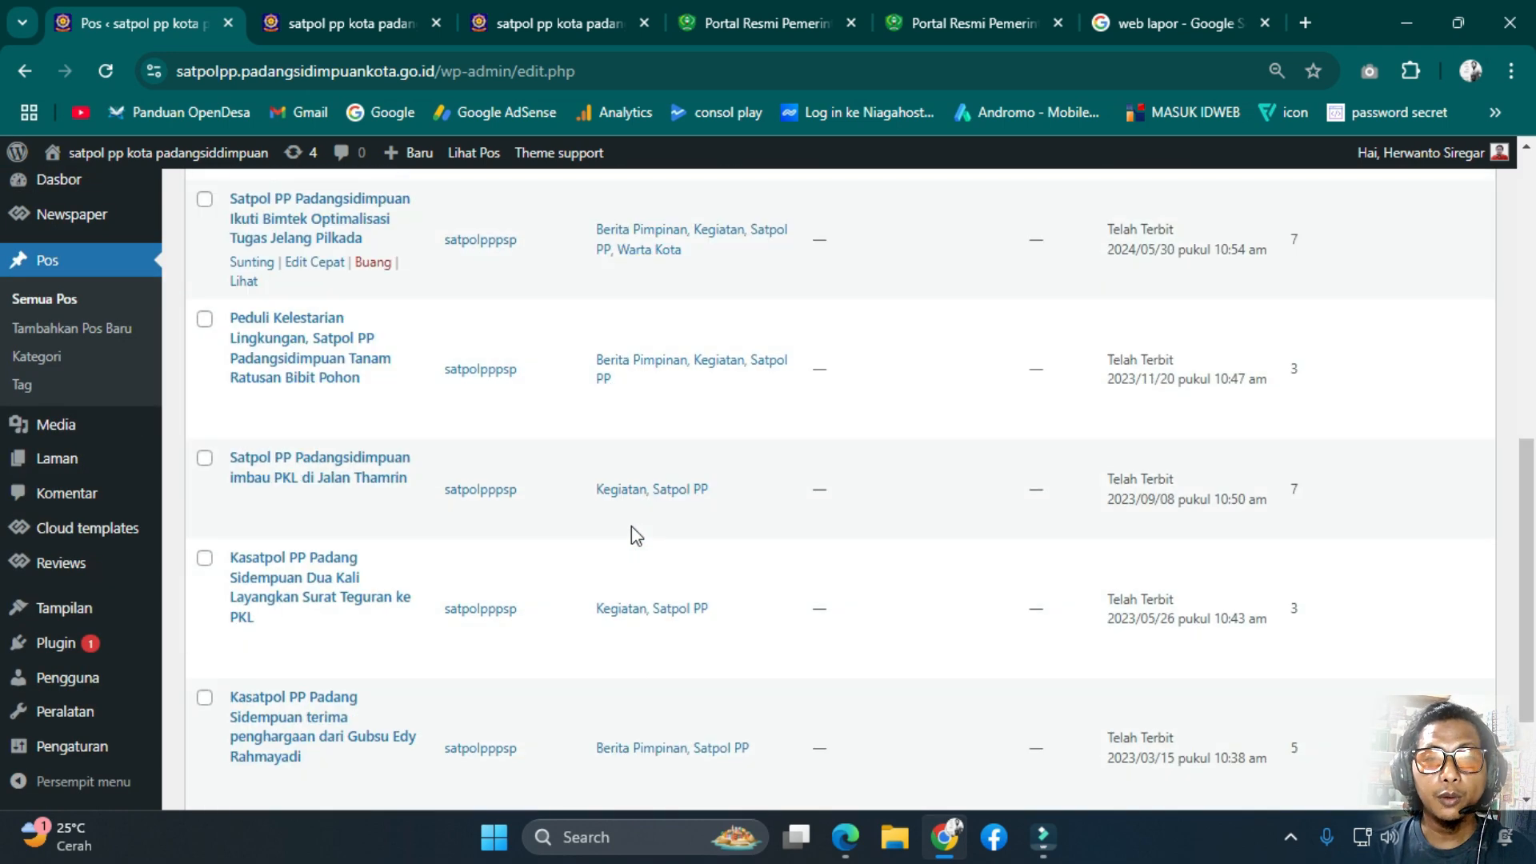
scroll(632, 526, down, 3)
scroll(631, 533, up, 10)
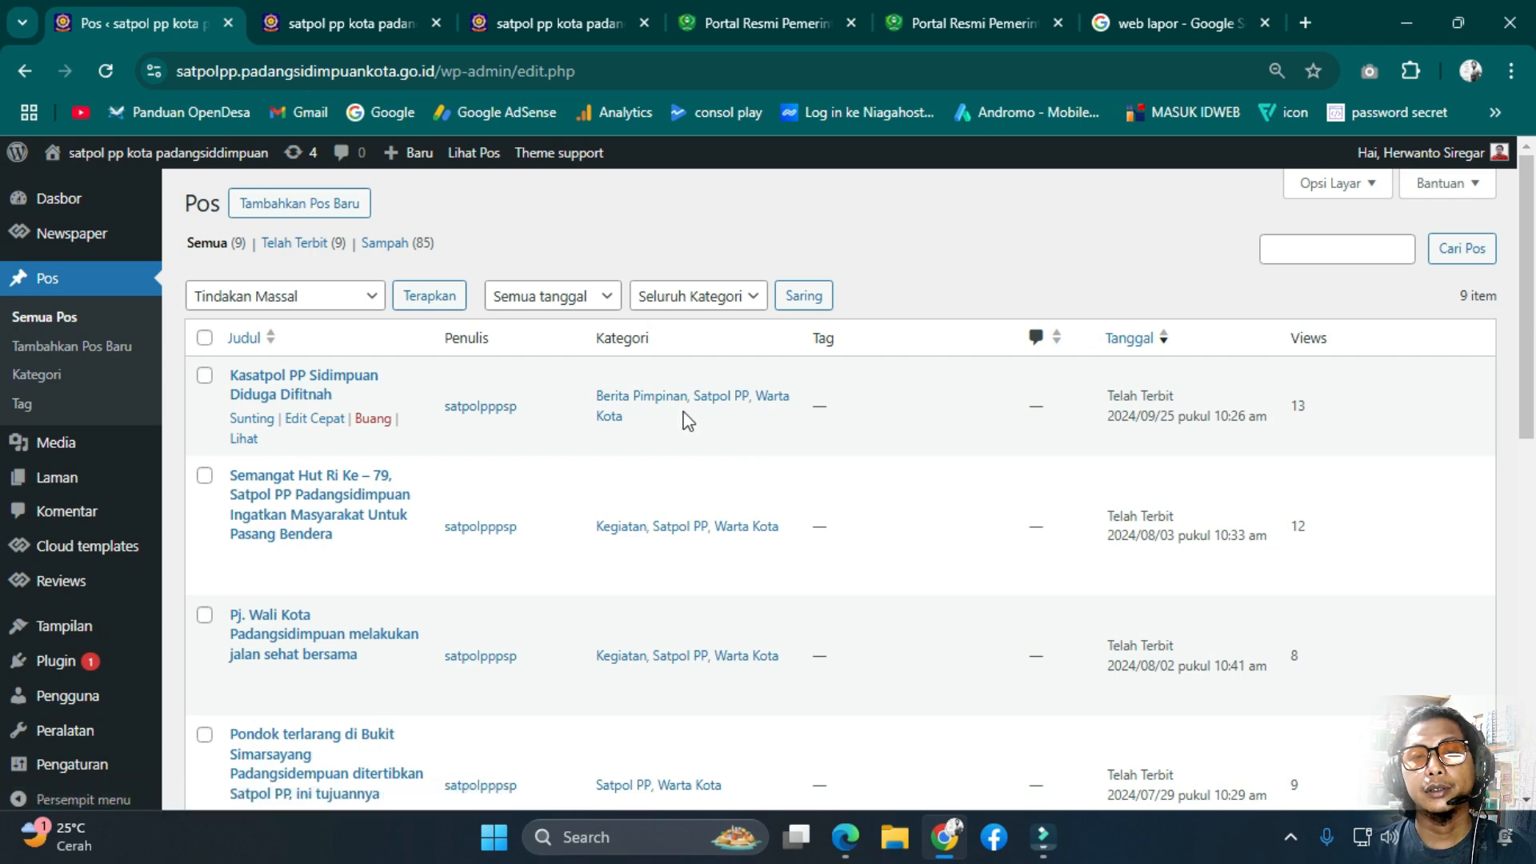
scroll(645, 469, down, 10)
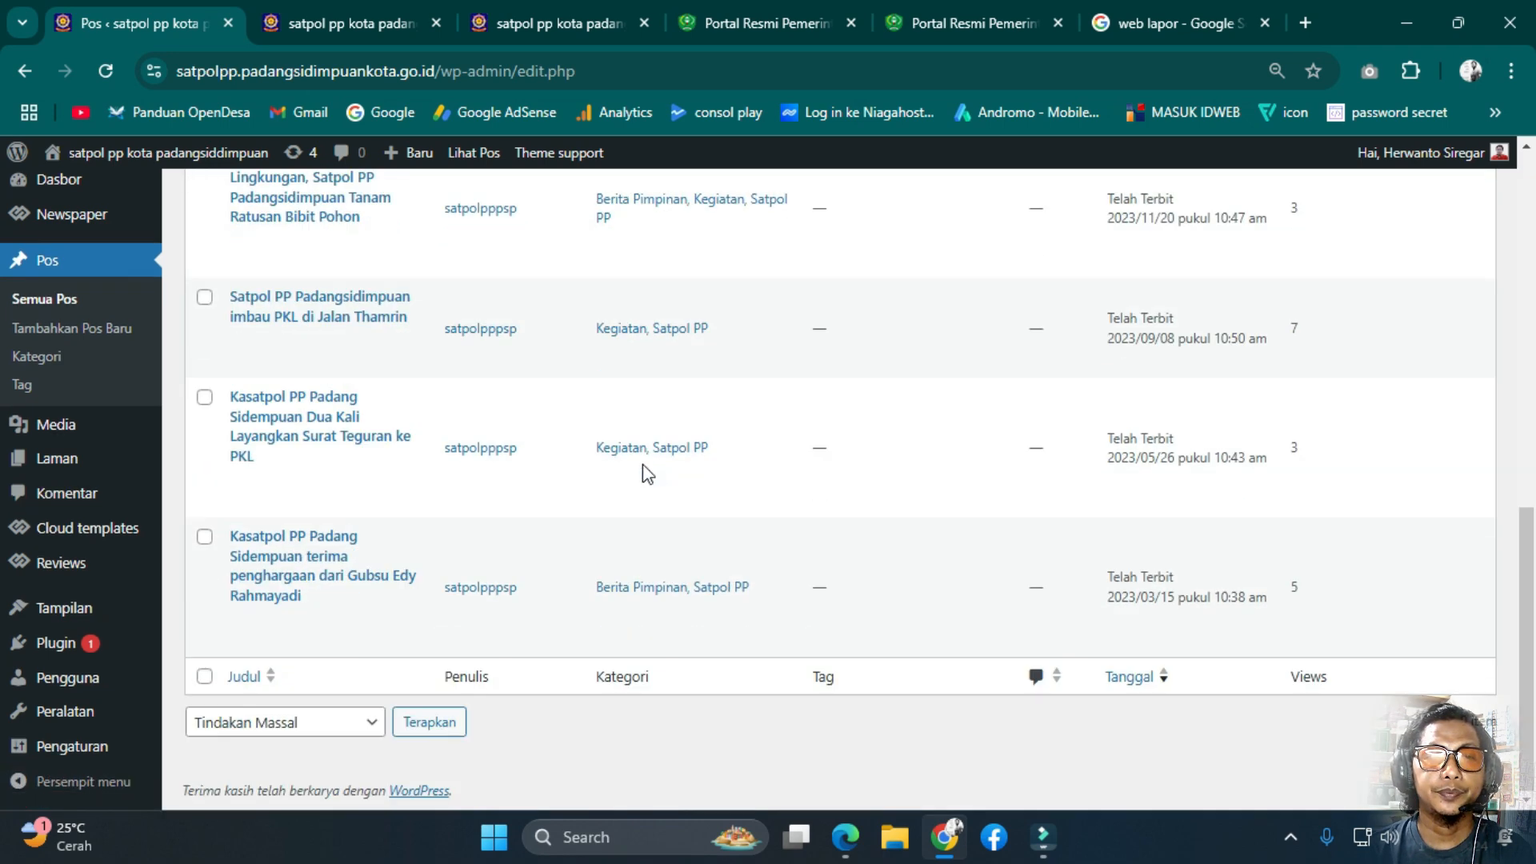
scroll(647, 473, up, 10)
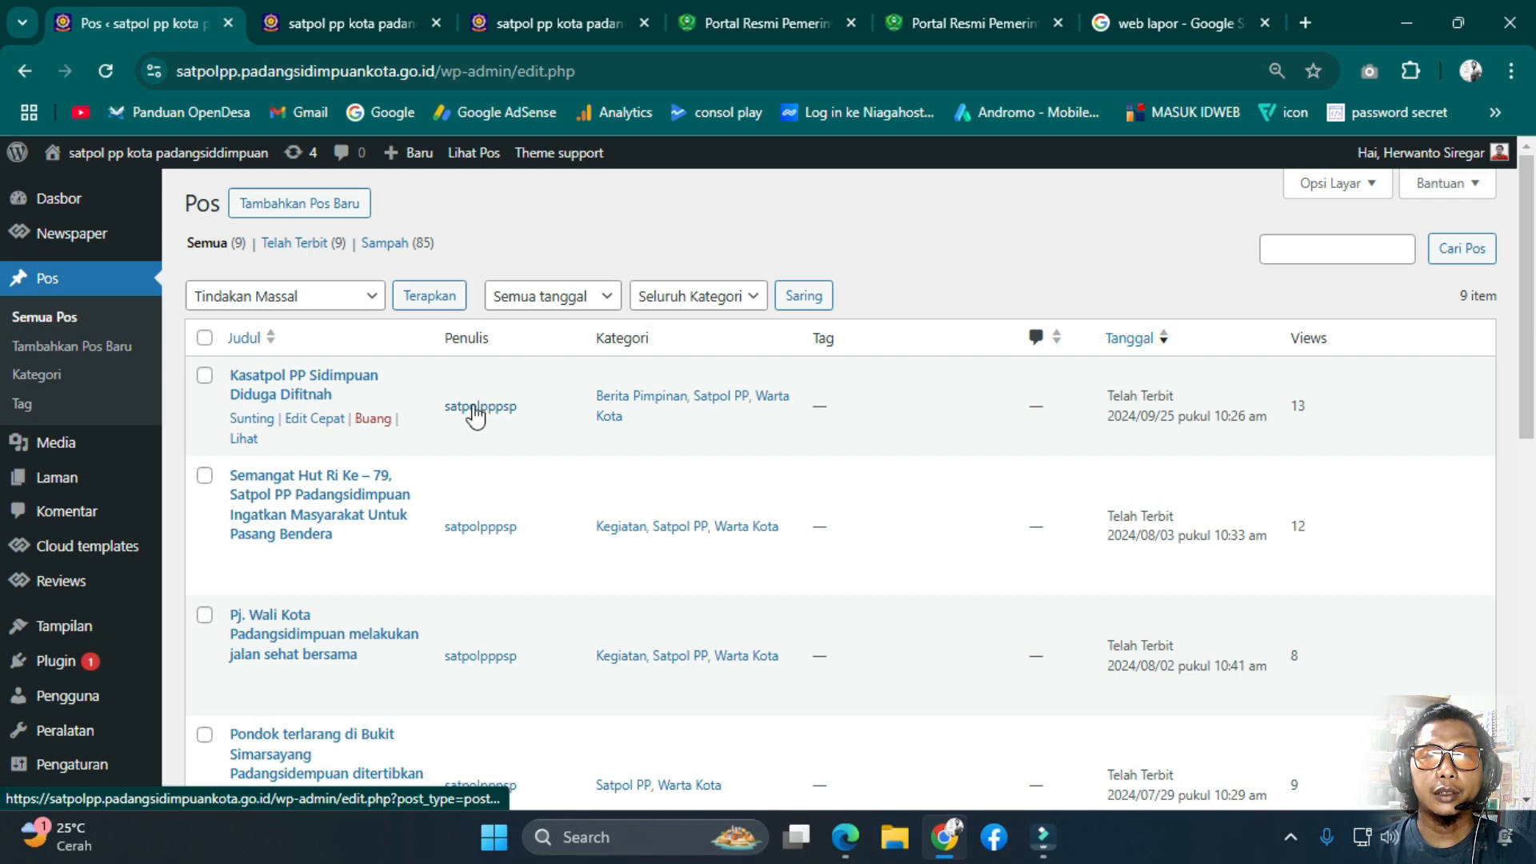
scroll(588, 472, down, 1)
scroll(583, 487, up, 1)
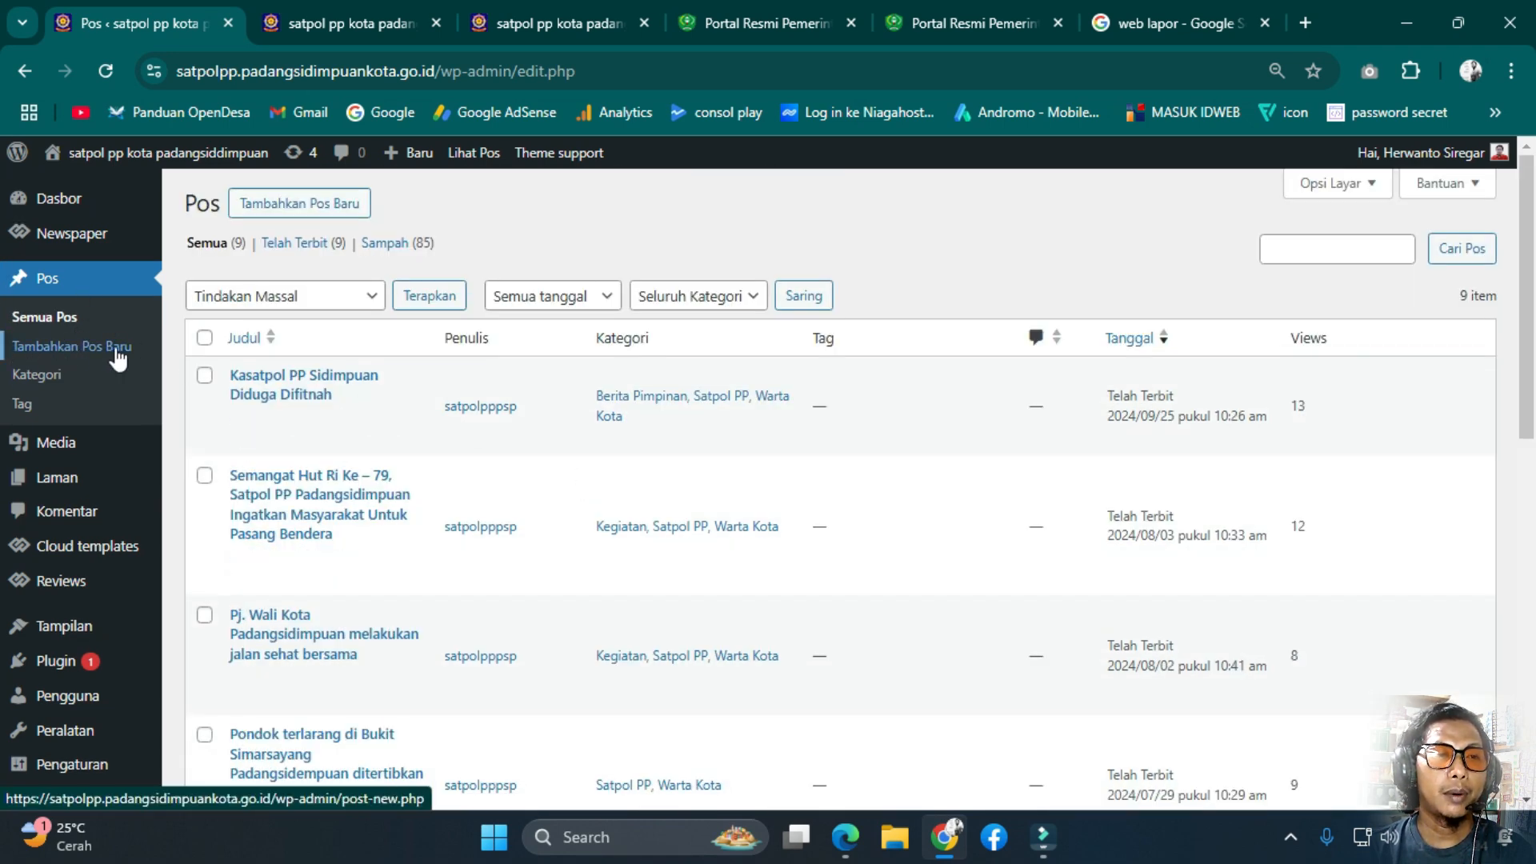
Step: Open Kategori and look over the add-category form and six categories, including Satpol PP (9 posts)
click(28, 376)
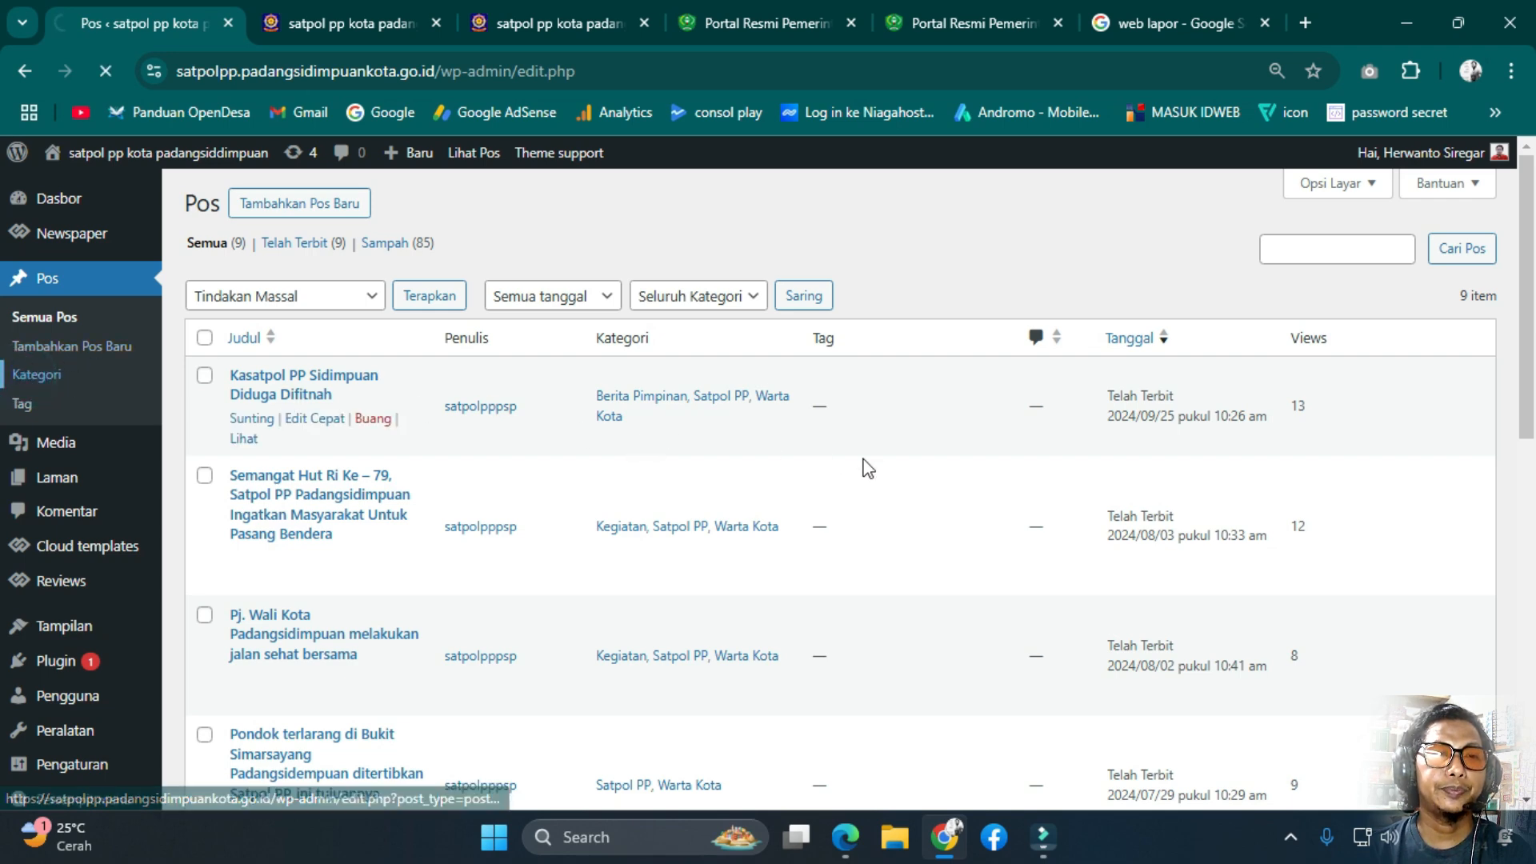
scroll(994, 448, down, 2)
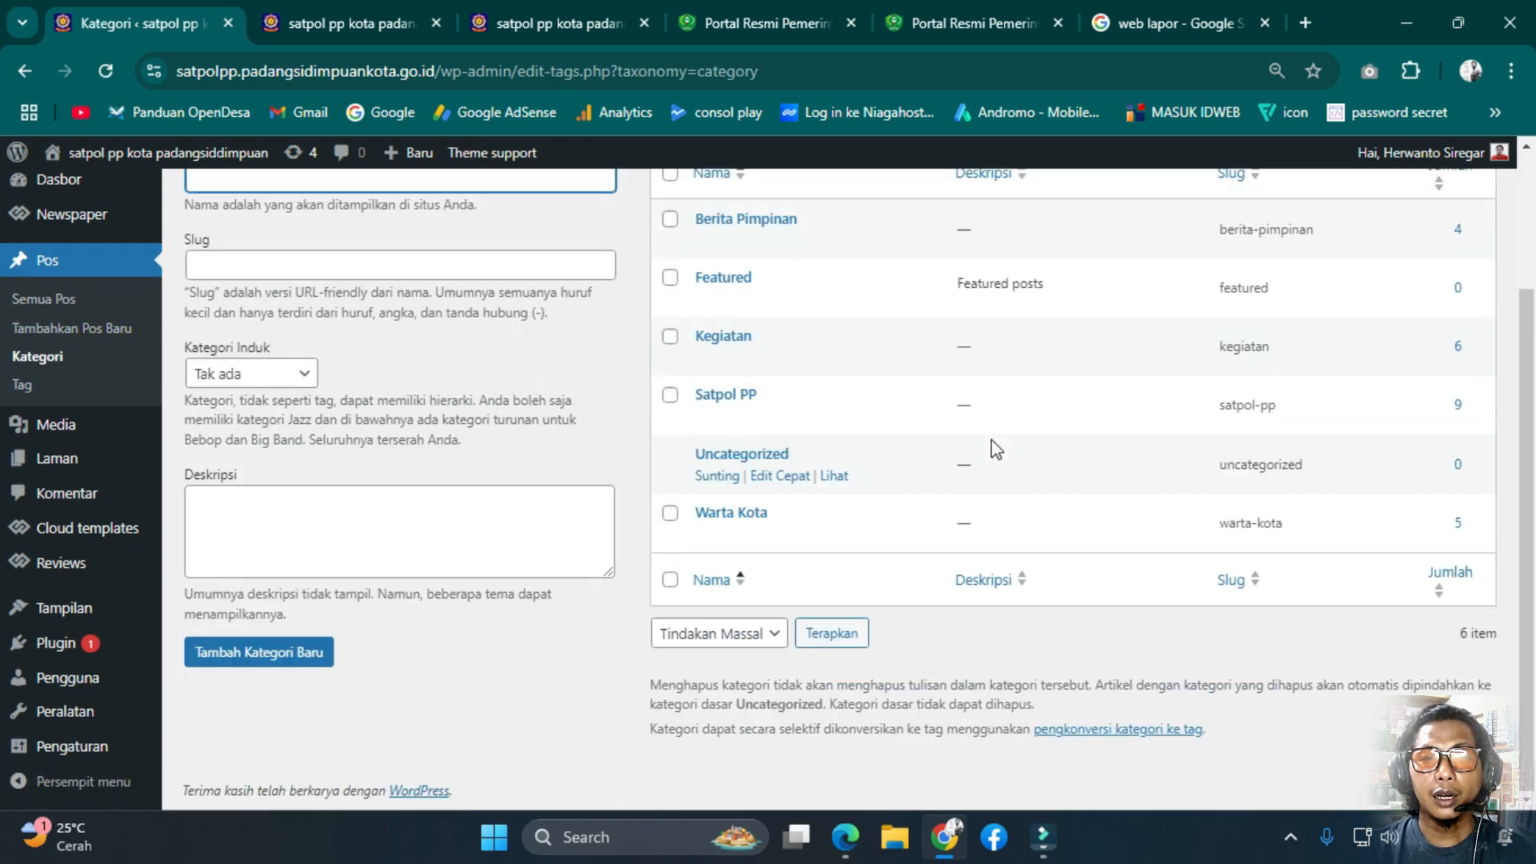
scroll(995, 448, up, 1)
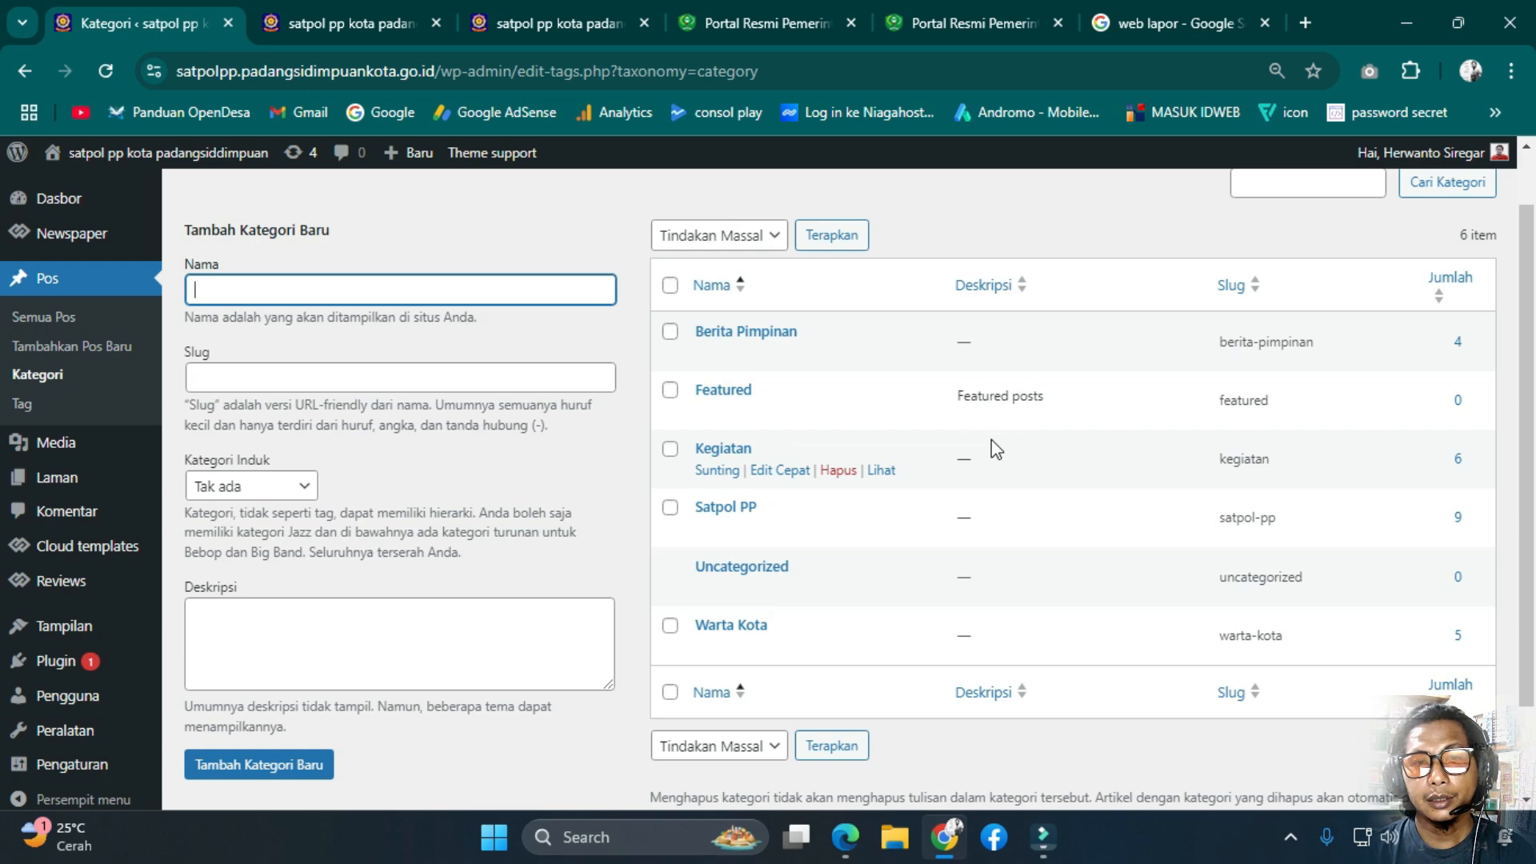
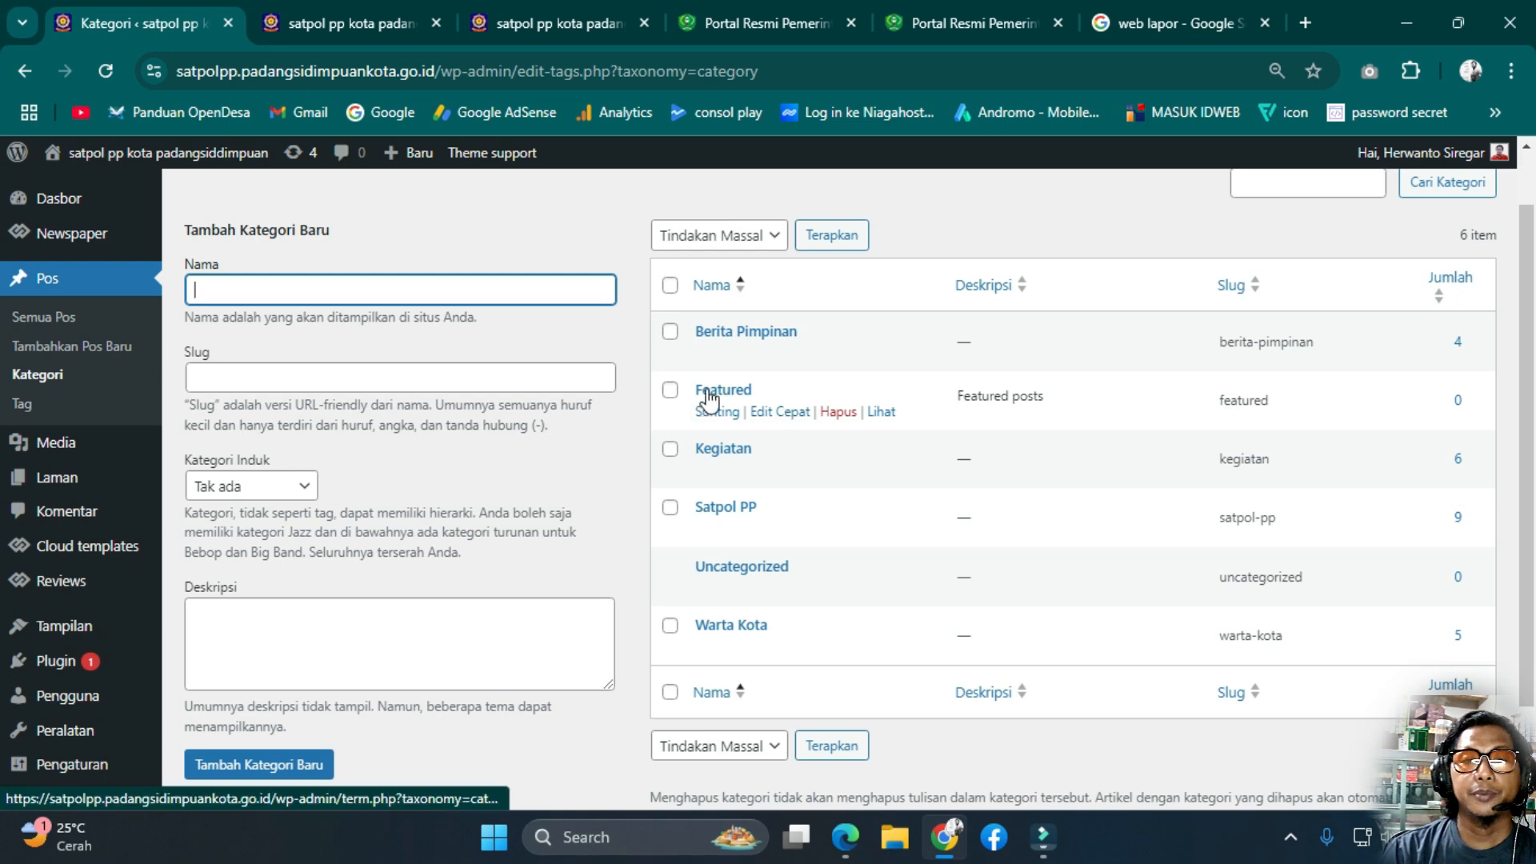
Step: Quick-edit the Featured category into Berita Nasional with slug berita-nasional
click(776, 411)
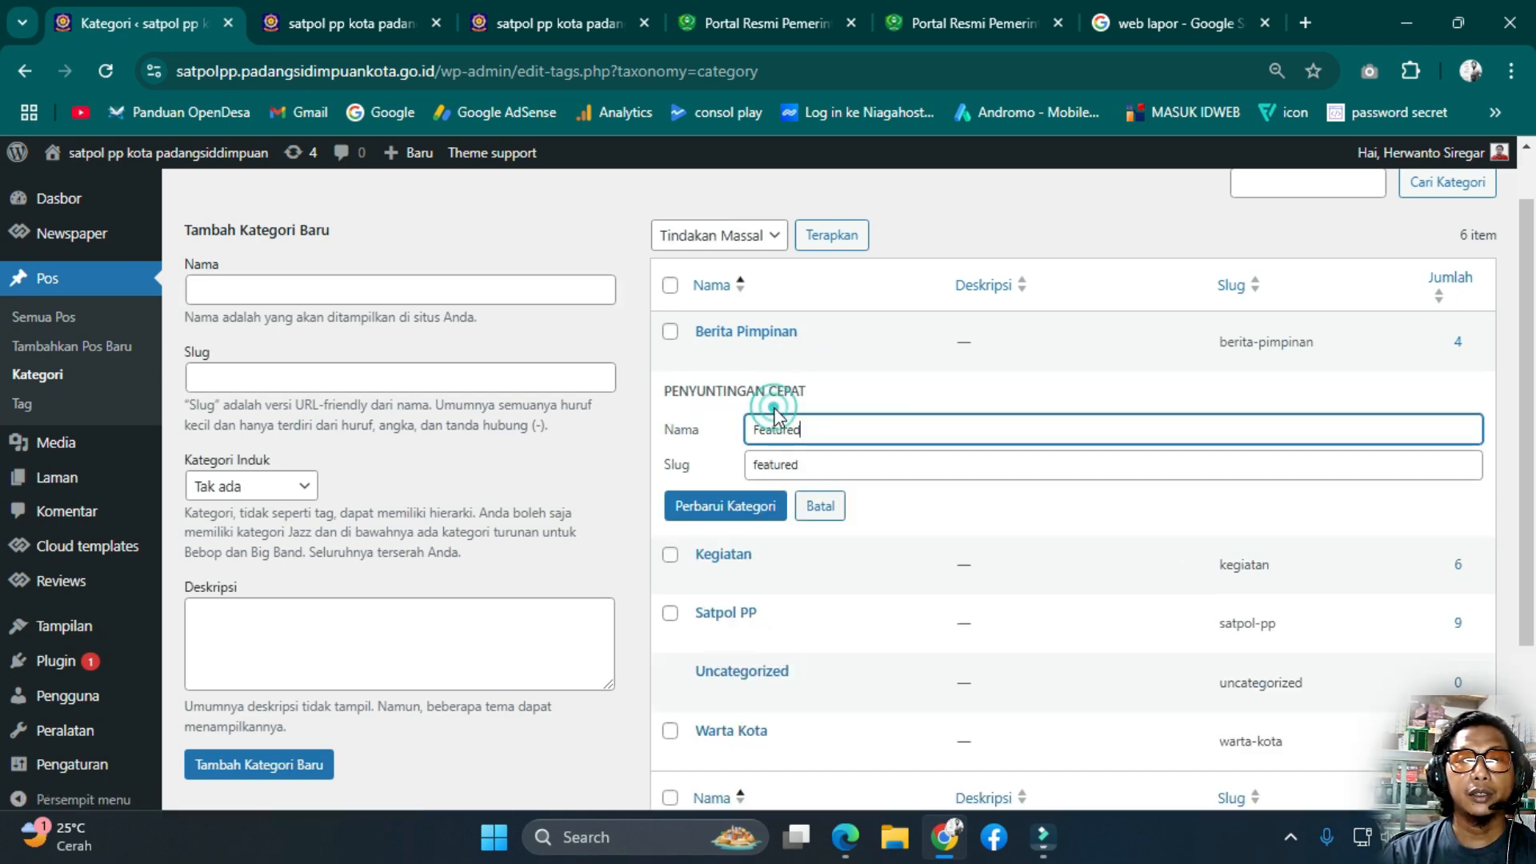
double_click(839, 428)
text(Berita Nasional)
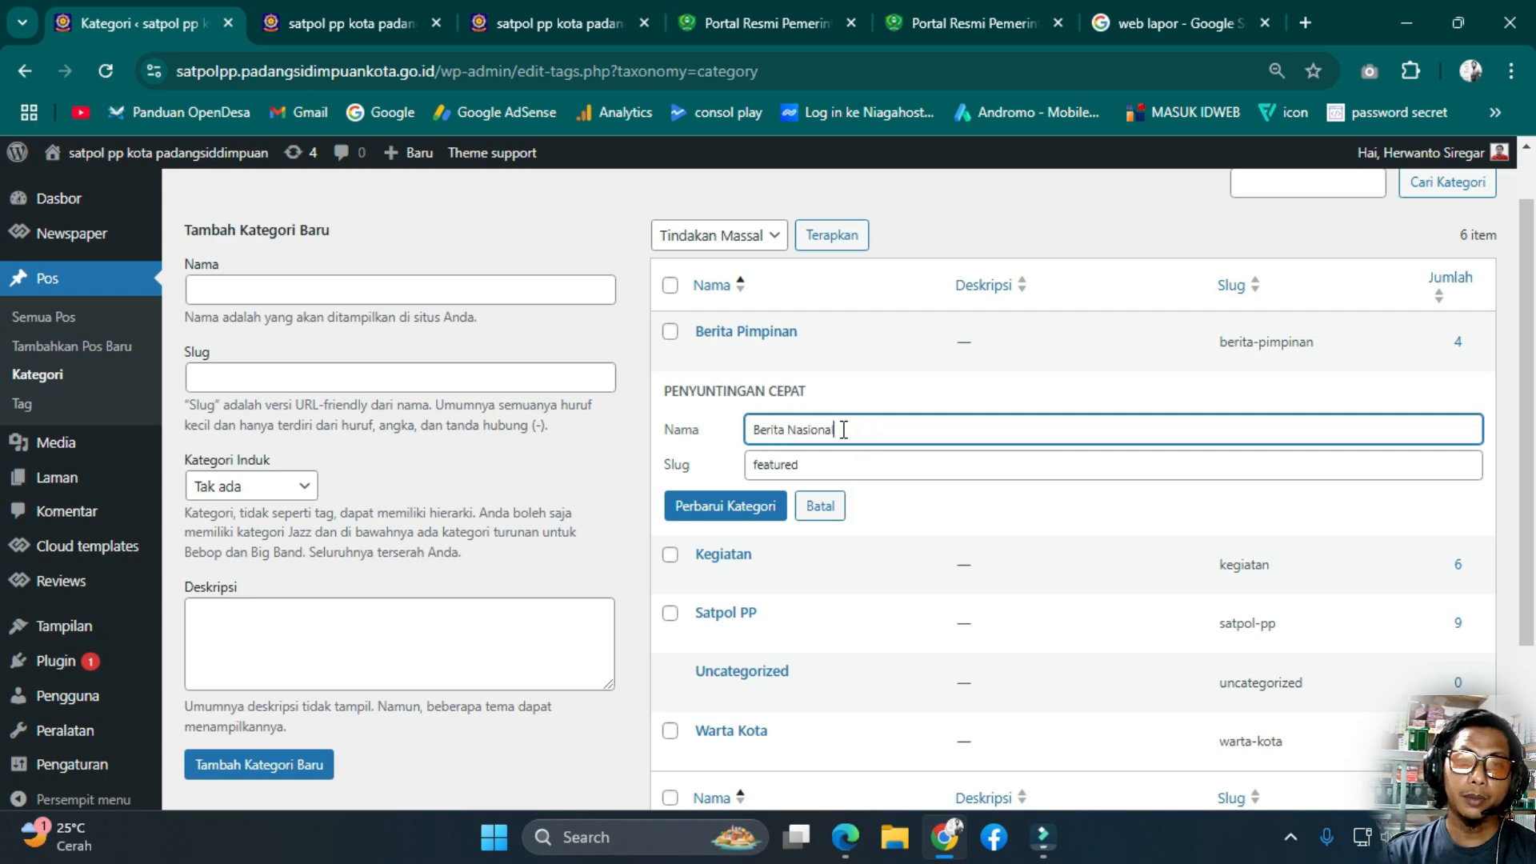
click(804, 463)
double_click(804, 467)
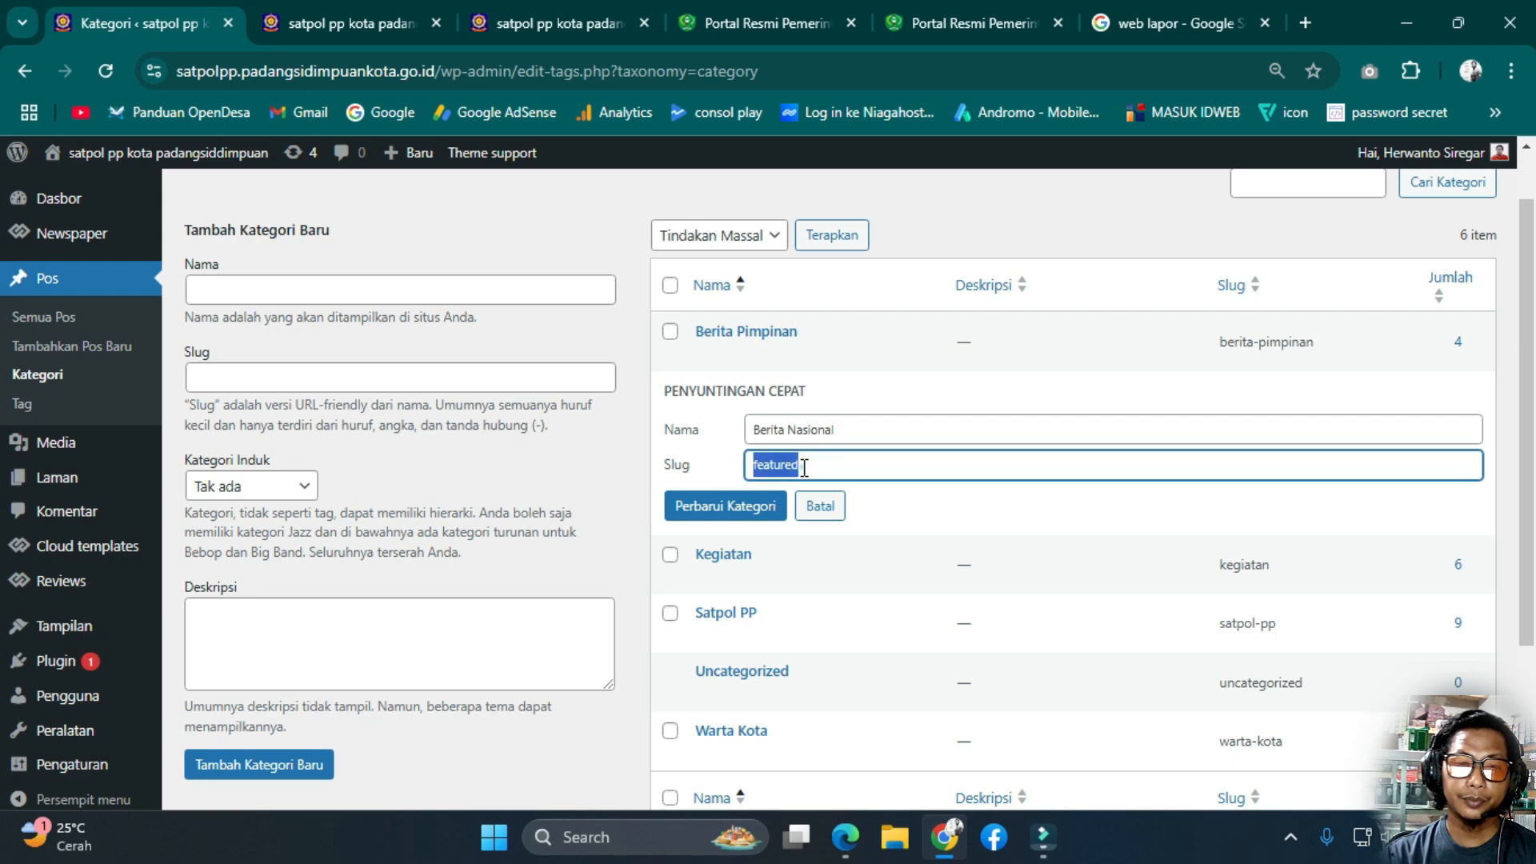
text(berita nasional)
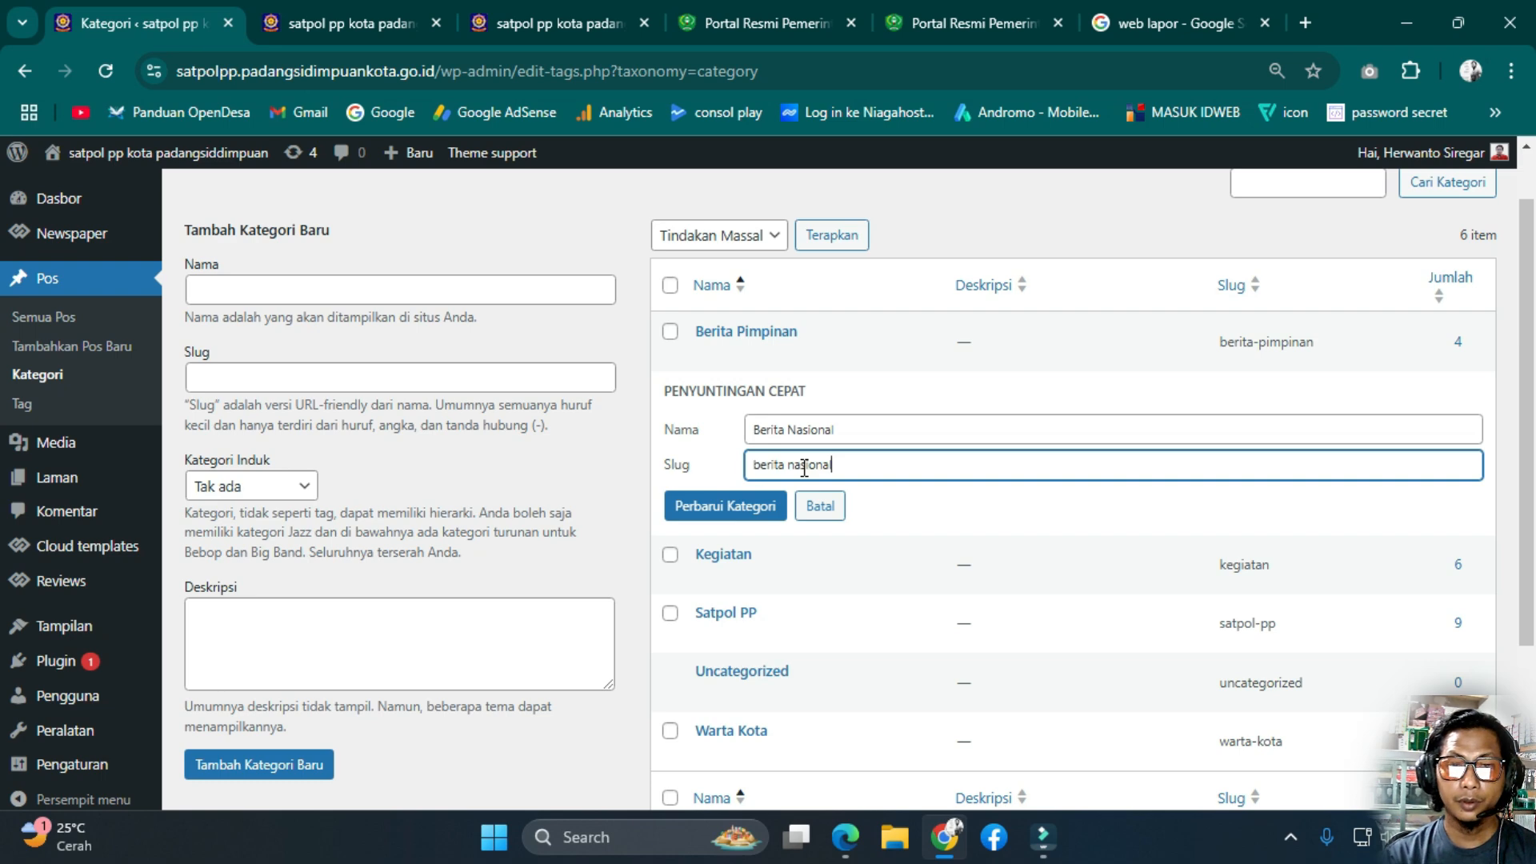
click(732, 506)
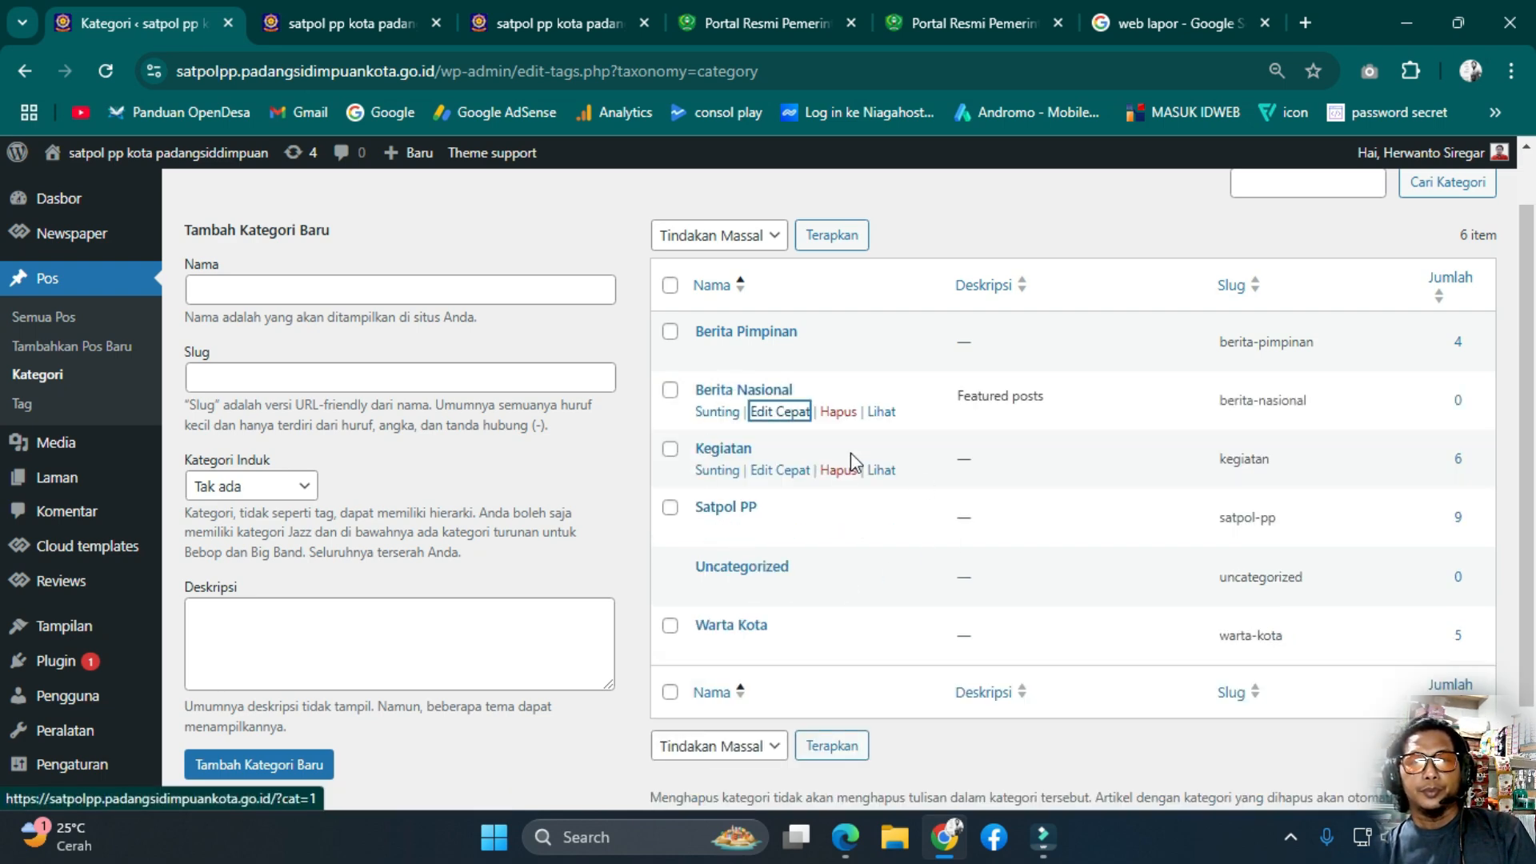
Step: Quick-edit Uncategorized into Berita with slug berita
click(768, 590)
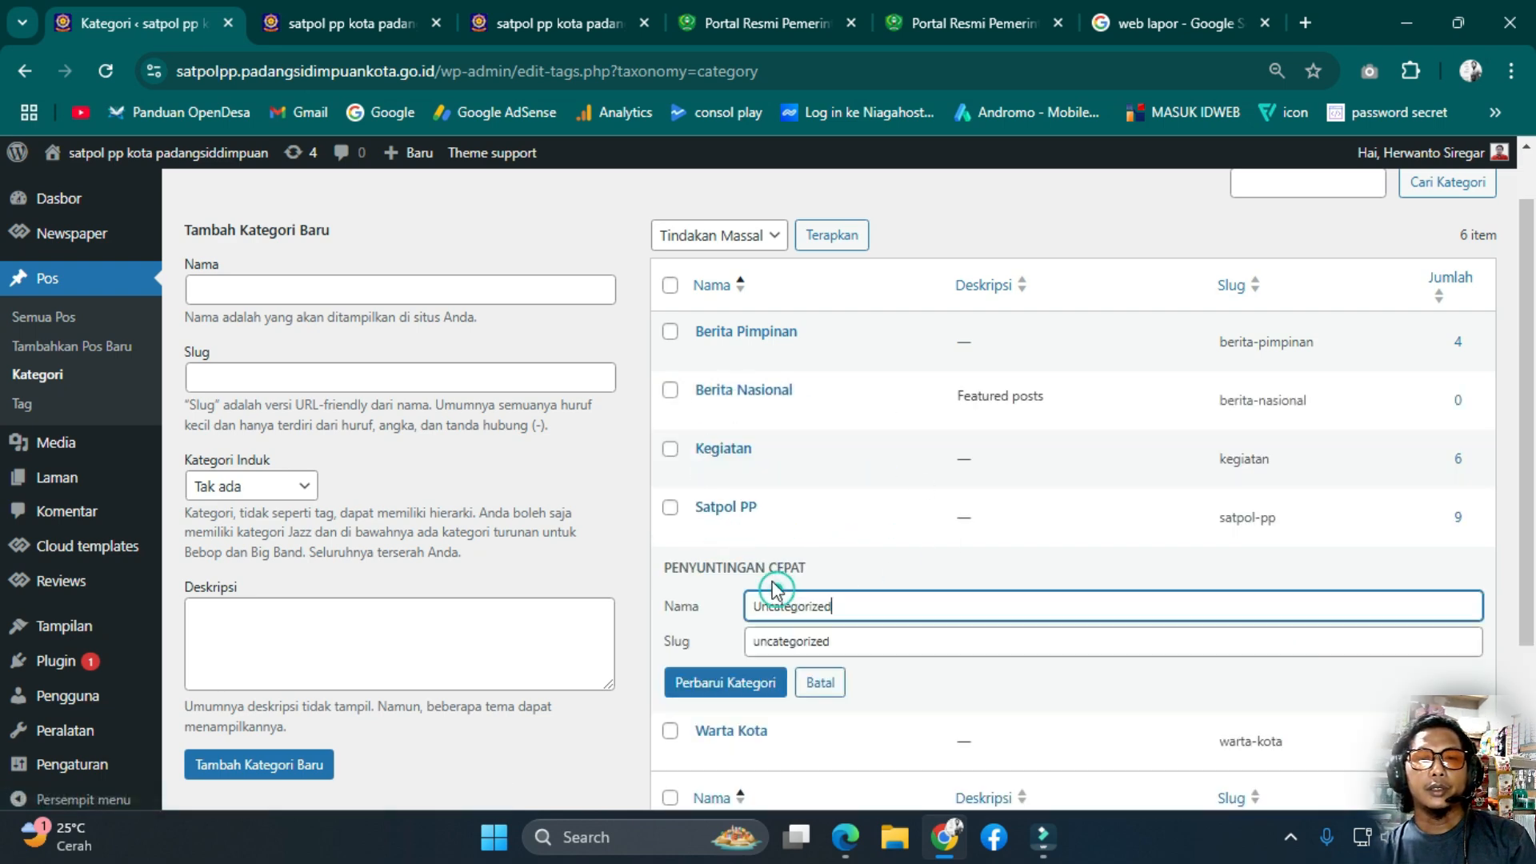
double_click(858, 609)
text(Ber)
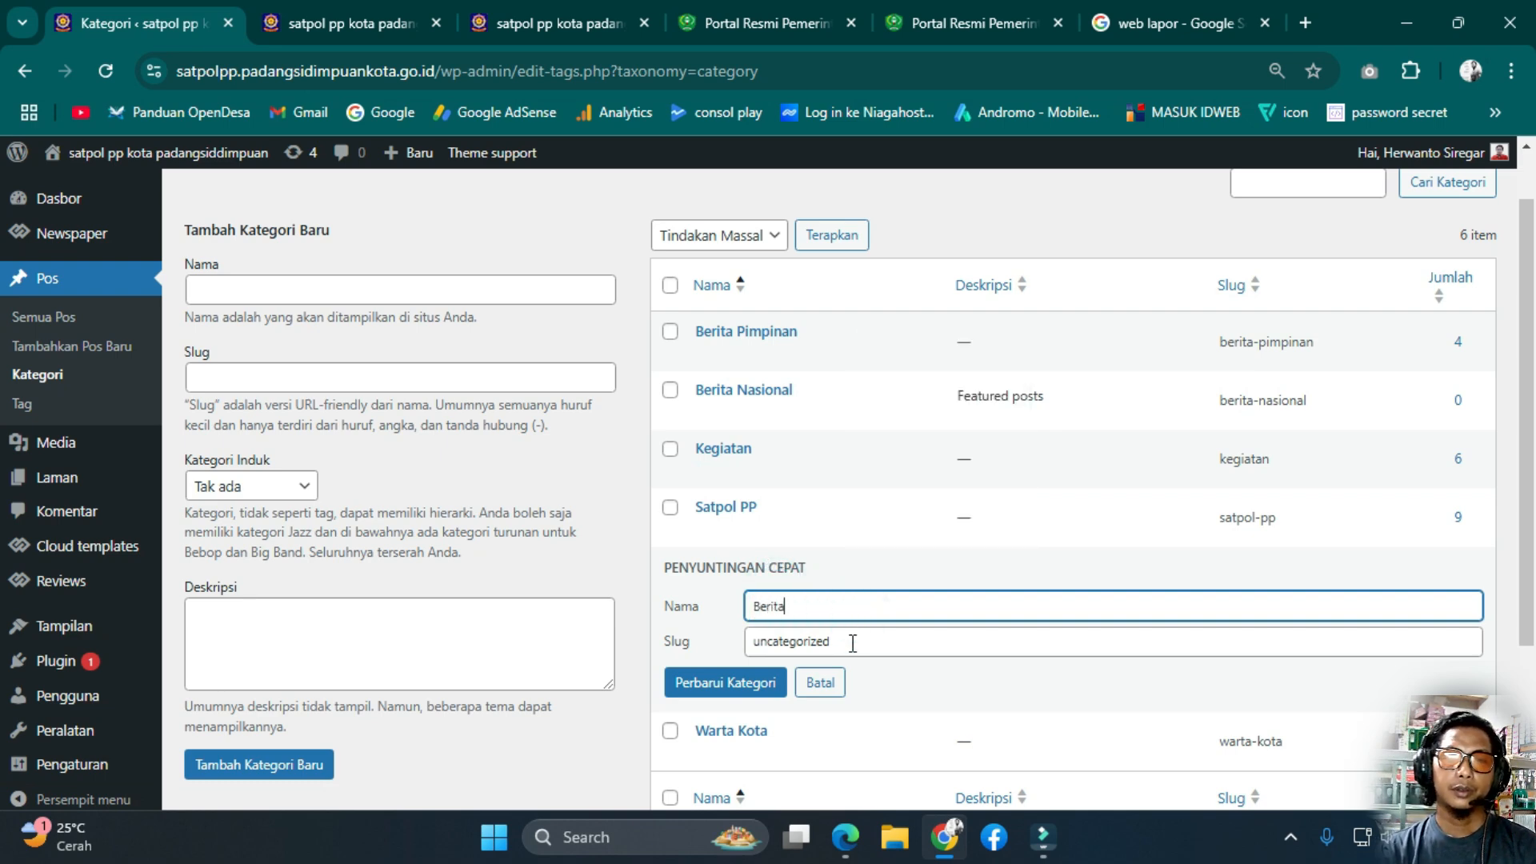
text(ita)
double_click(853, 642)
text(B)
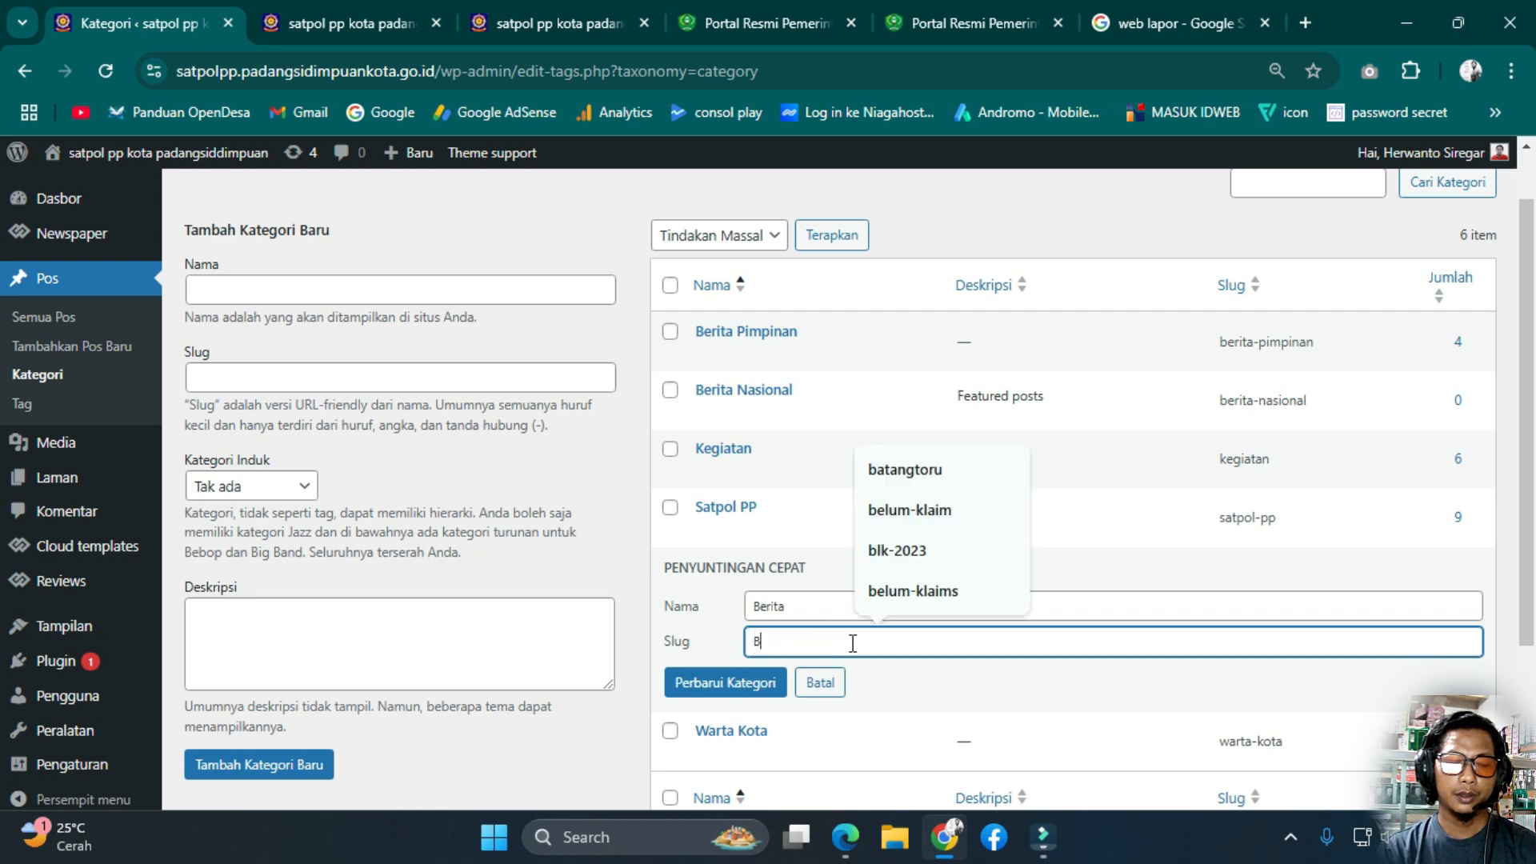
text(erita)
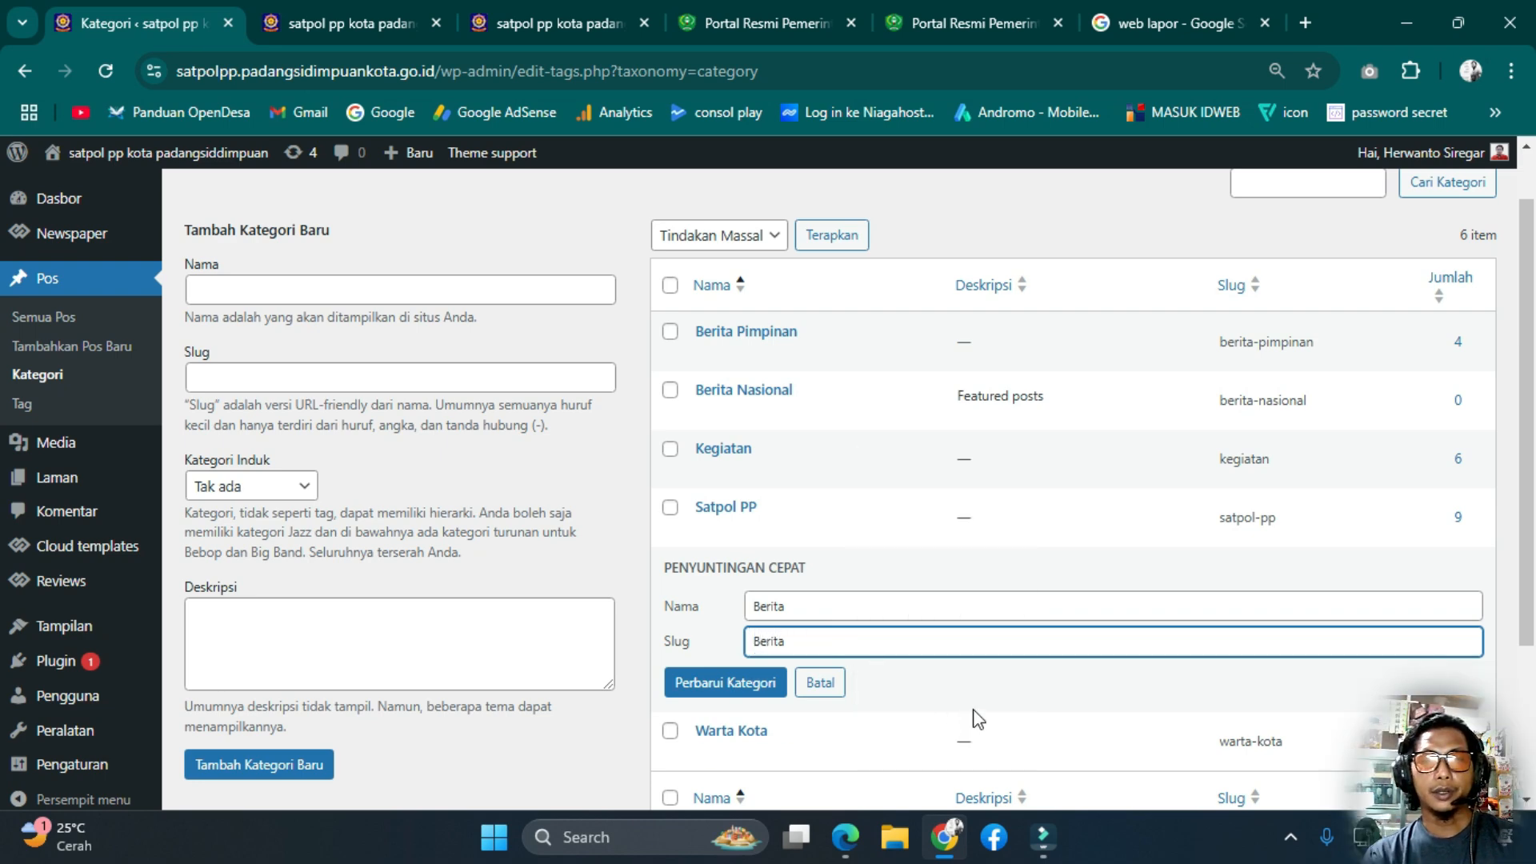
click(986, 703)
click(719, 697)
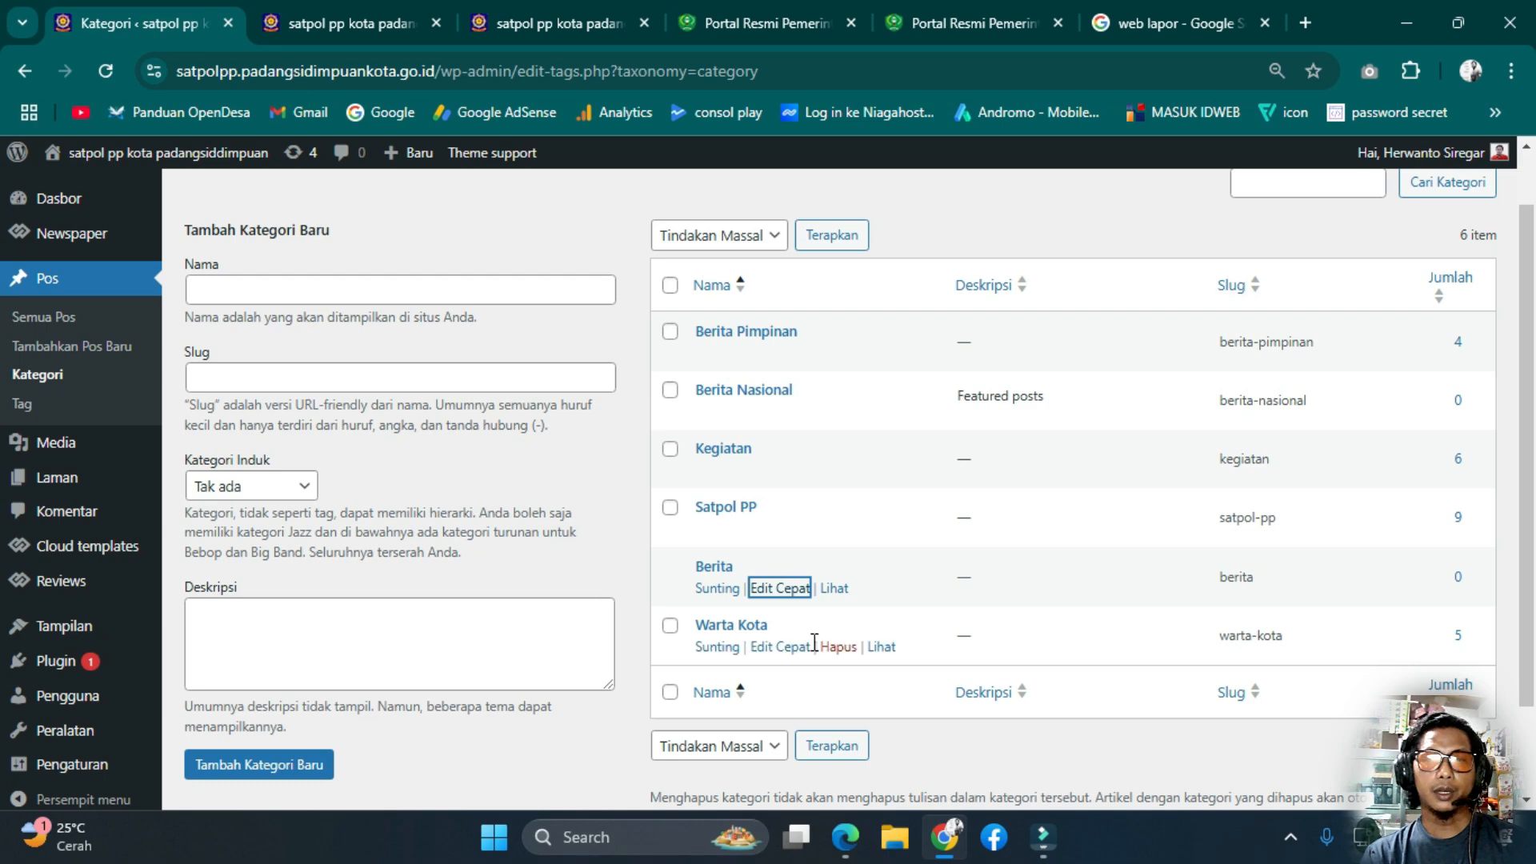
Step: Glance at the public homepage, then return to the category list
scroll(880, 624, up, 1)
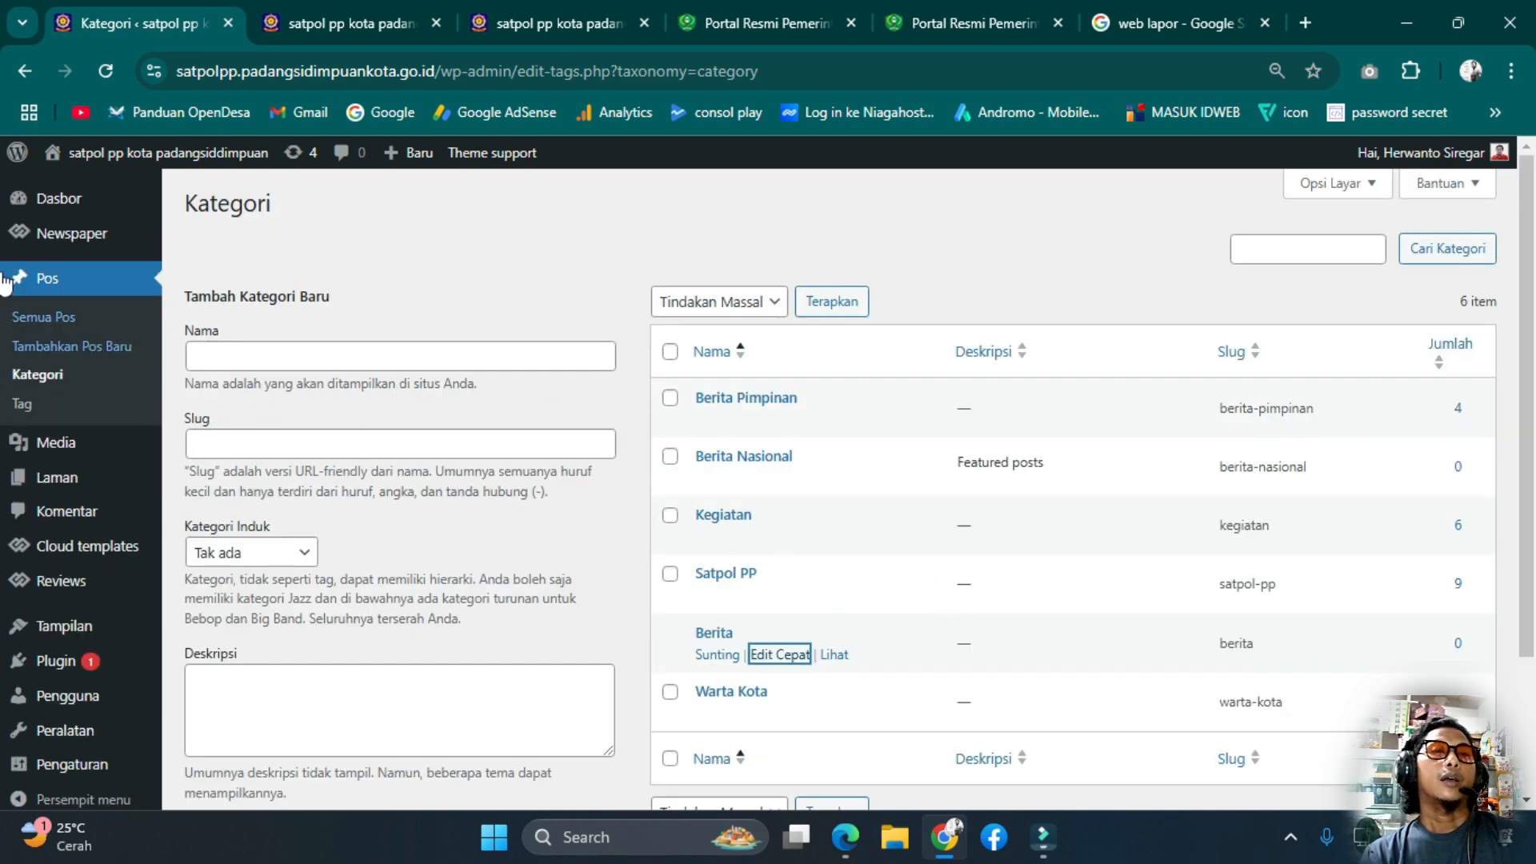
click(345, 17)
click(190, 13)
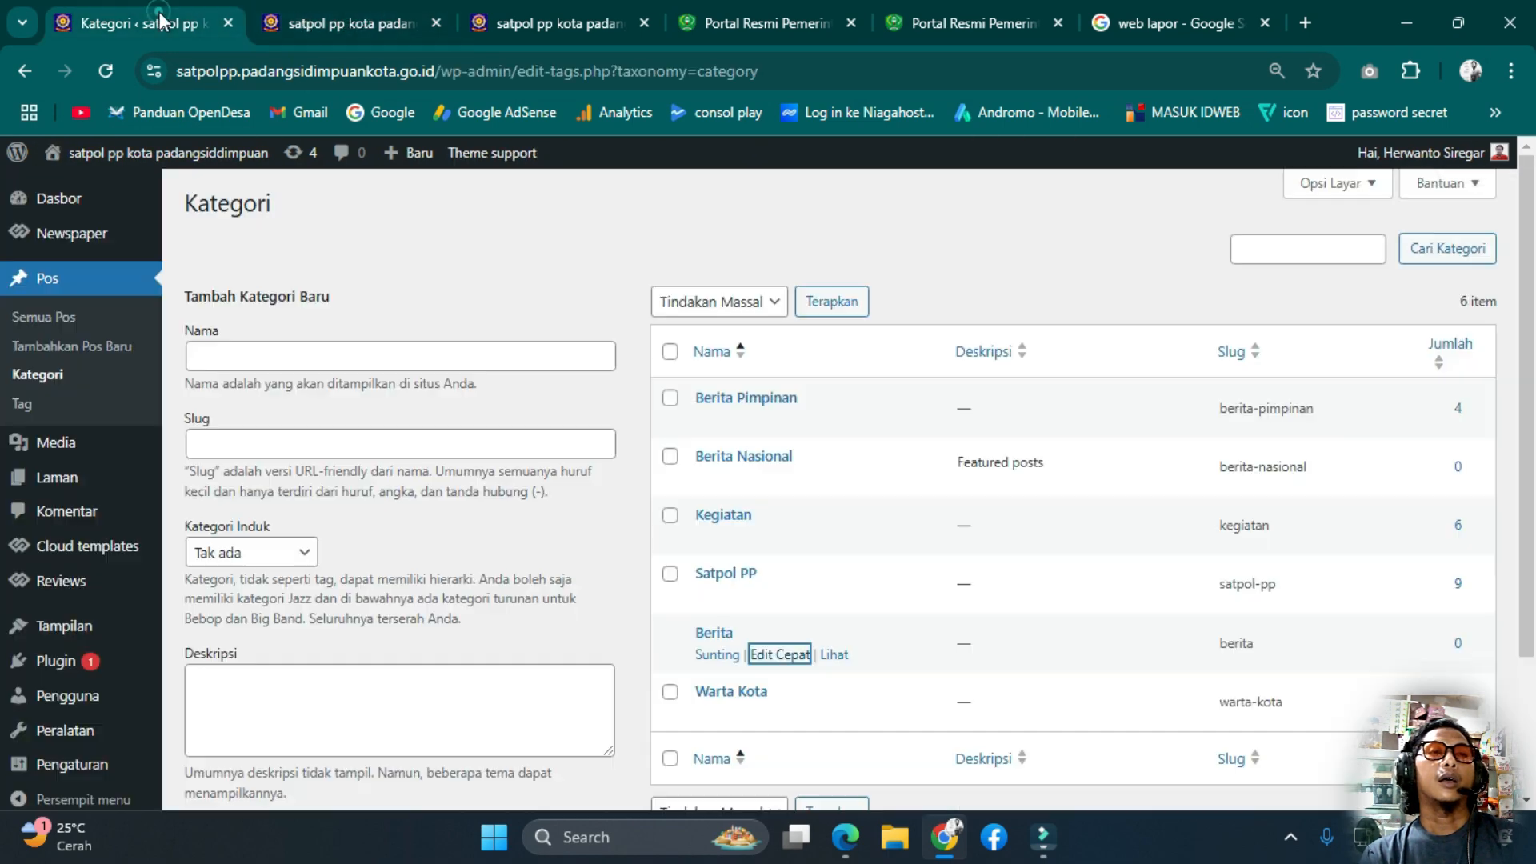
scroll(800, 688, down, 1)
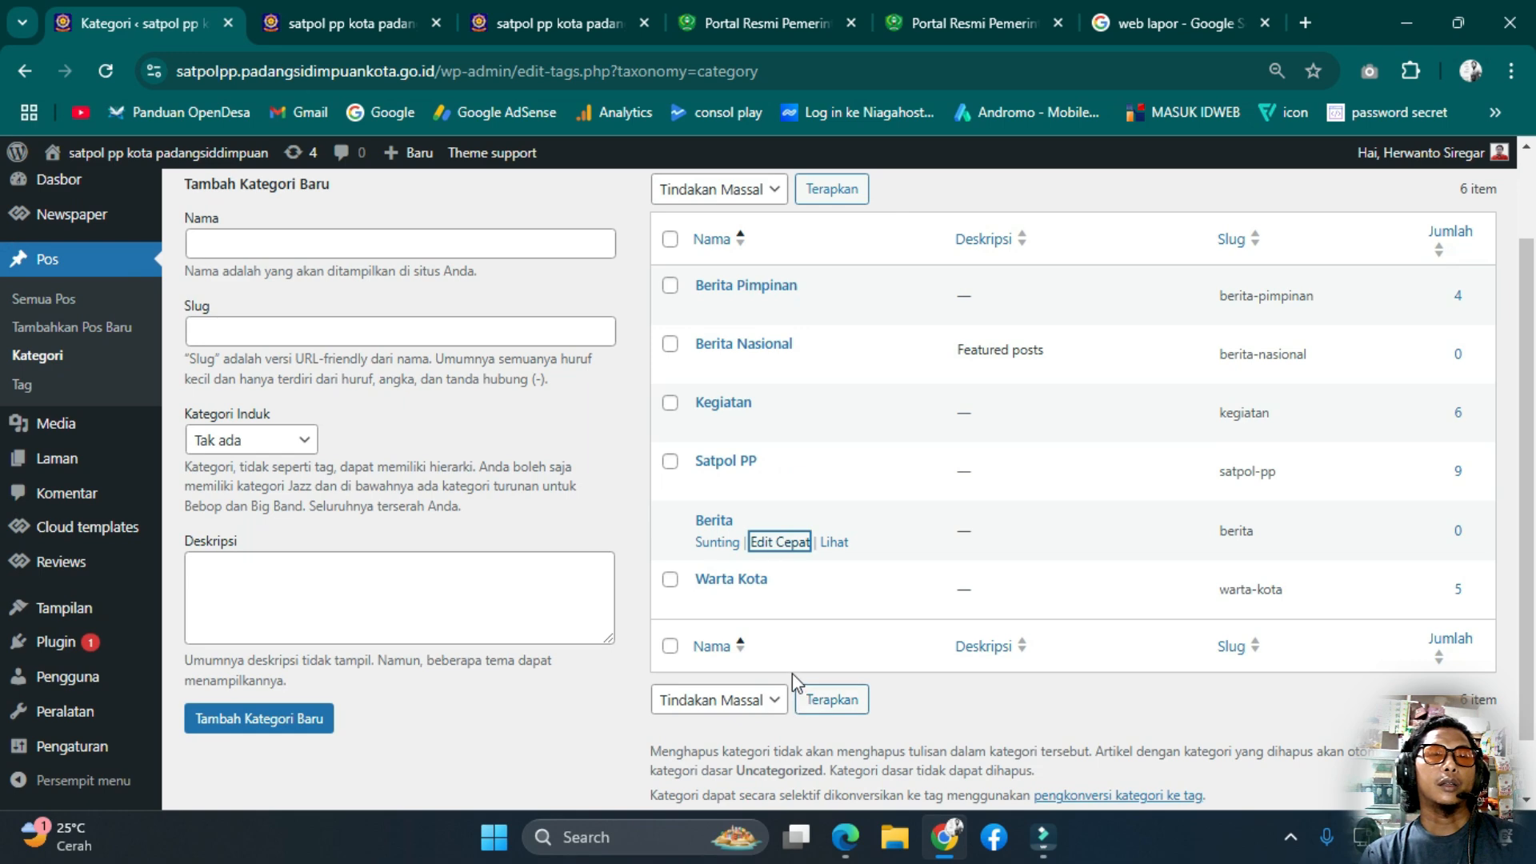
scroll(793, 673, up, 1)
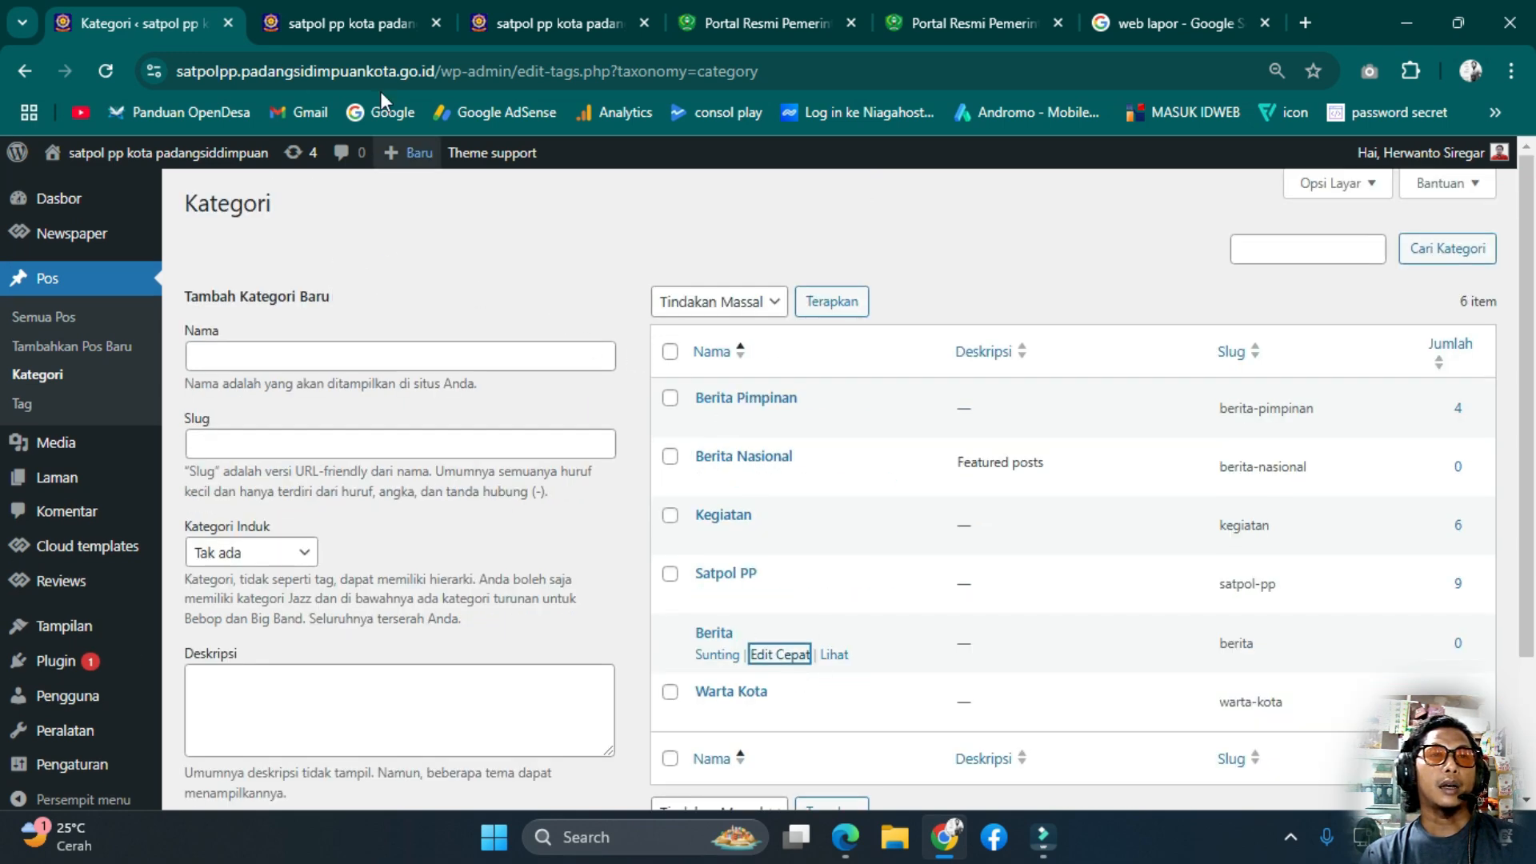
Step: On the public homepage, inspect the Profile and Lainnya menus and reload the page
click(357, 26)
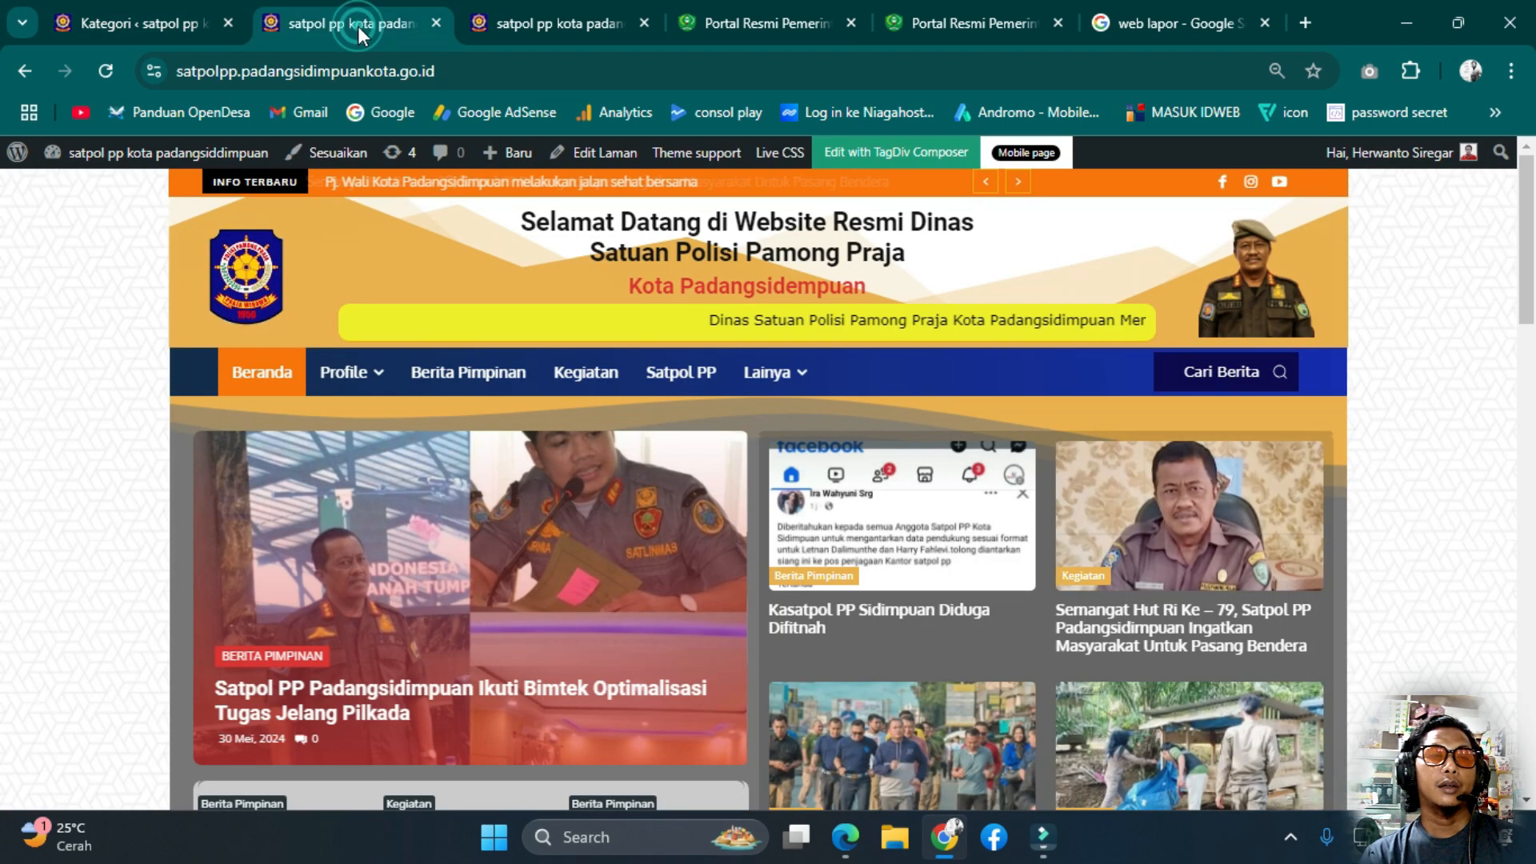
click(531, 12)
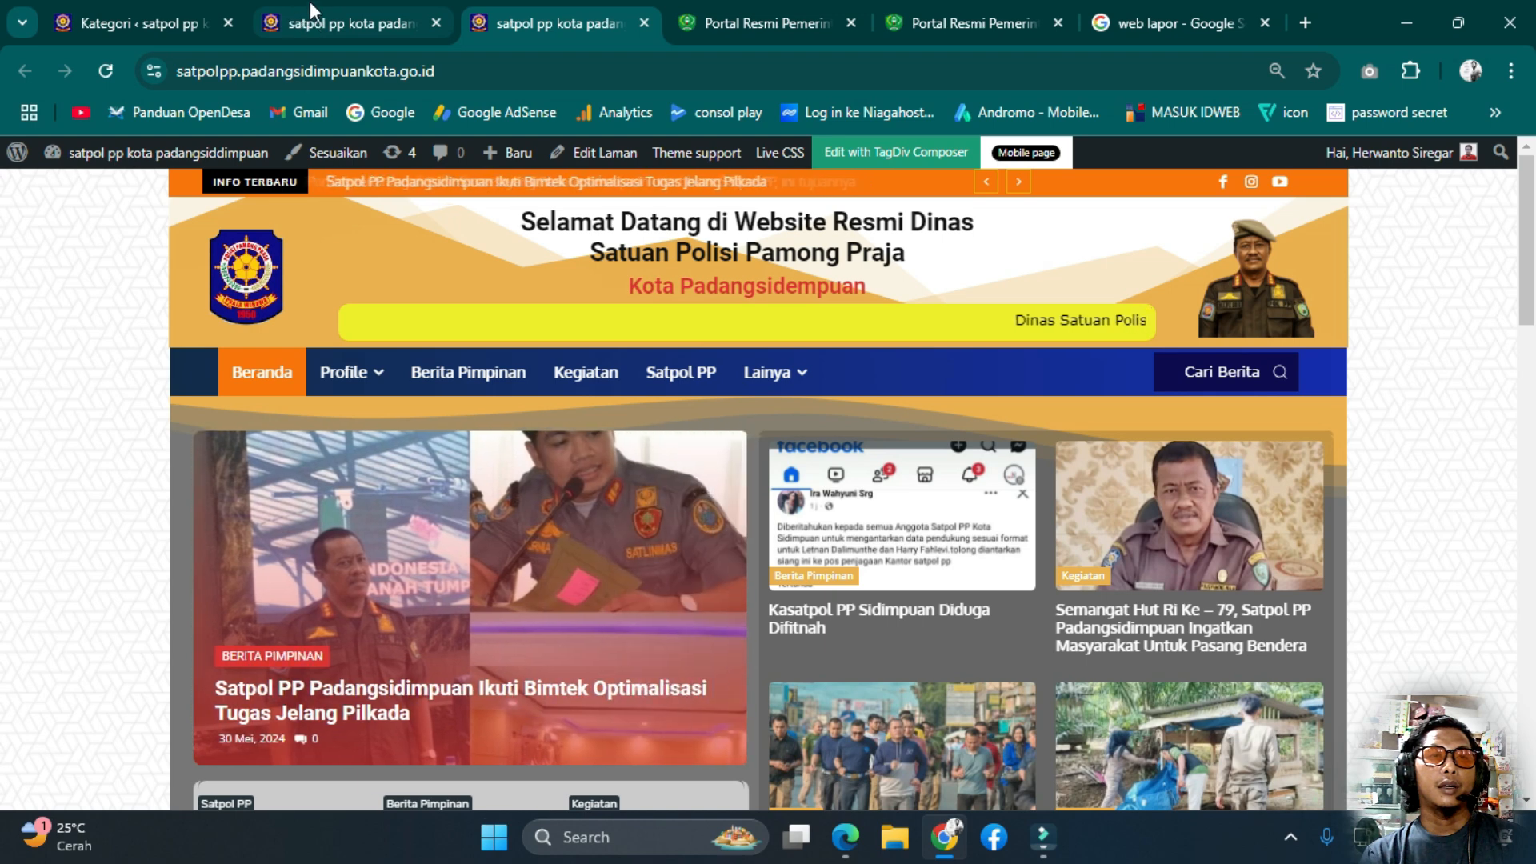
mouse_move(394, 374)
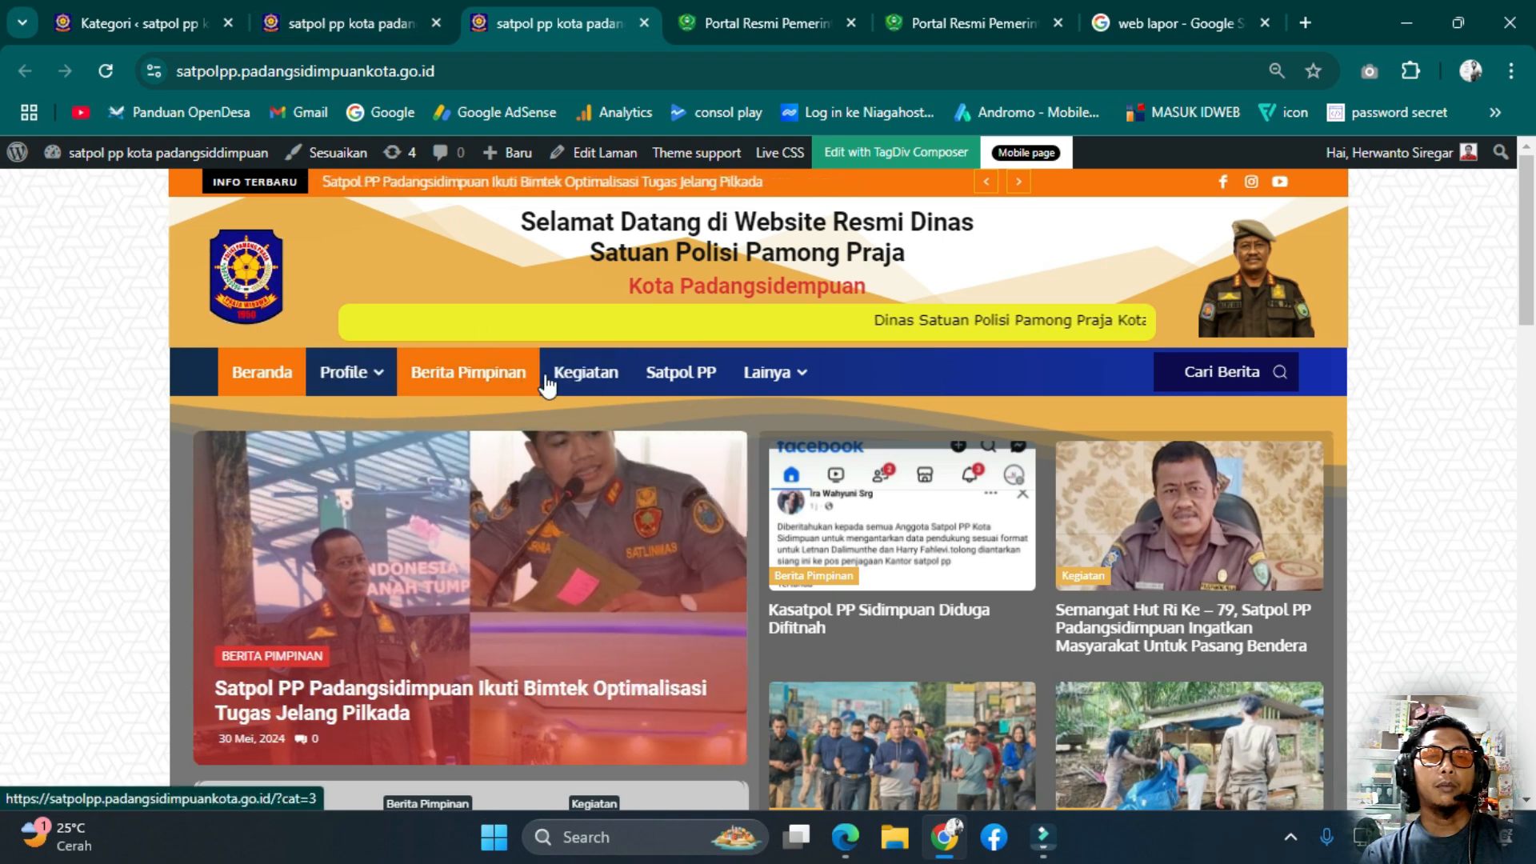
mouse_move(772, 376)
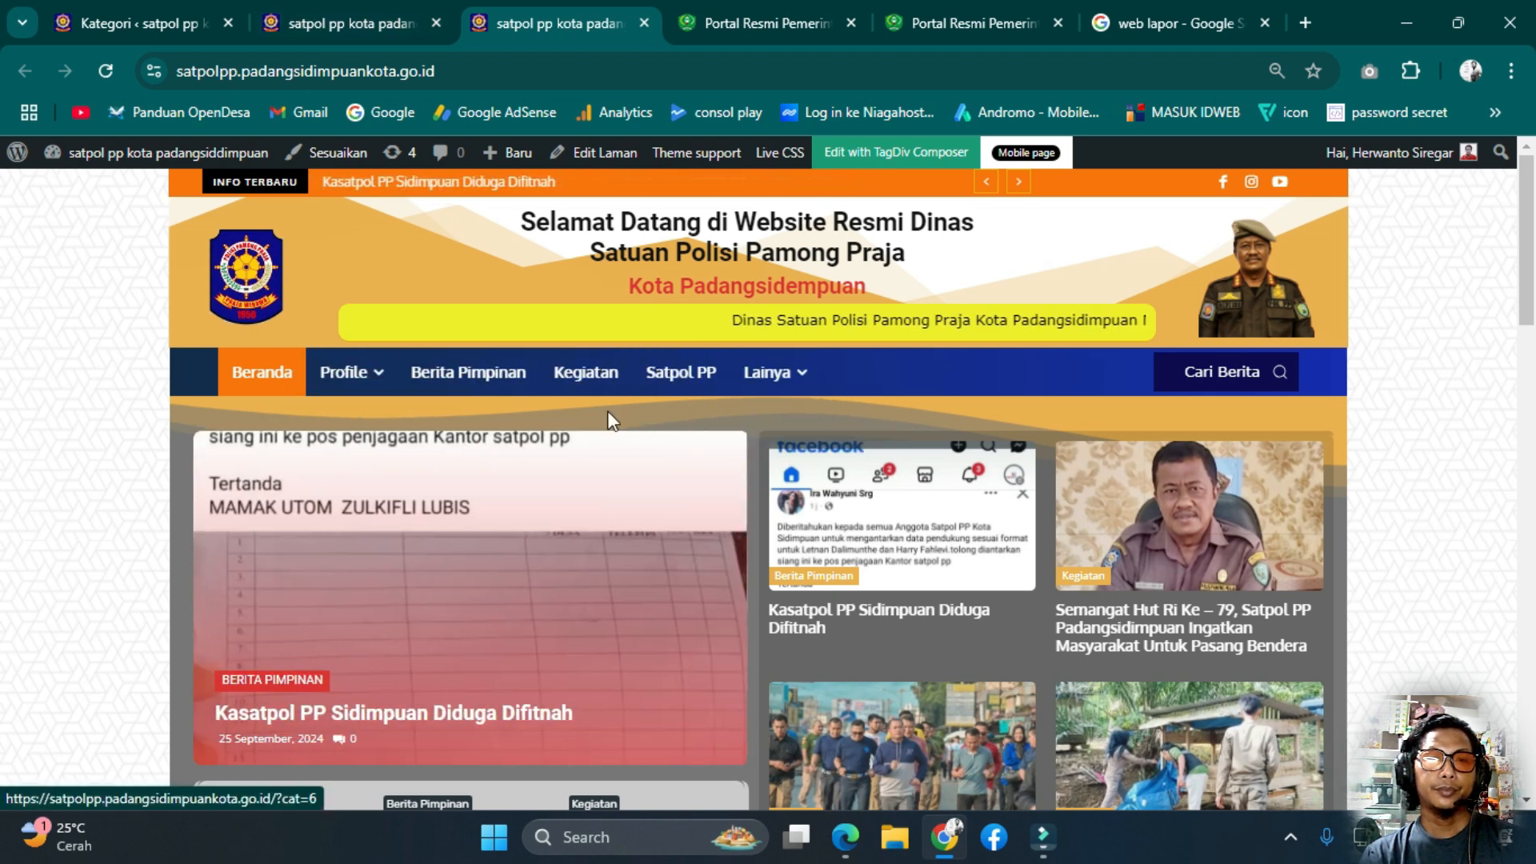
click(103, 69)
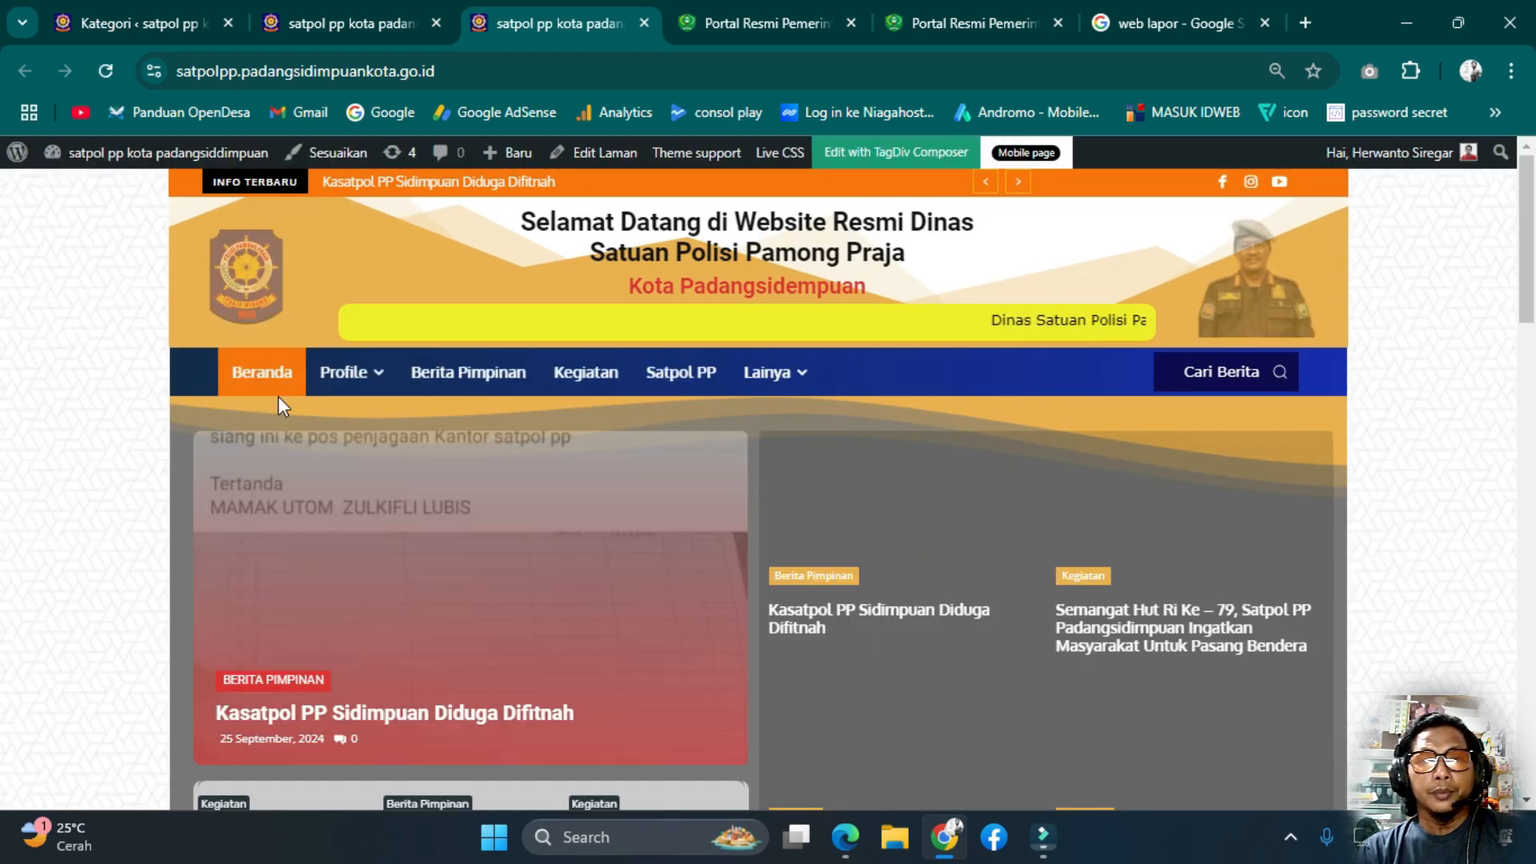
mouse_move(772, 372)
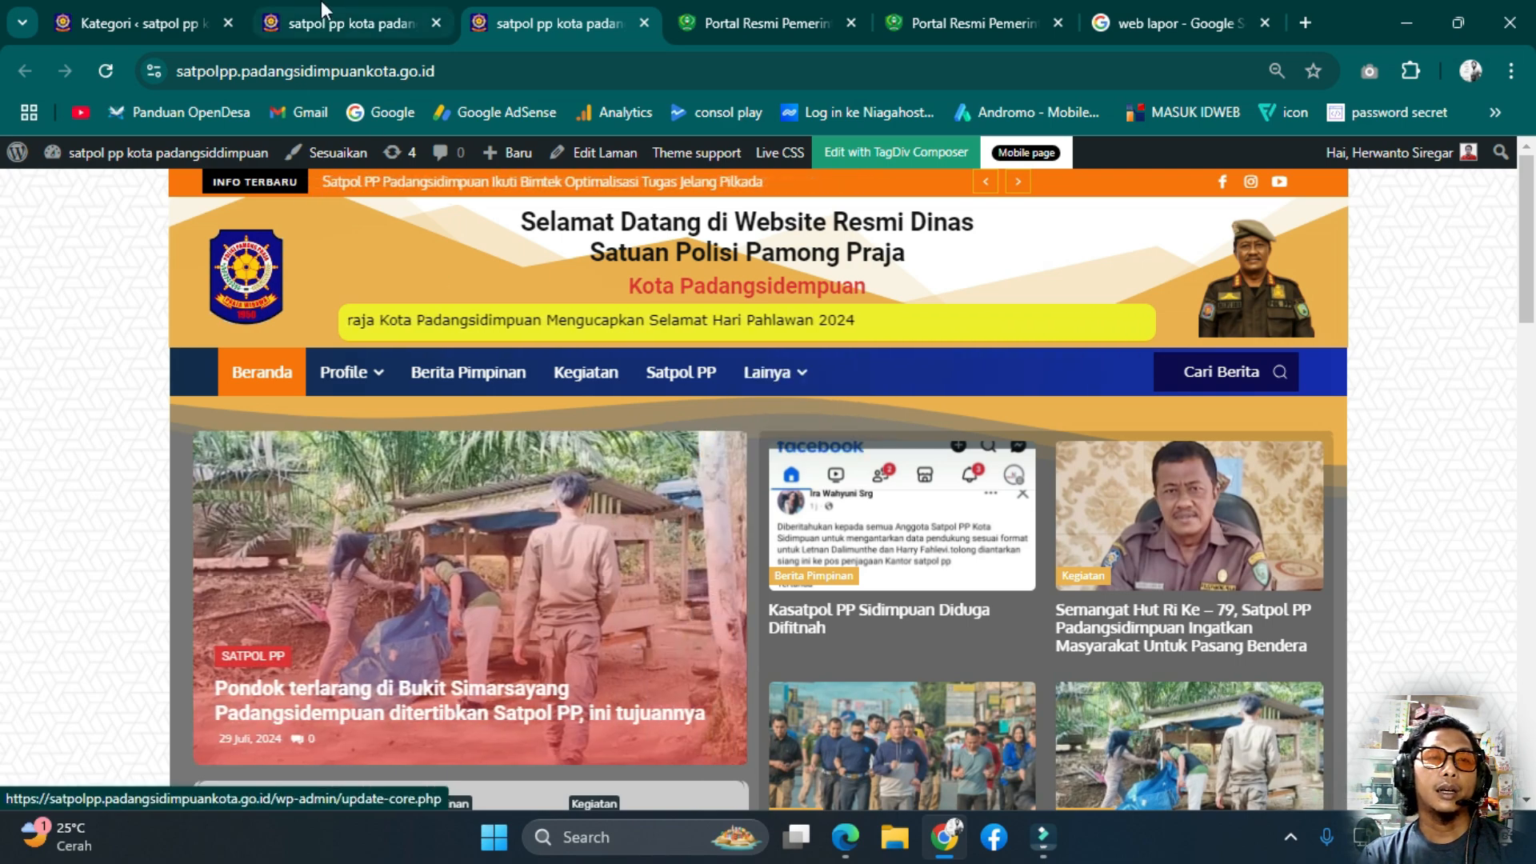
Step: From the category admin page, open the Menus editor in a new tab
click(151, 7)
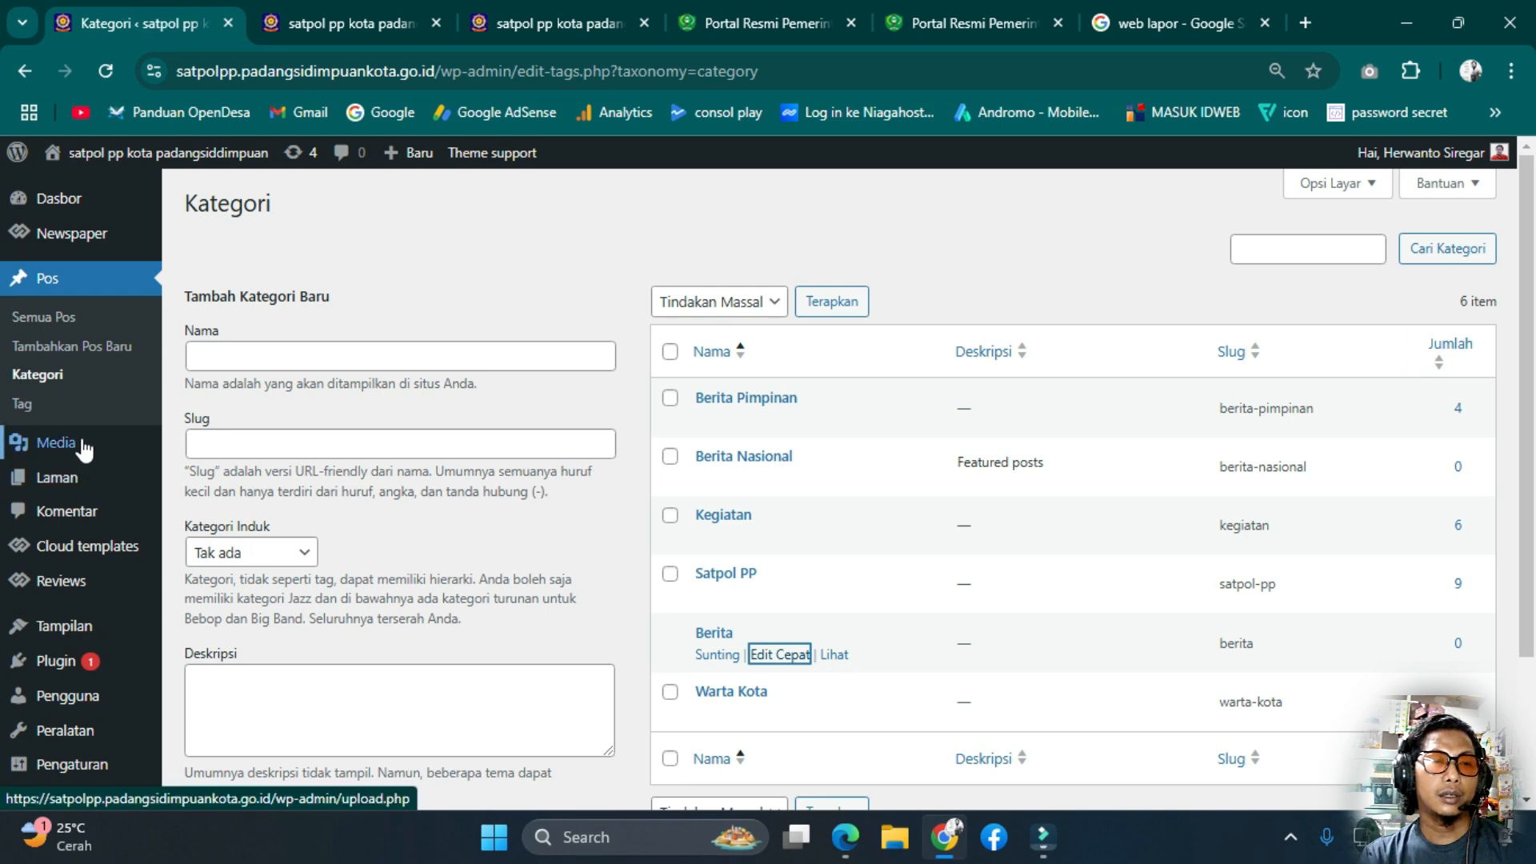
scroll(72, 448, down, 2)
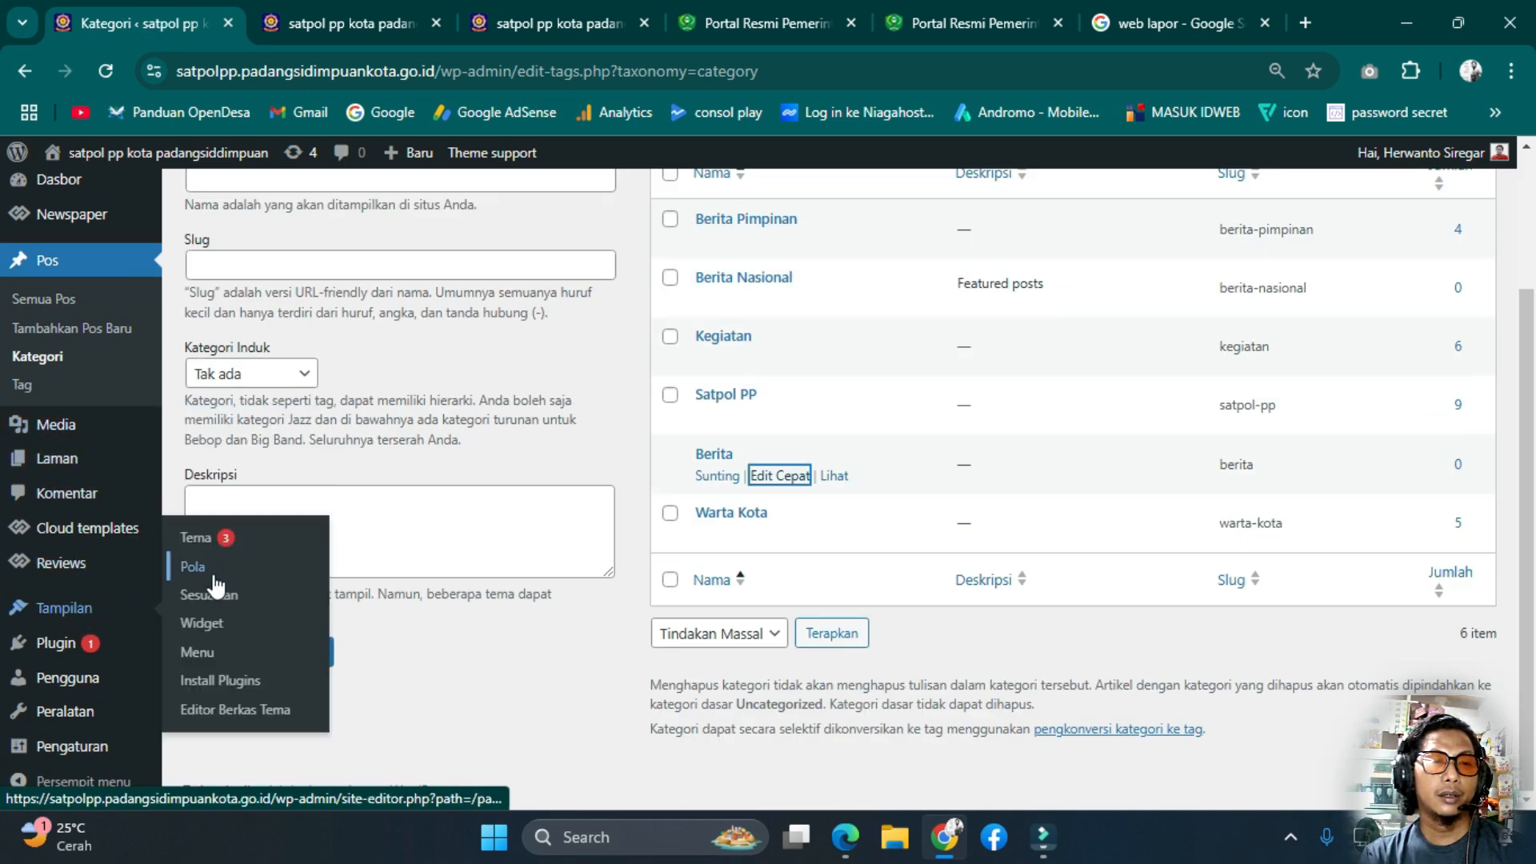
right_click(200, 658)
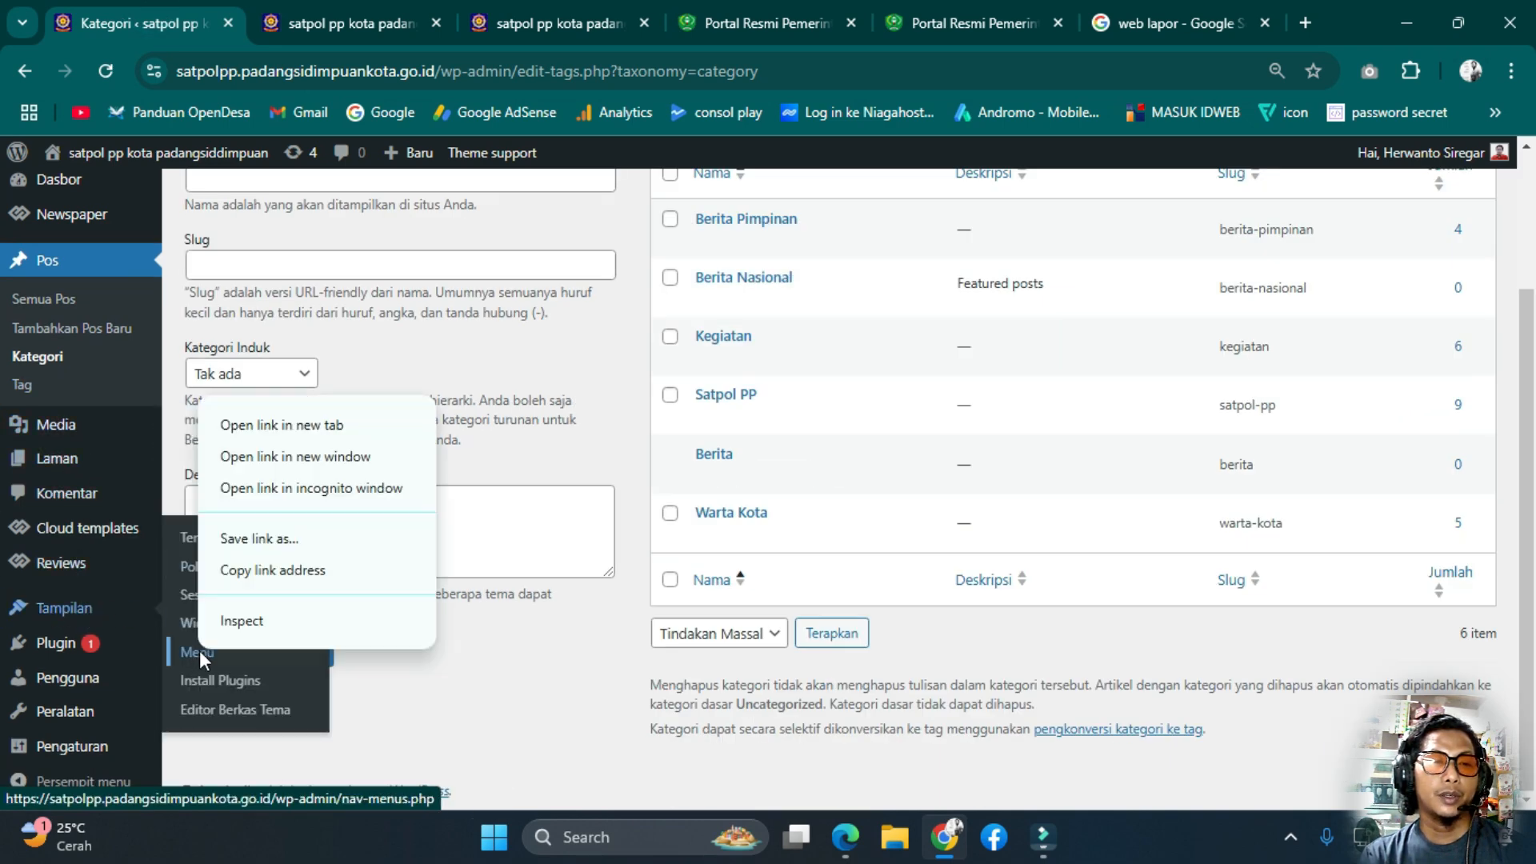
click(300, 425)
key(ctrl+Tab)
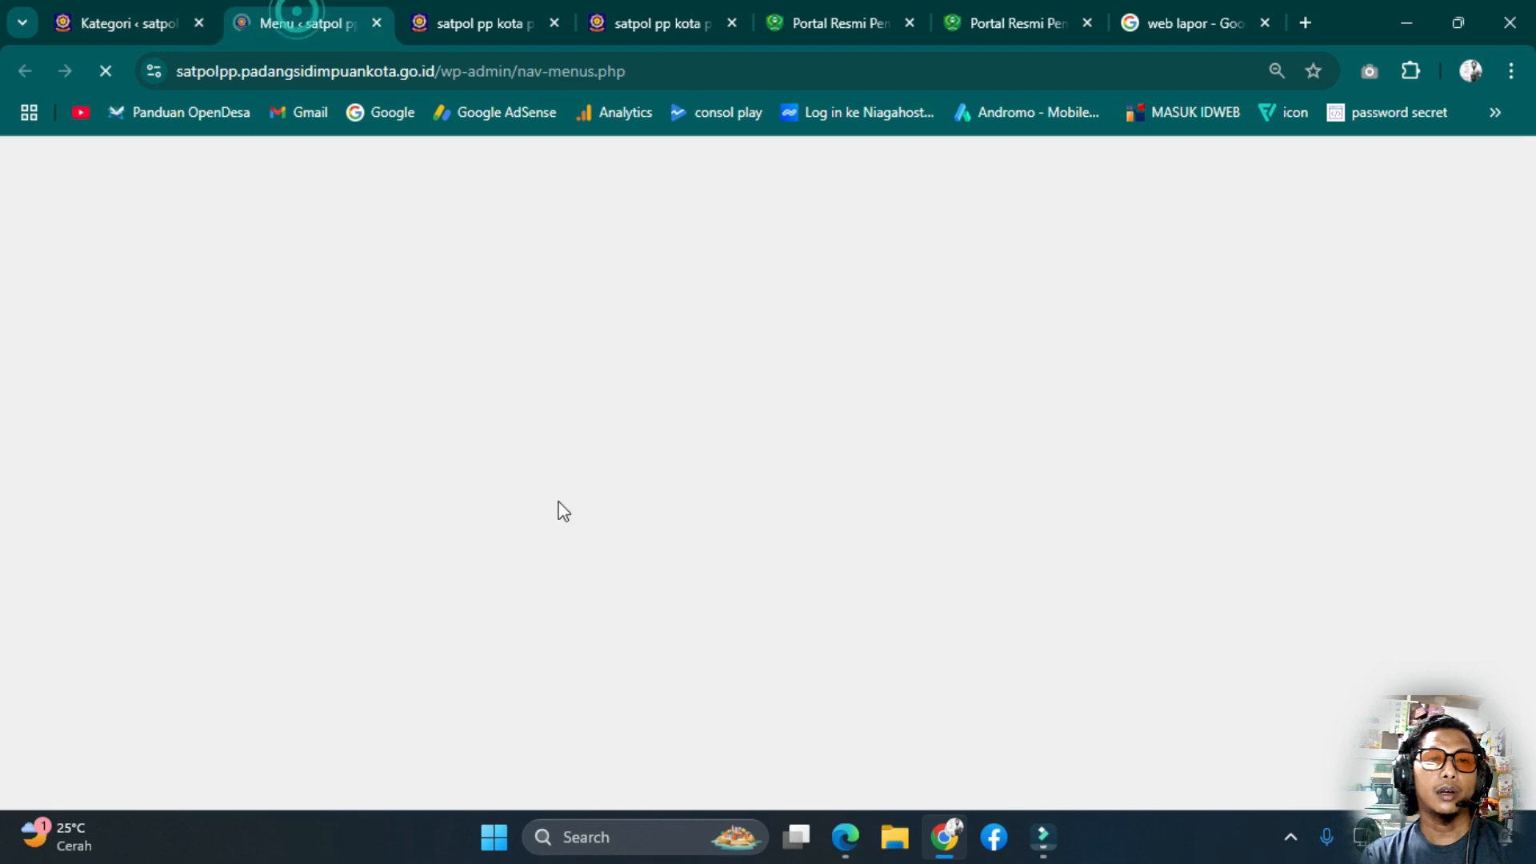
scroll(801, 572, down, 5)
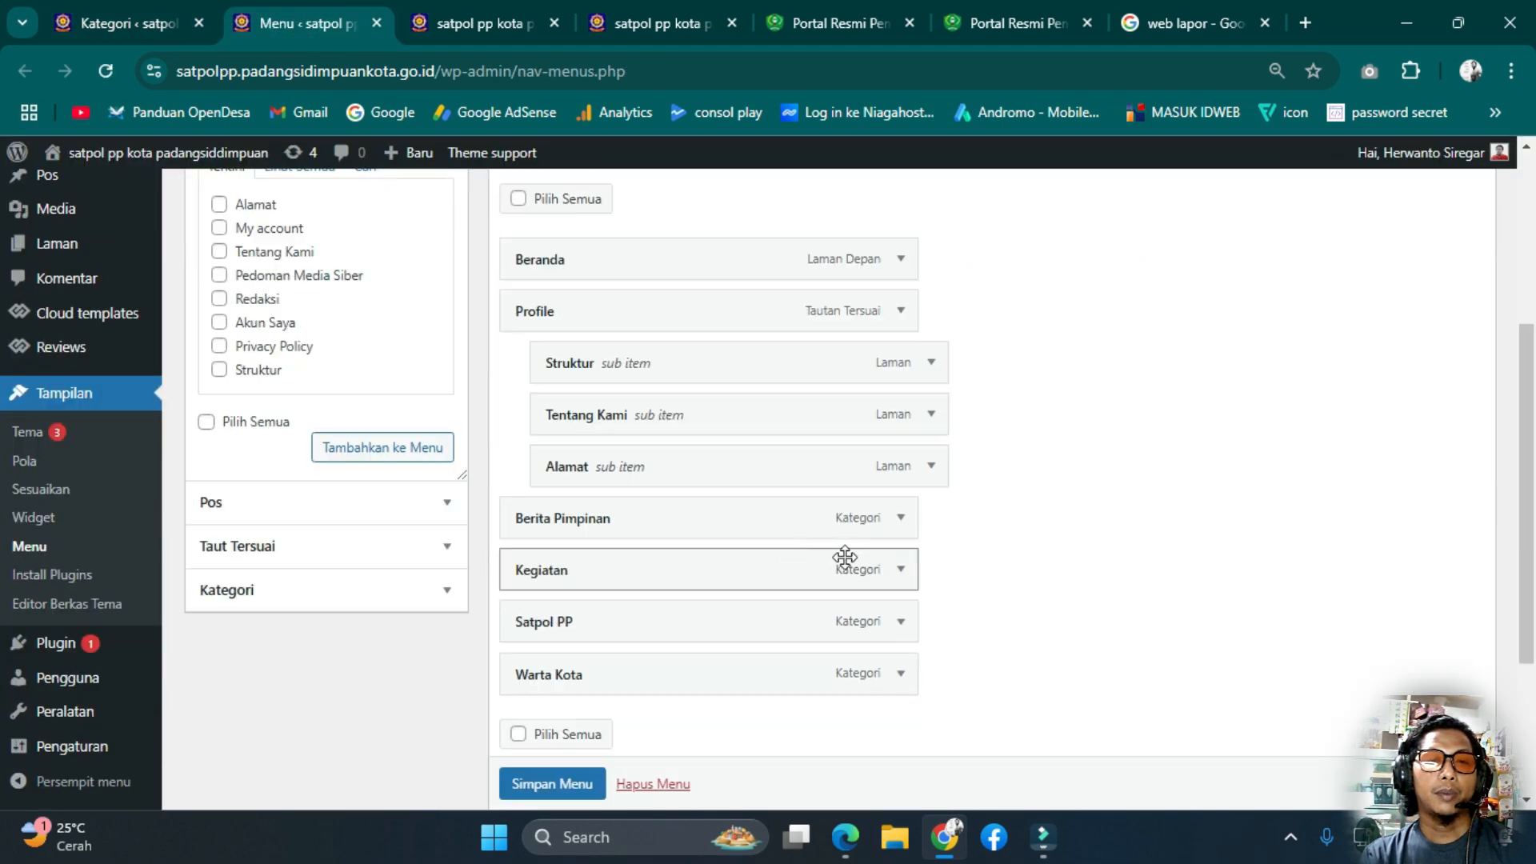
scroll(616, 574, up, 3)
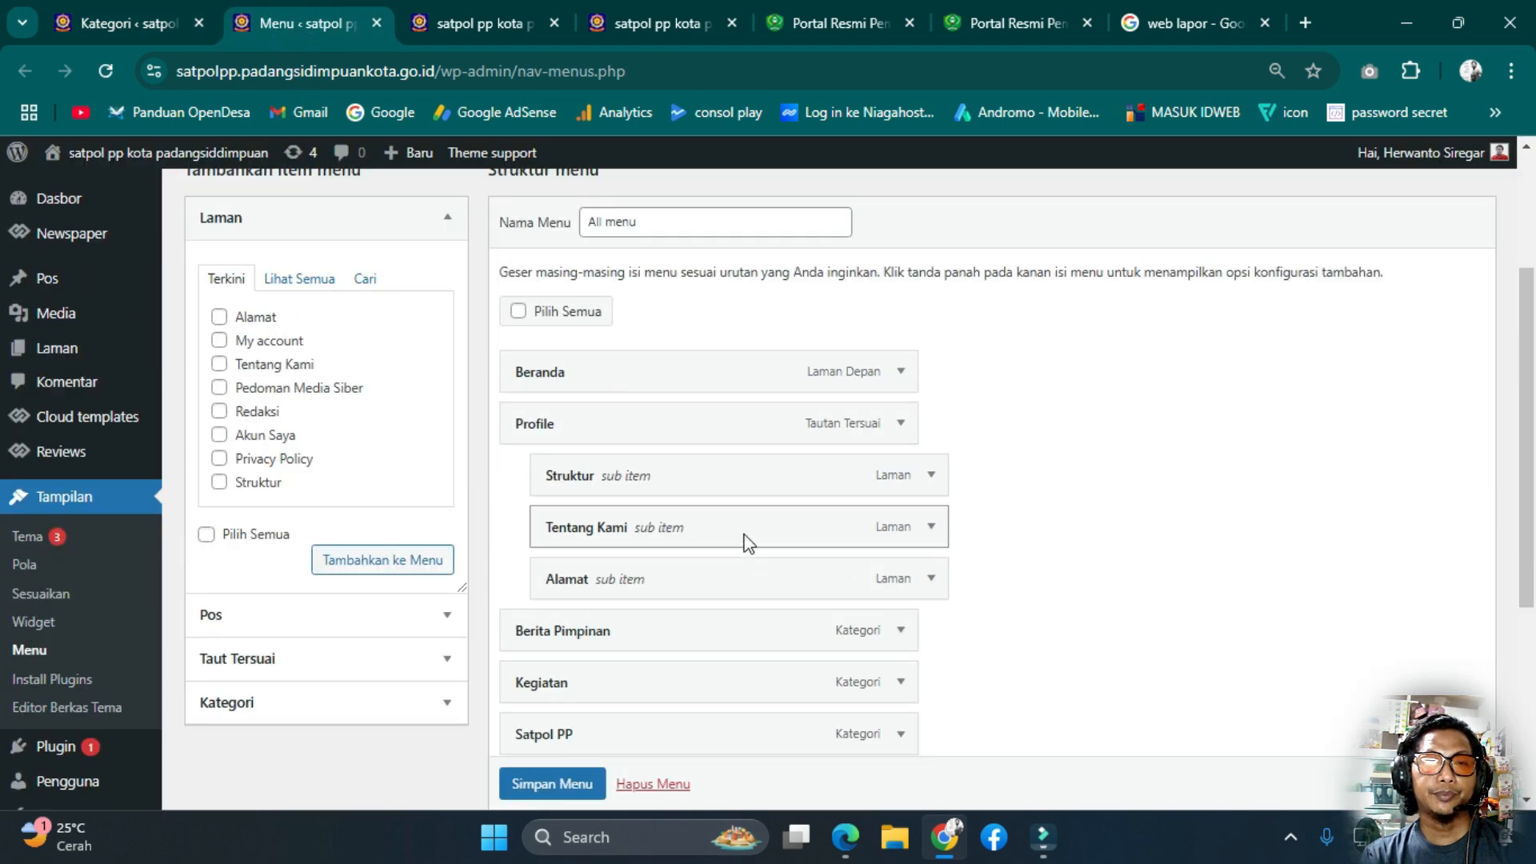
scroll(746, 533, up, 1)
scroll(616, 576, down, 1)
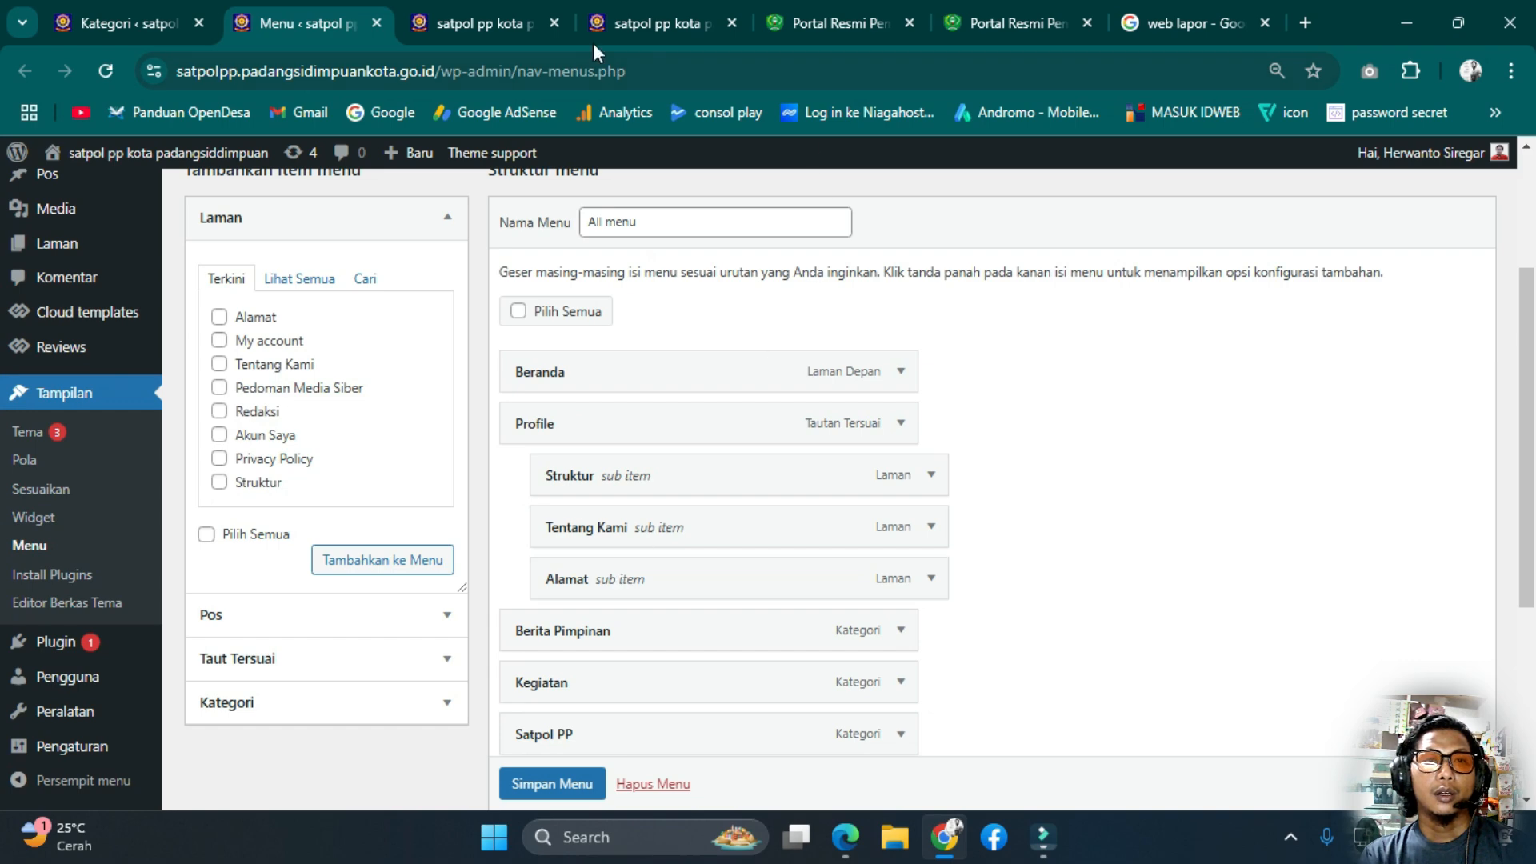
Step: Add the Berita Nasional category to the menu above Warta Kota and save it
click(492, 6)
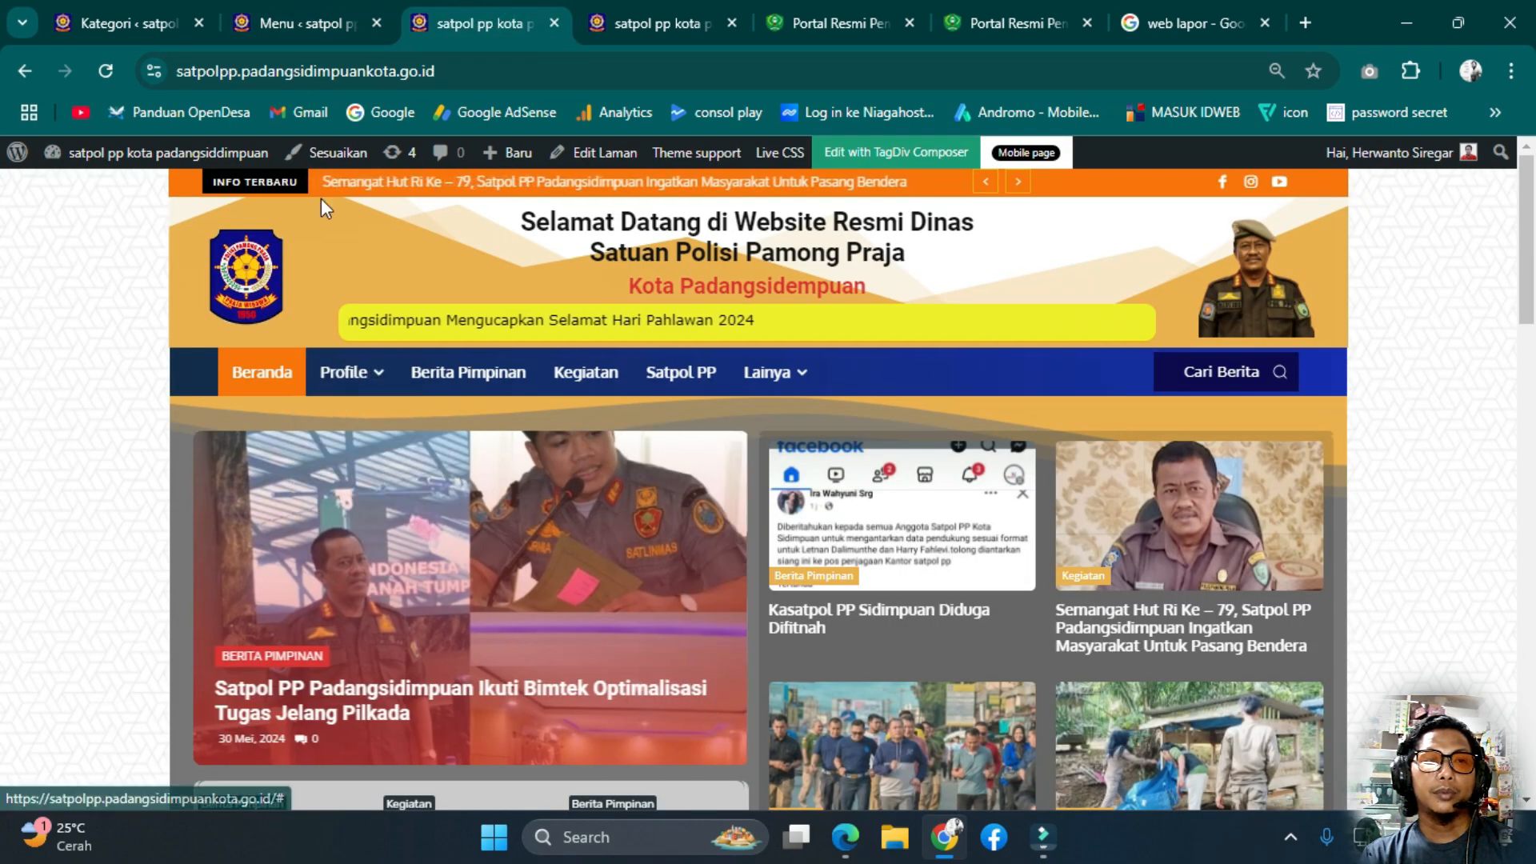
click(141, 8)
click(280, 16)
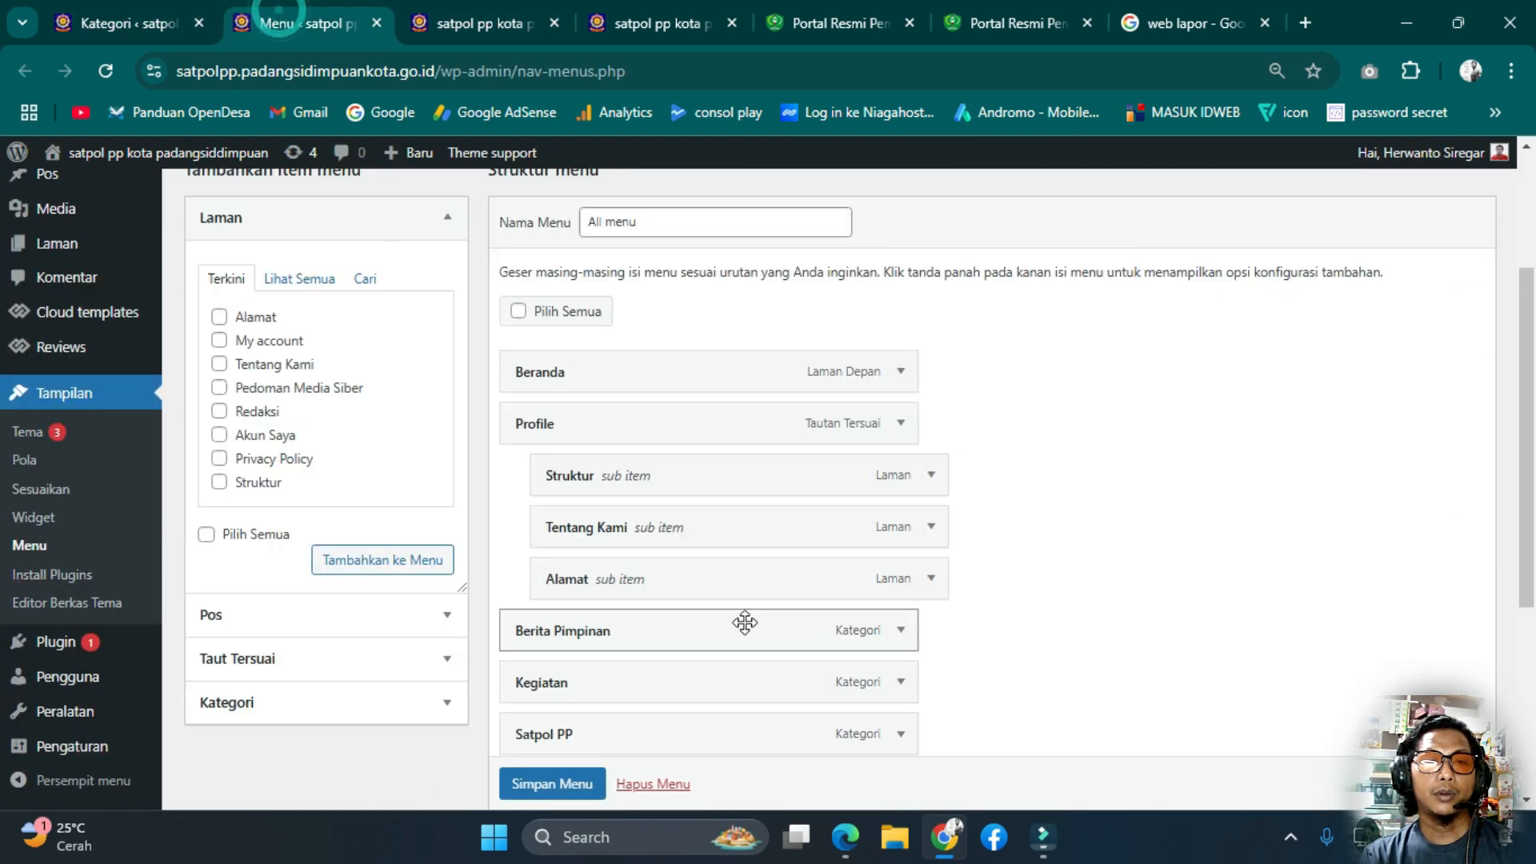
scroll(549, 588, down, 1)
scroll(549, 588, down, 1)
click(387, 476)
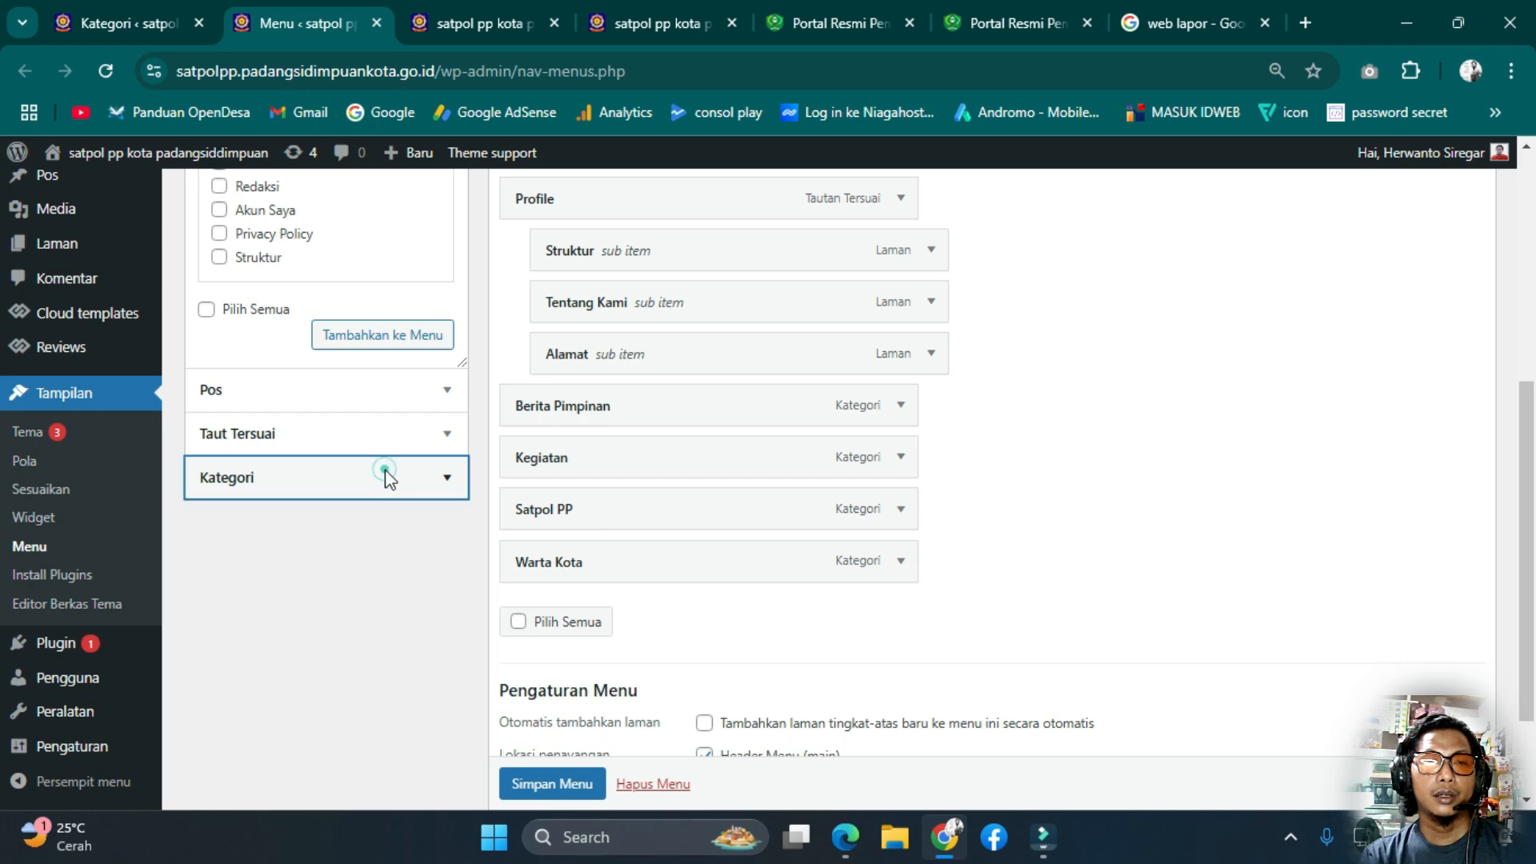
scroll(291, 379, up, 1)
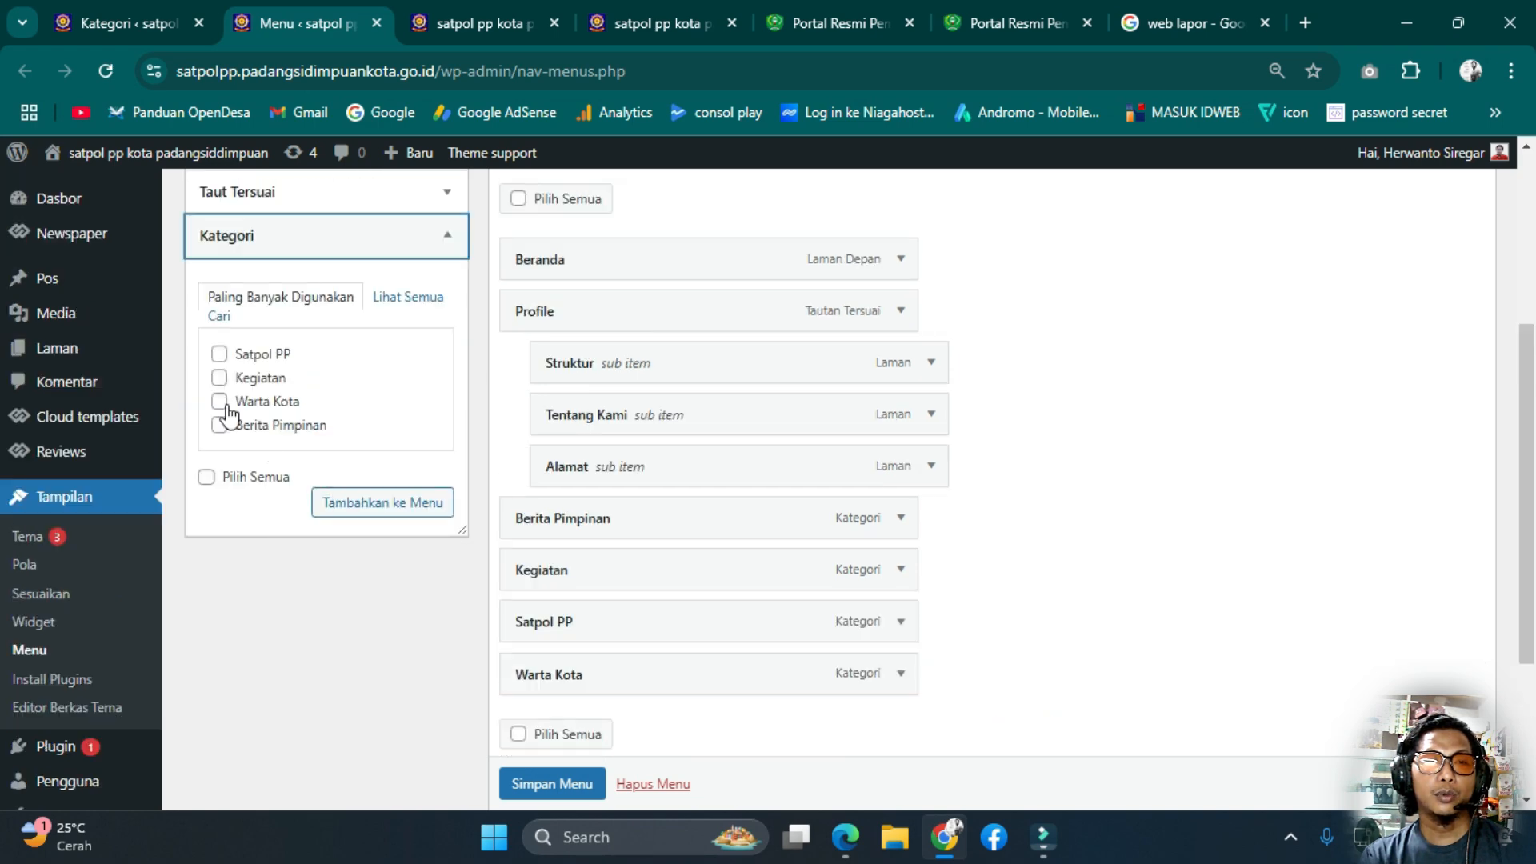
click(406, 297)
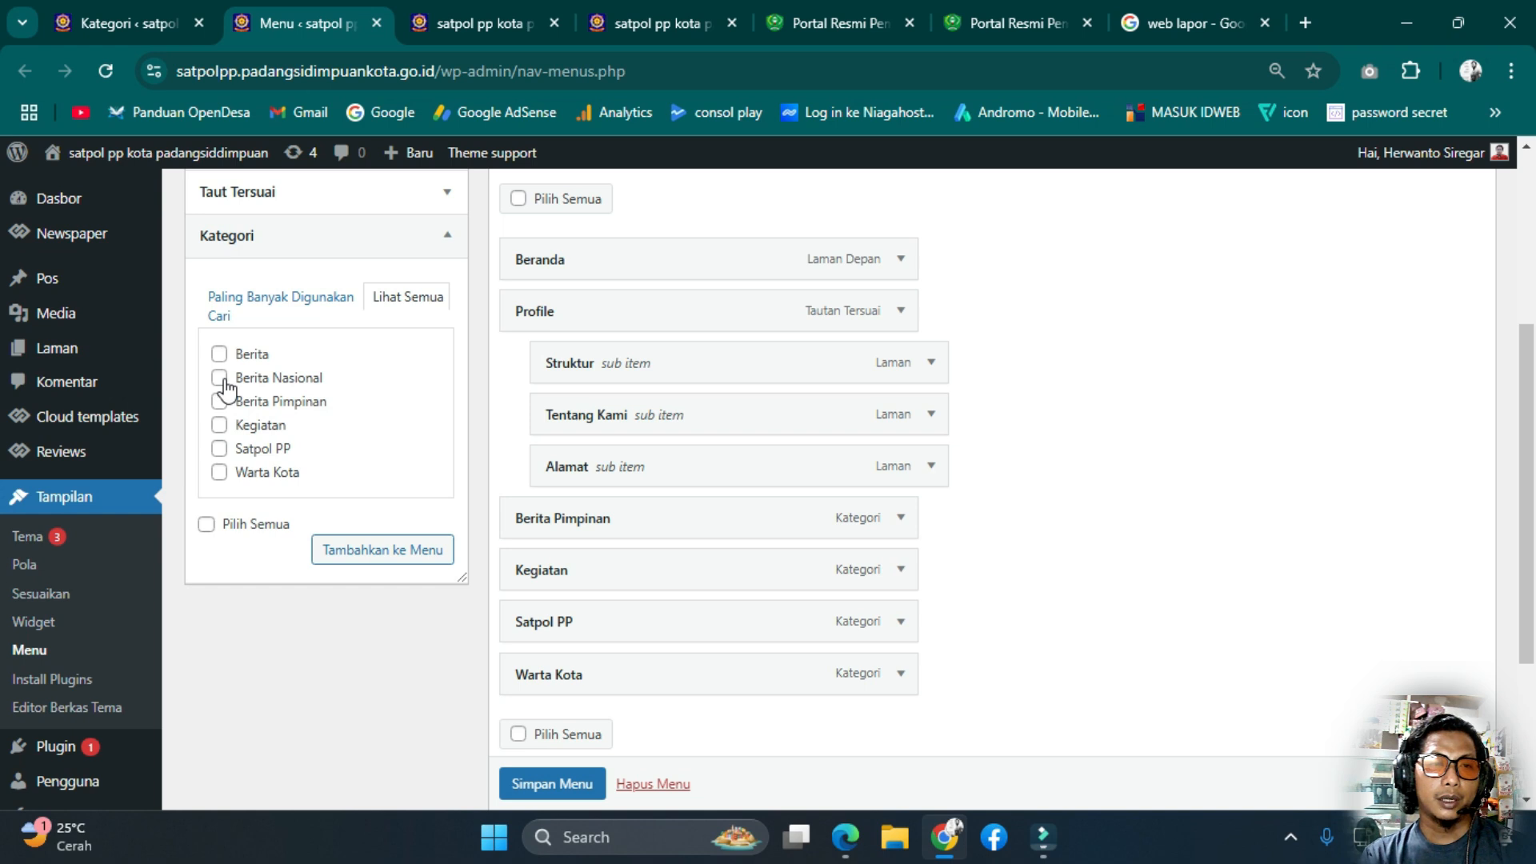
click(387, 552)
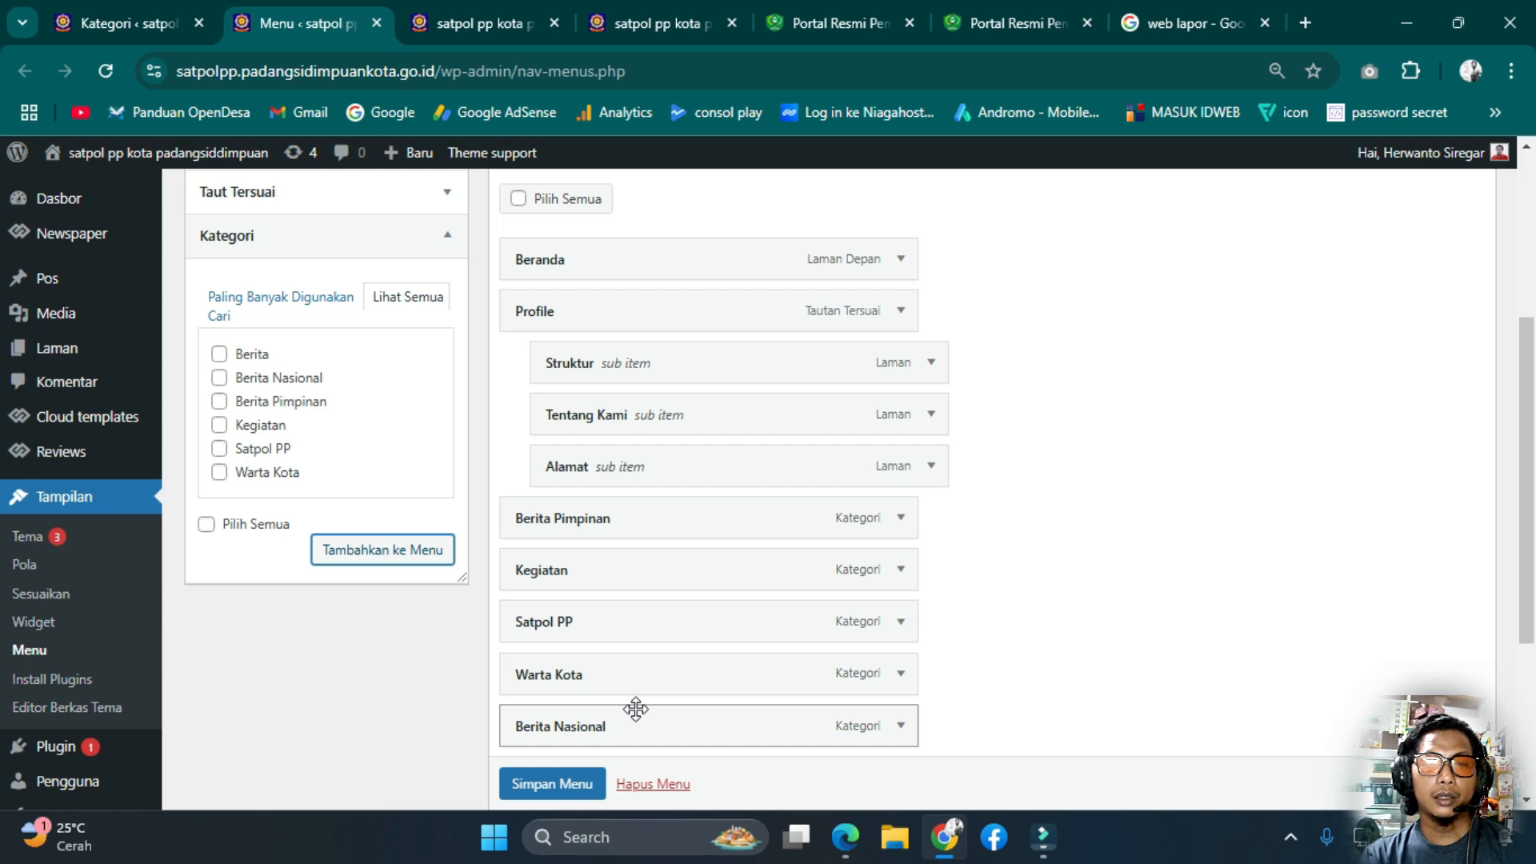
drag(636, 709, 624, 660)
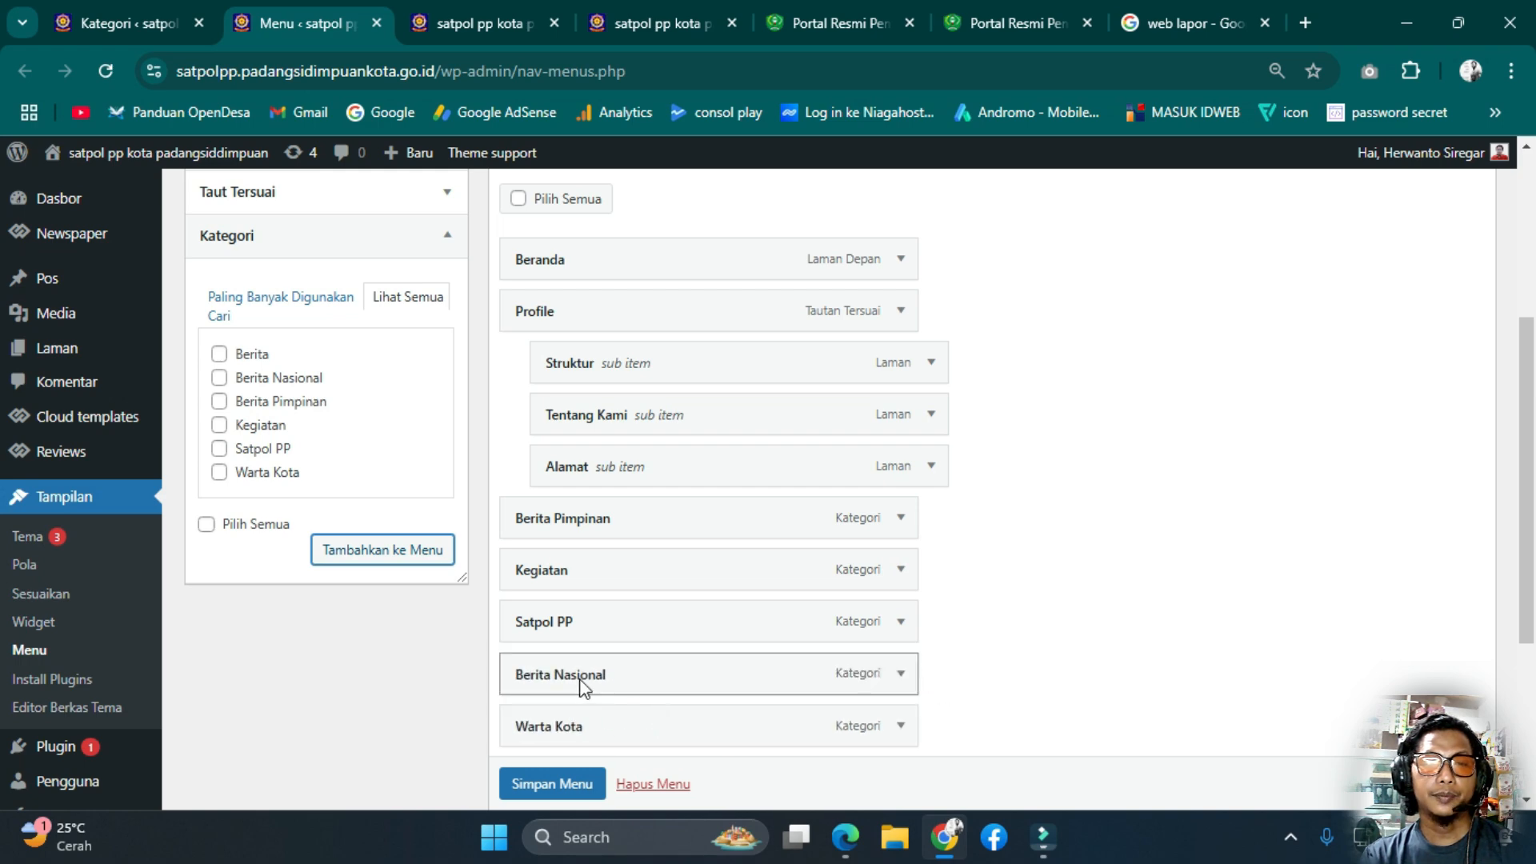
click(560, 792)
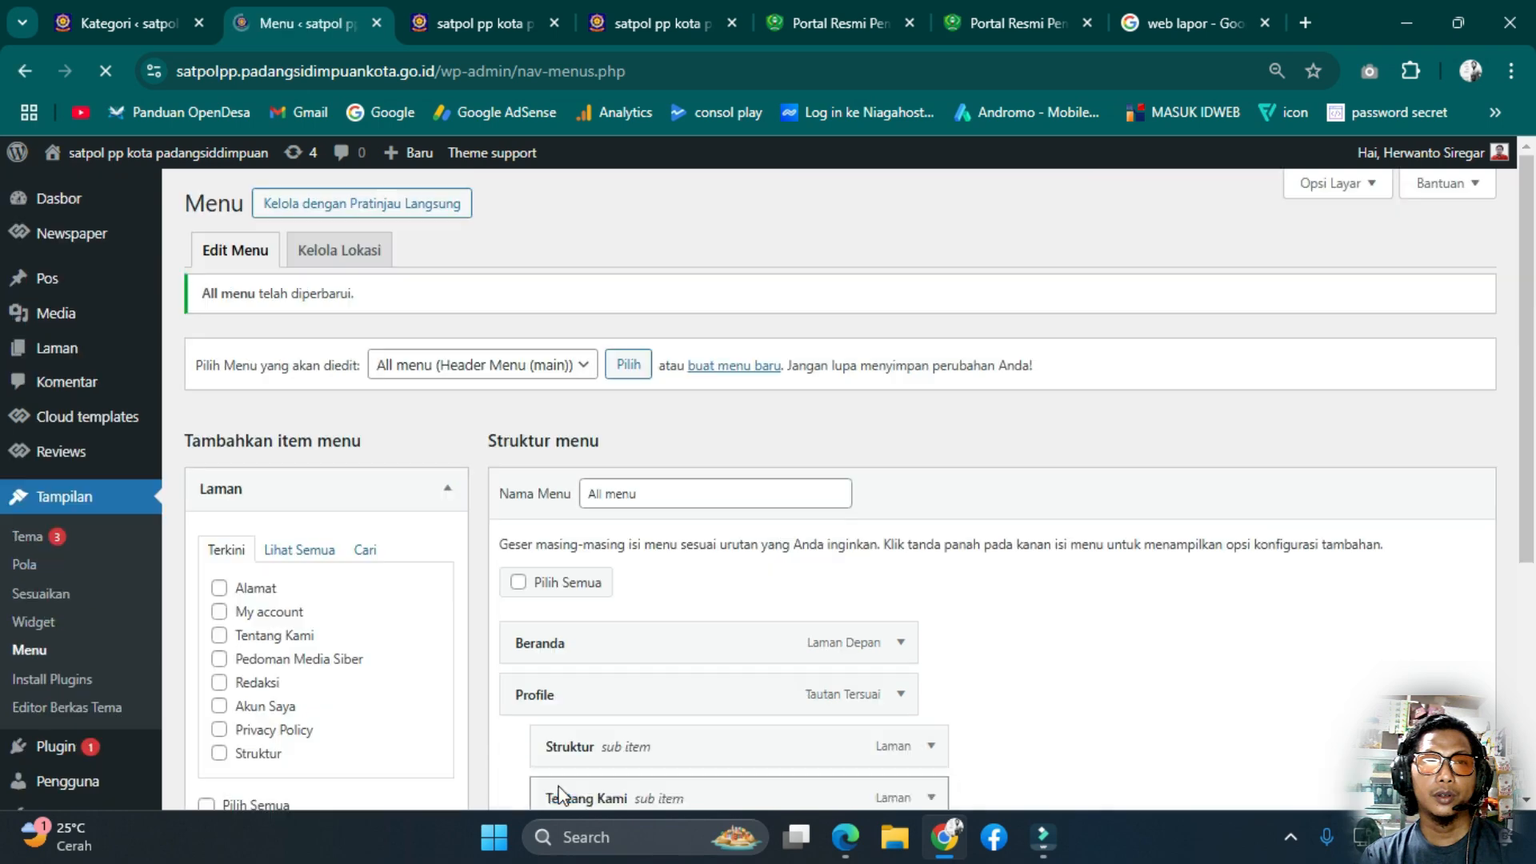
Step: Reload the public site and open the new Berita Nasional category page
click(645, 16)
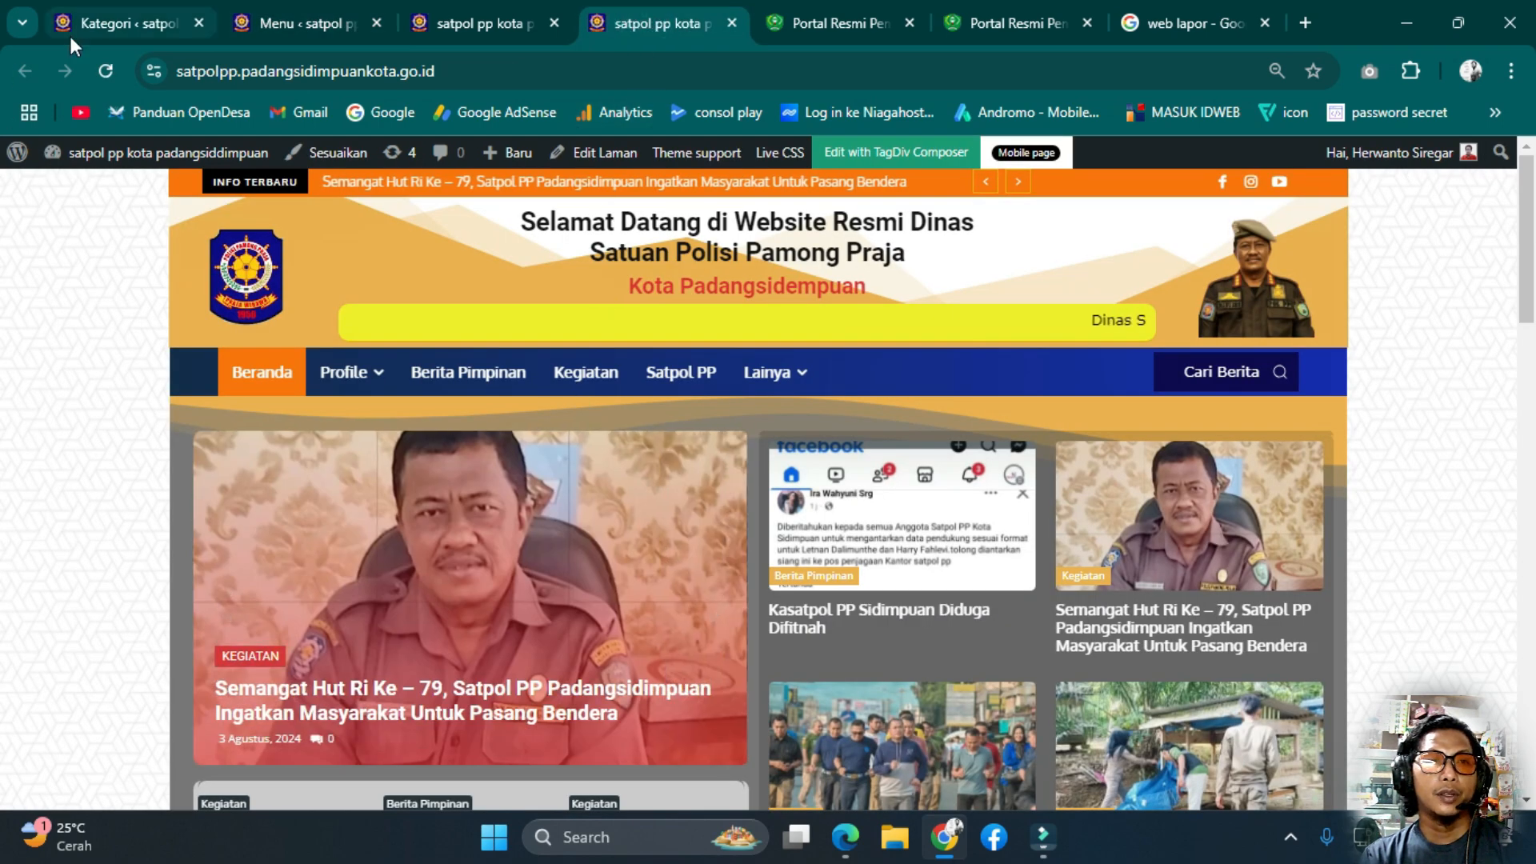
click(103, 69)
mouse_move(416, 453)
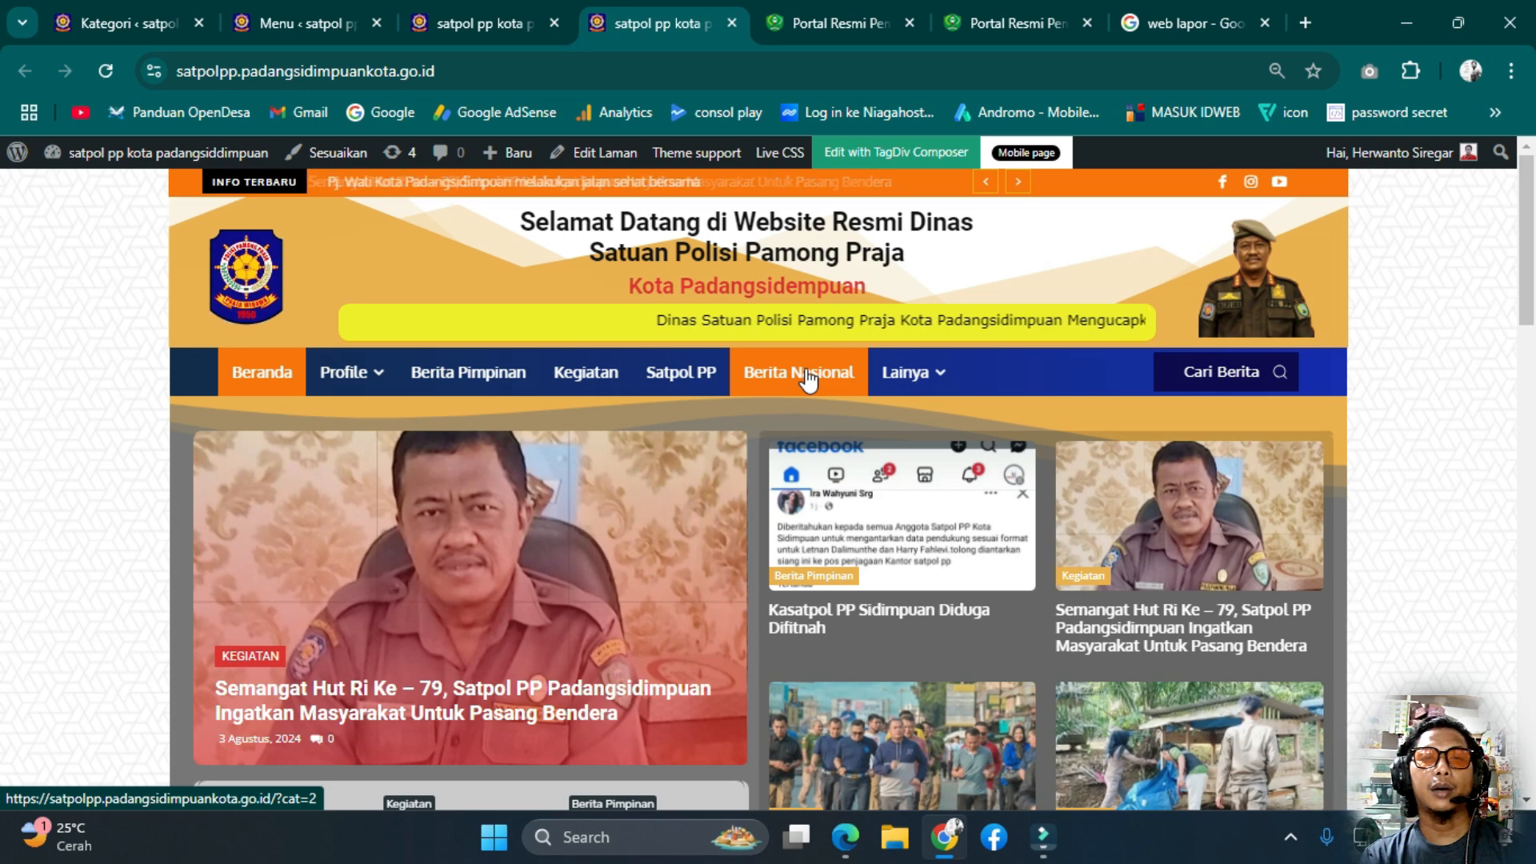
click(808, 380)
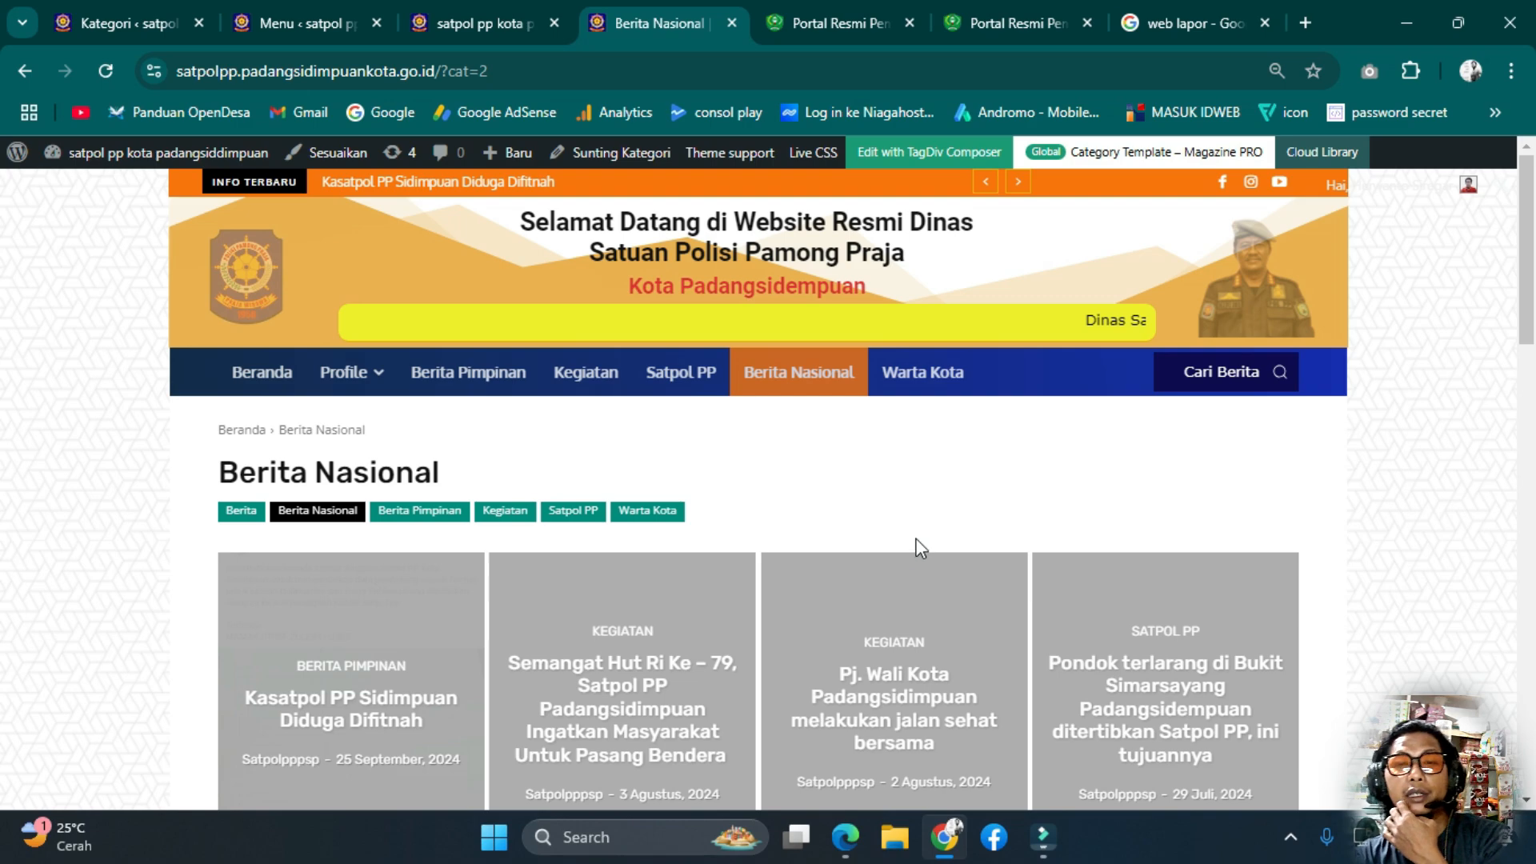
scroll(553, 504, down, 3)
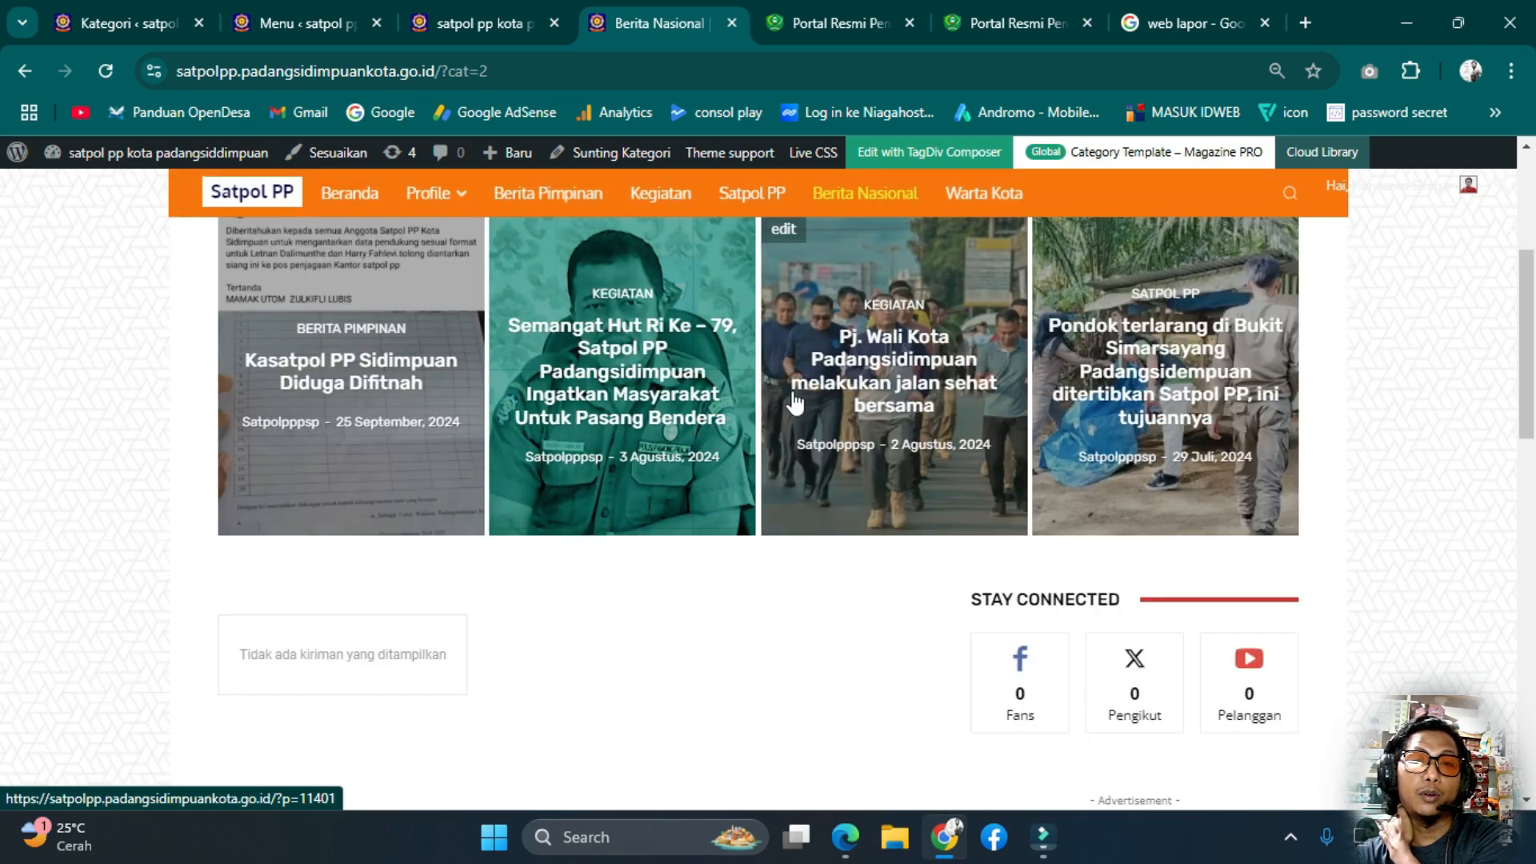
scroll(483, 522, up, 3)
Step: Open the Kegiatan category page and scroll through its posts
click(586, 374)
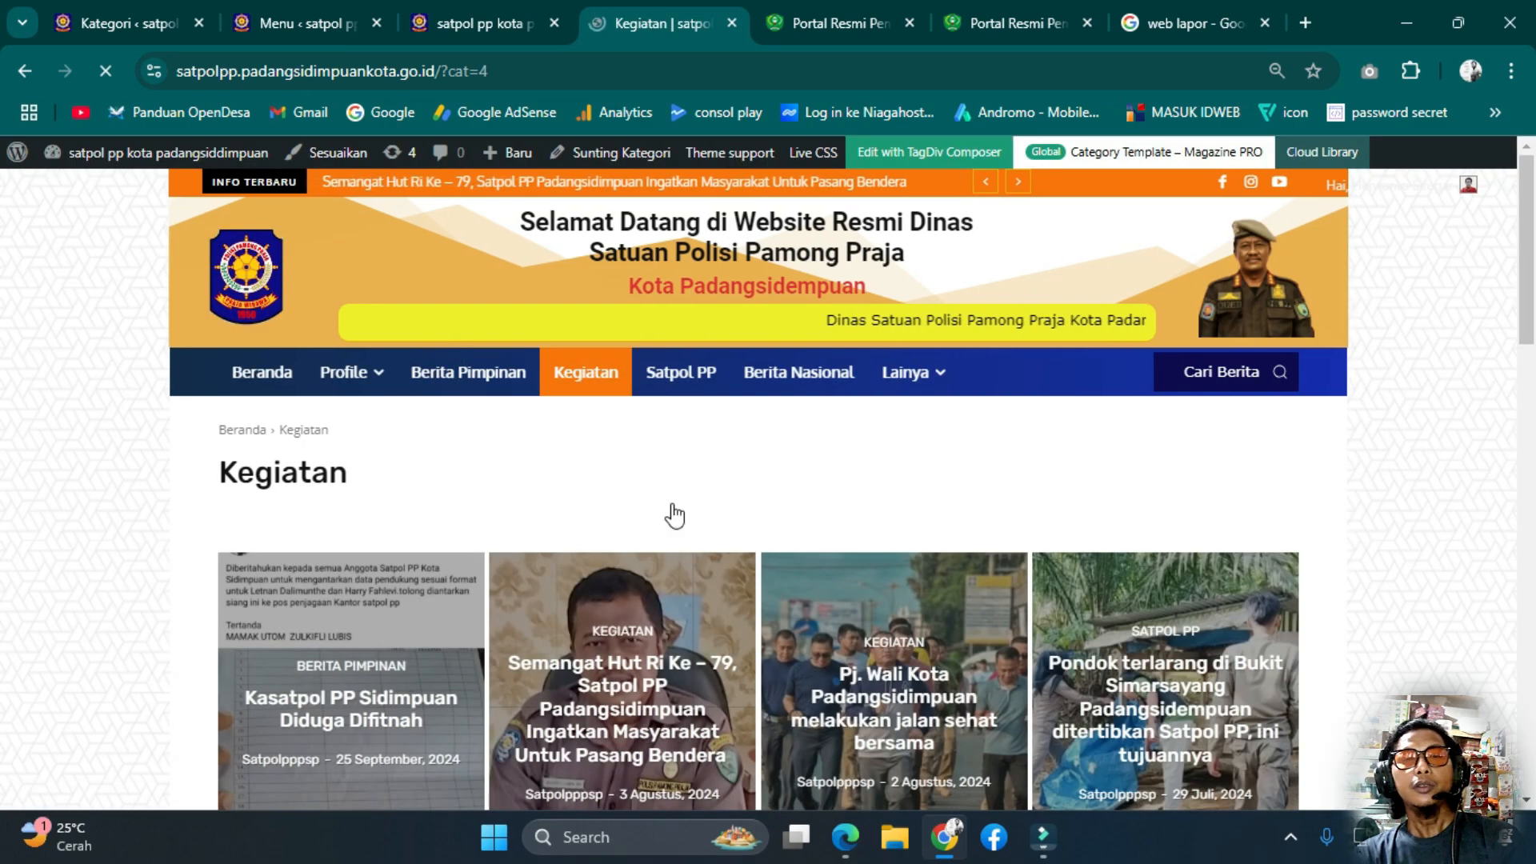
scroll(671, 516, down, 1)
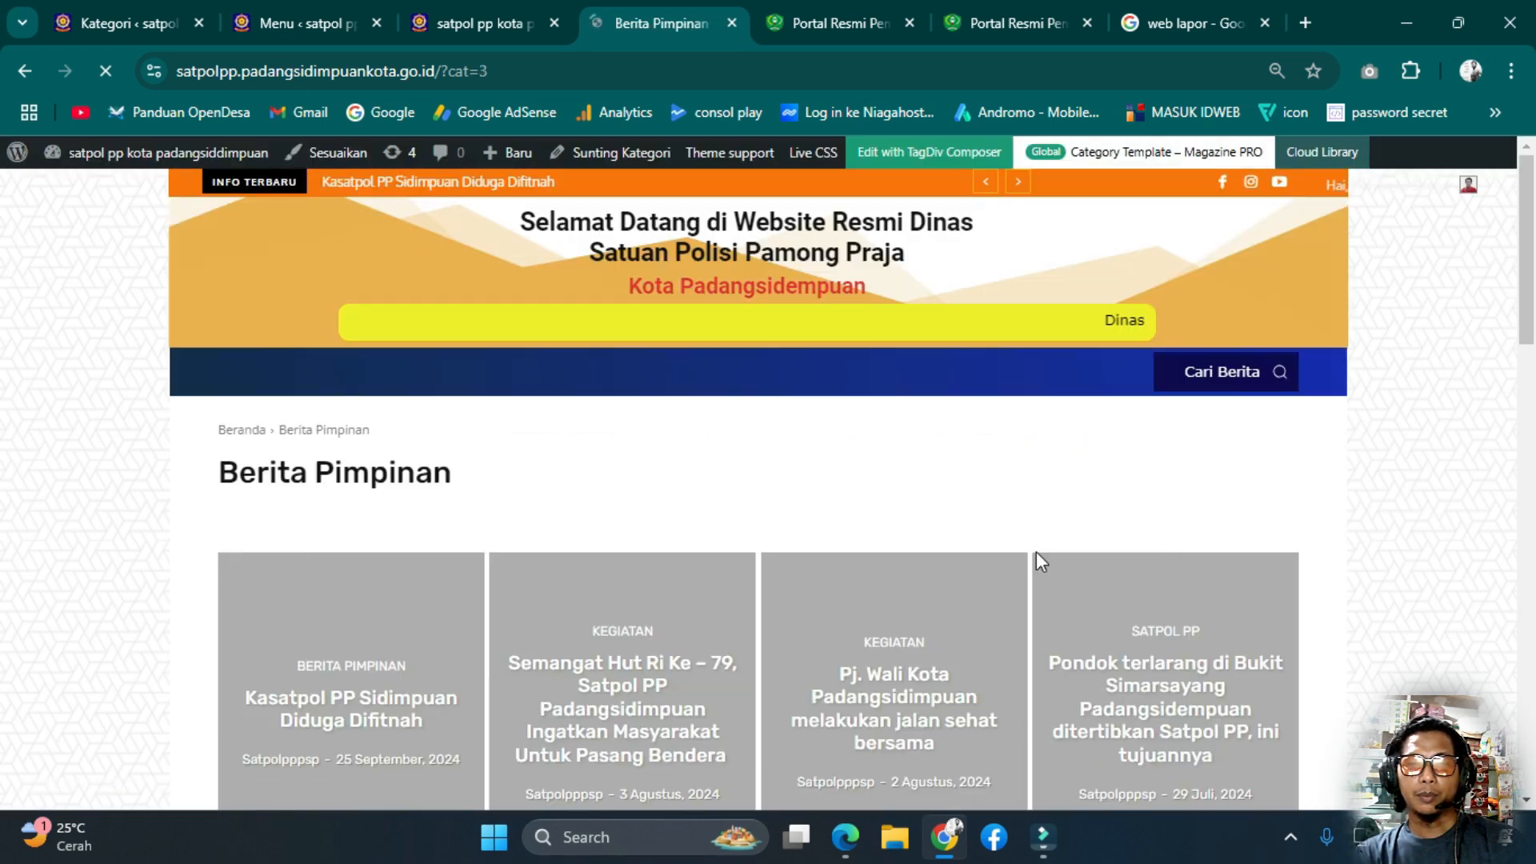
scroll(676, 604, down, 1)
scroll(1304, 594, down, 1)
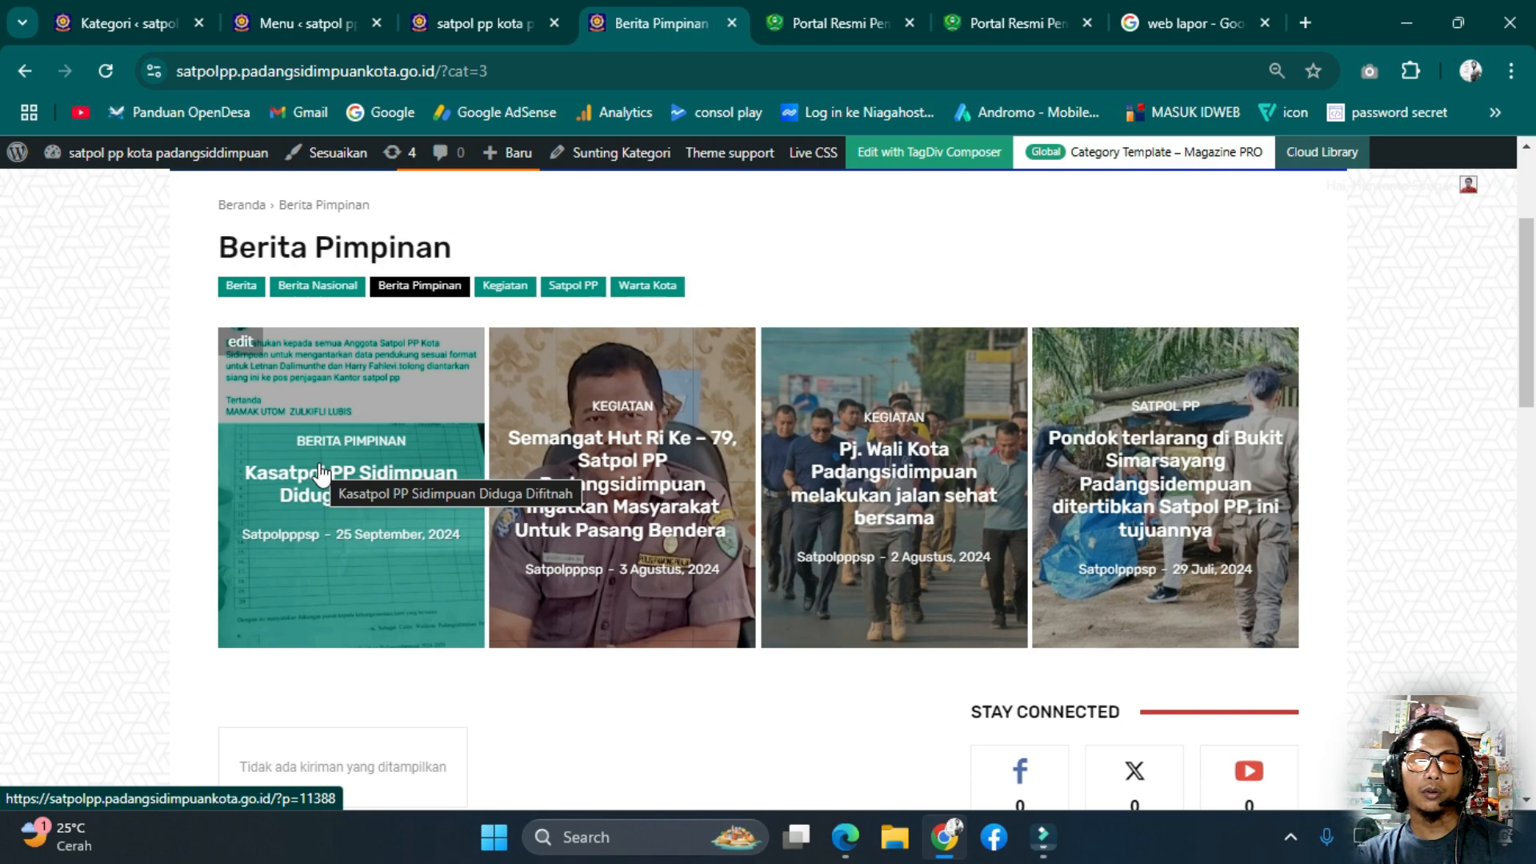
Step: Switch to the Kategori admin tab and open the Dasbor dashboard
click(163, 1)
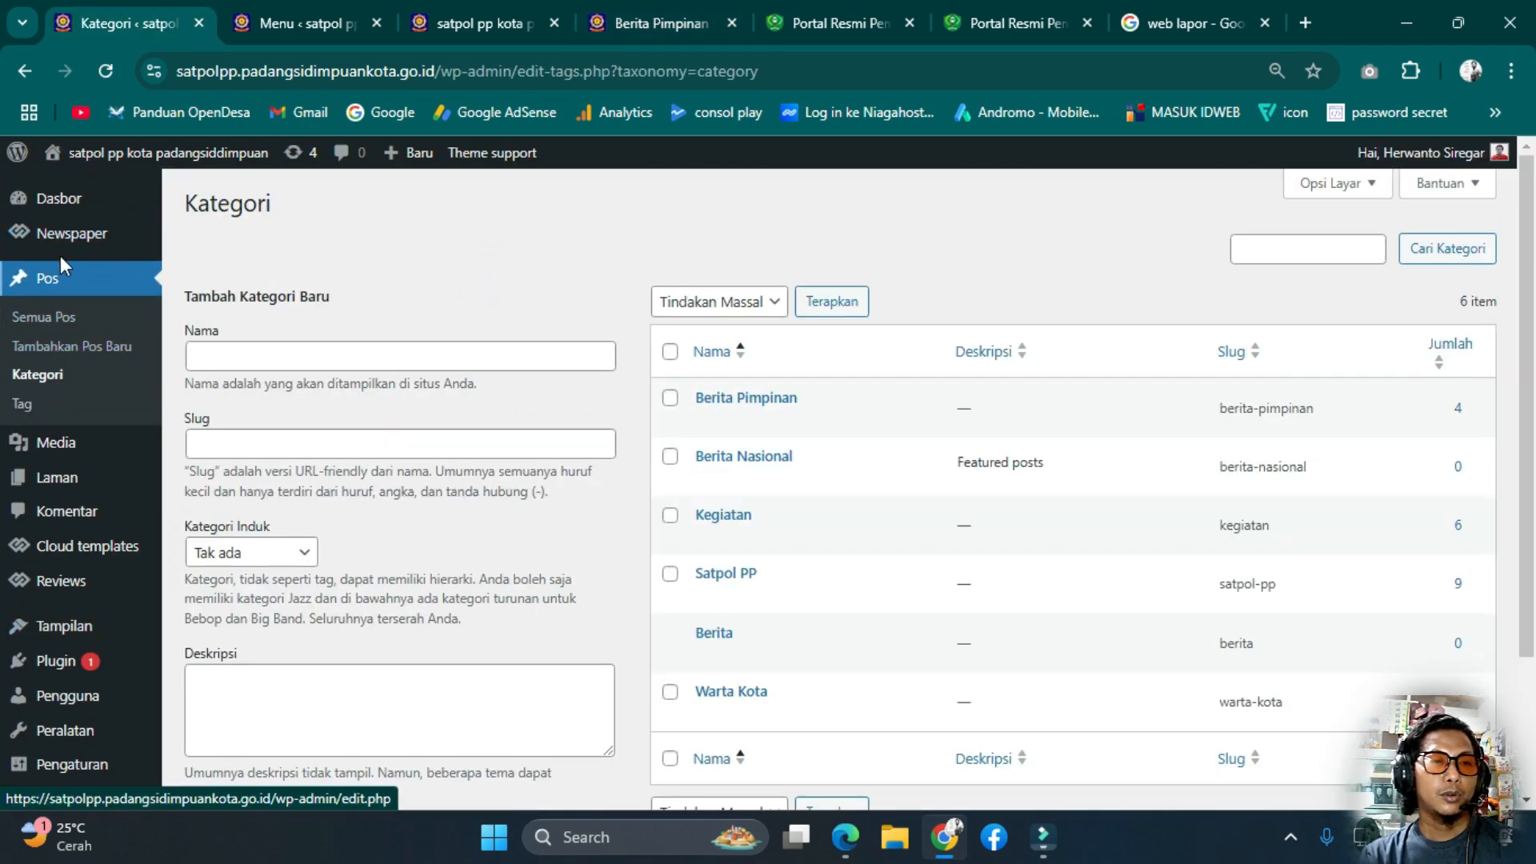
click(478, 251)
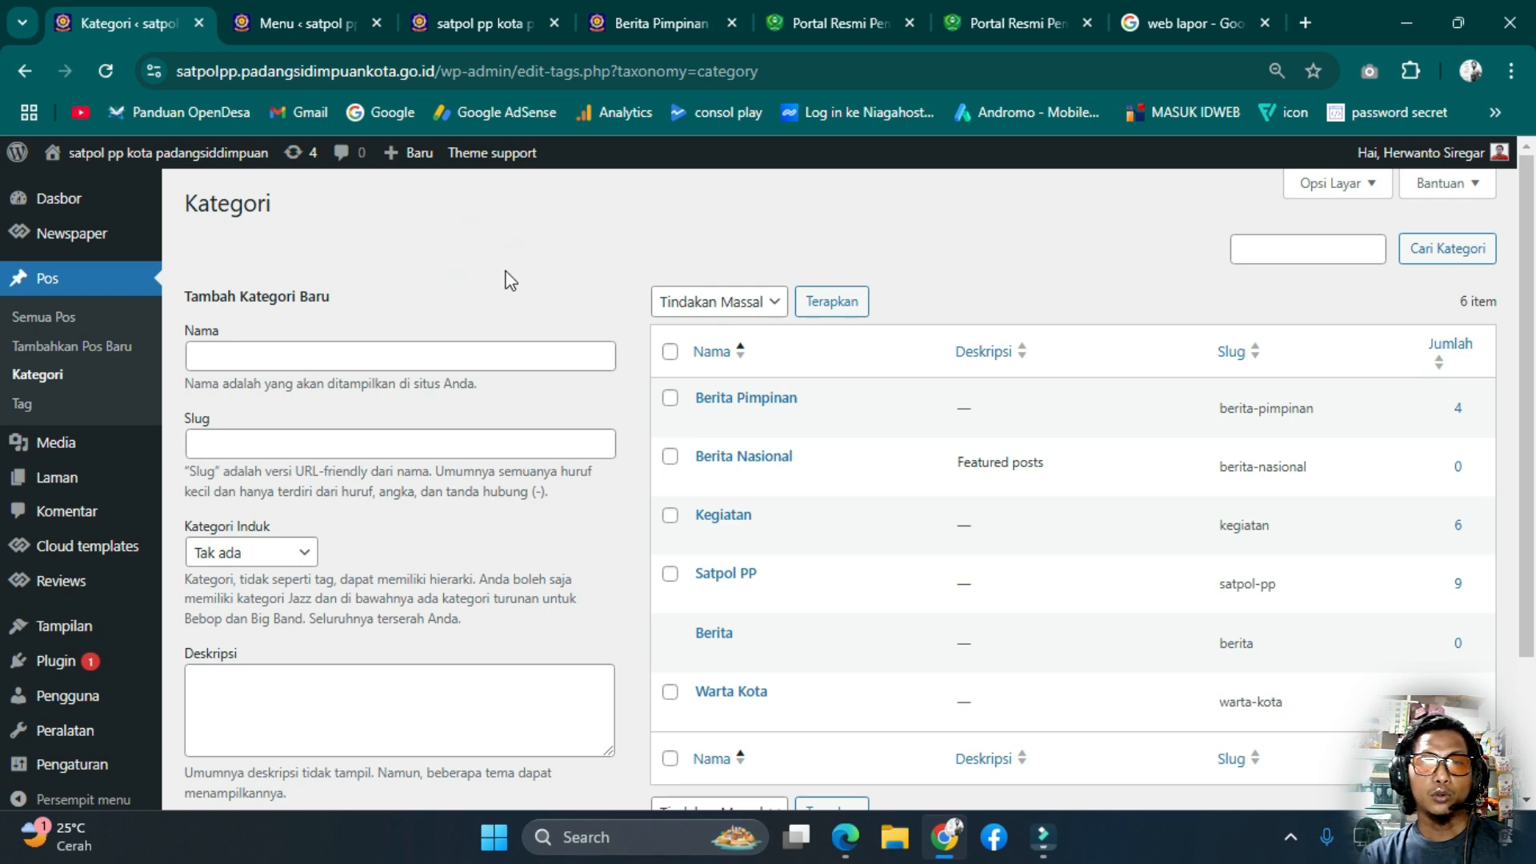
click(68, 197)
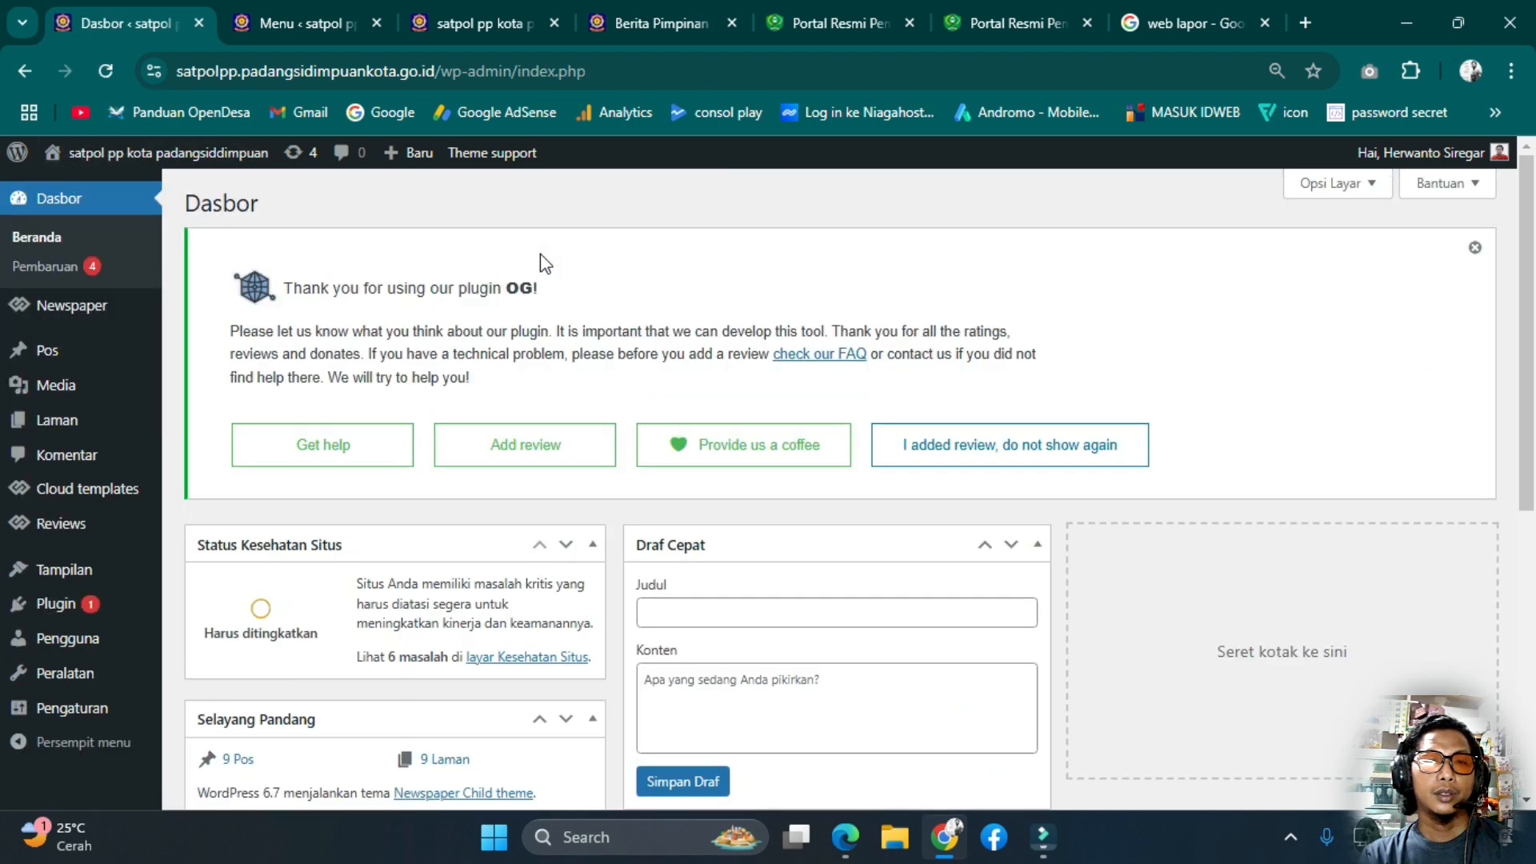
scroll(546, 464, down, 1)
scroll(542, 456, down, 1)
scroll(541, 452, up, 3)
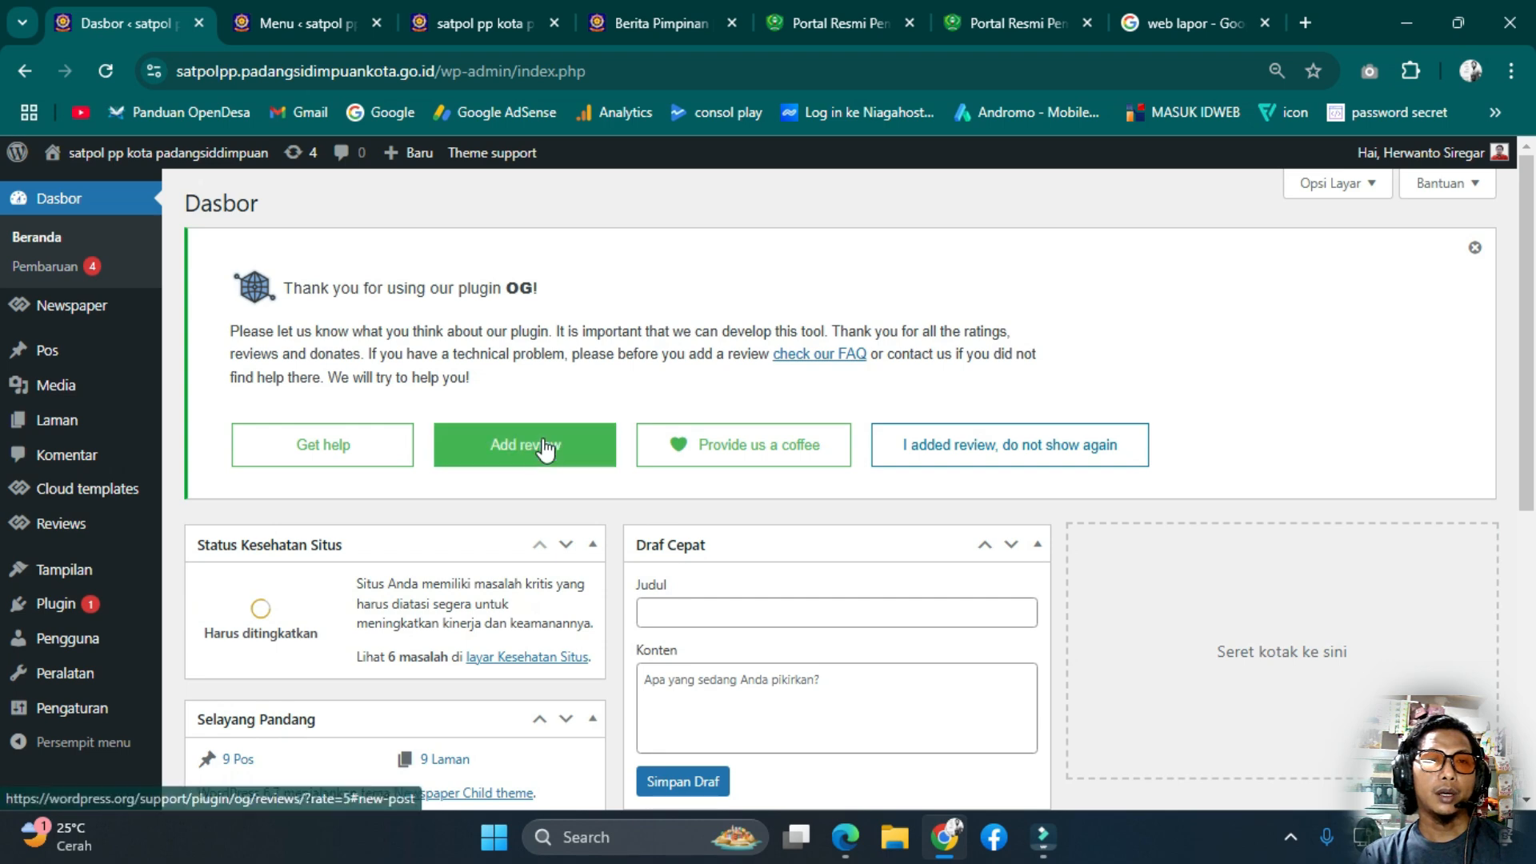
Step: Start a new post, dismiss the welcome popup, and title it 'Contoh judul berita 1'
mouse_move(392, 160)
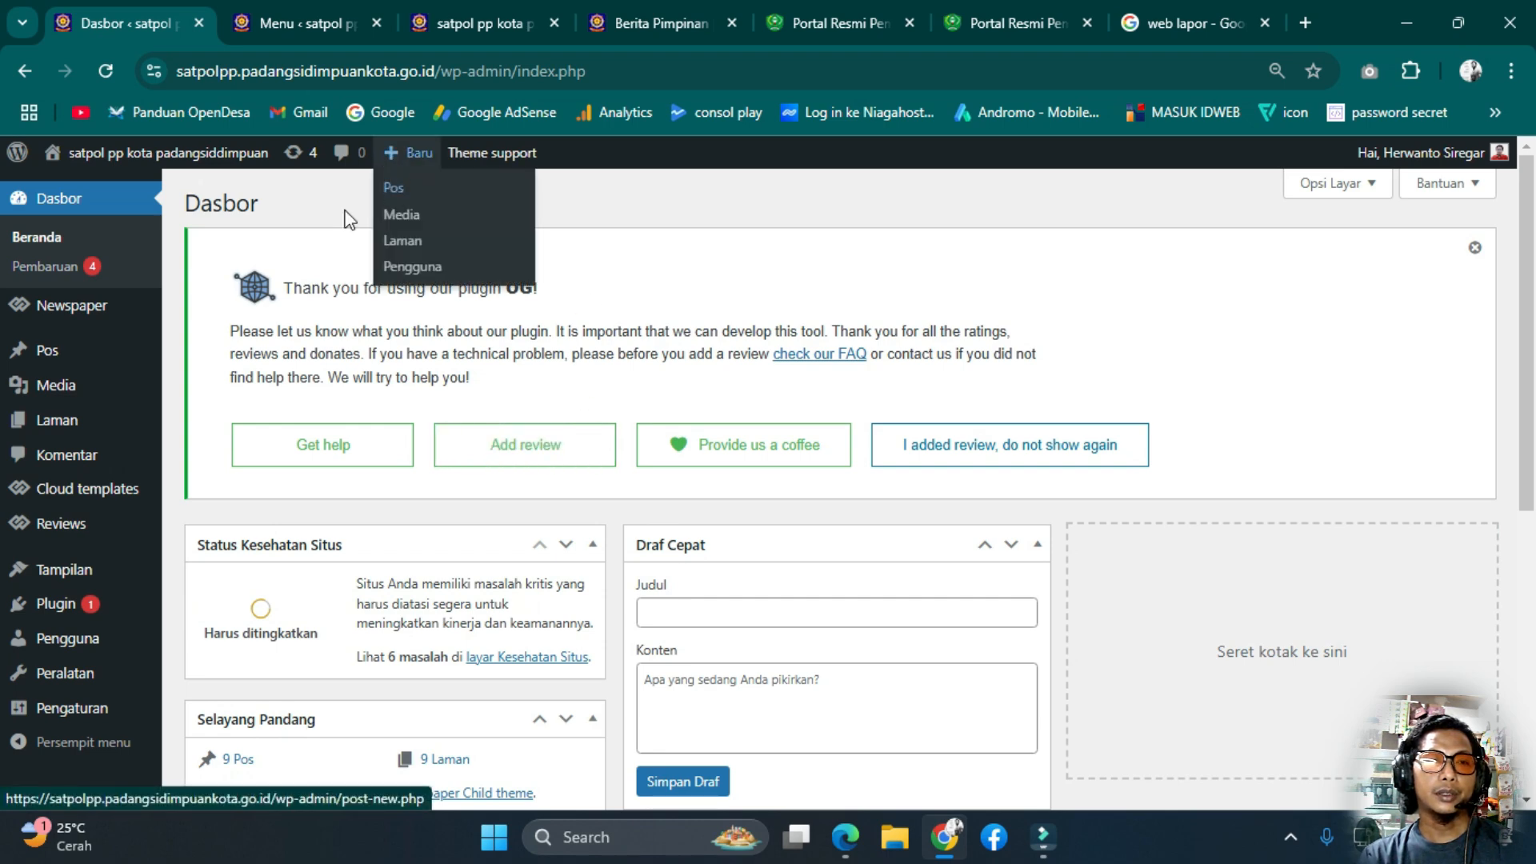
mouse_move(32, 354)
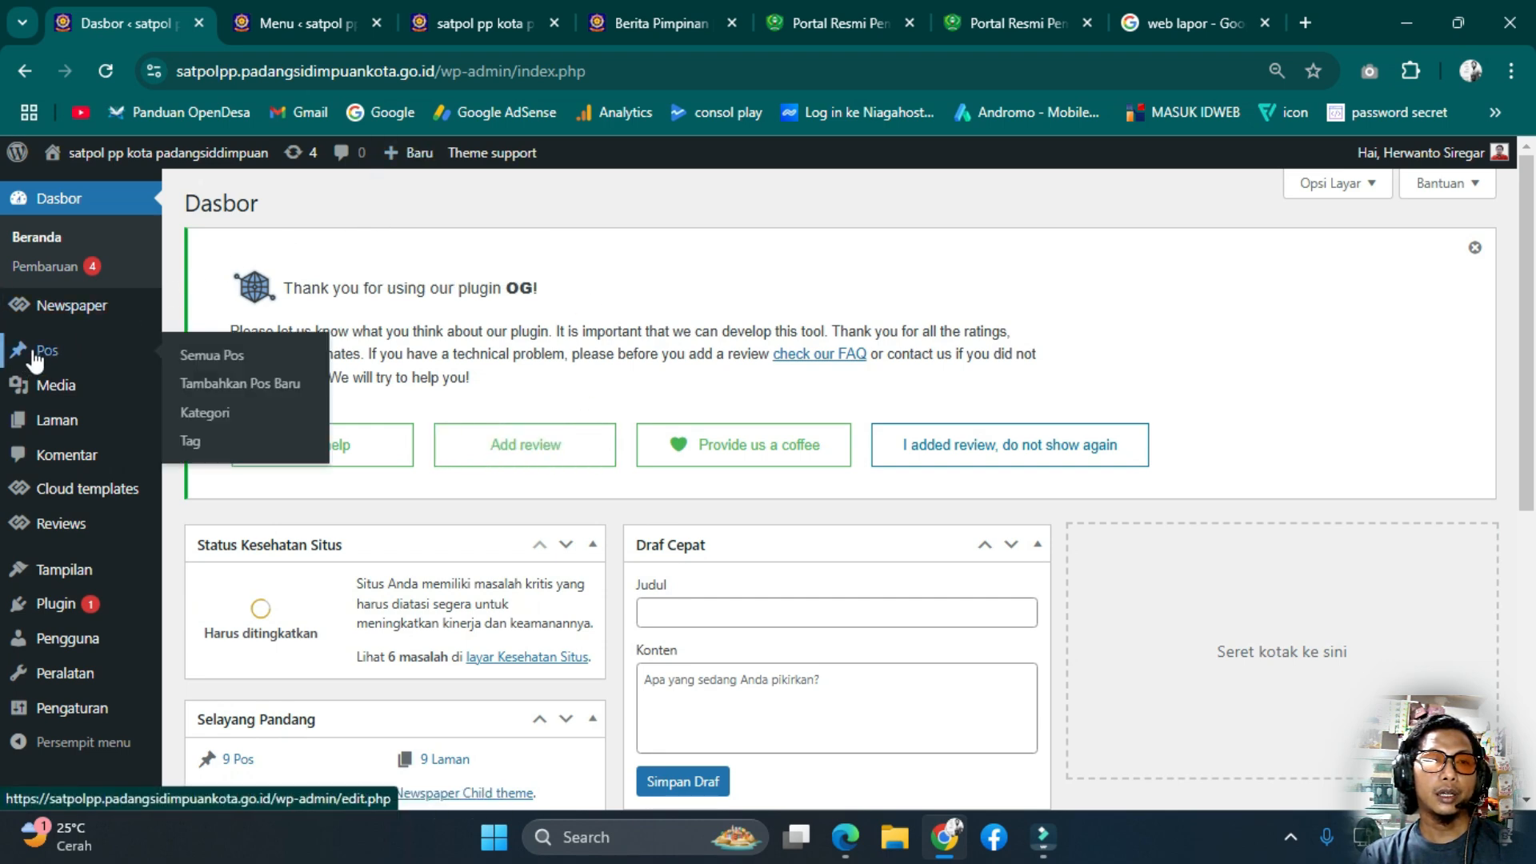
click(248, 387)
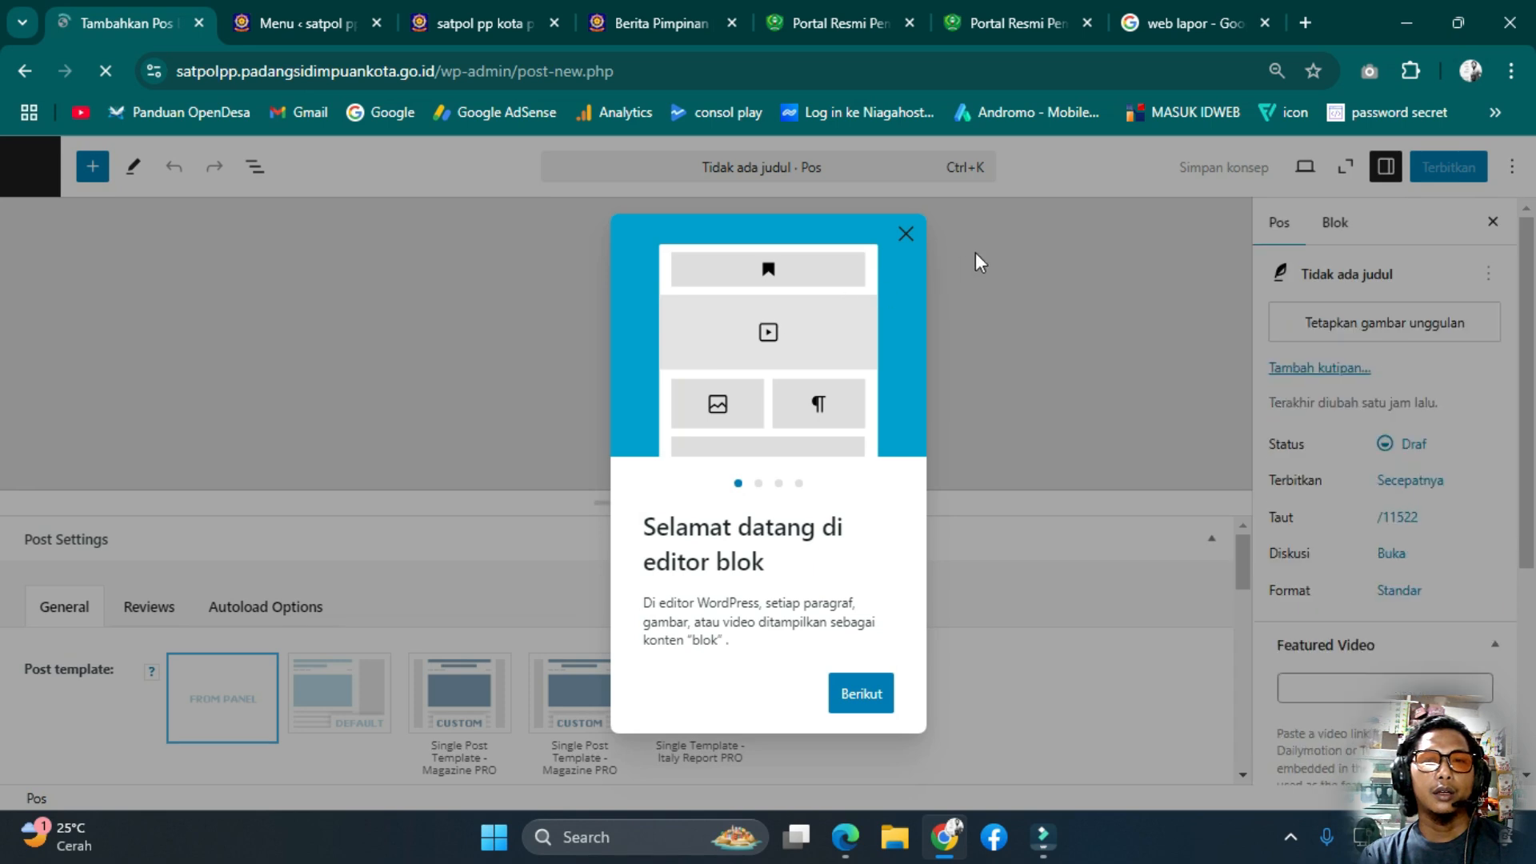
click(906, 236)
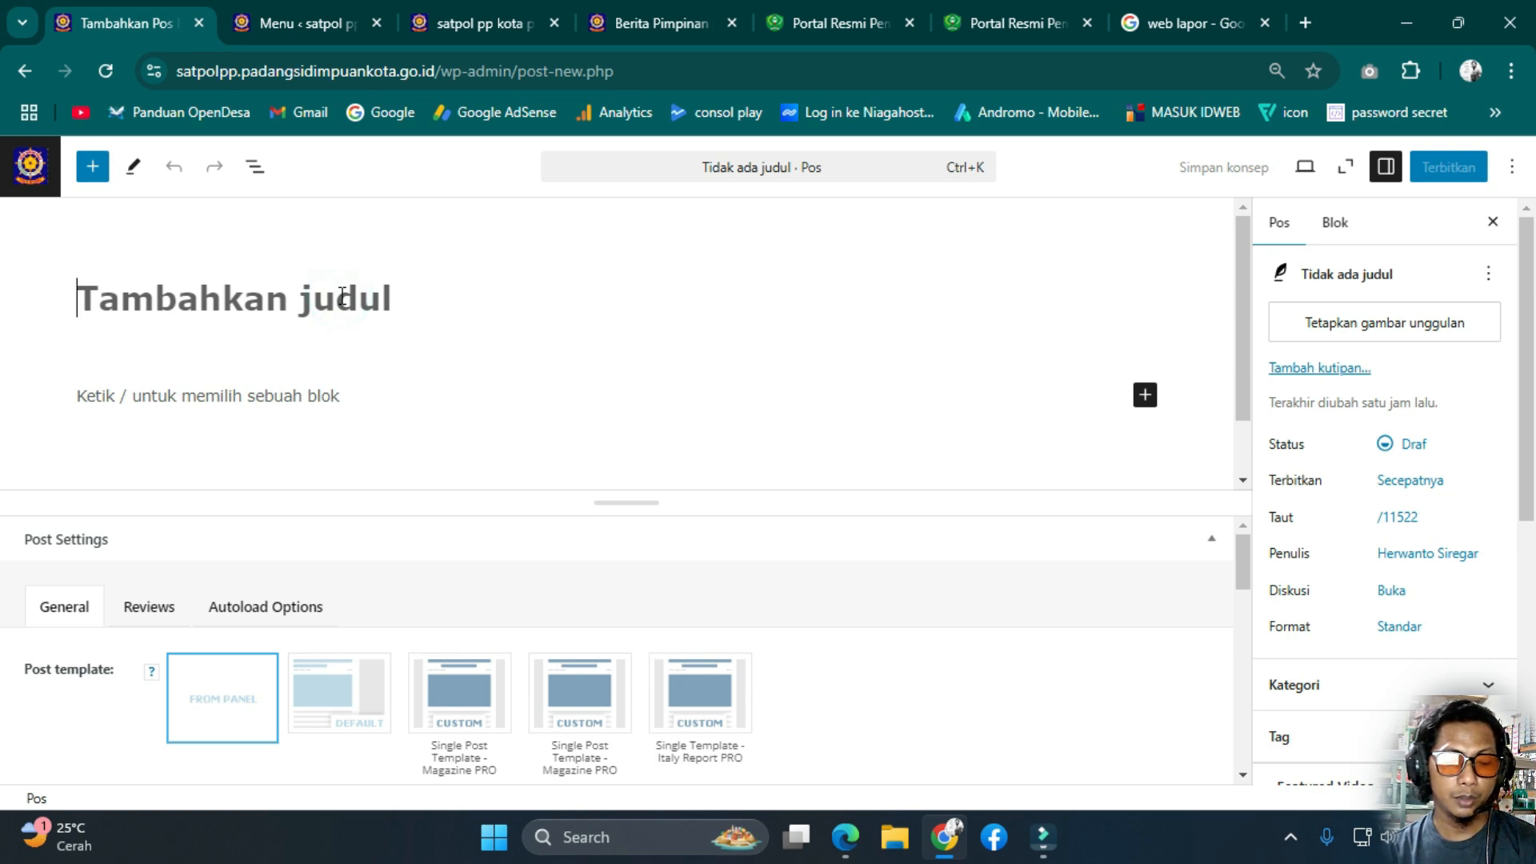
text(Sample)
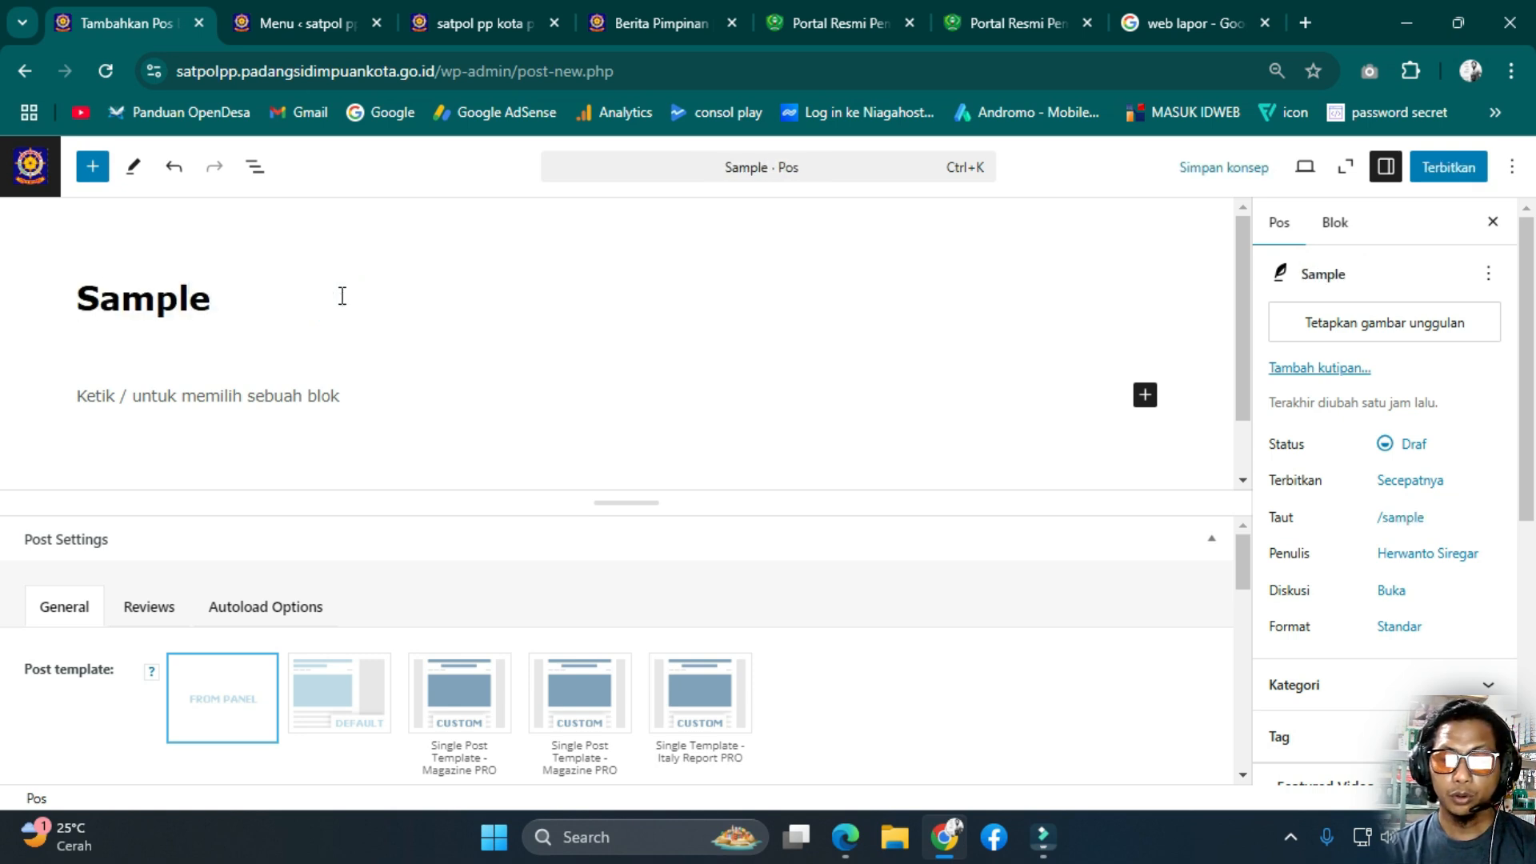
key(BackSpace)
key(BackSpace)
key(BackSpace)
key(BackSpace)
key(BackSpace)
key(BackSpace)
text(Co)
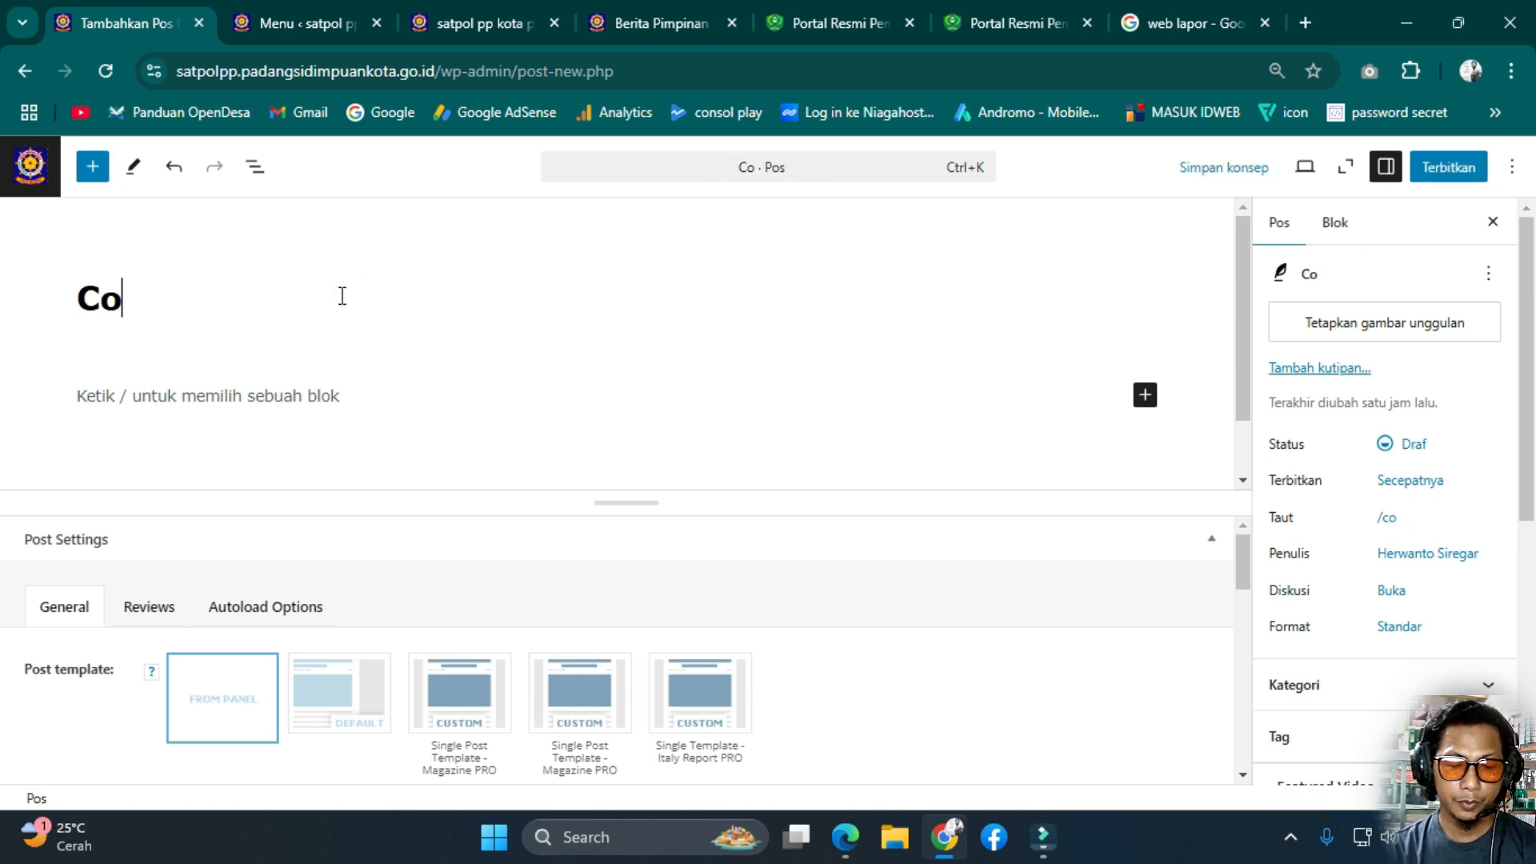
text(ntoh ju)
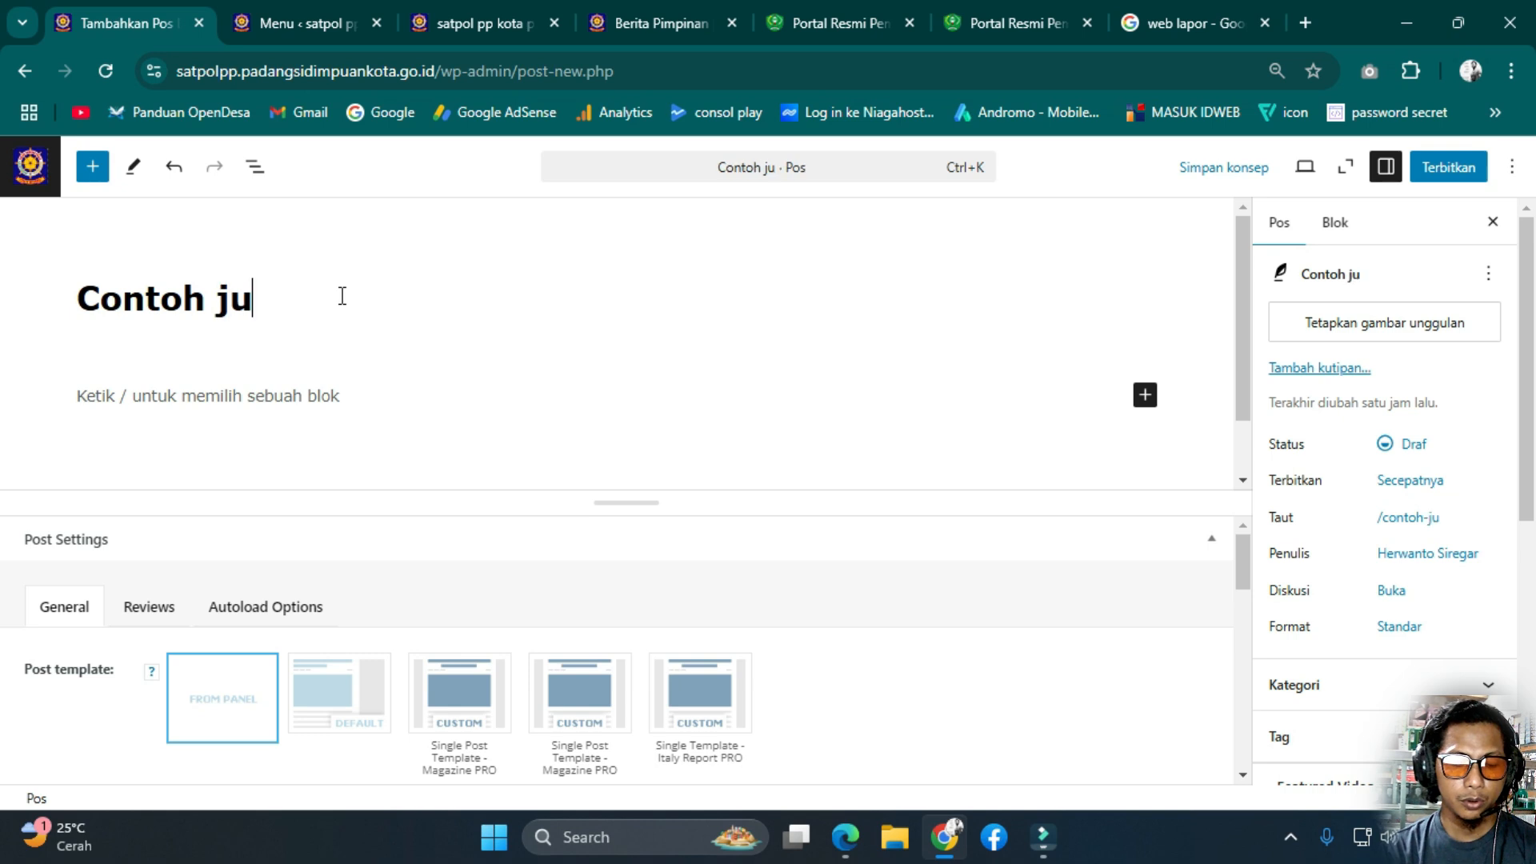
text(dul beri)
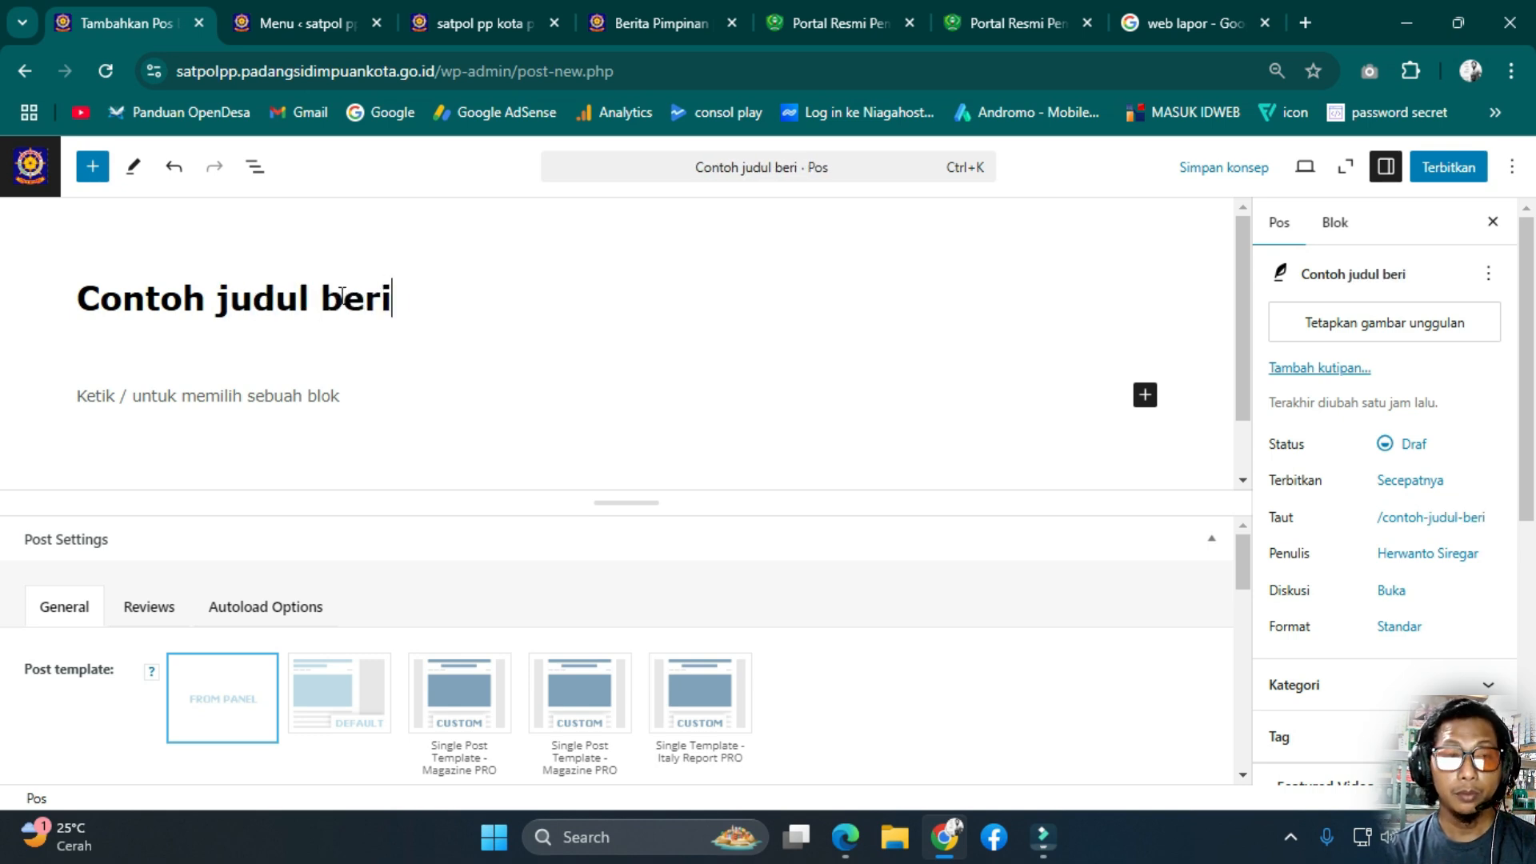
text(ta 1)
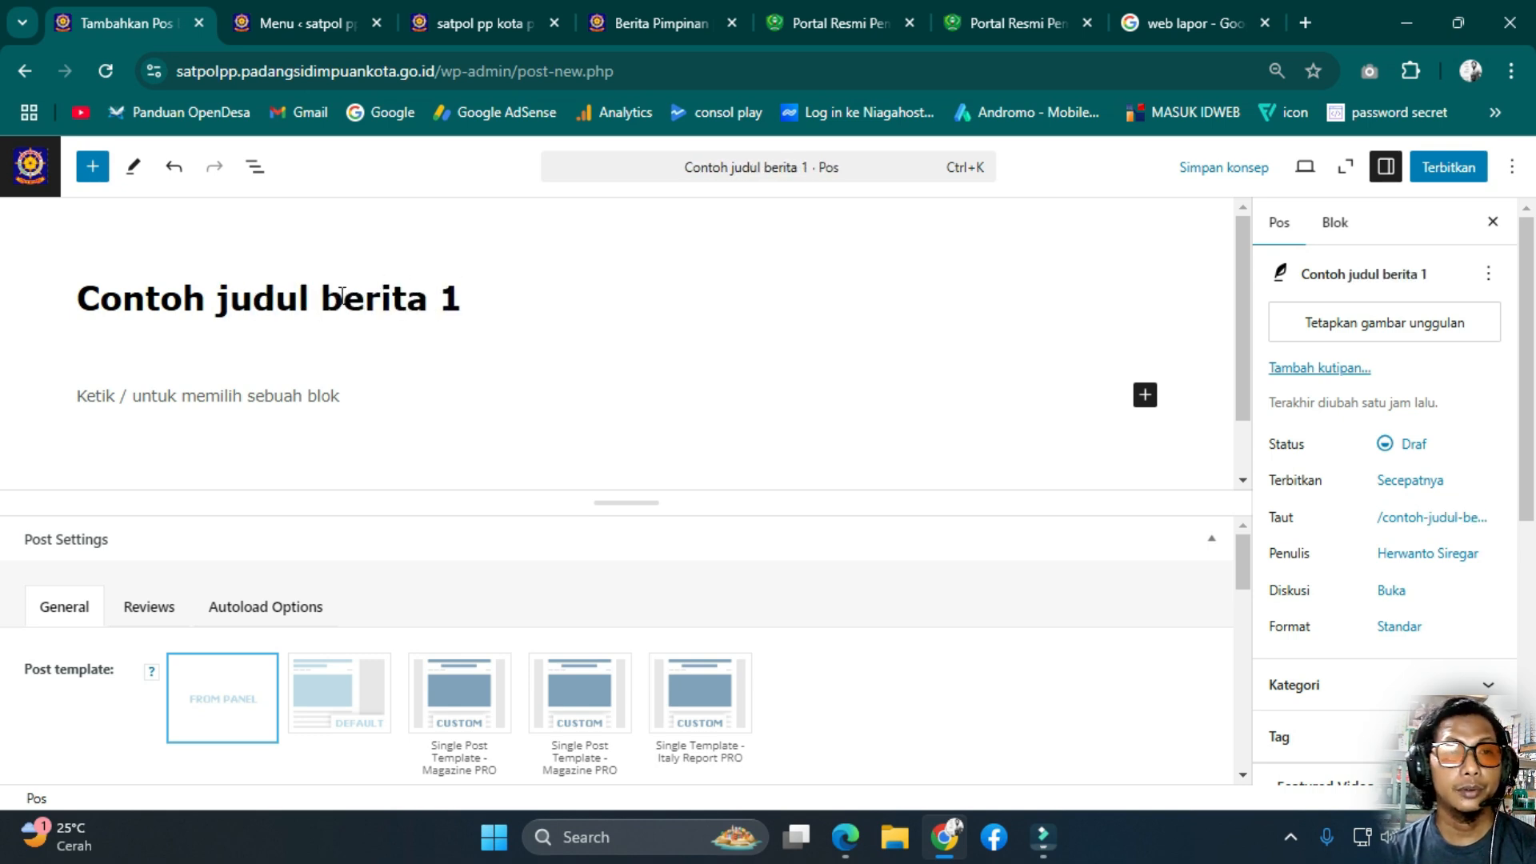
click(148, 392)
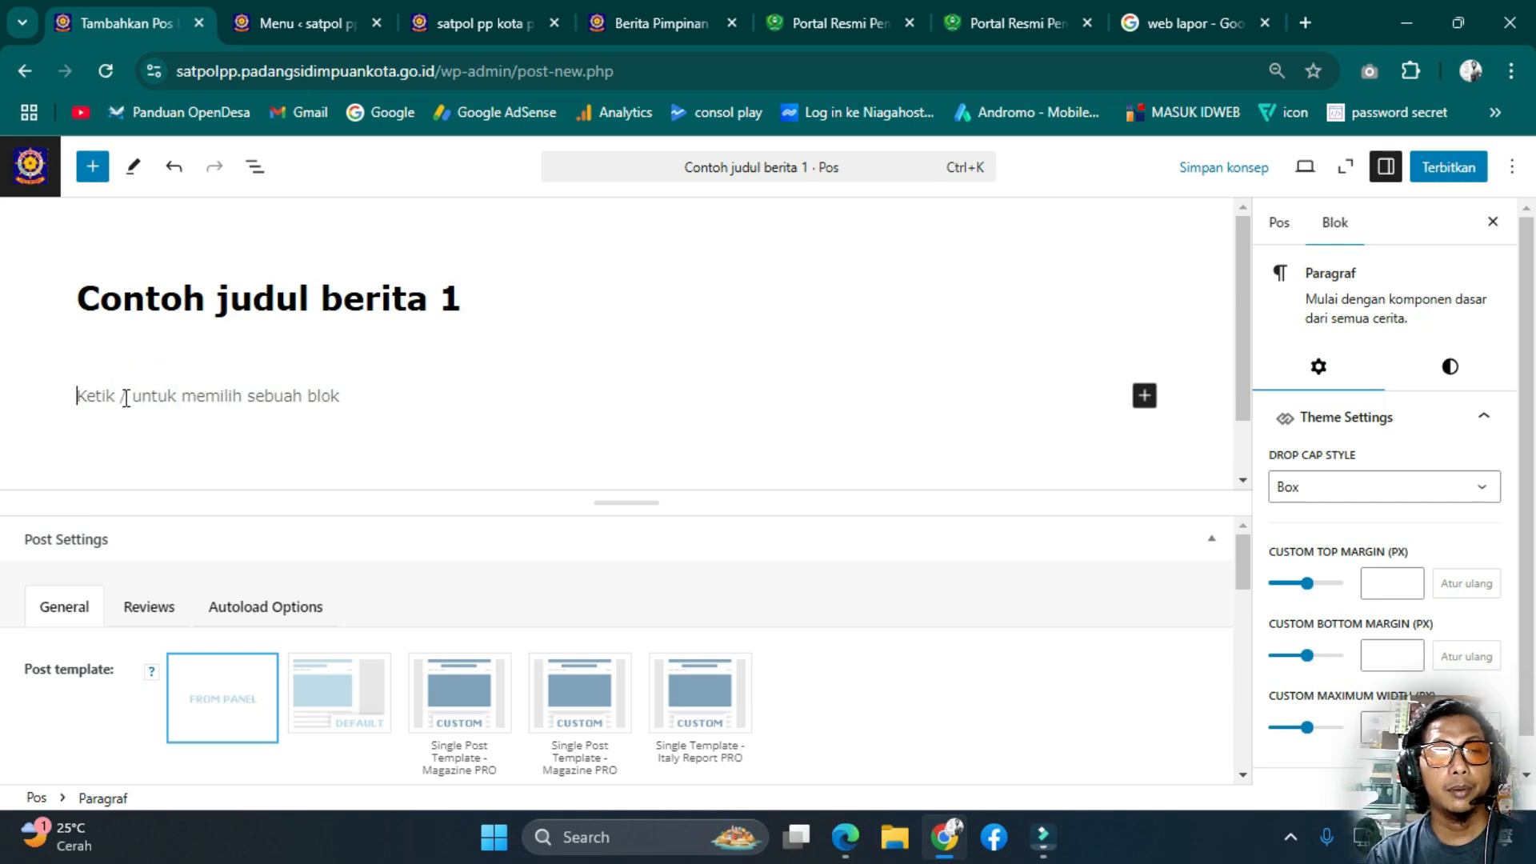
click(90, 399)
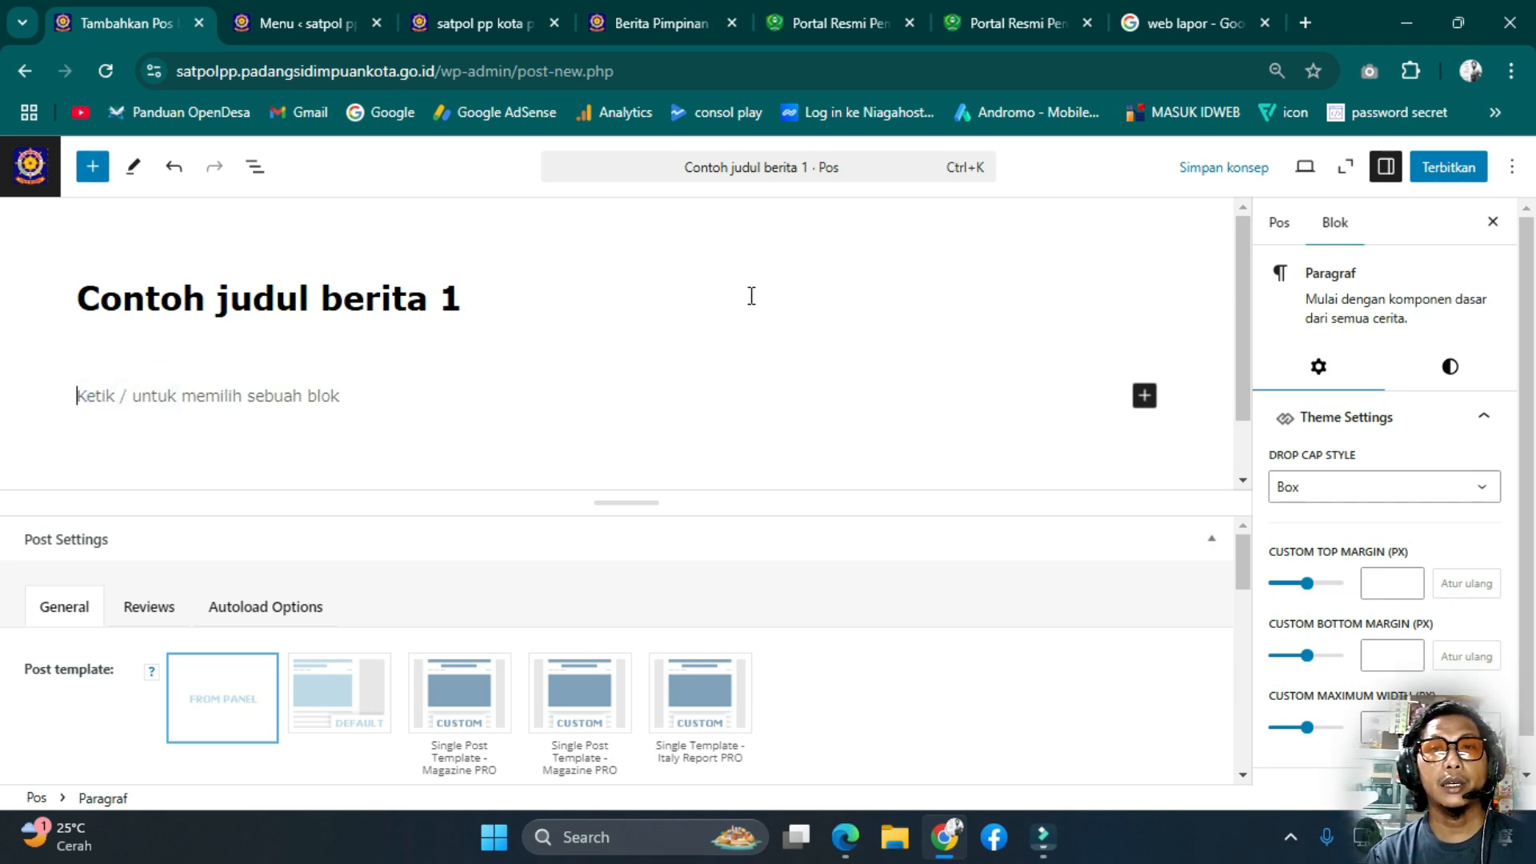
Step: Open the official Padangsidimpuan city website from the government portal
click(1029, 23)
click(820, 16)
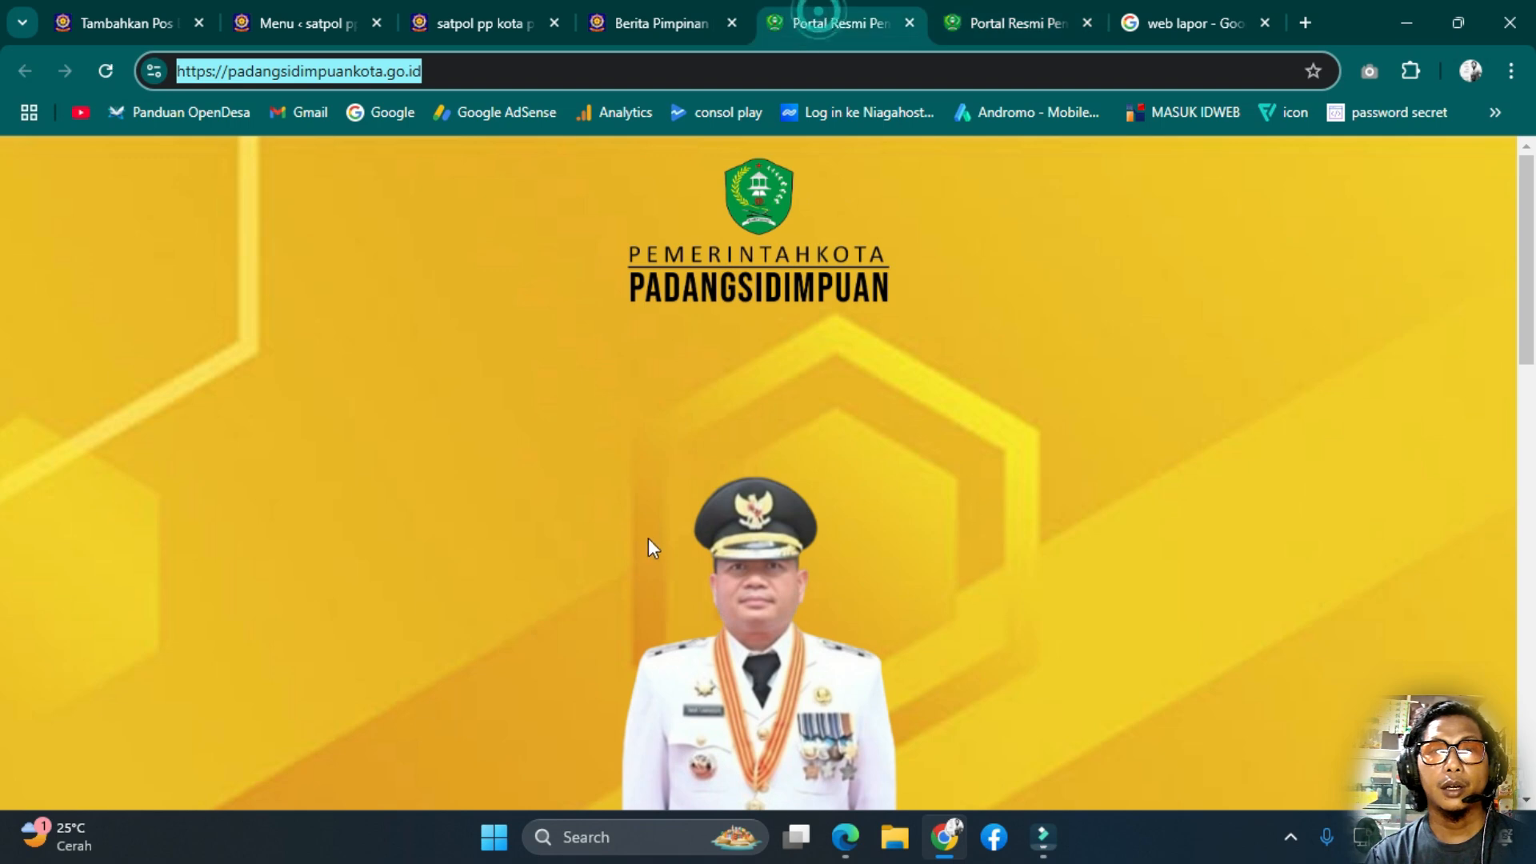
scroll(650, 547, down, 9)
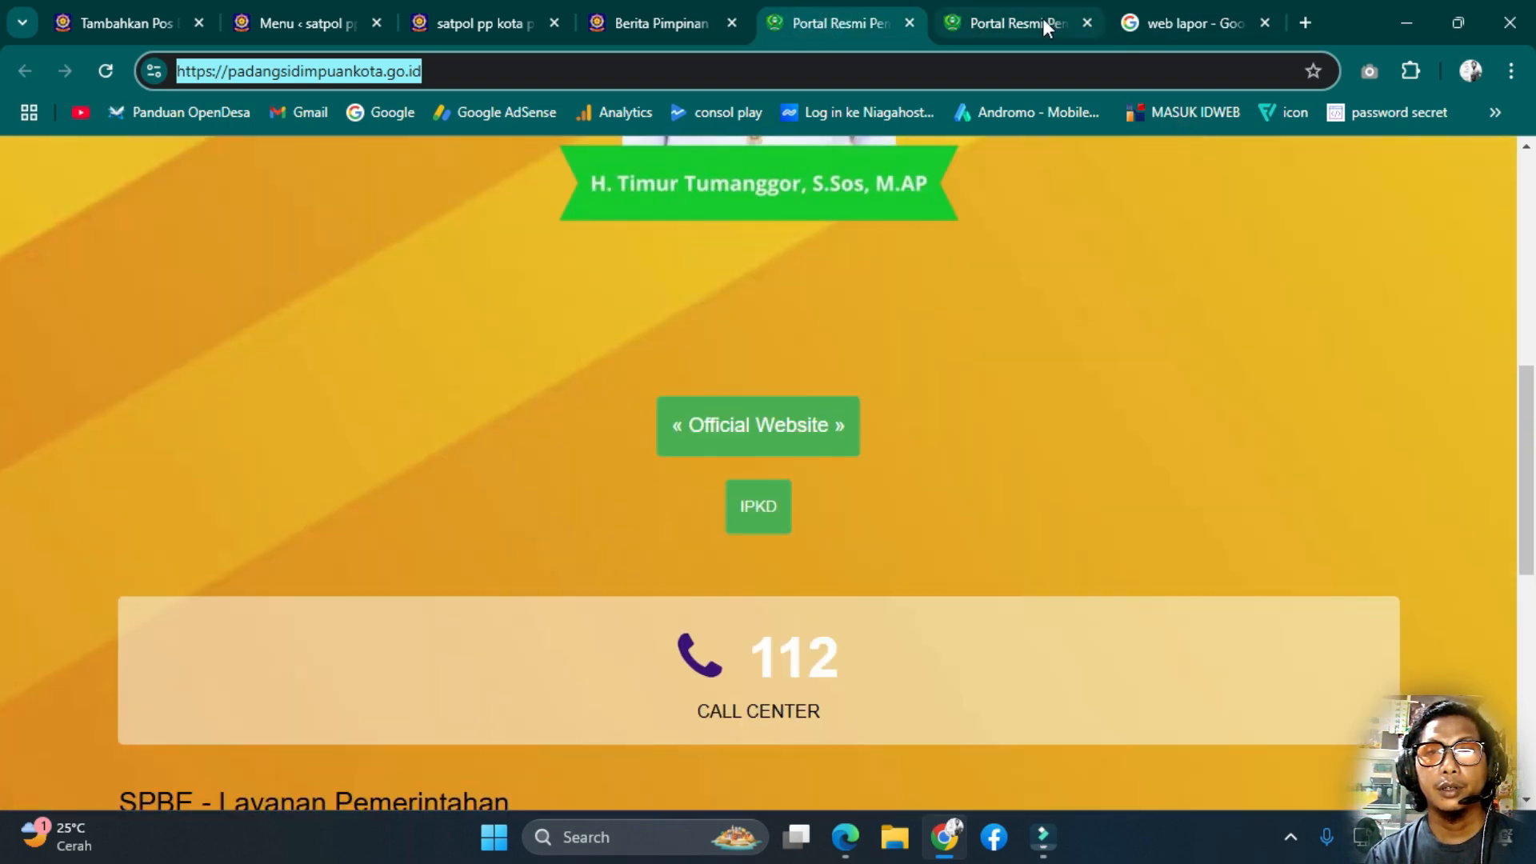
scroll(757, 570, down, 4)
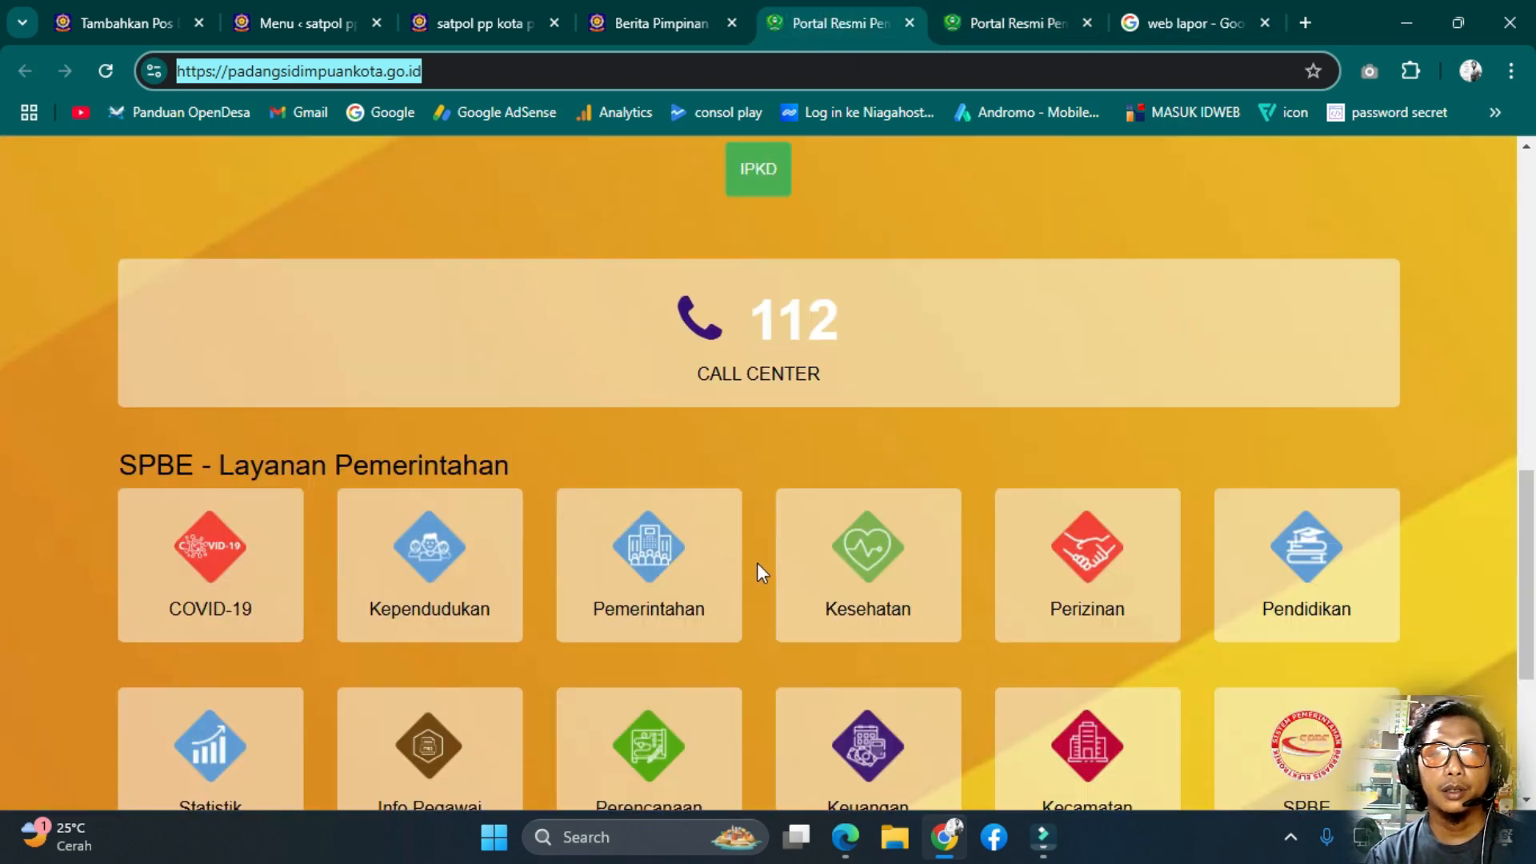
scroll(757, 563, down, 1)
scroll(528, 452, up, 4)
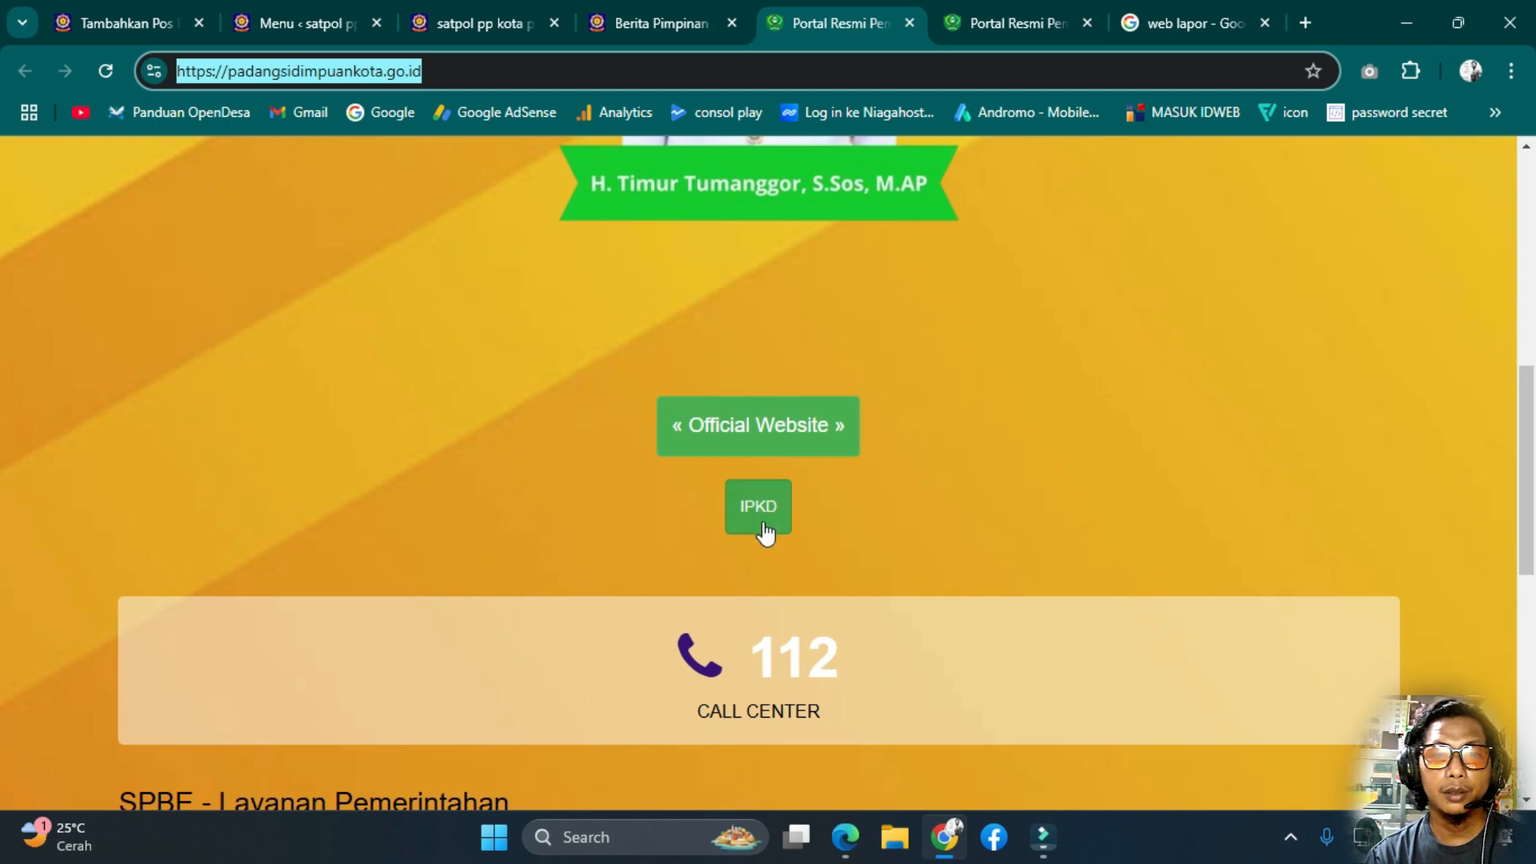
click(764, 425)
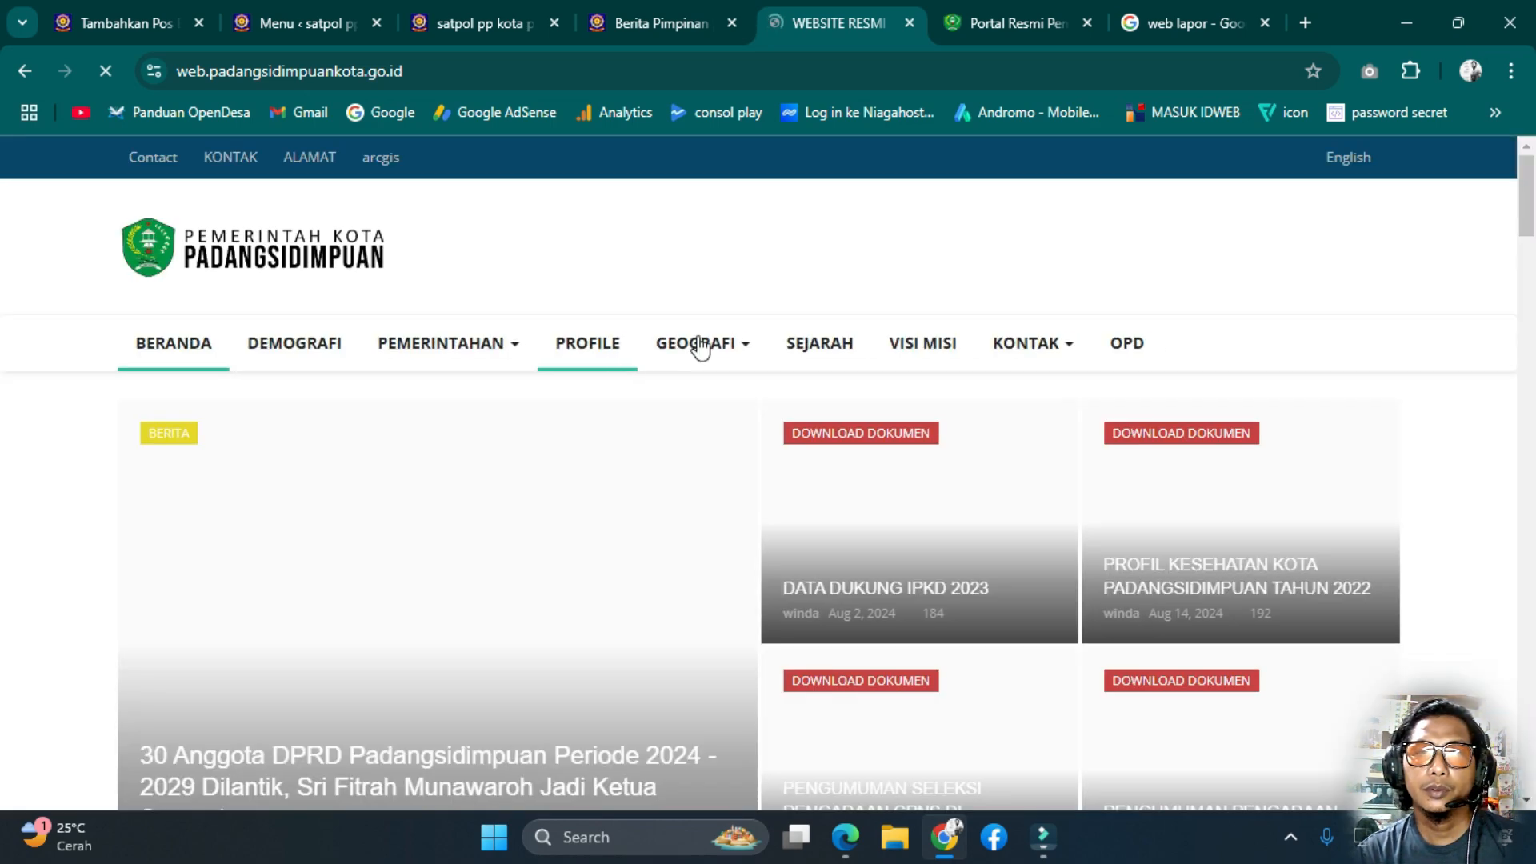
scroll(761, 538, down, 3)
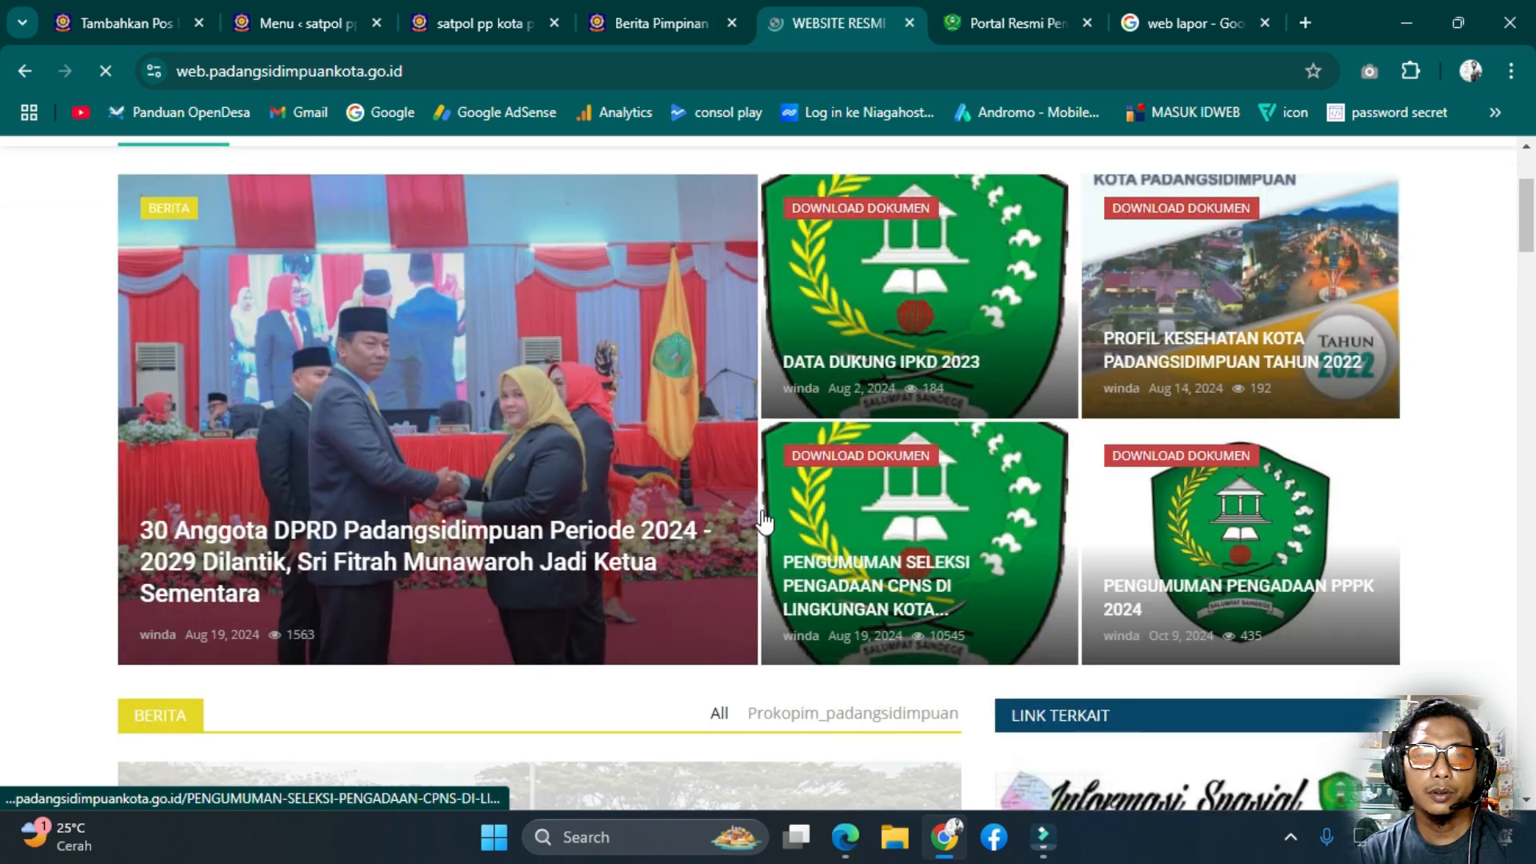
Step: Open the 30 DPRD members' inauguration article and copy its headline
click(368, 538)
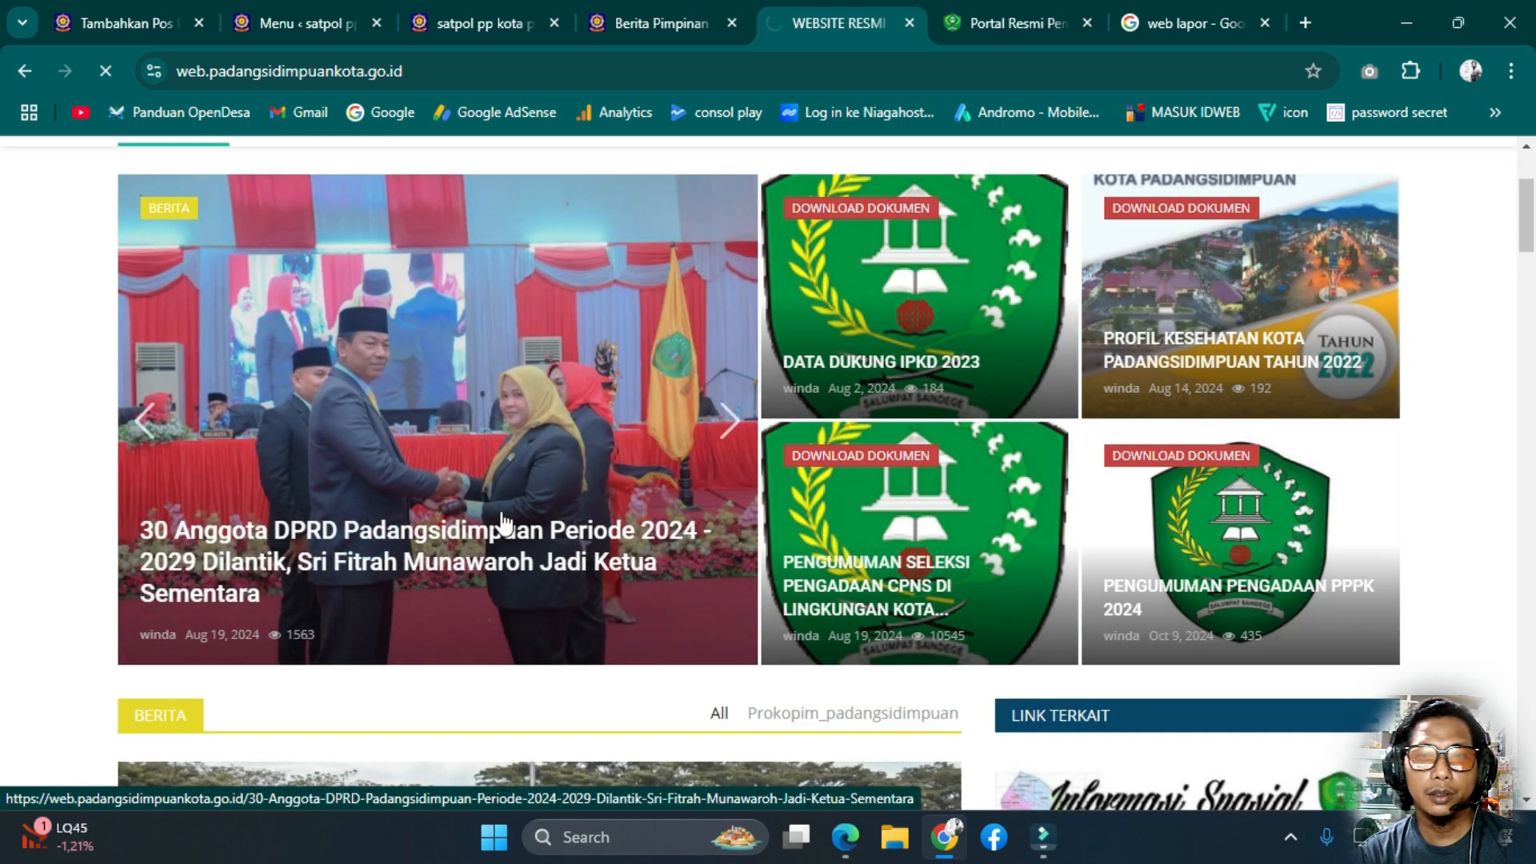
scroll(552, 504, down, 1)
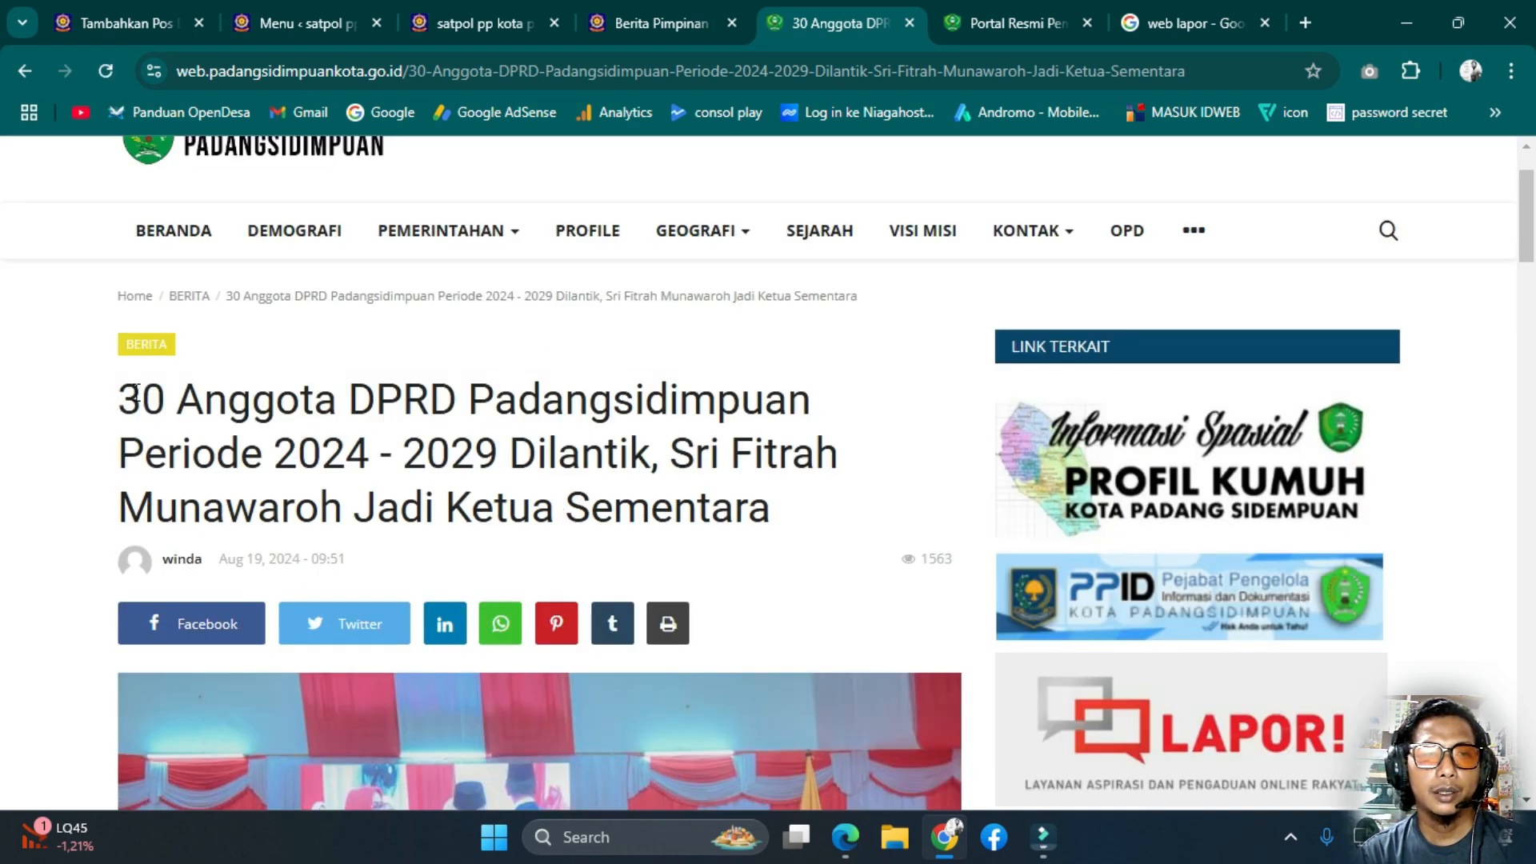
drag(130, 393, 792, 499)
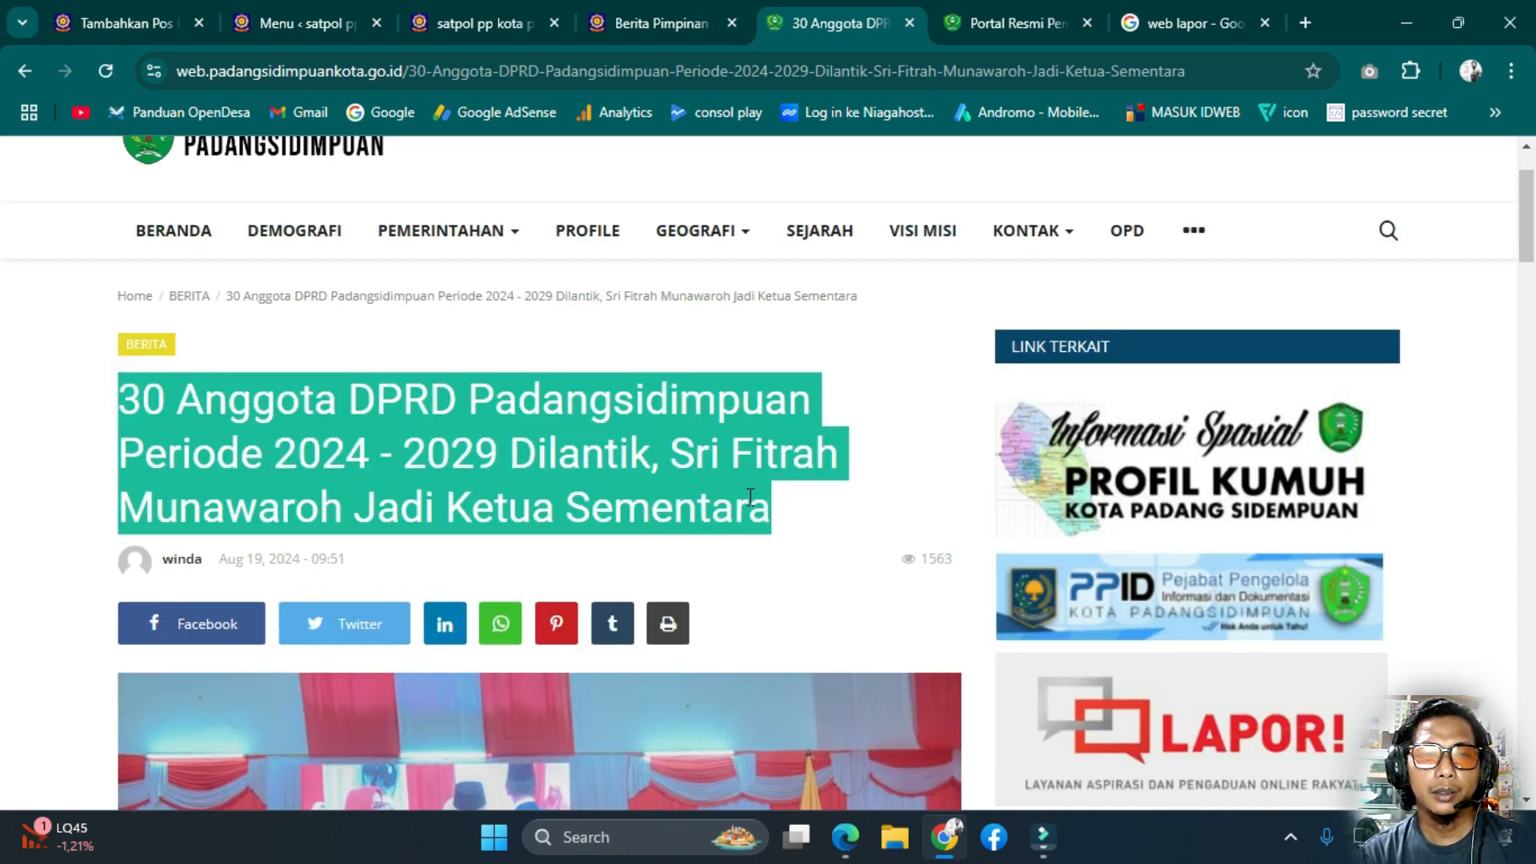
right_click(460, 428)
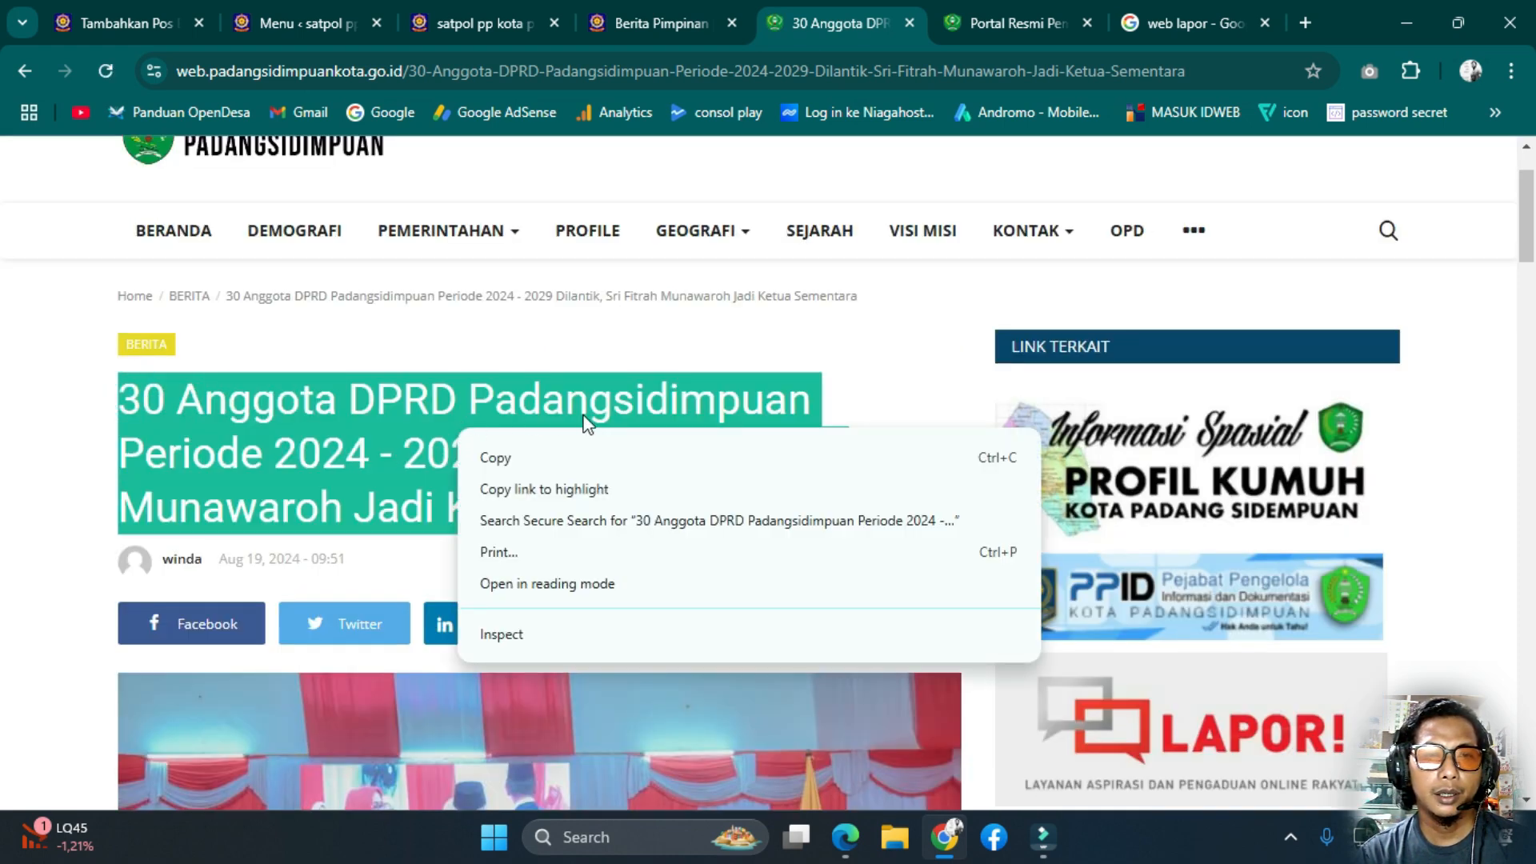
click(520, 461)
Step: Paste the copied DPRD inauguration headline over the draft title 'Contoh judul berita 1'
click(299, 16)
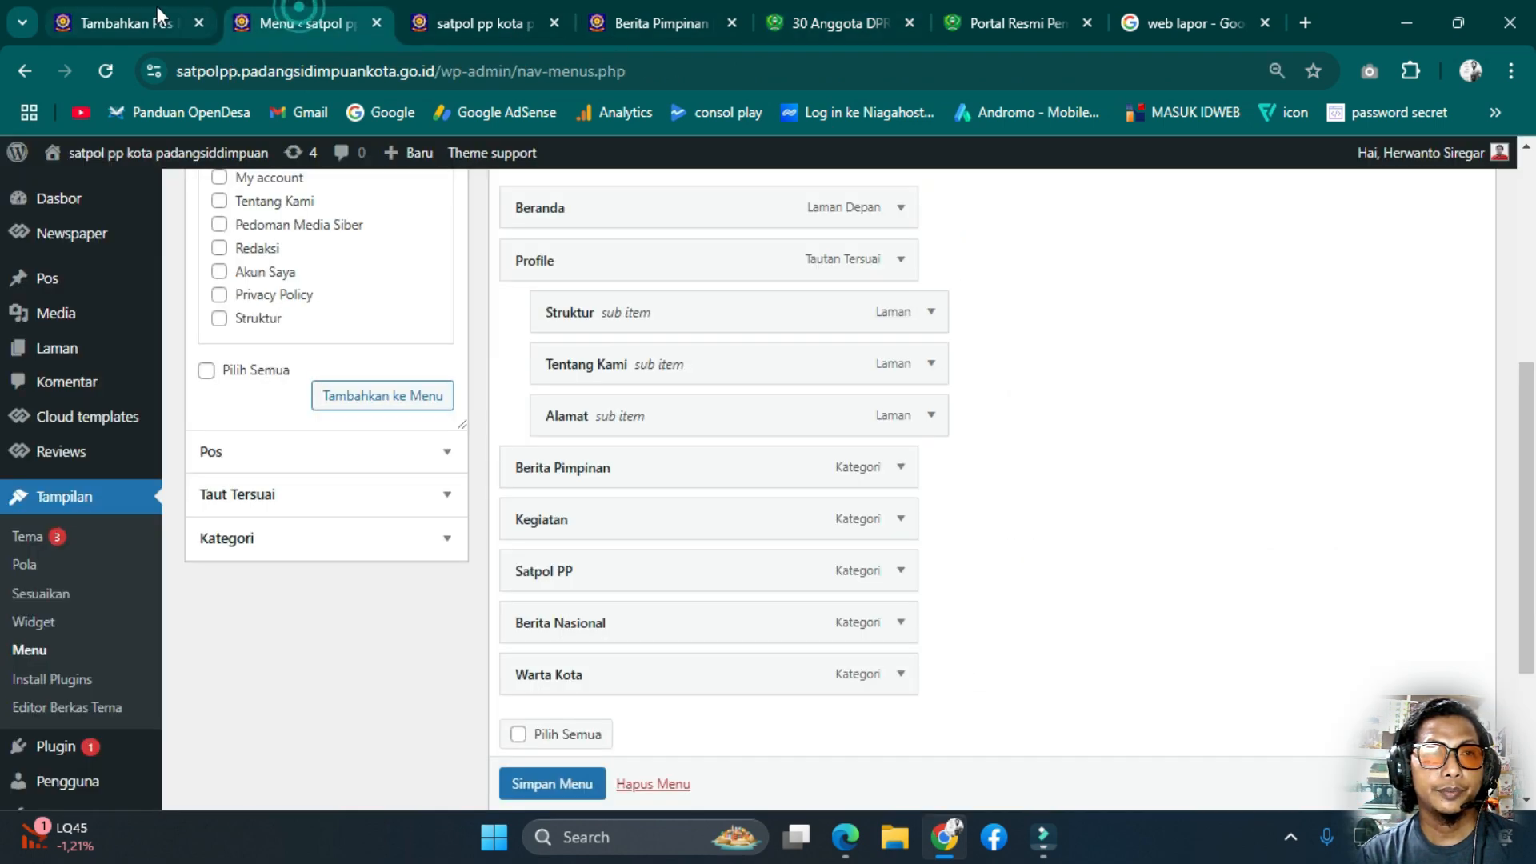
click(152, 15)
triple_click(293, 300)
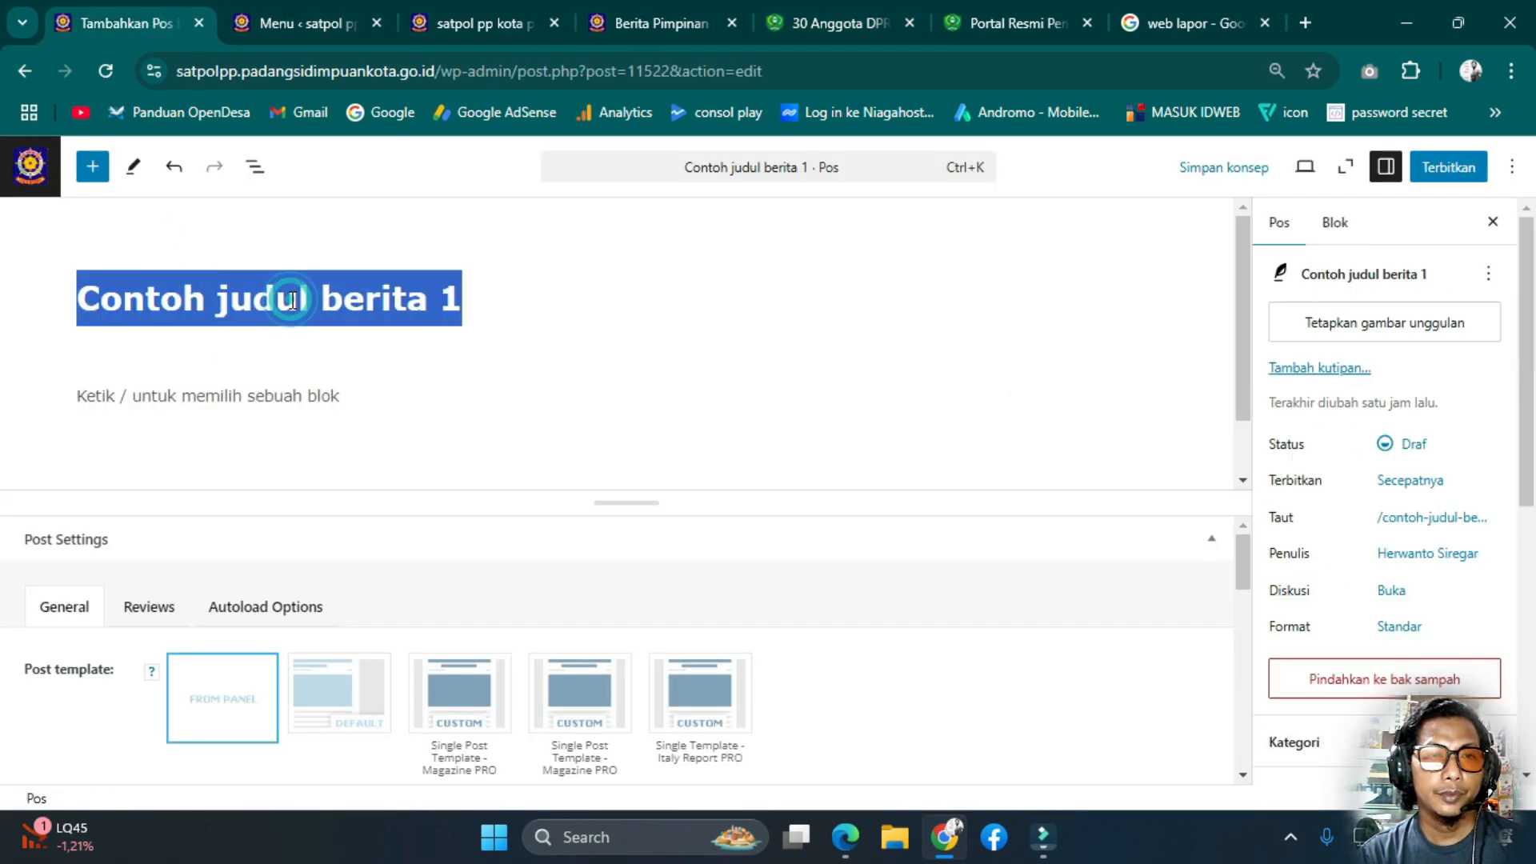
key(ctrl+v)
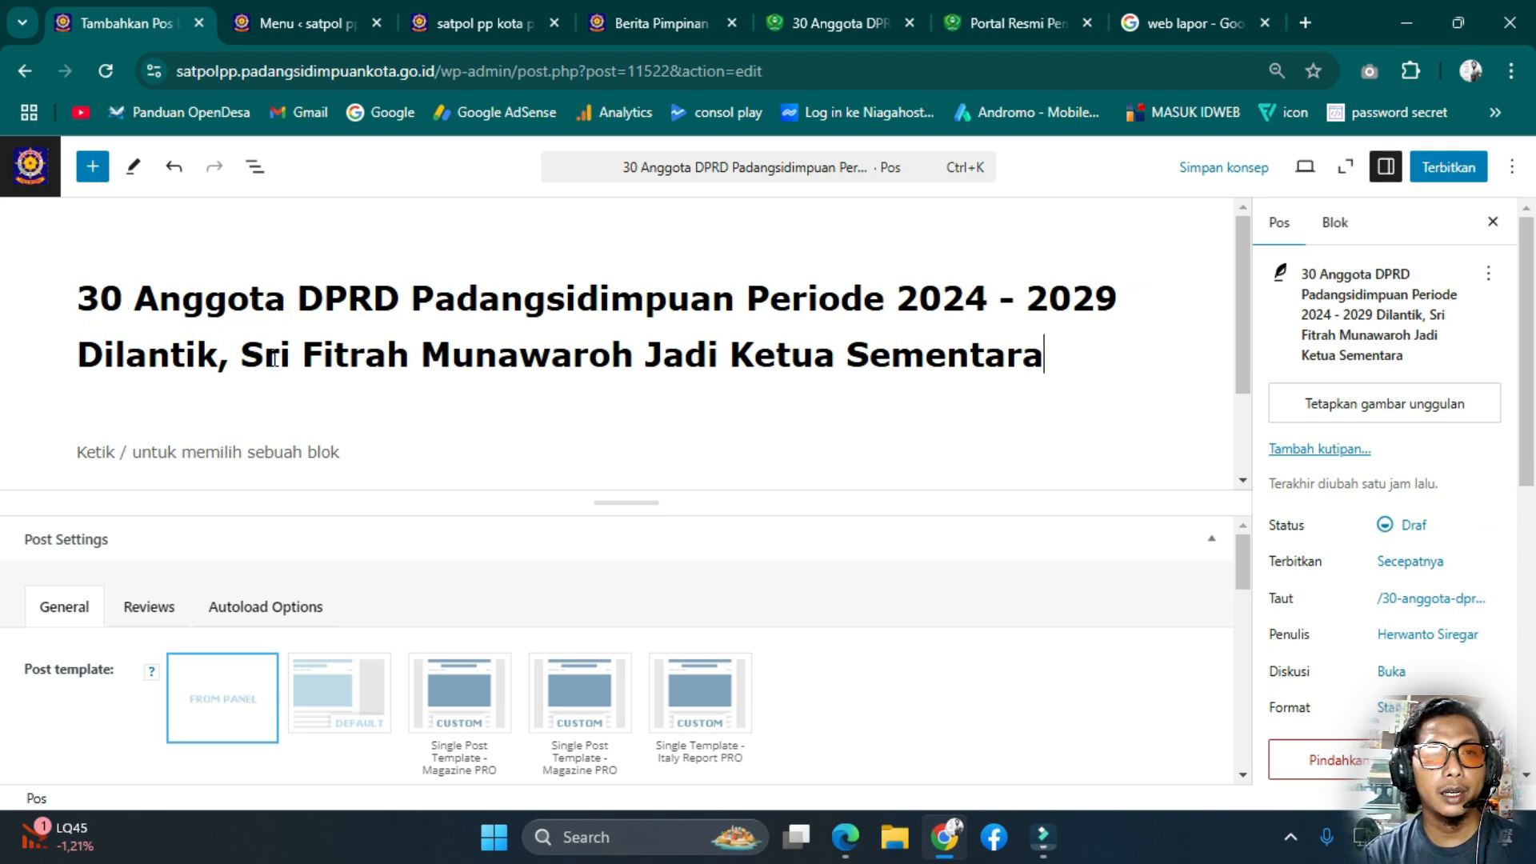
click(113, 449)
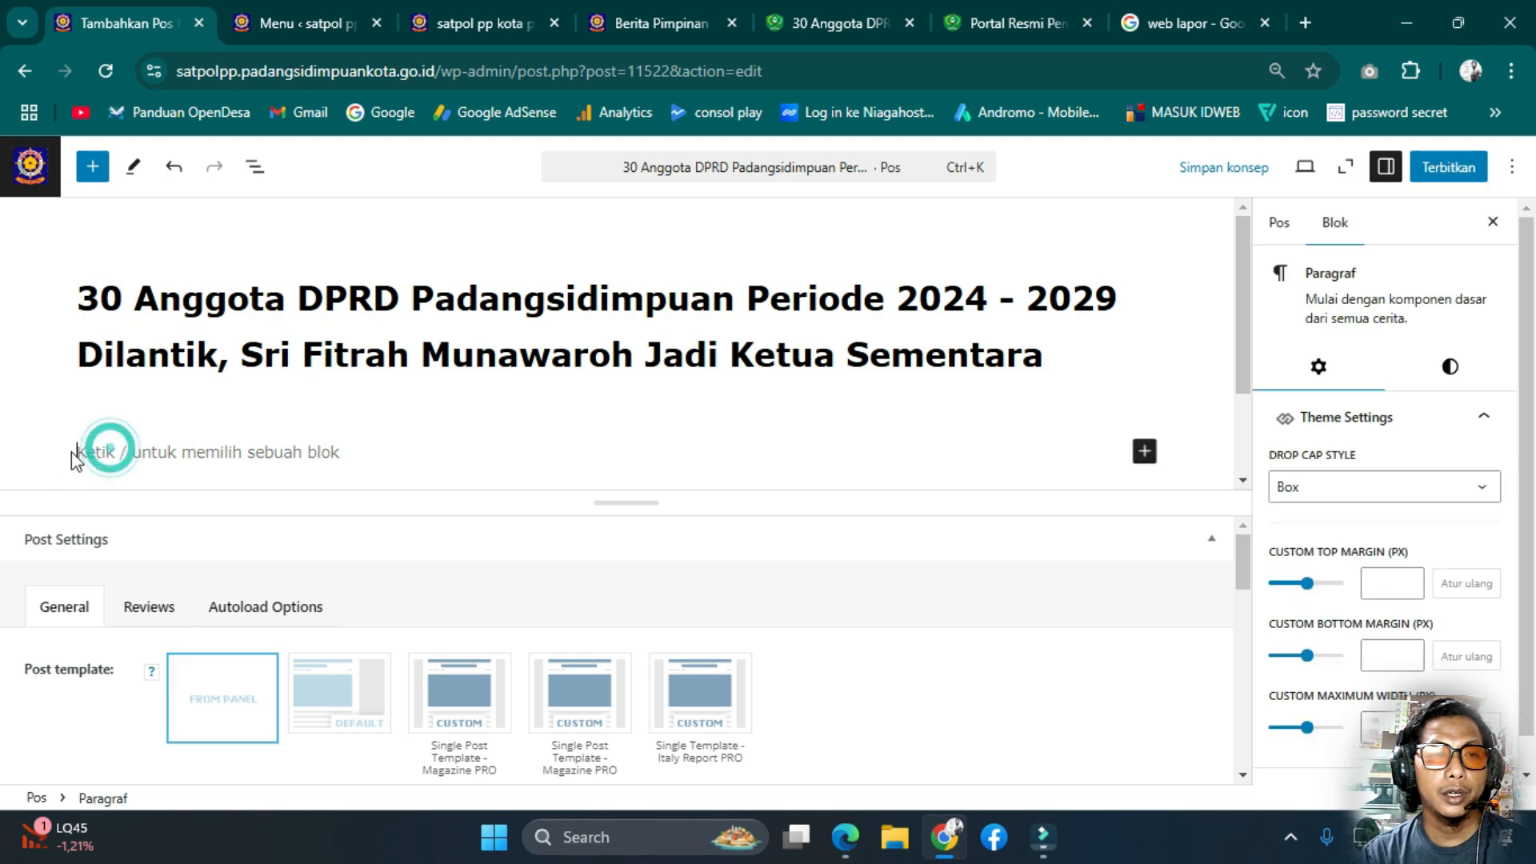
Step: Save the article photo to Downloads as image_750x_66c2b315438f4.jpg
click(645, 21)
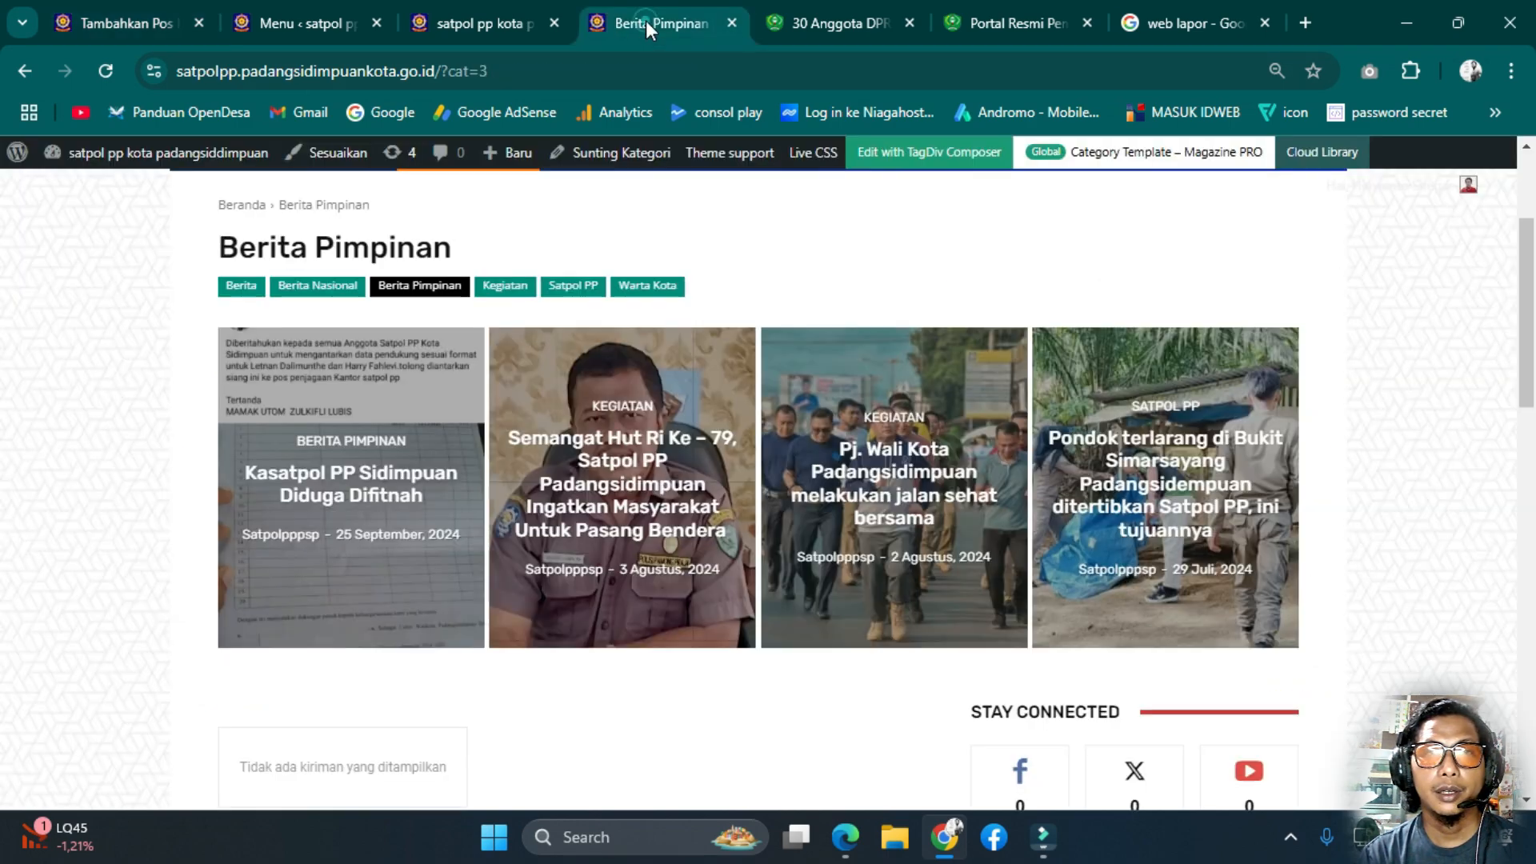
click(804, 17)
scroll(496, 528, down, 4)
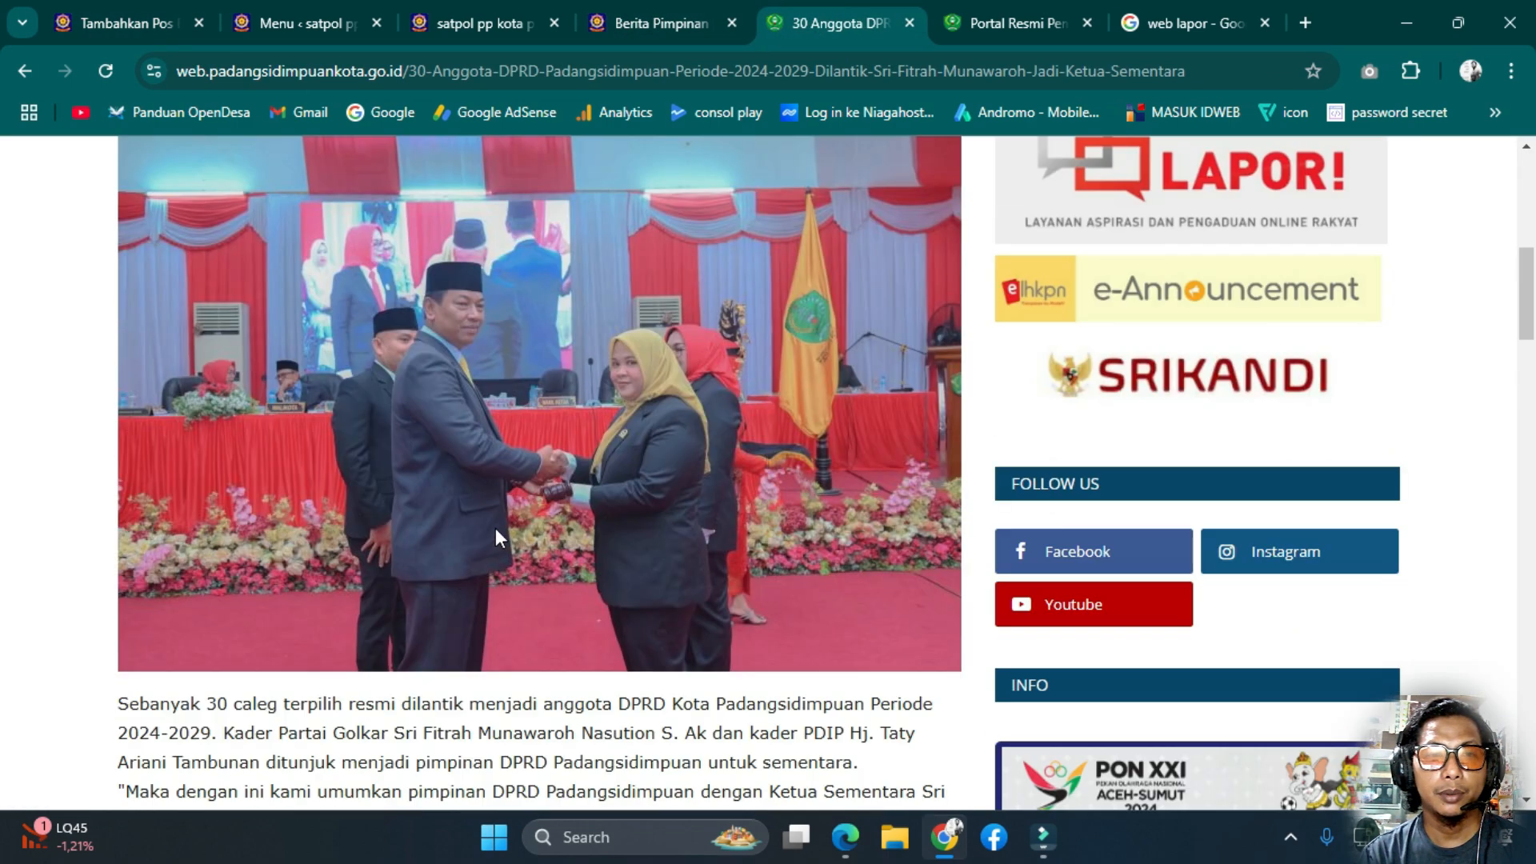
right_click(502, 357)
click(586, 417)
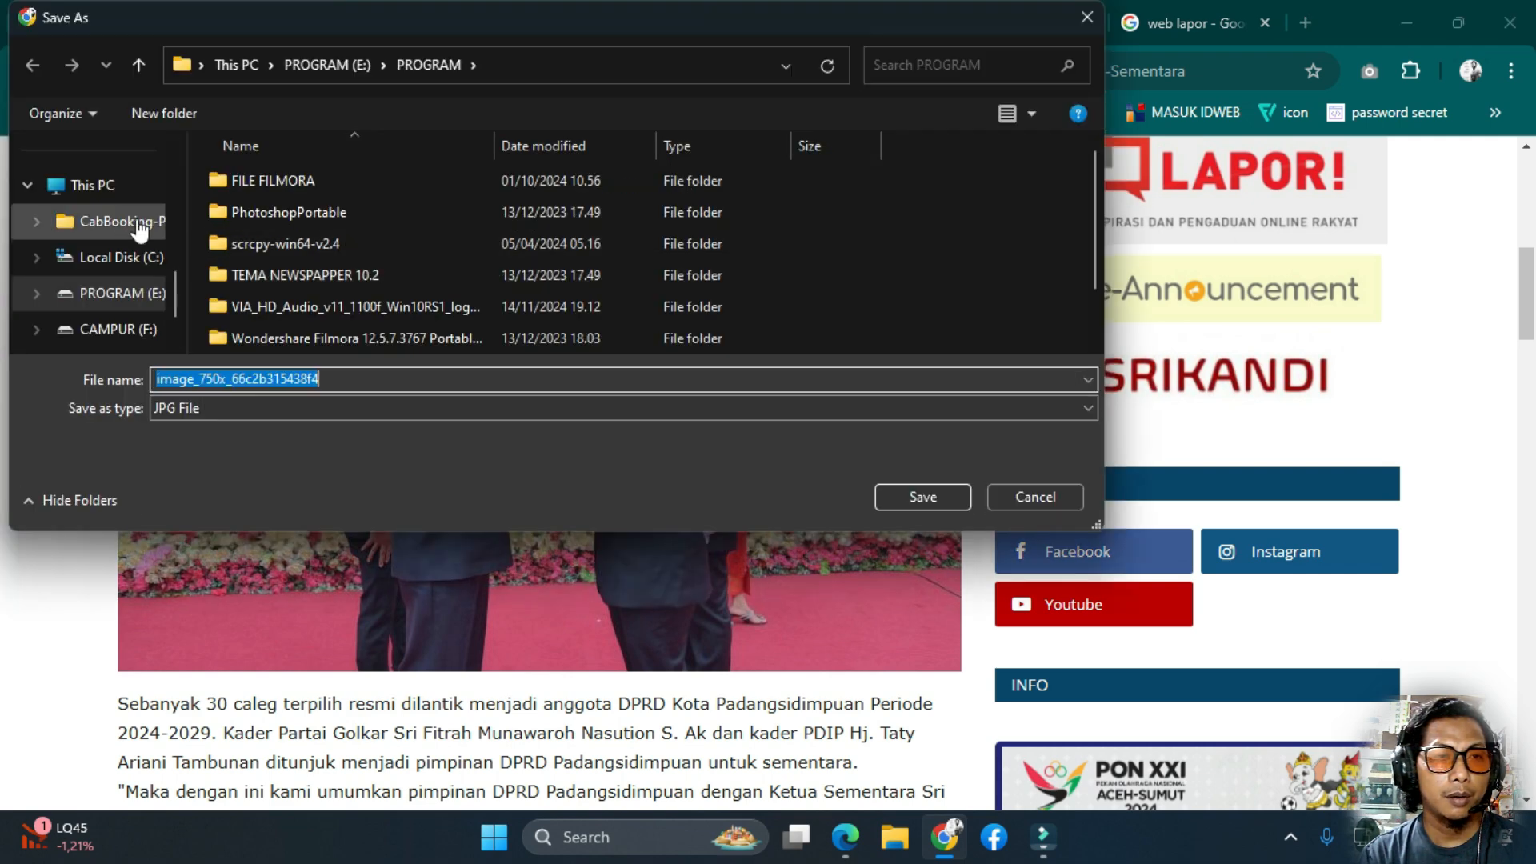
scroll(94, 324, up, 5)
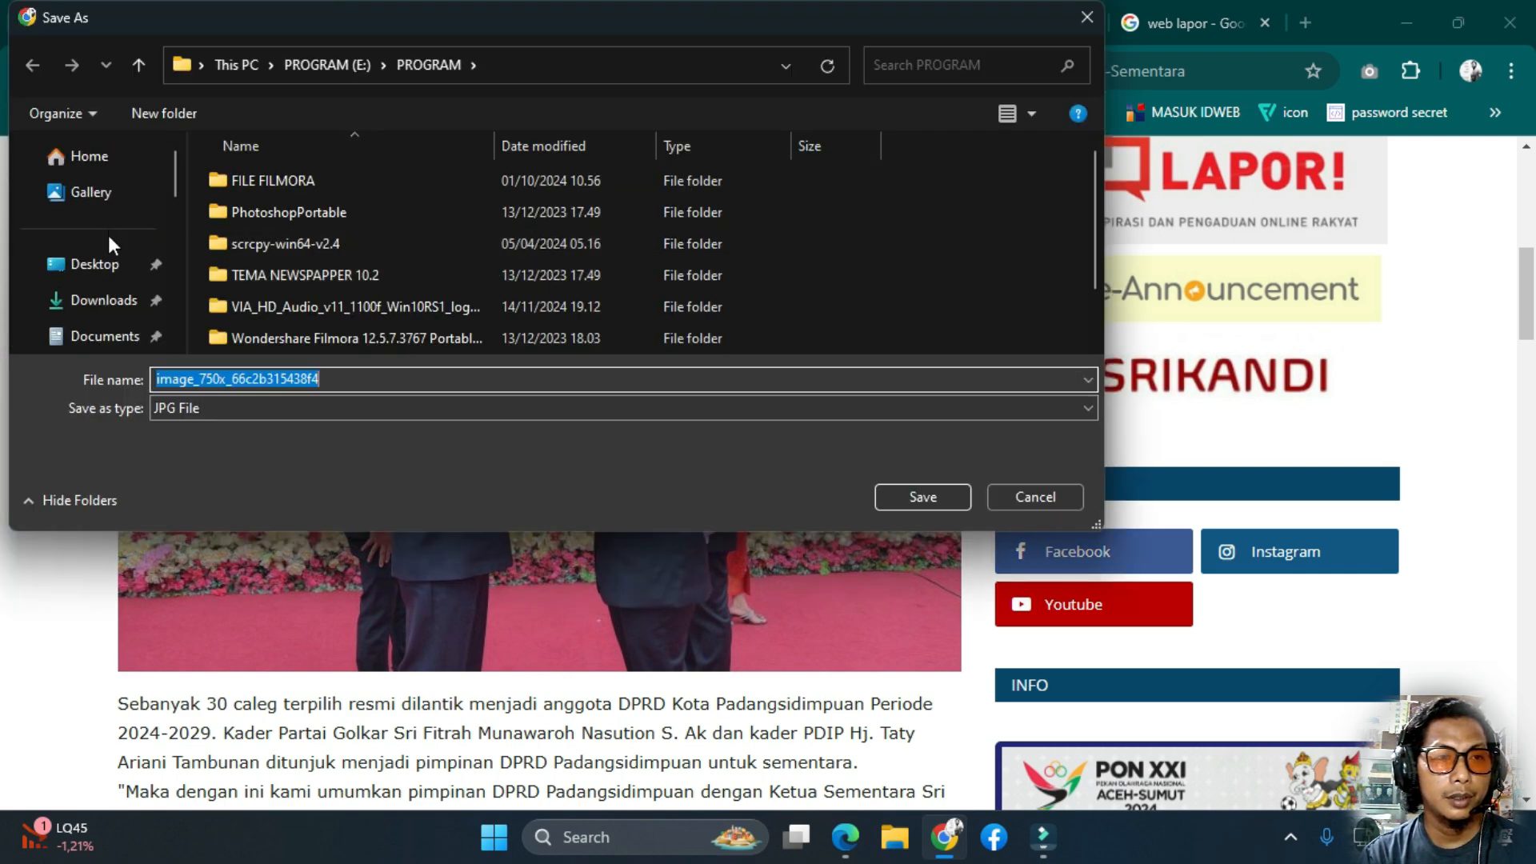
scroll(110, 240, down, 2)
click(97, 149)
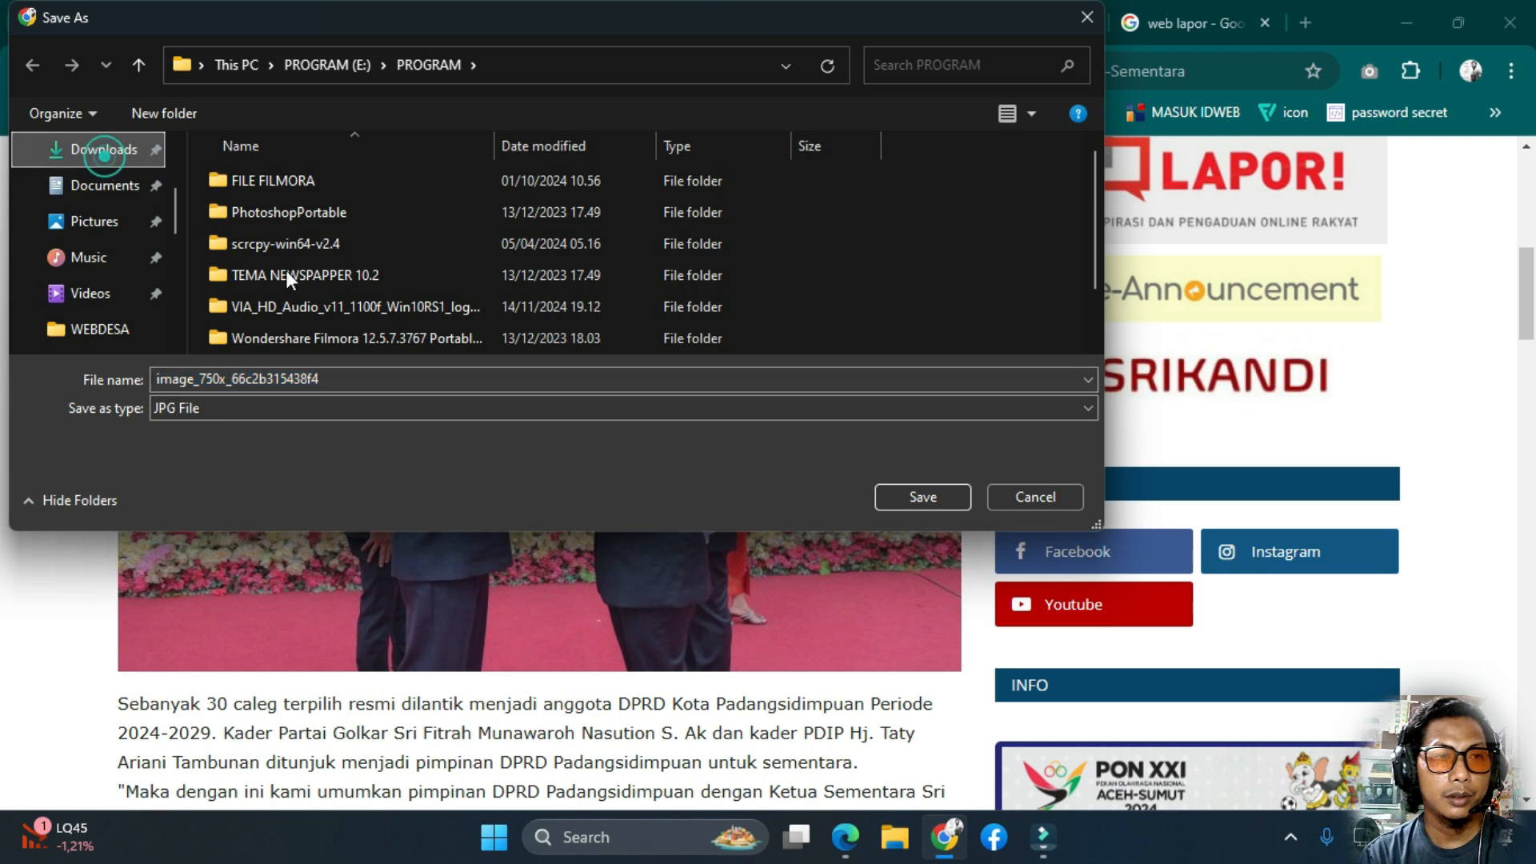
click(919, 502)
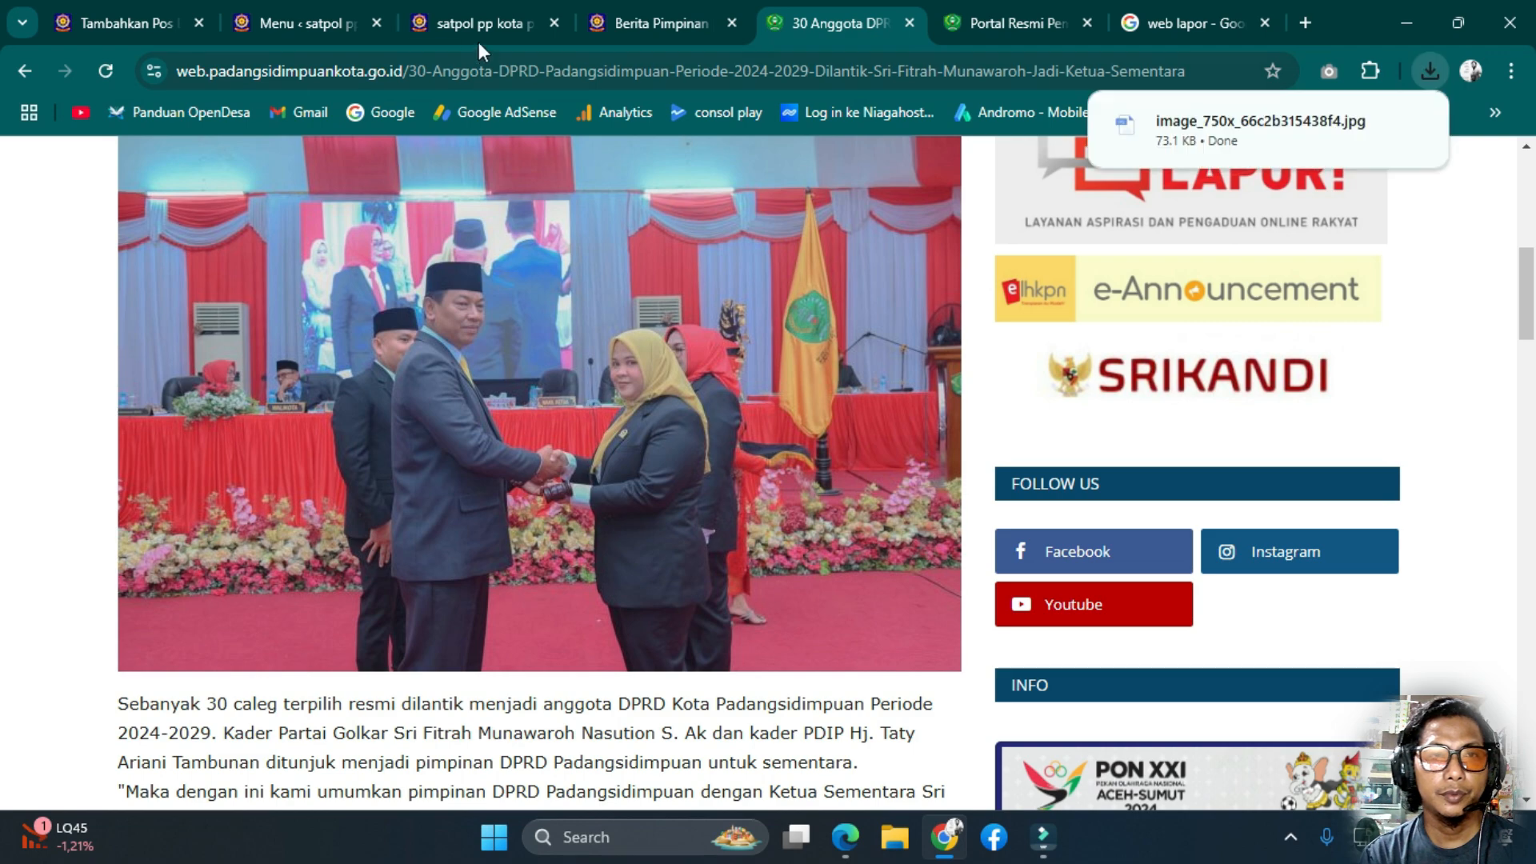
Step: Copy the article body text from 'Sebanyak' to the end
click(453, 13)
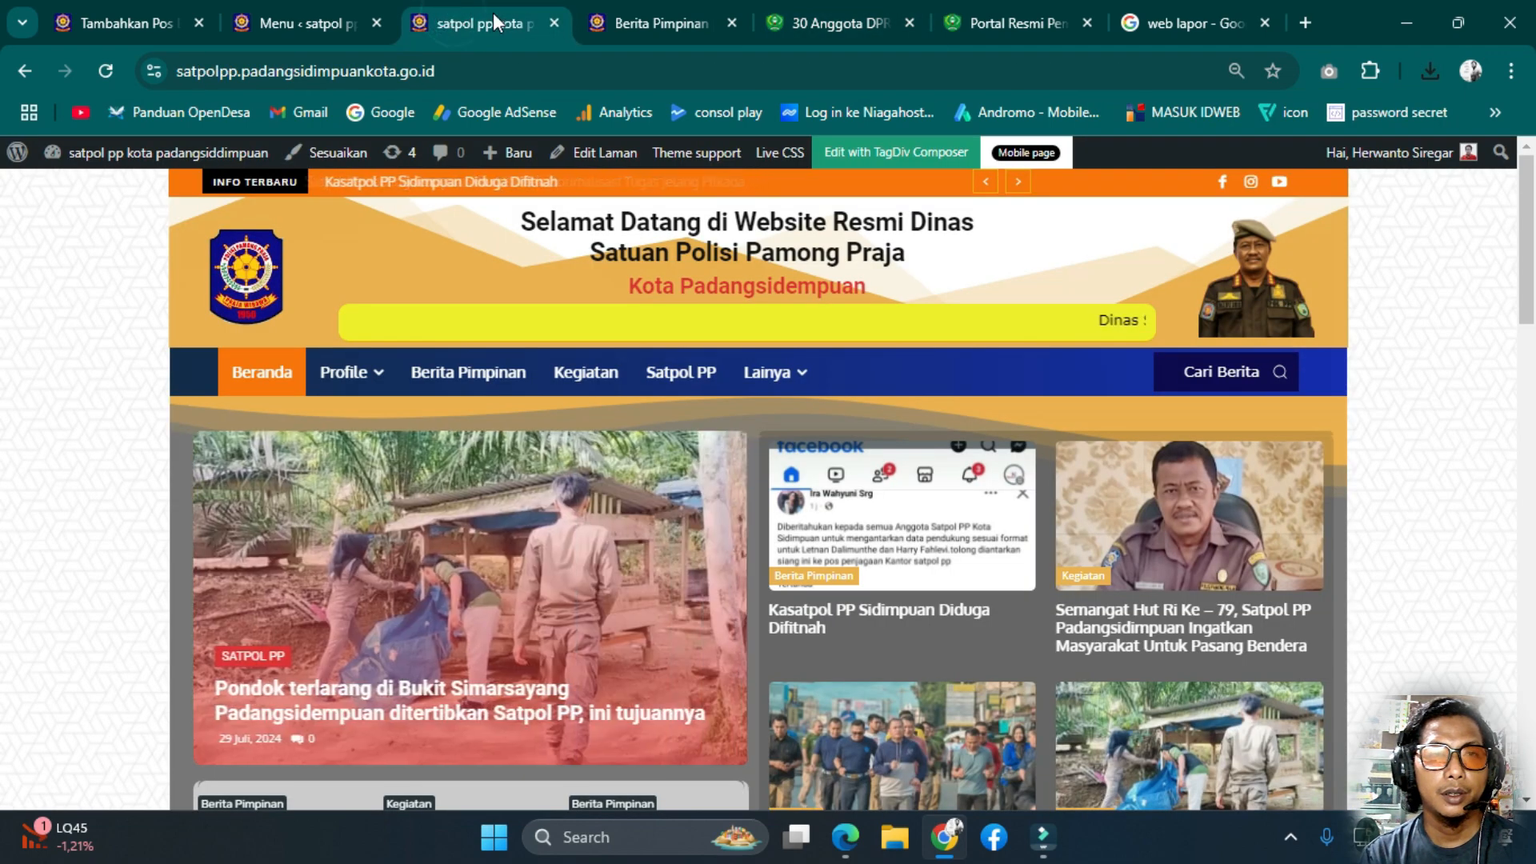
click(623, 6)
click(835, 18)
scroll(758, 234, down, 4)
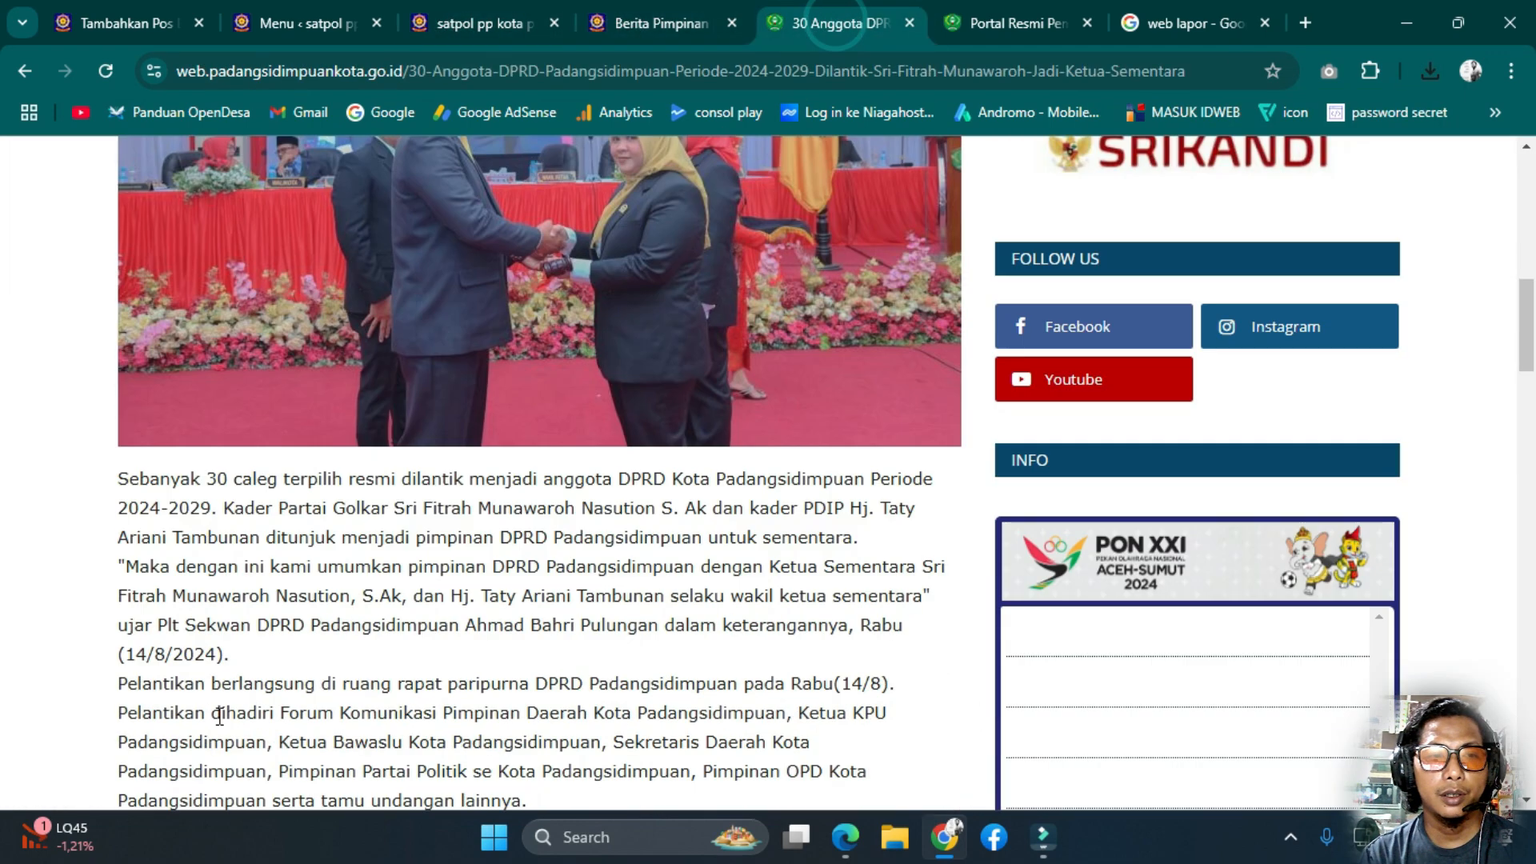
drag(120, 362, 403, 555)
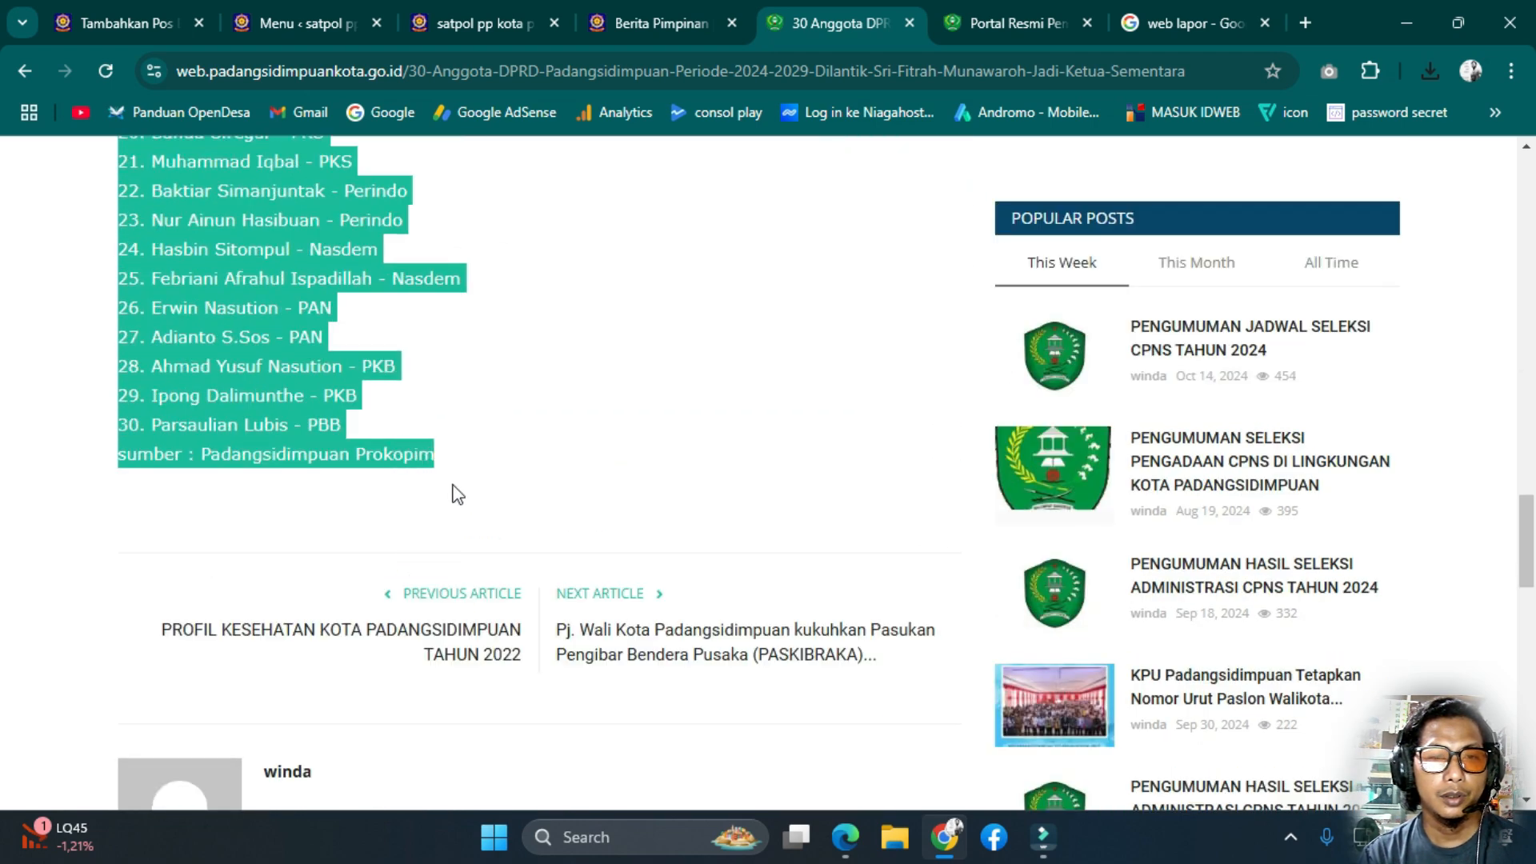
right_click(210, 308)
click(257, 336)
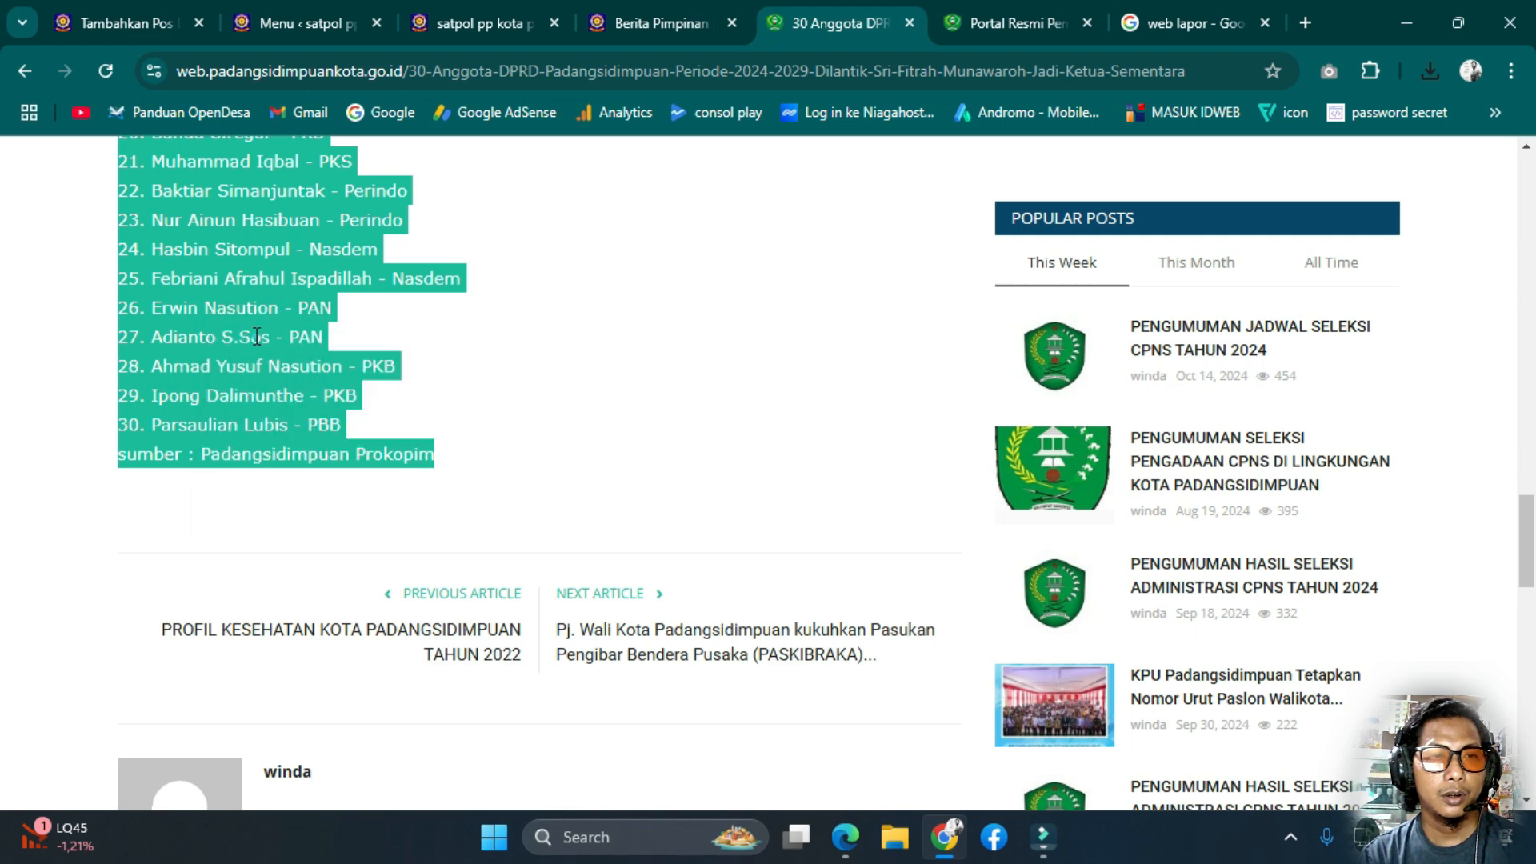
Step: Paste the copied DPRD article text into the empty paragraph and show the Pos settings
click(124, 24)
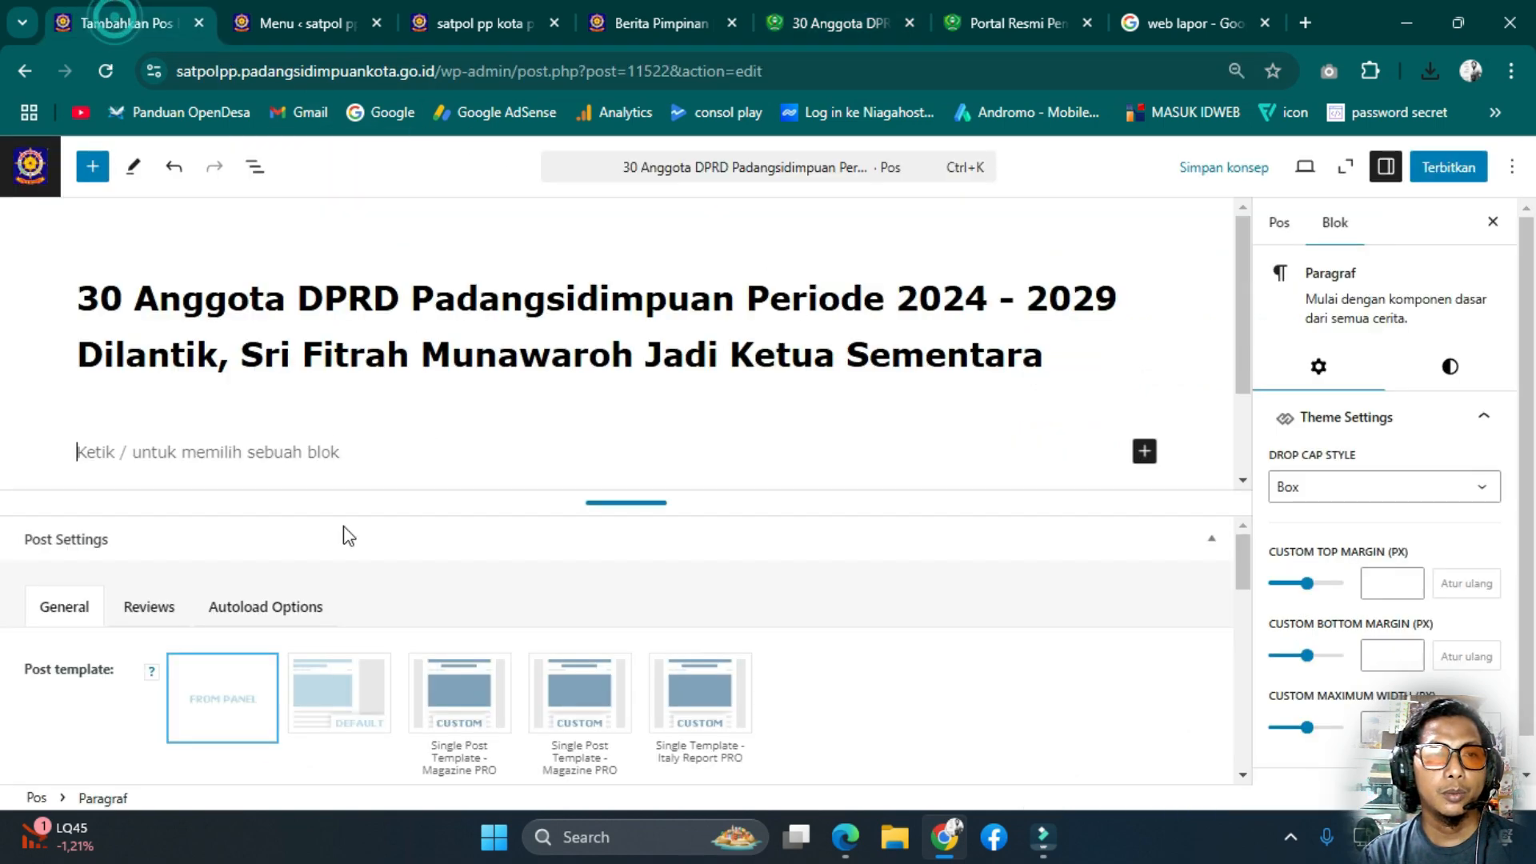
right_click(164, 448)
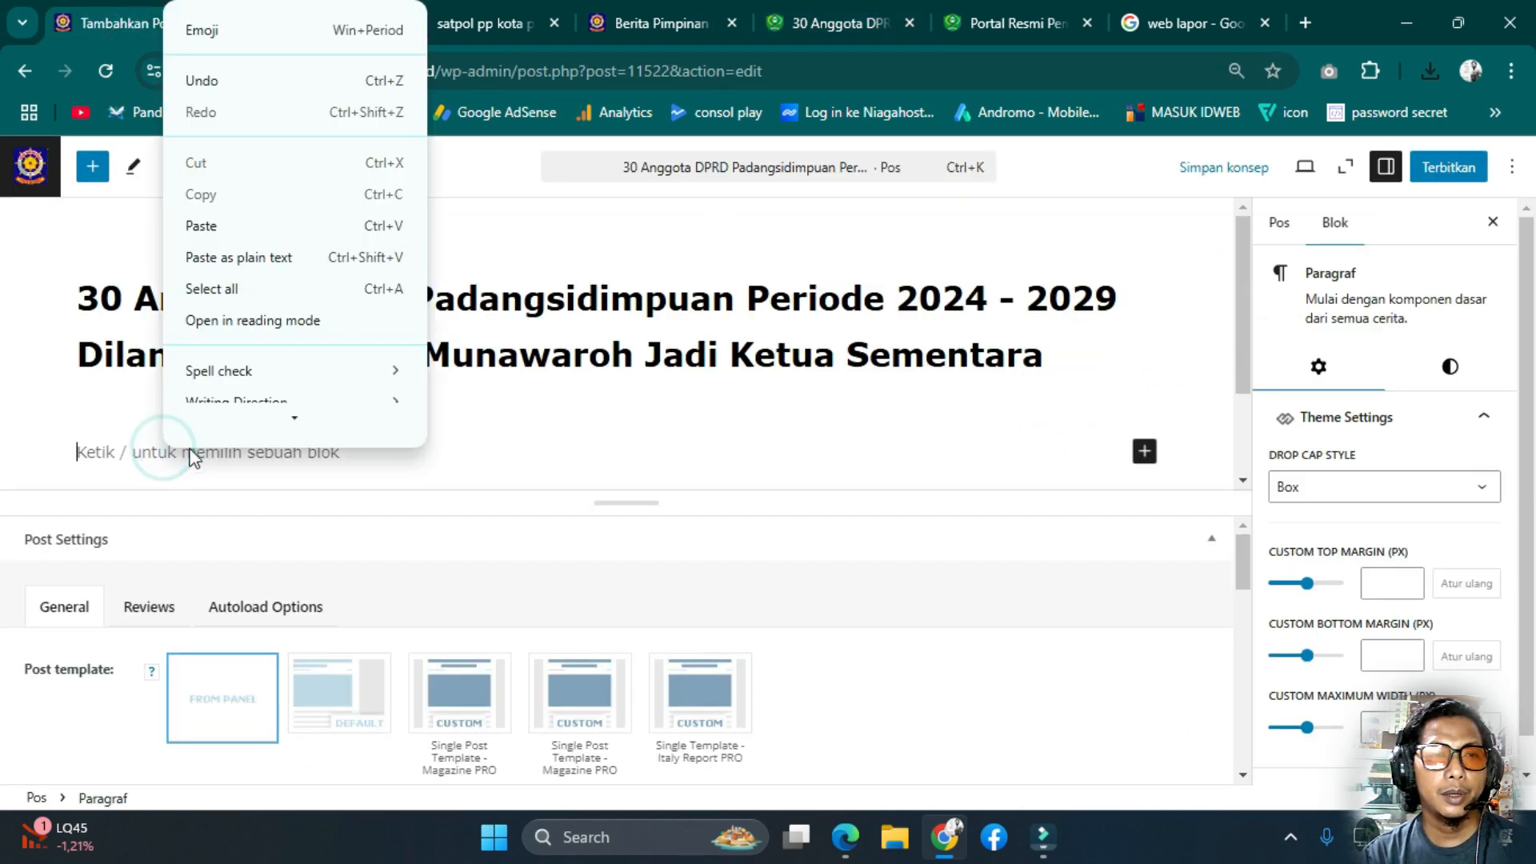
click(214, 212)
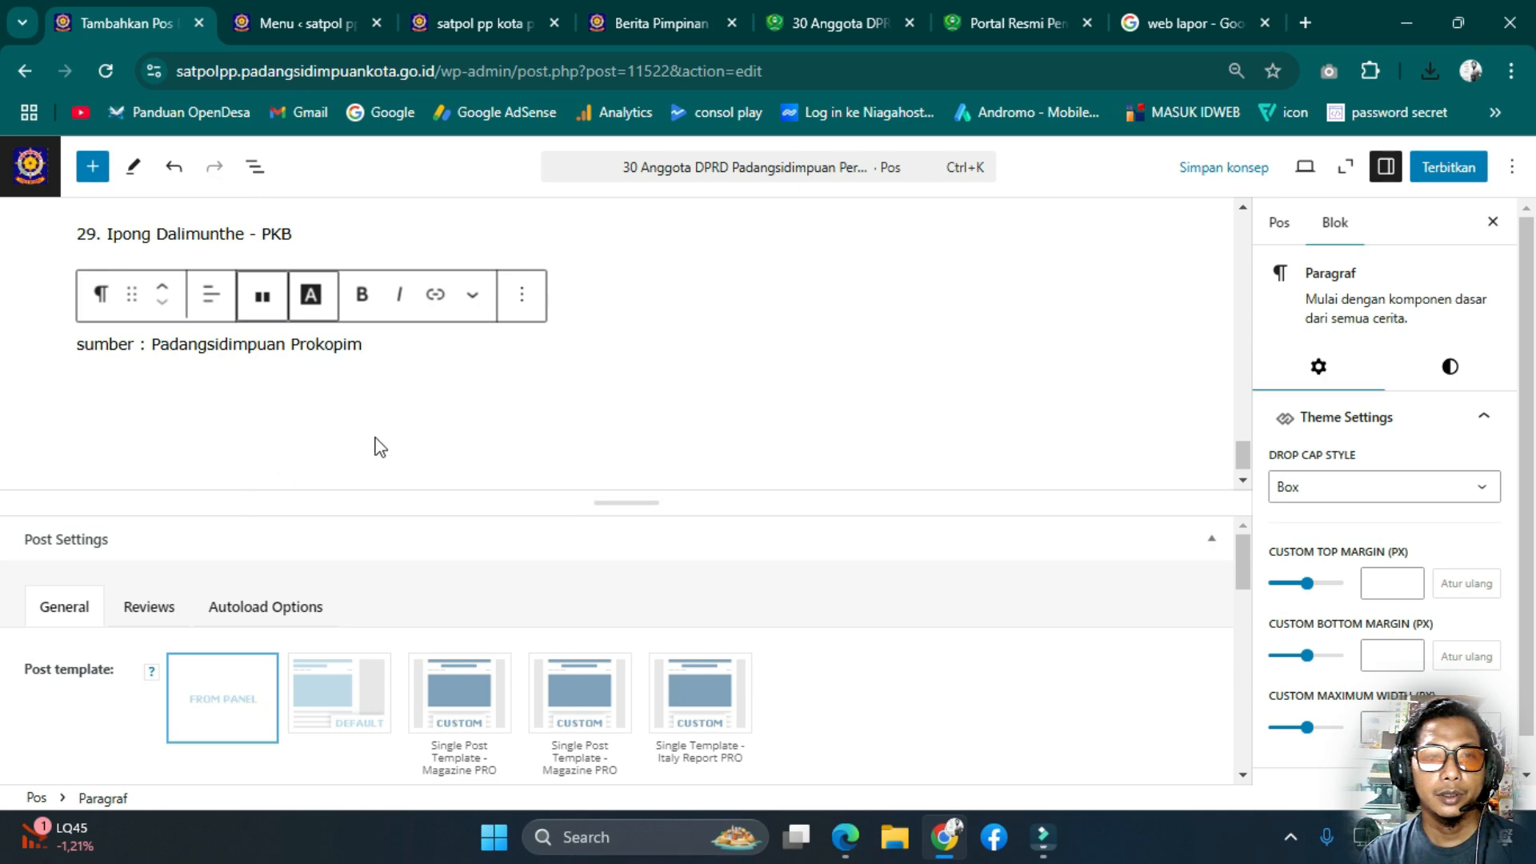
scroll(395, 439, up, 20)
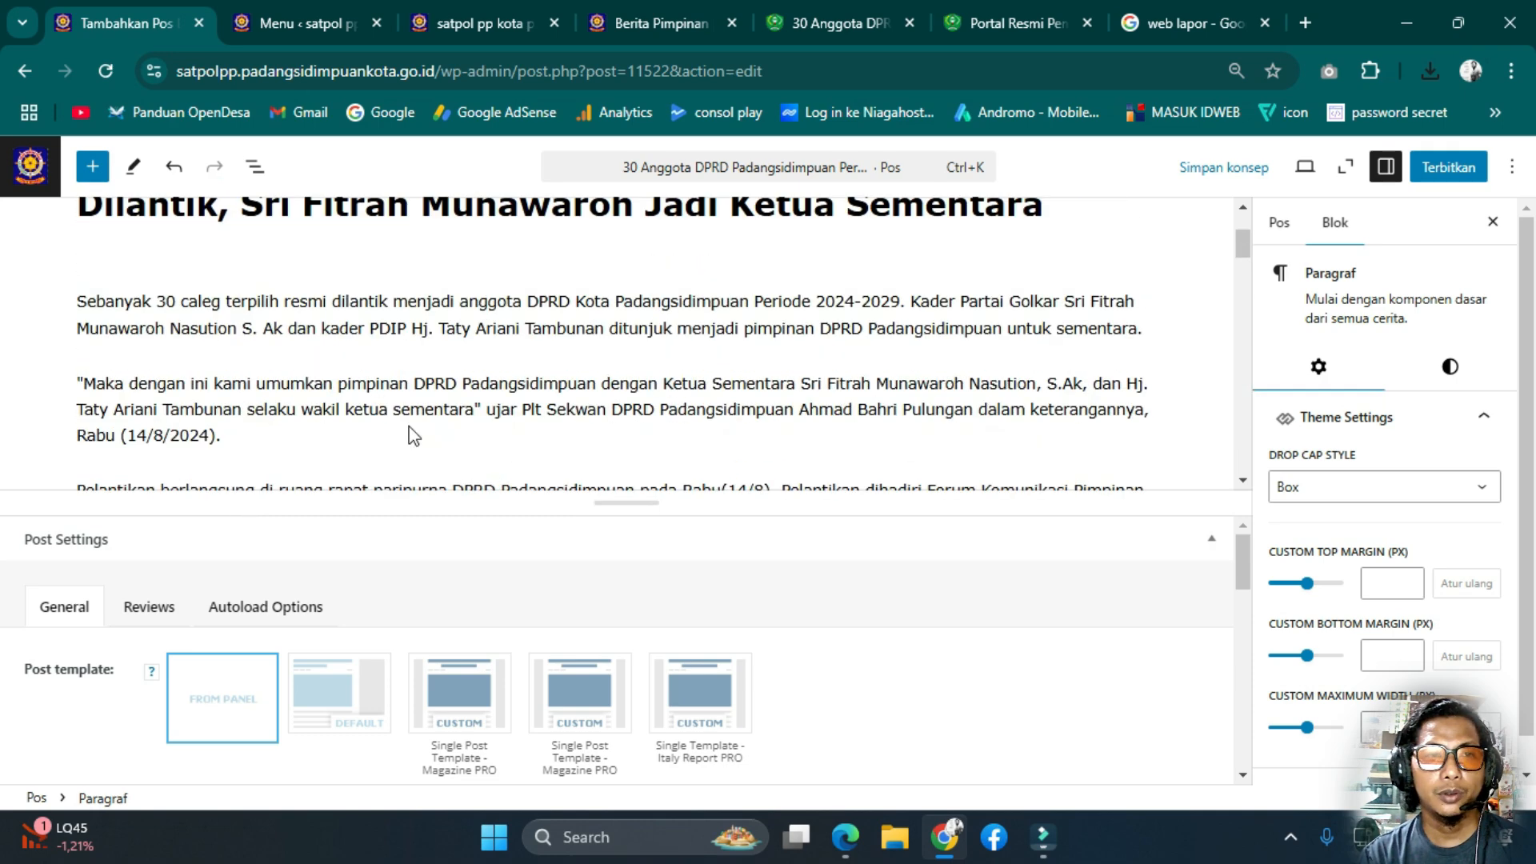
scroll(412, 436, up, 3)
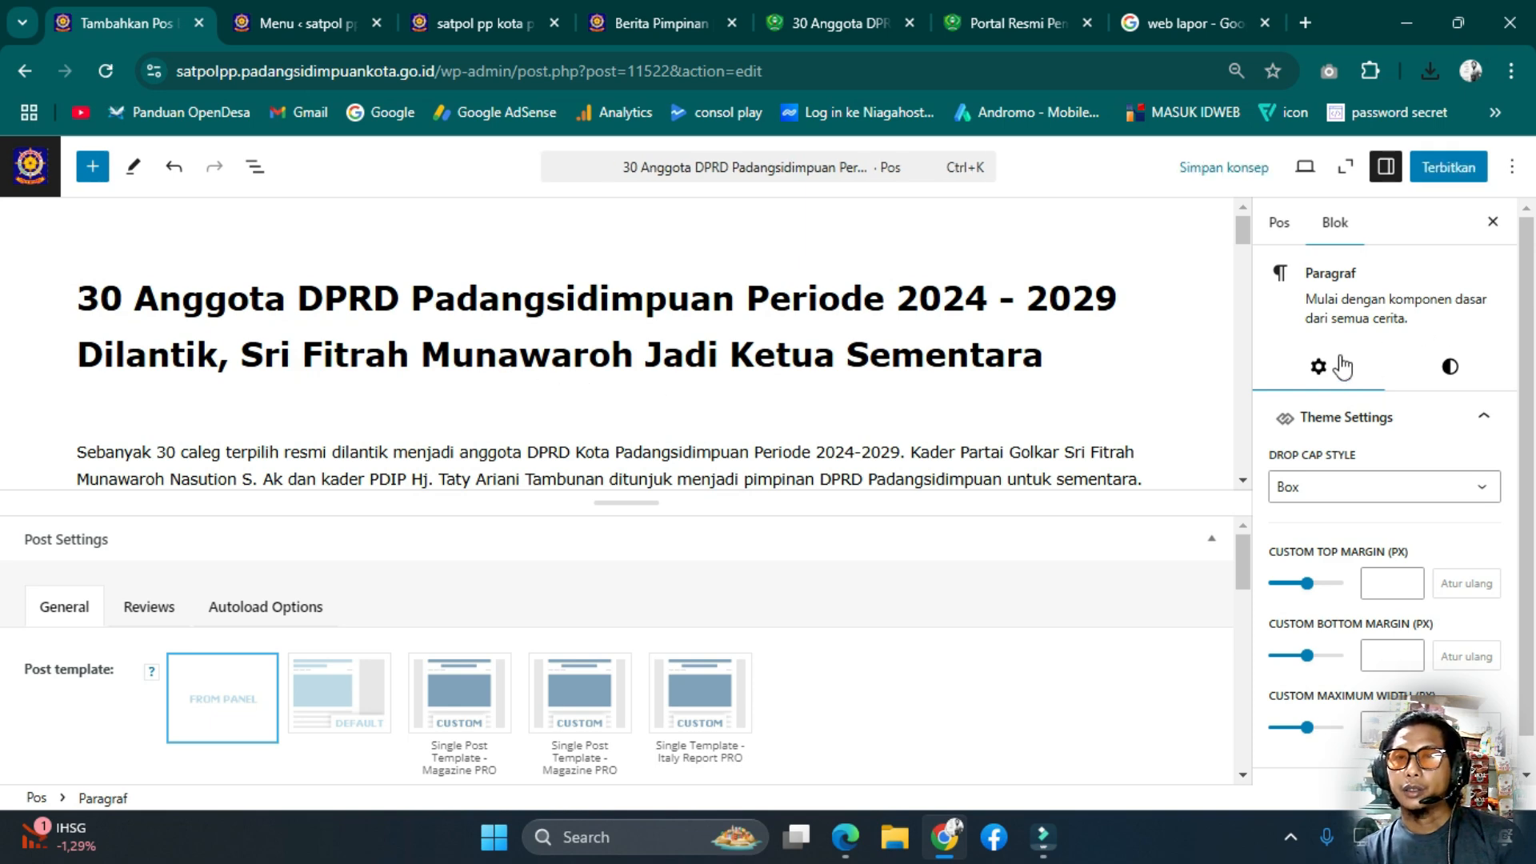
click(1279, 224)
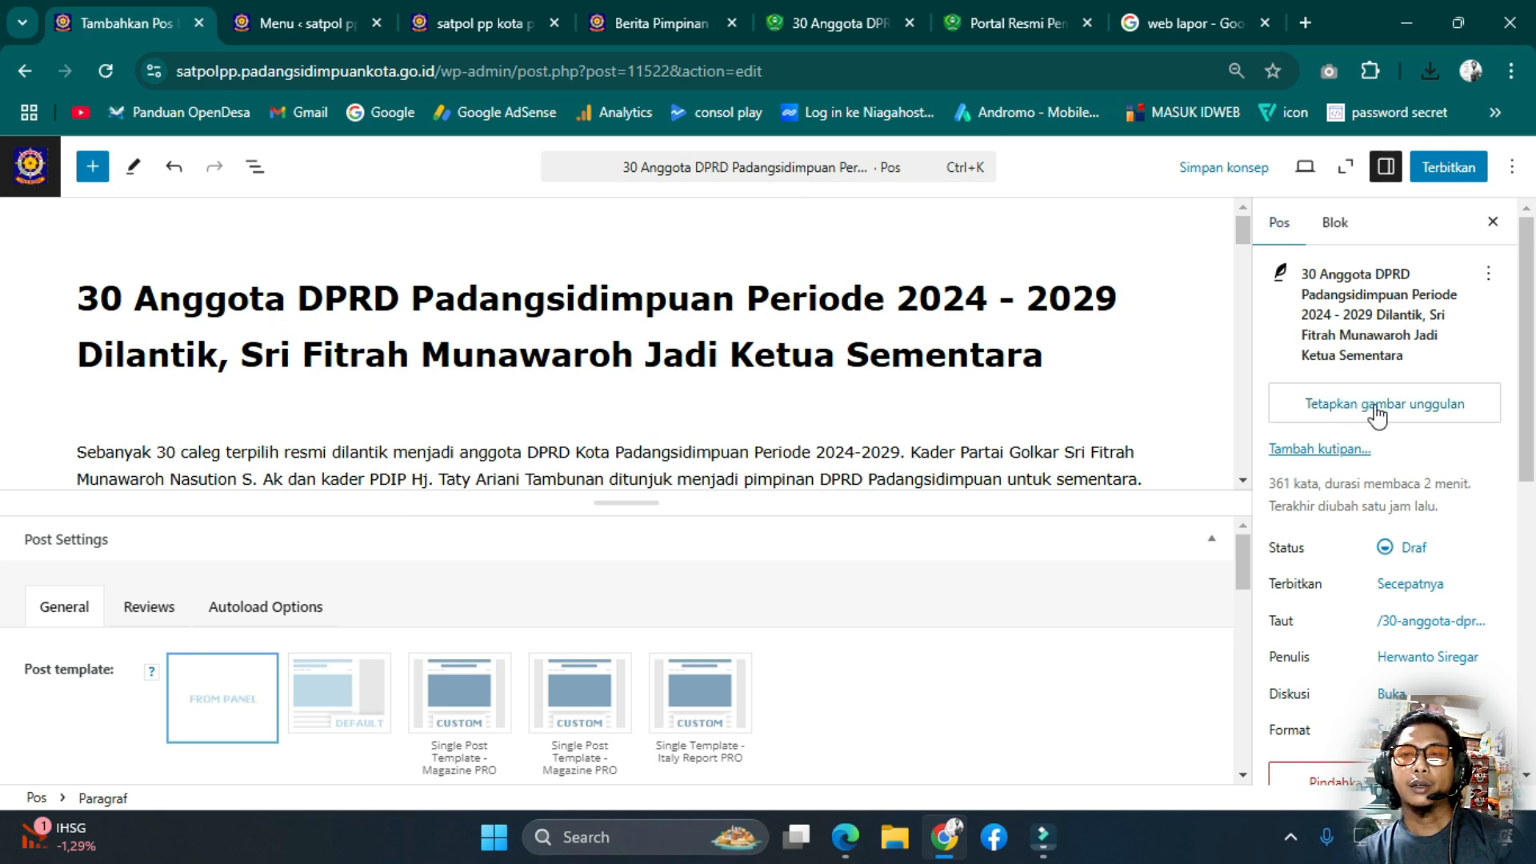
click(642, 6)
scroll(448, 325, up, 3)
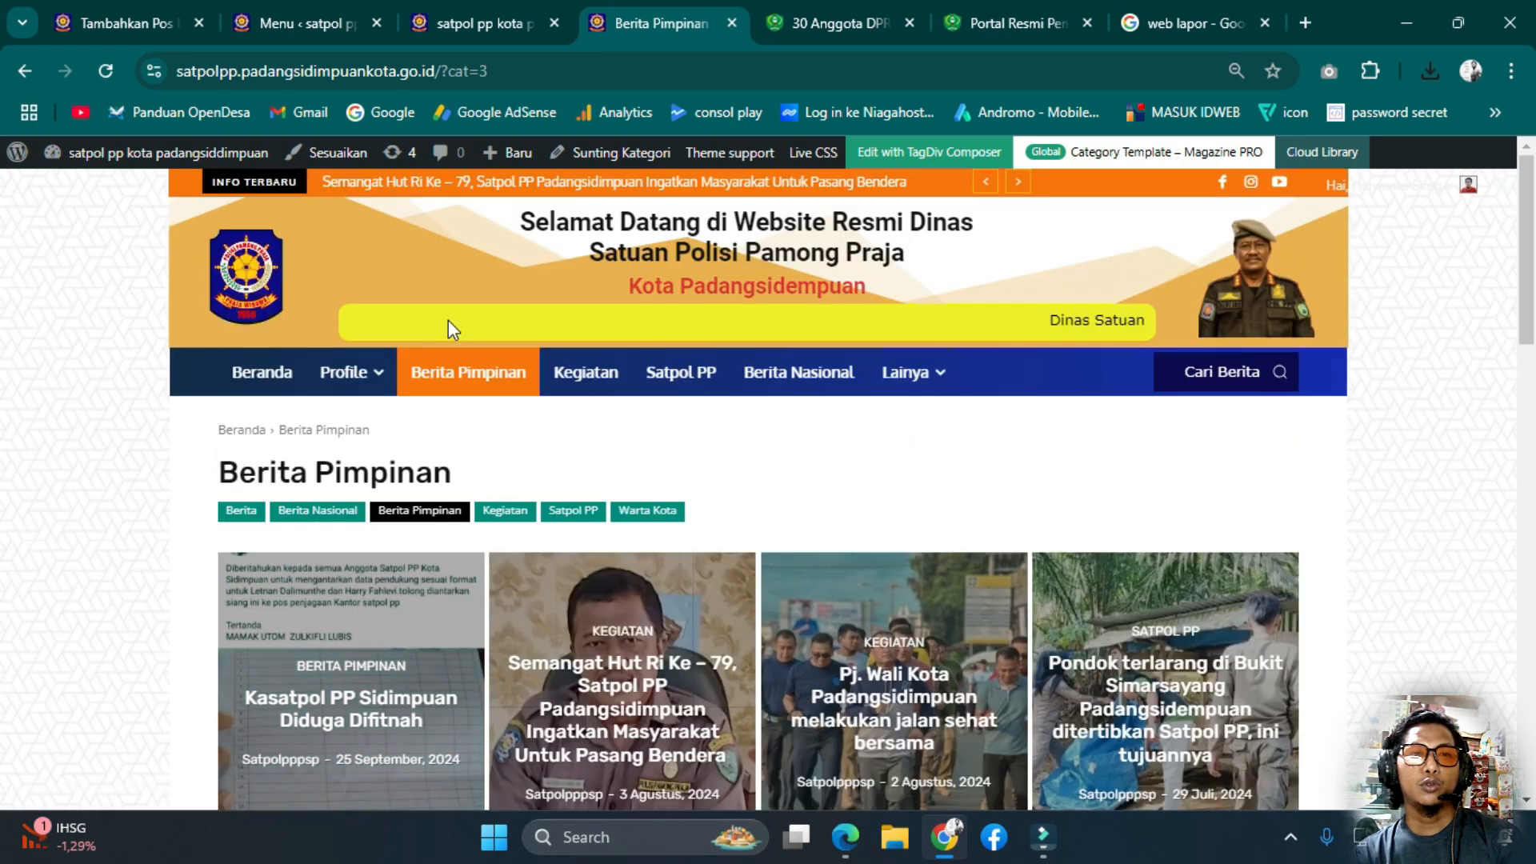
Step: Browse from the Satpol PP home page to the jalan sehat article, then return to the editor
click(276, 271)
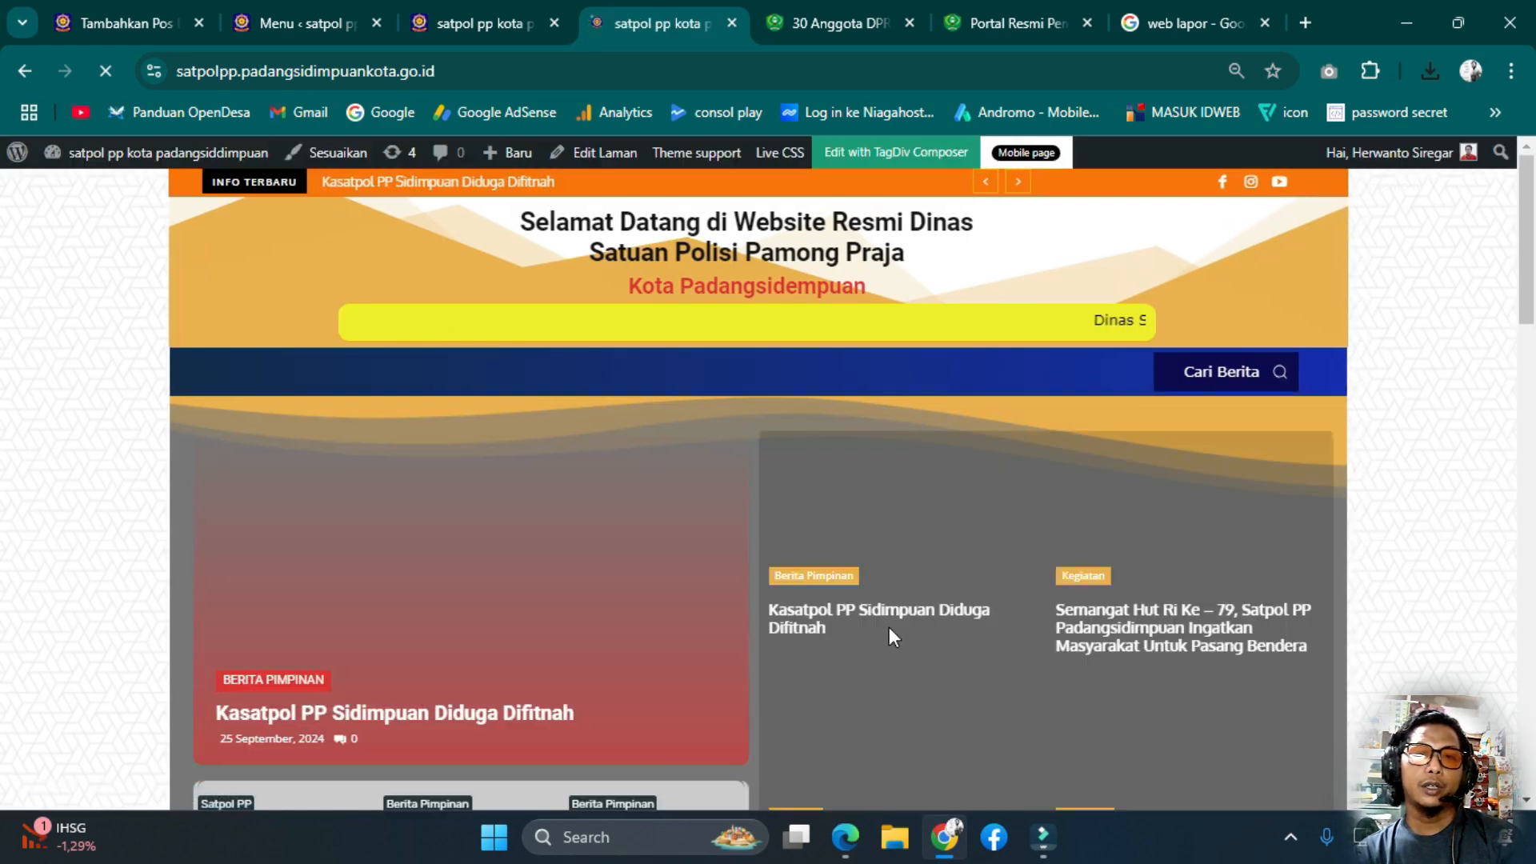
scroll(894, 627, down, 1)
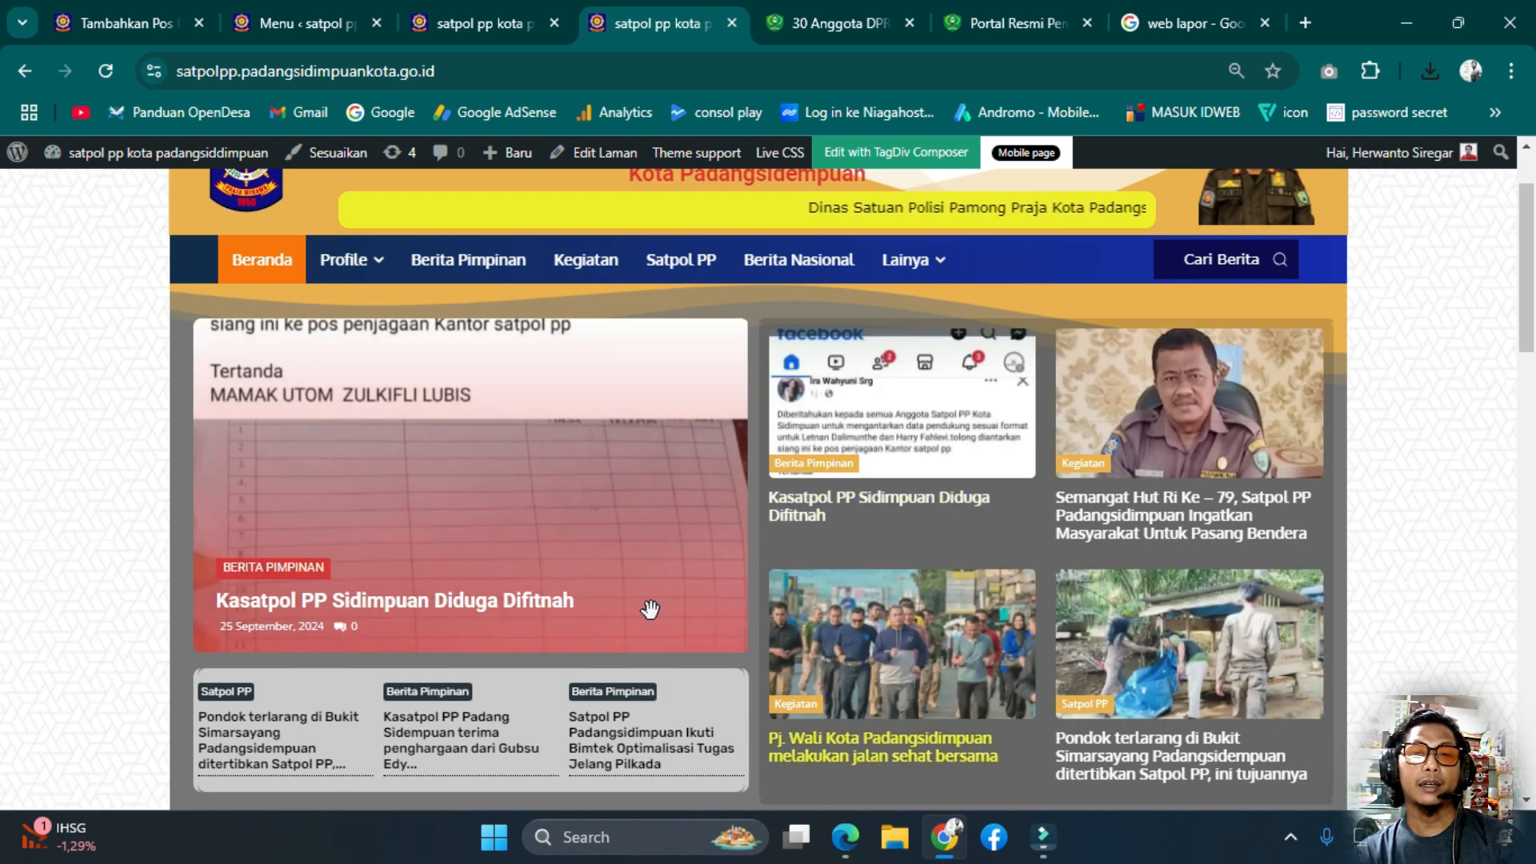
scroll(329, 542, down, 1)
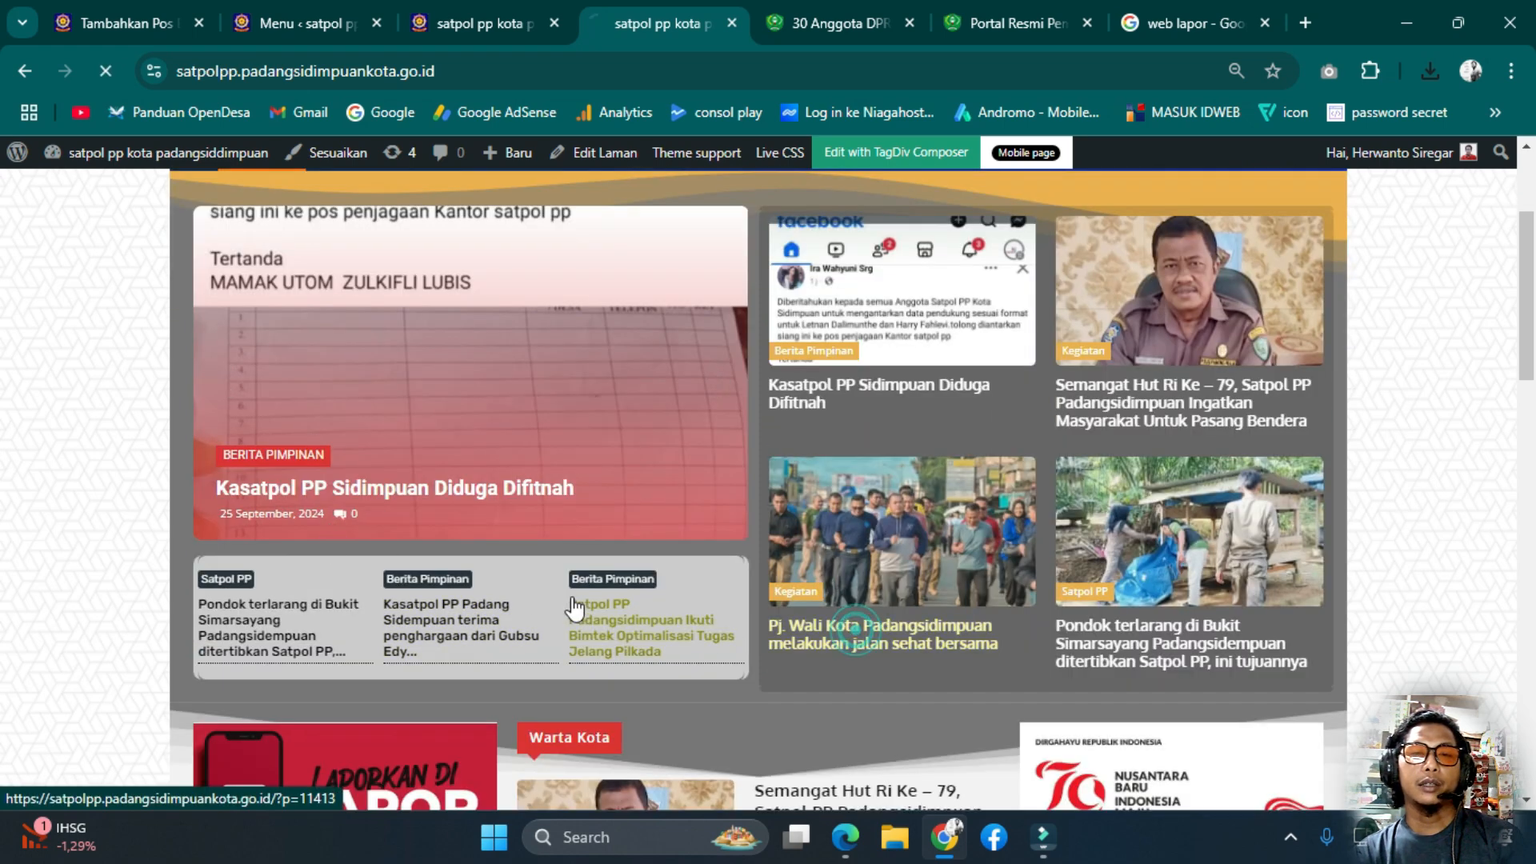
click(483, 497)
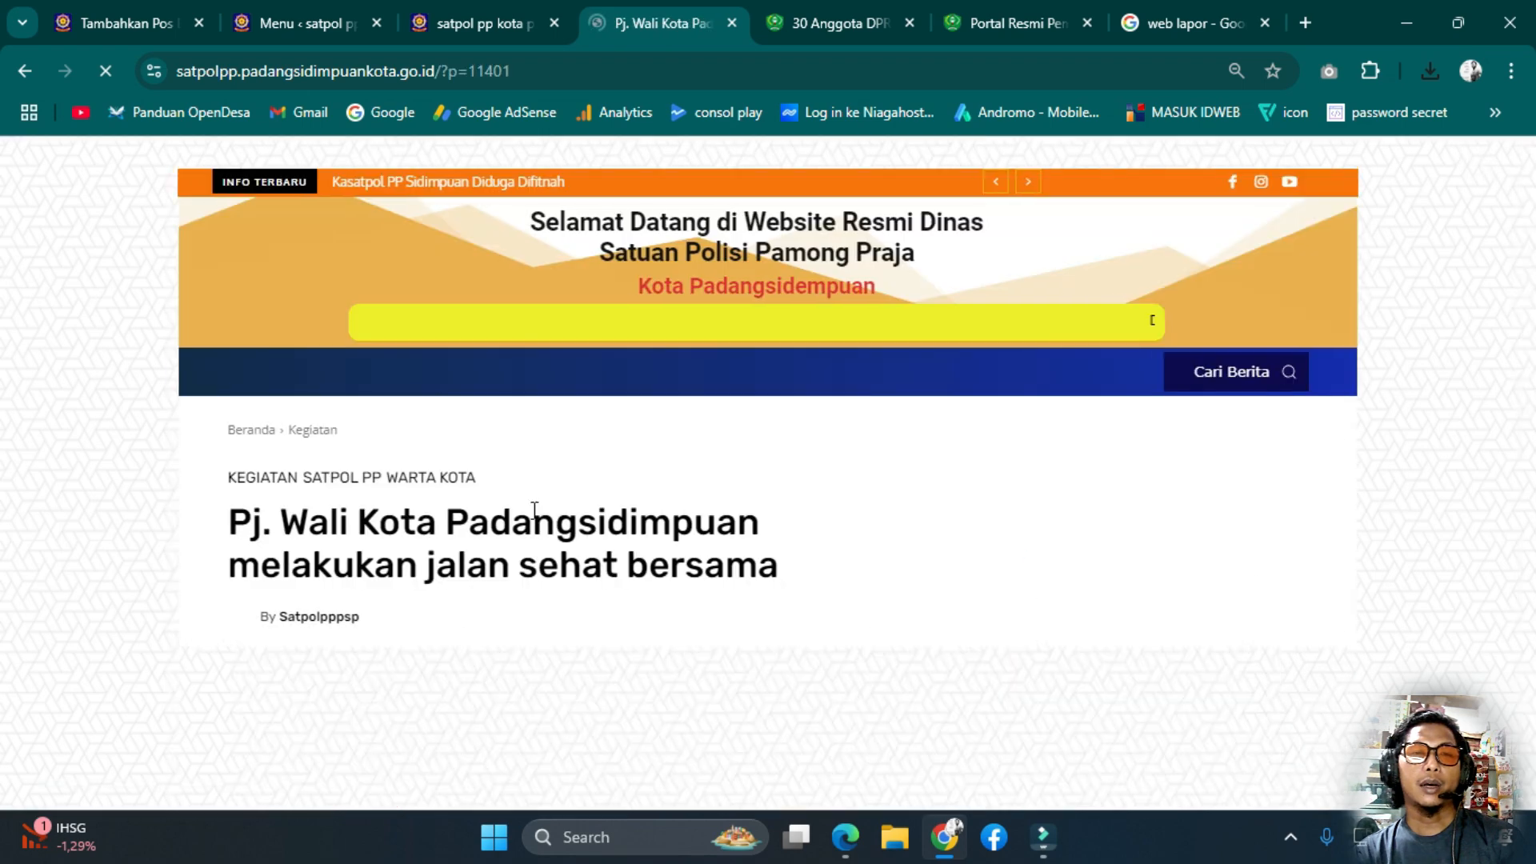
scroll(422, 621, down, 2)
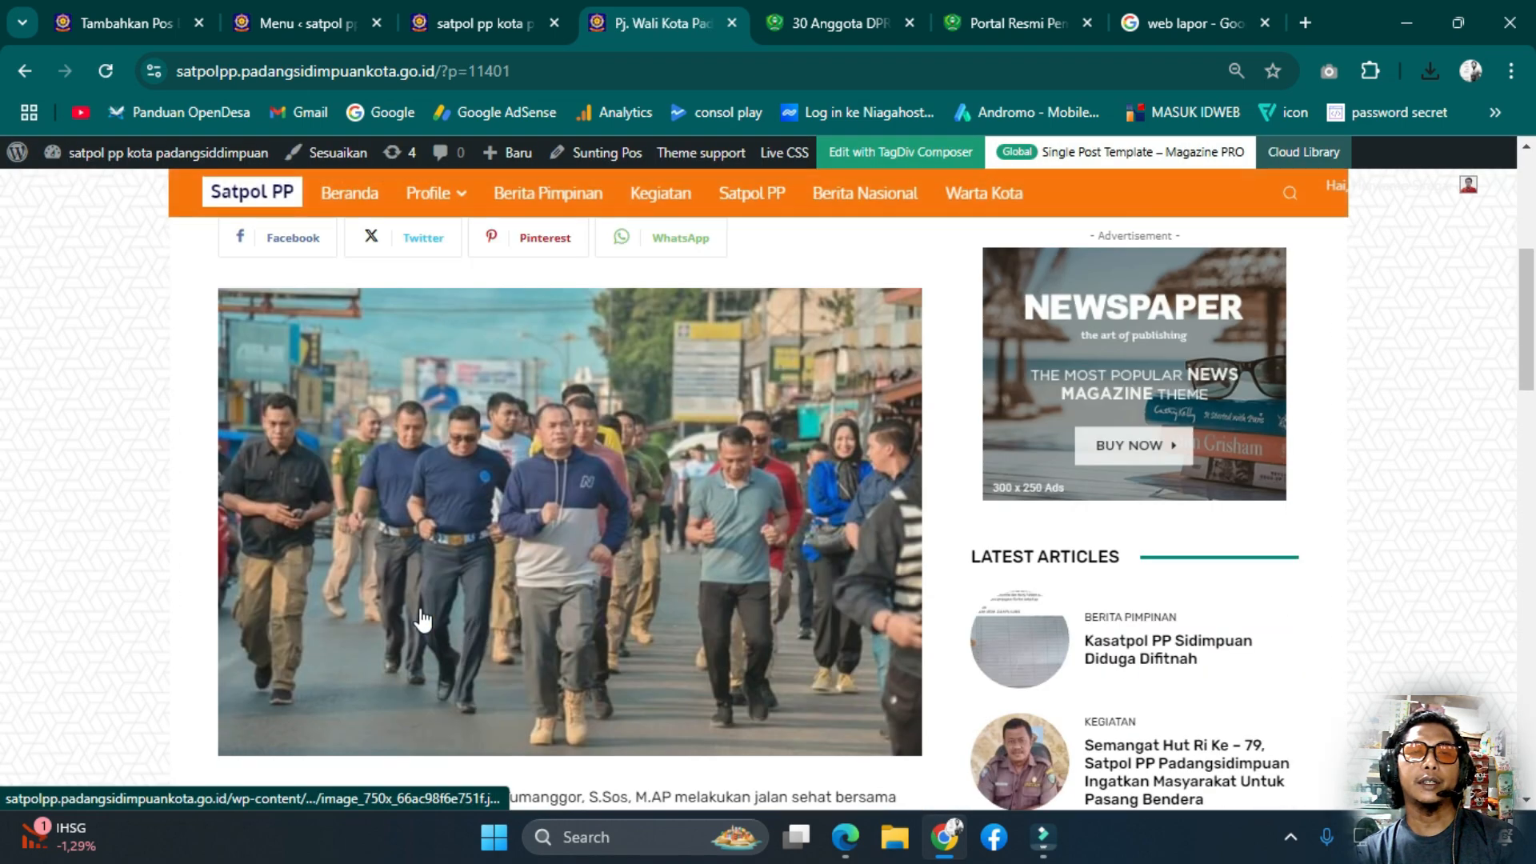
scroll(498, 571, up, 4)
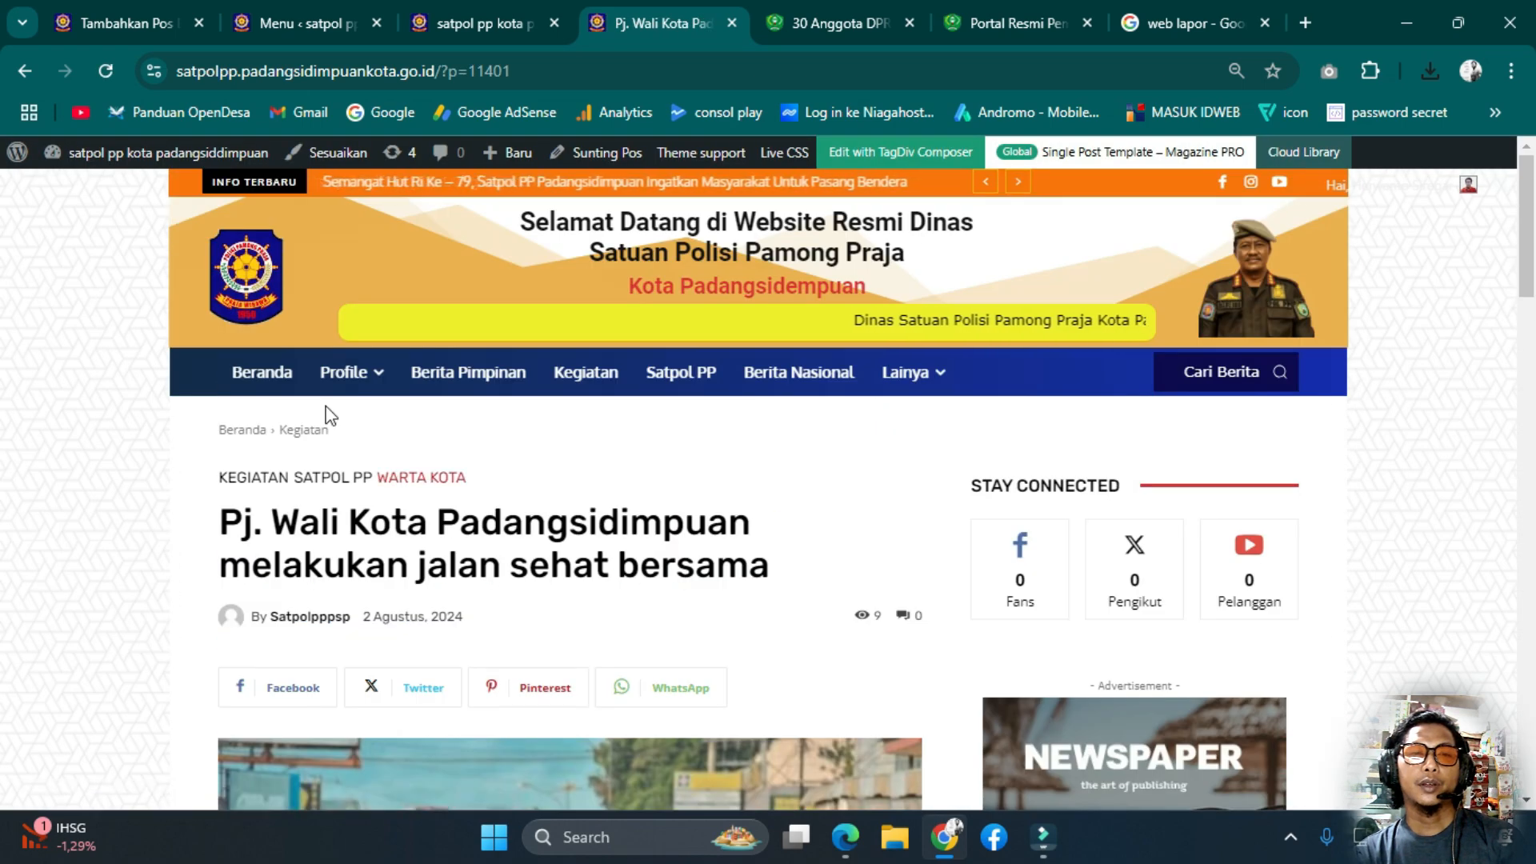
click(294, 239)
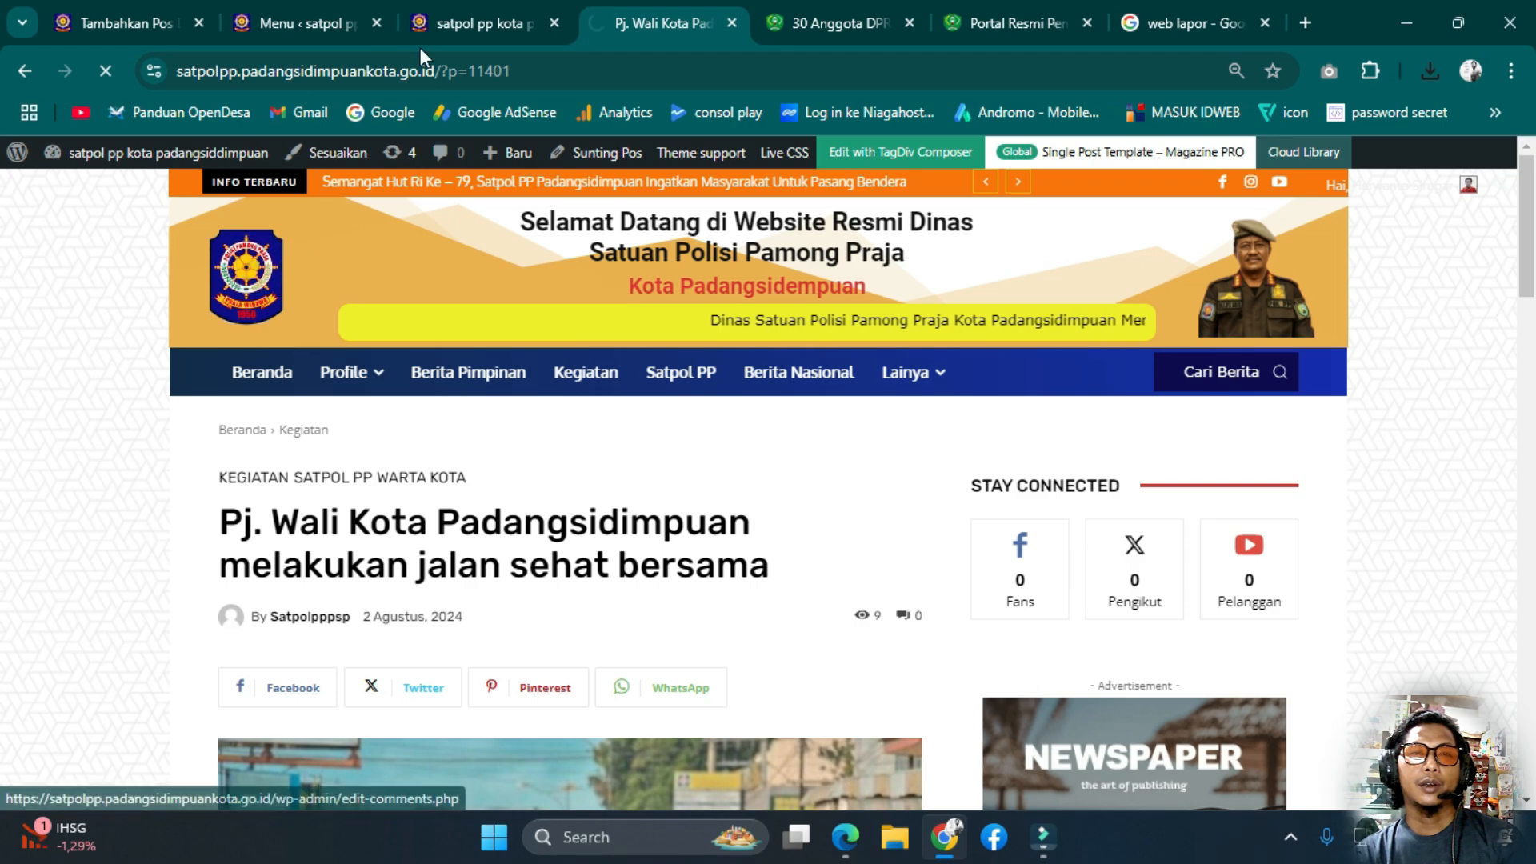
click(141, 3)
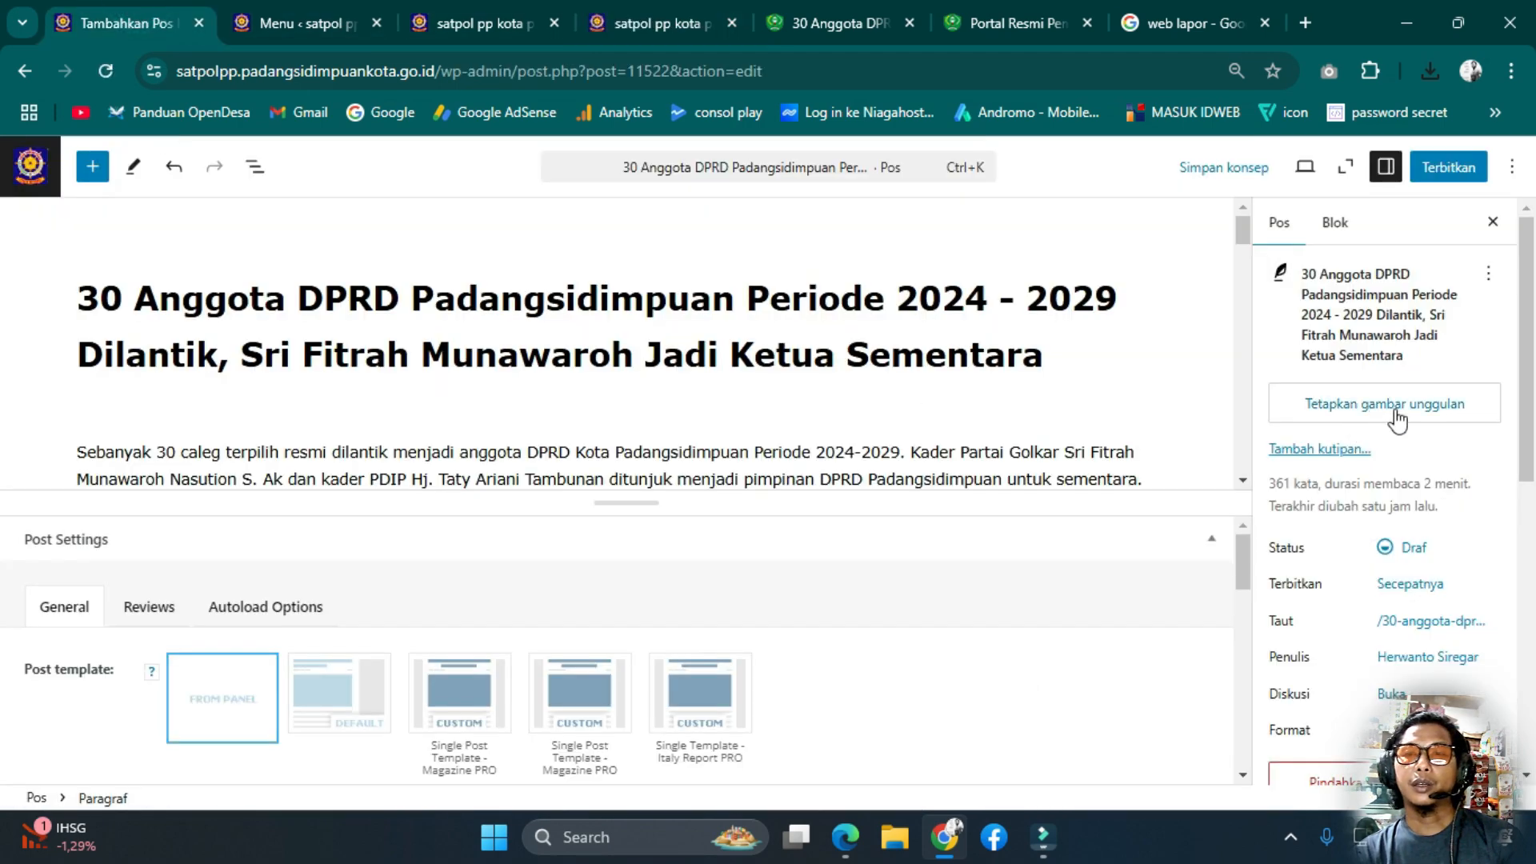
Step: Upload image_750x_66c2b315438f4.jpg from Downloads and set it as the featured image
click(1350, 412)
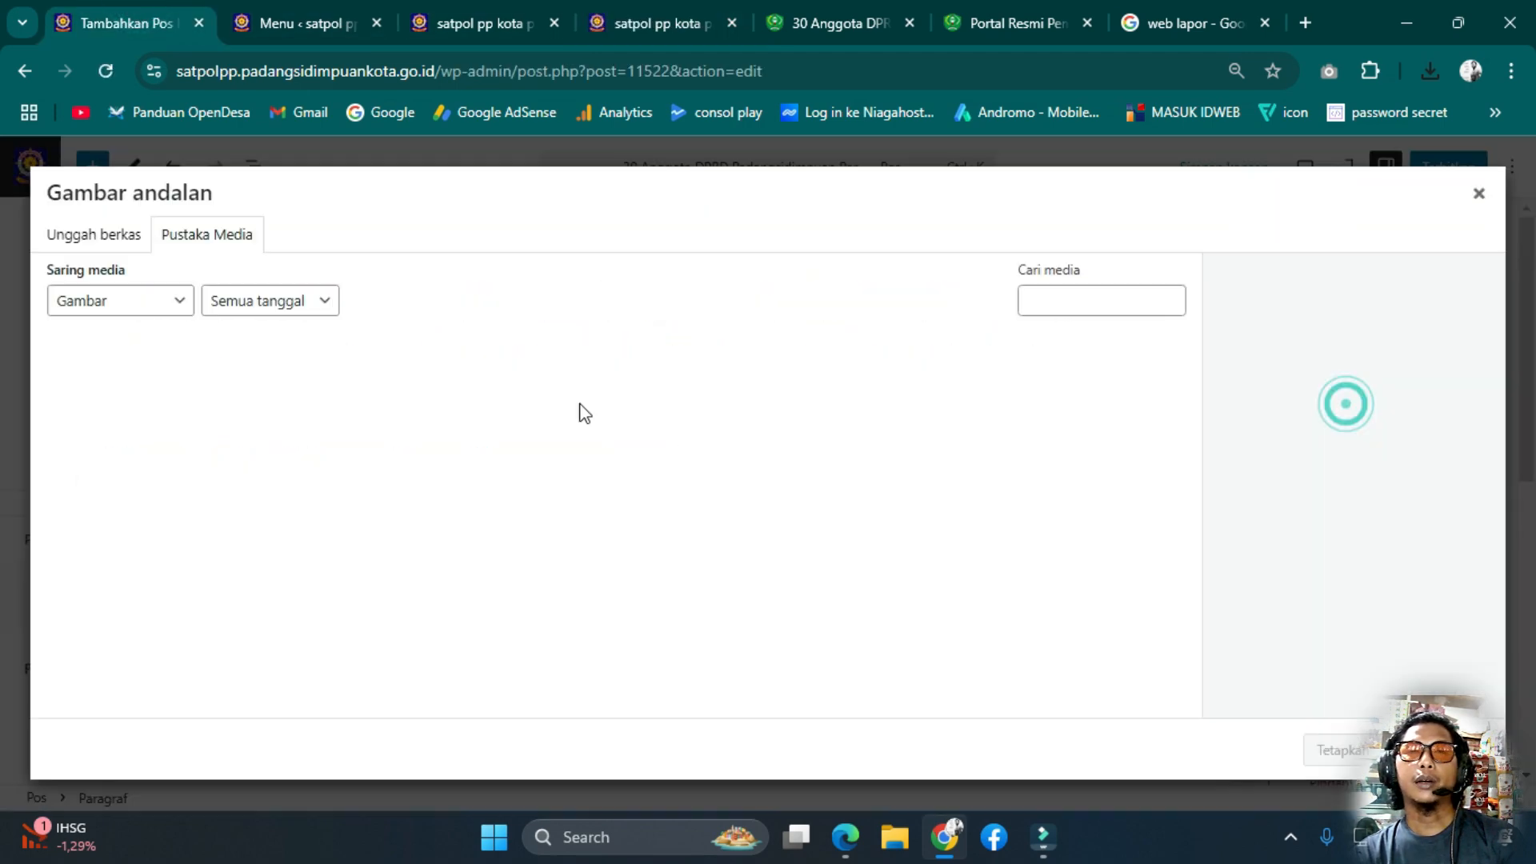
click(86, 238)
click(783, 504)
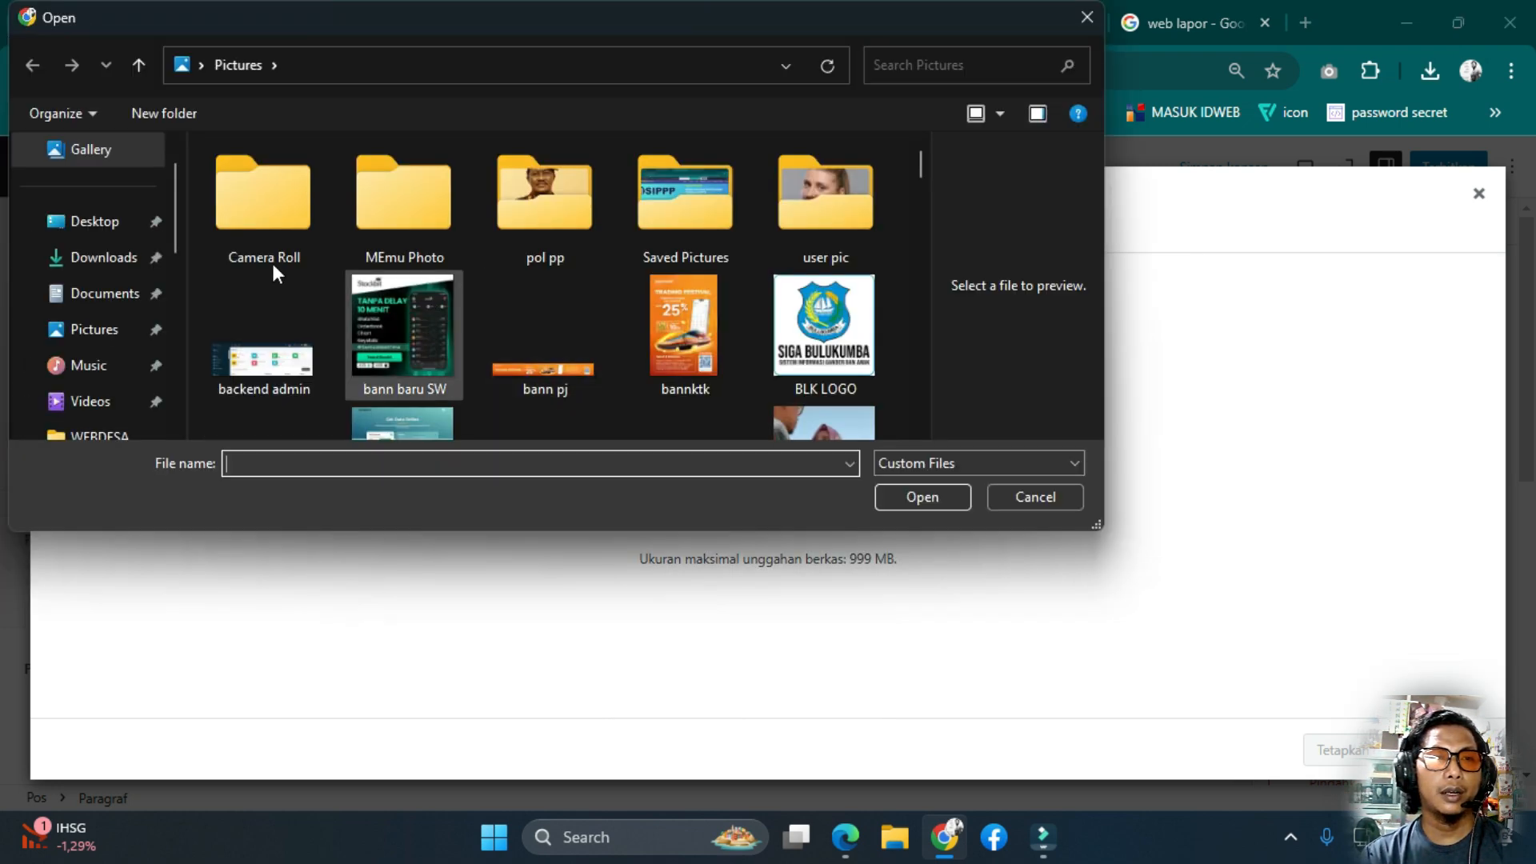
click(104, 258)
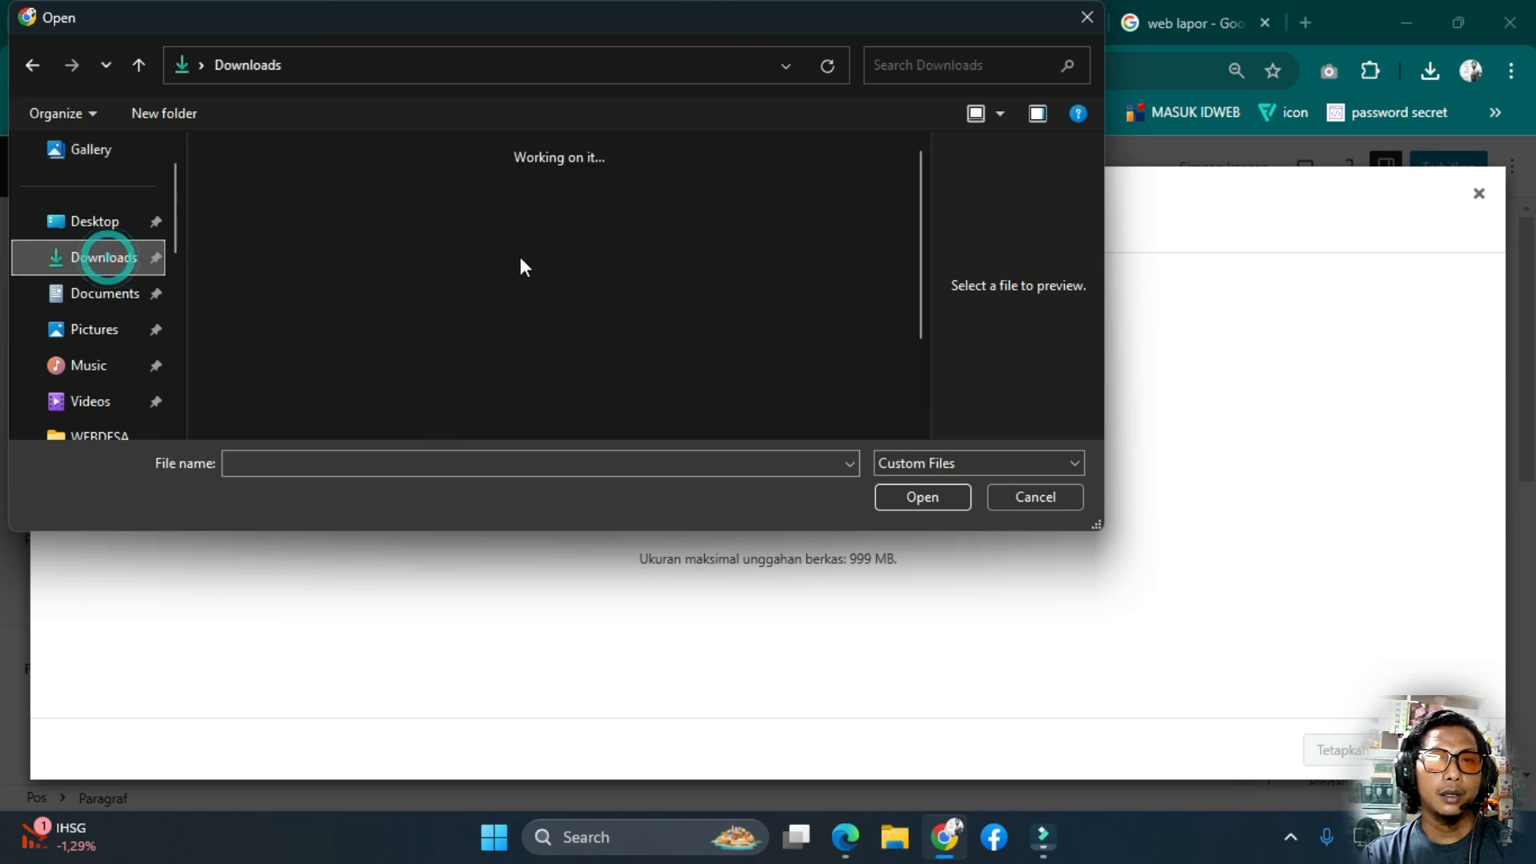
click(261, 204)
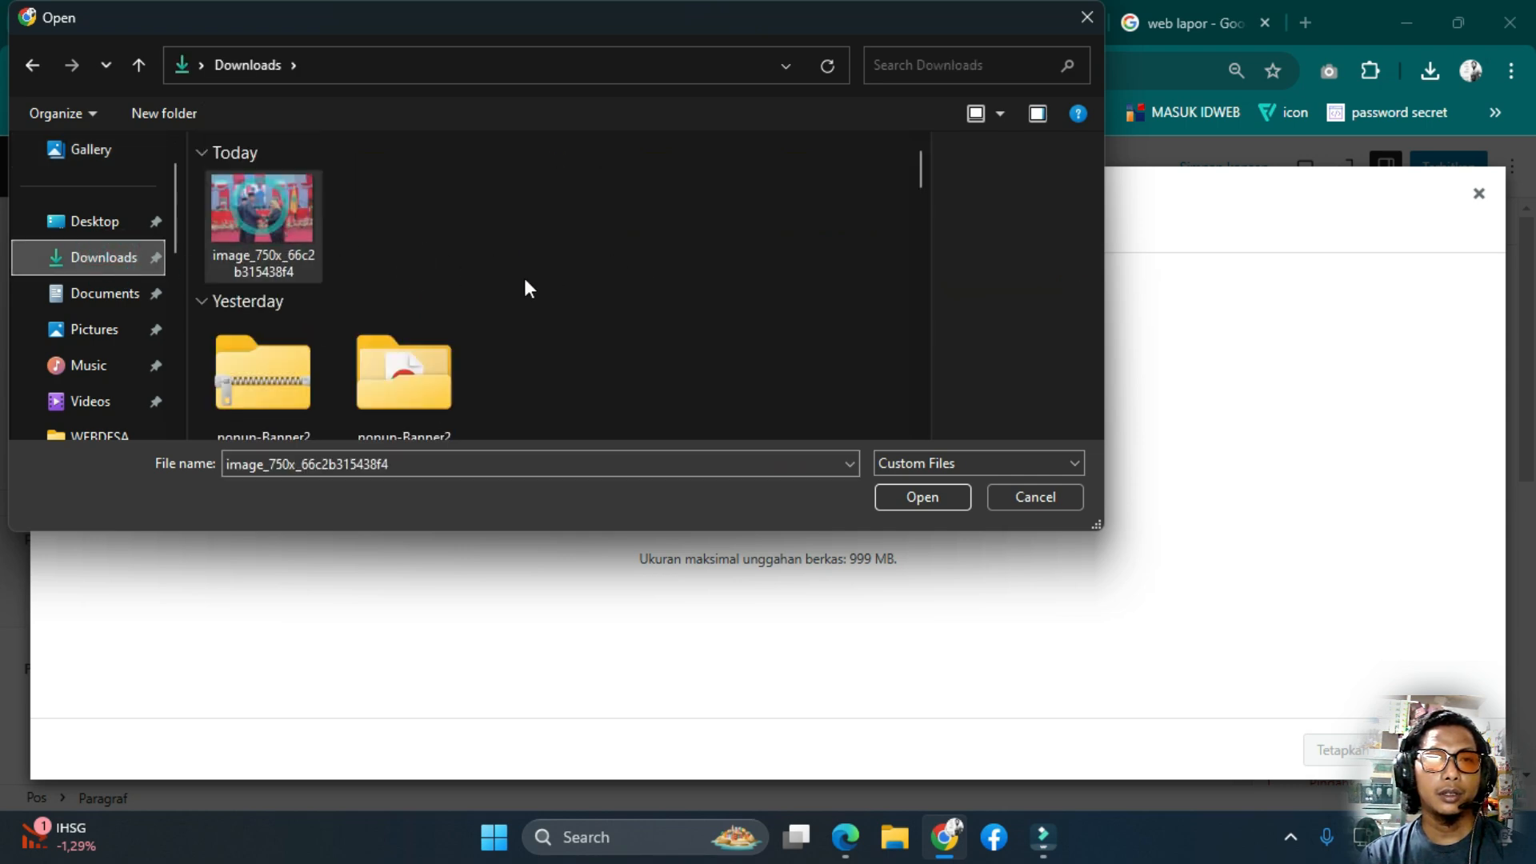
click(271, 243)
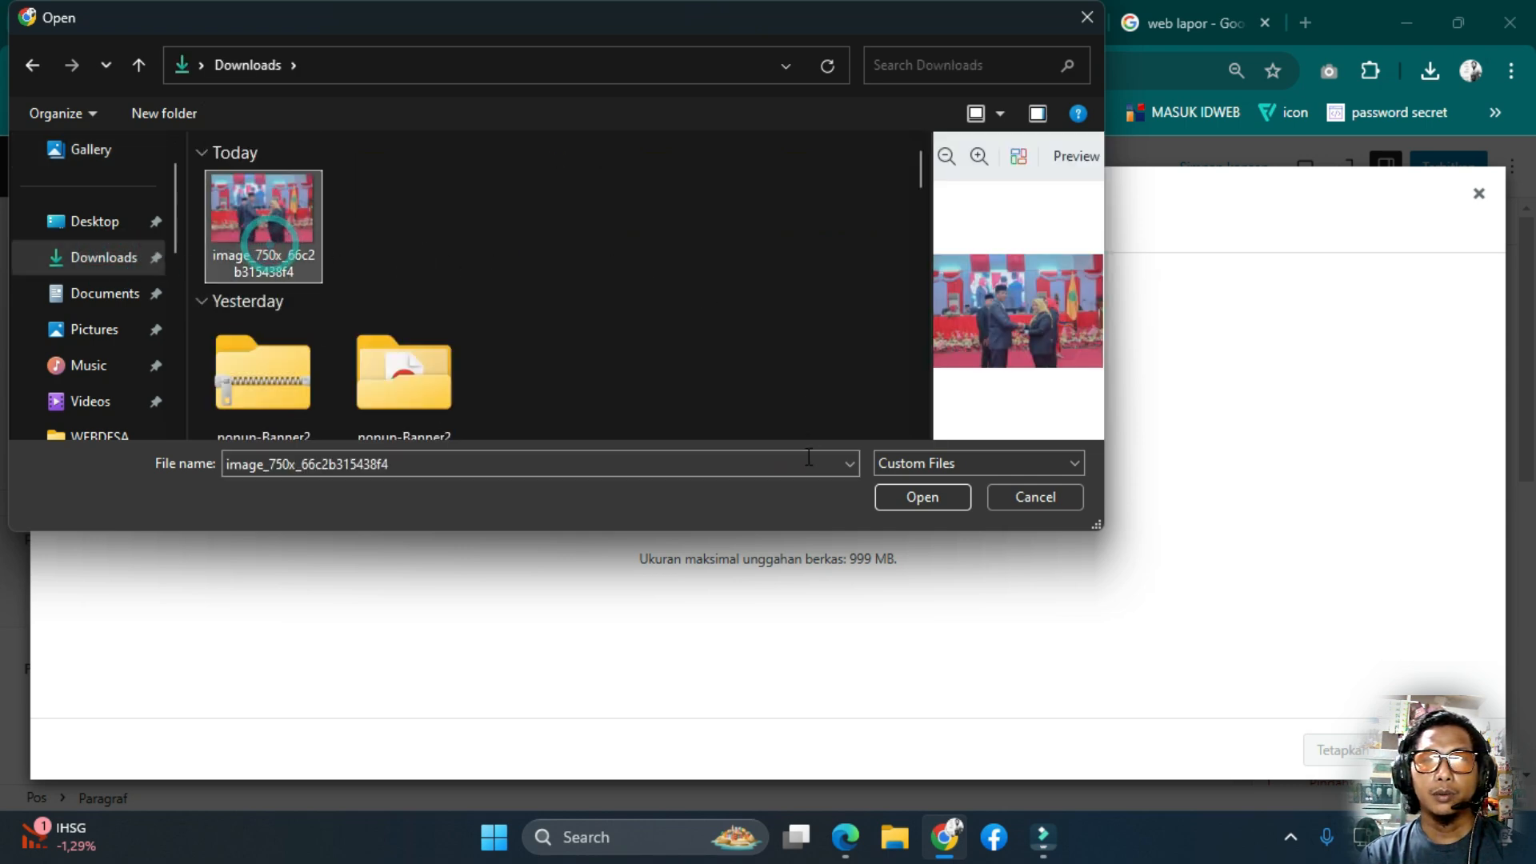
click(900, 497)
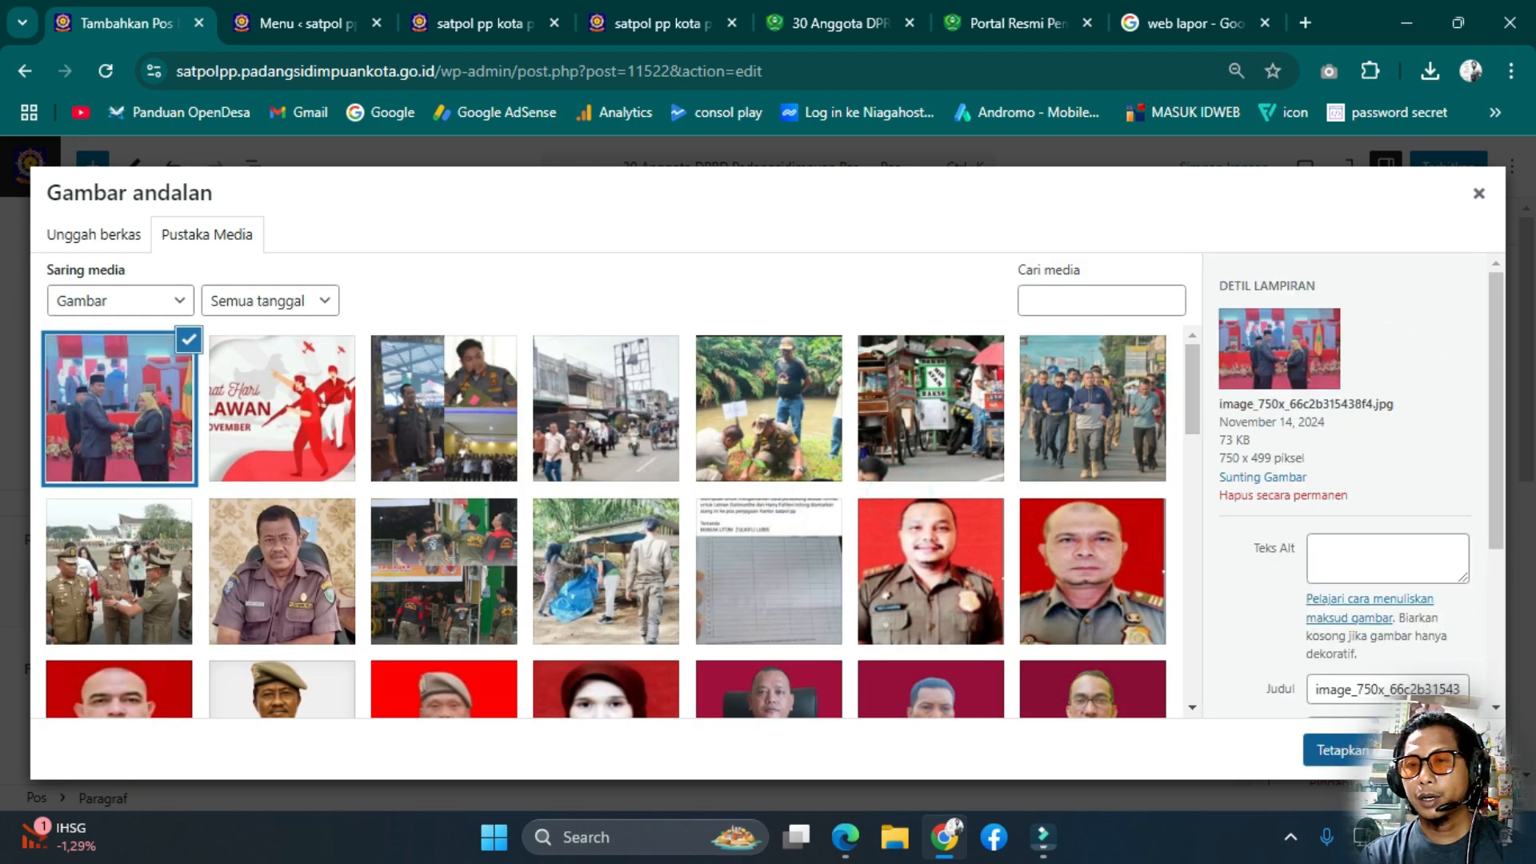
click(1340, 749)
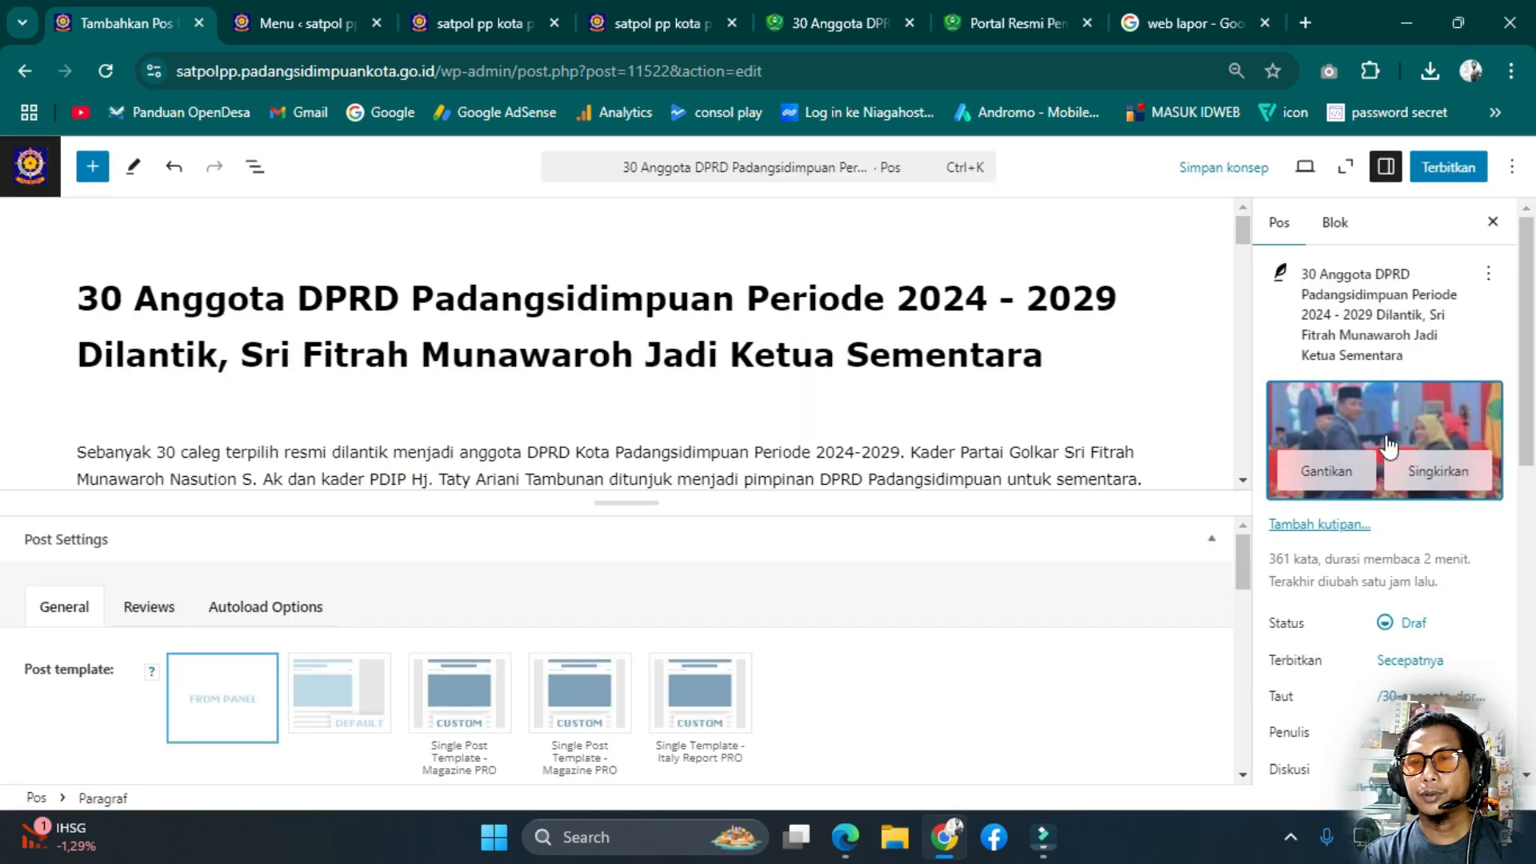
Step: Expand Kategori in the Pos sidebar and tick Warta Kota and Walikota
scroll(1332, 640, down, 3)
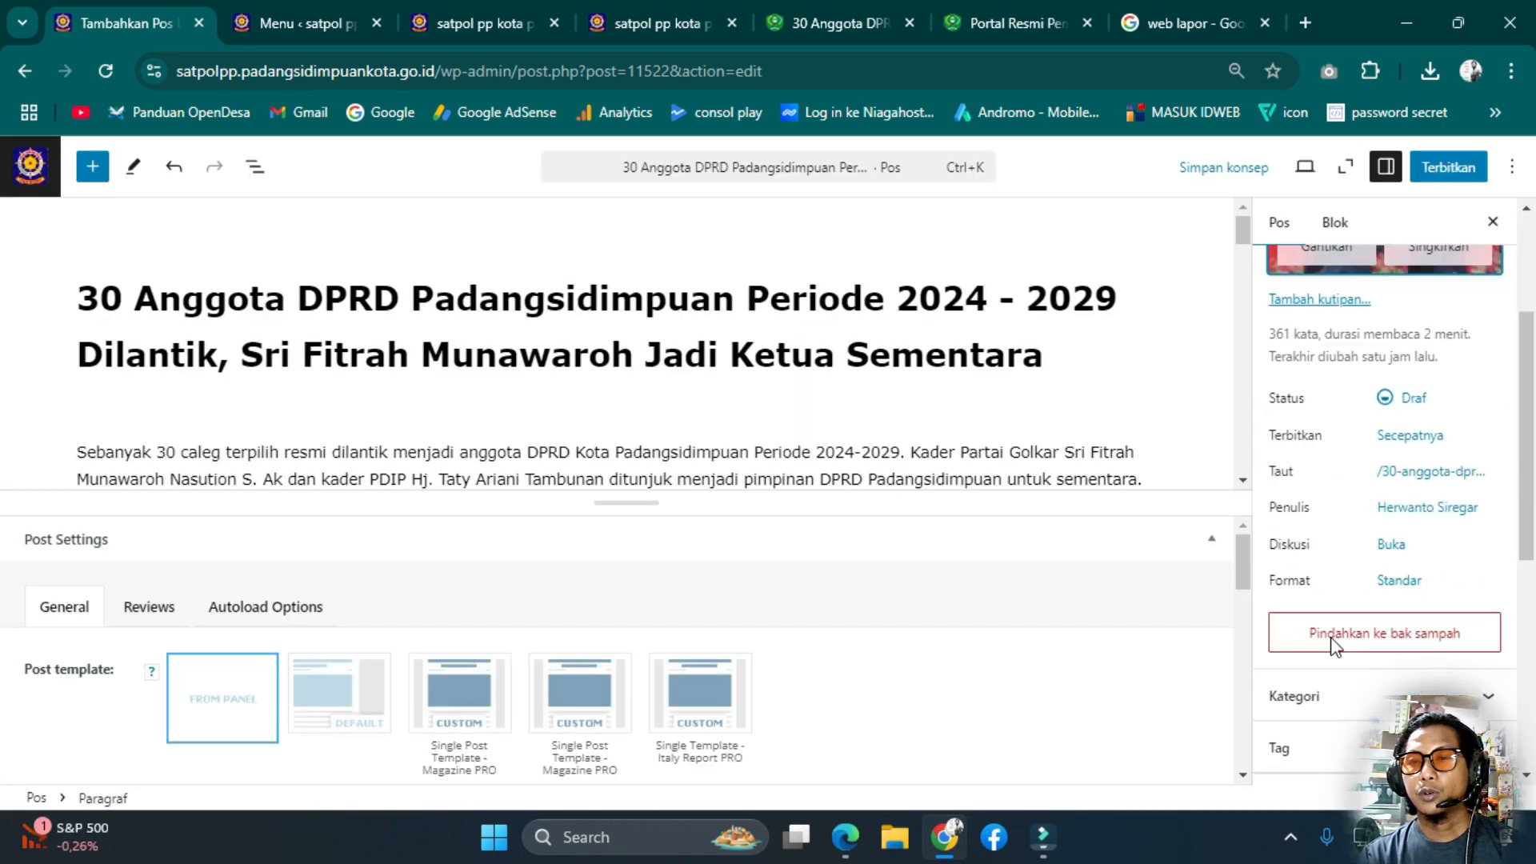
scroll(1360, 688, down, 4)
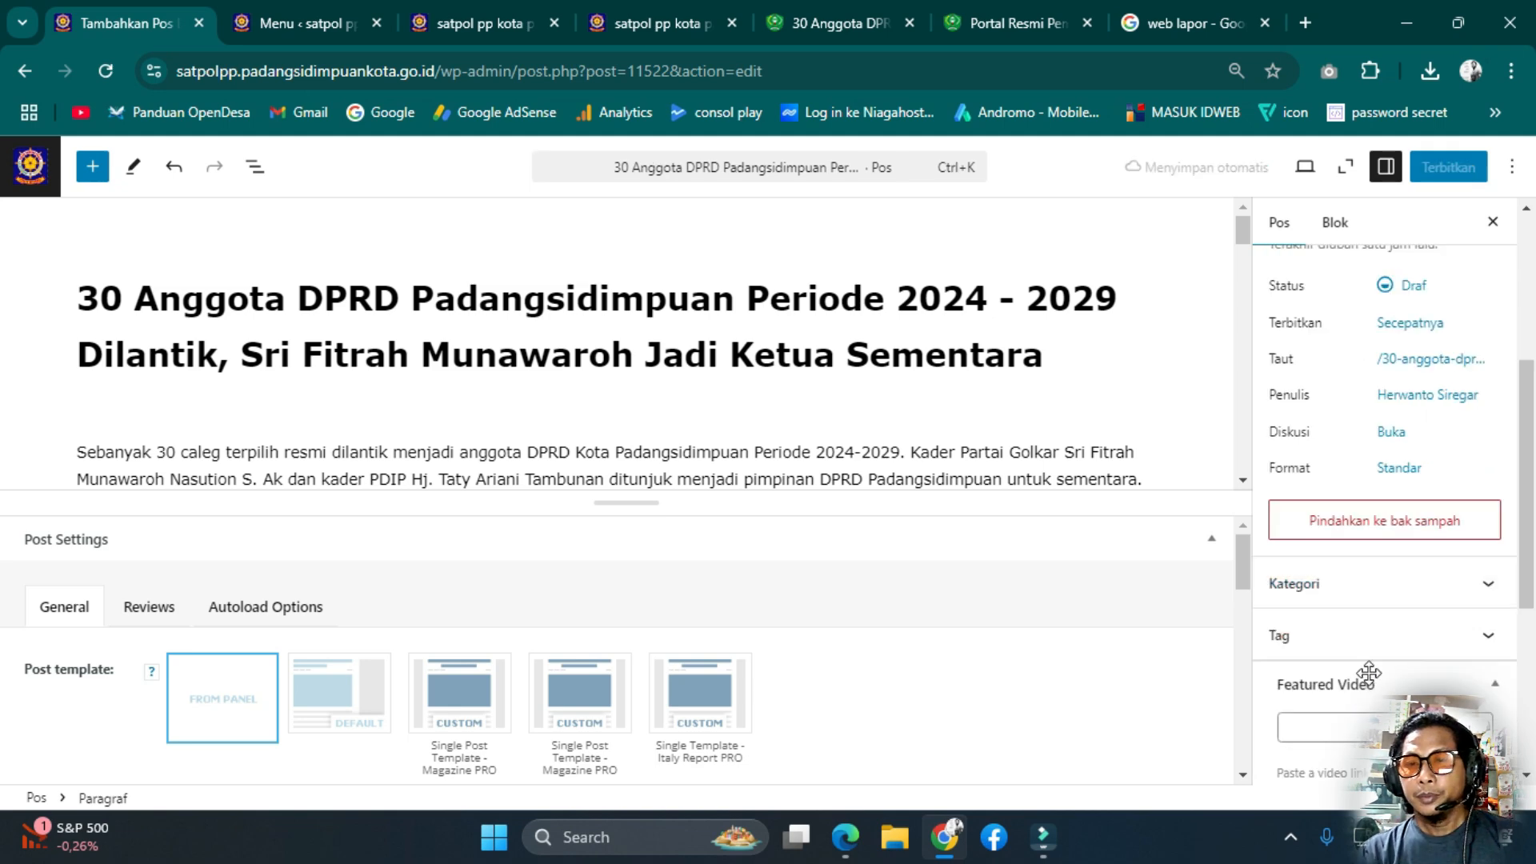
scroll(1370, 674, down, 2)
scroll(1372, 669, up, 5)
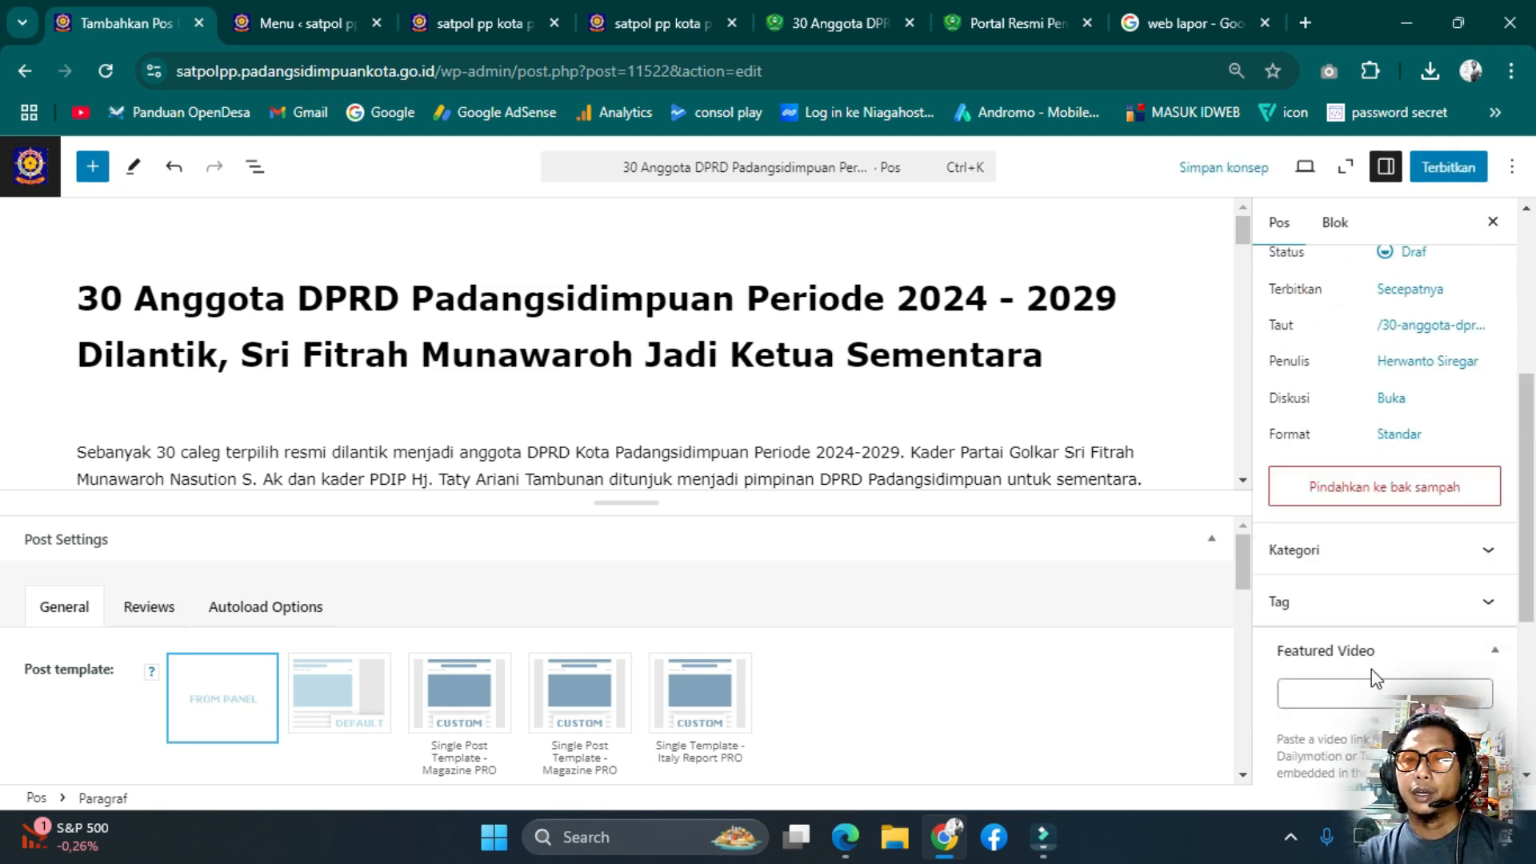
click(1440, 558)
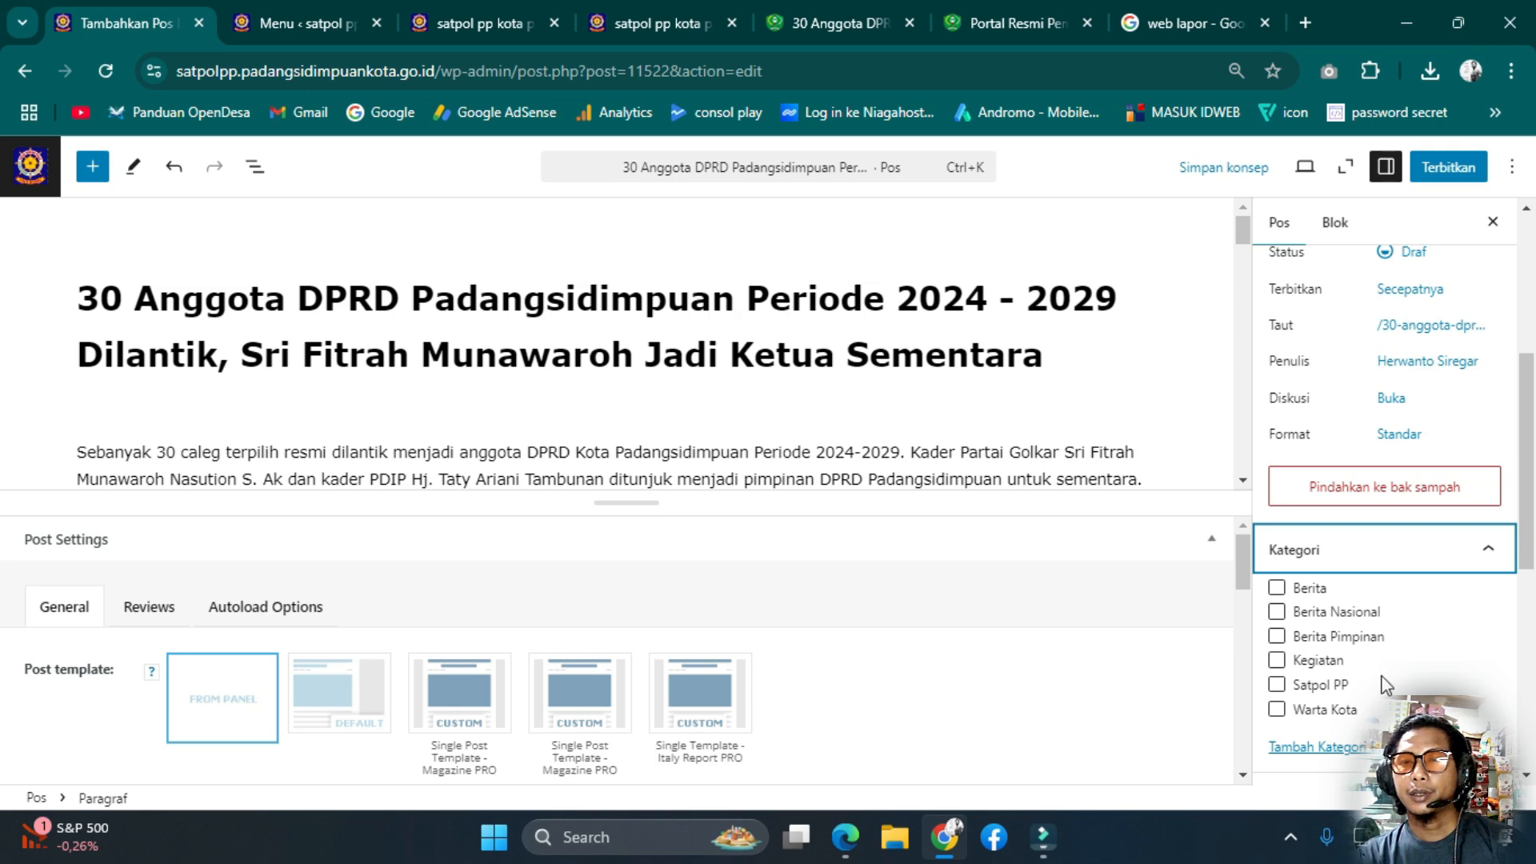
click(1335, 712)
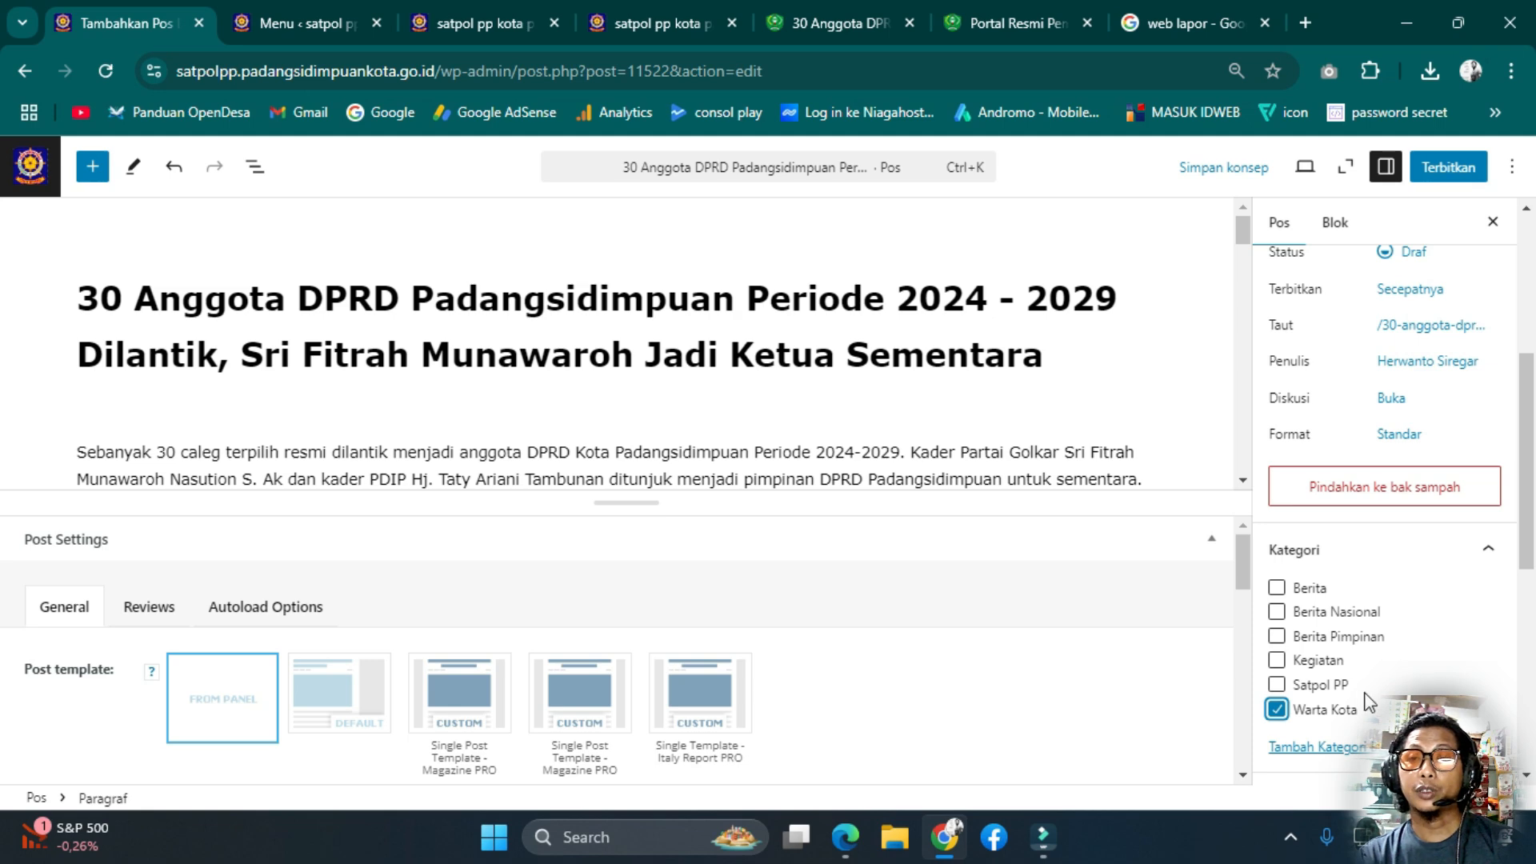
scroll(1369, 702, up, 2)
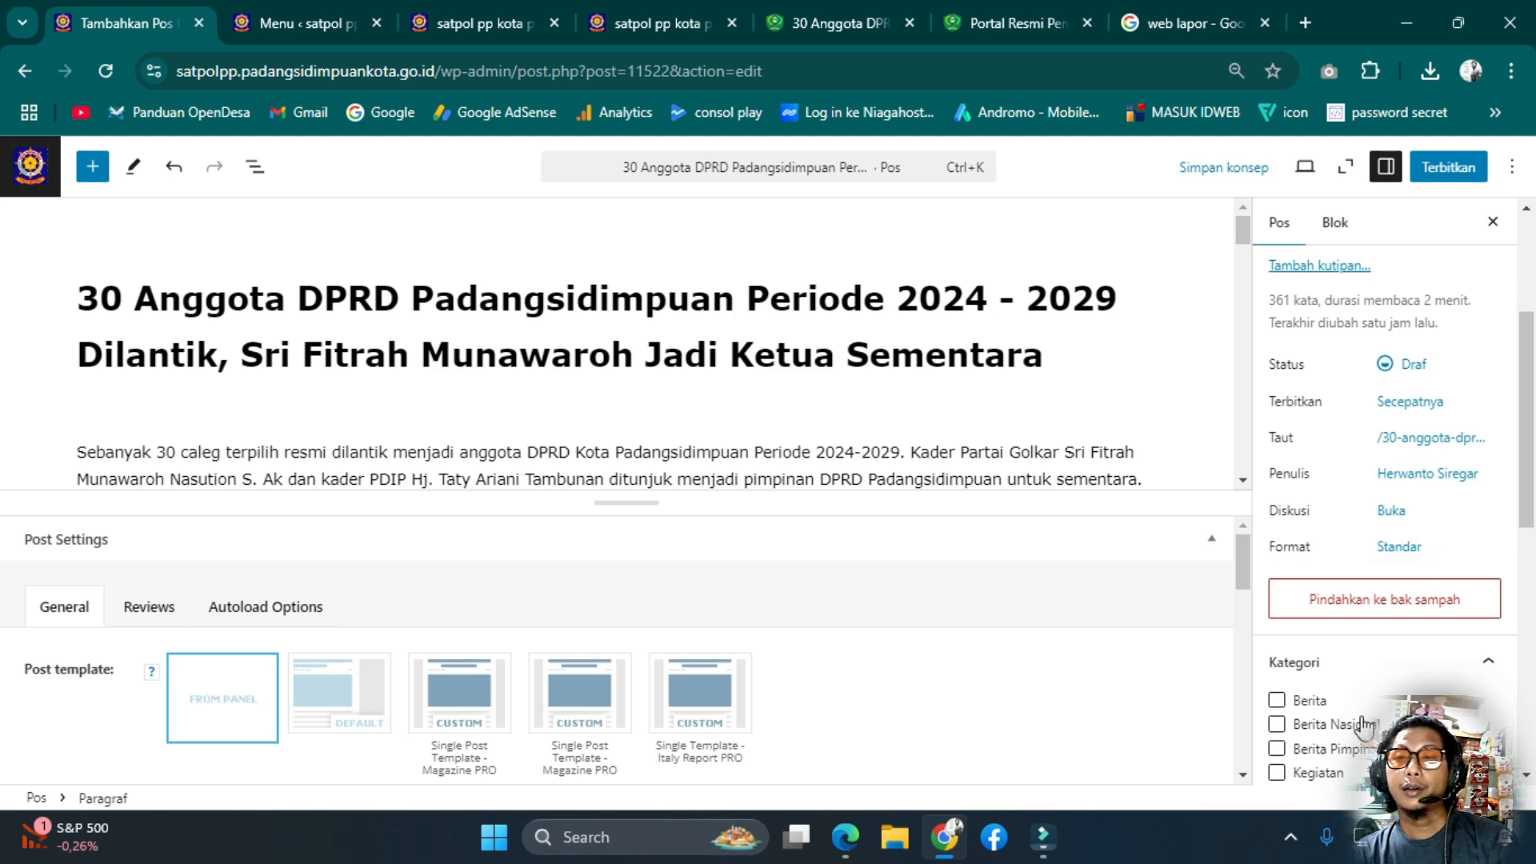
scroll(1365, 727, down, 2)
click(1310, 709)
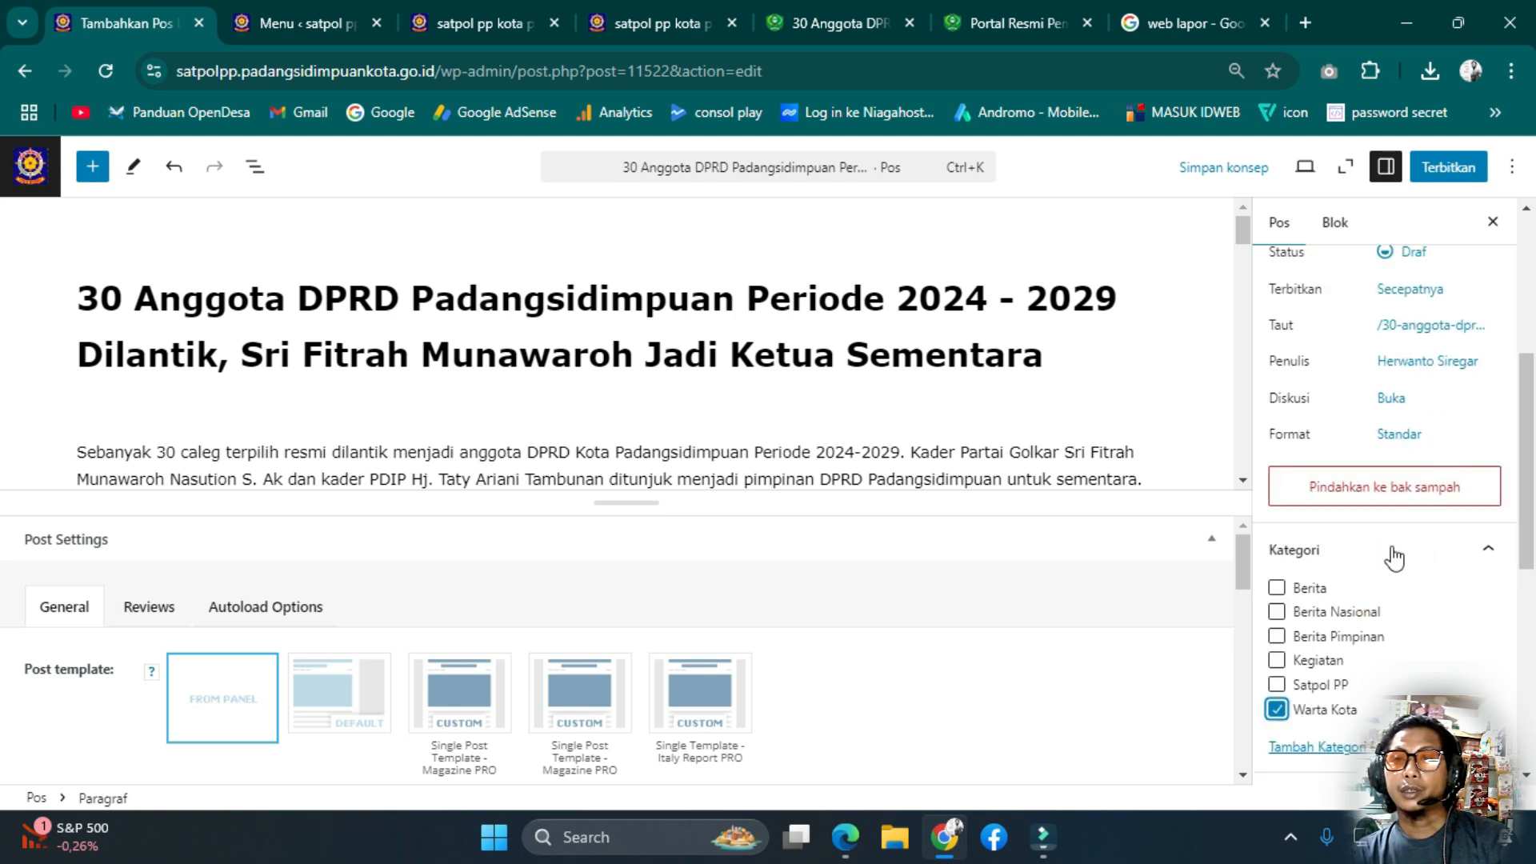
scroll(1394, 557, up, 4)
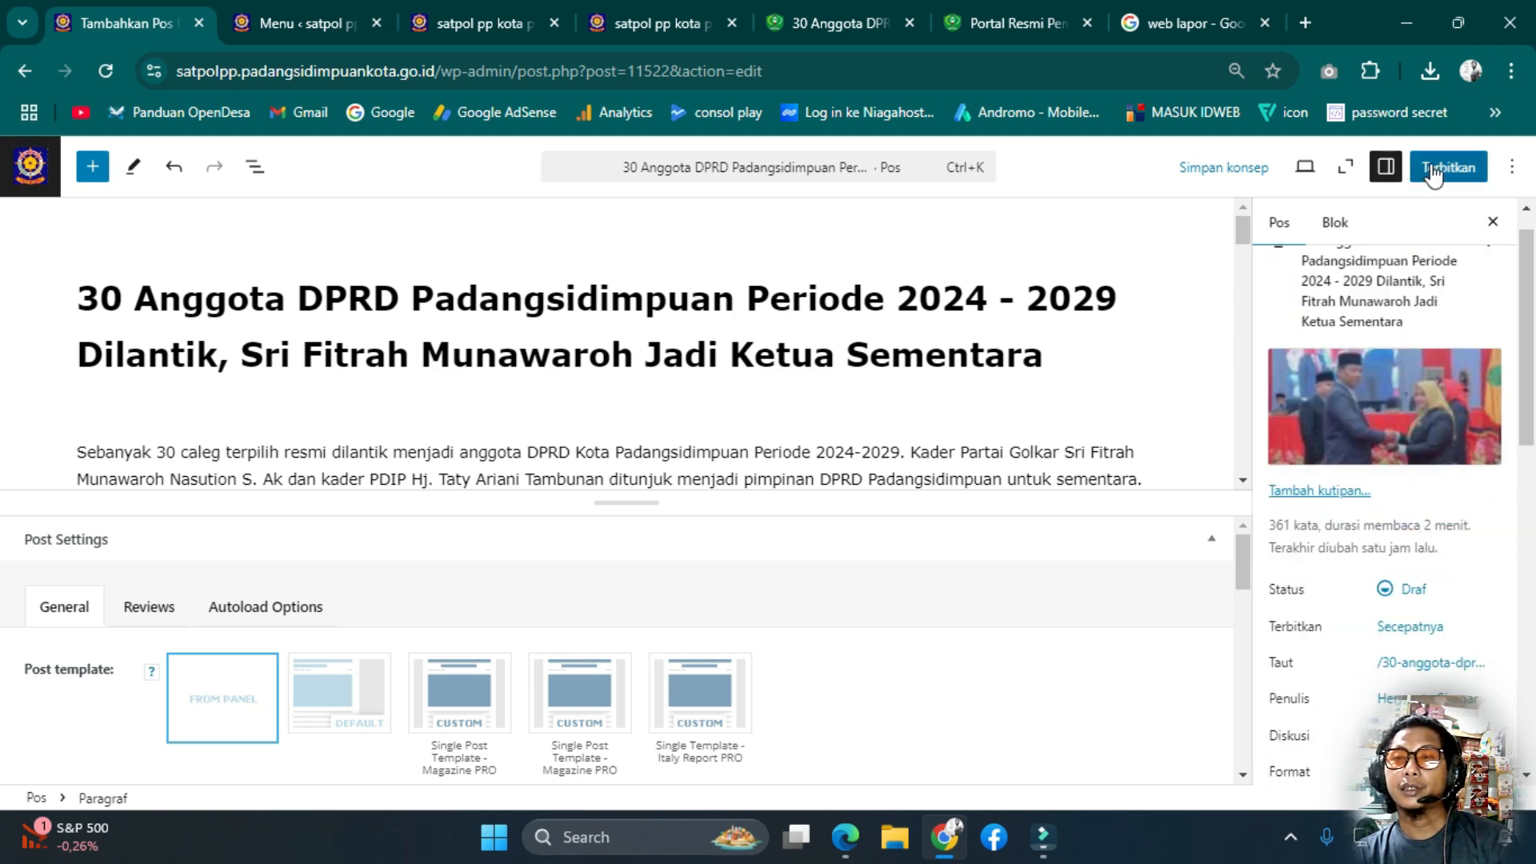
scroll(1359, 655, down, 2)
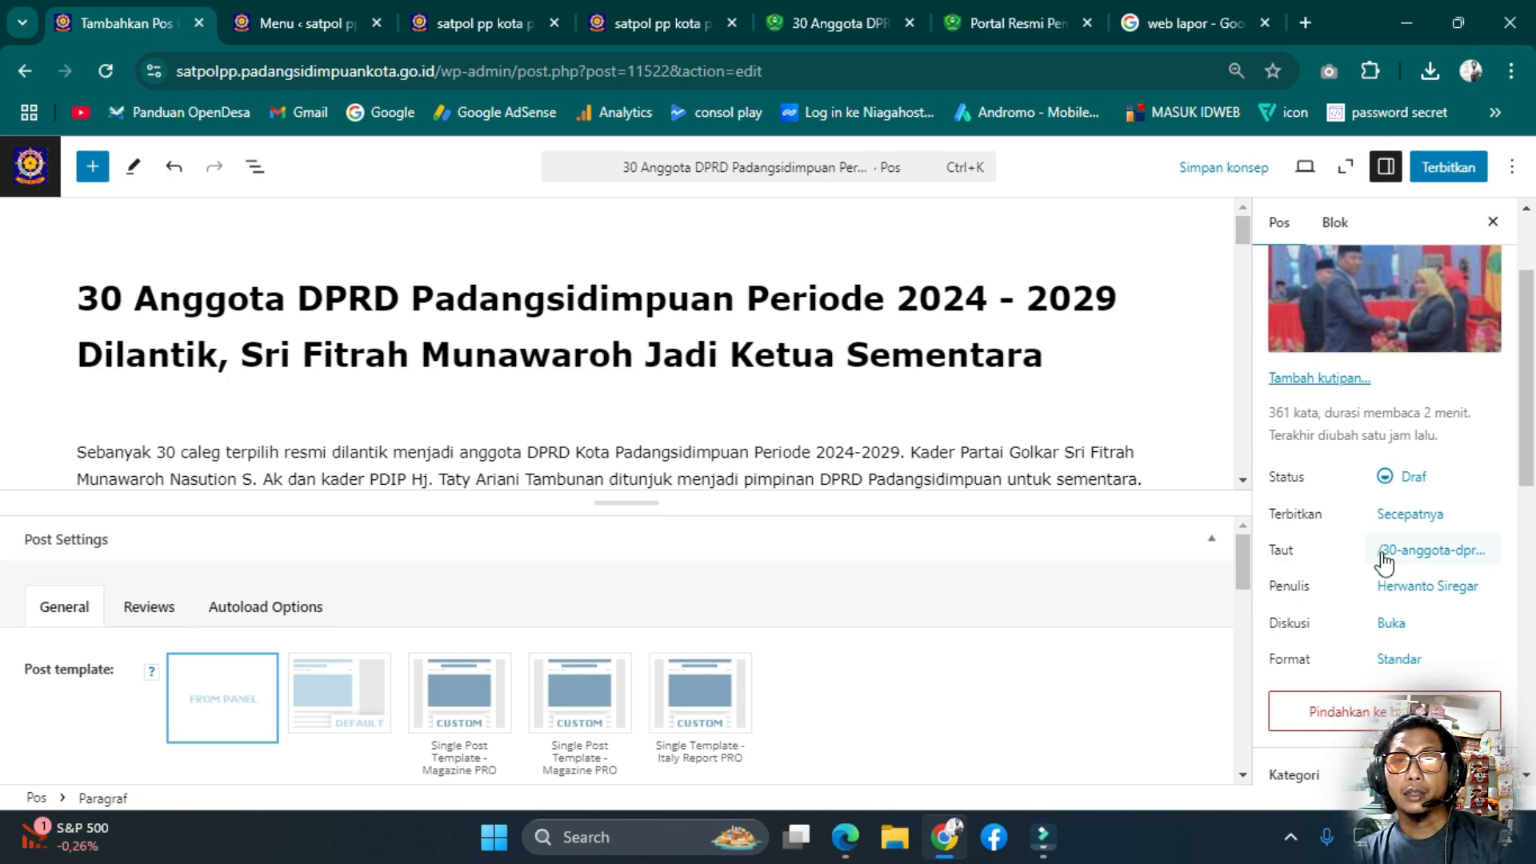
click(991, 15)
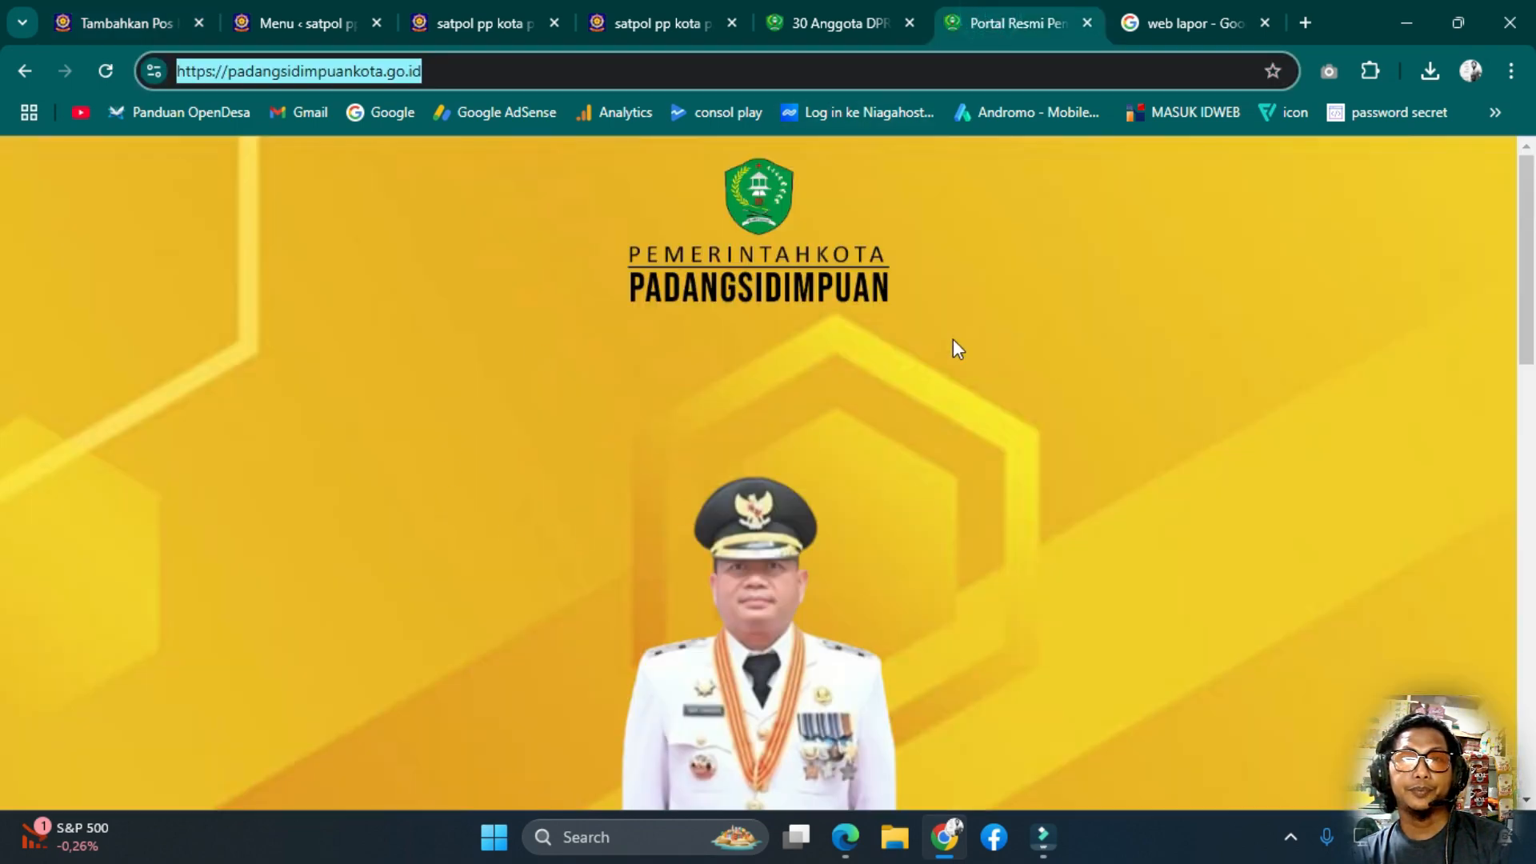
click(822, 23)
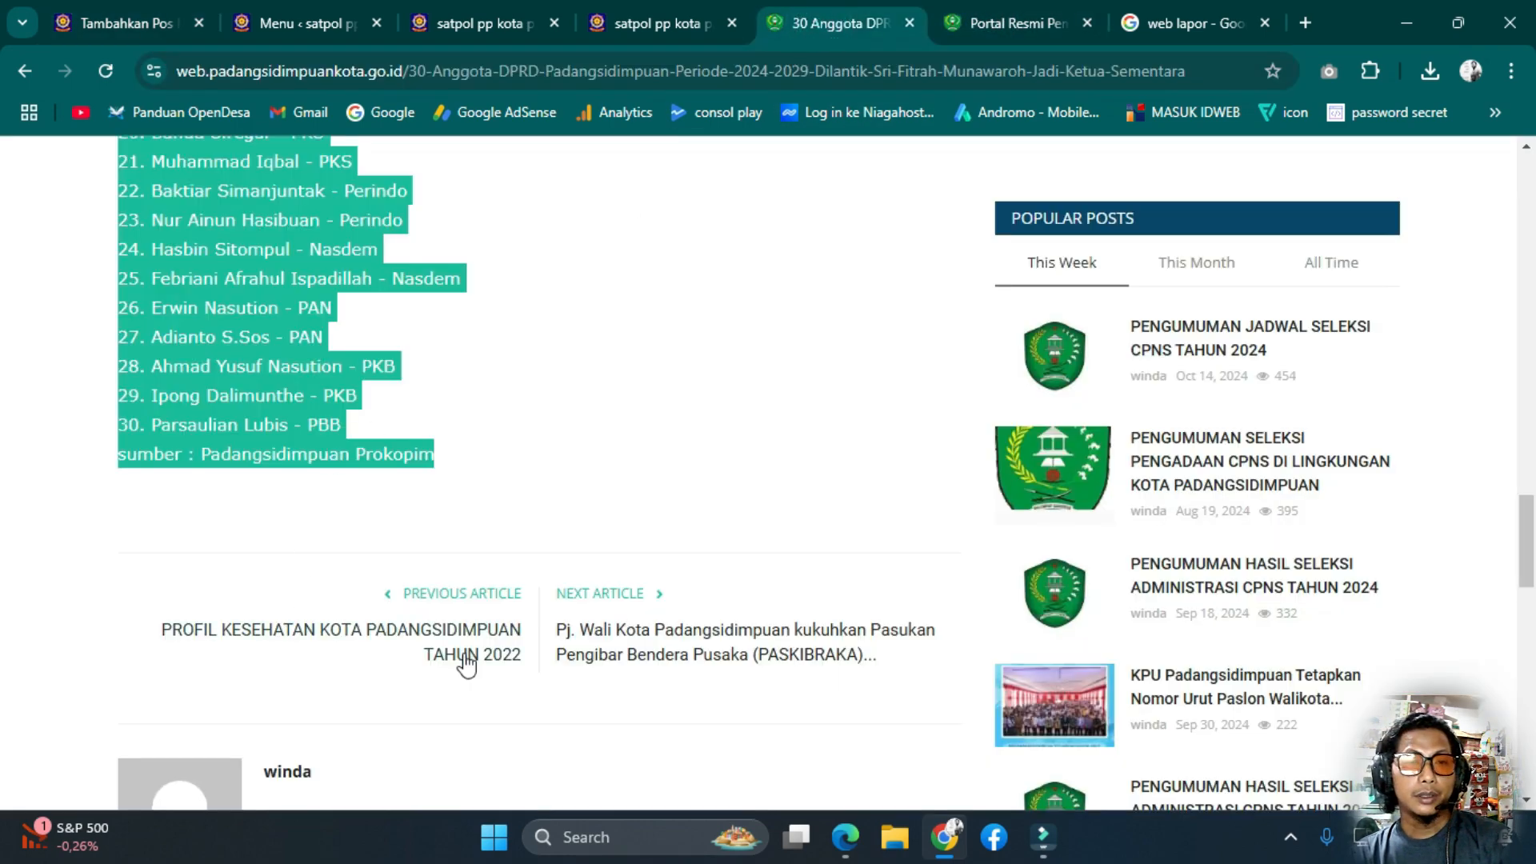
scroll(472, 655, up, 1)
scroll(471, 654, up, 20)
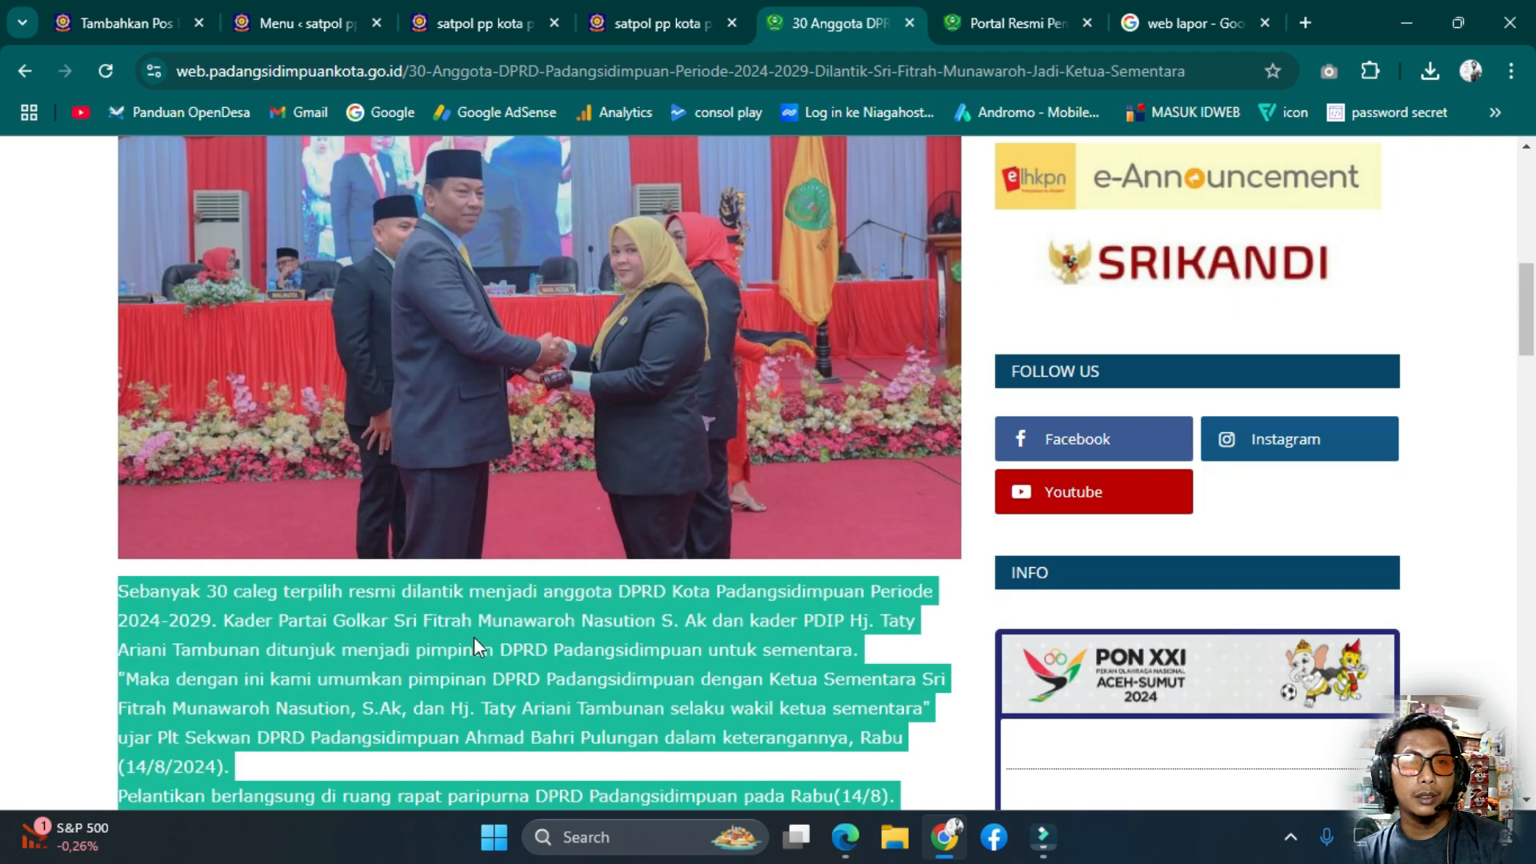
scroll(474, 637, up, 3)
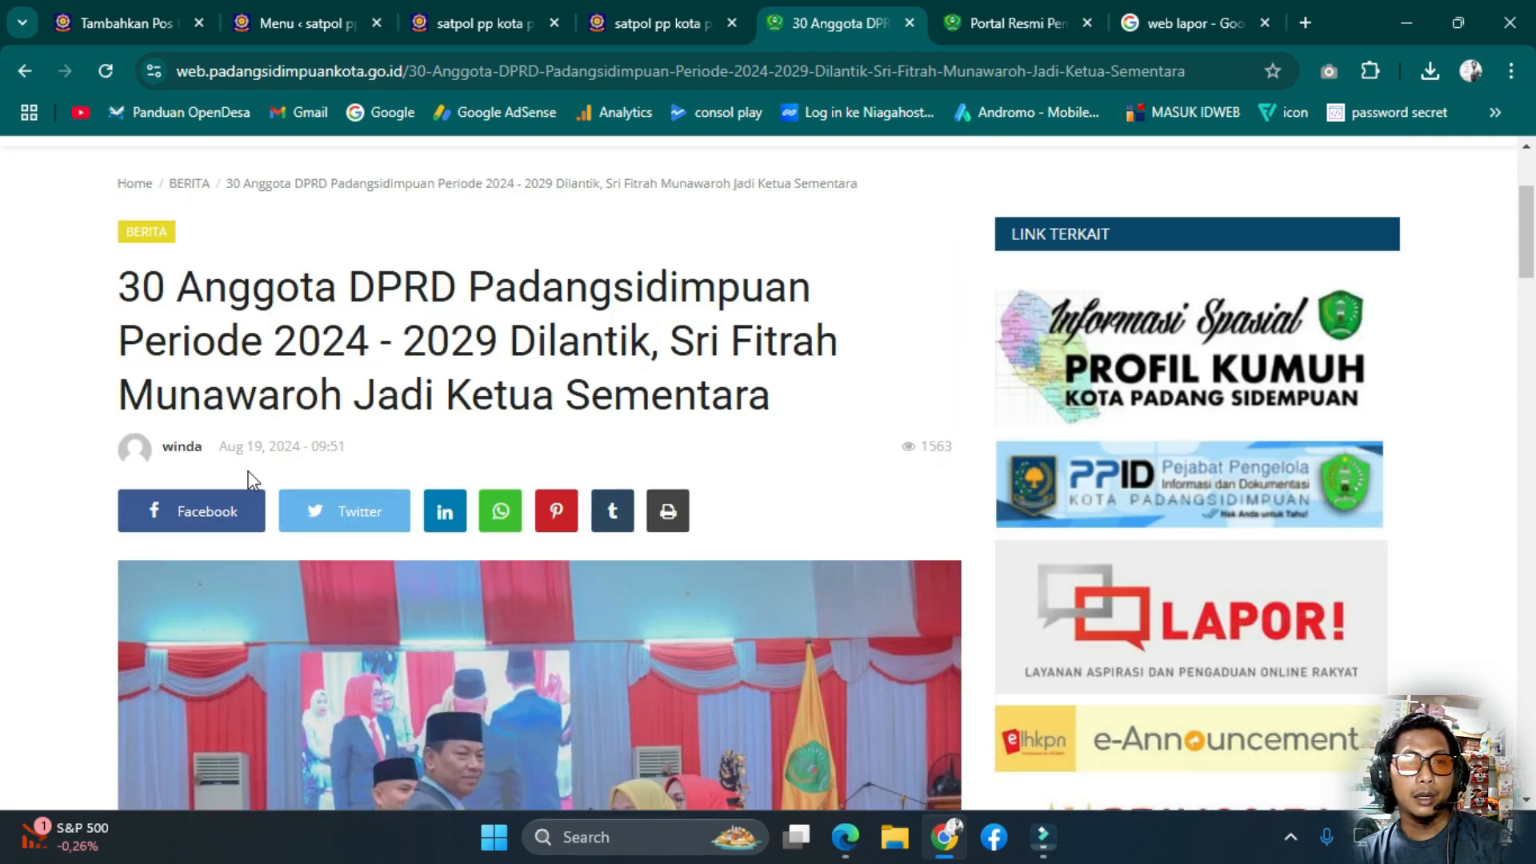
click(219, 449)
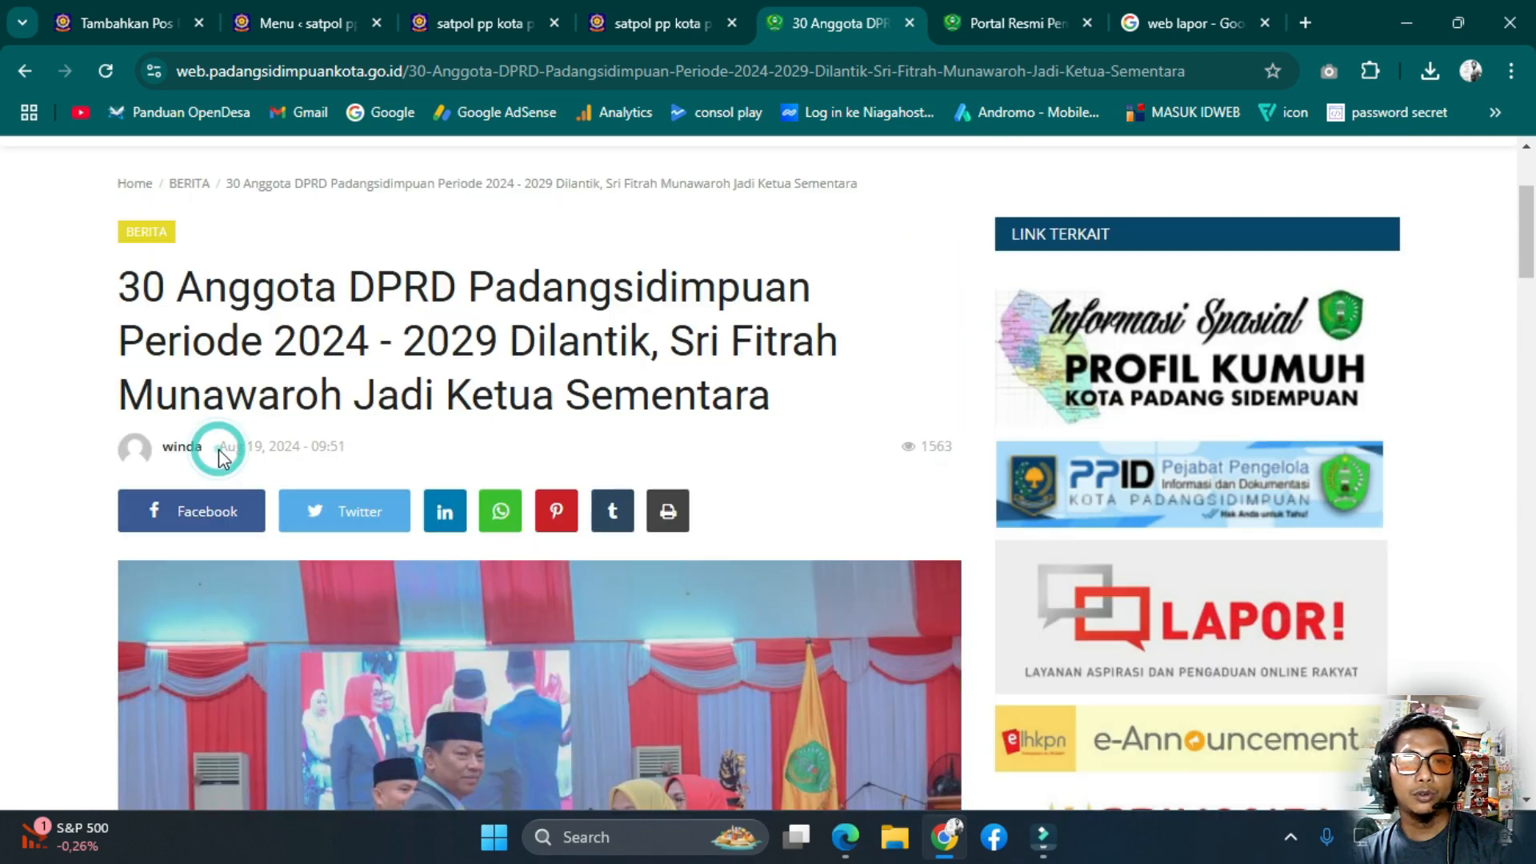
drag(227, 449, 274, 453)
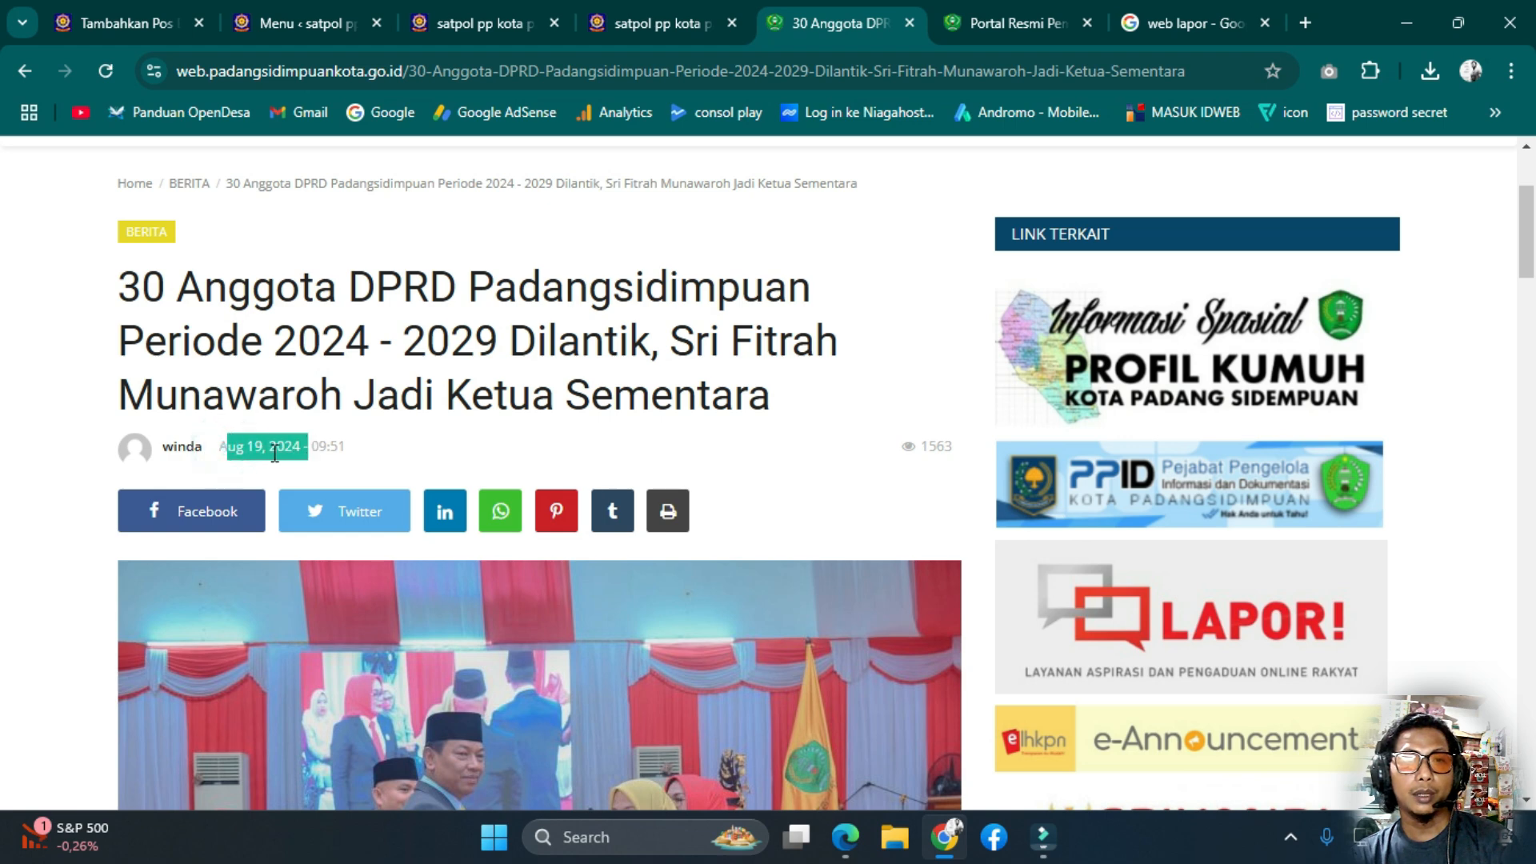
click(118, 17)
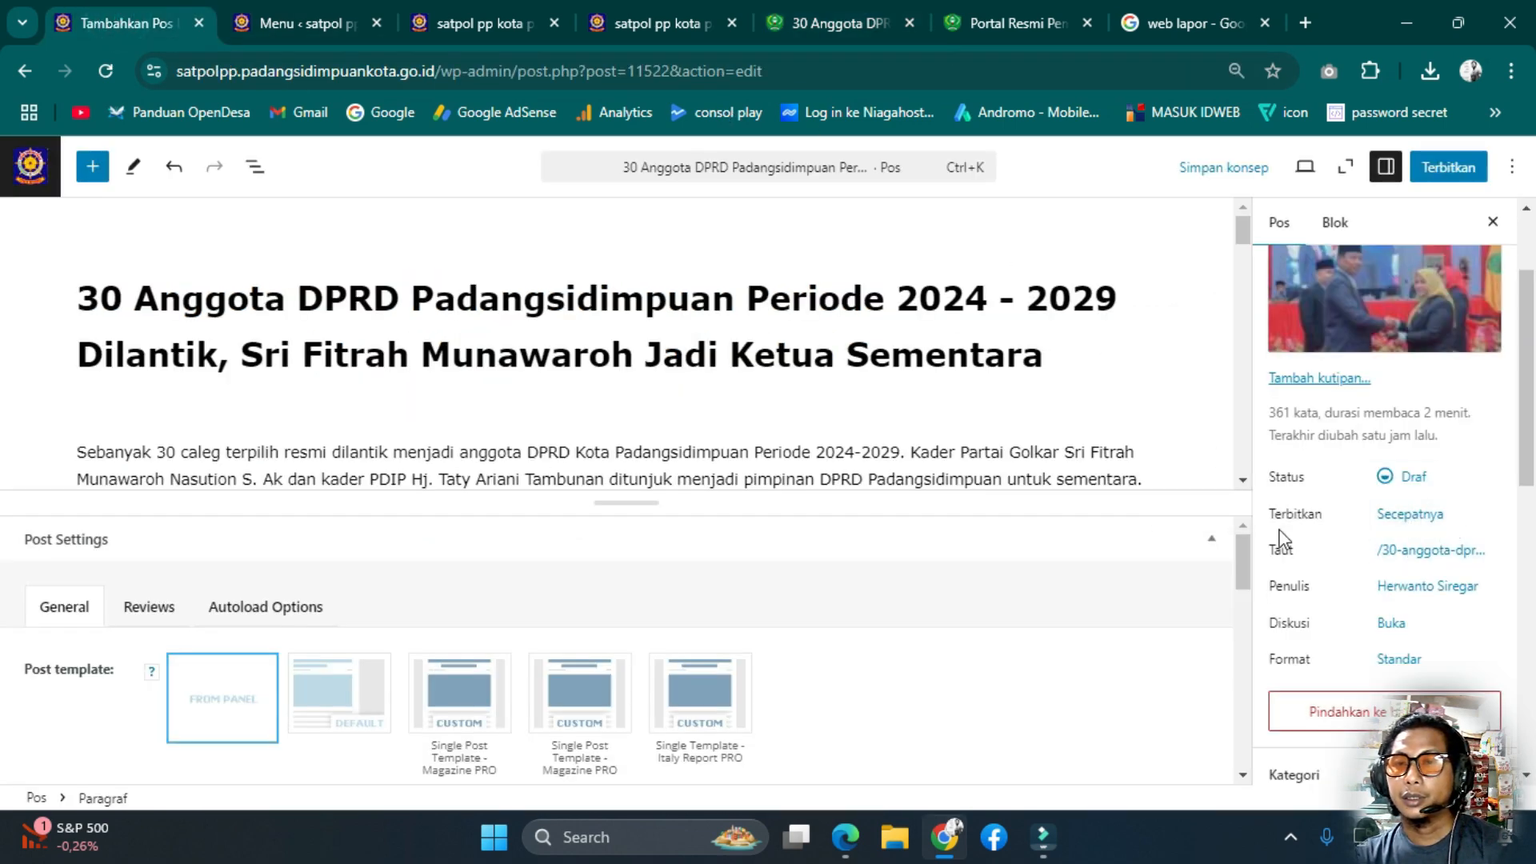
Step: Set the publish date to Agustus 29, 2024 in the Terbitkan date popover
click(1408, 516)
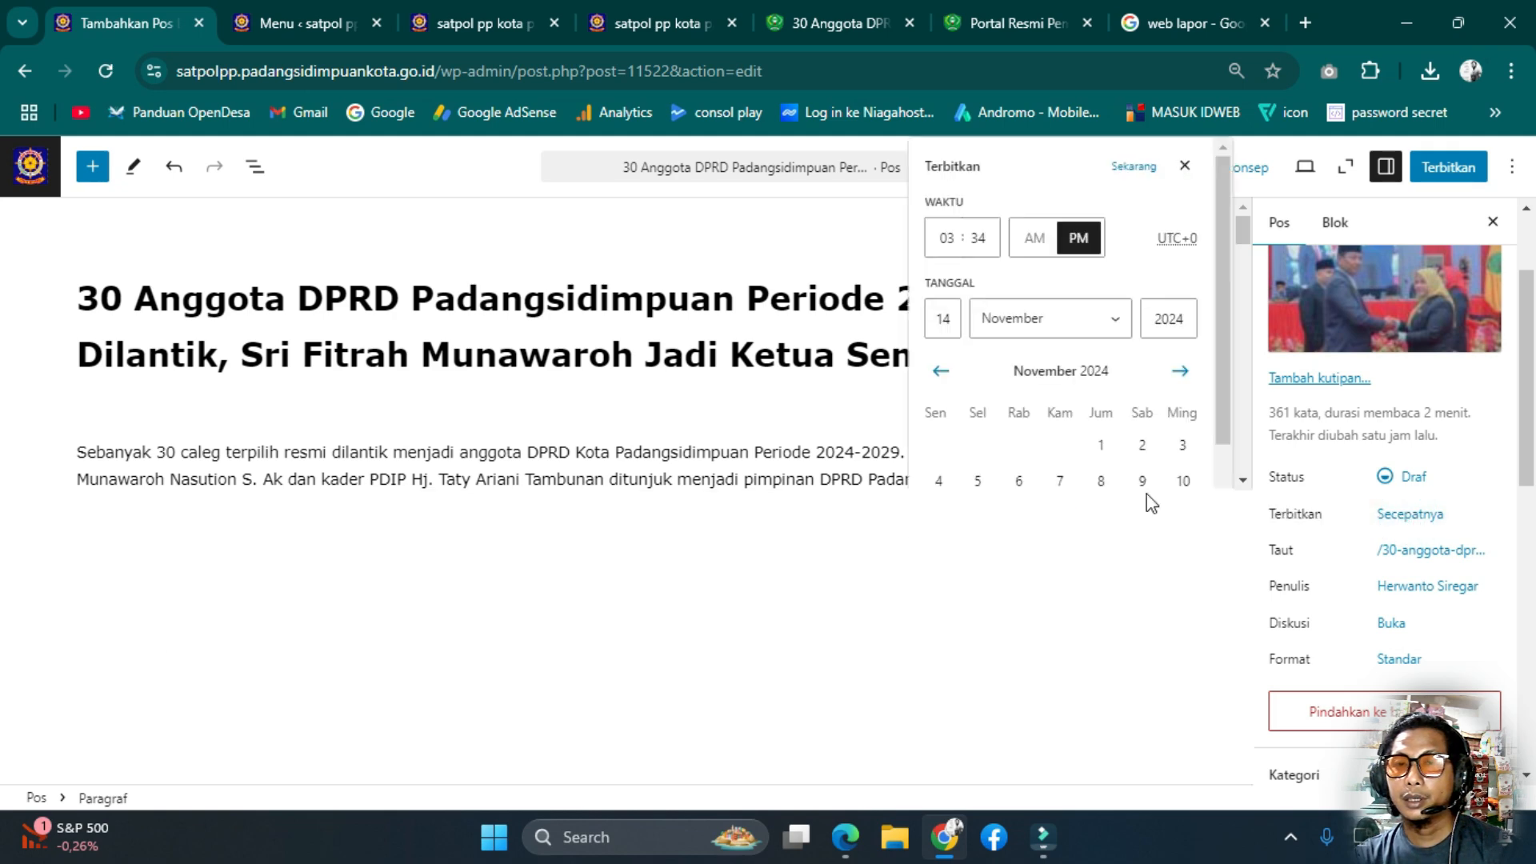
click(1103, 324)
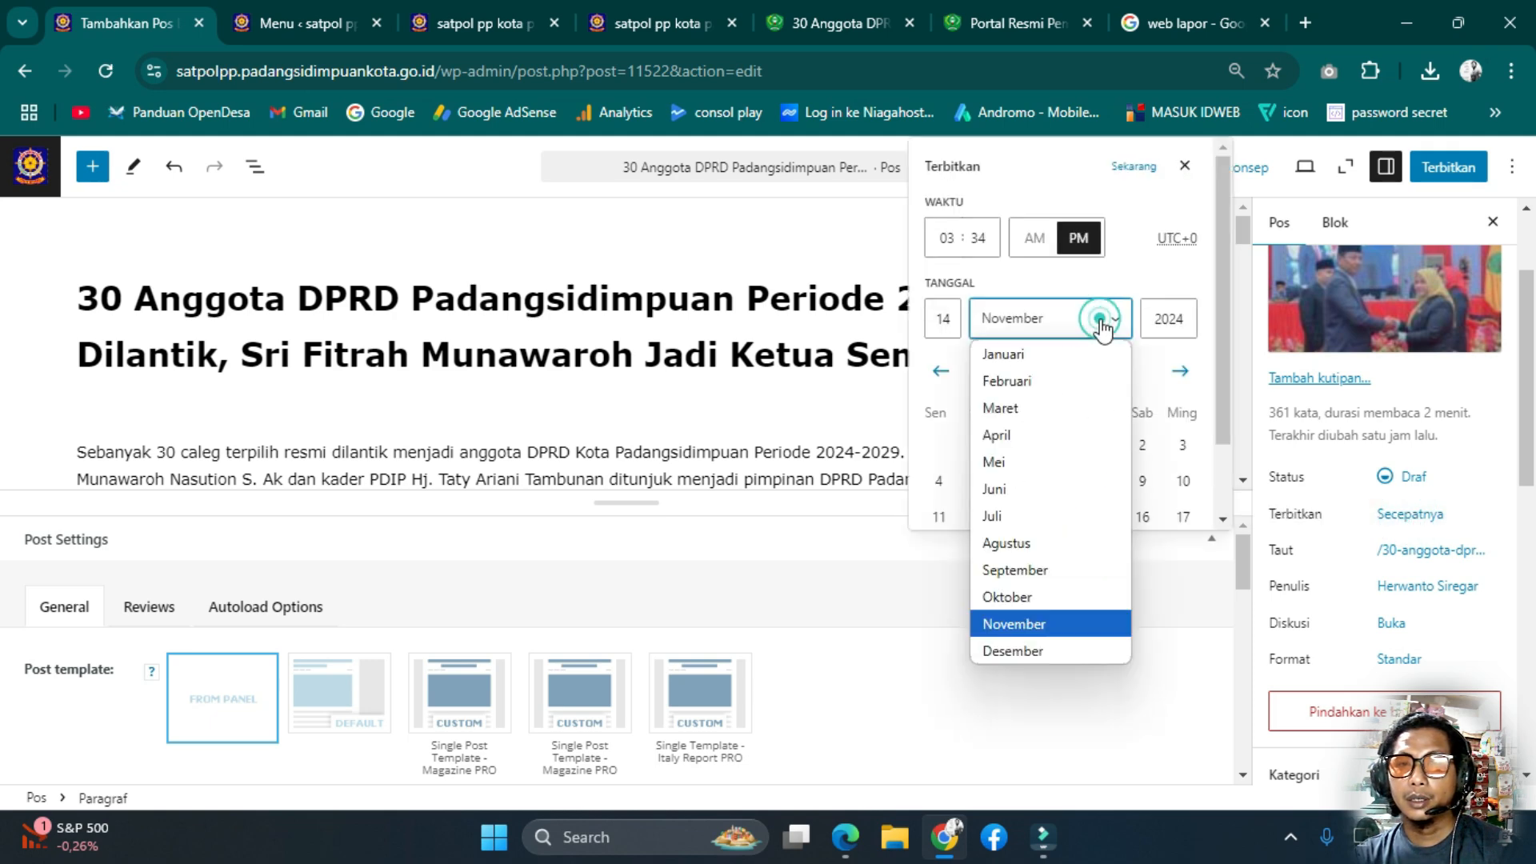
click(1039, 549)
click(939, 319)
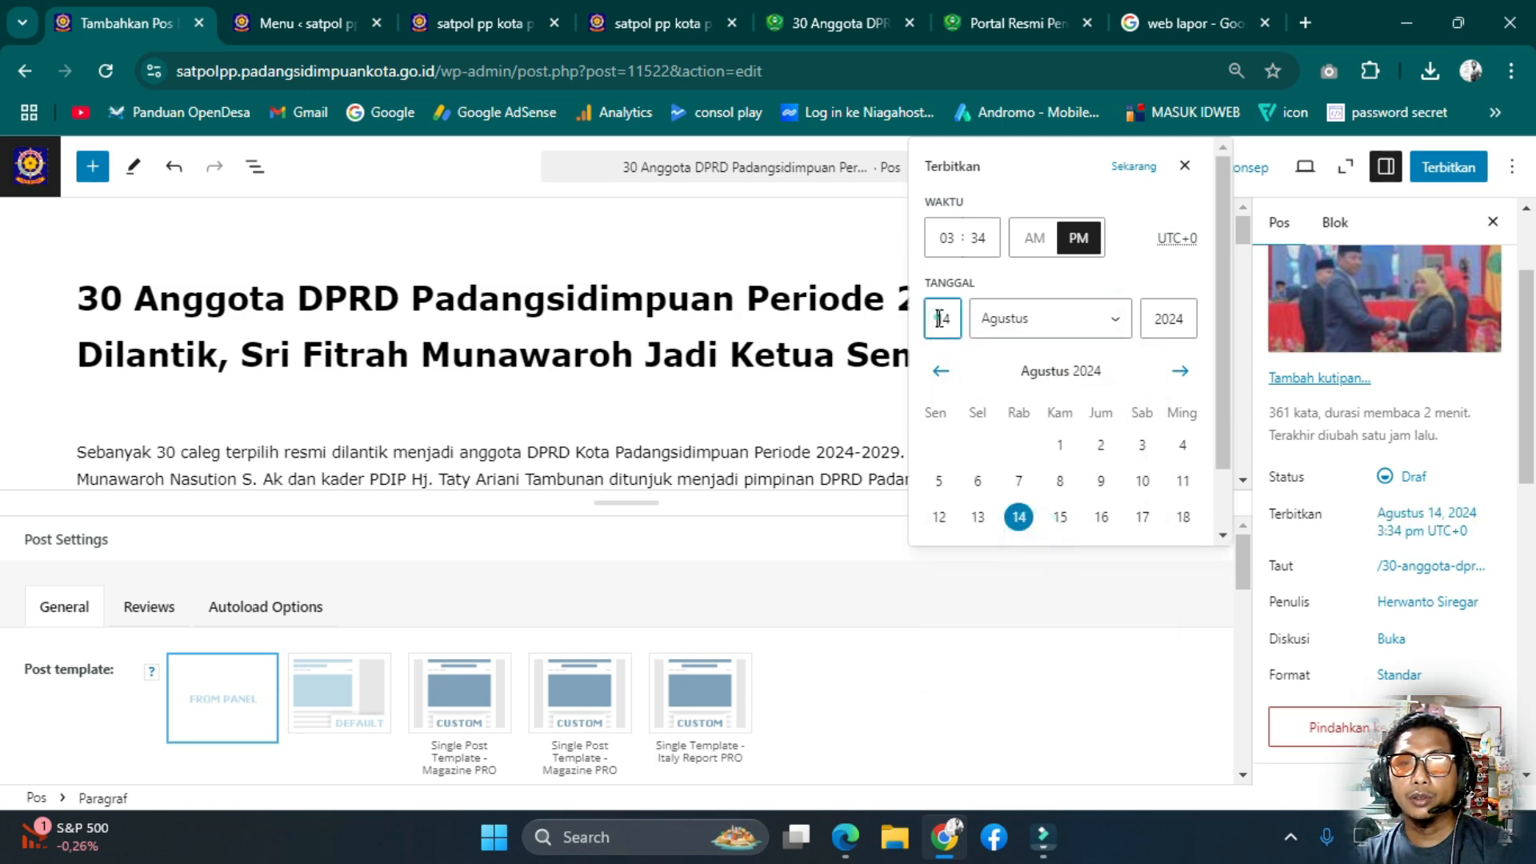
key(BackSpace)
text(19)
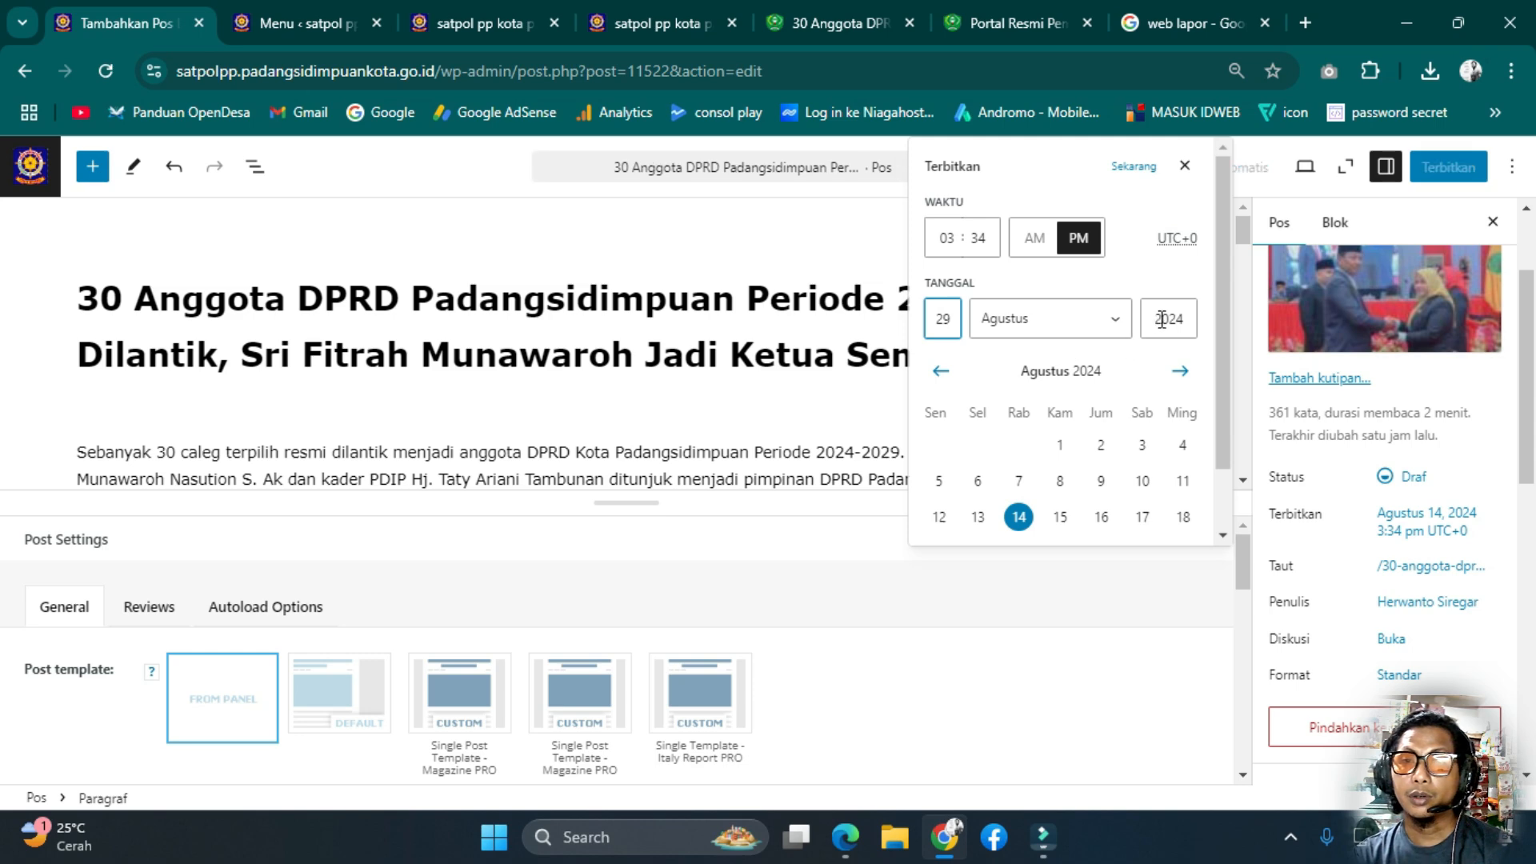
click(1155, 319)
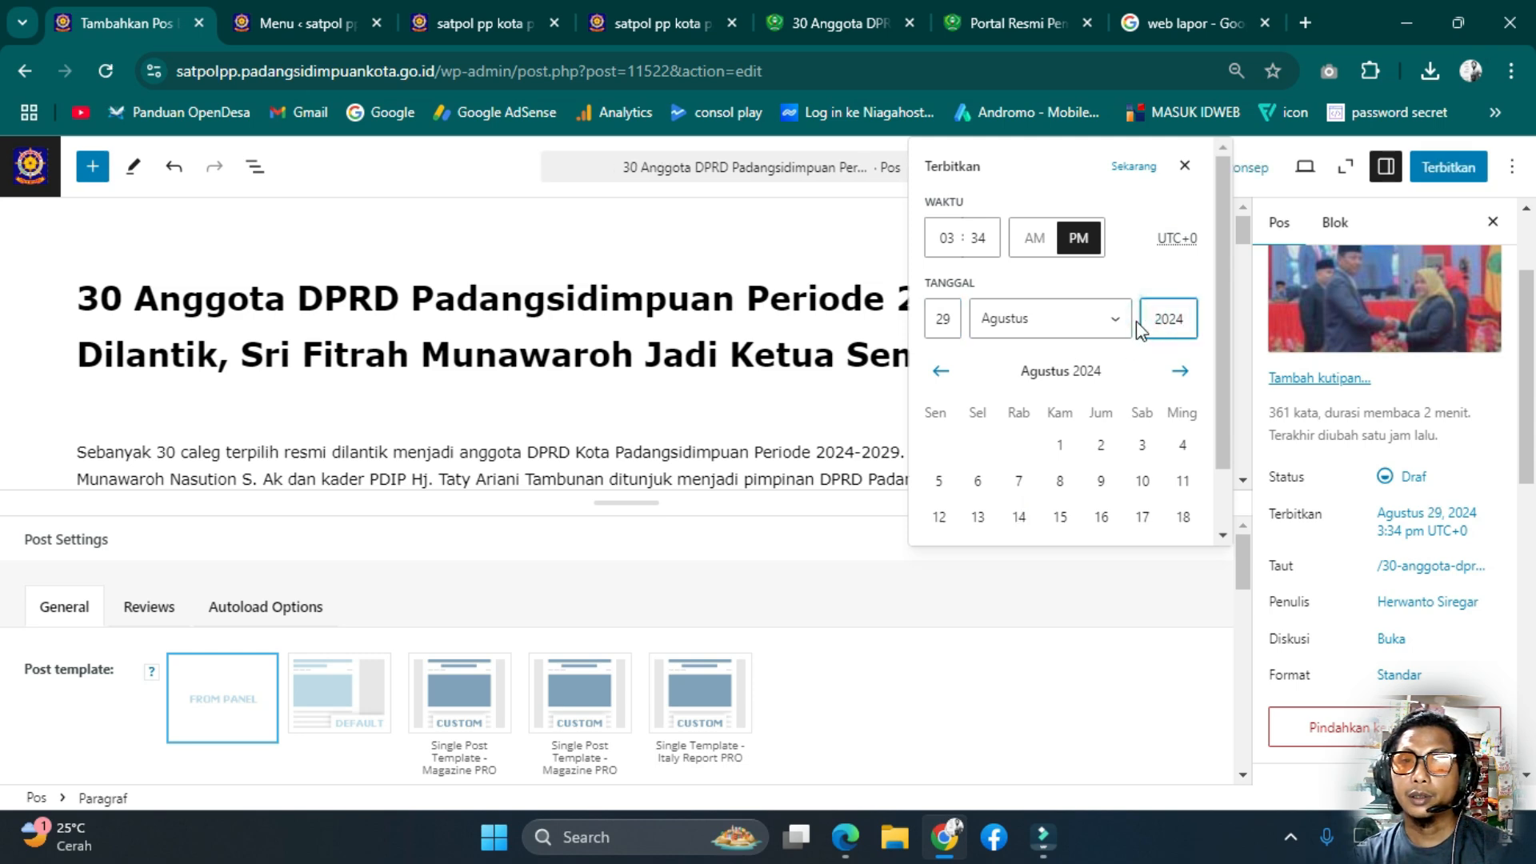
click(1184, 168)
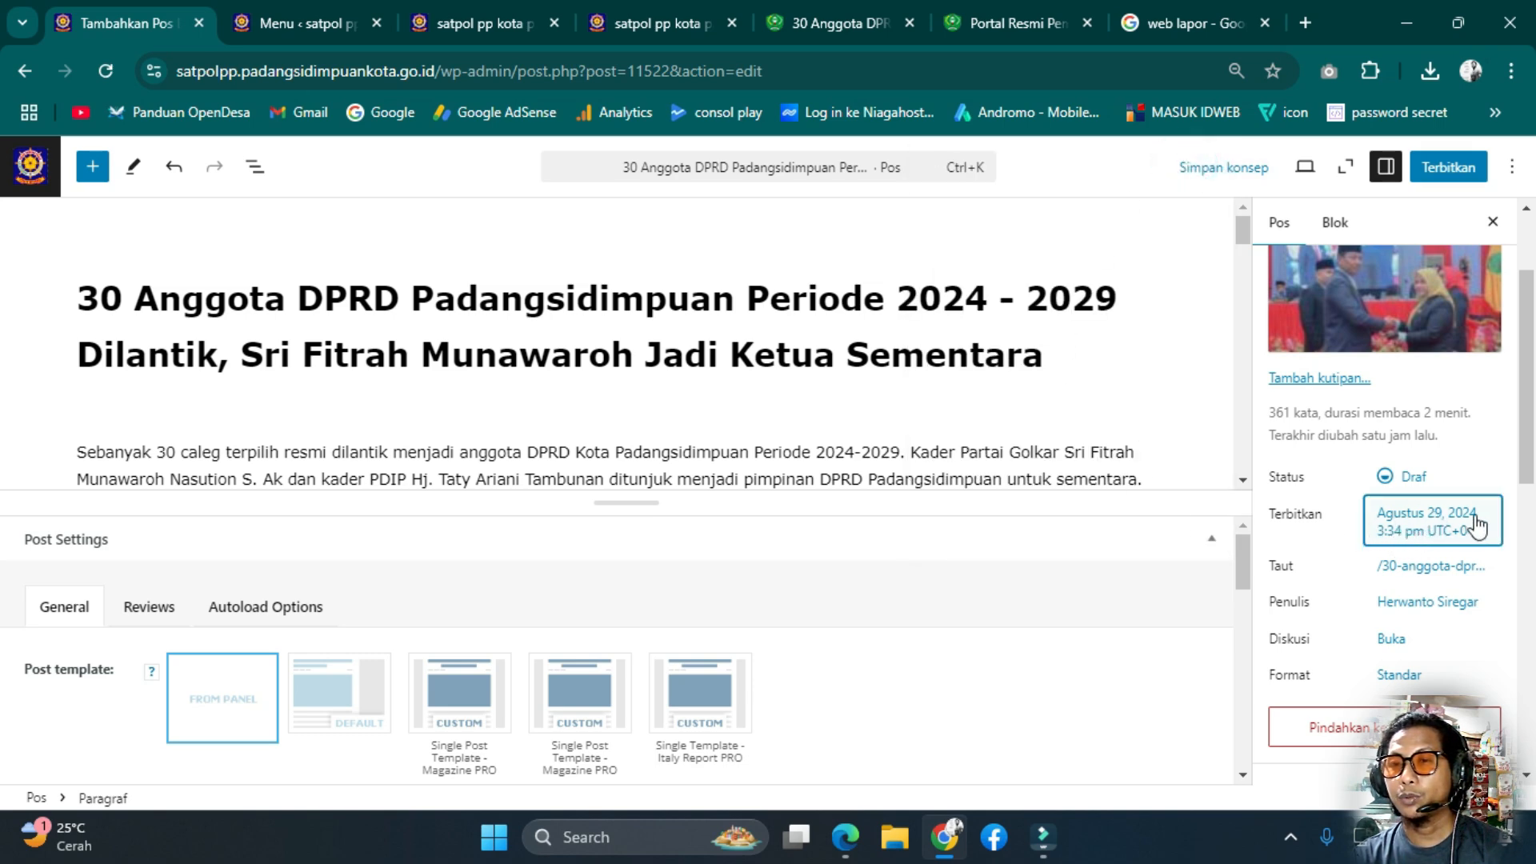
Step: Set the publish time to 12:30 AM
click(1420, 535)
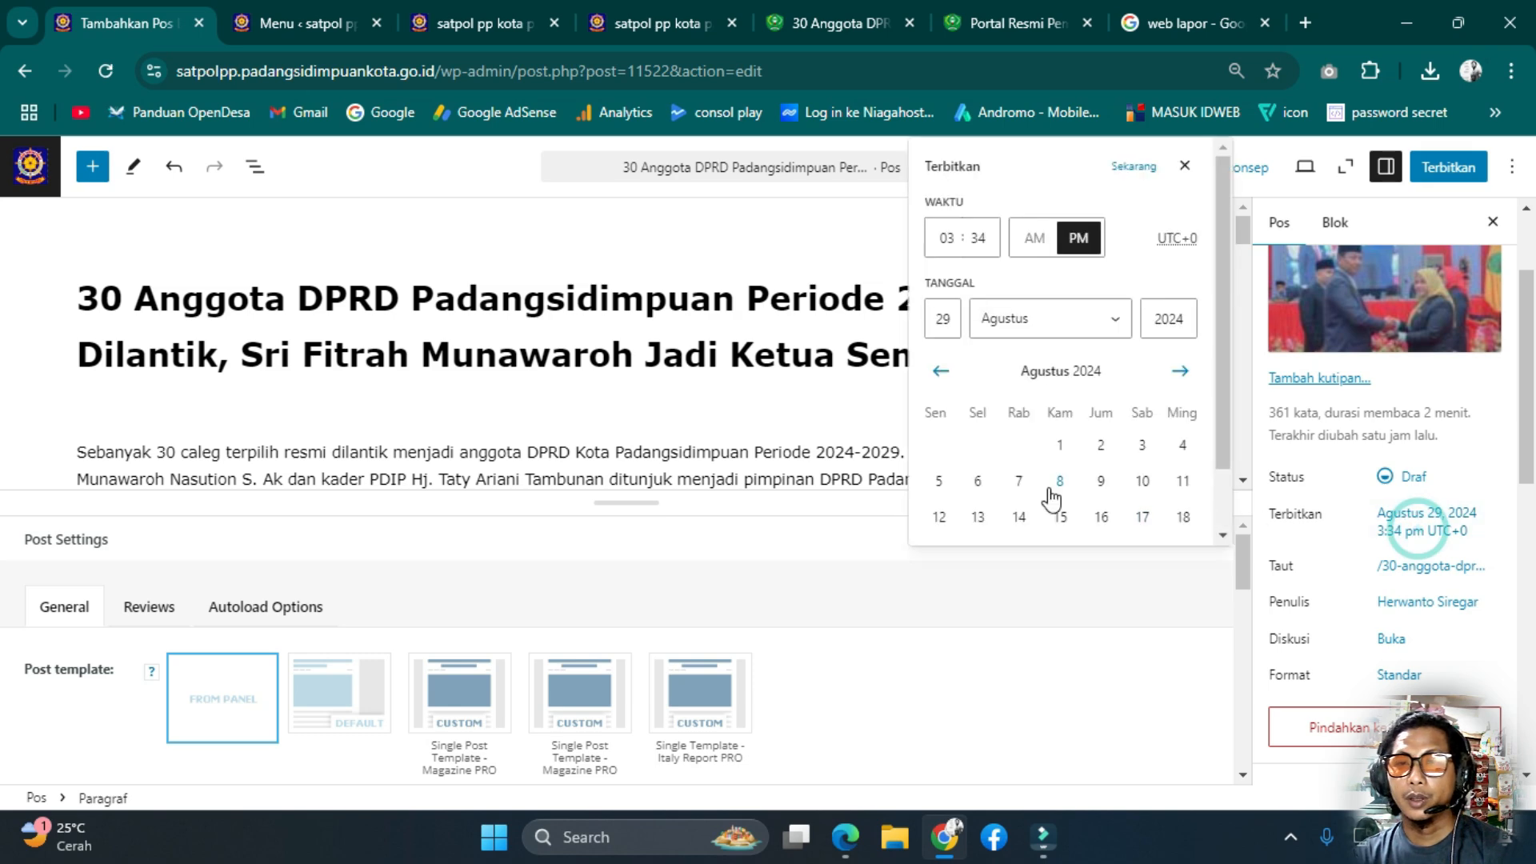
double_click(945, 238)
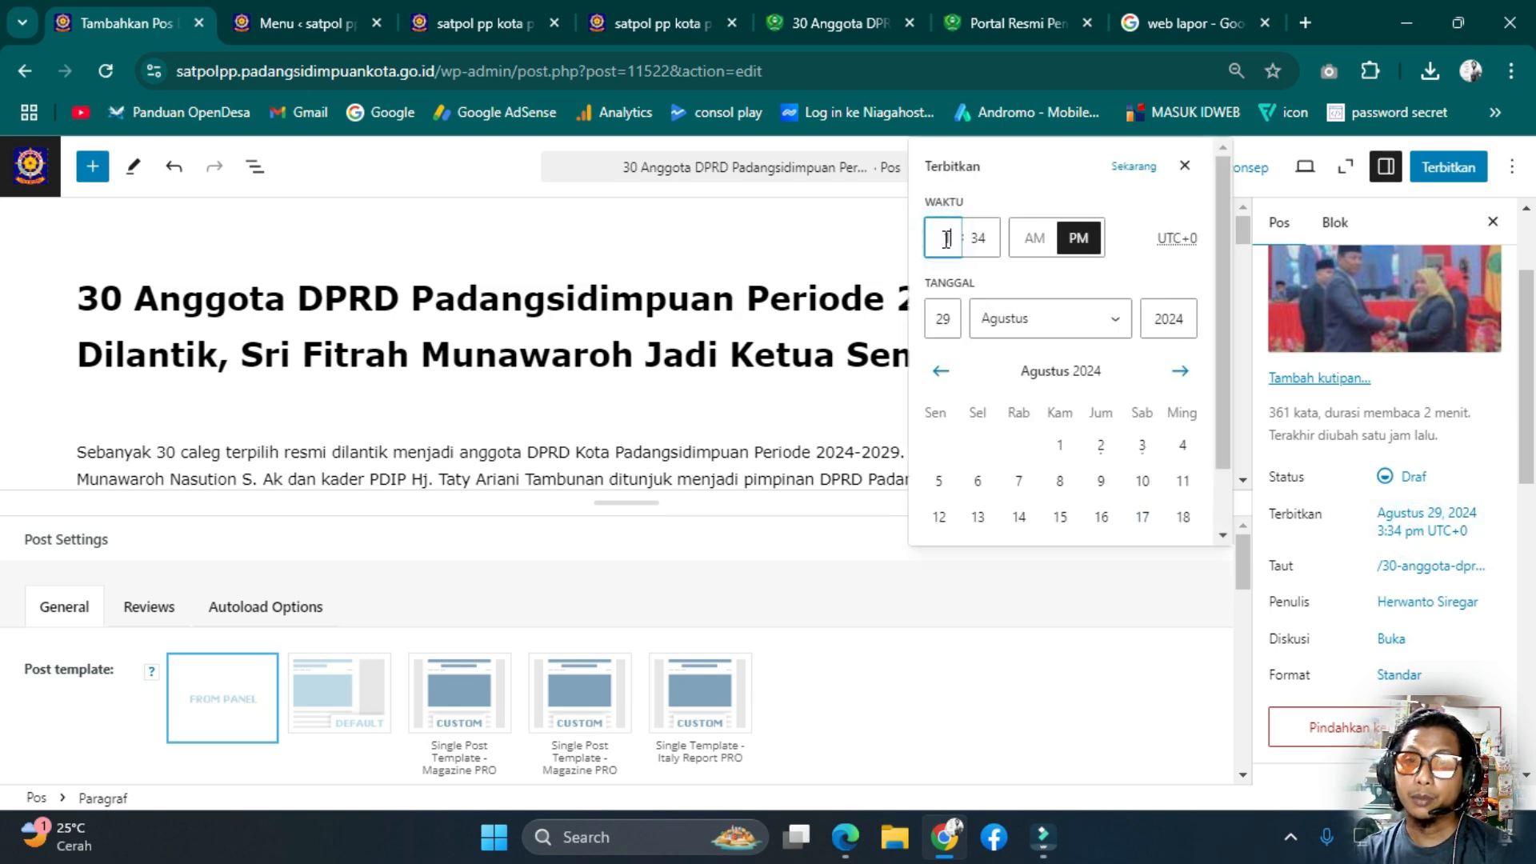
text(15)
click(977, 238)
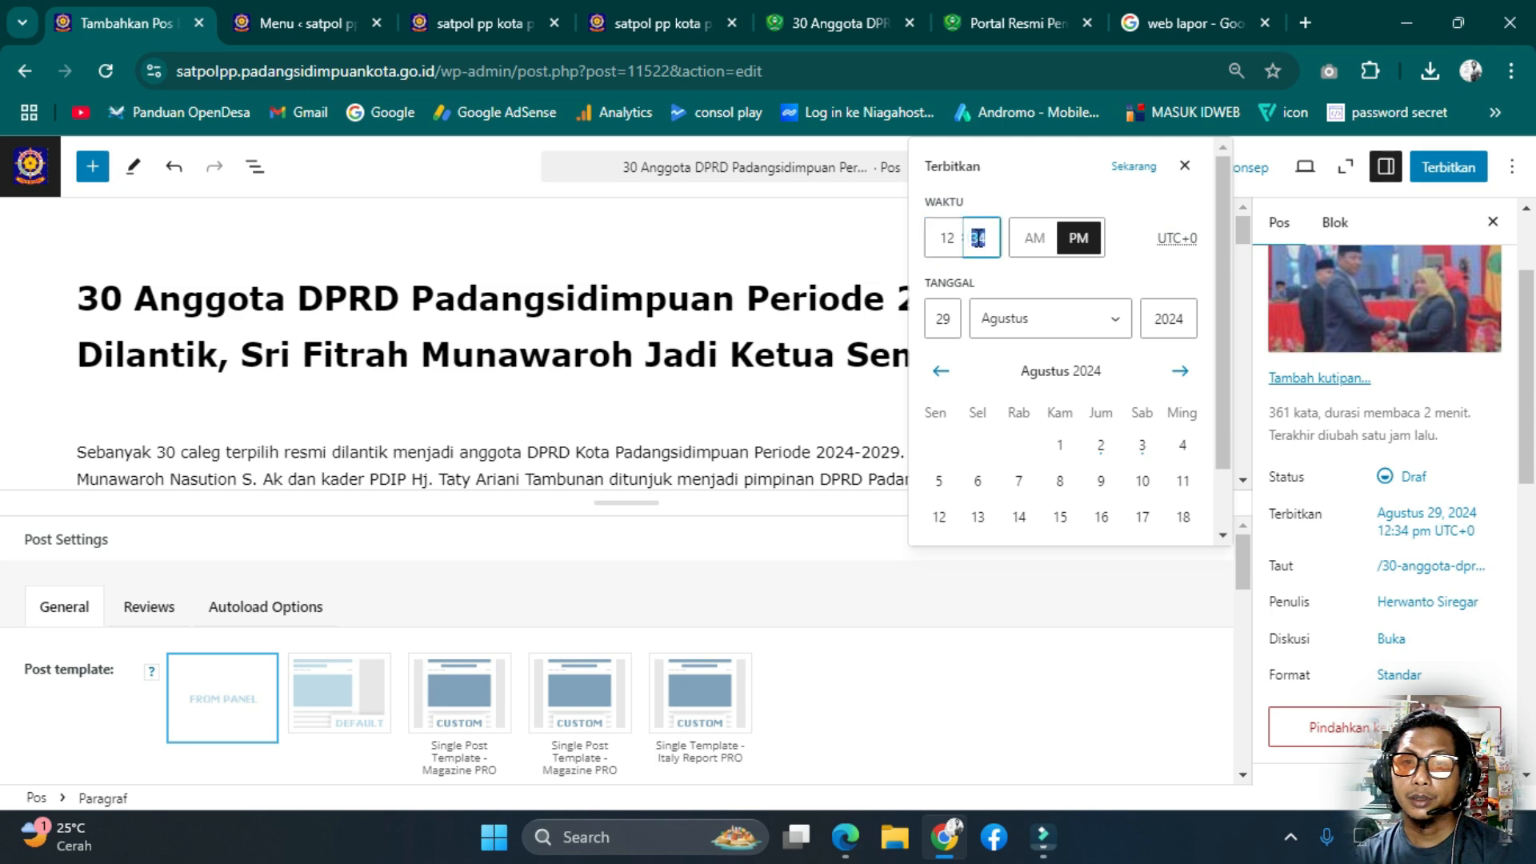
click(1040, 244)
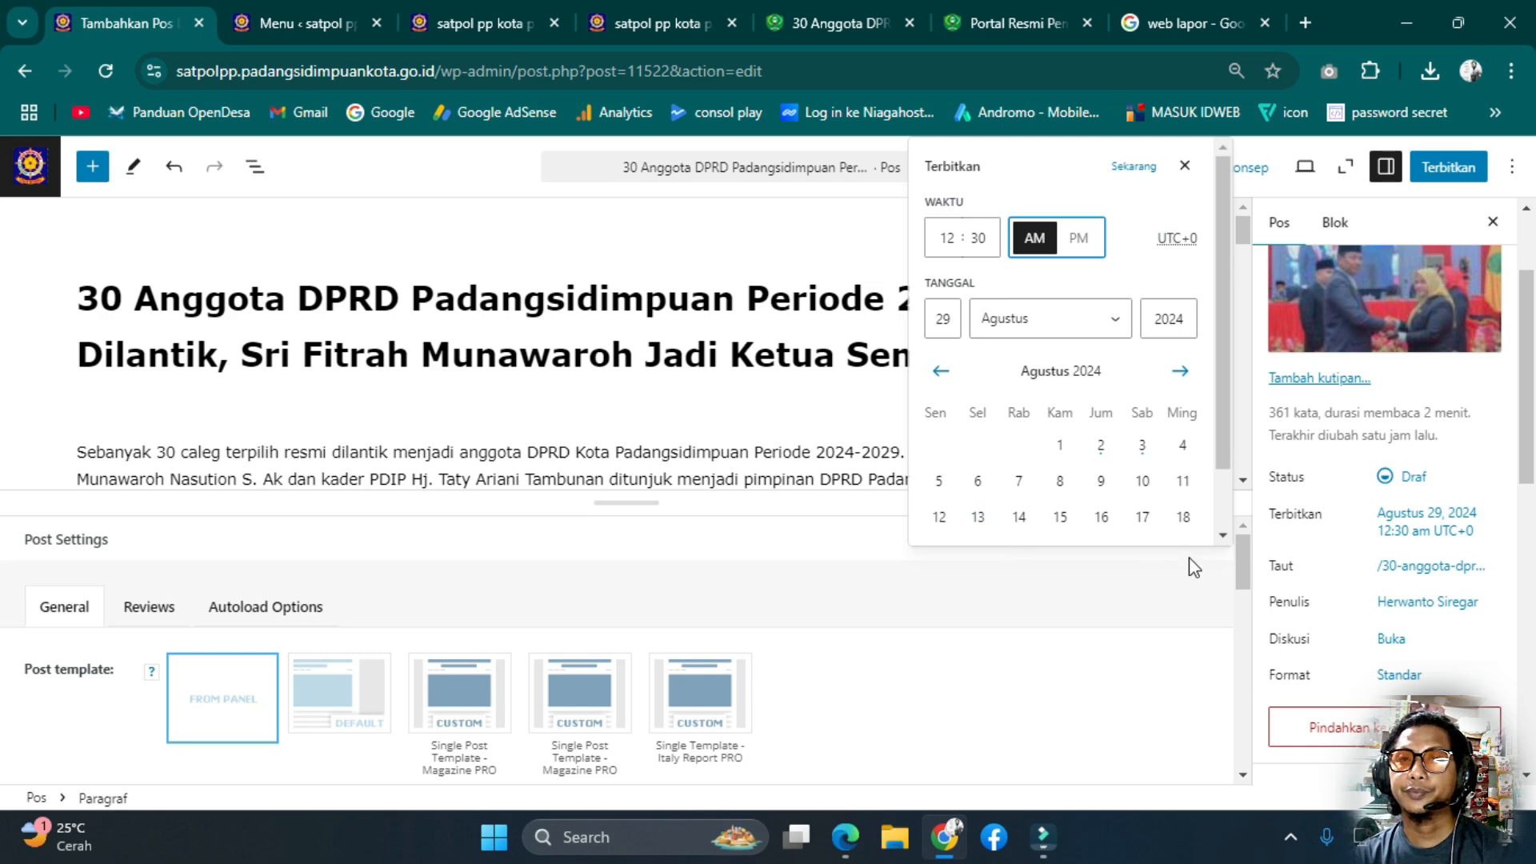
click(1186, 168)
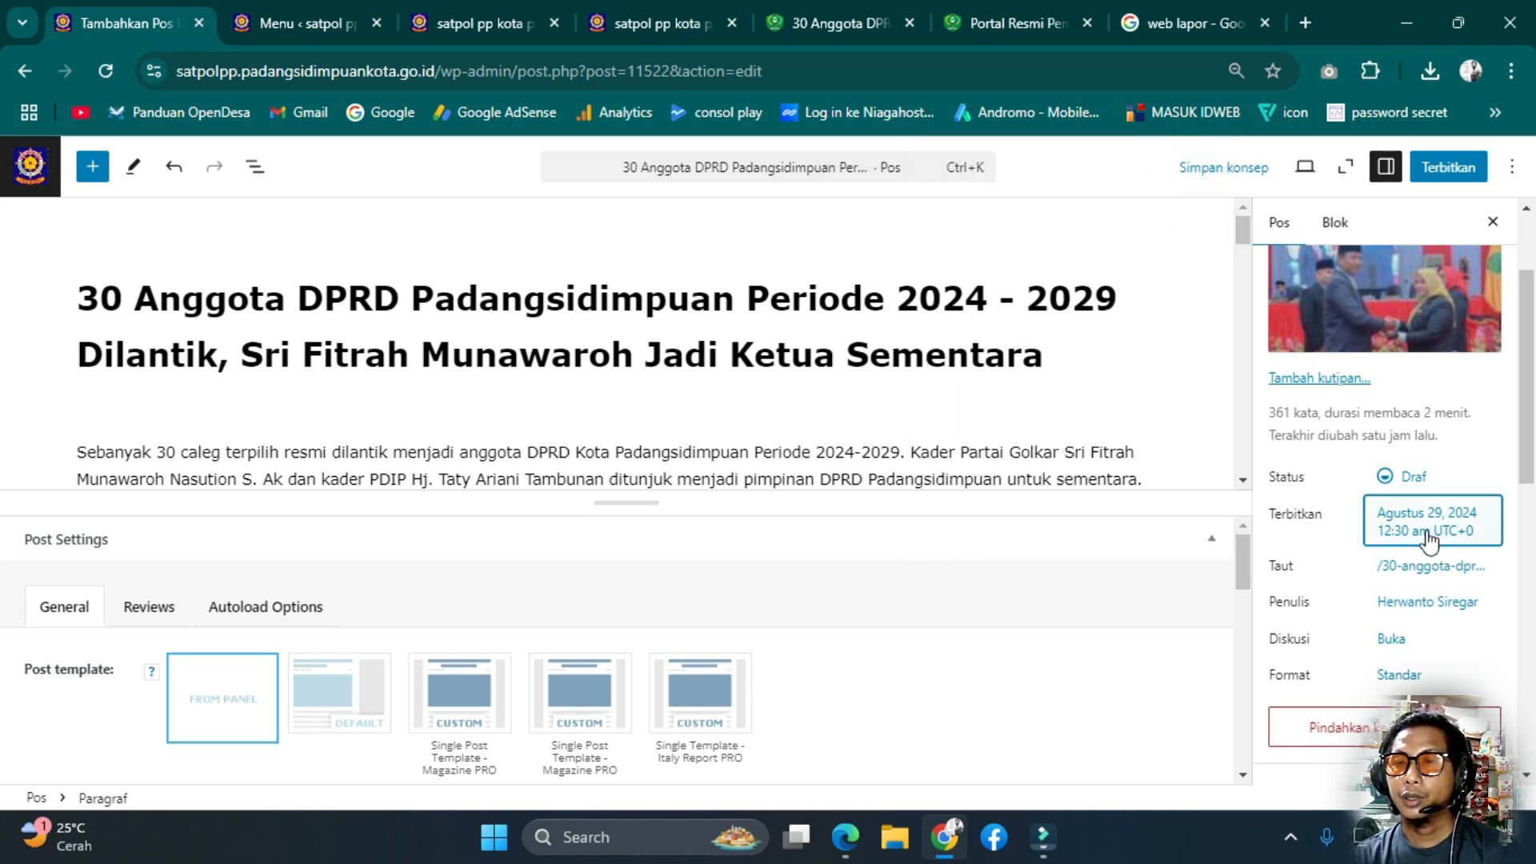
Step: Publish the DPRD post and open its live link in a new tab
click(1450, 174)
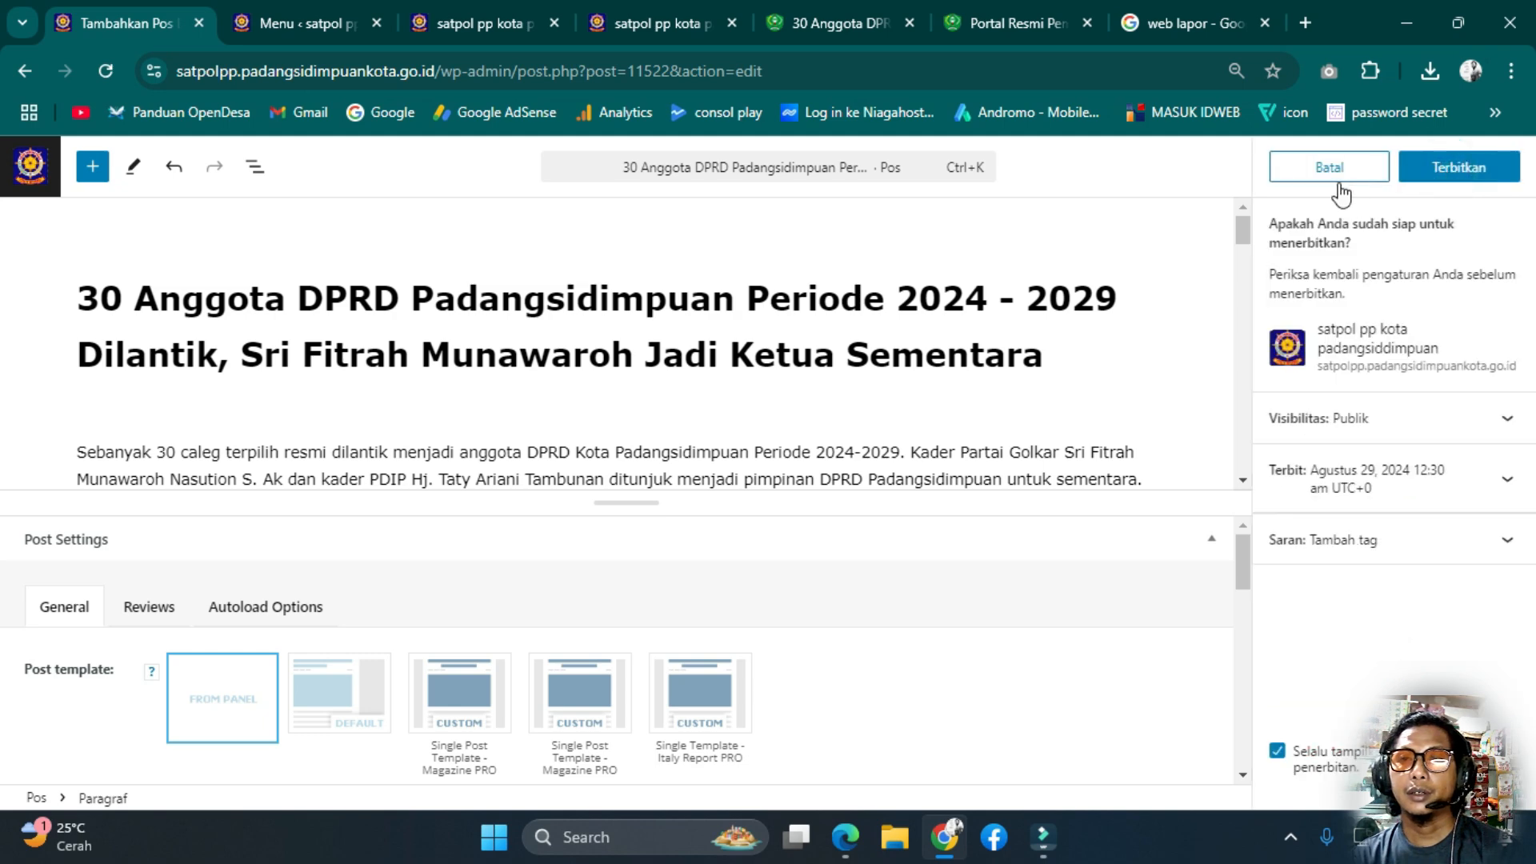
click(1454, 175)
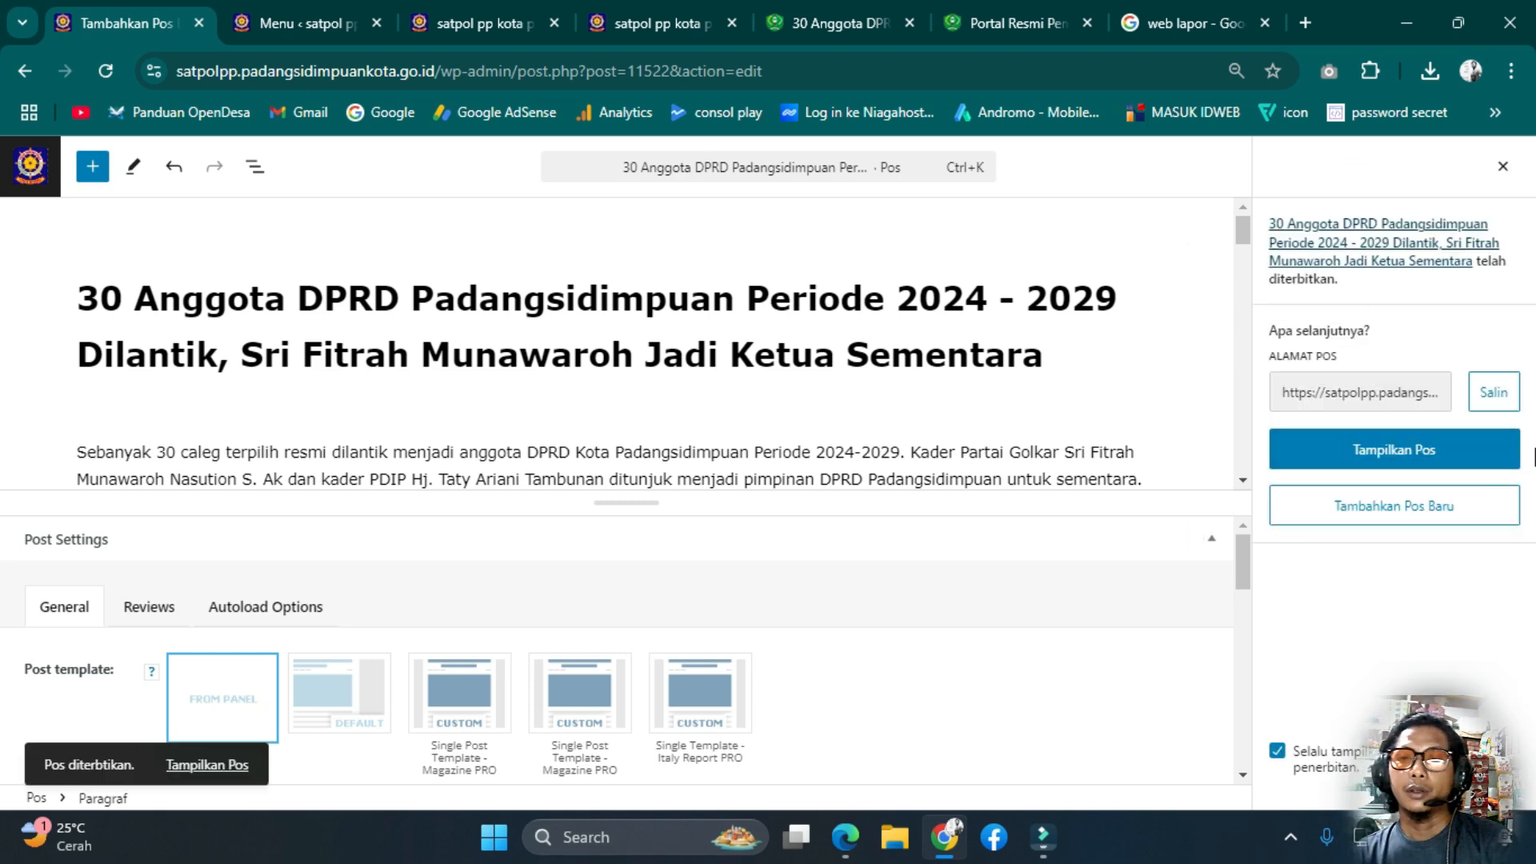
right_click(1325, 234)
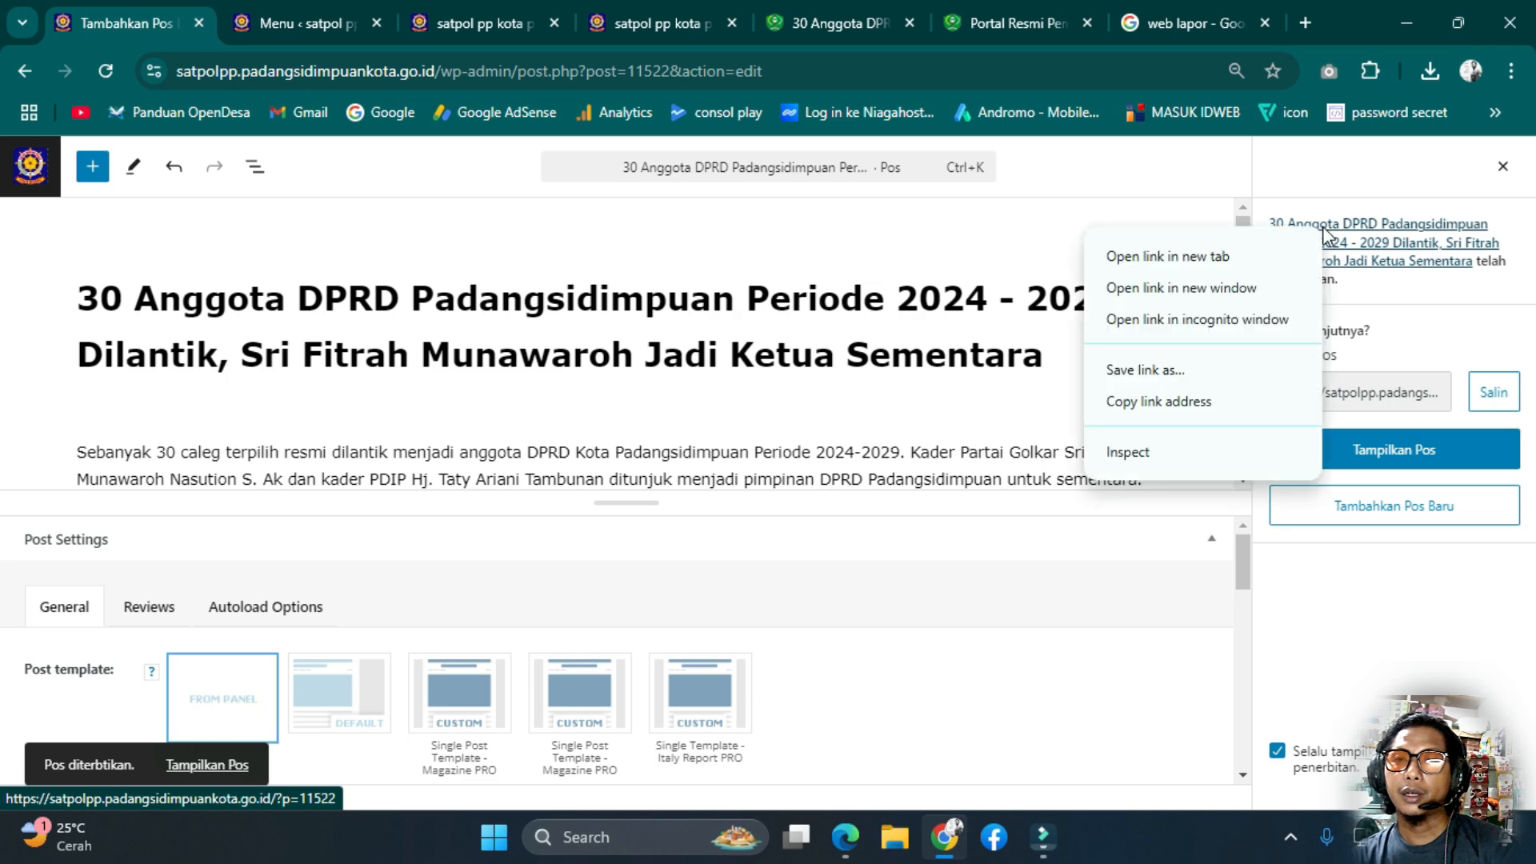
click(1180, 257)
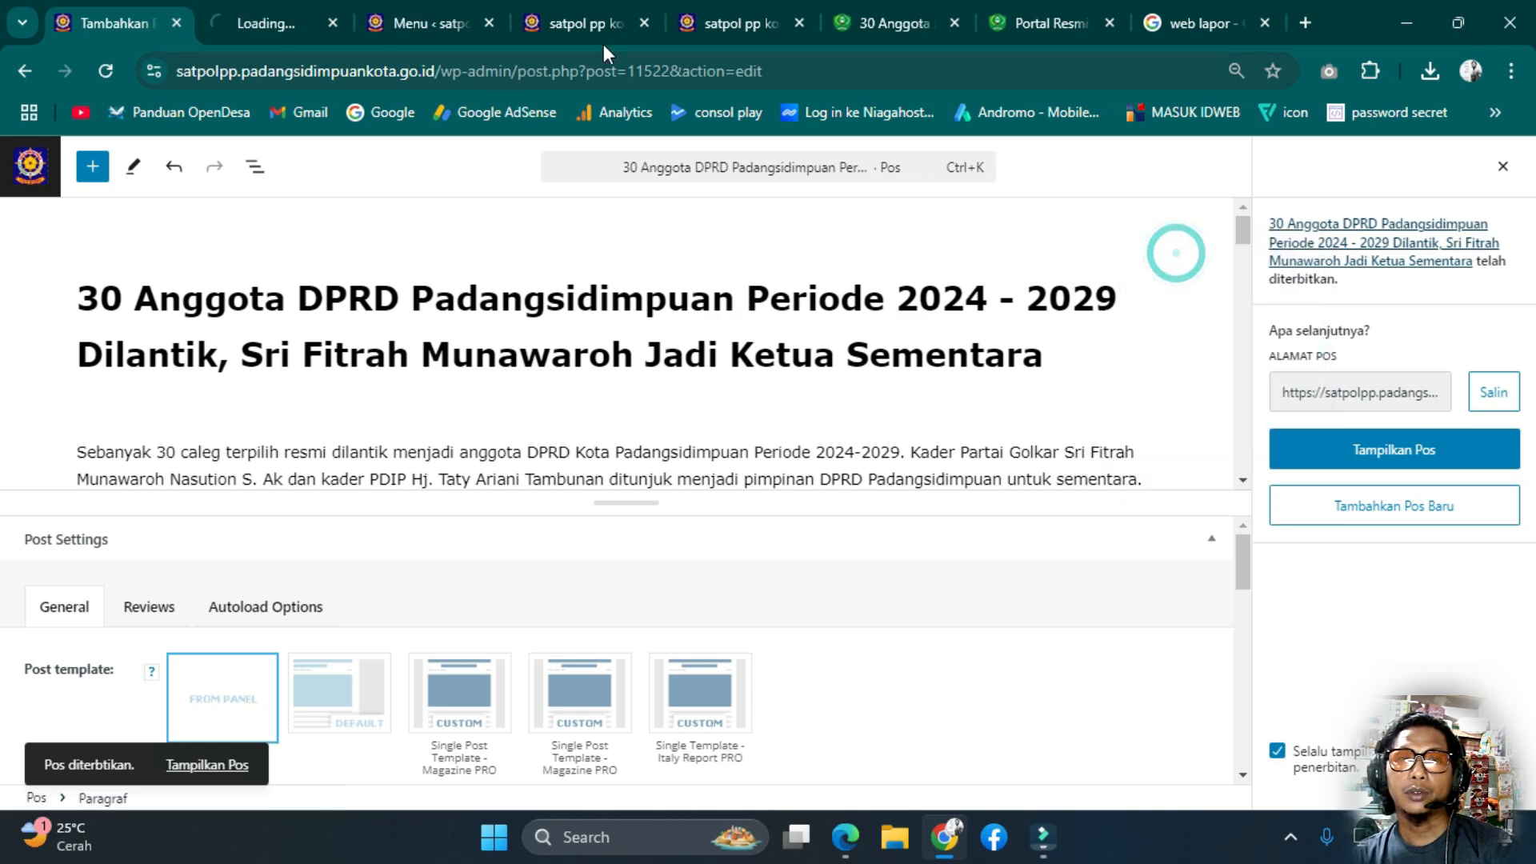
Step: View the newly published DPRD post in its own tab
click(263, 22)
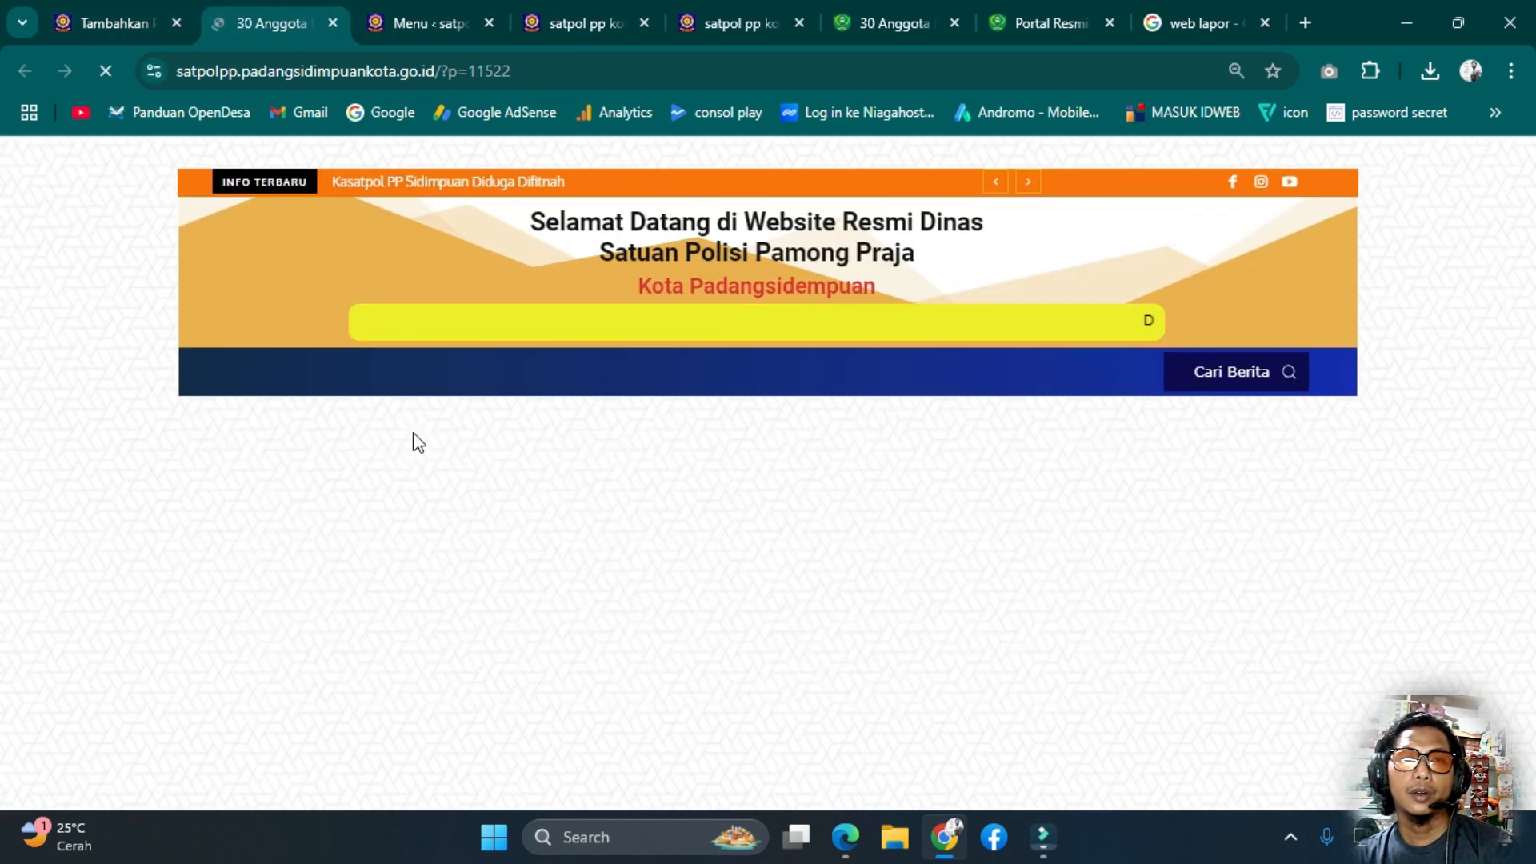
scroll(483, 539, down, 3)
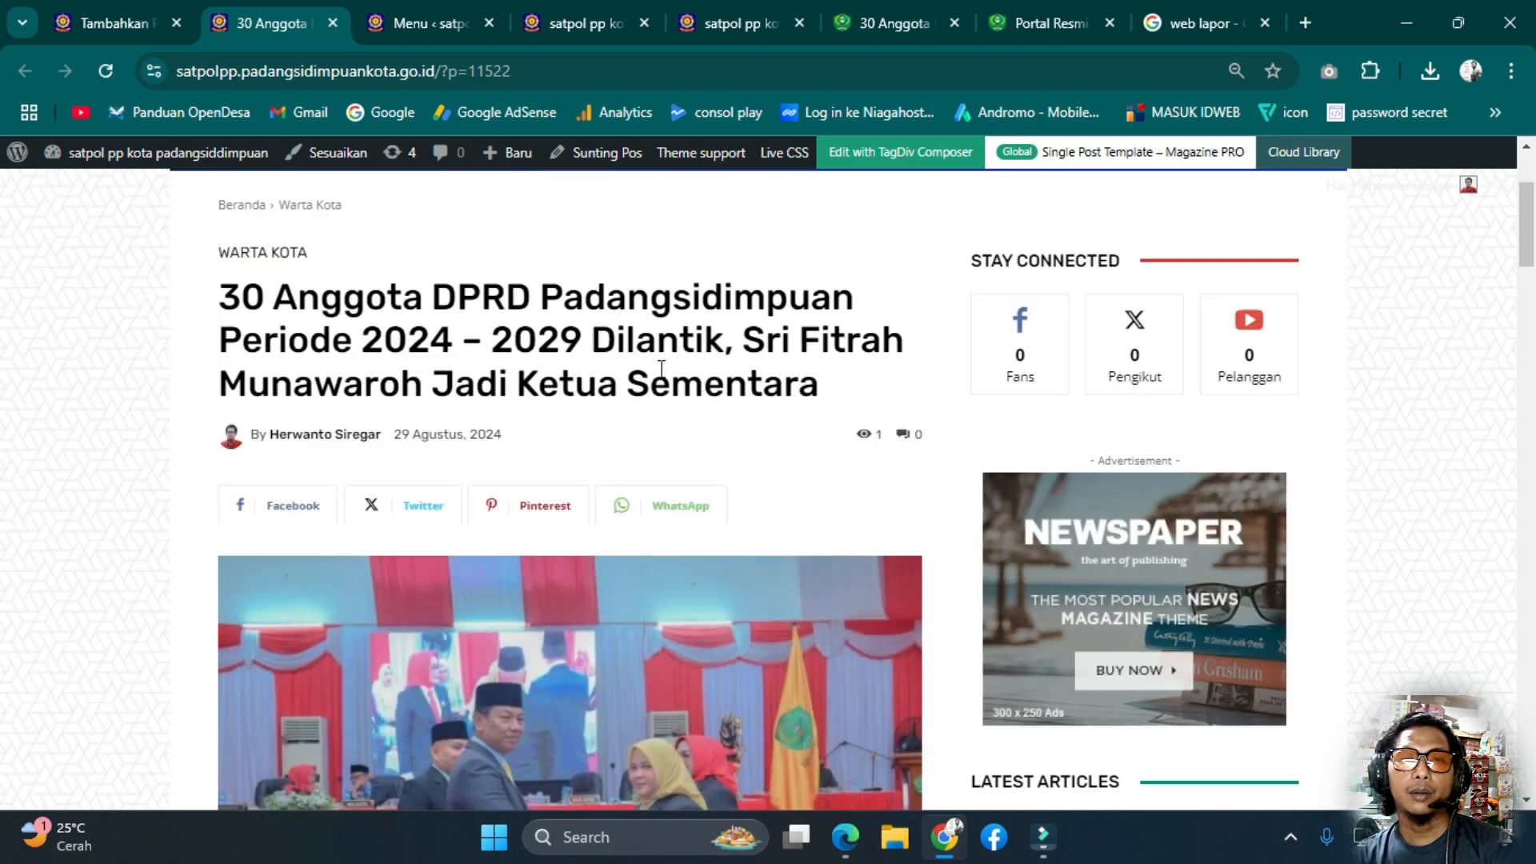
scroll(635, 398, up, 3)
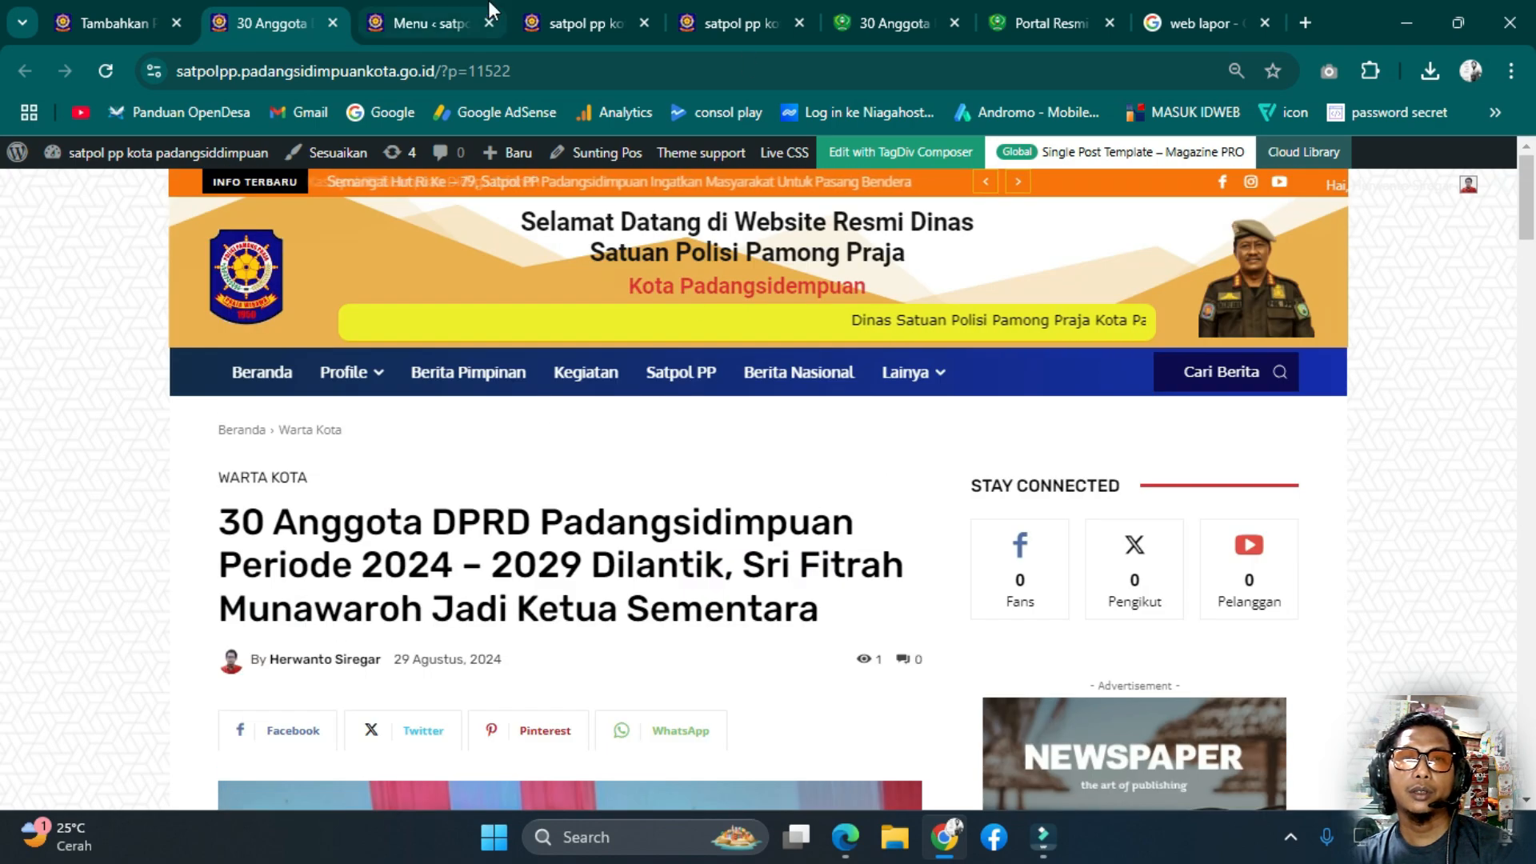
Step: Reload the site homepage and scroll through it to find the new DPRD post
click(599, 19)
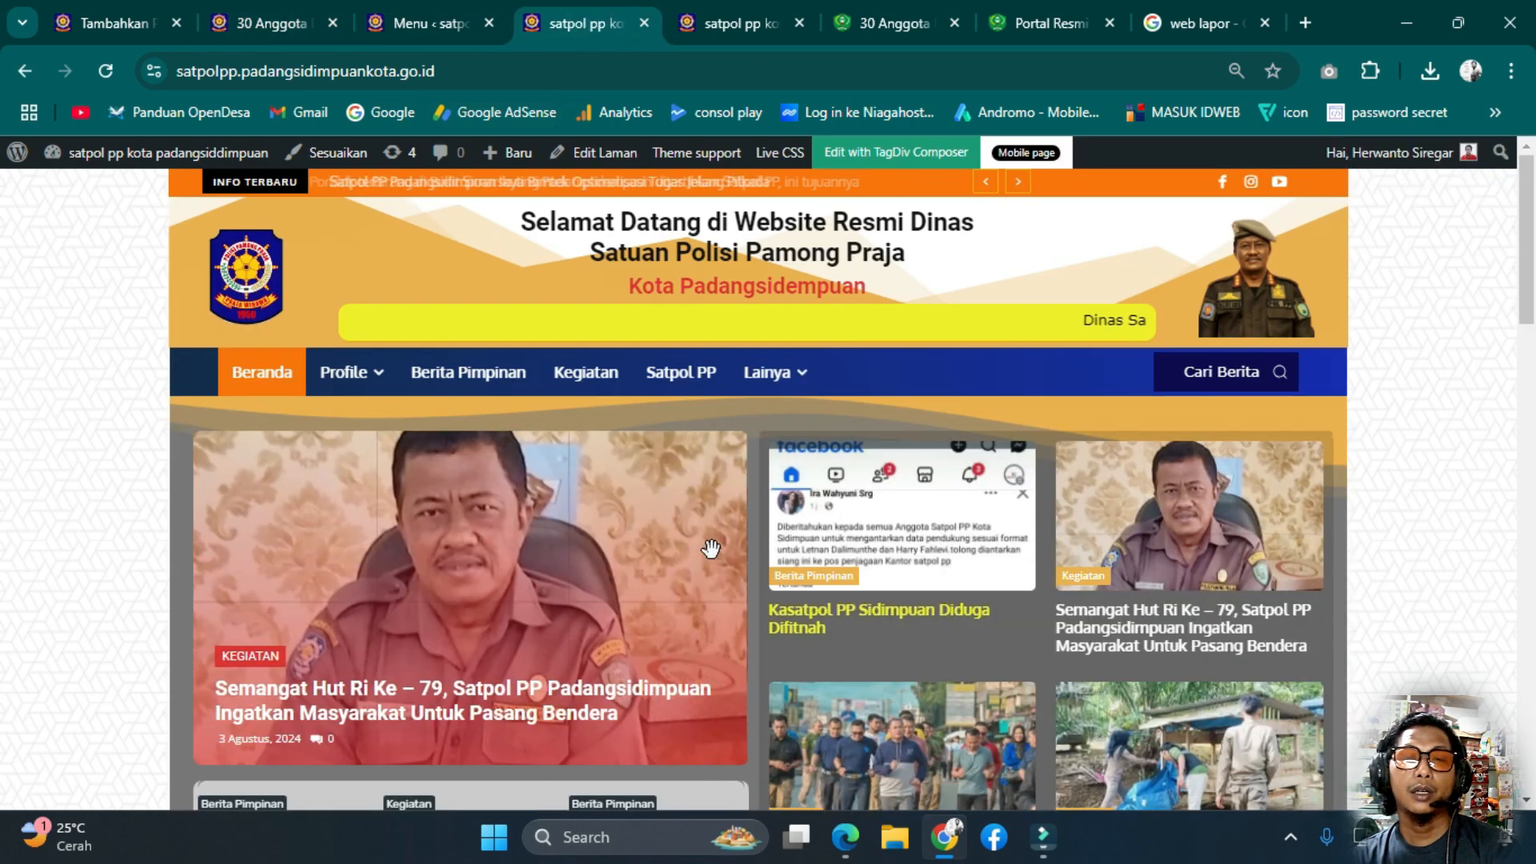
scroll(800, 480, down, 1)
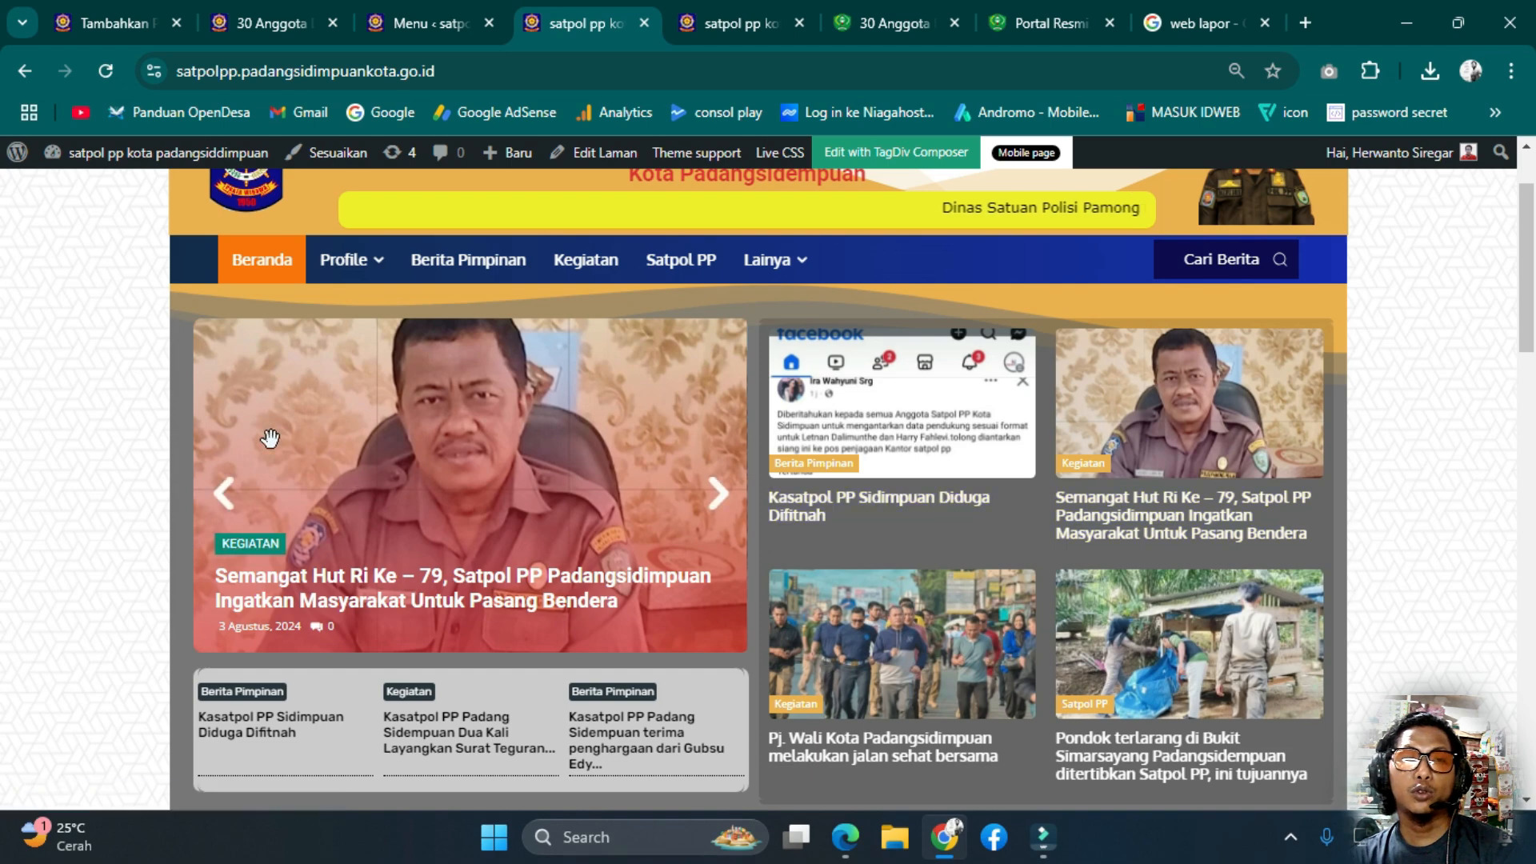
scroll(717, 534, up, 1)
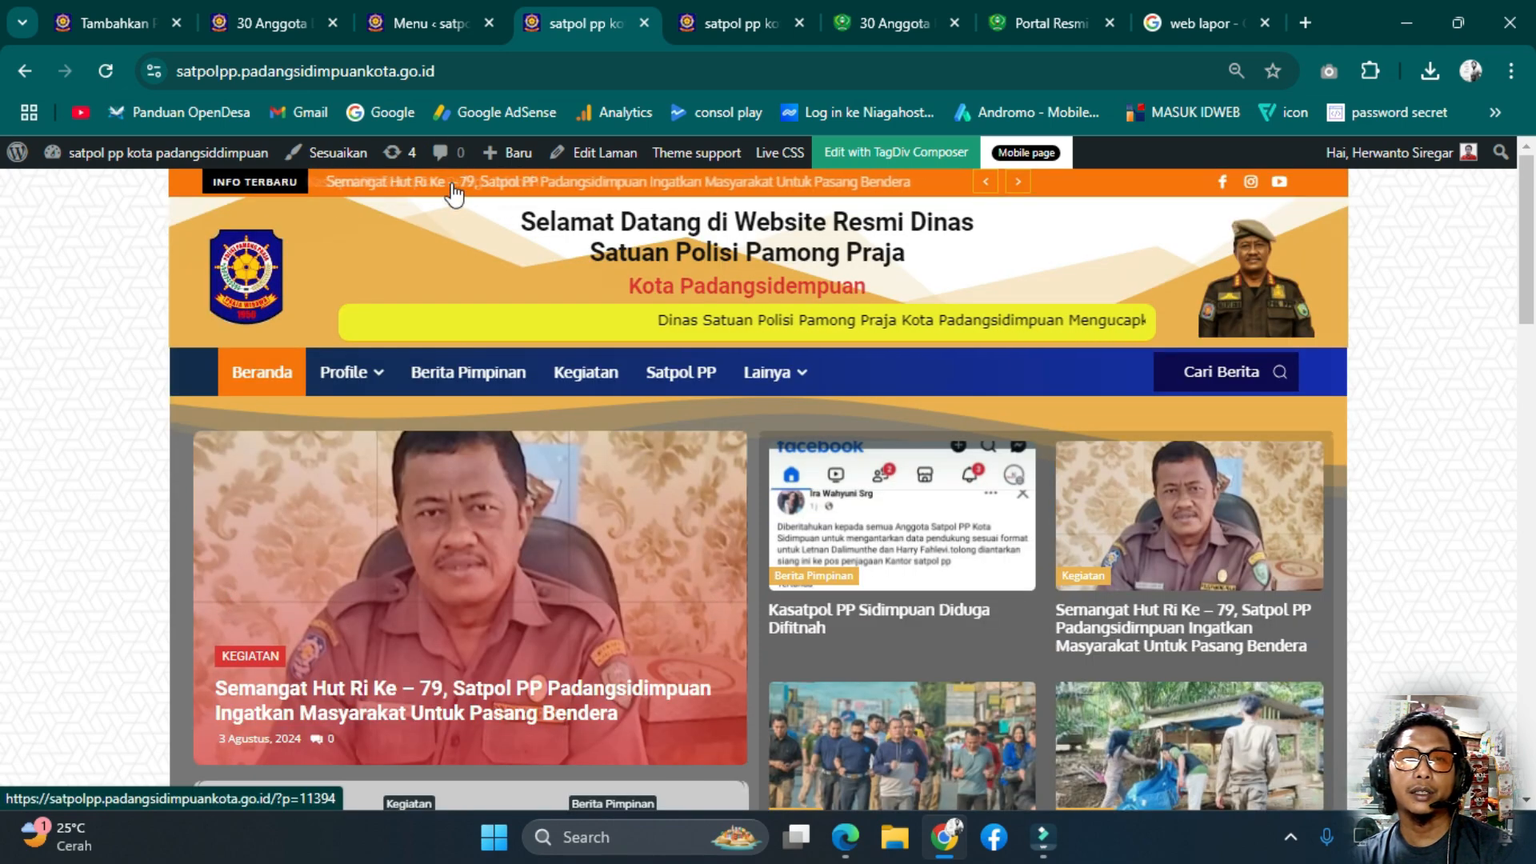
click(105, 72)
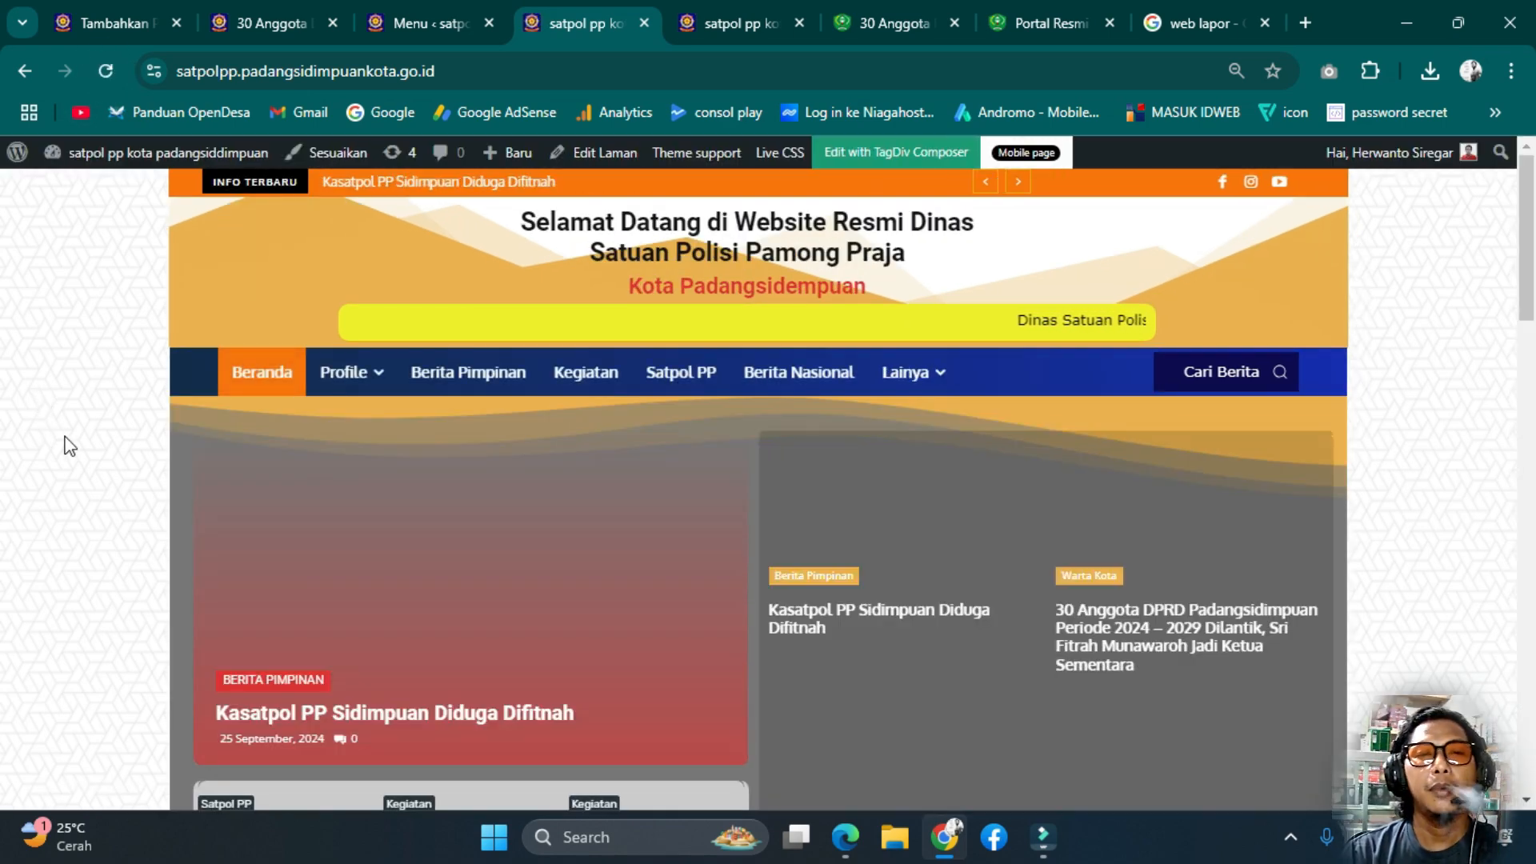
scroll(685, 463, down, 3)
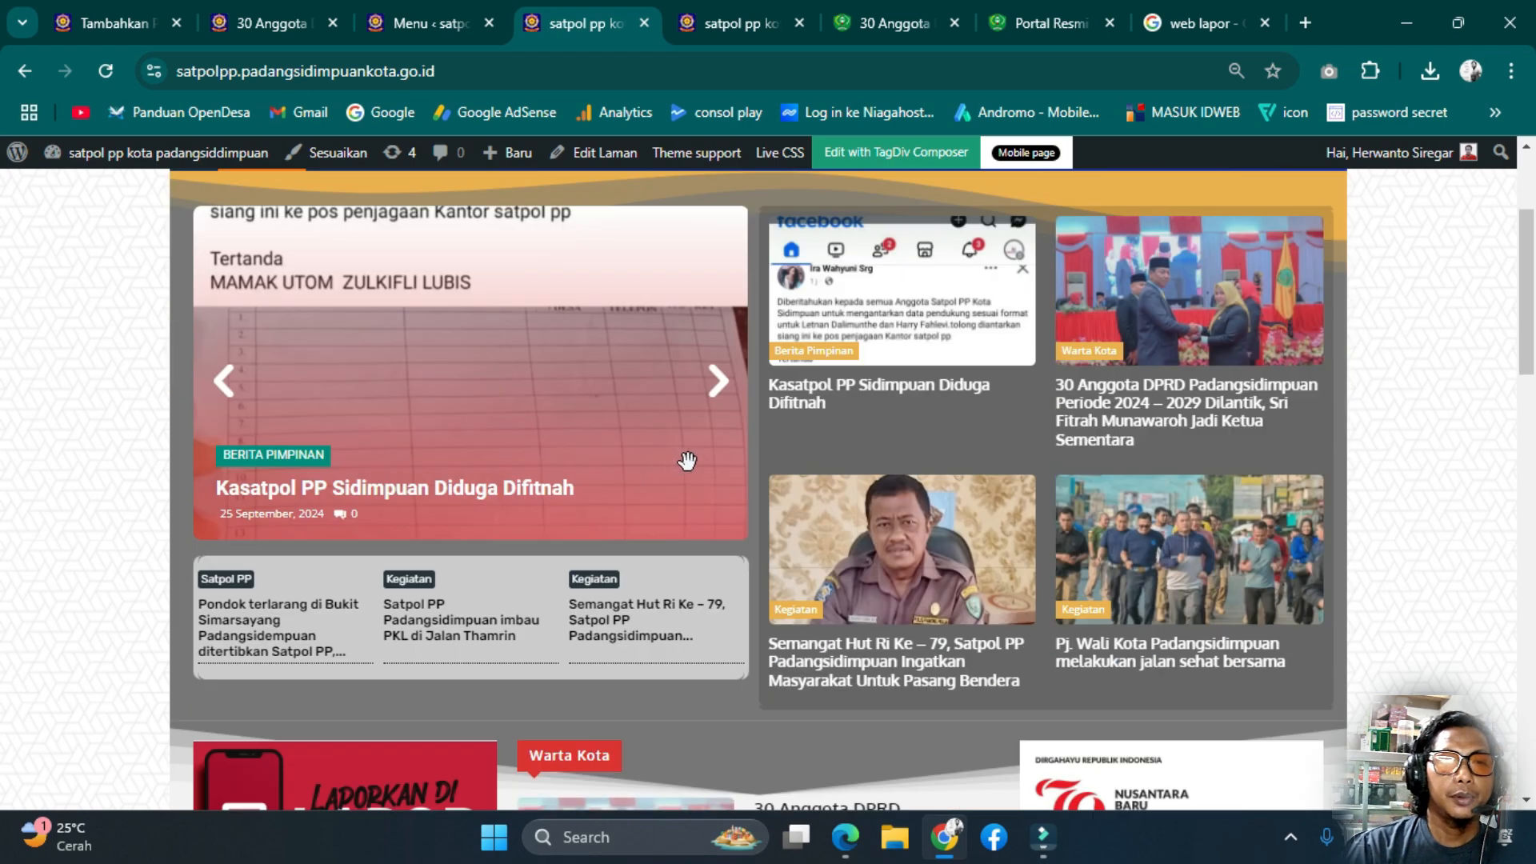
scroll(727, 480, up, 3)
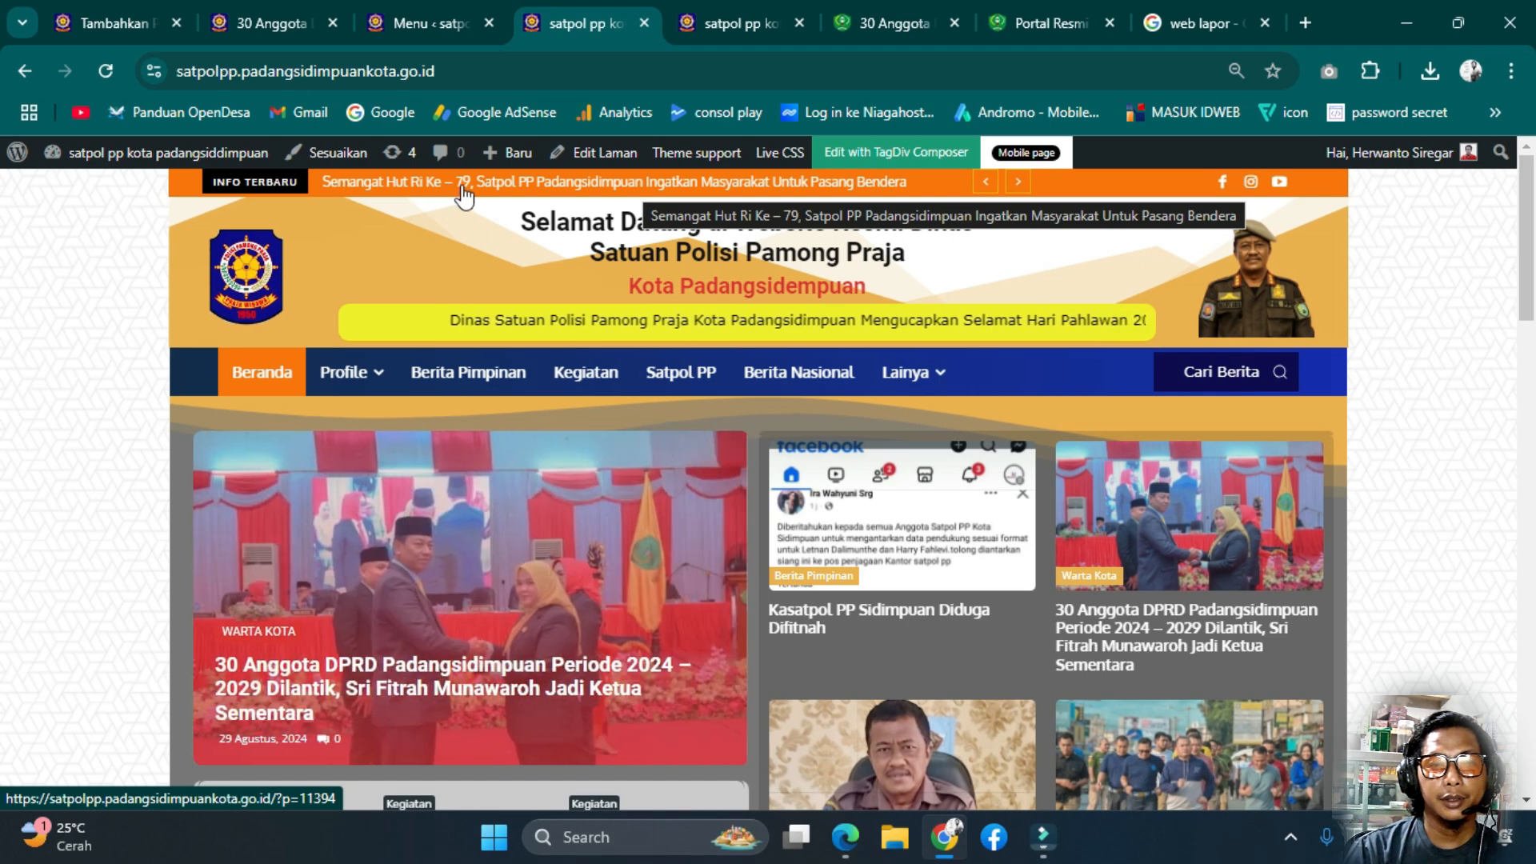
scroll(284, 652, down, 1)
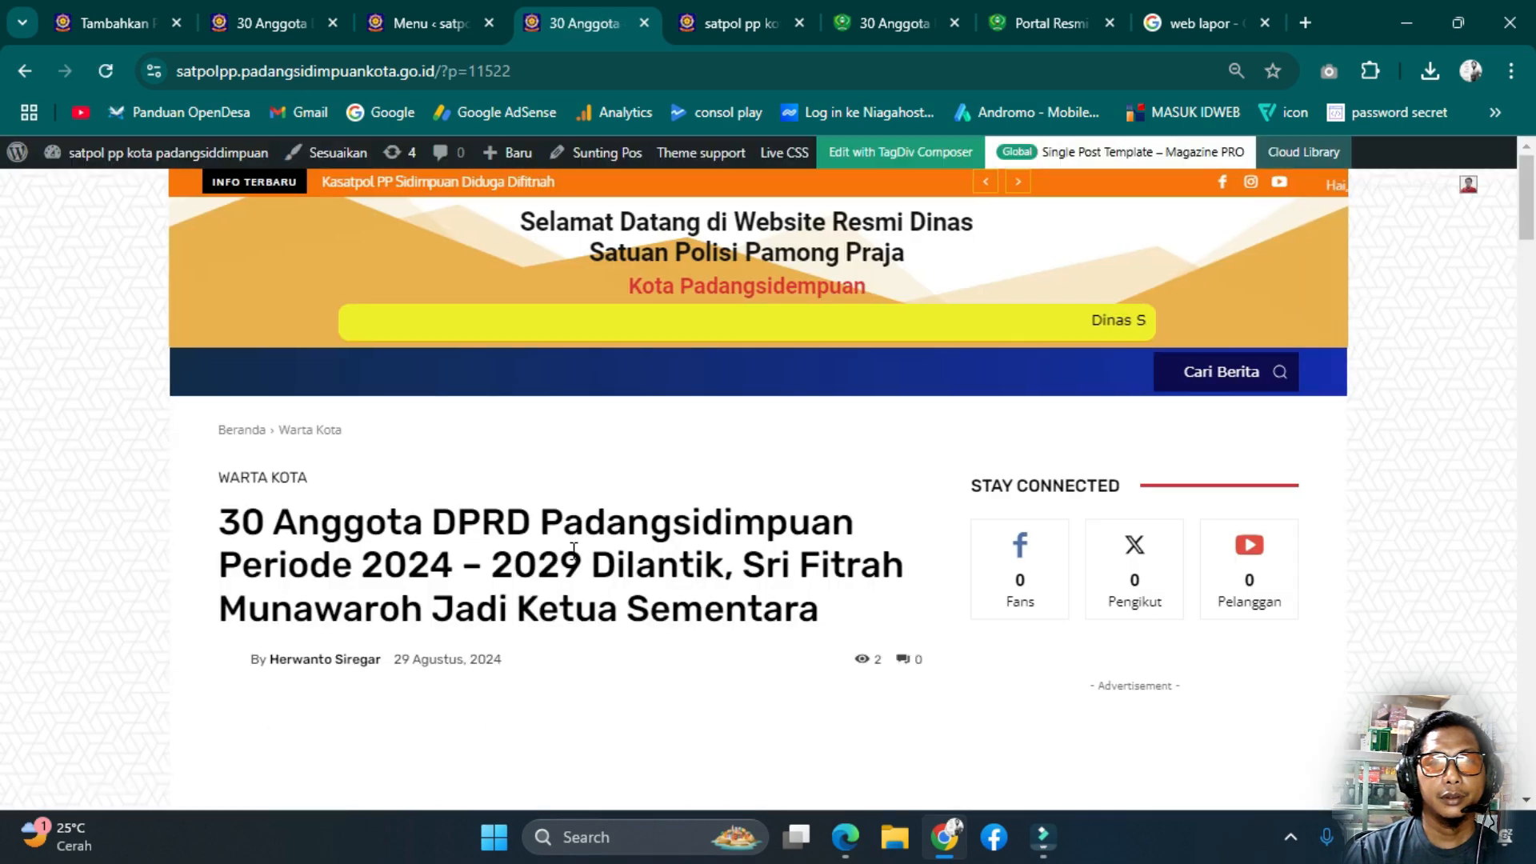
scroll(626, 549, down, 20)
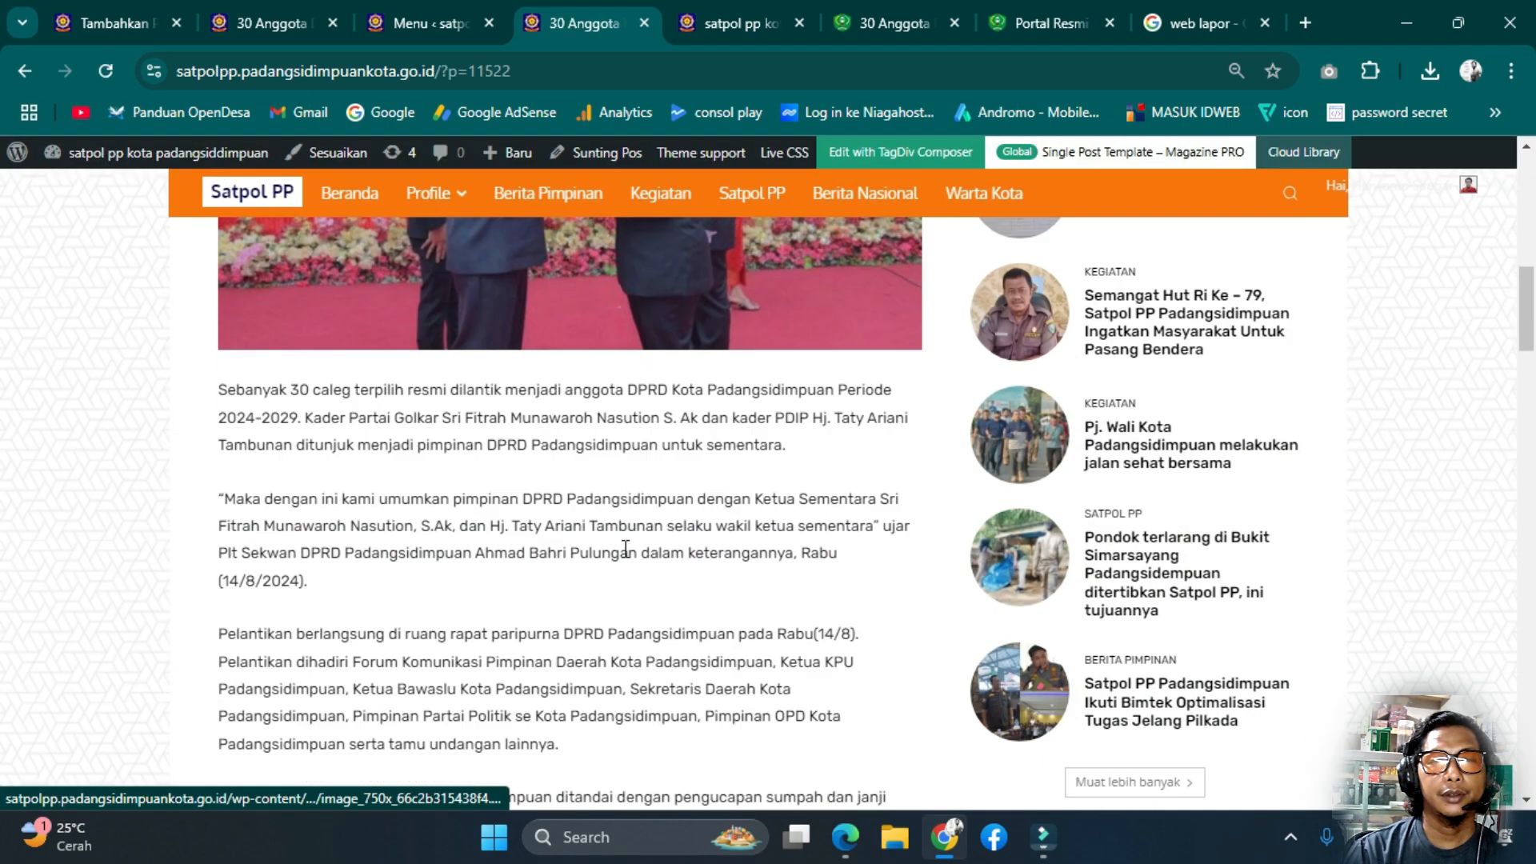
scroll(625, 549, down, 10)
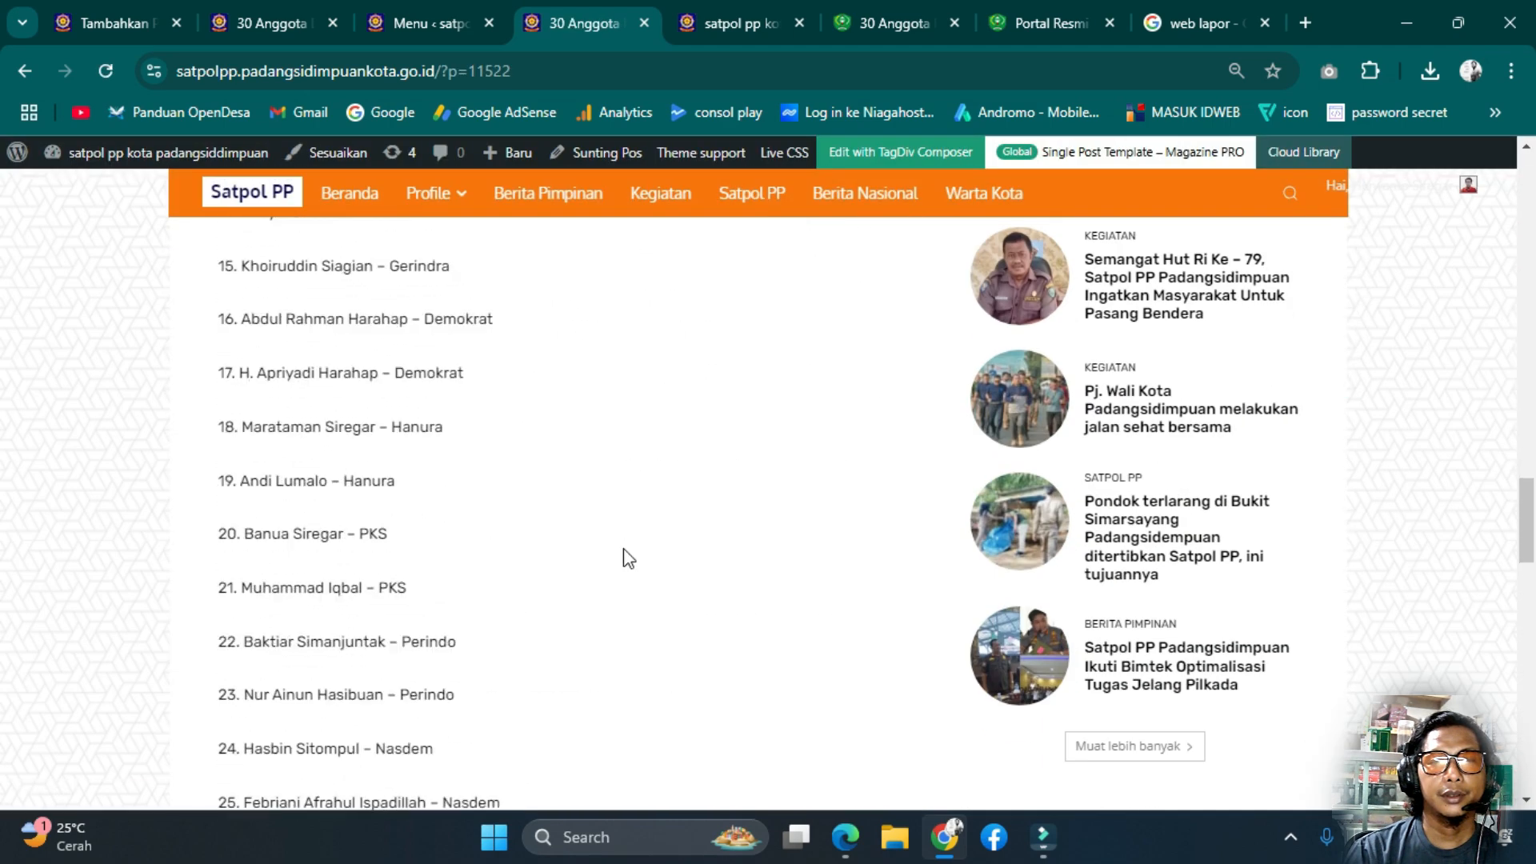
scroll(626, 549, up, 11)
scroll(631, 528, up, 18)
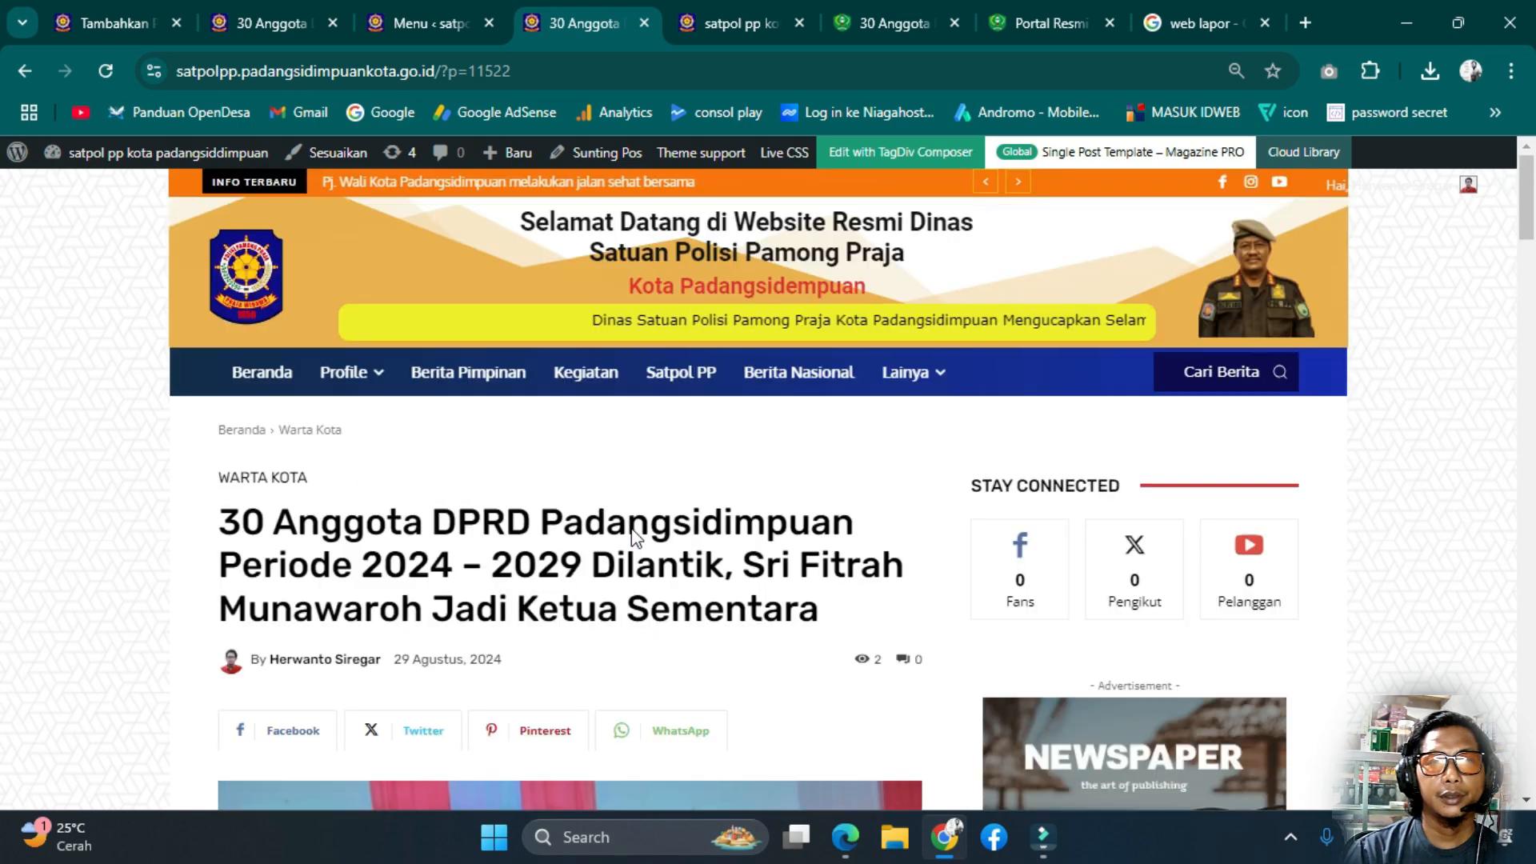
Step: Go from the post editor back to the Dasbor and scroll its recent activity
click(116, 22)
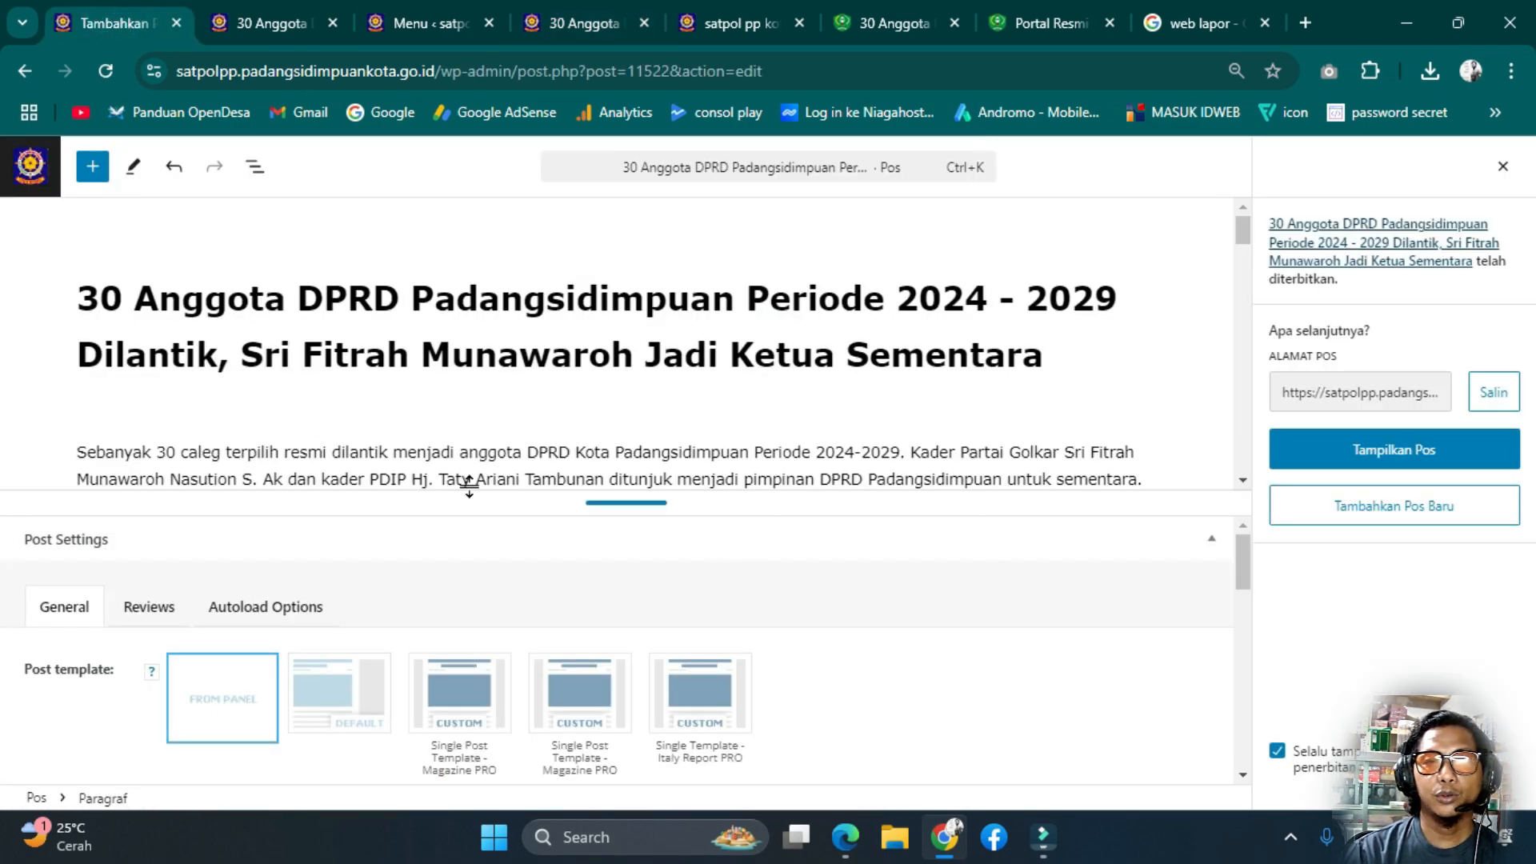
scroll(672, 480, down, 7)
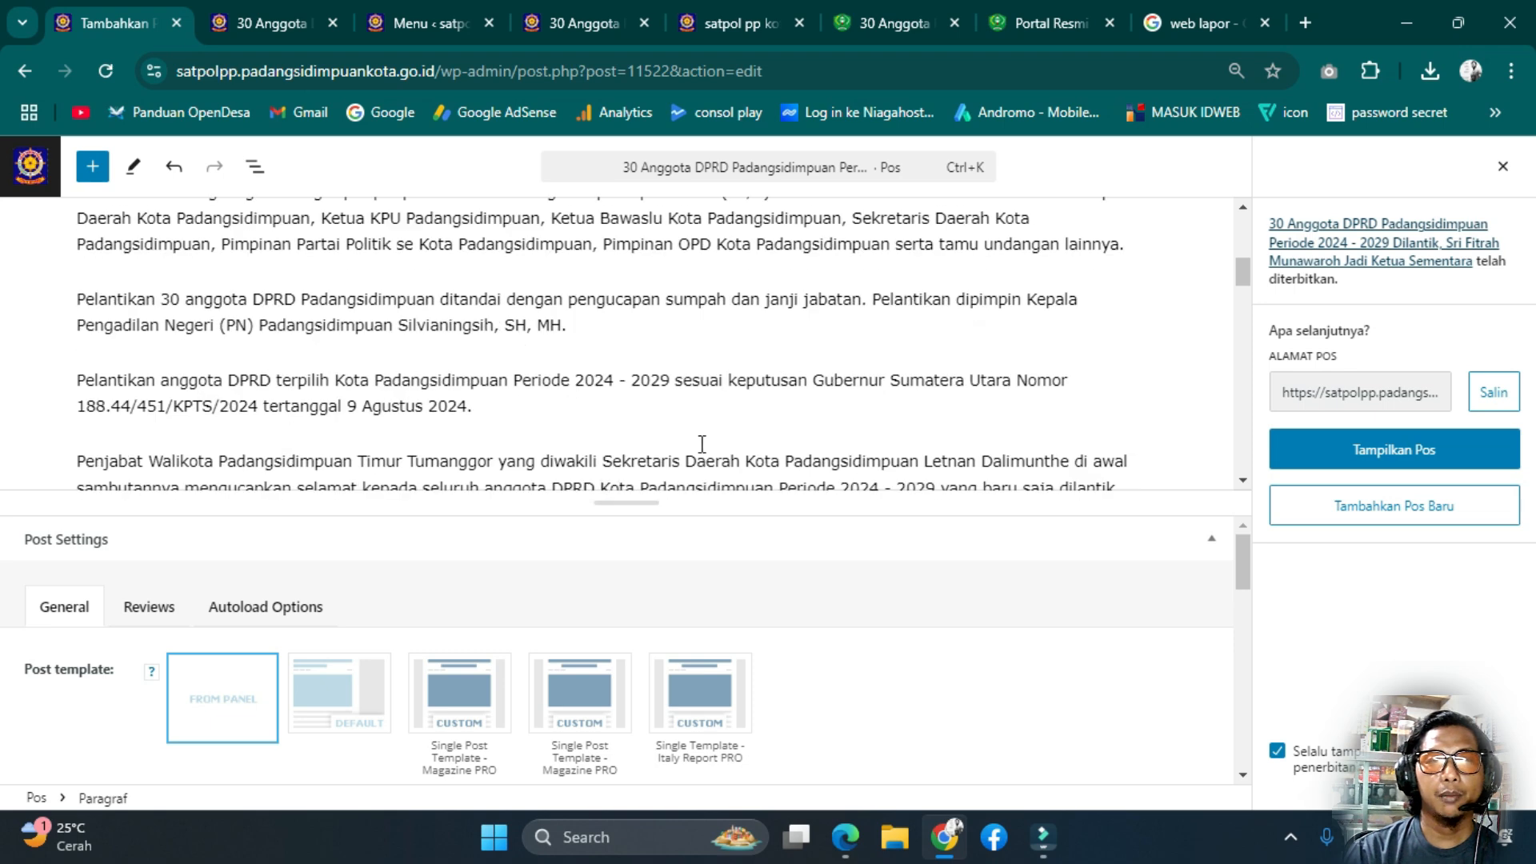
scroll(880, 424, up, 6)
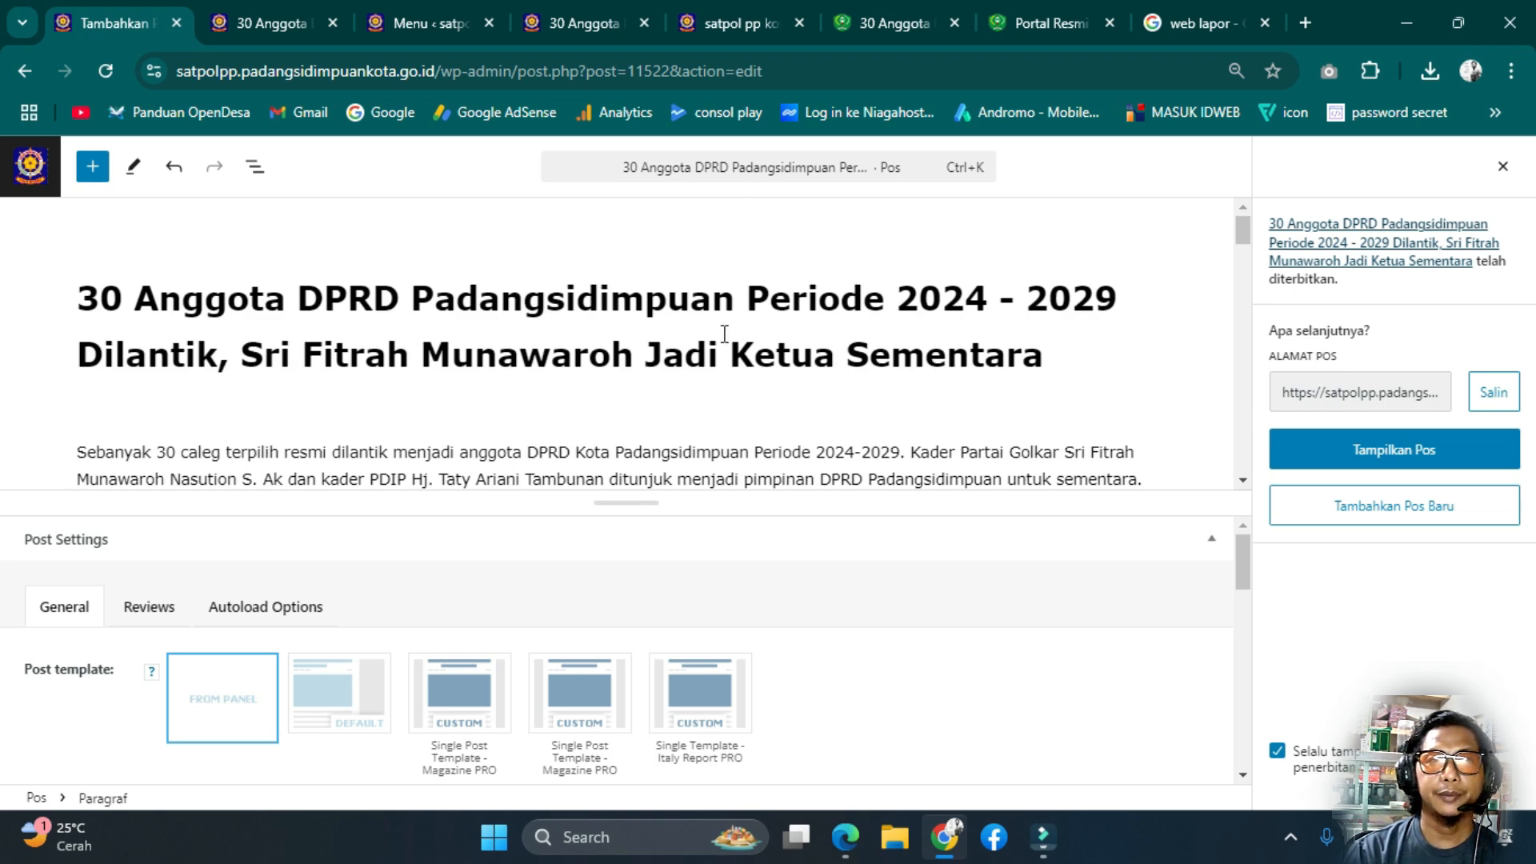
click(17, 67)
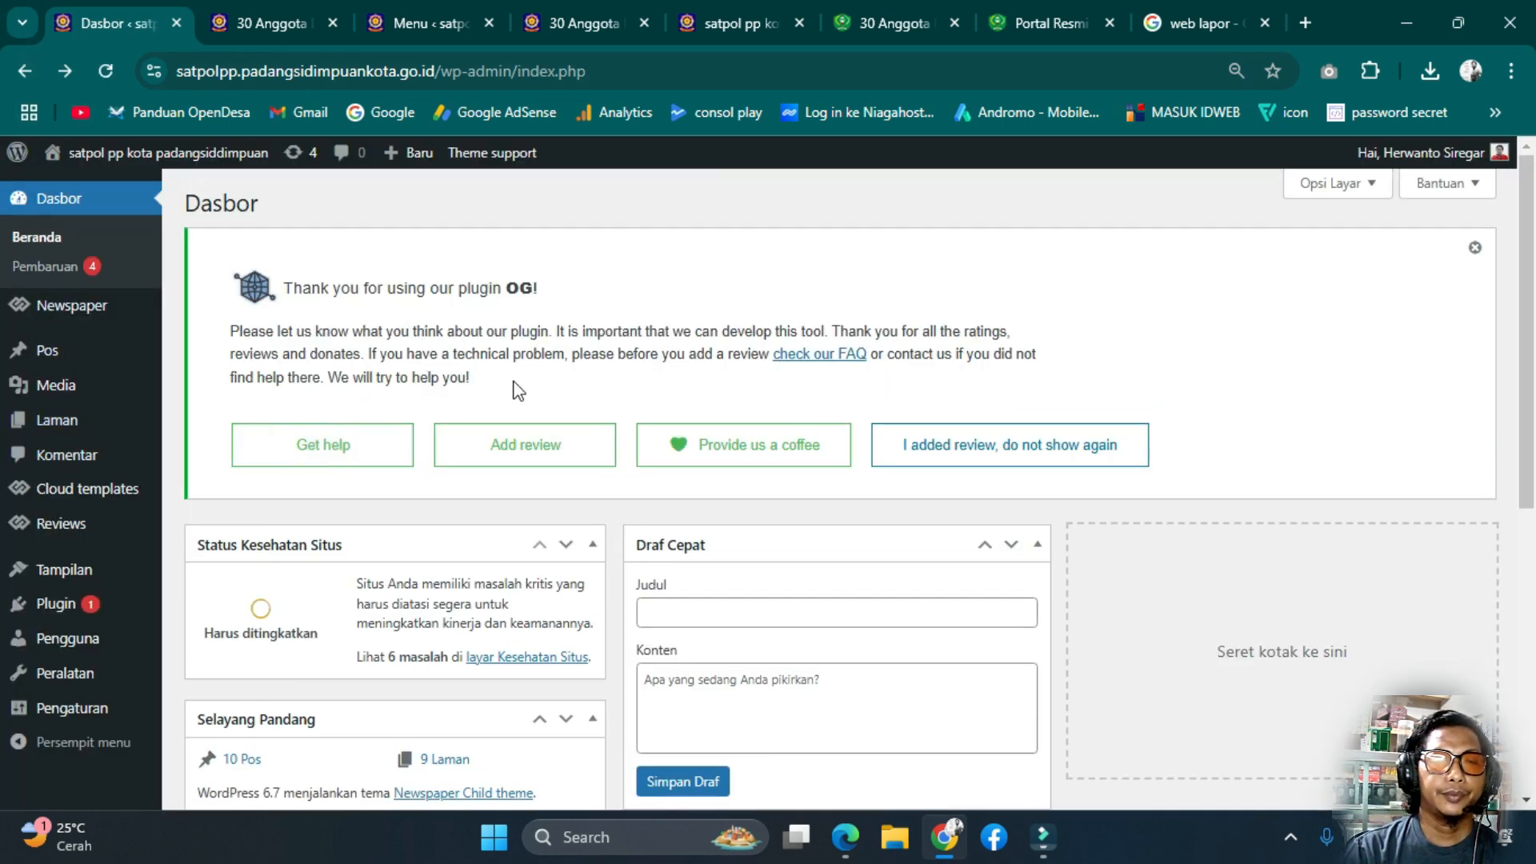
scroll(528, 389, down, 1)
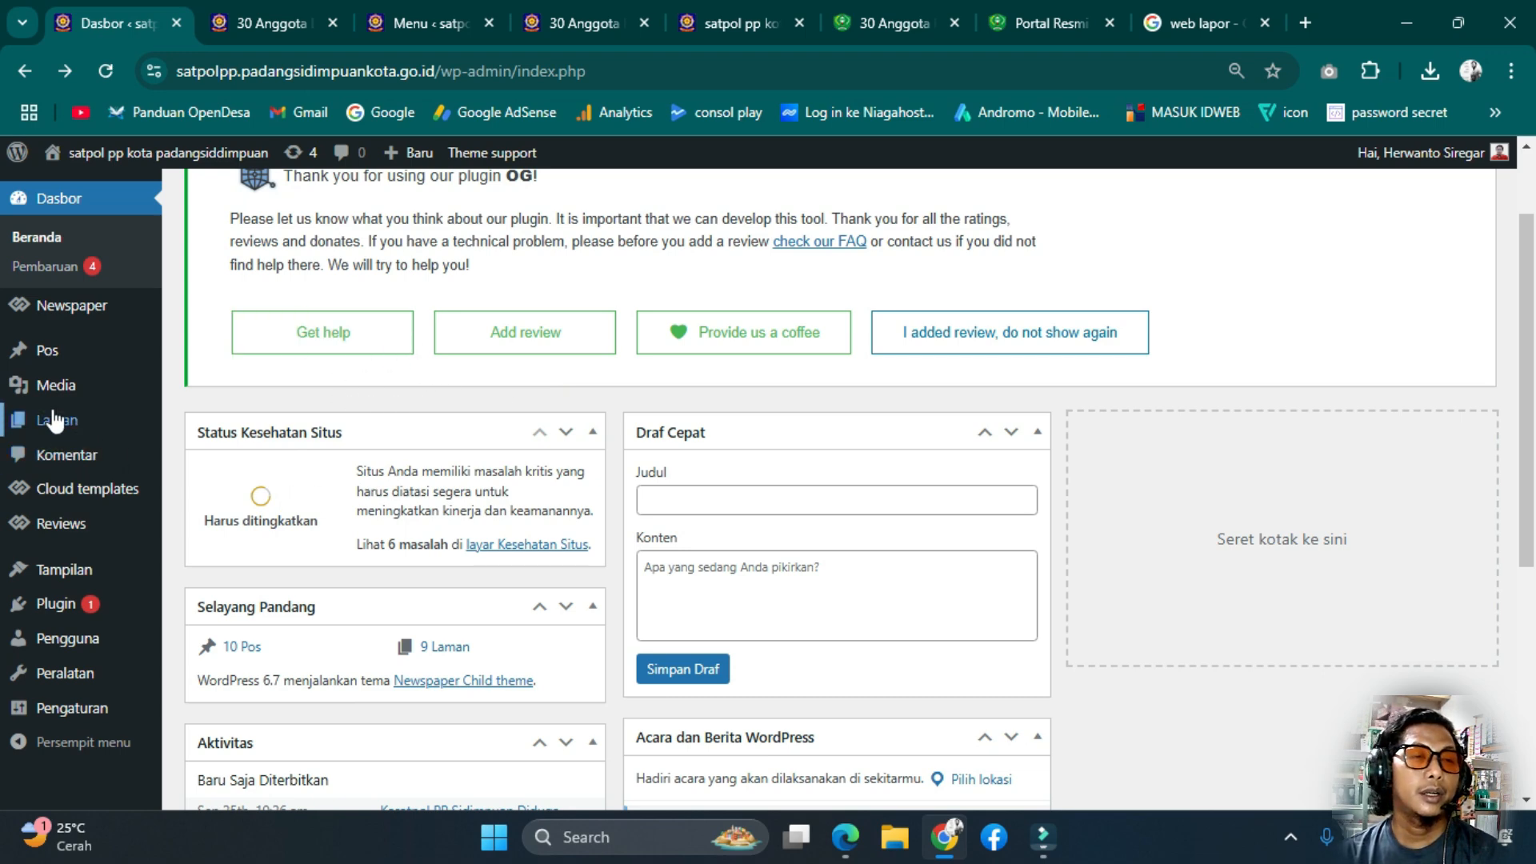
scroll(368, 409, up, 1)
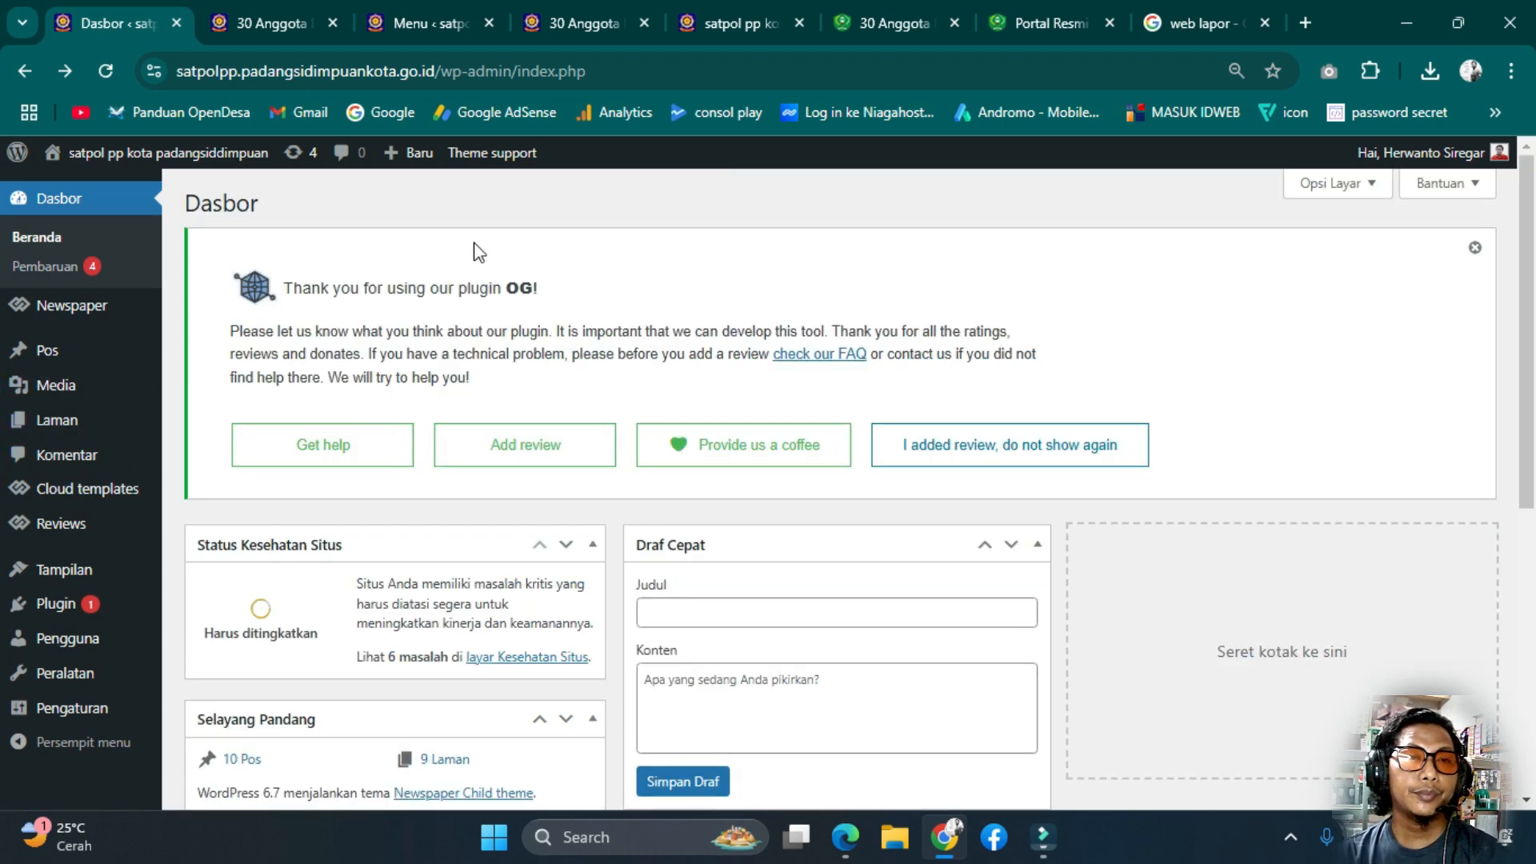
mouse_move(390, 158)
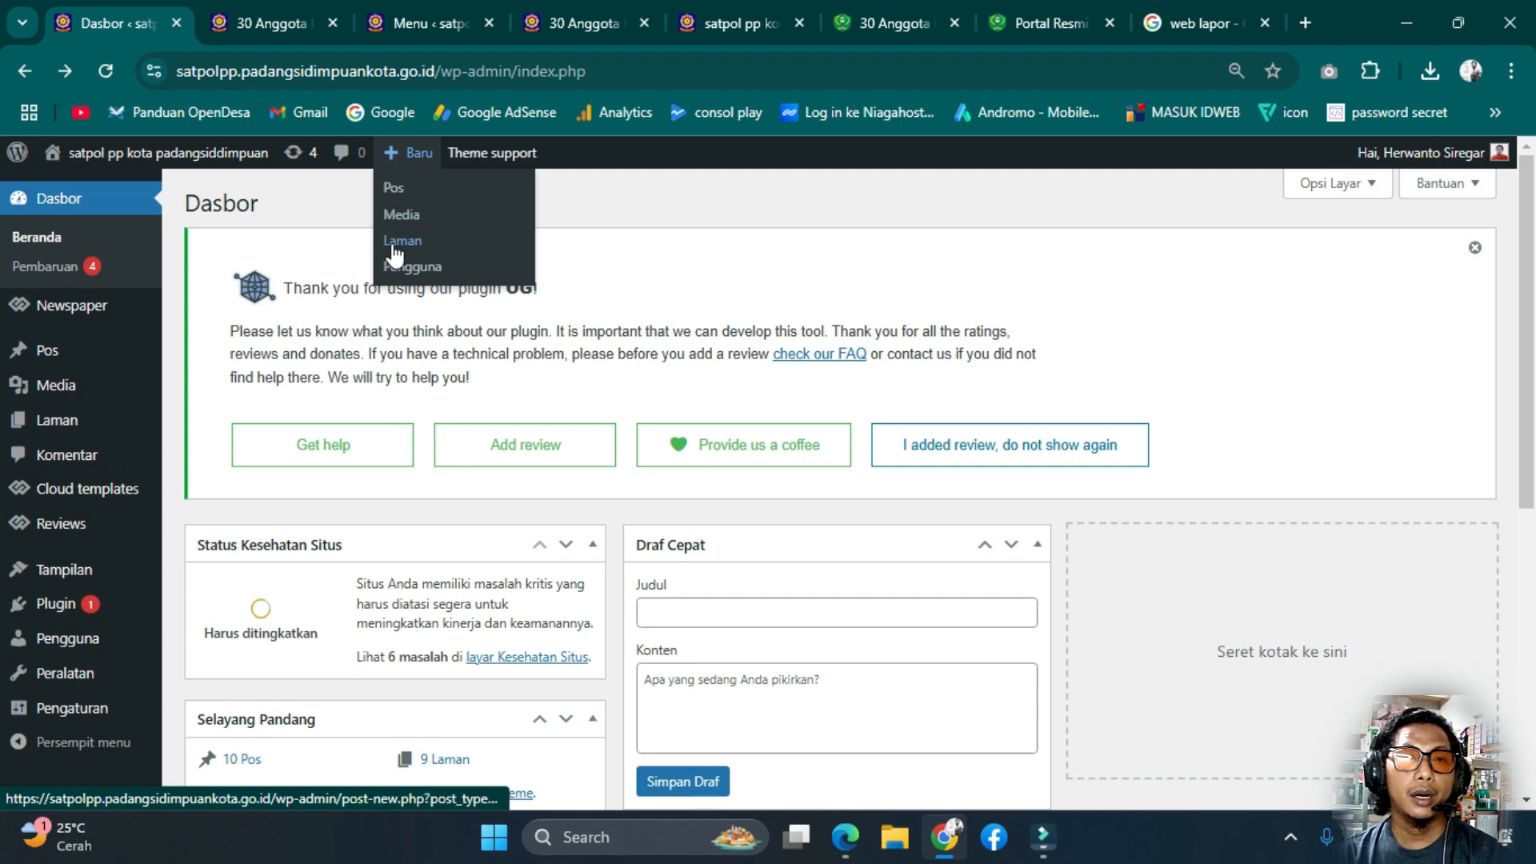
scroll(433, 555, down, 2)
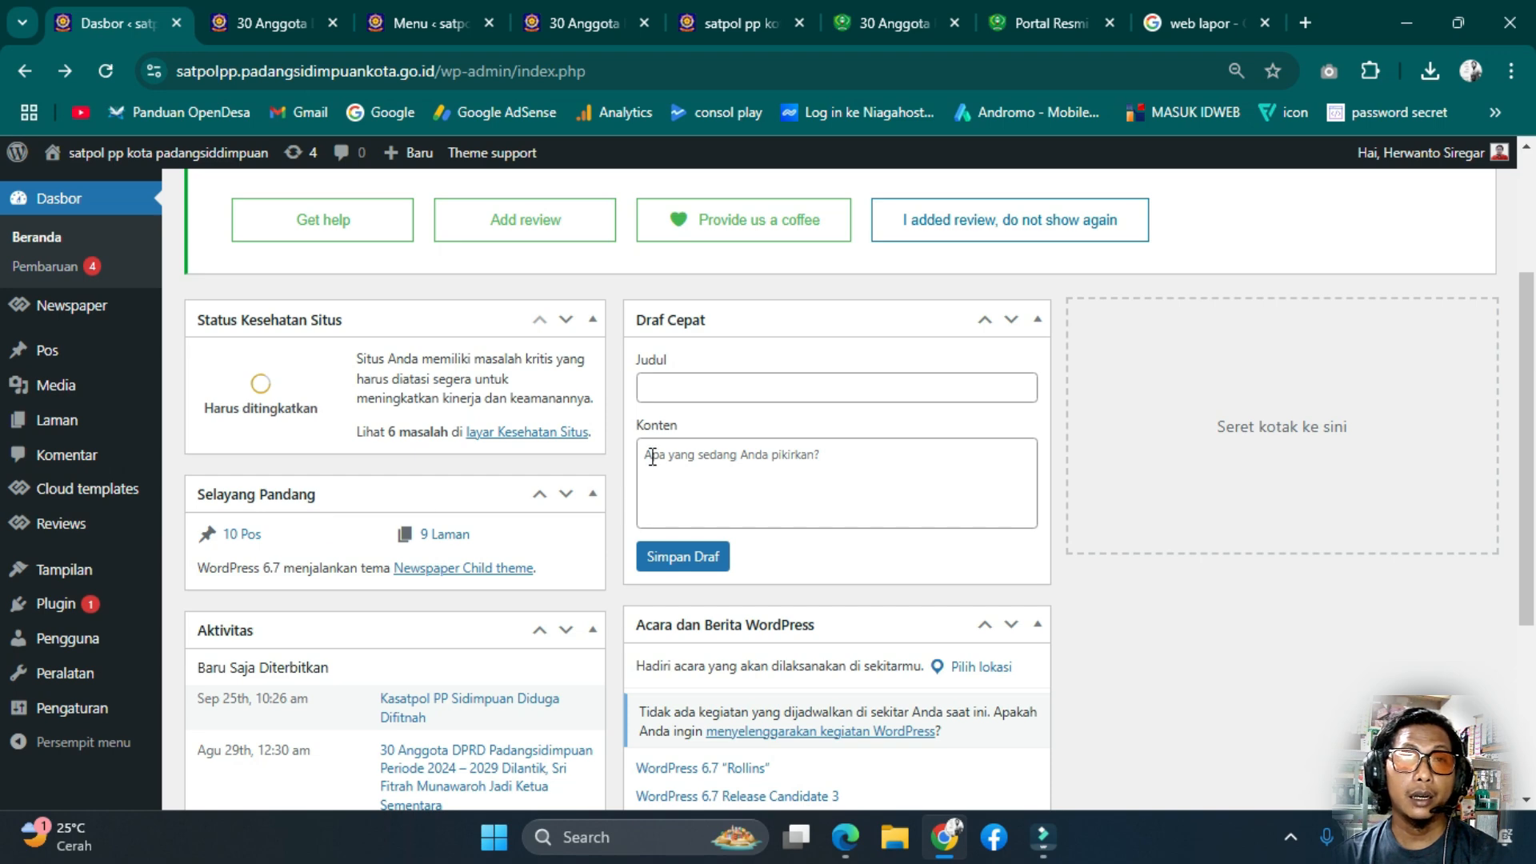
Step: Show the Laman list of all pages and scroll down to the Struktur row
click(453, 11)
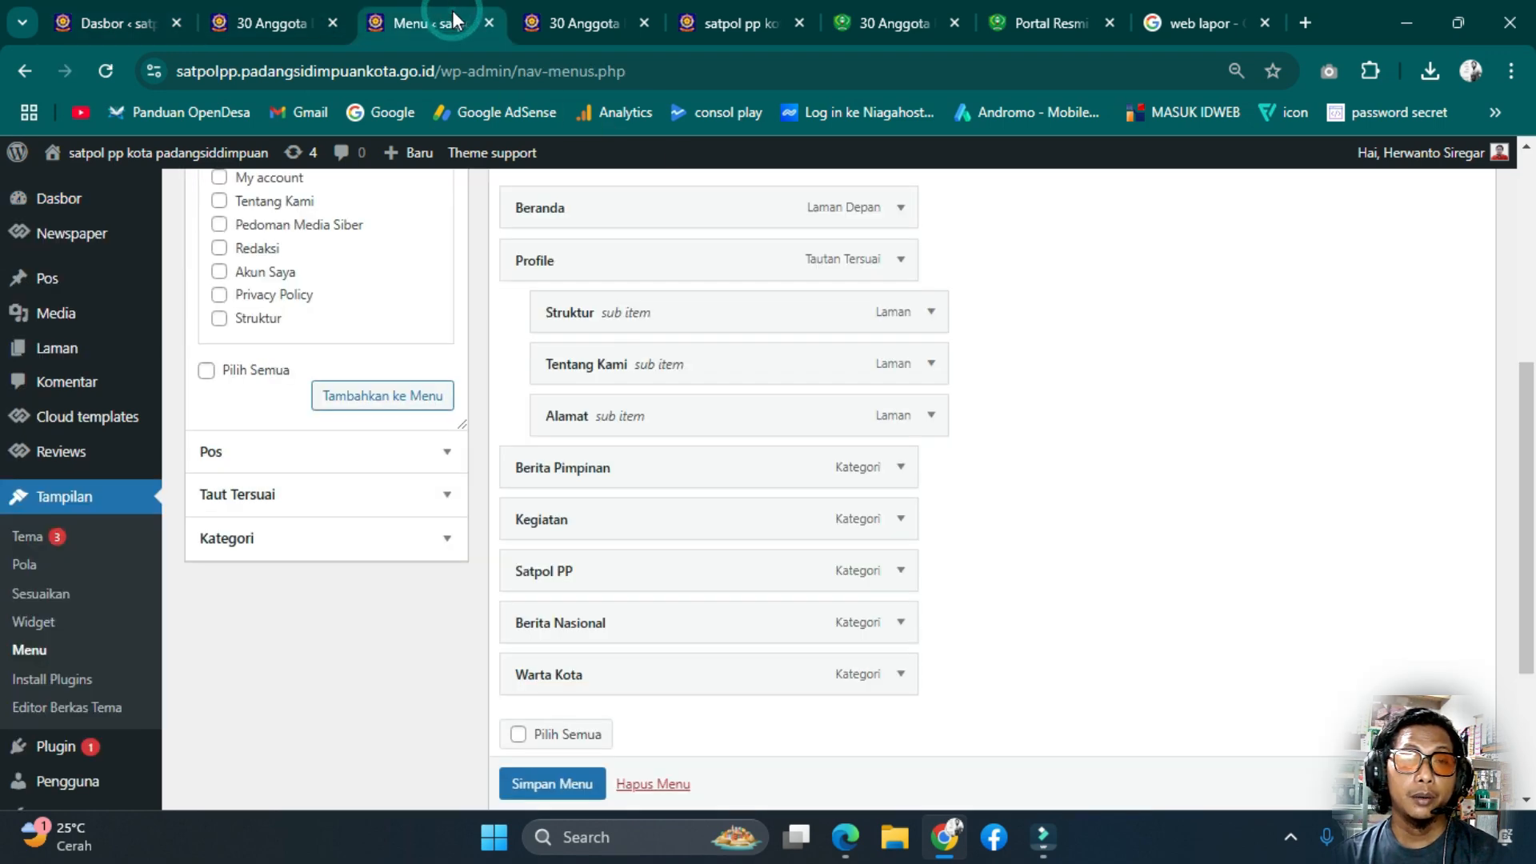
scroll(88, 548, down, 3)
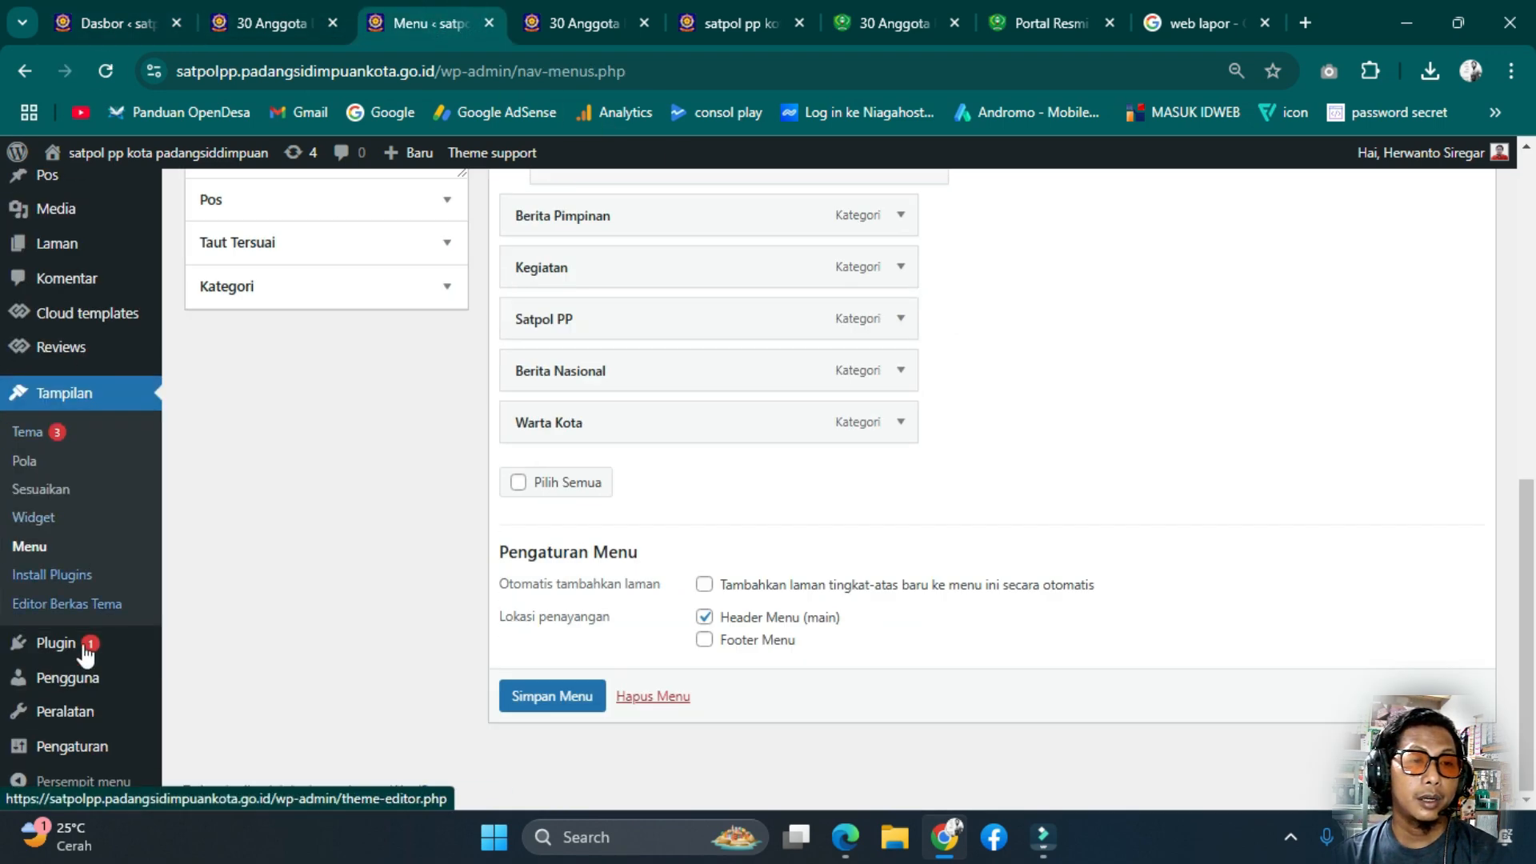
scroll(72, 662, up, 2)
mouse_move(68, 345)
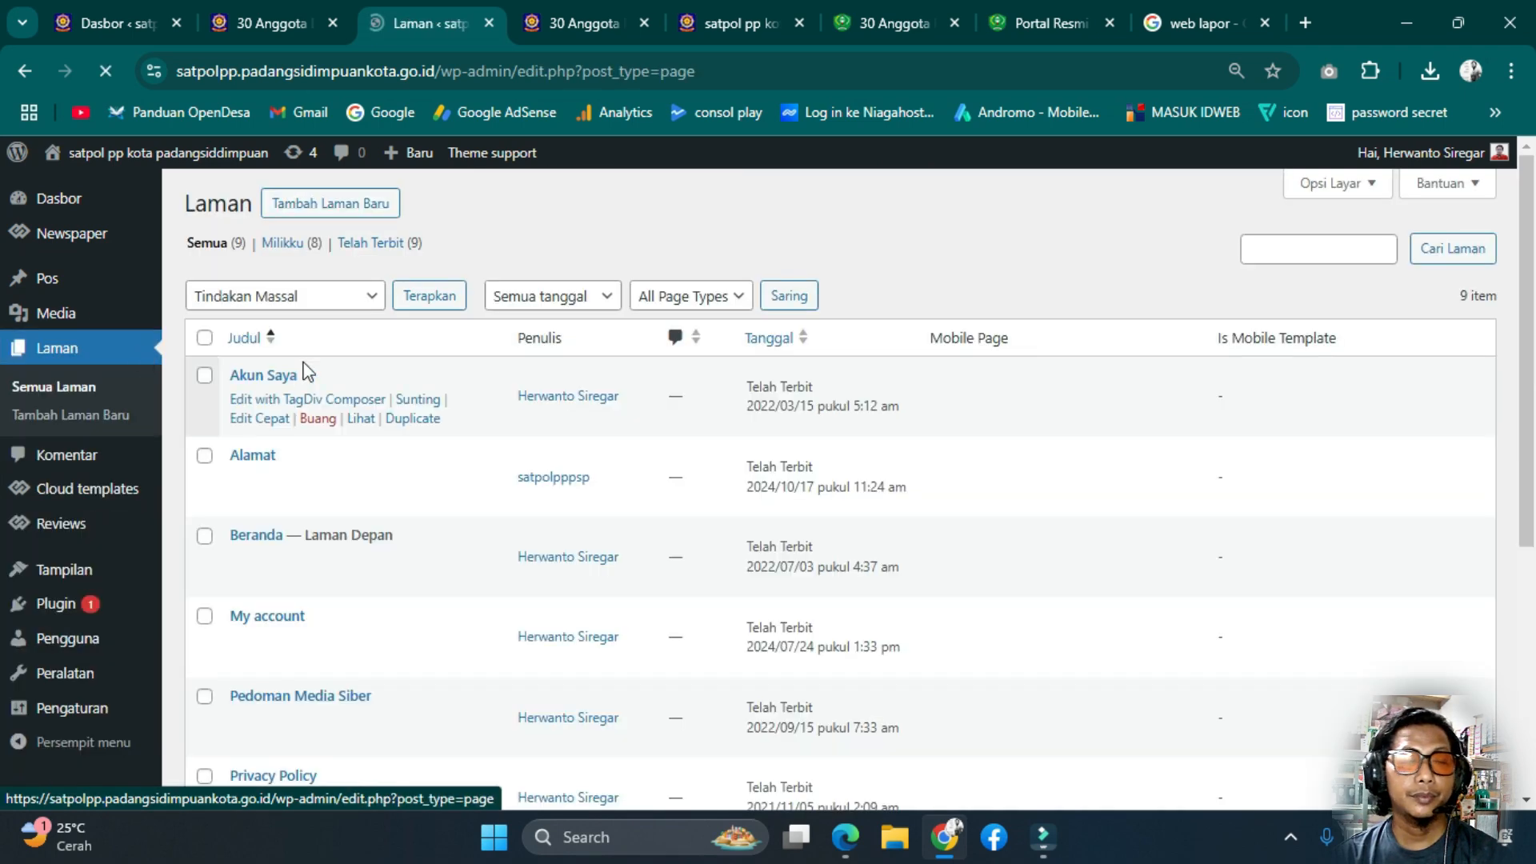
scroll(452, 446, down, 3)
scroll(455, 446, down, 3)
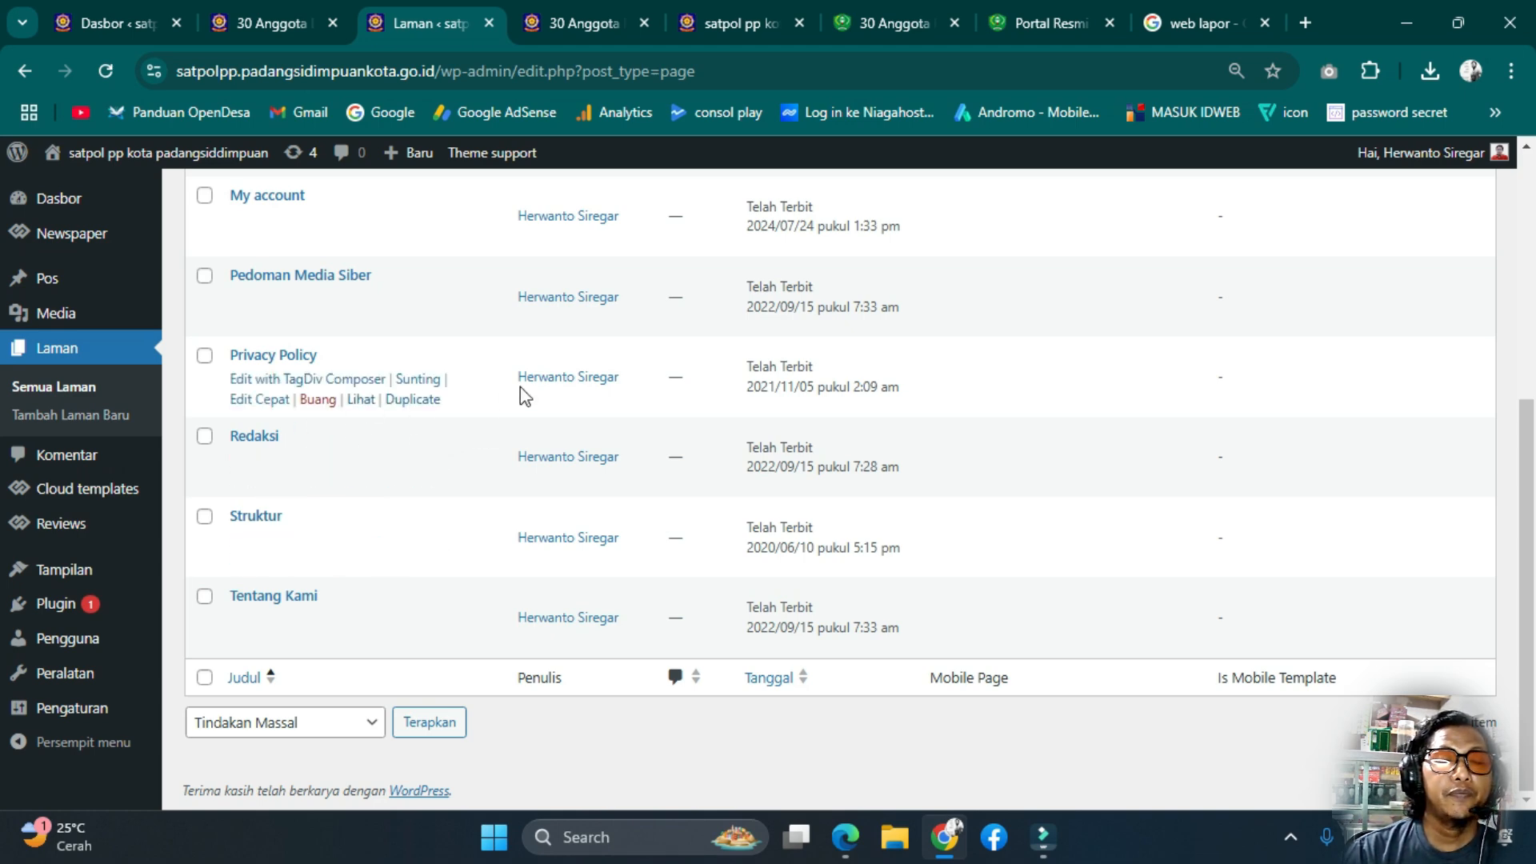
scroll(520, 386, up, 6)
scroll(421, 456, down, 6)
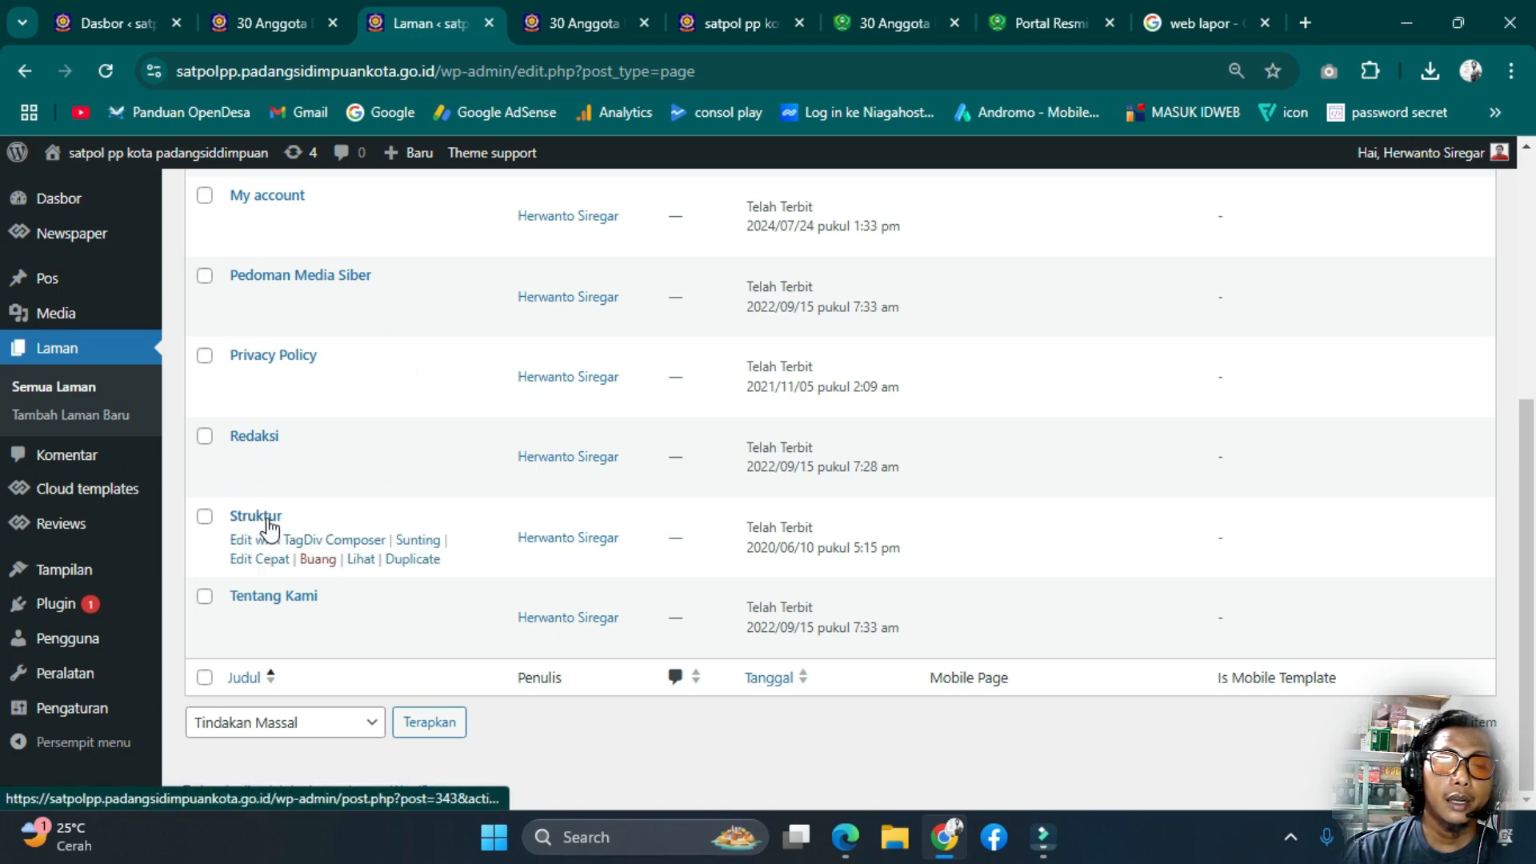
Step: Open Struktur's Lihat link in a new tab and scroll through the leader and staff cards
right_click(360, 565)
click(438, 334)
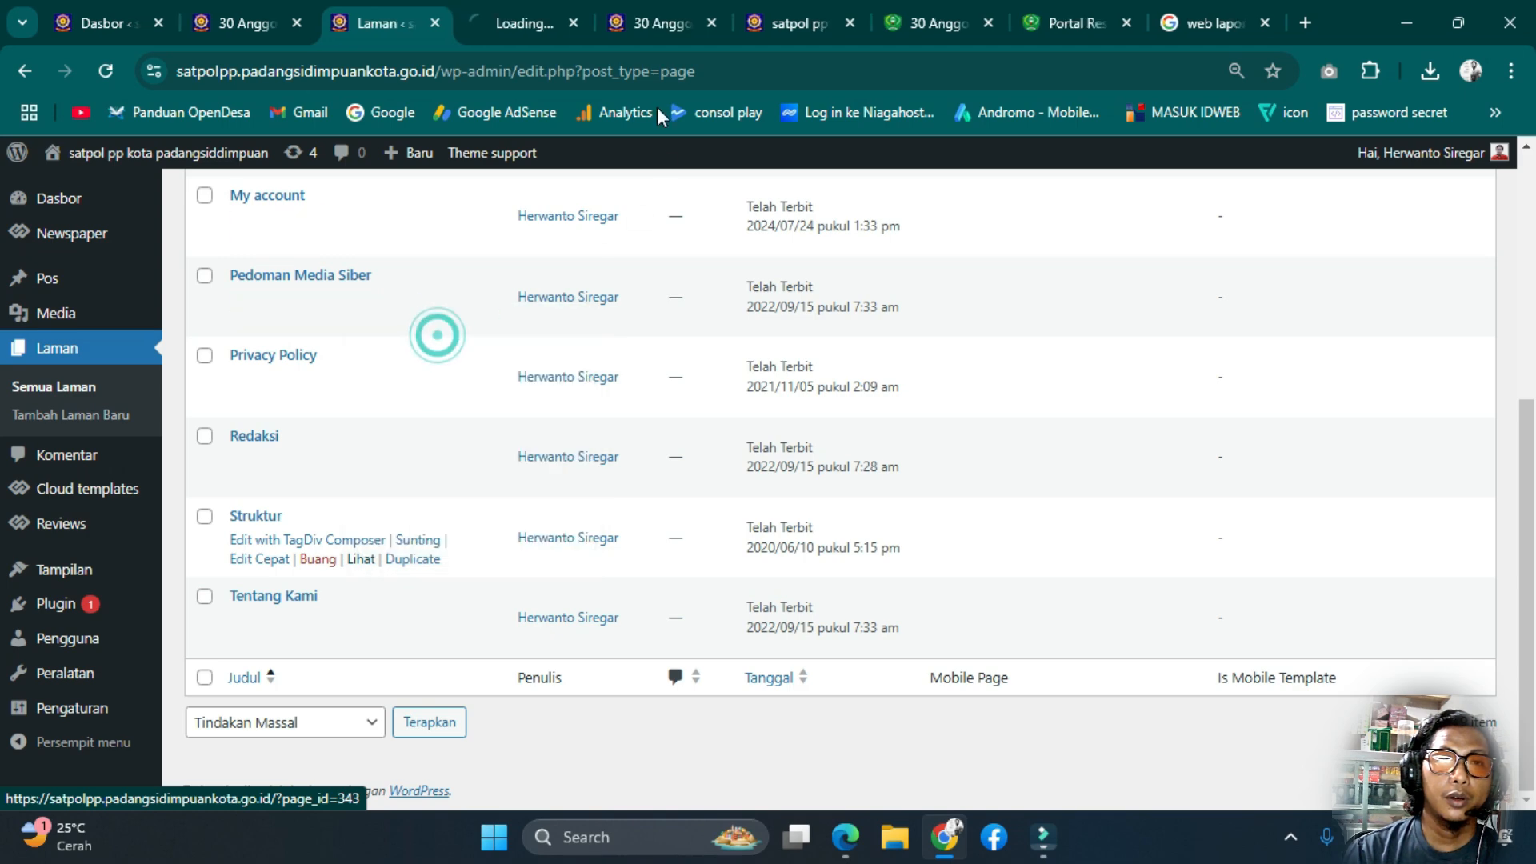
click(502, 13)
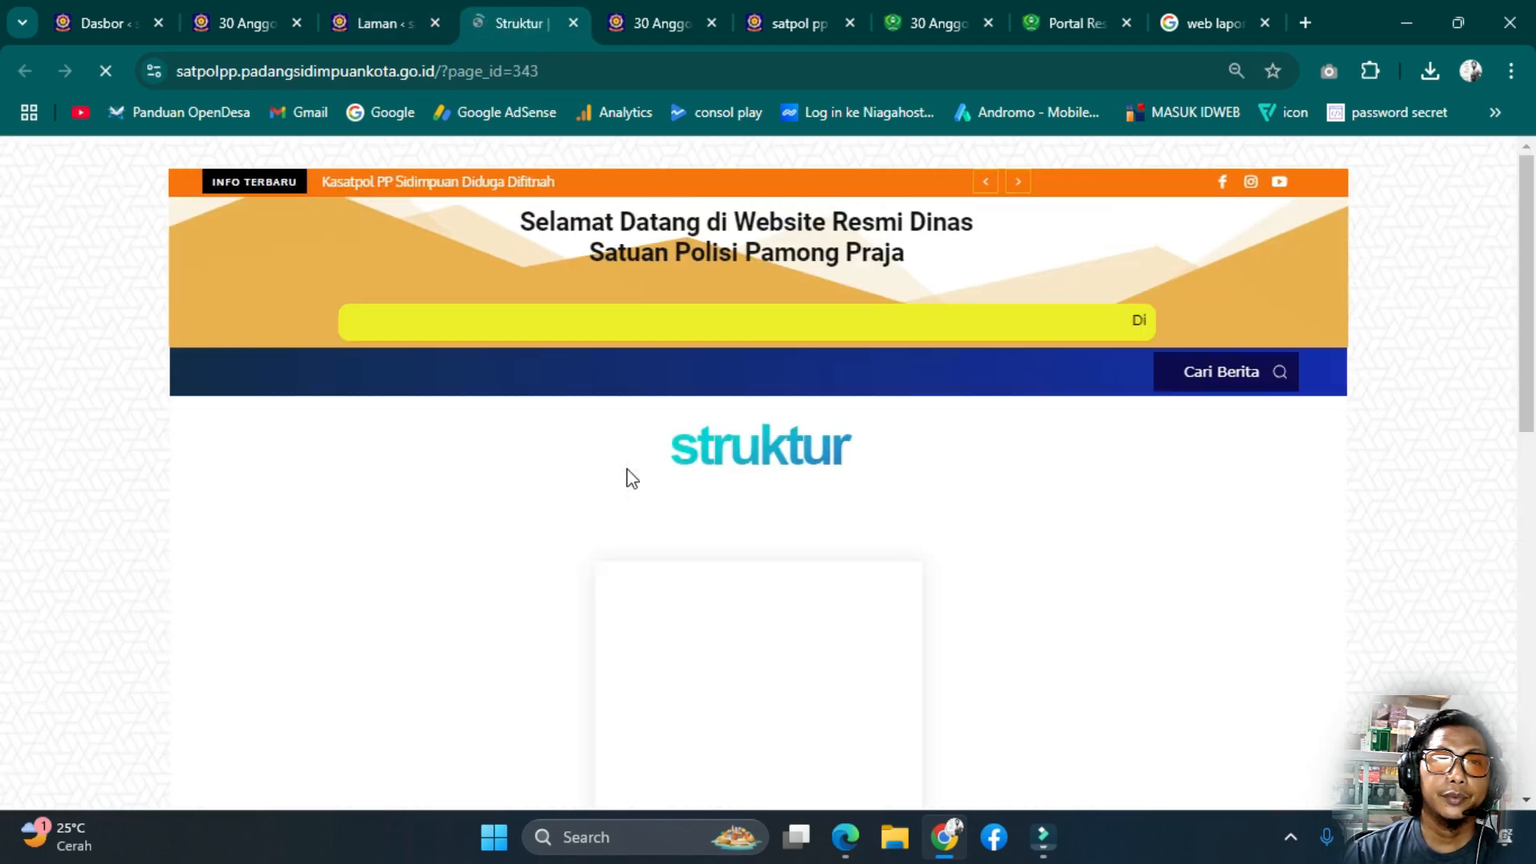
scroll(900, 419, down, 10)
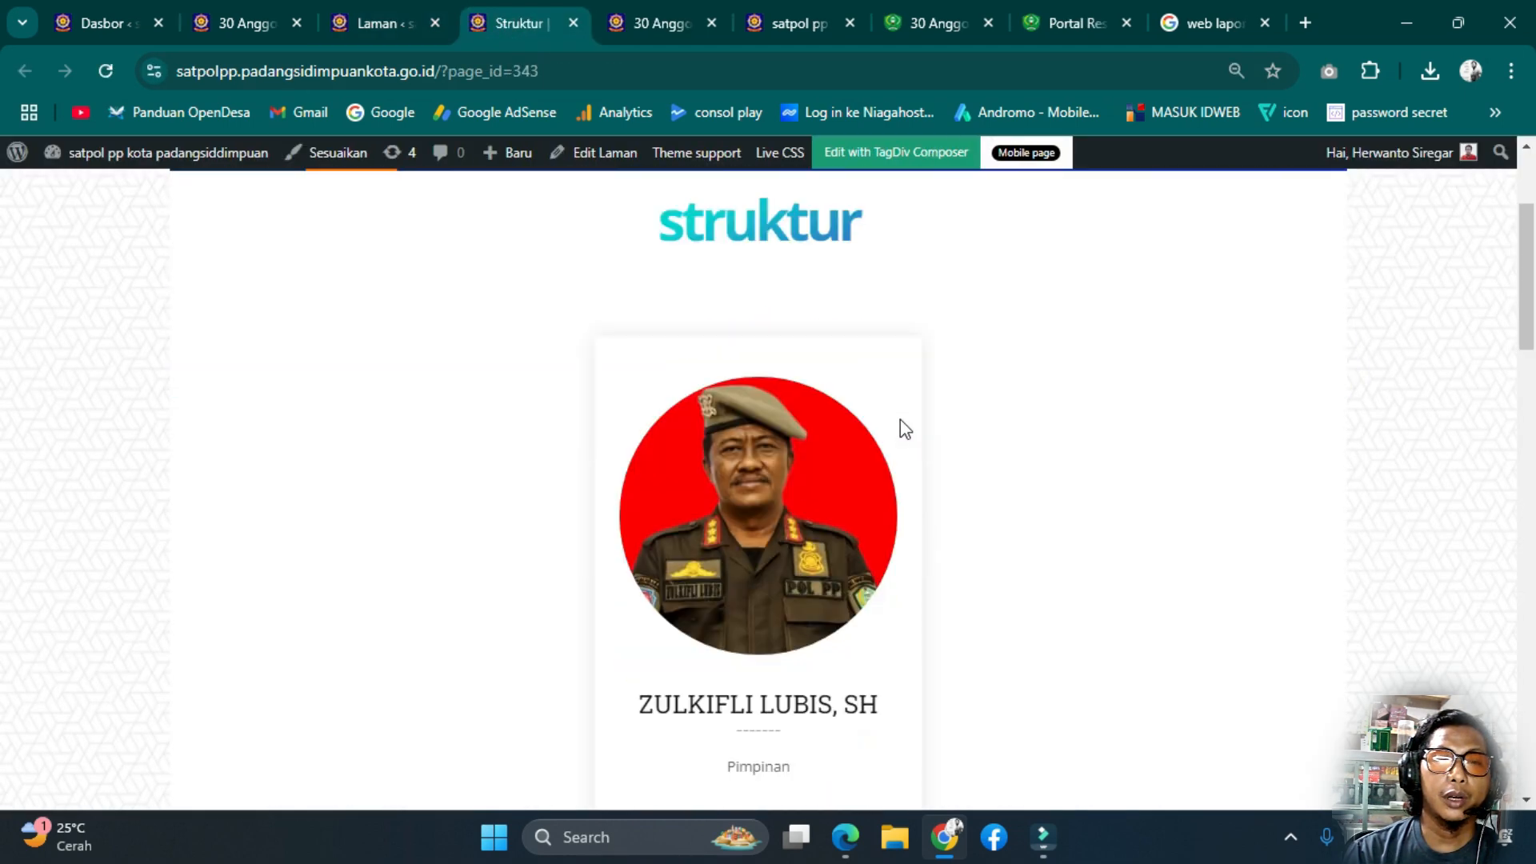
scroll(900, 419, down, 8)
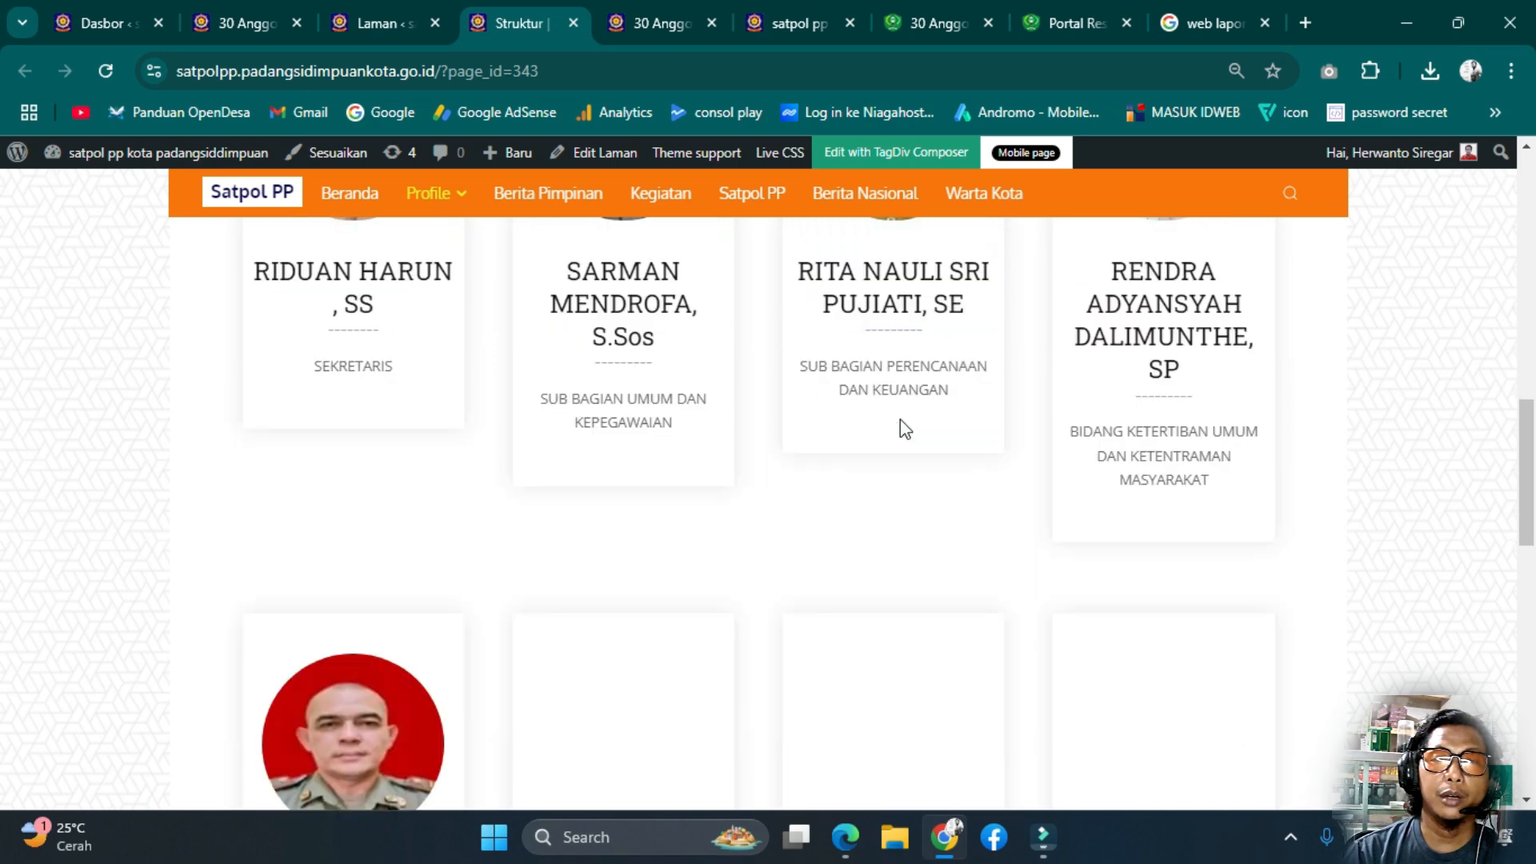
scroll(902, 419, down, 3)
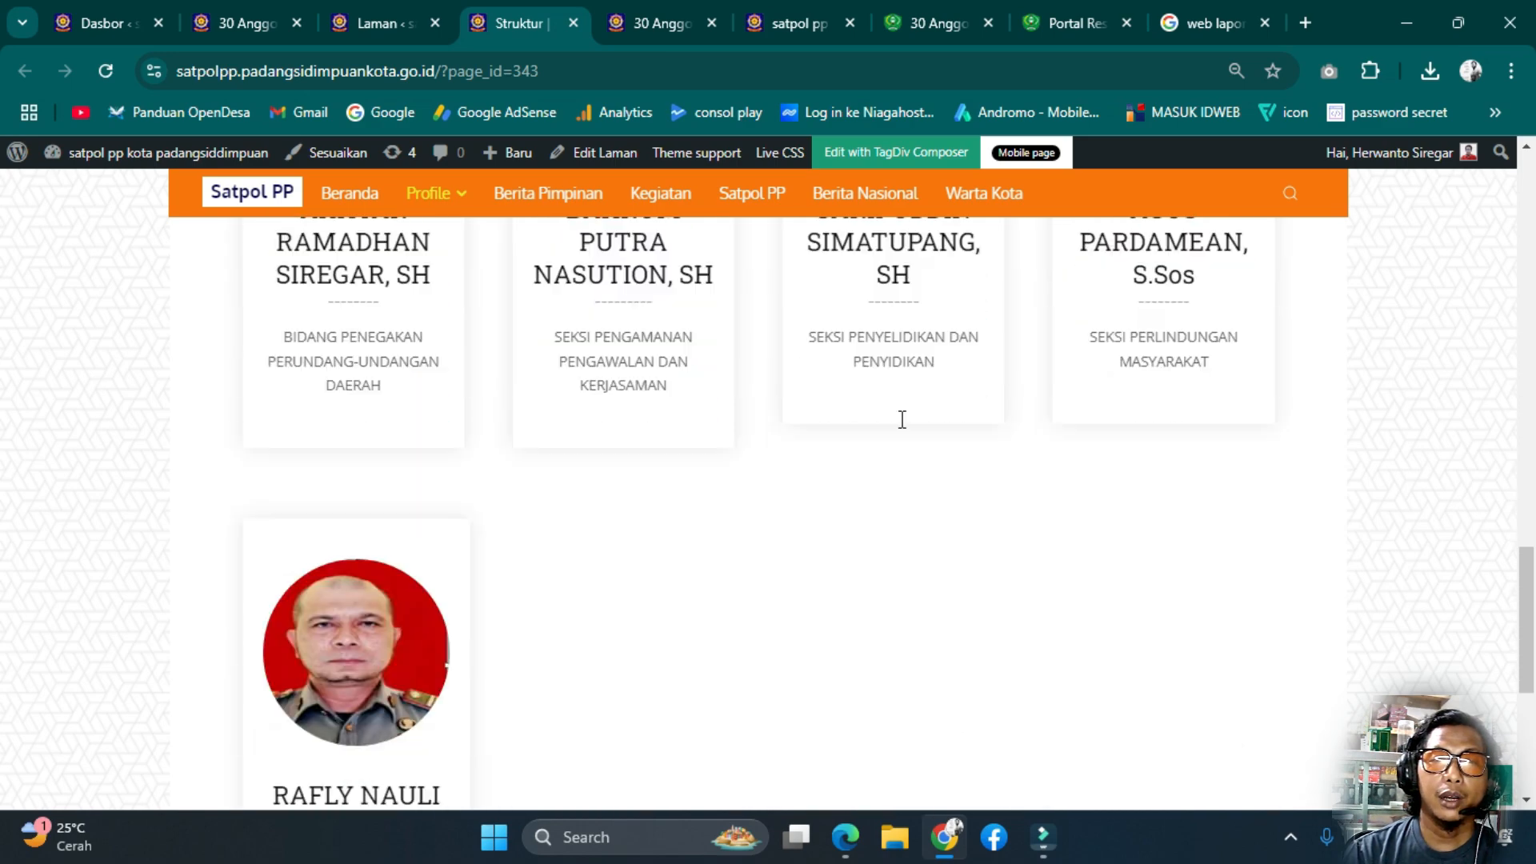
scroll(902, 420, up, 10)
scroll(902, 424, up, 8)
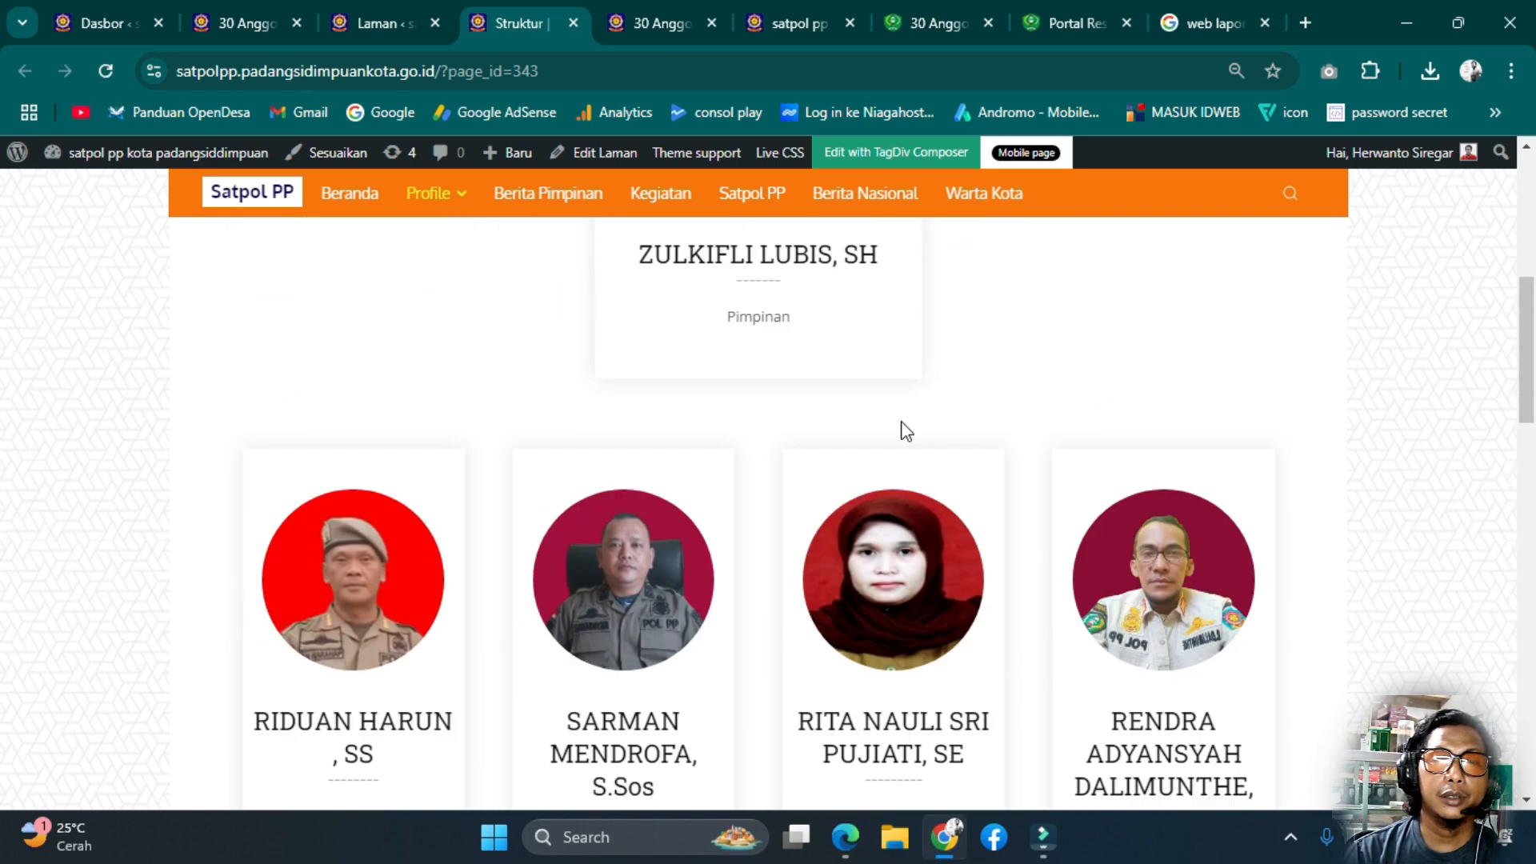
scroll(795, 471, down, 5)
scroll(796, 479, down, 3)
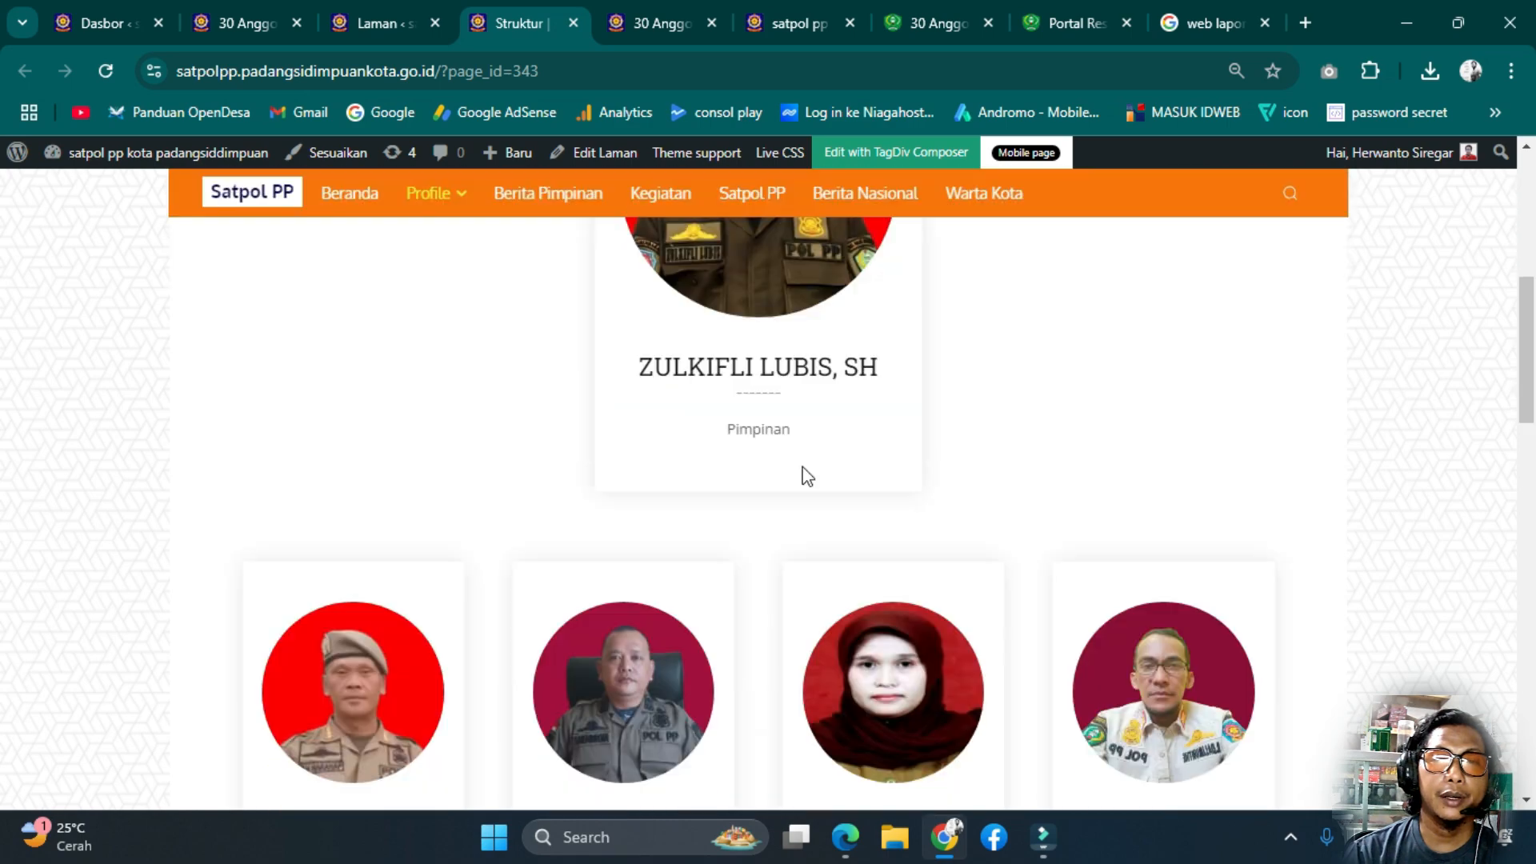
scroll(768, 456, down, 3)
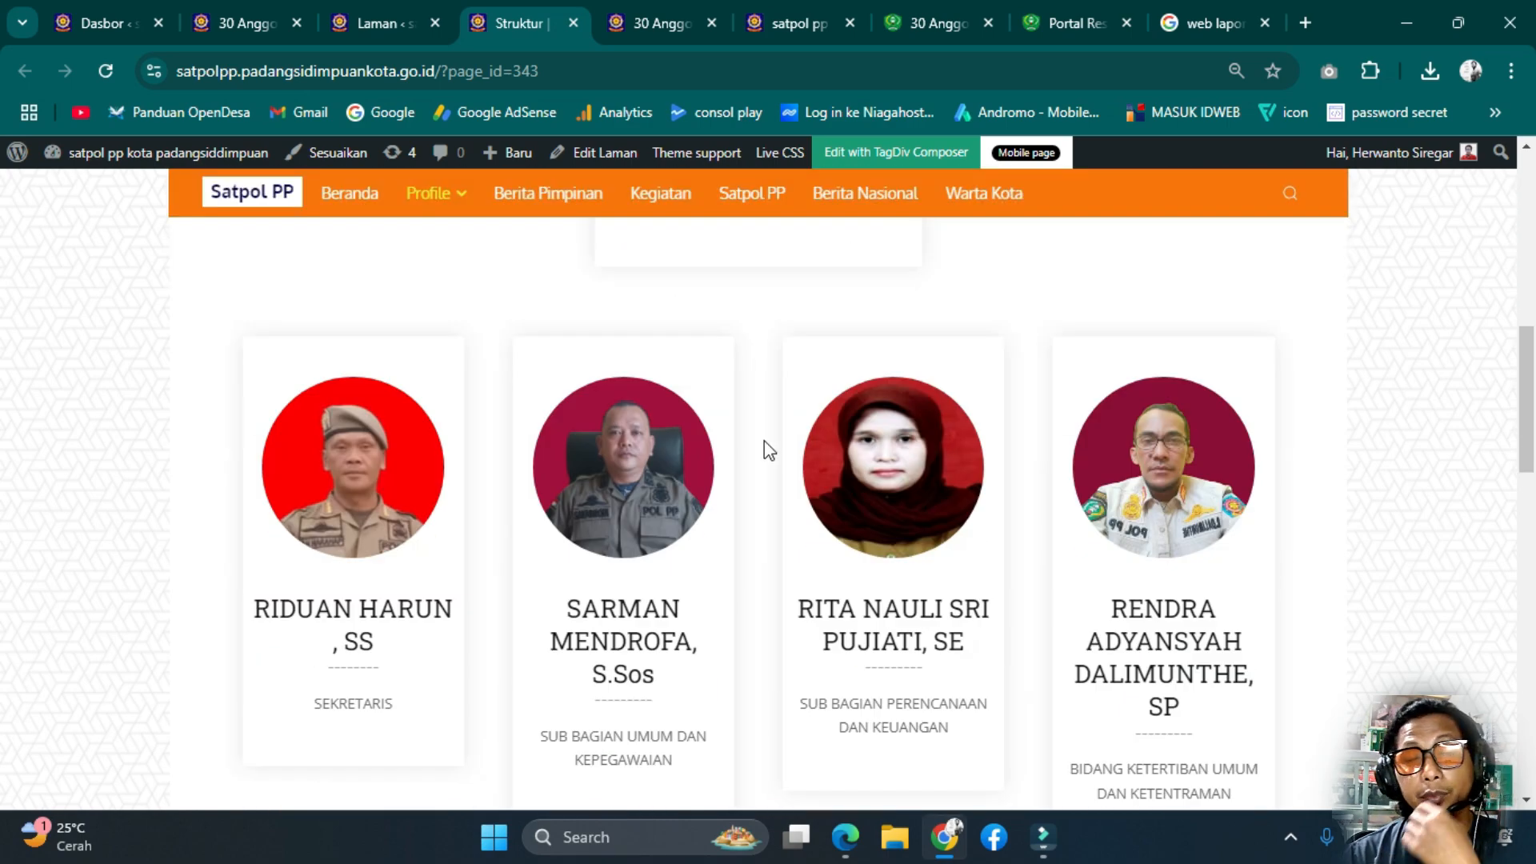
scroll(760, 418, up, 1)
scroll(637, 406, up, 8)
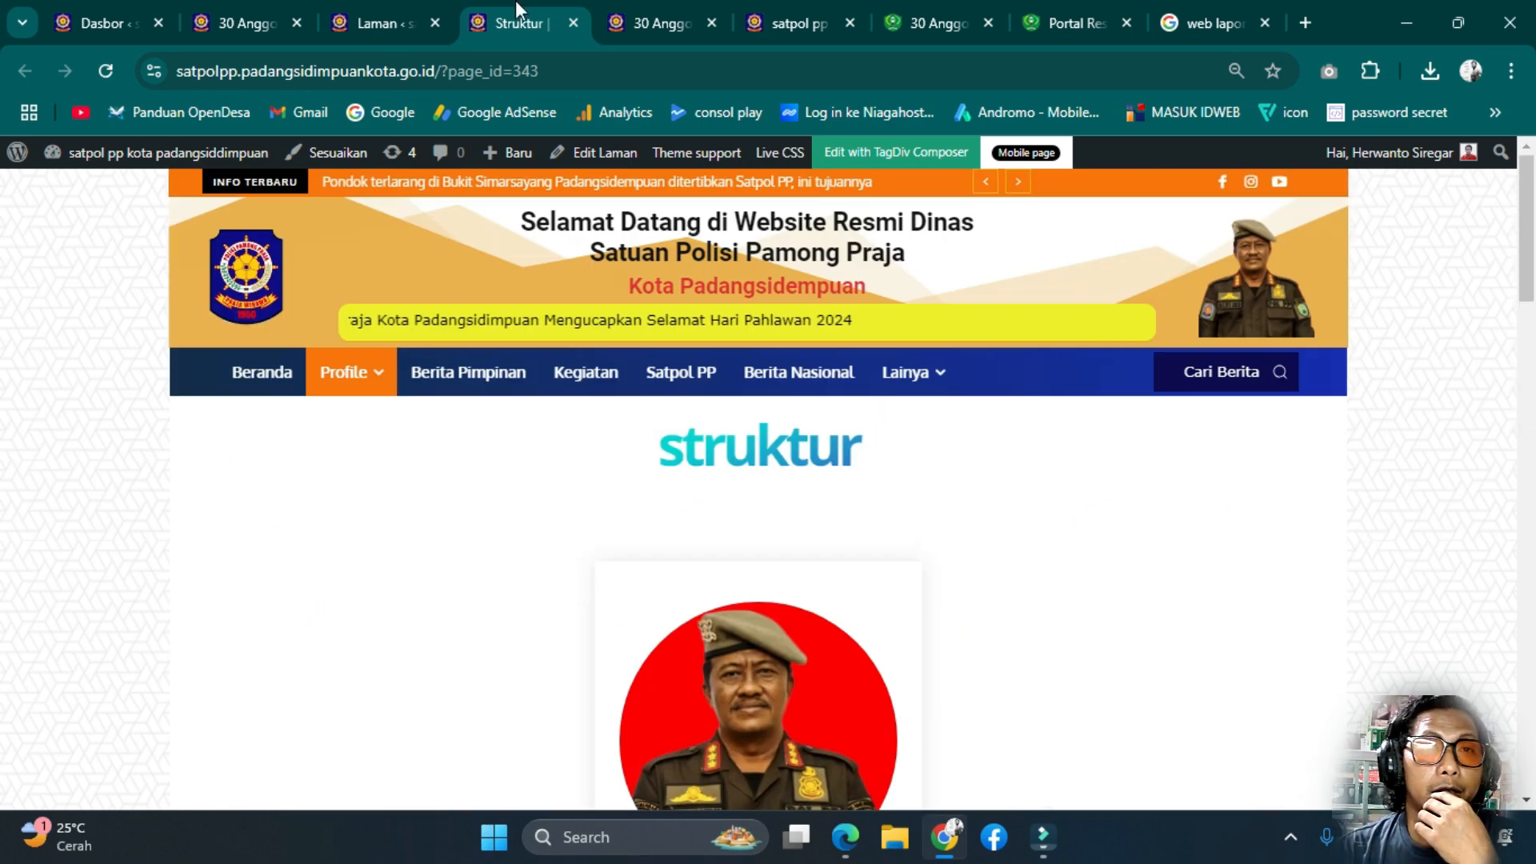
Step: Open the Struktur page again through the site's Profile > Struktur menu
click(674, 7)
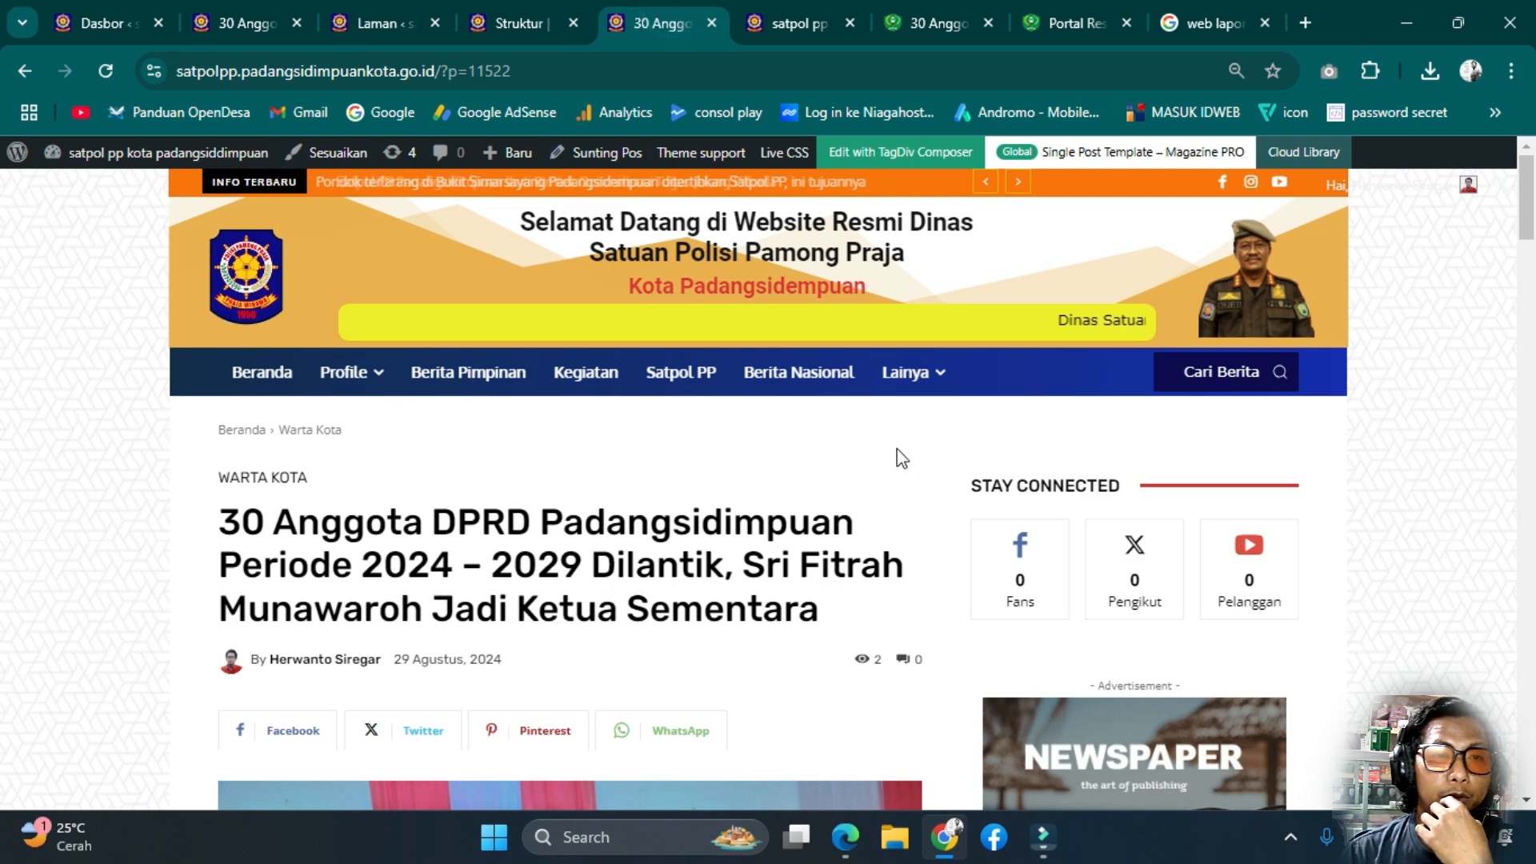
mouse_move(358, 384)
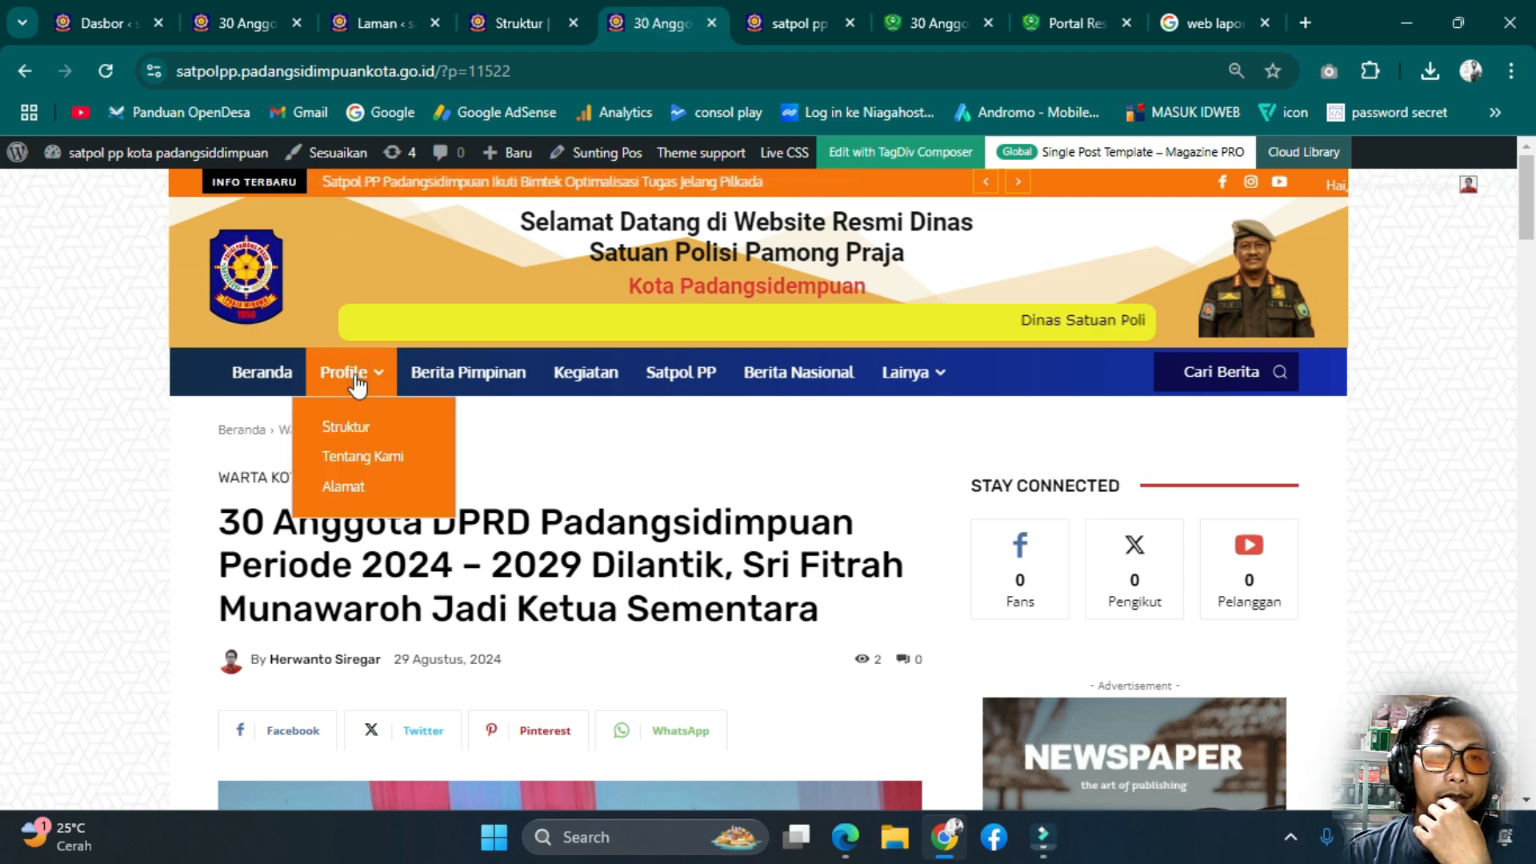
click(373, 434)
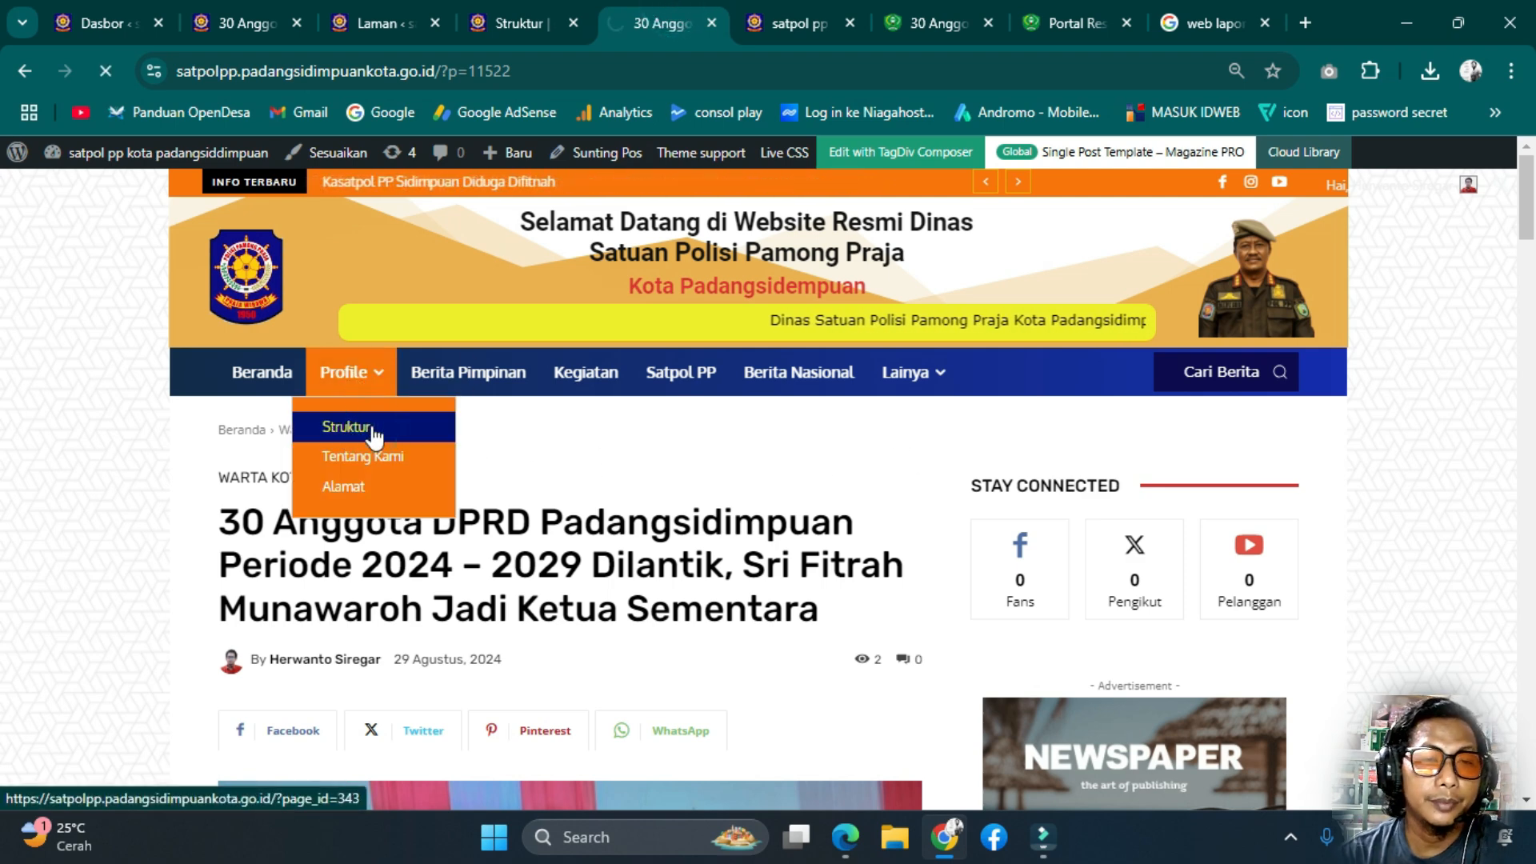
scroll(720, 496, down, 4)
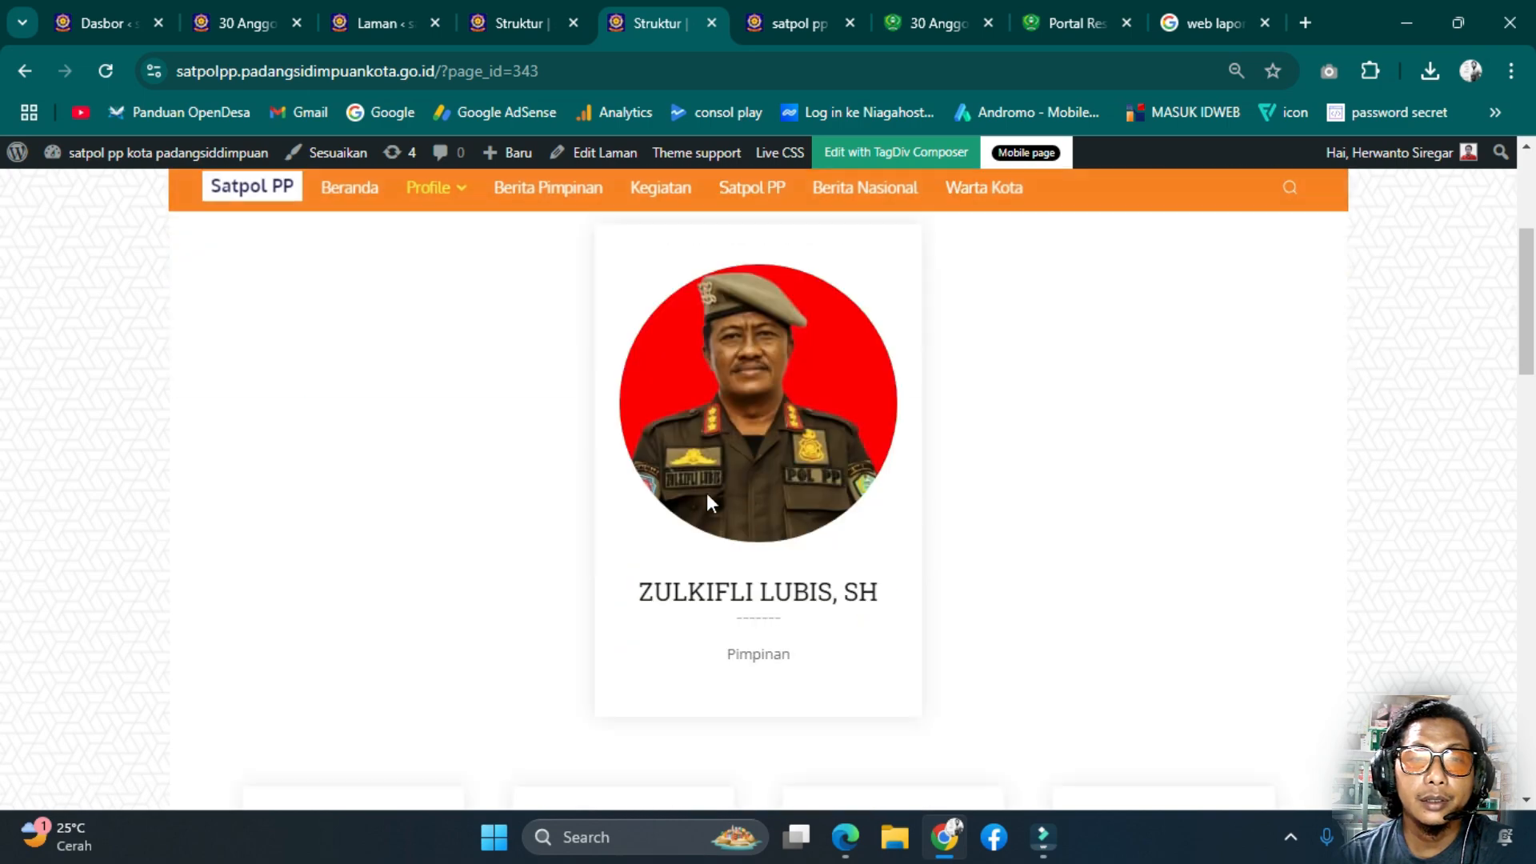
scroll(782, 445, up, 3)
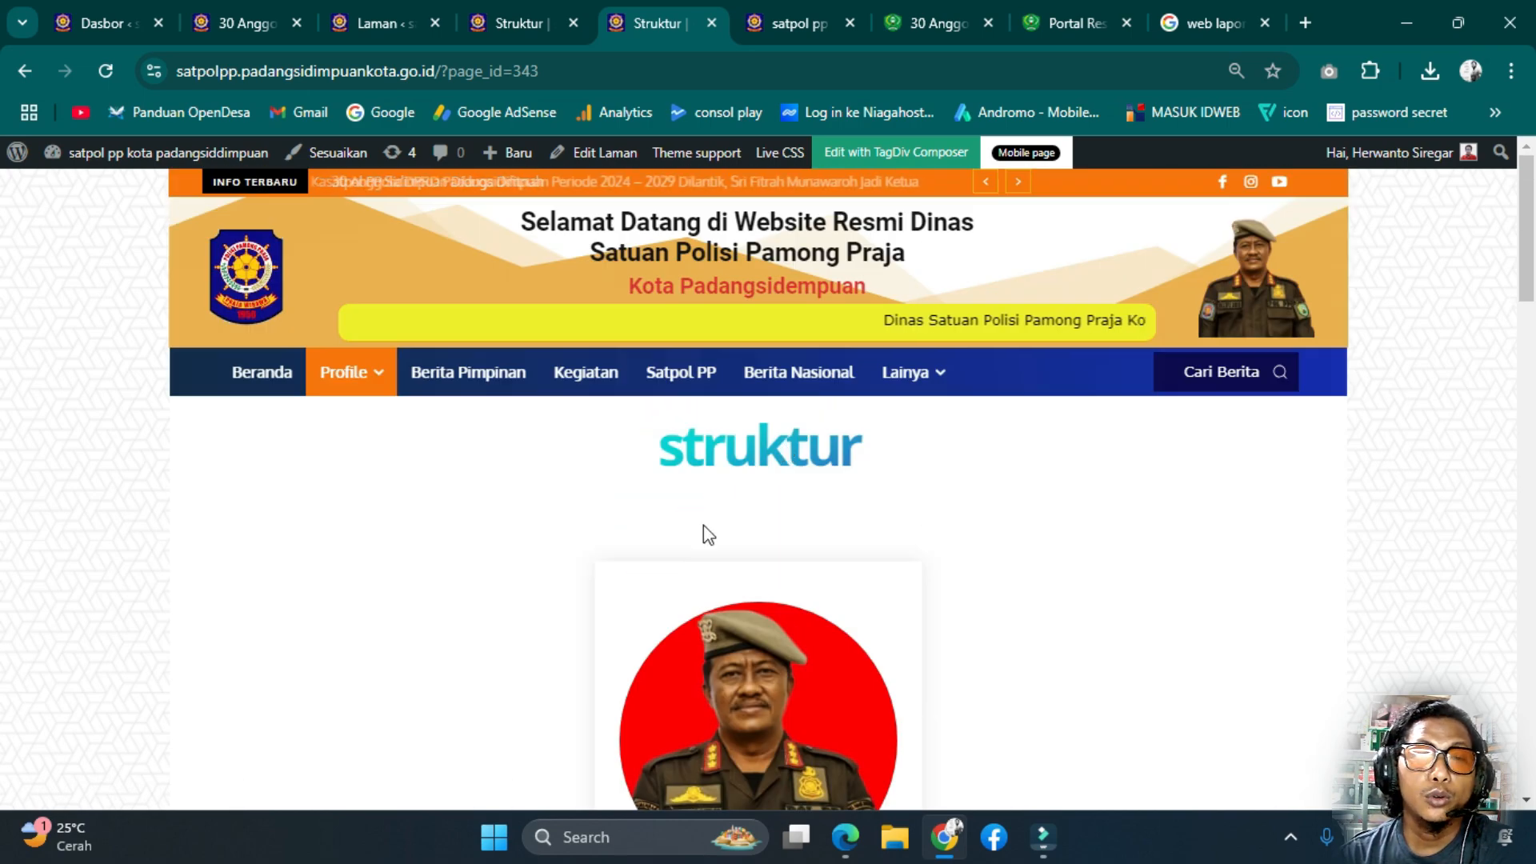
scroll(704, 526, down, 2)
scroll(732, 490, down, 3)
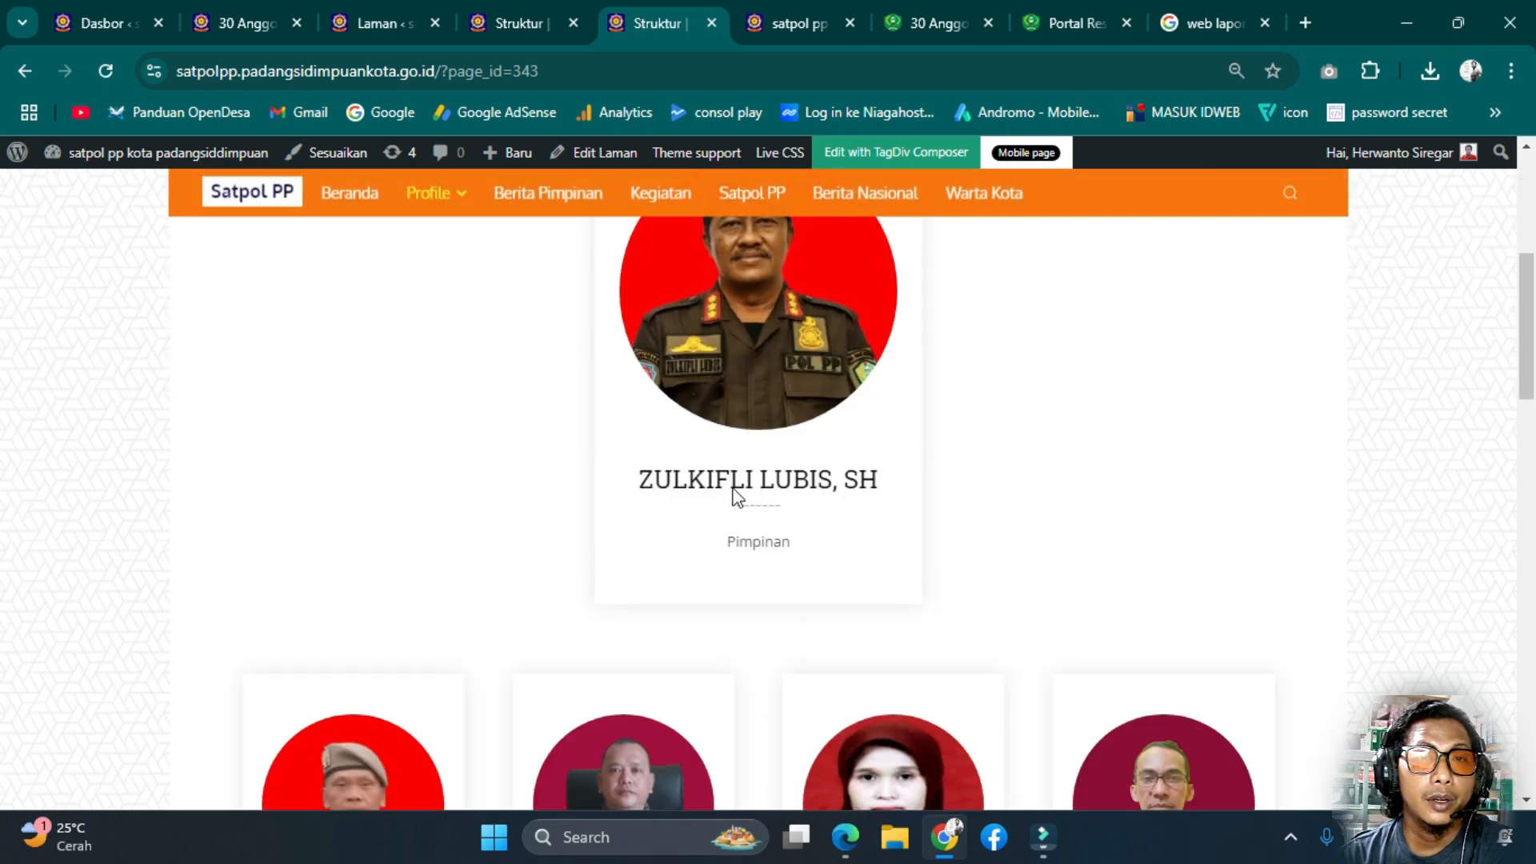
scroll(732, 492, up, 5)
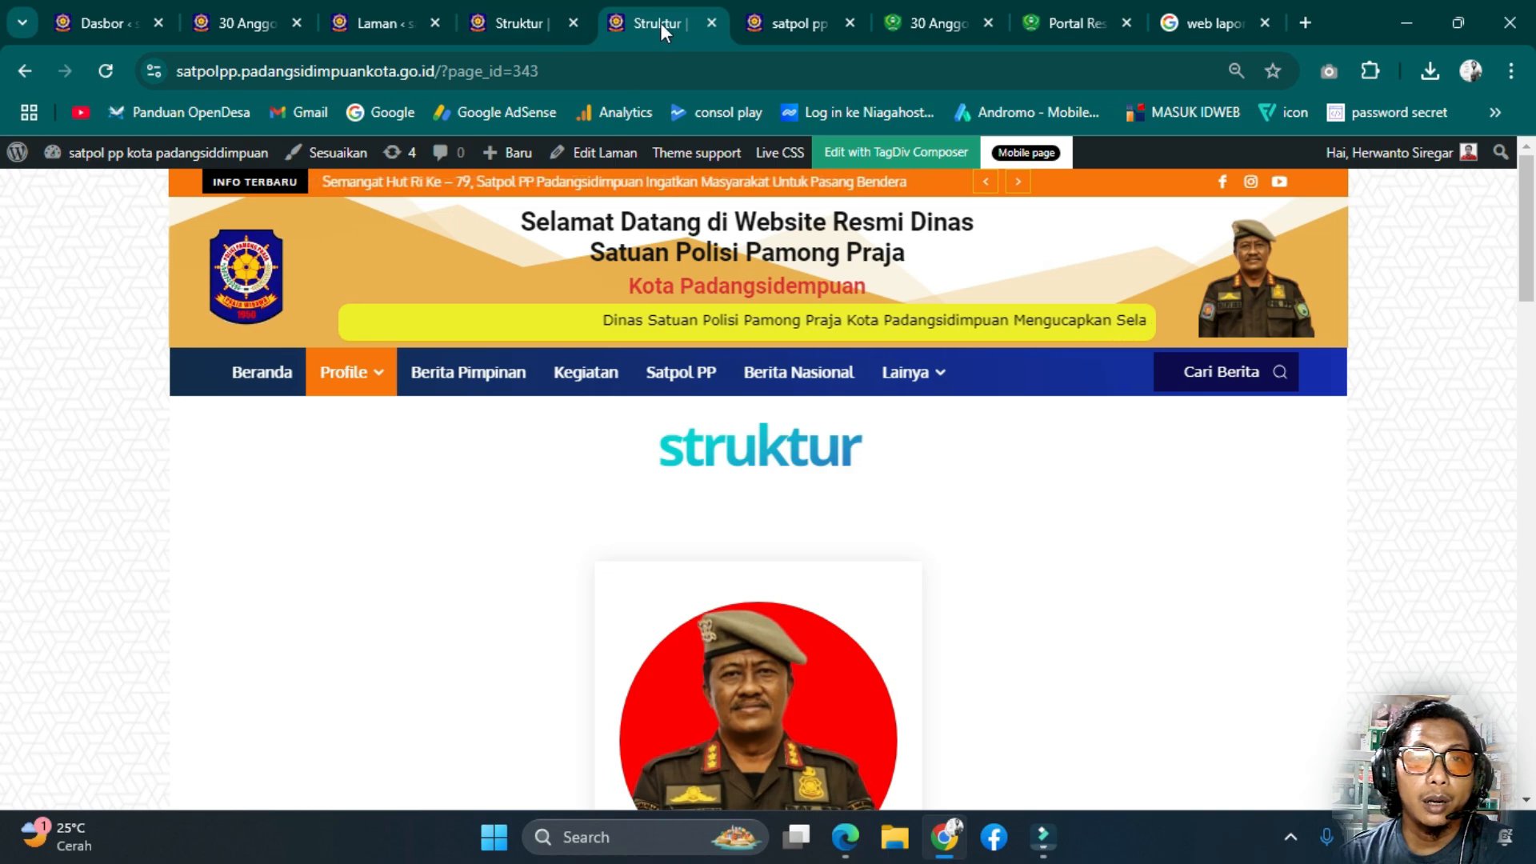
Step: Close the duplicate Struktur tab and view the remaining one
click(710, 22)
click(531, 16)
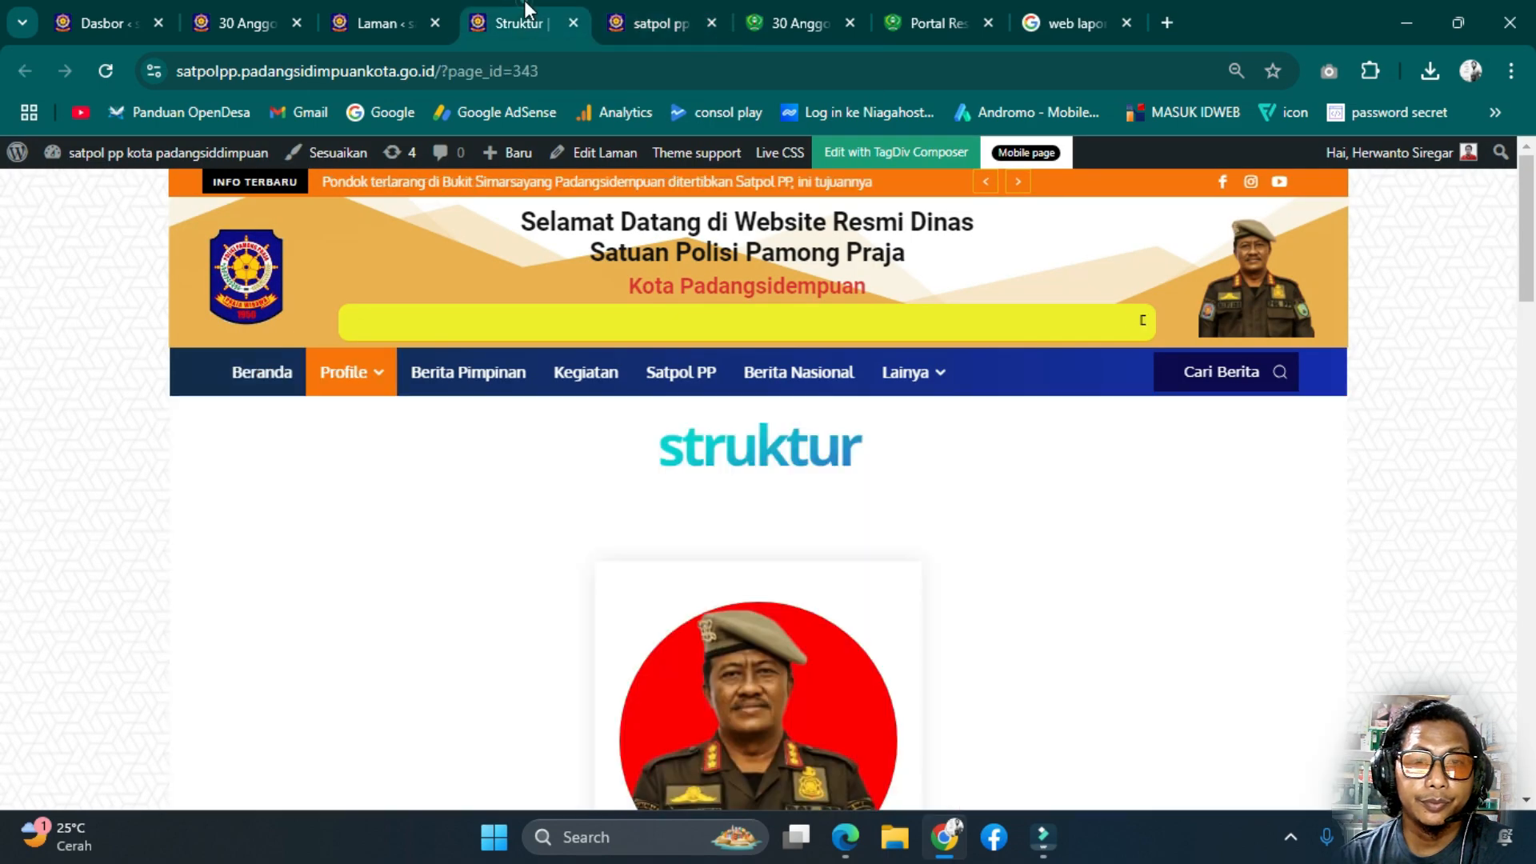
scroll(783, 531, down, 4)
scroll(777, 534, up, 4)
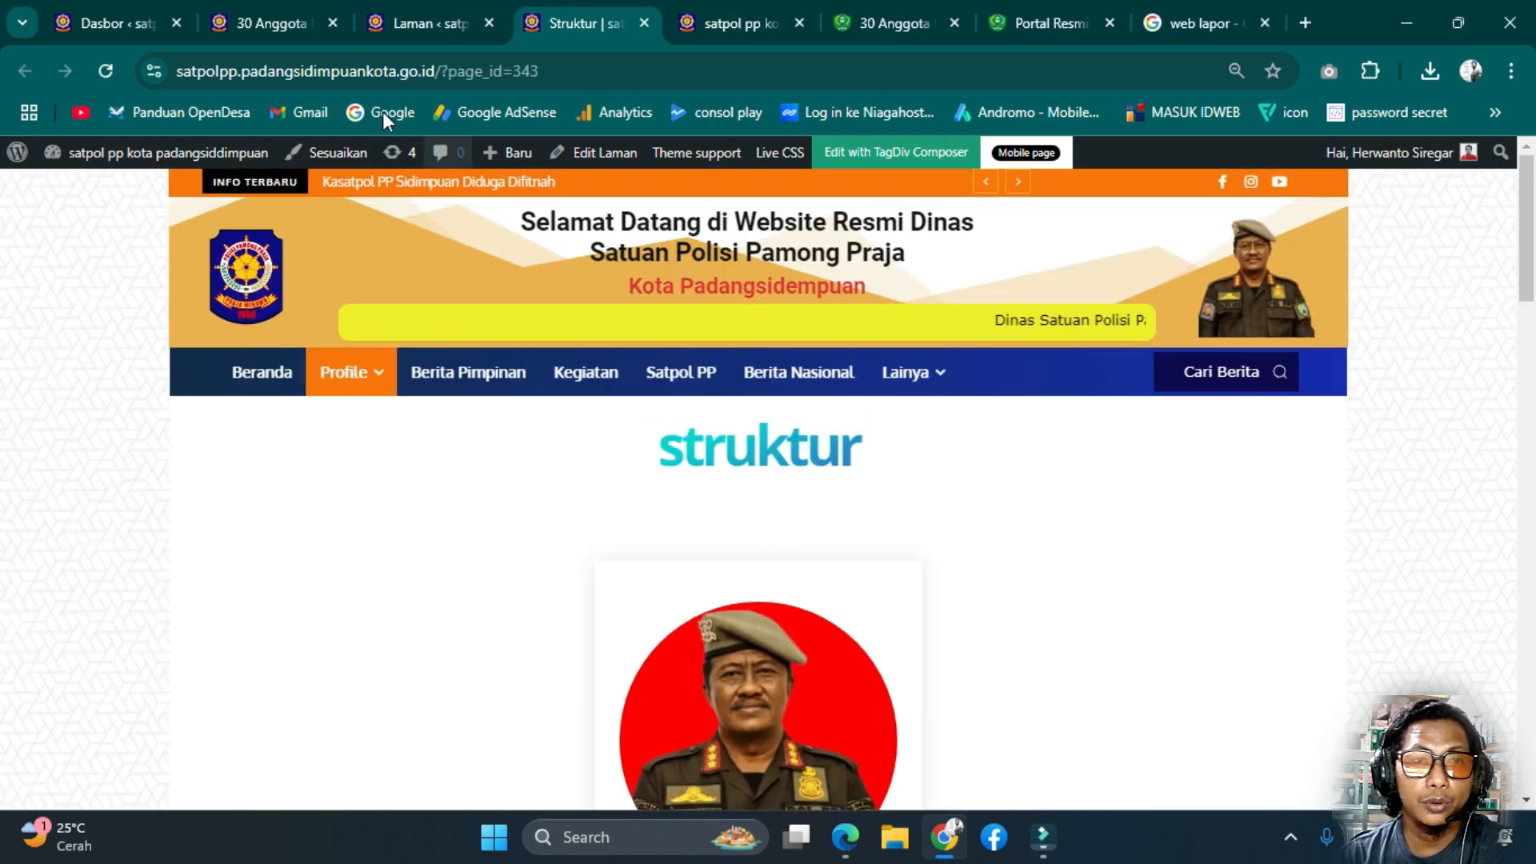
Step: From the Dasbor, open Struktur's Lihat link under Semua Laman in a new tab
click(108, 20)
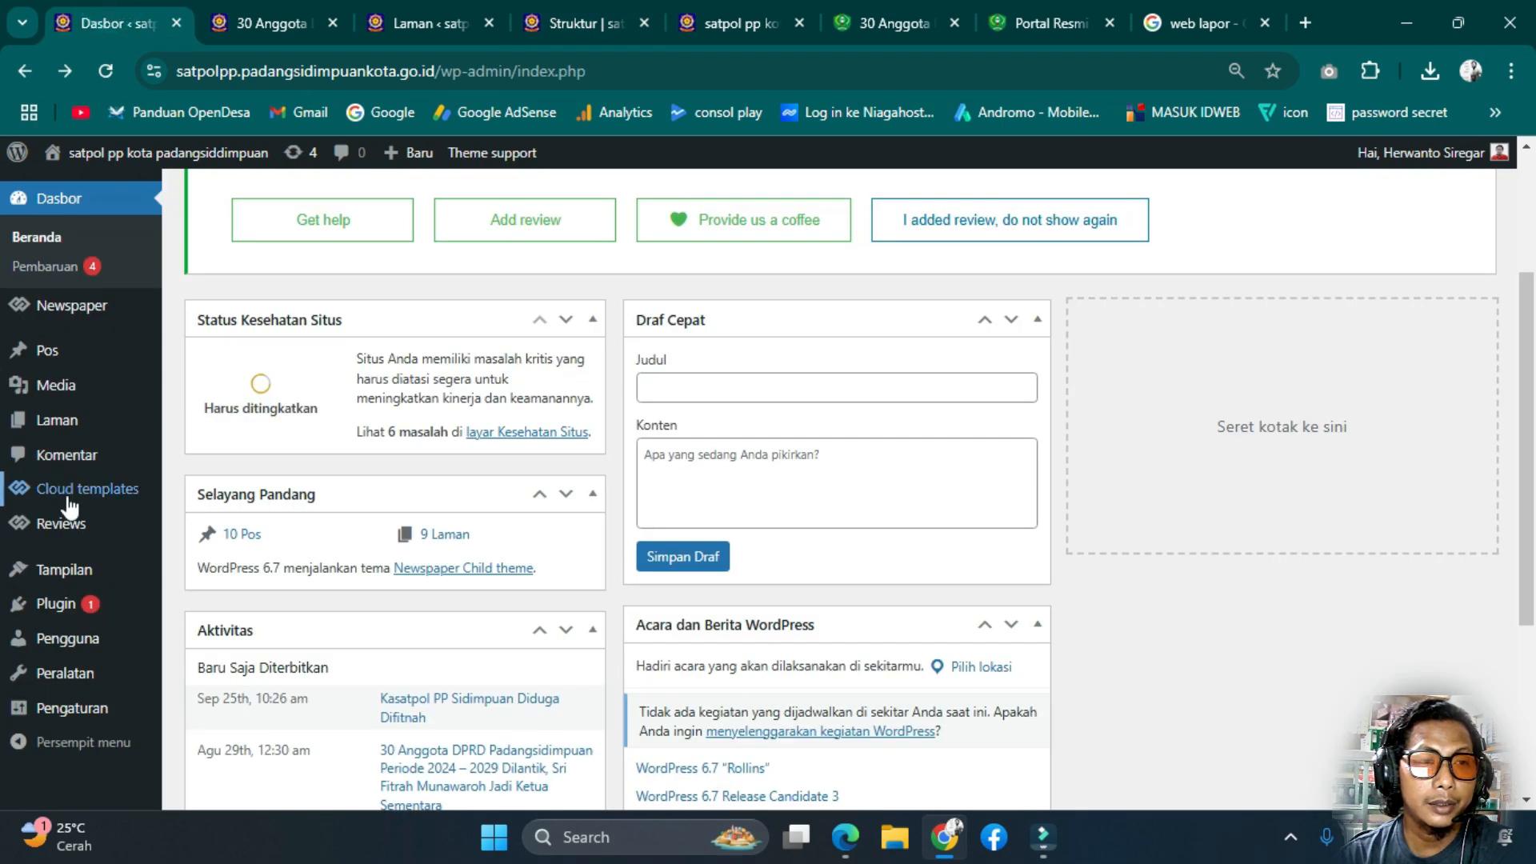
mouse_move(45, 432)
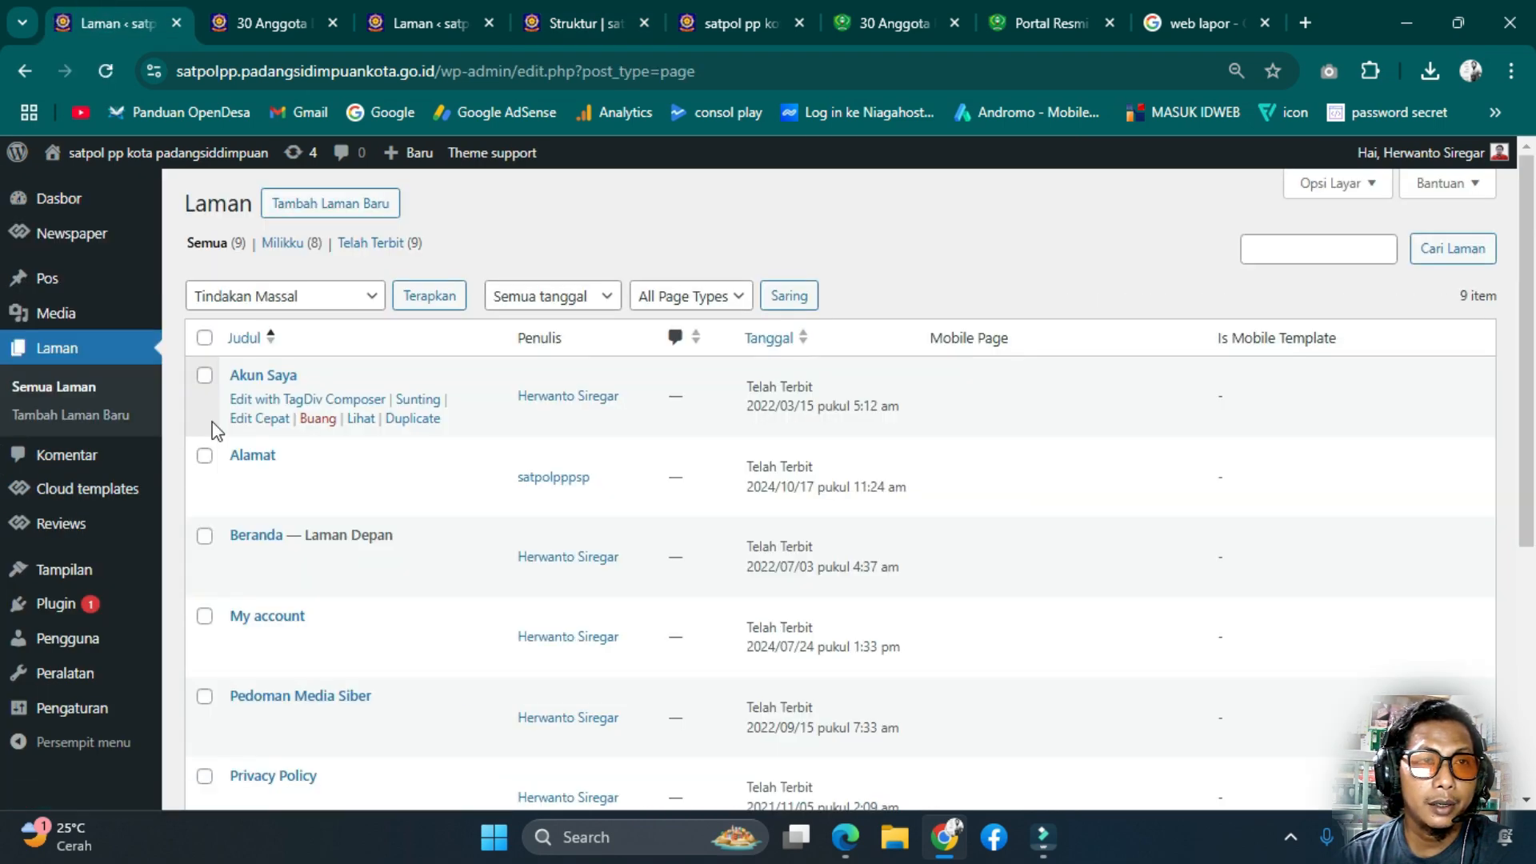
scroll(285, 493, down, 4)
scroll(284, 493, down, 1)
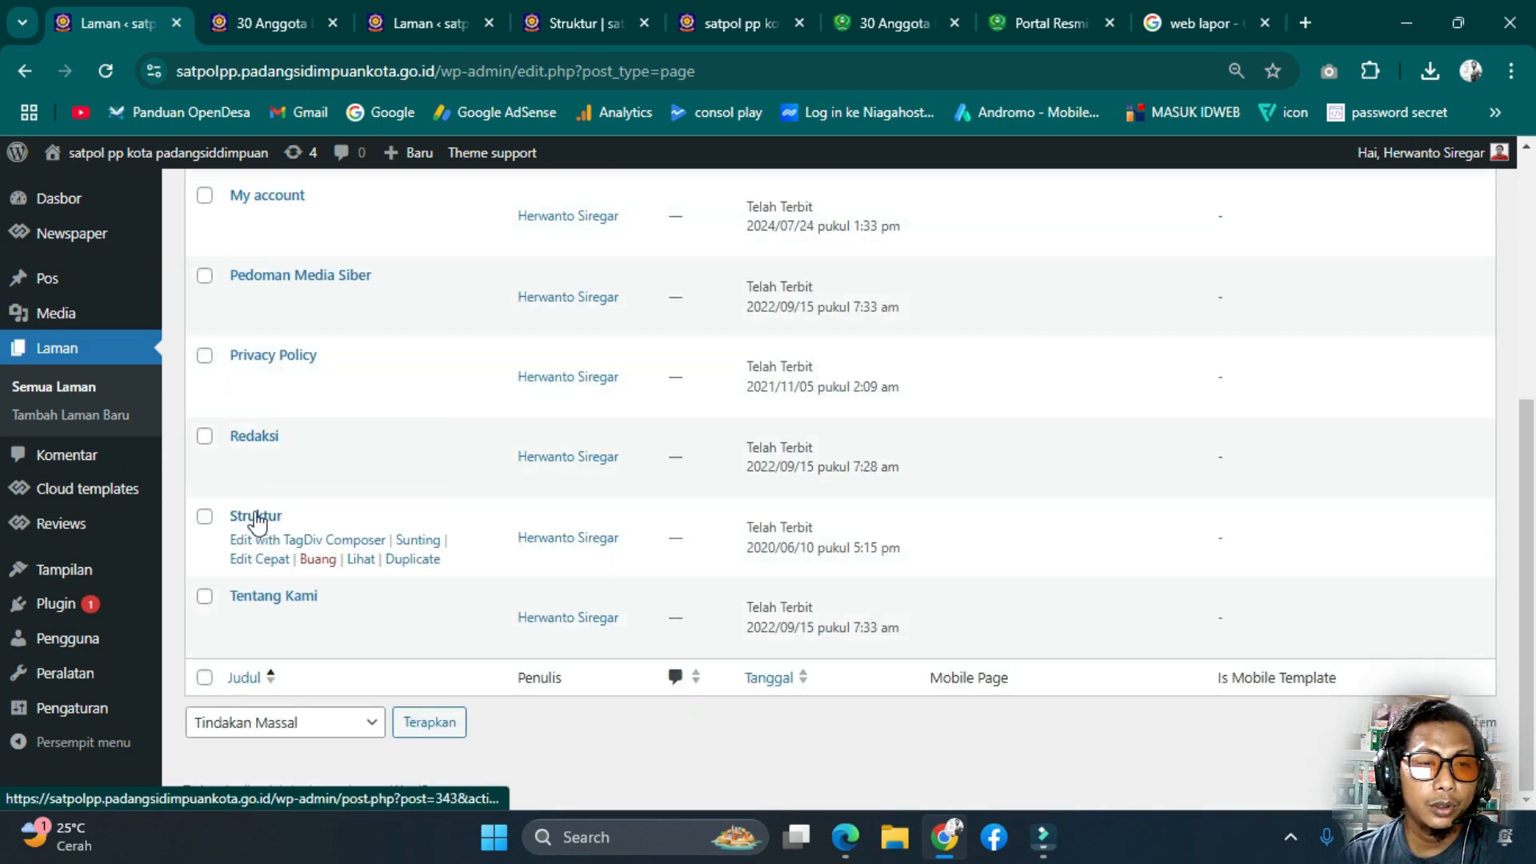
right_click(362, 569)
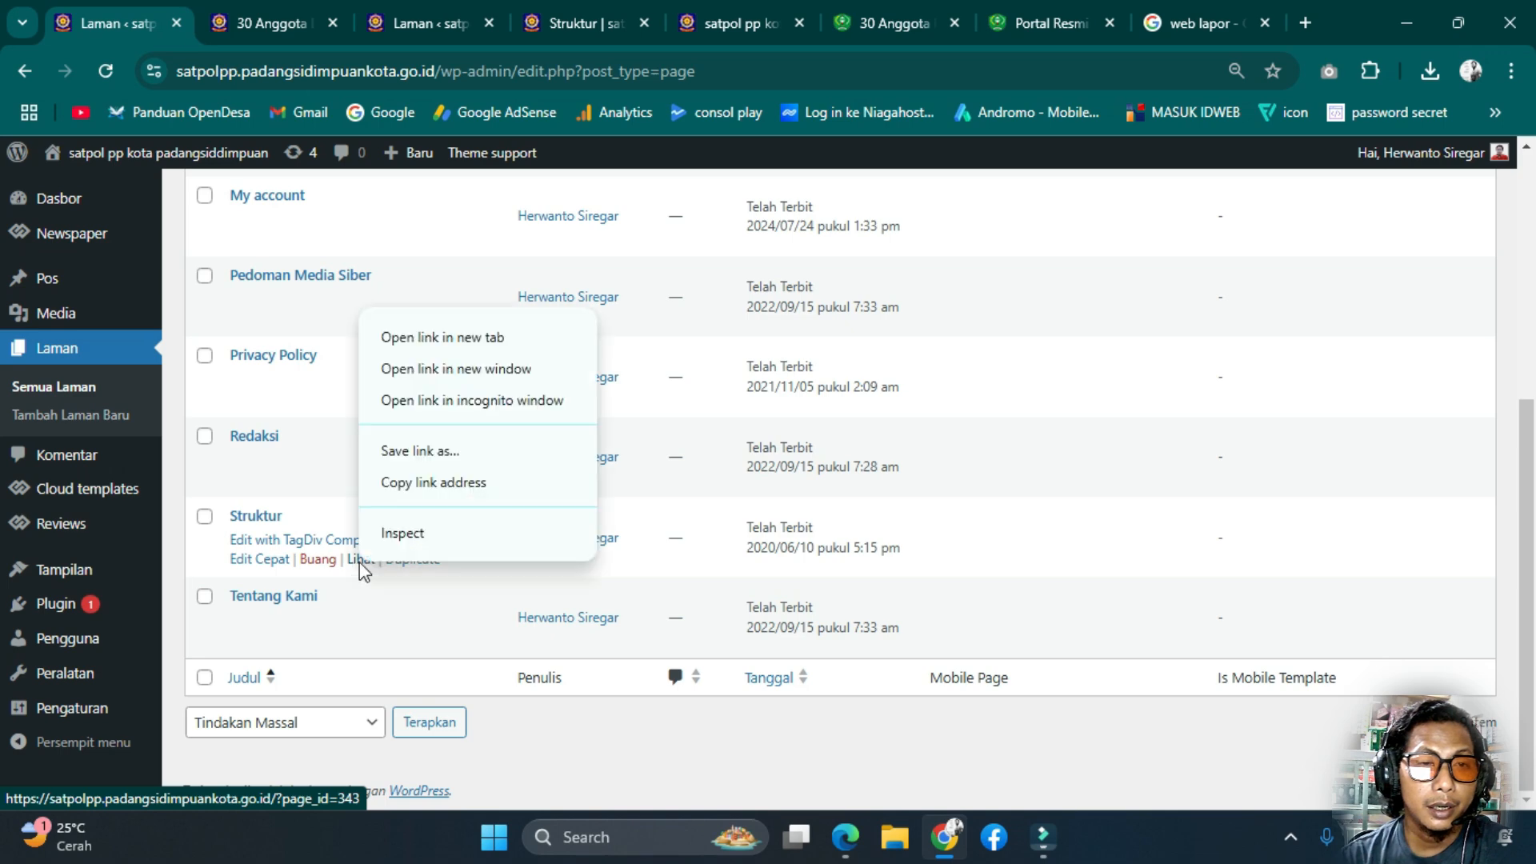
click(443, 337)
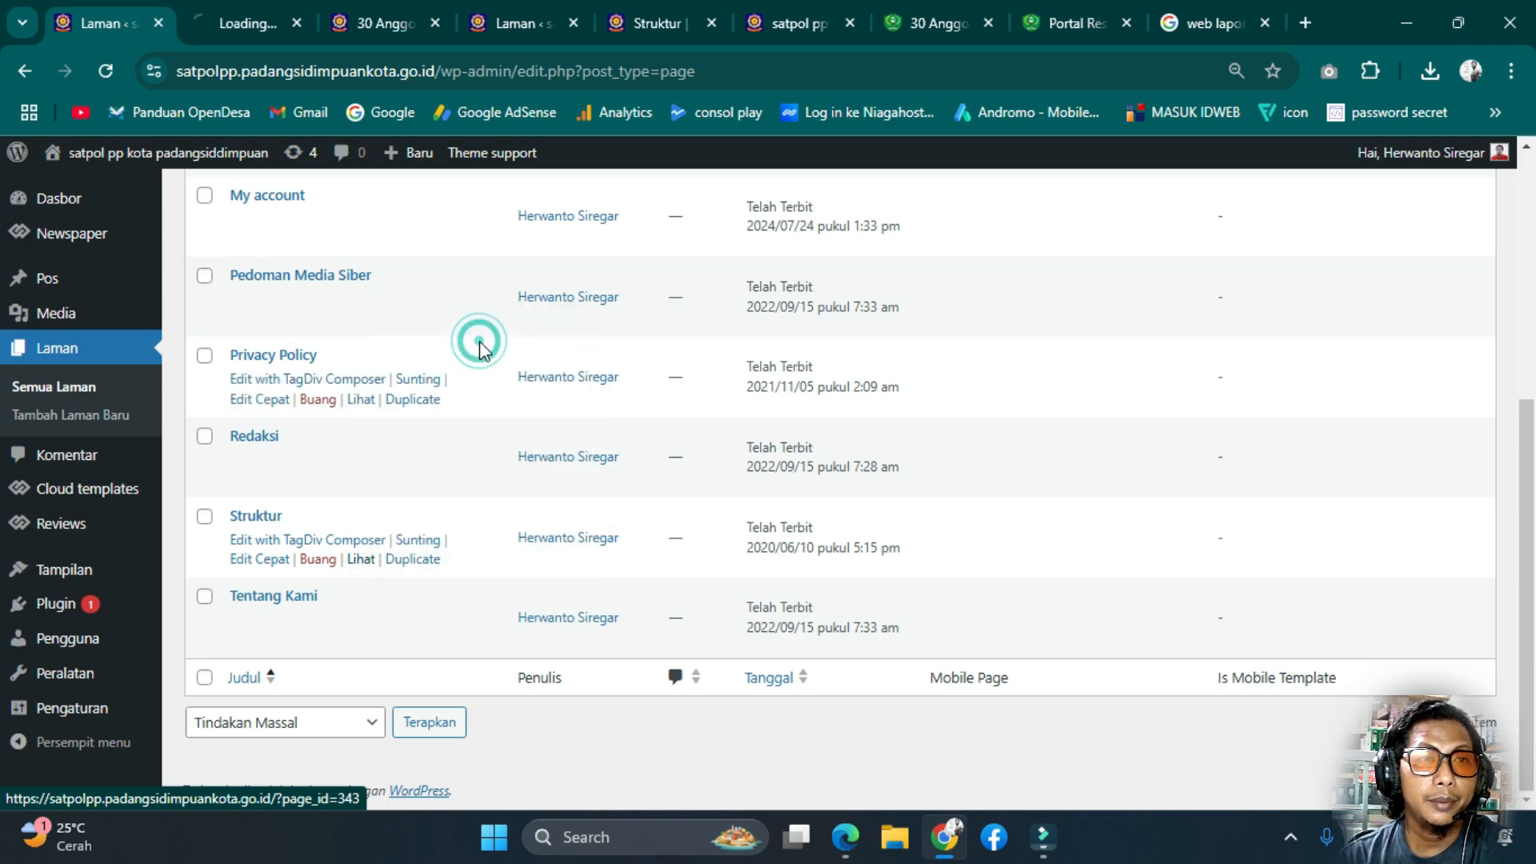
click(230, 4)
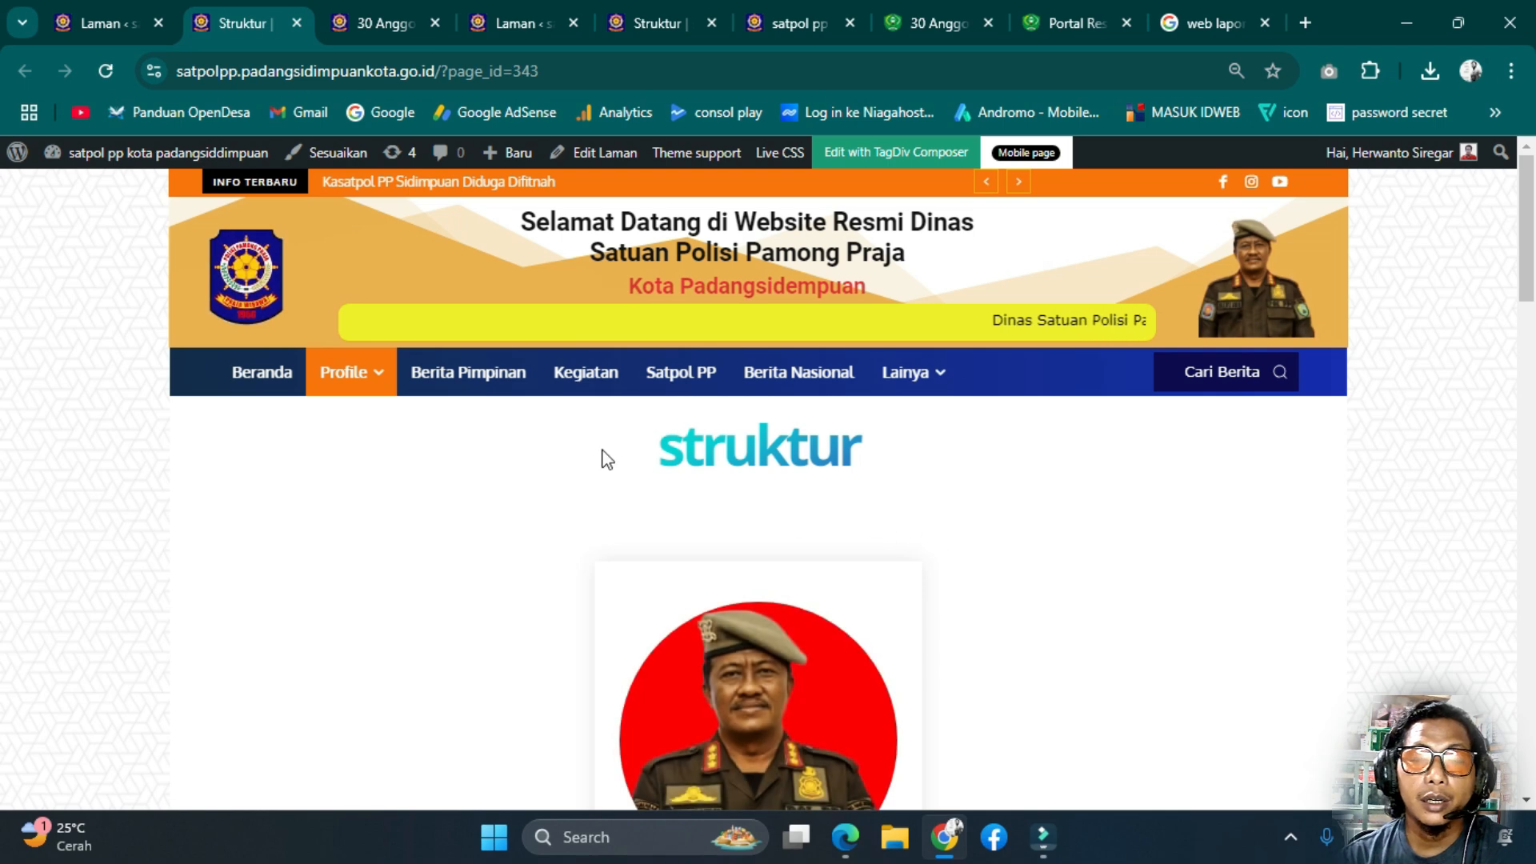
Step: Open the Struktur page in tagDiv Composer and close the leftover Laman and Struktur tabs
click(890, 160)
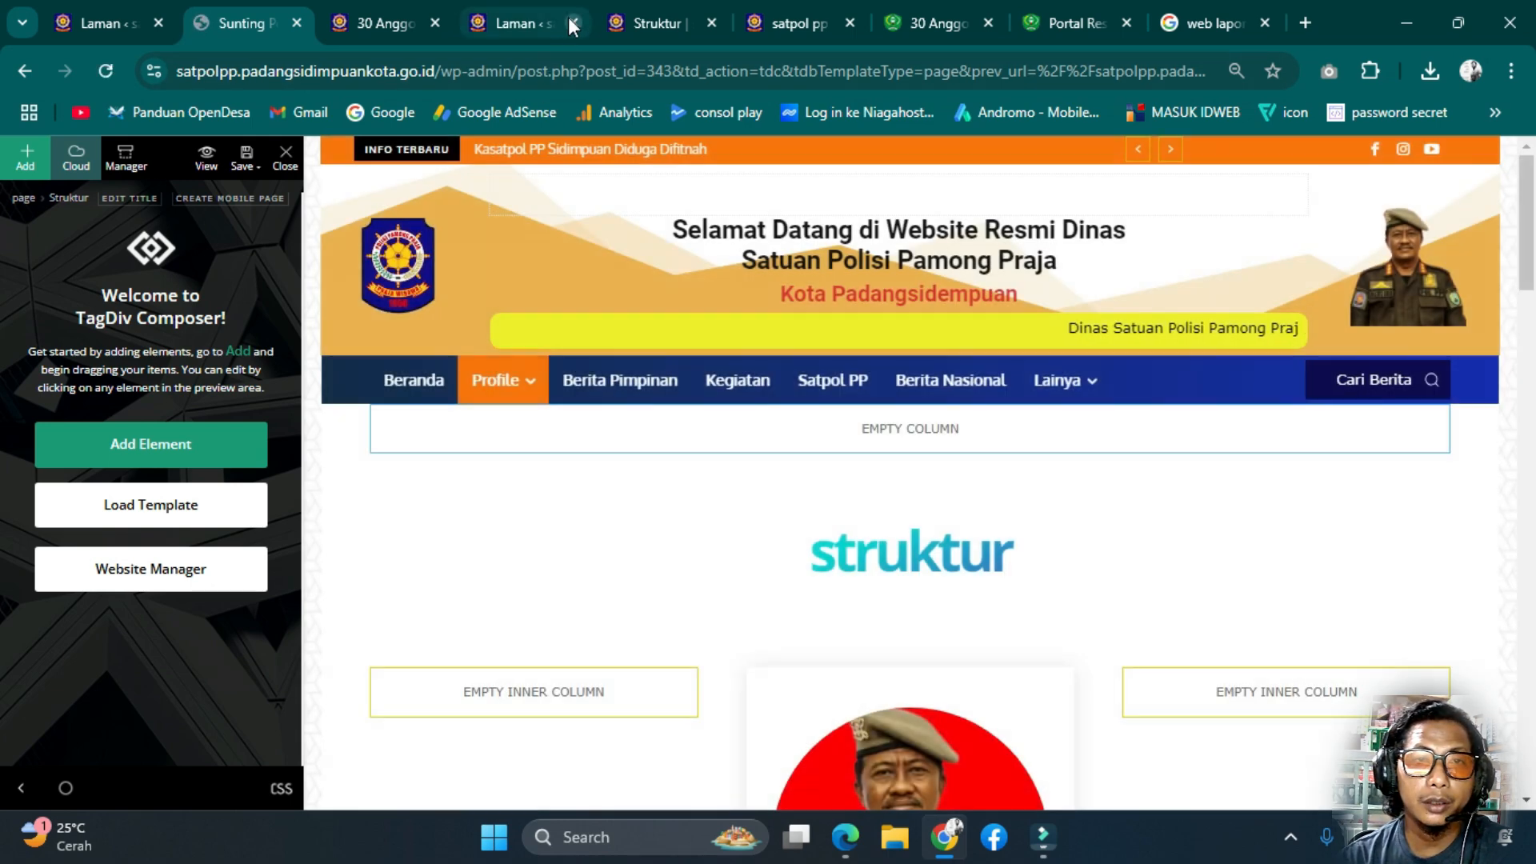
click(571, 22)
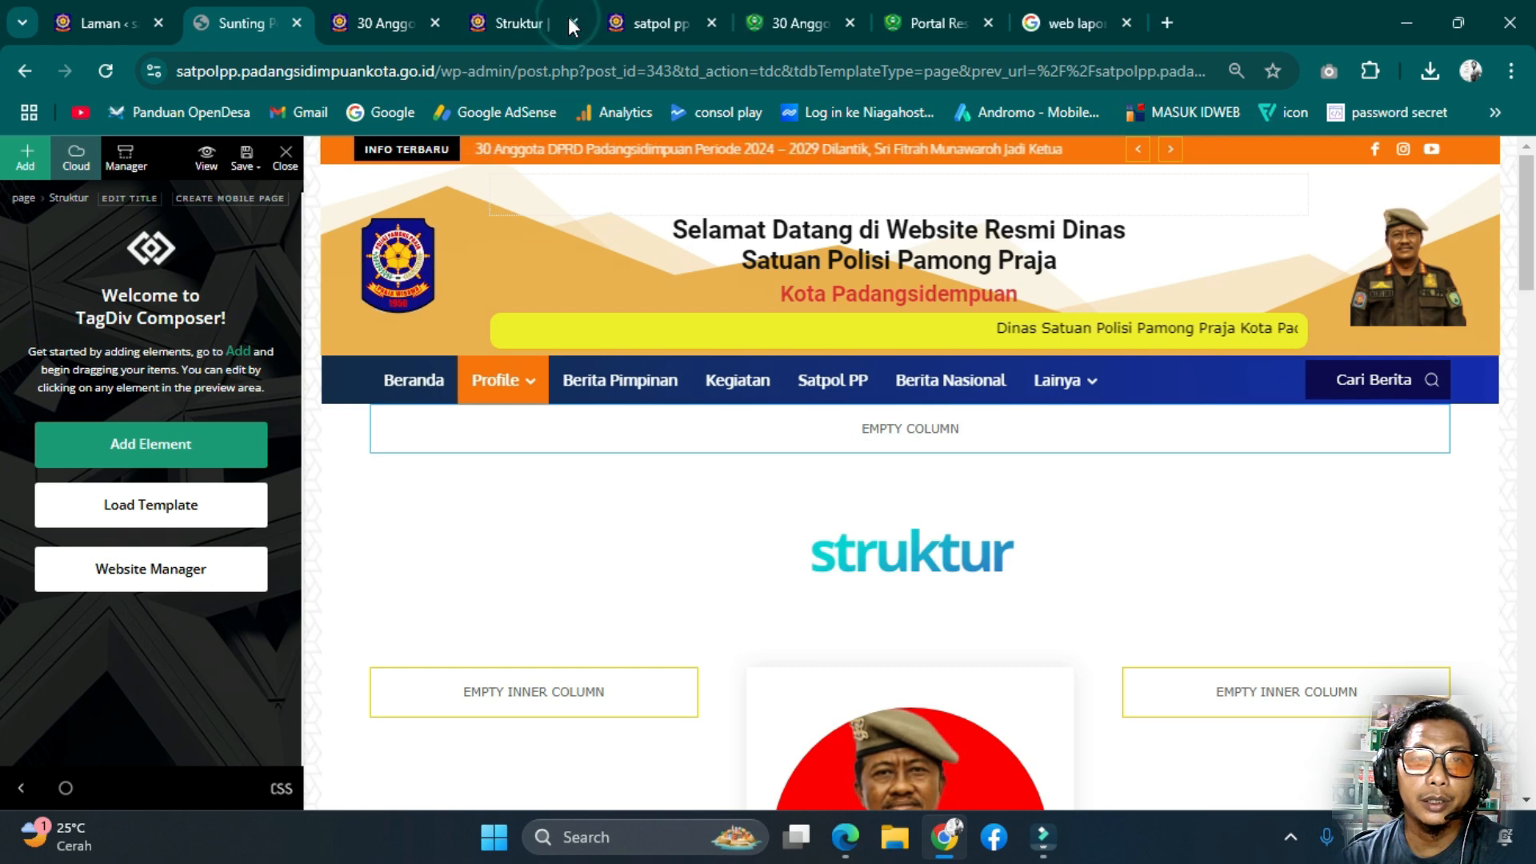
click(568, 17)
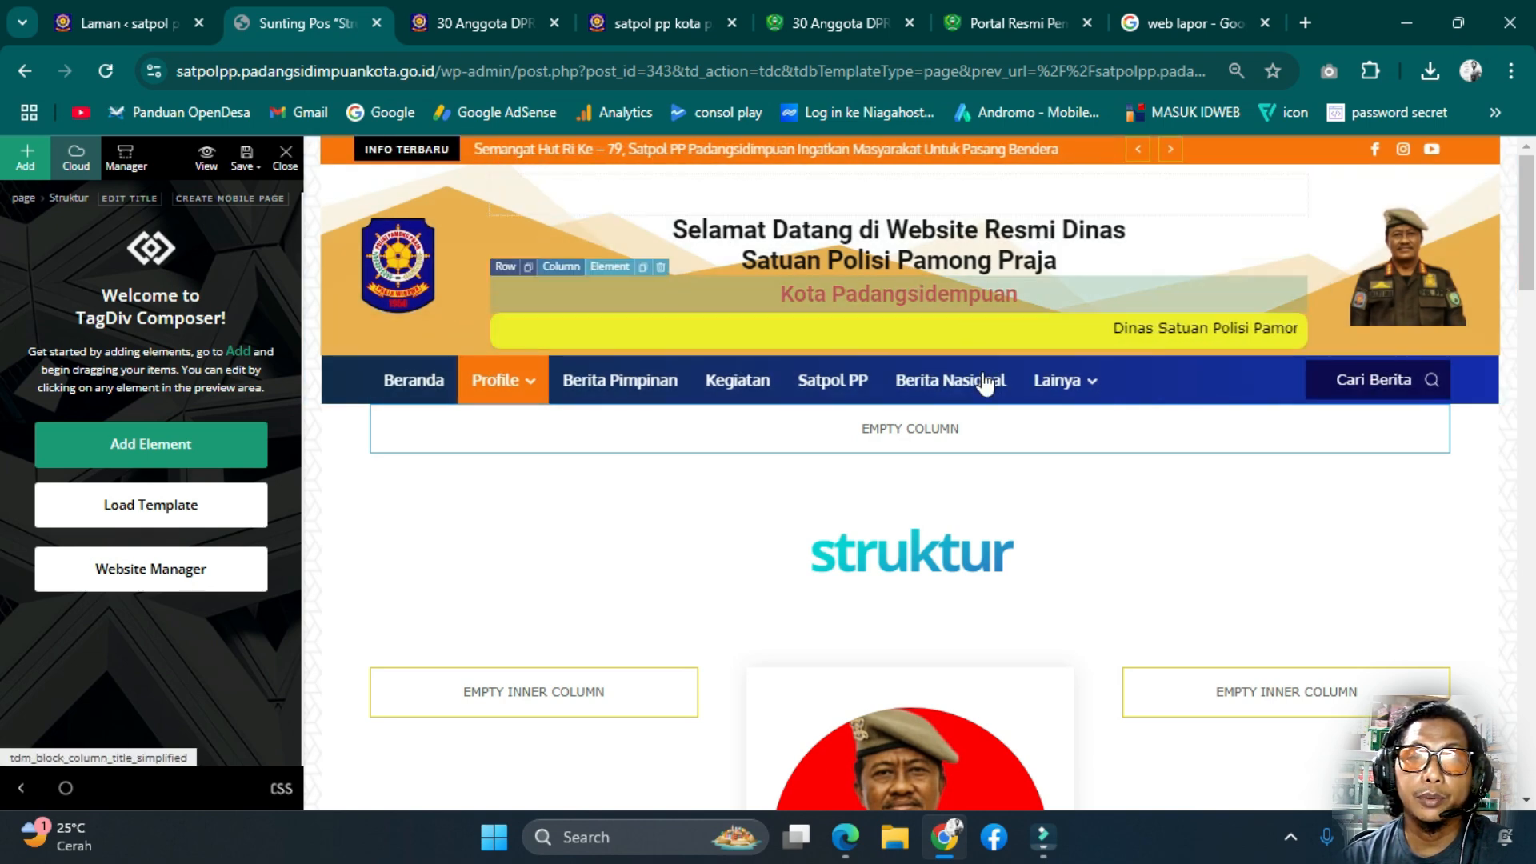
scroll(813, 586, down, 3)
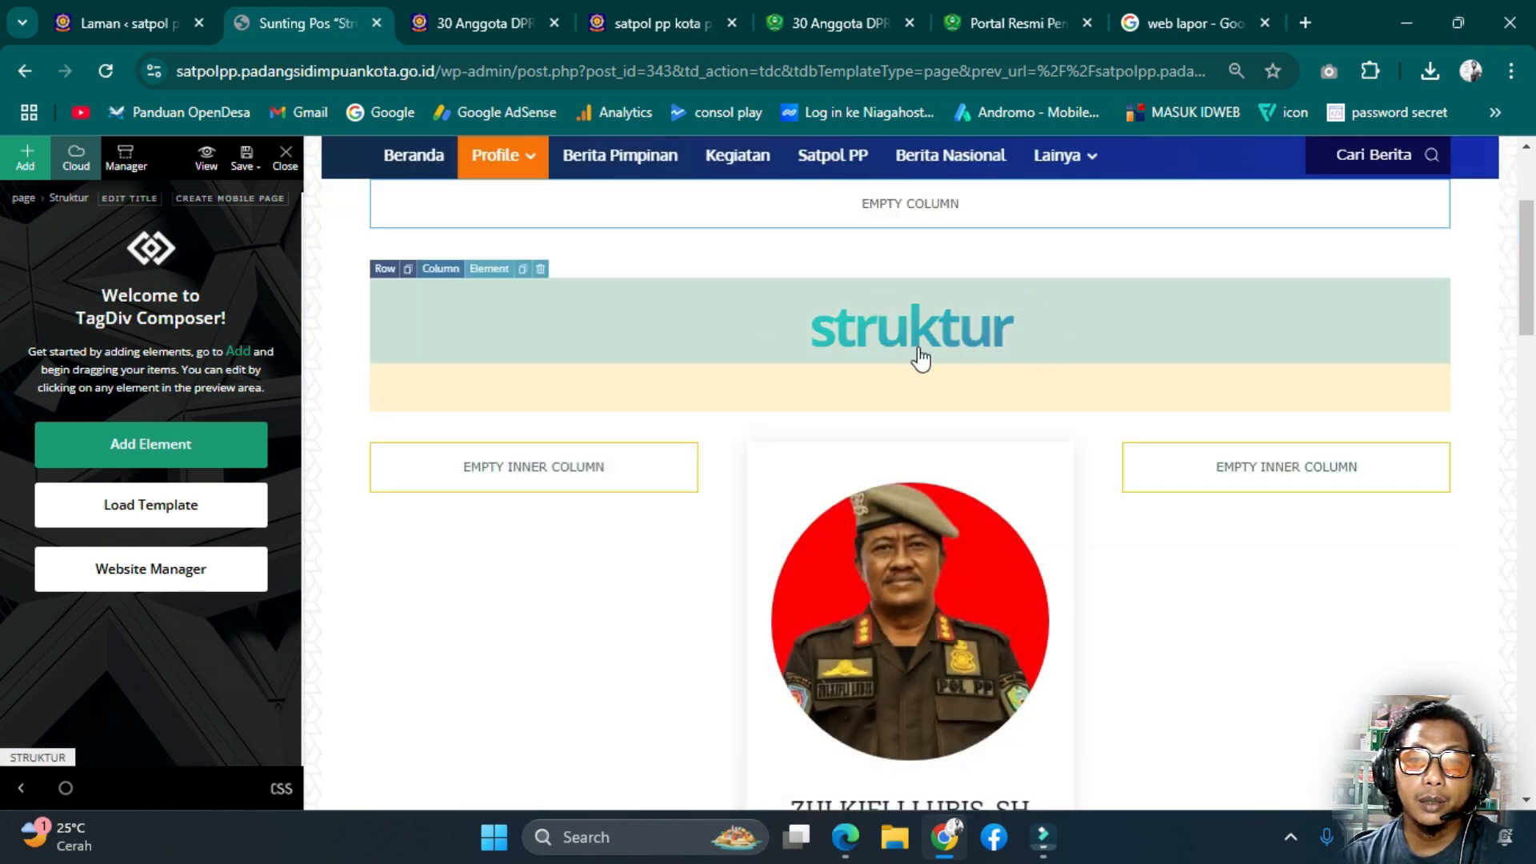
Step: Select the heading's Title element and set its custom title to STRUKTUR
click(878, 349)
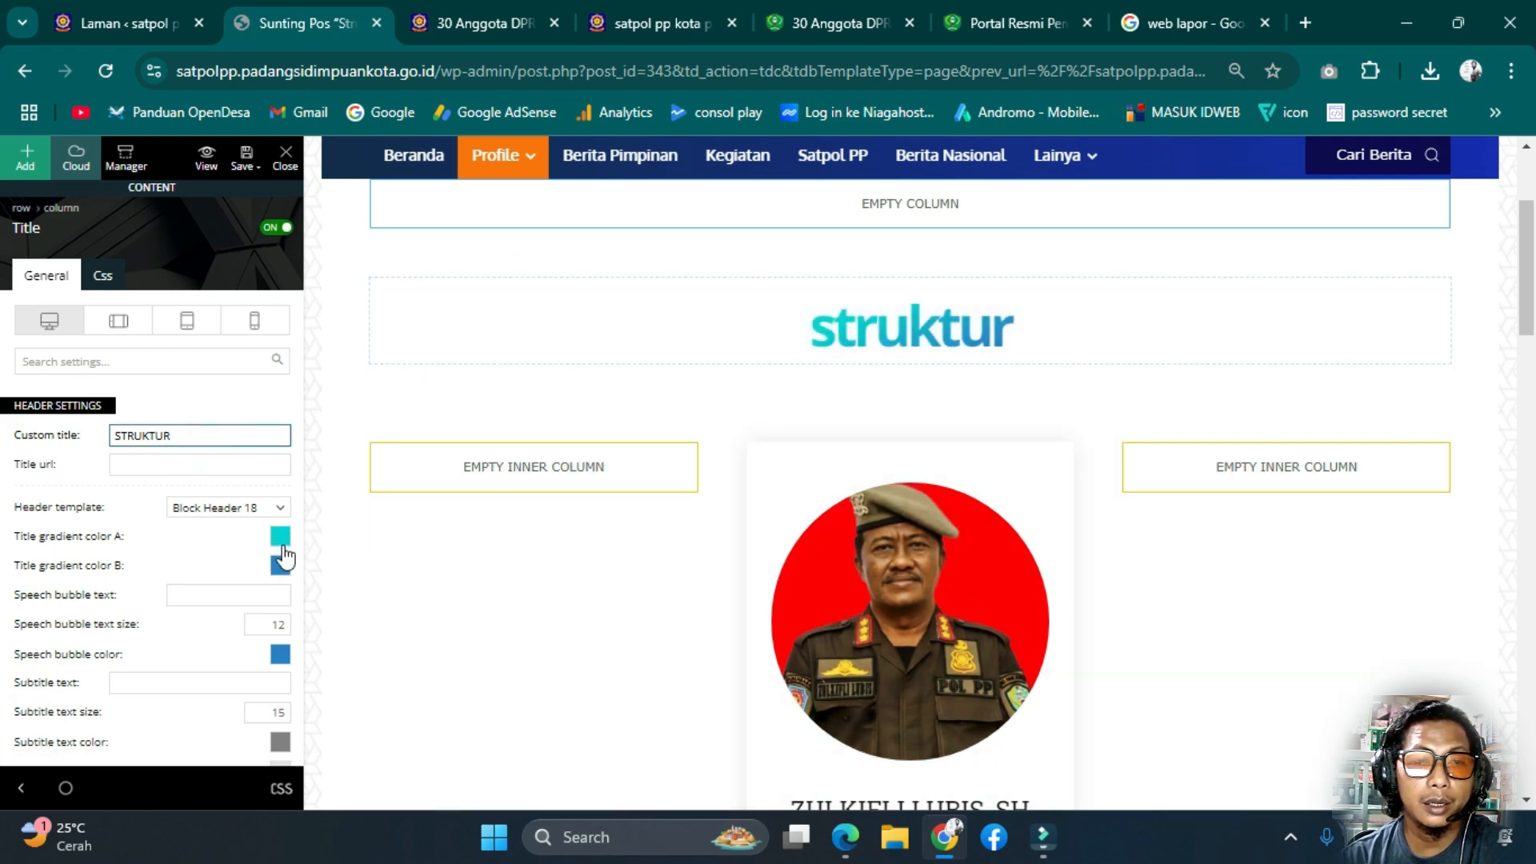
scroll(278, 582, down, 4)
scroll(272, 627, up, 4)
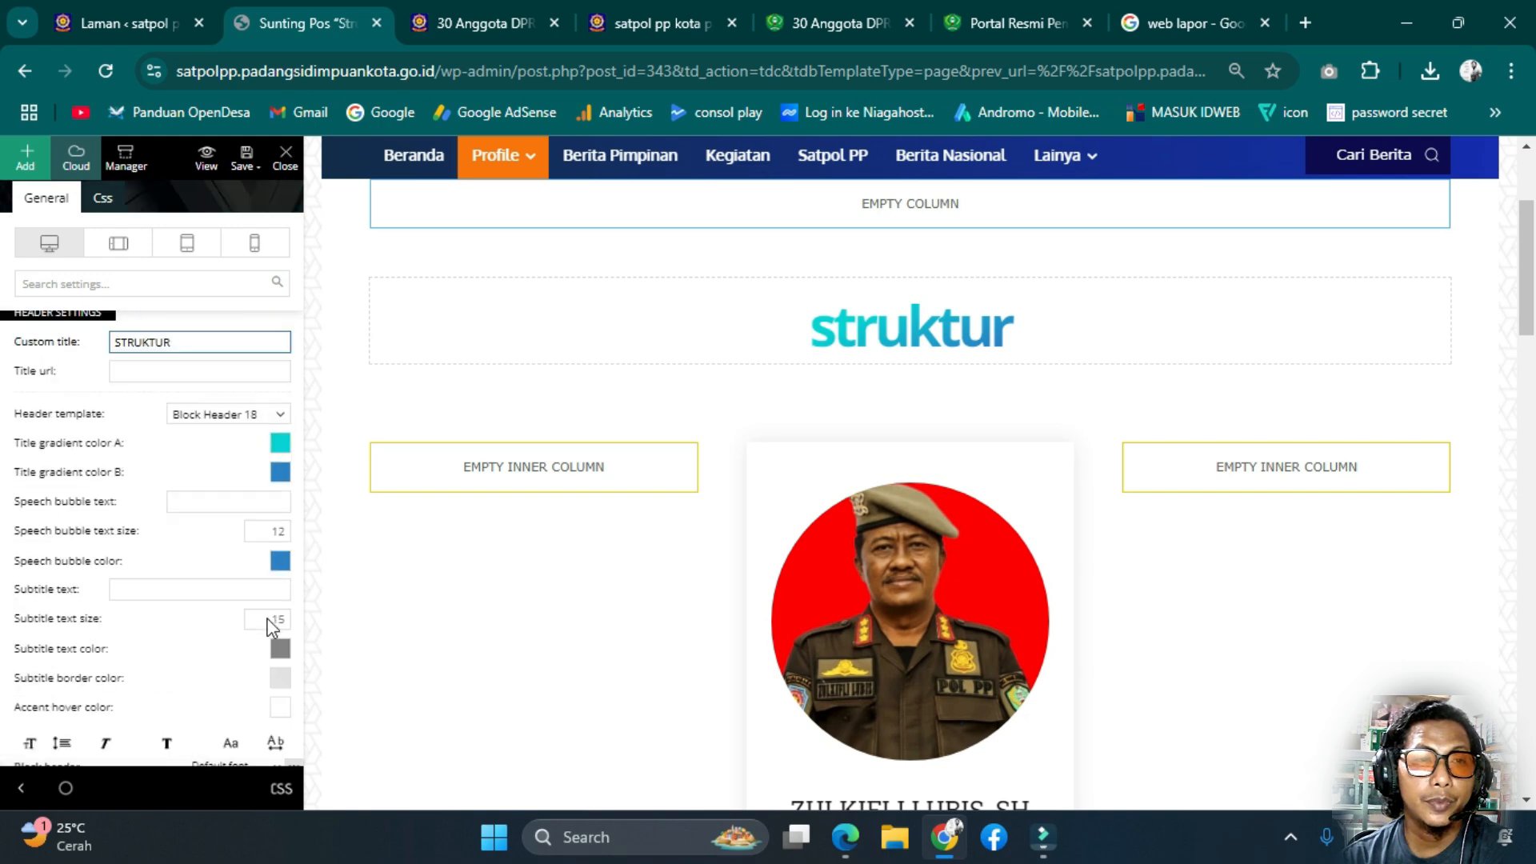
scroll(1207, 524, down, 4)
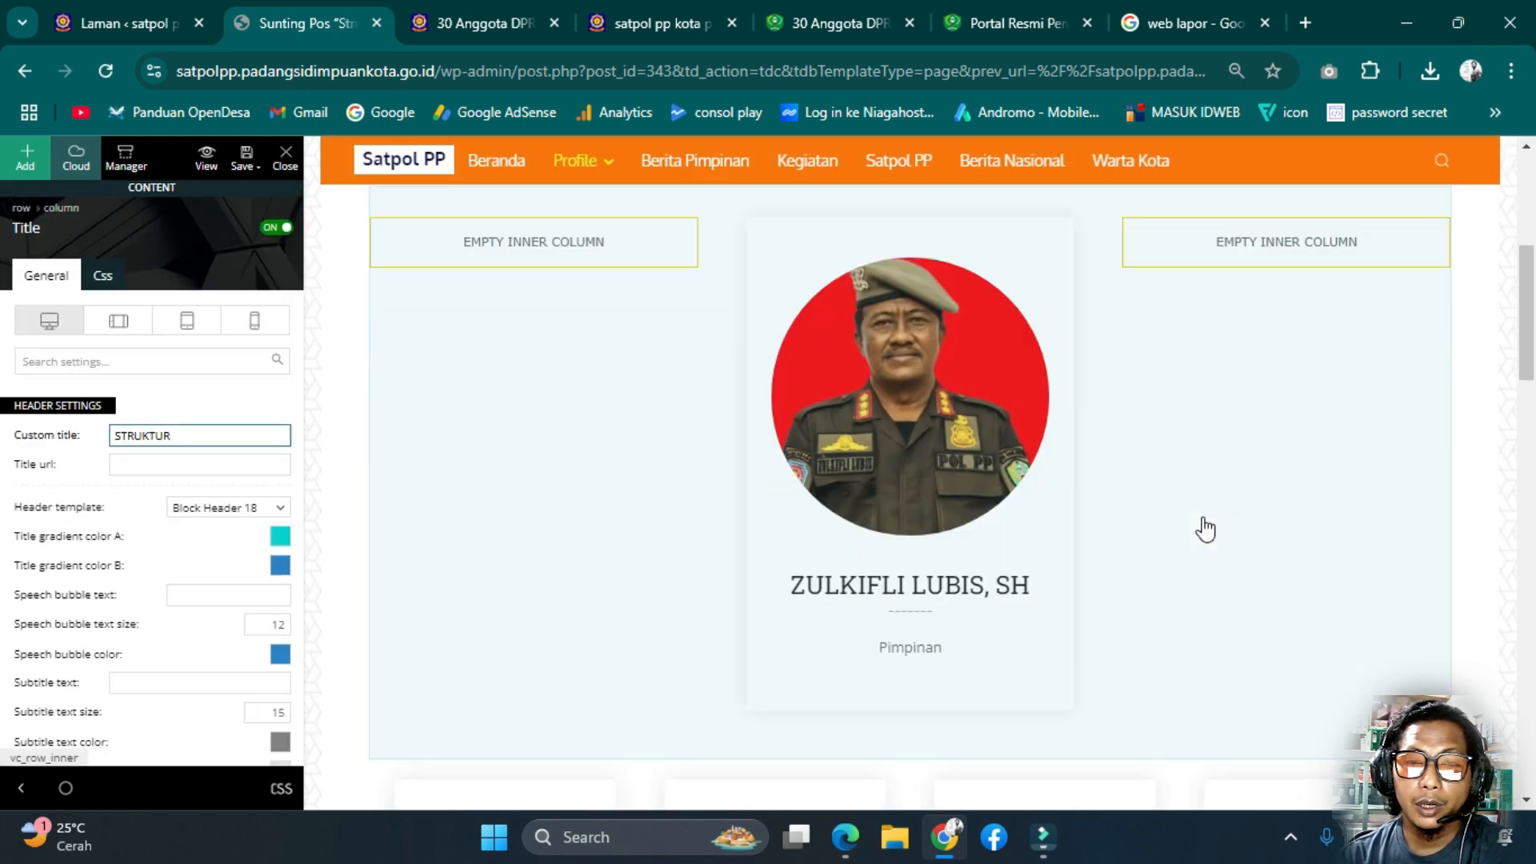
scroll(1131, 549, down, 3)
scroll(1040, 566, up, 5)
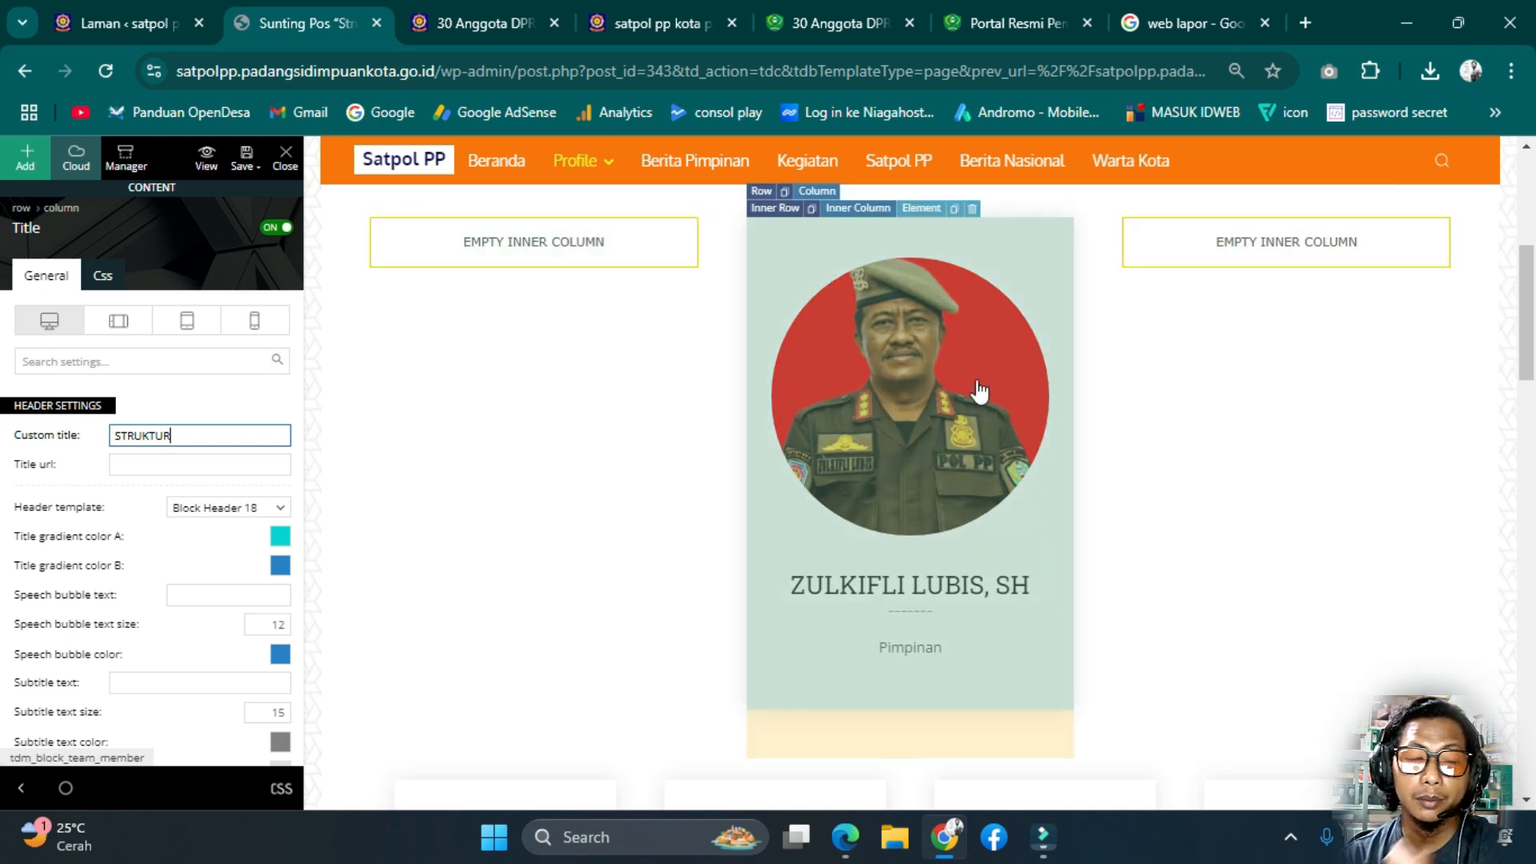
Step: Set the leader card's job title to Pimpinan and clear its description
click(926, 376)
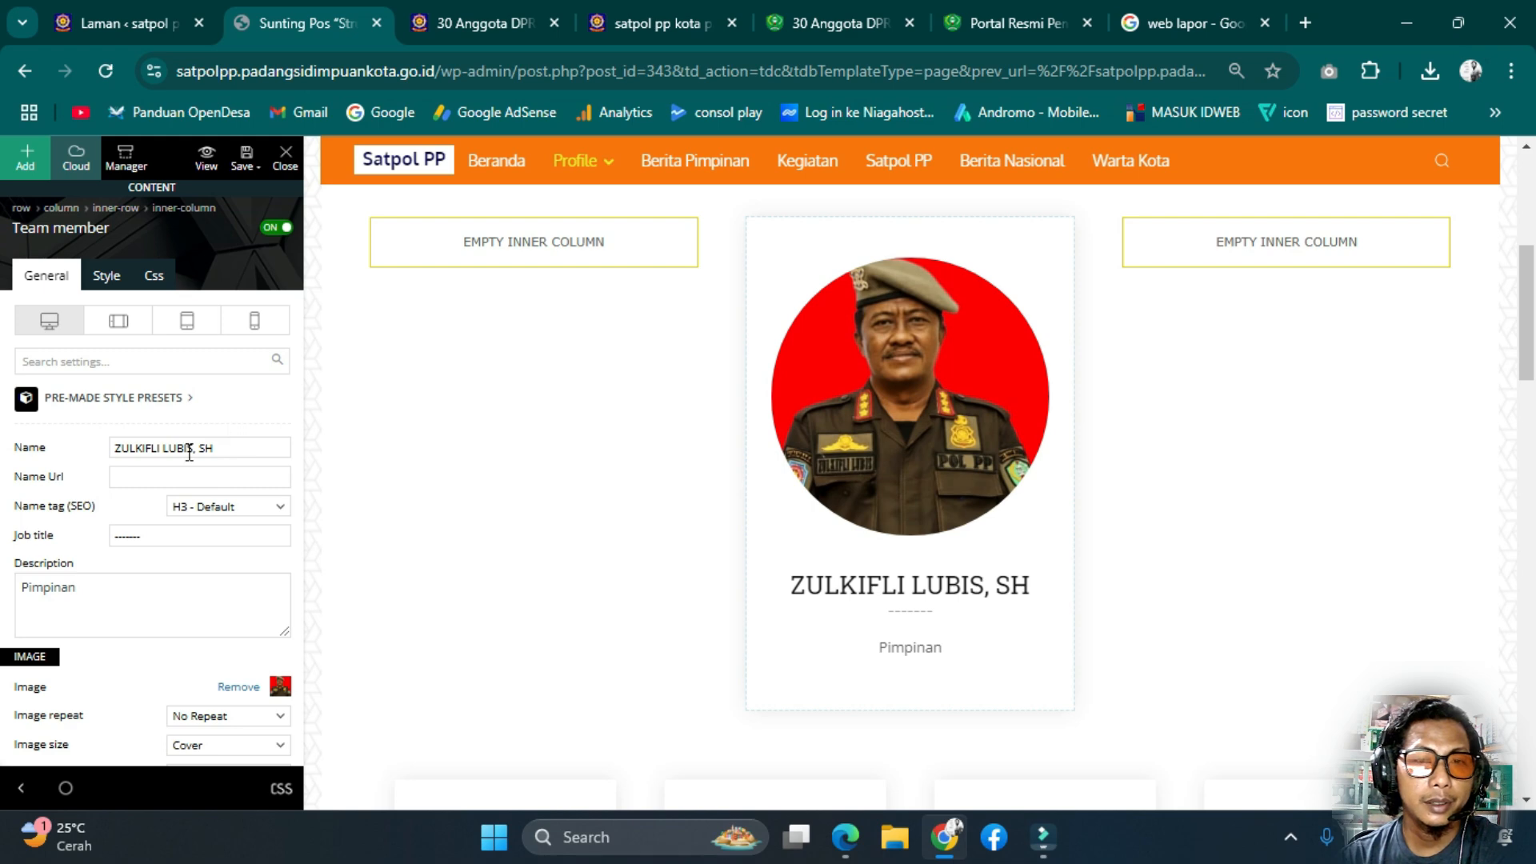
scroll(170, 620, down, 1)
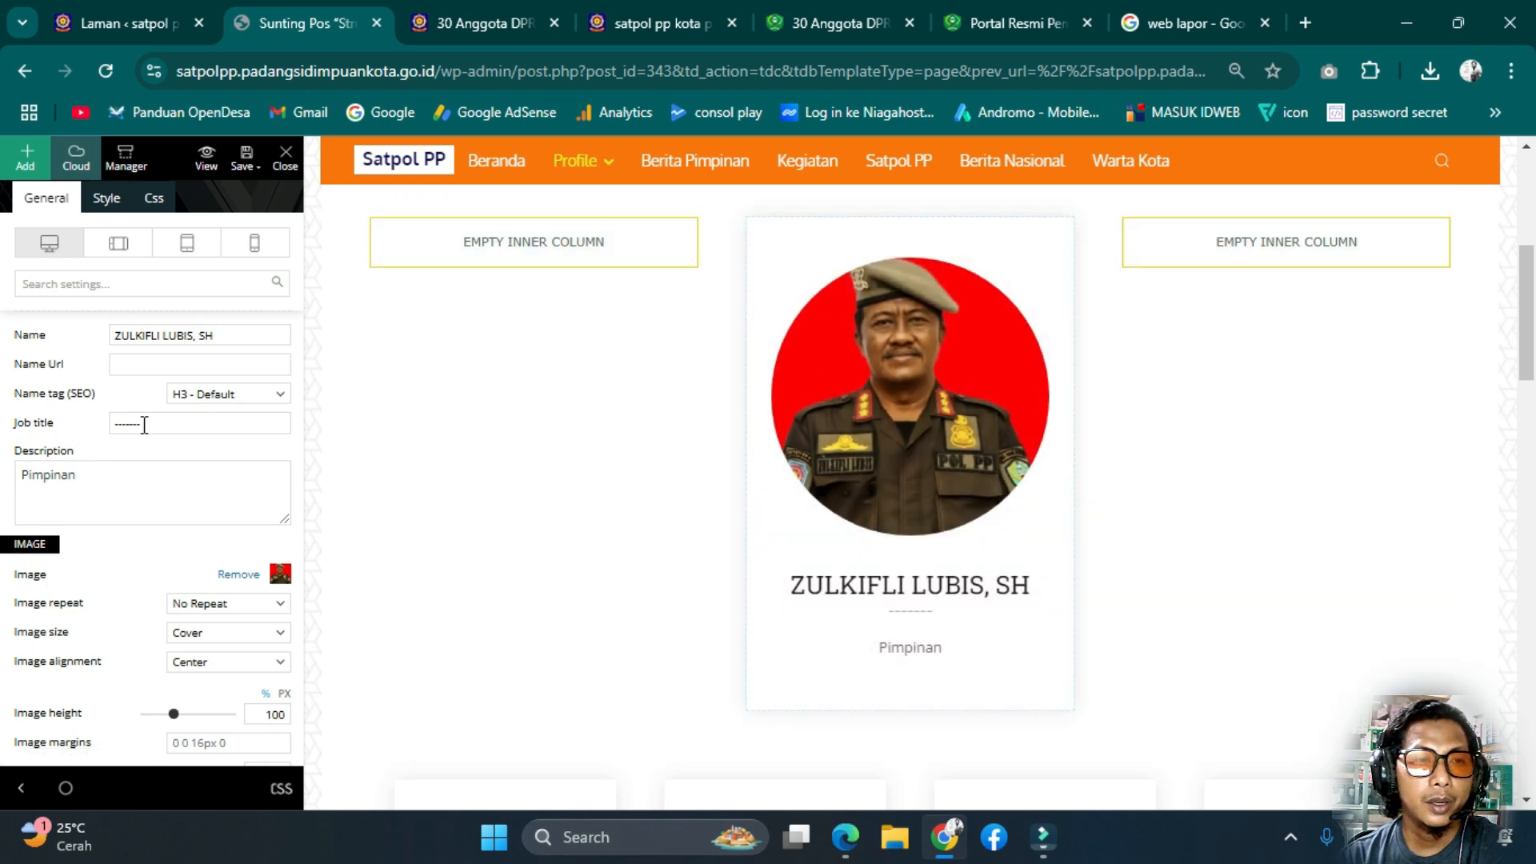
click(141, 424)
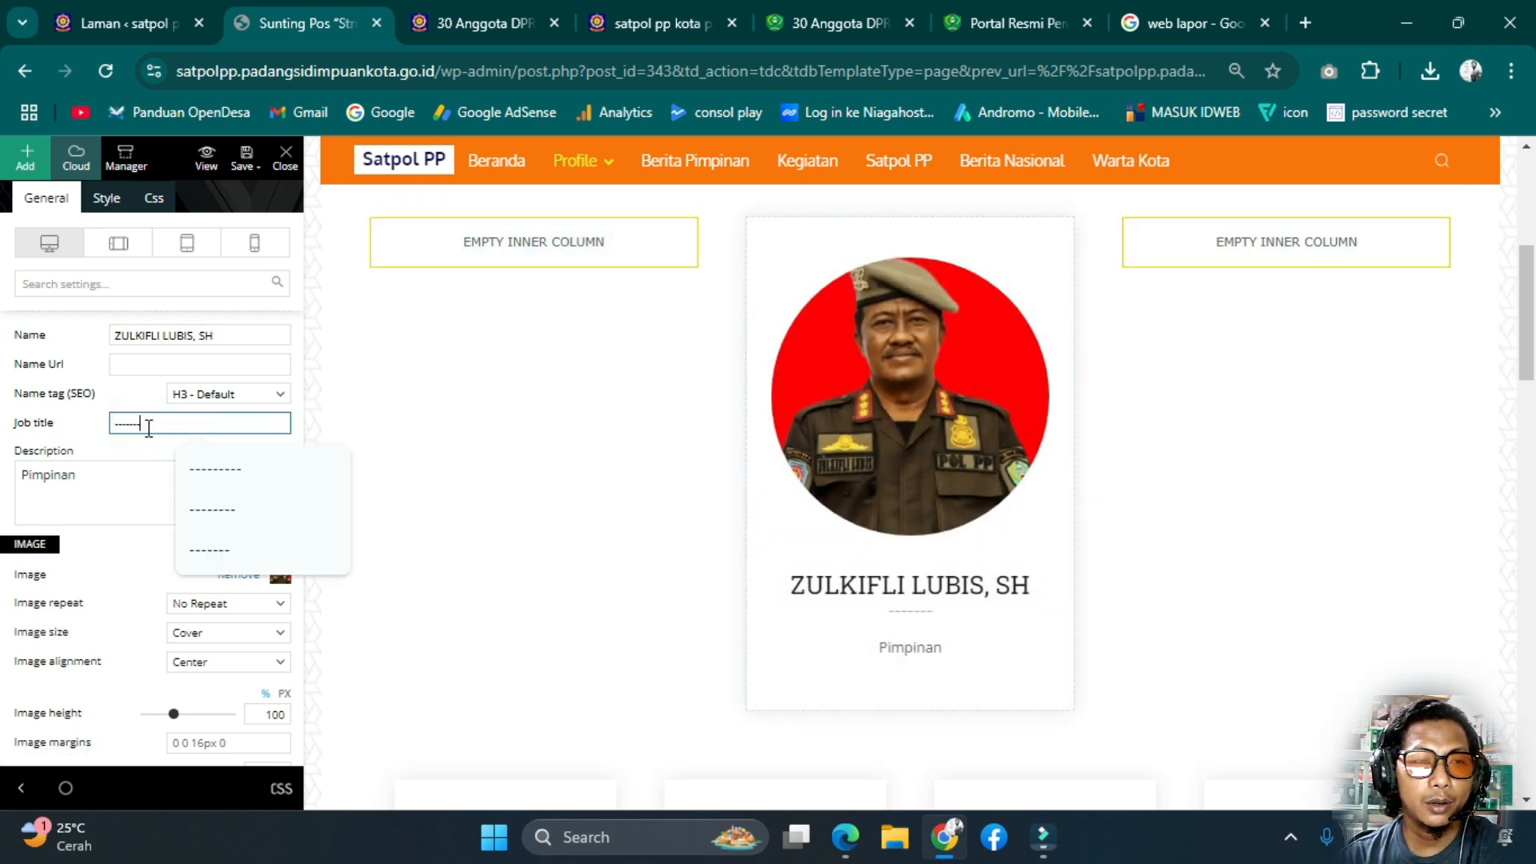
click(85, 426)
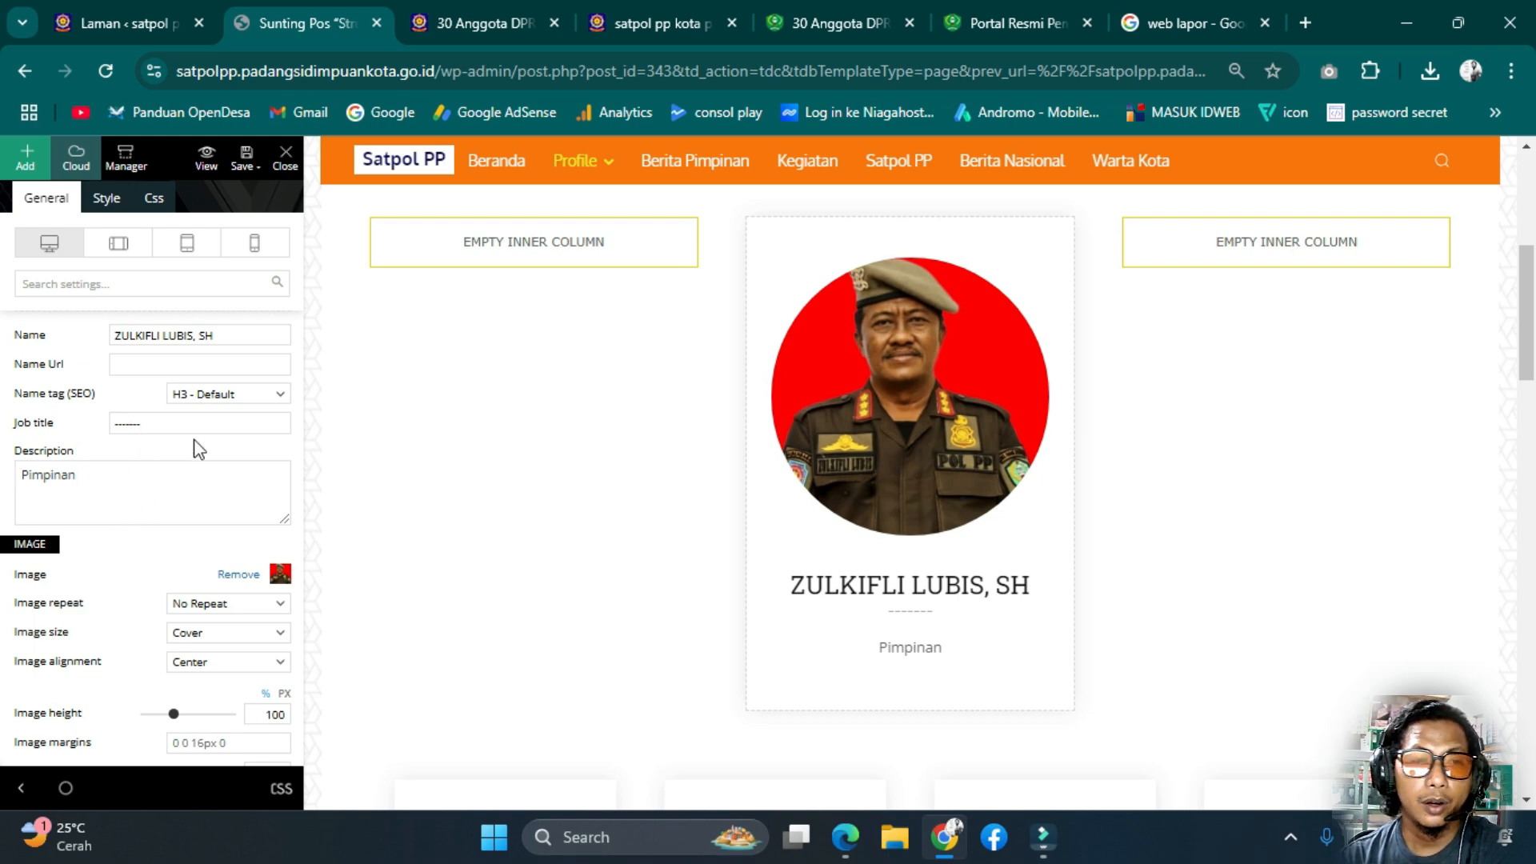
click(137, 426)
double_click(144, 426)
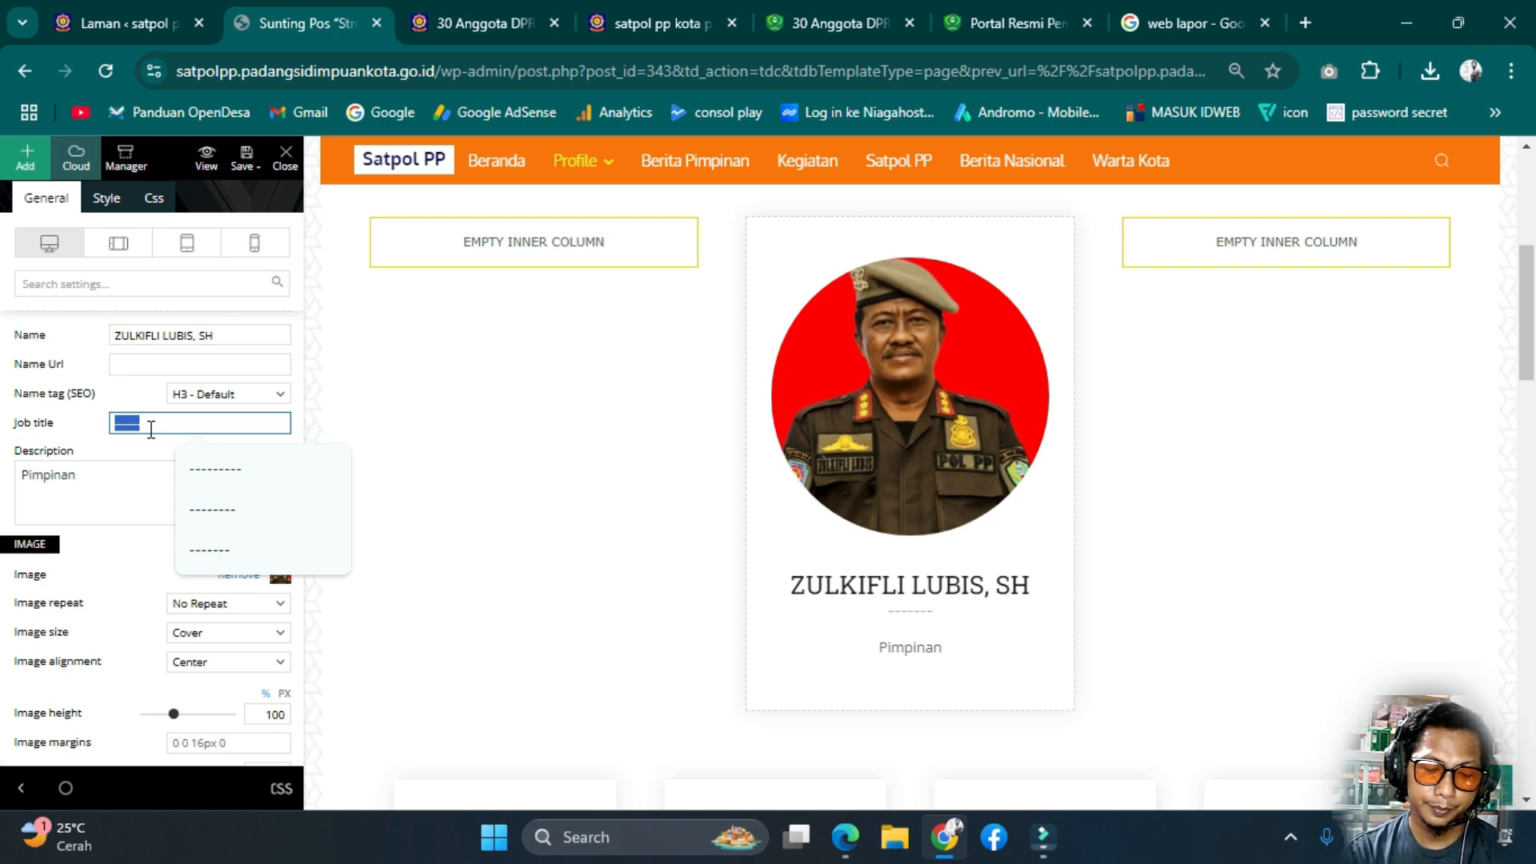
text(impinan)
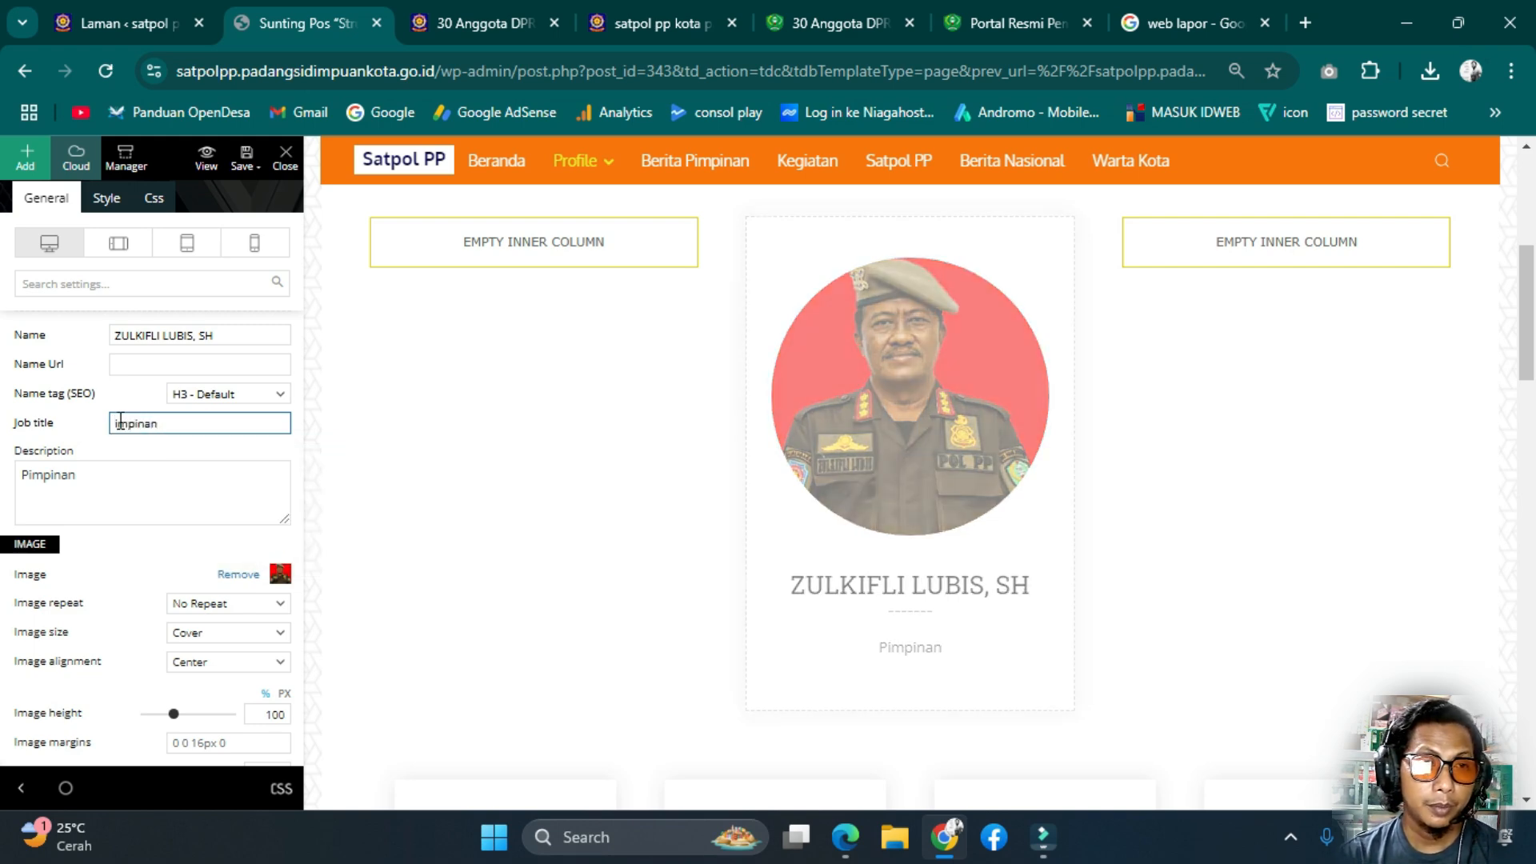
click(116, 422)
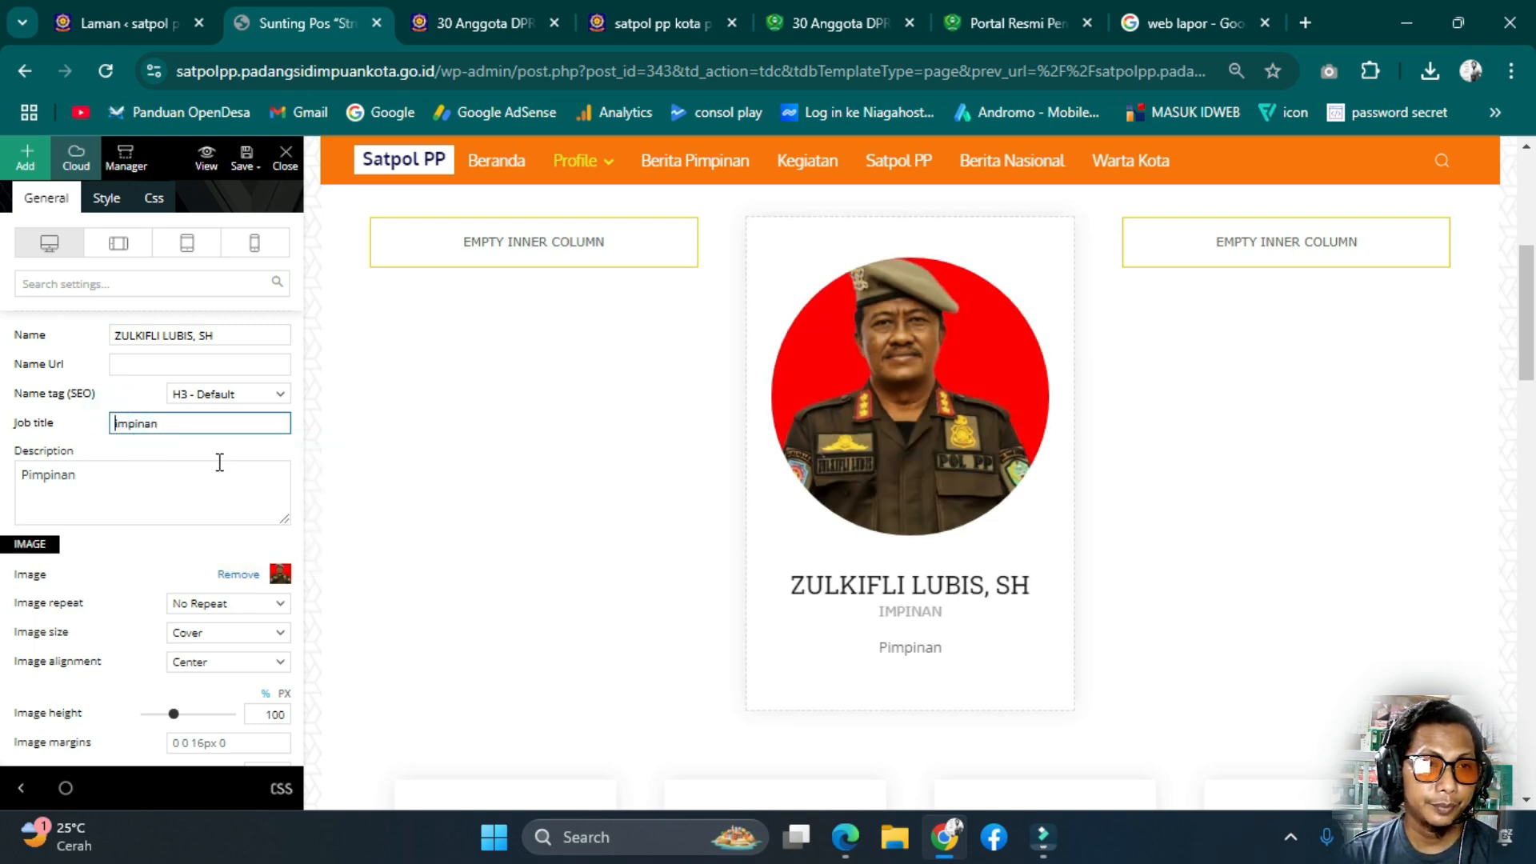
text(P)
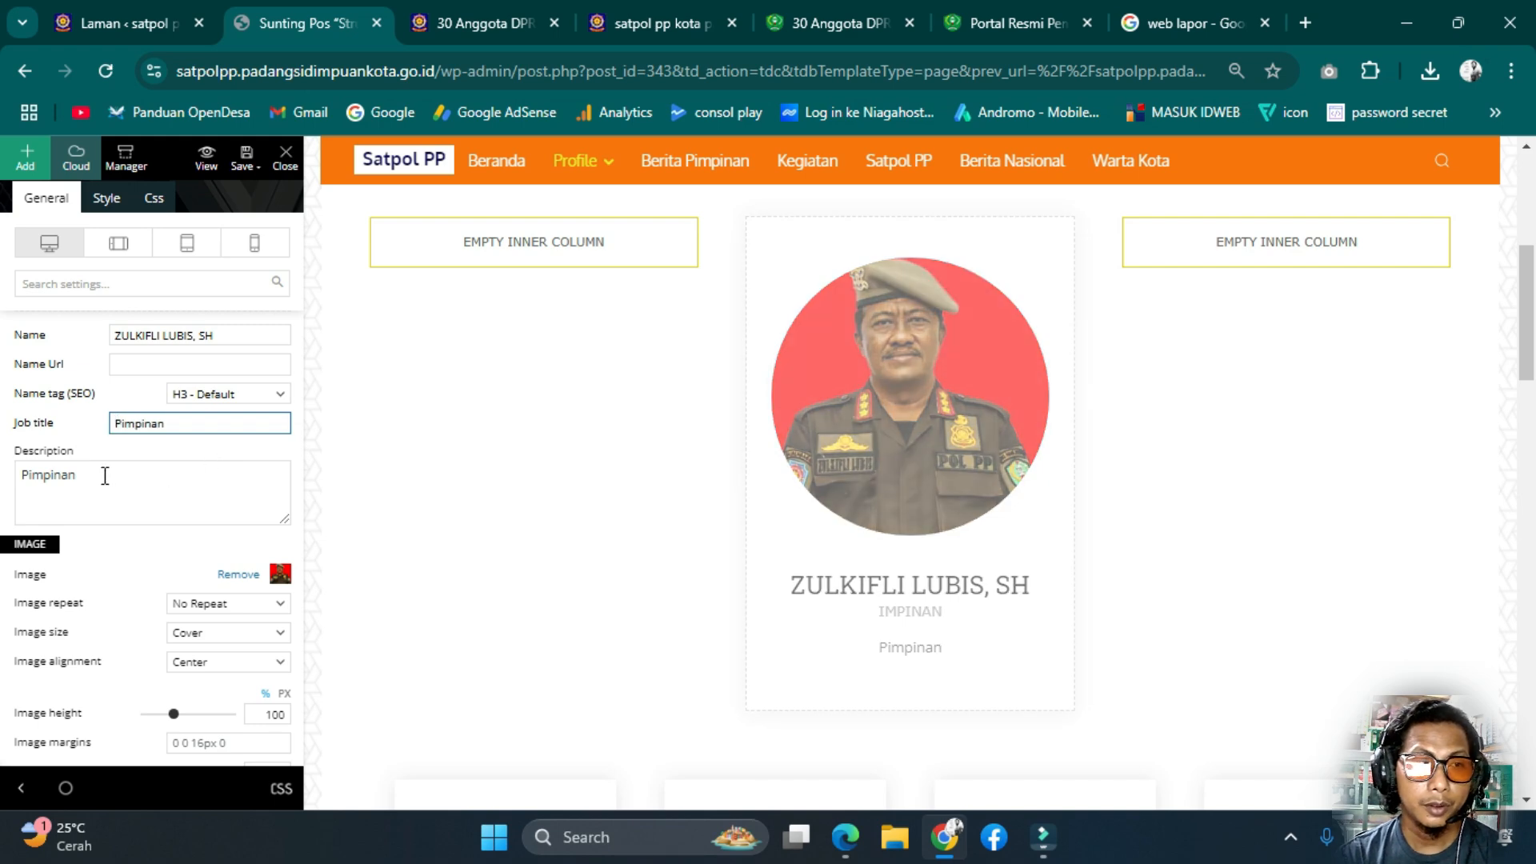
click(102, 475)
double_click(102, 475)
key(BackSpace)
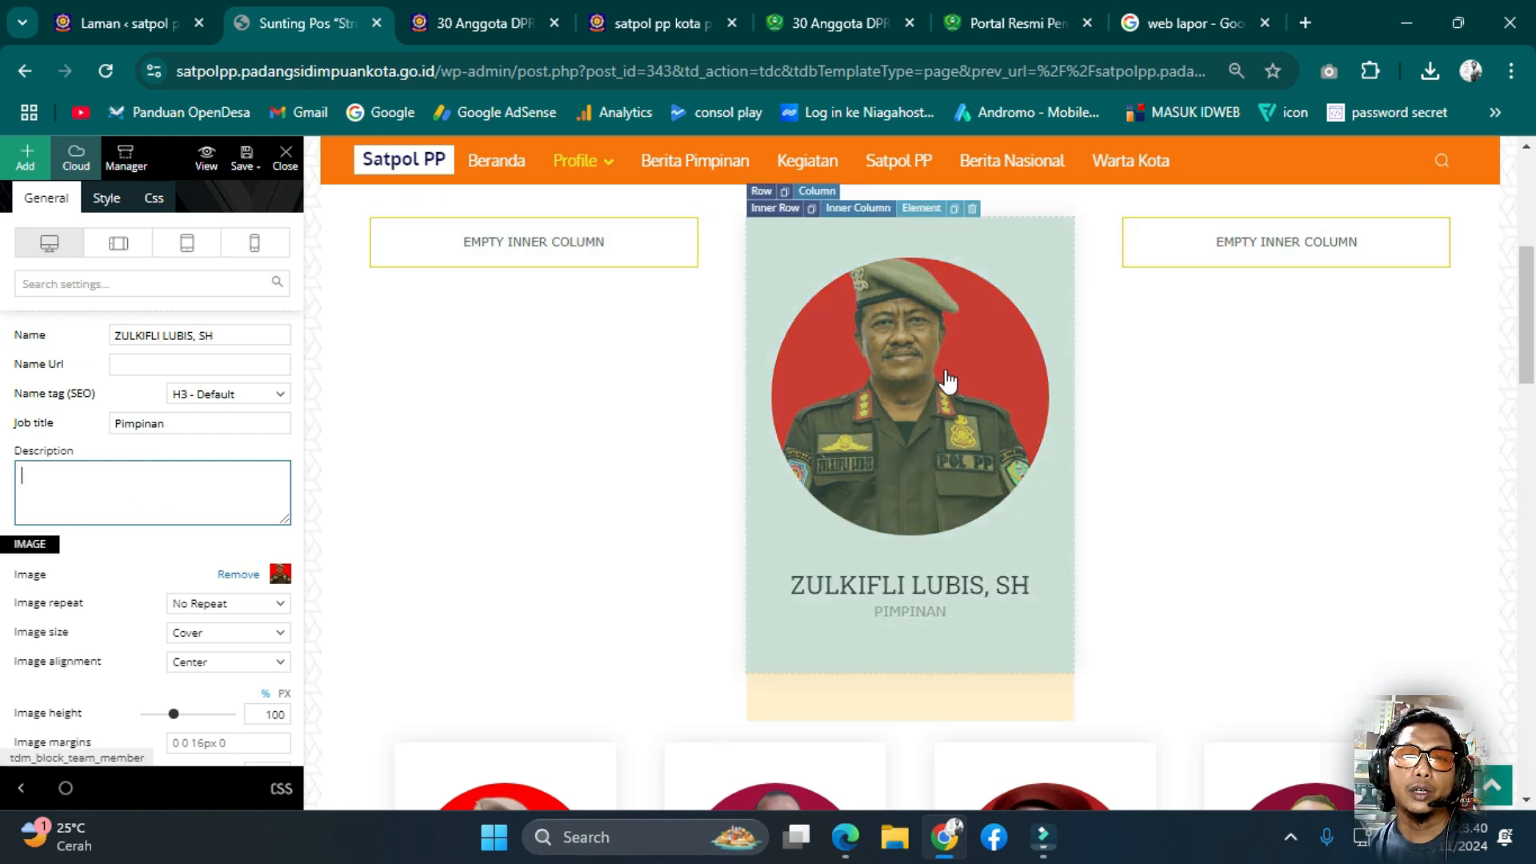
Step: Replace the card's old member name with the new leader's name
triple_click(227, 335)
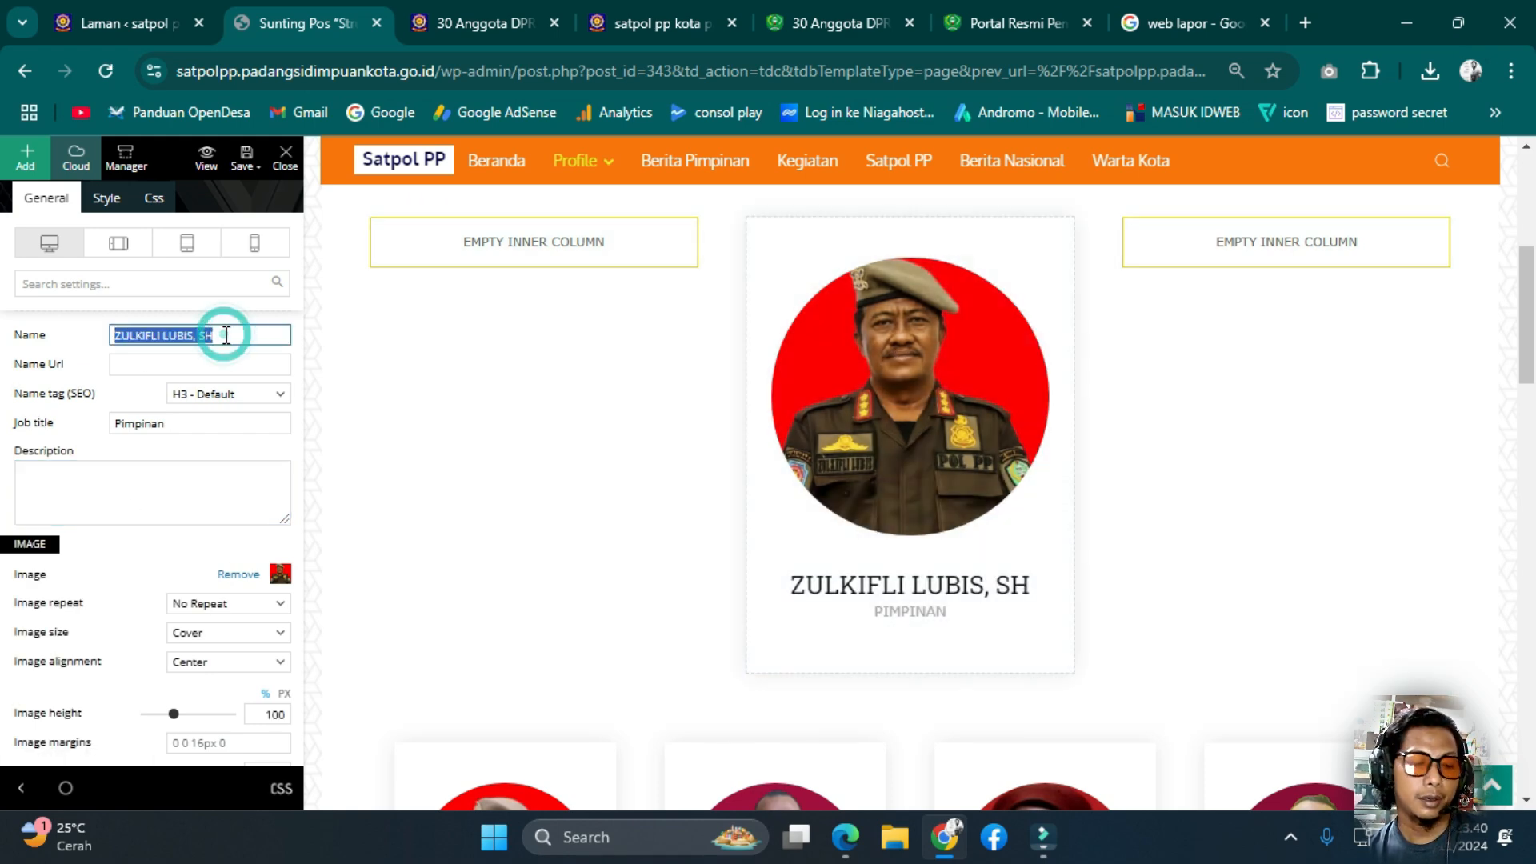
triple_click(226, 335)
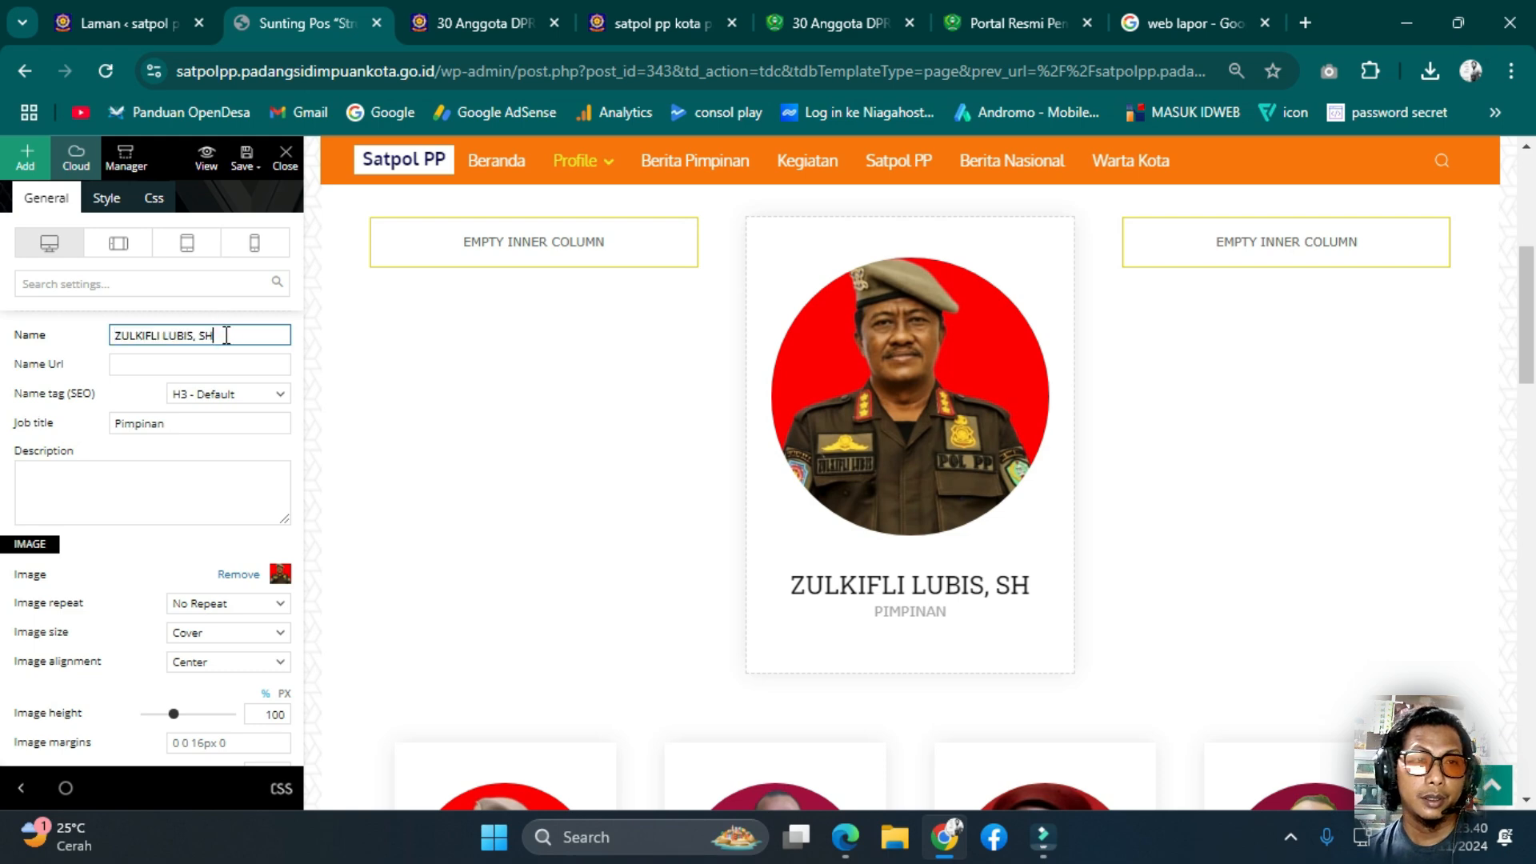
key(BackSpace)
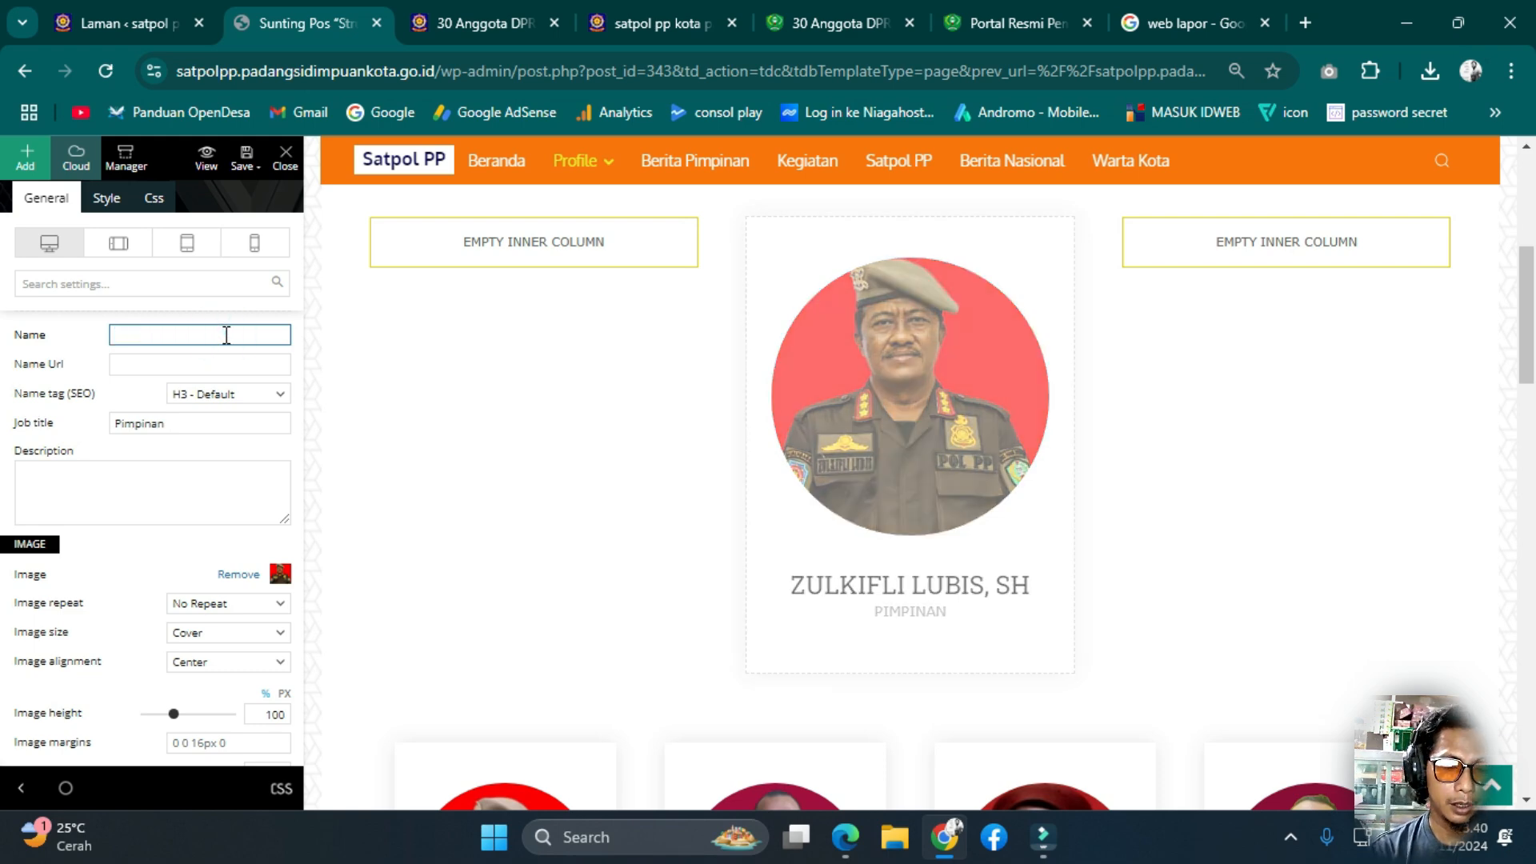
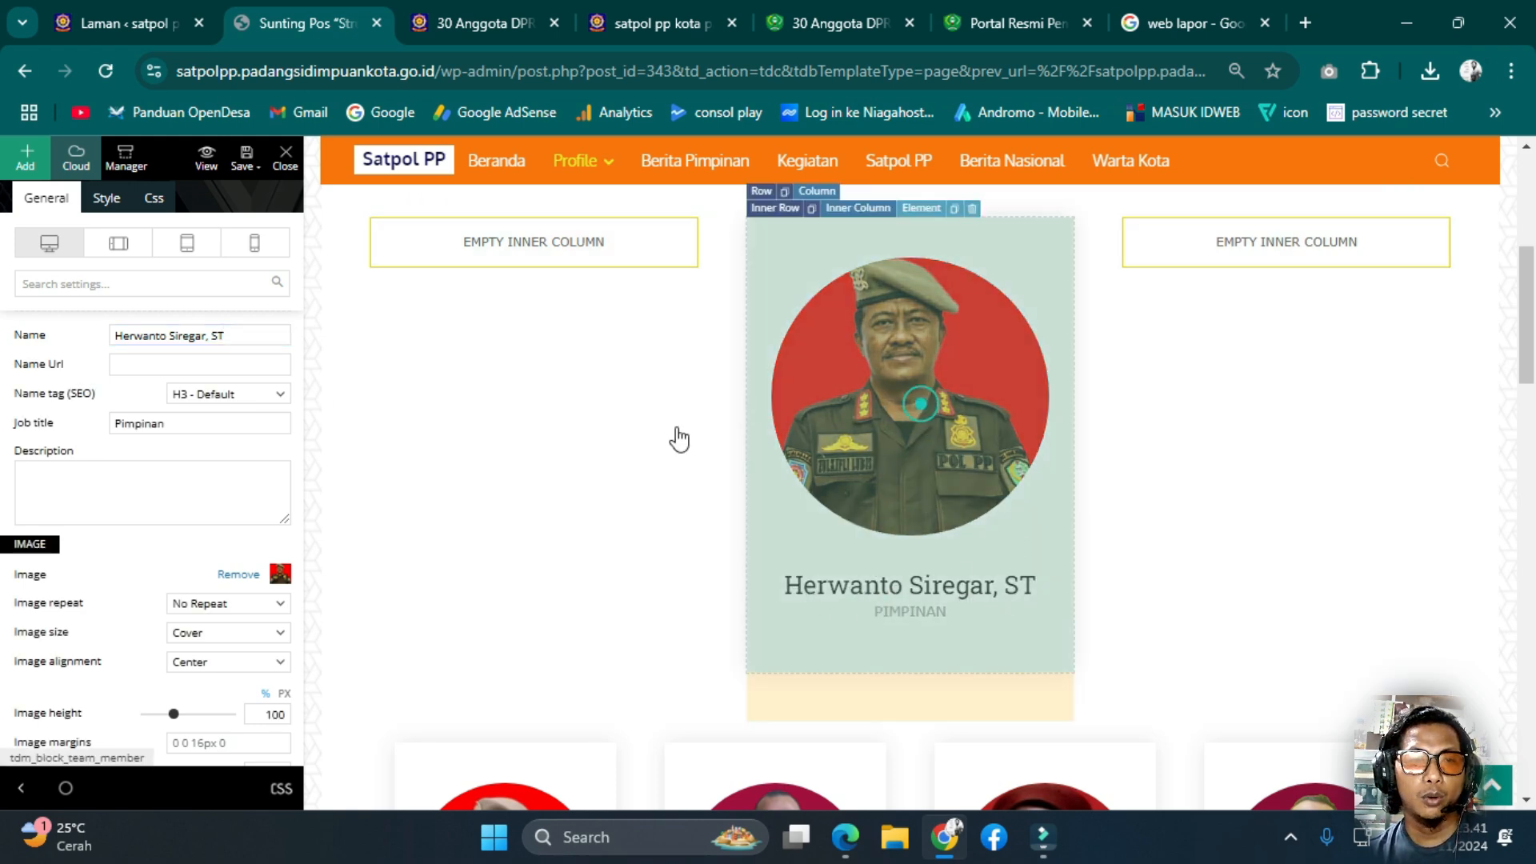
Step: Open the leader card's image picker and switch to uploading a new file
click(280, 576)
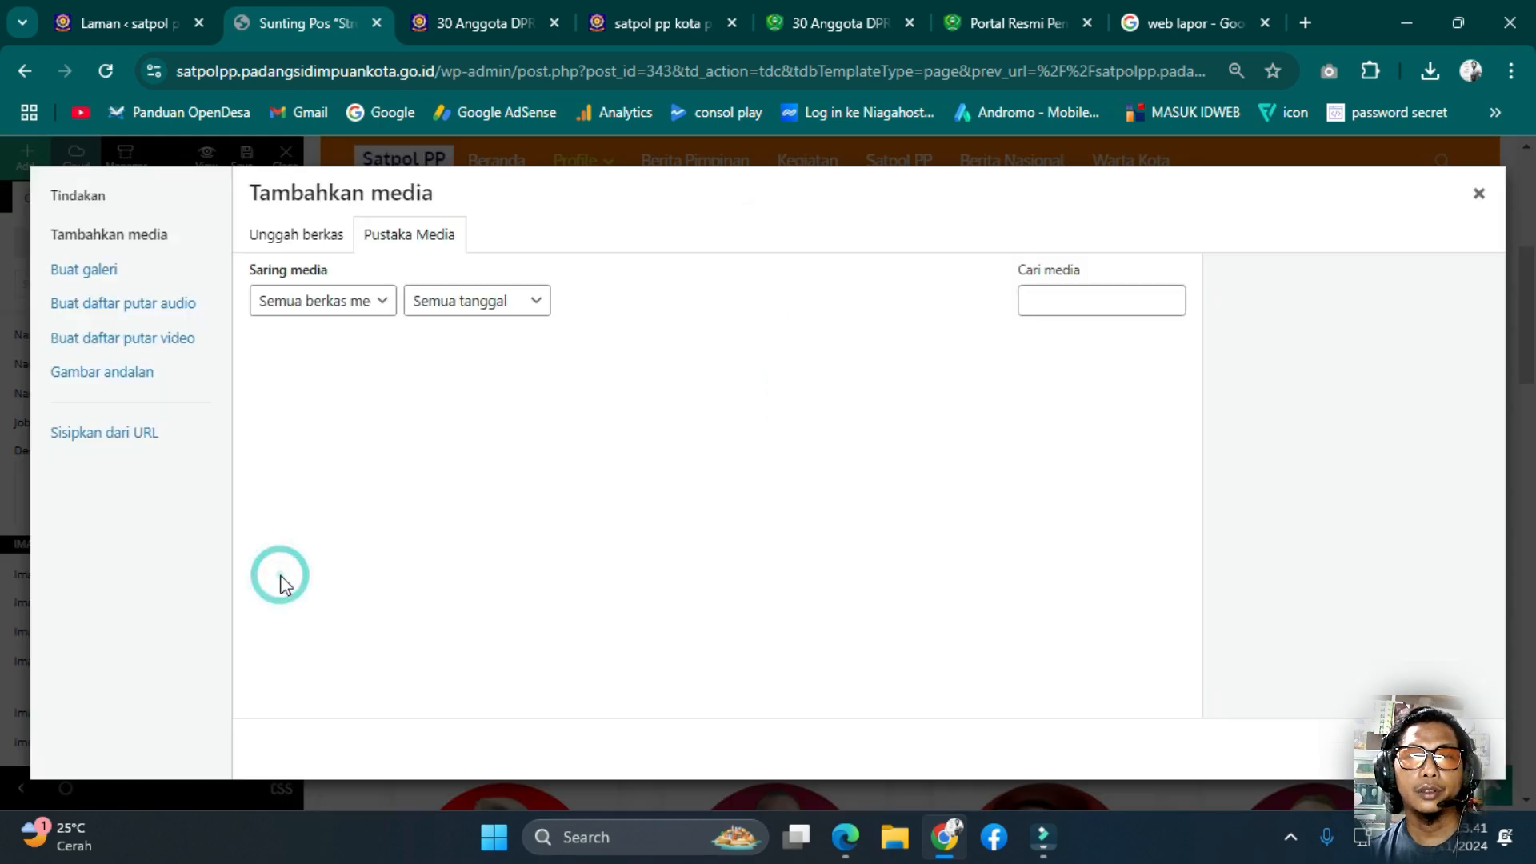
scroll(896, 572, down, 2)
scroll(905, 577, down, 4)
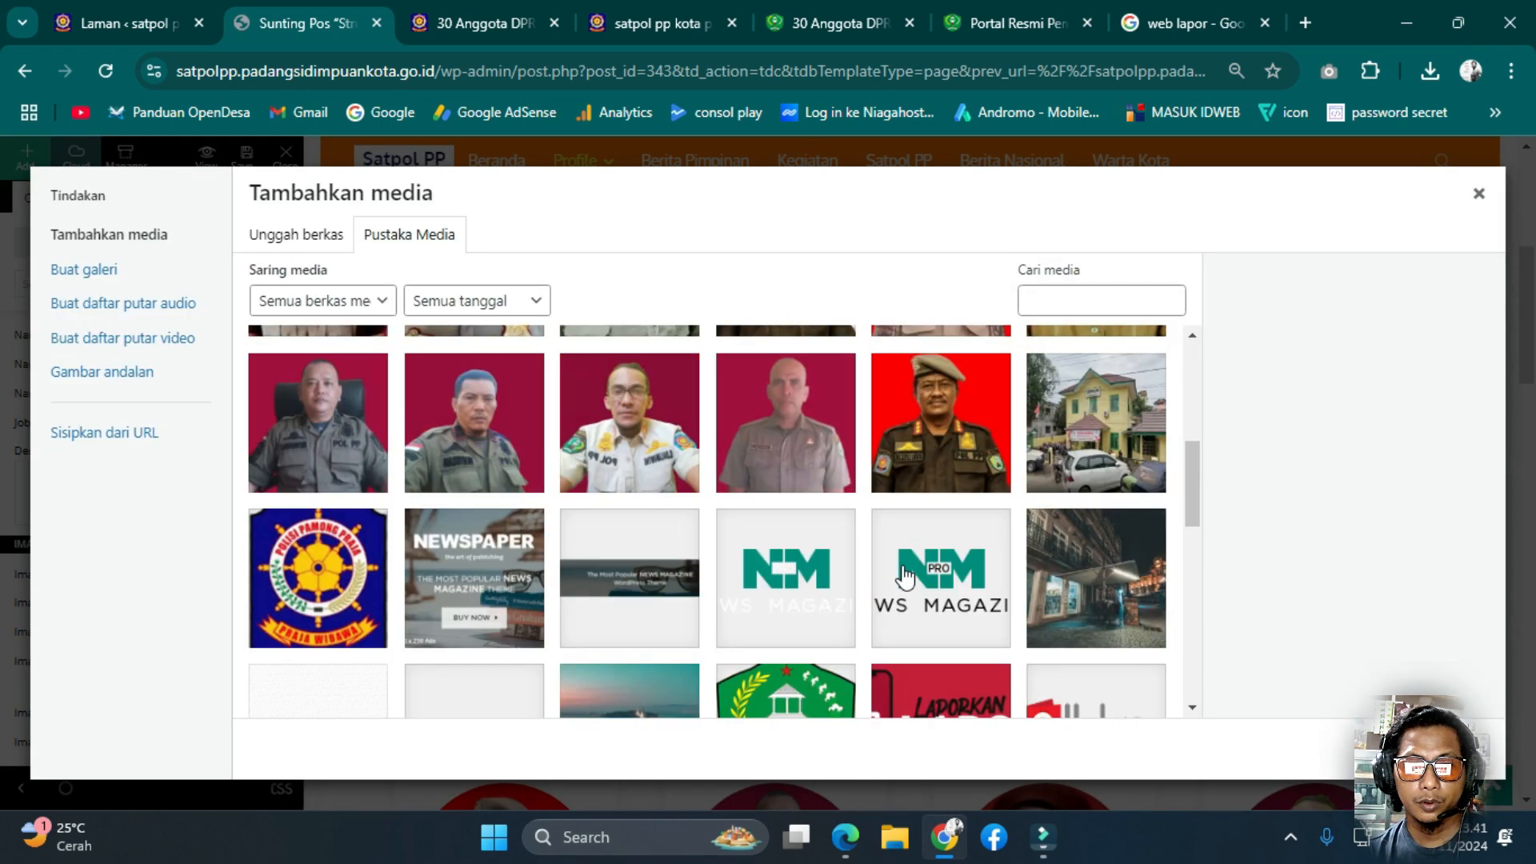
scroll(905, 576, up, 4)
scroll(905, 575, up, 3)
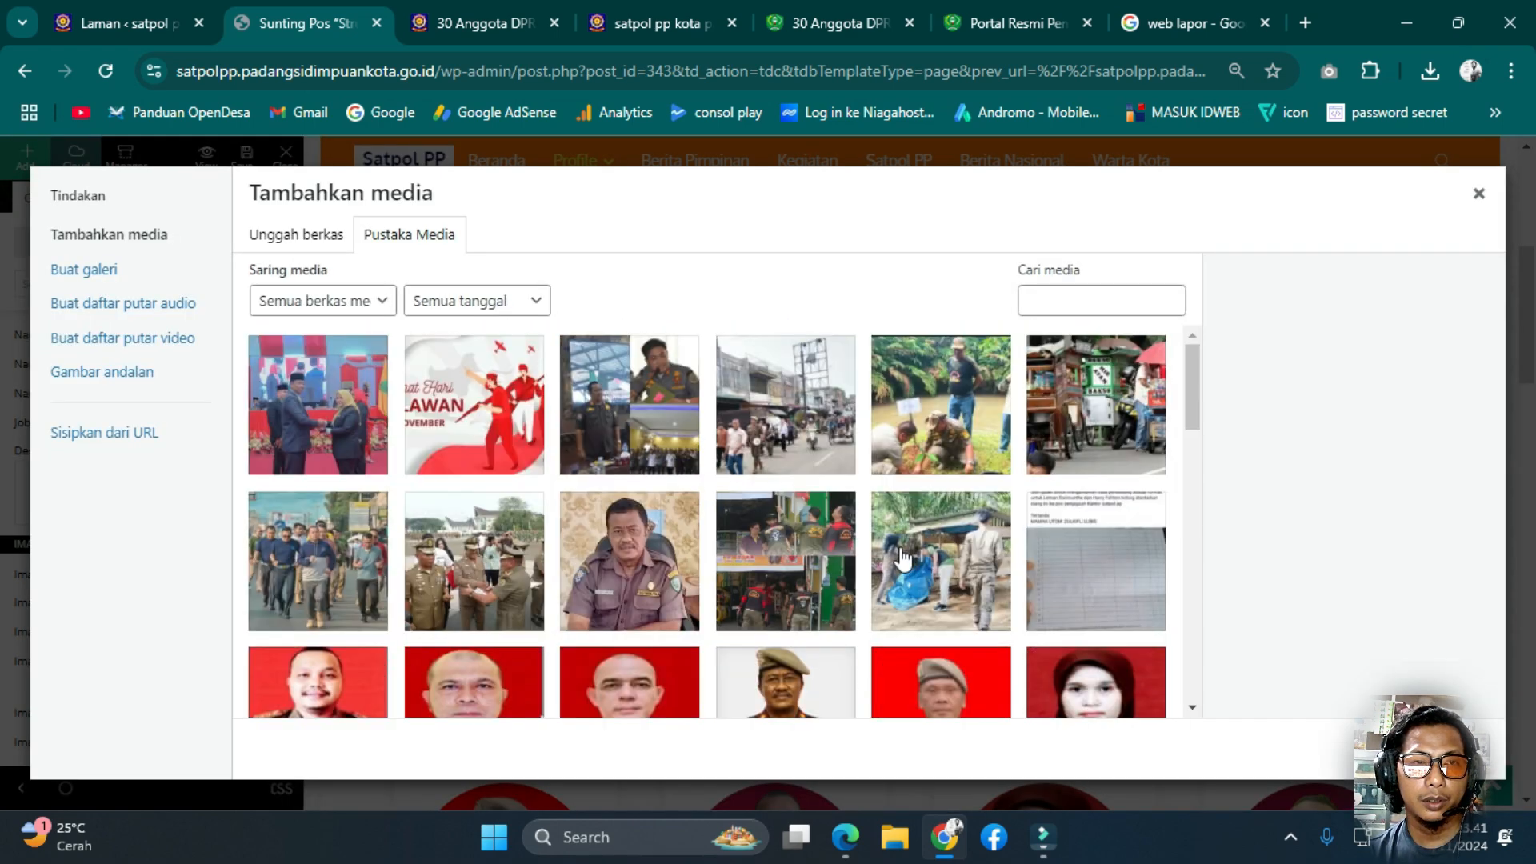
click(308, 234)
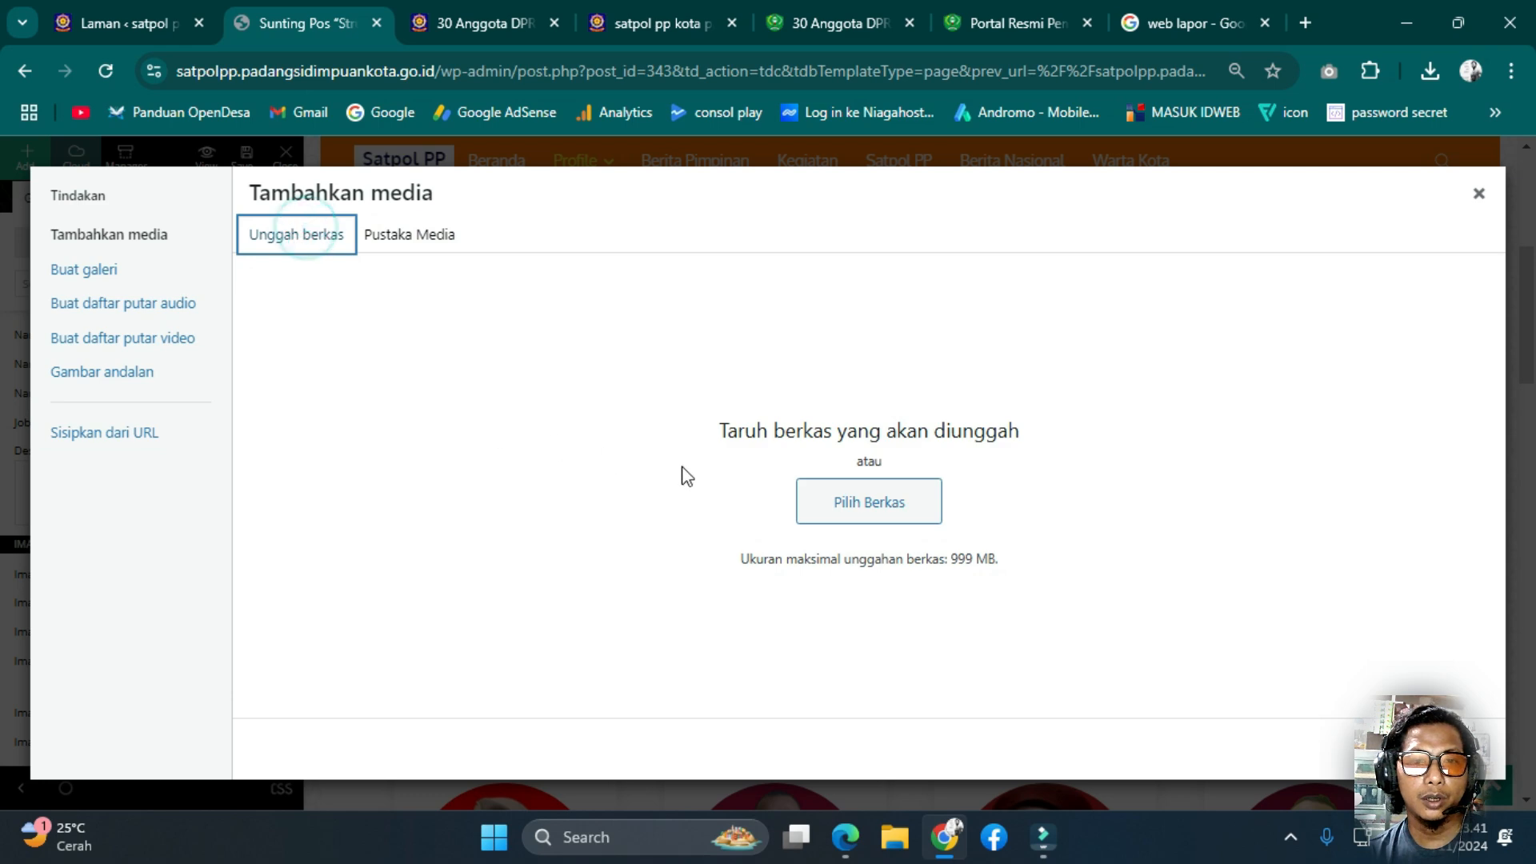
click(882, 502)
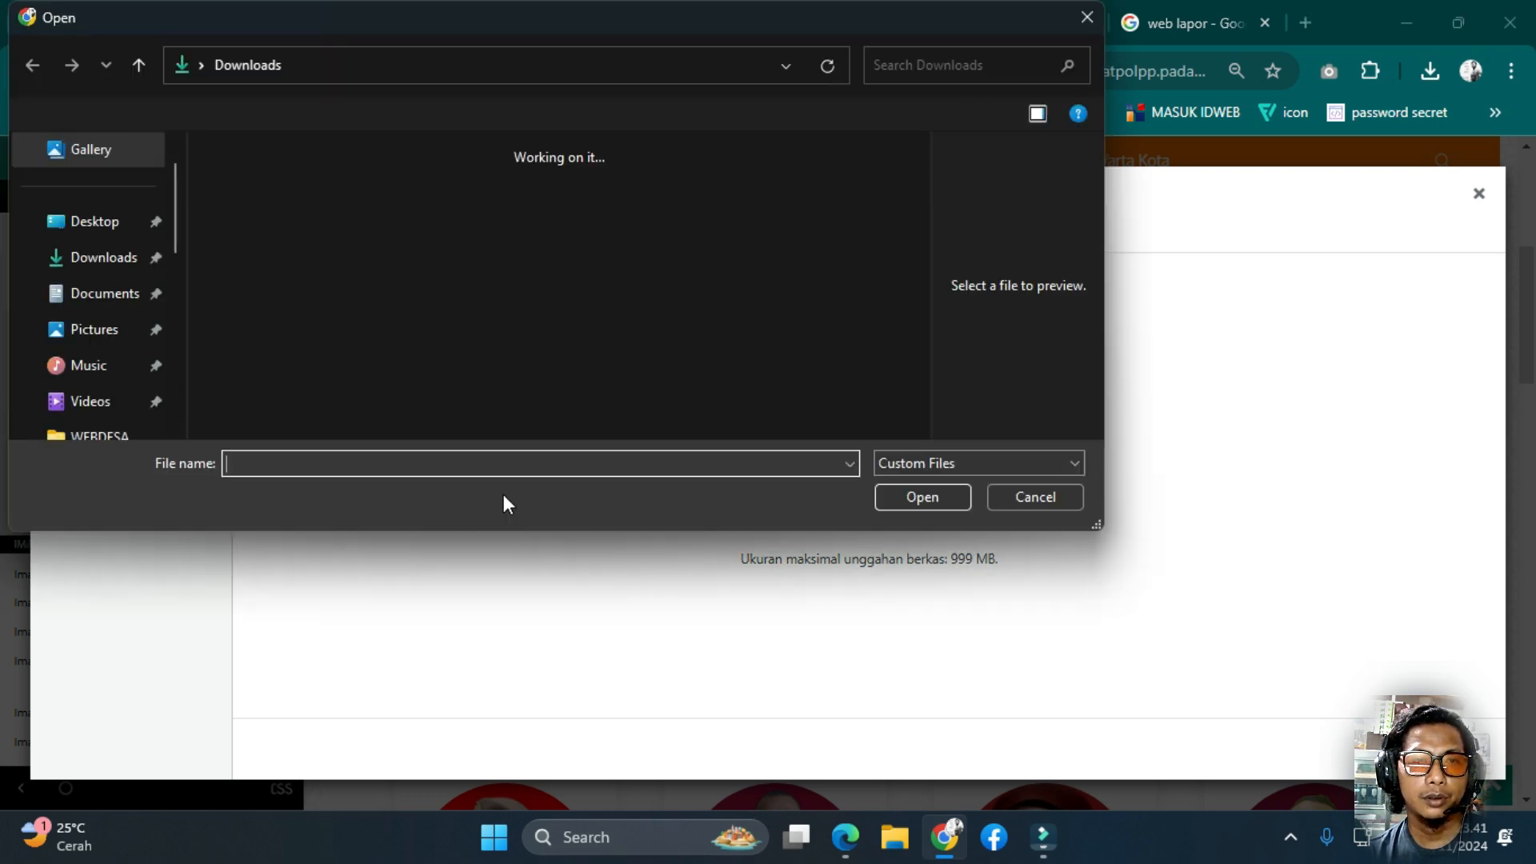
scroll(237, 311, down, 3)
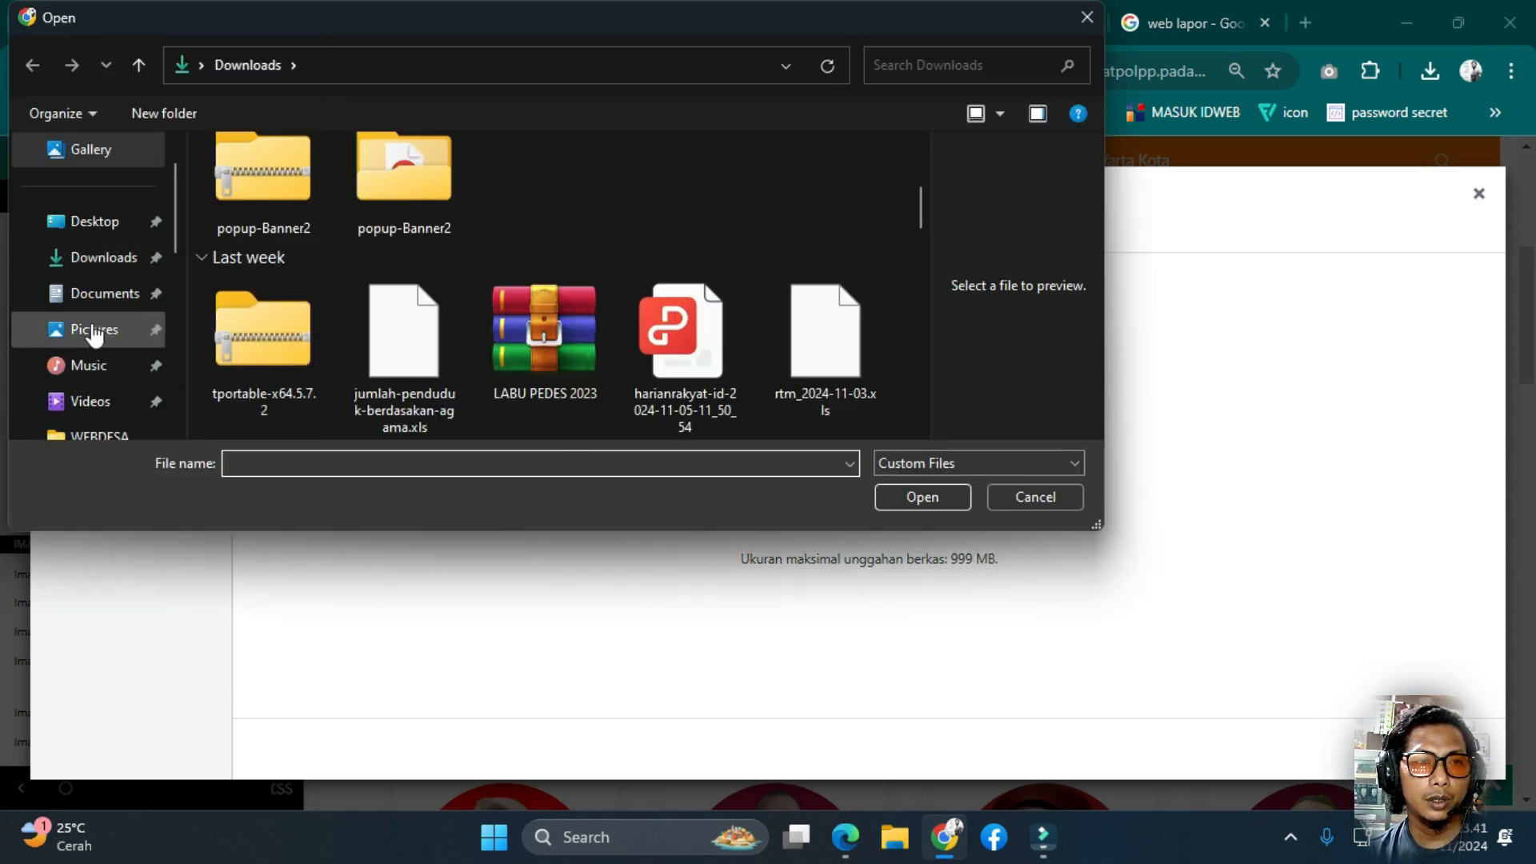
click(92, 329)
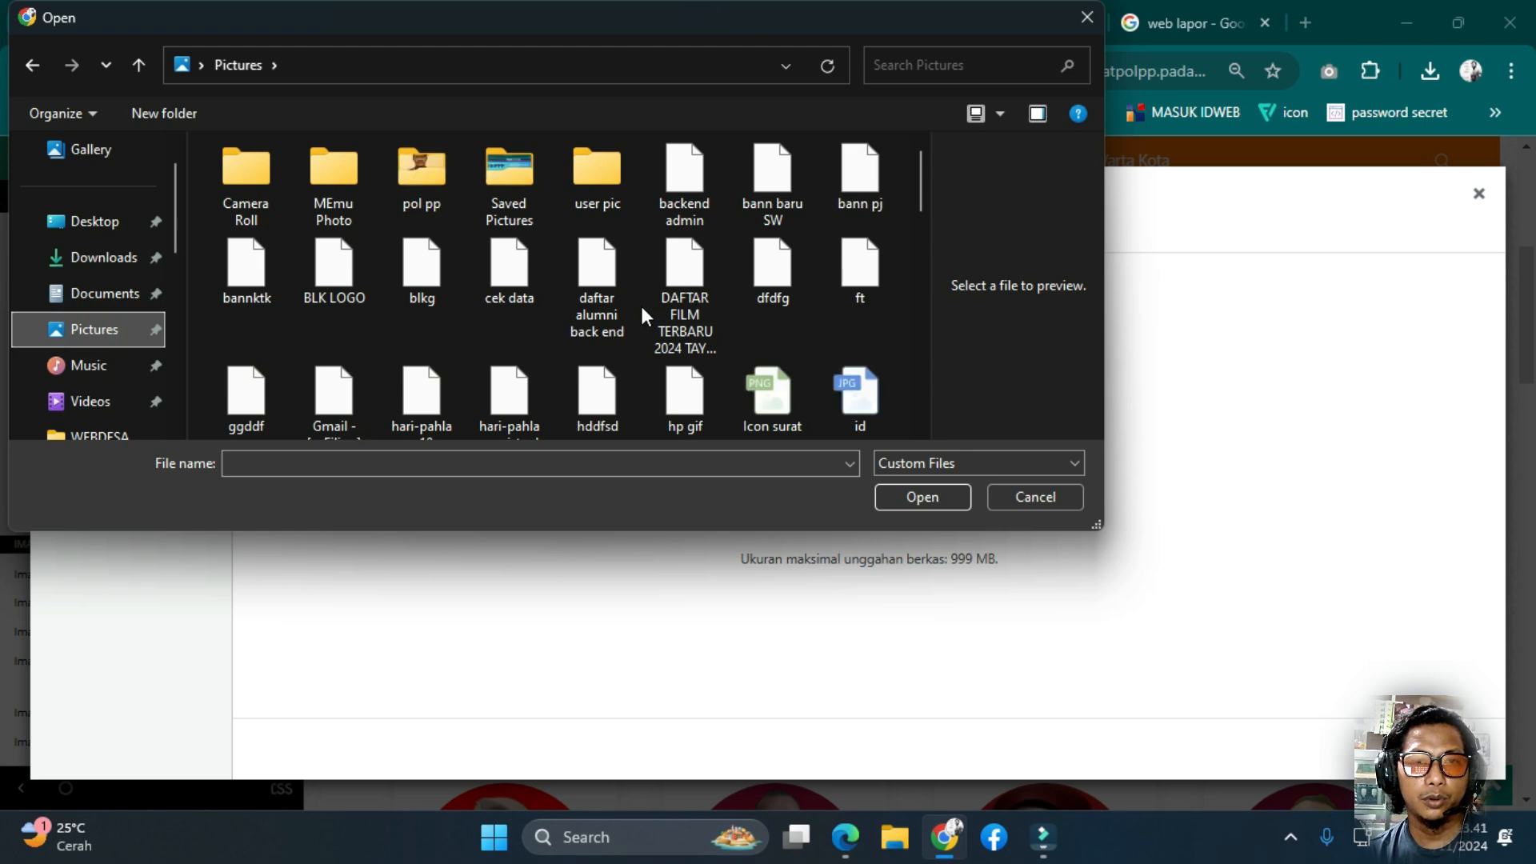
scroll(641, 311, down, 5)
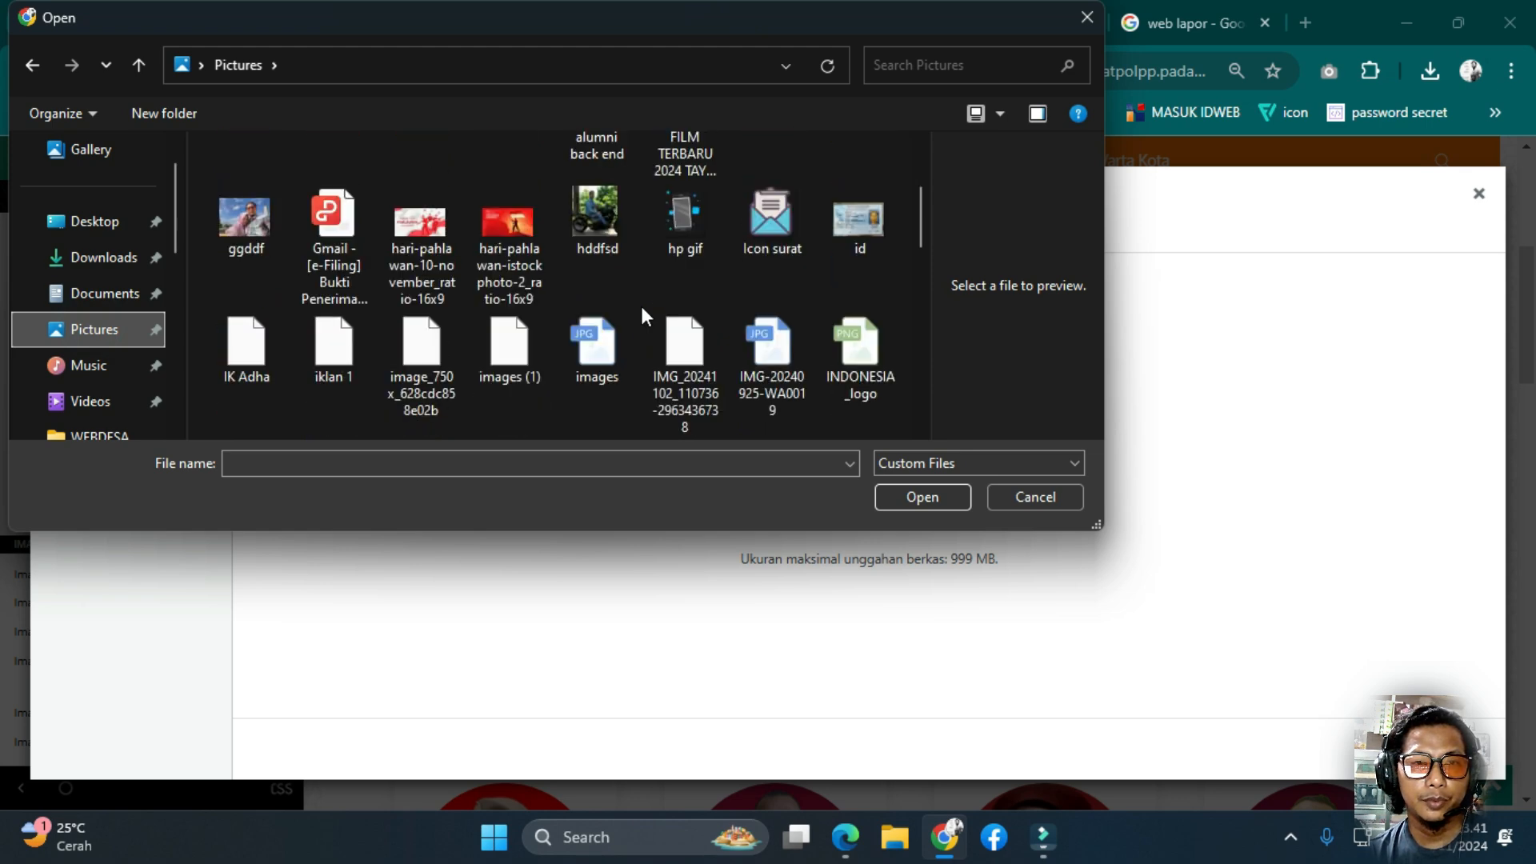
scroll(646, 315, down, 1)
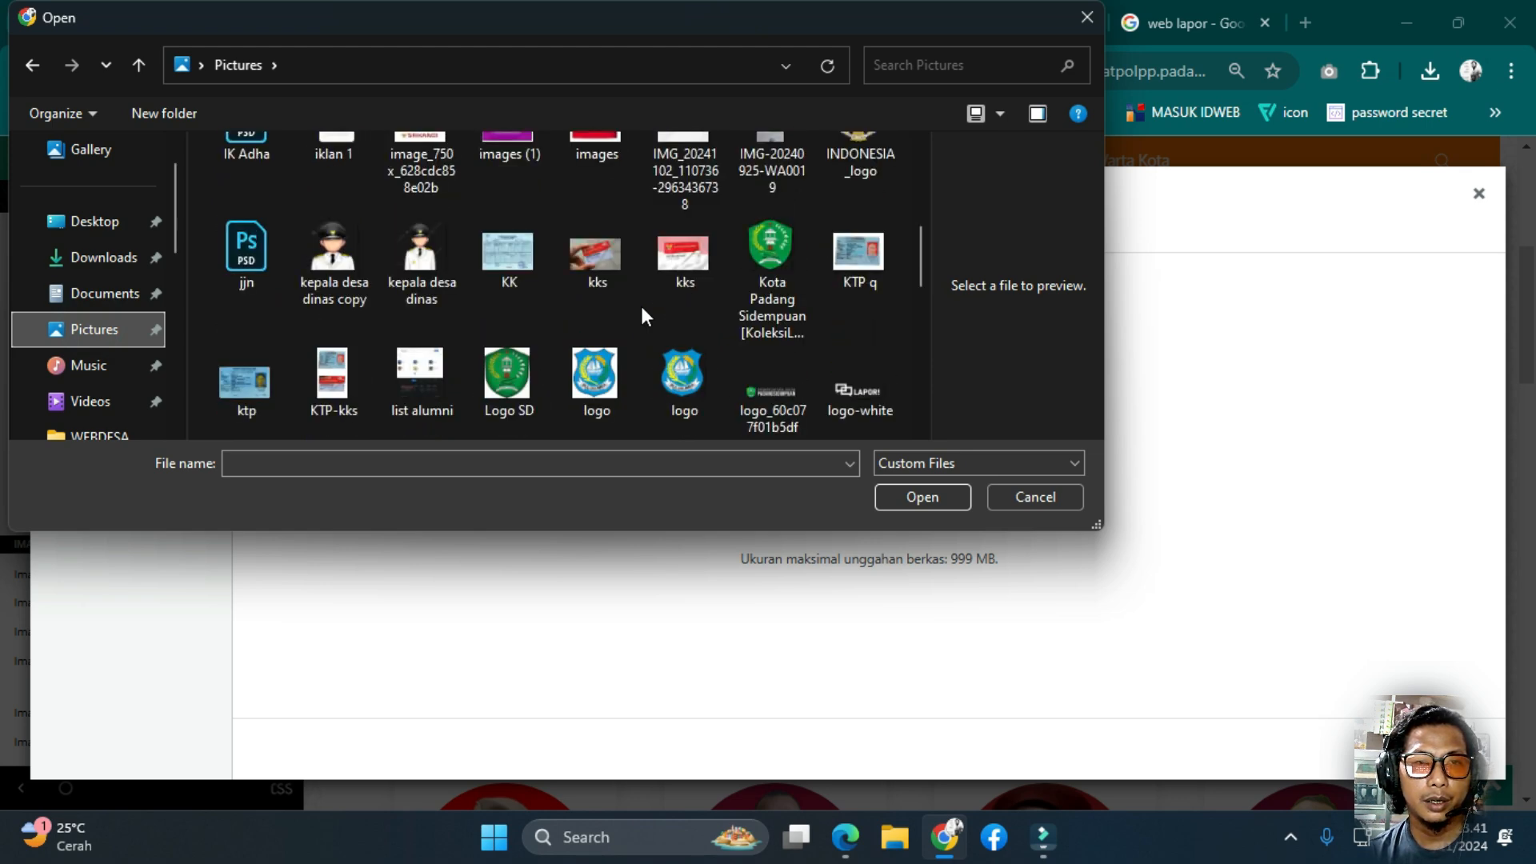
scroll(646, 315, down, 1)
scroll(647, 316, down, 1)
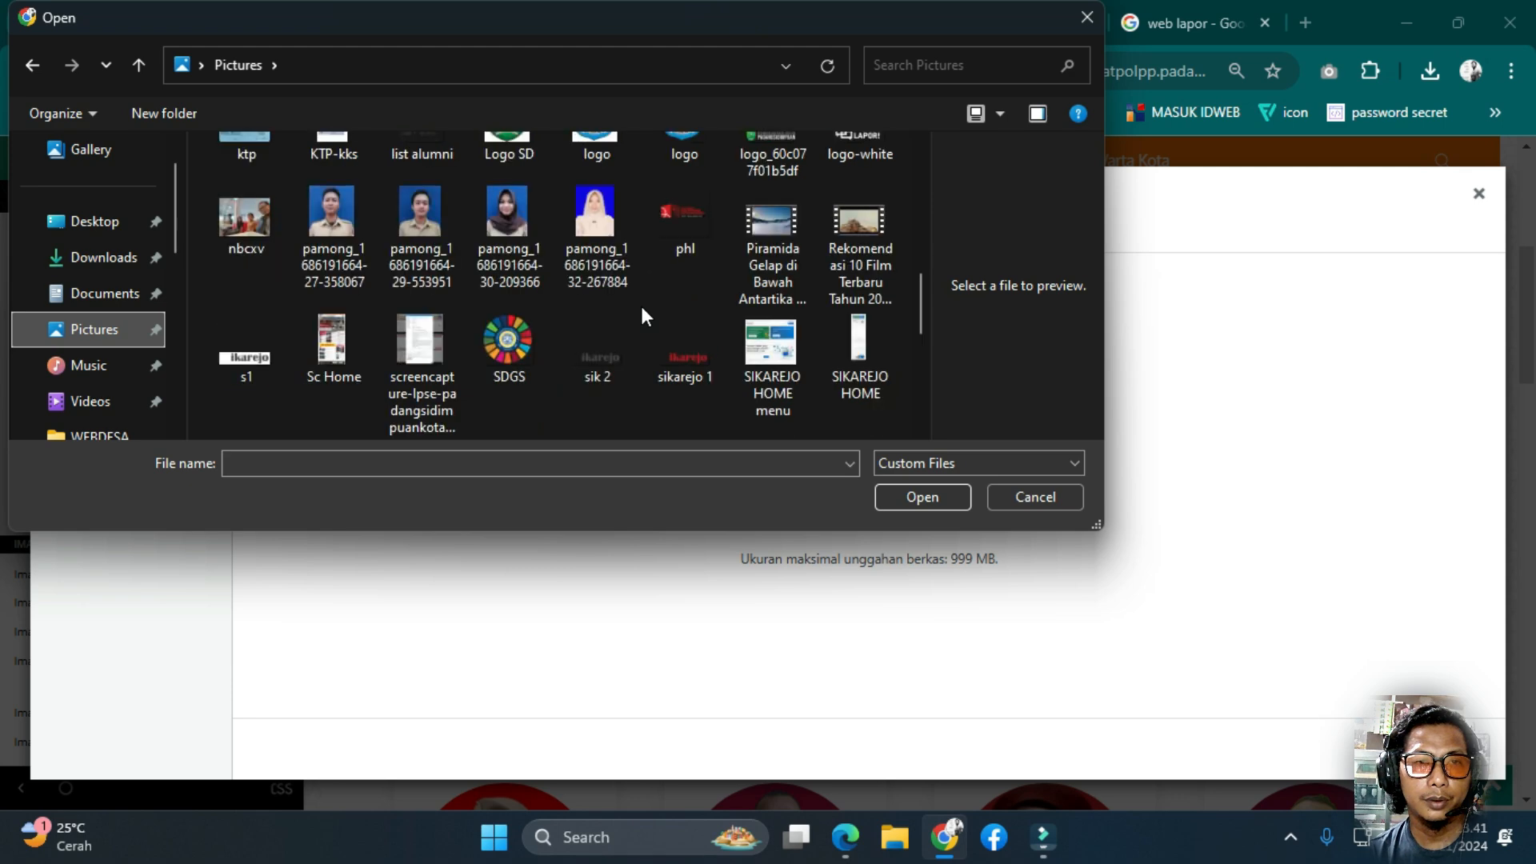
click(344, 214)
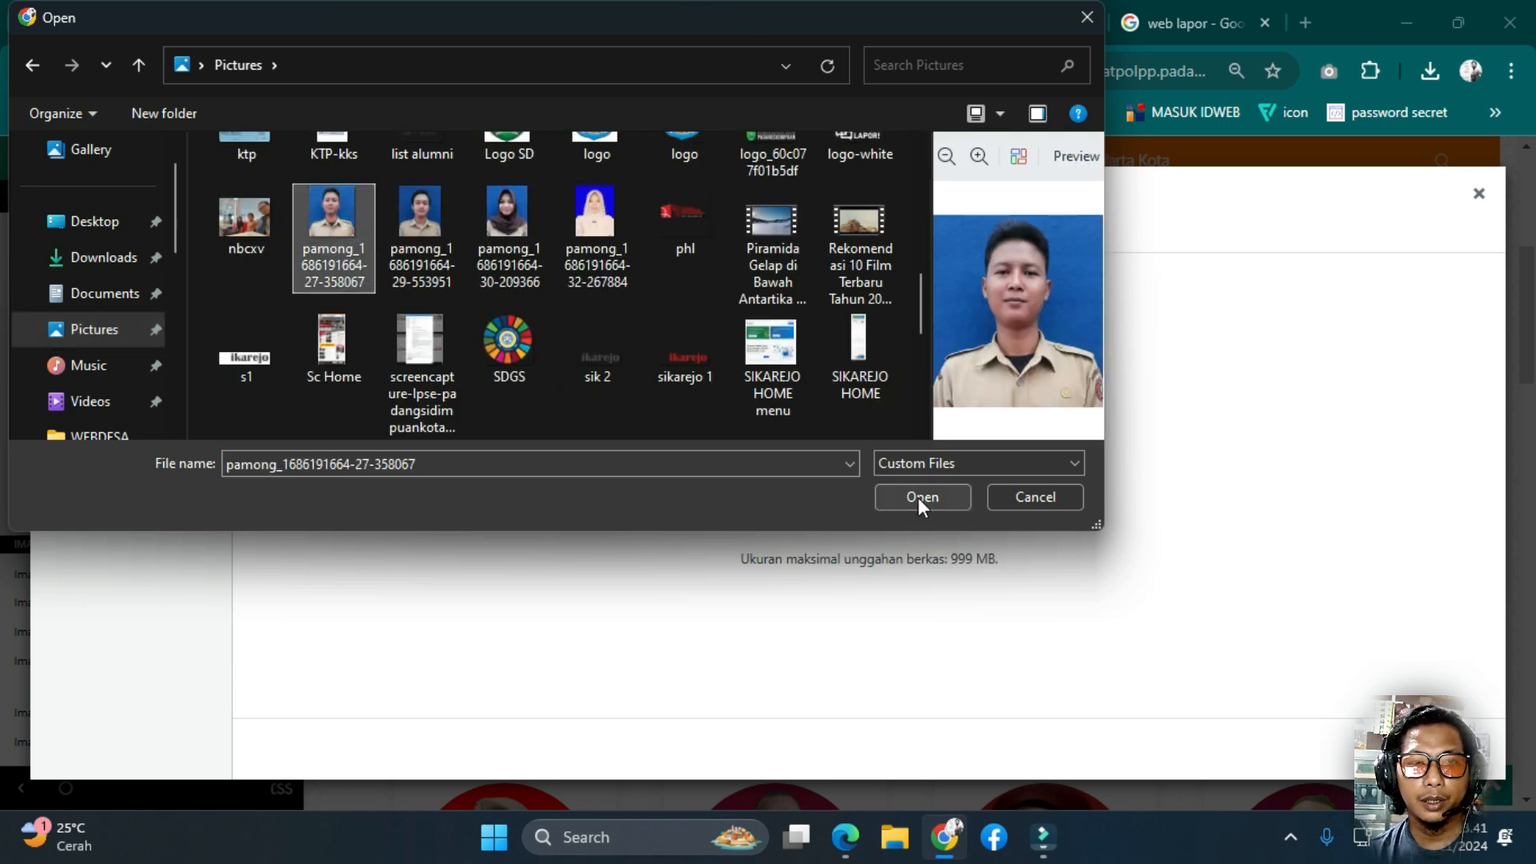
click(401, 214)
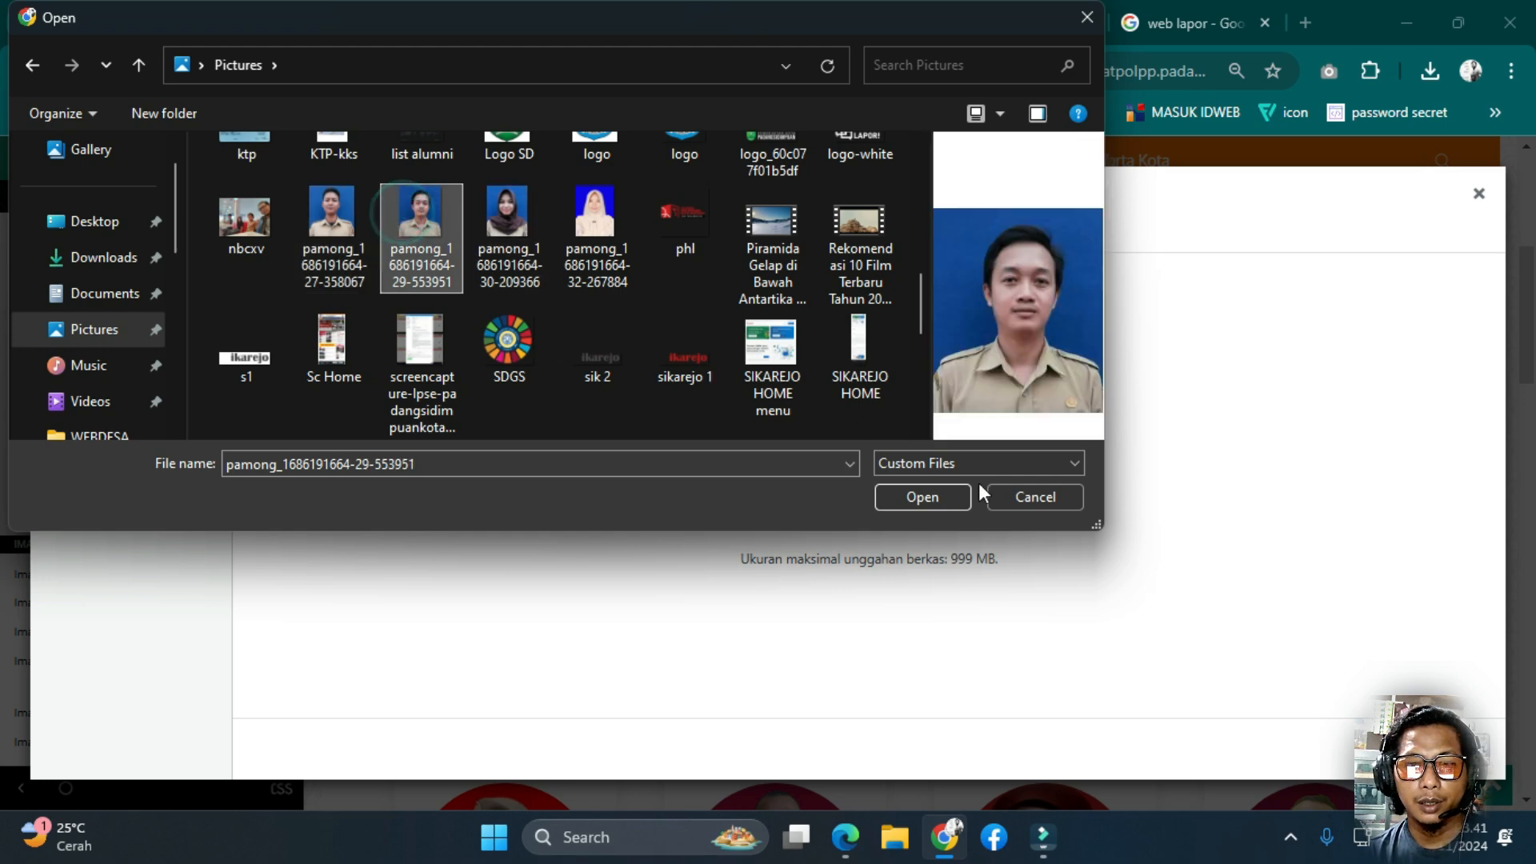
click(915, 499)
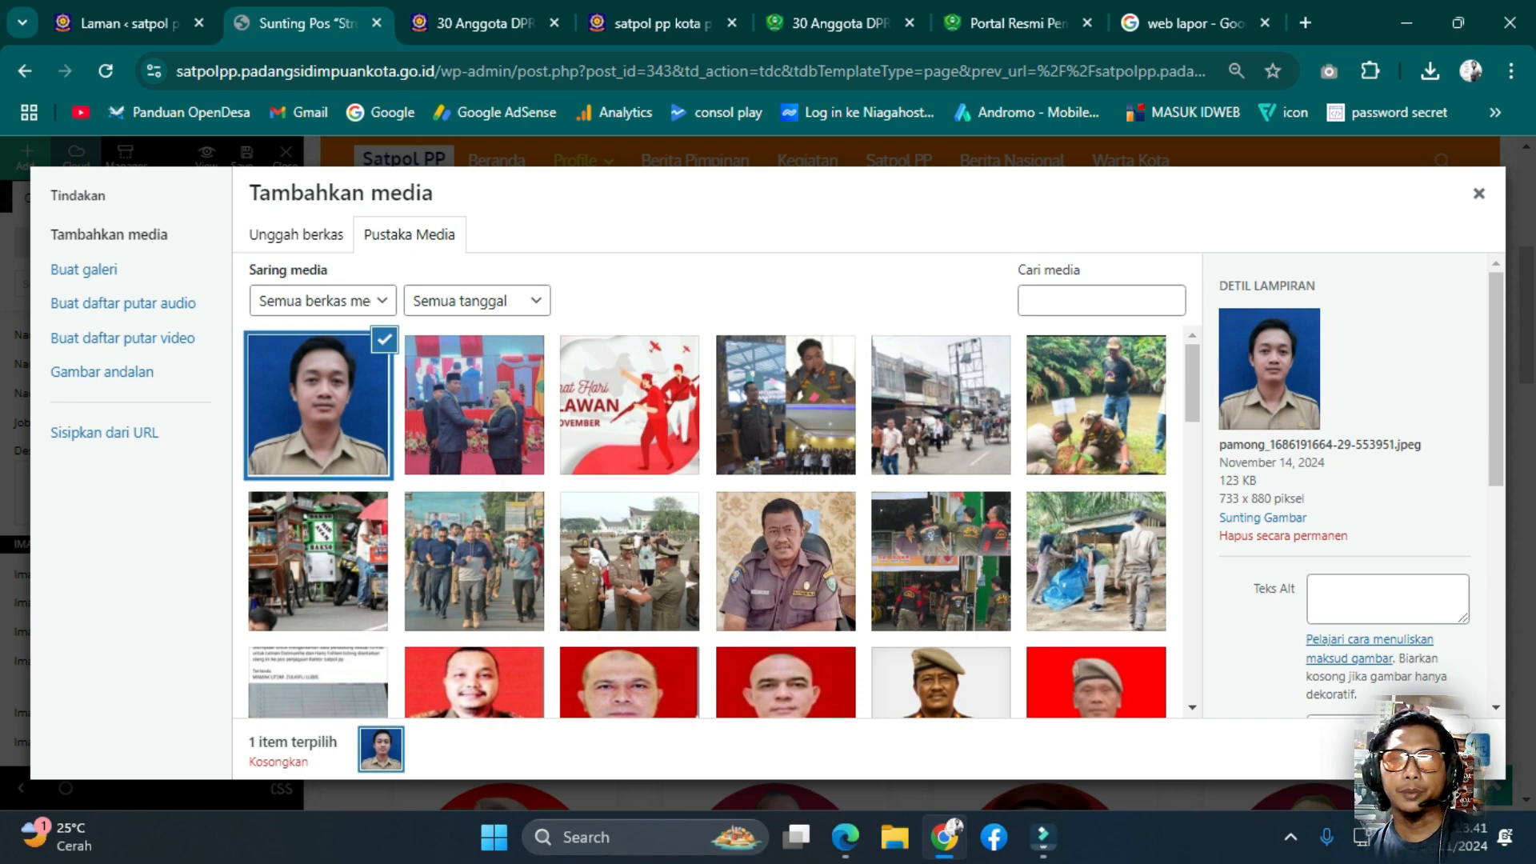
Step: Apply the uploaded portrait to the leader card and save all content, header and footer
click(1428, 750)
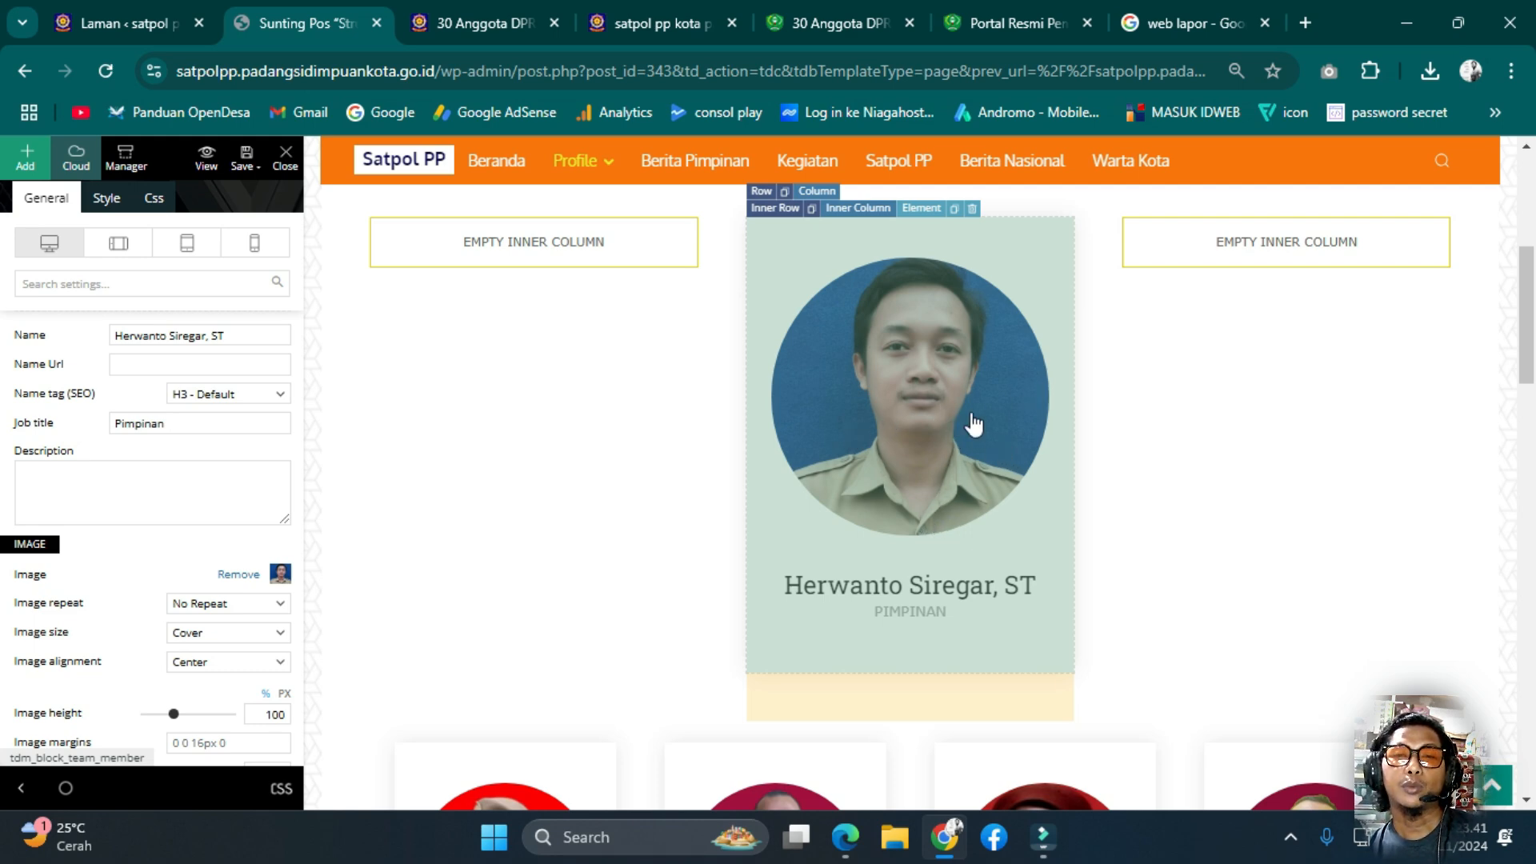
mouse_move(254, 153)
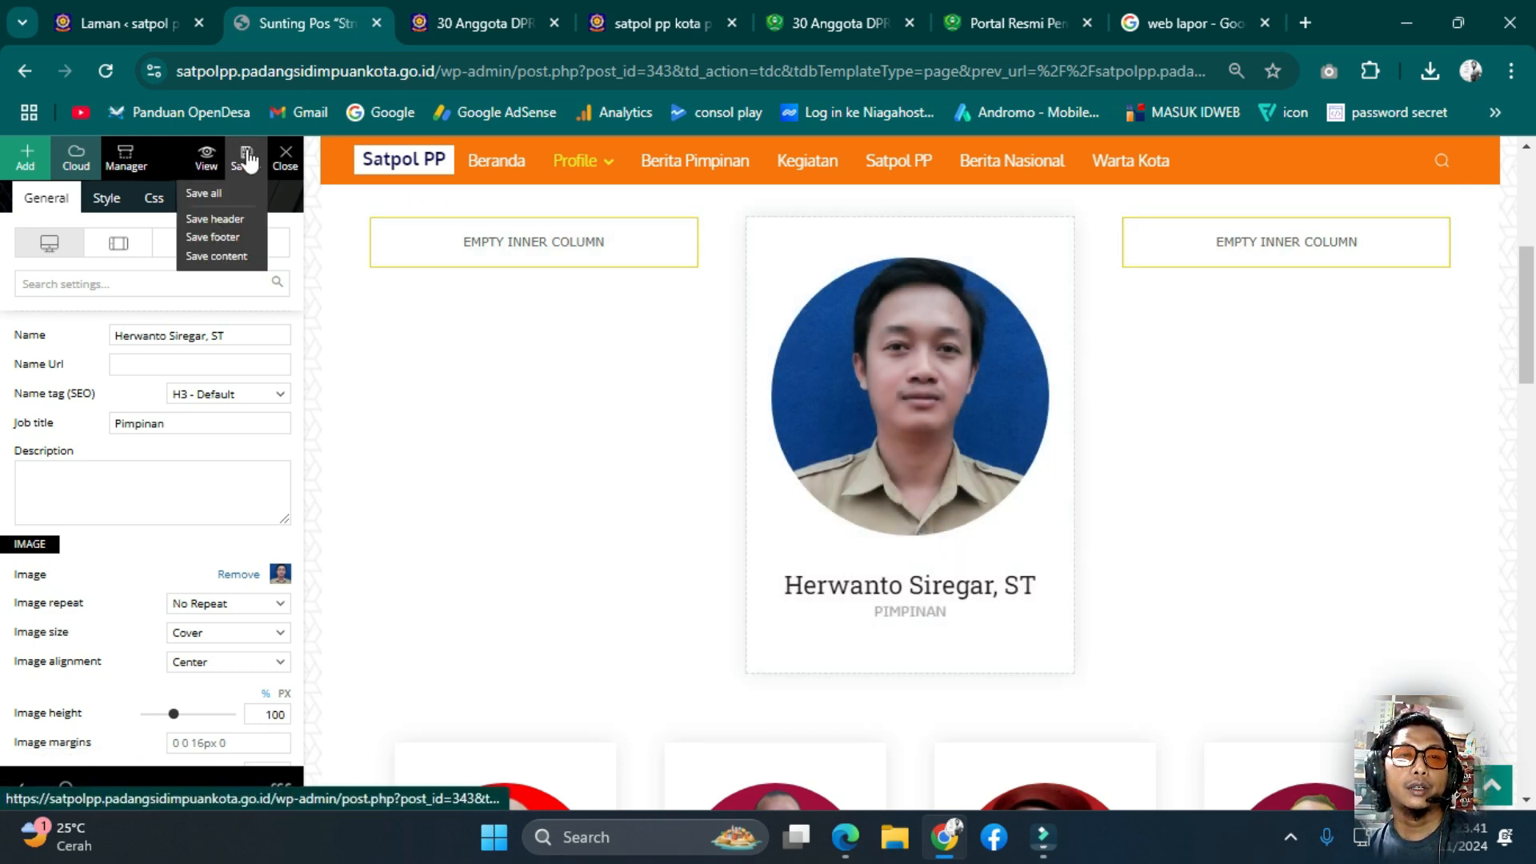
click(248, 157)
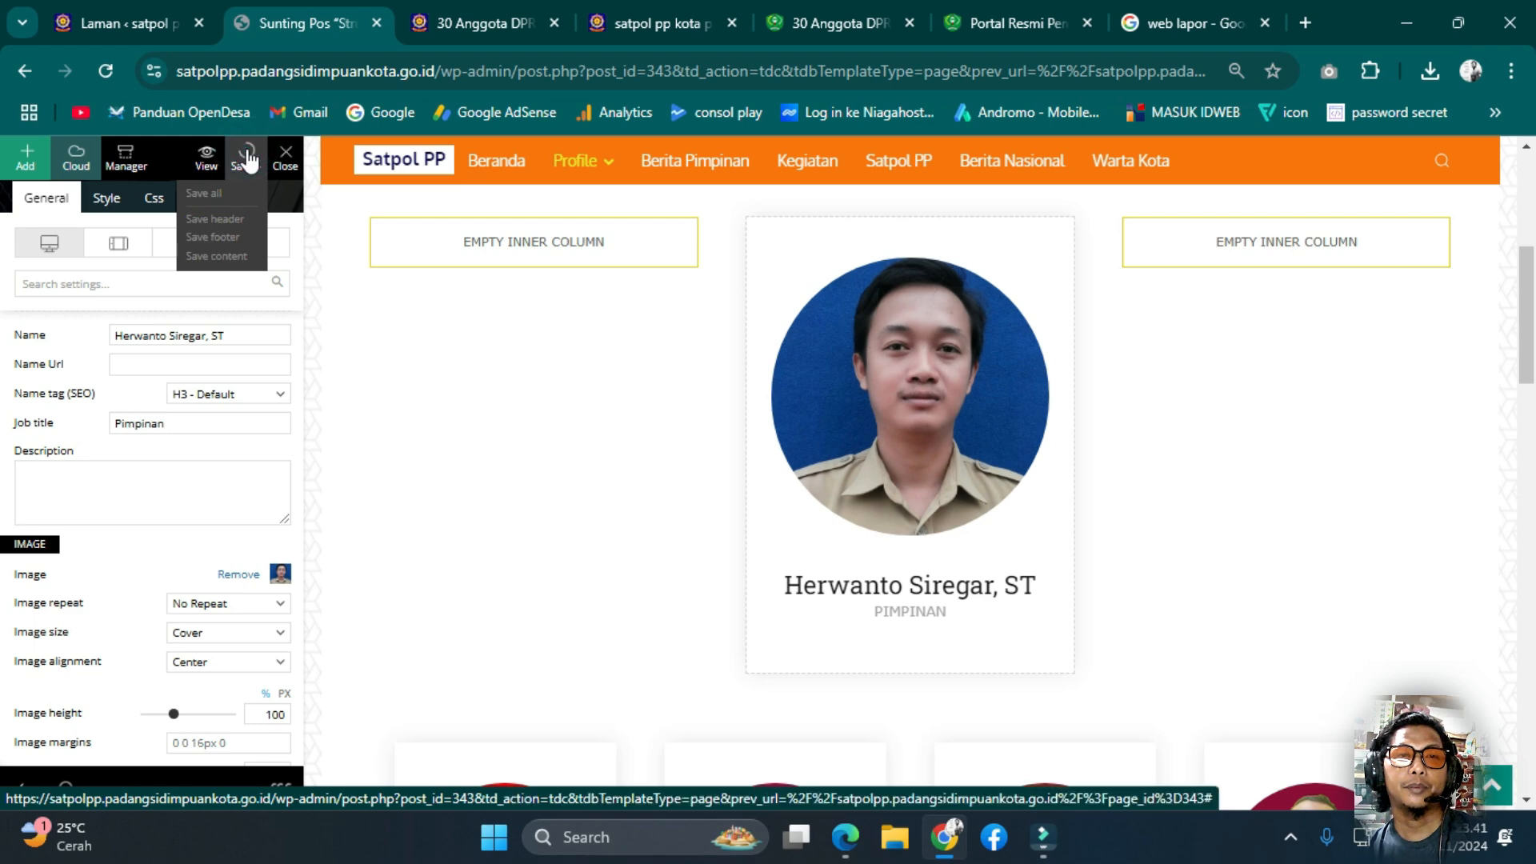
click(484, 22)
Step: Open Profile > Struktur on the live site and scroll through the member cards
mouse_move(346, 376)
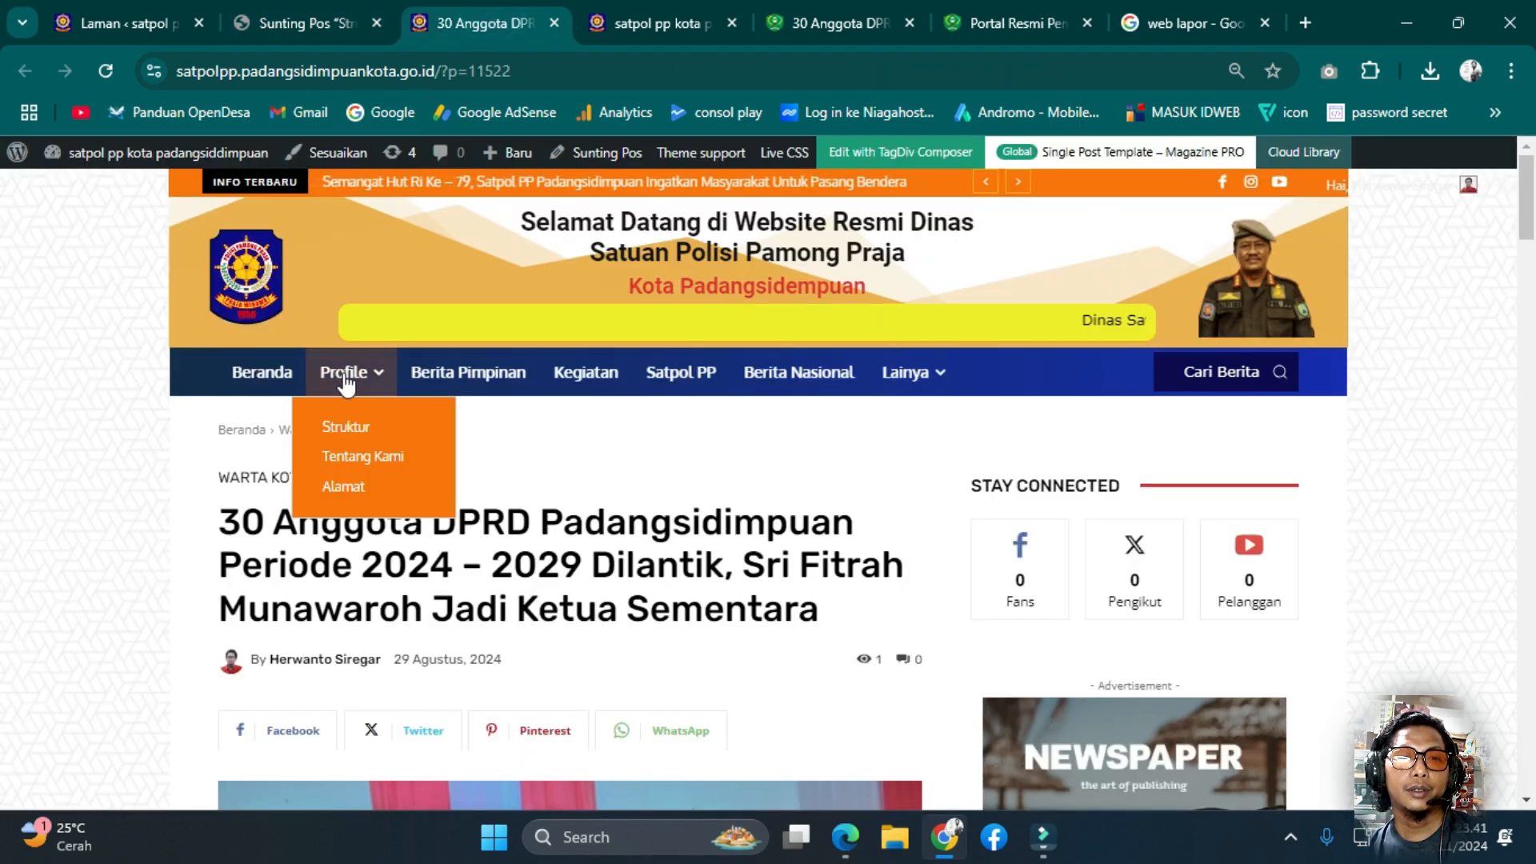
click(354, 429)
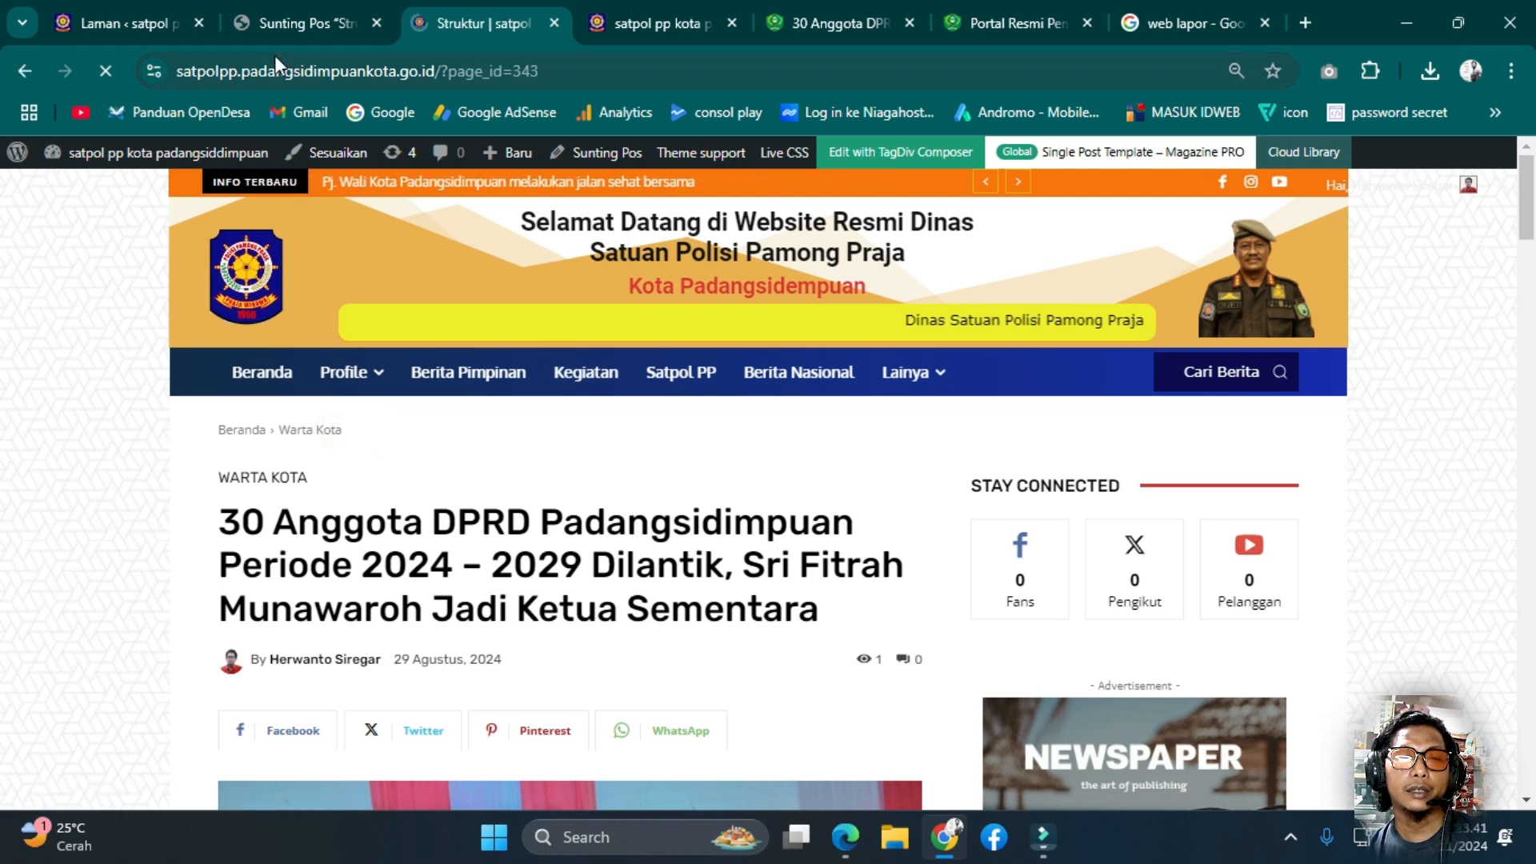
scroll(723, 569, down, 4)
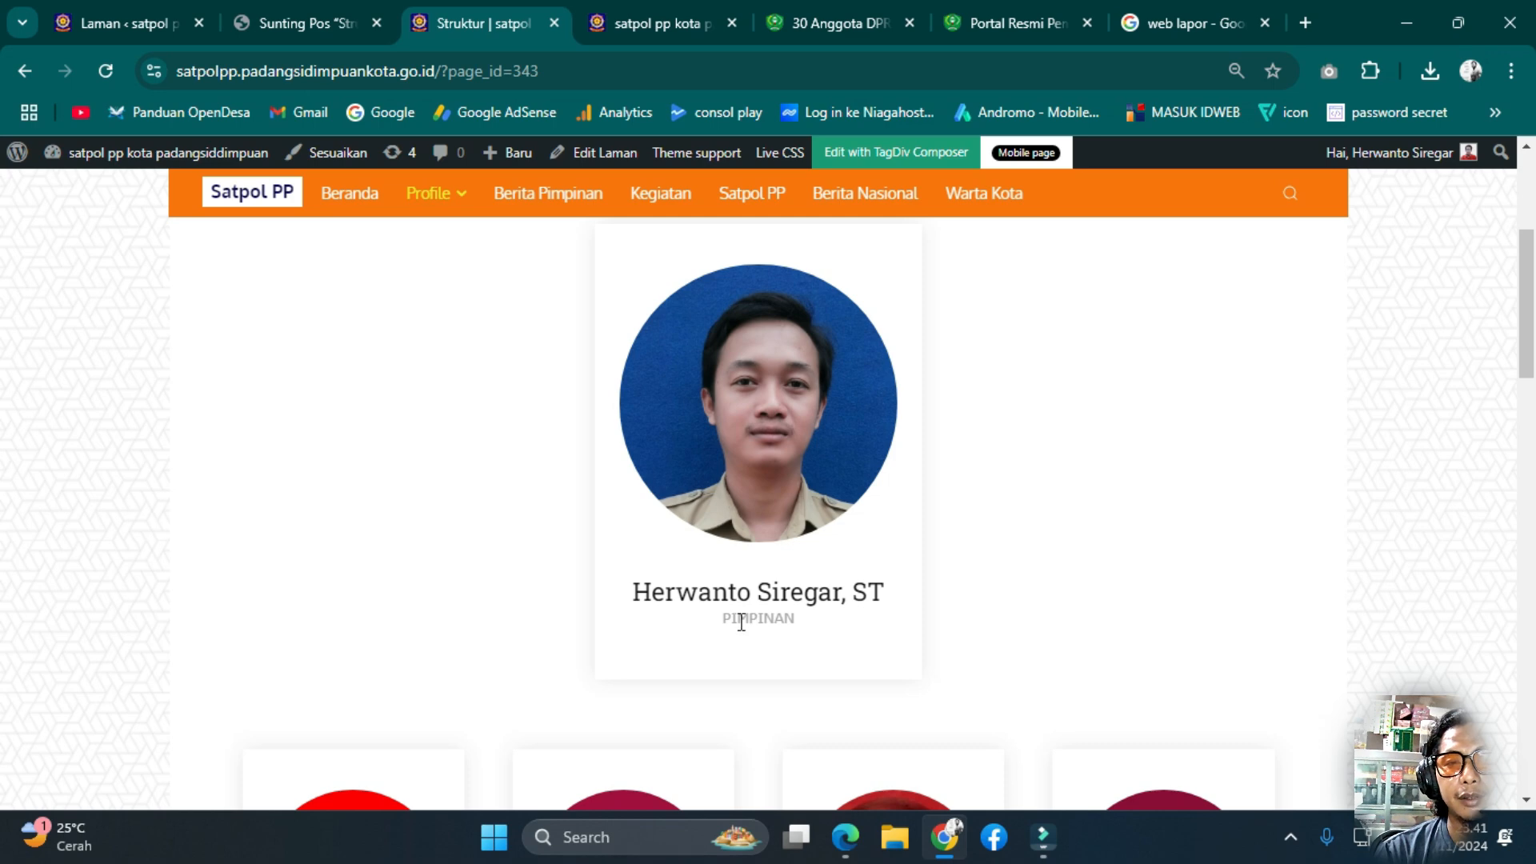
scroll(731, 592, down, 2)
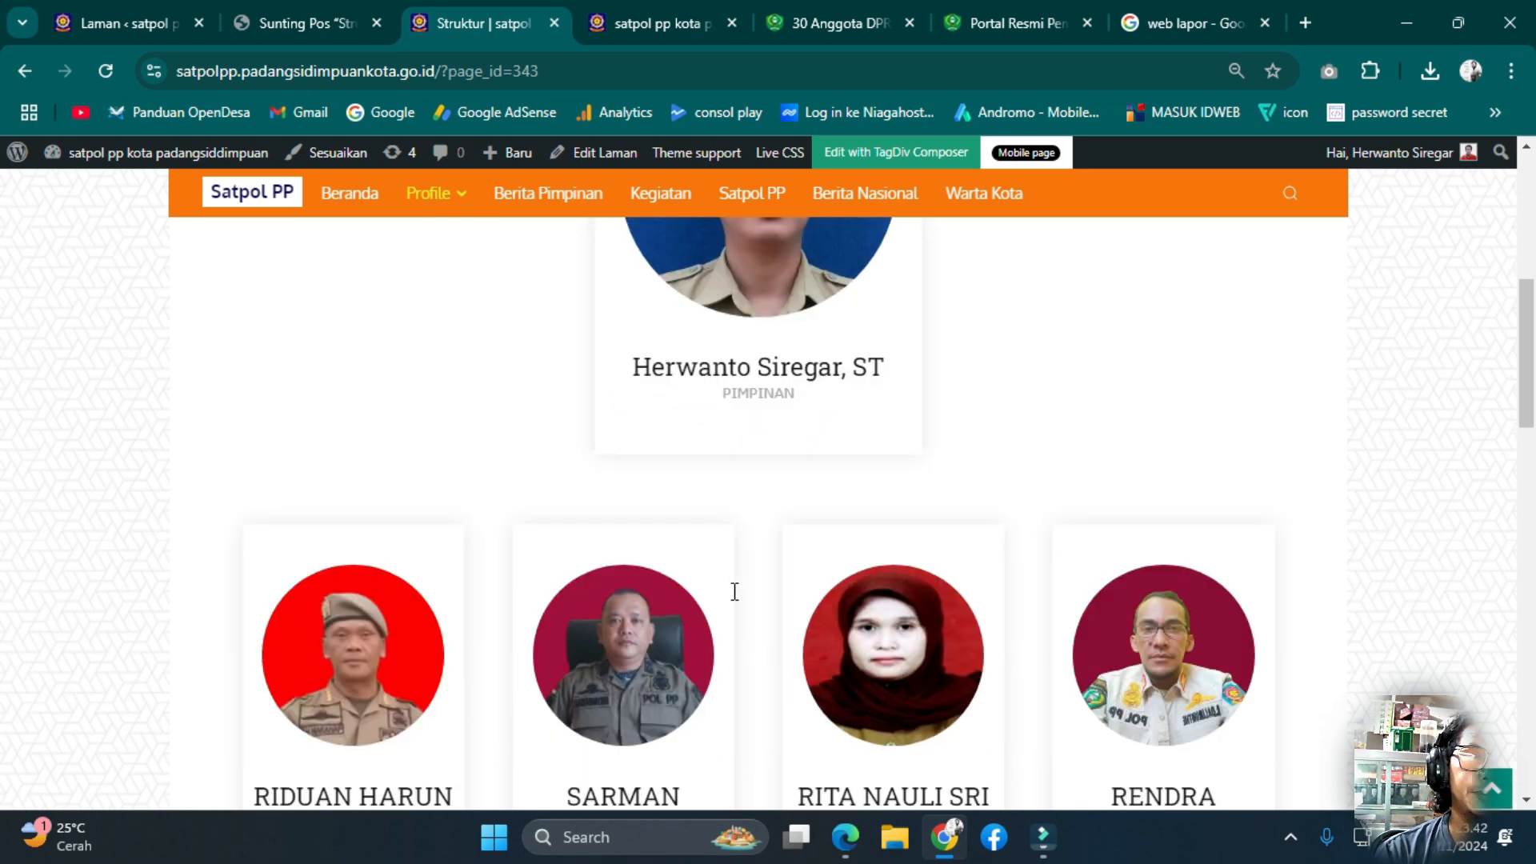
scroll(734, 596, up, 2)
scroll(737, 599, down, 4)
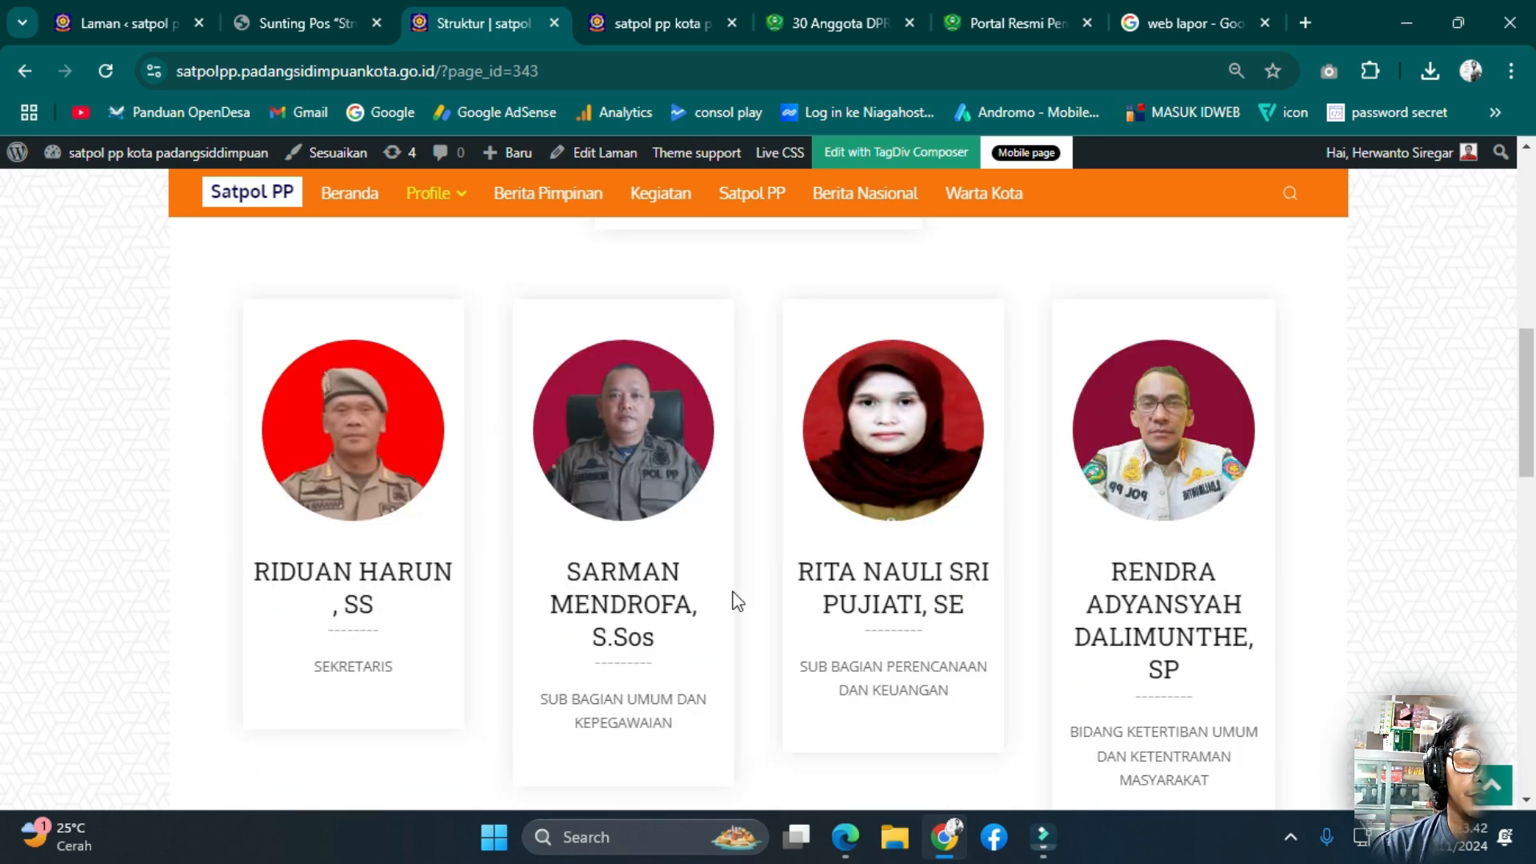
scroll(737, 602, up, 8)
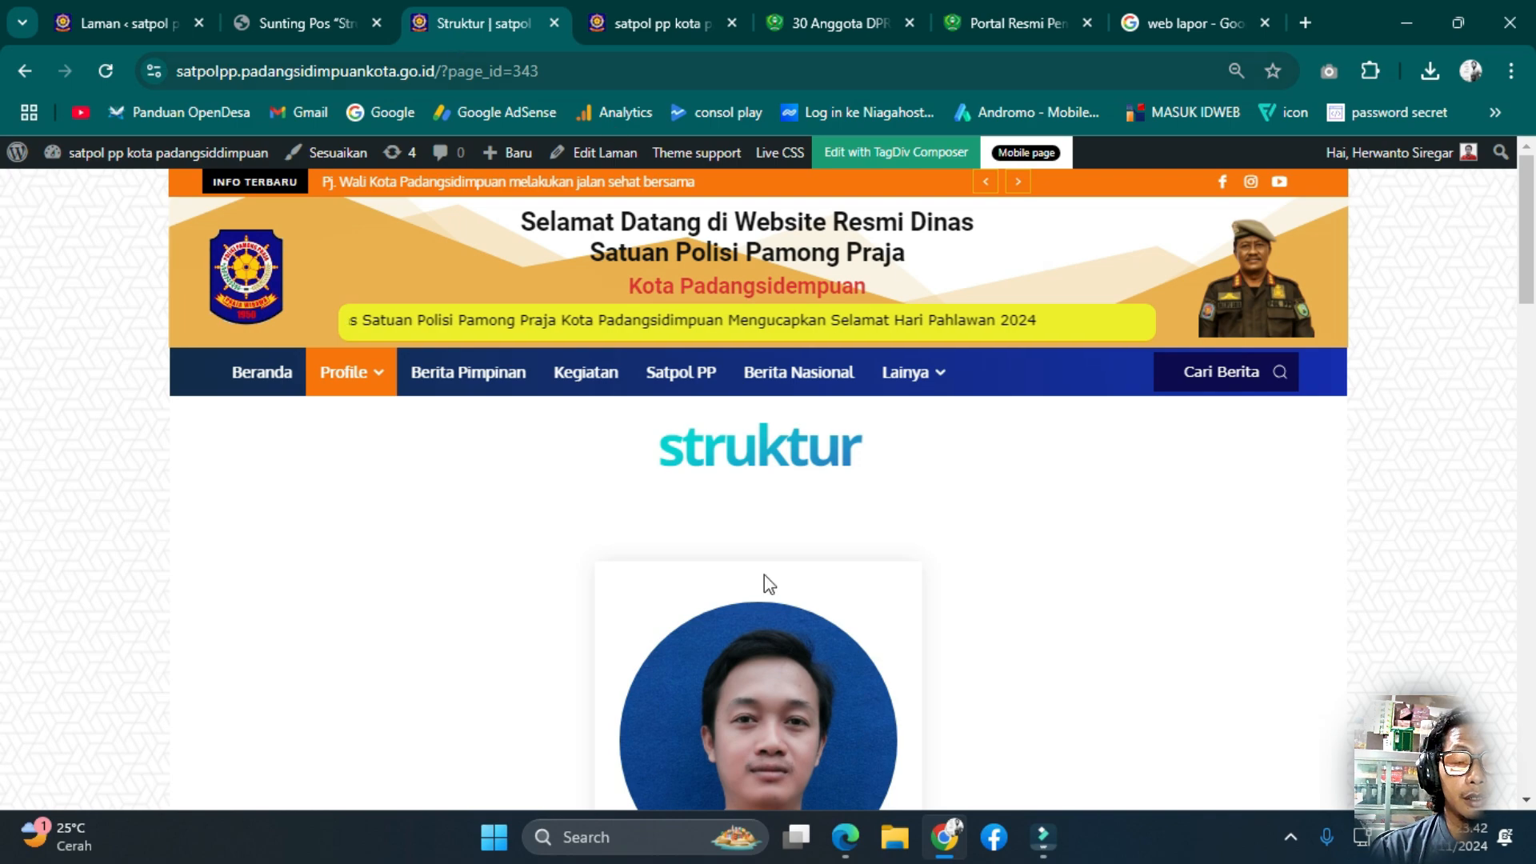
scroll(765, 576, down, 6)
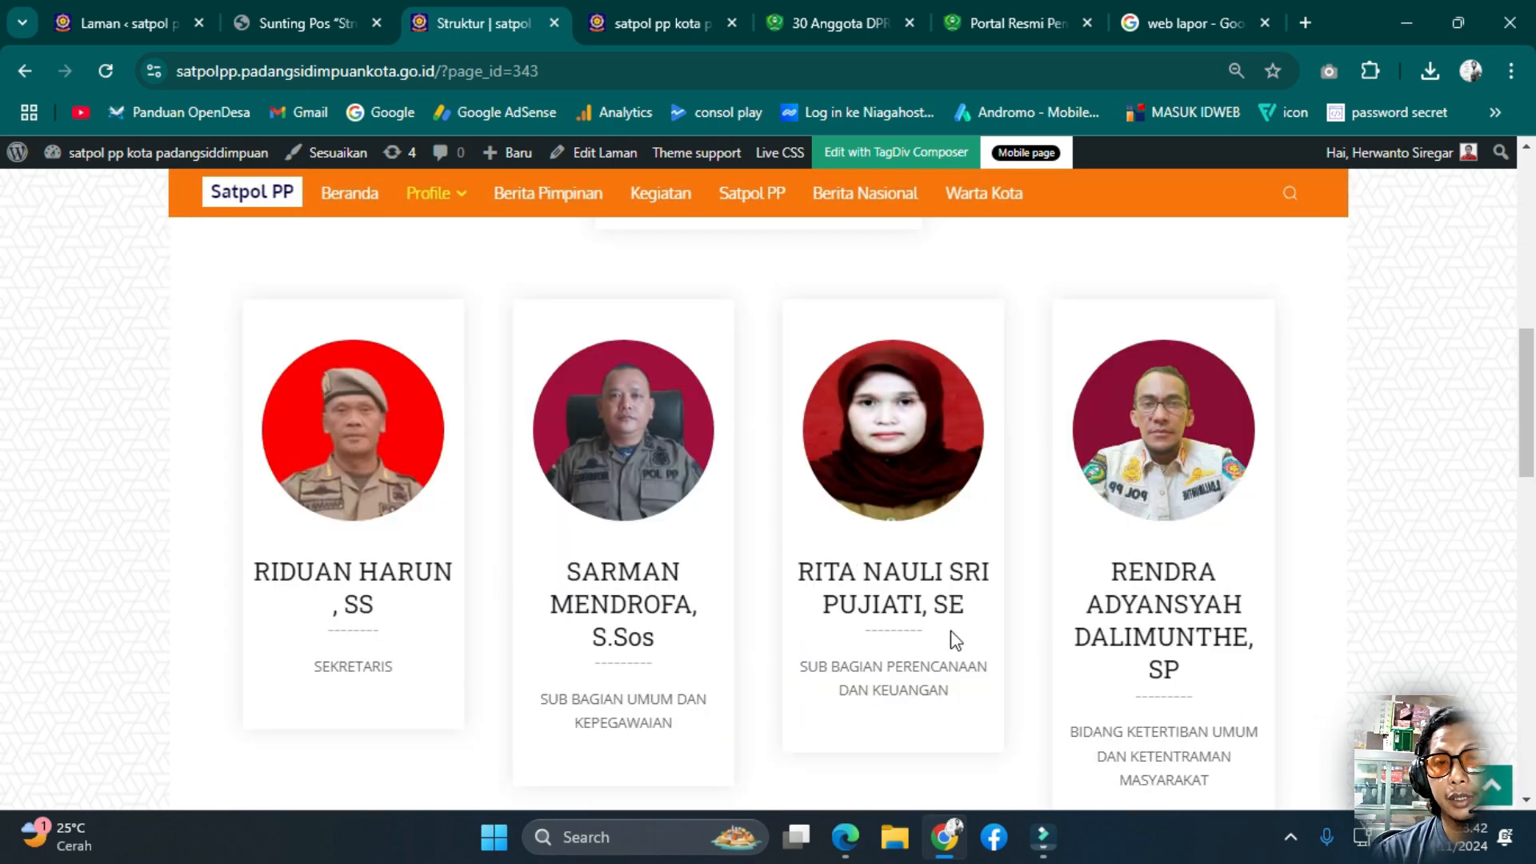
scroll(930, 555, down, 6)
scroll(805, 579, up, 12)
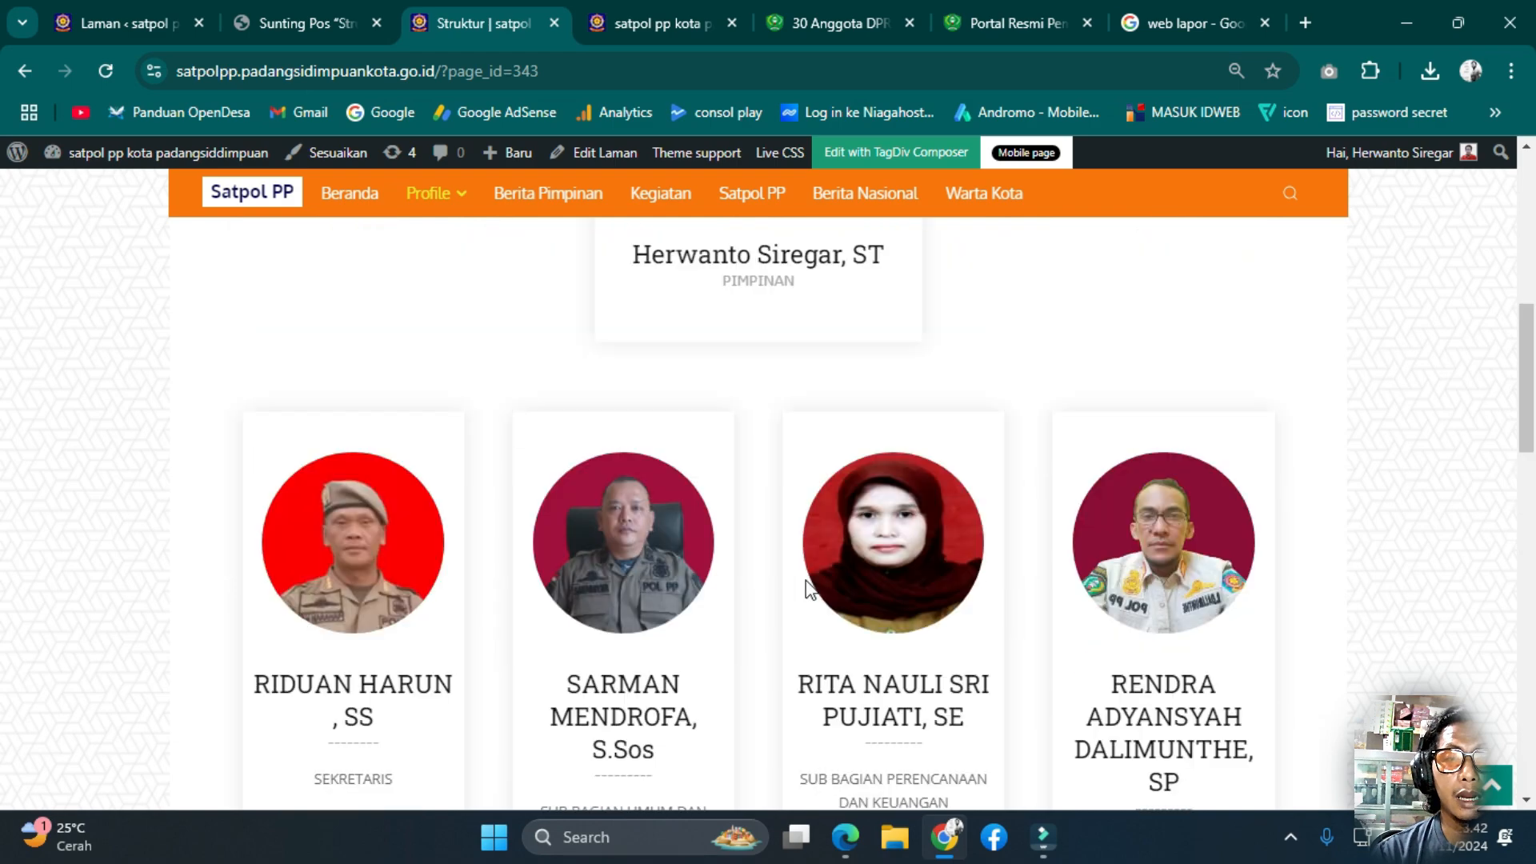
scroll(804, 579, up, 4)
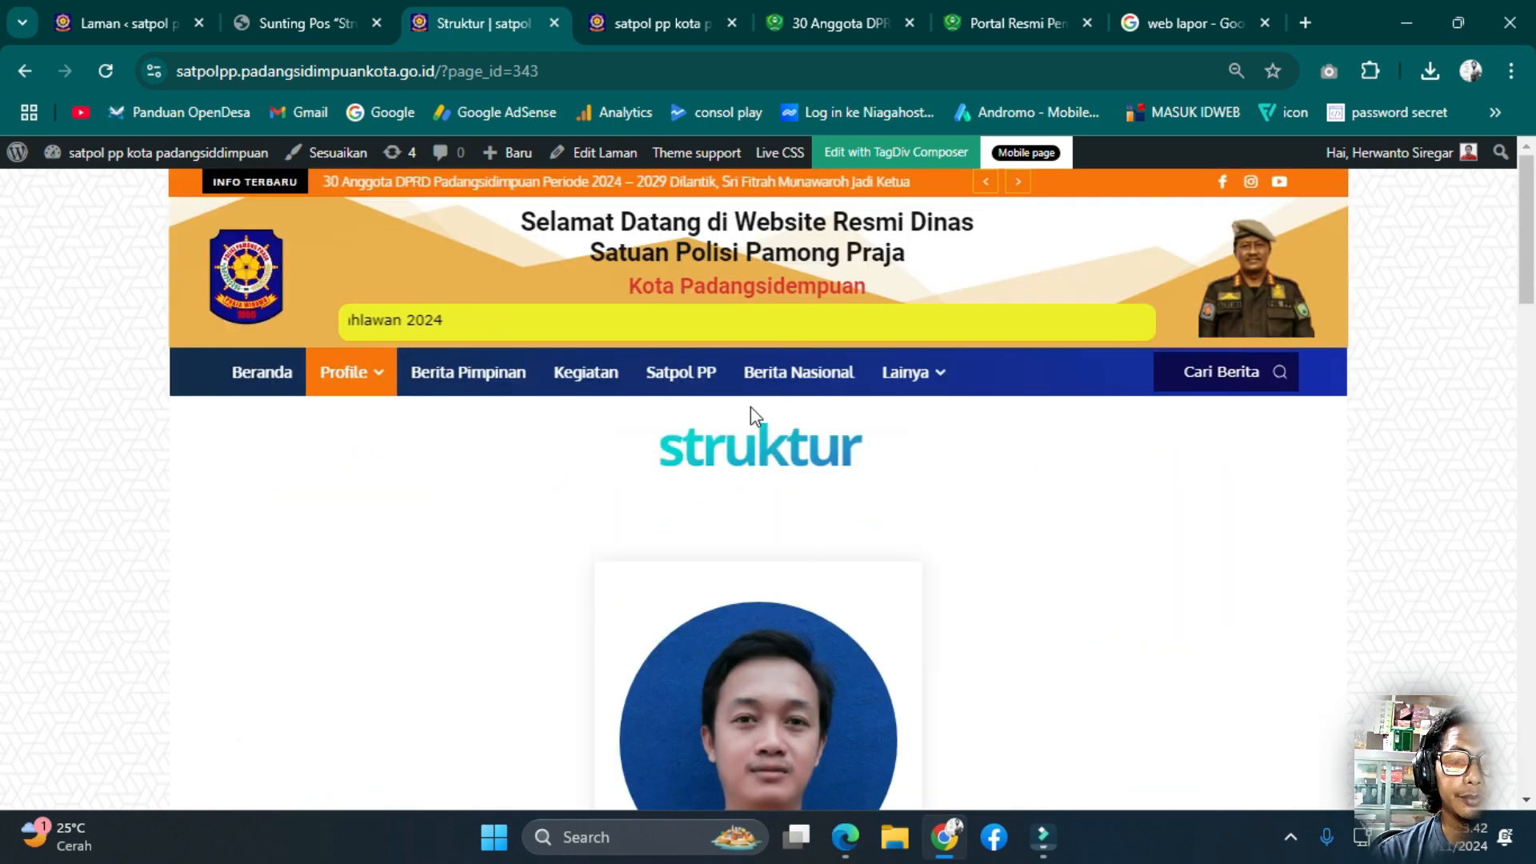
Step: Back in the page editor, select all text in the leader card's Name field
click(295, 11)
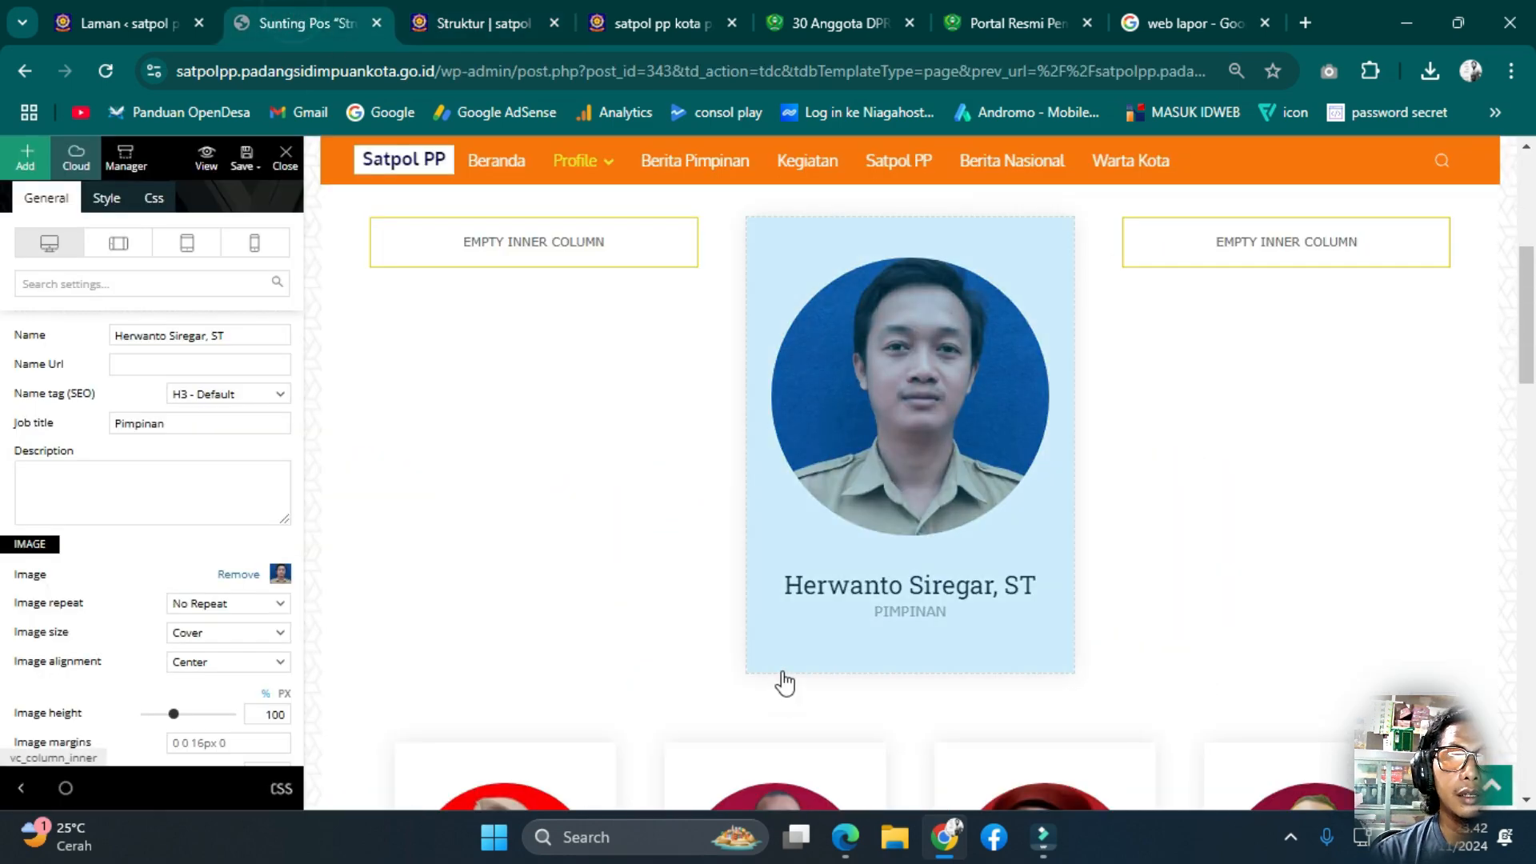
scroll(782, 679, up, 3)
scroll(560, 548, down, 1)
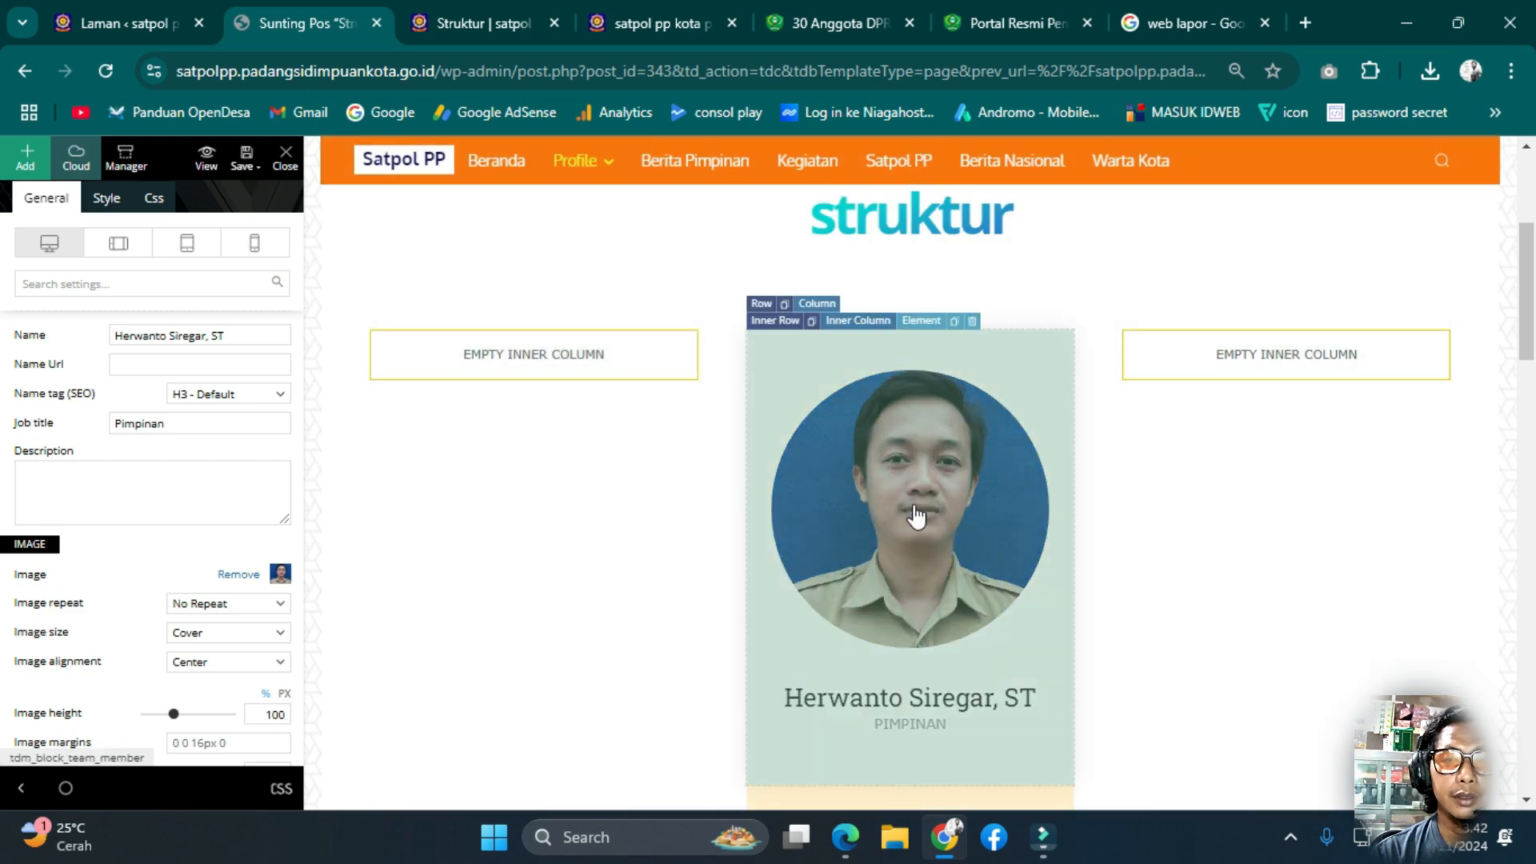
click(175, 335)
key(ctrl+a)
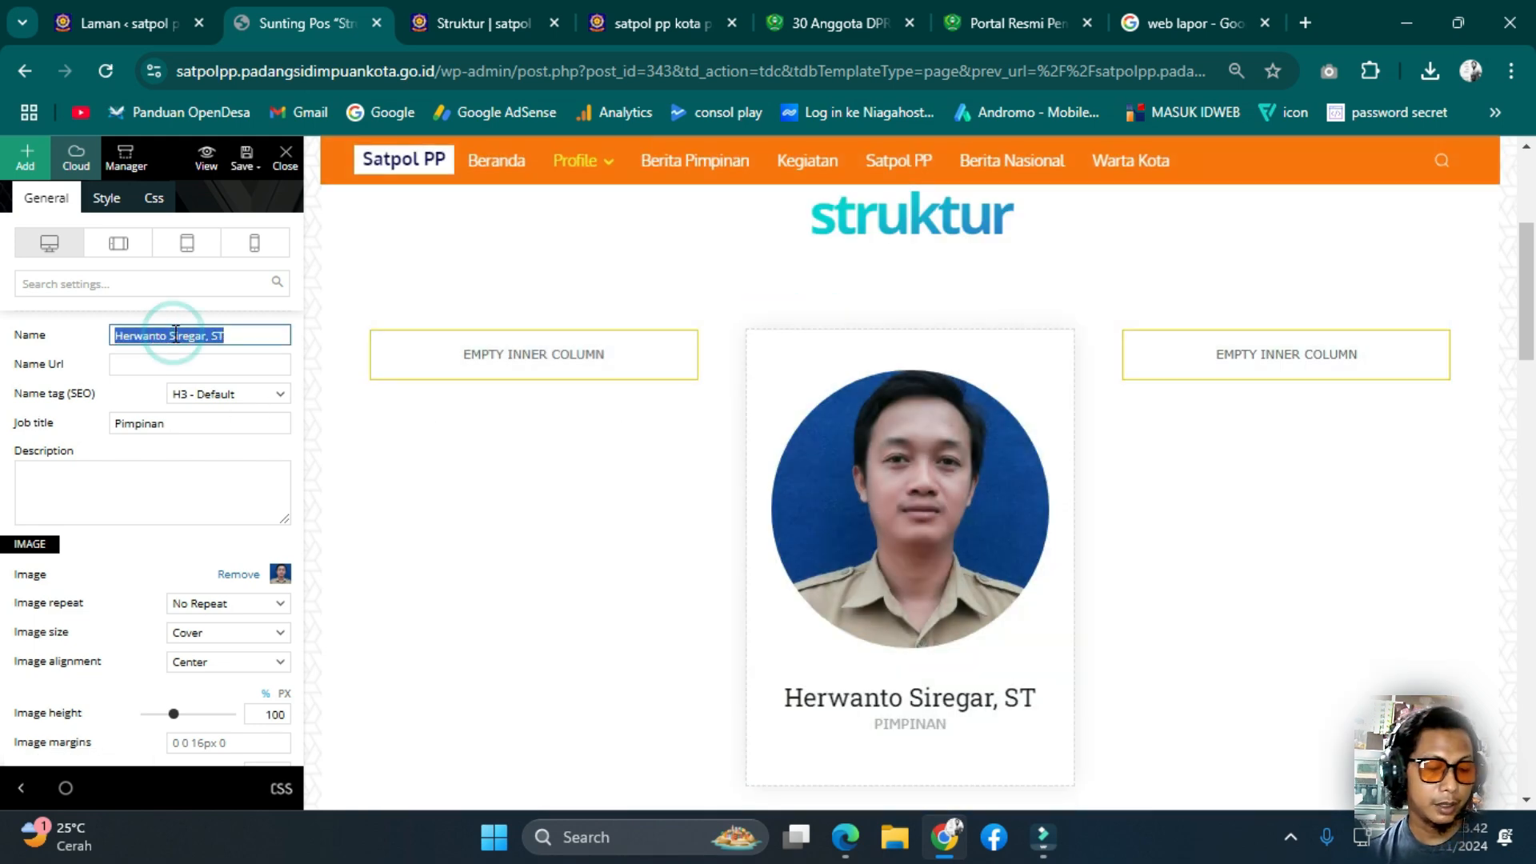
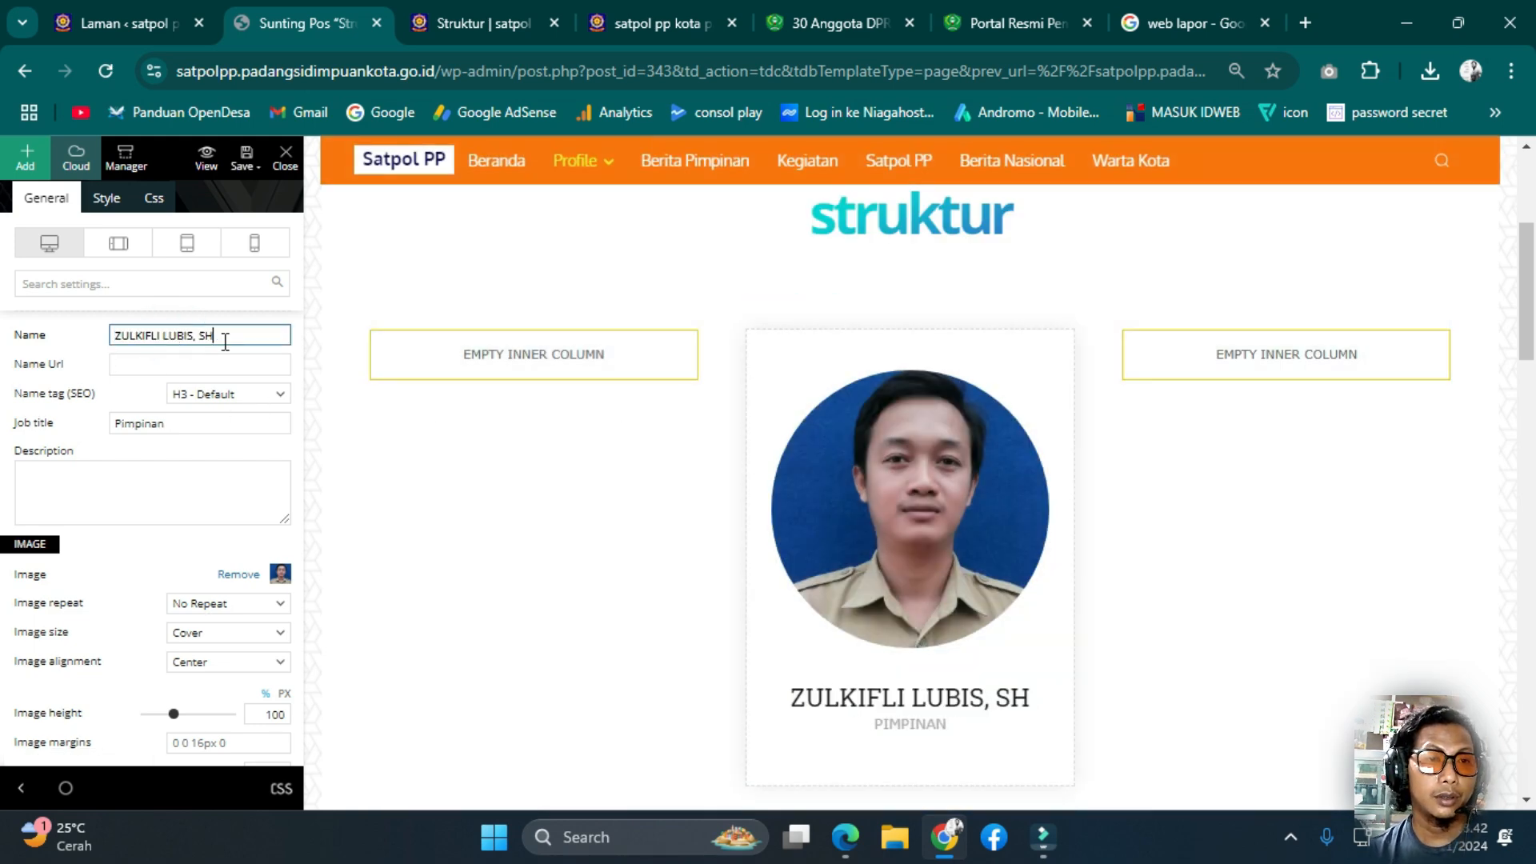
Step: Paste the new leader's name, swap the card photo for 5.jpg, and save the page
click(246, 575)
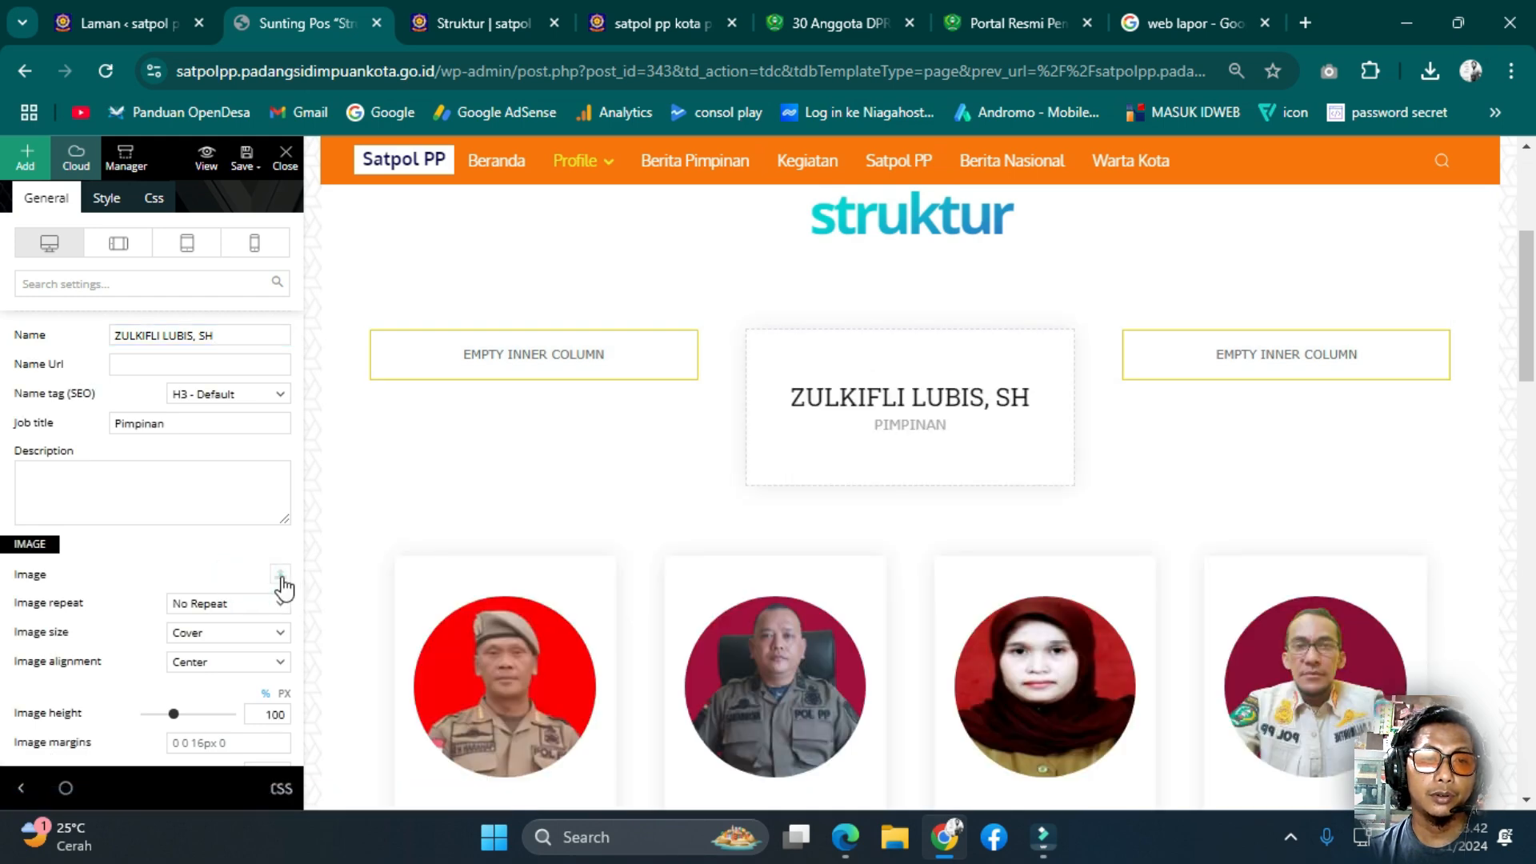
click(280, 576)
scroll(783, 595, down, 4)
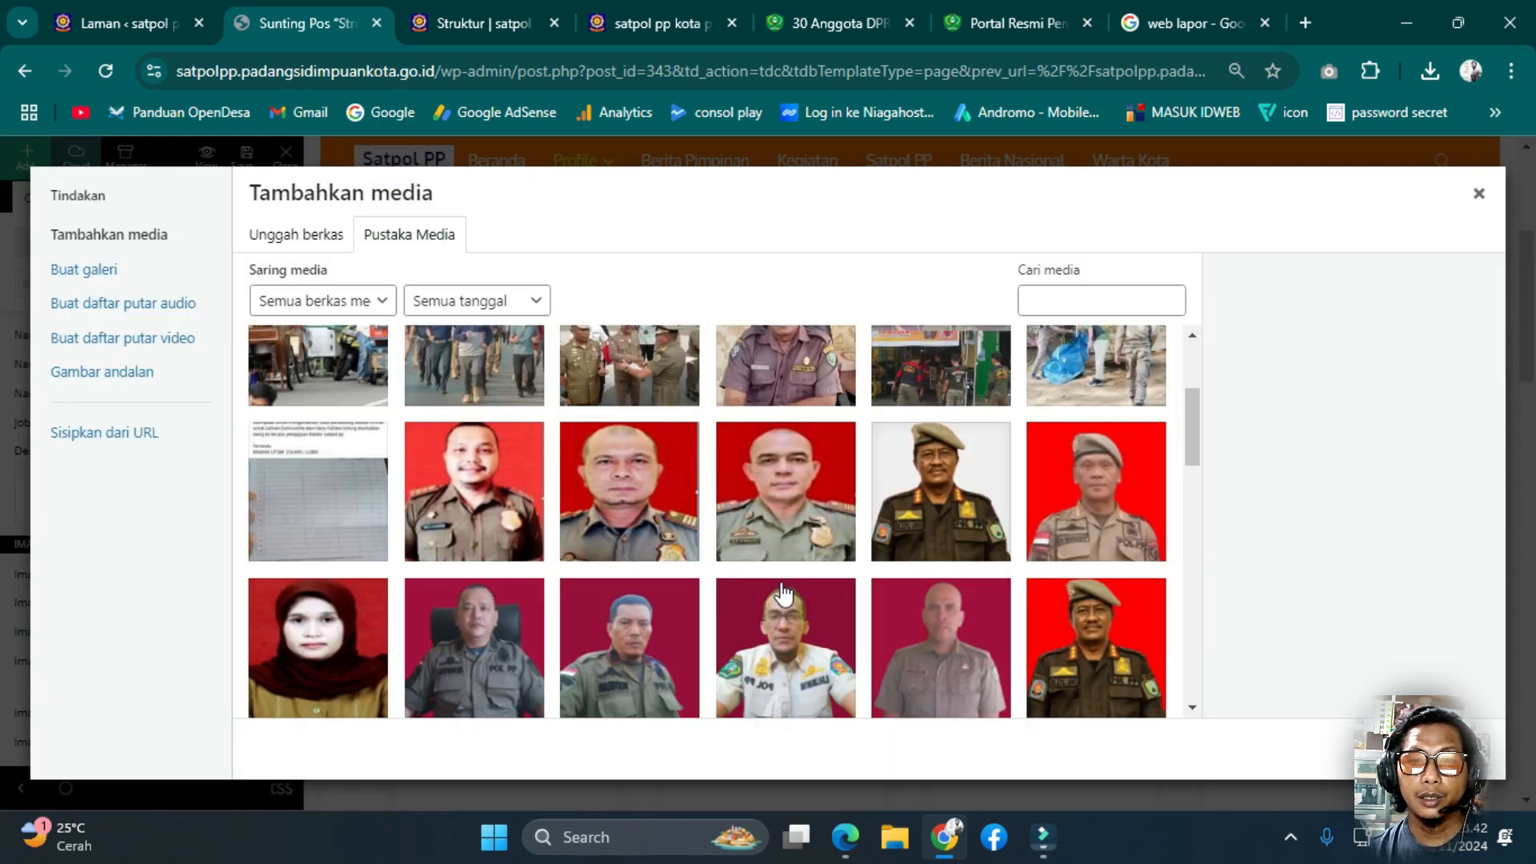
scroll(783, 594, down, 1)
click(1112, 543)
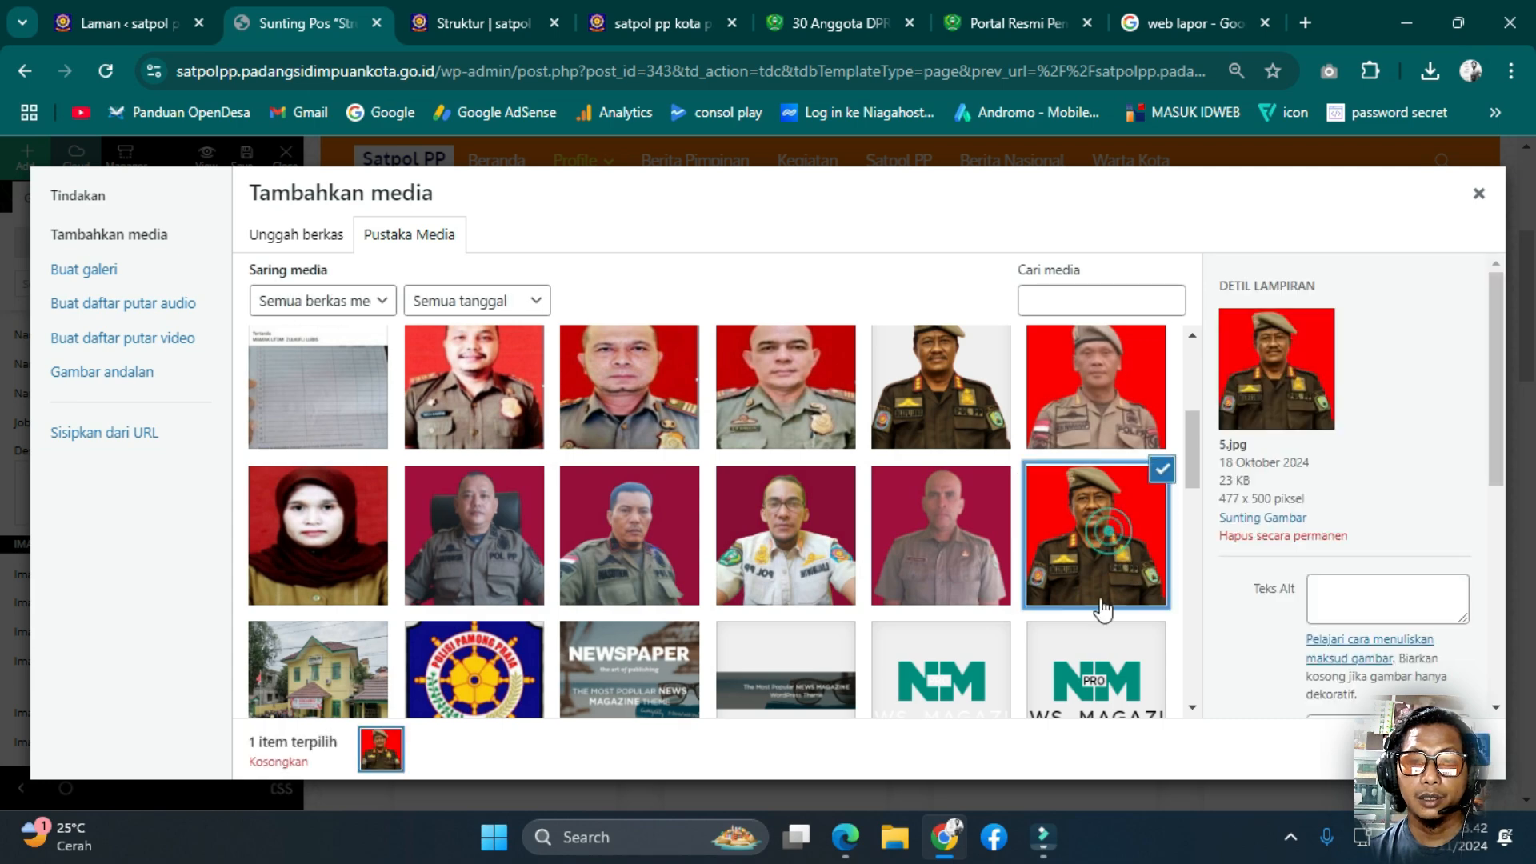
scroll(1172, 616, down, 3)
scroll(1162, 620, up, 3)
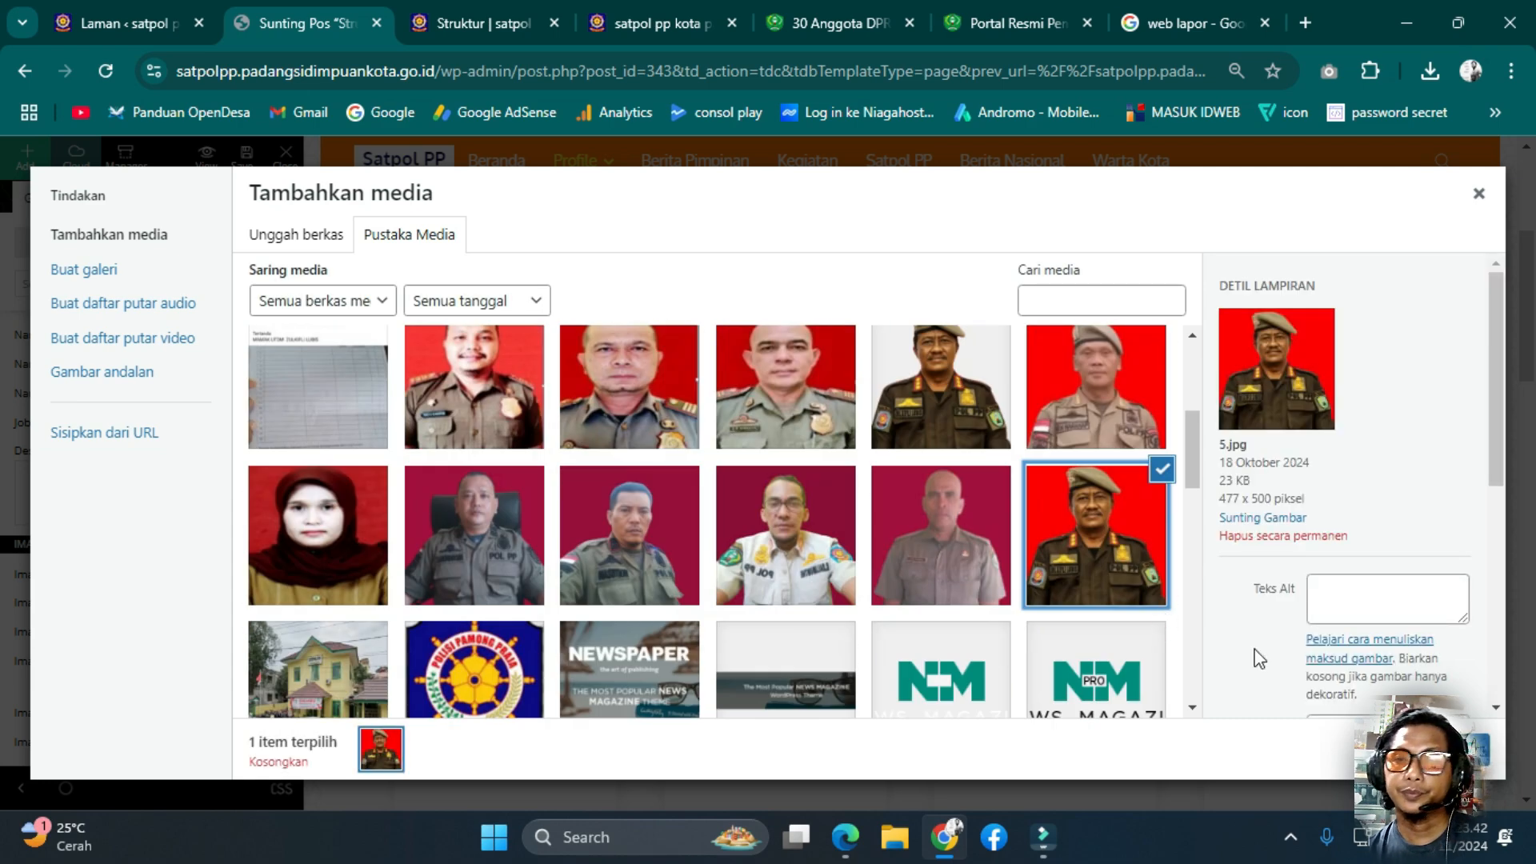
click(1436, 750)
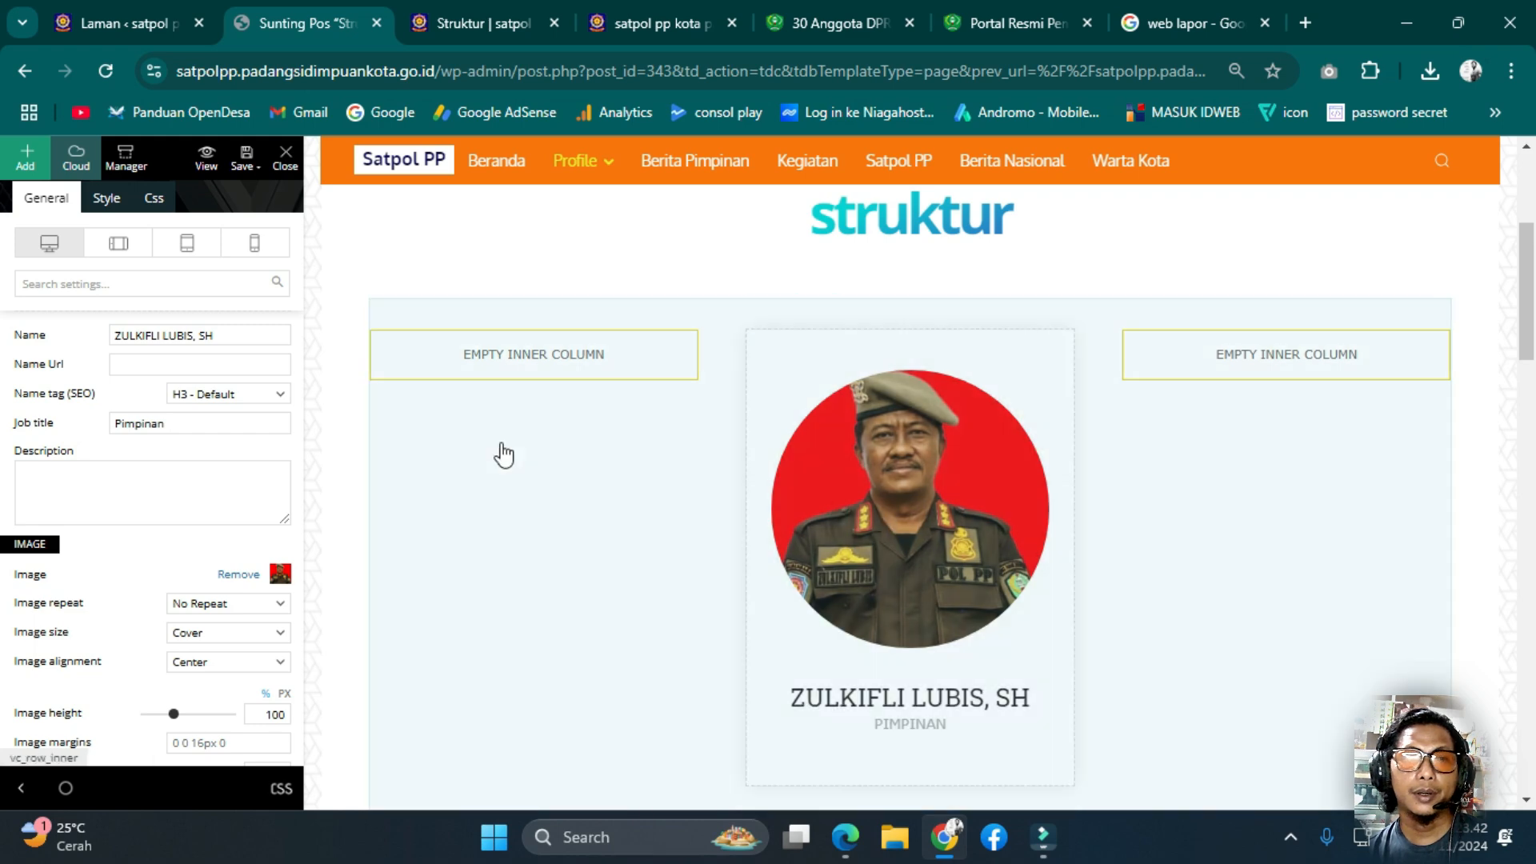
click(244, 160)
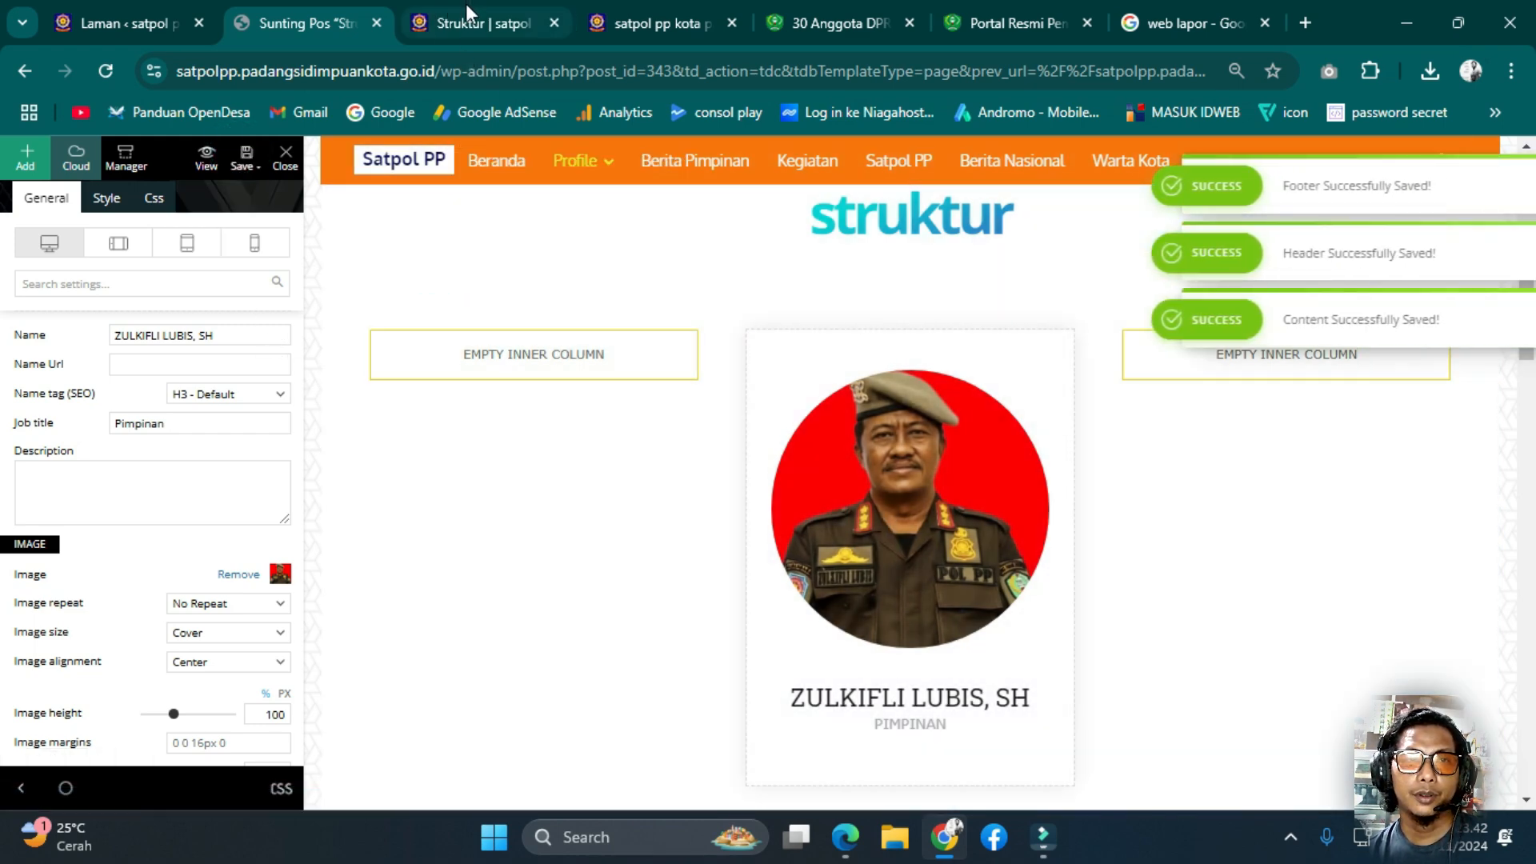
click(466, 6)
Step: Reload the live Struktur page to confirm the new leader photo
scroll(940, 736, down, 2)
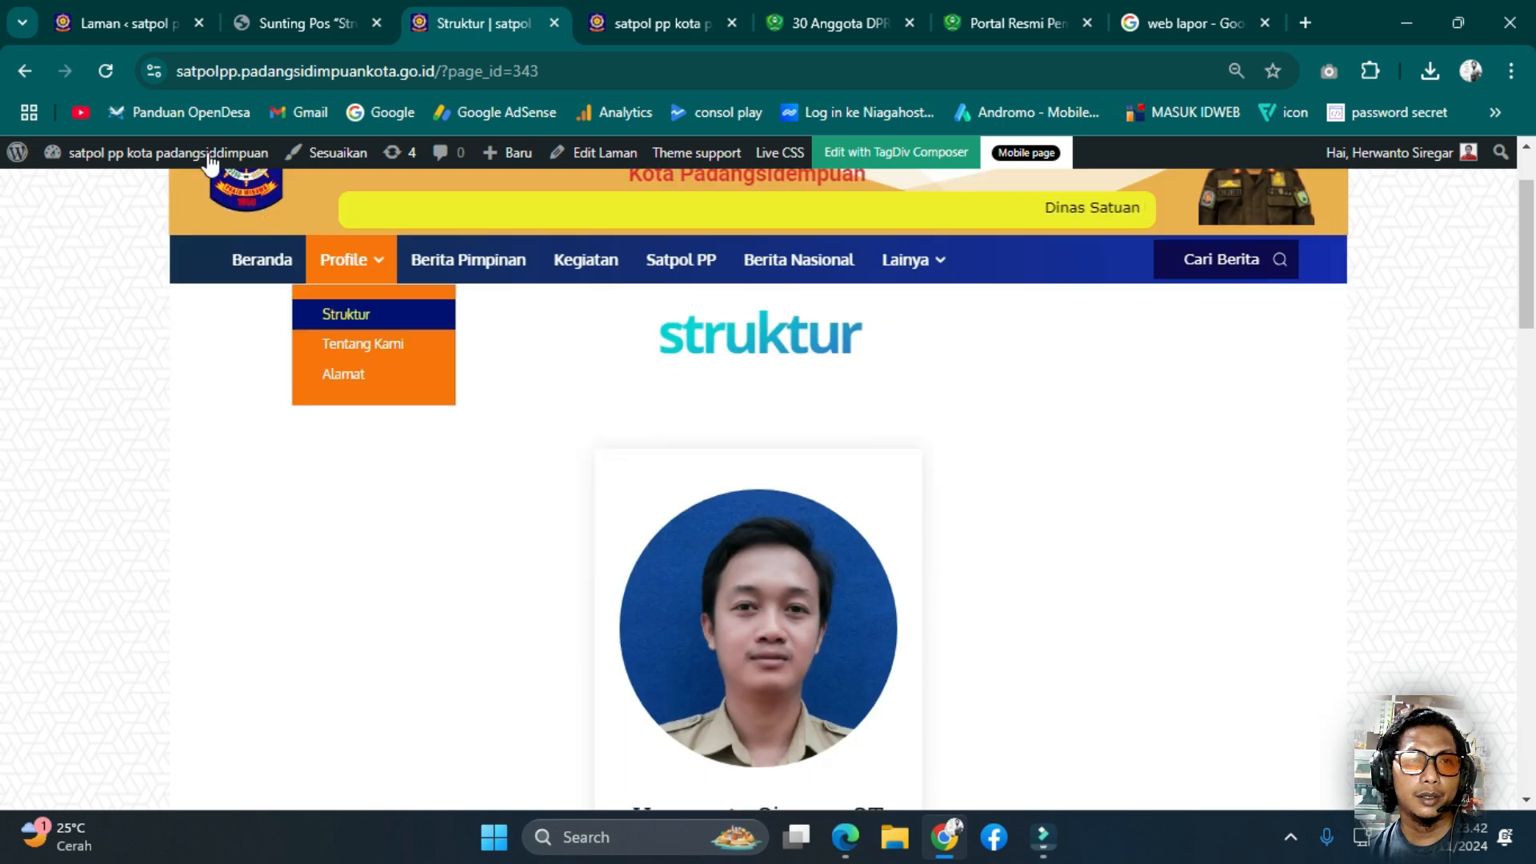
click(105, 71)
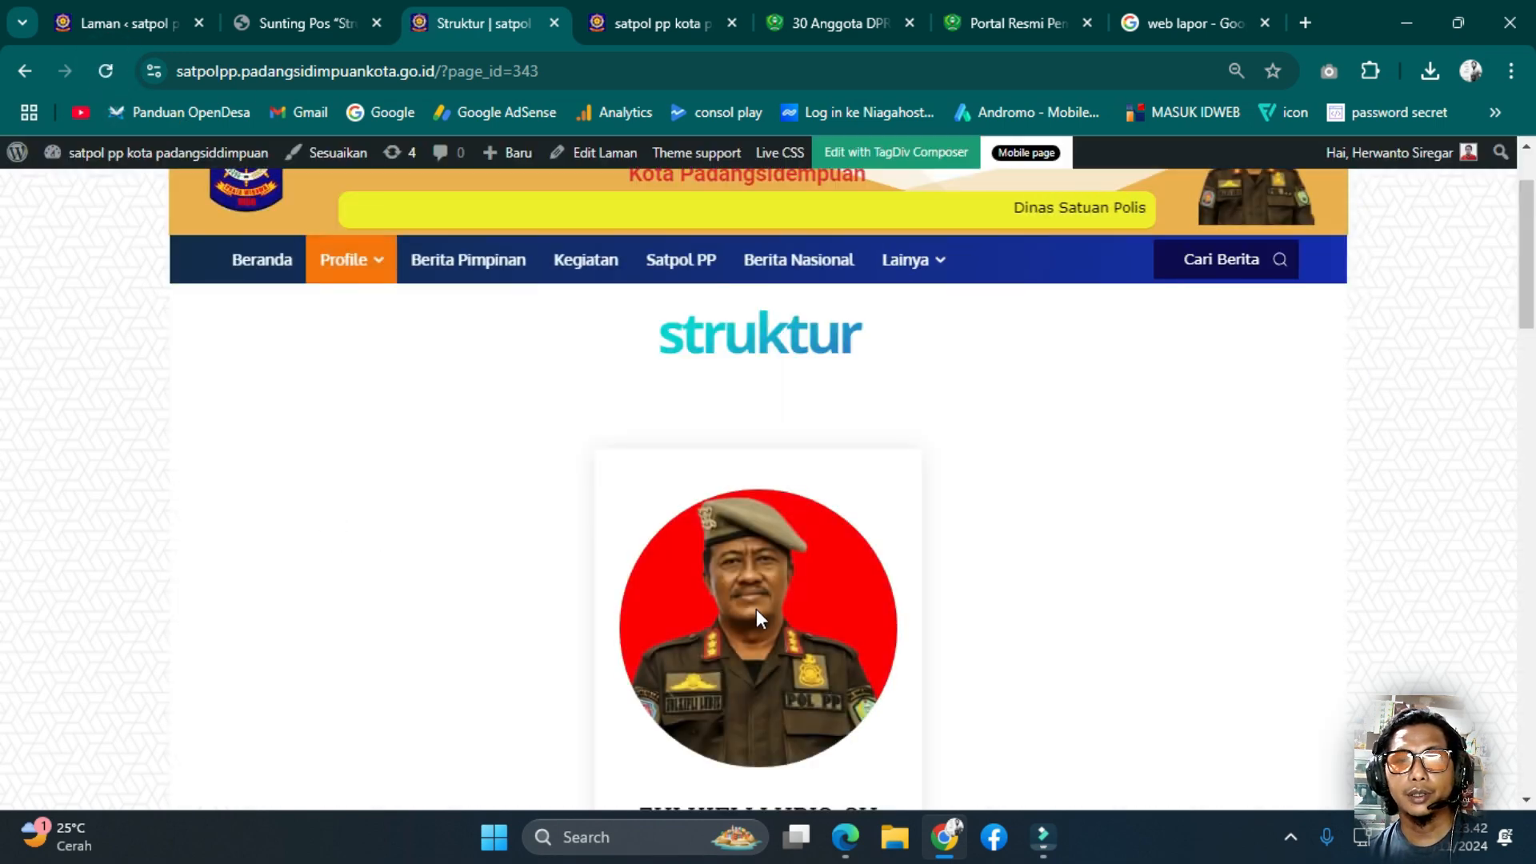
click(285, 7)
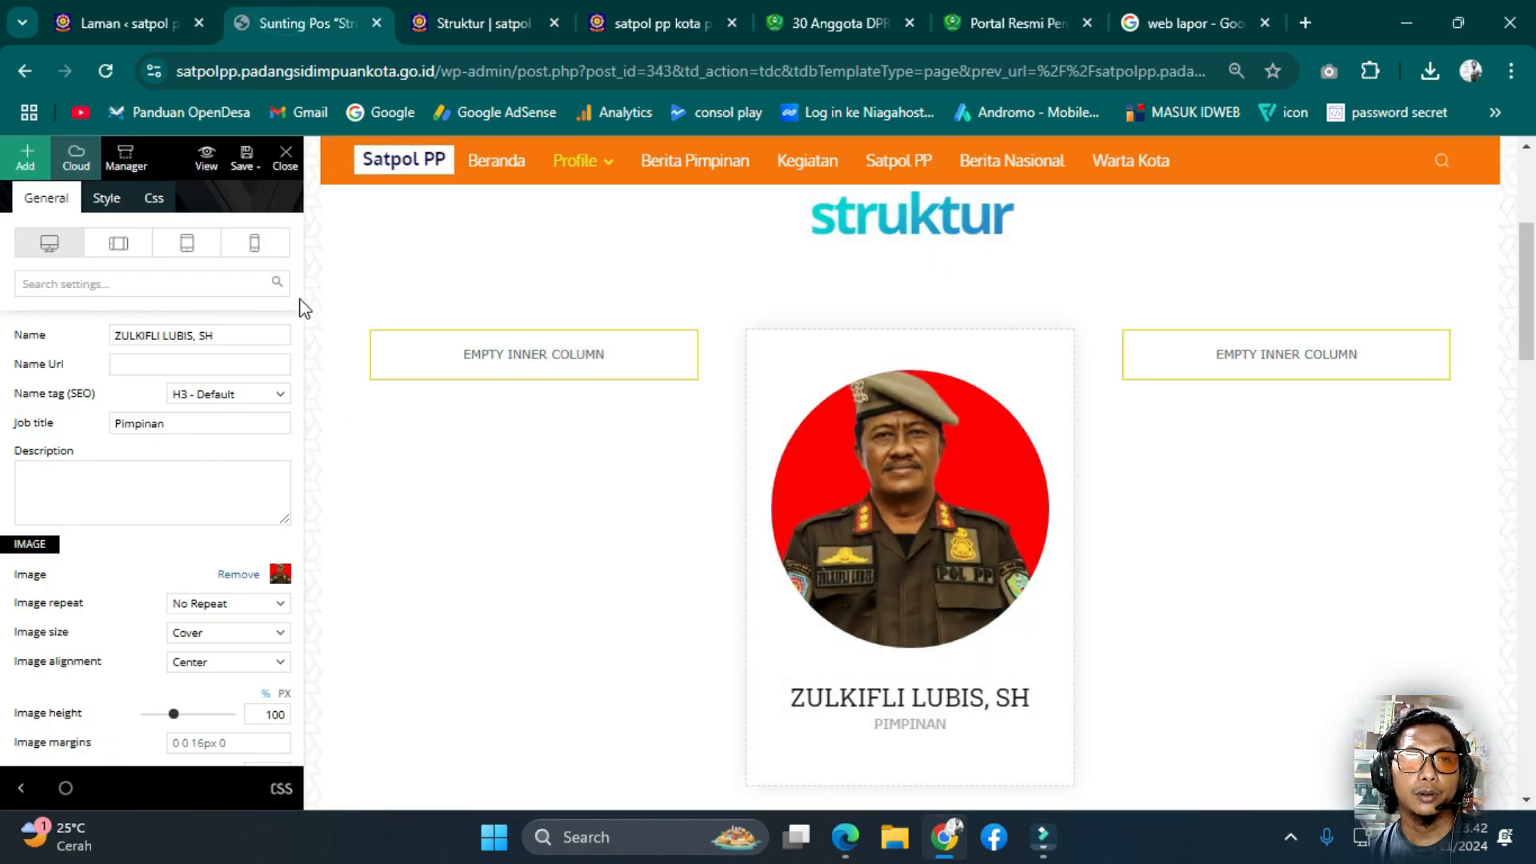
Step: Preview the leader card in the mobile layout, then return to the desktop layout
click(251, 244)
scroll(920, 628, down, 10)
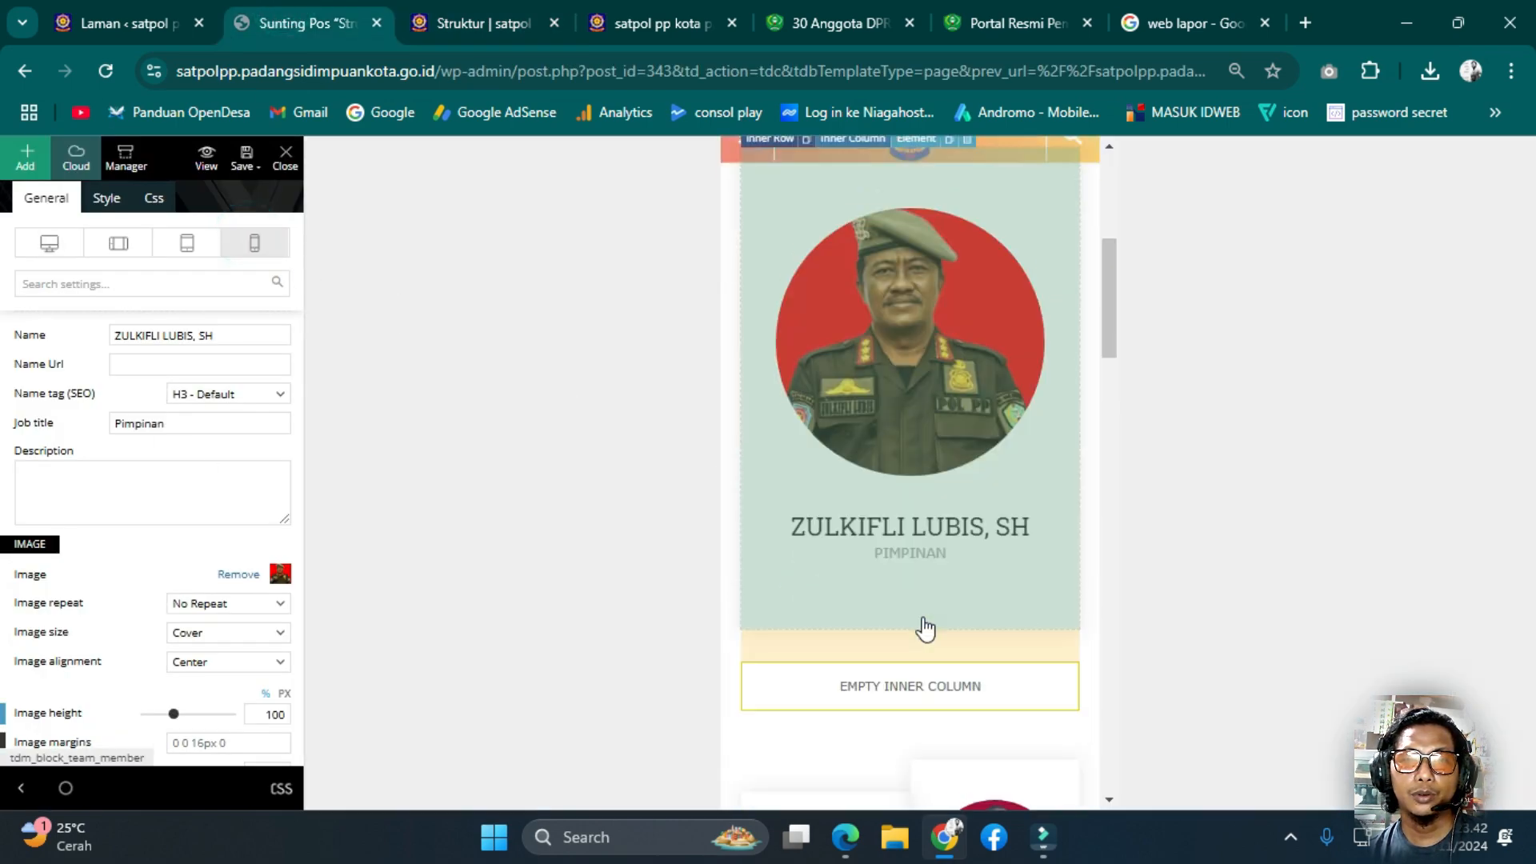
scroll(925, 630, down, 12)
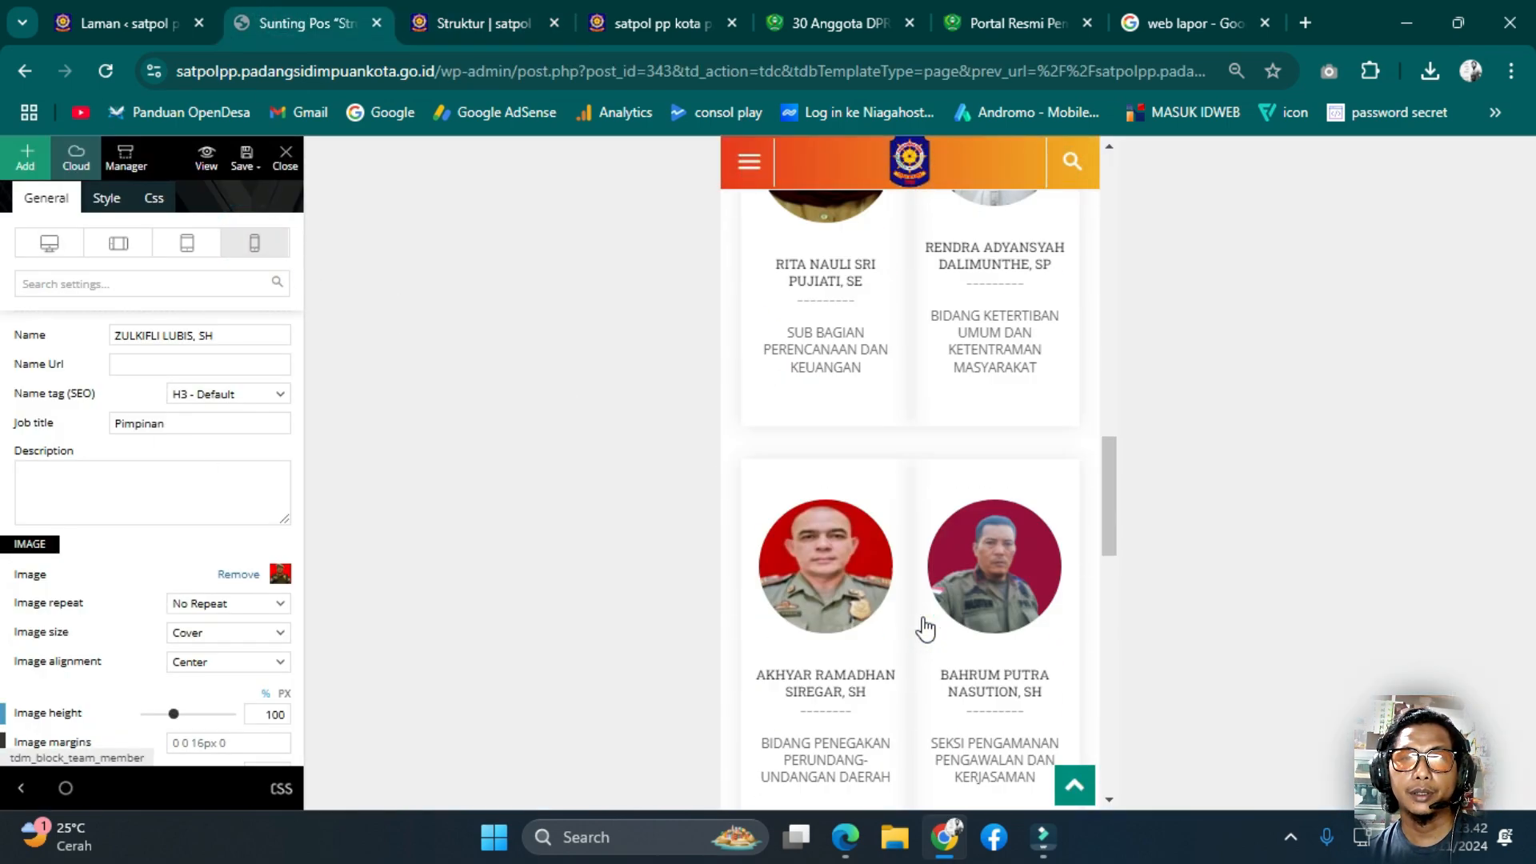
scroll(926, 630, up, 5)
scroll(926, 629, up, 10)
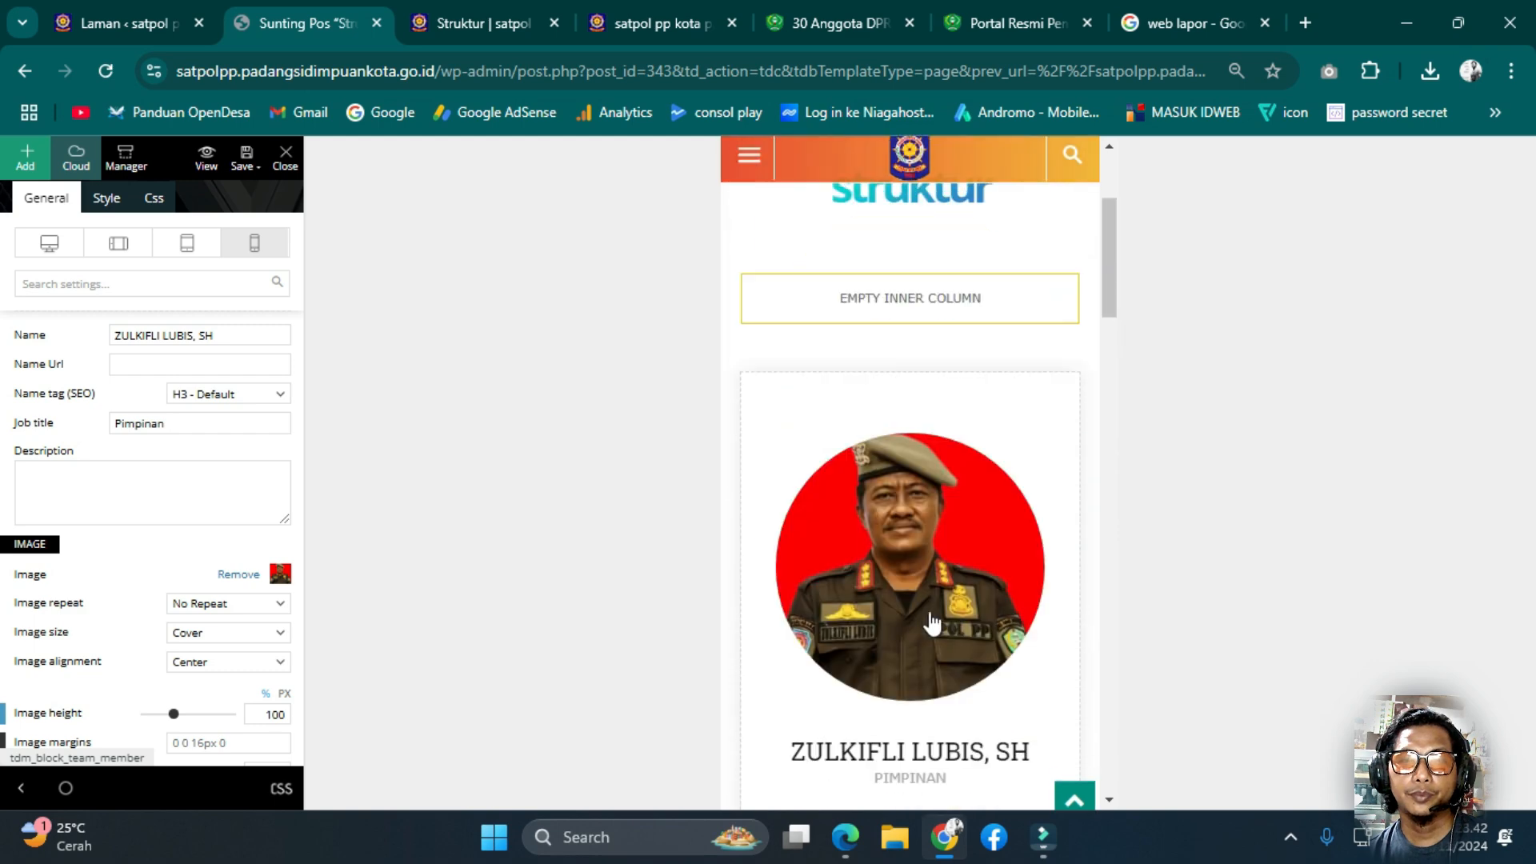
click(48, 243)
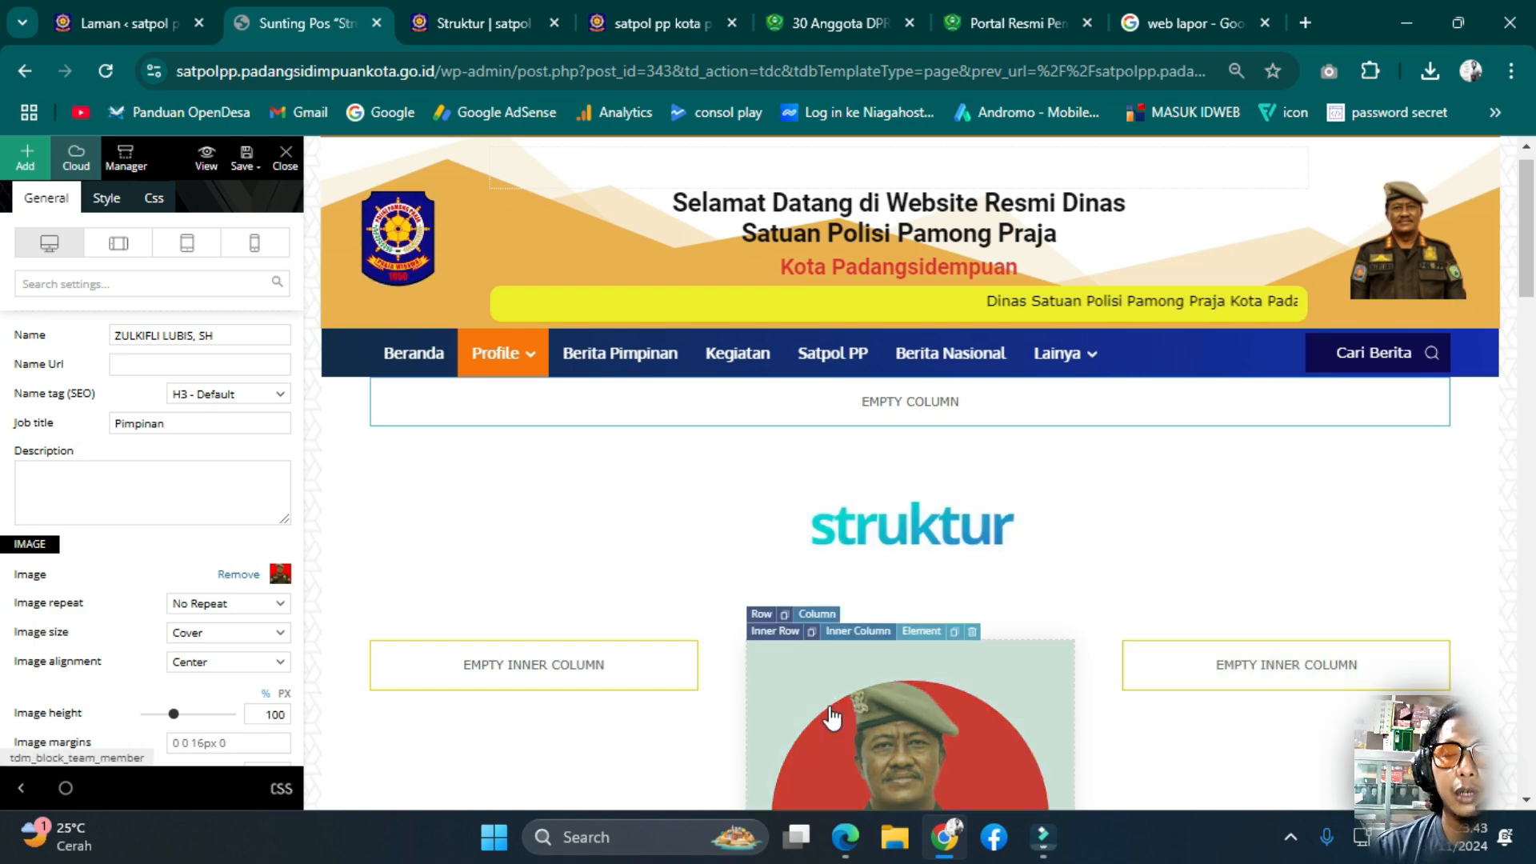
scroll(993, 676, down, 5)
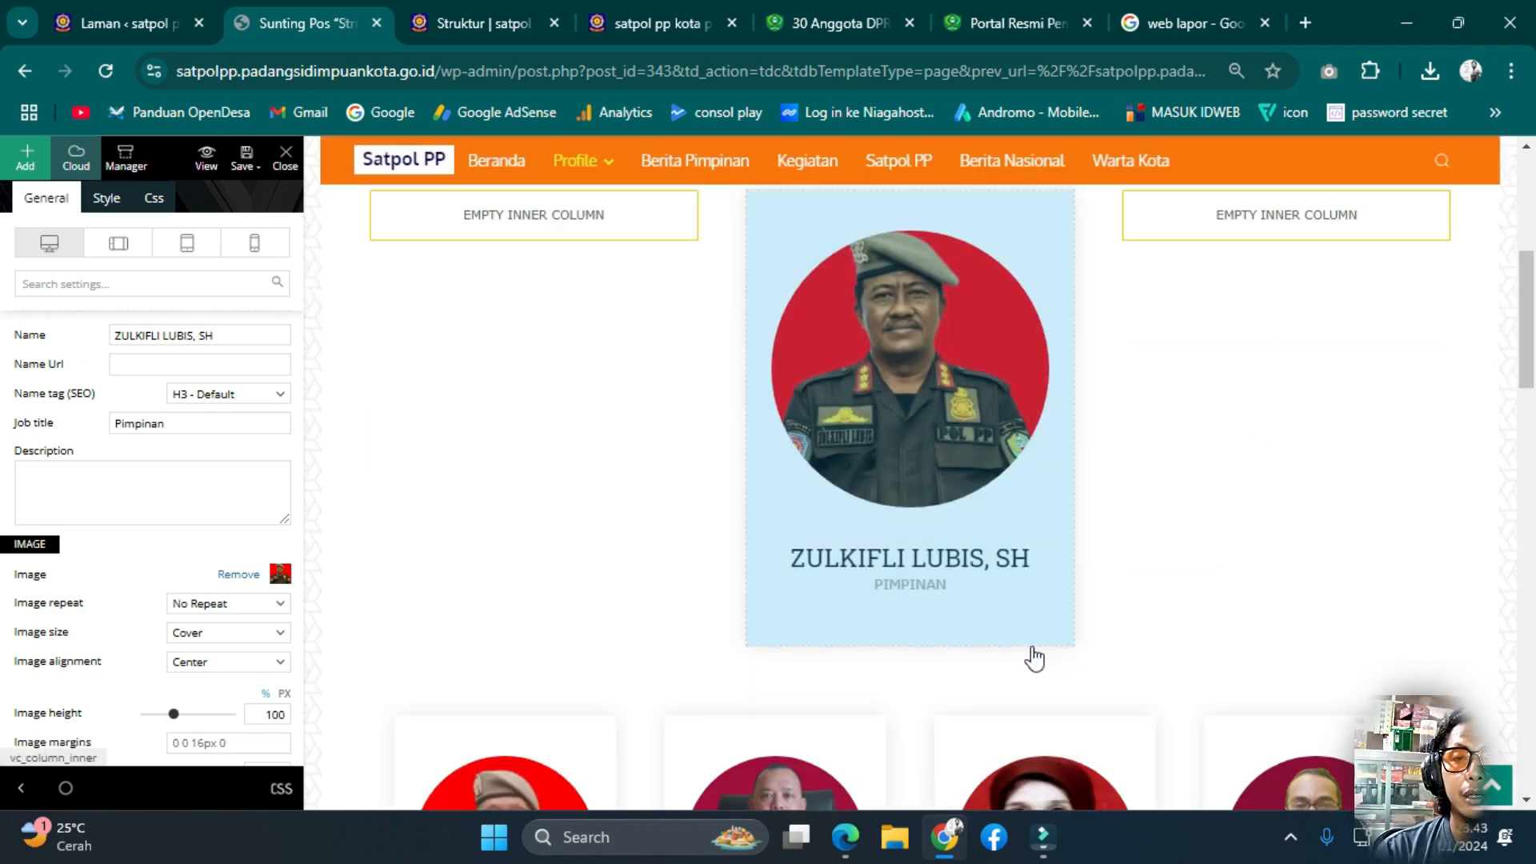
scroll(1033, 656, up, 3)
scroll(1033, 656, up, 1)
scroll(967, 685, down, 2)
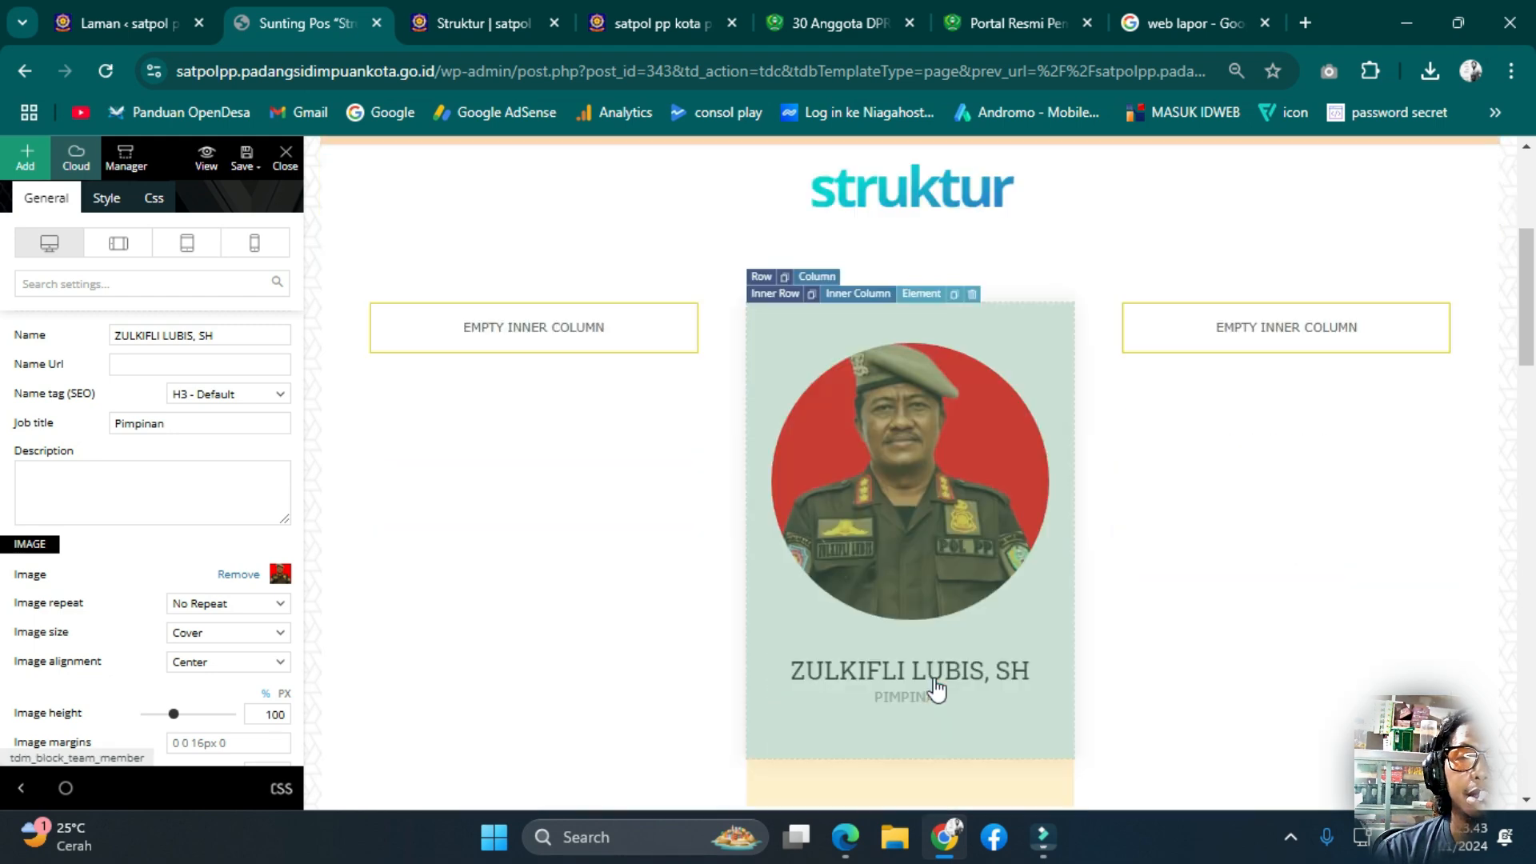
scroll(859, 721, down, 5)
scroll(888, 676, up, 7)
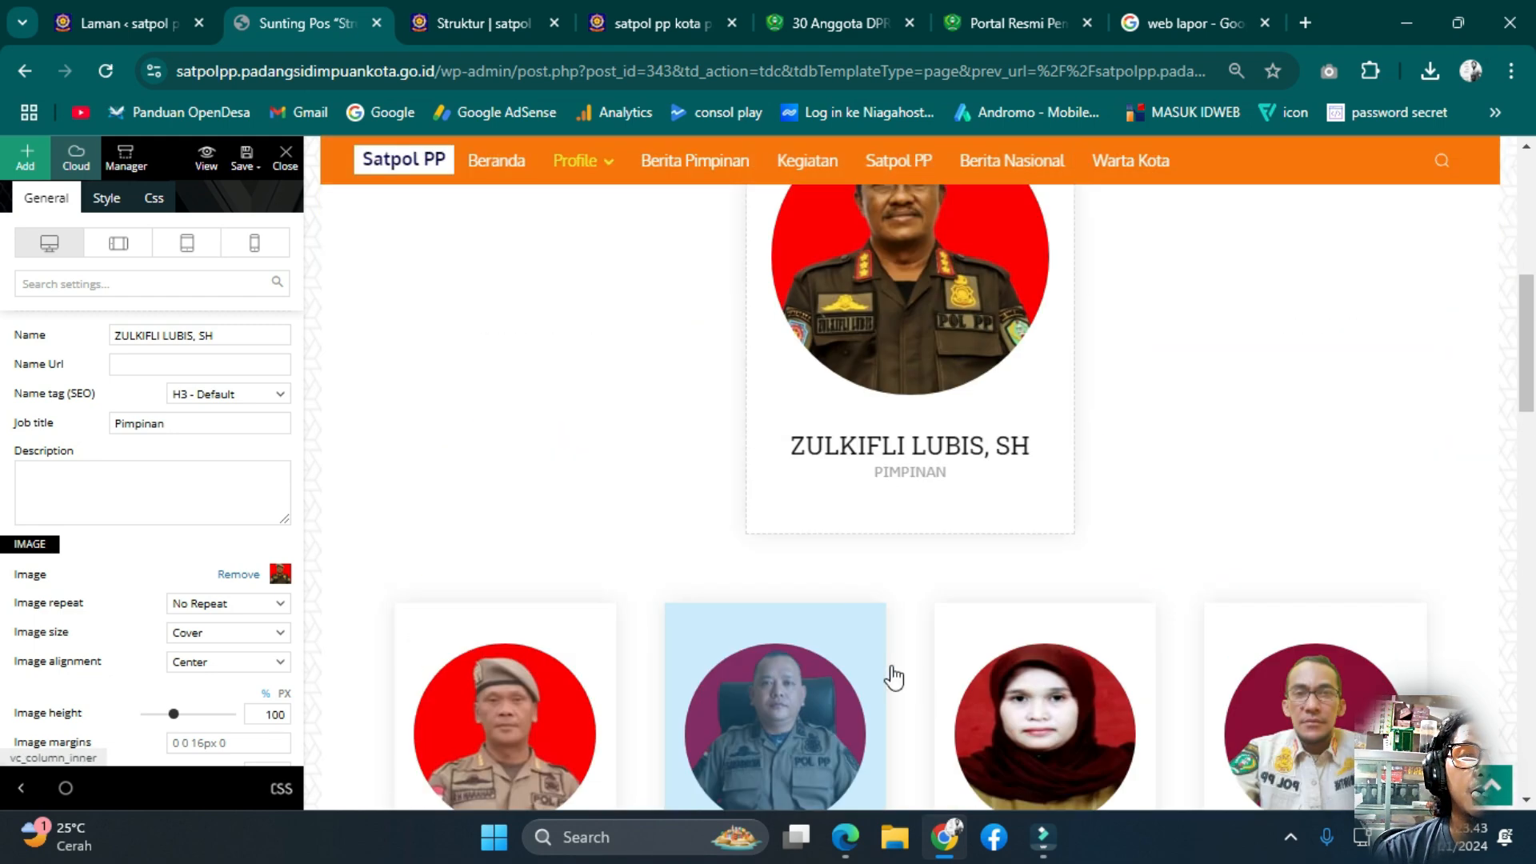
scroll(894, 678, up, 1)
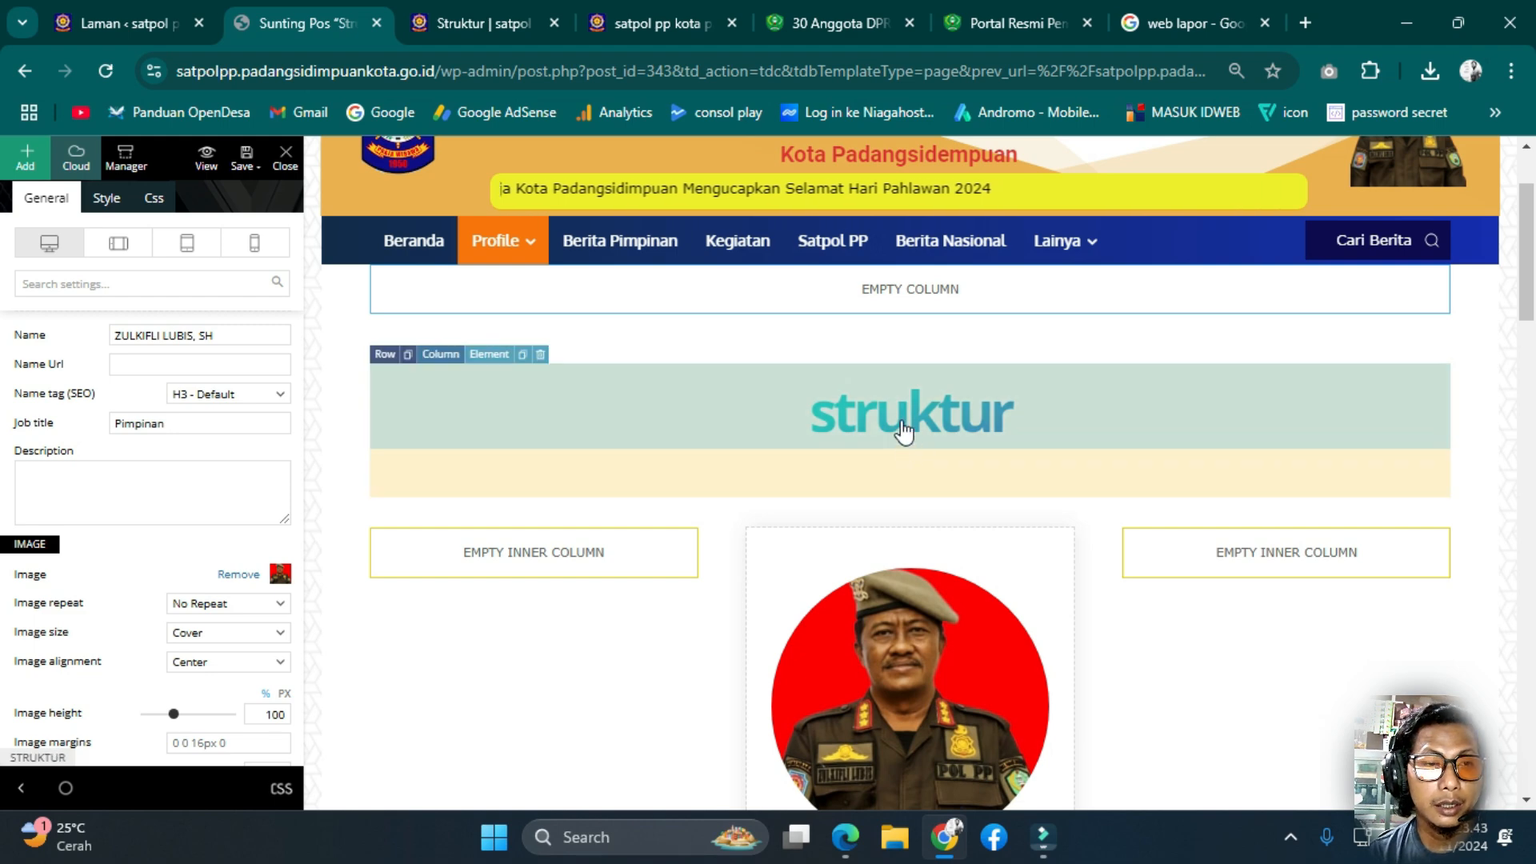
Step: Set the STRUKTUR title's block header text-transform to Uppercase
click(904, 433)
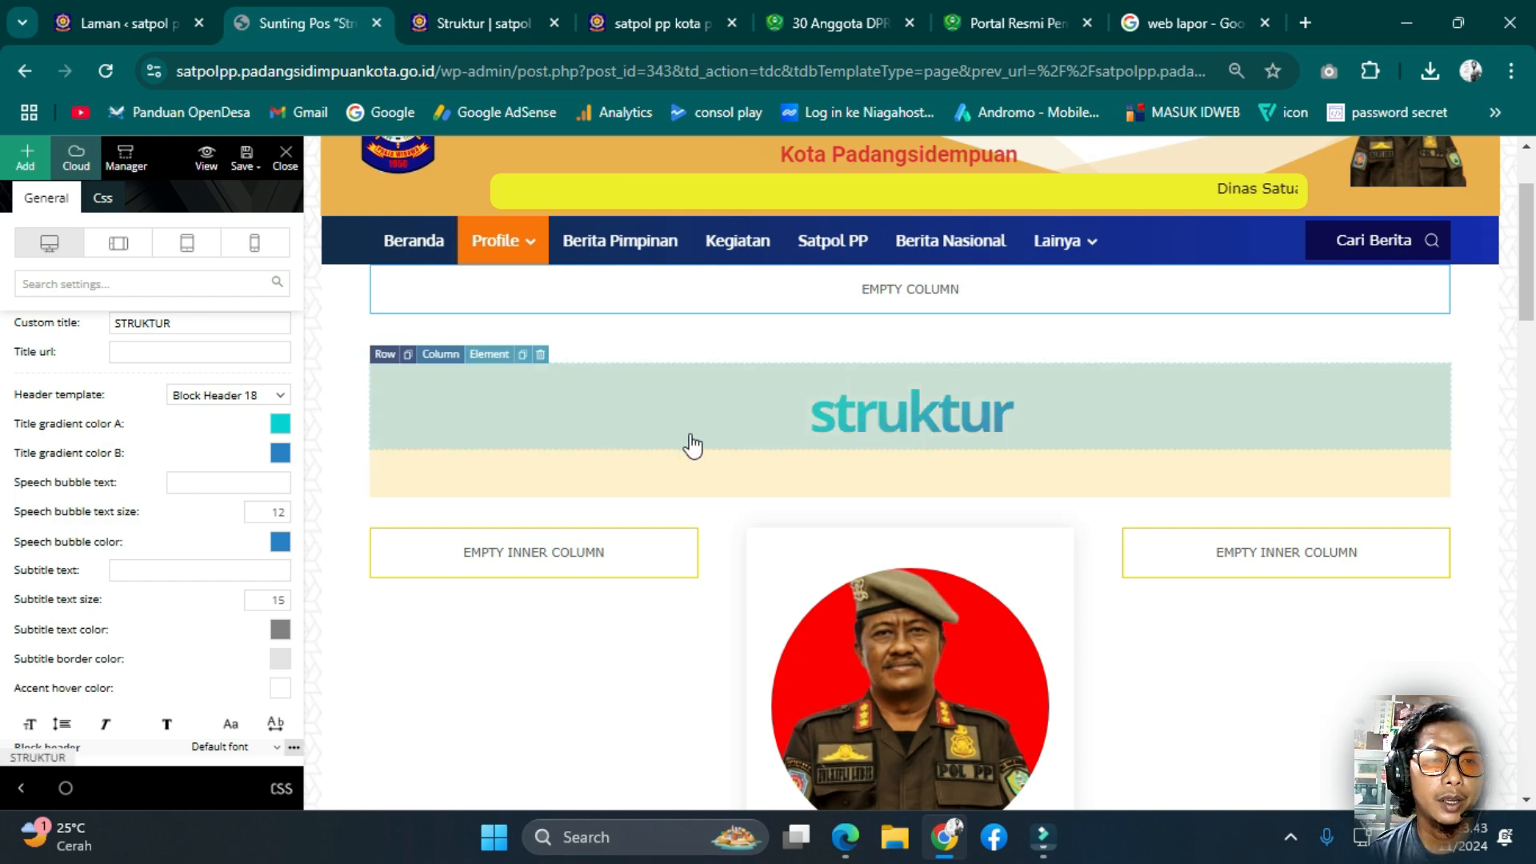
scroll(179, 573, down, 3)
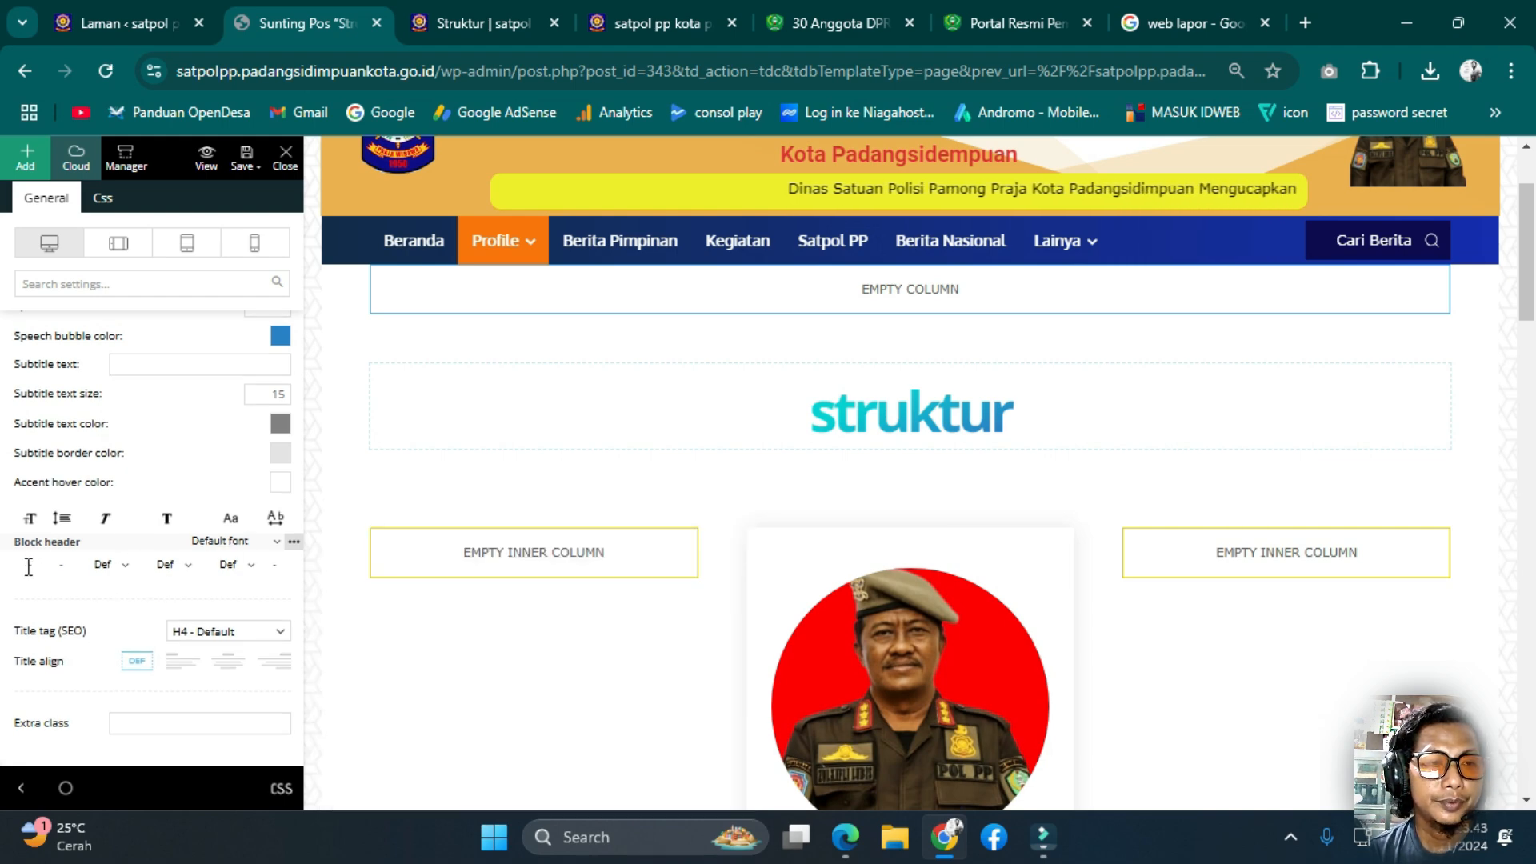
click(63, 565)
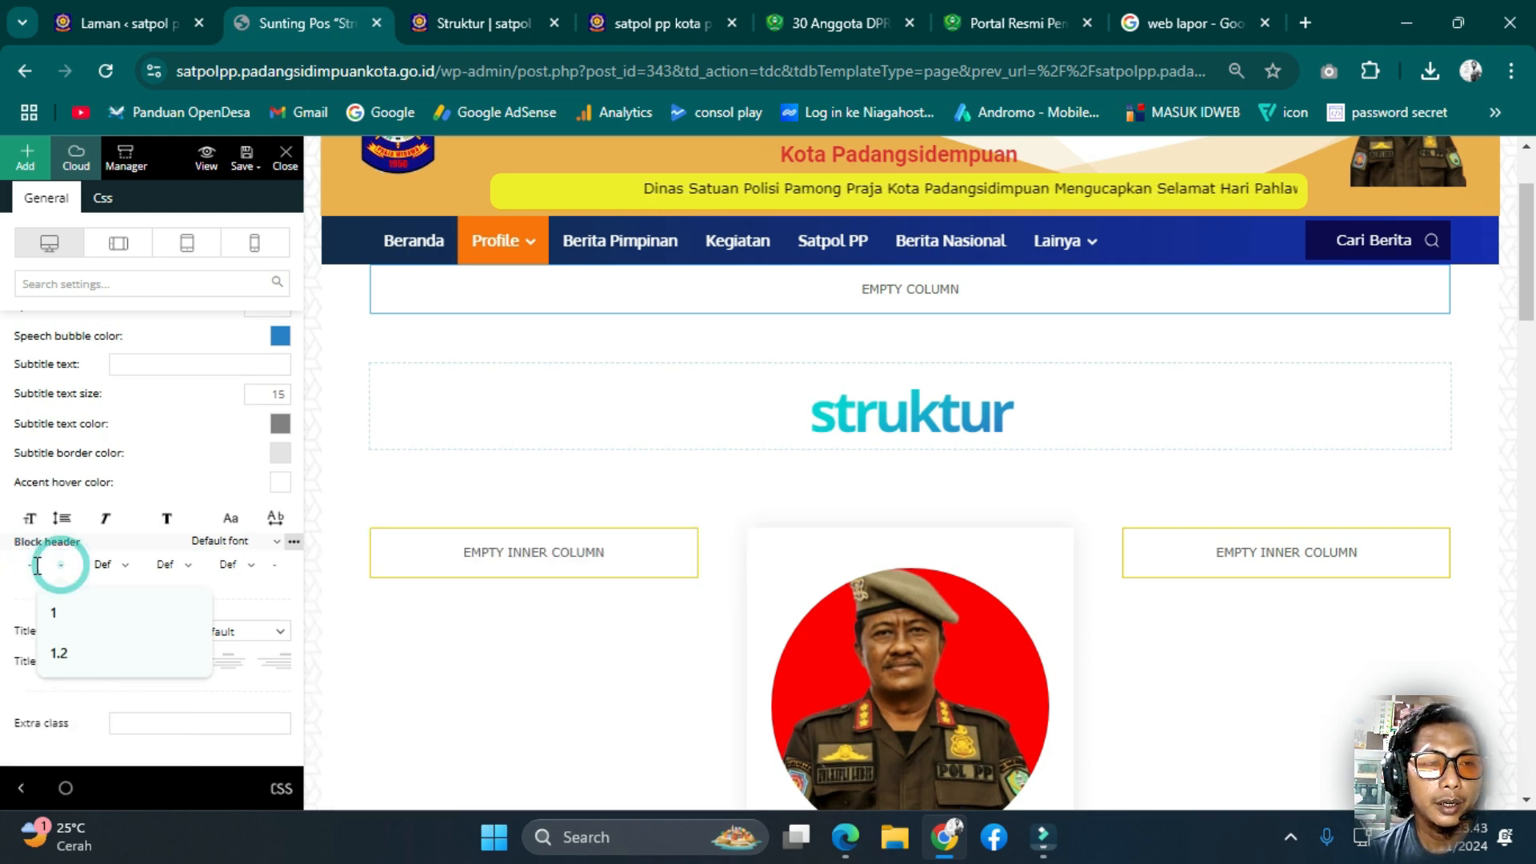
click(30, 564)
click(61, 564)
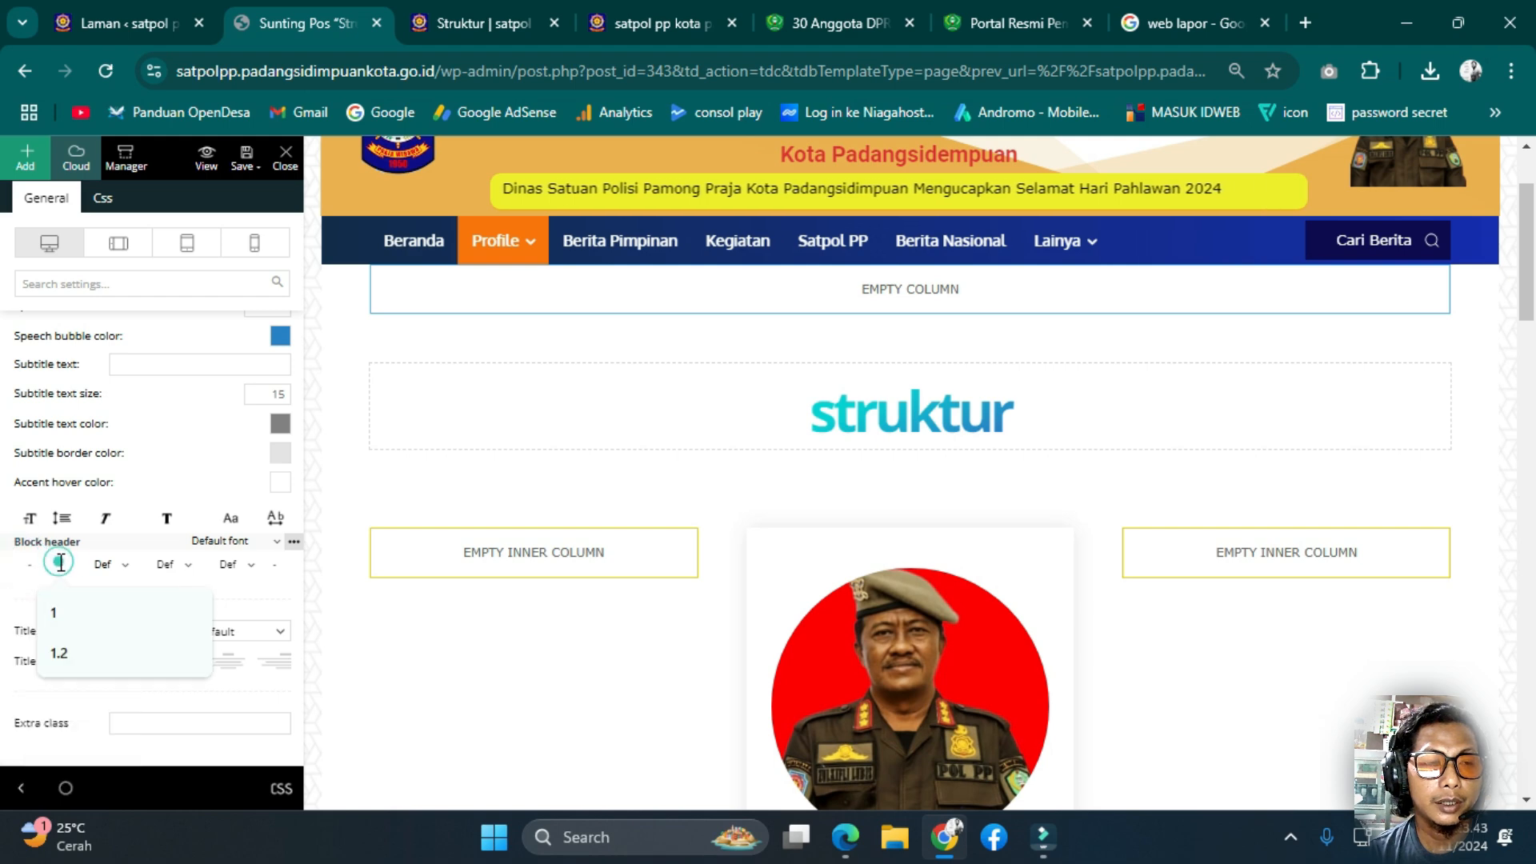
click(276, 542)
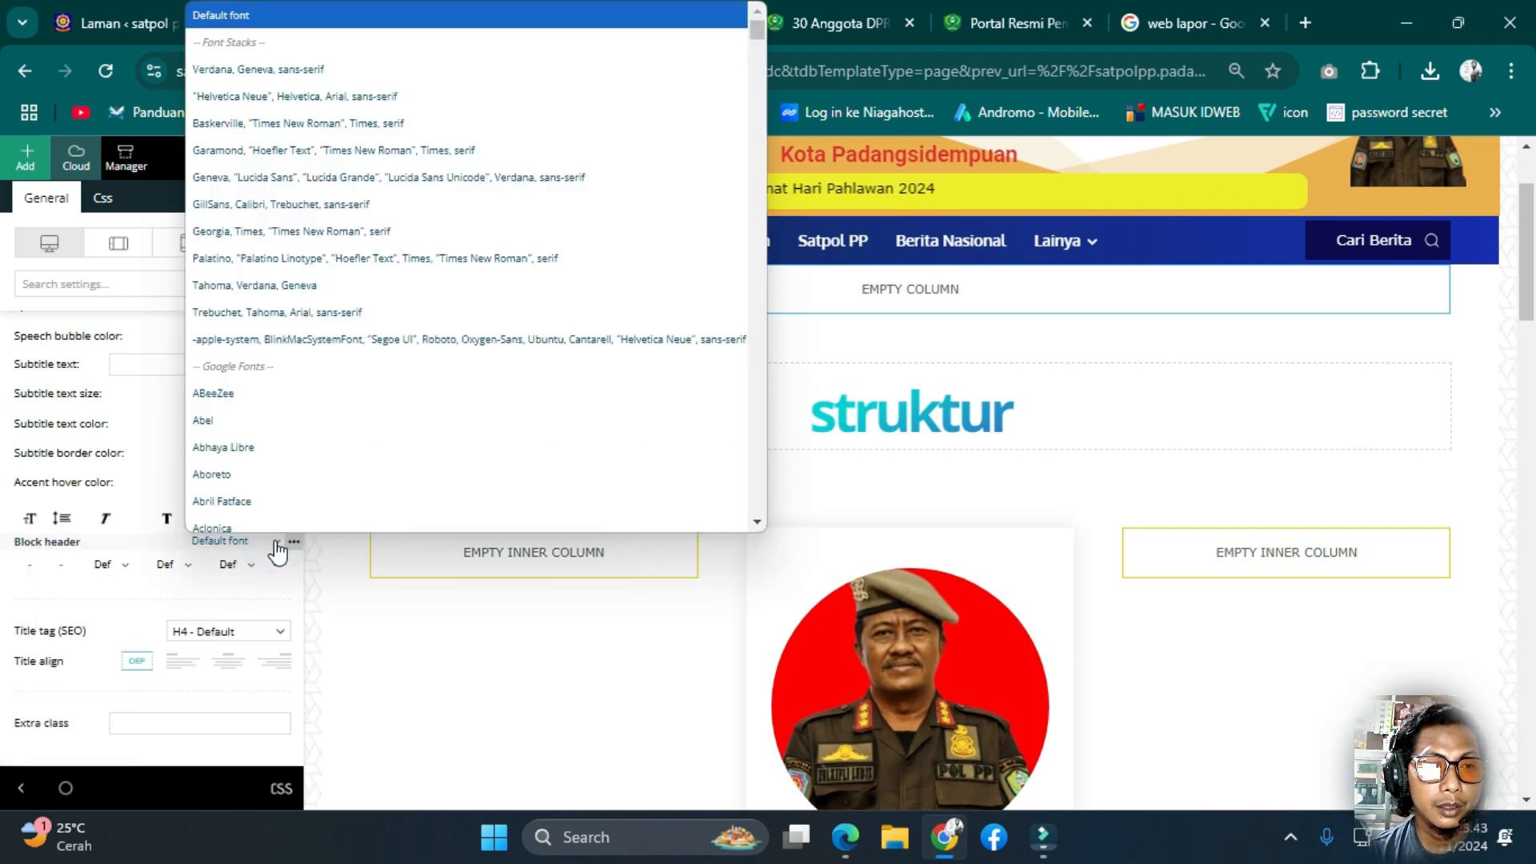
click(277, 543)
click(250, 565)
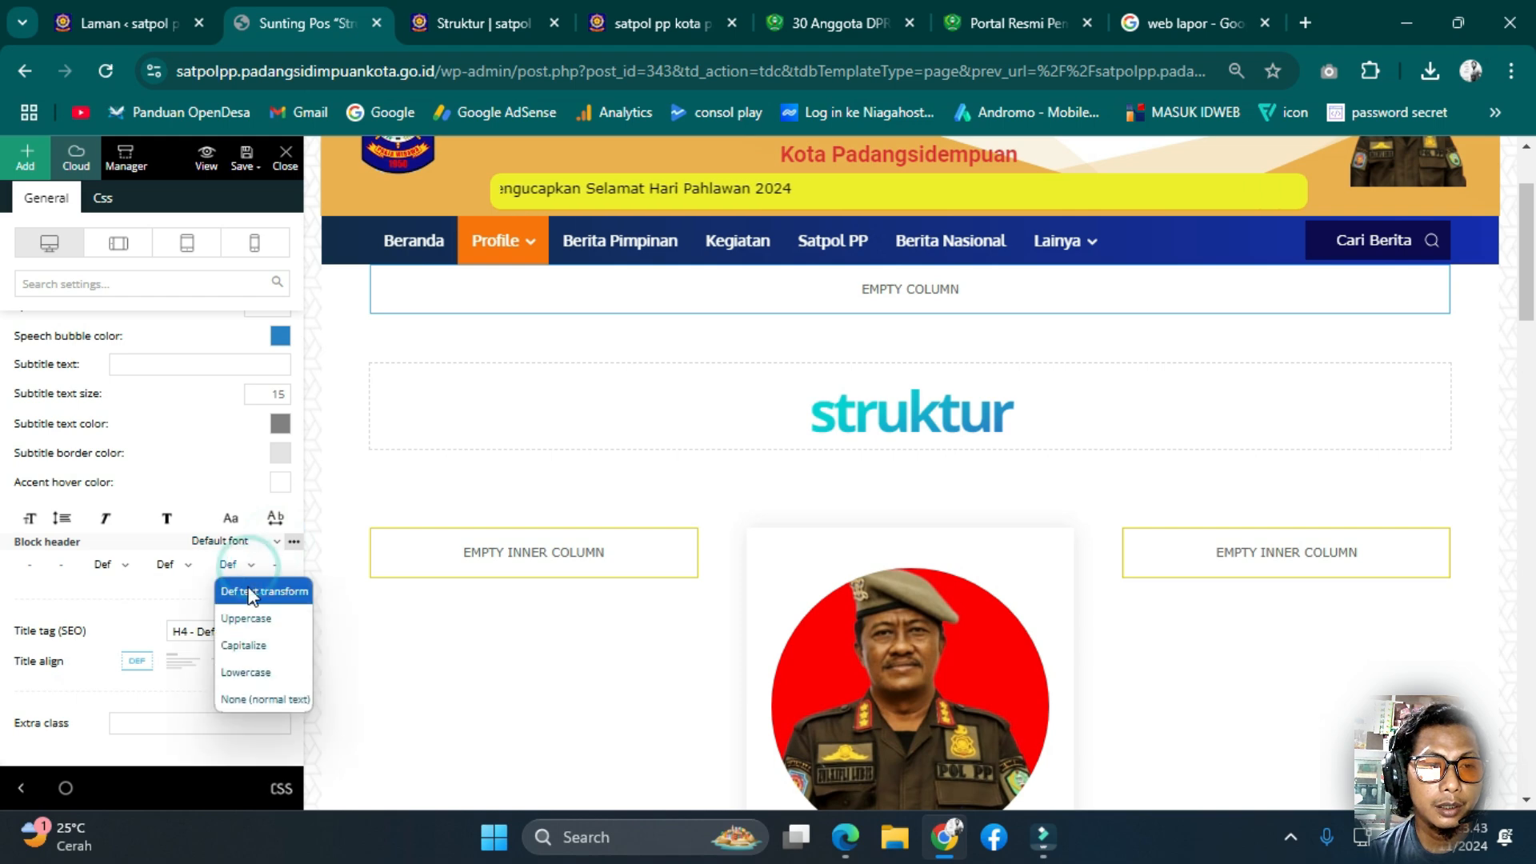
click(247, 616)
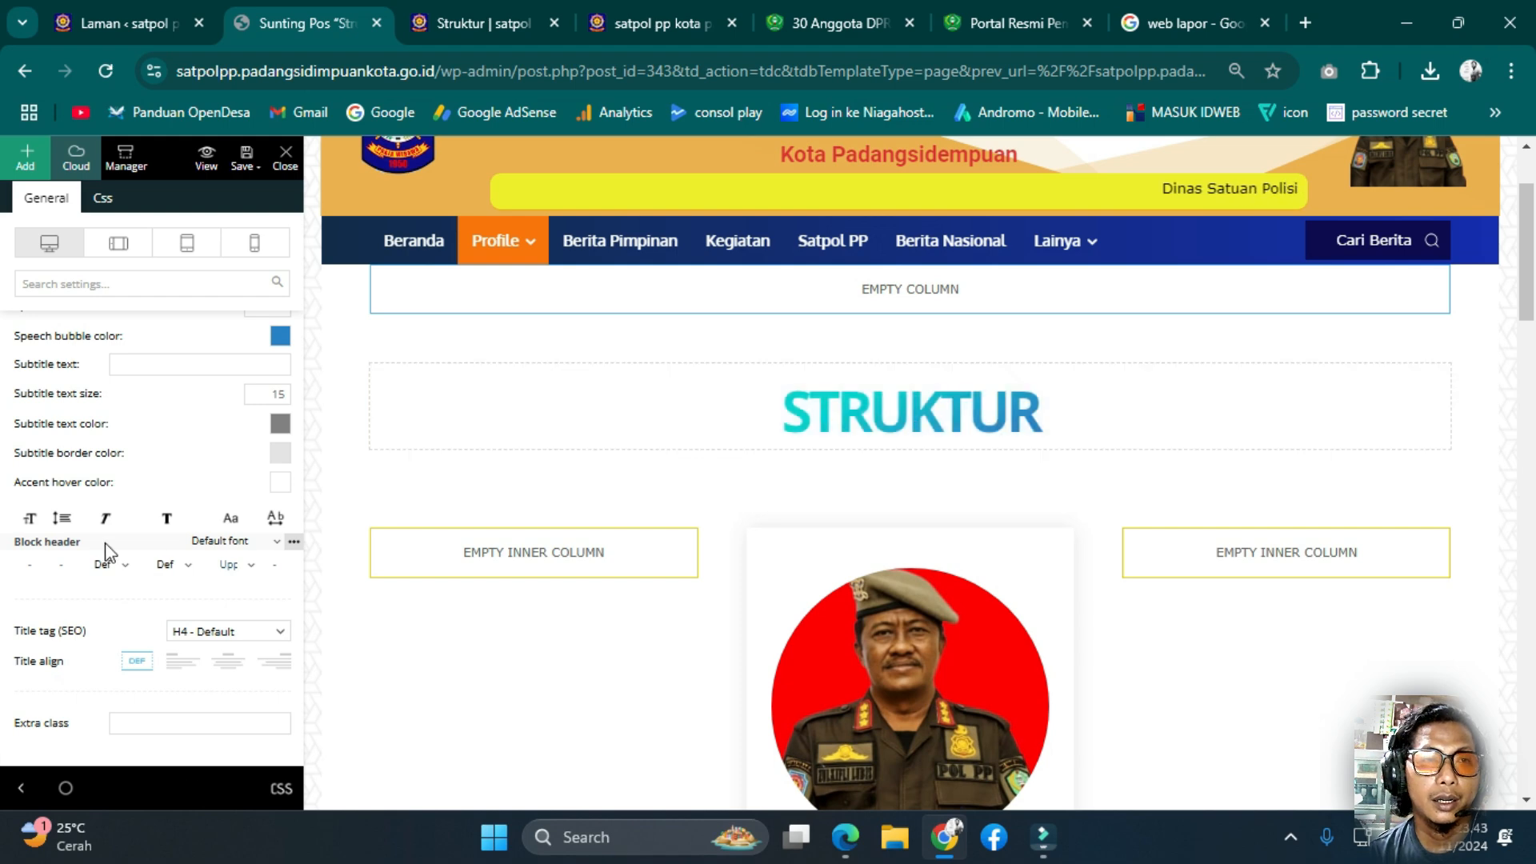
Step: Save all page content, header and footer, then close the builder
scroll(112, 528, up, 5)
mouse_move(232, 160)
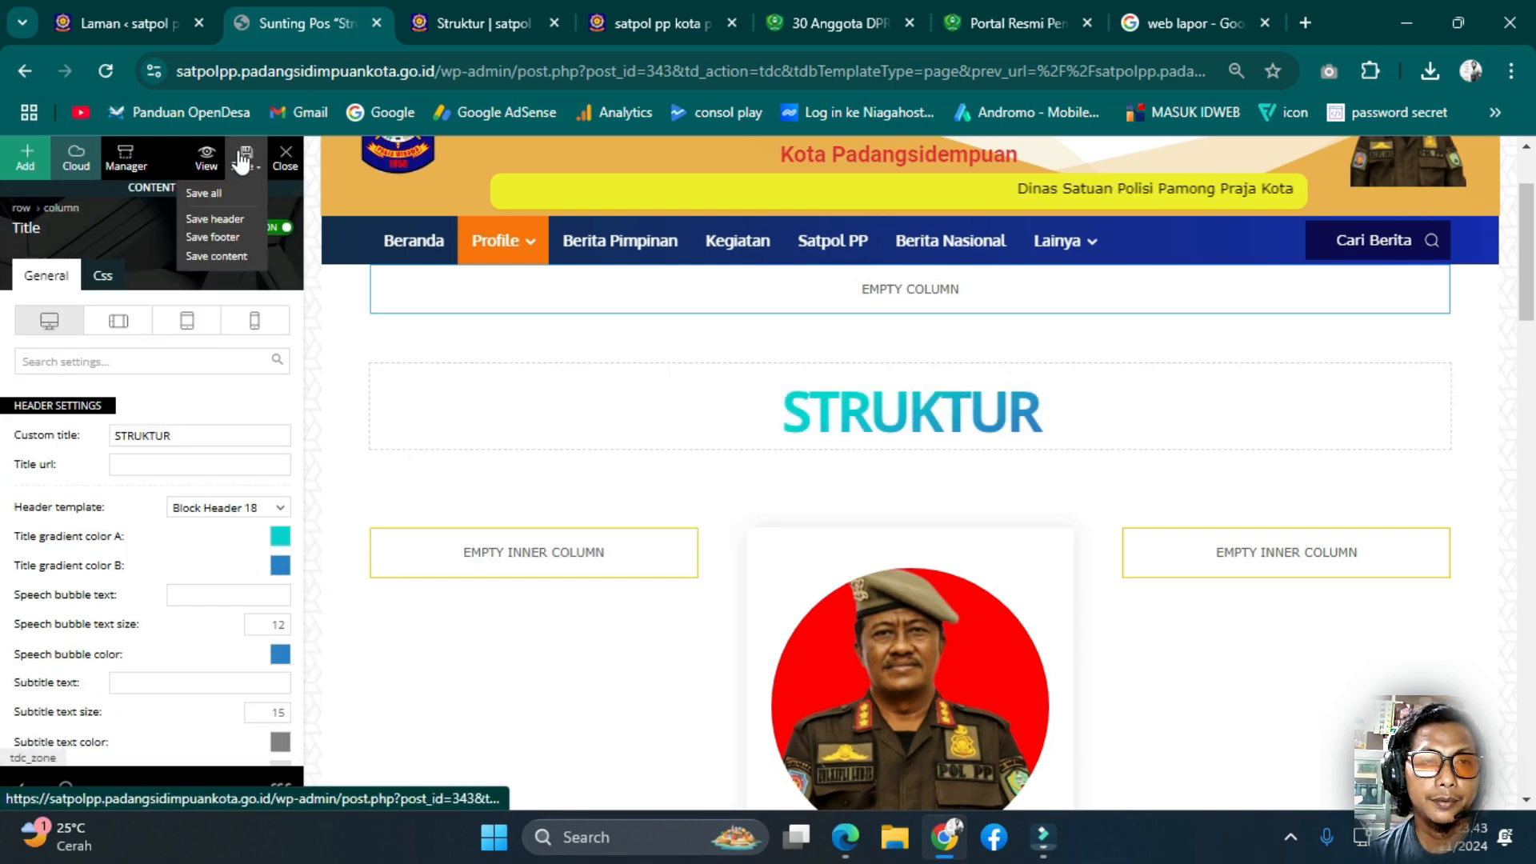
click(204, 192)
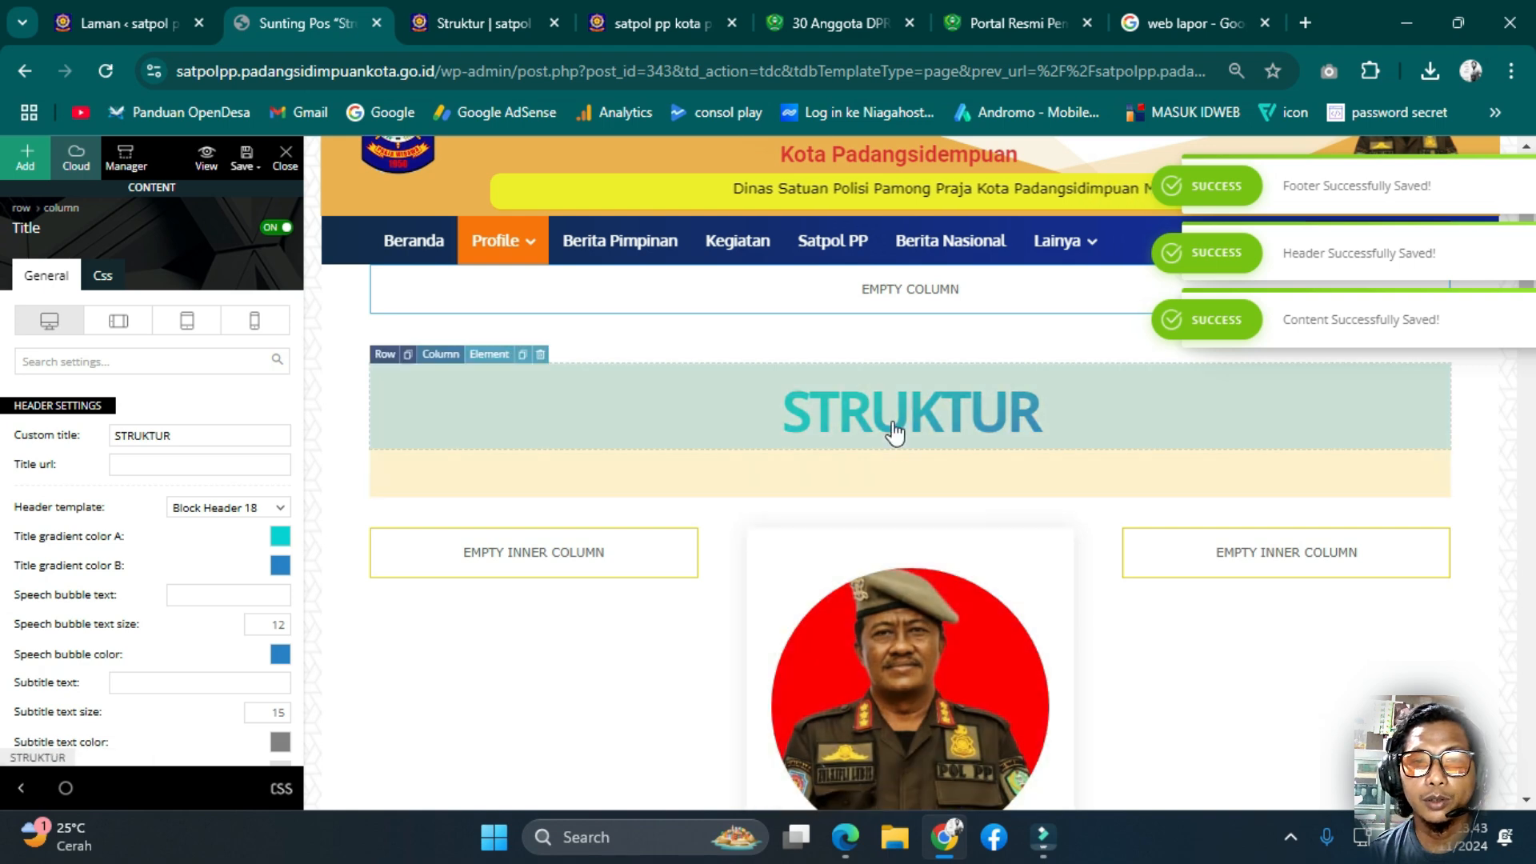
scroll(893, 504, down, 1)
scroll(893, 502, up, 3)
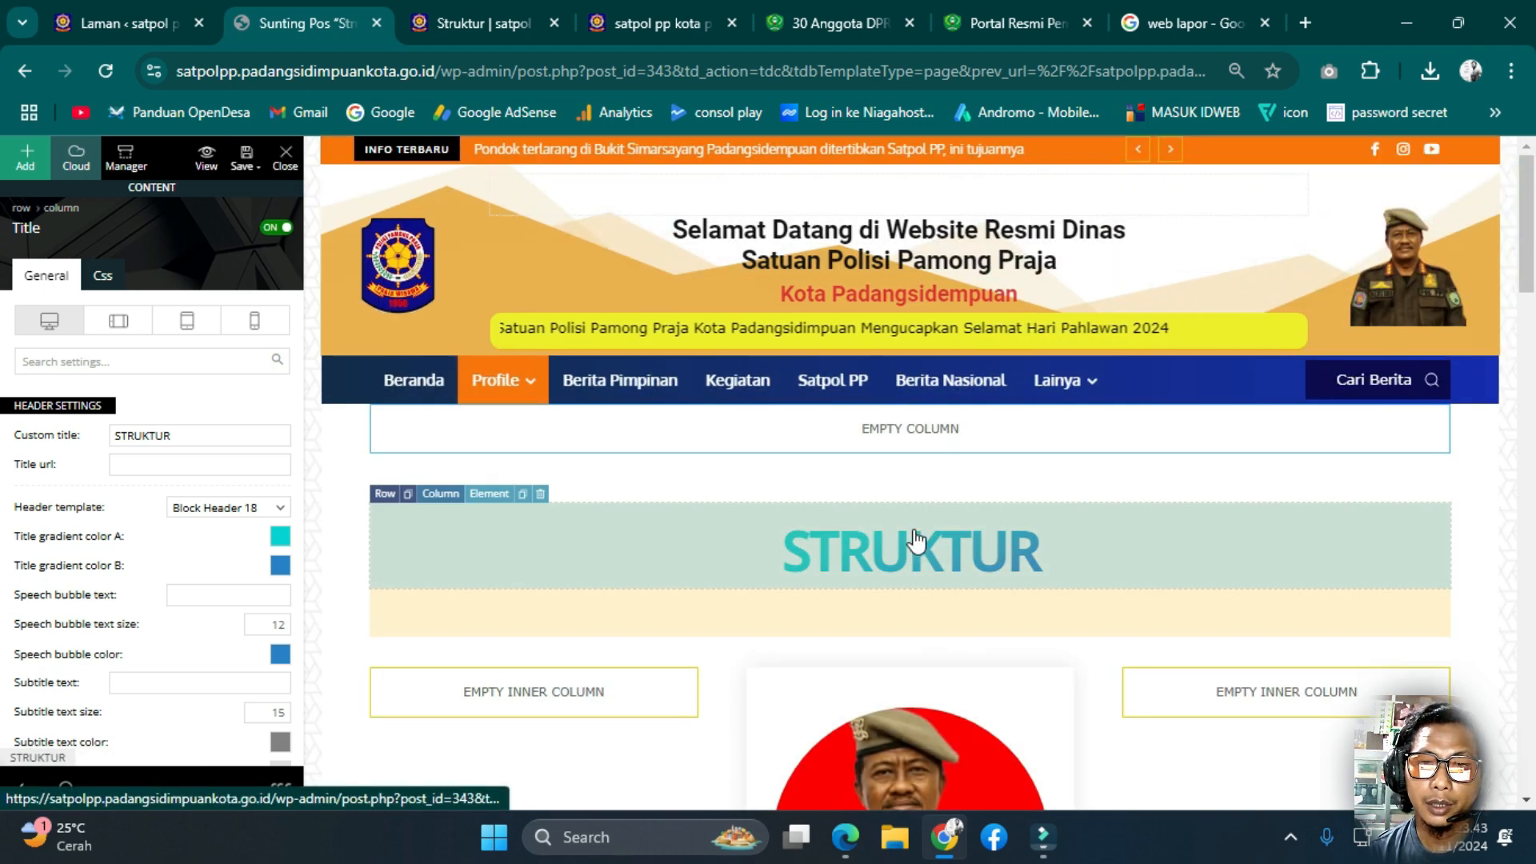
scroll(918, 534, down, 2)
scroll(623, 447, up, 2)
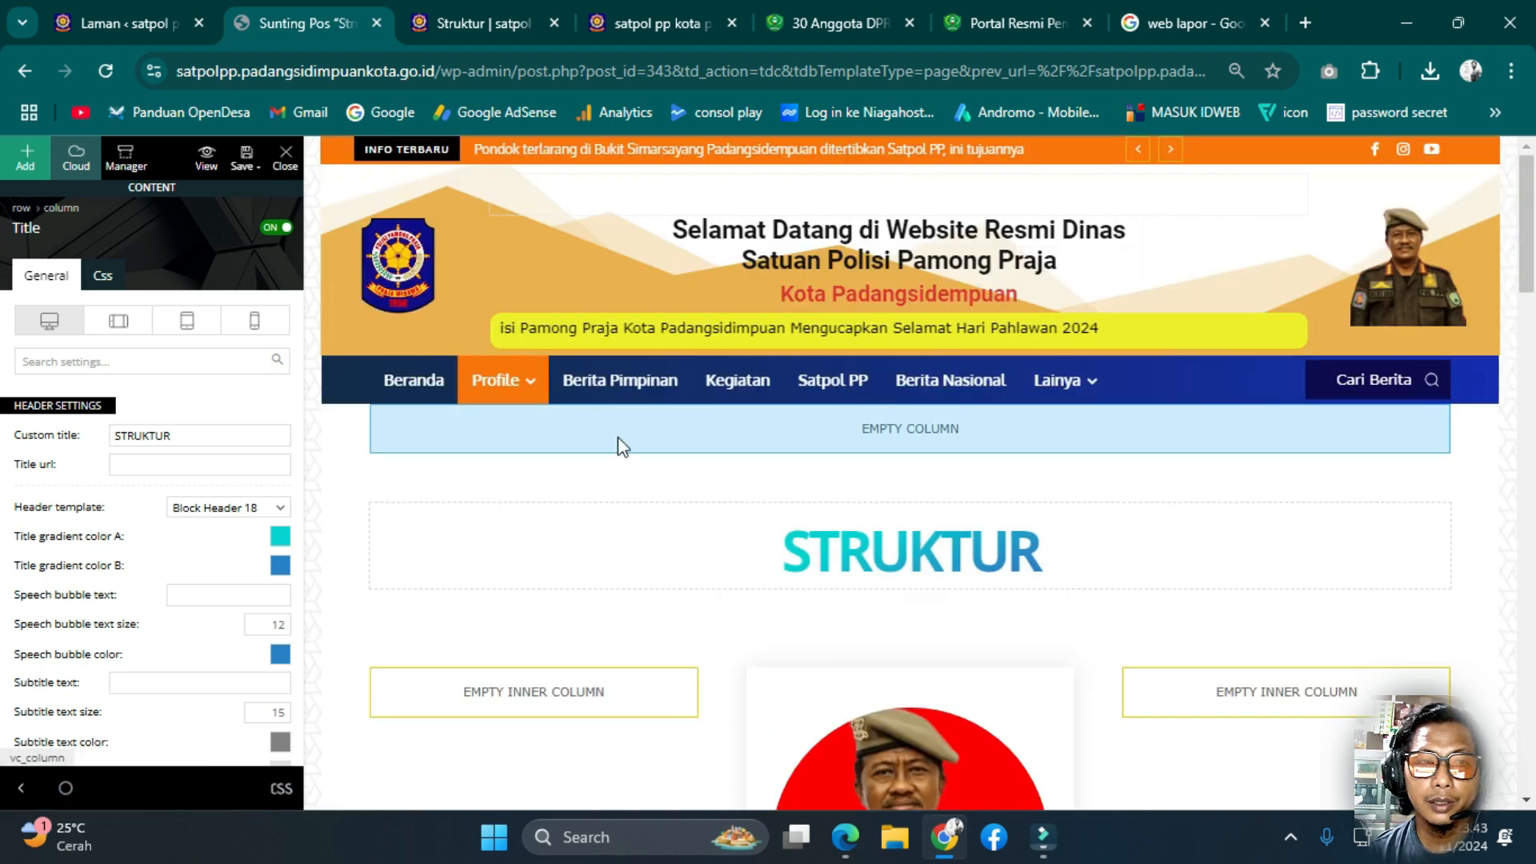
click(290, 162)
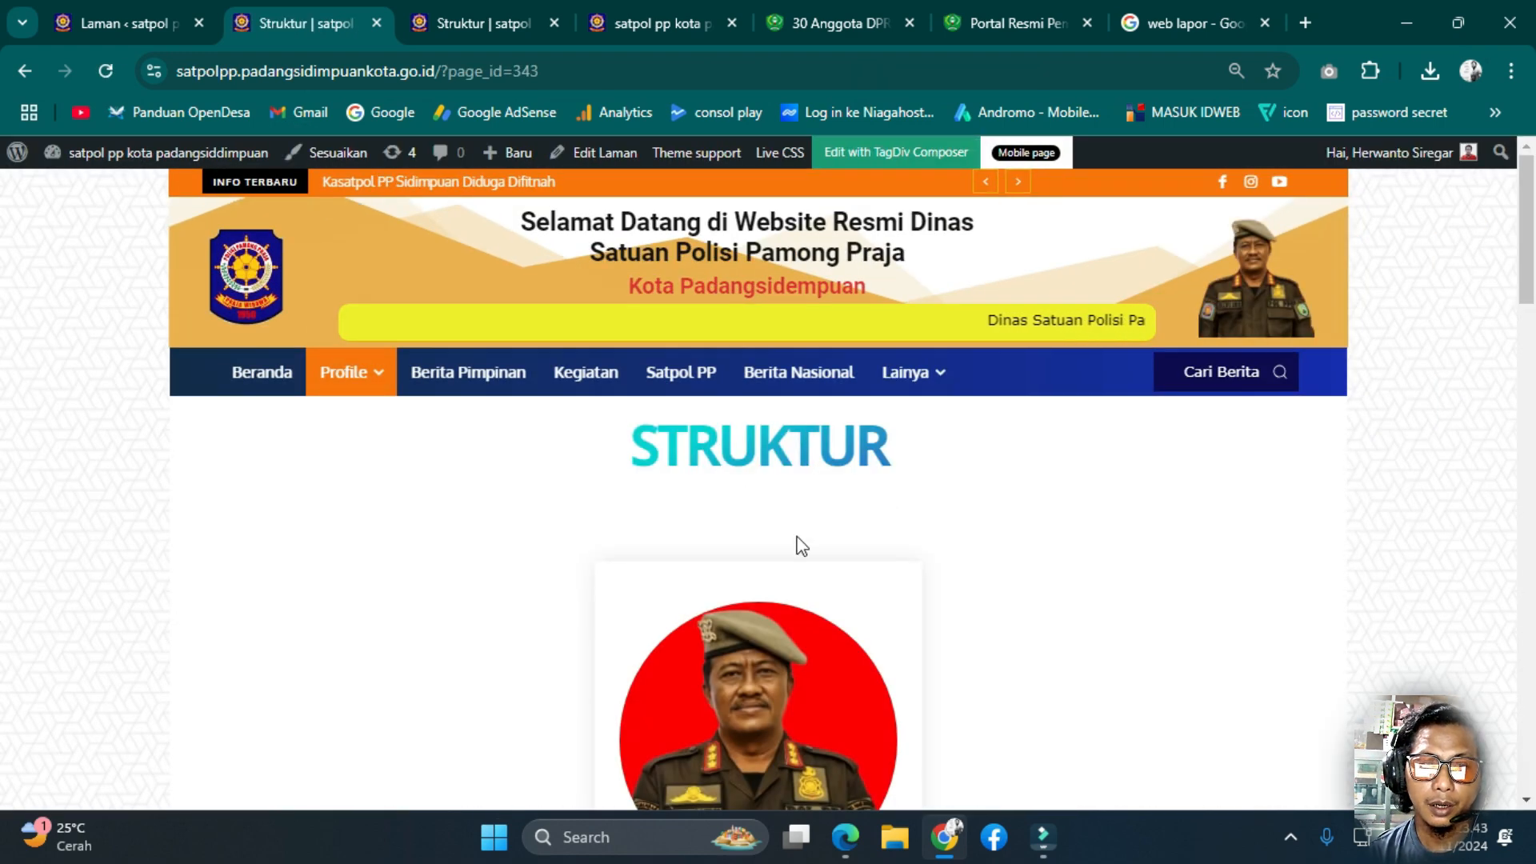
Step: Reload the live Struktur page, then switch between the Laman and Struktur browser tabs
scroll(800, 547, down, 3)
scroll(751, 520, up, 3)
click(104, 72)
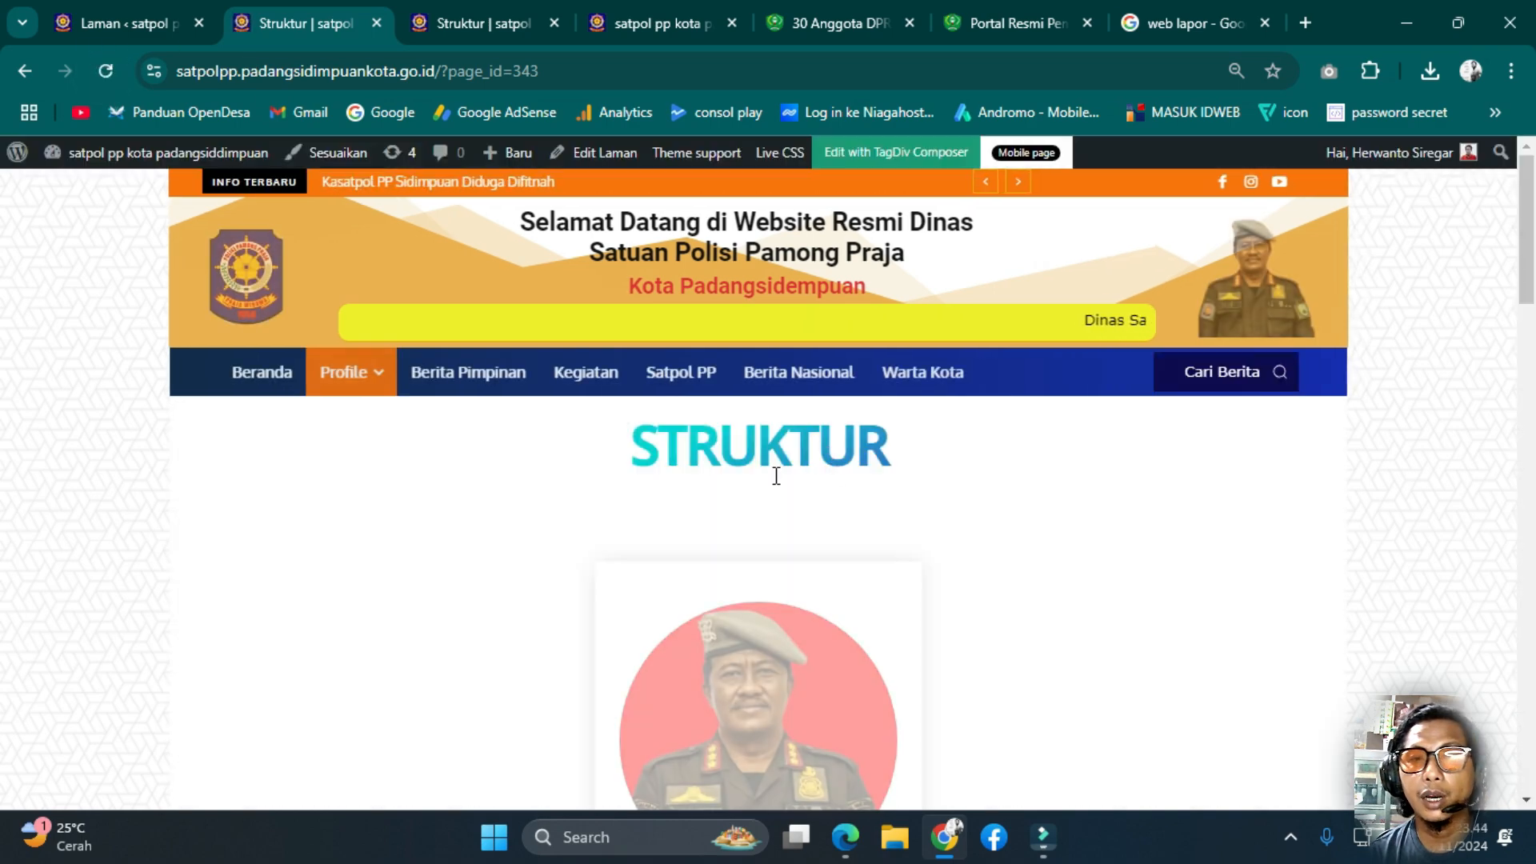
scroll(720, 480, down, 3)
scroll(718, 486, down, 6)
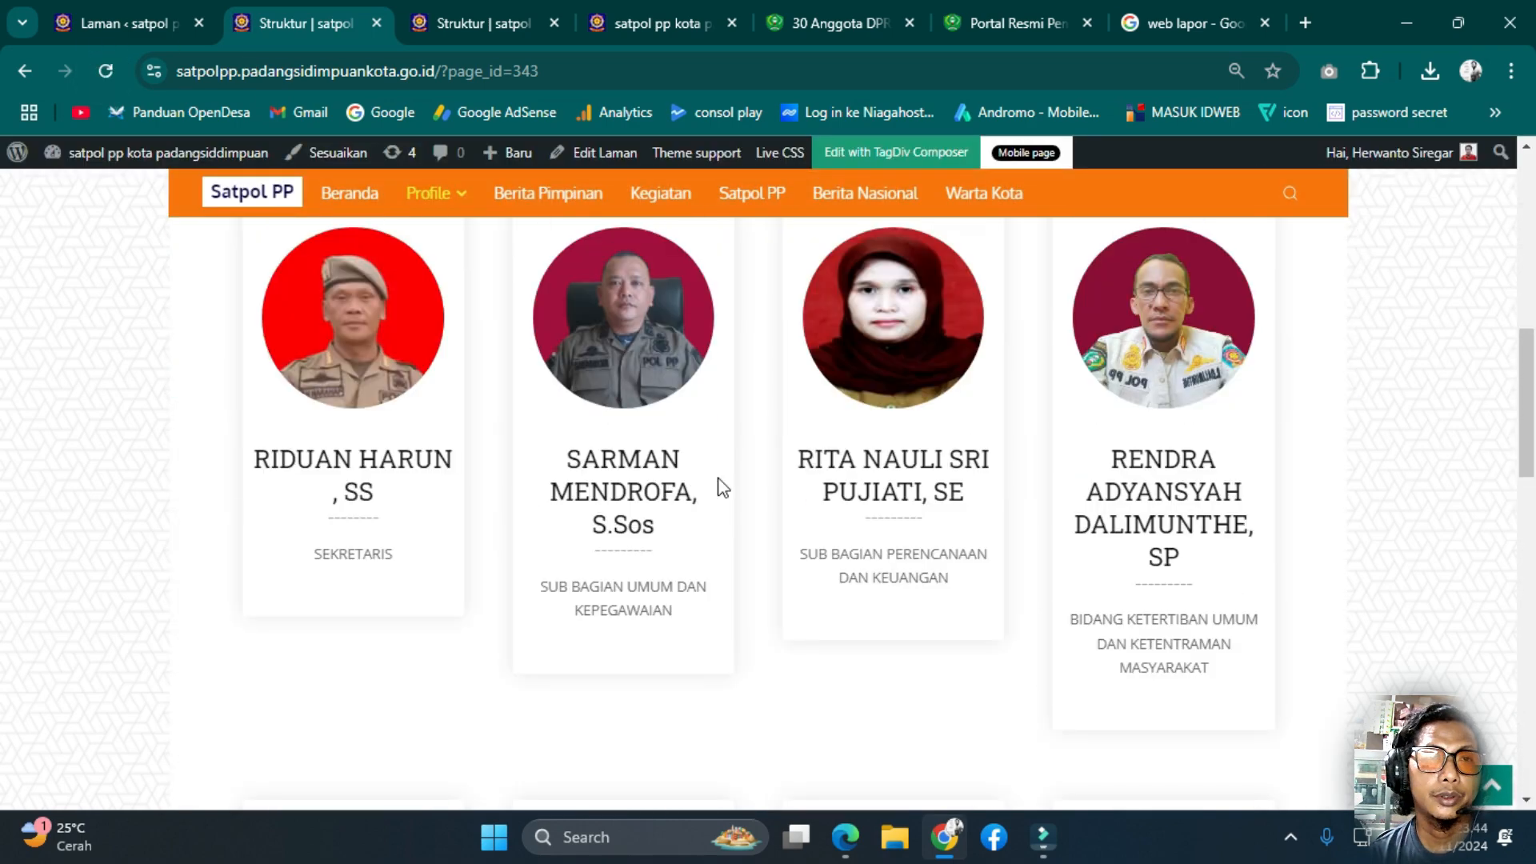
scroll(718, 487, up, 9)
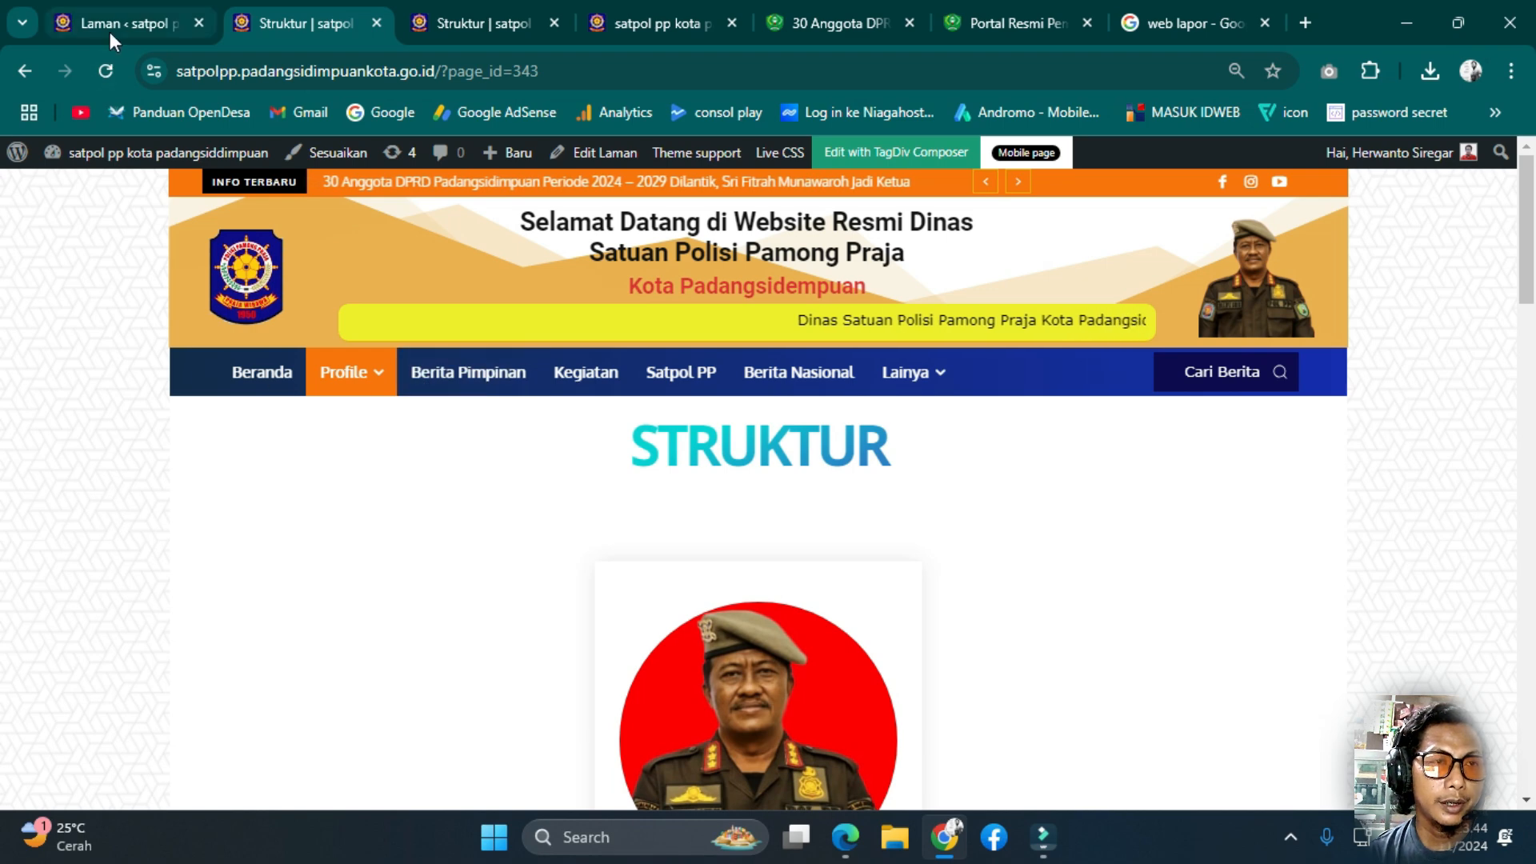
click(108, 19)
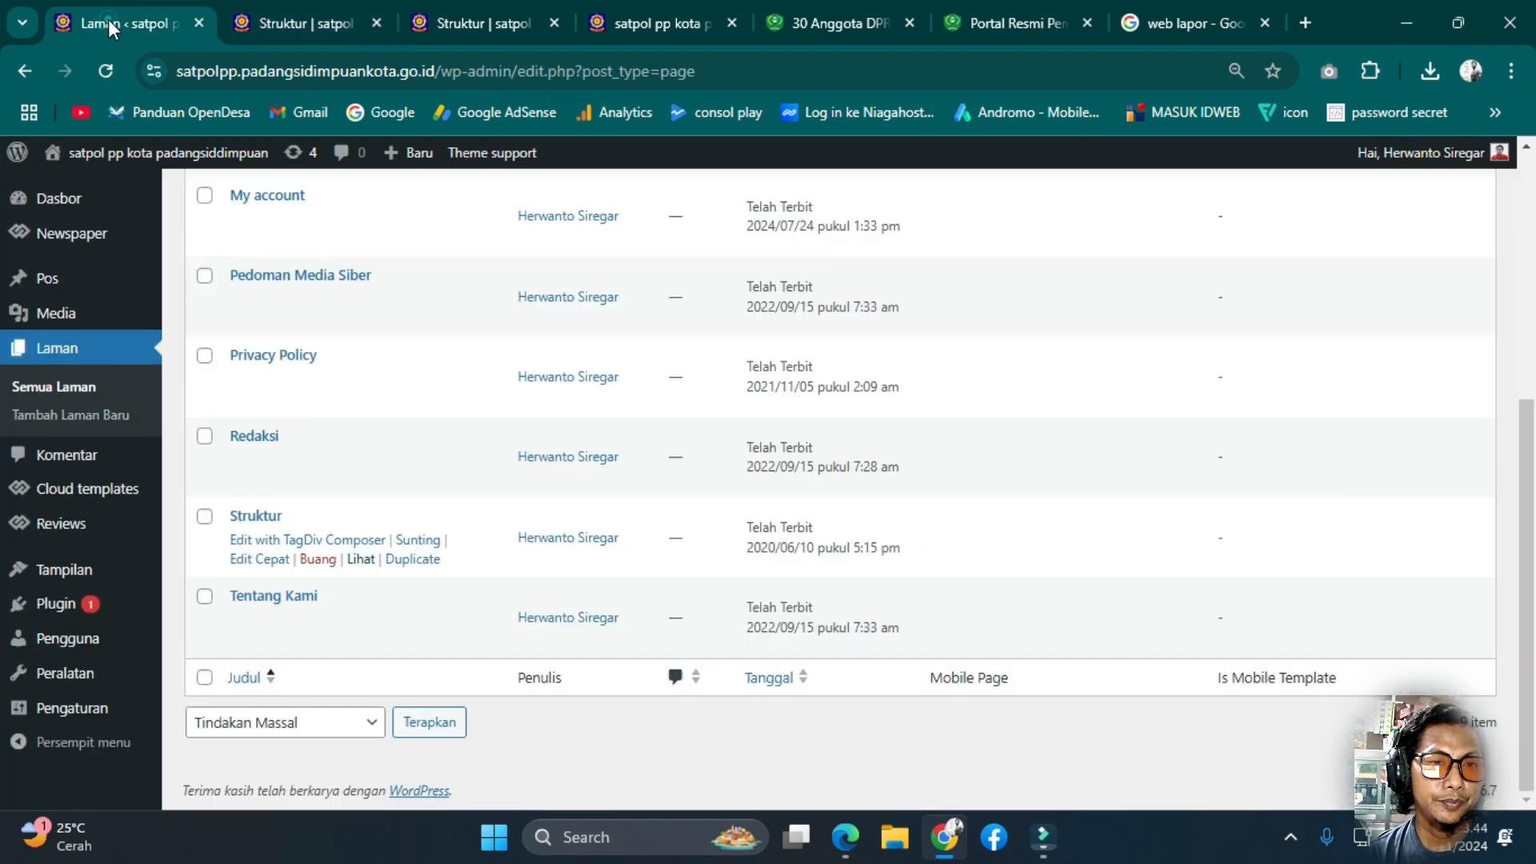
click(475, 21)
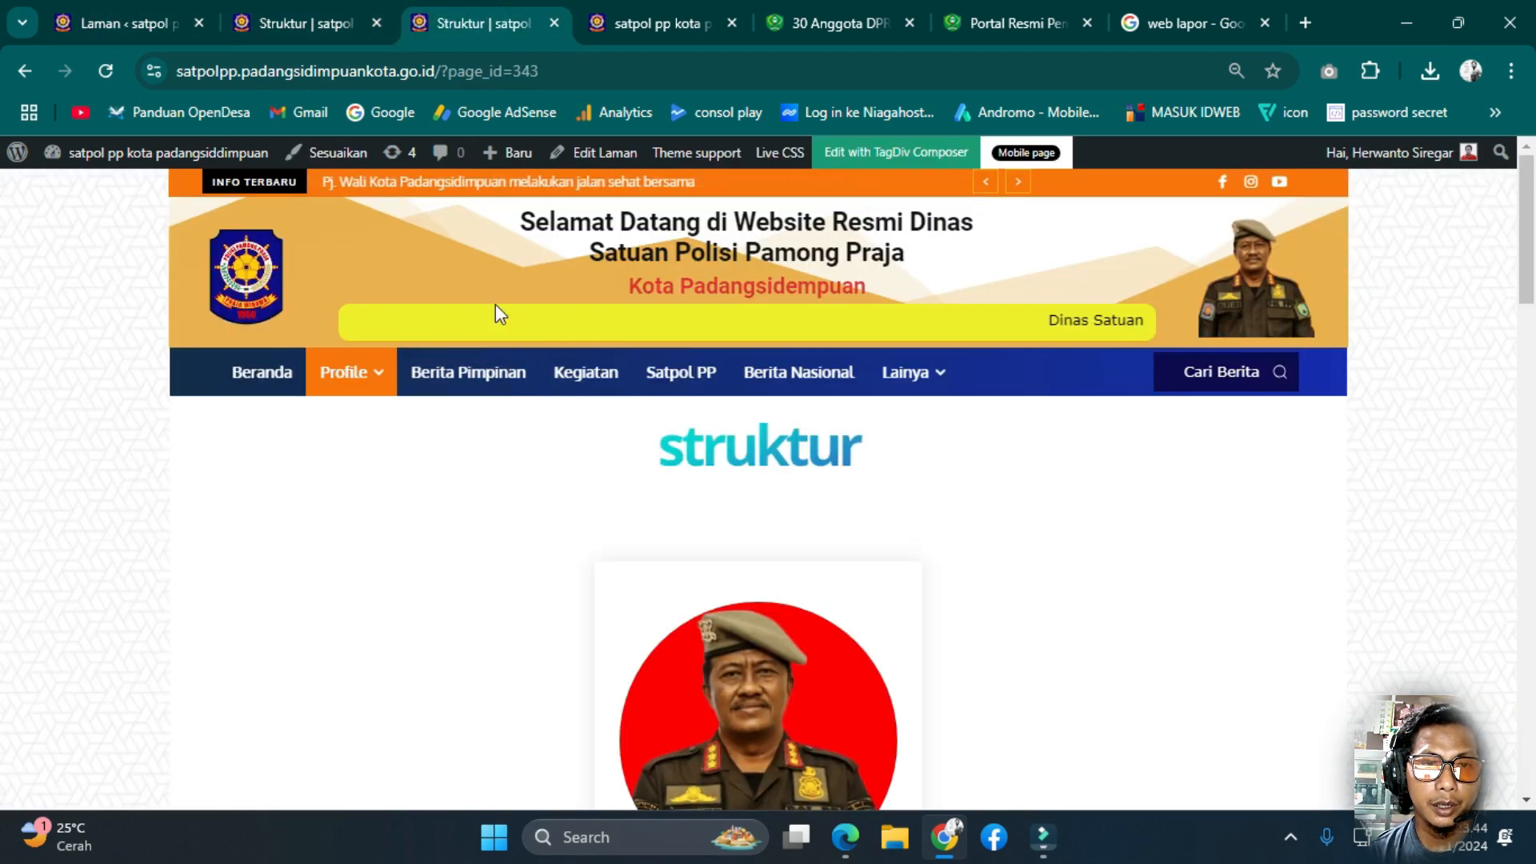
Step: View the Berita Pimpinan, Kegiatan and Satpol PP category pages on the live site
click(478, 382)
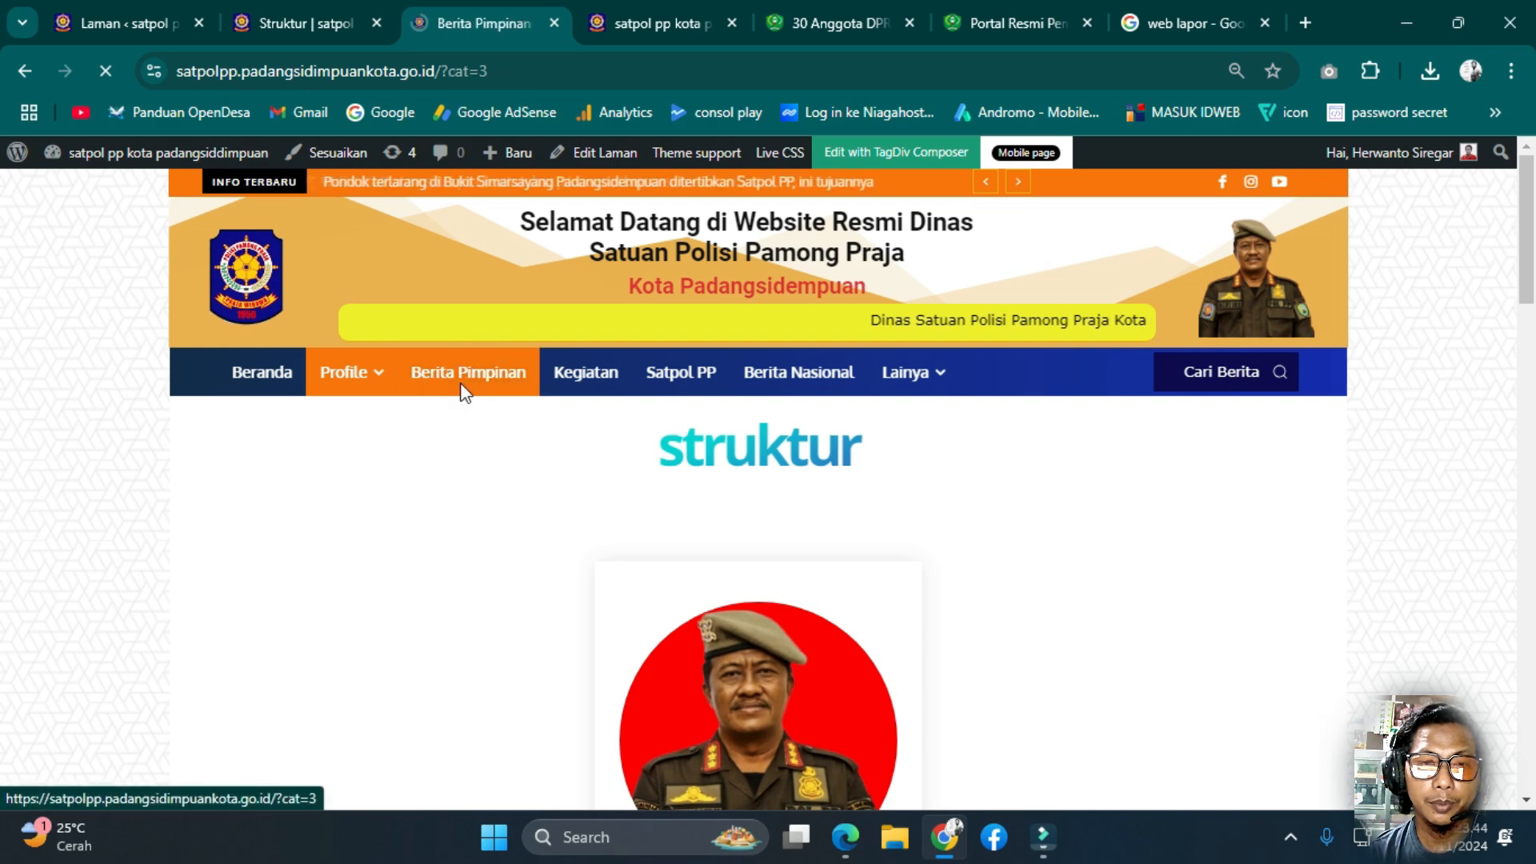
scroll(783, 530, down, 3)
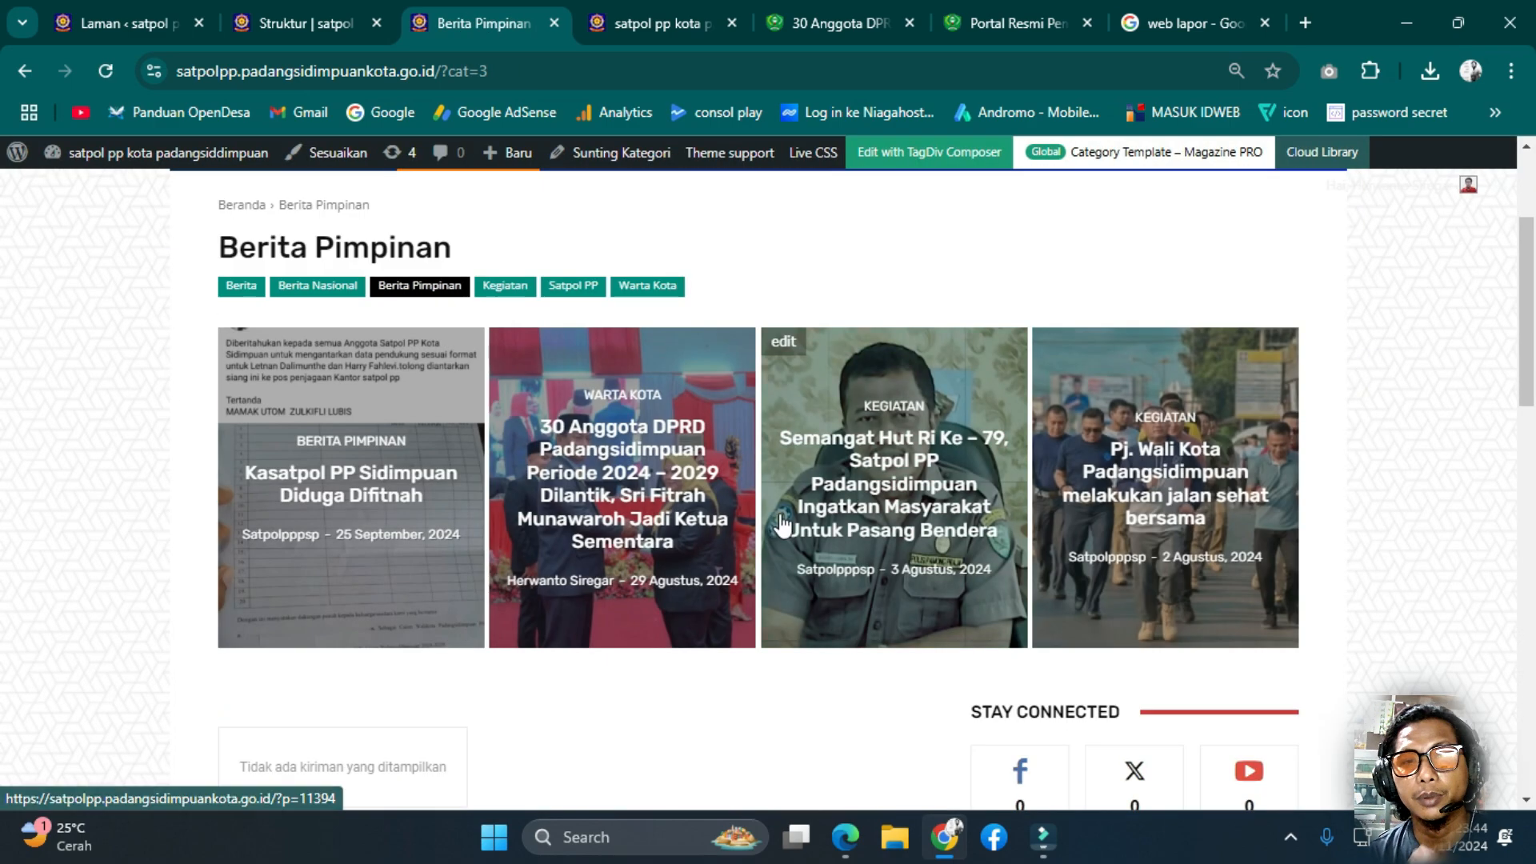
scroll(670, 528, up, 3)
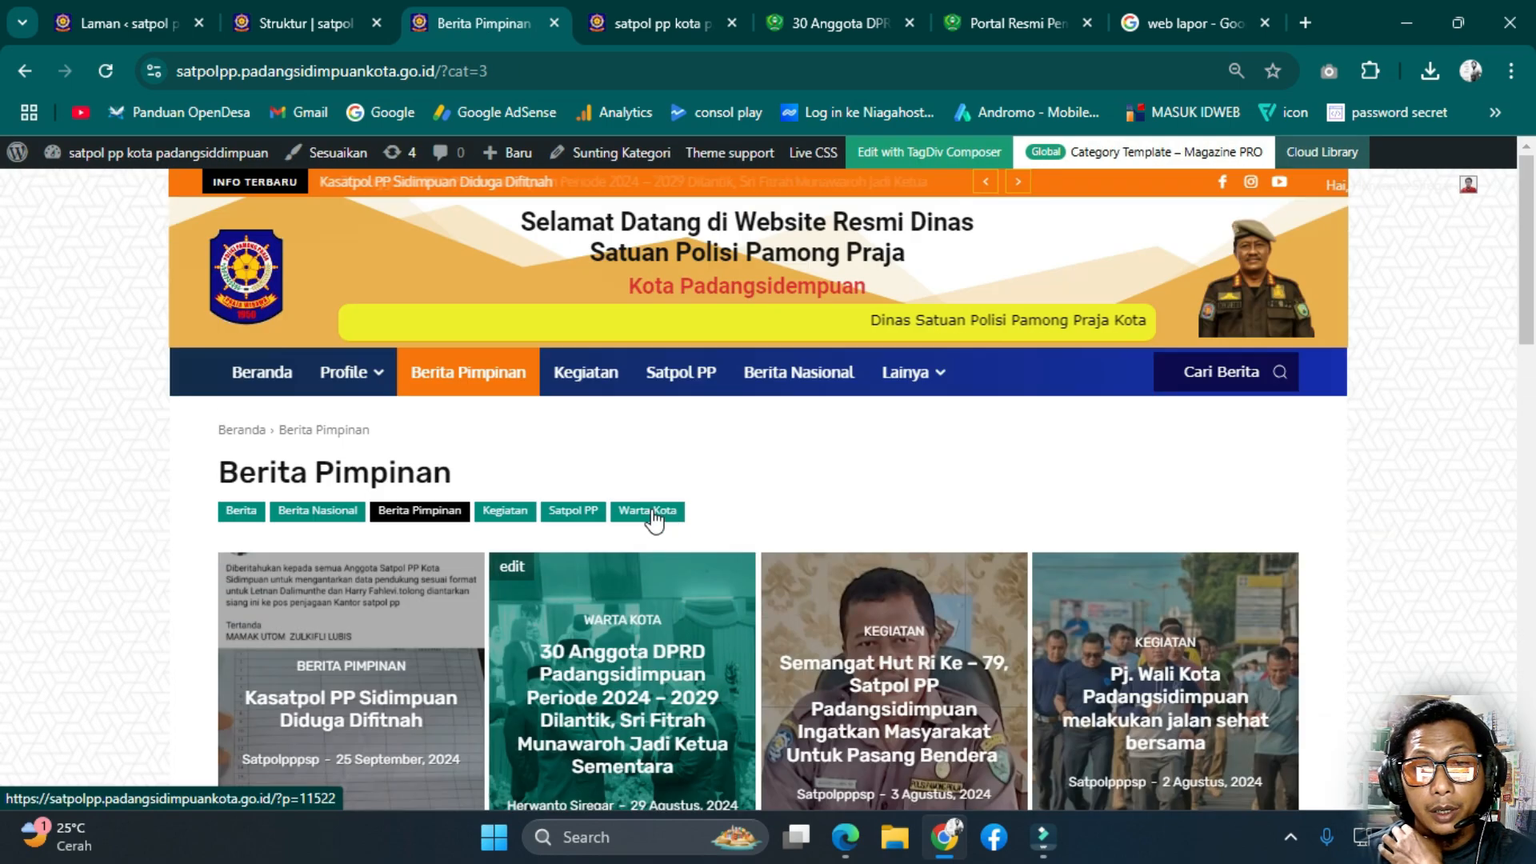
click(574, 376)
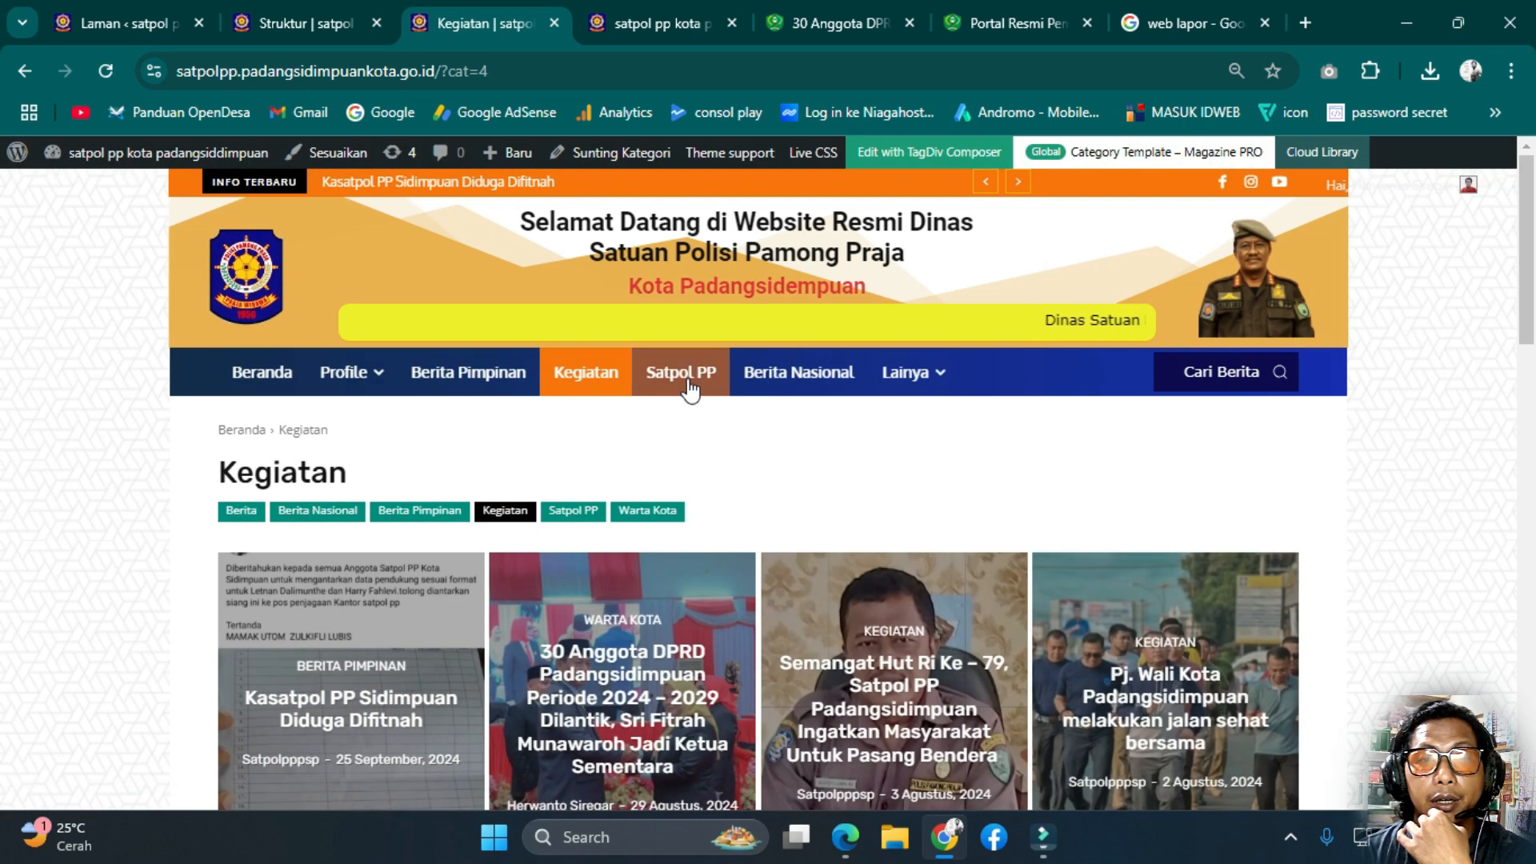
click(685, 375)
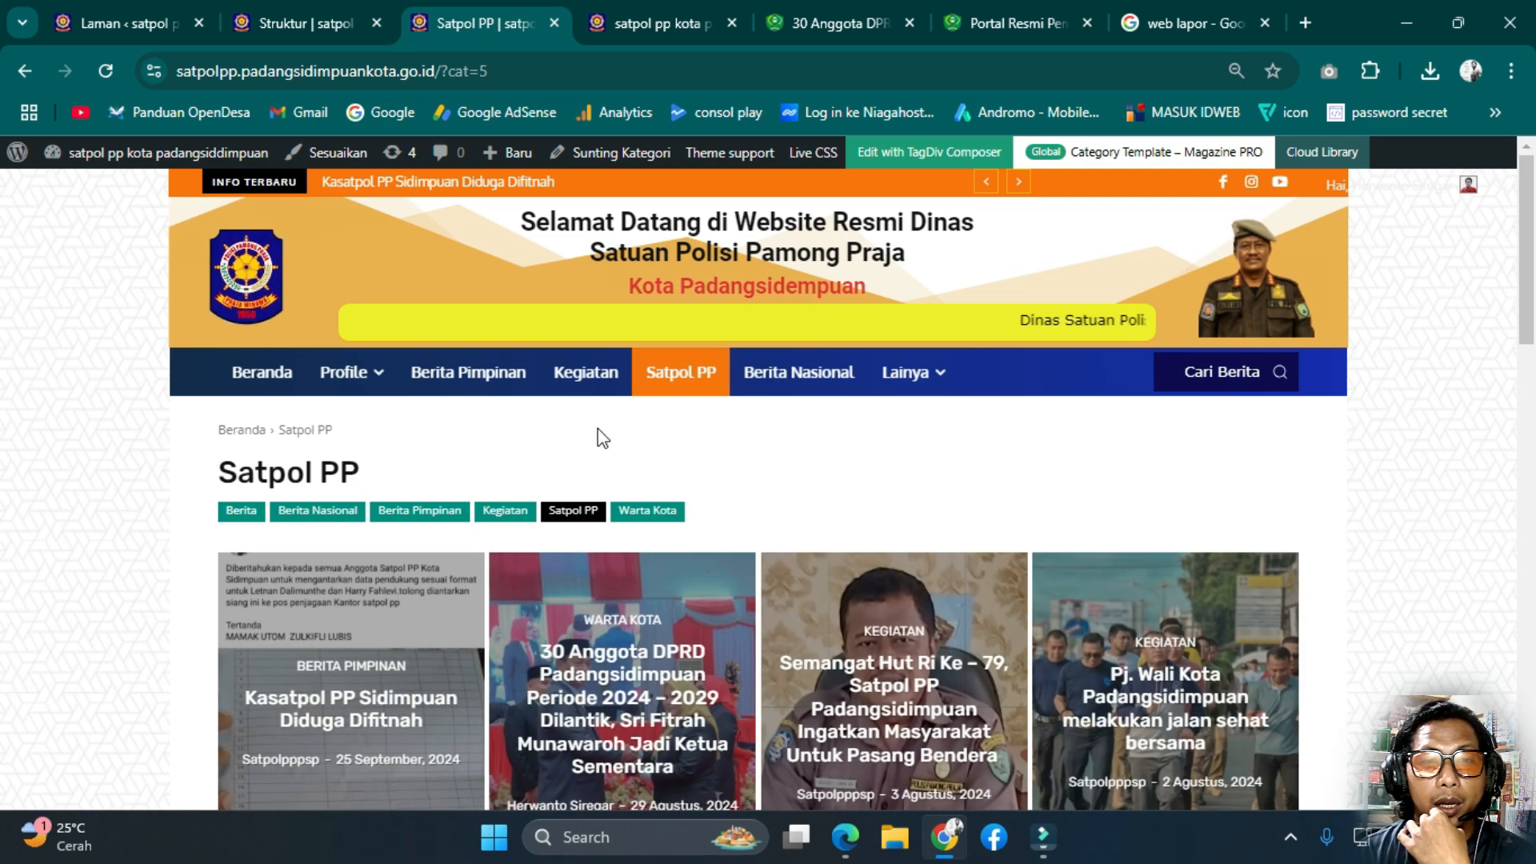
Step: Go to the Warta Kota category under Lainya and scroll through its posts
mouse_move(909, 372)
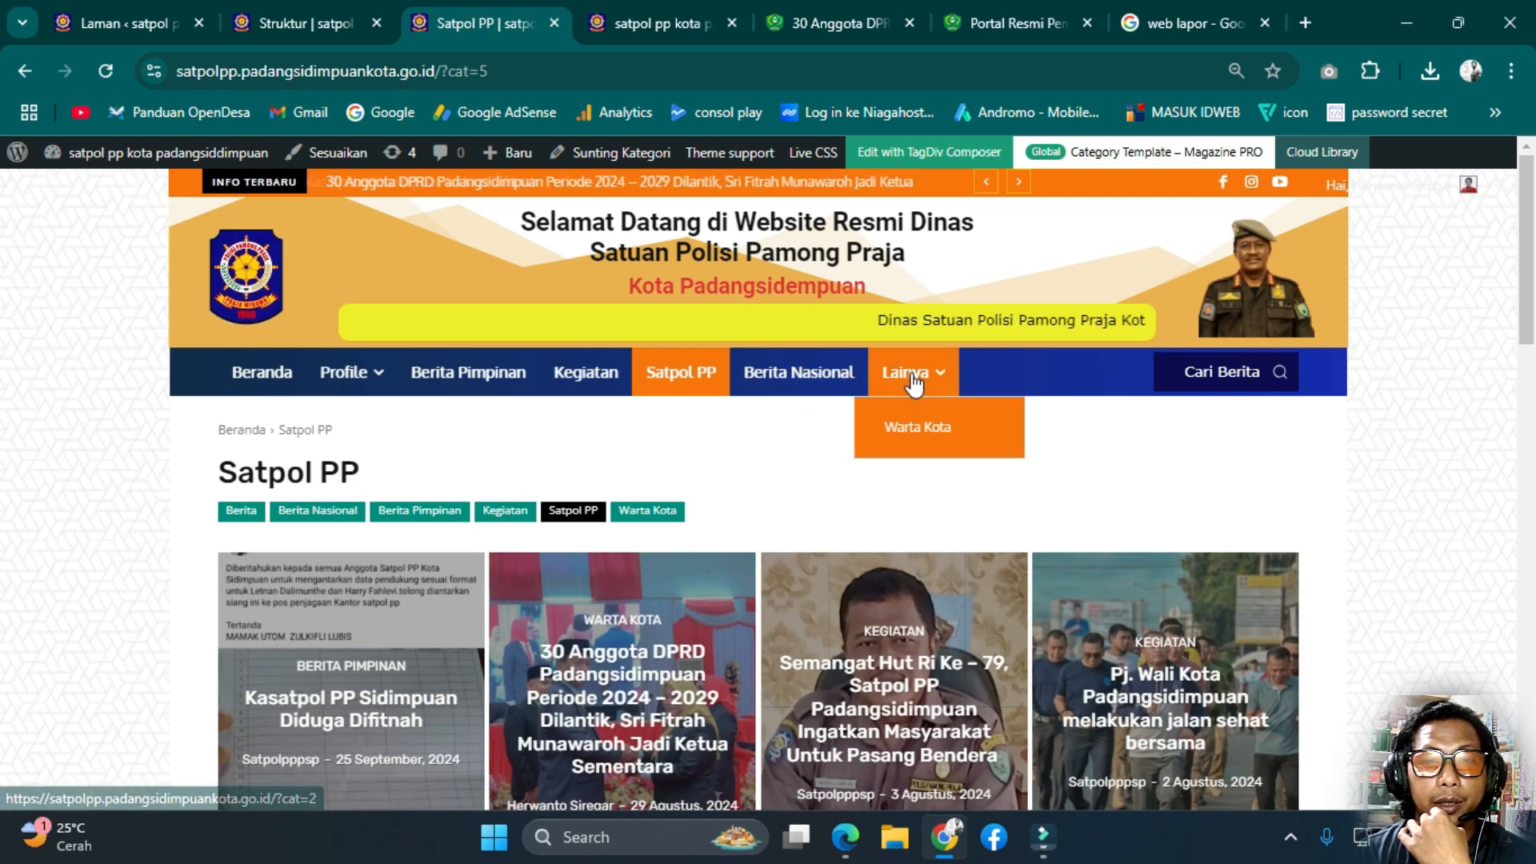
click(910, 420)
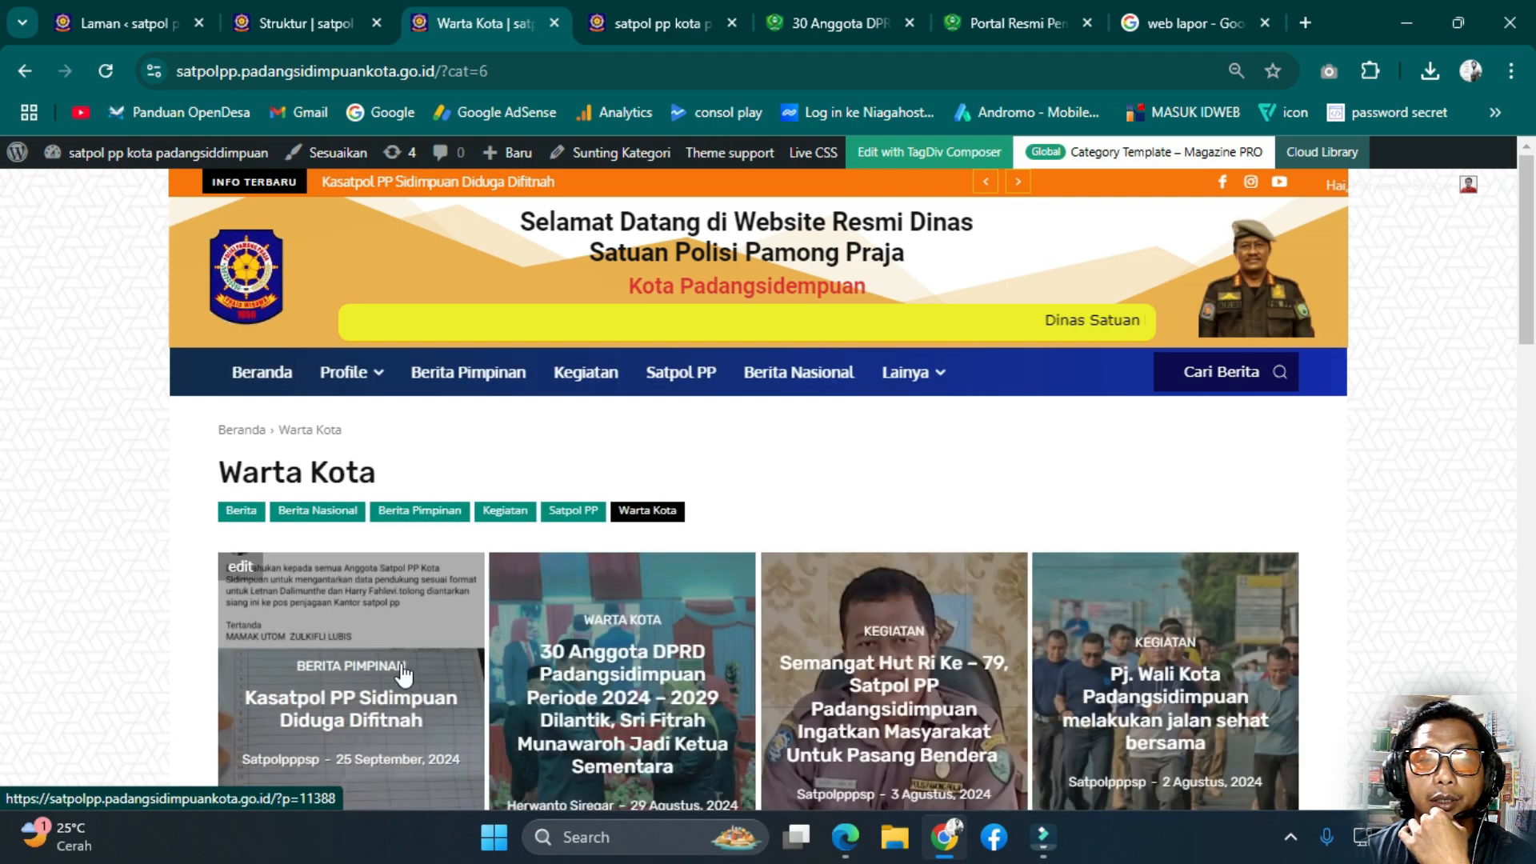
scroll(913, 657, down, 3)
scroll(914, 657, up, 3)
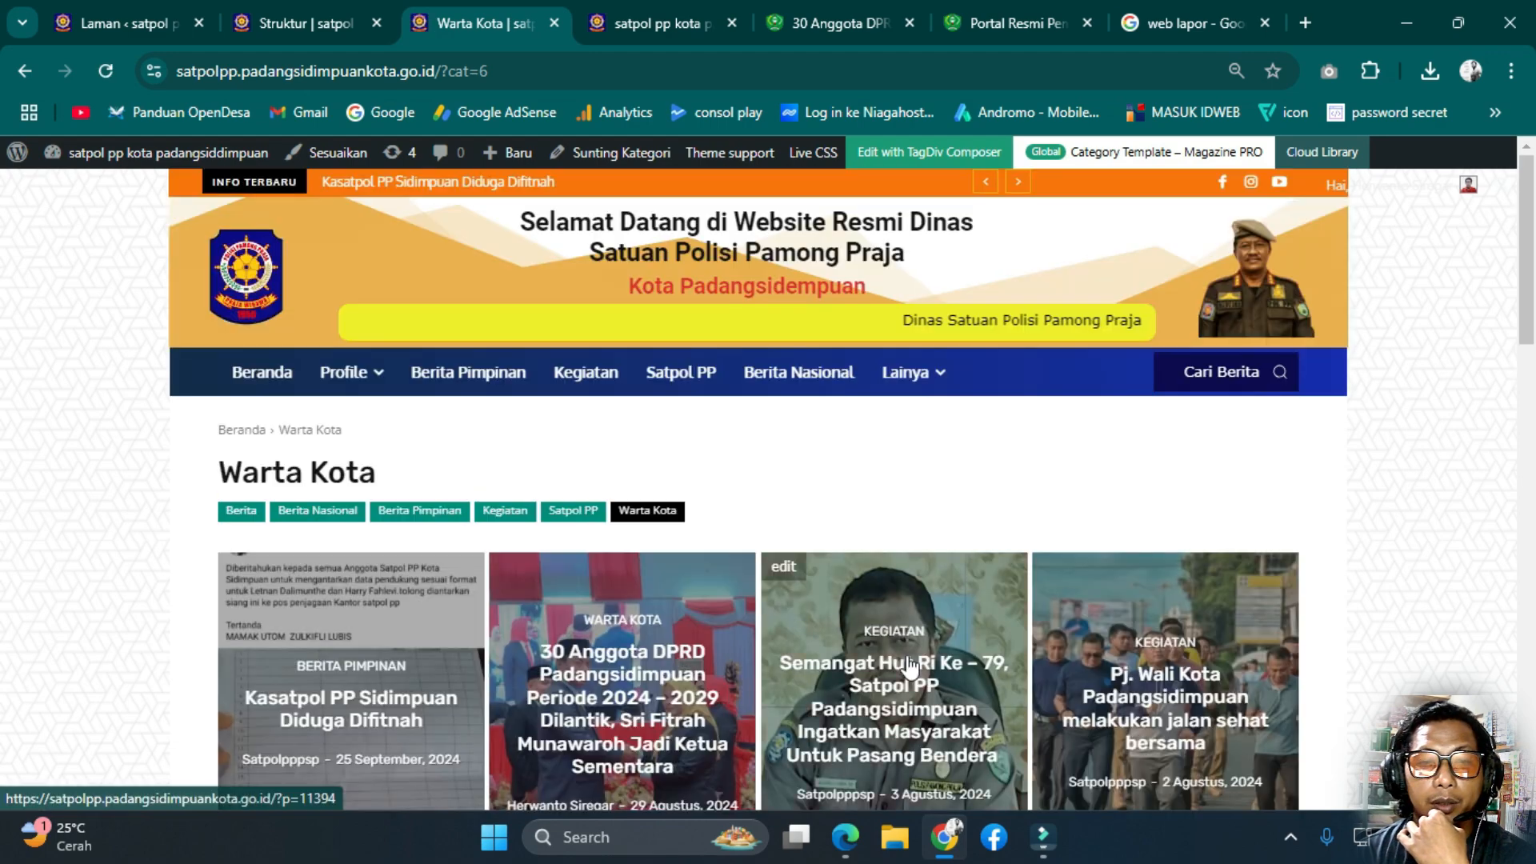
scroll(909, 664, down, 7)
scroll(909, 666, down, 1)
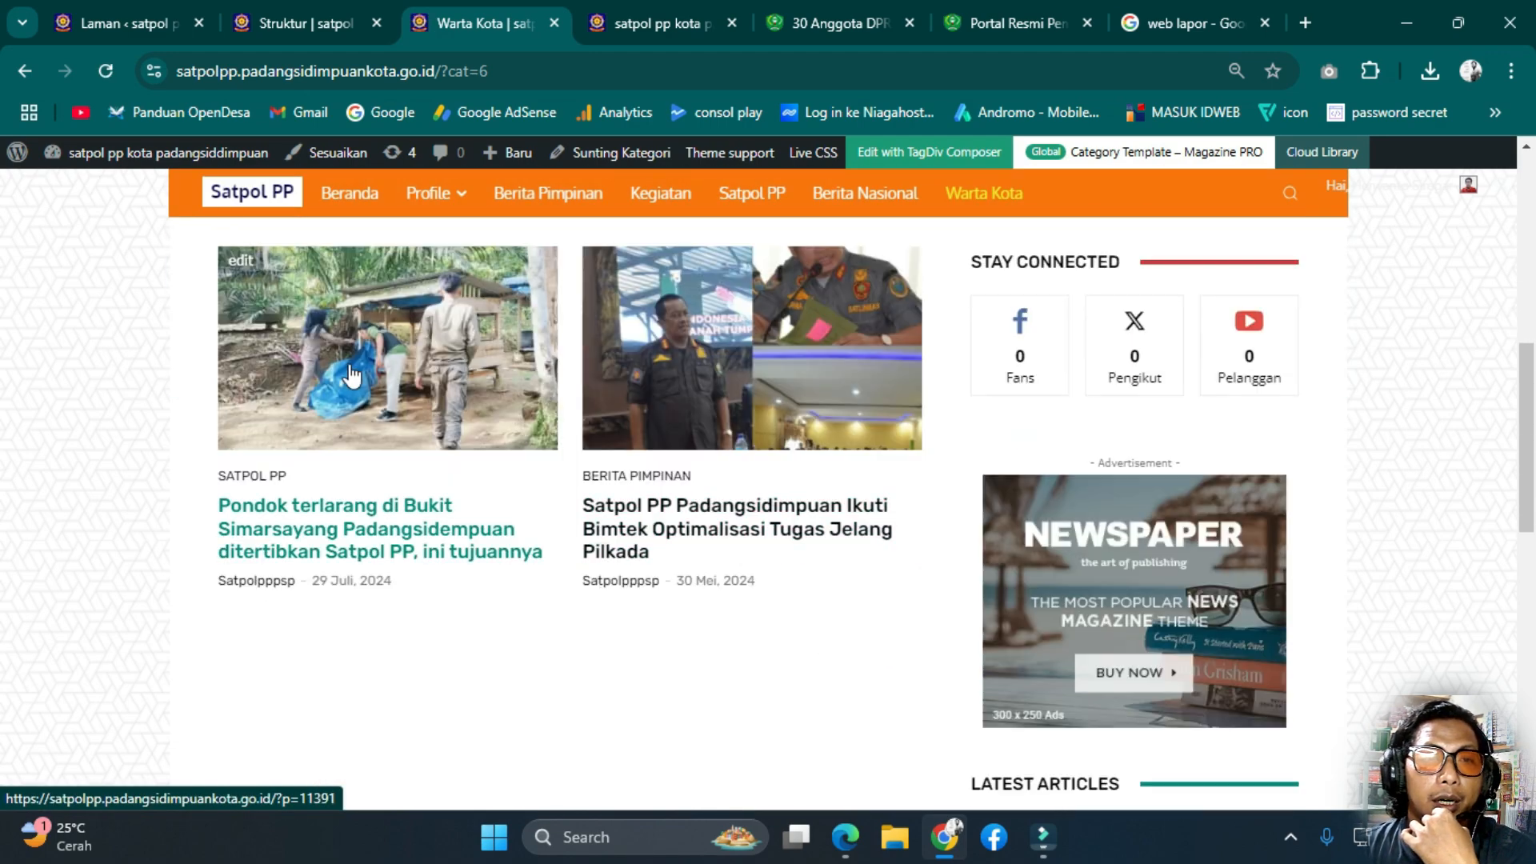
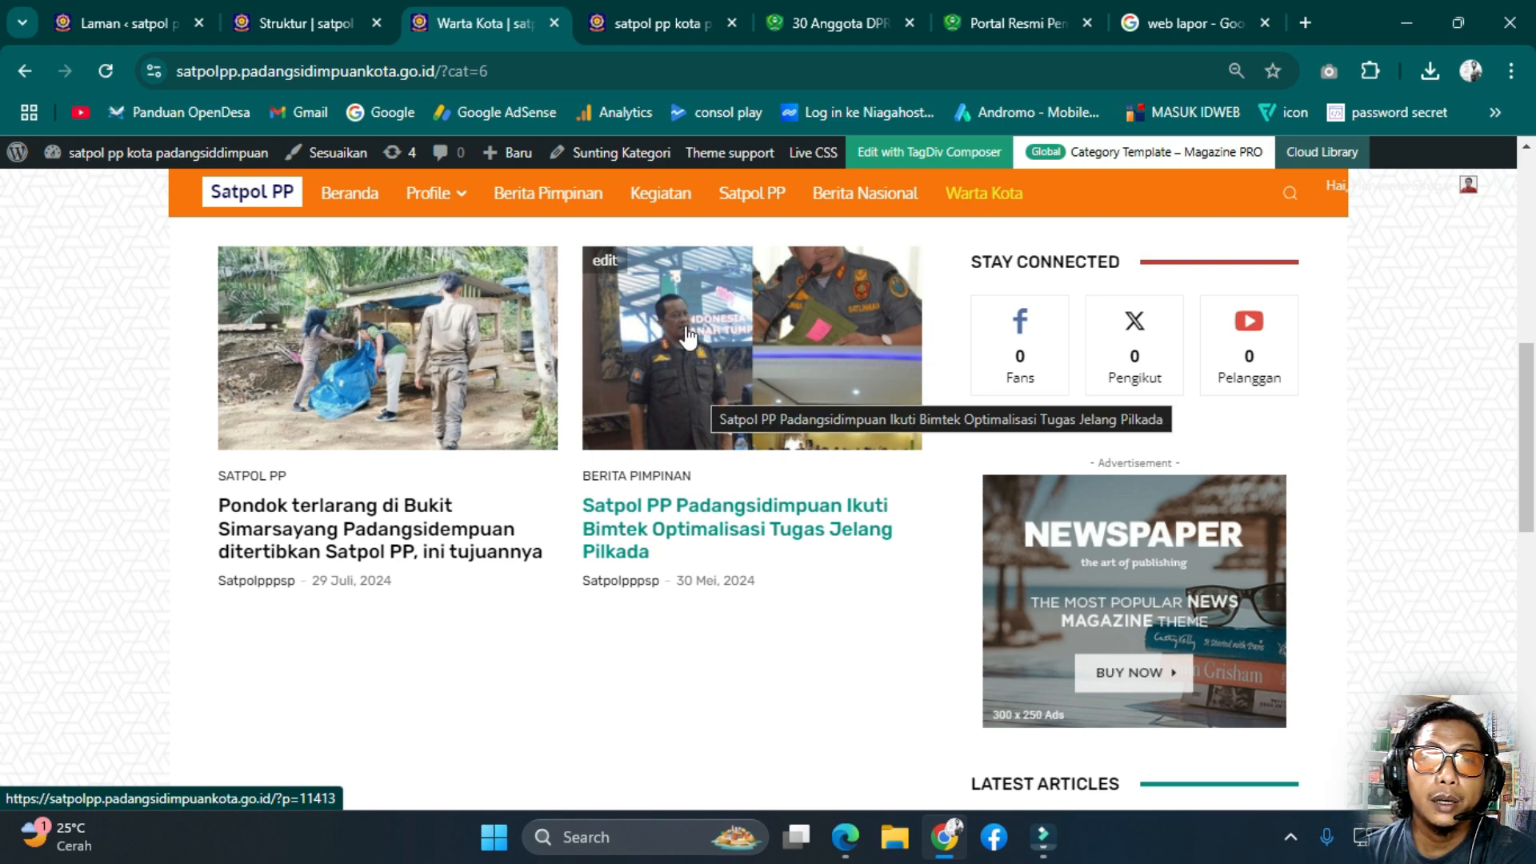
Step: Open the Bimtek Pilkada post's editor in a new tab and check its four categories
right_click(606, 267)
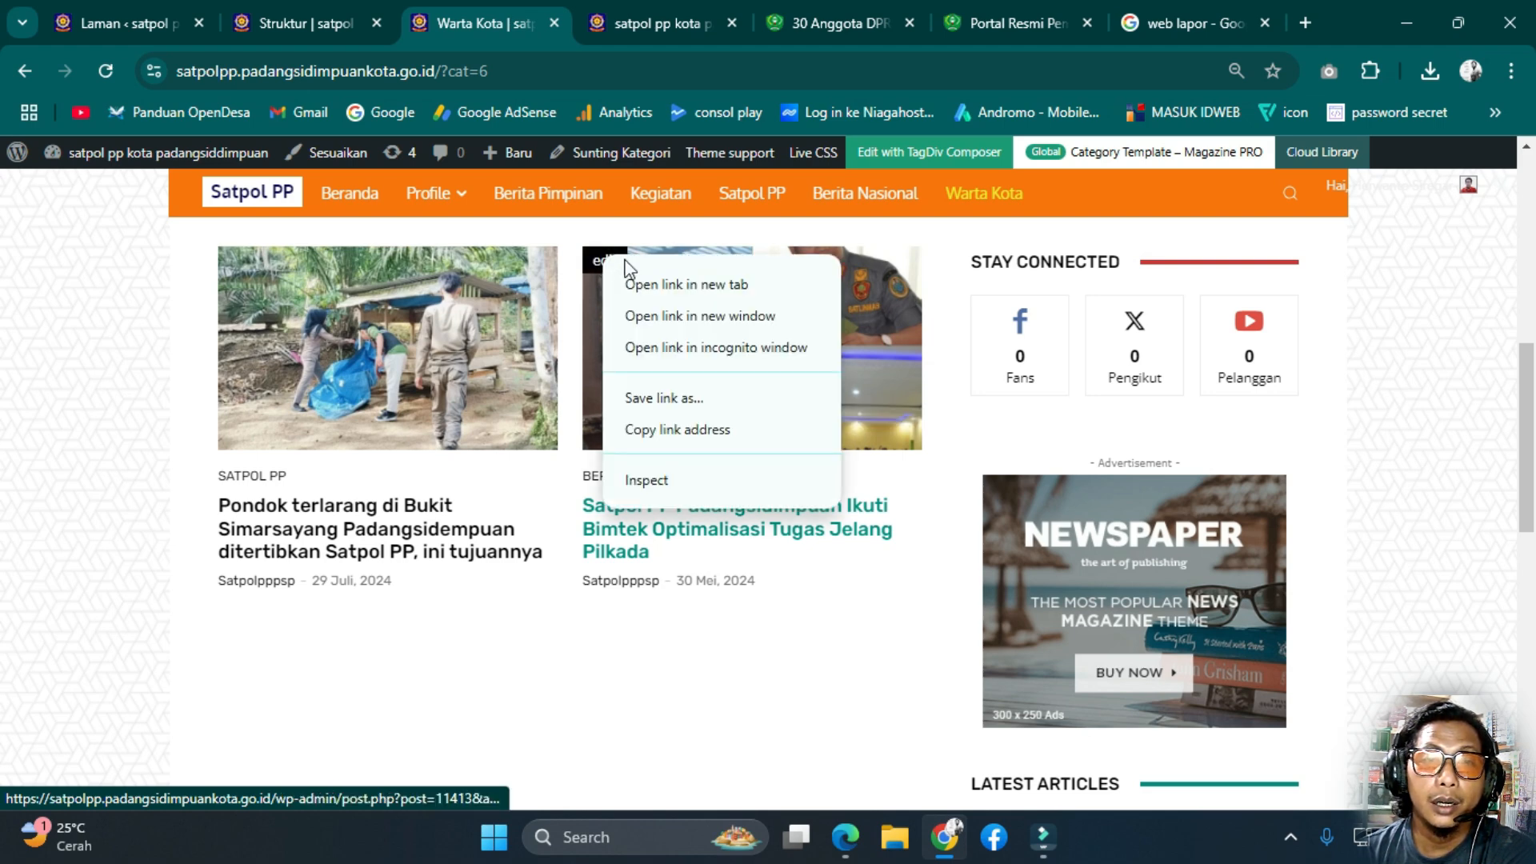
click(640, 287)
click(573, 12)
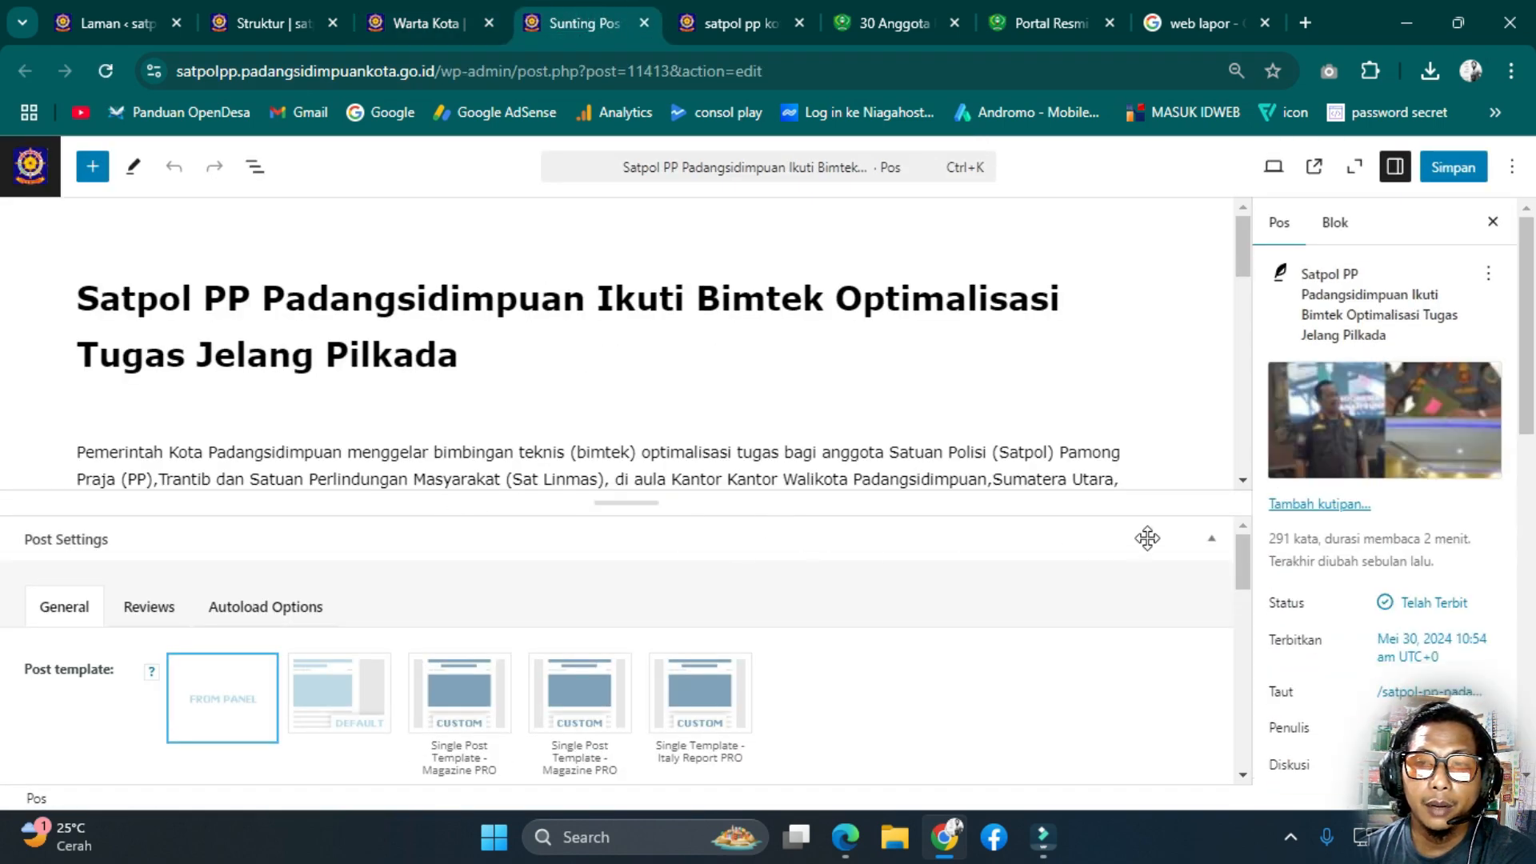
scroll(1346, 598, down, 8)
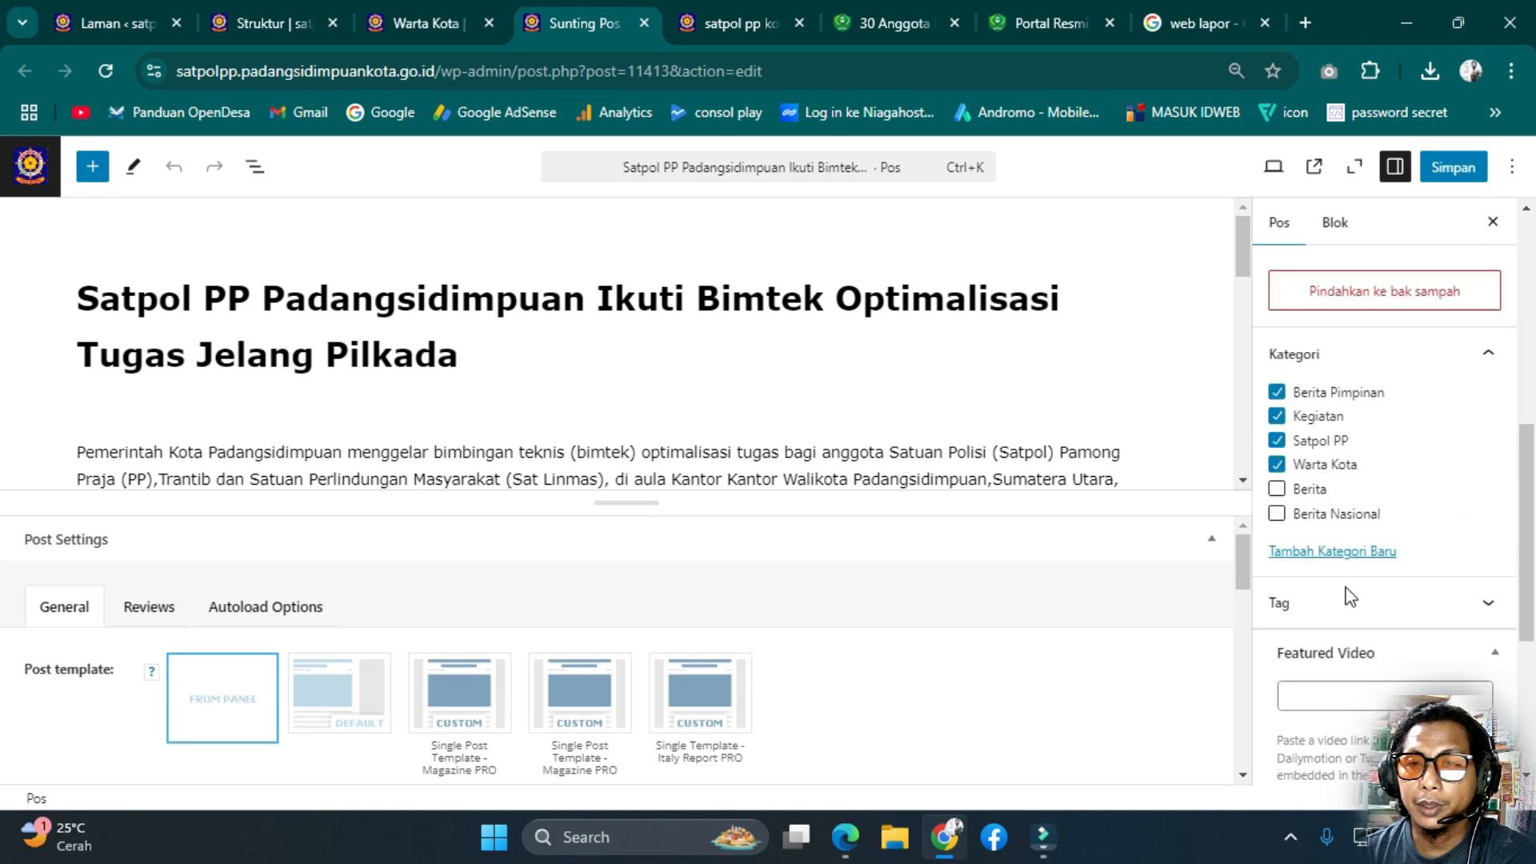
scroll(1311, 540, up, 2)
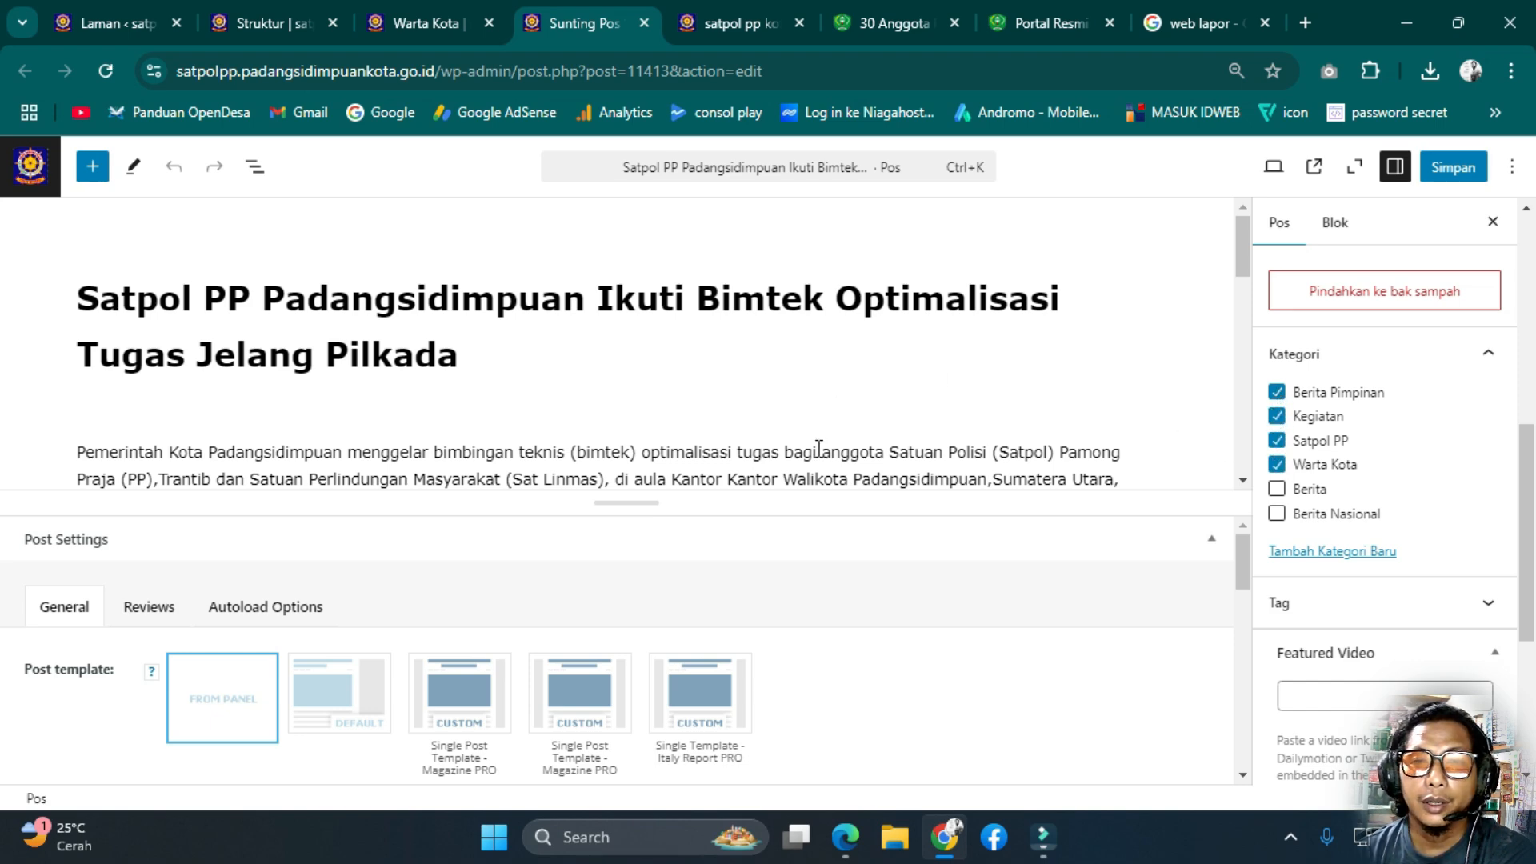
Step: Close the Sunting Pos editor and go back to the Warta Kota category tab
click(640, 16)
click(295, 1)
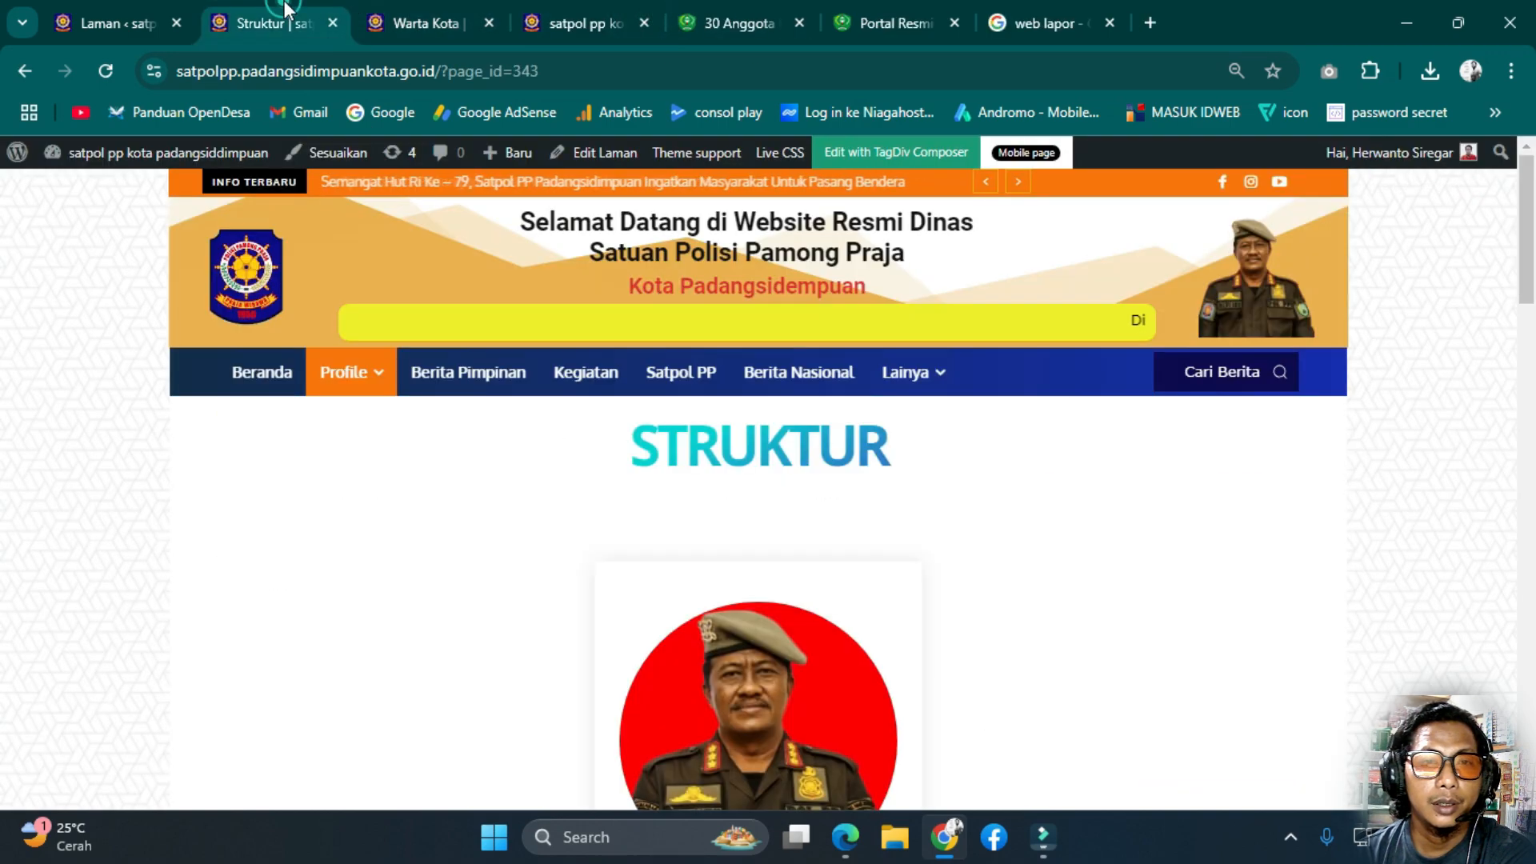
click(376, 10)
scroll(766, 587, up, 5)
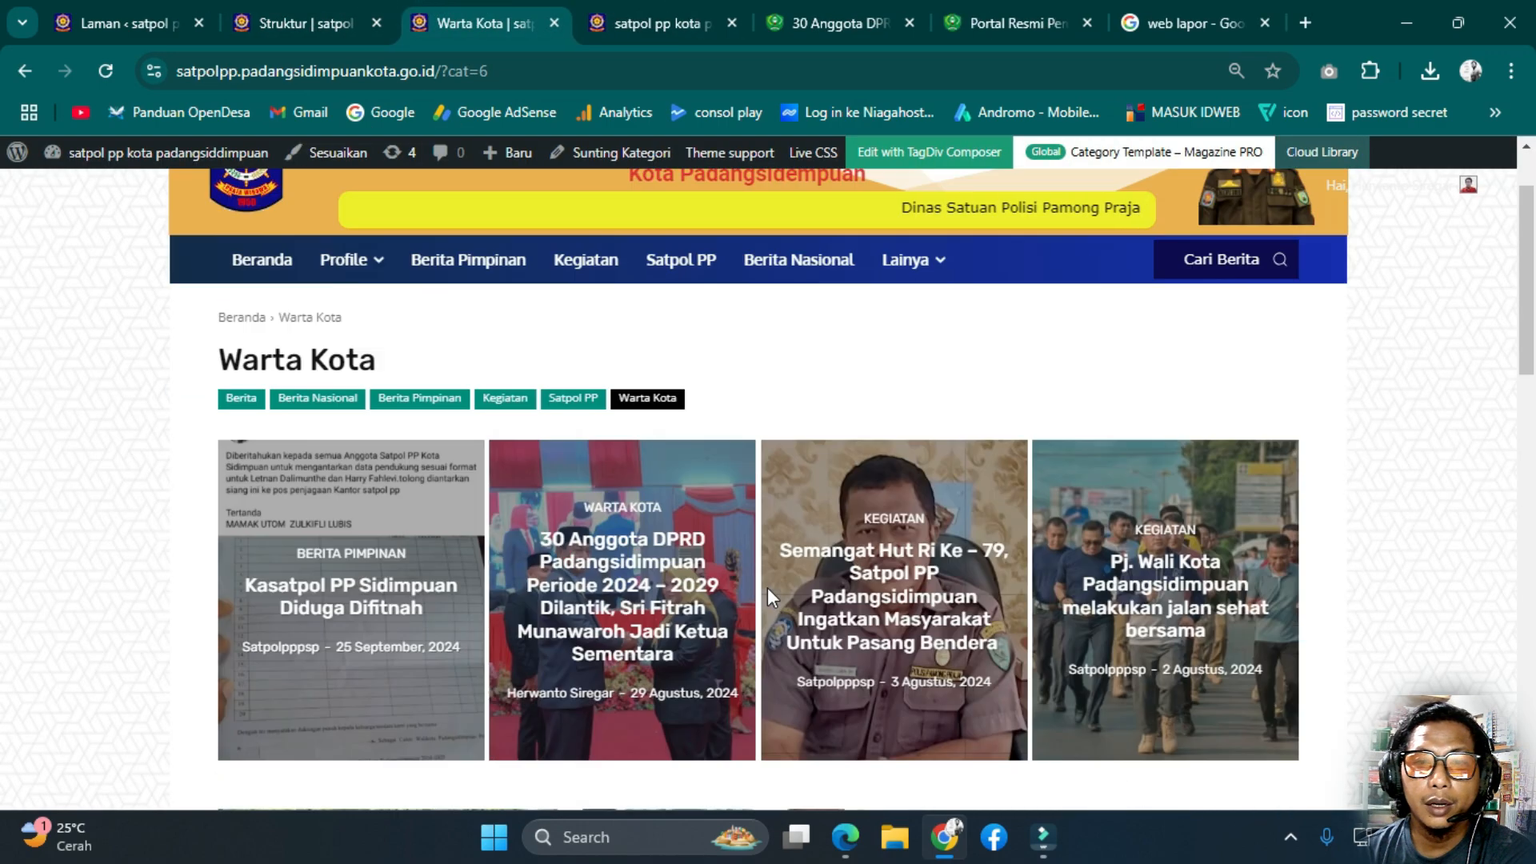
scroll(766, 588, down, 6)
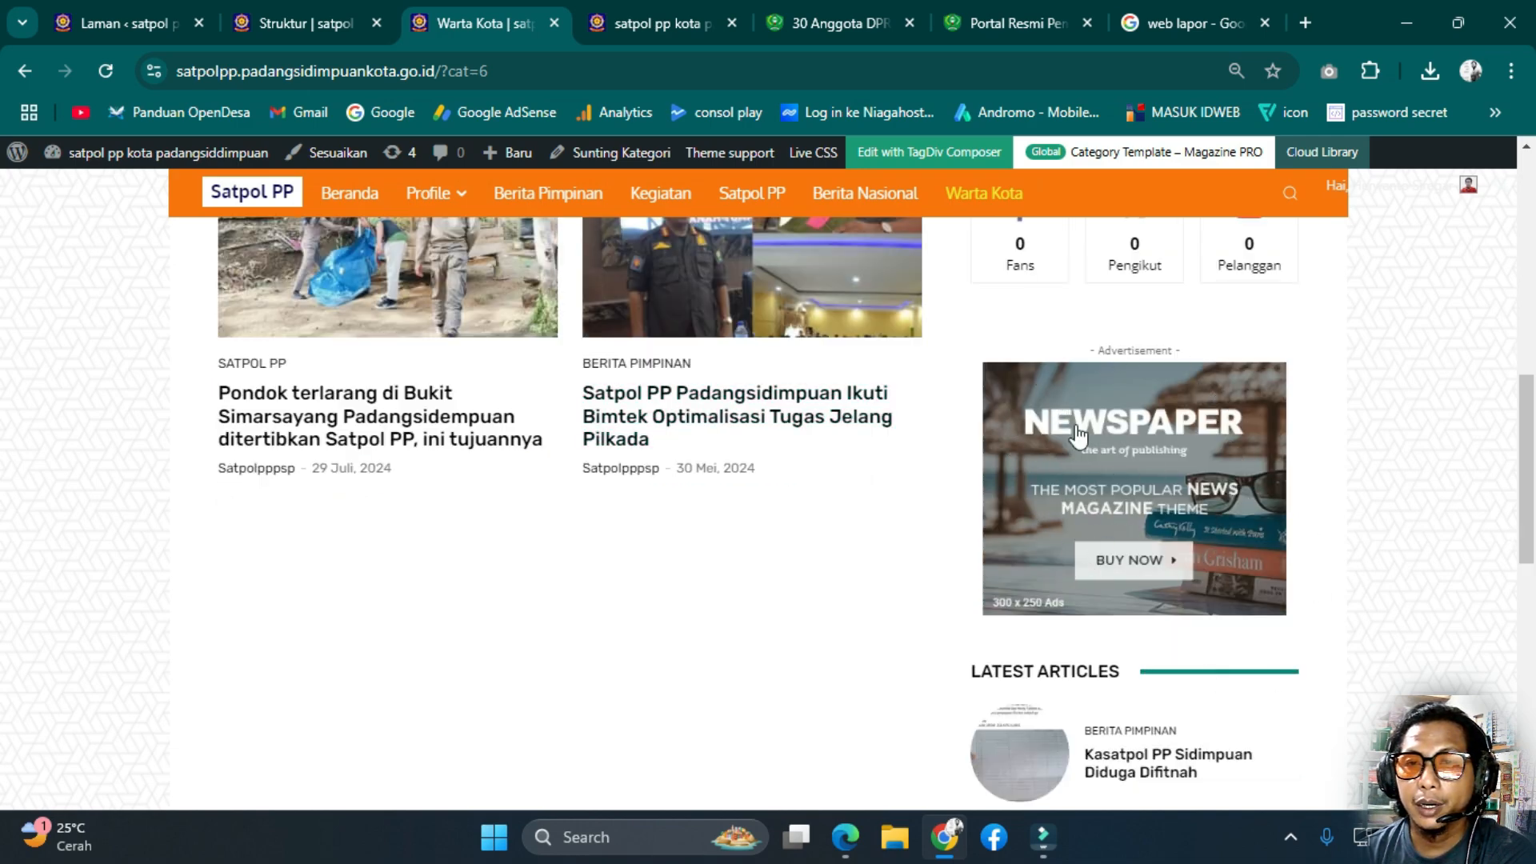
scroll(1096, 552, up, 3)
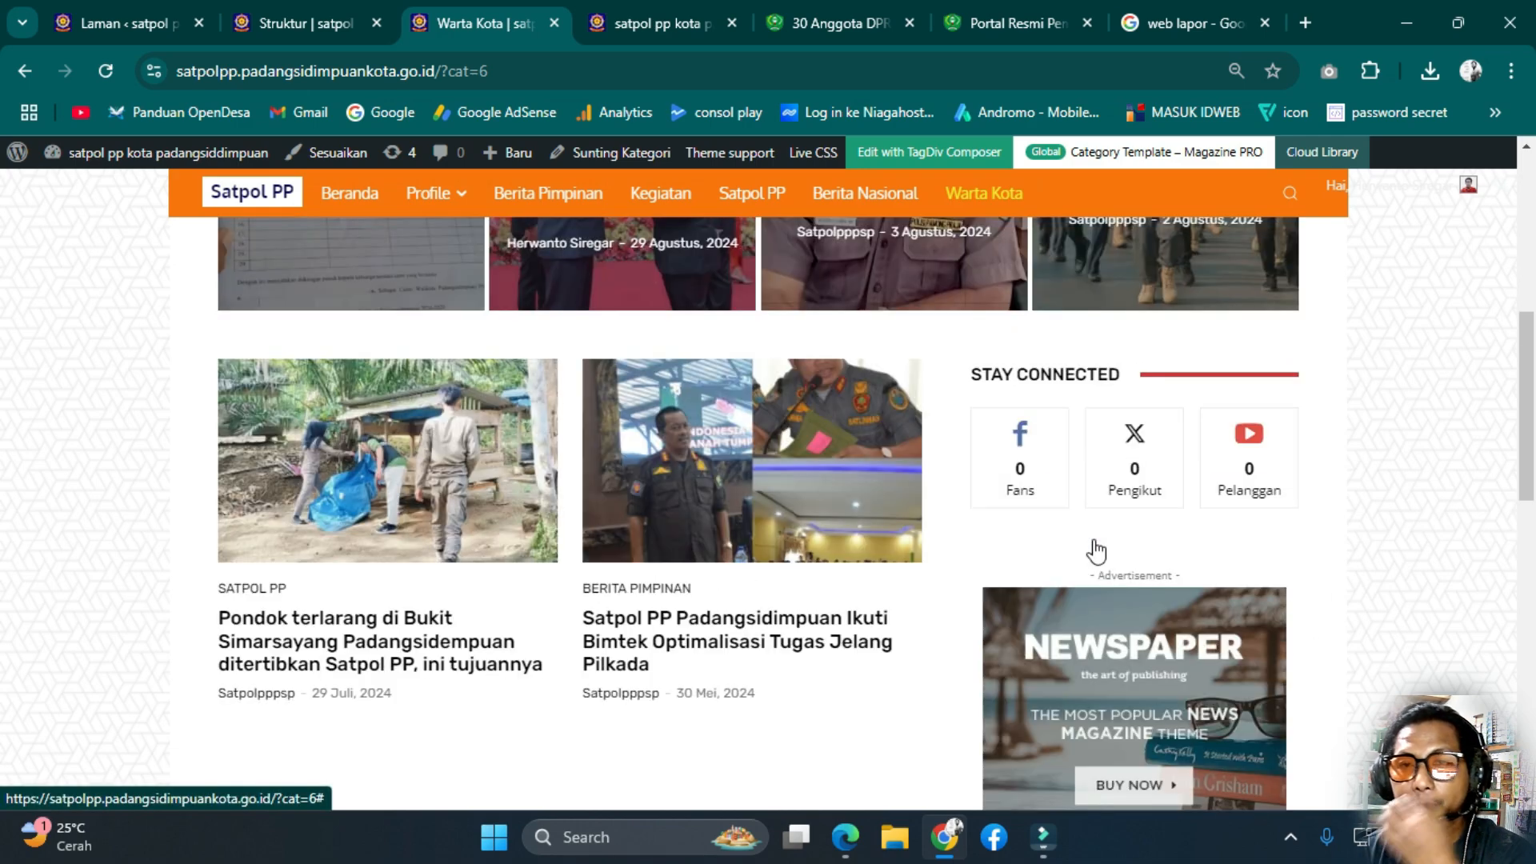
scroll(1099, 550, up, 1)
scroll(860, 574, up, 4)
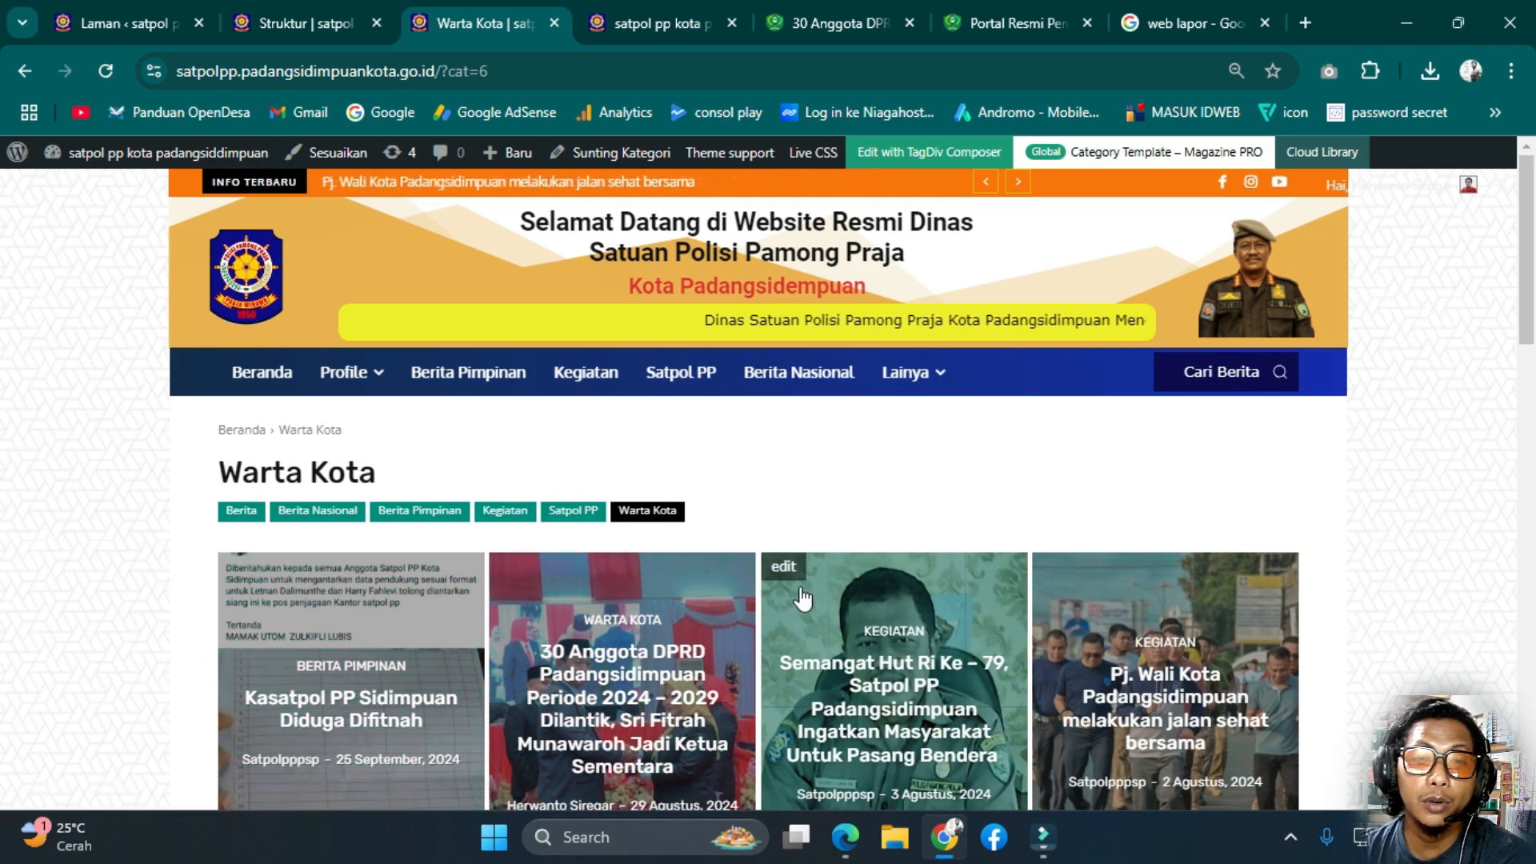
Step: Scroll through the Berita category posts on the live site
scroll(795, 630, down, 3)
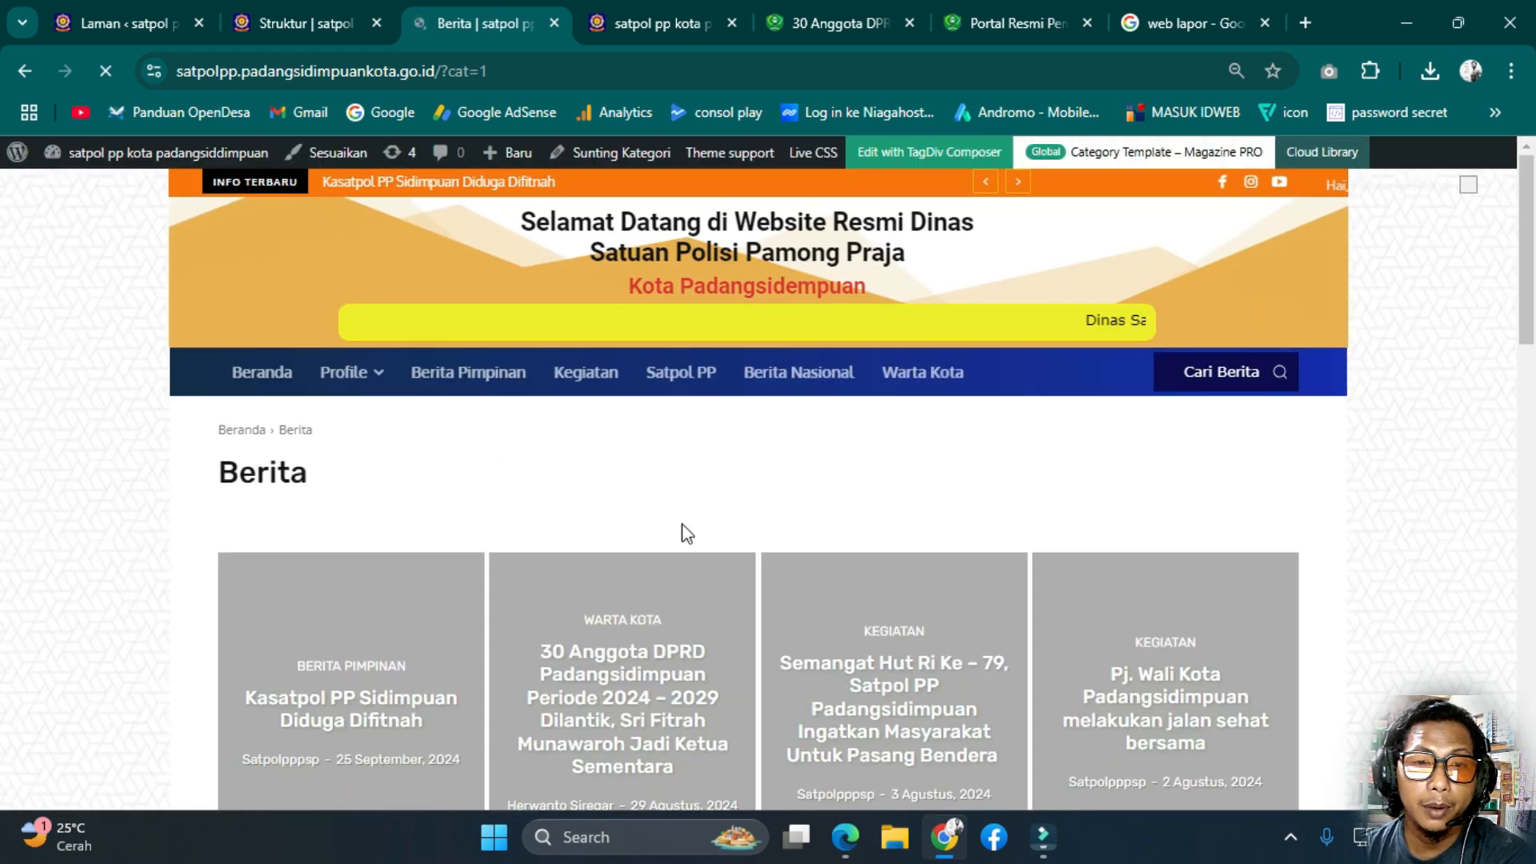
scroll(685, 531, down, 7)
scroll(800, 505, up, 8)
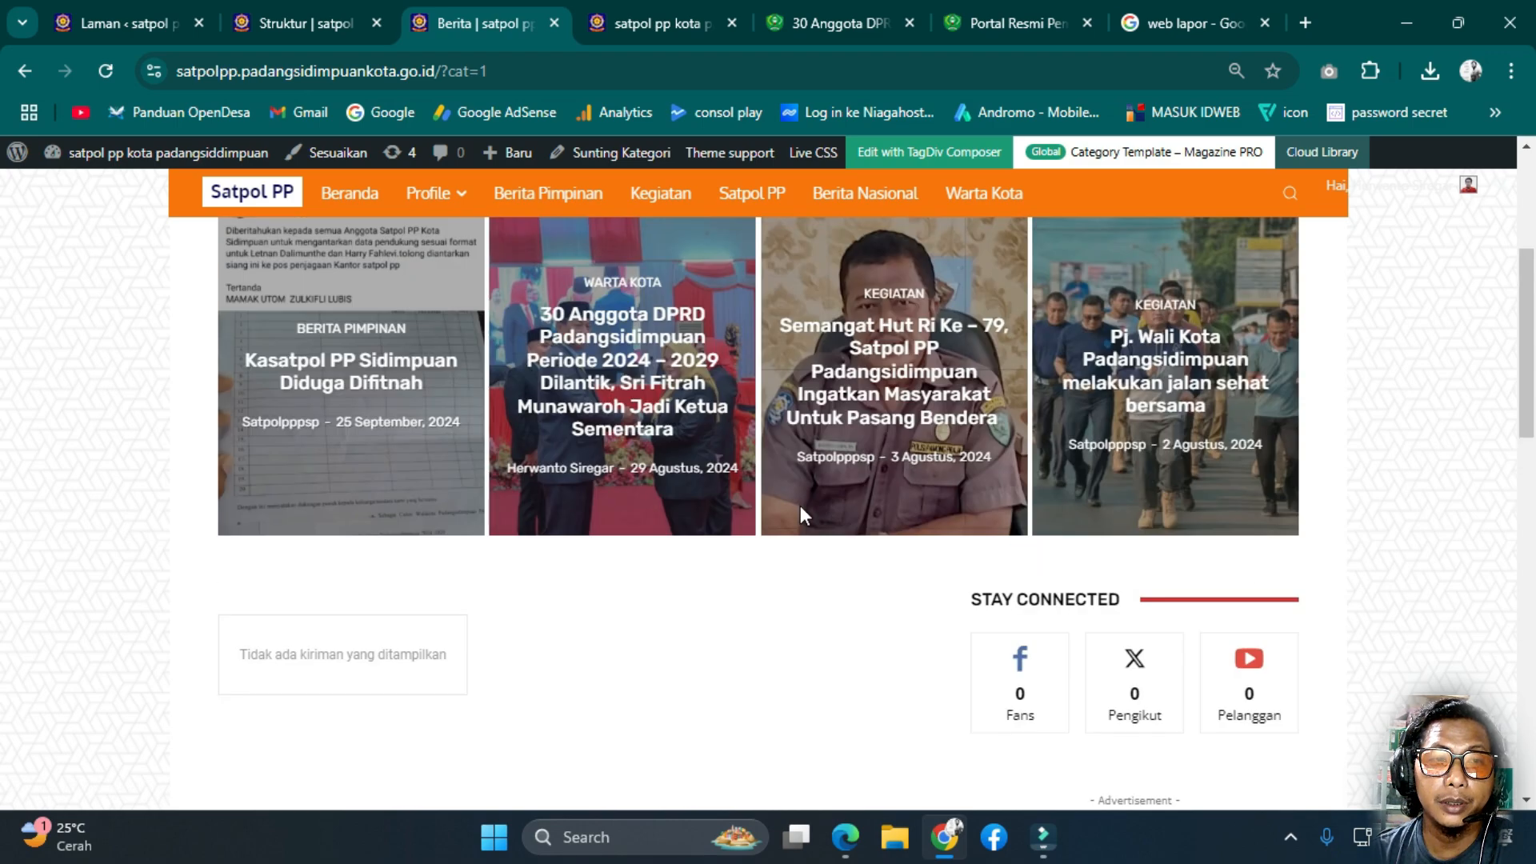
scroll(764, 502, down, 7)
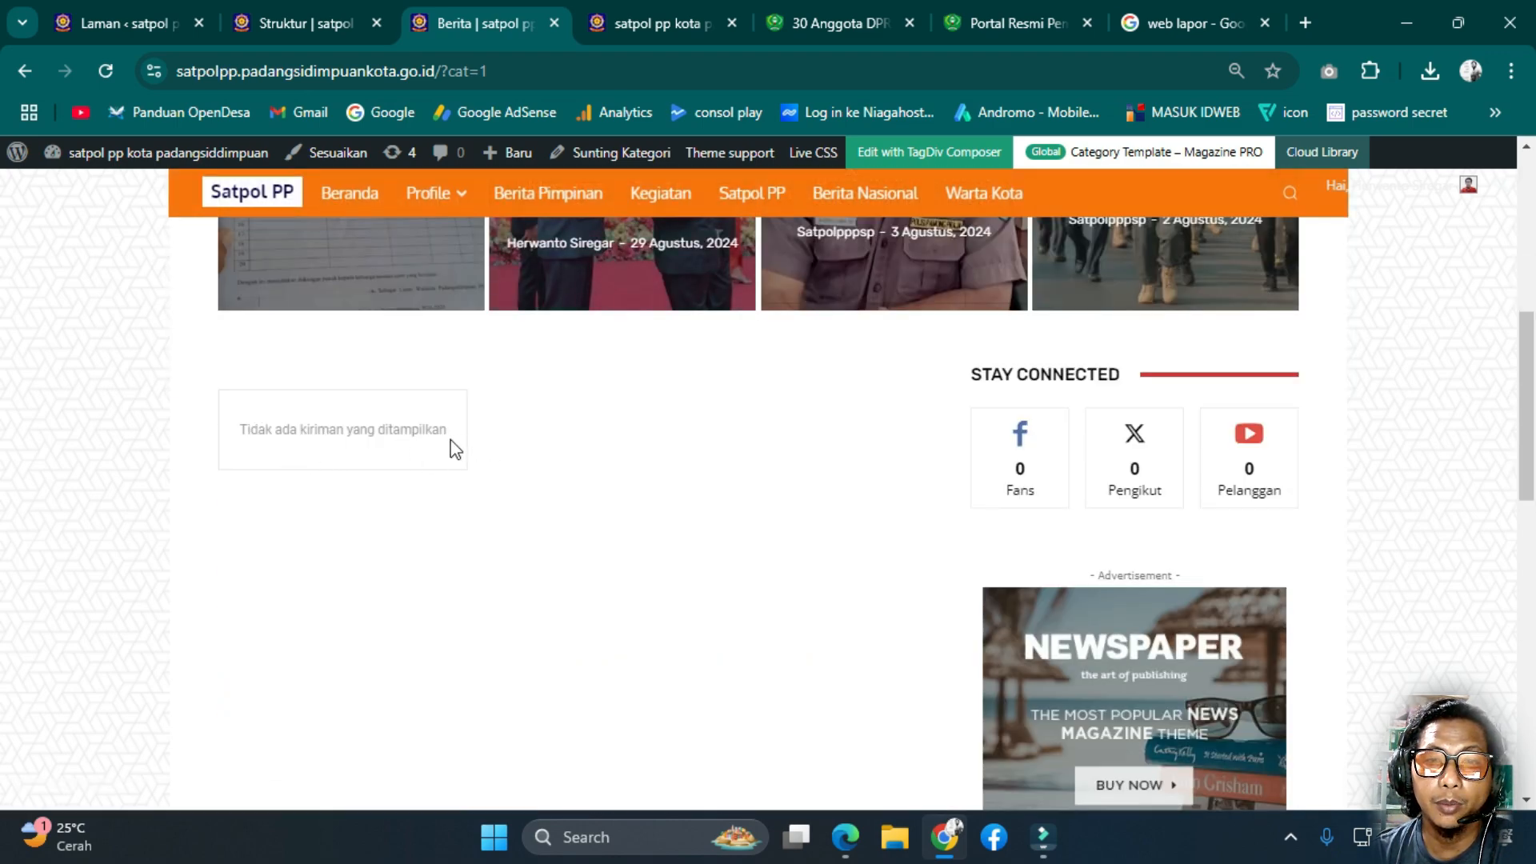
scroll(582, 518, up, 2)
scroll(392, 551, up, 4)
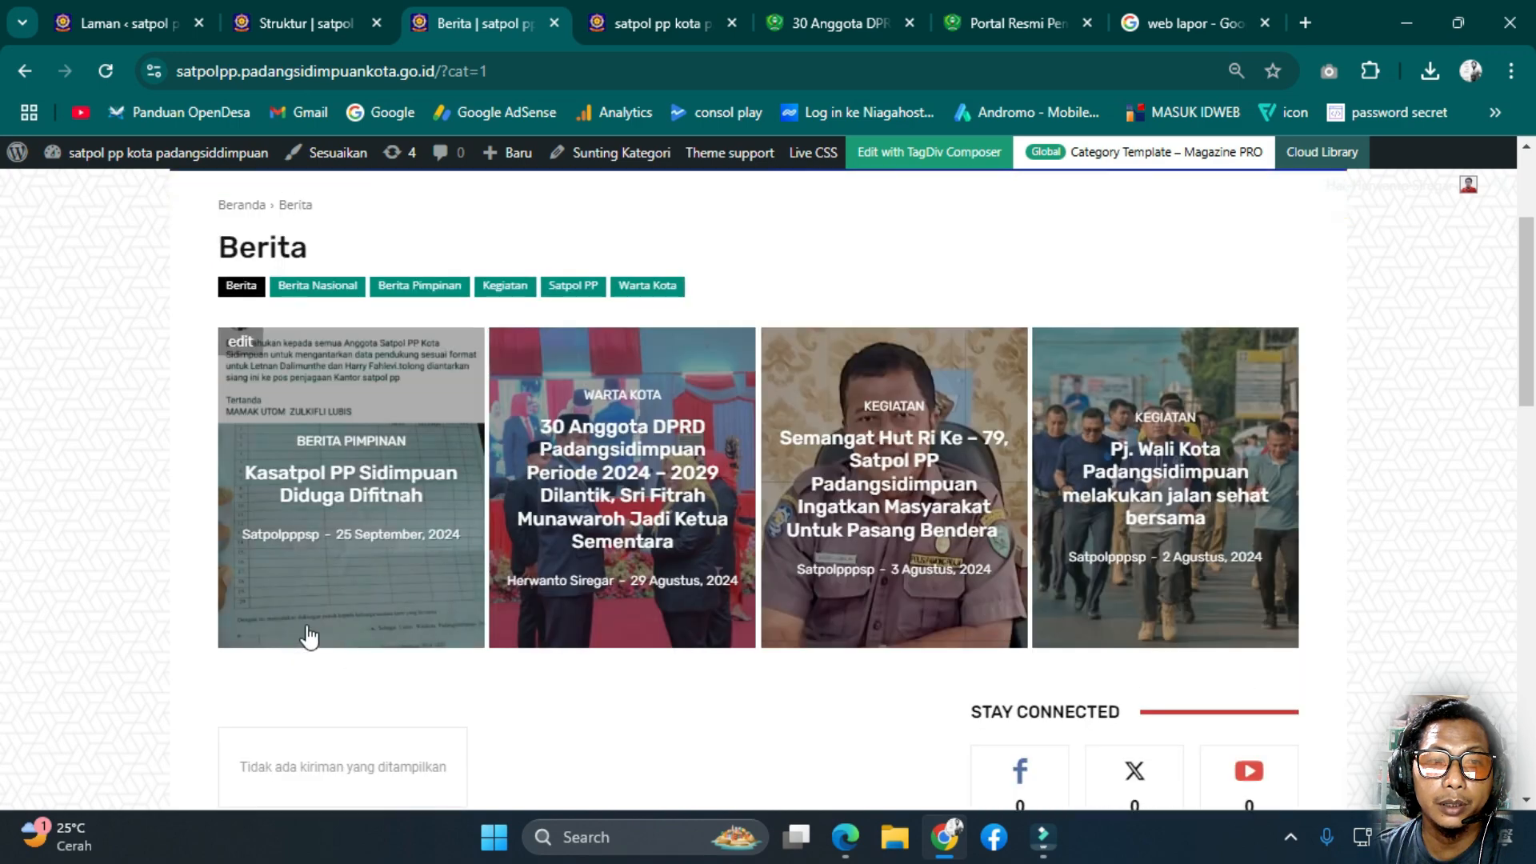
scroll(406, 651, down, 4)
scroll(405, 632, up, 4)
scroll(407, 636, up, 2)
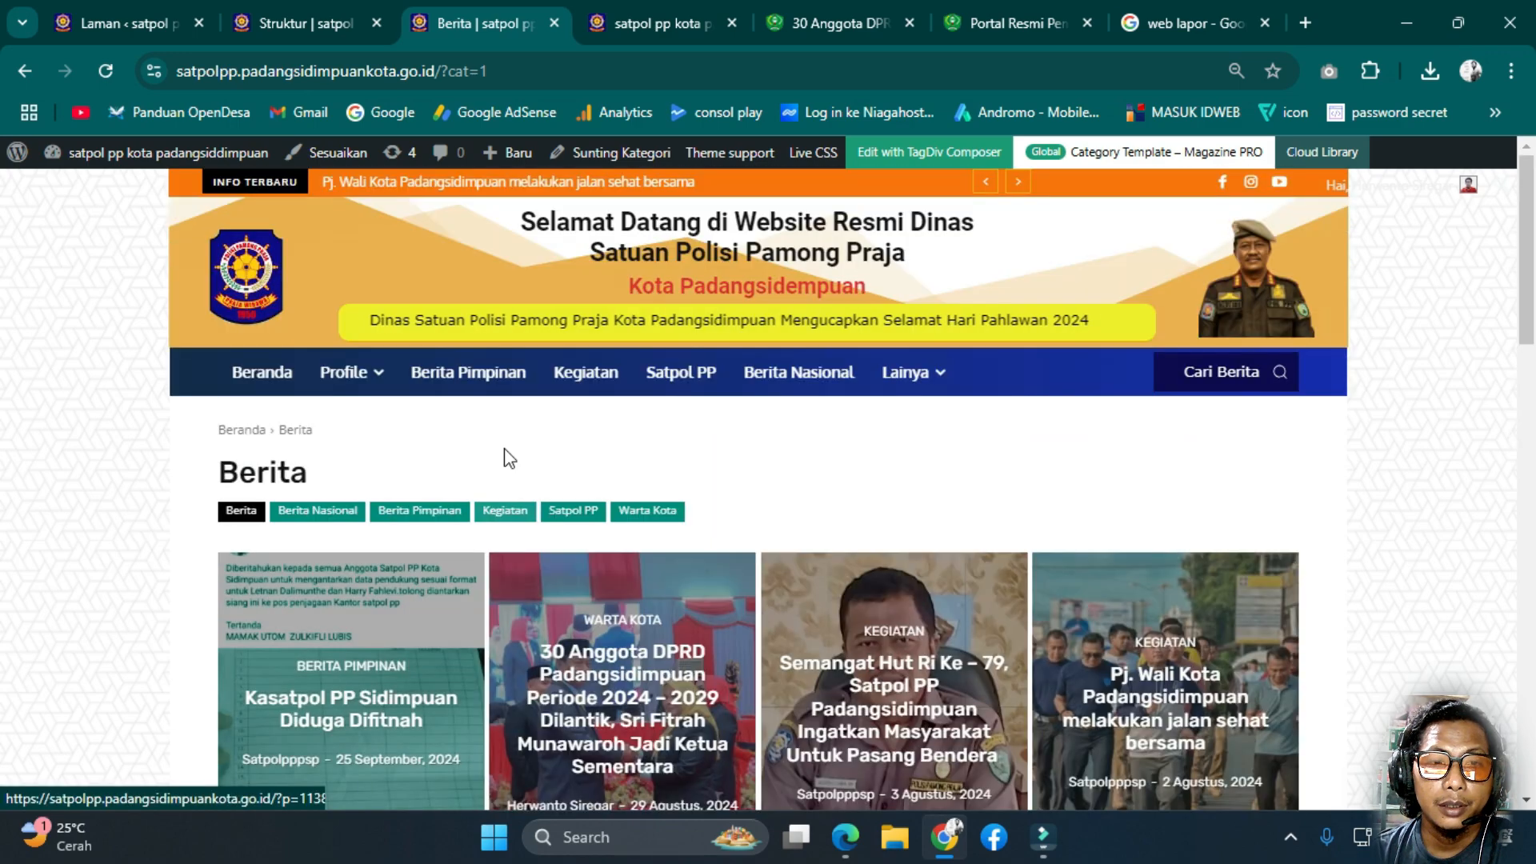
Step: Return to the Warta Kota category listing and scroll through its posts
click(640, 510)
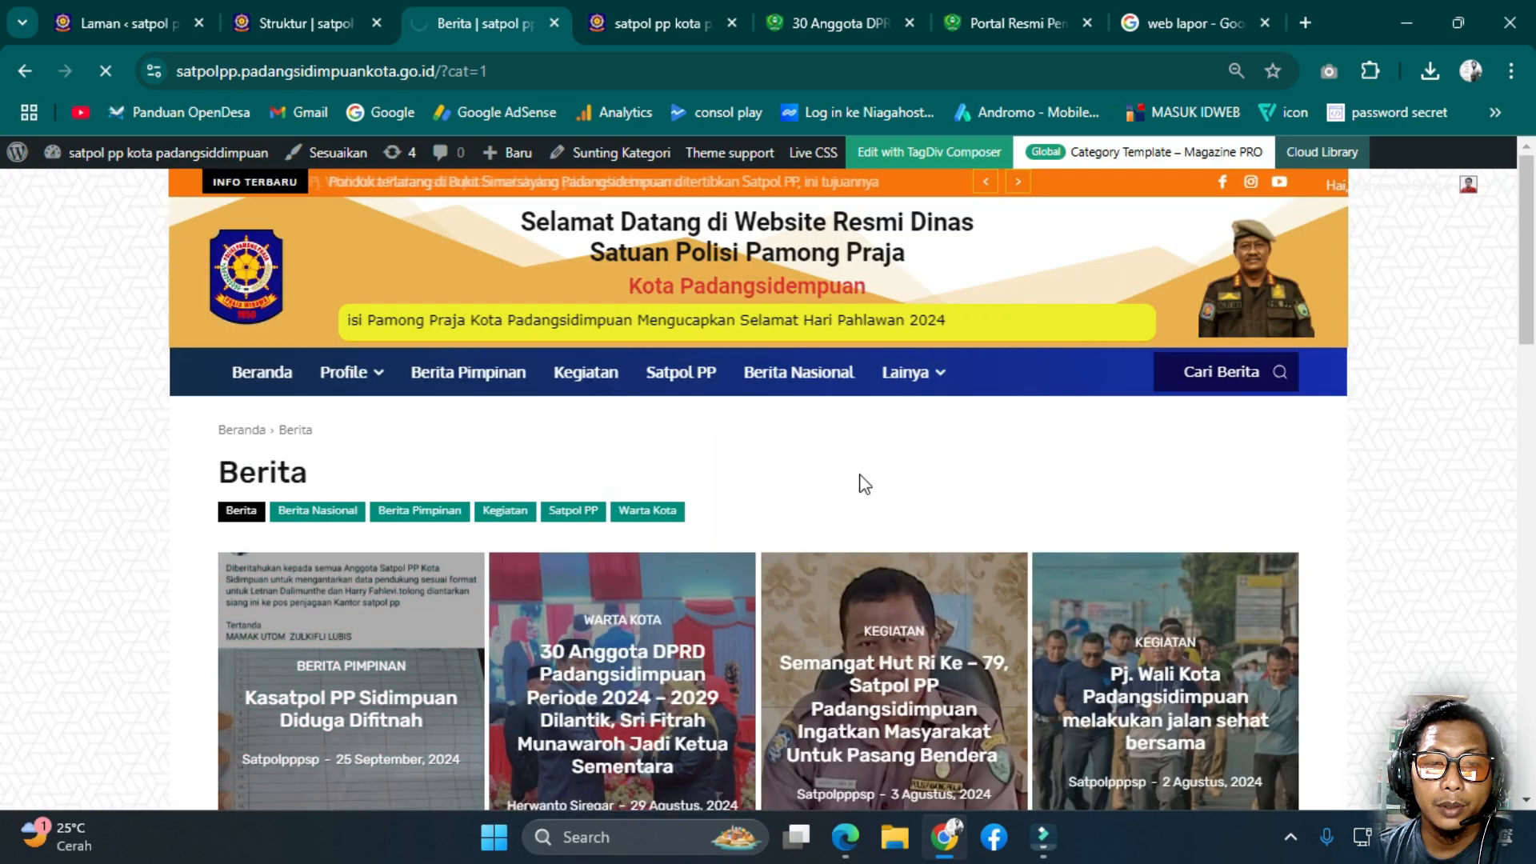
scroll(700, 579, down, 4)
scroll(699, 579, down, 4)
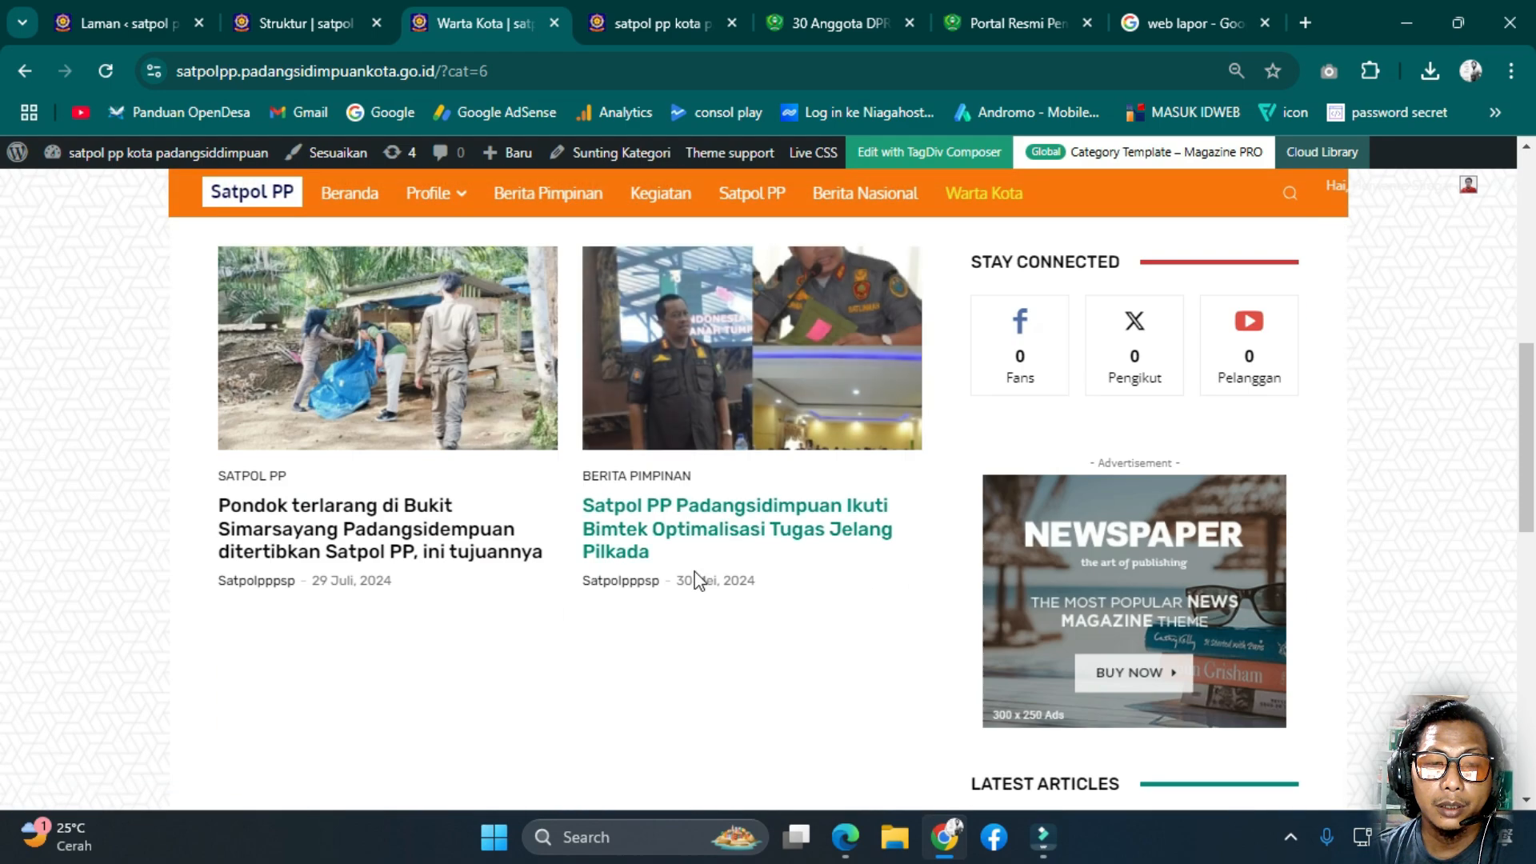
scroll(813, 565, up, 8)
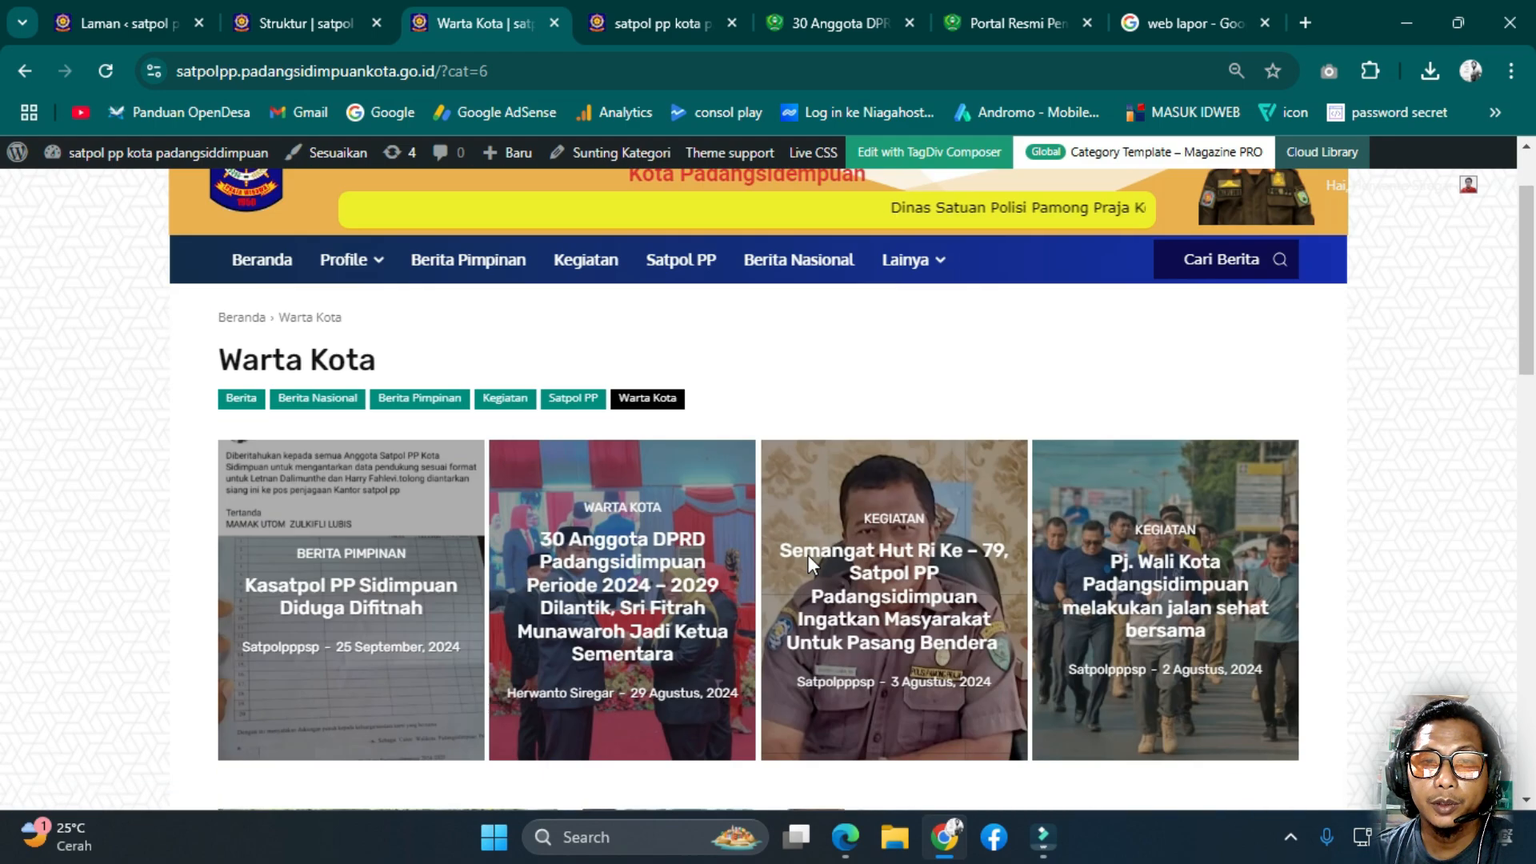
mouse_move(323, 390)
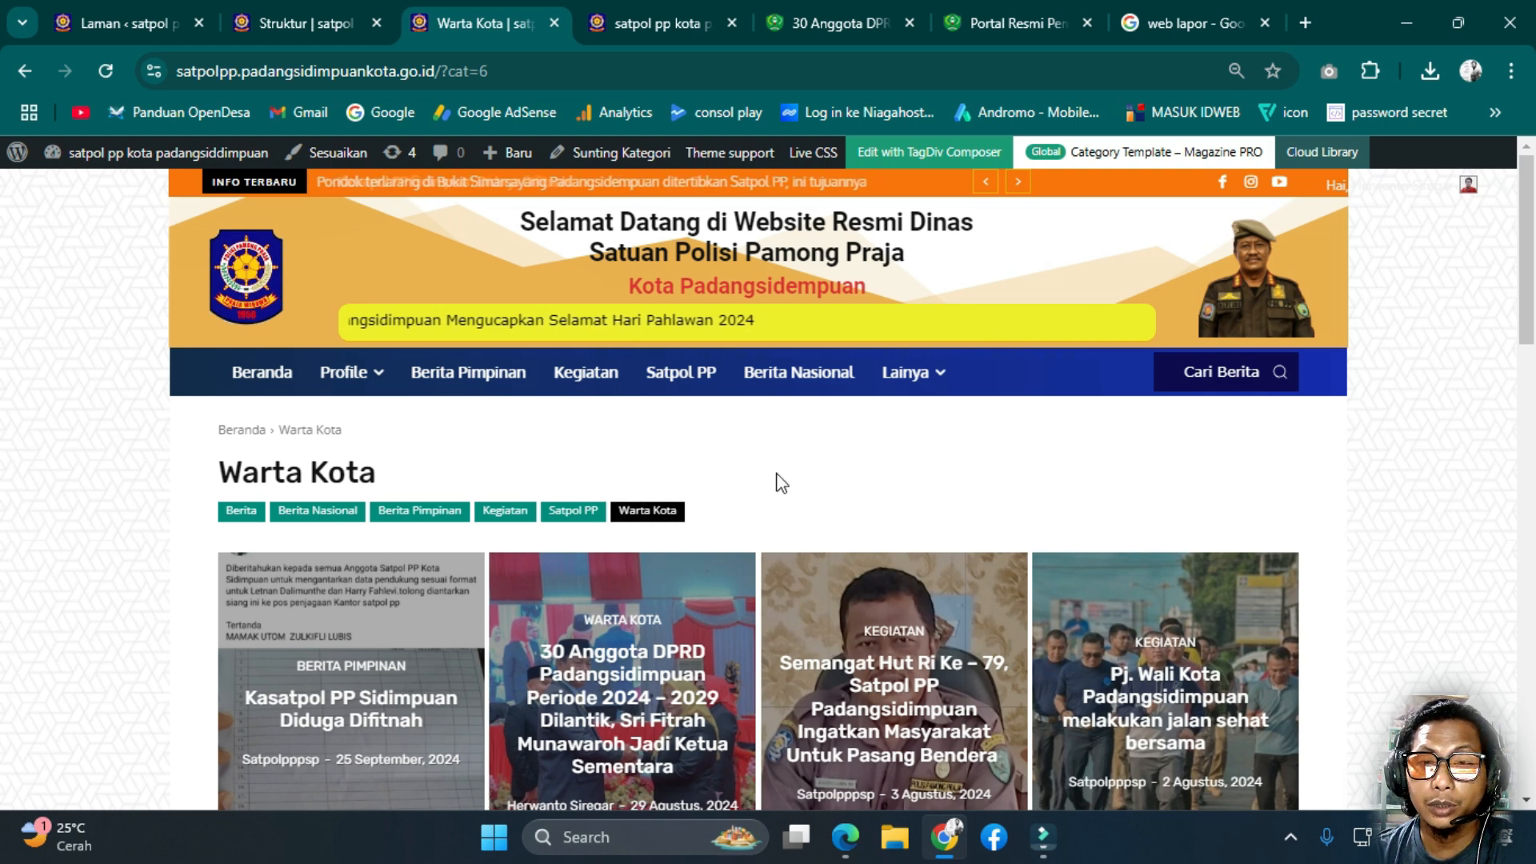
Step: Open the category template in tagDiv Composer in a new tab
right_click(910, 160)
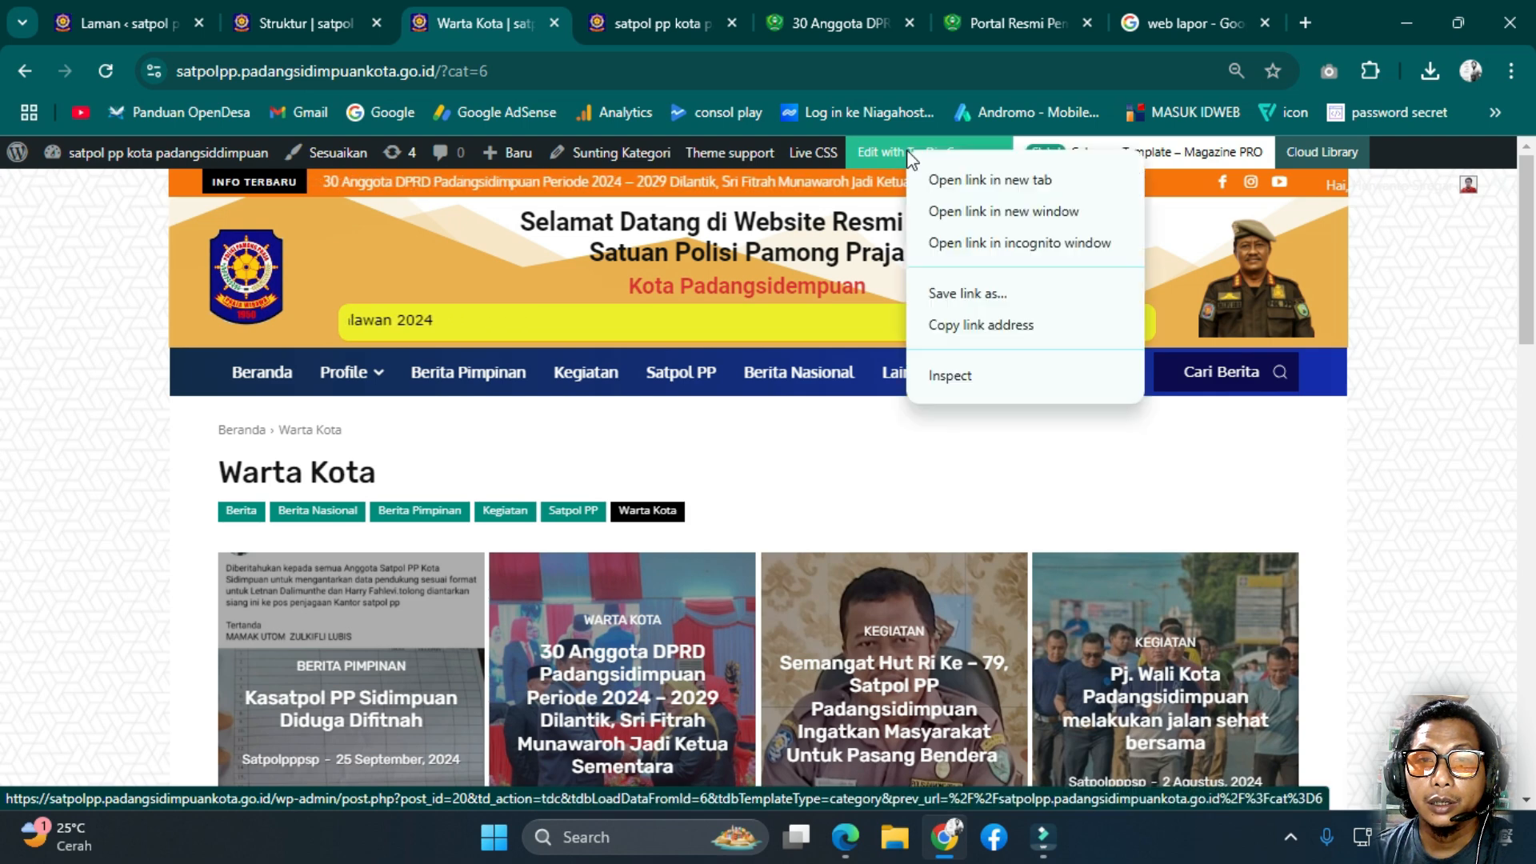
click(963, 181)
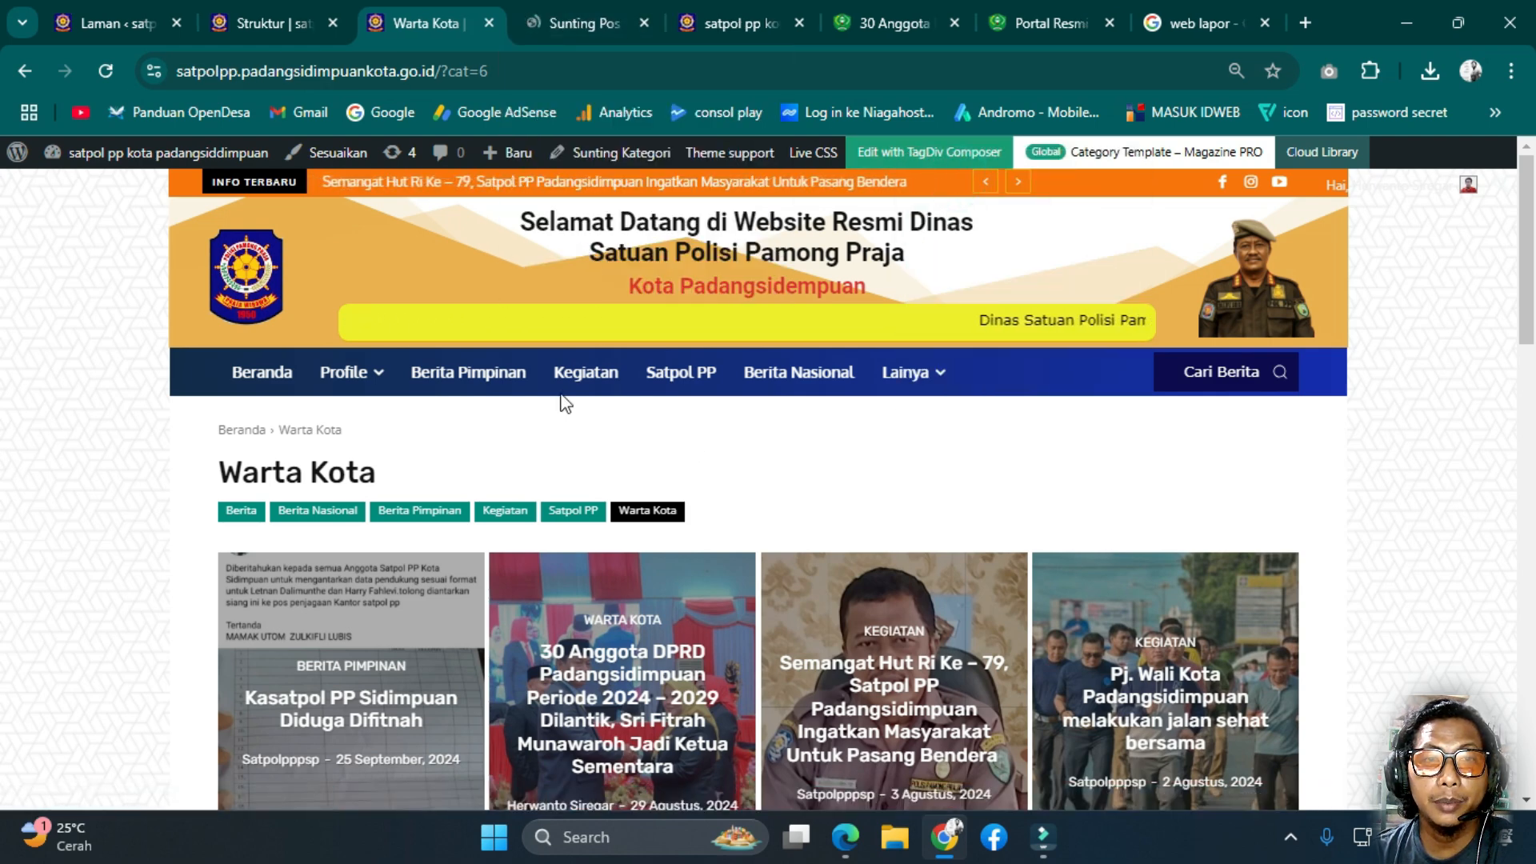
click(568, 23)
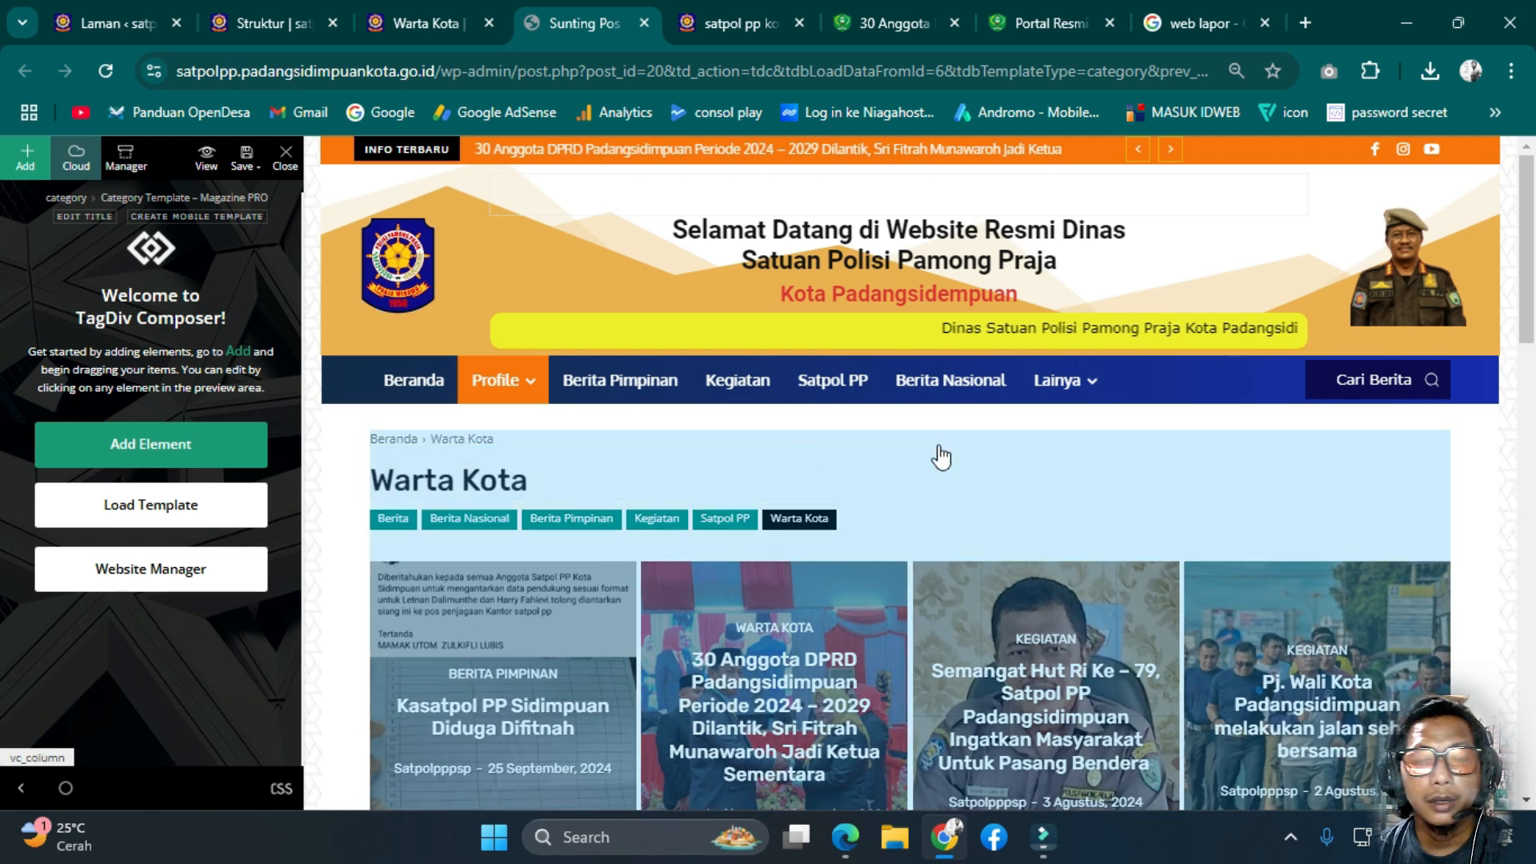
scroll(1135, 505, down, 10)
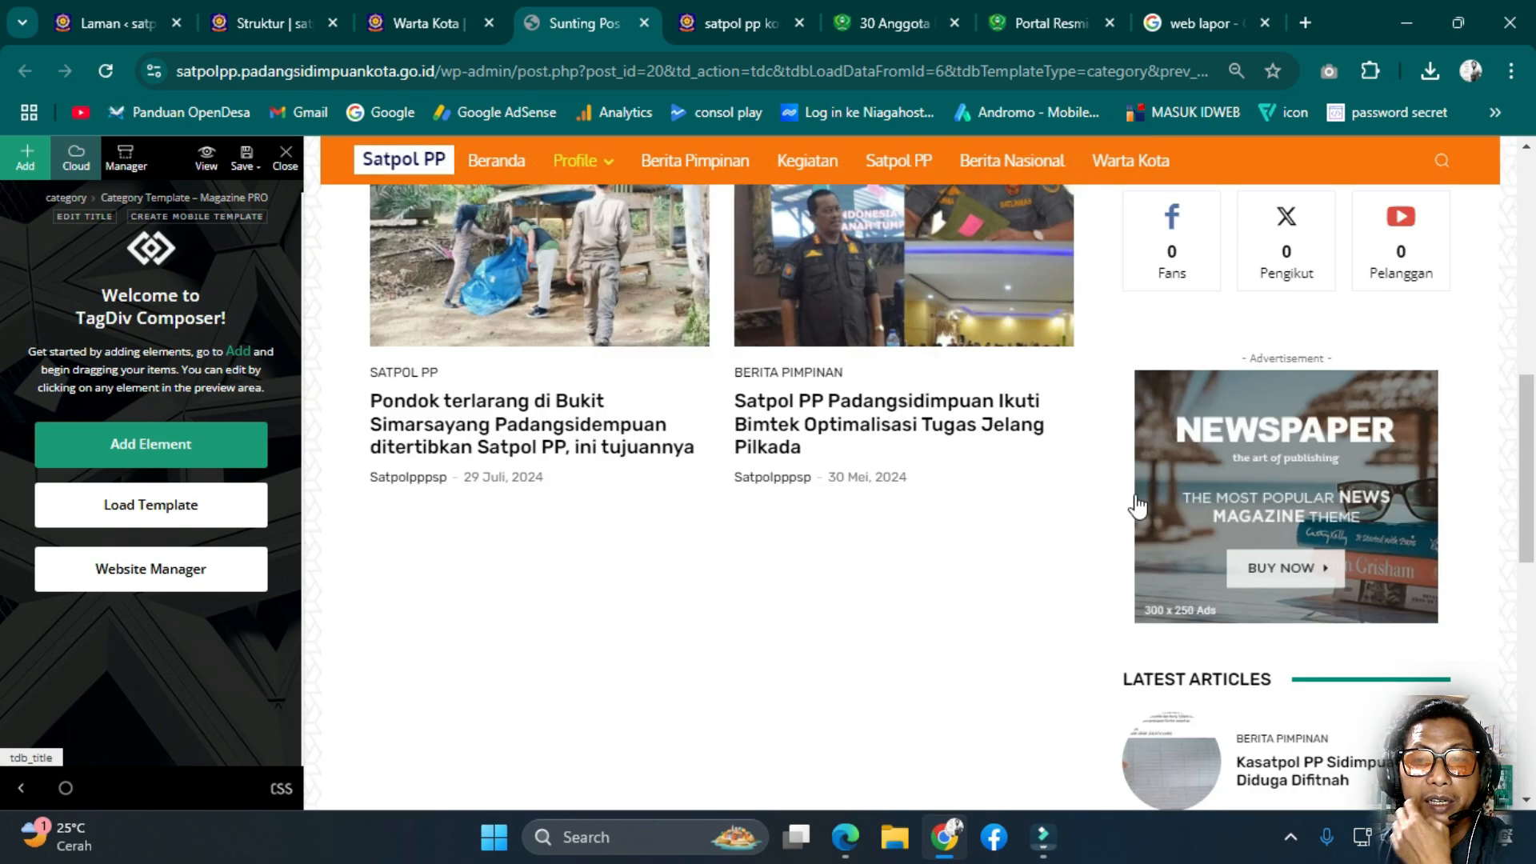
scroll(991, 483, down, 2)
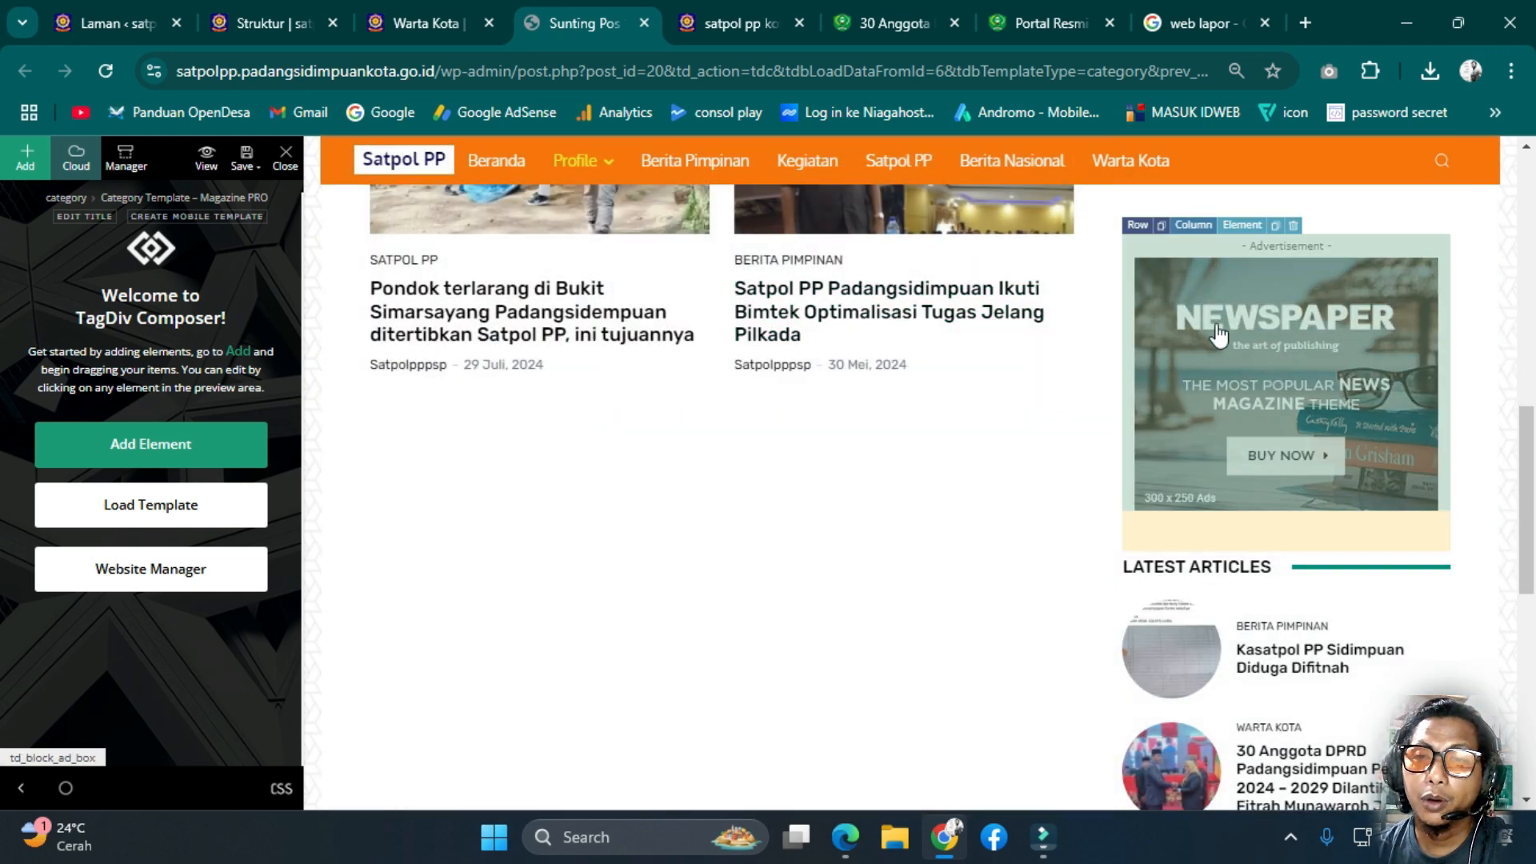
Step: Select the sidebar ad box and delete its '- Advertisement -' title
click(1272, 345)
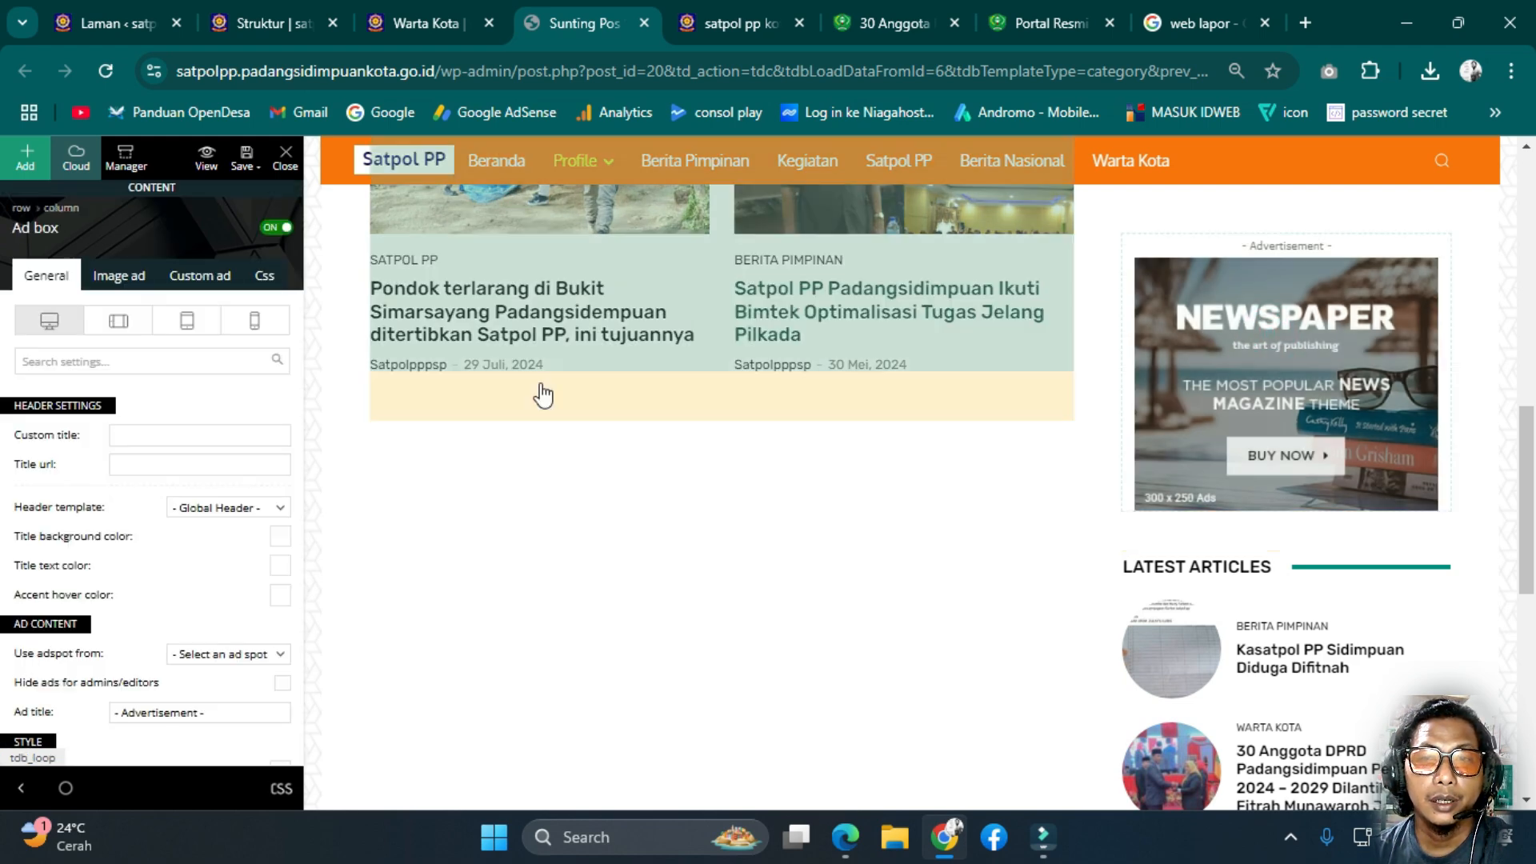
scroll(120, 552, down, 2)
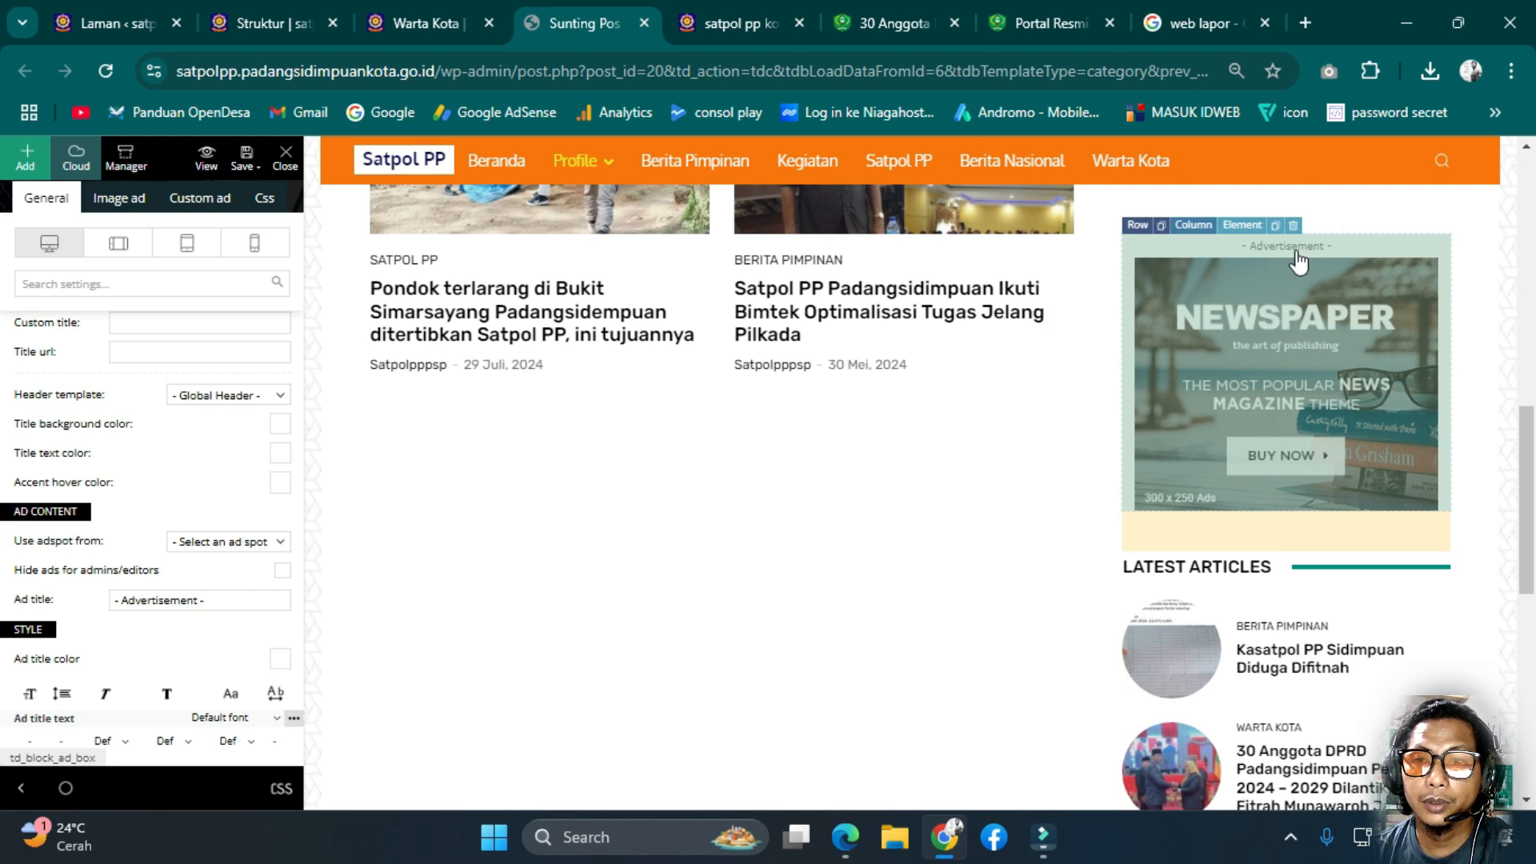
click(255, 602)
triple_click(256, 604)
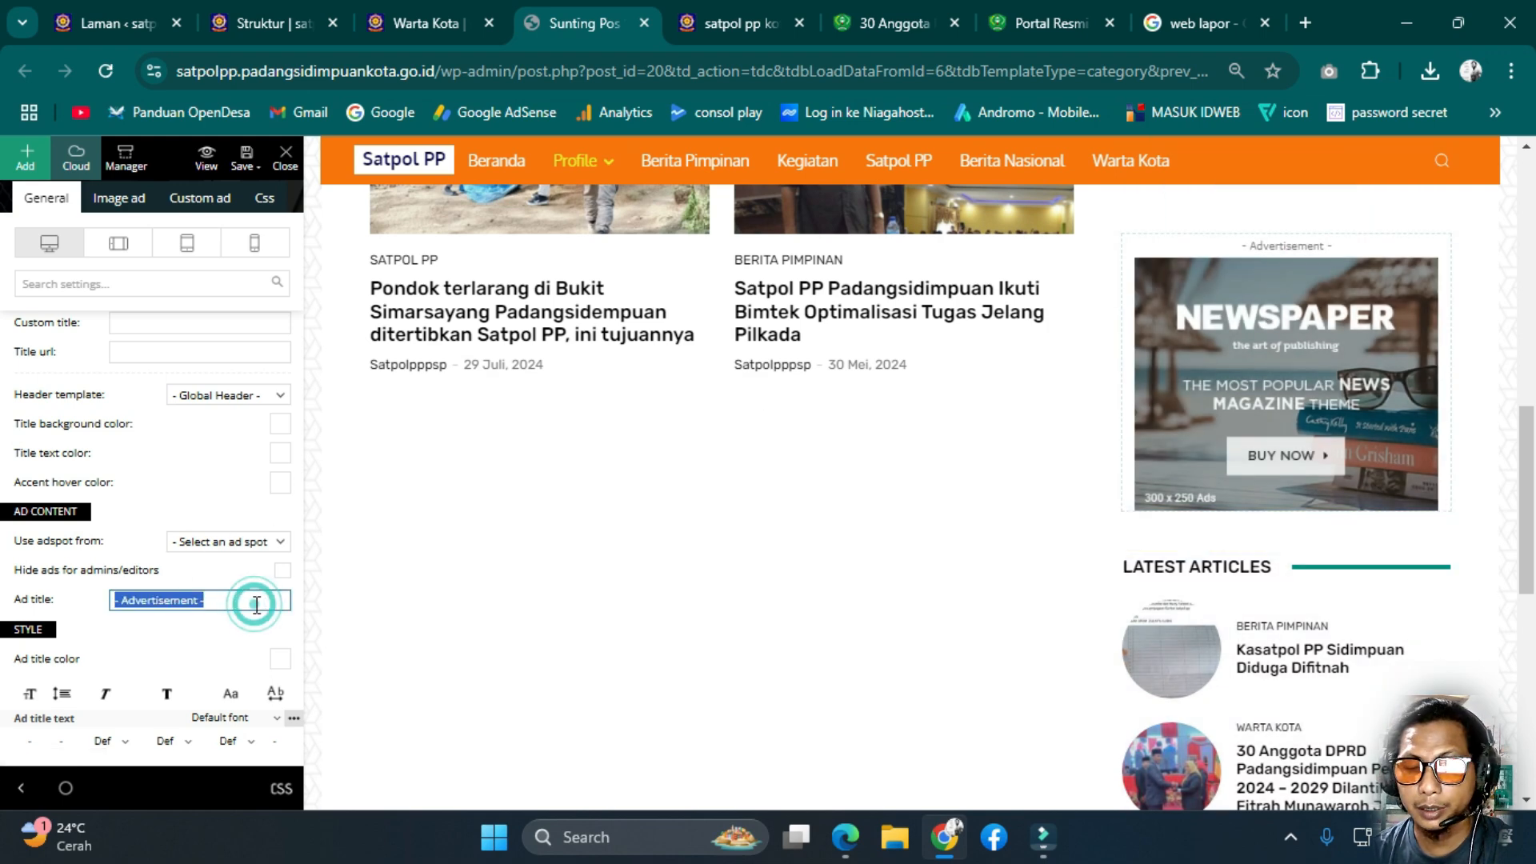
key(BackSpace)
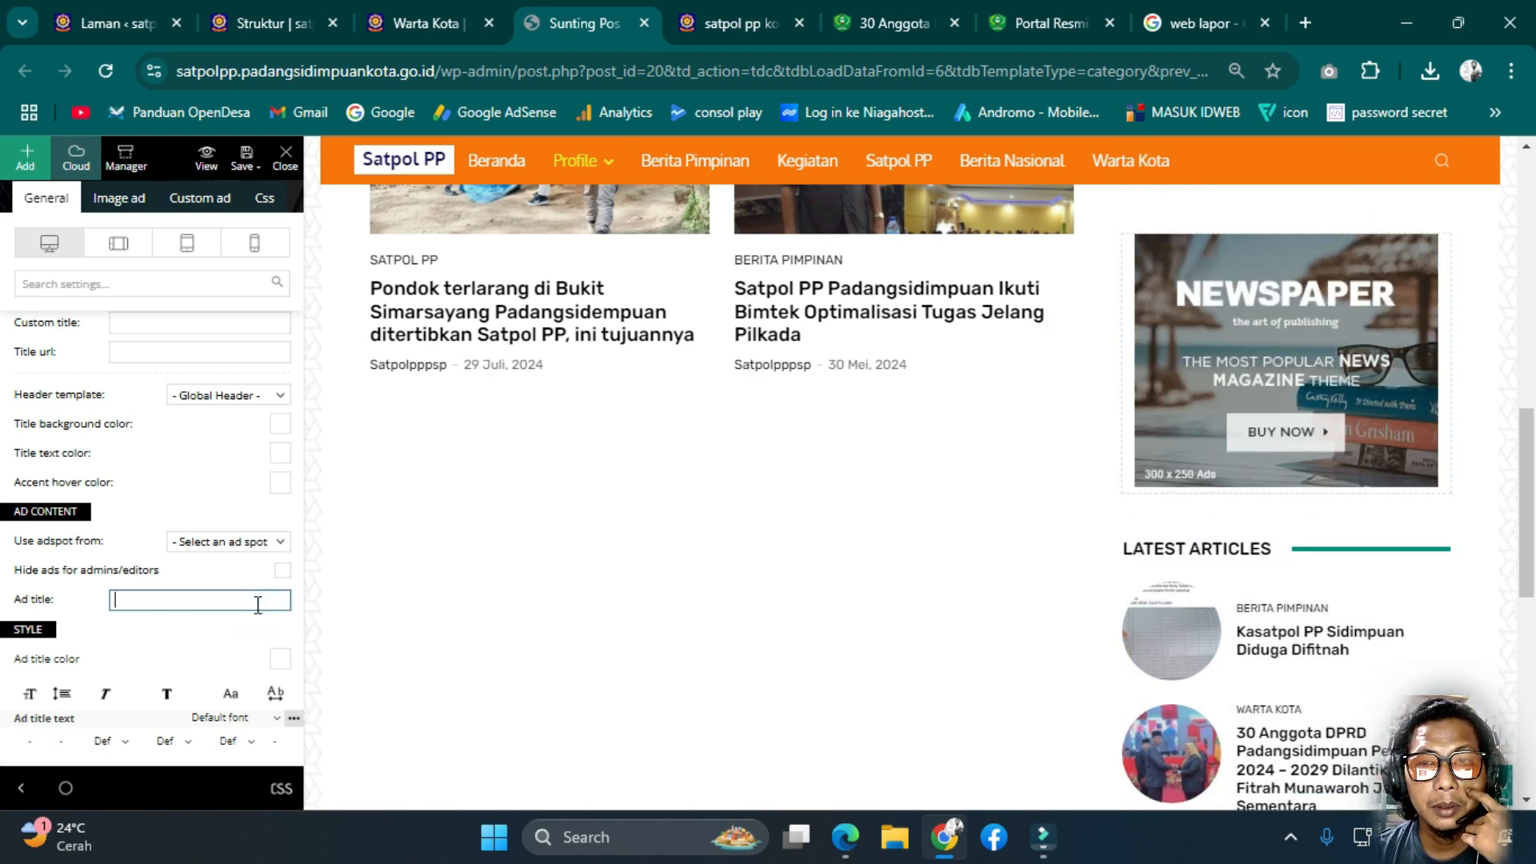
Step: Remove the current All devices image in the Image ad settings
scroll(140, 487, up, 2)
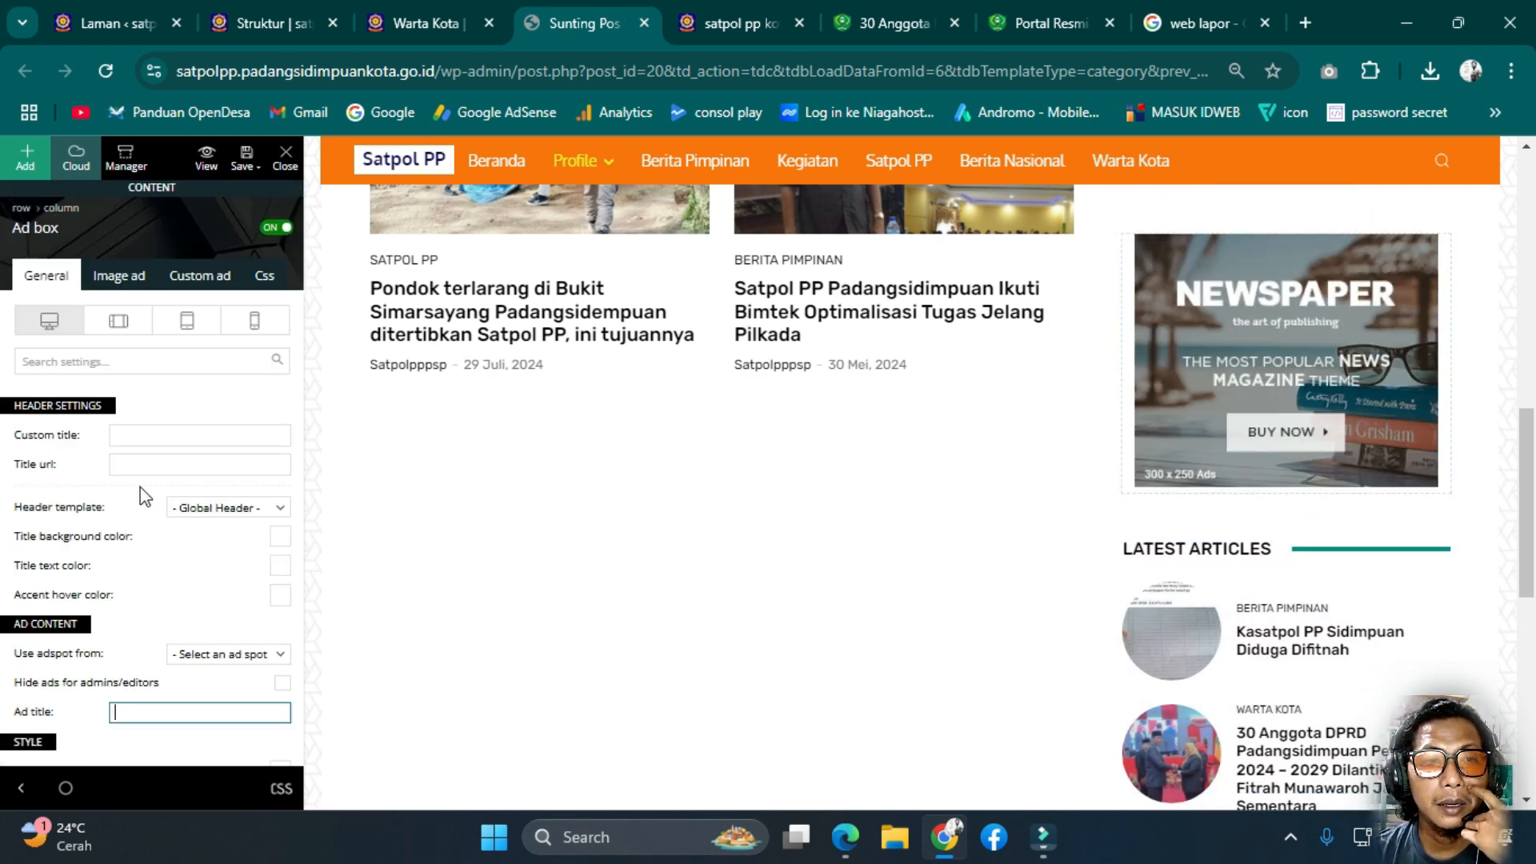
click(128, 278)
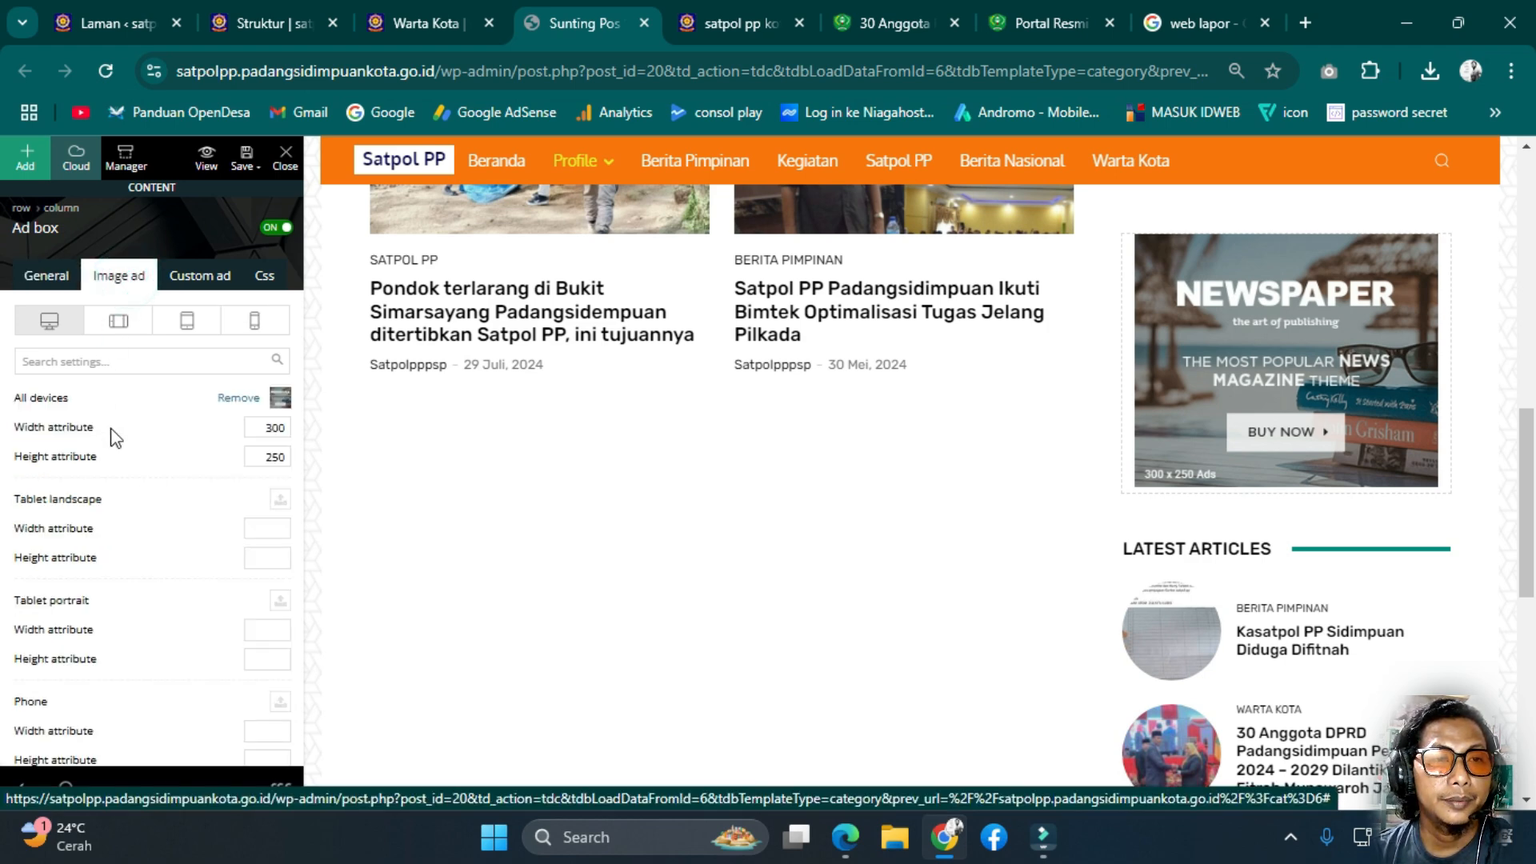
click(229, 398)
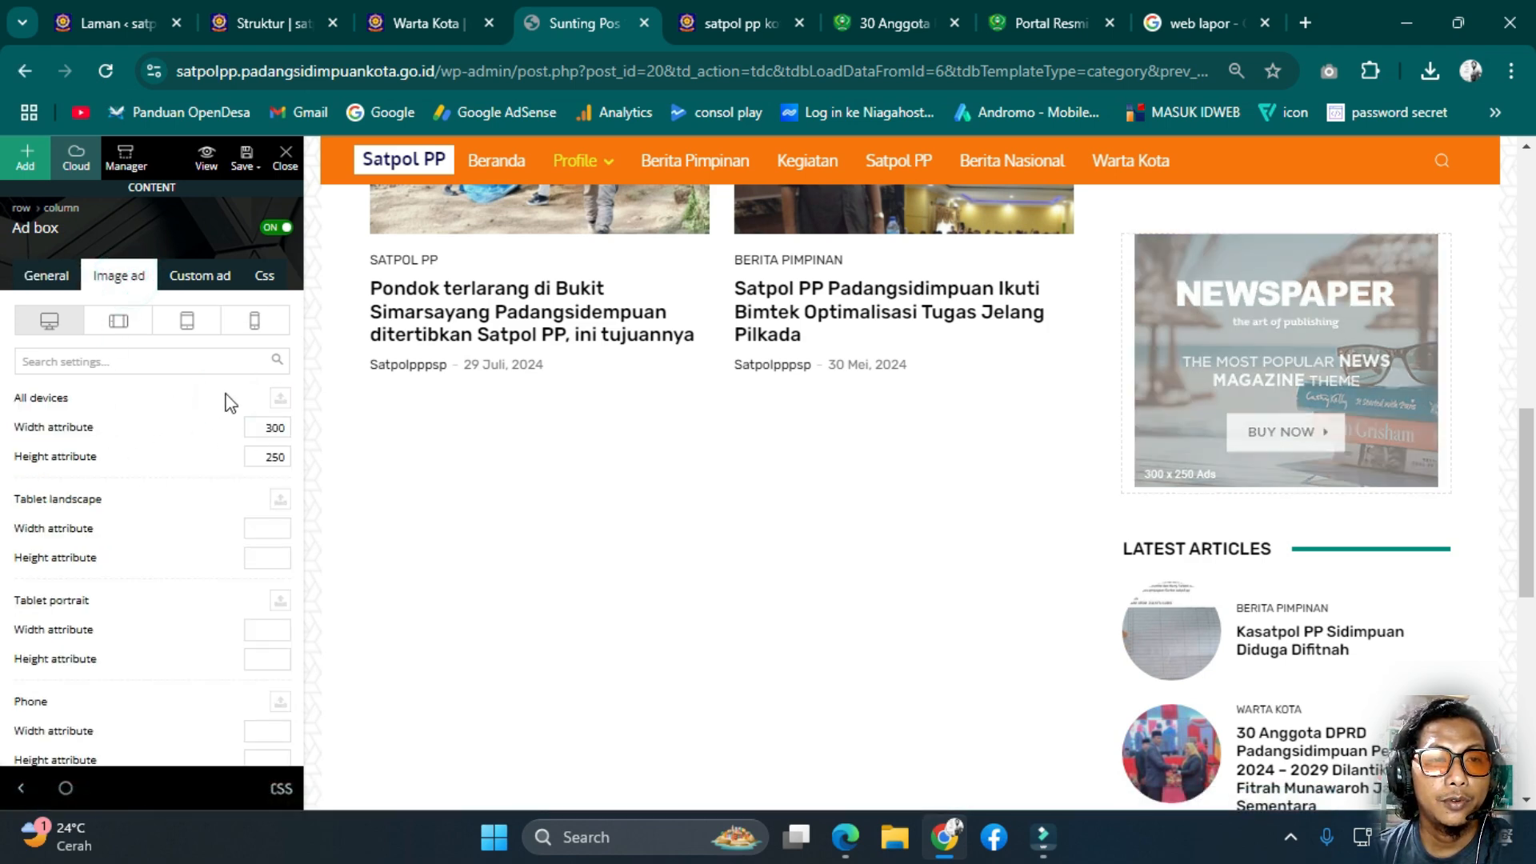
Step: Select the Hari Pahlawan 10 November image from the Media Library for All devices
click(280, 394)
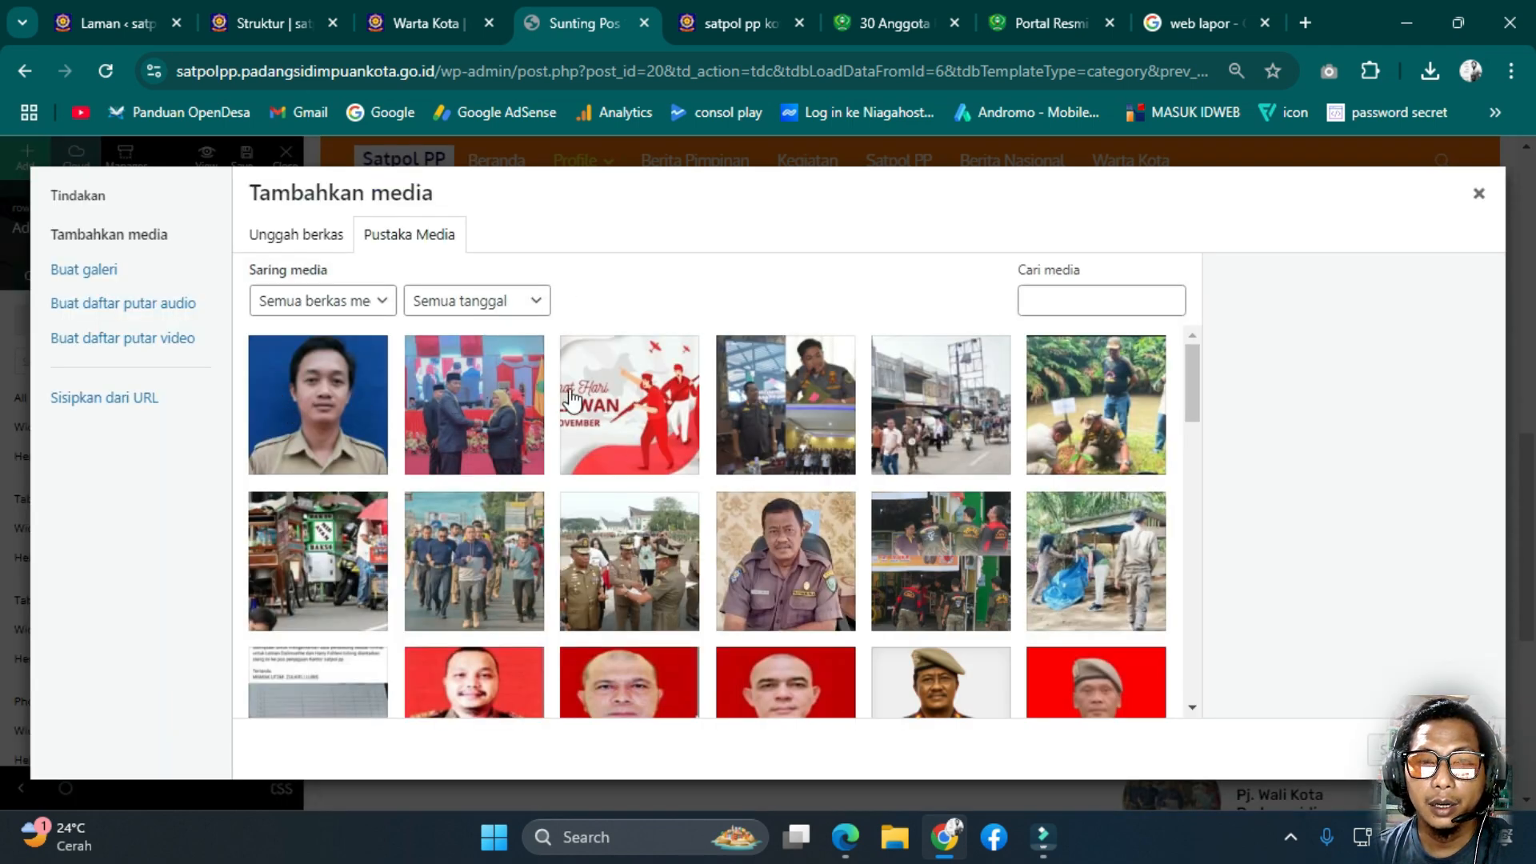
click(610, 413)
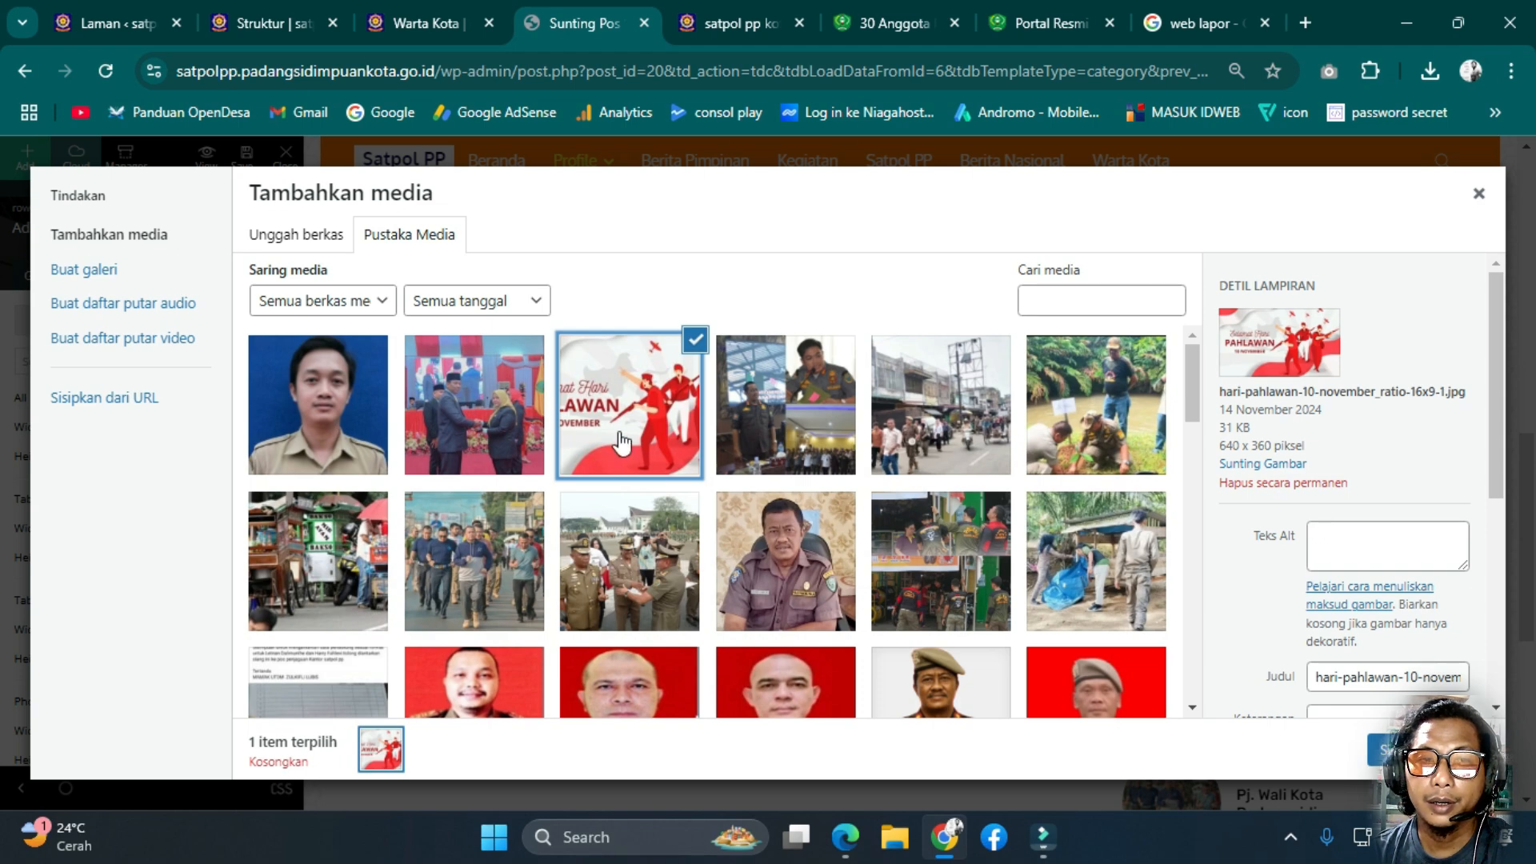
scroll(623, 443, down, 1)
scroll(622, 442, up, 1)
Step: Upload hari-pahlawan-istockphoto-2_ratio-16x9 to the library and insert the chosen Pahlawan banner
click(313, 235)
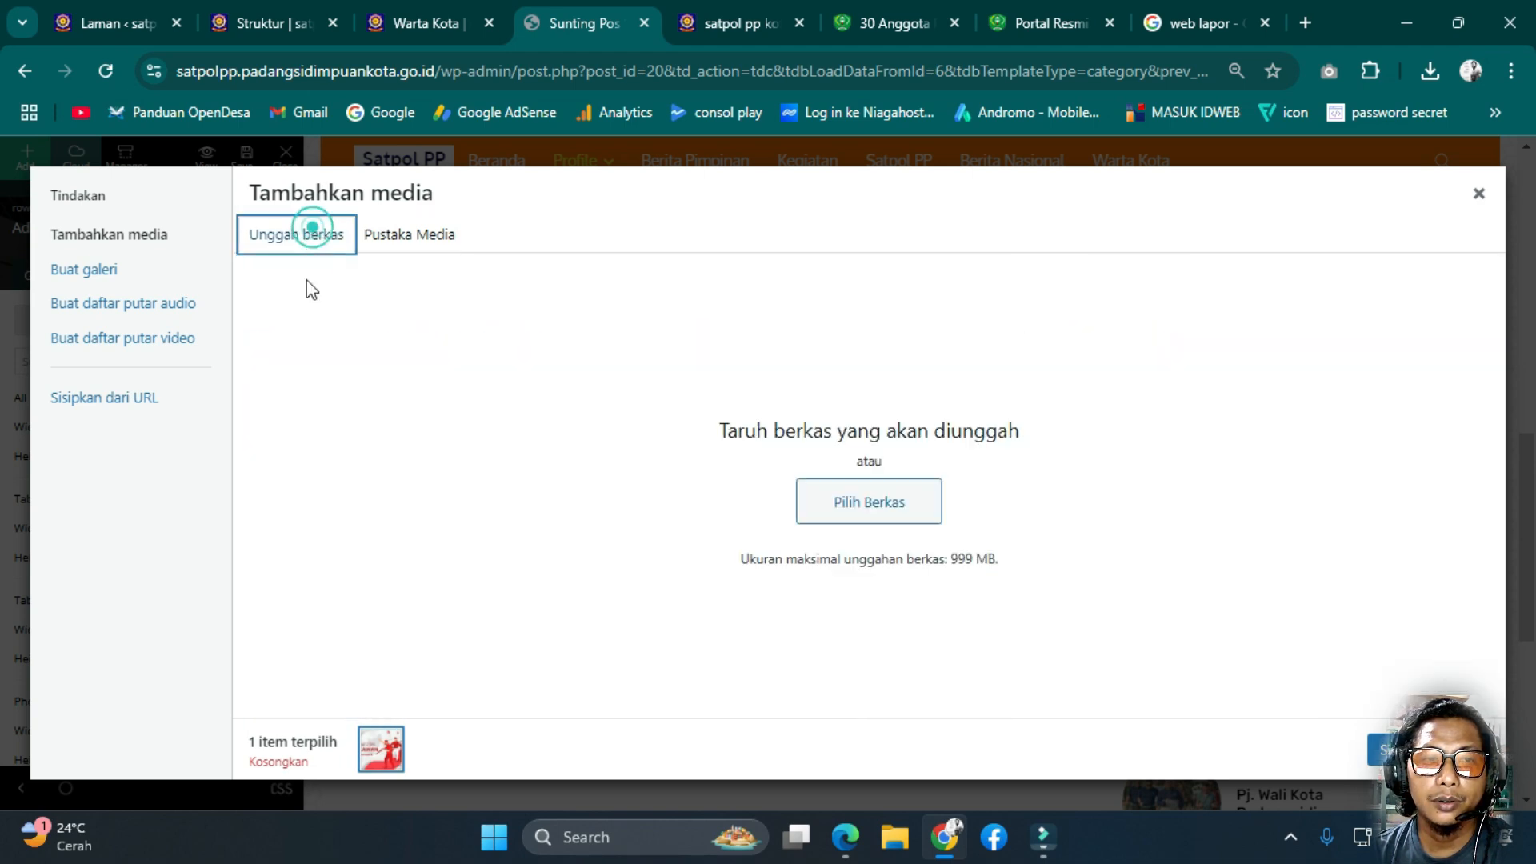
click(875, 507)
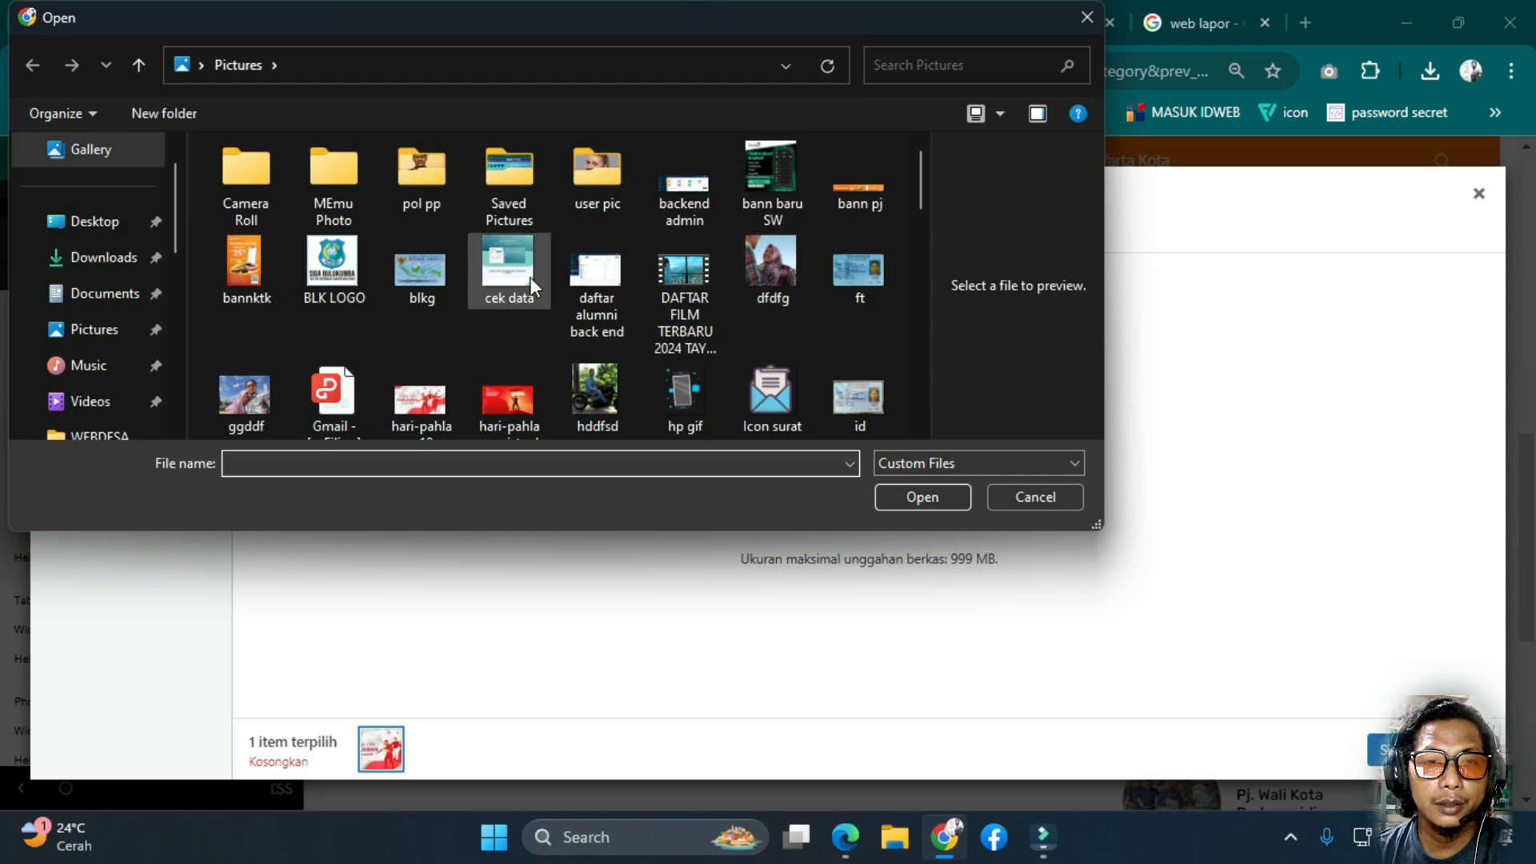
click(508, 400)
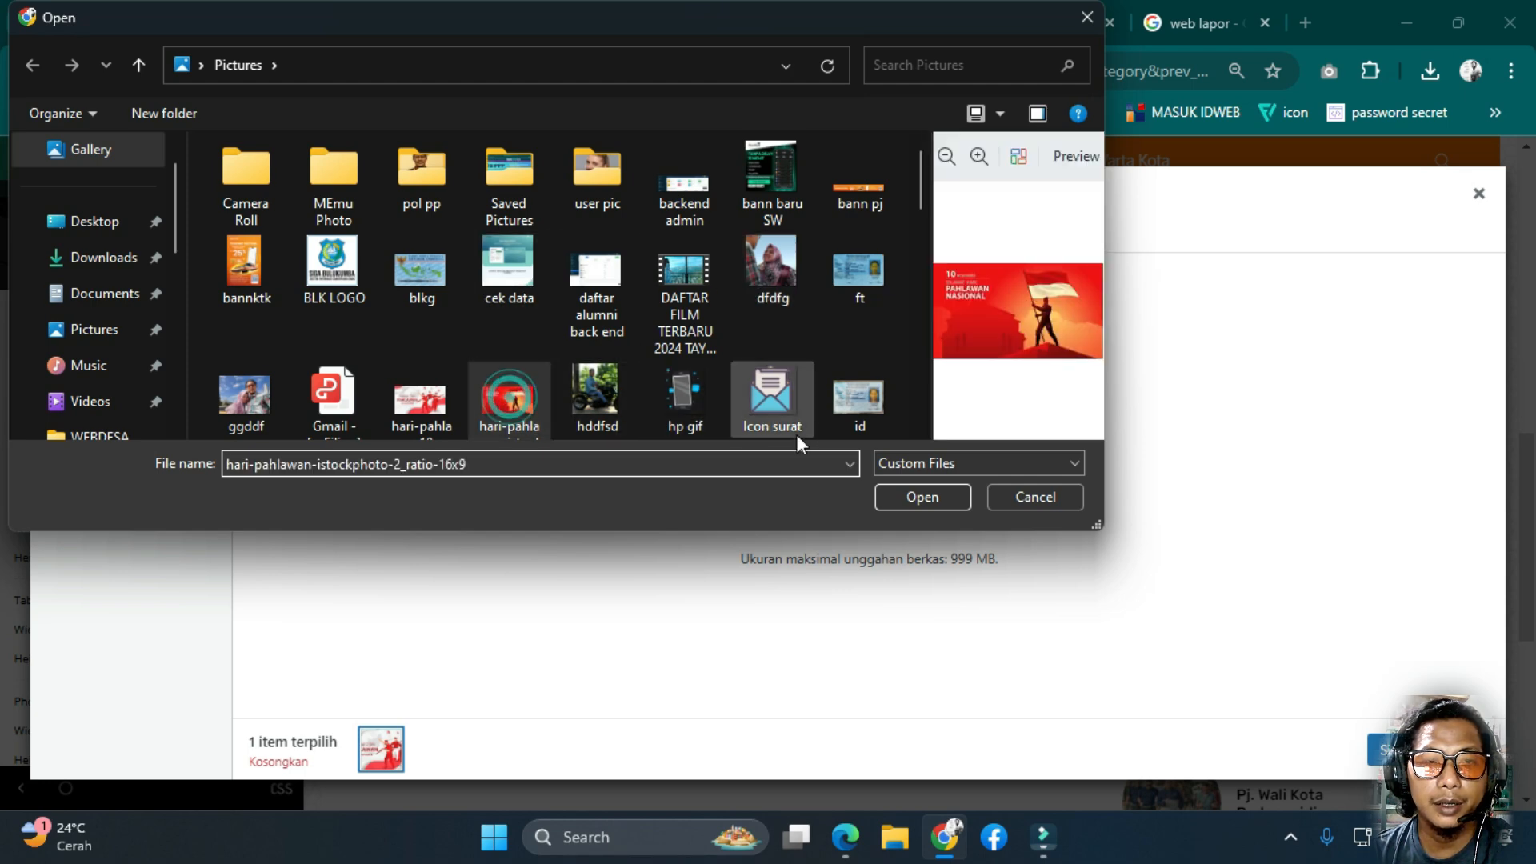
click(925, 498)
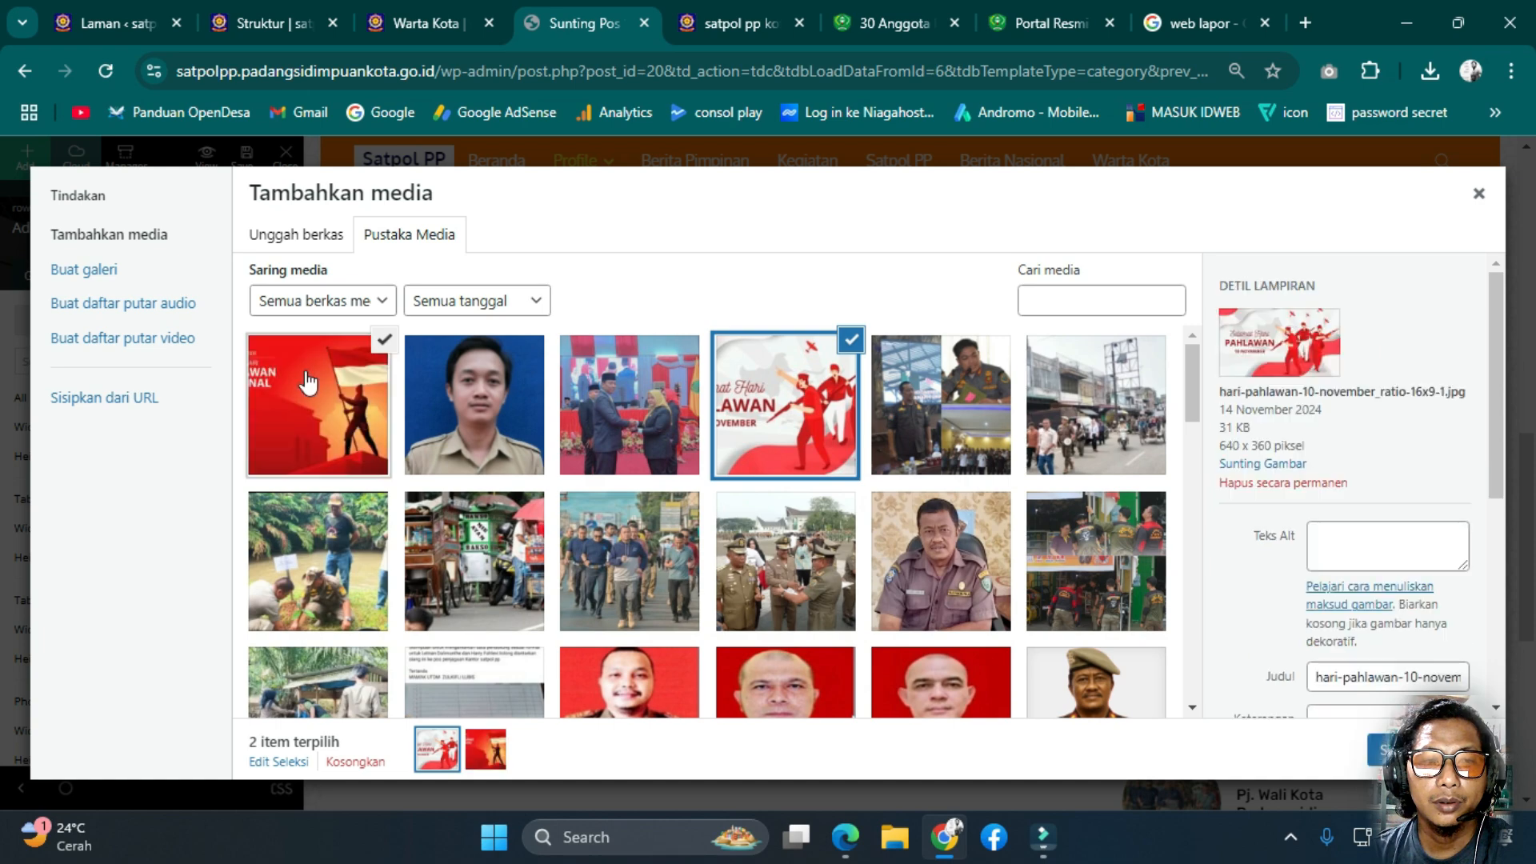
scroll(1440, 521, down, 2)
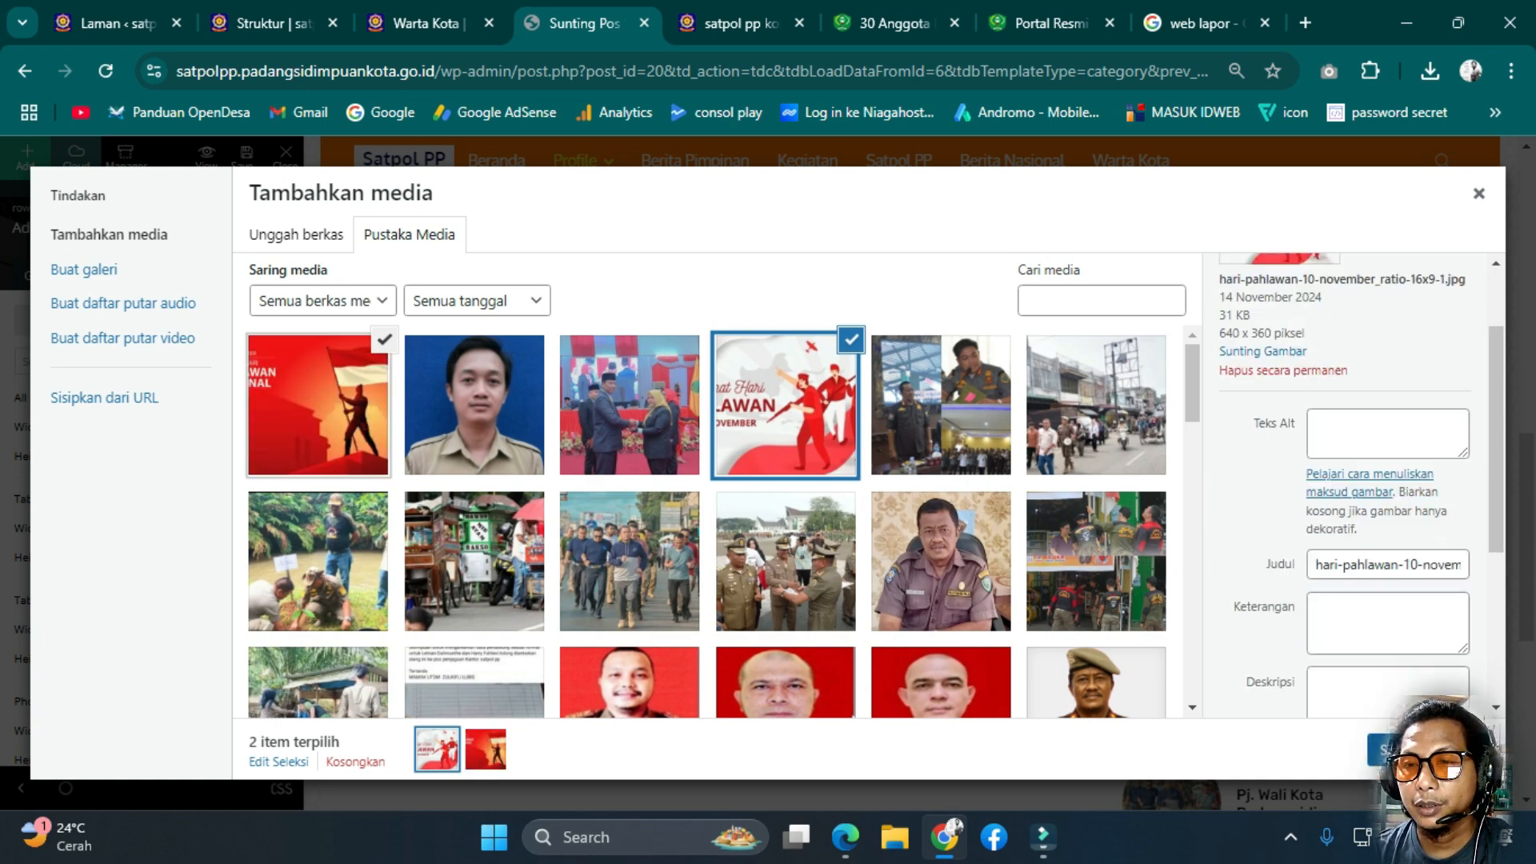
click(1388, 750)
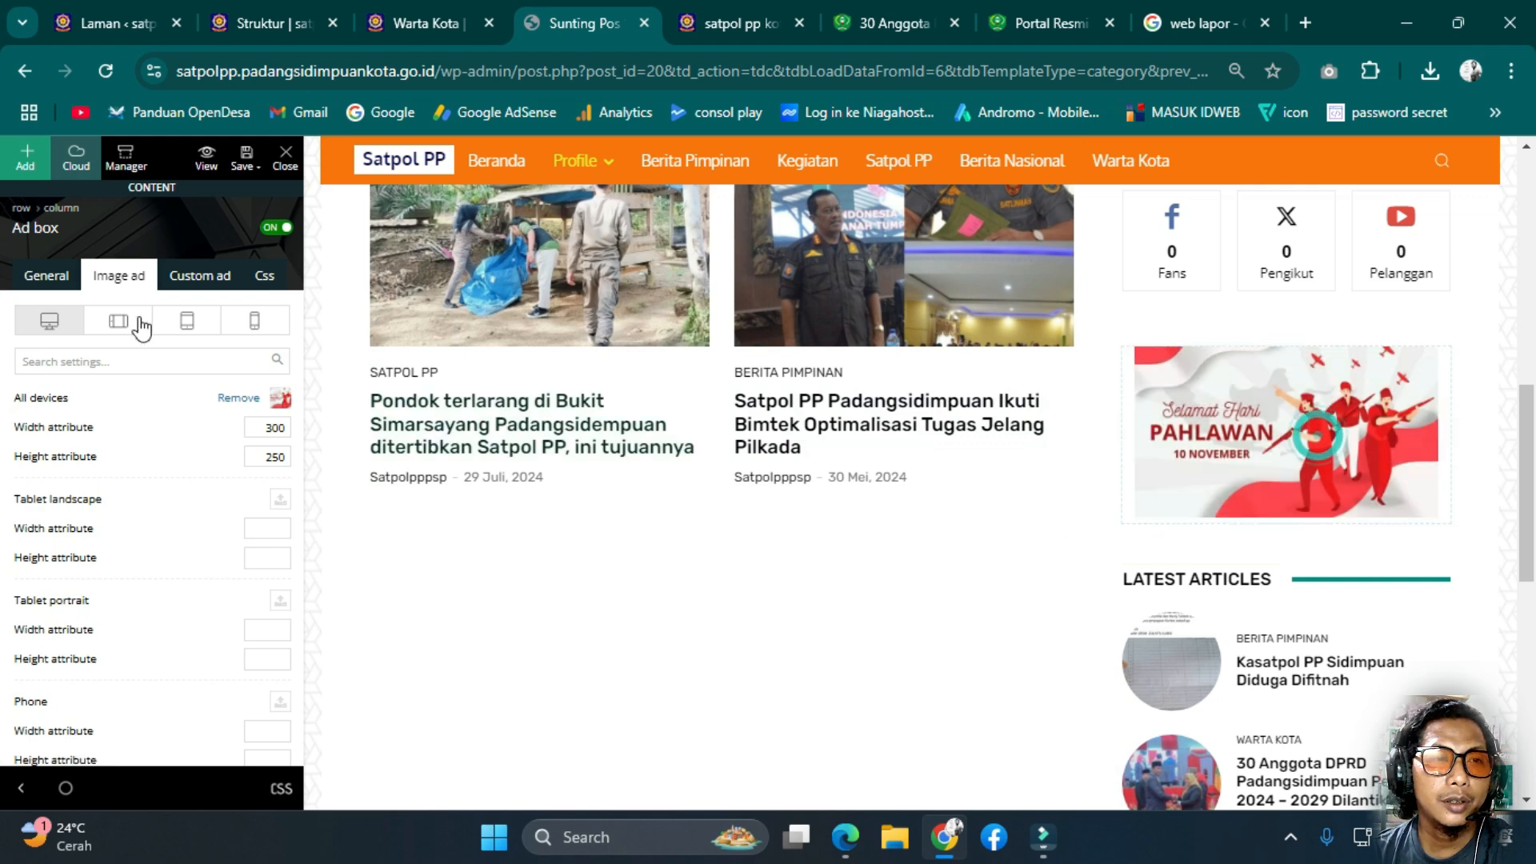
Step: Save all template changes and reload the live Warta Kota category page
click(255, 159)
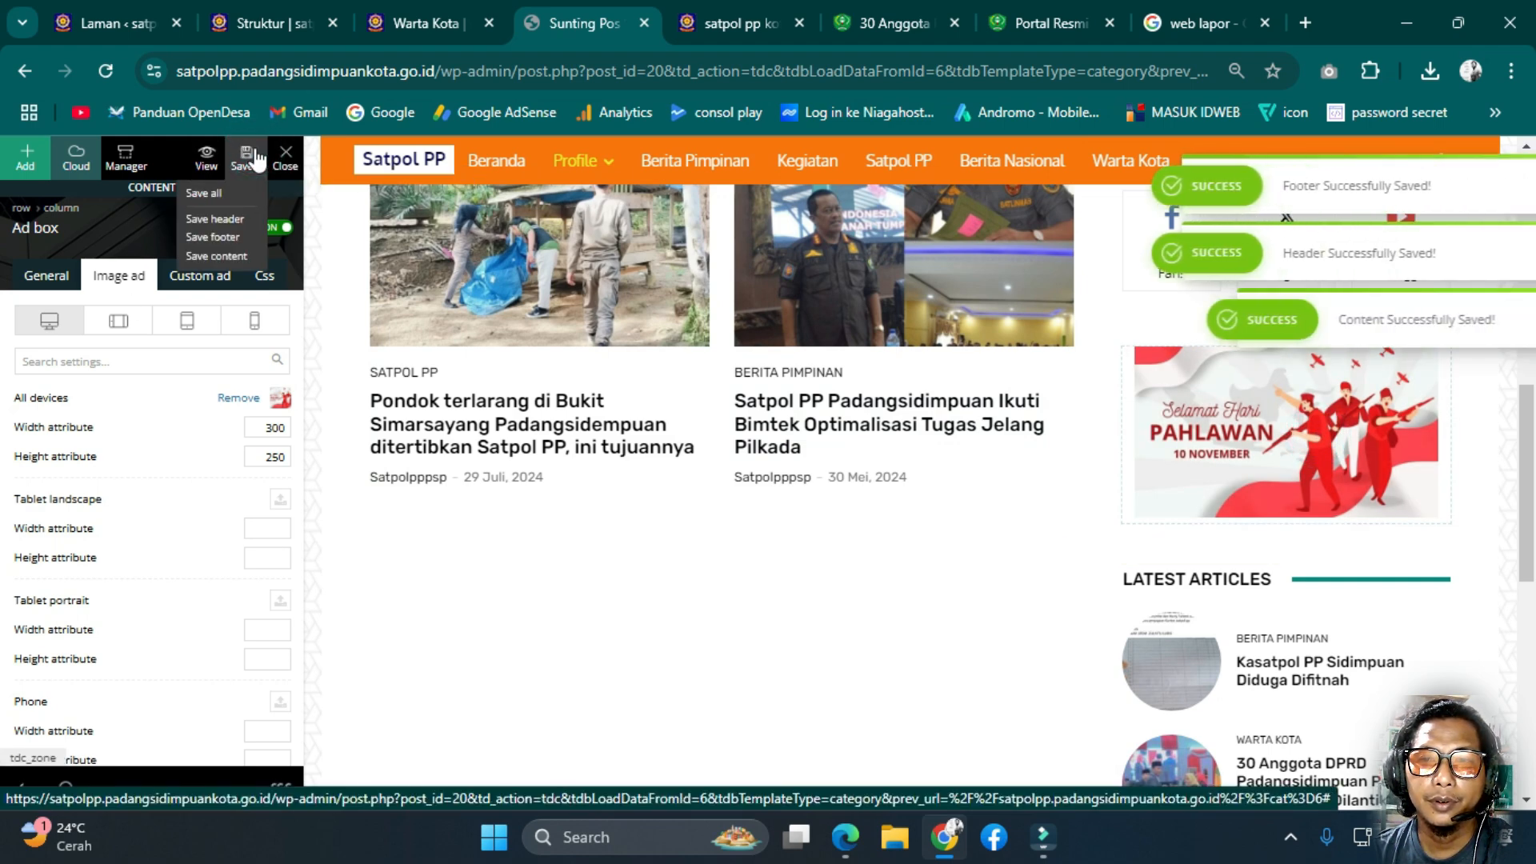
click(453, 21)
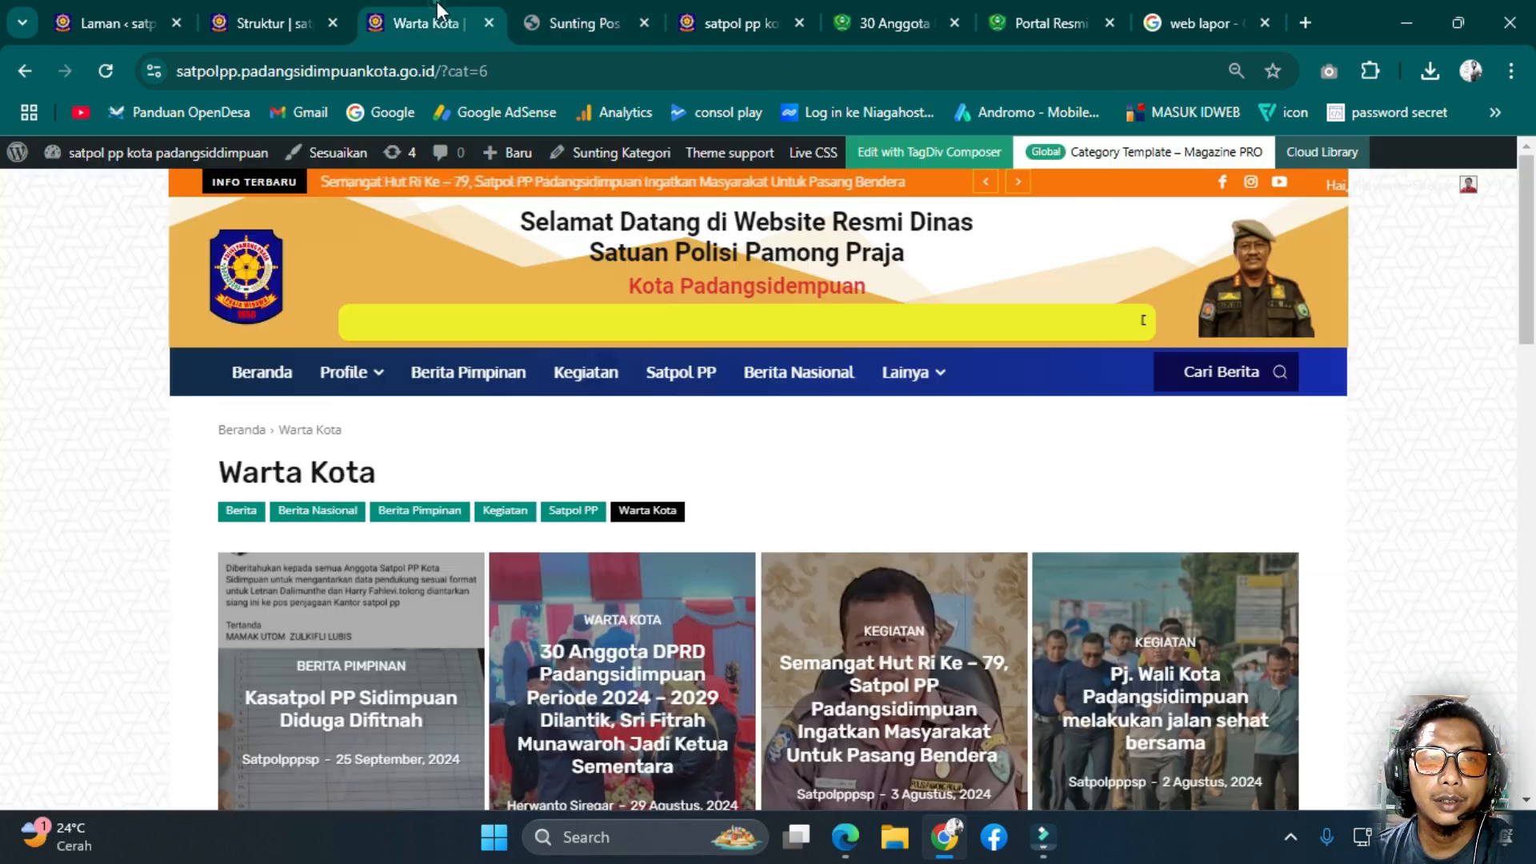
click(109, 64)
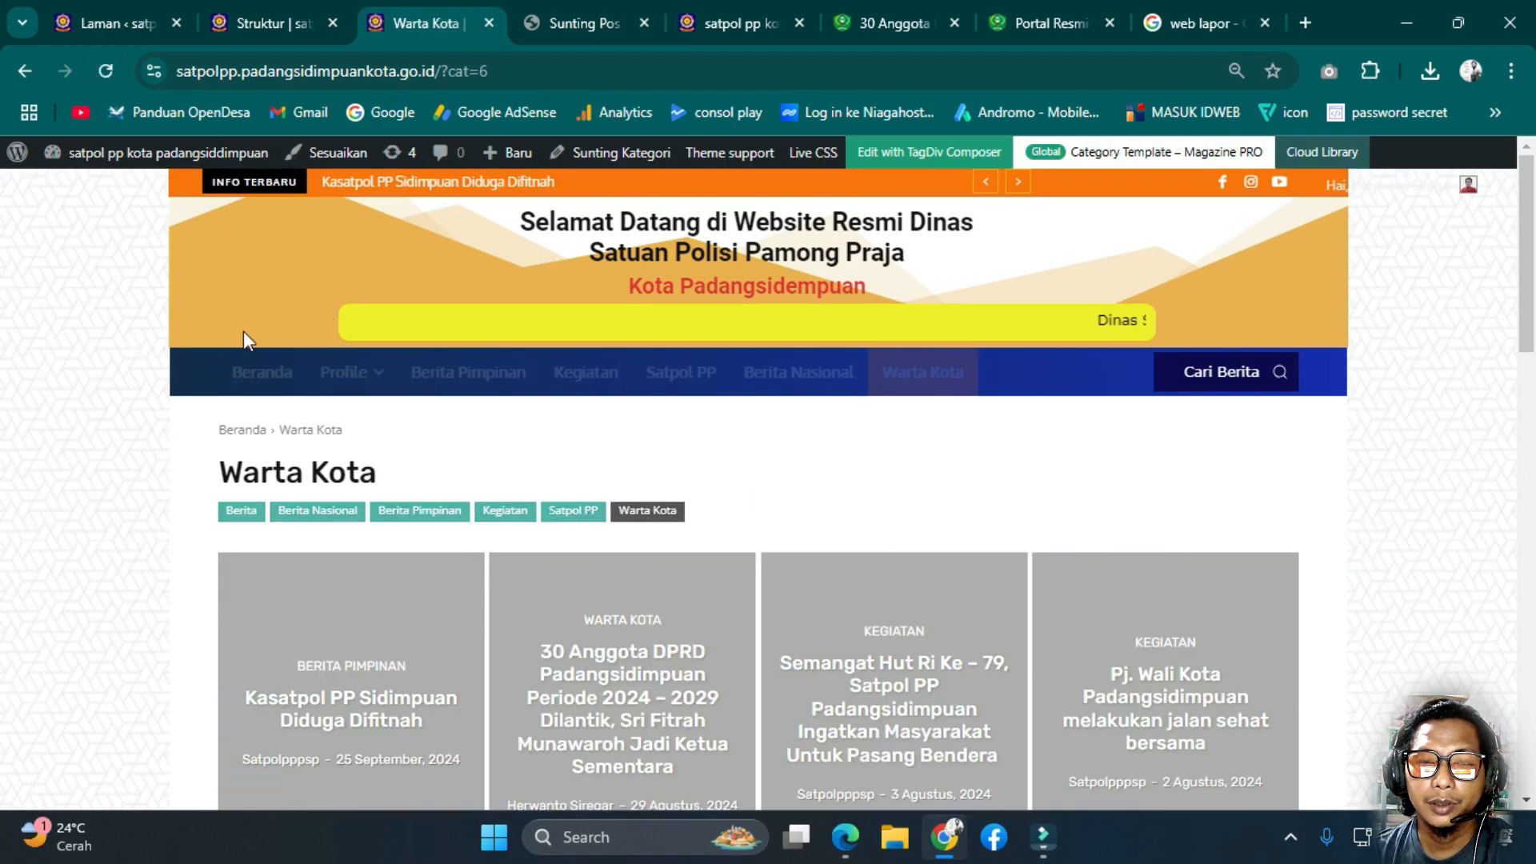
scroll(243, 331, down, 15)
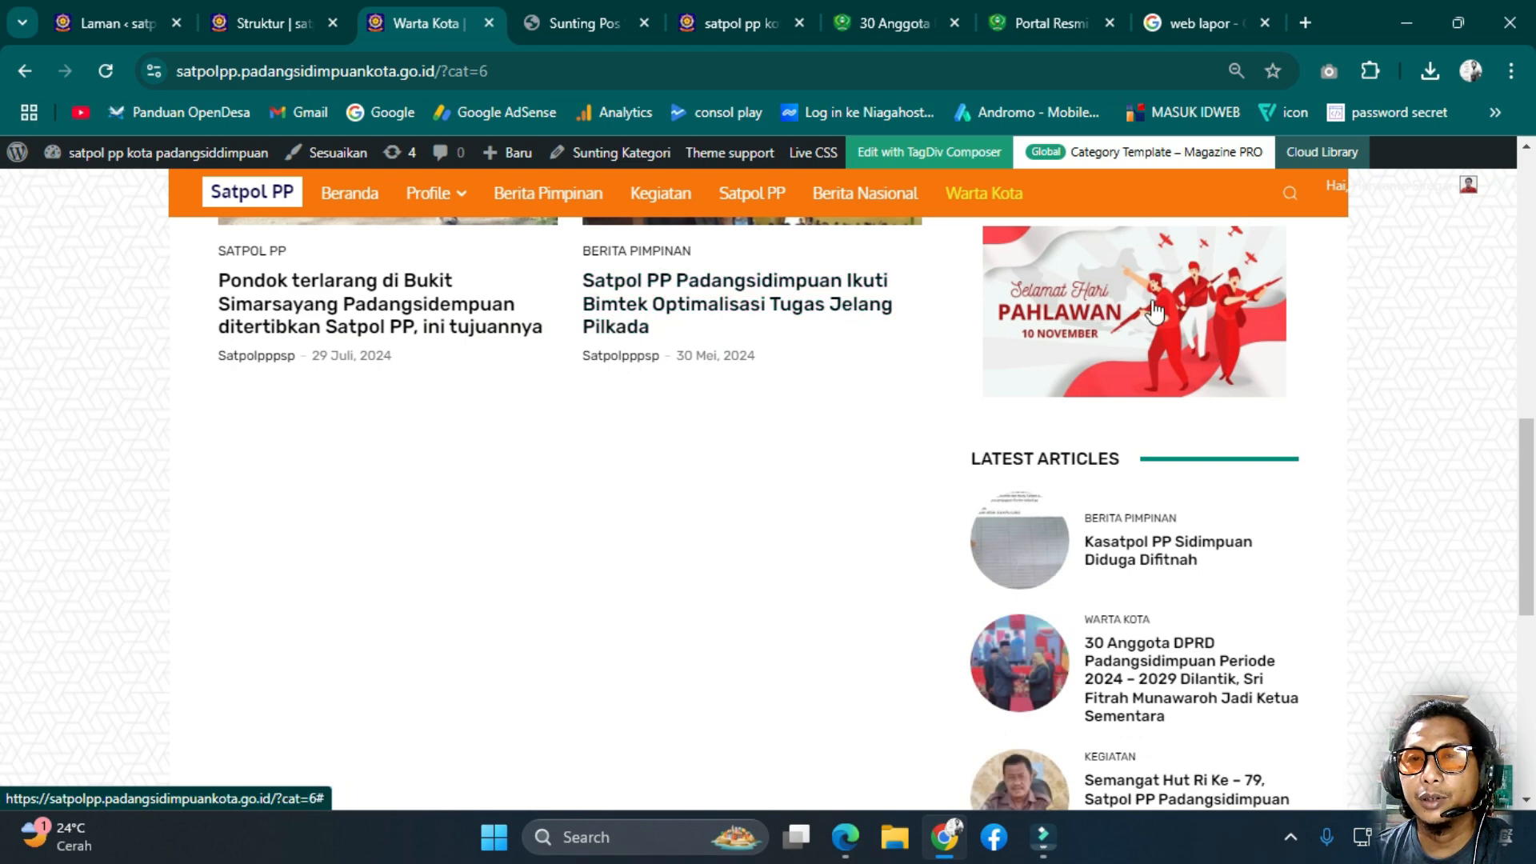
scroll(1156, 312, up, 1)
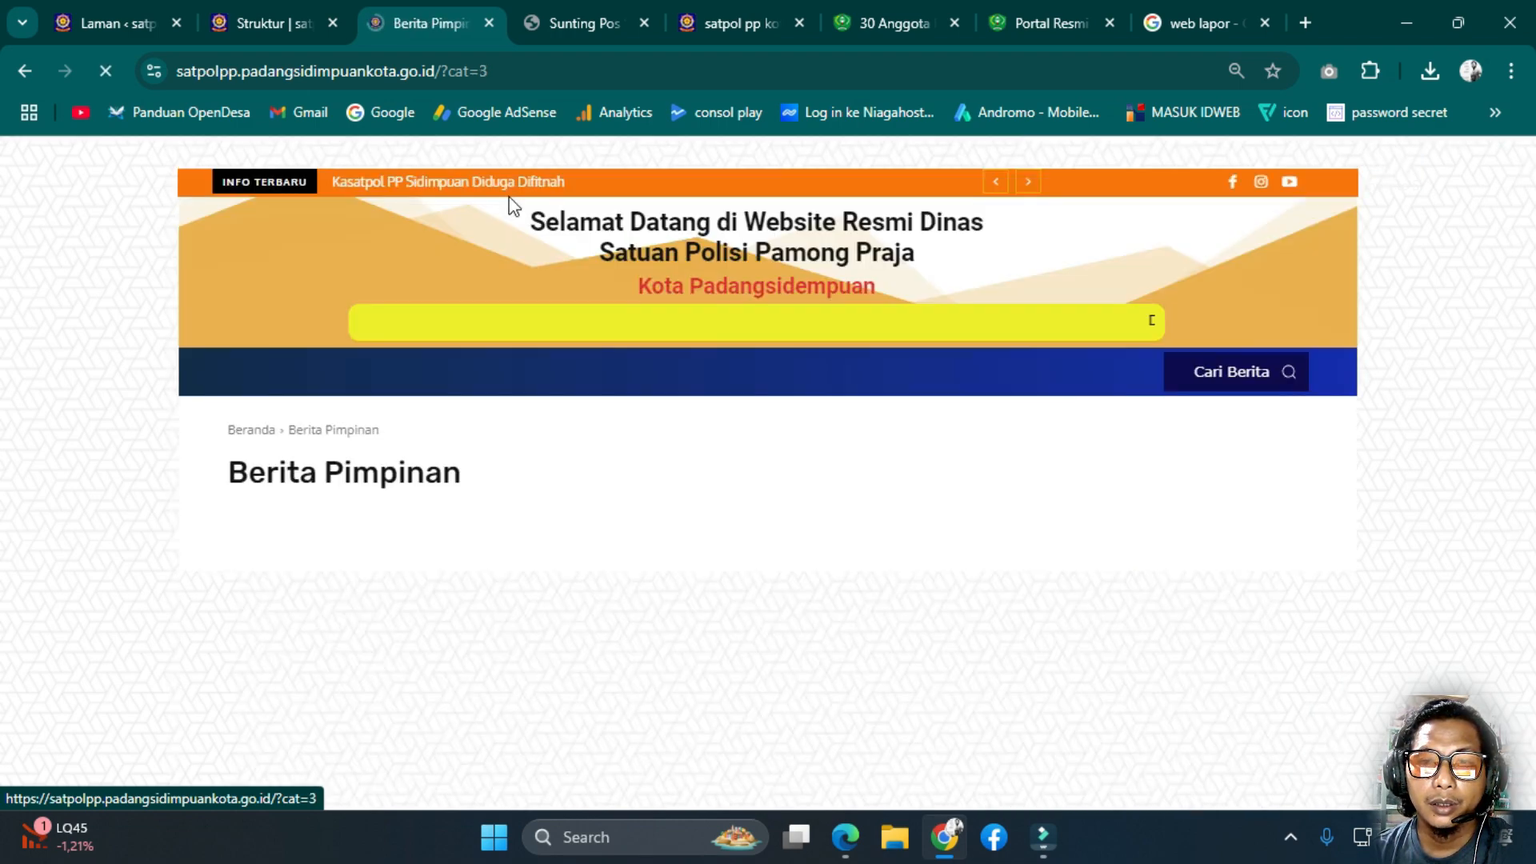
Step: Scroll the live category page to check the new Pahlawan sidebar banner
scroll(1057, 328, down, 8)
scroll(963, 304, down, 3)
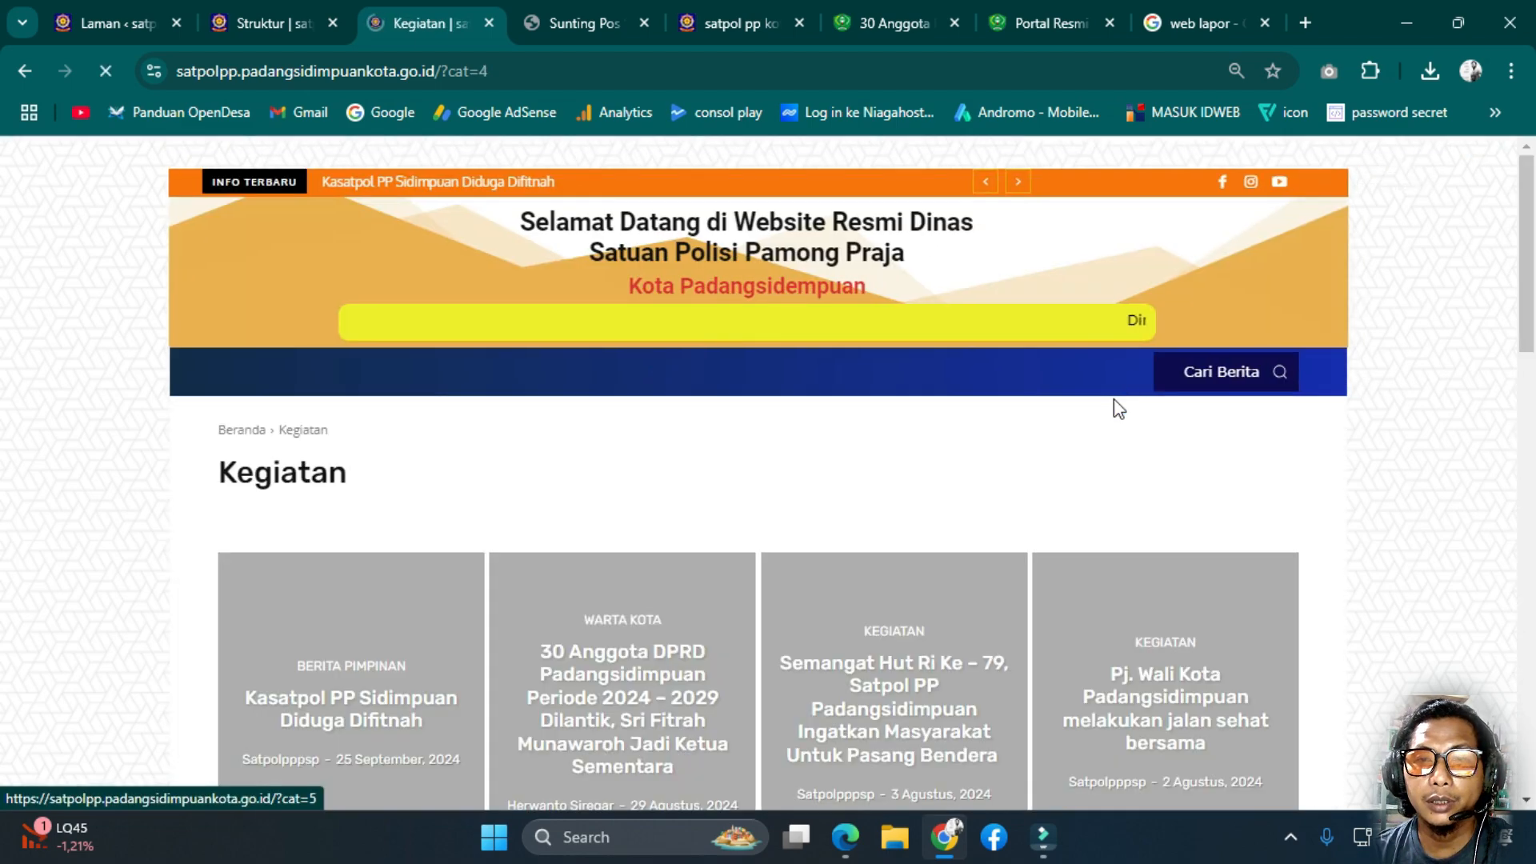
scroll(1128, 522, down, 15)
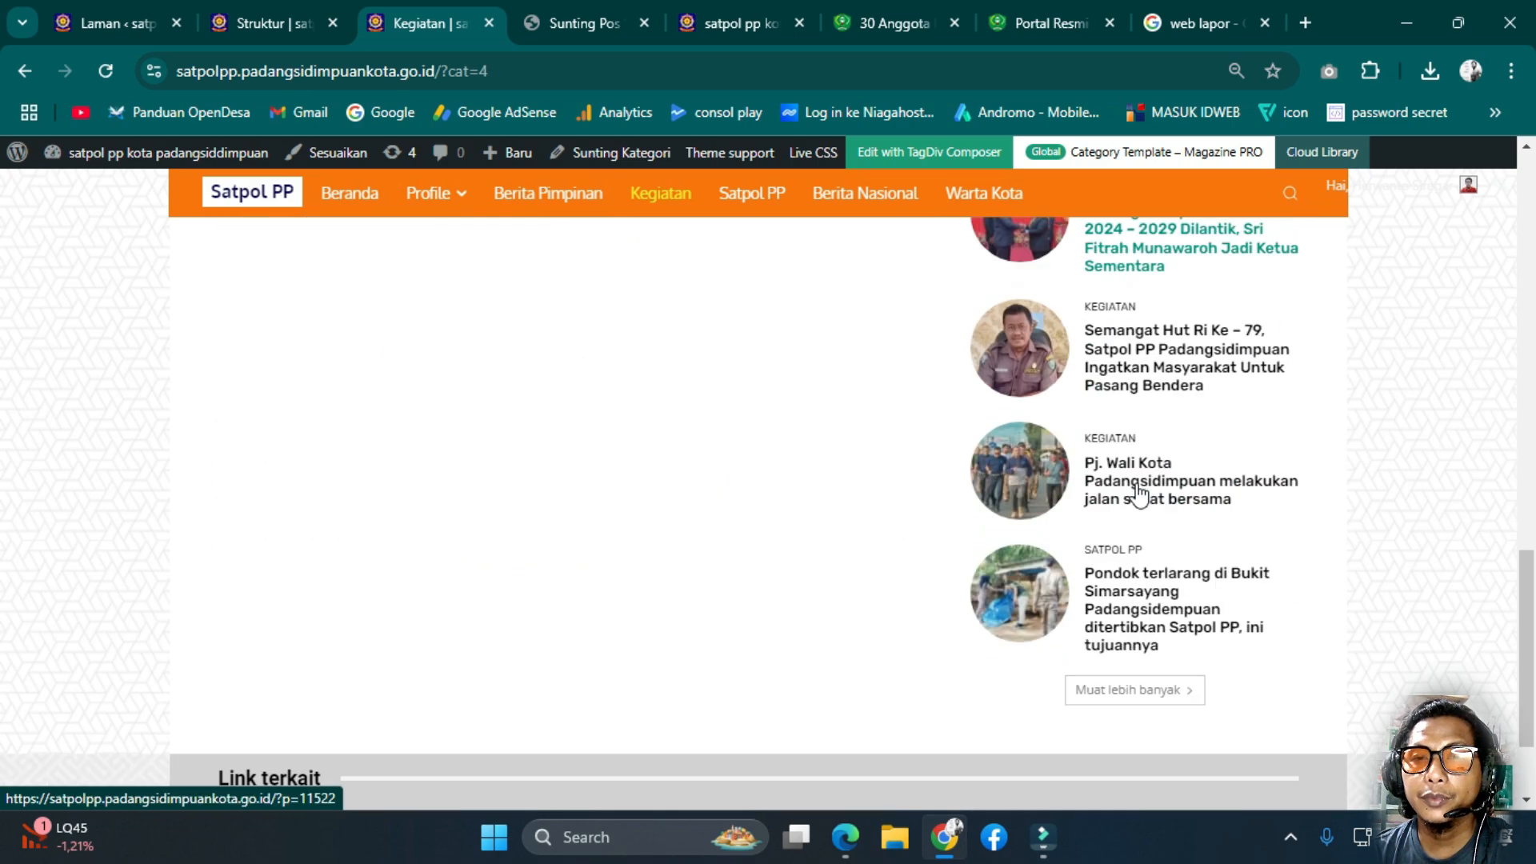
scroll(1140, 480, up, 12)
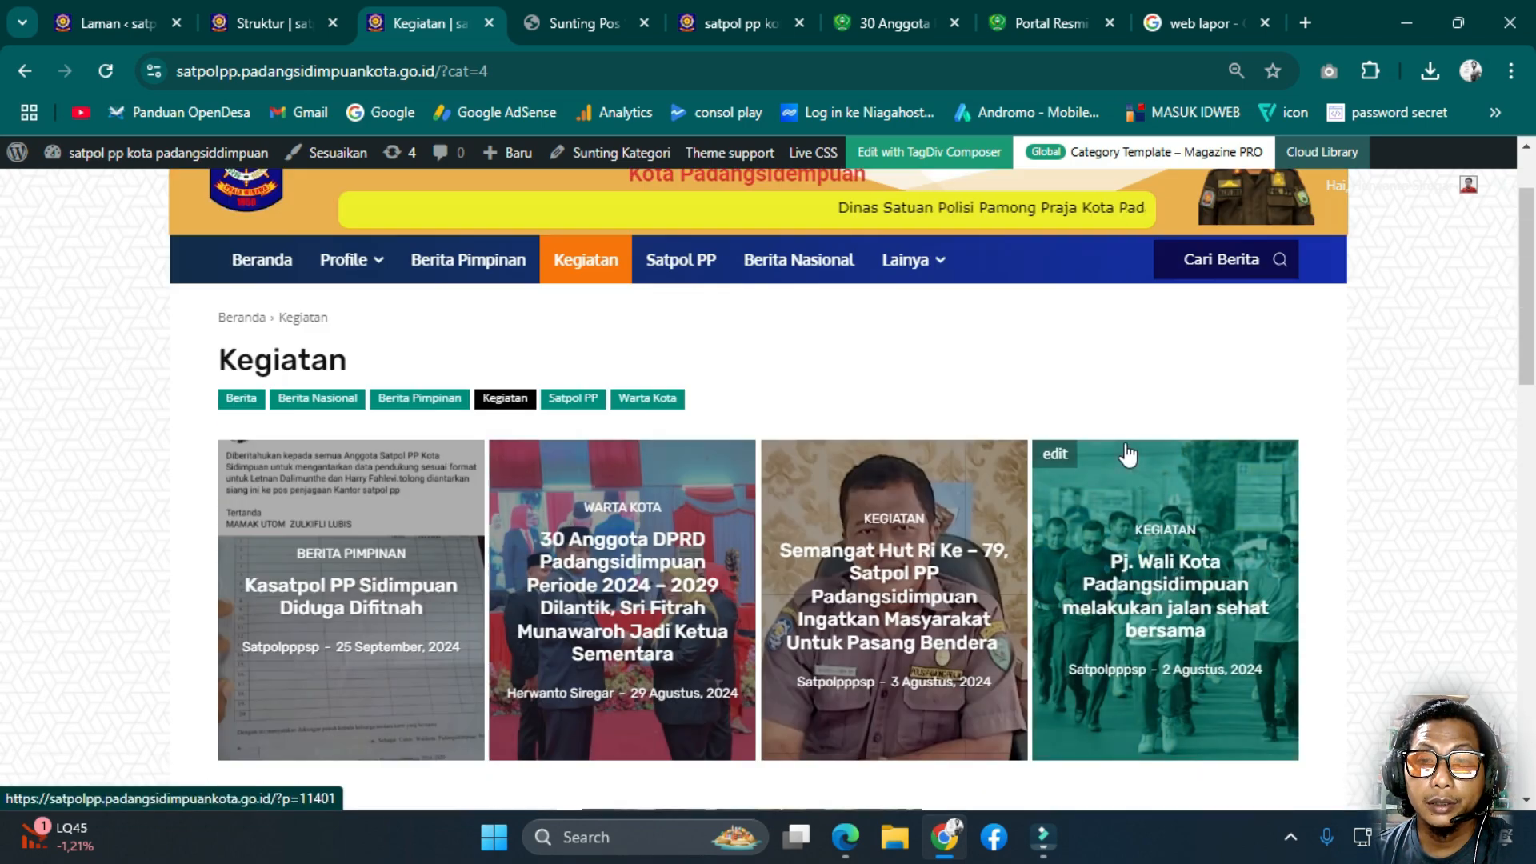
scroll(1128, 454, down, 3)
scroll(1128, 454, down, 3)
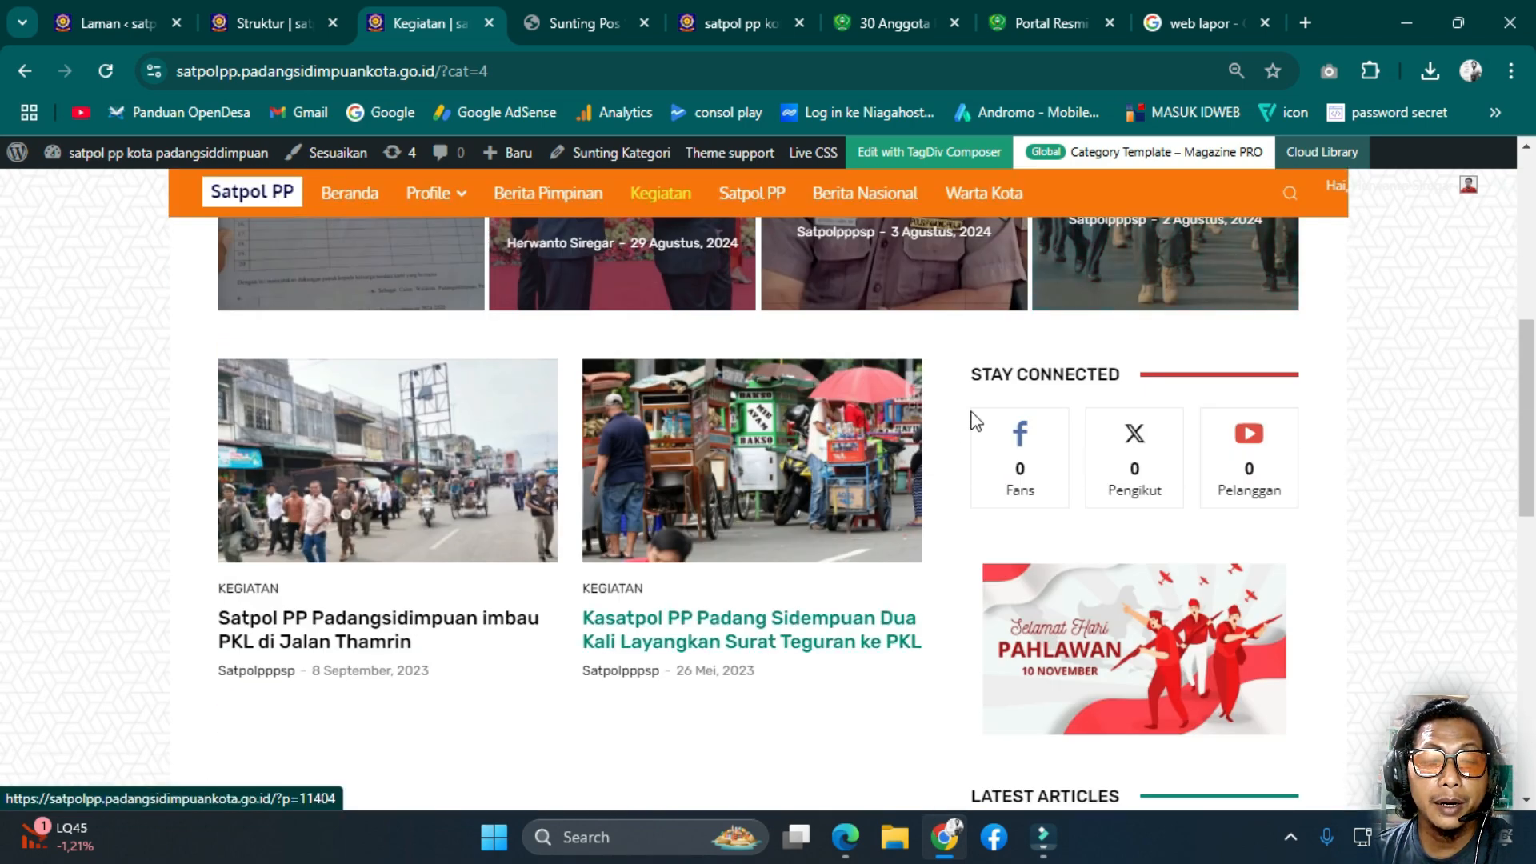
click(610, 21)
Step: Open the 'Semangat Hut Ri Ke – 79' article and its tagDiv Composer editor in a new tab
click(752, 10)
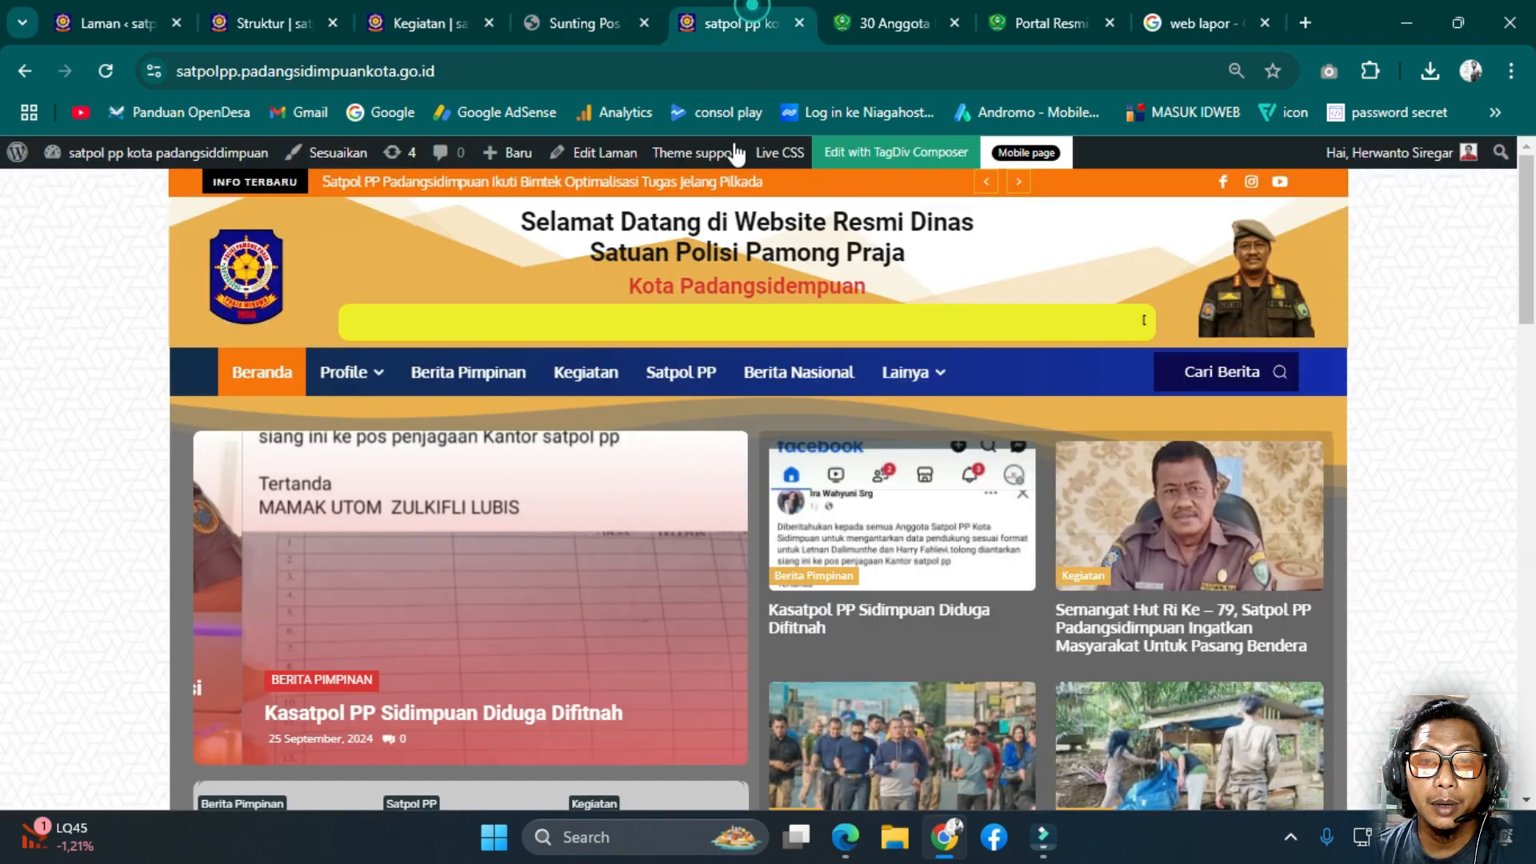
scroll(1162, 303, down, 4)
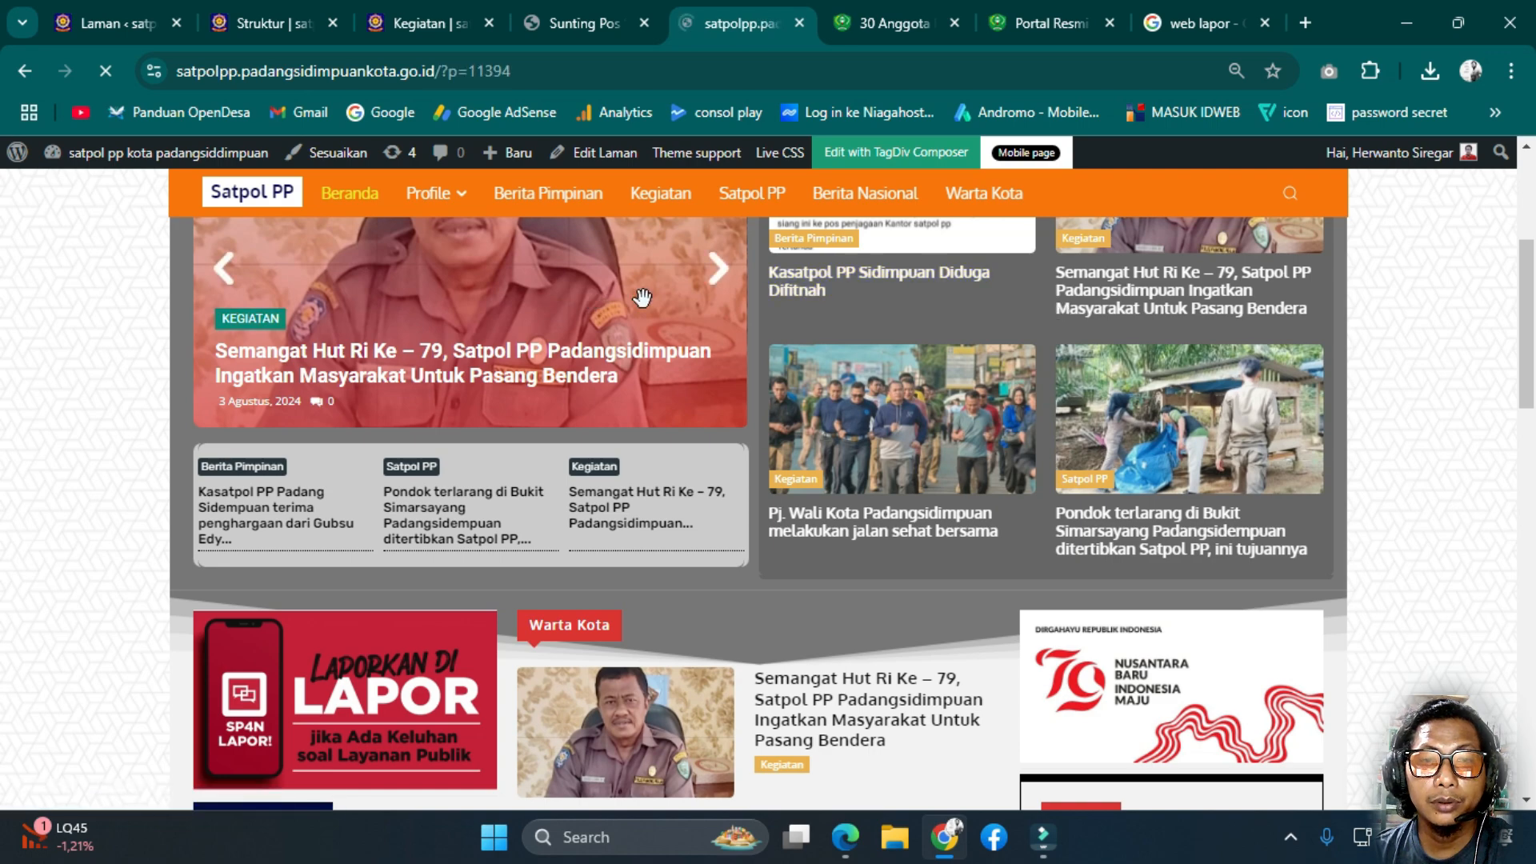
scroll(944, 352, down, 4)
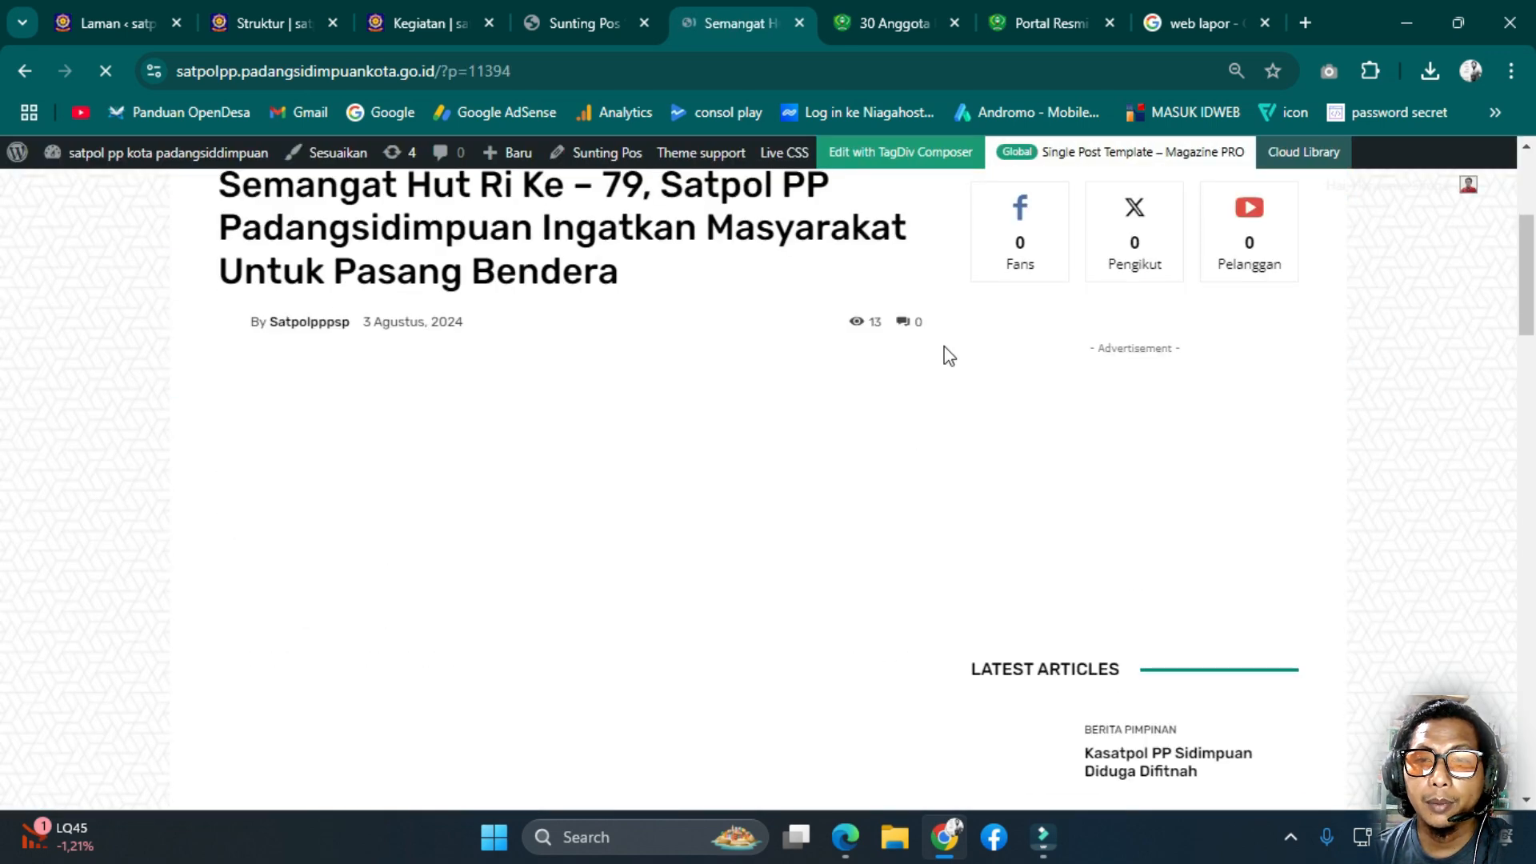
scroll(1012, 360, down, 1)
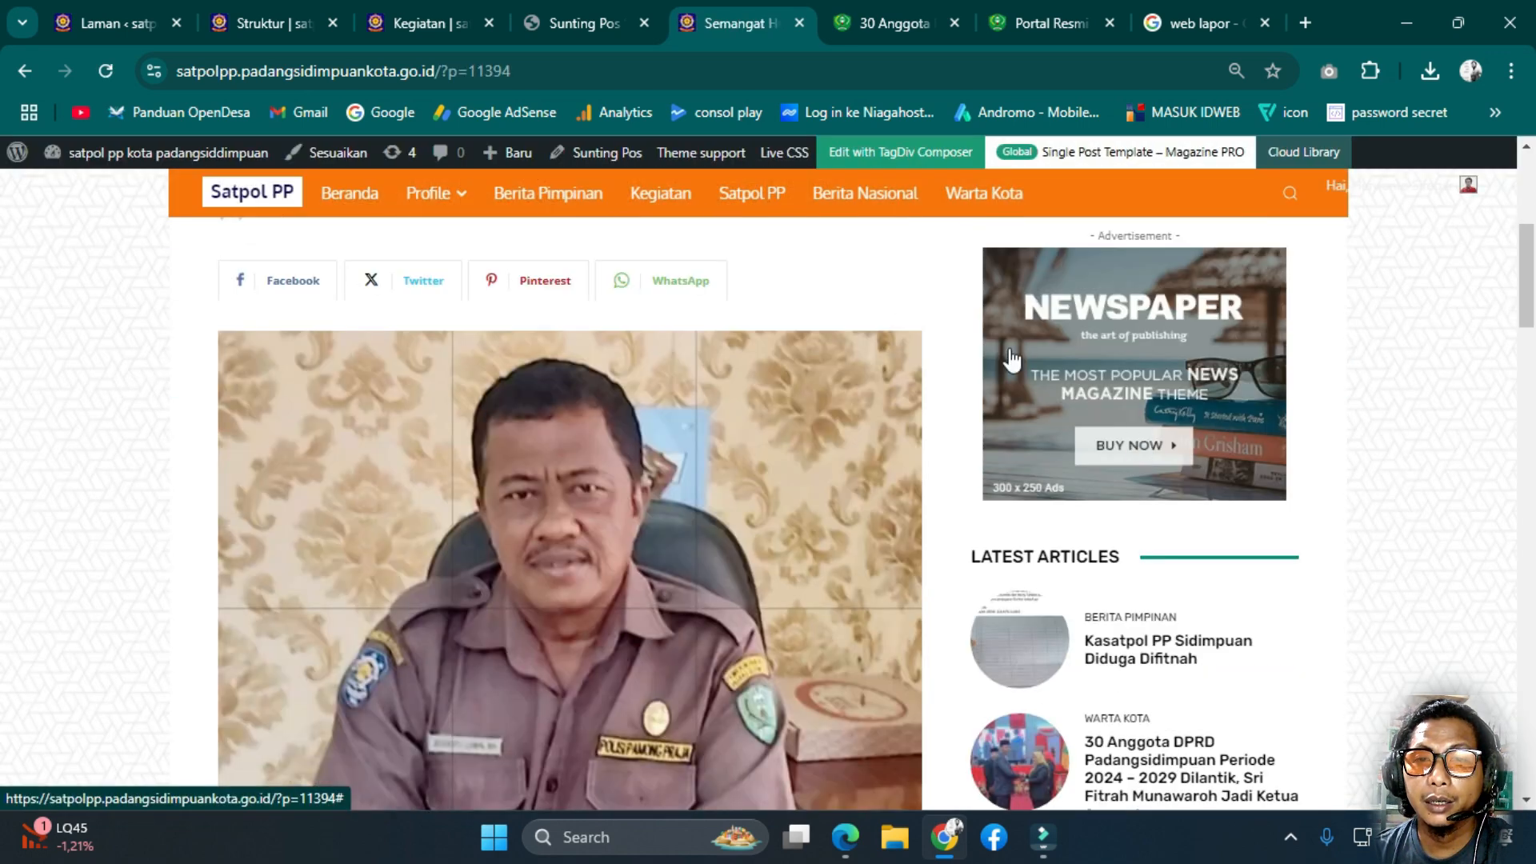
scroll(1128, 349, up, 1)
scroll(1103, 380, up, 4)
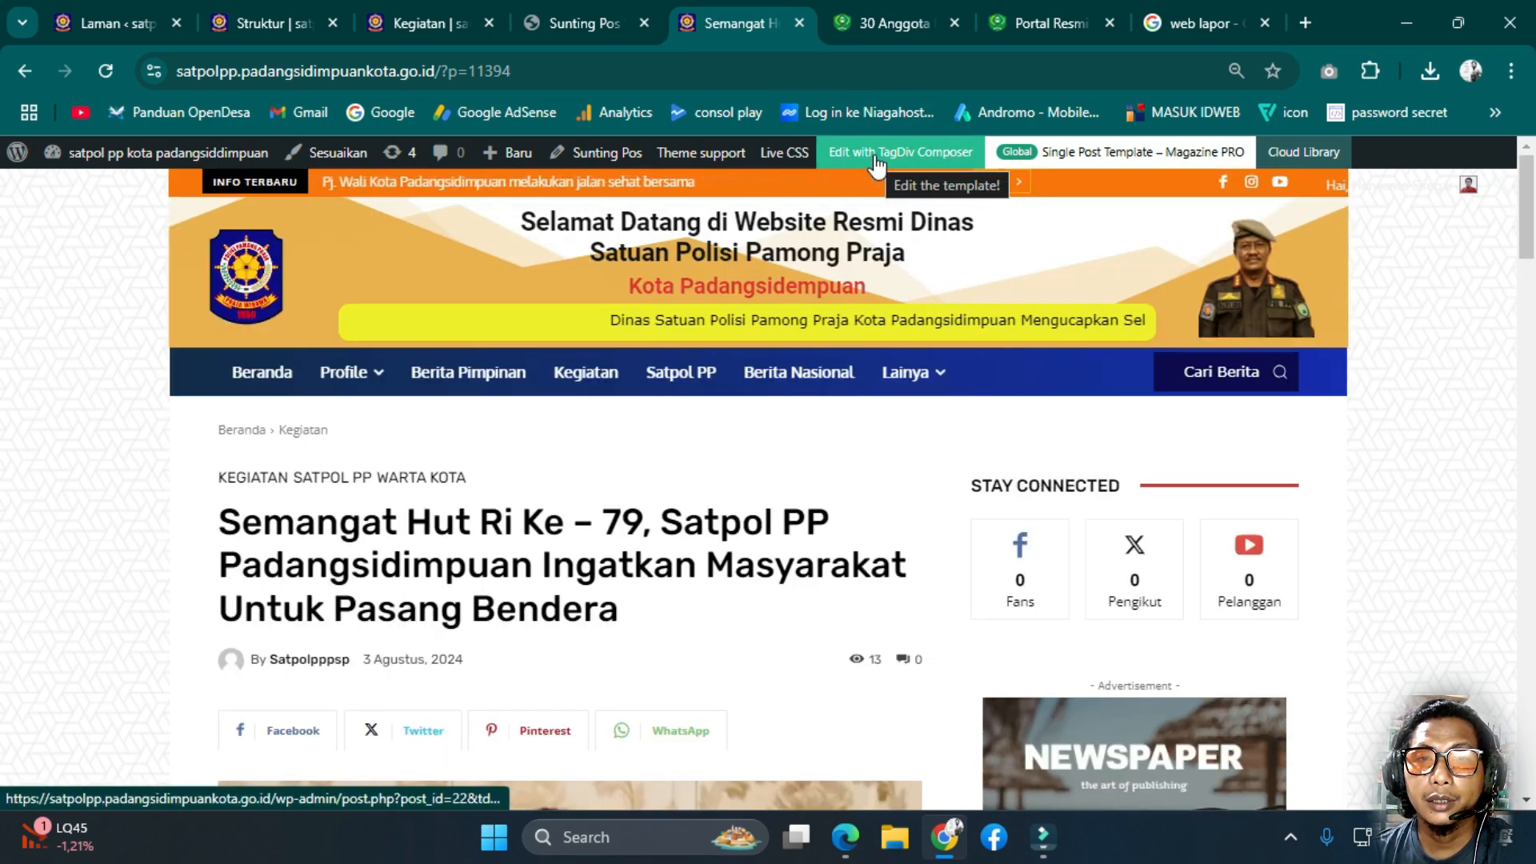
right_click(876, 161)
click(940, 186)
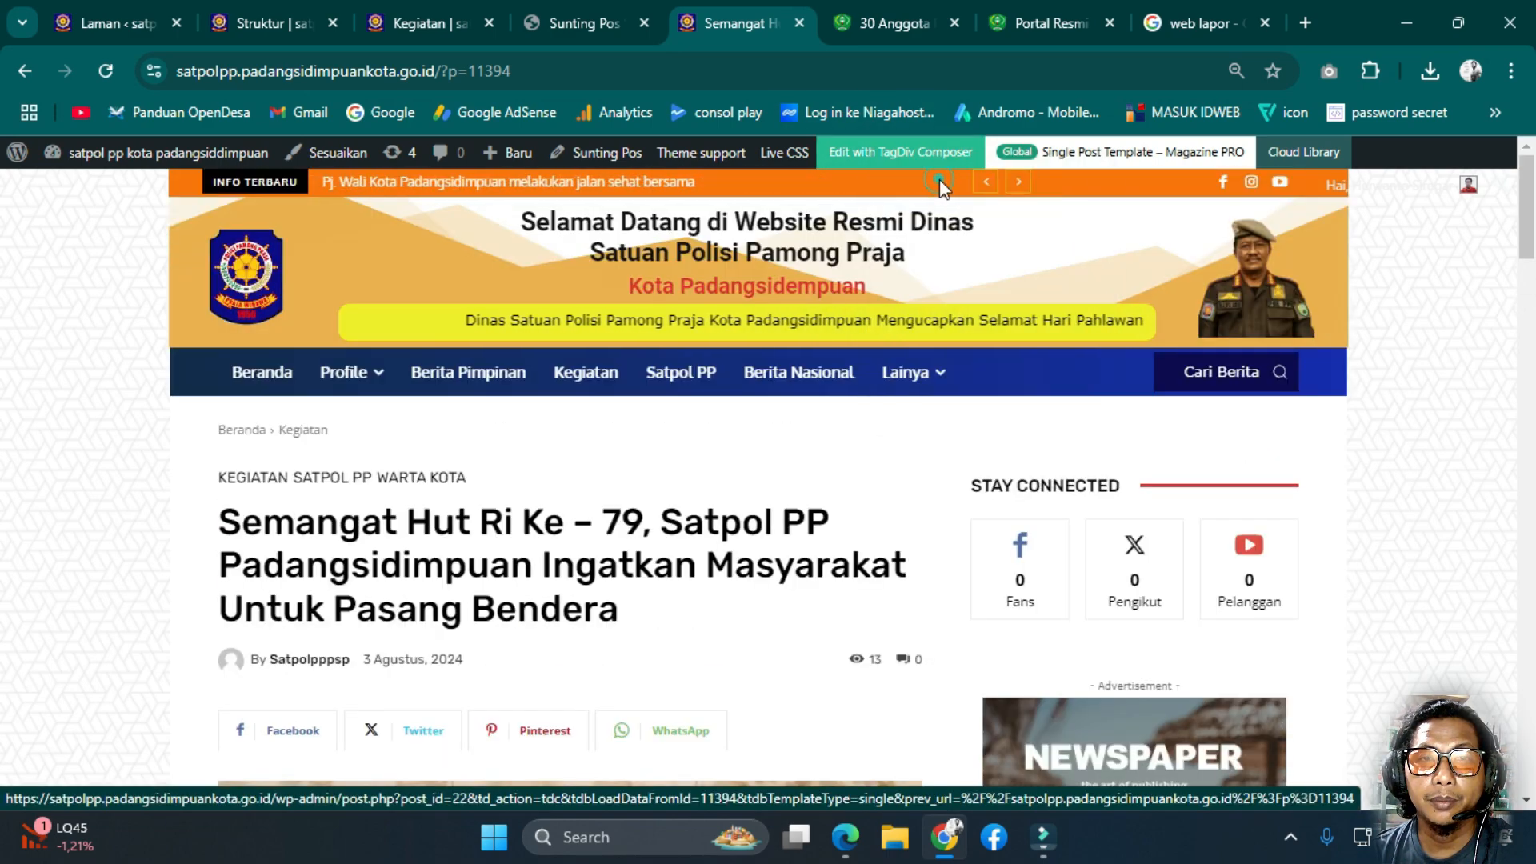
Step: Select the post template's sidebar ad box and empty its '- Advertisement -' title
click(792, 23)
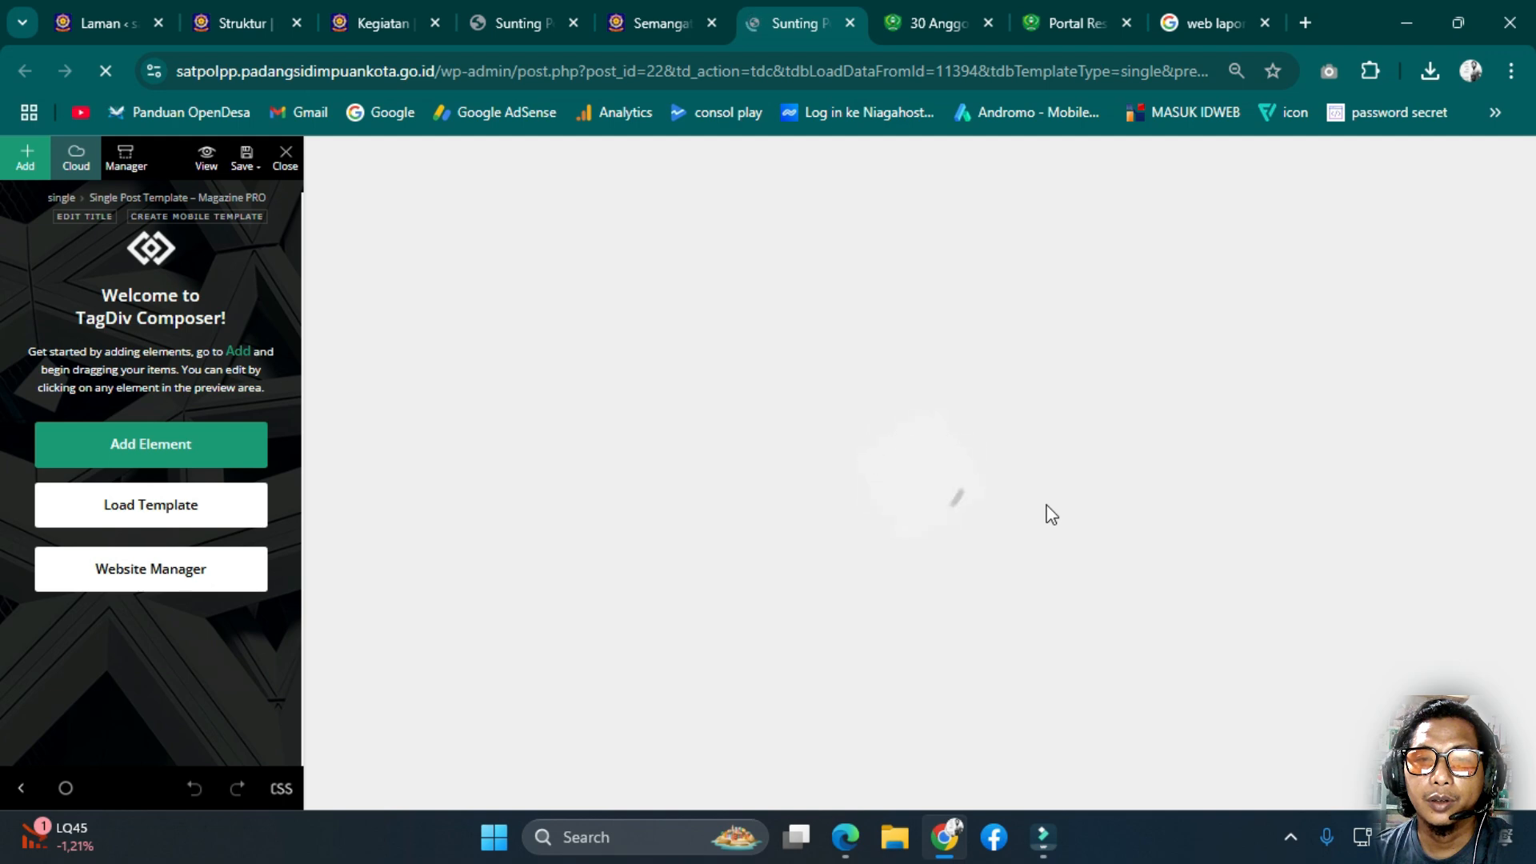
scroll(1168, 502, down, 6)
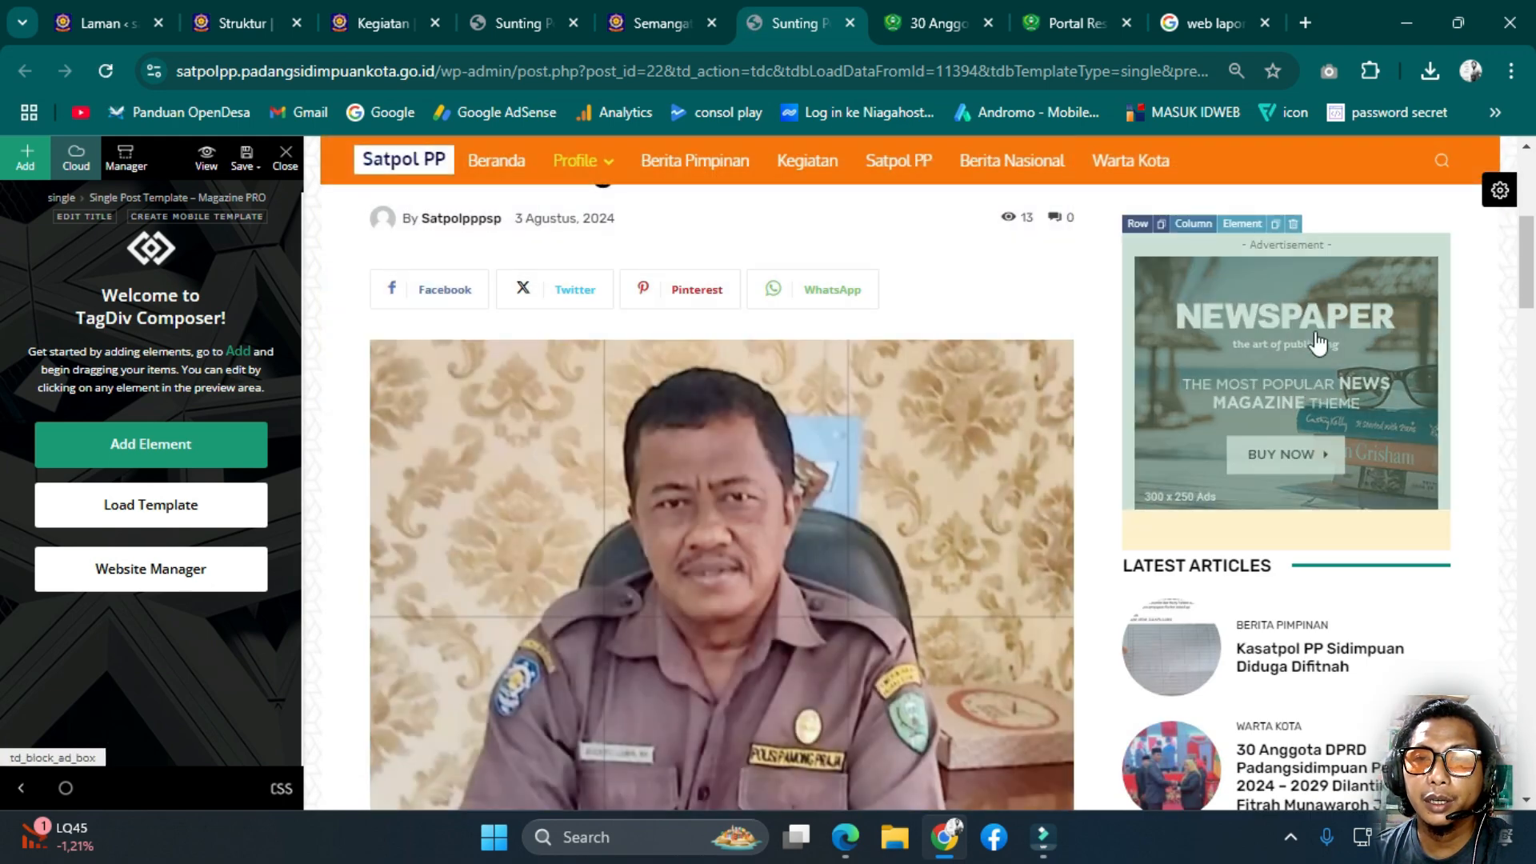
click(1317, 342)
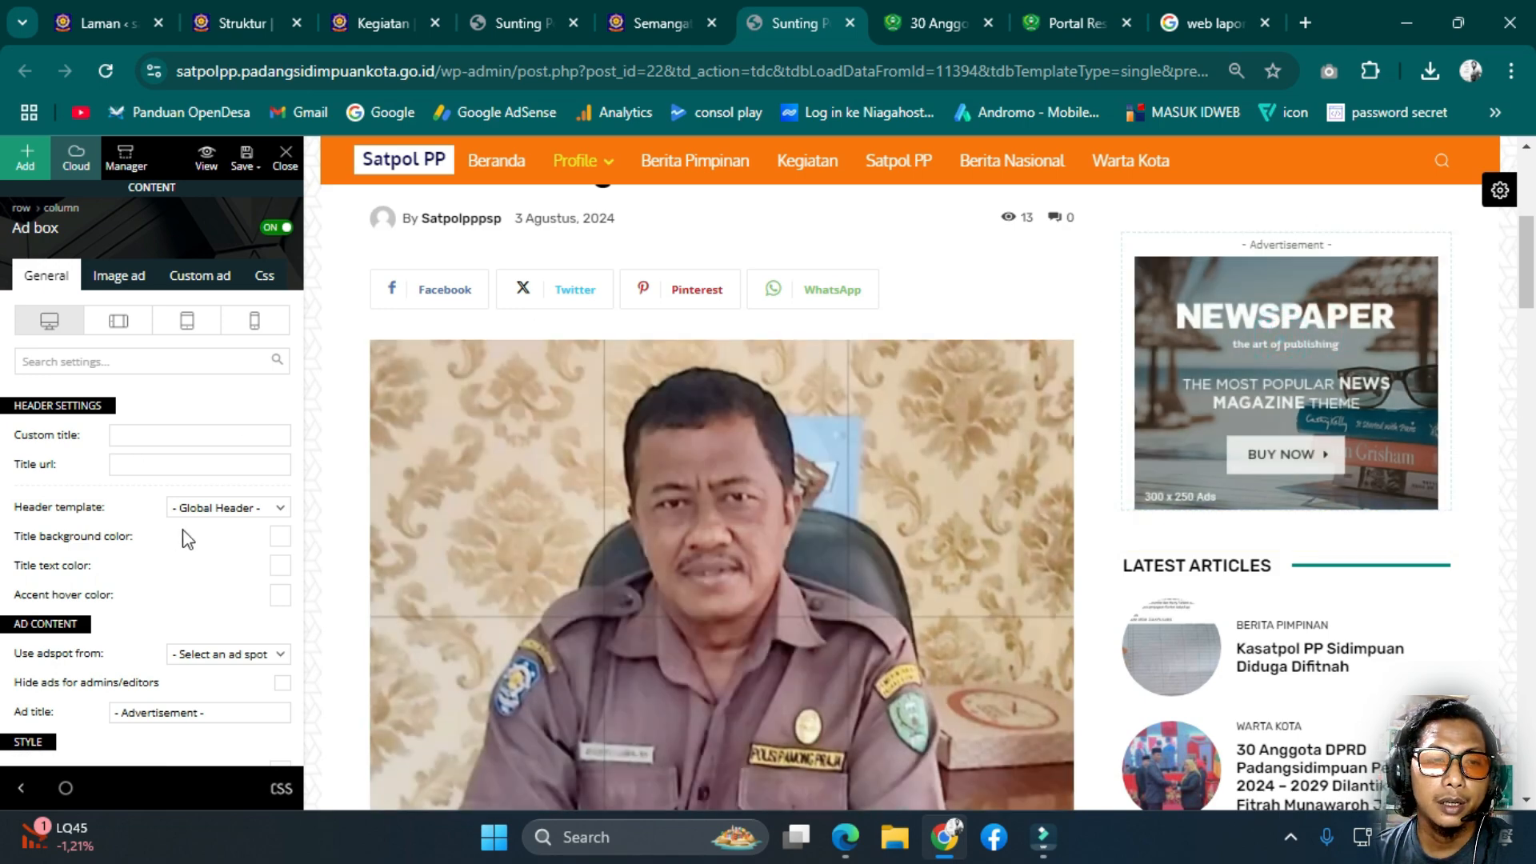
scroll(192, 528, down, 3)
triple_click(218, 515)
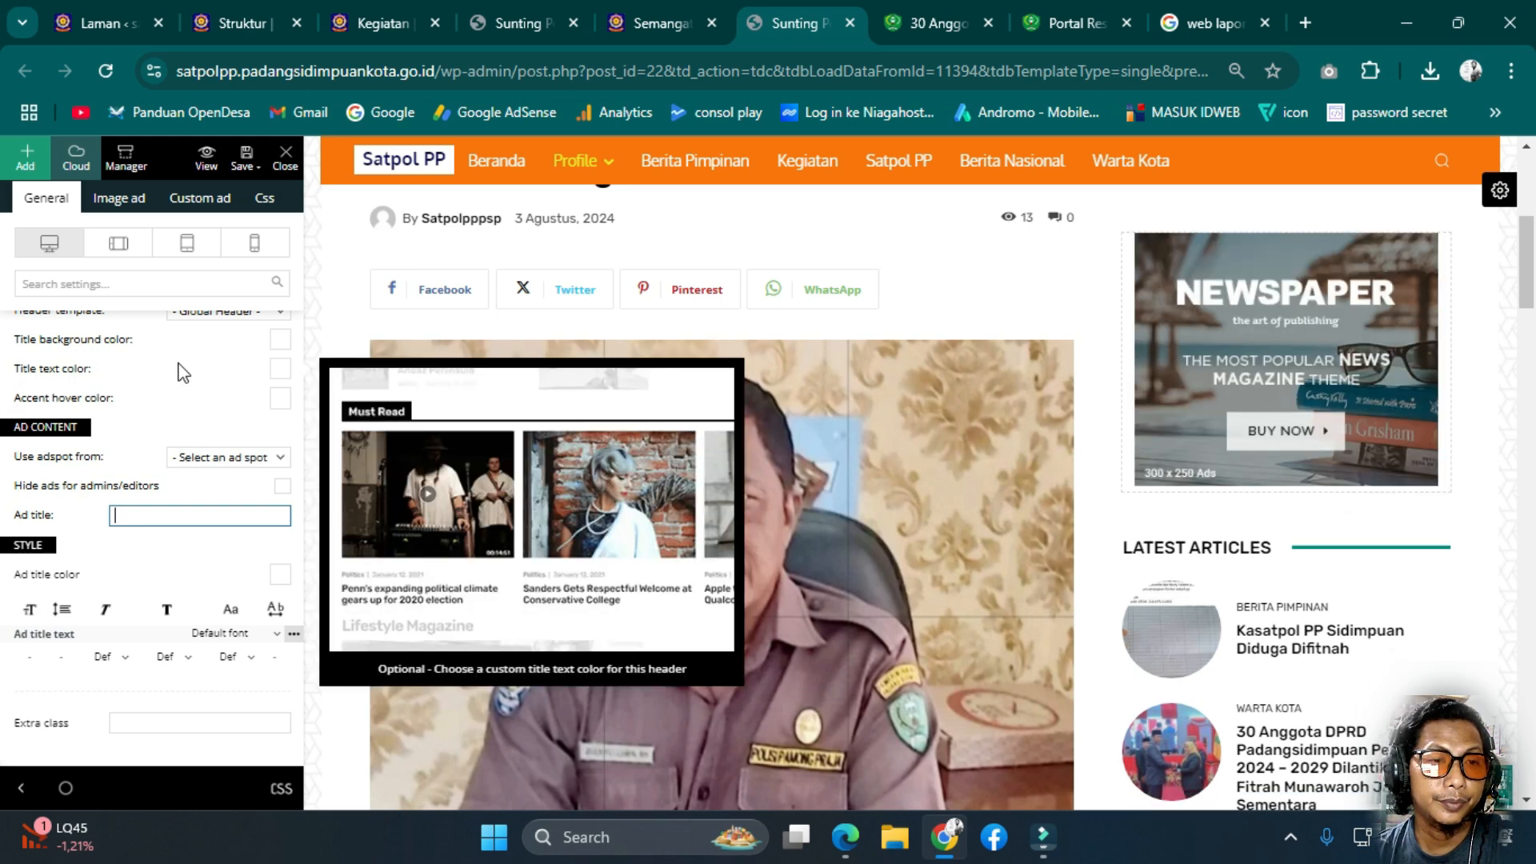
click(177, 363)
scroll(198, 429, up, 1)
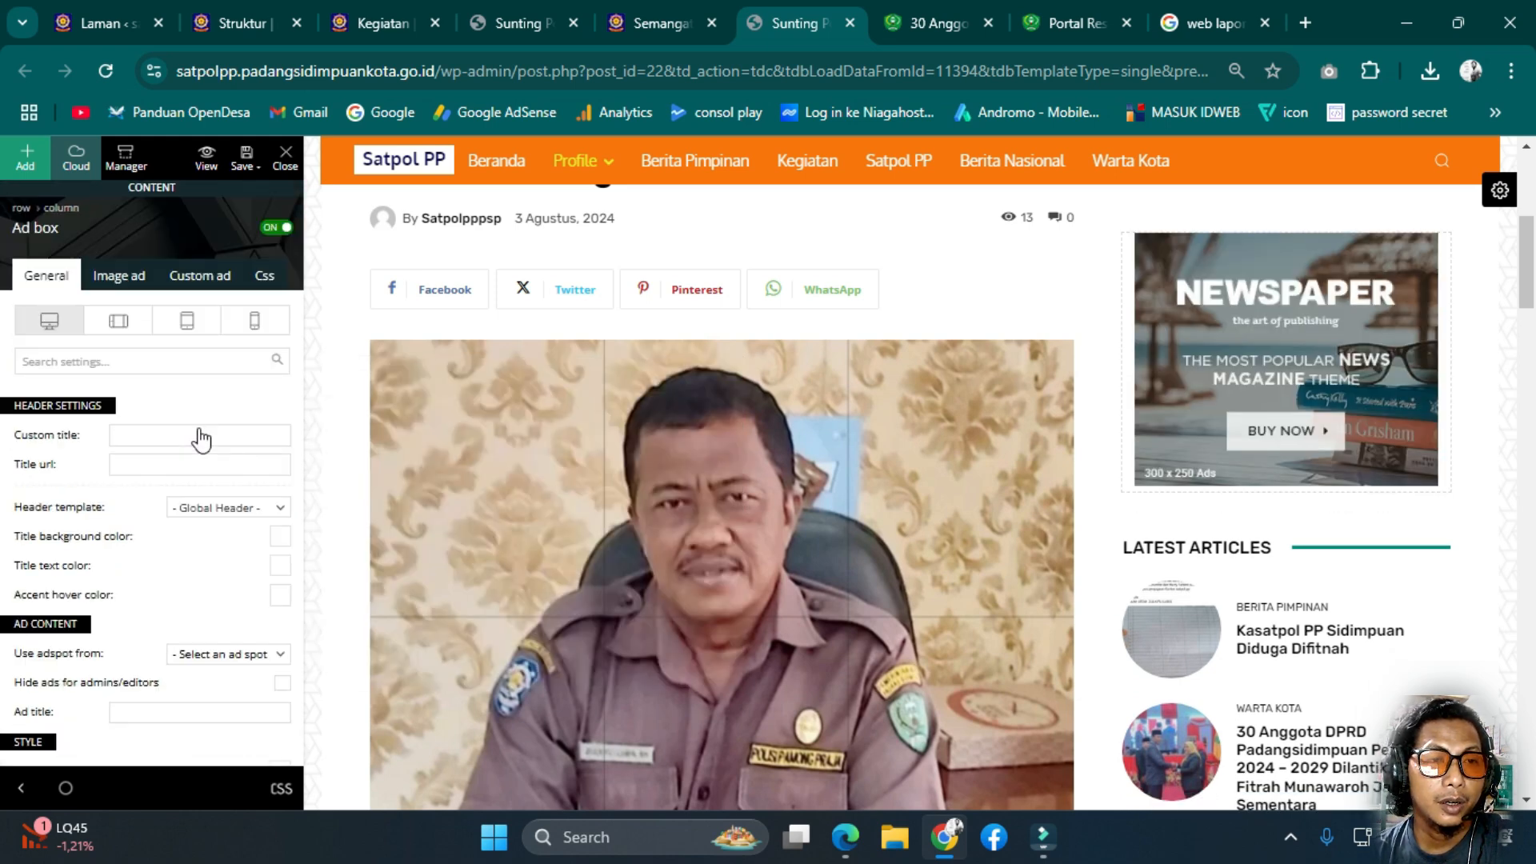
scroll(199, 437, up, 2)
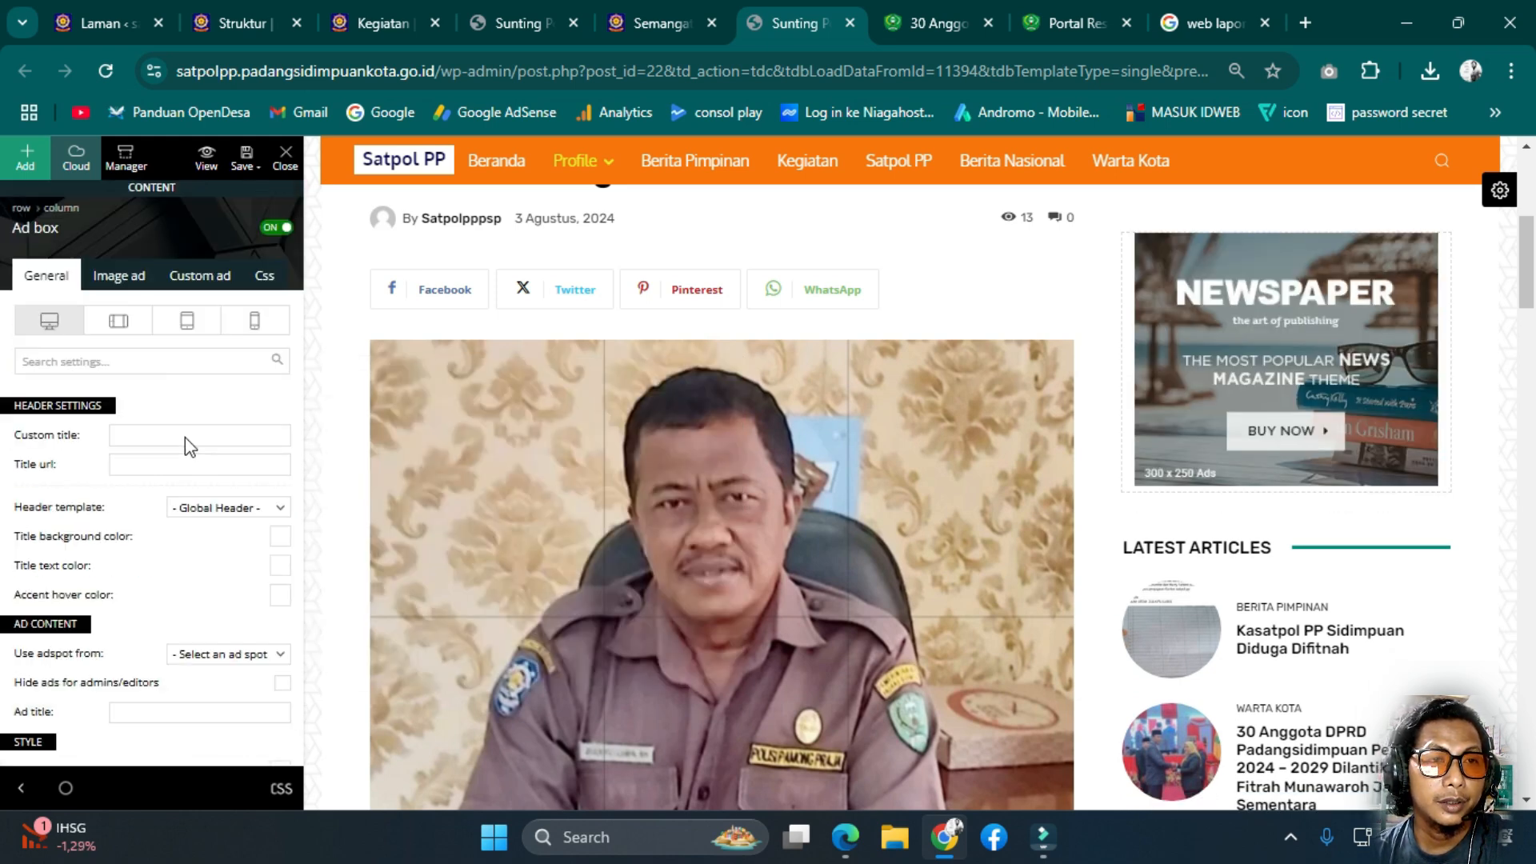
Step: Replace the All devices ad image with the Hari Pahlawan banner and save all
click(126, 286)
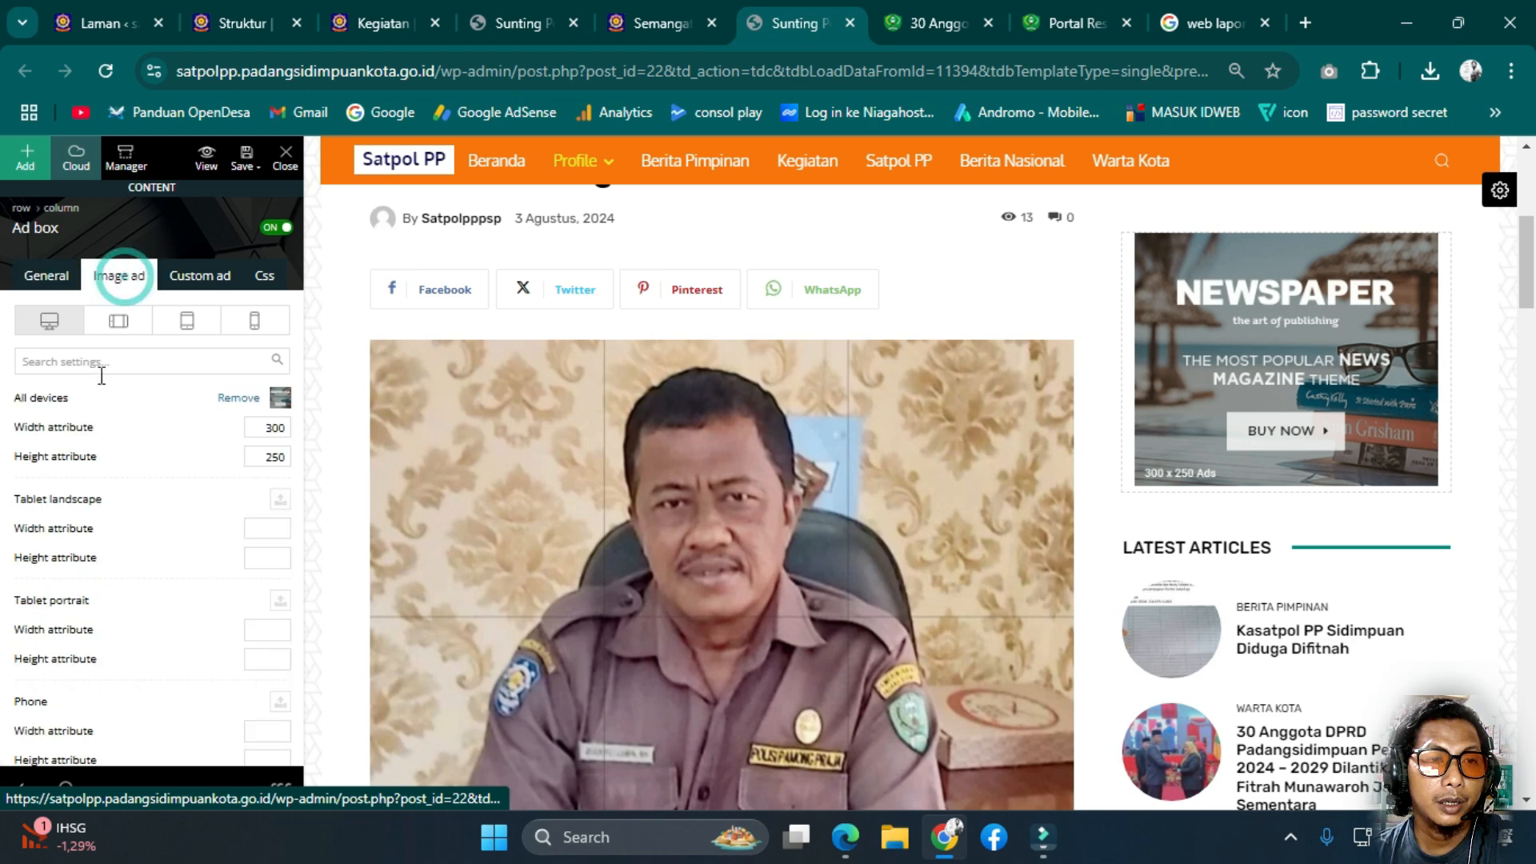
click(233, 399)
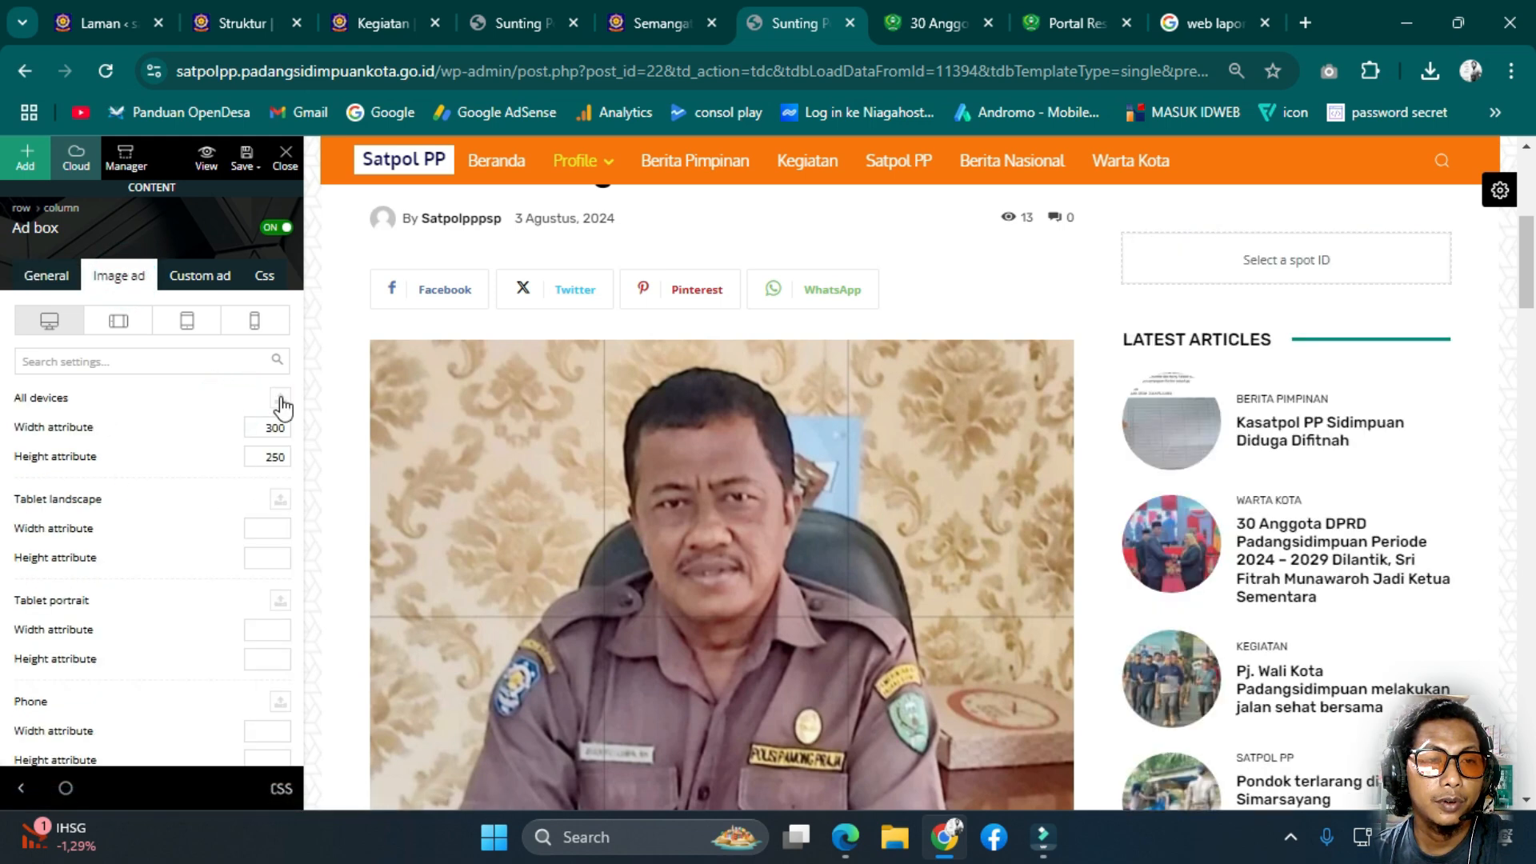
click(280, 400)
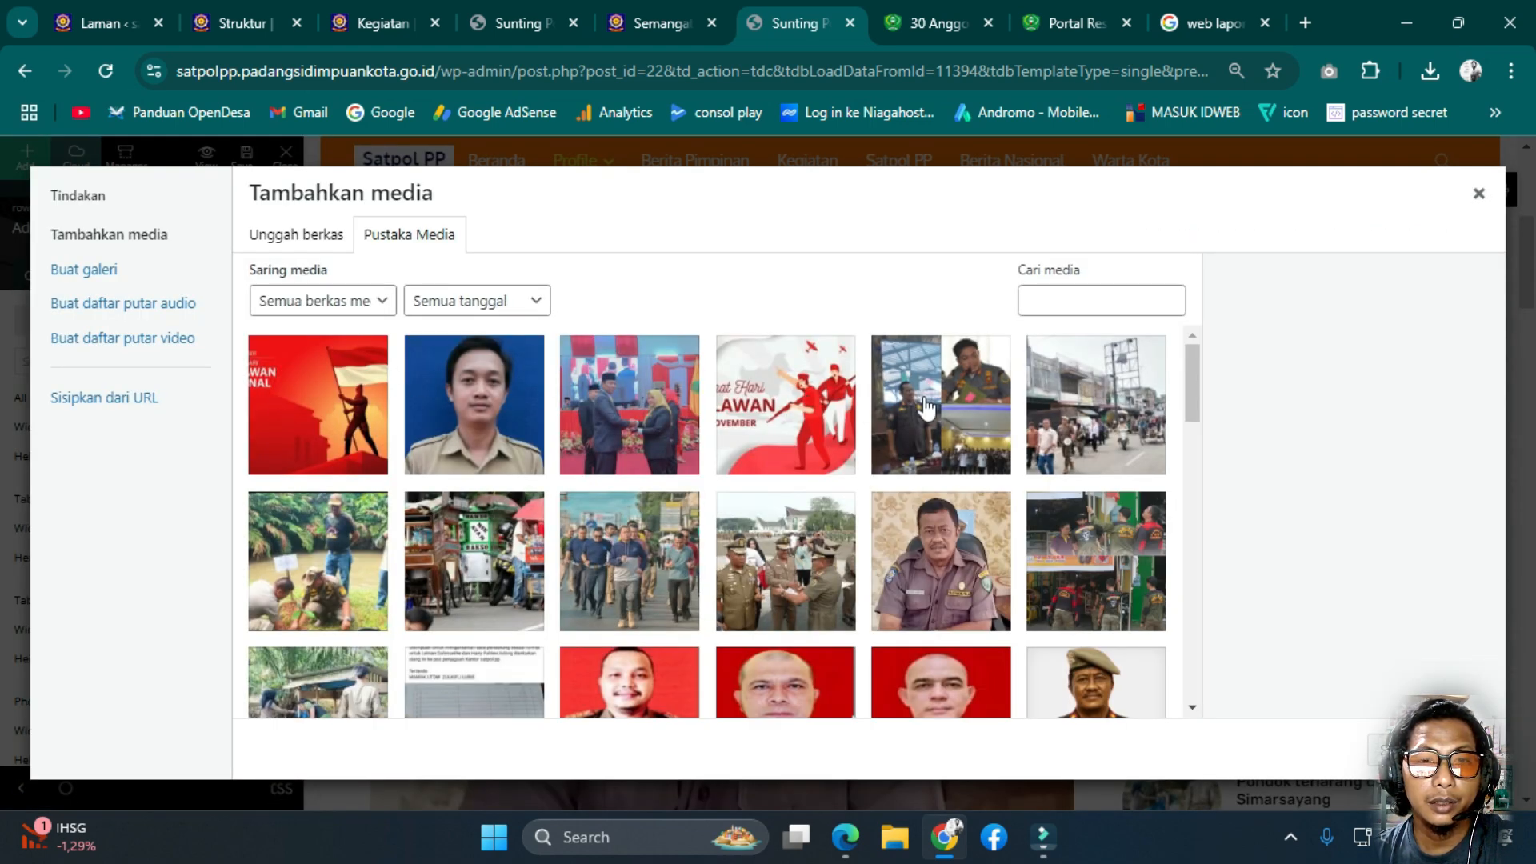
click(800, 404)
click(1425, 749)
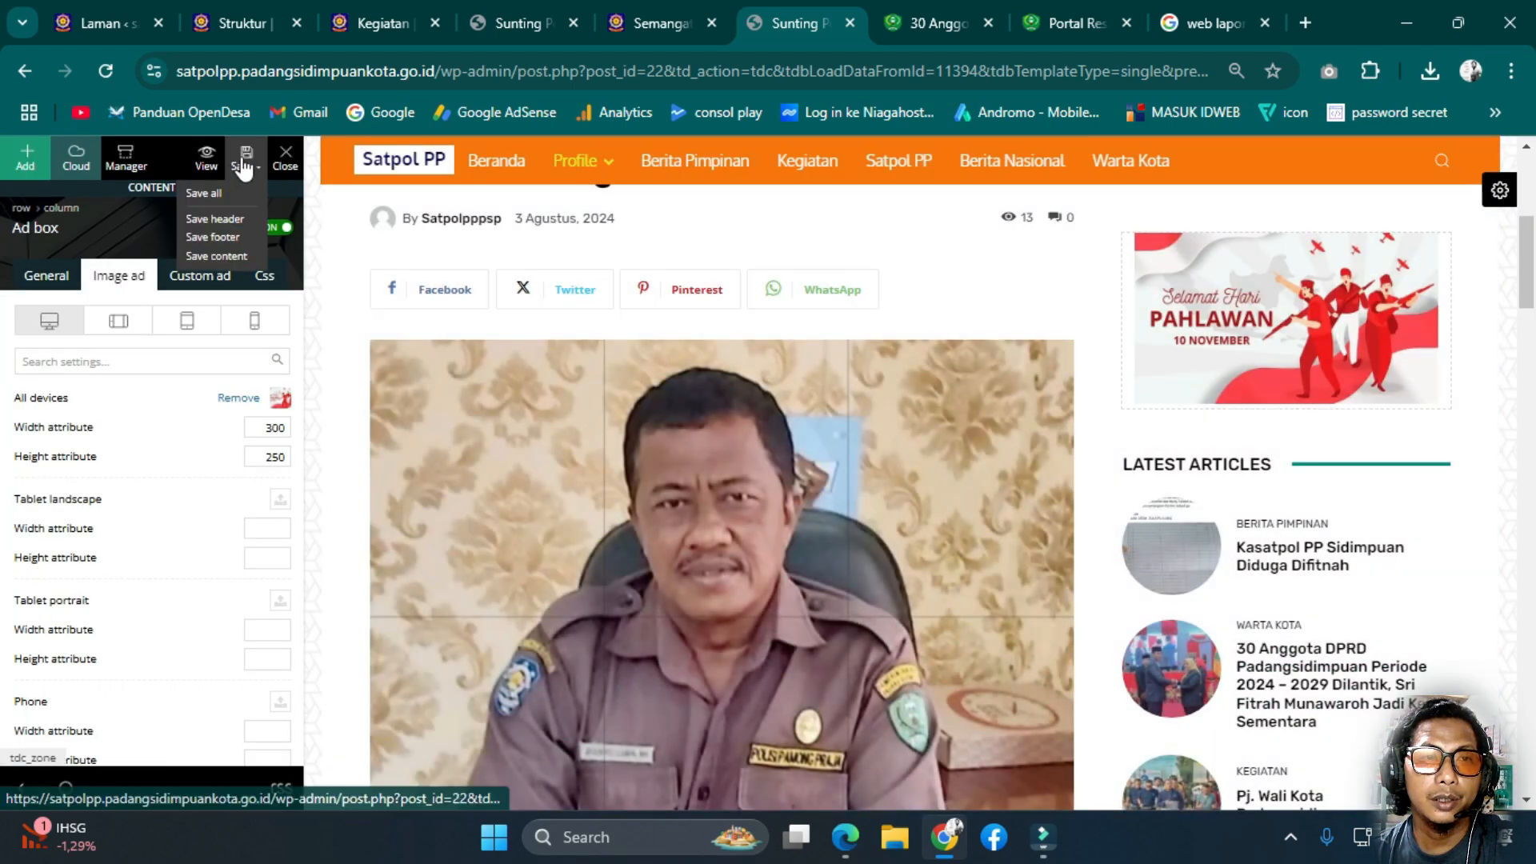
click(242, 164)
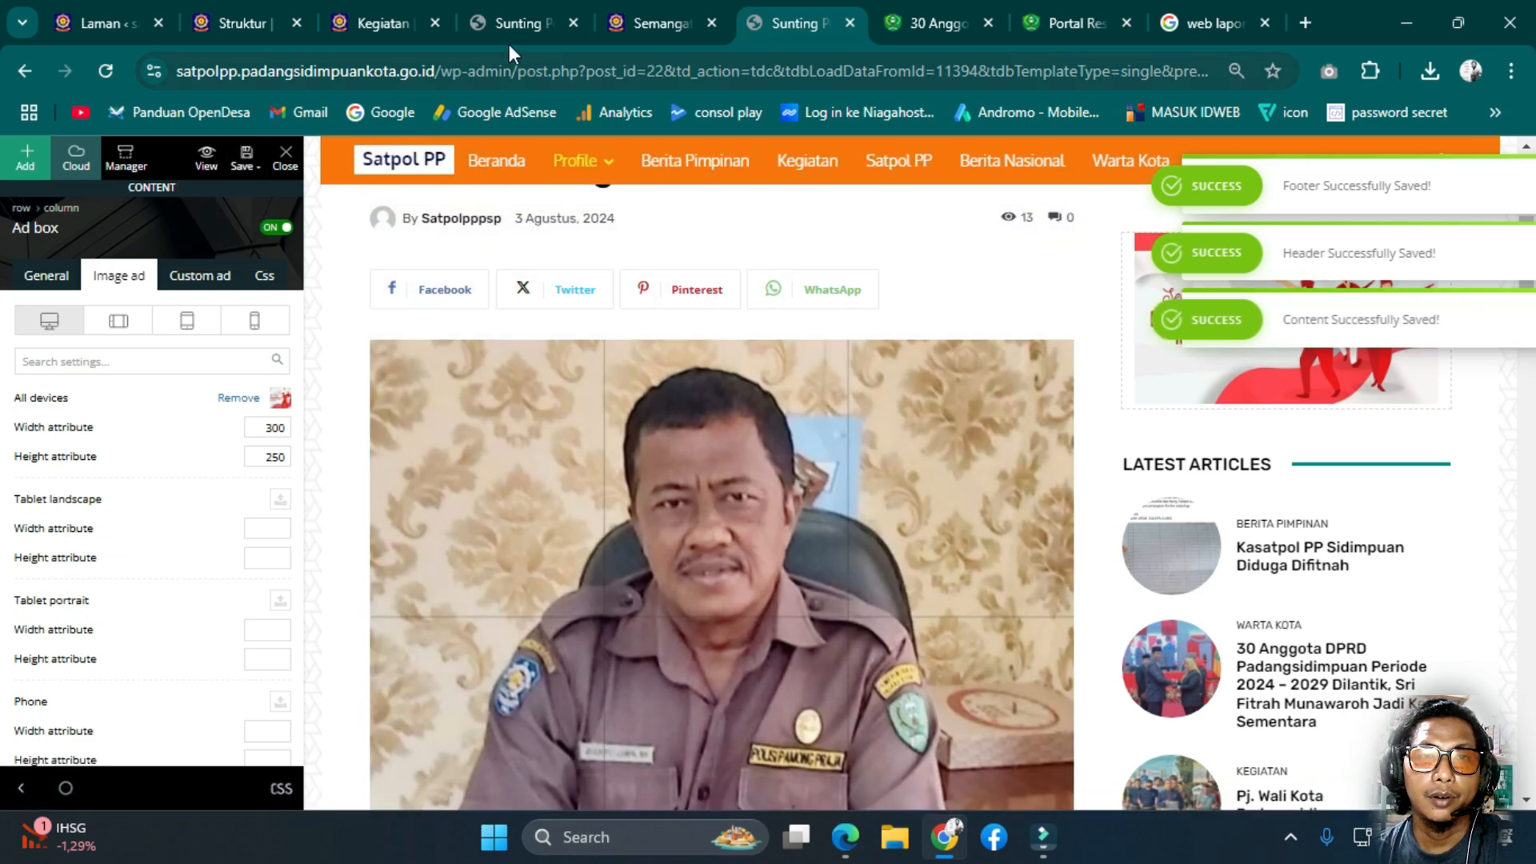
click(661, 23)
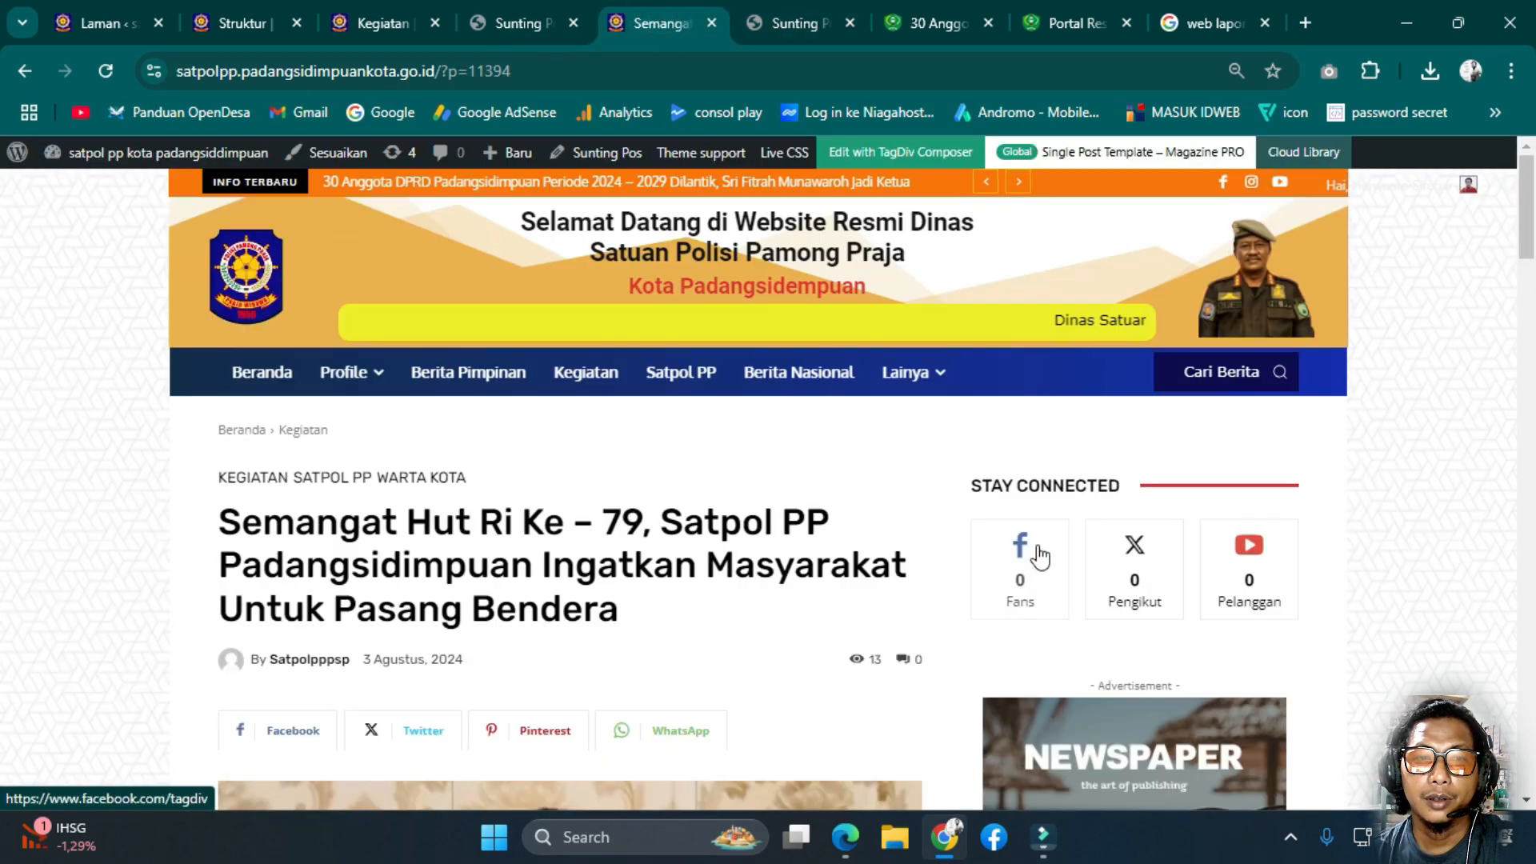
Step: Reload the live article, confirm the Hari Pahlawan sidebar ad, and view the 30 Anggota DPRD article
scroll(899, 533, down, 5)
scroll(899, 533, up, 5)
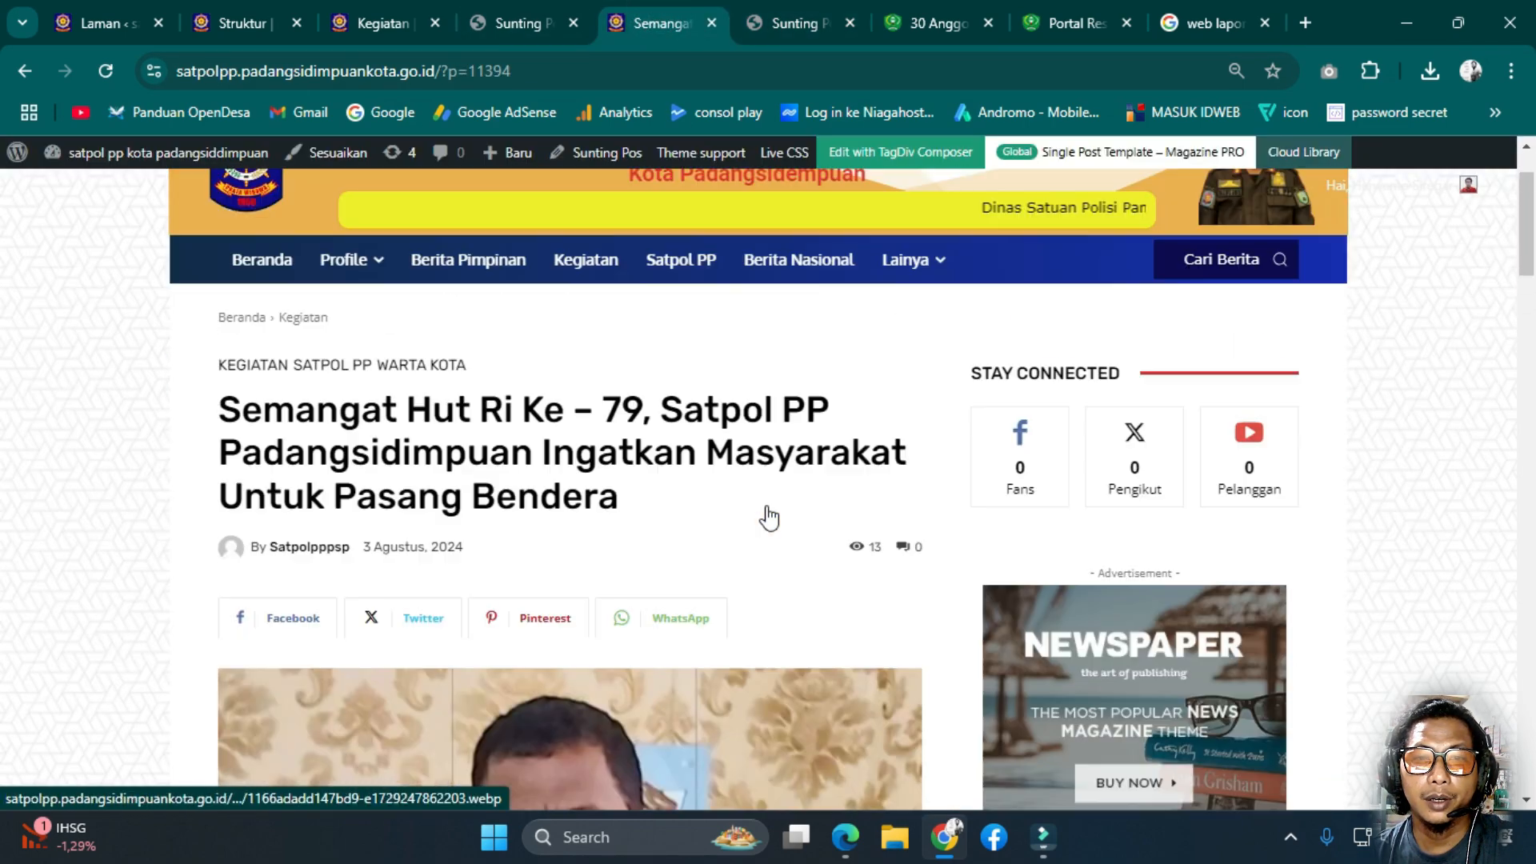
click(104, 72)
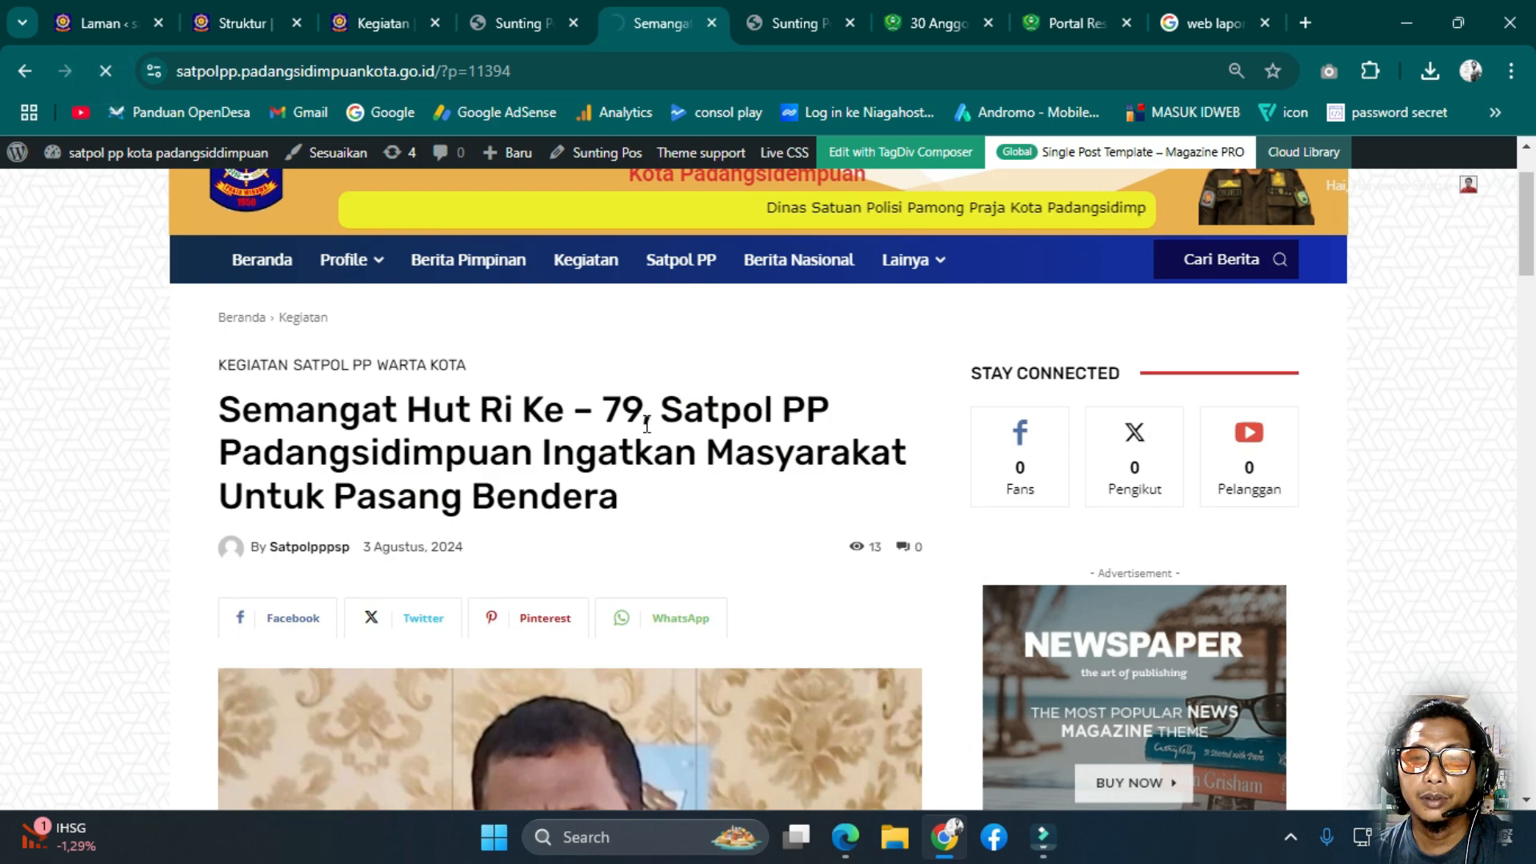
scroll(1000, 472, down, 3)
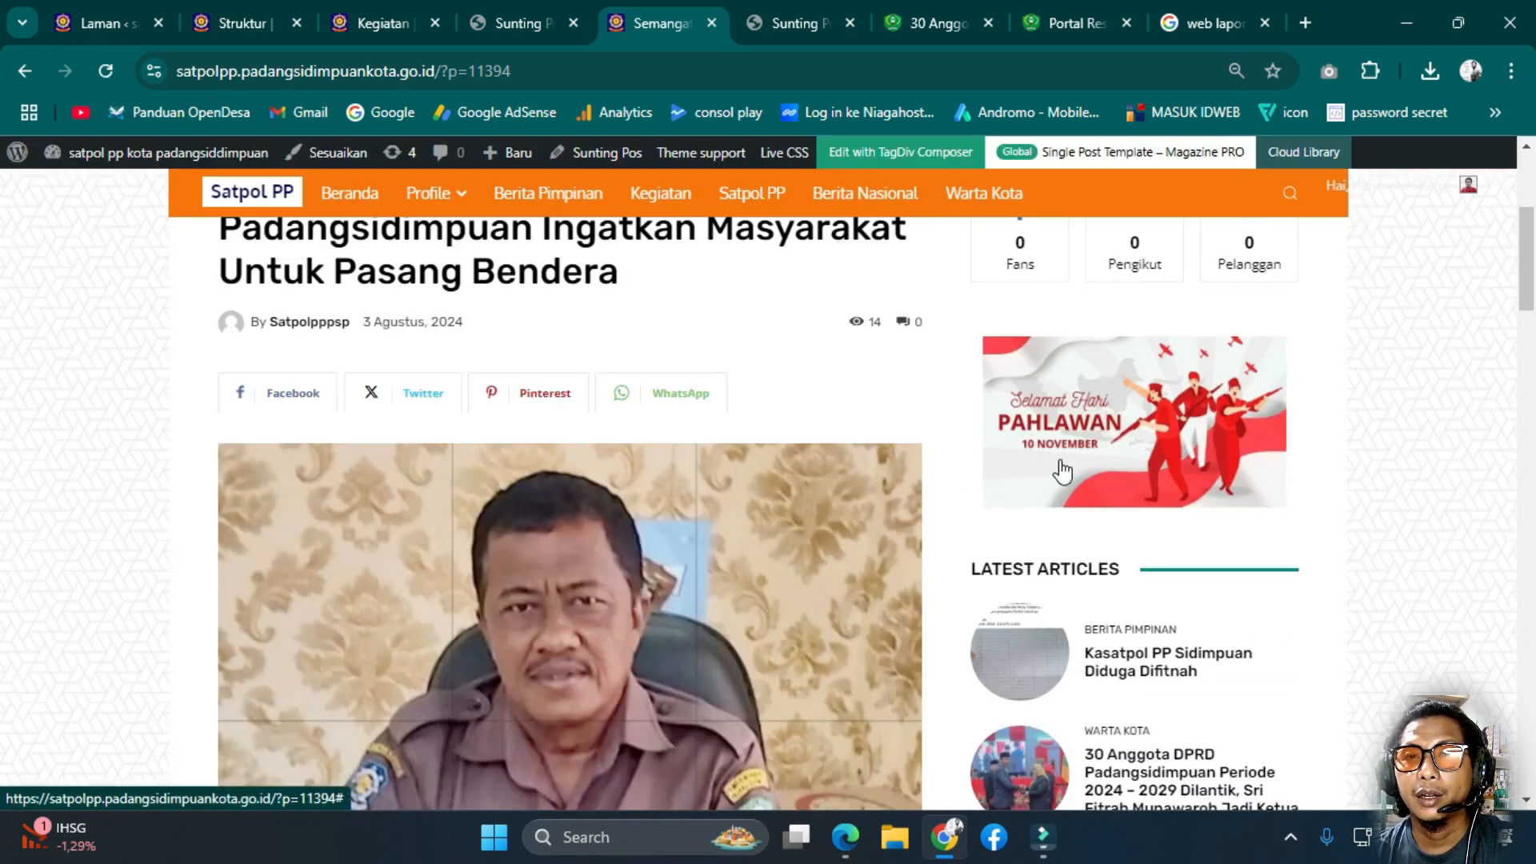
scroll(1063, 472, up, 1)
scroll(1064, 488, down, 1)
scroll(812, 520, up, 1)
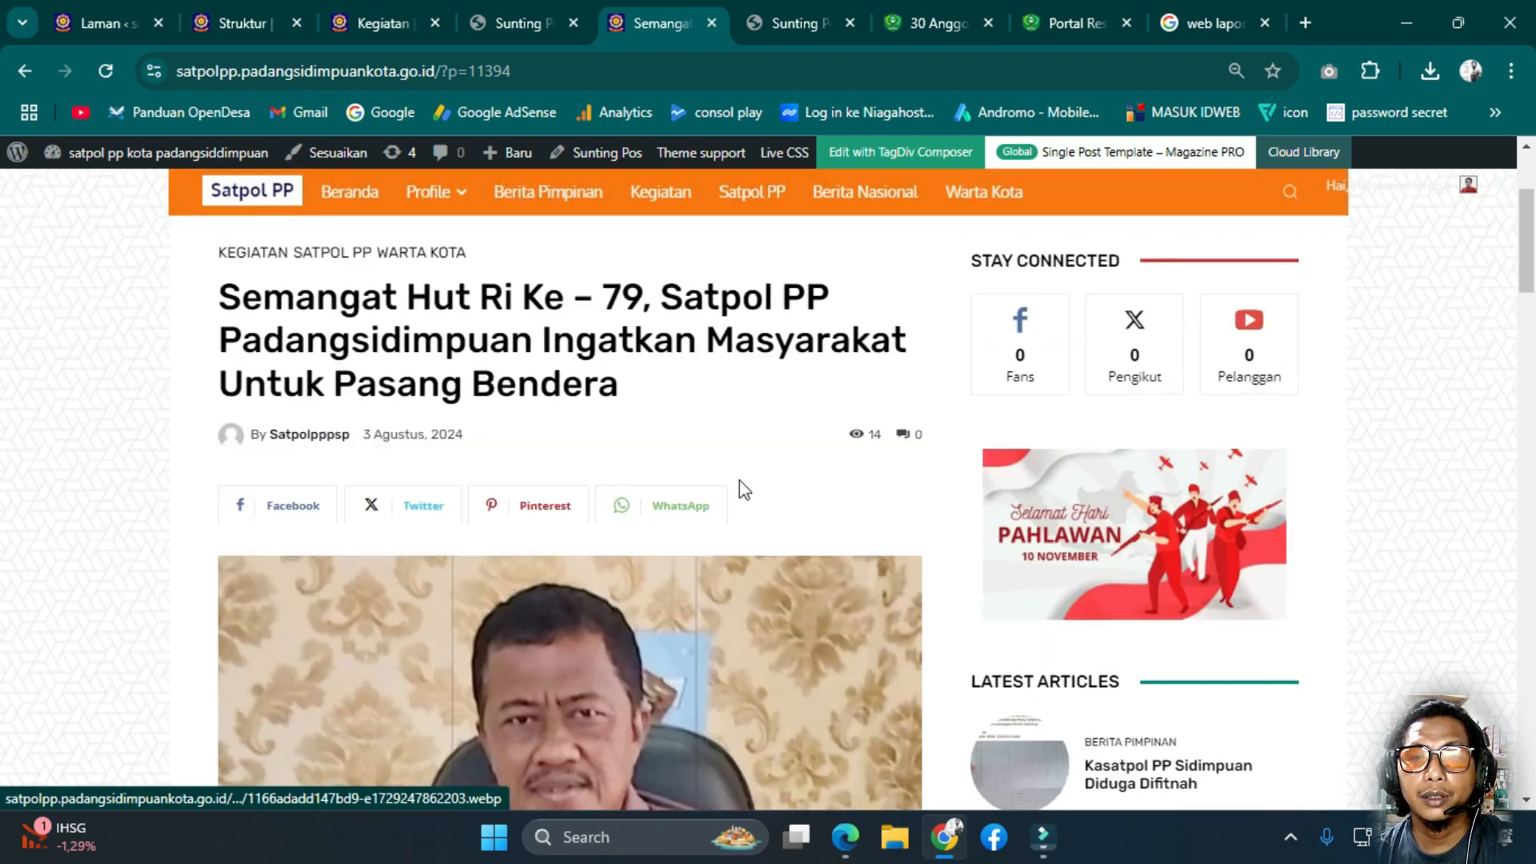
scroll(737, 490, down, 3)
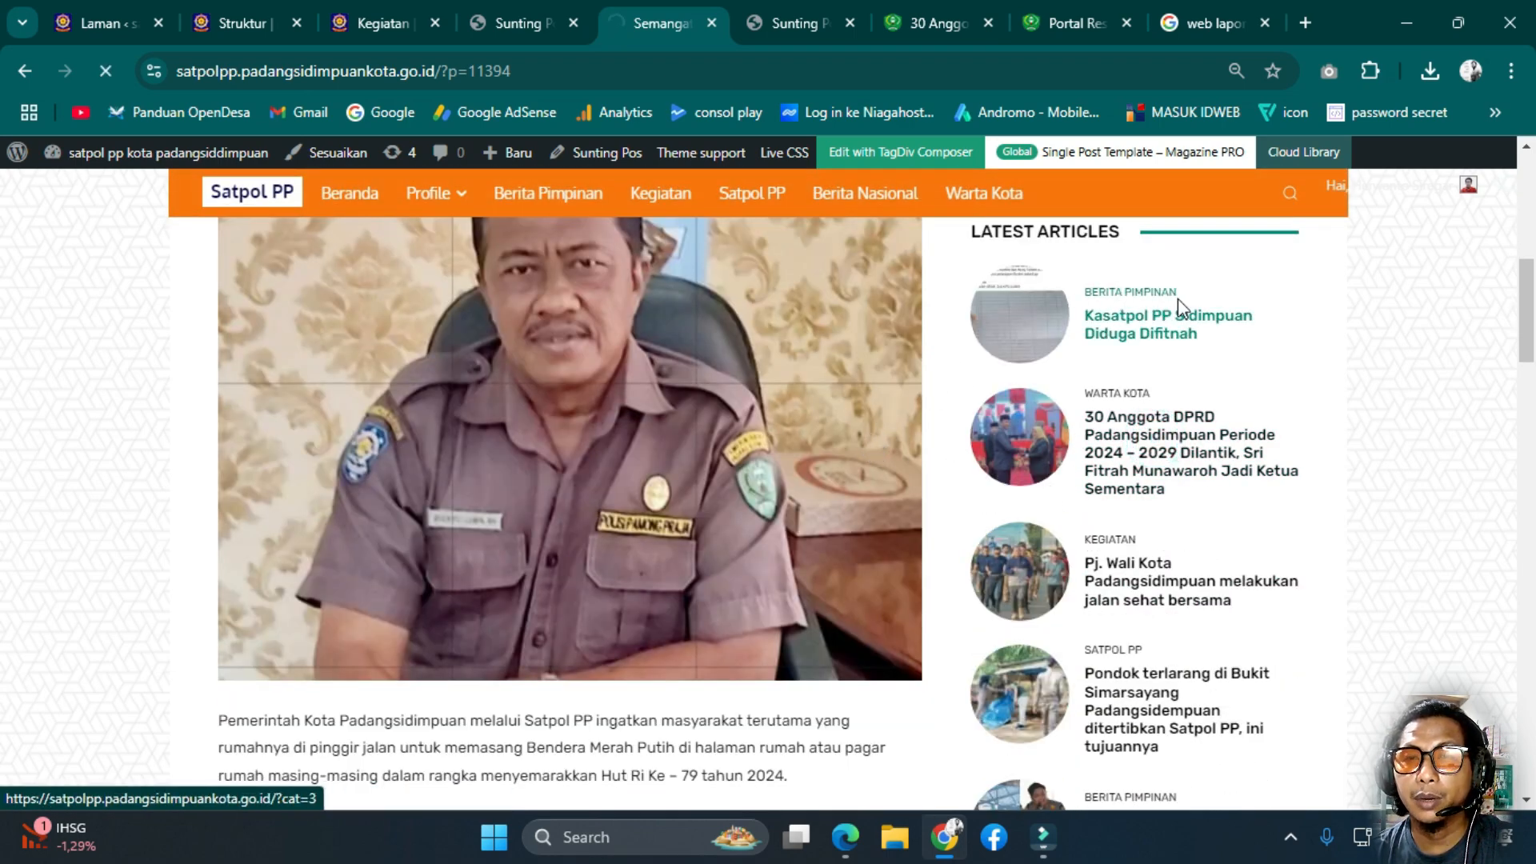
scroll(1098, 502, down, 4)
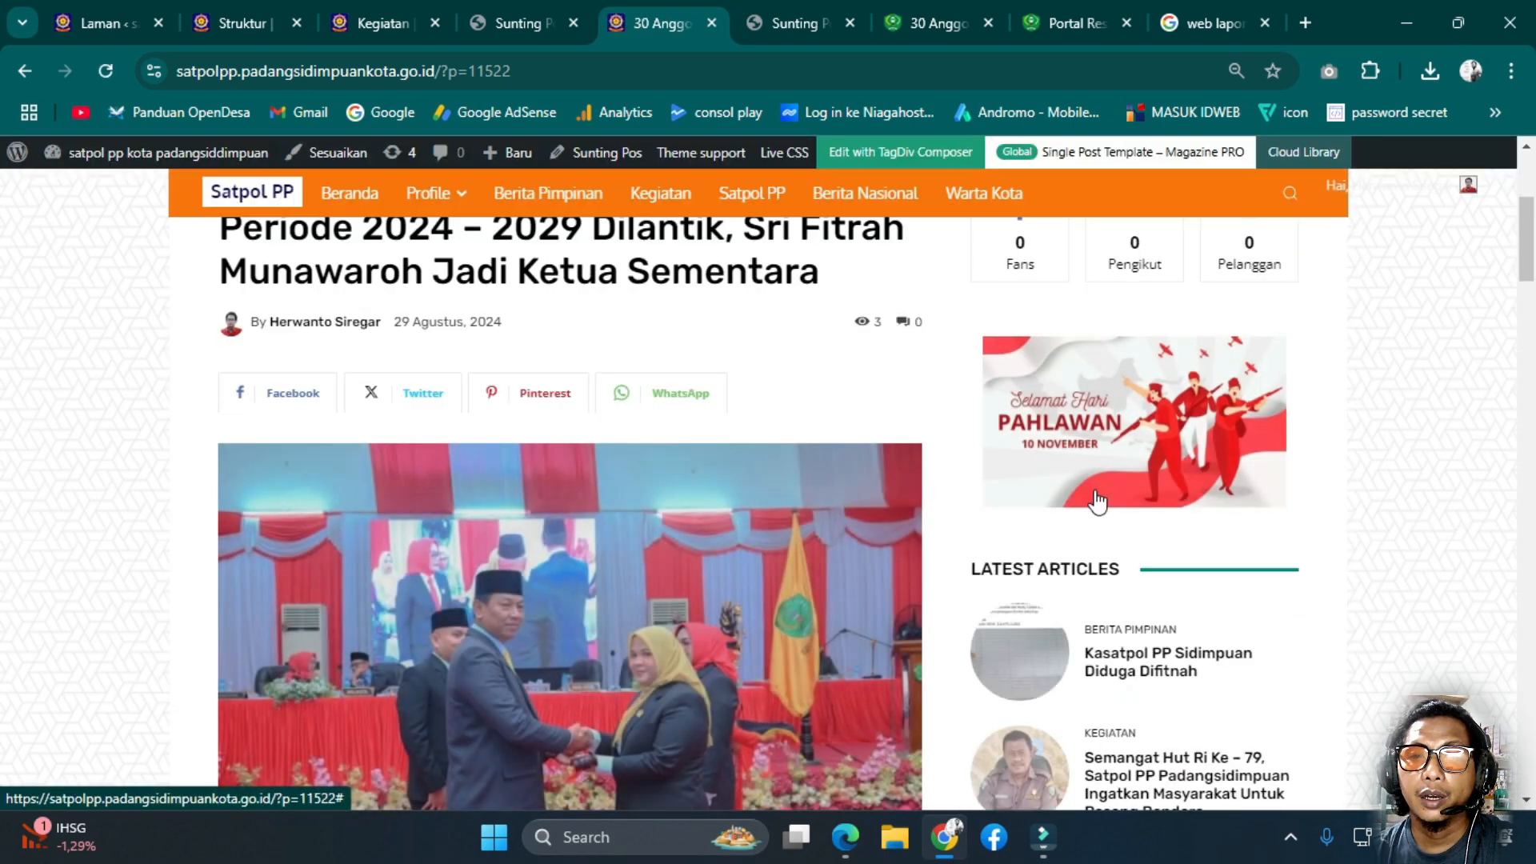
scroll(1066, 450, down, 3)
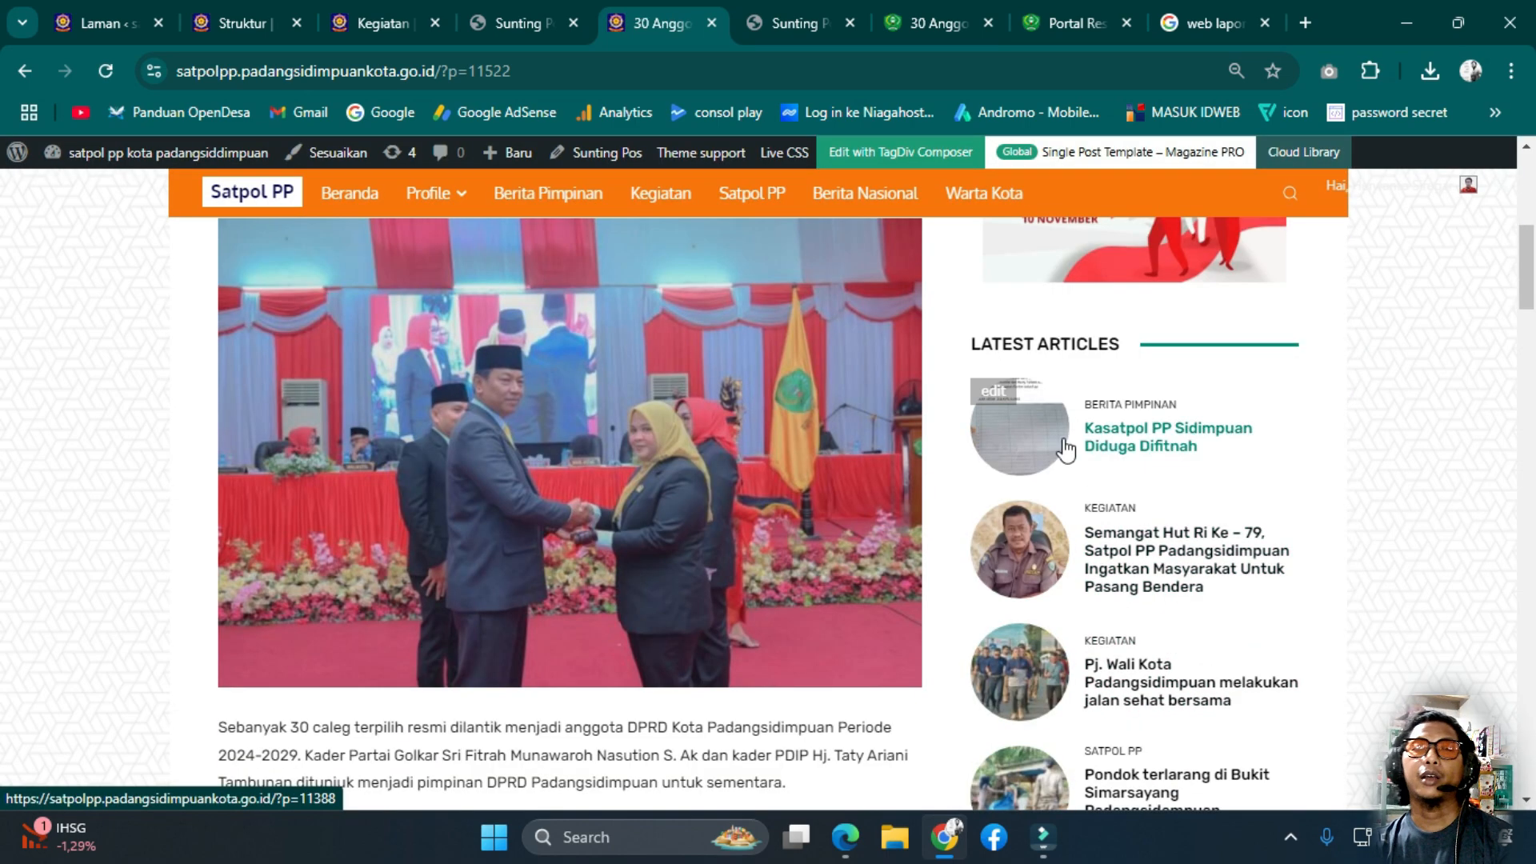
scroll(1065, 451, down, 6)
scroll(1067, 450, up, 10)
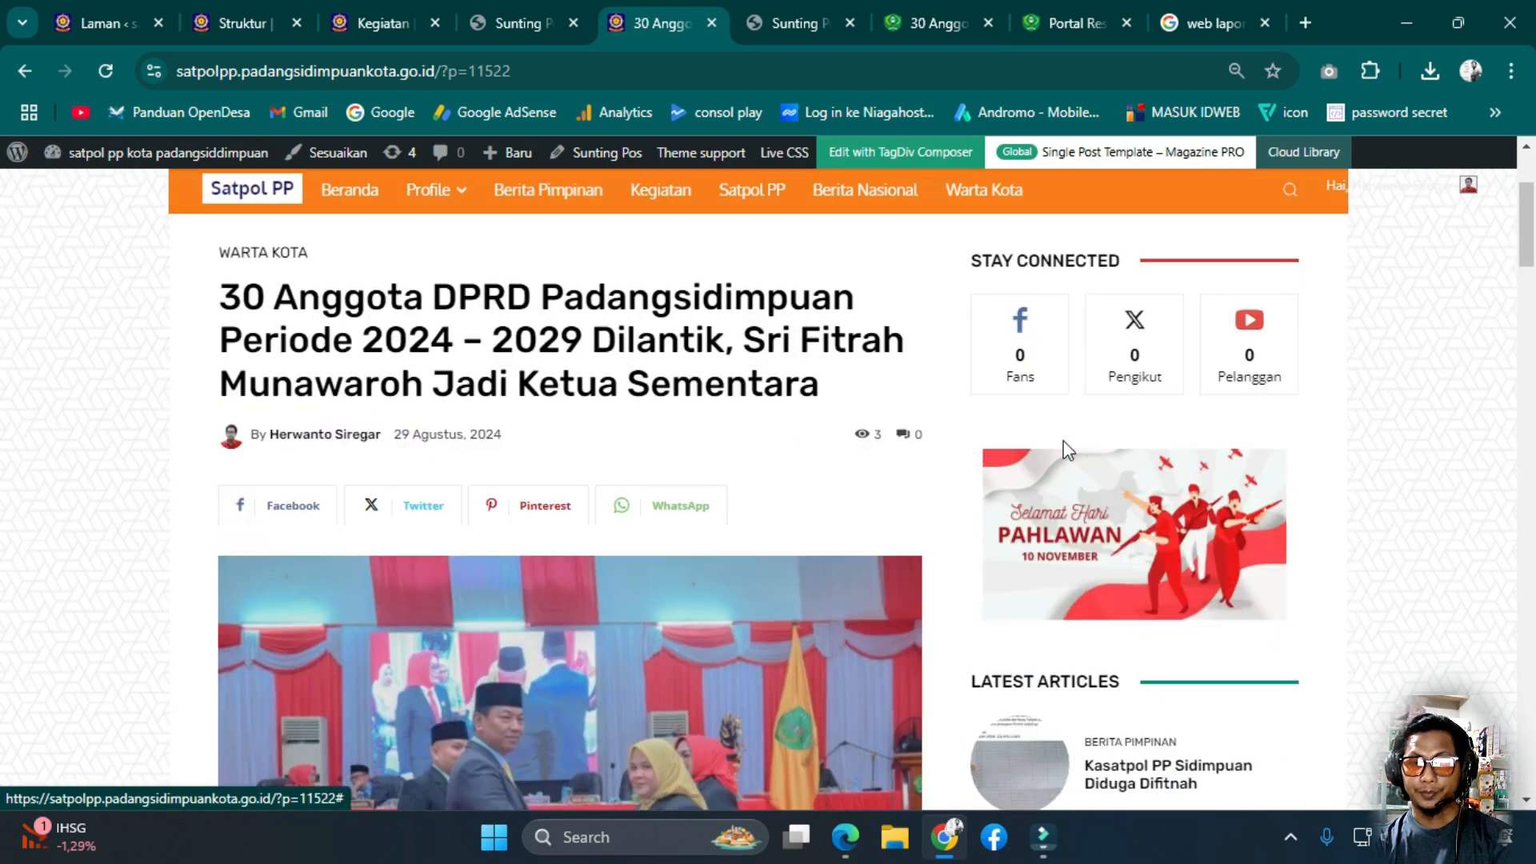
scroll(1067, 449, up, 2)
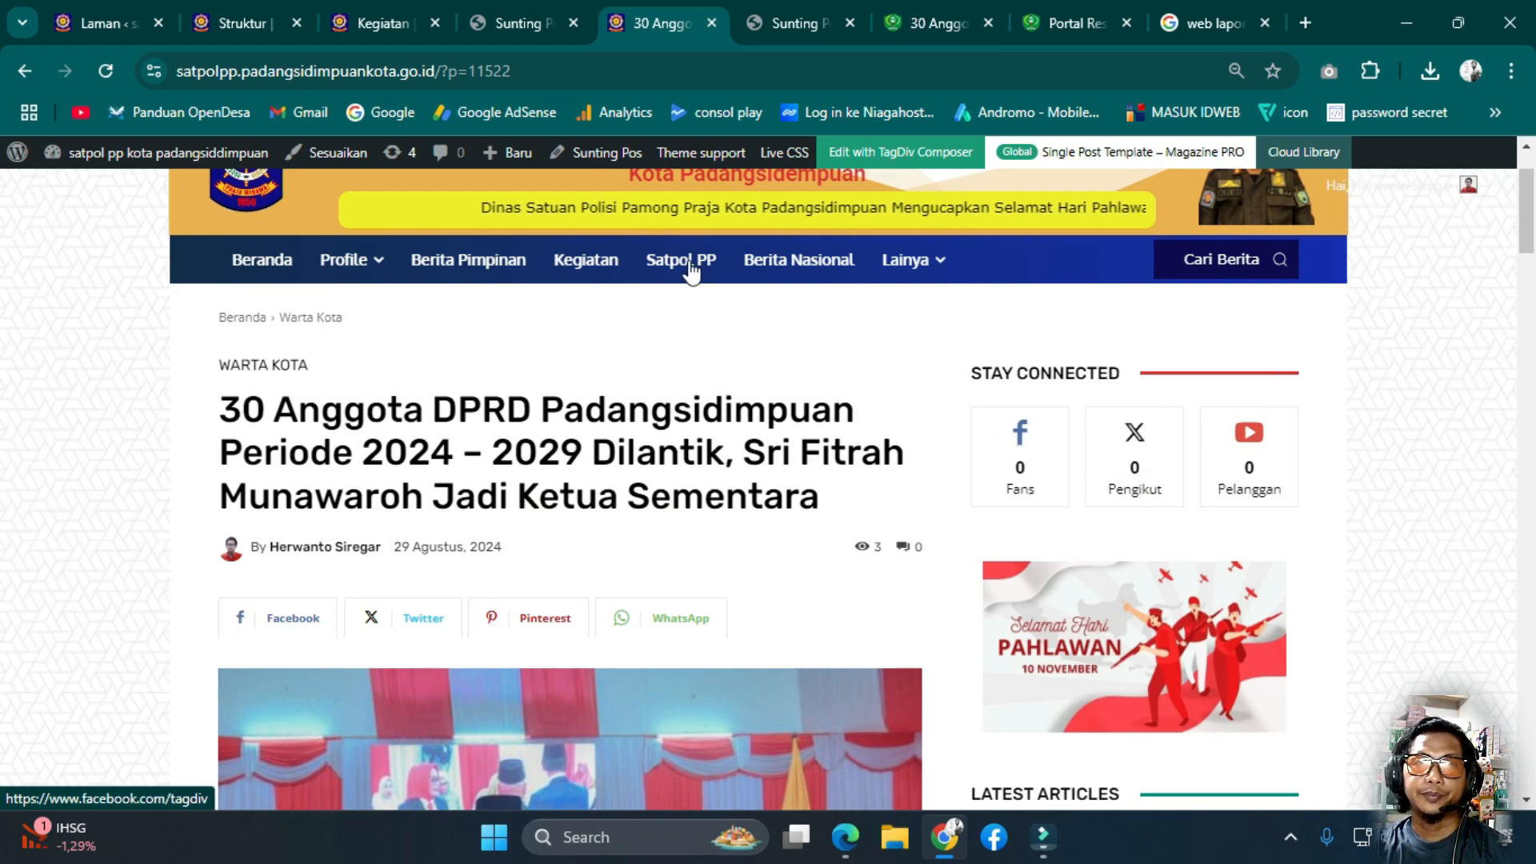
Step: Open the Stay Connected social counter settings and go through the YouTube and Instagram fields
click(520, 24)
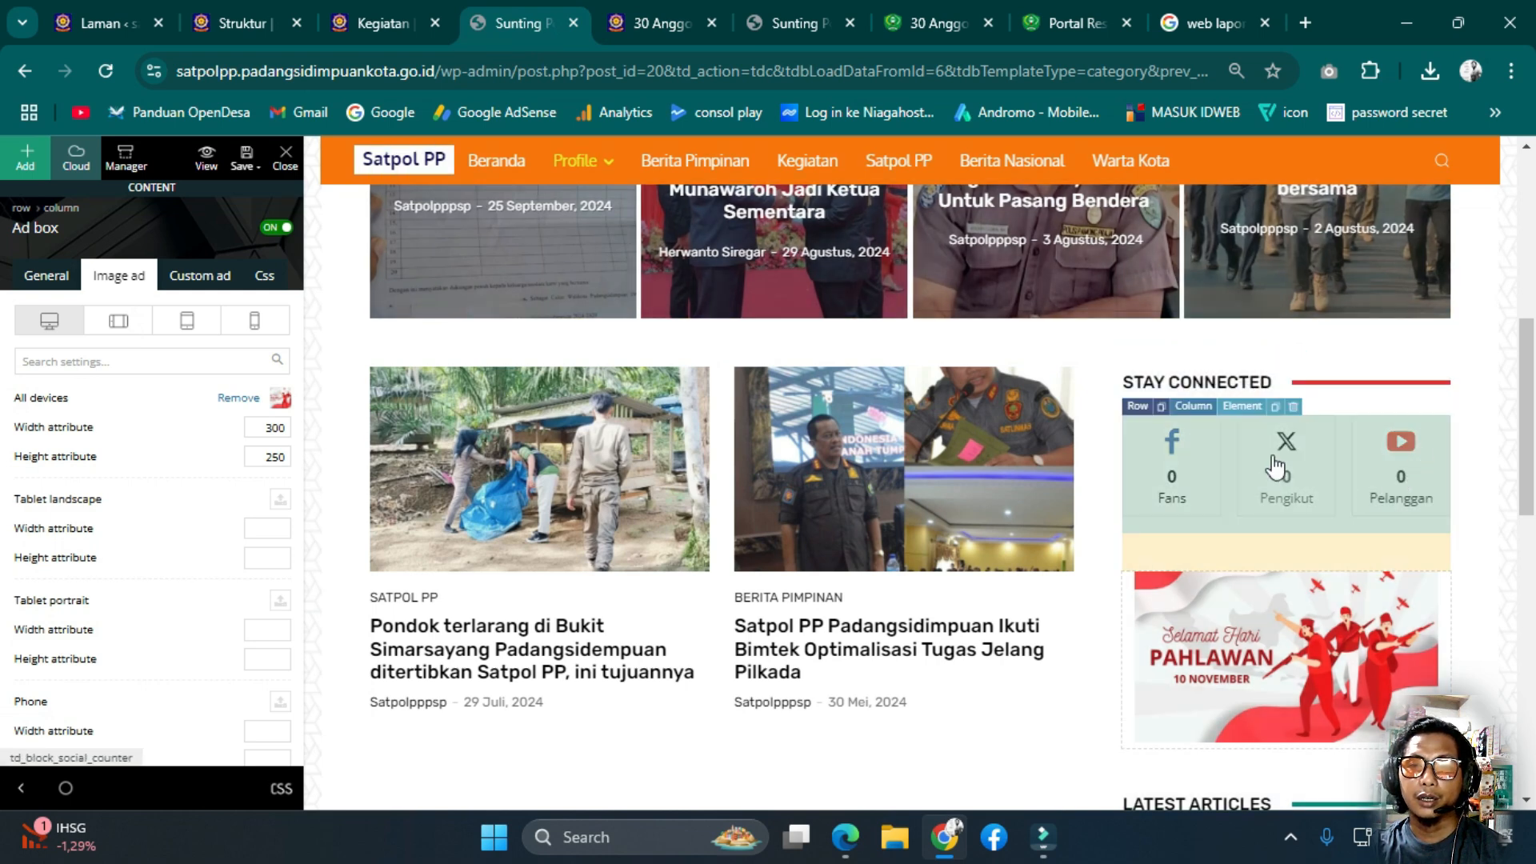
click(1225, 468)
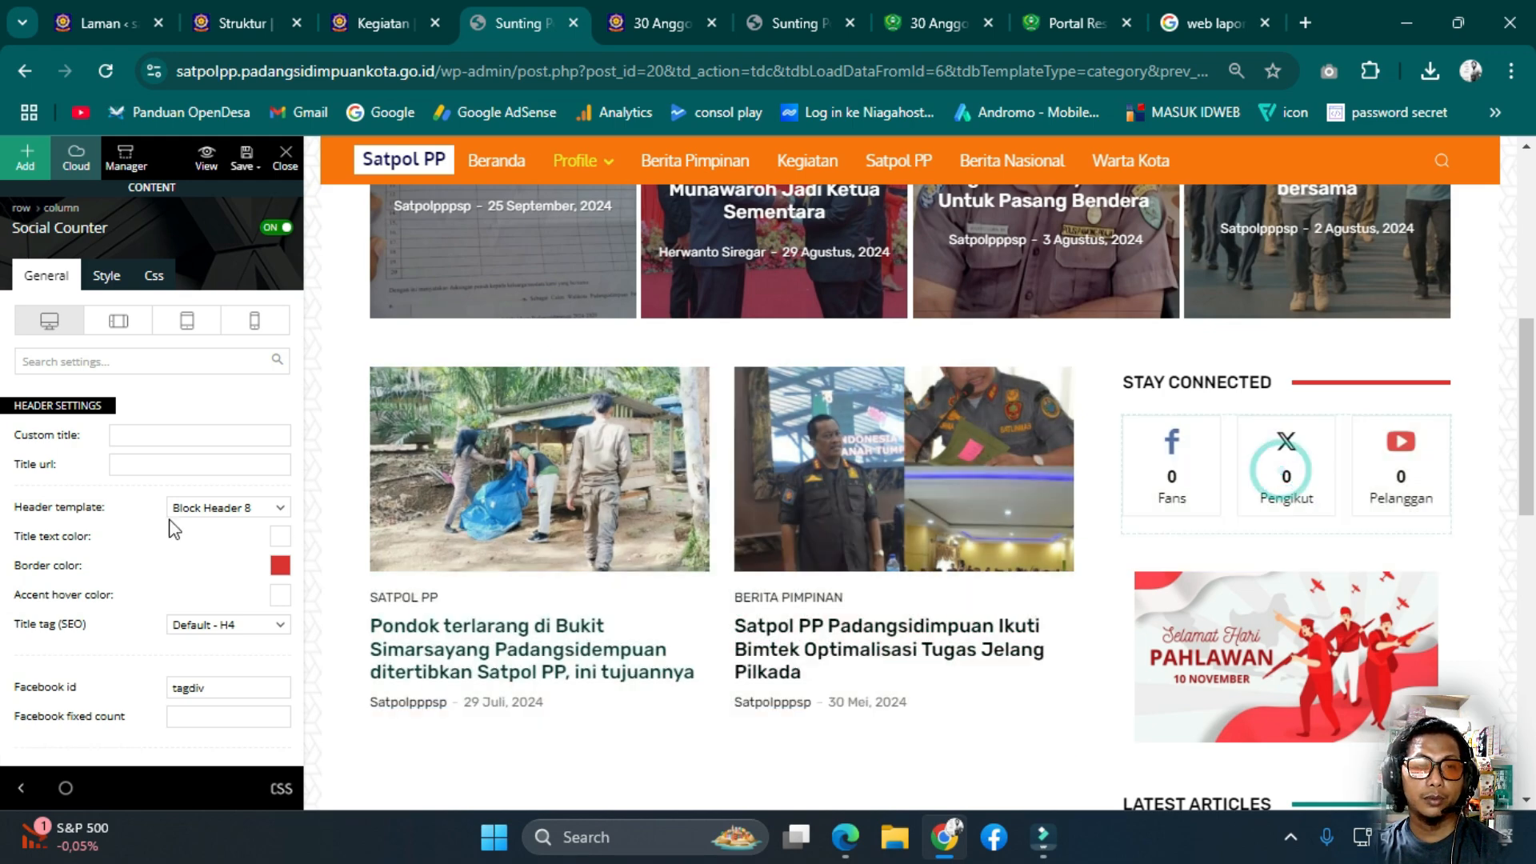
click(46, 281)
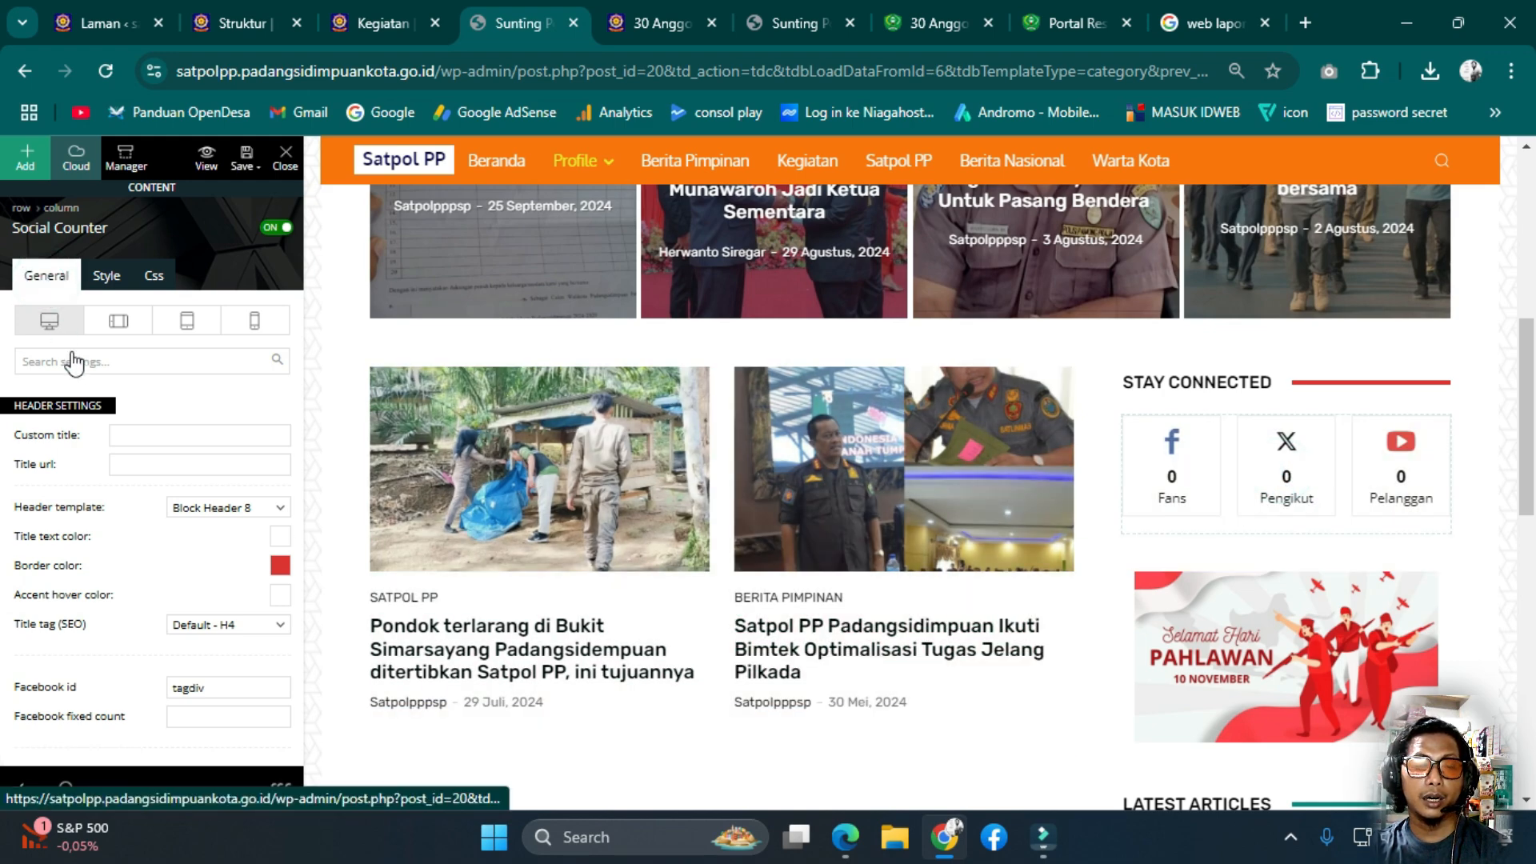
scroll(126, 545, down, 5)
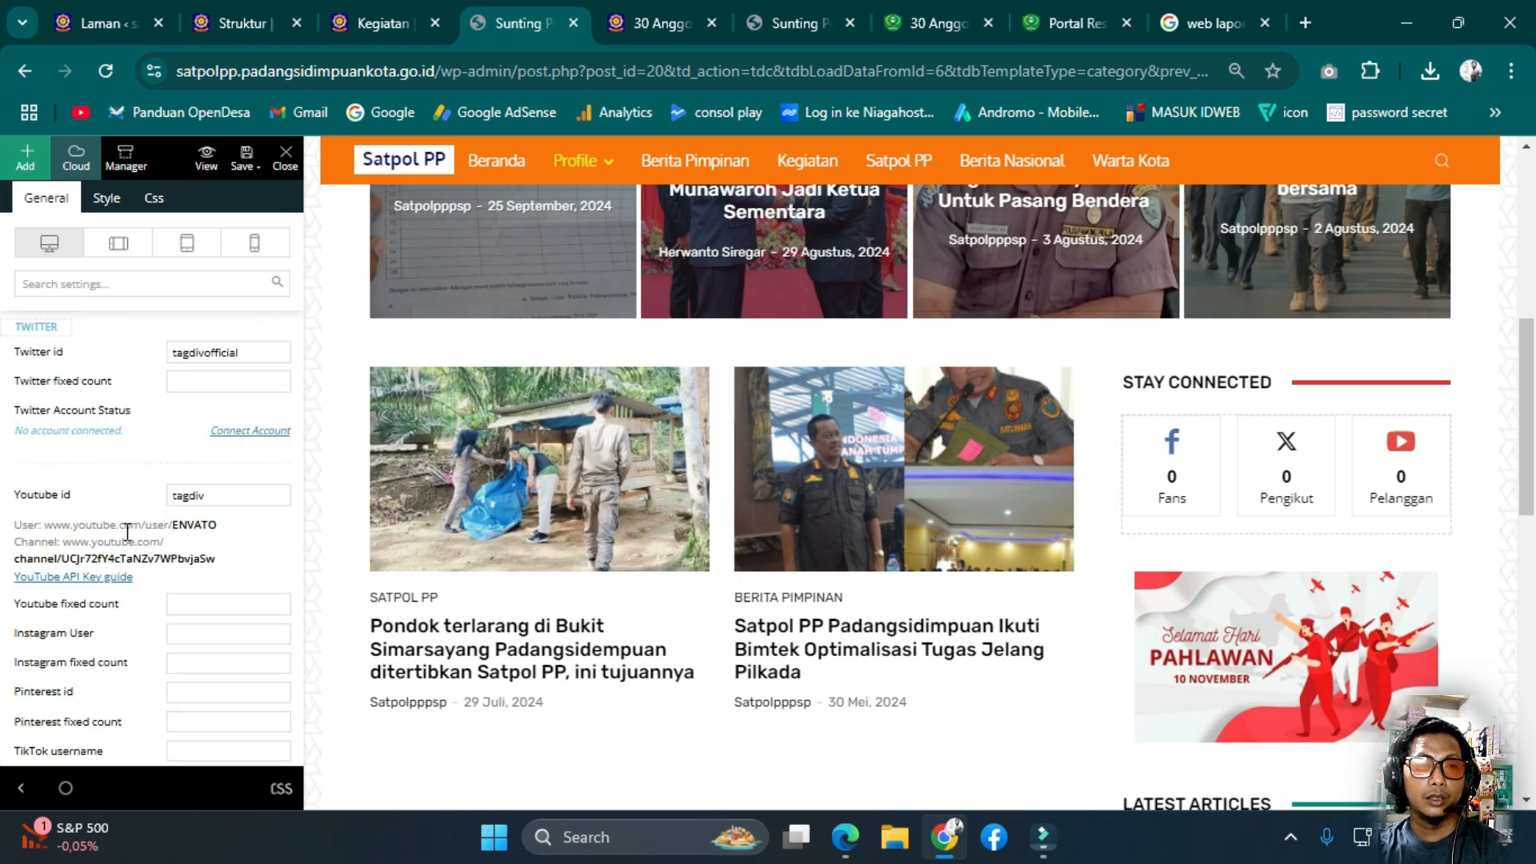
scroll(126, 536, down, 2)
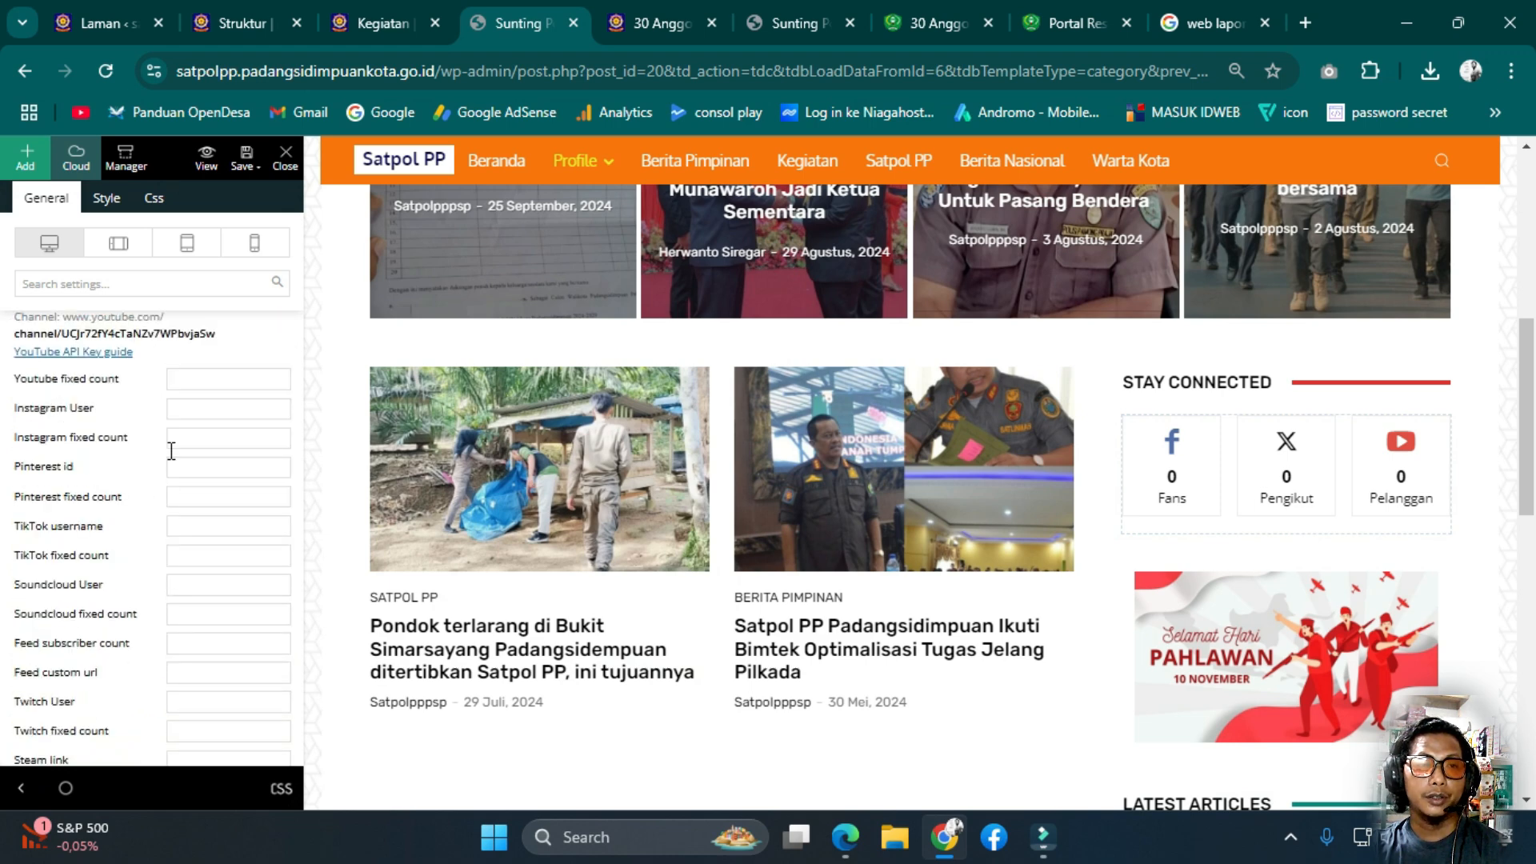
click(194, 381)
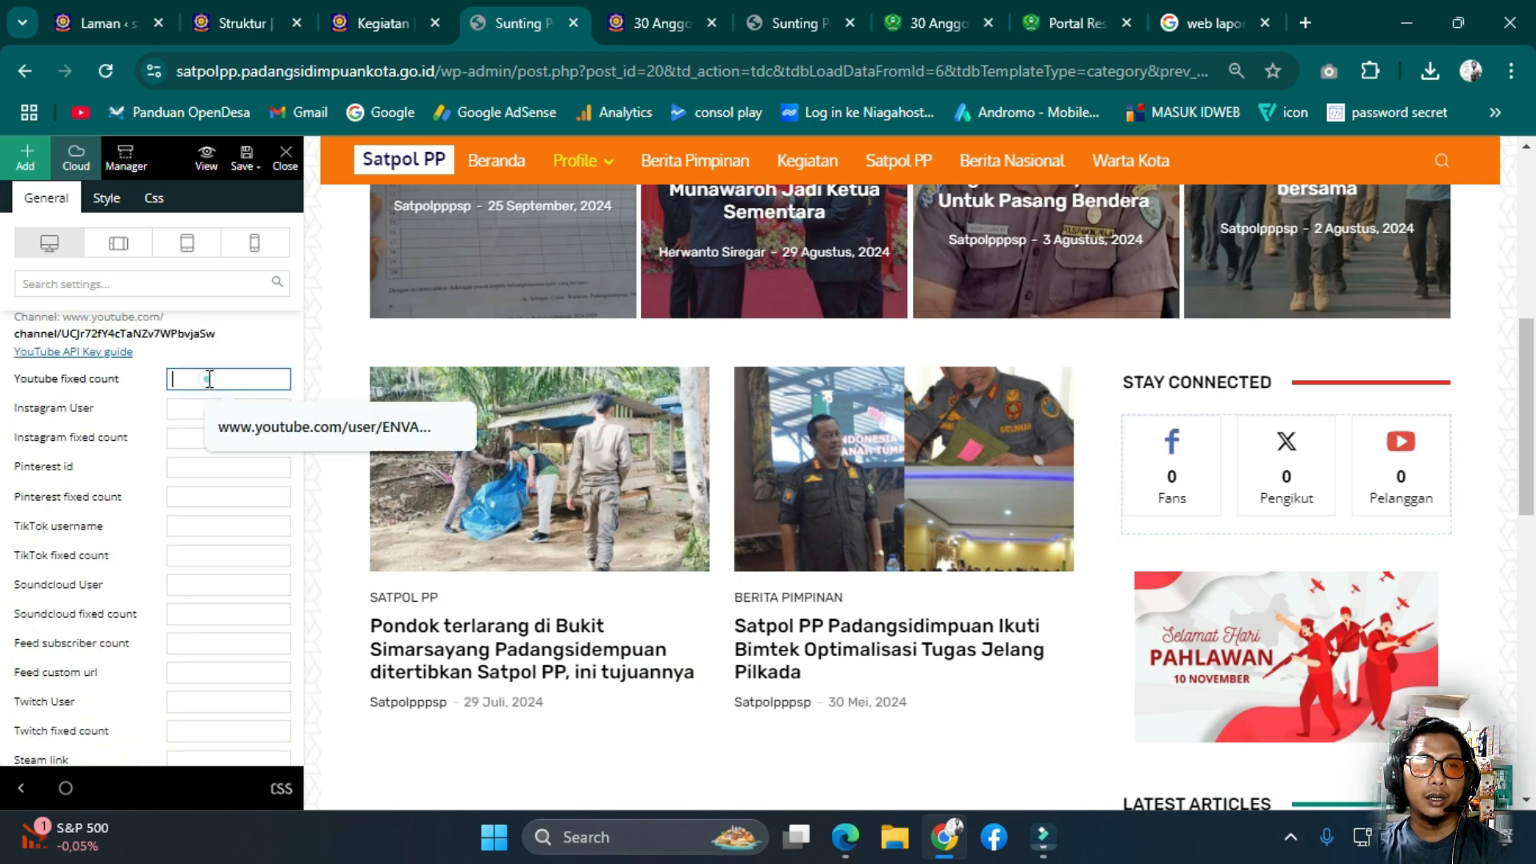
click(175, 412)
click(174, 439)
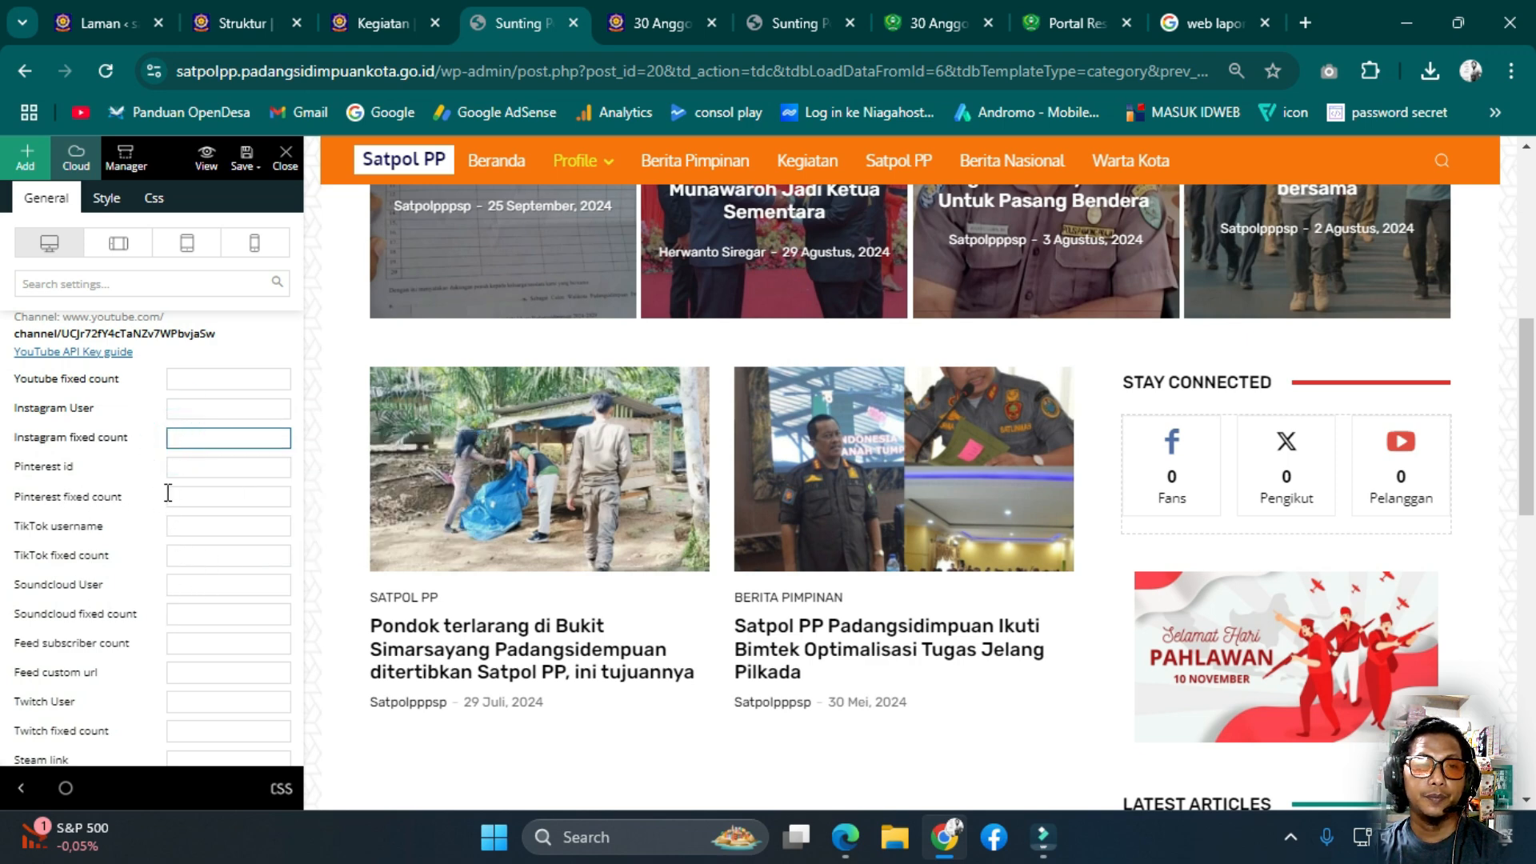
Step: Replace the suggested TikTok profile link with a placeholder '#' username
click(199, 530)
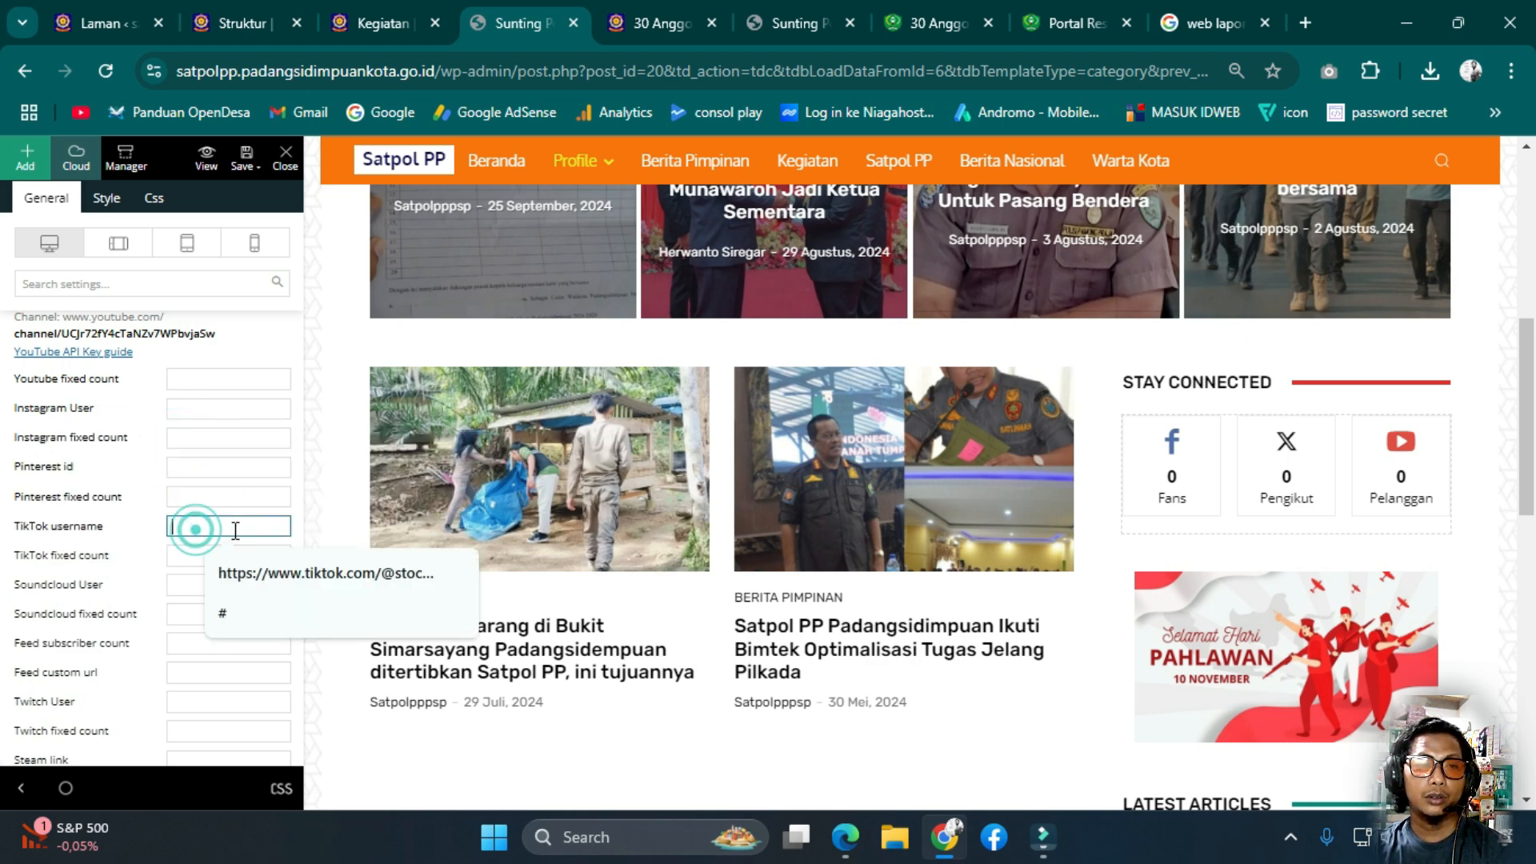
click(293, 576)
click(208, 526)
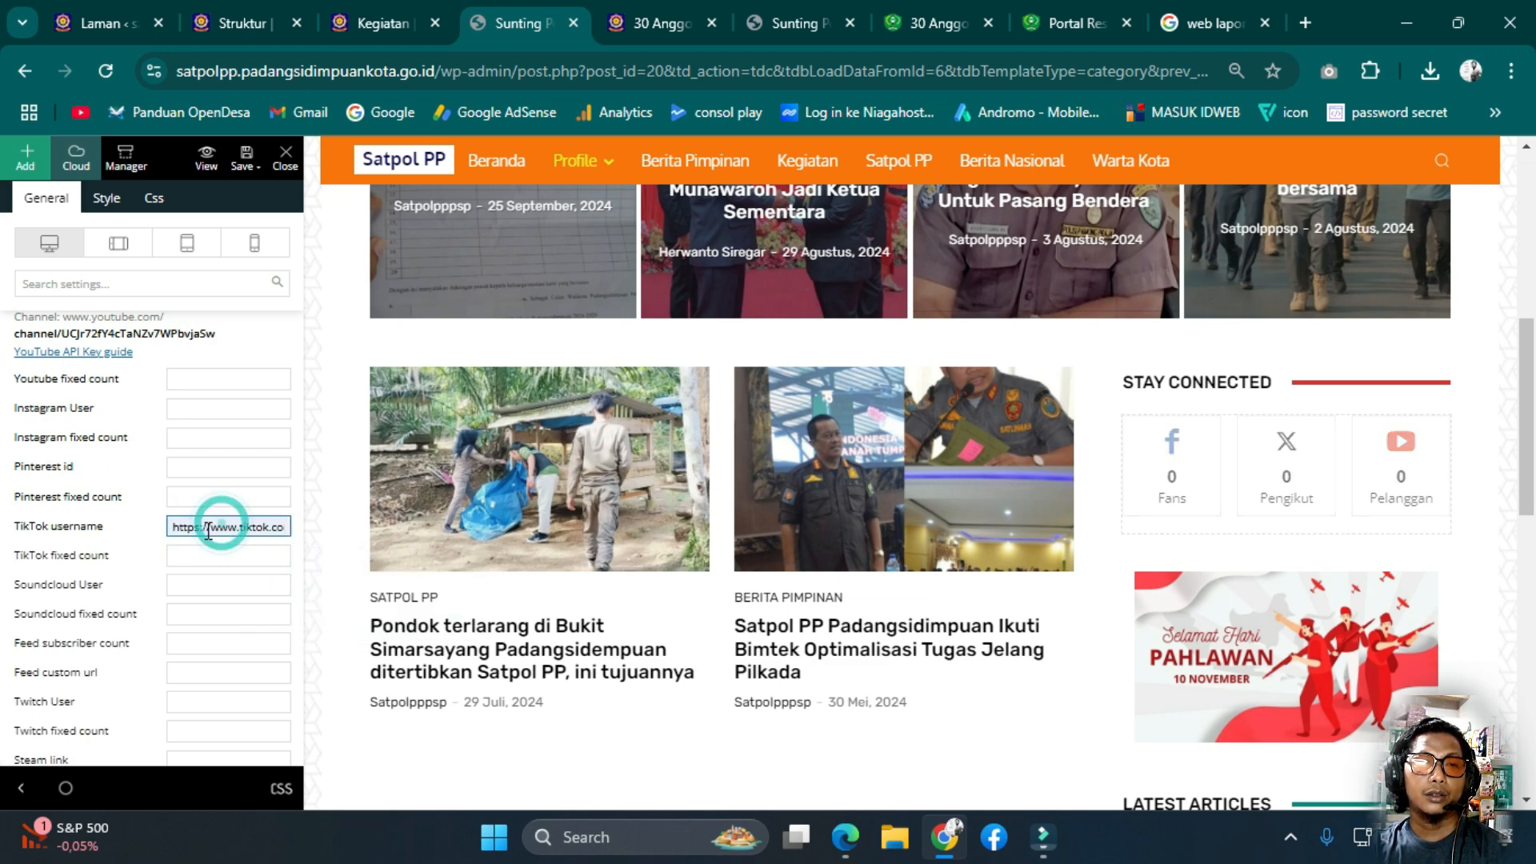
click(248, 528)
key(Right)
key(Right)
key(Right)
key(Right)
key(Right)
key(Right)
key(Right)
key(Right)
key(Right)
key(Right)
key(Right)
key(Right)
key(Right)
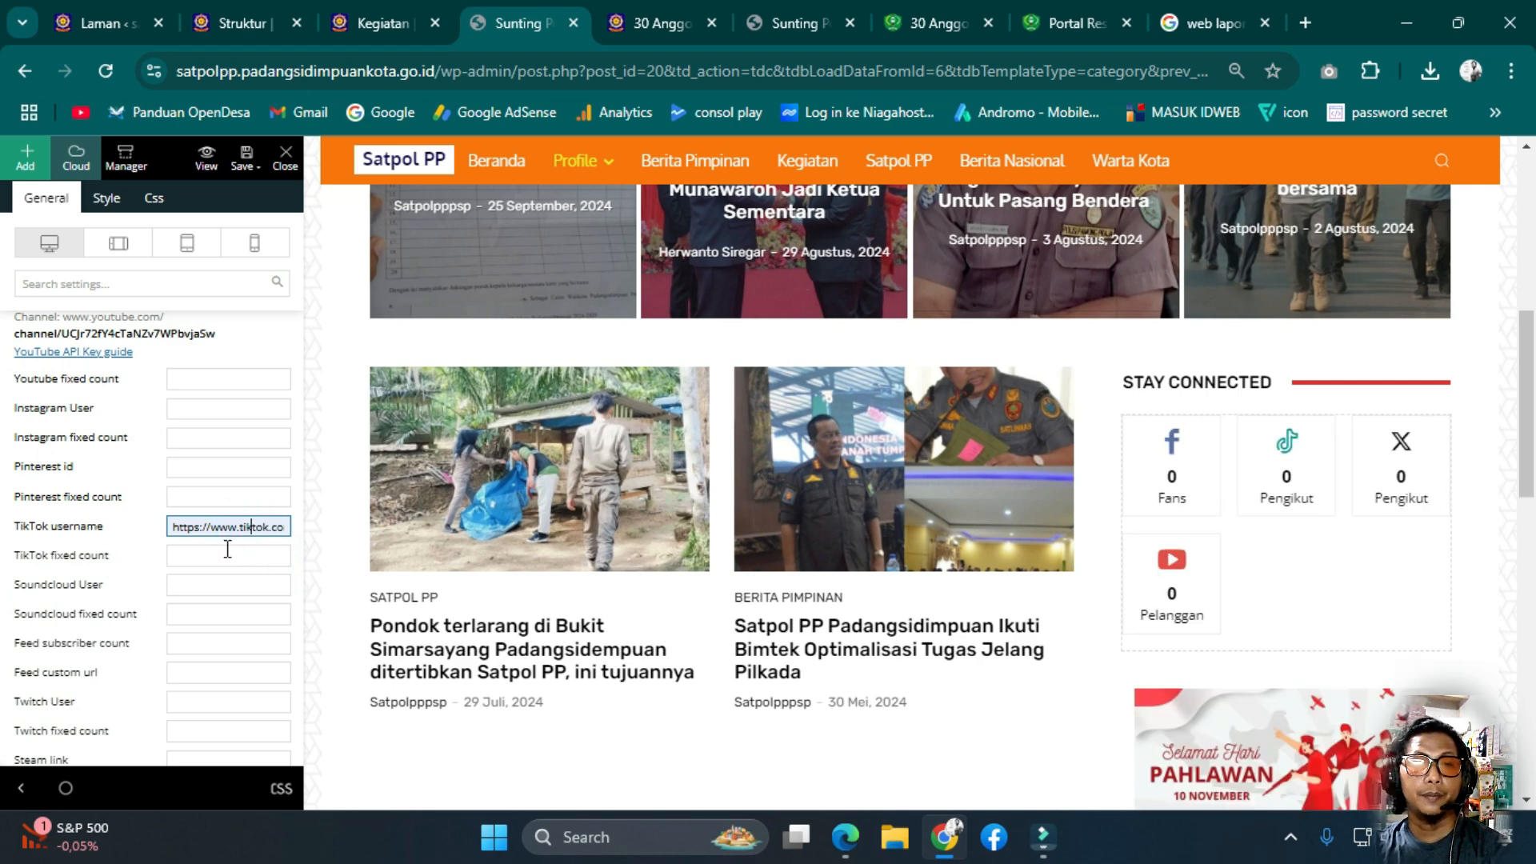
key(Right)
key(Right)
key(Right)
key(Right)
key(Right)
key(Right)
key(Right)
key(Right)
key(Right)
key(Right)
key(Right)
key(Right)
key(Right)
key(Right)
key(Right)
key(Right)
key(Right)
key(Right)
key(Right)
key(Right)
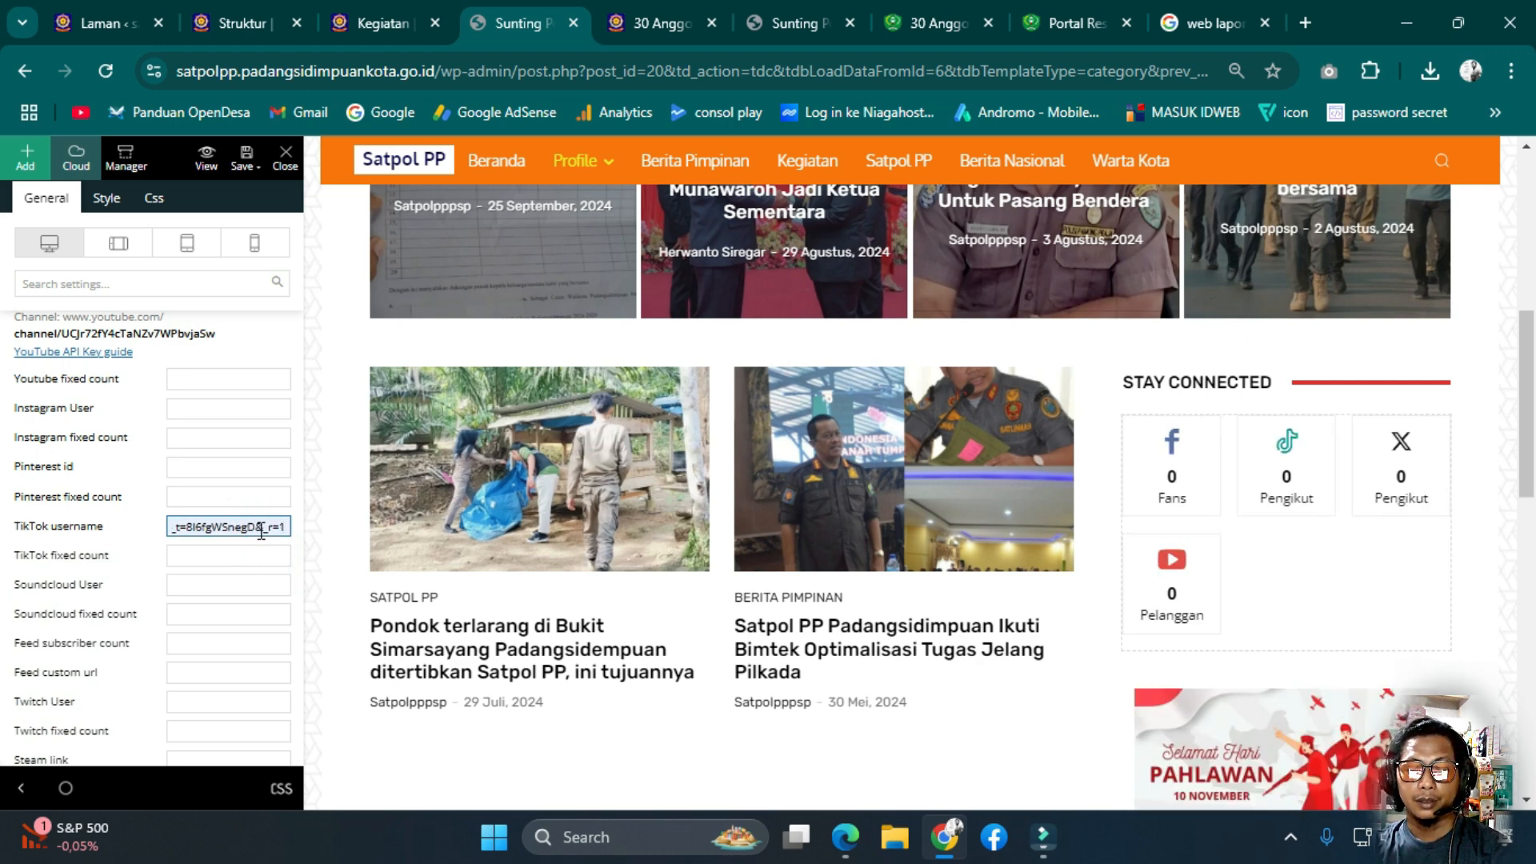
key(Left)
key(Left)
key(Left)
key(Left)
key(Left)
key(Left)
key(Left)
key(Left)
key(Left)
key(Left)
key(Left)
key(Left)
key(Left)
key(Left)
key(Left)
key(Left)
key(Left)
key(Left)
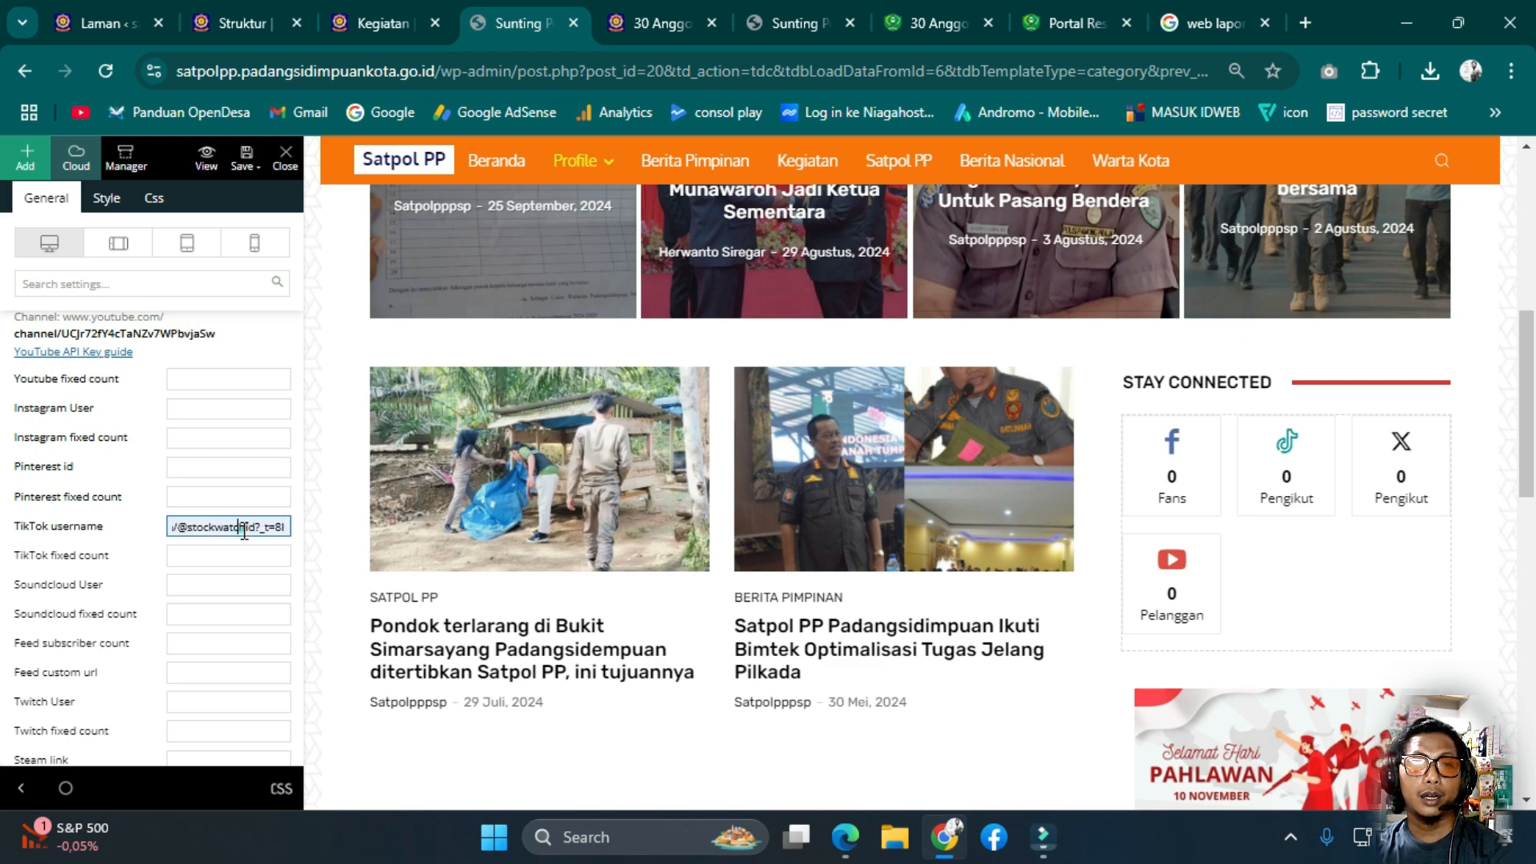
key(ctrl+a)
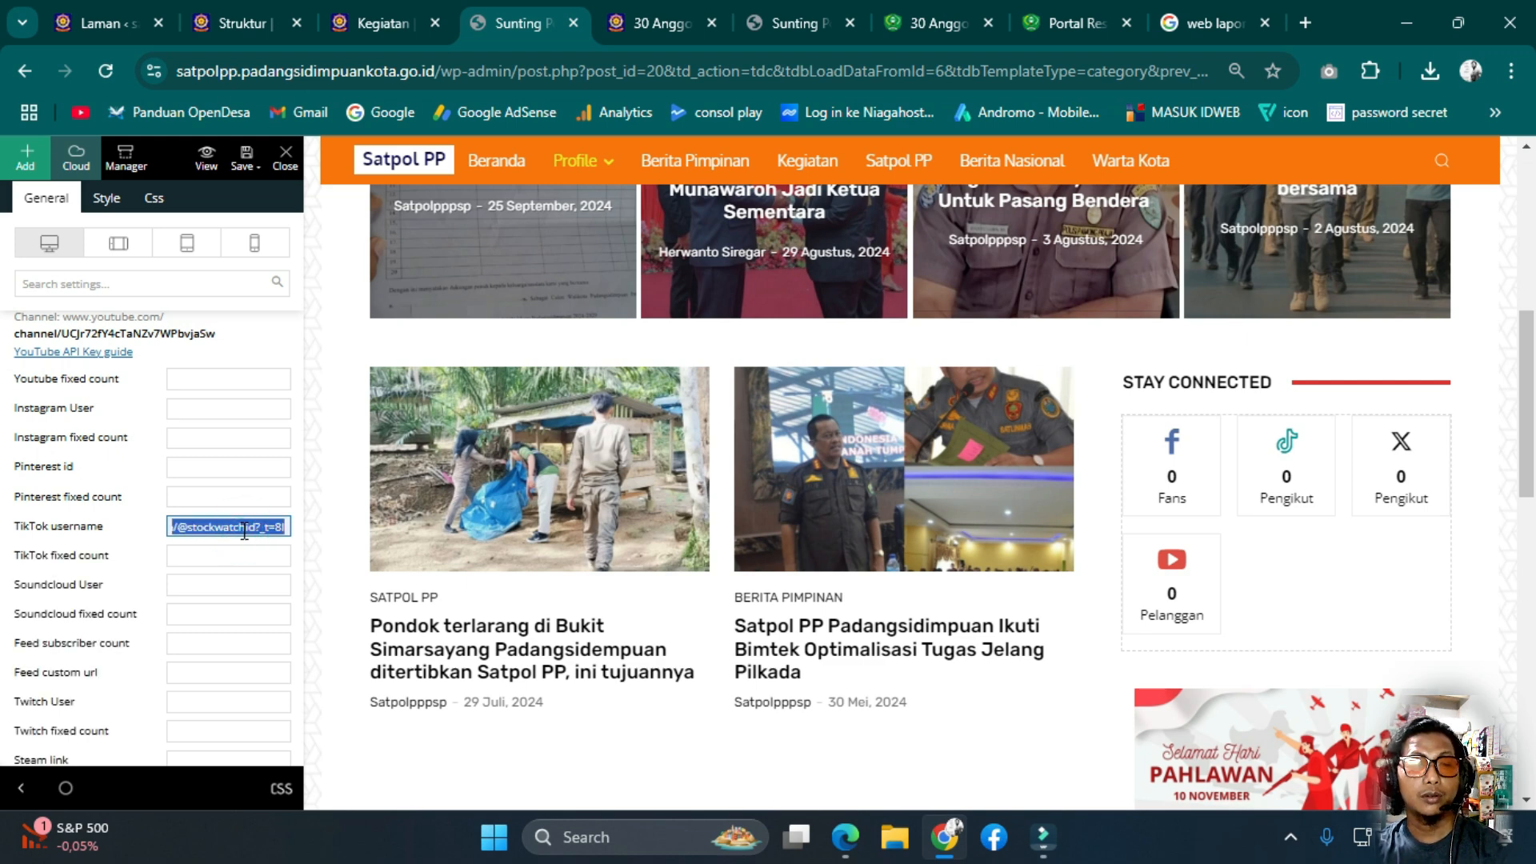
text(#)
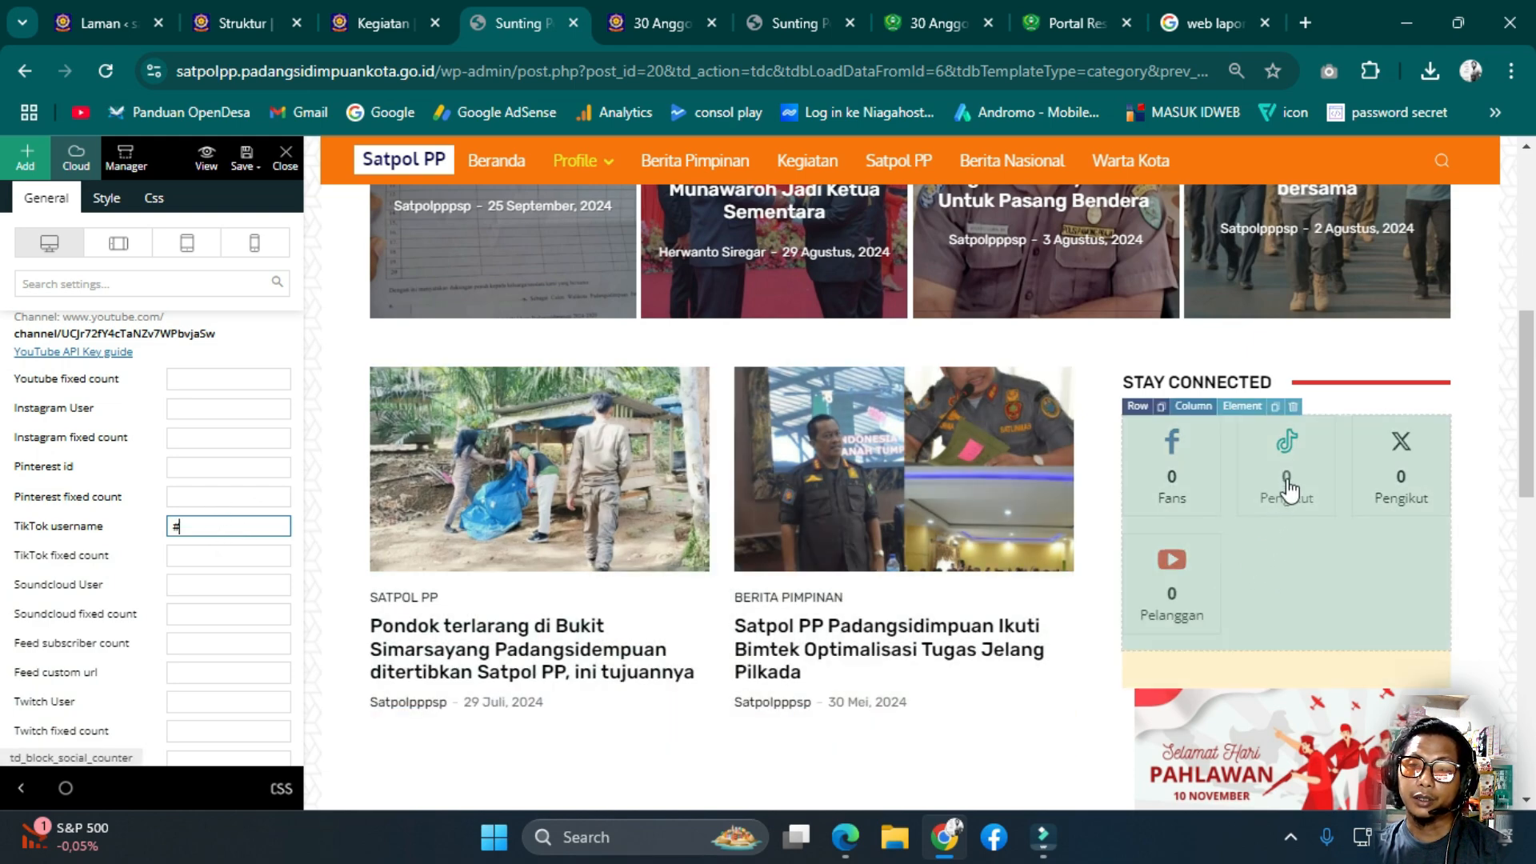
Step: Enter '#' as the placeholder Instagram user and select it
scroll(264, 612, down, 3)
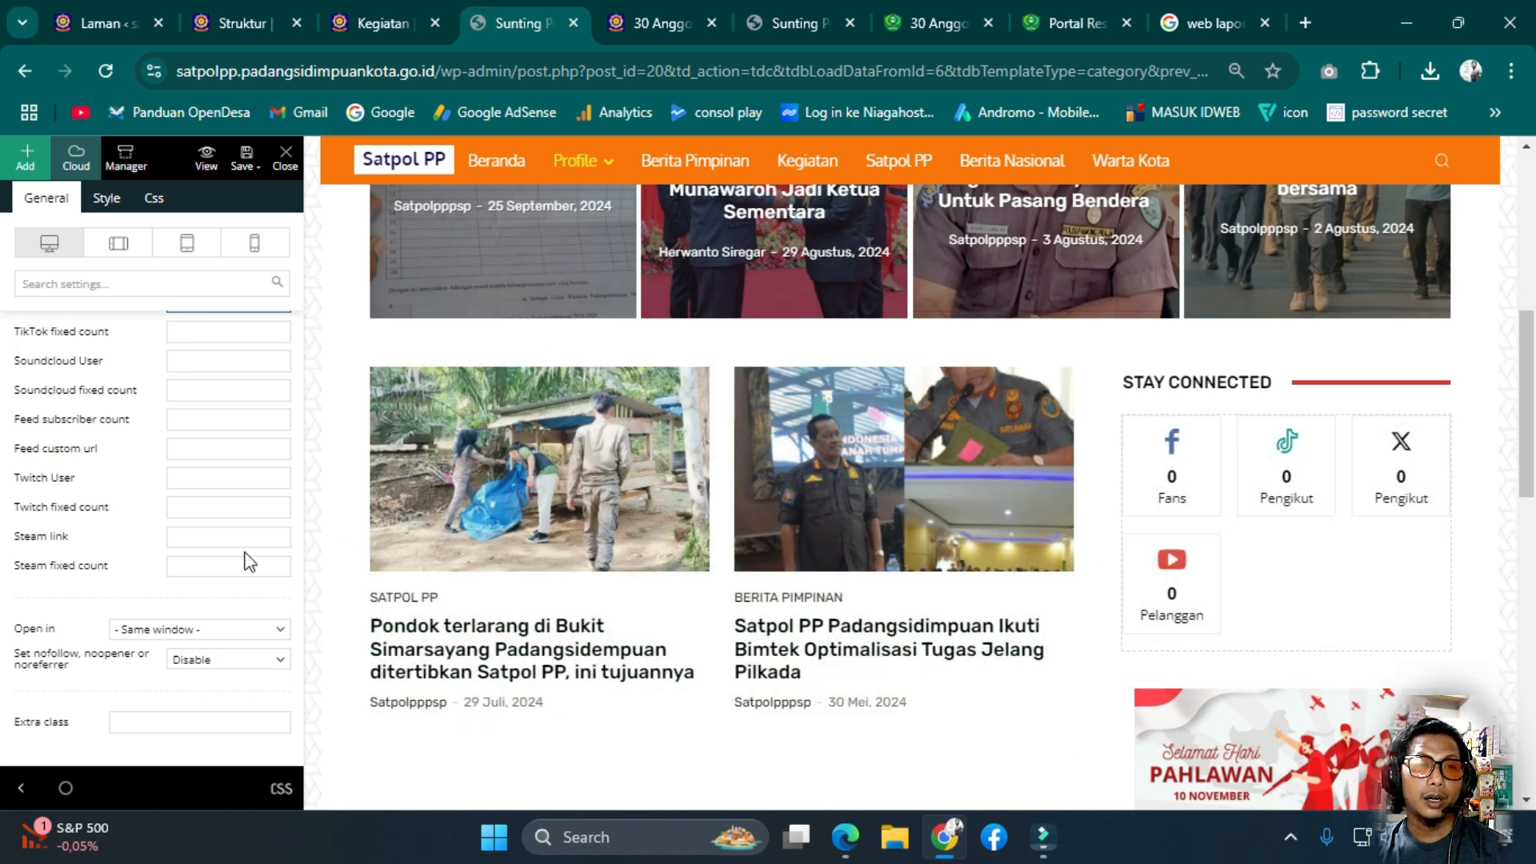
scroll(247, 555, up, 2)
scroll(247, 552, up, 2)
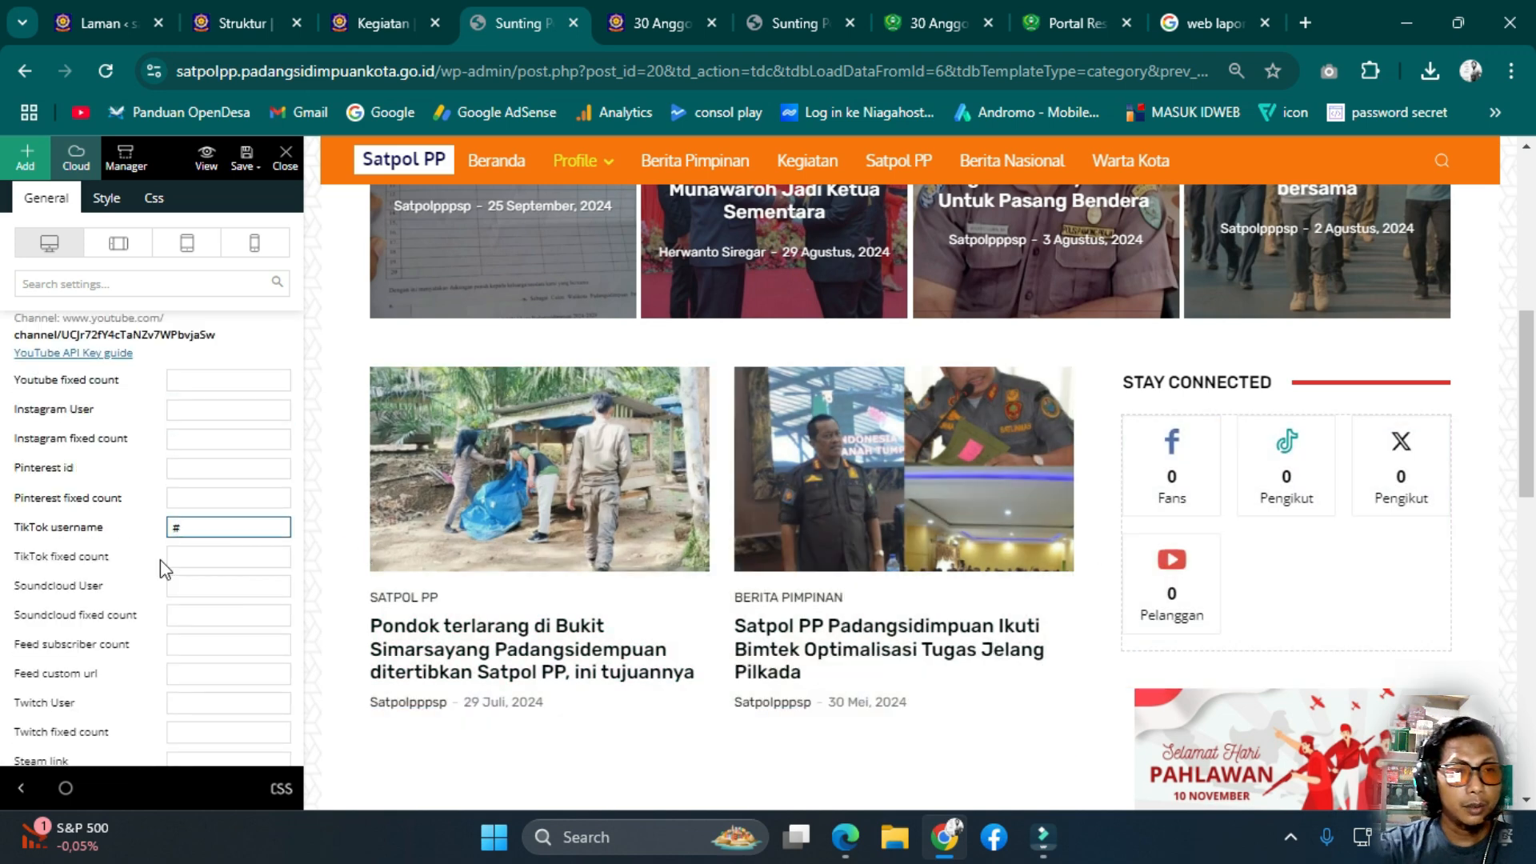
click(181, 414)
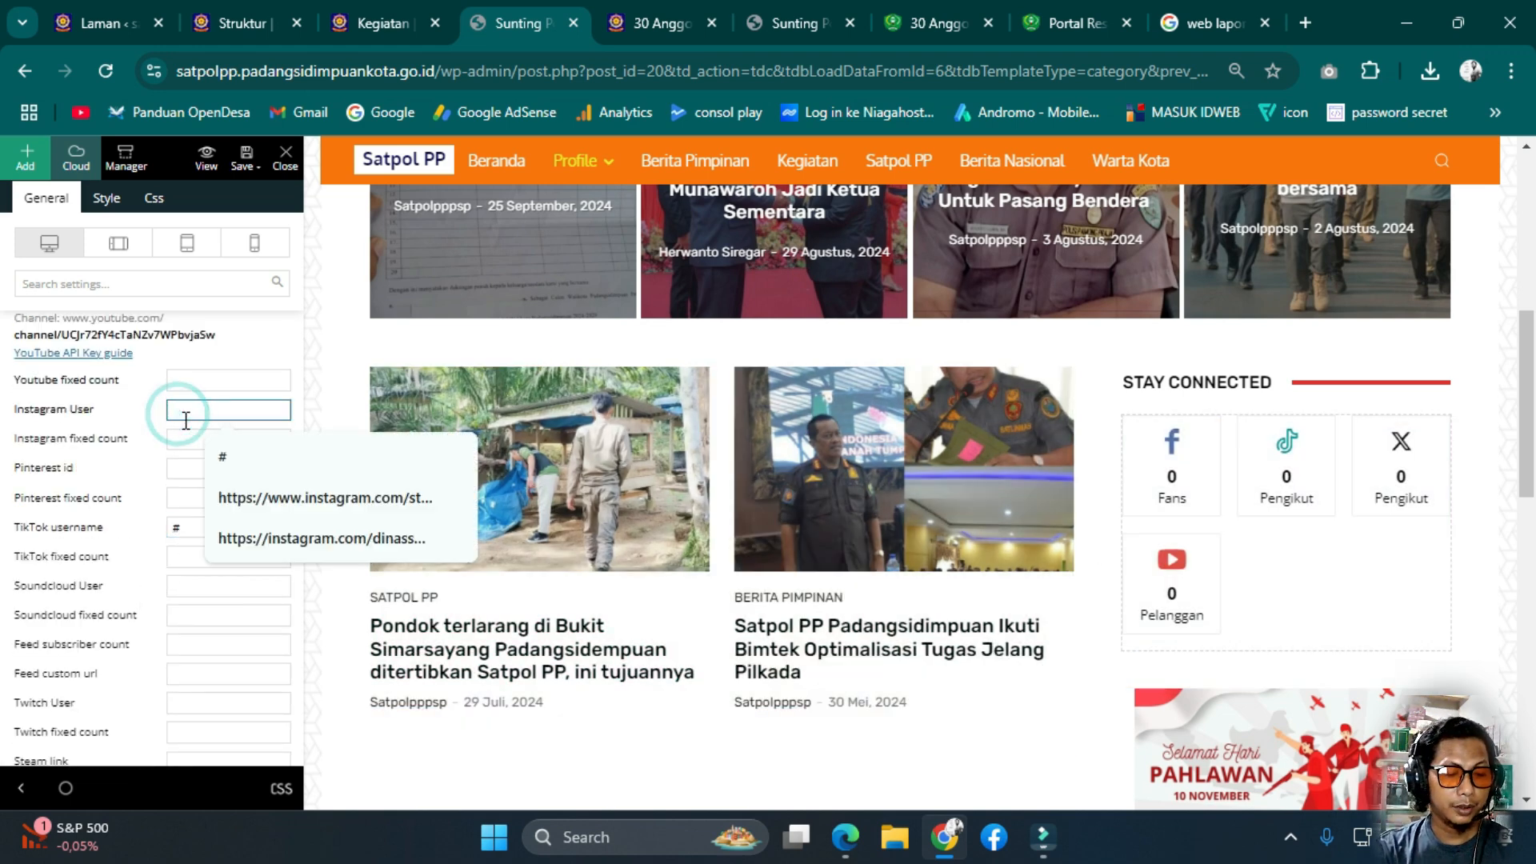
text(#)
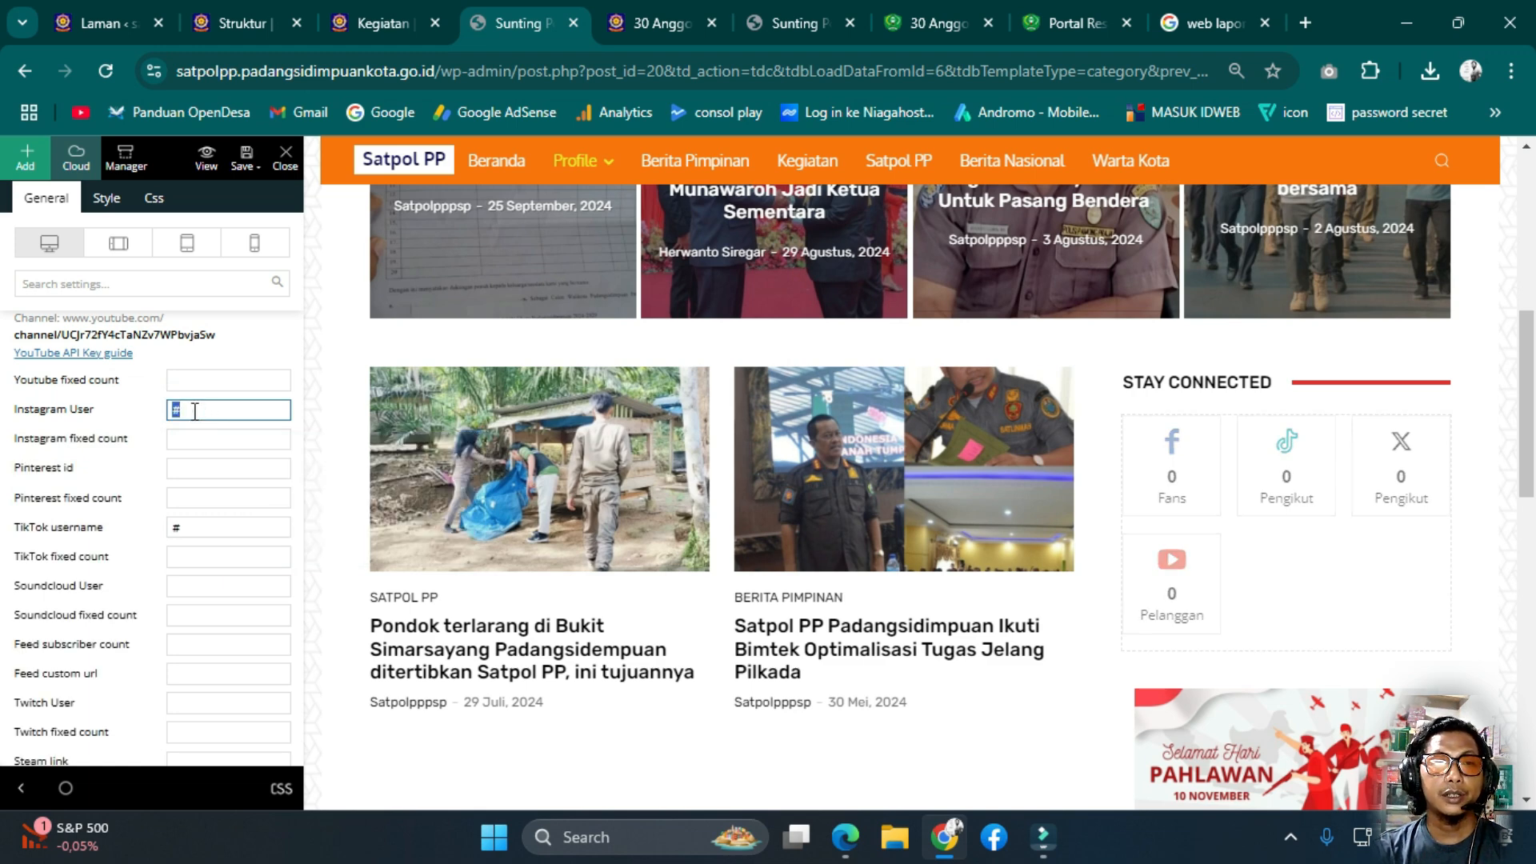
double_click(194, 410)
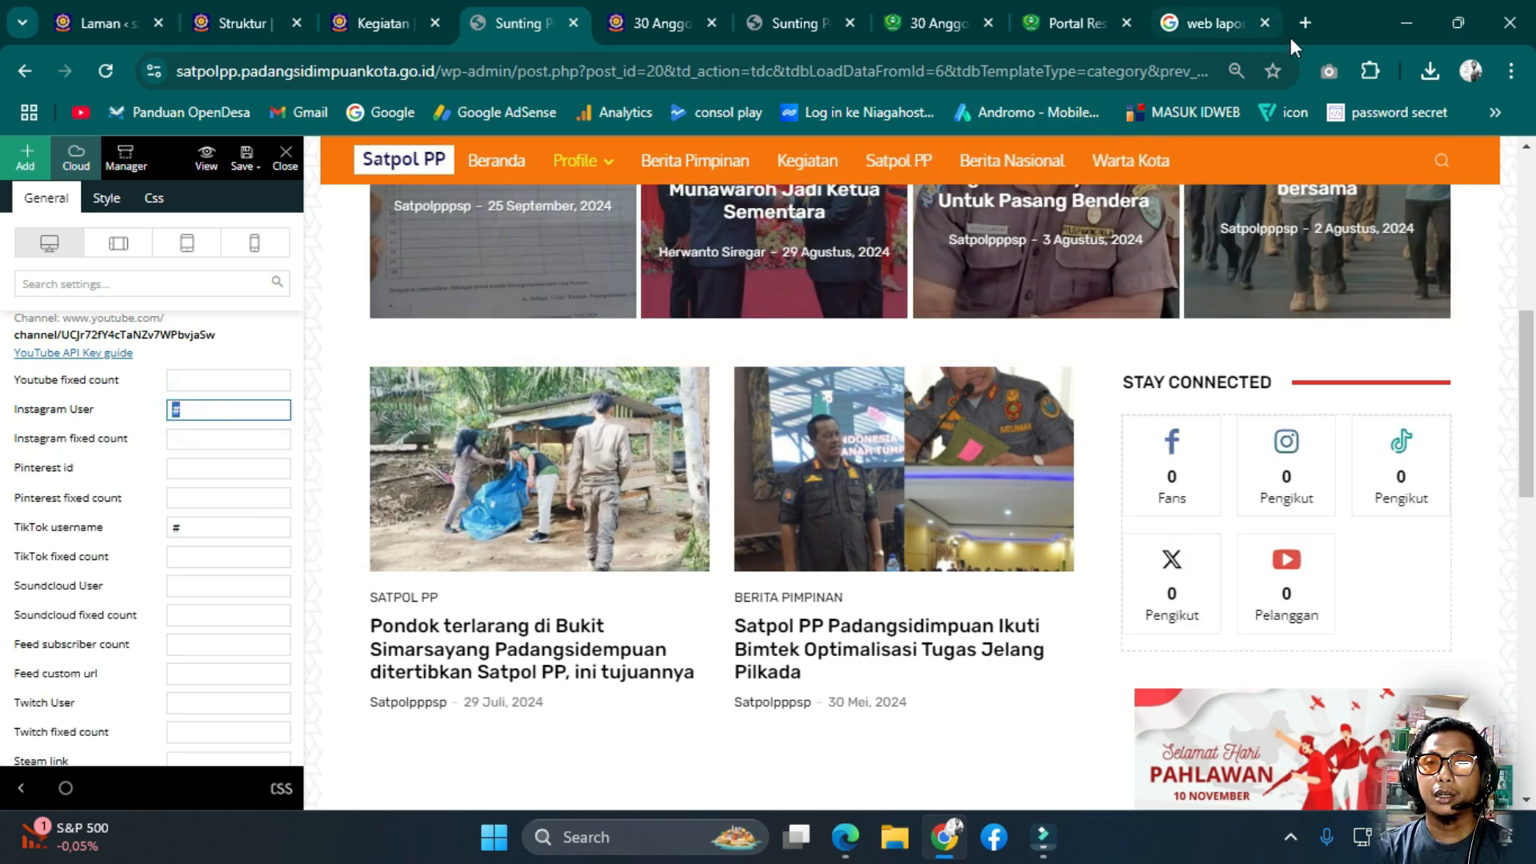
click(1305, 23)
Step: Search Yahoo for 'instagram satpolpp padangsdimpuan' and copy the first Instagram profile's address
click(501, 68)
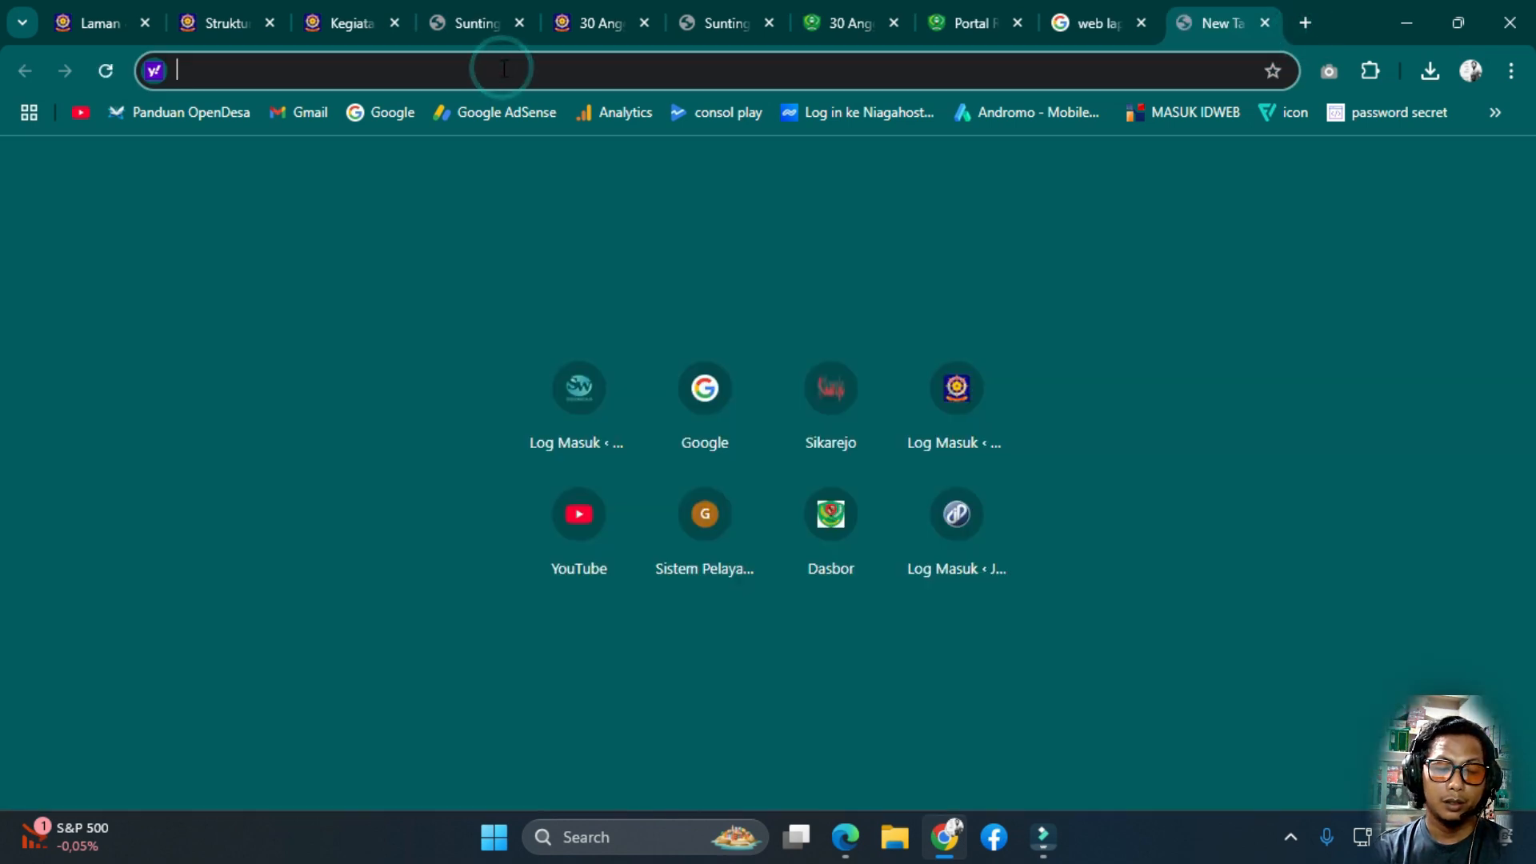
text(instagra)
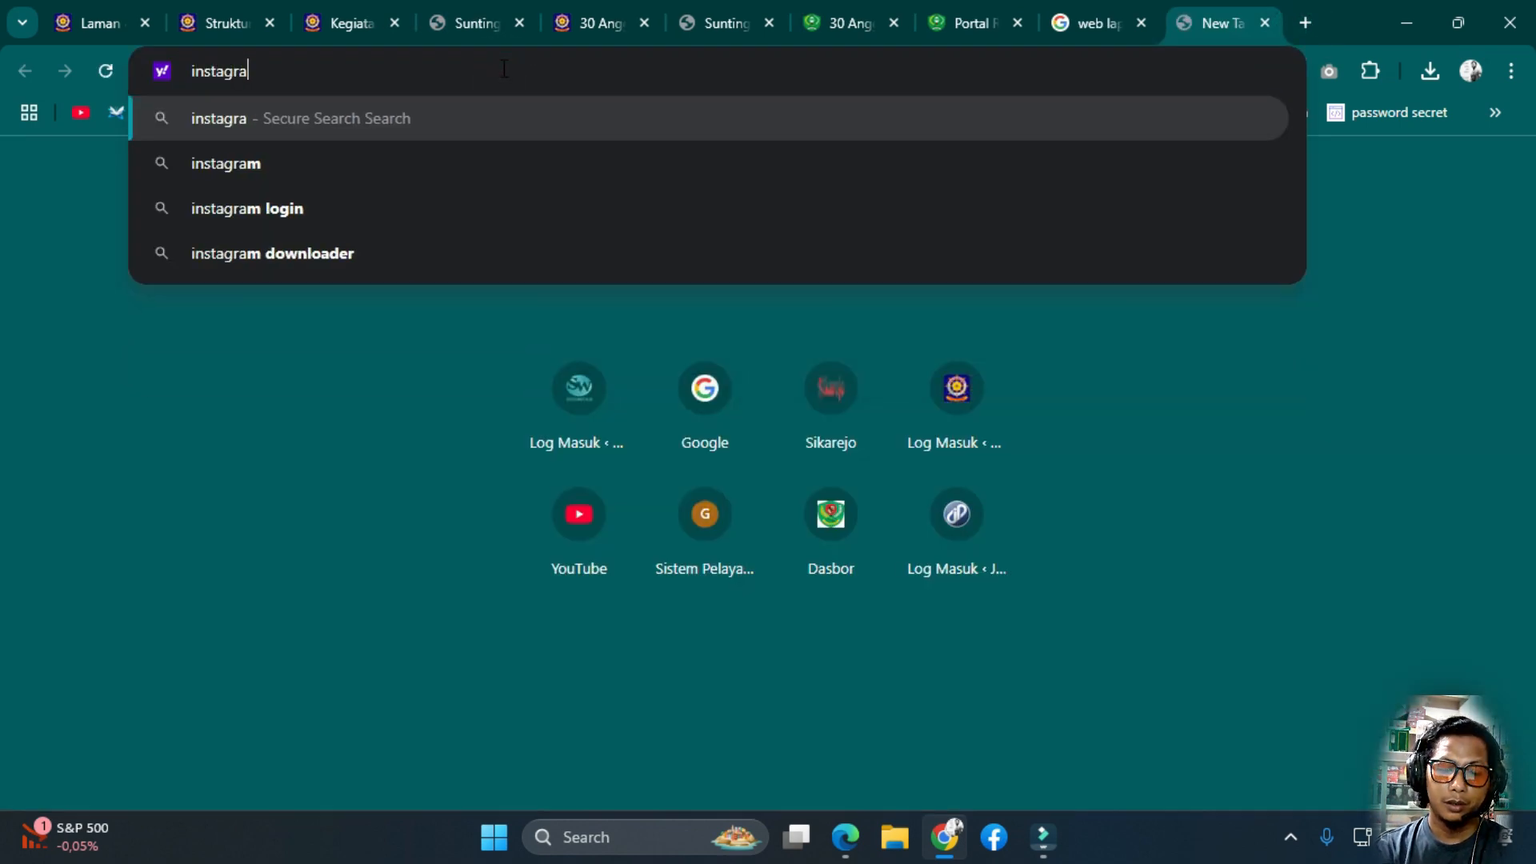
text(m sa)
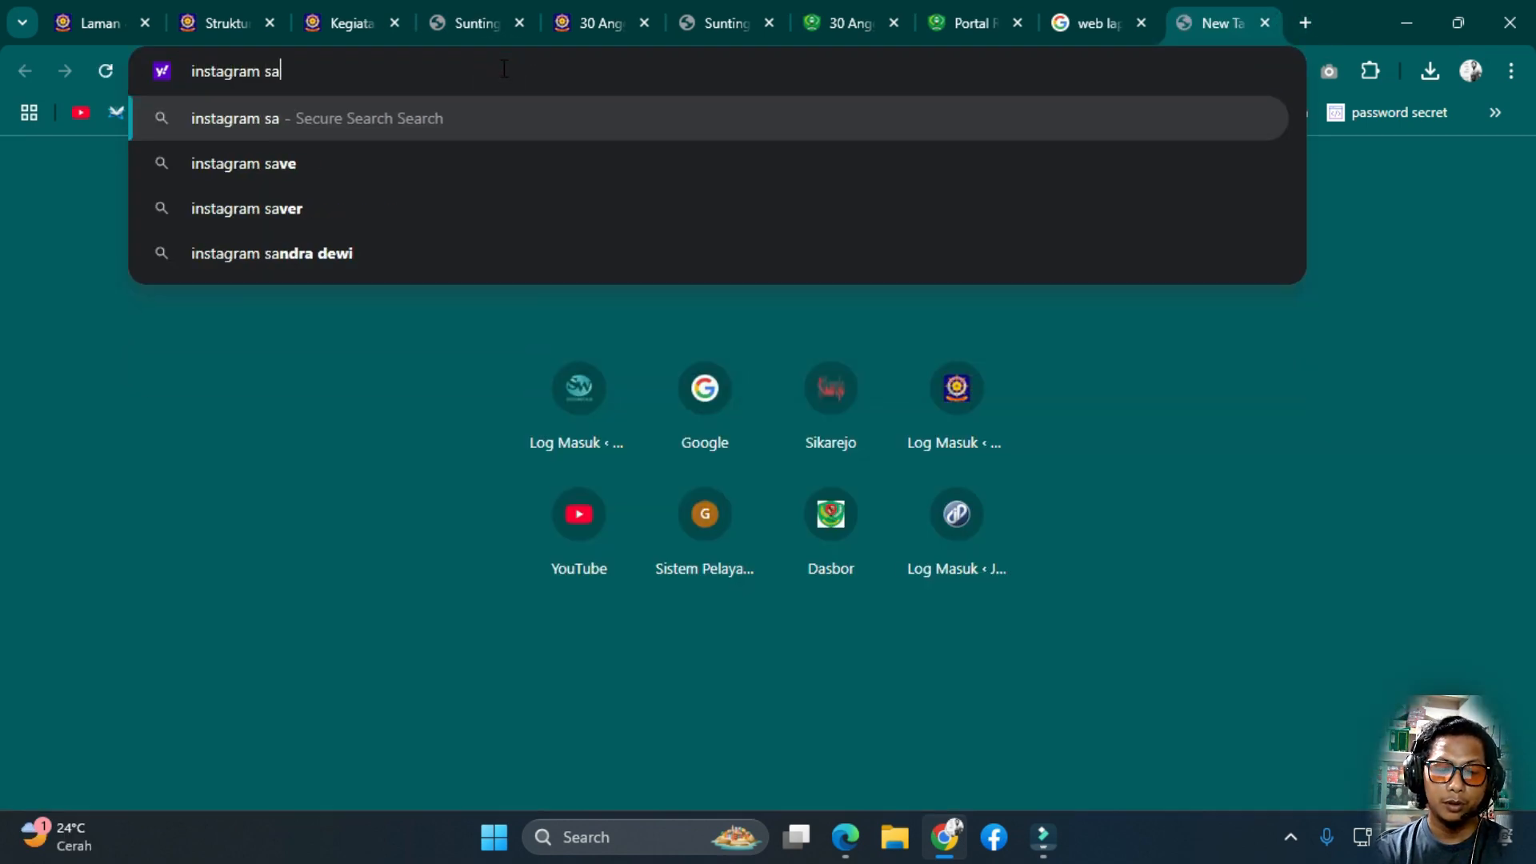
text(tpolpp padang)
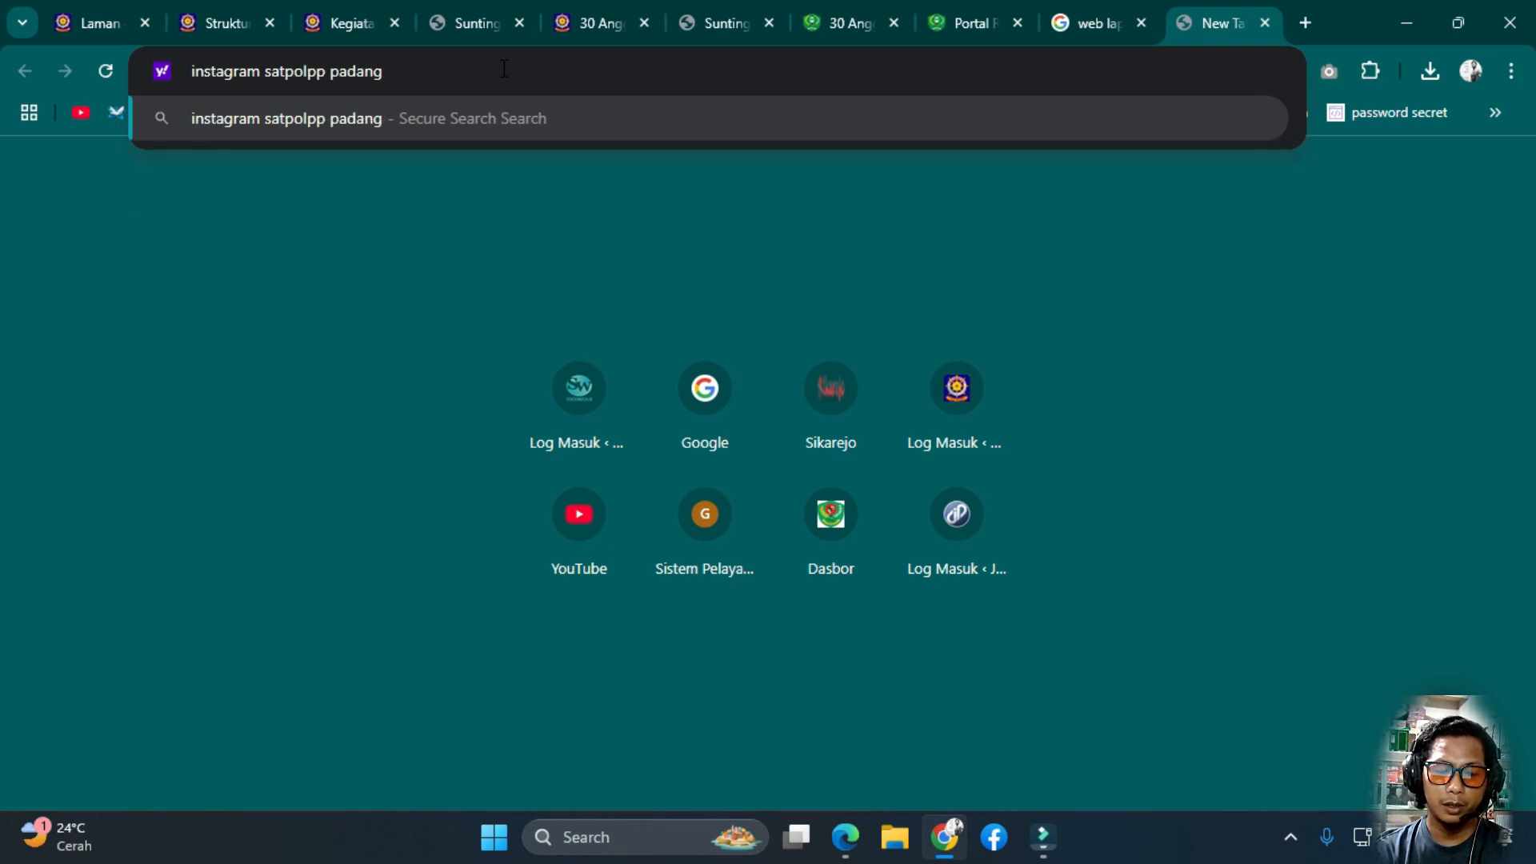
text(sdi)
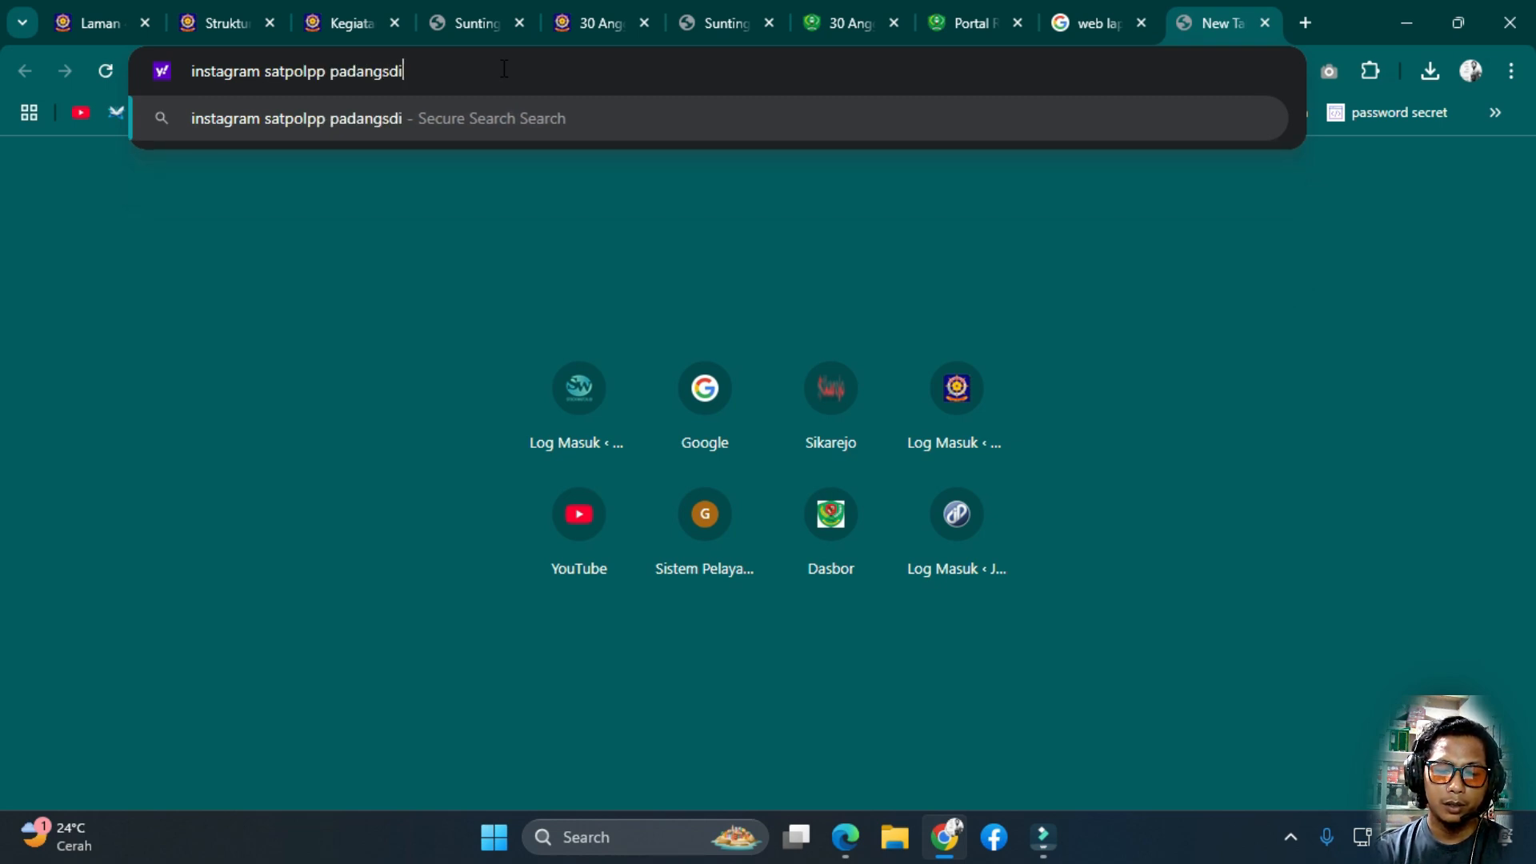
text(mpuan)
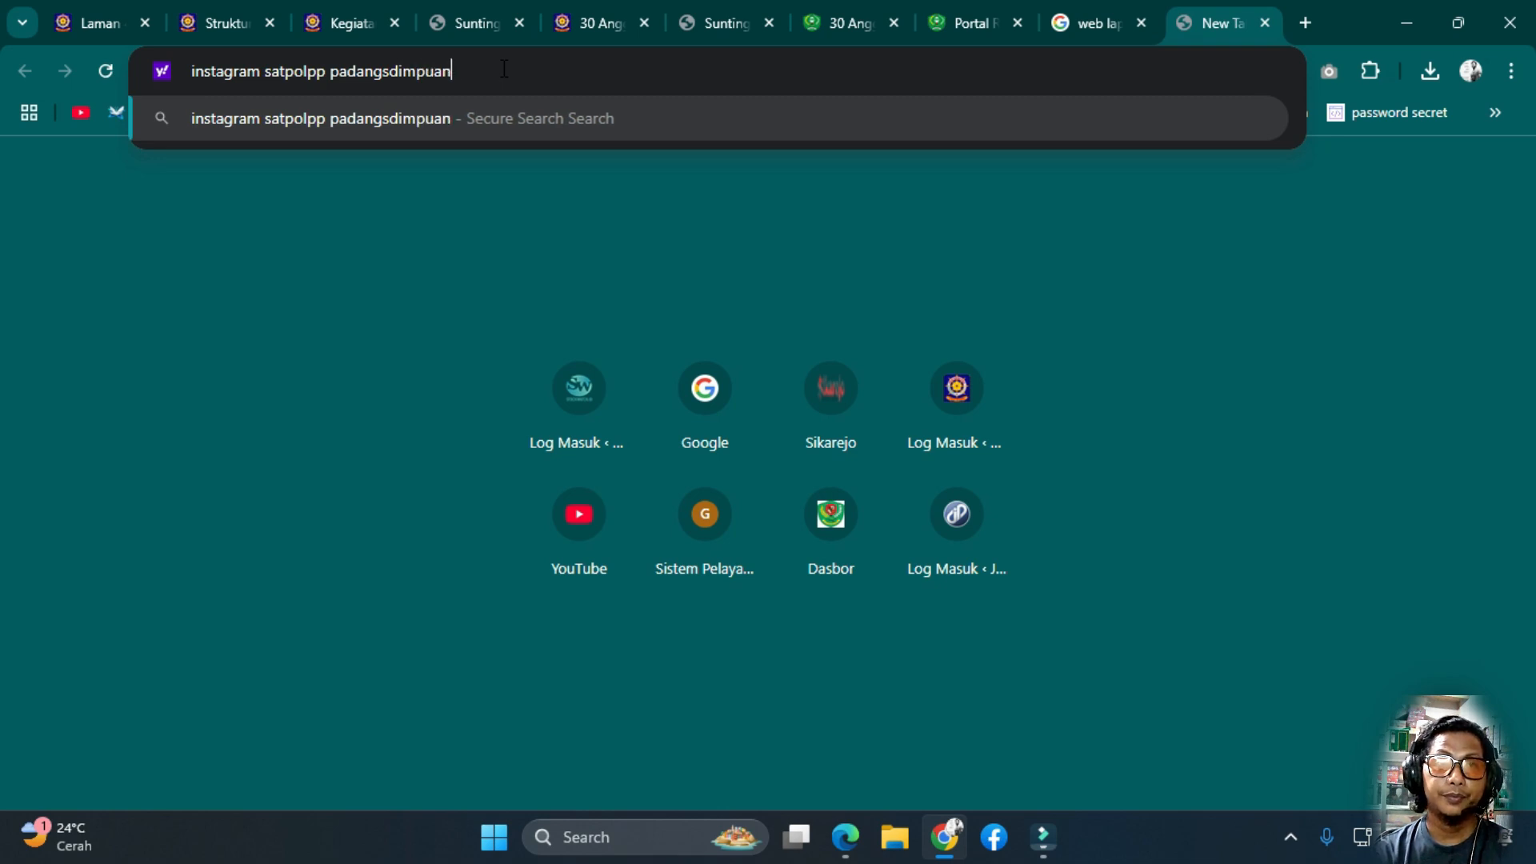
key(Return)
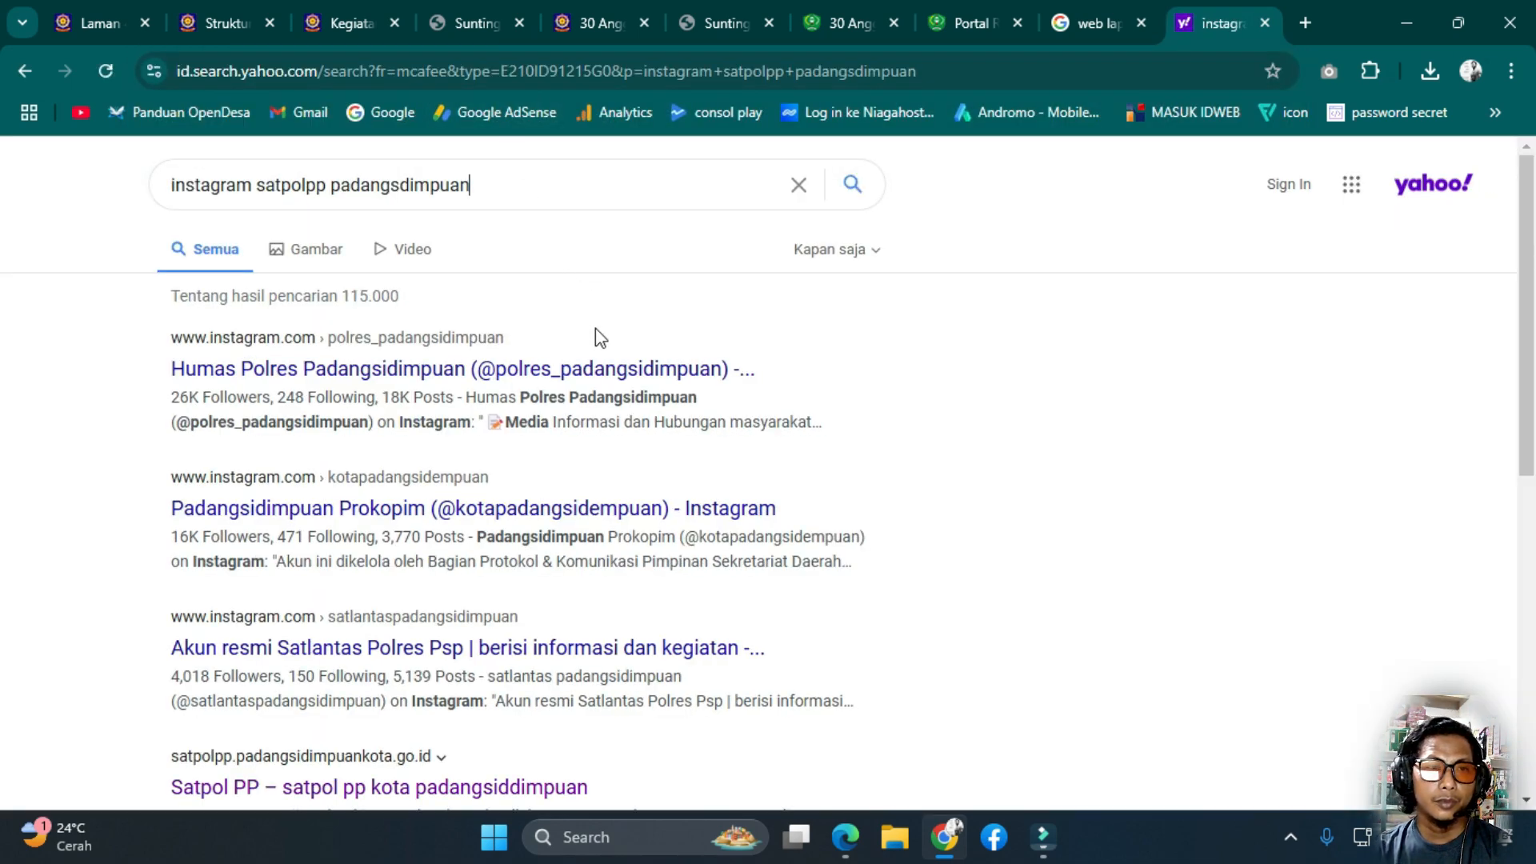
click(366, 368)
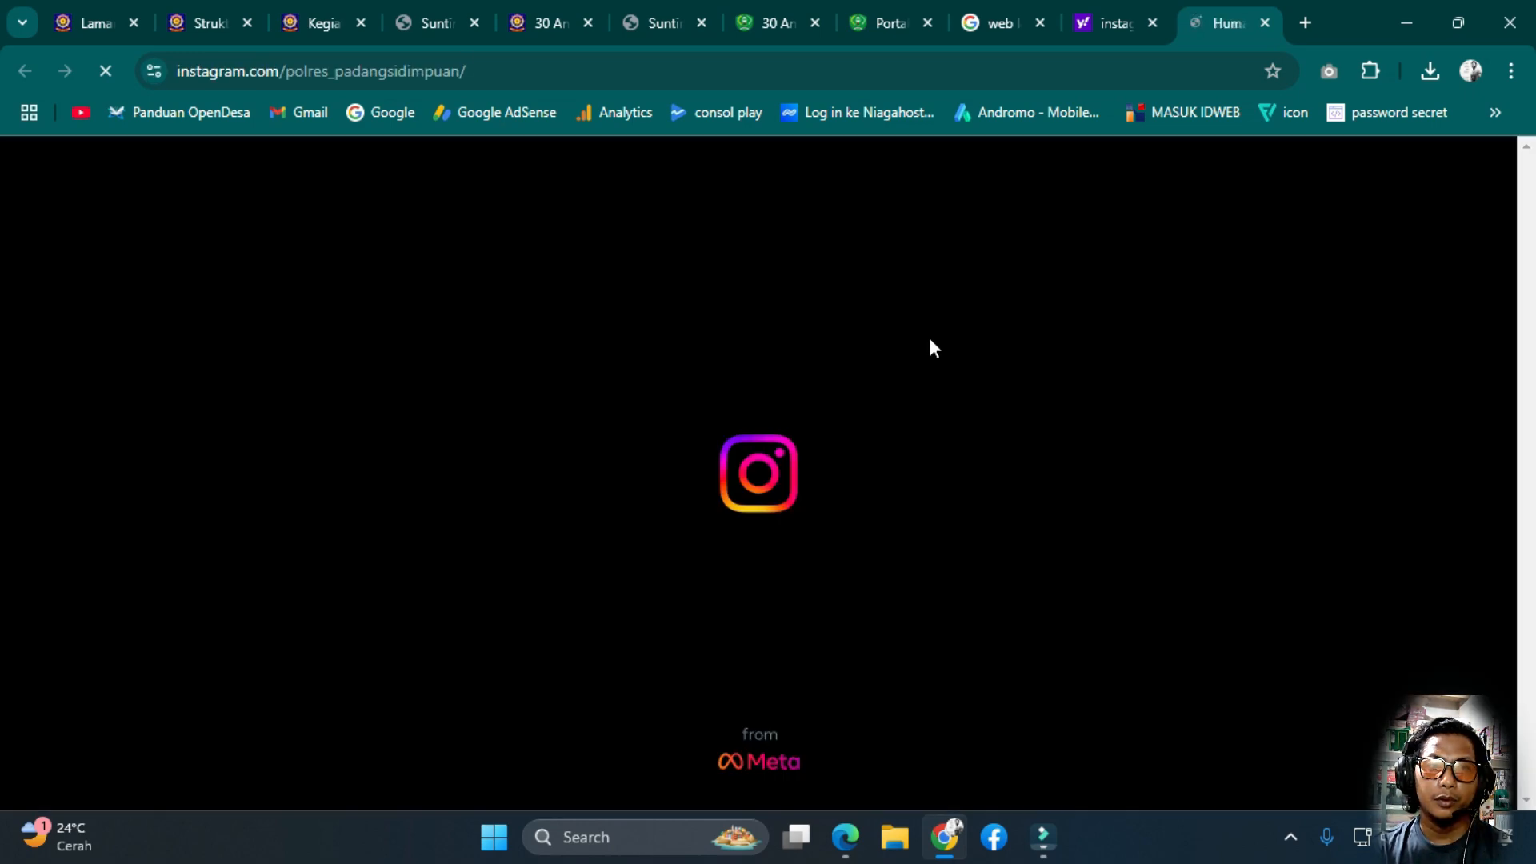
click(360, 70)
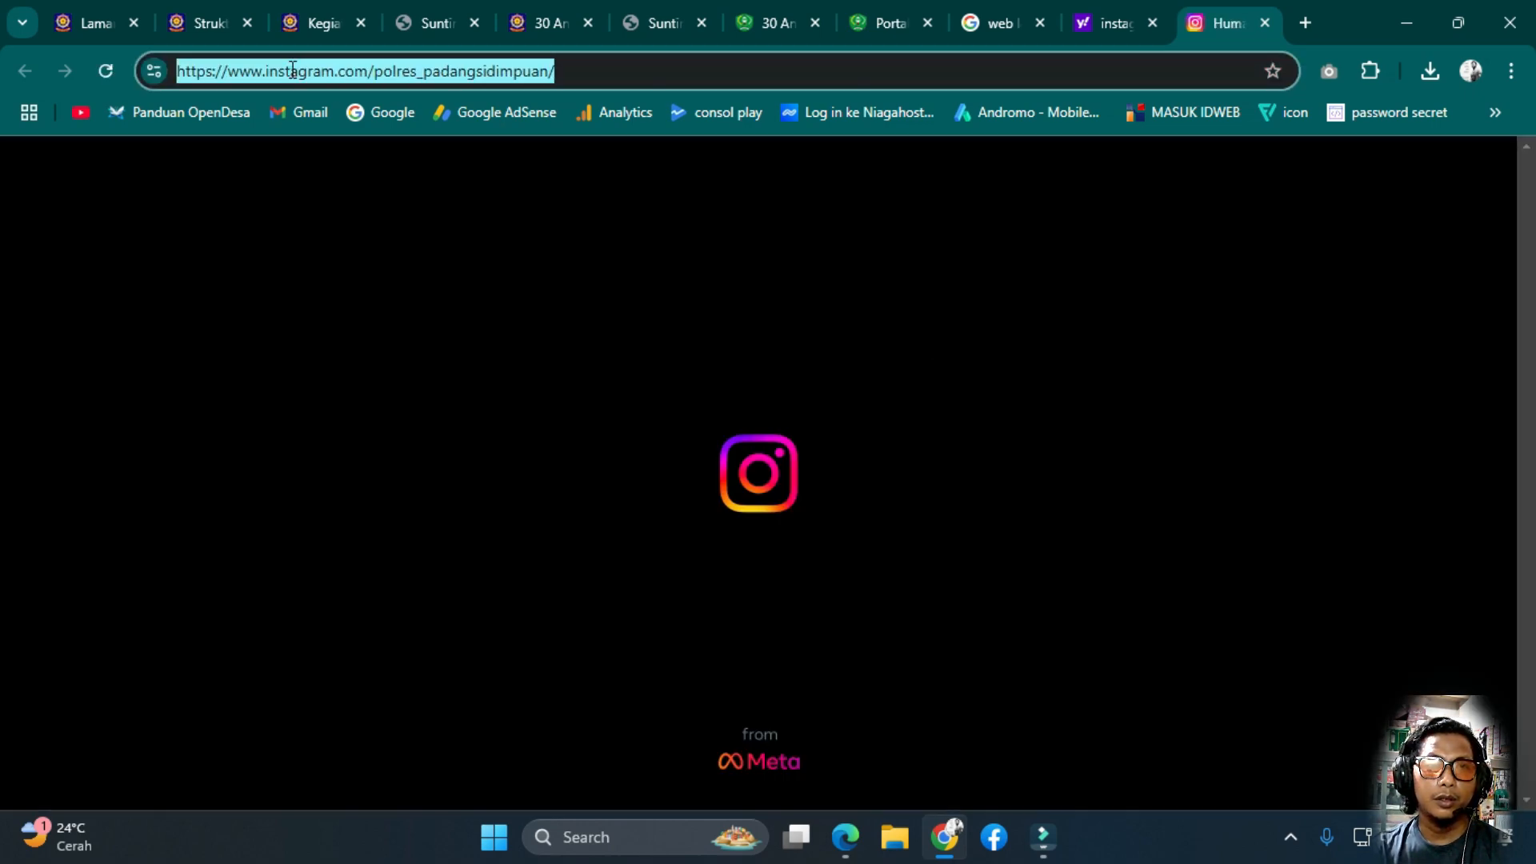
right_click(462, 71)
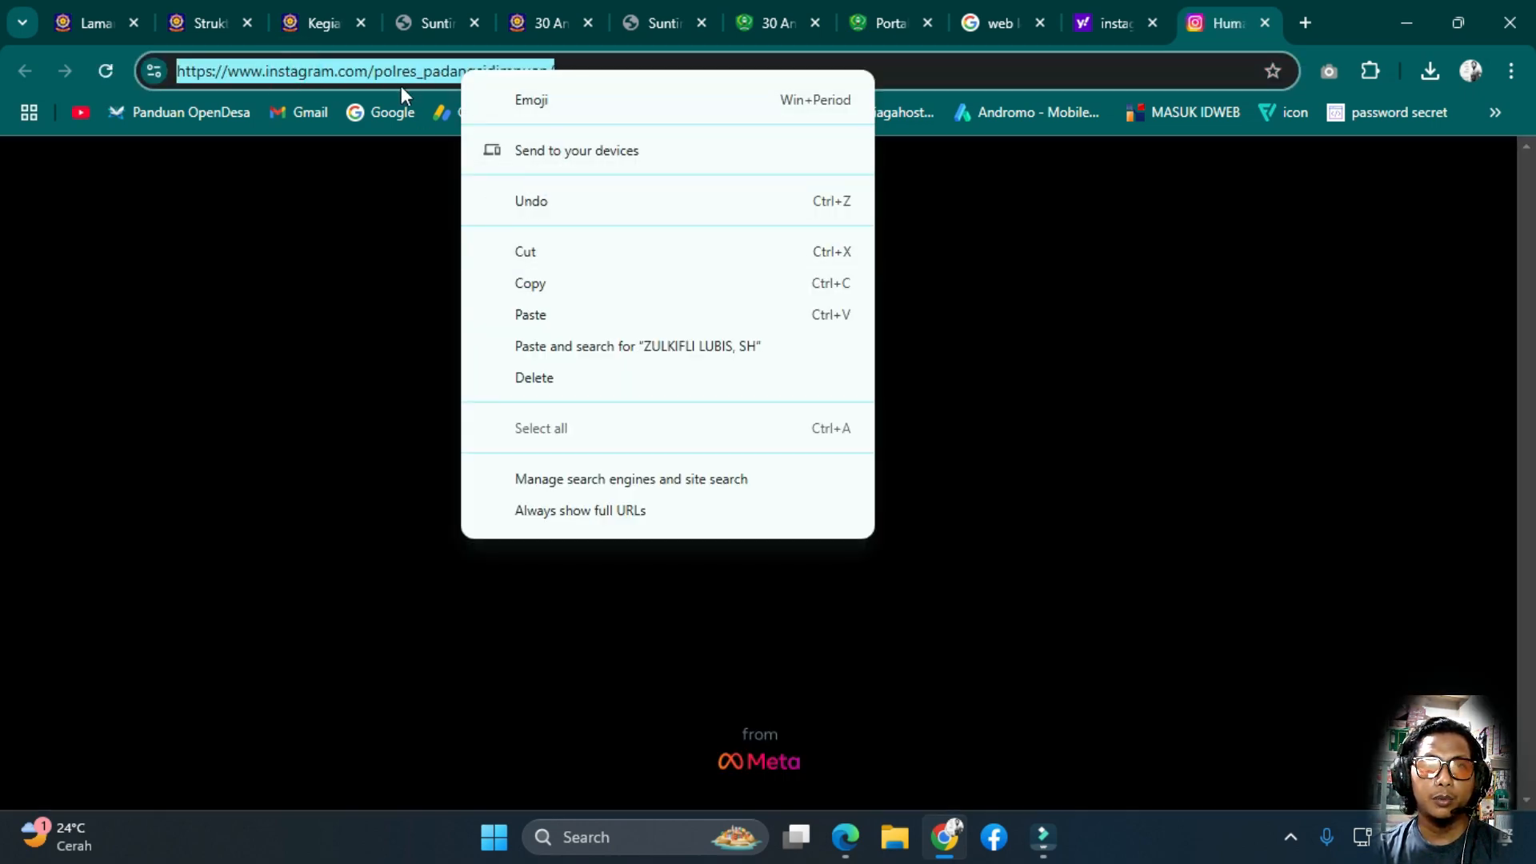
Step: Open the Padangsidimpuan Prokopim Instagram profile from the results and select its web address
click(1048, 32)
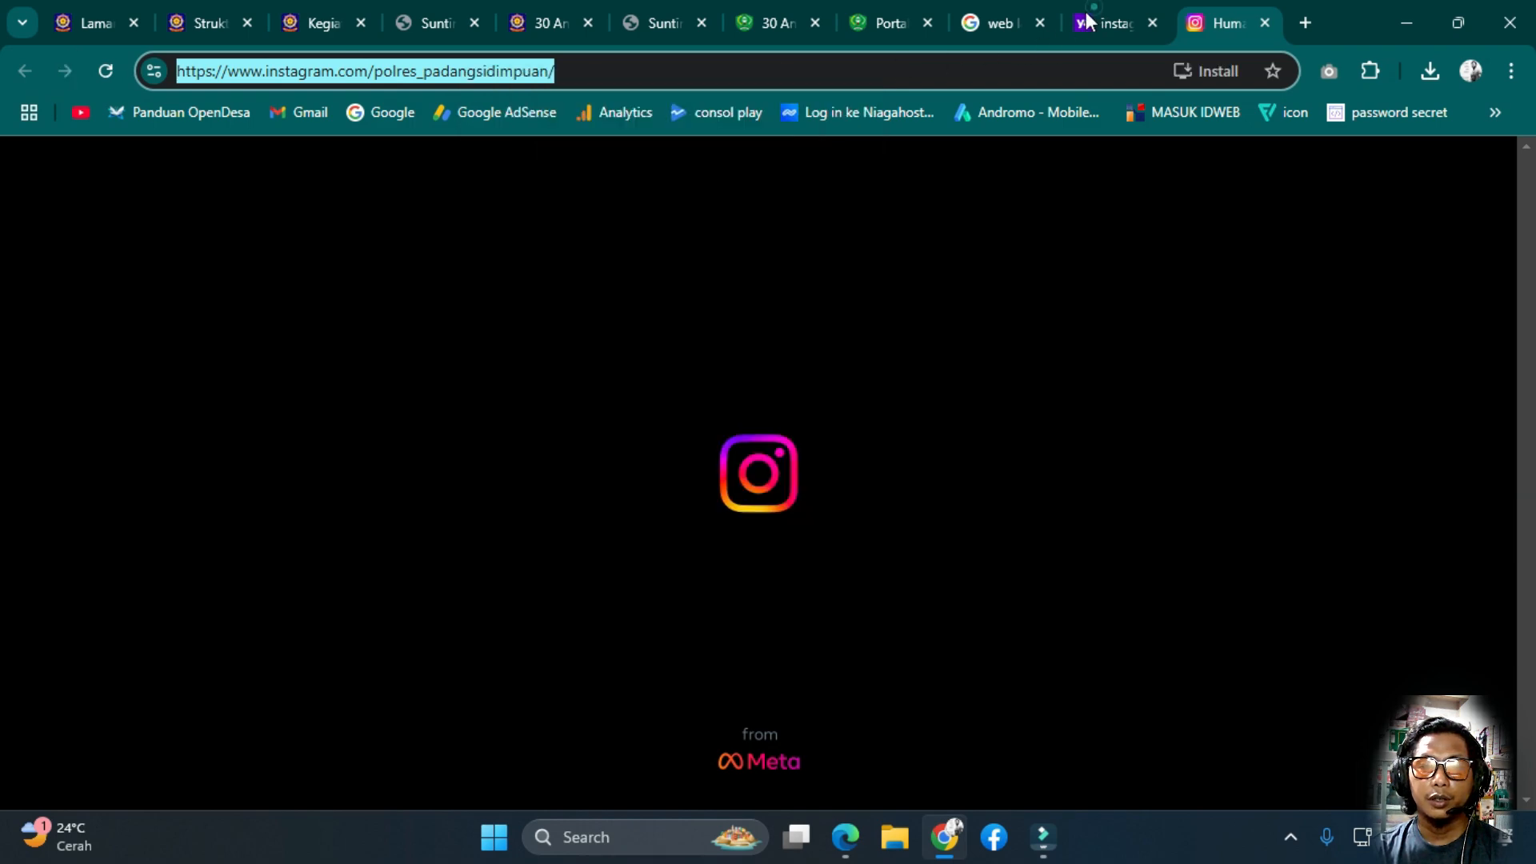
click(1108, 23)
scroll(366, 486, down, 1)
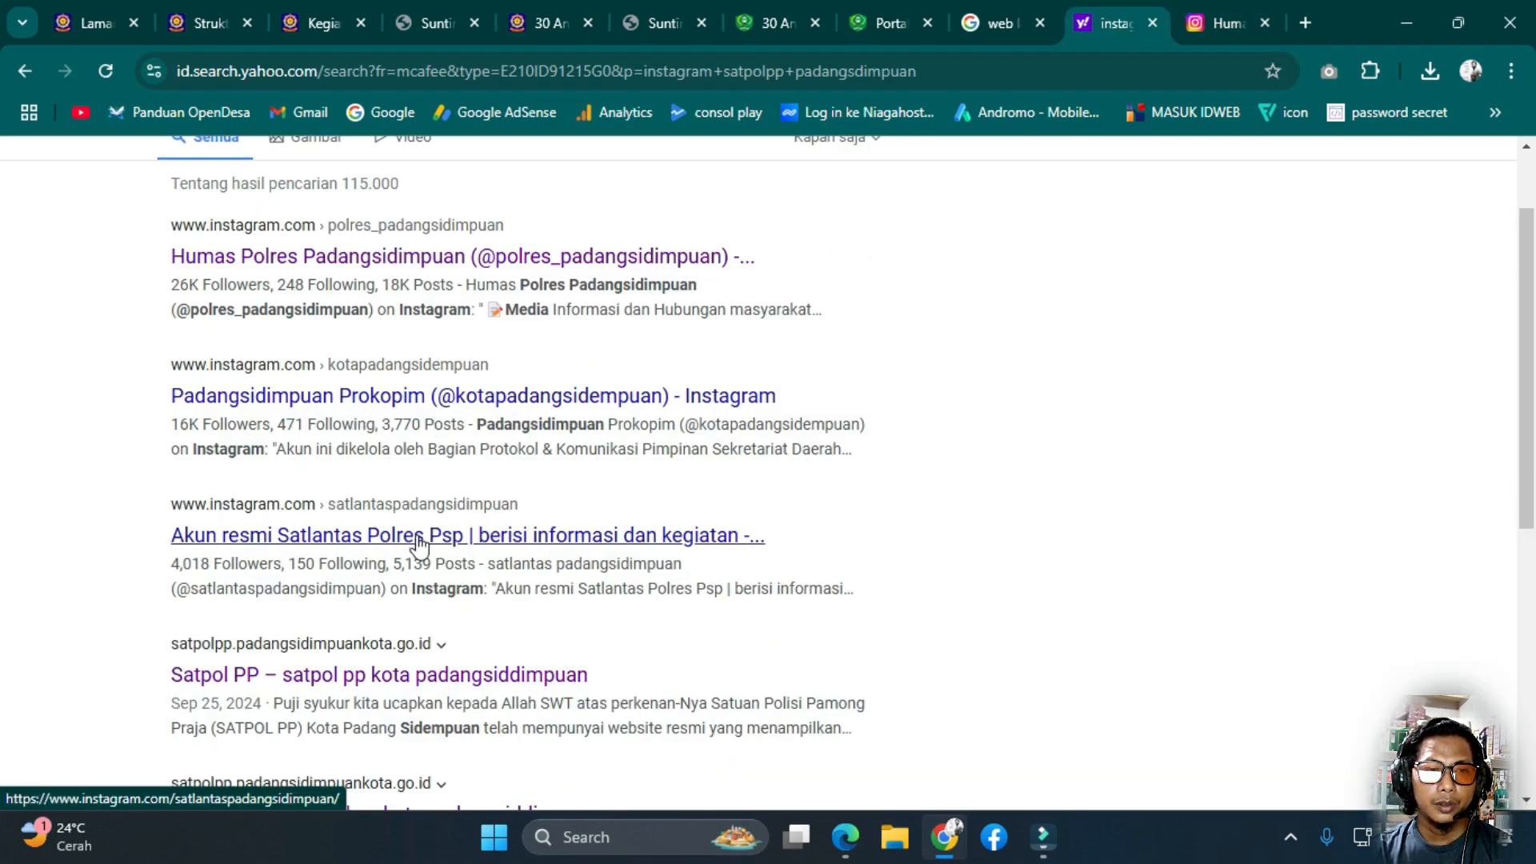
scroll(418, 546, down, 3)
scroll(430, 451, up, 3)
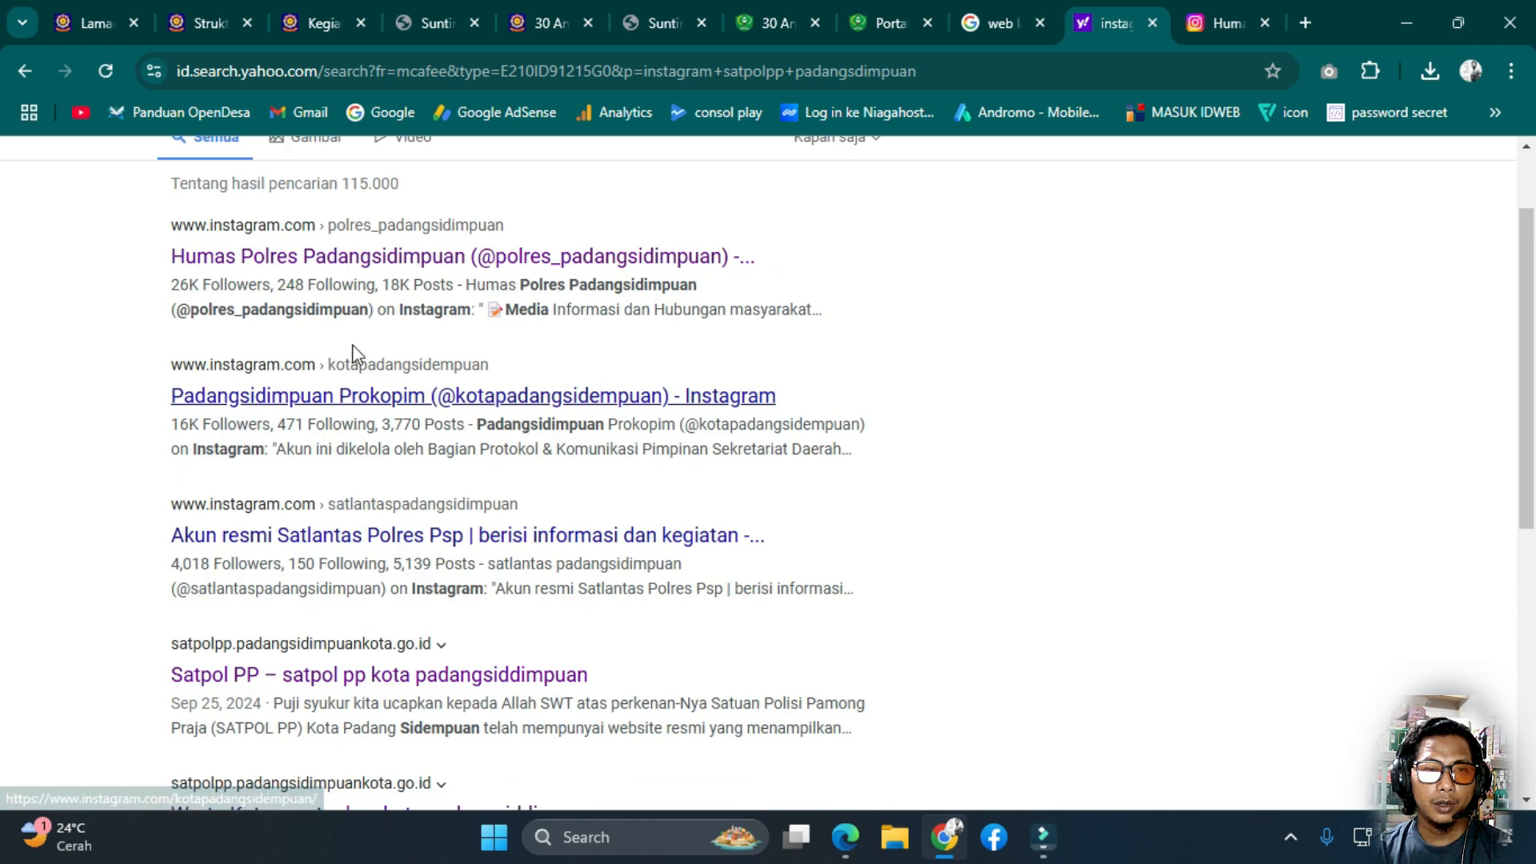
click(317, 405)
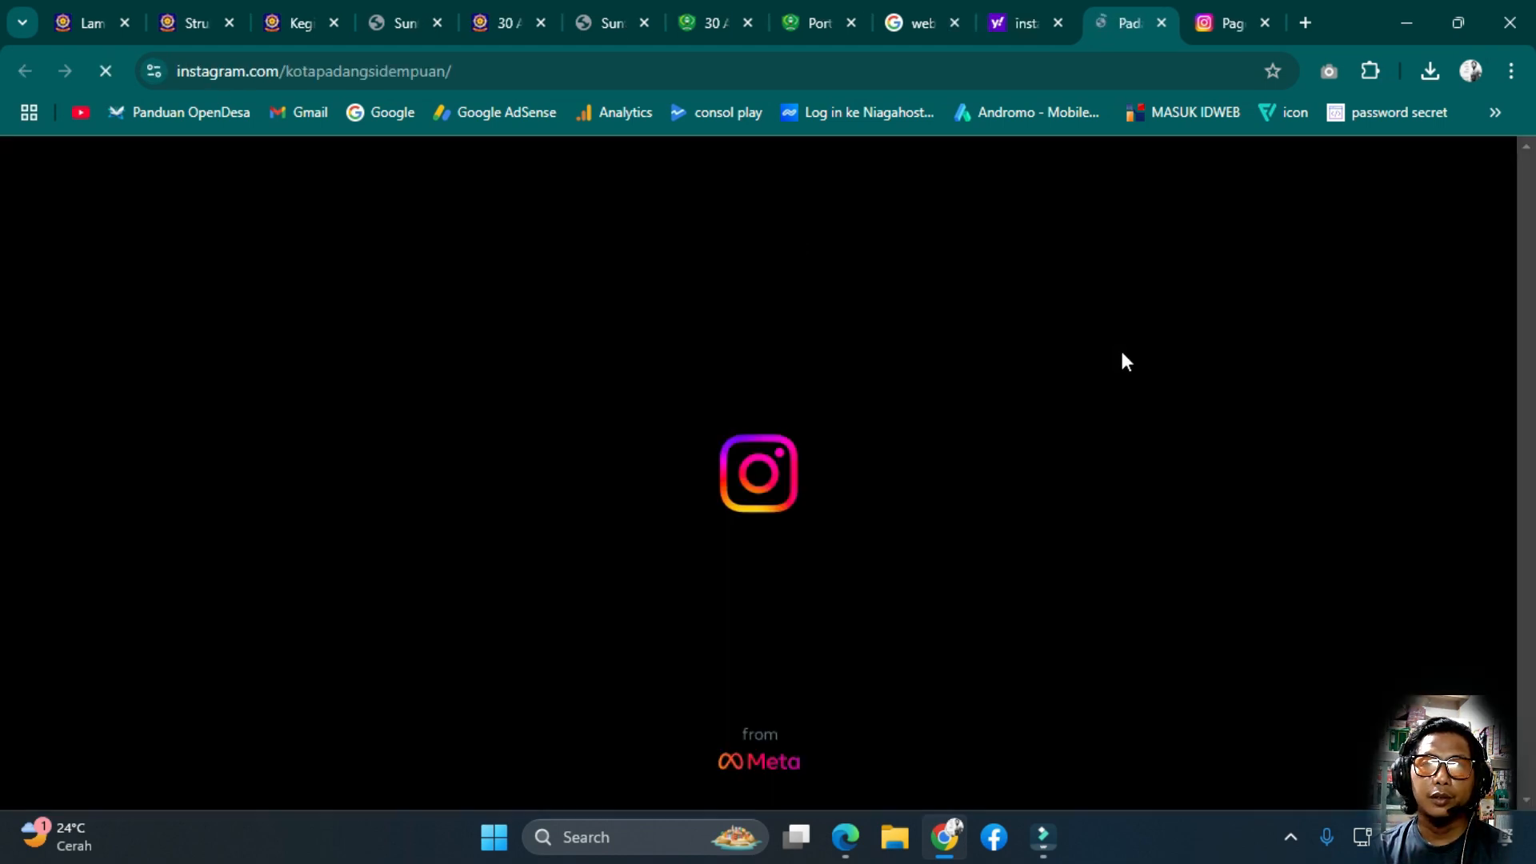
click(352, 71)
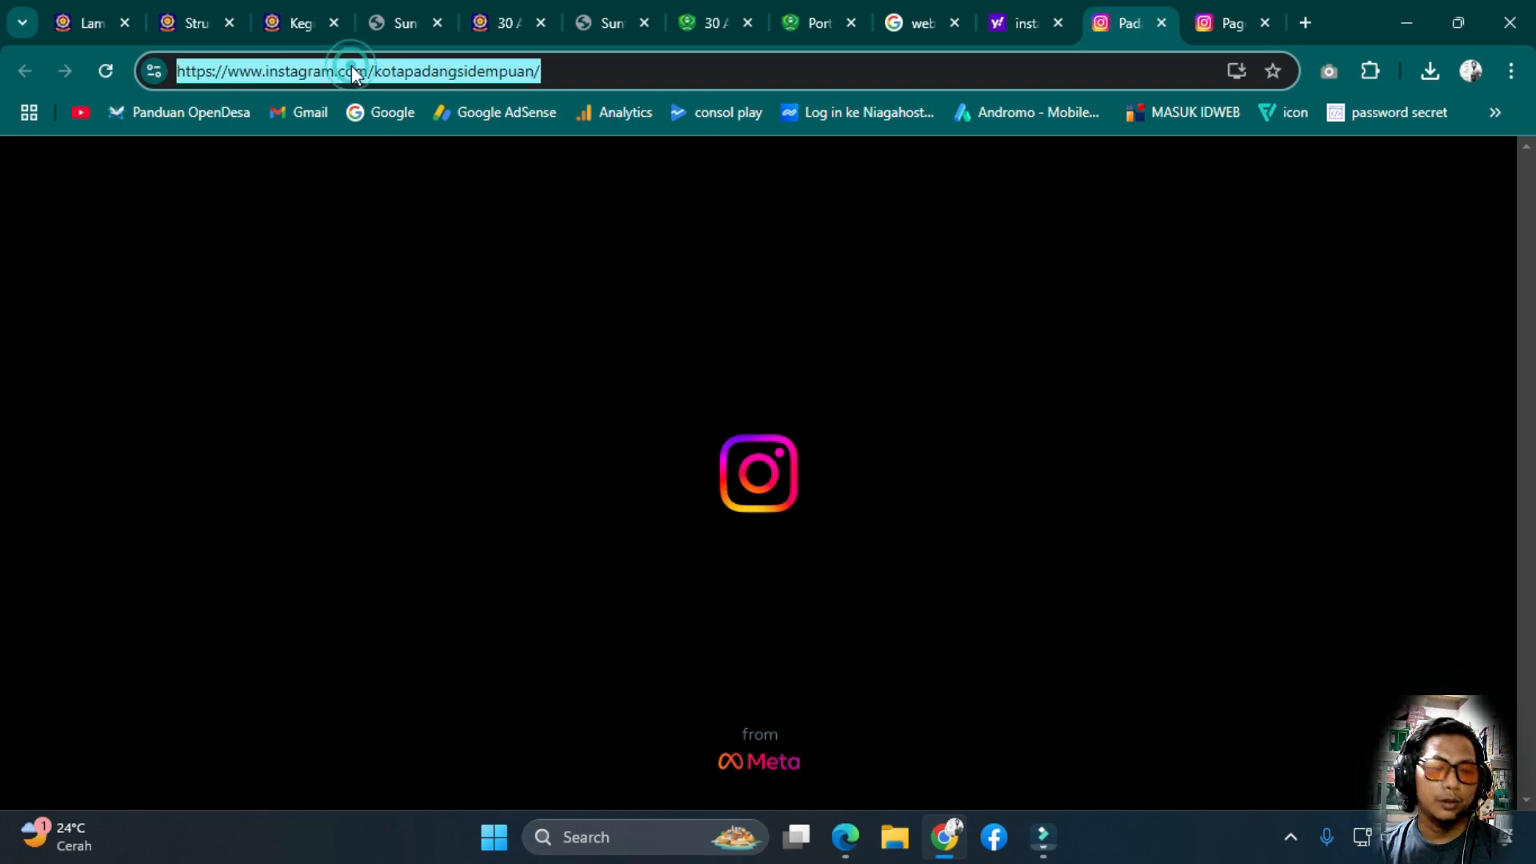
click(395, 6)
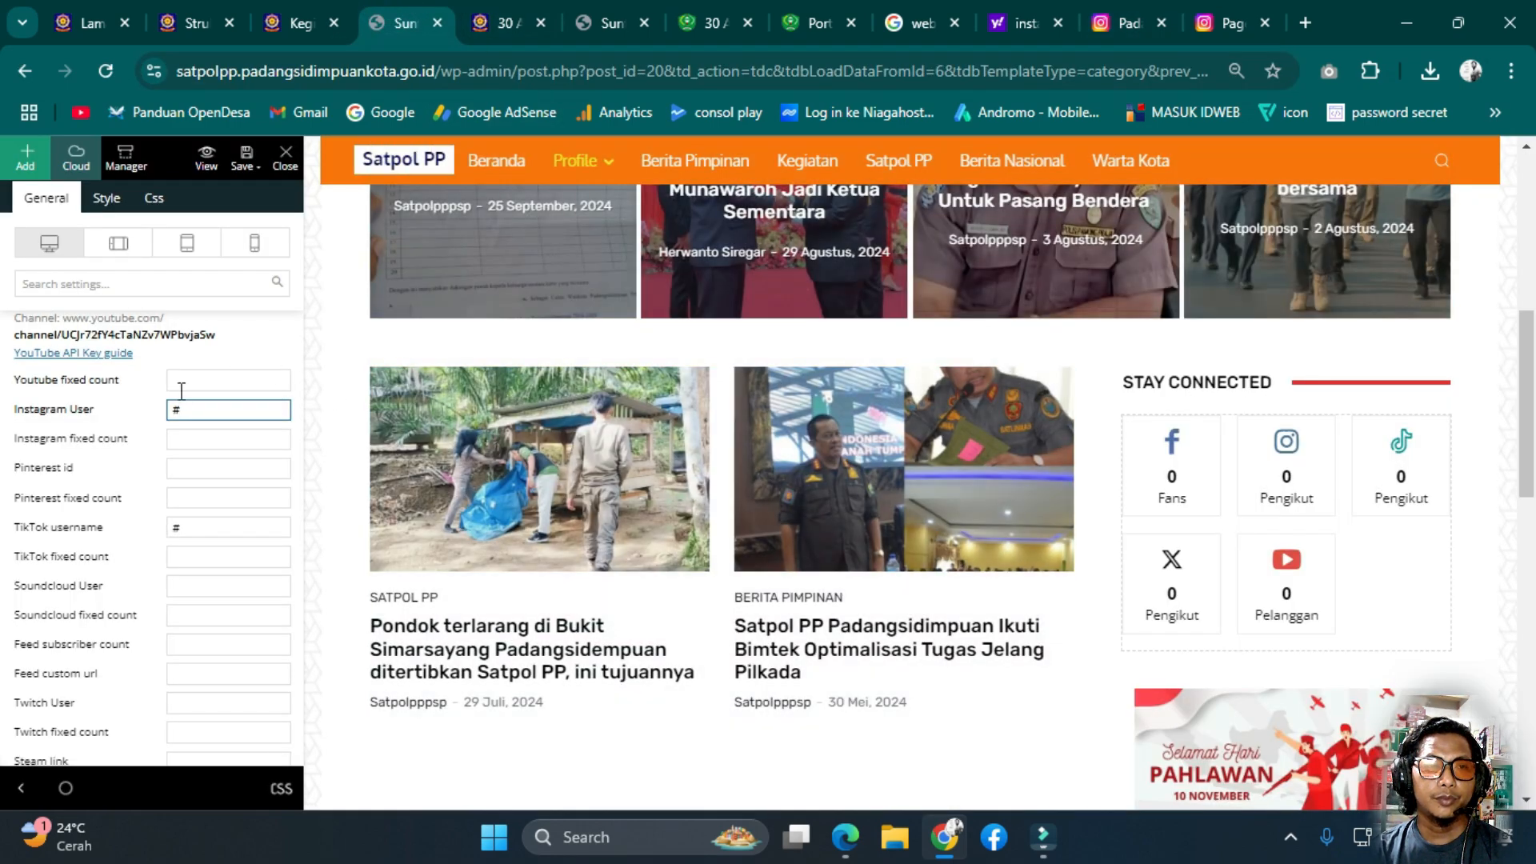
Step: Paste the Prokopim Instagram profile address into the Instagram User field
click(176, 406)
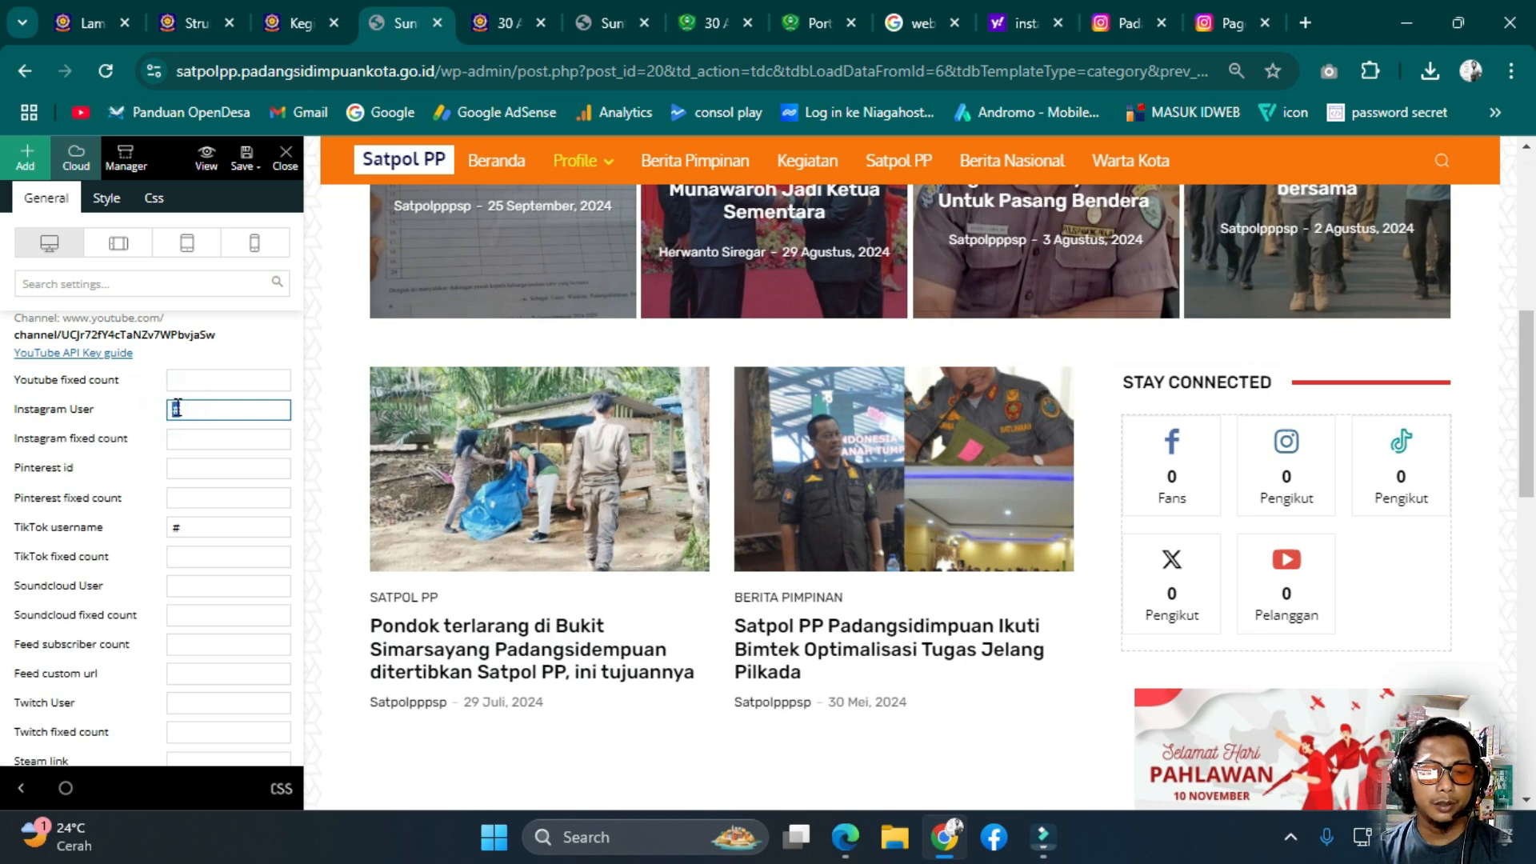
key(ctrl+v)
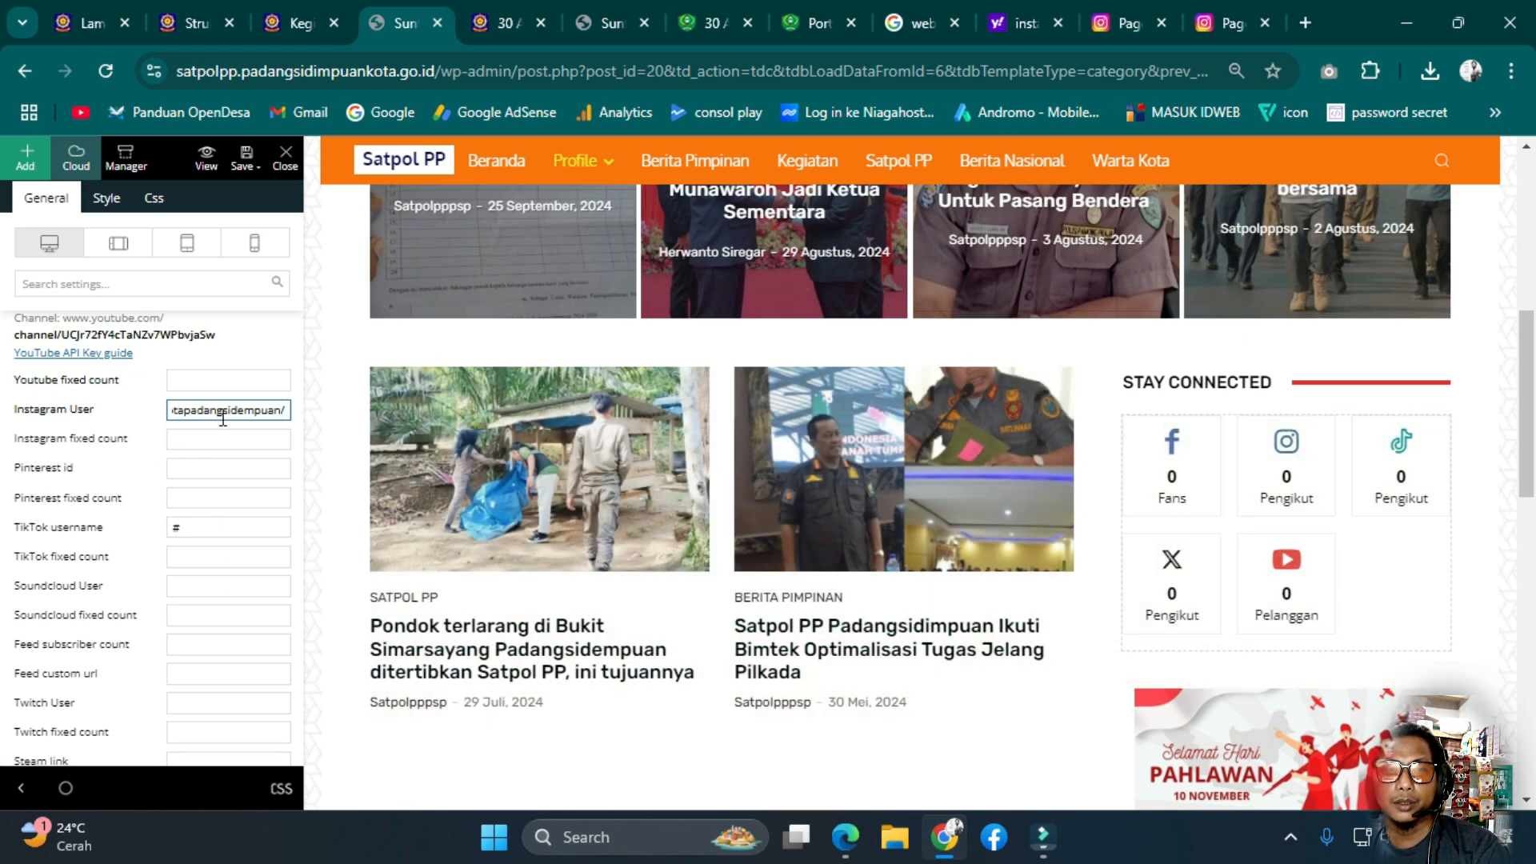
scroll(183, 659, down, 3)
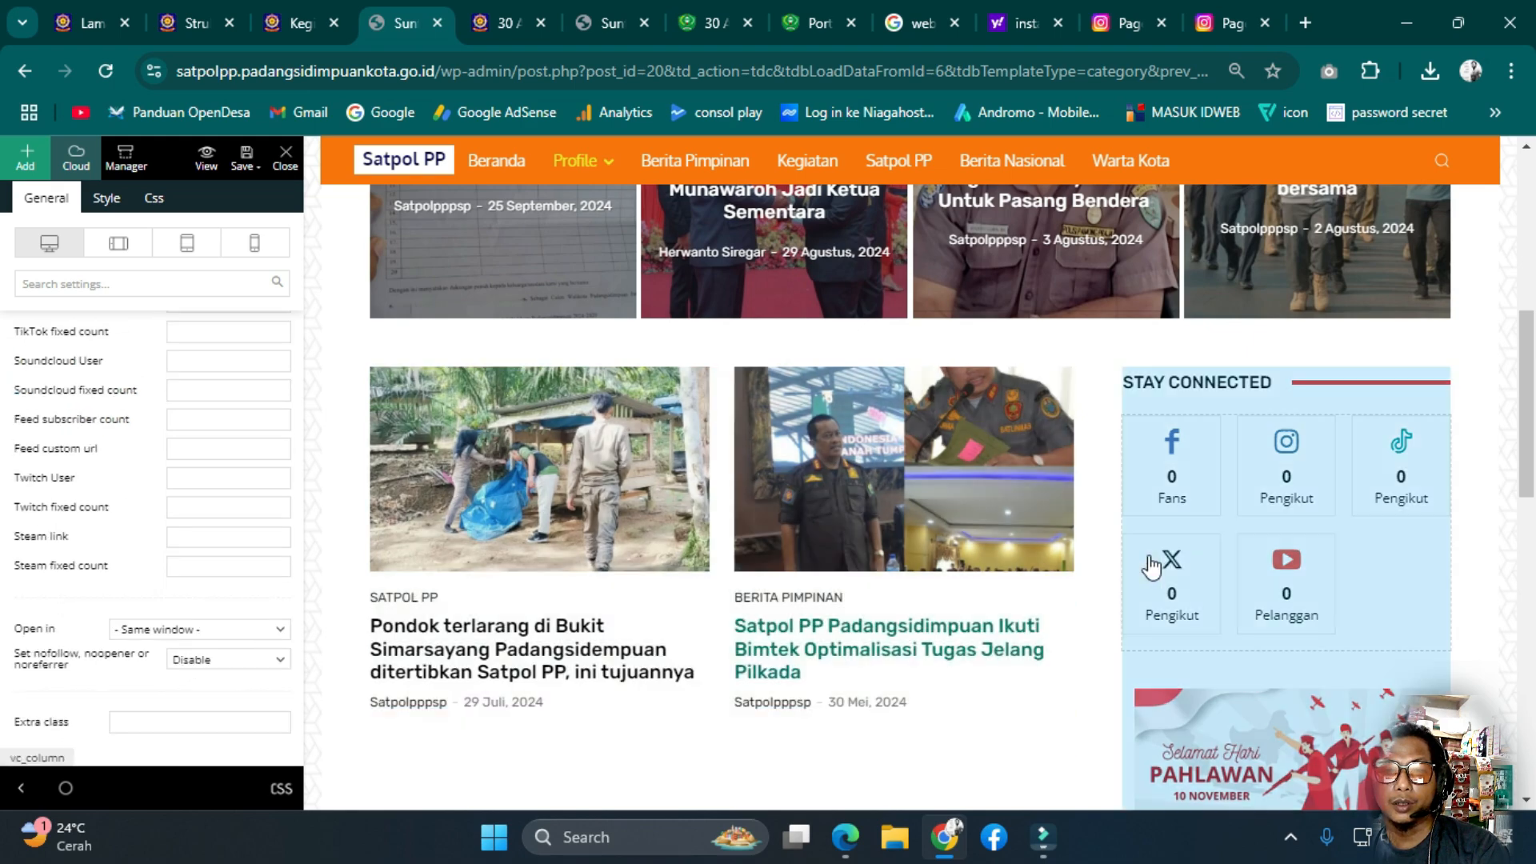
scroll(285, 554, up, 2)
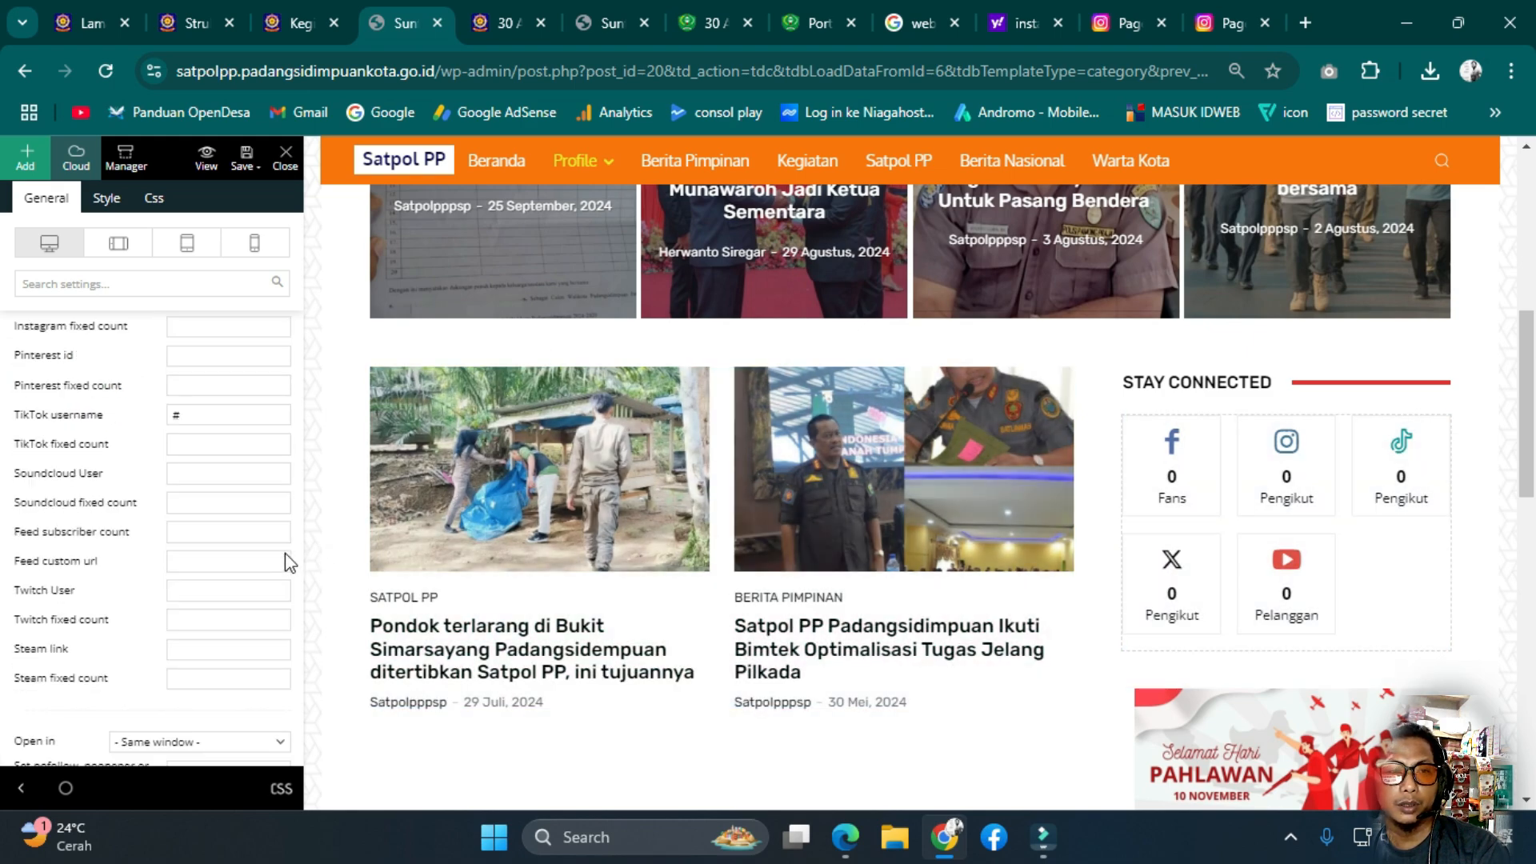
Step: Delete the '#' TikTok username to drop the TikTok box, then save the template
double_click(216, 425)
key(BackSpace)
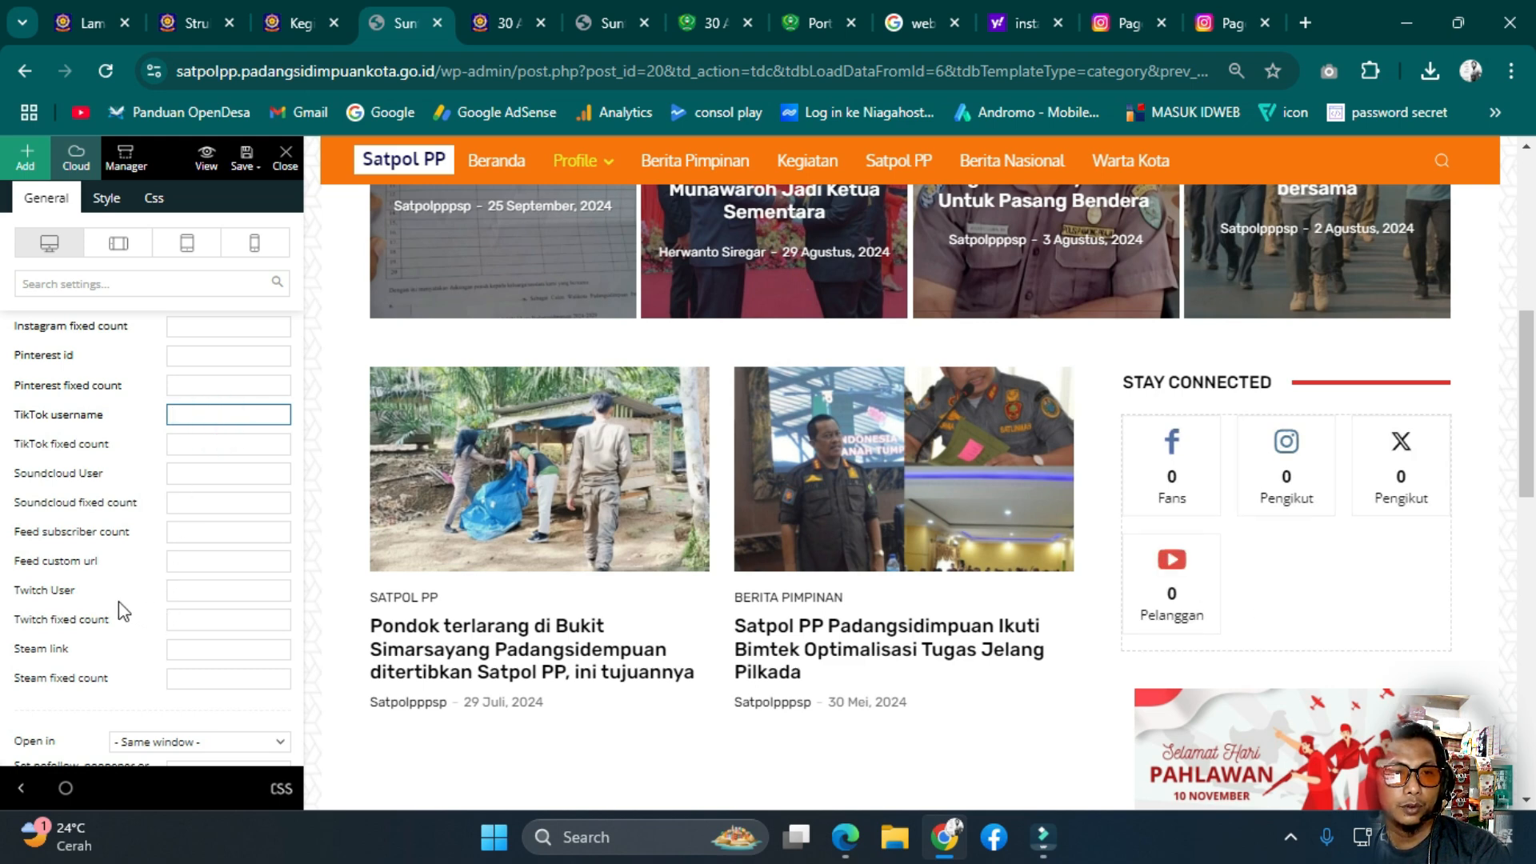
scroll(118, 610, up, 2)
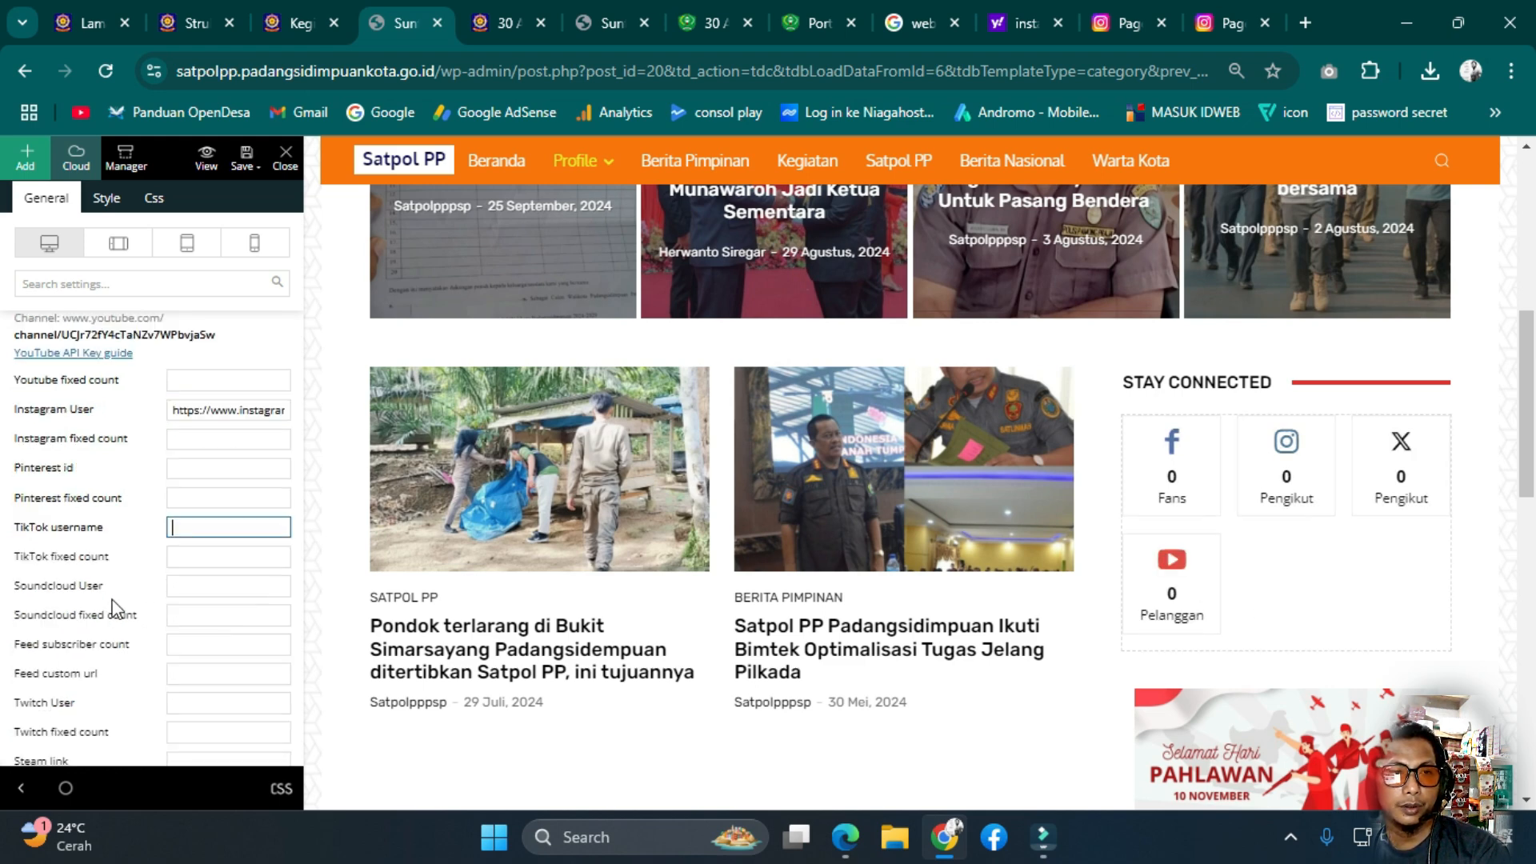
scroll(116, 608, down, 4)
scroll(112, 608, up, 6)
scroll(115, 609, down, 2)
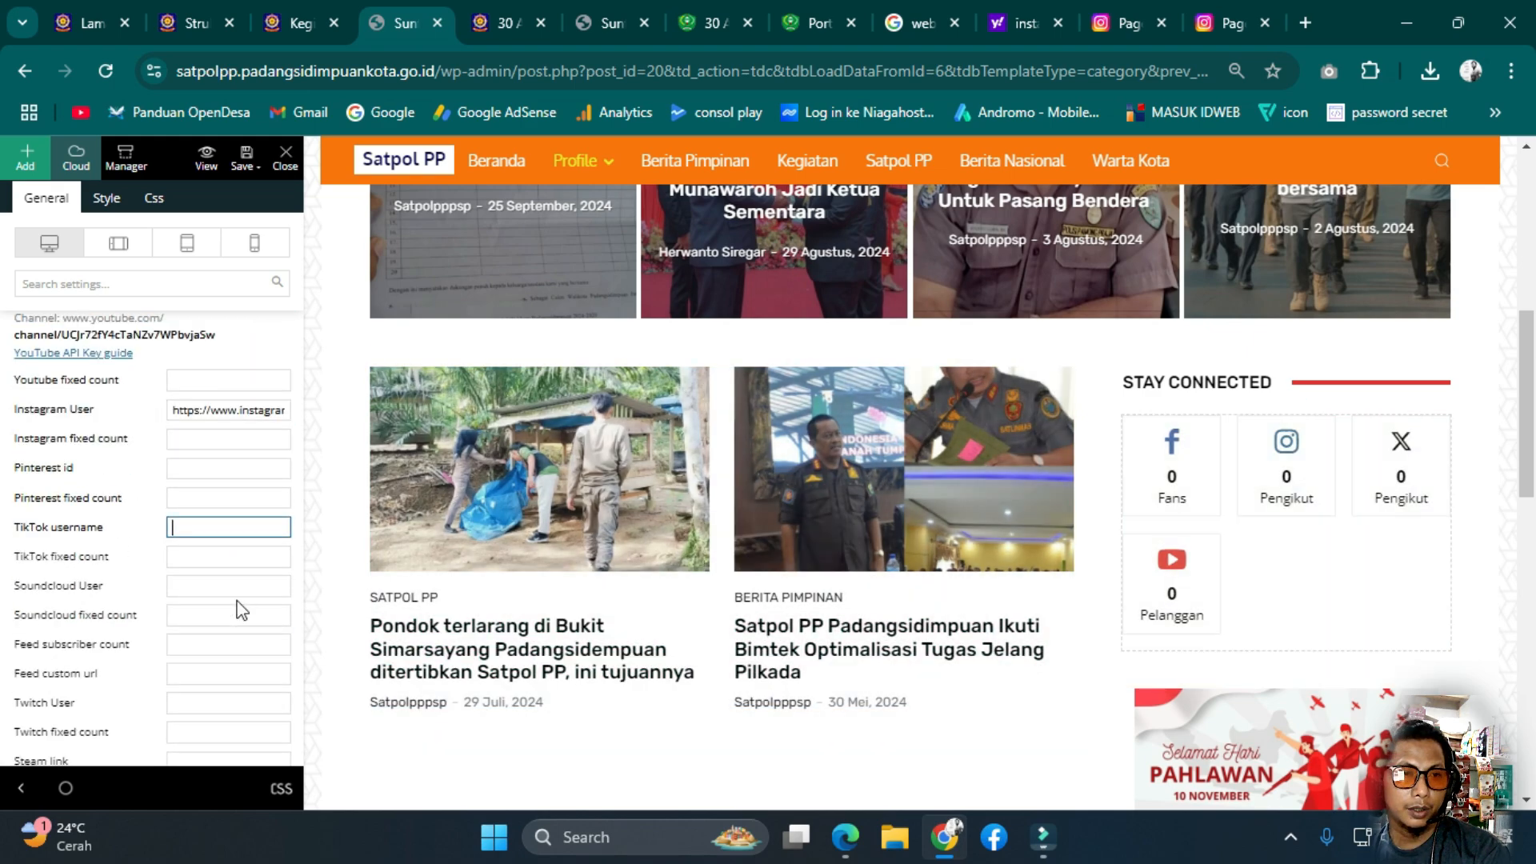
scroll(213, 610, down, 4)
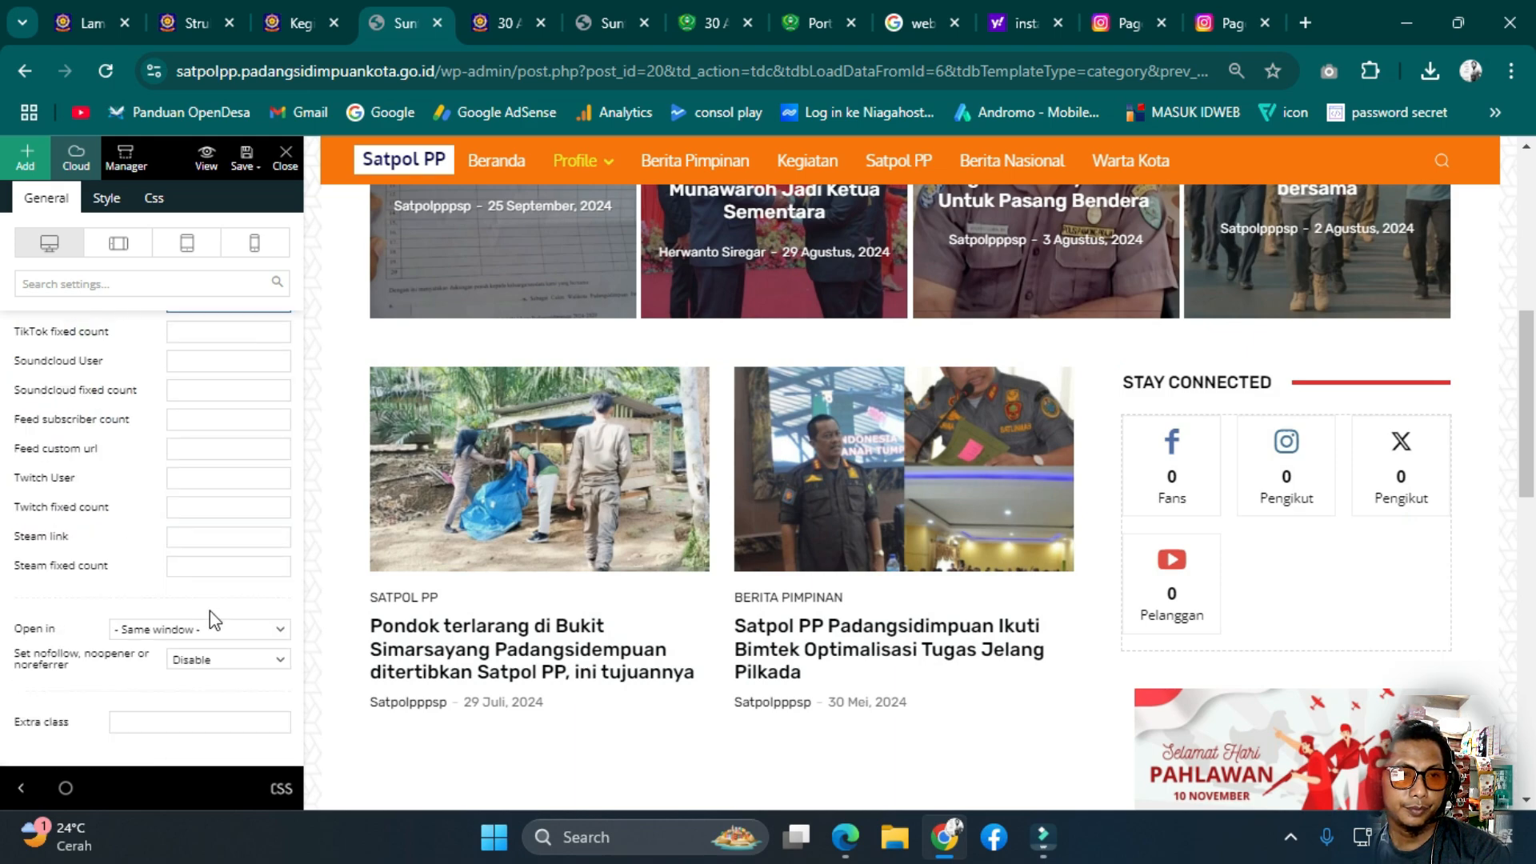
scroll(214, 620, up, 8)
scroll(219, 604, up, 7)
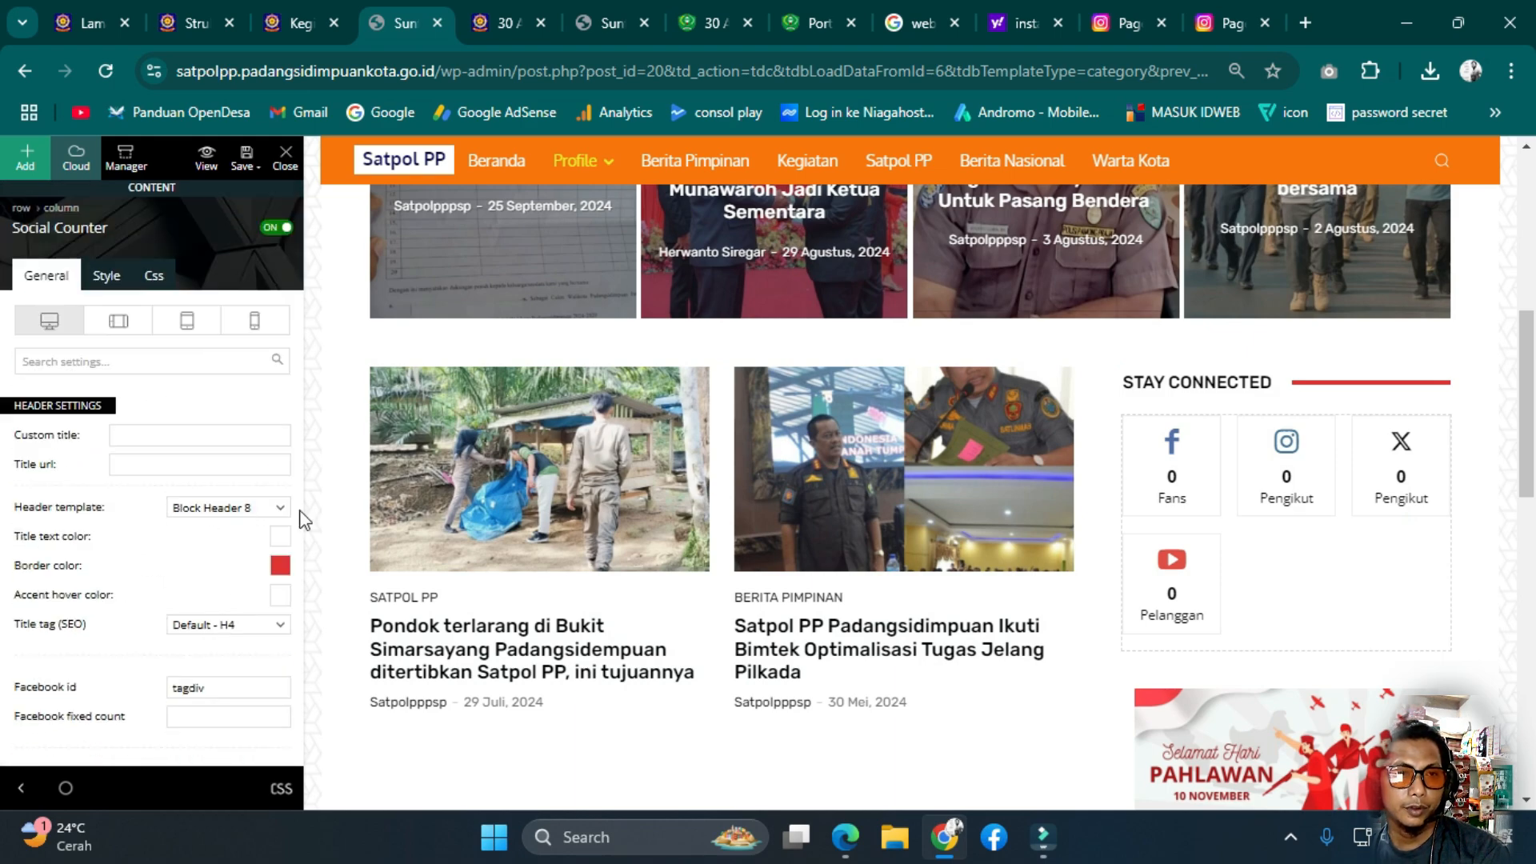
mouse_move(247, 165)
click(204, 193)
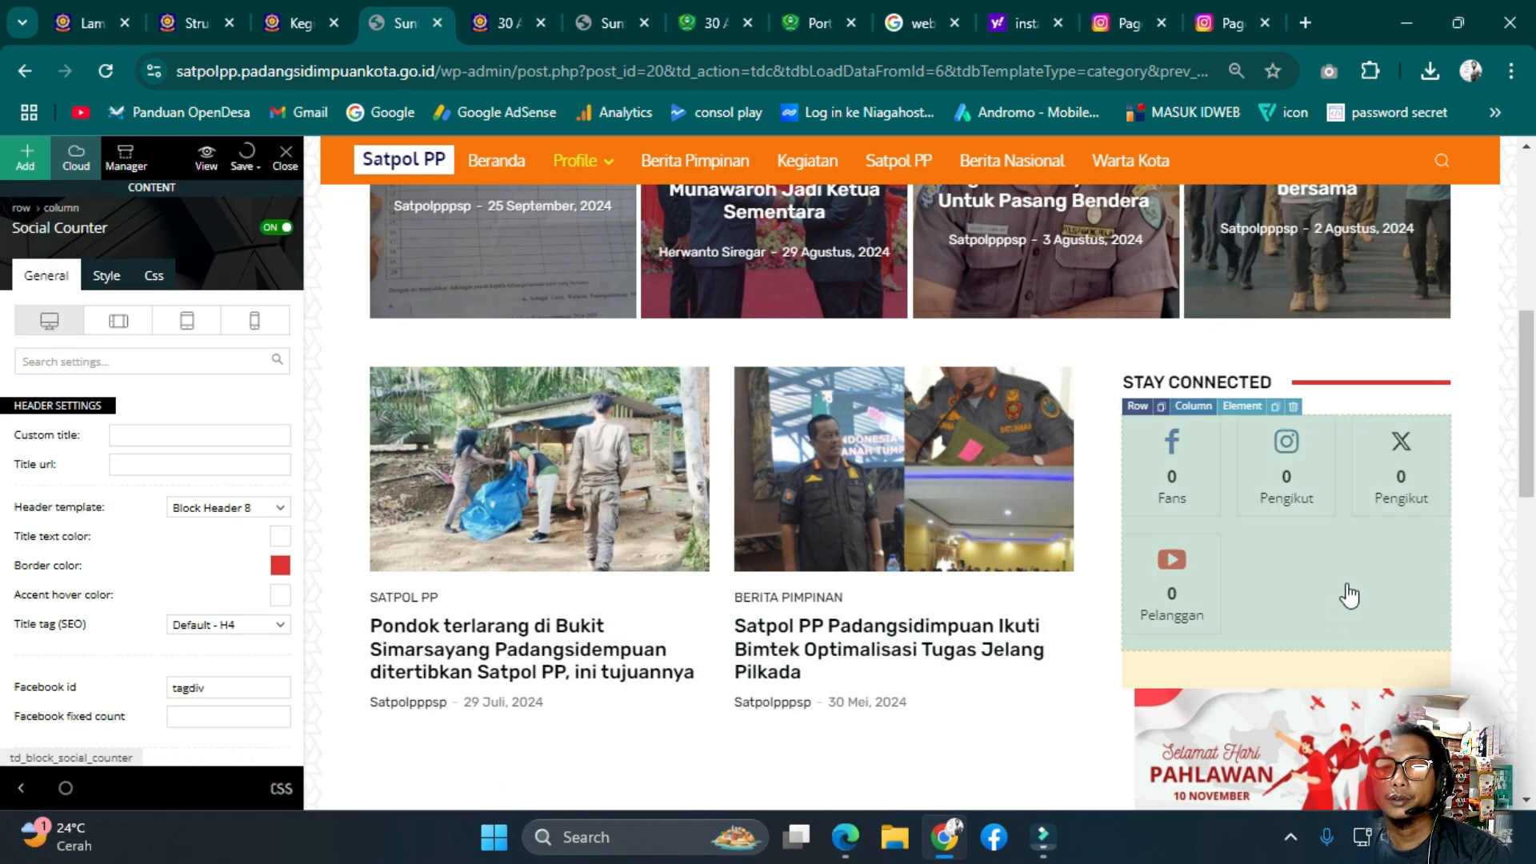
key(ctrl+Tab)
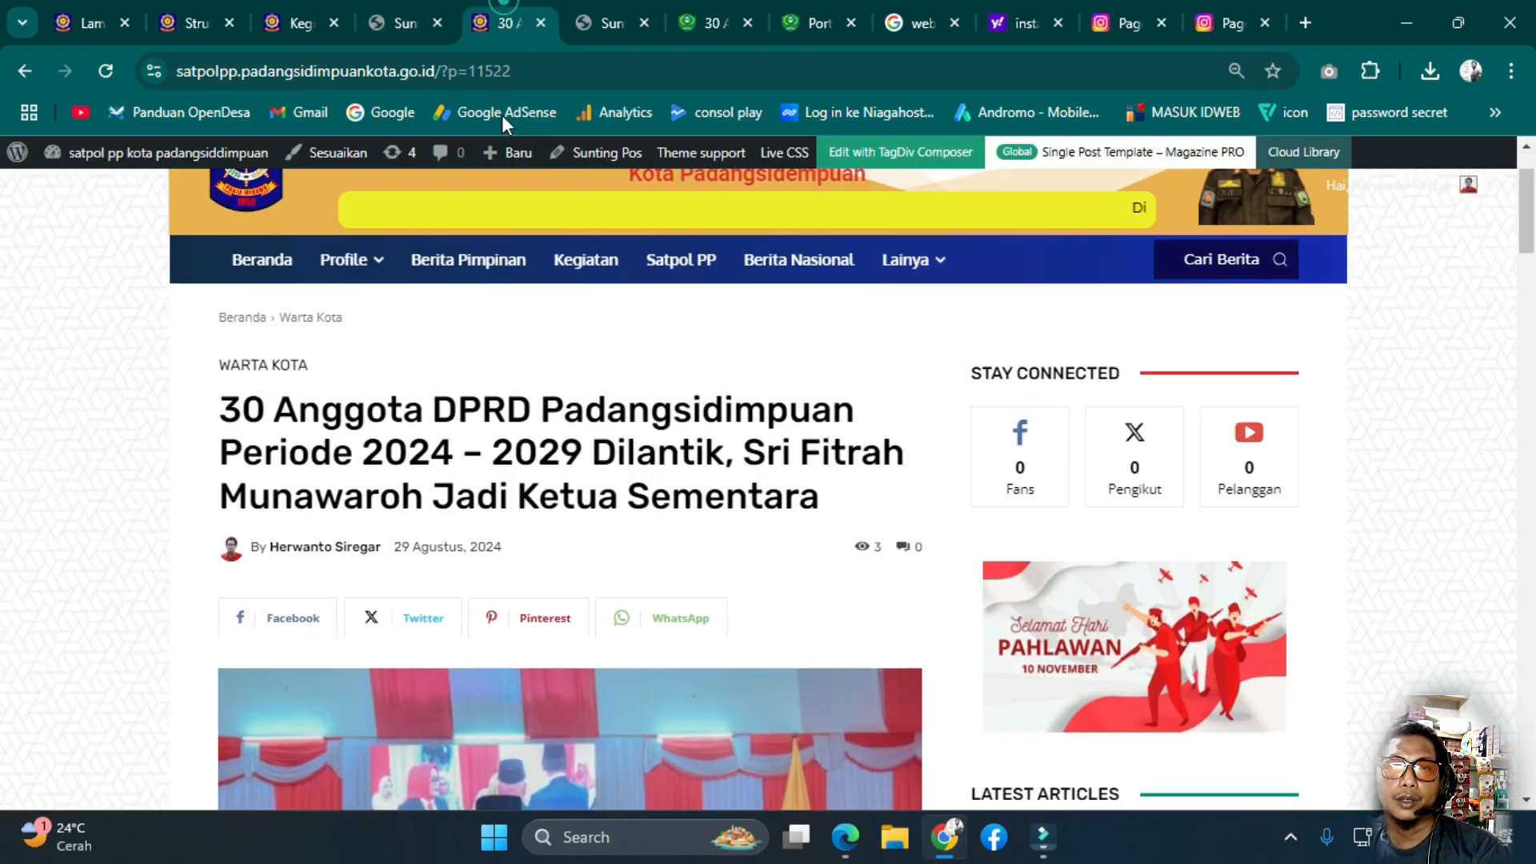
Step: Reload the DPRD article and open the live Berita Pimpinan category page
click(102, 72)
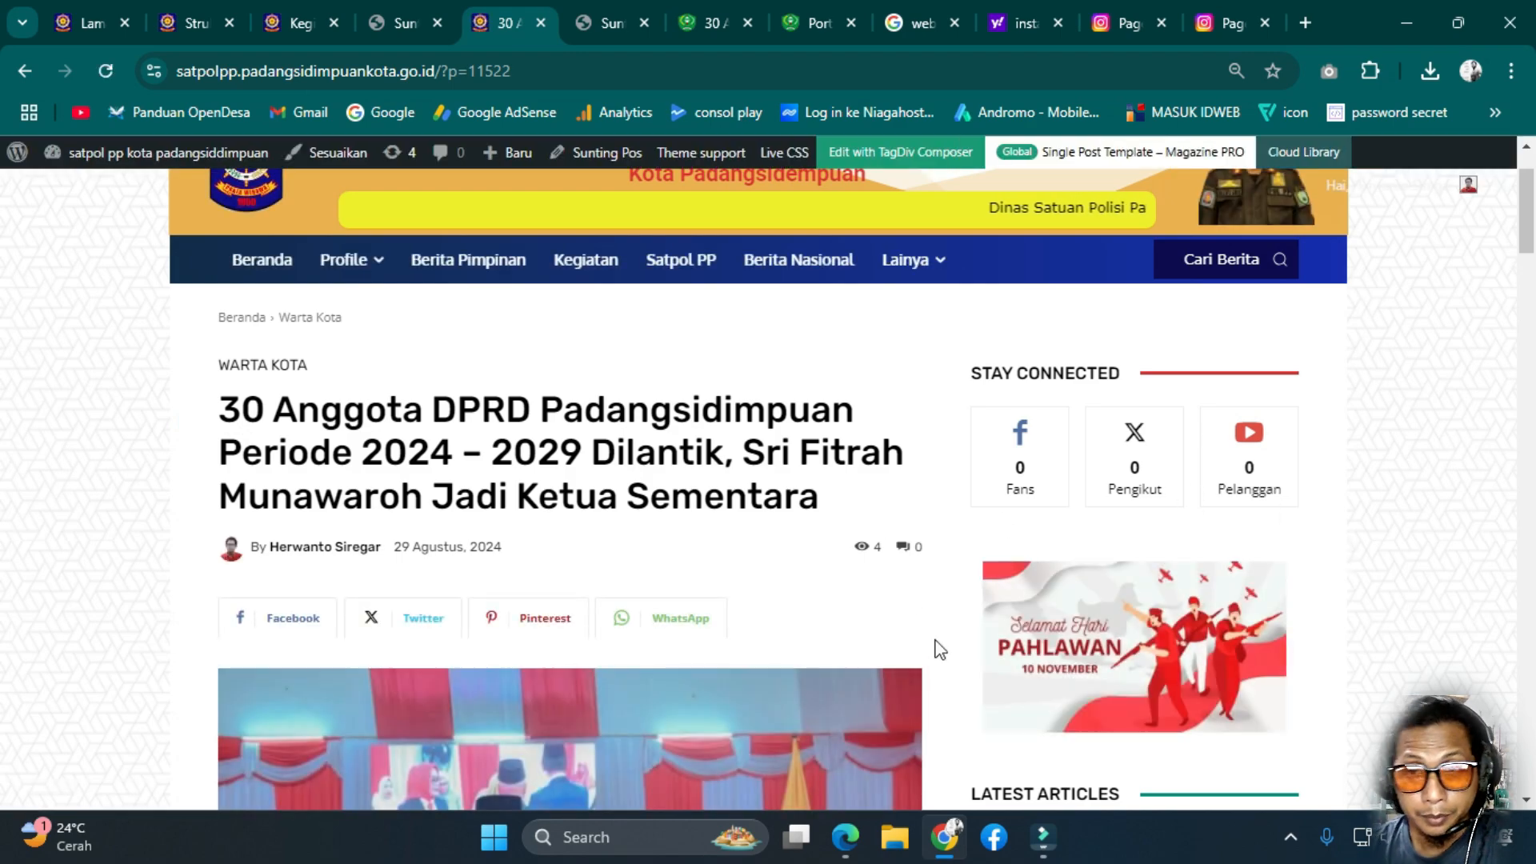
click(605, 24)
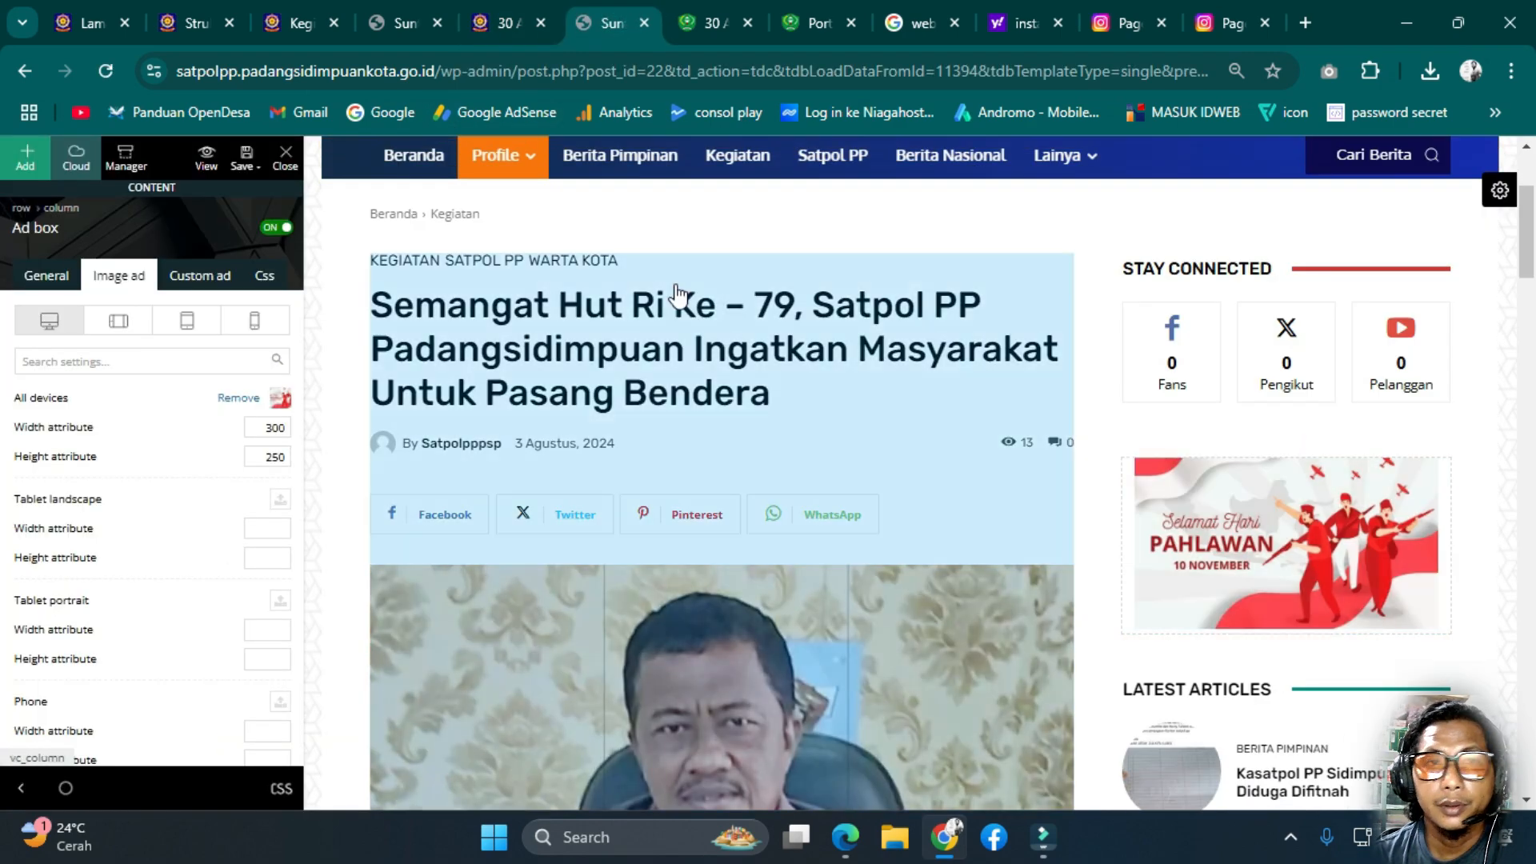
click(411, 6)
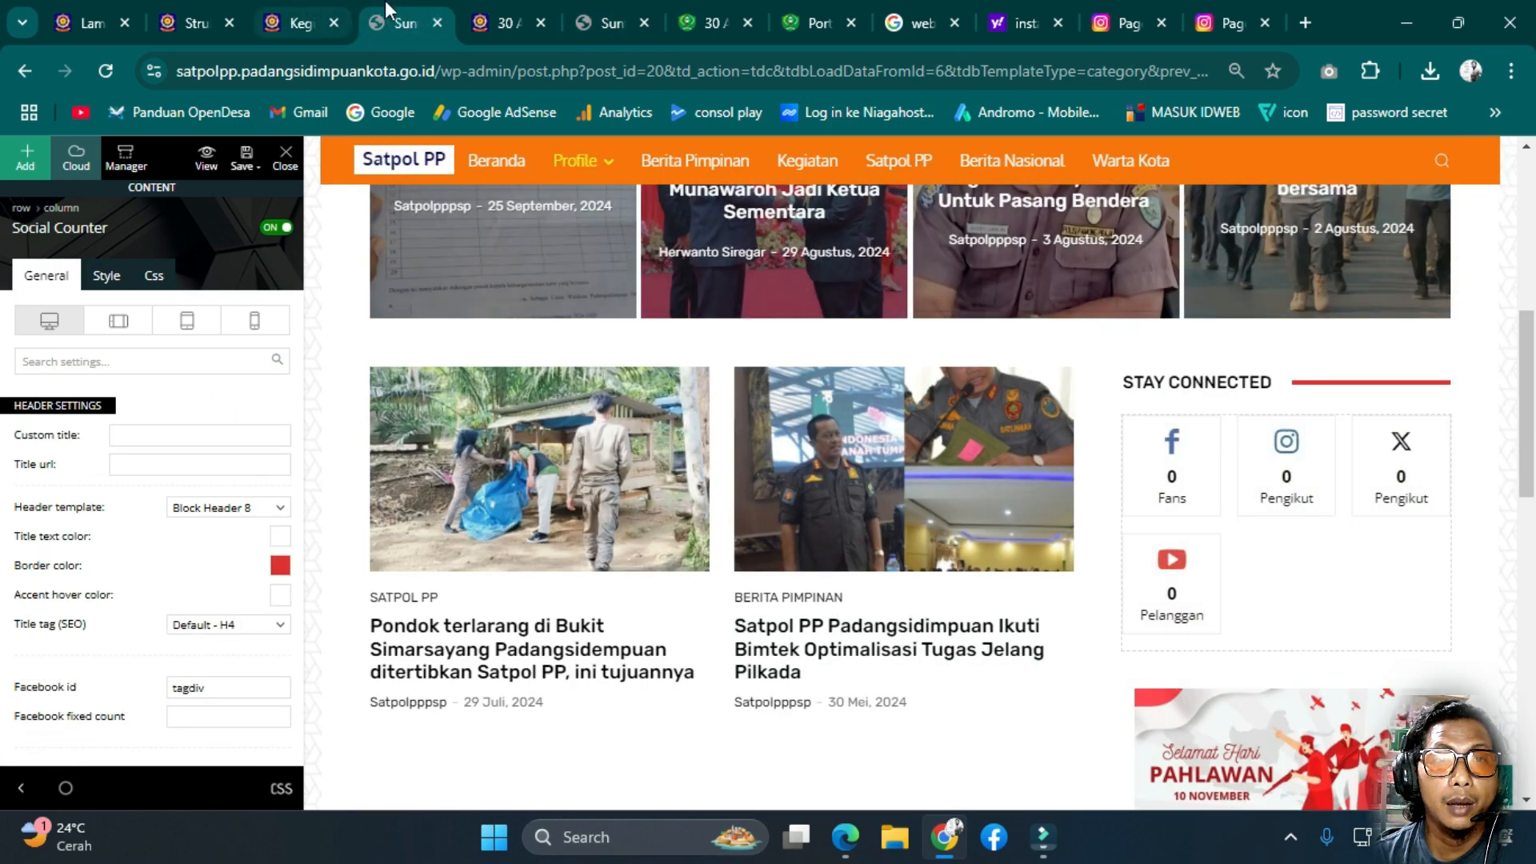
click(513, 6)
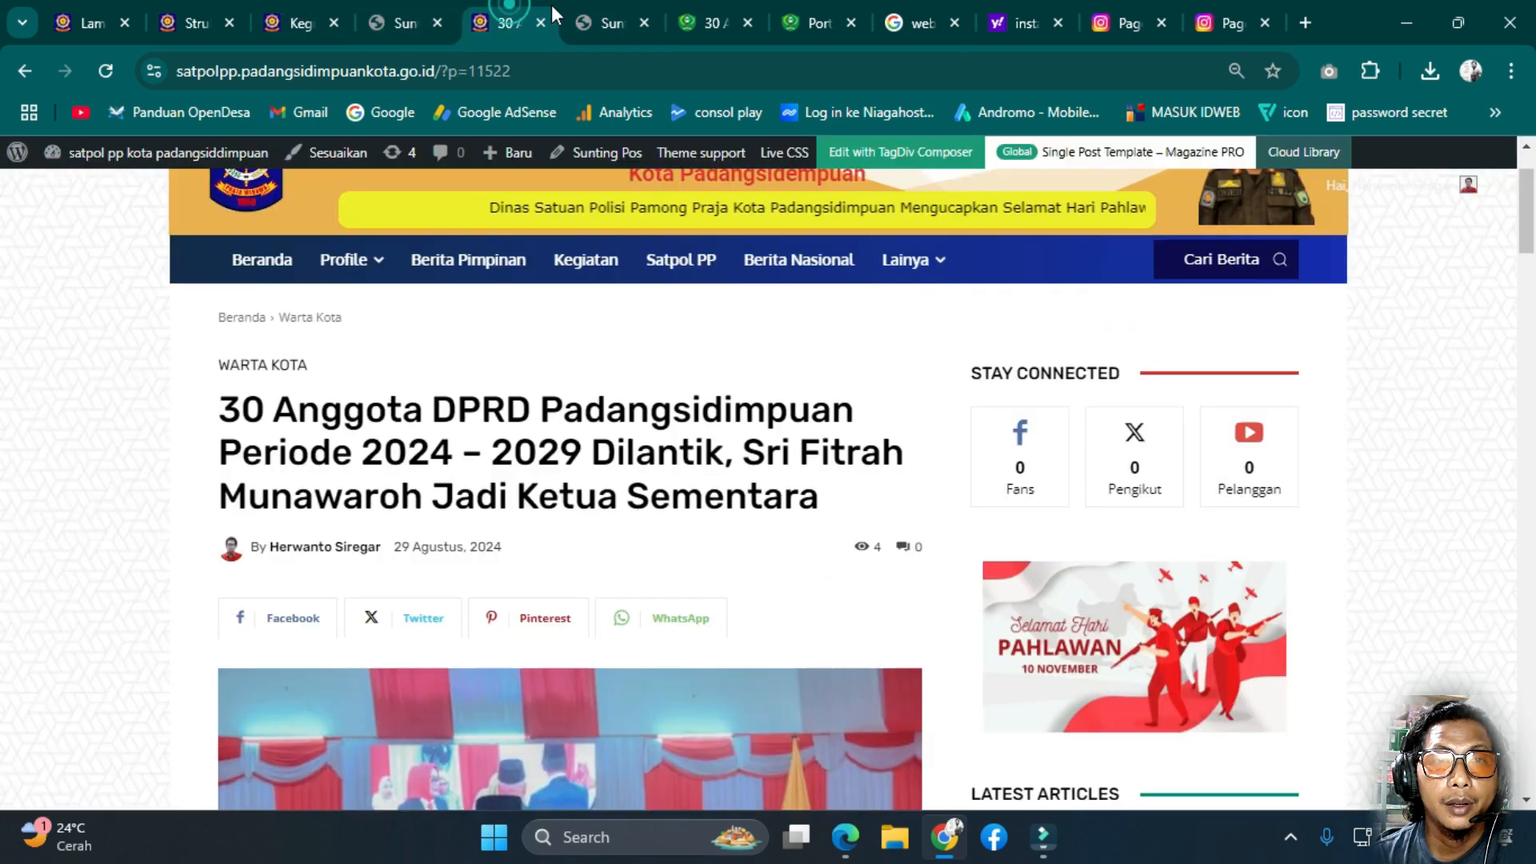
click(469, 269)
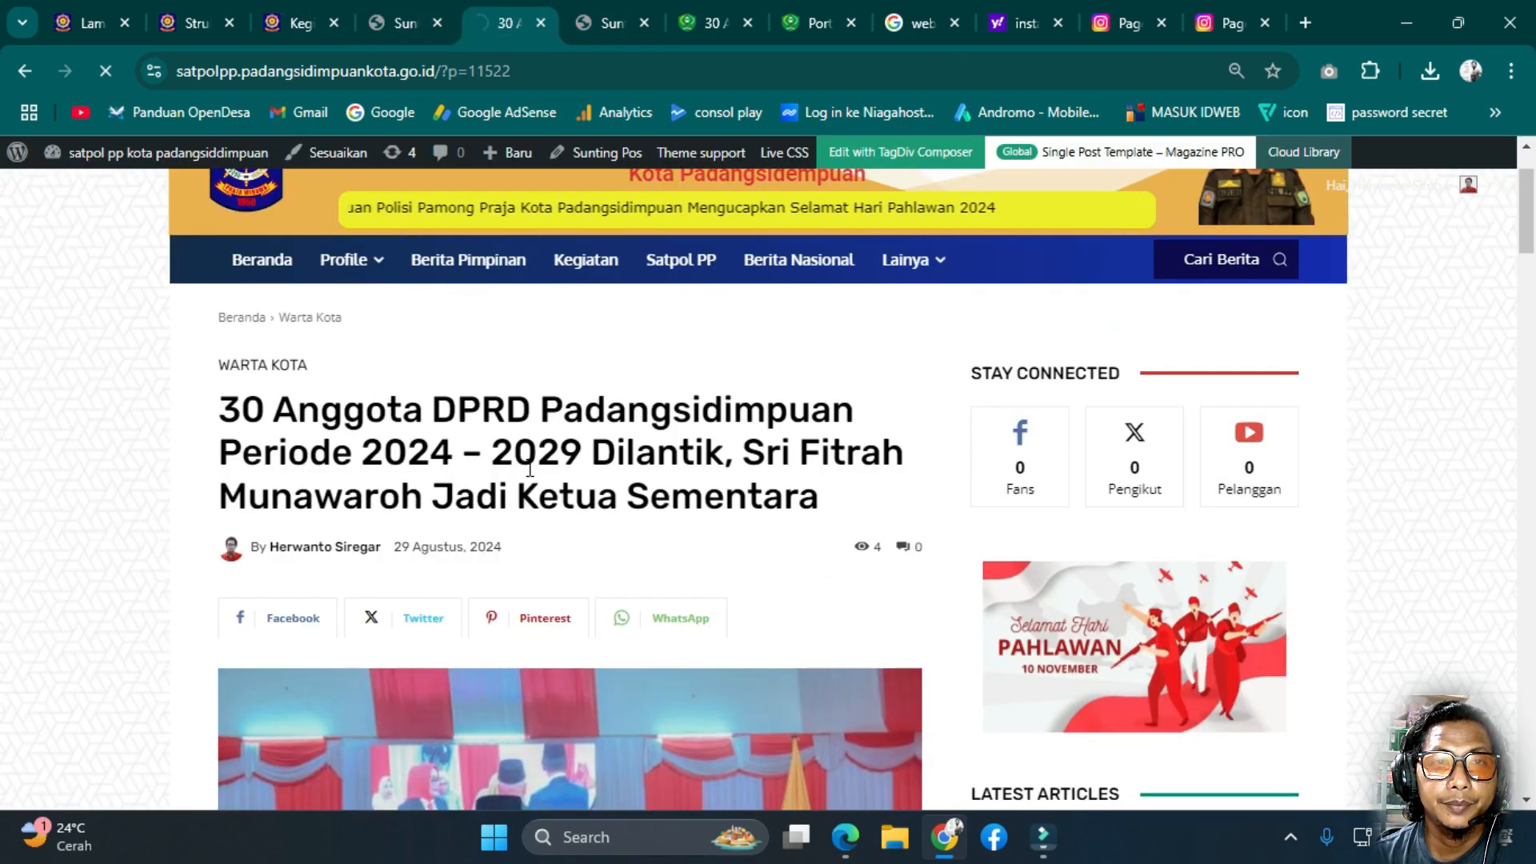
scroll(731, 544, down, 7)
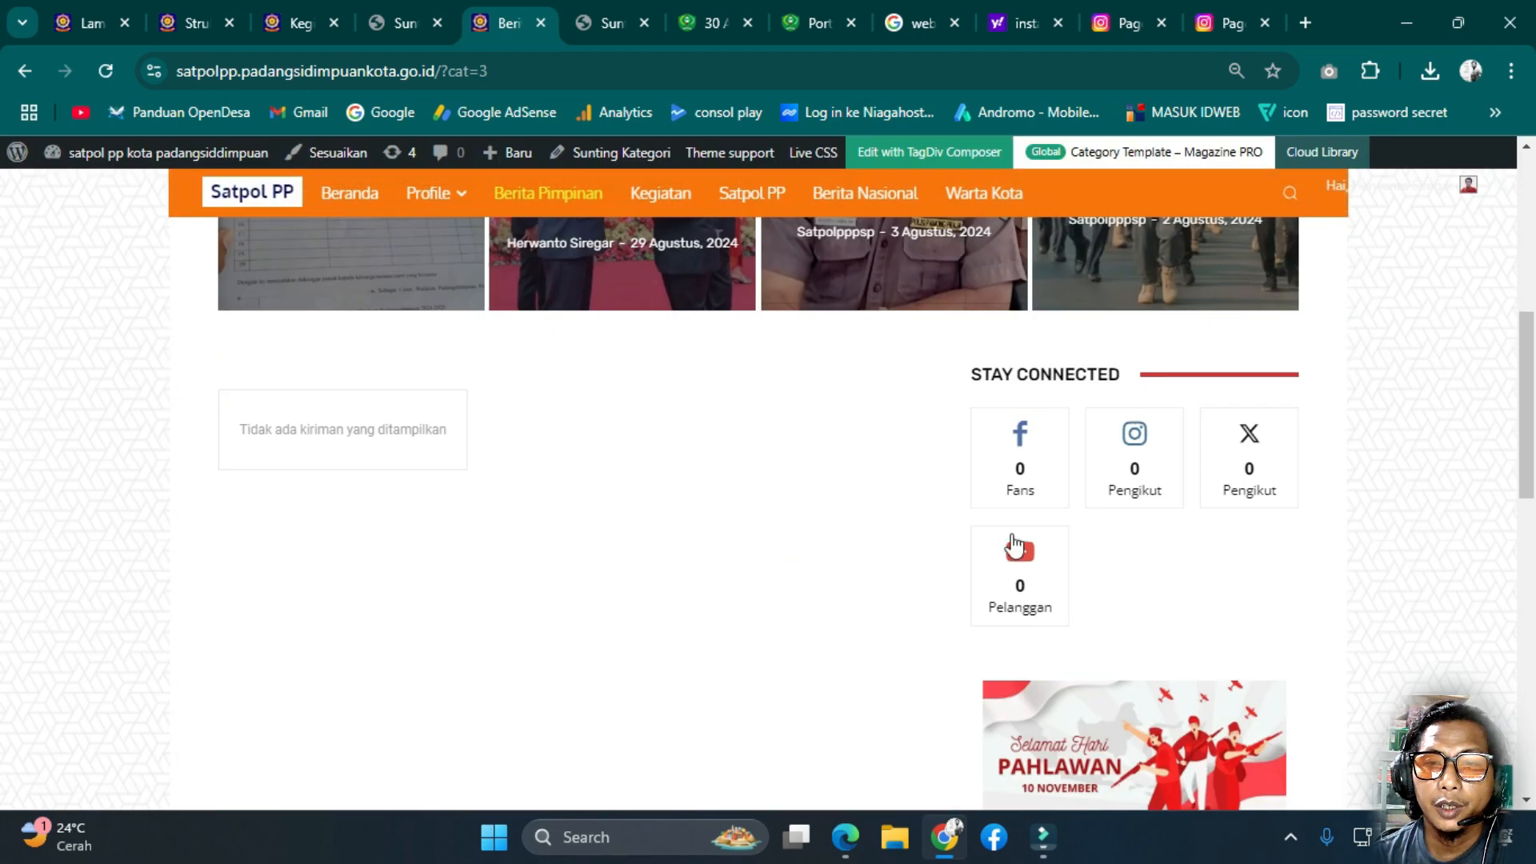
Step: Follow the Stay Connected Instagram link, hit the broken page, and return to the category template editor
click(1137, 446)
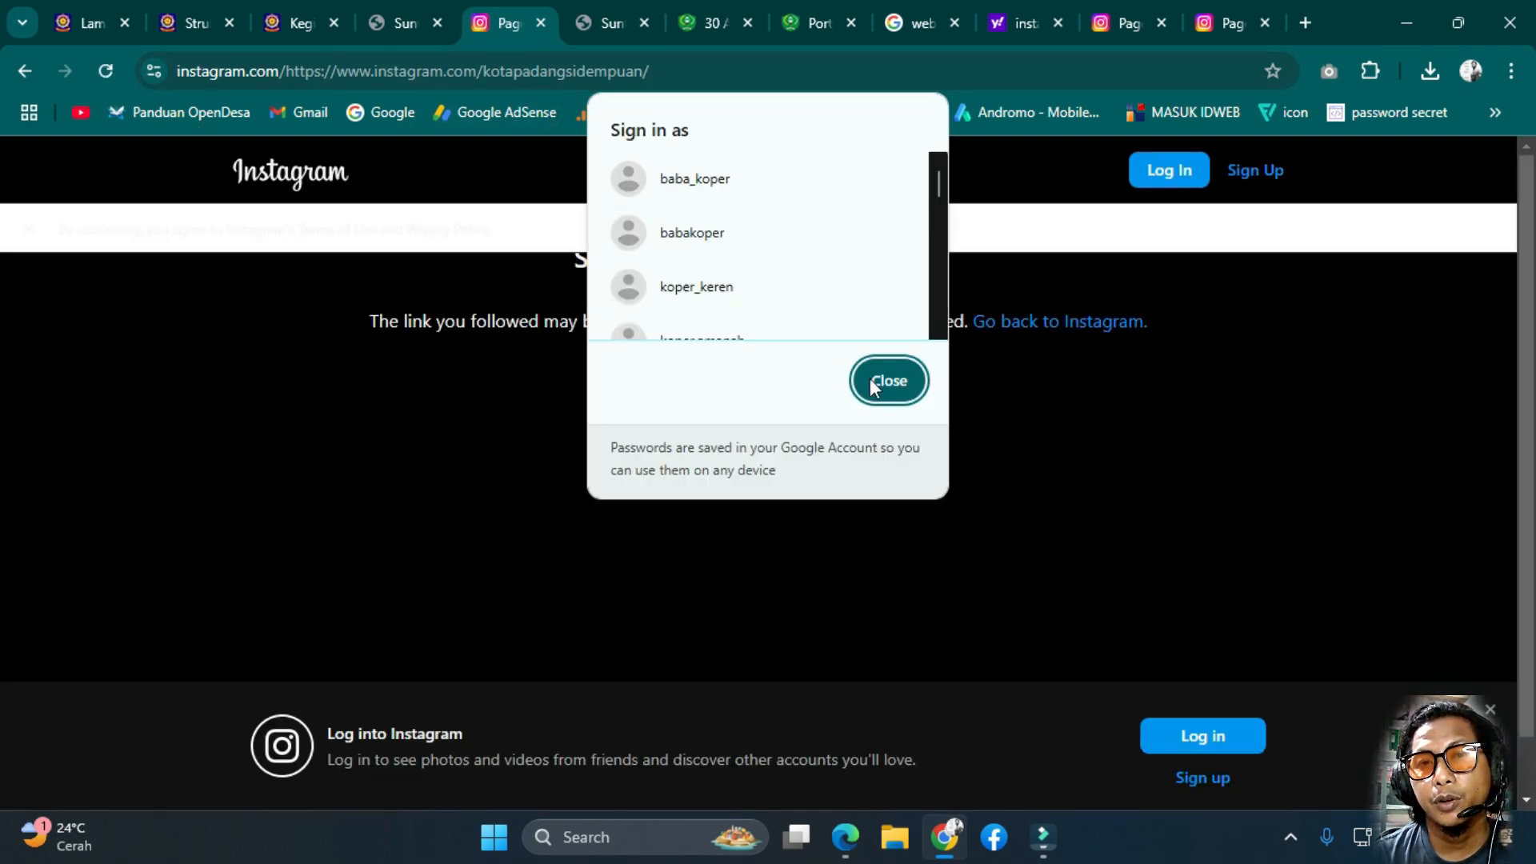
click(891, 381)
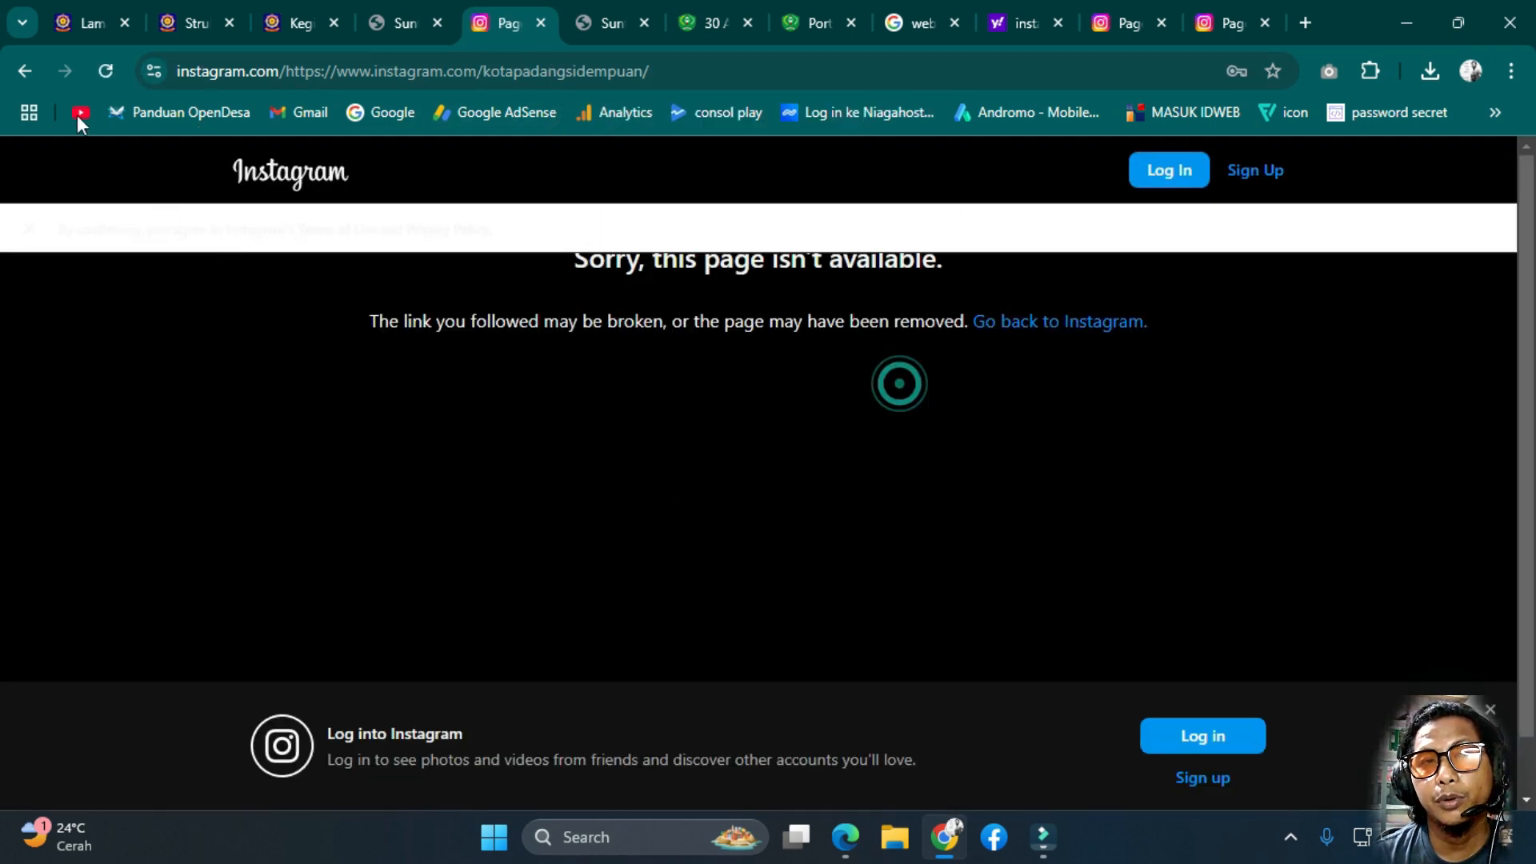
click(28, 71)
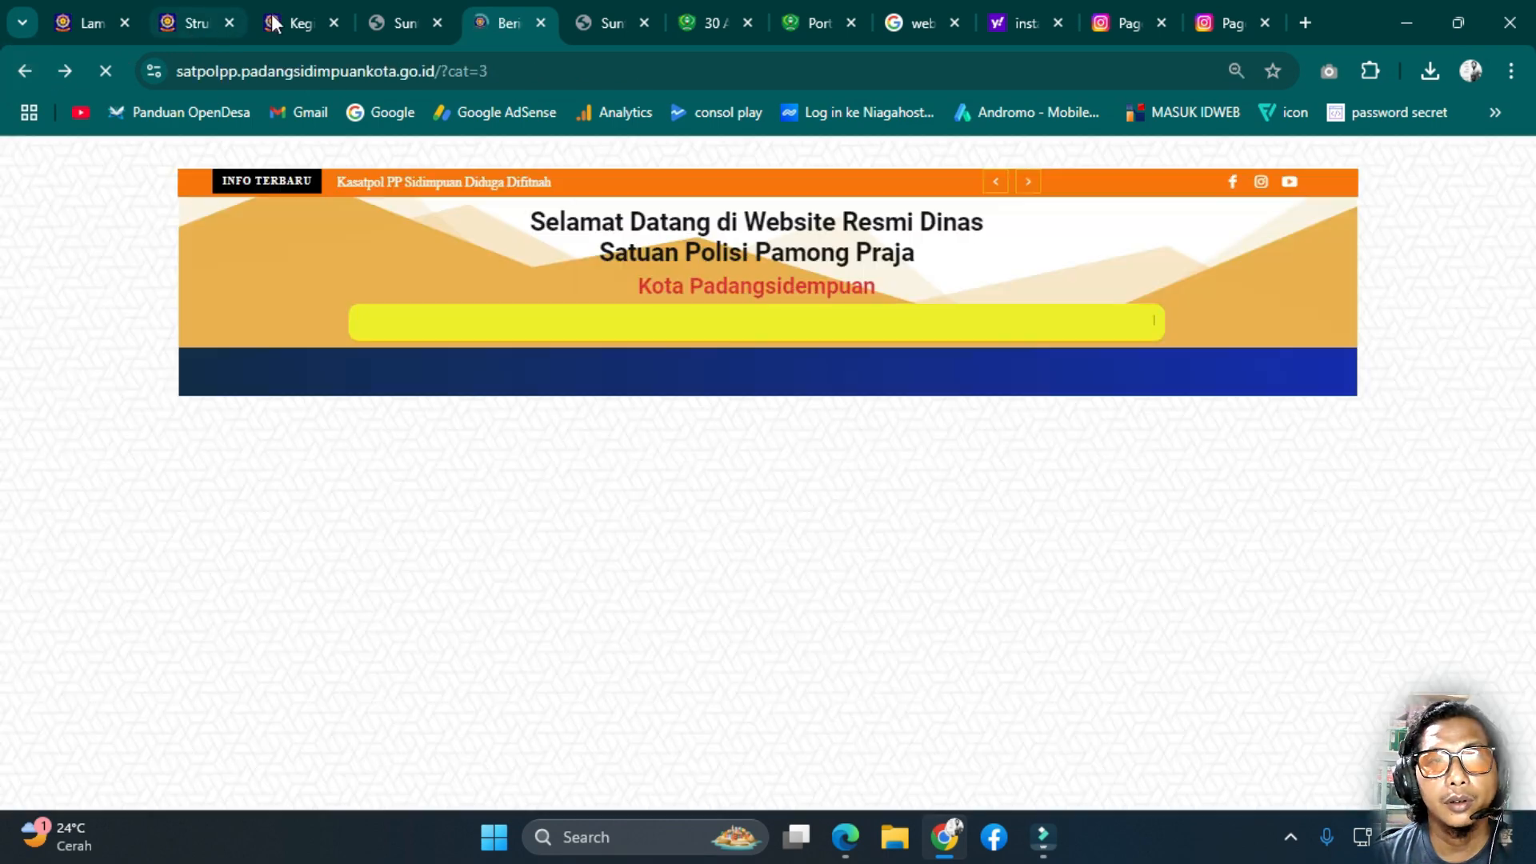
click(296, 10)
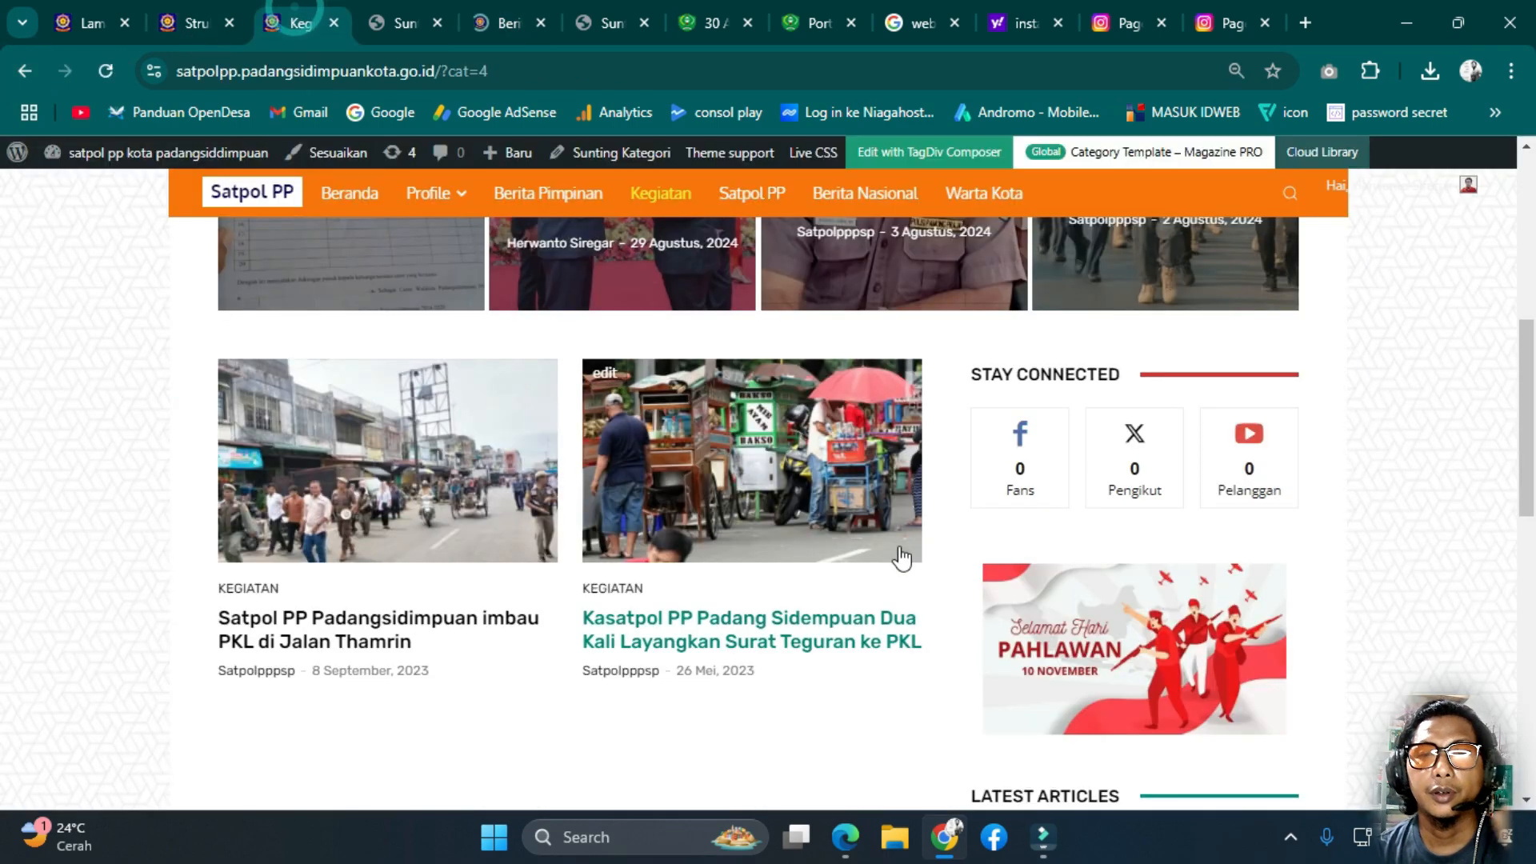
click(400, 19)
scroll(225, 600, down, 10)
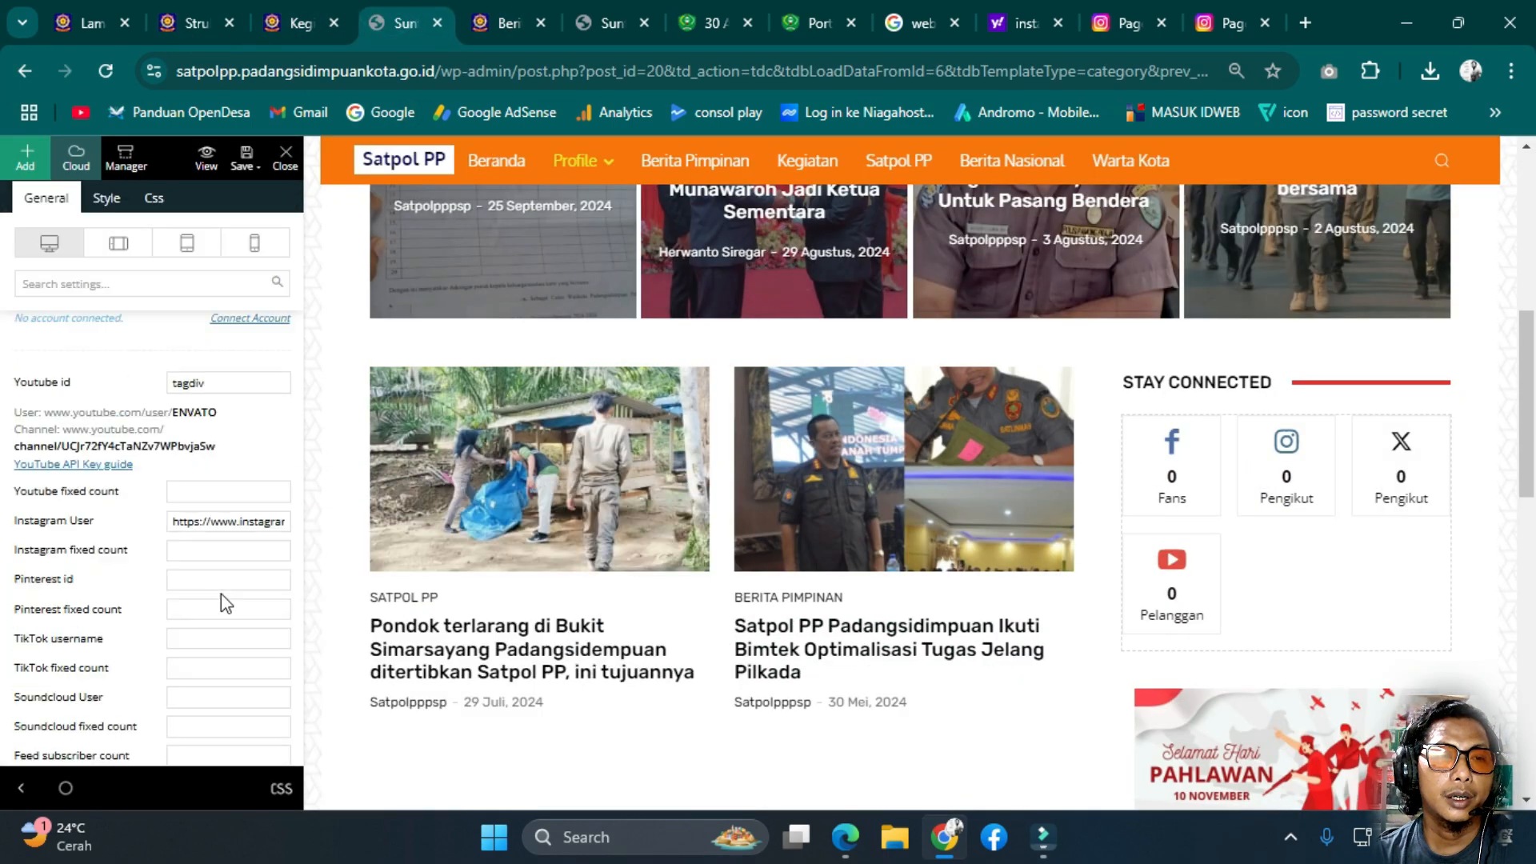
scroll(223, 591, up, 5)
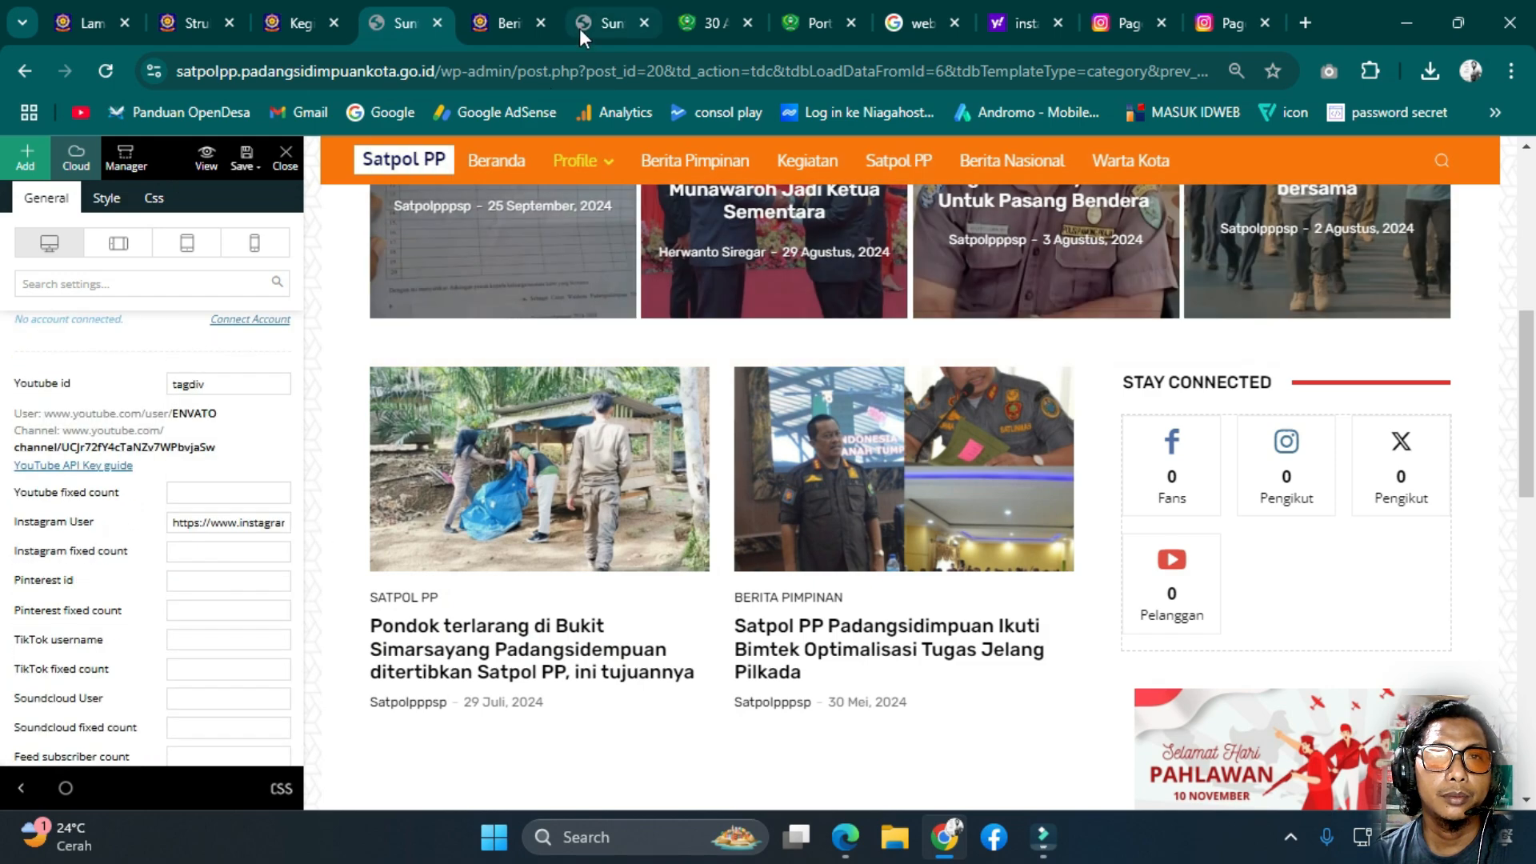
Step: In the single post template editor, load the Stay Connected counter's Social Counter settings
click(596, 26)
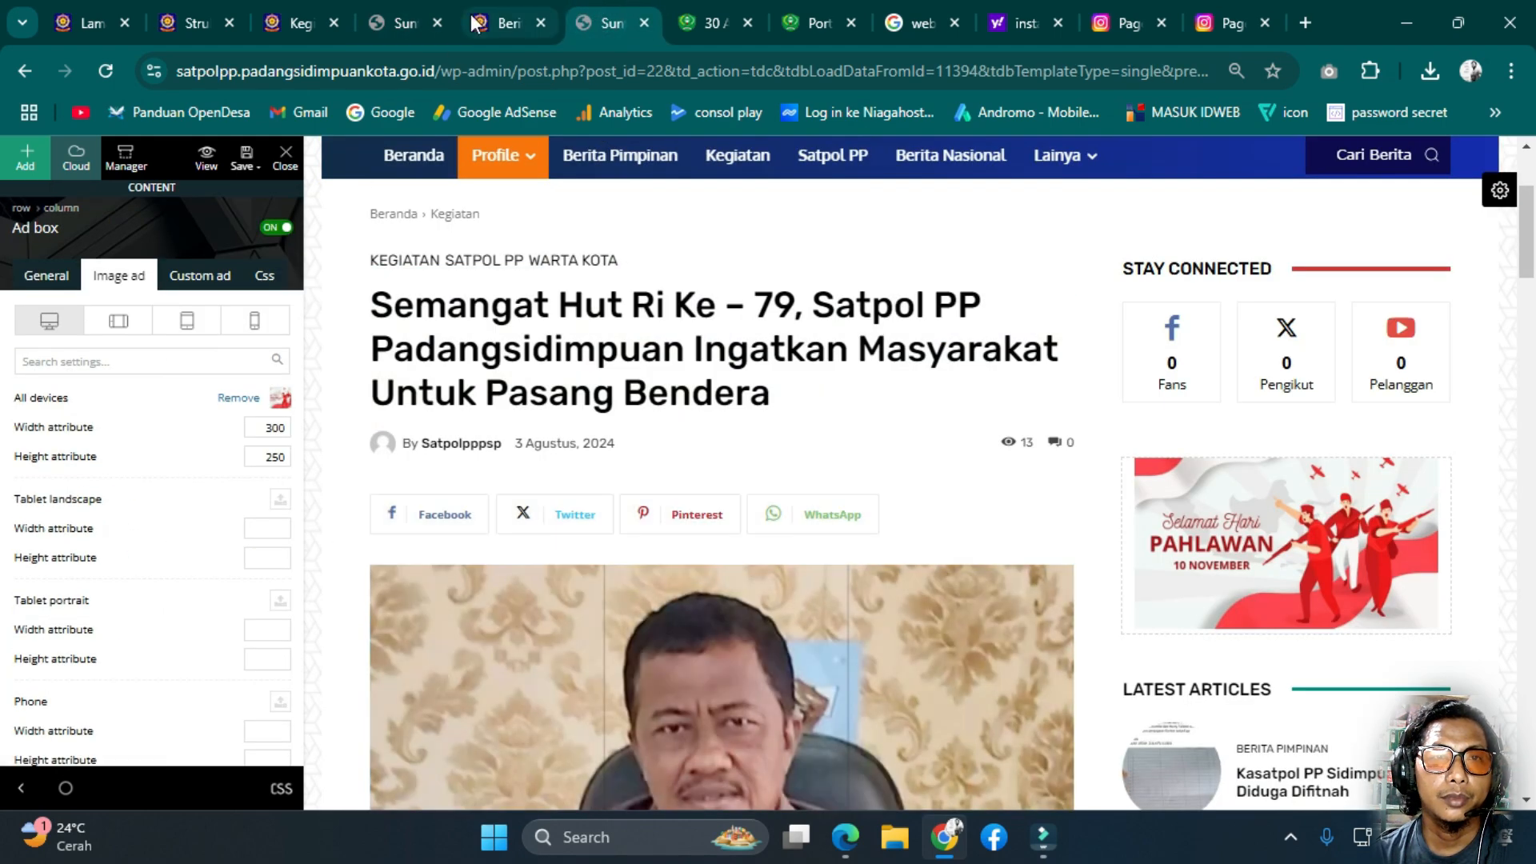
scroll(231, 552, down, 5)
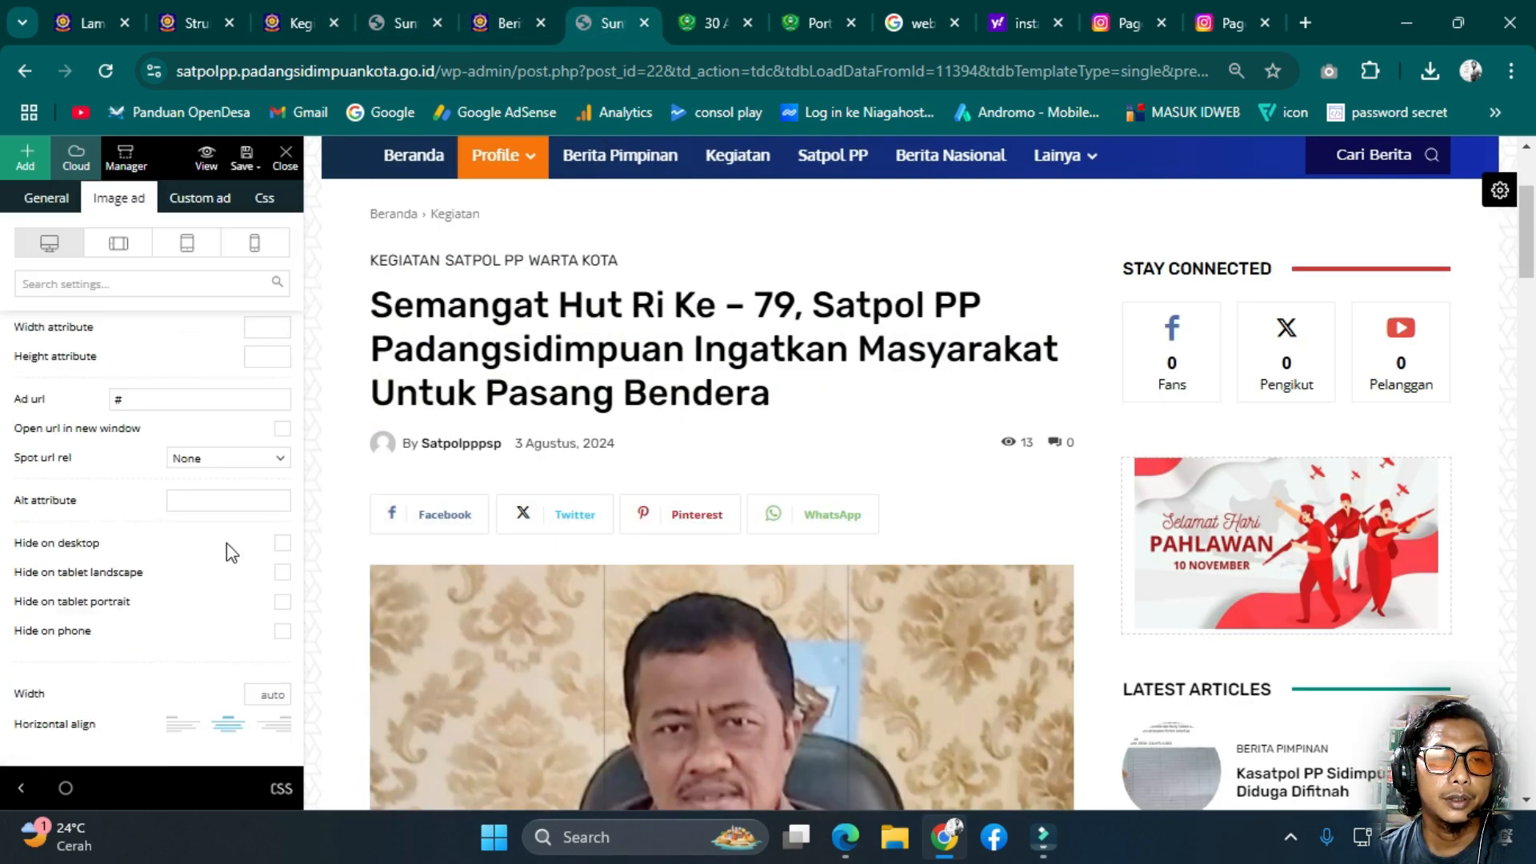
scroll(227, 540, up, 5)
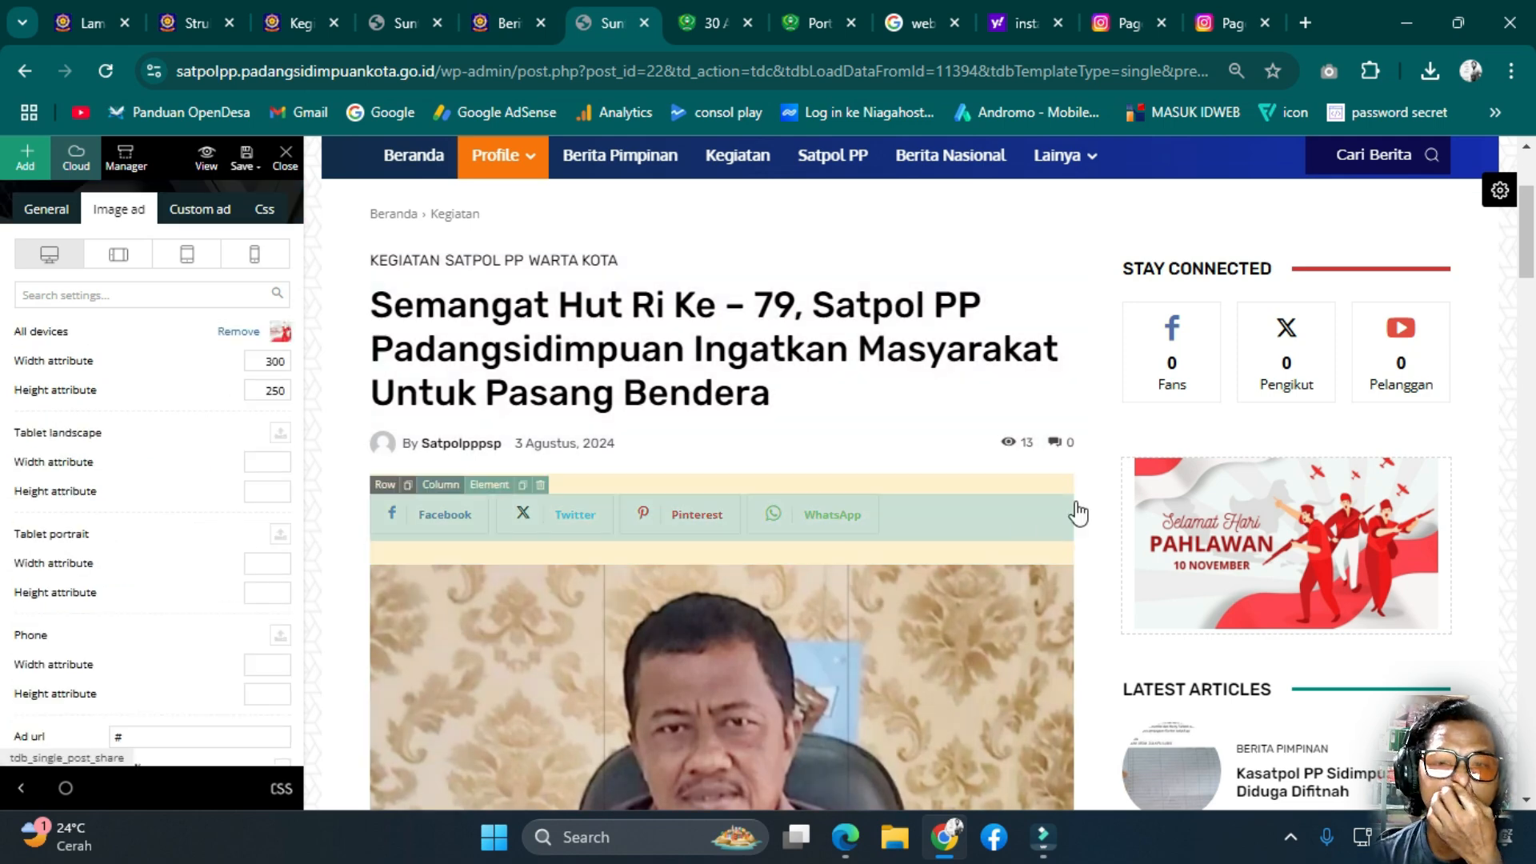
scroll(168, 491, down, 10)
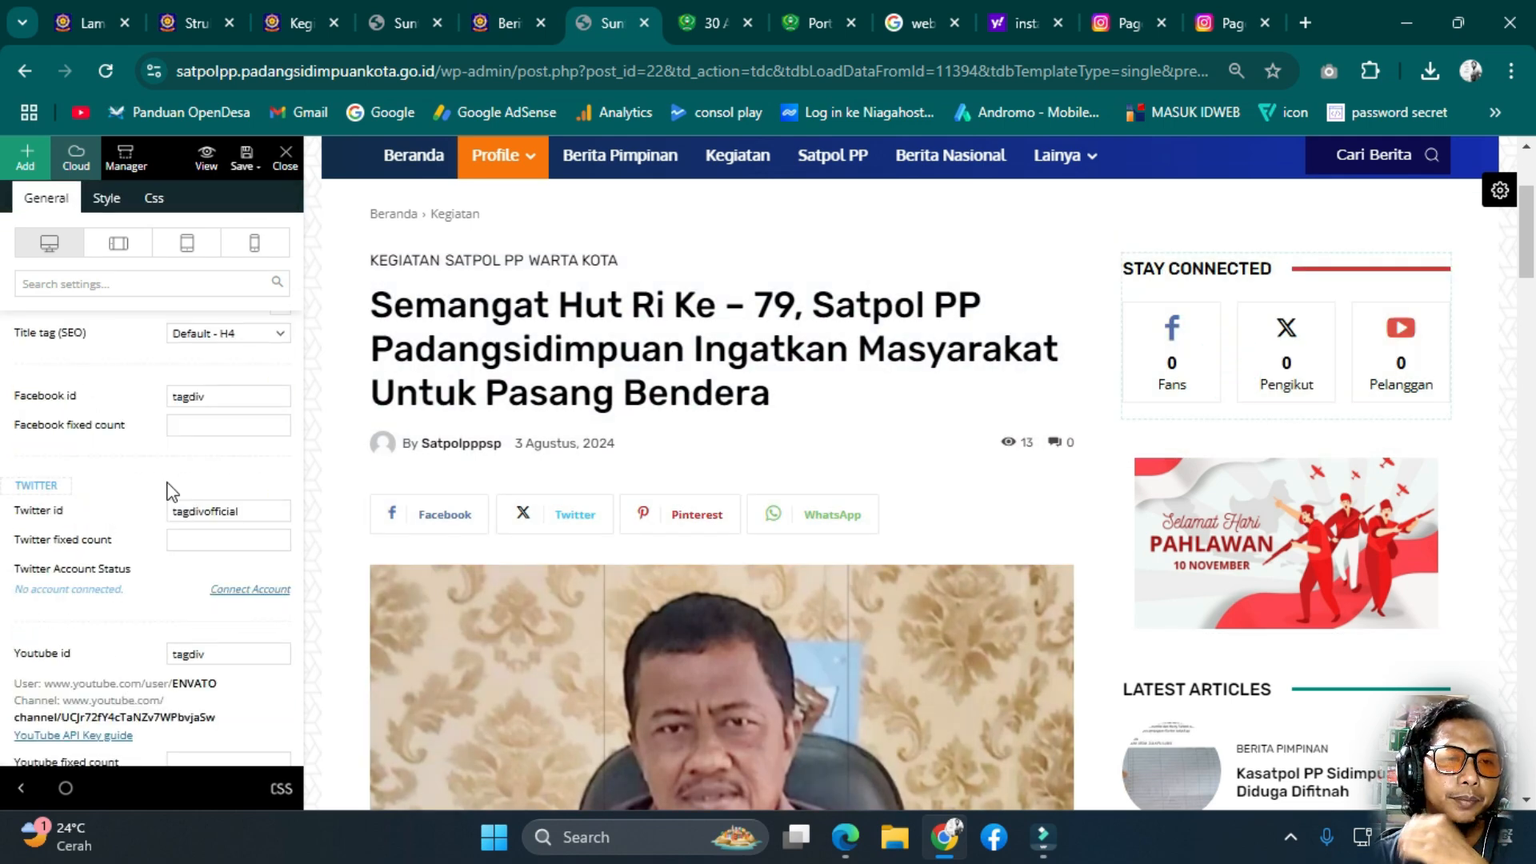
scroll(170, 493, up, 3)
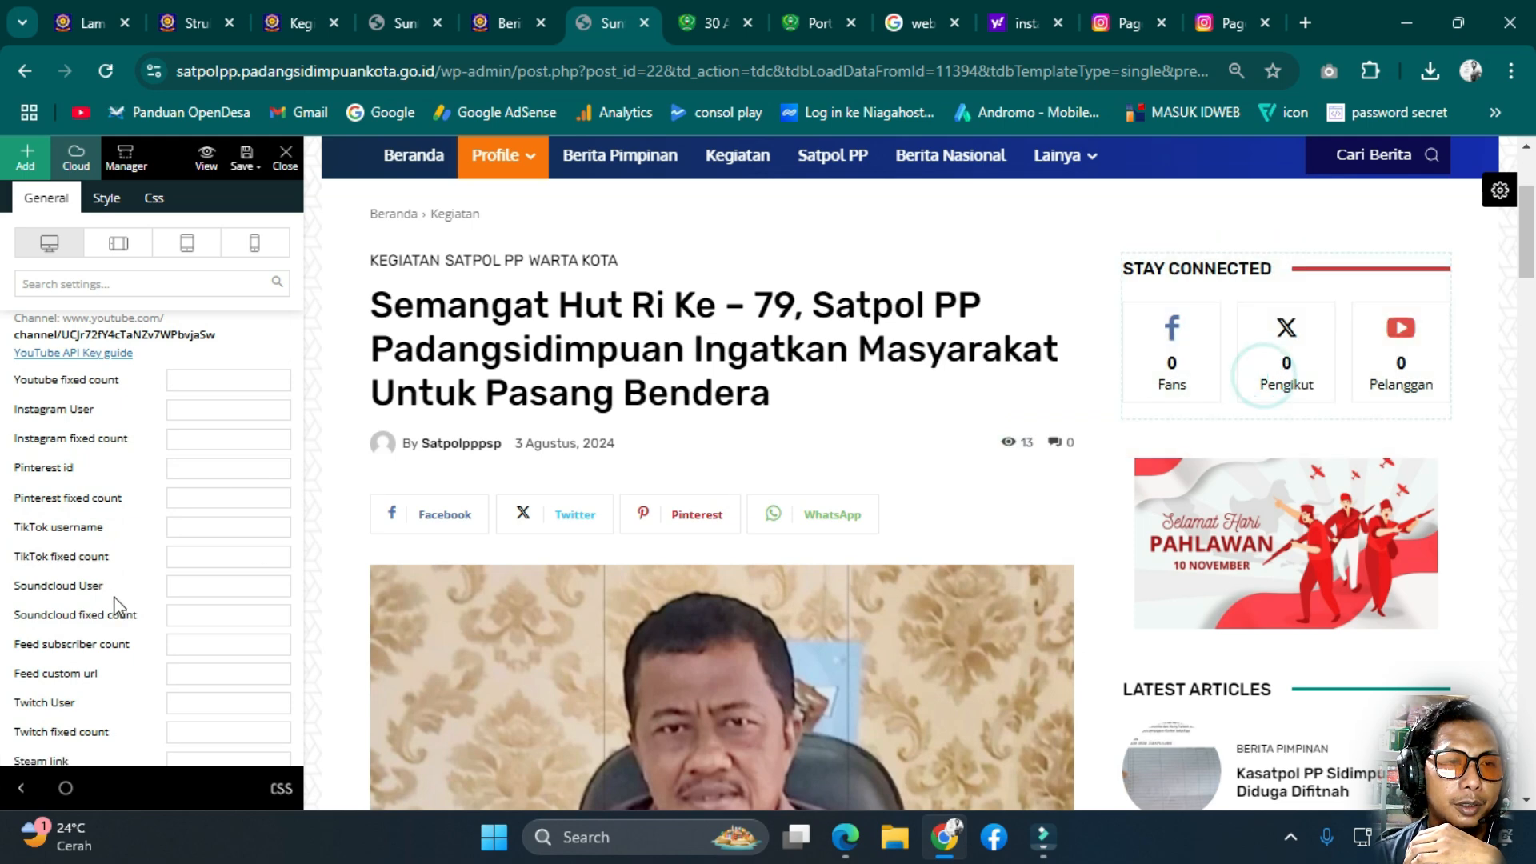
scroll(116, 605, up, 3)
scroll(116, 606, down, 5)
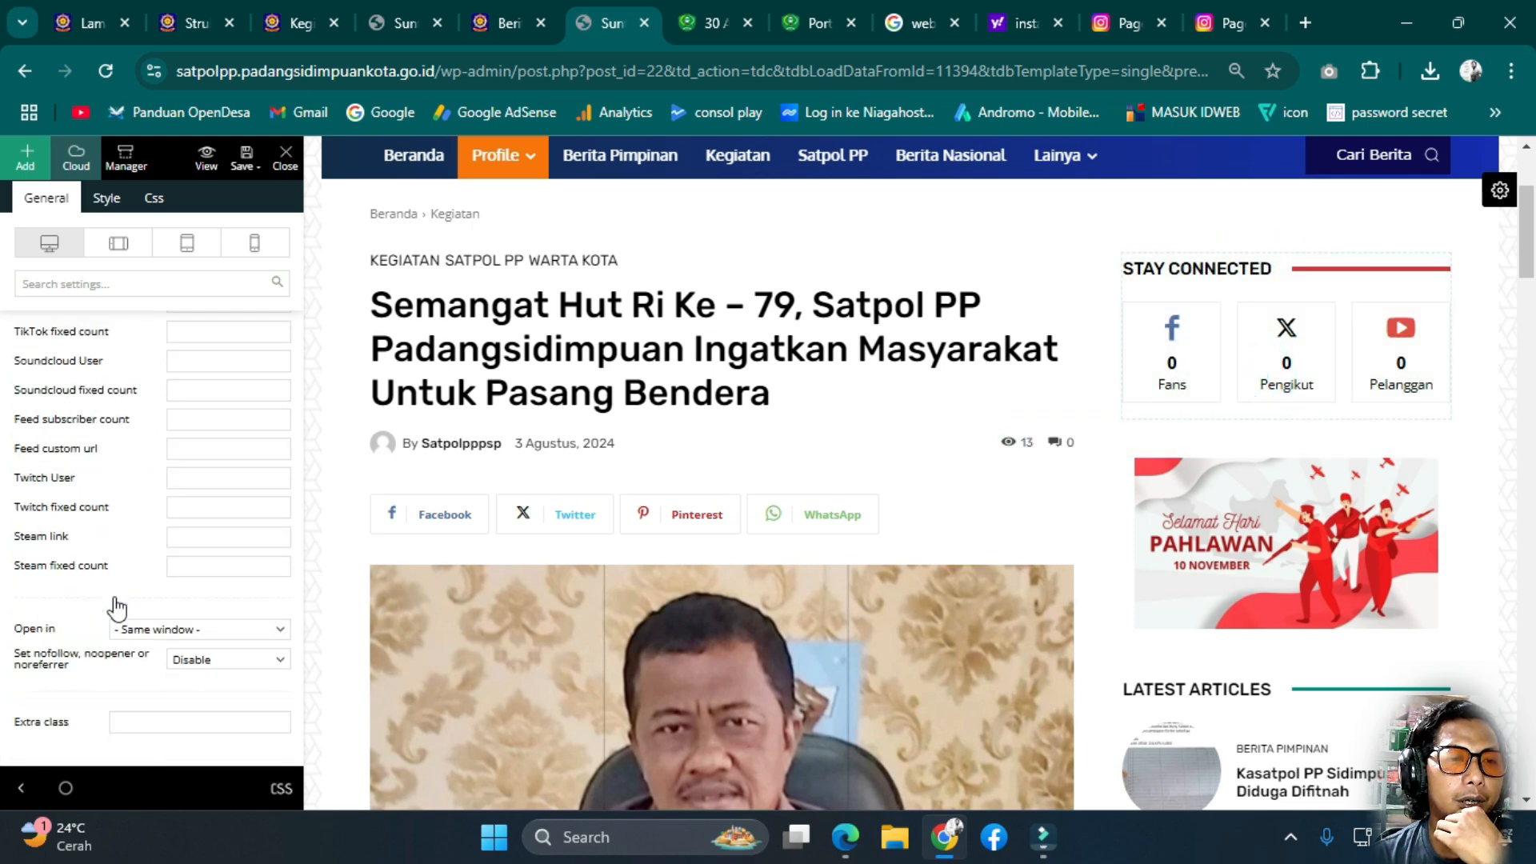
scroll(116, 605, up, 6)
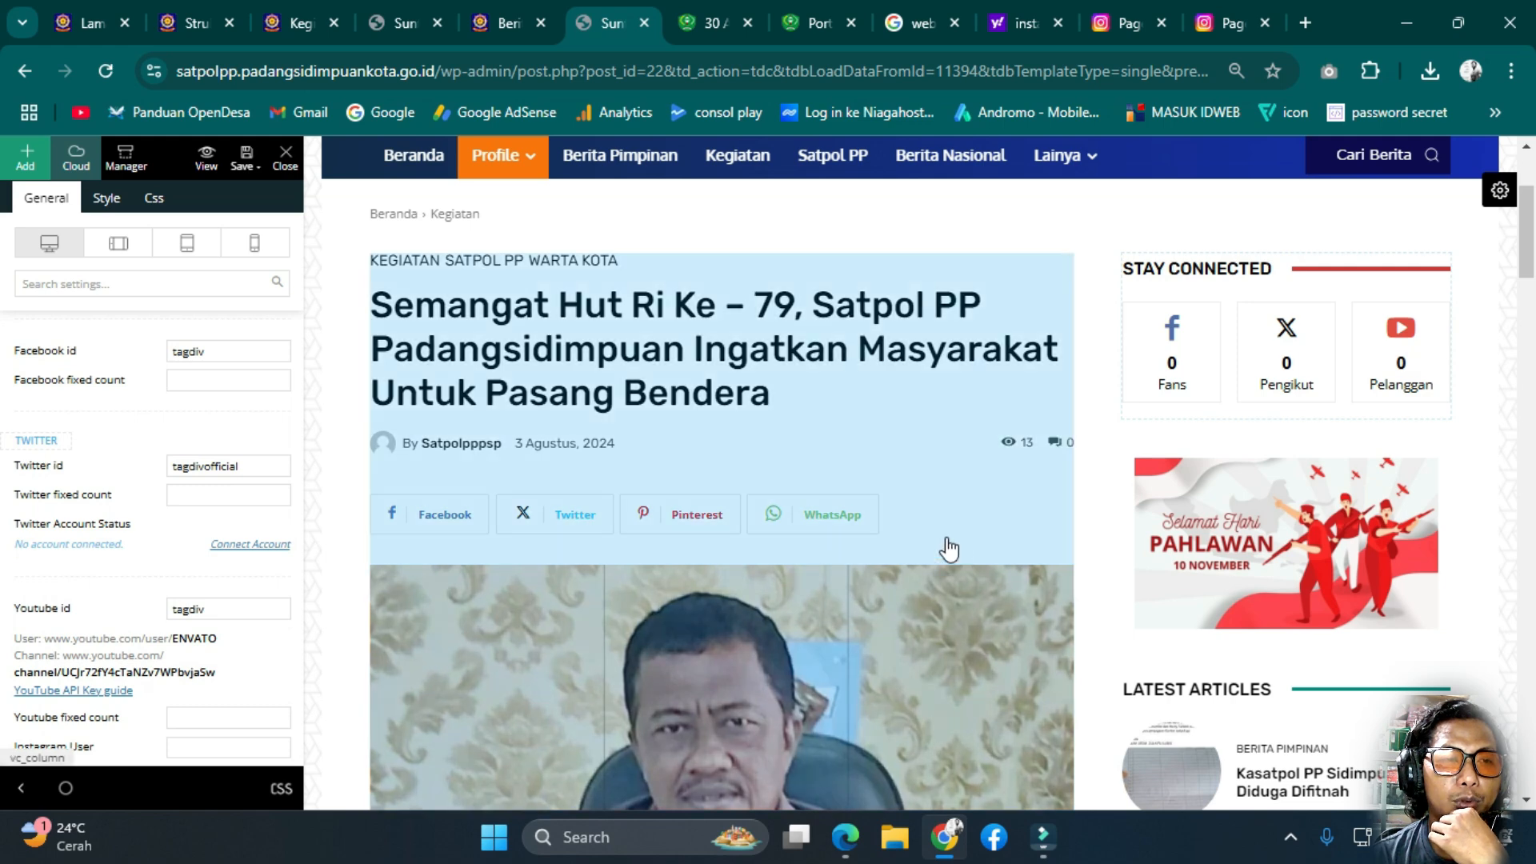
Step: Clear the Twitter id 'tagdivofficial', Youtube id 'tagdiv' and Facebook id 'tagdiv'
double_click(268, 466)
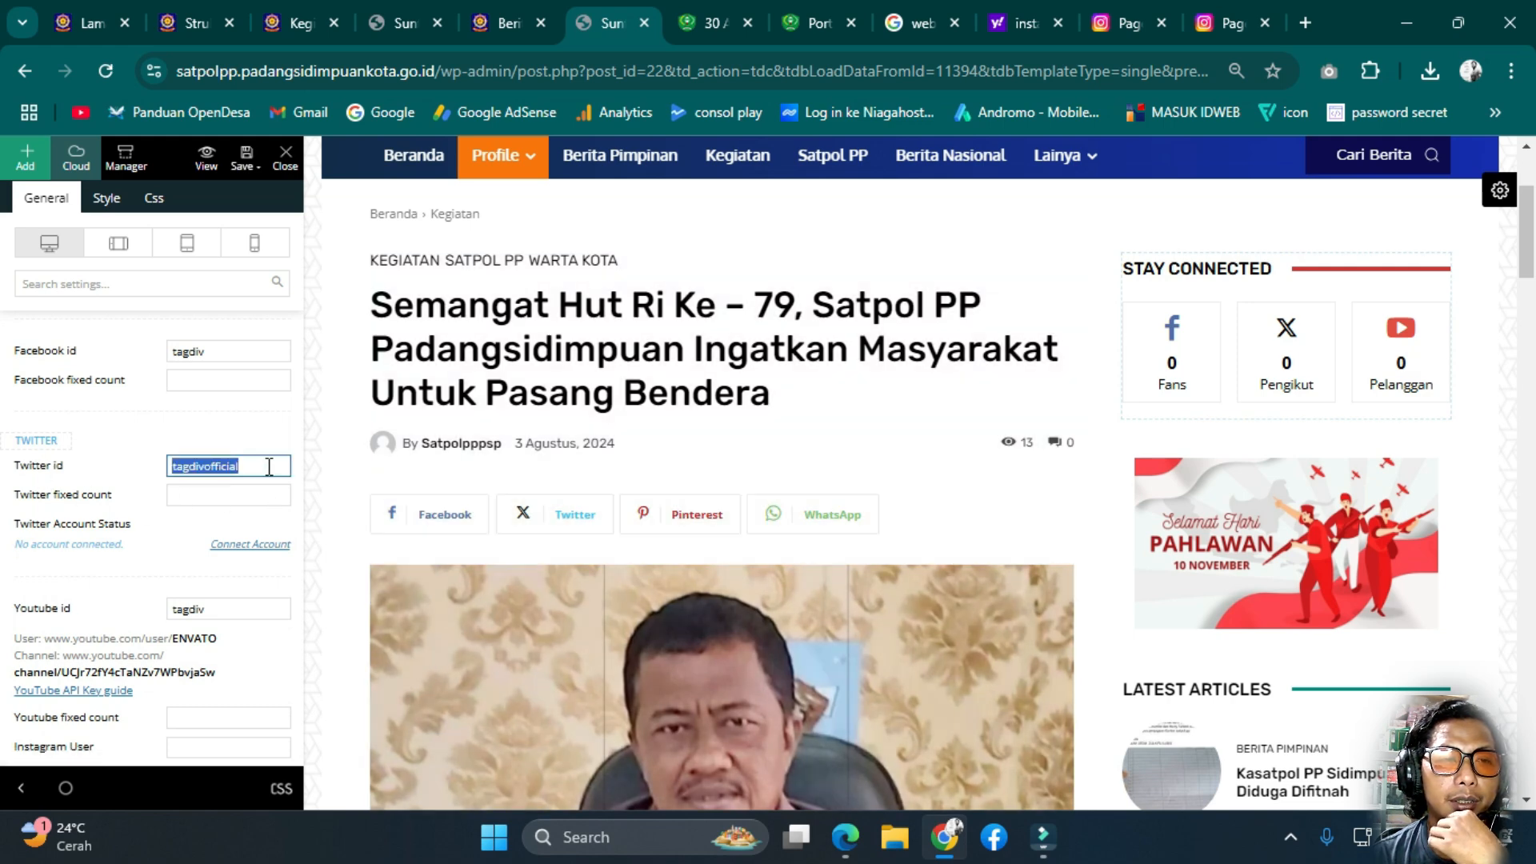
key(BackSpace)
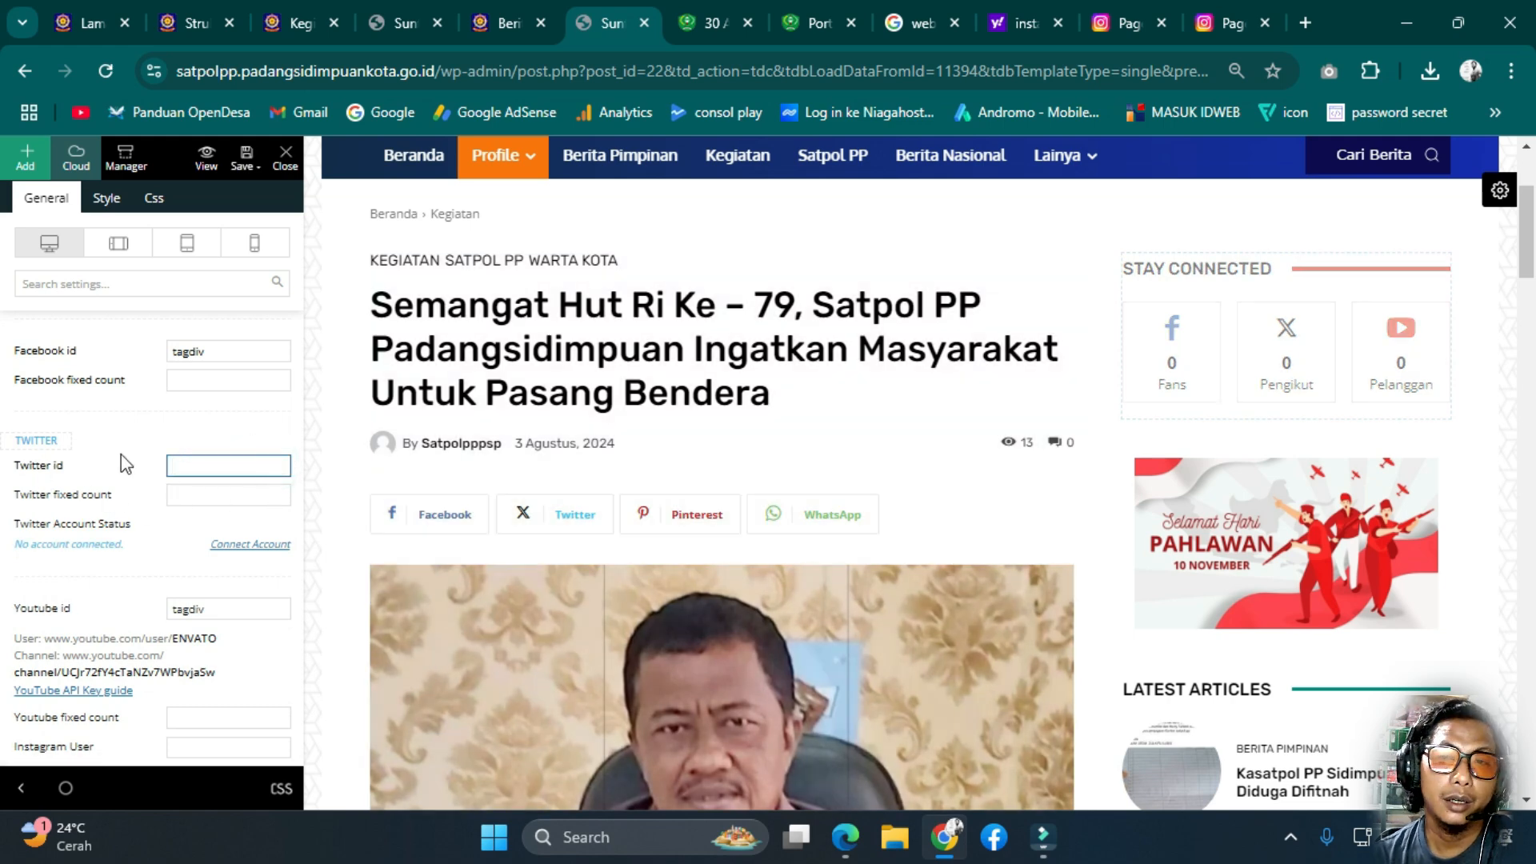
scroll(242, 445, down, 1)
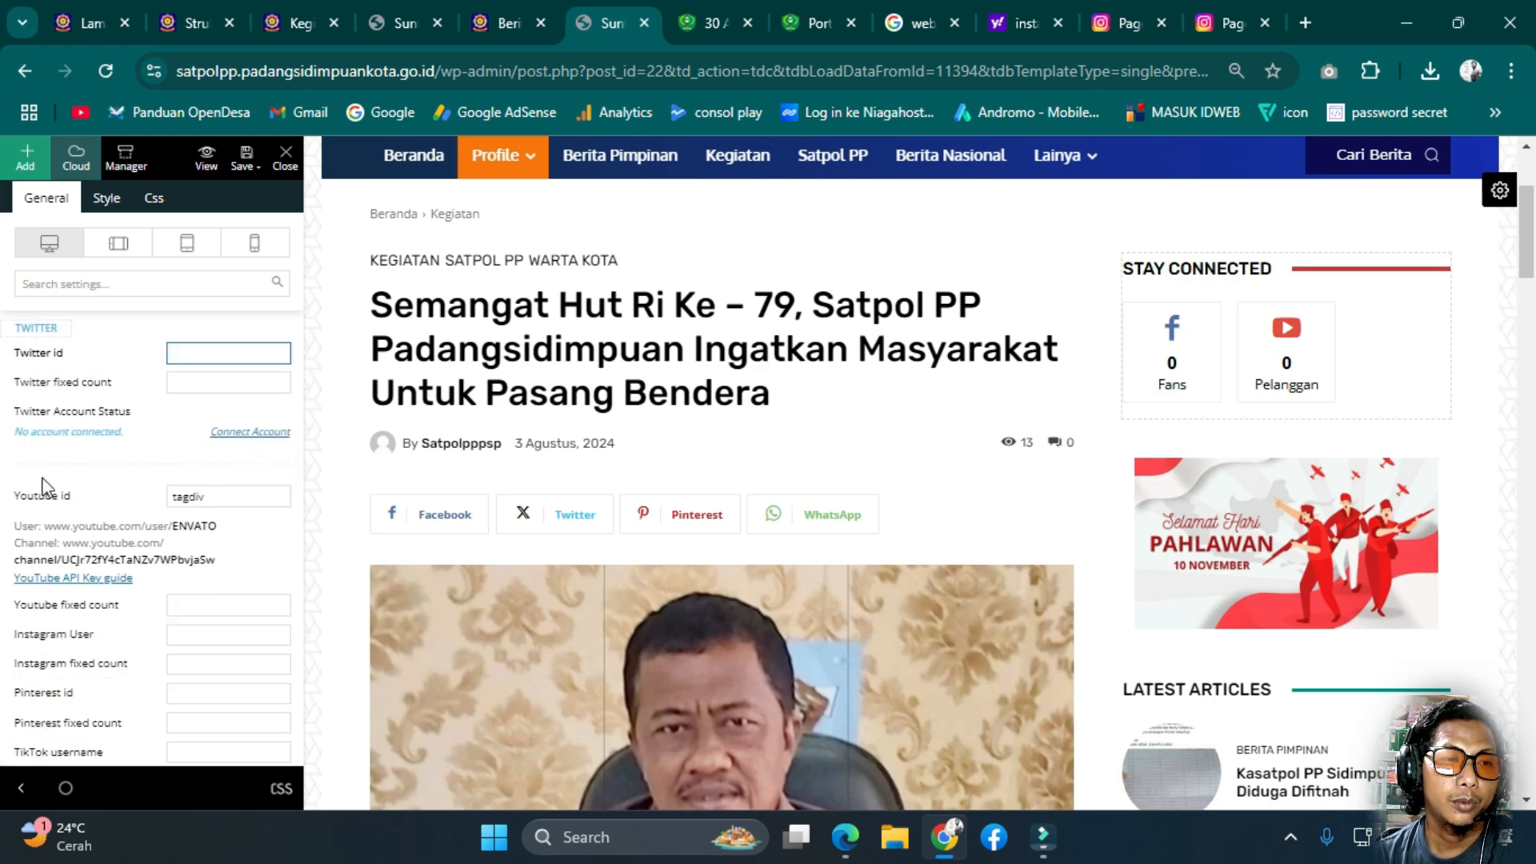
double_click(212, 493)
key(BackSpace)
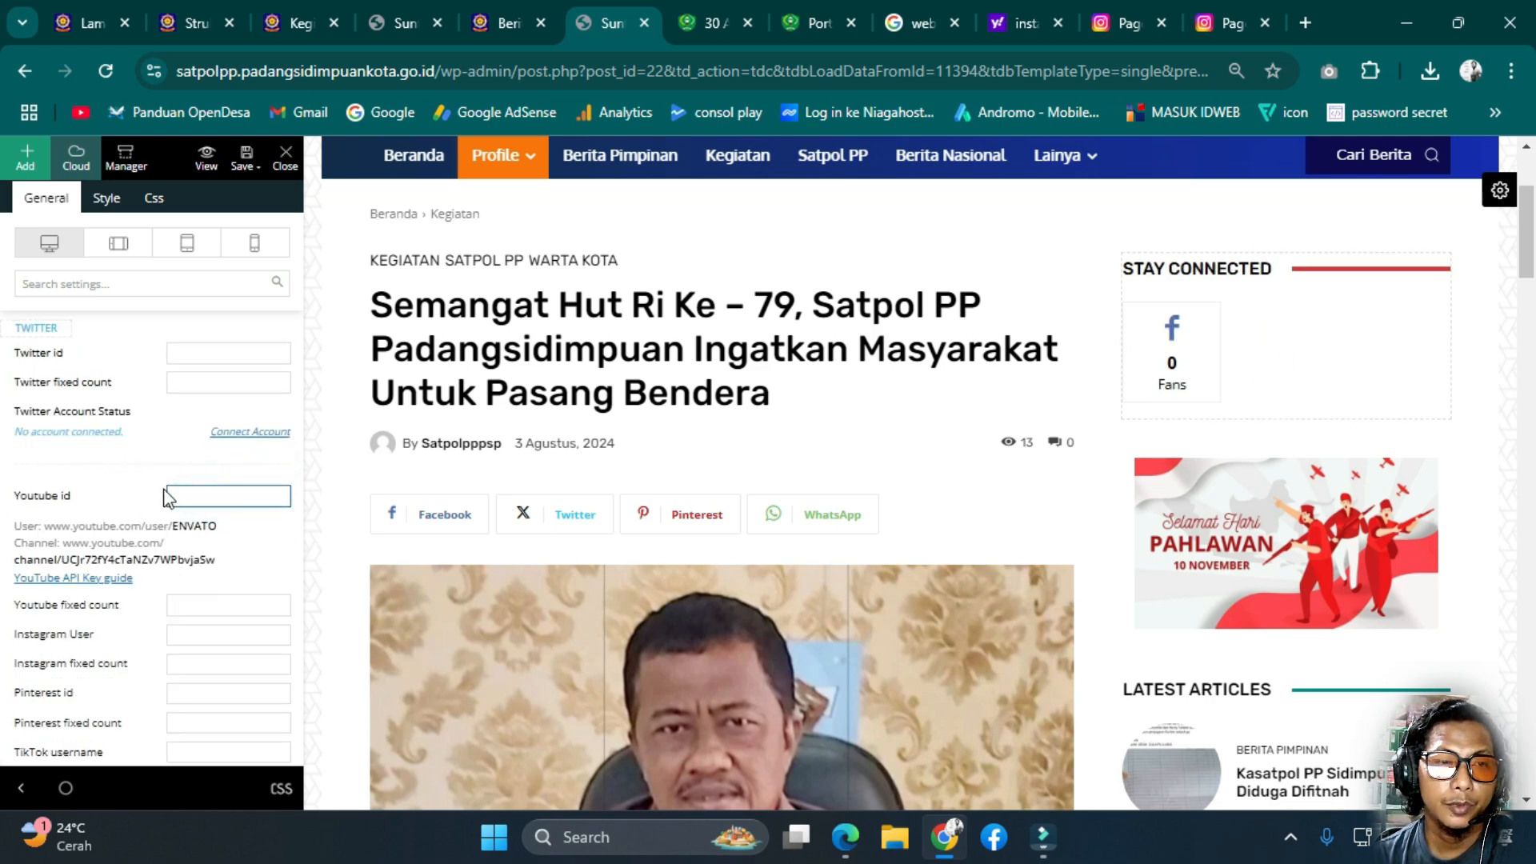
scroll(168, 498, up, 2)
double_click(235, 465)
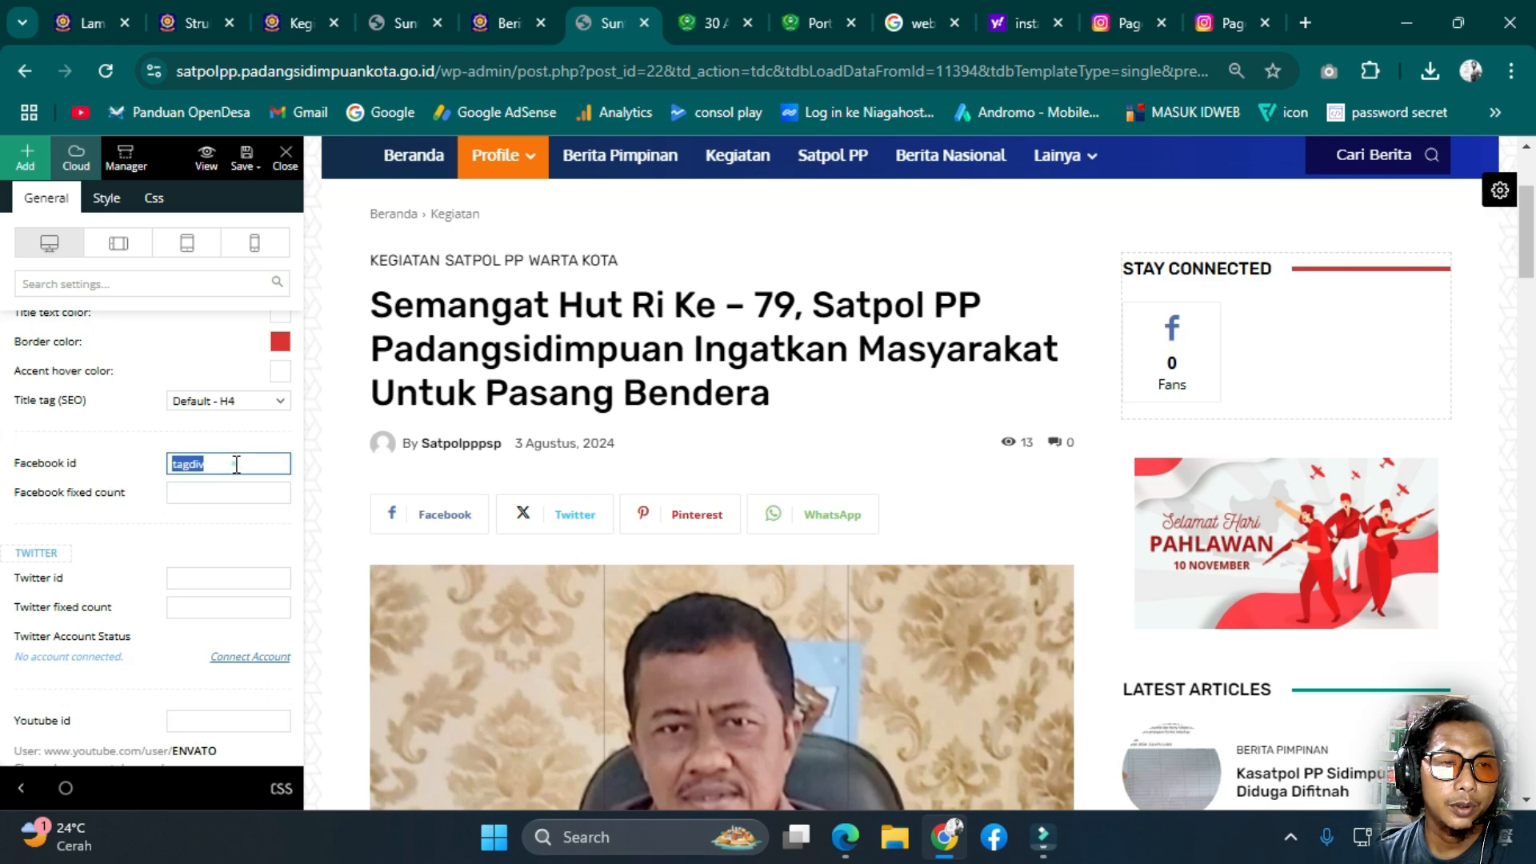
key(BackSpace)
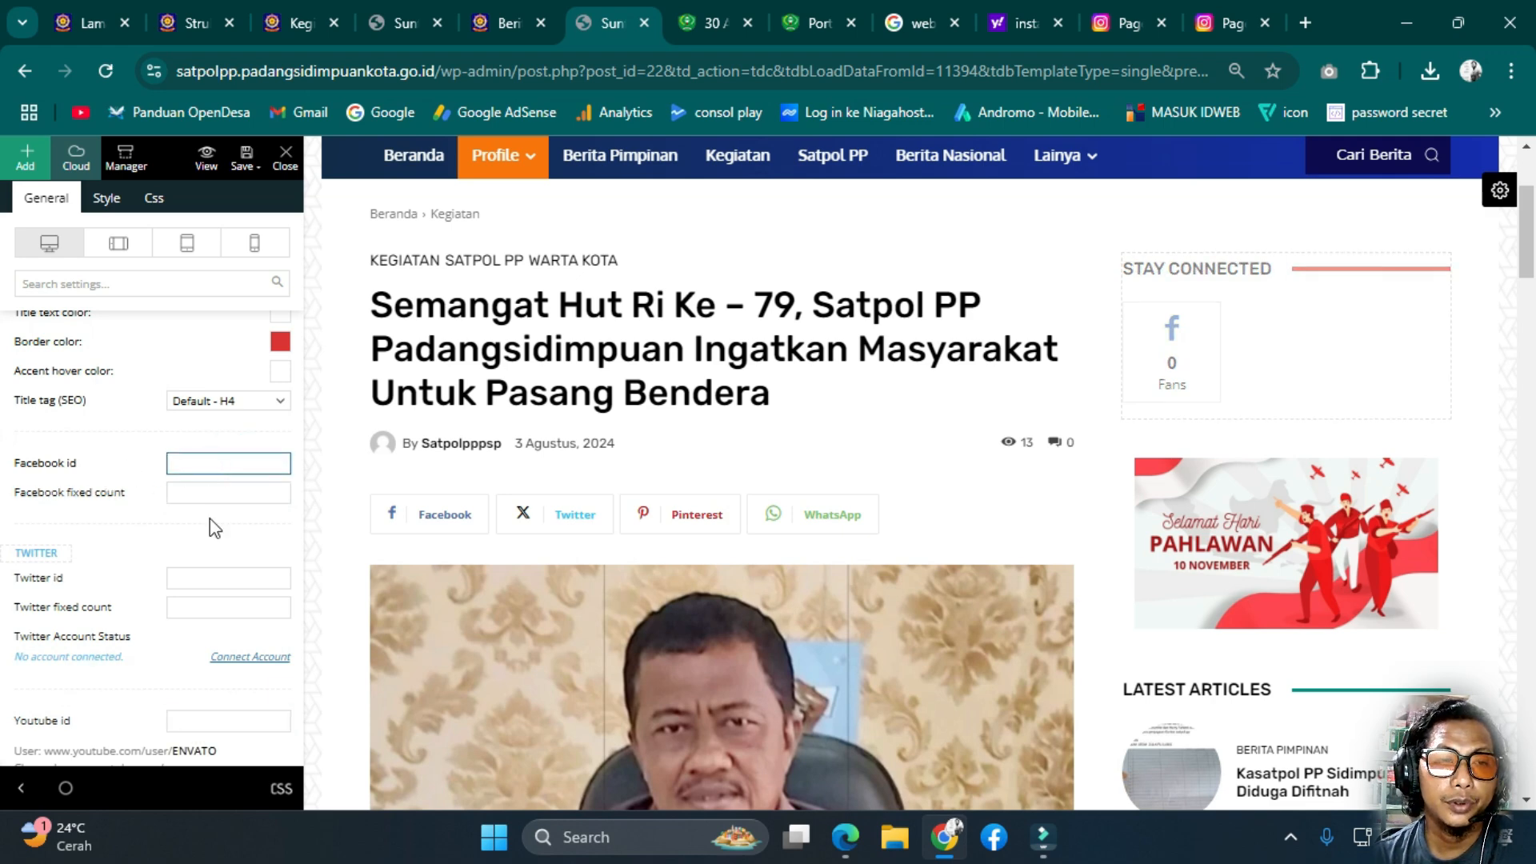
scroll(209, 518, down, 5)
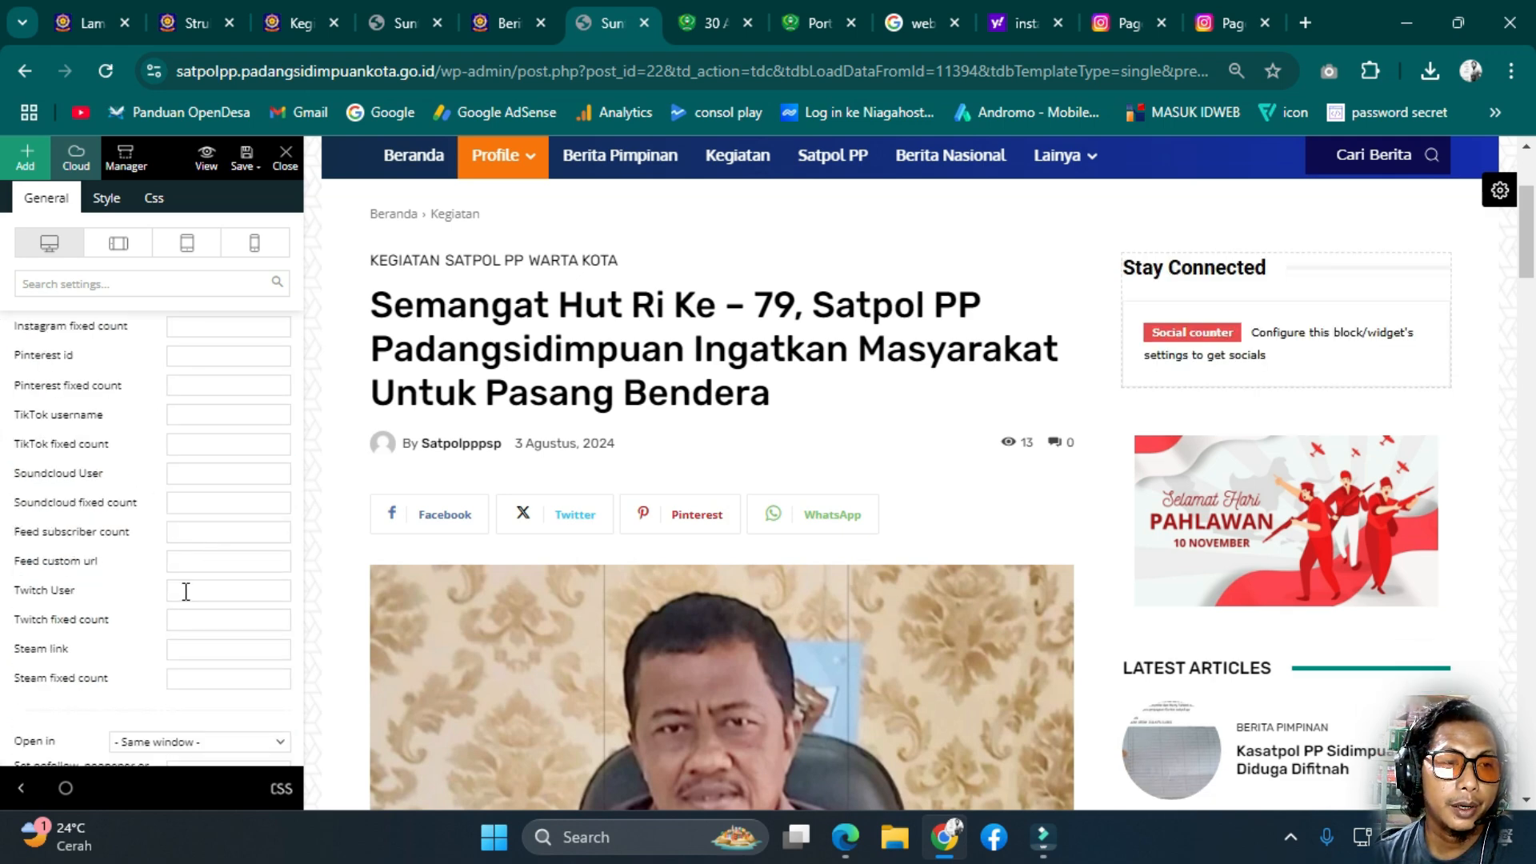
scroll(186, 593, down, 2)
scroll(192, 597, up, 2)
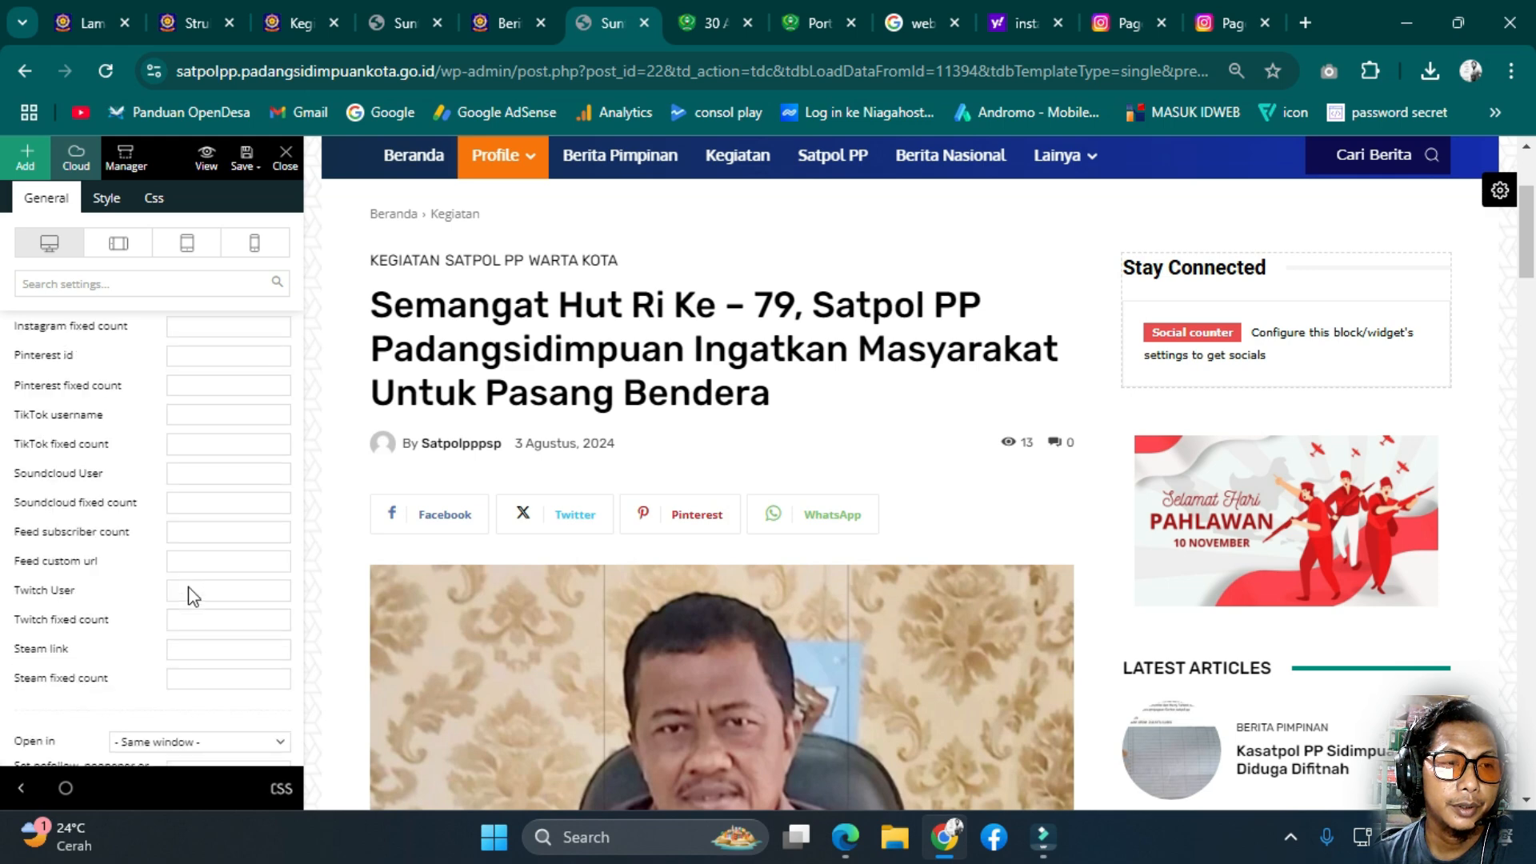
scroll(190, 588, up, 2)
scroll(190, 587, up, 10)
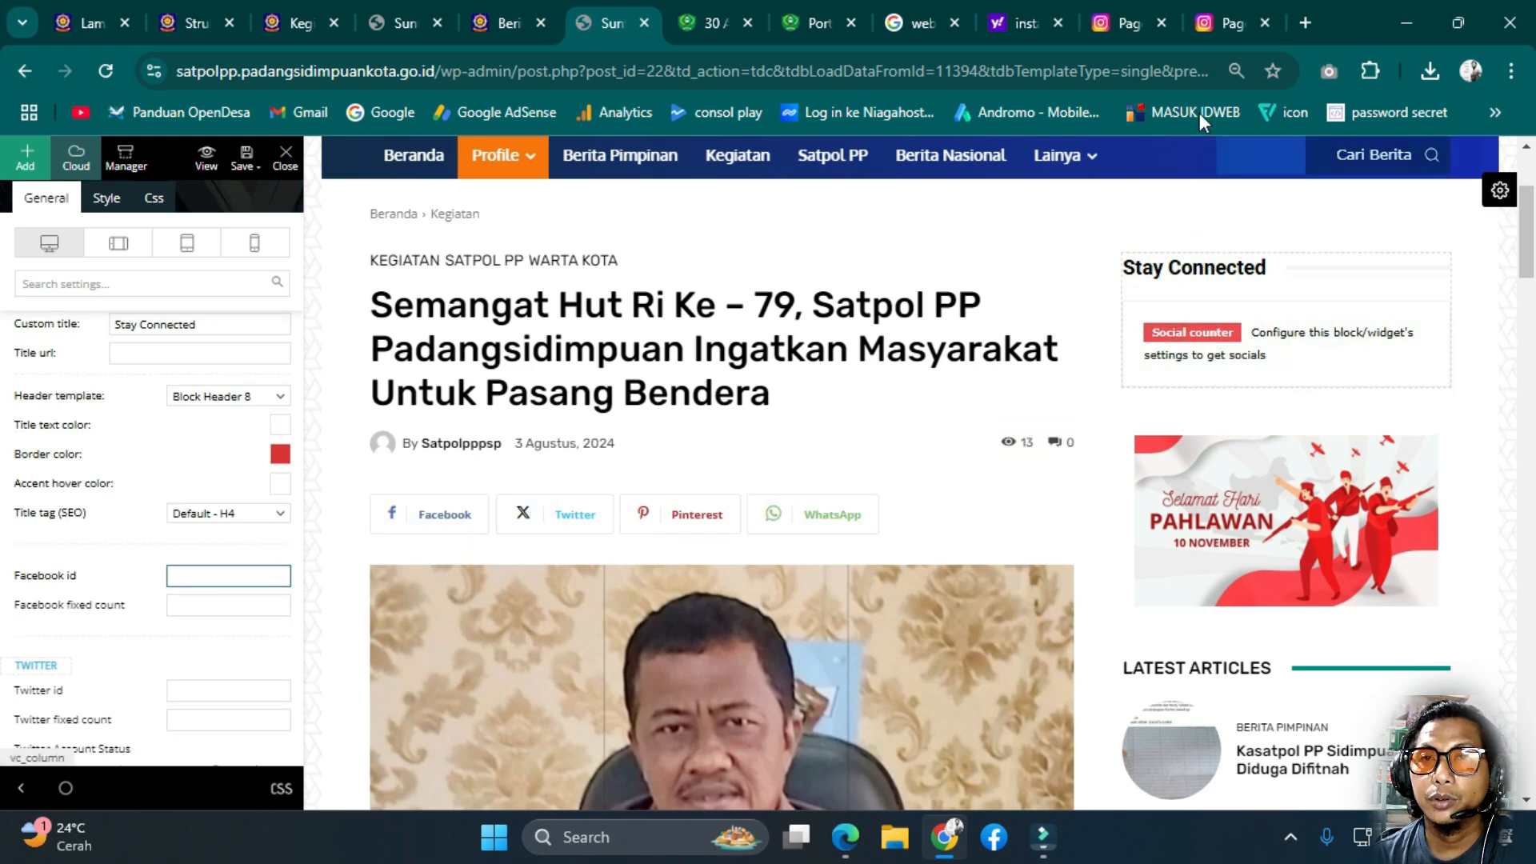
Step: Close the broken Instagram tab and open YouTube's home page from the Yahoo results tab
click(1136, 10)
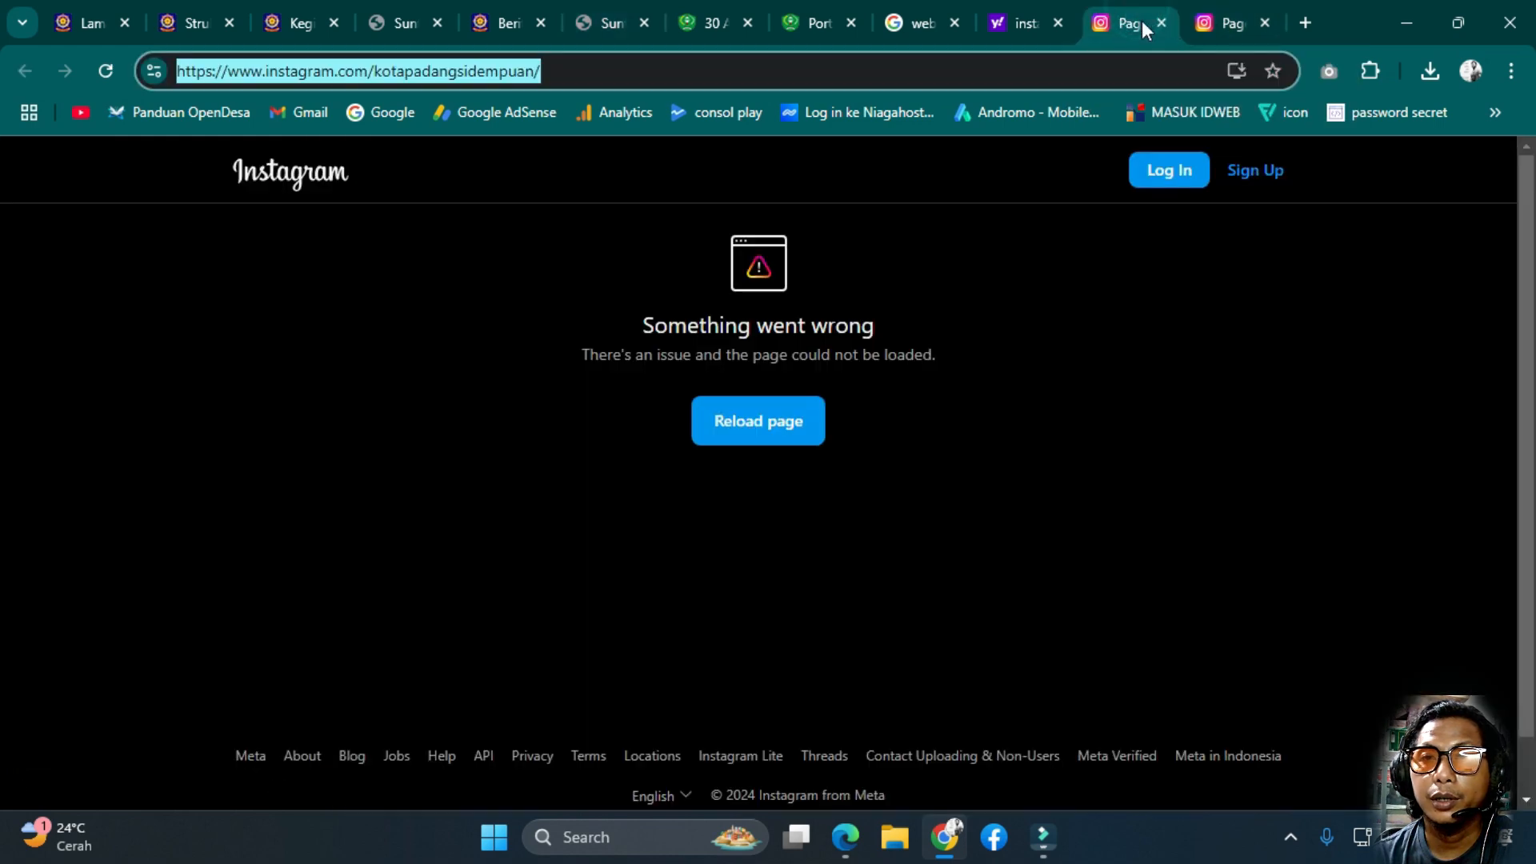
click(1160, 18)
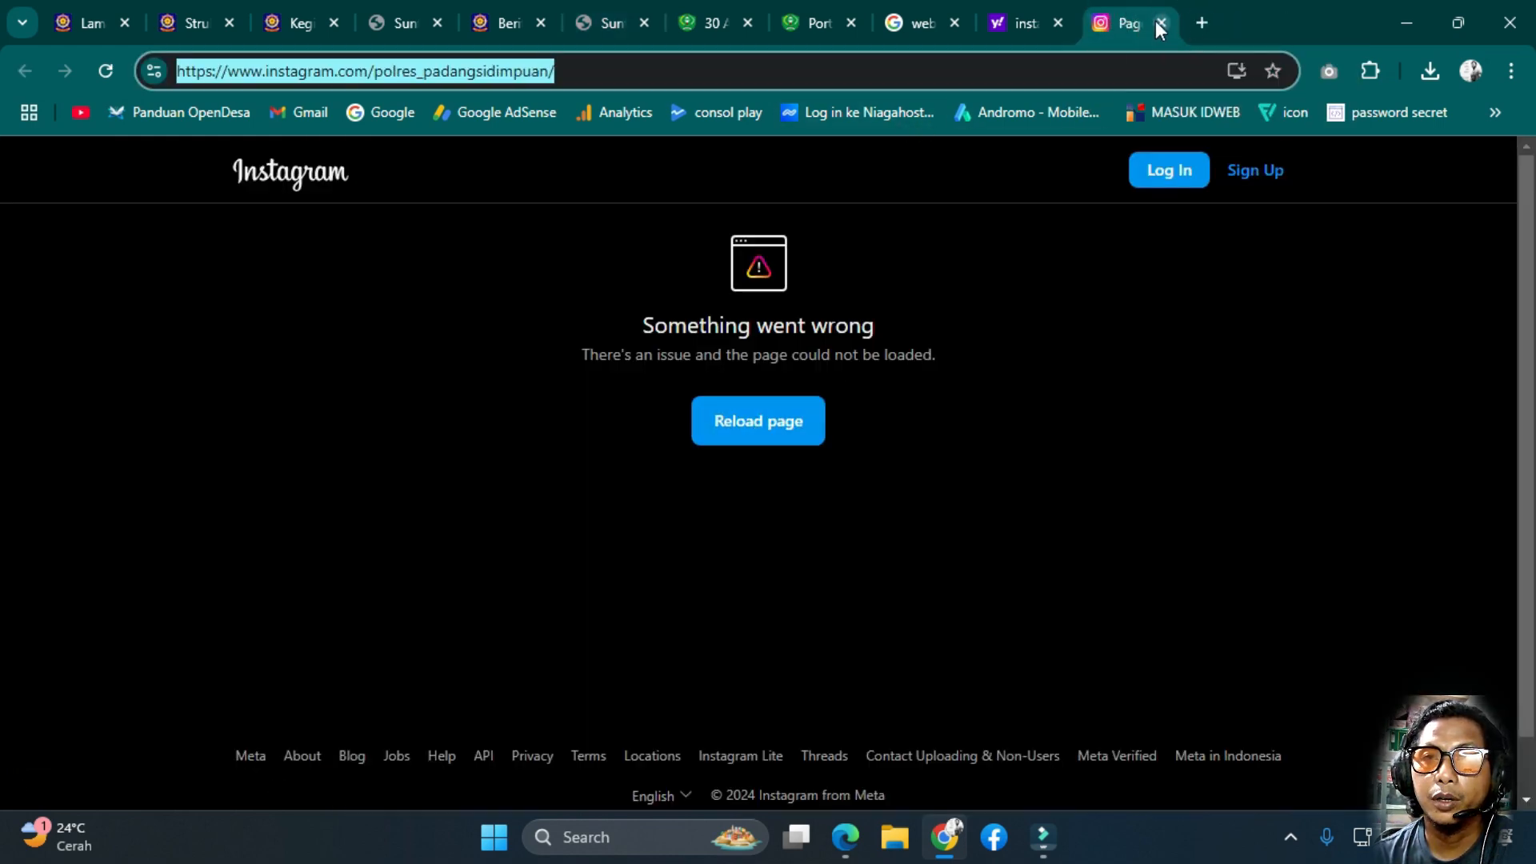
click(1160, 22)
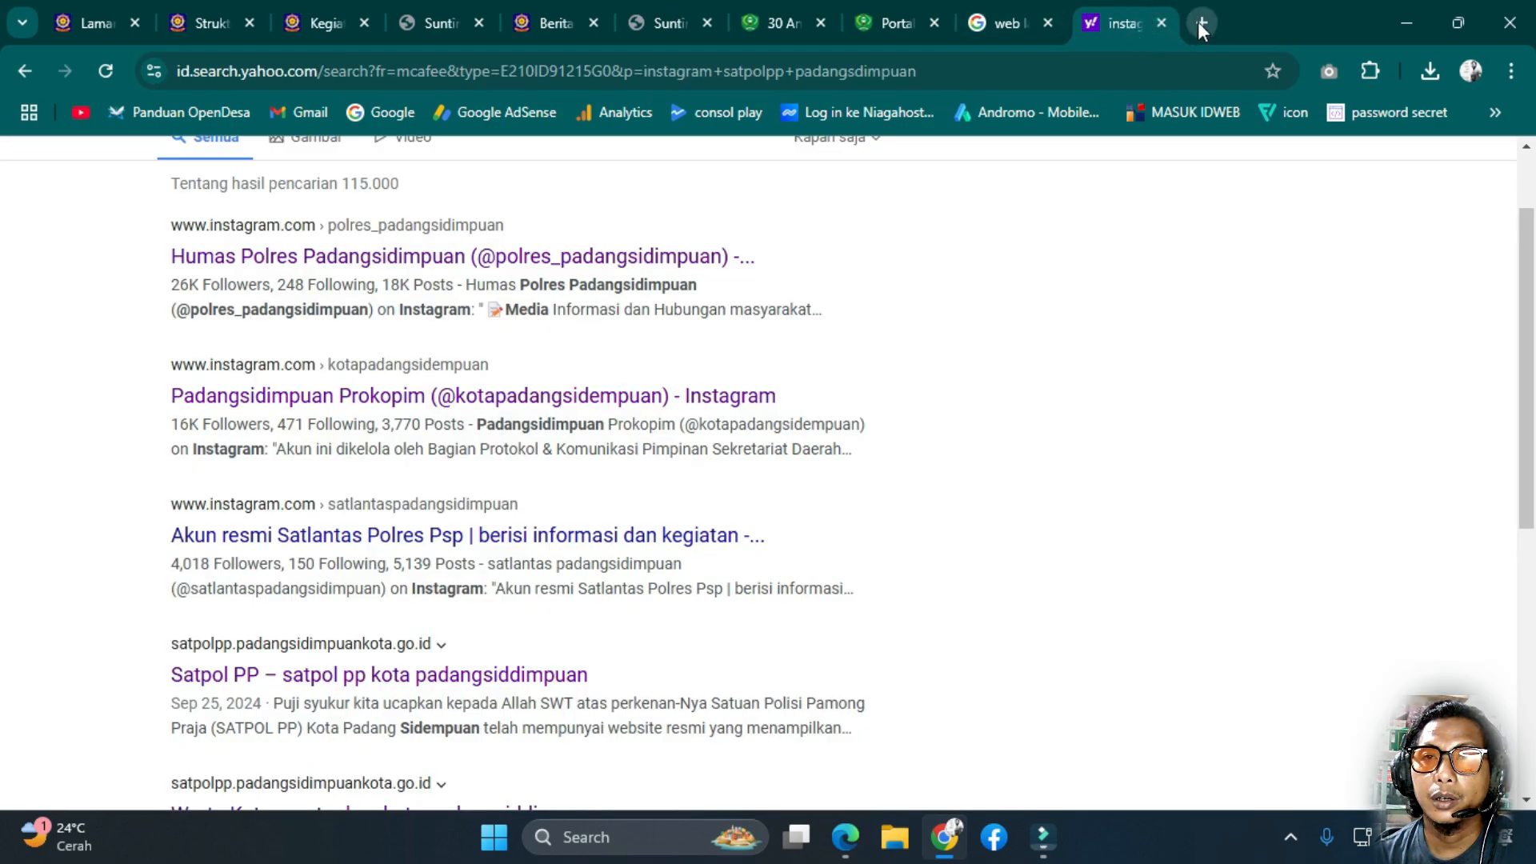
click(1200, 23)
click(1108, 11)
scroll(573, 440, up, 2)
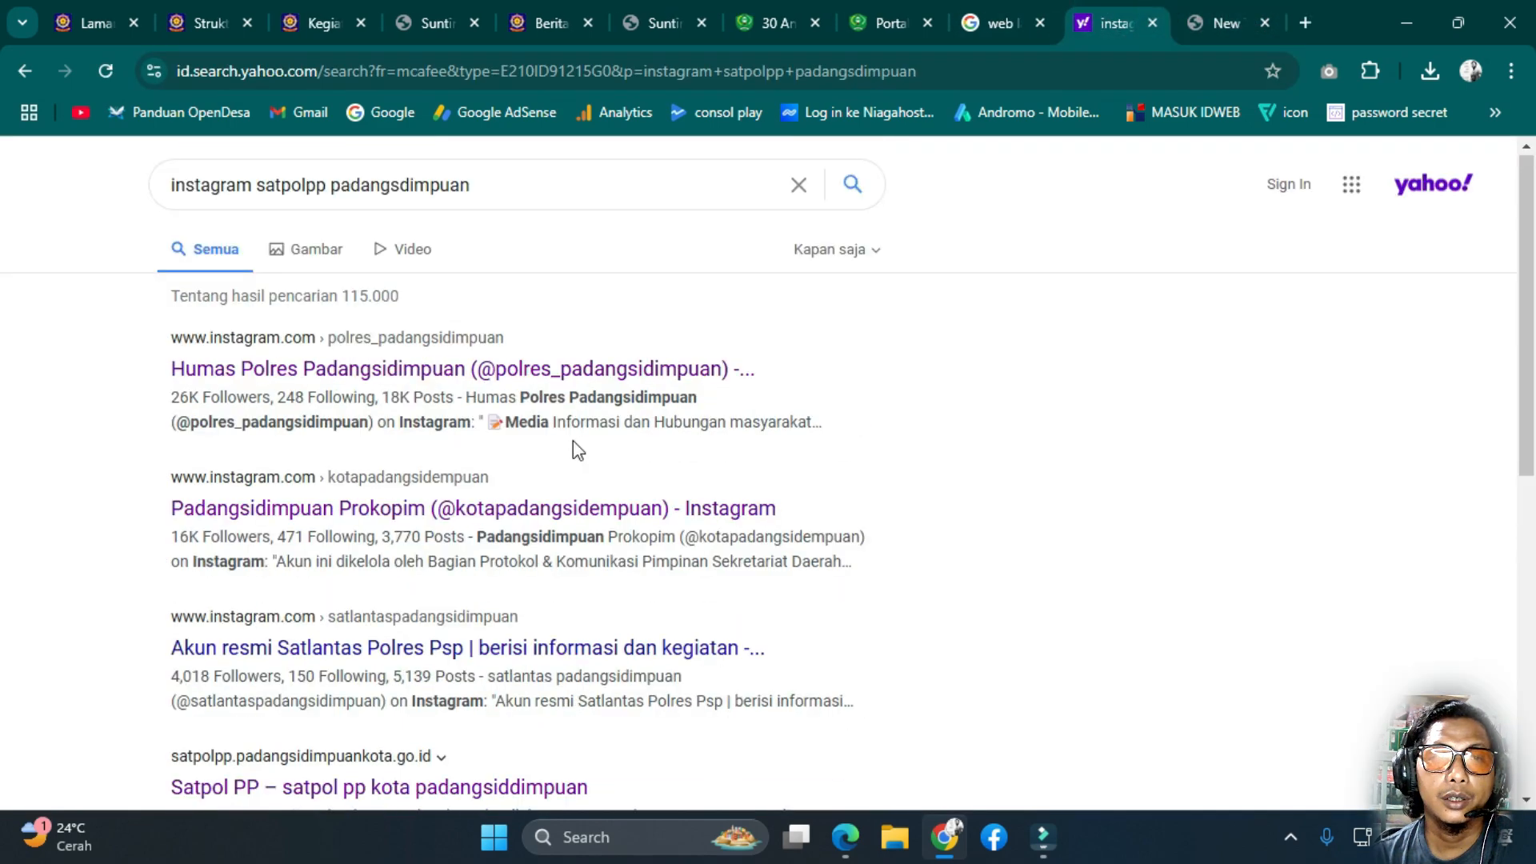
click(74, 110)
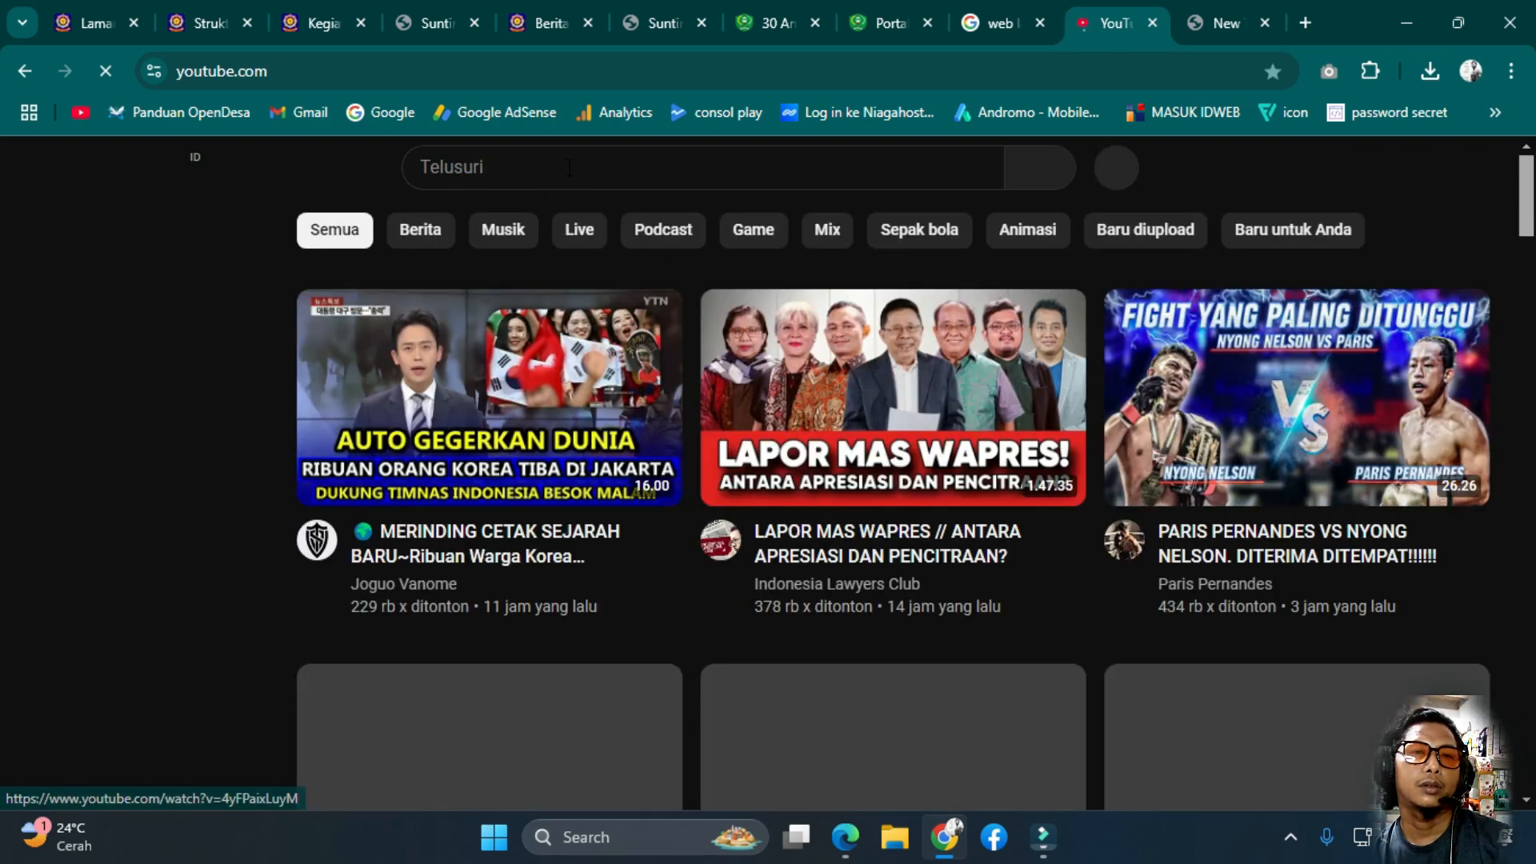
Step: Search YouTube for 'kota padangsisi' and browse the Padangsidimpuan results
click(569, 168)
text(kota)
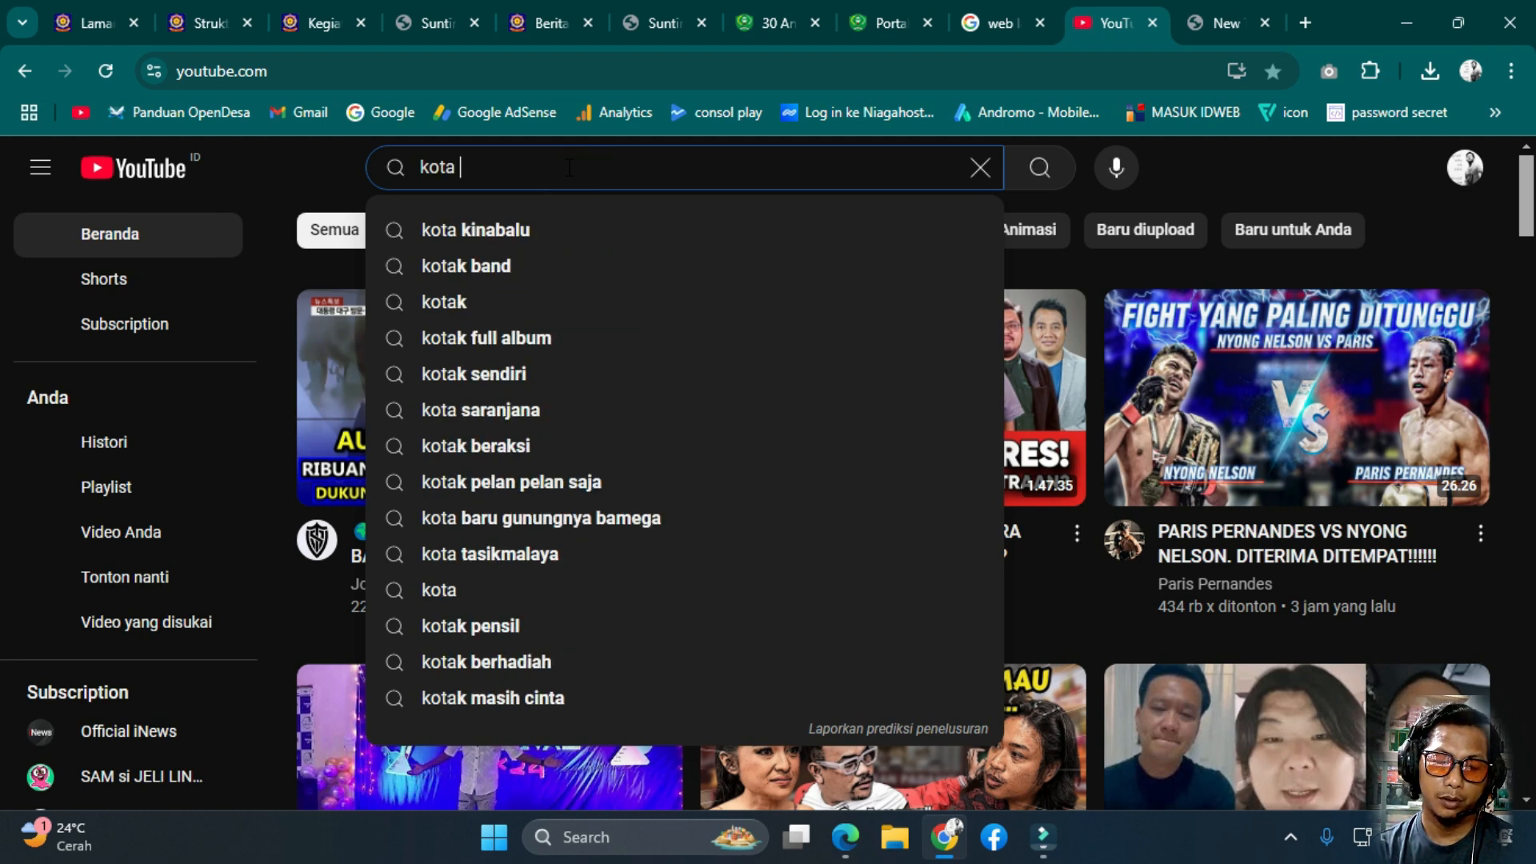
text( padangs)
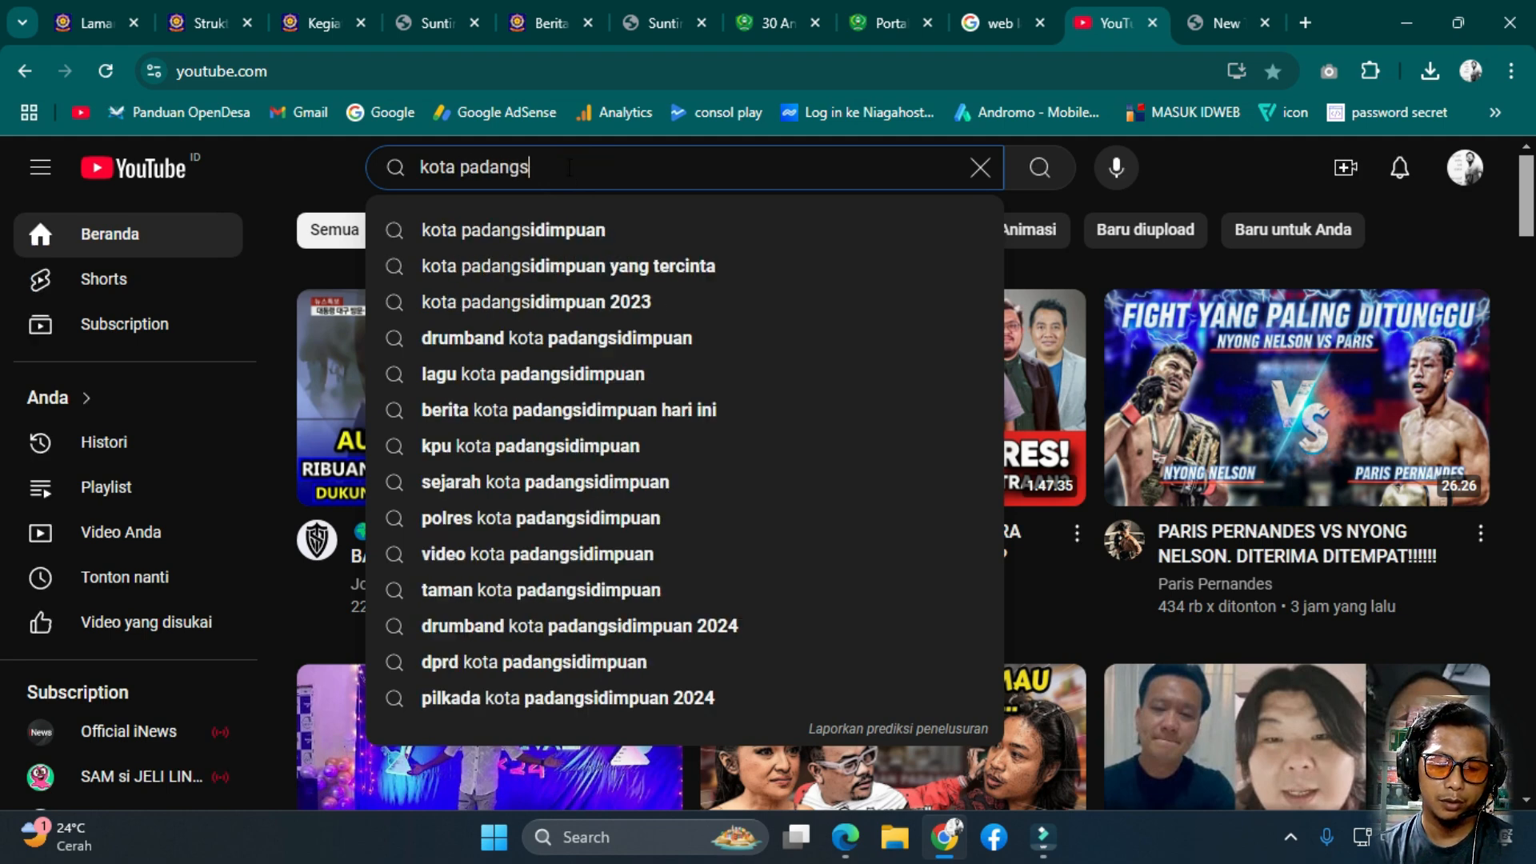
text(isimpuan)
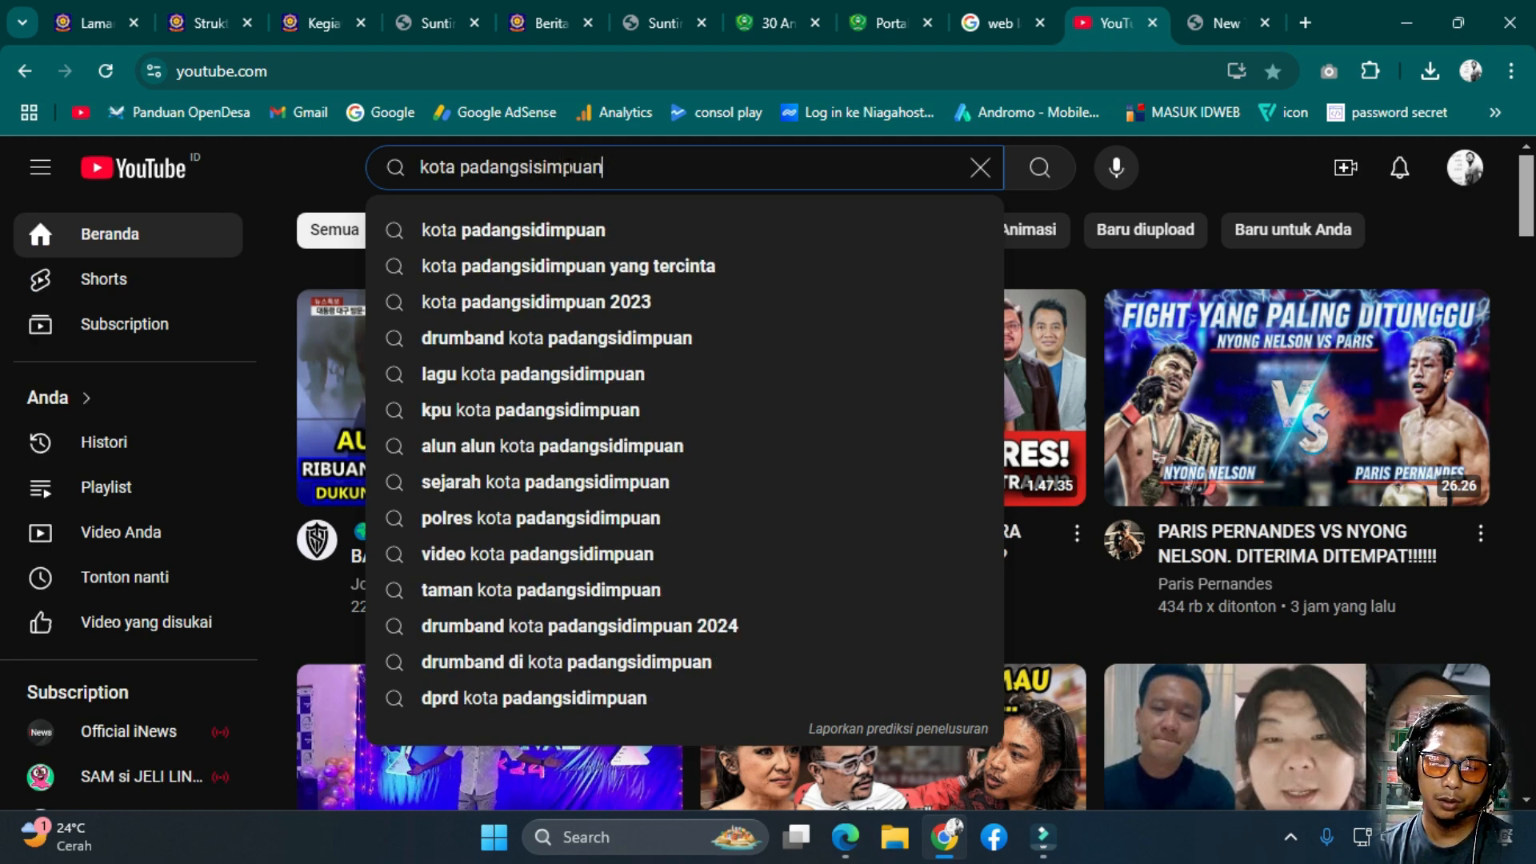
key(Return)
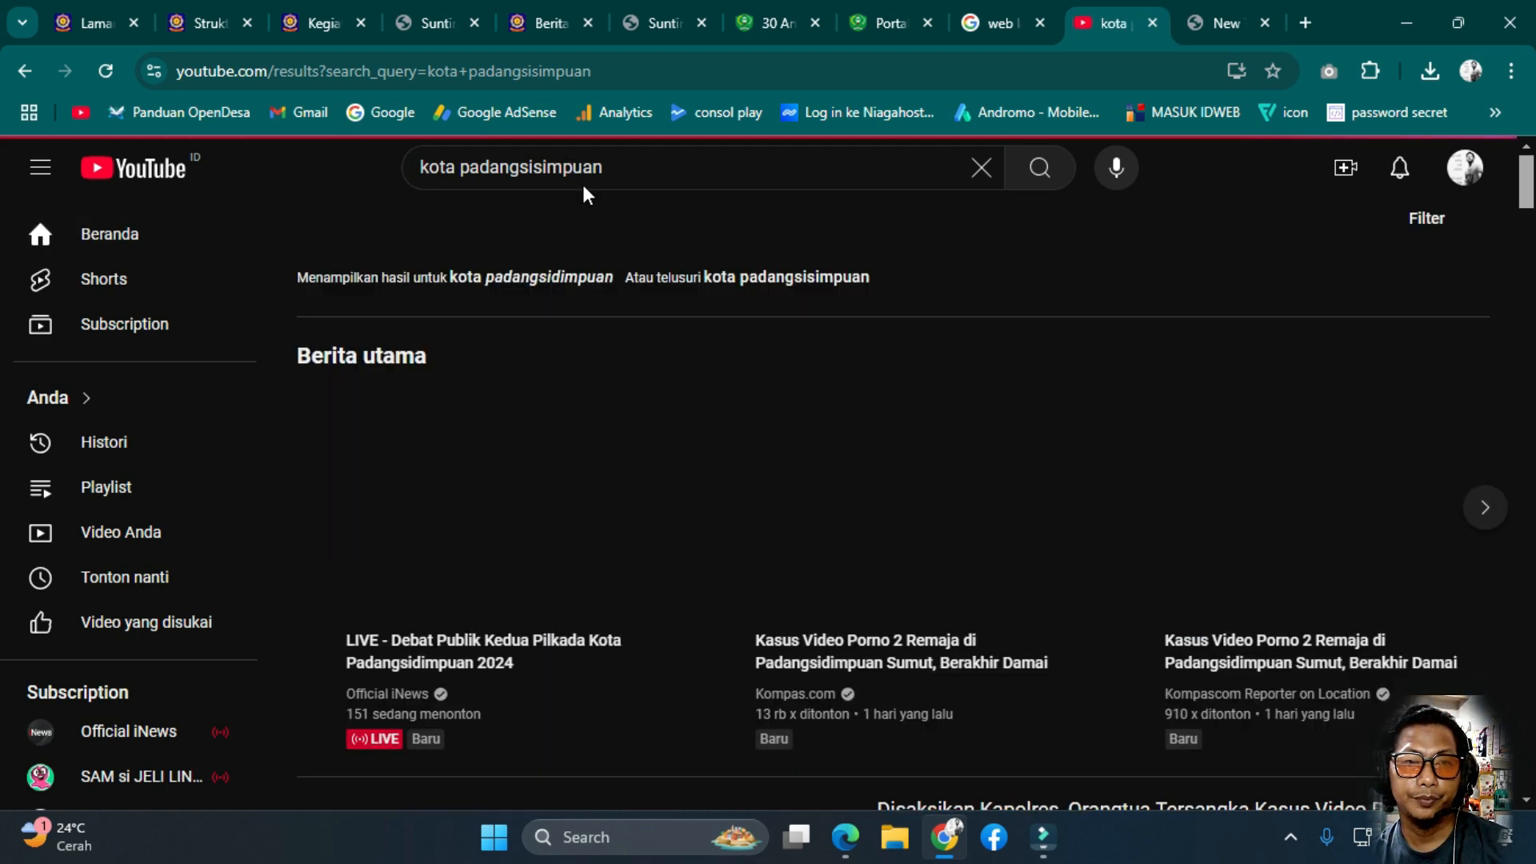
scroll(712, 436, down, 4)
scroll(712, 436, down, 14)
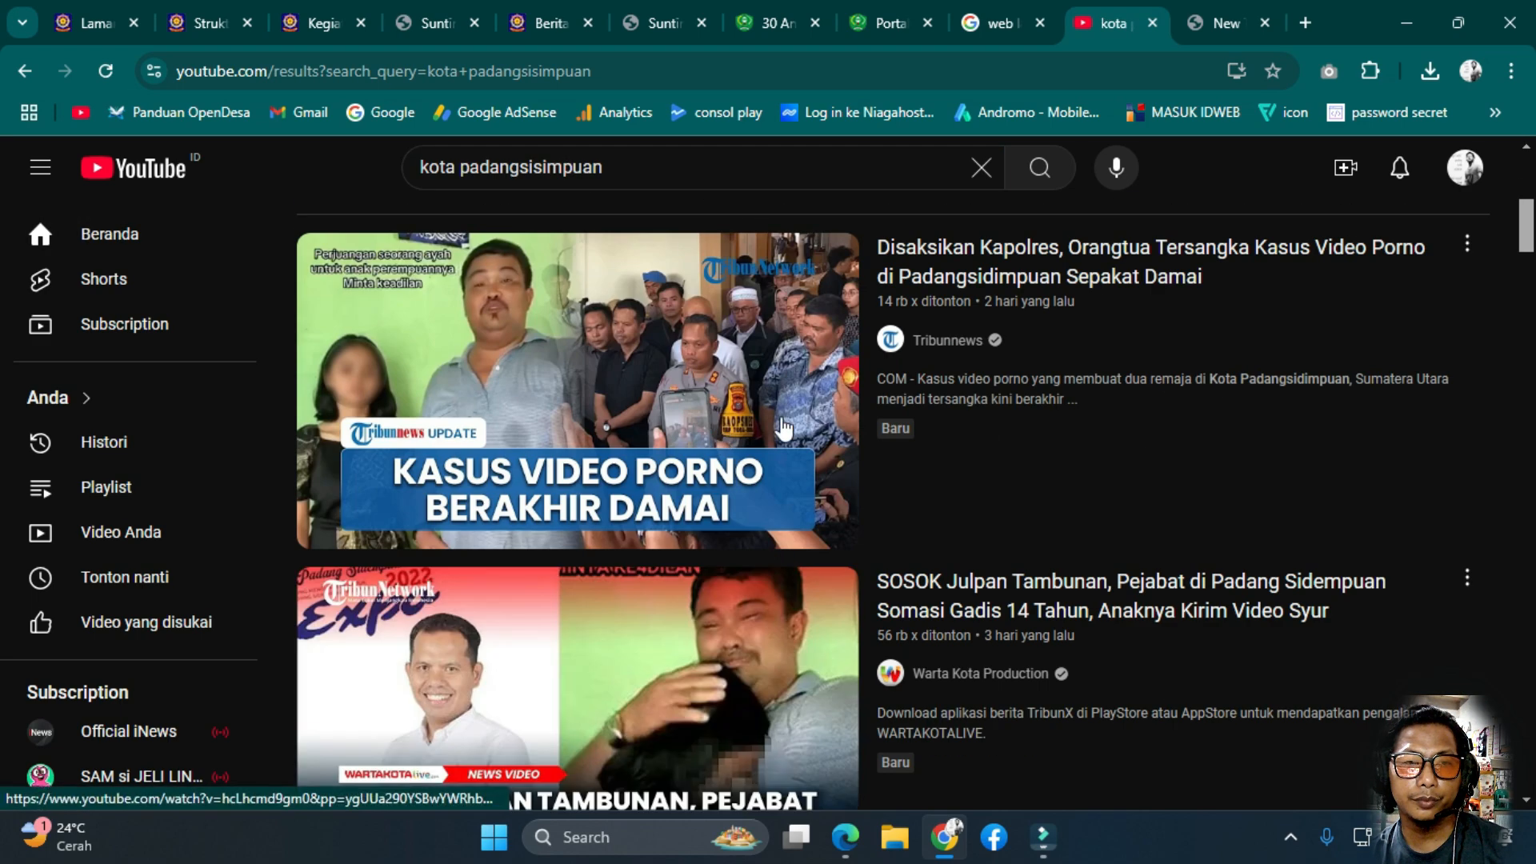
scroll(883, 414, down, 12)
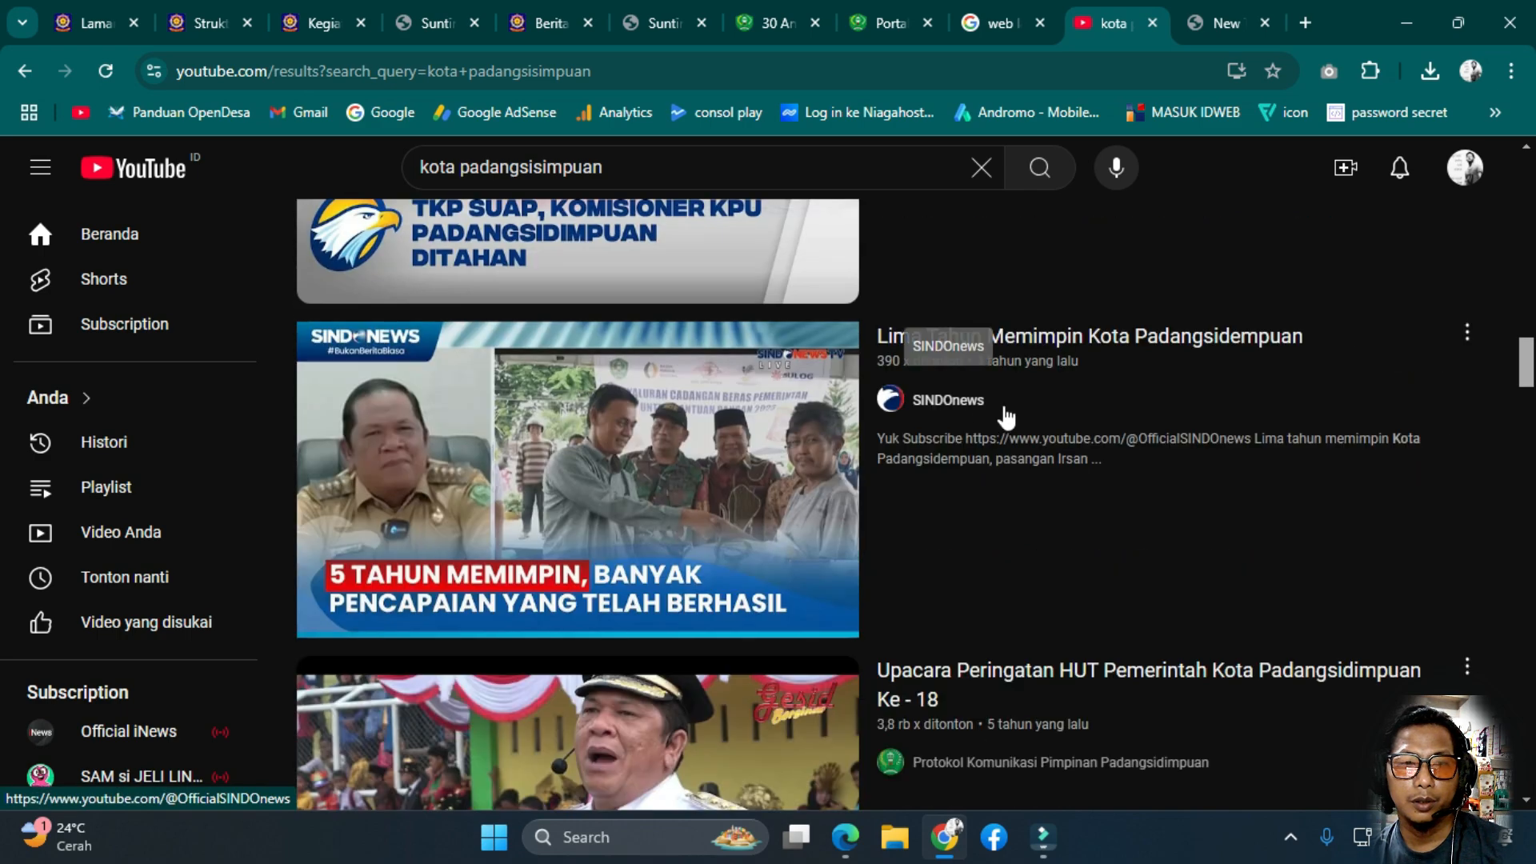
scroll(1005, 411, up, 14)
scroll(1022, 416, up, 4)
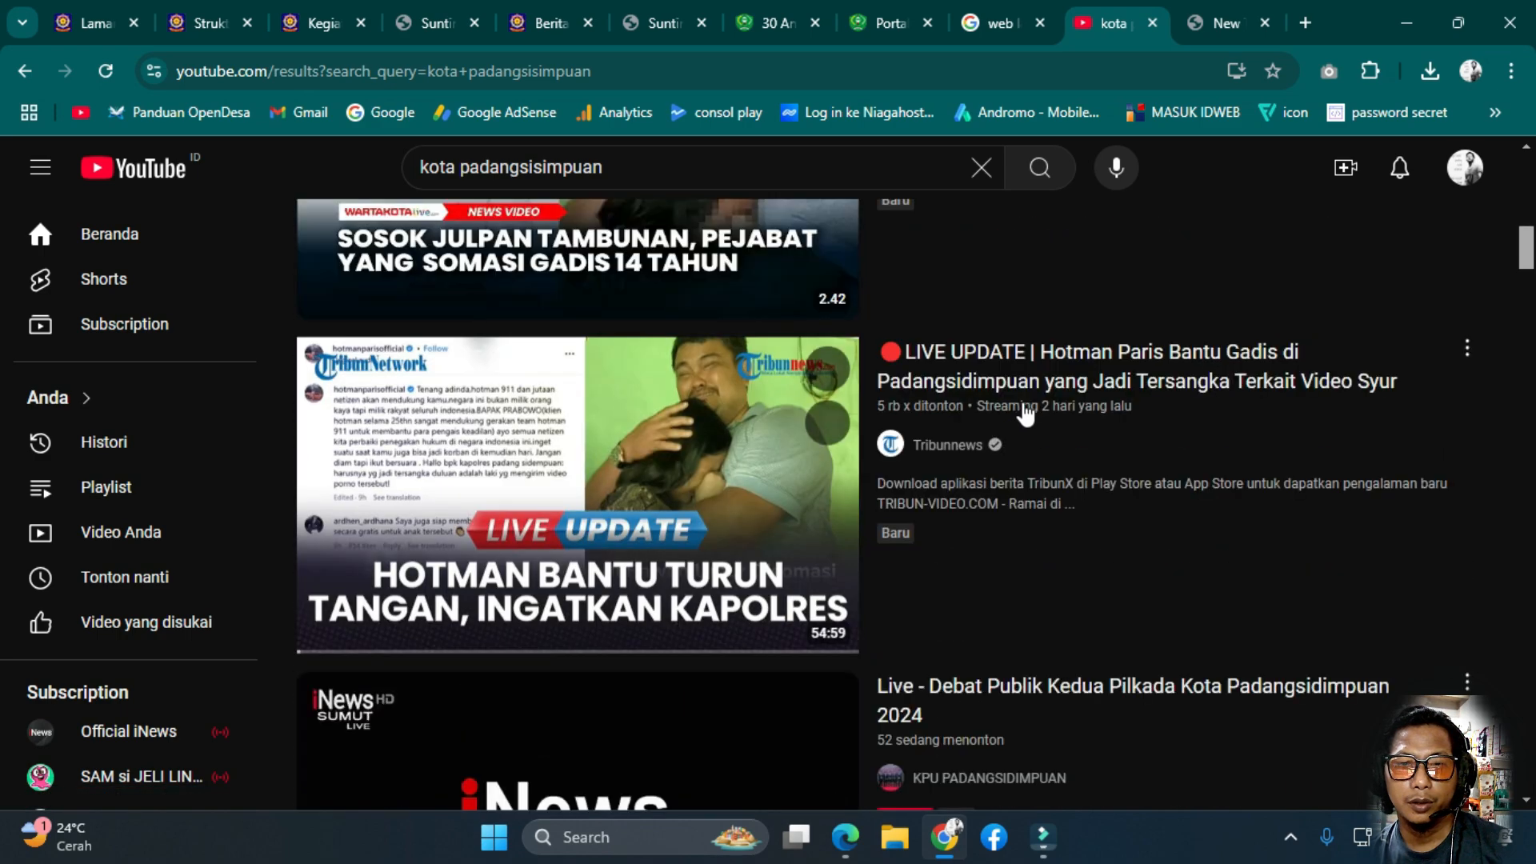
scroll(1088, 402, down, 7)
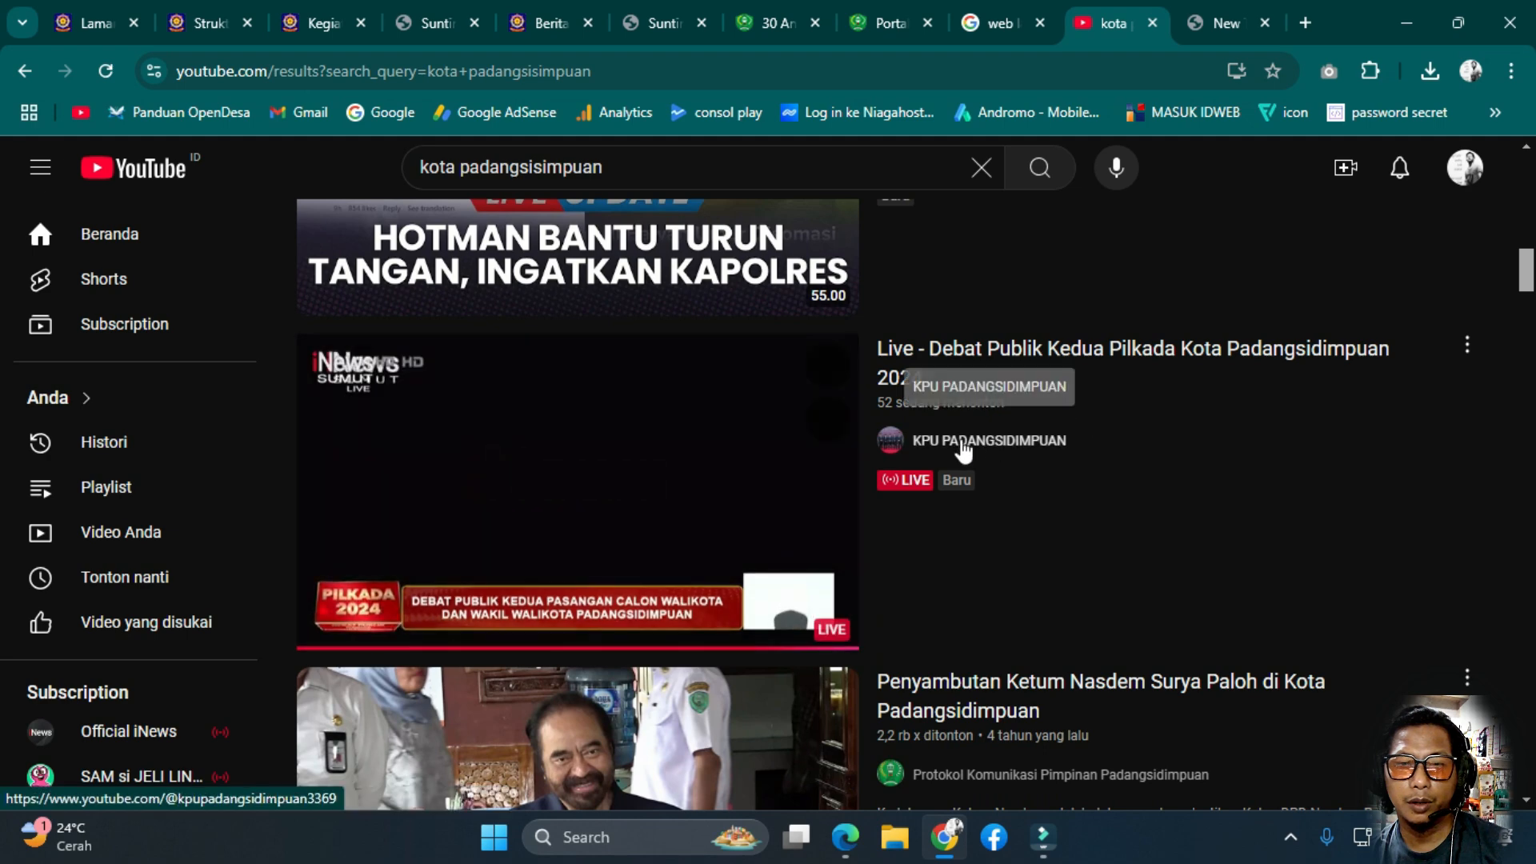
Step: Open the KPU PADANGSIDIMPUAN channel's Video tab and select its web address
click(988, 442)
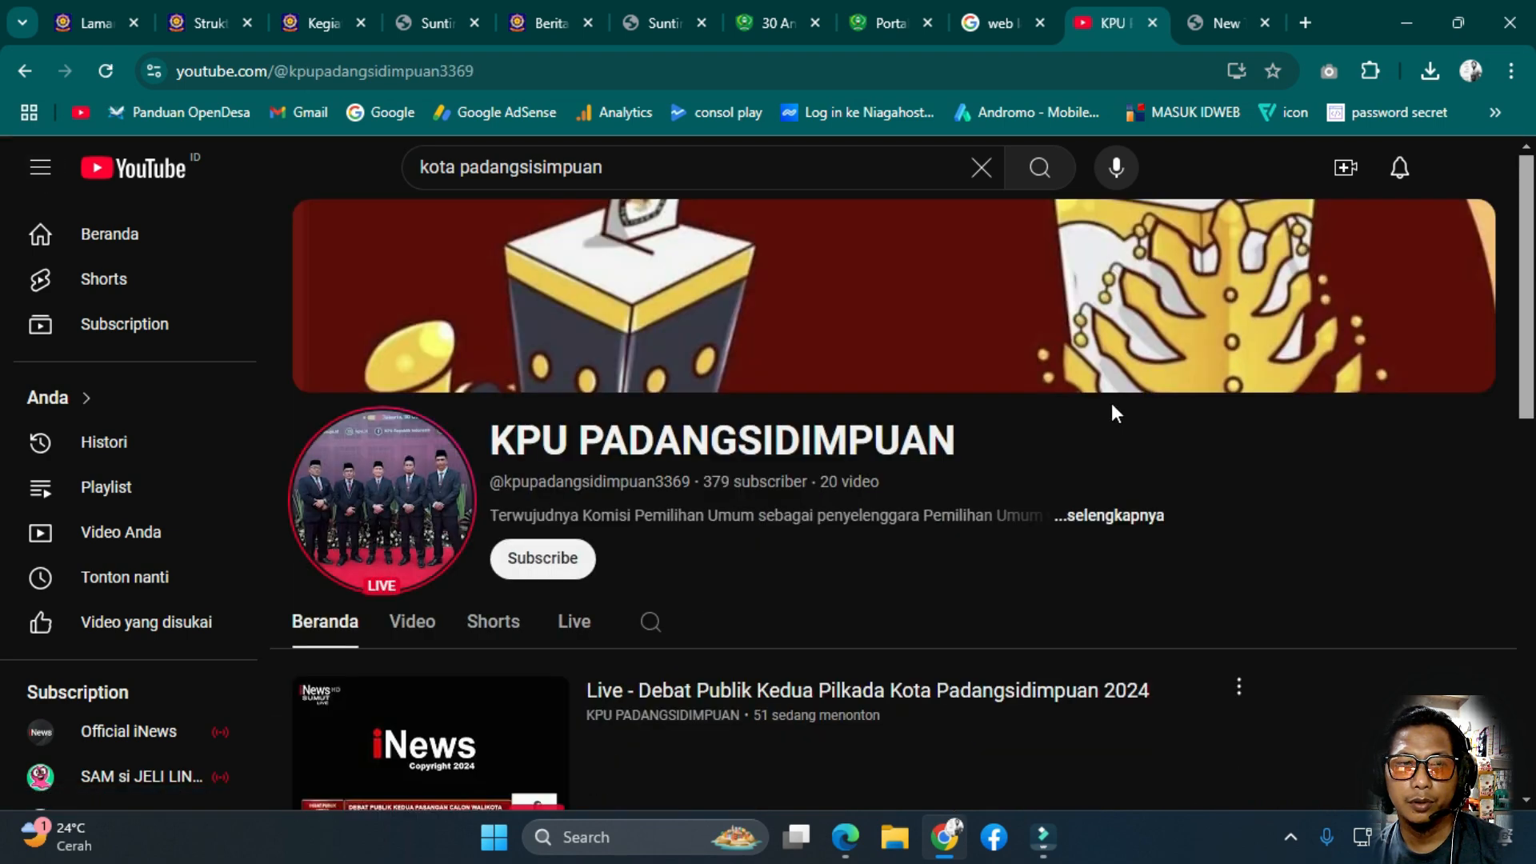
scroll(832, 408, down, 2)
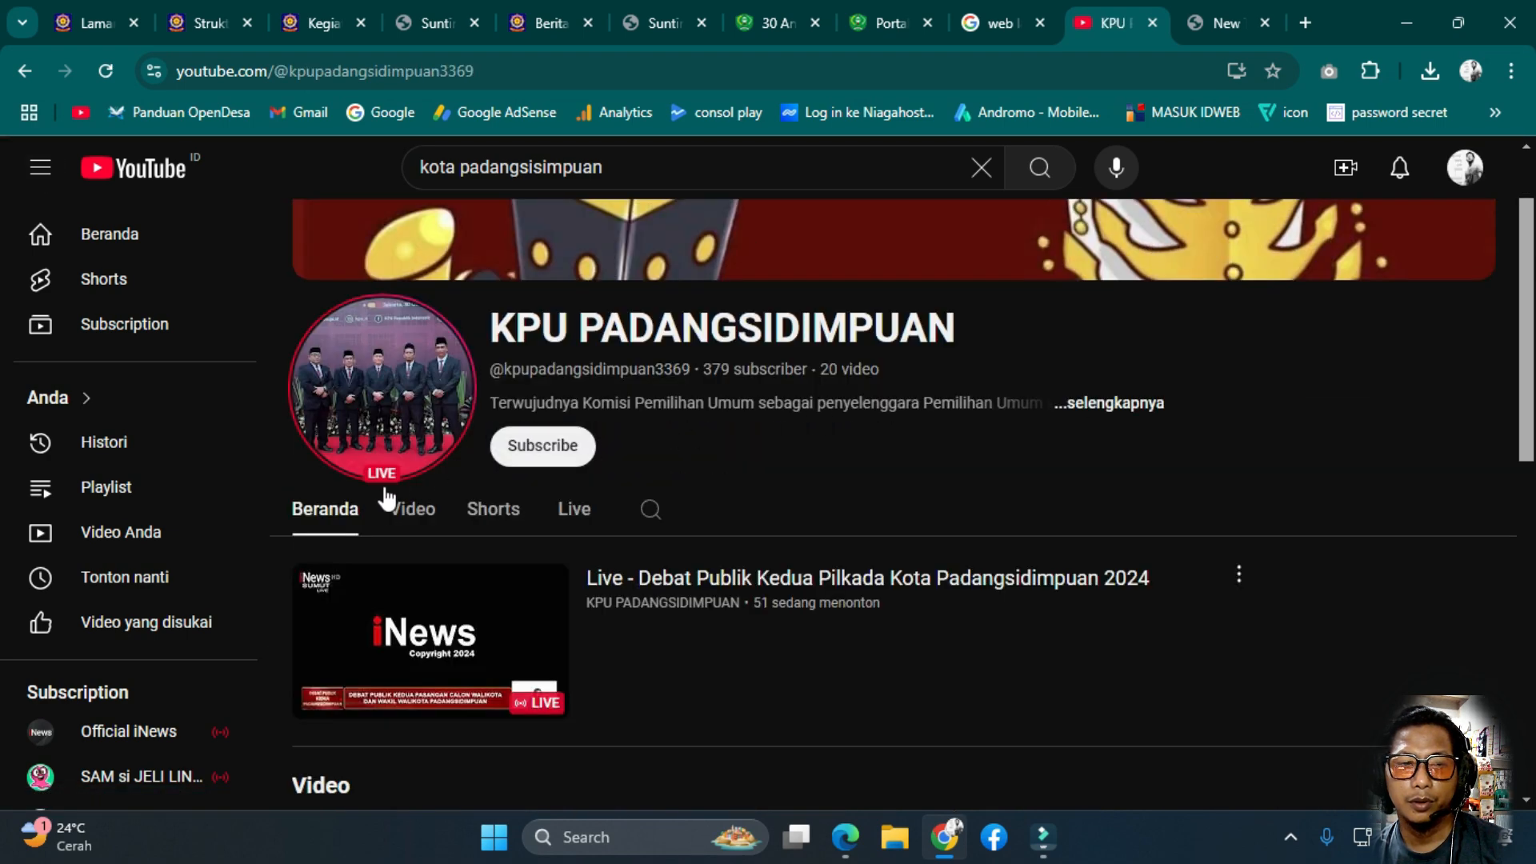
click(410, 510)
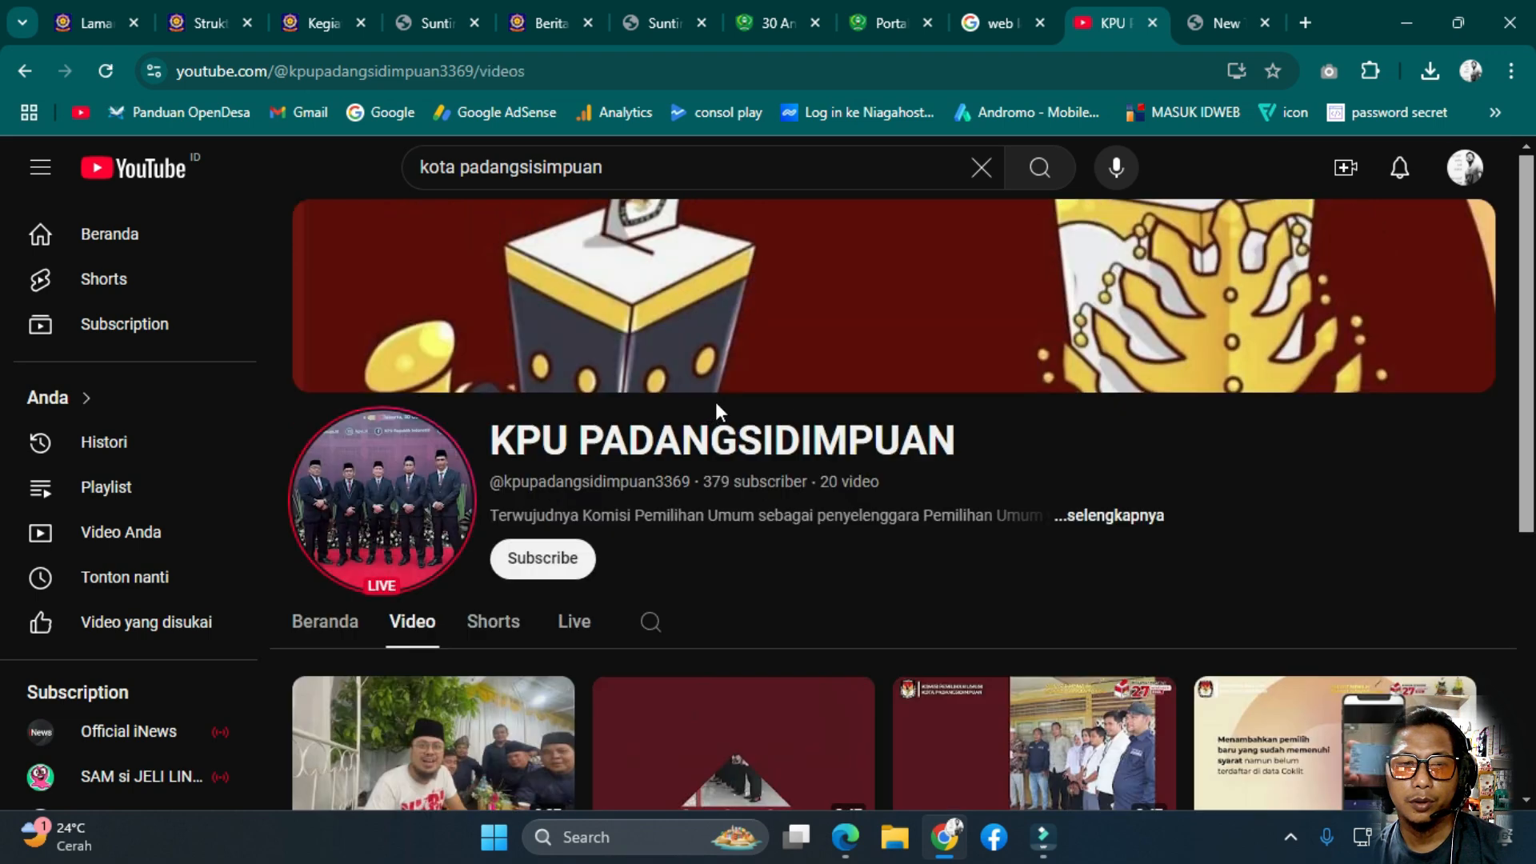
click(502, 69)
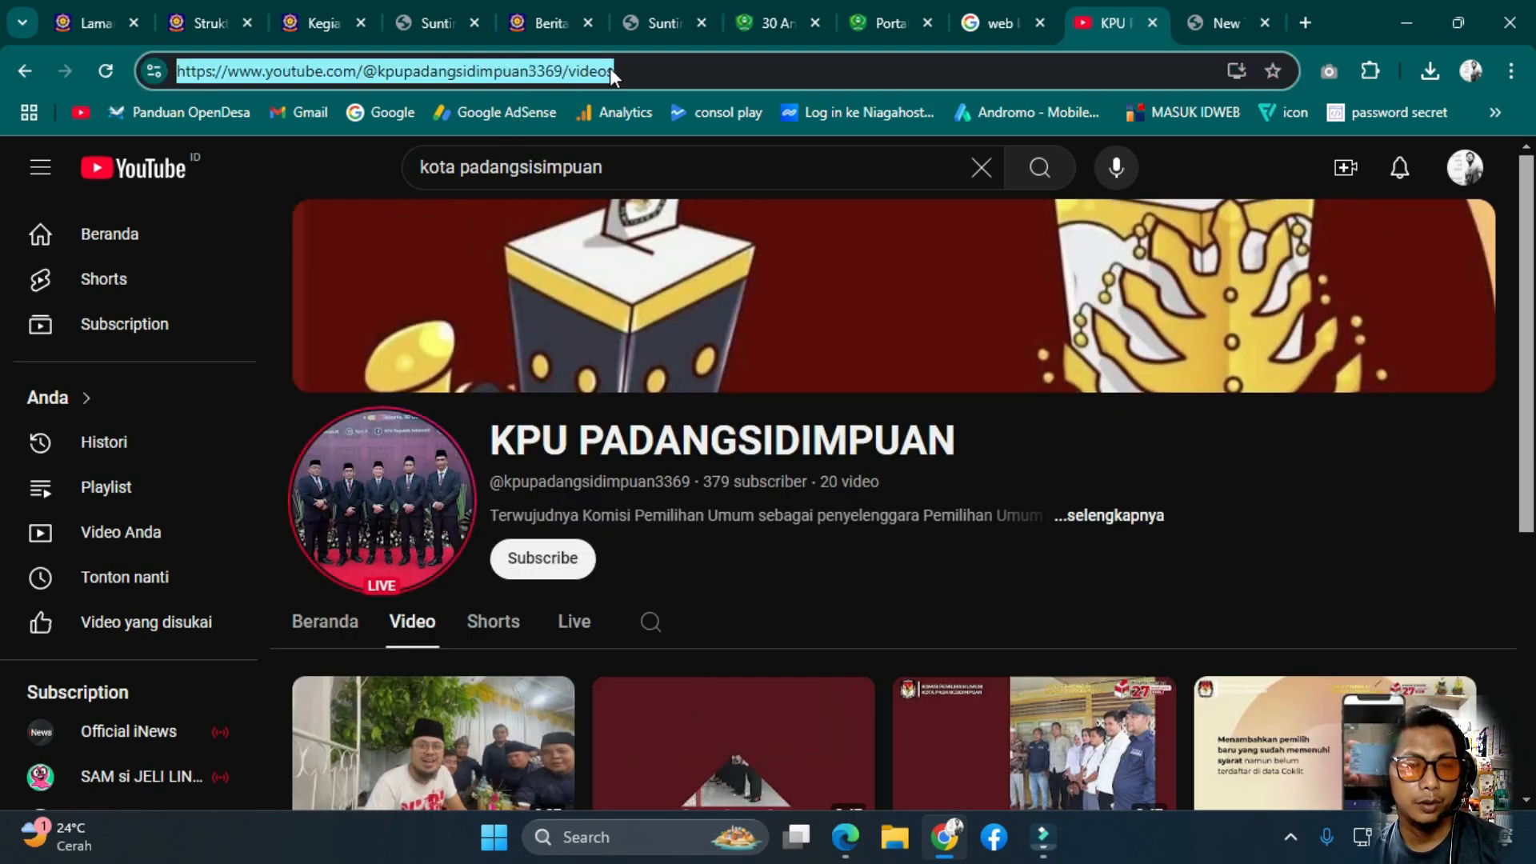
click(440, 11)
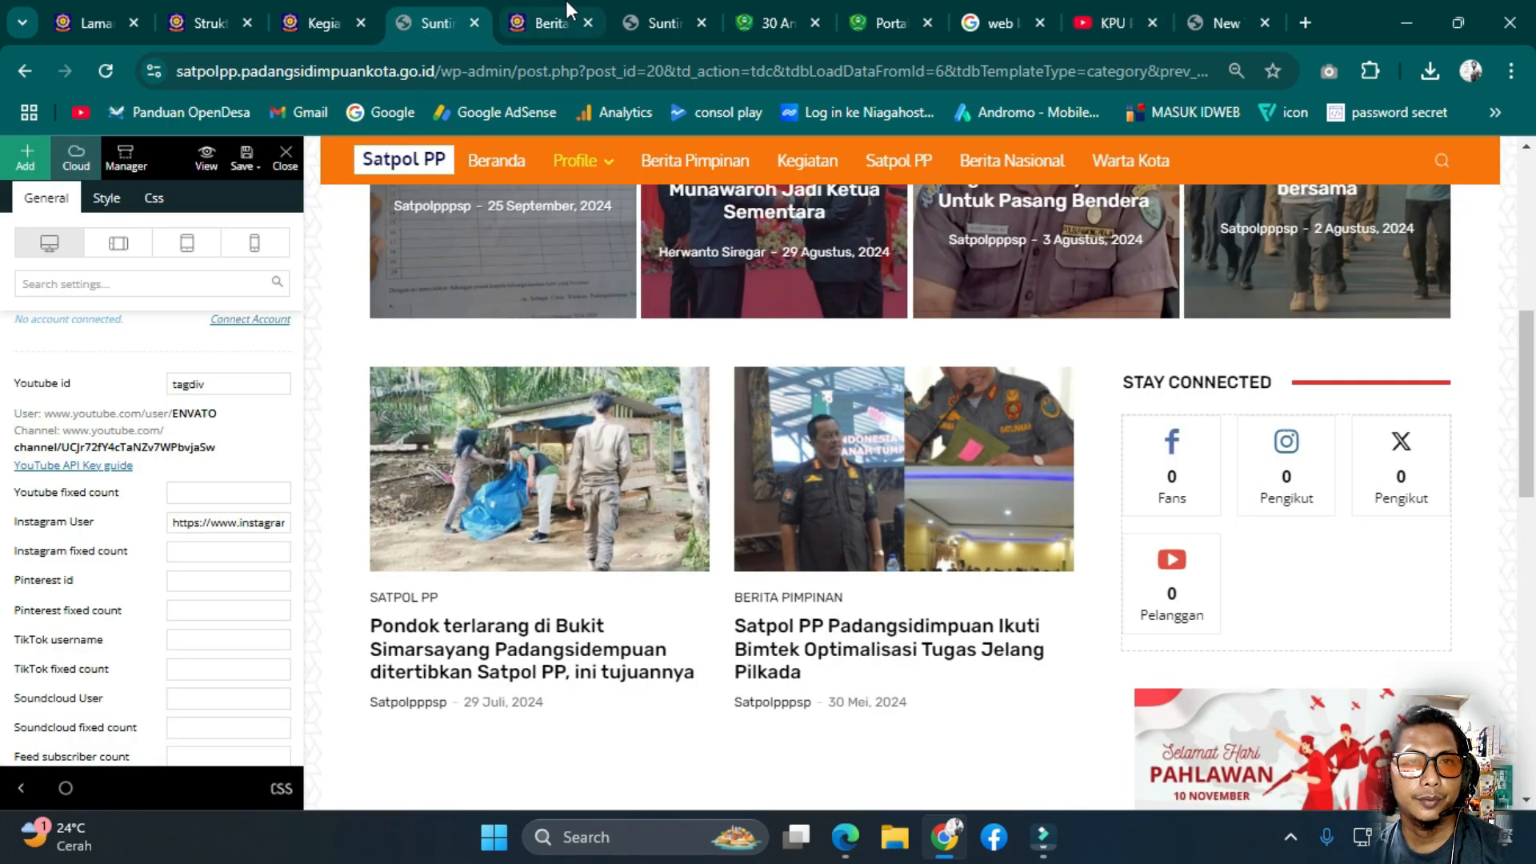
click(1113, 19)
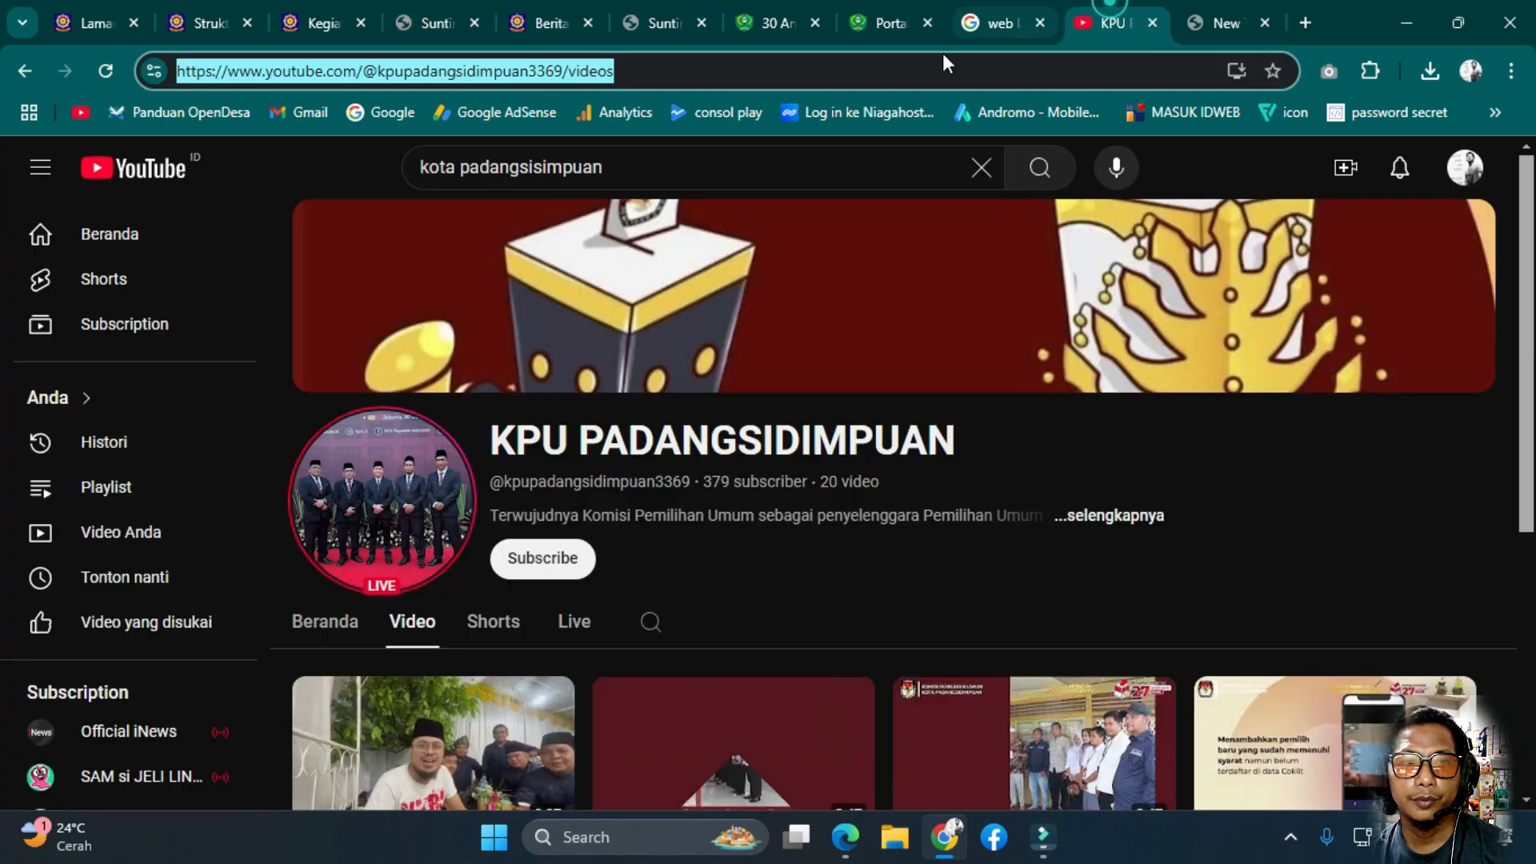
click(478, 67)
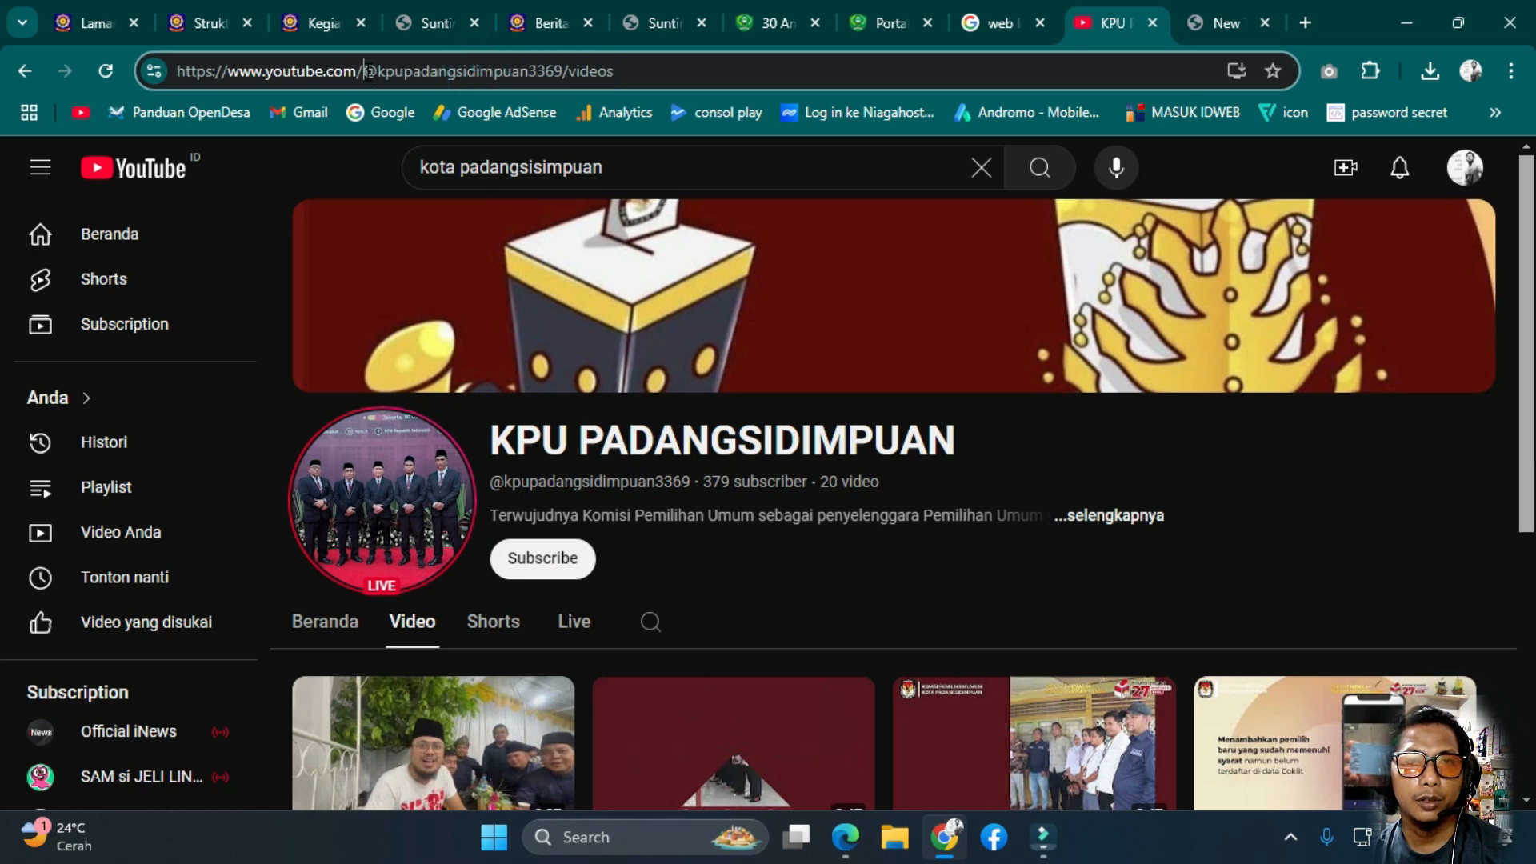
drag(365, 72, 546, 72)
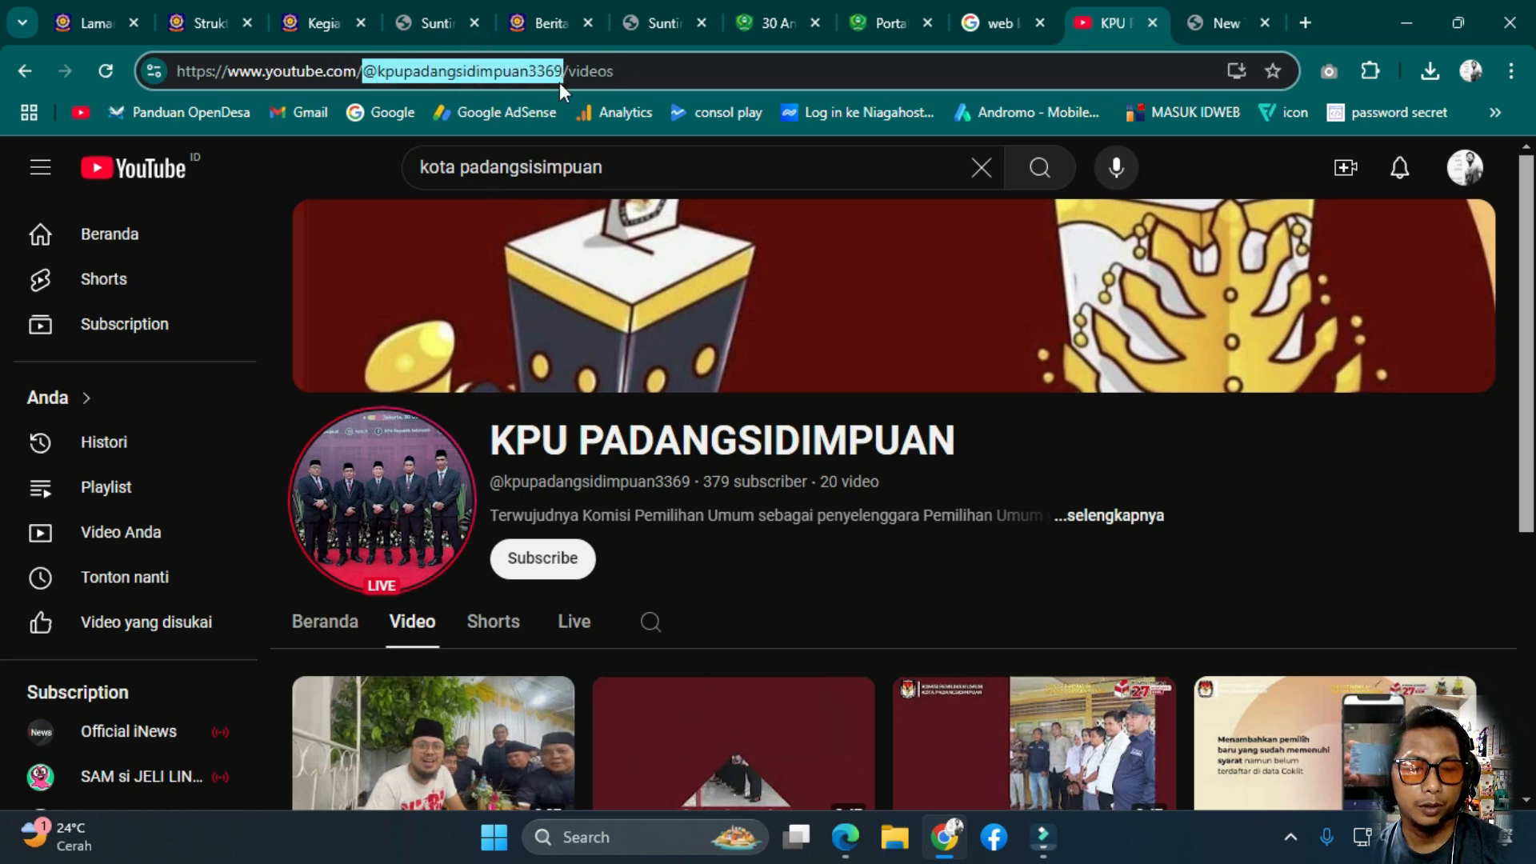
click(328, 18)
click(432, 23)
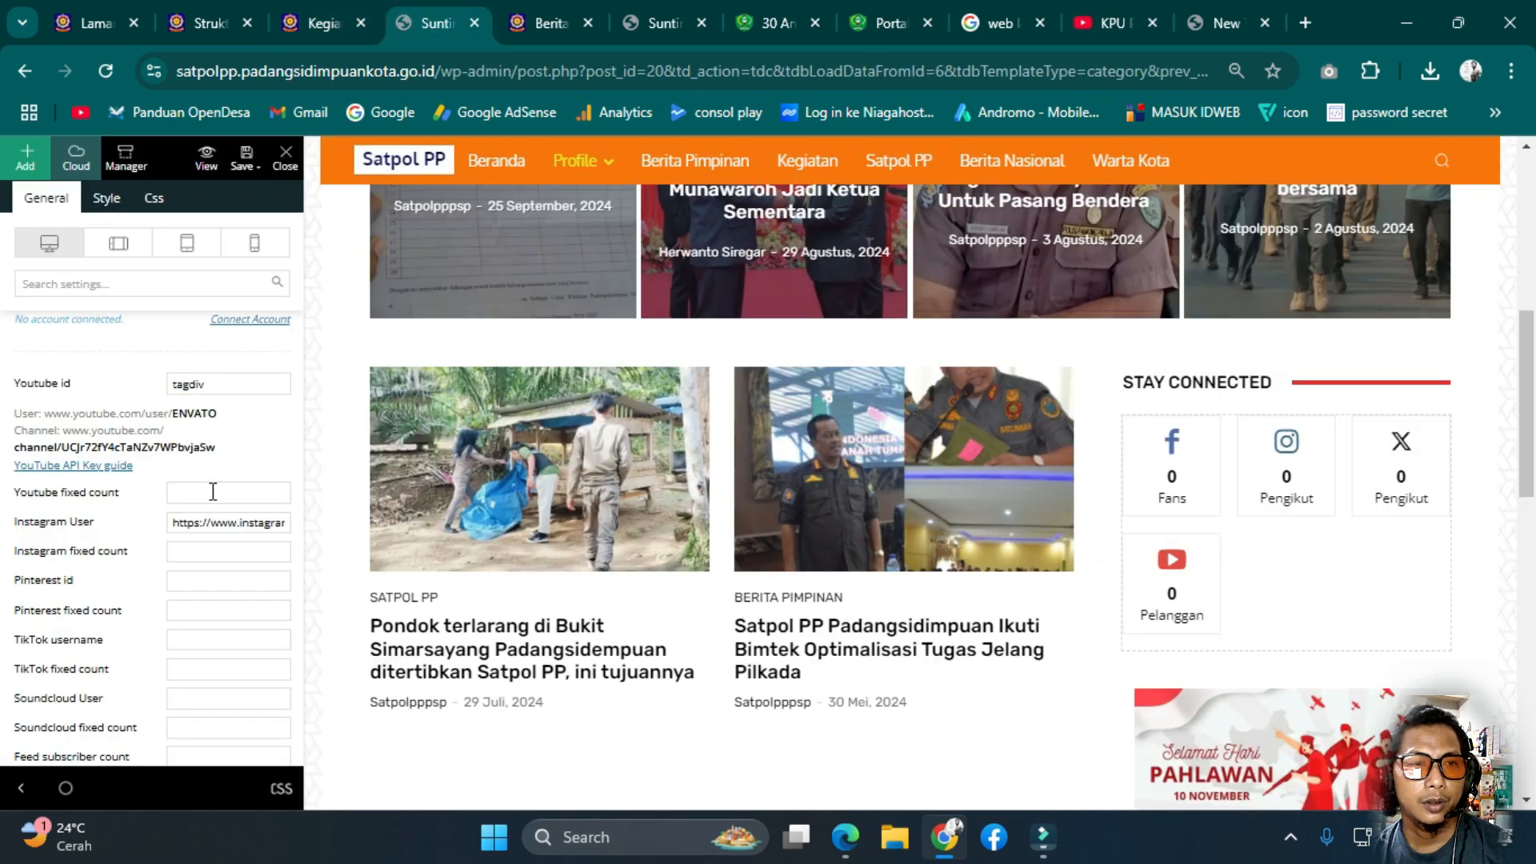
scroll(212, 491, up, 2)
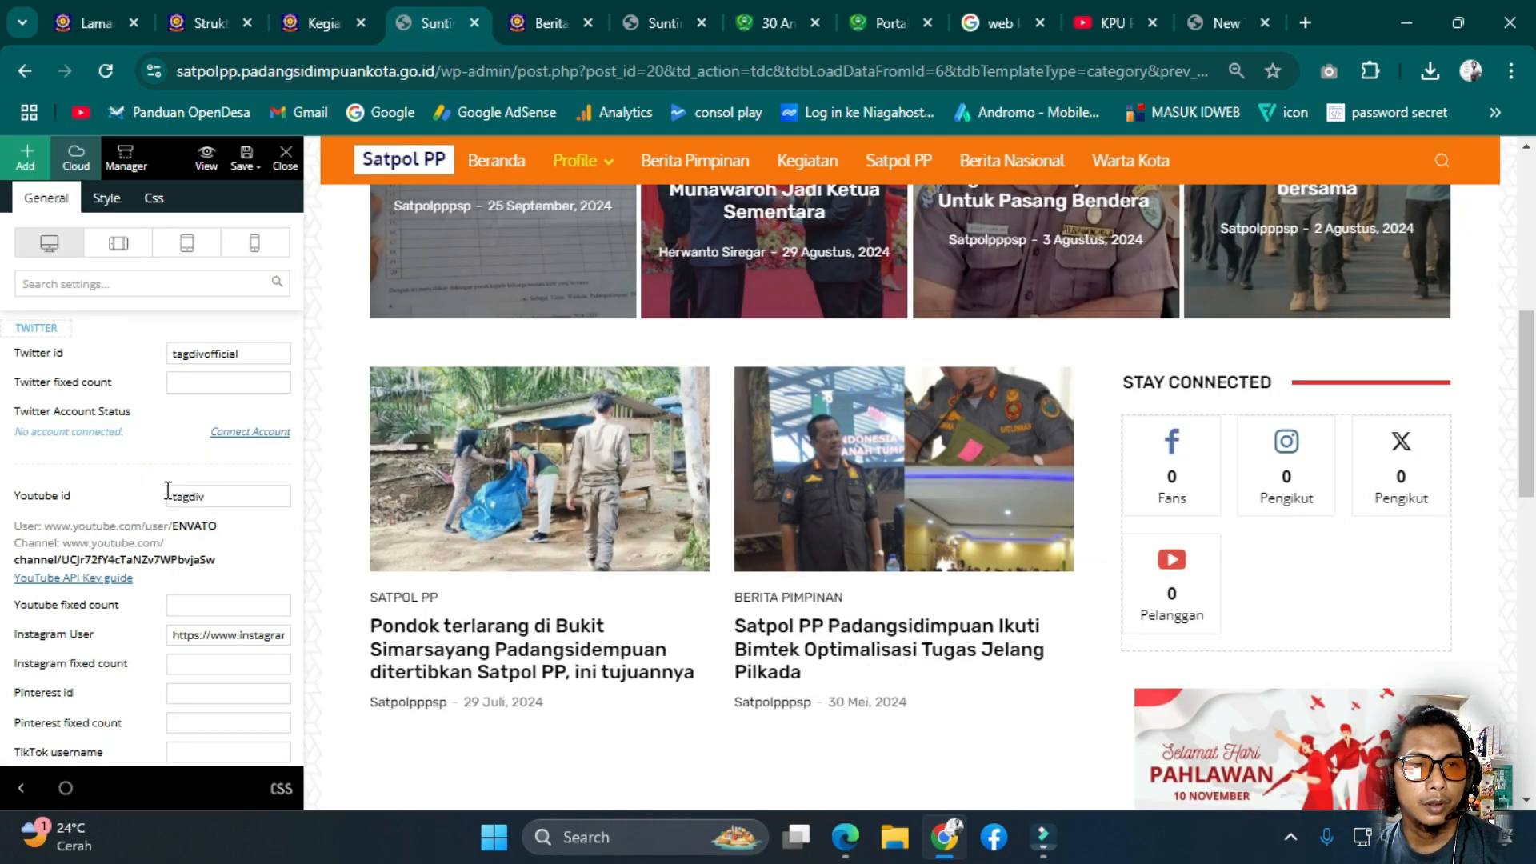
scroll(195, 487, up, 2)
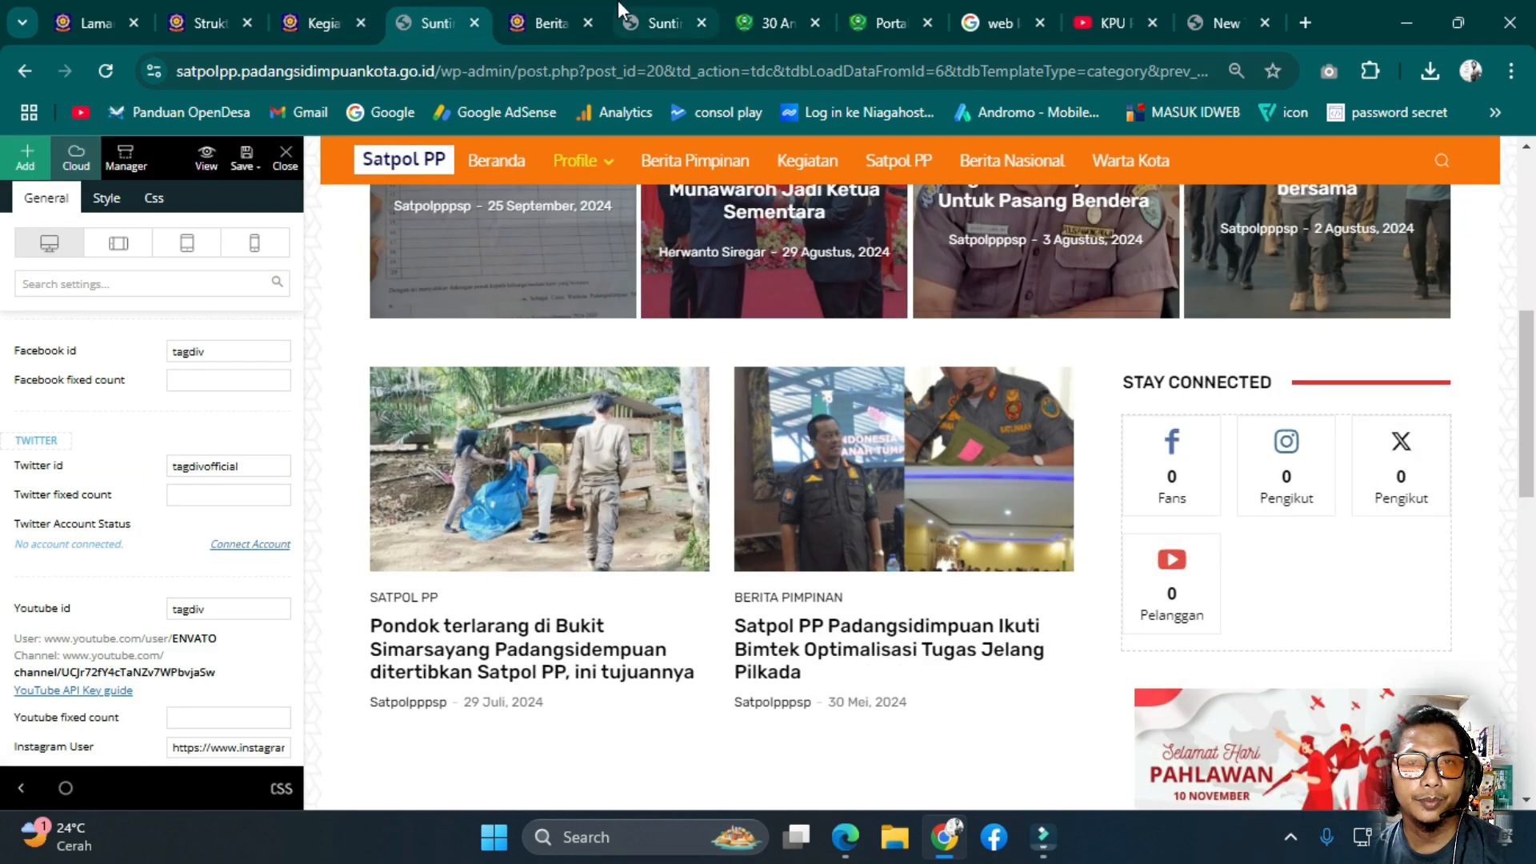
click(648, 6)
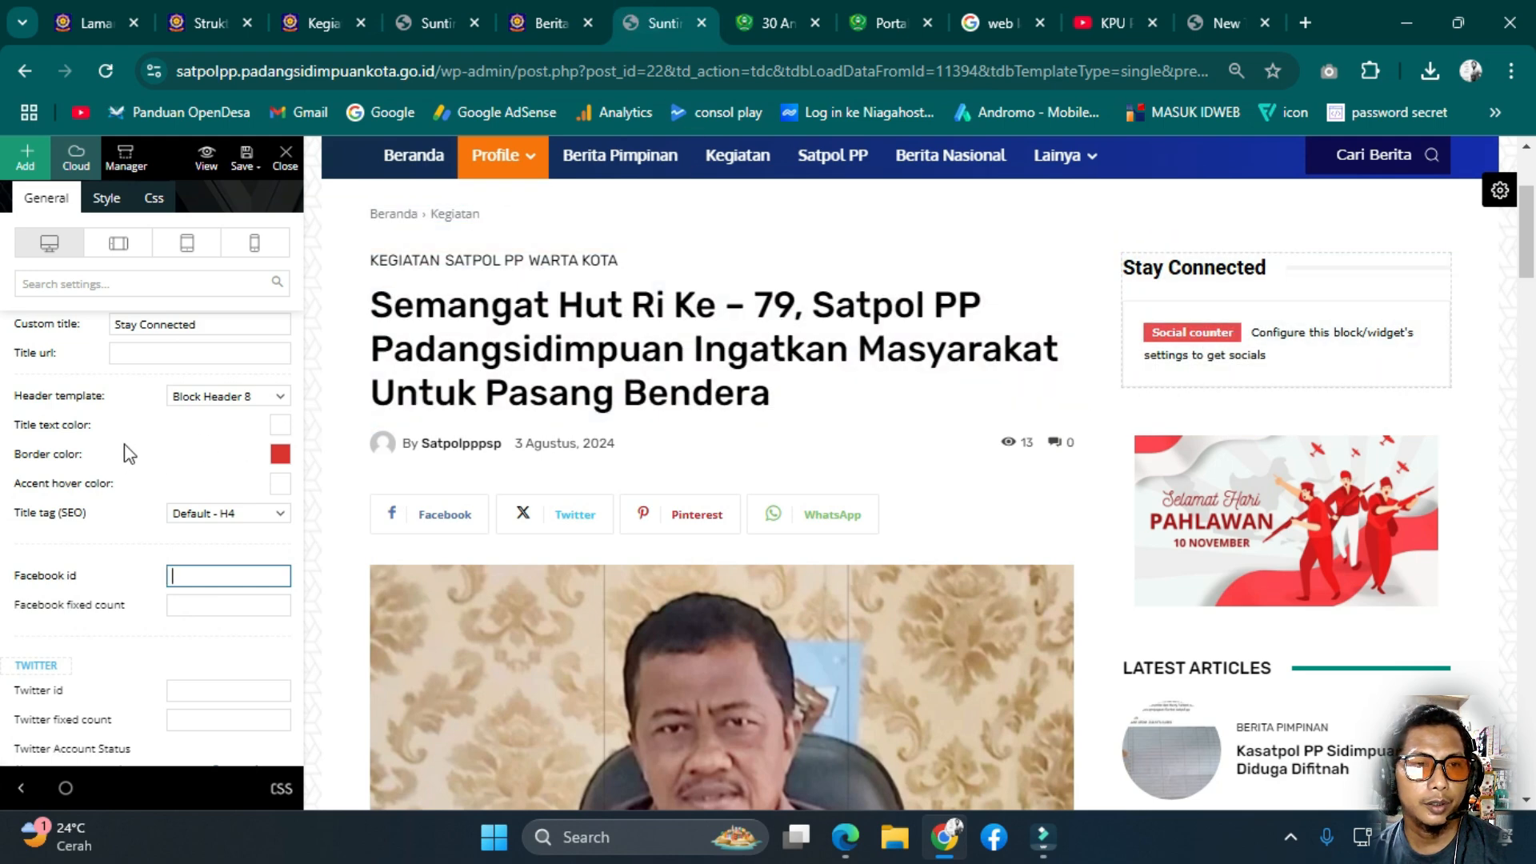
scroll(98, 540, down, 2)
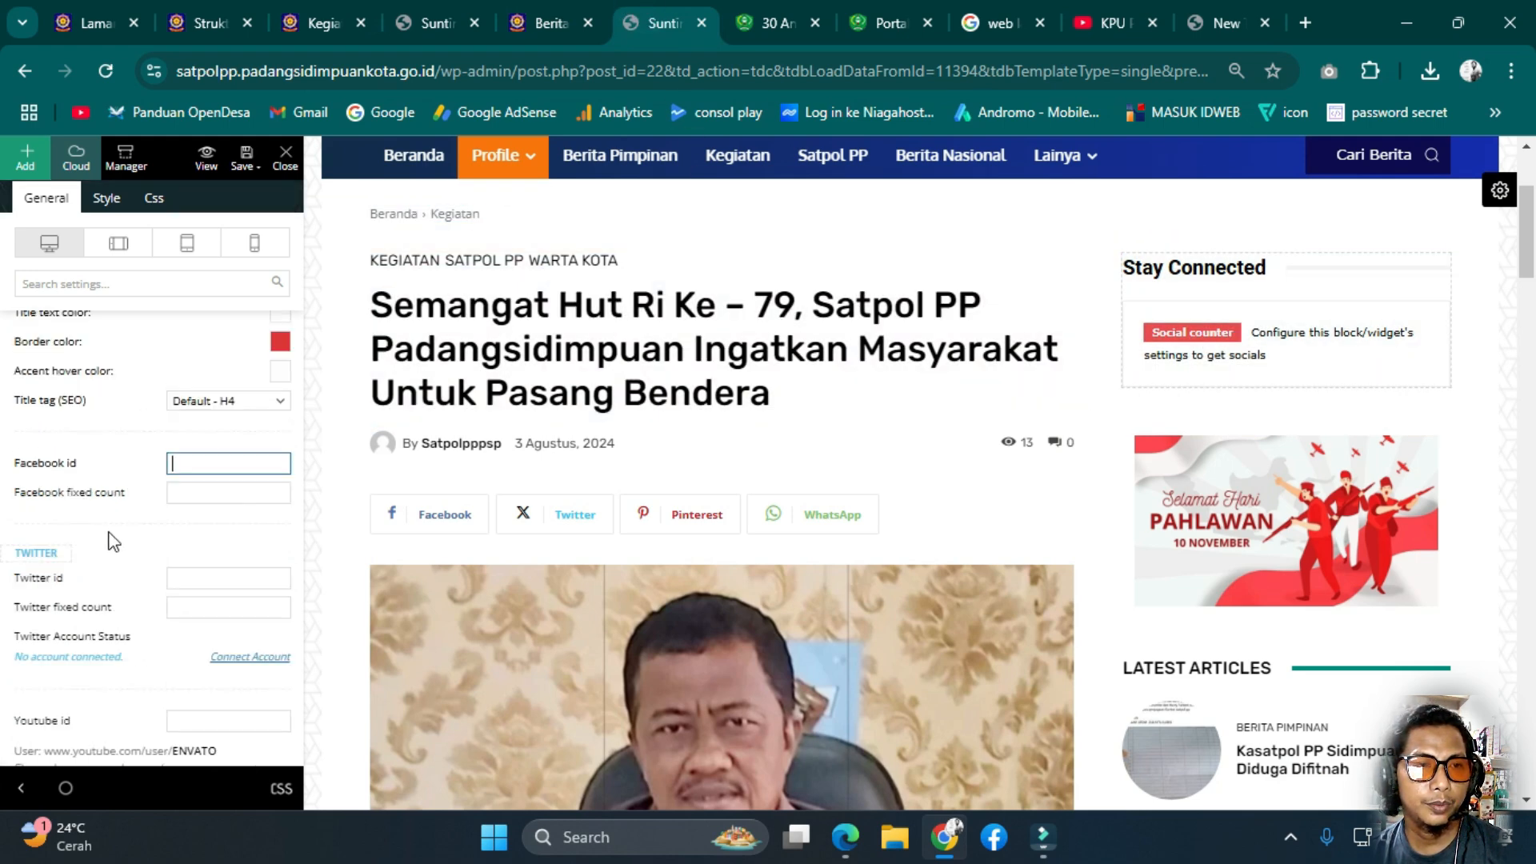
scroll(119, 537, up, 2)
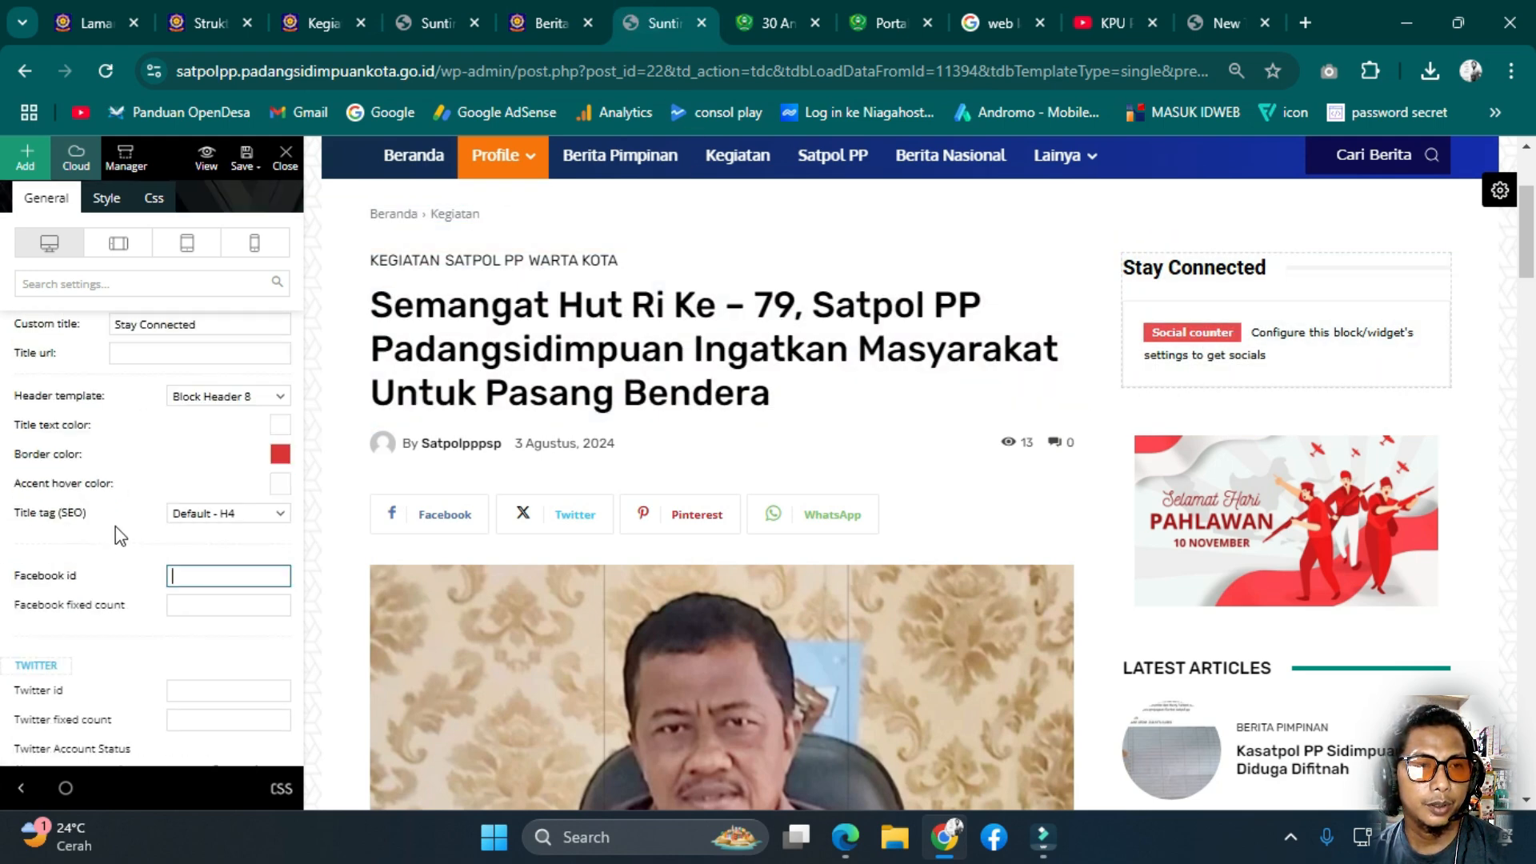
scroll(120, 535, down, 6)
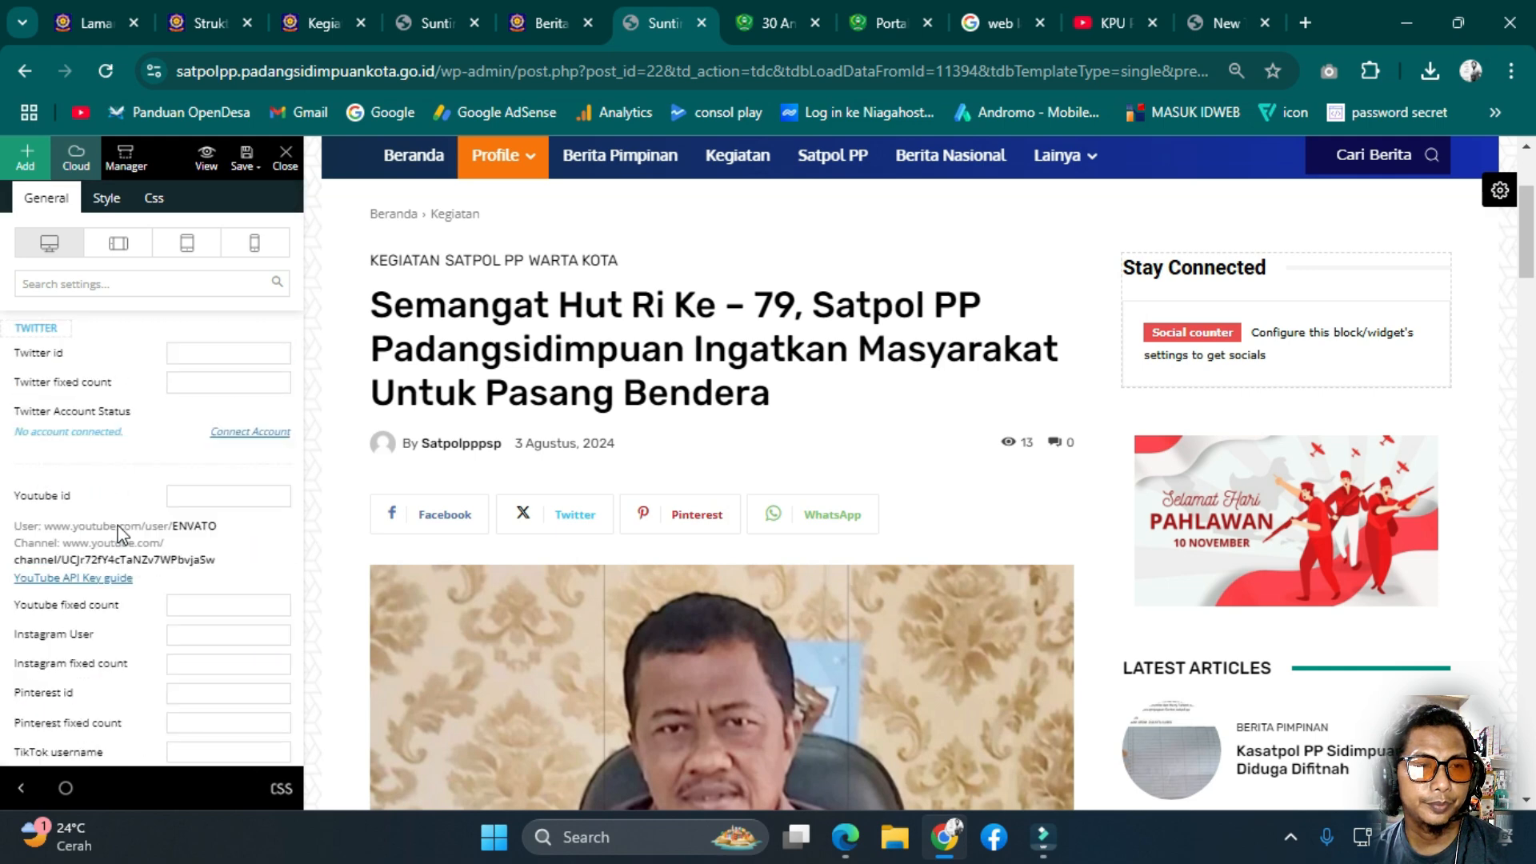
click(218, 497)
key(ctrl+v)
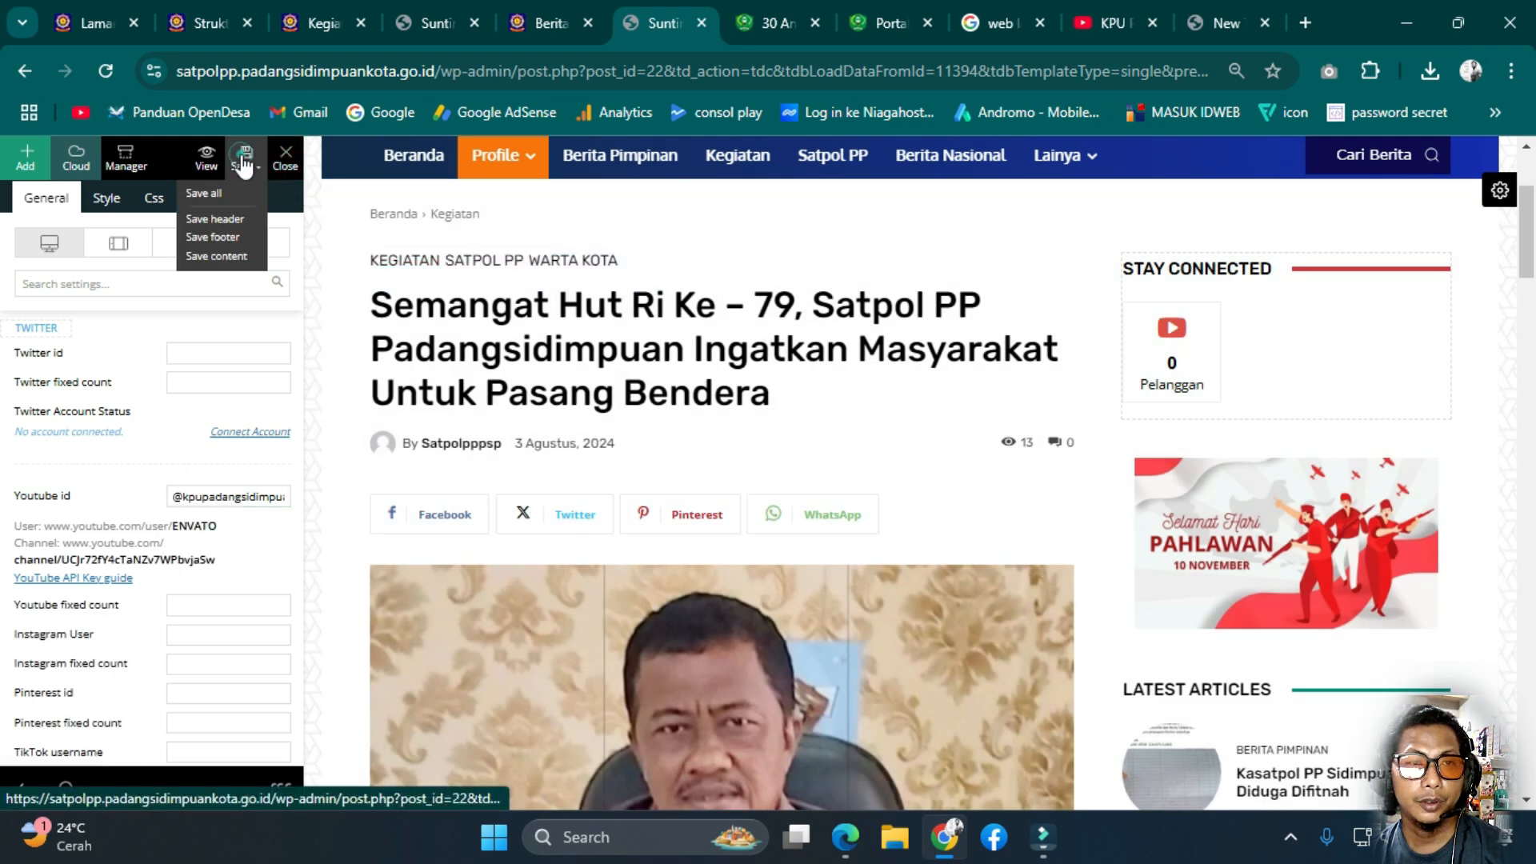
click(240, 158)
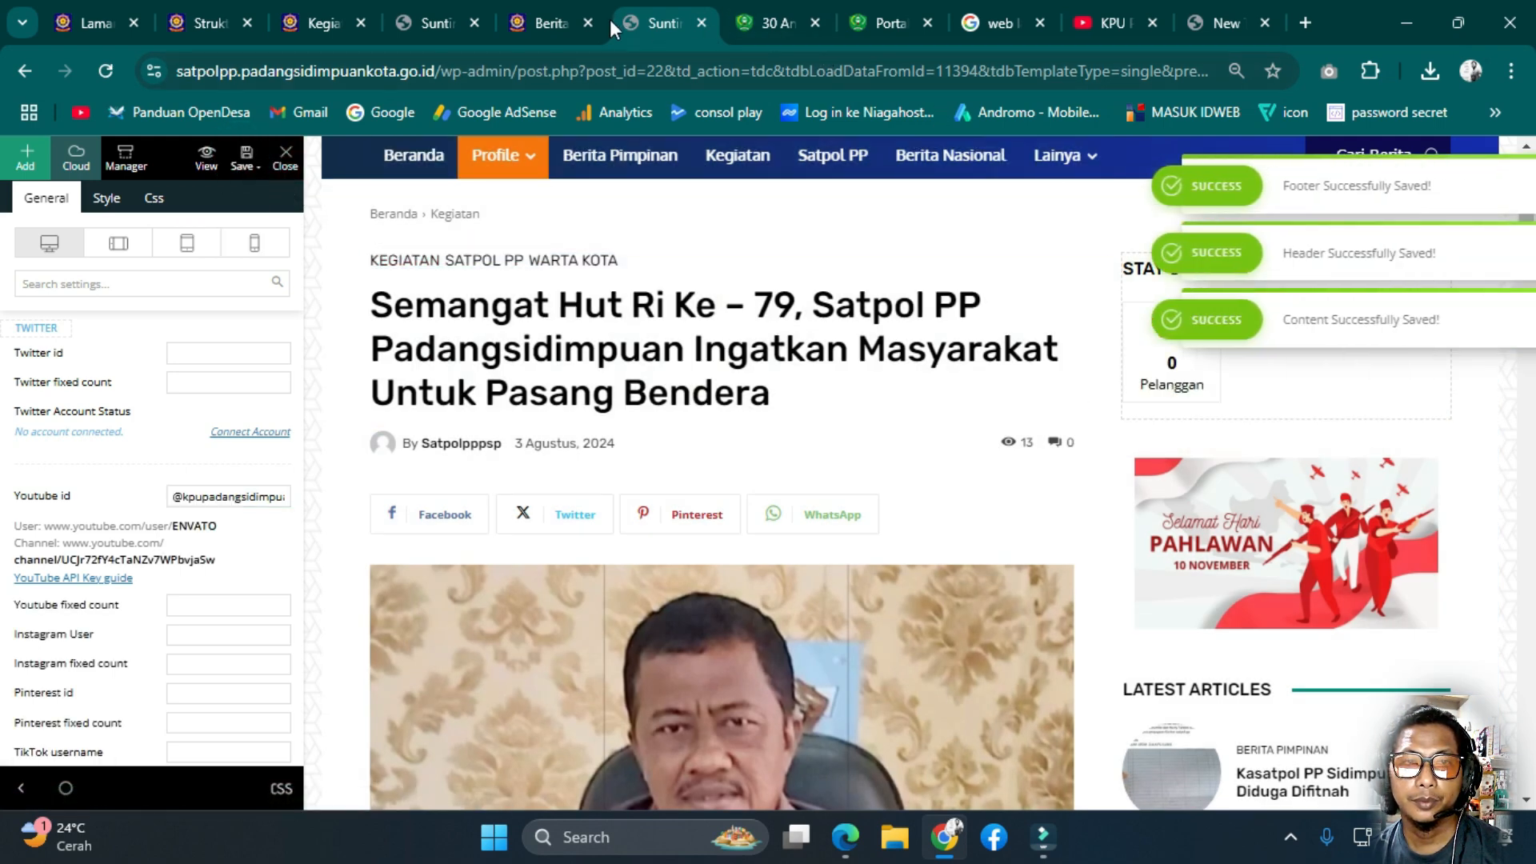
click(539, 6)
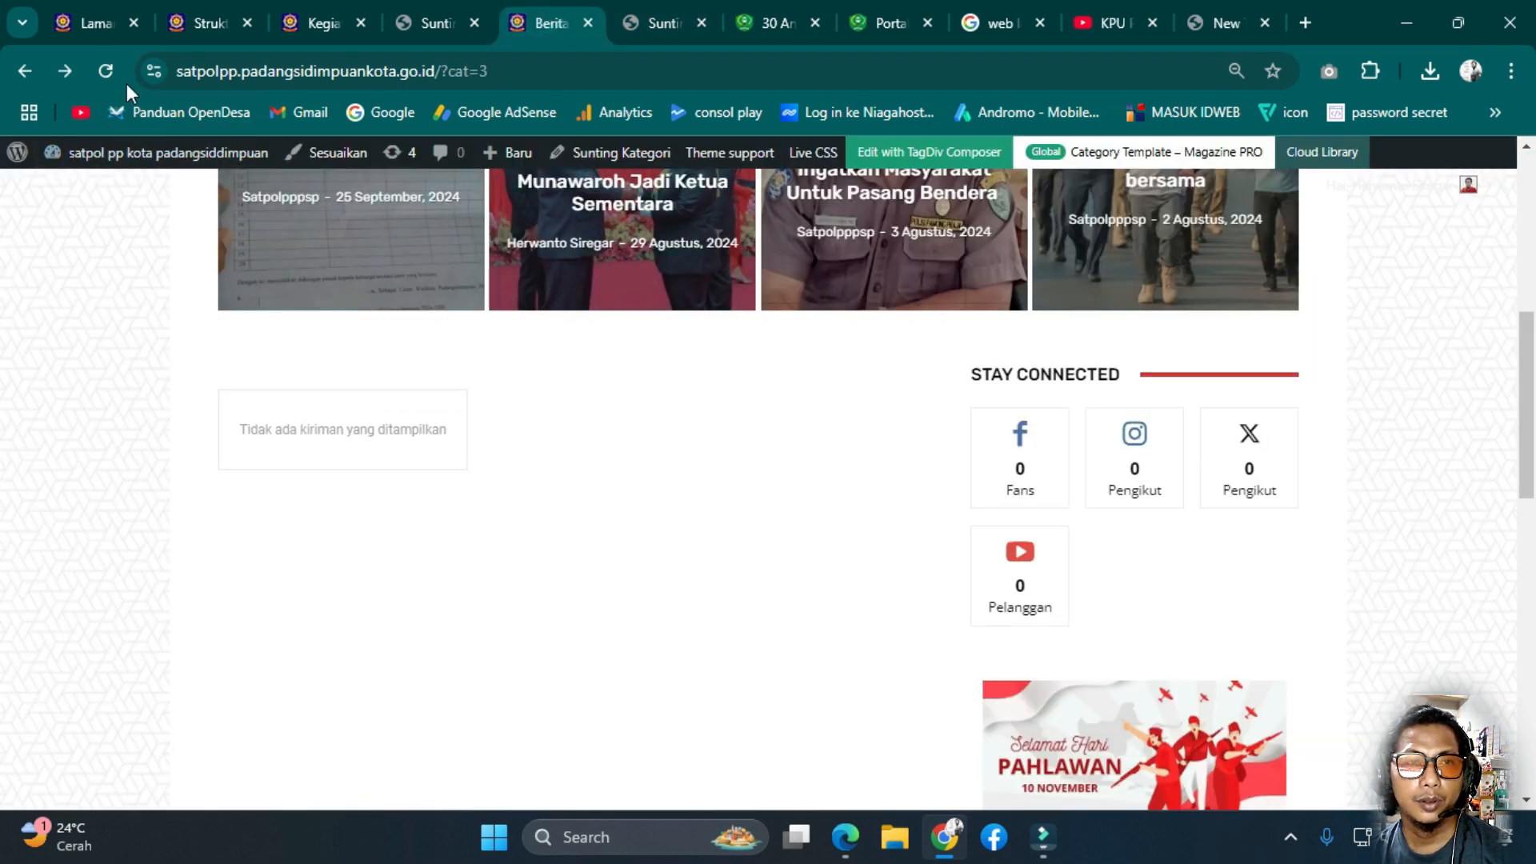
Step: Reload the category page and template editors to pick up the saved changes
click(100, 71)
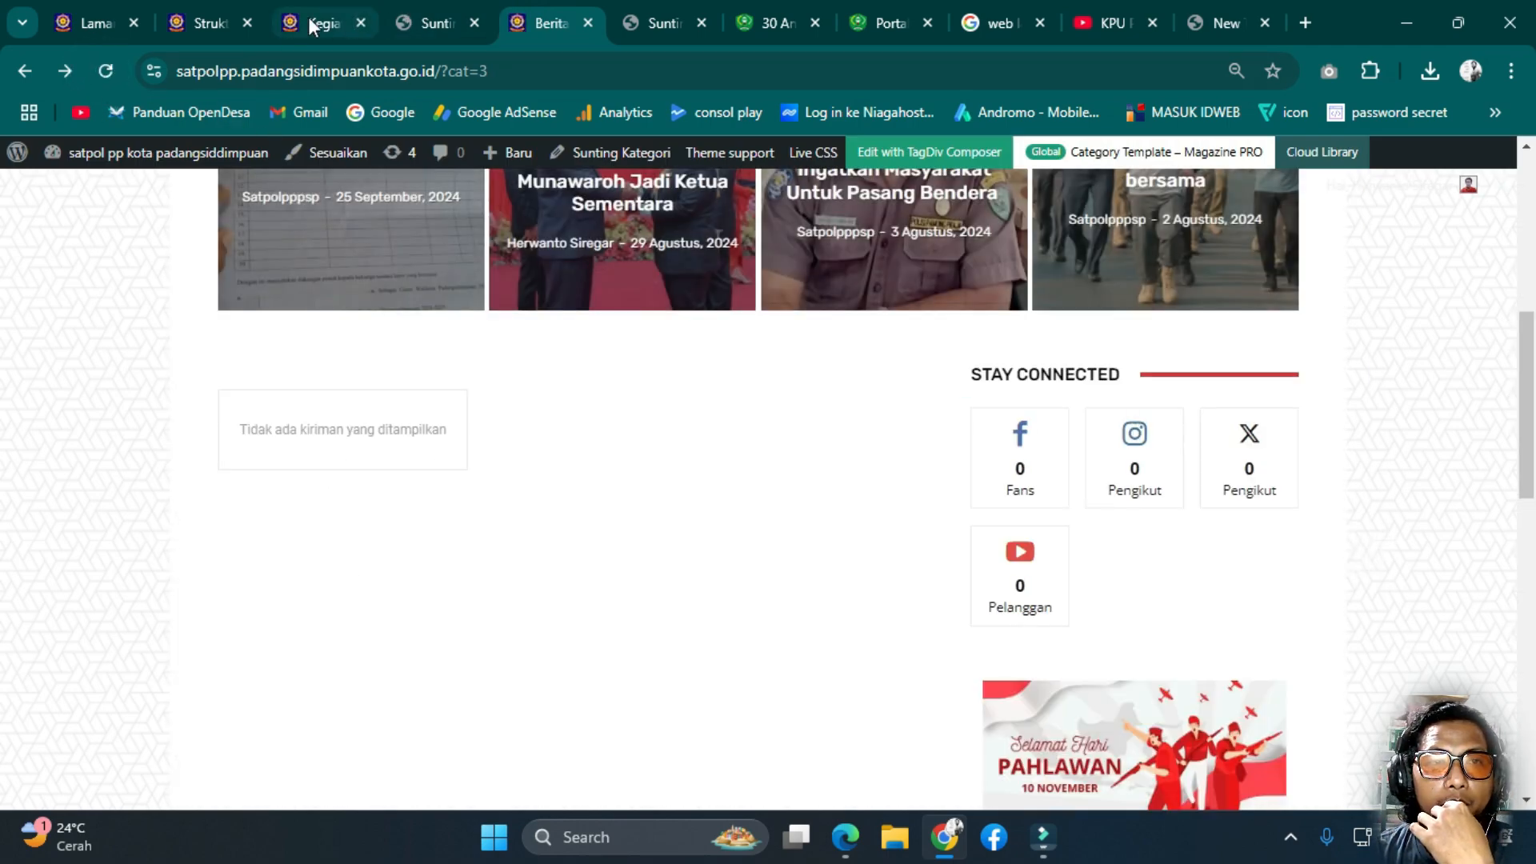
click(411, 3)
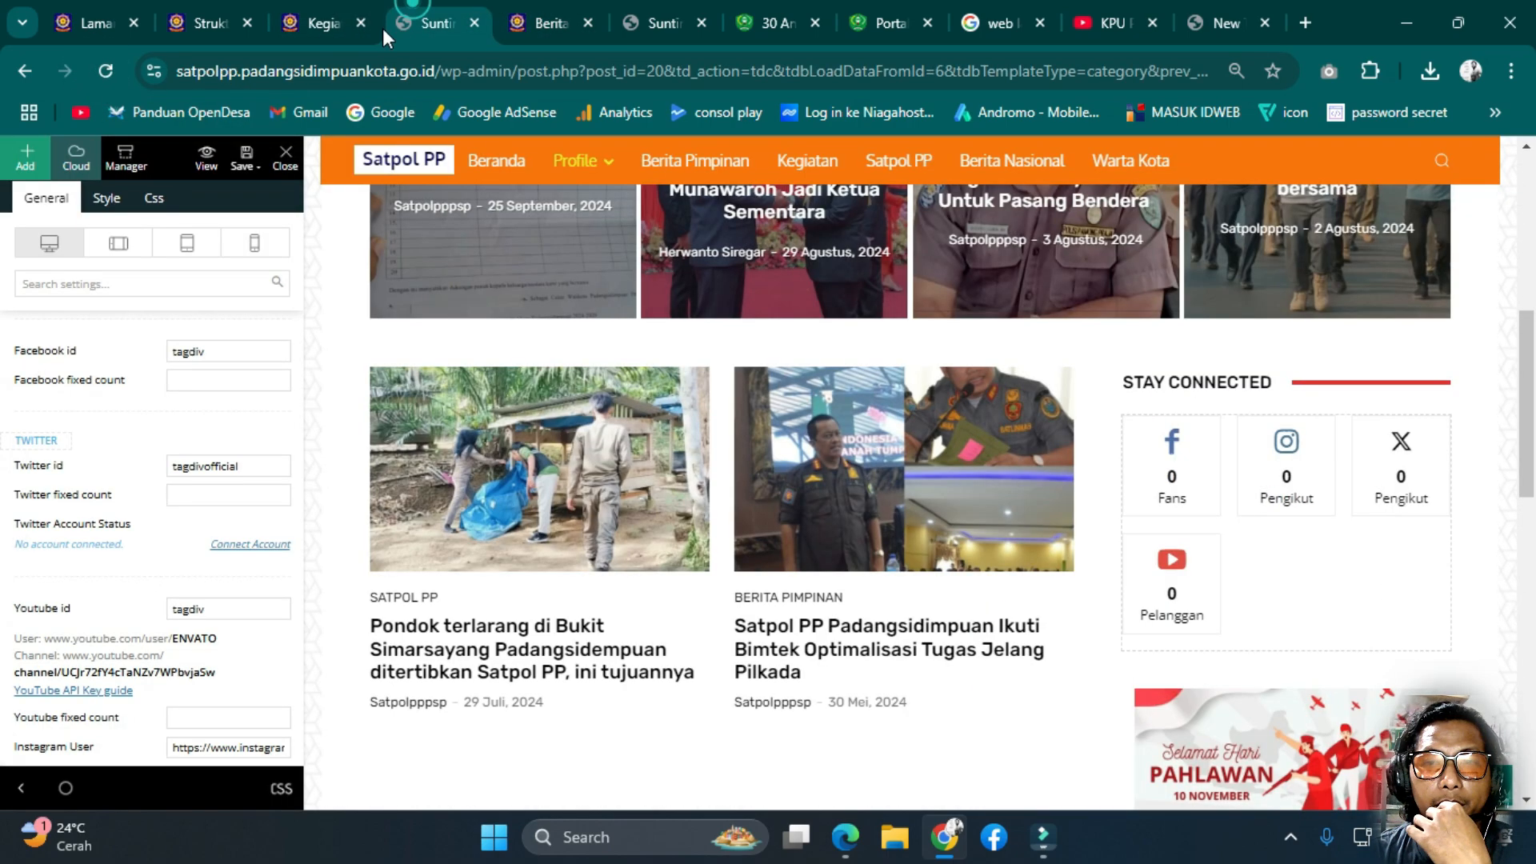
click(107, 69)
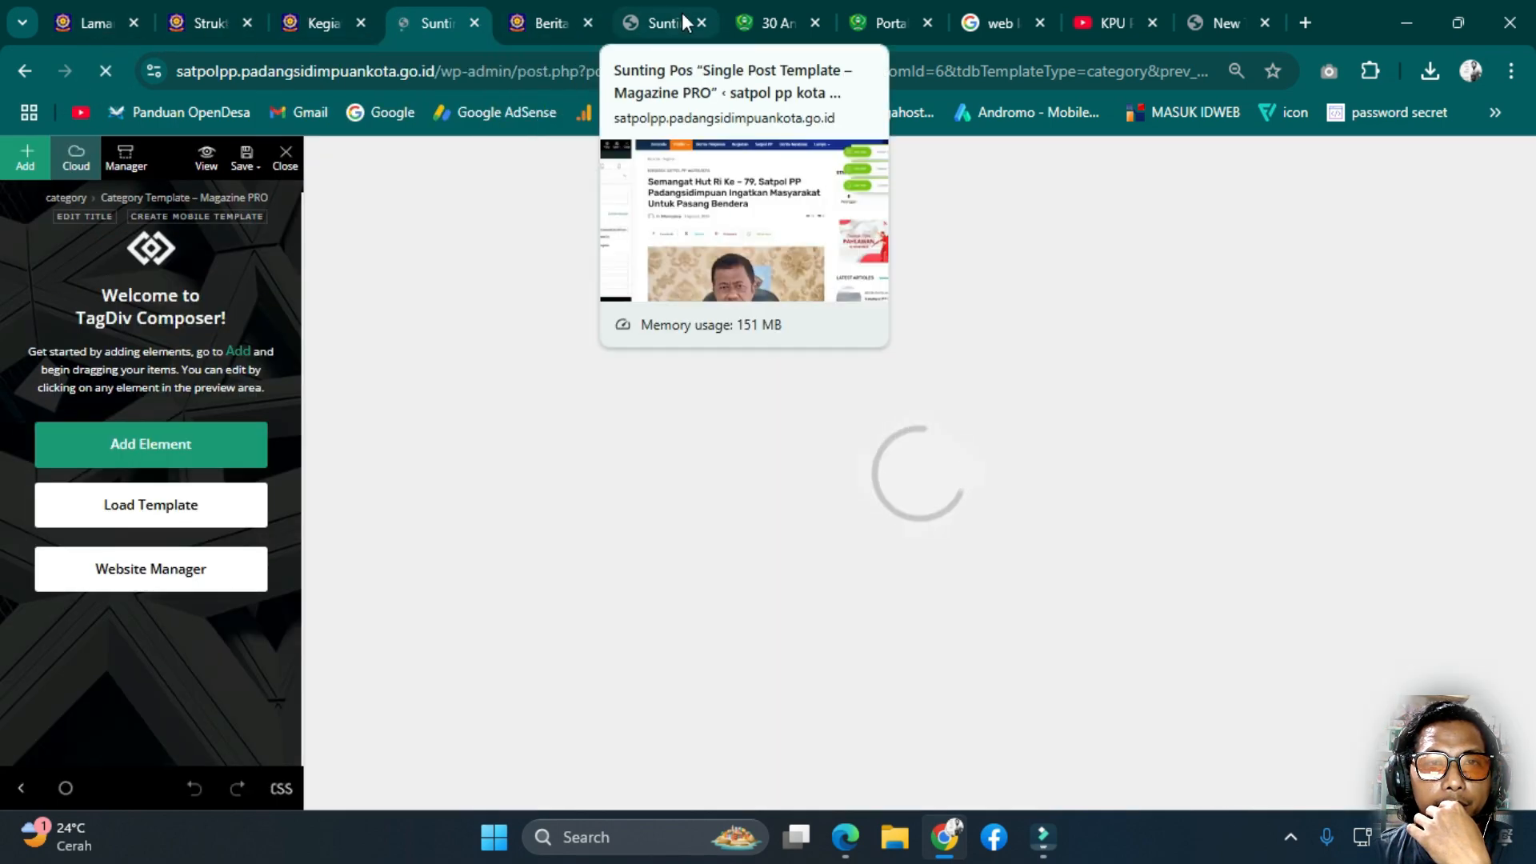
click(652, 23)
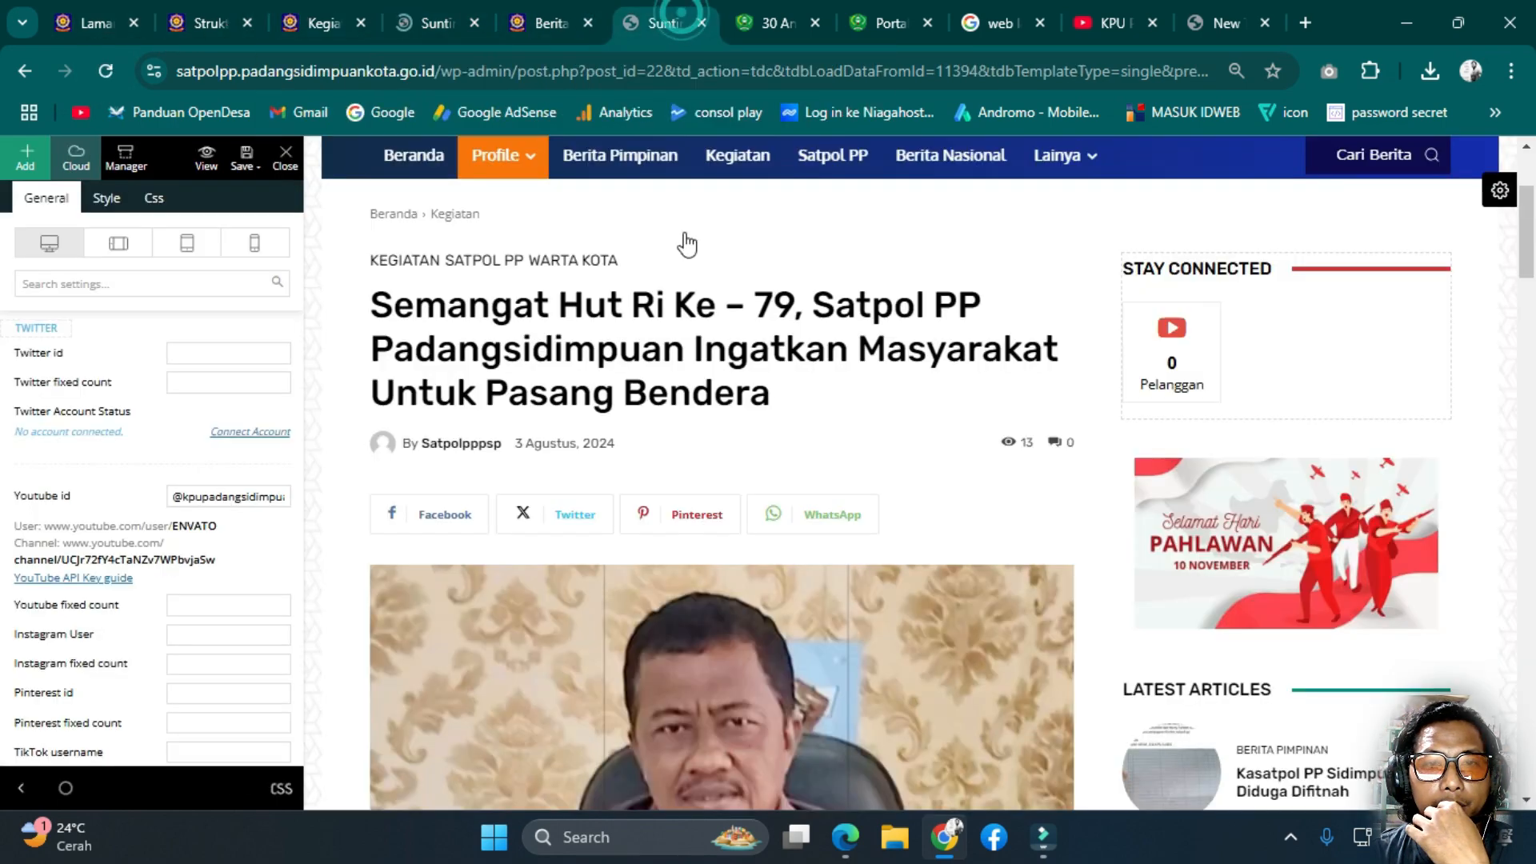
click(544, 5)
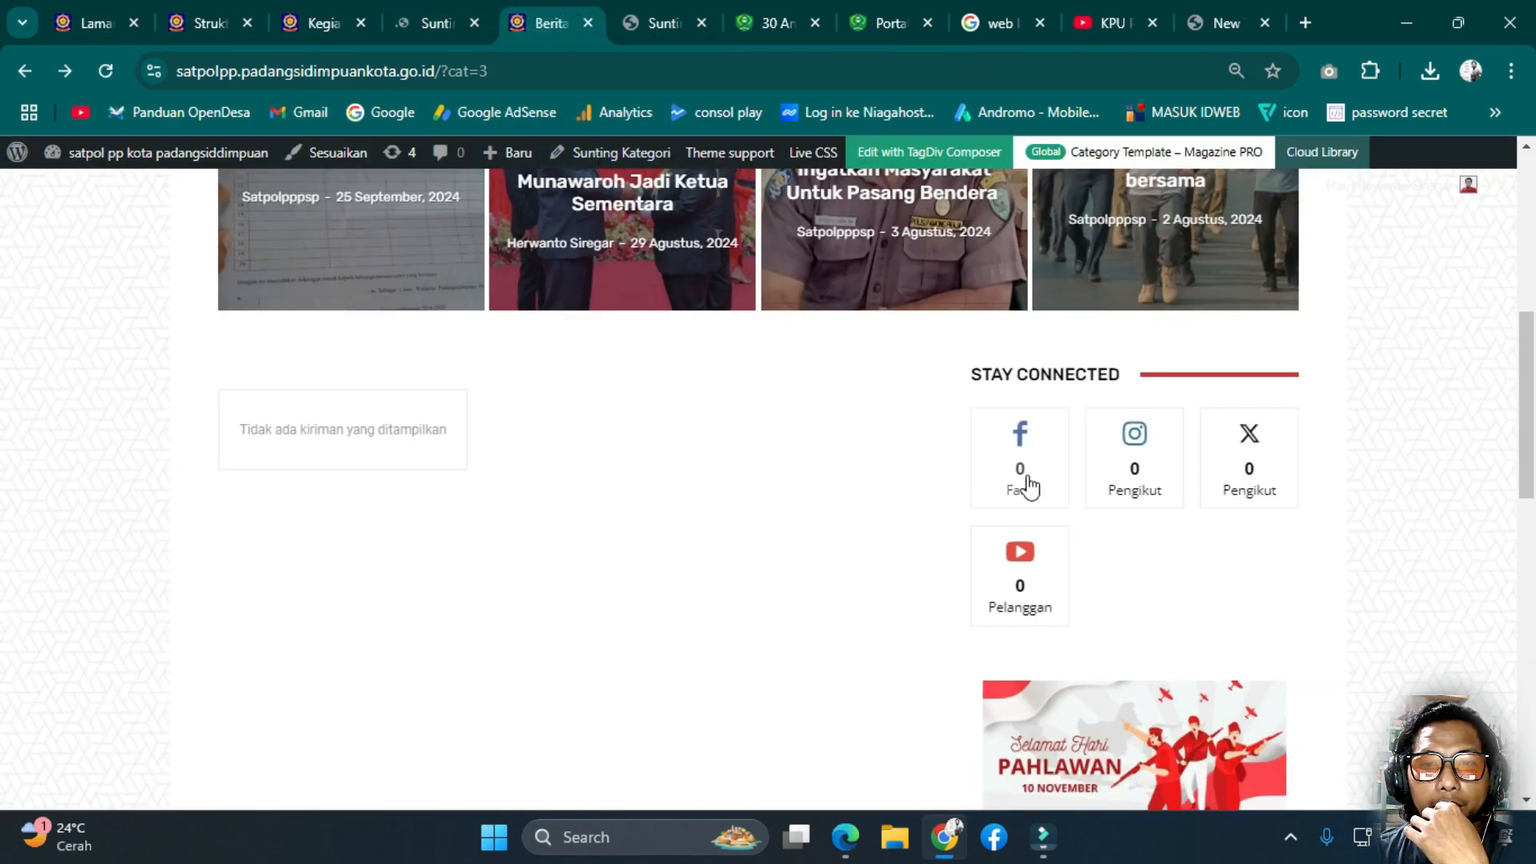
scroll(1030, 486, up, 7)
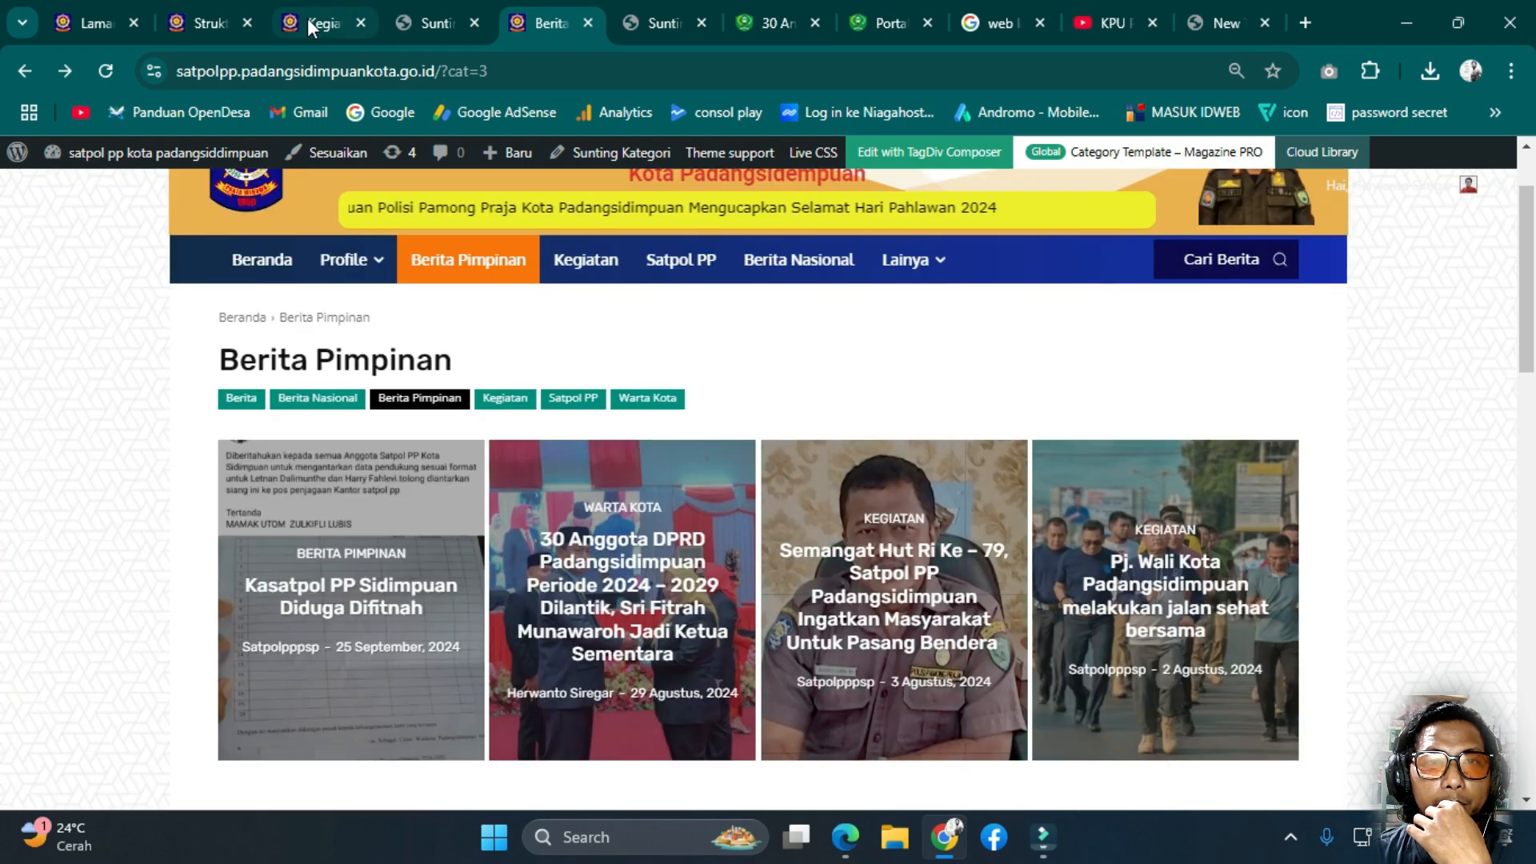
Step: Open the Kasatpol PP Padang Sidempuan article under Kegiatan and follow its YouTube link
click(318, 11)
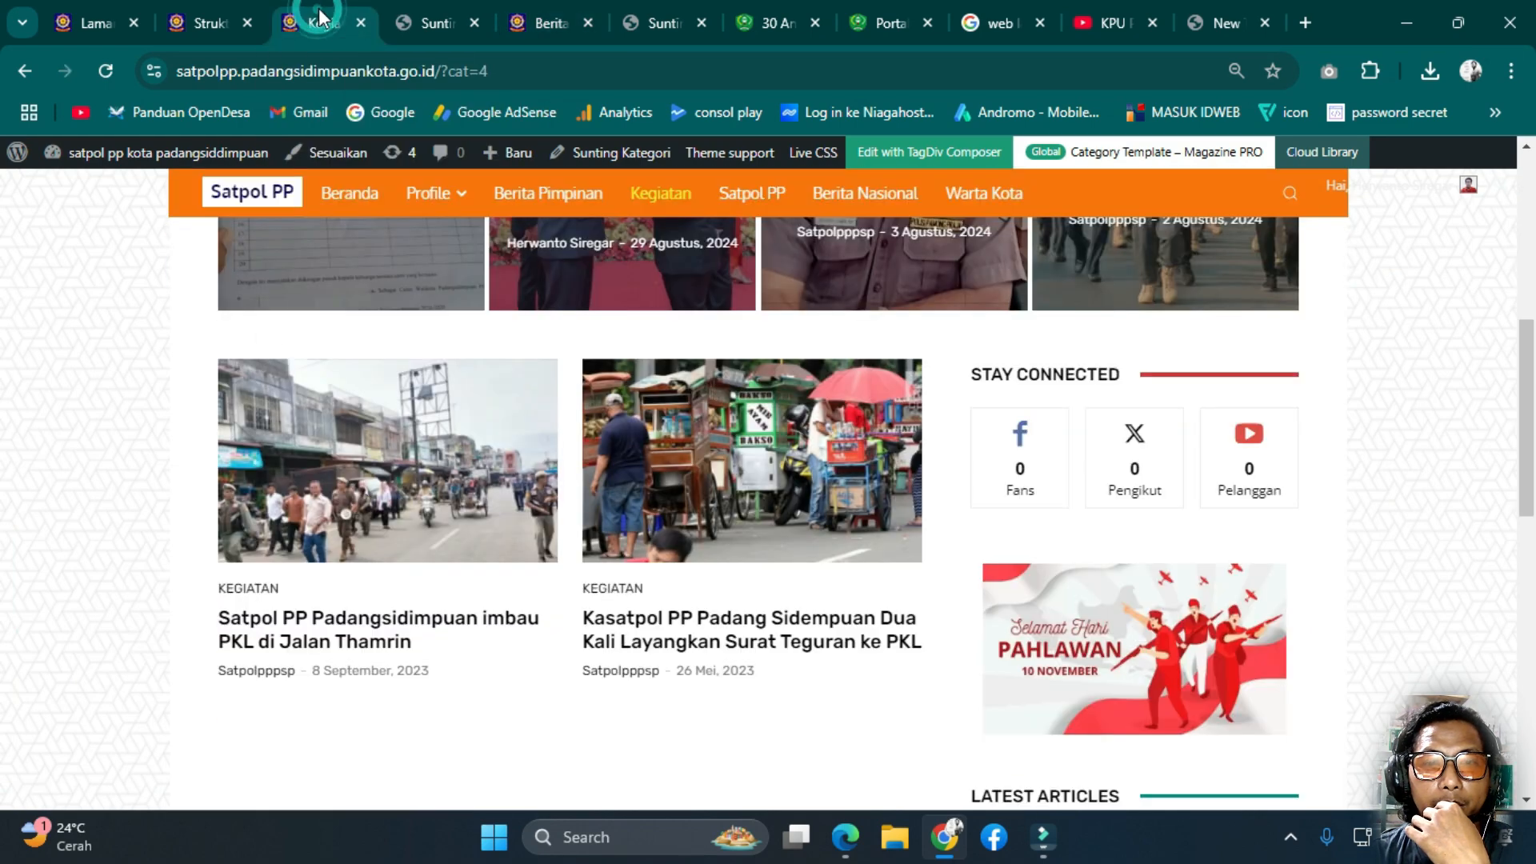
click(740, 640)
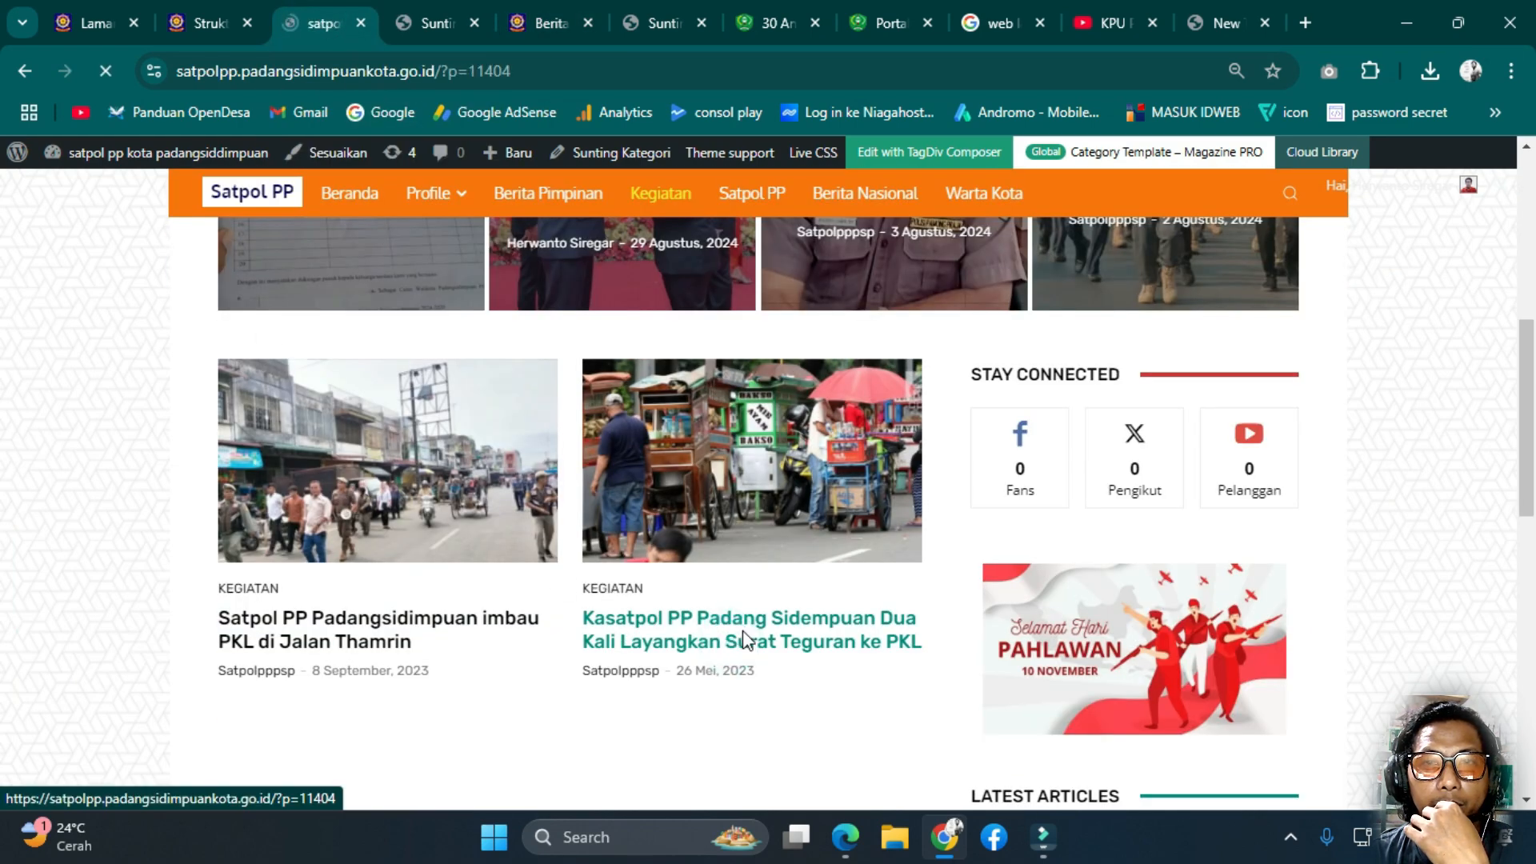
scroll(792, 612, down, 1)
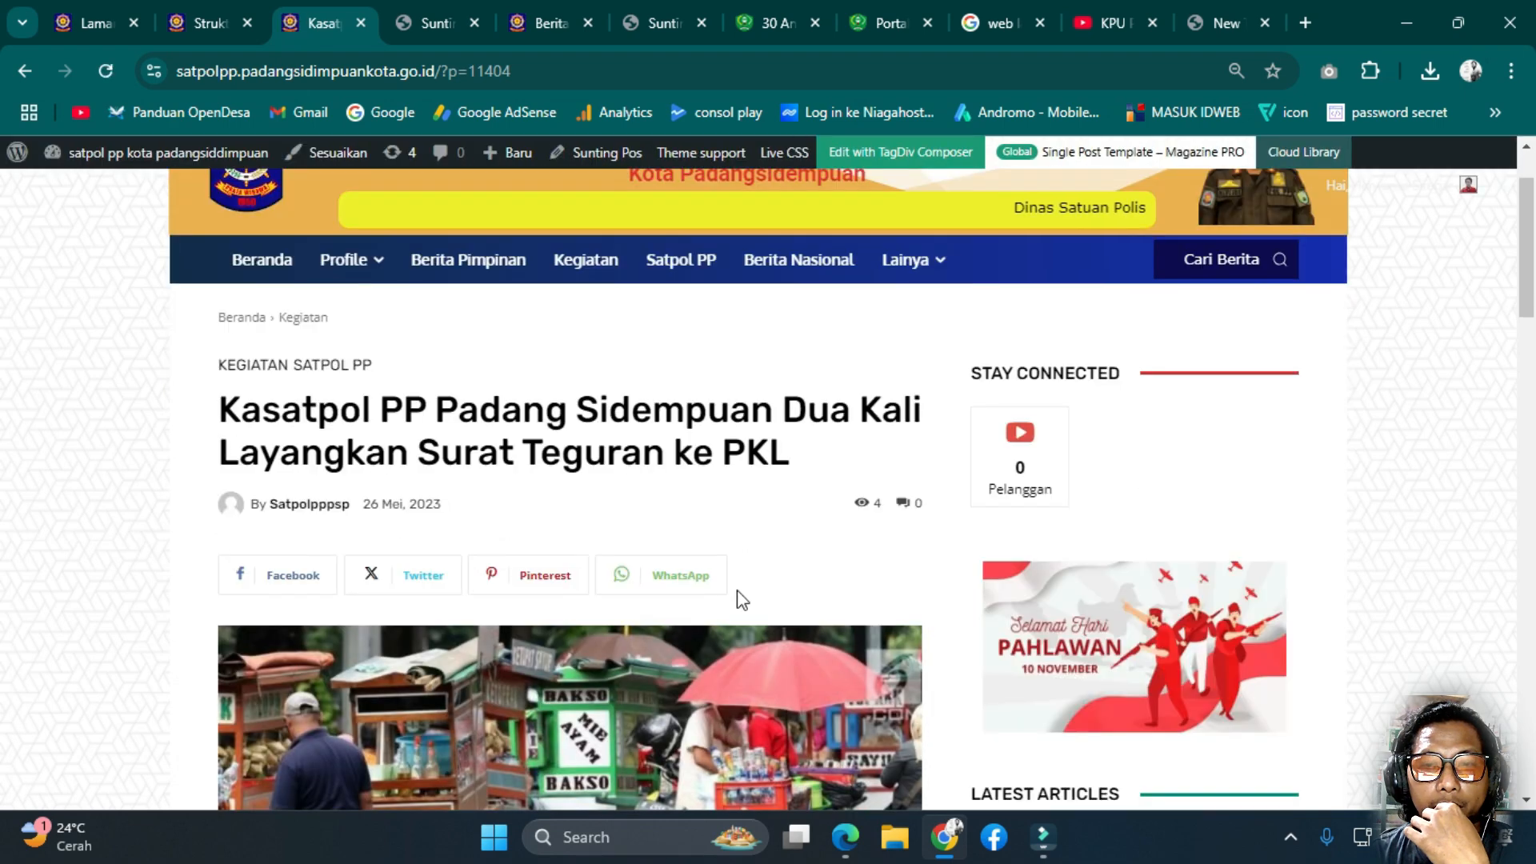
click(1019, 433)
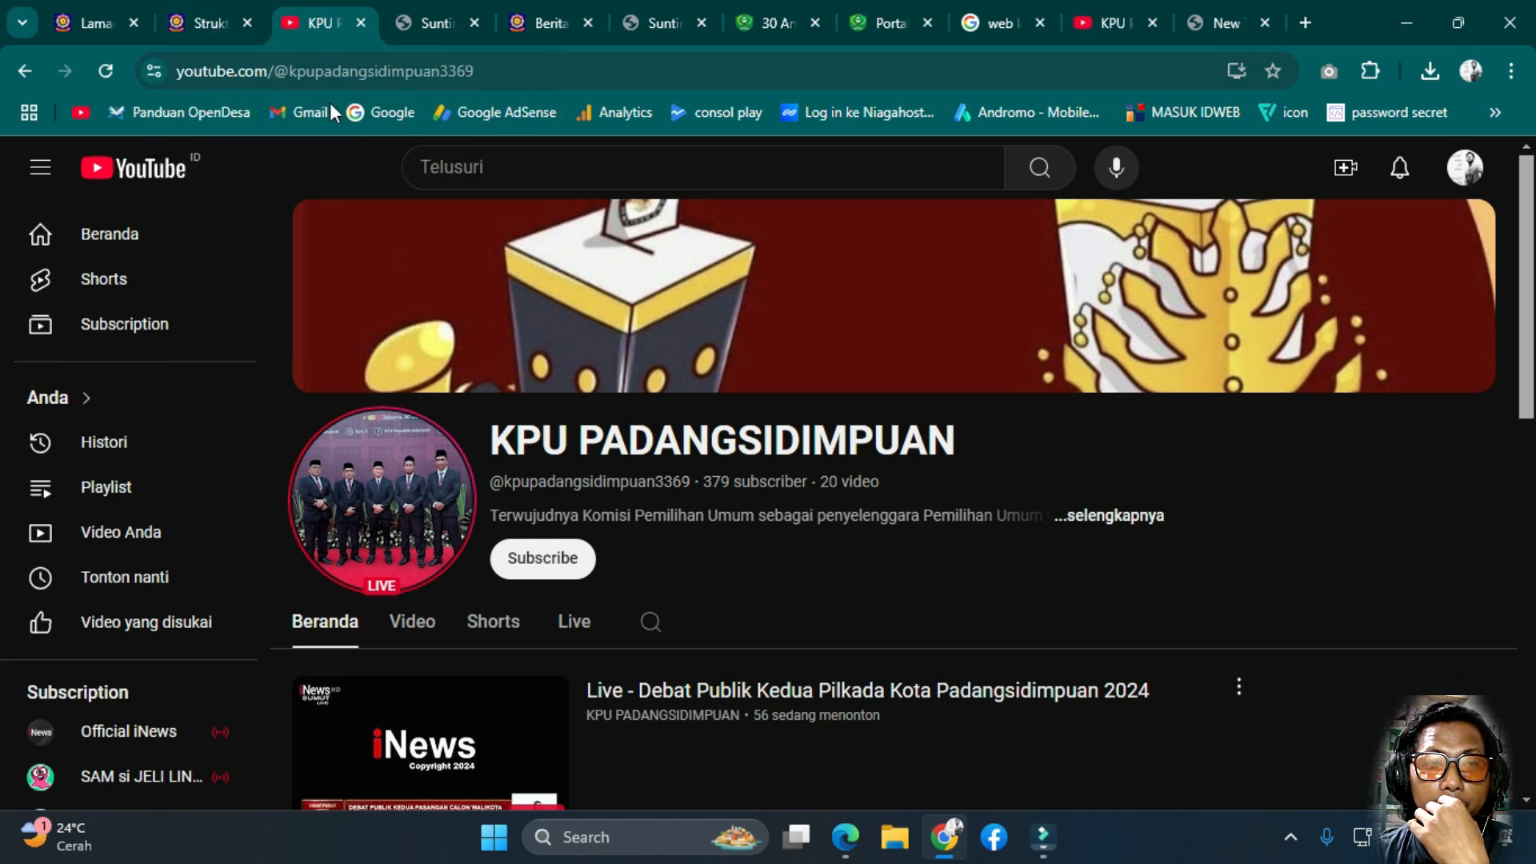
Step: Search YouTube for 'prokopim kota padangsidimpuan'
click(202, 18)
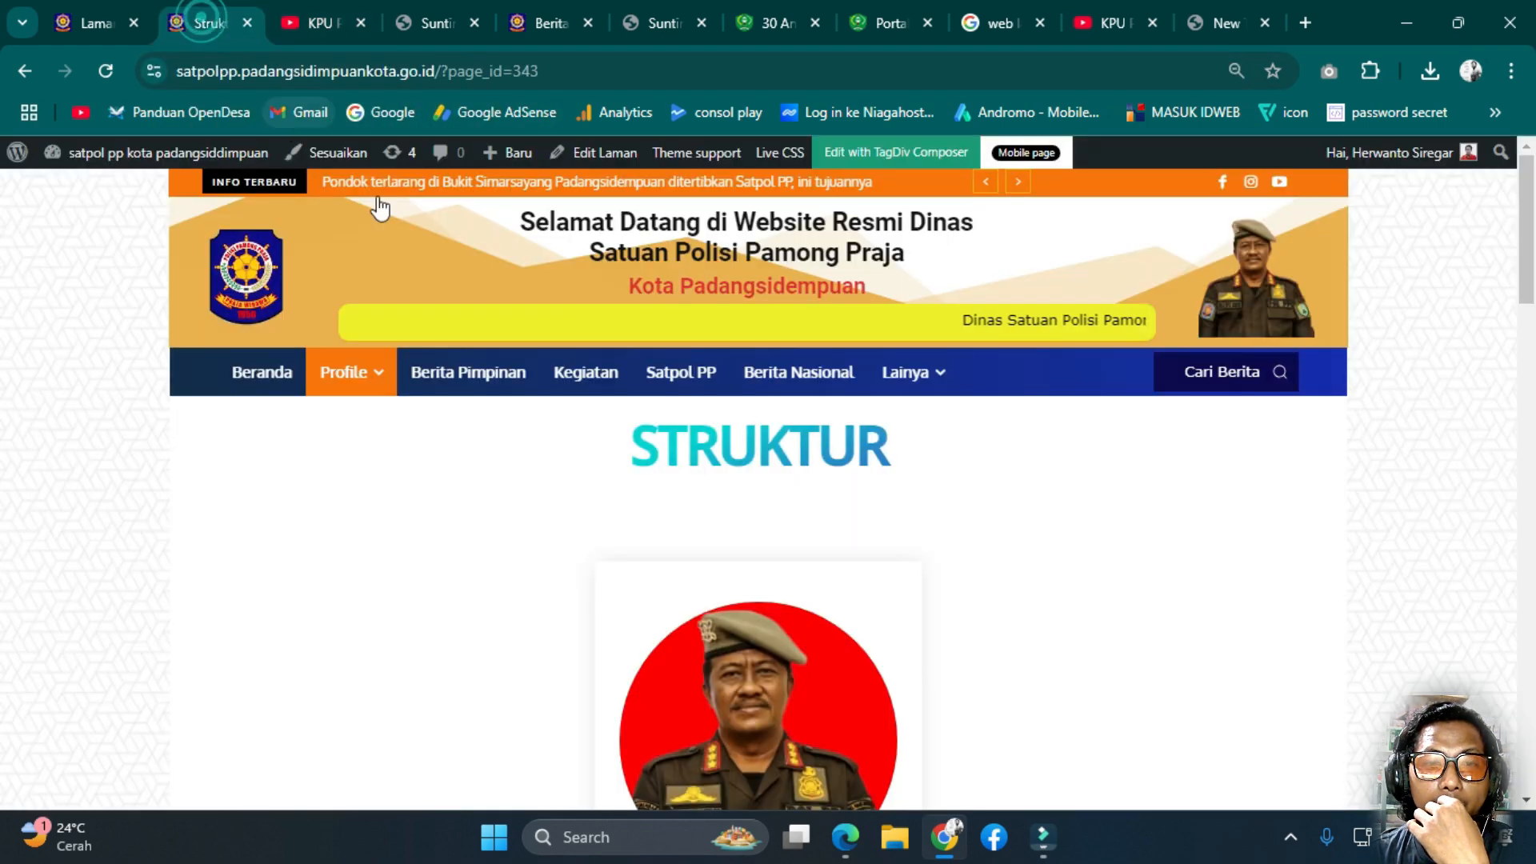
click(303, 24)
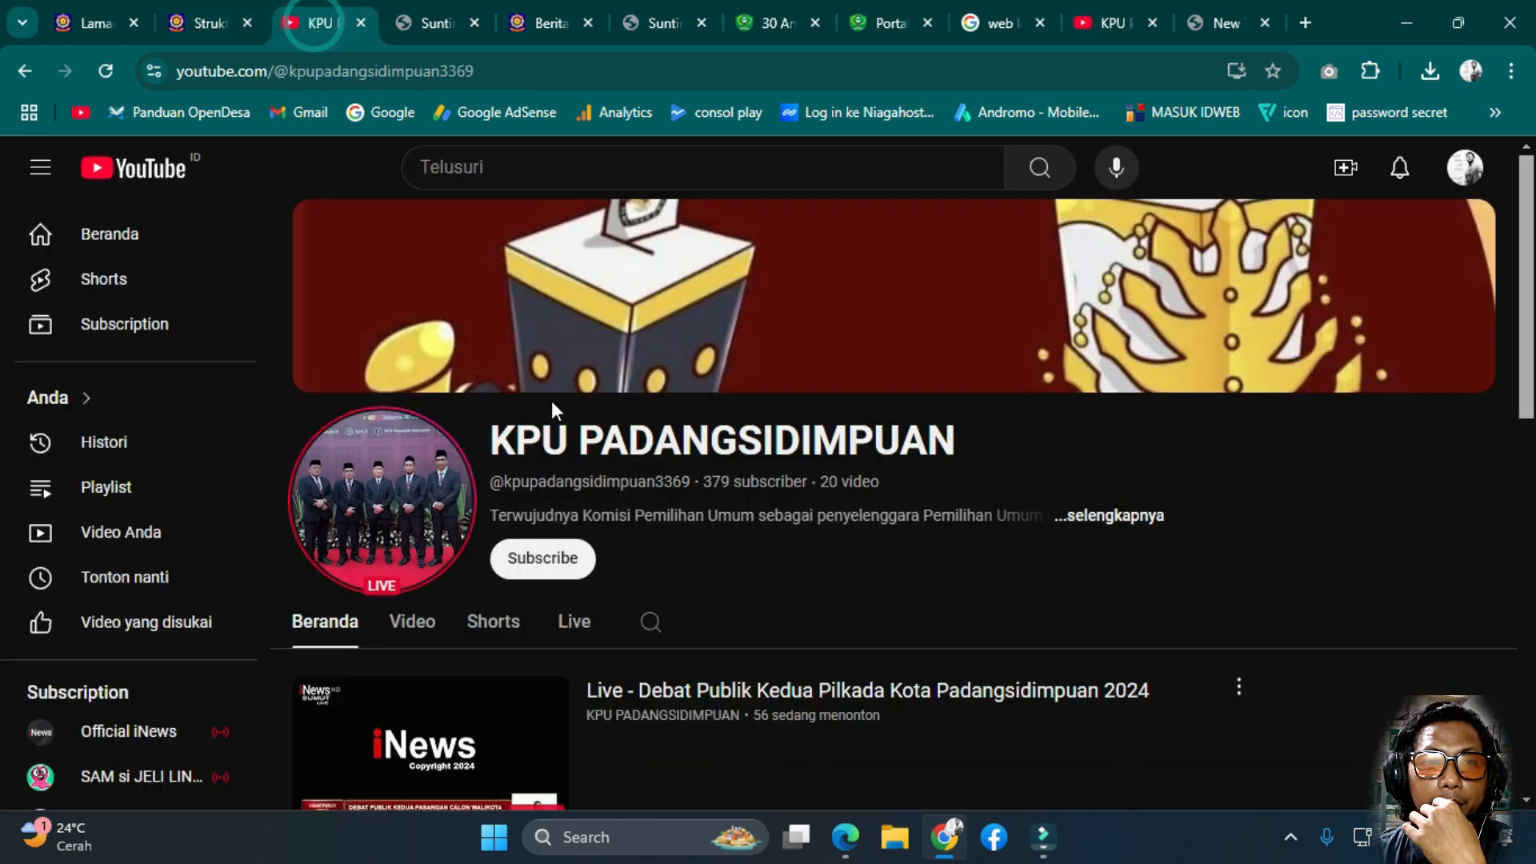
click(493, 174)
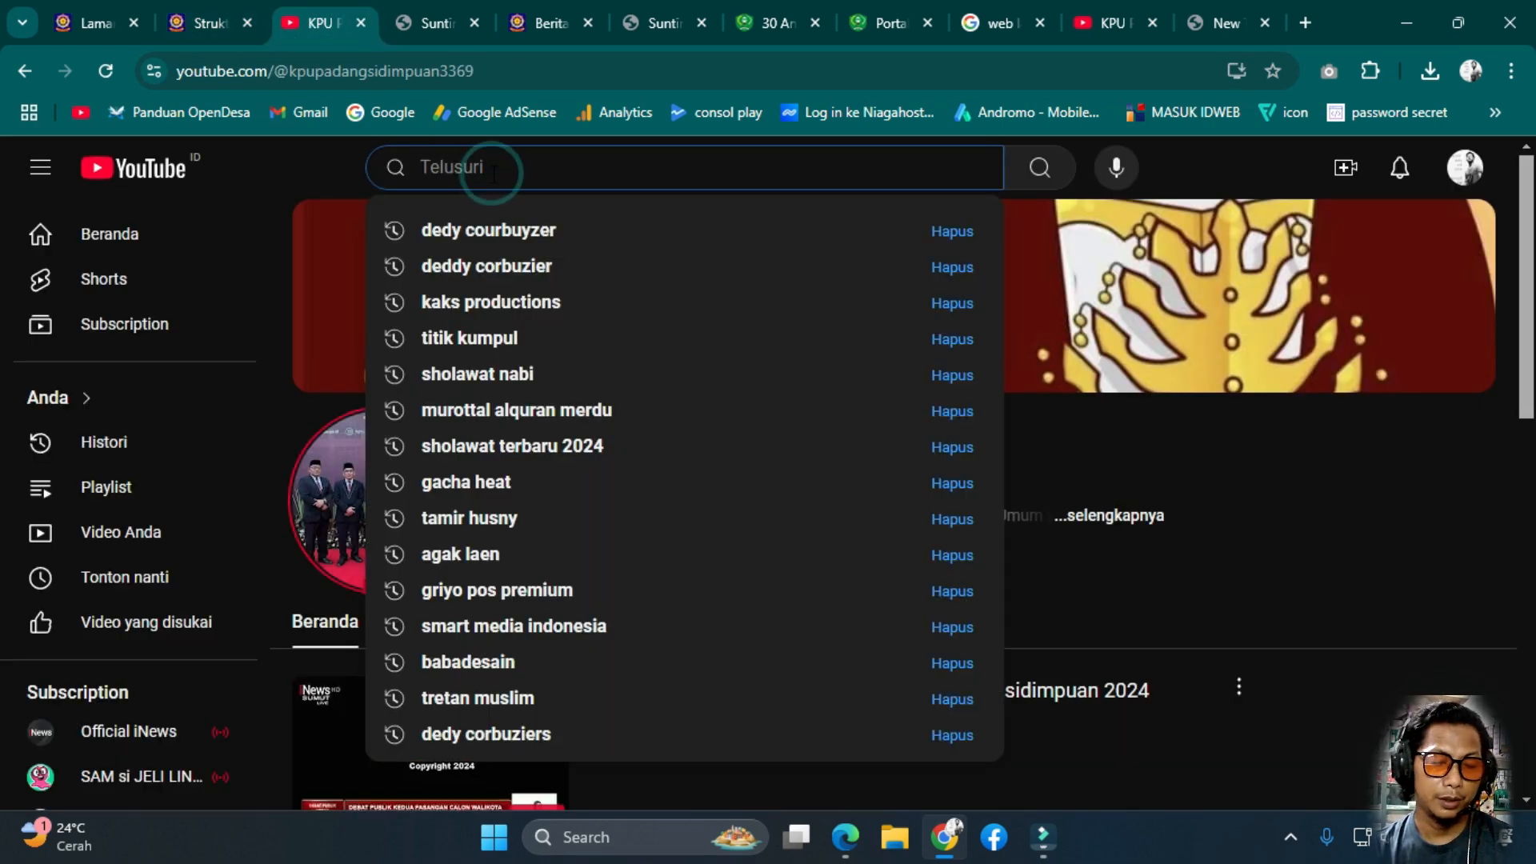
text(prop)
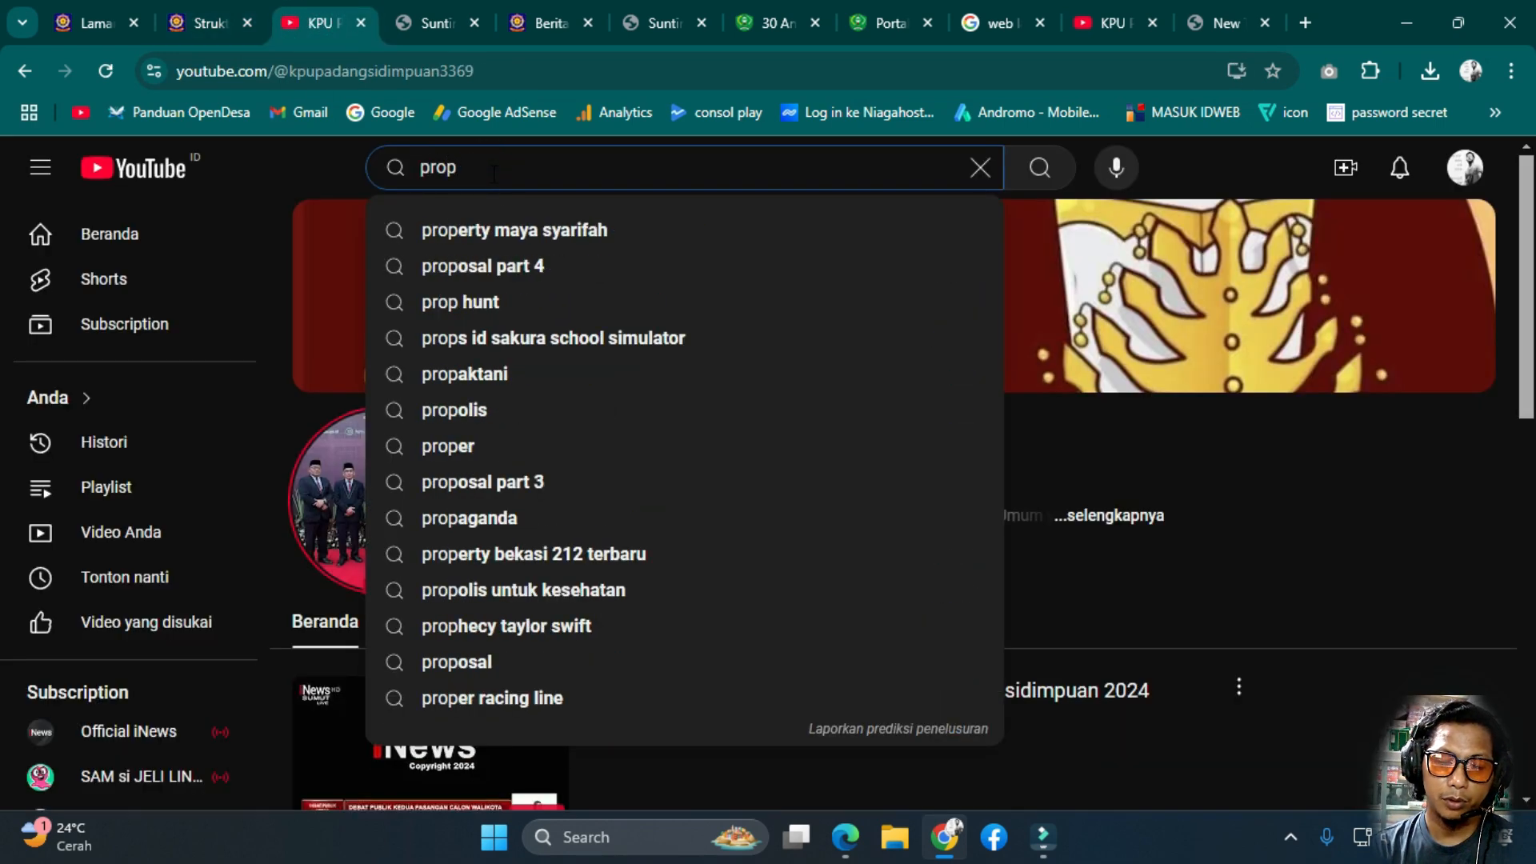
key(BackSpace)
text(kopim )
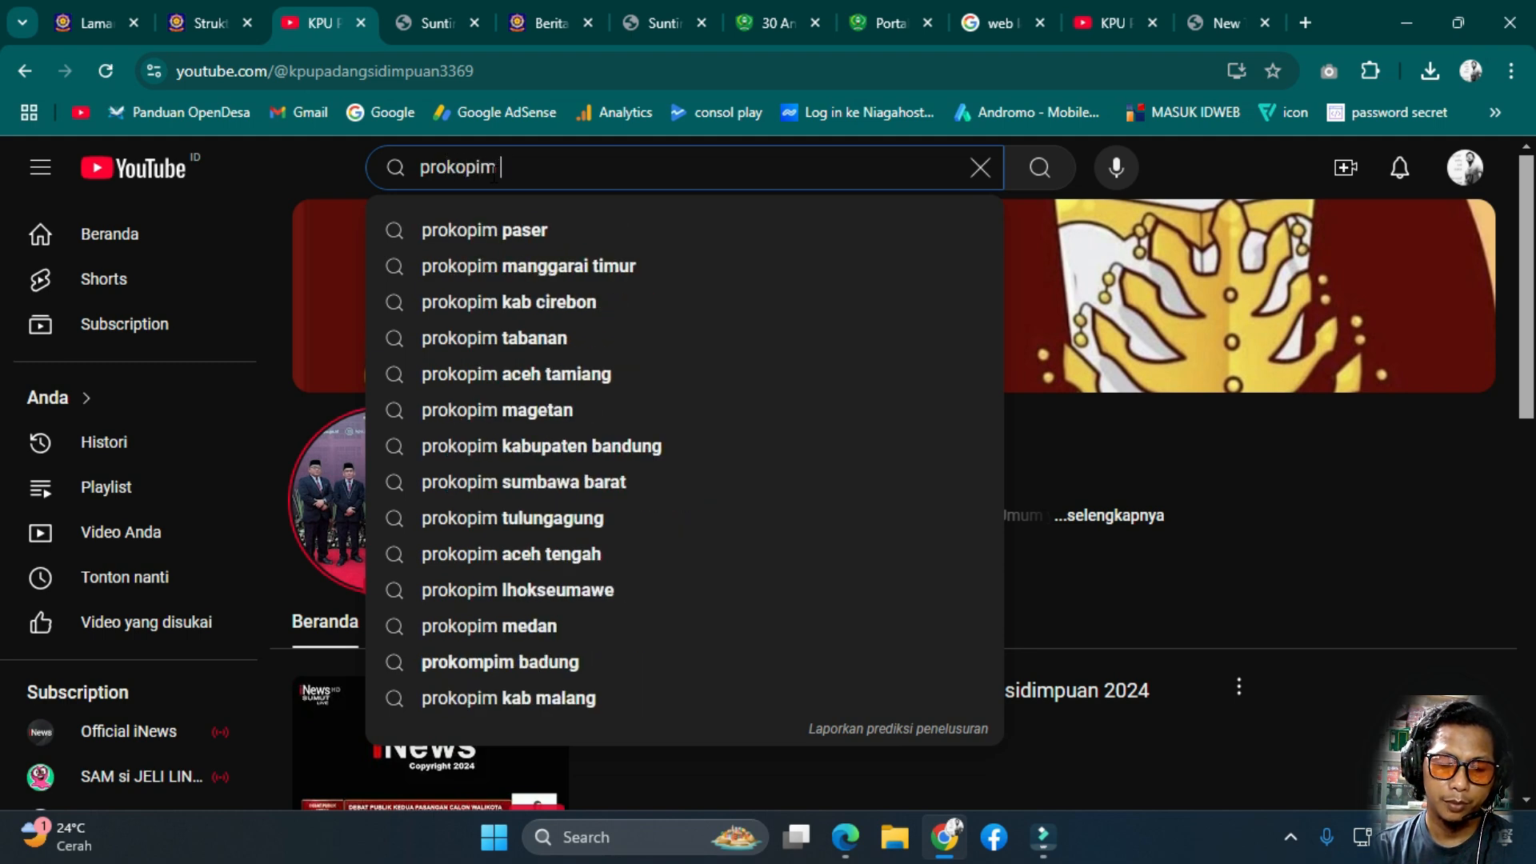
text(kota padan)
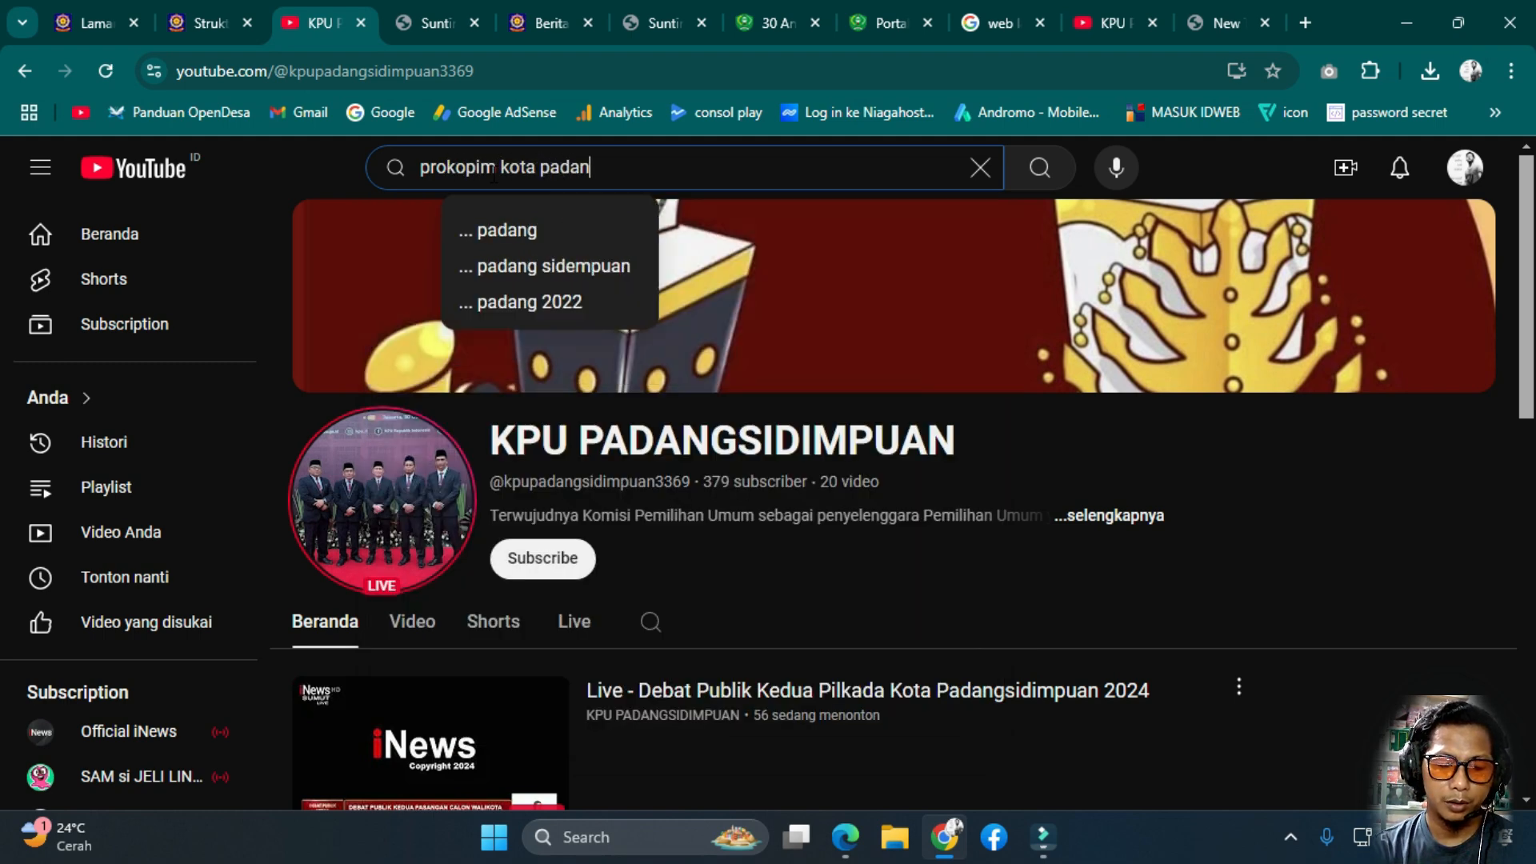
text(gsidim)
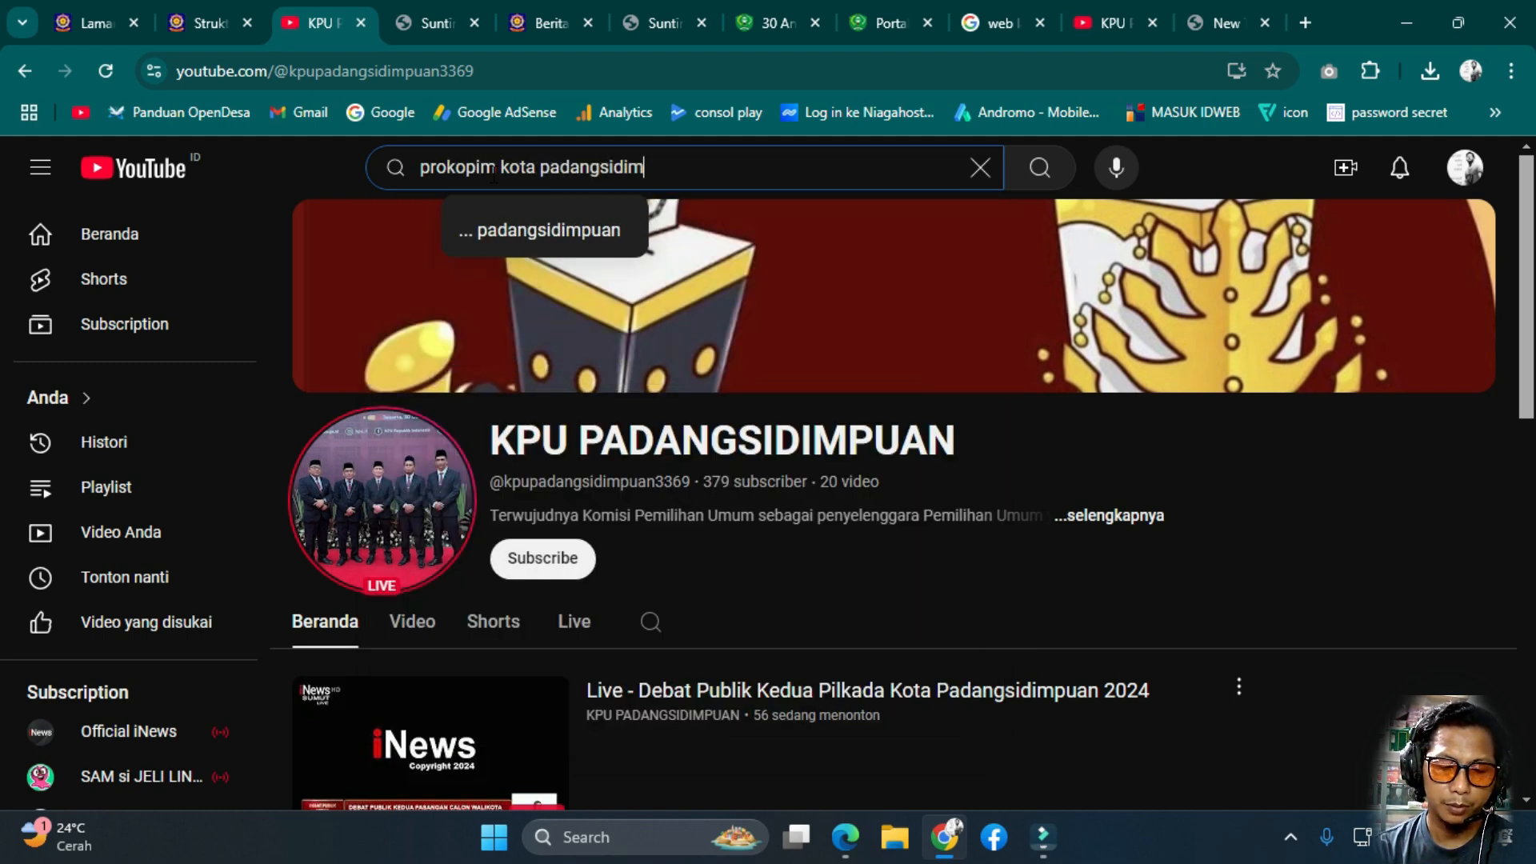
text(puan)
key(Return)
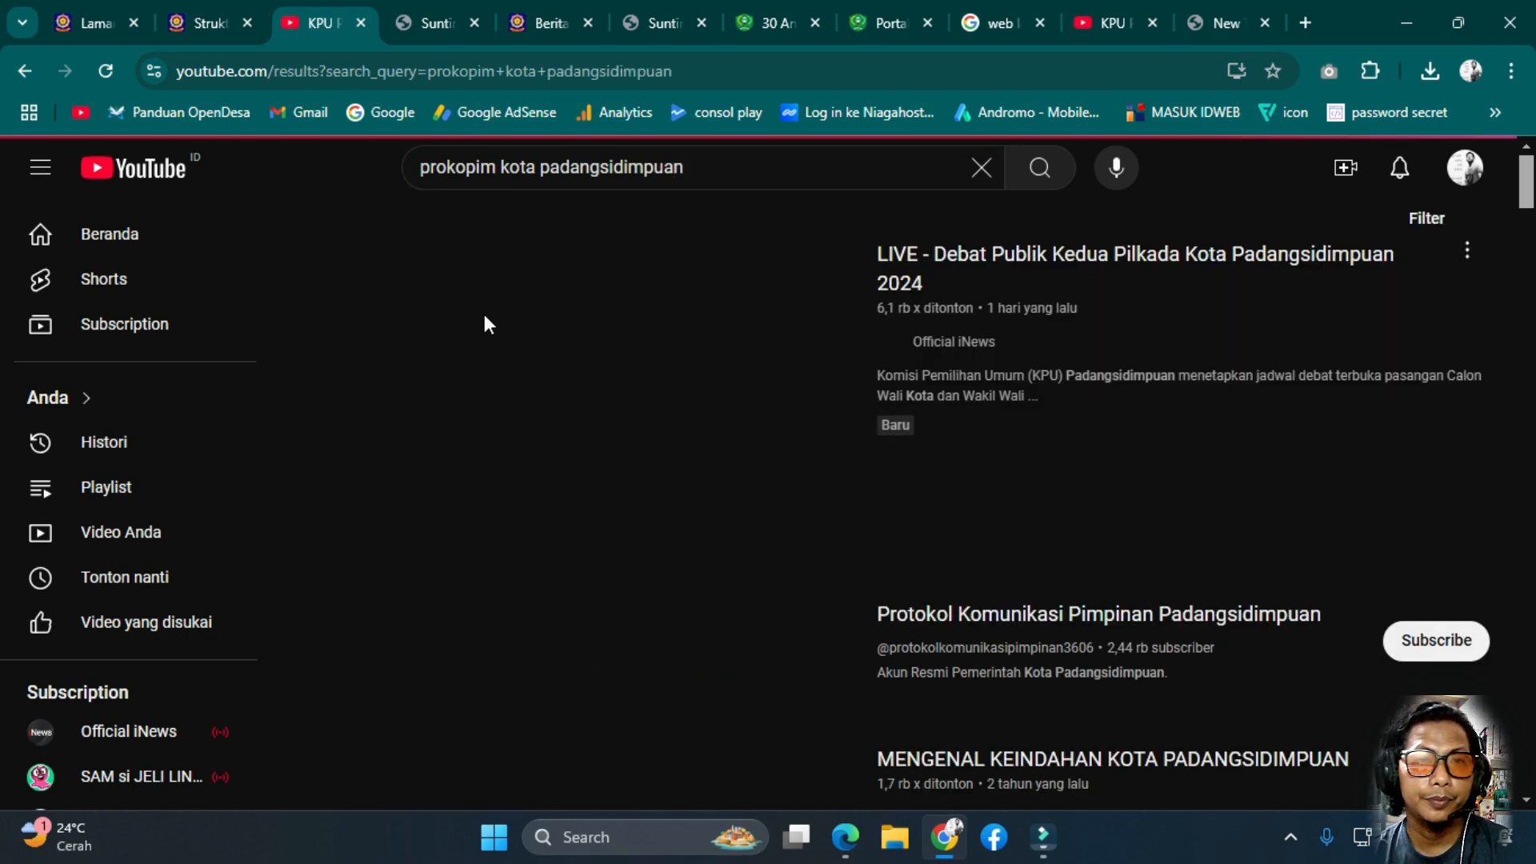
scroll(866, 562, down, 2)
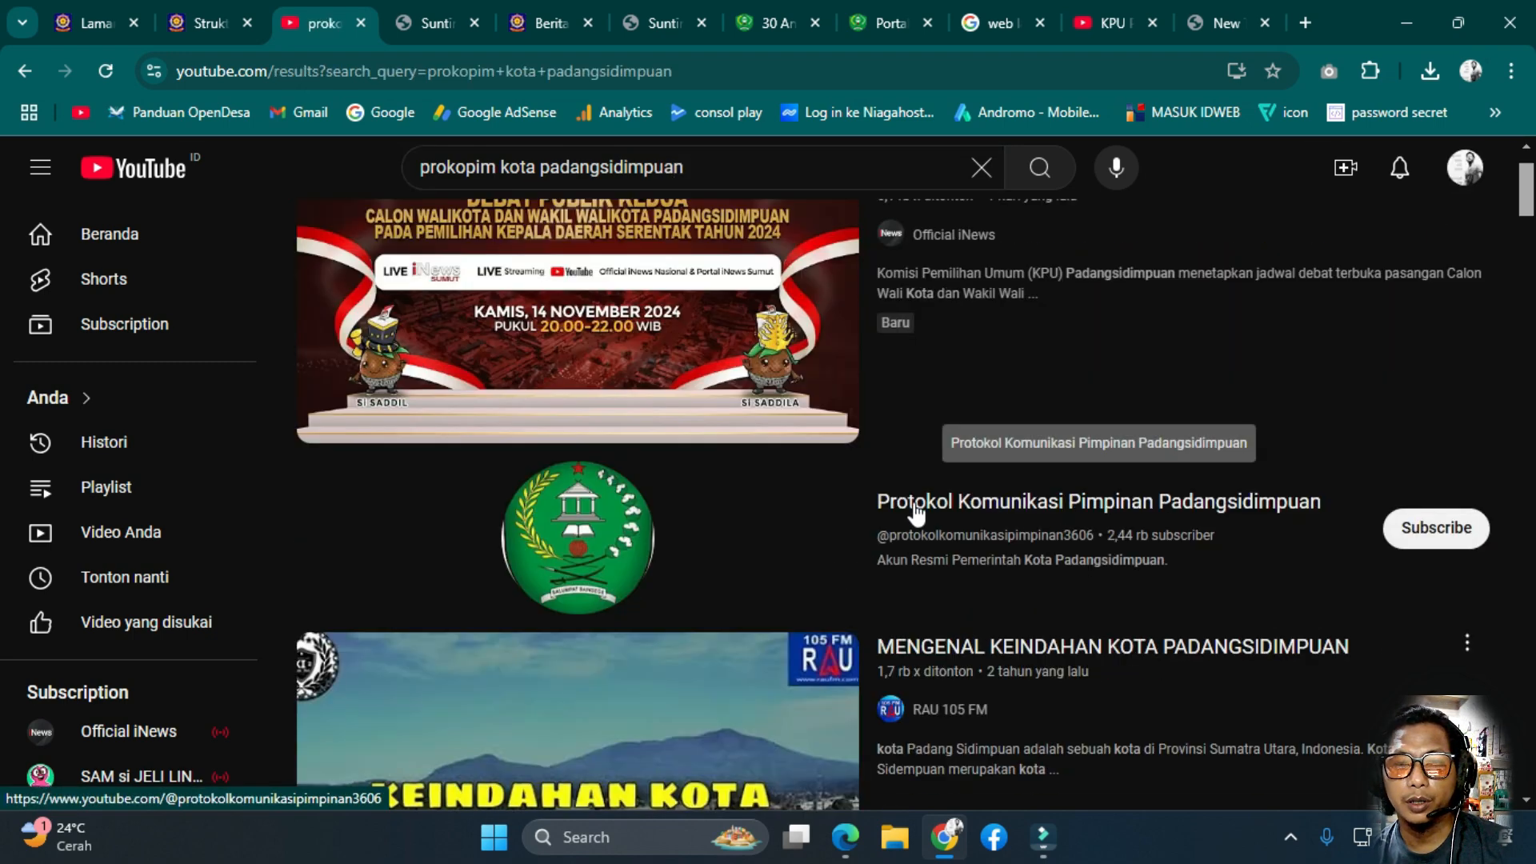
click(941, 494)
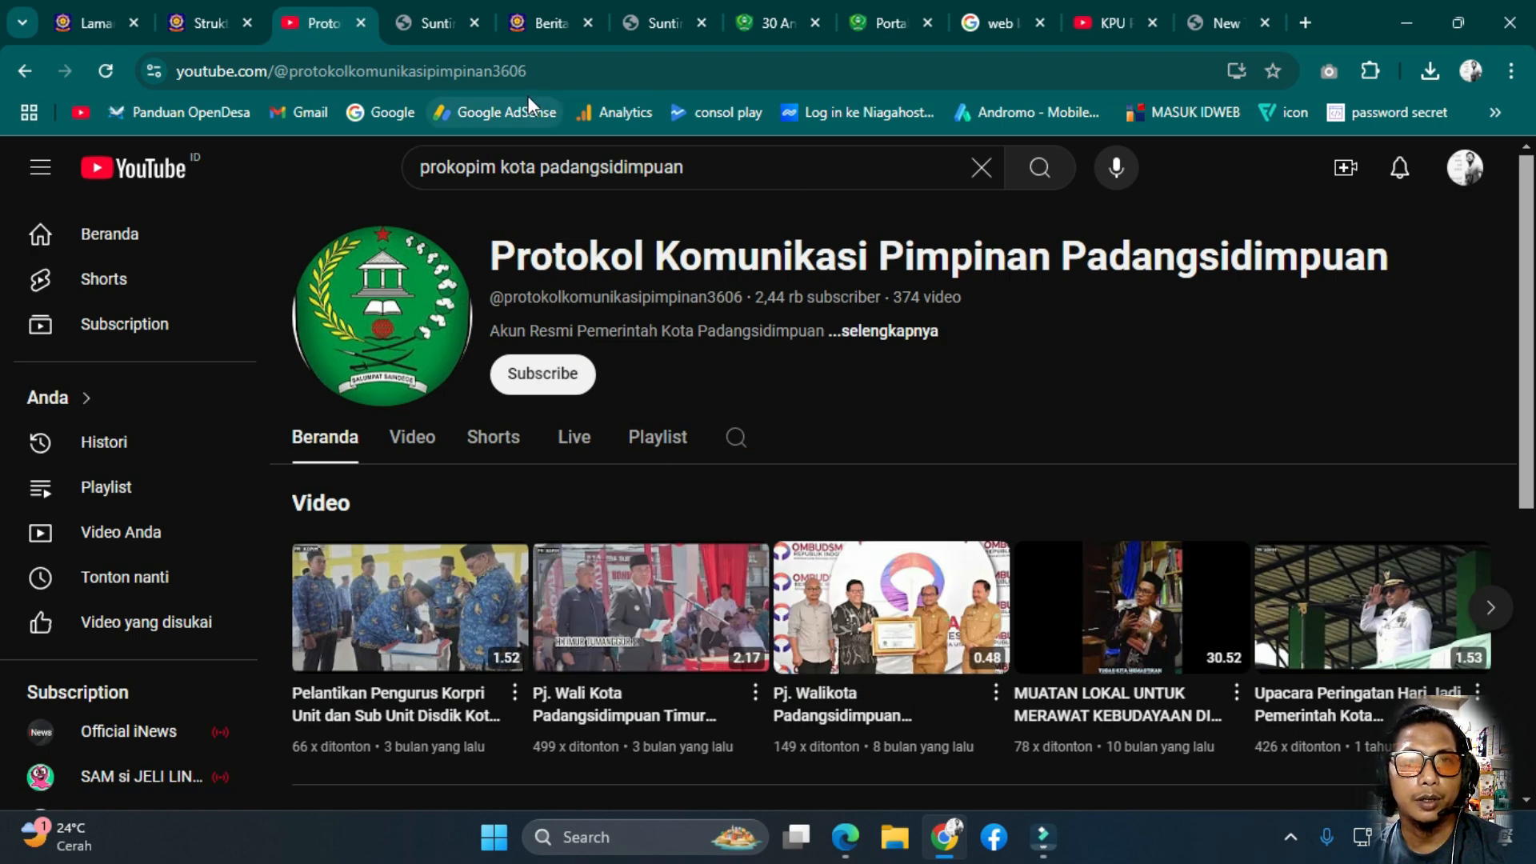
click(534, 67)
click(397, 71)
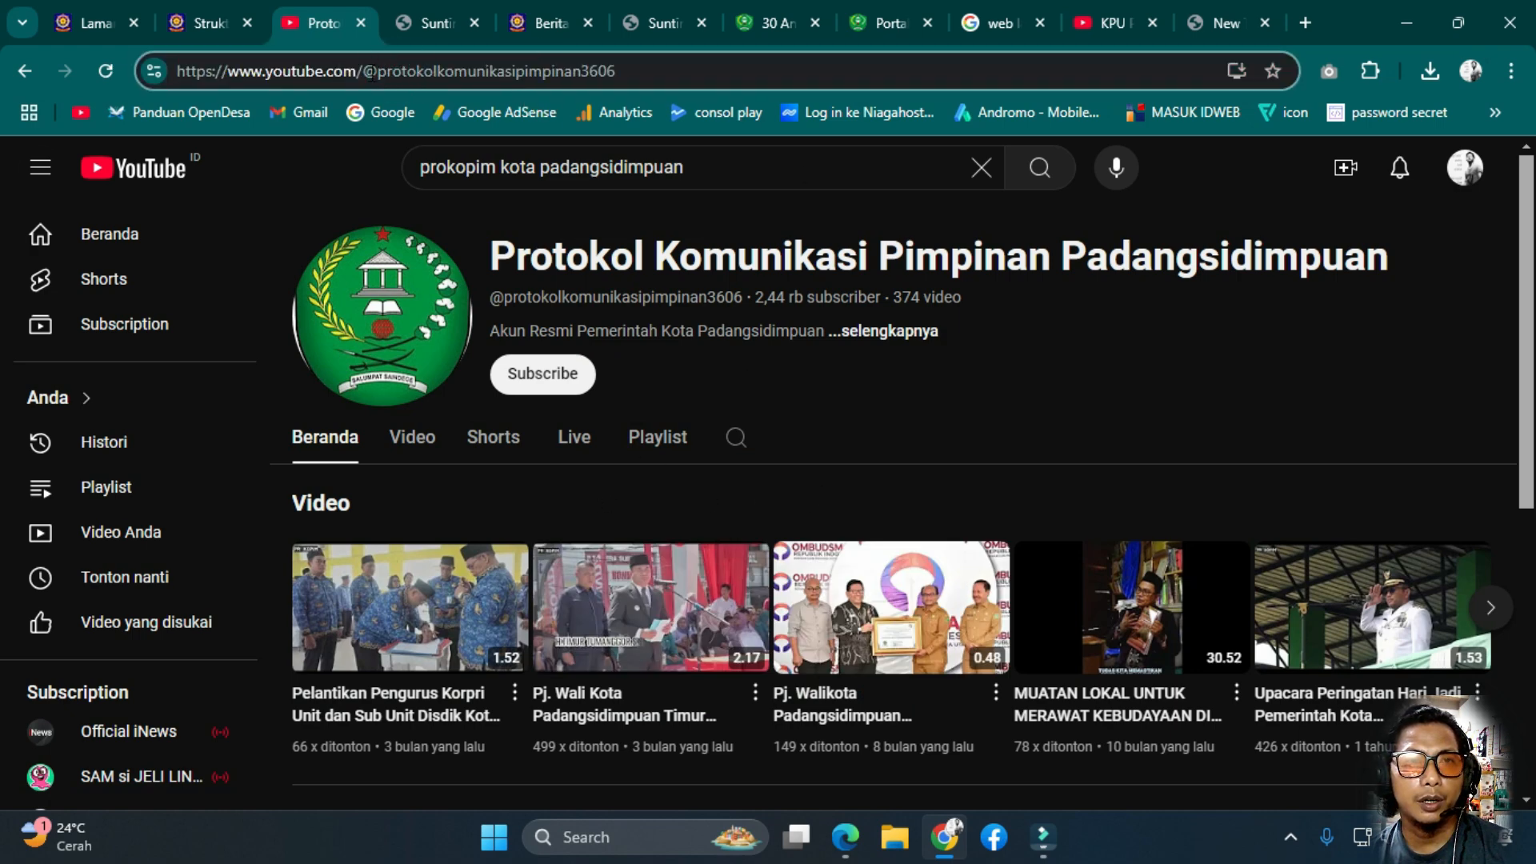
drag(365, 70, 640, 69)
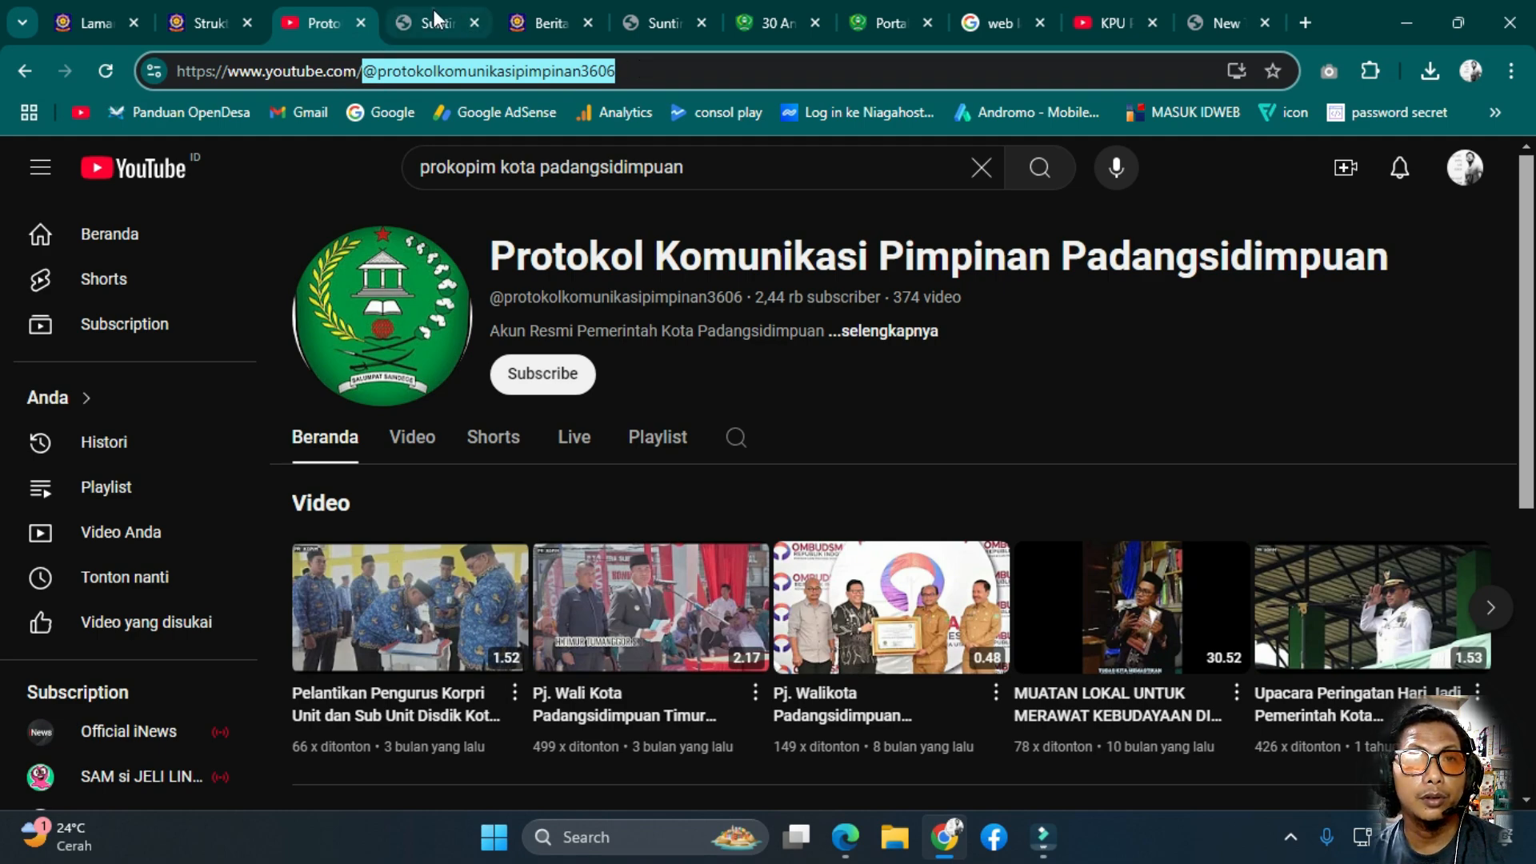
click(436, 22)
scroll(1320, 531, down, 5)
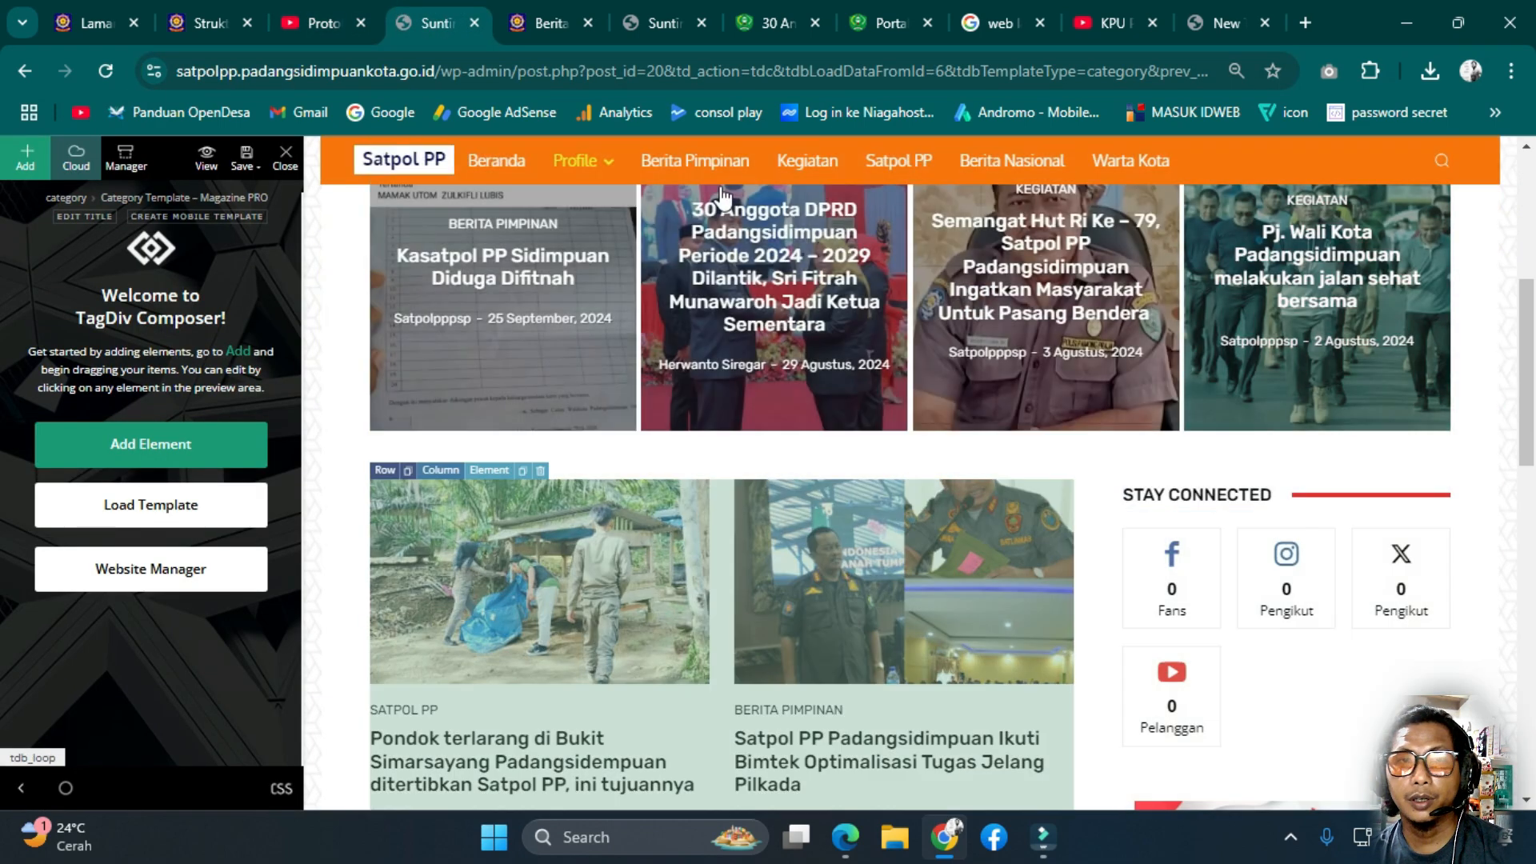
Step: Replace the single-post Social Counter YouTube id with the pasted Protokol Komunikasi channel handle and save
click(655, 22)
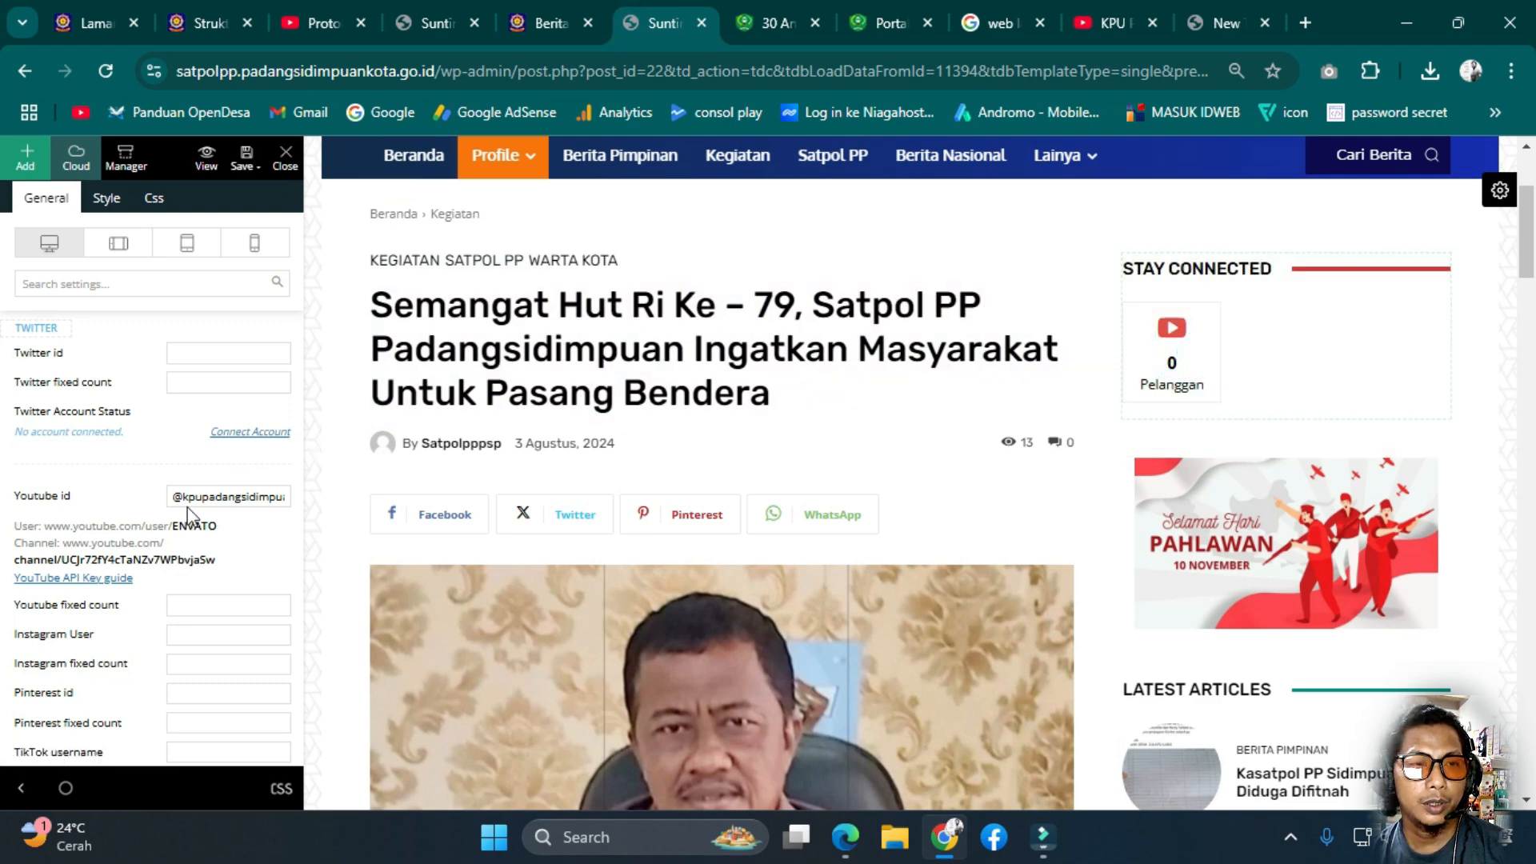
triple_click(214, 498)
text(unikasipimpinan3606)
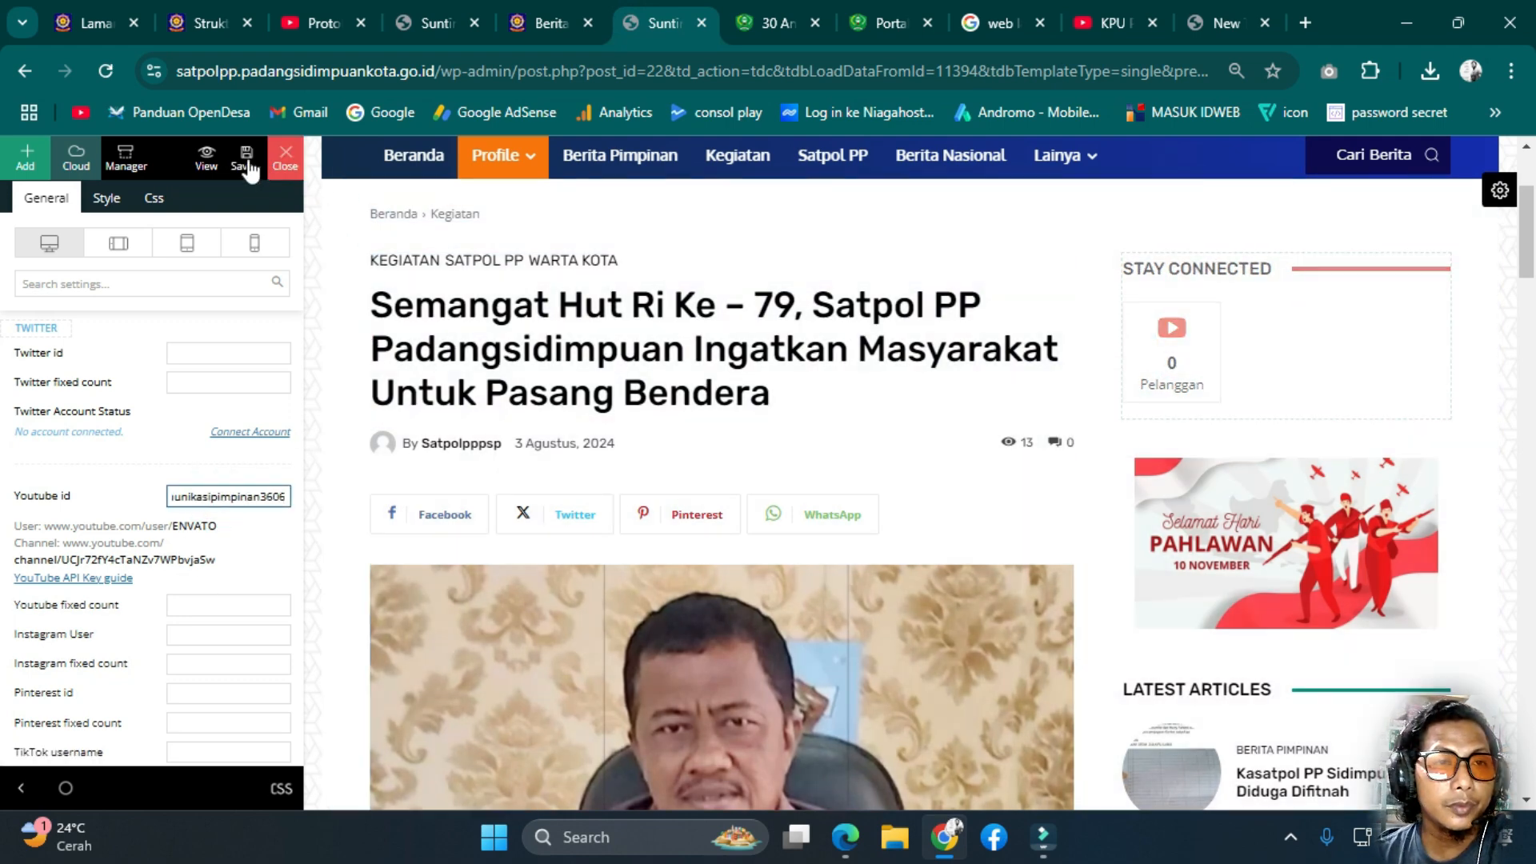
click(240, 164)
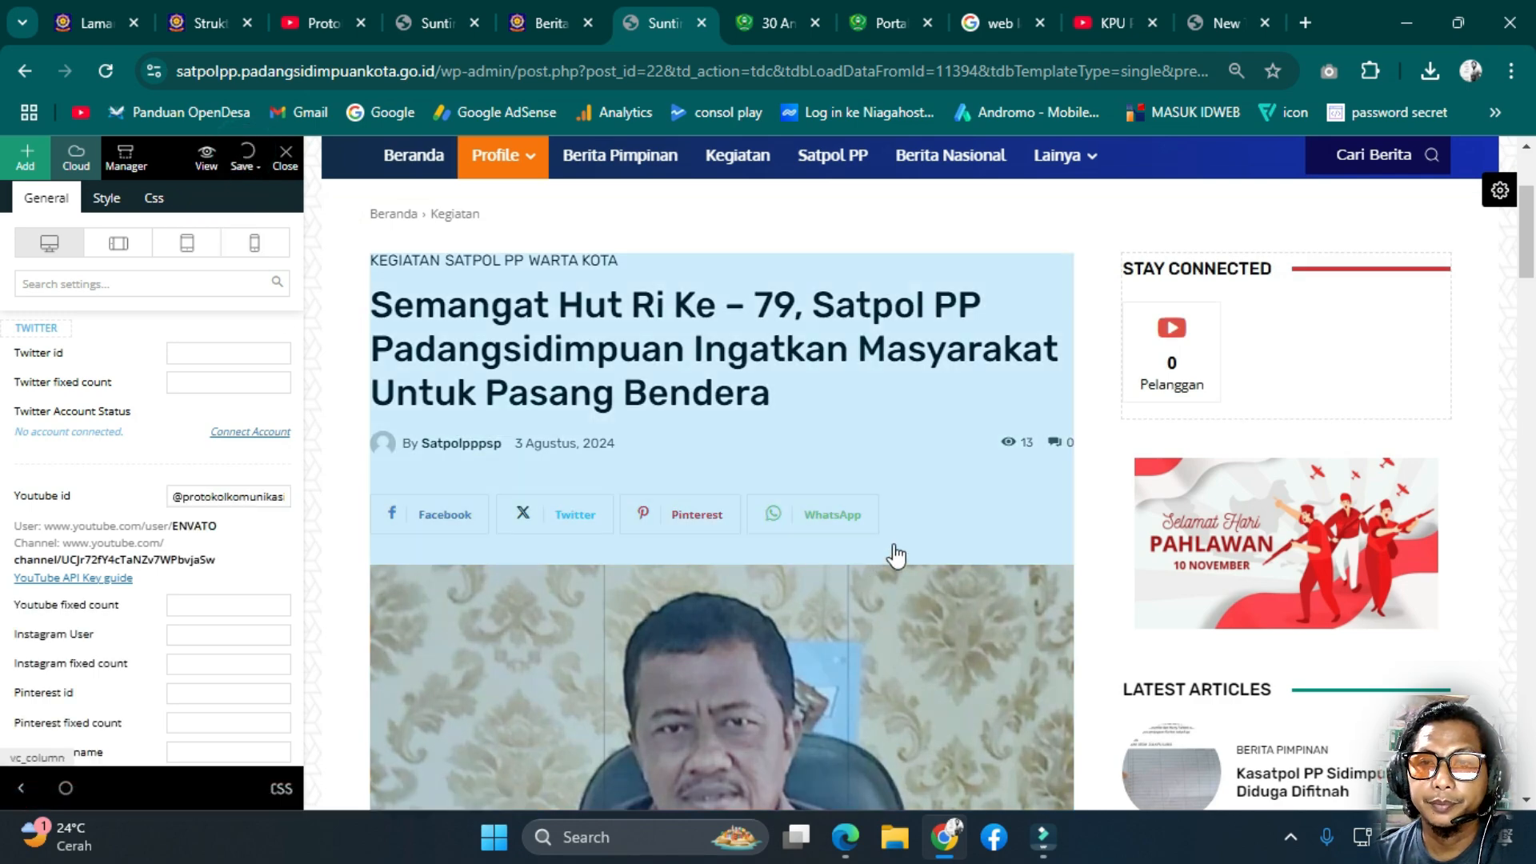
click(531, 10)
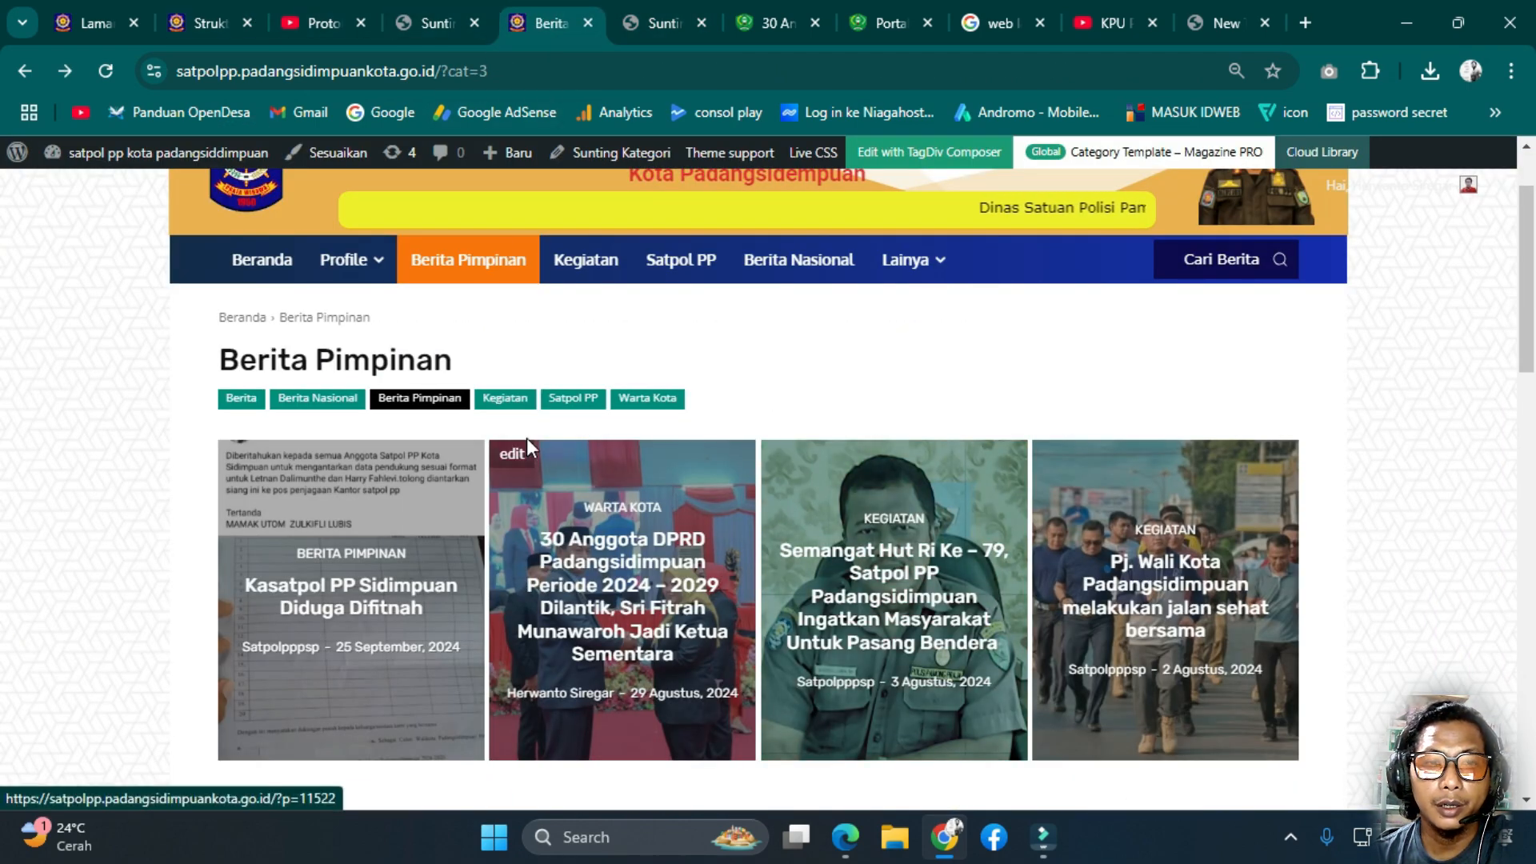
Step: Close the extra KPU, 30 Anggota DPRD and portal tabs, returning to the Berita Pimpinan page
click(210, 23)
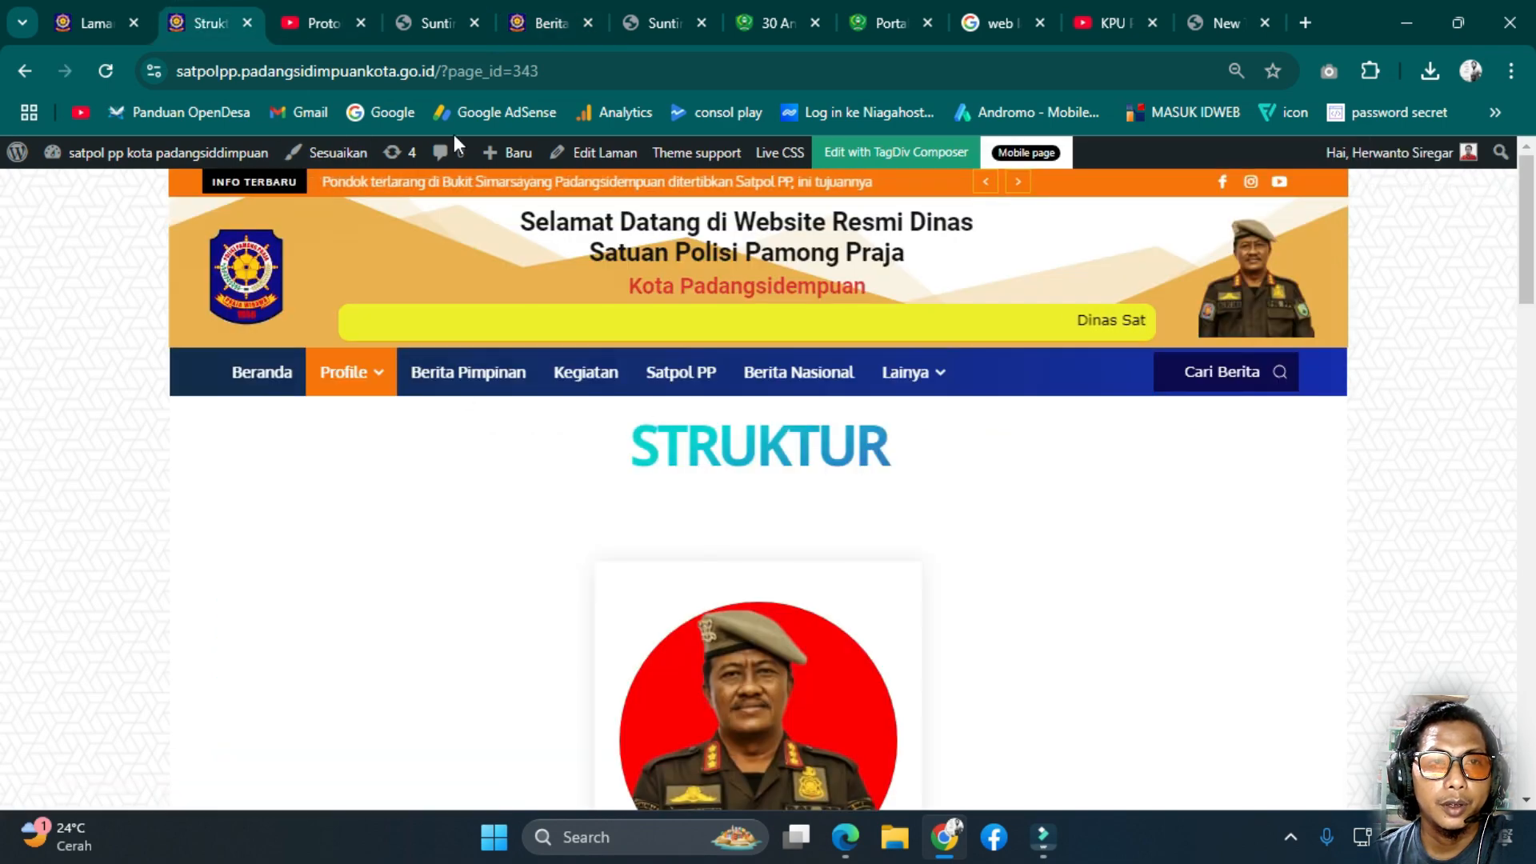
click(334, 20)
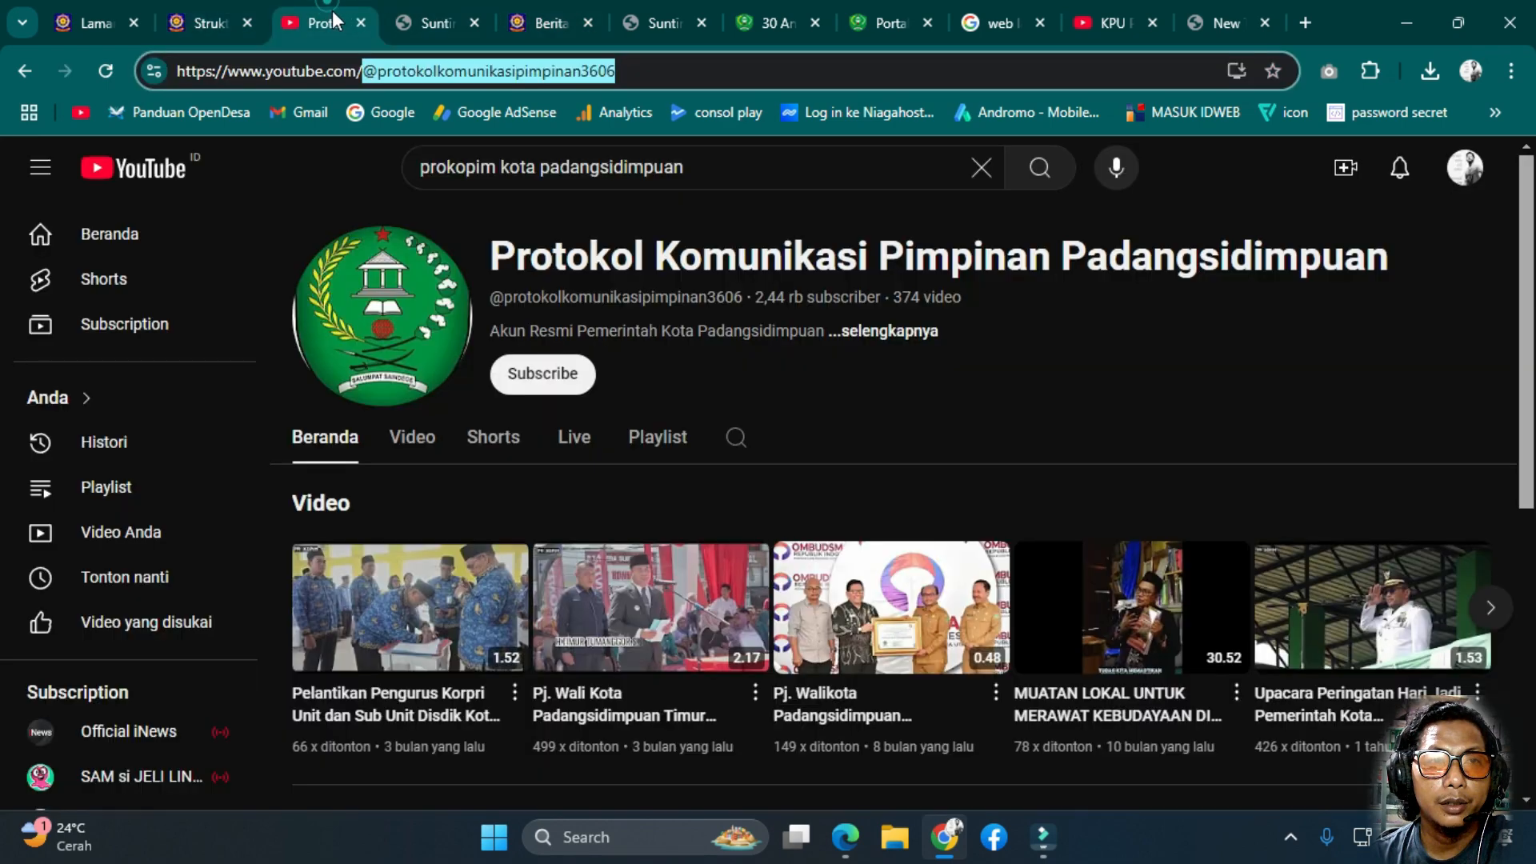
click(361, 18)
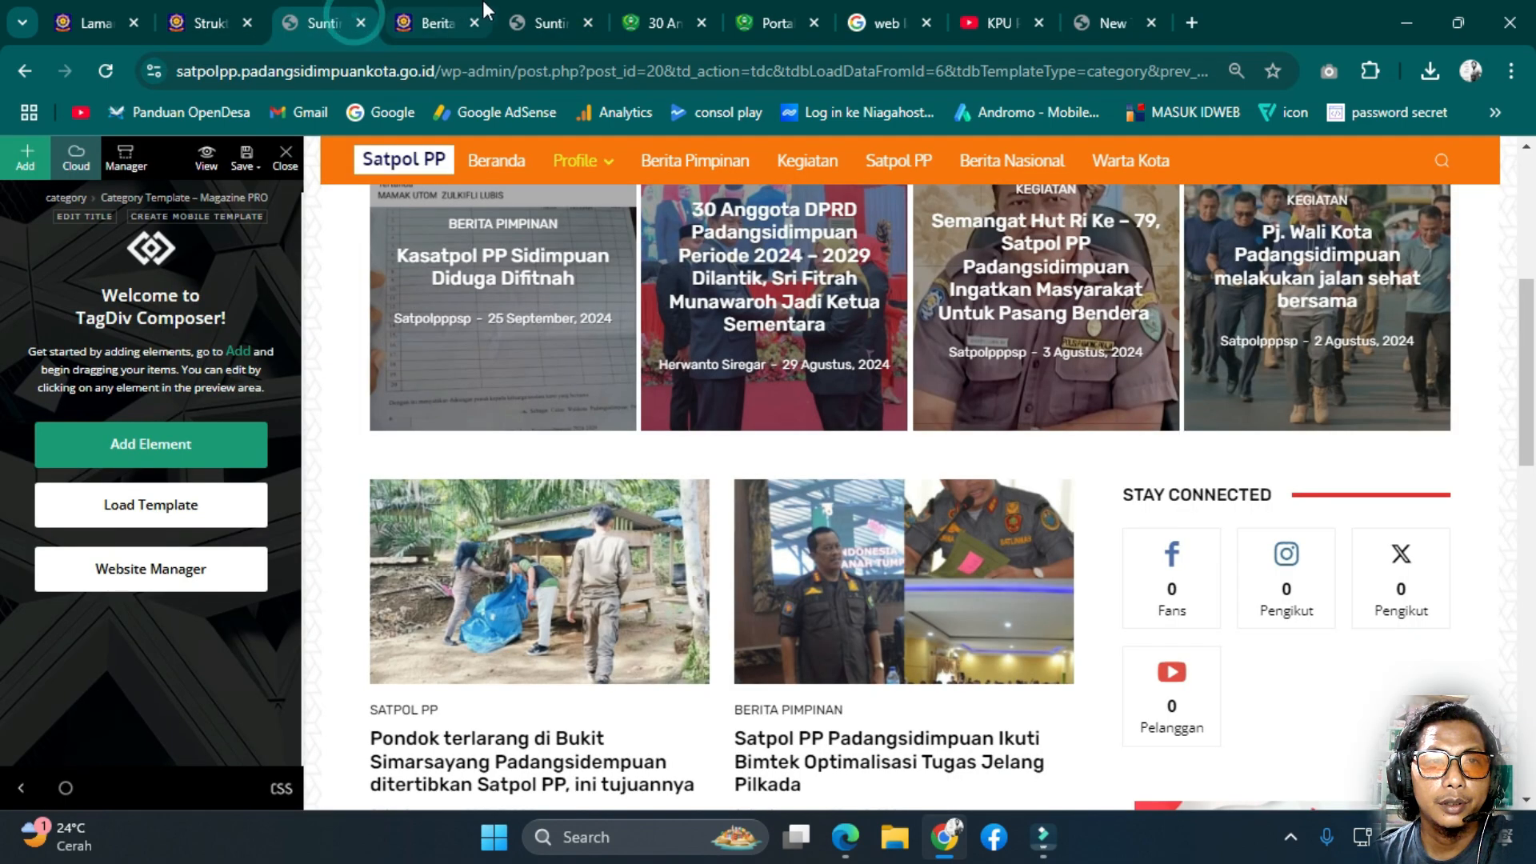
click(433, 11)
click(1014, 15)
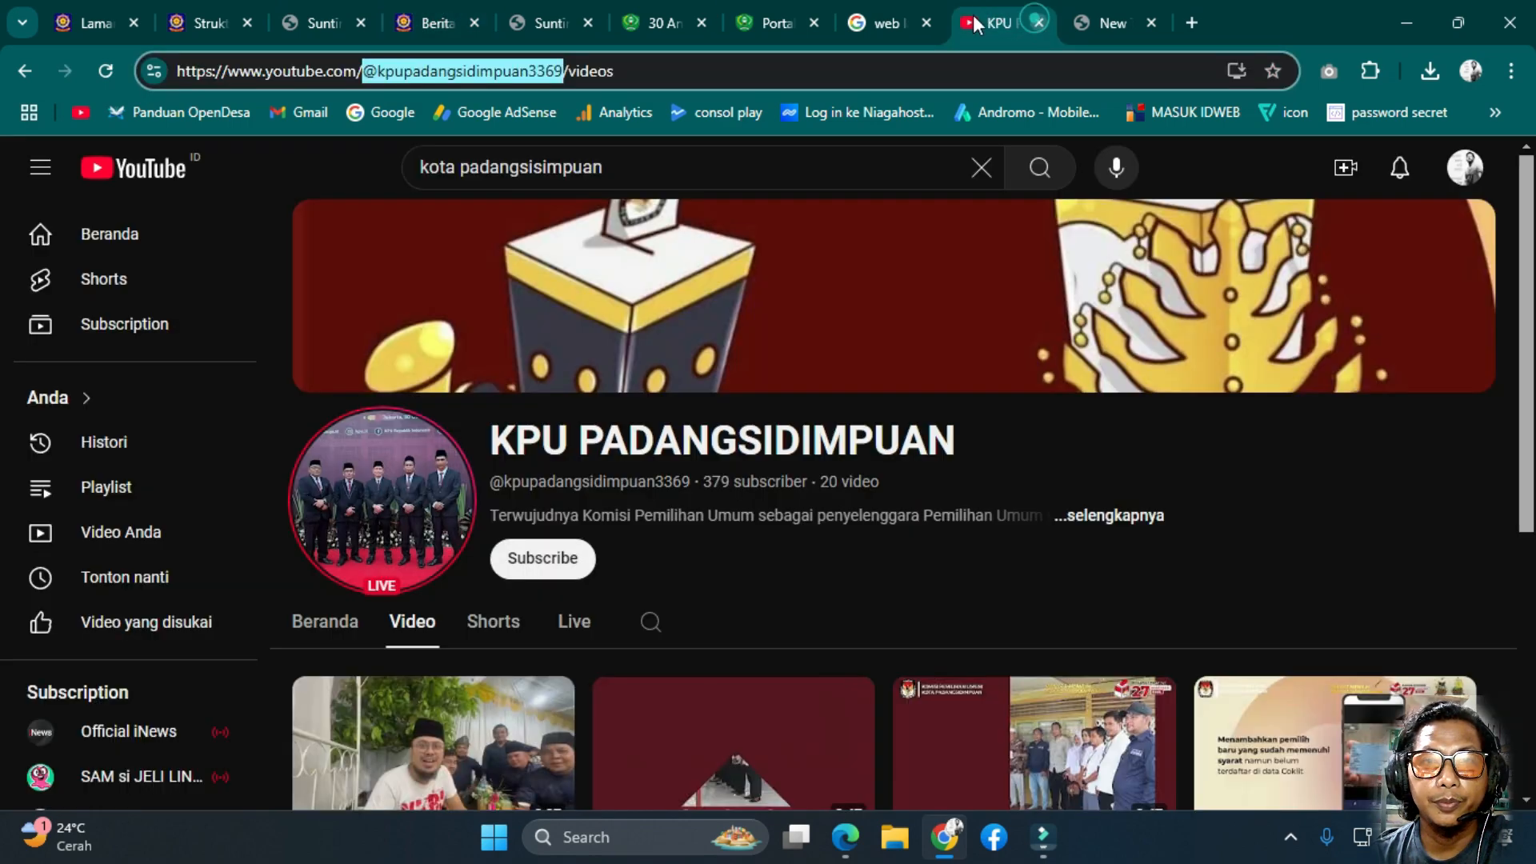
click(1037, 21)
click(693, 11)
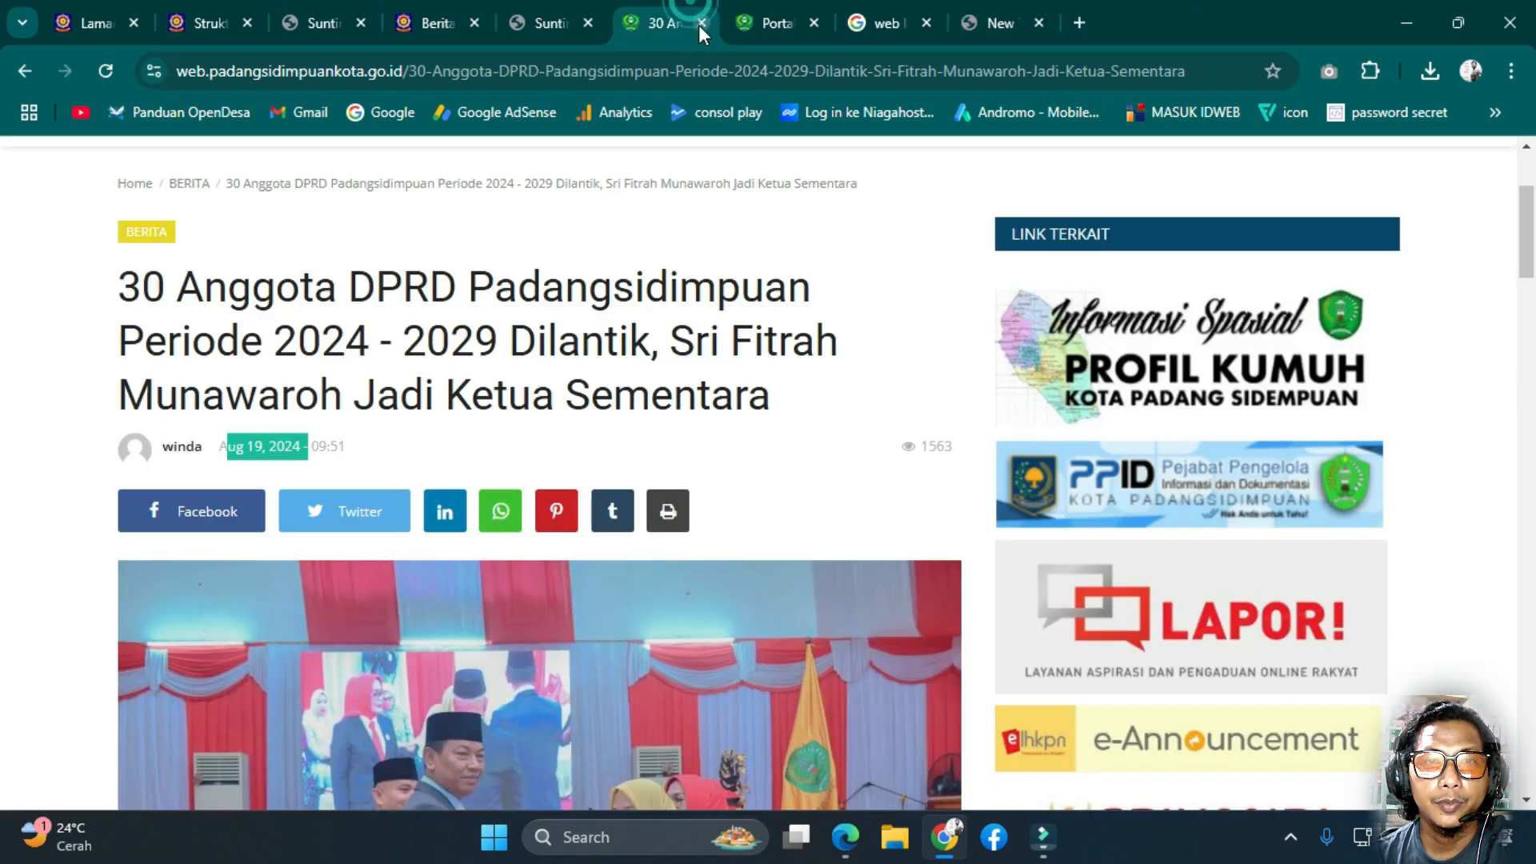
click(700, 23)
click(700, 24)
click(444, 8)
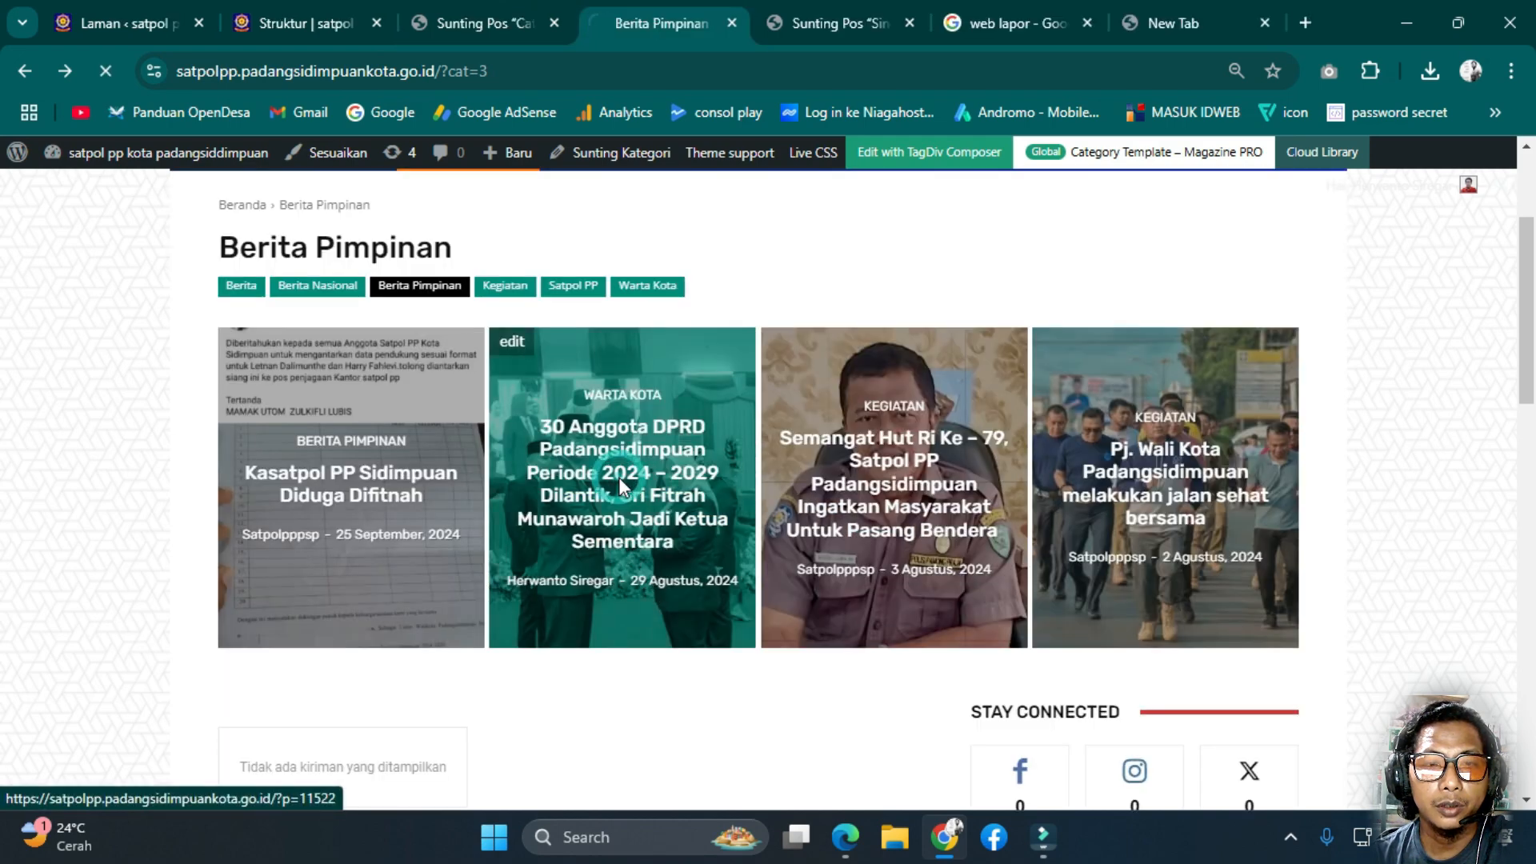
Step: Open the 30 Anggota DPRD post and follow its sidebar YouTube counter link
click(620, 483)
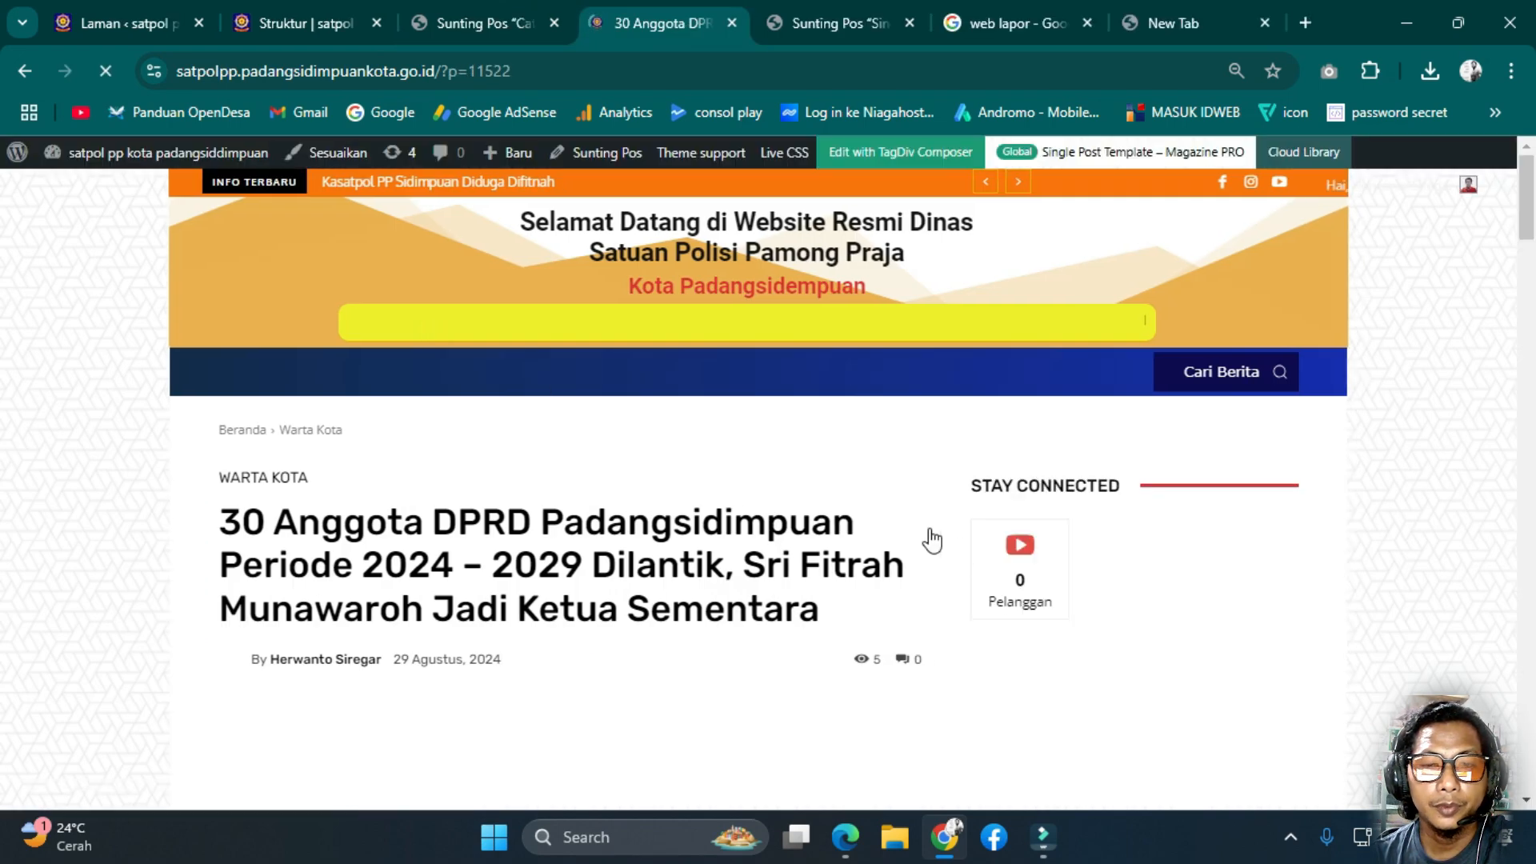
scroll(932, 542, down, 3)
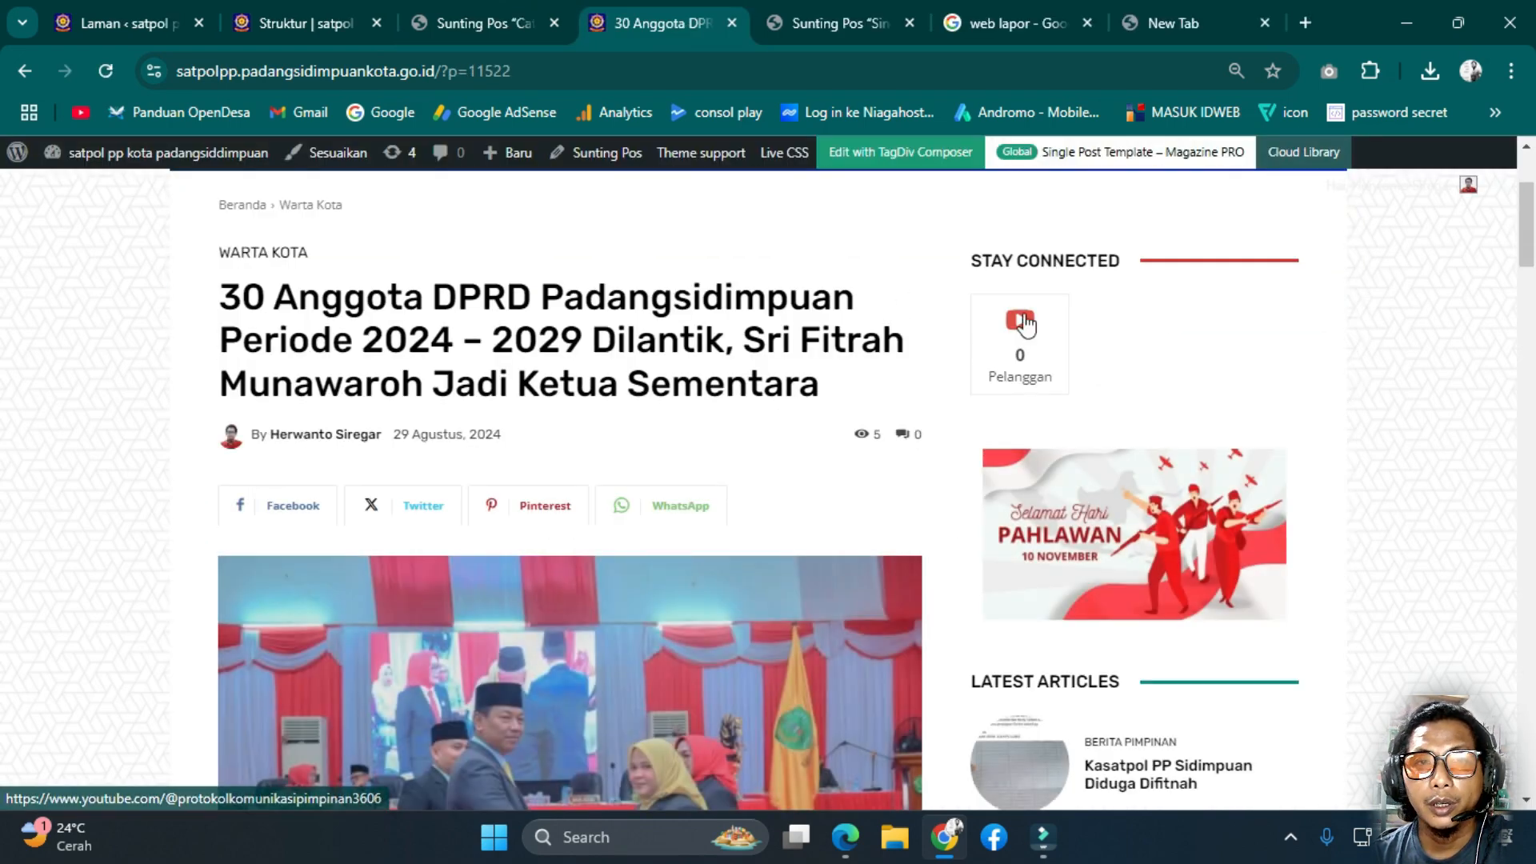
click(1021, 336)
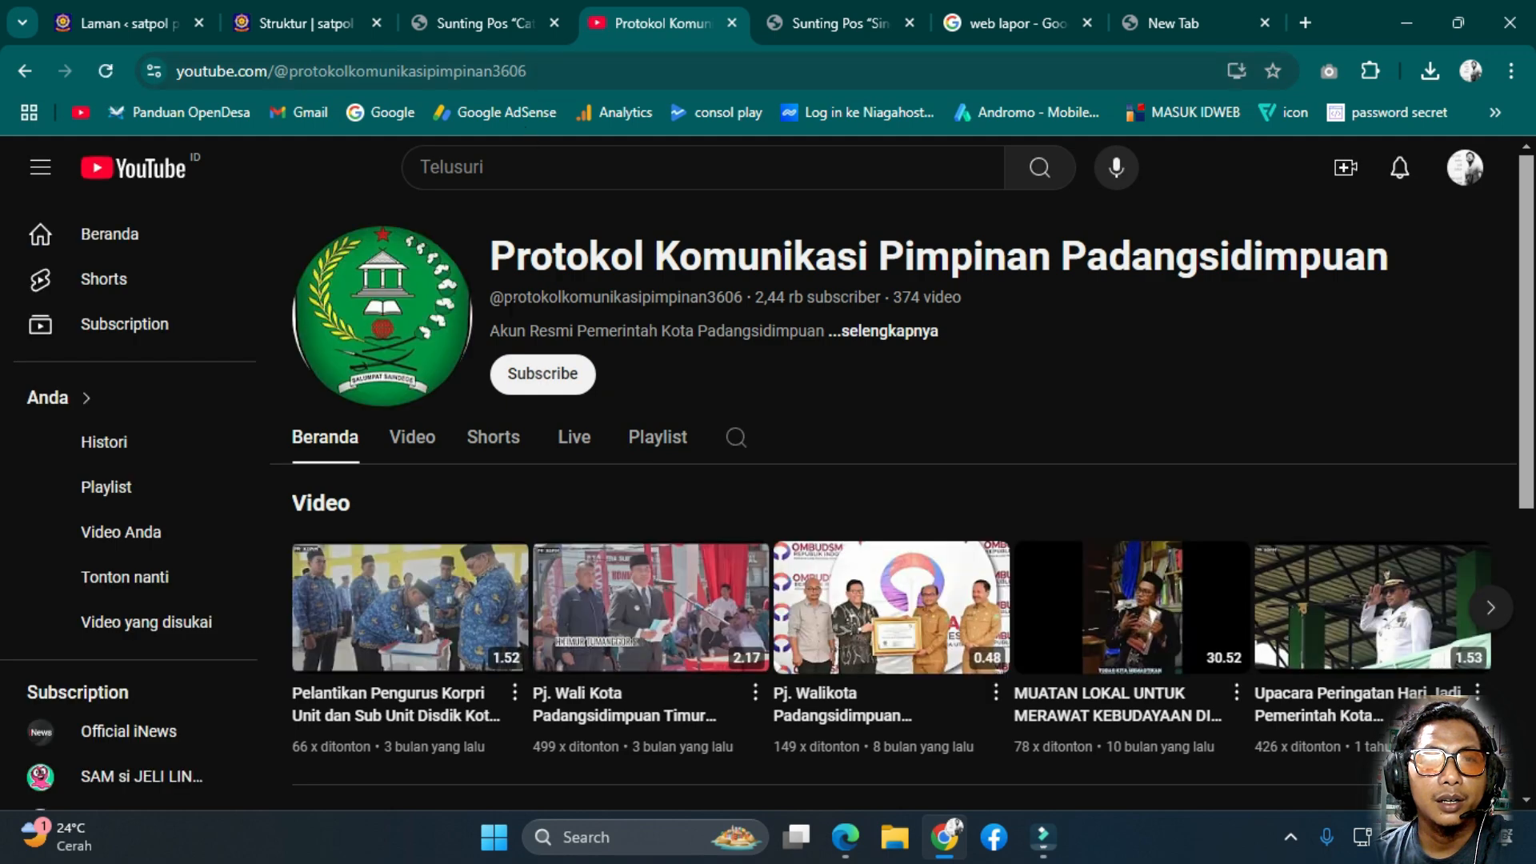
Step: Confirm the Protokol Komunikasi Pimpinan Padangsidimpuan channel loaded, then return to the category template editor
scroll(934, 453, down, 3)
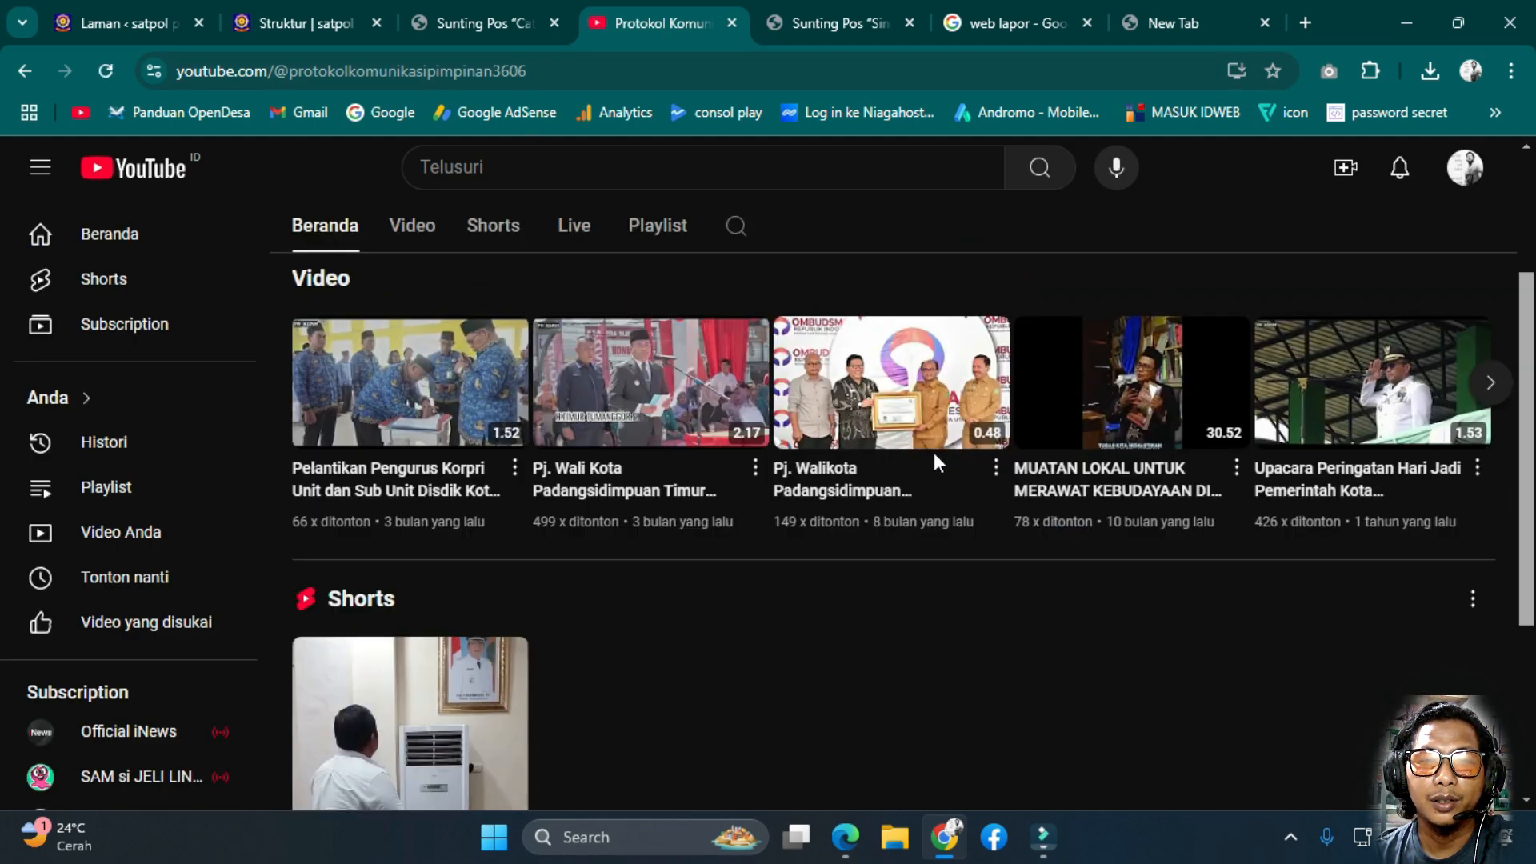
scroll(934, 453, up, 3)
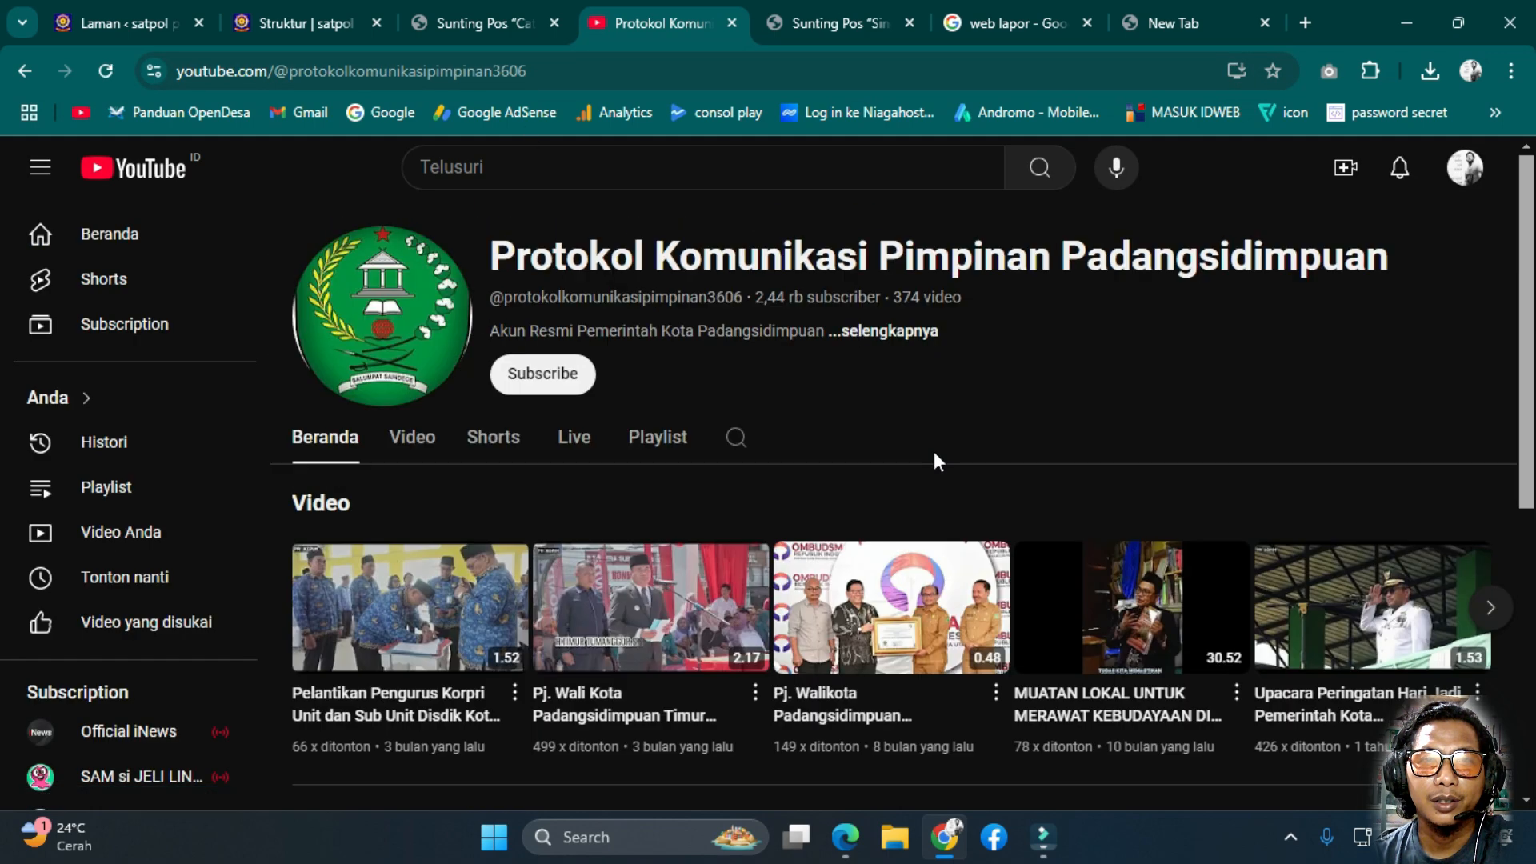
click(496, 10)
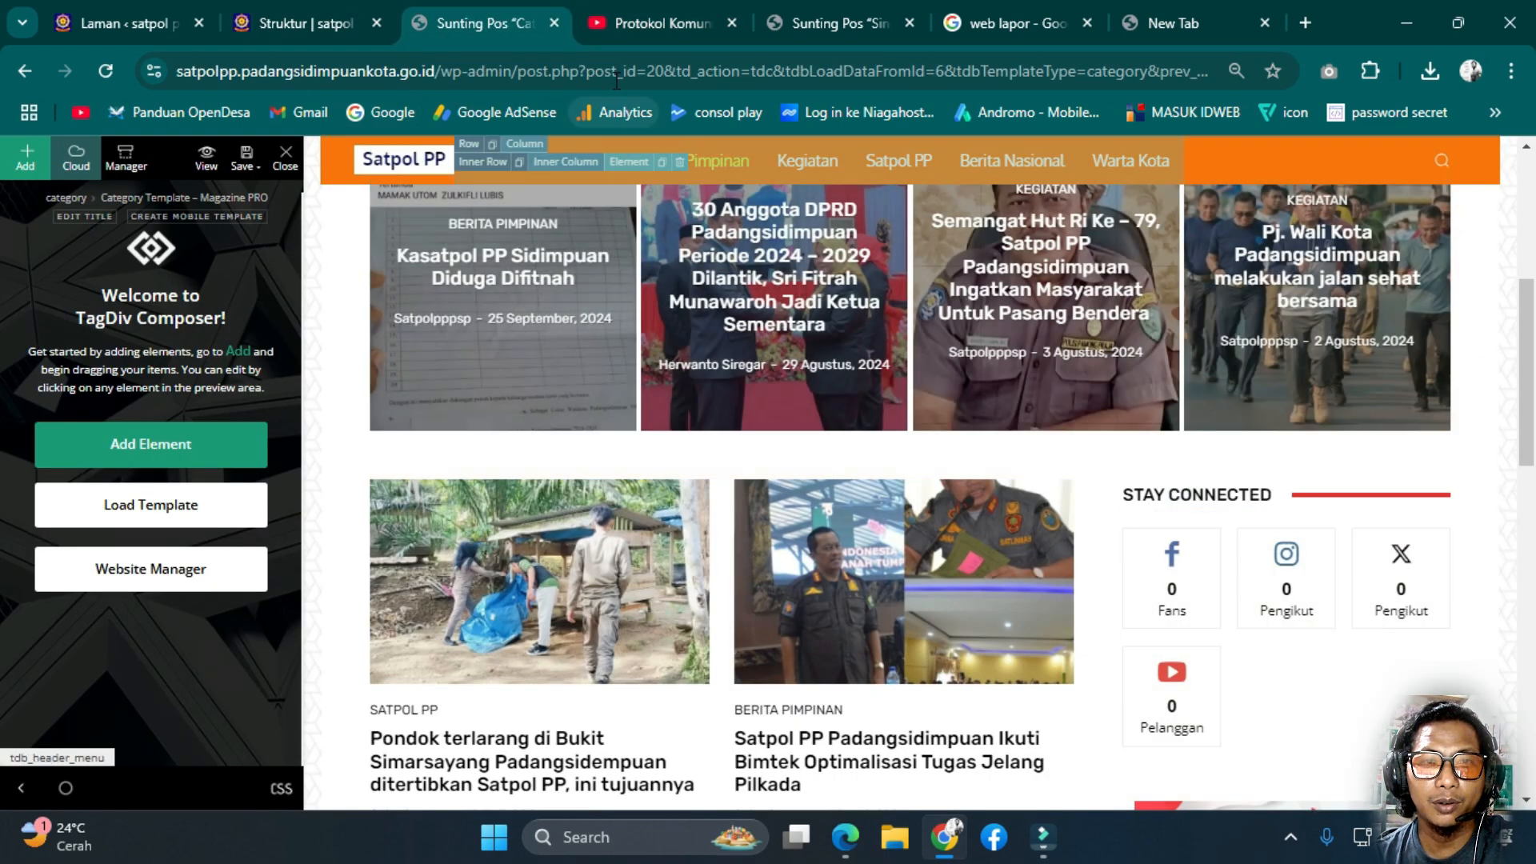
Step: Retitle the single-post Social Counter from Stay Connected to 'Medsos Kami'
click(840, 22)
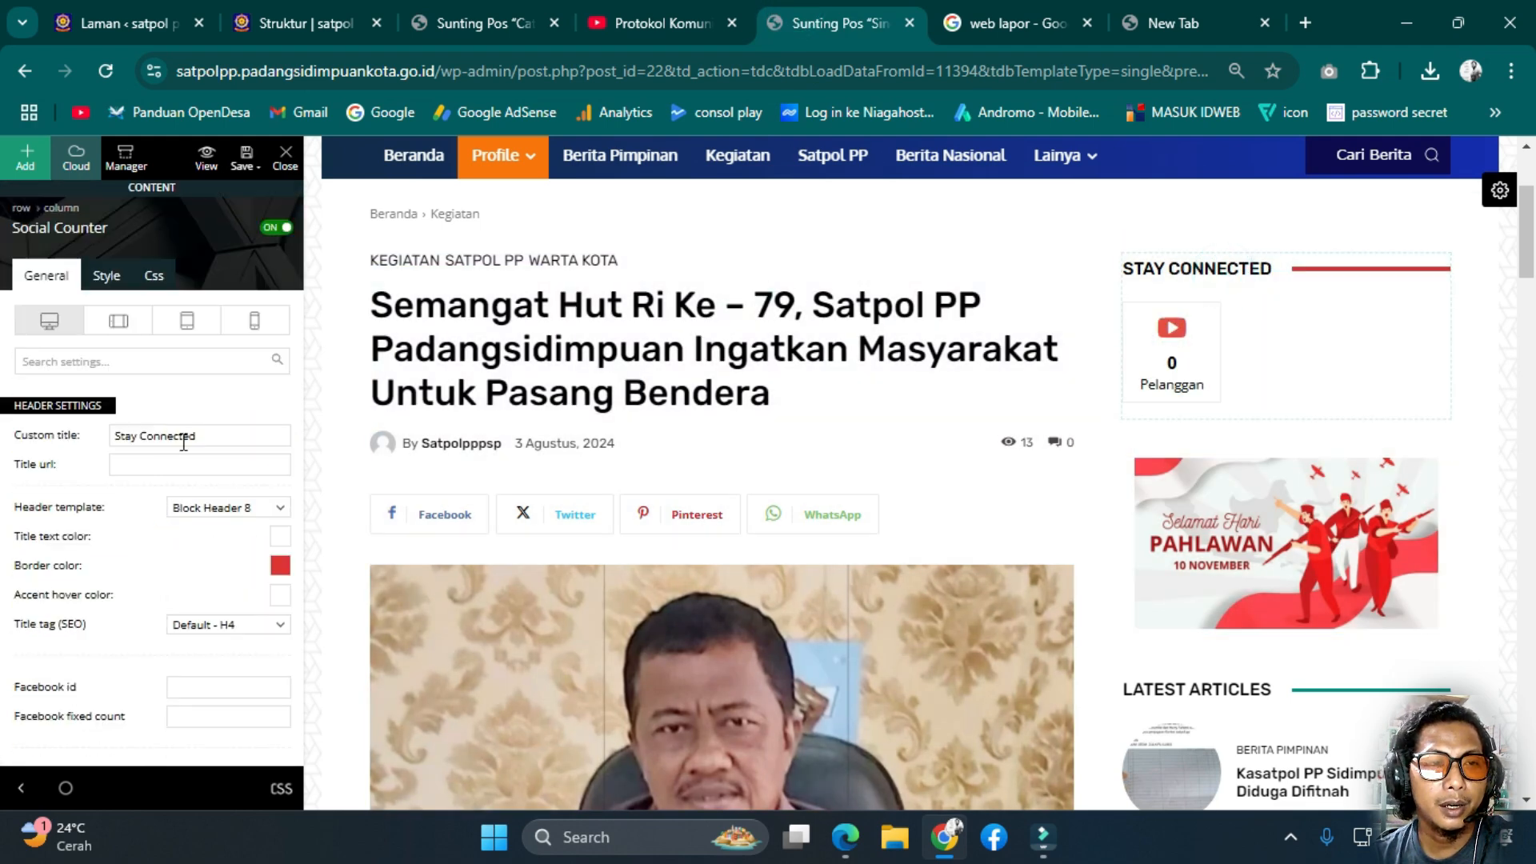
triple_click(218, 437)
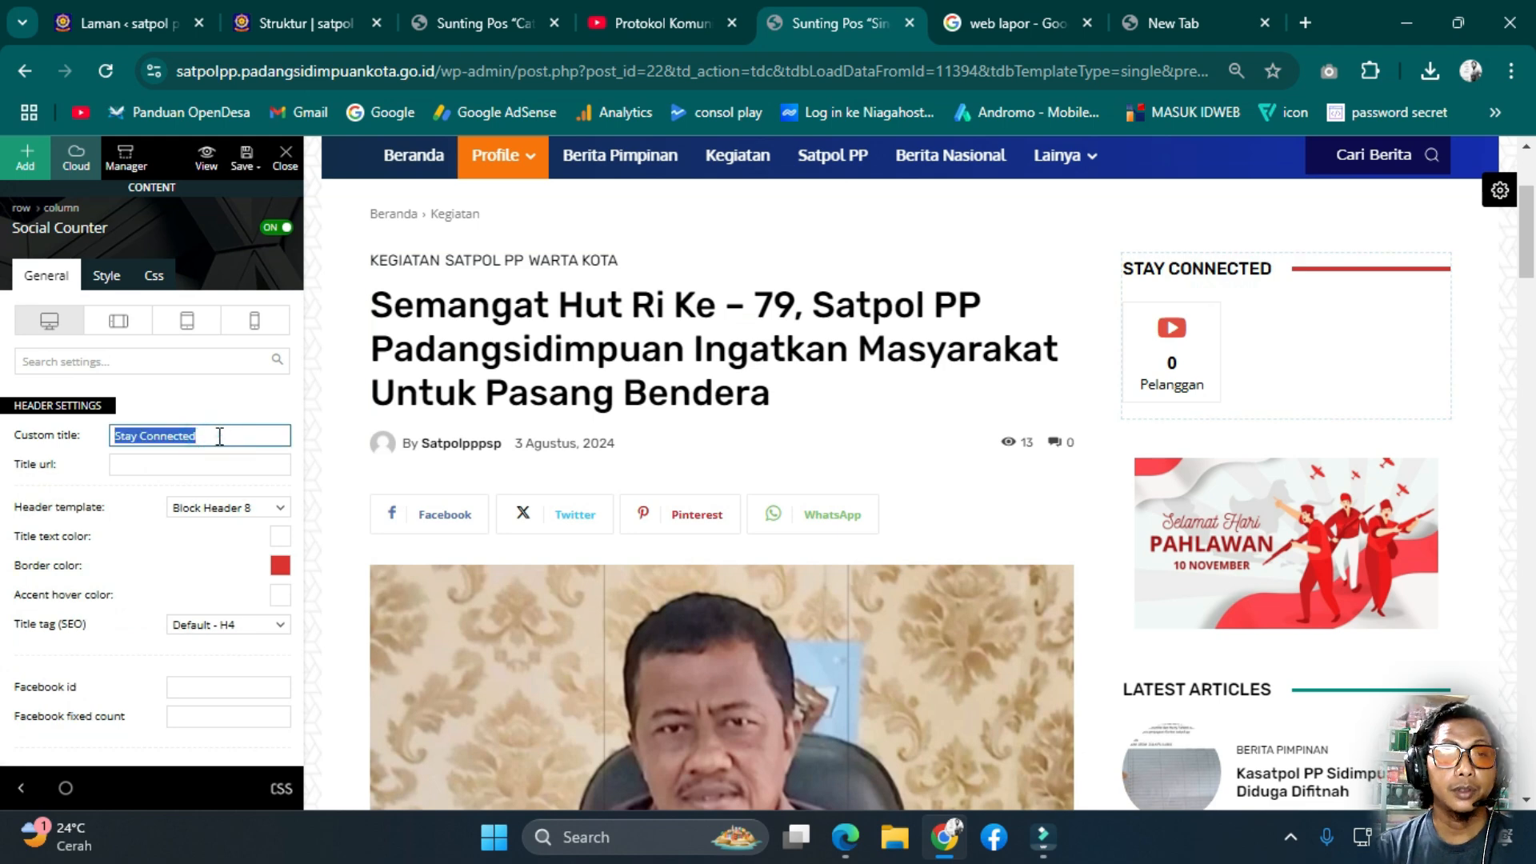
text(M)
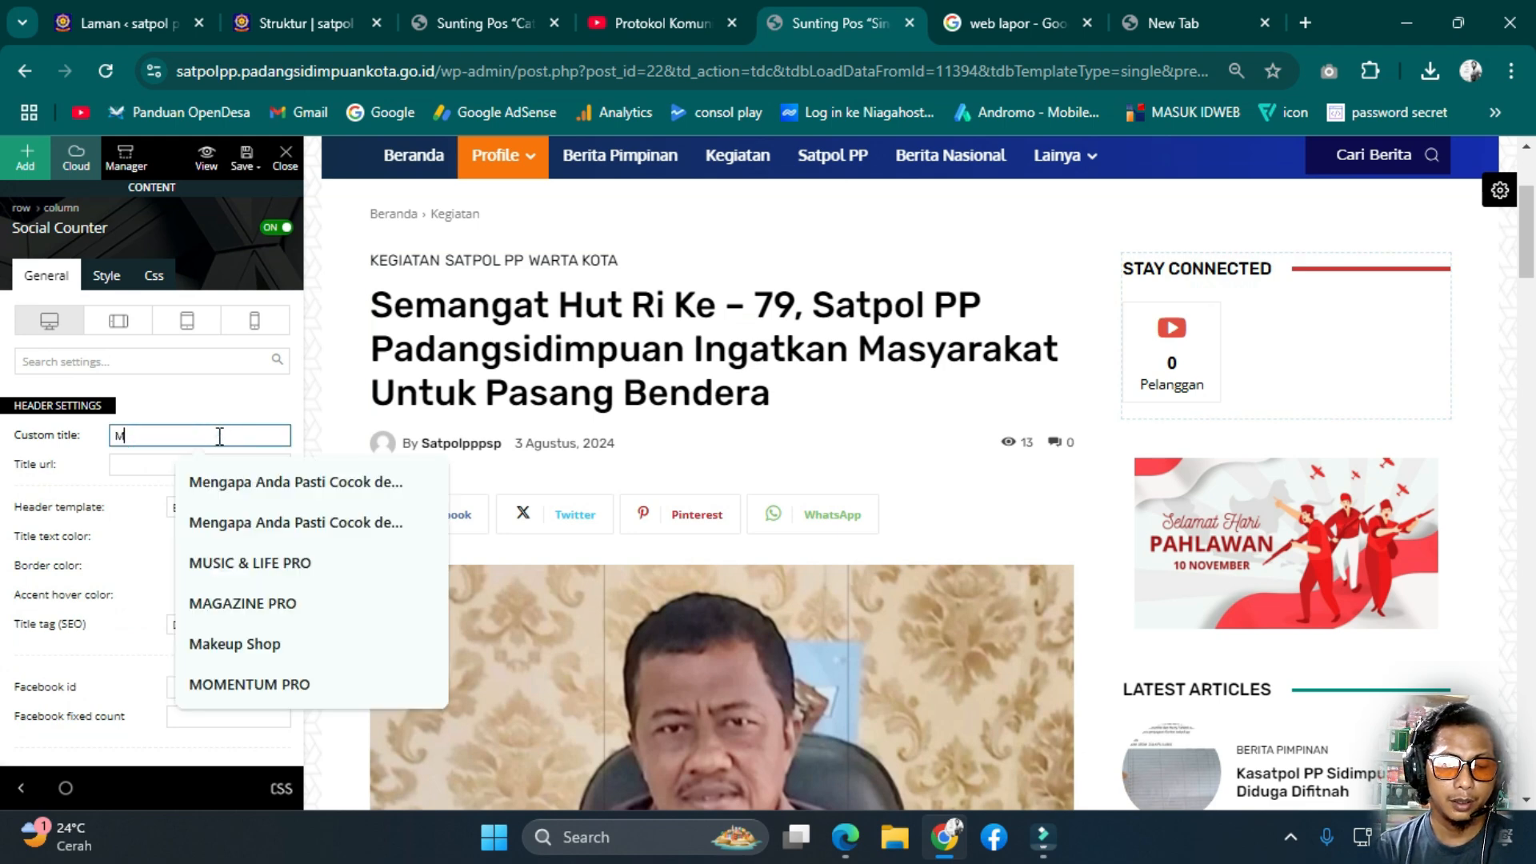
text(edsos )
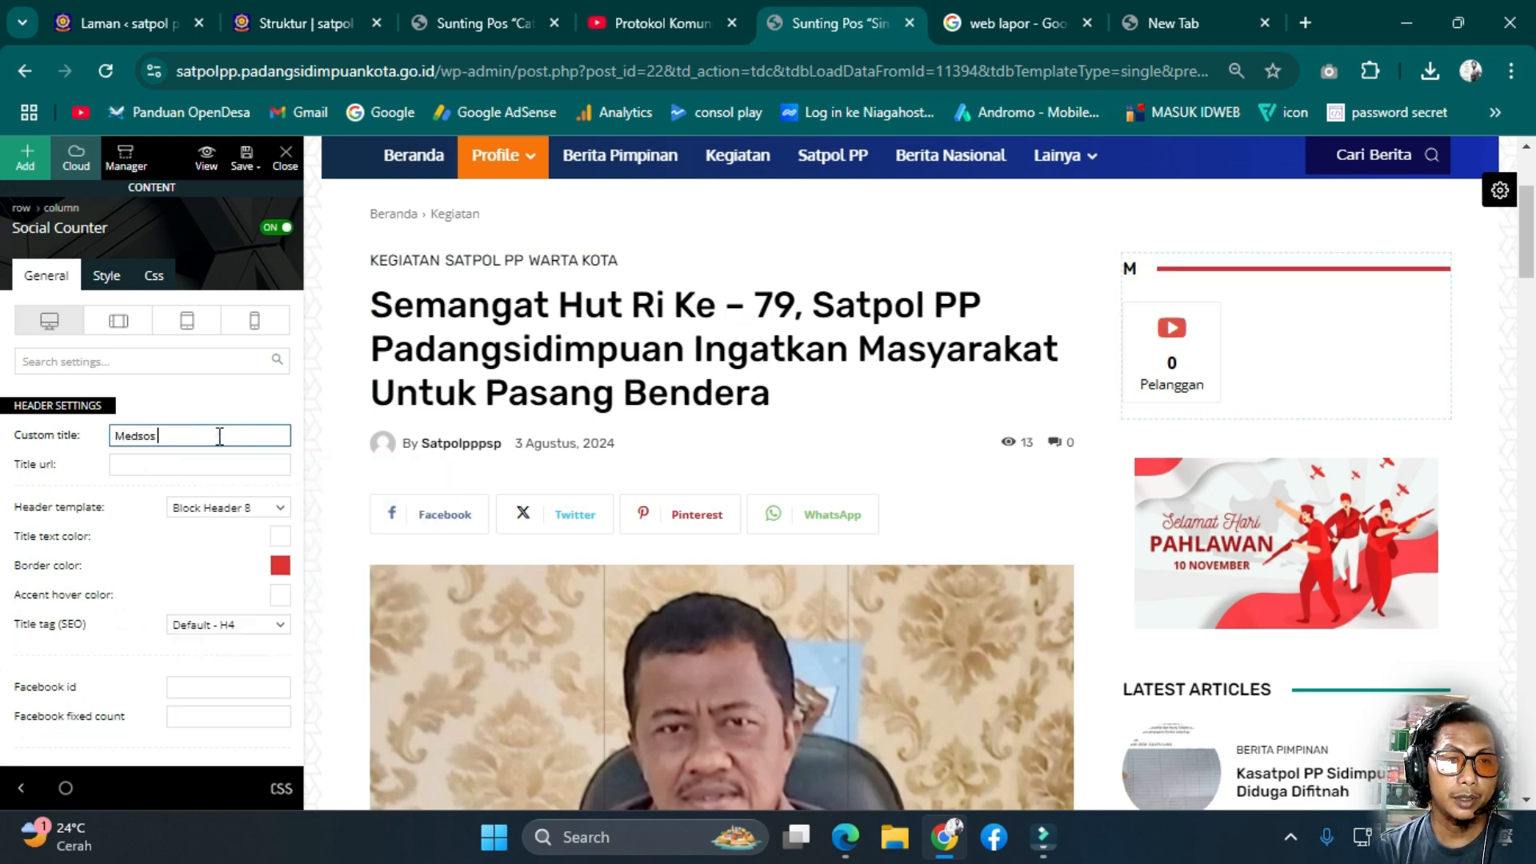
text(Kami)
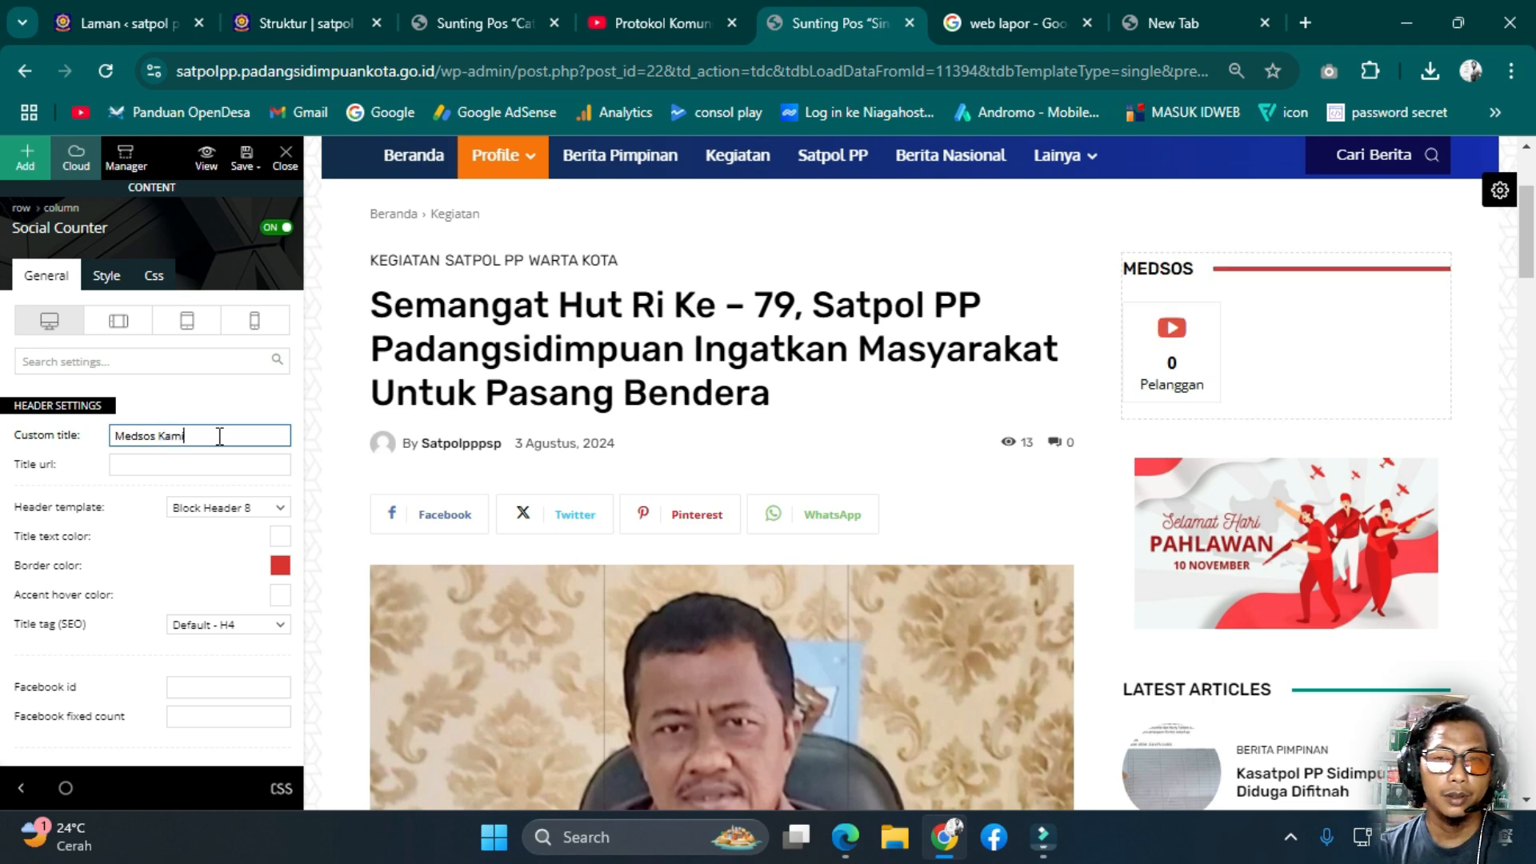
mouse_move(242, 158)
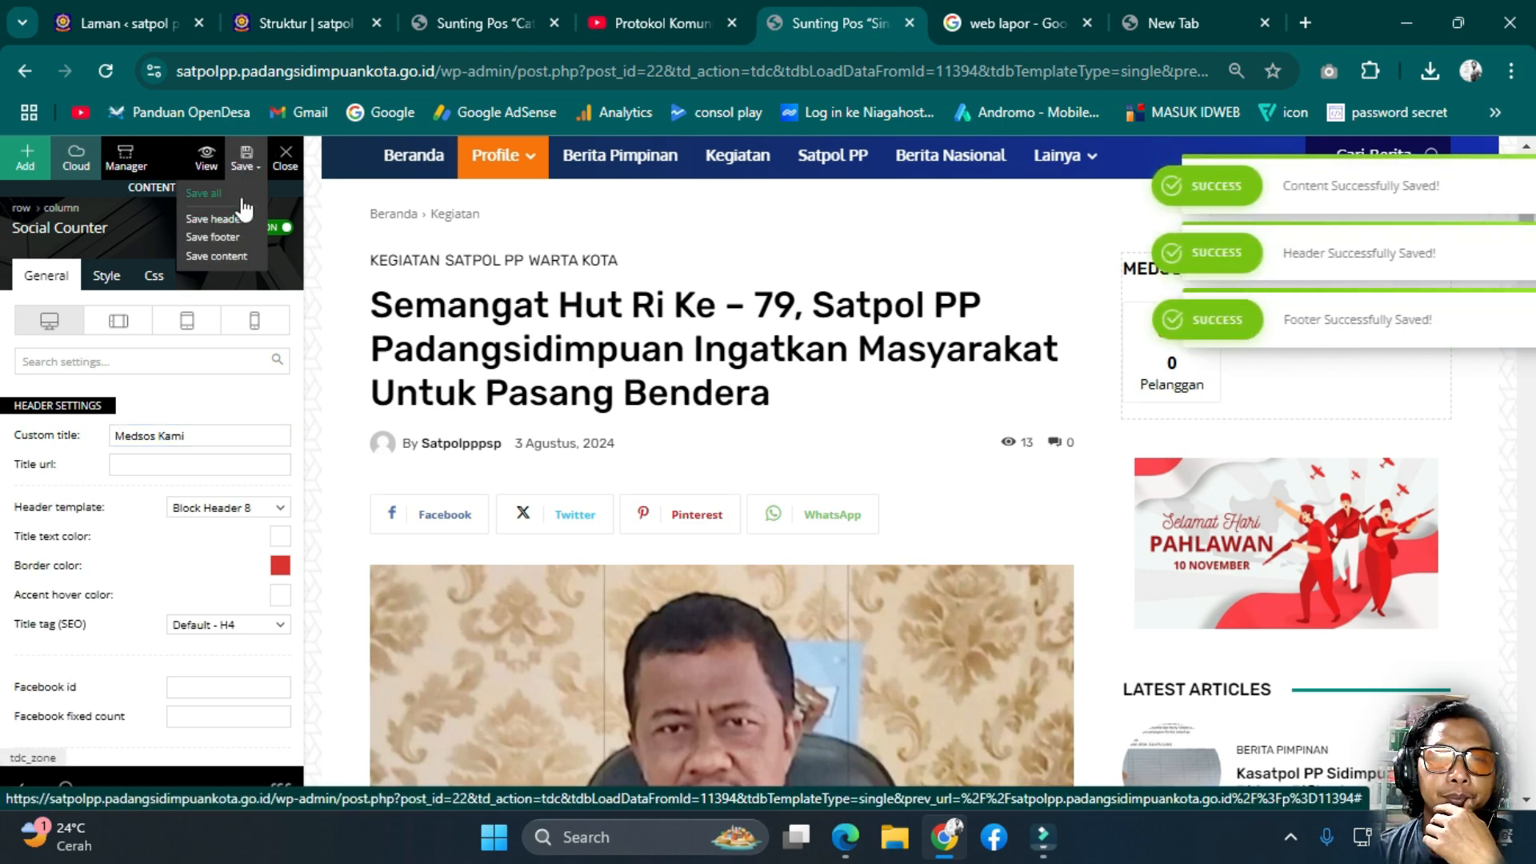
scroll(64, 548, down, 3)
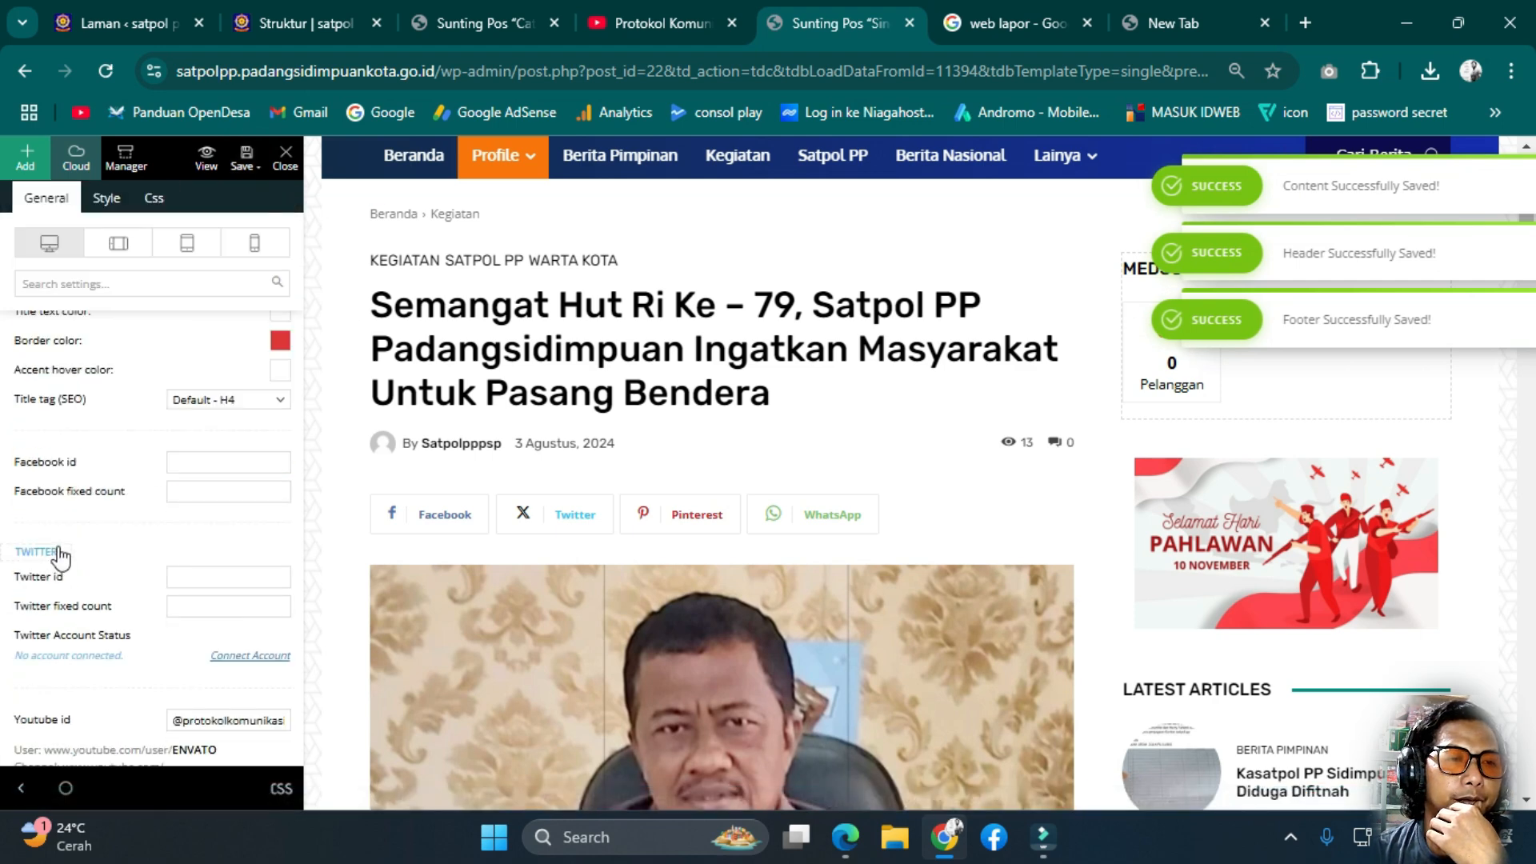
Step: Enter '#' as both the Facebook id and Instagram User, then save the template
click(208, 462)
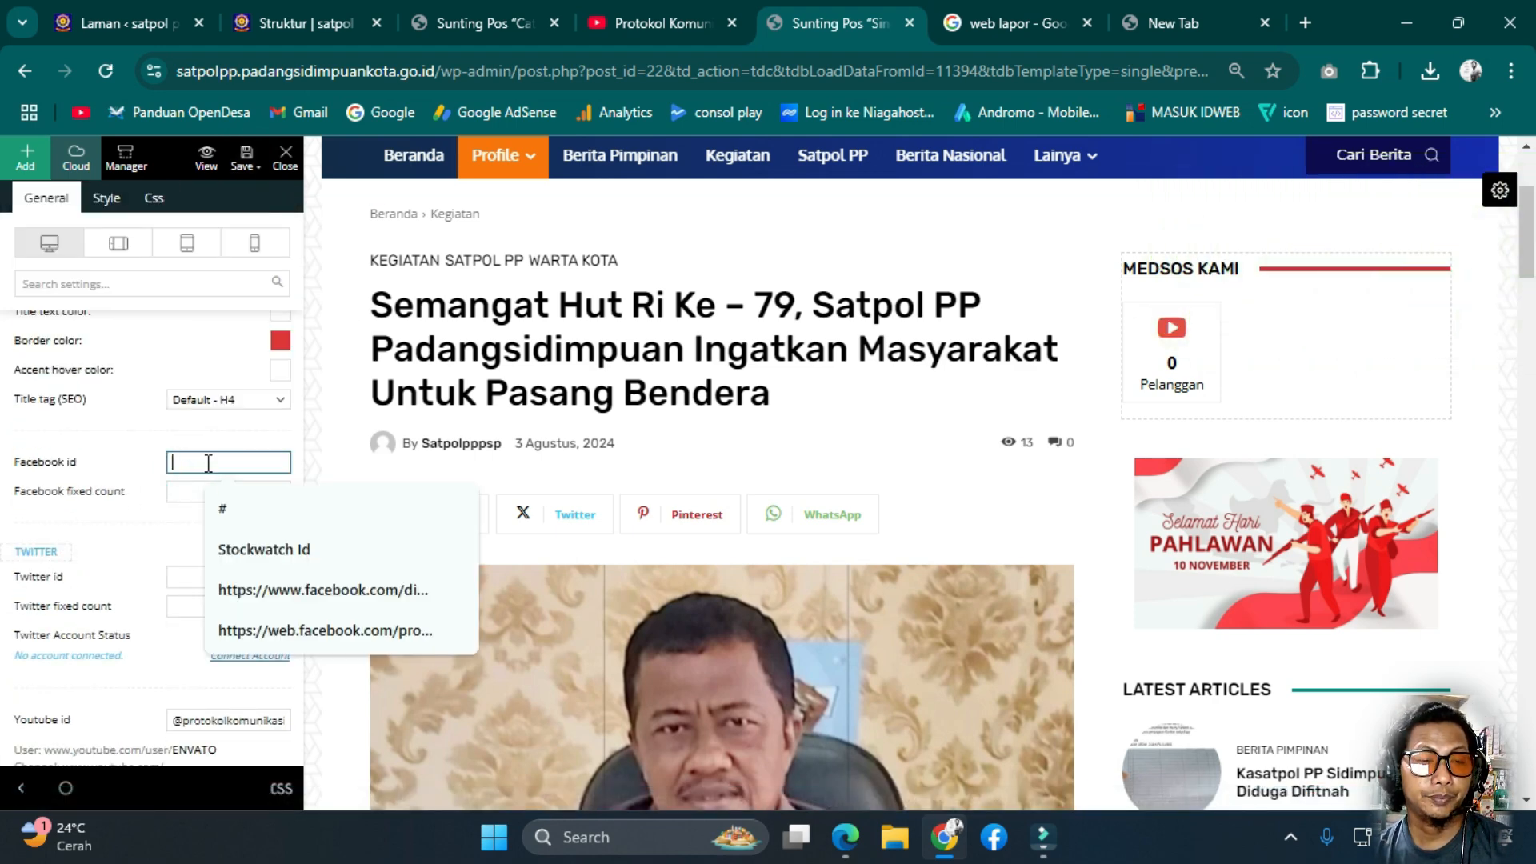
text(#)
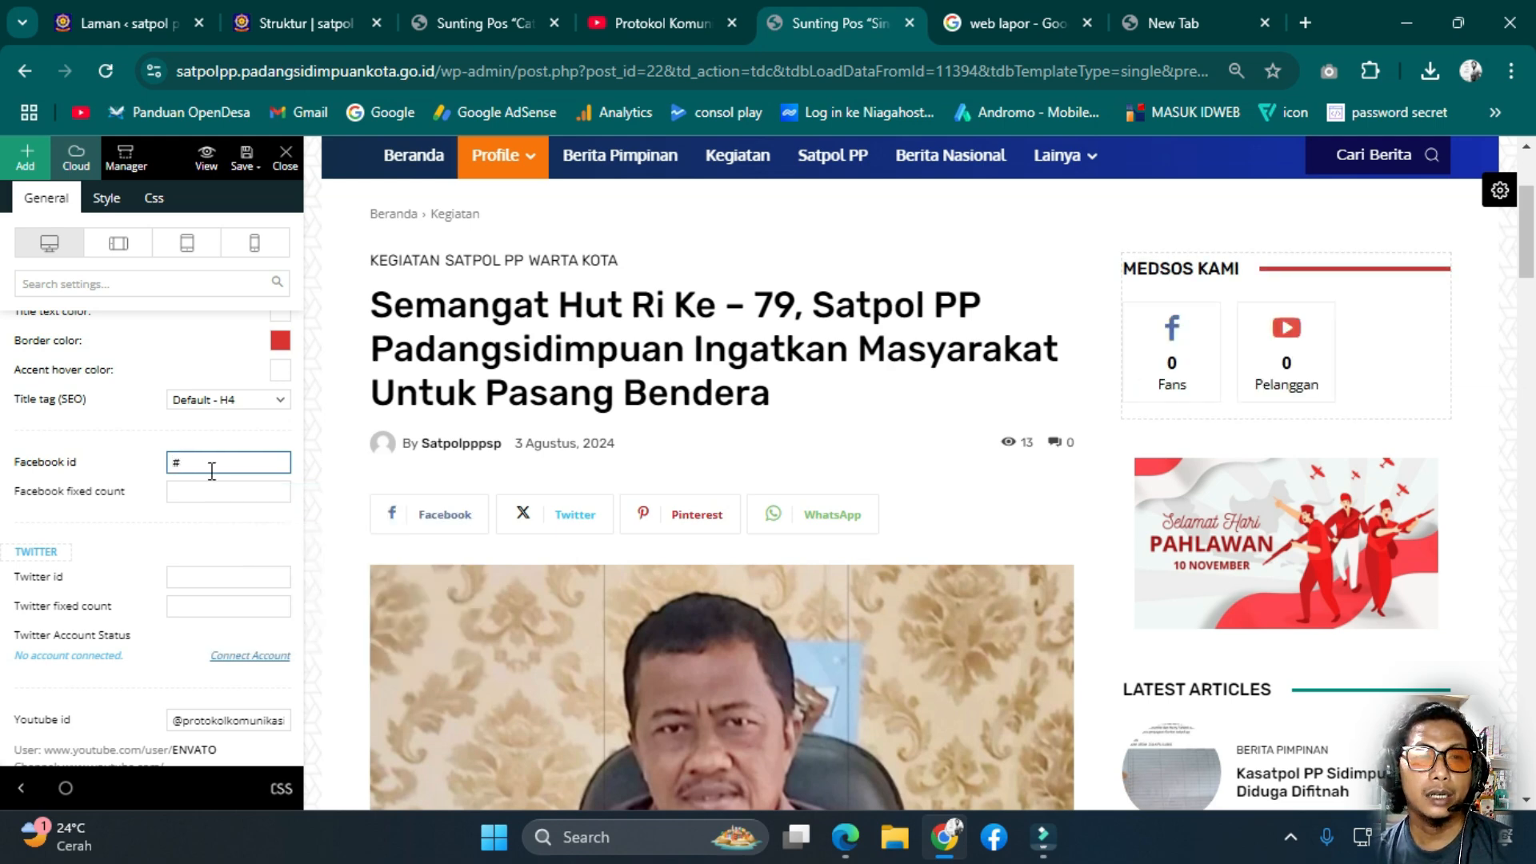
scroll(224, 492, down, 10)
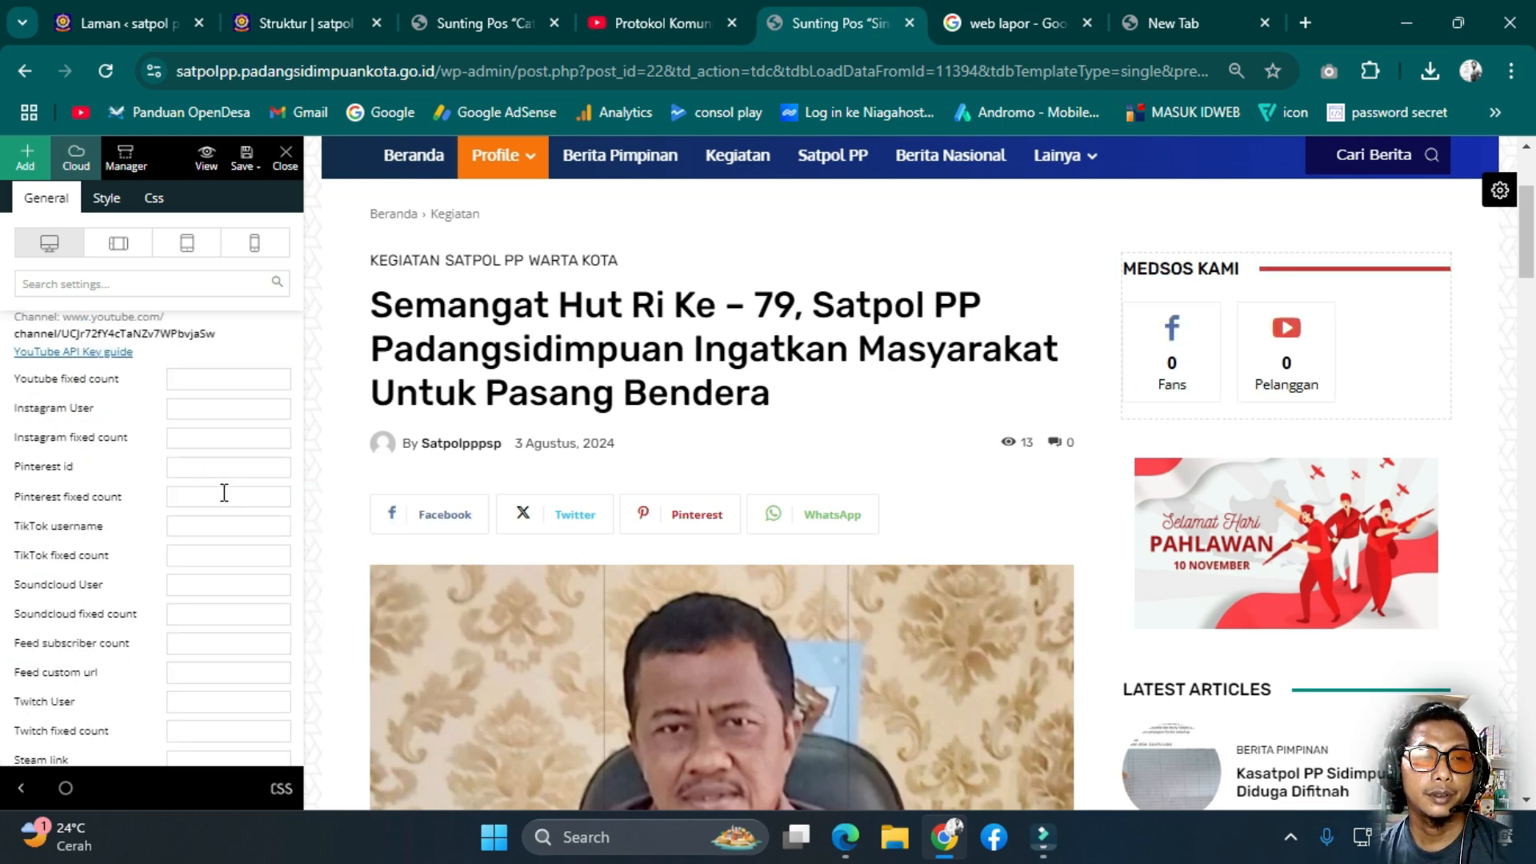
scroll(104, 560, down, 2)
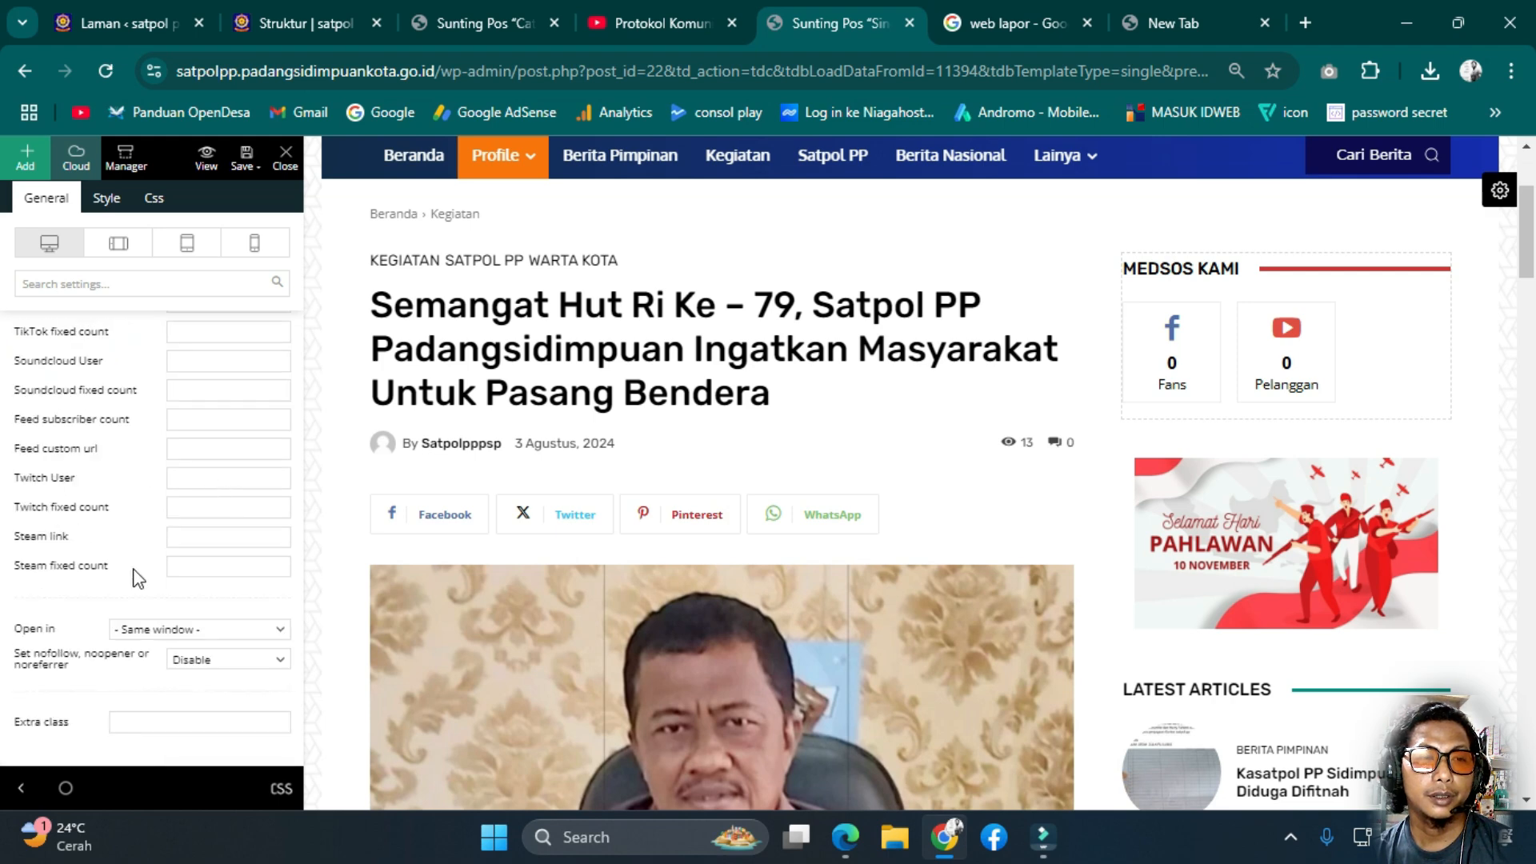
scroll(146, 558, up, 4)
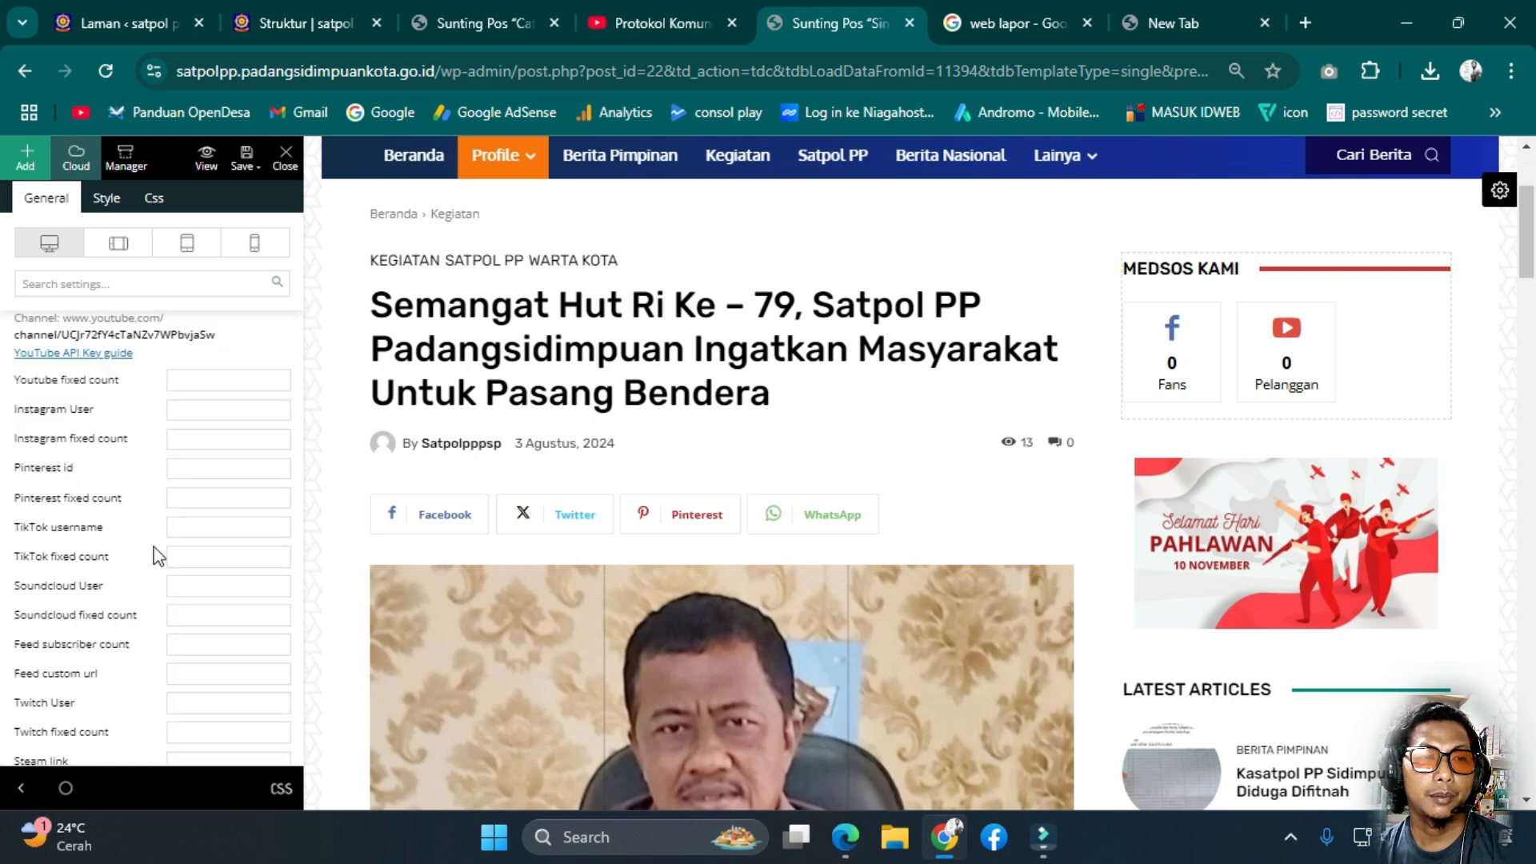
click(197, 409)
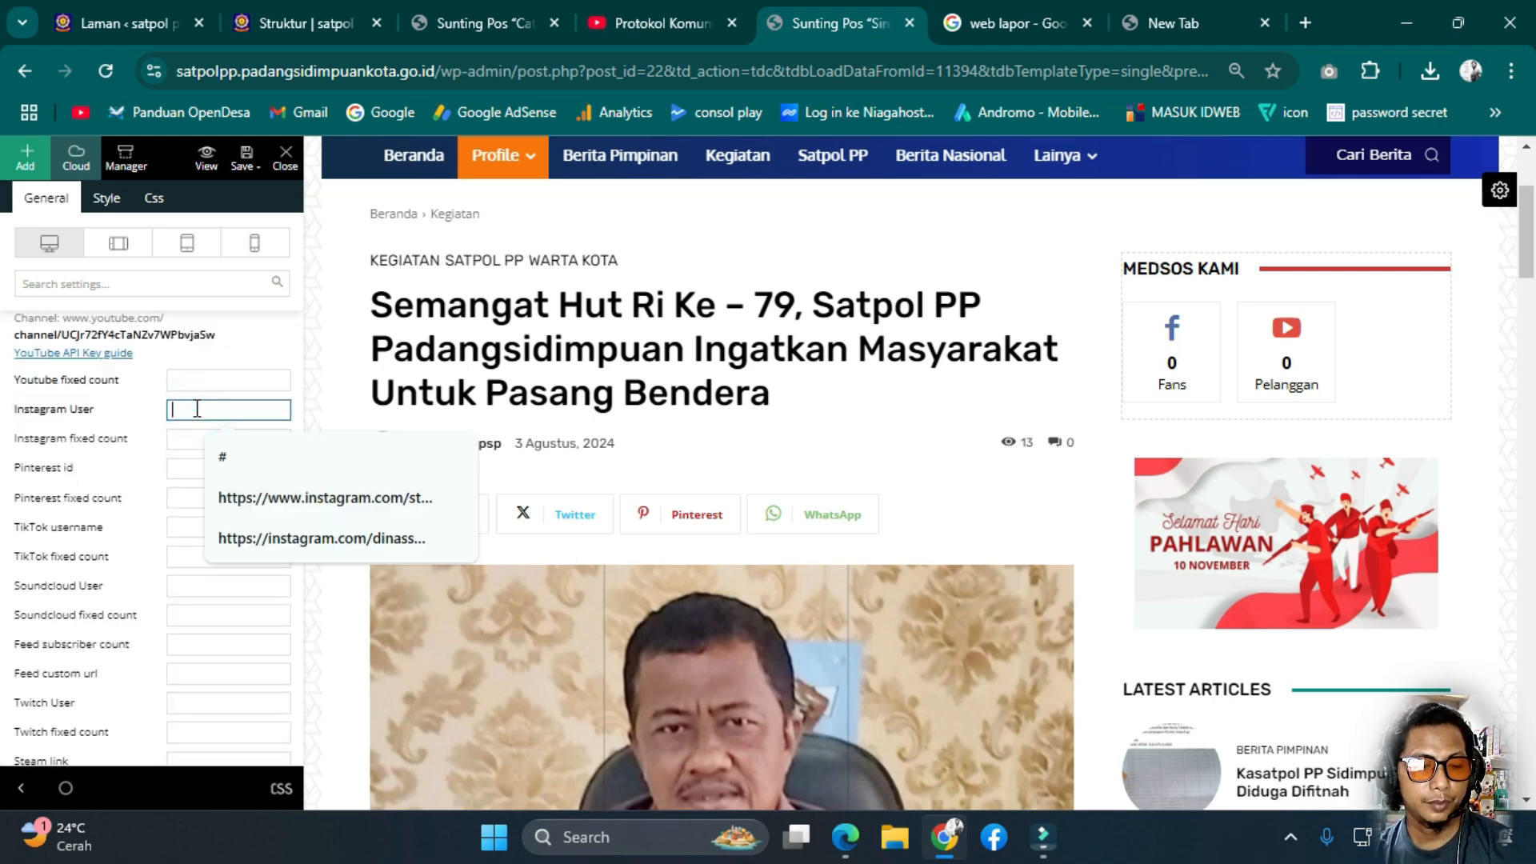
text(#)
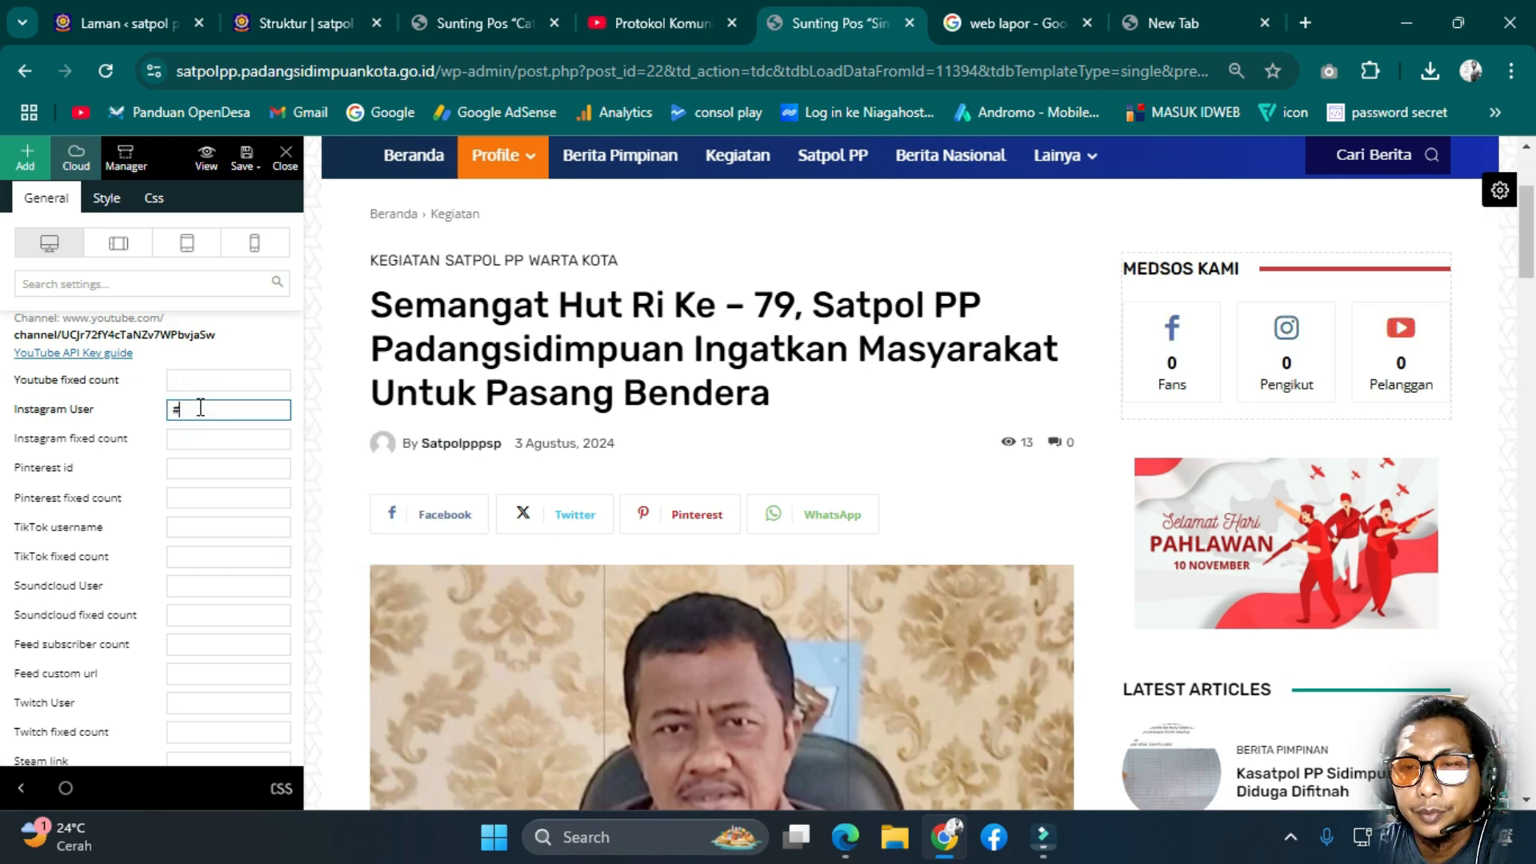
click(248, 160)
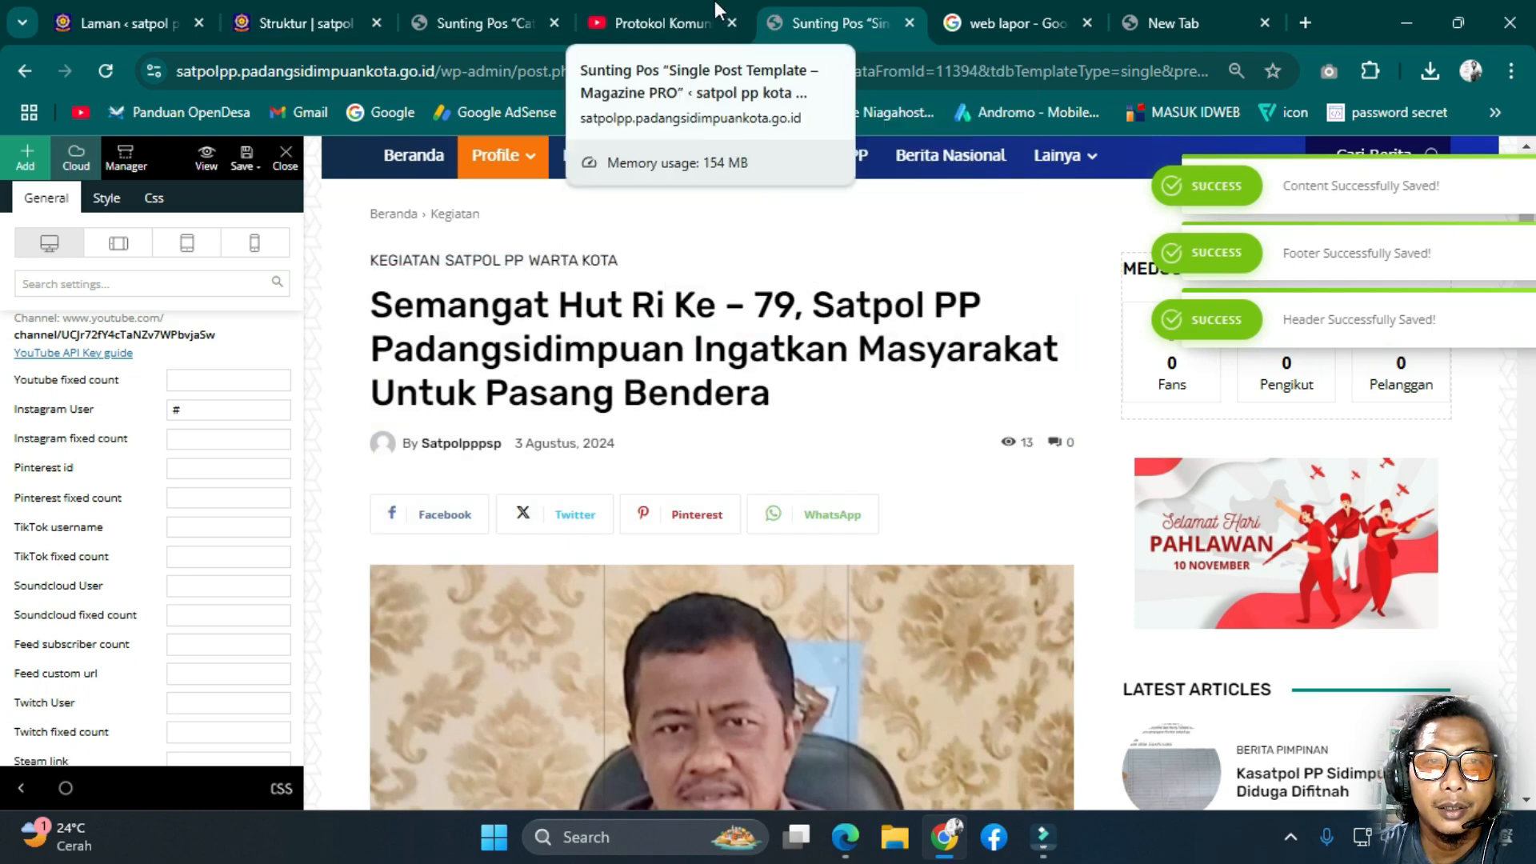
click(304, 22)
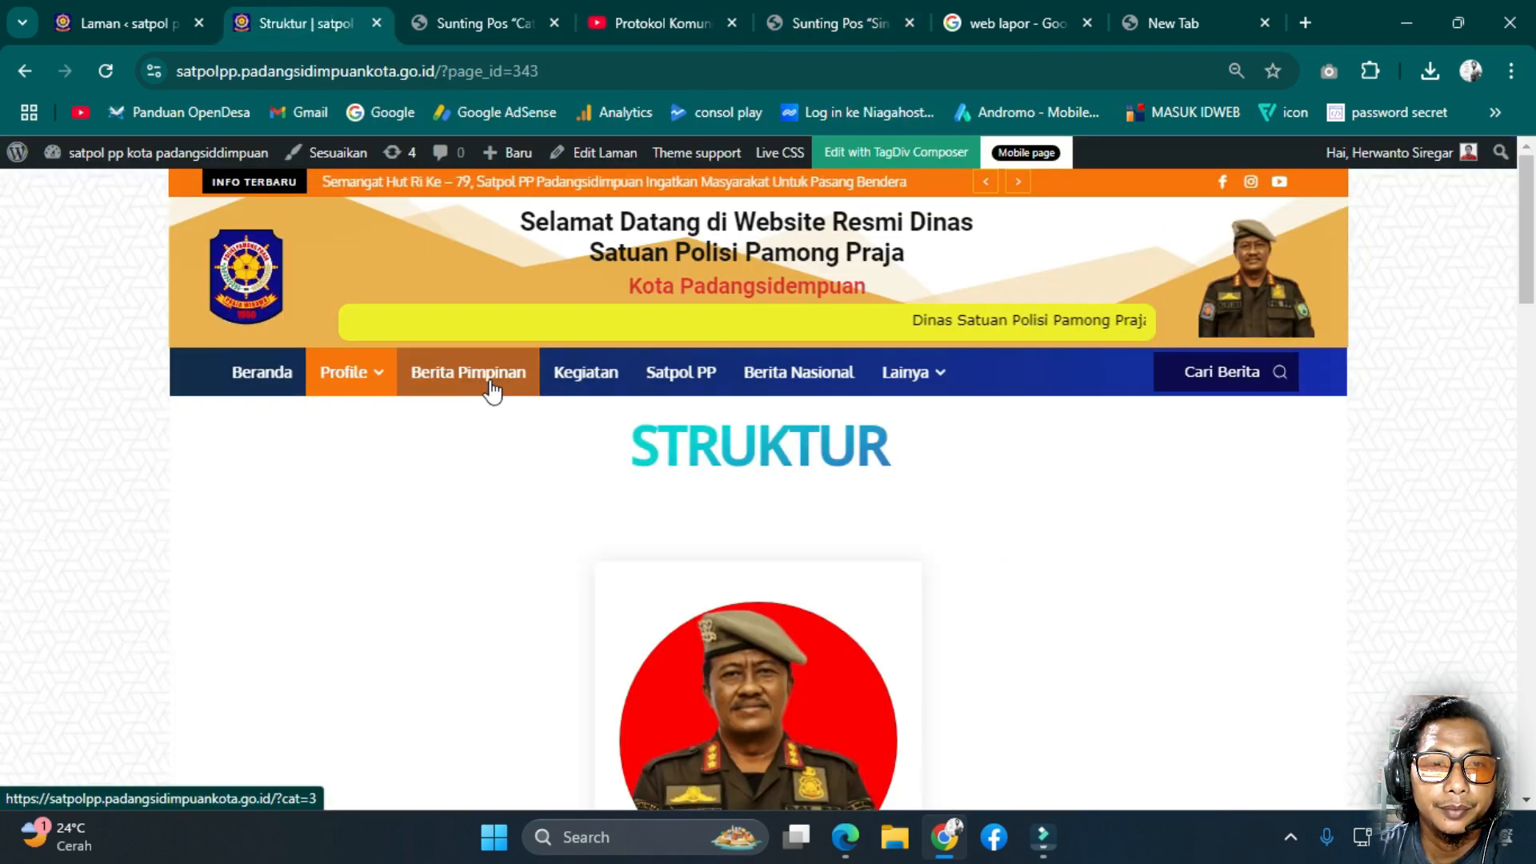
Step: Browse the live Berita Pimpinan category, then return to the single post template editor
click(452, 384)
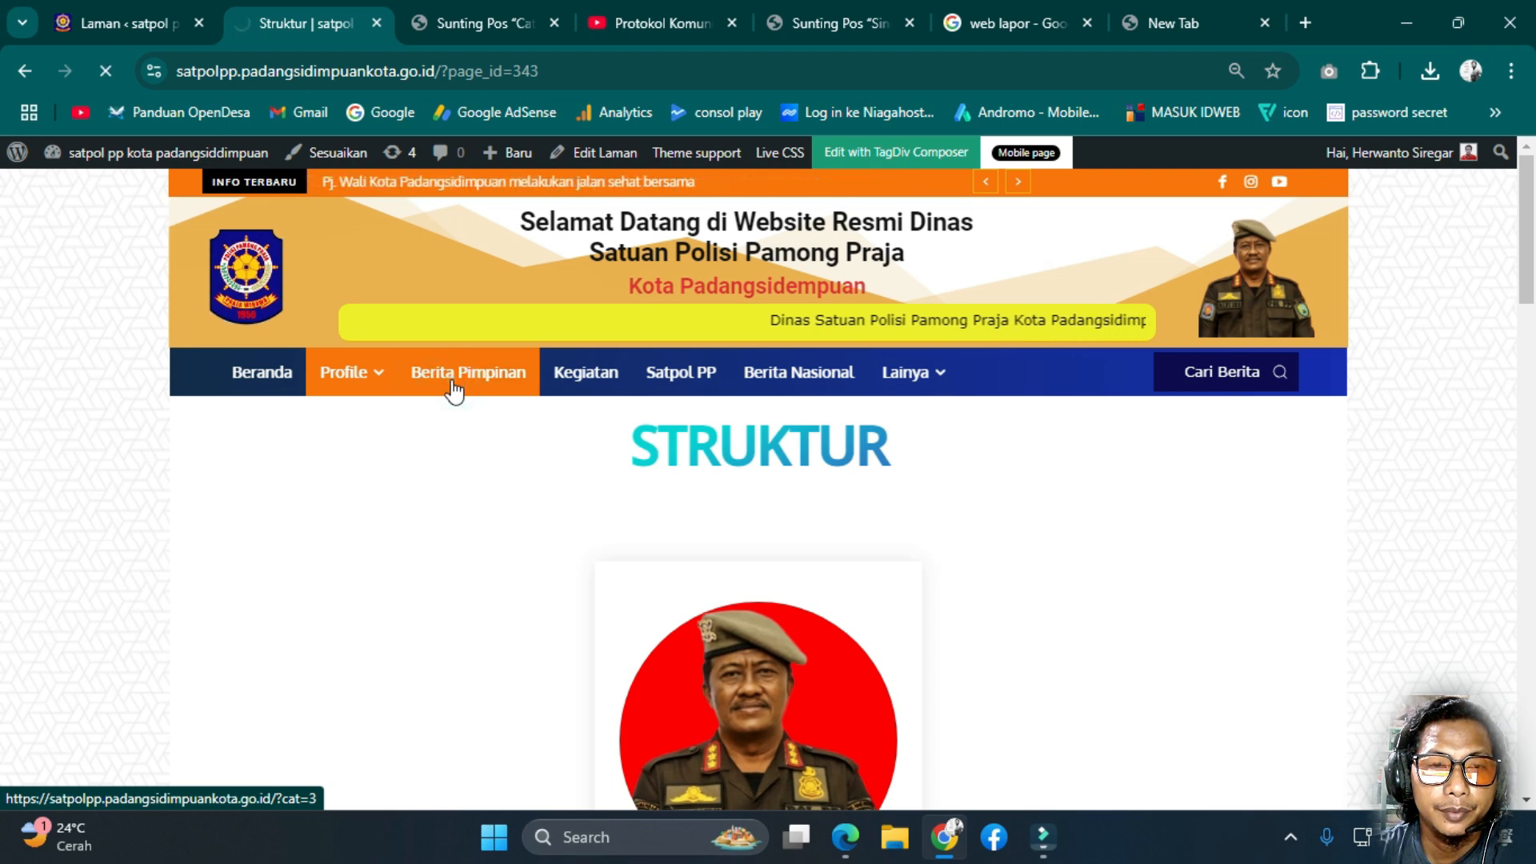
scroll(679, 392, down, 3)
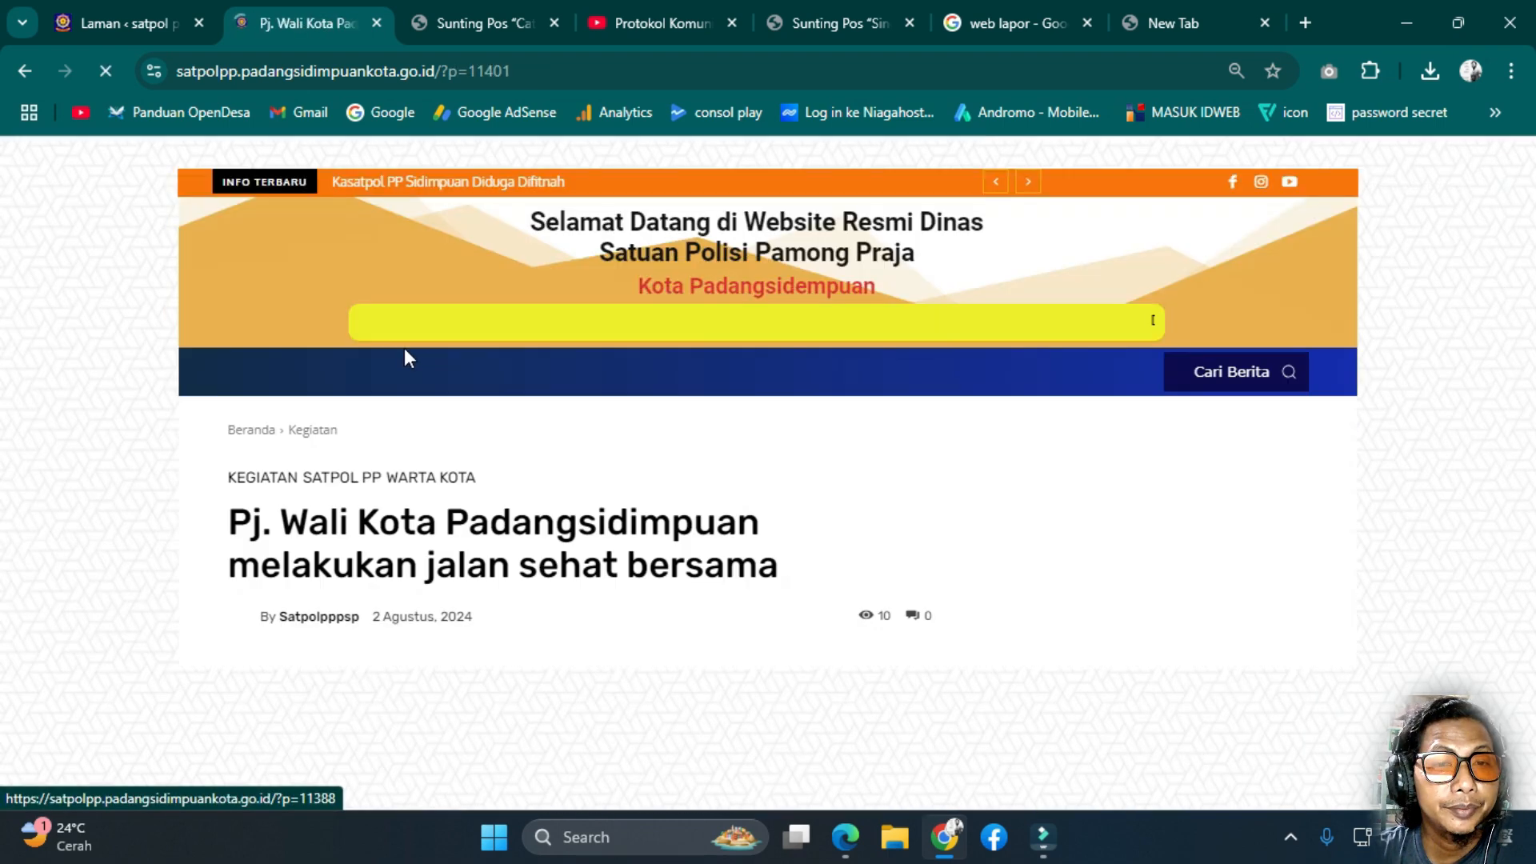
scroll(1186, 422, down, 3)
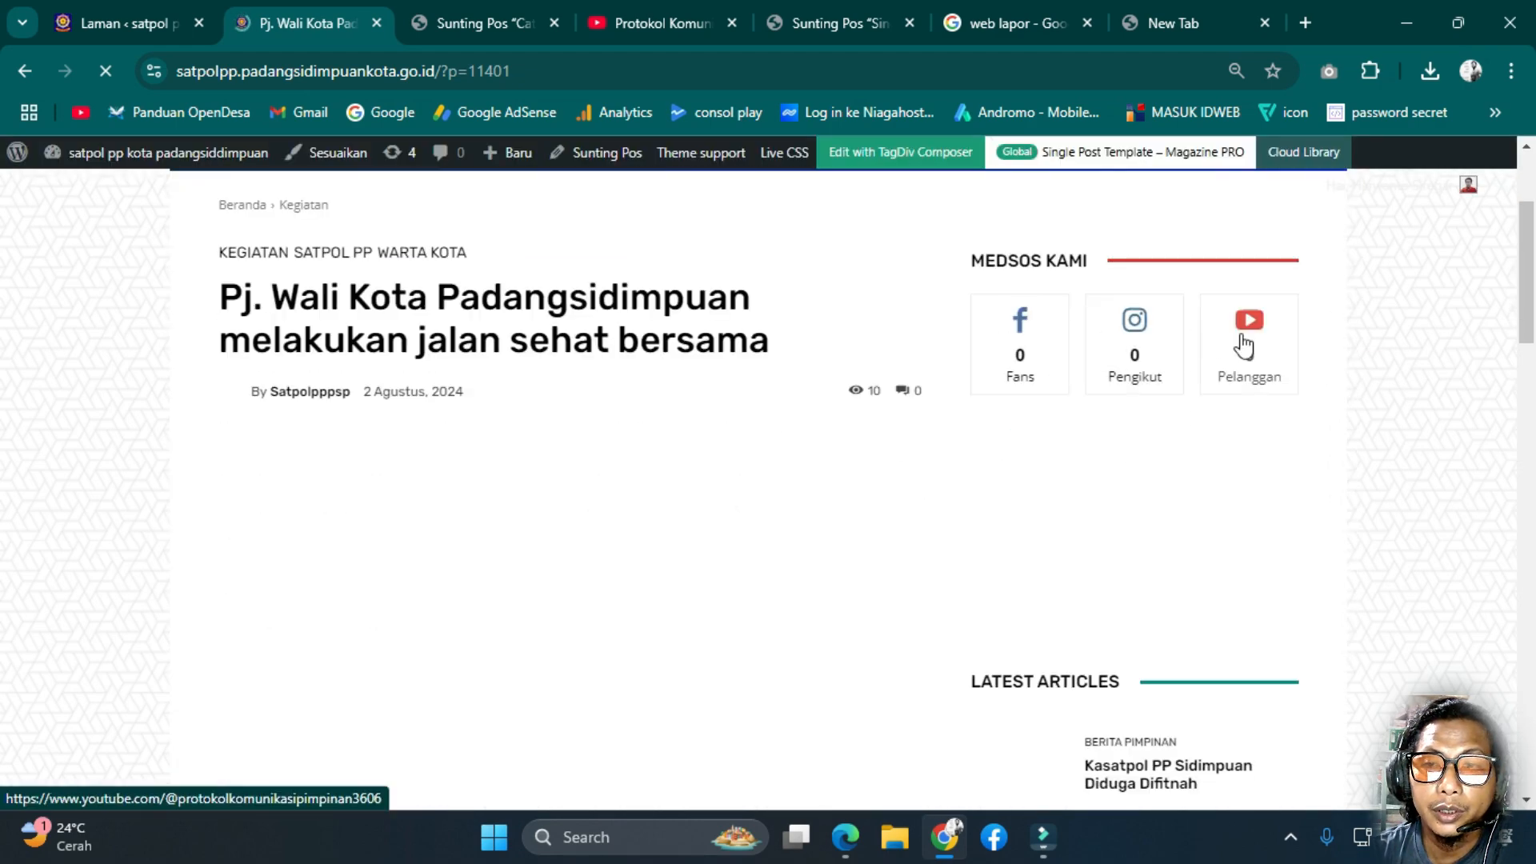
click(480, 22)
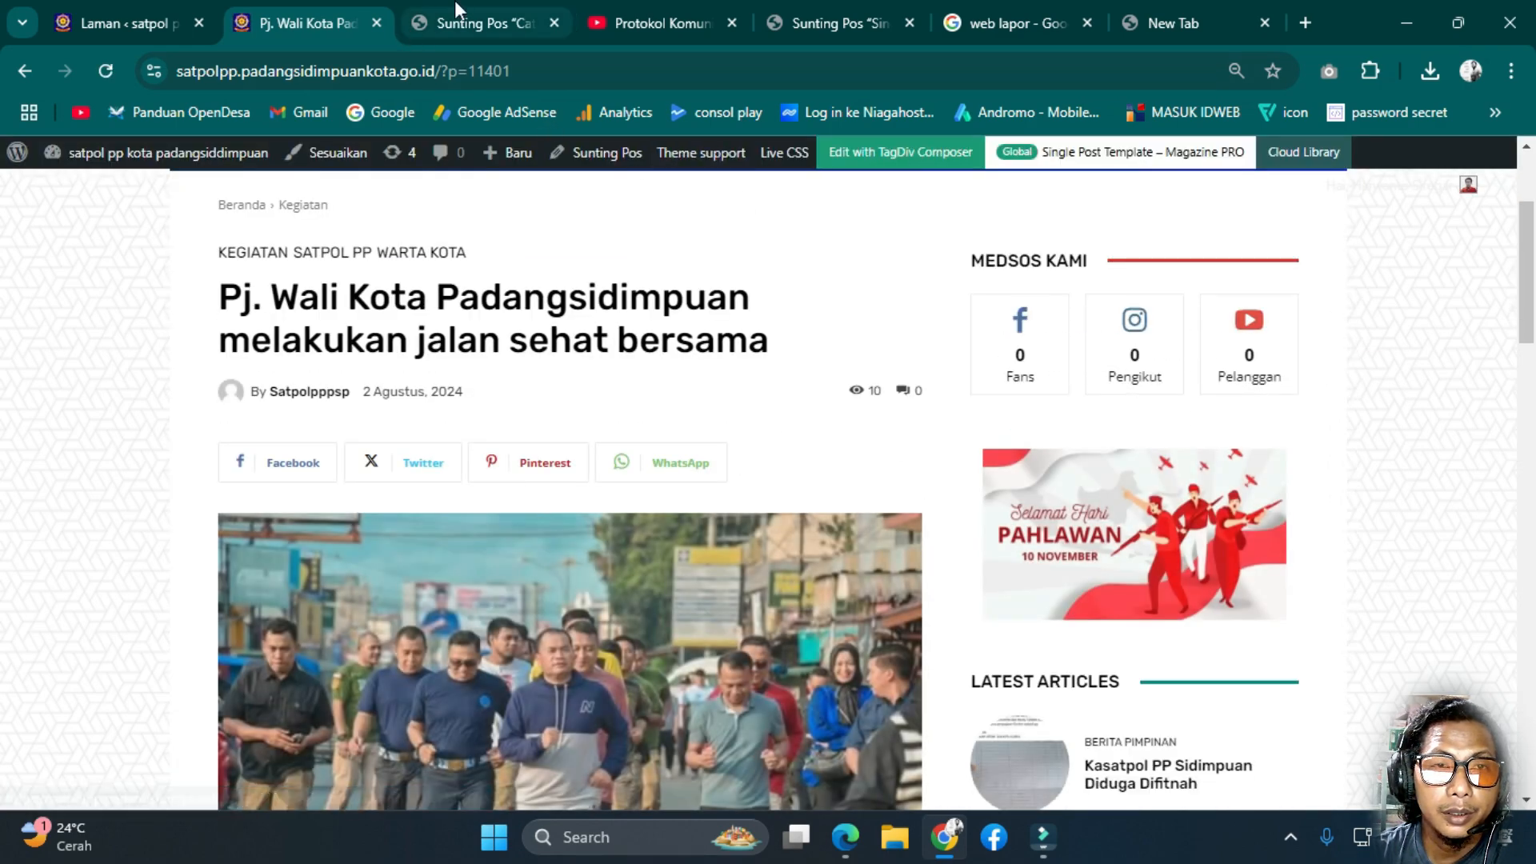
click(832, 22)
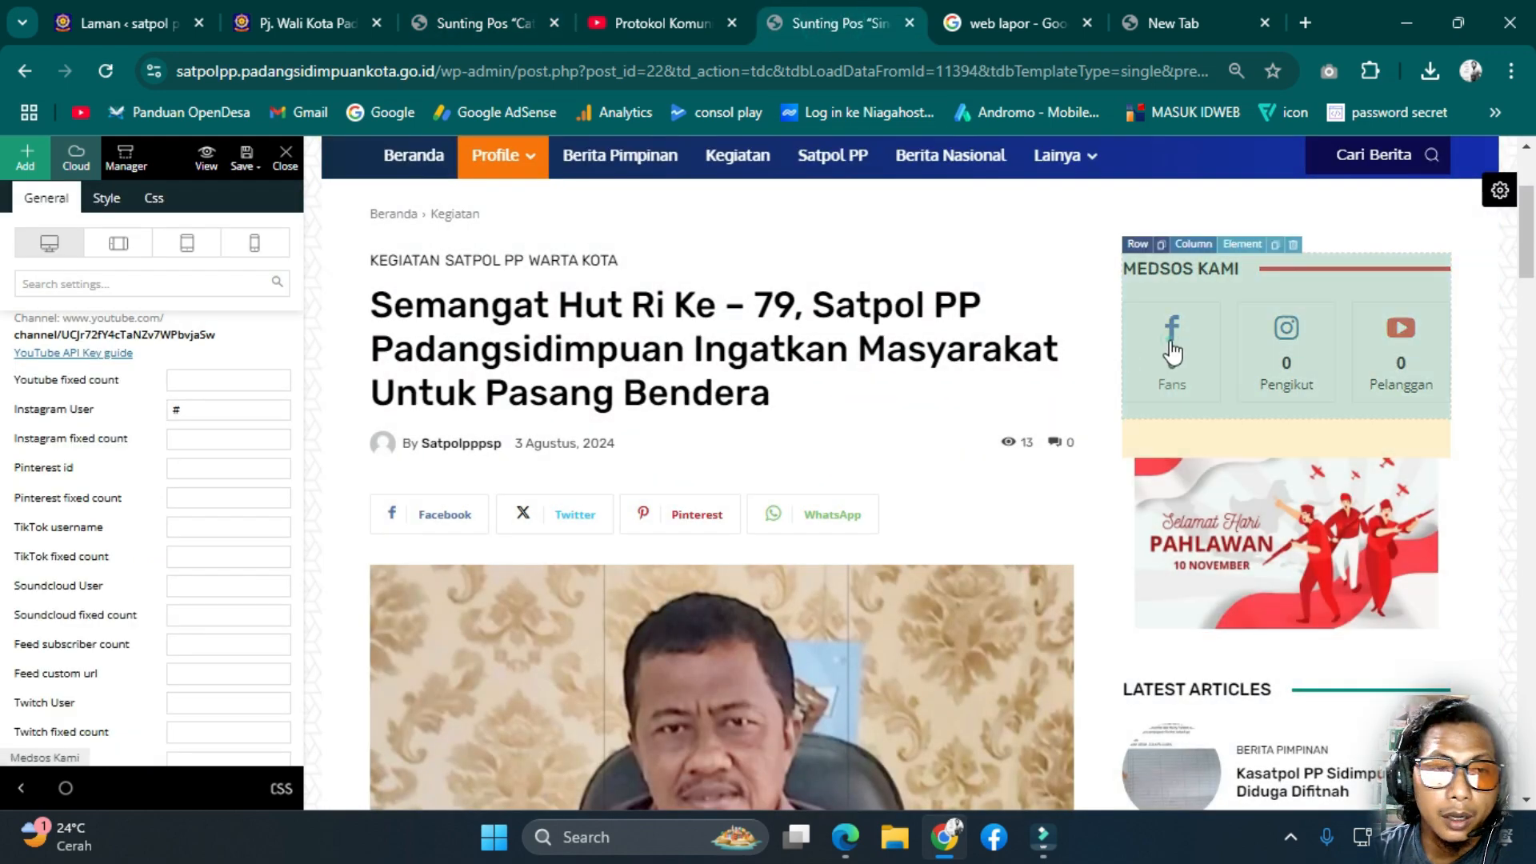
scroll(178, 554, up, 5)
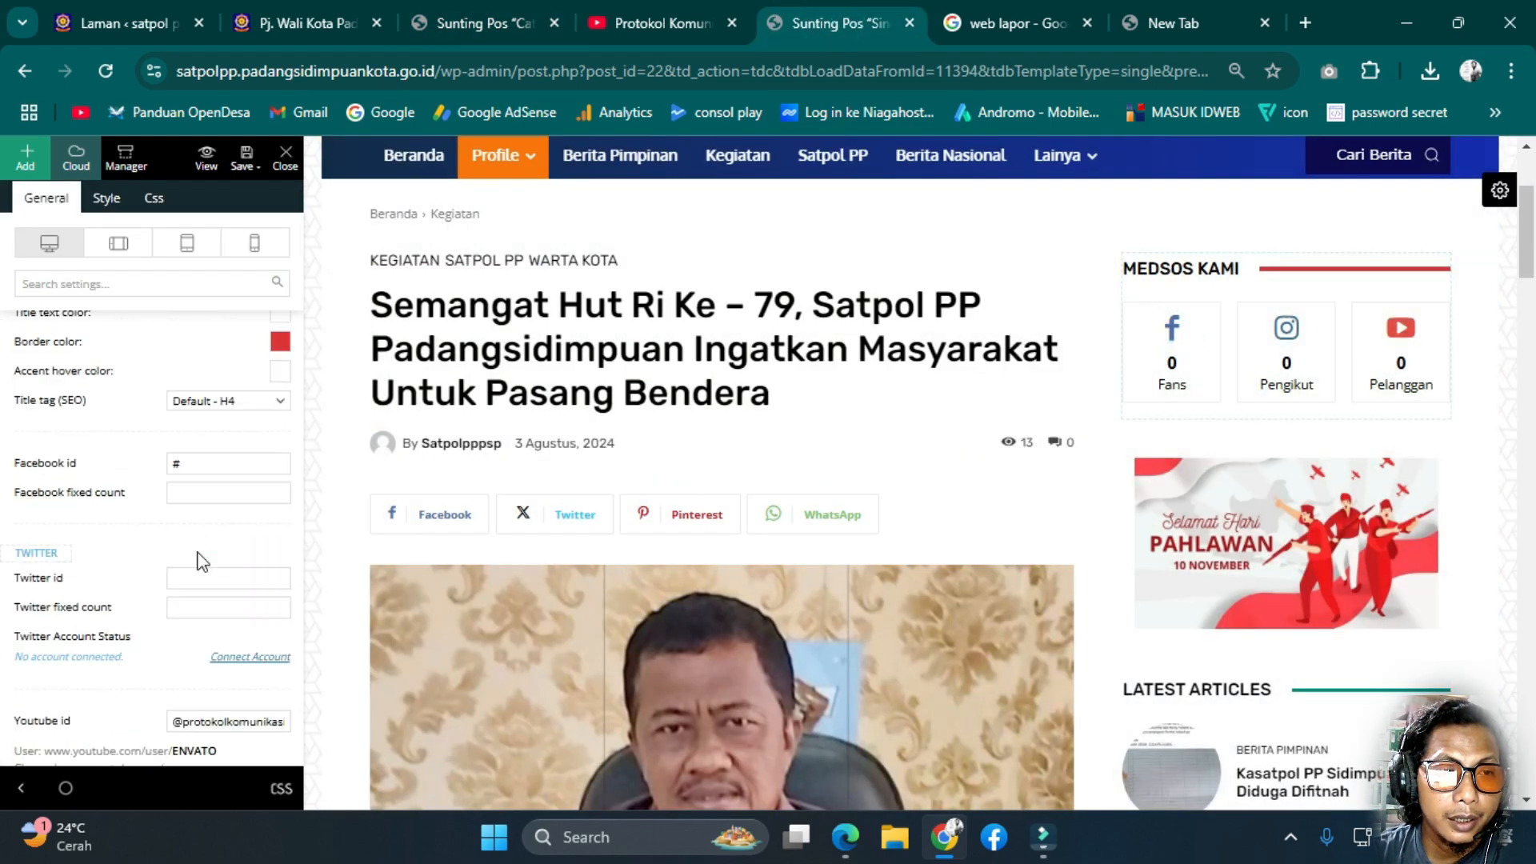
scroll(202, 555, up, 2)
scroll(140, 593, down, 2)
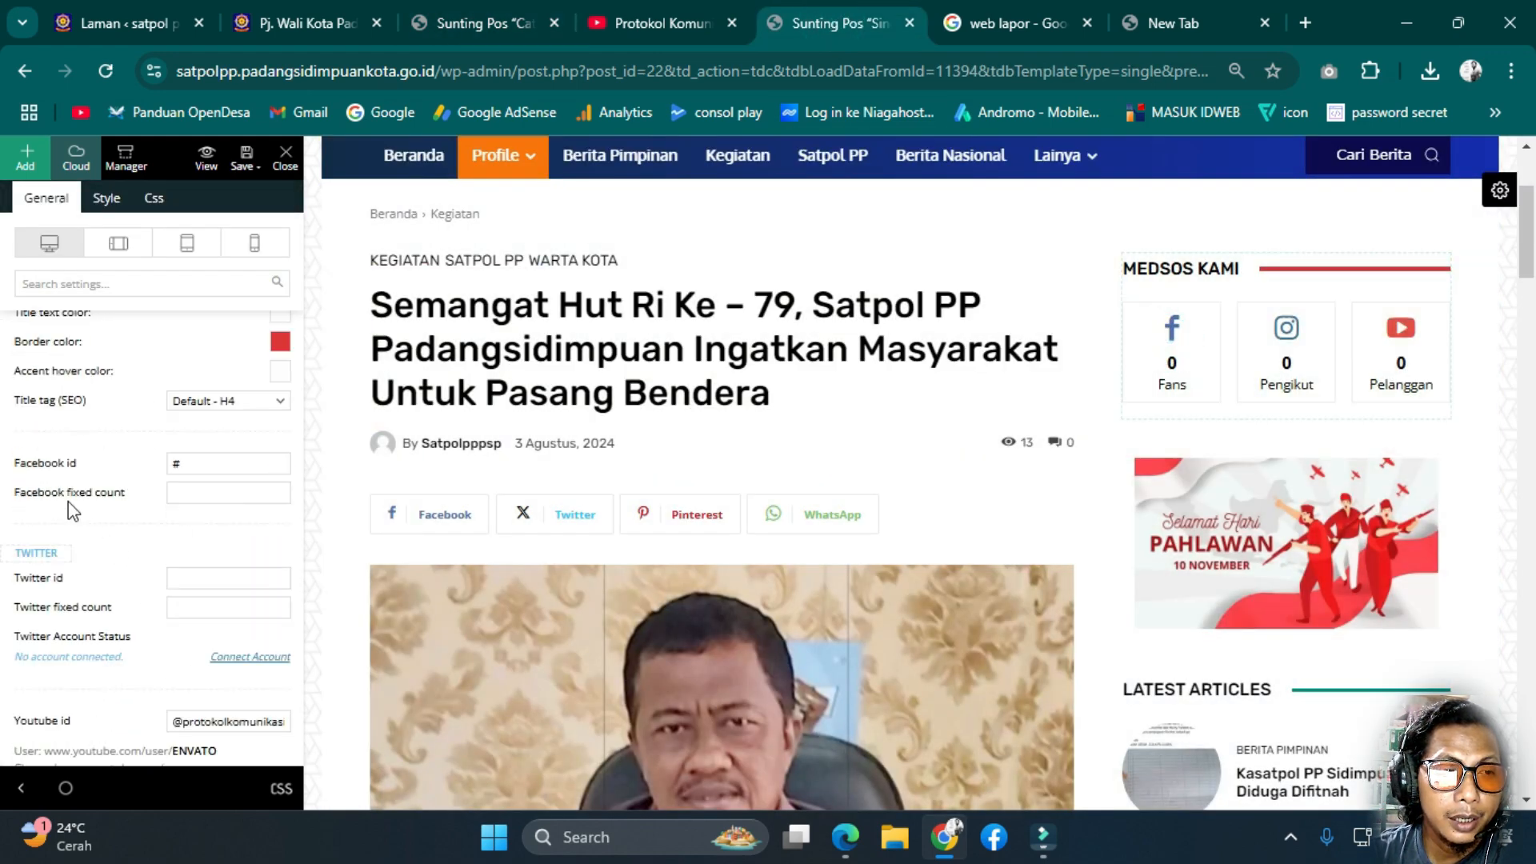
Step: Review the Social Counter's Facebook id and Instagram User entries
click(204, 458)
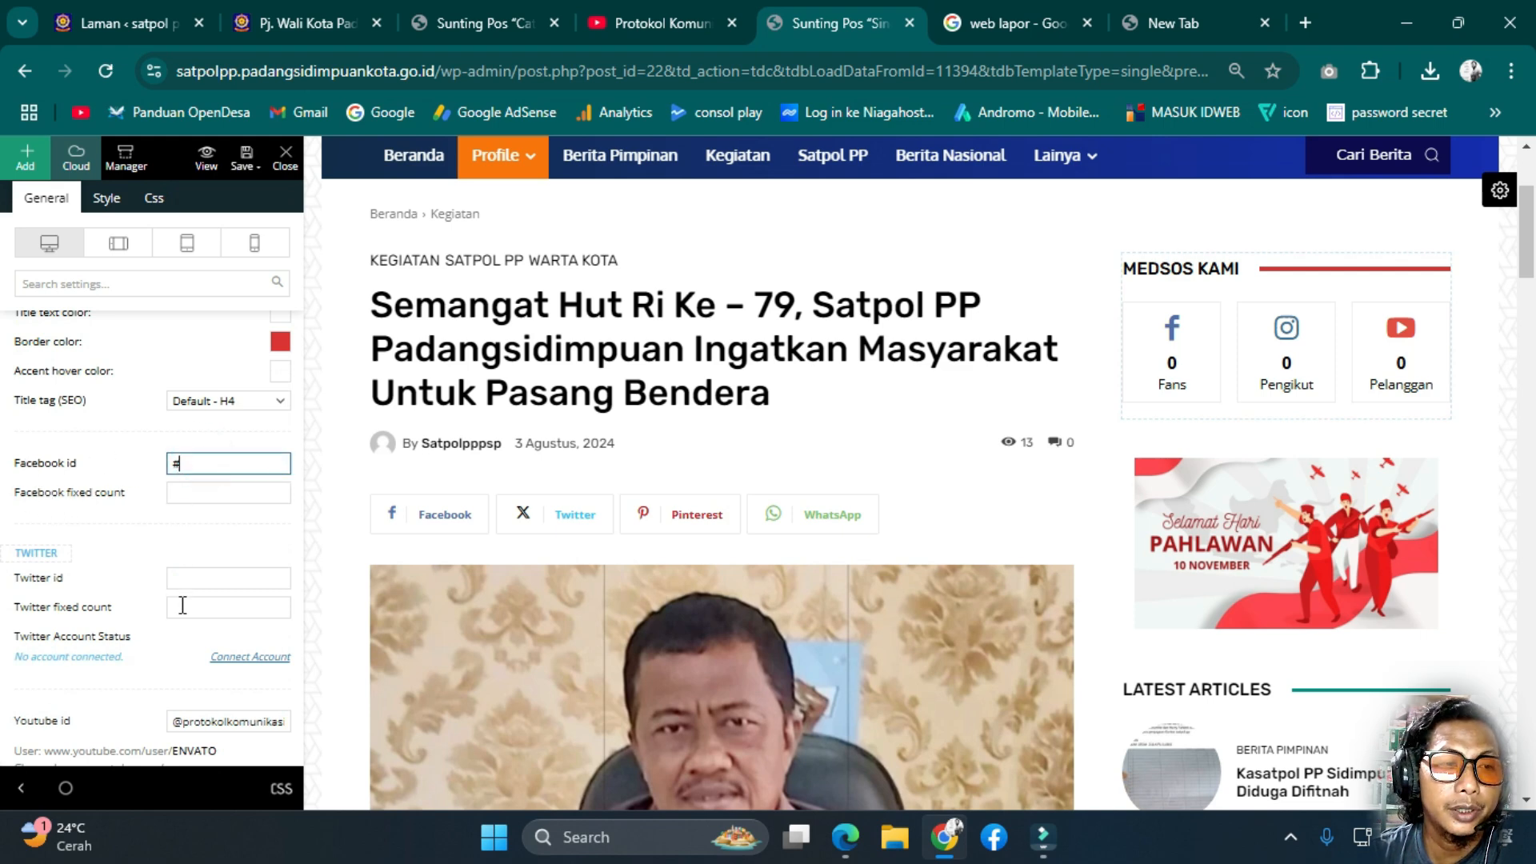
scroll(168, 584, down, 2)
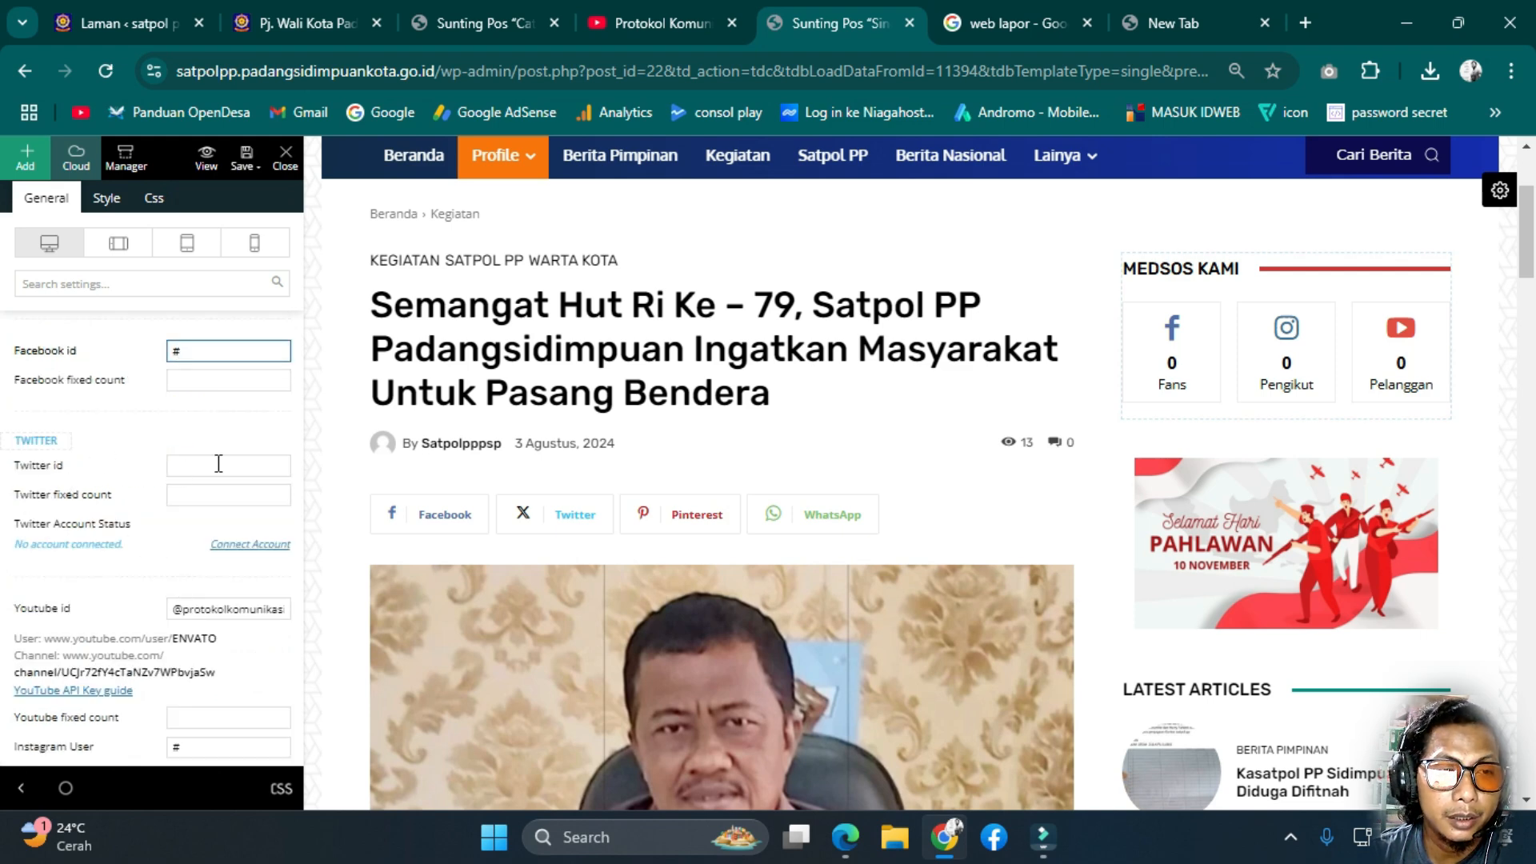
scroll(127, 639, down, 4)
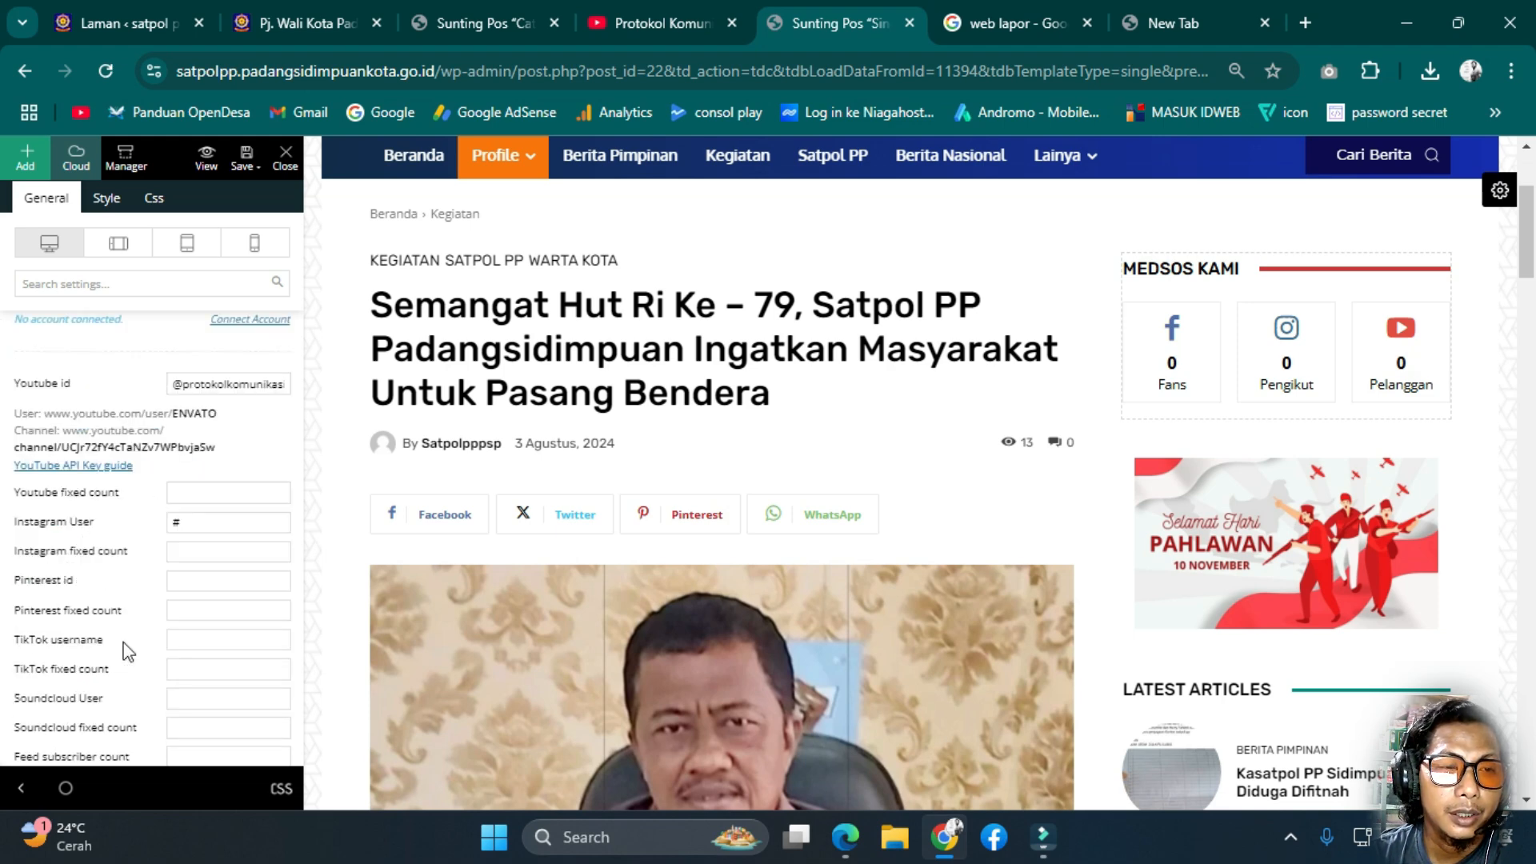
click(208, 514)
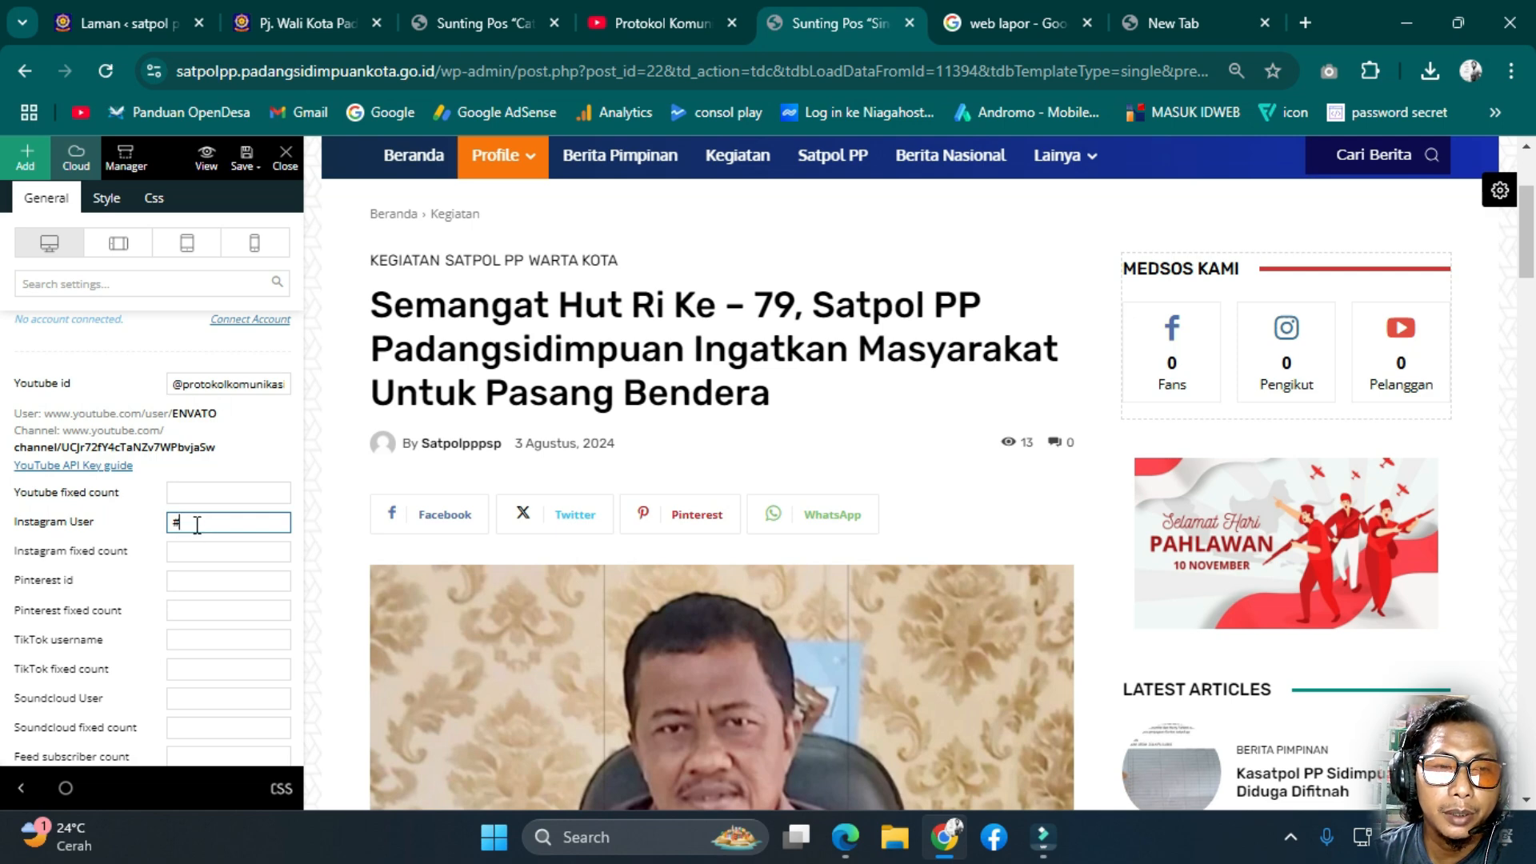
scroll(188, 614, up, 10)
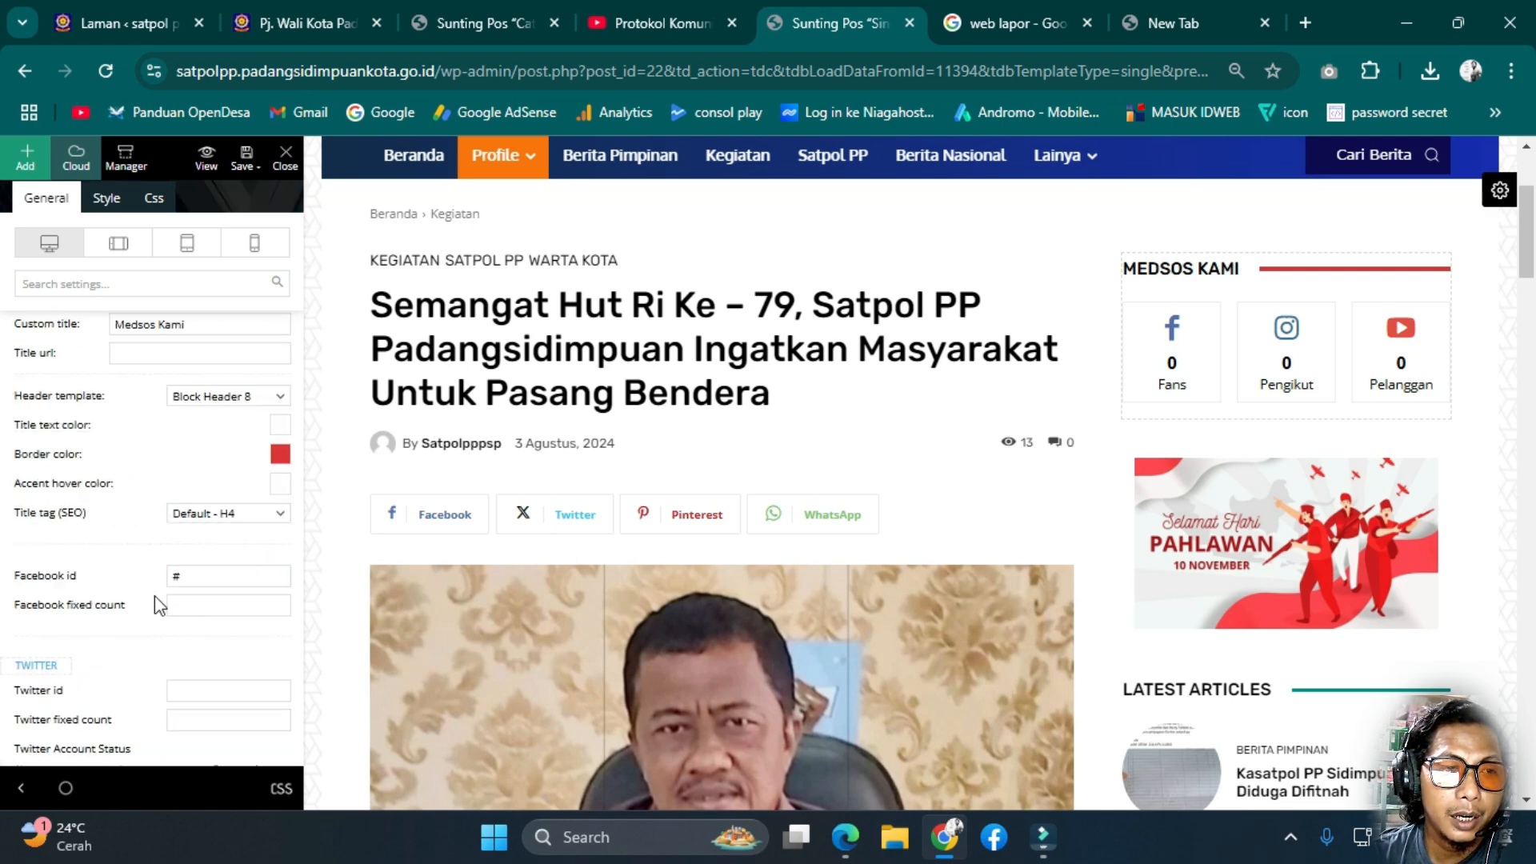
scroll(132, 653, down, 12)
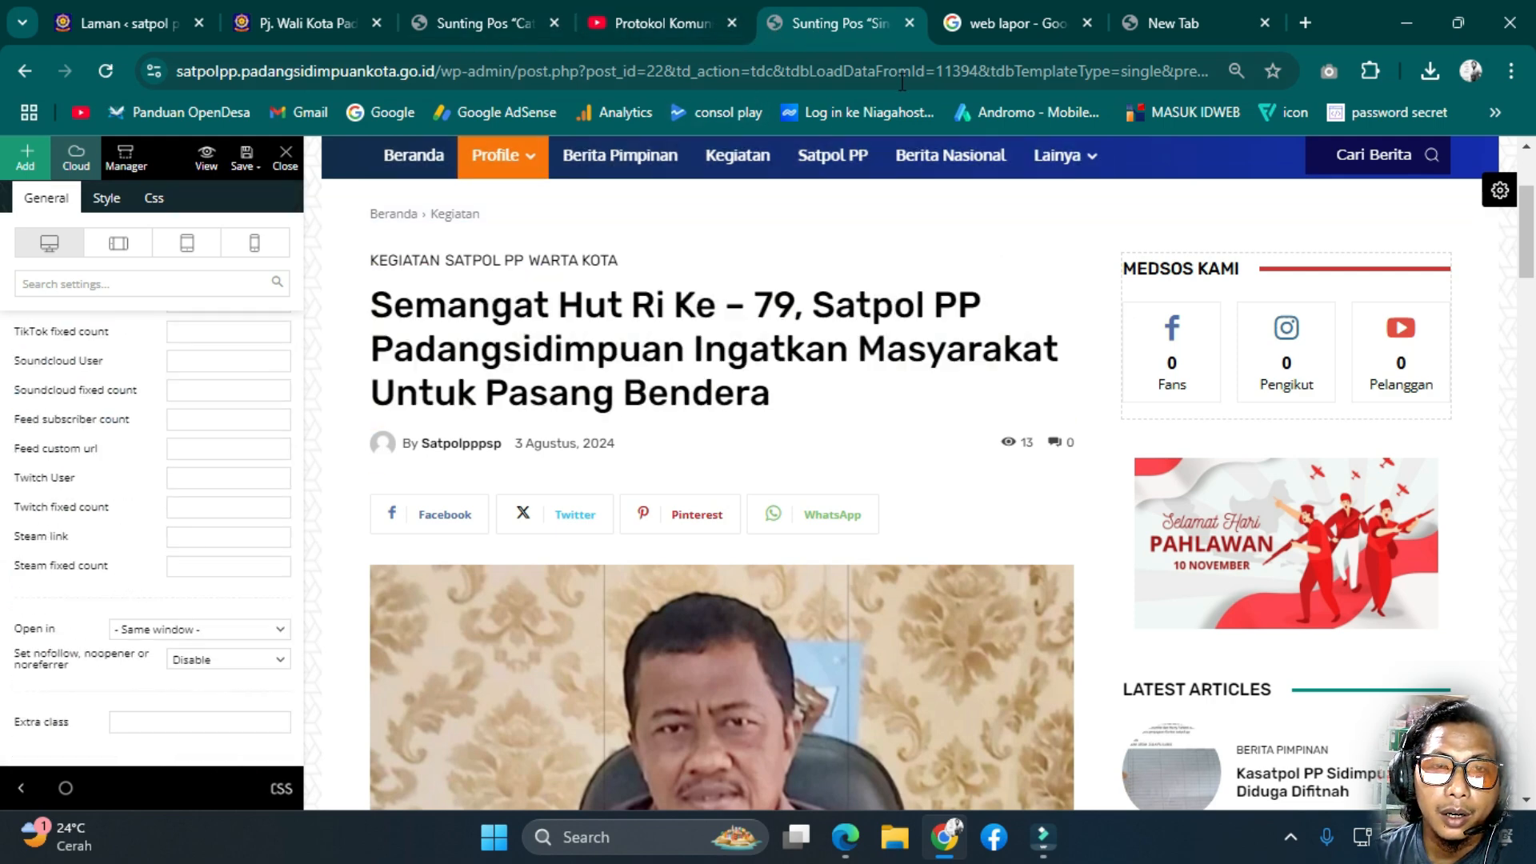
Step: Set the Social Counter links to open in a New window and save the template
click(240, 632)
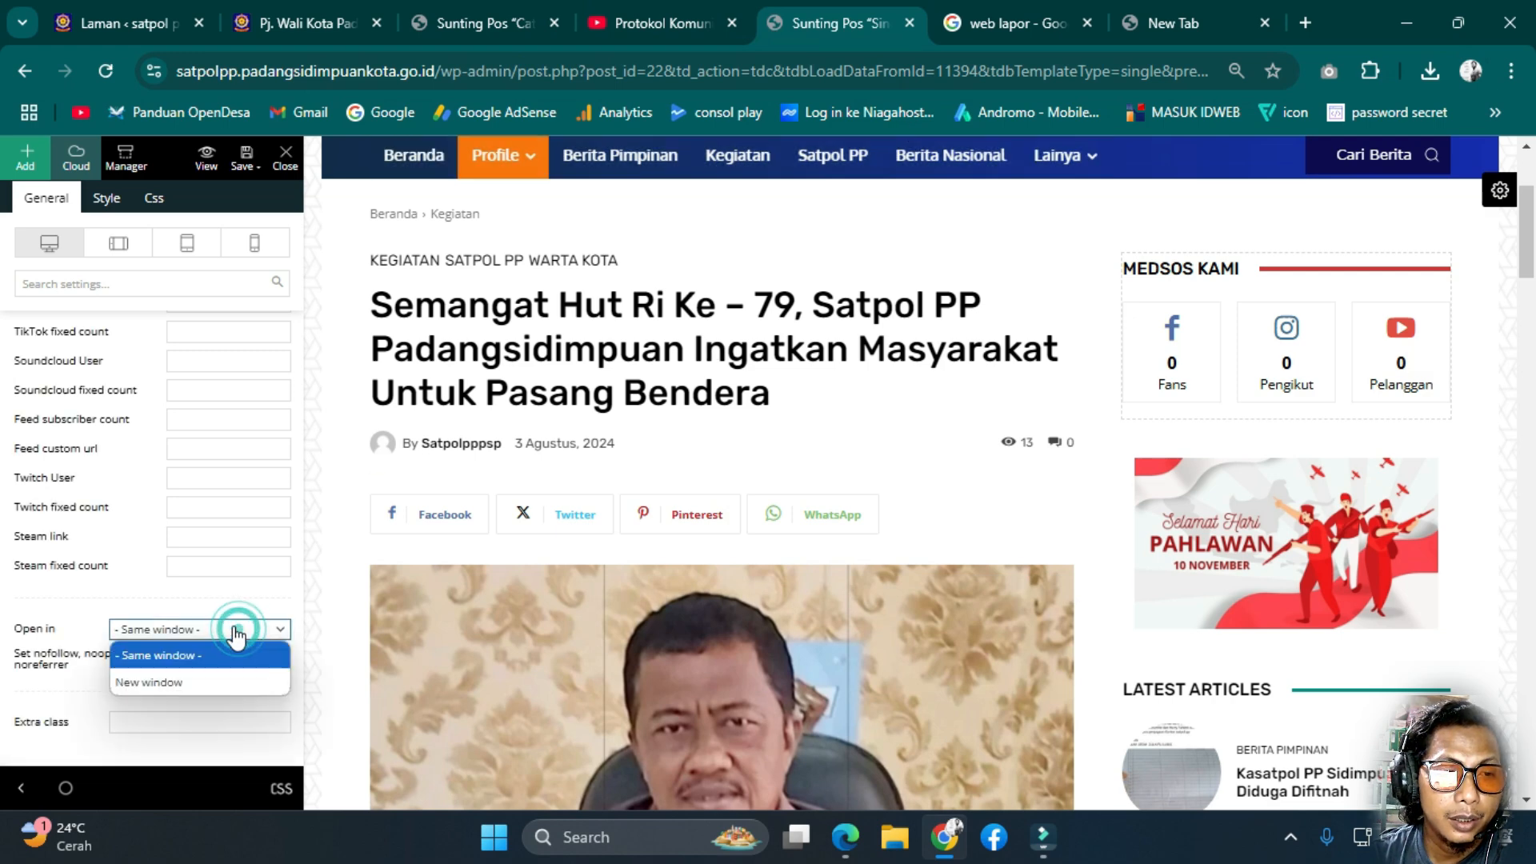
click(136, 683)
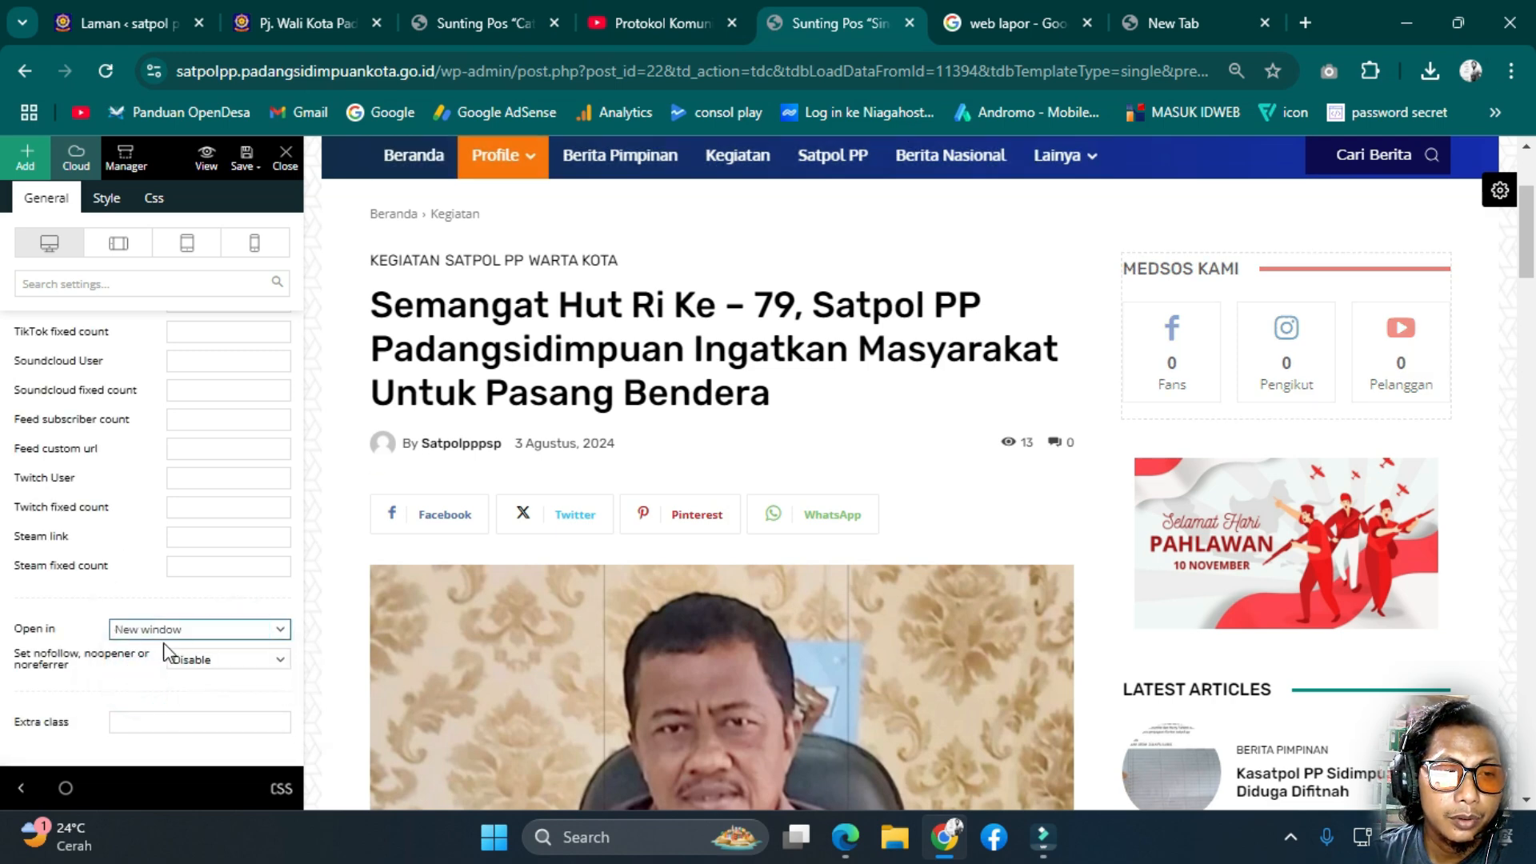
click(246, 160)
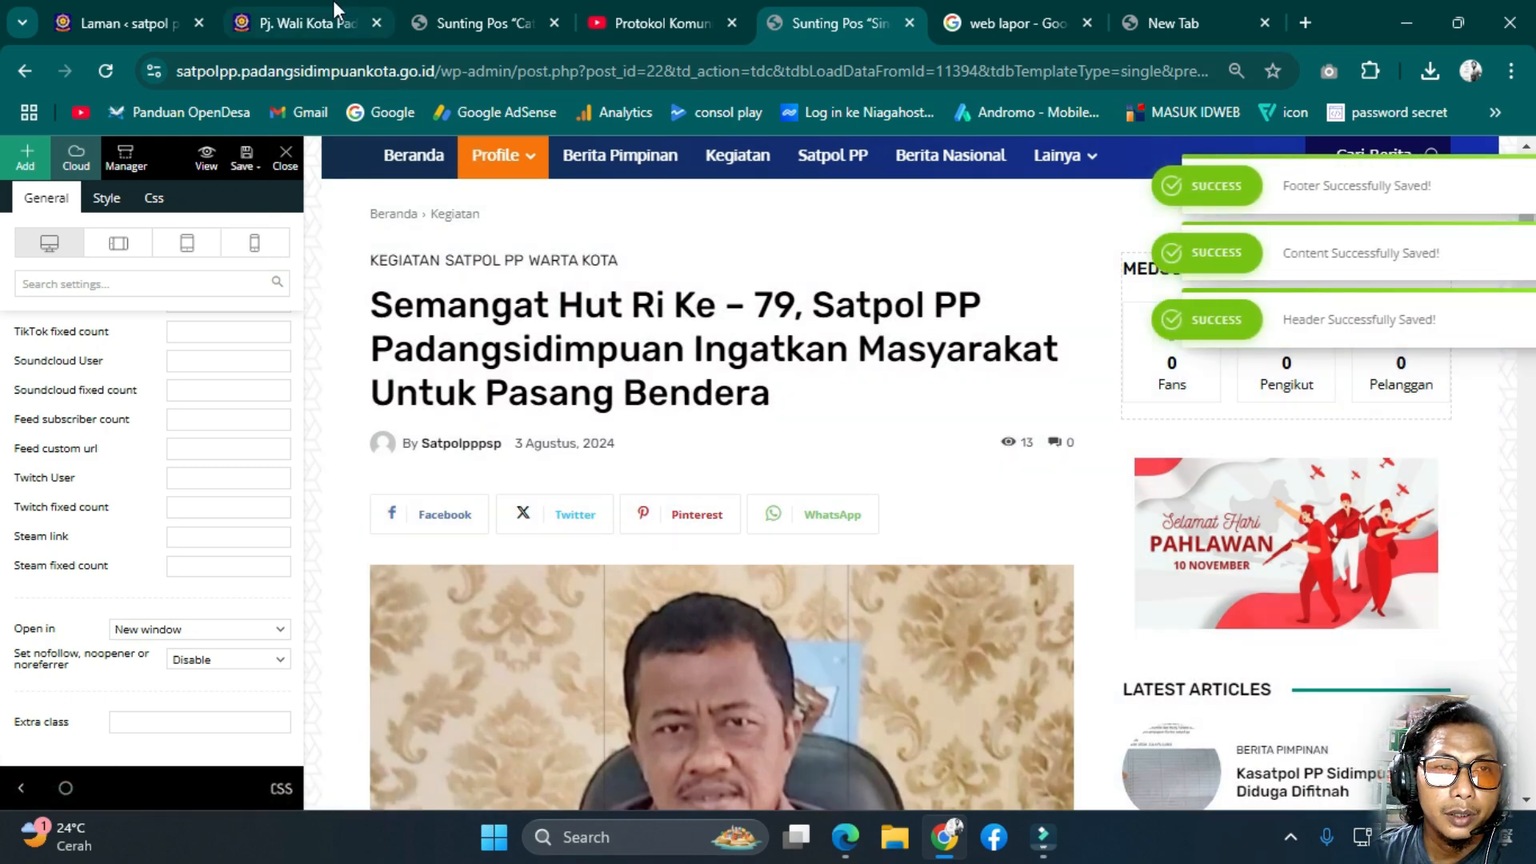
Step: Reload the live post and test that its YouTube counter opens the Prokopim channel
click(335, 9)
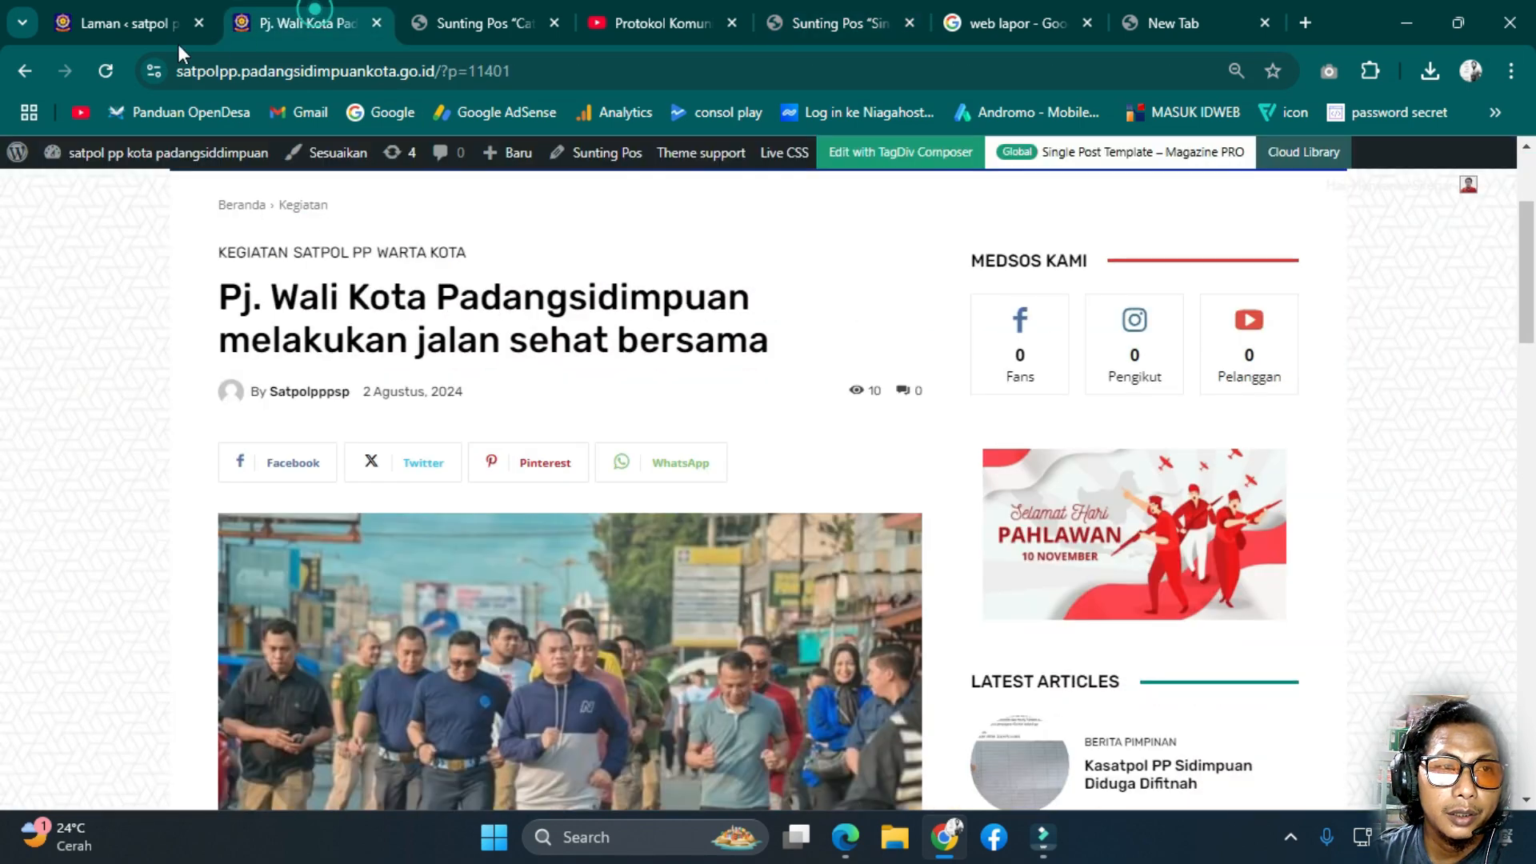
click(107, 71)
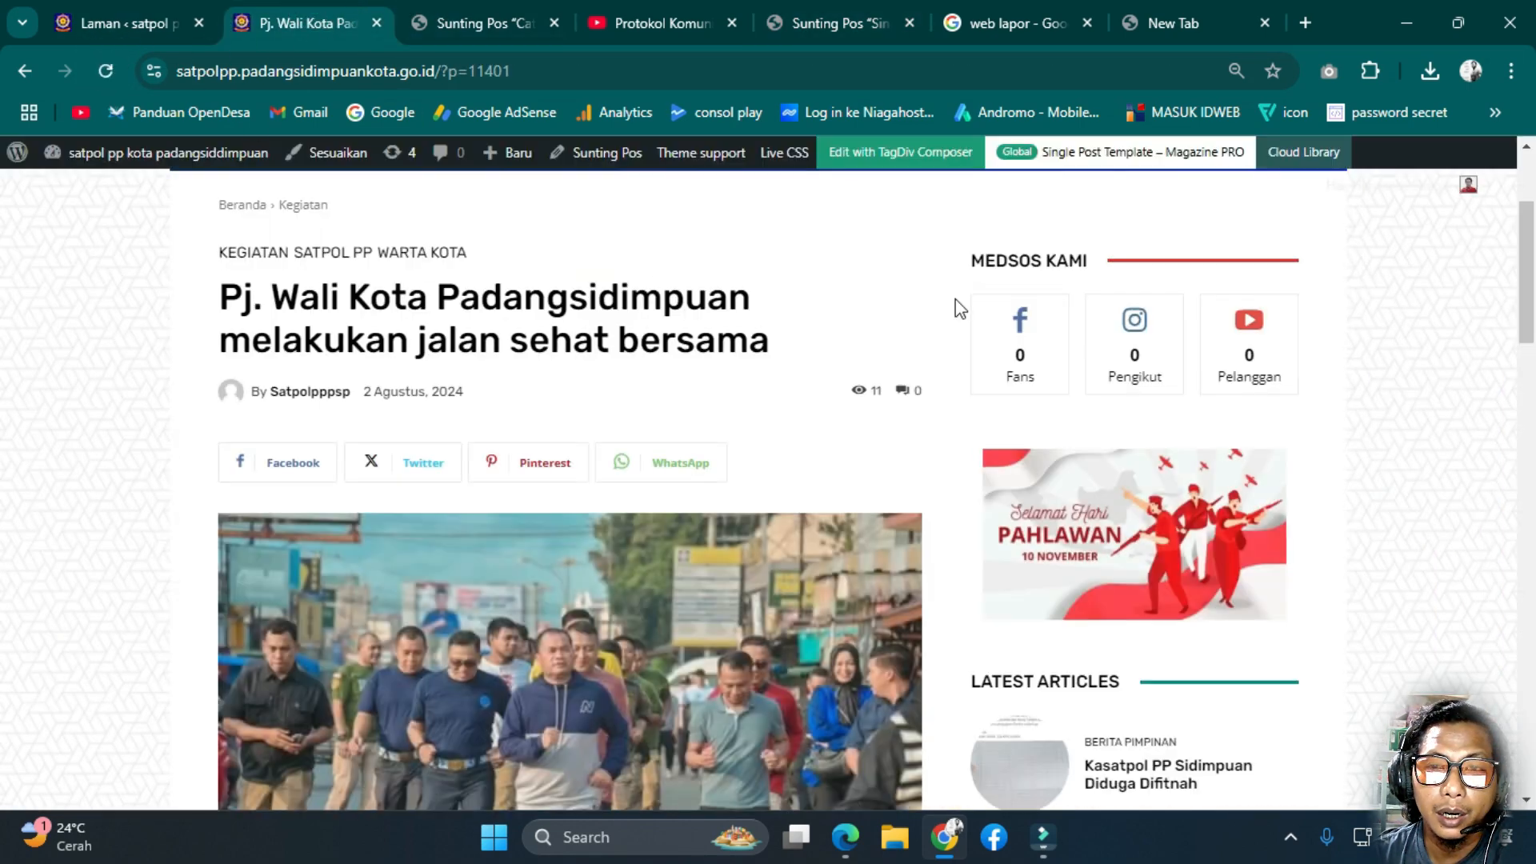
click(1244, 340)
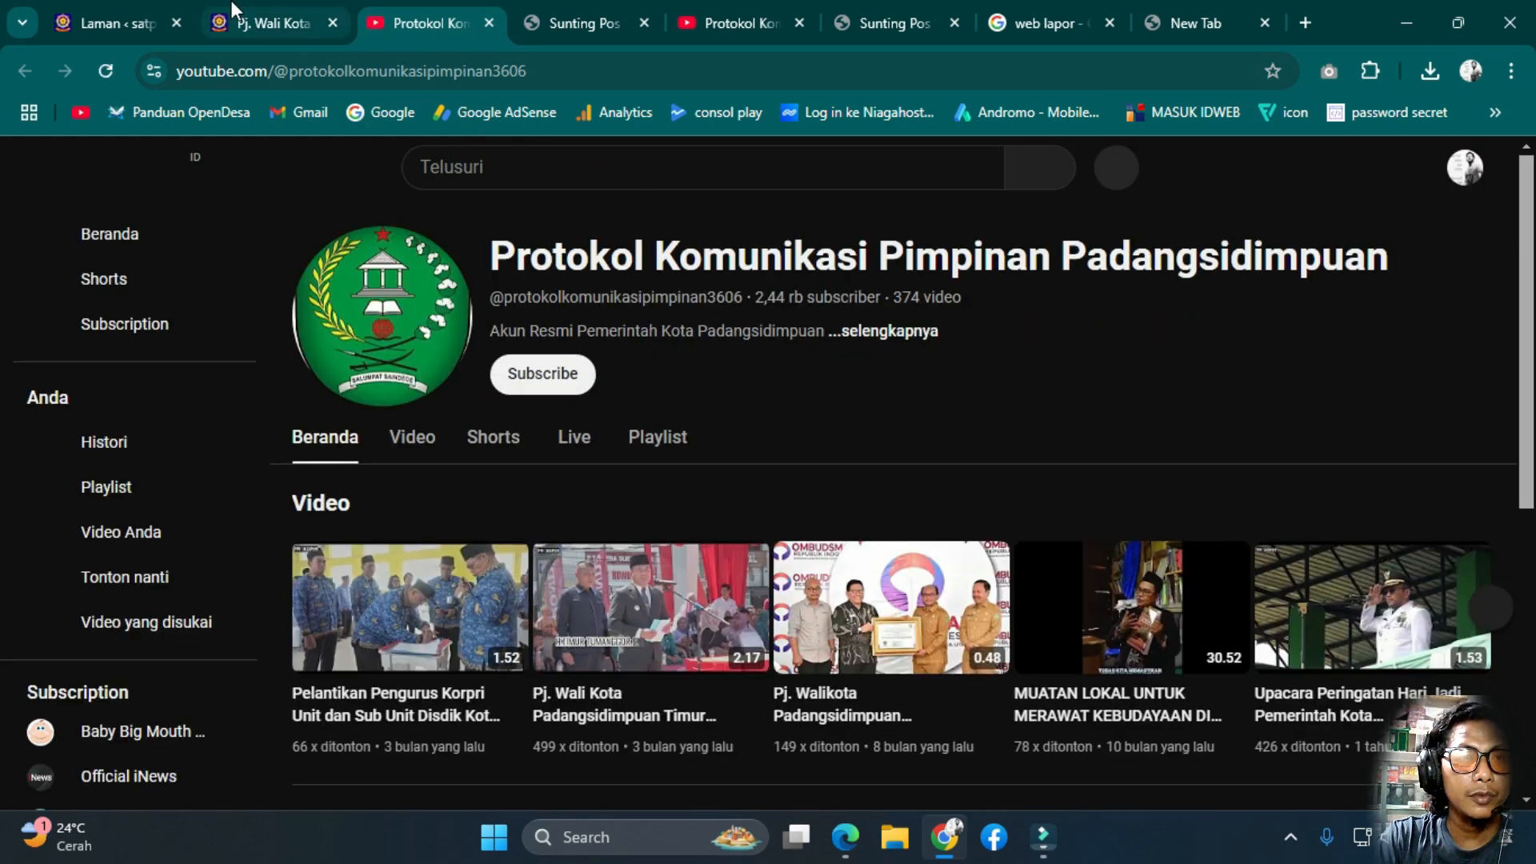
click(232, 9)
scroll(560, 480, down, 3)
scroll(560, 480, up, 4)
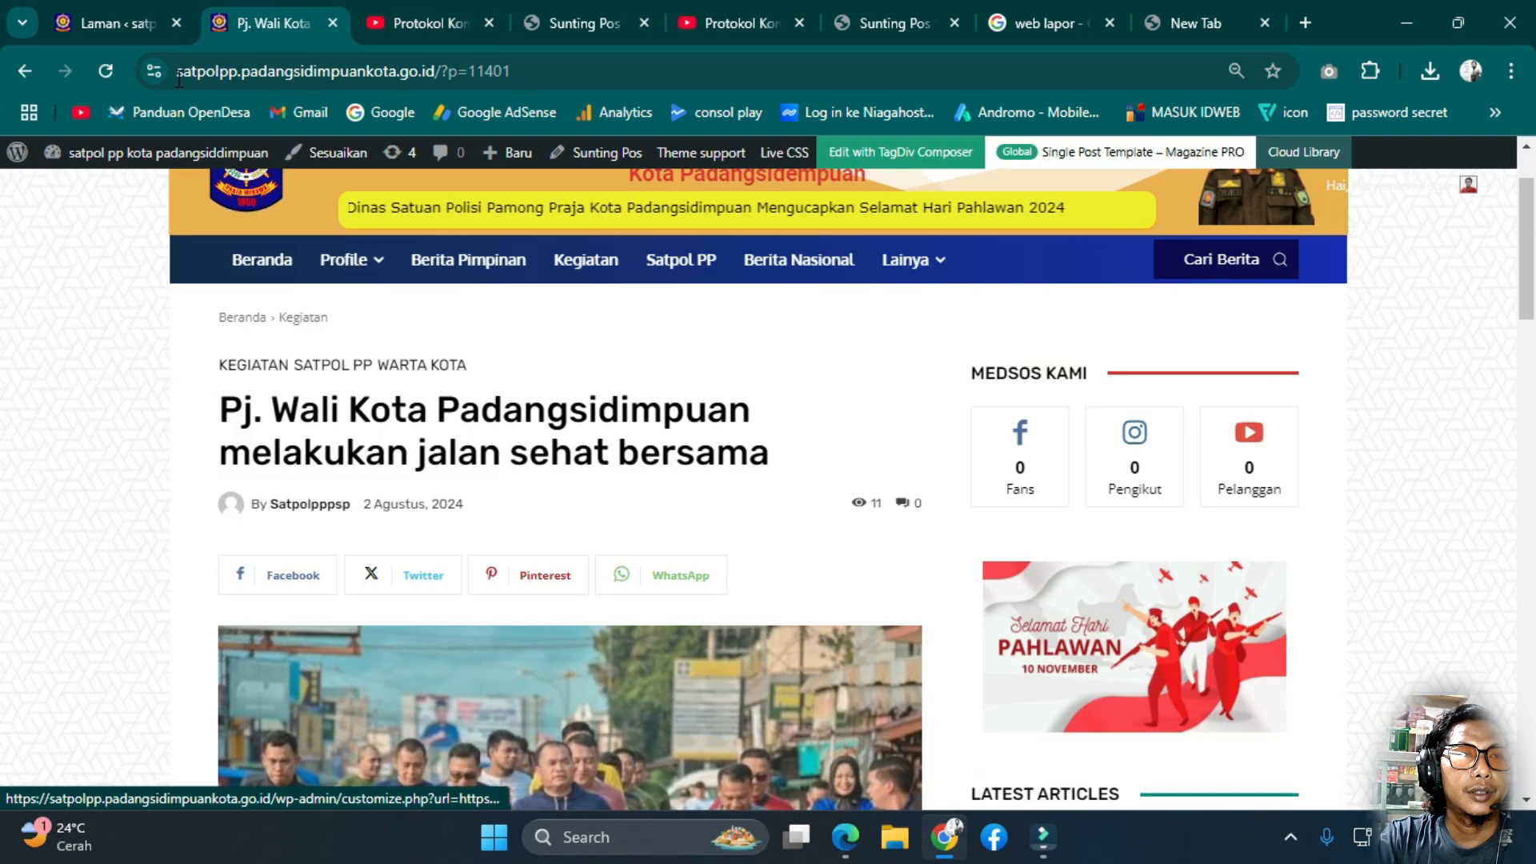
click(108, 22)
scroll(113, 432, up, 5)
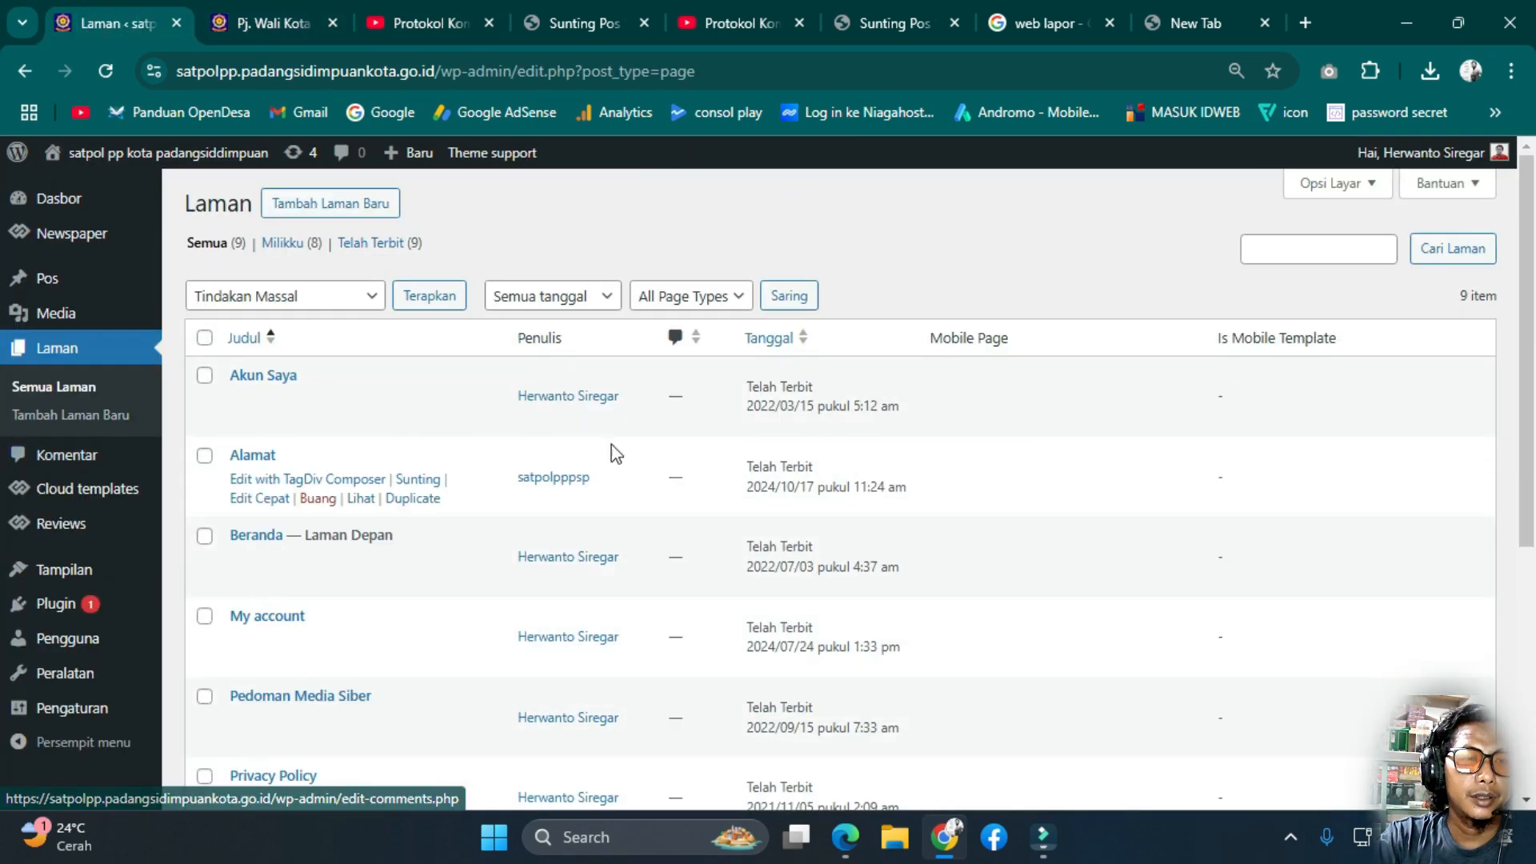
Step: Go to the Dasbor, then choose Pengguna > Semua Pengguna to list all users
scroll(775, 445, down, 5)
scroll(775, 445, up, 5)
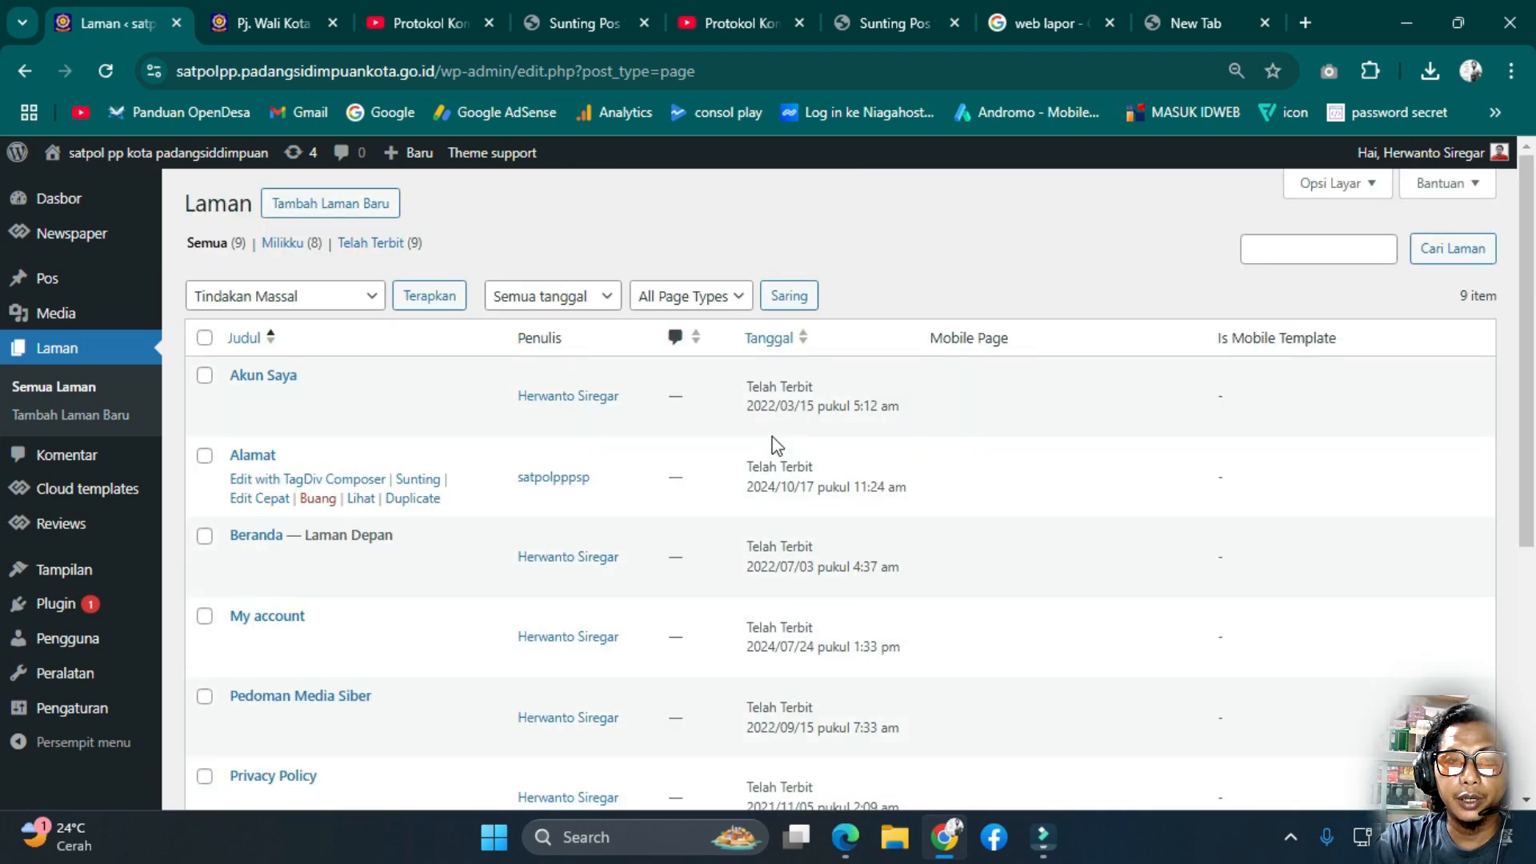
click(50, 200)
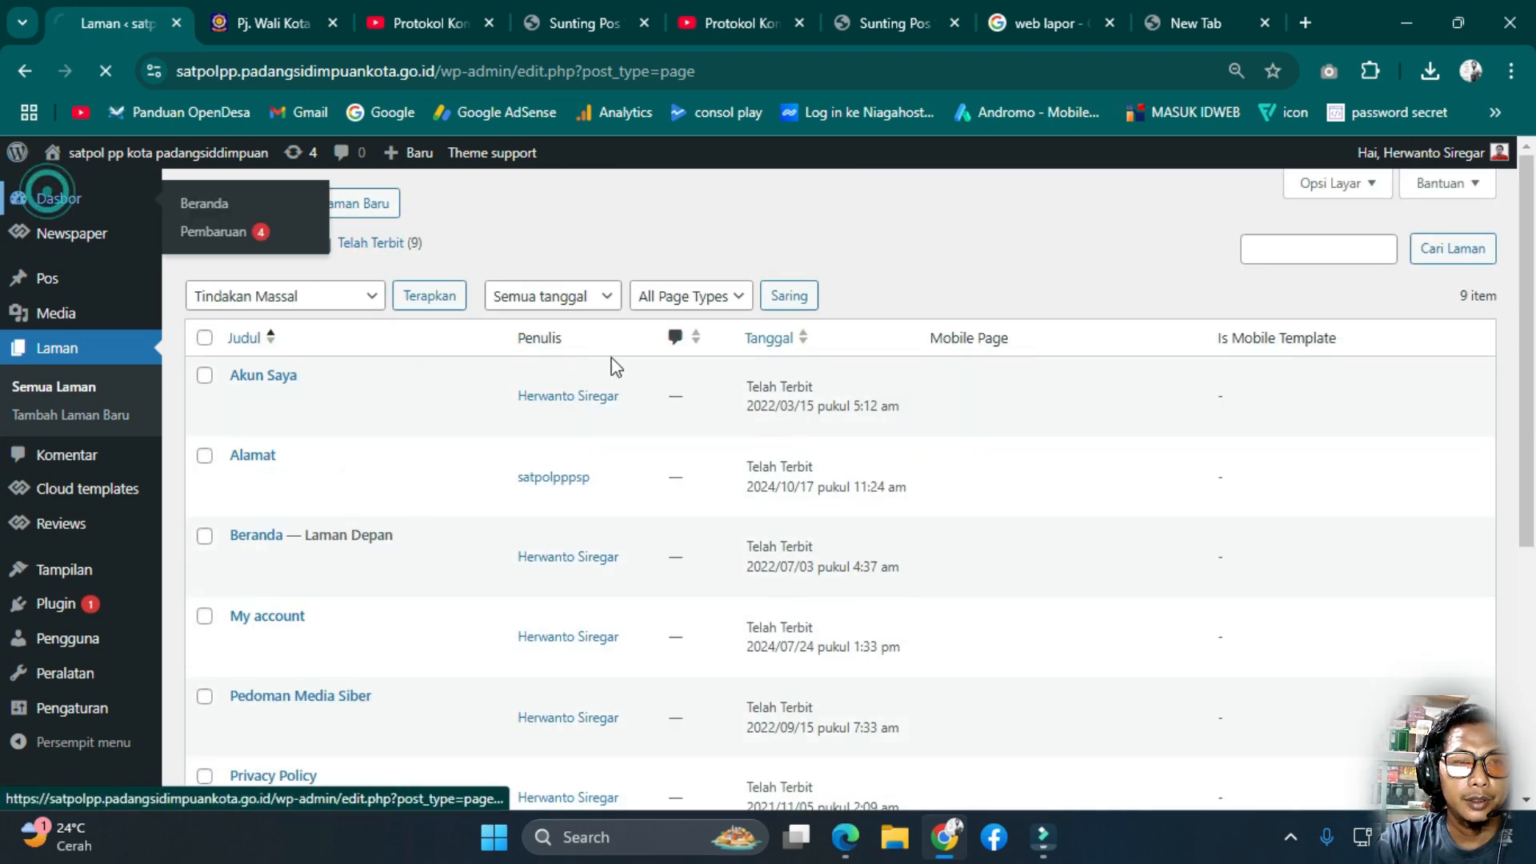
scroll(626, 476, down, 4)
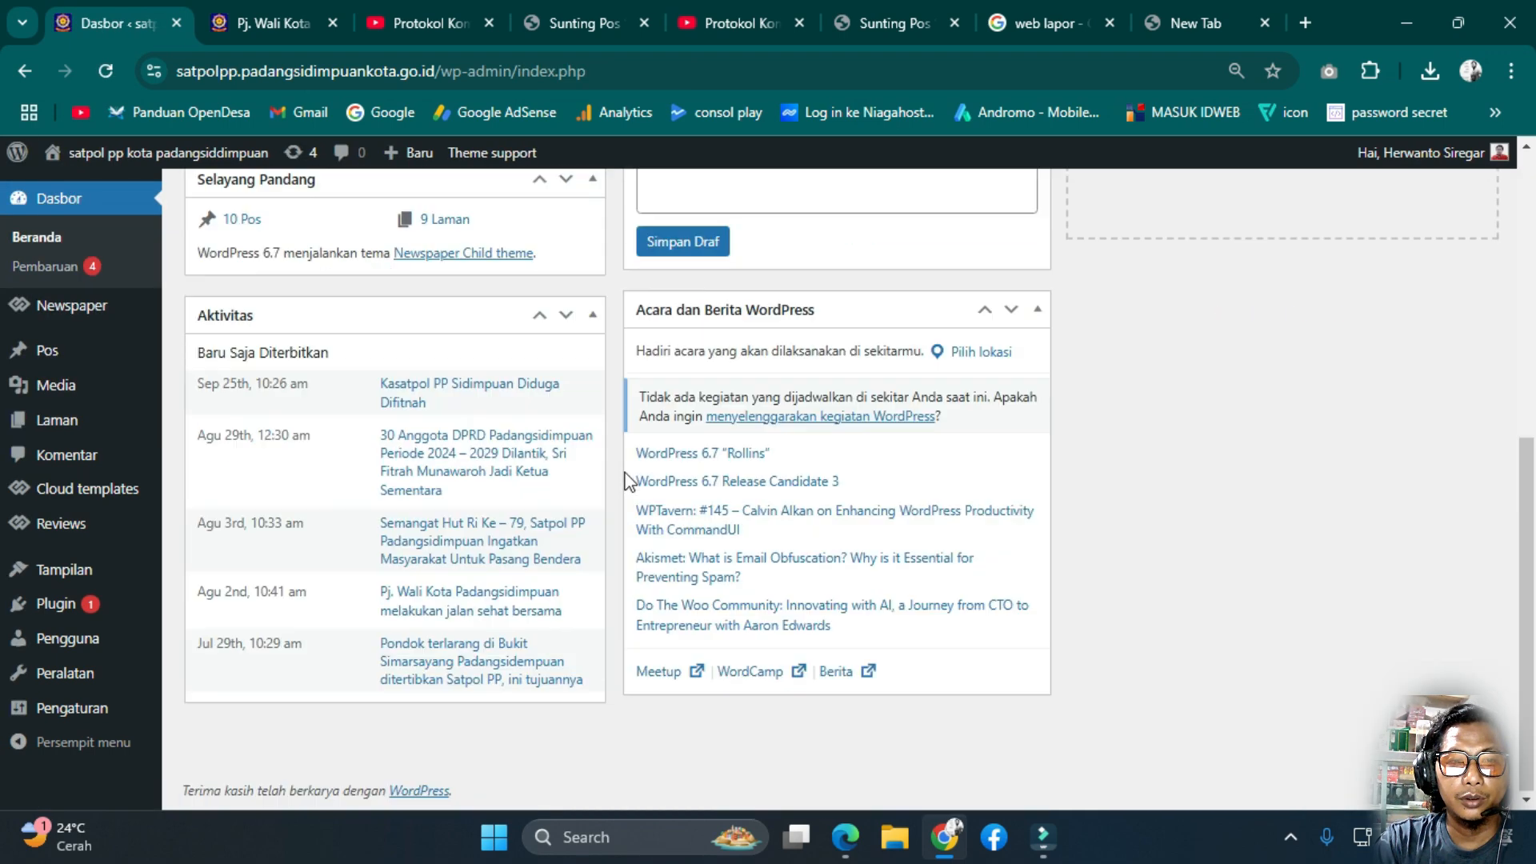
scroll(285, 480, up, 7)
scroll(77, 430, down, 3)
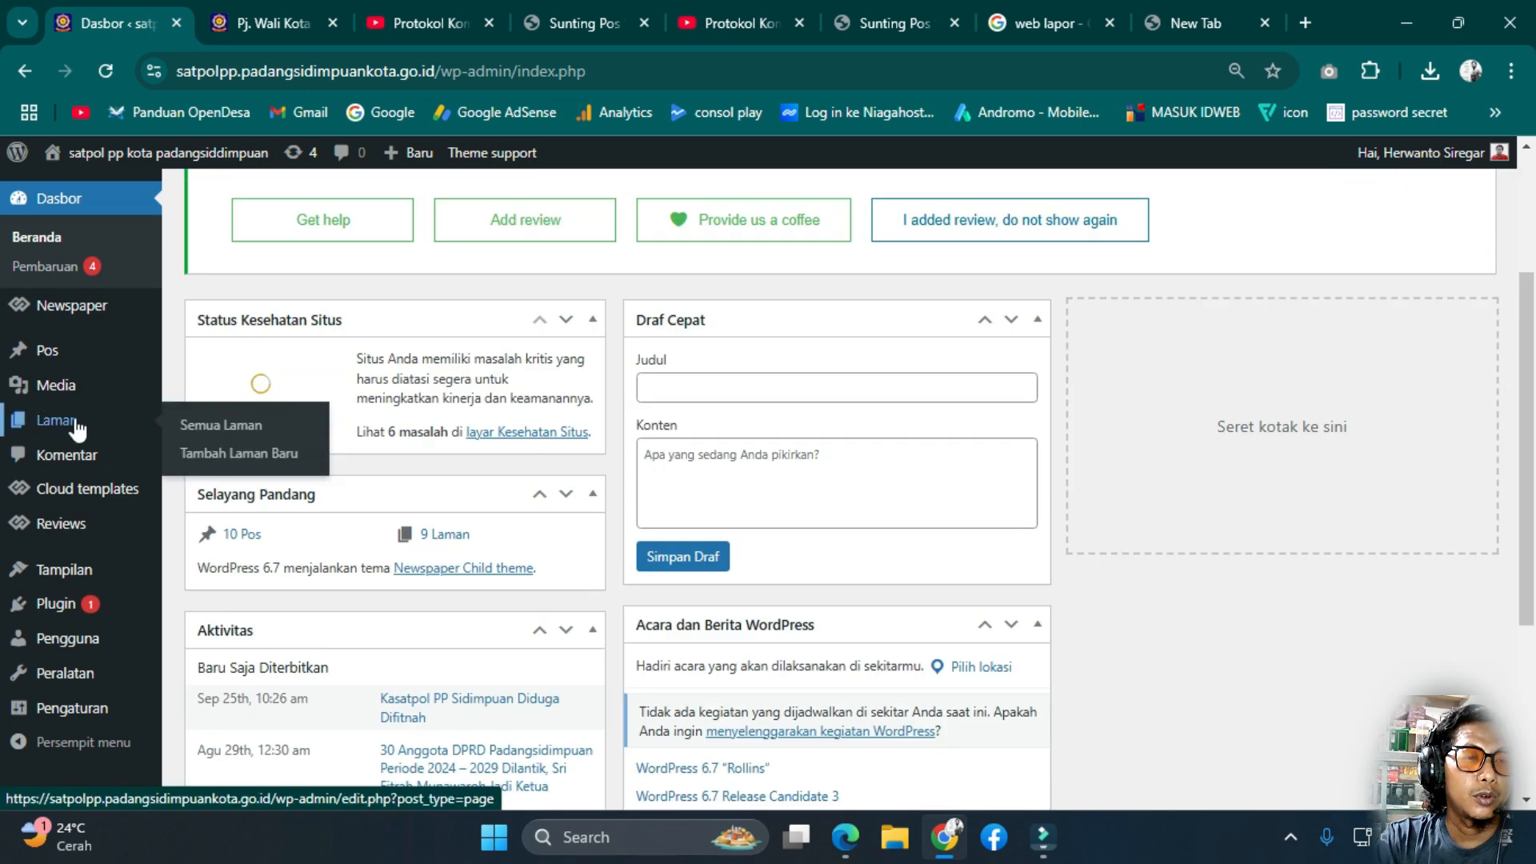
mouse_move(101, 644)
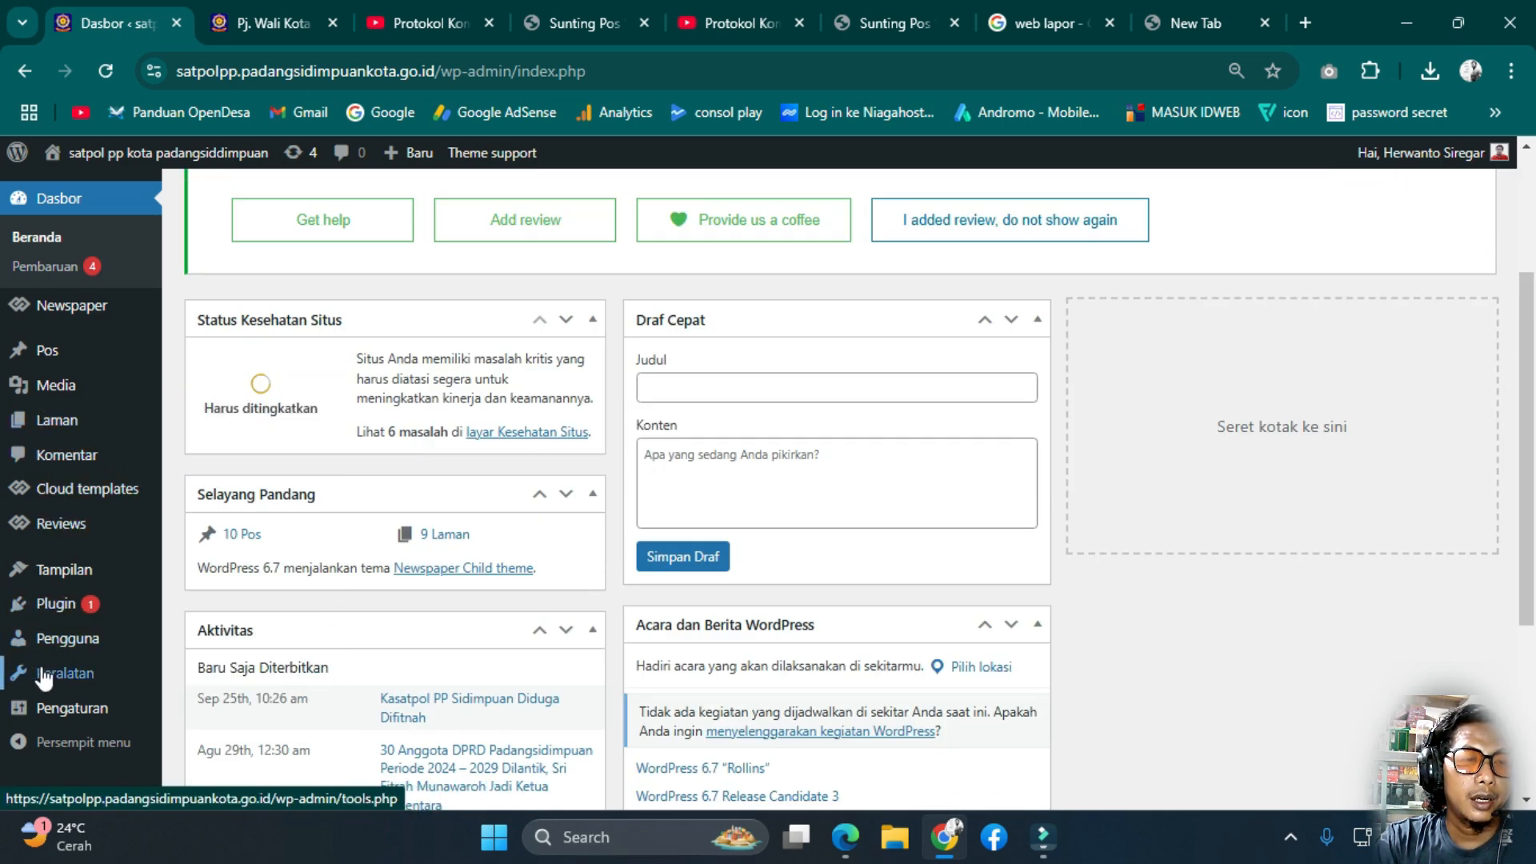
mouse_move(44, 715)
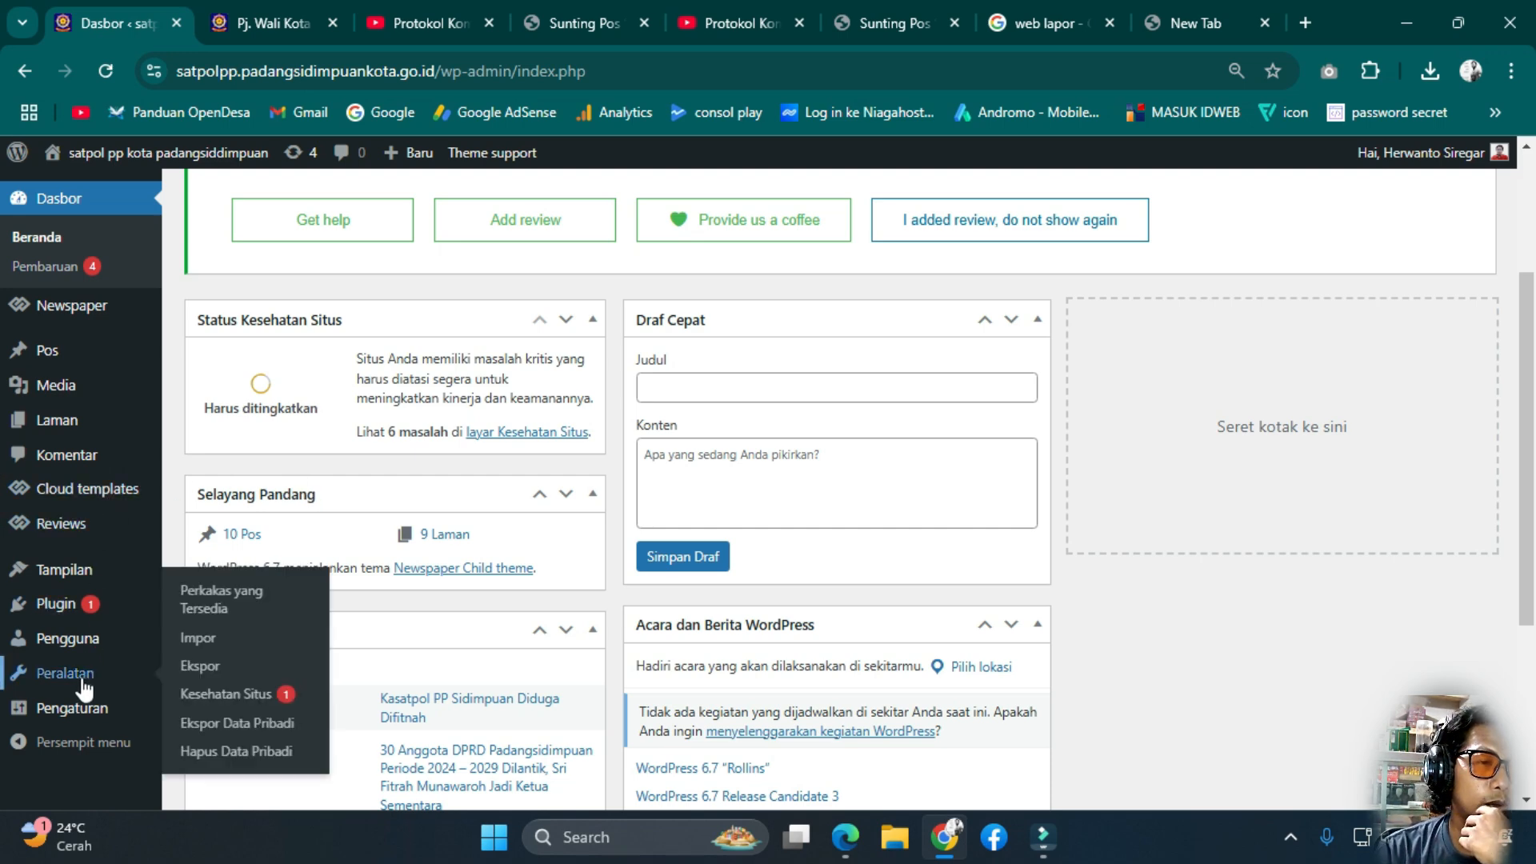
mouse_move(80, 571)
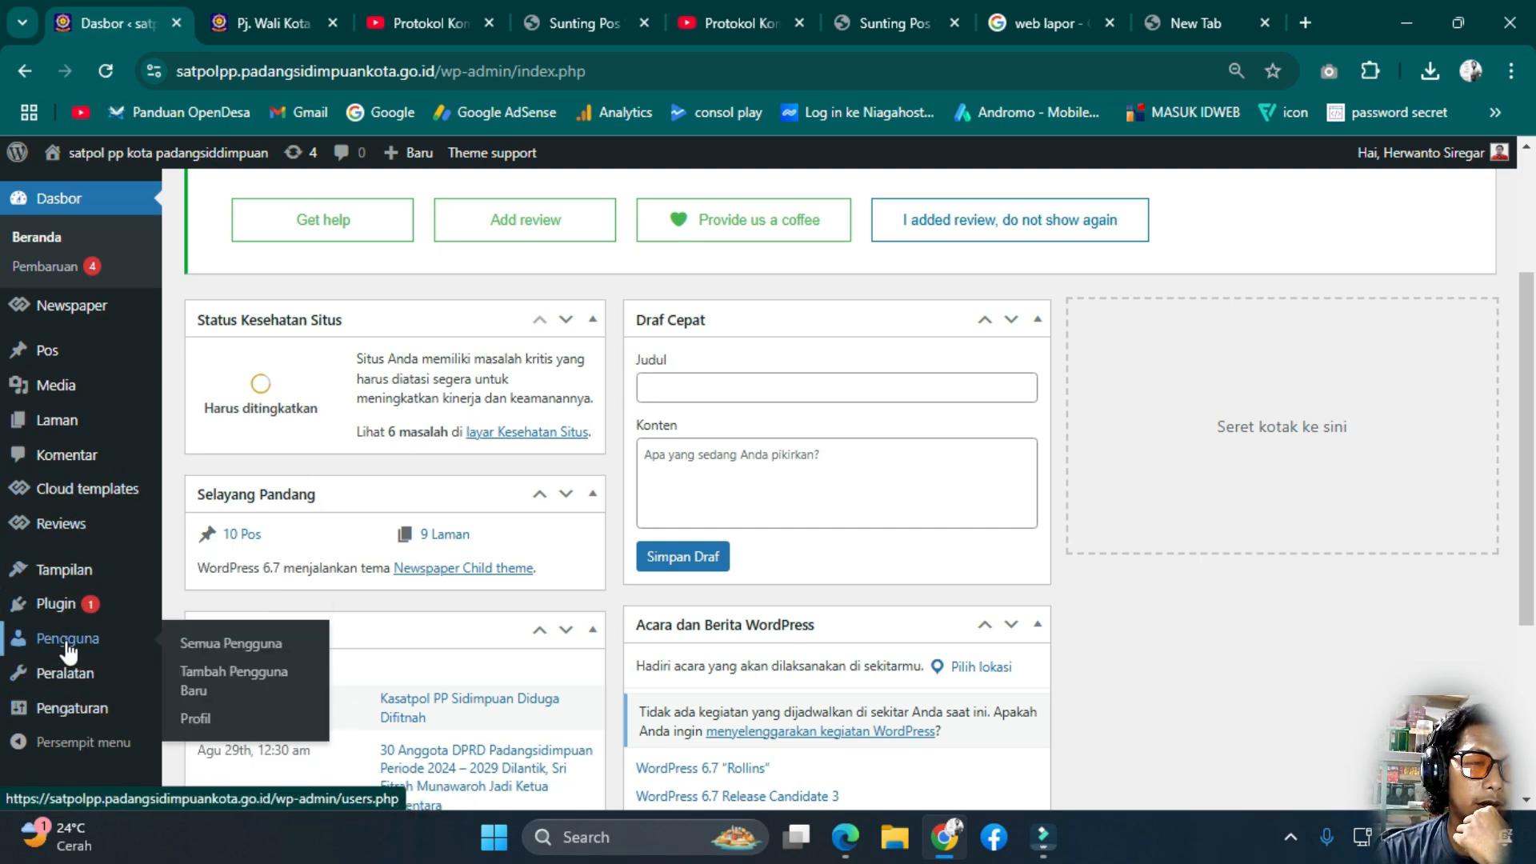
click(212, 643)
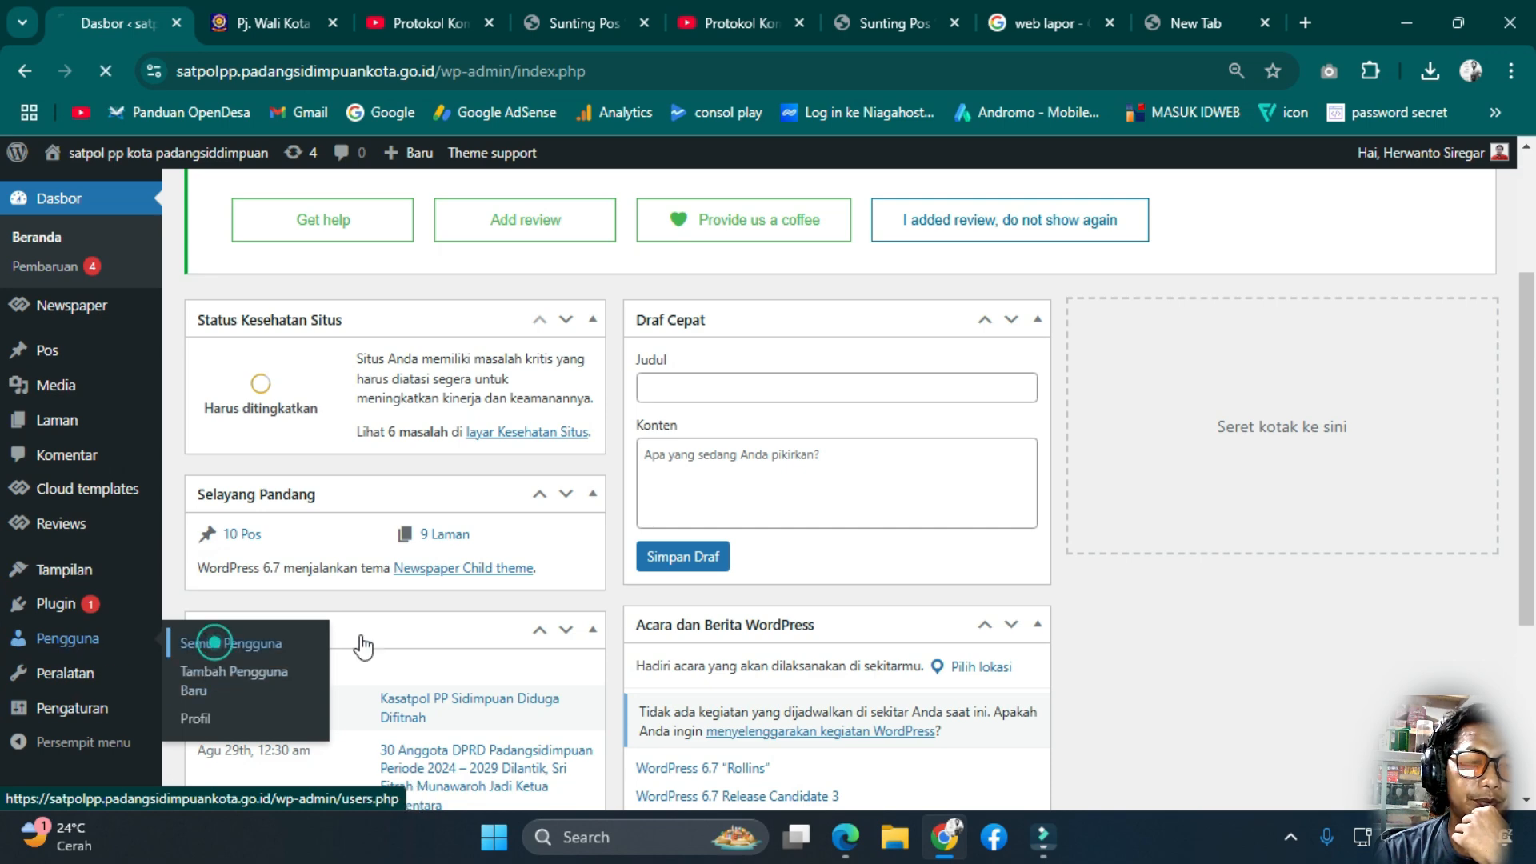
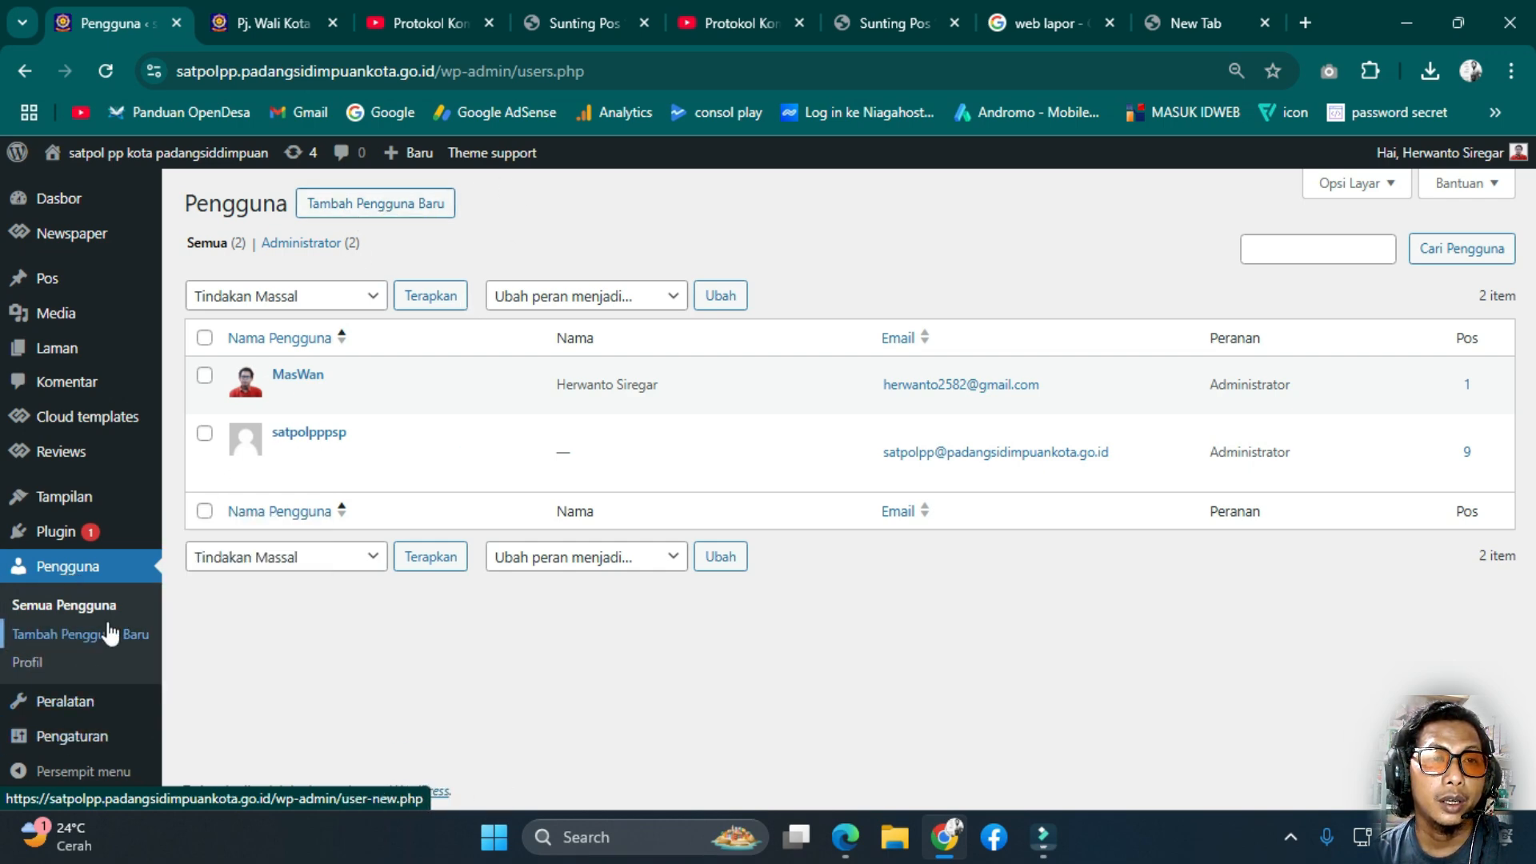
Step: Open 'Tambah Pengguna Baru' from the Pengguna menu in a new browser tab
right_click(80, 634)
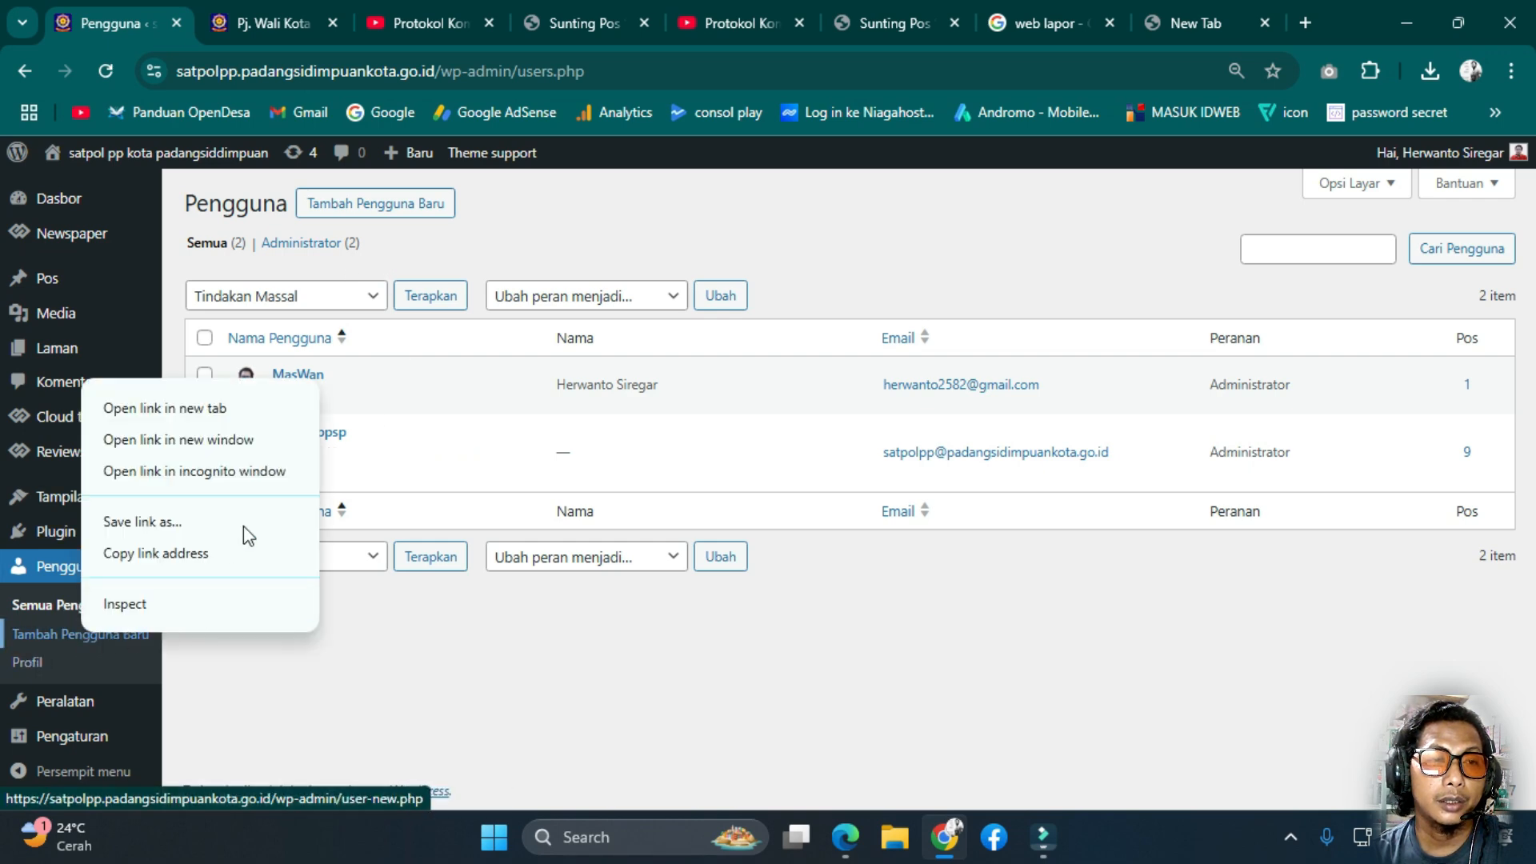
click(256, 408)
Step: In the new add-user tab, enter the username Admin
click(264, 24)
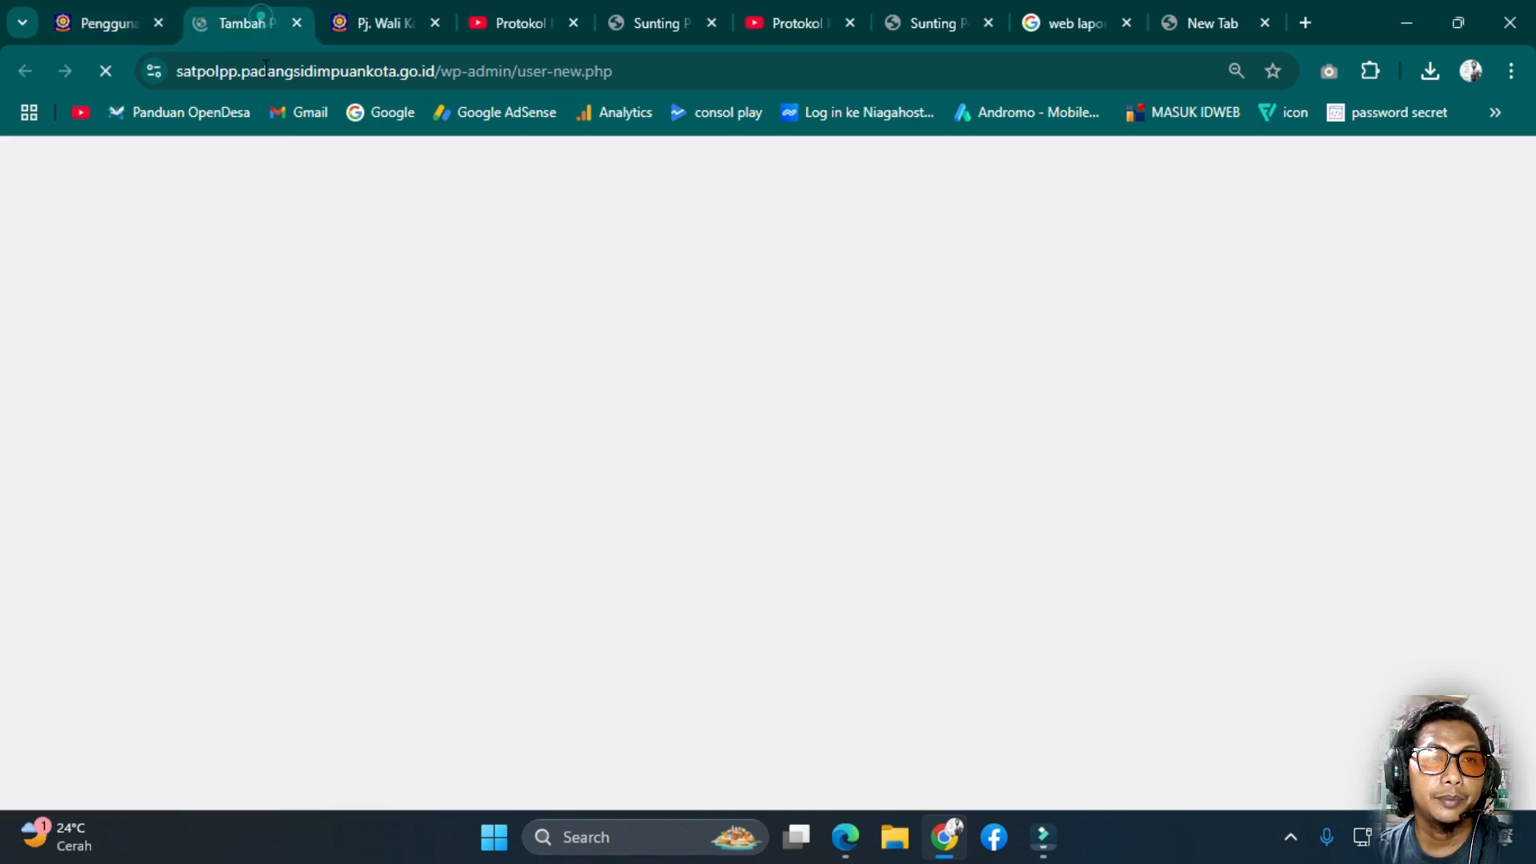
click(498, 295)
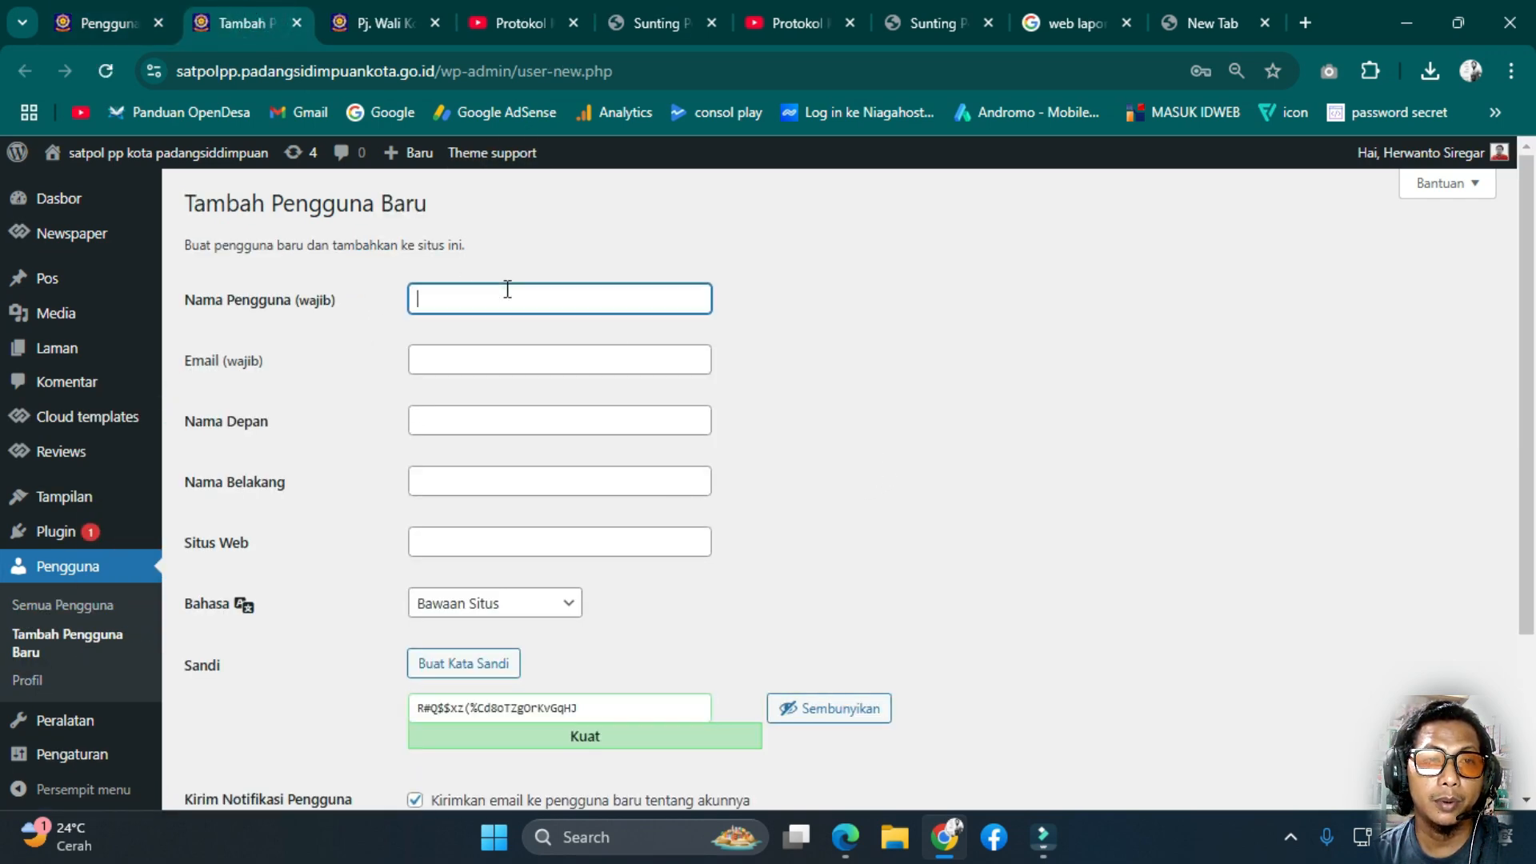
click(497, 294)
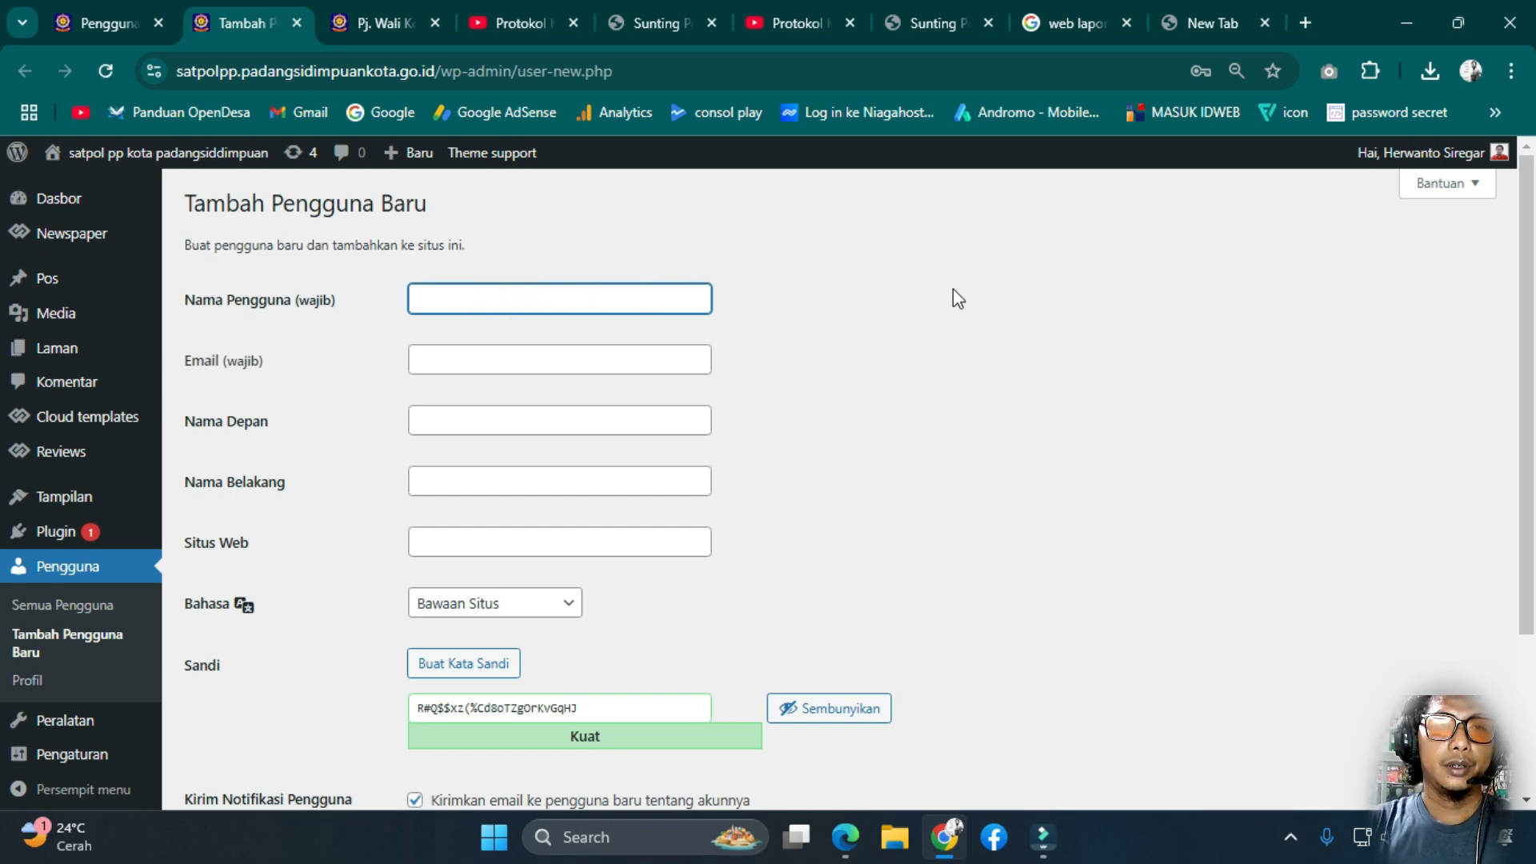
click(819, 271)
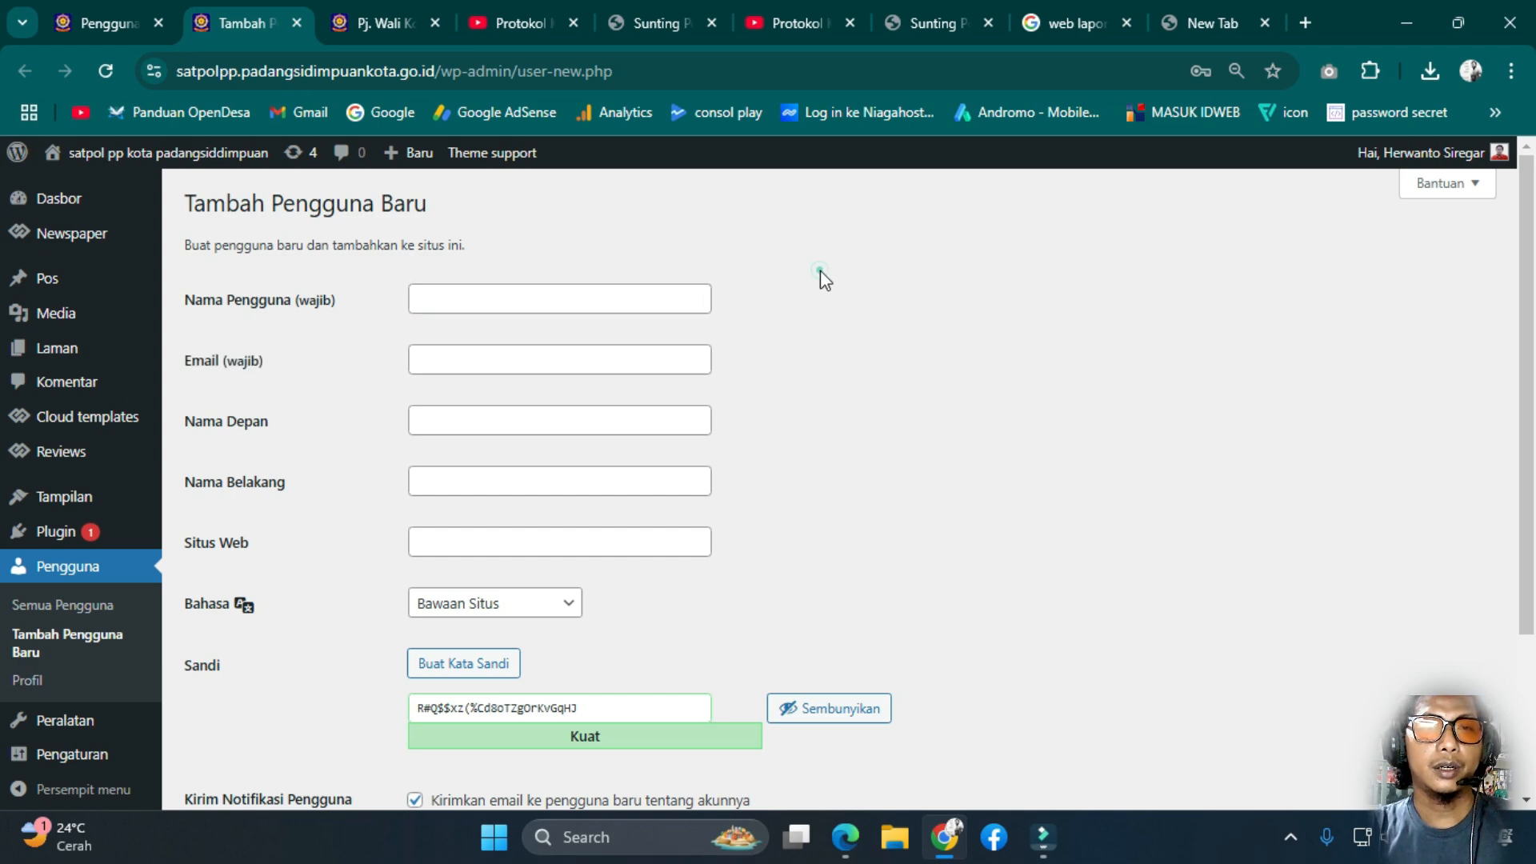
click(490, 290)
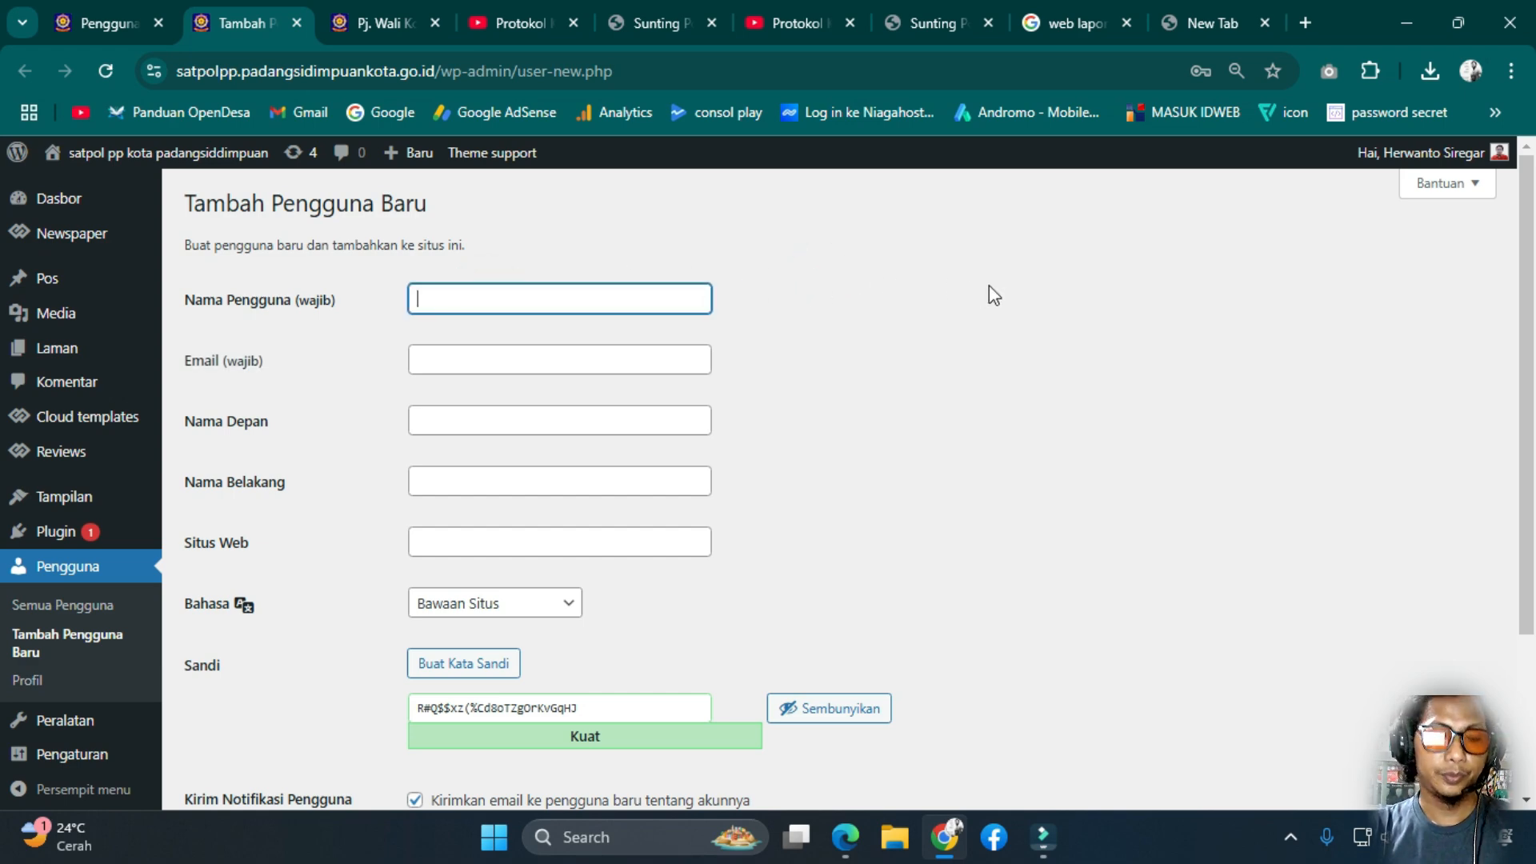
text(Admin)
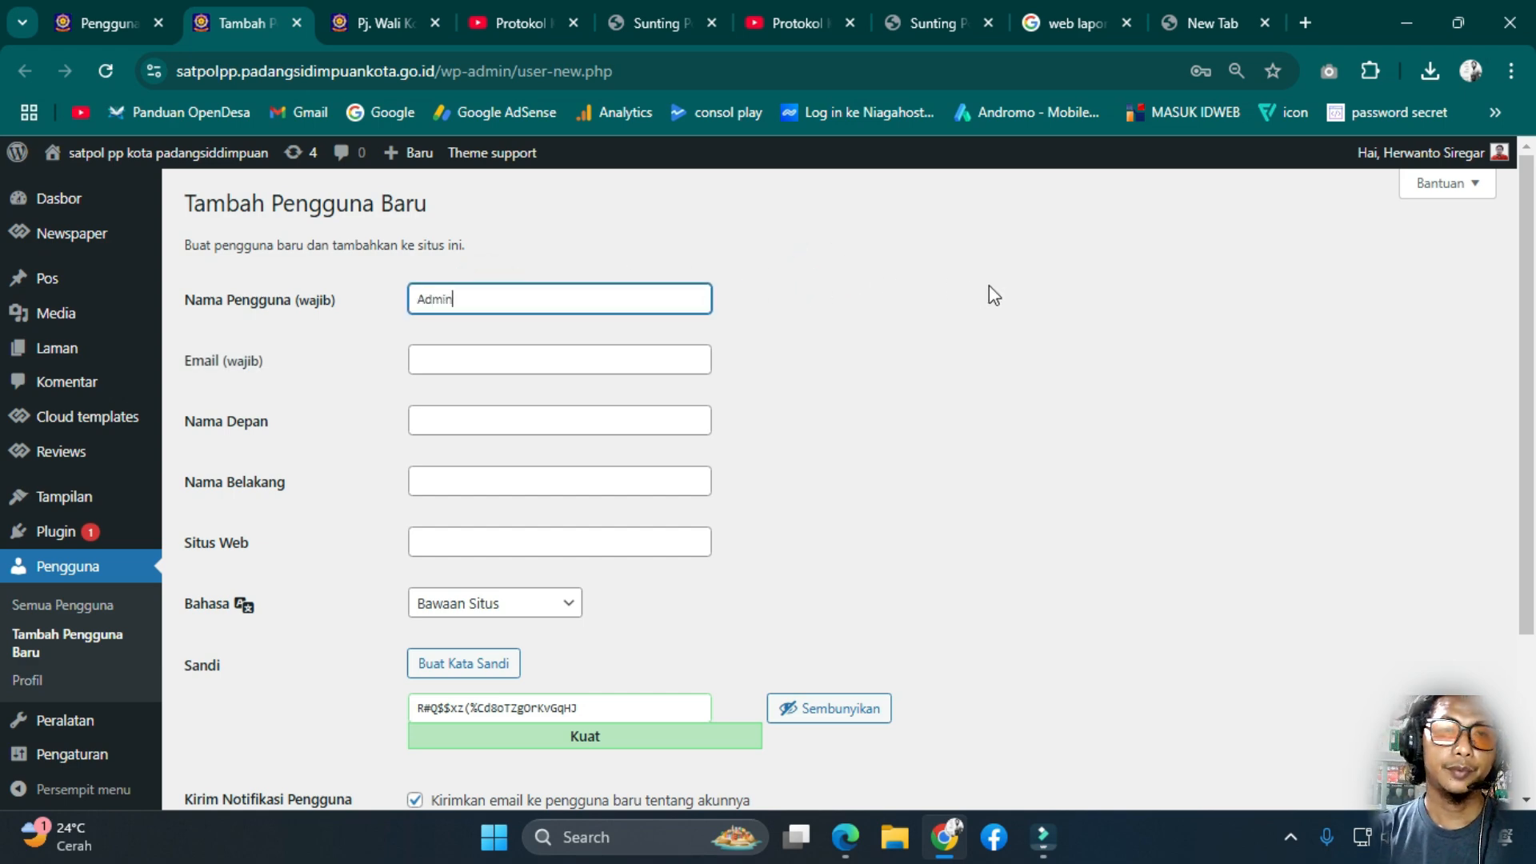
click(988, 285)
Step: Enter the account's e-mail address and correct the misspelled 'gmai' domain to 'gmail'
click(431, 362)
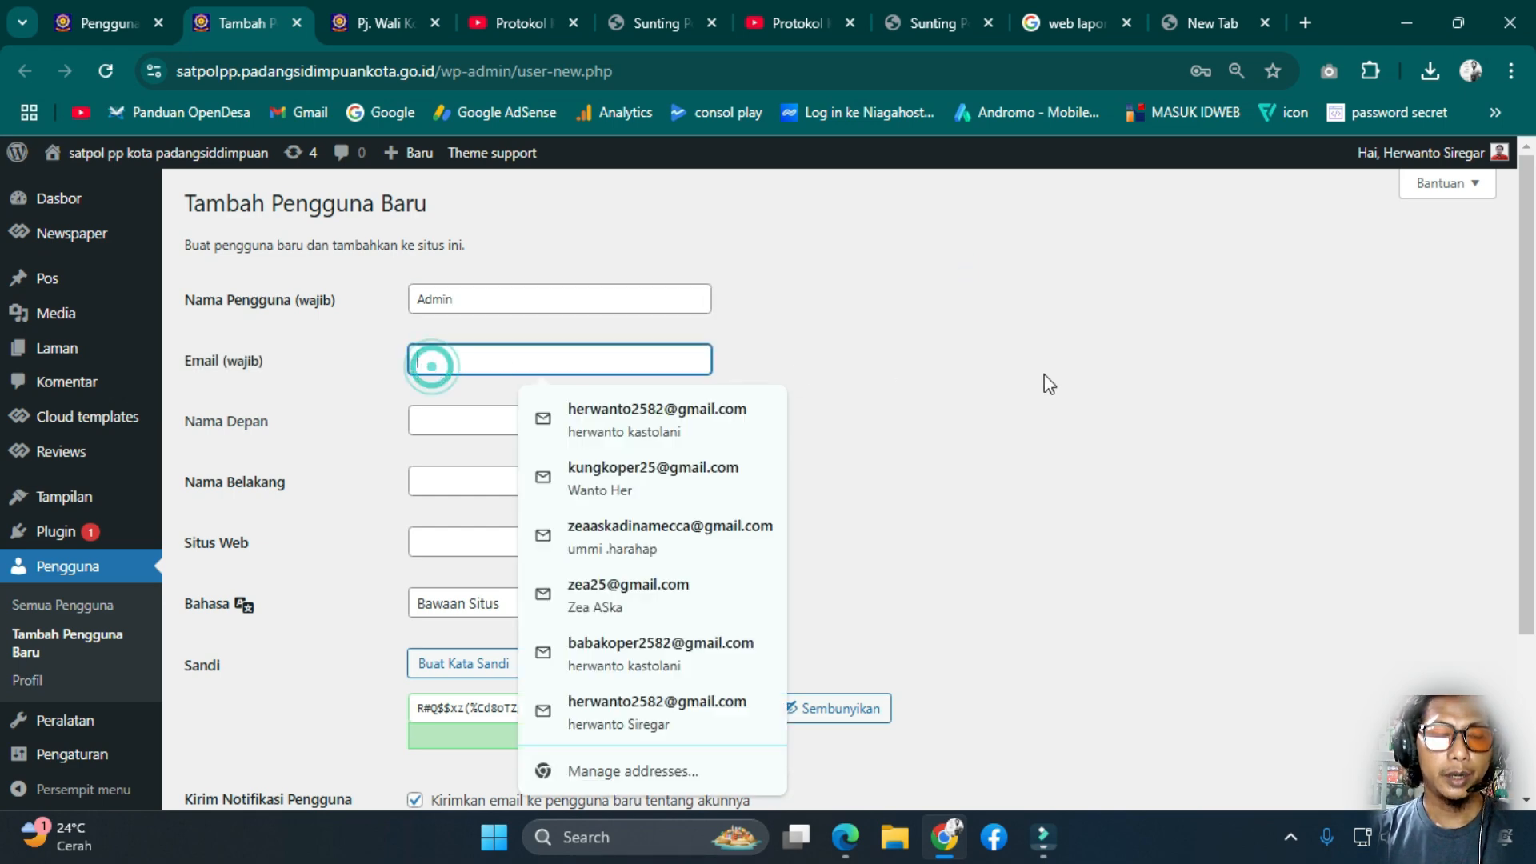
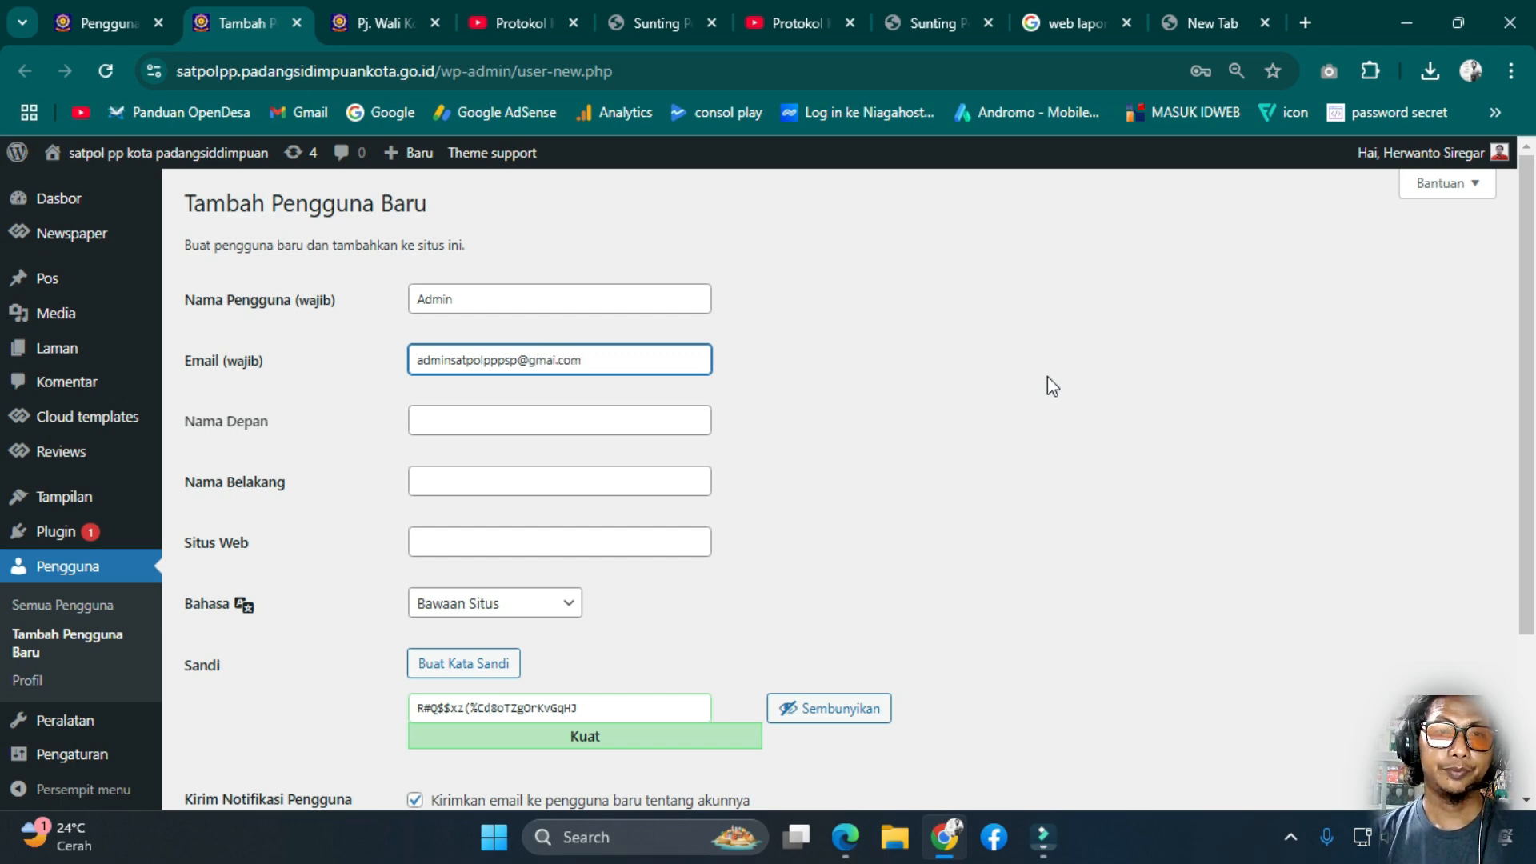
click(554, 360)
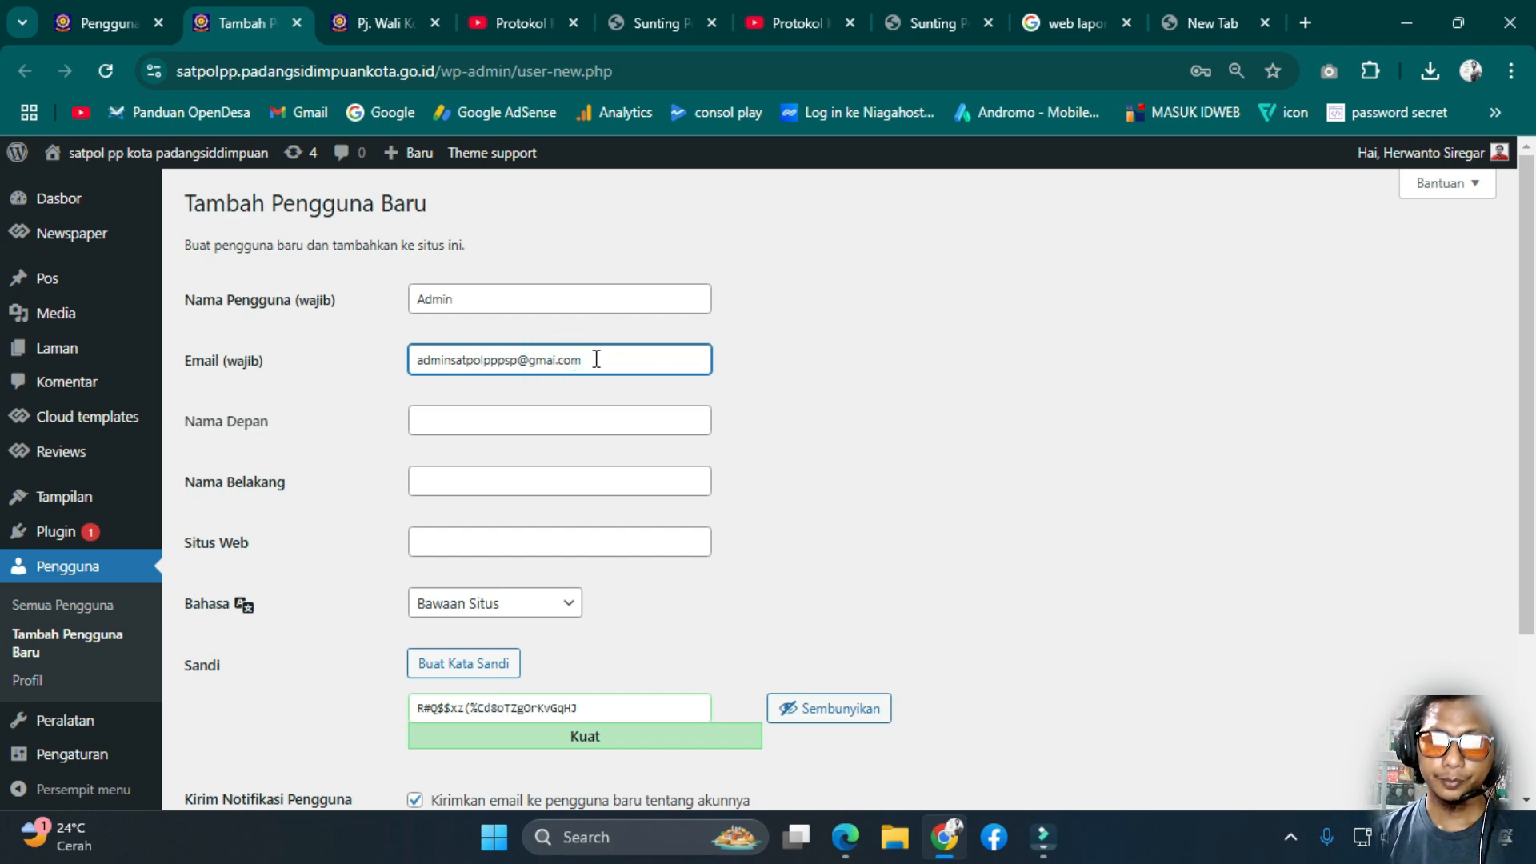
text(l)
double_click(452, 353)
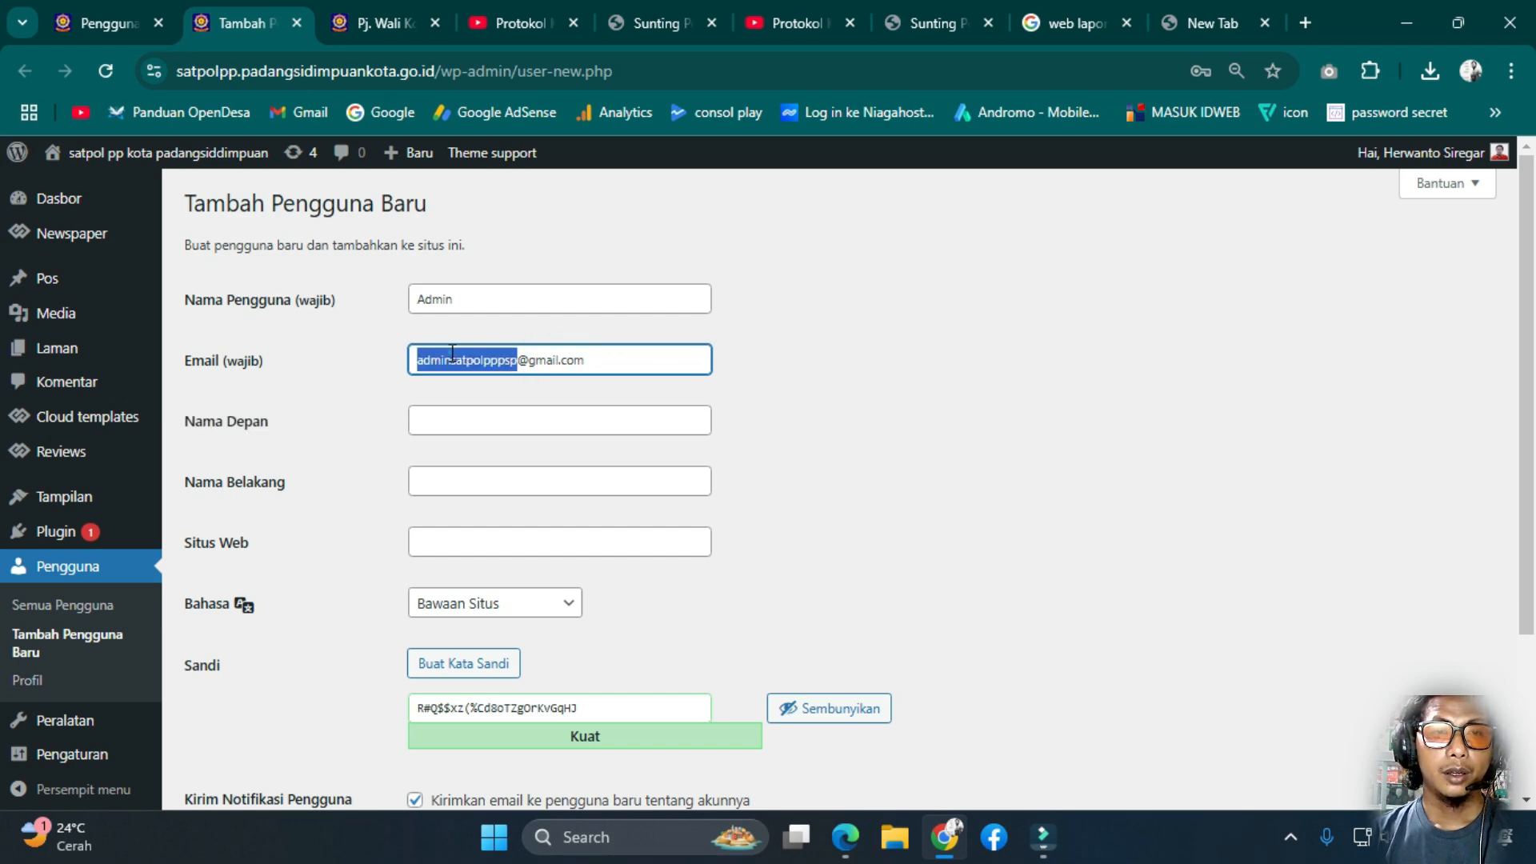
triple_click(452, 353)
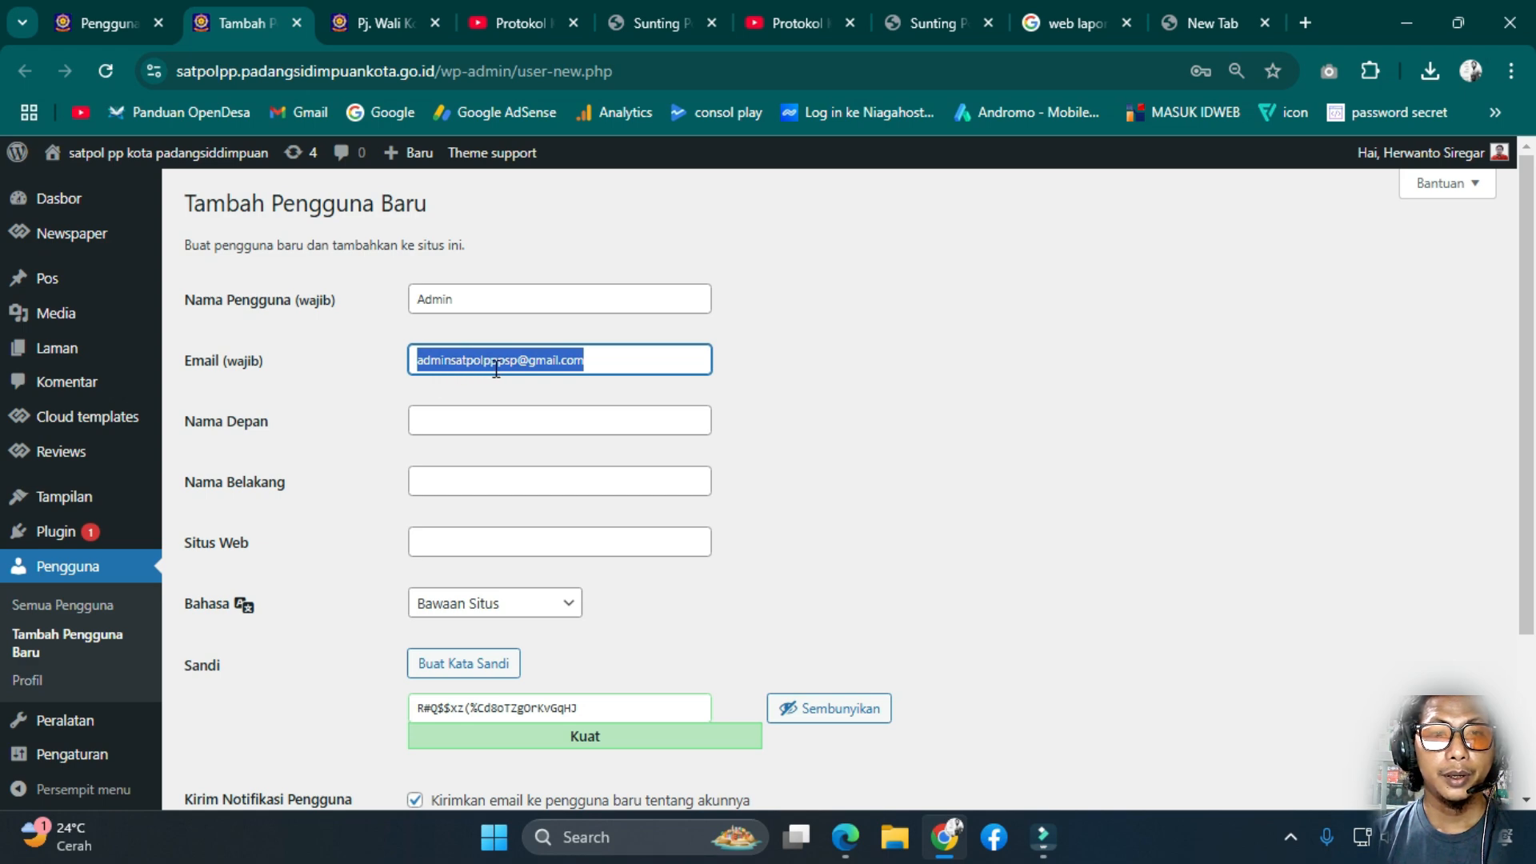
click(647, 360)
Step: Fill in first name 'admin' and last name 'satpolpp'
scroll(760, 400, down, 1)
click(436, 308)
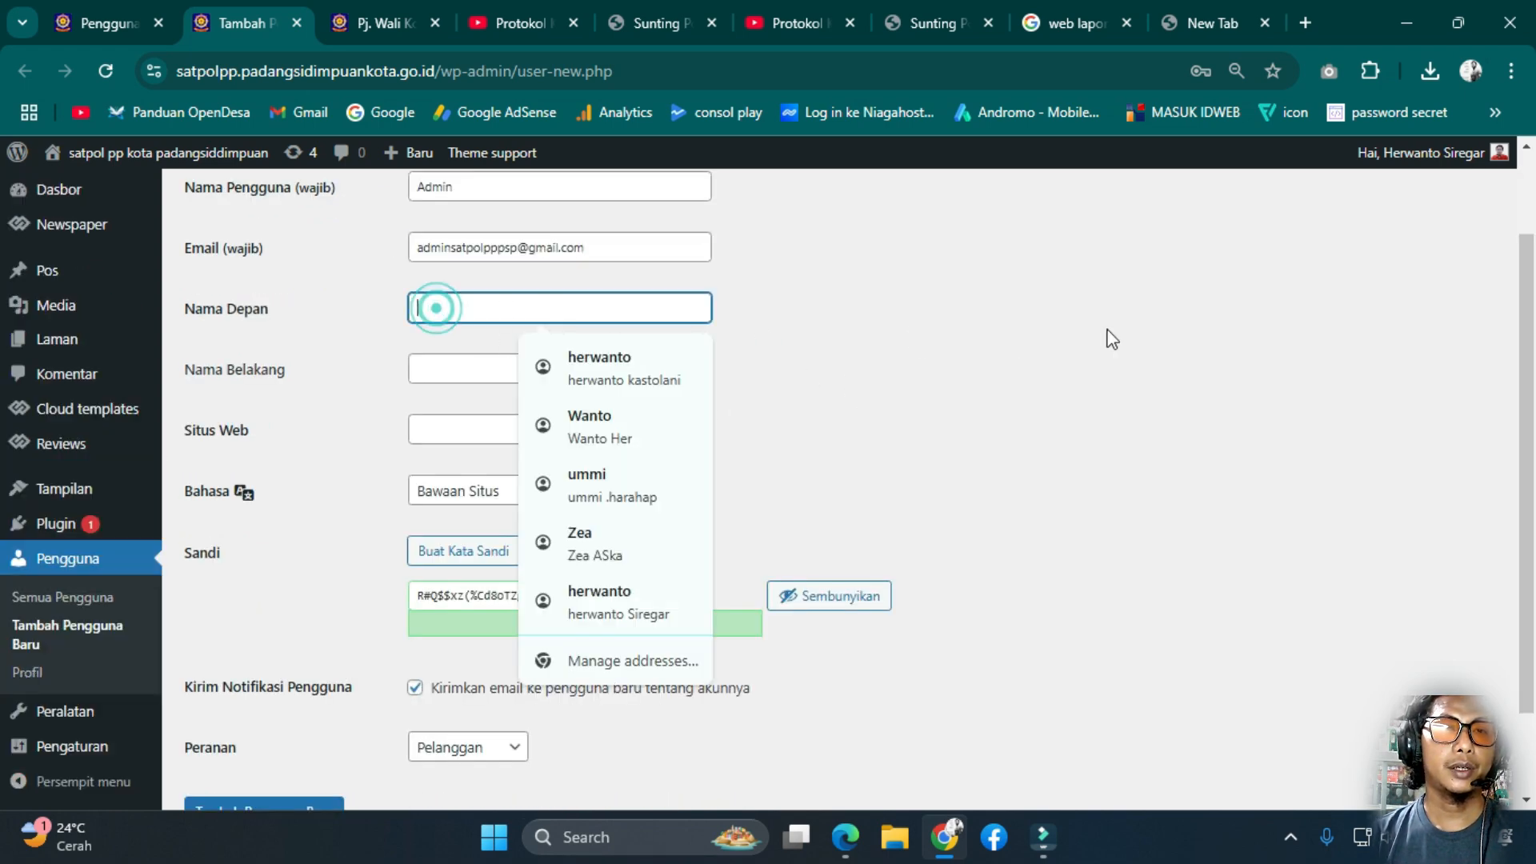
text(admin)
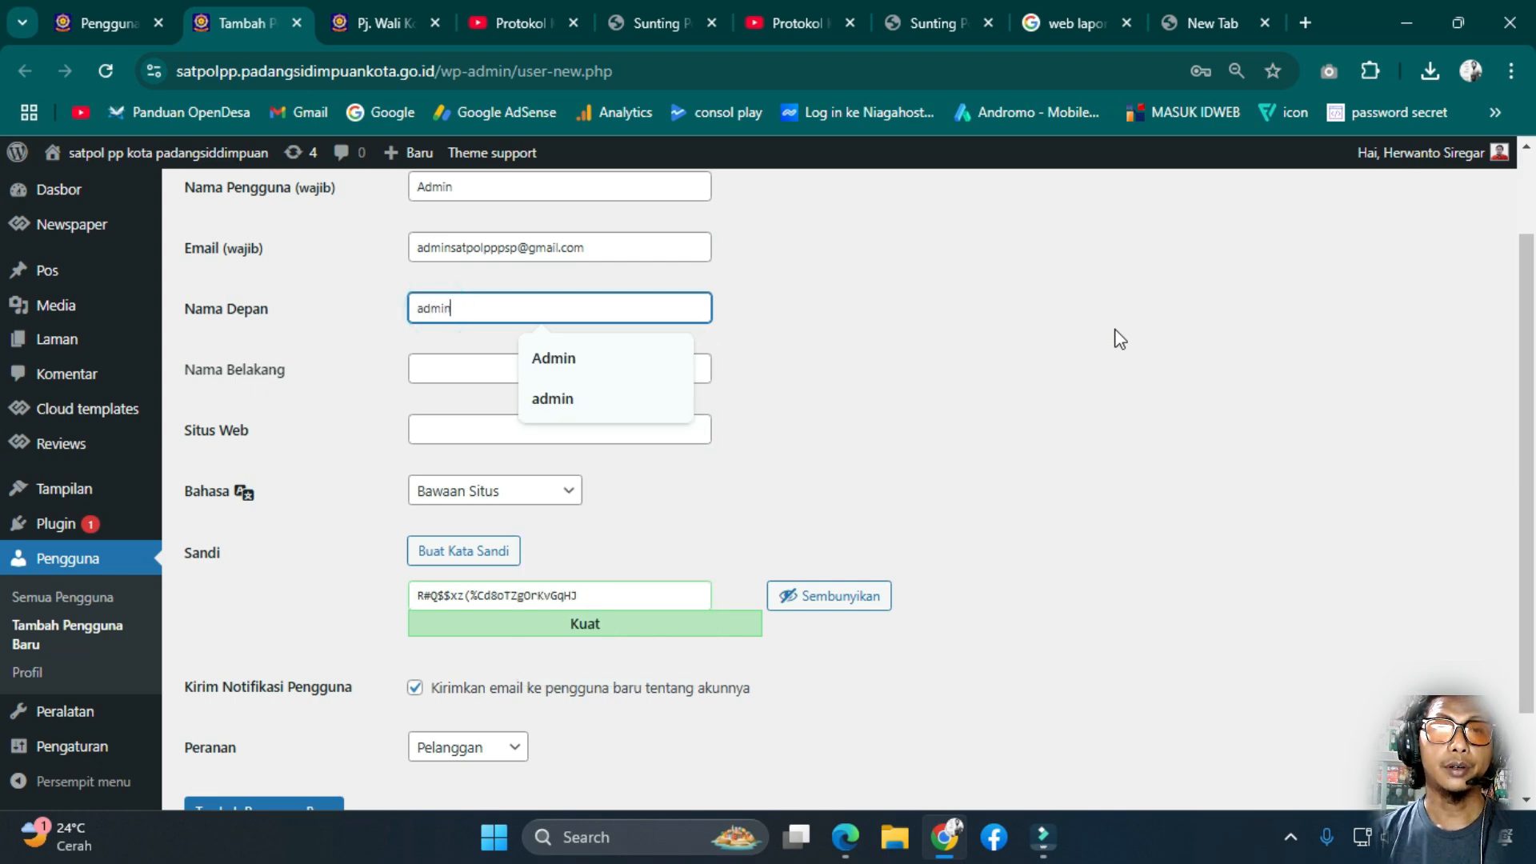
click(837, 307)
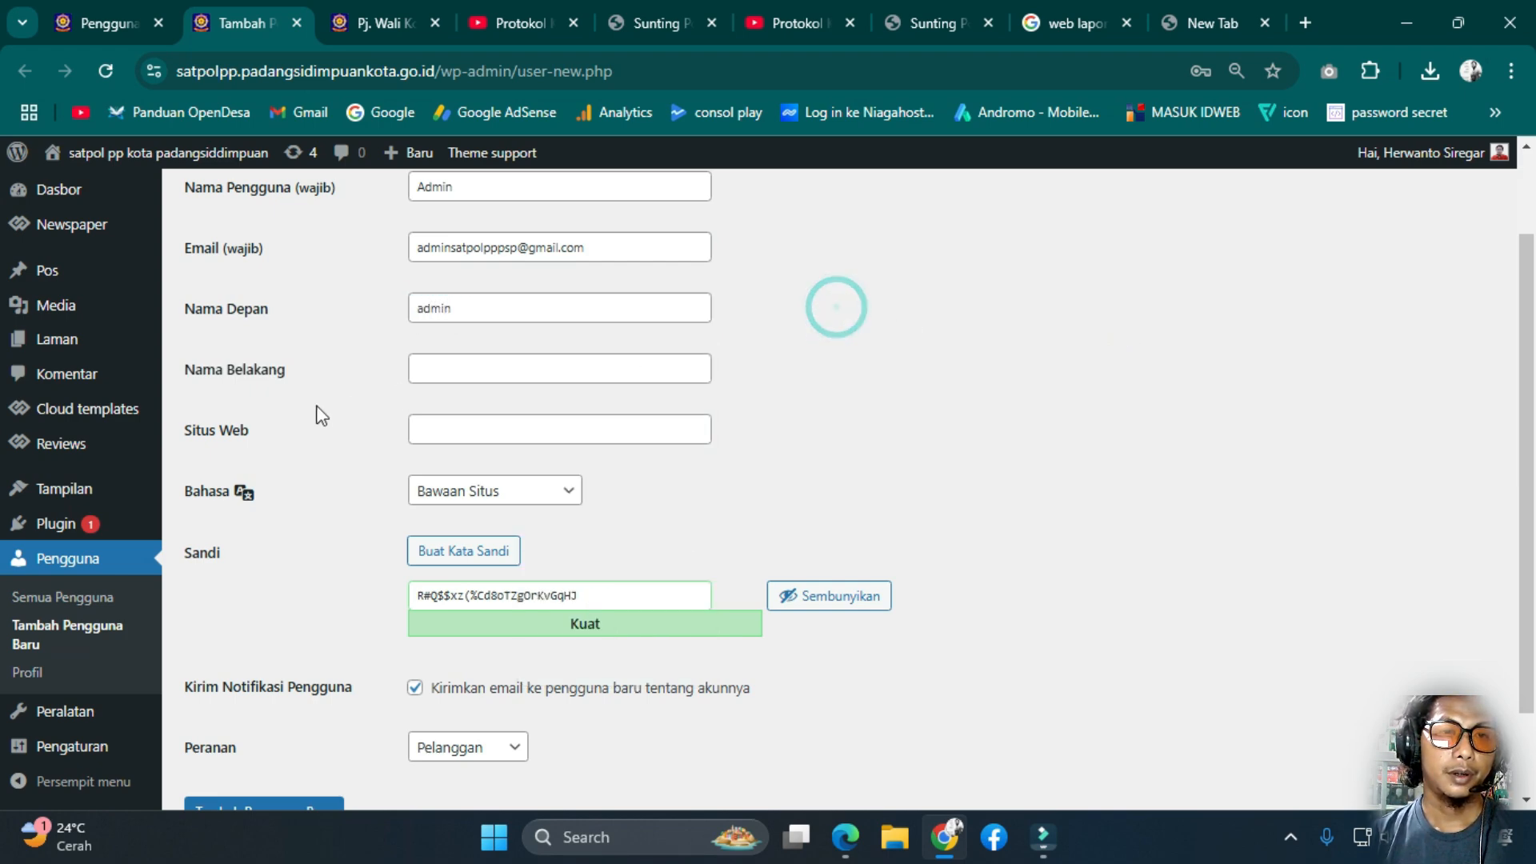
click(492, 373)
text(s)
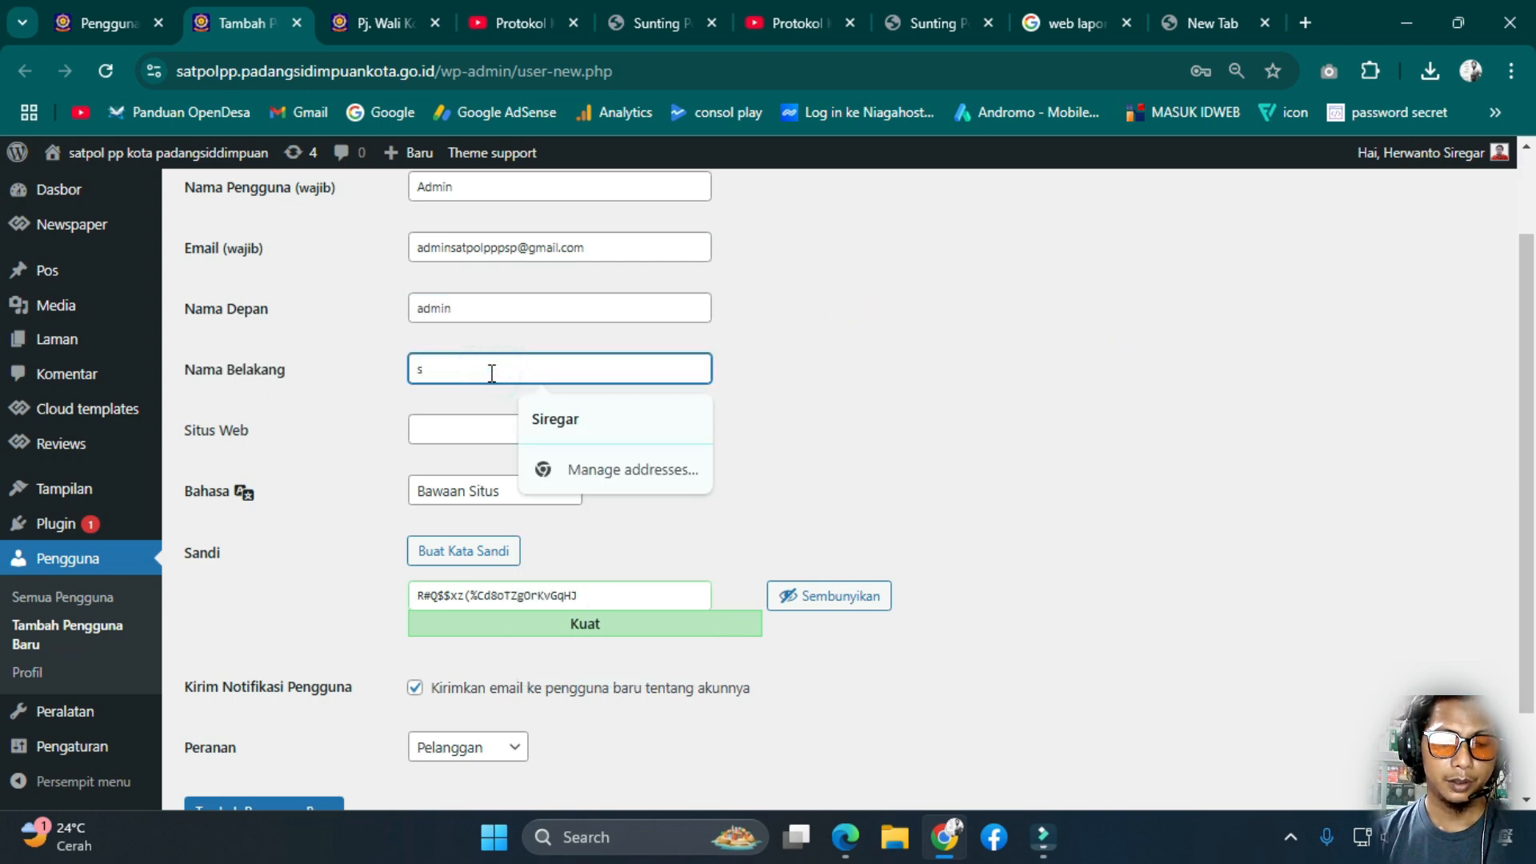
text(atpol)
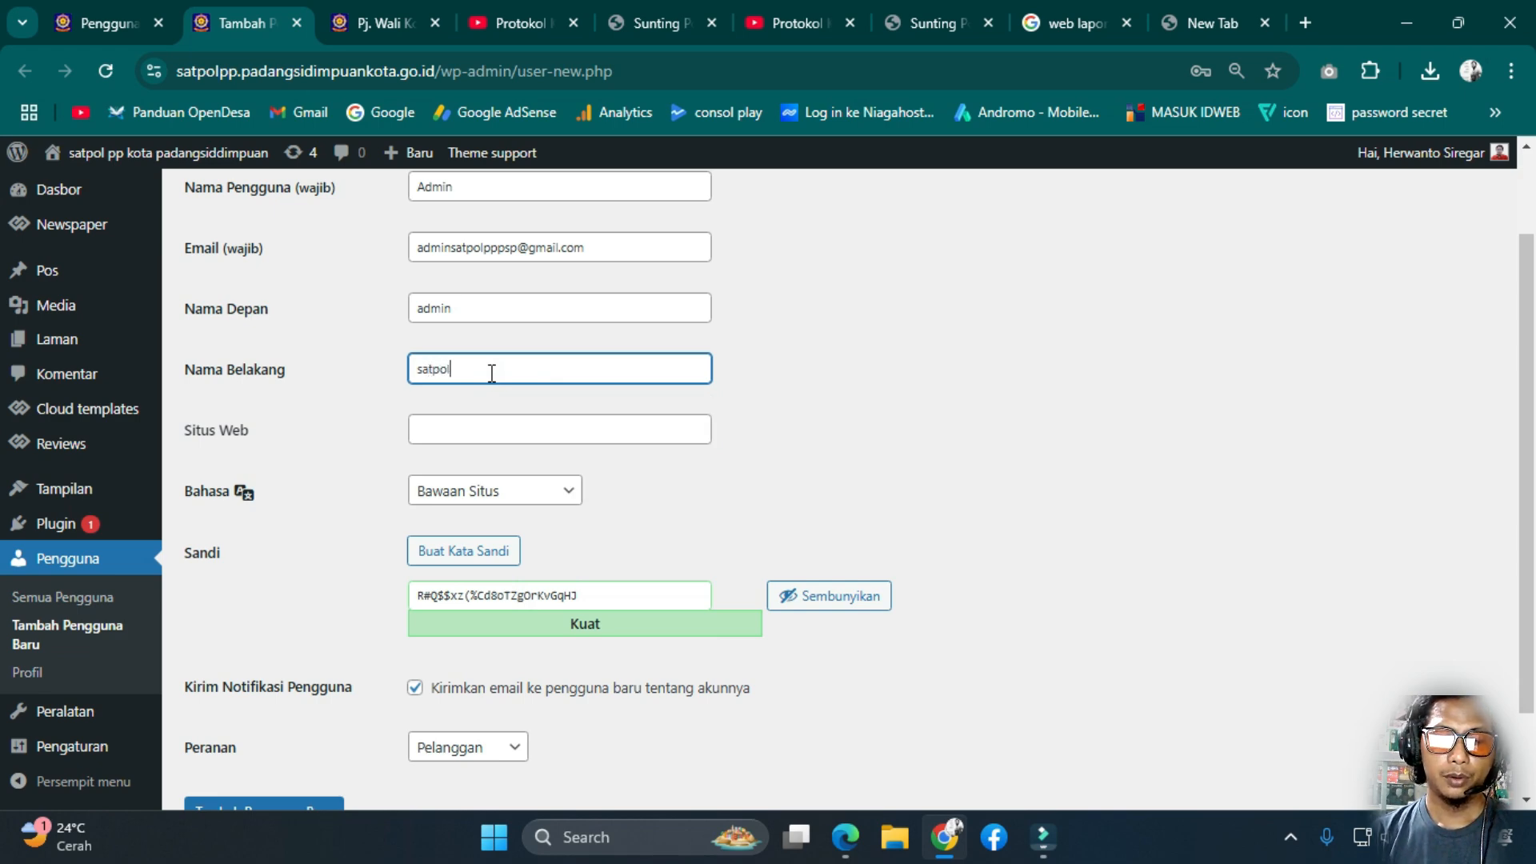
text(pp)
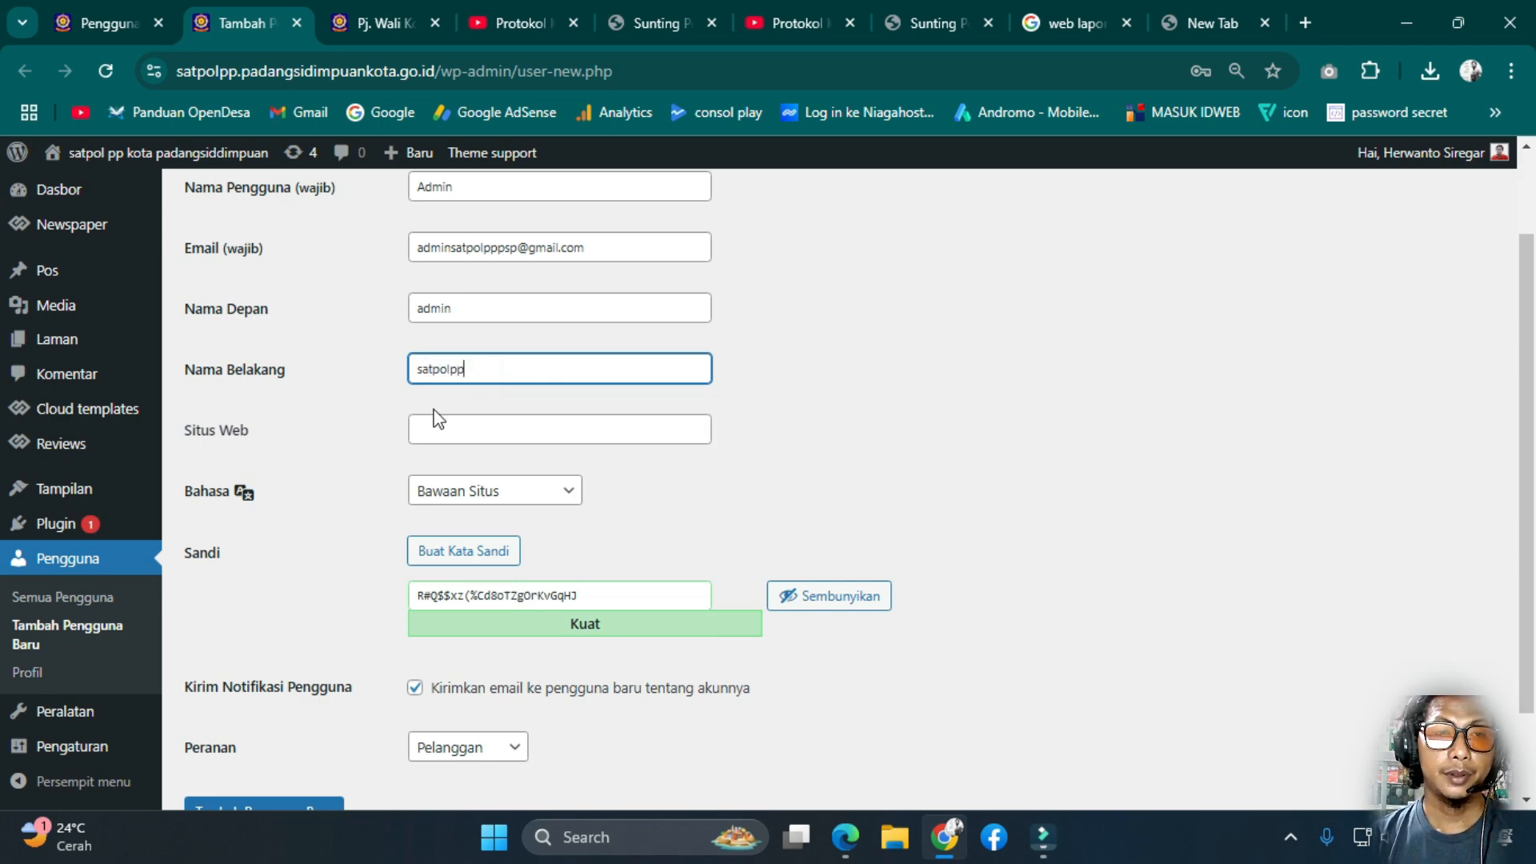
Step: Copy the site's base URL from the address bar and paste it as the website
click(463, 428)
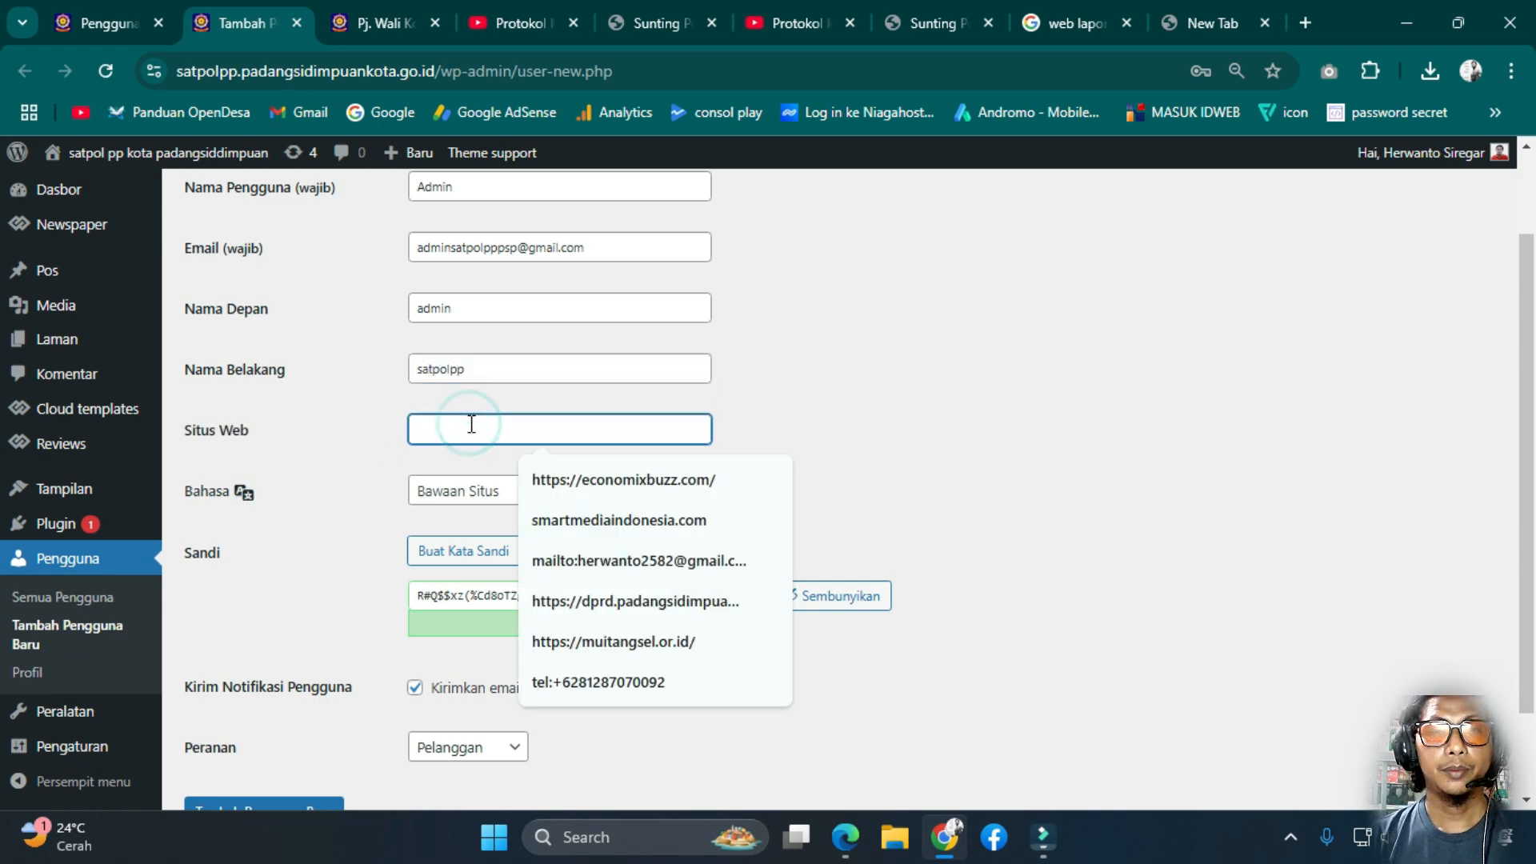
click(898, 407)
click(216, 70)
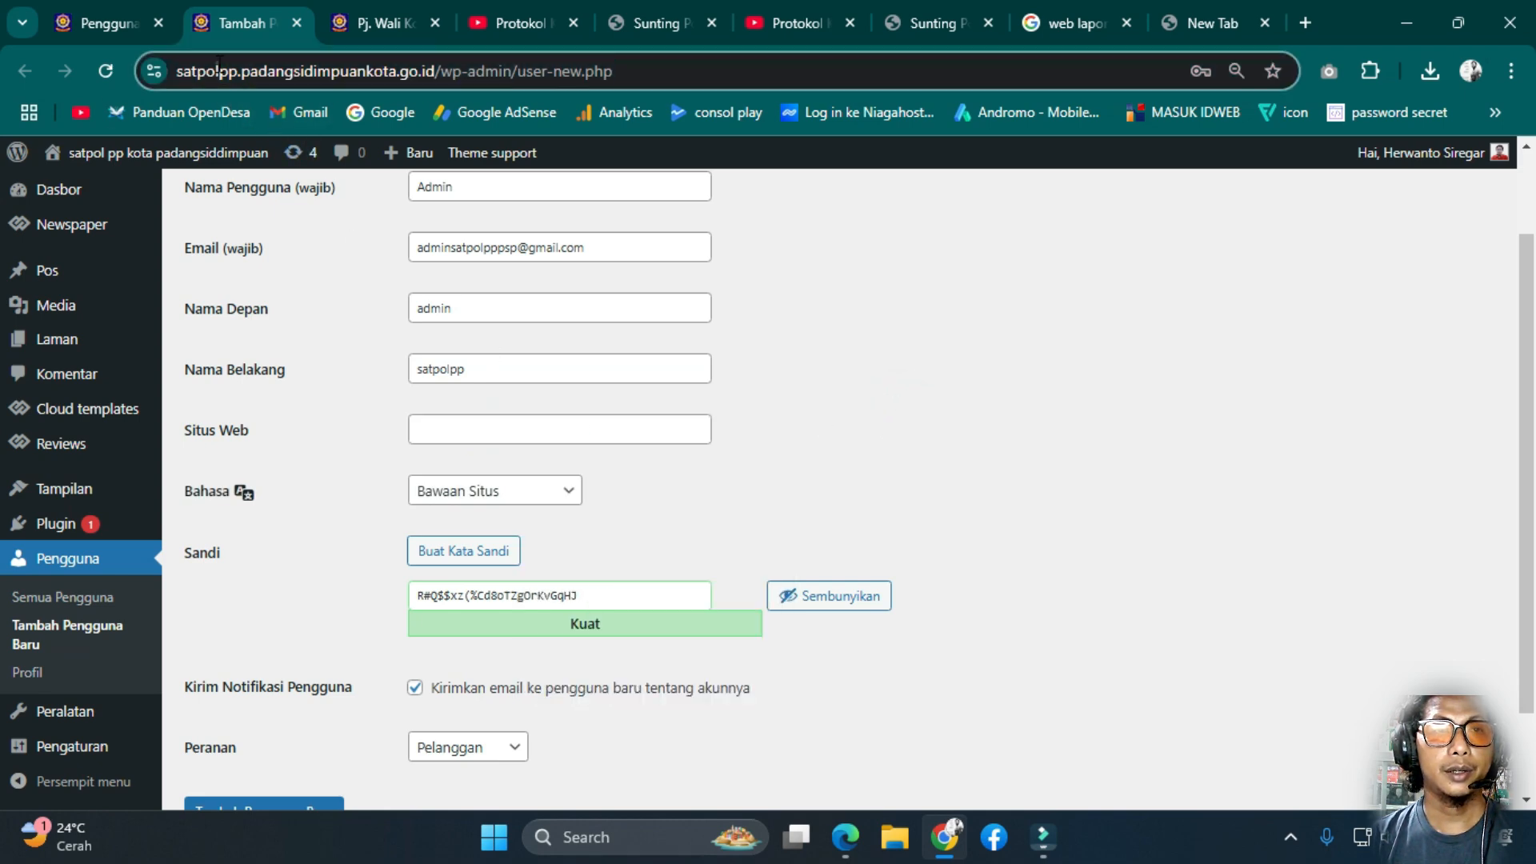
click(196, 71)
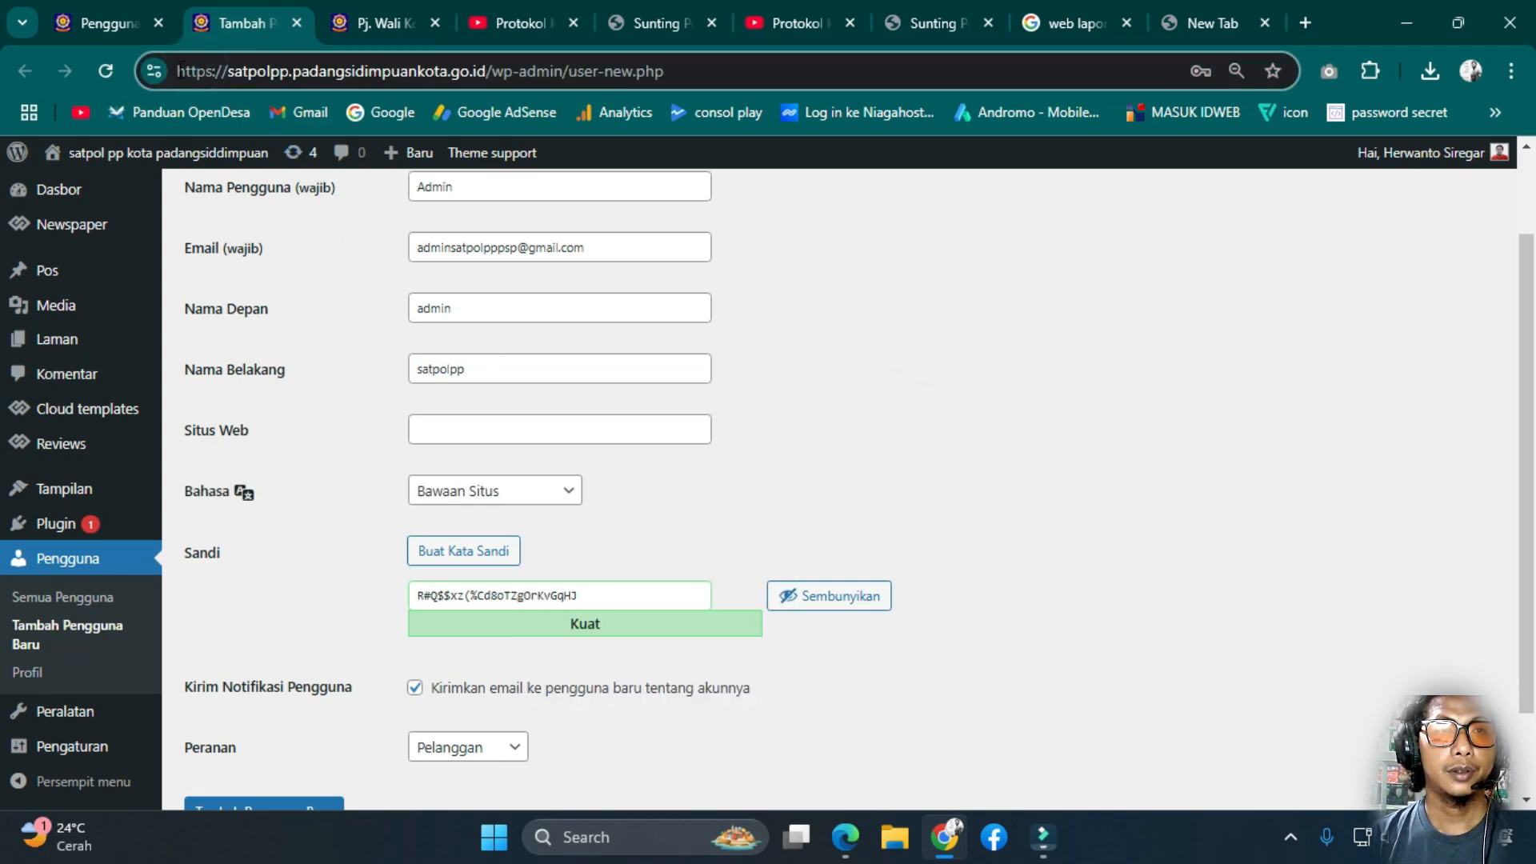
drag(177, 71, 492, 70)
key(ctrl+c)
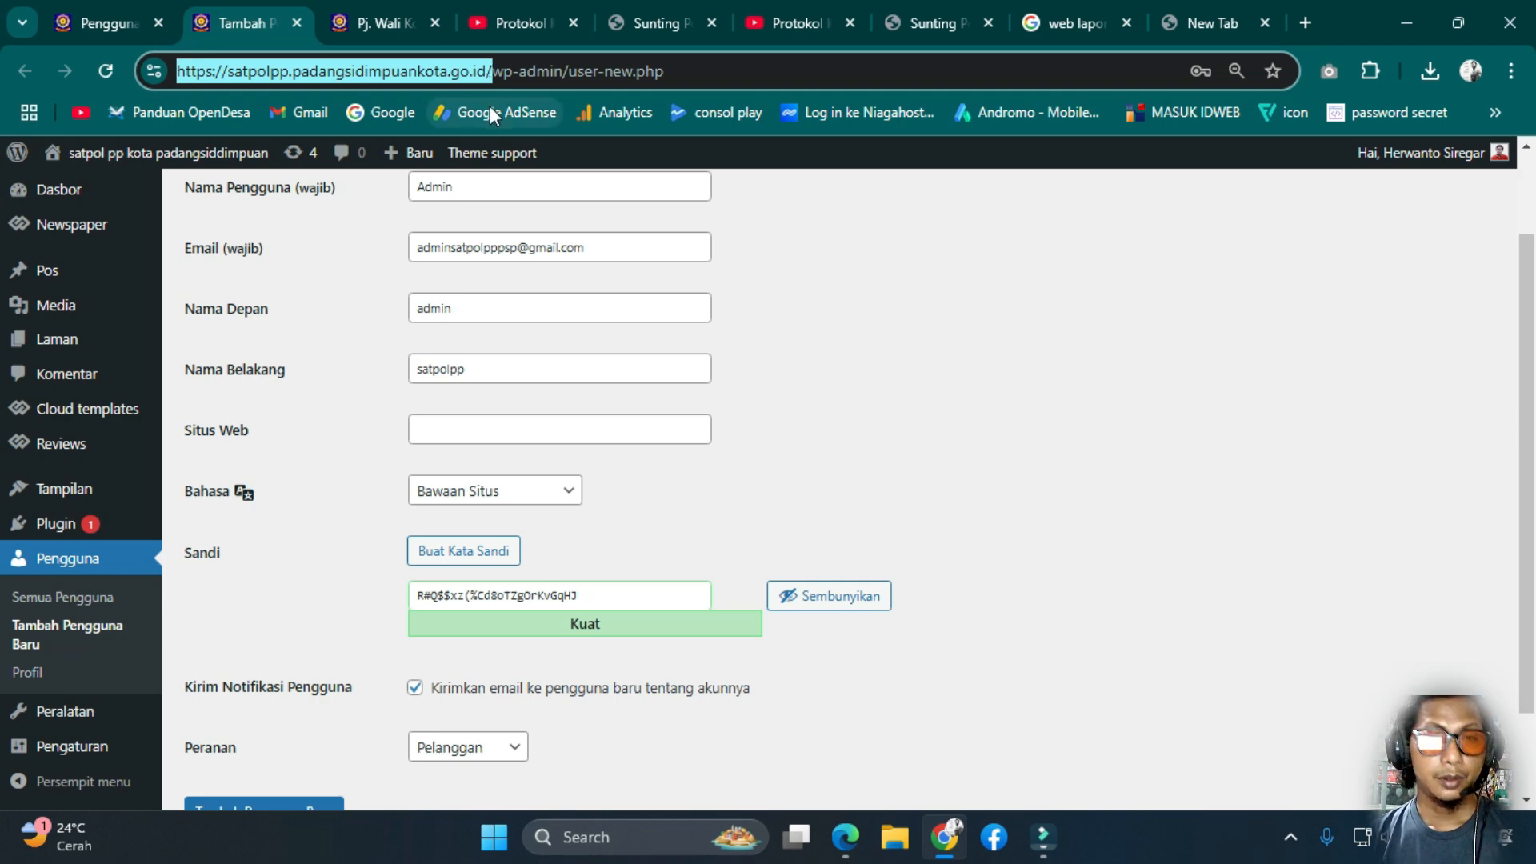
click(504, 430)
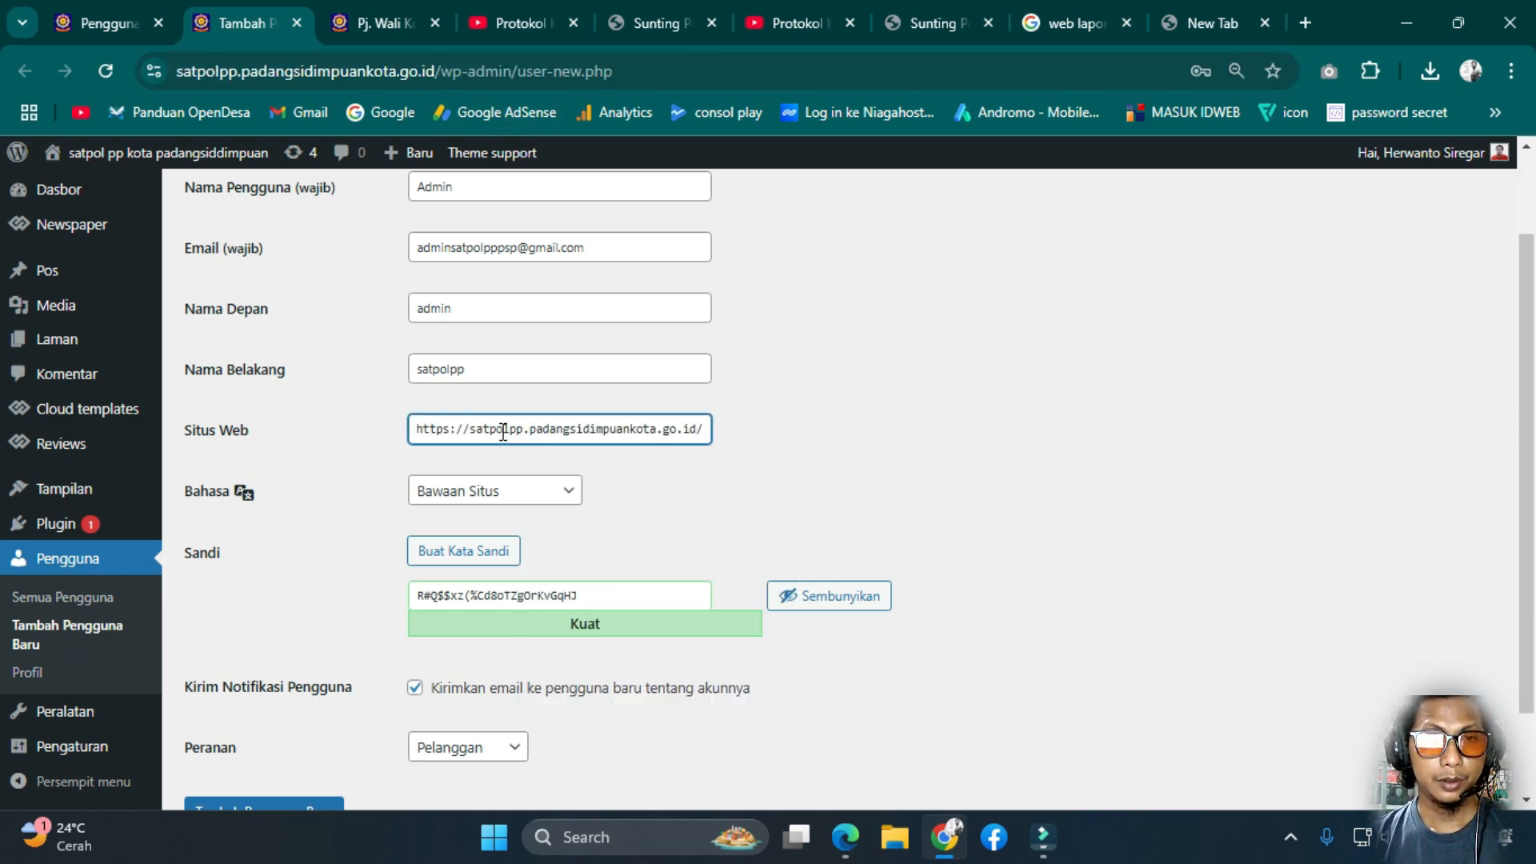
key(ctrl+v)
Step: Replace the generated password with a custom strong password
scroll(960, 481, down, 2)
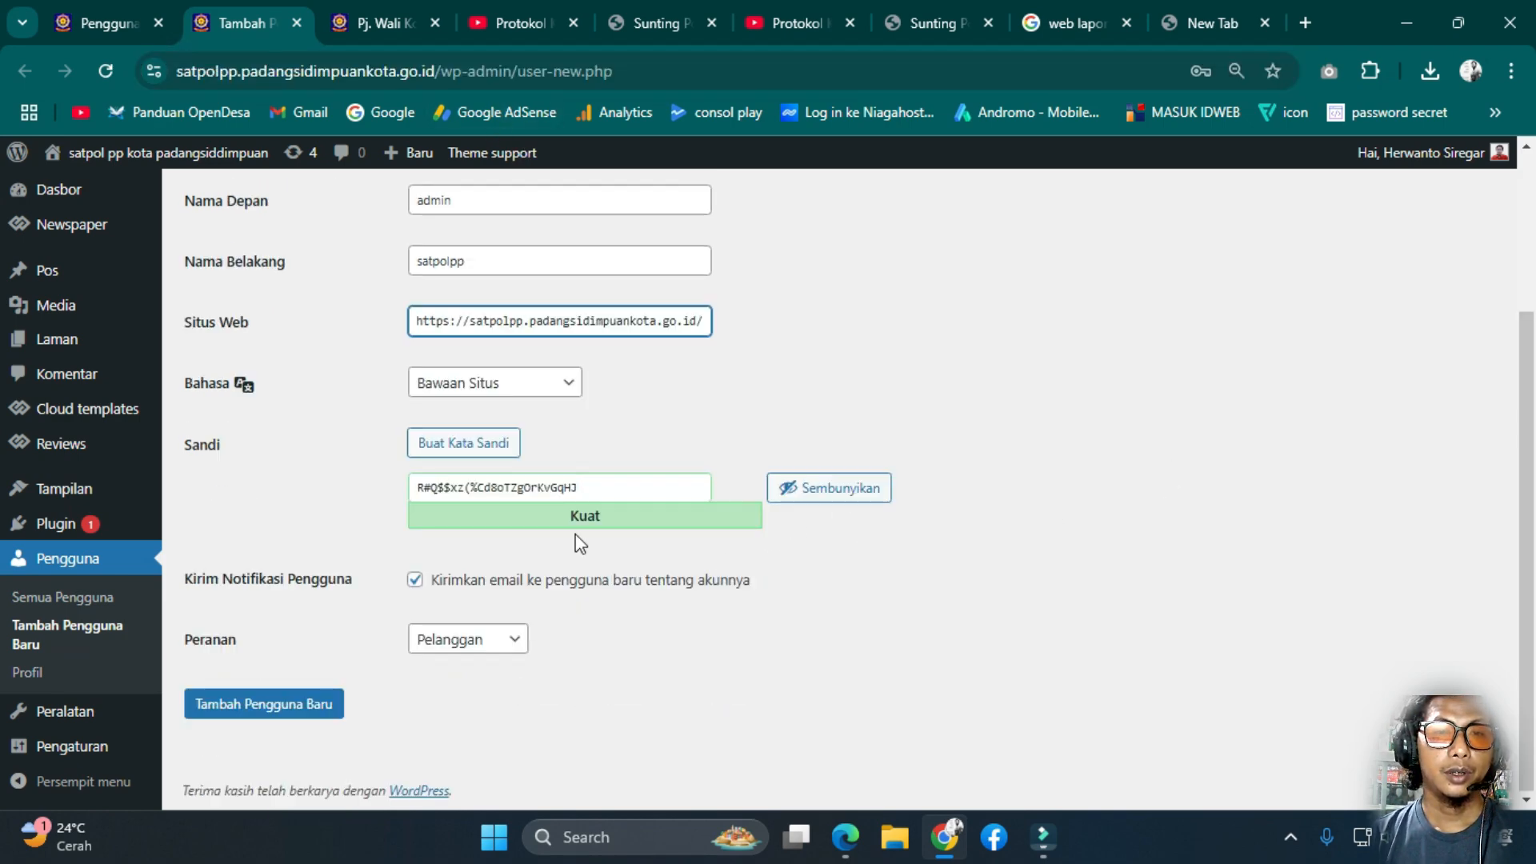
triple_click(596, 496)
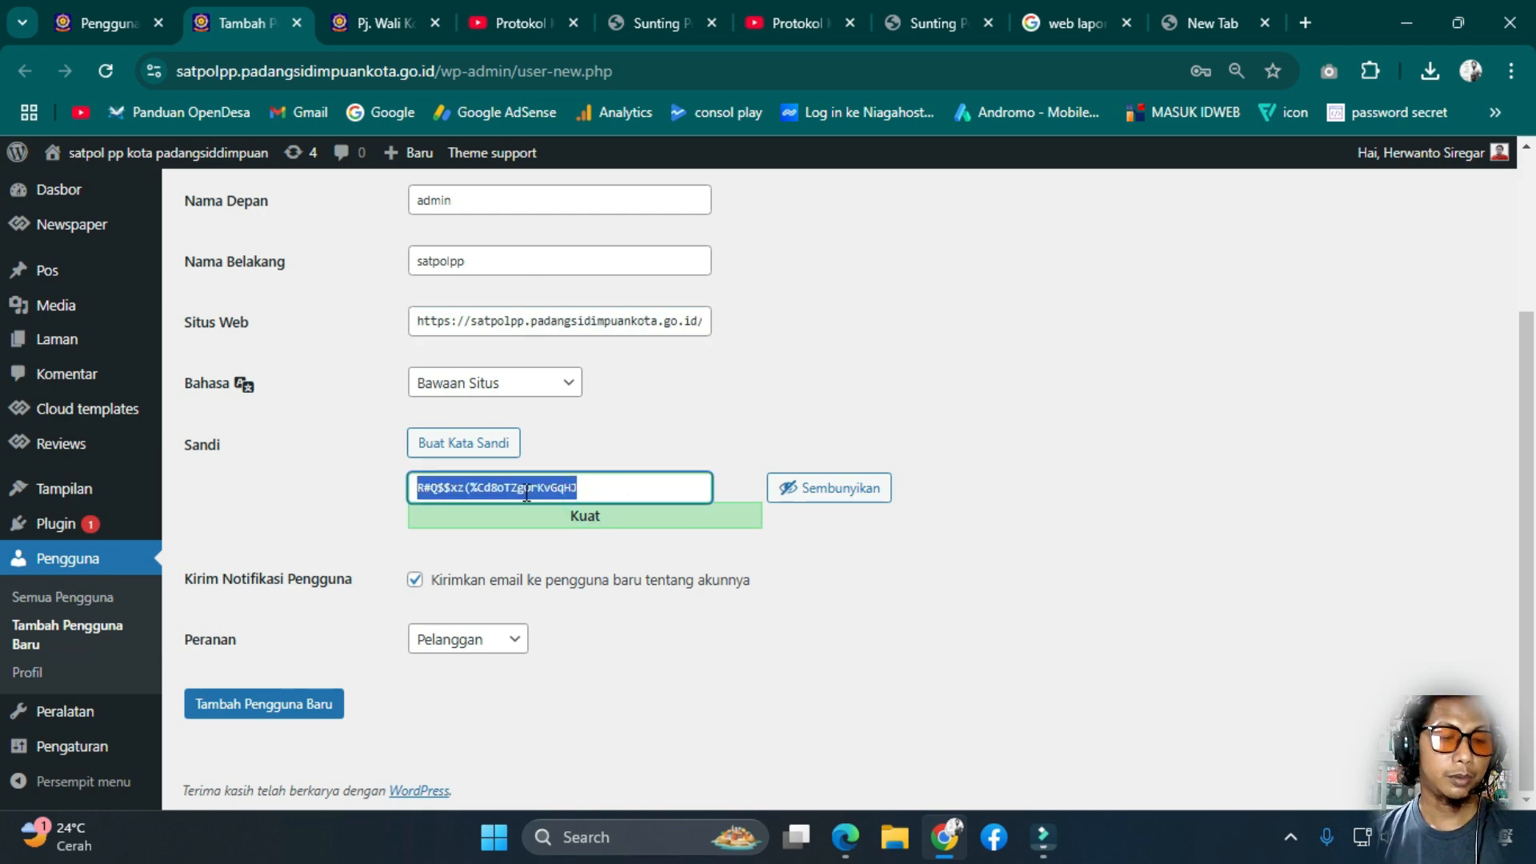
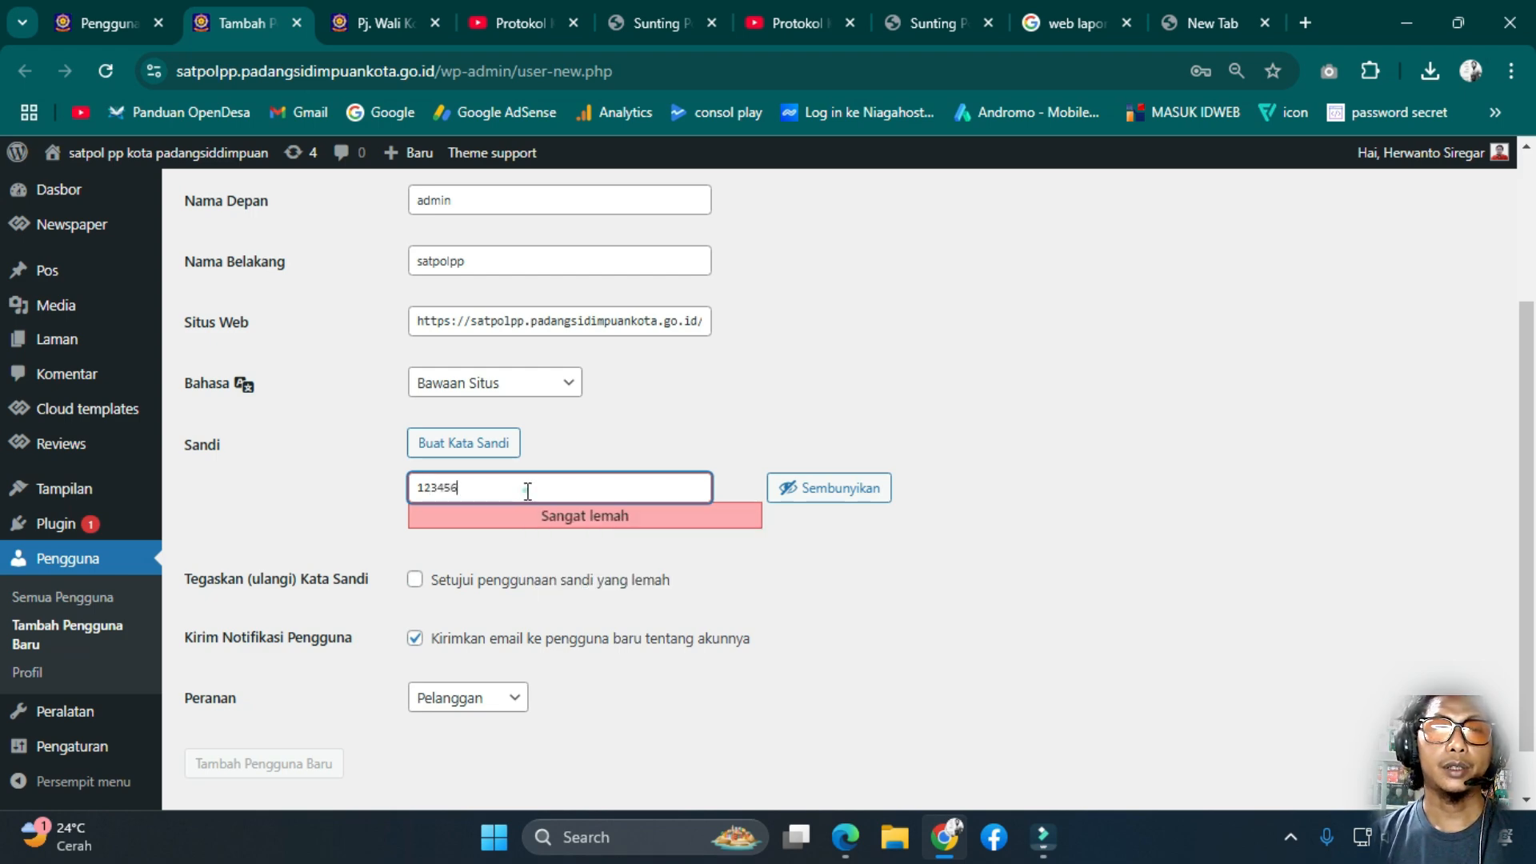
double_click(527, 490)
click(1168, 383)
click(467, 489)
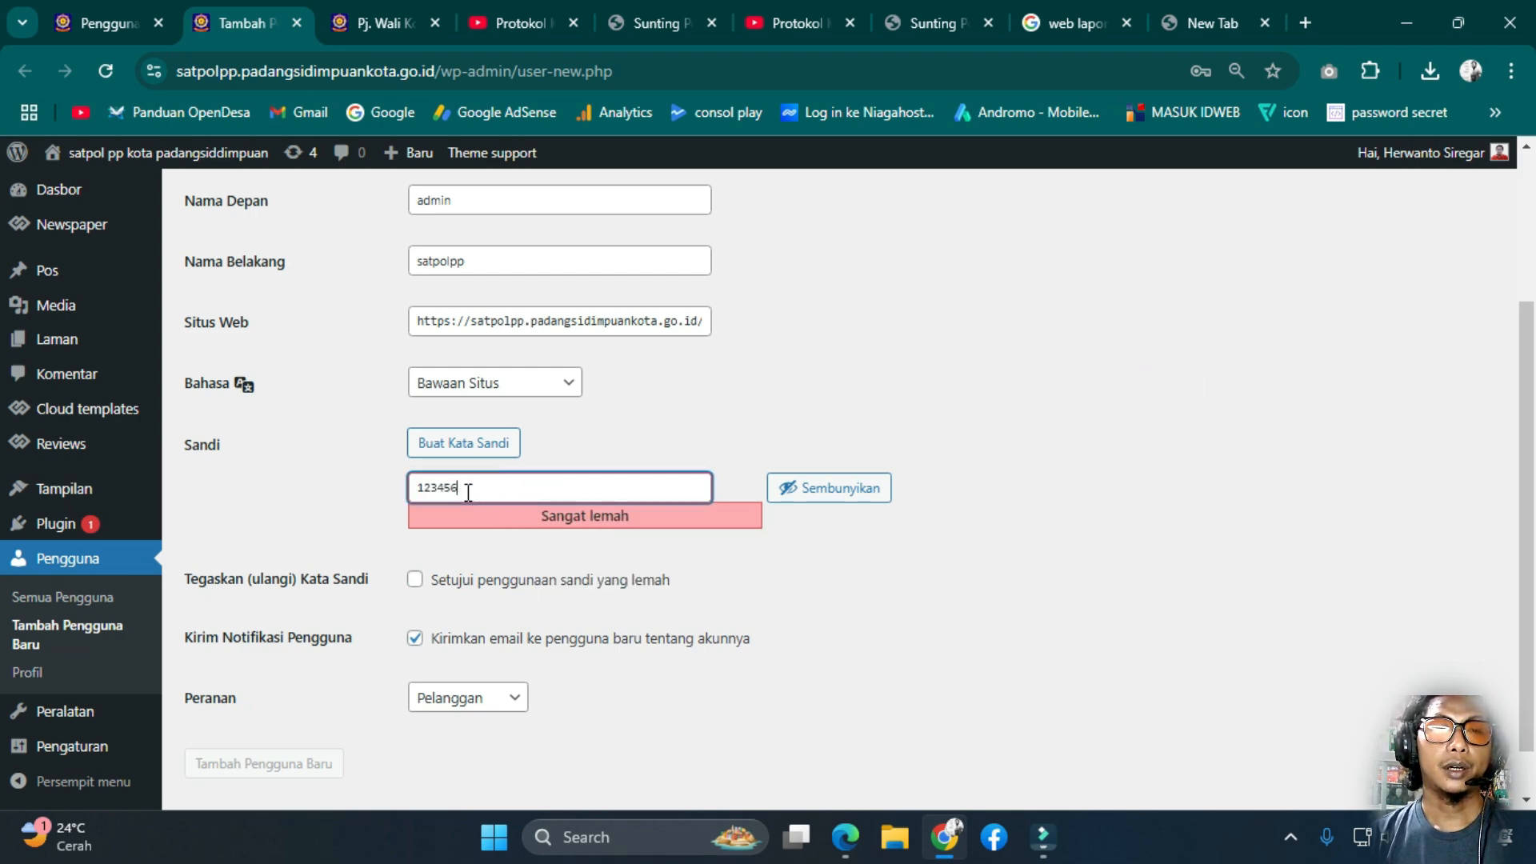
double_click(466, 489)
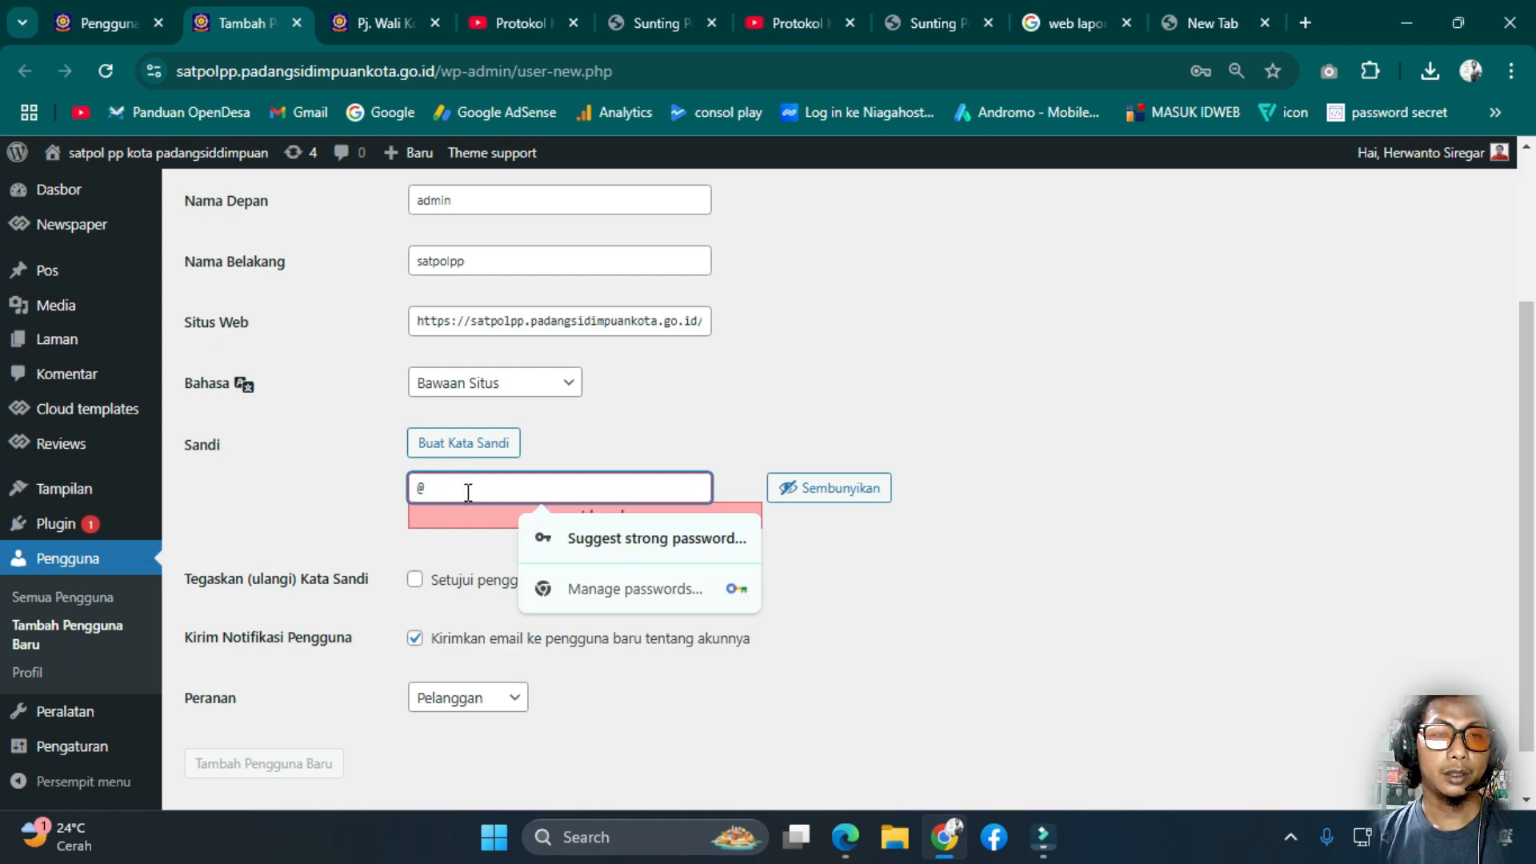
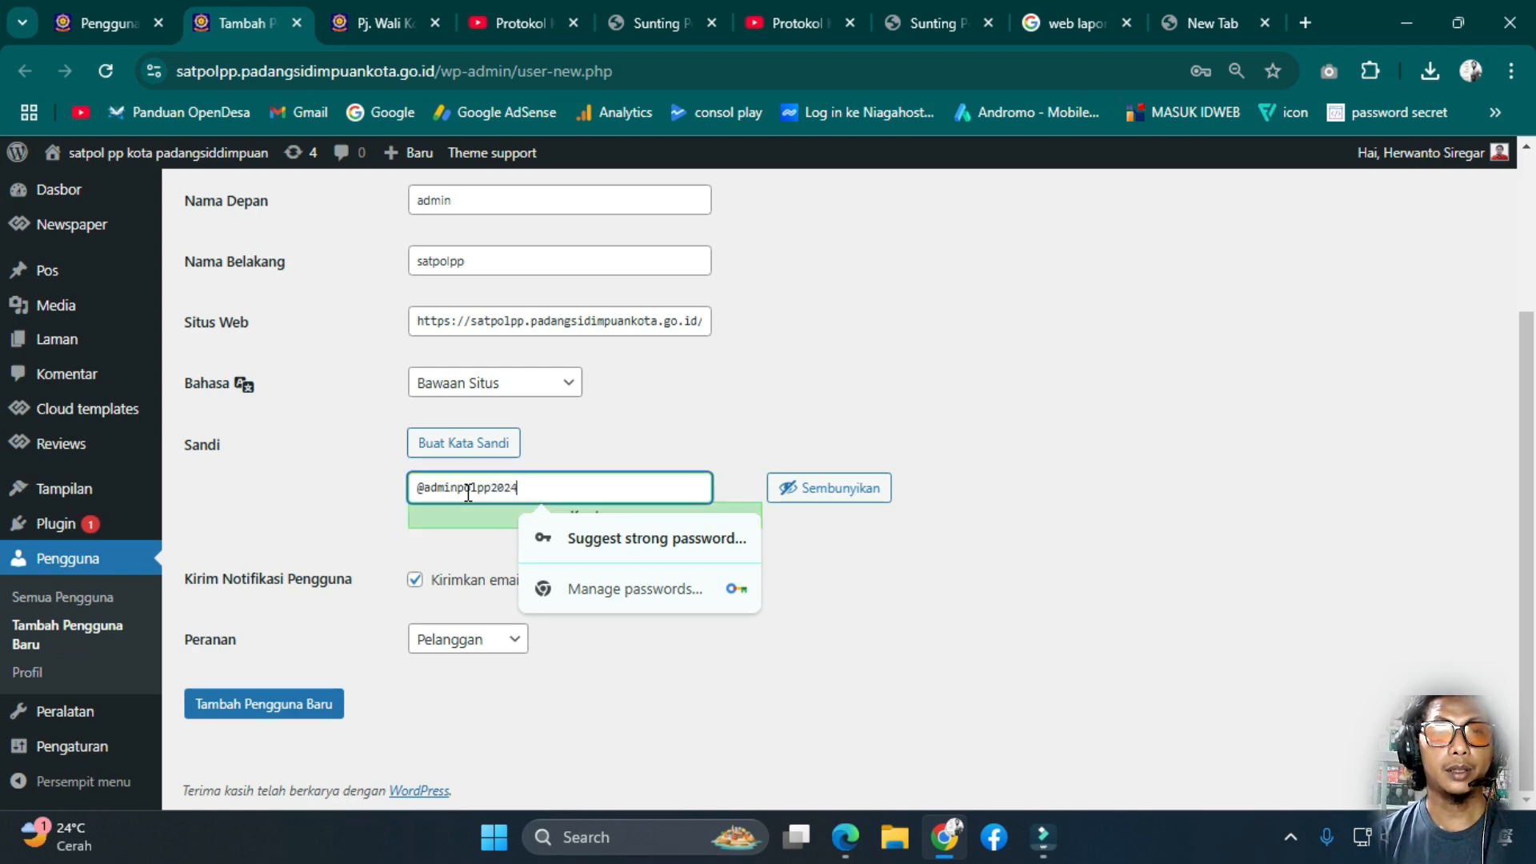
click(811, 387)
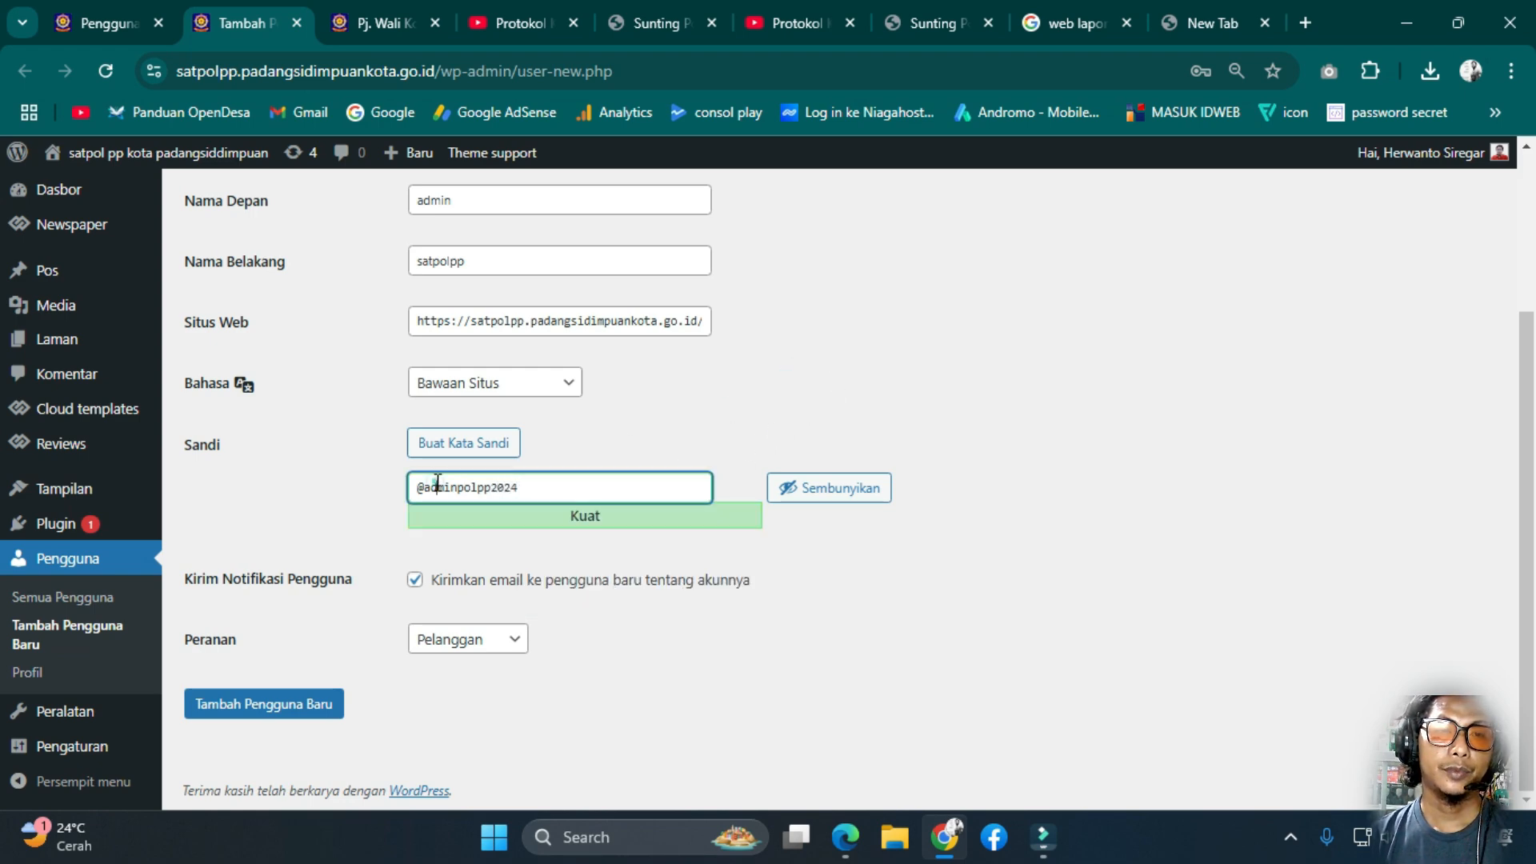
triple_click(437, 484)
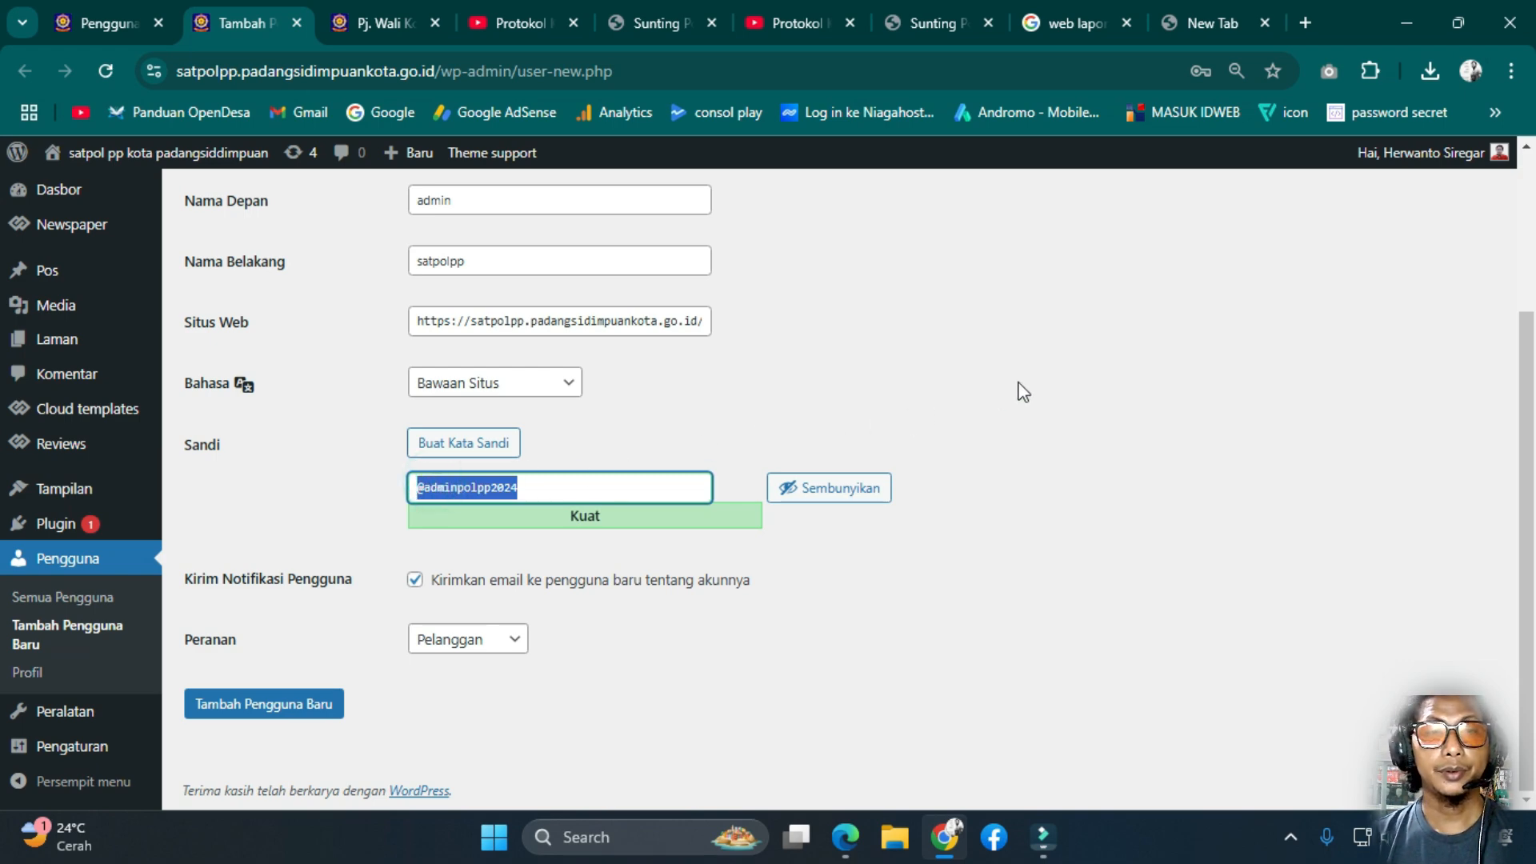
click(1067, 368)
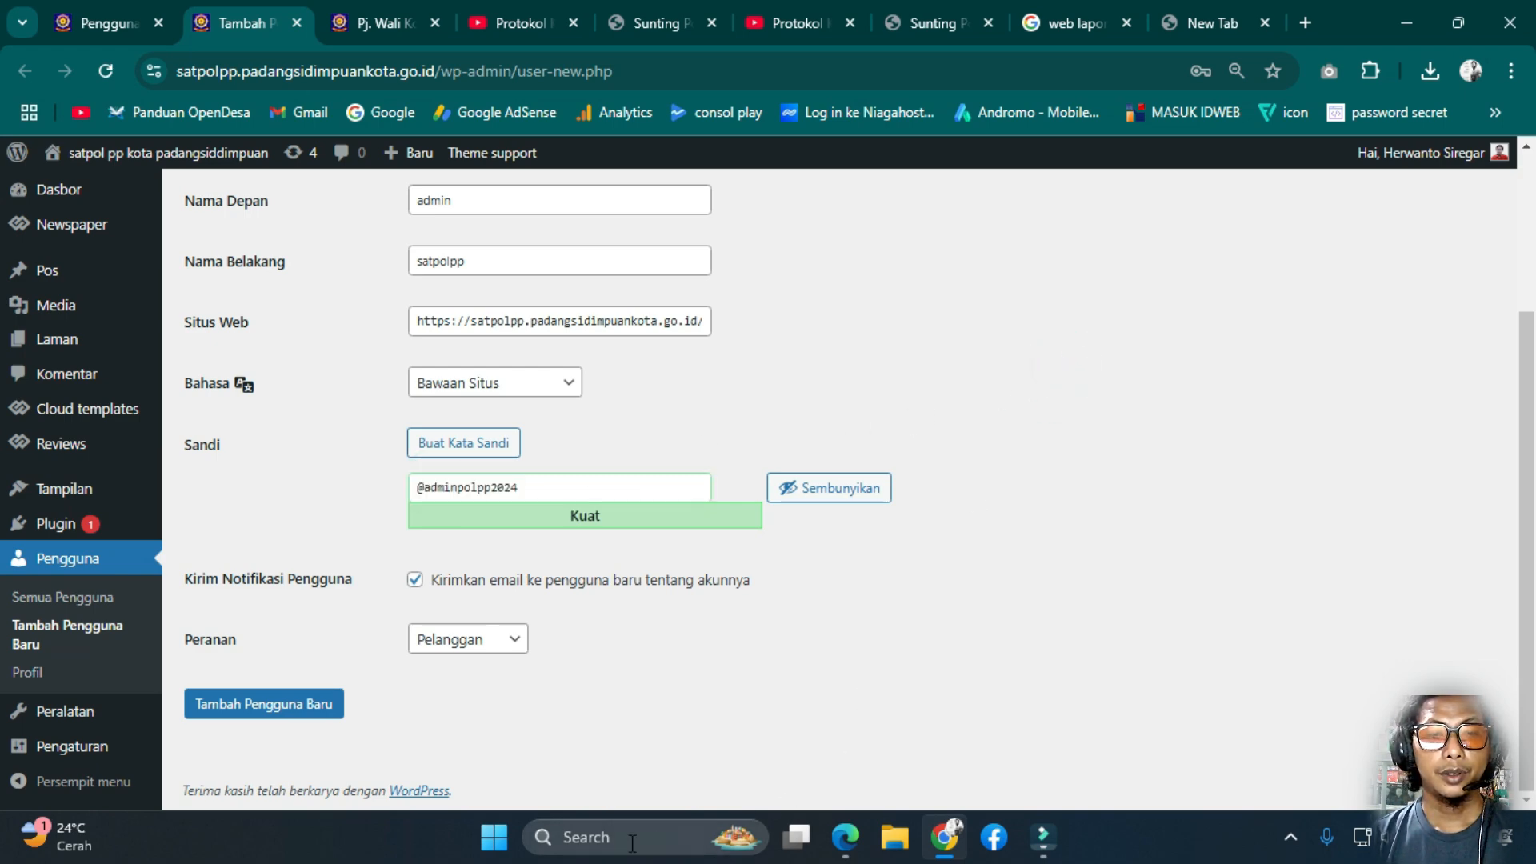
Step: Set the user's role to Penulis and select the new password for copying
click(498, 658)
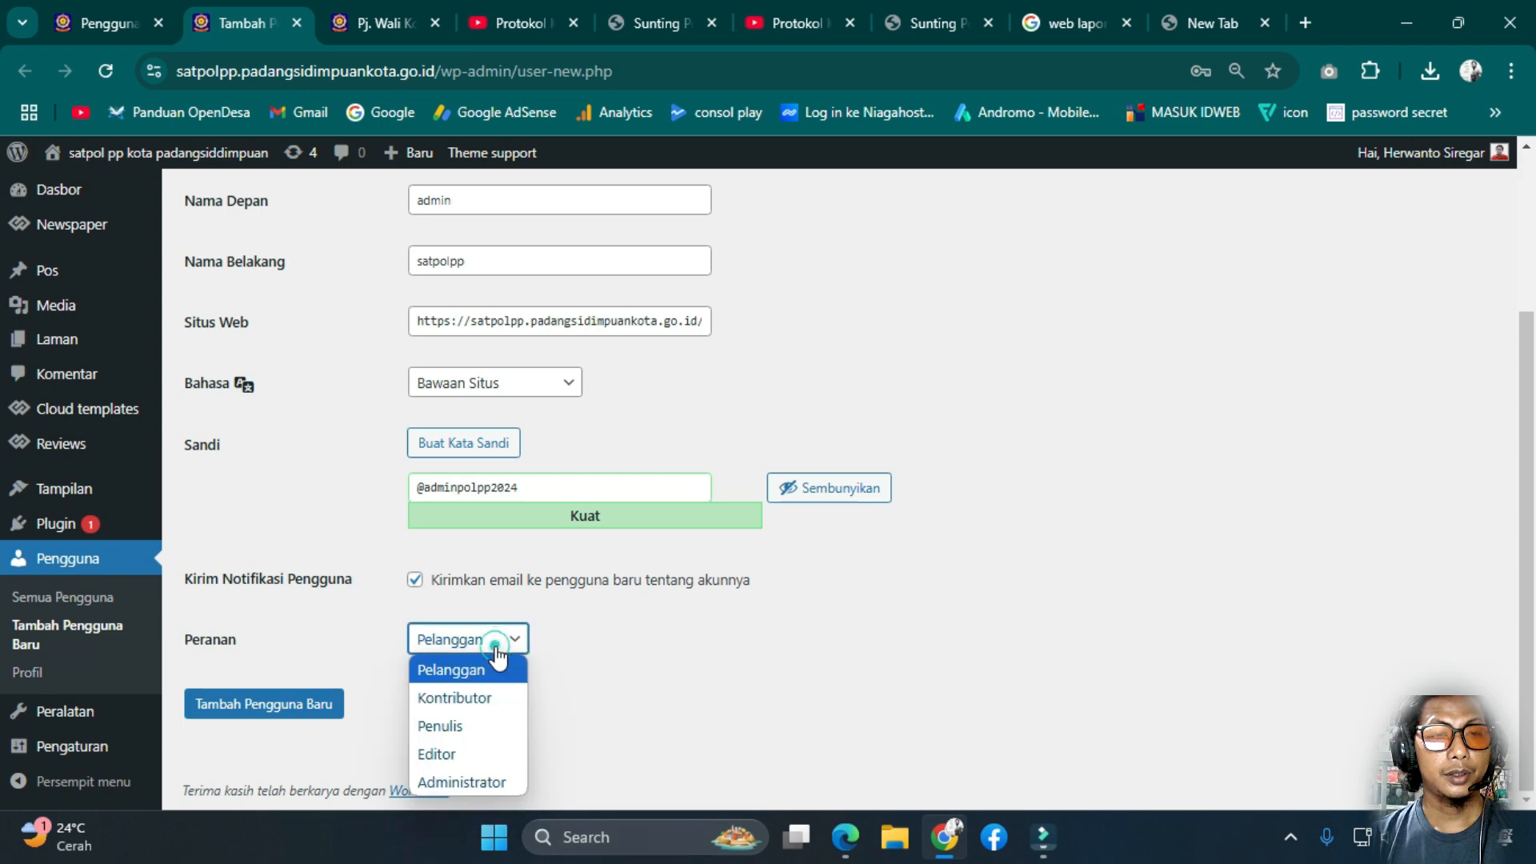
click(462, 730)
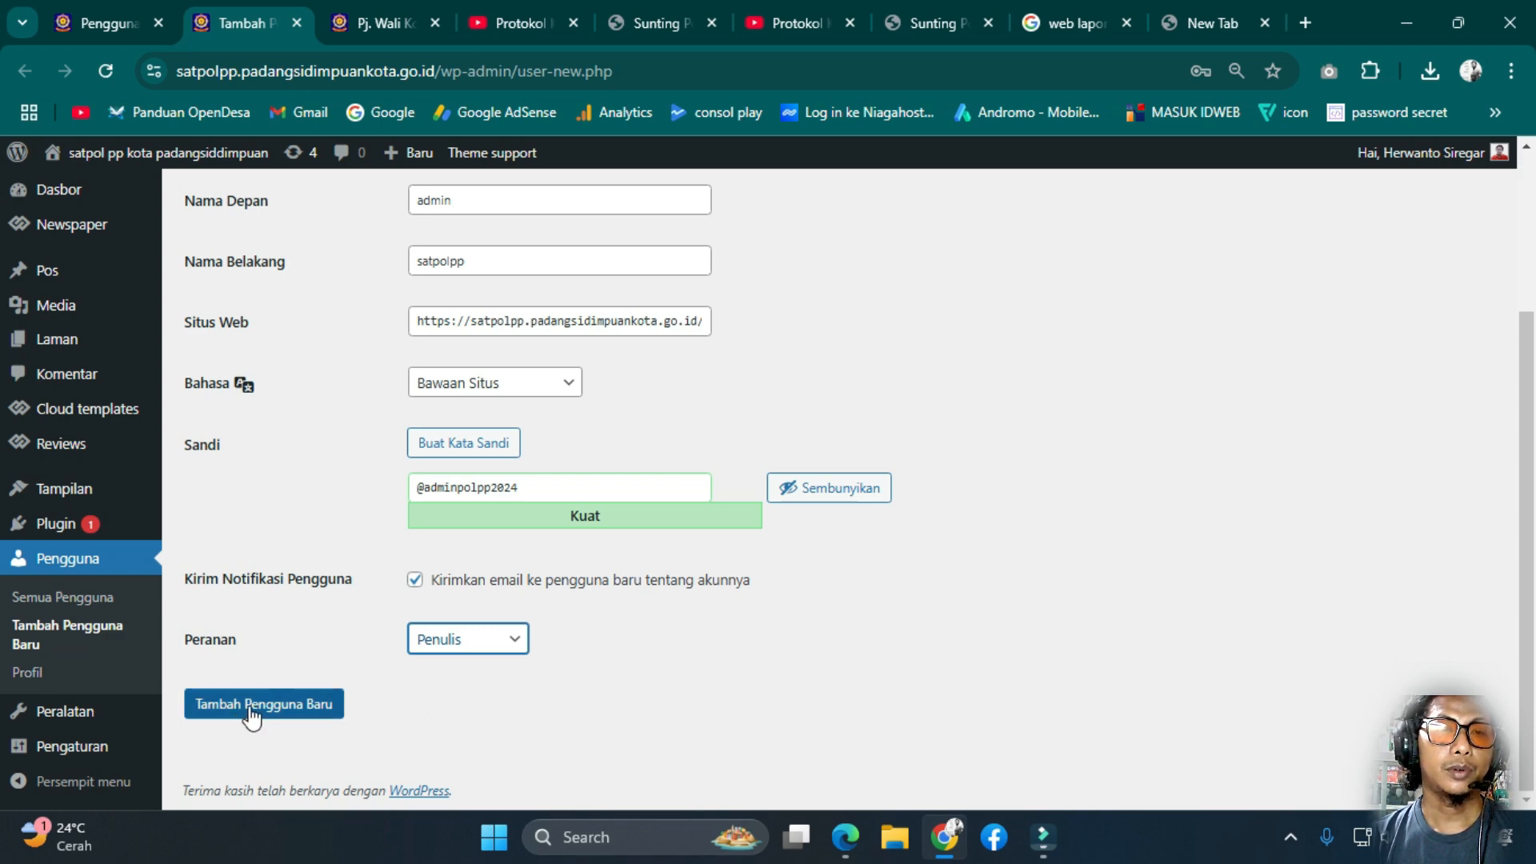
triple_click(524, 487)
key(ctrl+c)
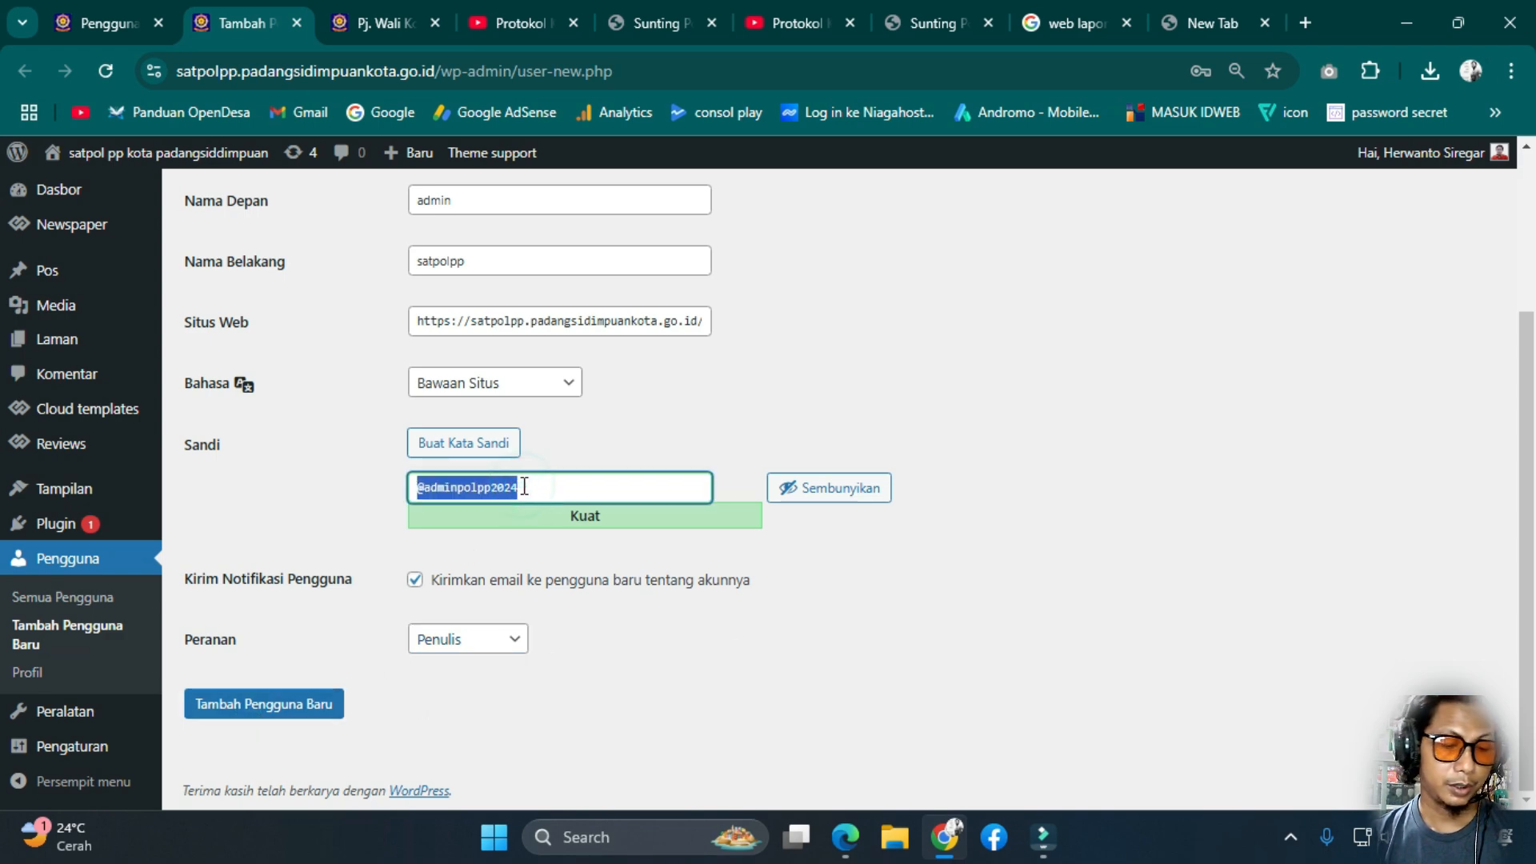
Step: Launch Notepad++ and paste the new password into a blank document
click(597, 833)
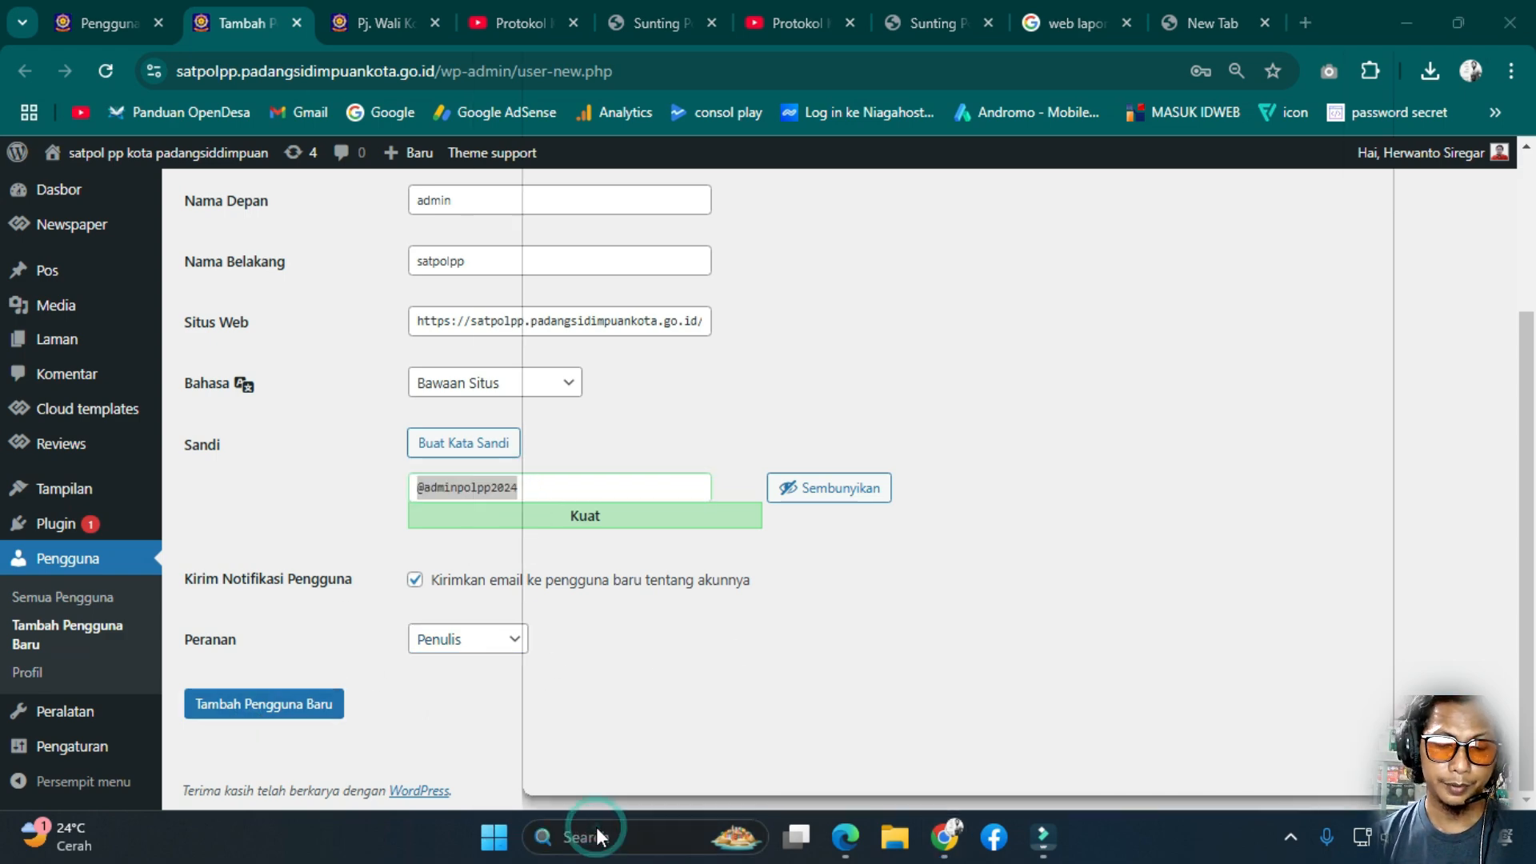
text(note)
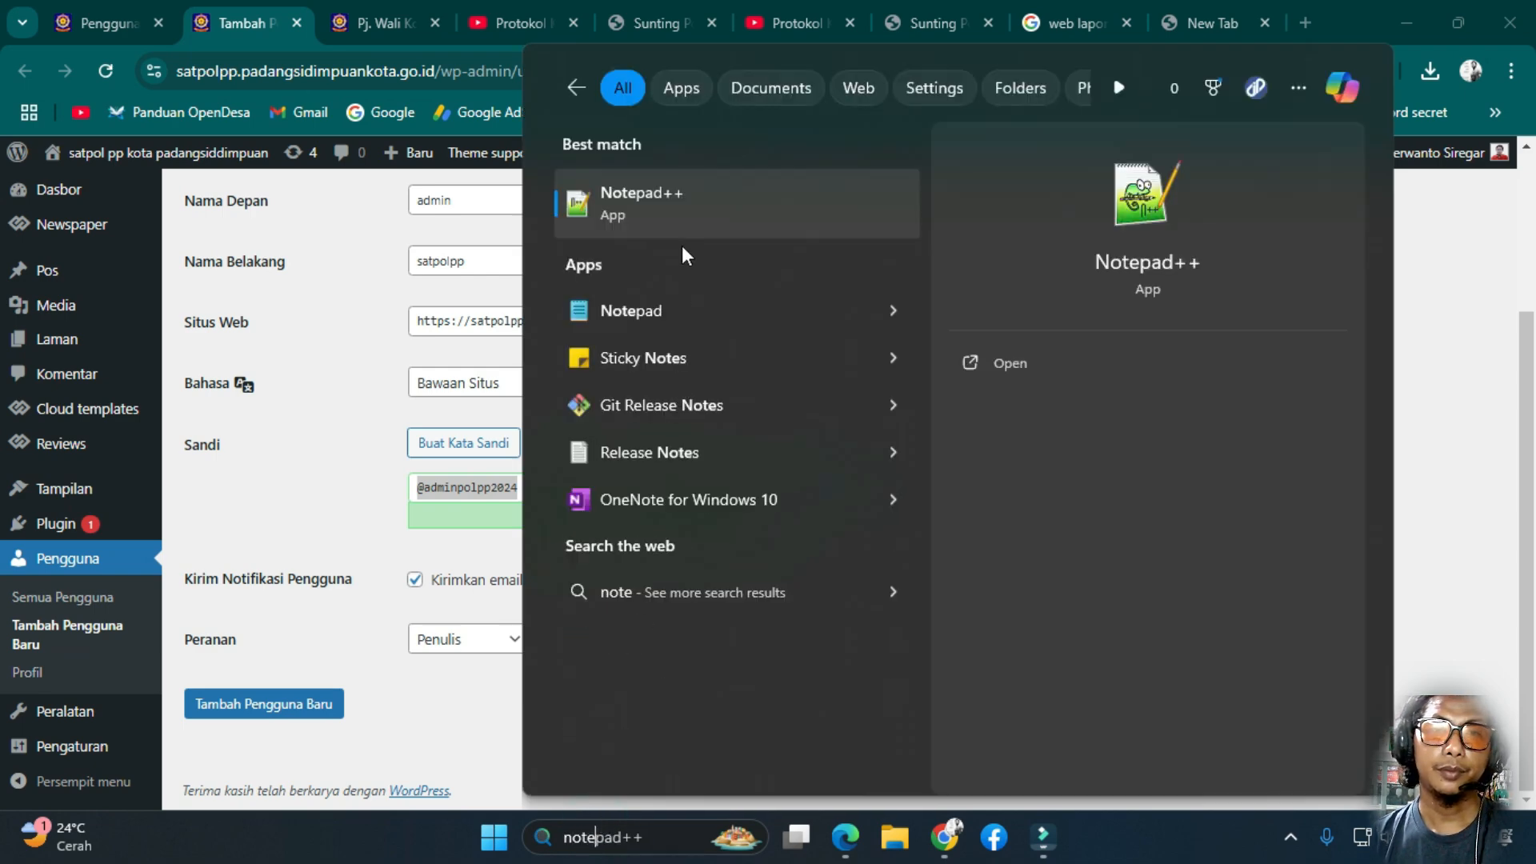
click(674, 208)
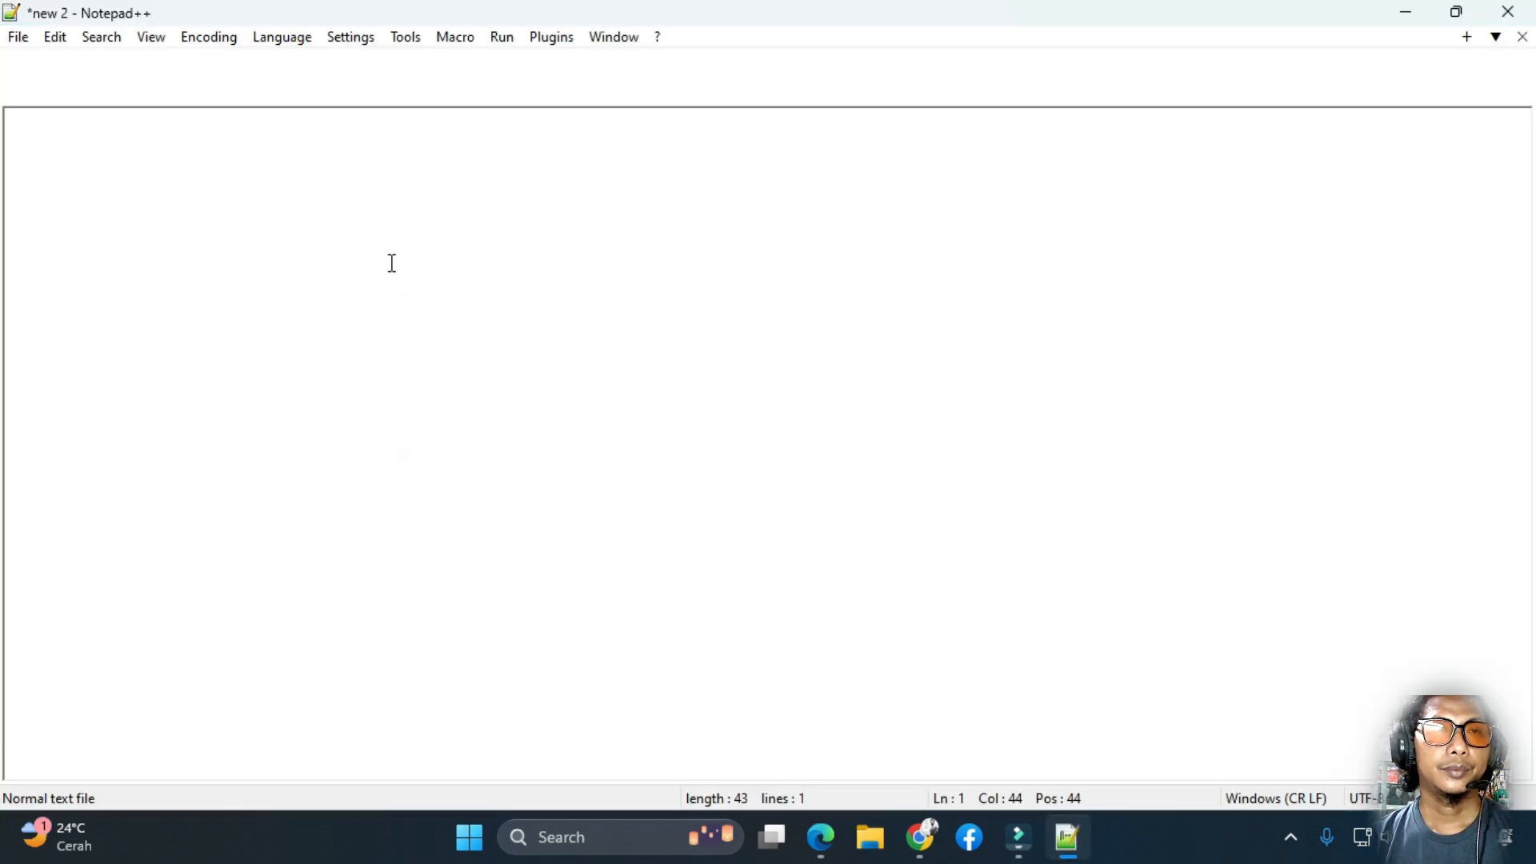
click(15, 61)
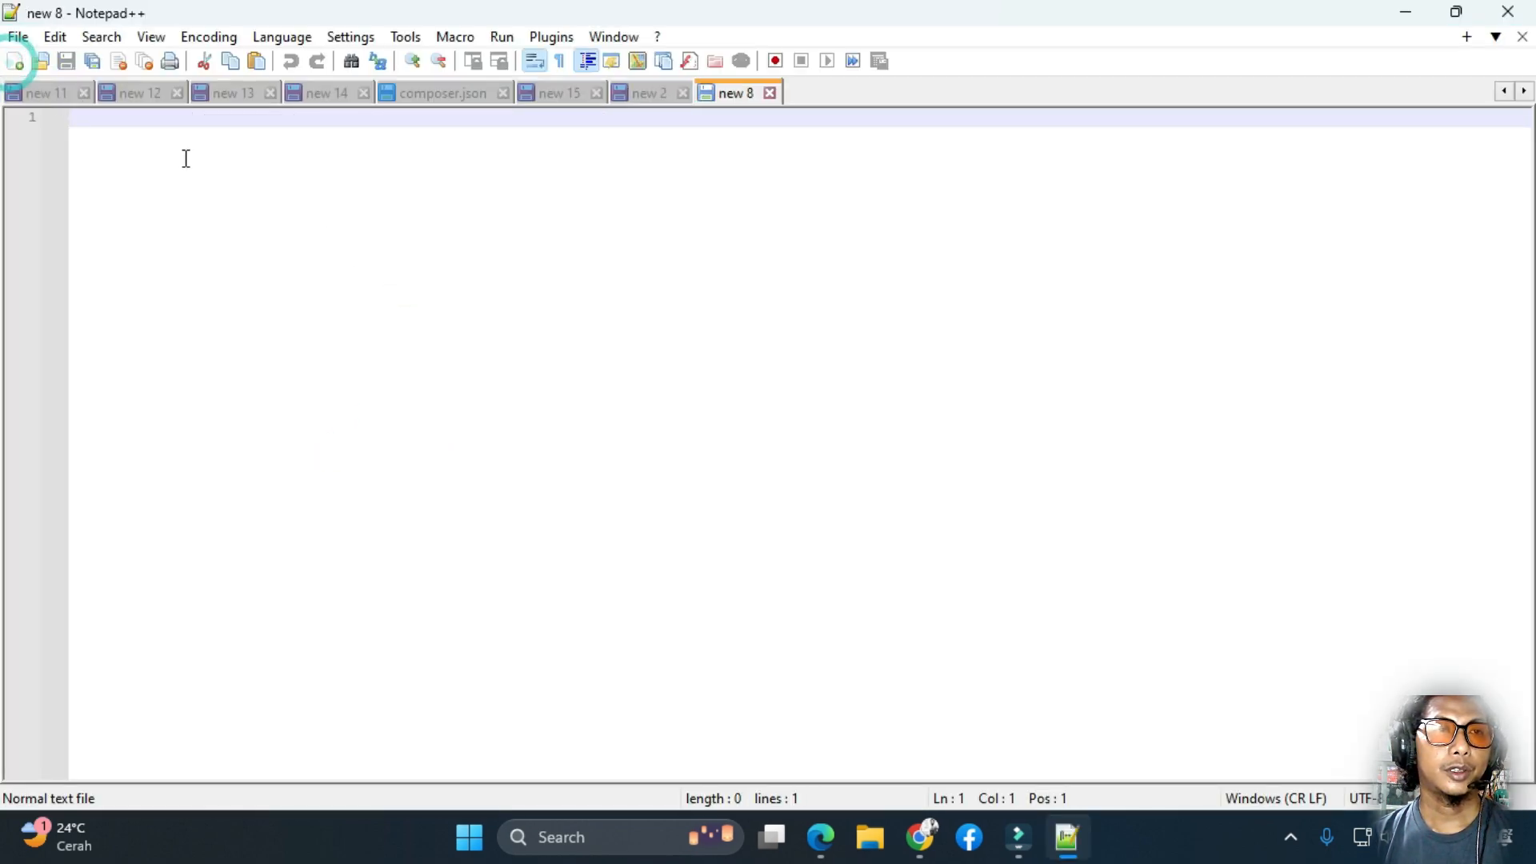
click(177, 130)
key(ctrl+v)
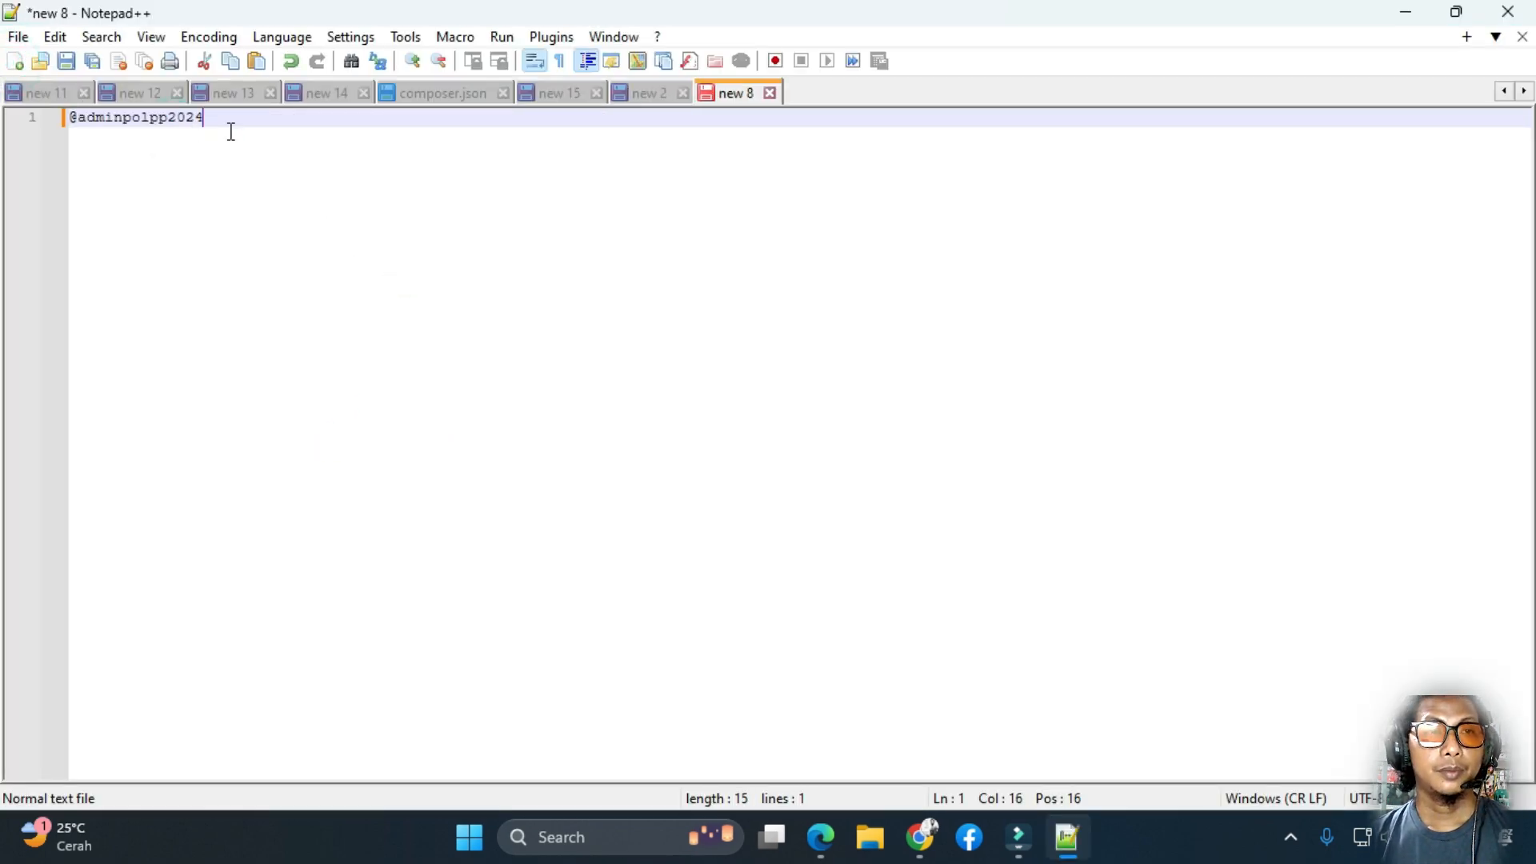
key(Return)
key(Return)
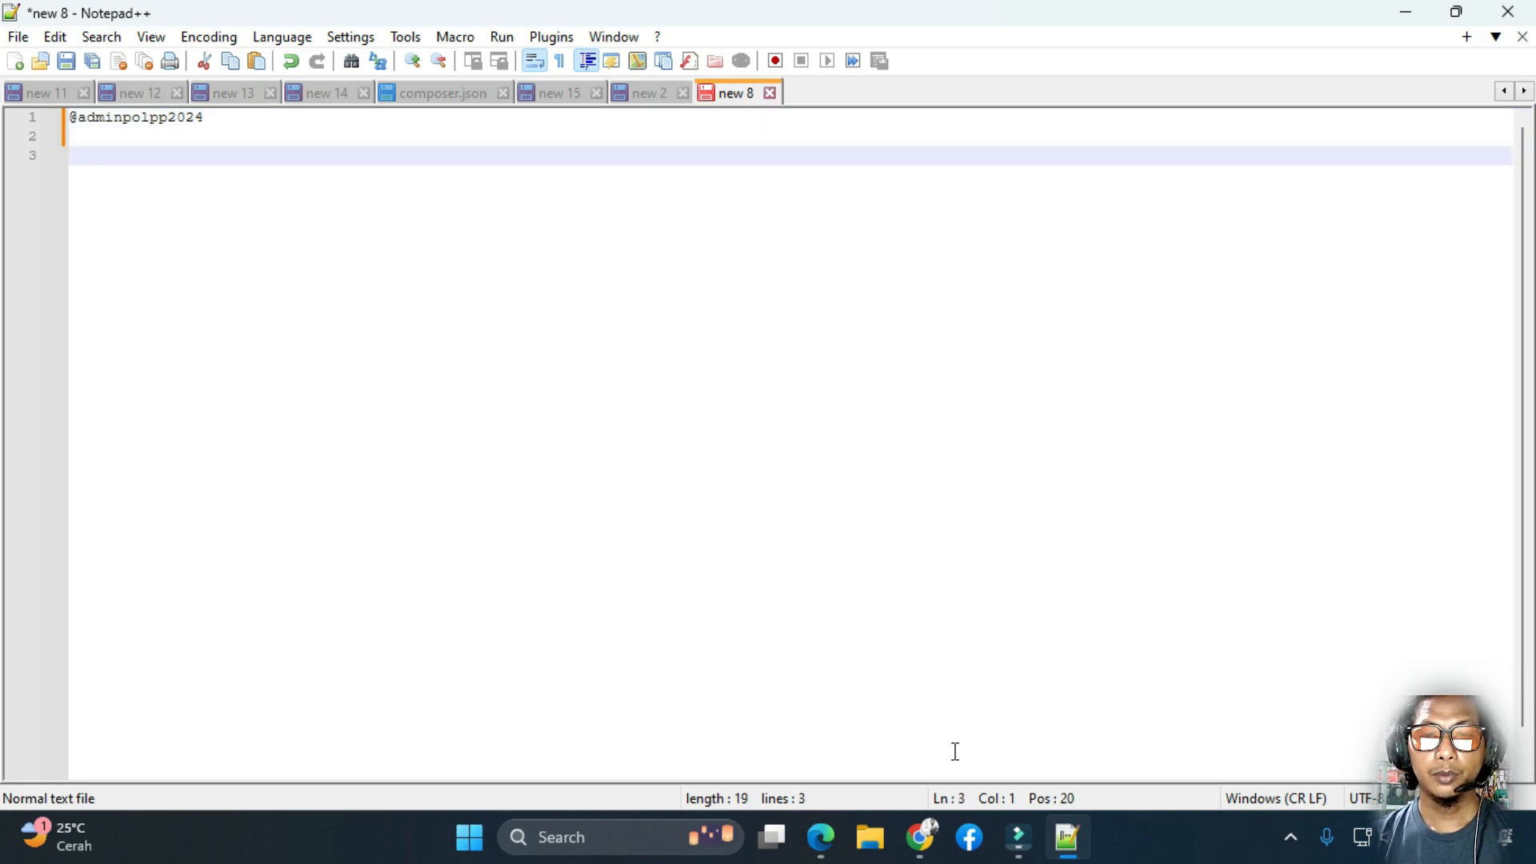
Step: Copy the e-mail address from the WordPress form and paste it on line 3 of the note
click(922, 838)
scroll(530, 464, up, 3)
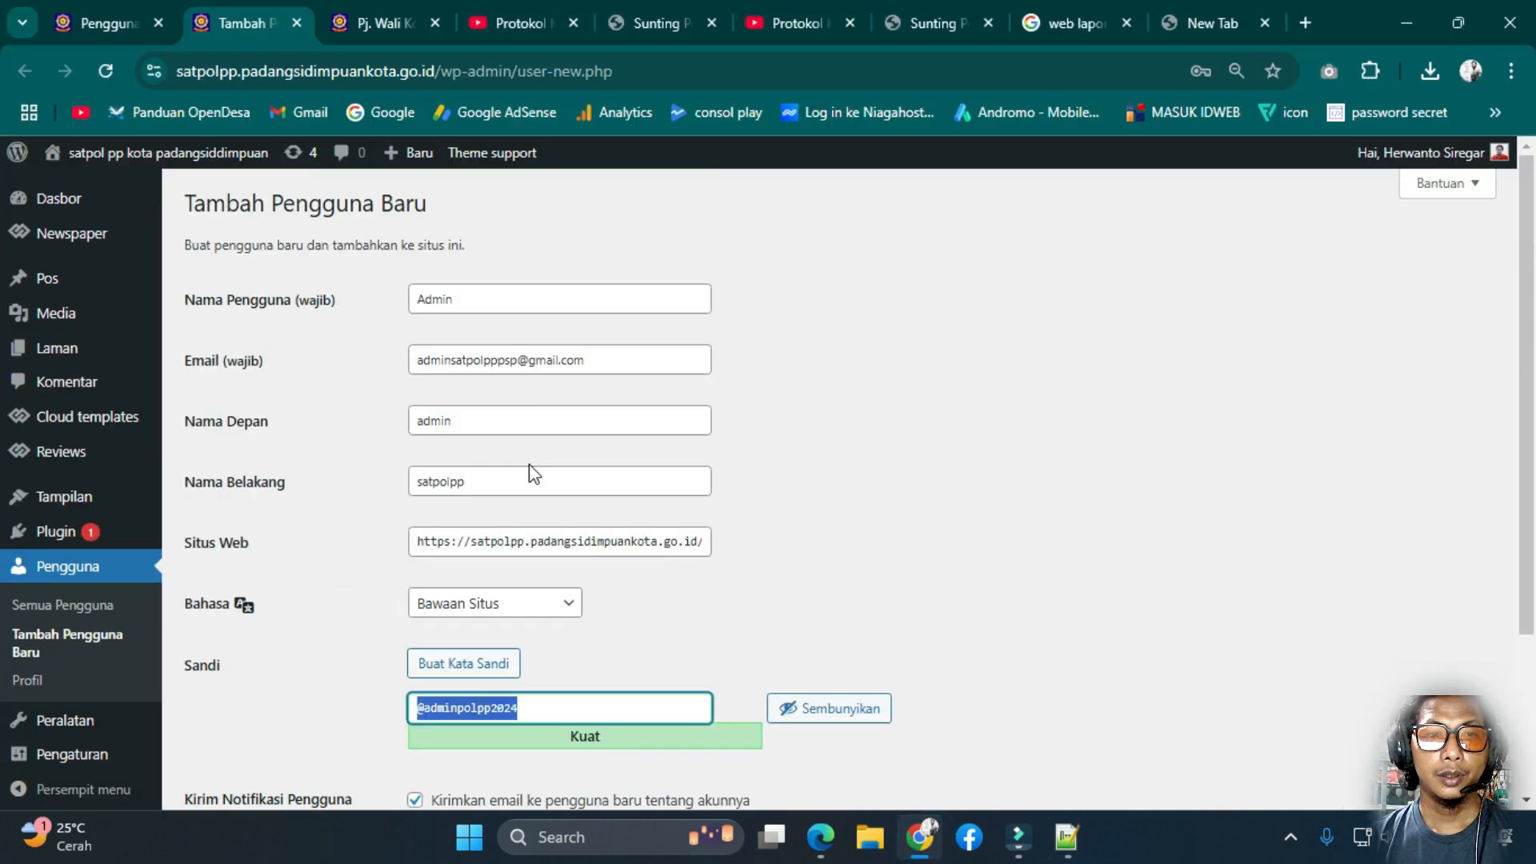
triple_click(513, 367)
key(ctrl+c)
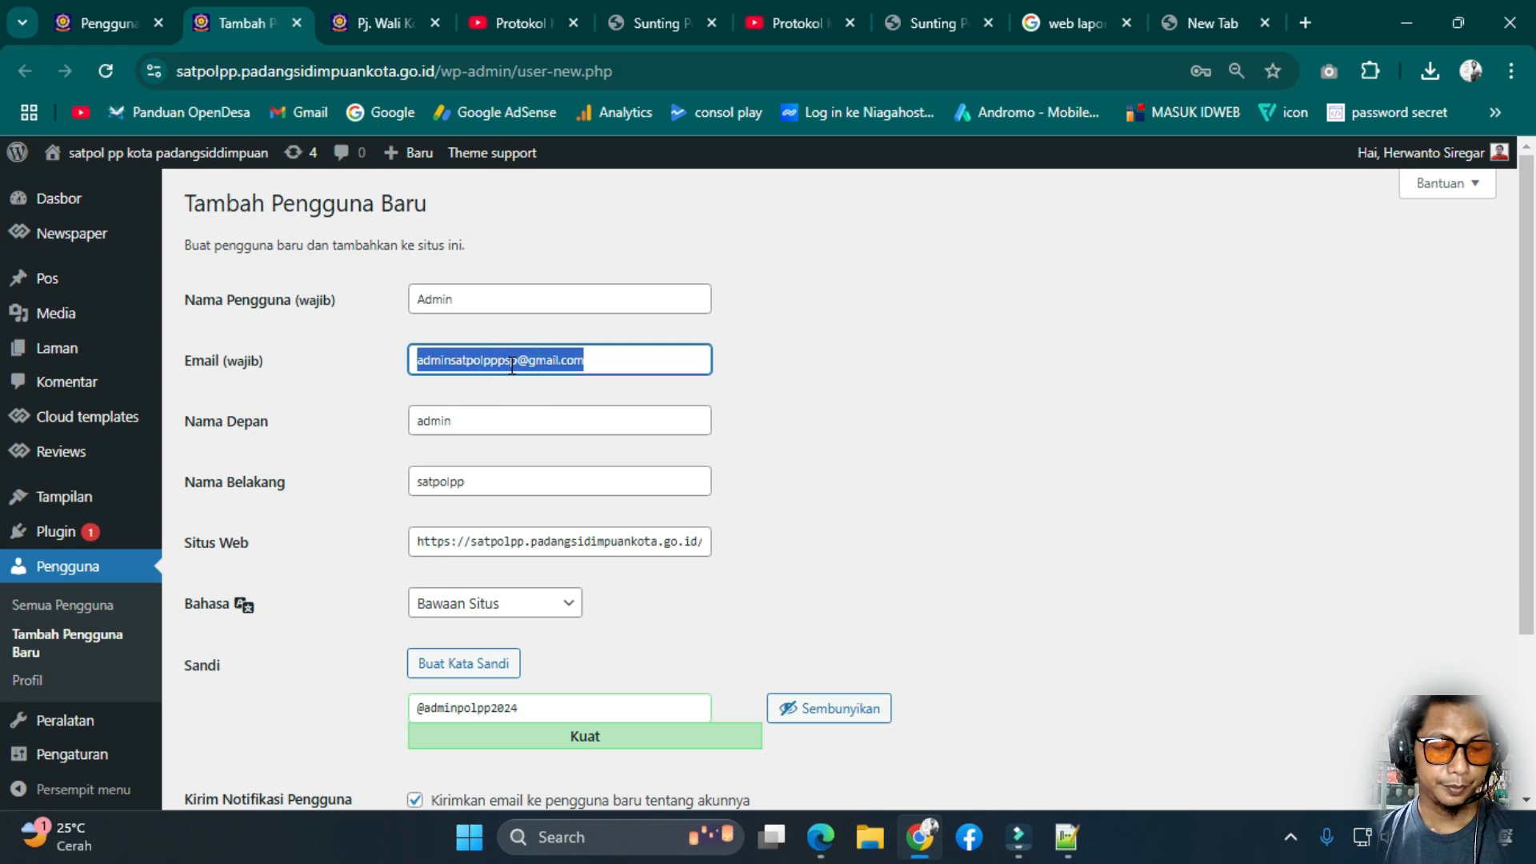
click(1067, 838)
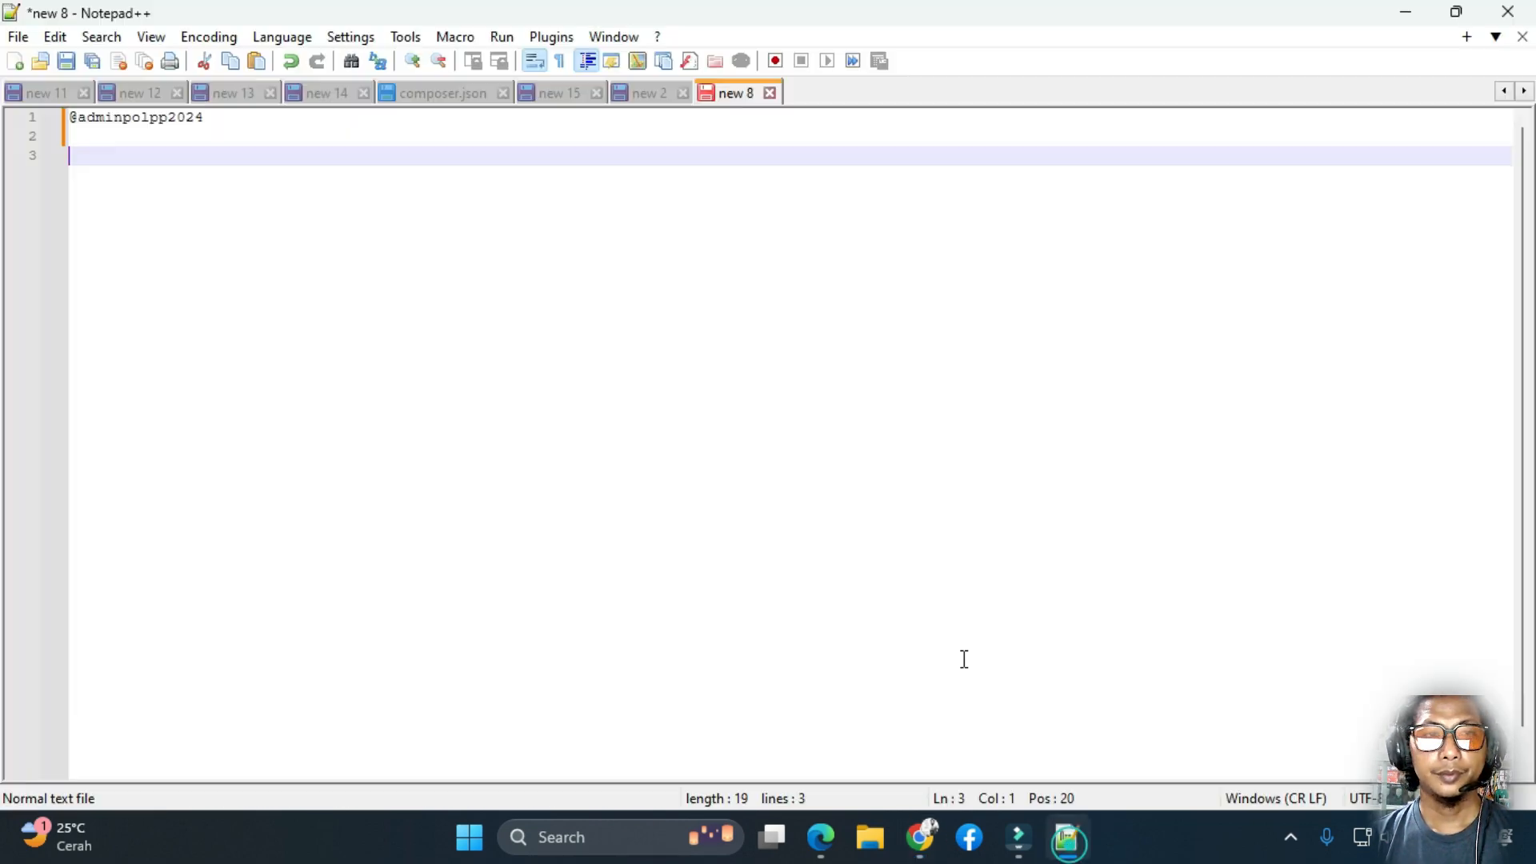
key(ctrl+v)
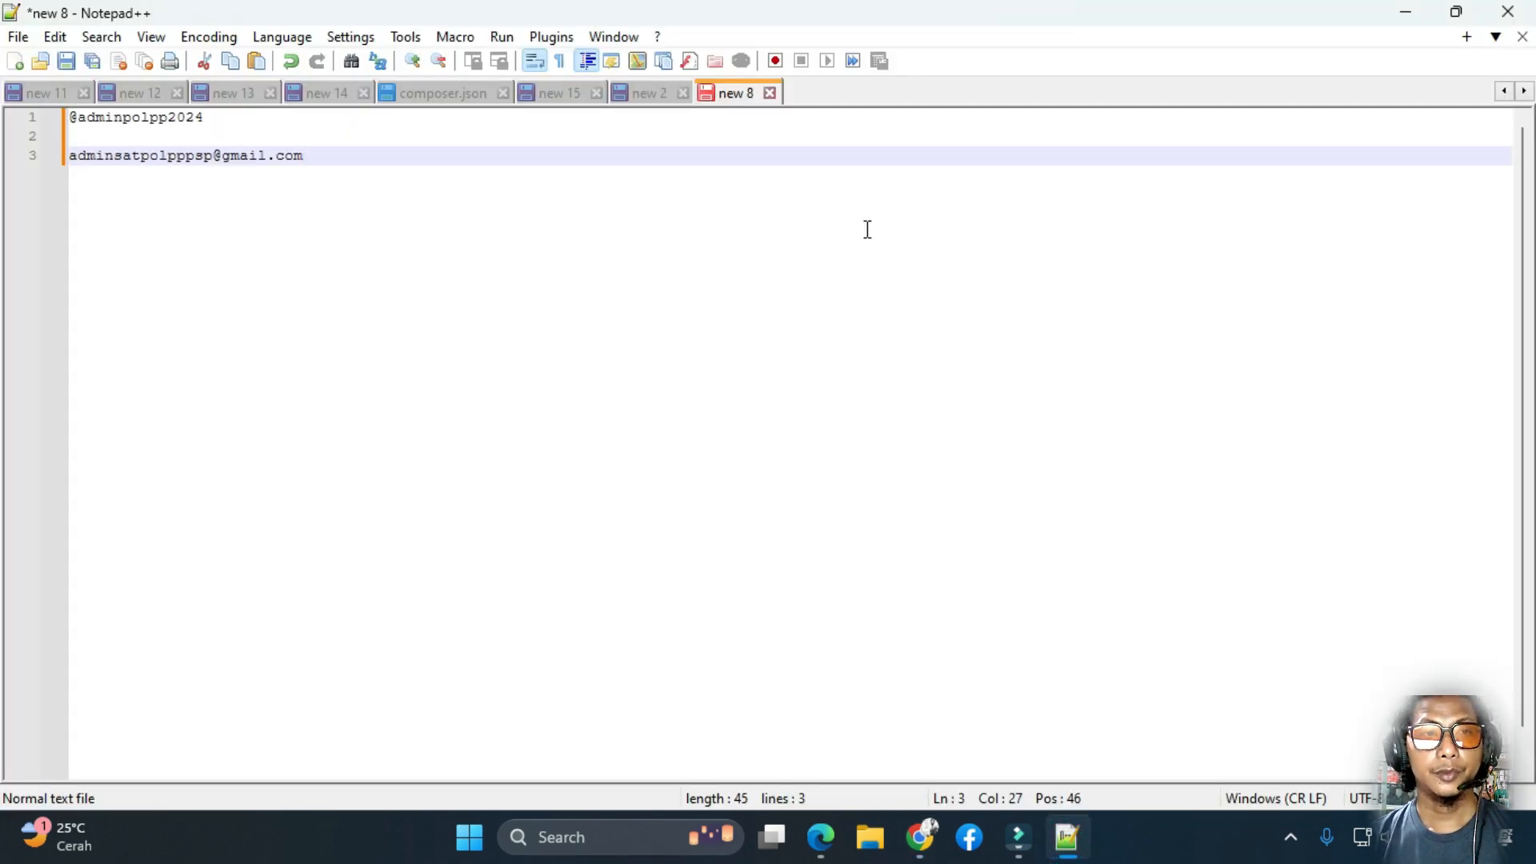
click(1453, 14)
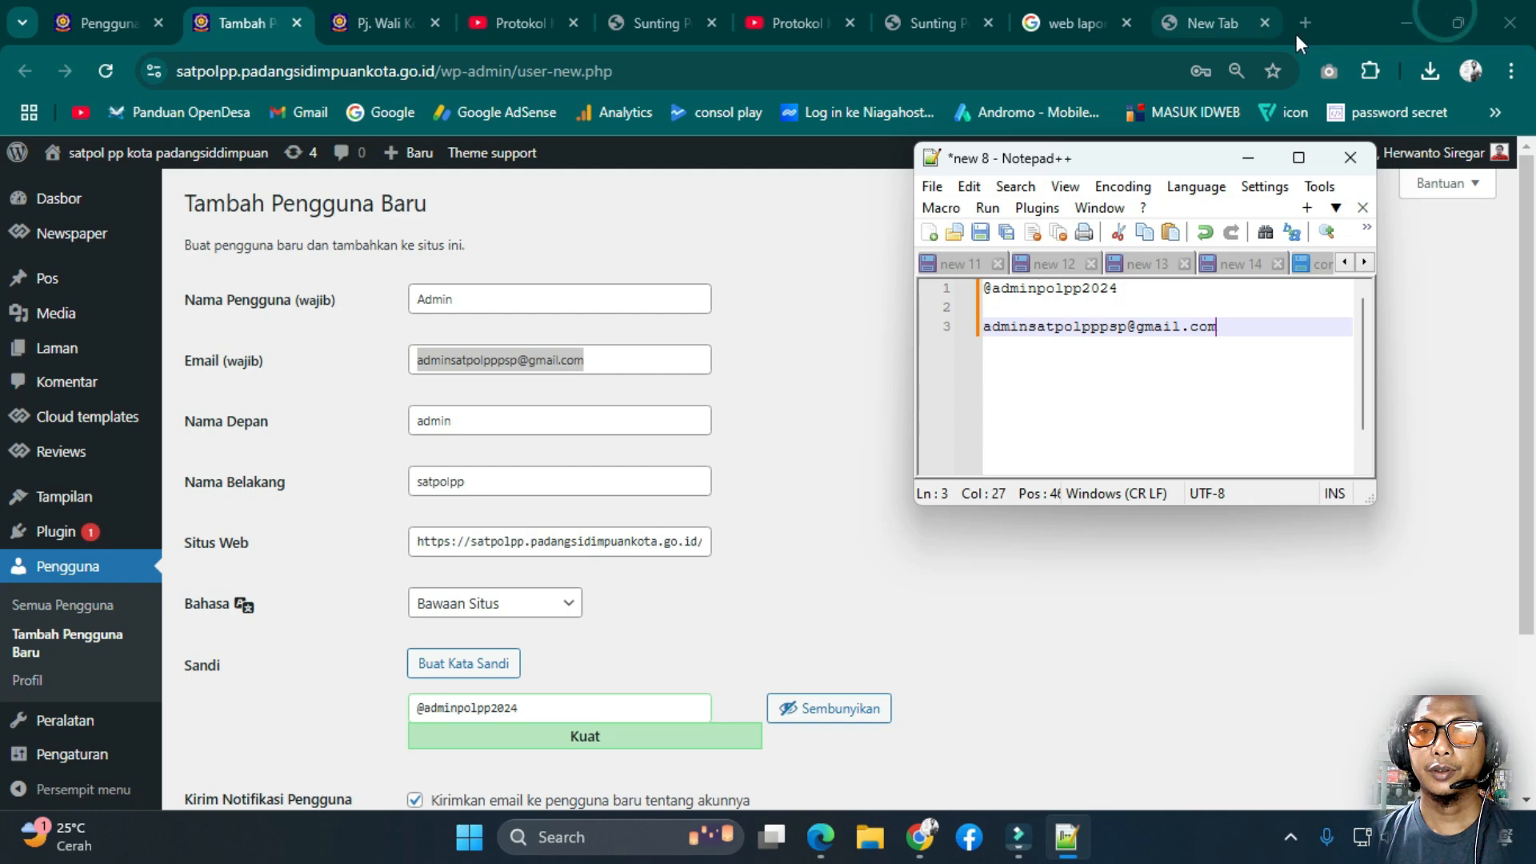
Step: Submit the form to create the new Admin user
click(833, 409)
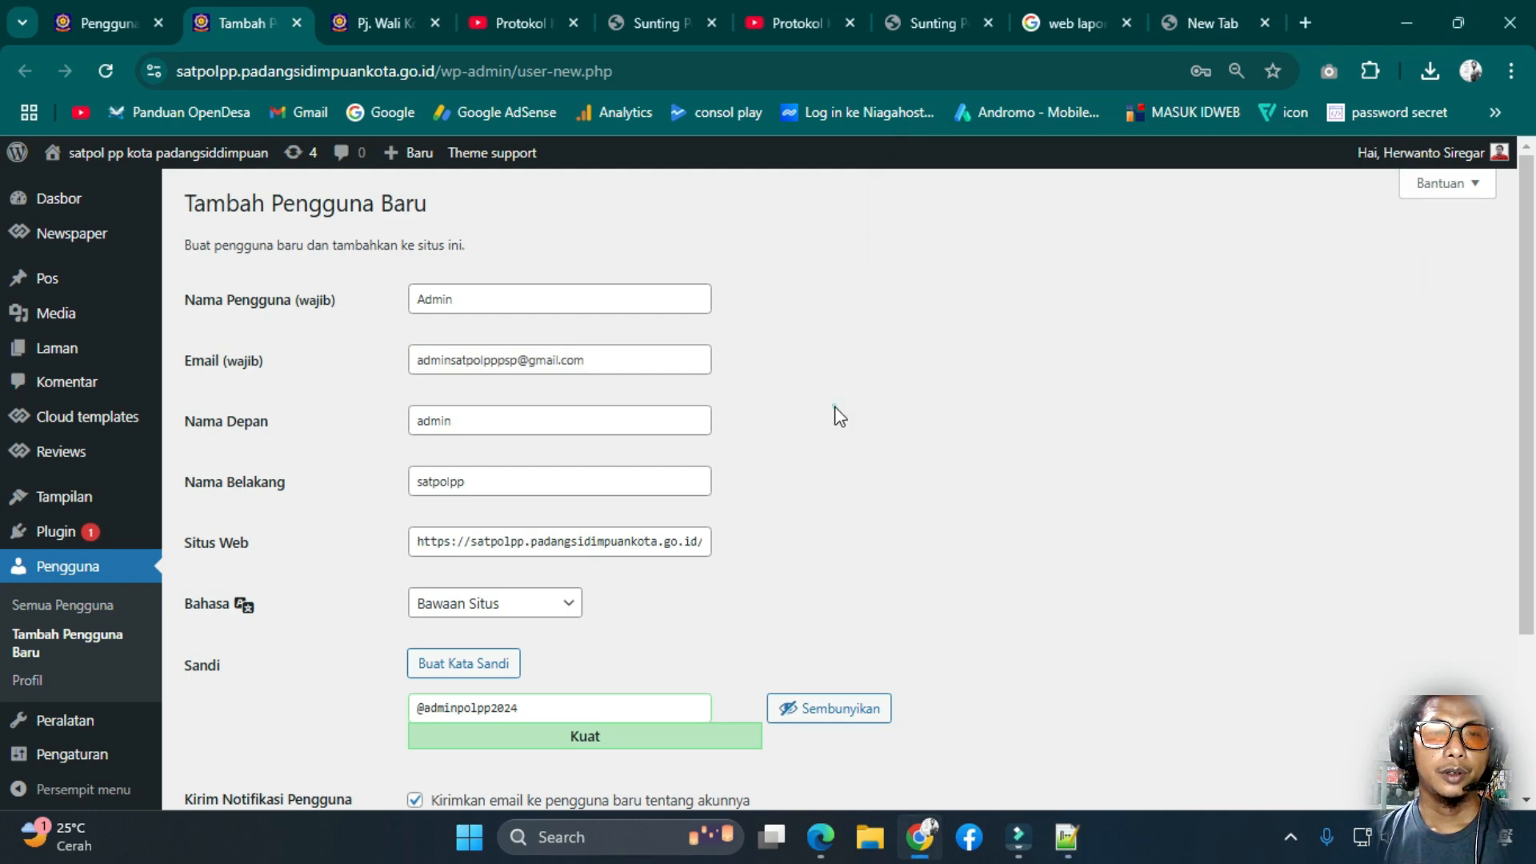
scroll(833, 410, down, 3)
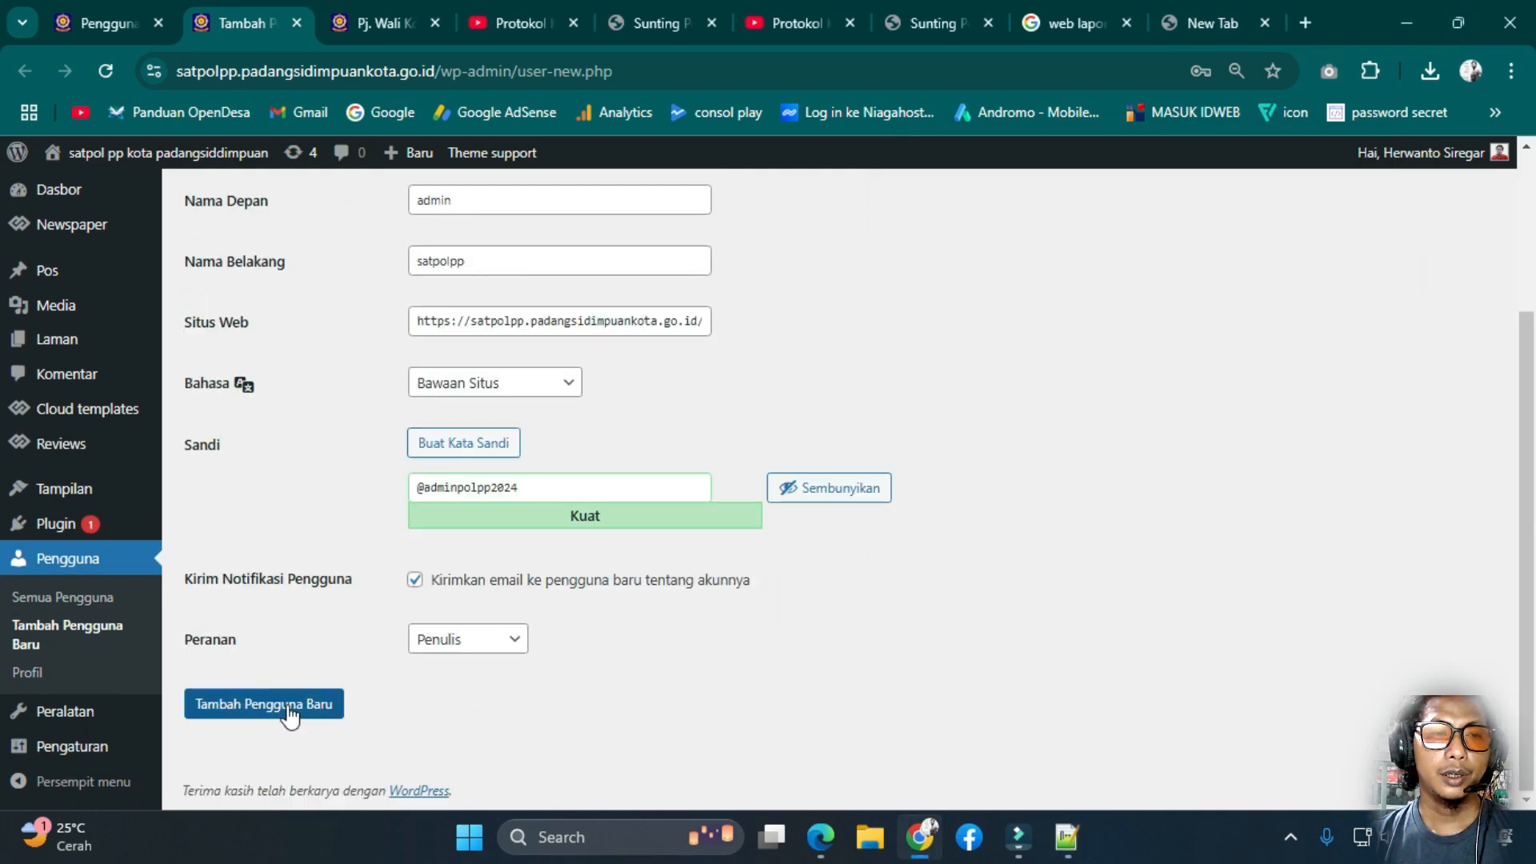
click(288, 707)
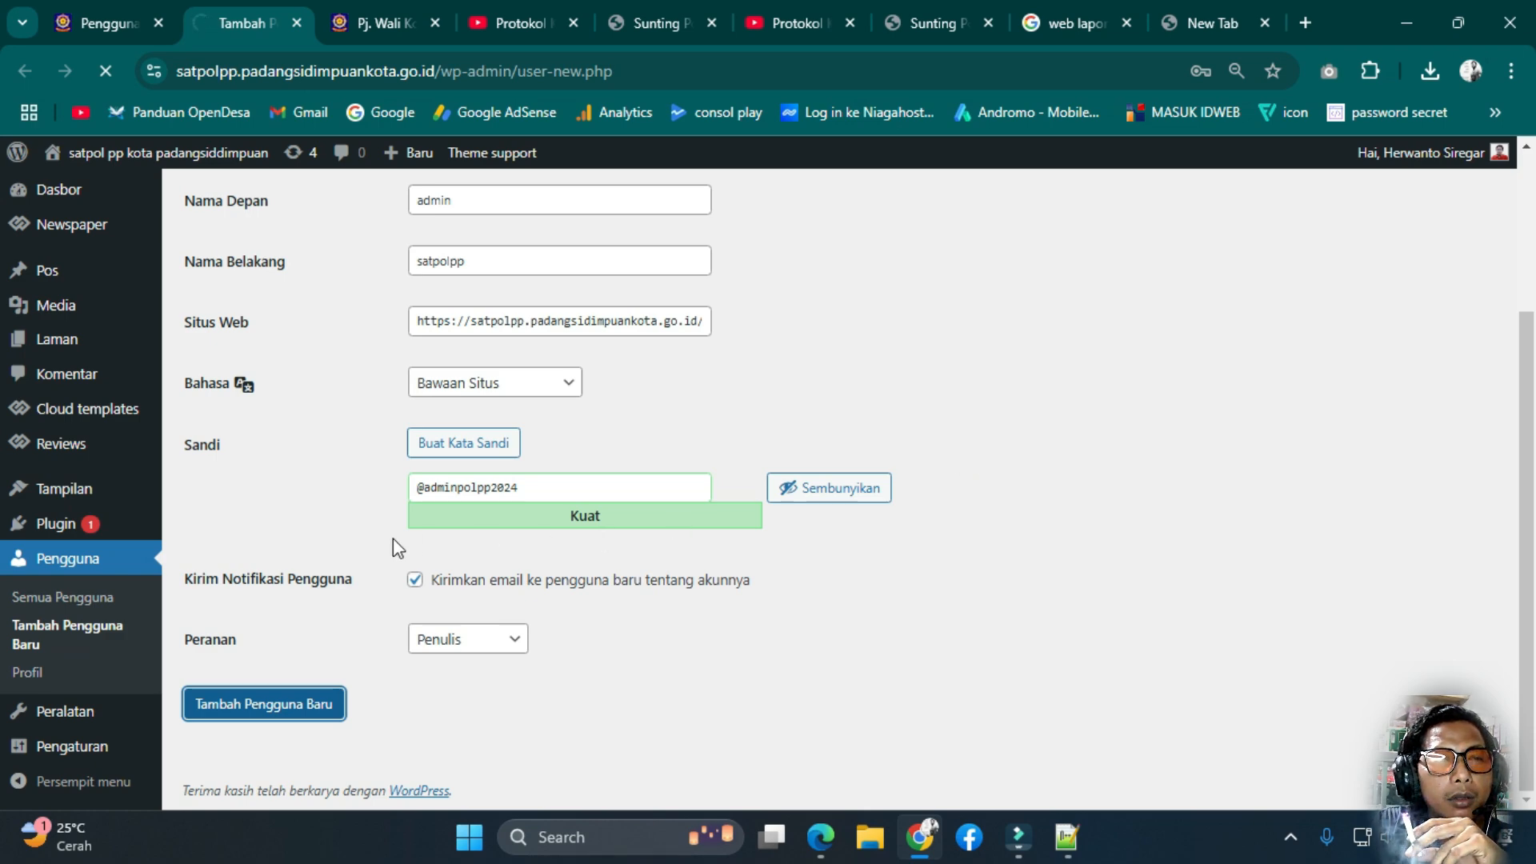
Step: Open Semua Pengguna in a new tab to view the updated users list
right_click(100, 609)
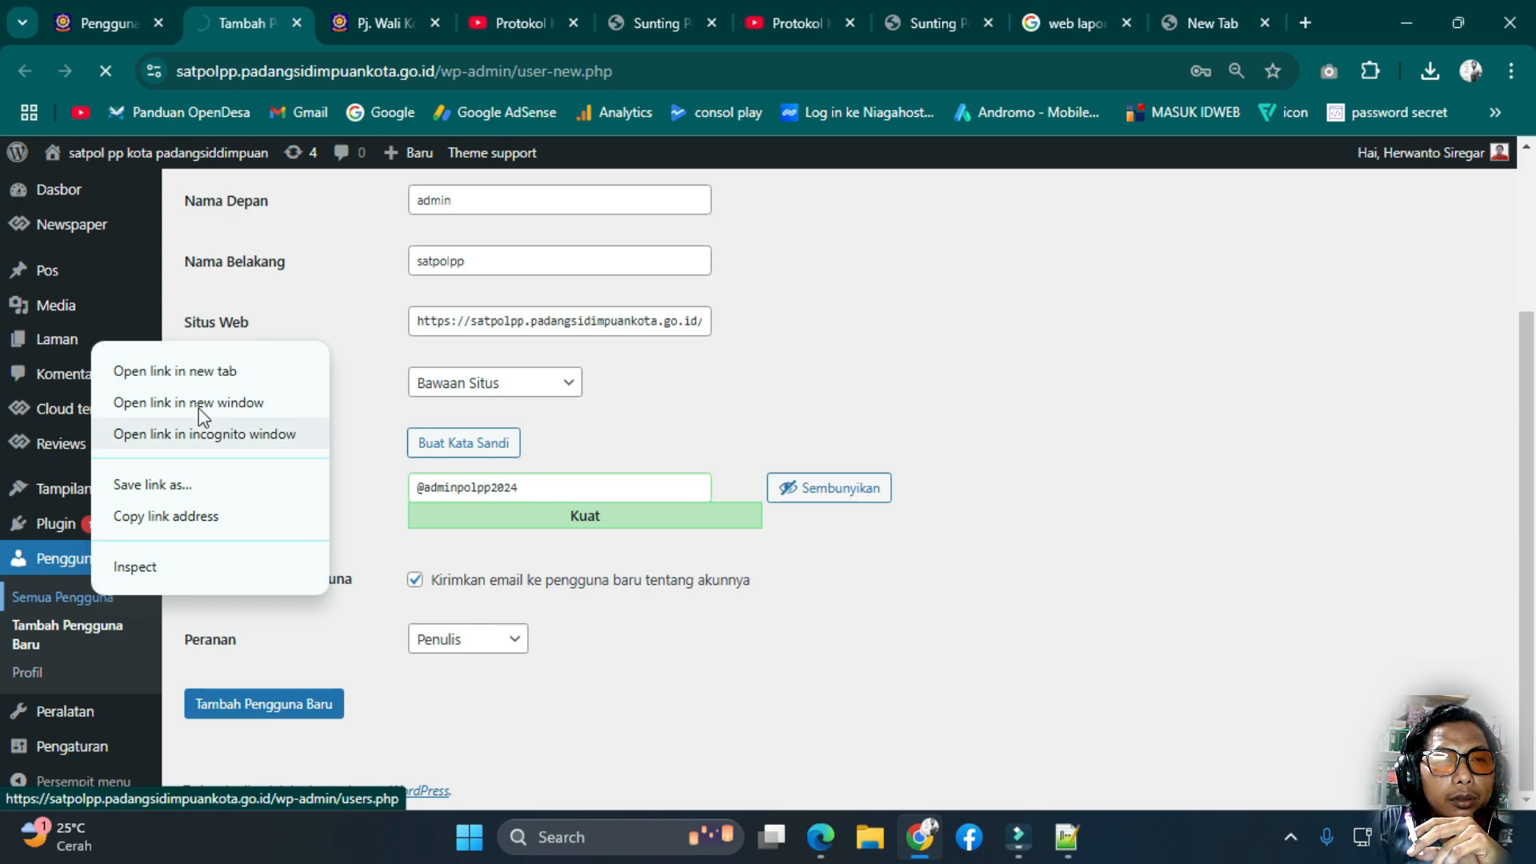
click(169, 369)
click(345, 20)
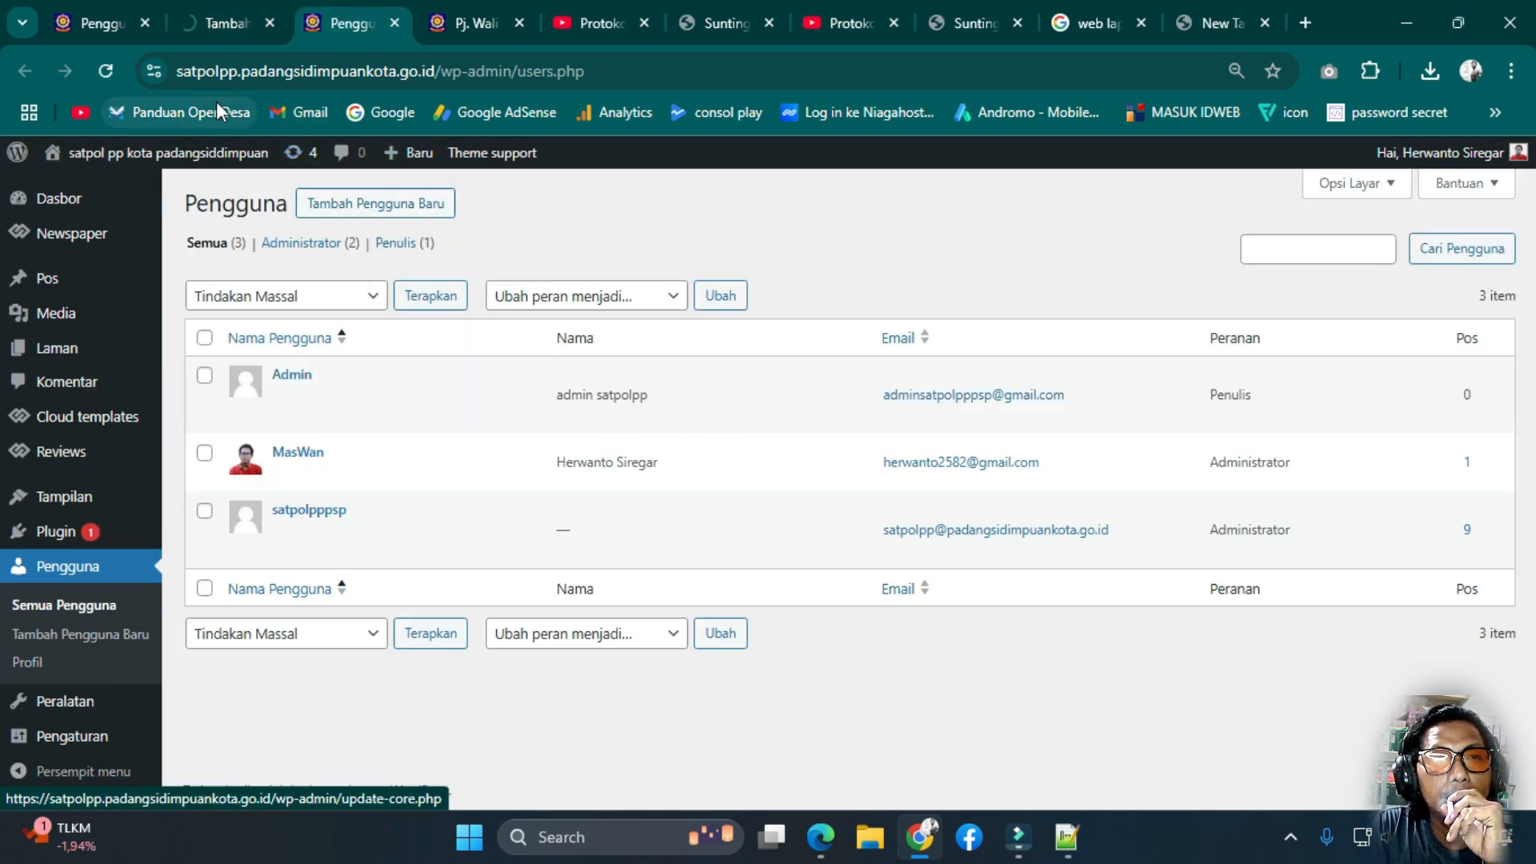
Step: Go back to the add-user tab and load the users list page there
click(213, 21)
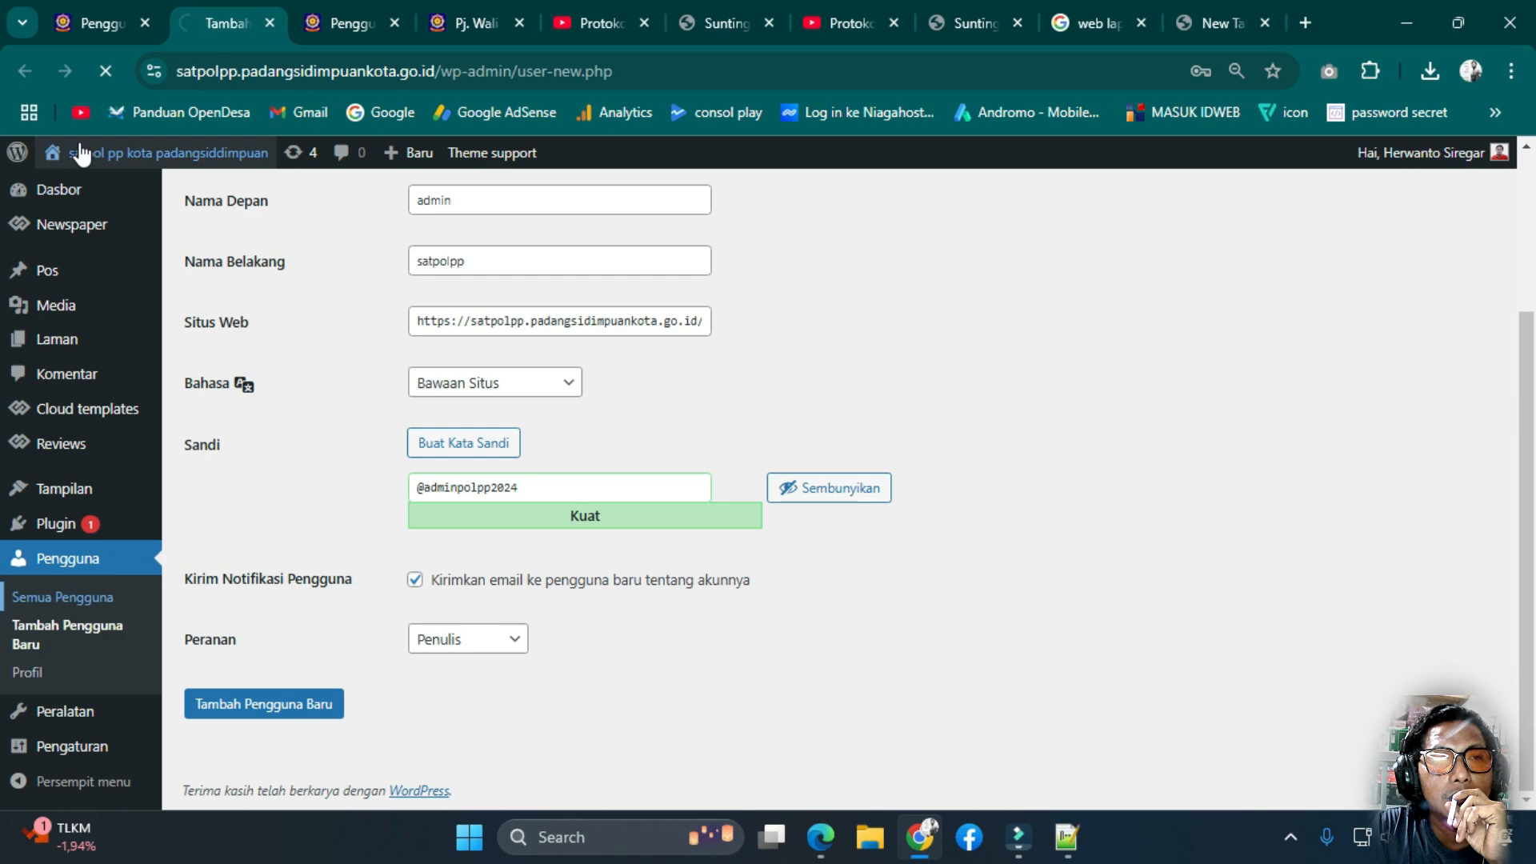
double_click(347, 74)
click(347, 73)
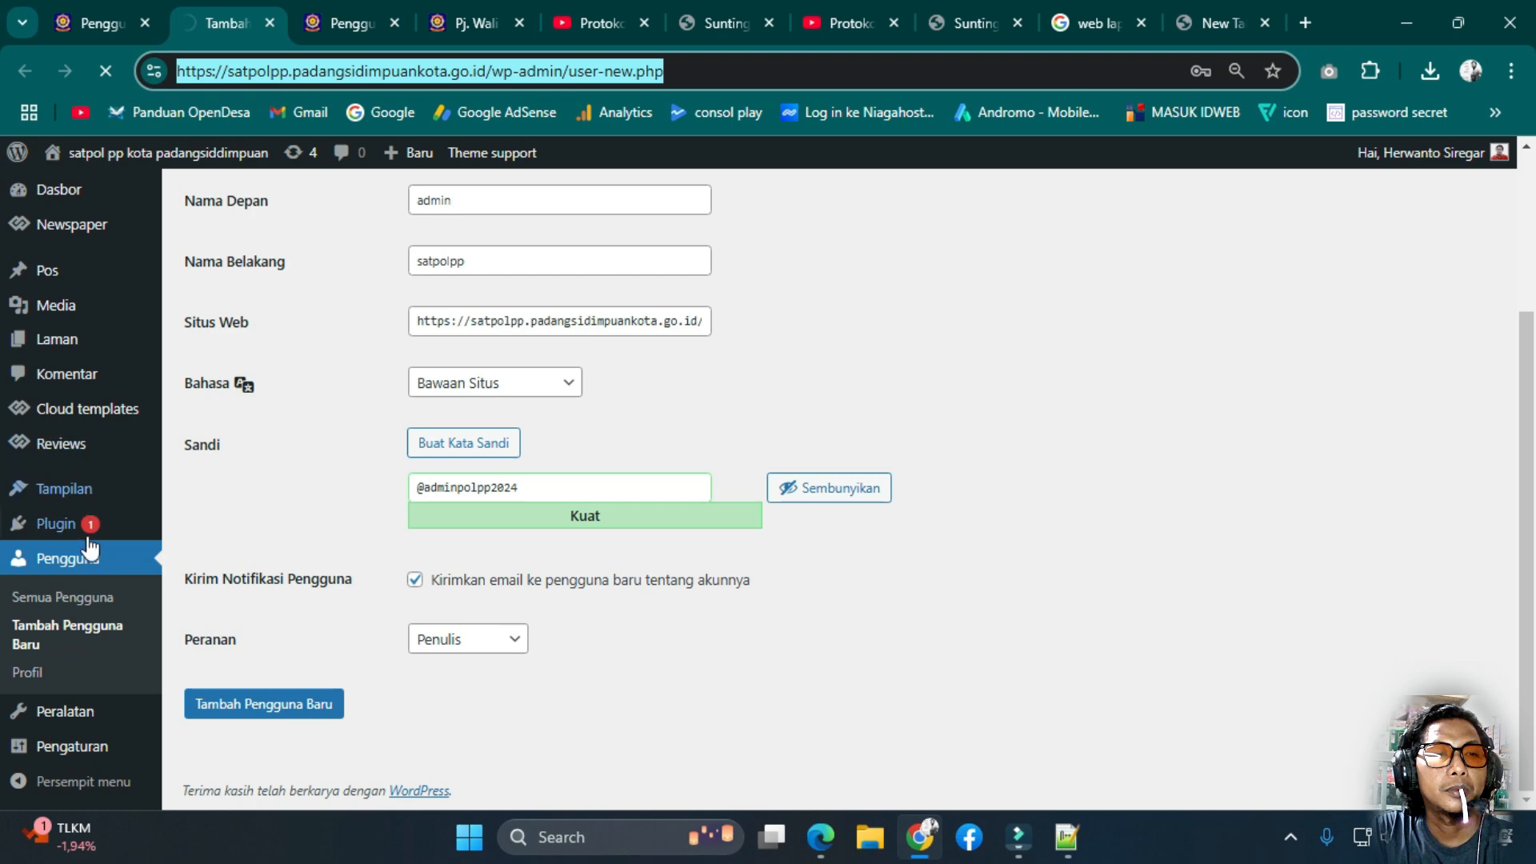
click(70, 559)
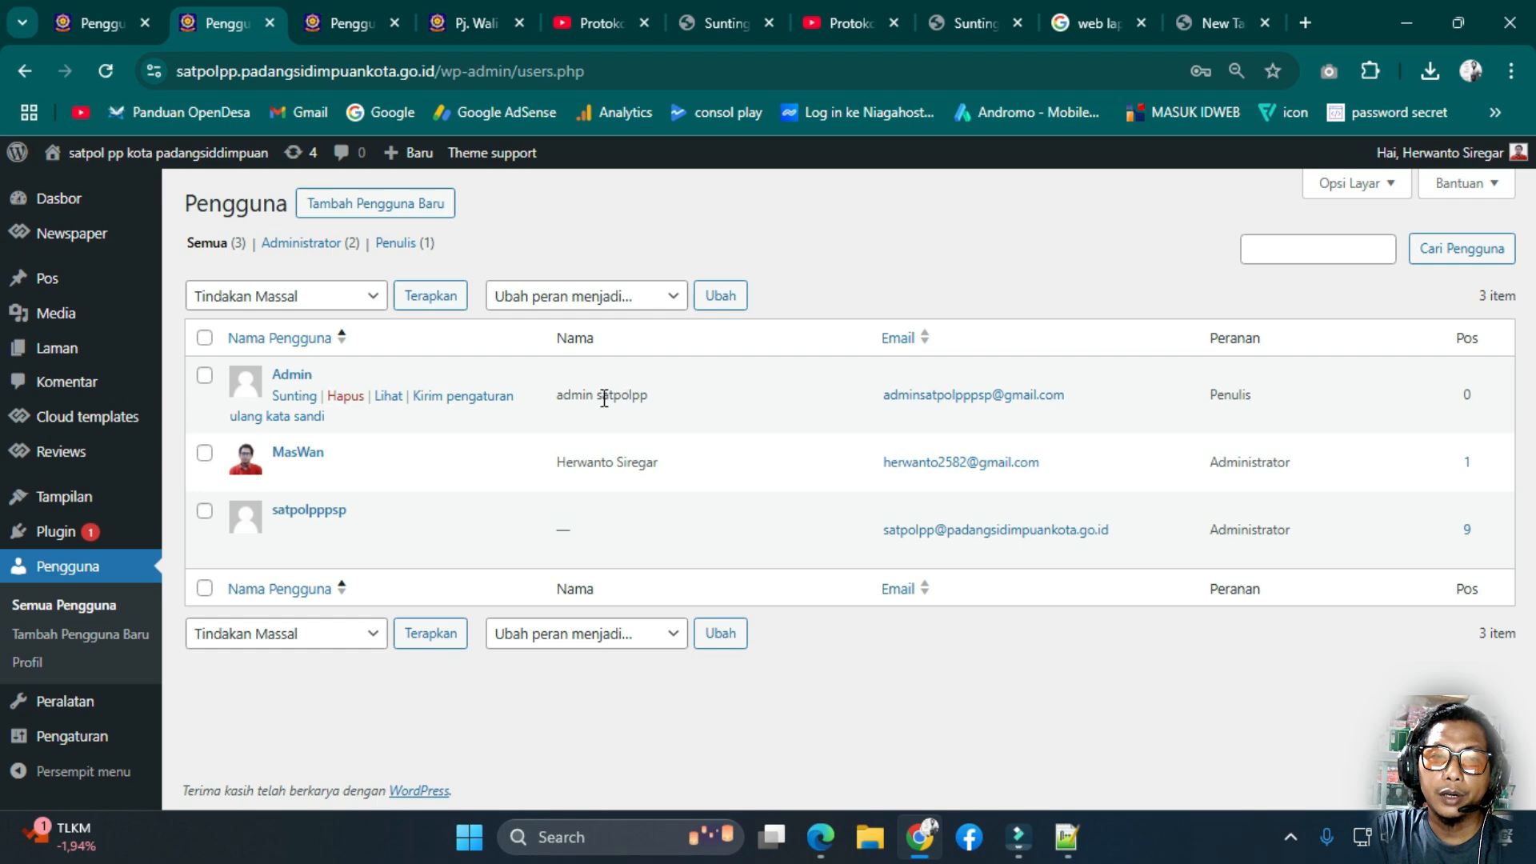
click(572, 397)
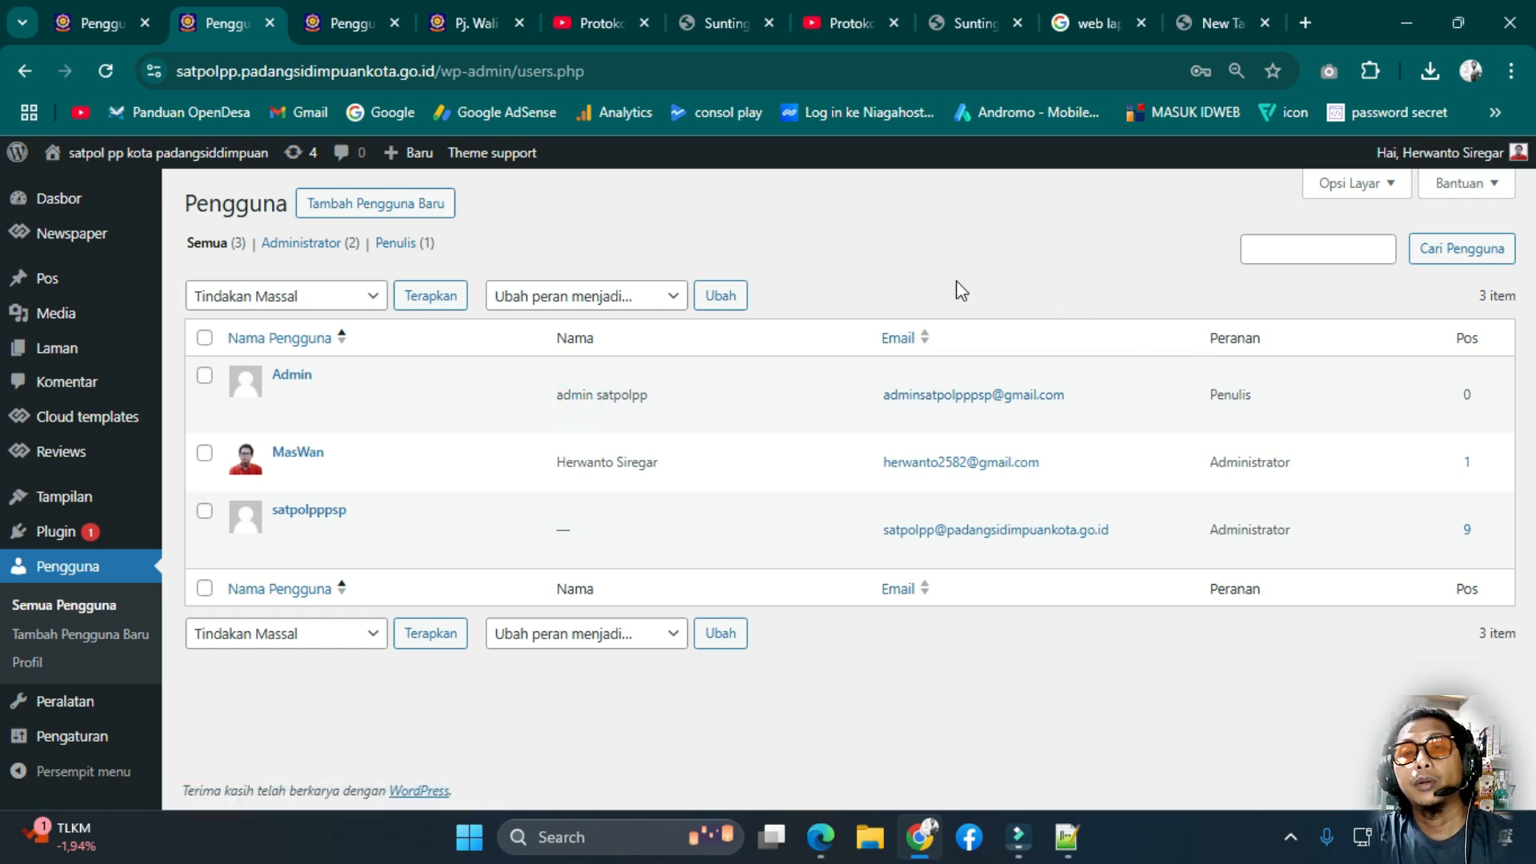
Step: Close the Bing search tabs in Edge and open a fresh Edge window
click(824, 840)
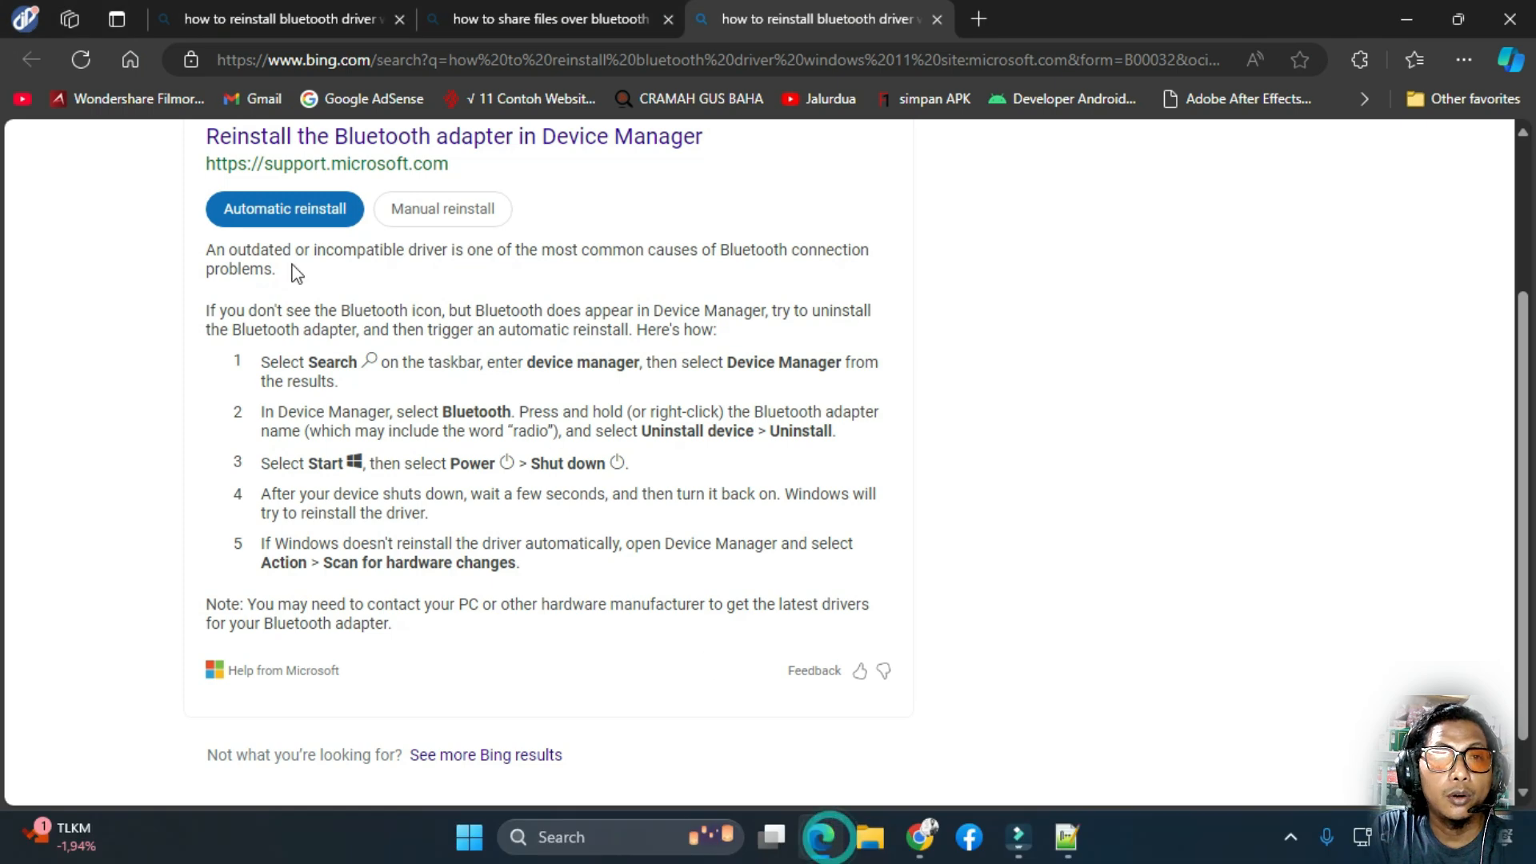
click(400, 20)
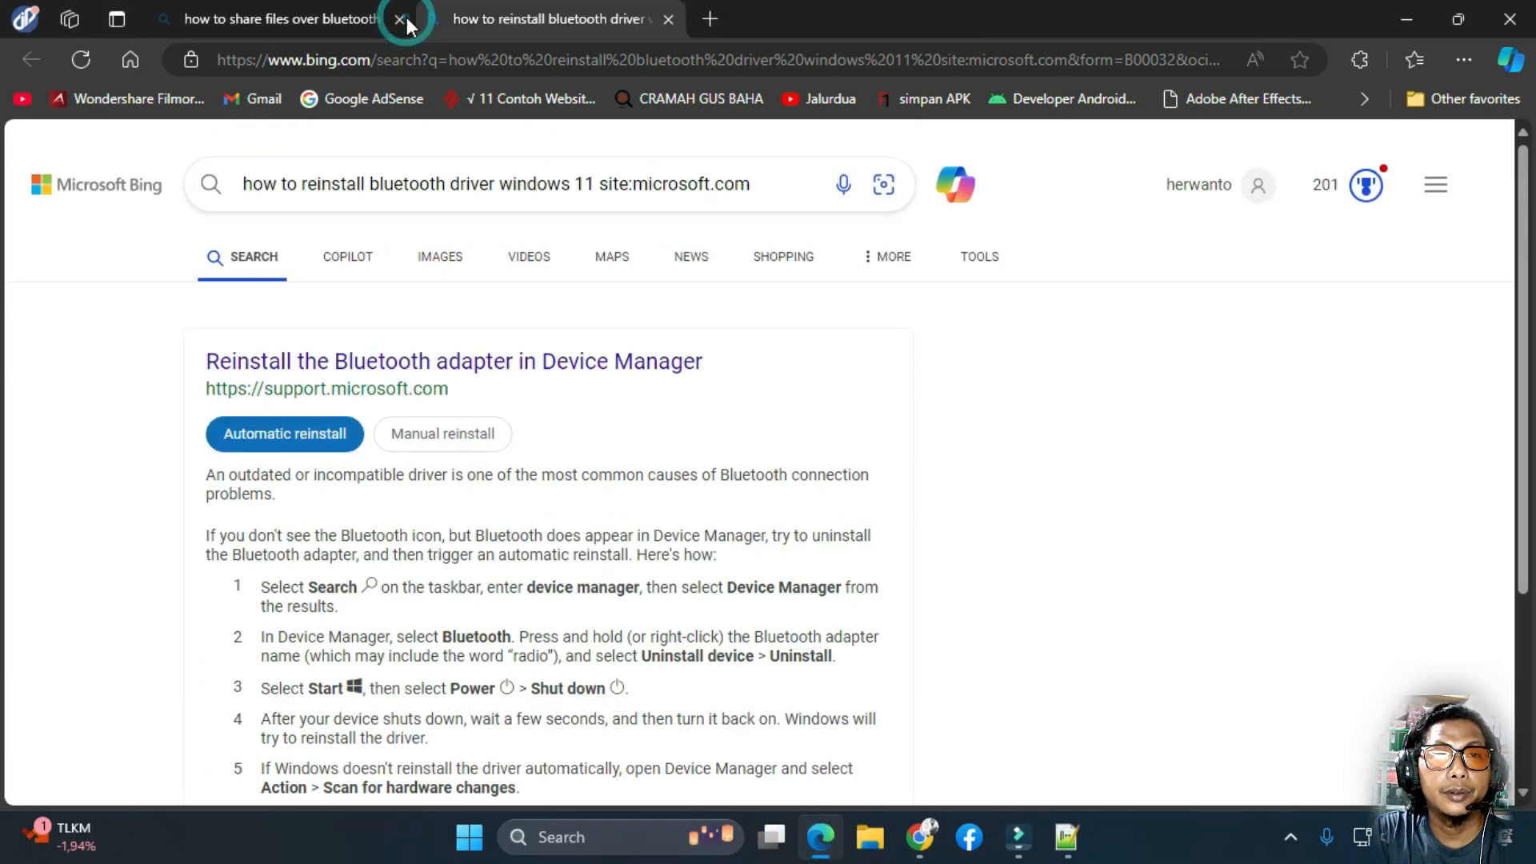
click(400, 19)
click(400, 19)
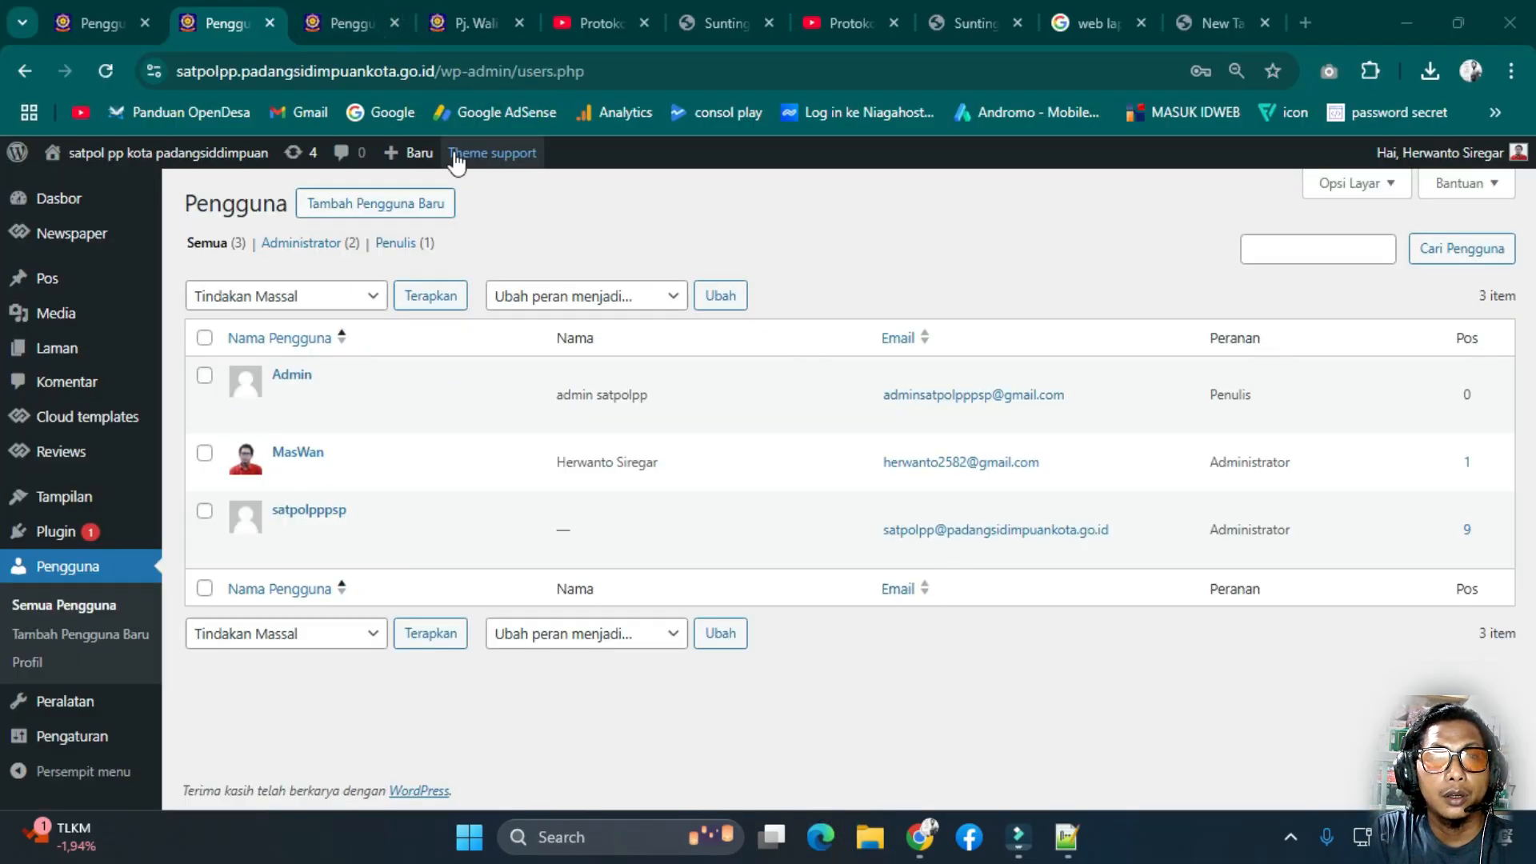
click(822, 838)
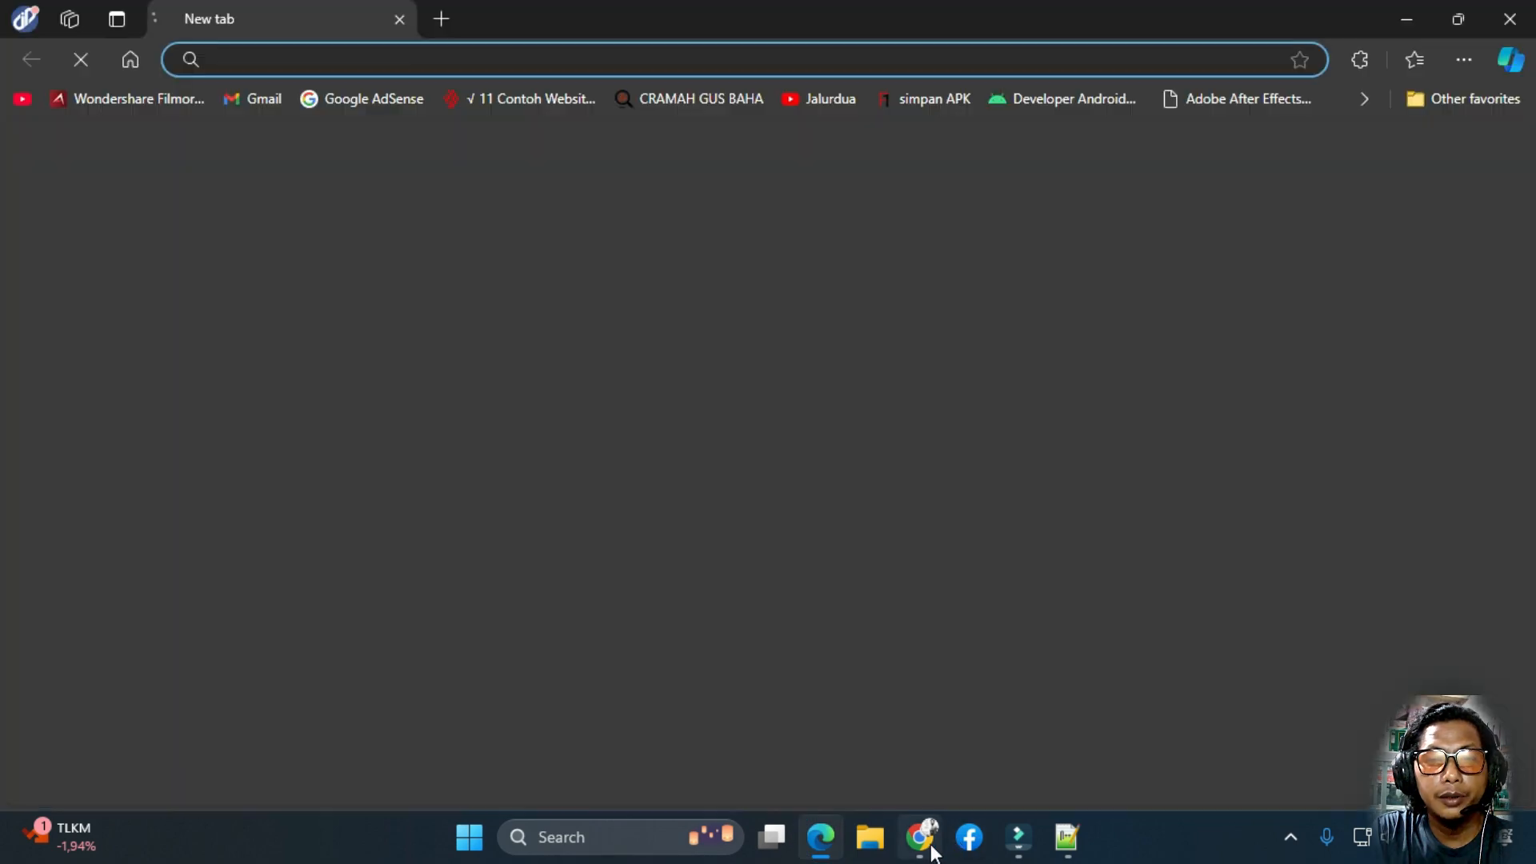
Step: Copy the site address up to /wp-admin and paste it into the new Edge tab
click(921, 838)
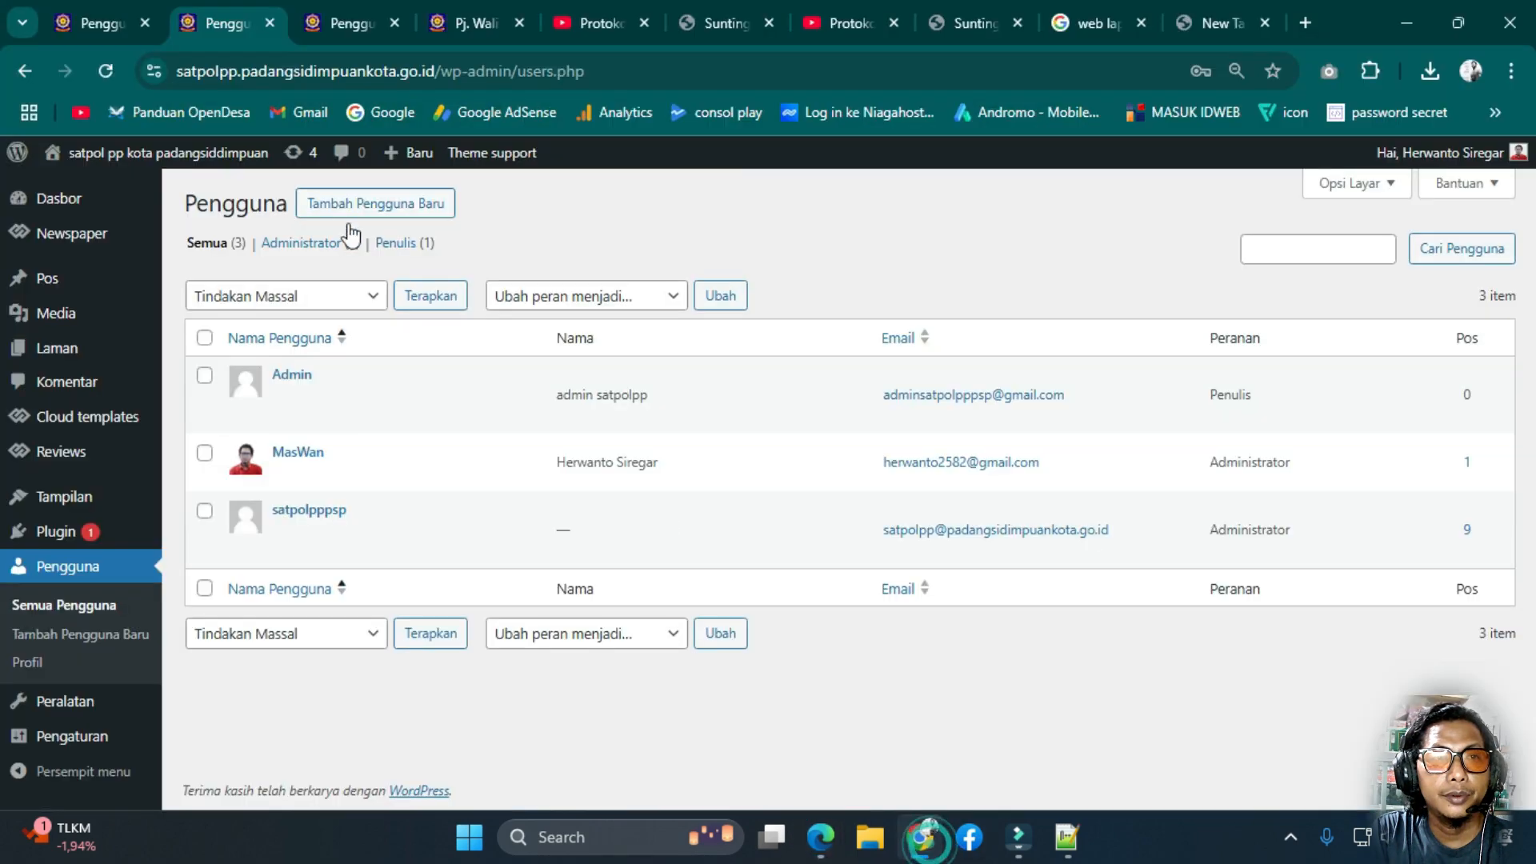
click(220, 71)
key(ctrl+c)
click(198, 75)
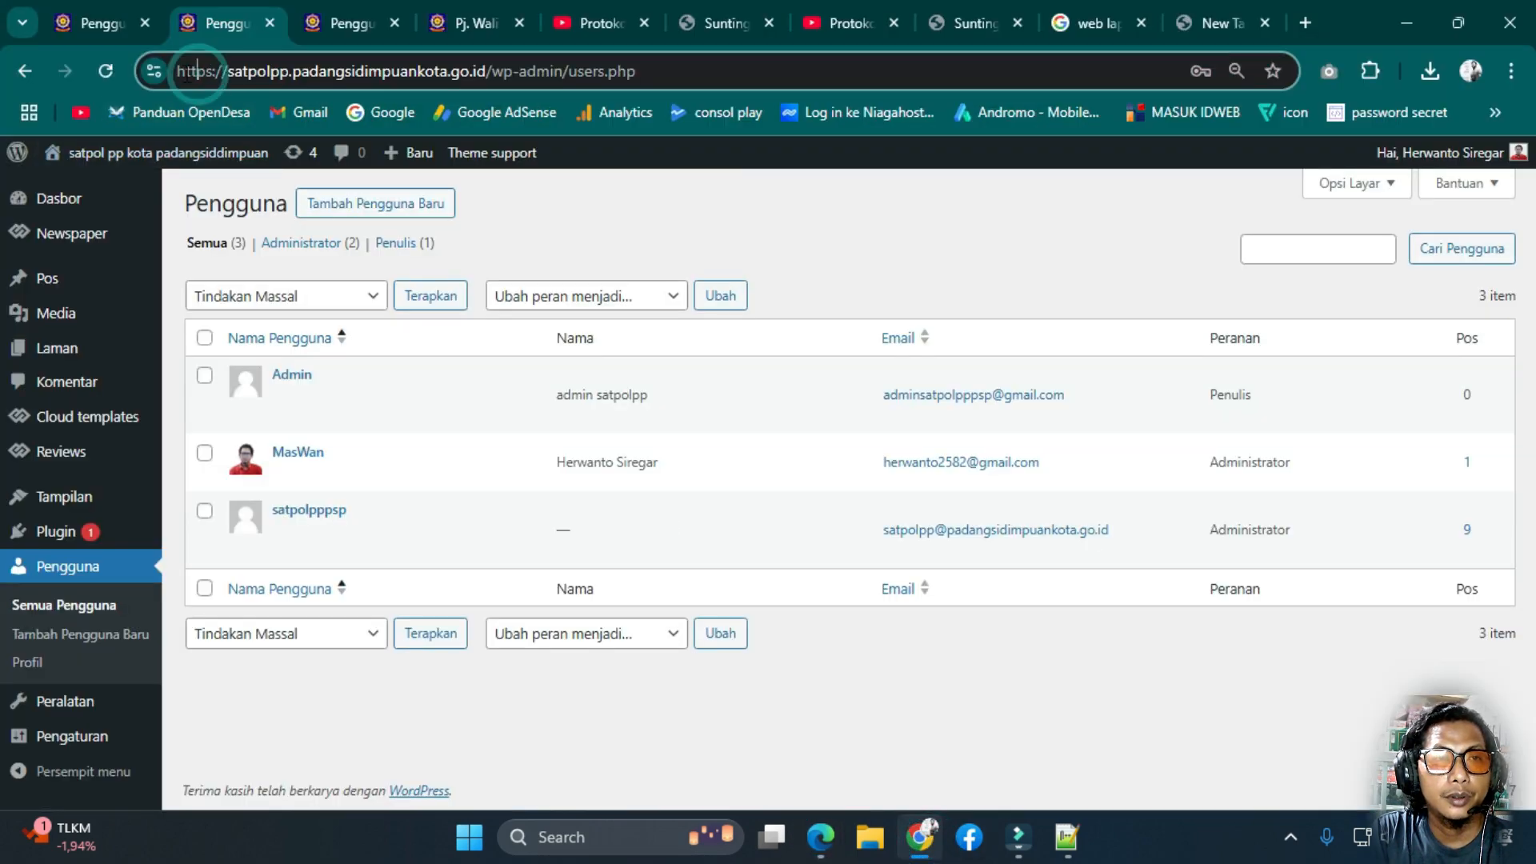
drag(181, 72, 521, 67)
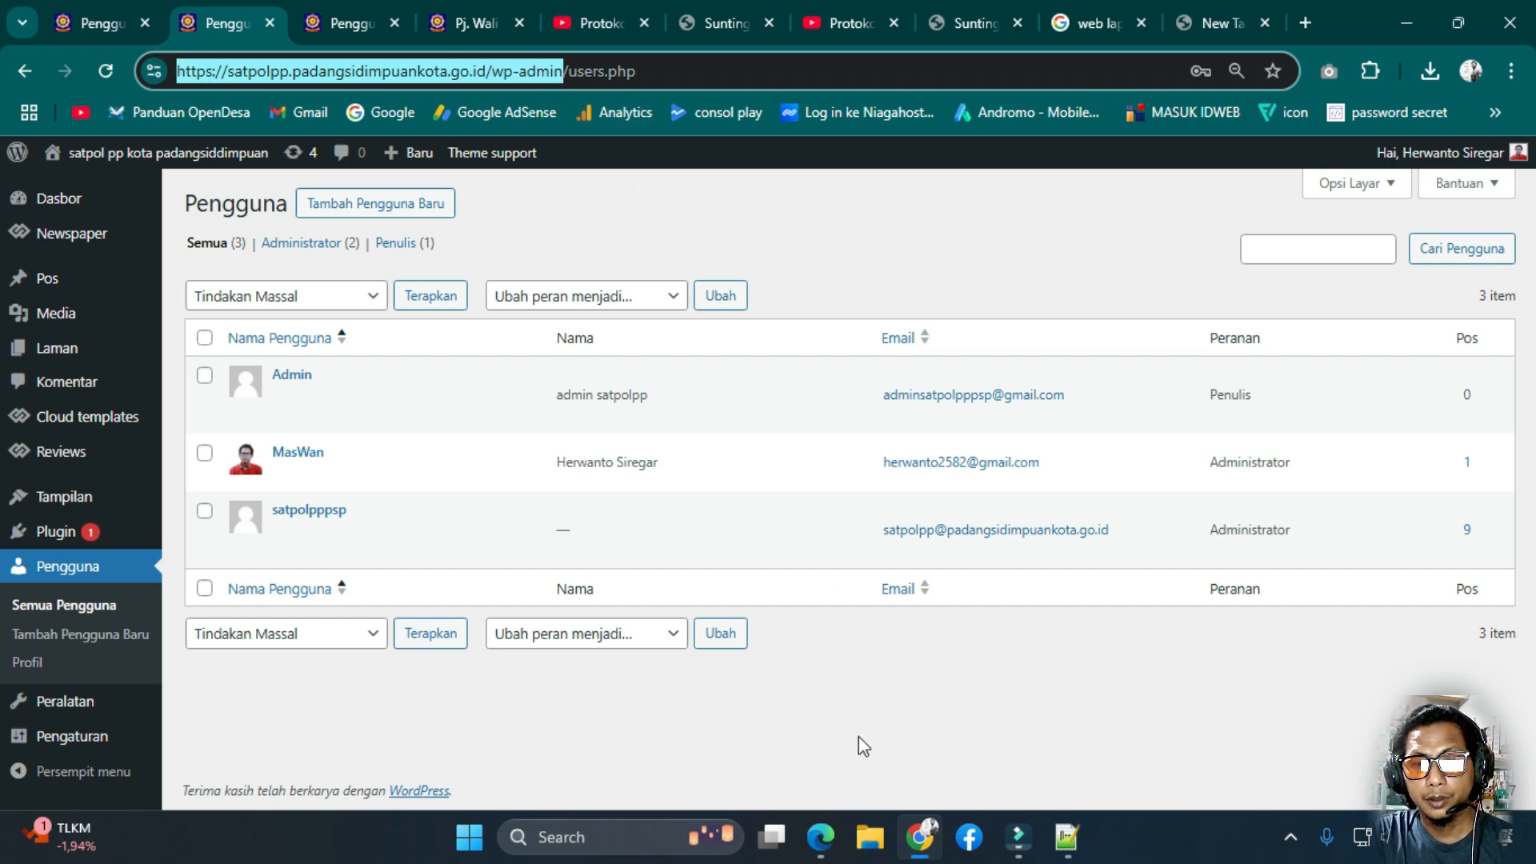
click(821, 832)
click(293, 60)
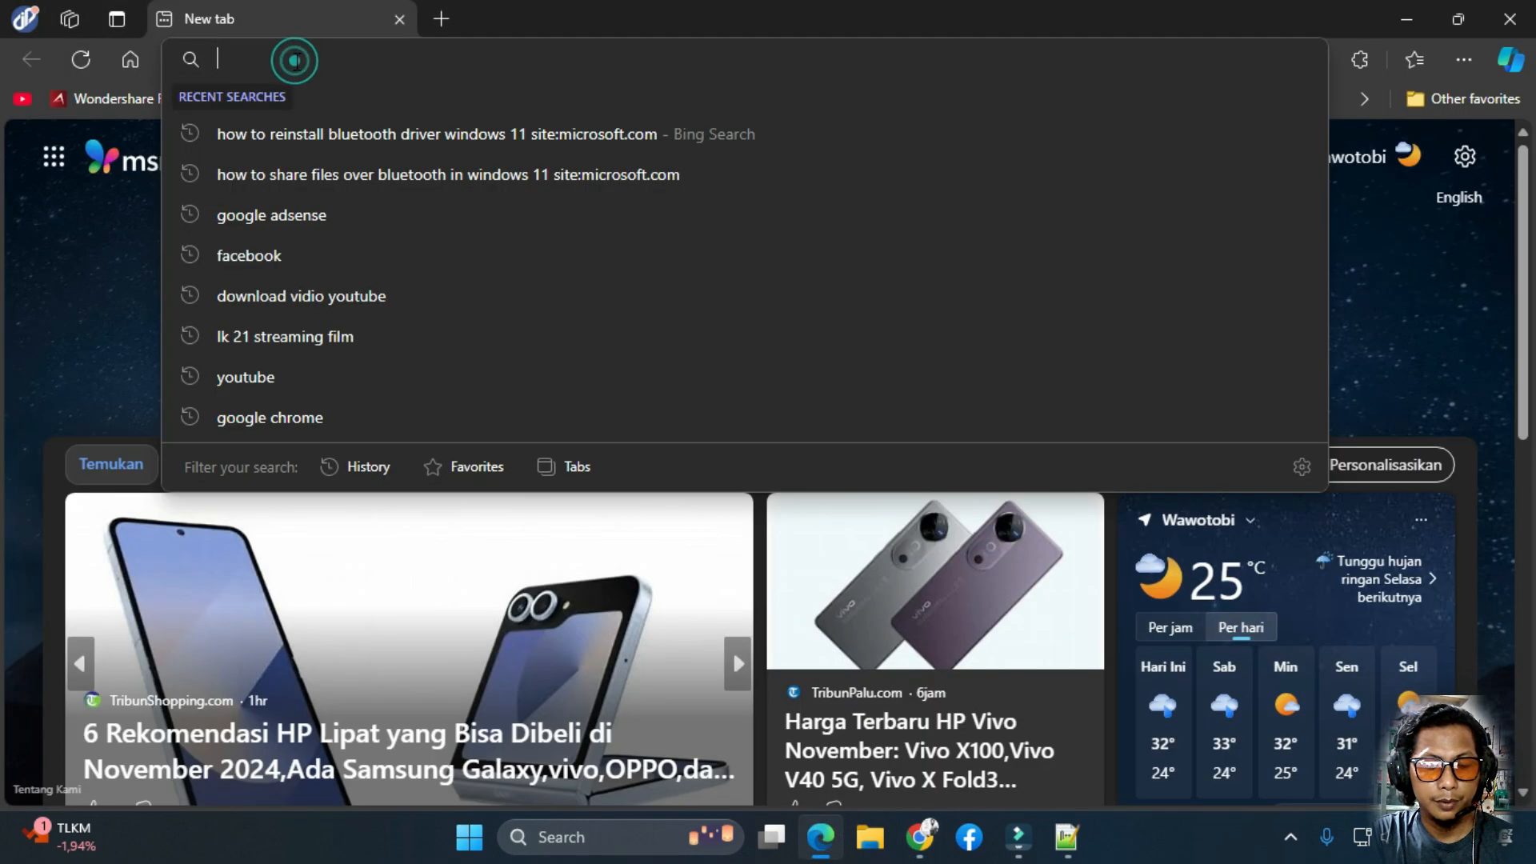
key(ctrl+v)
text(v)
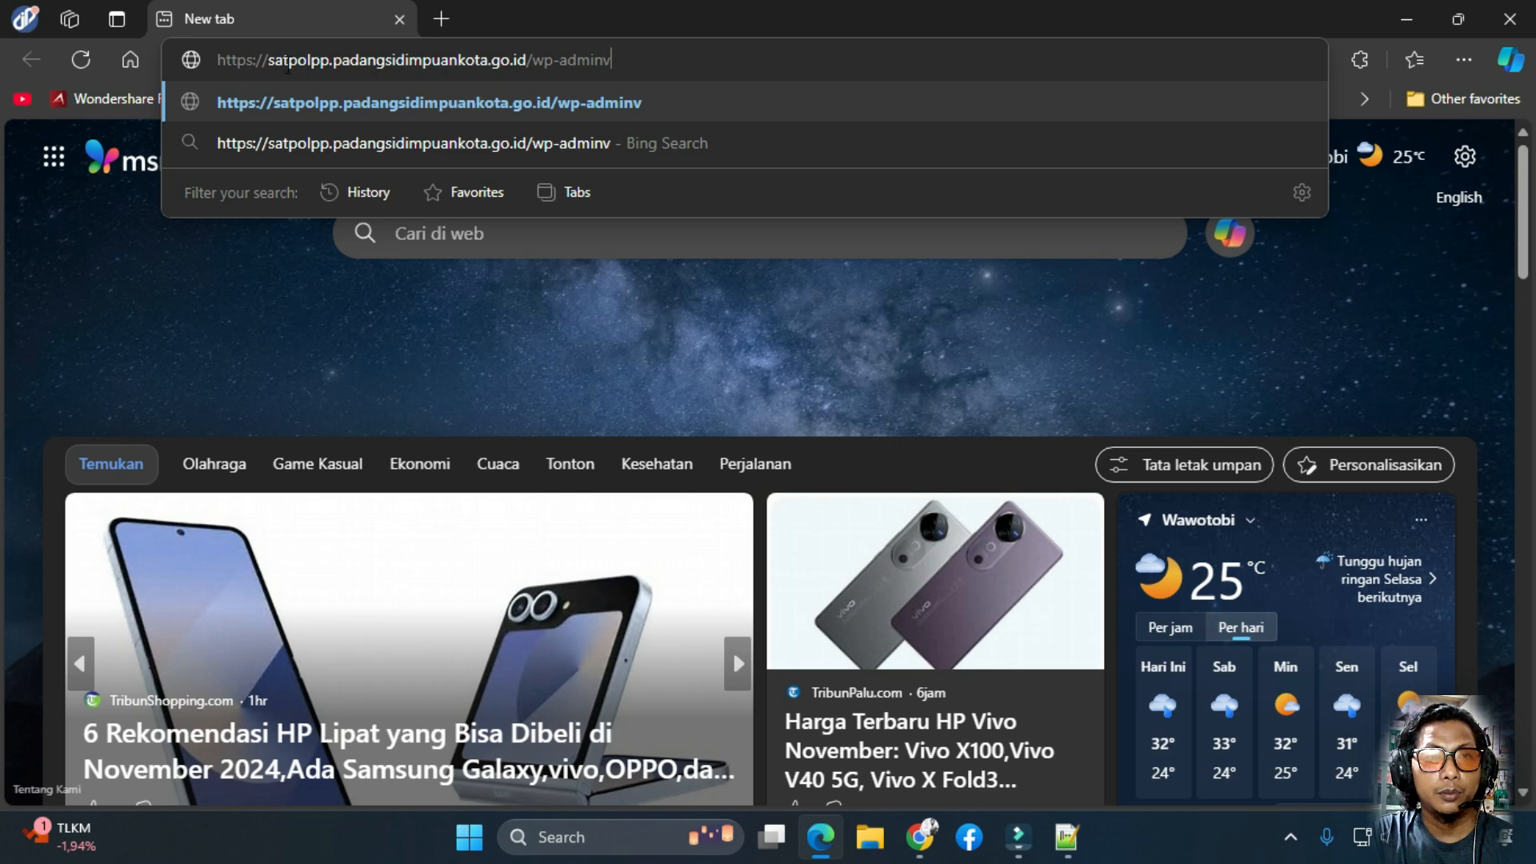
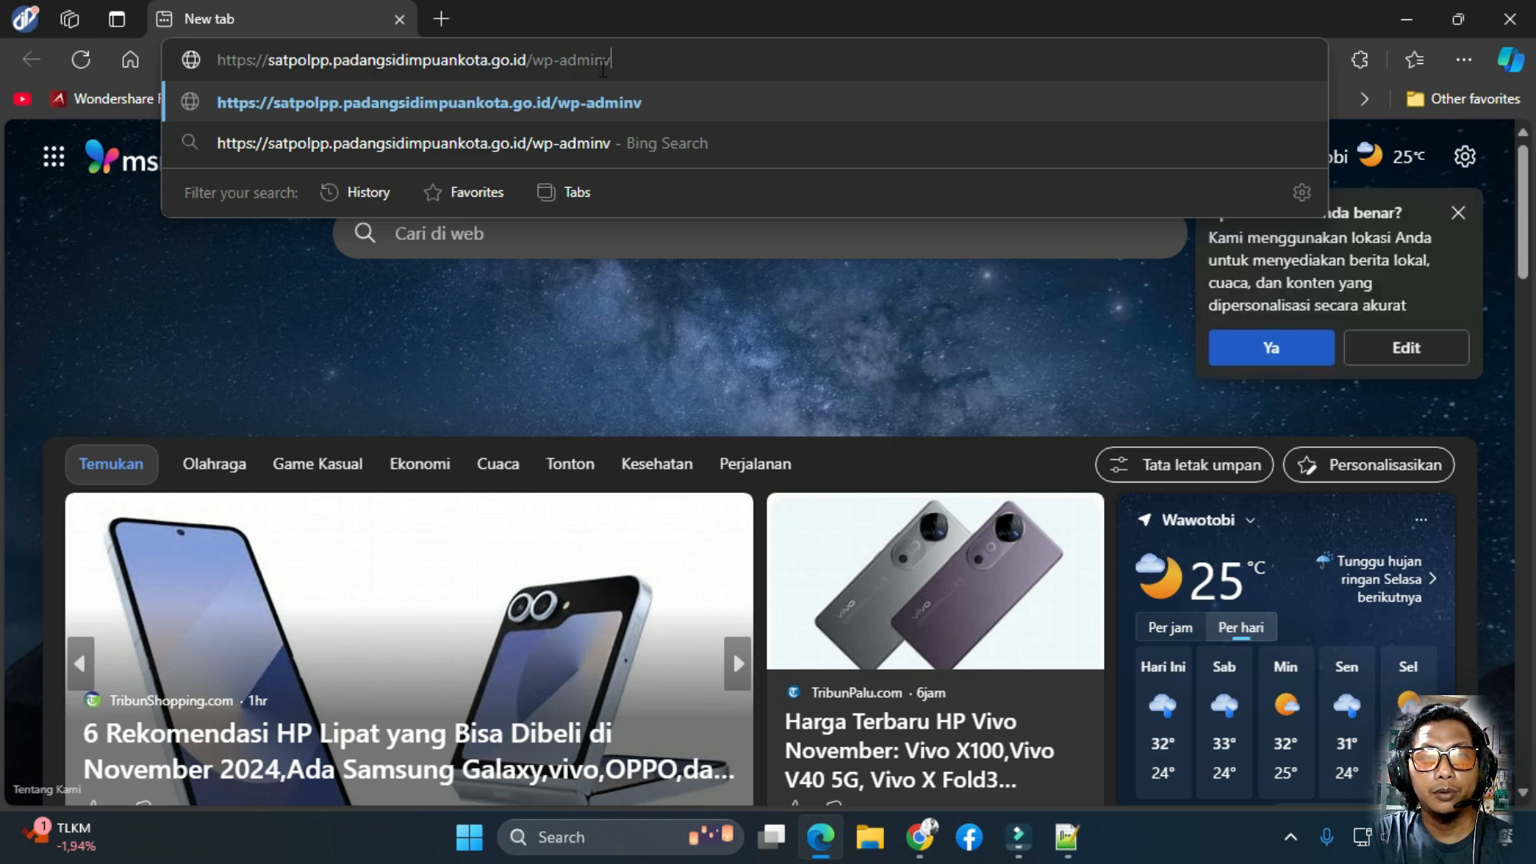
Step: Fix the stray 'v' in the wp-admin URL and load the Log Masuk login page
key(BackSpace)
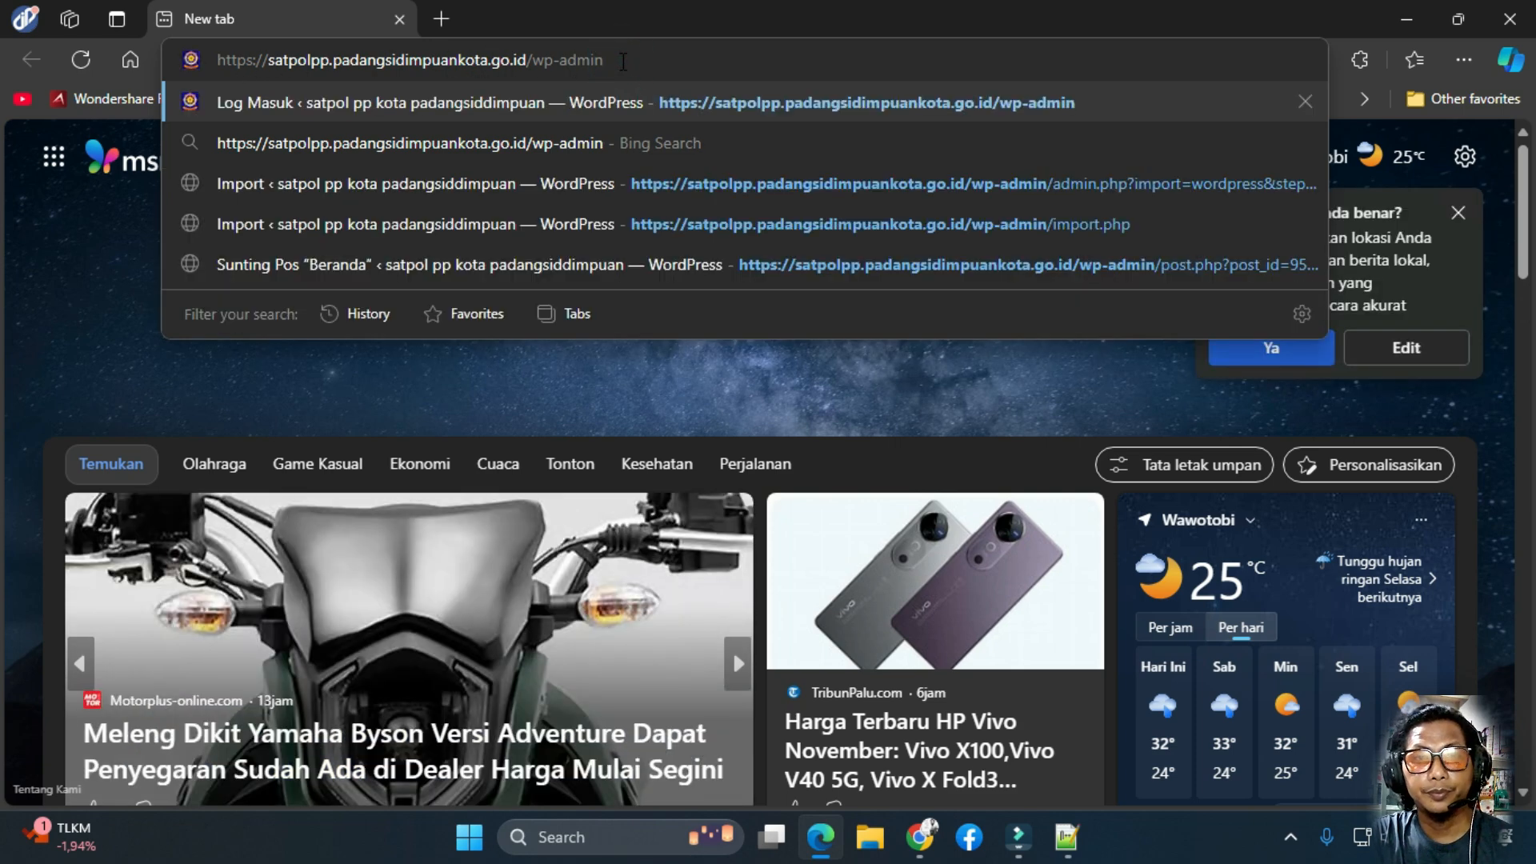
click(670, 104)
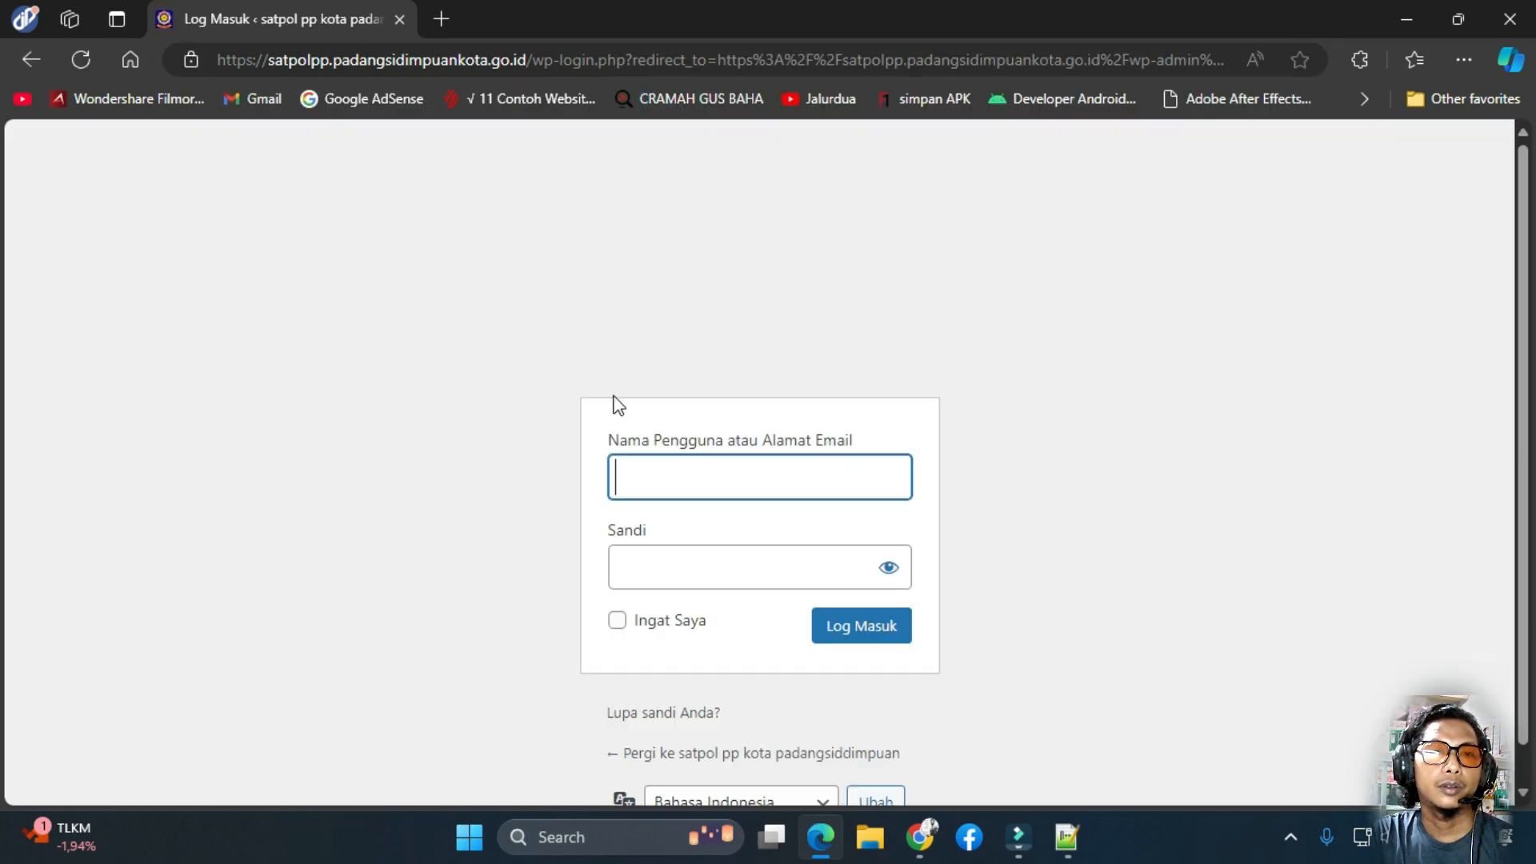
click(684, 477)
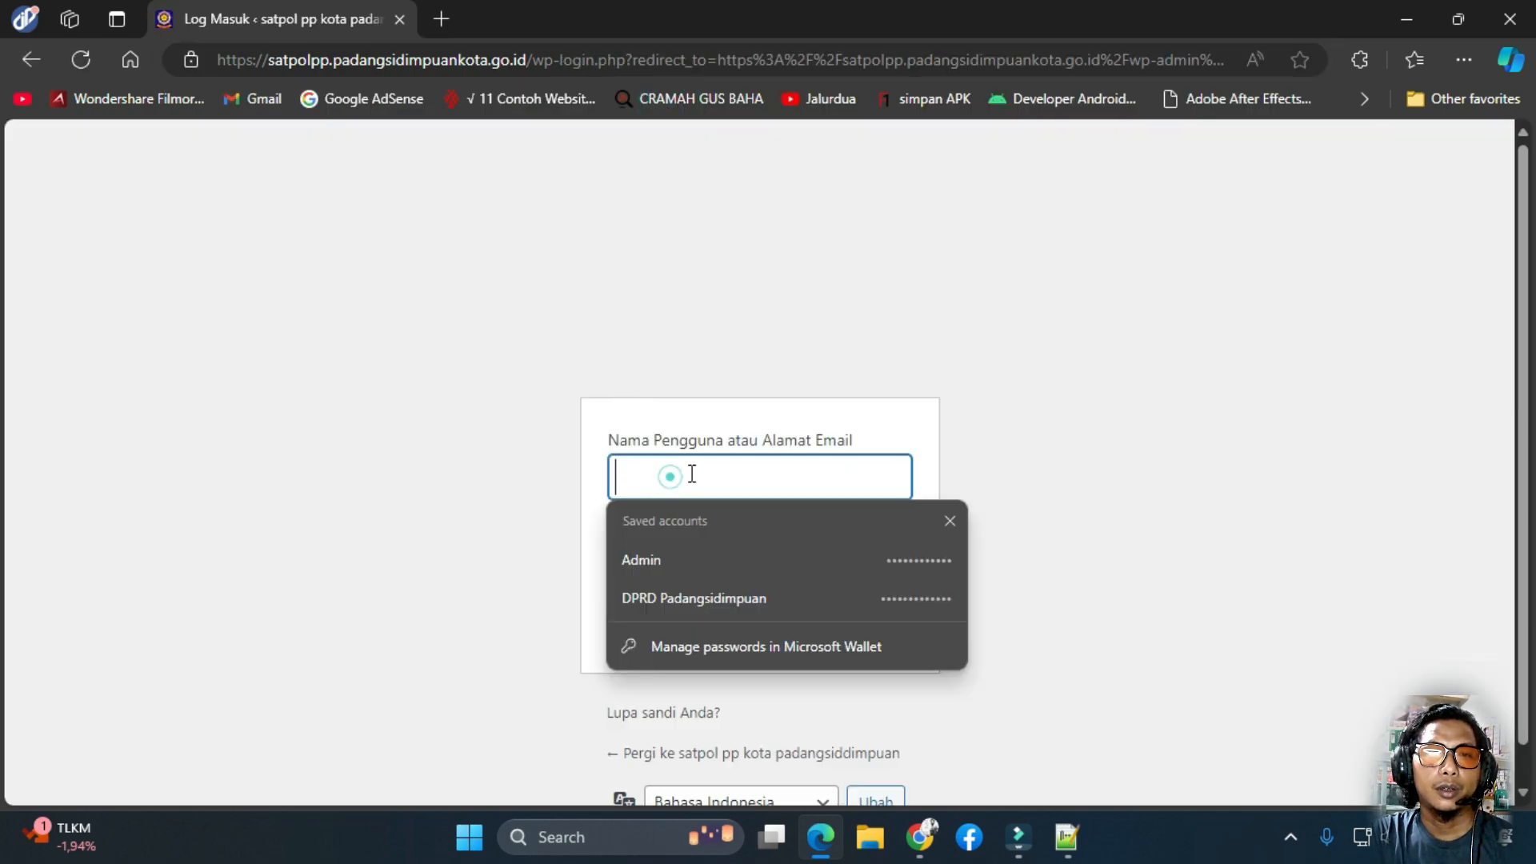
click(1132, 412)
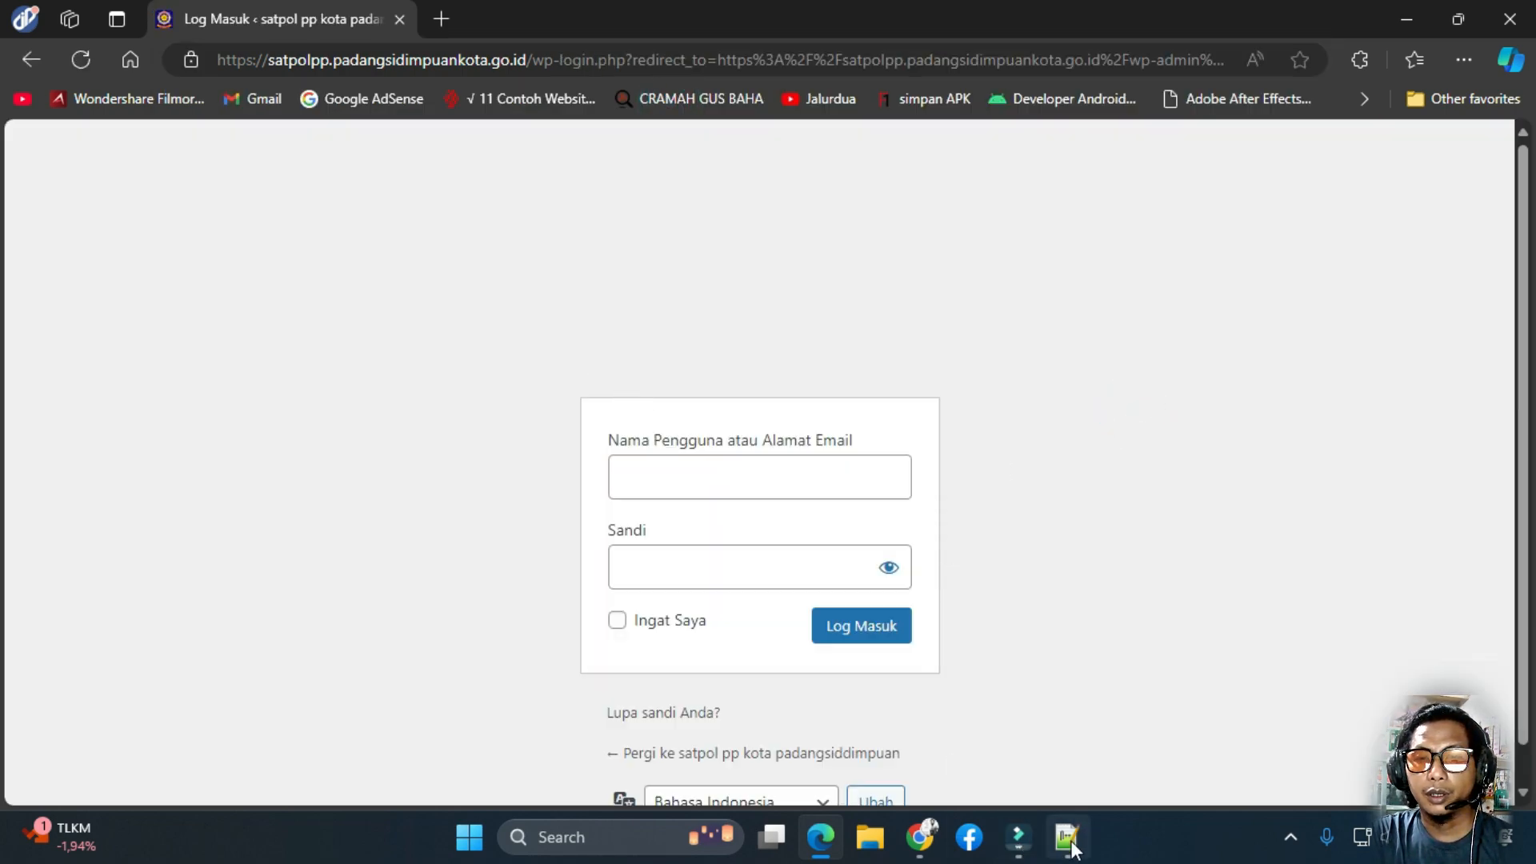
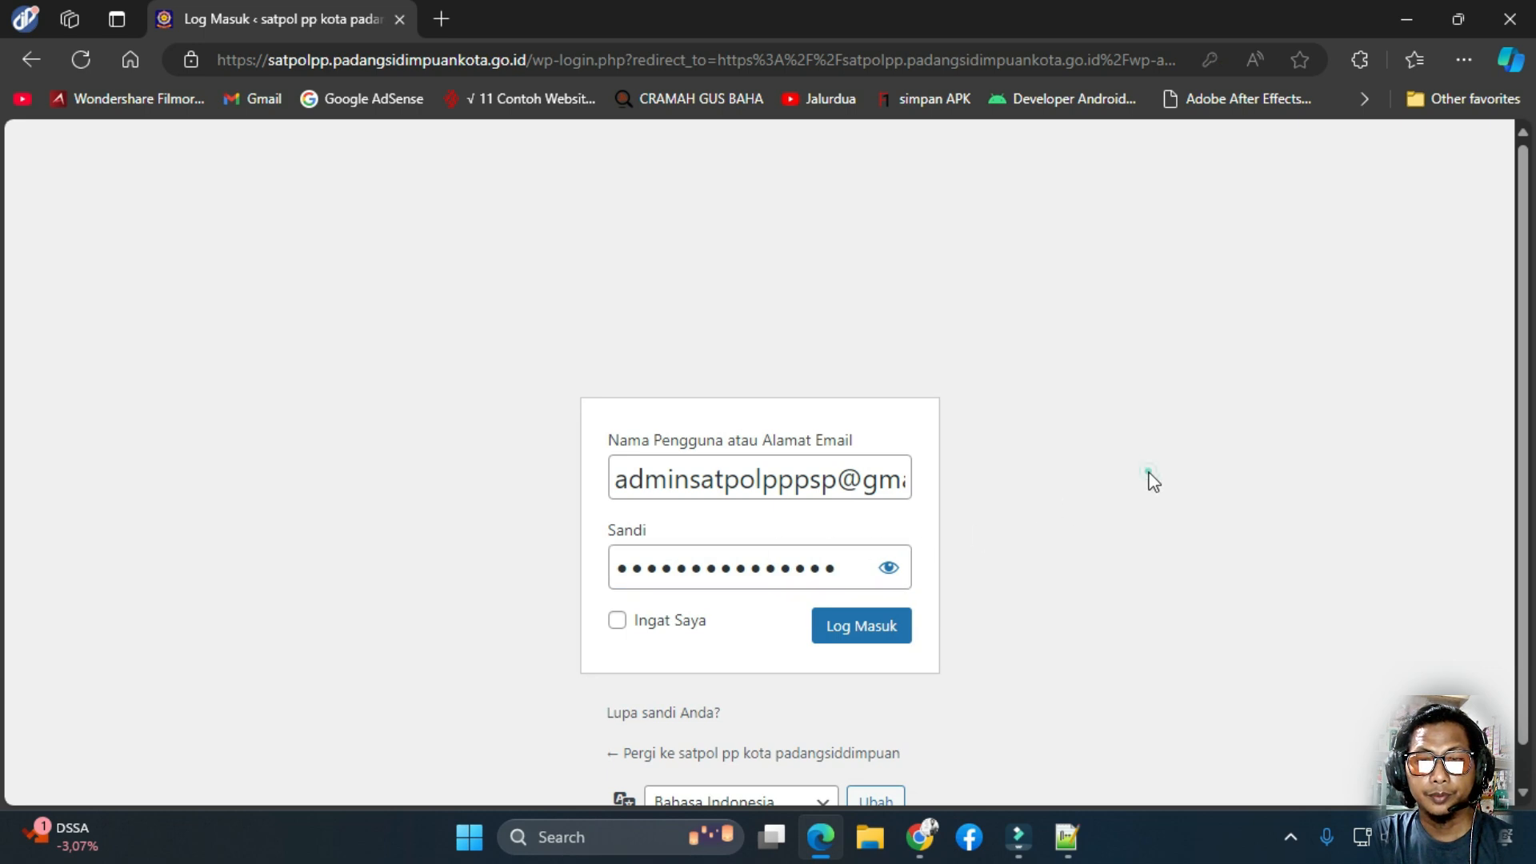
Step: Submit the filled-in login credentials to reach the site's Dasbor
click(868, 632)
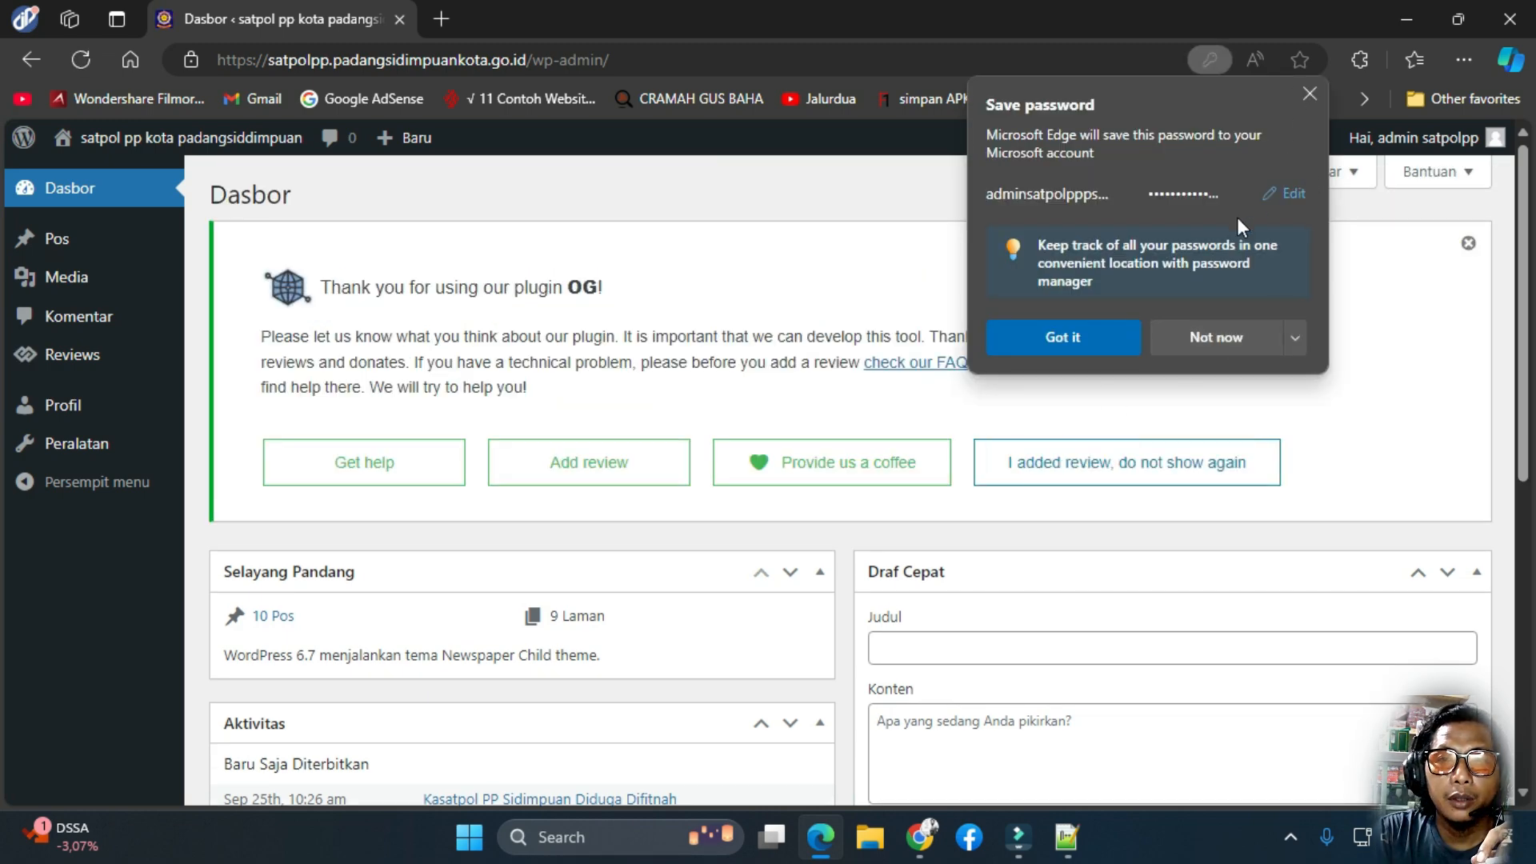
Step: Dismiss Edge's save-password prompt on the Dasbor
click(1313, 92)
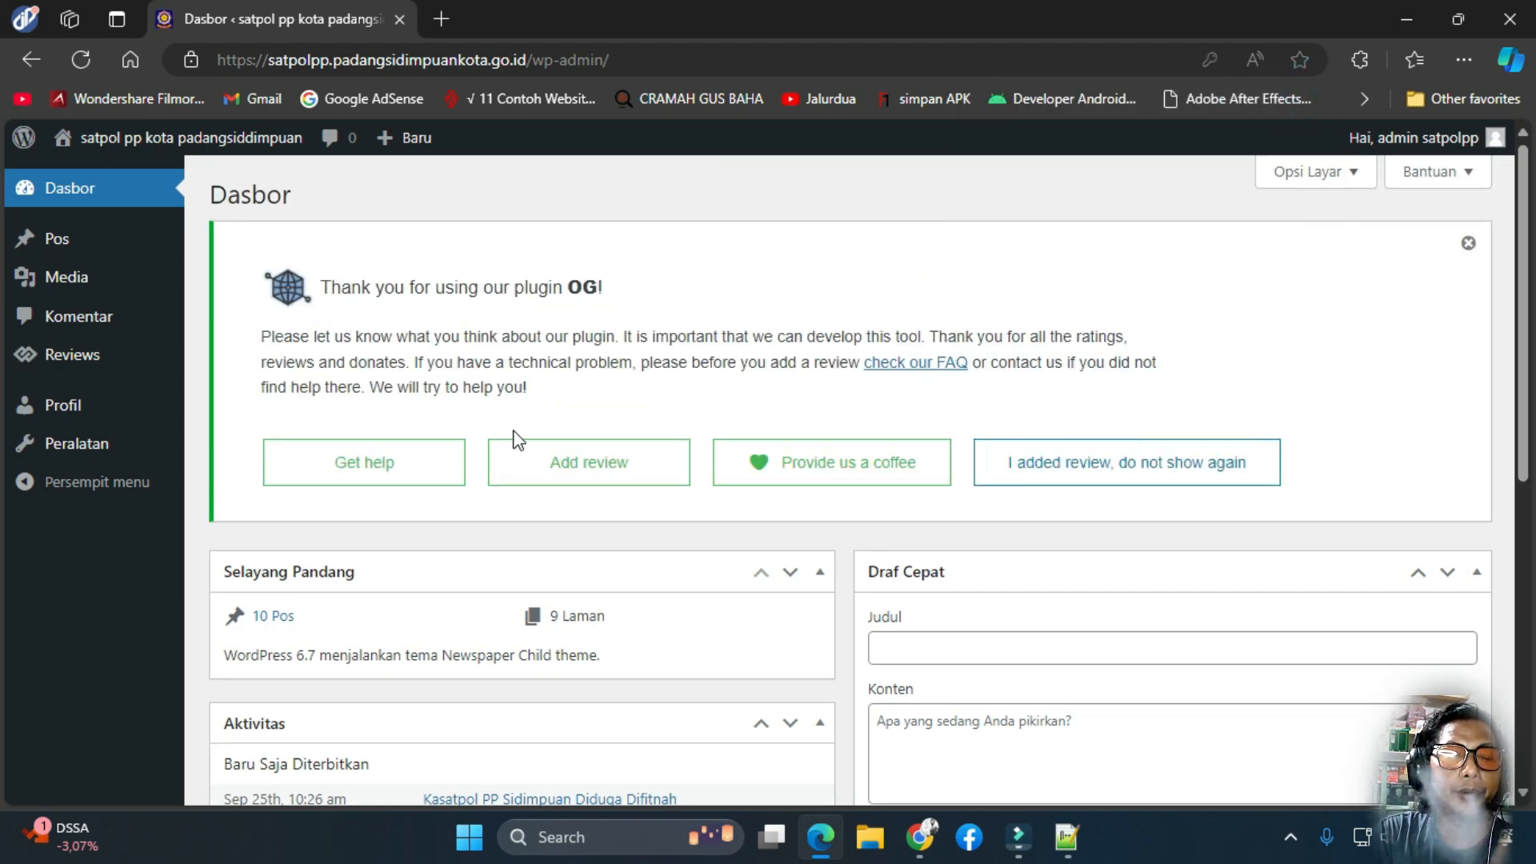
scroll(592, 492, down, 3)
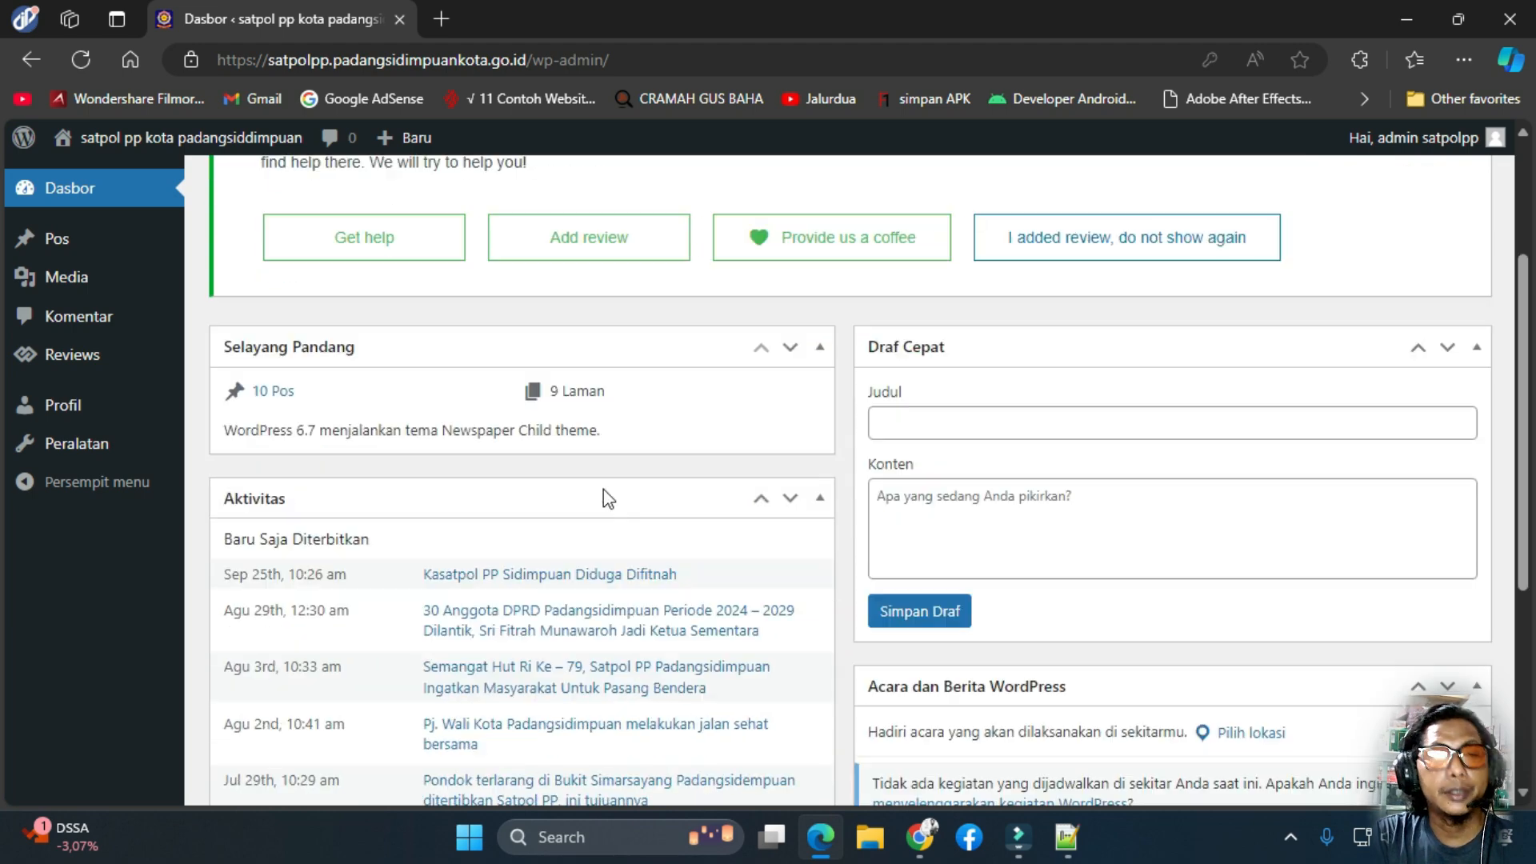
scroll(581, 494, up, 3)
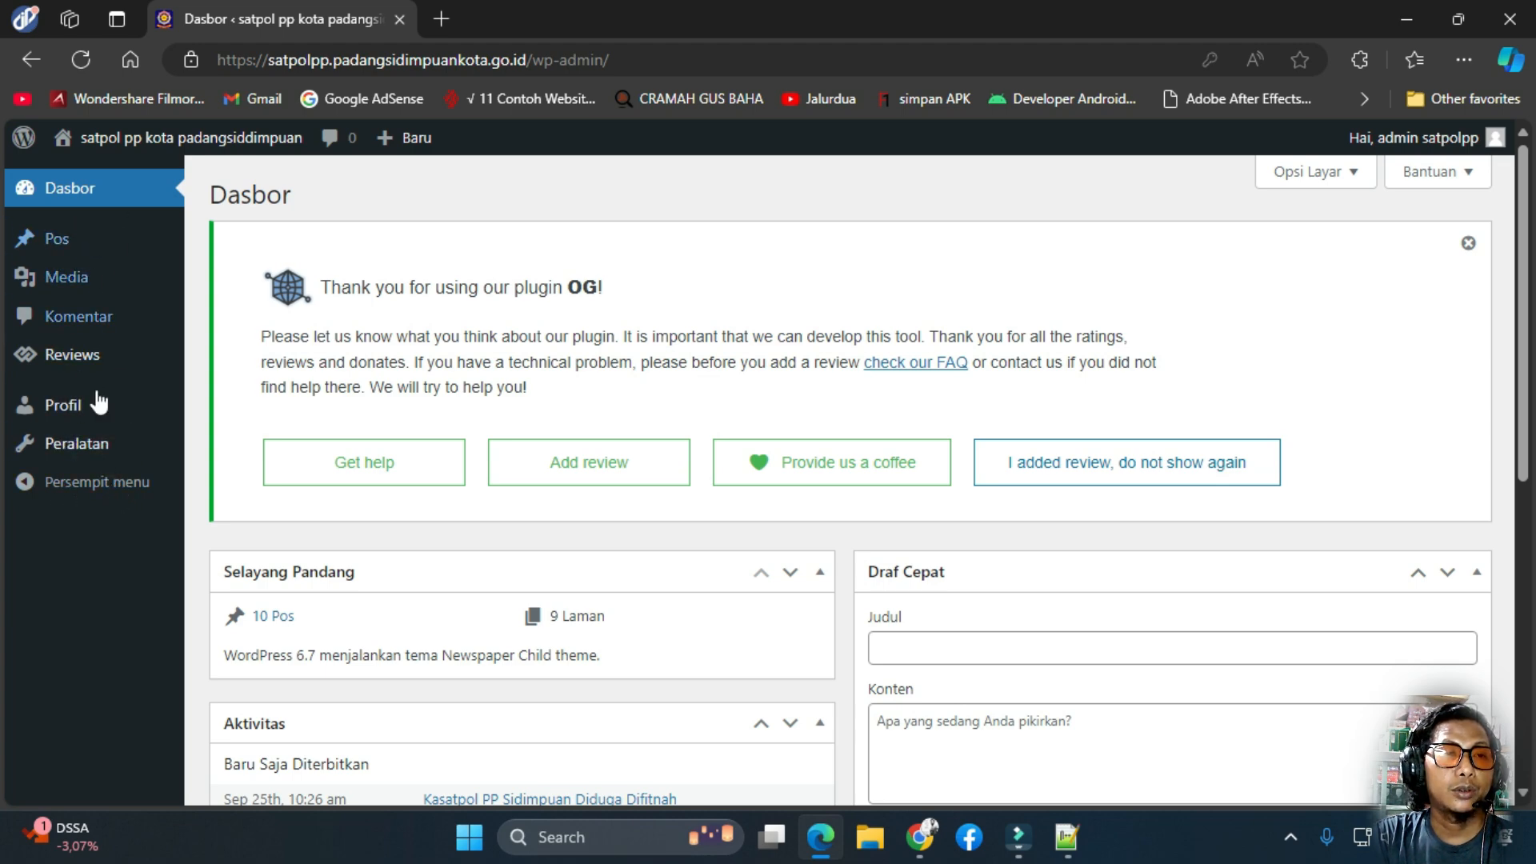
Step: Open Pos > Semua Pos to list the 10 published posts
mouse_move(56, 293)
mouse_move(61, 247)
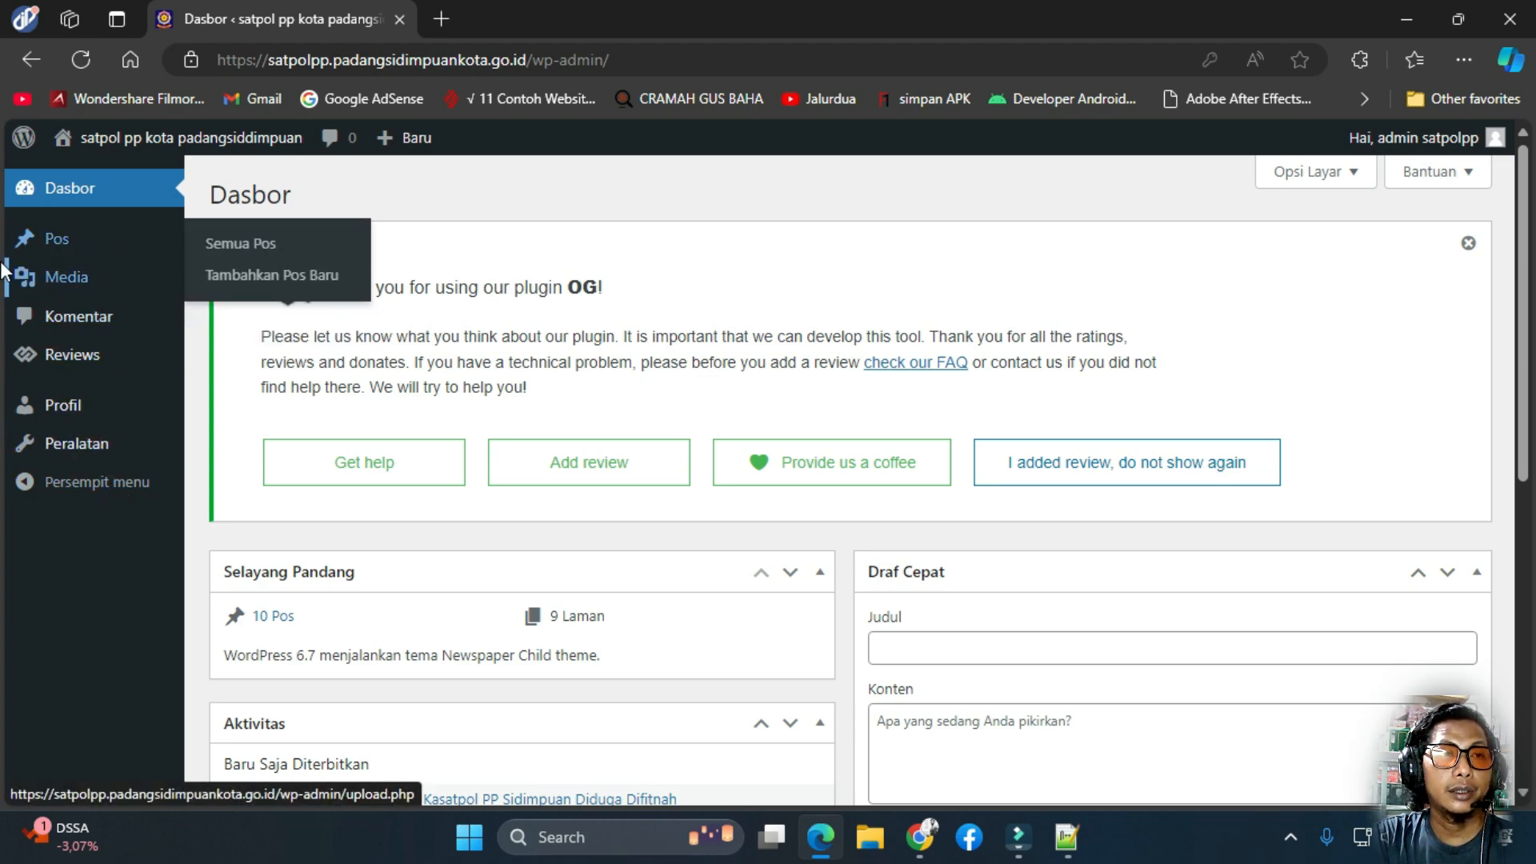
click(226, 248)
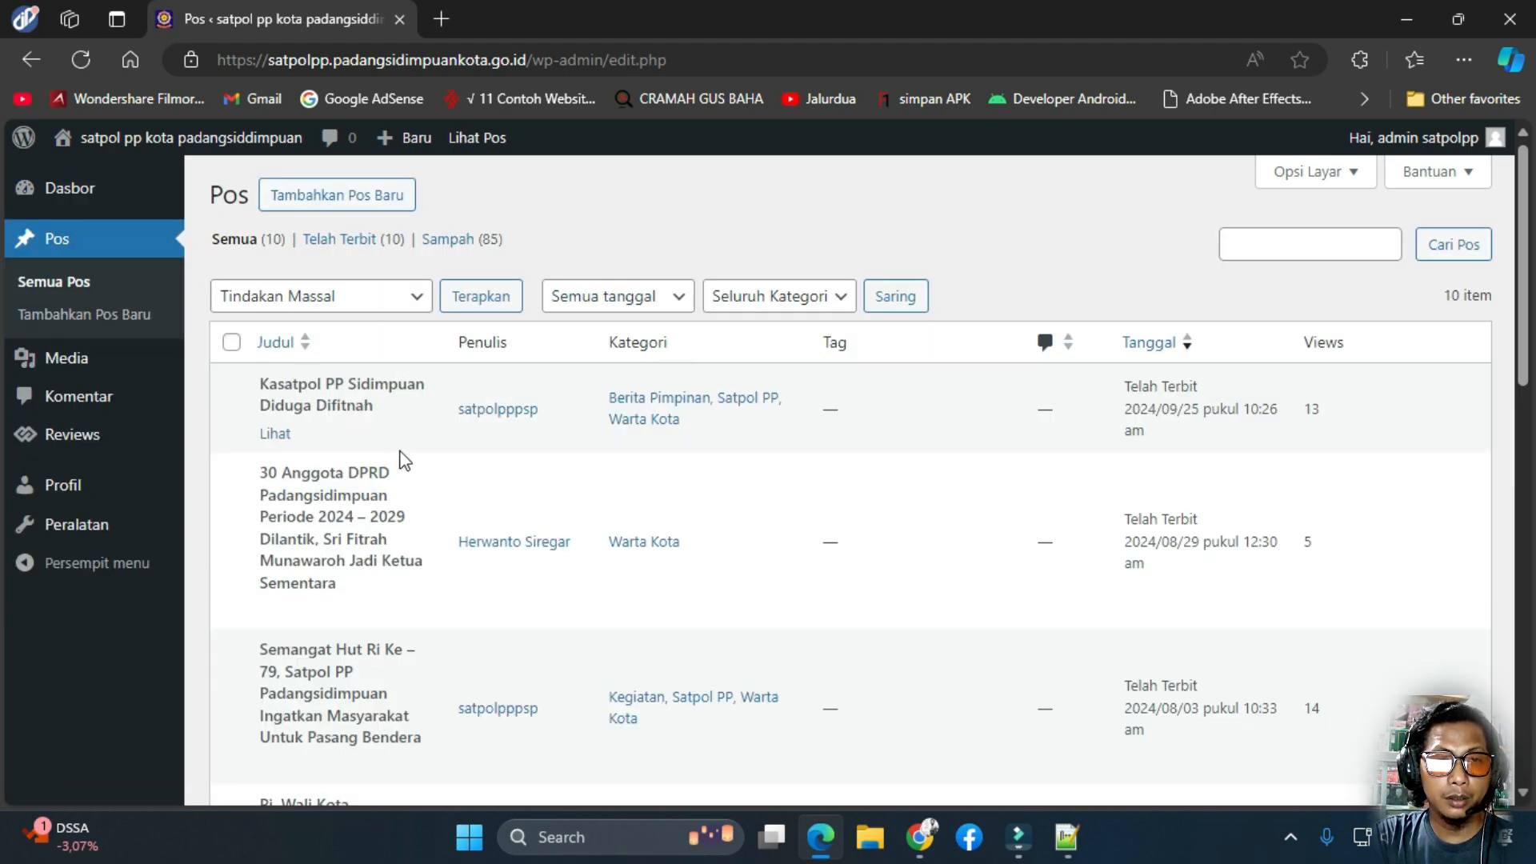
scroll(796, 454, down, 3)
scroll(682, 466, up, 3)
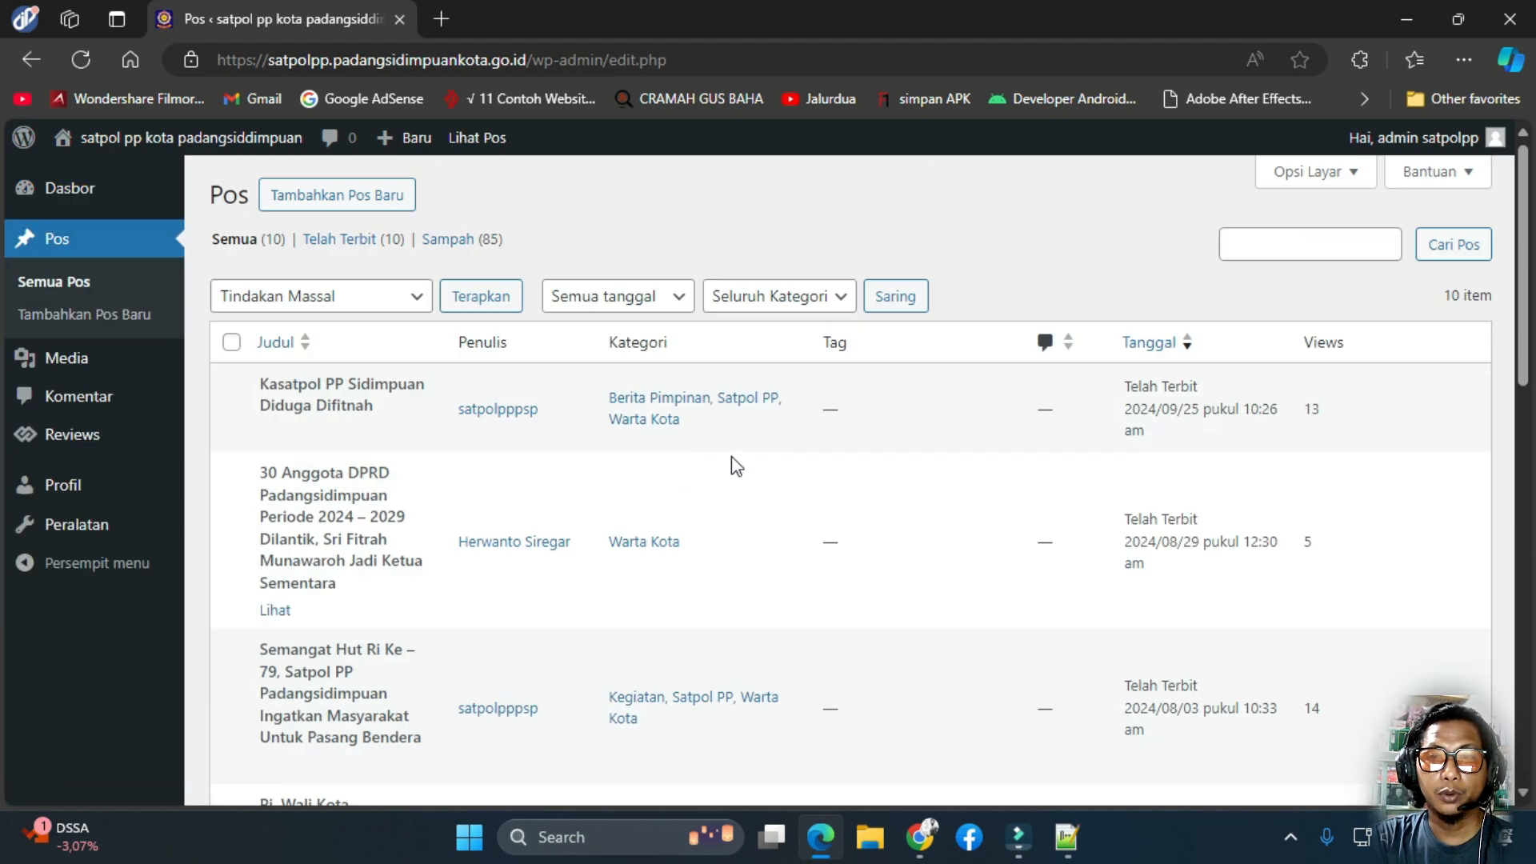
scroll(737, 463, down, 1)
scroll(661, 450, up, 1)
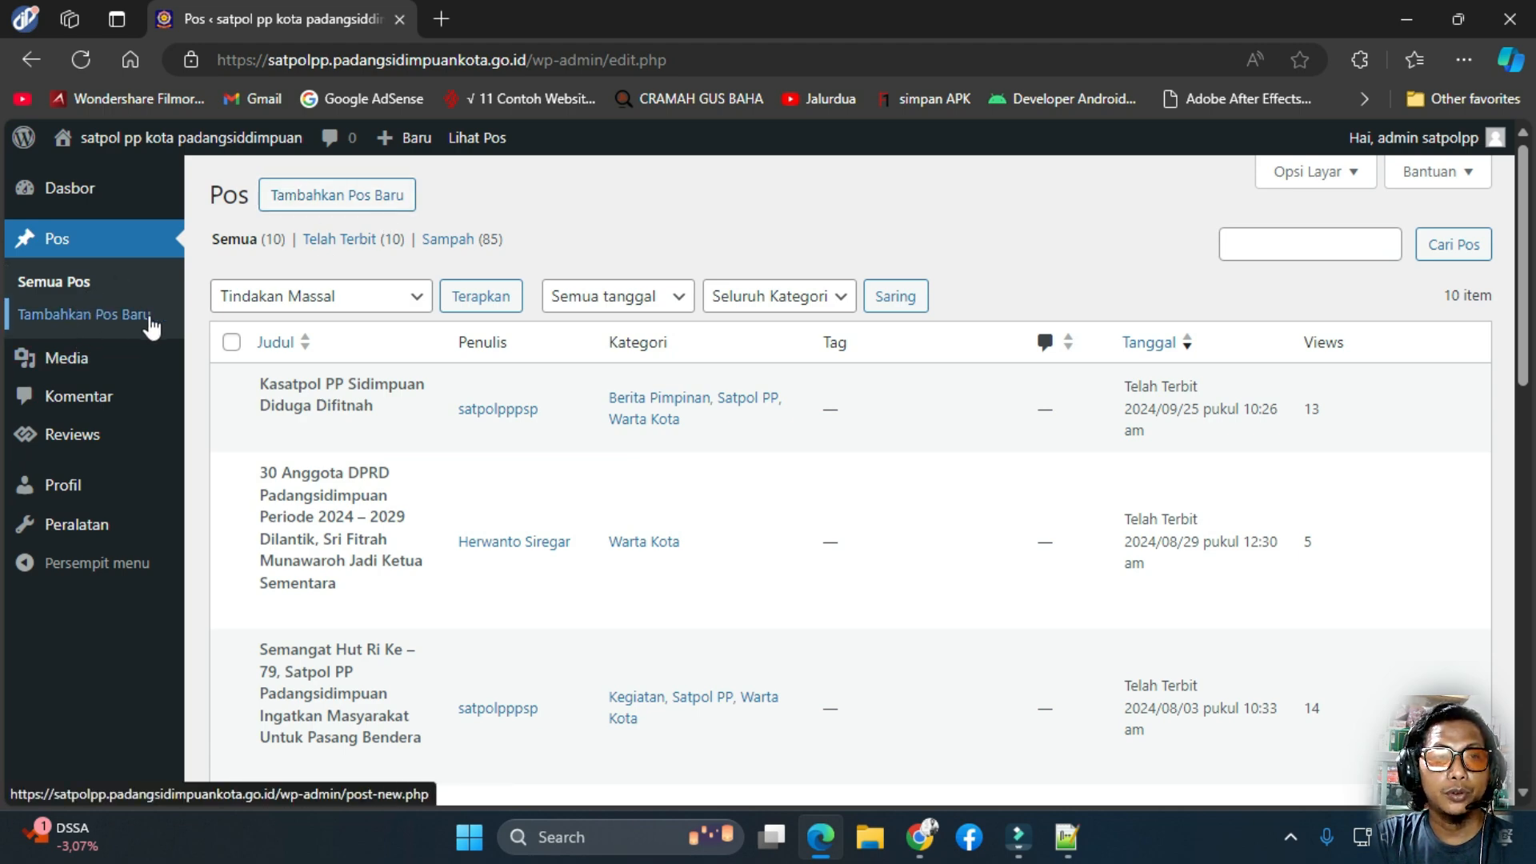
mouse_move(139, 372)
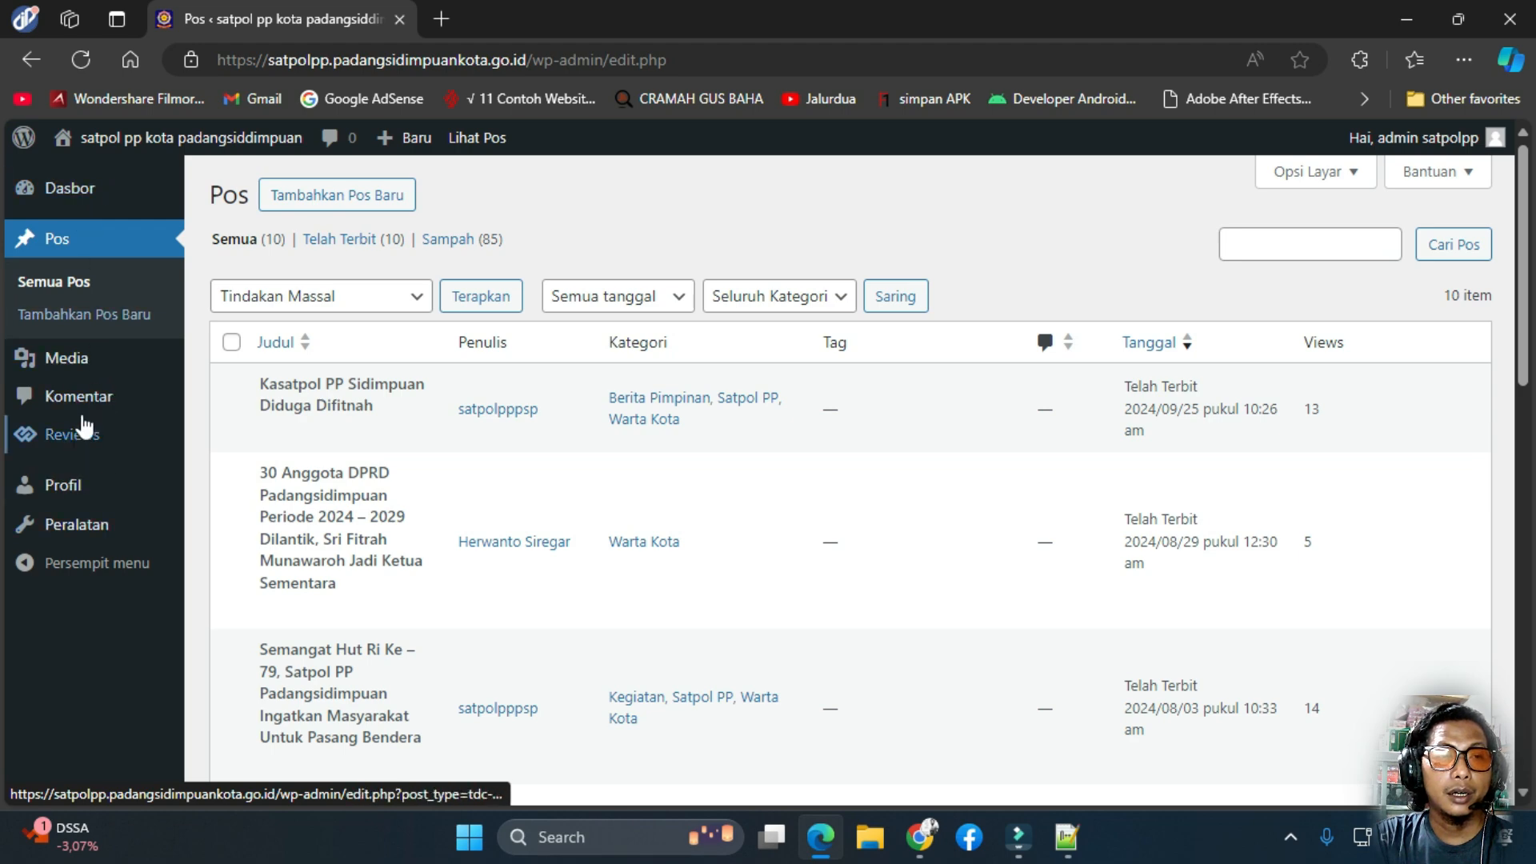
Step: In Chrome's Pengguna page, delete the Penulis user, leaving two Administrators
click(920, 837)
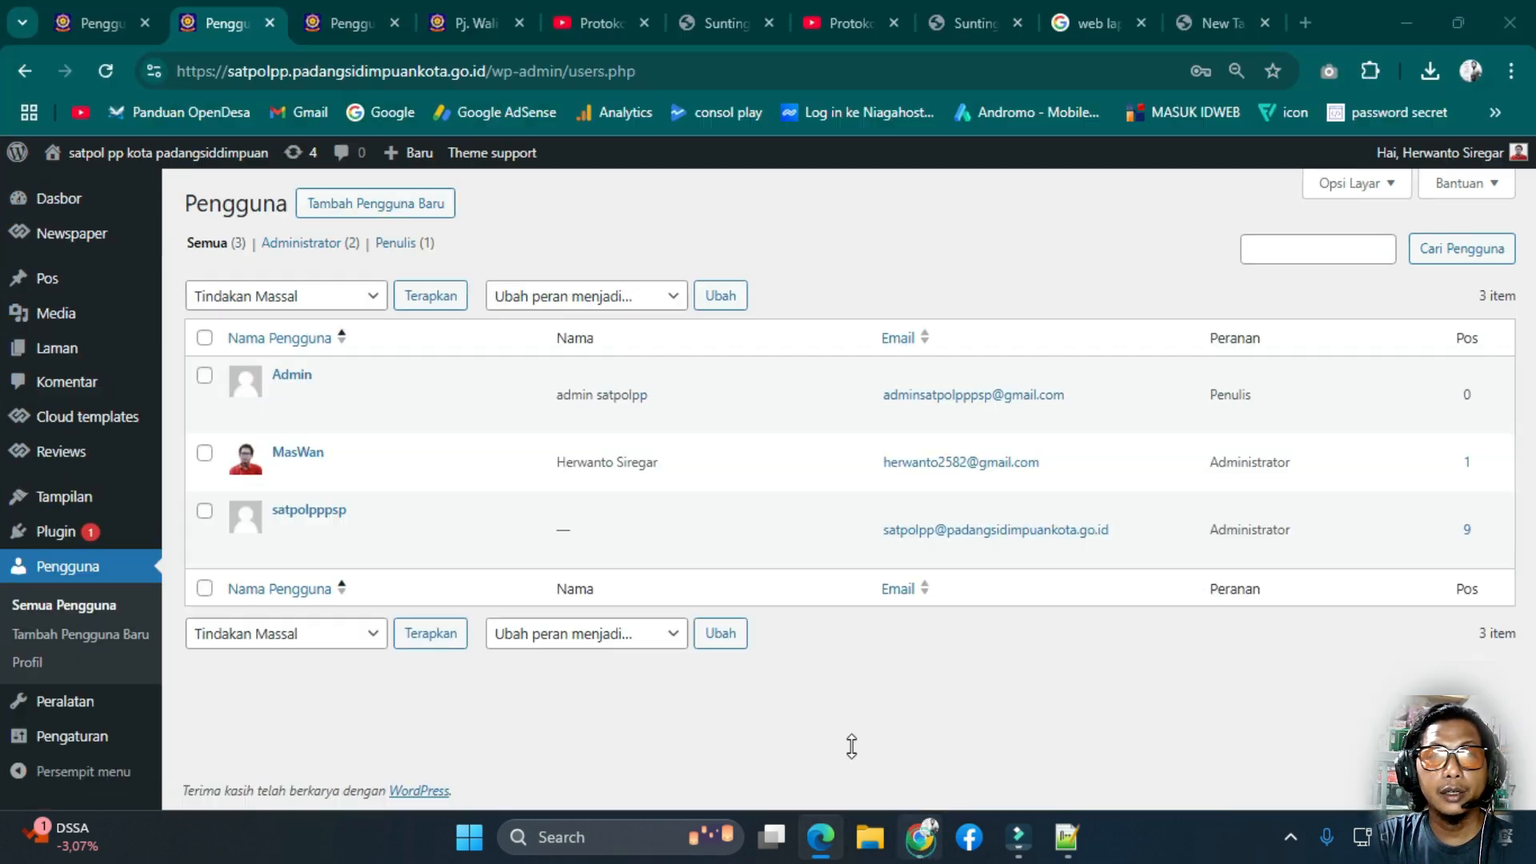
click(158, 567)
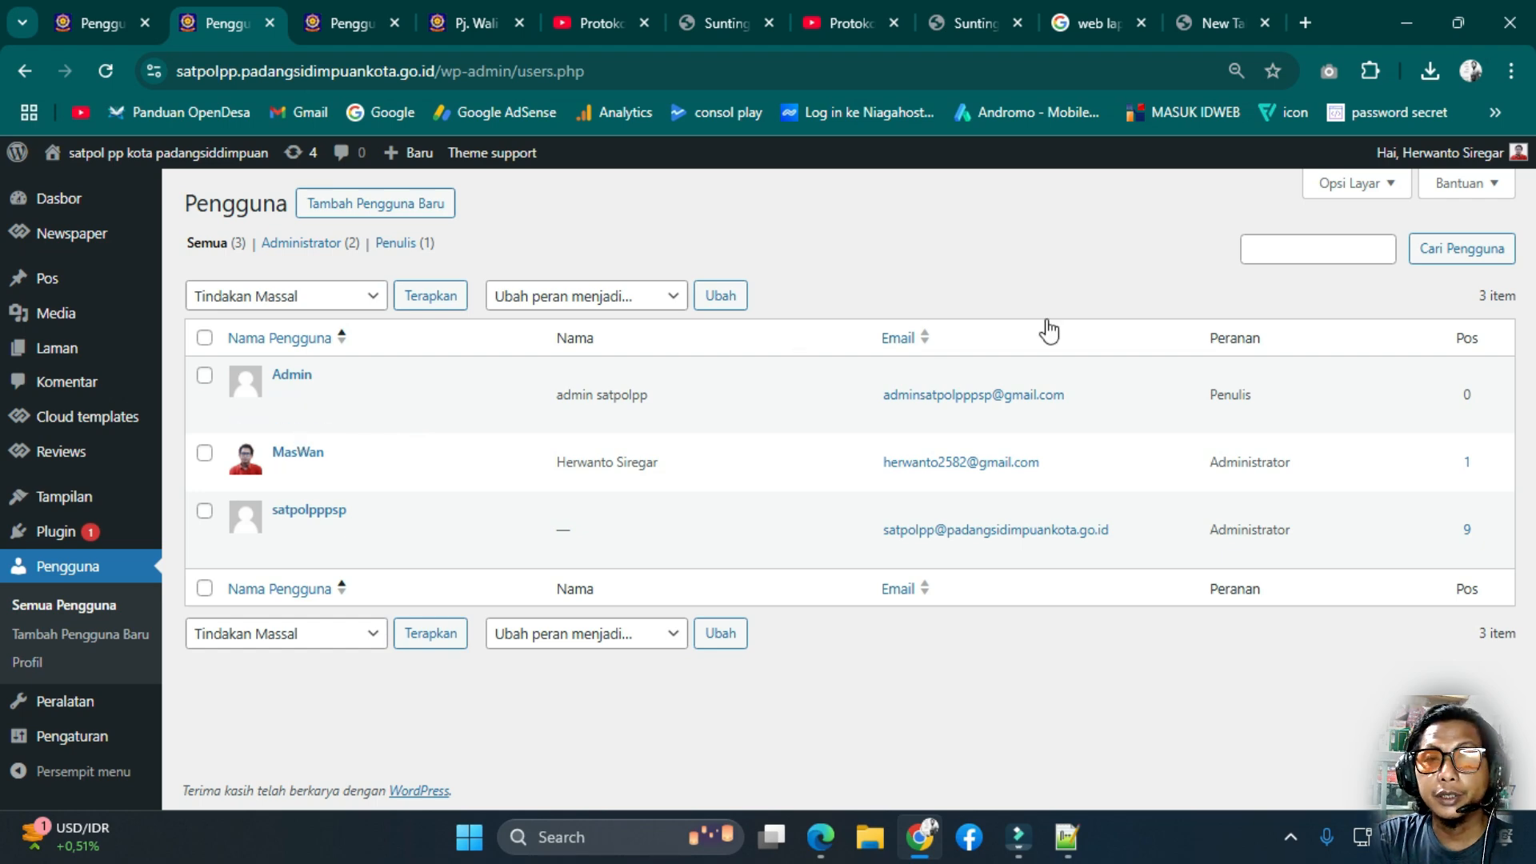
click(95, 11)
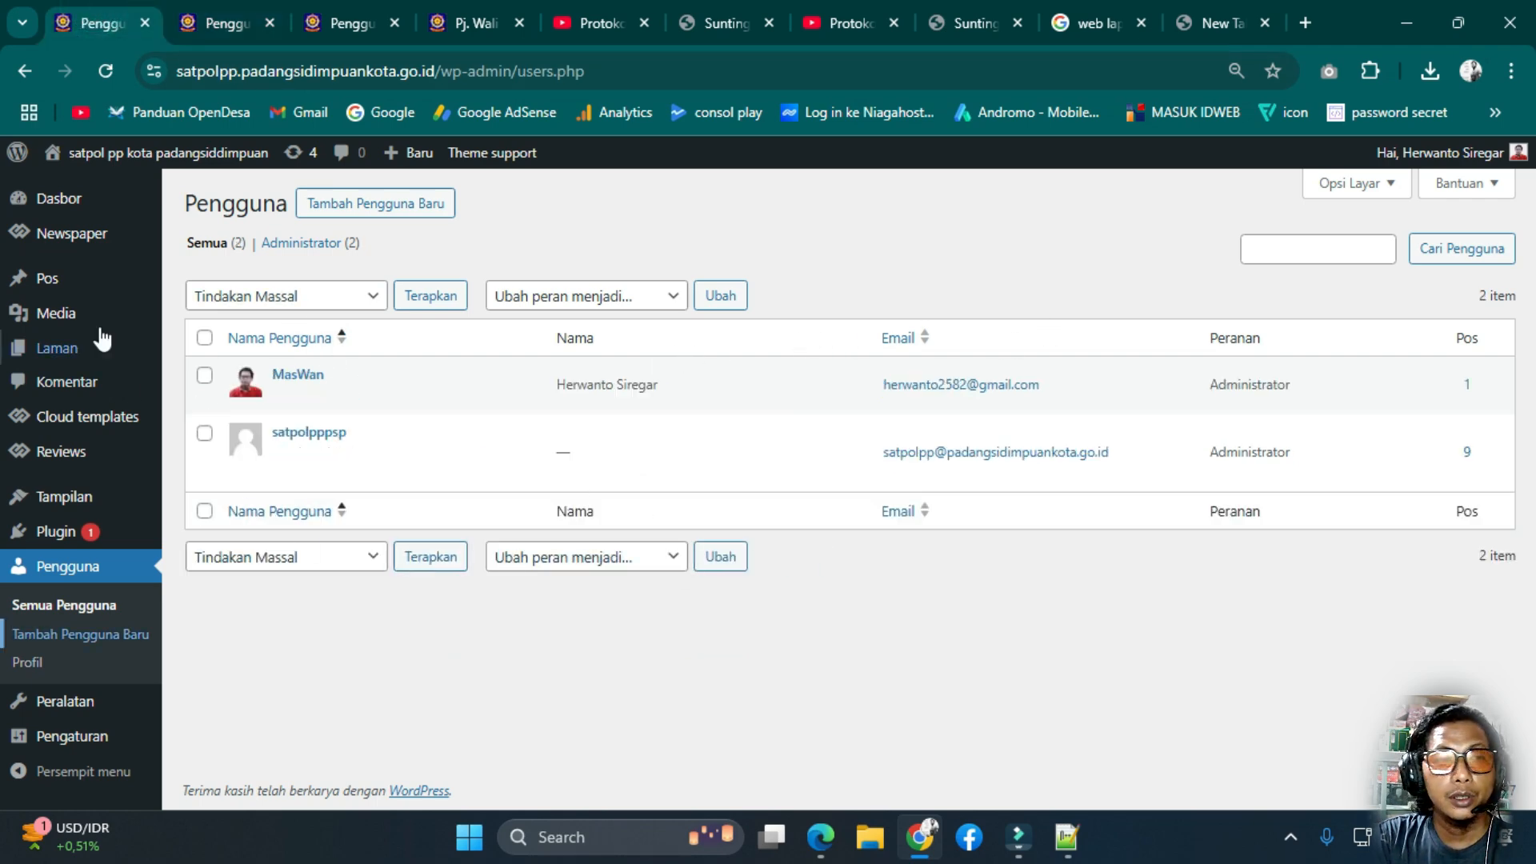
Step: Review the Penulis account's posts list in the other browser
click(820, 837)
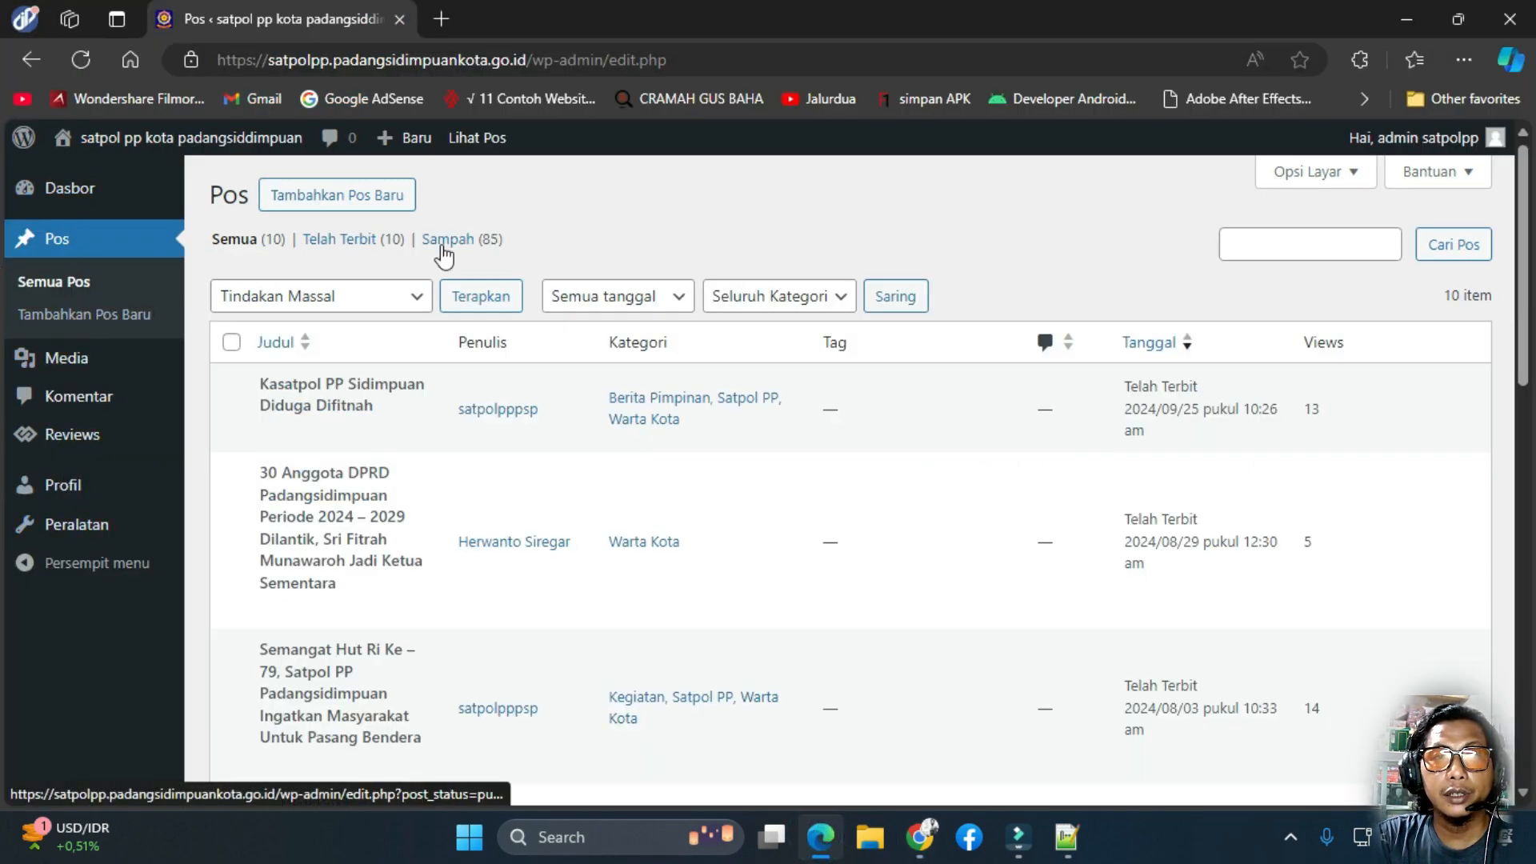
scroll(534, 559, down, 4)
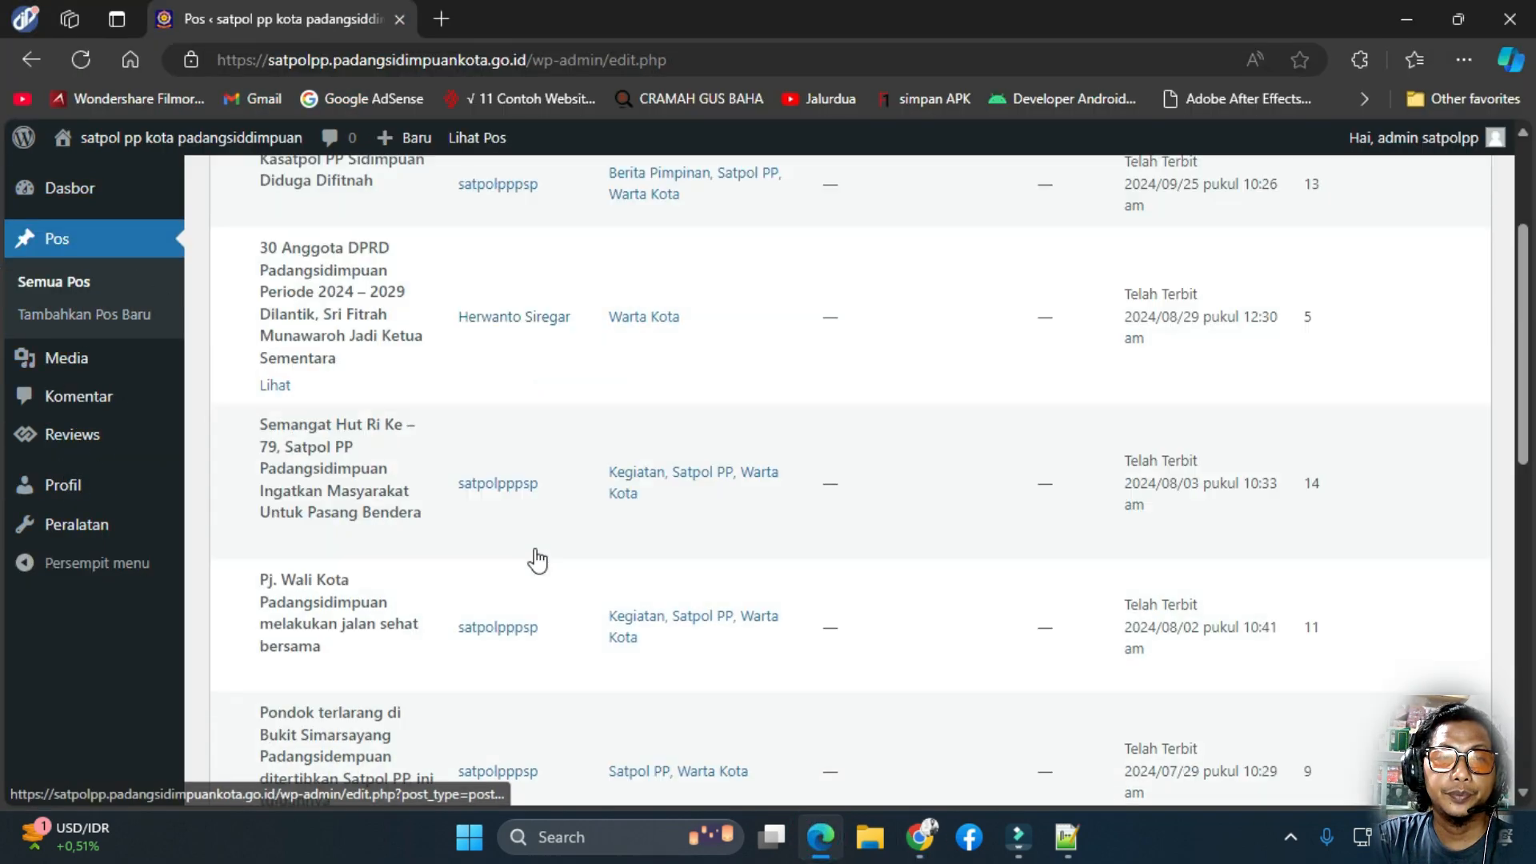
scroll(534, 552, up, 4)
scroll(534, 552, down, 15)
scroll(622, 544, up, 15)
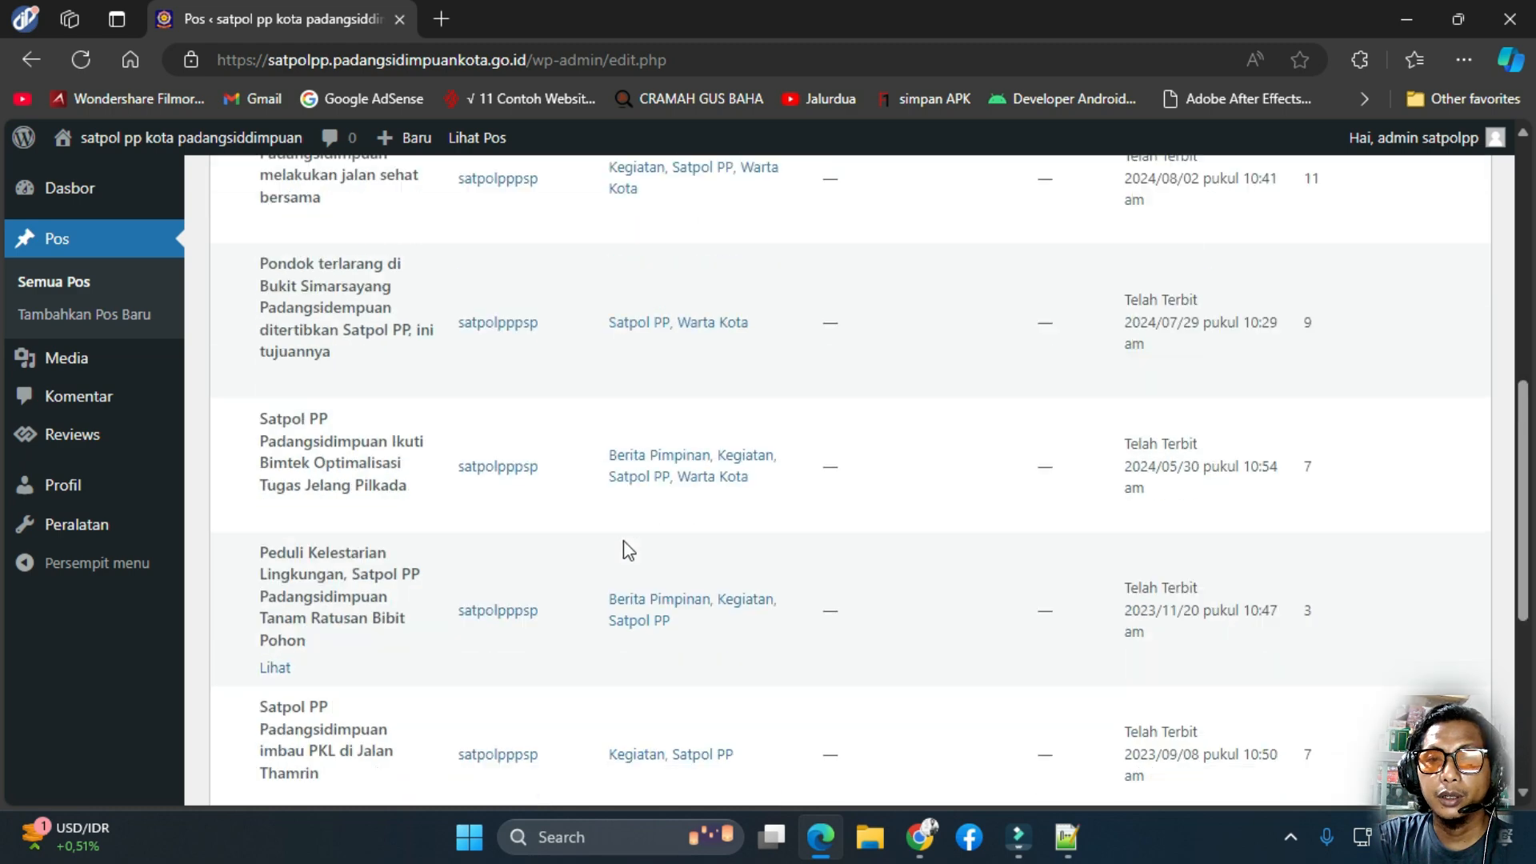
Step: Return to the Pengguna list showing the two Administrator users
click(920, 837)
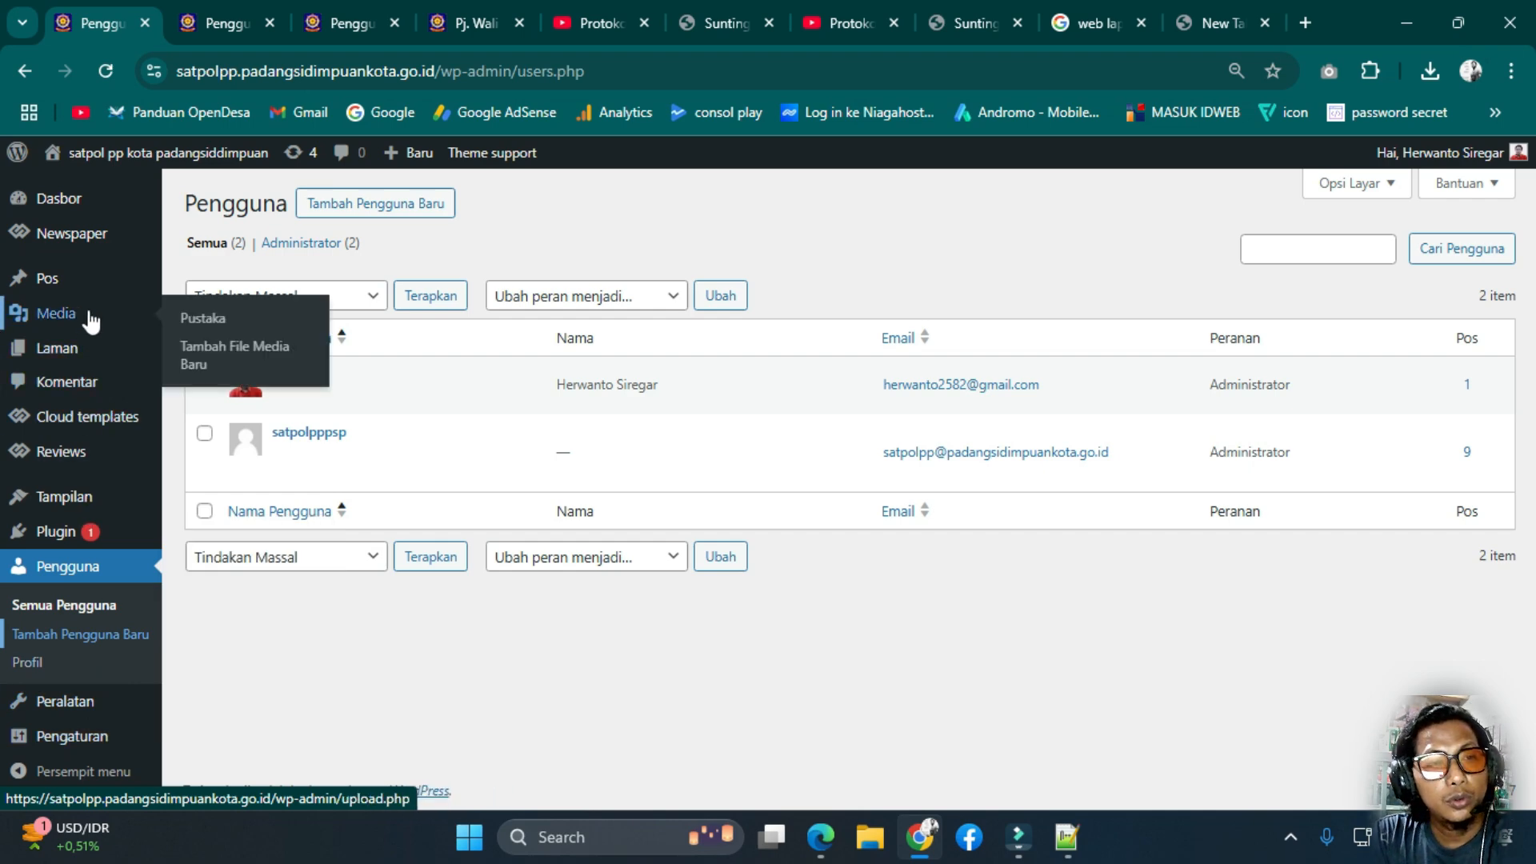
mouse_move(88, 512)
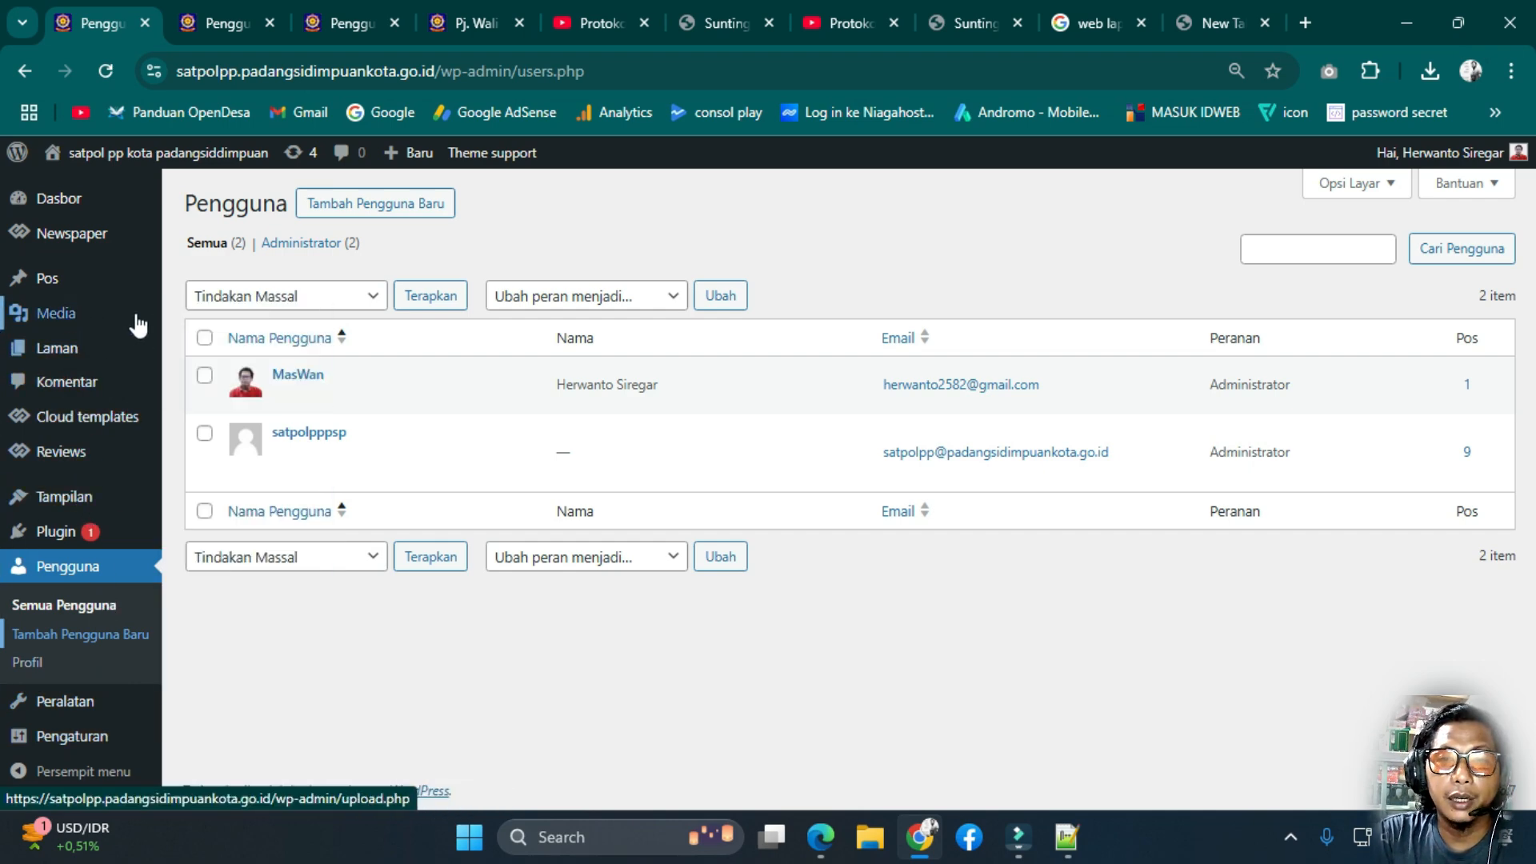
mouse_move(131, 542)
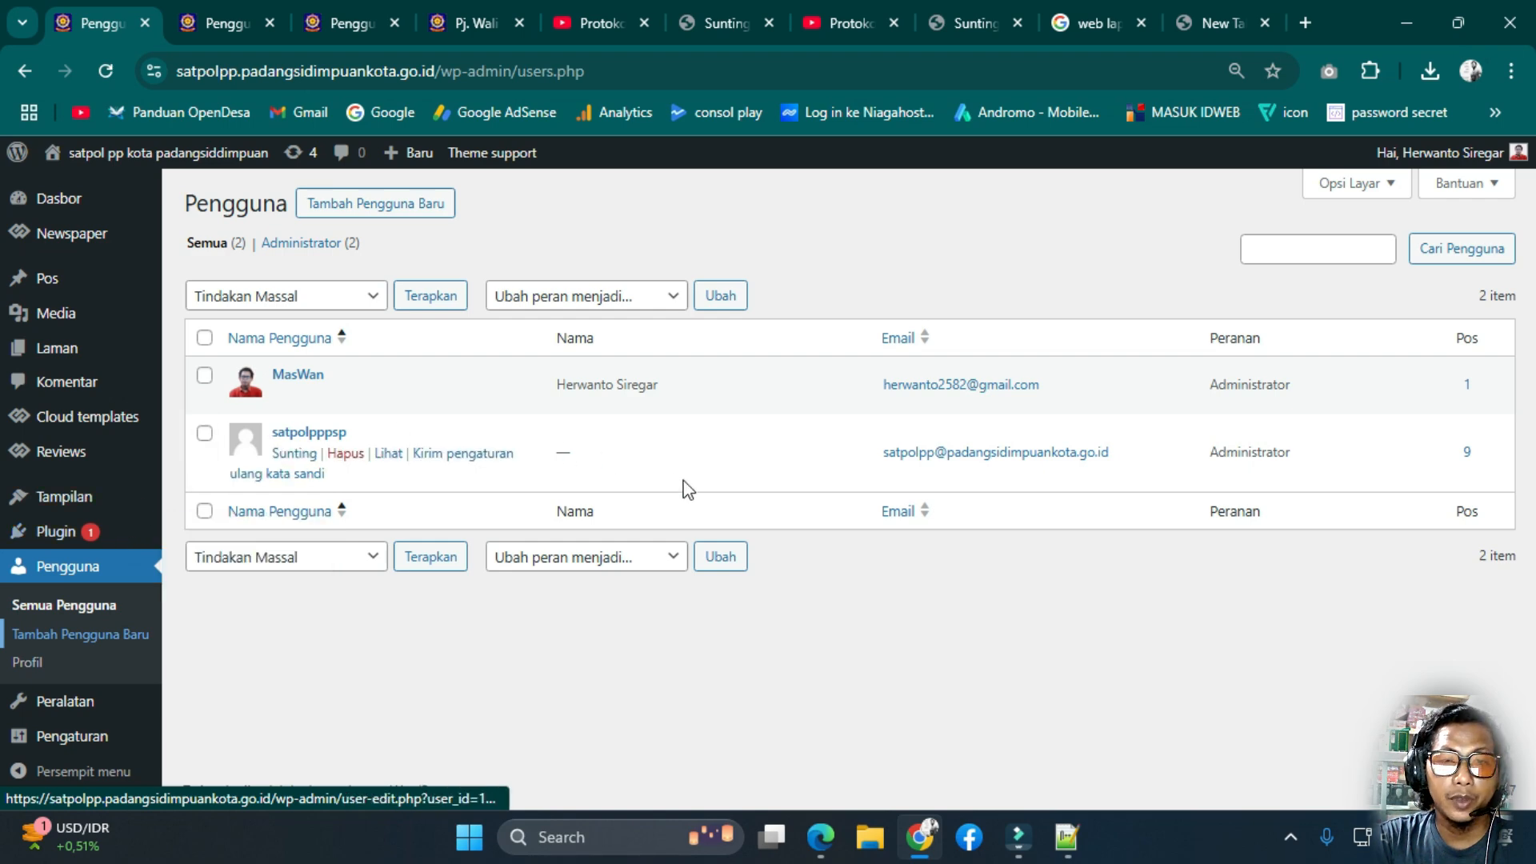
click(763, 223)
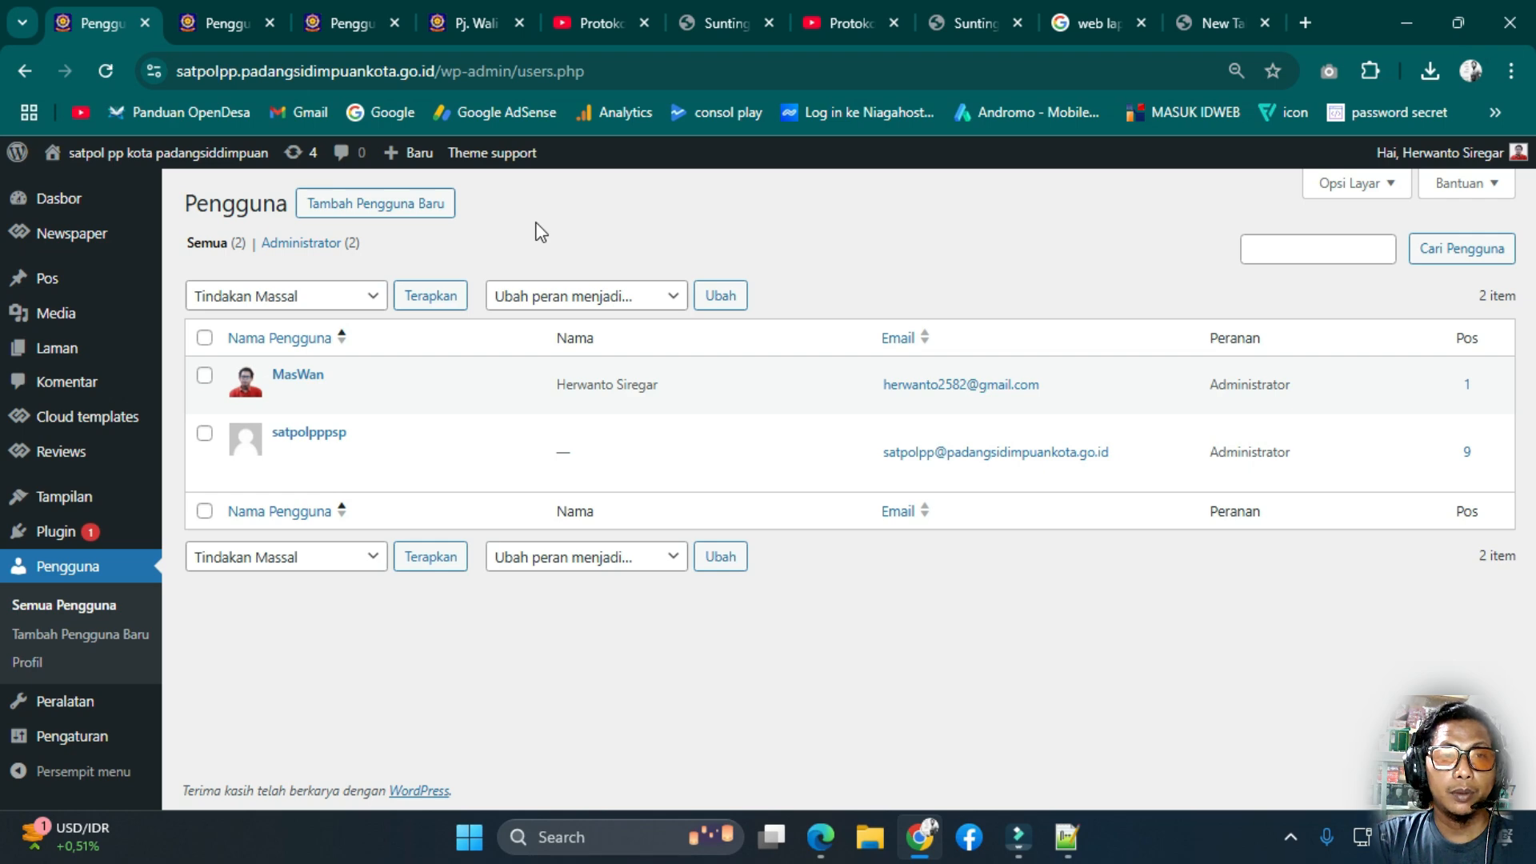
Step: Check the users list again, then return to the Pj. Wali Kota walk article
click(458, 24)
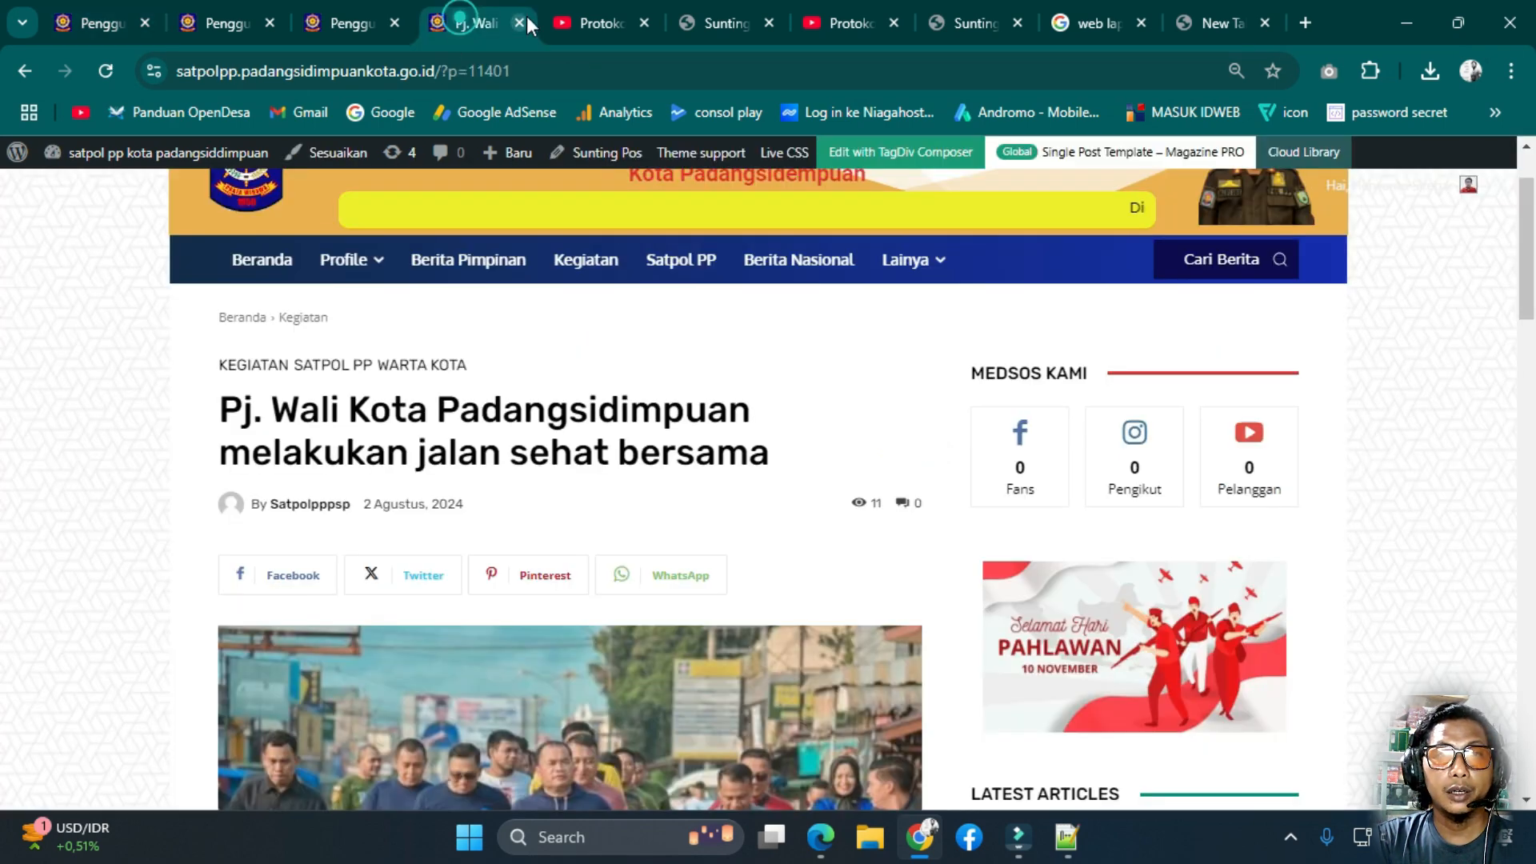
click(348, 9)
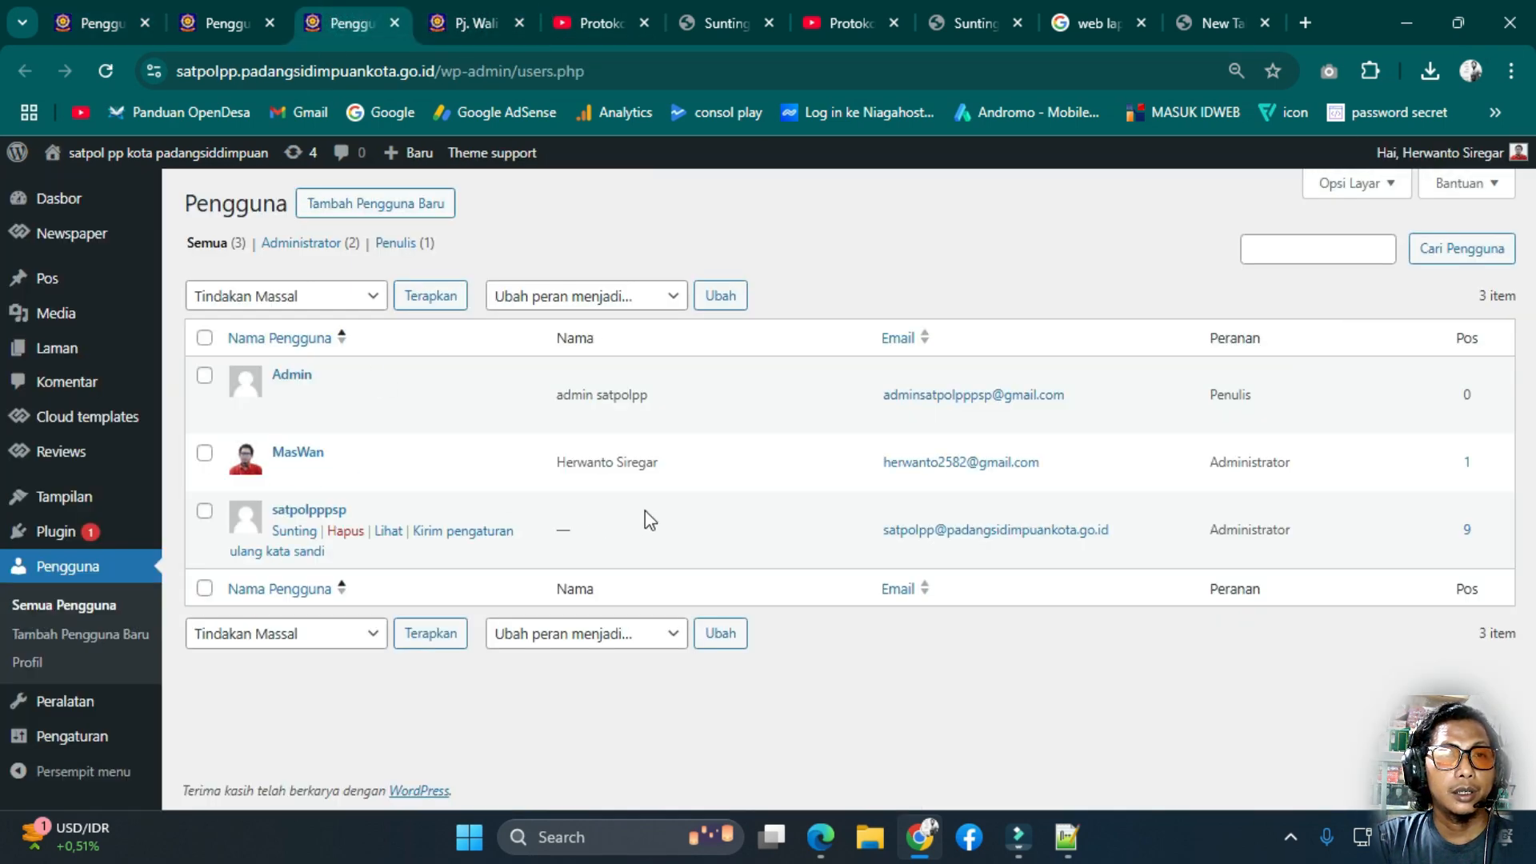
click(772, 224)
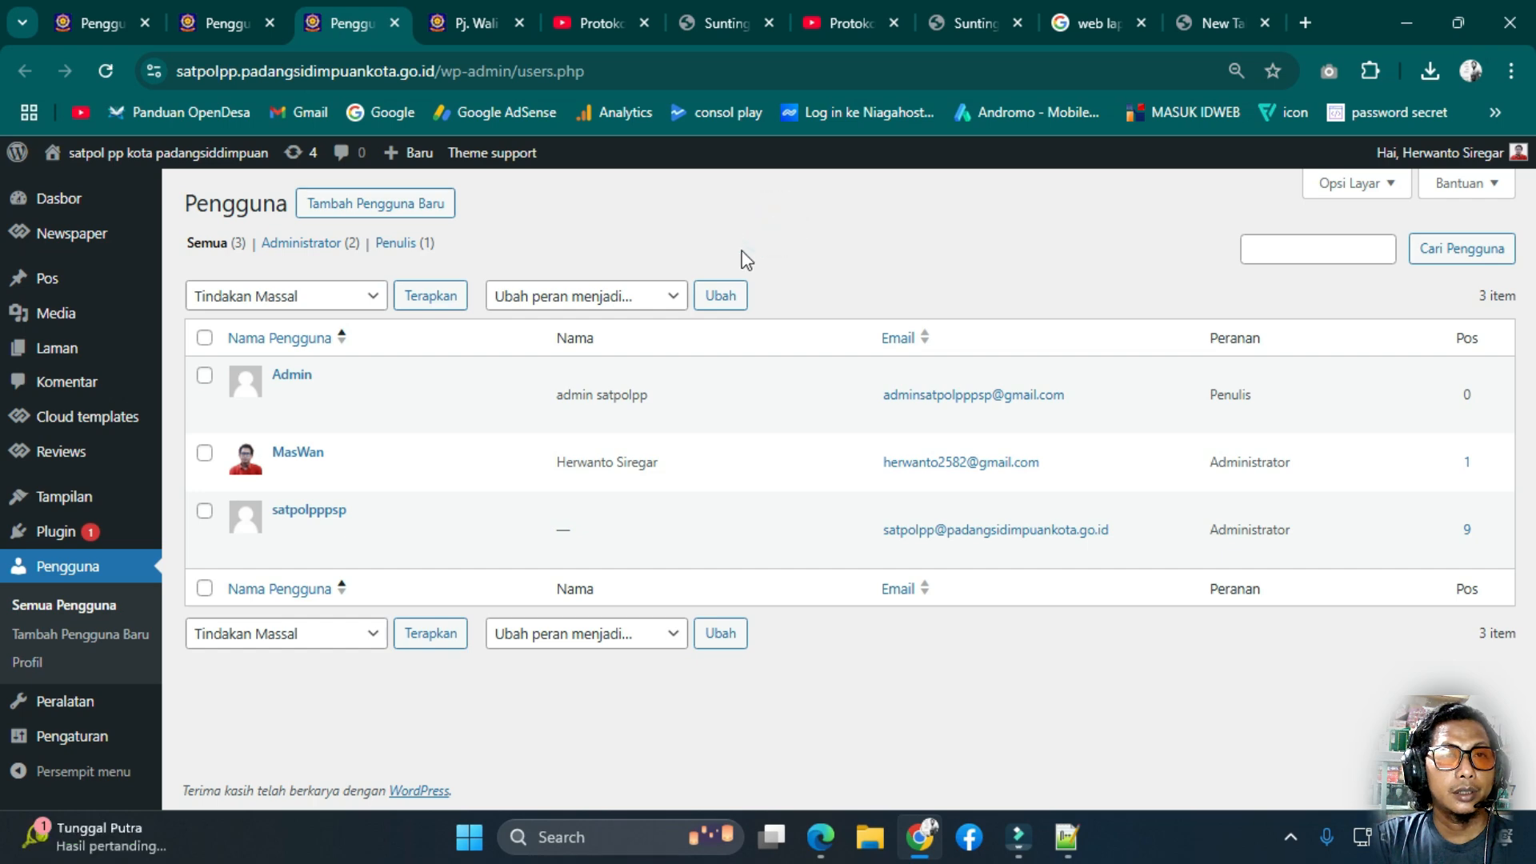
click(449, 7)
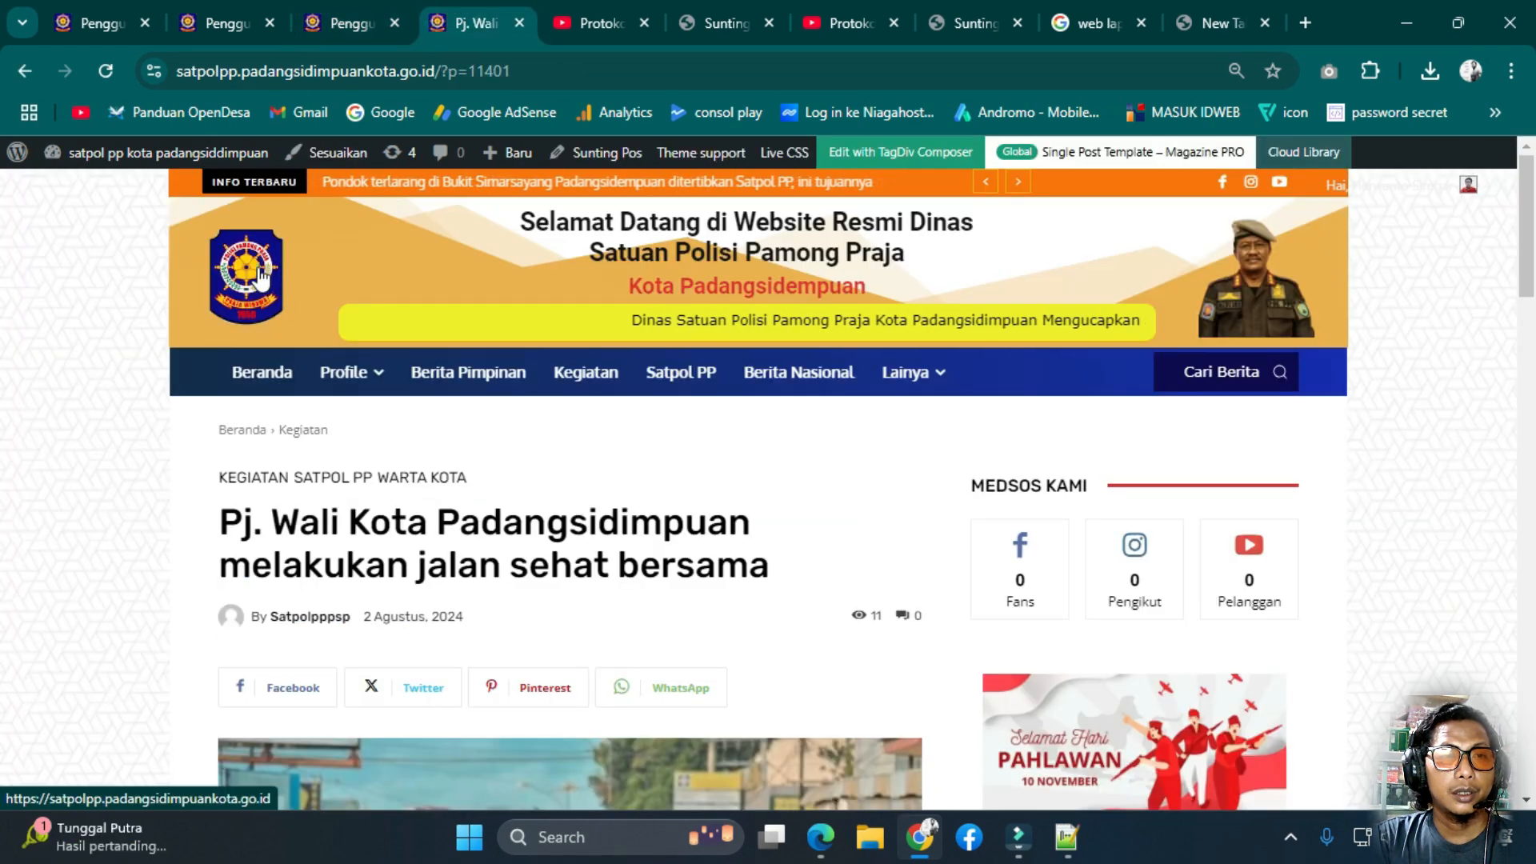
Step: Open the Satpol PP homepage and scroll down to the footer and back up
click(261, 276)
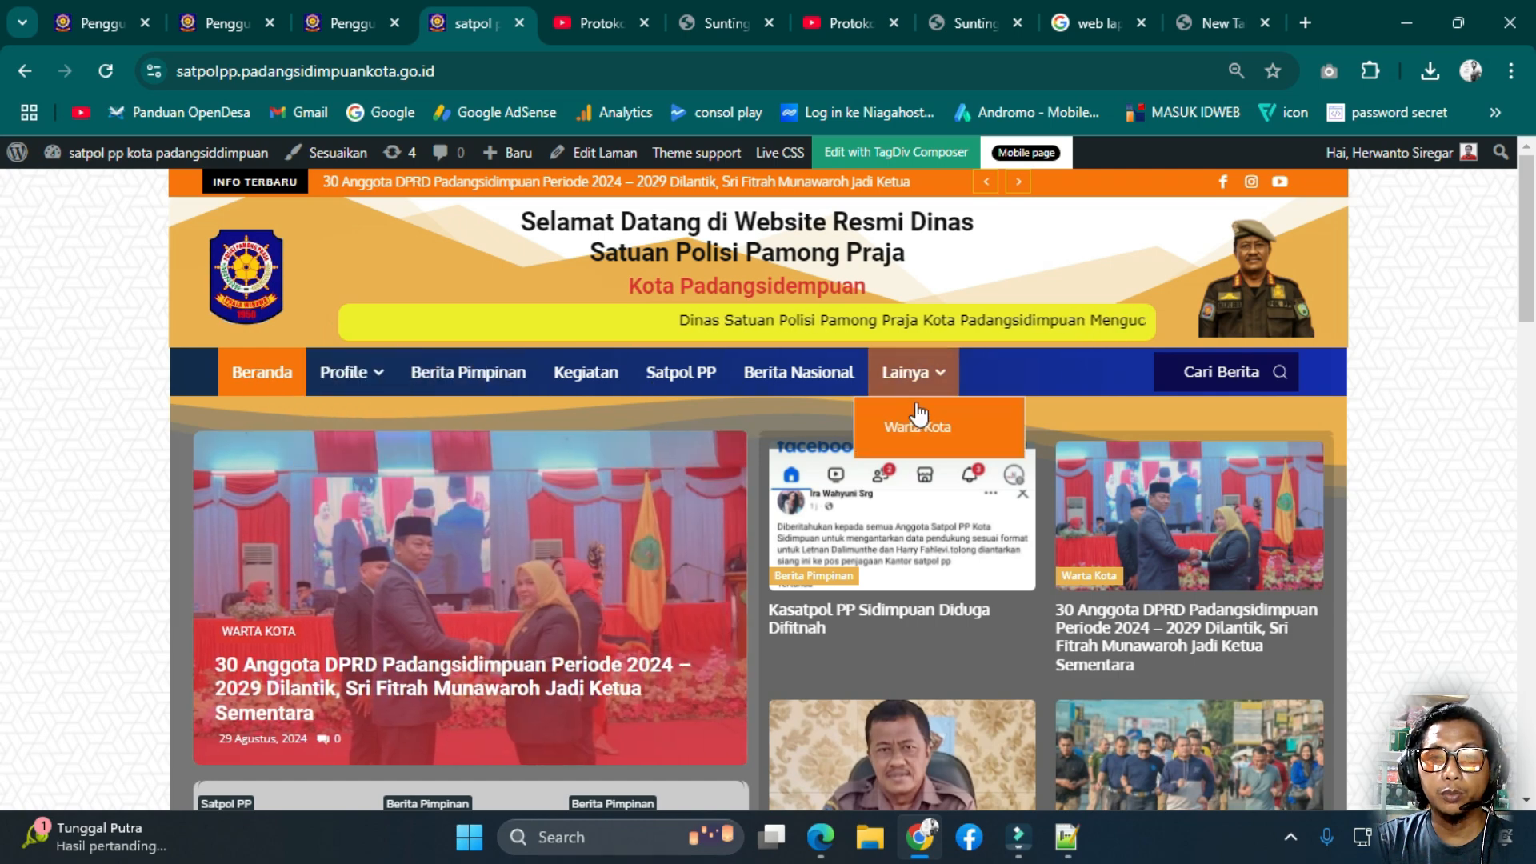
scroll(808, 479, down, 3)
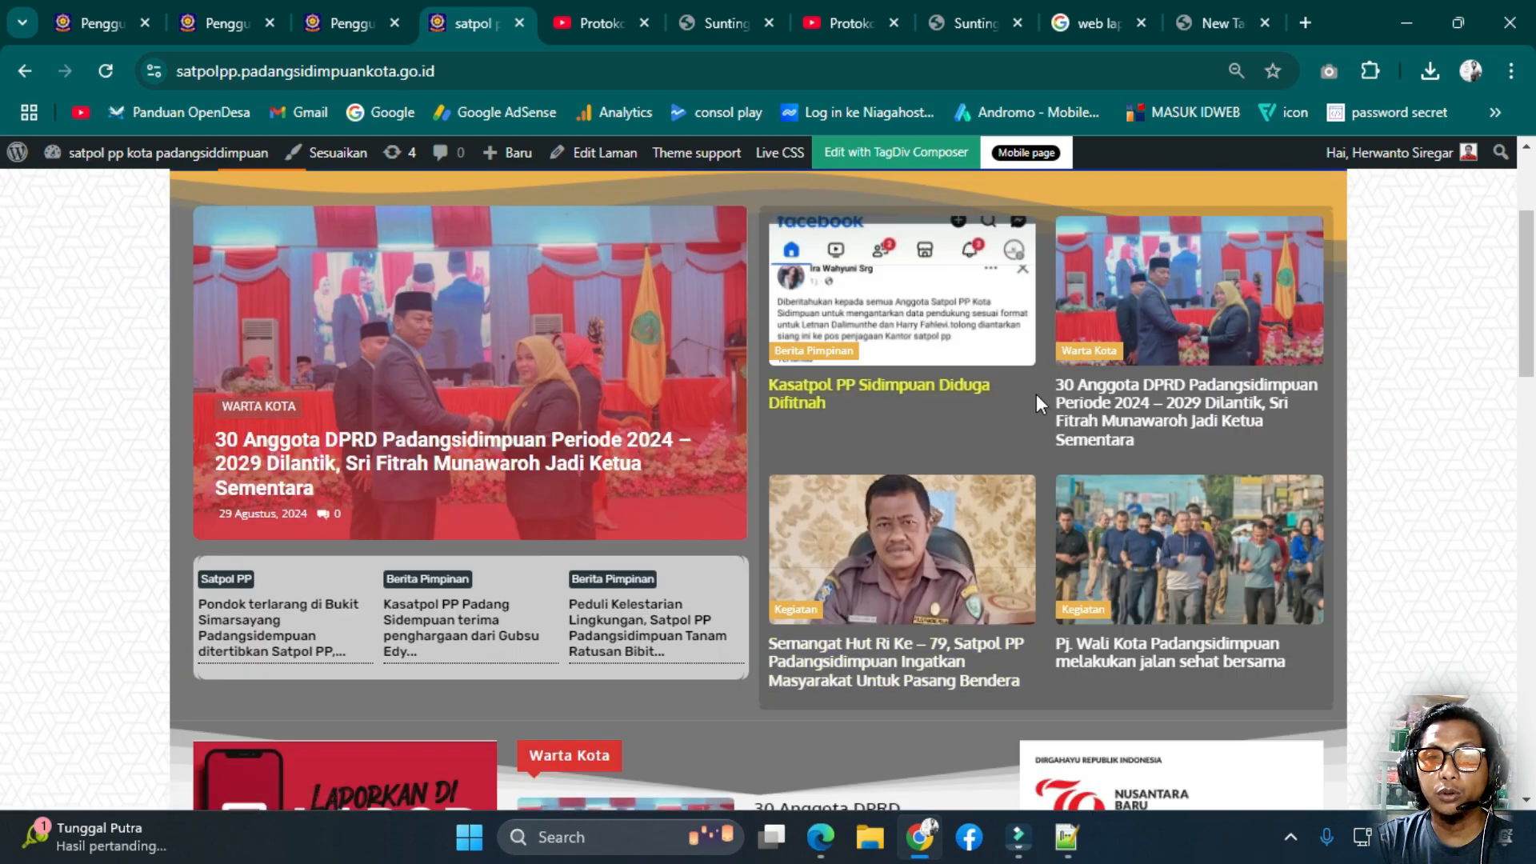
scroll(800, 519, down, 1)
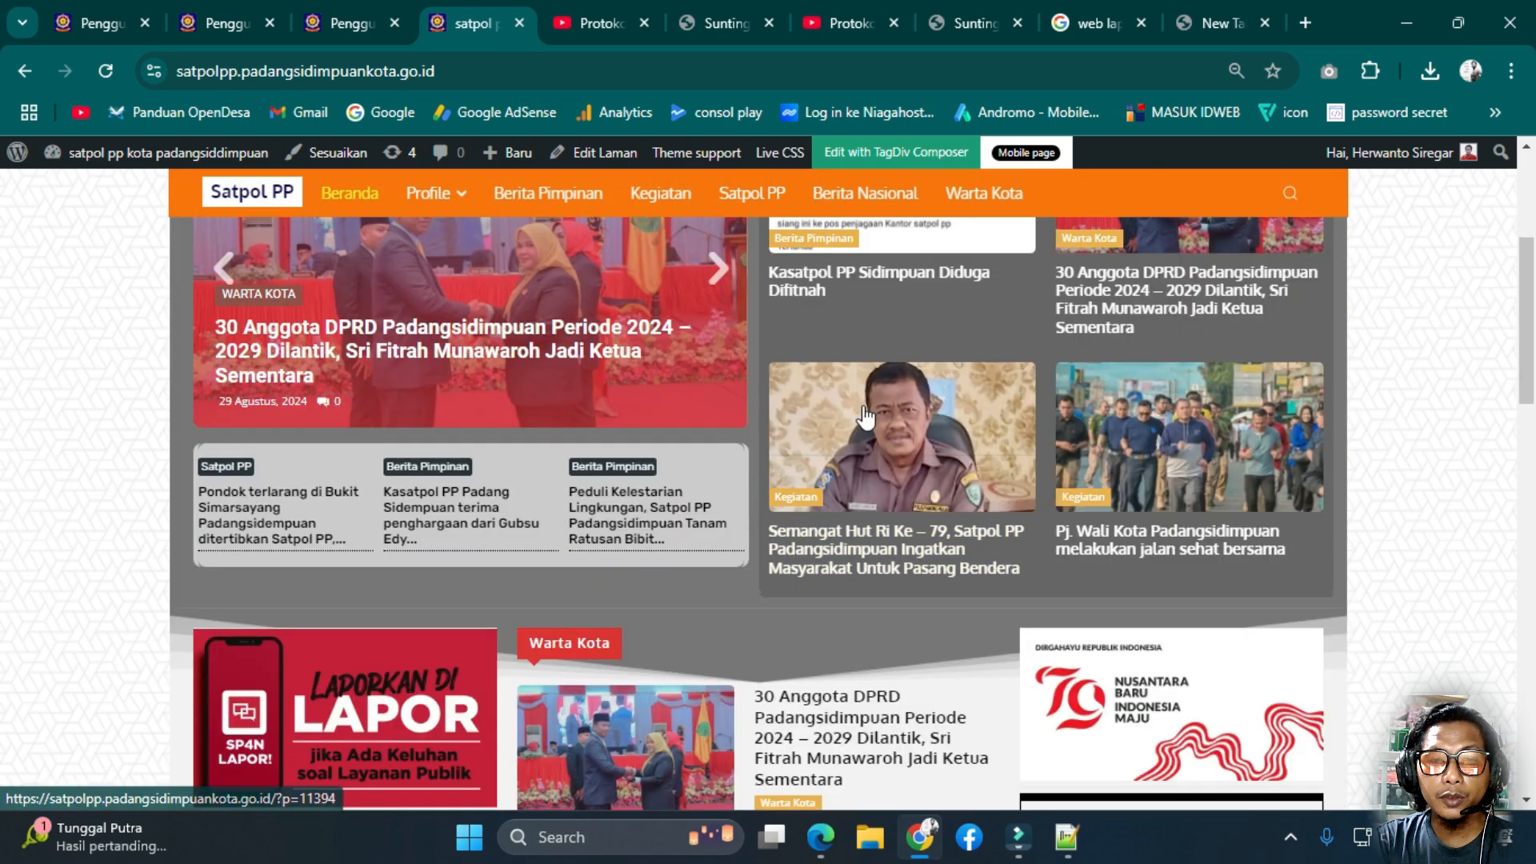
scroll(1001, 519, down, 2)
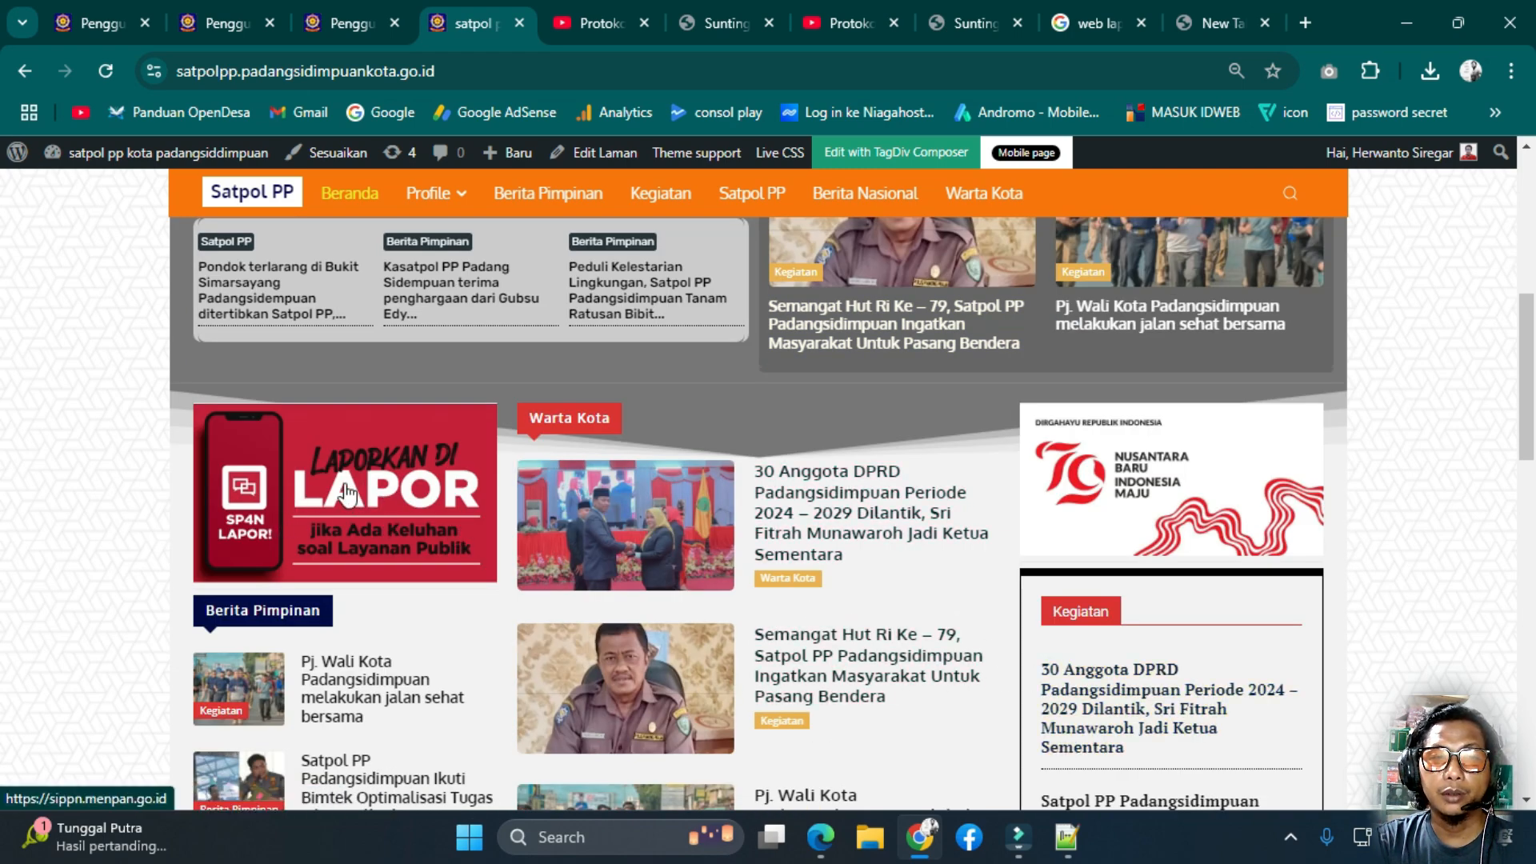
scroll(644, 520, down, 8)
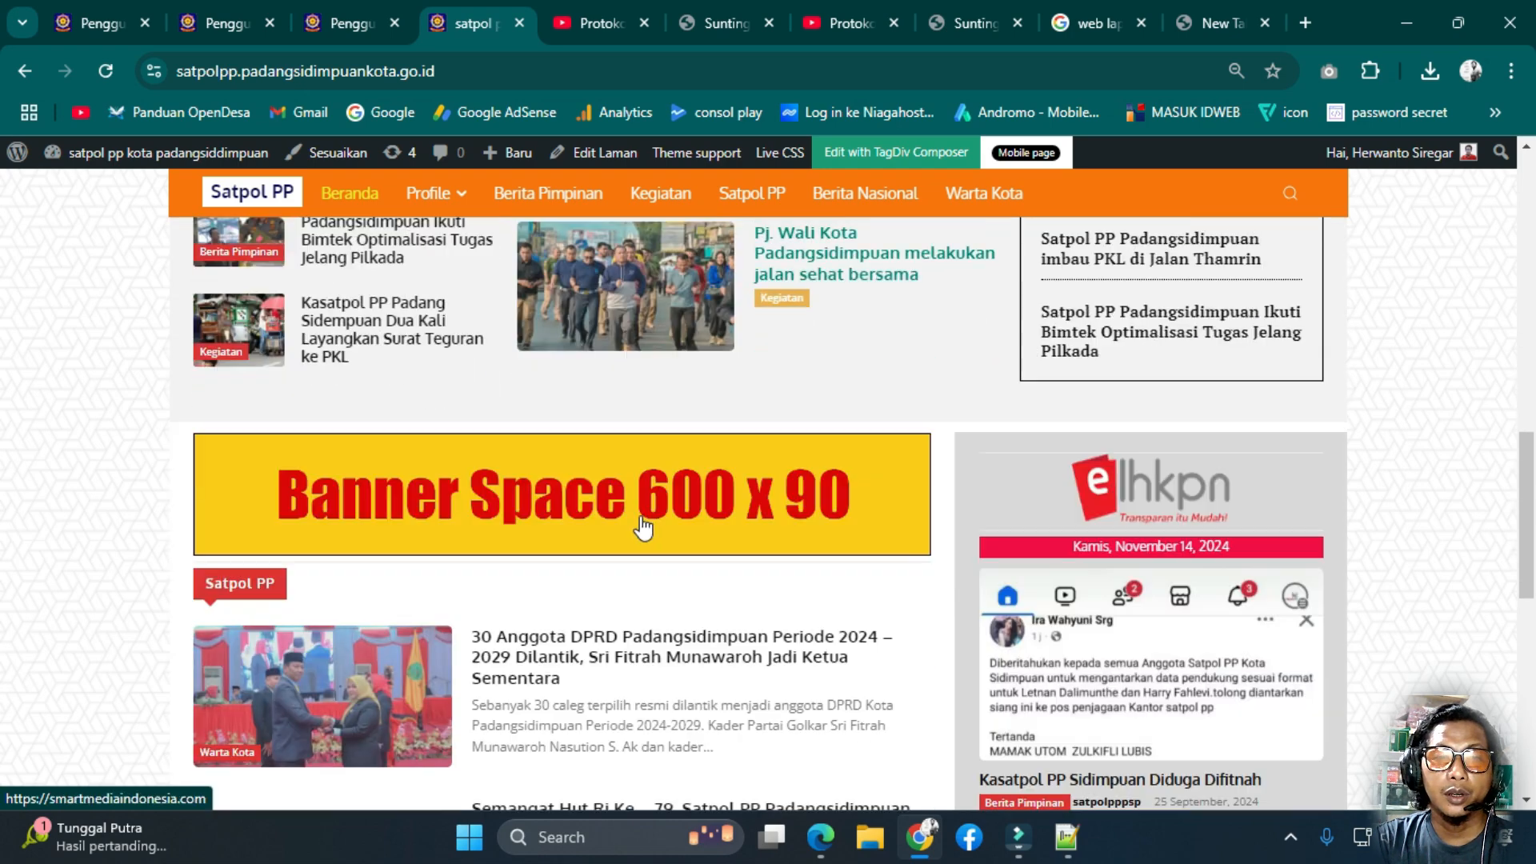
scroll(651, 512, down, 5)
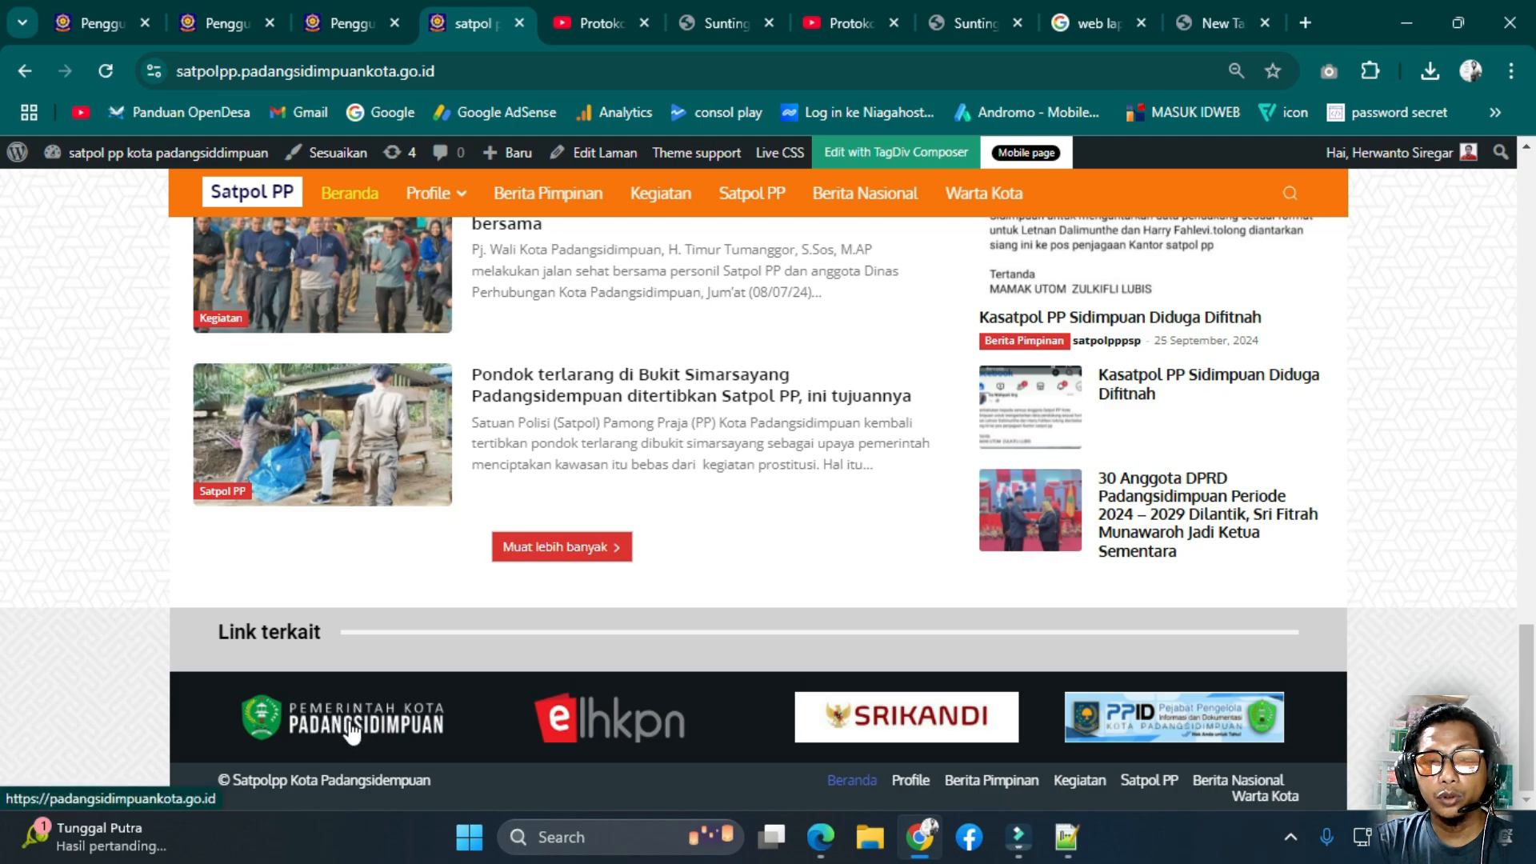
scroll(565, 554, up, 15)
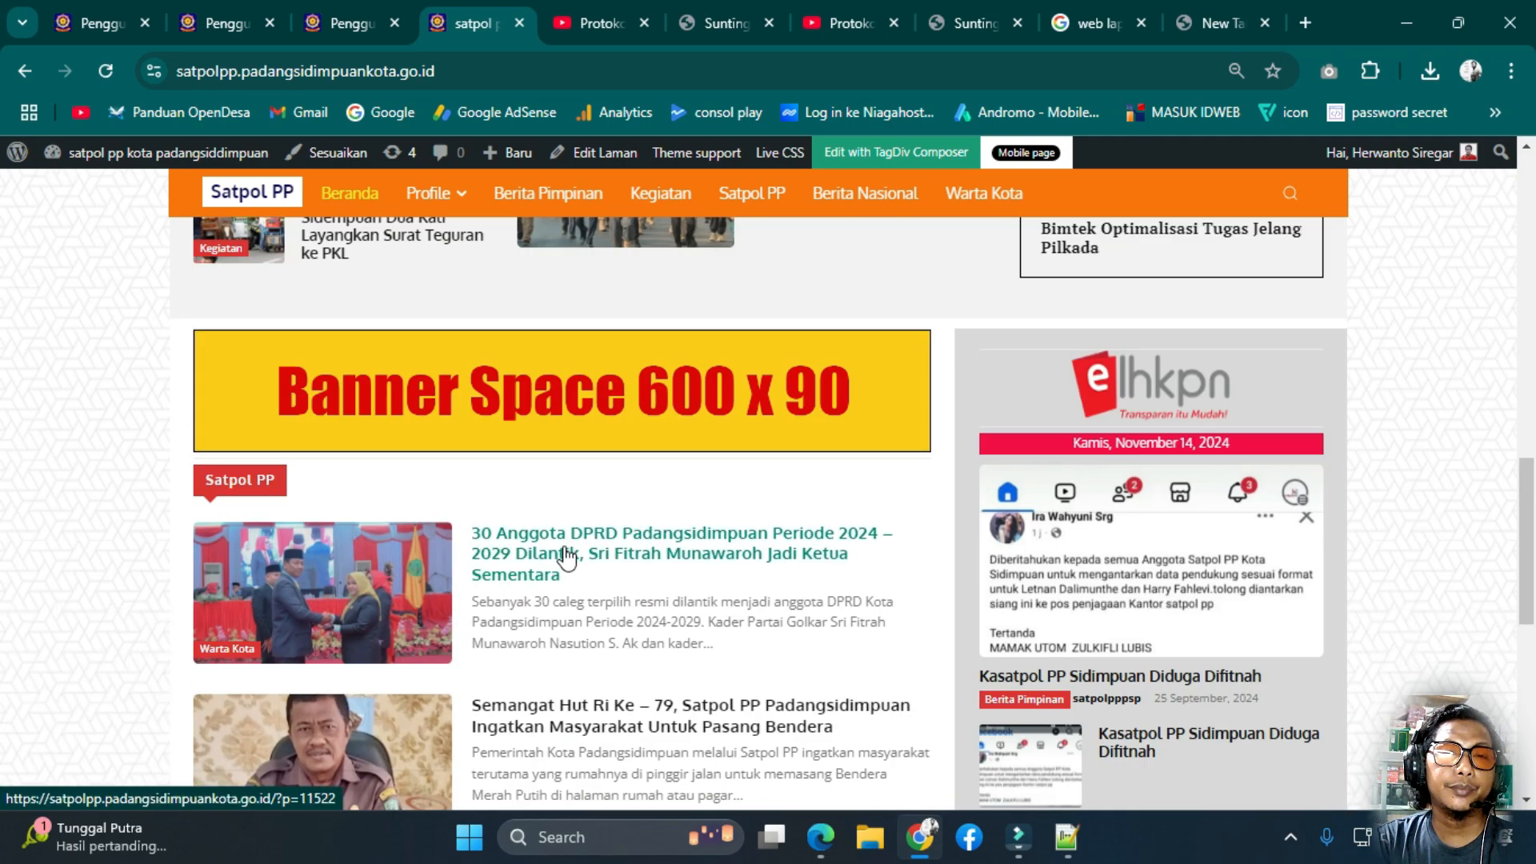
scroll(565, 555, up, 5)
scroll(472, 448, down, 10)
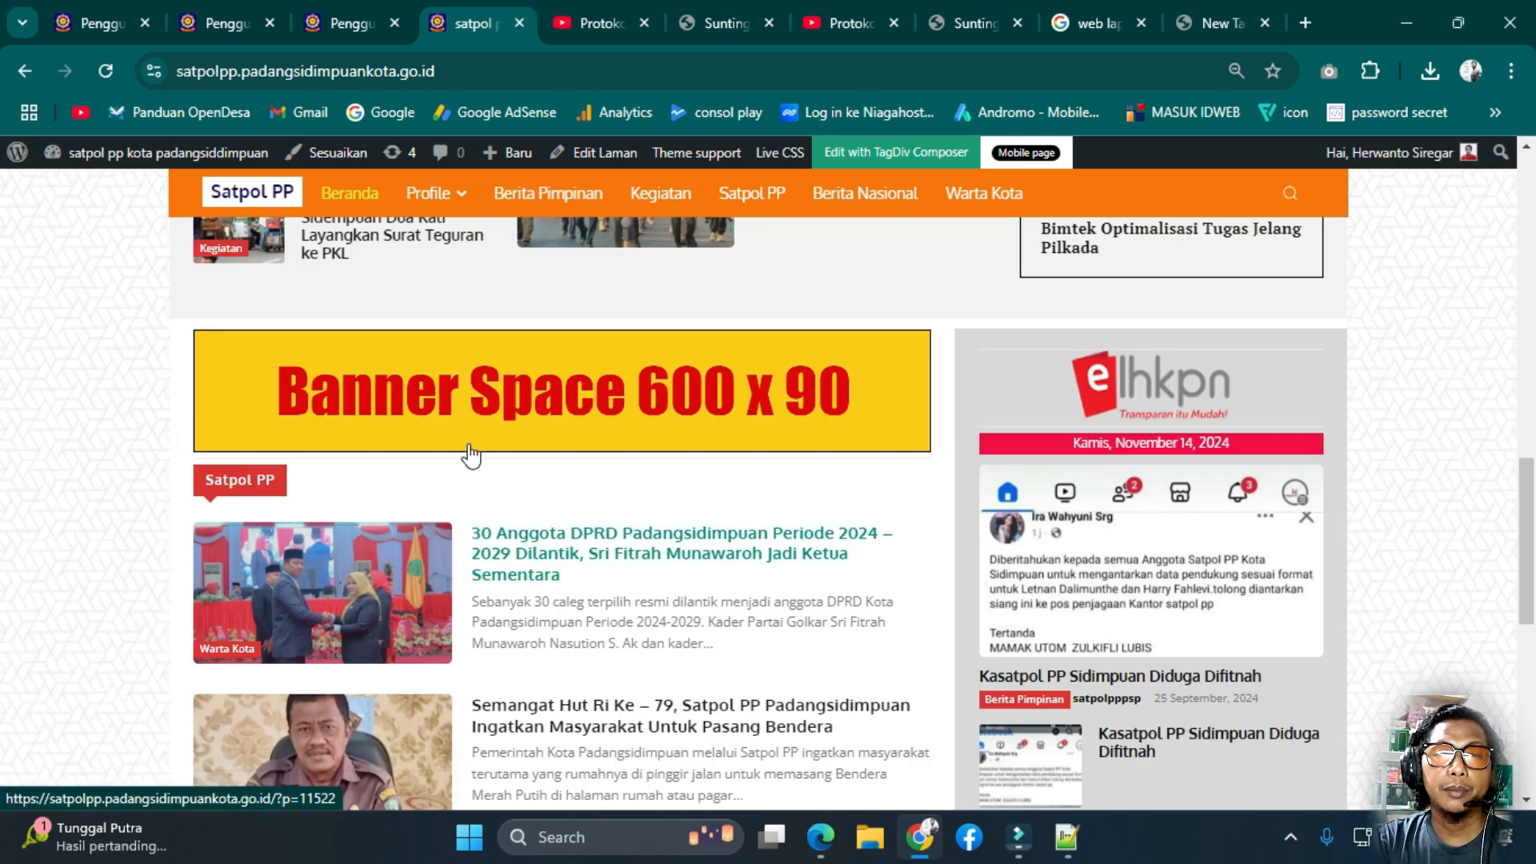
scroll(793, 436, up, 15)
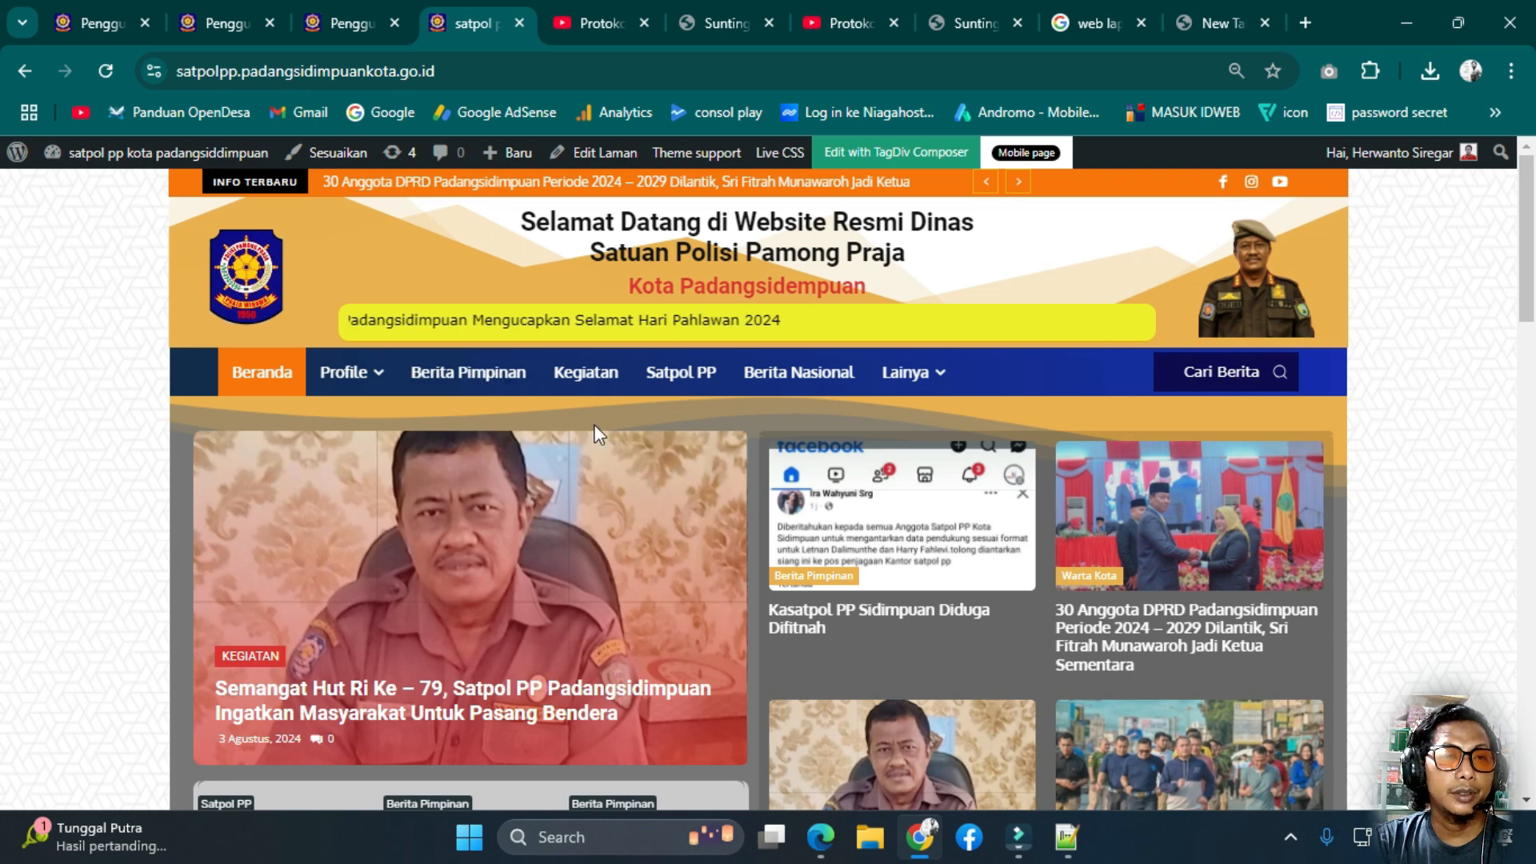
scroll(834, 428, down, 4)
scroll(834, 428, down, 4)
scroll(867, 424, down, 6)
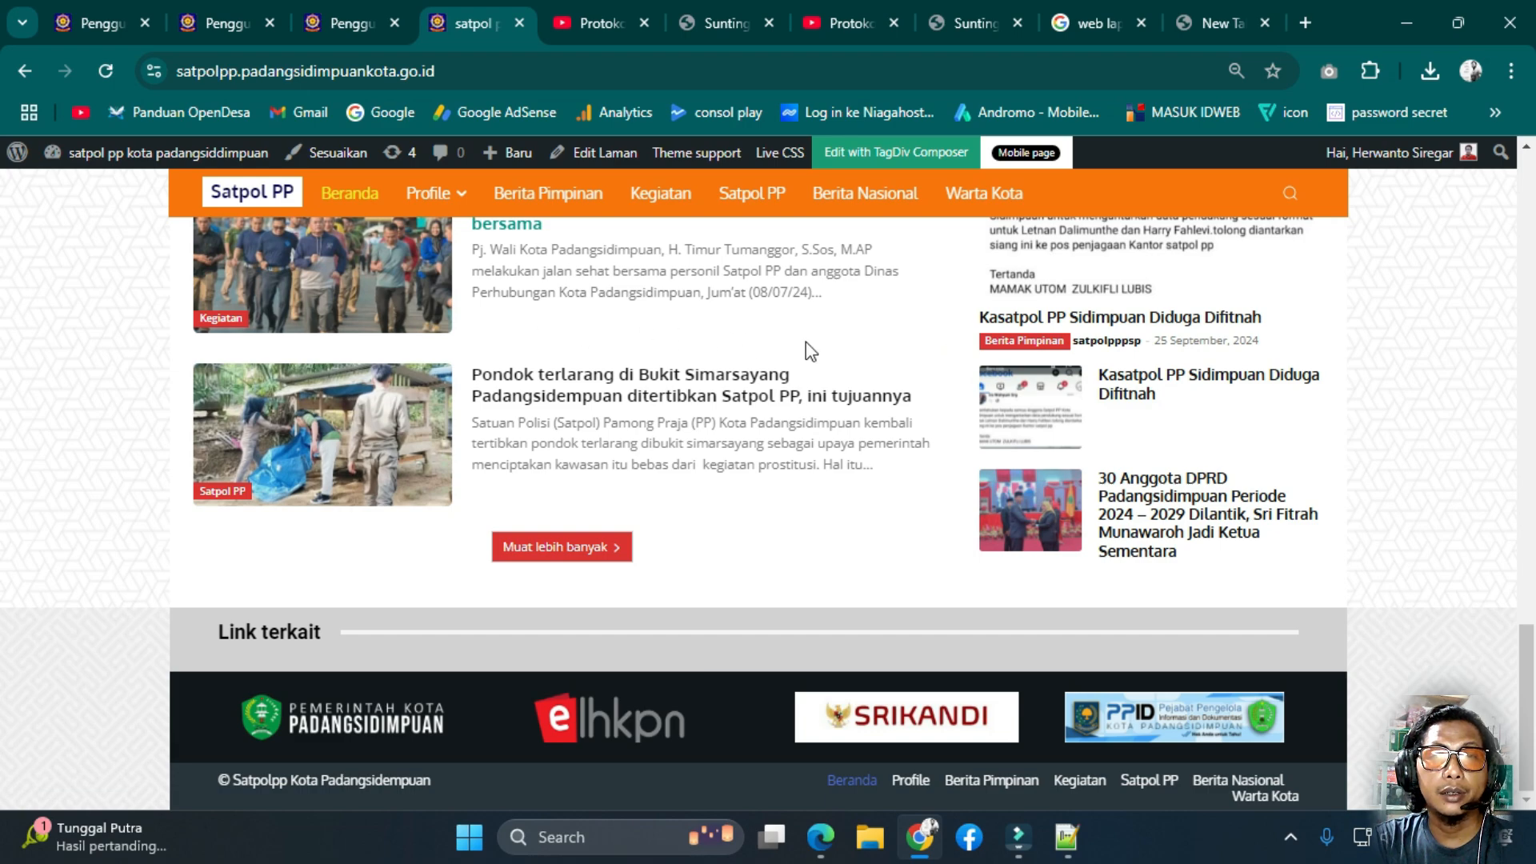
scroll(842, 366, up, 15)
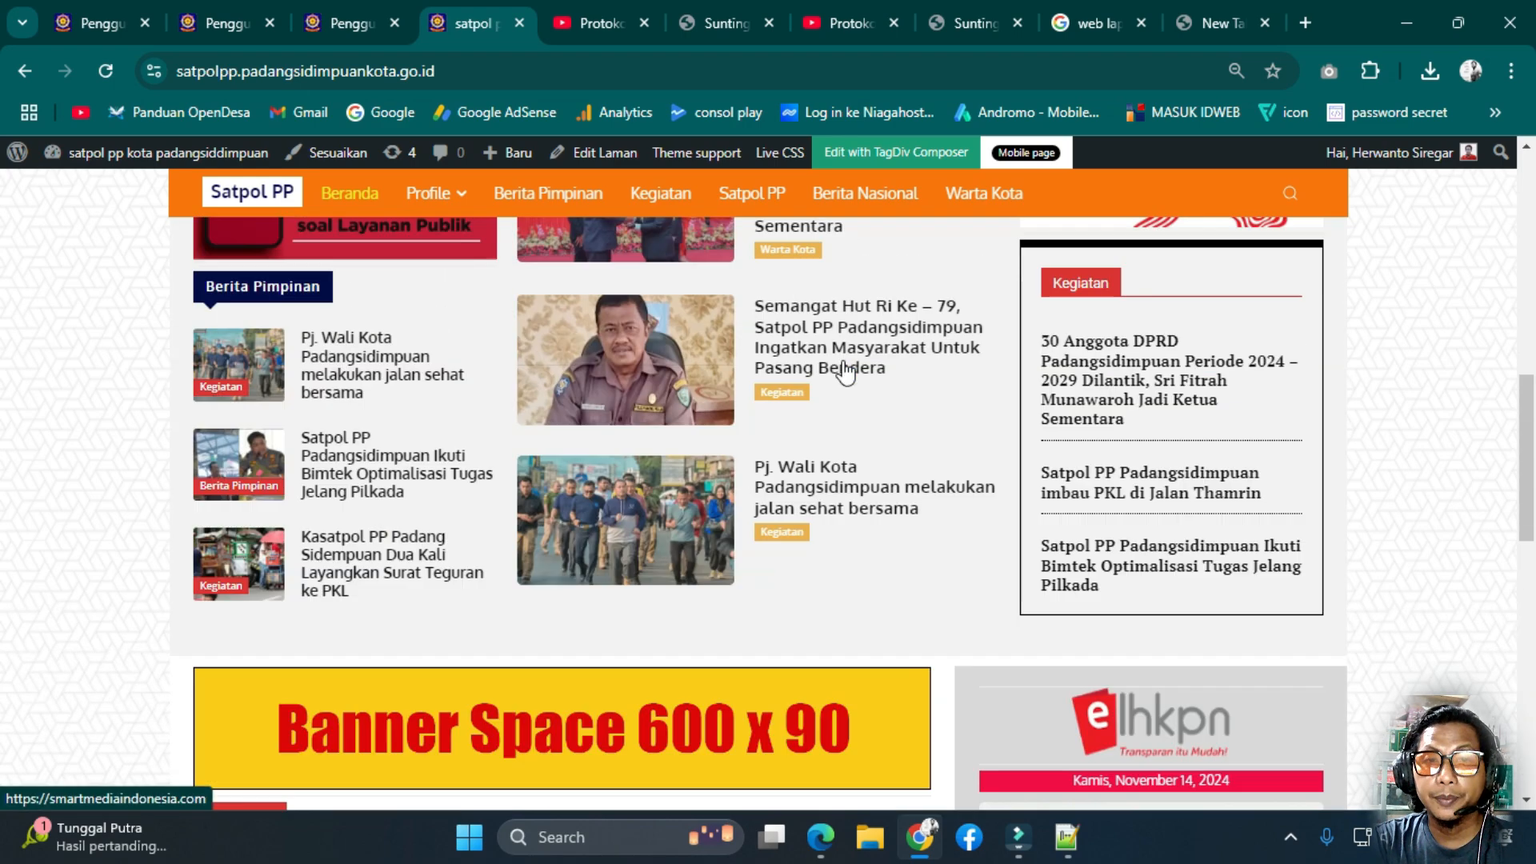
scroll(844, 372, up, 5)
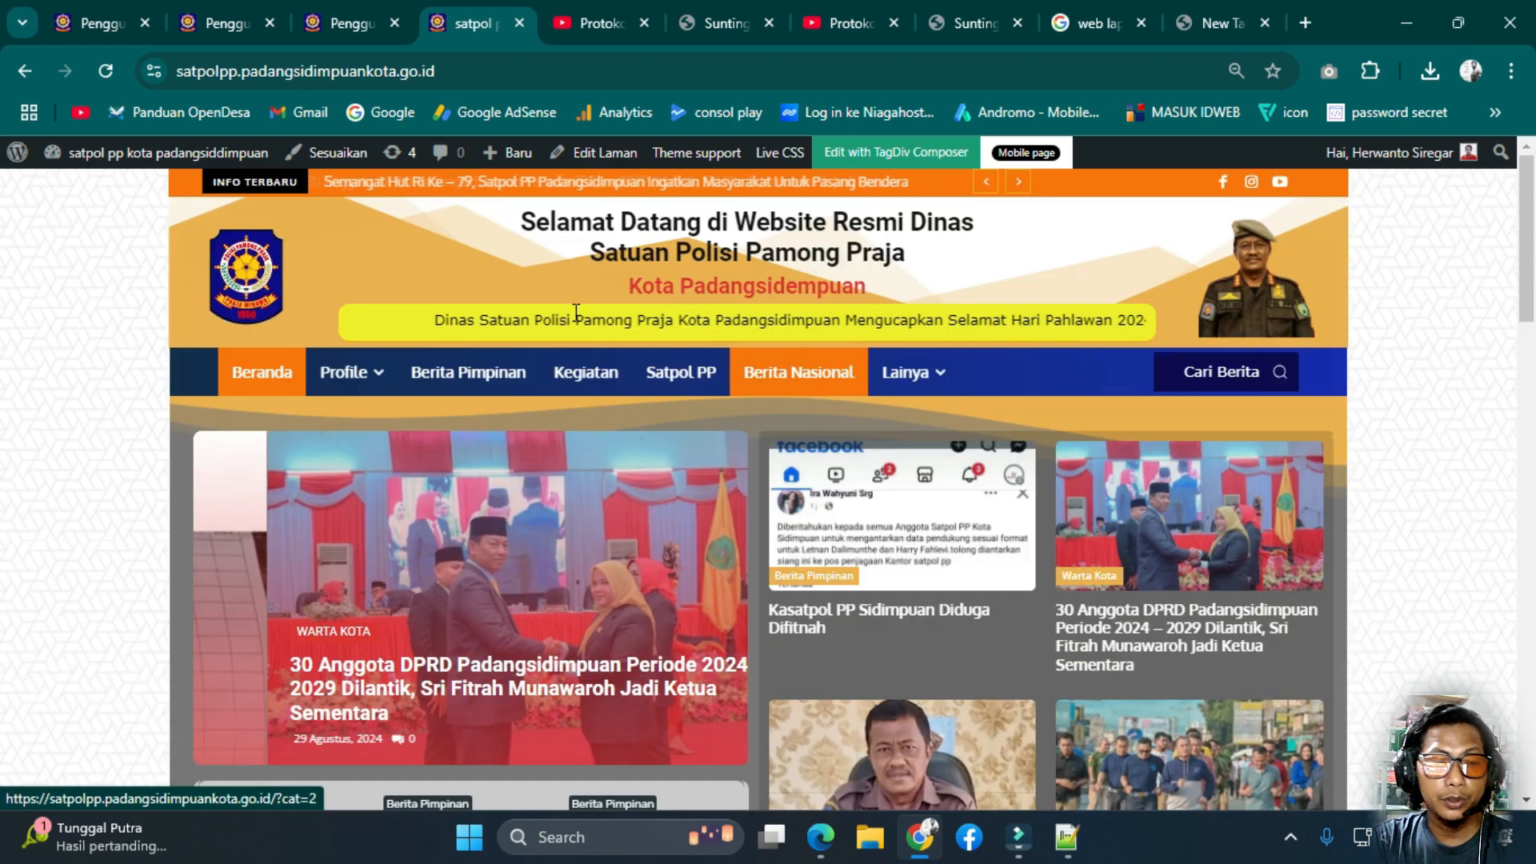